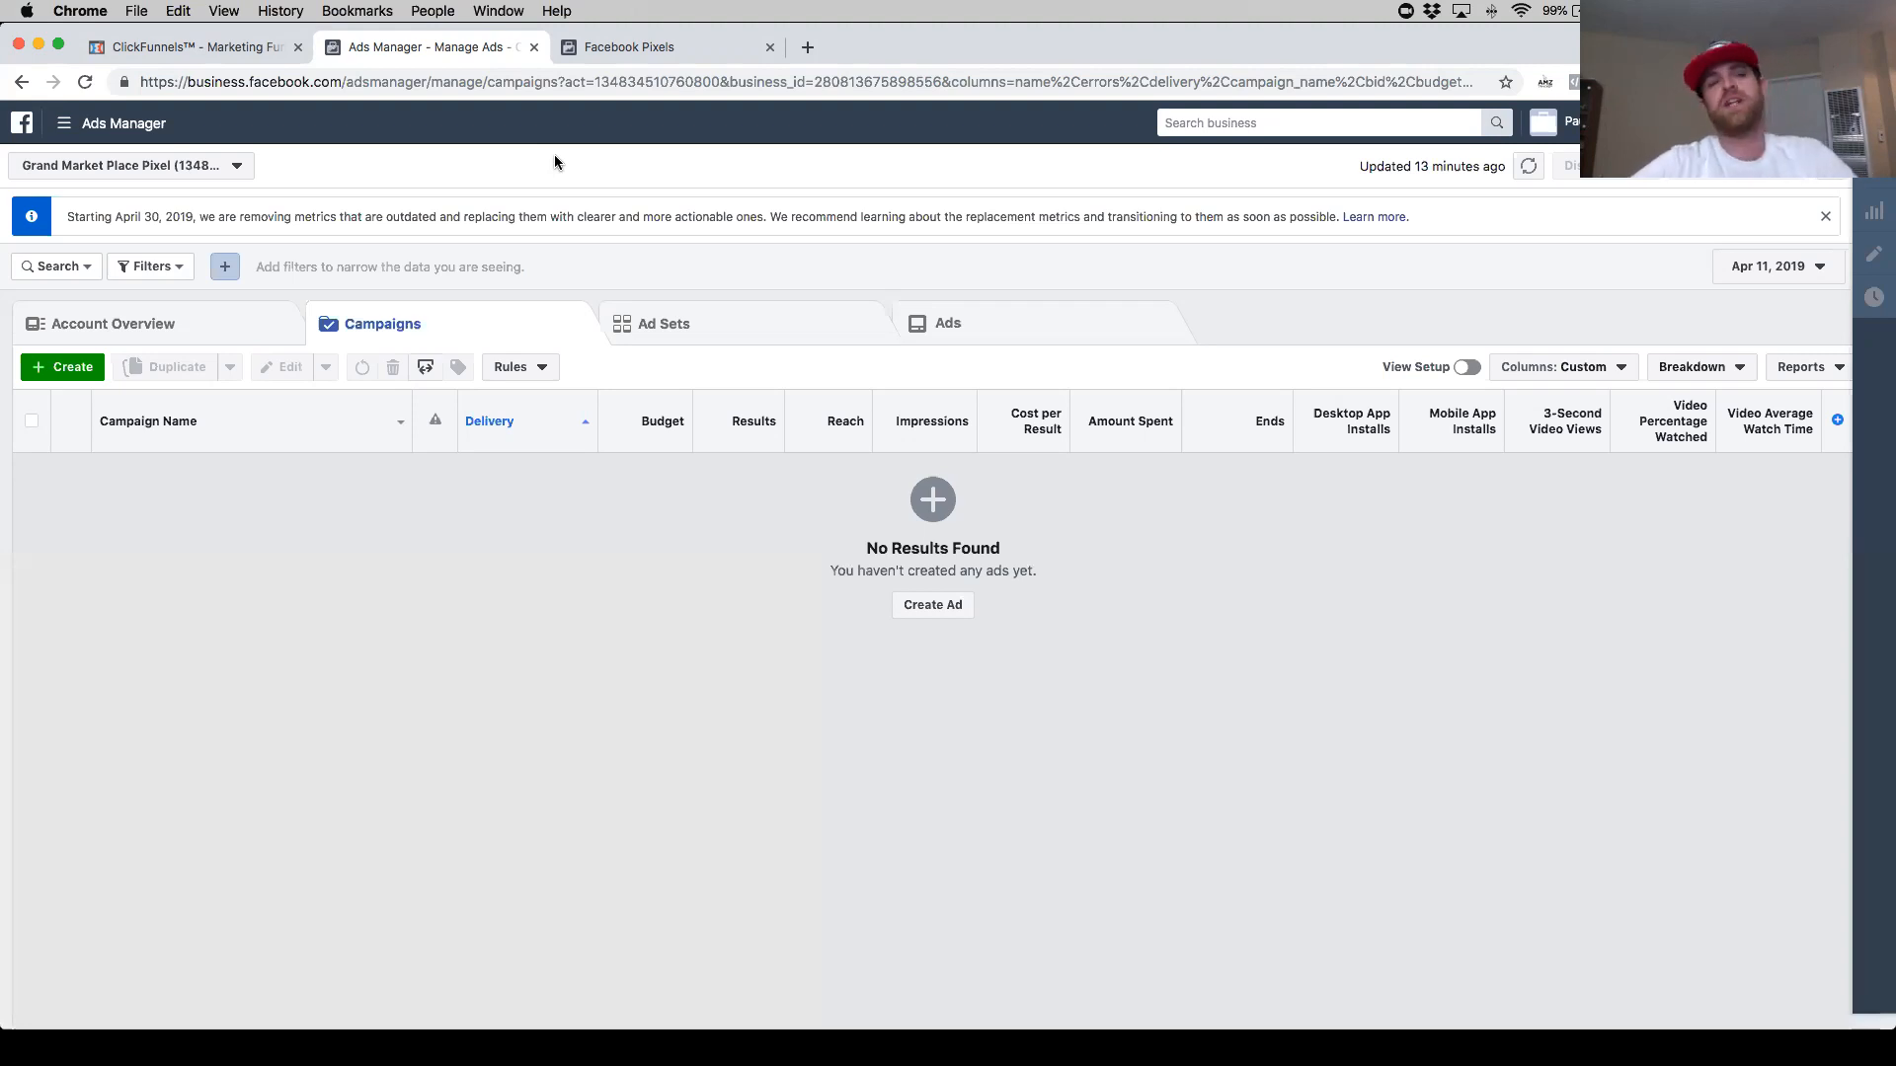
- Open the Facebook pixel's setup and choose to install the pixel code manually
click(247, 49)
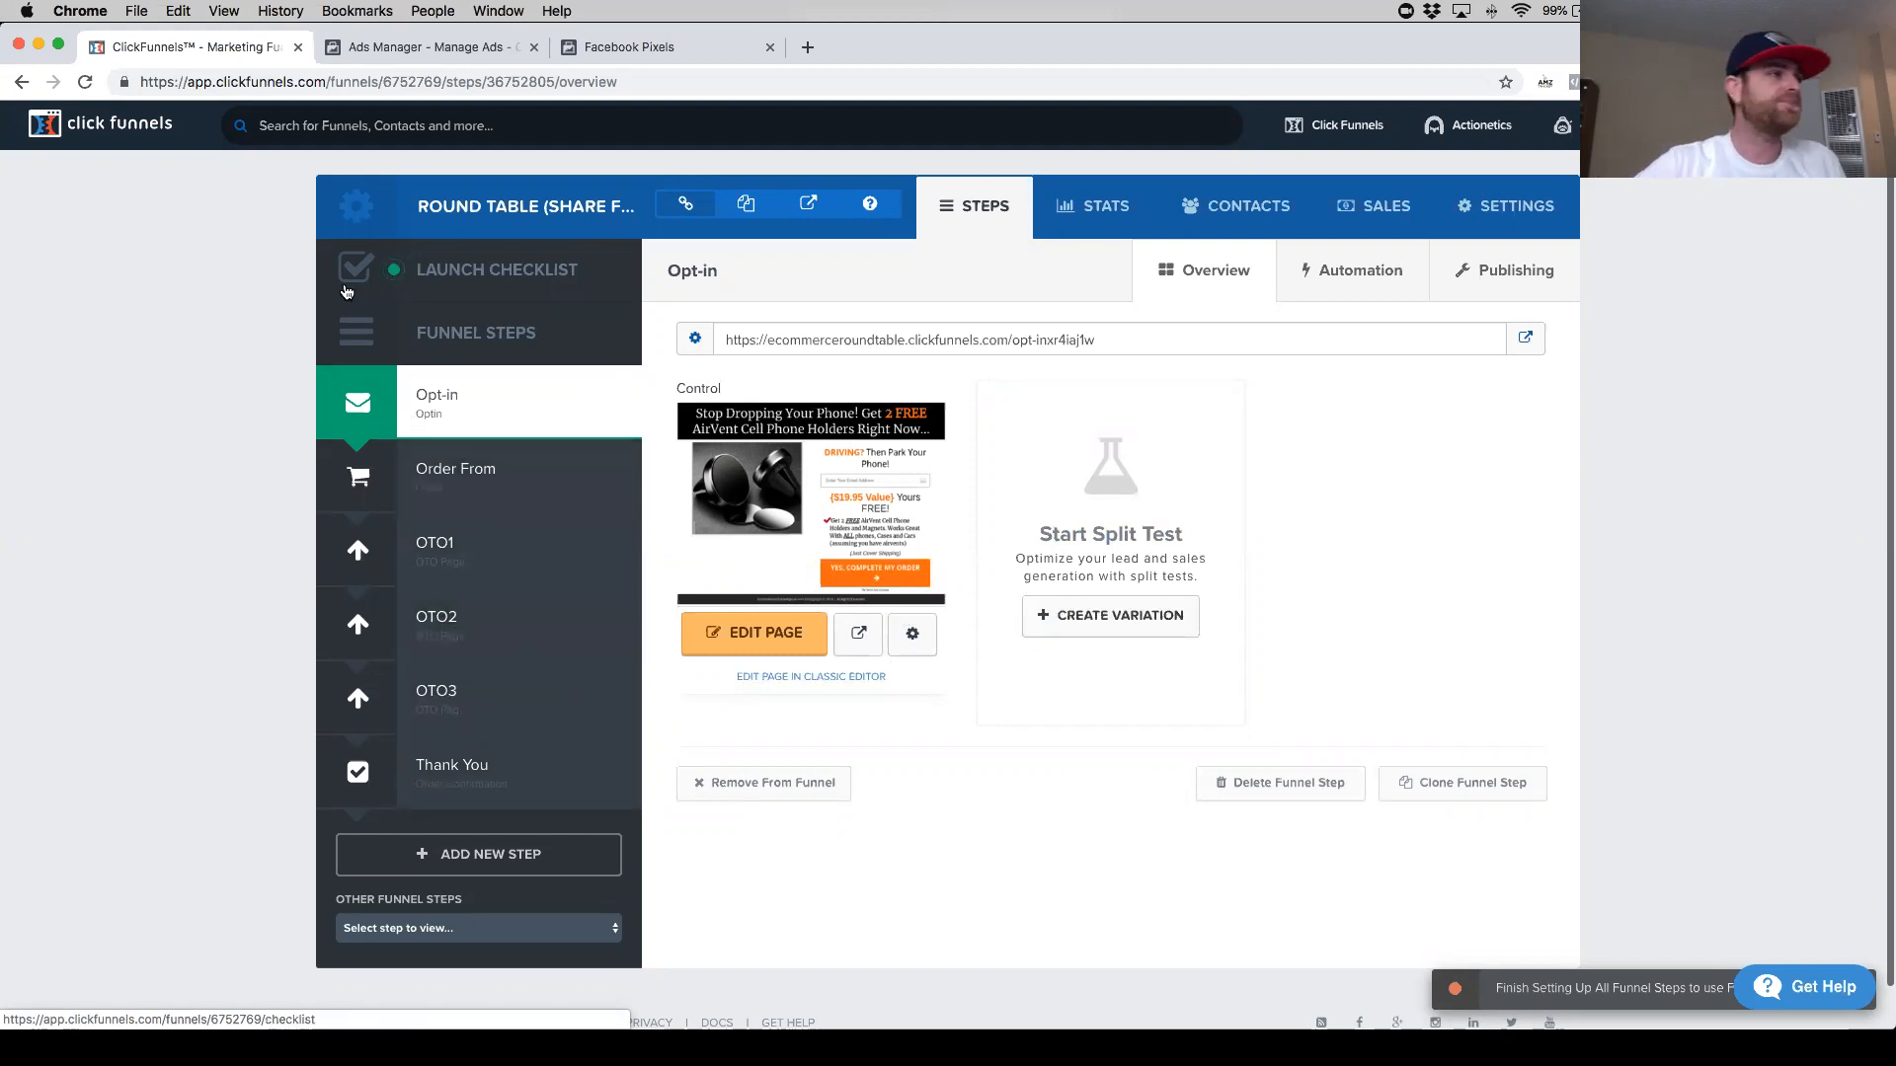
click(439, 51)
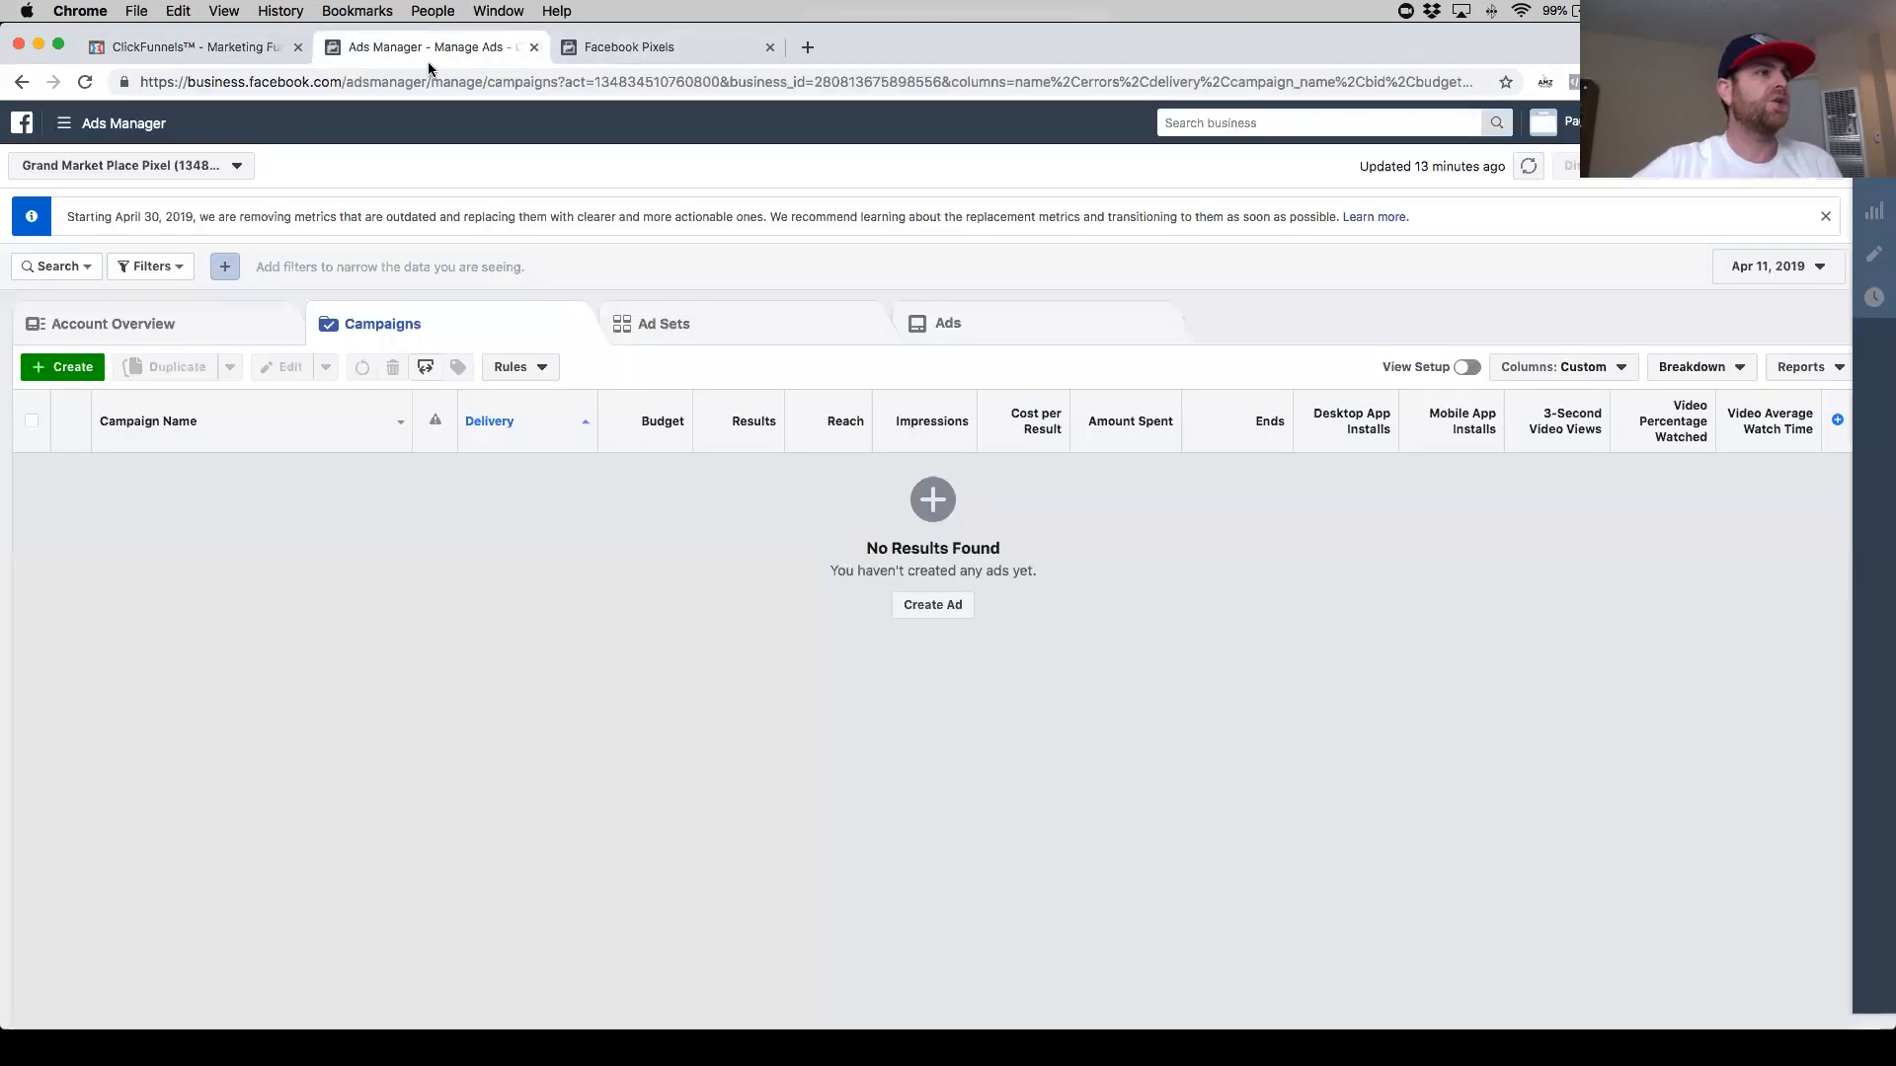
click(111, 132)
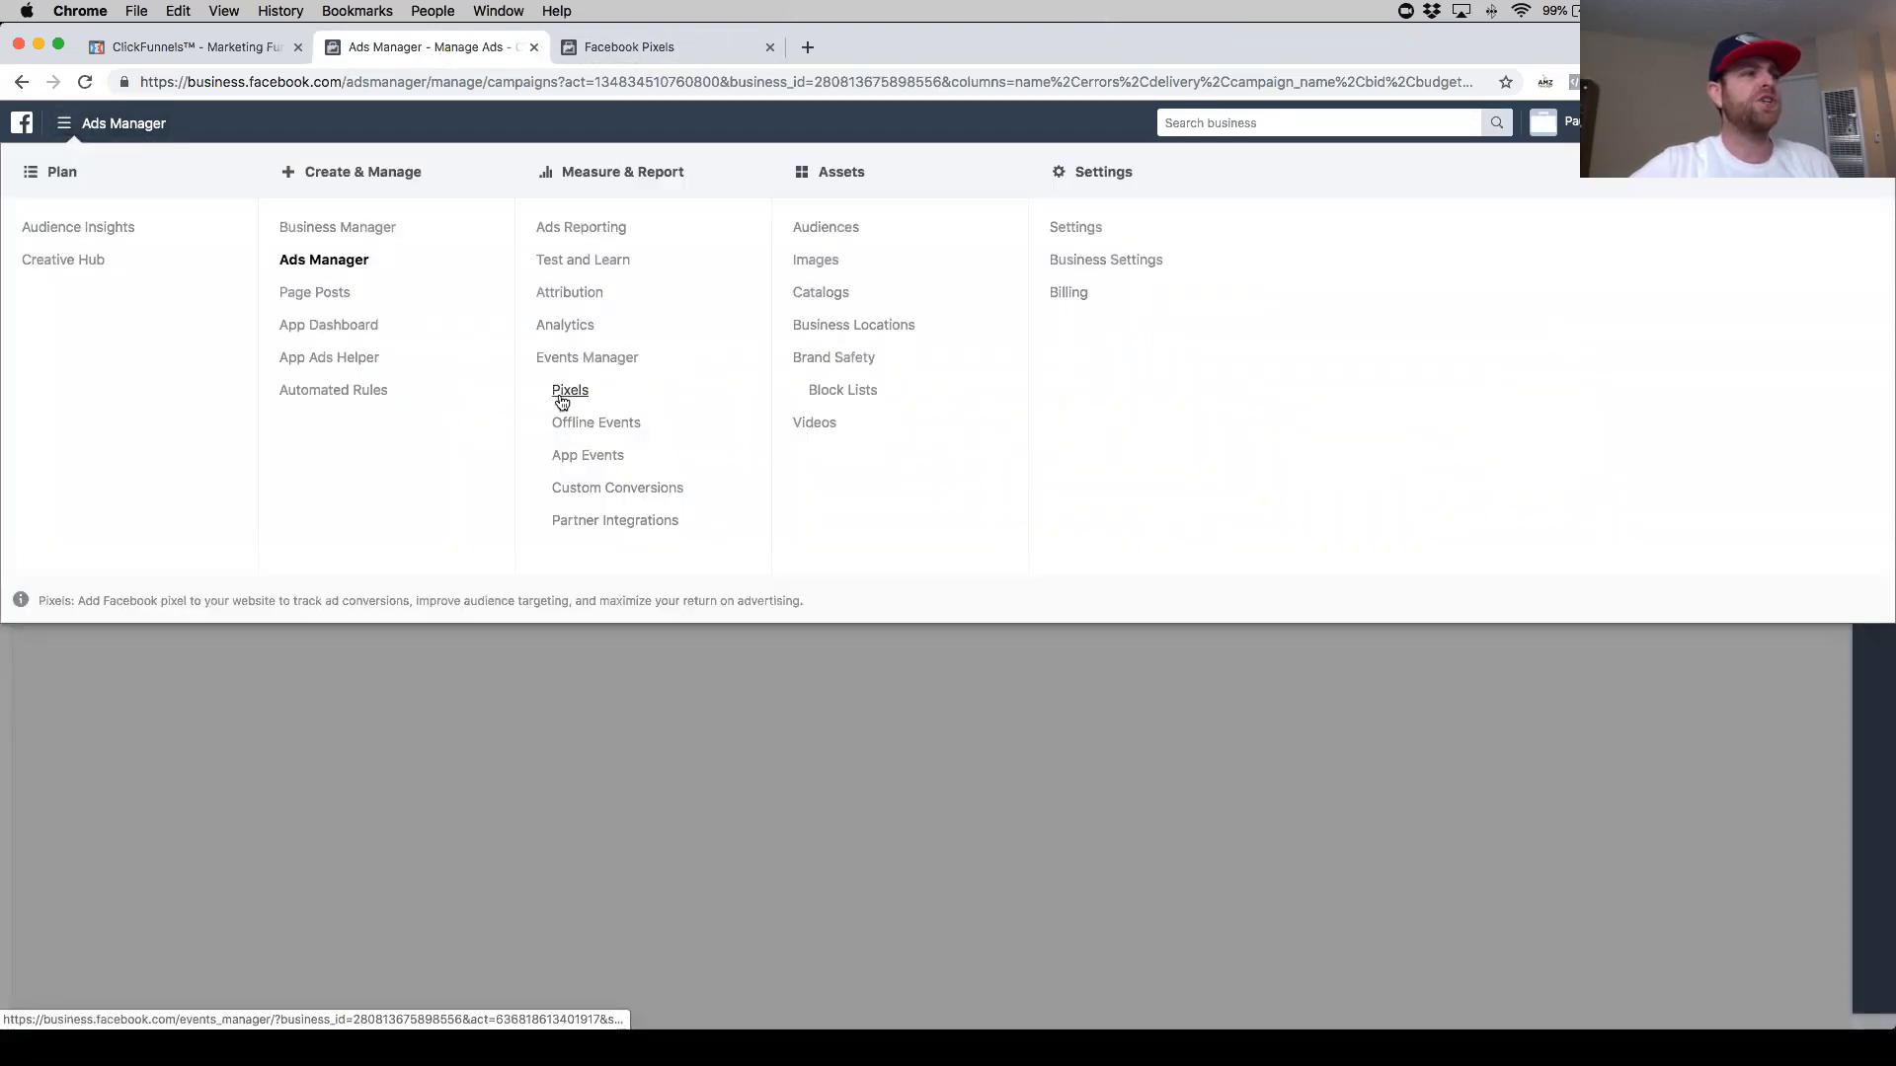
click(632, 46)
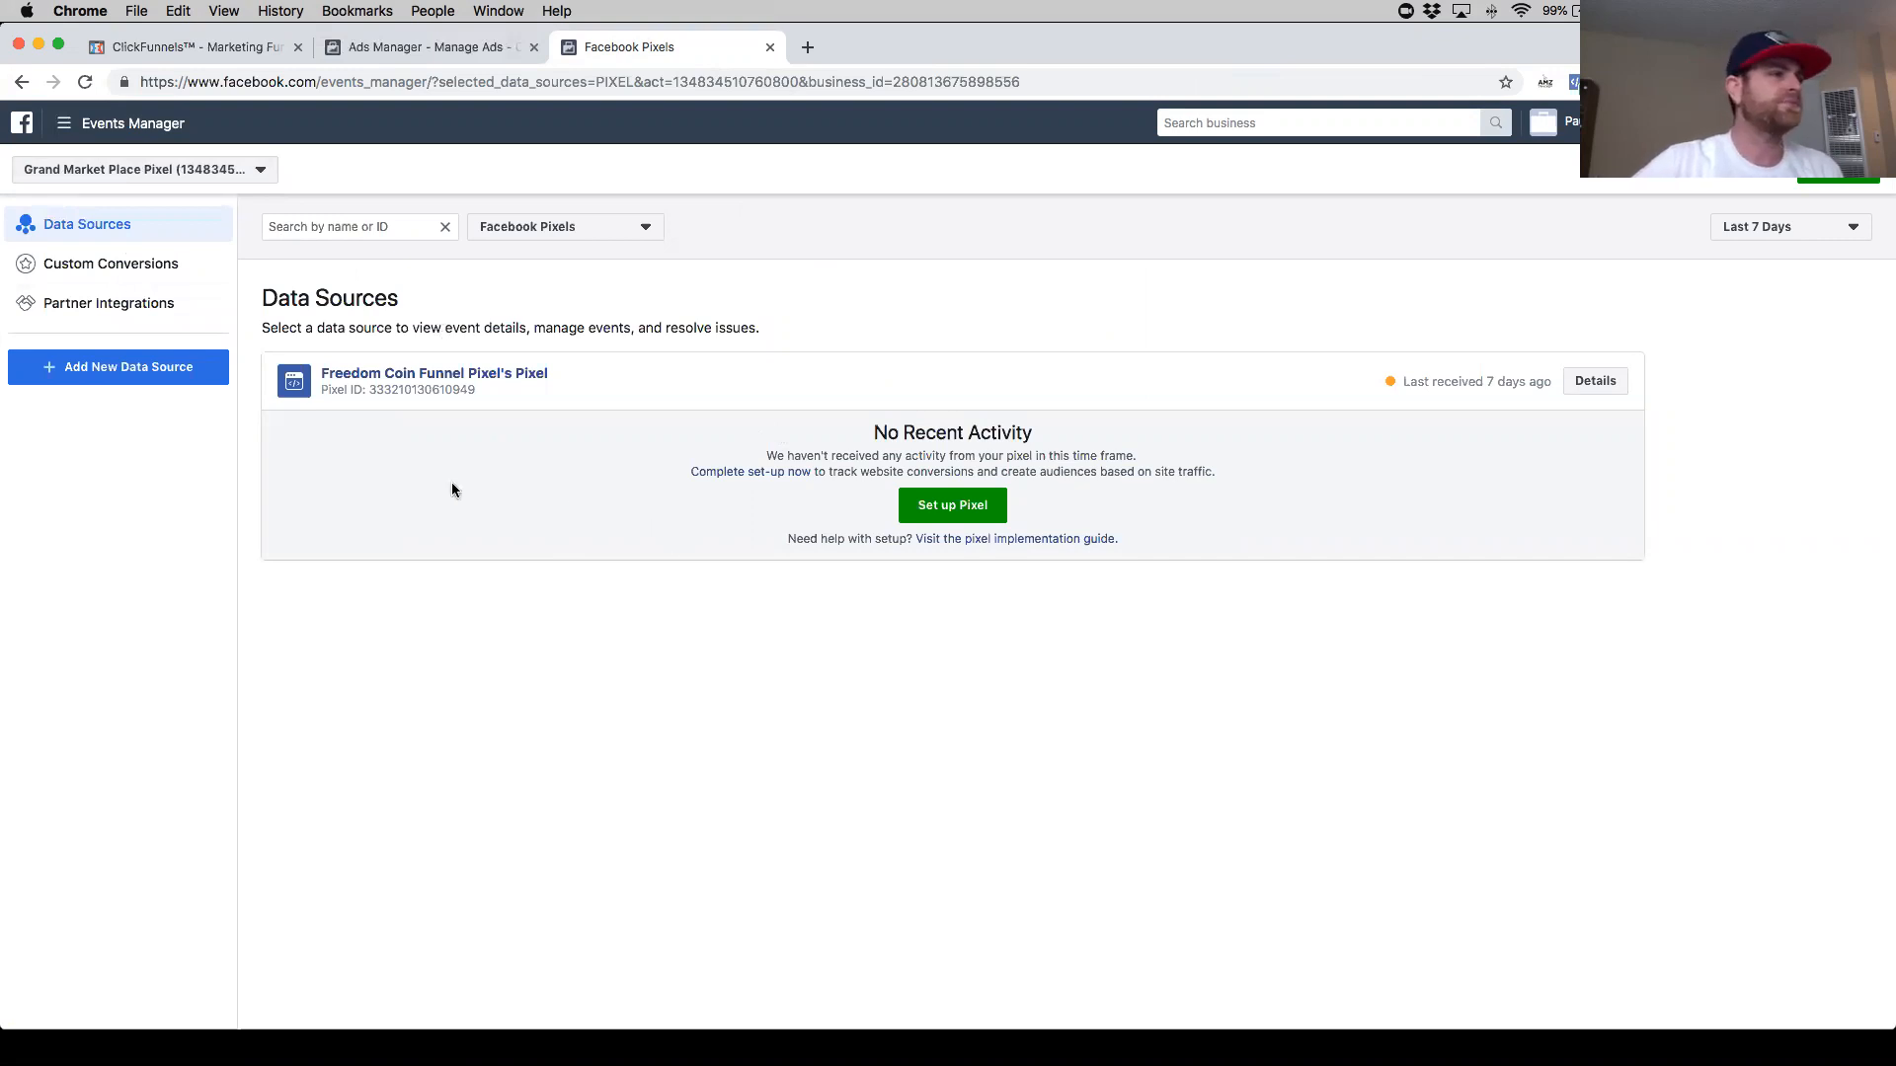
click(969, 542)
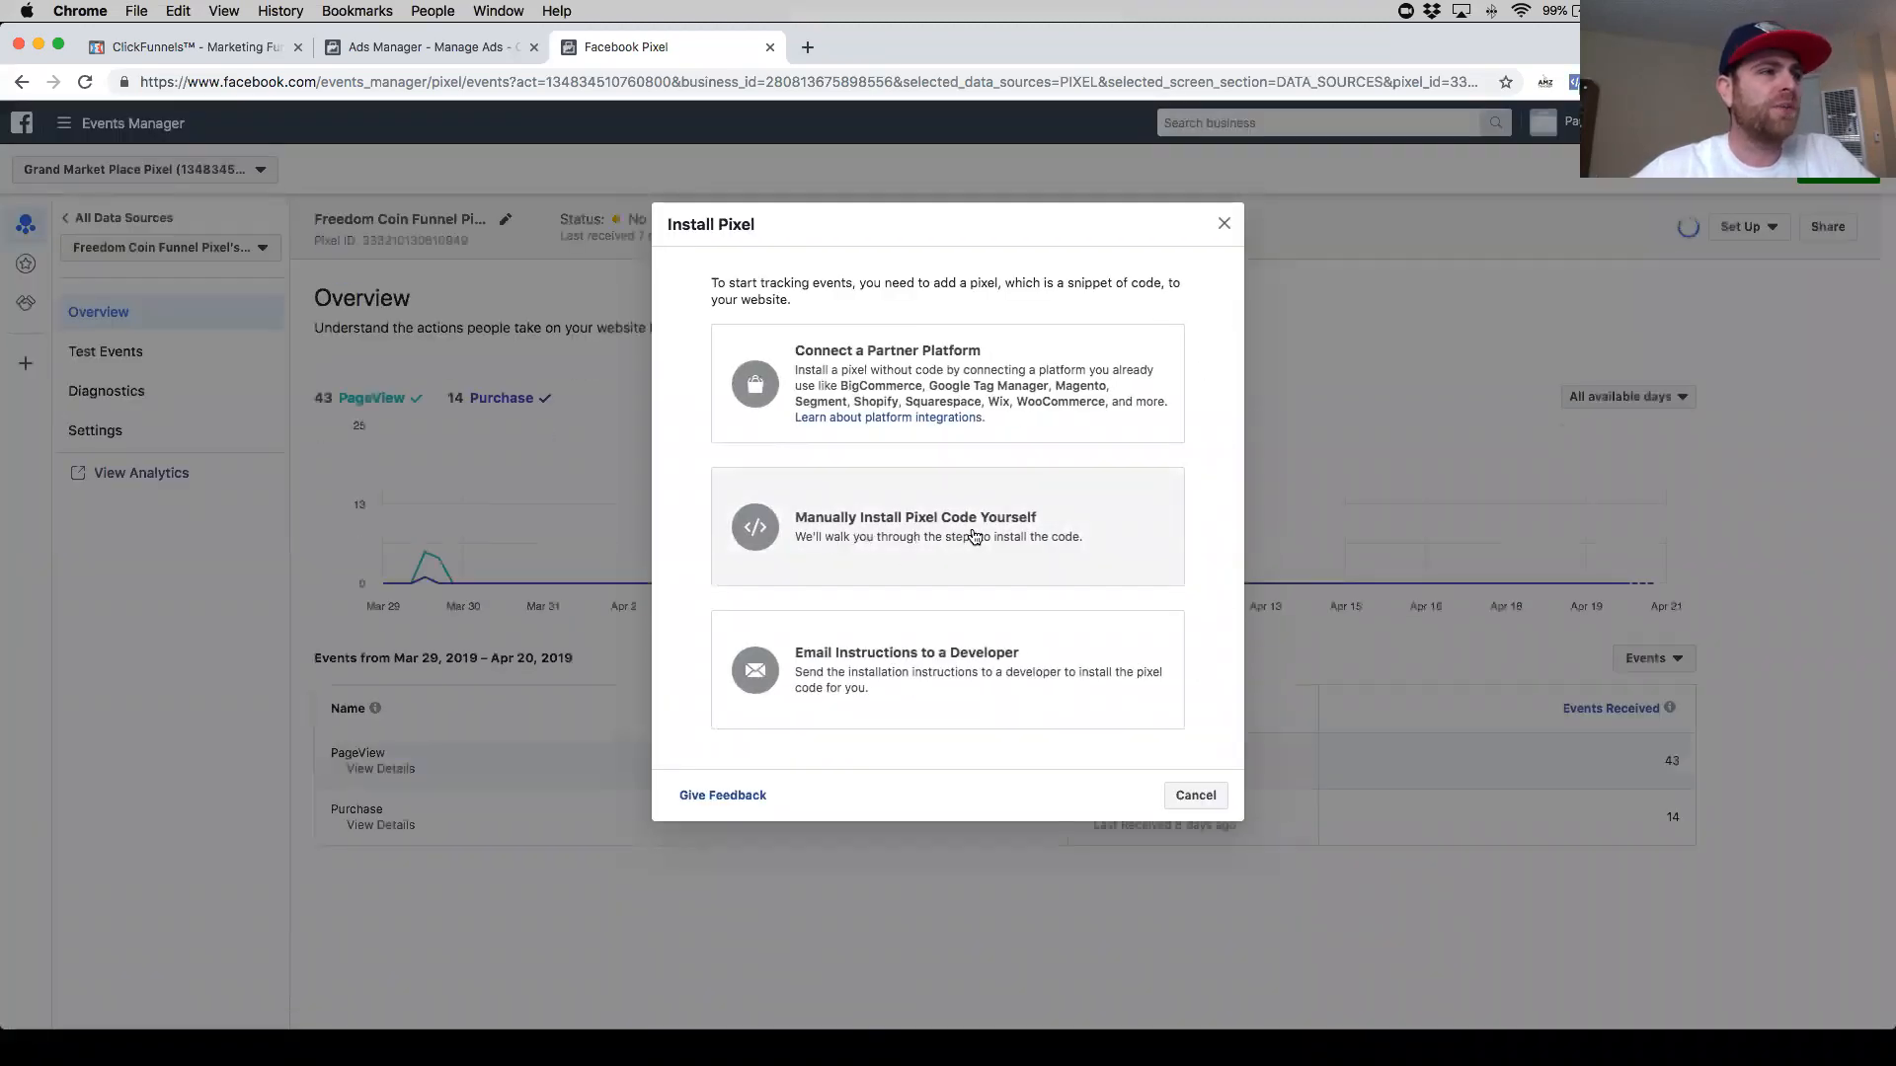
click(962, 537)
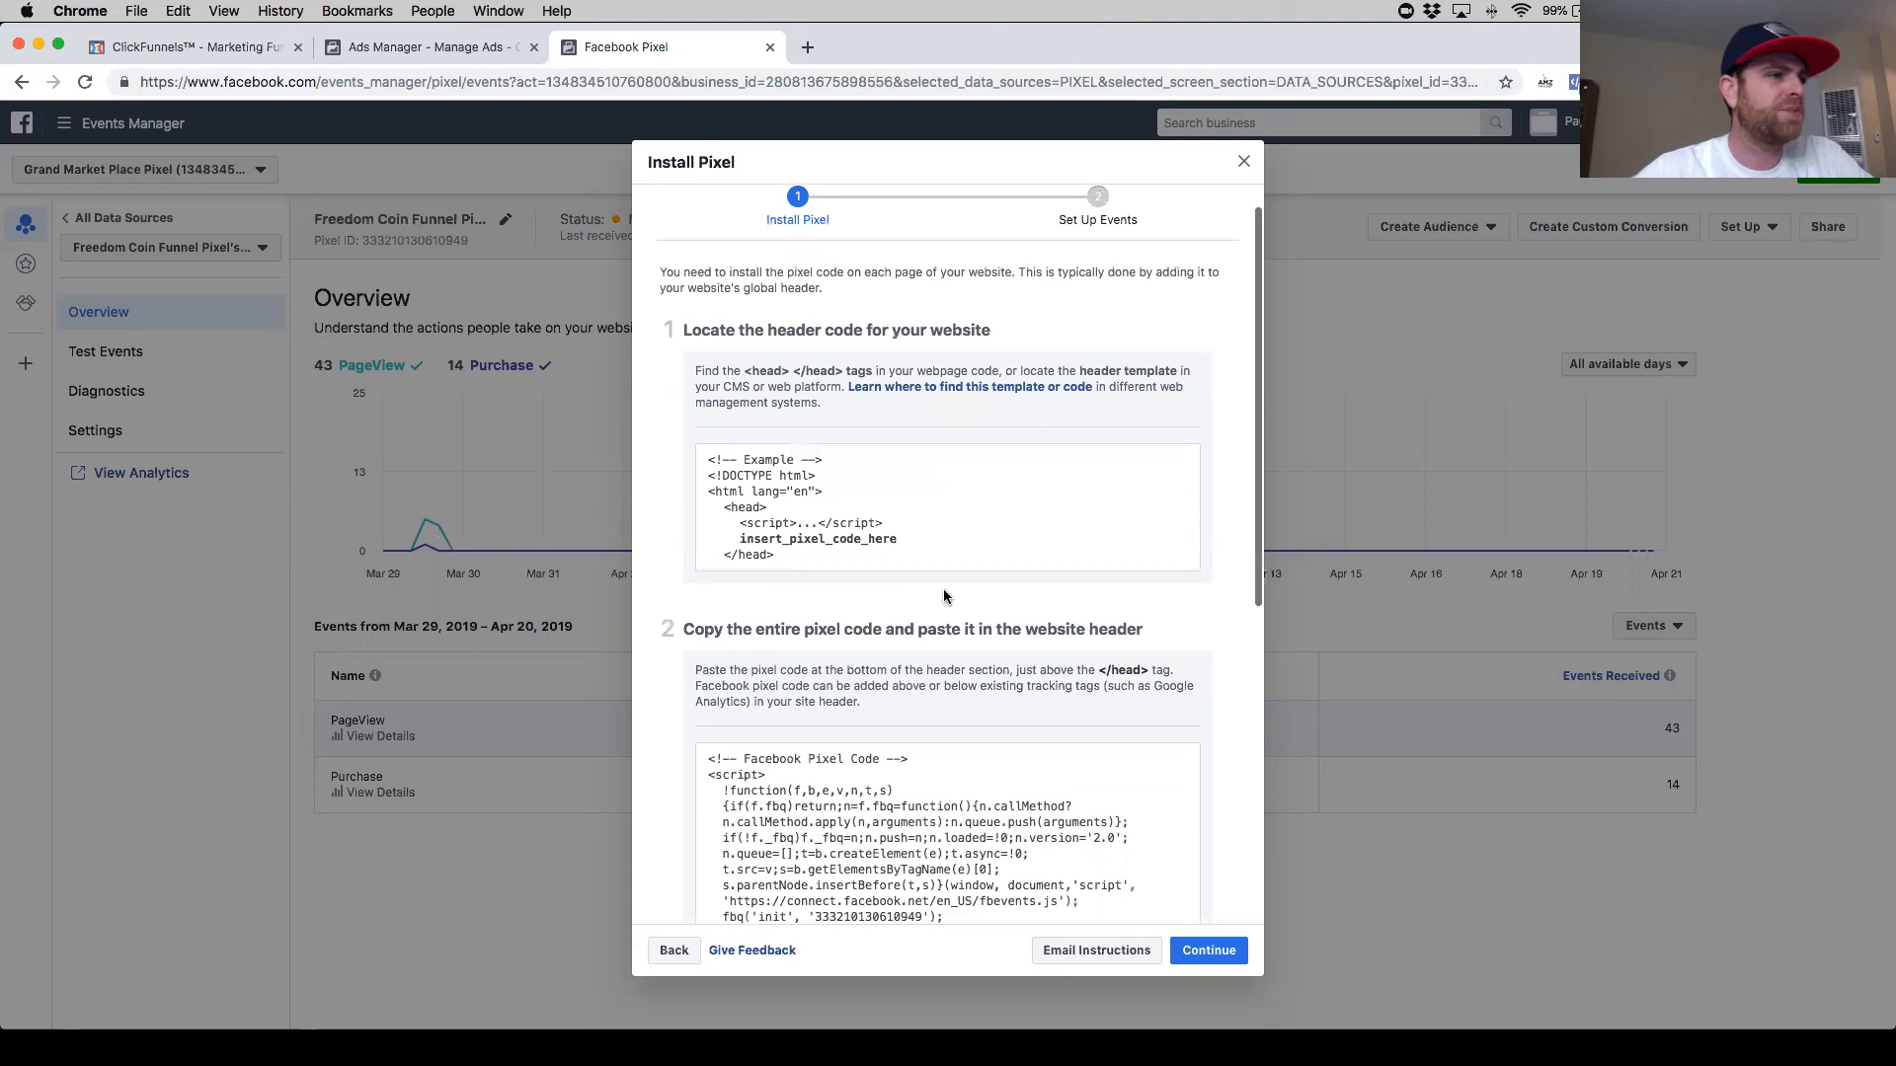
- Copy the entire Facebook pixel code to the clipboard
scroll(943, 588, down, 5)
click(1026, 647)
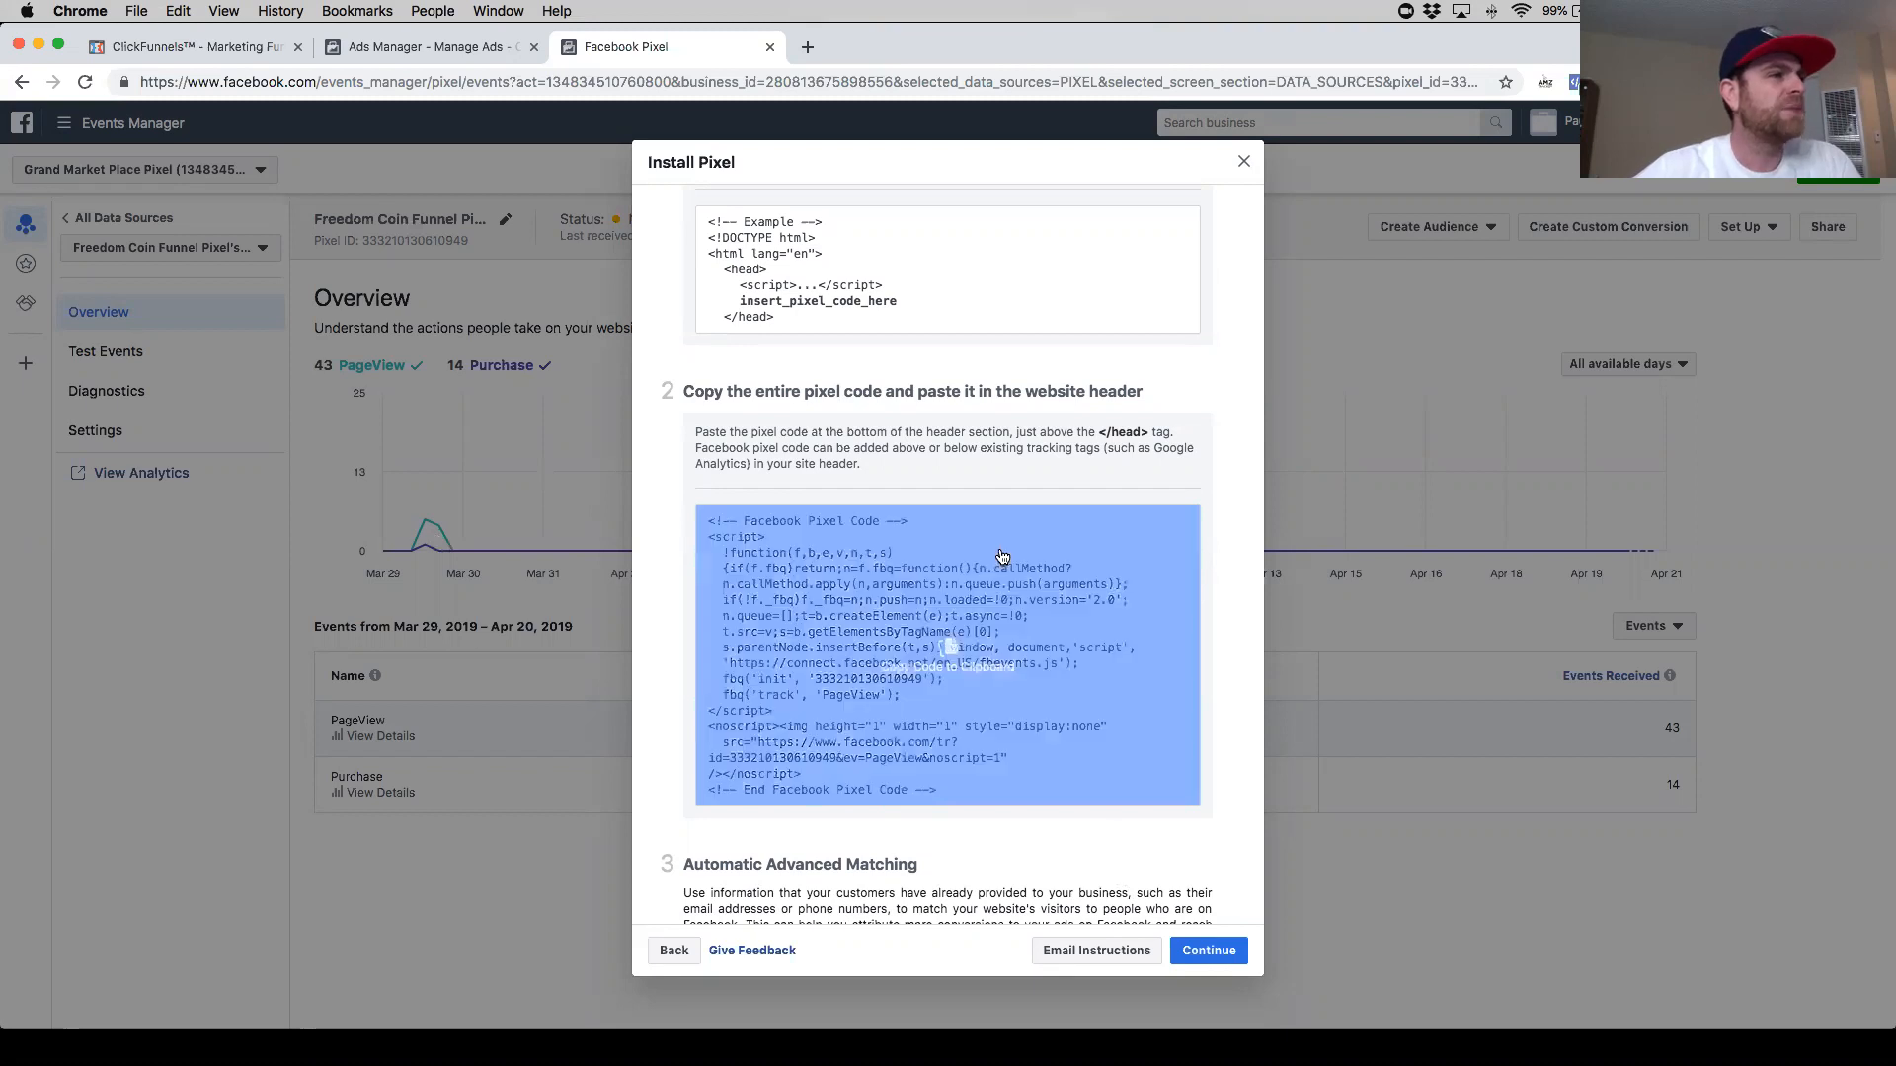
scroll(978, 582, up, 5)
scroll(907, 518, down, 2)
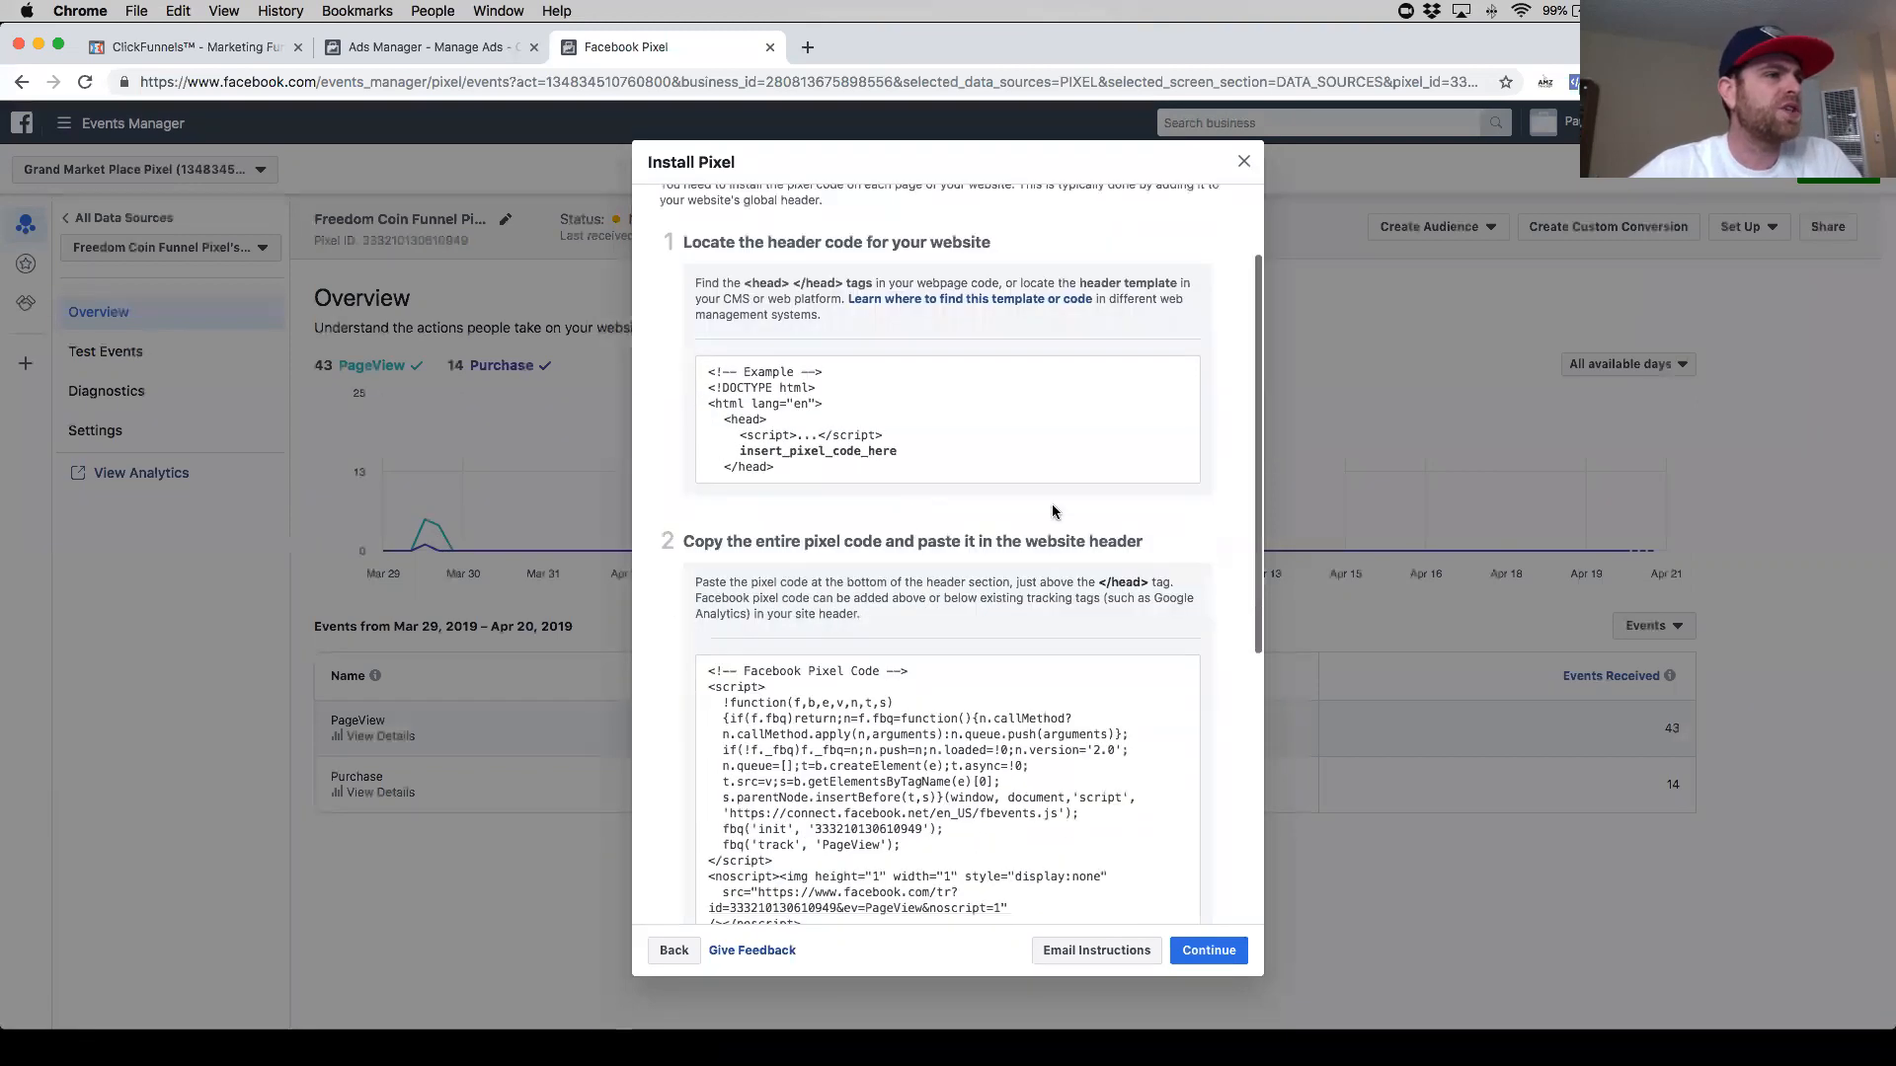
scroll(948, 516, down, 2)
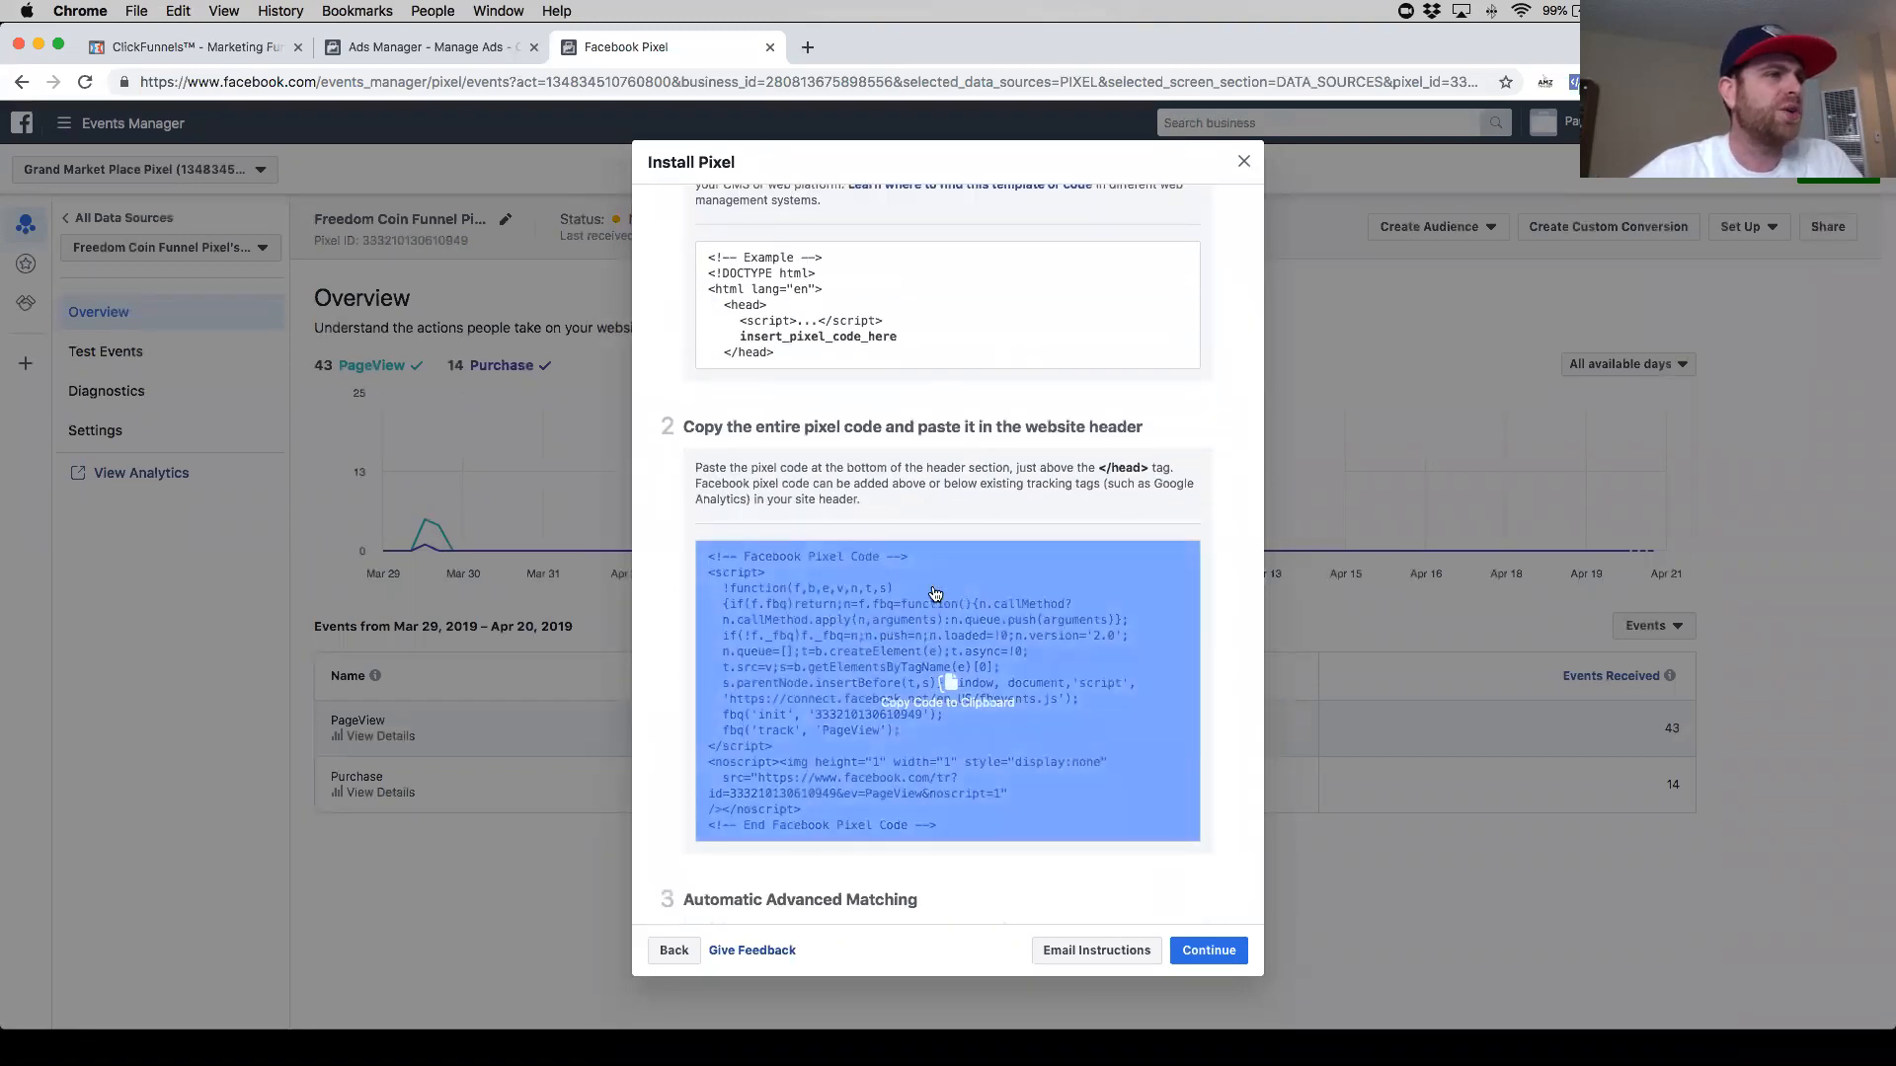
scroll(857, 330, up, 2)
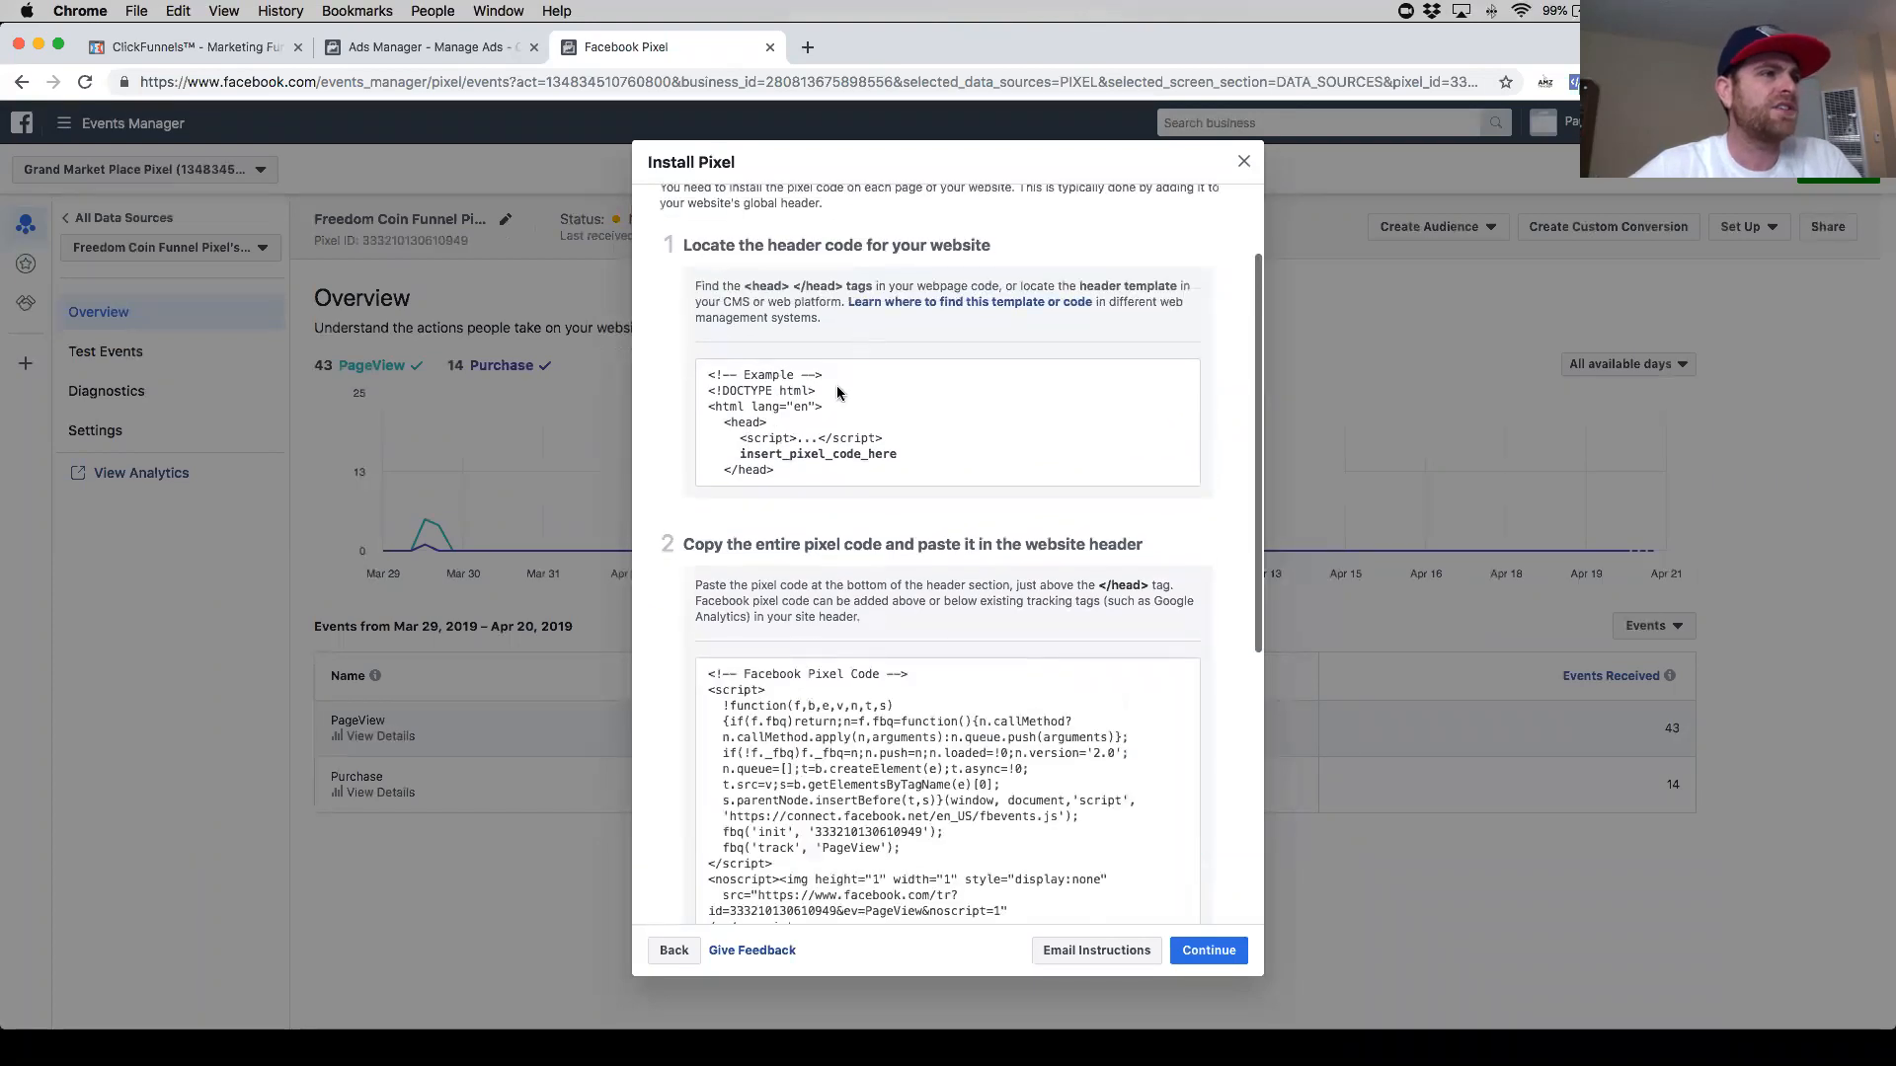
scroll(883, 464, down, 5)
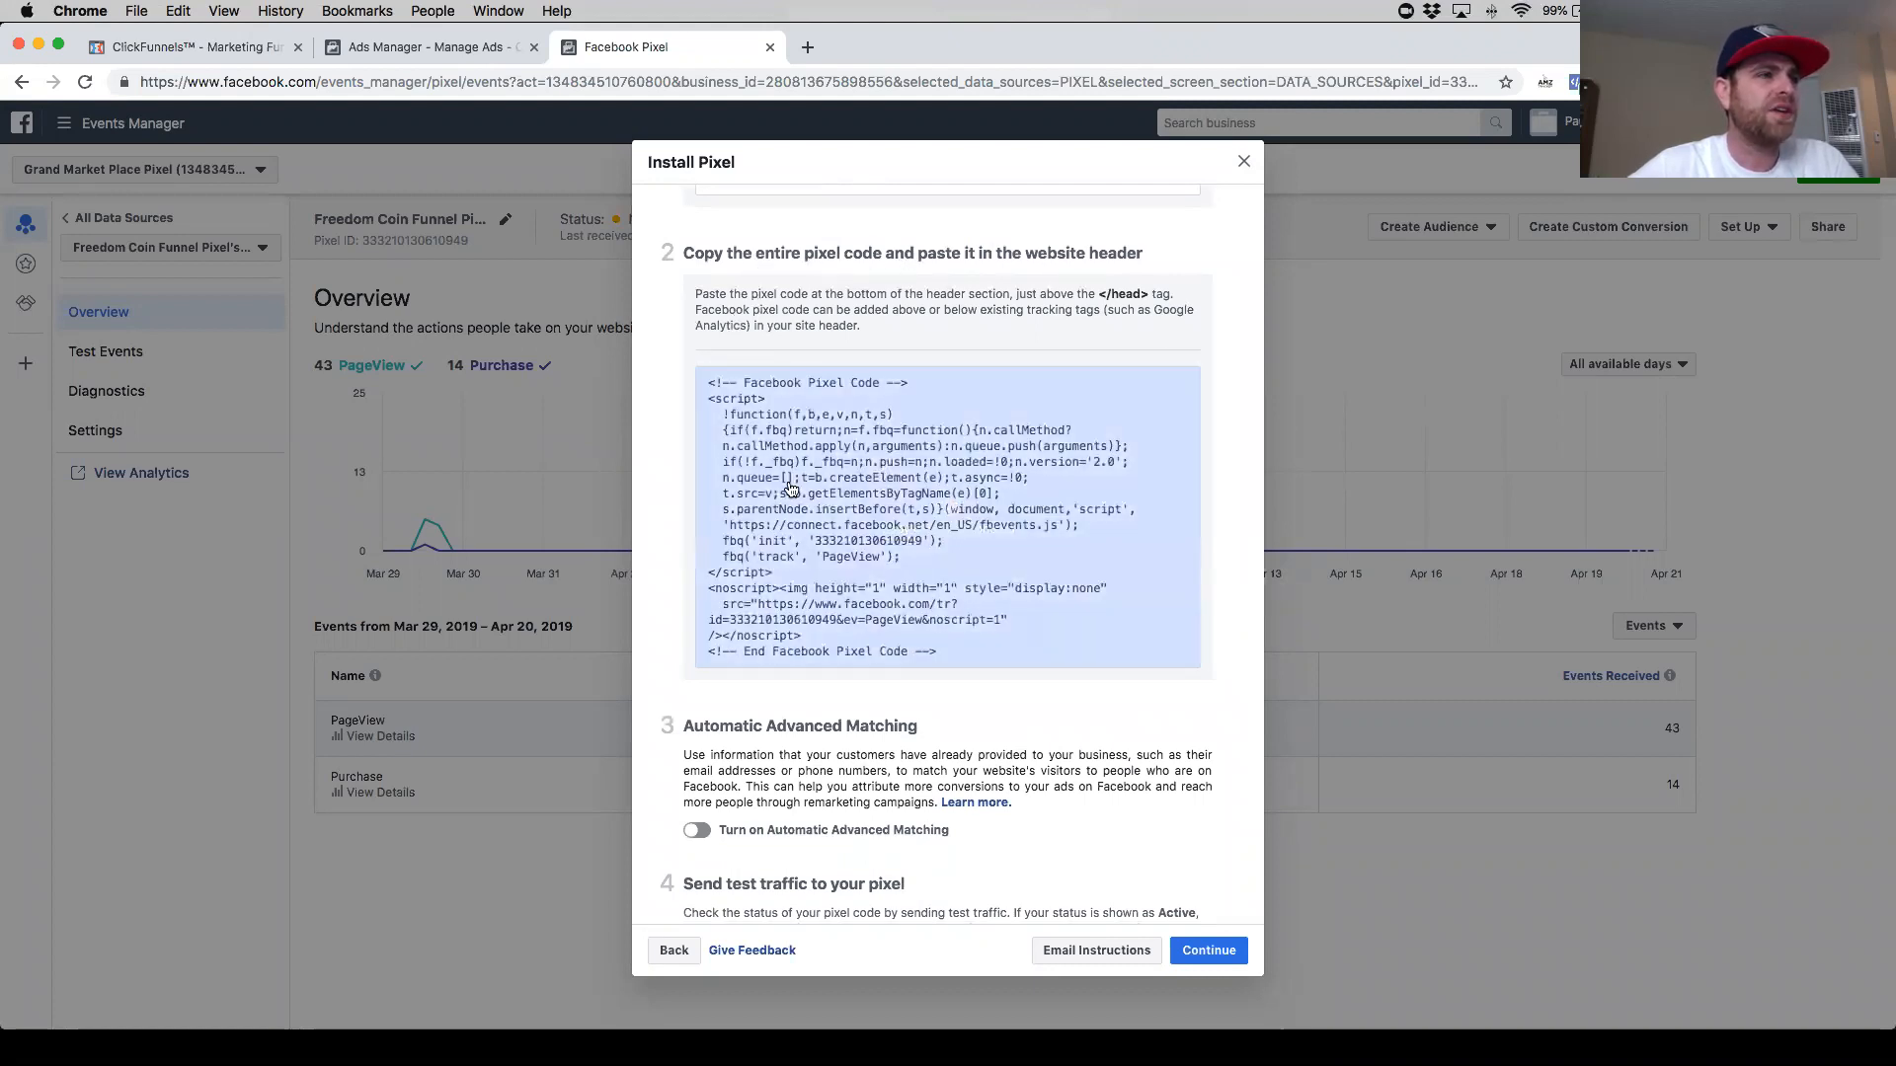
click(948, 514)
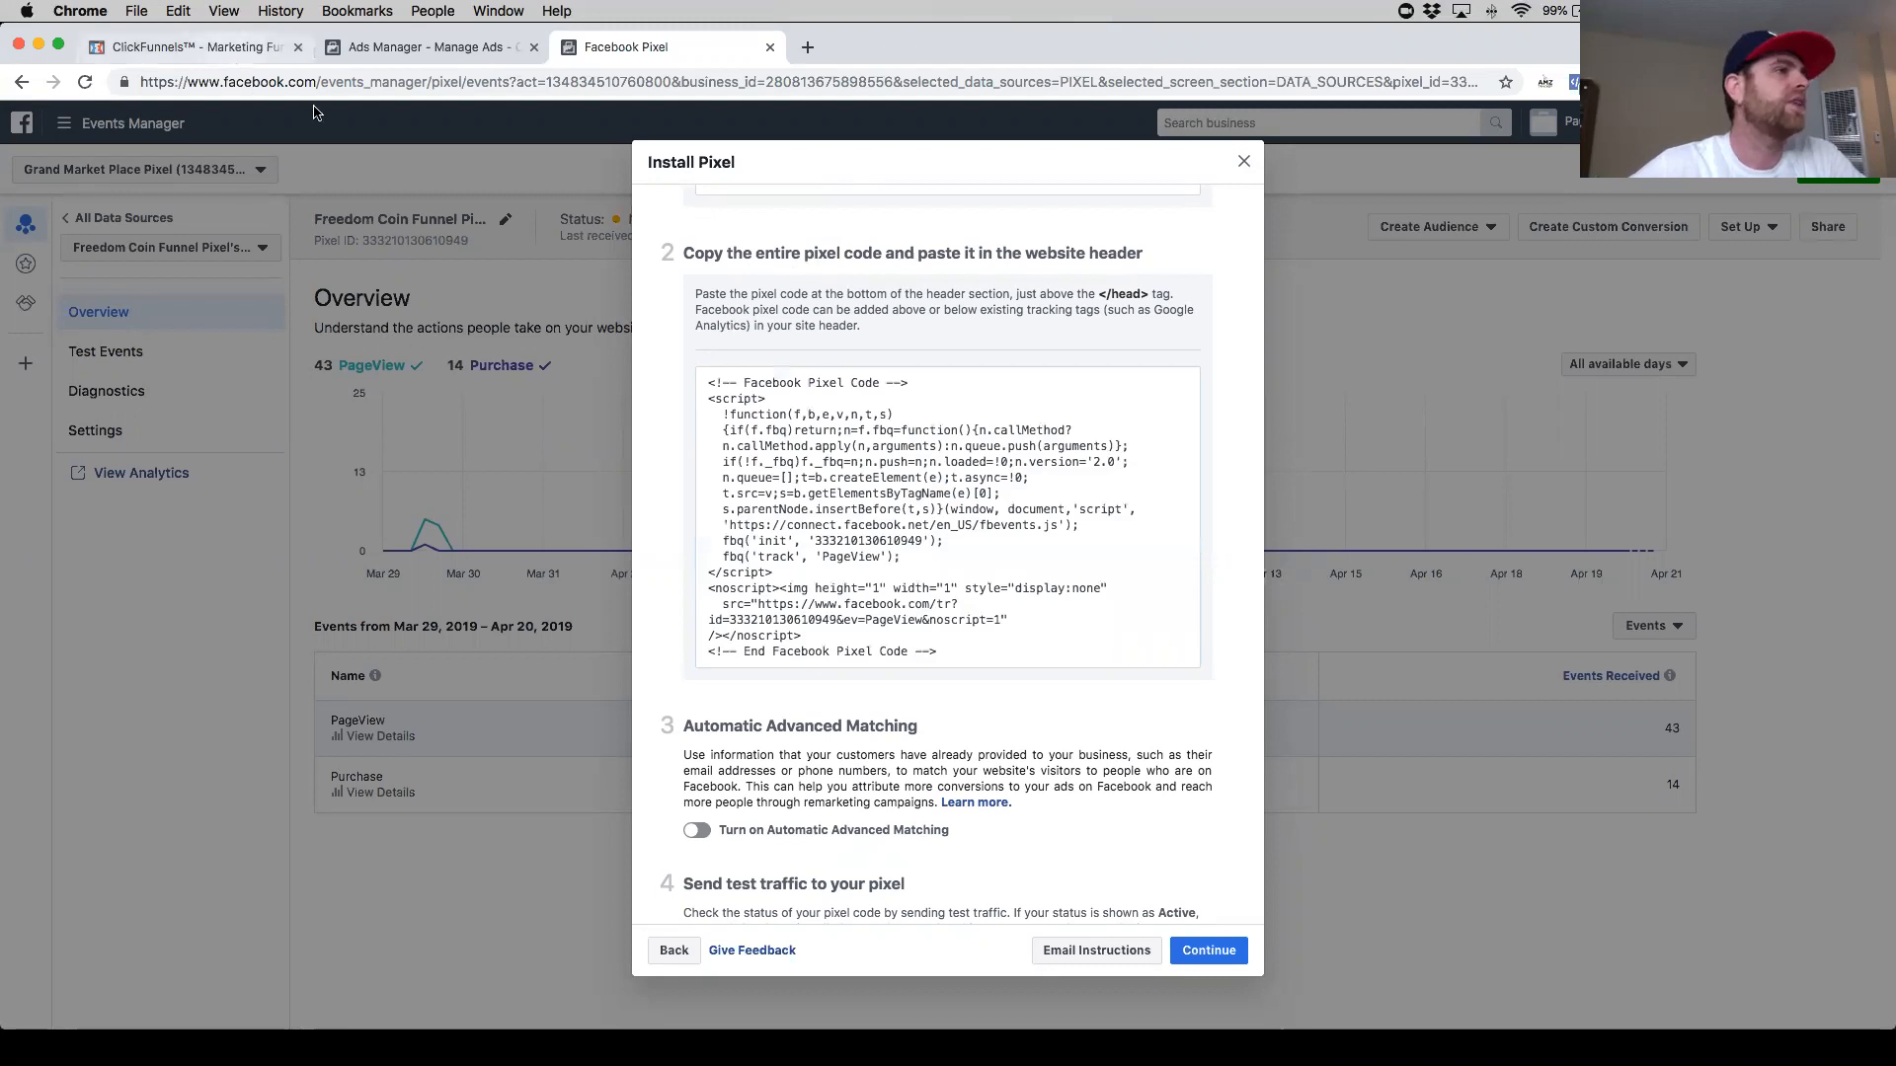
- Open the funnel's settings in a new tab and paste the pixel code into the Head Tracking Code field
click(232, 49)
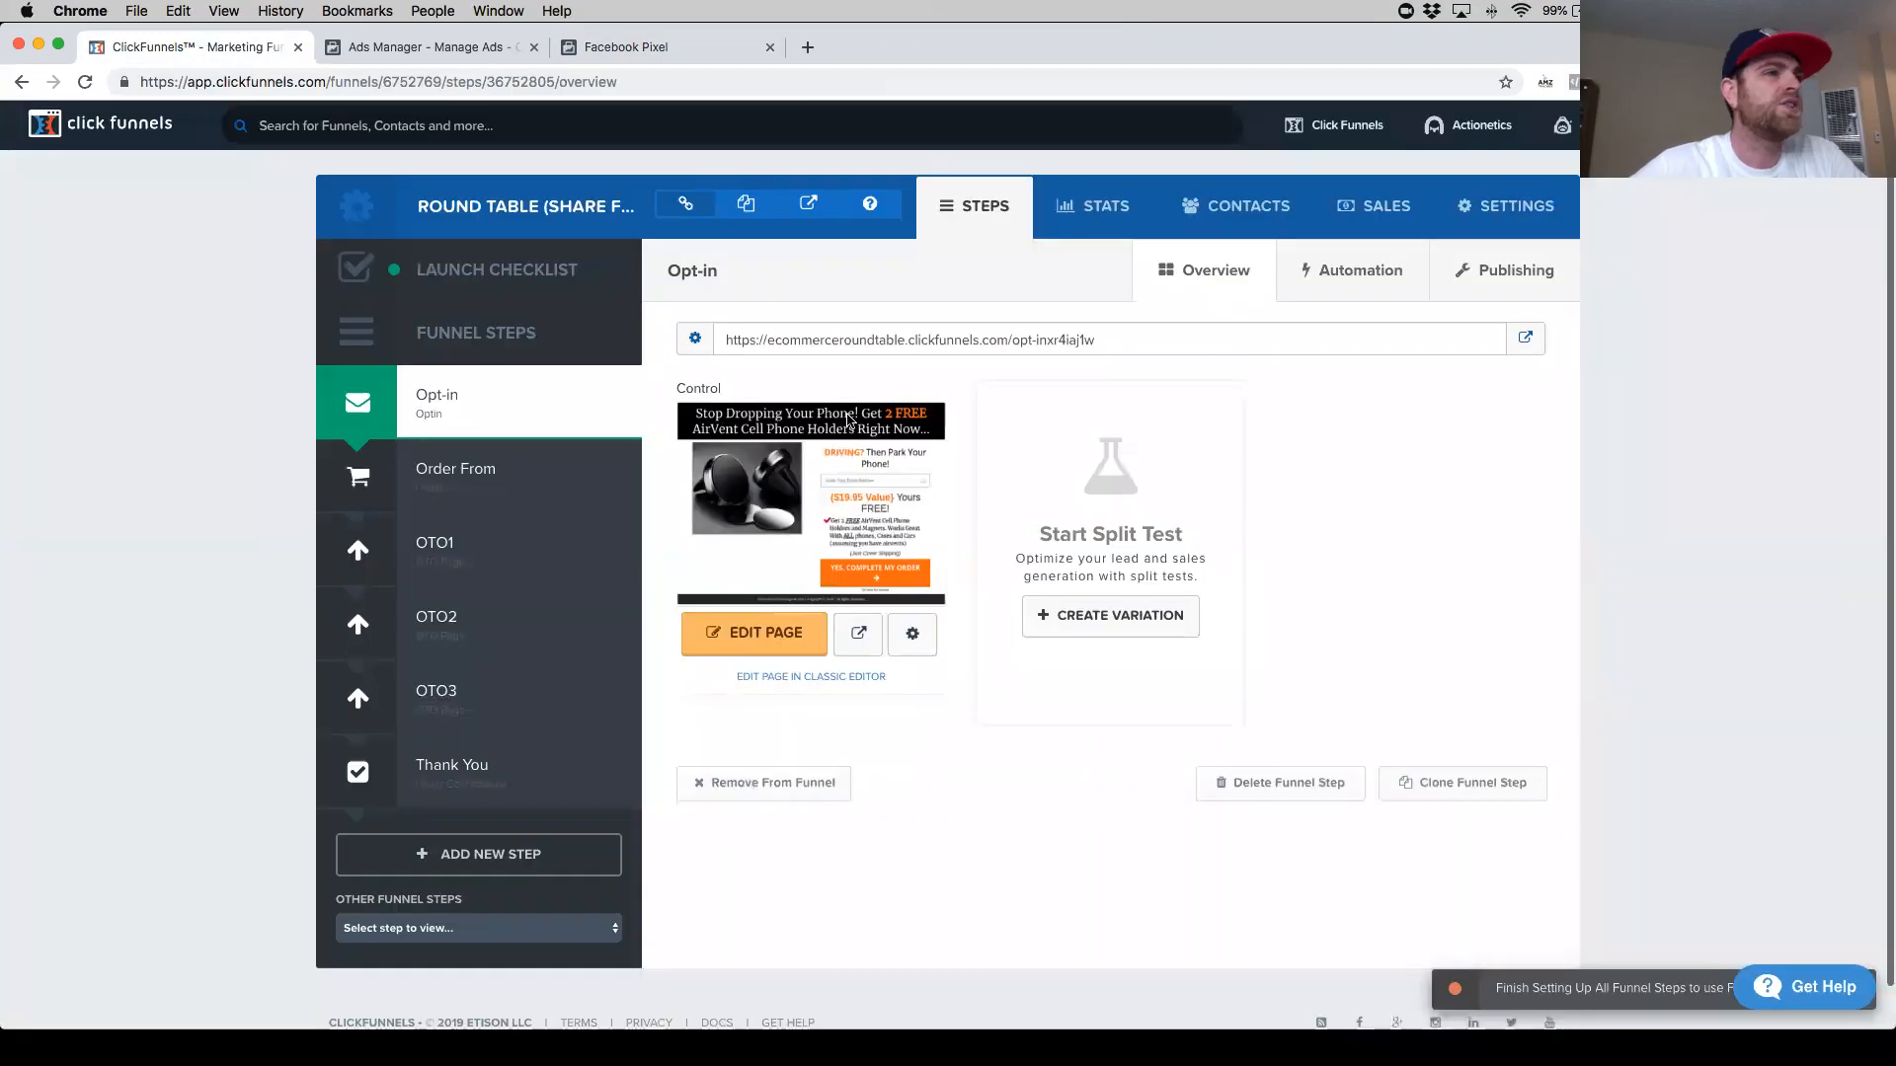
right_click(1501, 215)
click(1555, 212)
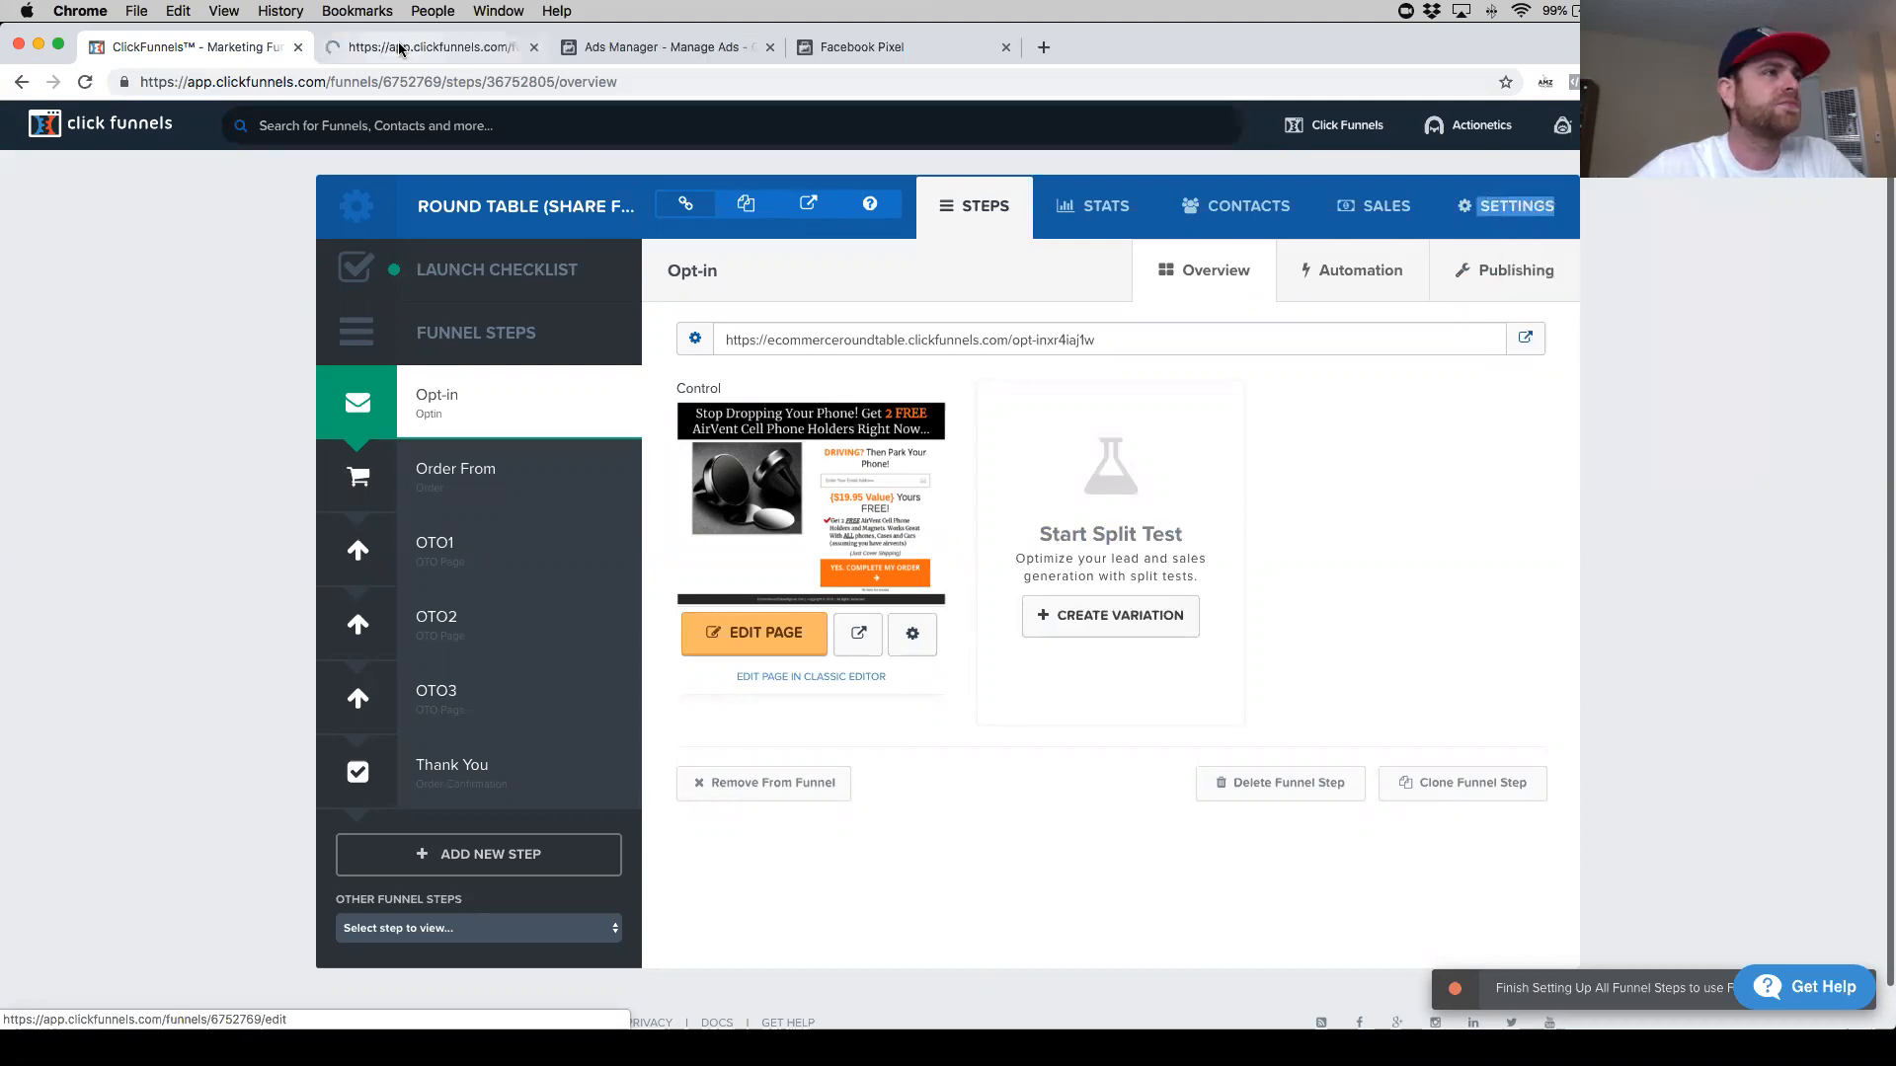
click(400, 49)
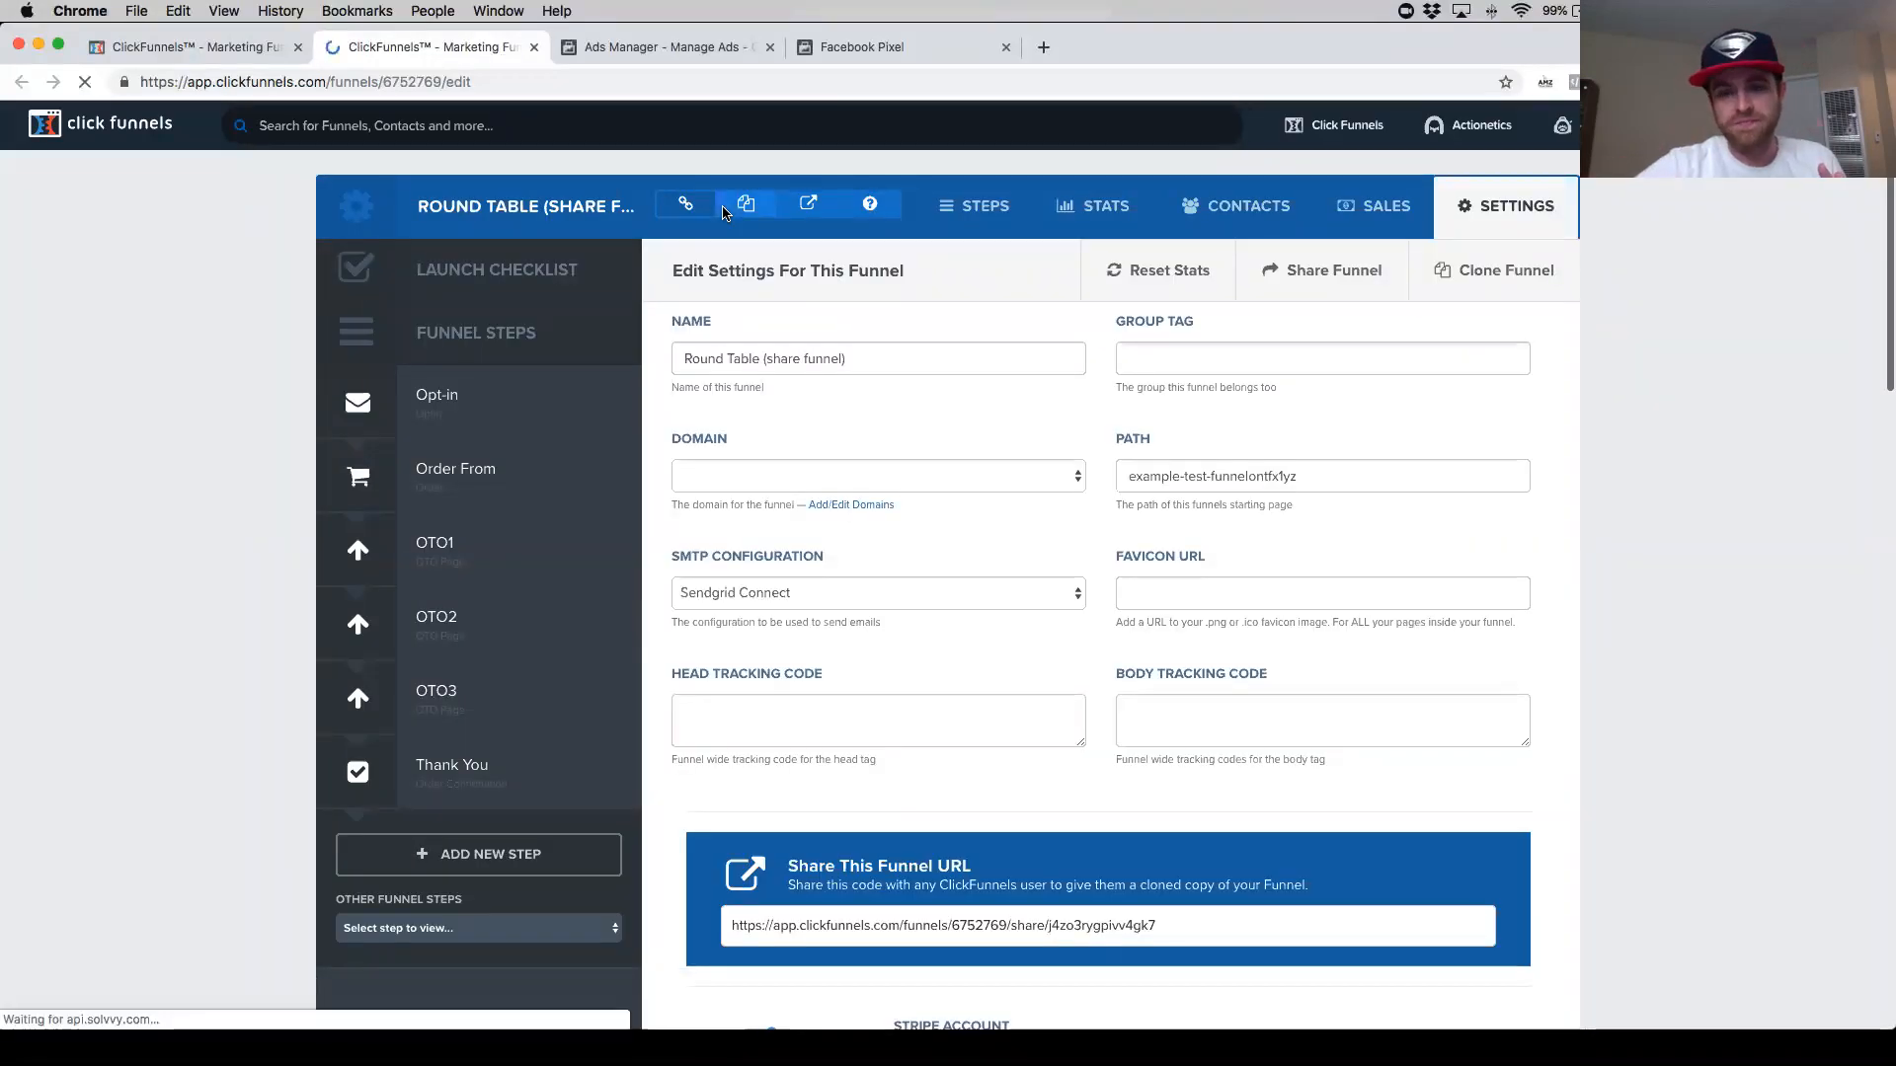
click(798, 722)
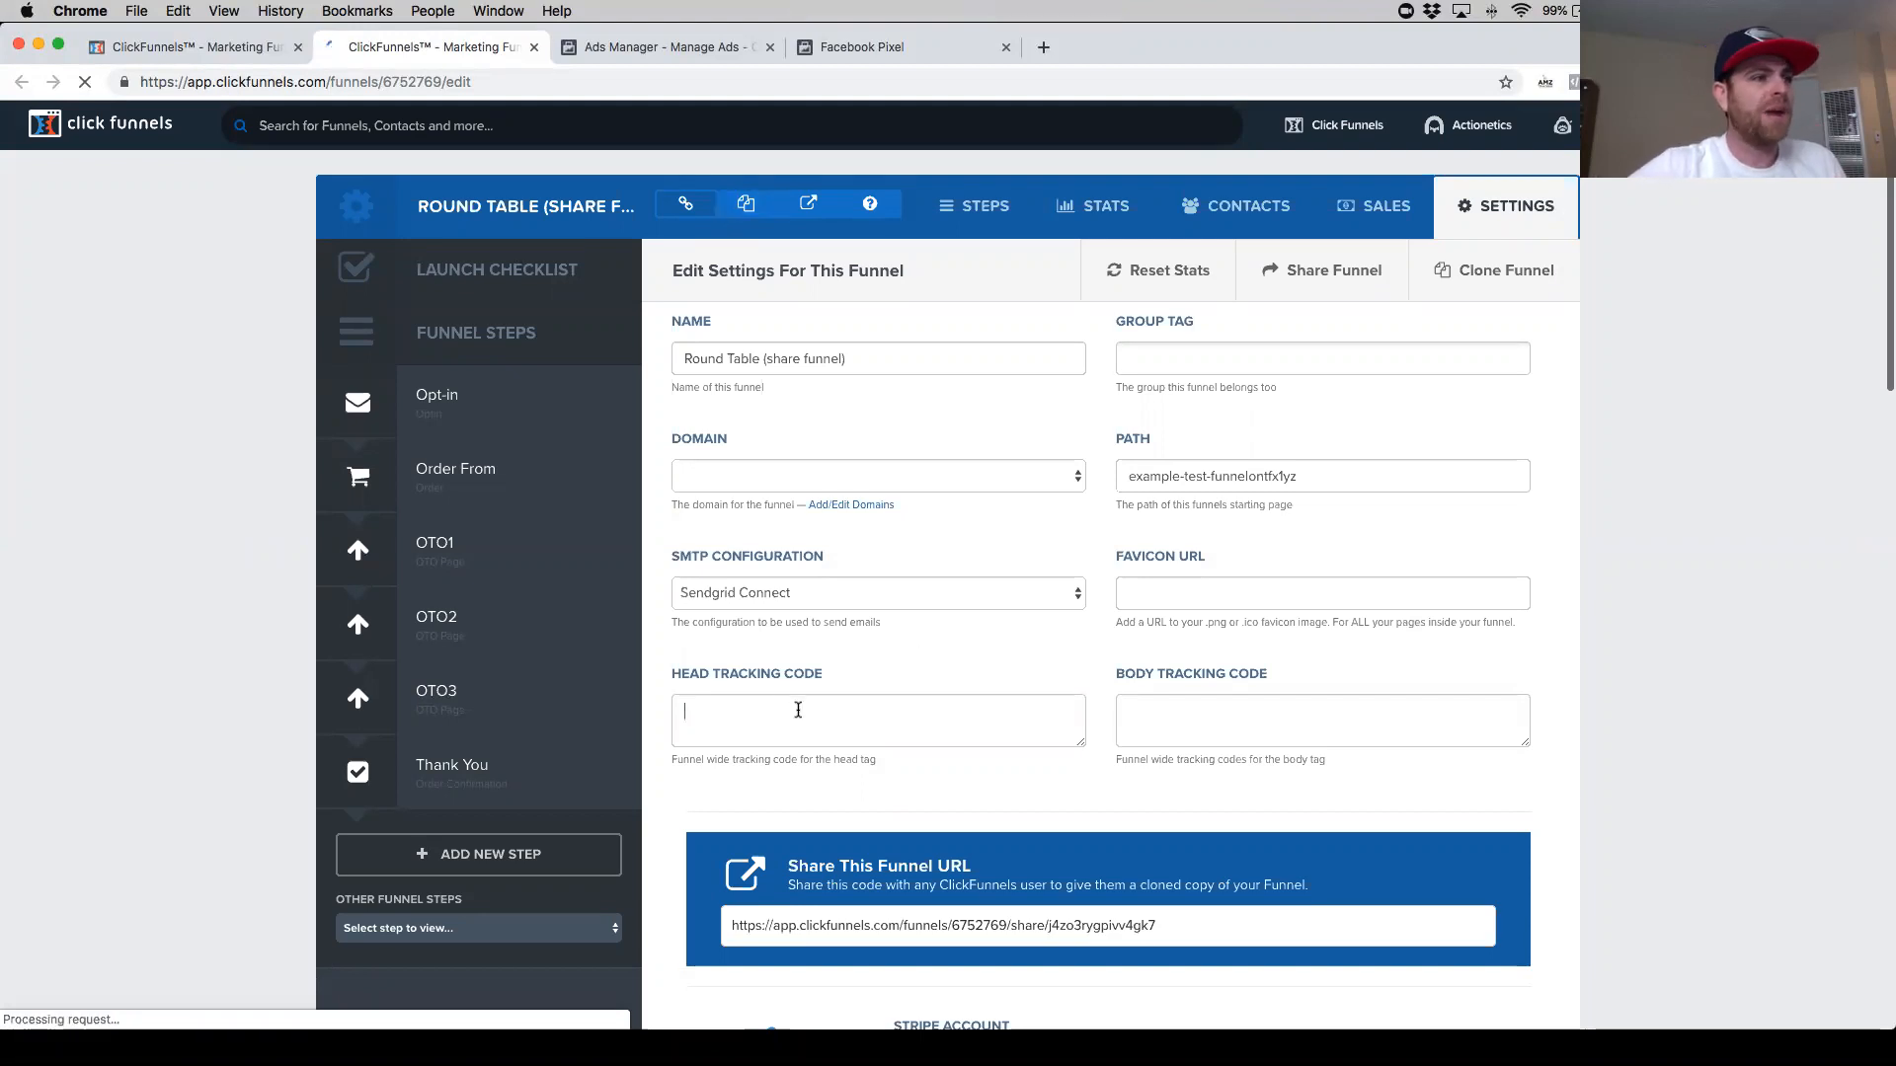
key(super+v)
- Scroll through the pasted head tracking code, then clear the field and paste the pixel code again
scroll(892, 728, up, 5)
scroll(897, 729, up, 1)
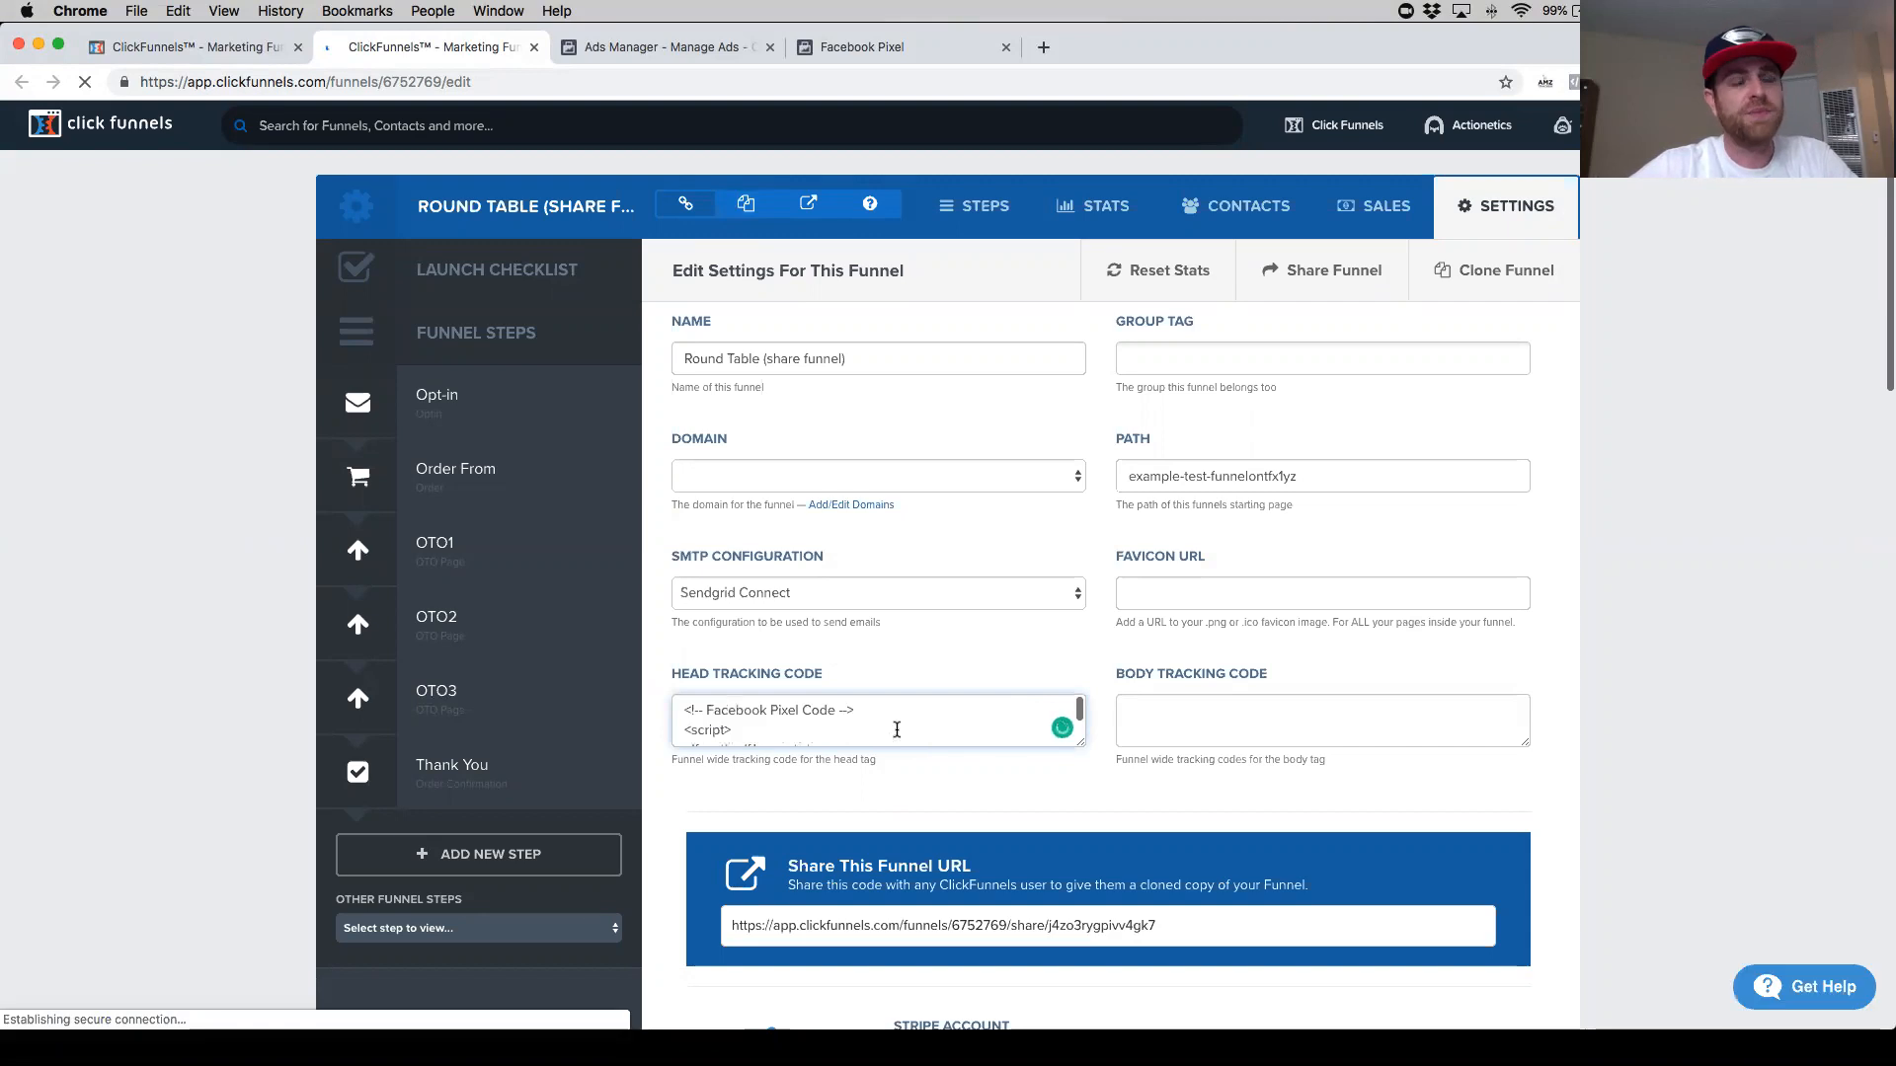
scroll(896, 730, down, 4)
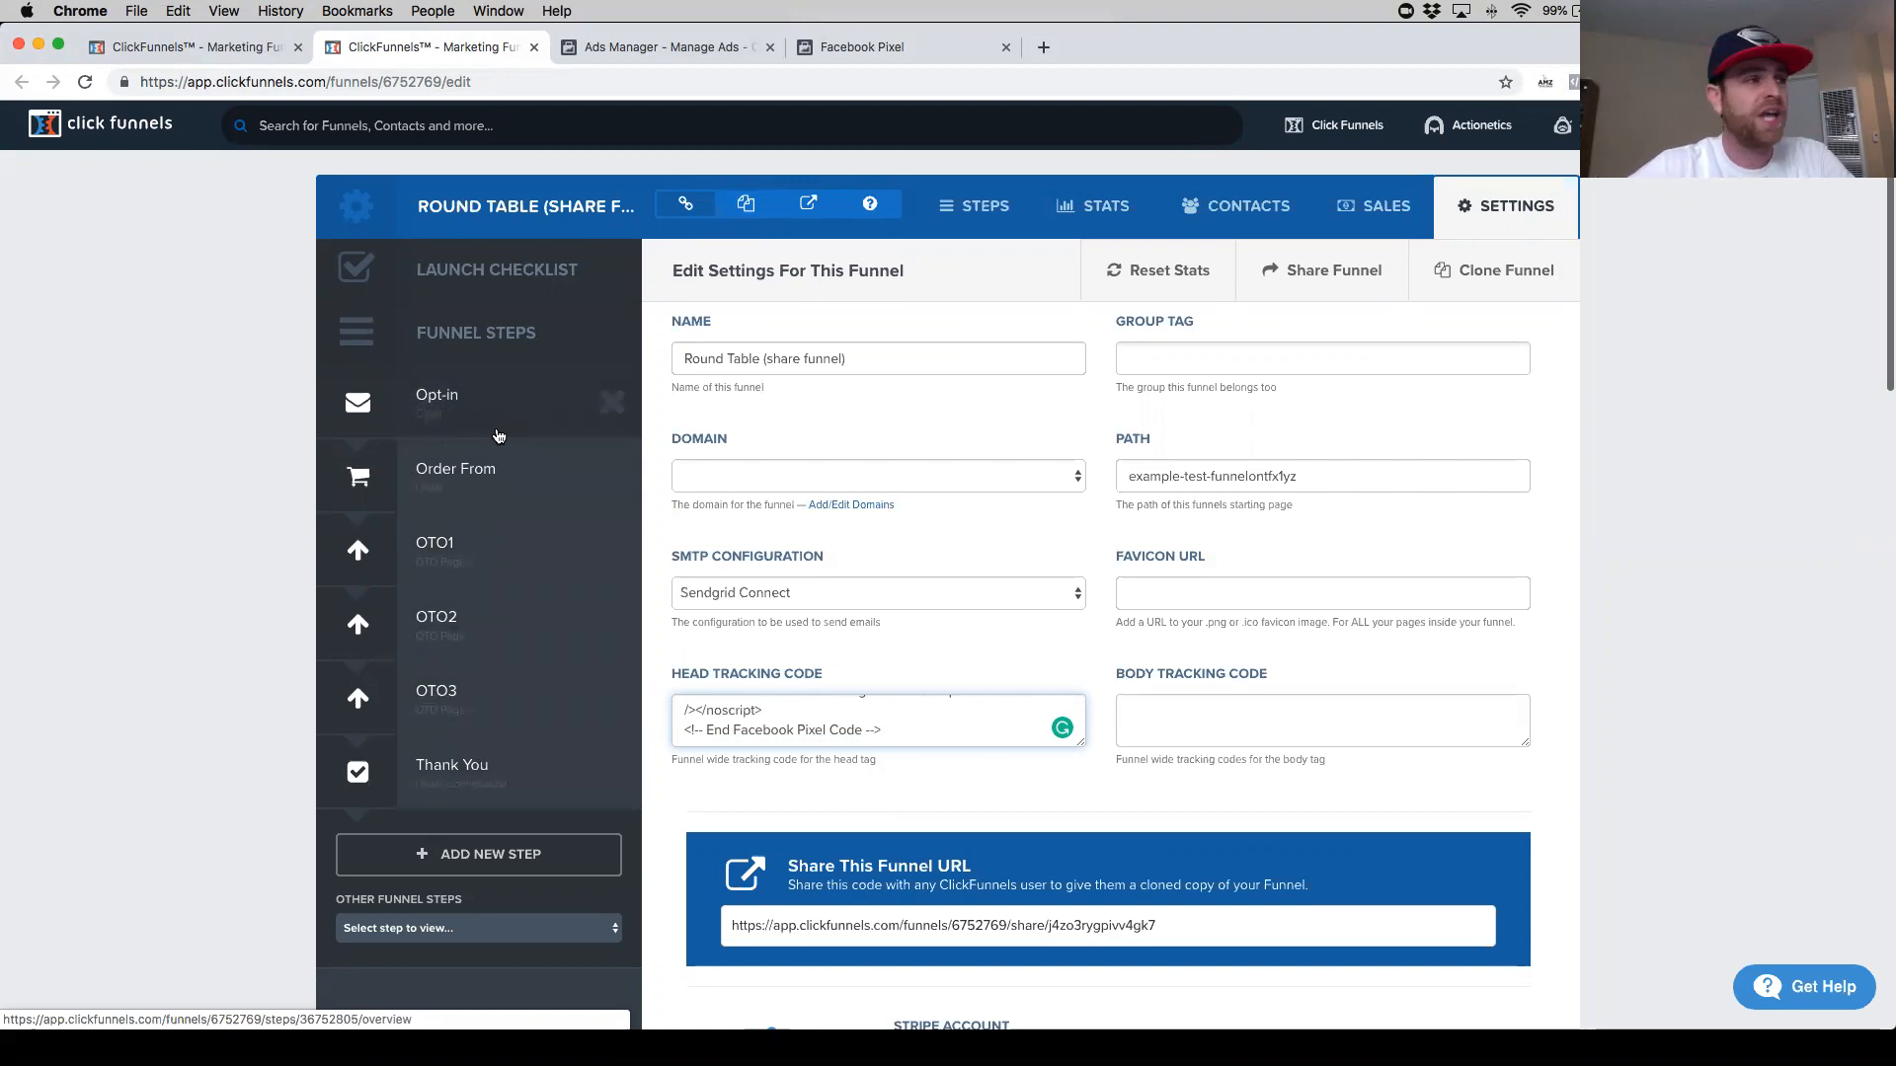
scroll(504, 666, down, 1)
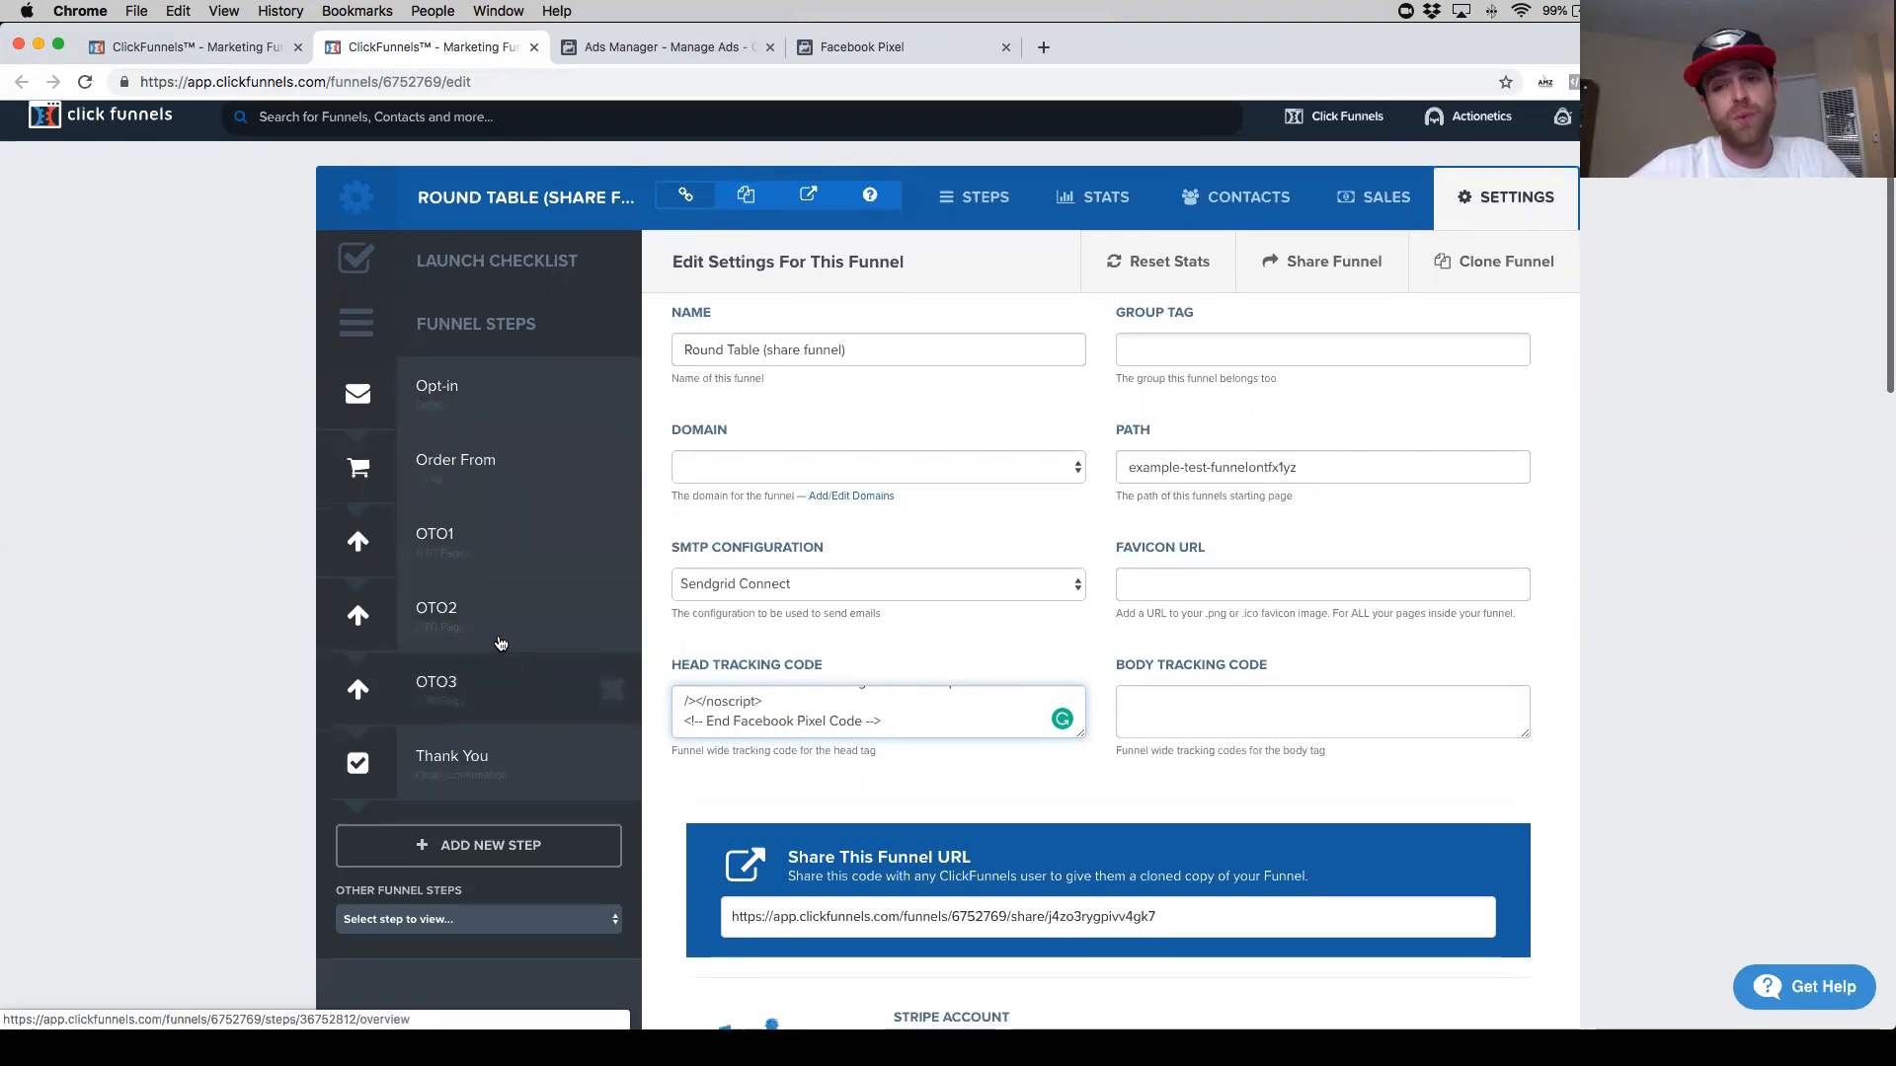
scroll(502, 647, down, 1)
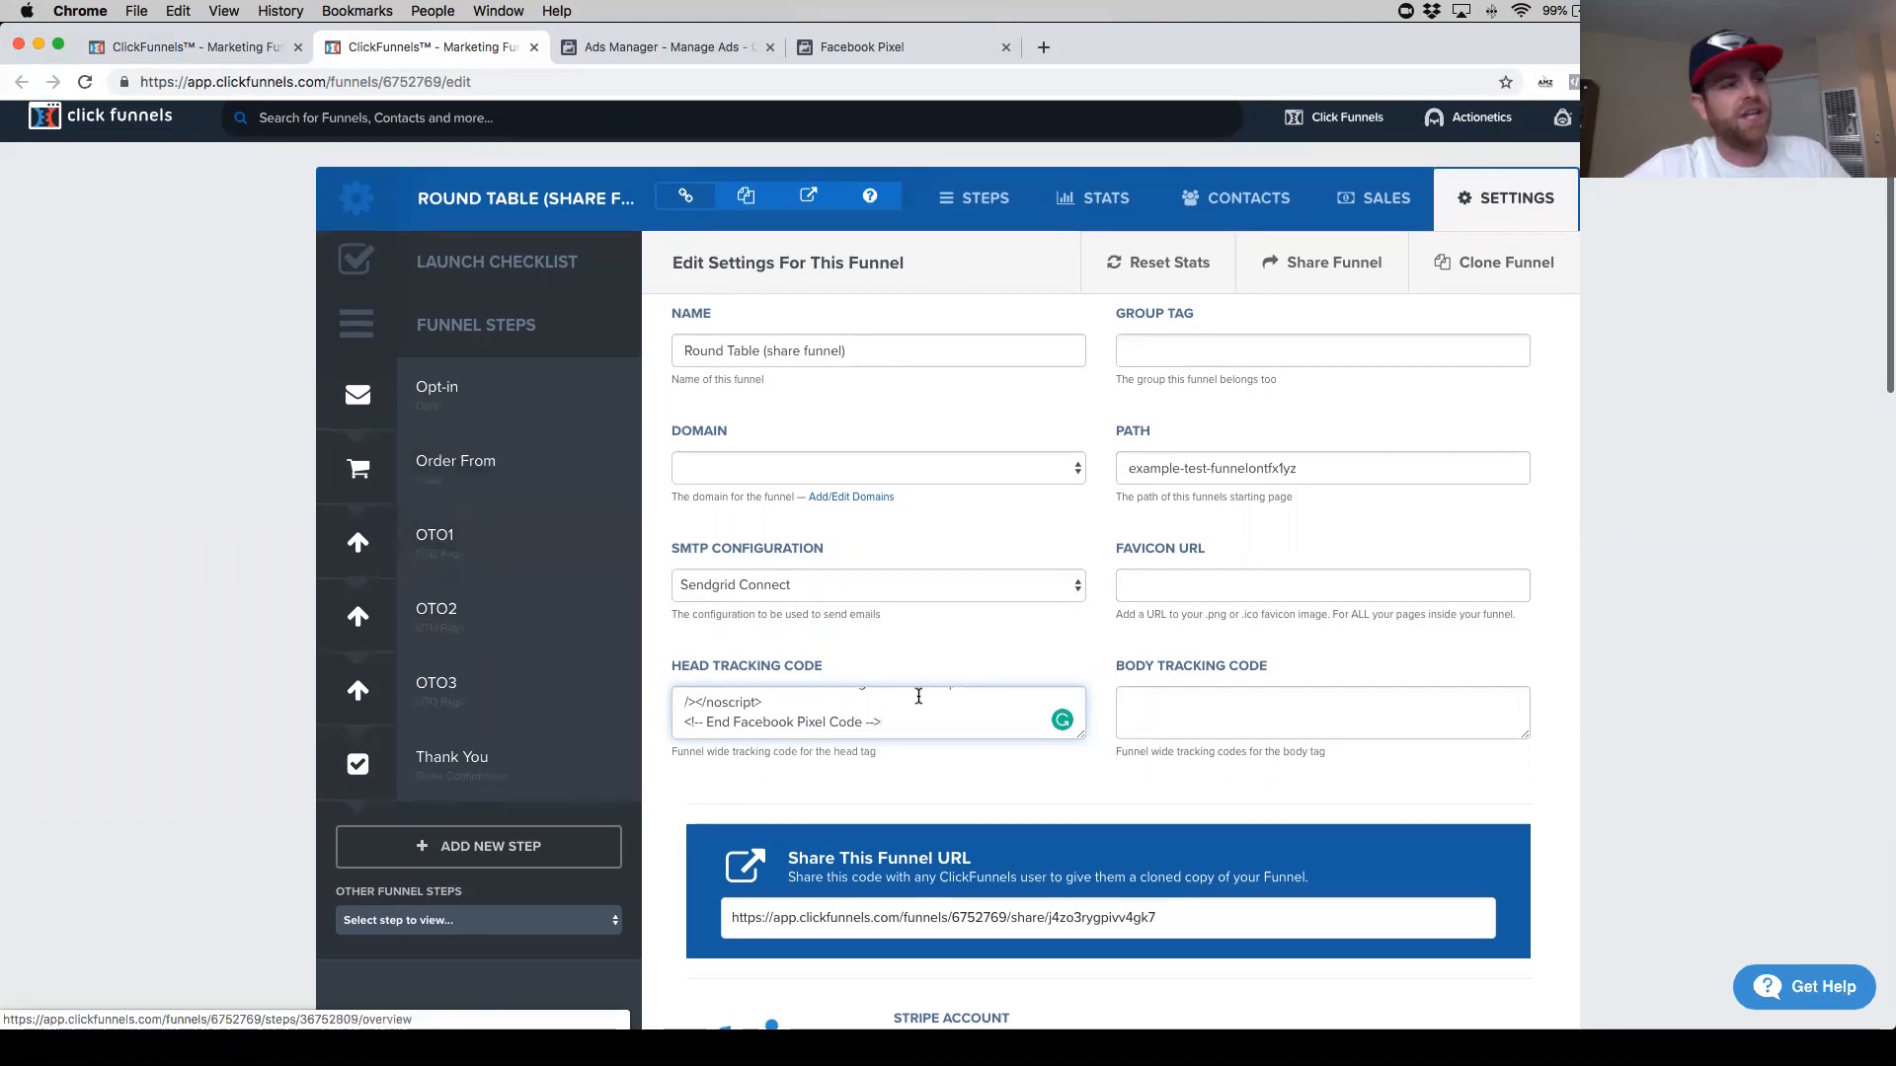
scroll(901, 719, down, 1)
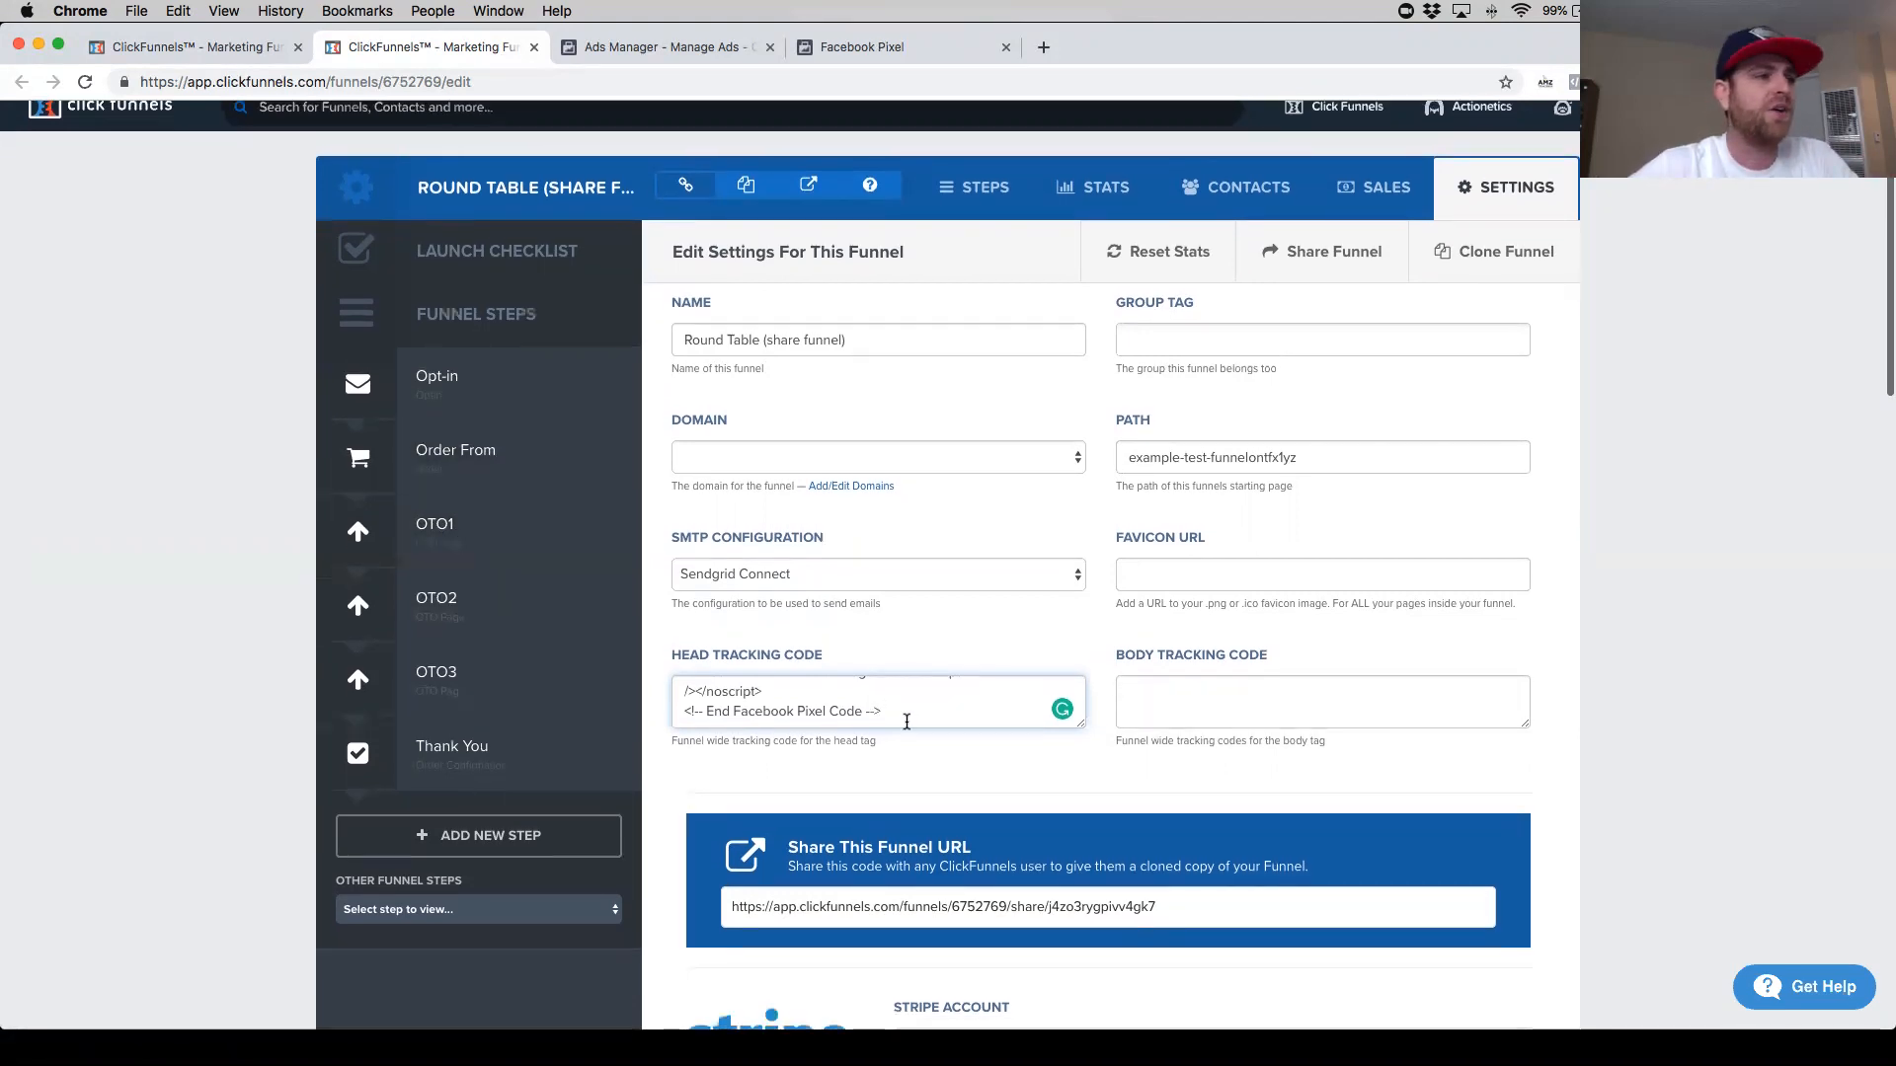
drag(904, 688, 695, 648)
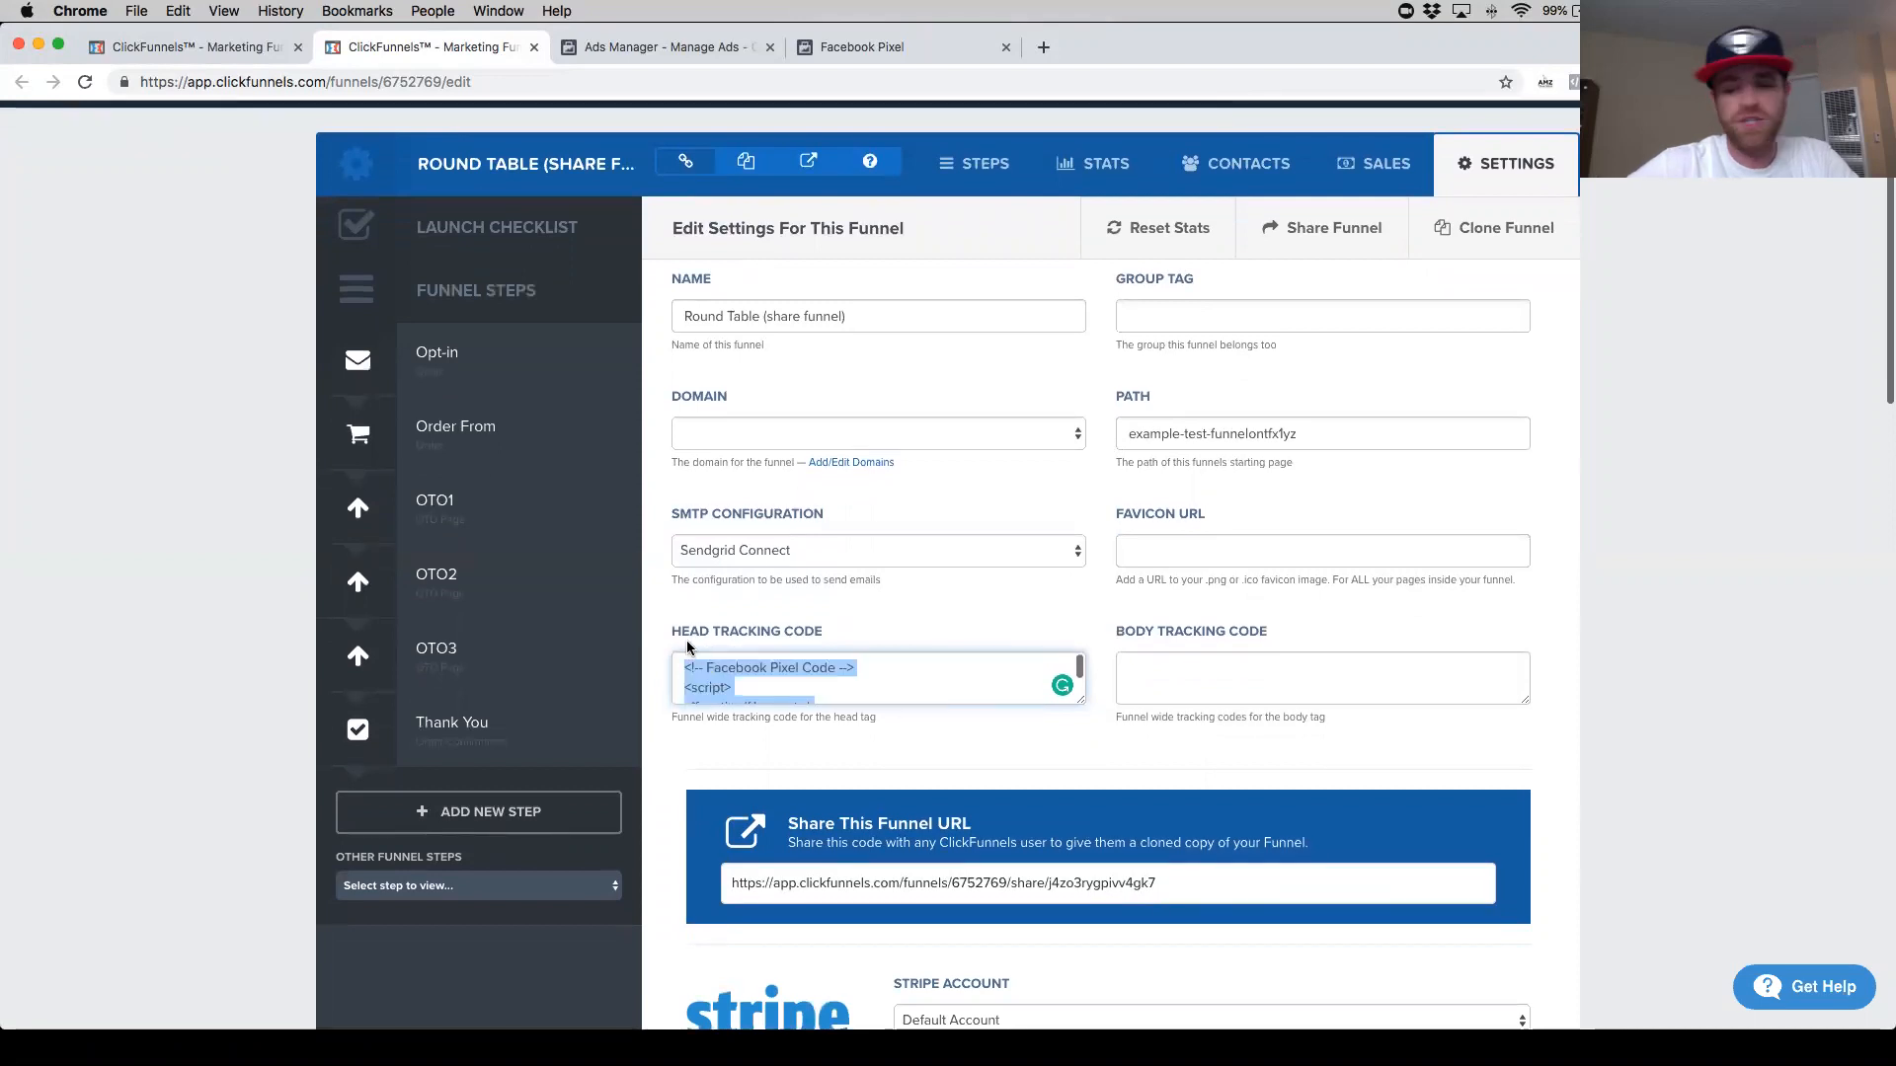
key(BackSpace)
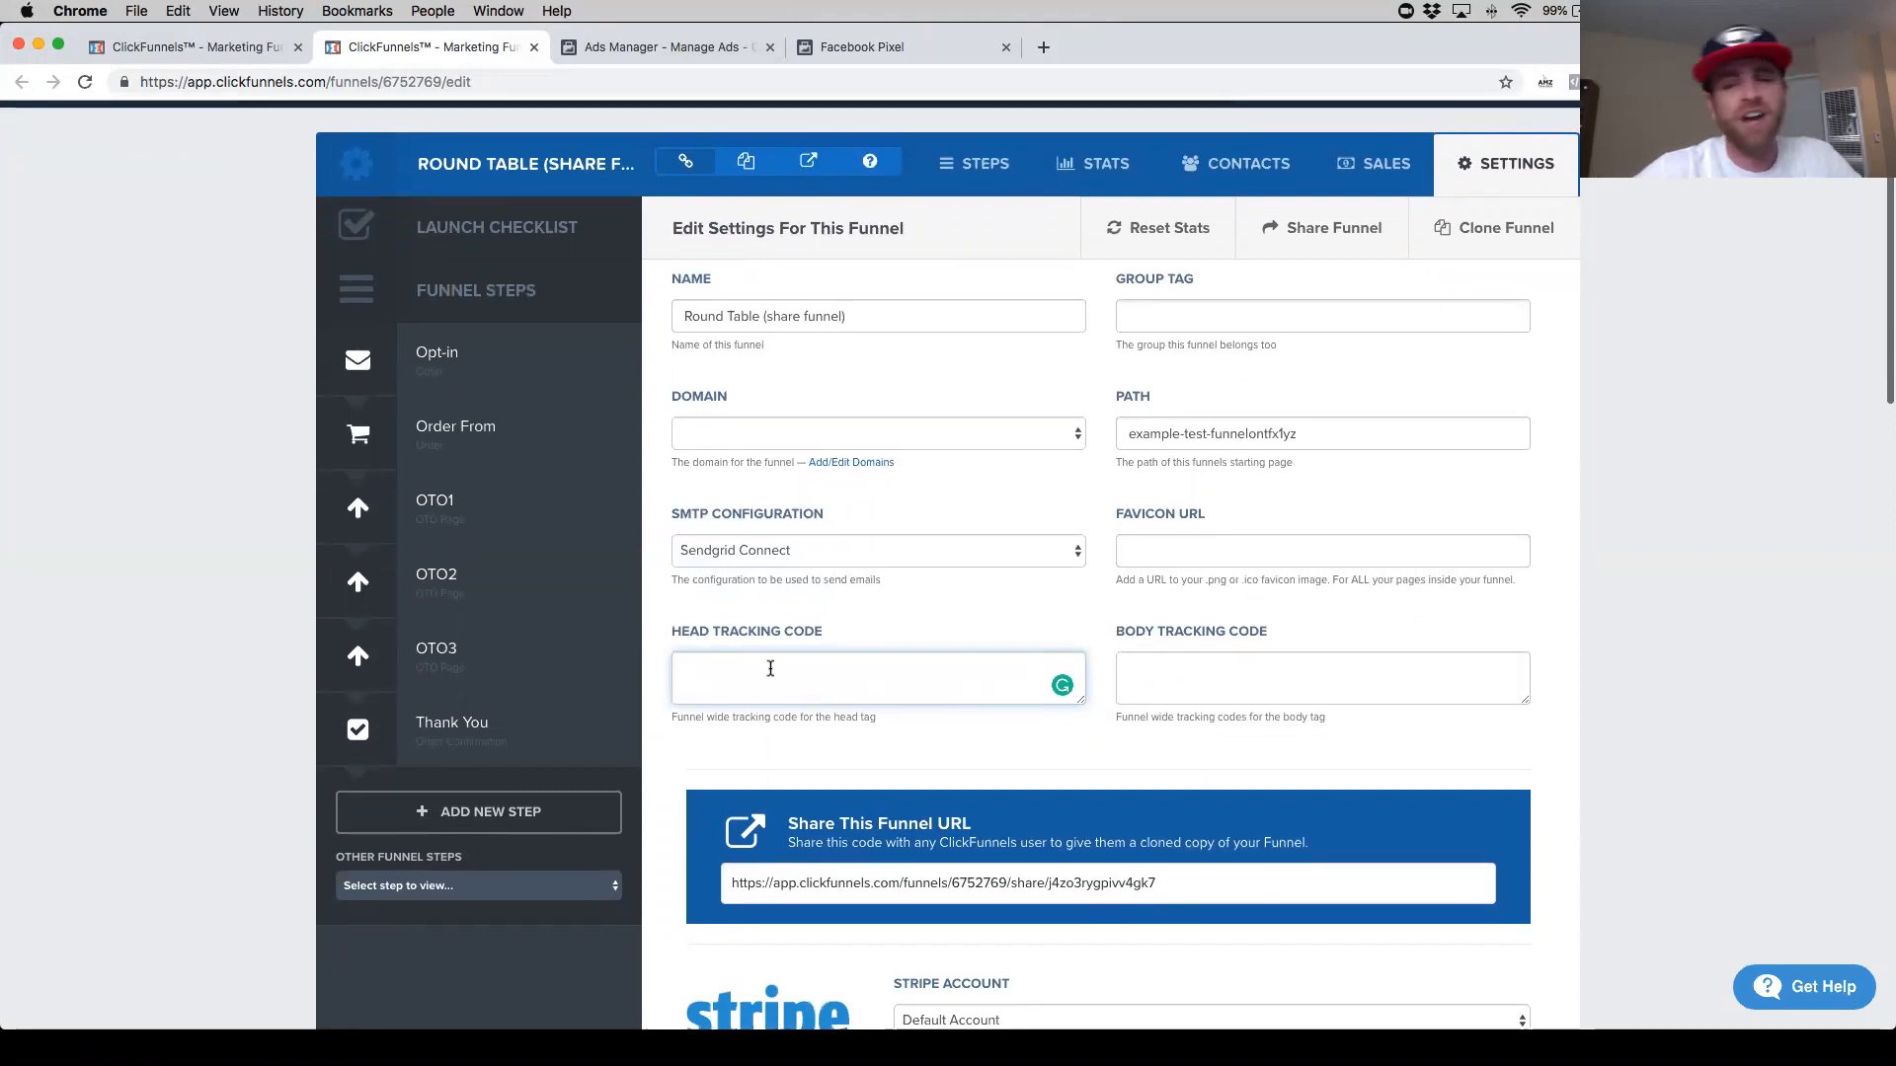
key(super+v)
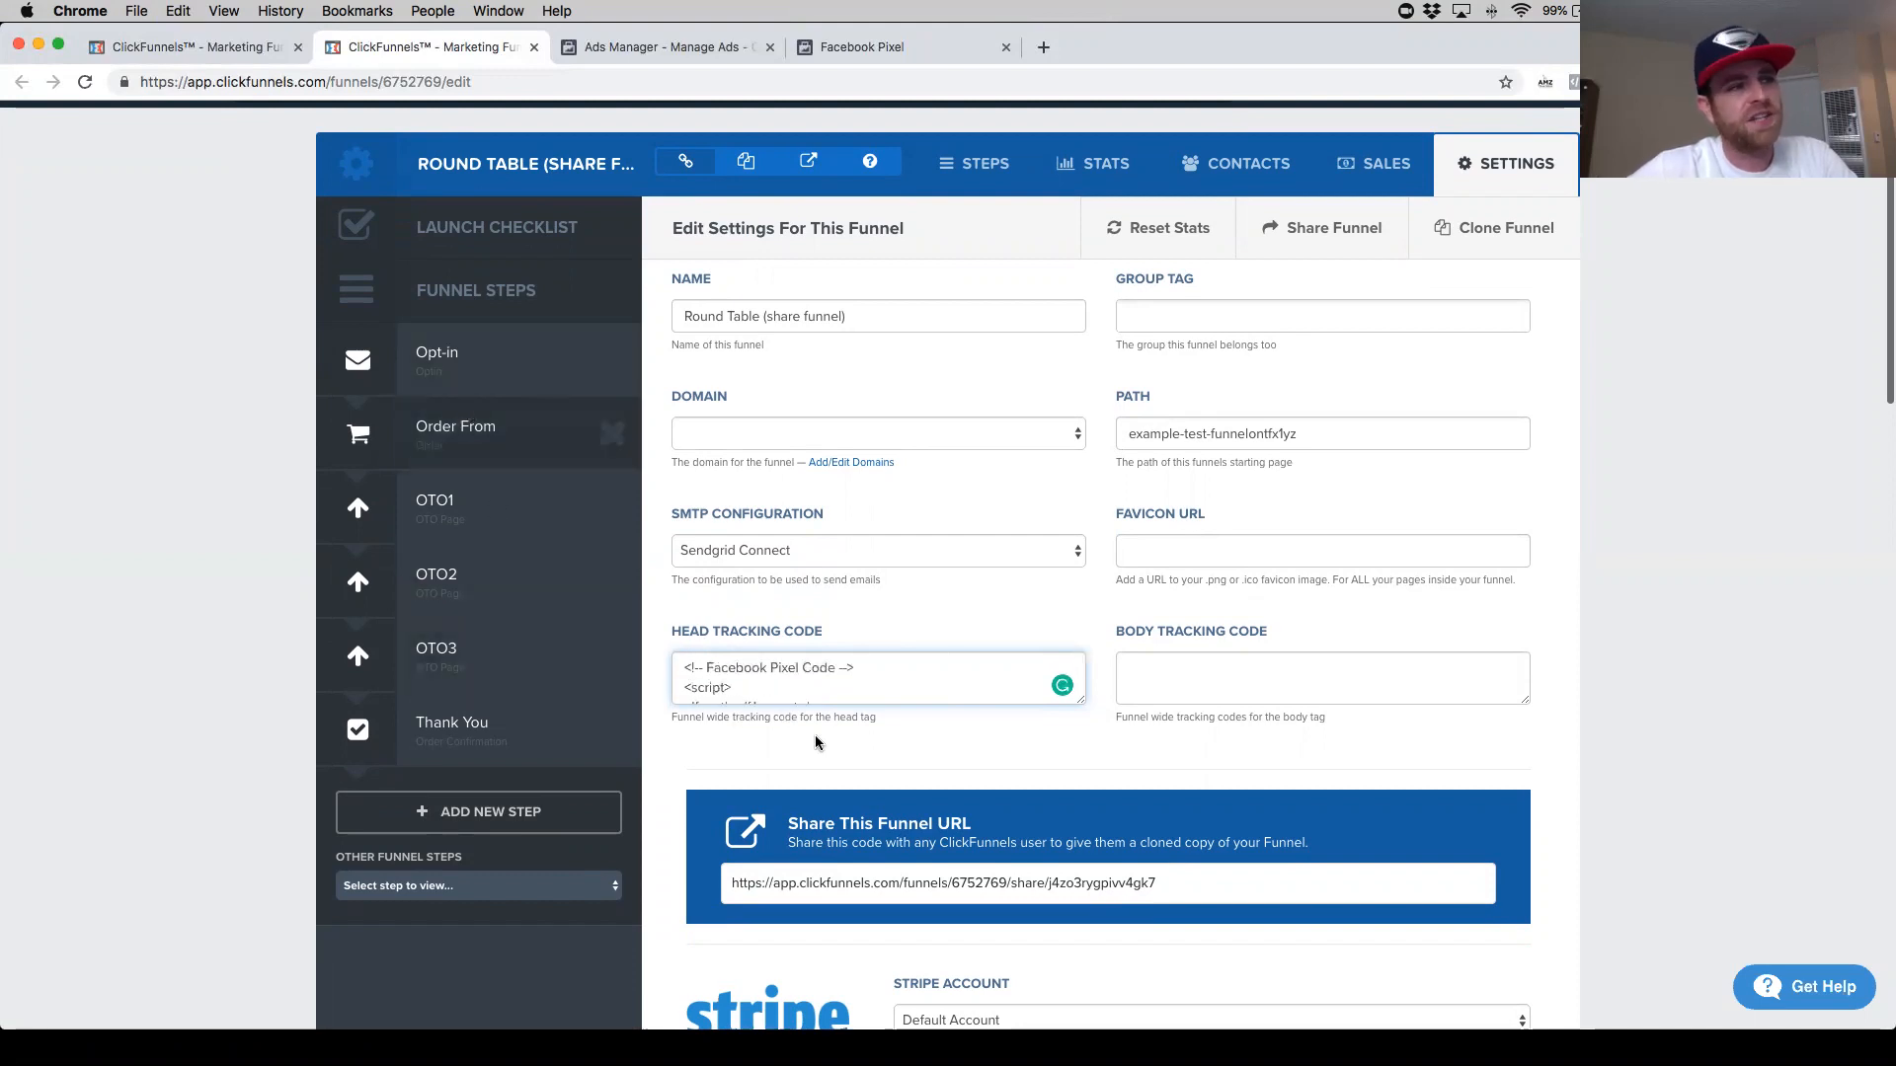
- Clear the funnel's Head Tracking Code field
scroll(877, 691, down, 5)
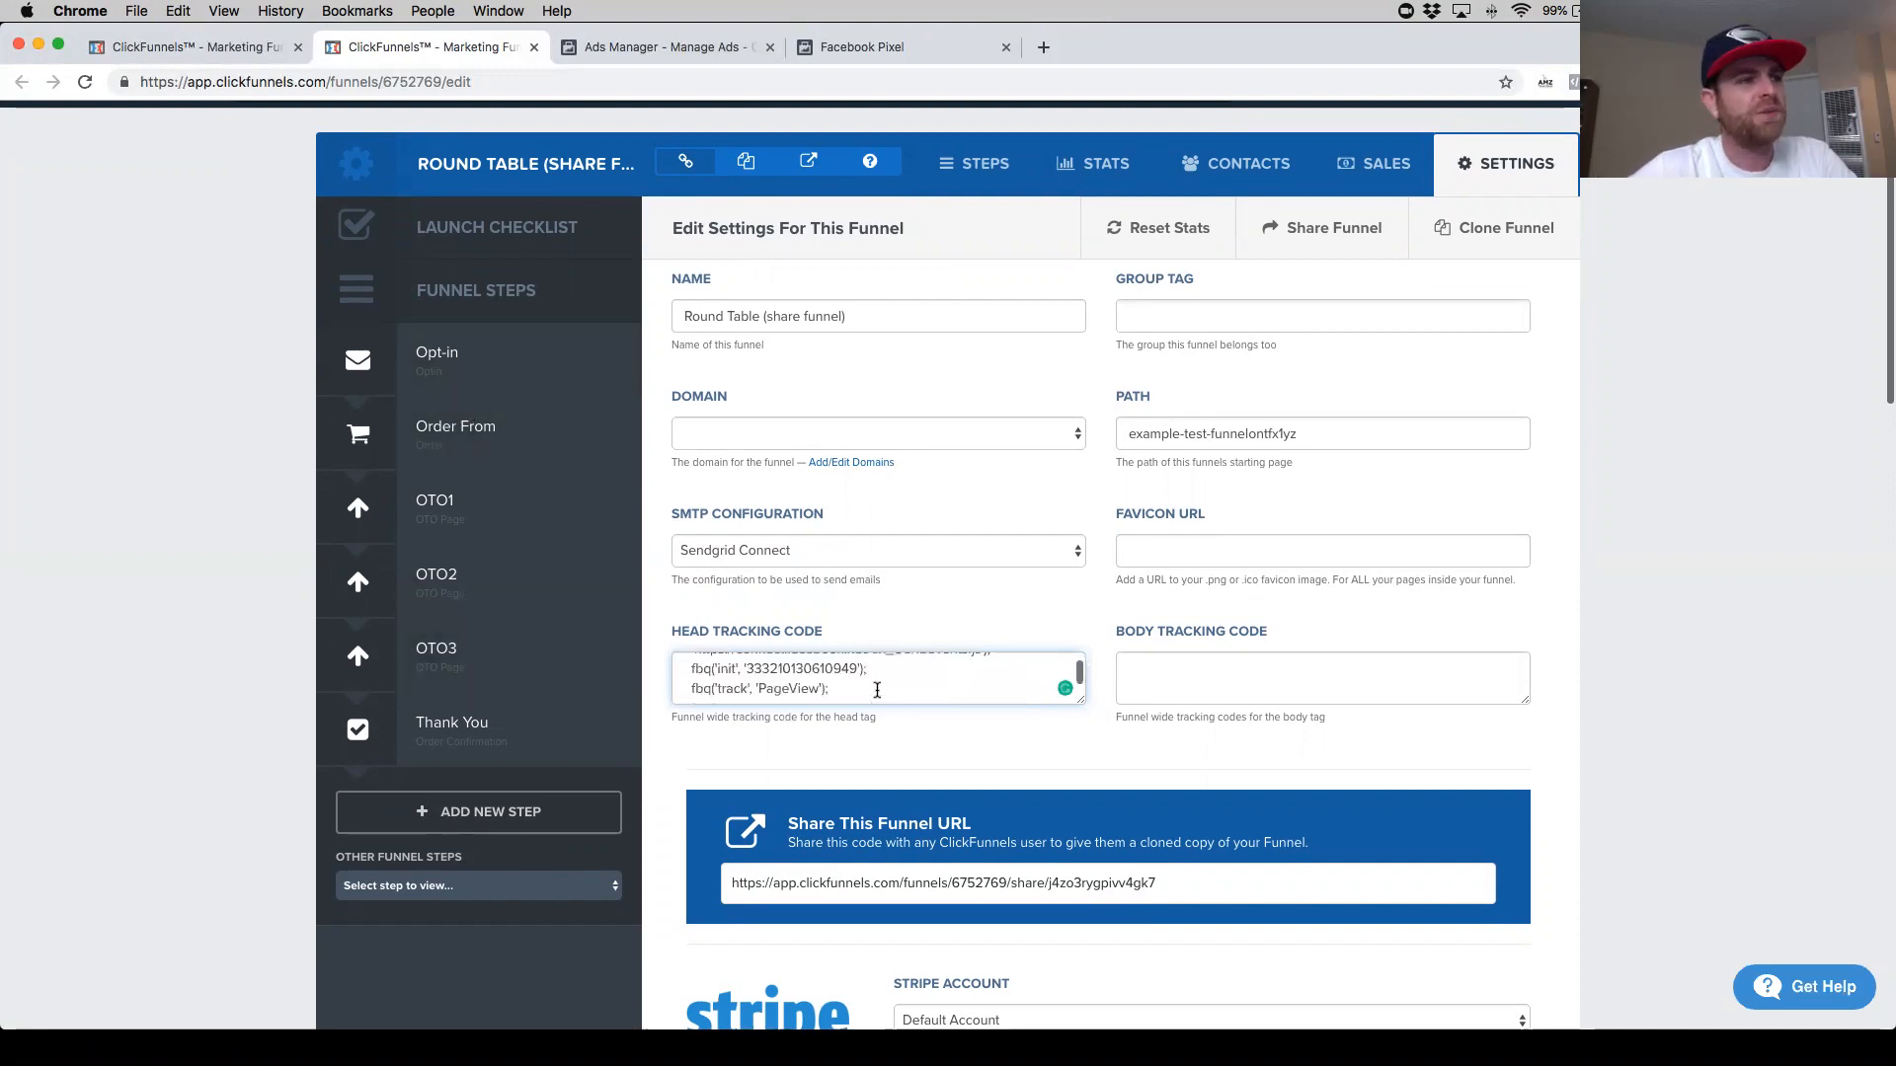
drag(896, 688, 610, 650)
key(BackSpace)
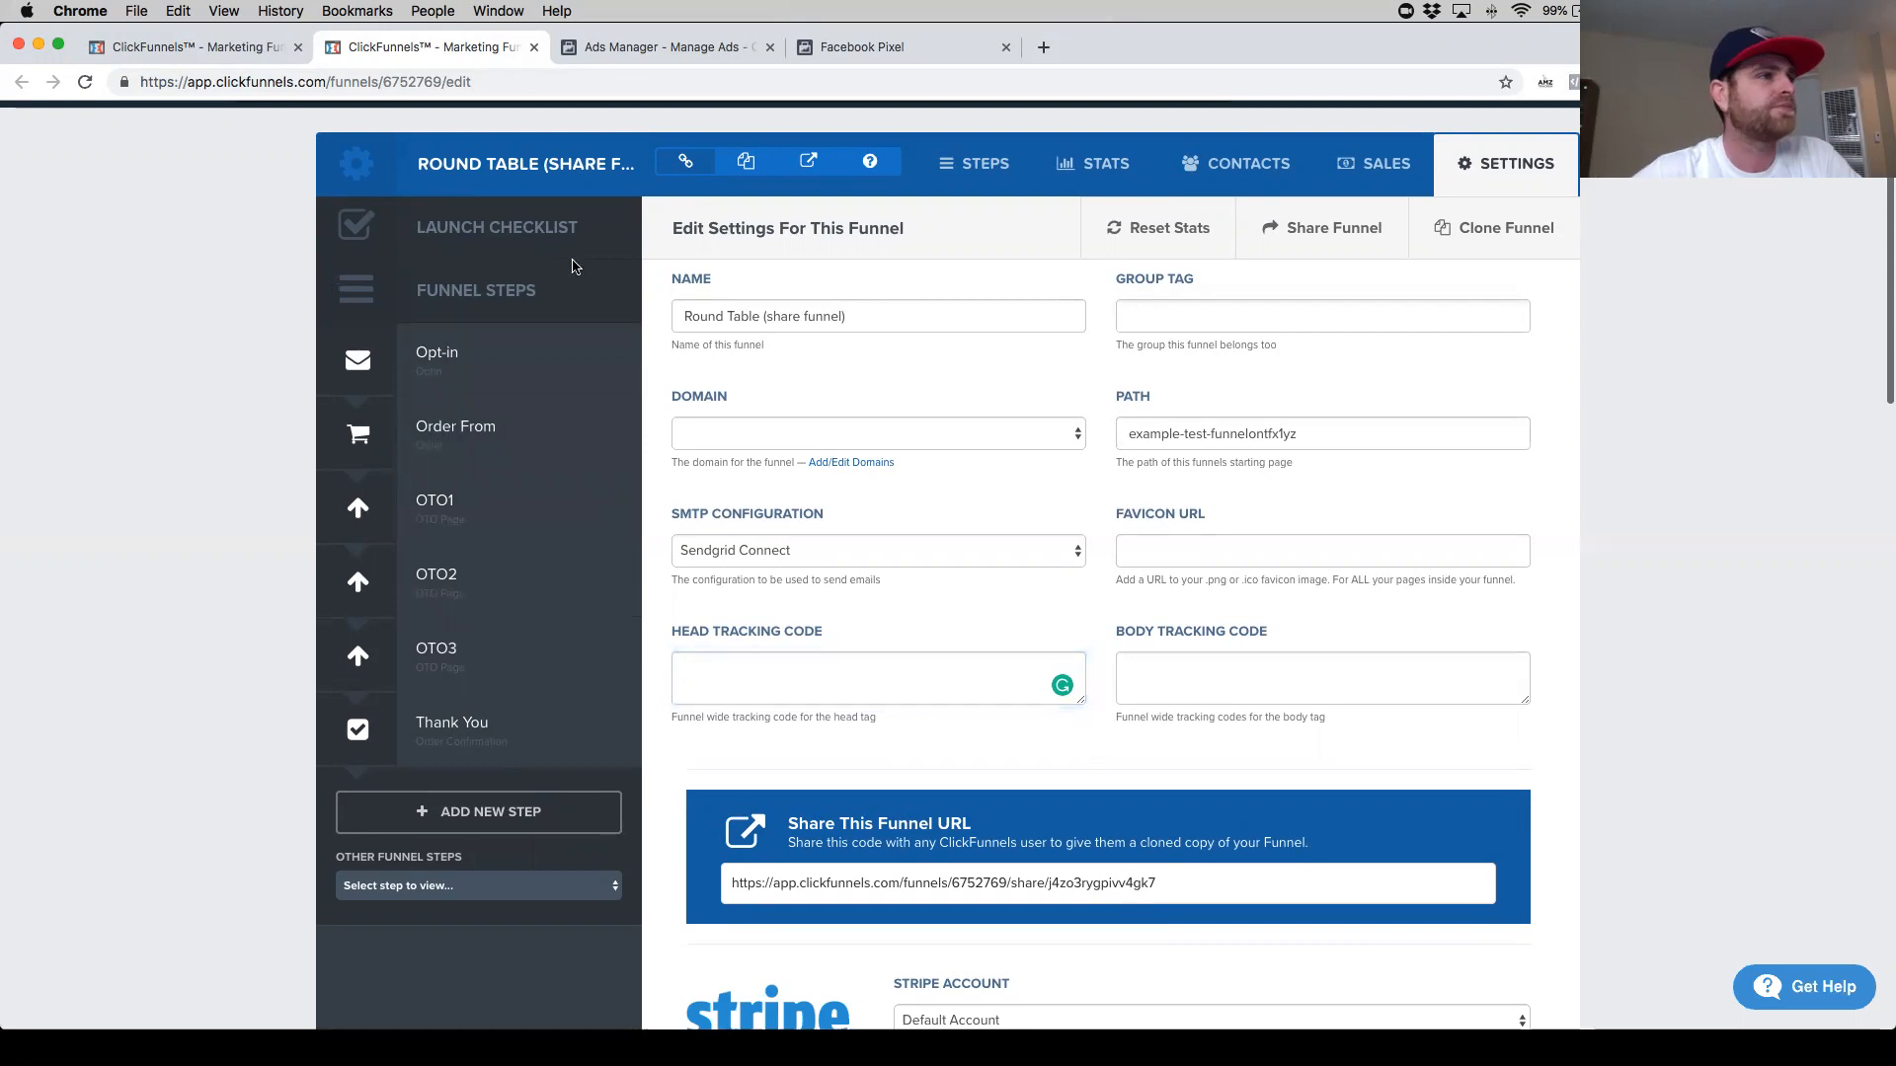
- Open the Opt-in page in the editor and paste the pixel code into its tracking header code
click(460, 372)
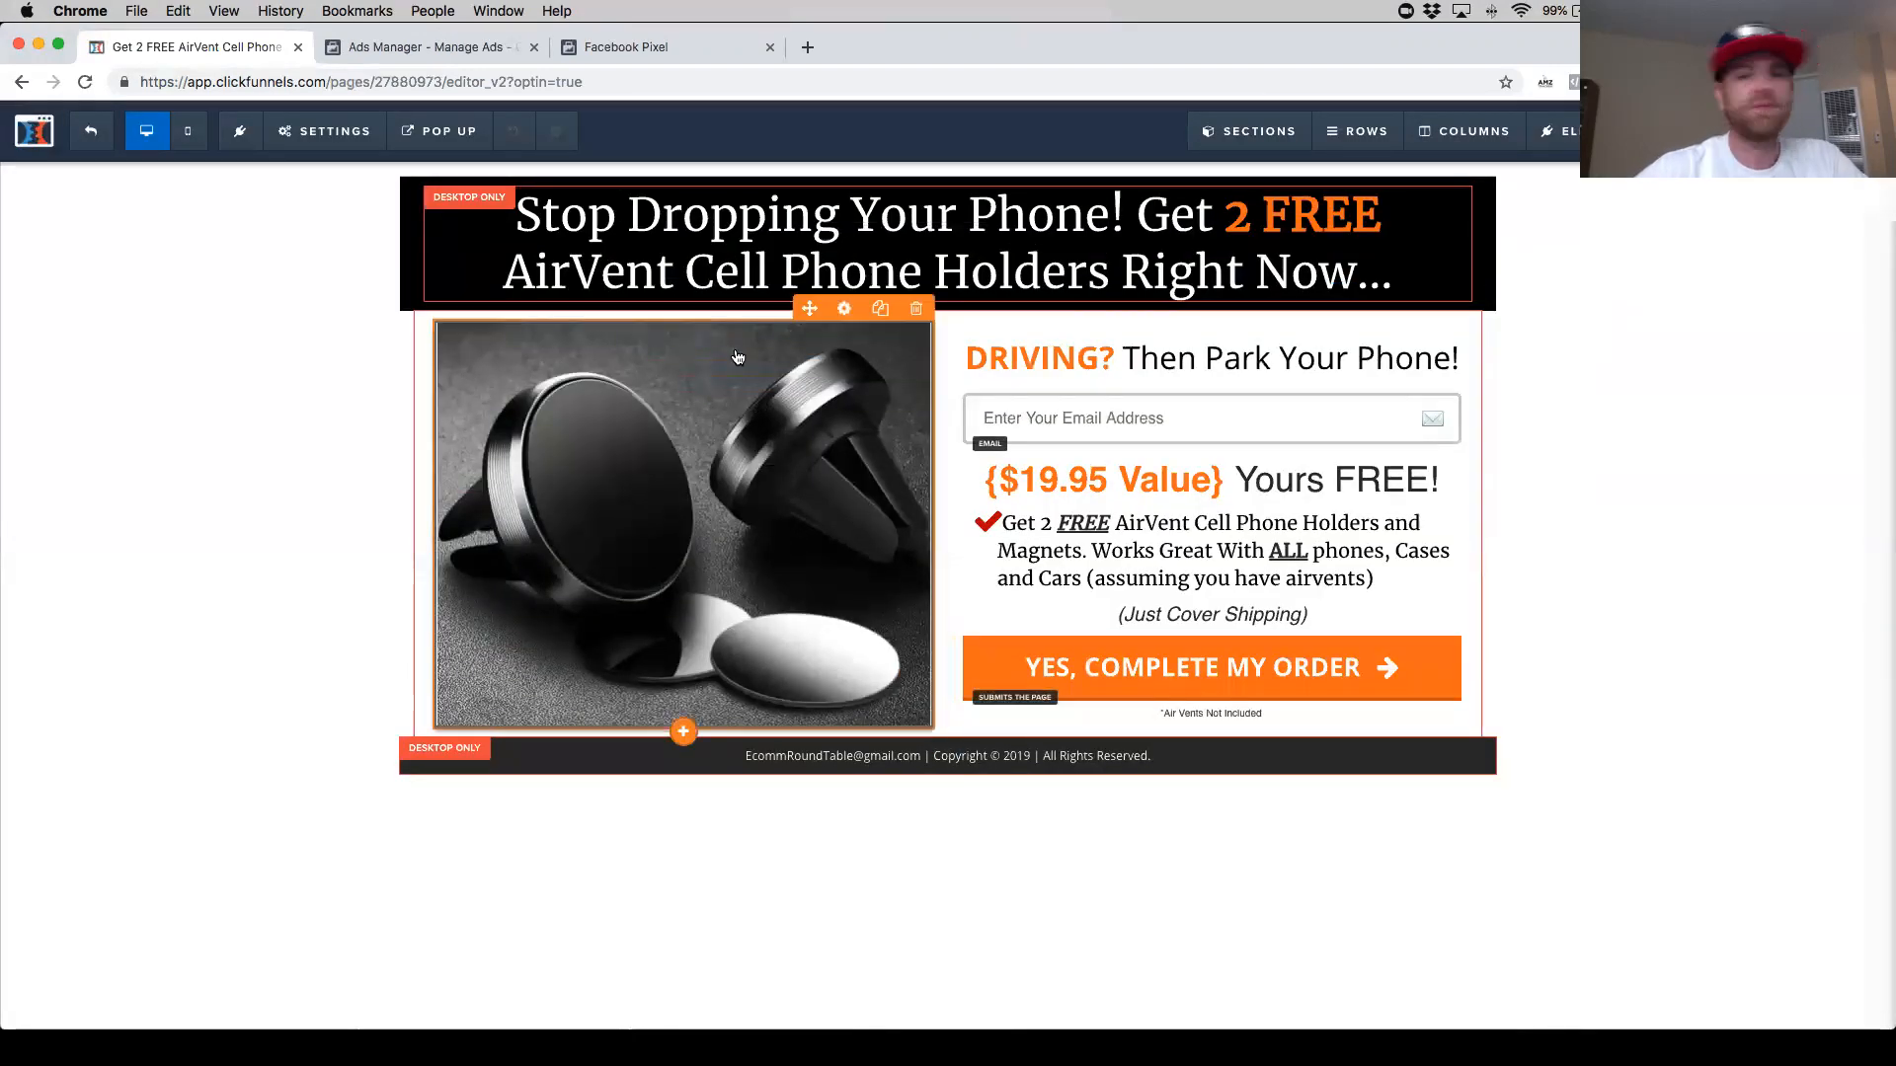
click(335, 143)
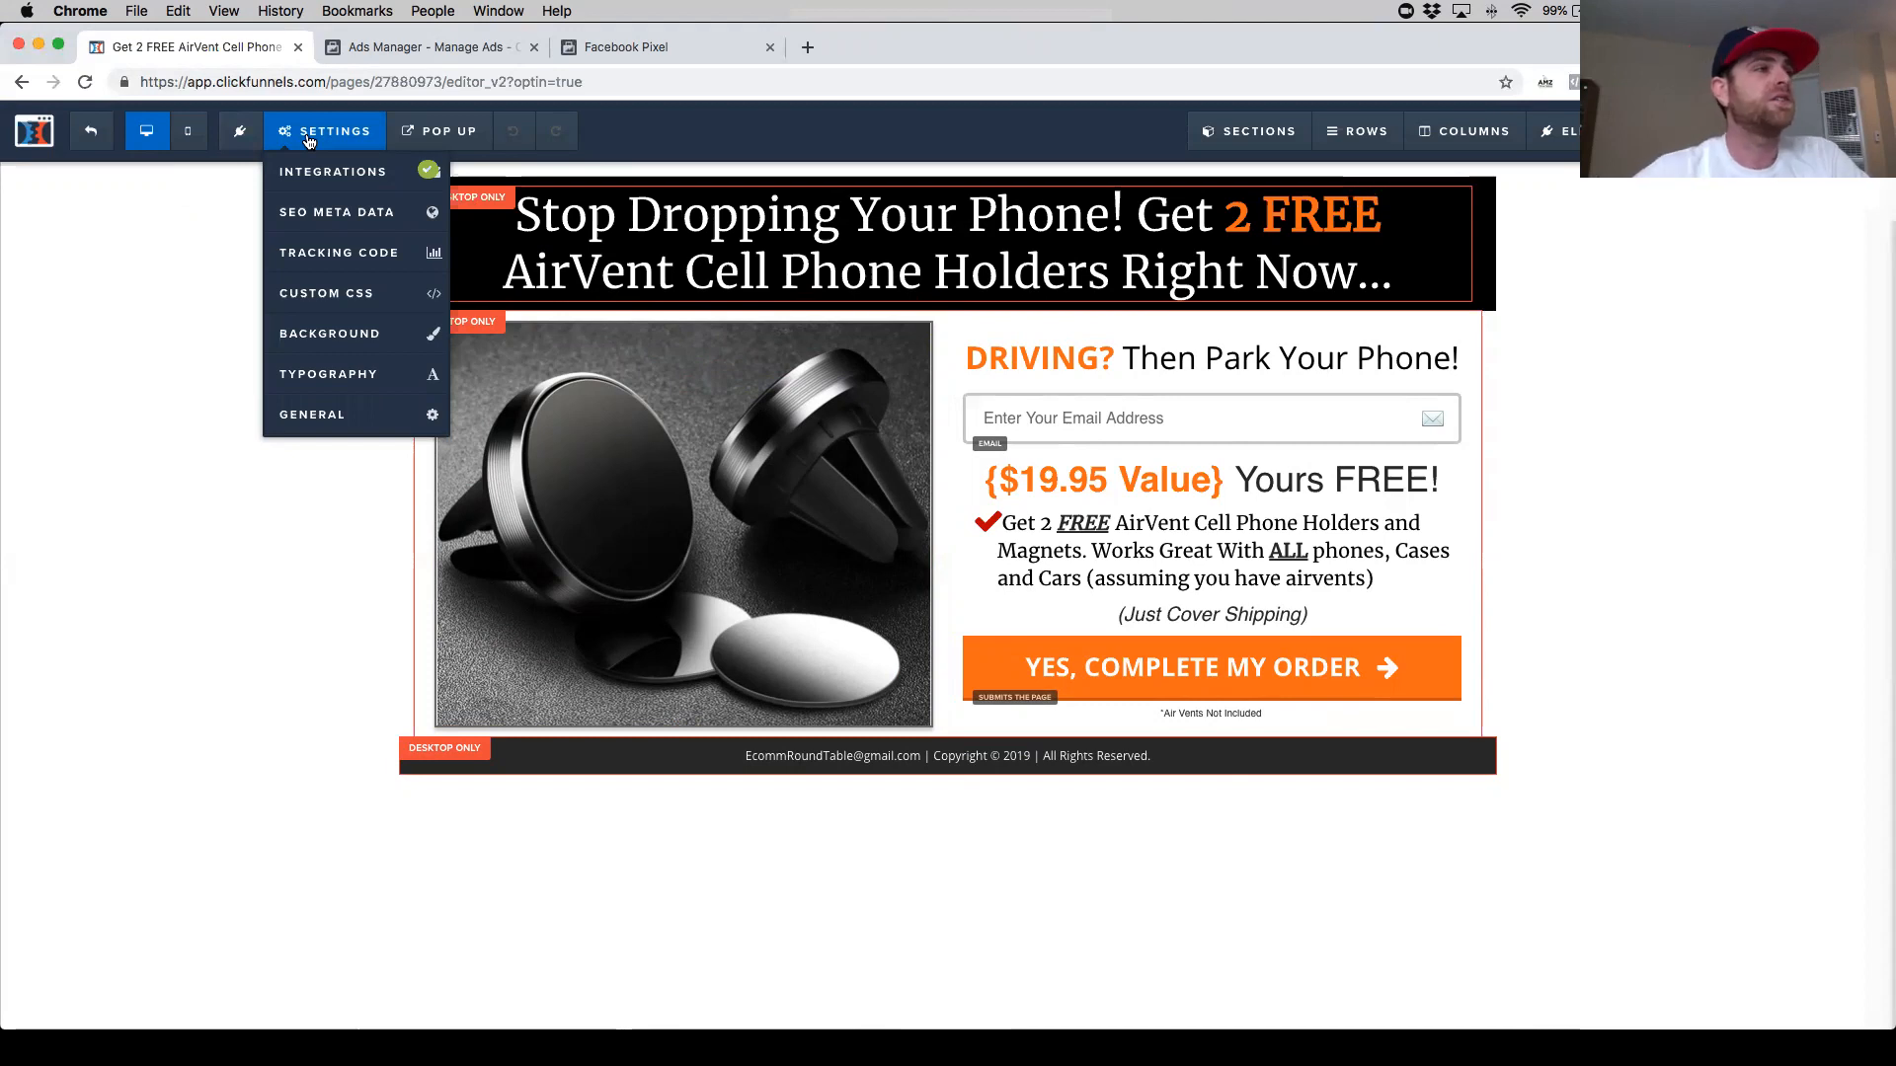
click(336, 252)
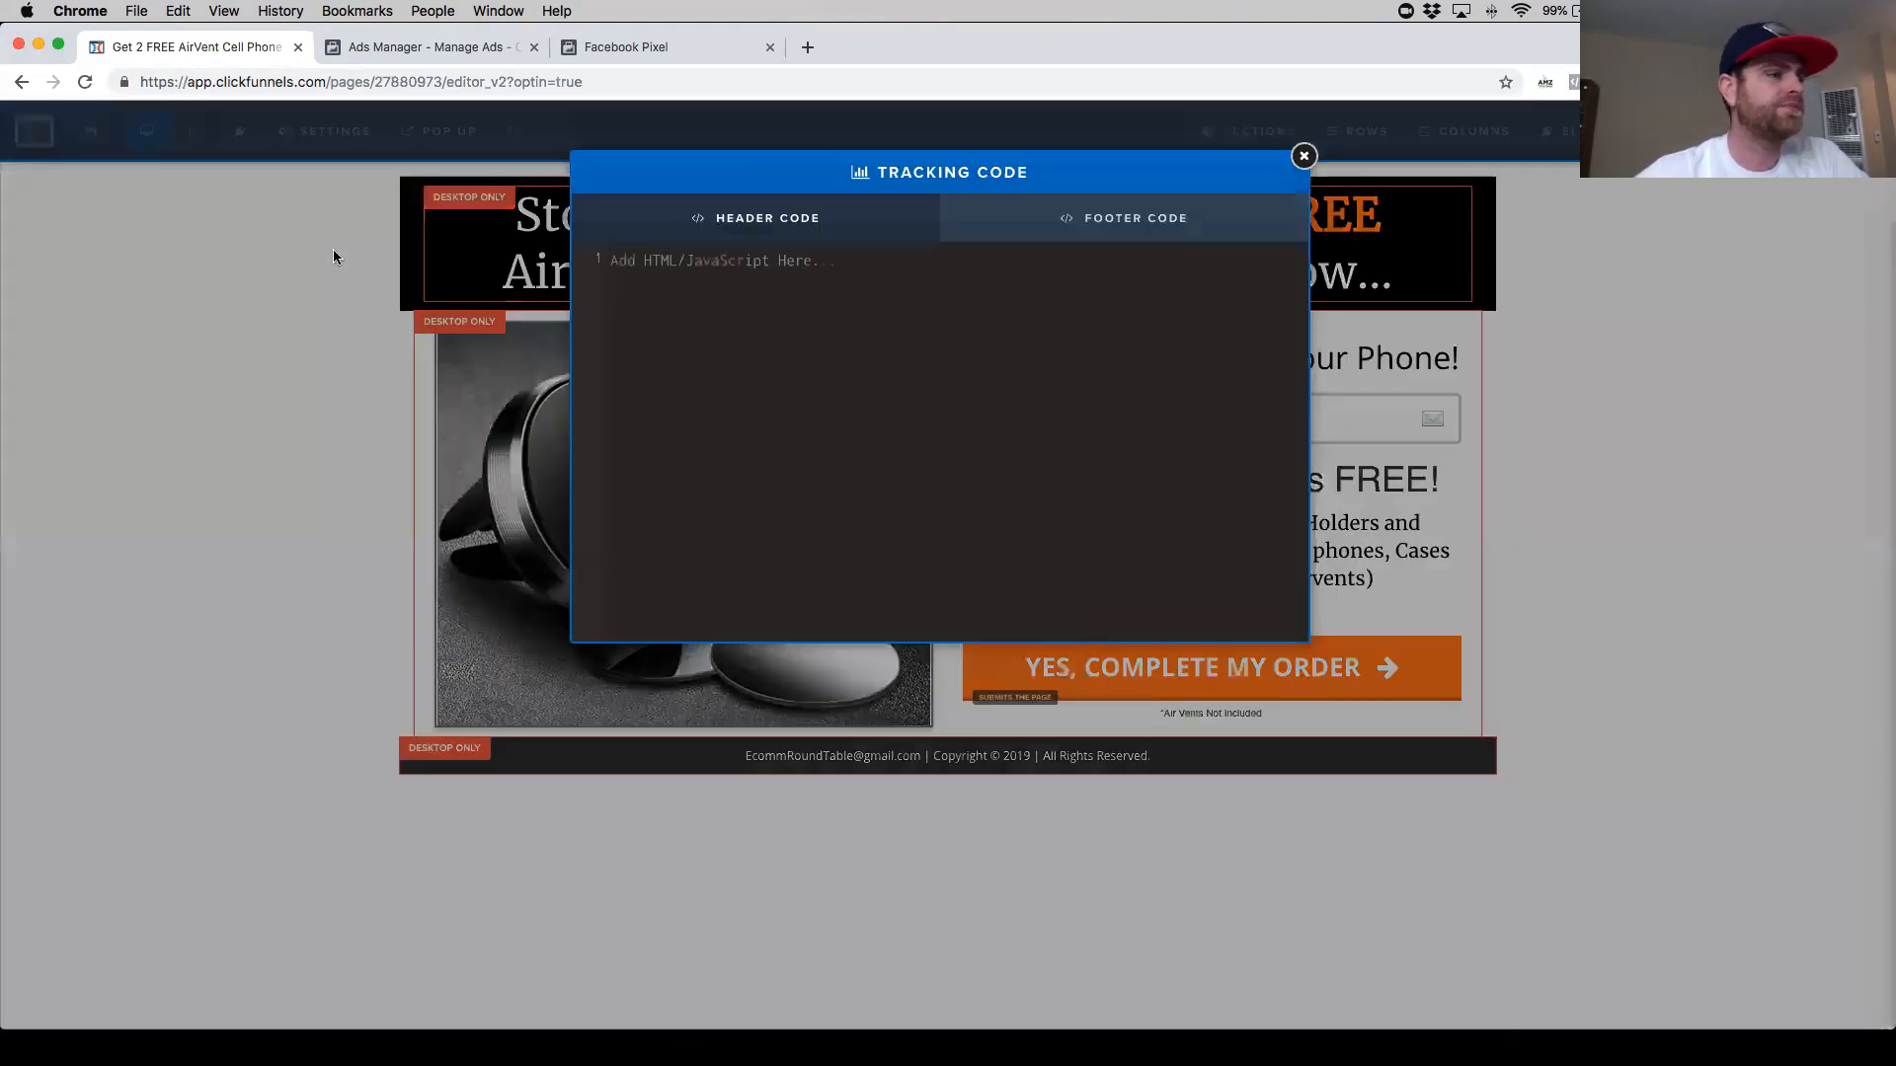
click(806, 339)
key(super+v)
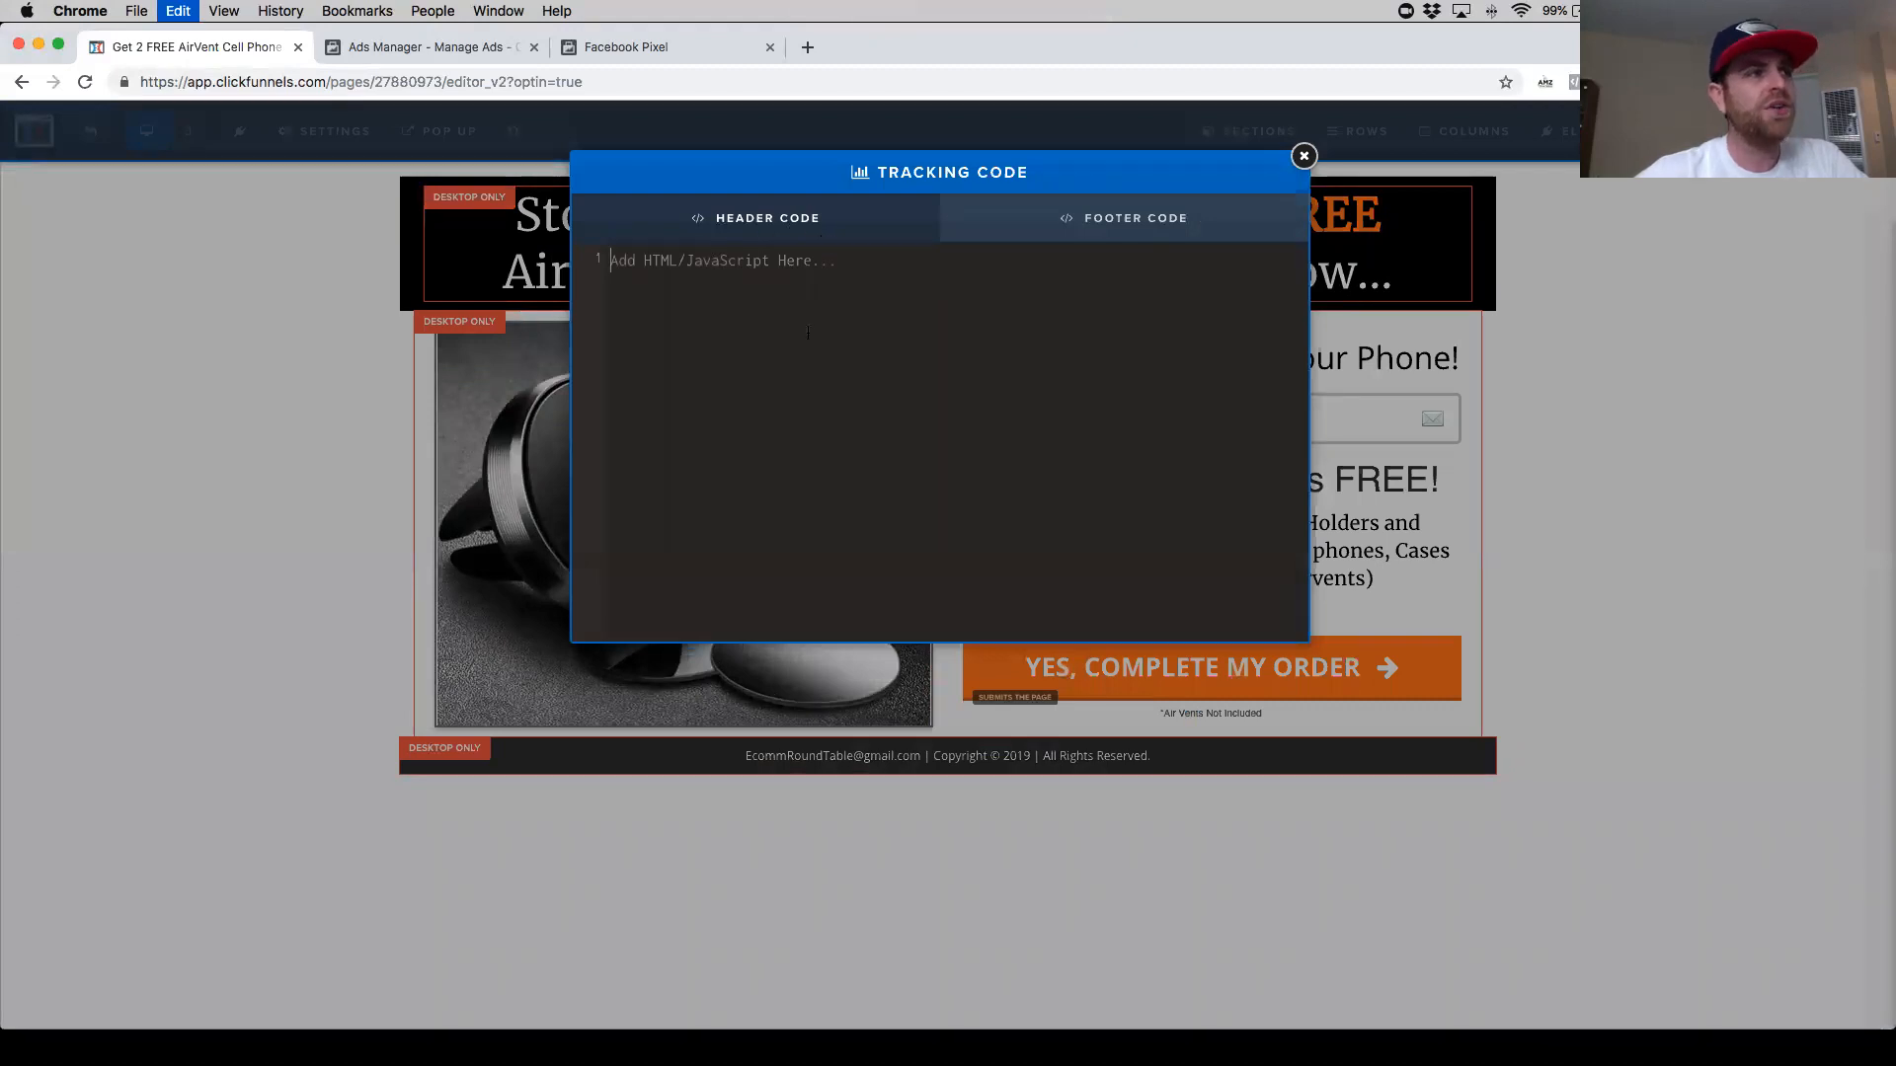
- Delete the opening and closing Facebook Pixel Code comment lines and highlight the fbq('track', 'PageView') line
scroll(840, 405, up, 1)
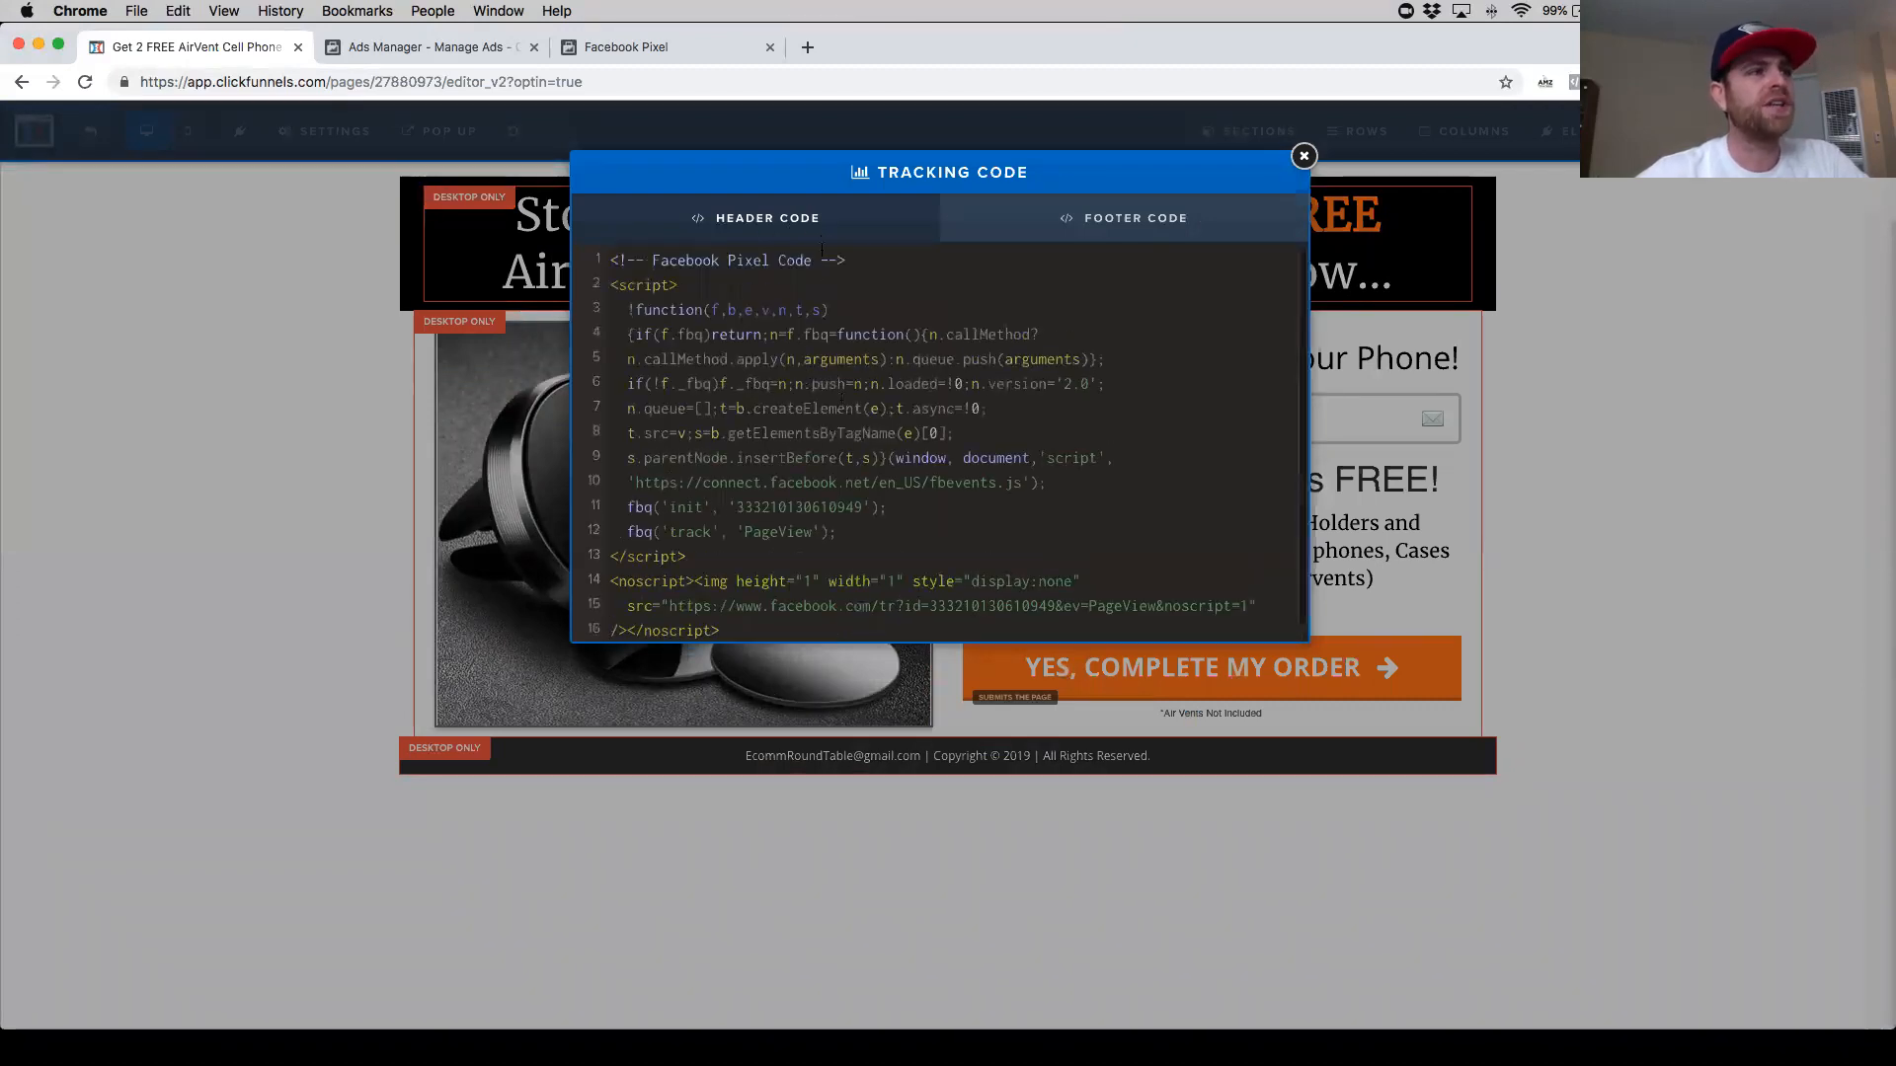
drag(846, 259, 582, 262)
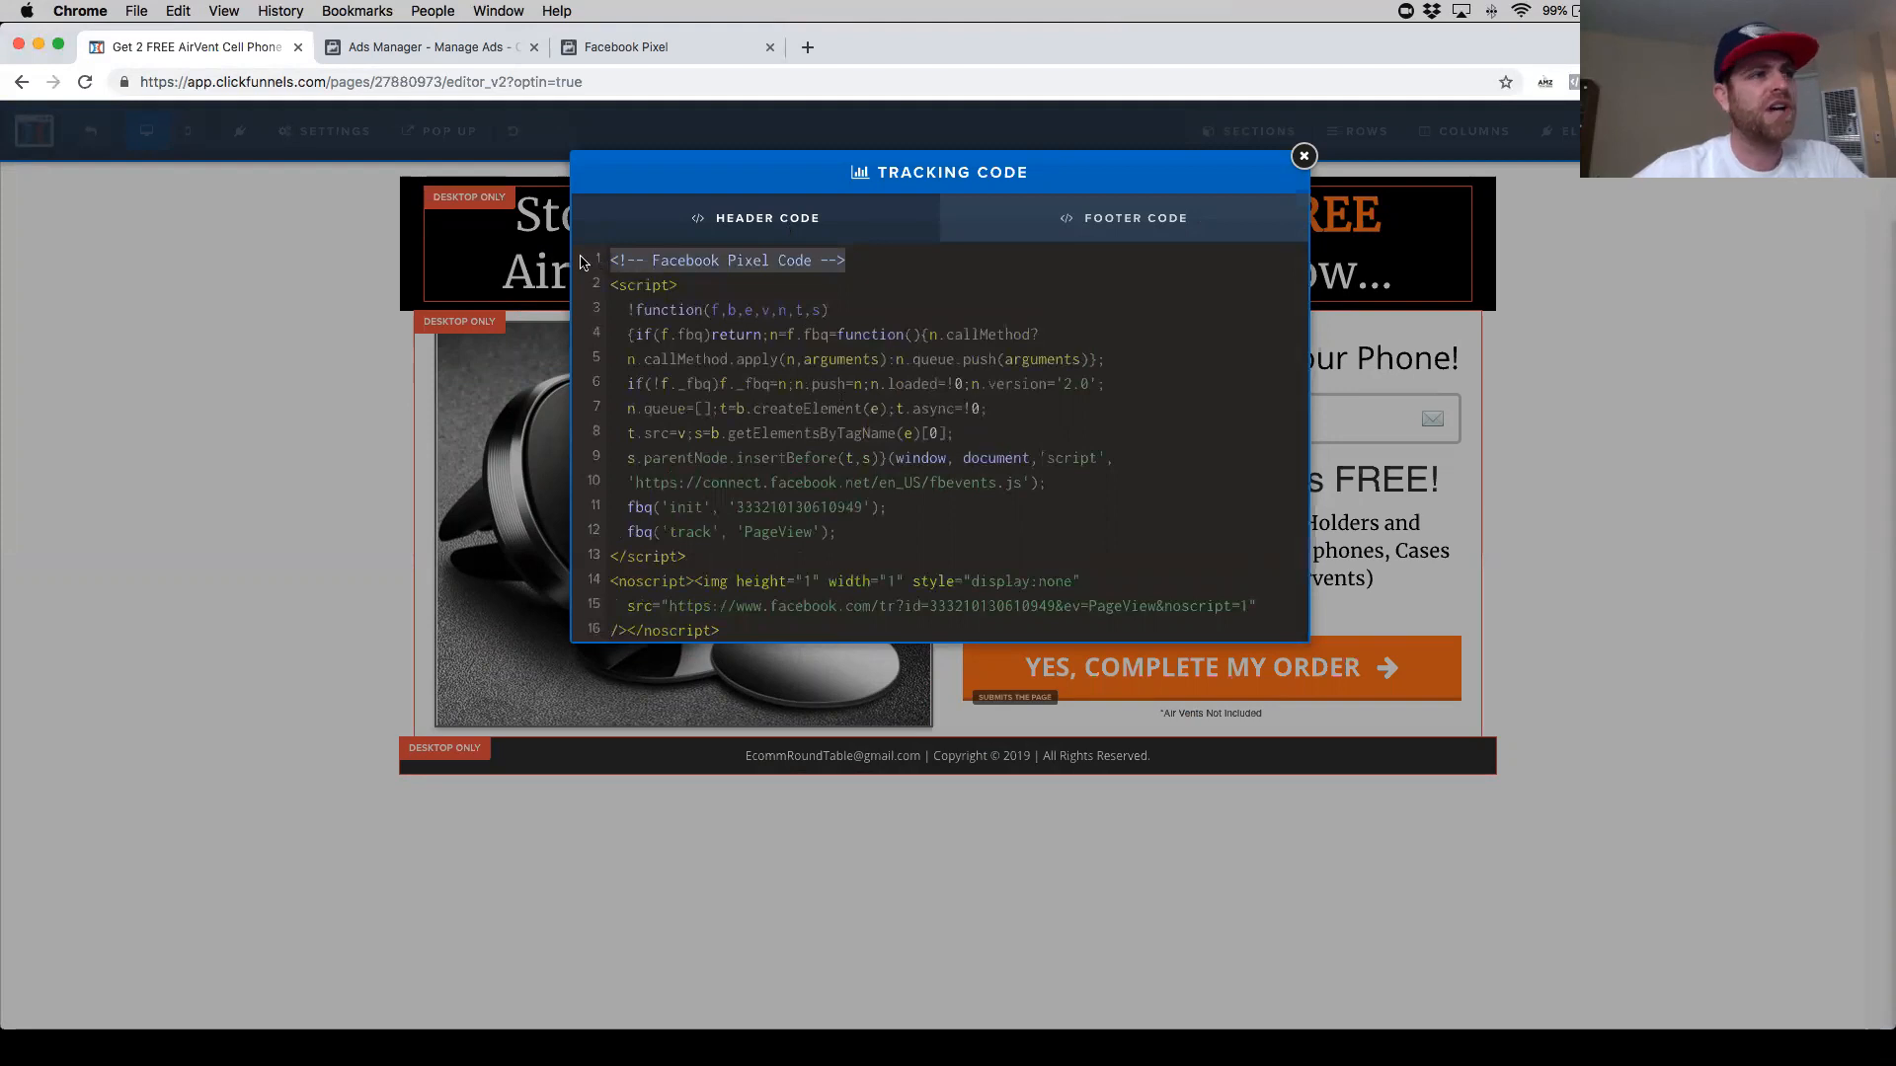
key(BackSpace)
key(BackSpace)
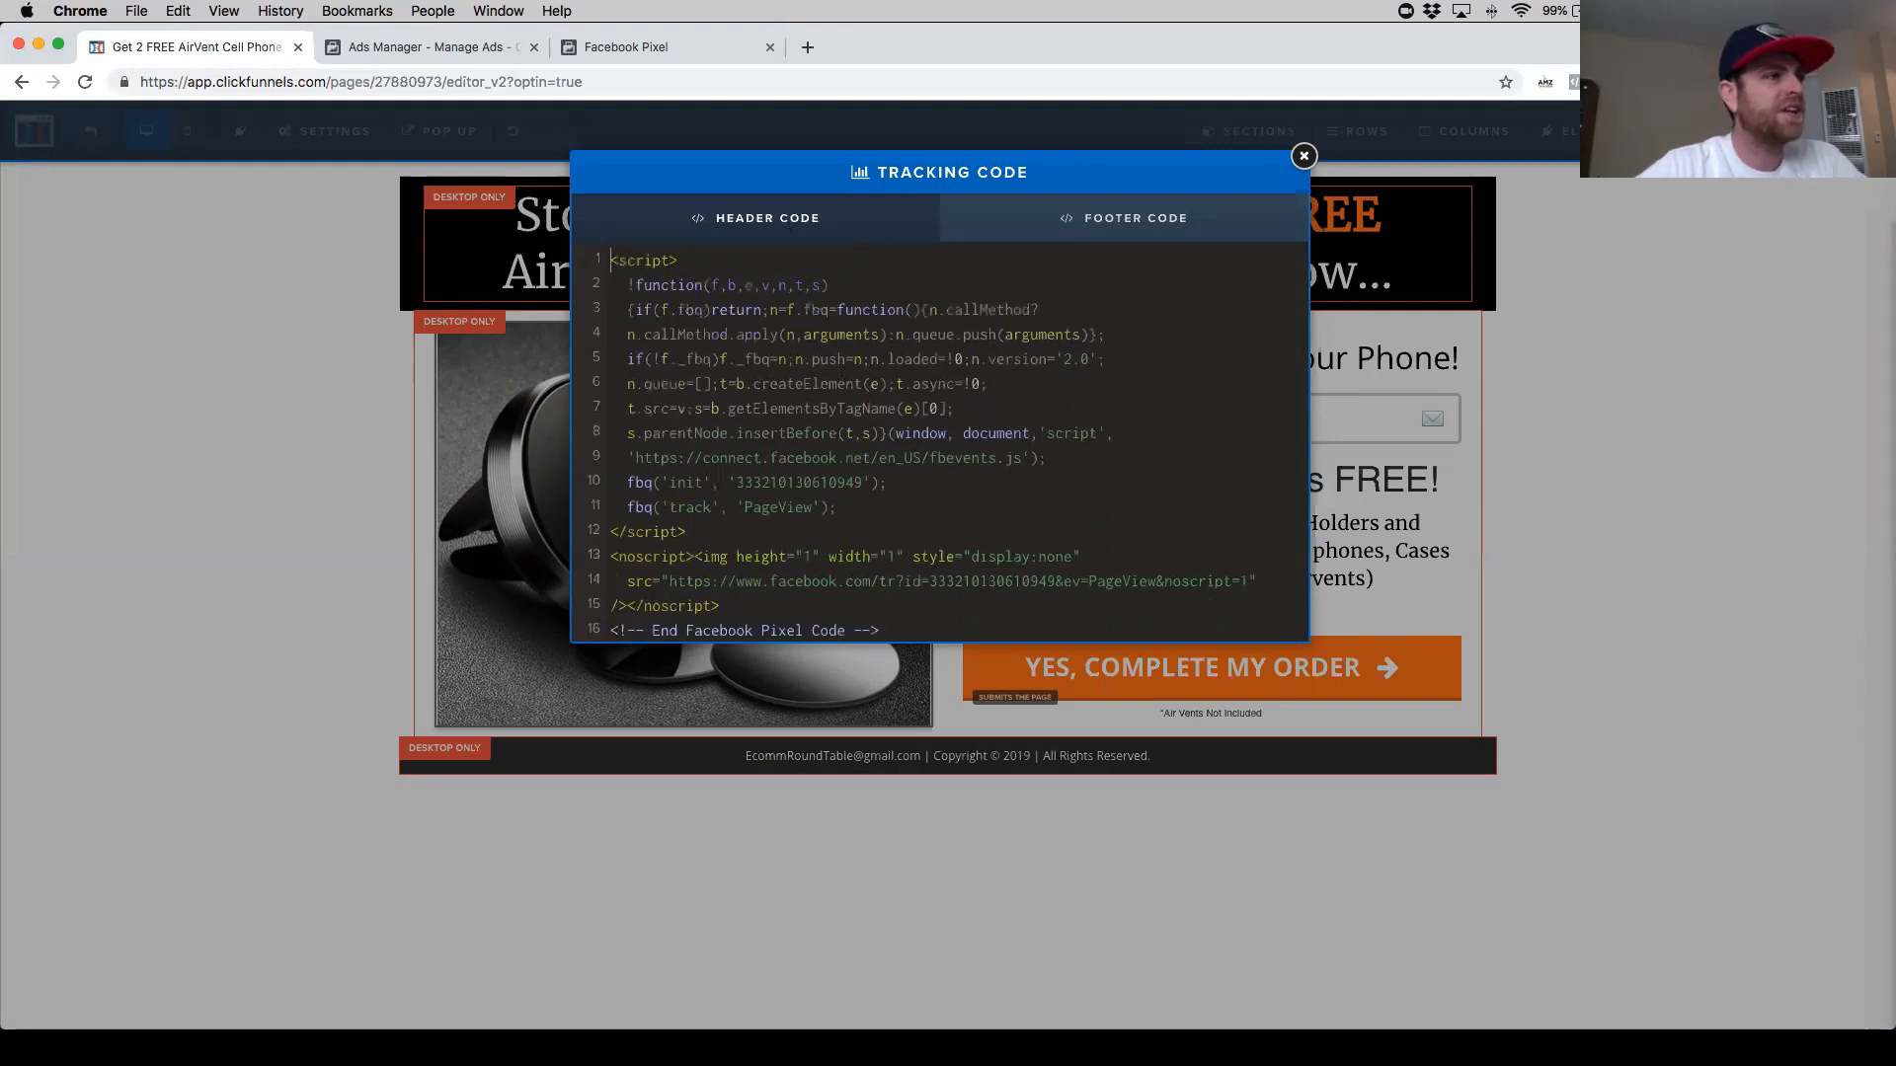
drag(884, 629, 593, 632)
key(BackSpace)
key(BackSpace)
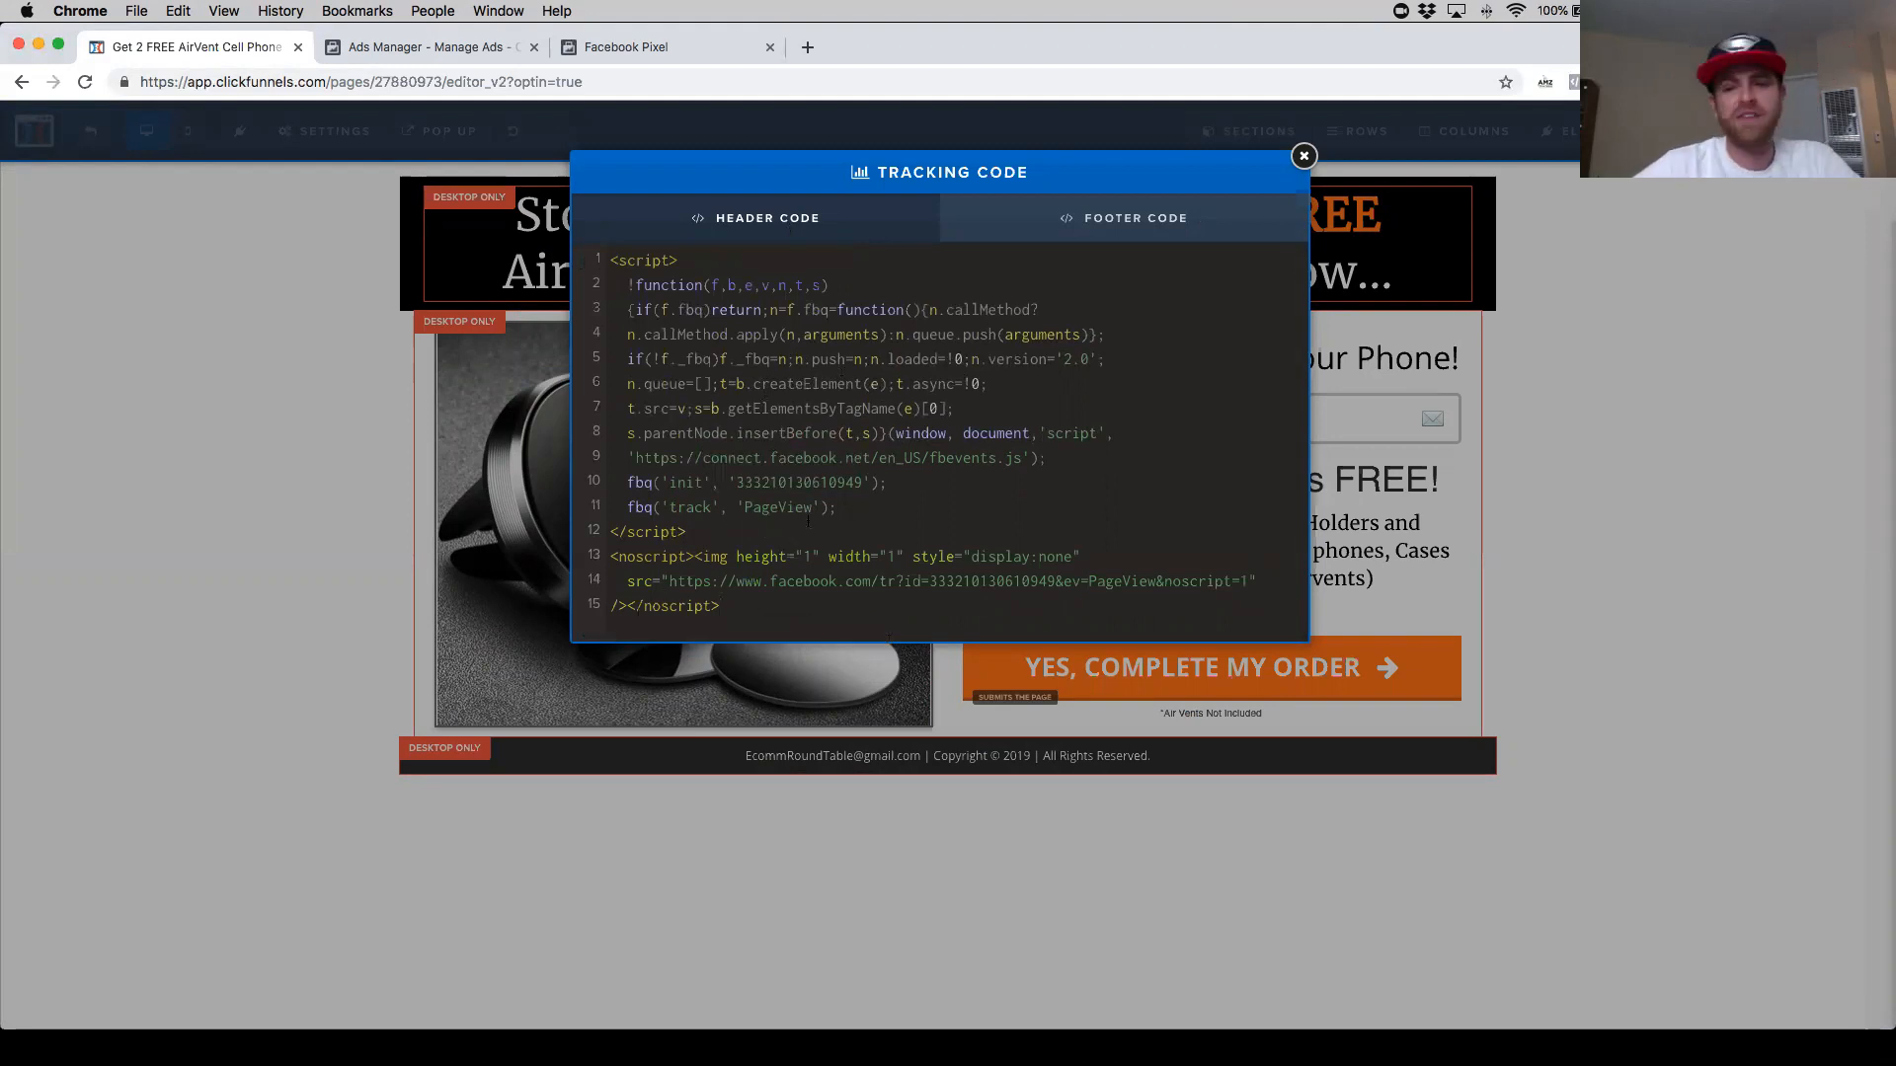
drag(839, 509, 624, 509)
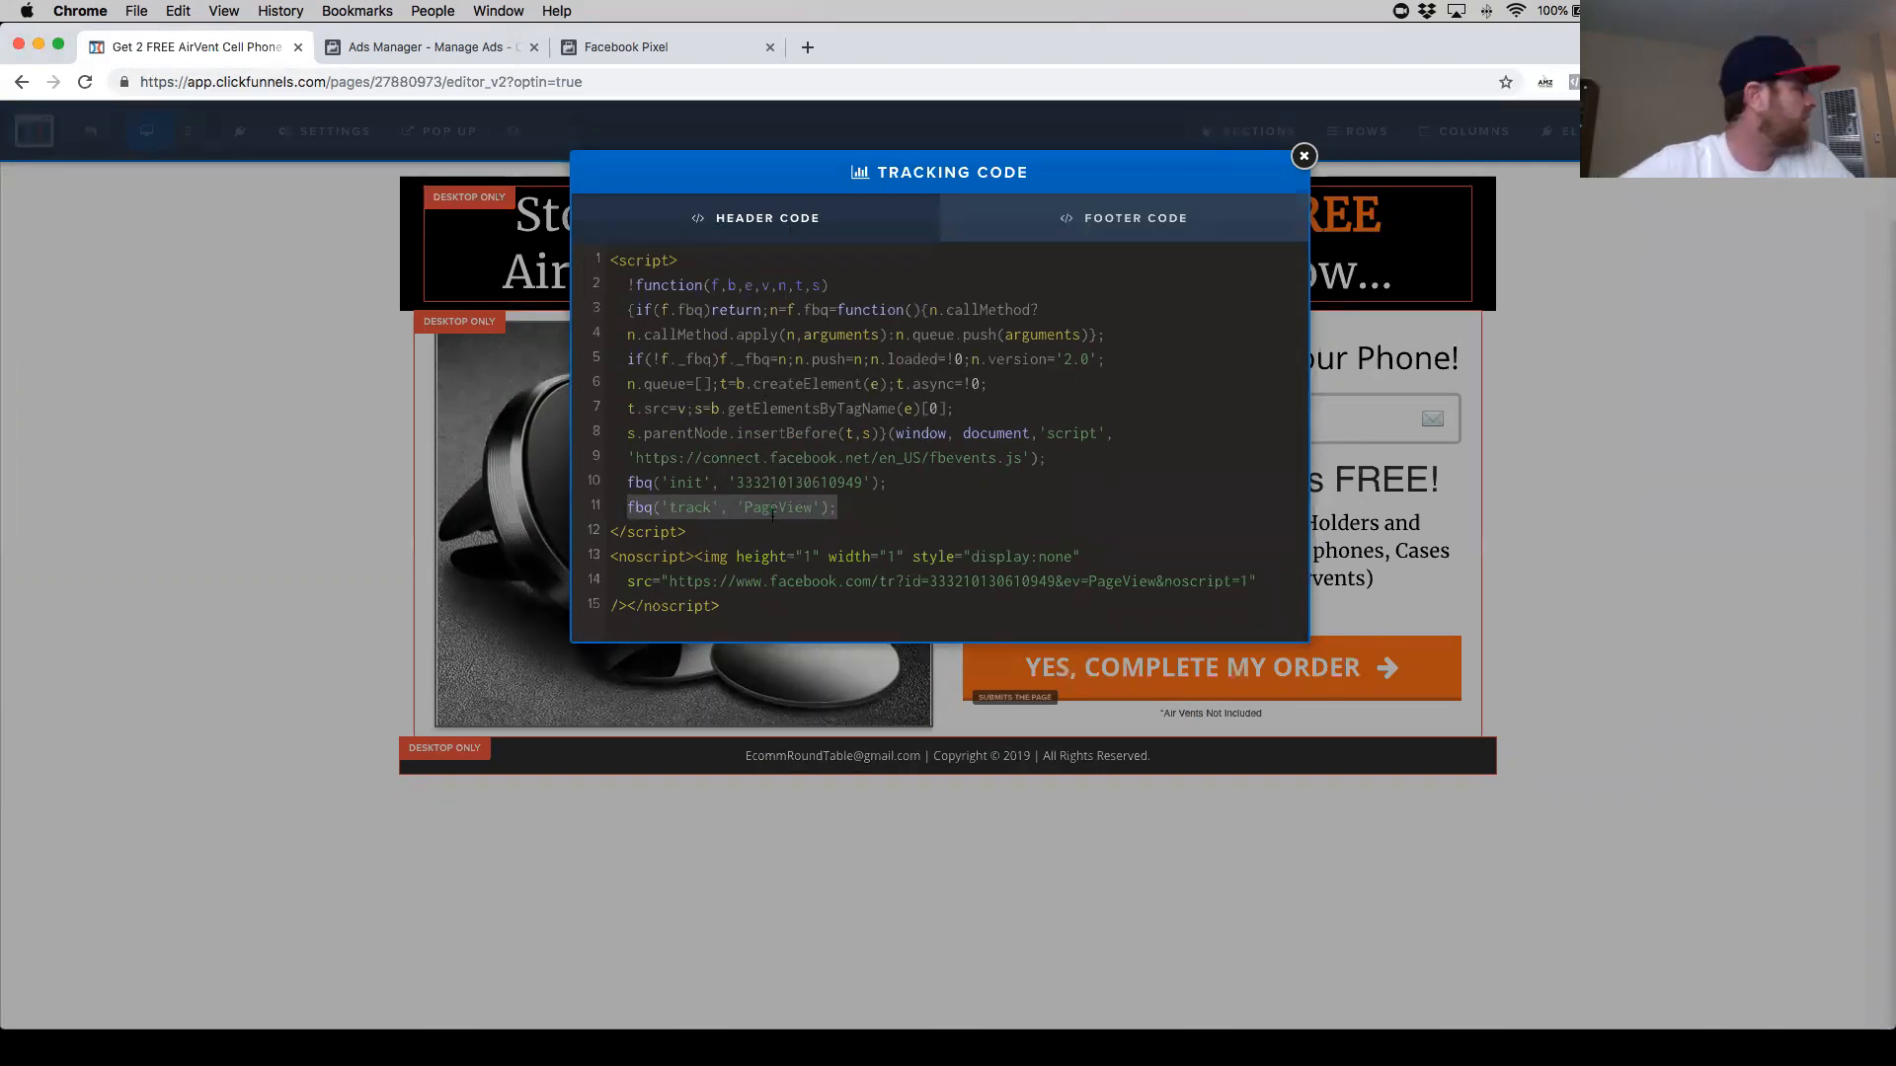
- Close the tracking code dialog, preview the opt-in page and check its pixel with the Facebook Pixel Helper
click(1303, 156)
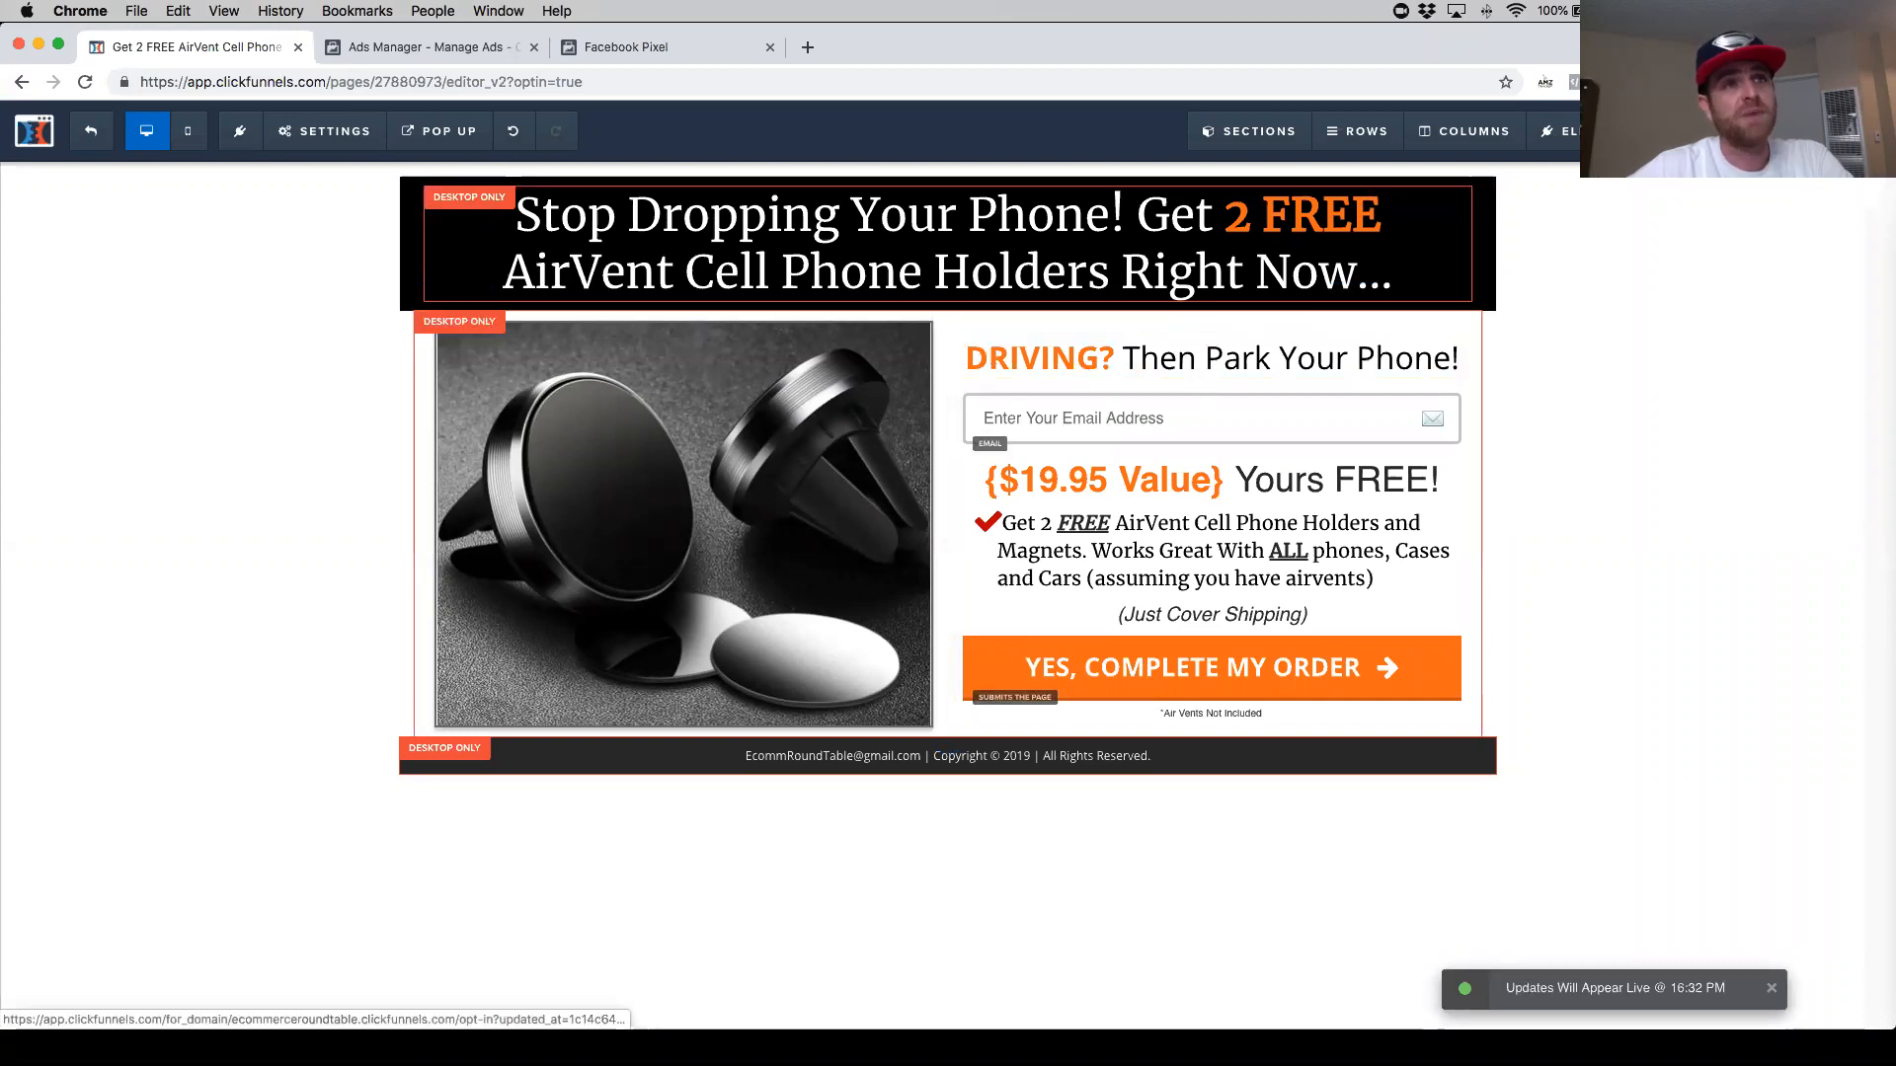
click(1726, 131)
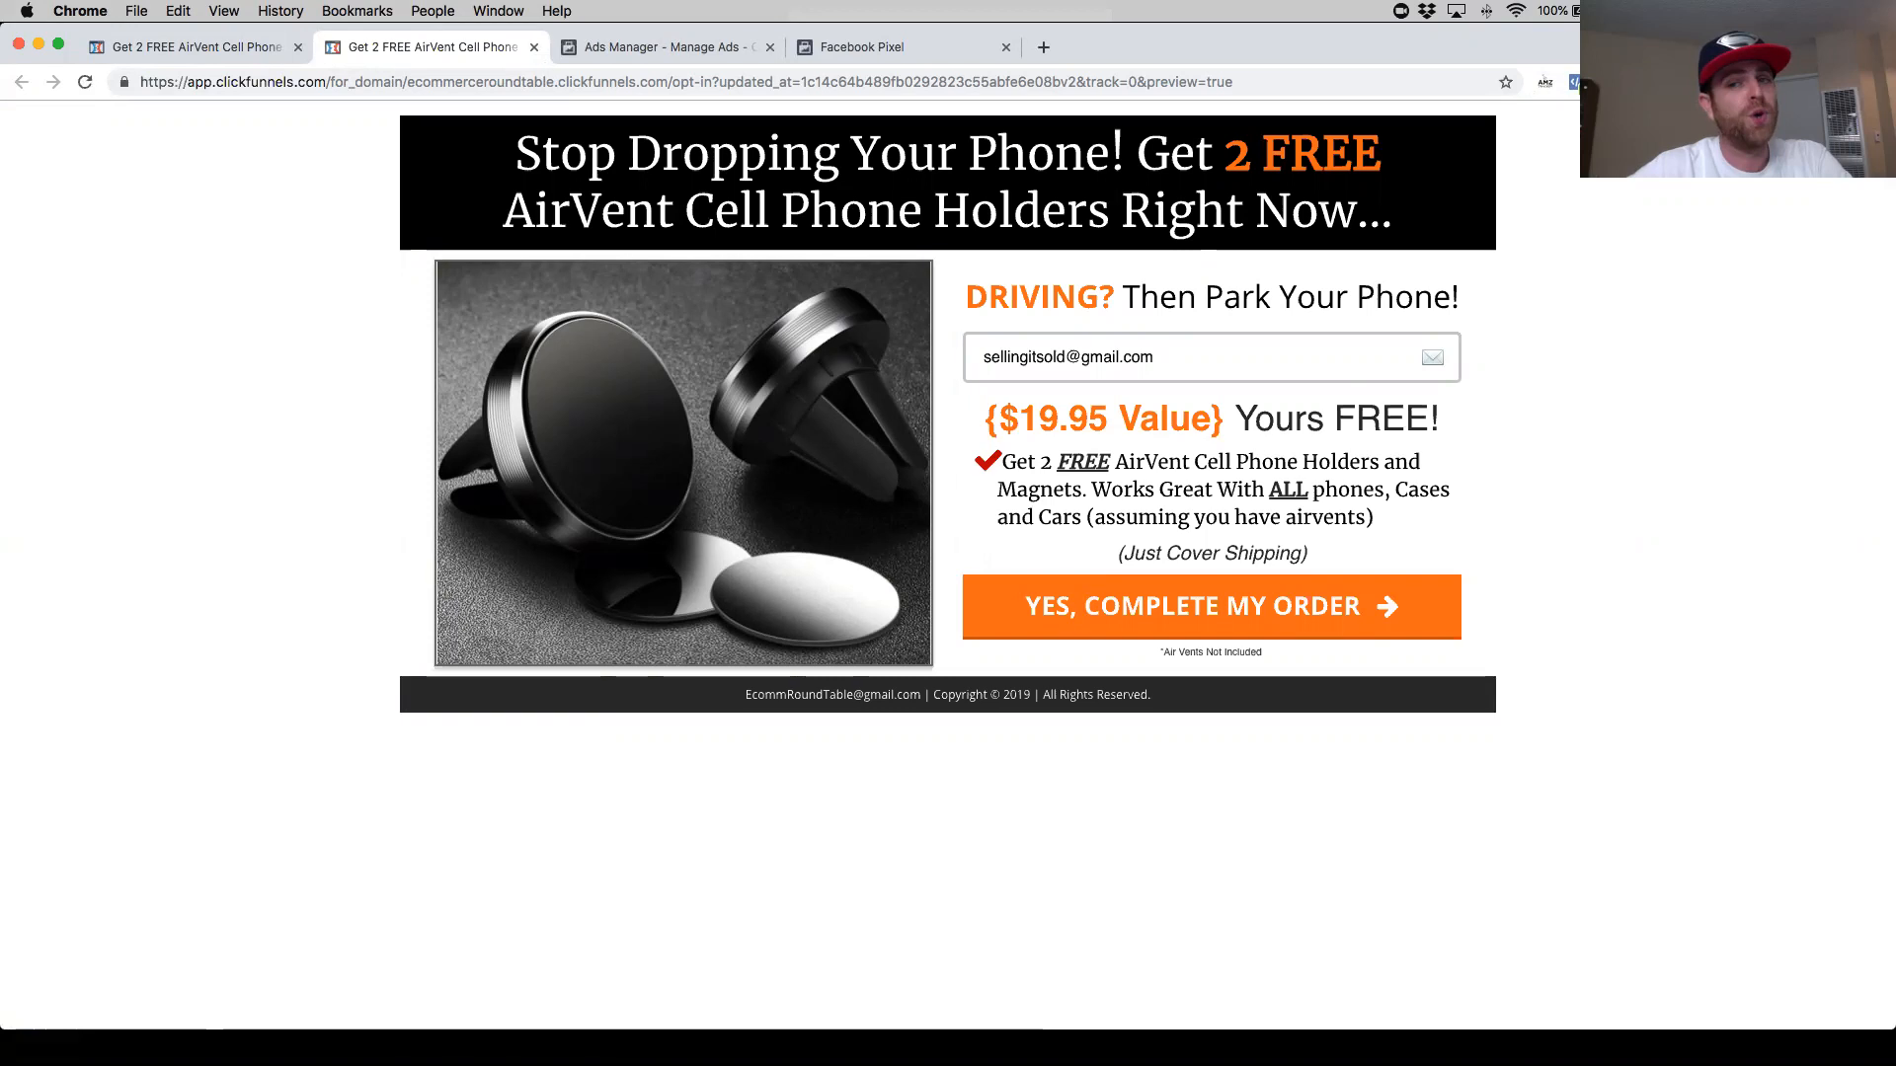
click(1577, 84)
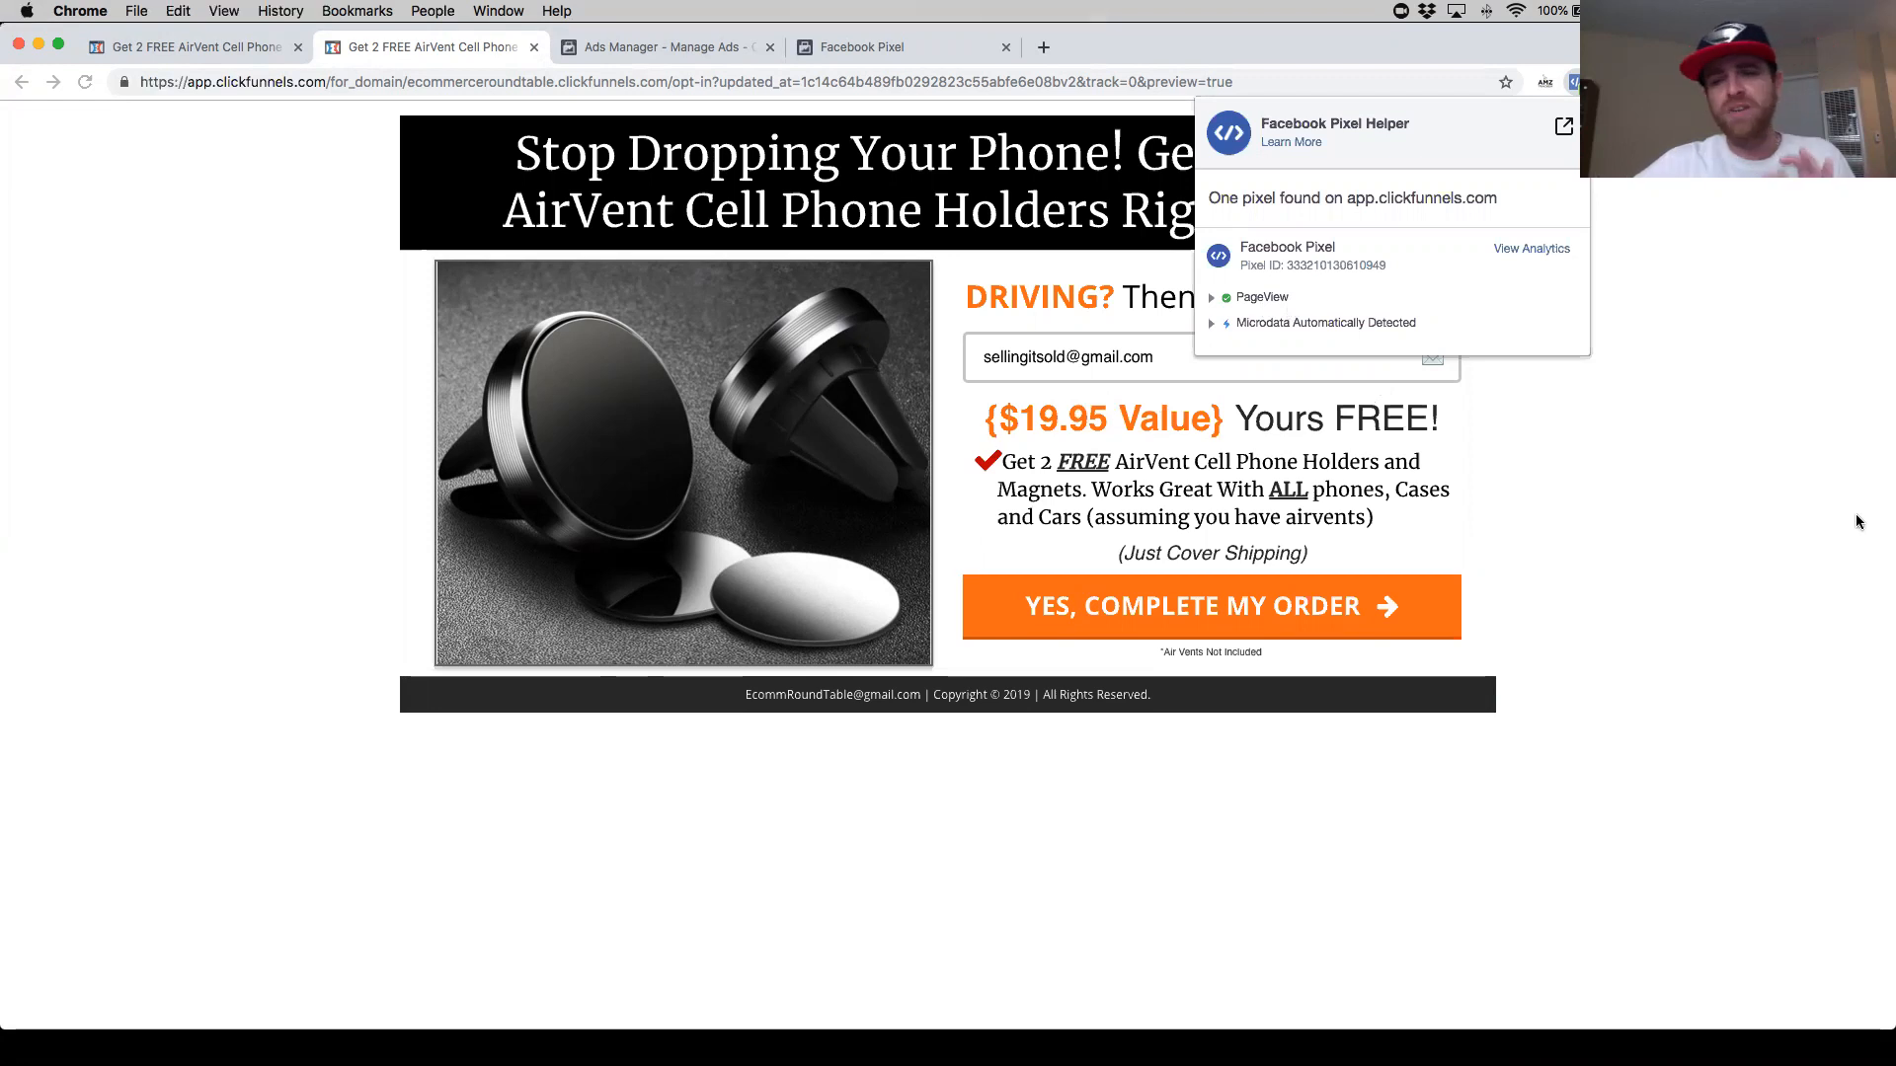
click(1141, 105)
- Close the preview tab and copy the full pixel code from Facebook's Install Pixel dialog
click(533, 46)
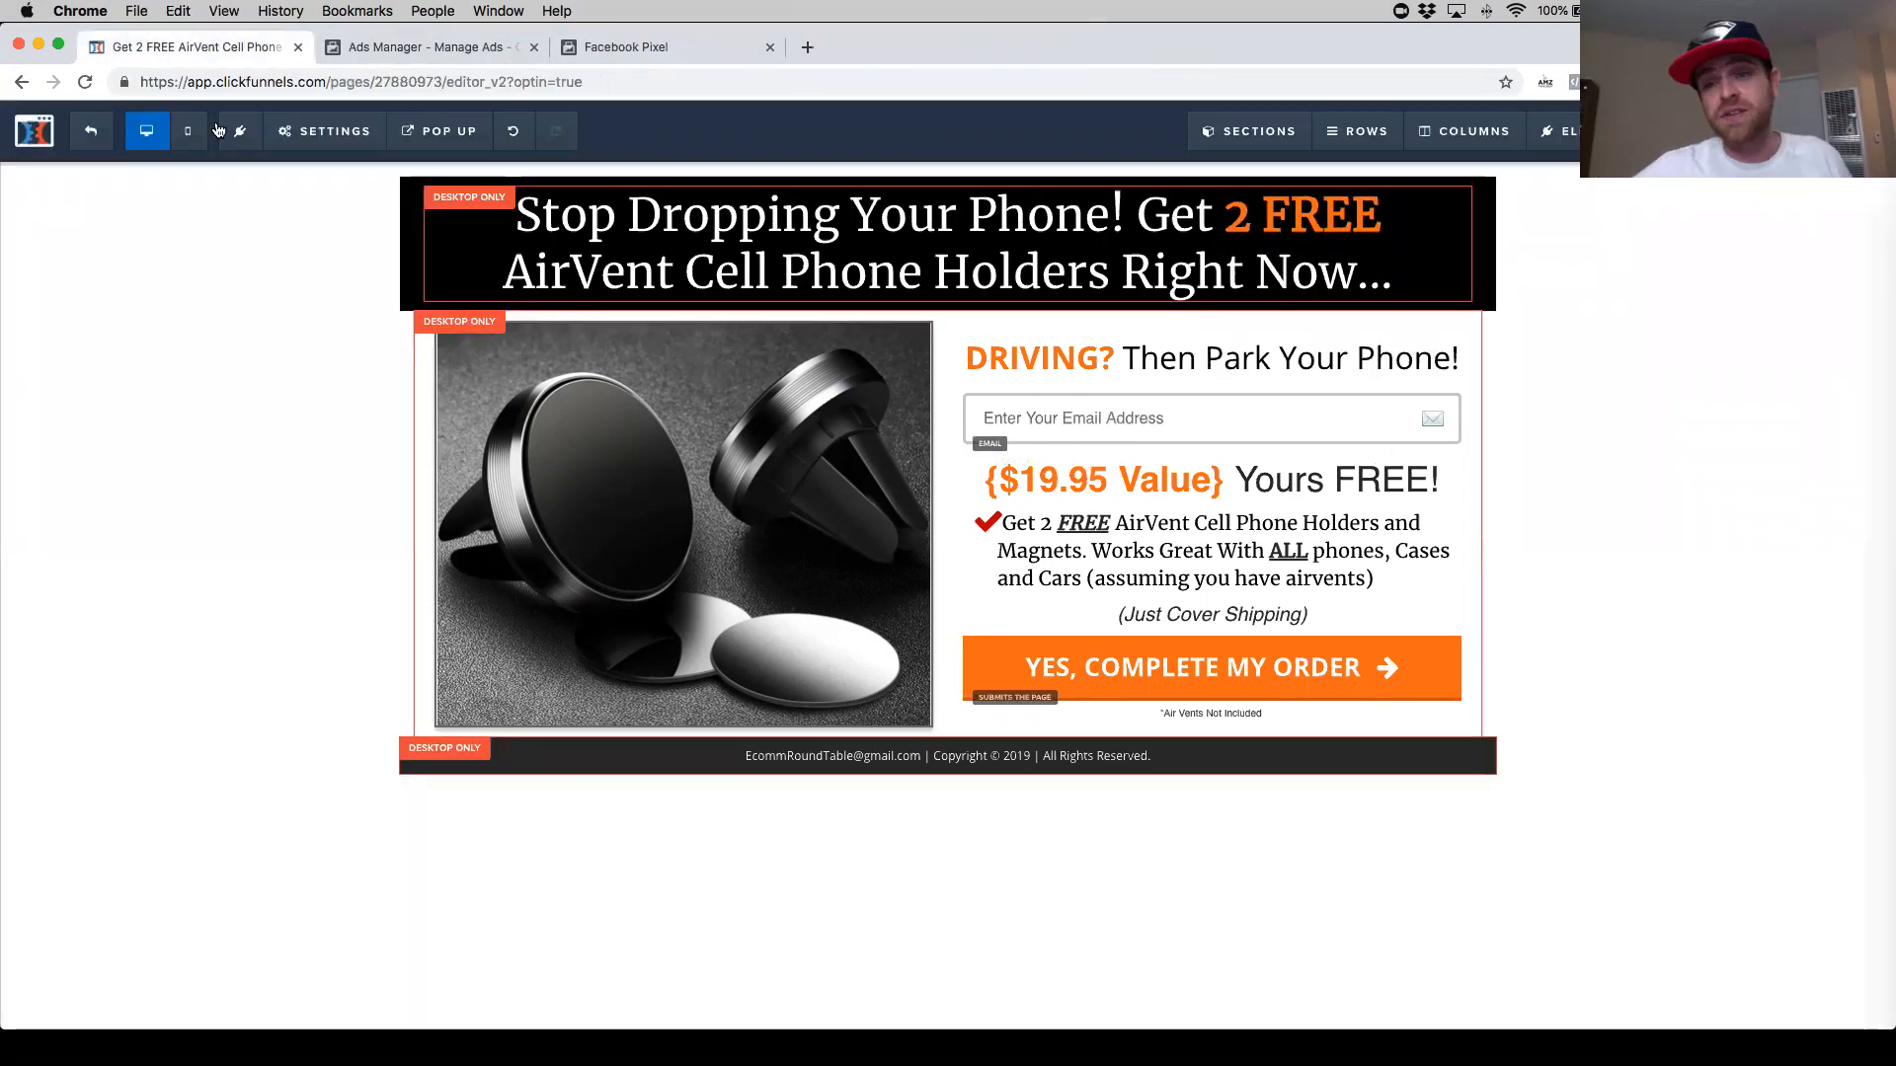
click(628, 46)
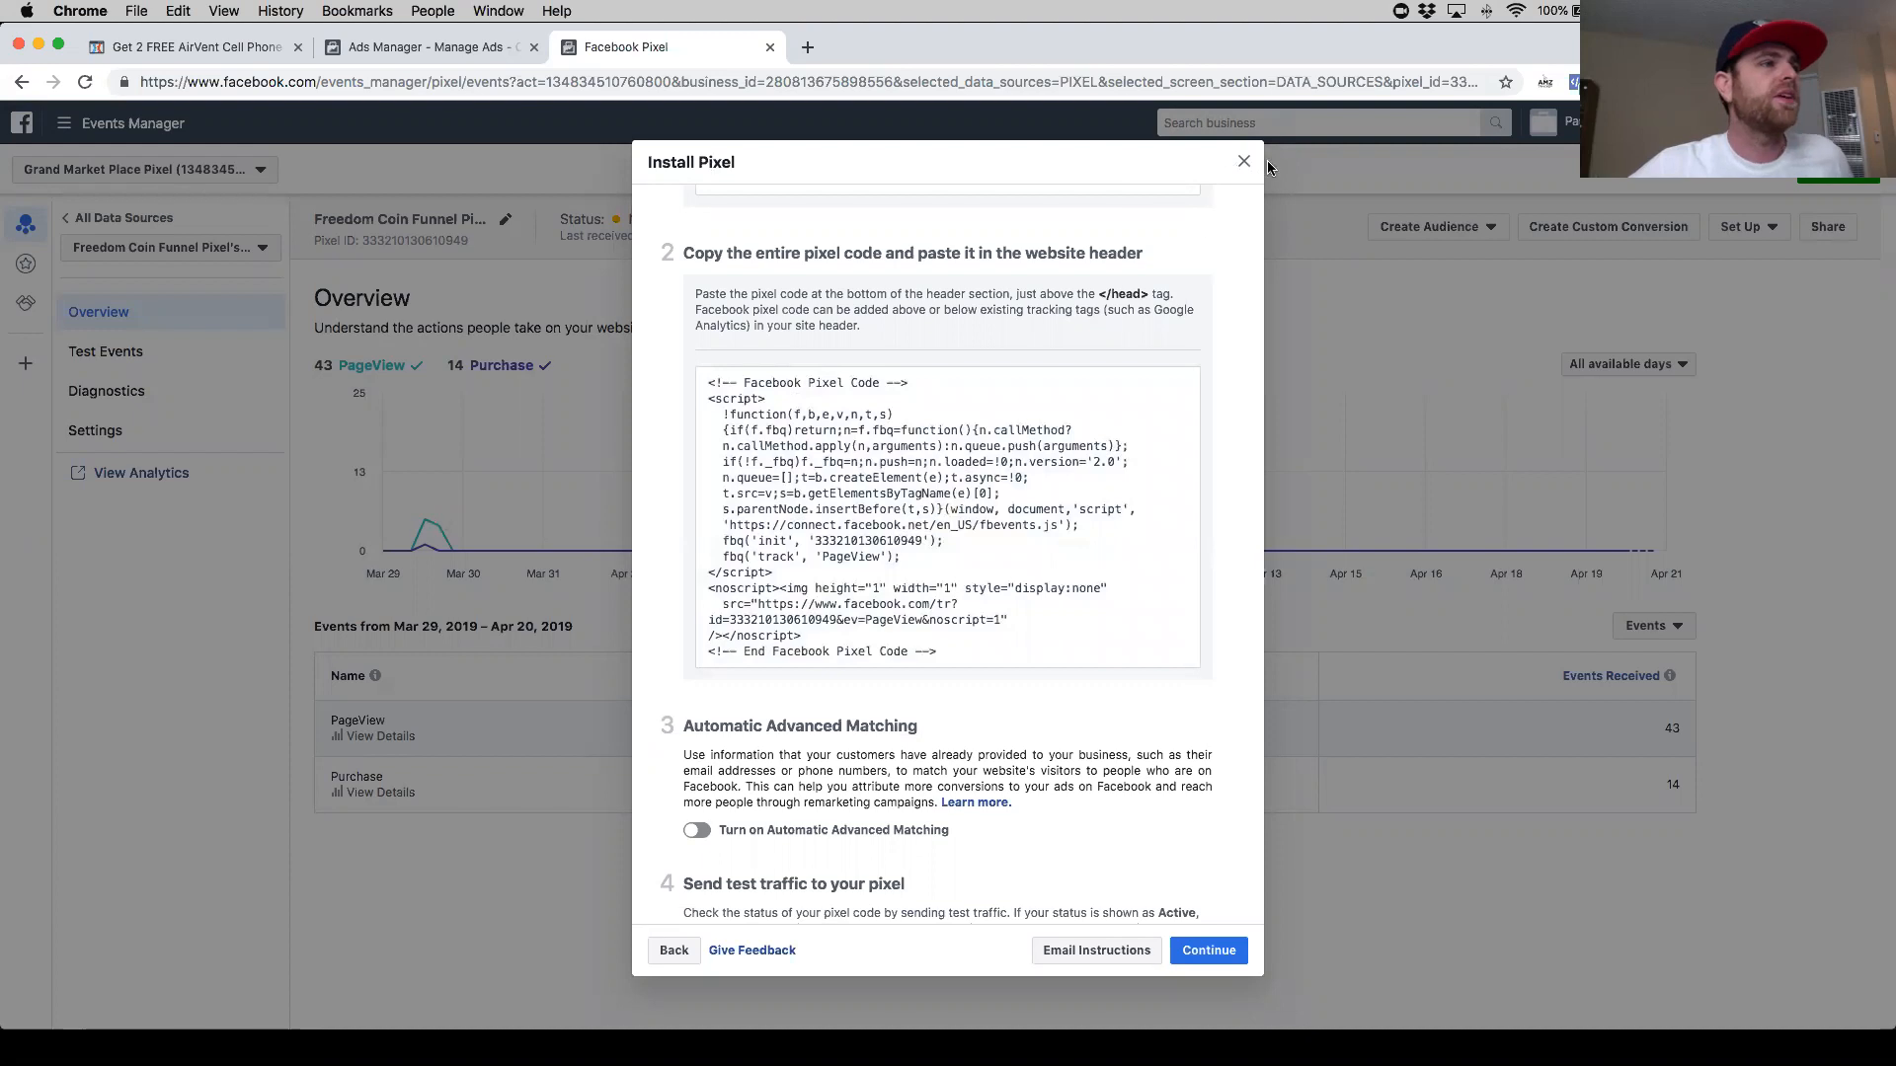
click(921, 593)
scroll(900, 570, down, 3)
scroll(903, 558, up, 6)
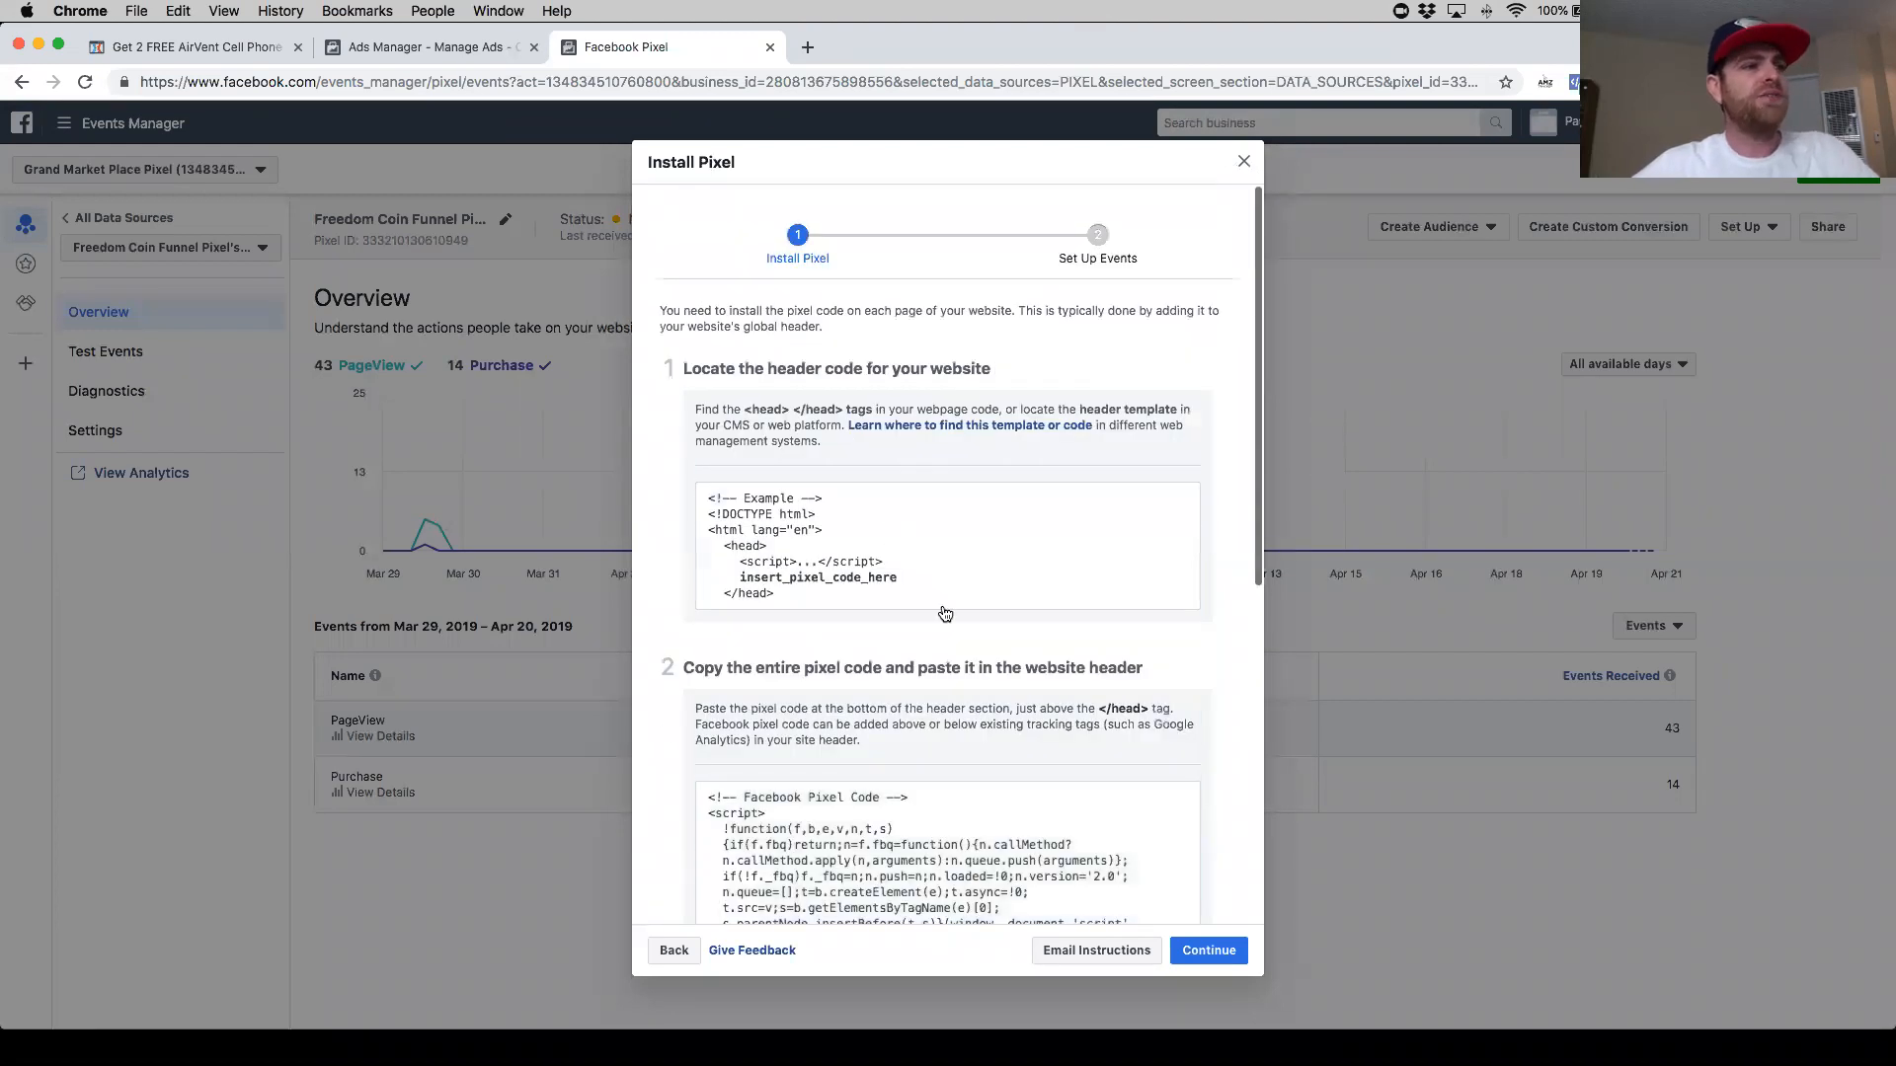
scroll(938, 603, down, 5)
scroll(889, 415, up, 1)
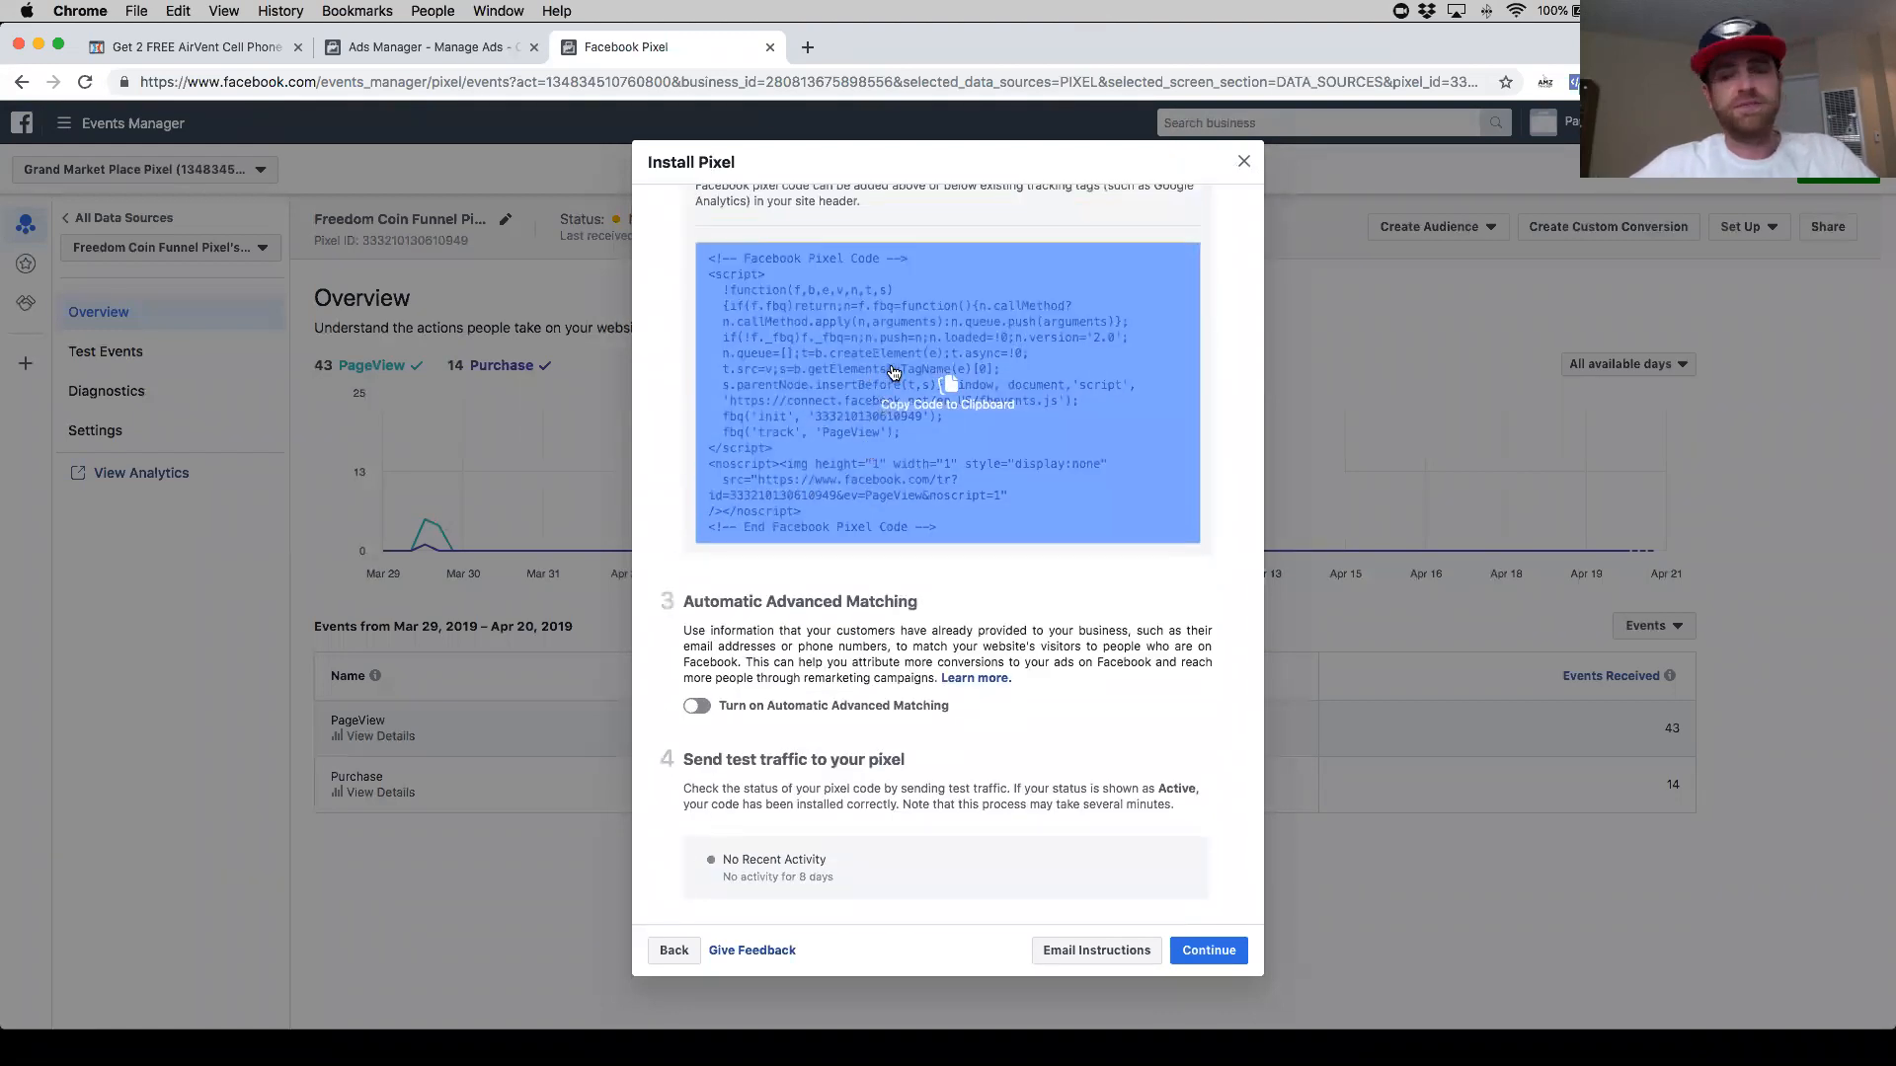
click(223, 50)
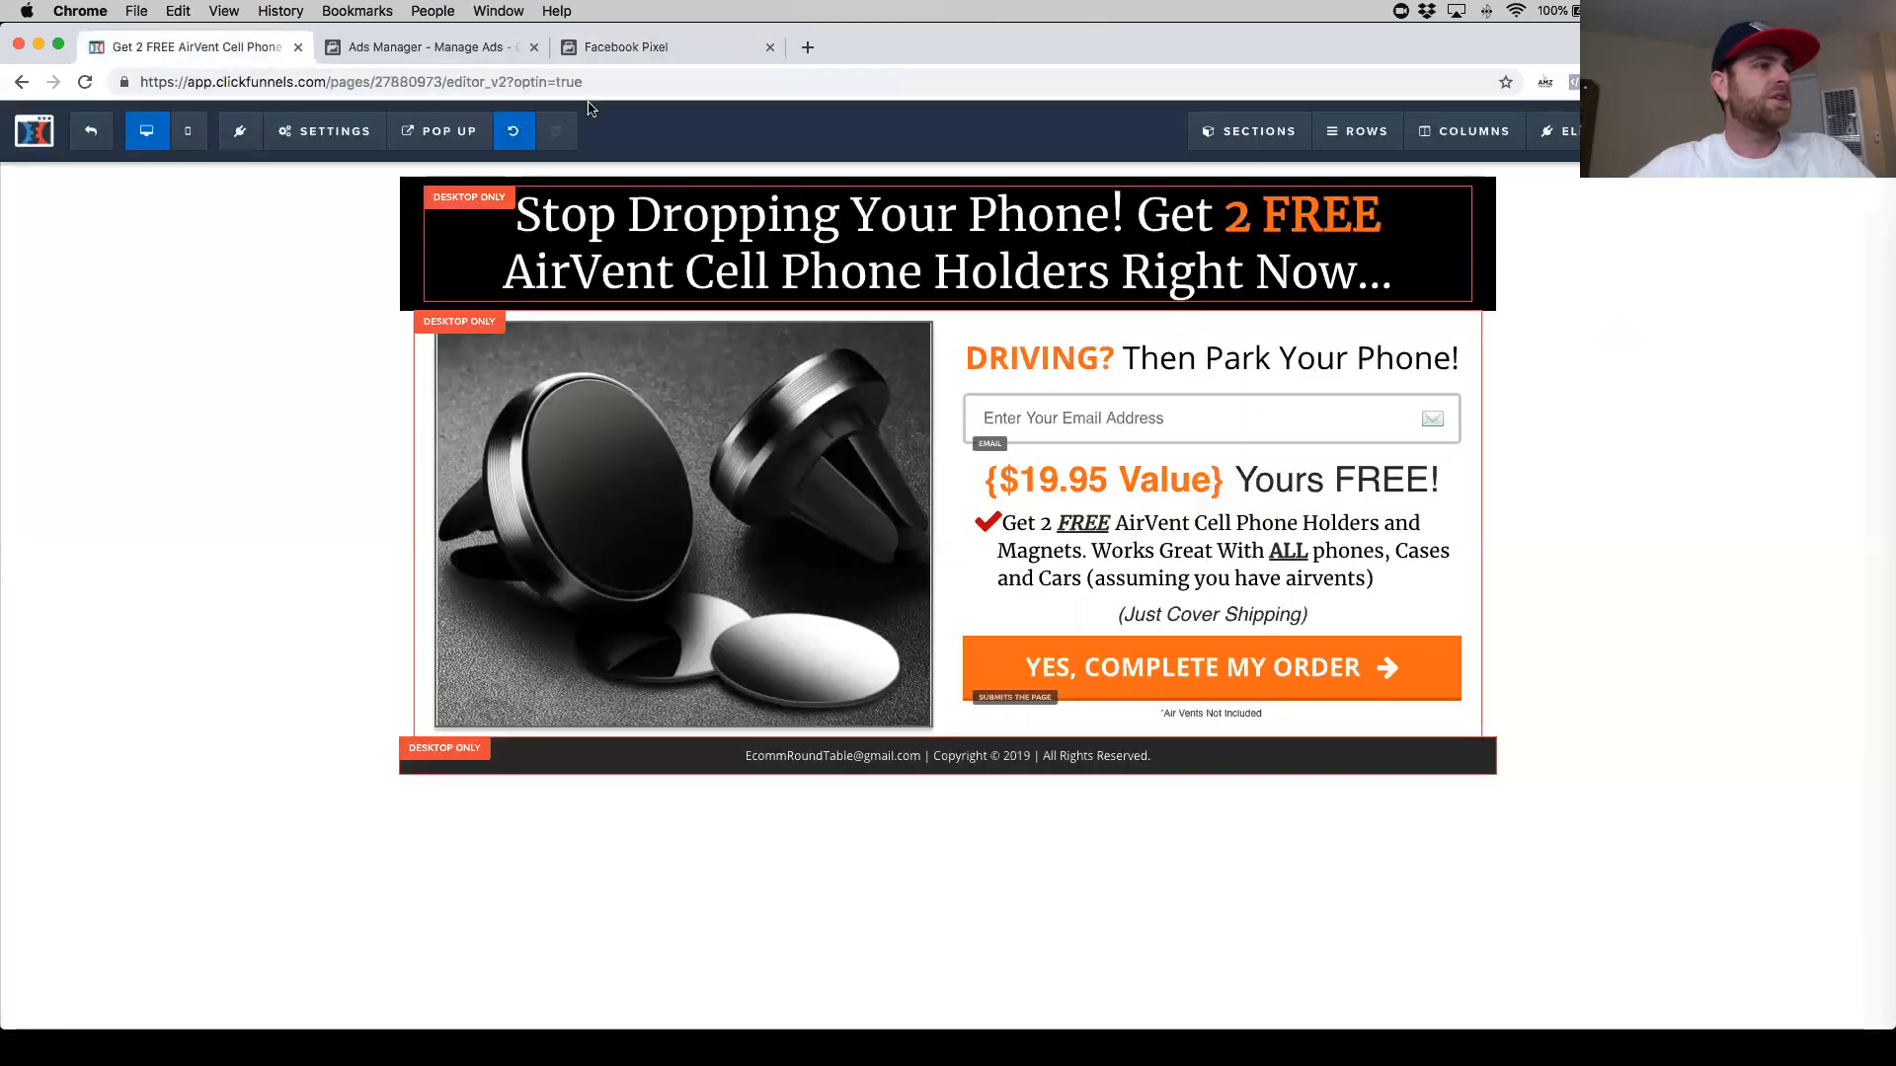
- Reopen the opt-in page's tracking code to review its header code
mouse_move(326, 138)
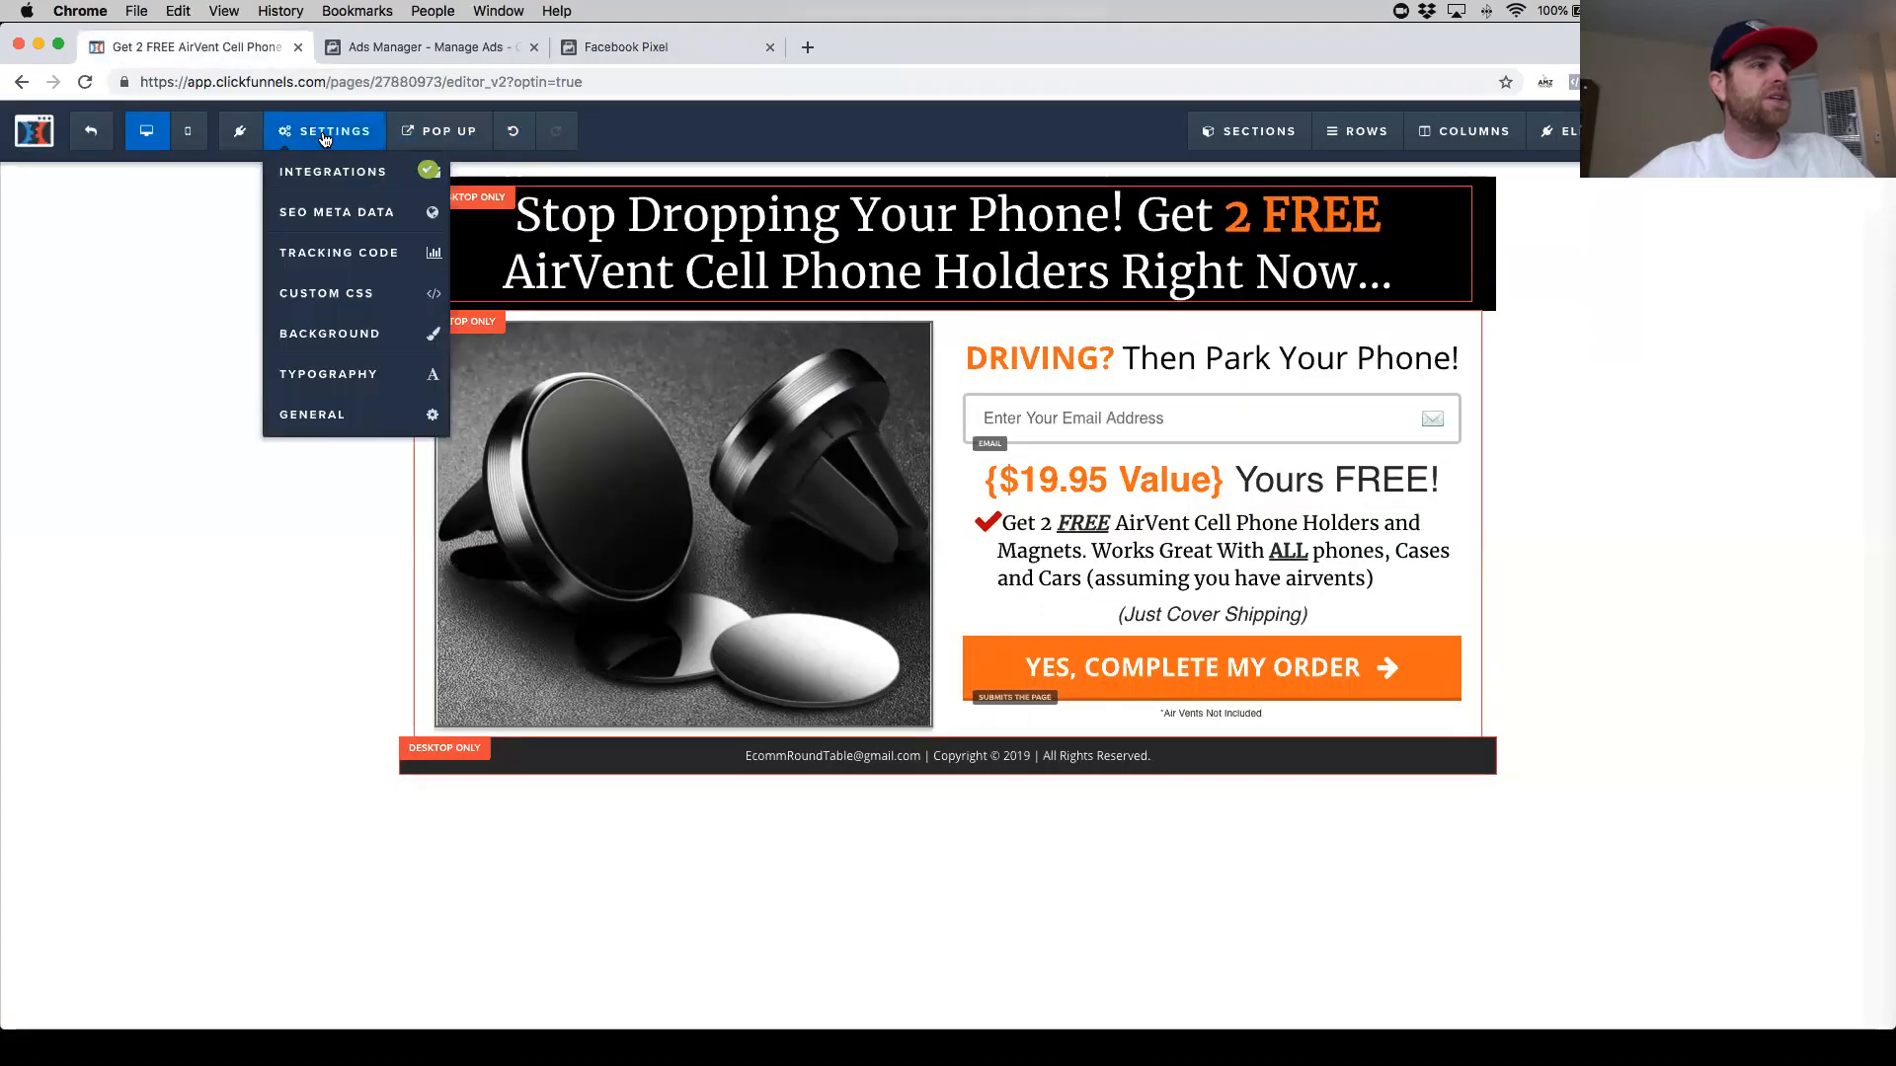
click(347, 256)
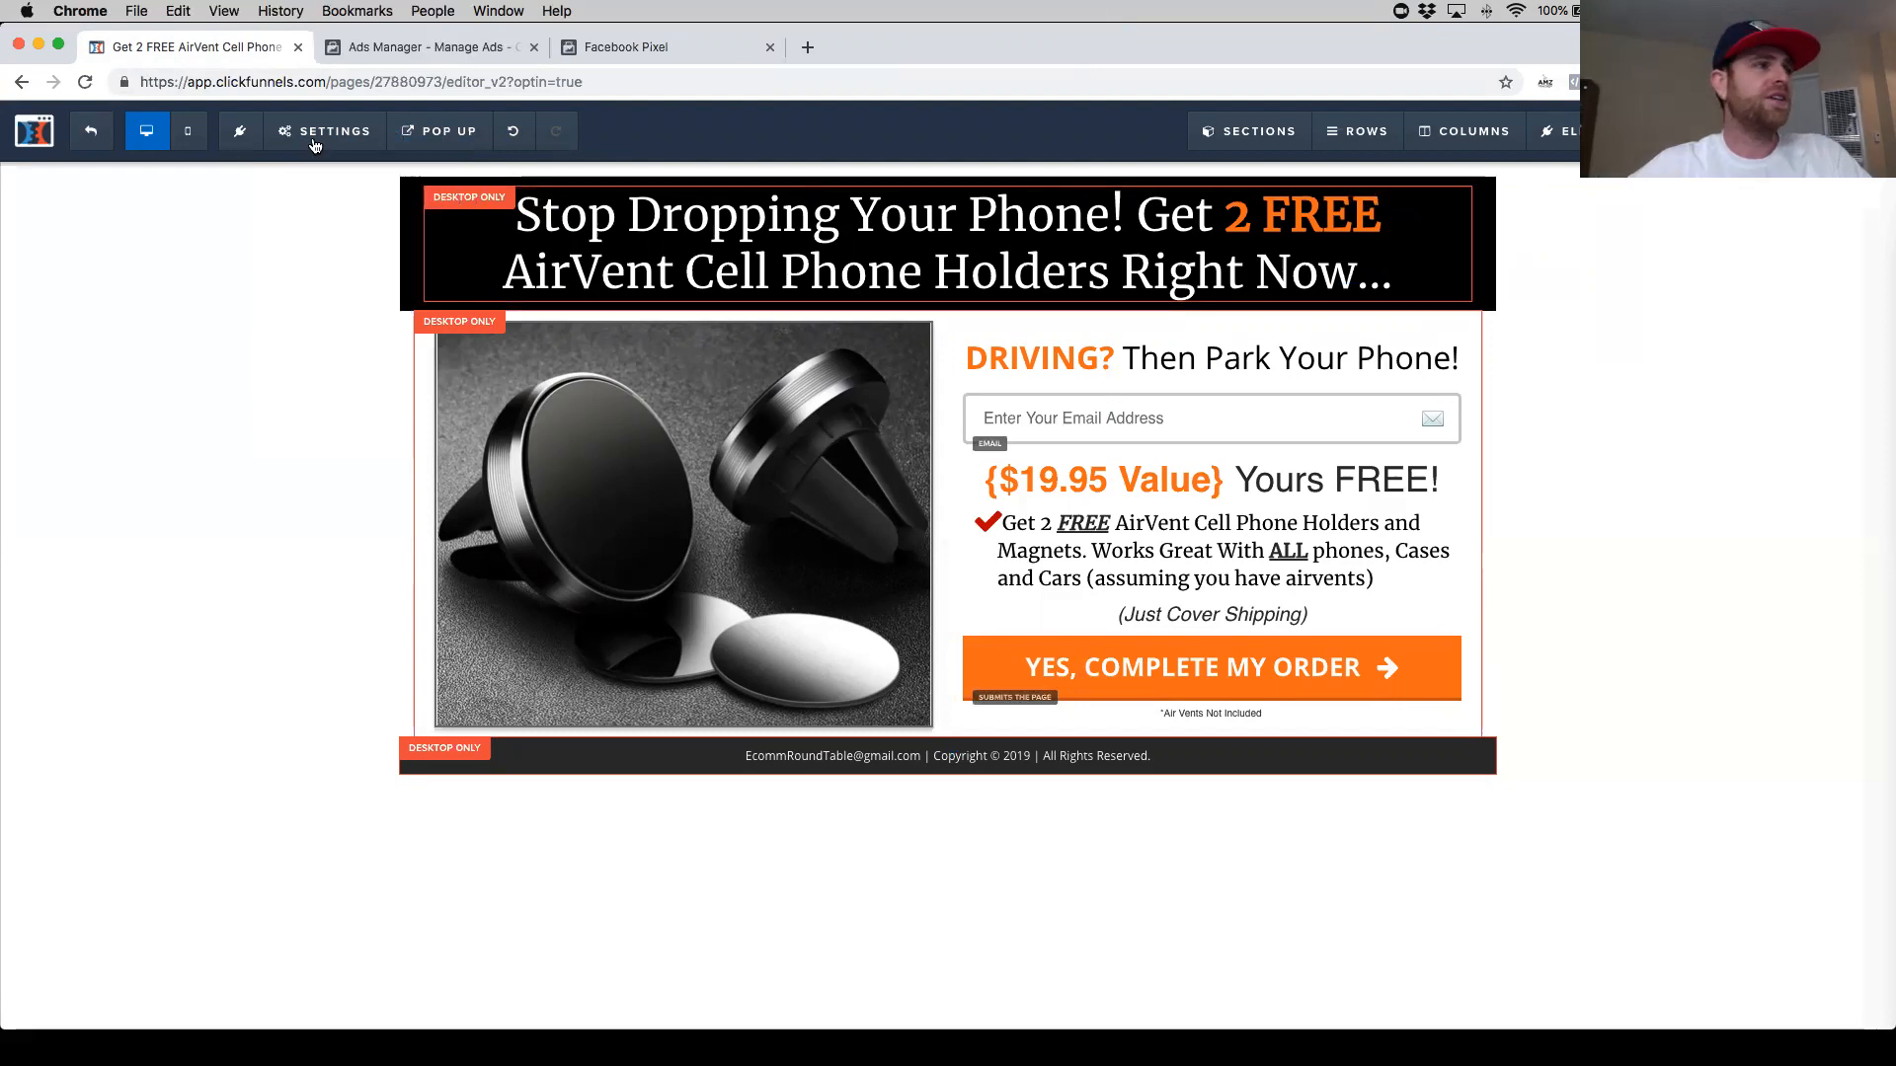
mouse_move(312, 150)
click(319, 253)
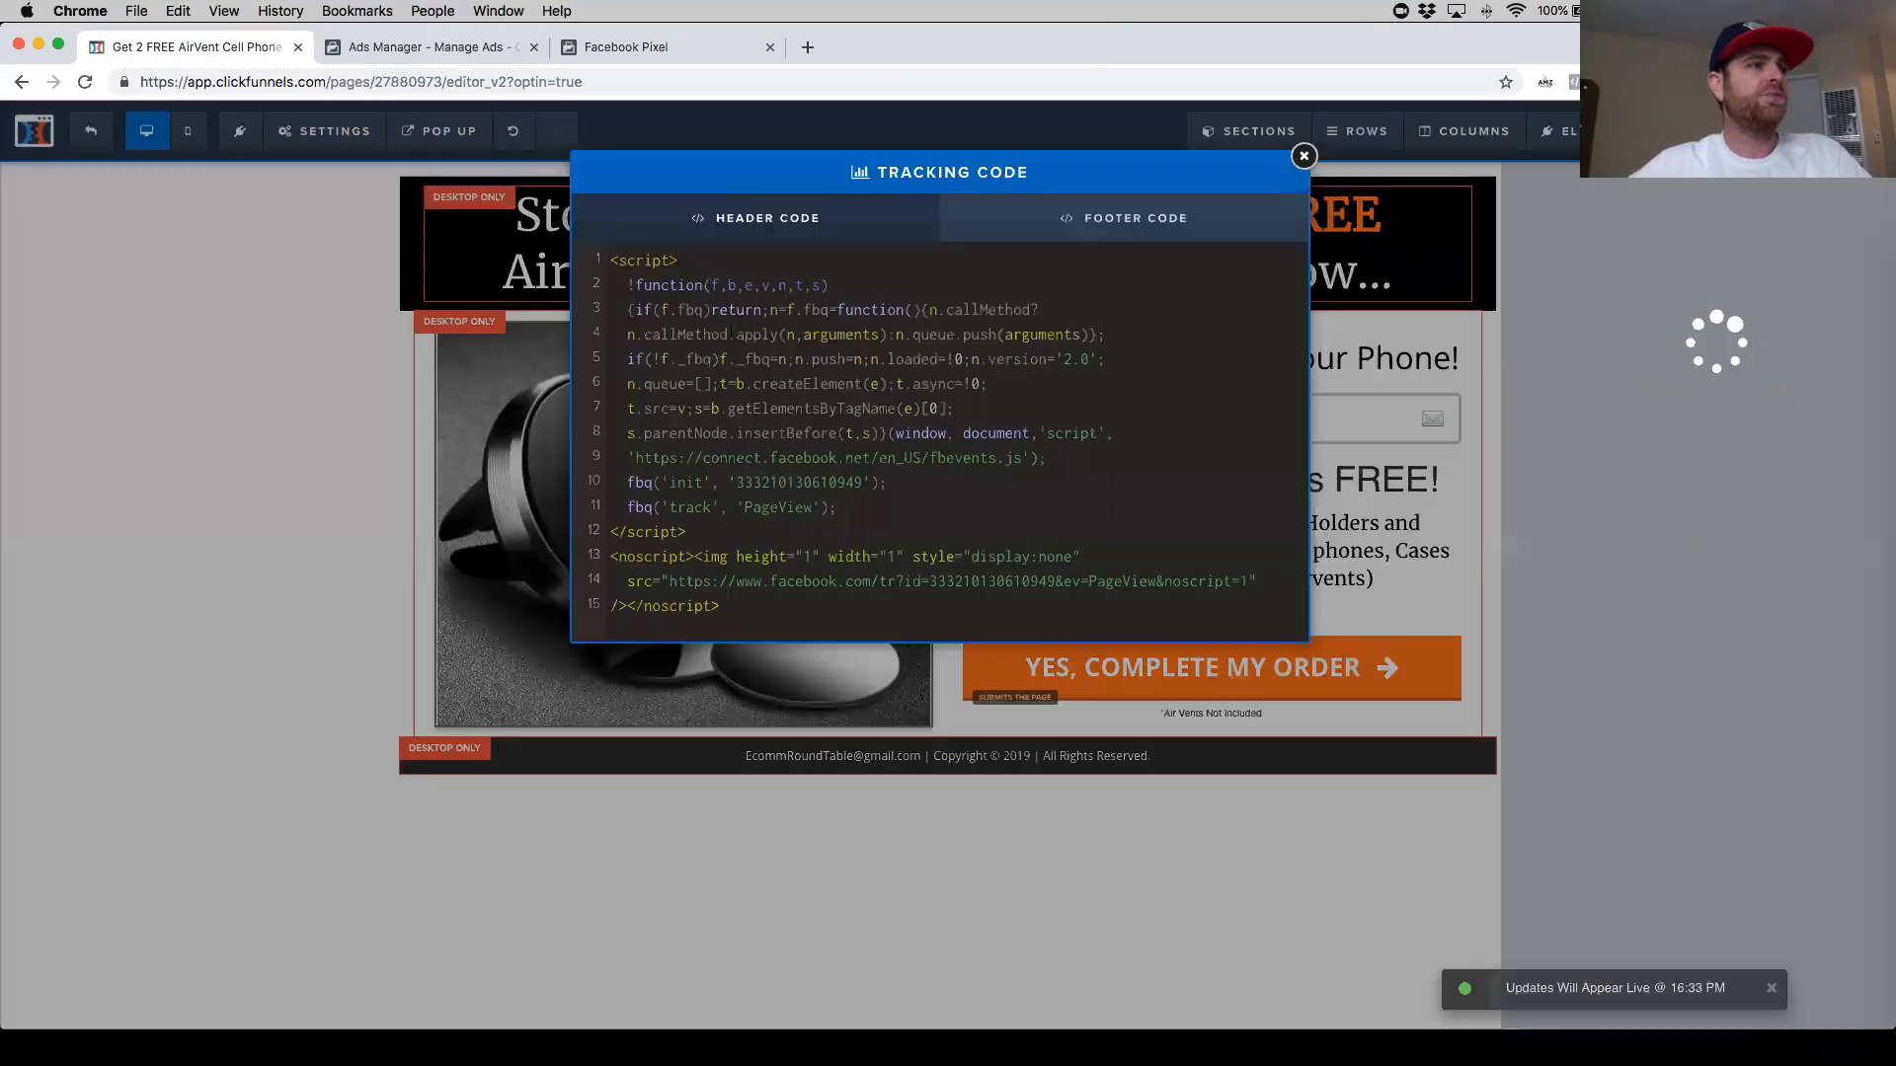
- Leave the opt-in page editor and open the Order From funnel step's page in the editor
click(305, 343)
click(85, 139)
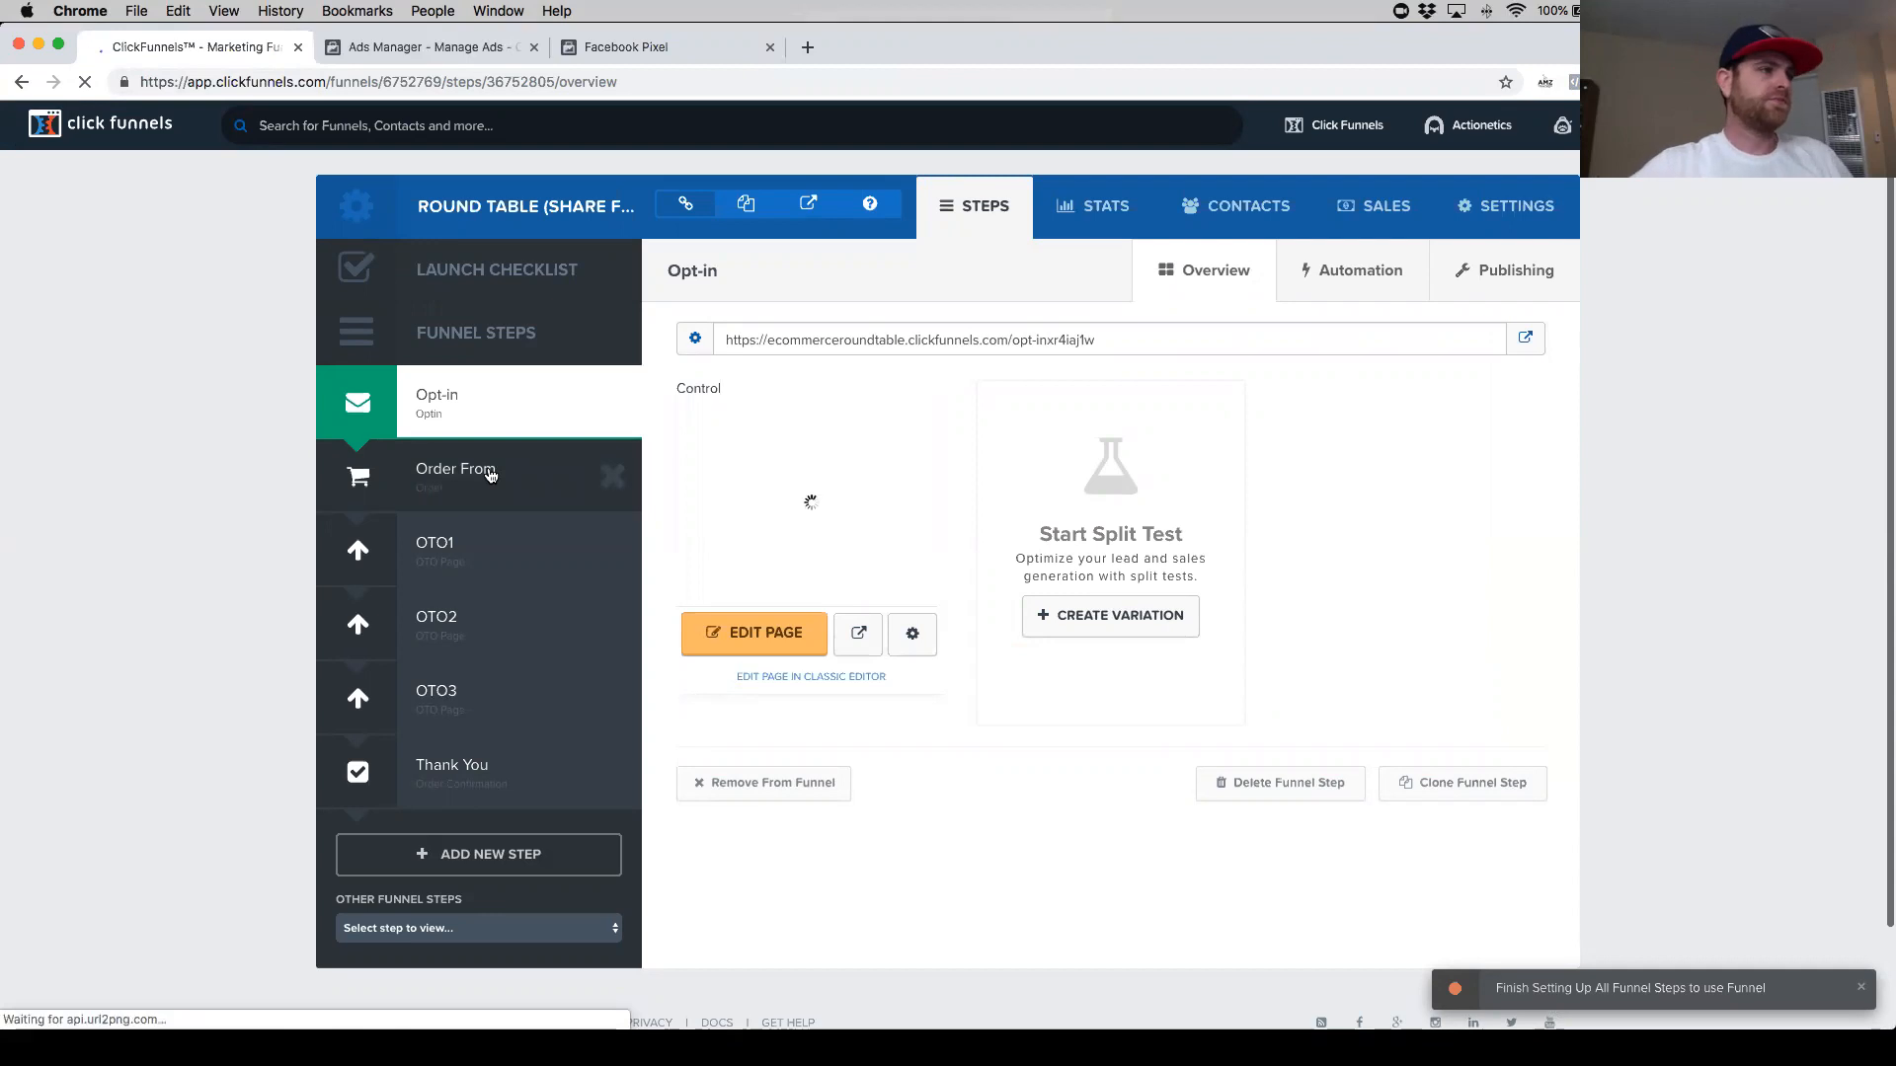
click(490, 472)
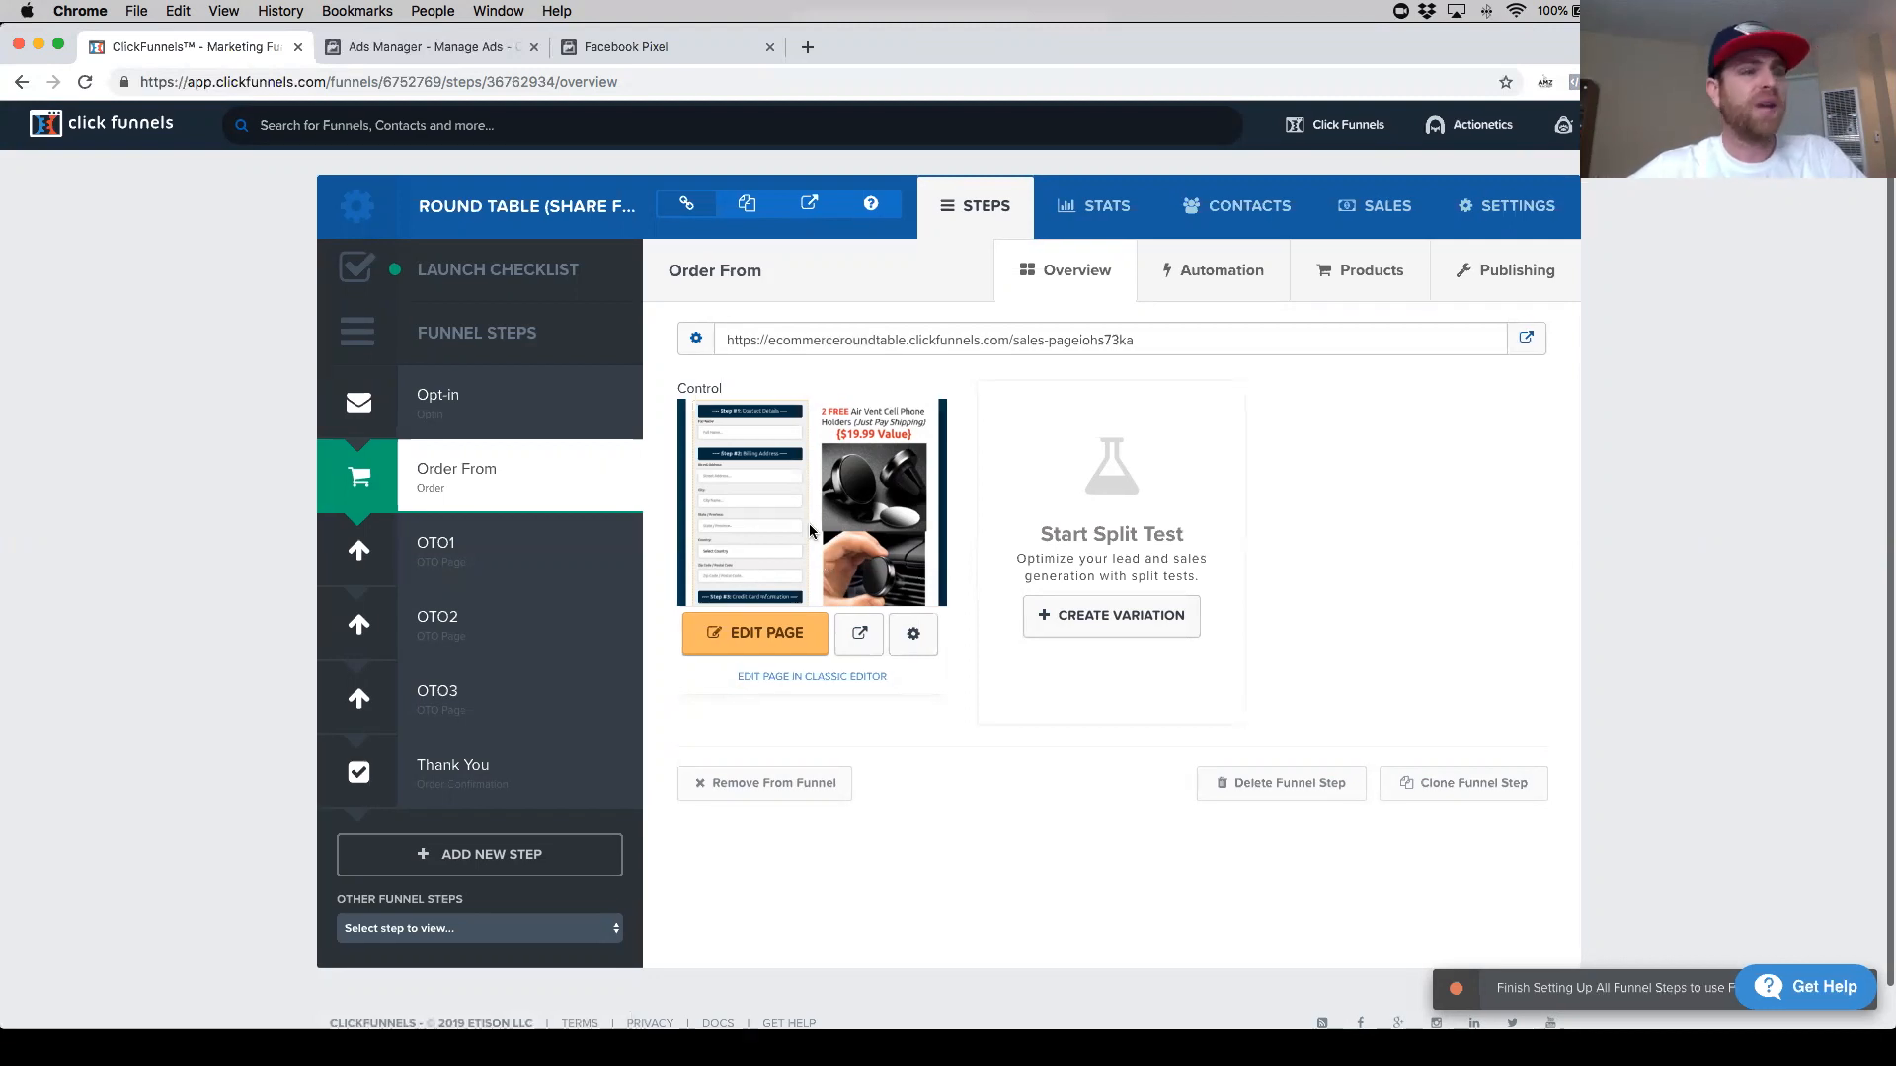
click(759, 633)
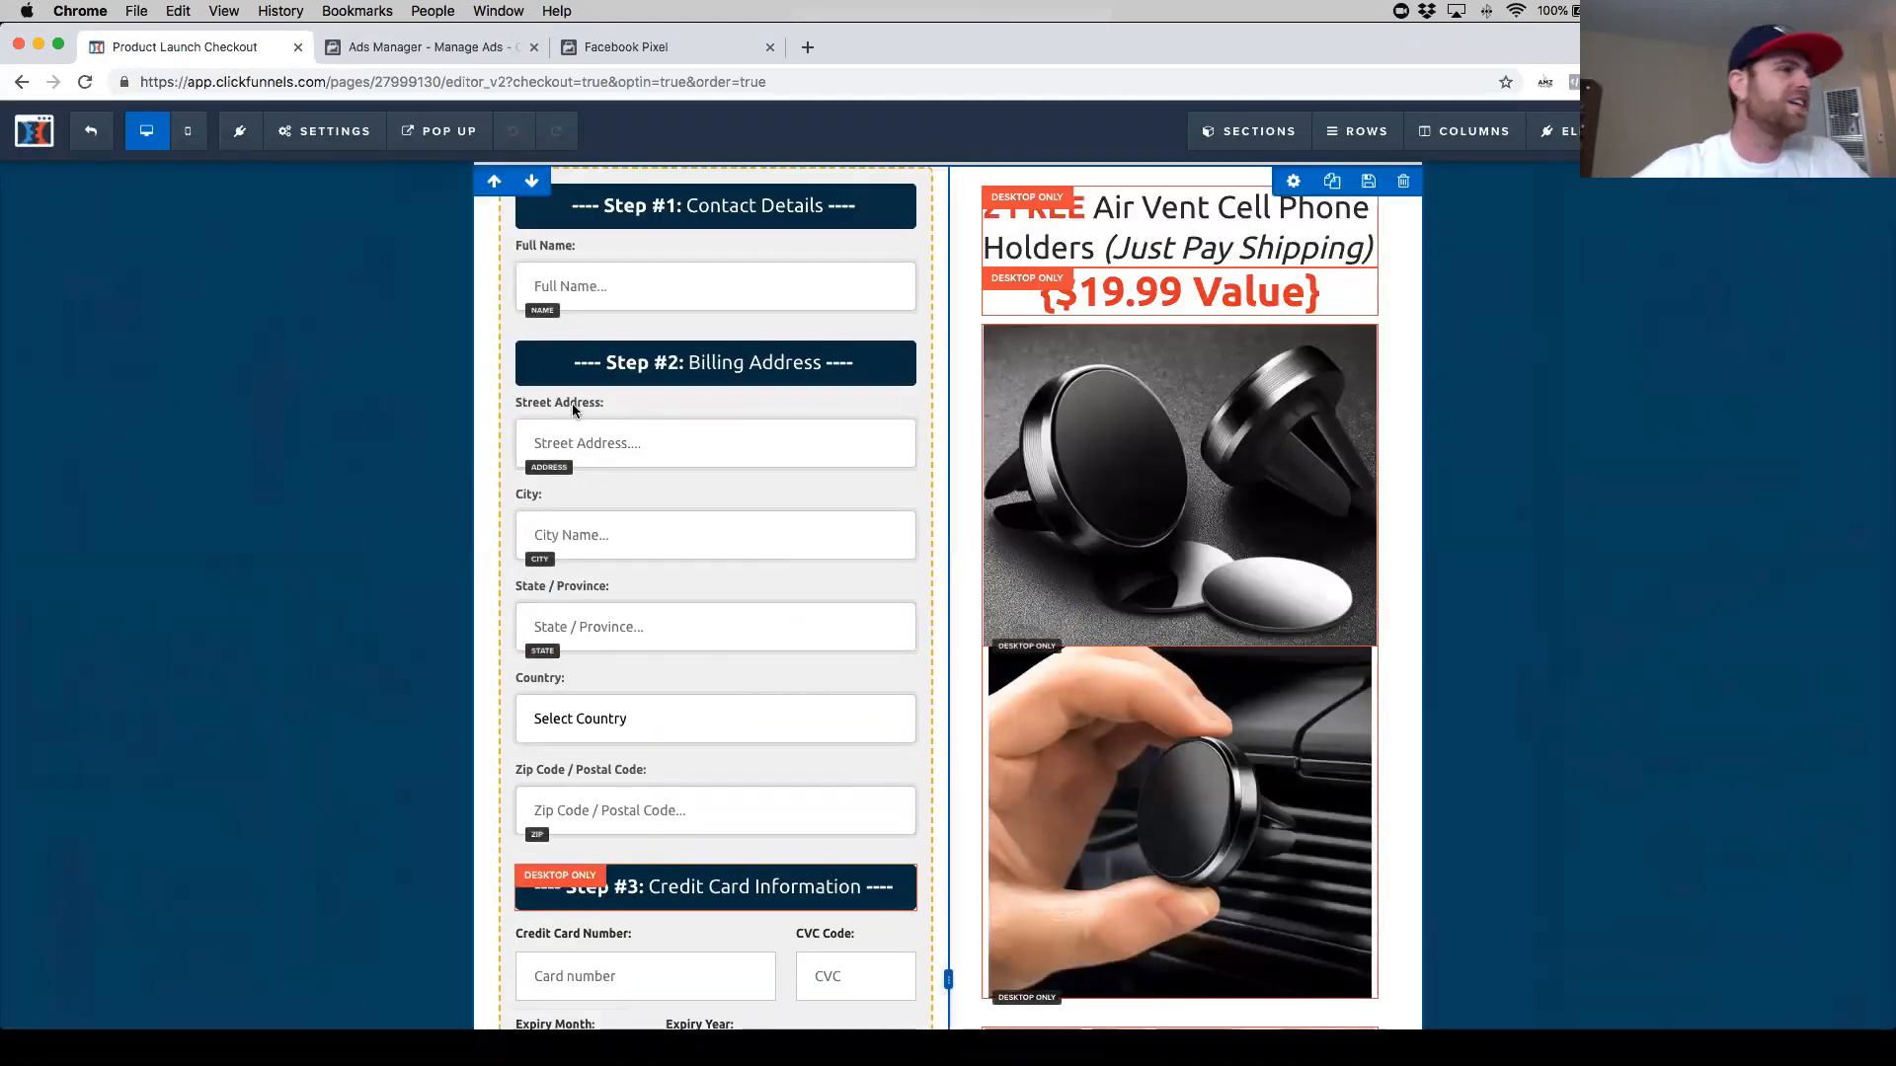
- Paste the pixel code into the Order From page's header tracking code
click(345, 148)
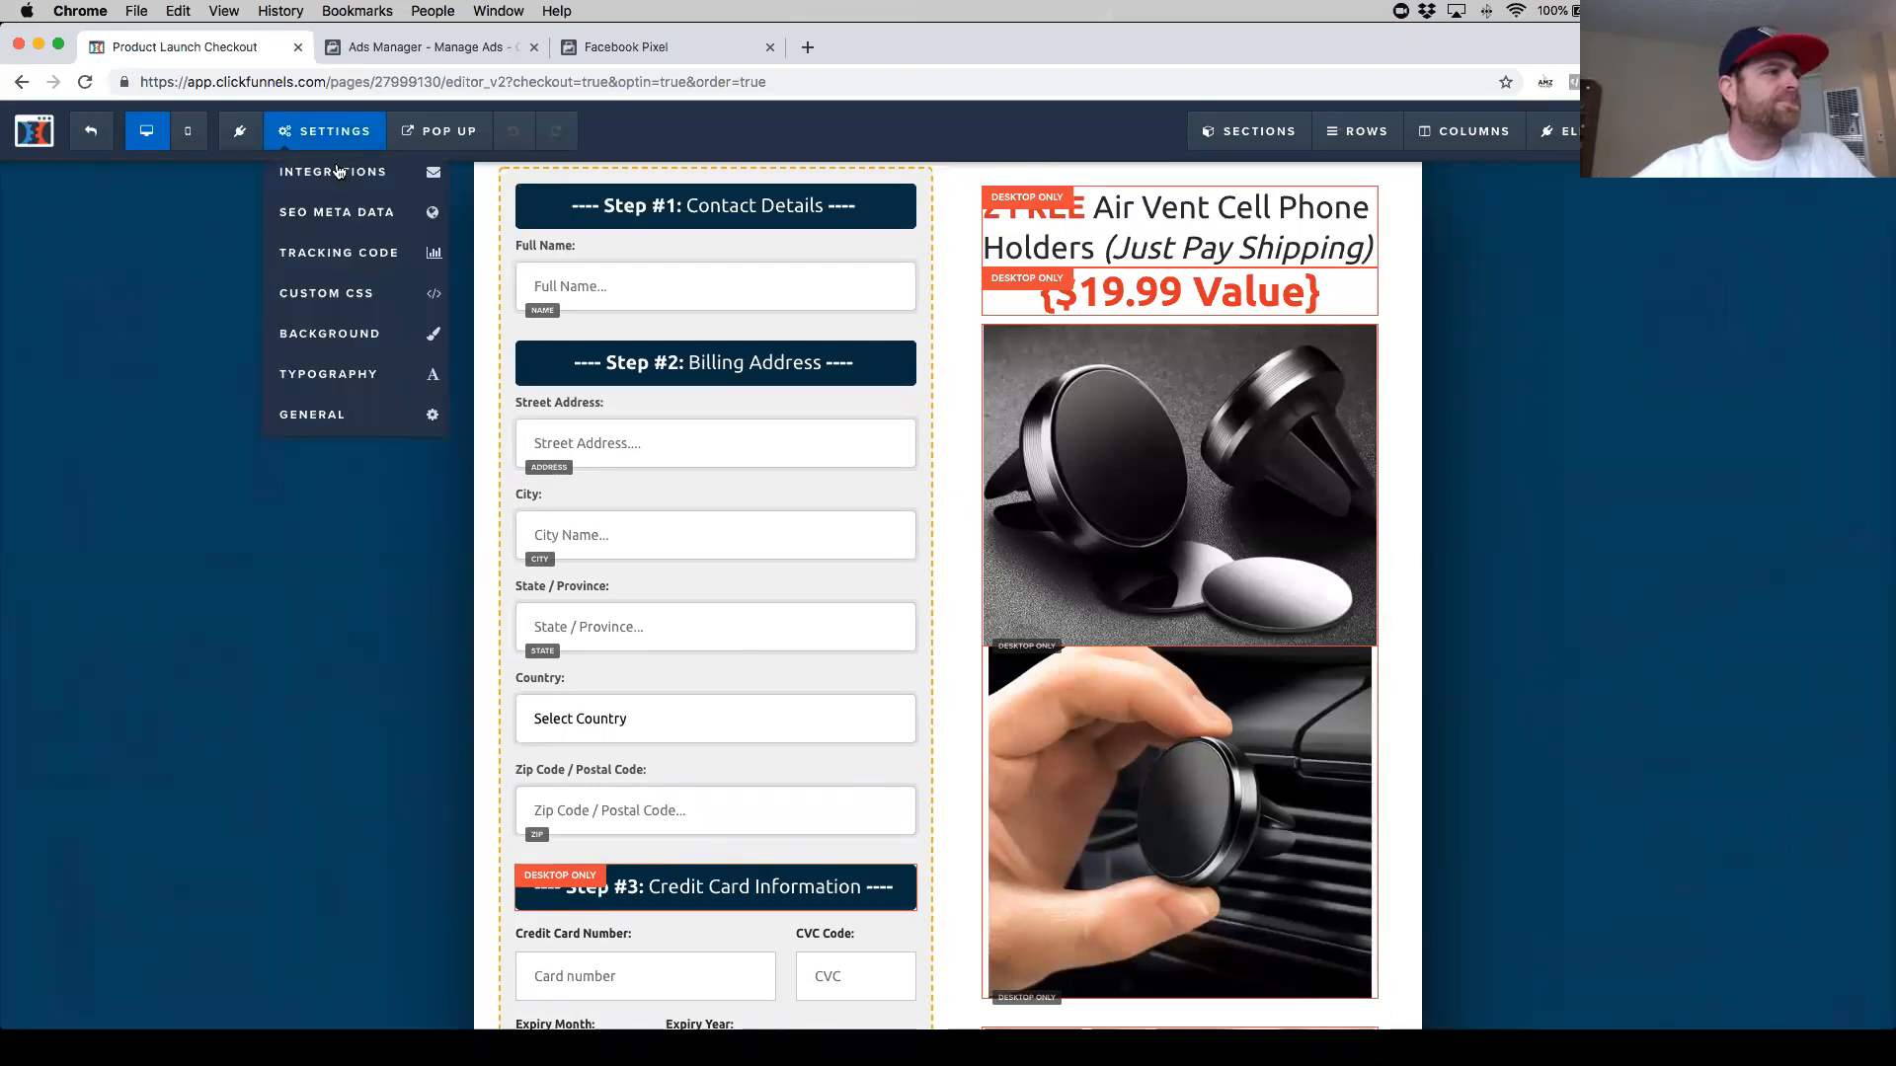
click(361, 265)
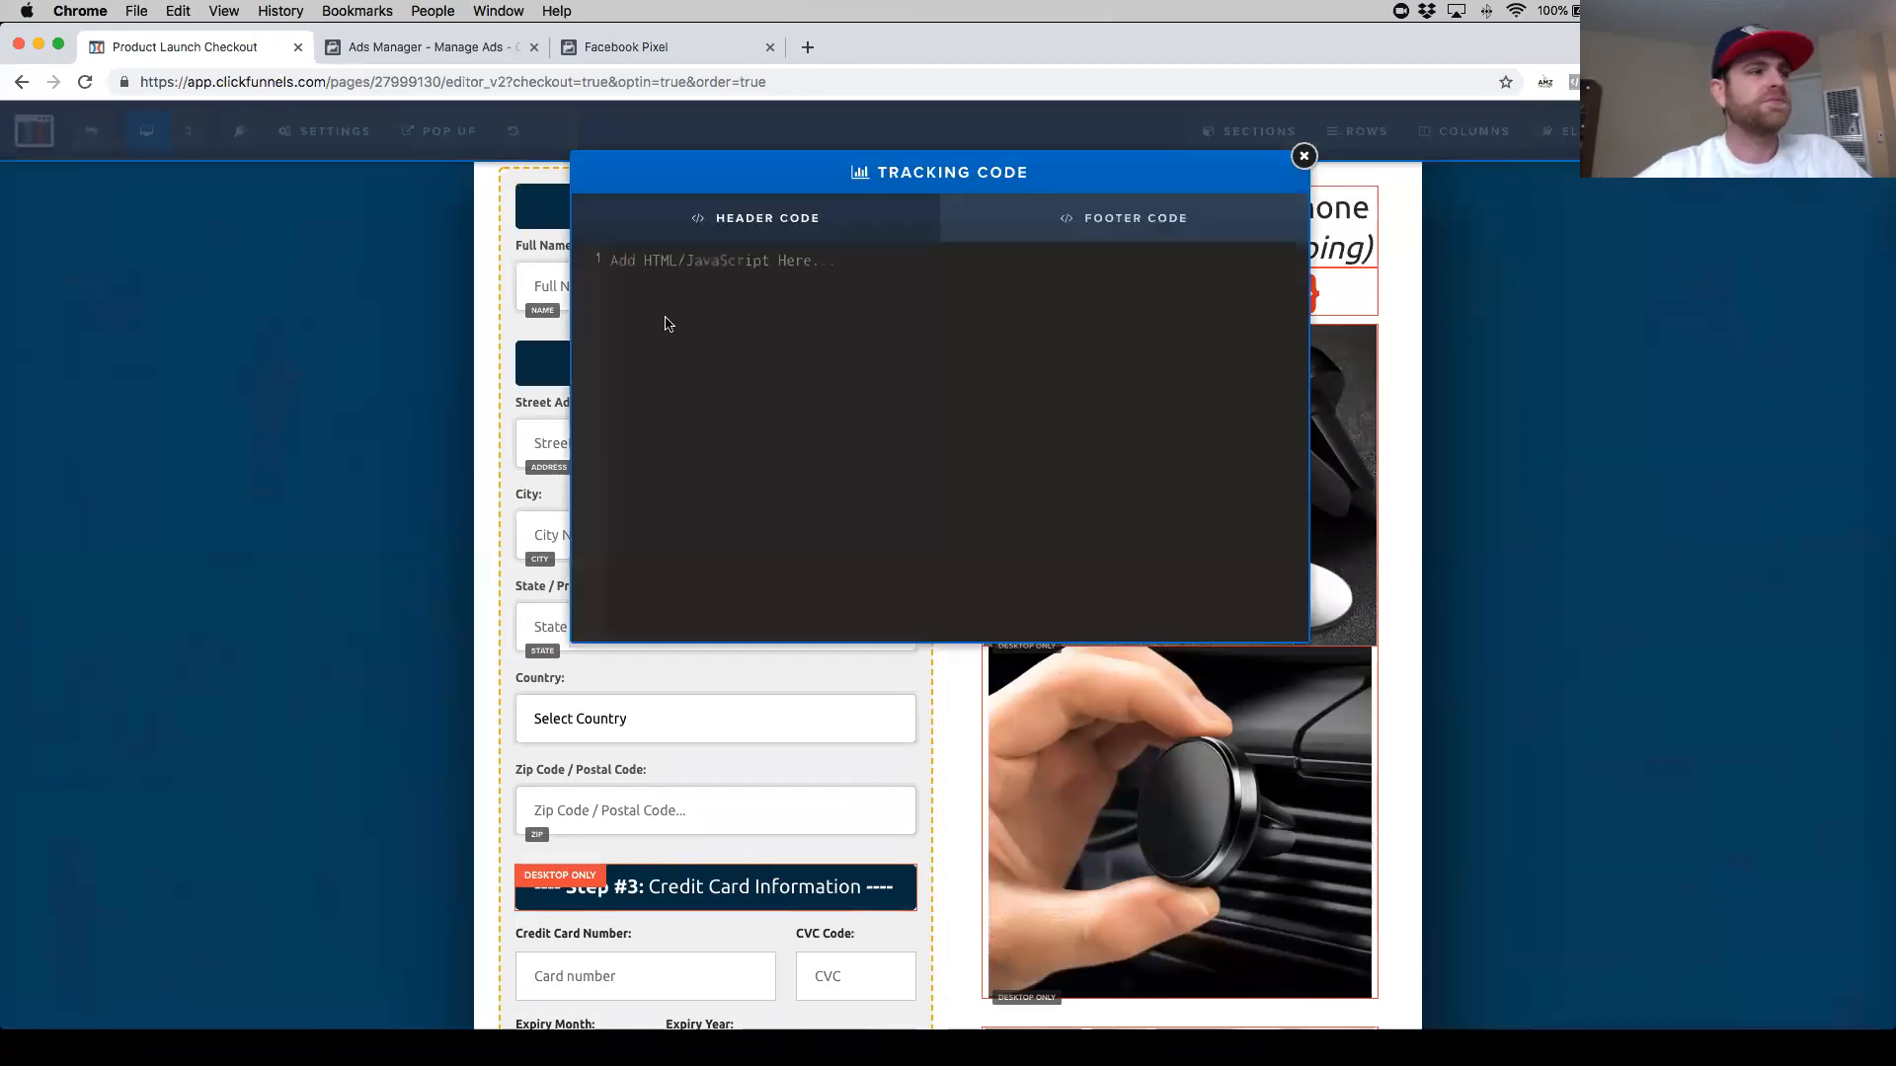
click(599, 264)
key(super+v)
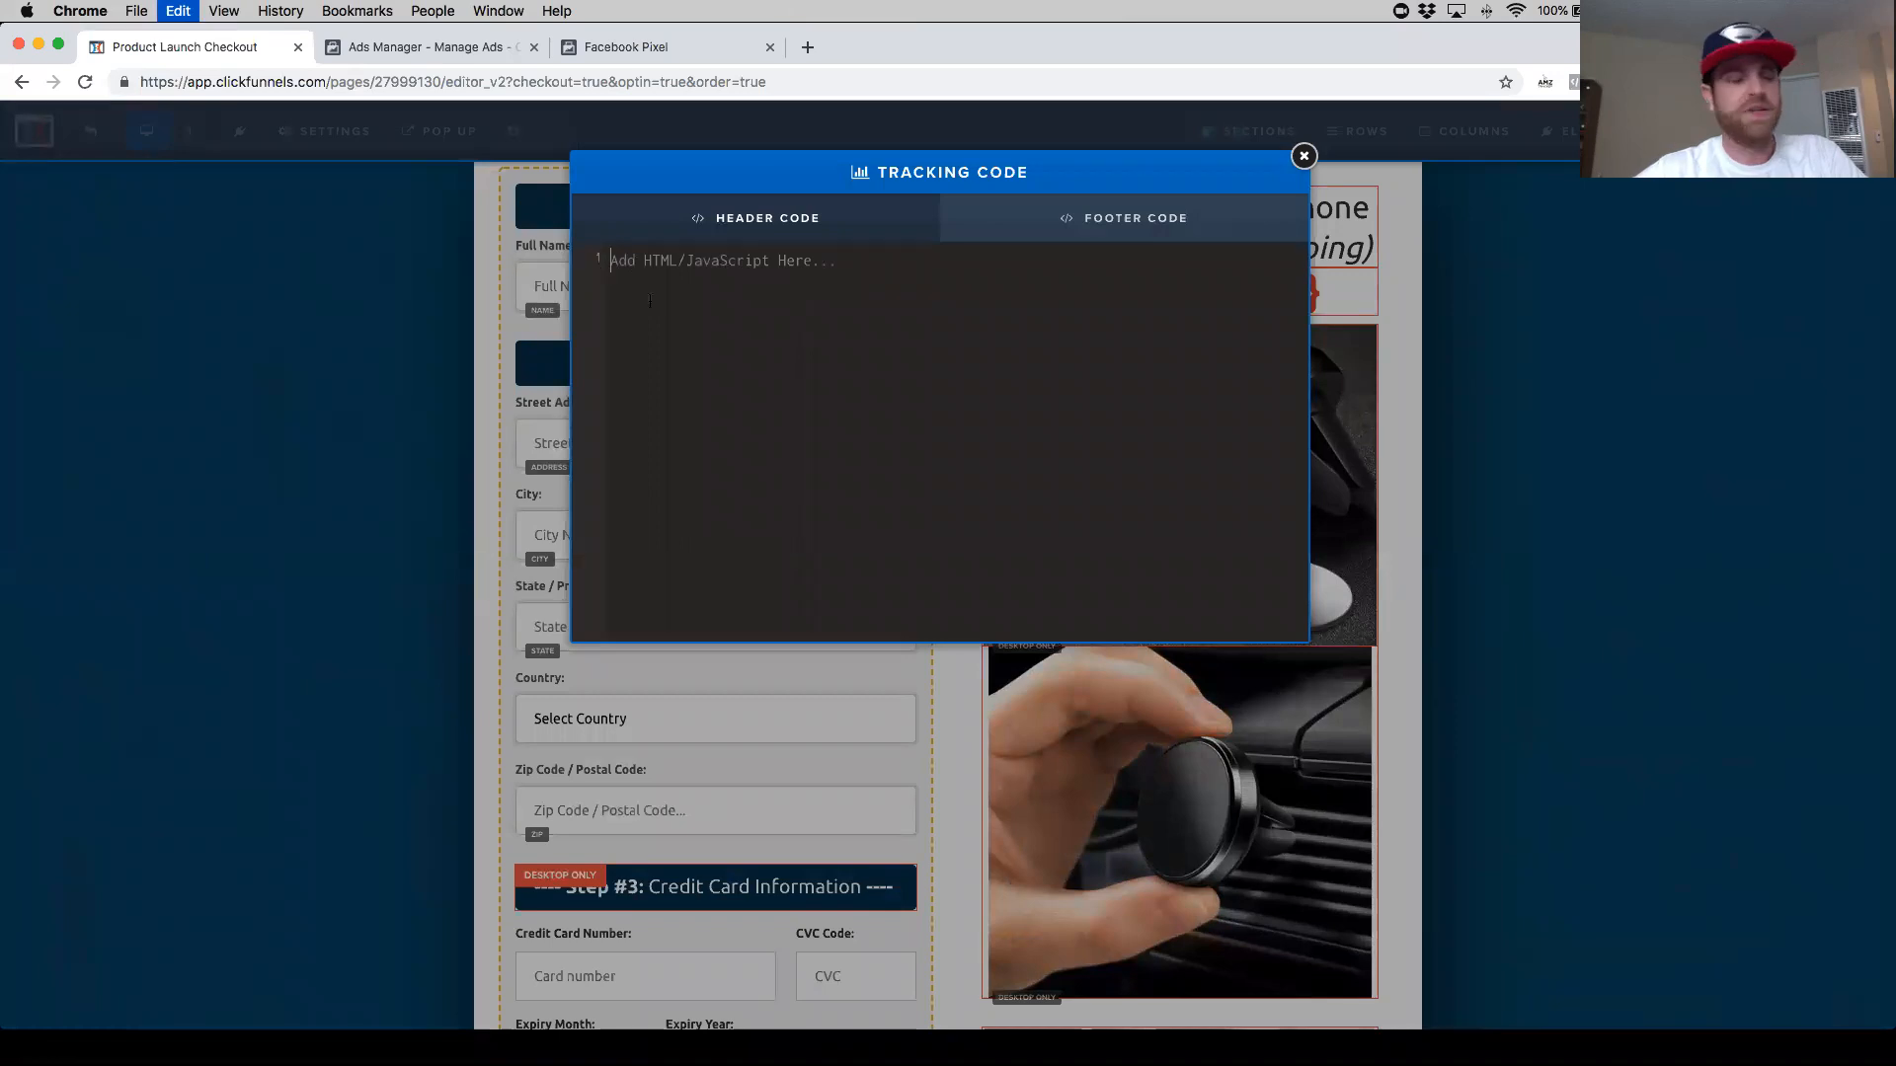
- Delete the opening and closing Facebook Pixel Code comment lines from the pasted header code
drag(861, 250, 484, 262)
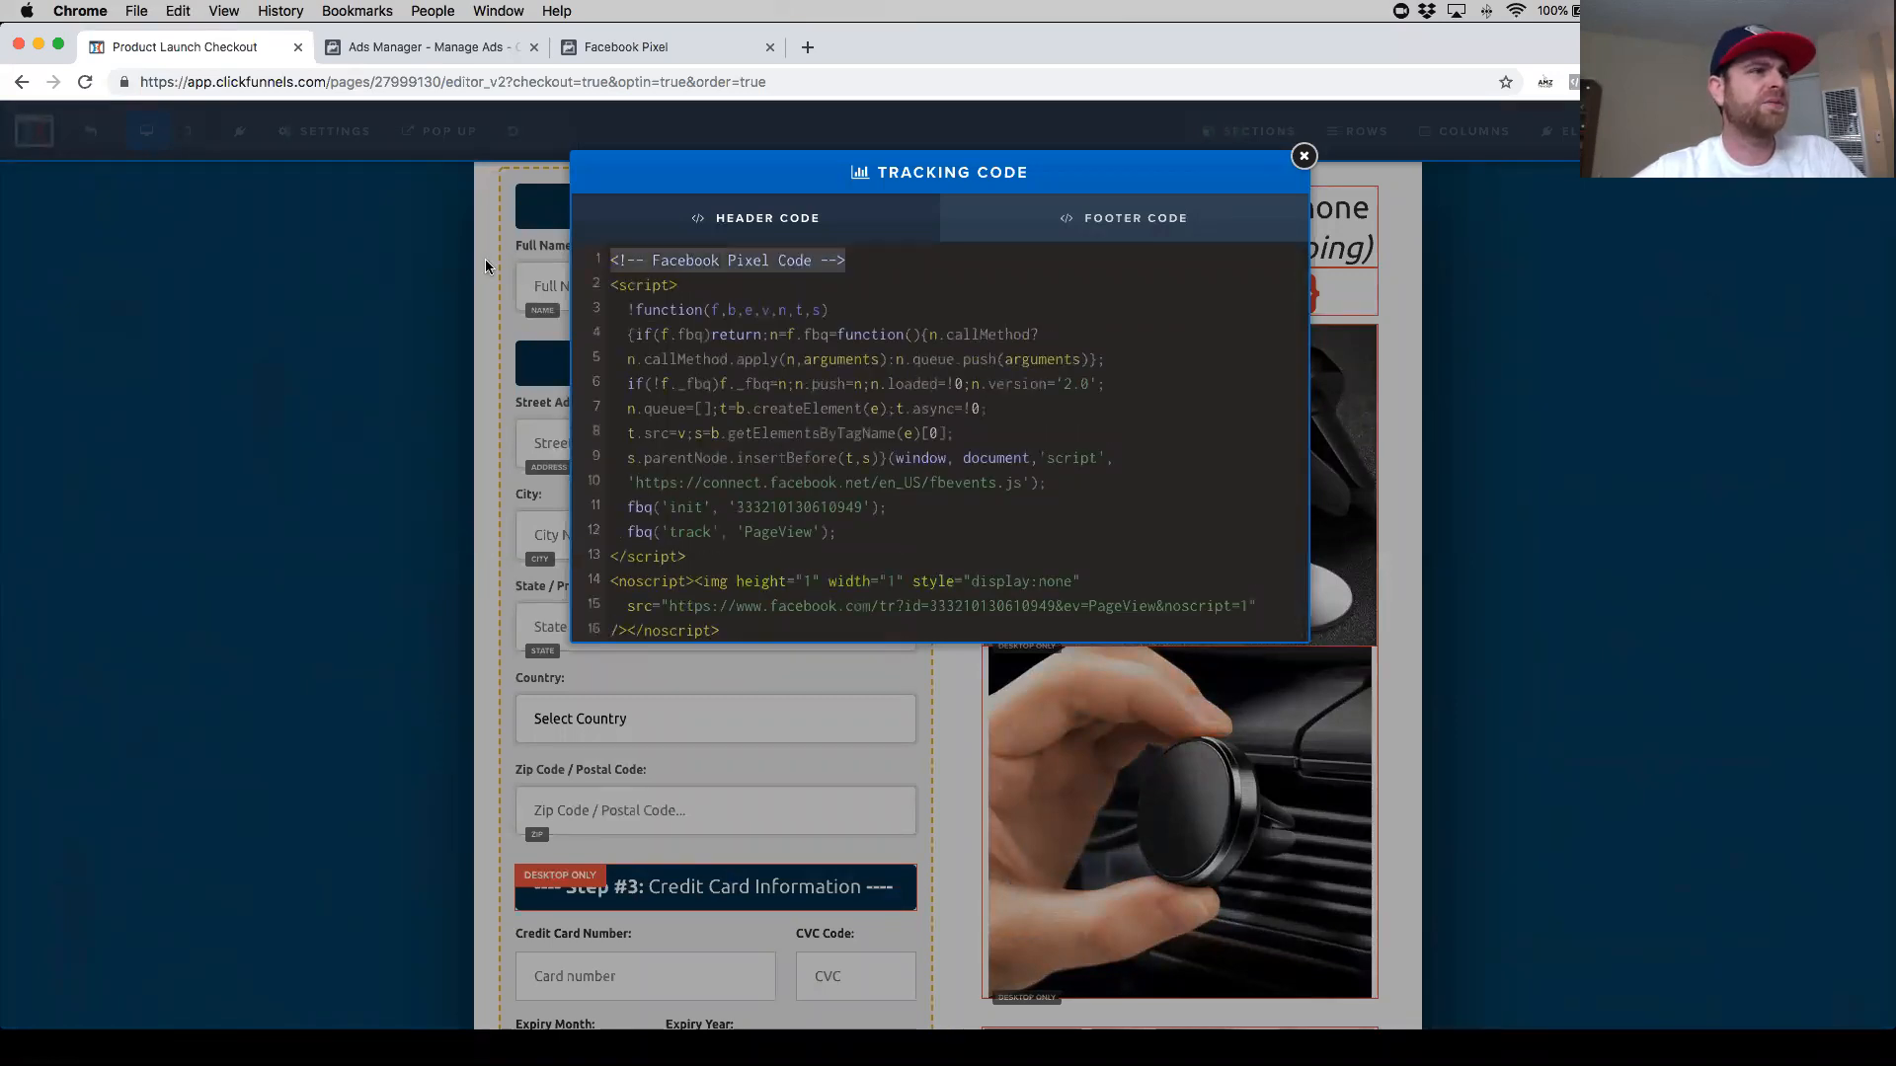
key(BackSpace)
scroll(648, 326, down, 2)
scroll(648, 326, up, 2)
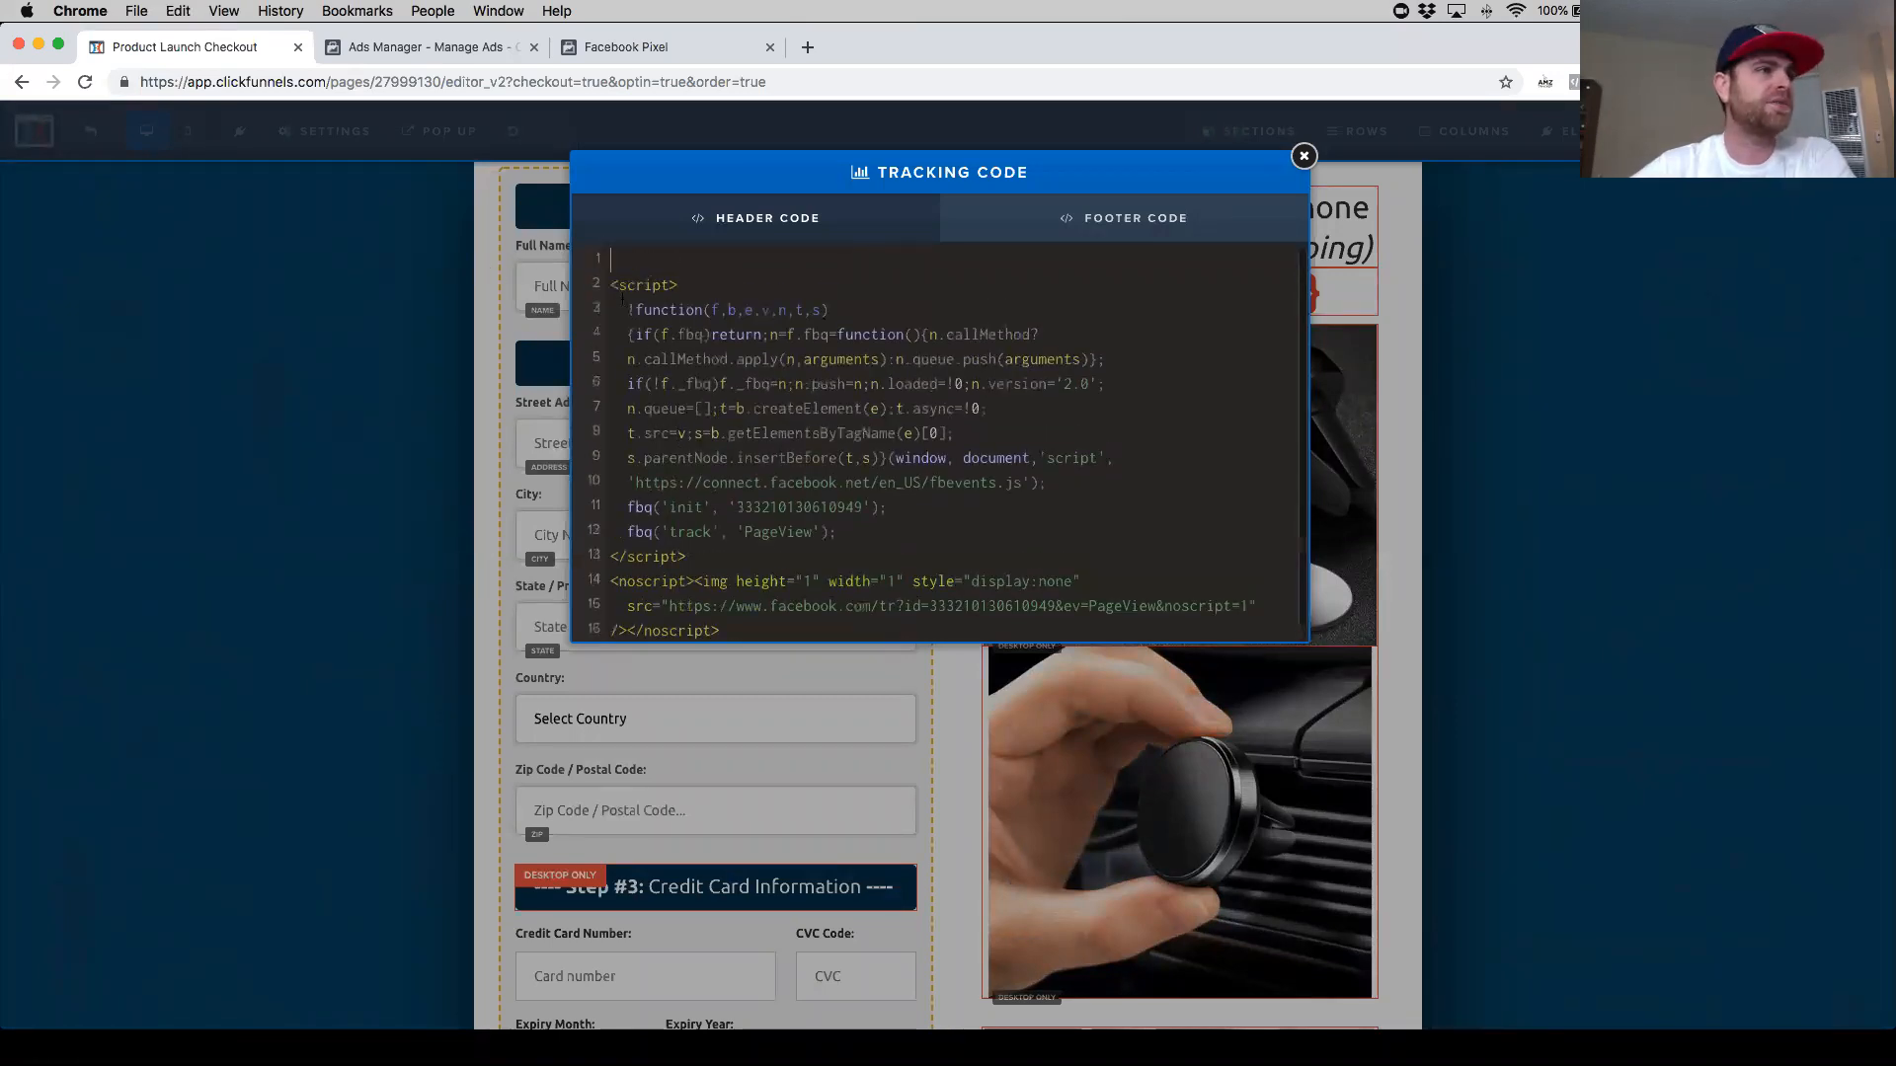
key(BackSpace)
drag(891, 628, 543, 654)
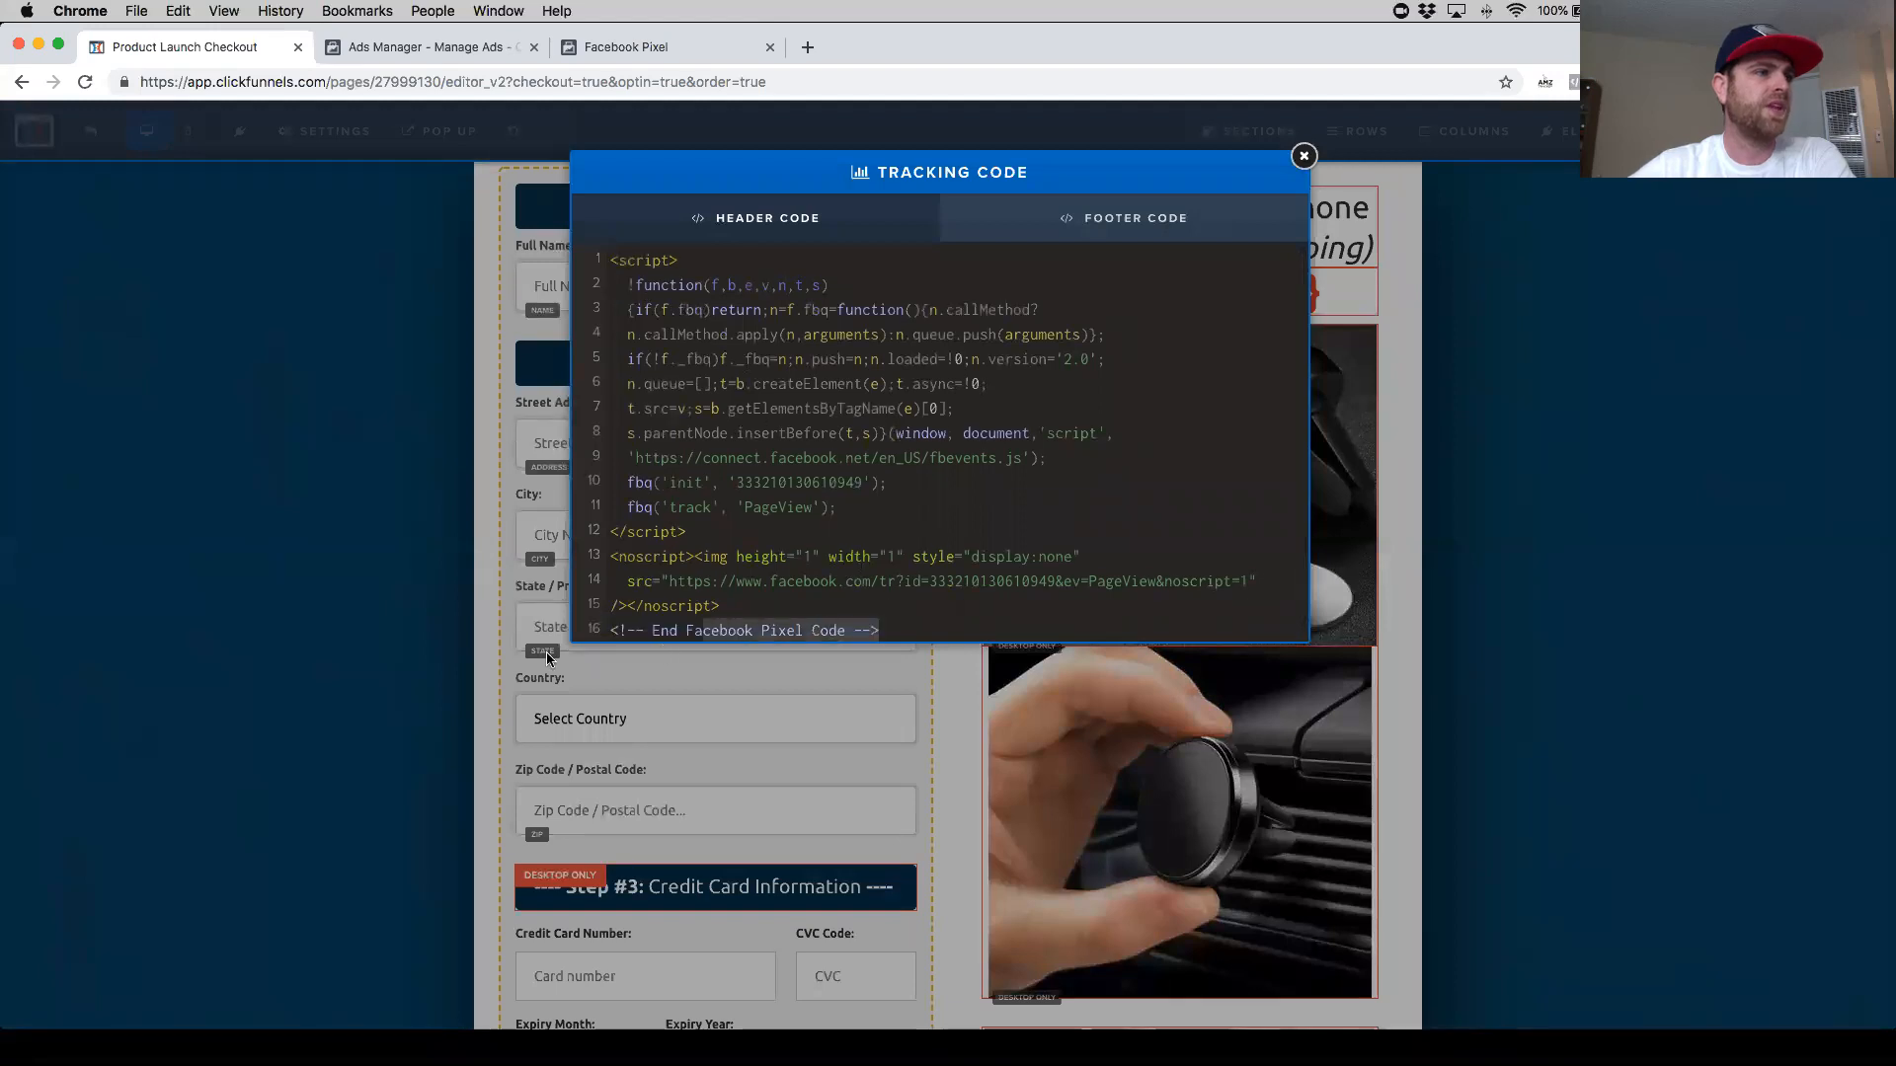
drag(889, 616, 776, 633)
click(894, 629)
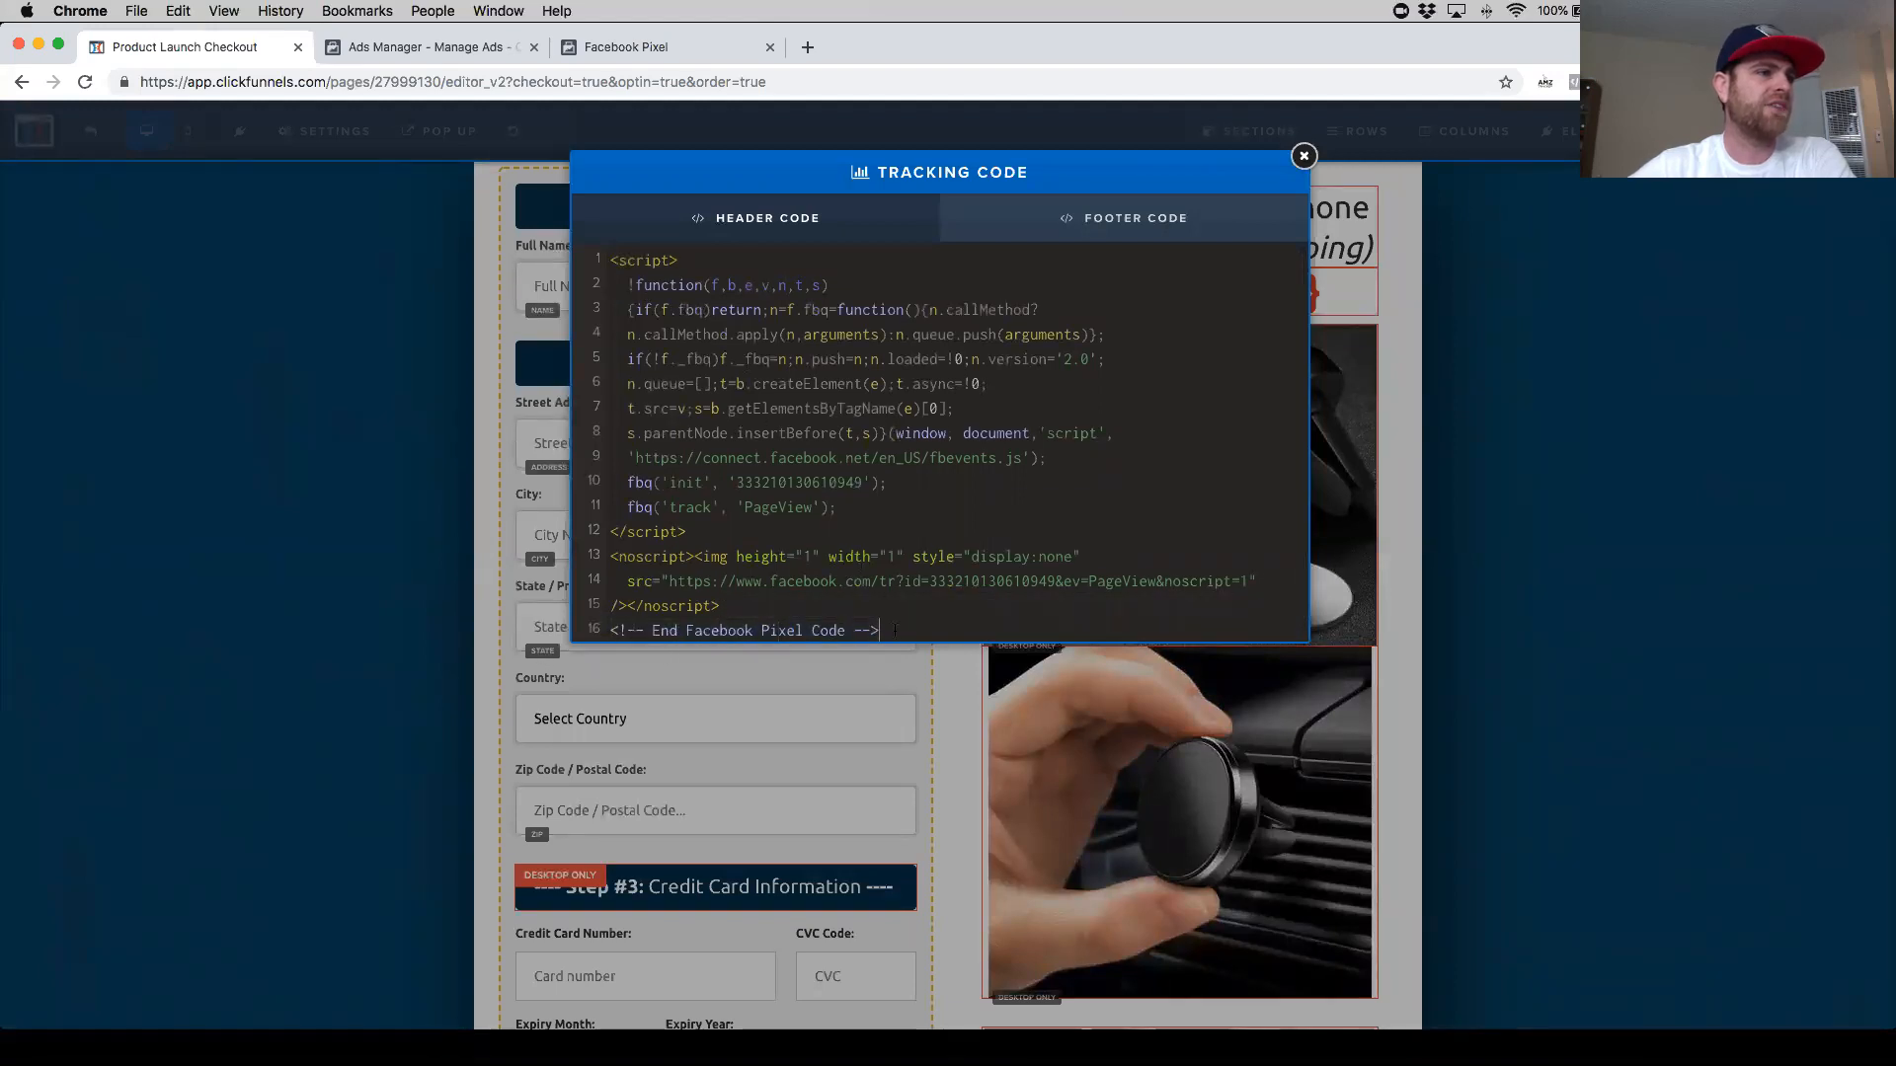
key(alt+shift+Left)
key(alt+shift+Left)
key(alt+shift+Left)
key(alt+shift+Left)
key(alt+shift+Left)
key(alt+shift+Left)
key(BackSpace)
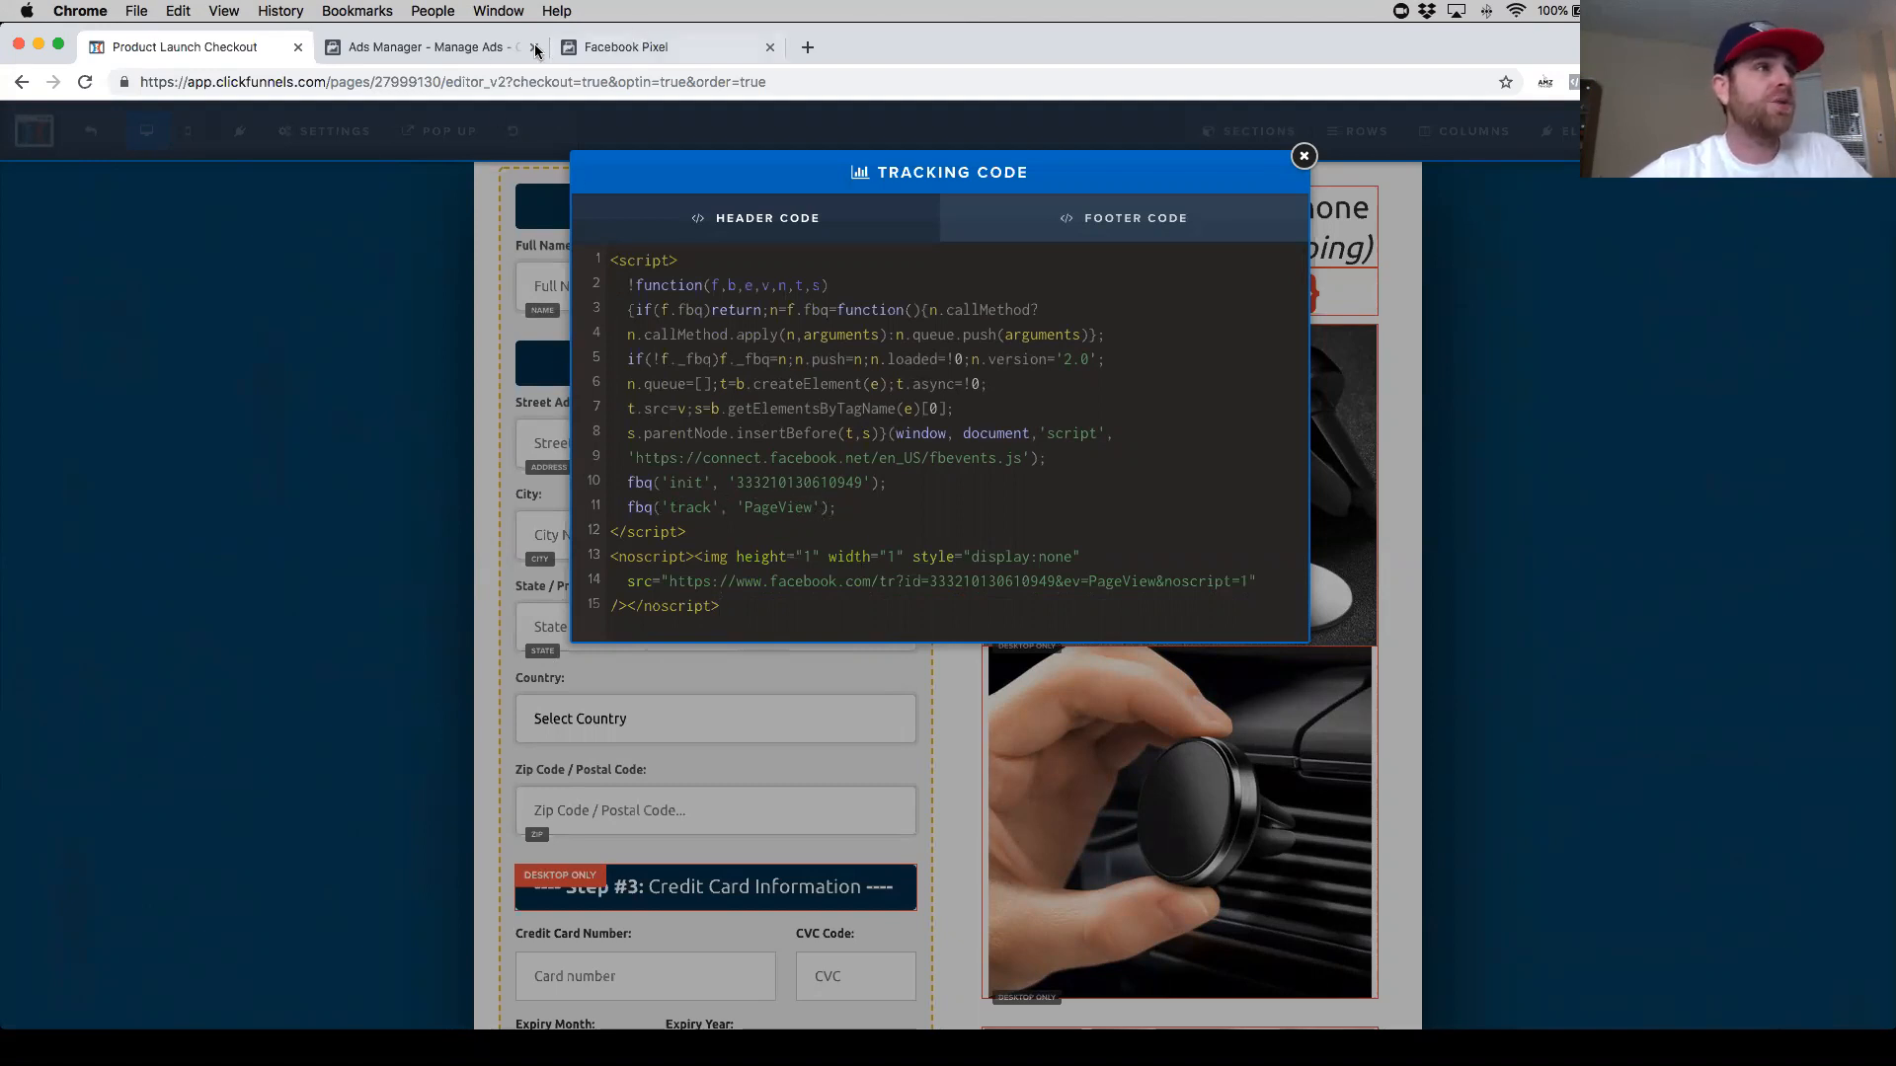
- Continue to the Set Up Events stage of Facebook's Install Pixel dialog and browse the Ecommerce and Retail events
click(626, 47)
scroll(846, 687, down, 2)
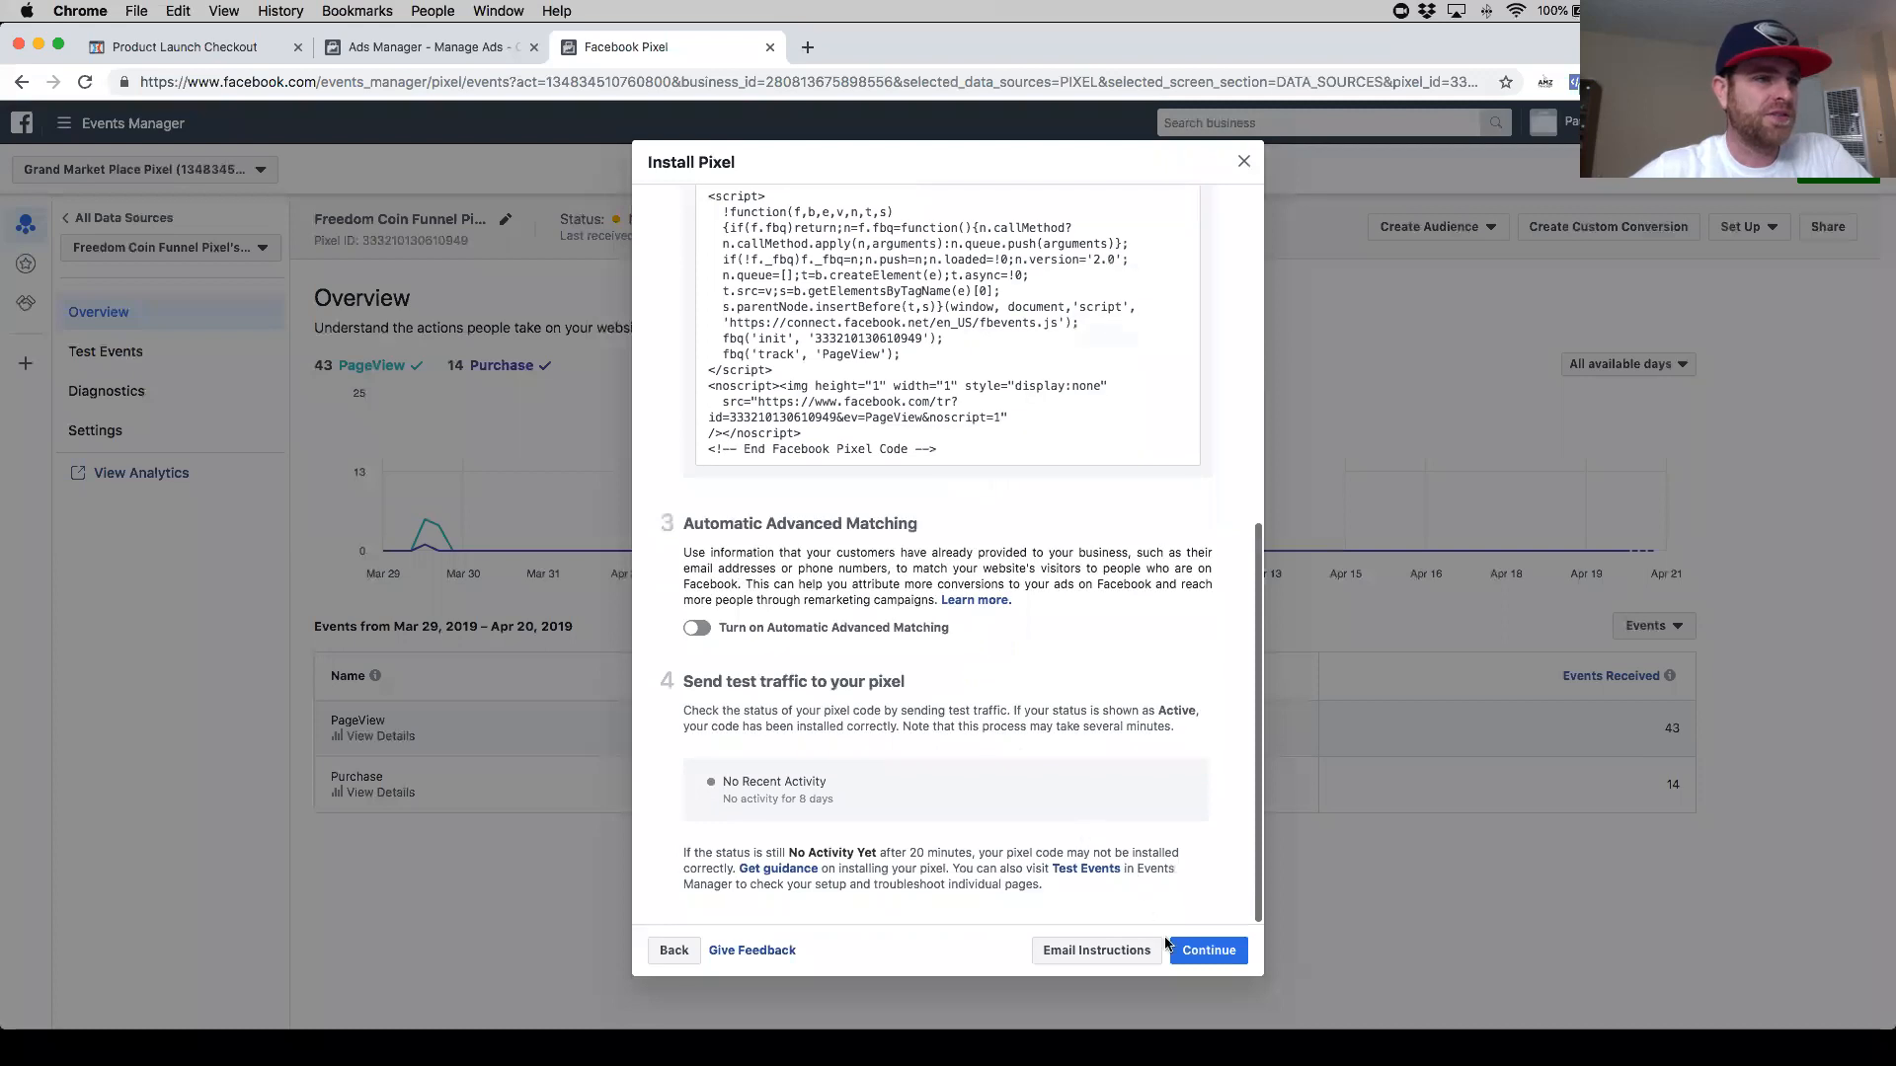
click(1207, 952)
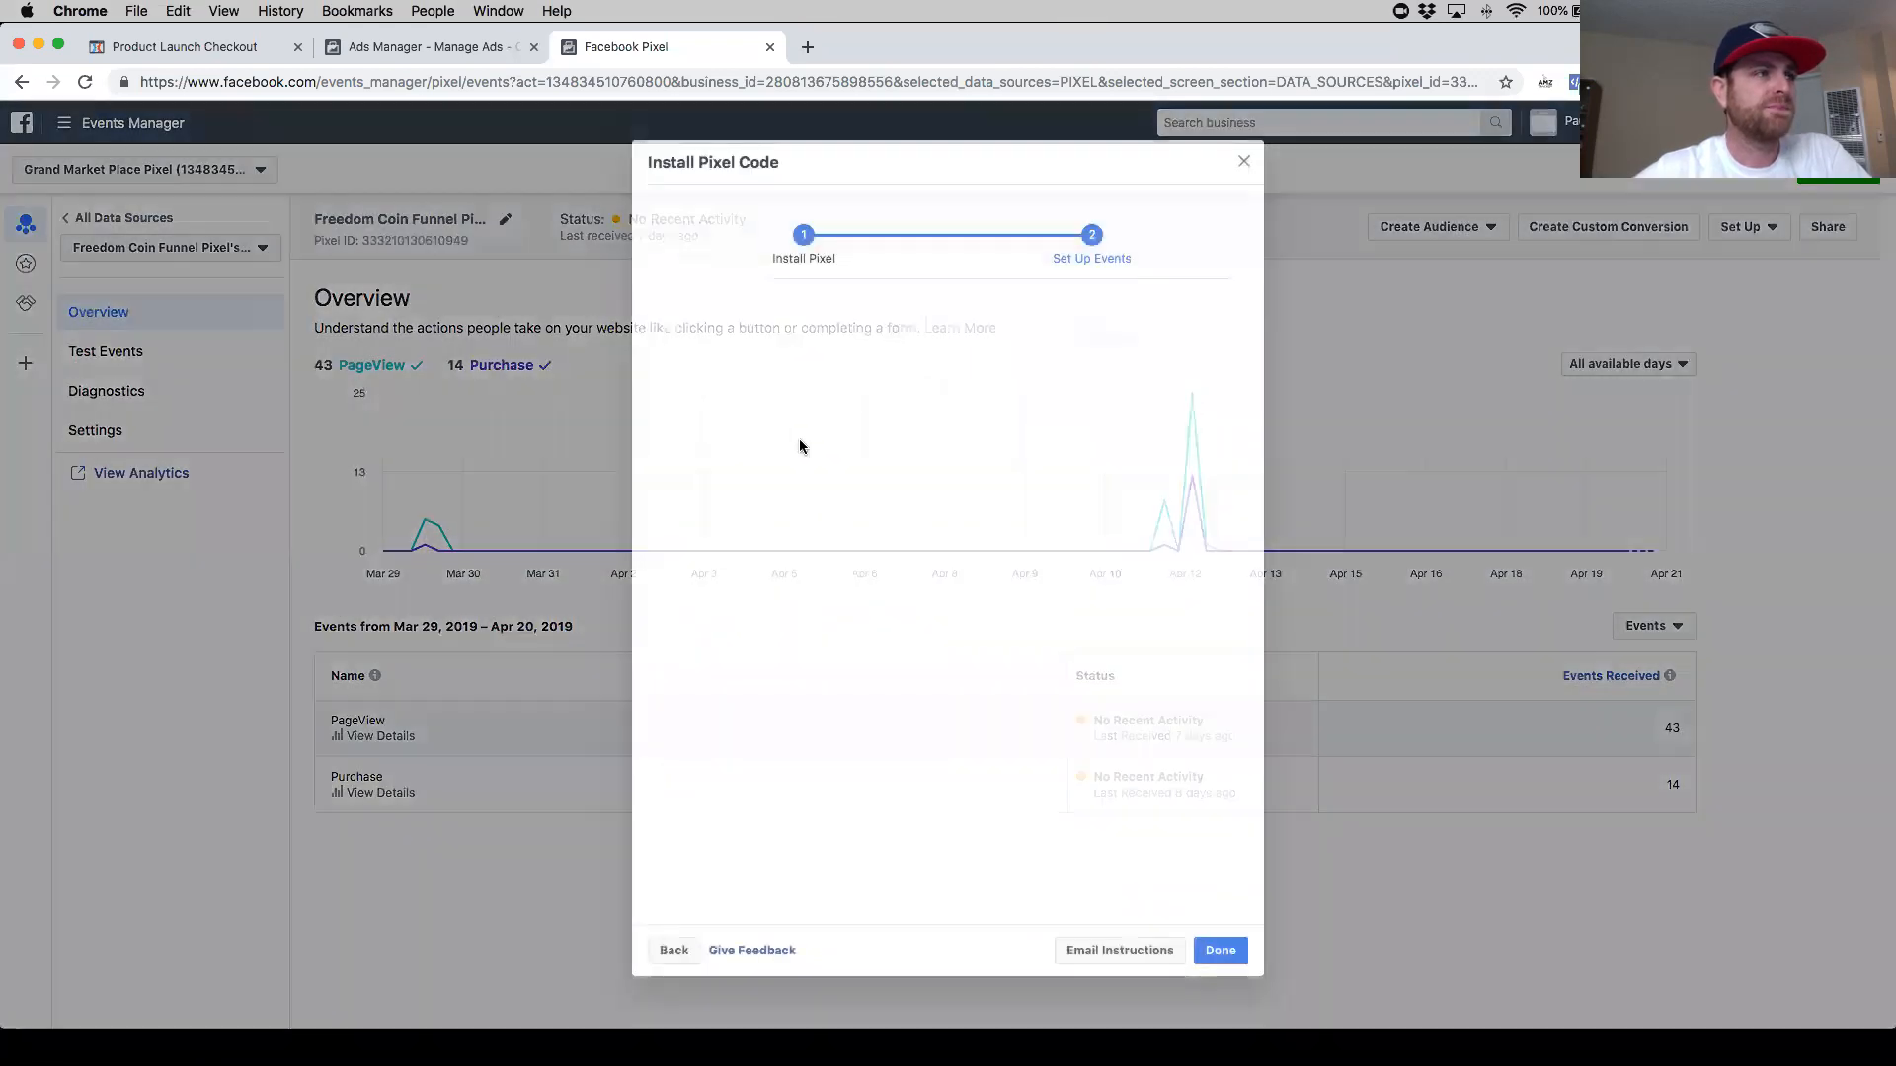
scroll(875, 478, down, 3)
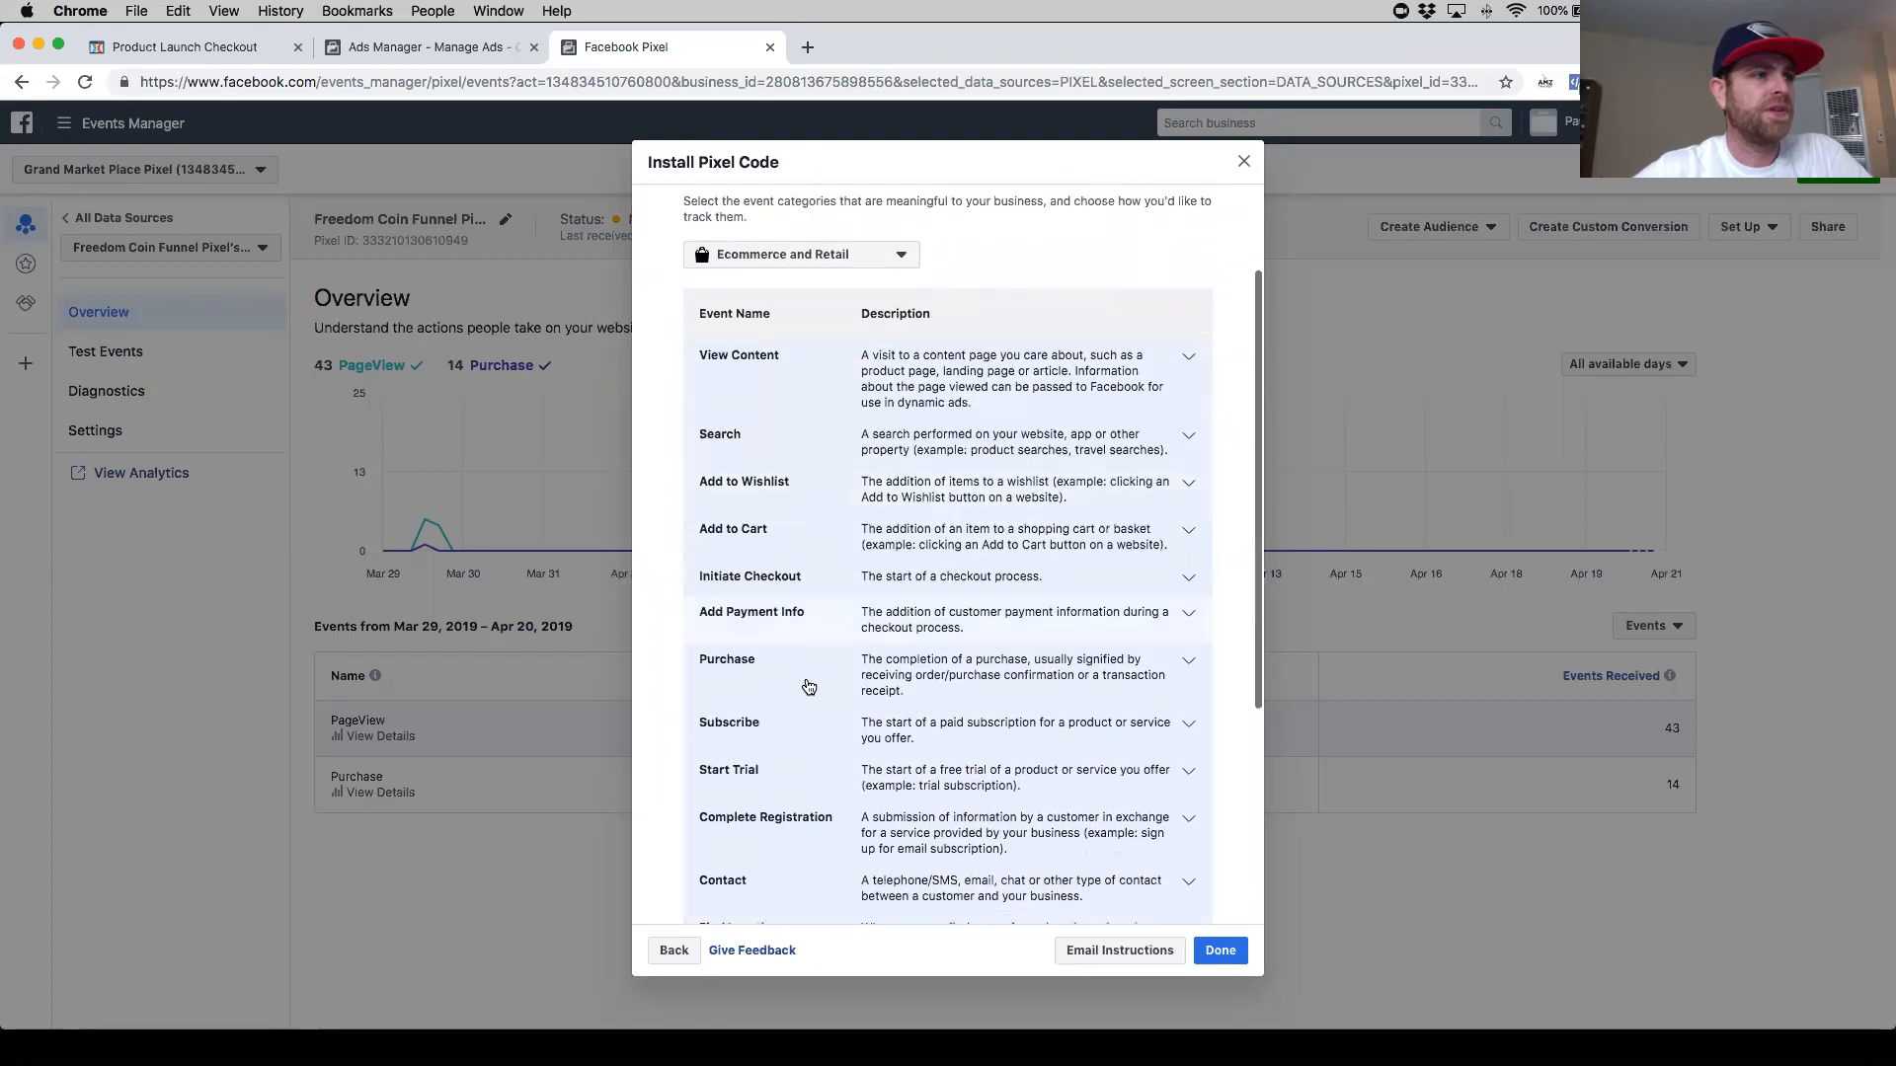
scroll(805, 676, down, 2)
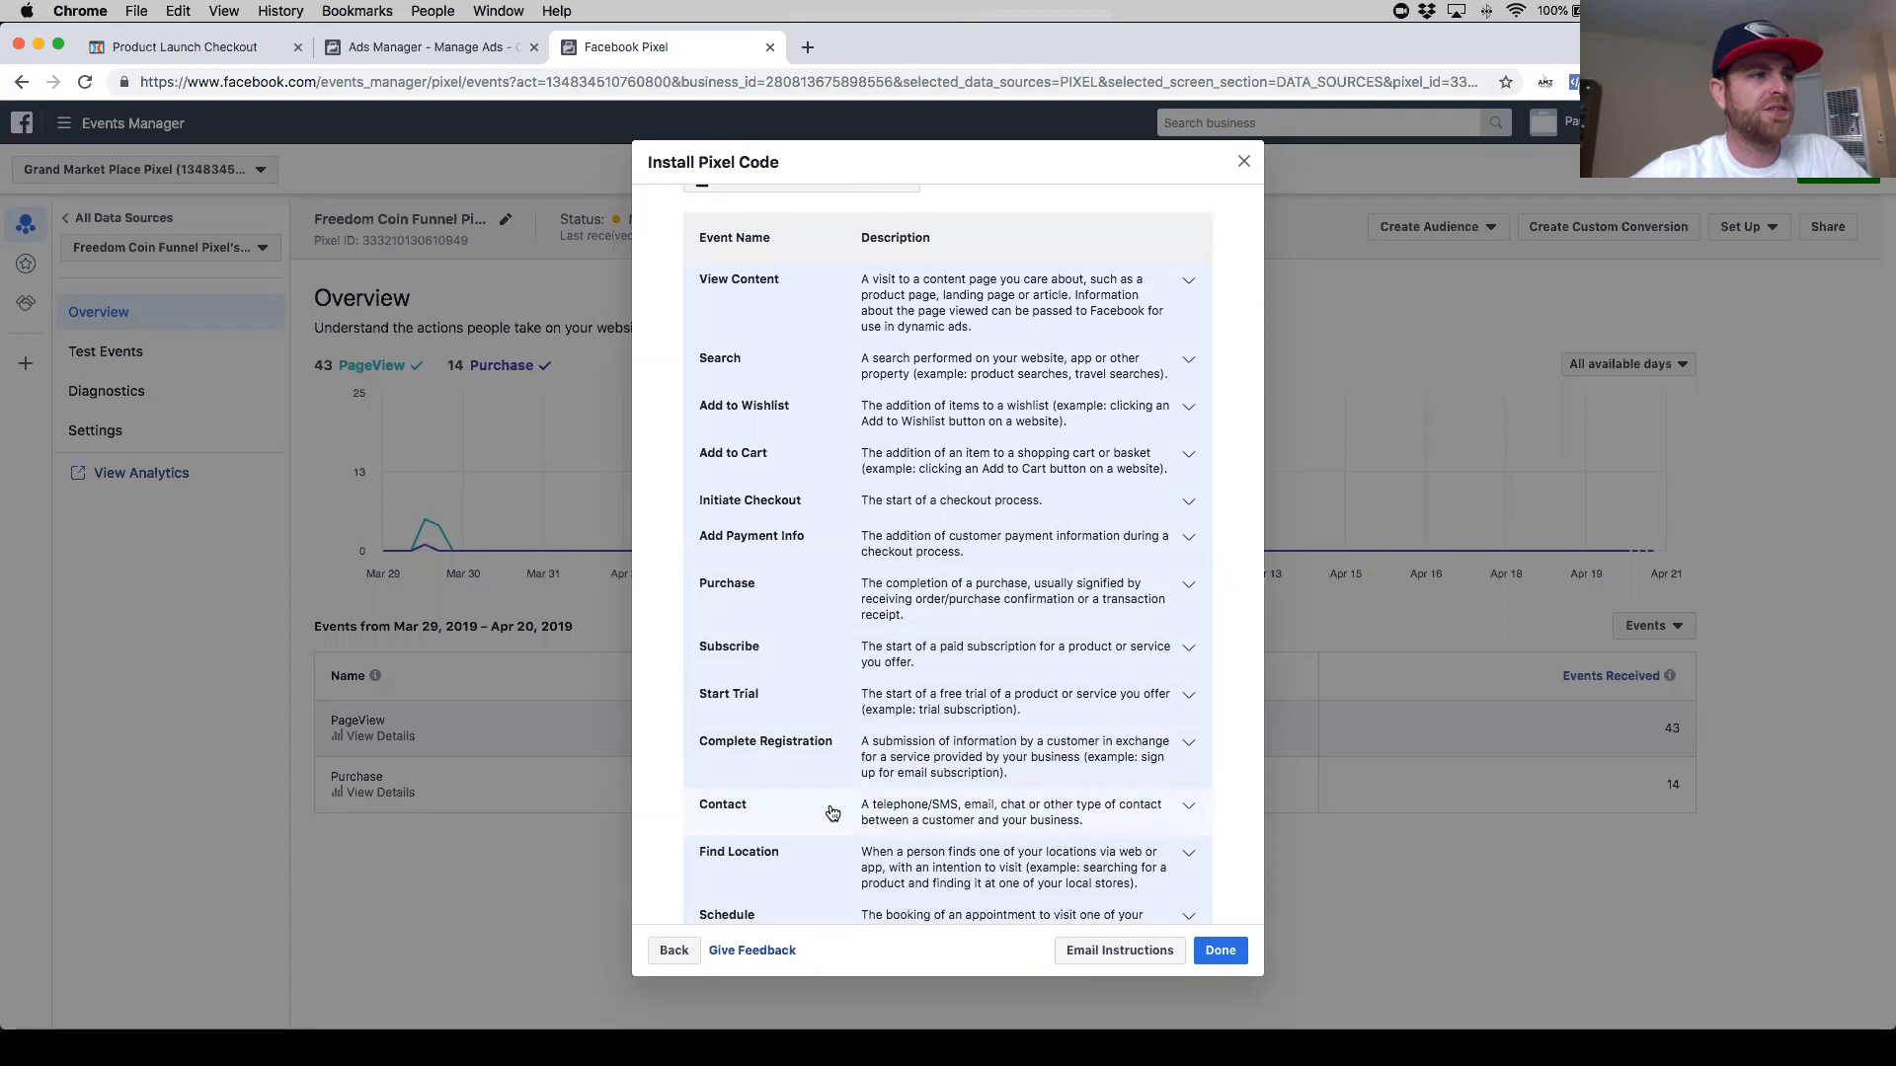
scroll(831, 812, up, 3)
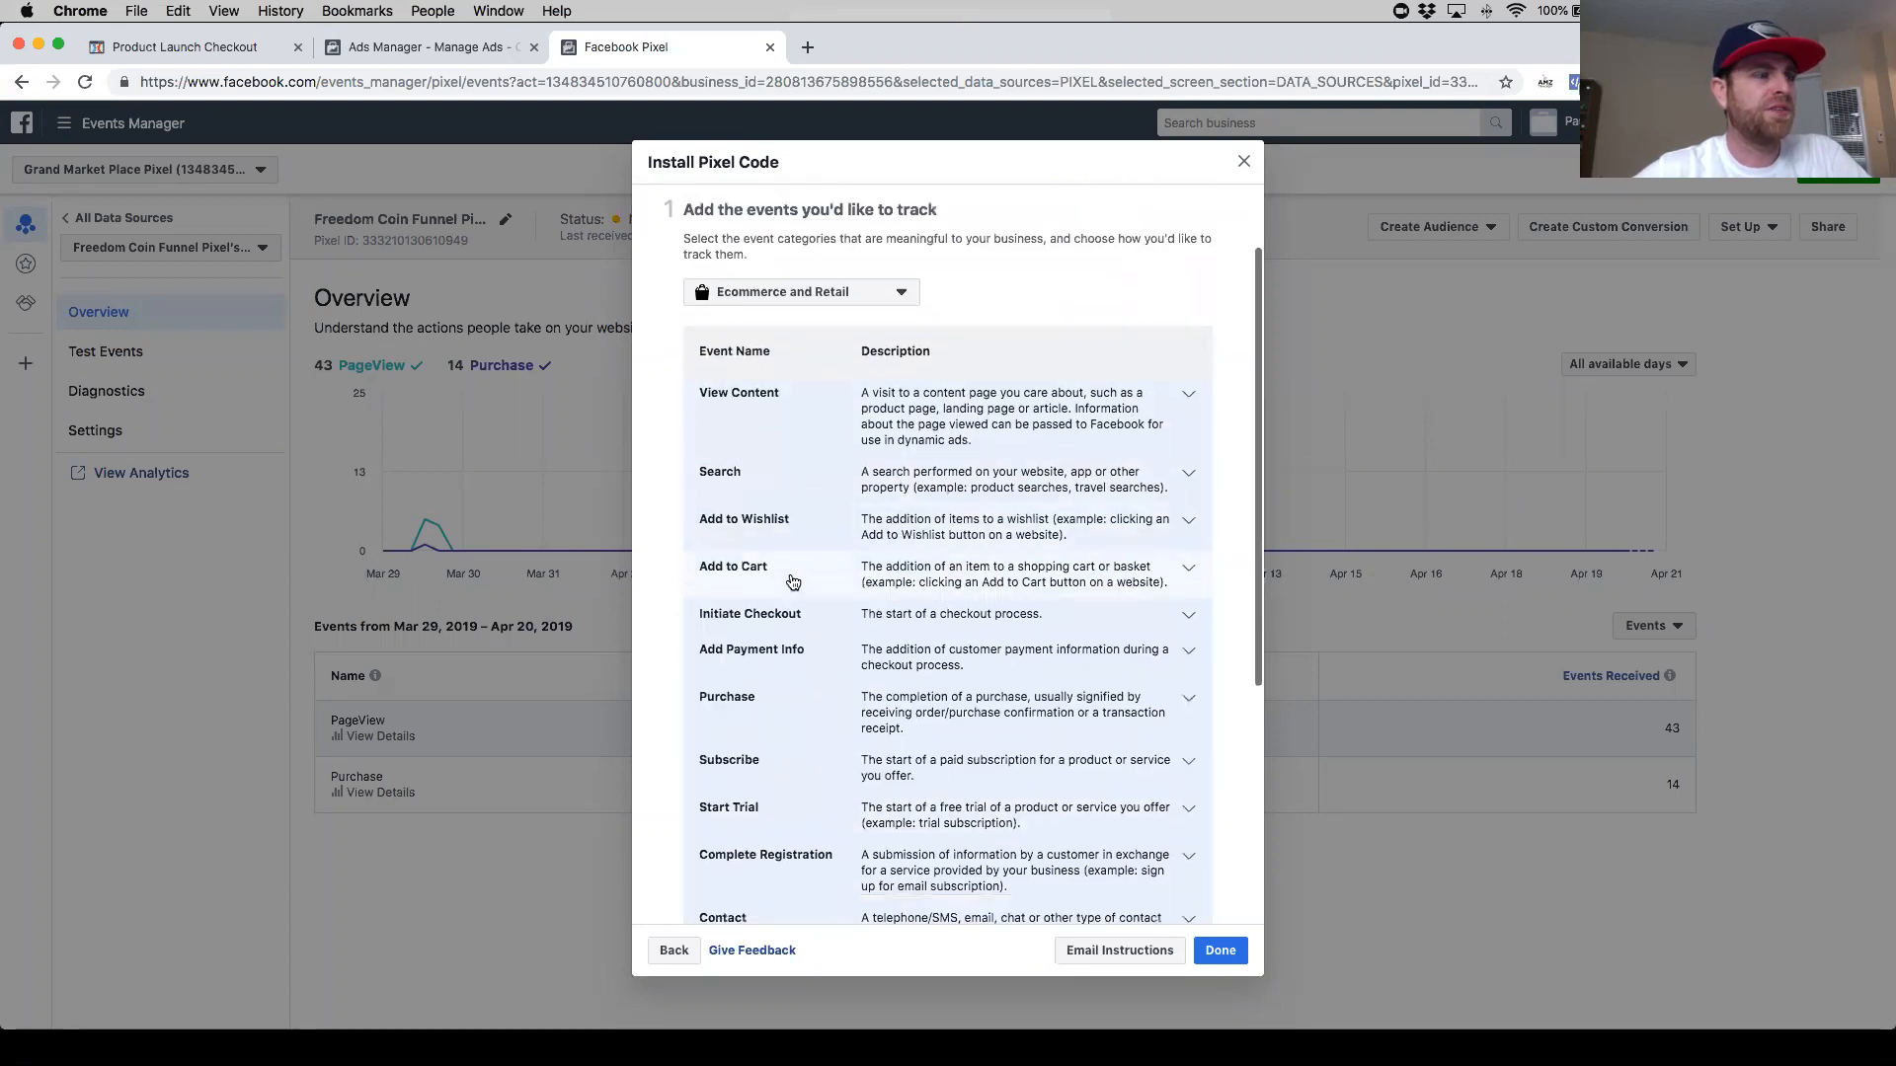
scroll(795, 583, down, 3)
scroll(796, 582, down, 2)
scroll(797, 473, up, 3)
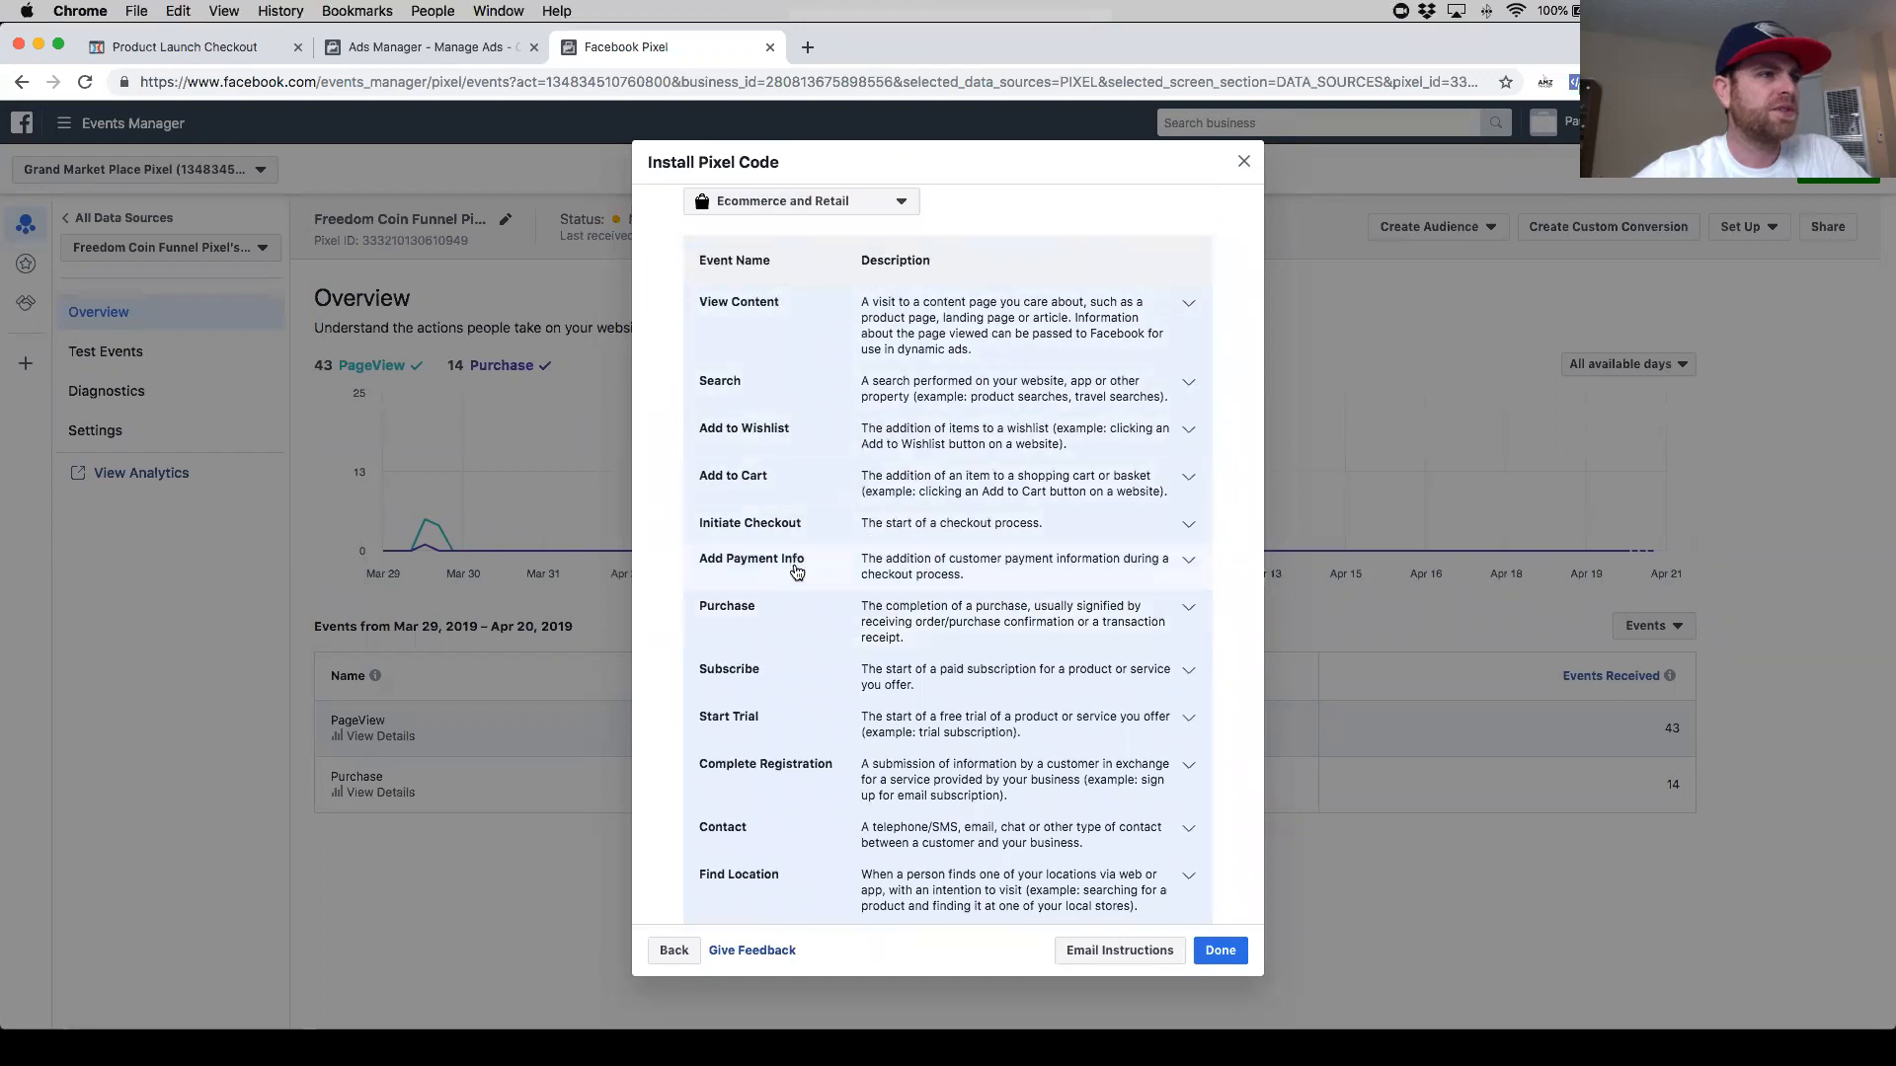
scroll(796, 570, down, 5)
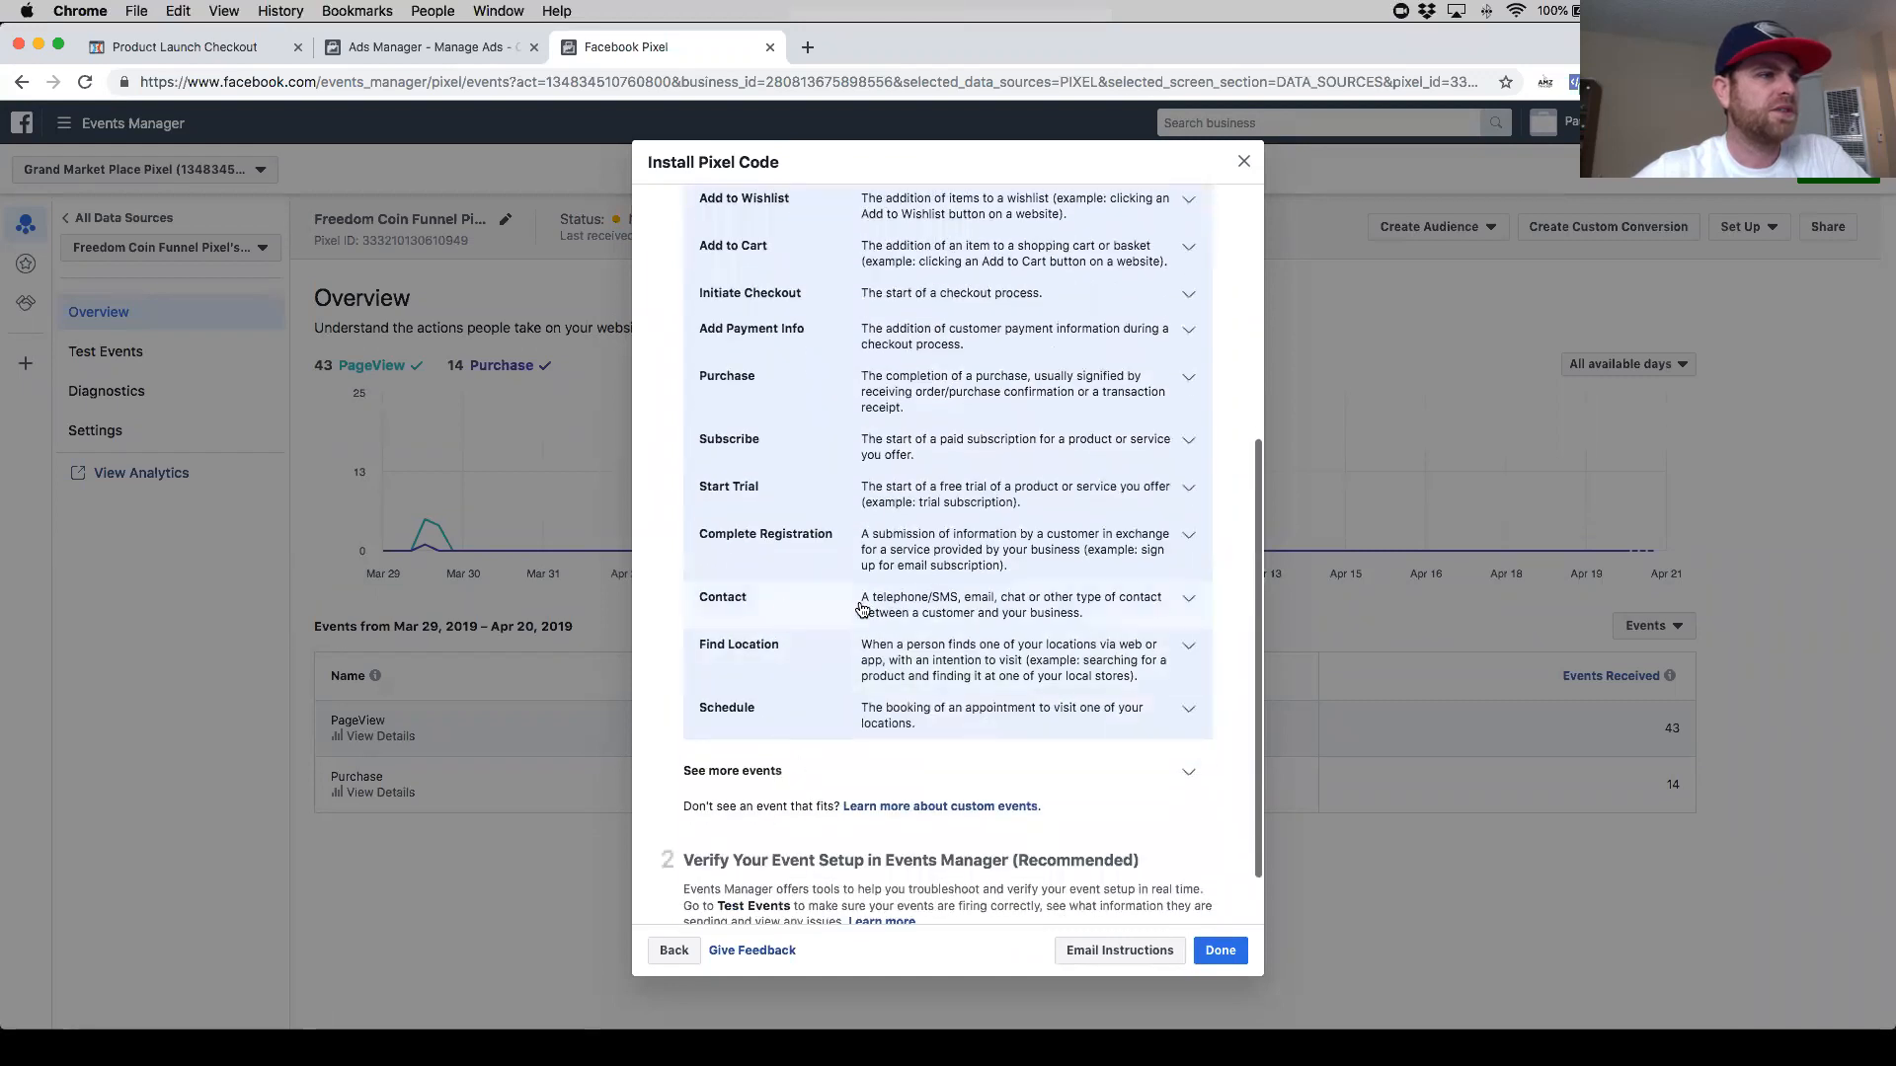
- Expand the Contact event, copy its page-load event code snippet and return to the page editor
click(1171, 602)
scroll(1082, 709, down, 3)
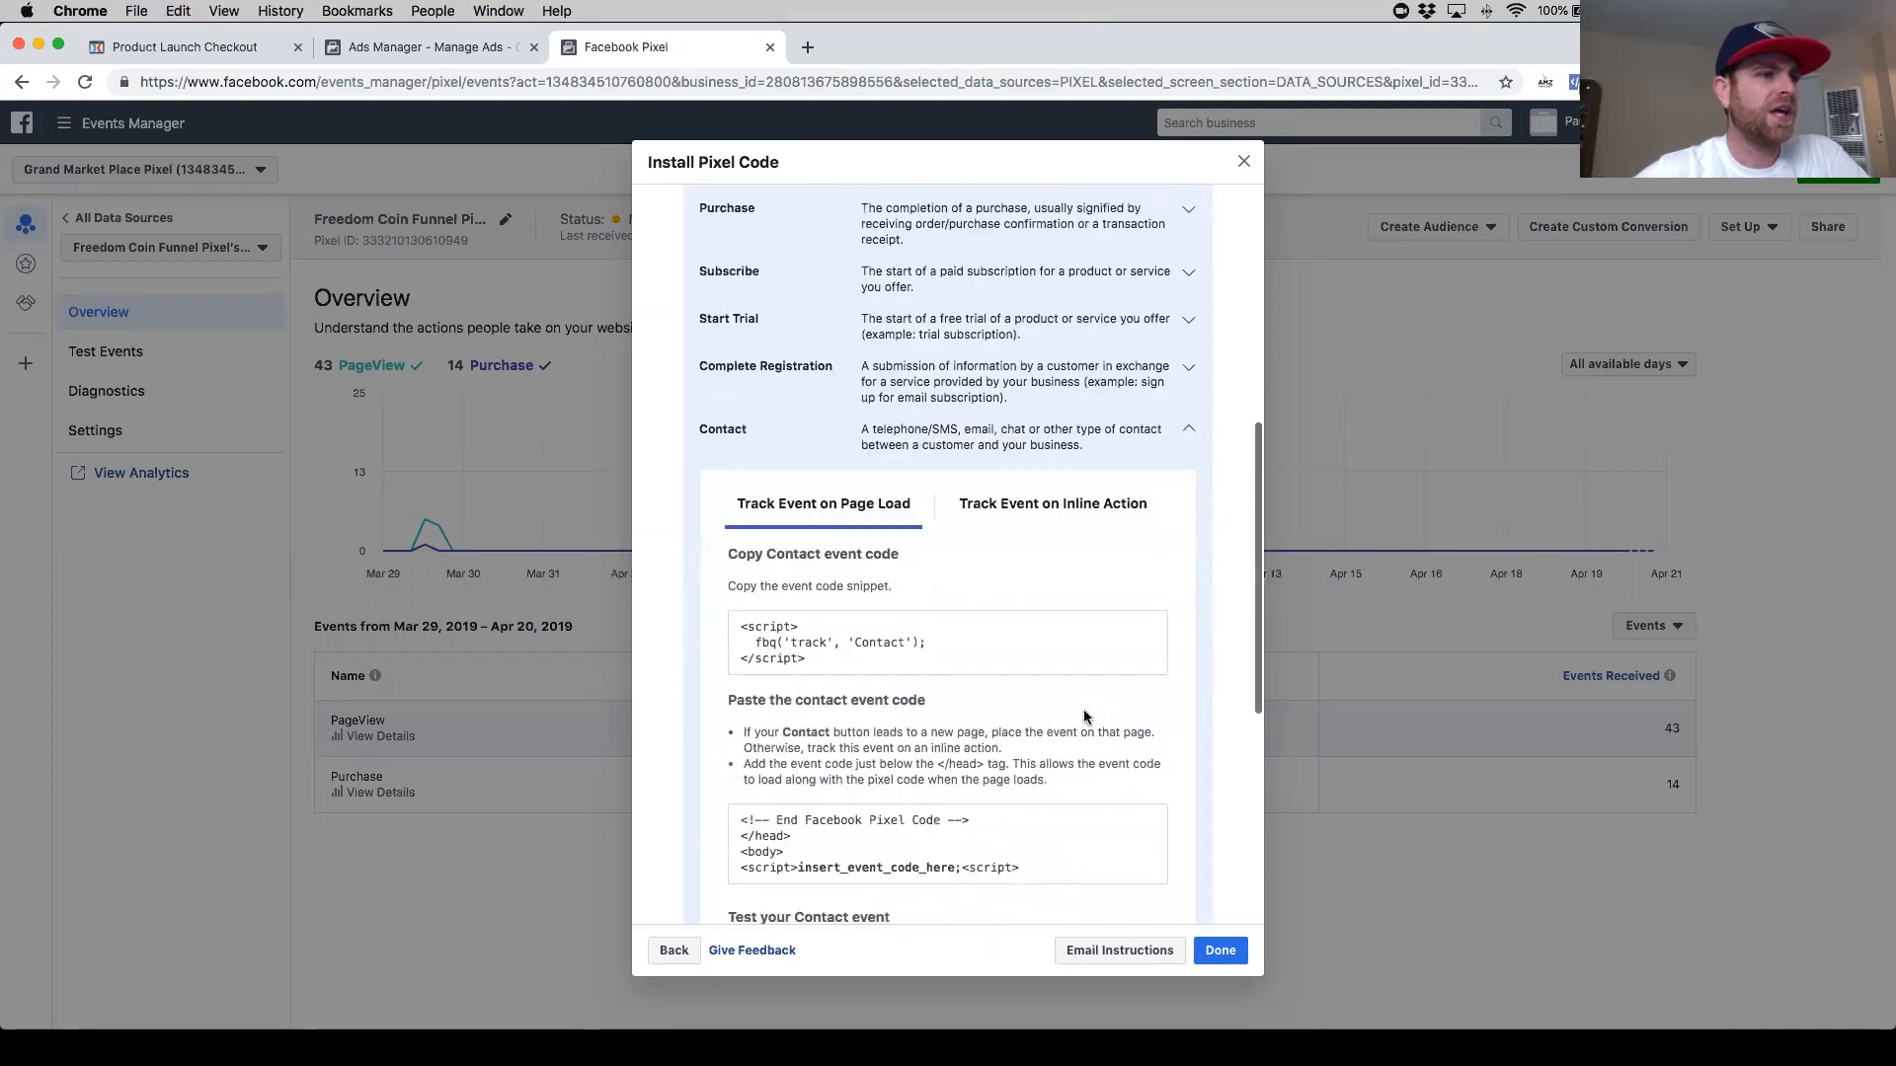
scroll(1083, 713, down, 5)
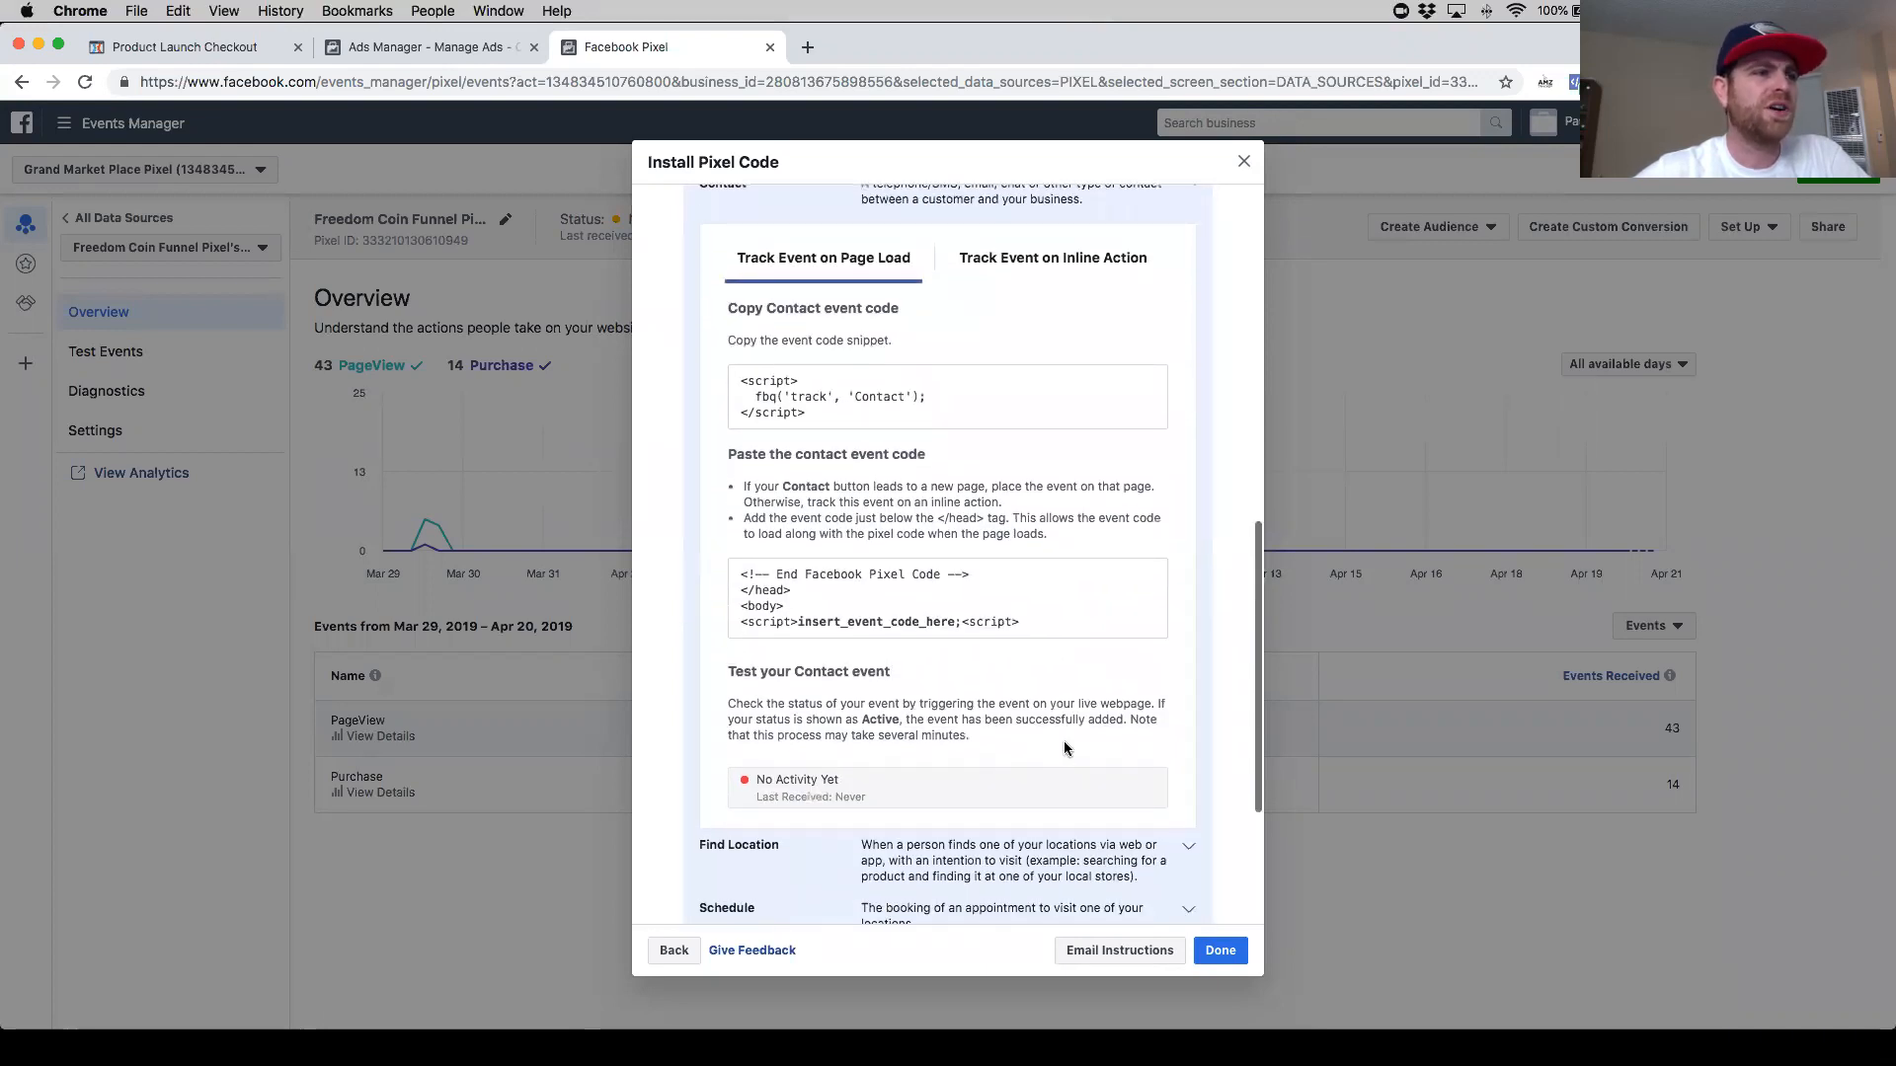
scroll(1063, 745, up, 4)
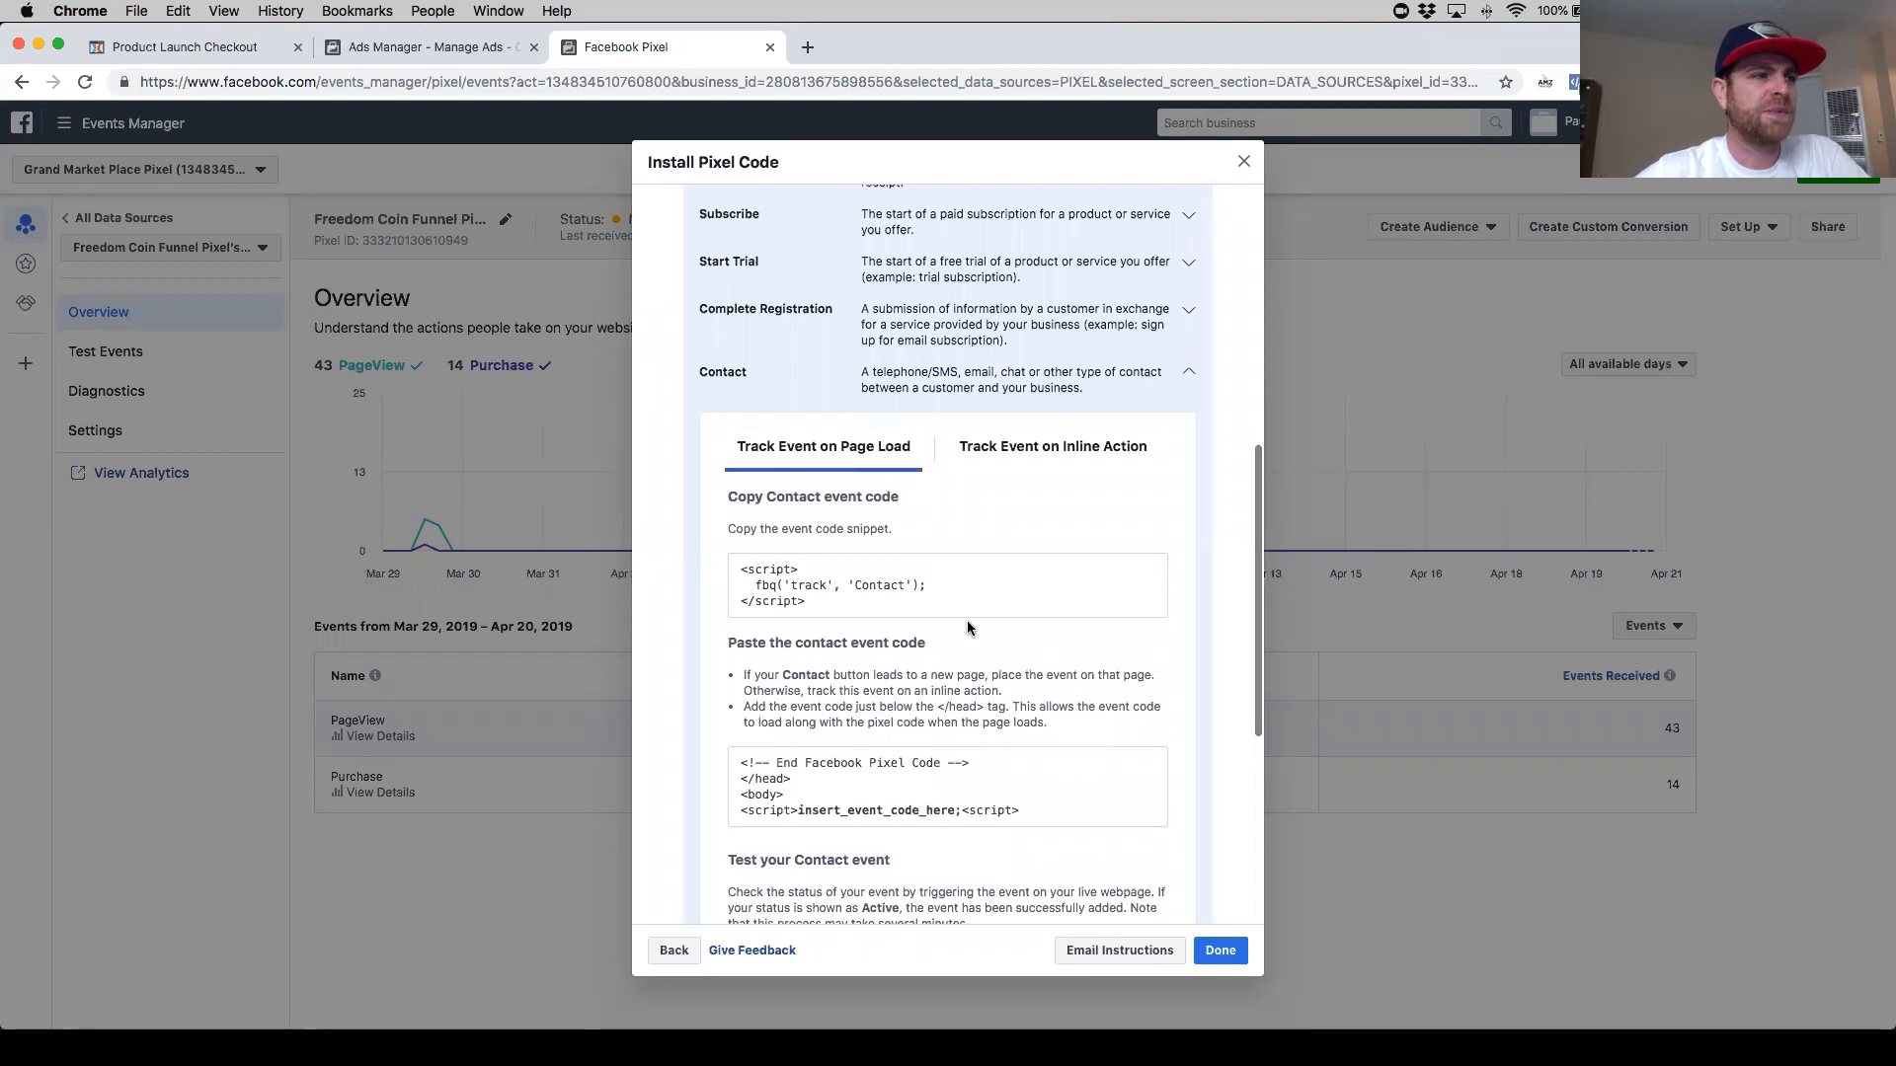
mouse_move(959, 612)
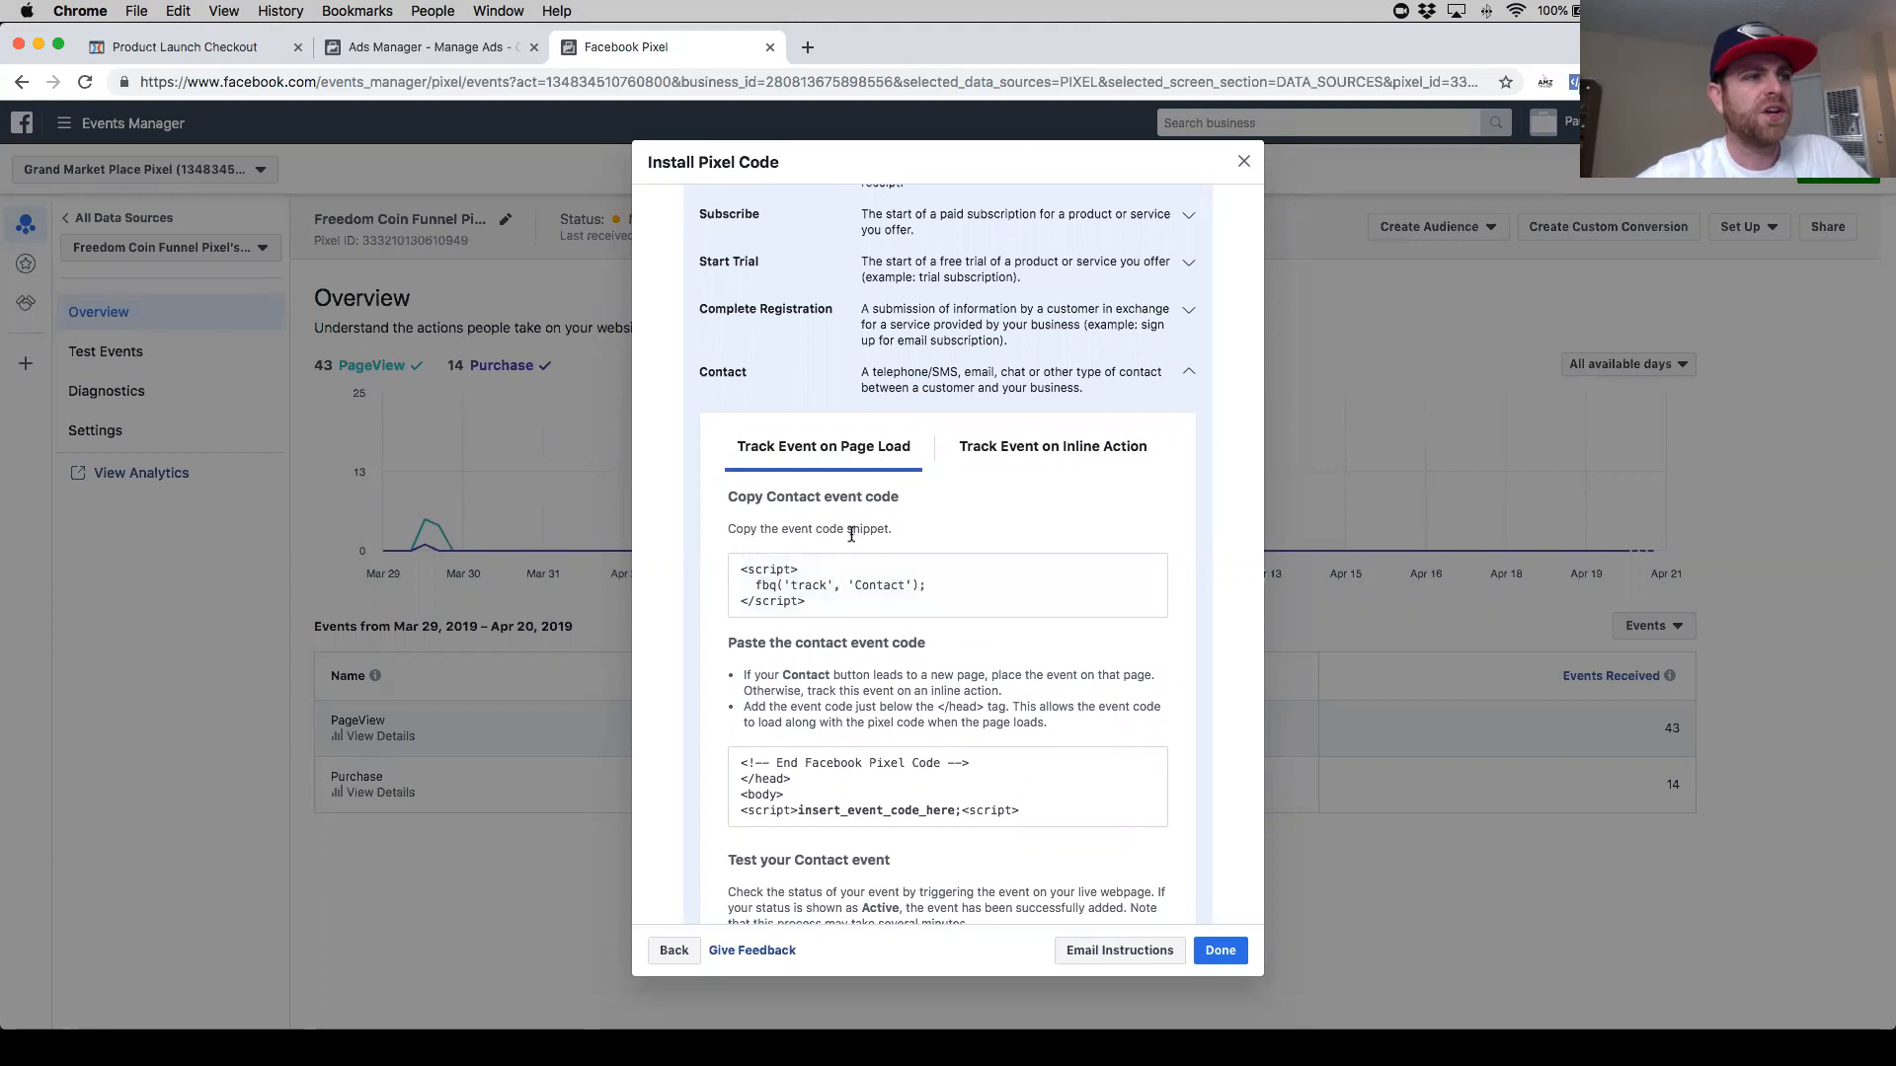
click(939, 598)
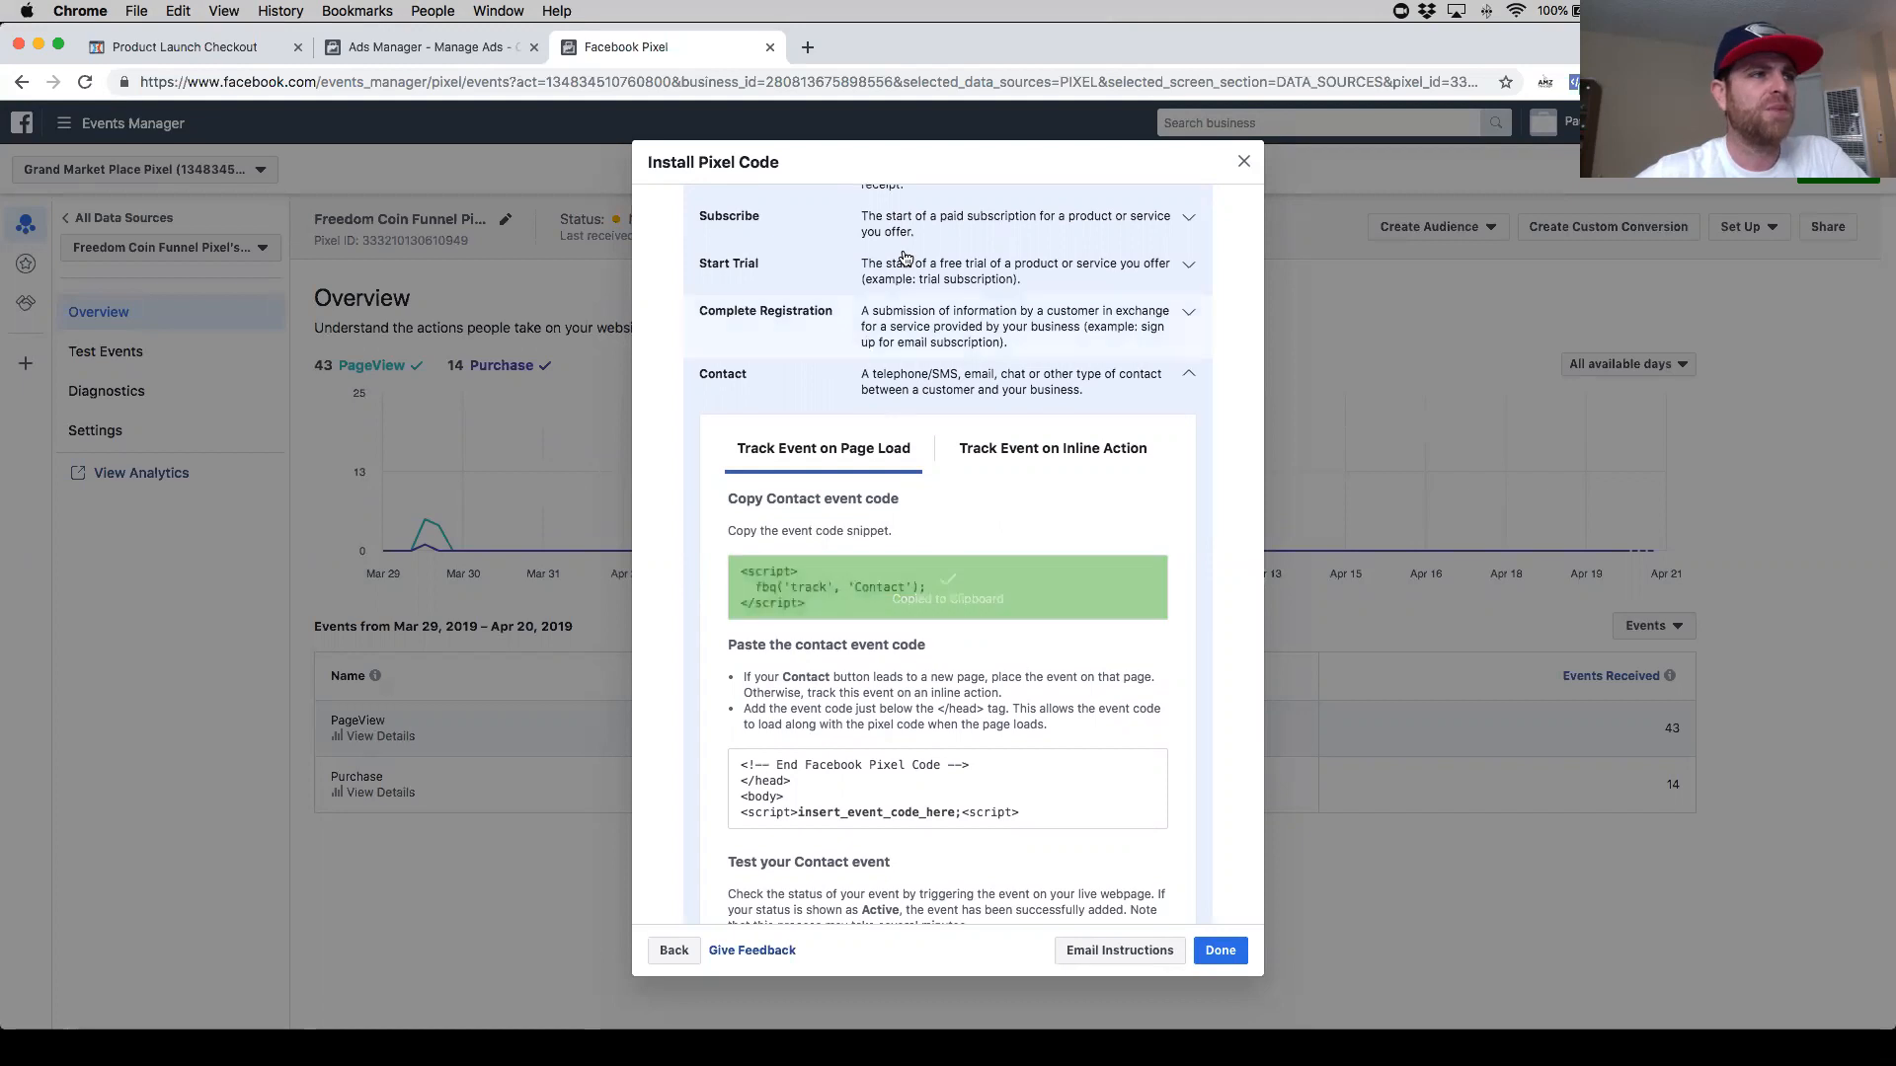
click(224, 50)
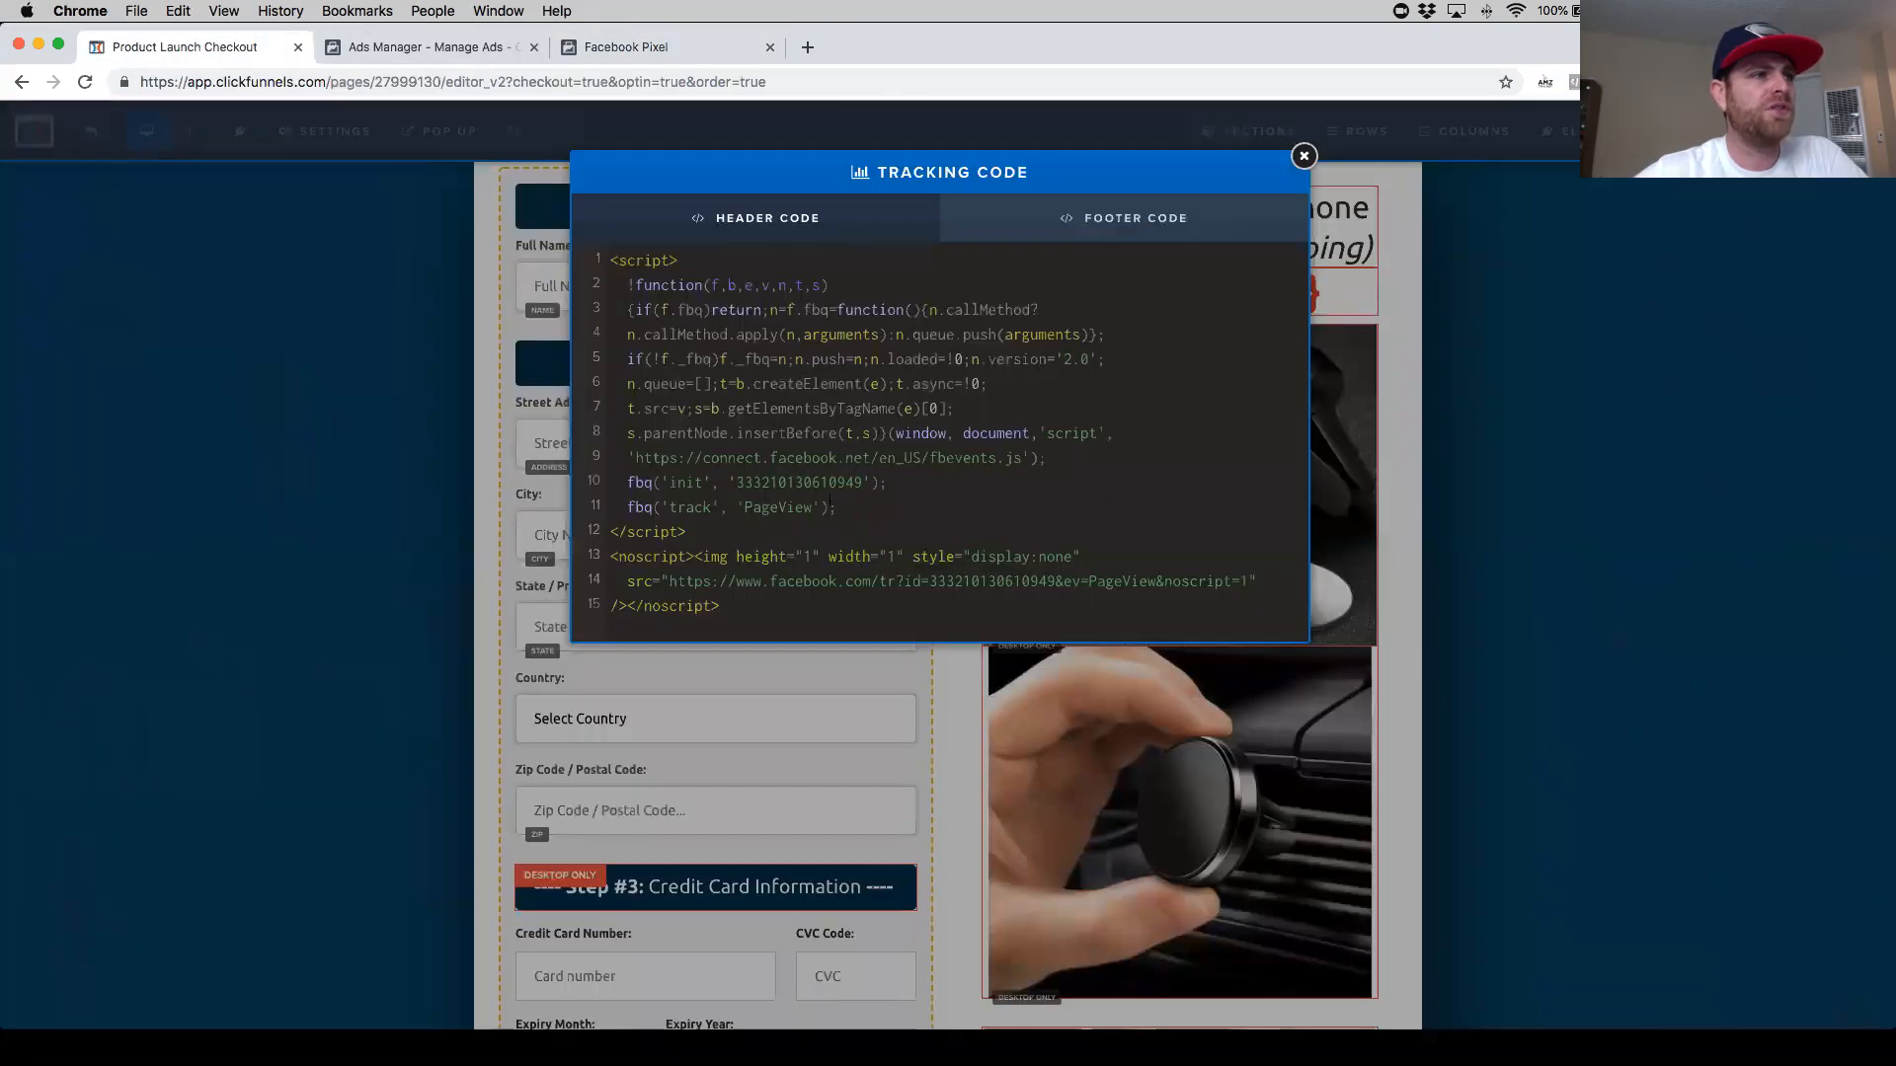
- Paste the Contact event code on a new line below the PageView track line in the header code
click(908, 519)
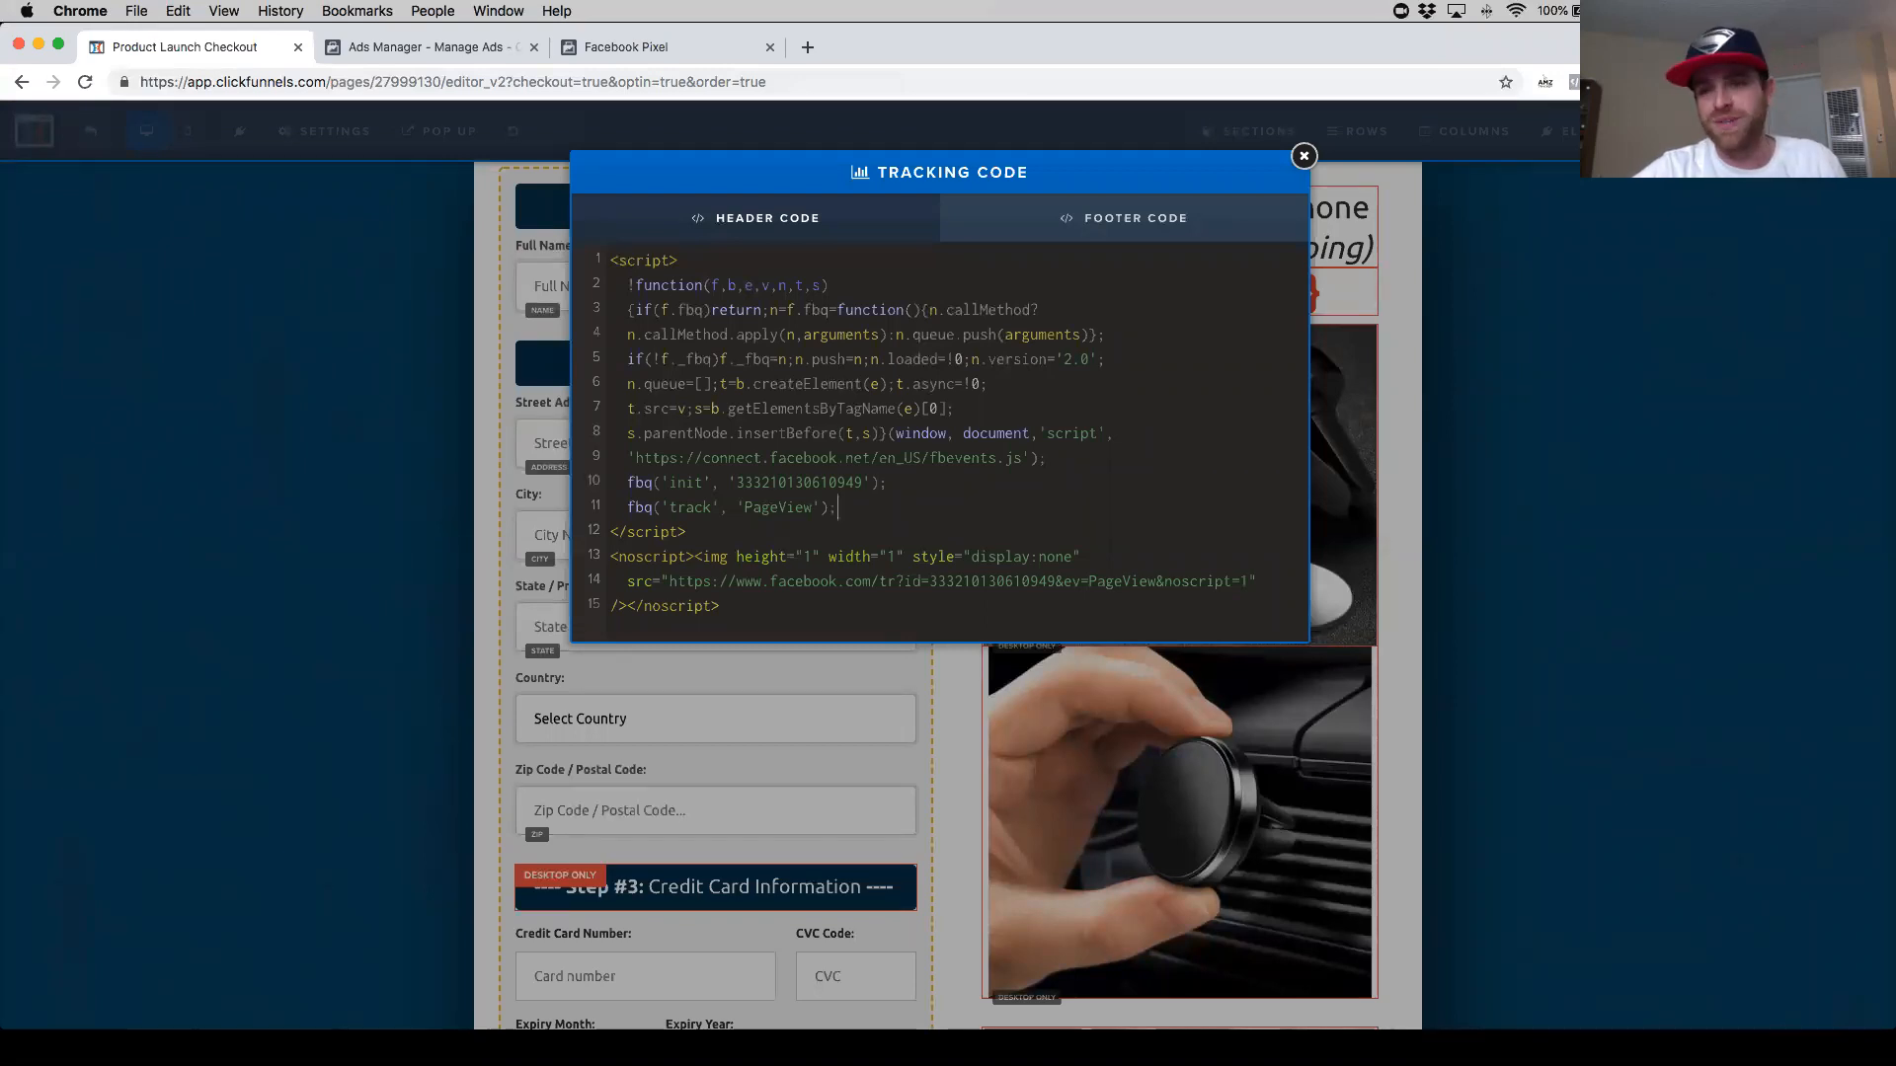
key(Return)
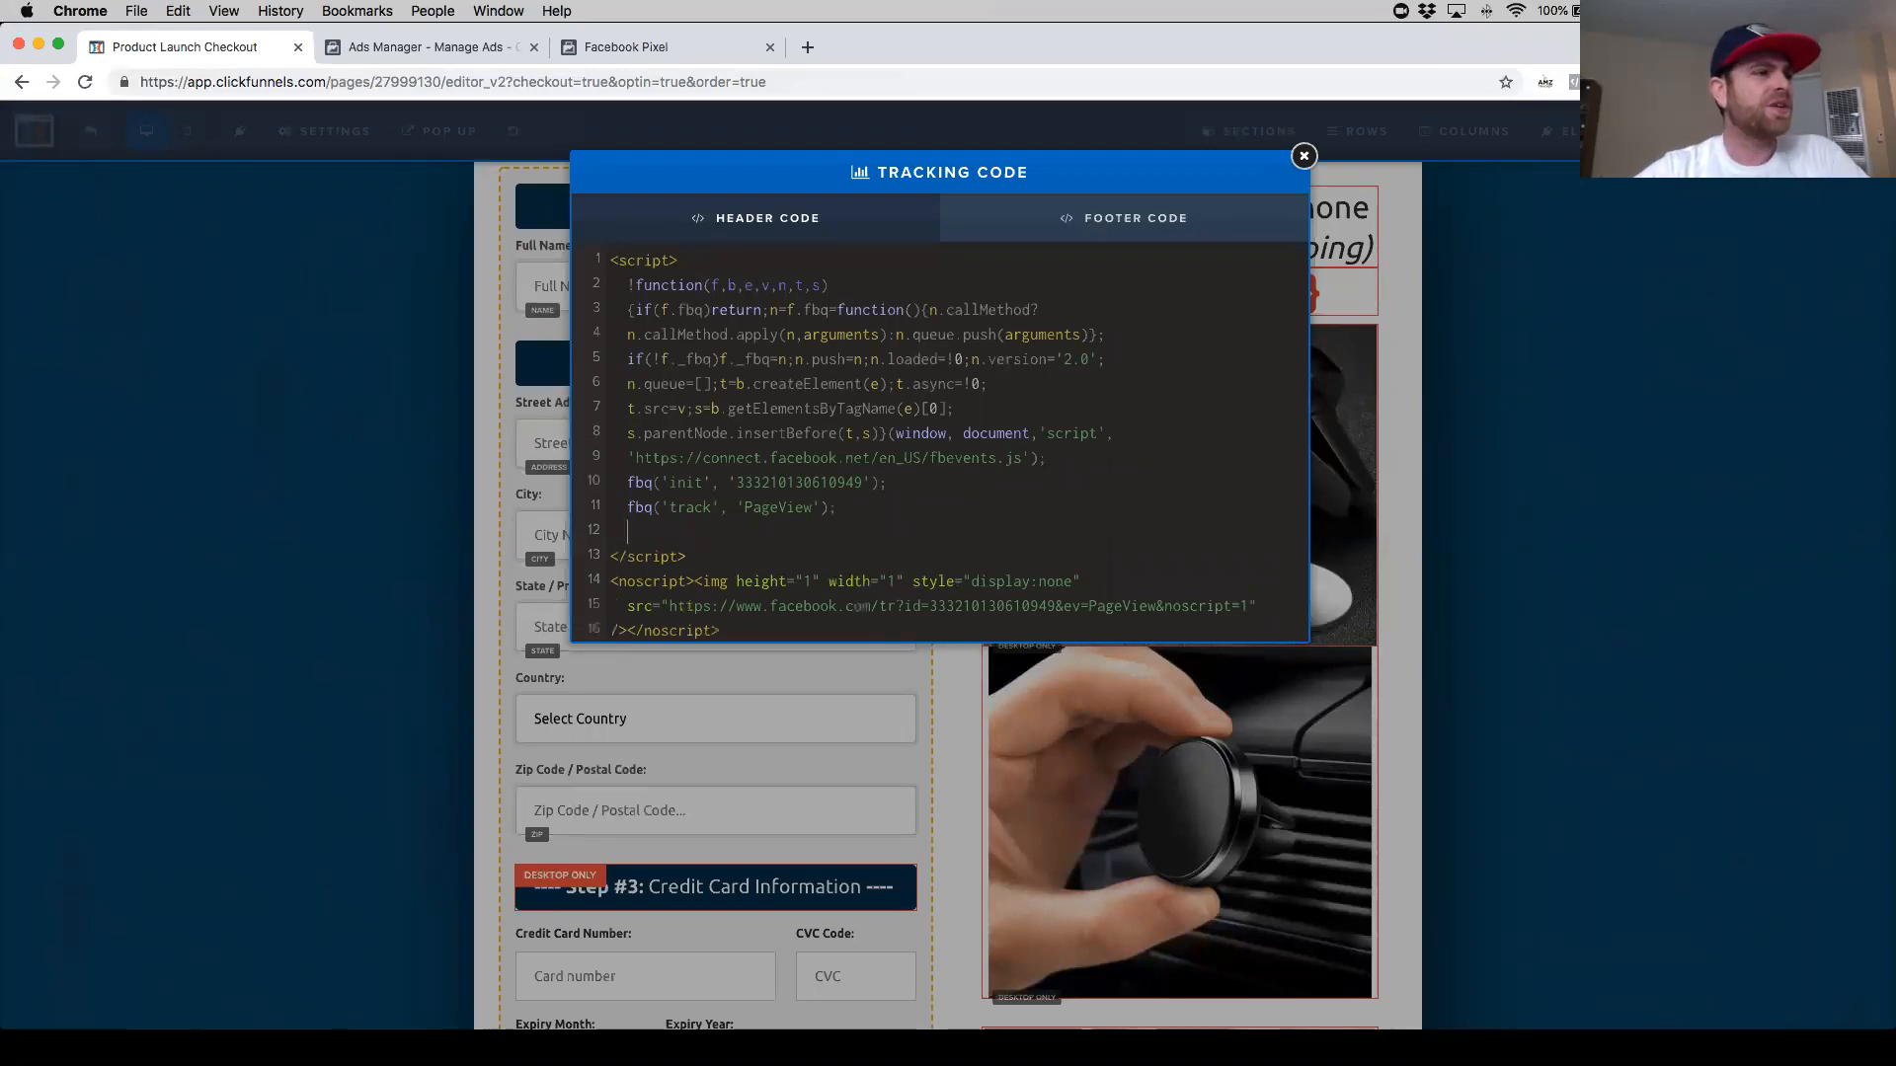
key(super+v)
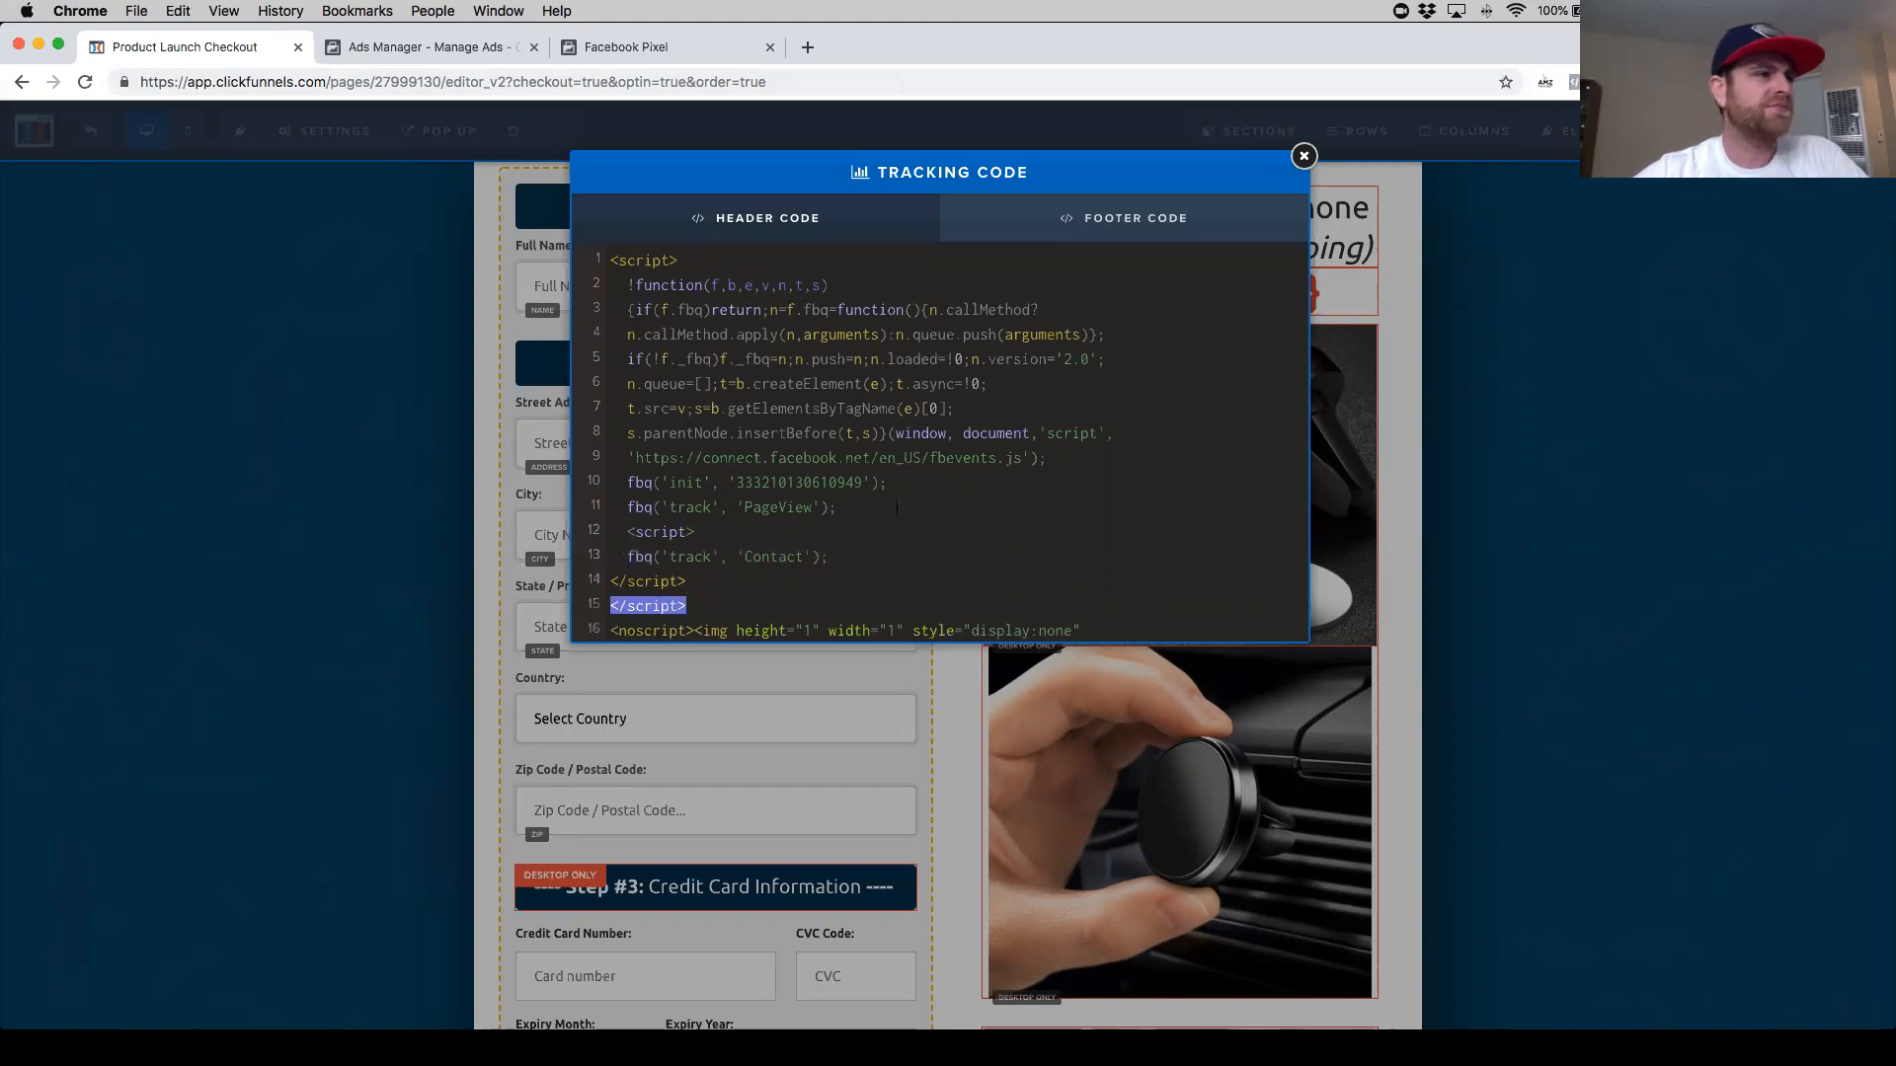
scroll(896, 501, down, 2)
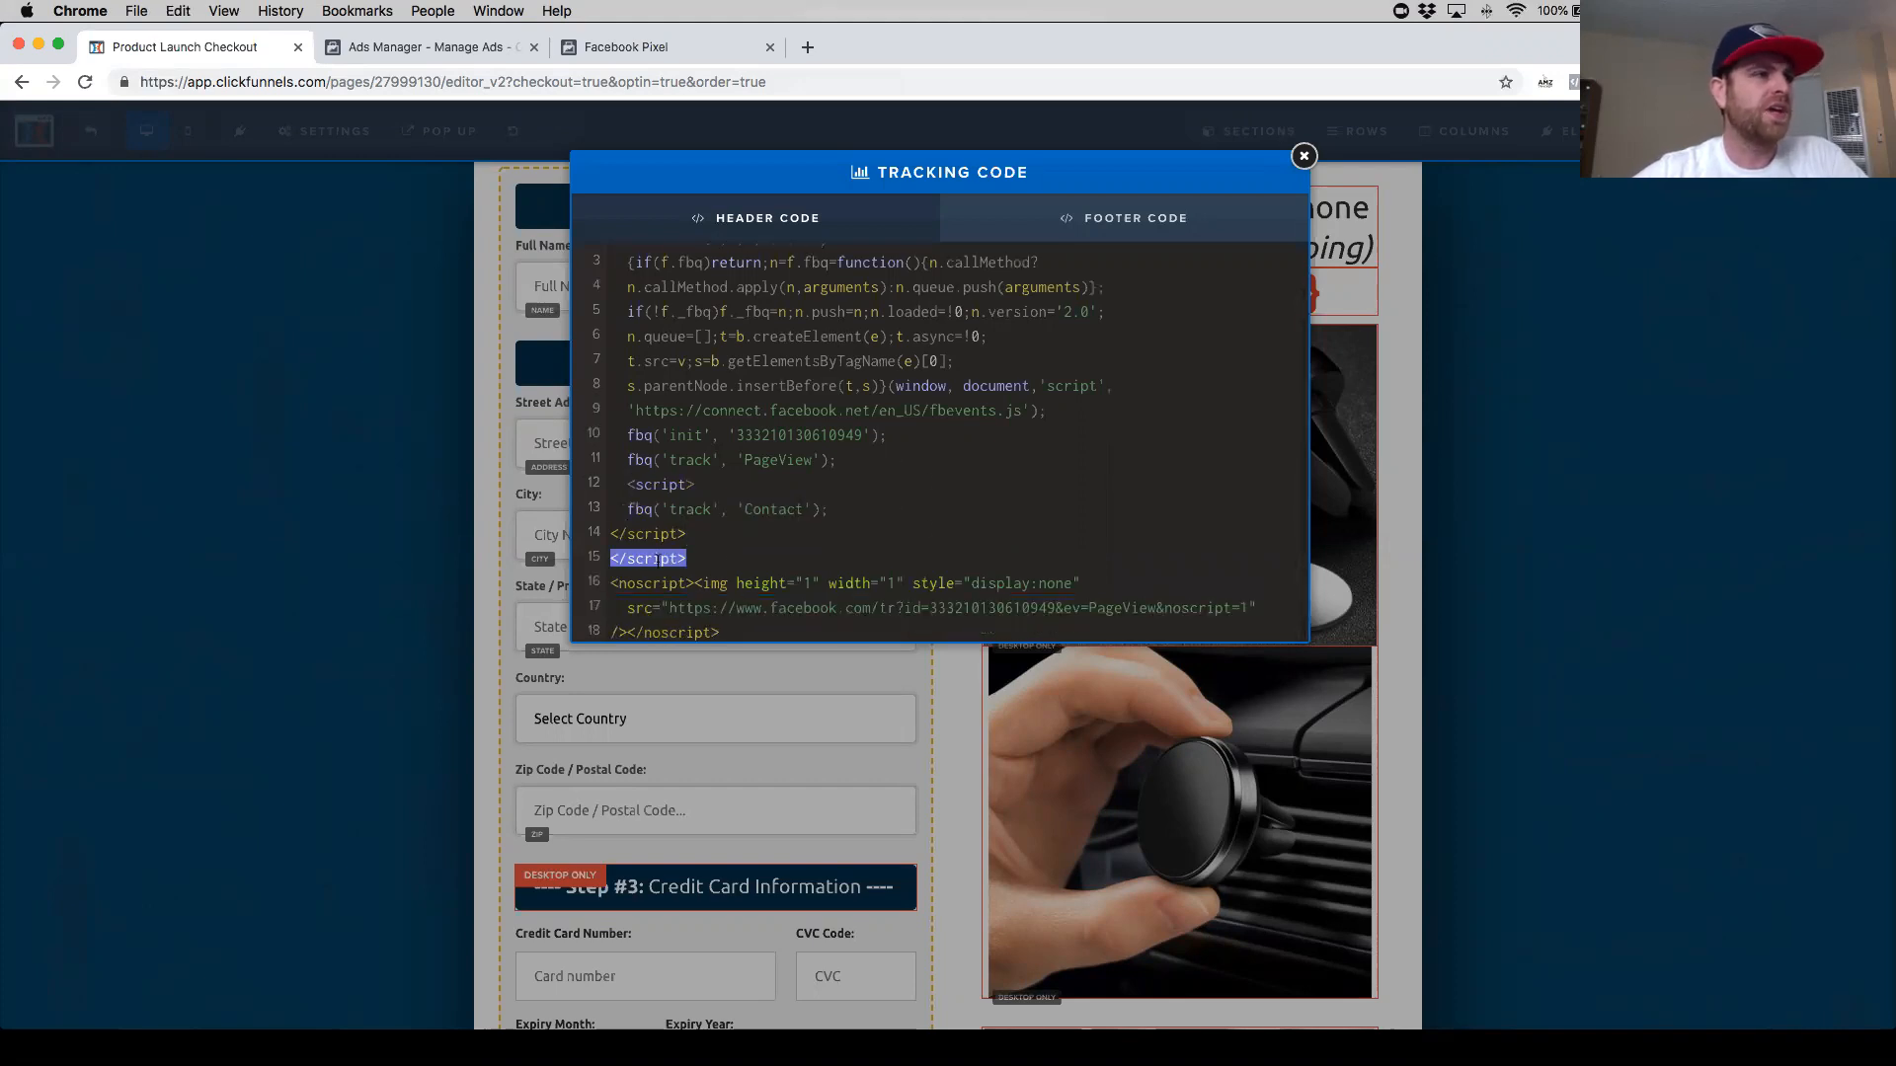
- Remove the extra opening and closing script tags around the pasted Contact event line
drag(663, 534, 580, 534)
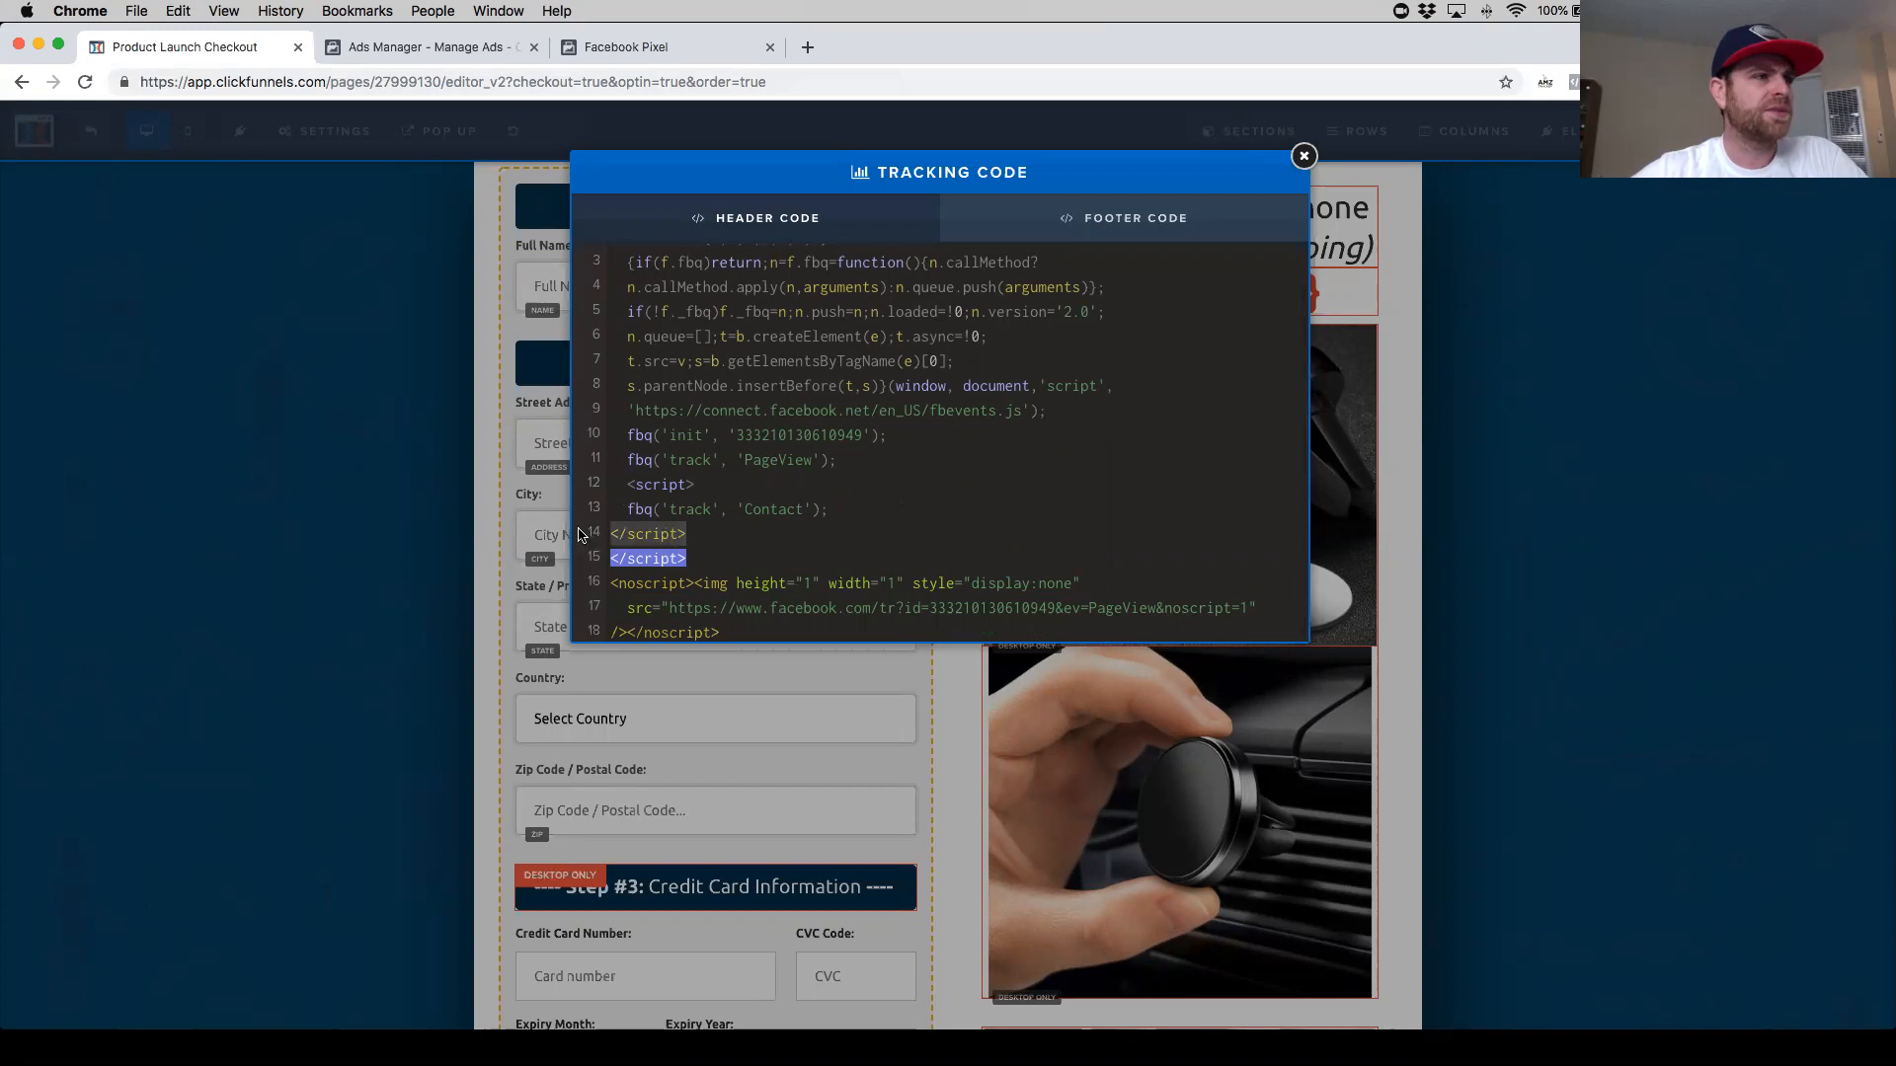
key(BackSpace)
key(Delete)
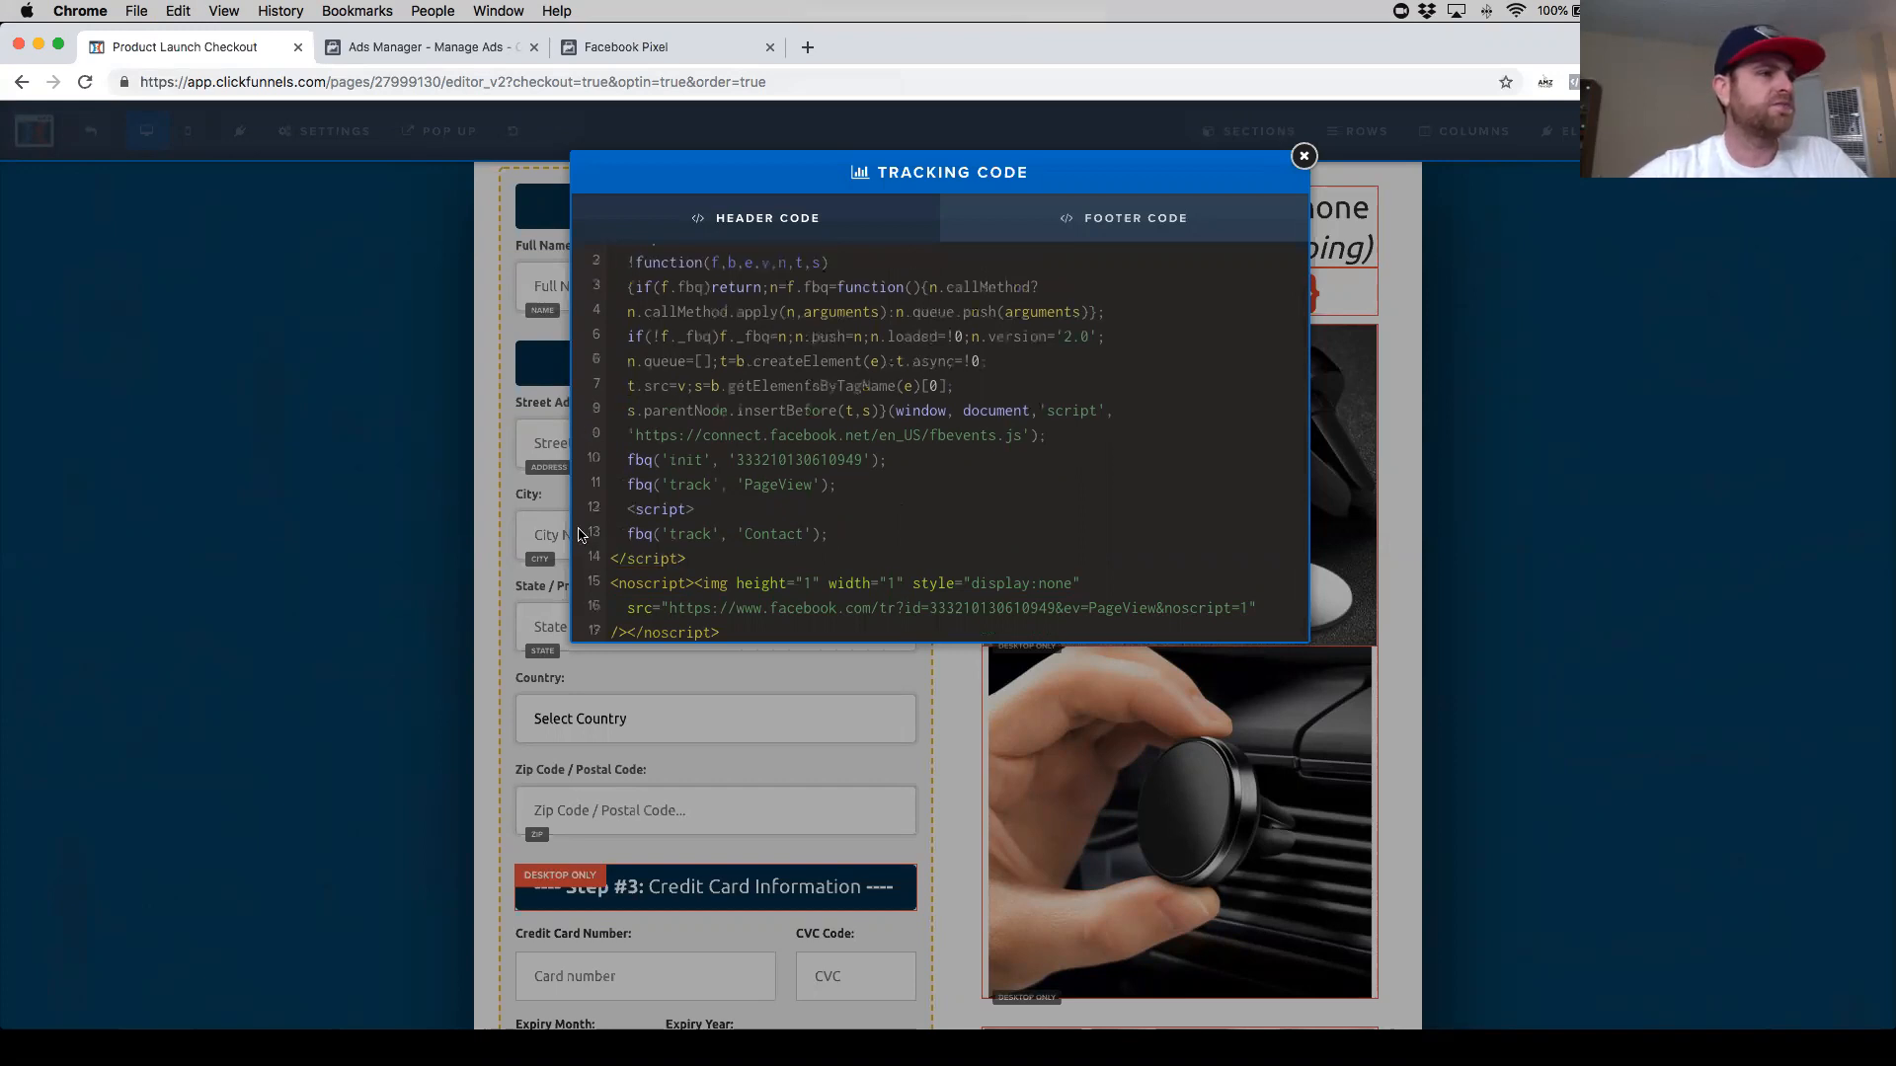
drag(707, 509, 628, 509)
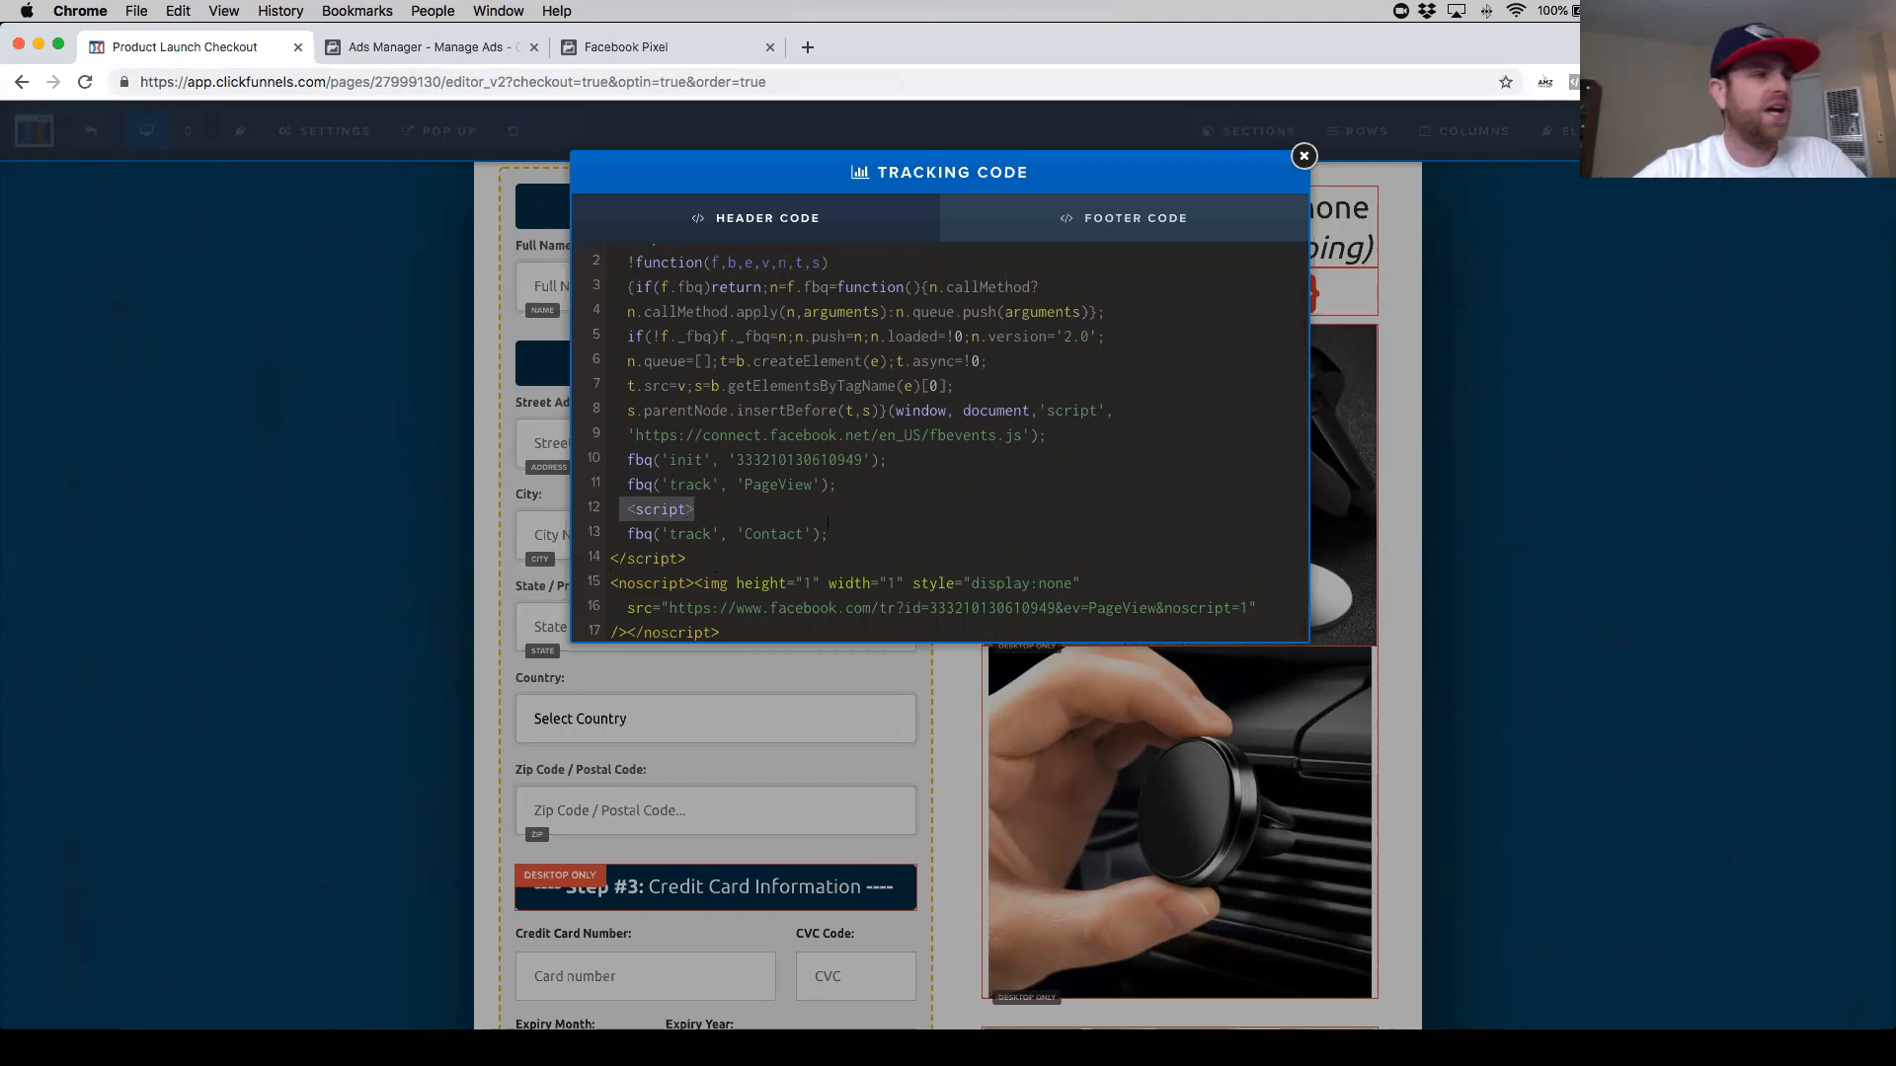
key(BackSpace)
key(BackSpace)
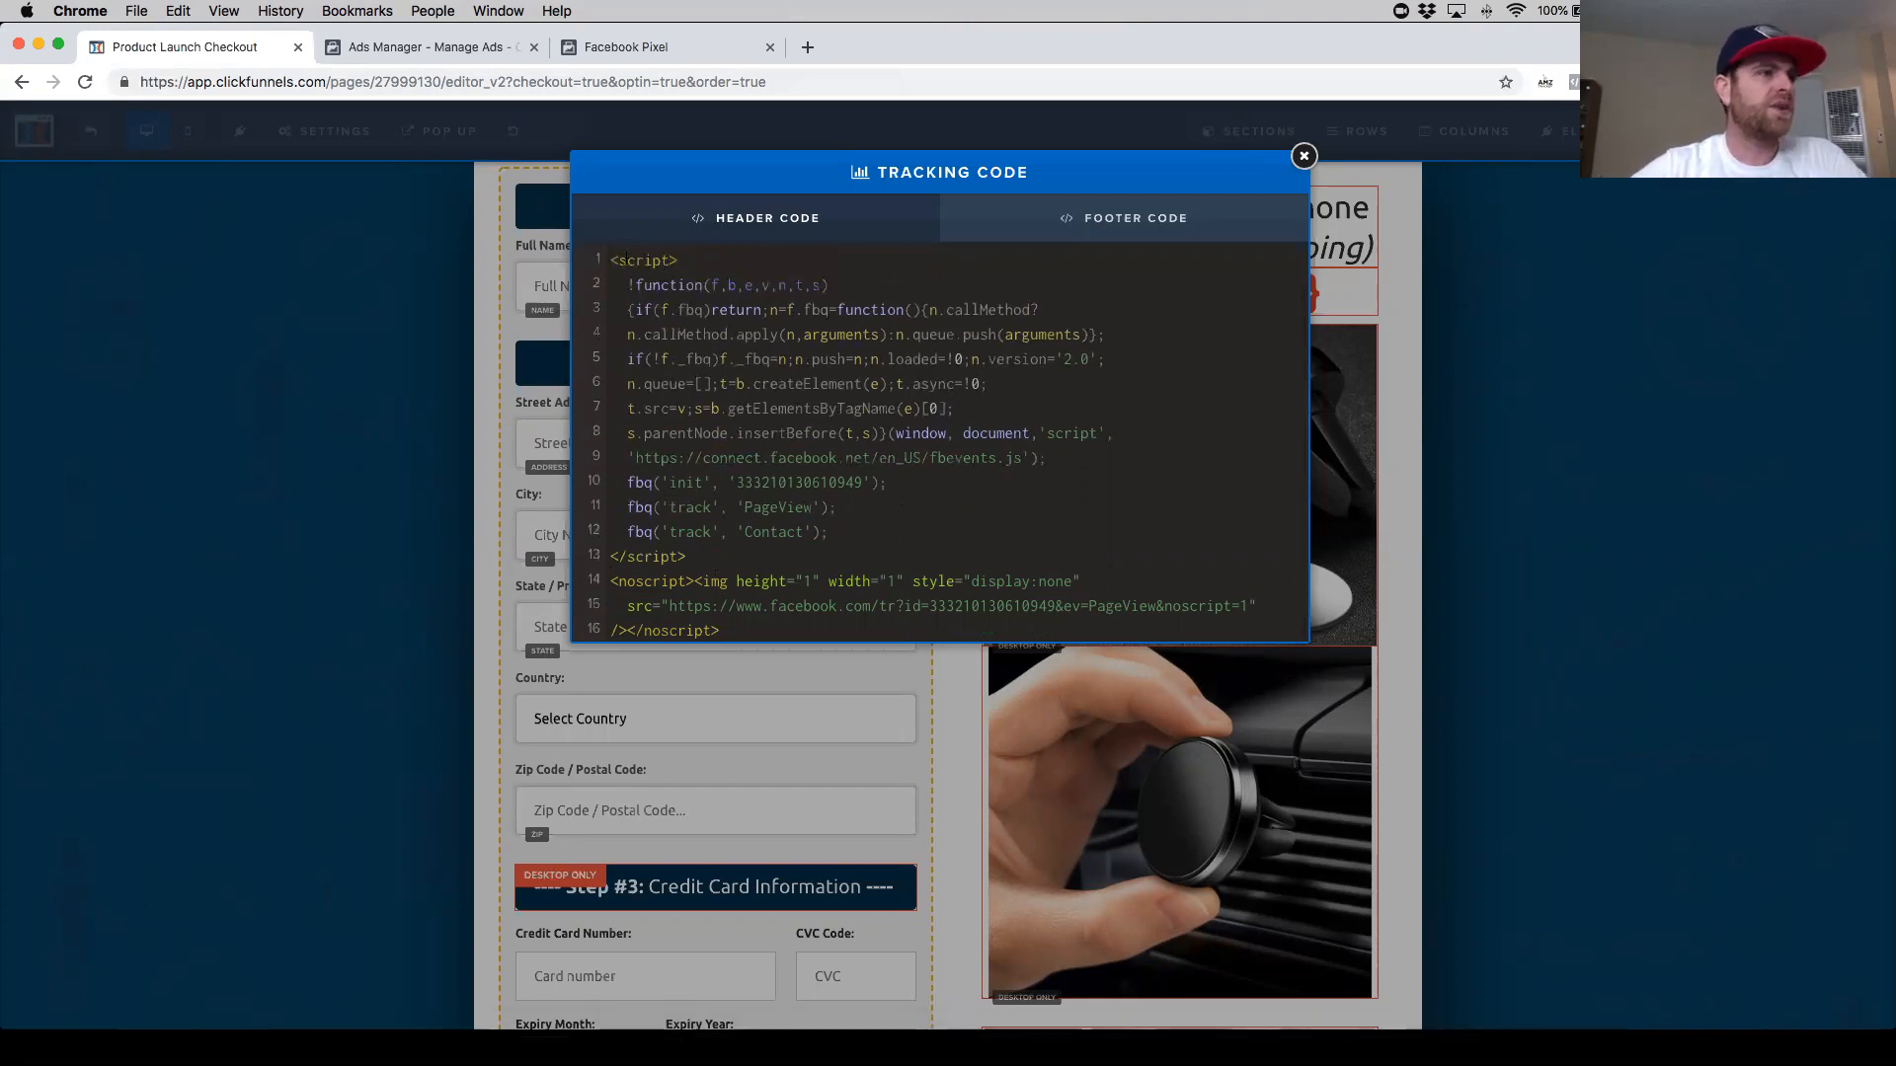
- Delete the PageView track line so only the Contact track line follows the init line
drag(667, 260, 622, 261)
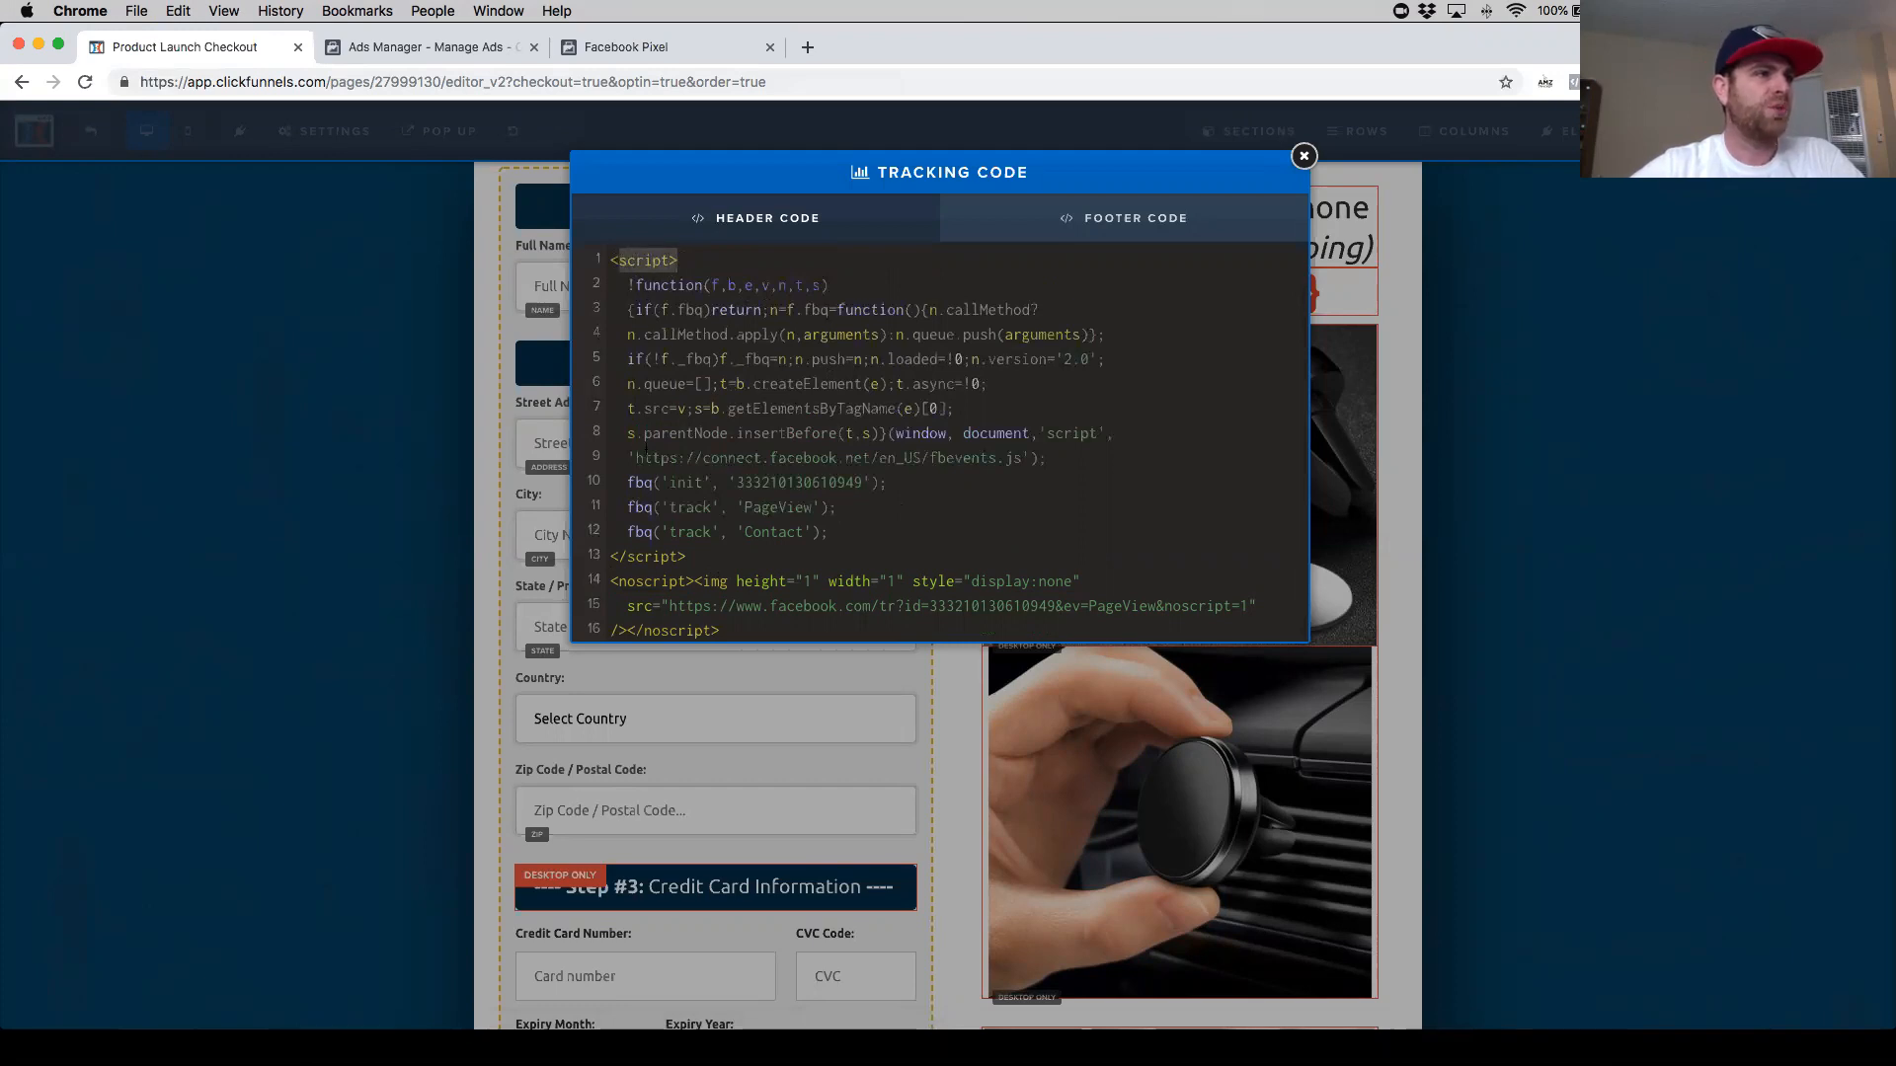
click(622, 556)
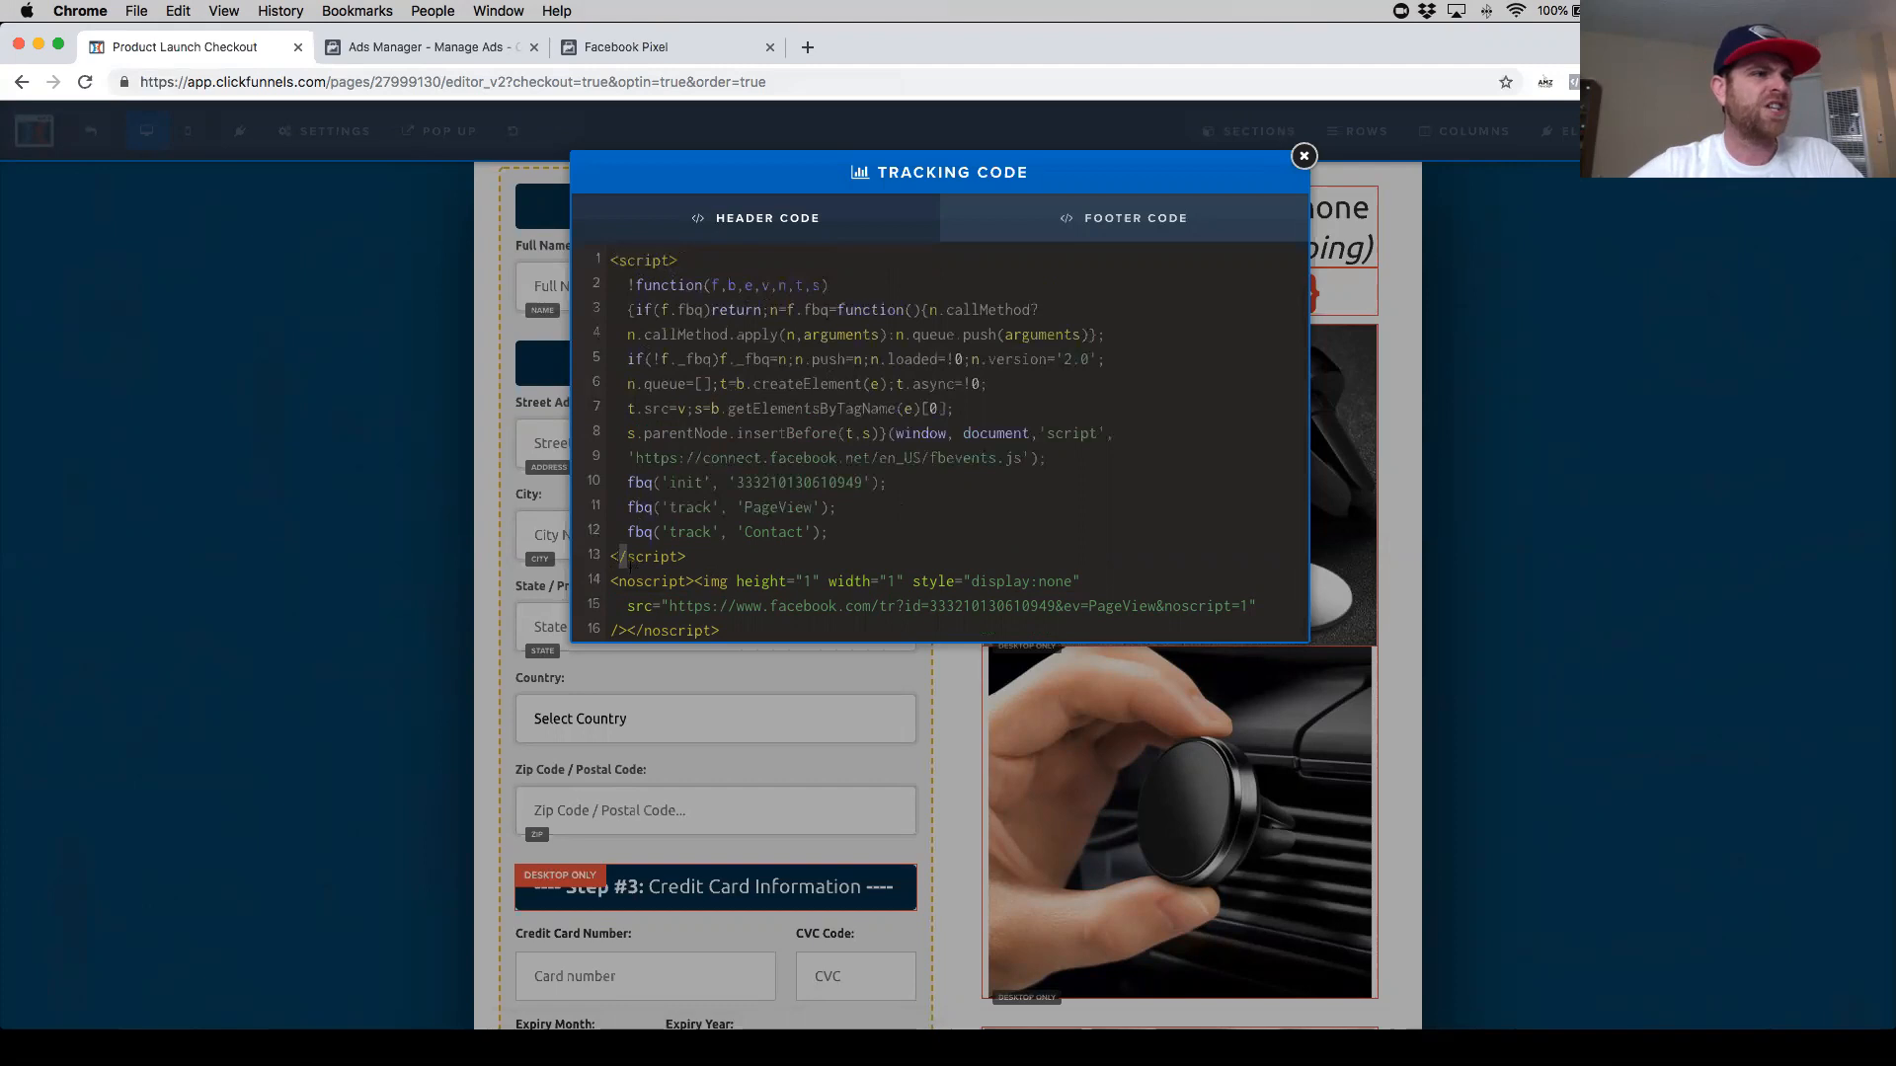
drag(703, 556, 628, 556)
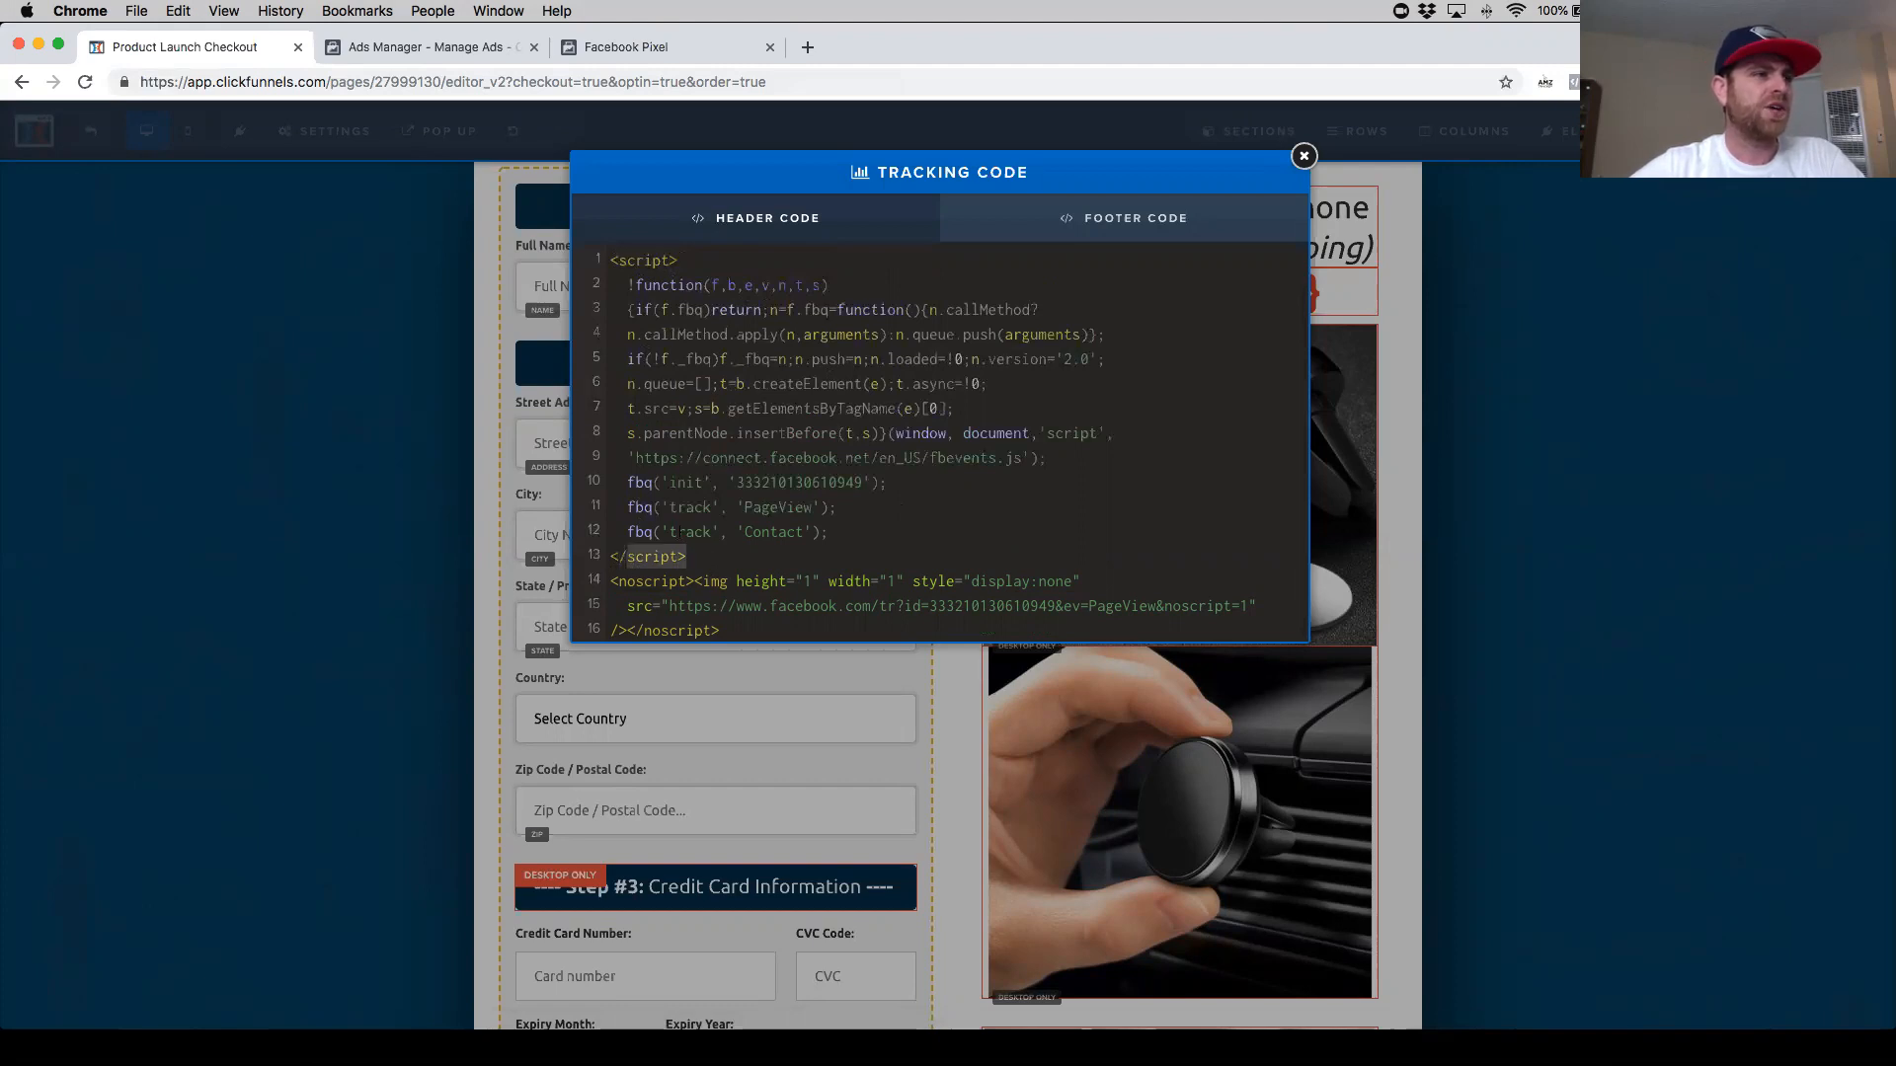
click(754, 581)
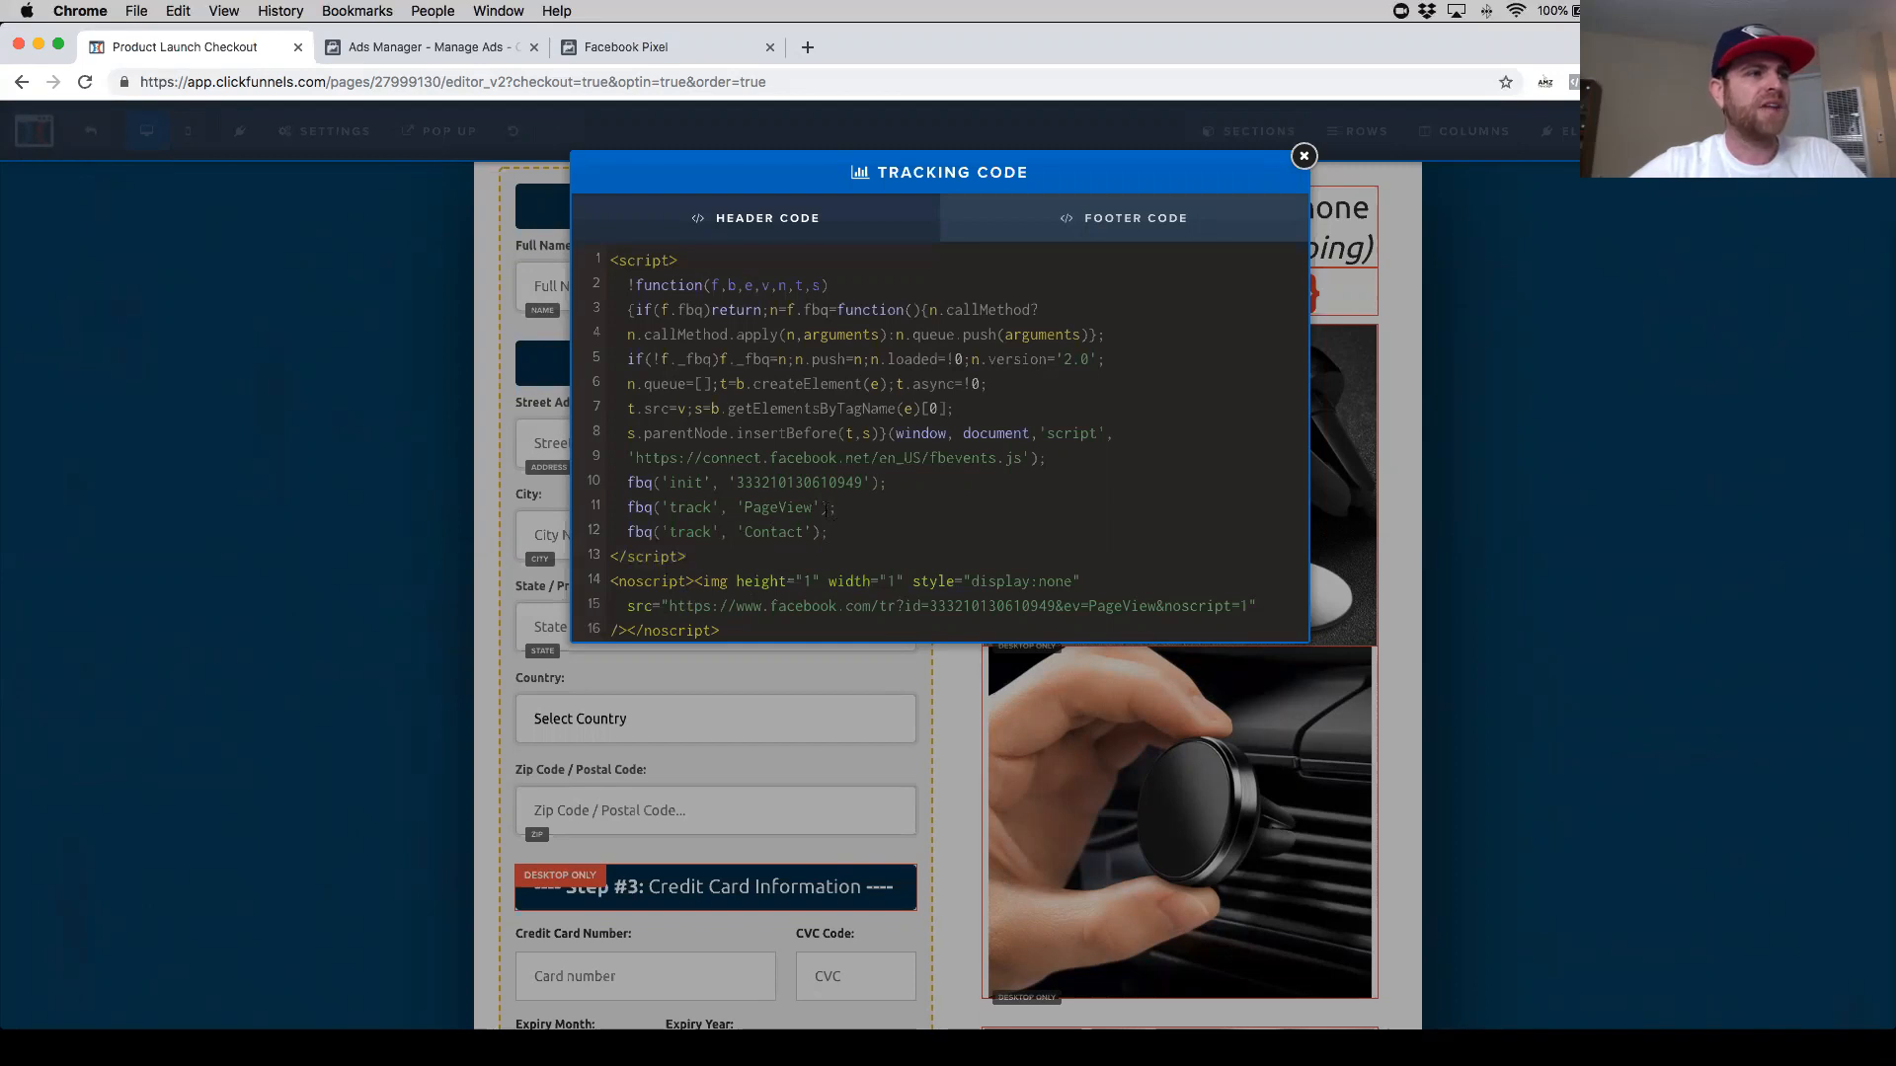
drag(837, 507, 629, 506)
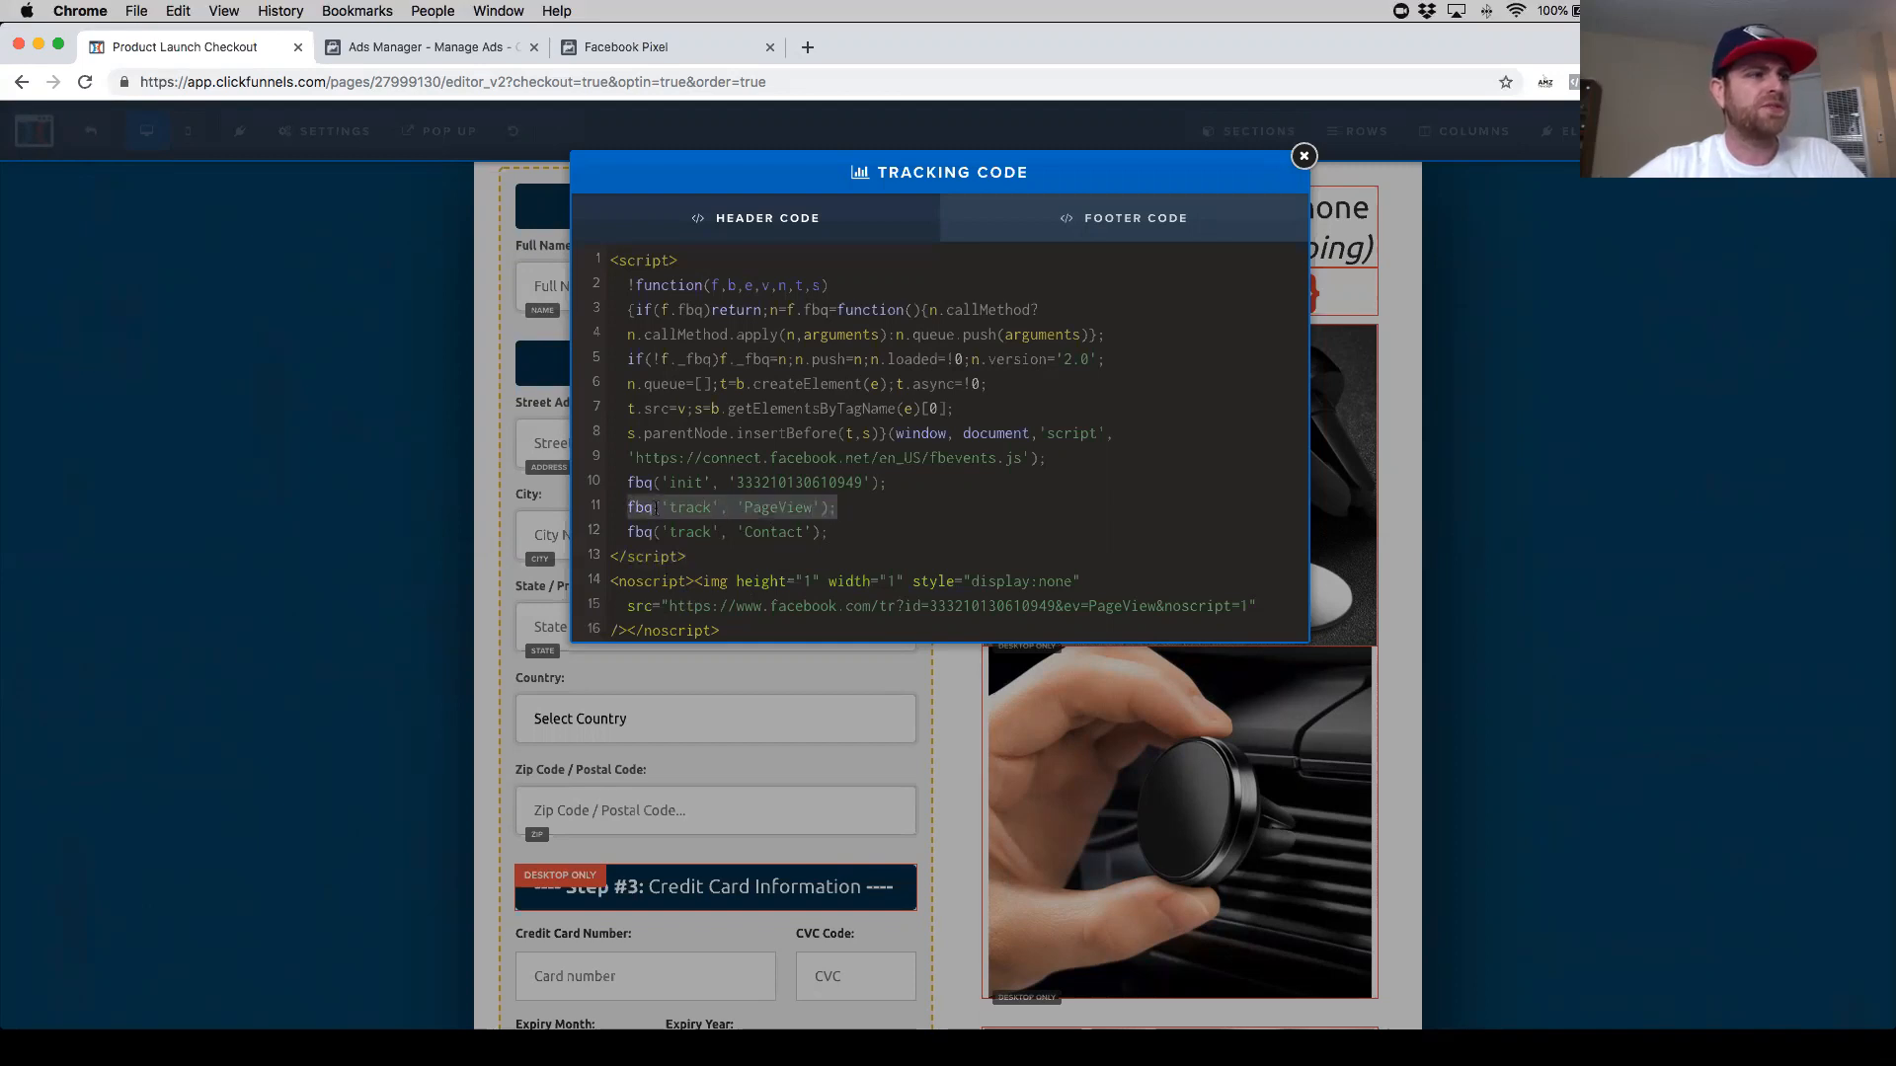
key(BackSpace)
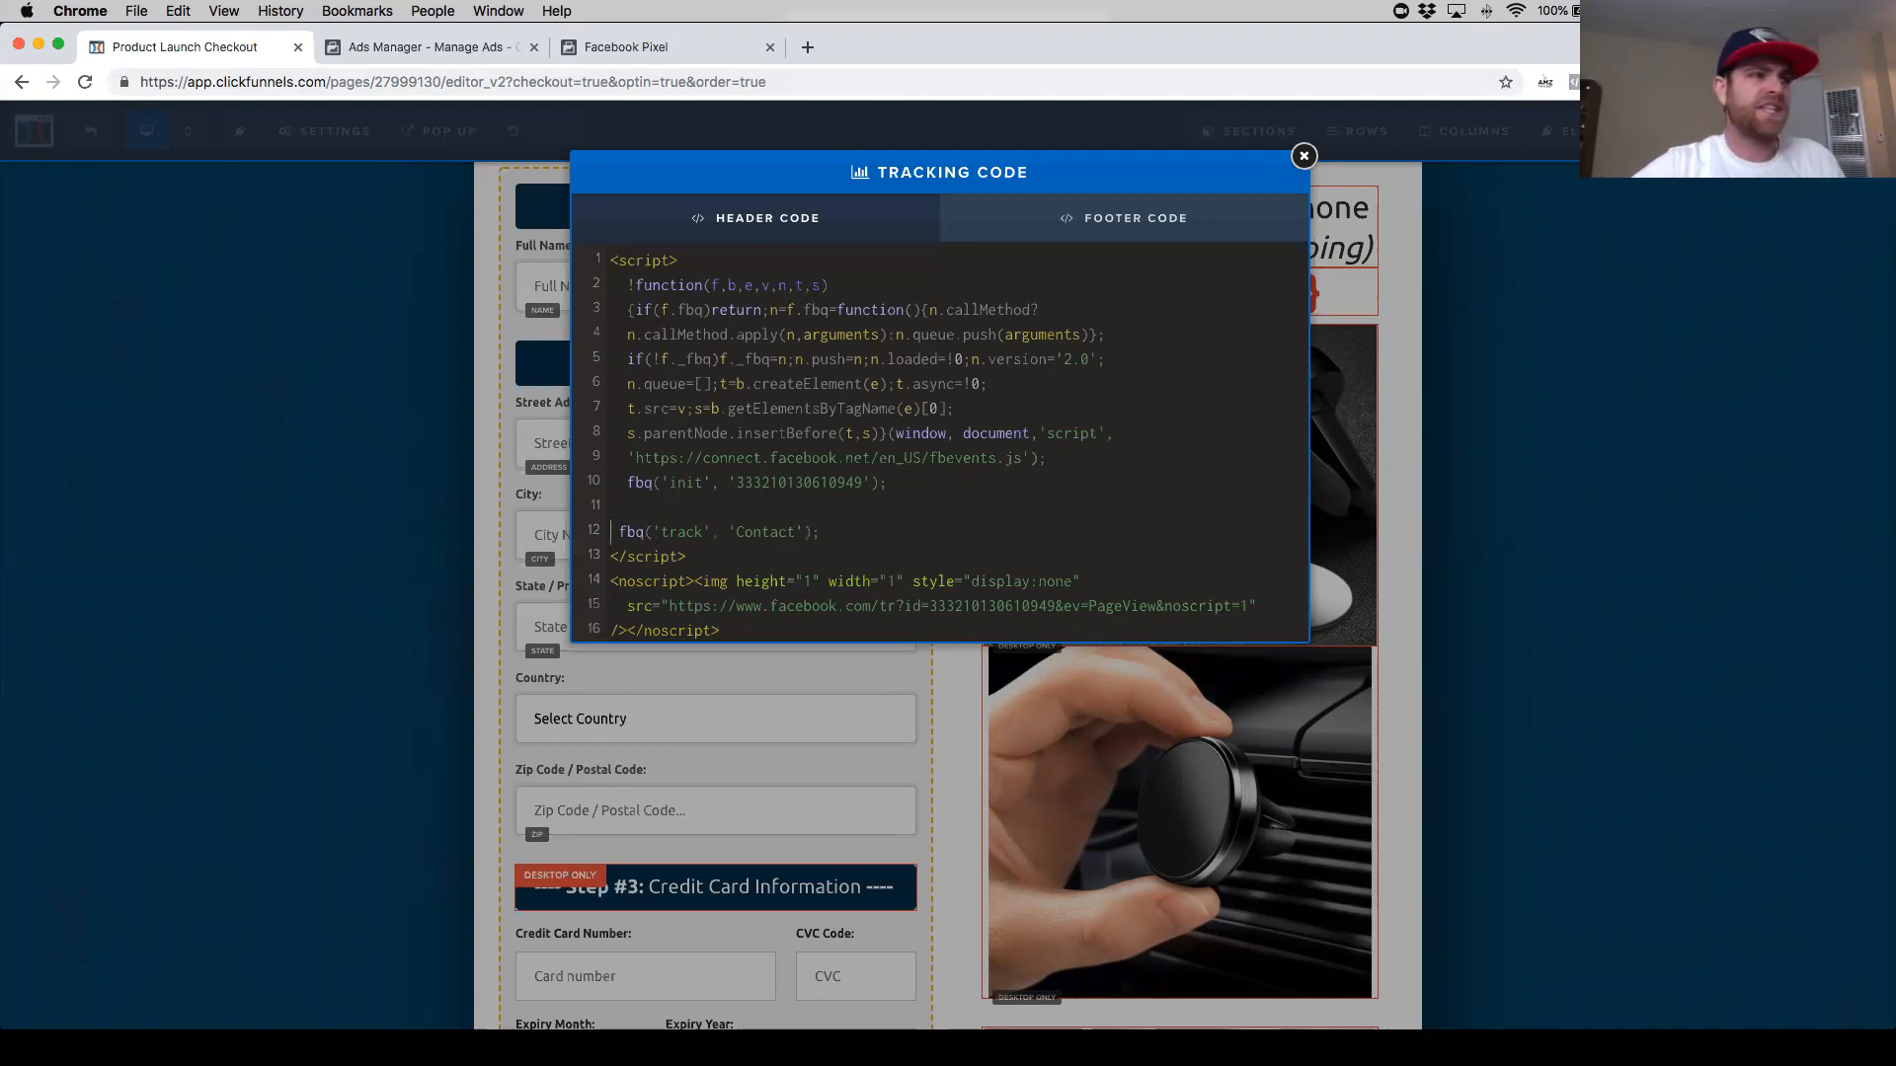
key(BackSpace)
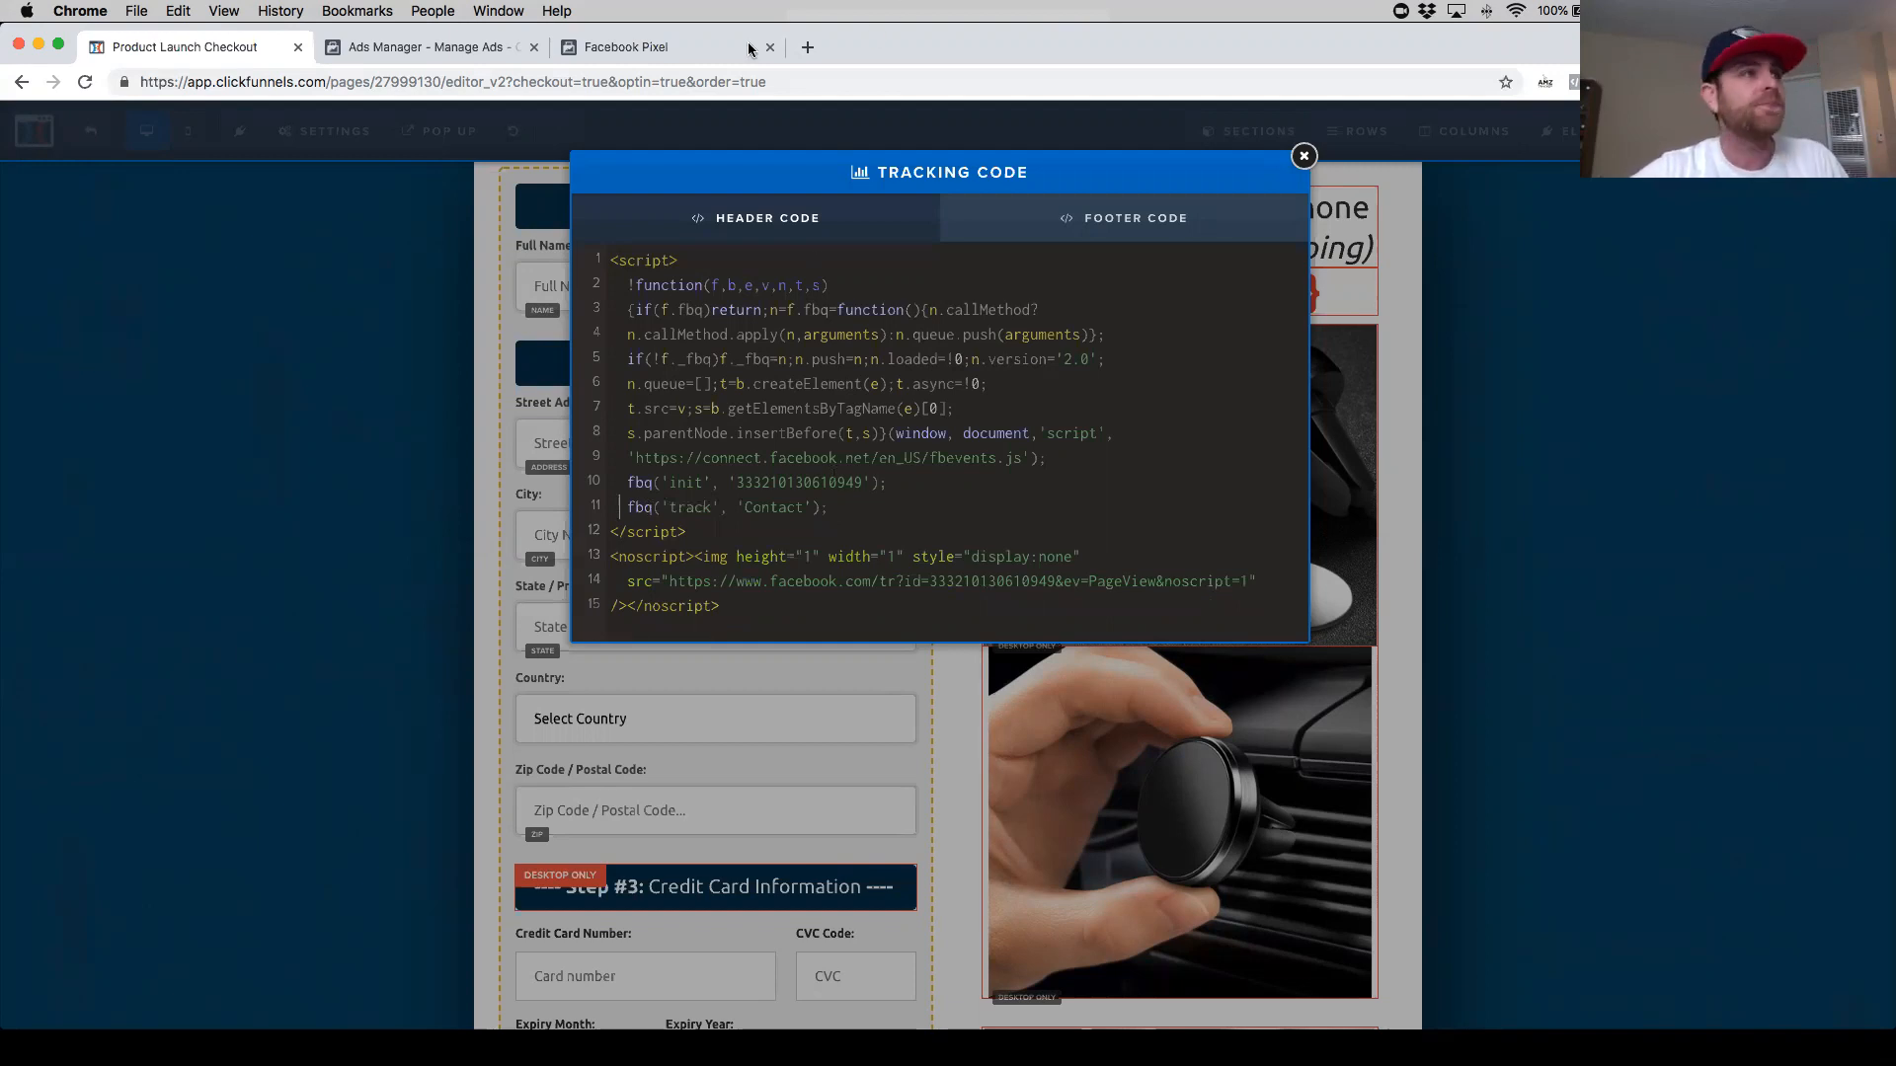
- Examine the Purchase event code in Facebook's Install Pixel dialog, then close the dialog
click(601, 47)
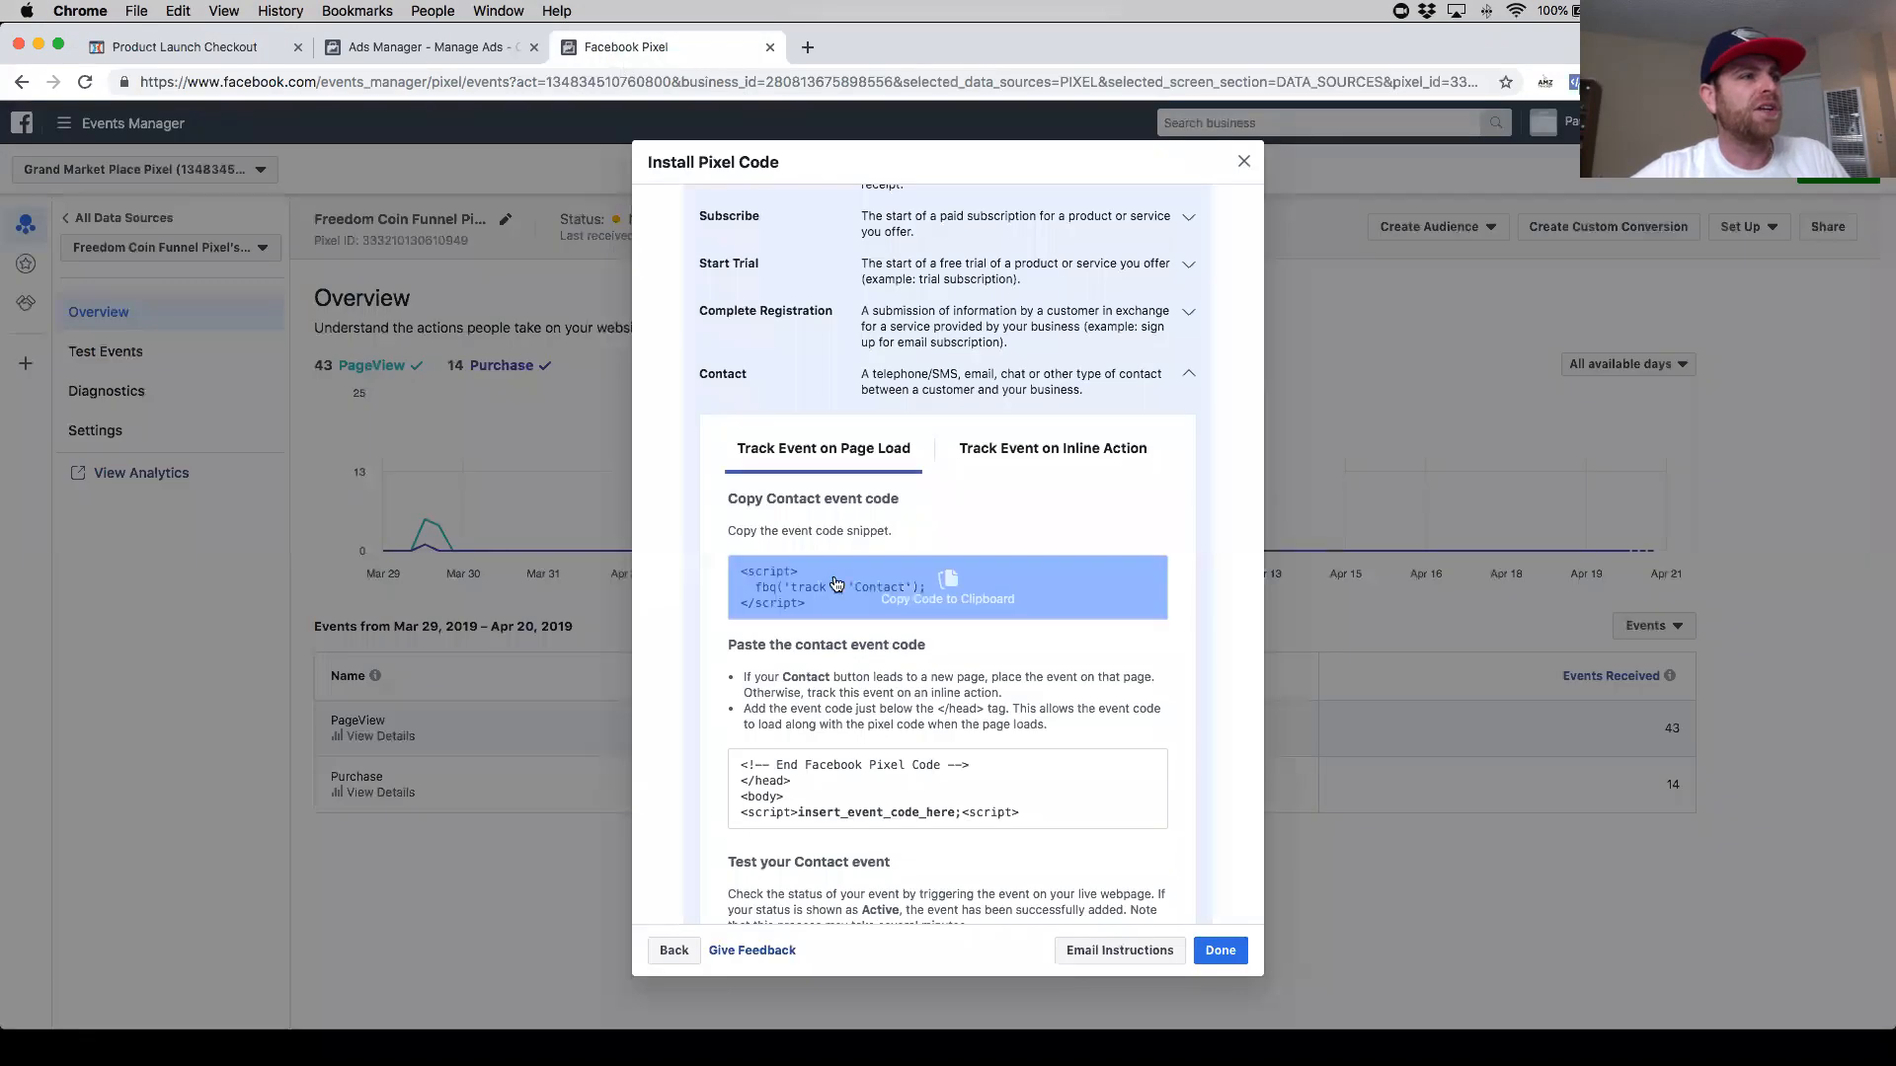
scroll(831, 632, up, 5)
scroll(831, 629, down, 1)
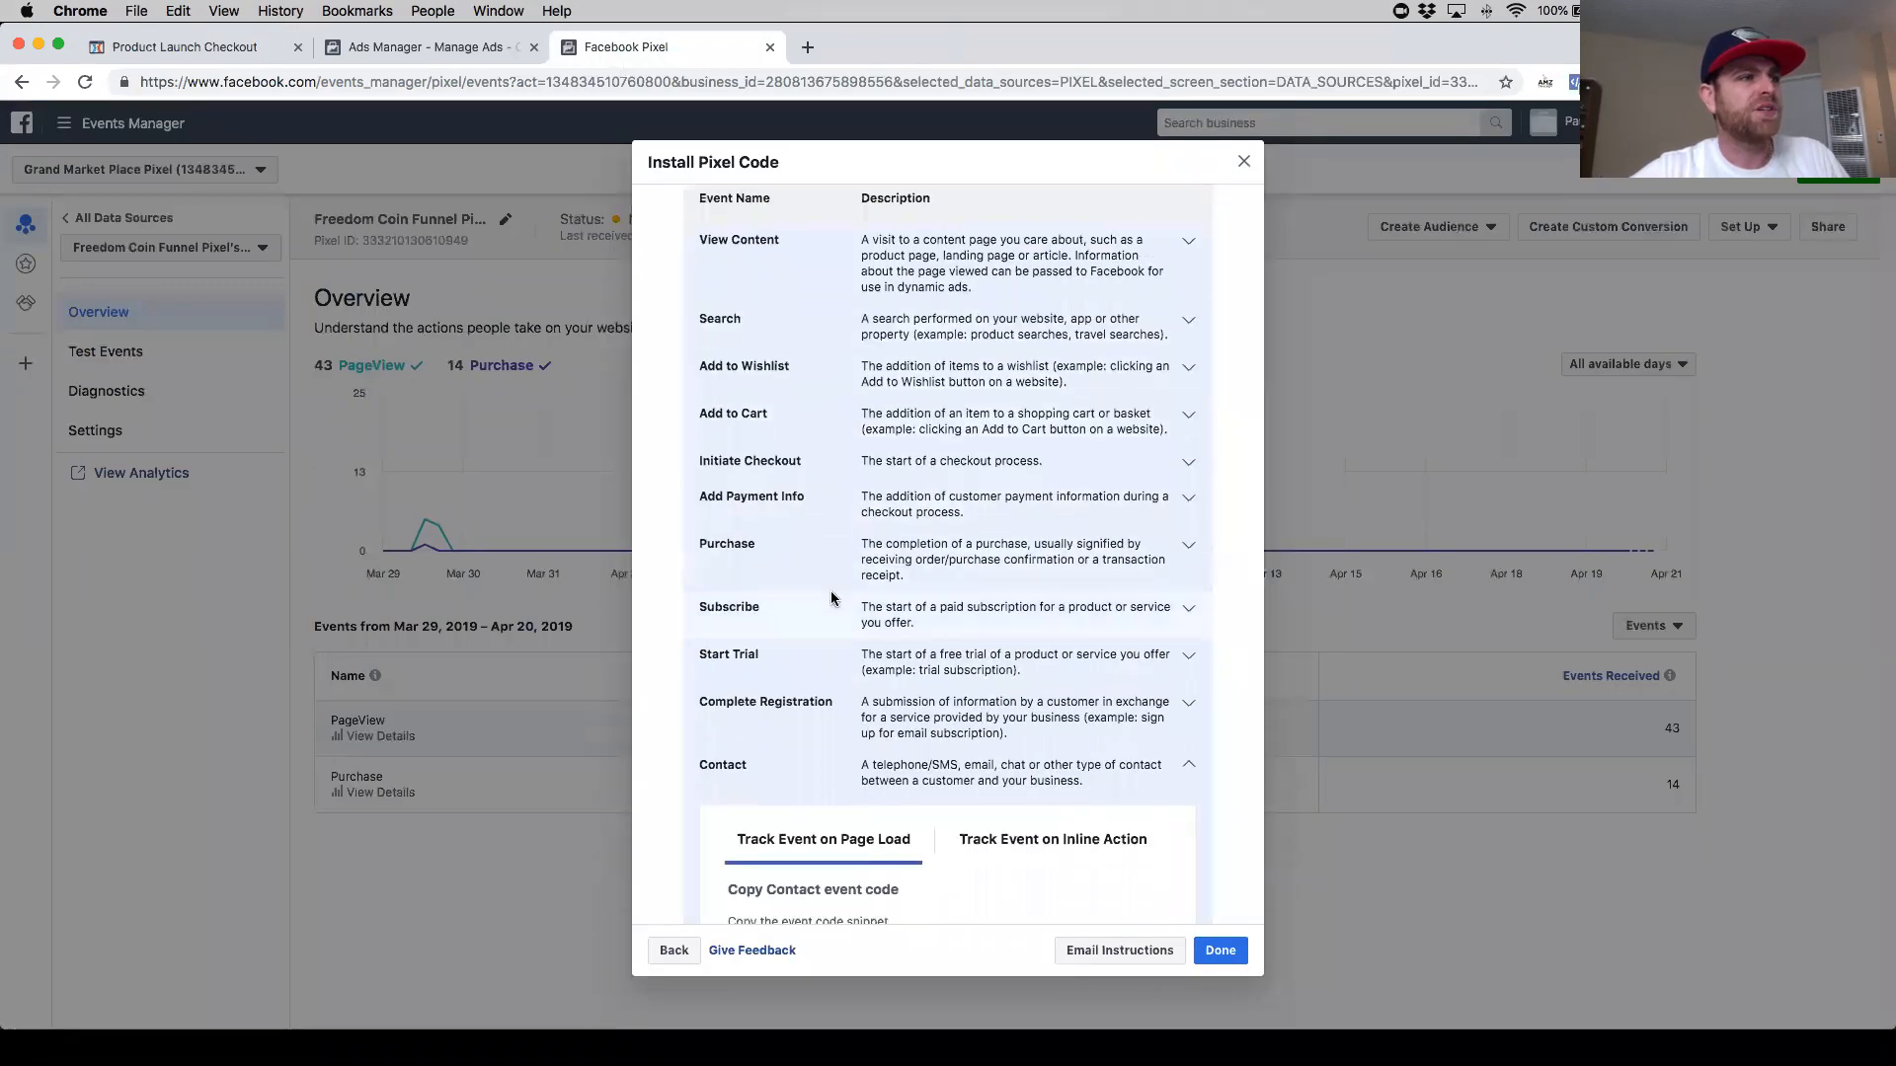
click(1174, 539)
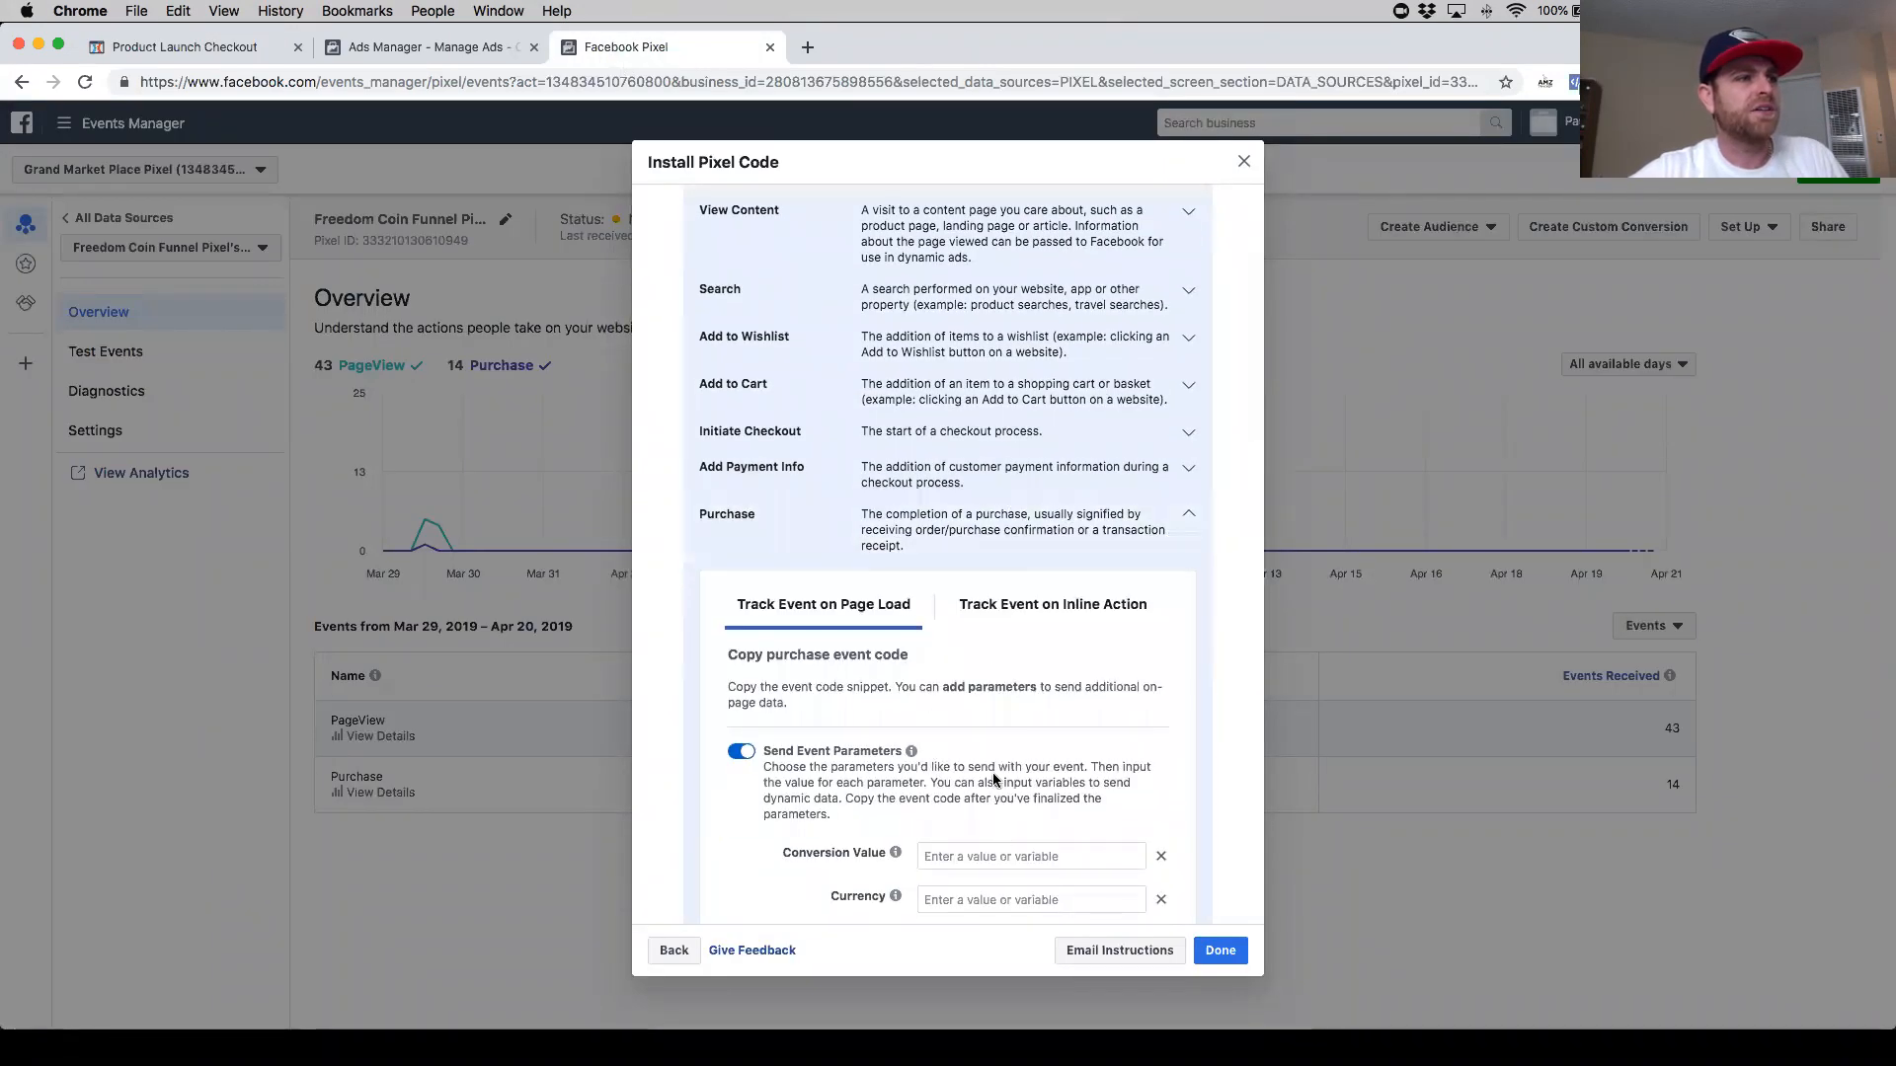
scroll(992, 772, down, 5)
scroll(814, 718, down, 2)
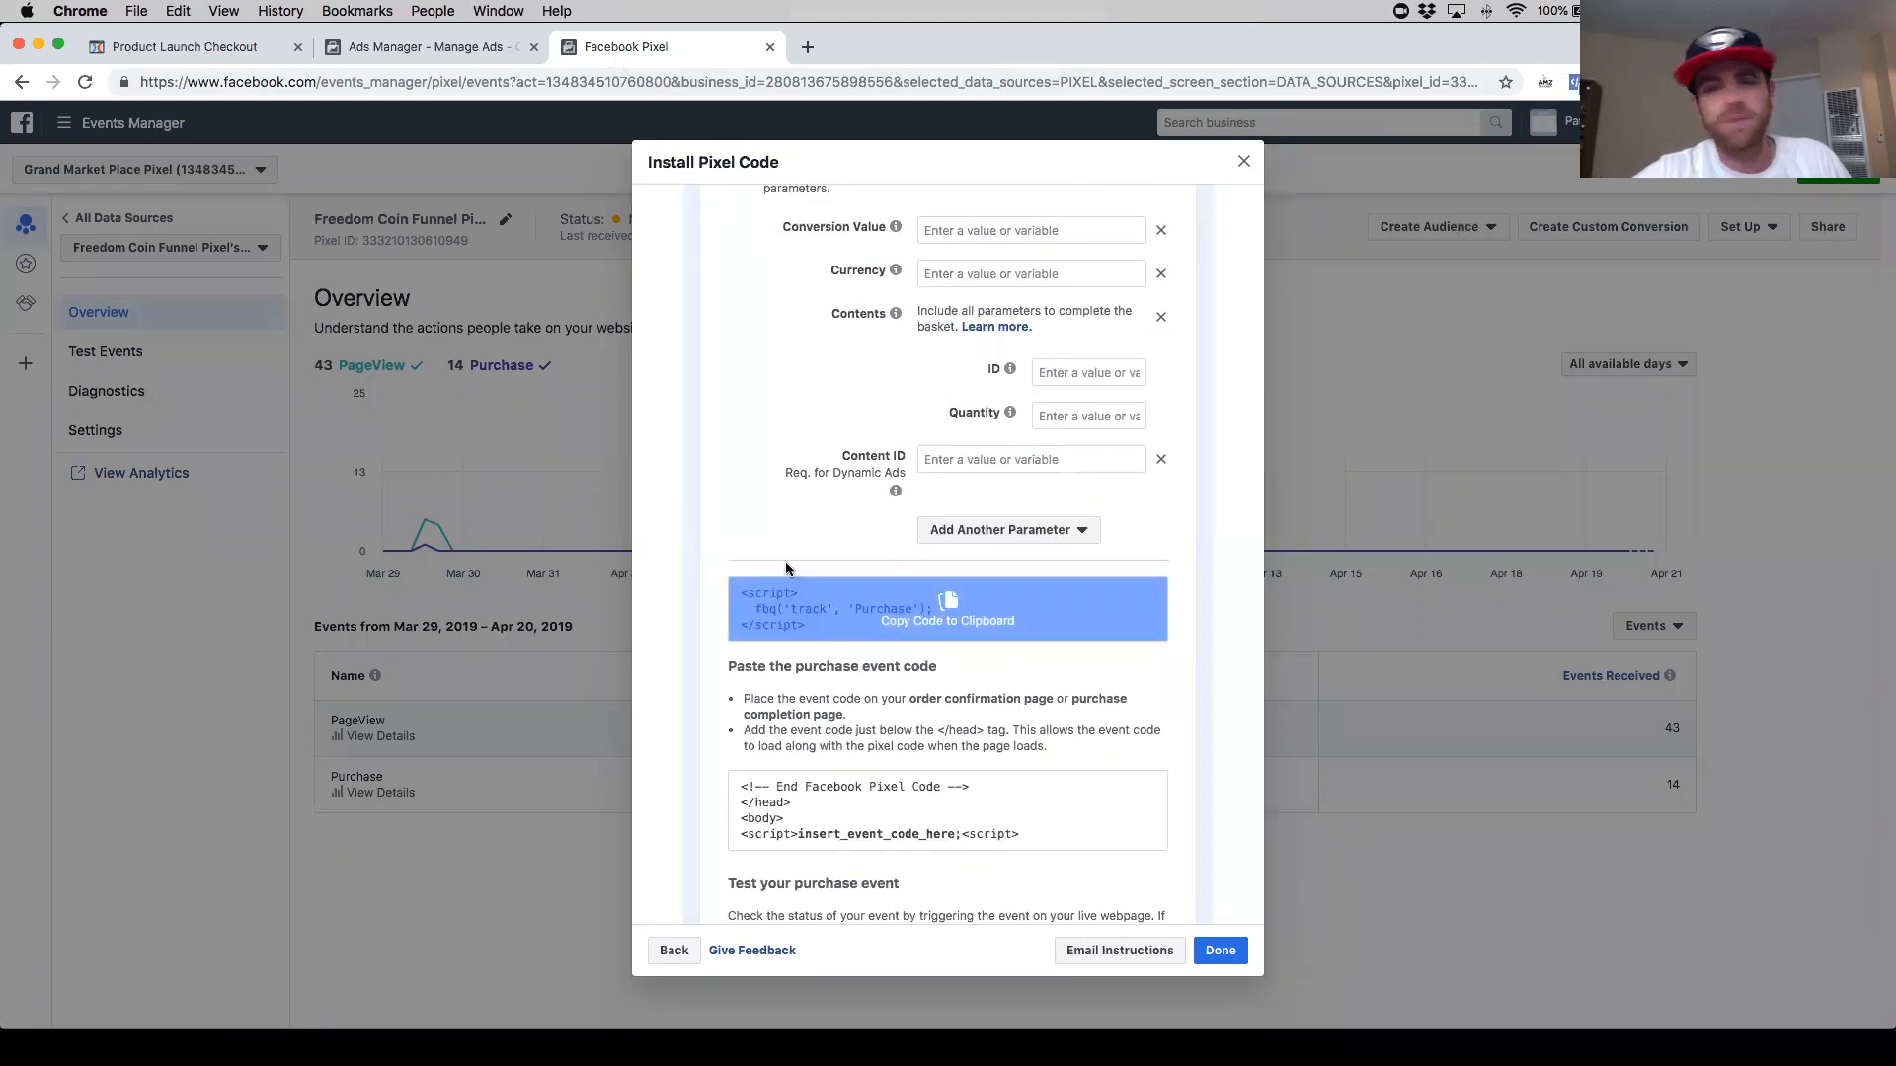
click(548, 496)
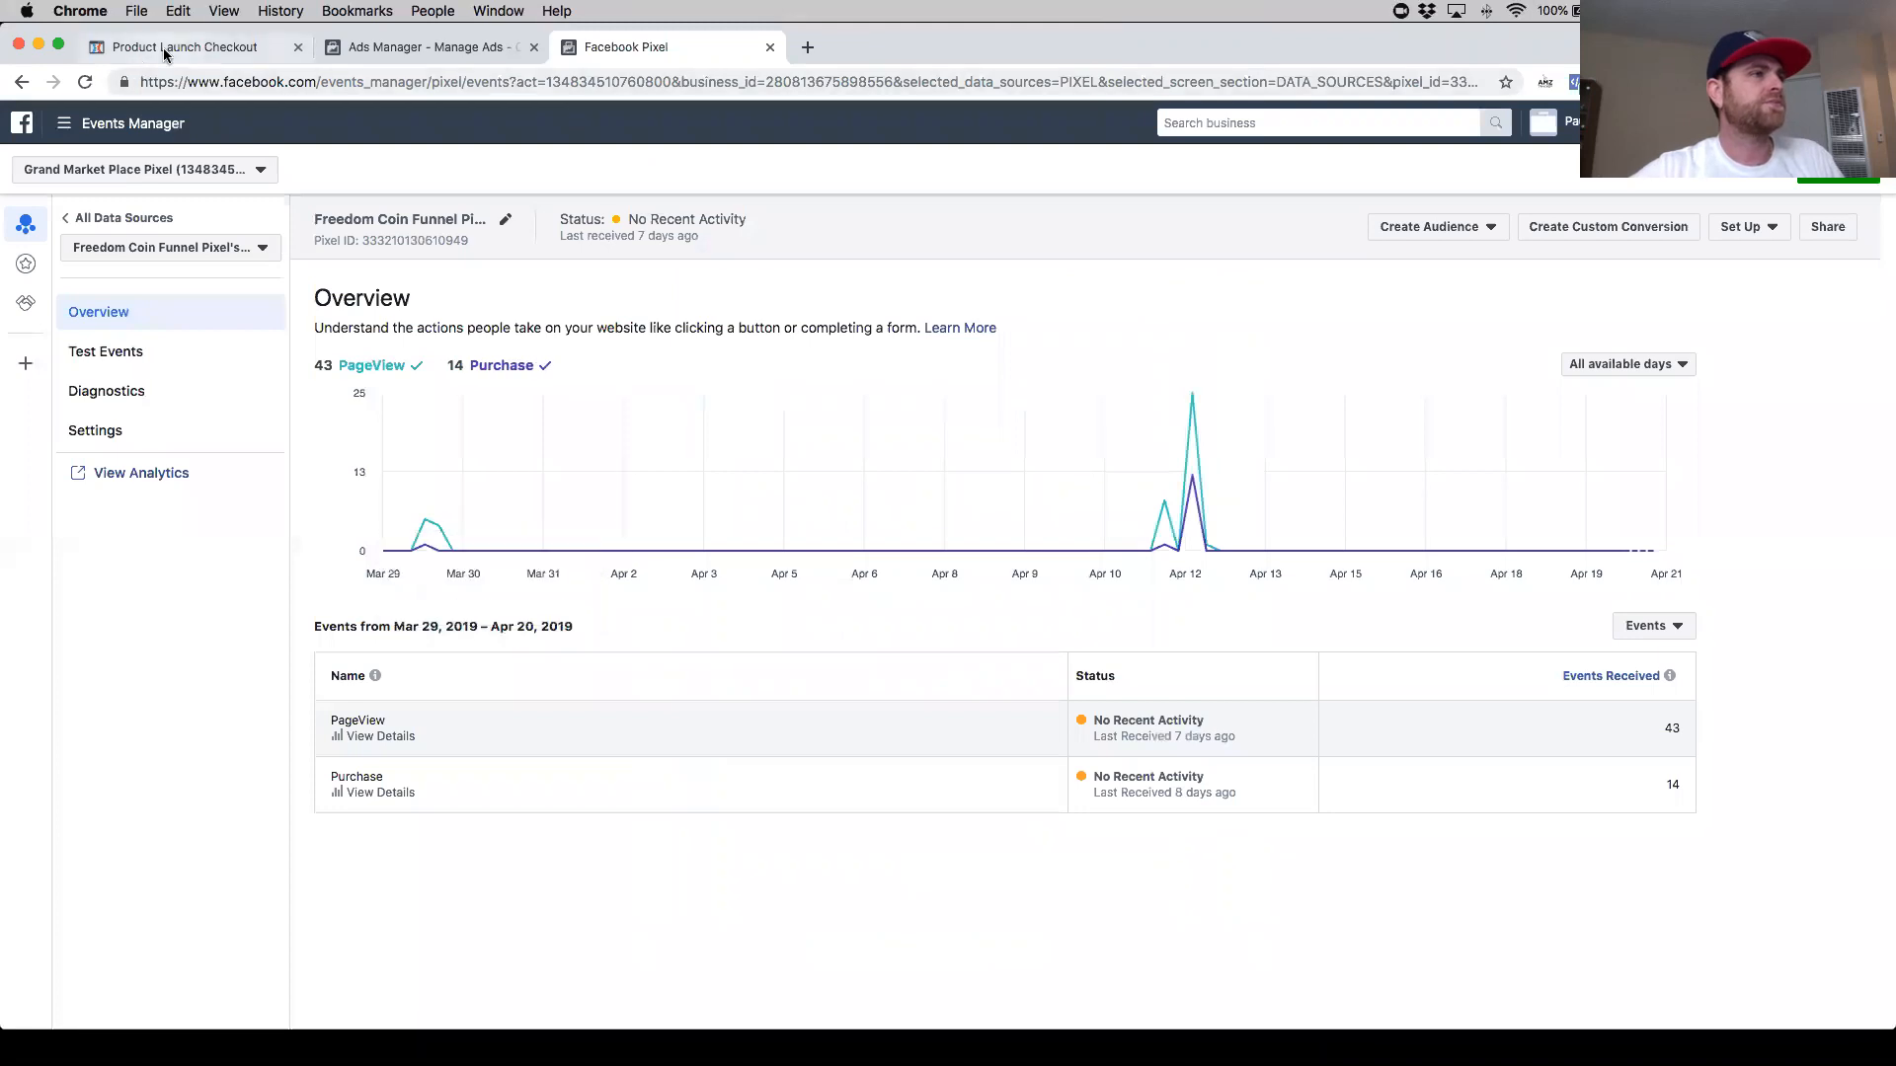
- Close the tracking code dialog and preview the order page to check which pixel events fire
click(227, 46)
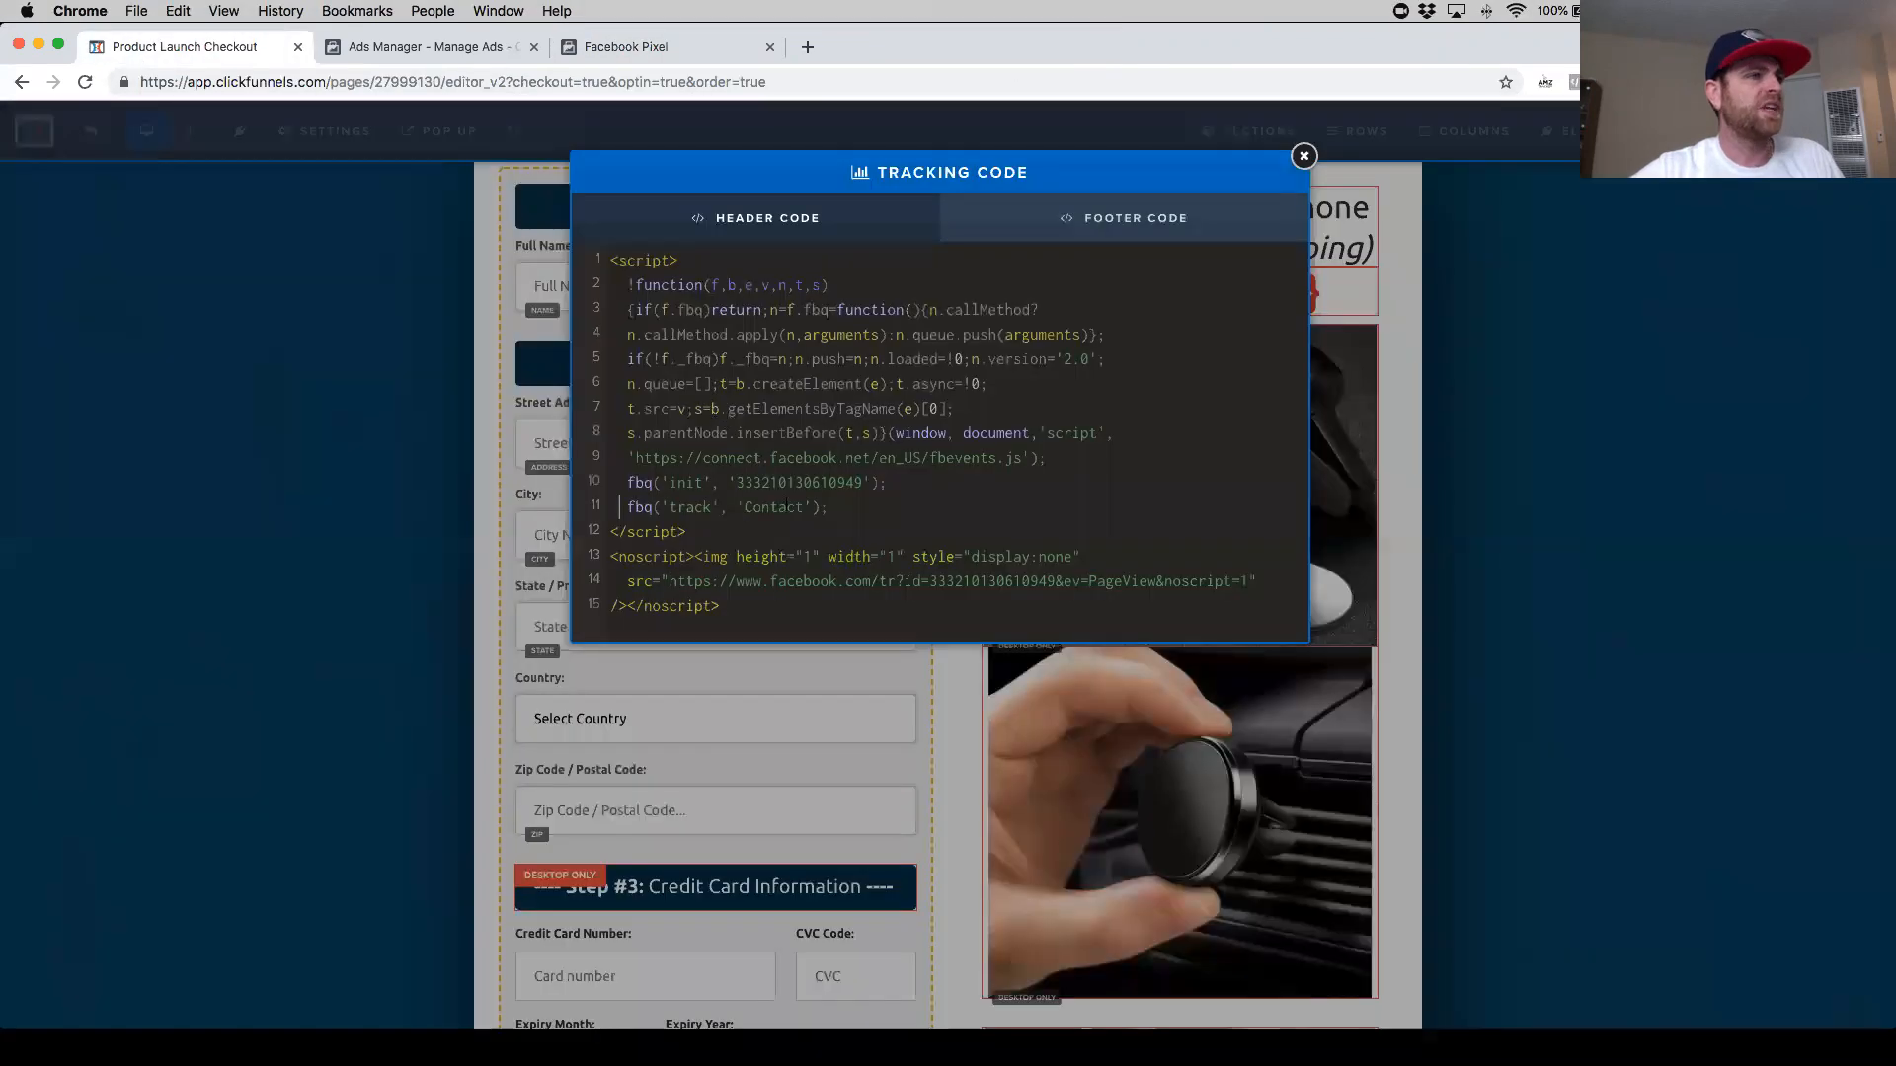
click(1303, 155)
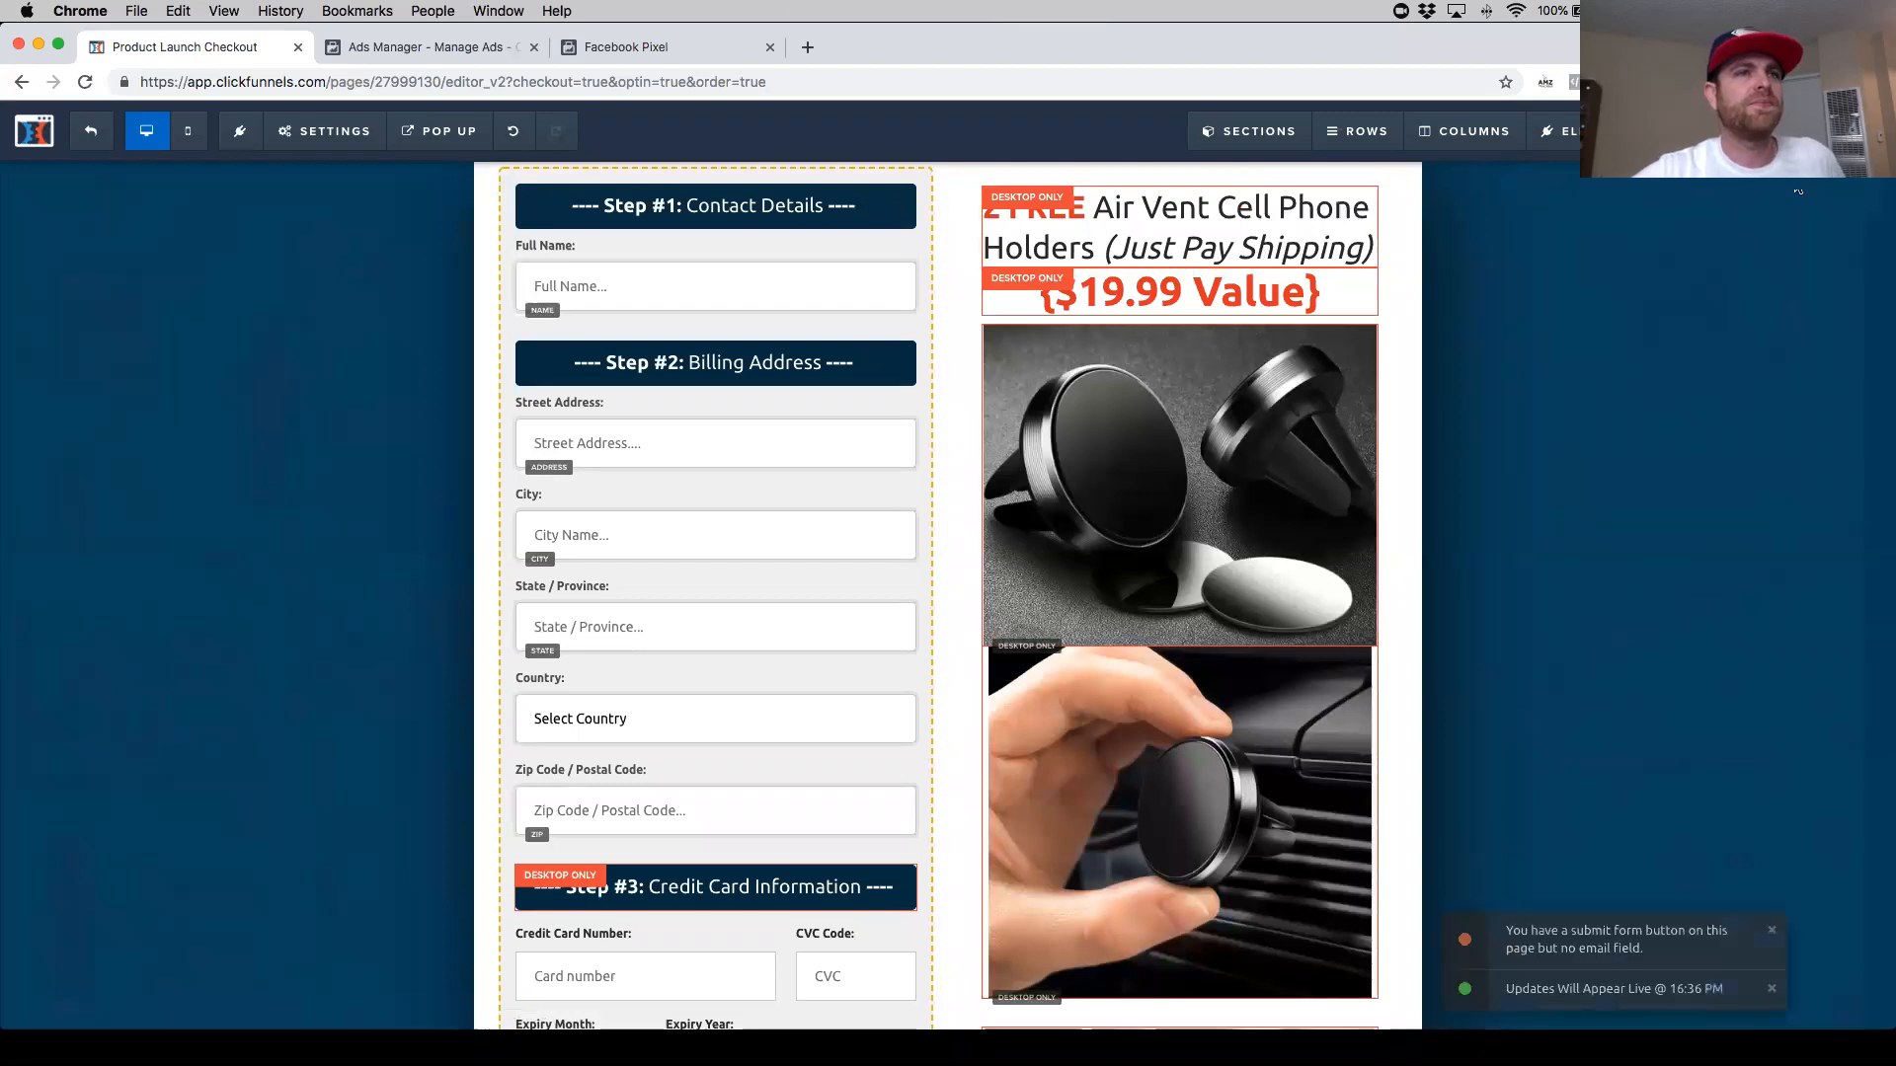
click(1725, 134)
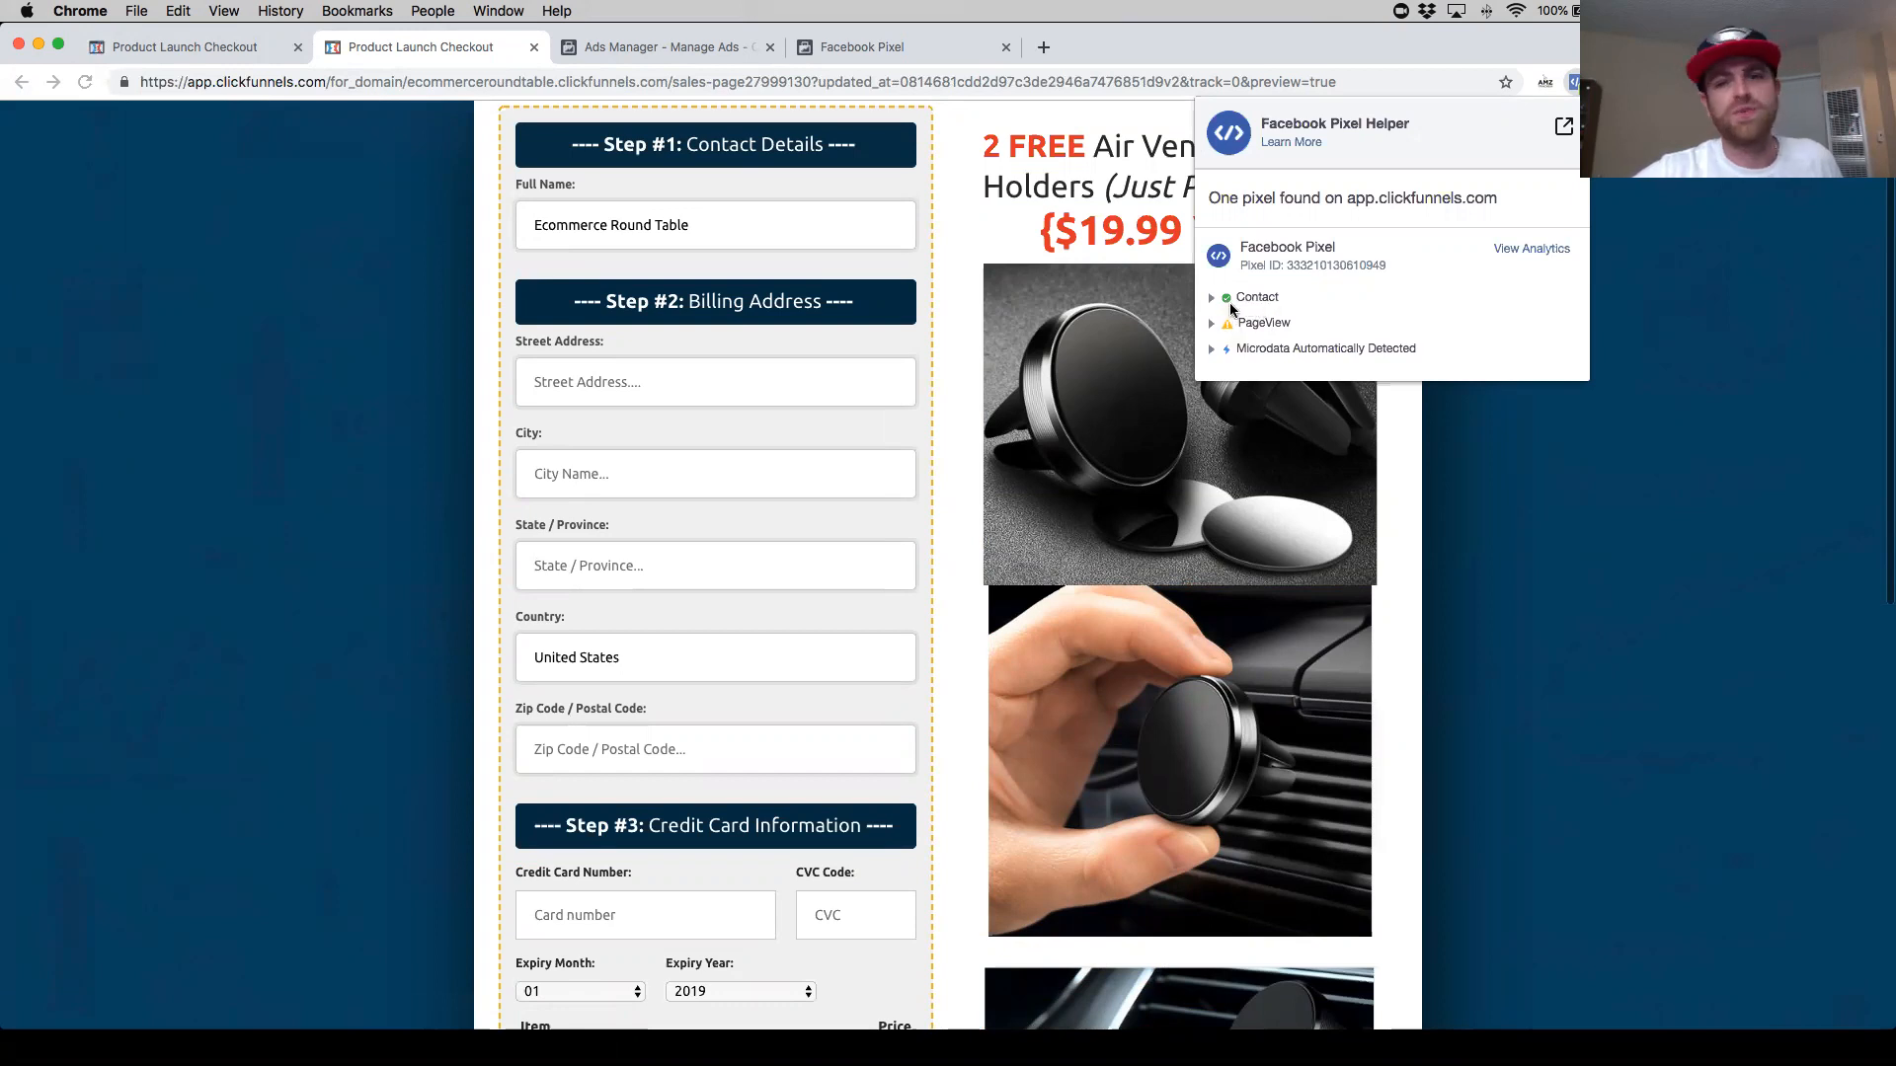
click(1631, 336)
click(533, 46)
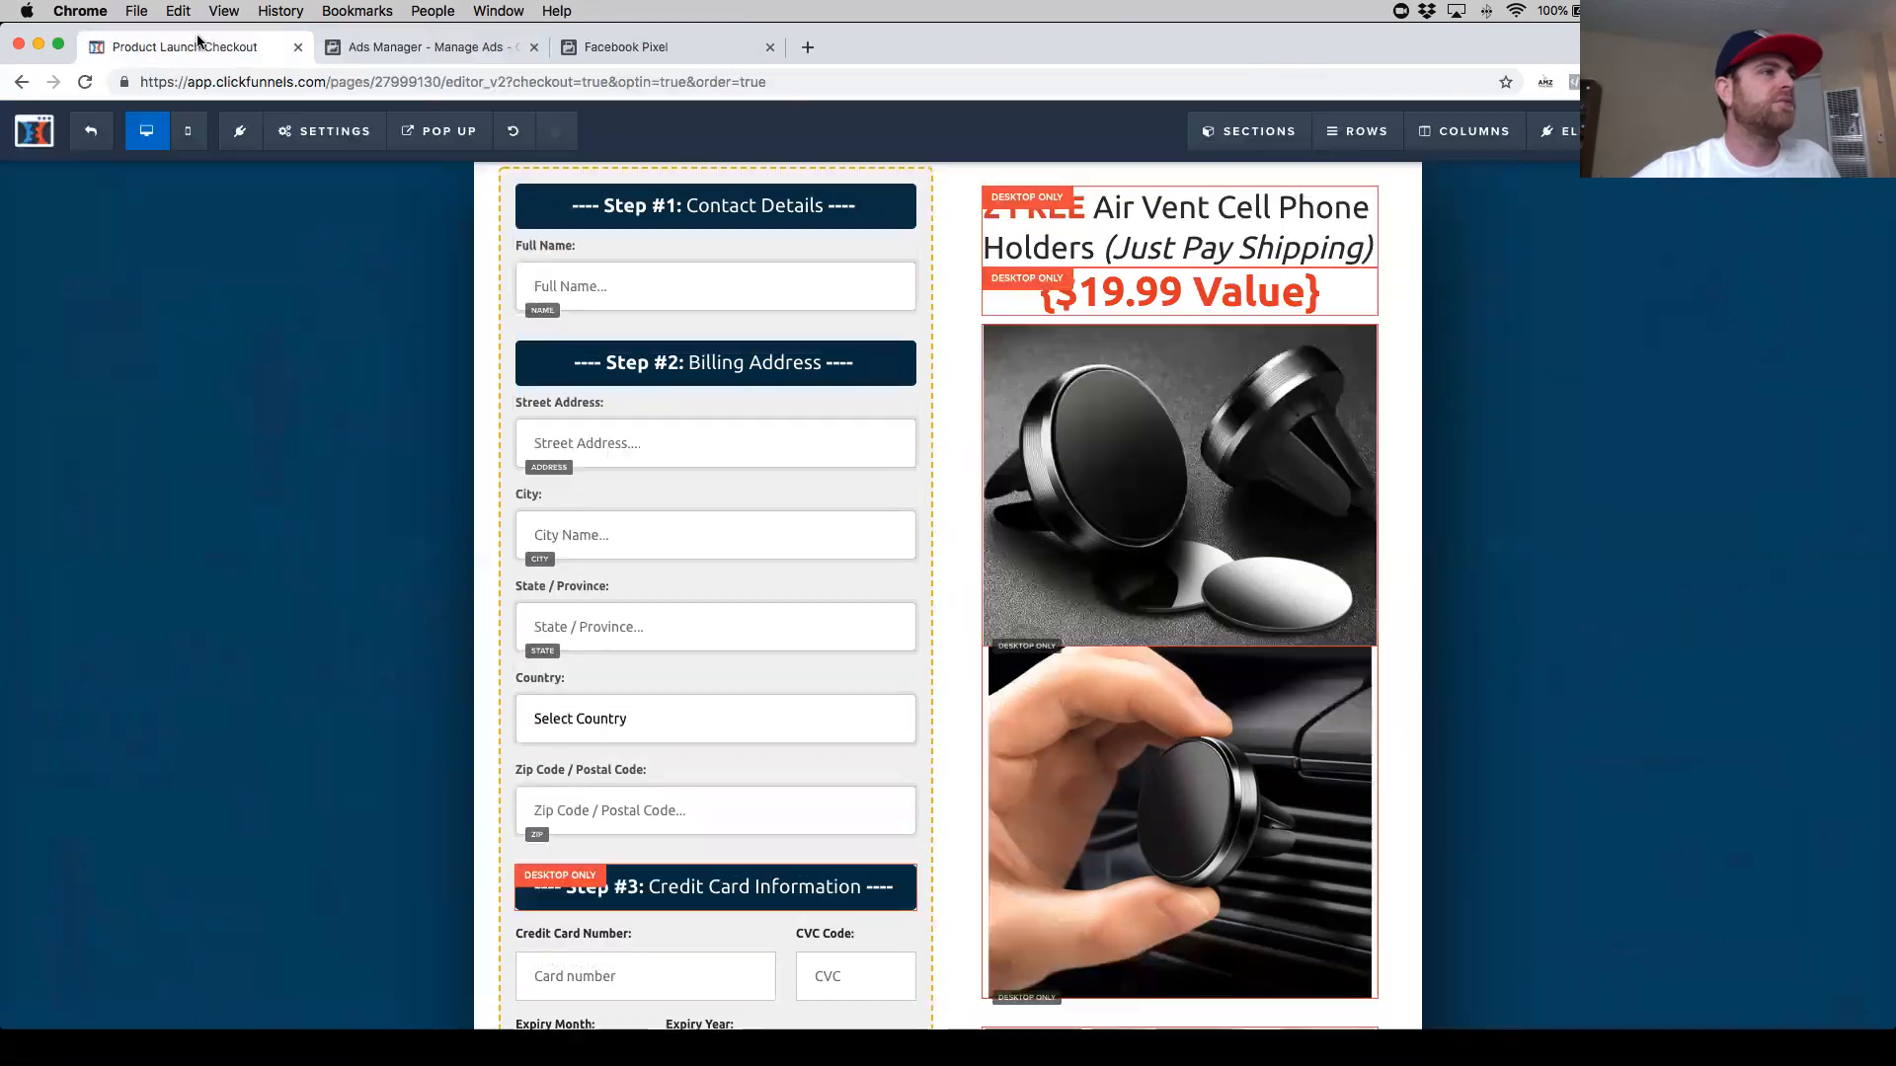
- Open the OTO1 funnel step's page editor and its header tracking code settings
click(90, 131)
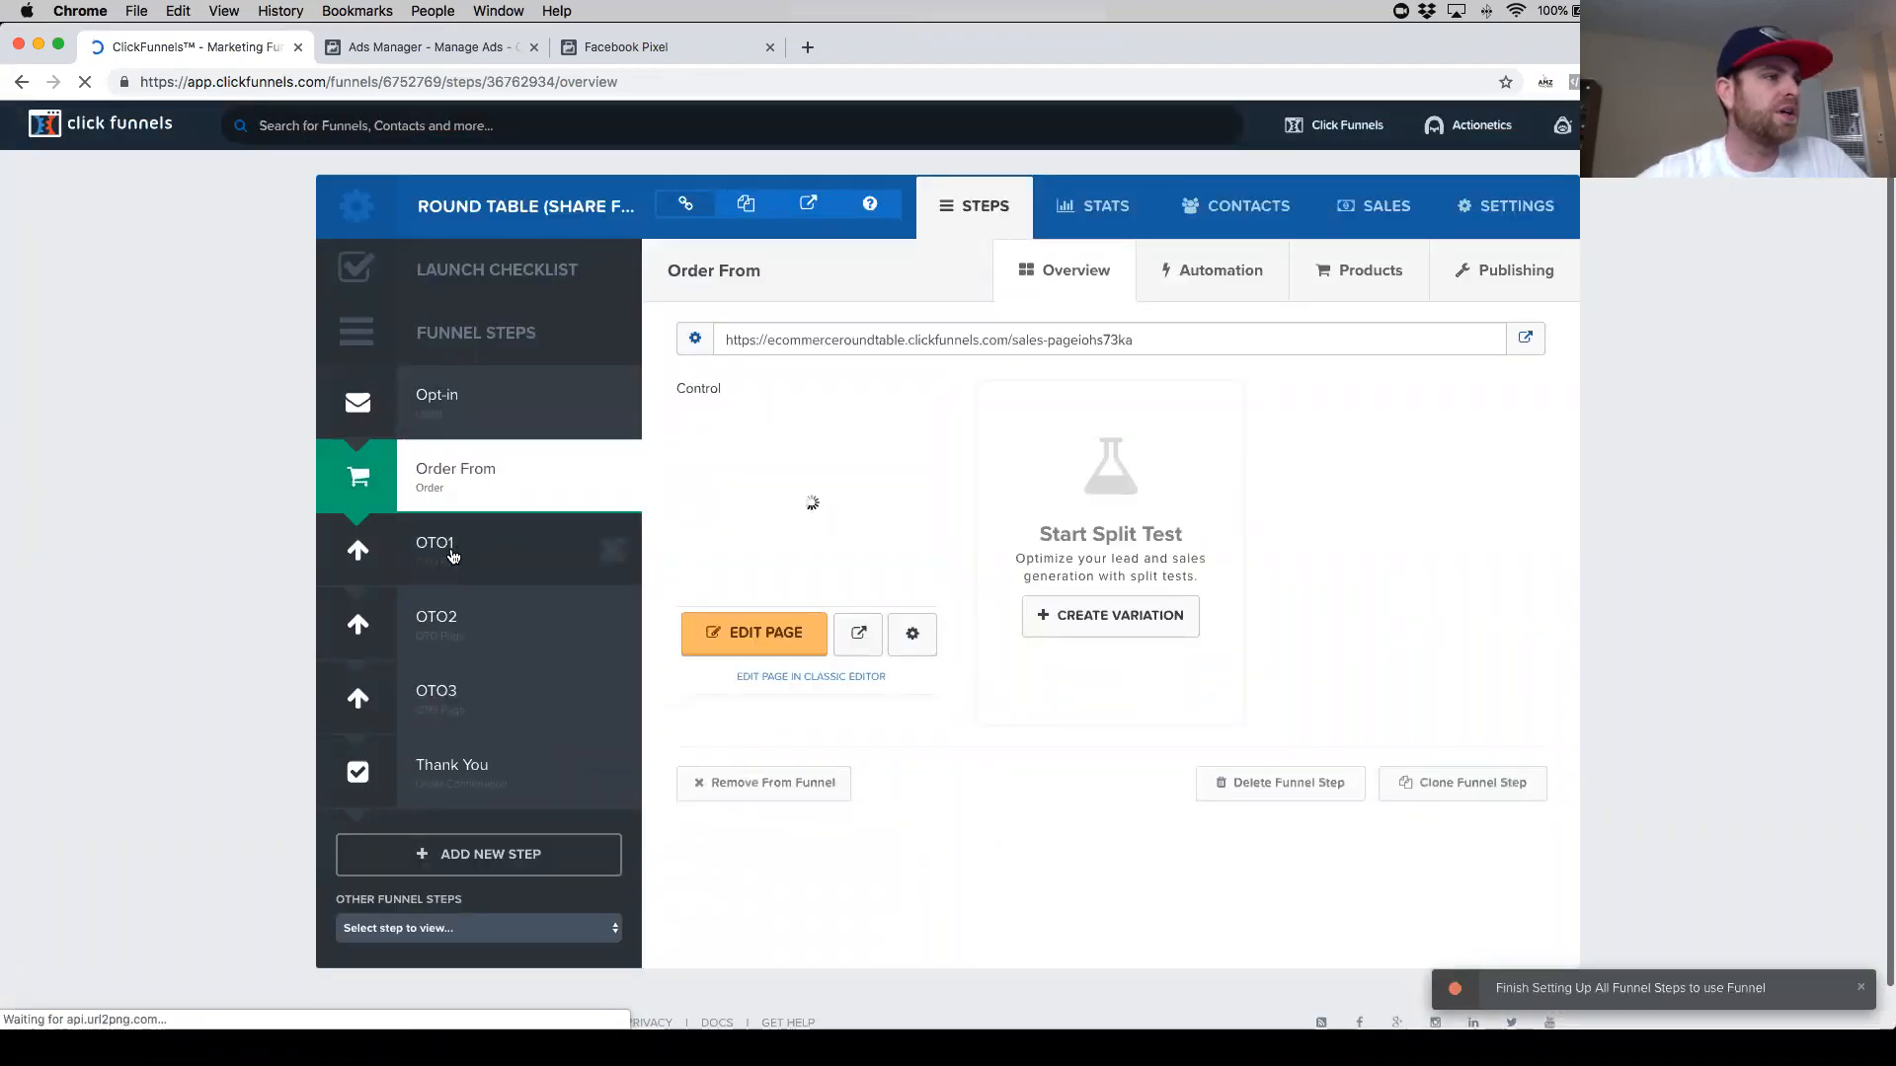
scroll(474, 533, down, 1)
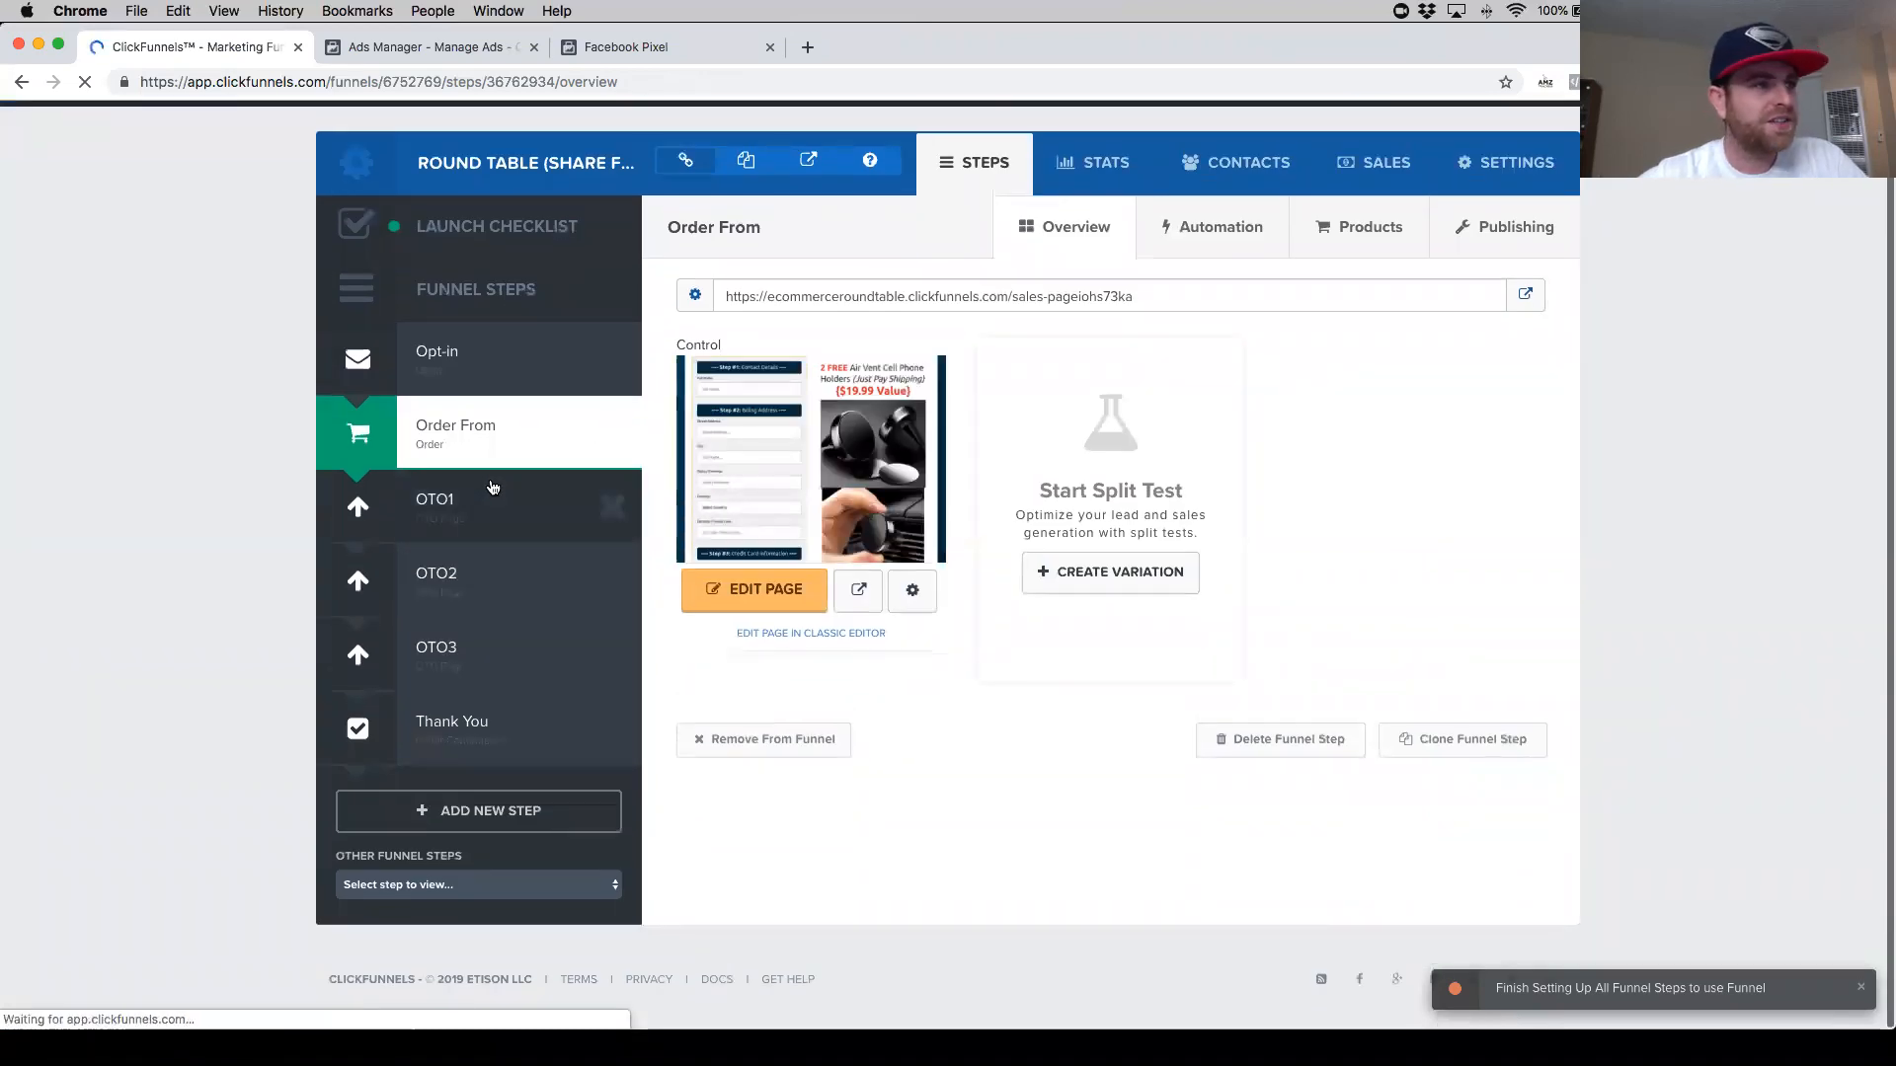
click(498, 504)
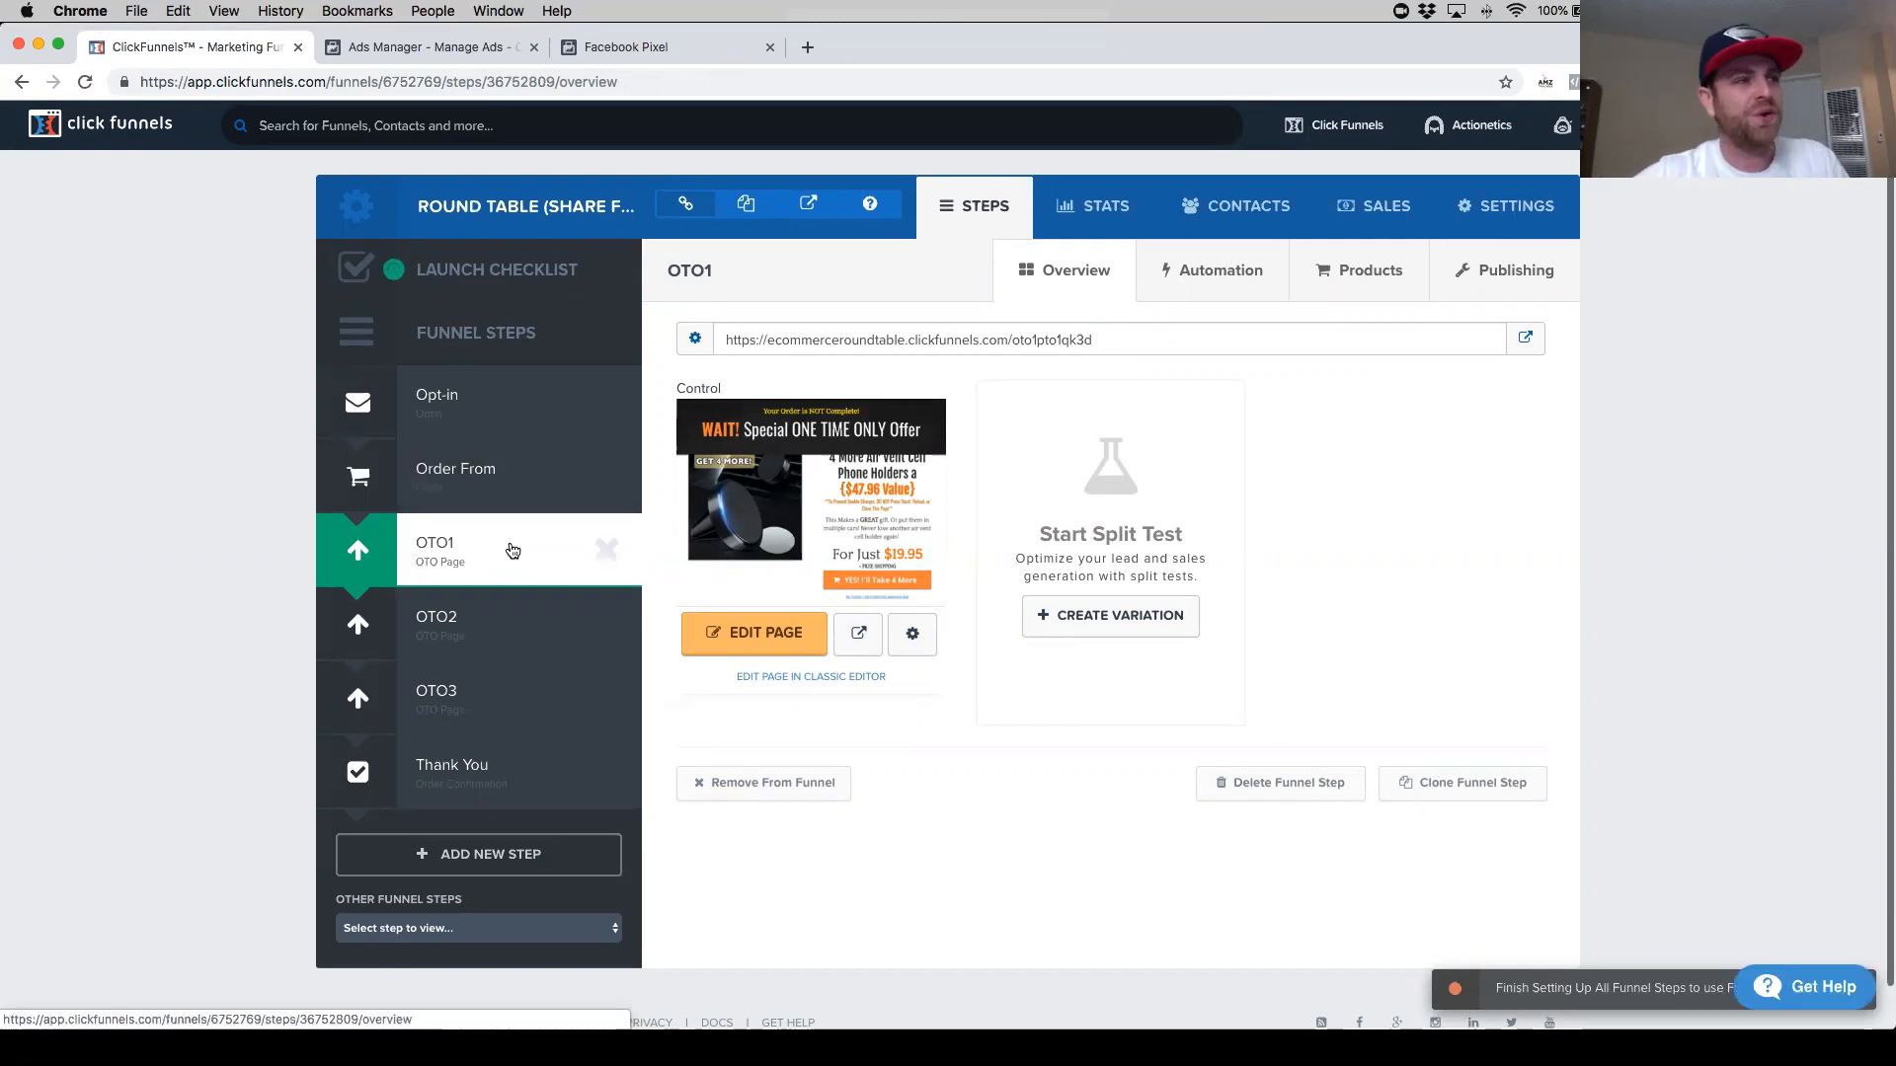
click(752, 644)
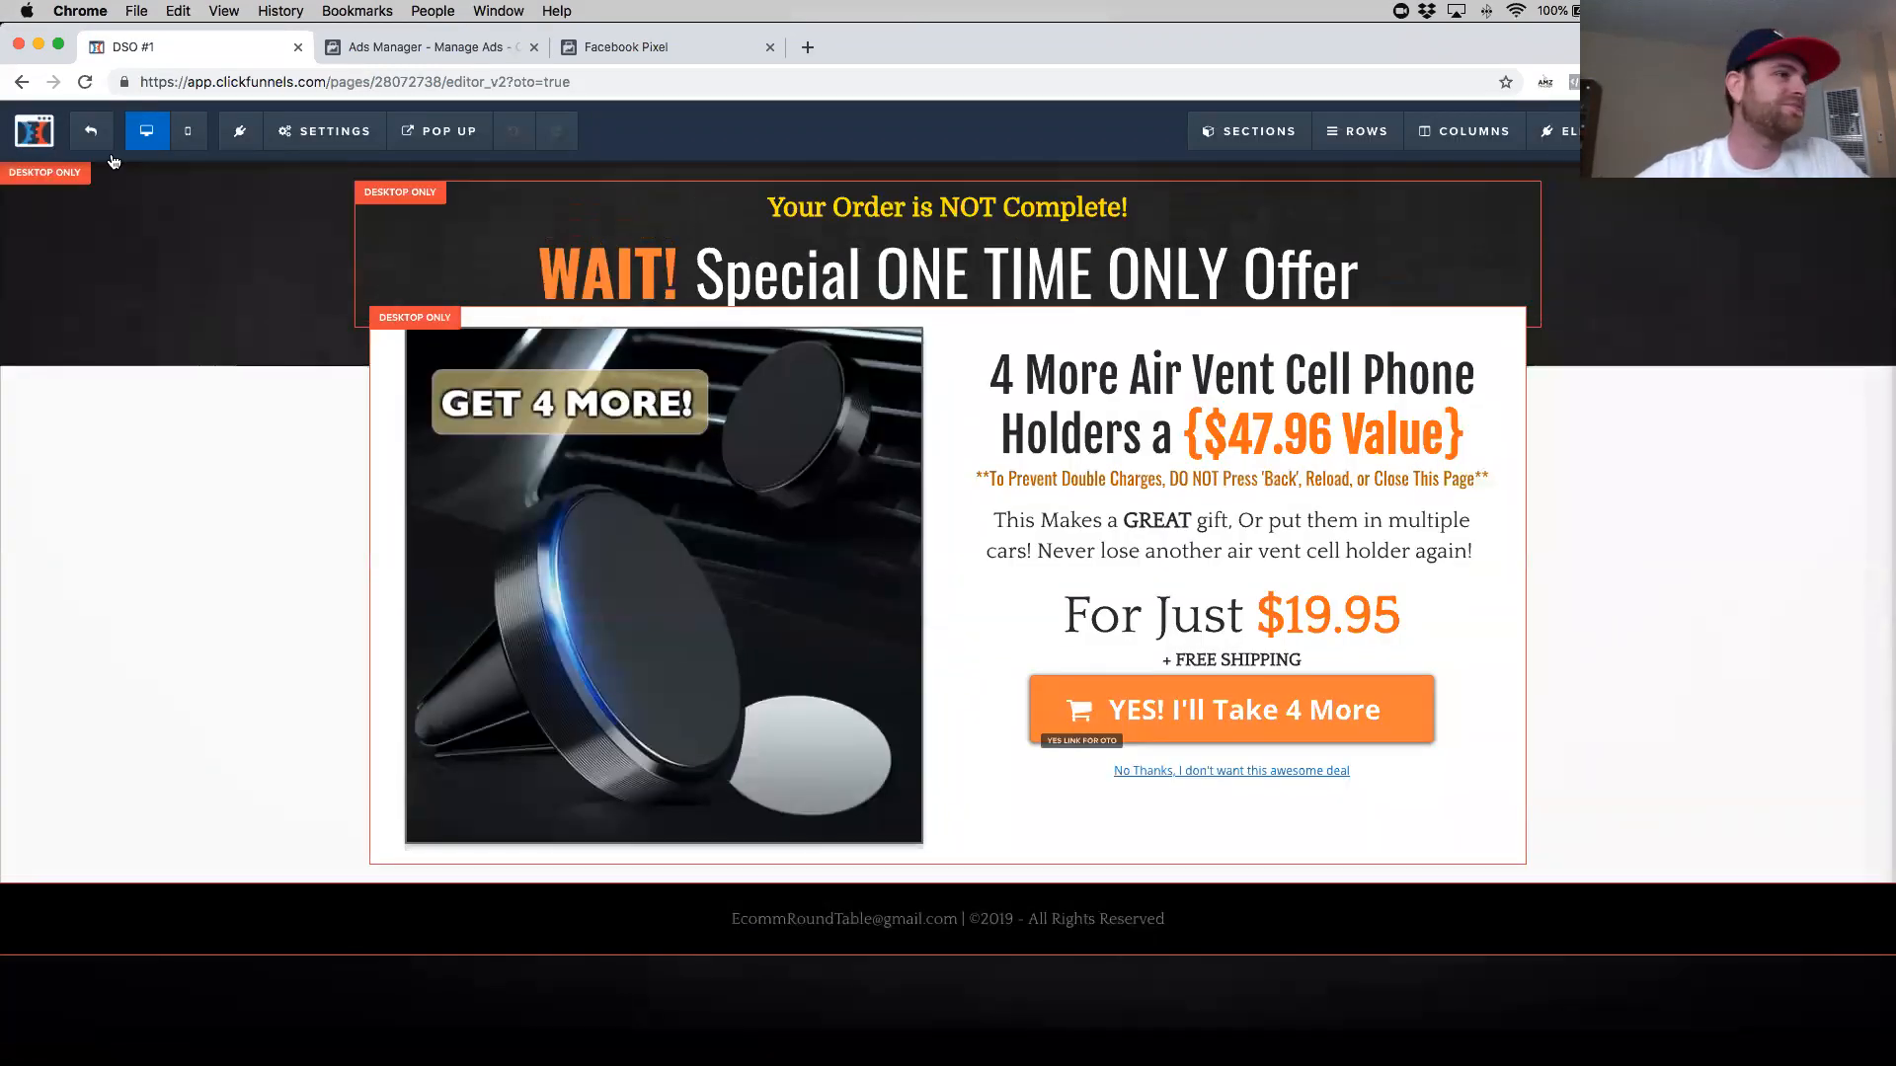
click(339, 146)
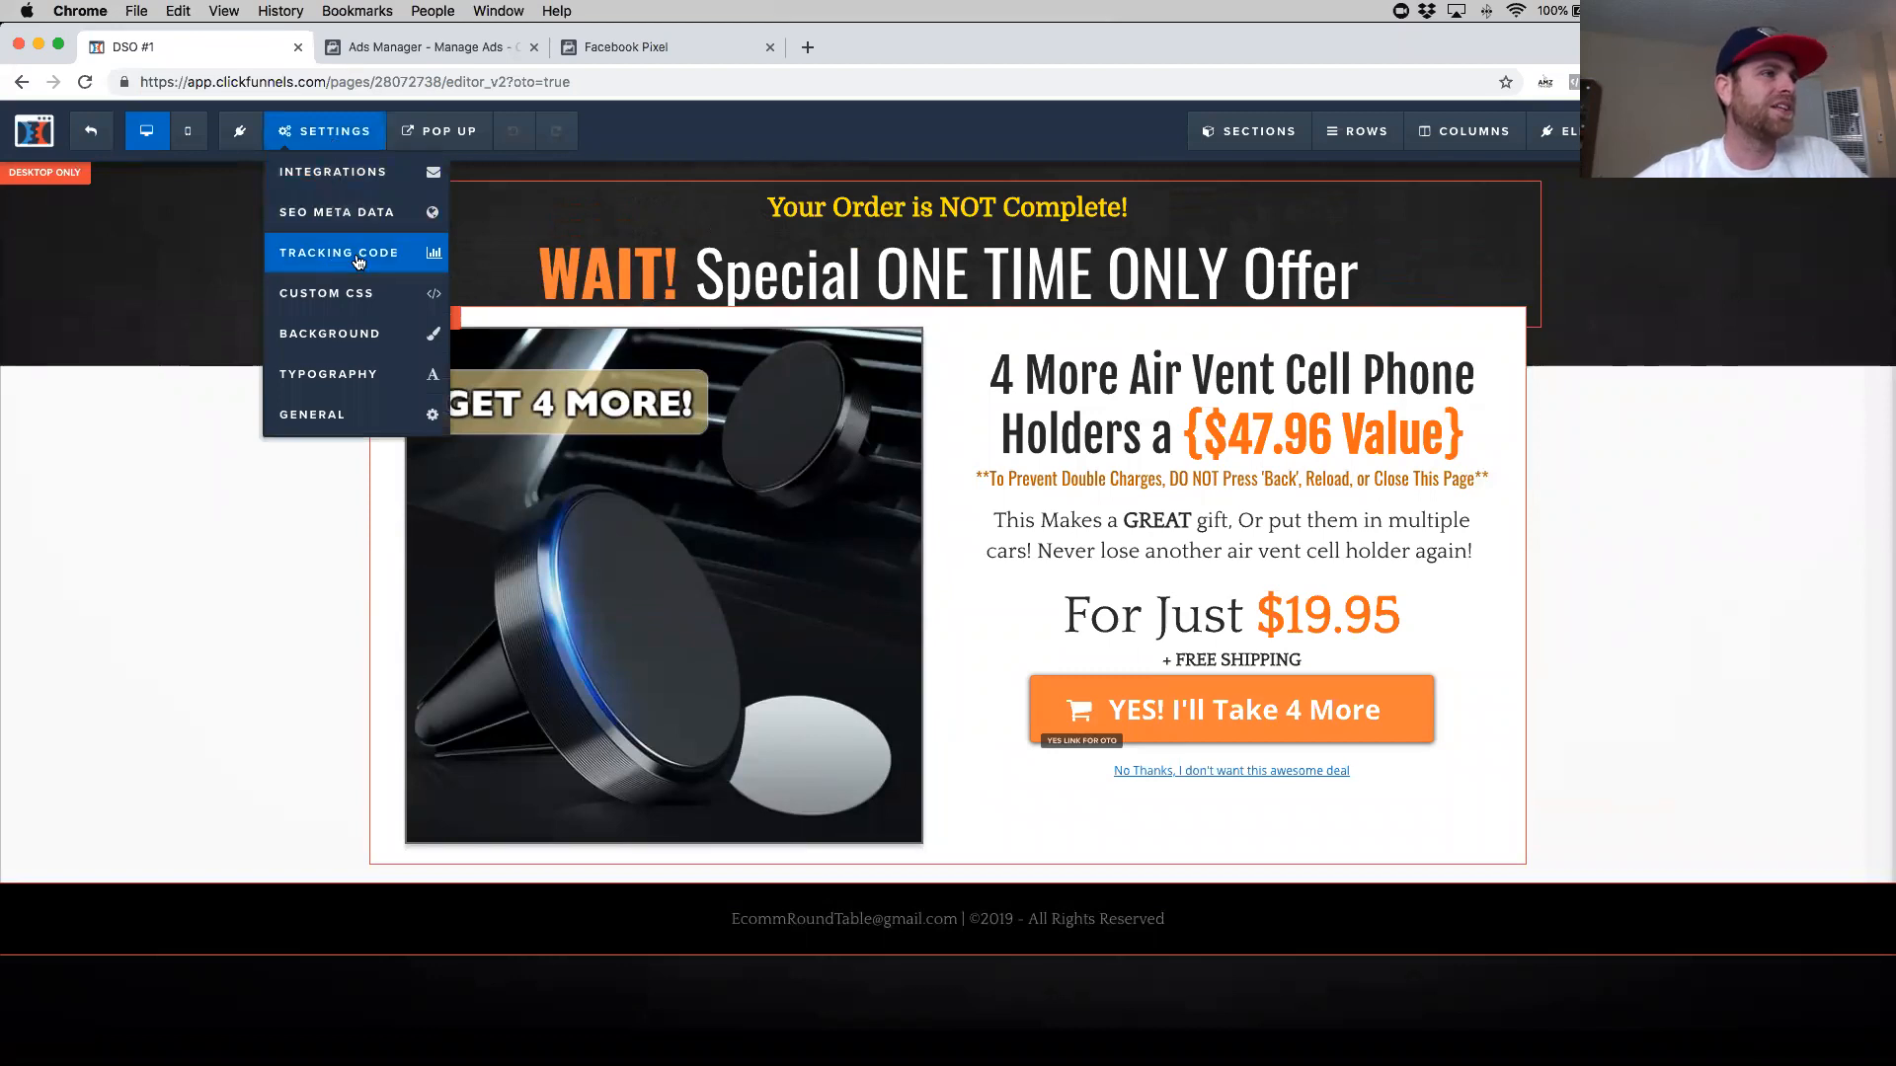
click(358, 258)
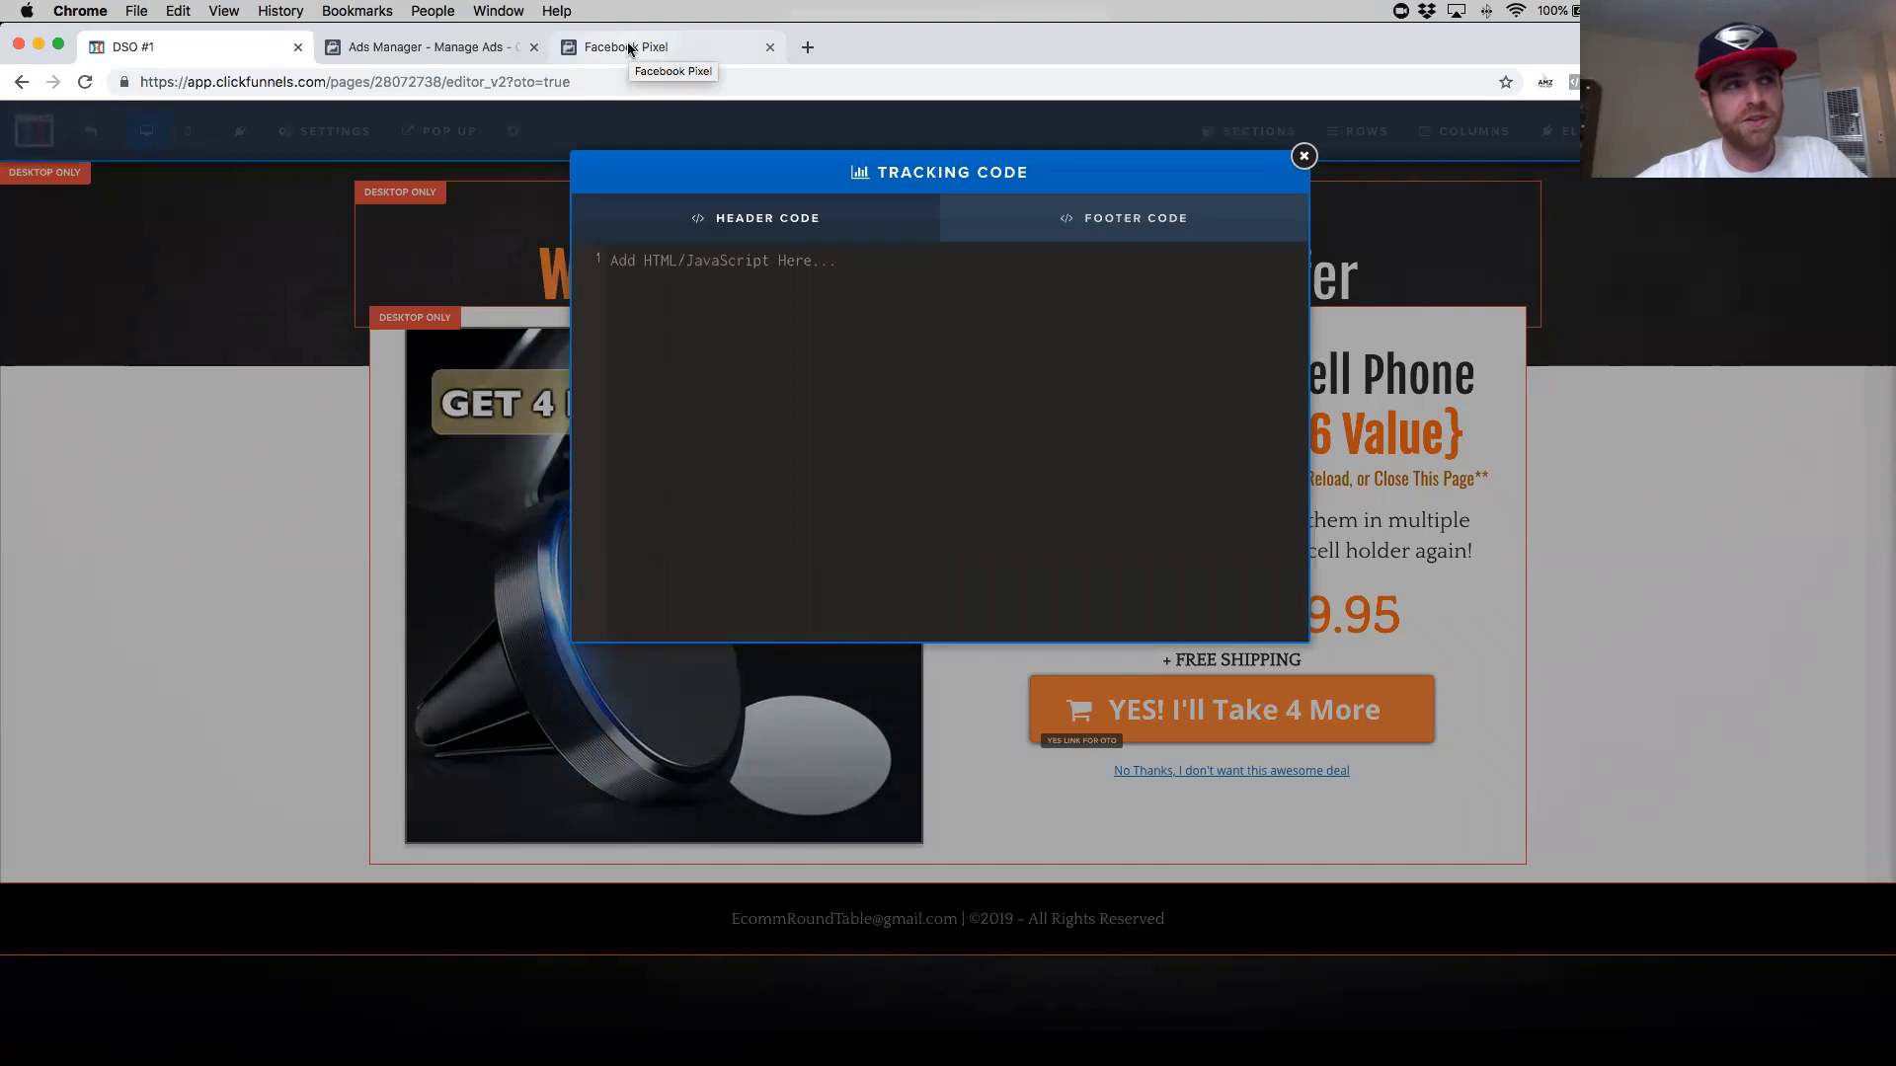
click(629, 49)
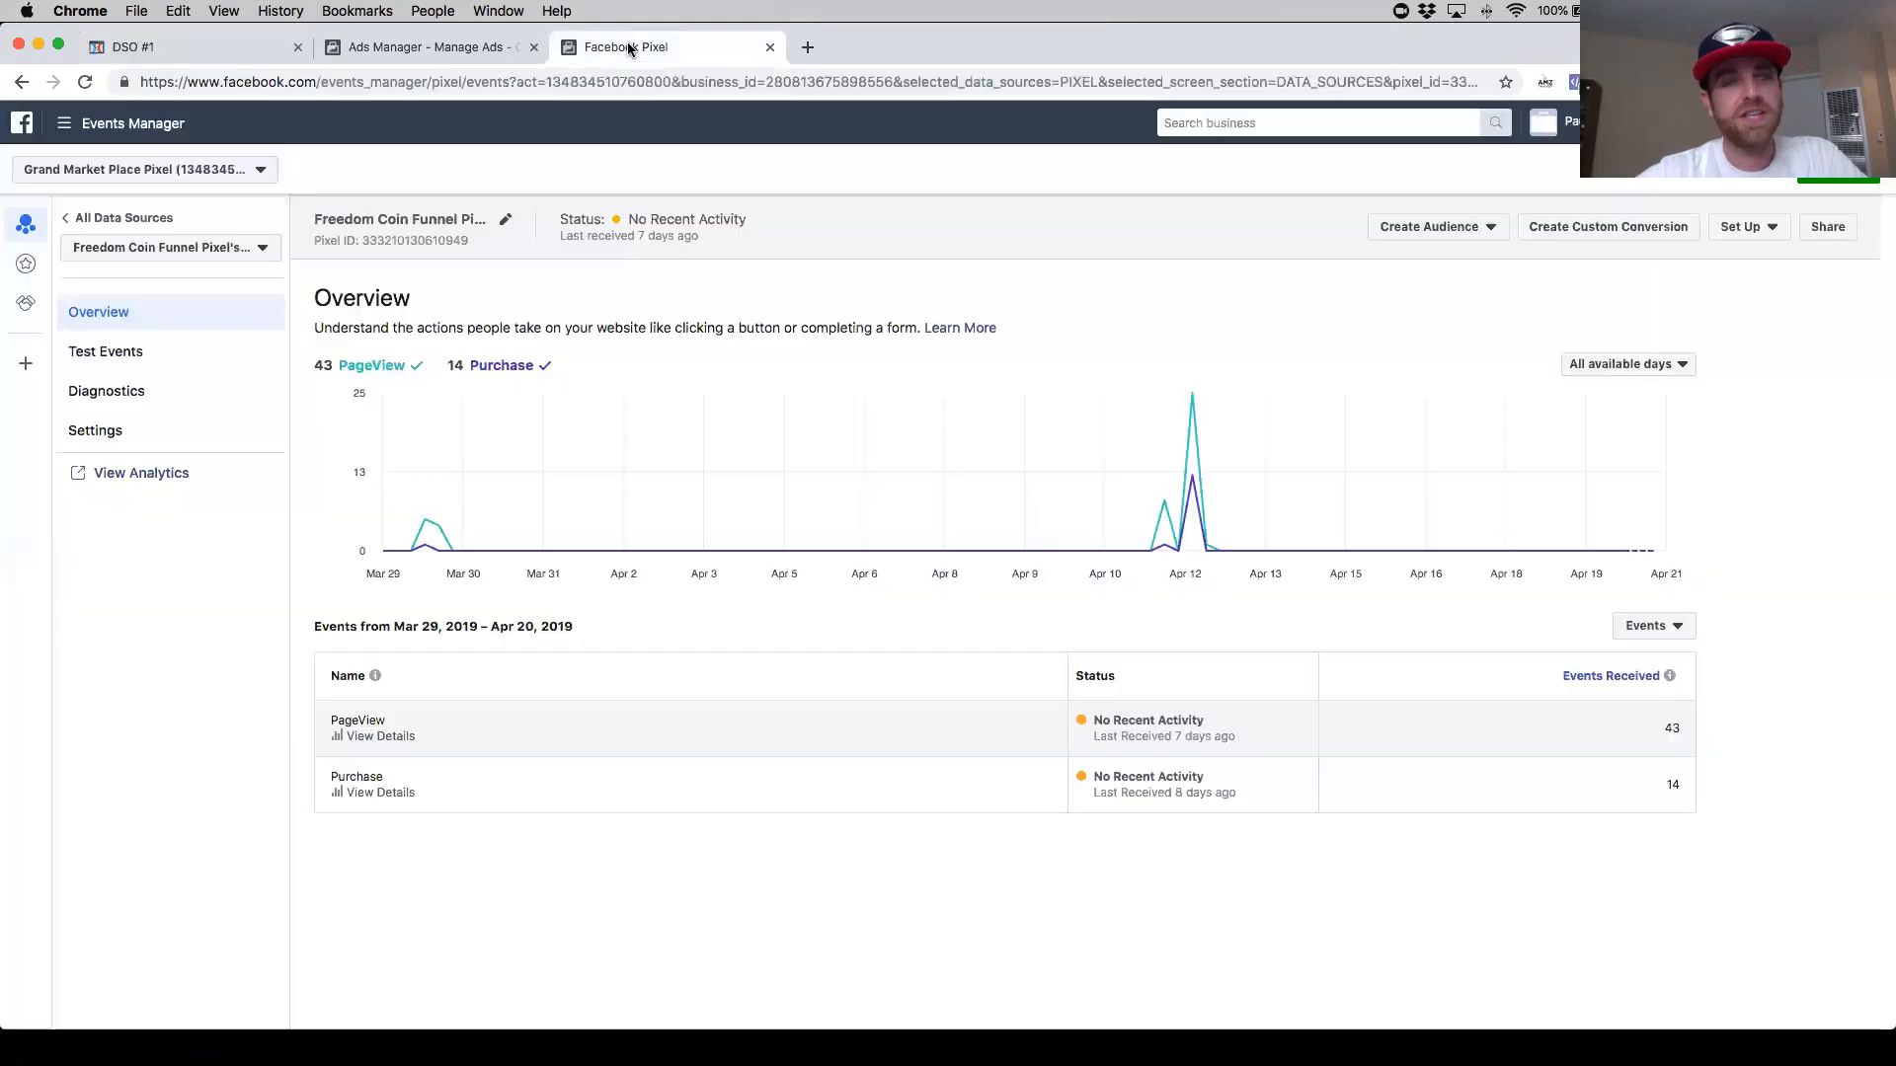
click(427, 50)
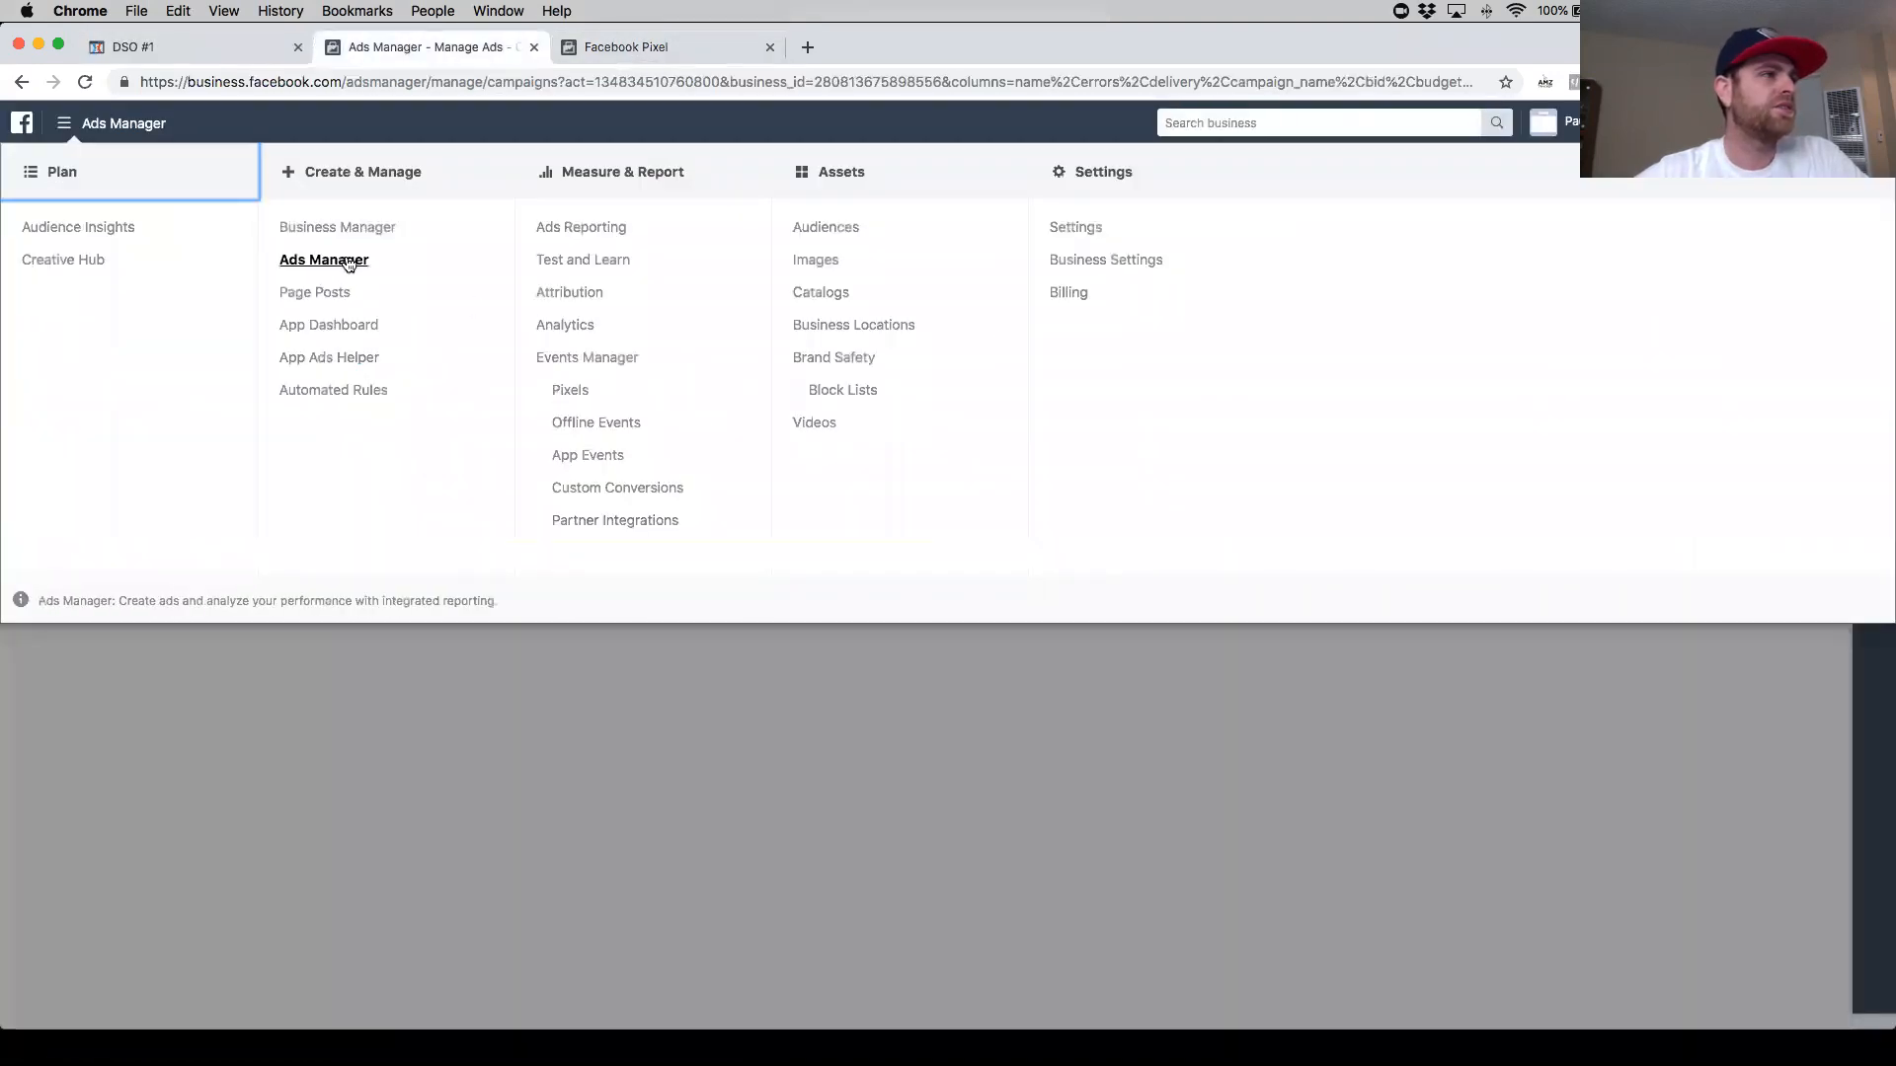
key(ctrl+Down)
click(780, 432)
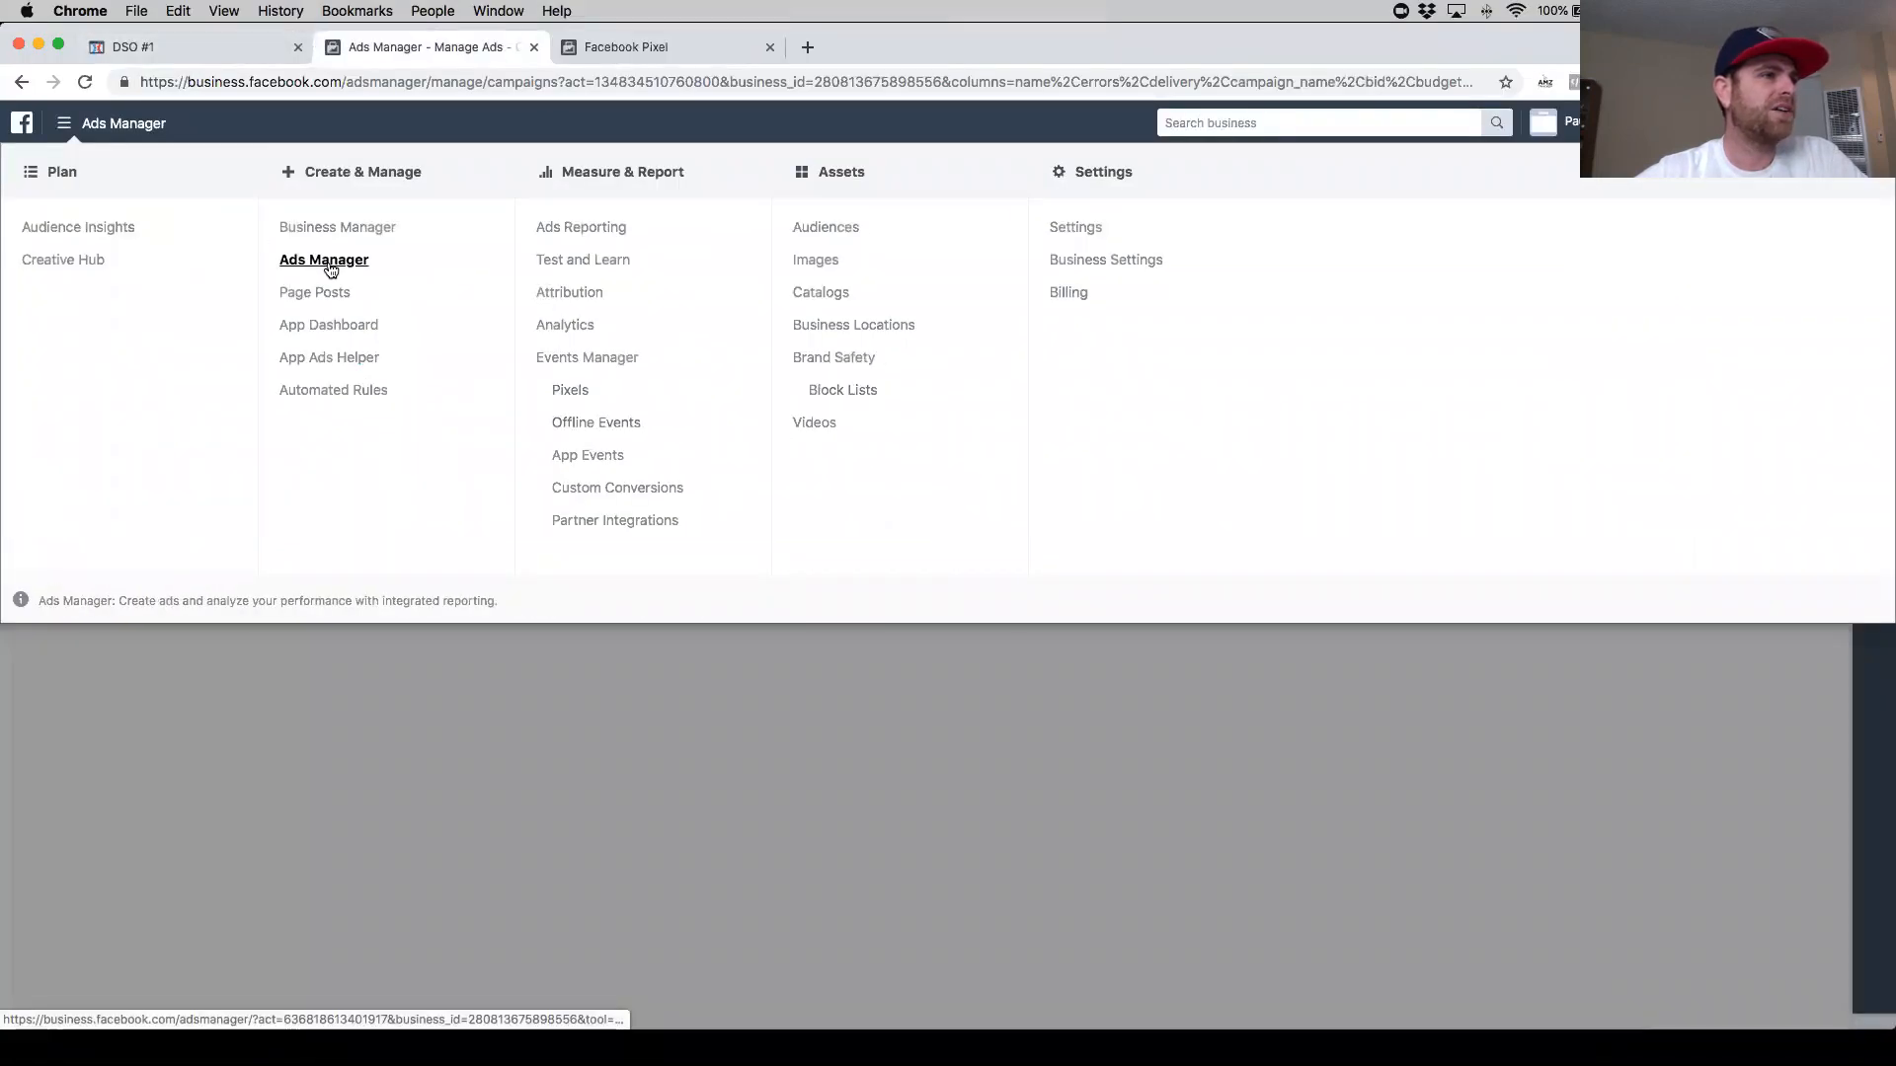
click(647, 48)
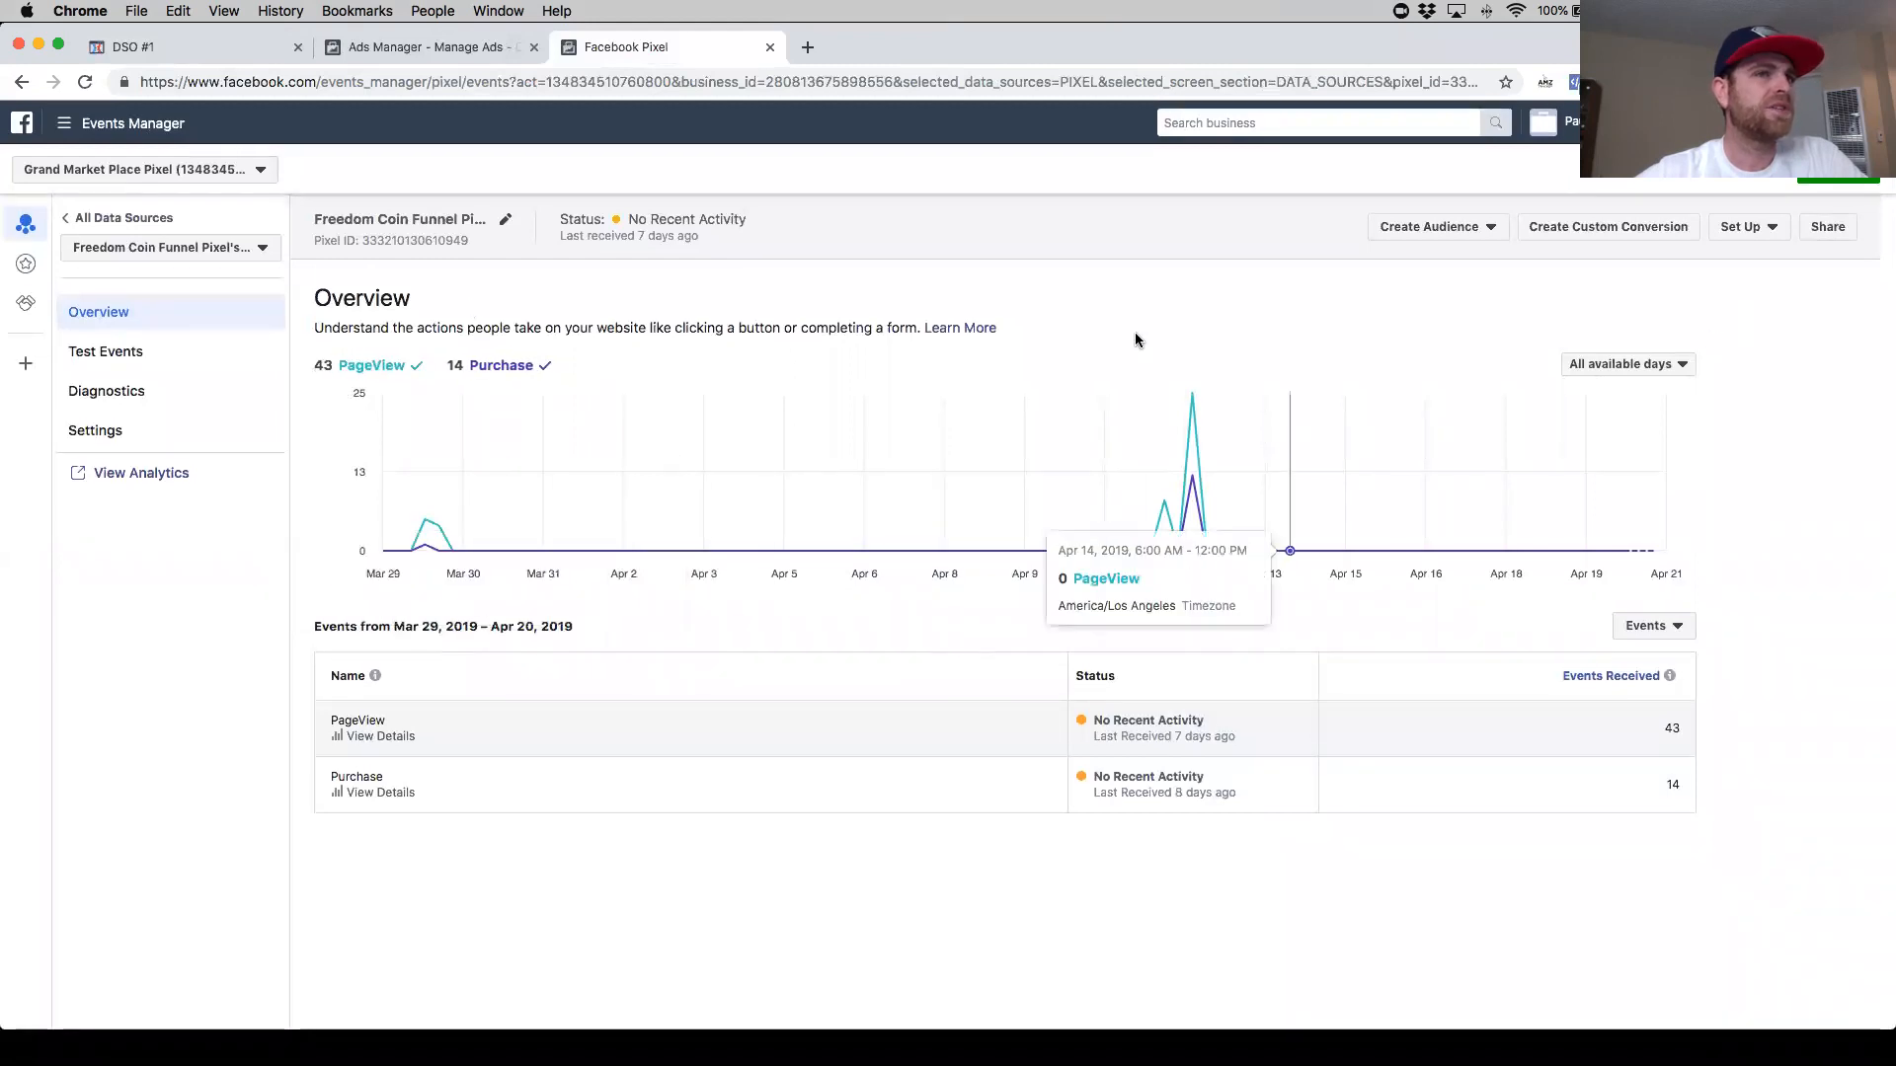
click(258, 258)
click(498, 246)
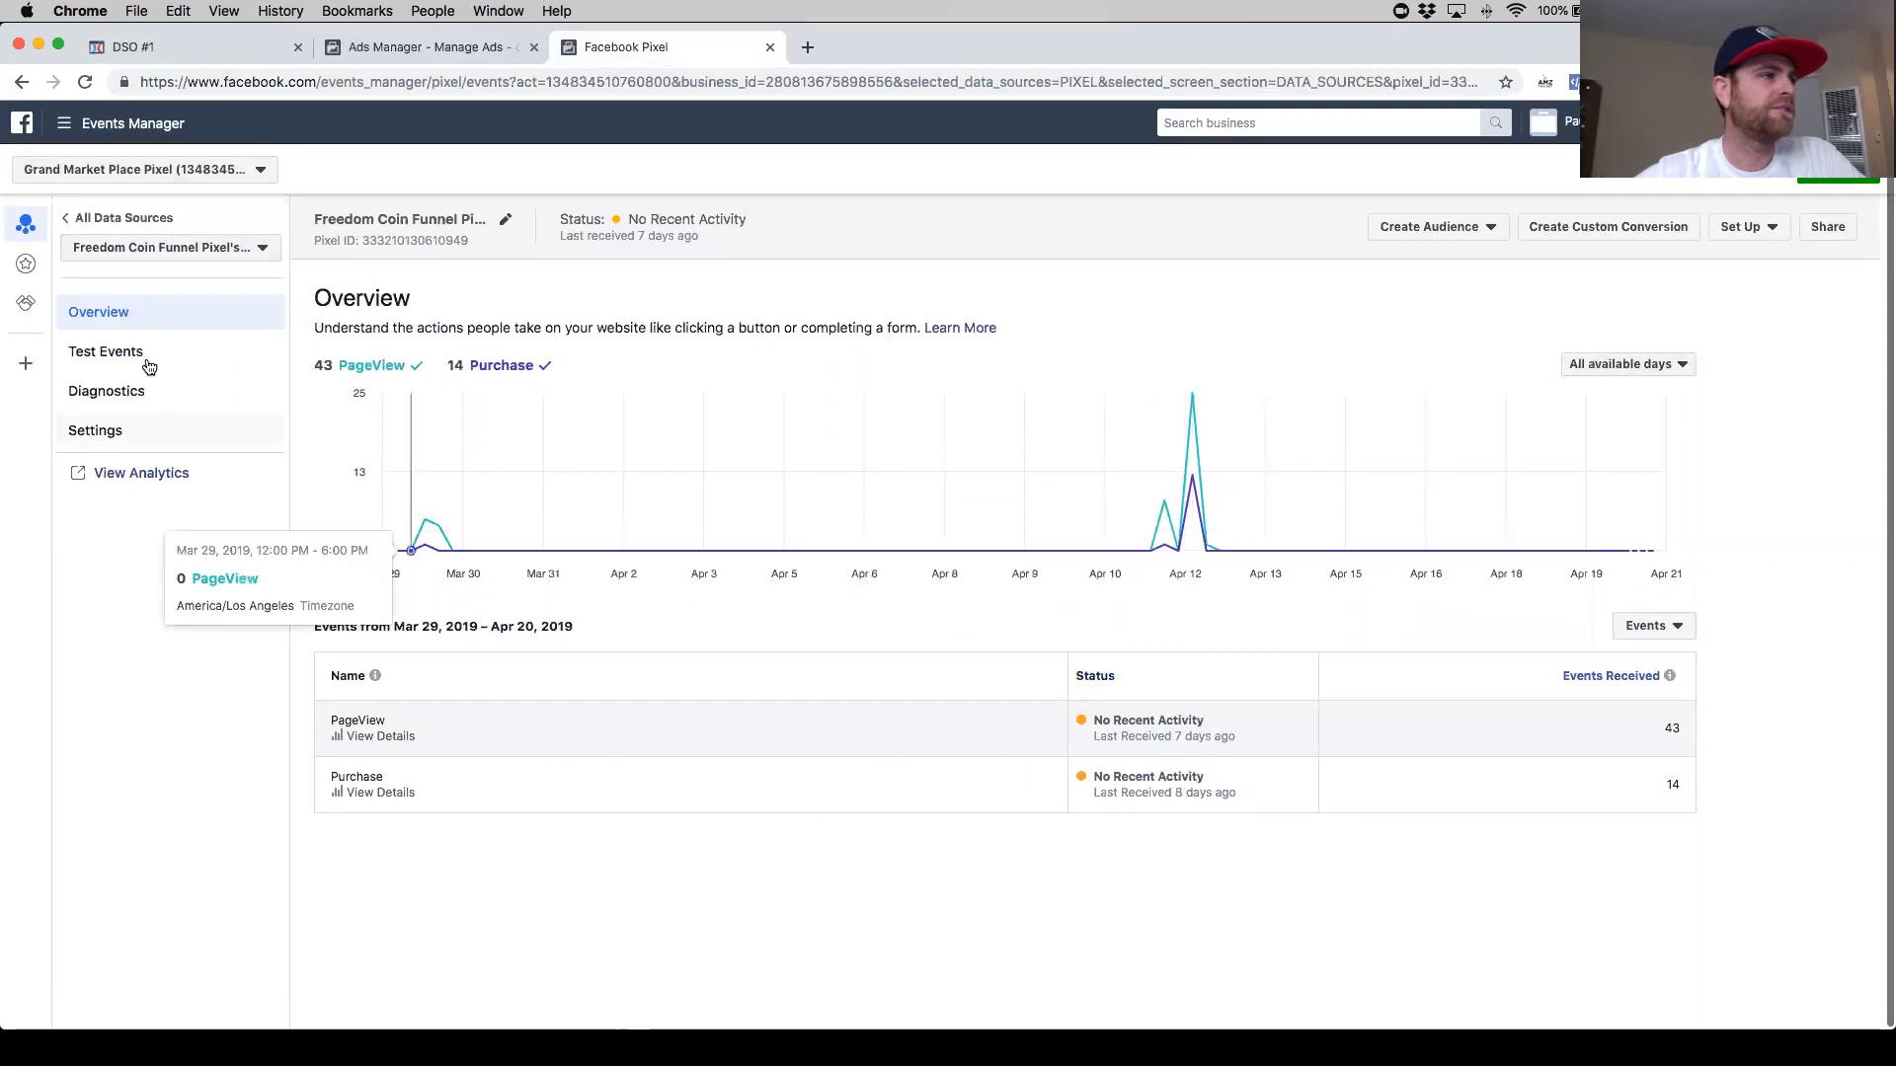
- Examine the pixel's Settings page in Events Manager, then return to the pixel Overview
click(153, 445)
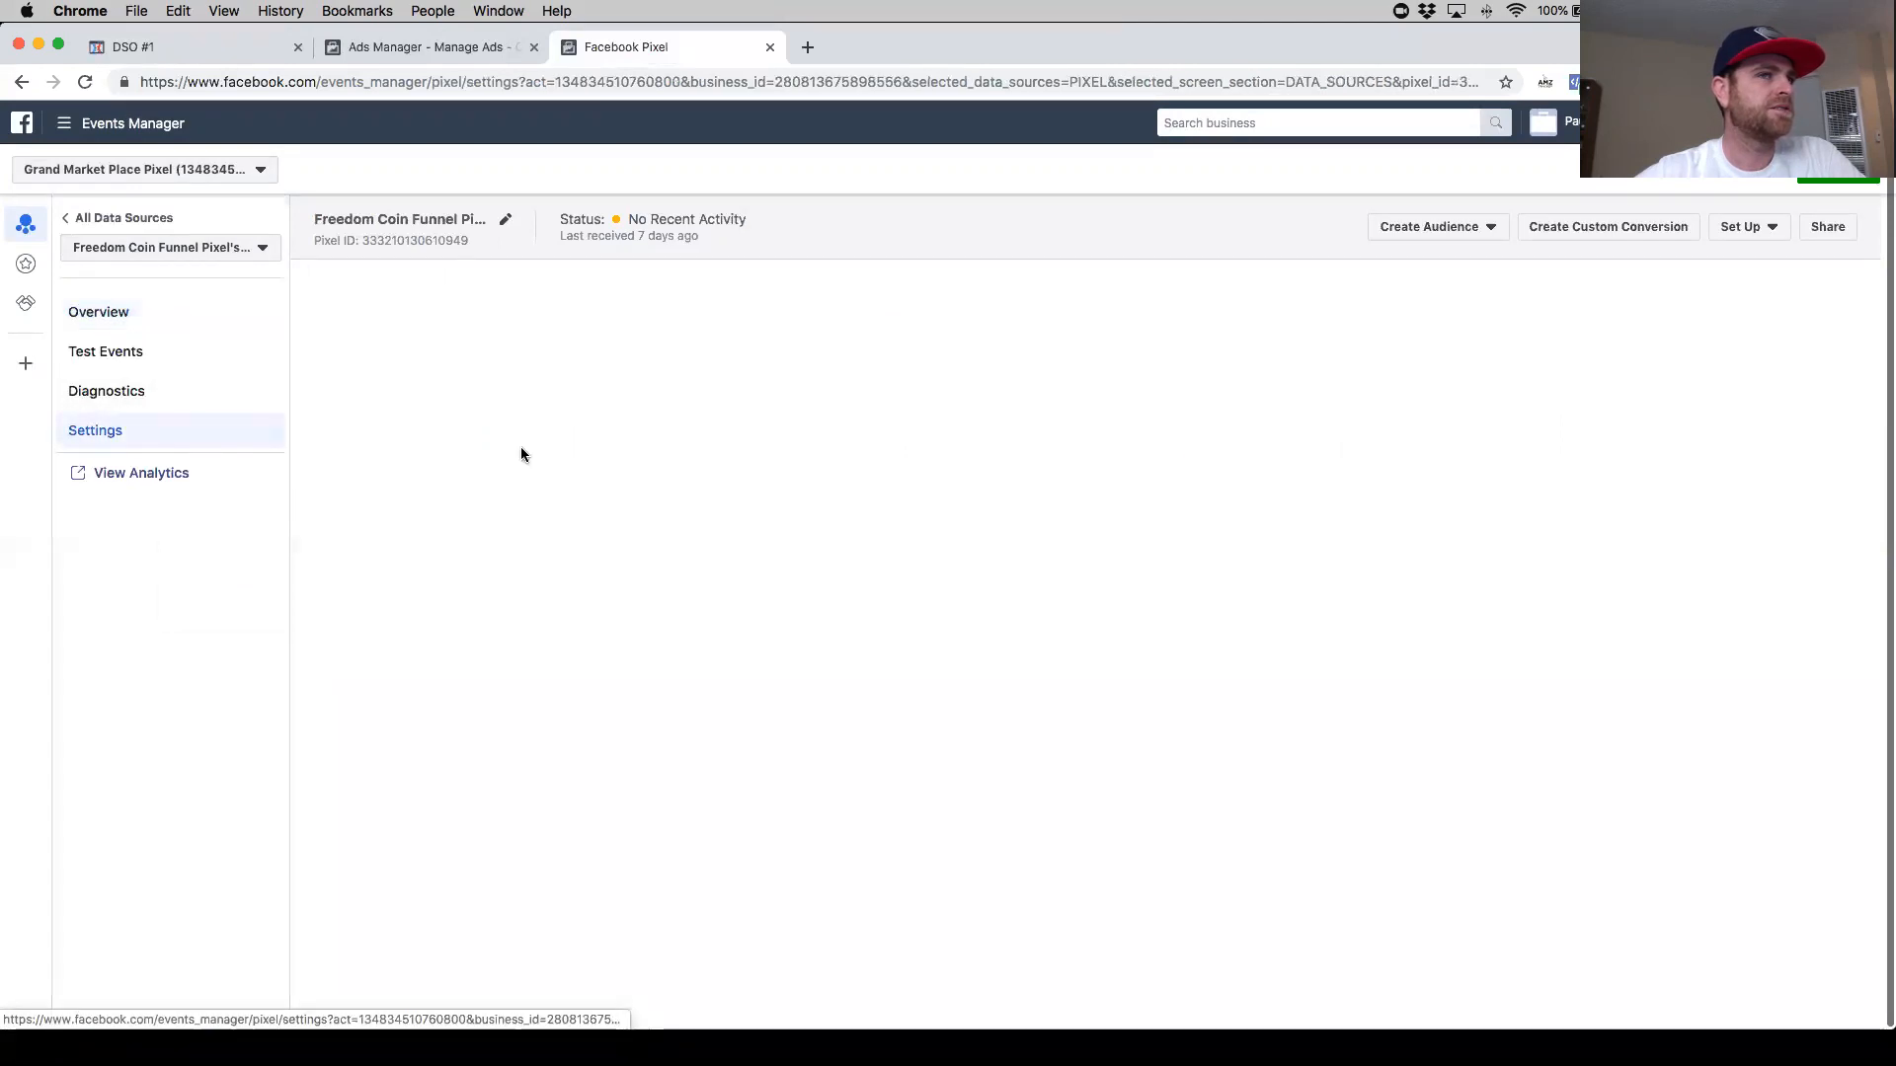
scroll(529, 620, down, 5)
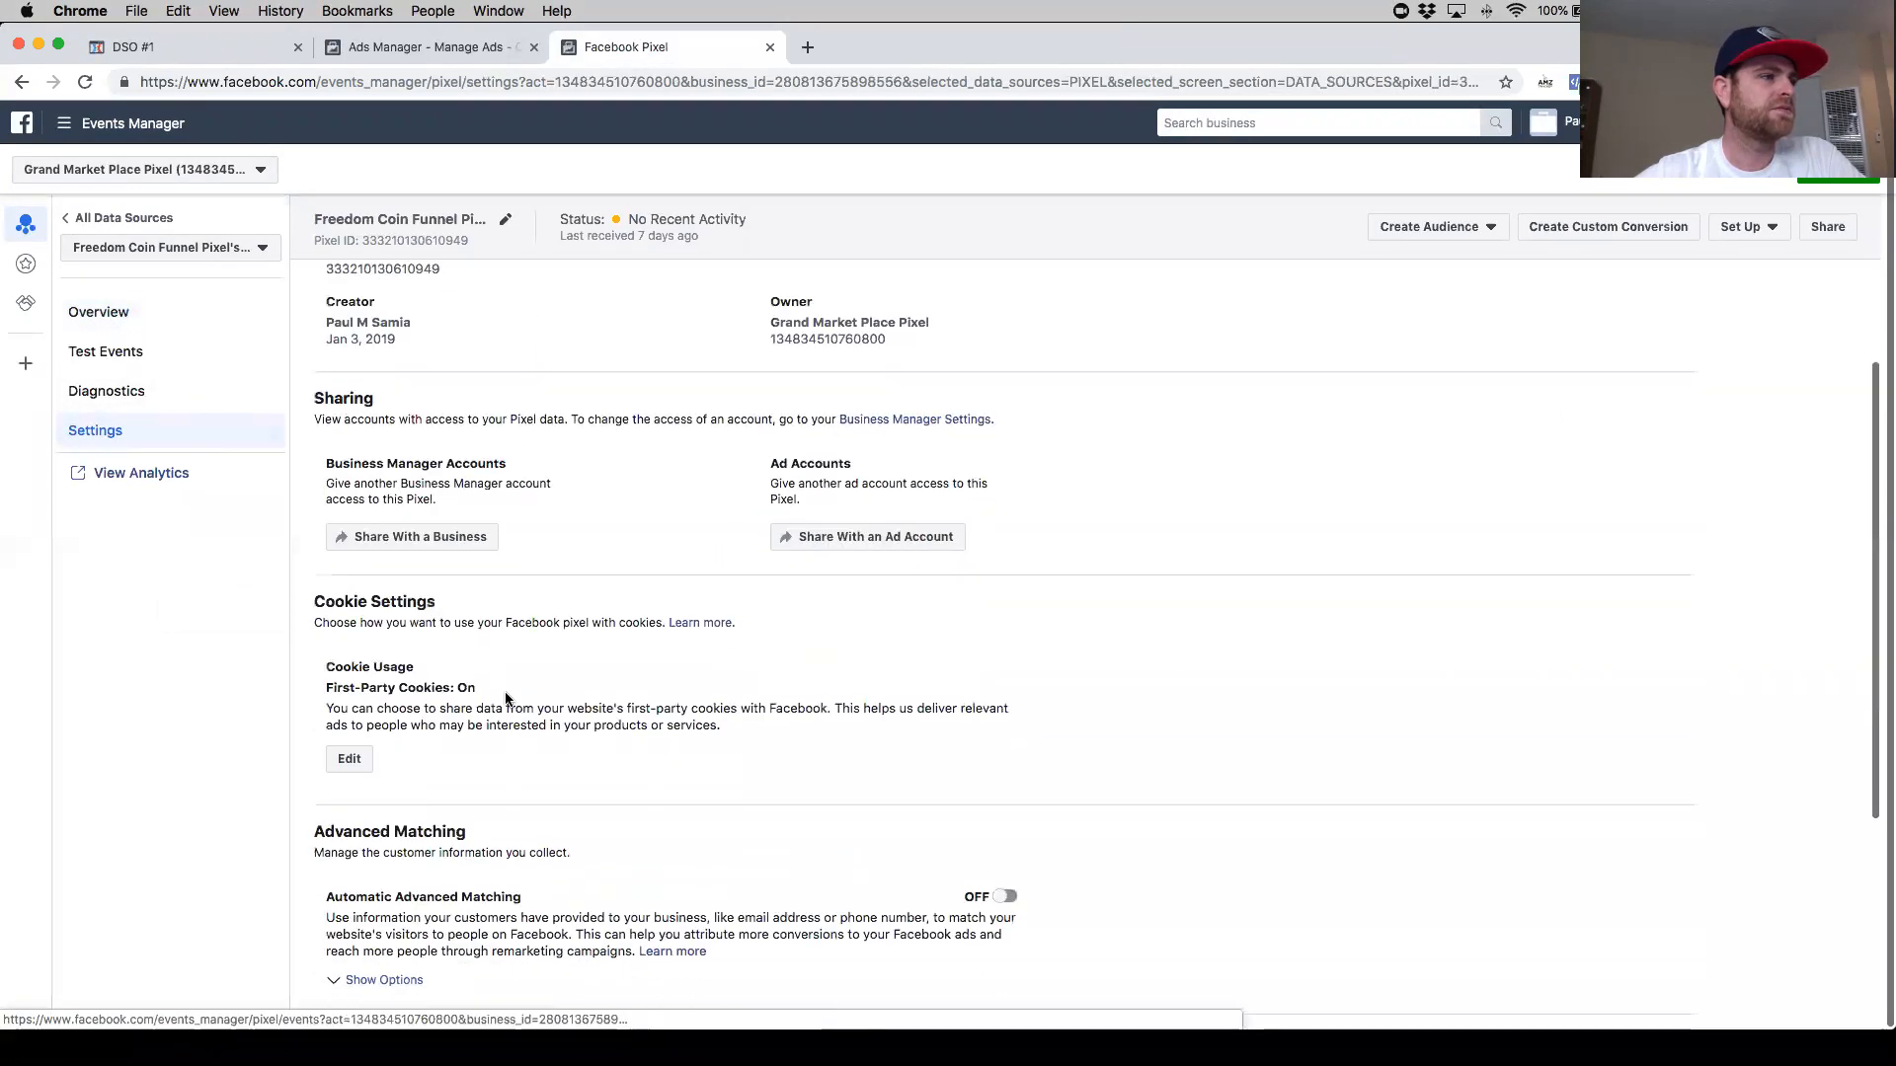
scroll(245, 480, up, 5)
click(141, 325)
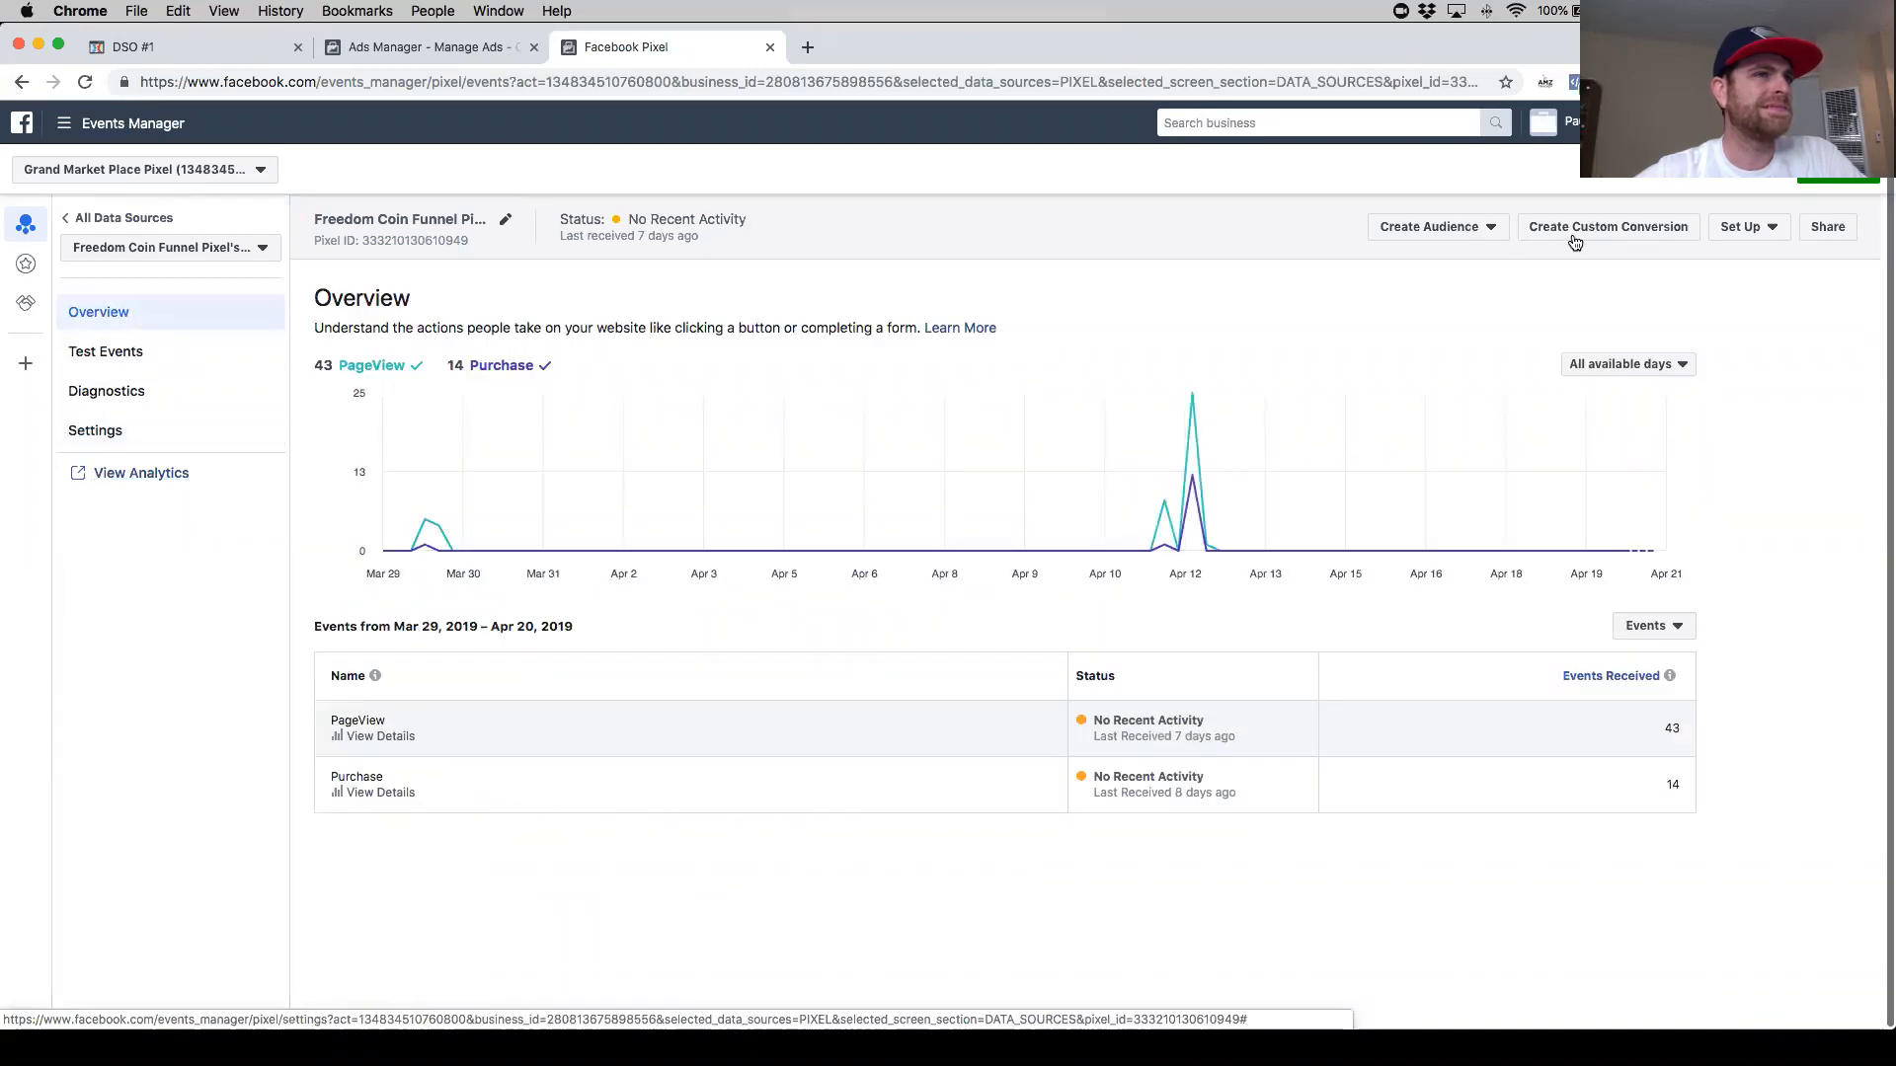
- Copy the Facebook pixel base code from the manual Install Pixel dialog and continue to the Set Up Events step
click(1770, 235)
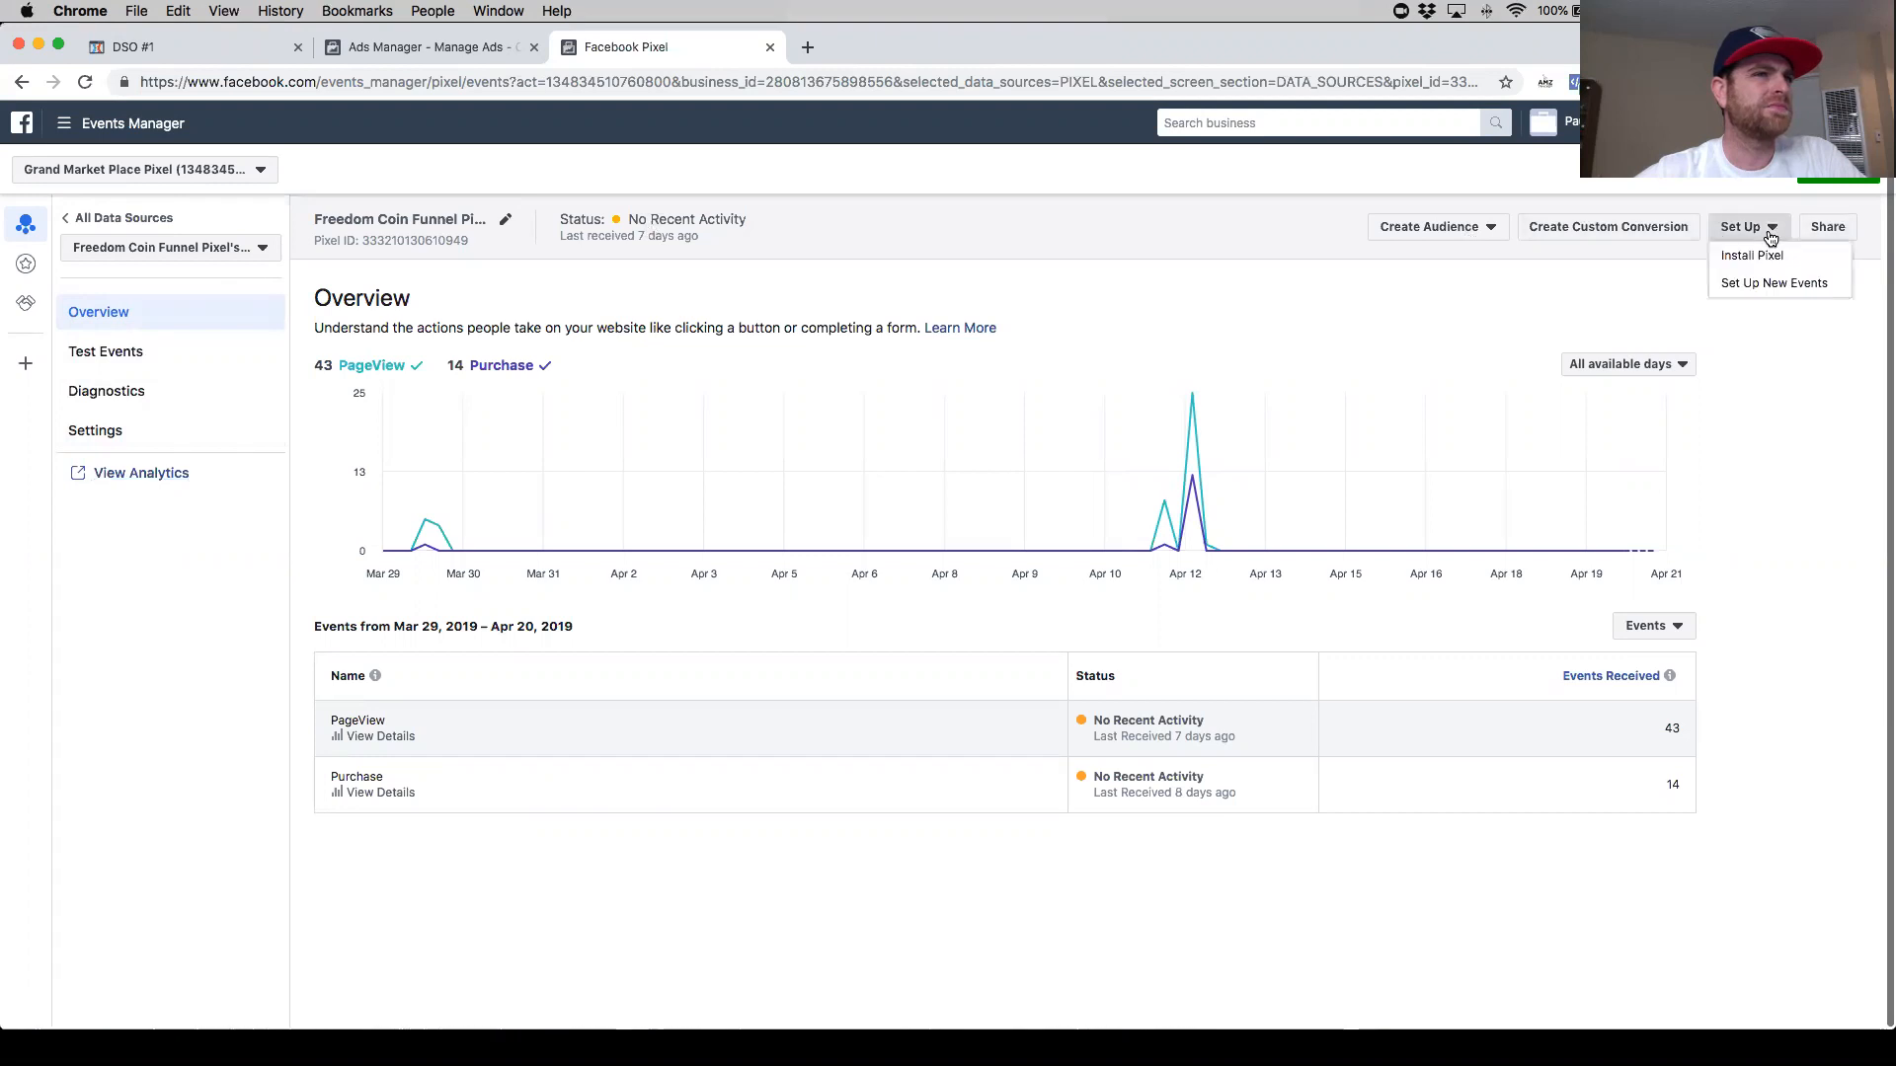
click(1778, 254)
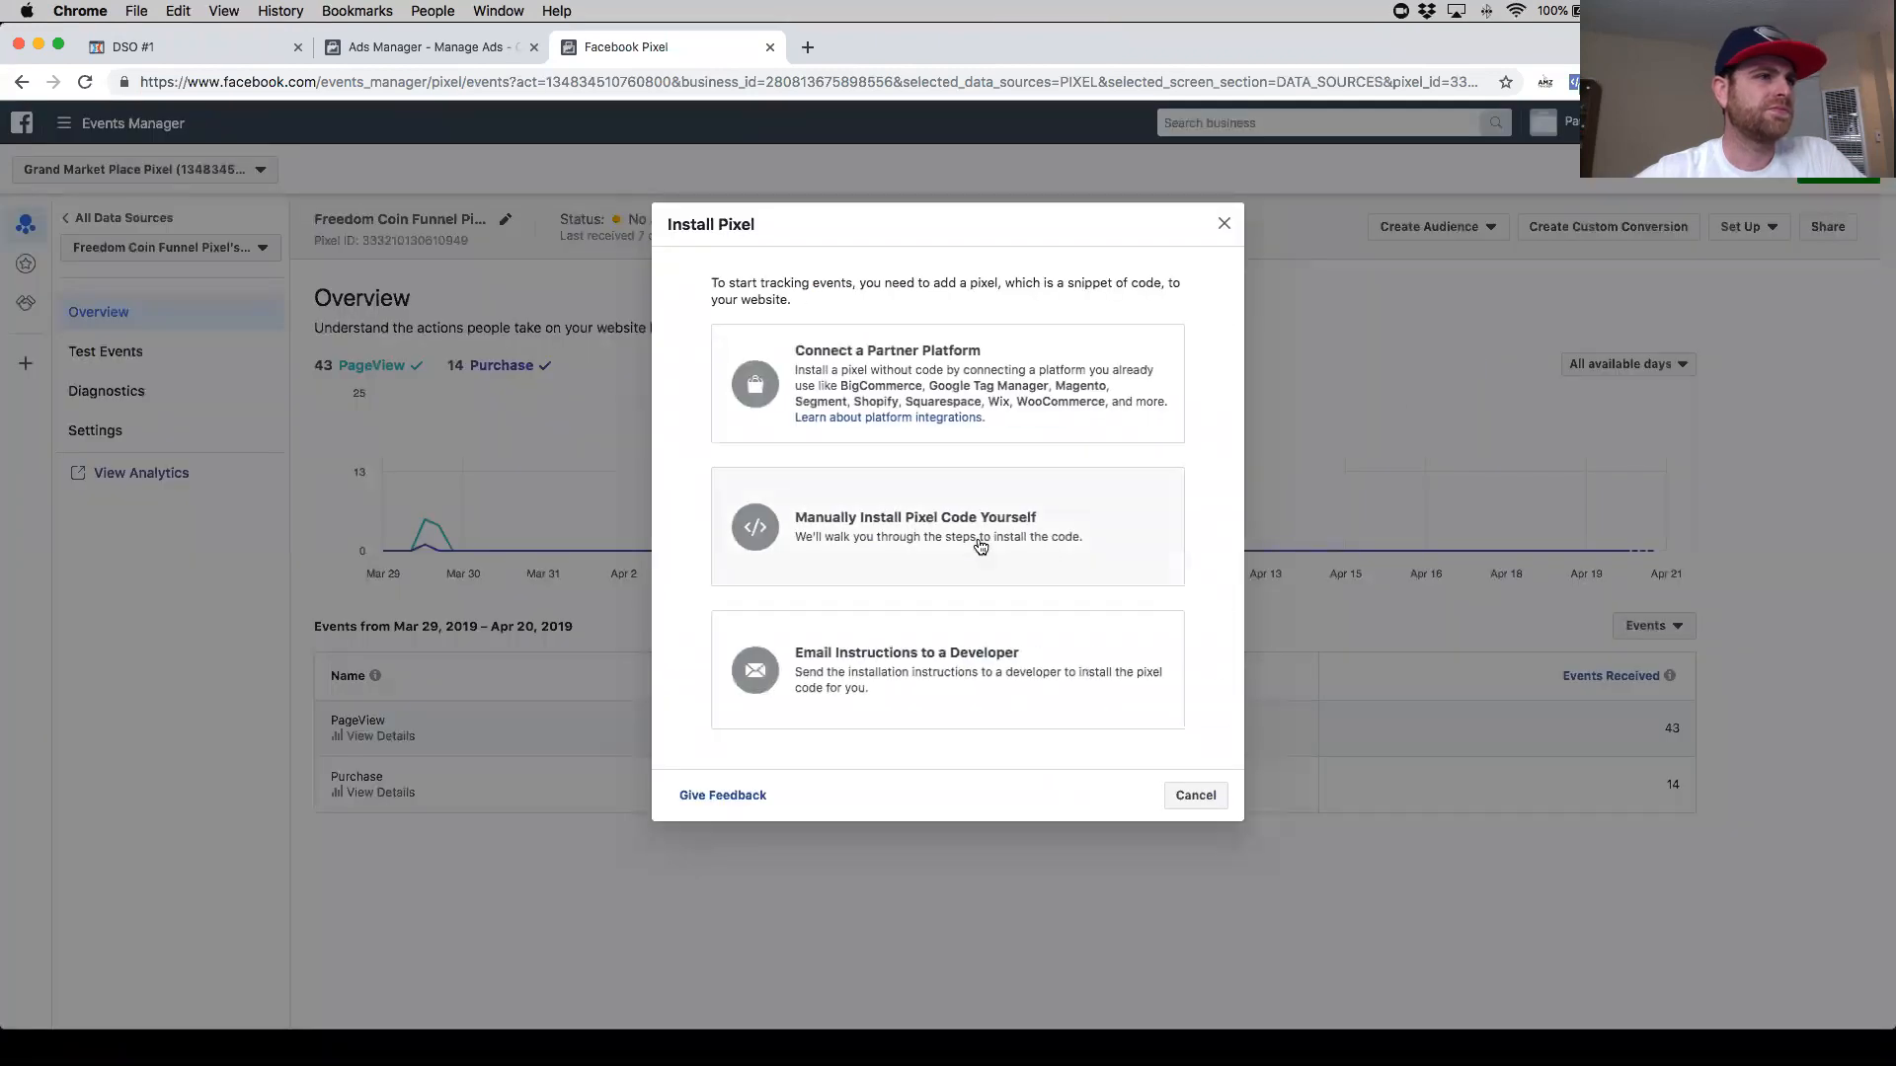
click(978, 541)
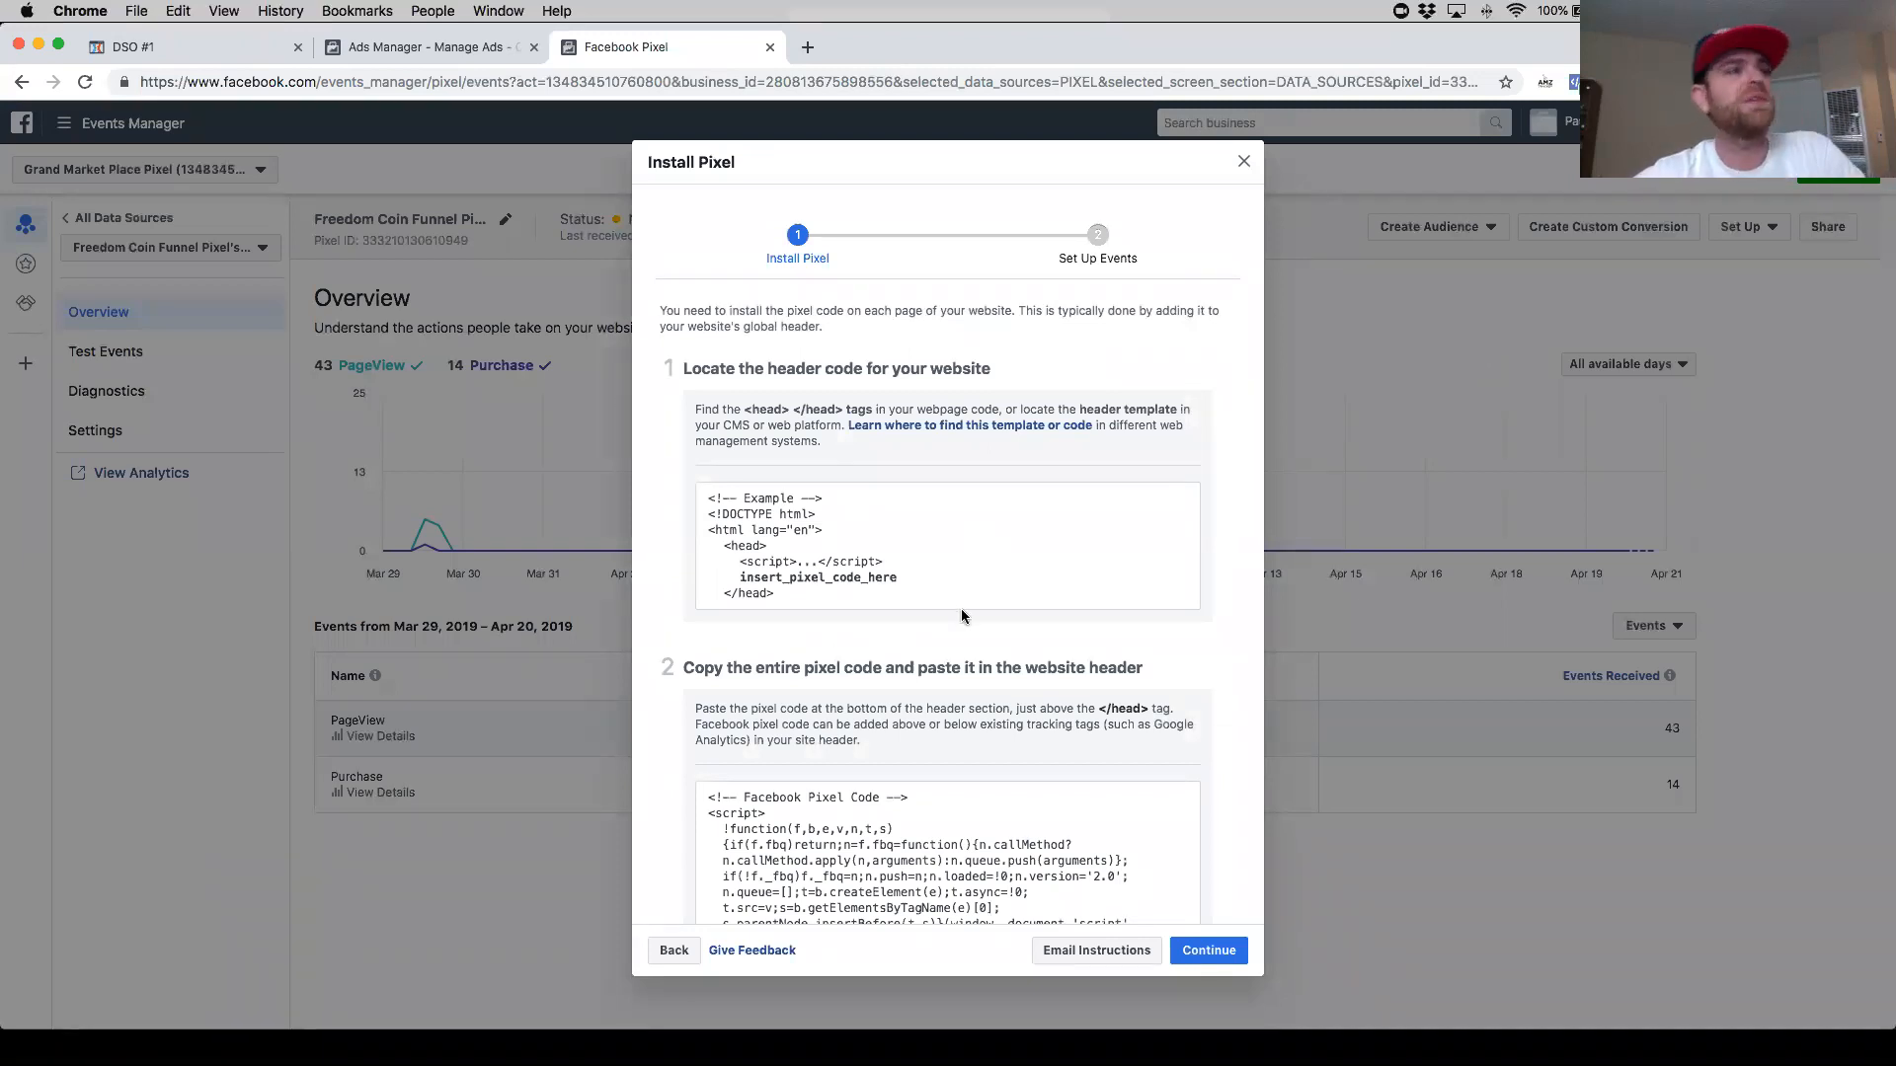
scroll(961, 610, down, 4)
scroll(957, 615, up, 1)
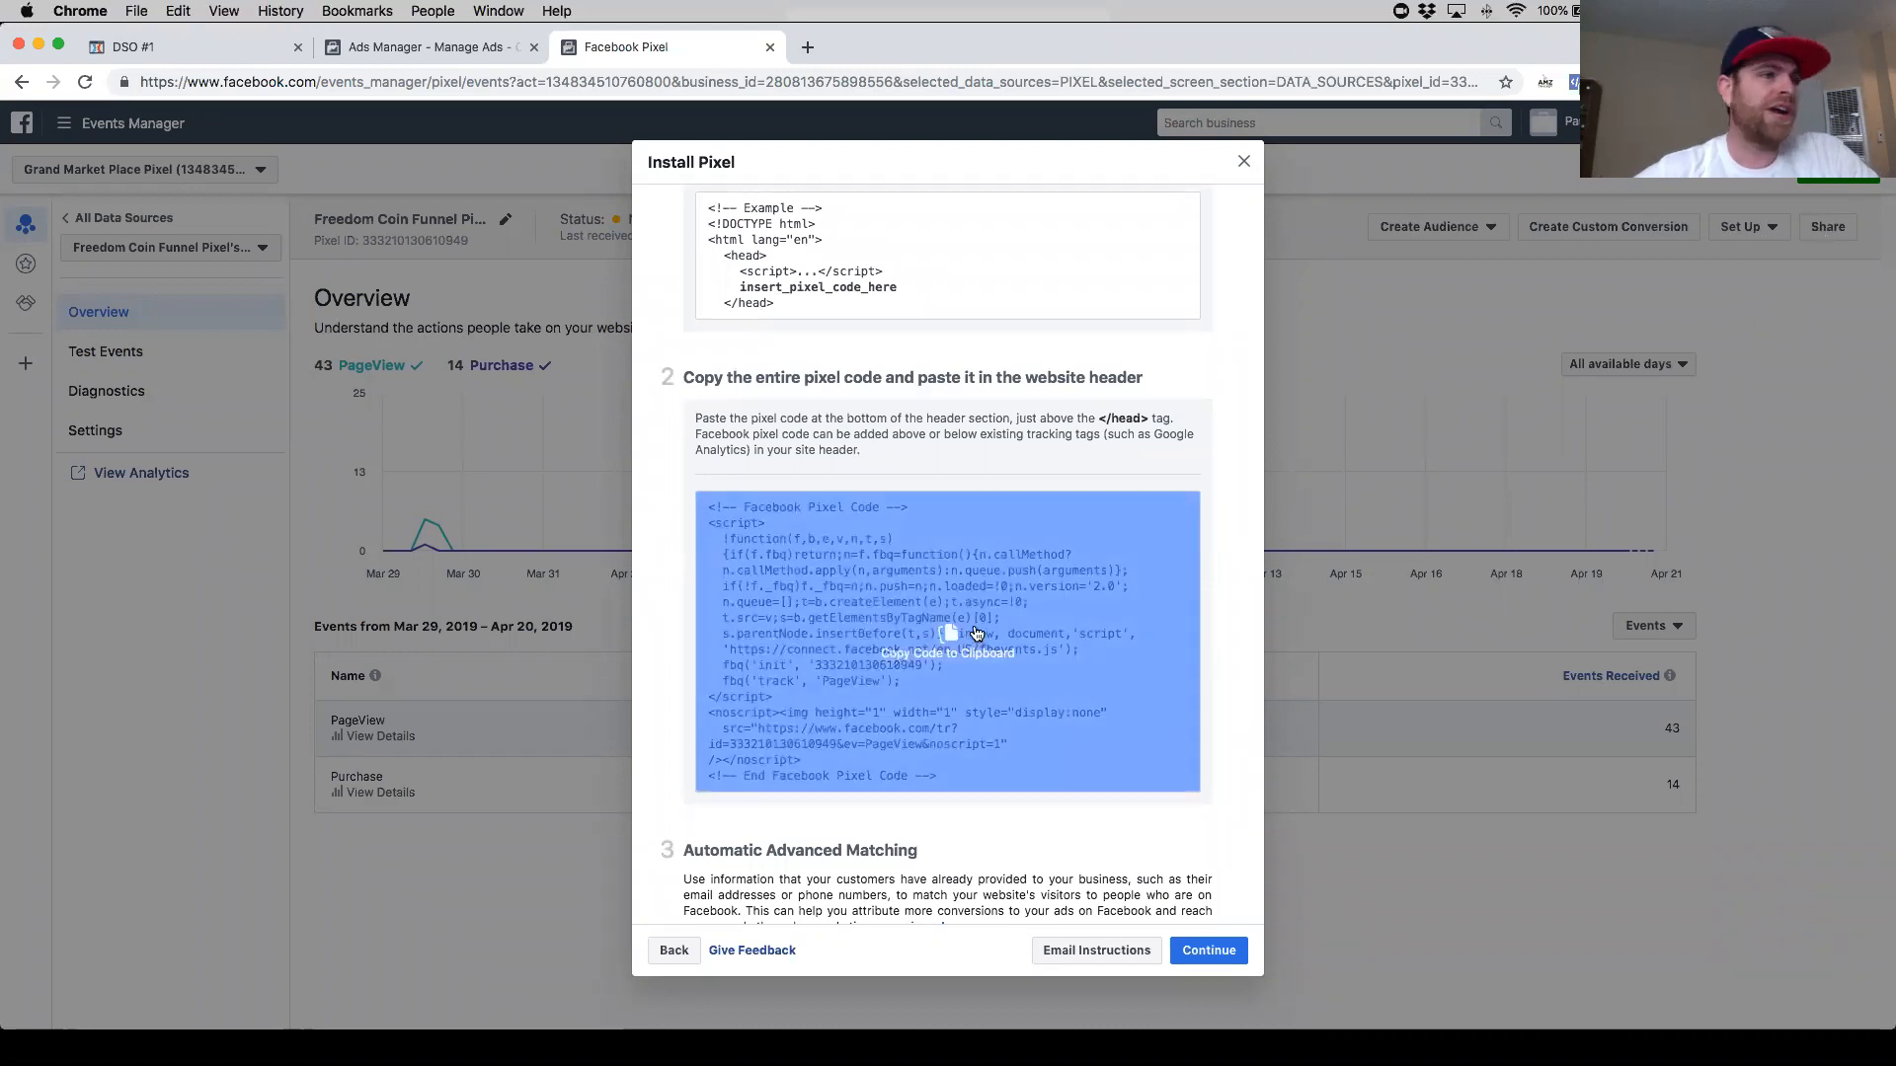
click(1012, 642)
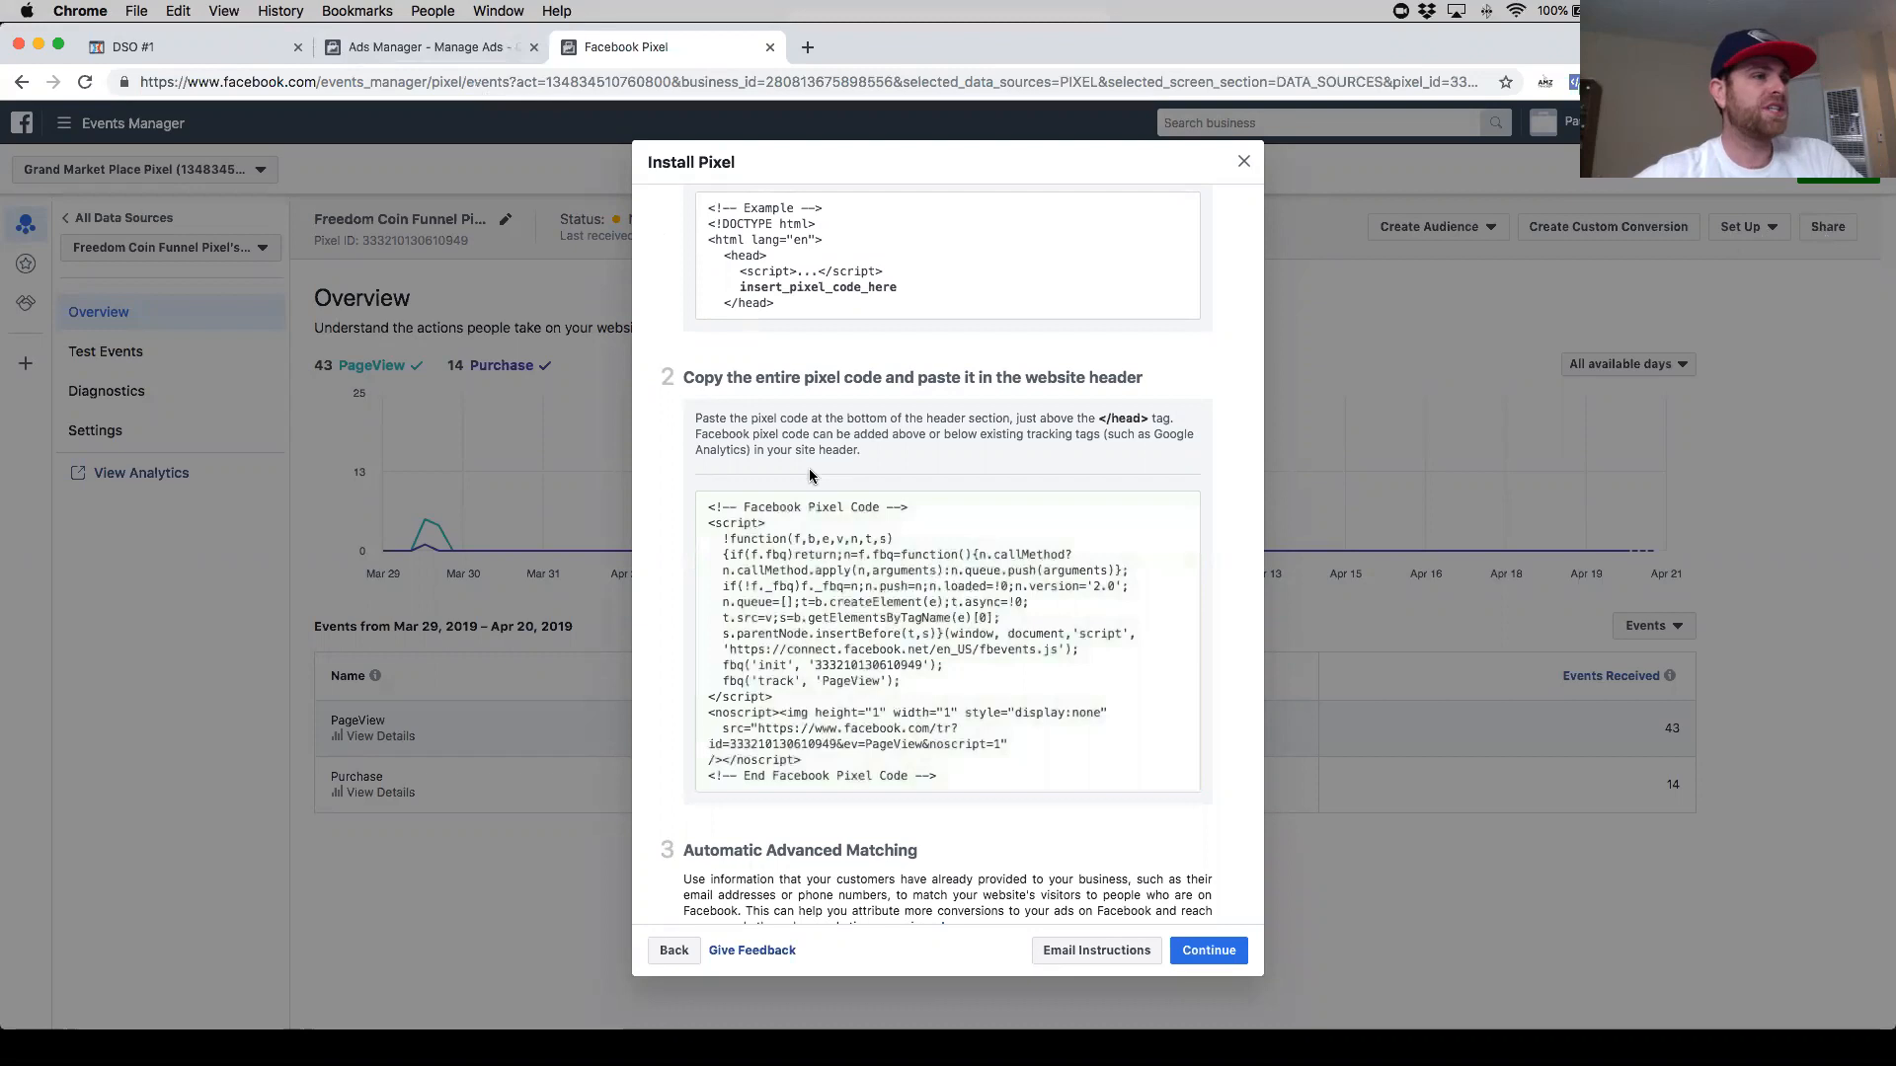
scroll(948, 474, down, 3)
click(1189, 948)
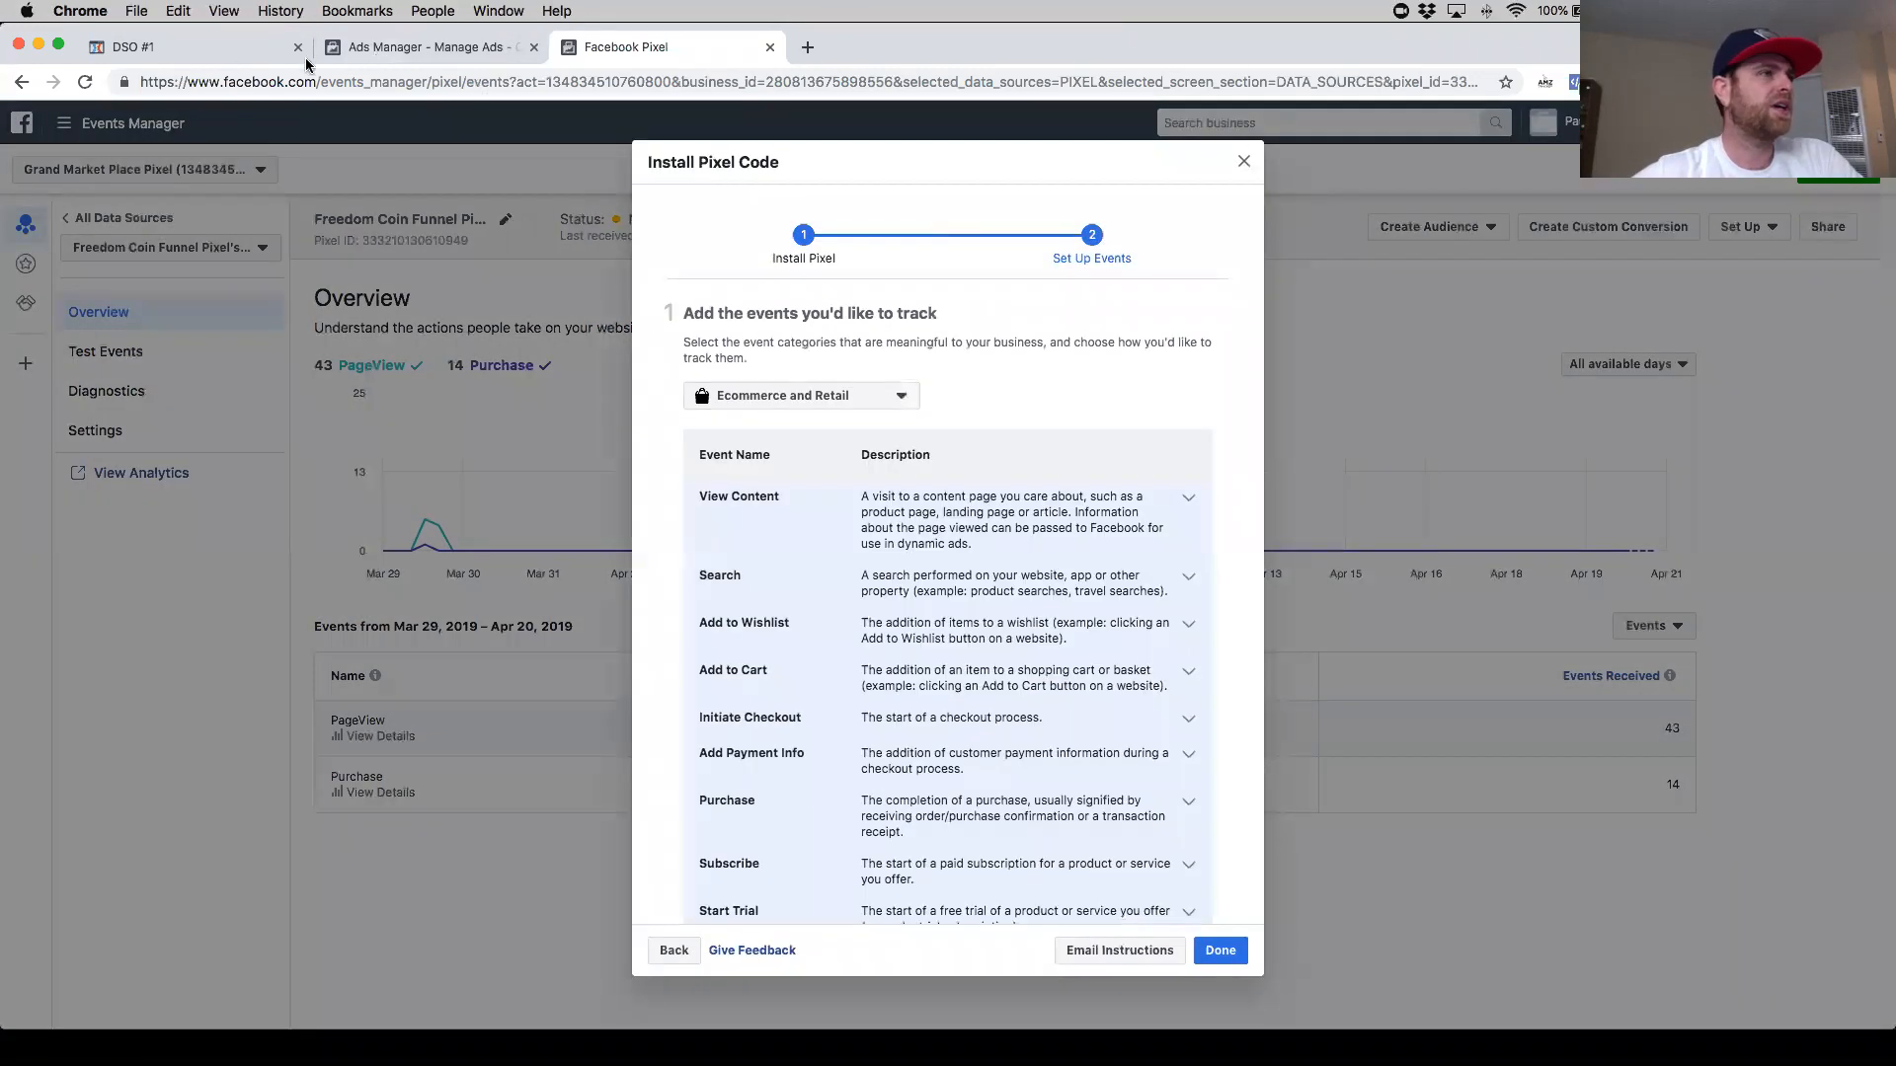
- Replace the entire OTO1 page header tracking code with the copied Facebook pixel code
click(223, 51)
key(super+v)
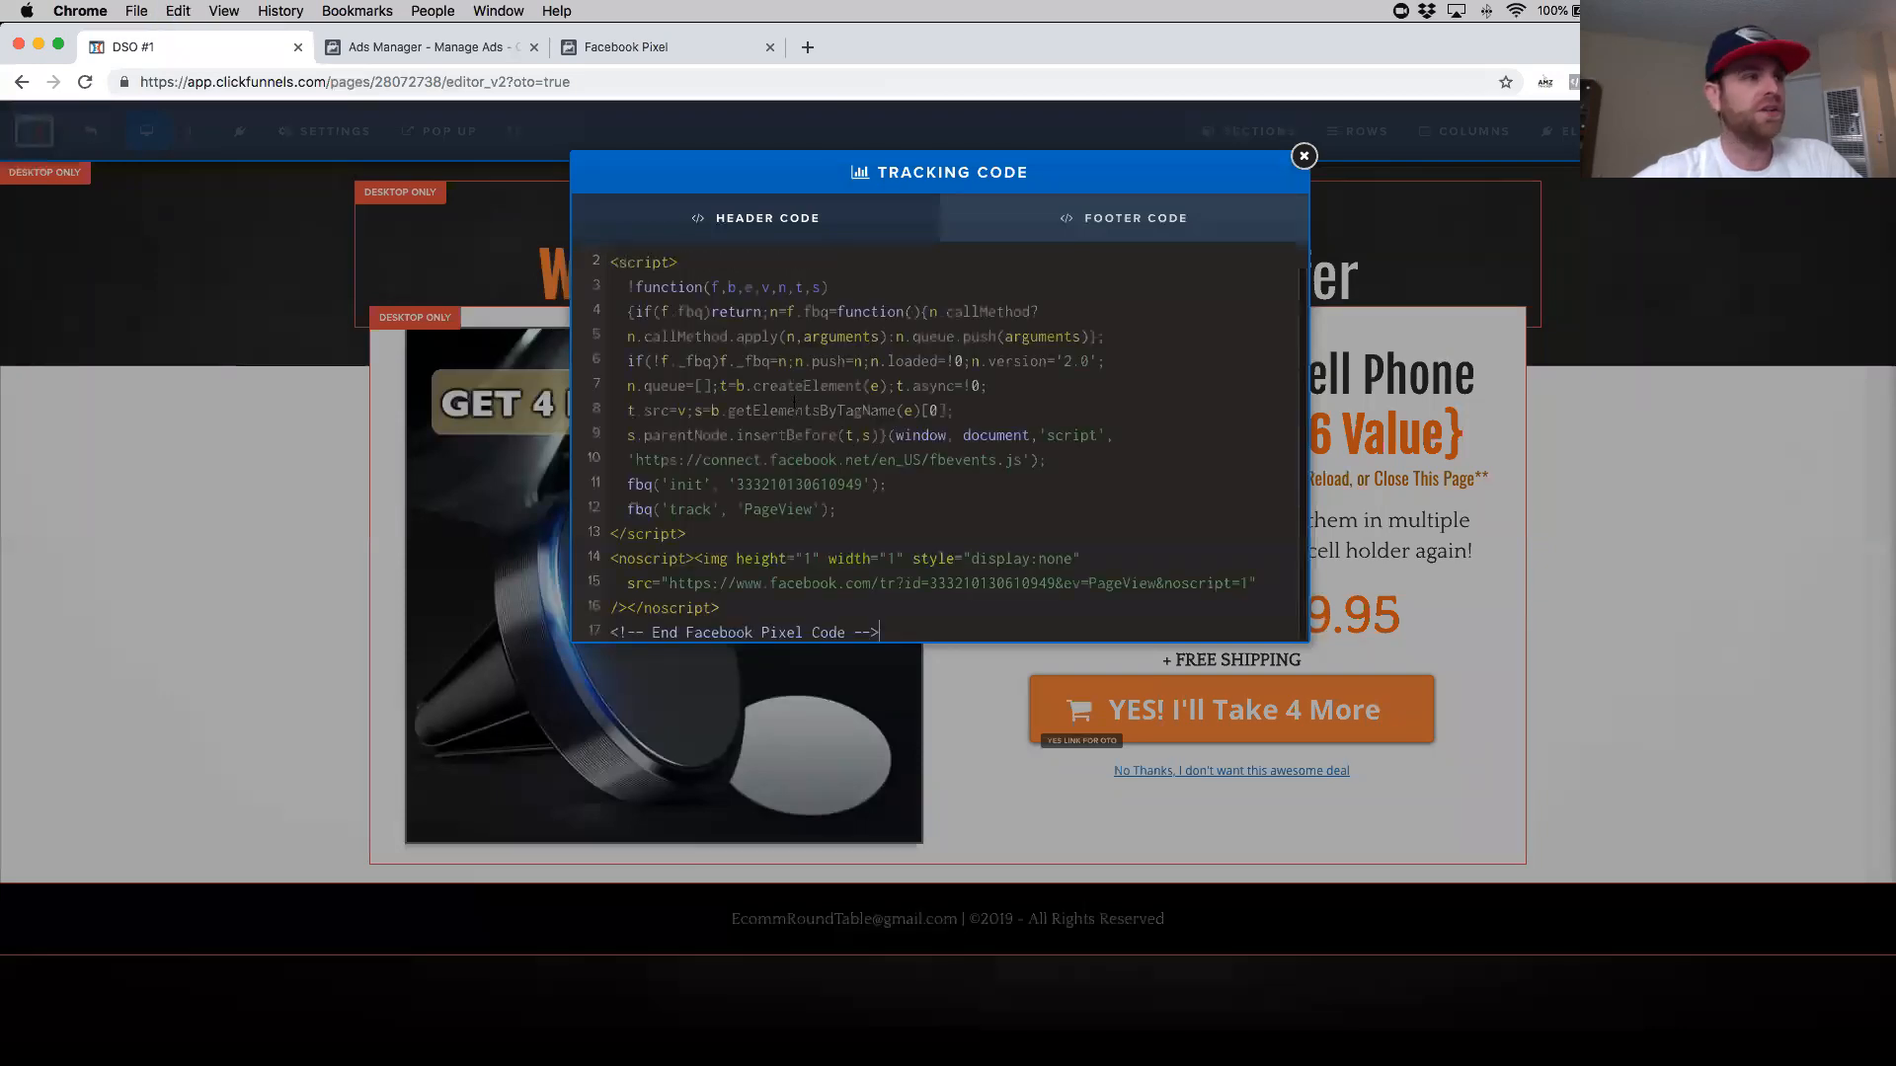
drag(680, 263, 570, 263)
key(Delete)
key(Delete)
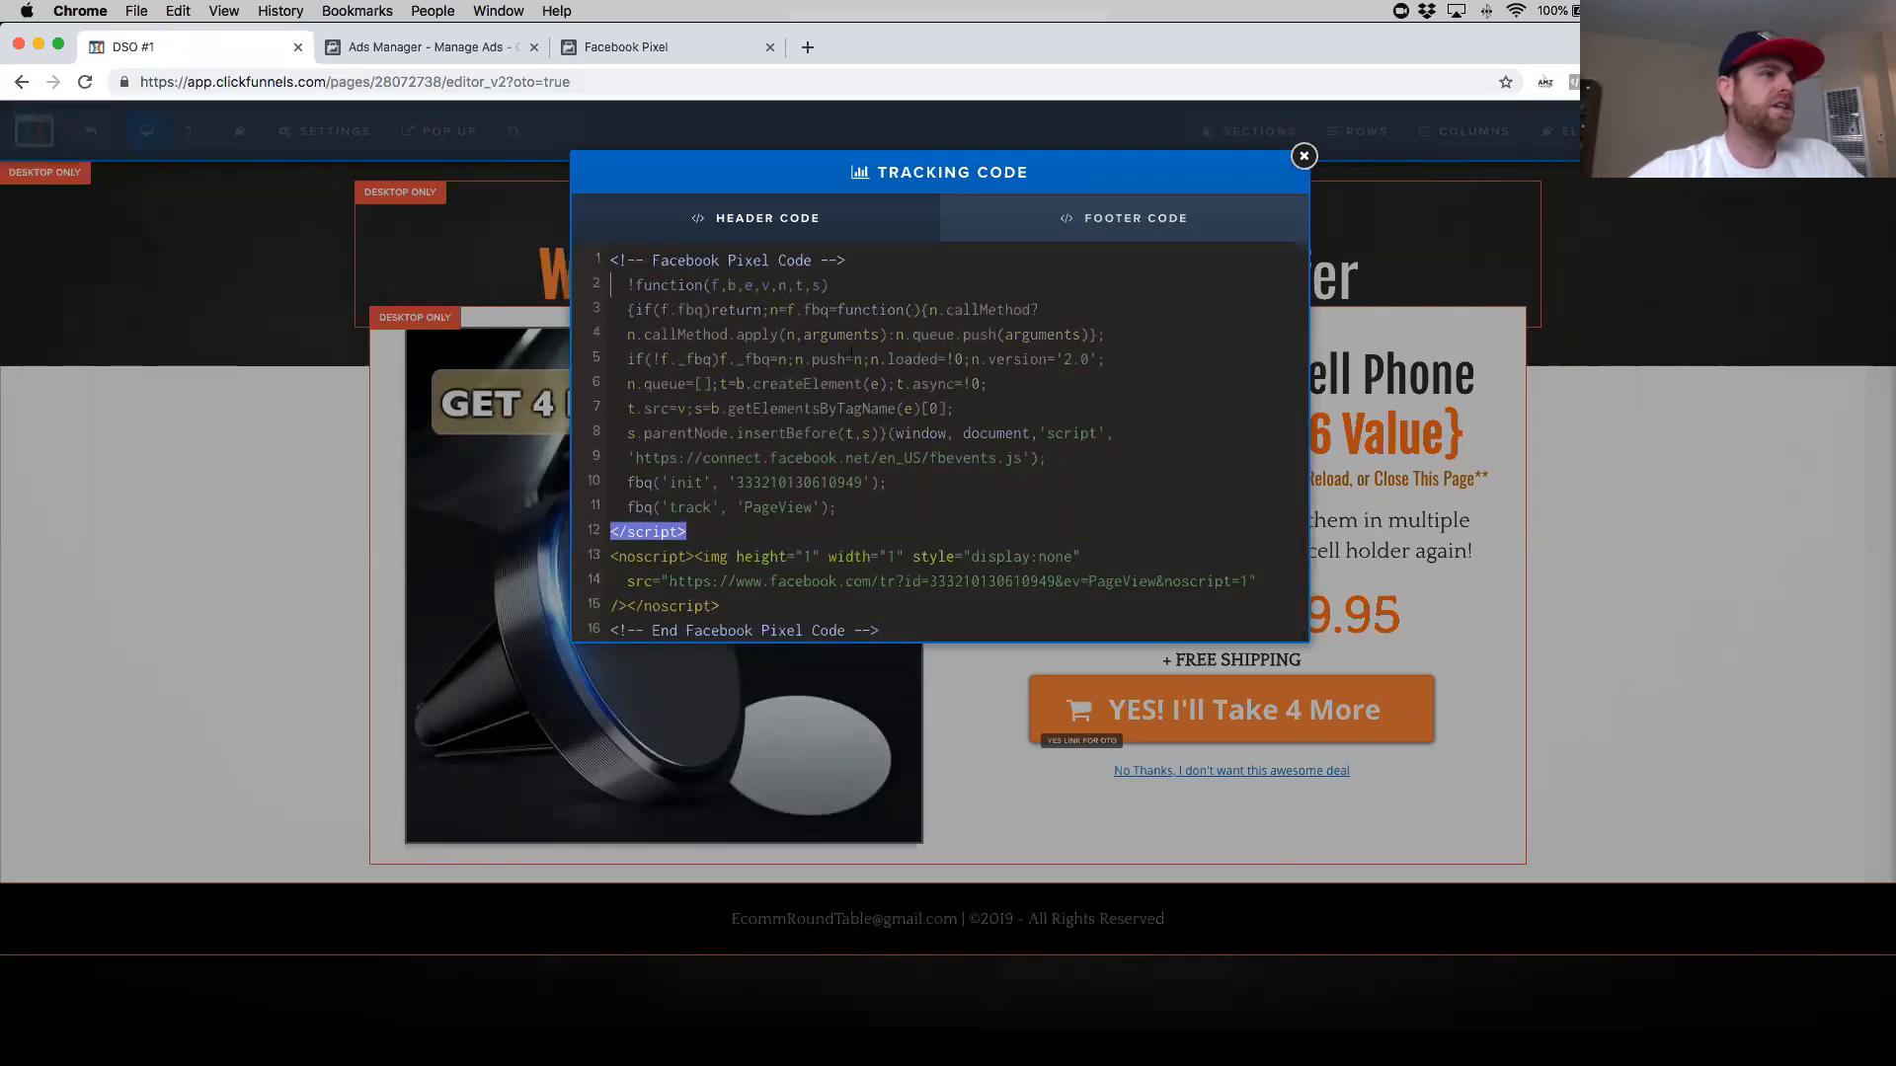
key(super+z)
key(super+z)
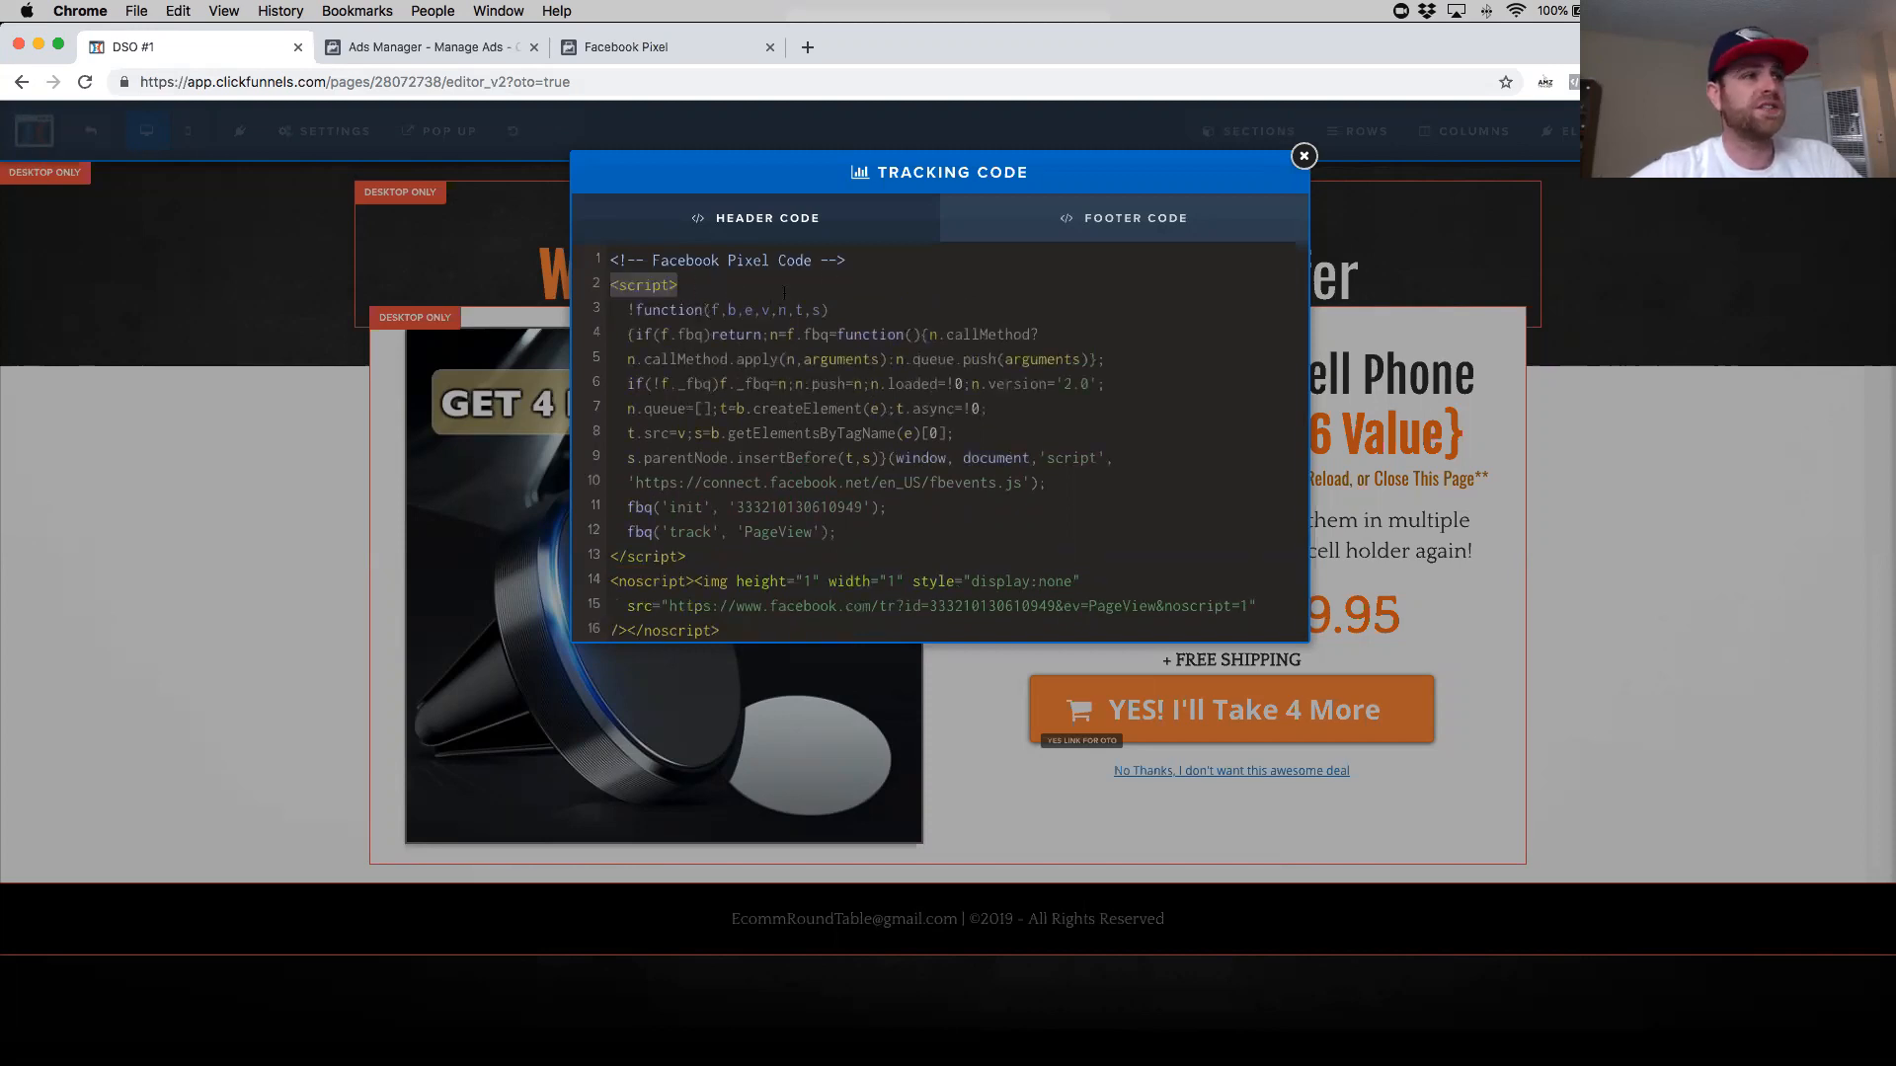
key(super+a)
key(Delete)
key(super+v)
- Delete the opening and closing Facebook Pixel Code comment lines from the header code
scroll(823, 326, up, 1)
drag(851, 259, 625, 264)
key(BackSpace)
key(Delete)
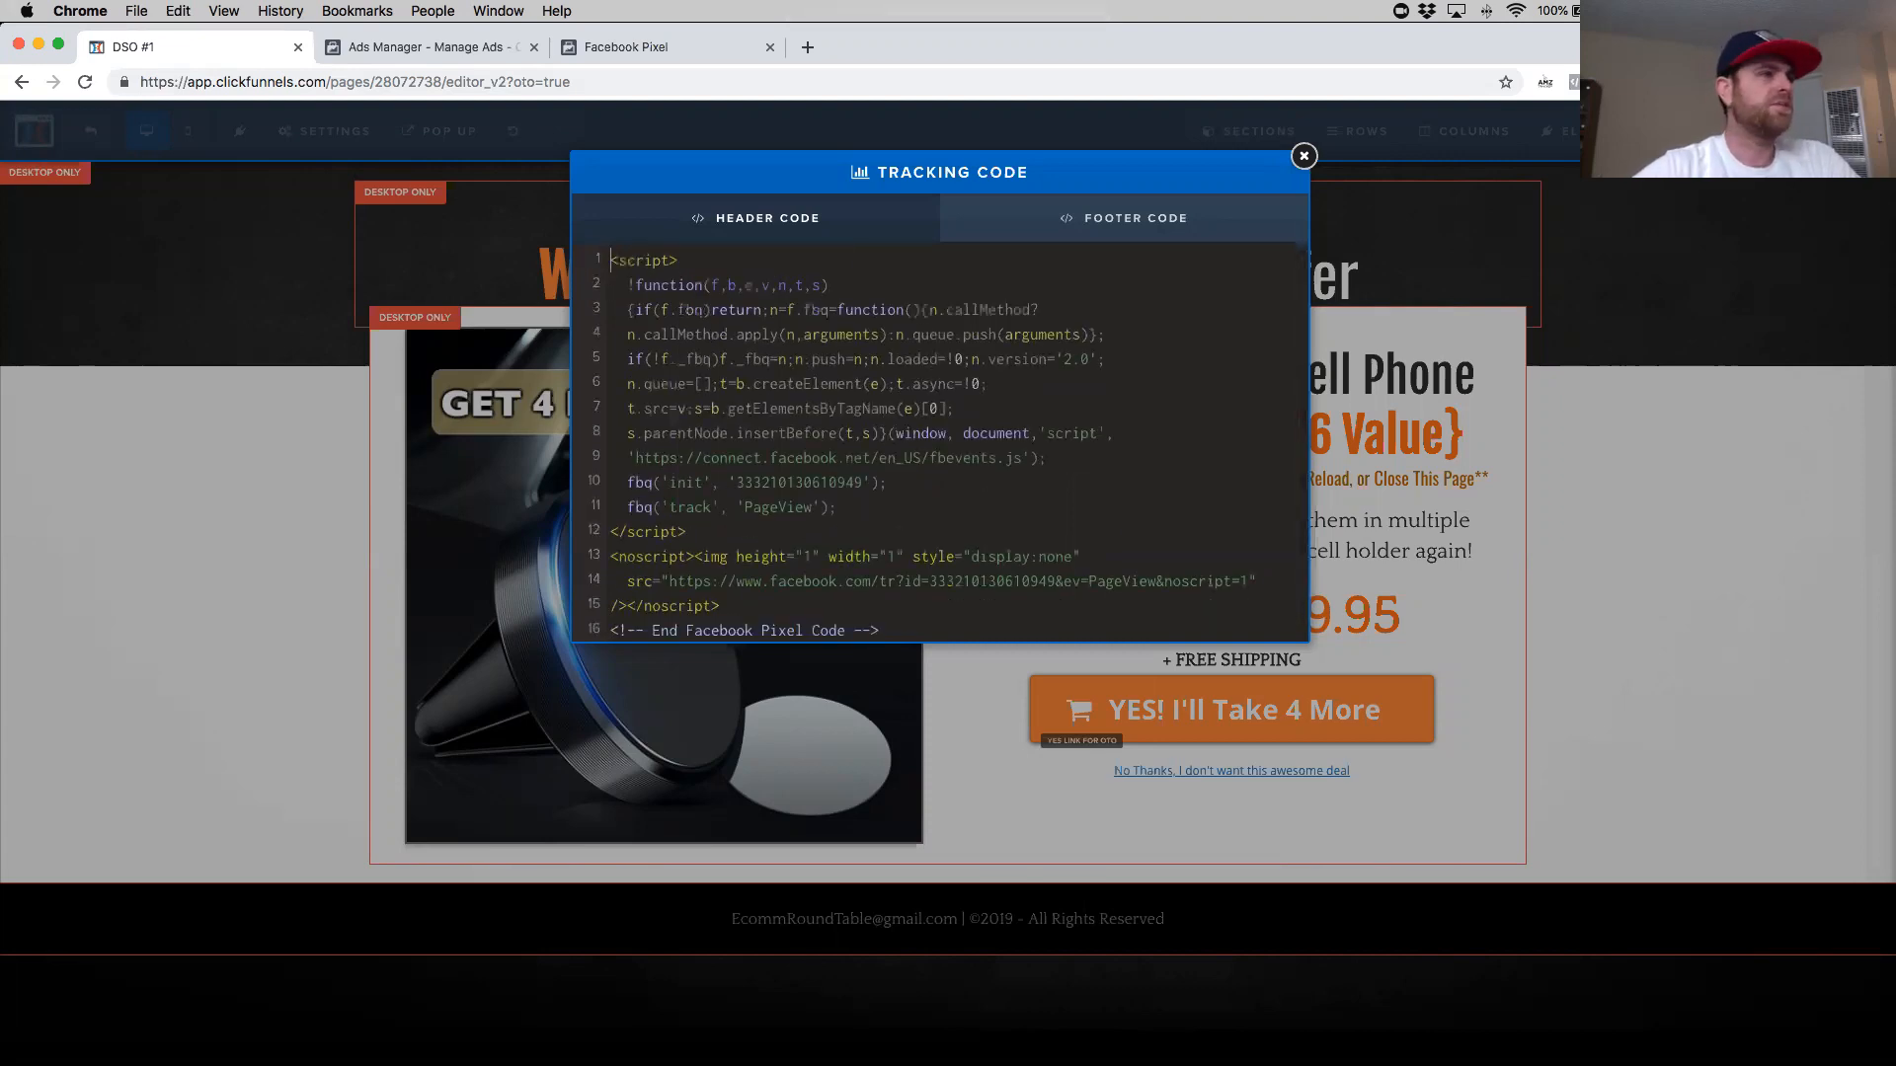
drag(878, 630, 538, 624)
key(BackSpace)
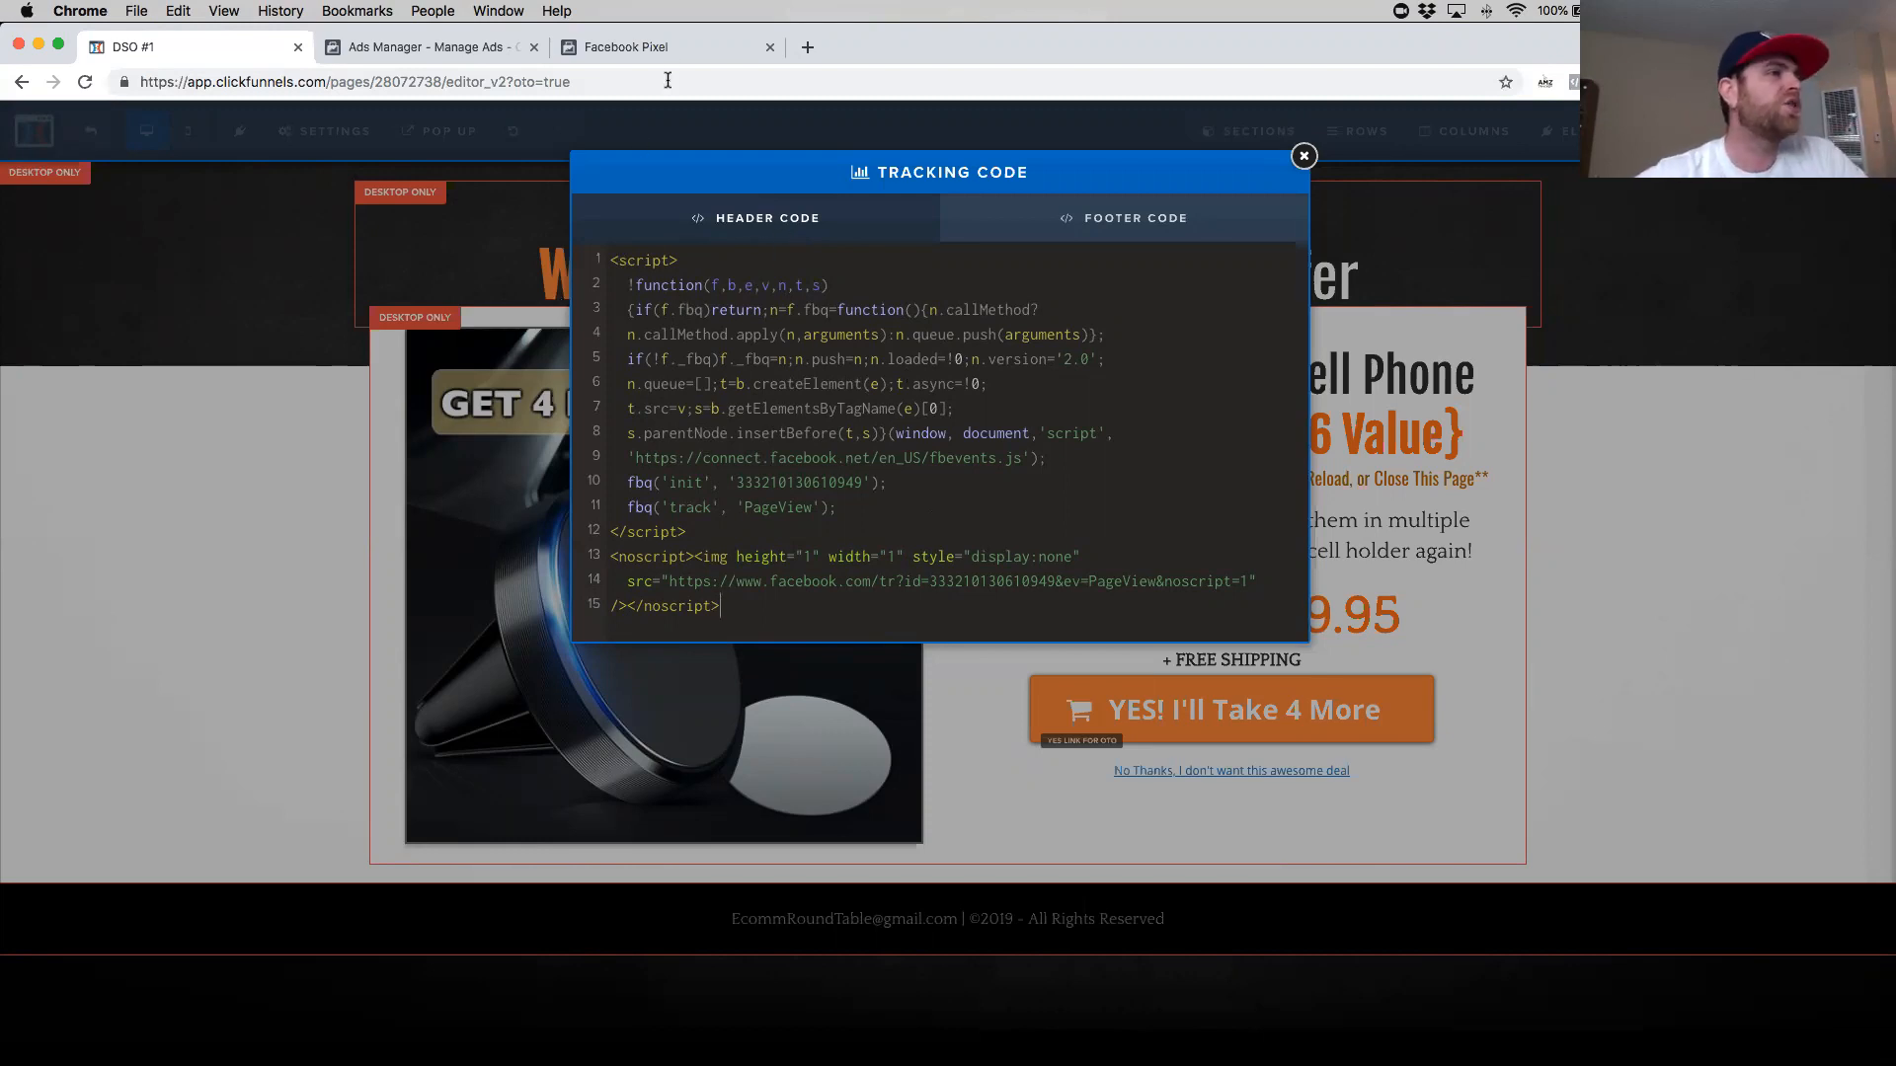
- Examine the Ecommerce and Retail standard events list in Facebook's Set Up Events step
click(666, 50)
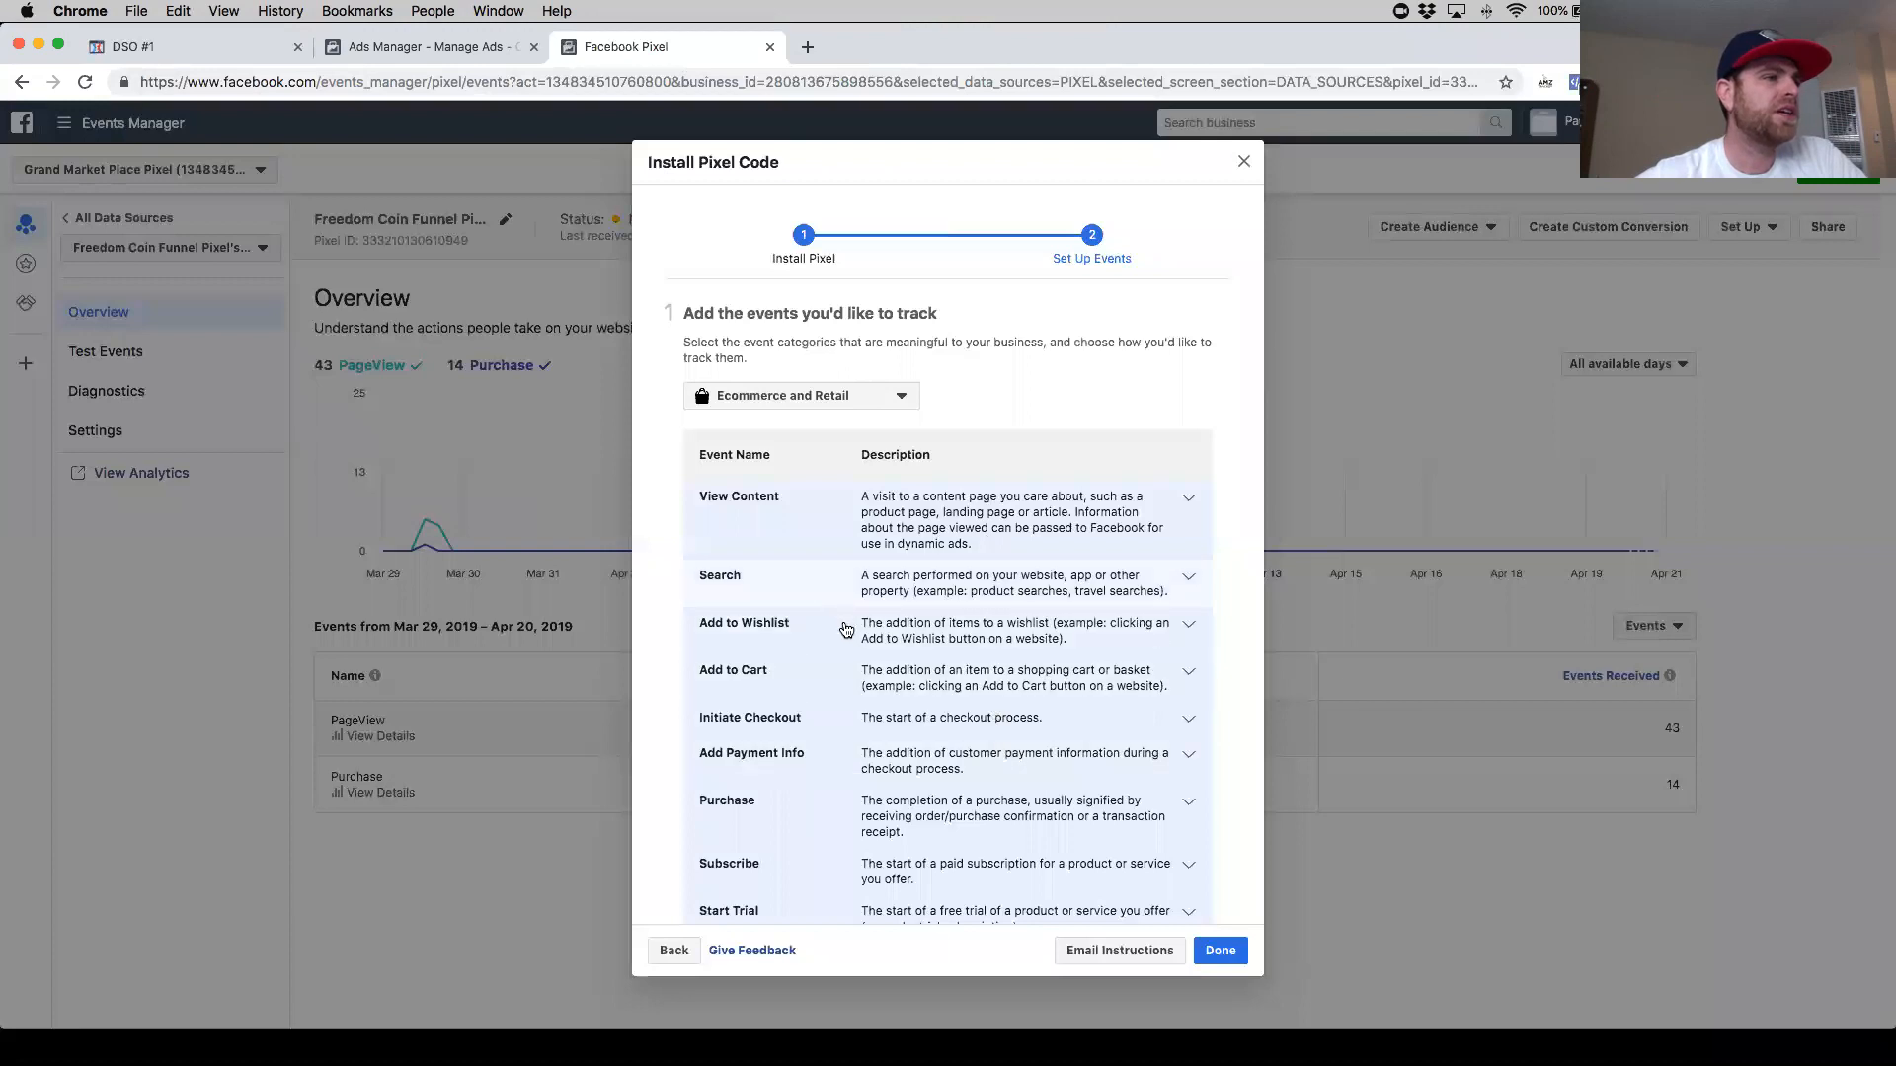
scroll(846, 629, down, 5)
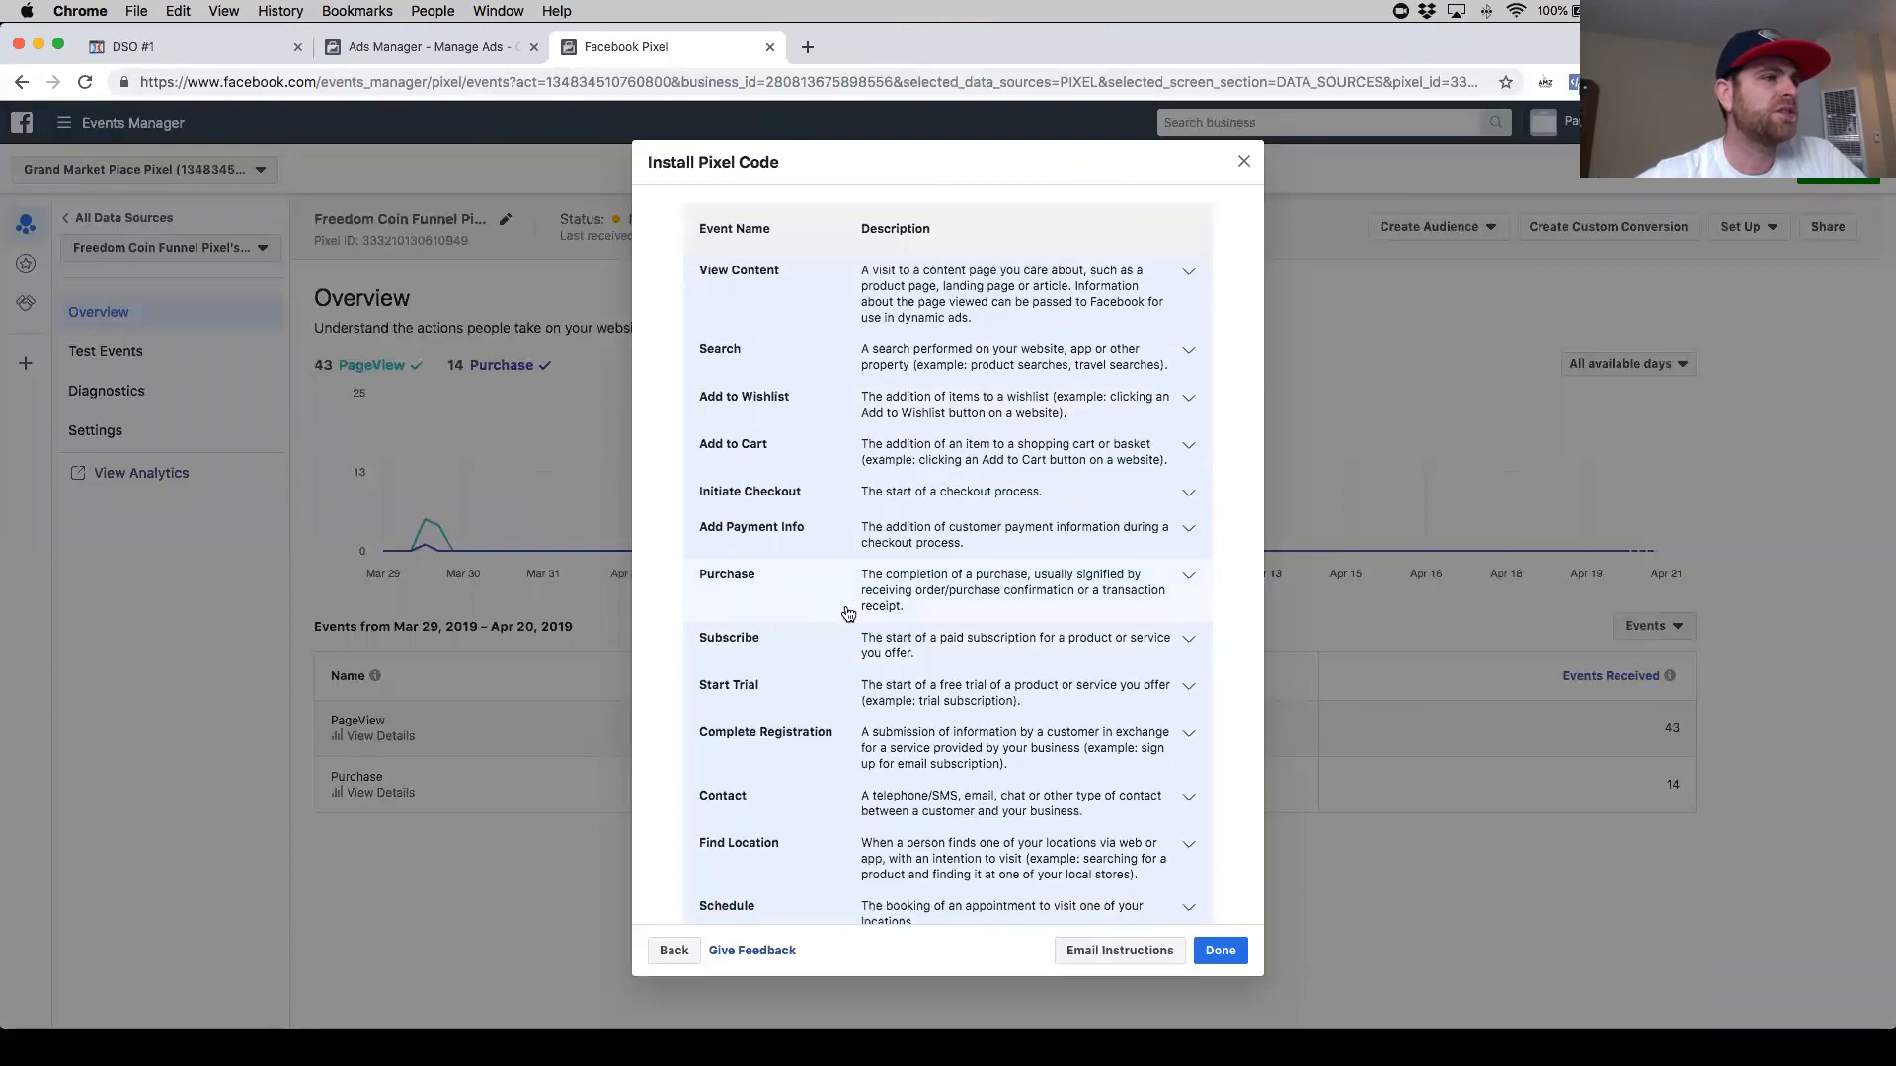
scroll(847, 614, down, 5)
scroll(847, 614, up, 4)
scroll(847, 614, up, 5)
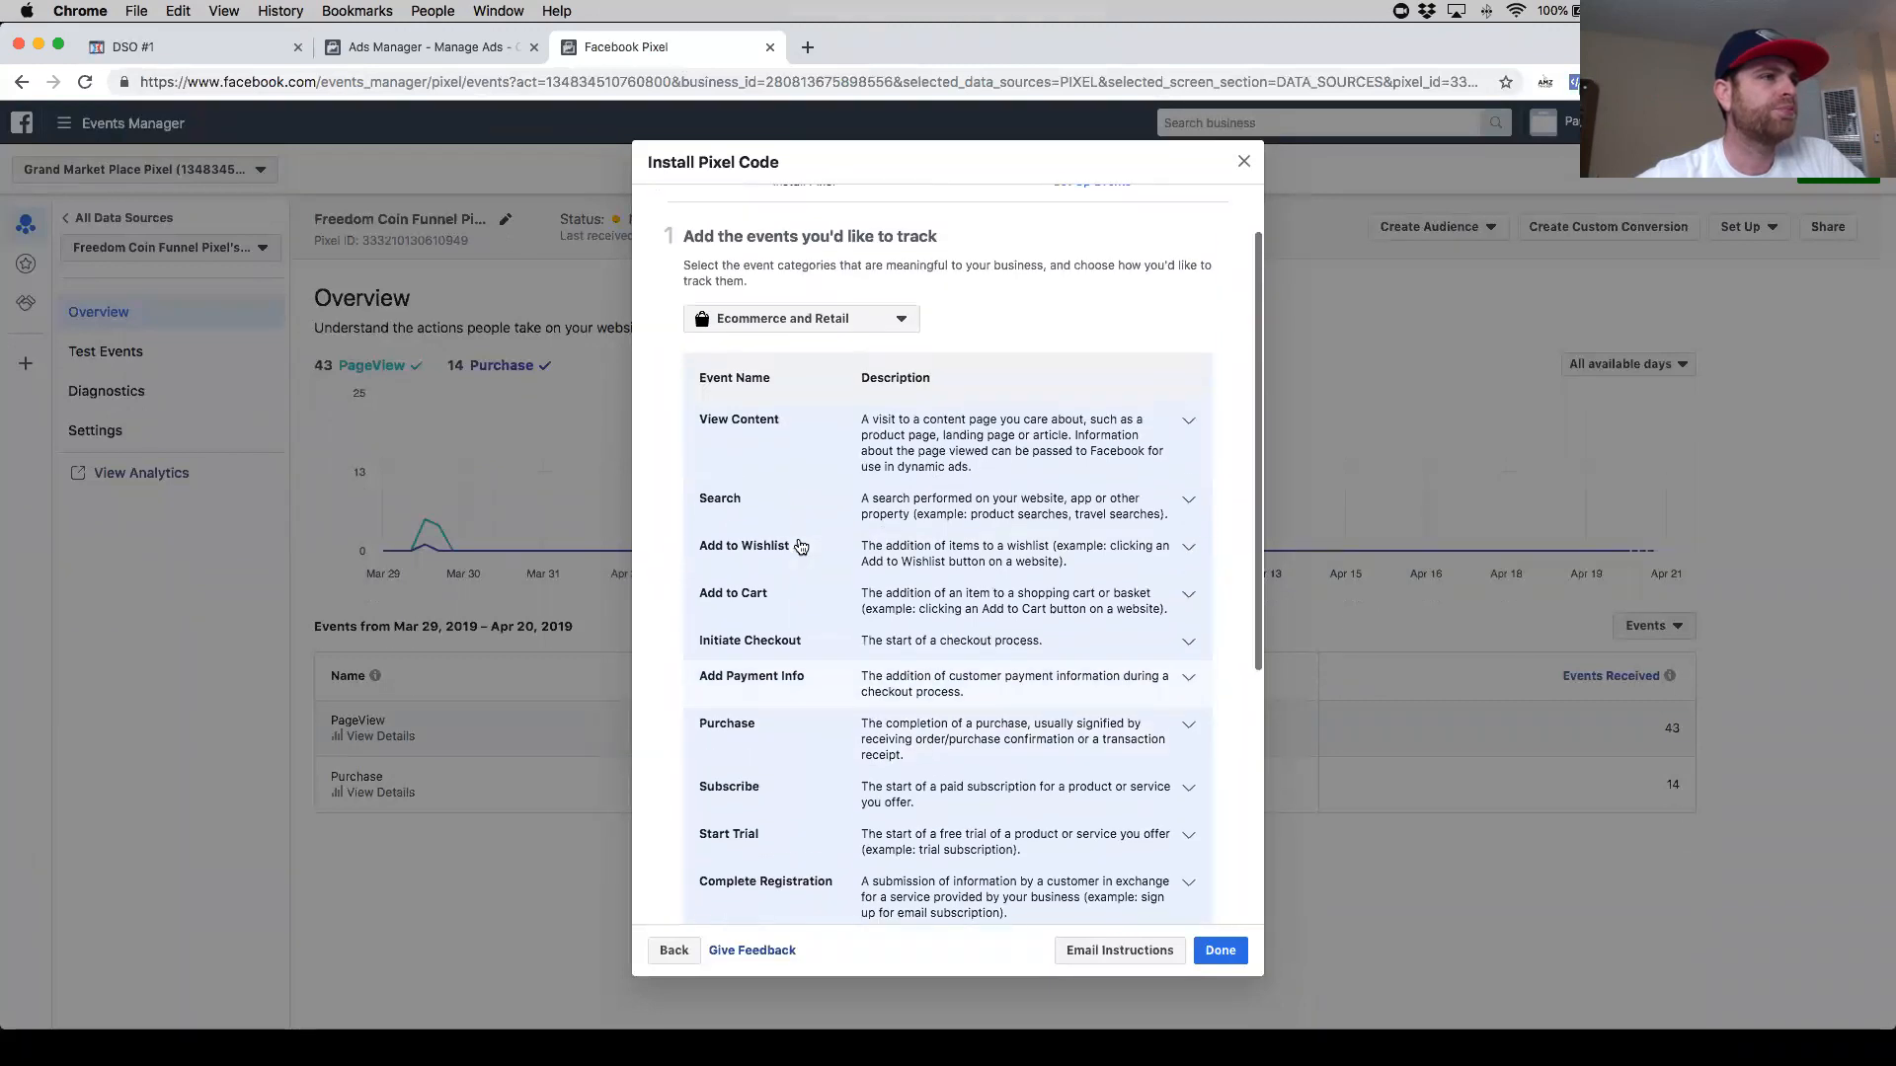
scroll(806, 583, down, 2)
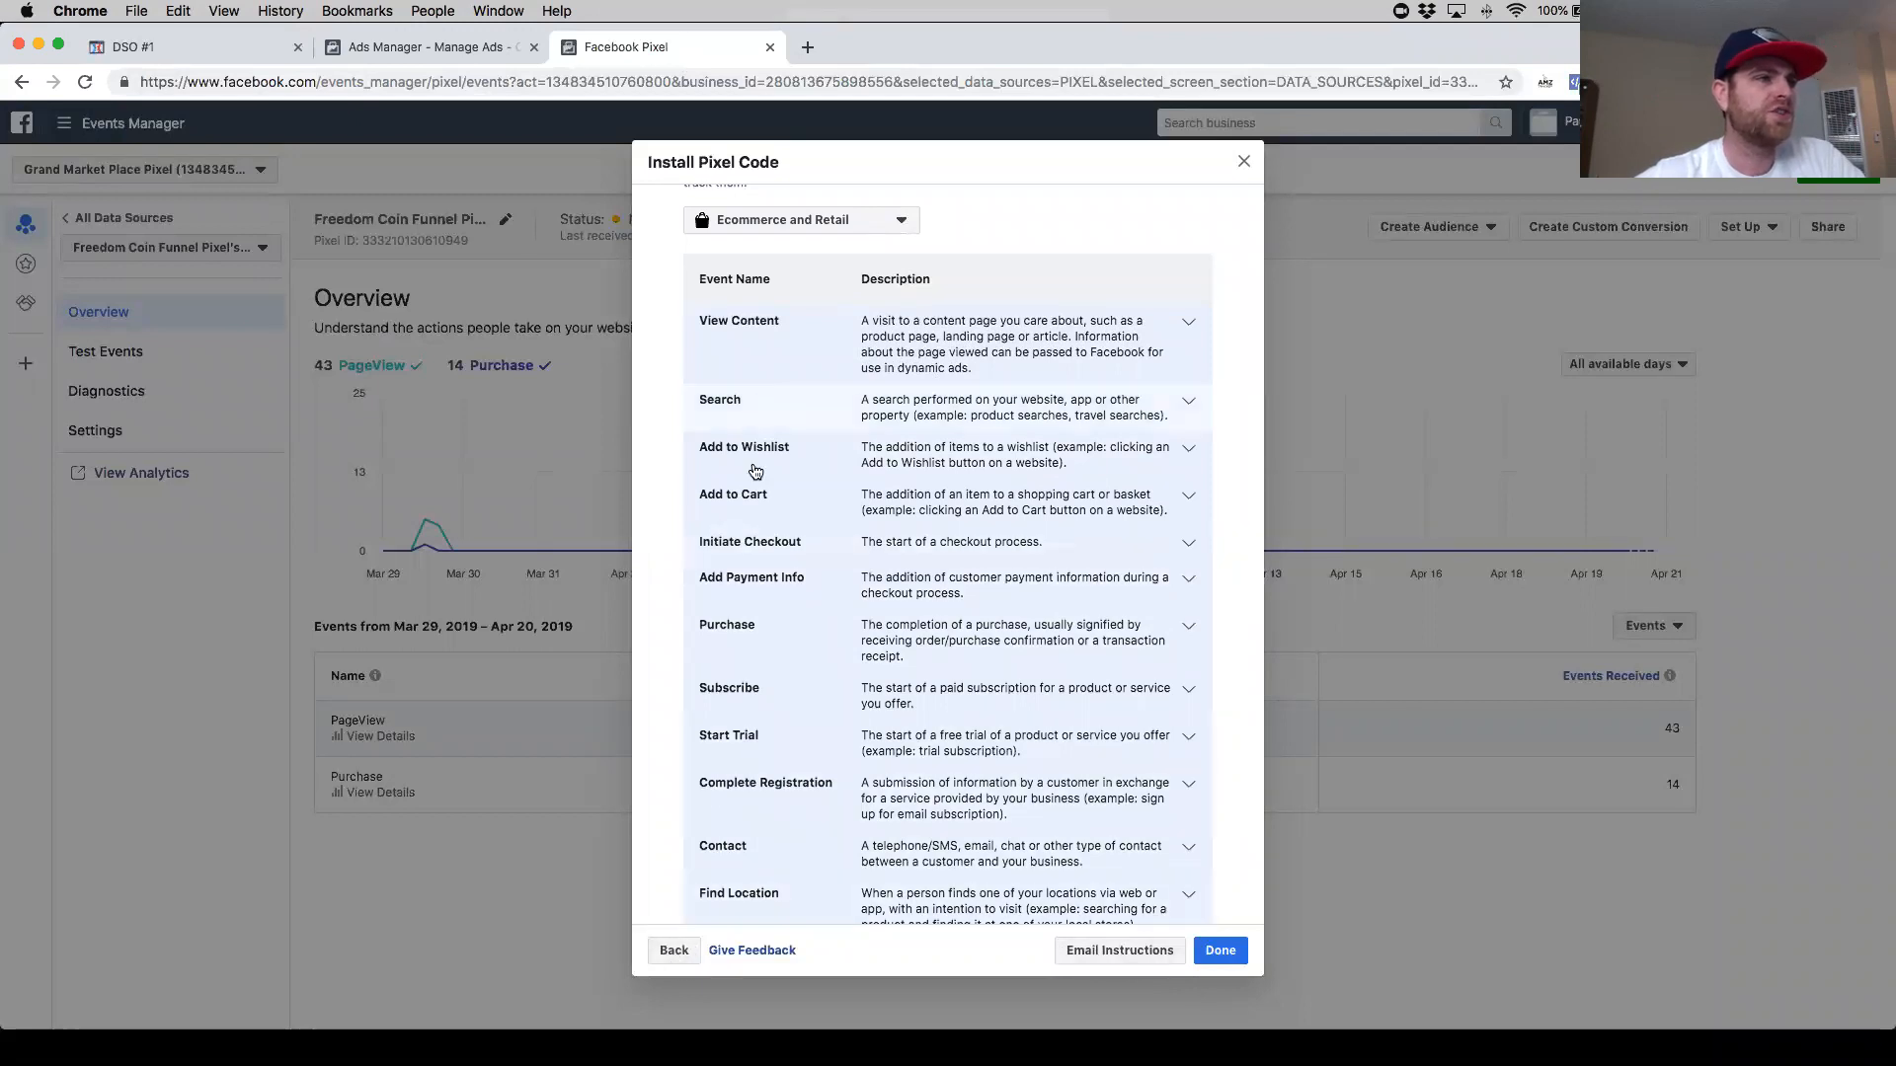
scroll(775, 648, down, 2)
scroll(770, 678, up, 5)
scroll(775, 684, down, 1)
scroll(771, 701, down, 3)
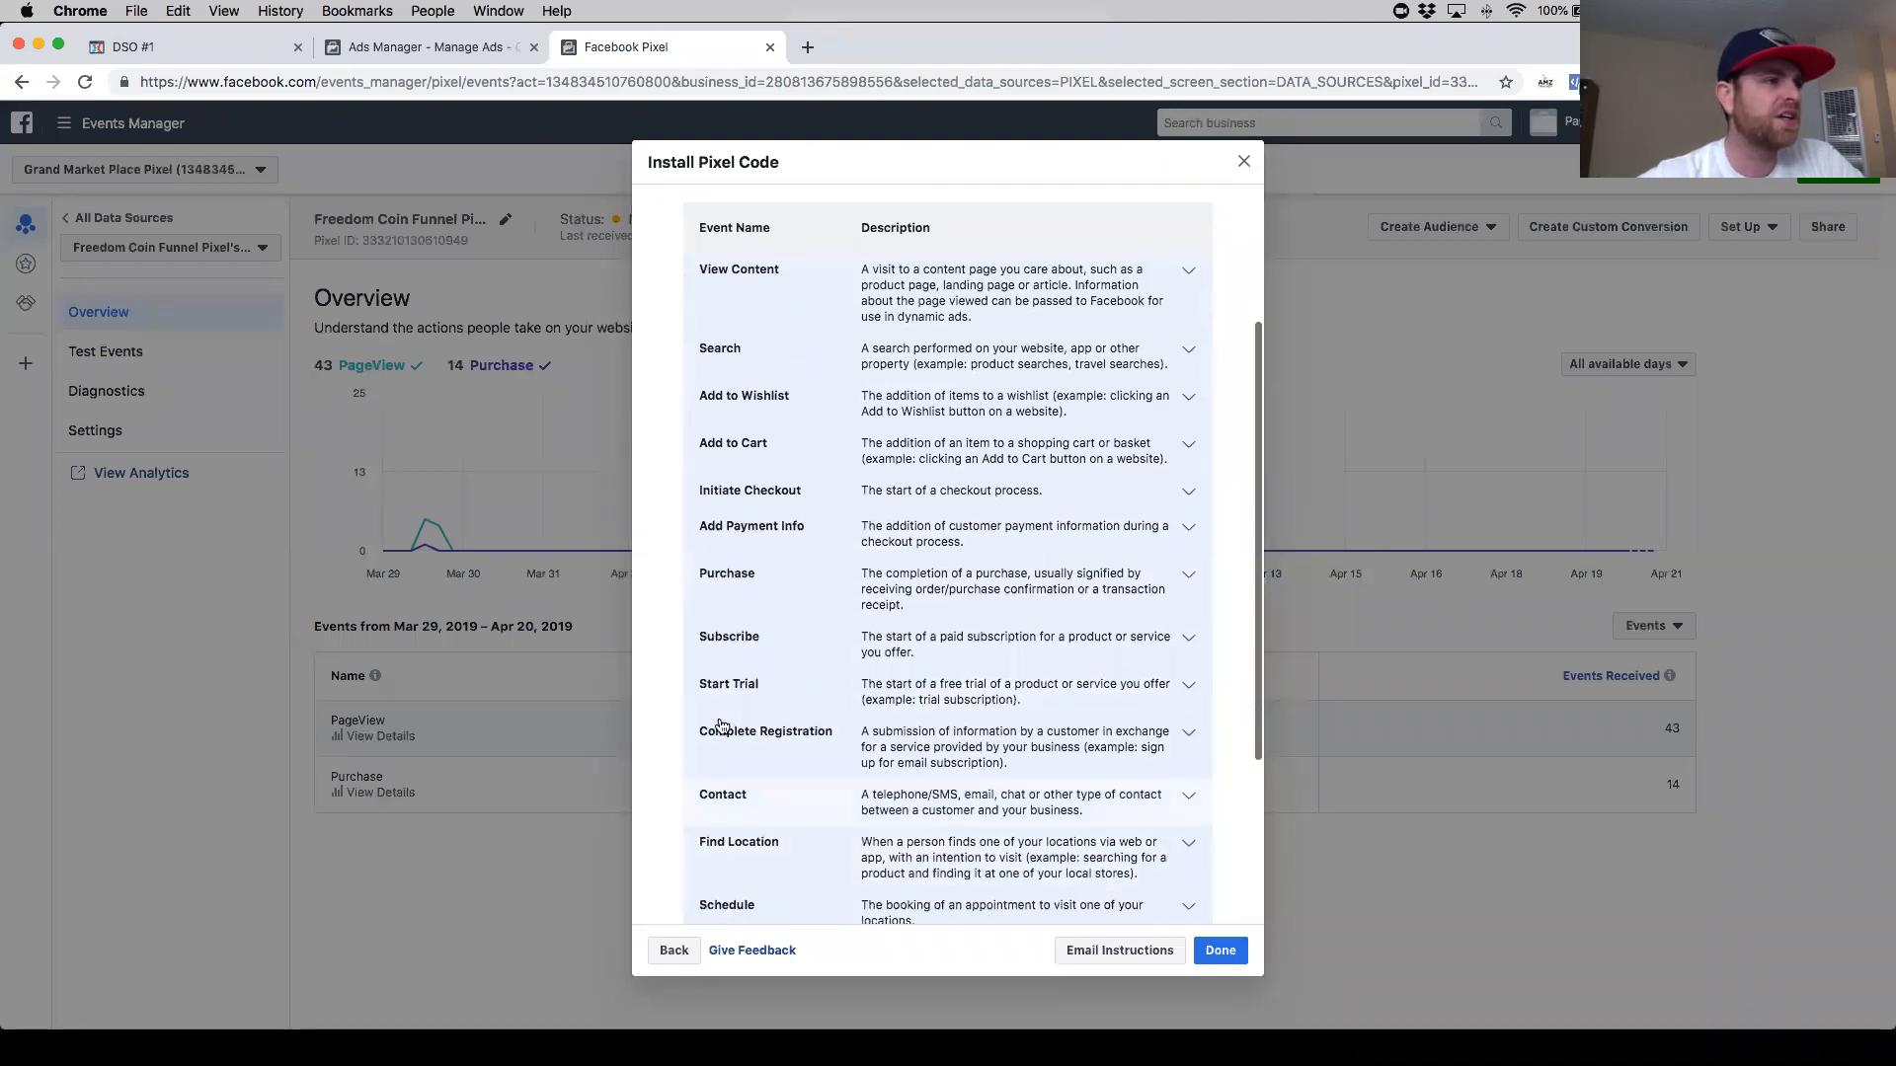
- Expand the Purchase event in the Set Up Events list and copy its event code
click(674, 953)
scroll(849, 819, down, 3)
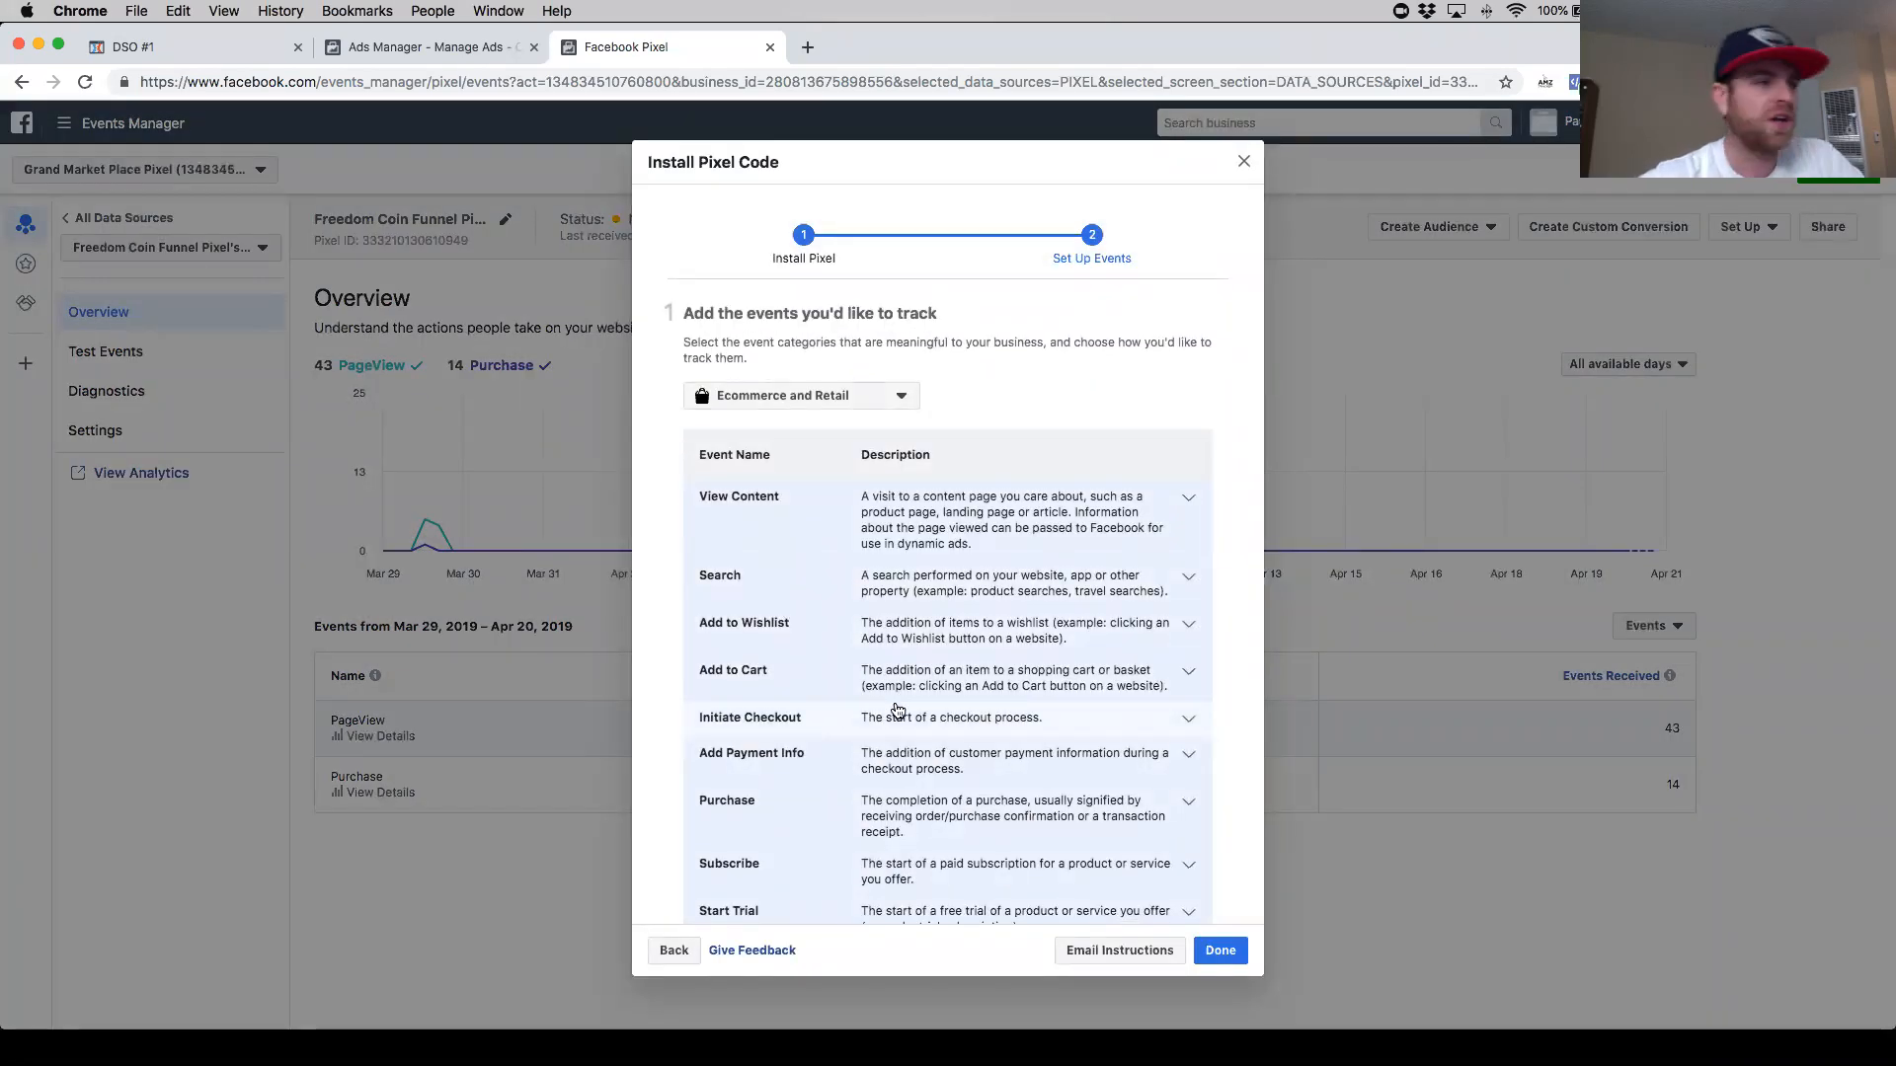
click(944, 815)
scroll(898, 795, down, 10)
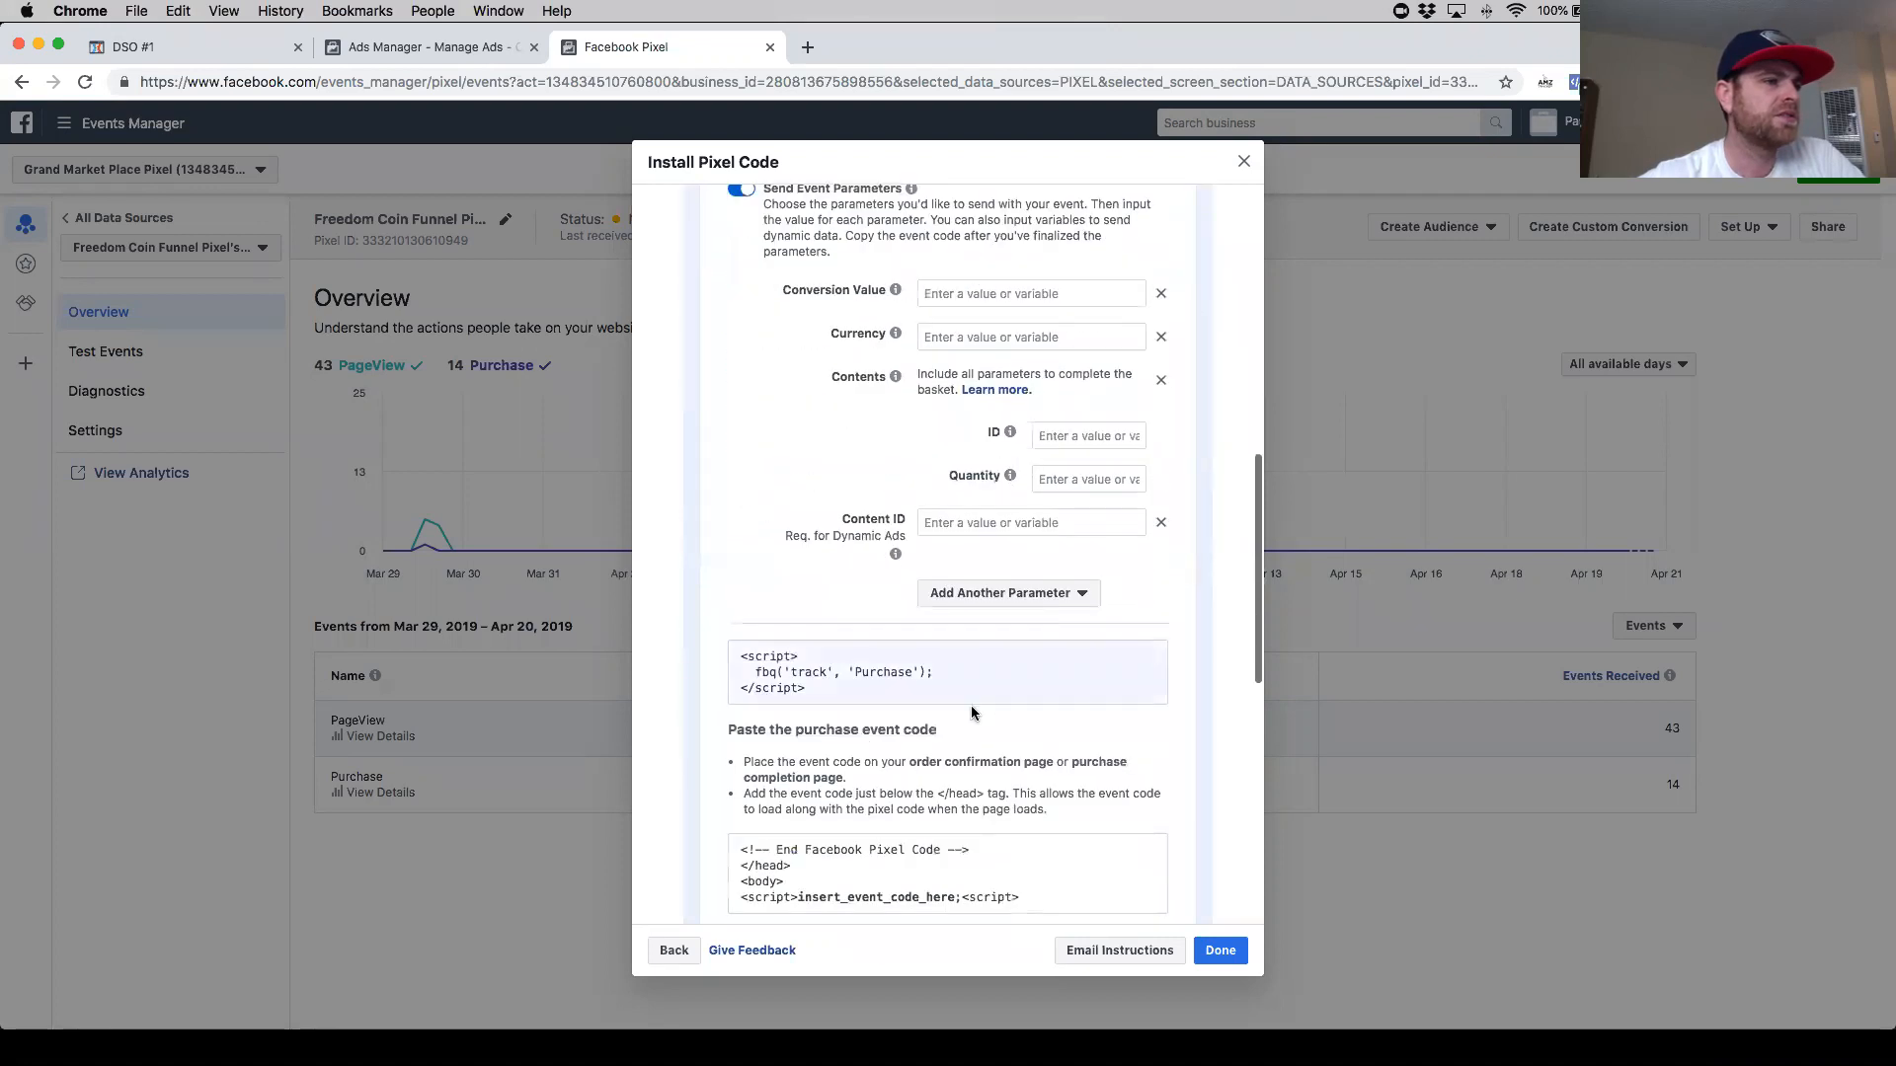
click(920, 674)
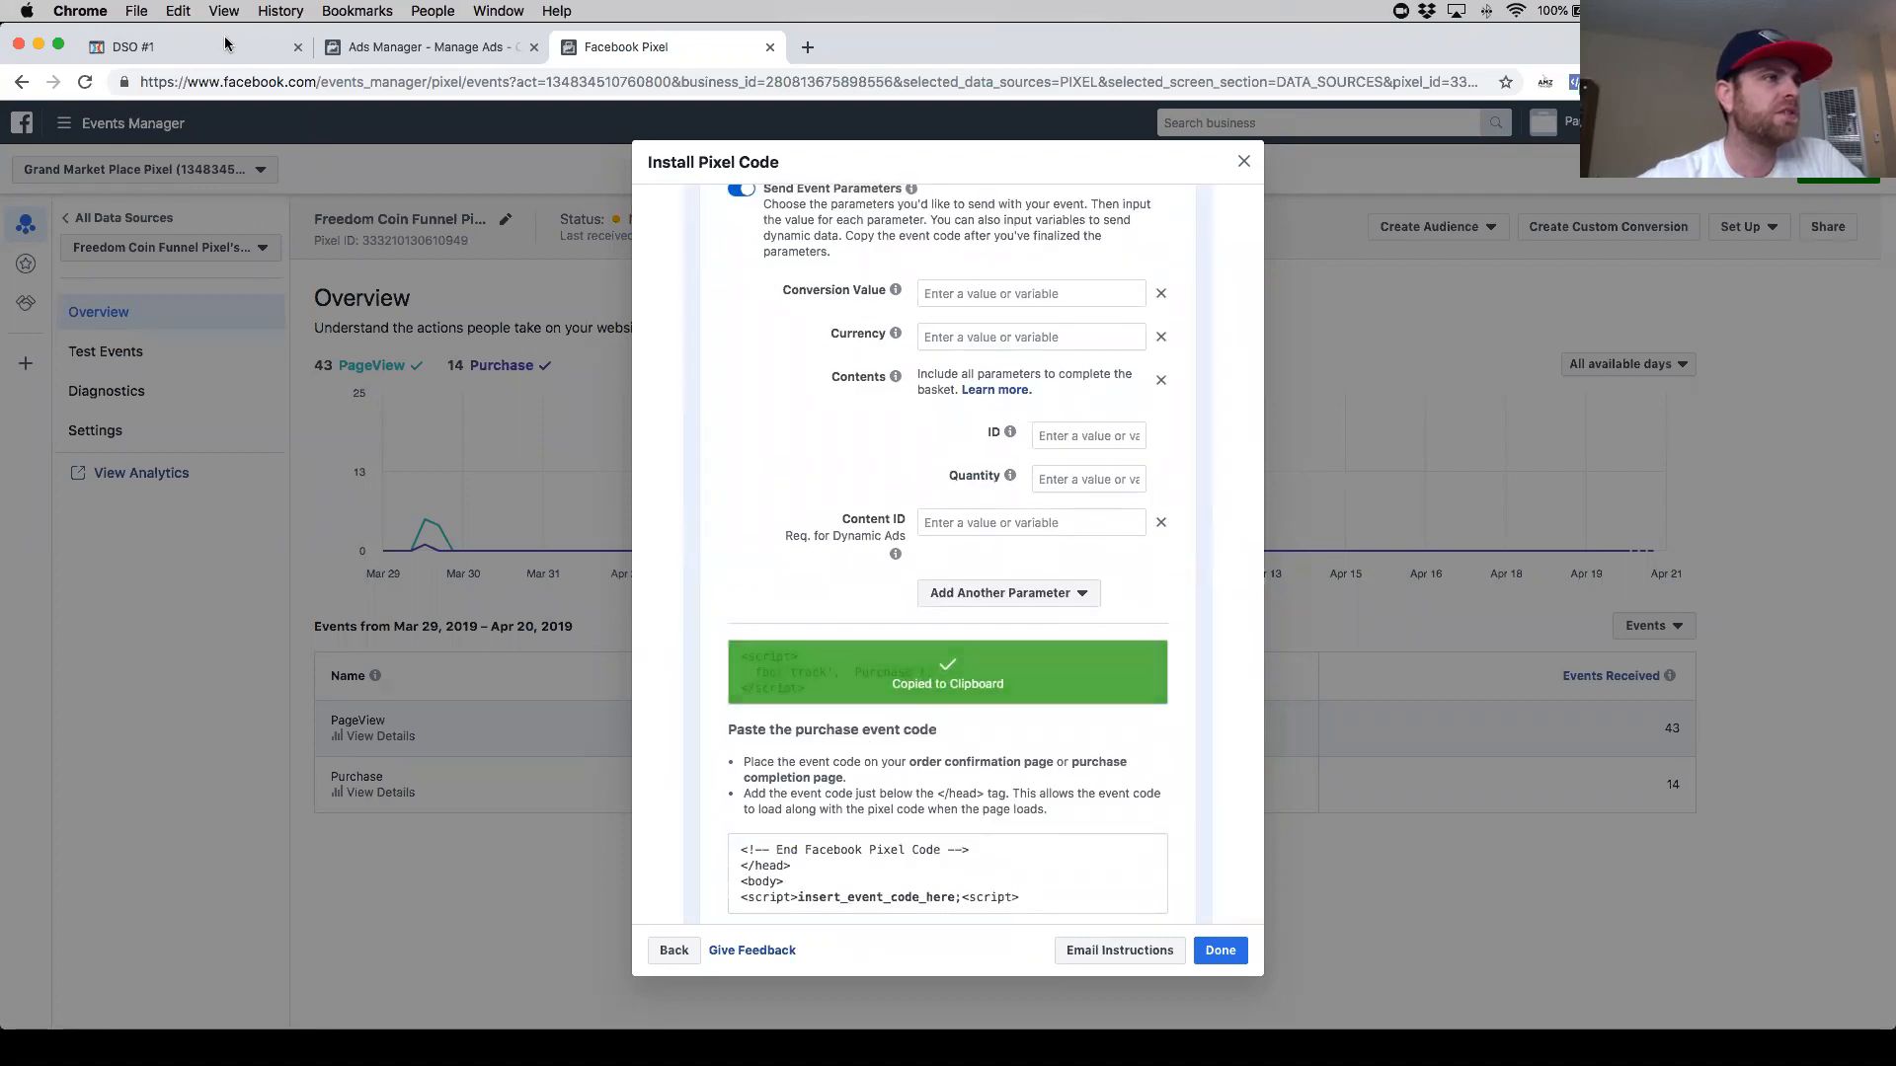
- Paste the Purchase track line below the PageView line in the OTO1 header code, removing its extra script tags
click(193, 52)
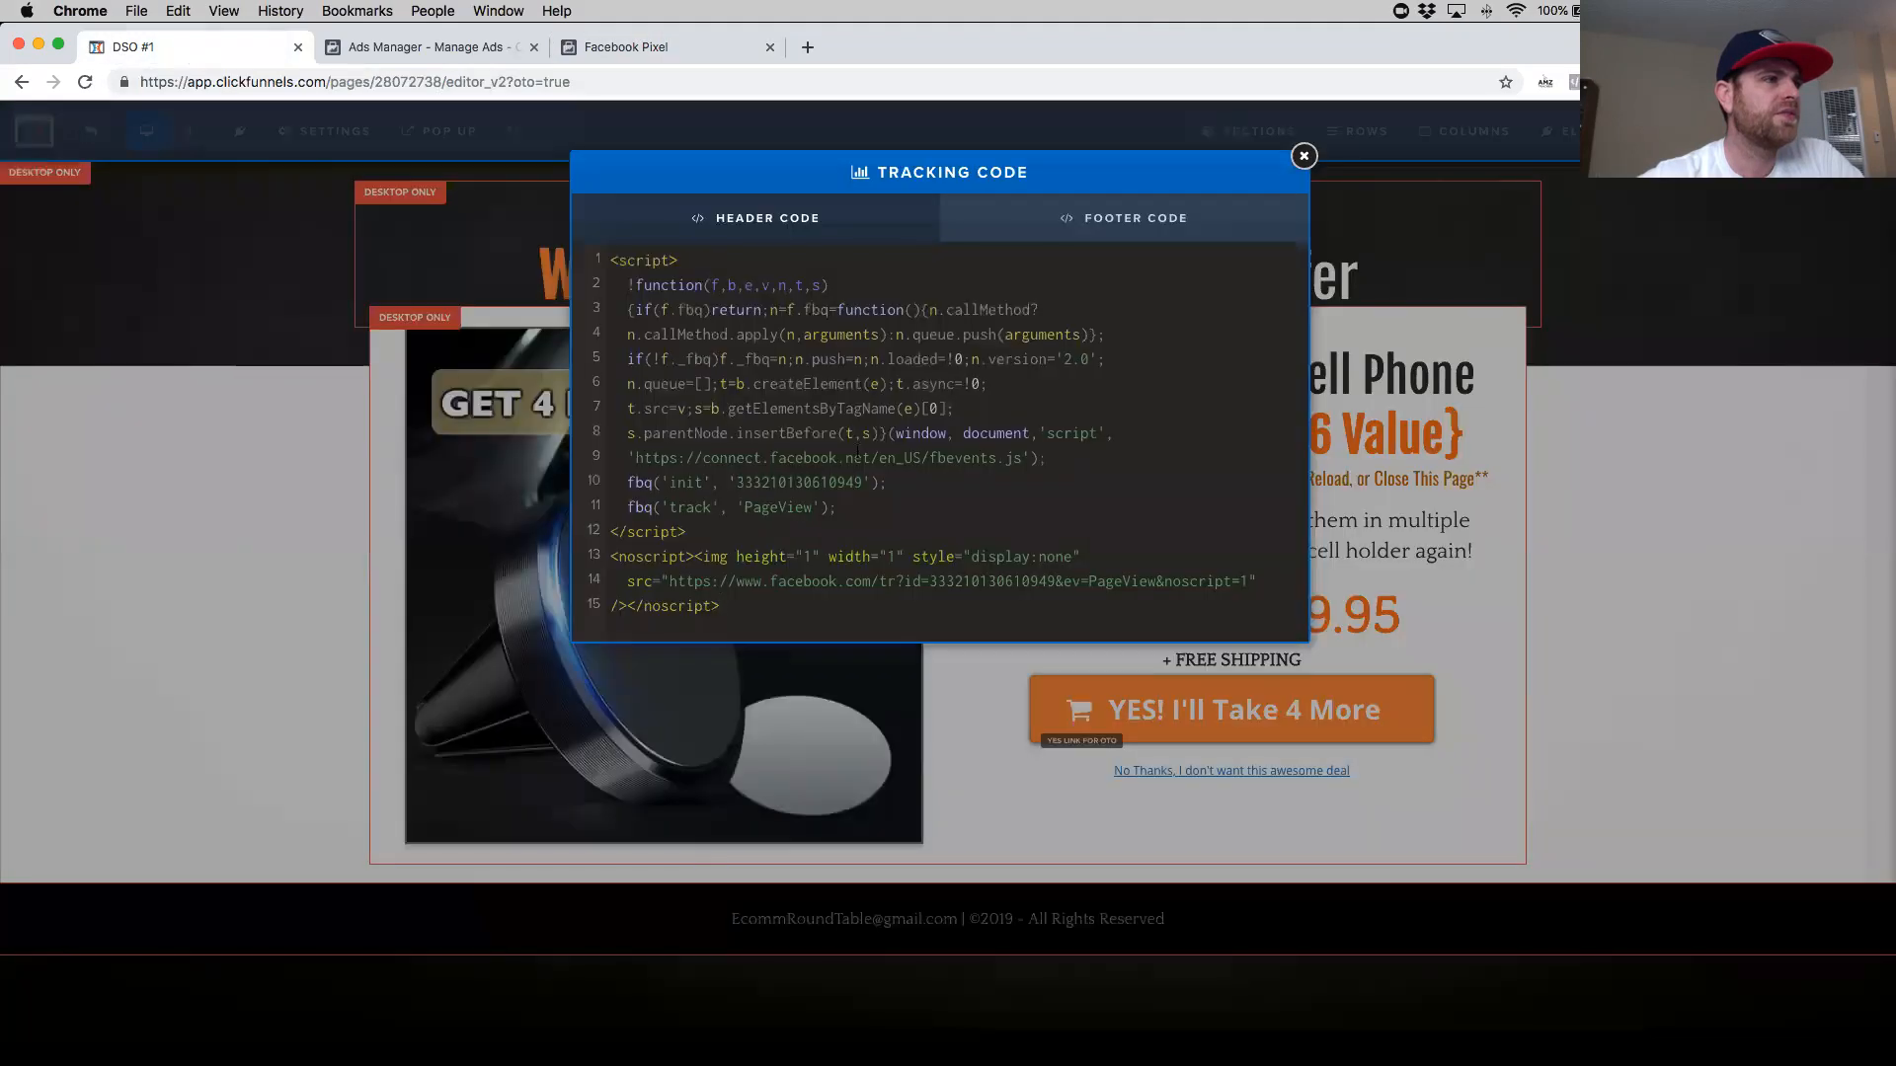
click(841, 510)
key(Return)
key(cmd+v)
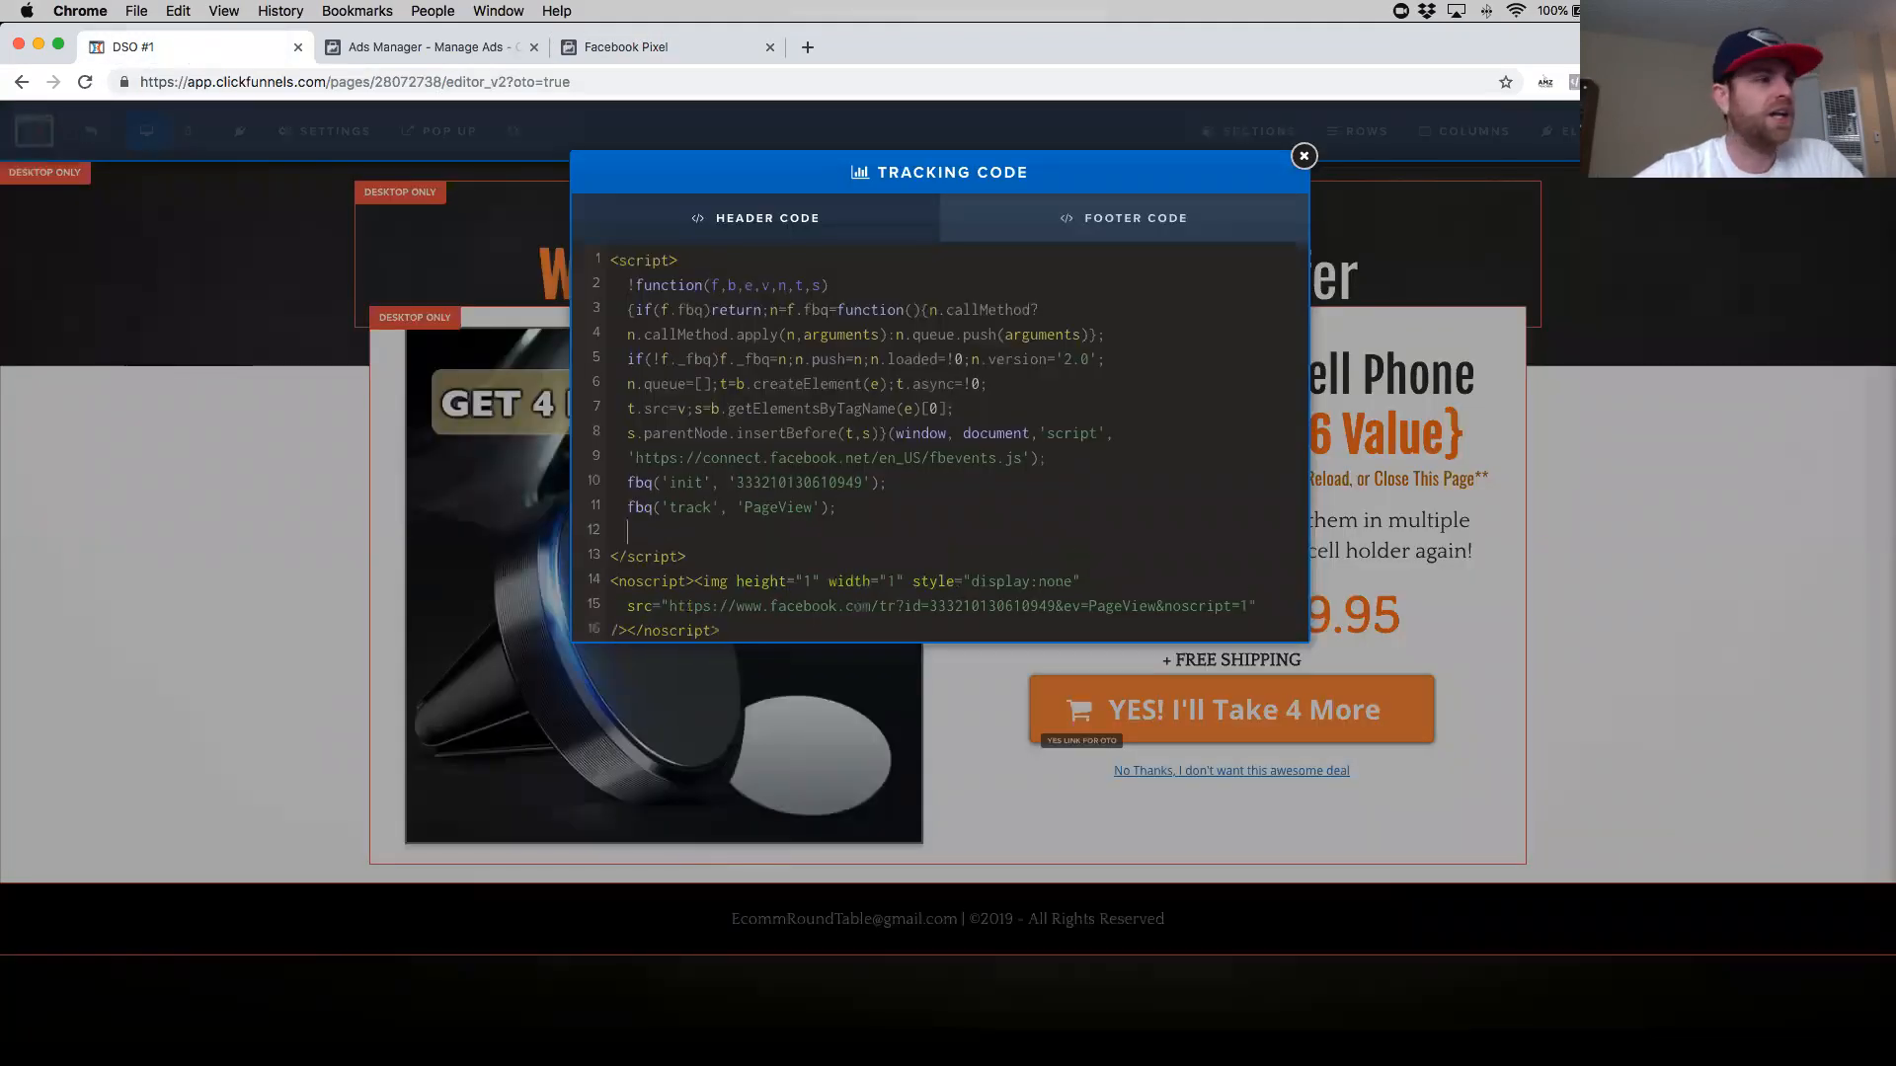
drag(611, 605, 787, 594)
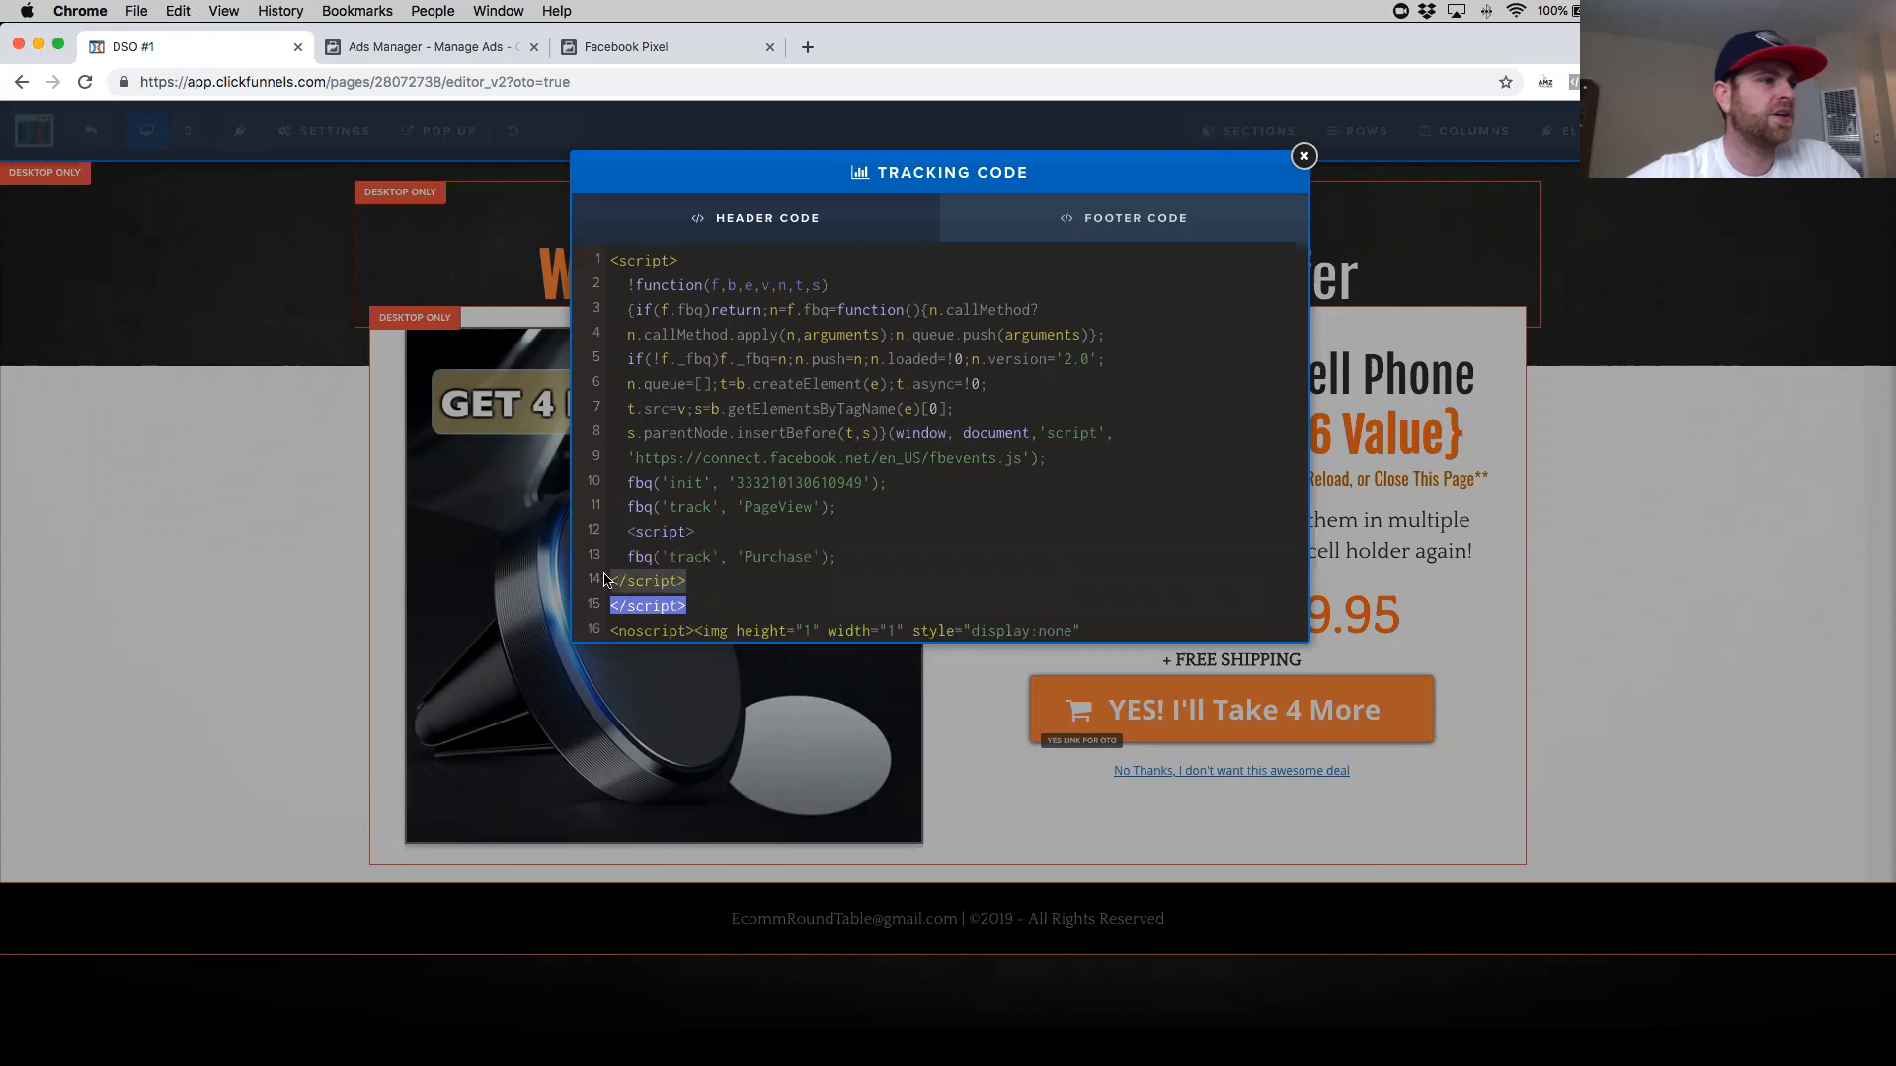
key(BackSpace)
key(BackSpace)
click(907, 531)
key(BackSpace)
key(BackSpace)
key(BackSpace)
key(BackSpace)
key(BackSpace)
key(BackSpace)
key(BackSpace)
key(BackSpace)
key(BackSpace)
key(BackSpace)
key(BackSpace)
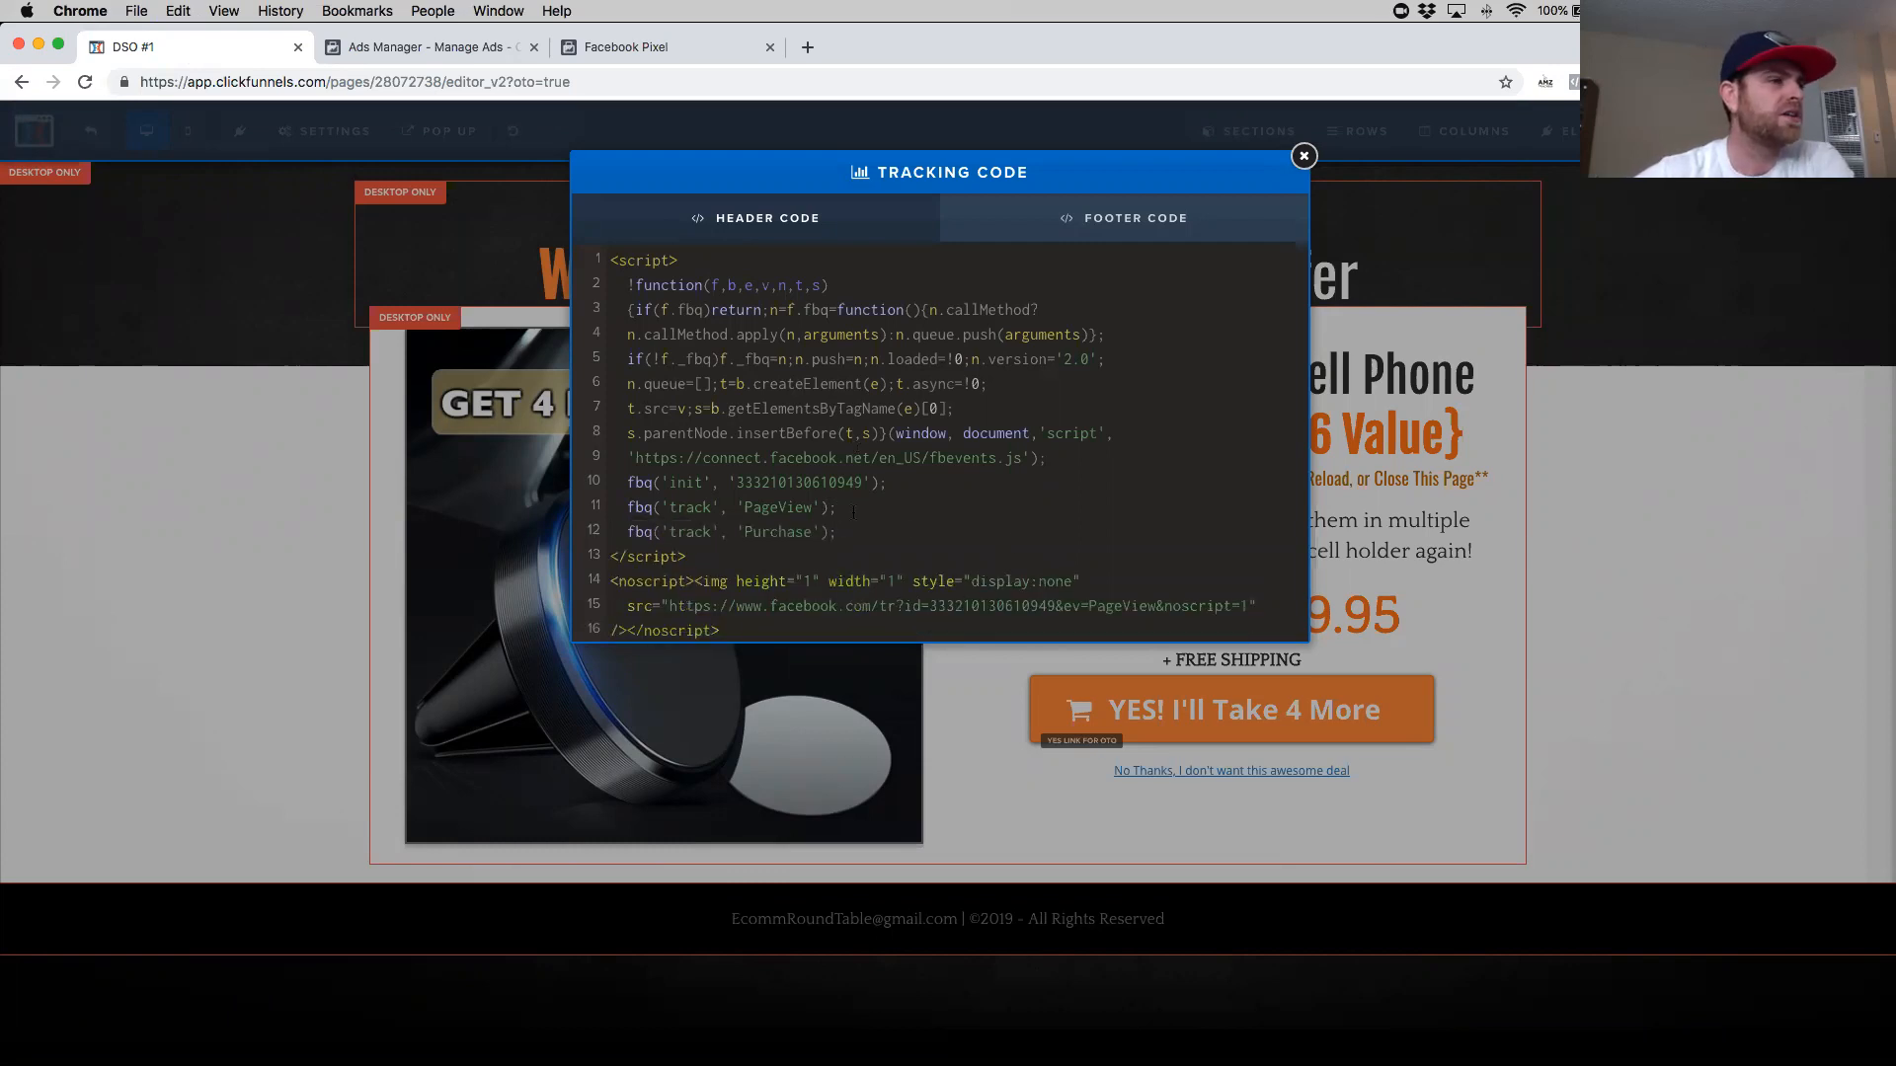
- Delete the PageView track line so only the Purchase track line follows the init line
drag(841, 509, 618, 508)
key(BackSpace)
key(BackSpace)
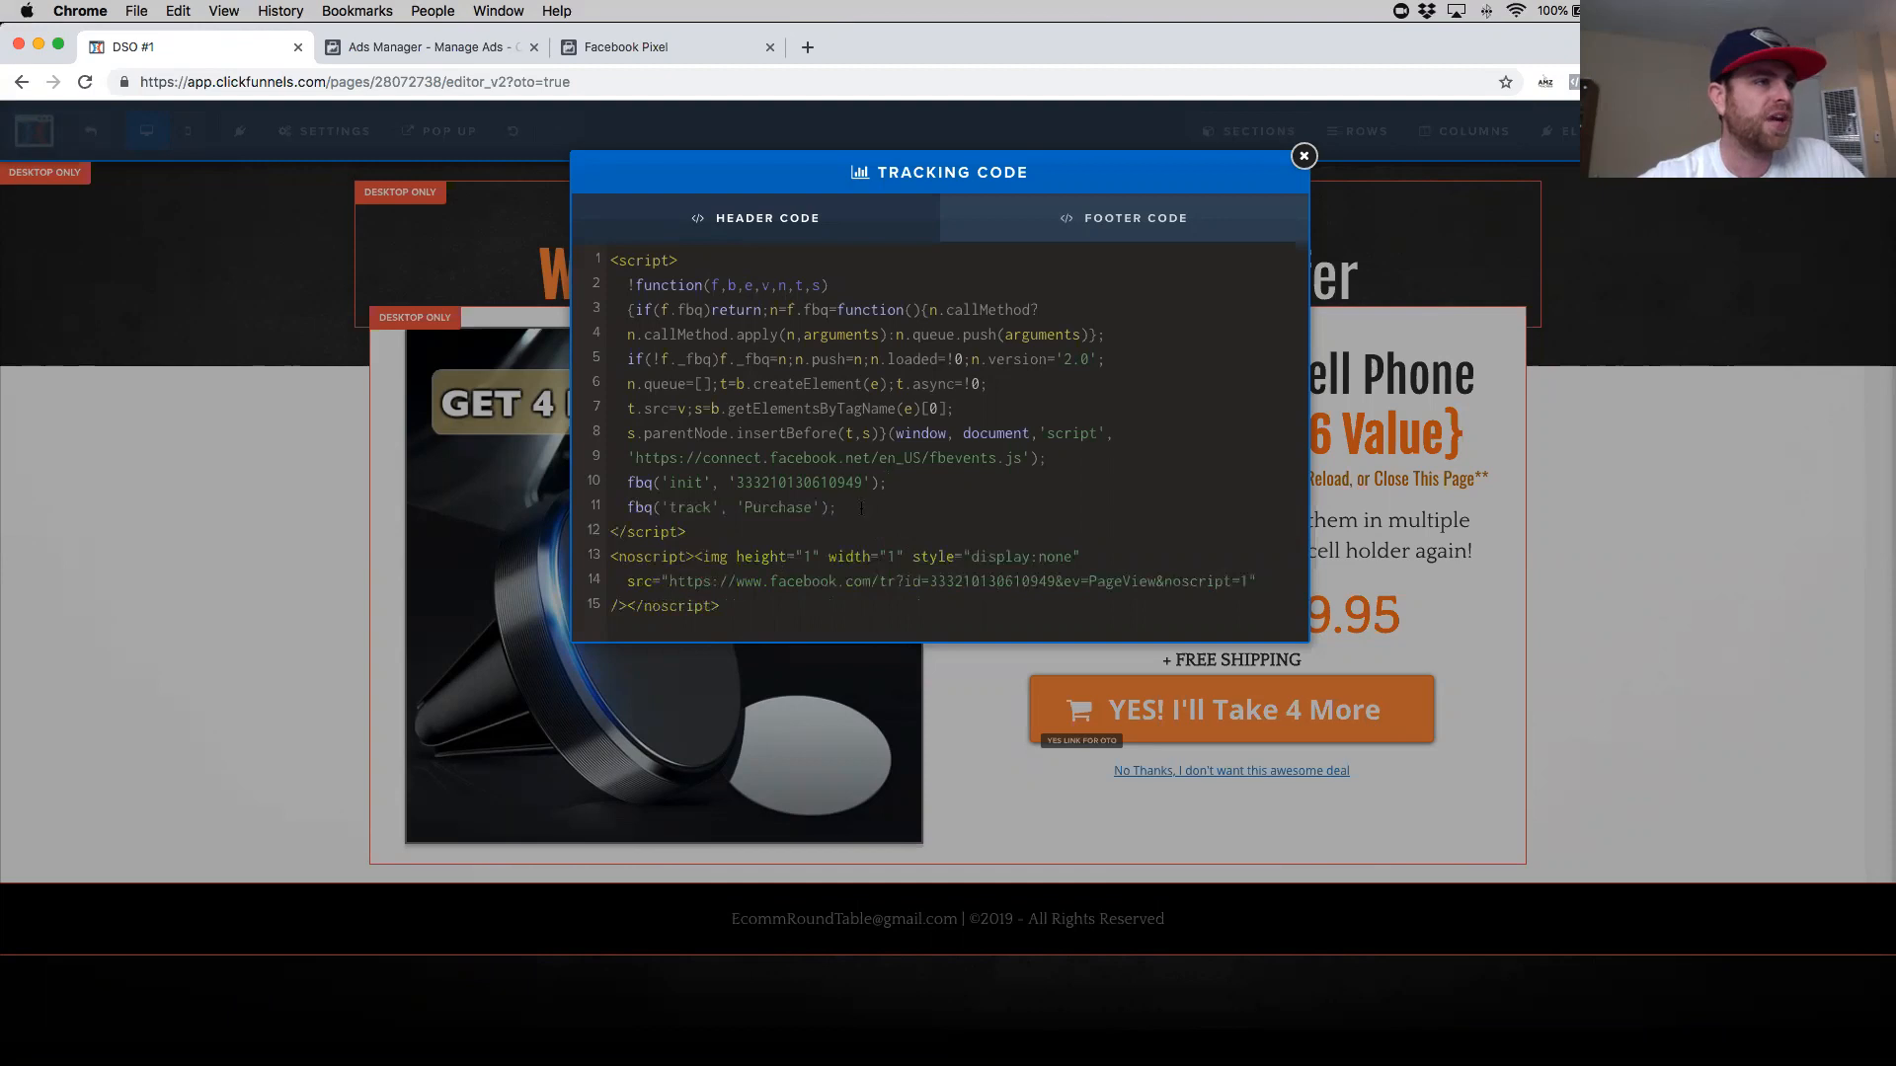
- Try adding a duplicated track line for Pageview below the Purchase line, then remove it again
drag(839, 507, 628, 507)
key(super+c)
key(Right)
key(Return)
key(super+v)
key(BackSpace)
key(BackSpace)
key(BackSpace)
key(BackSpace)
key(BackSpace)
key(BackSpace)
key(BackSpace)
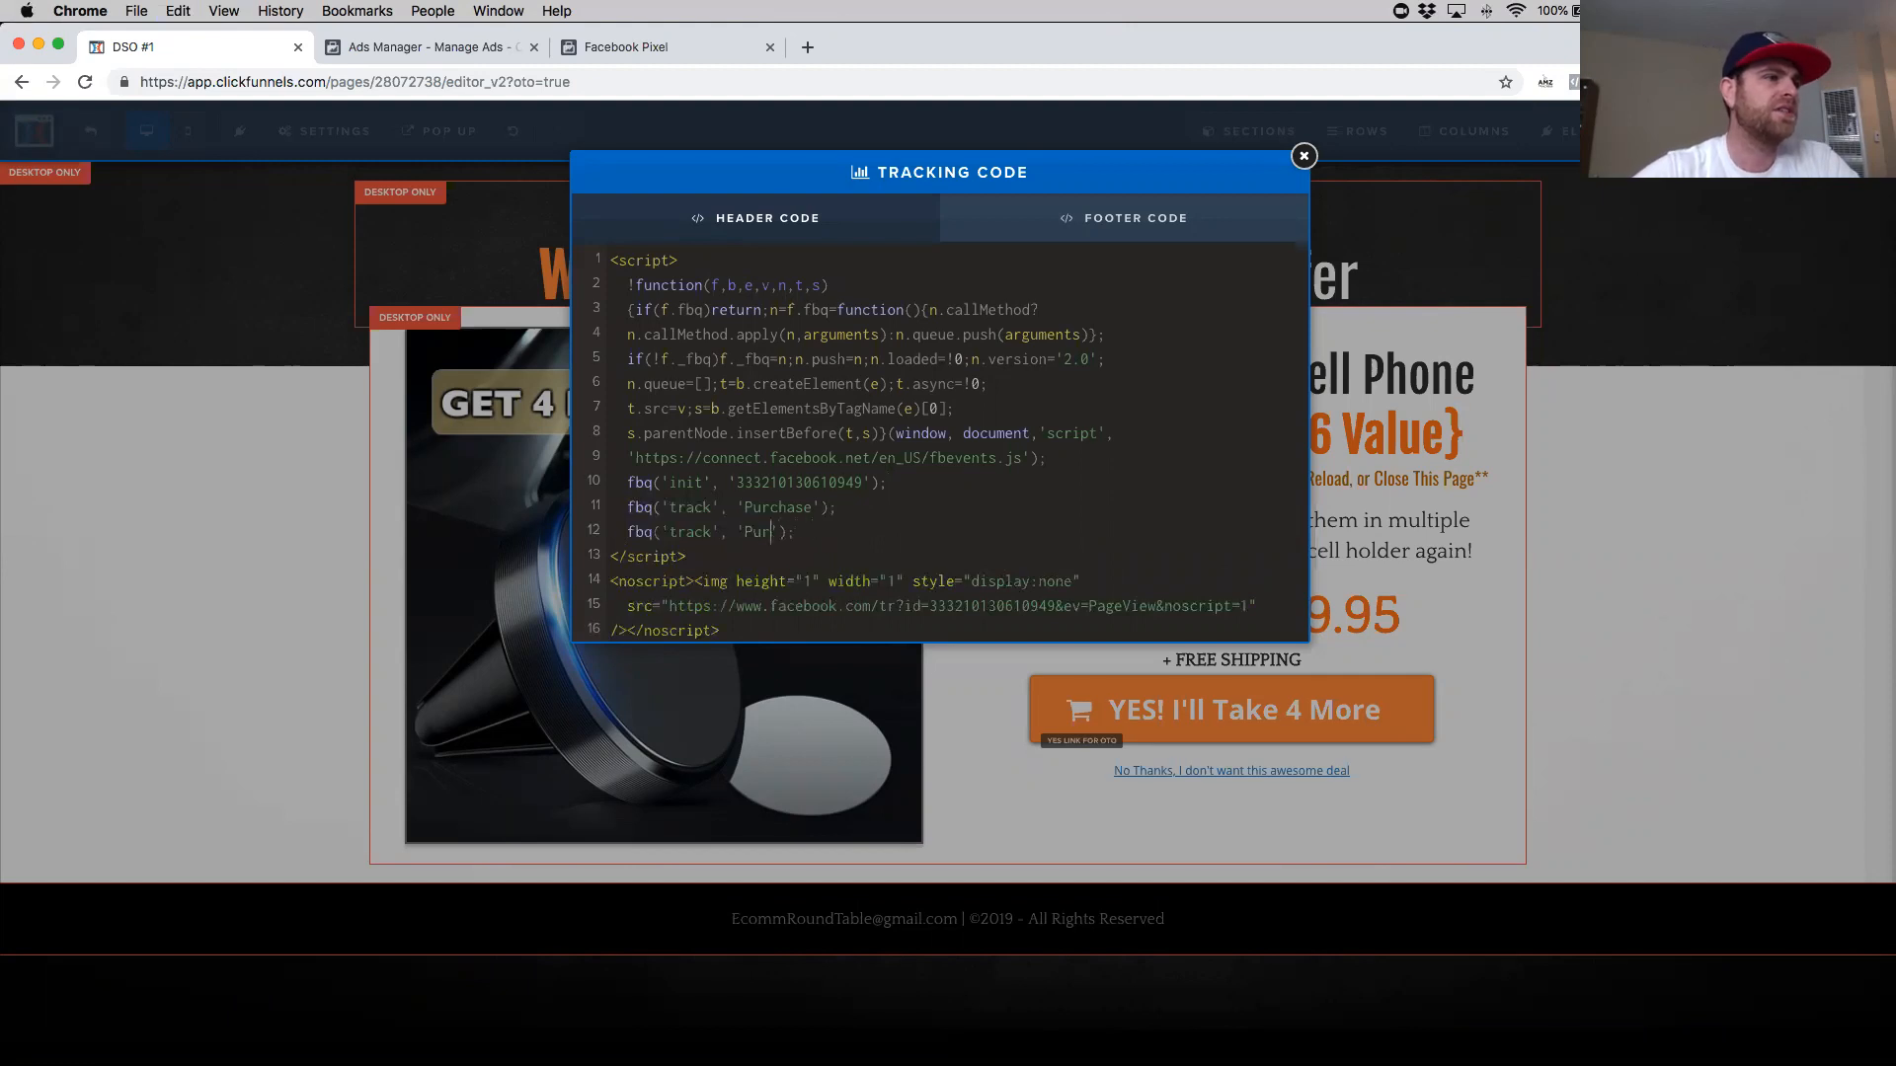
text(ageview)
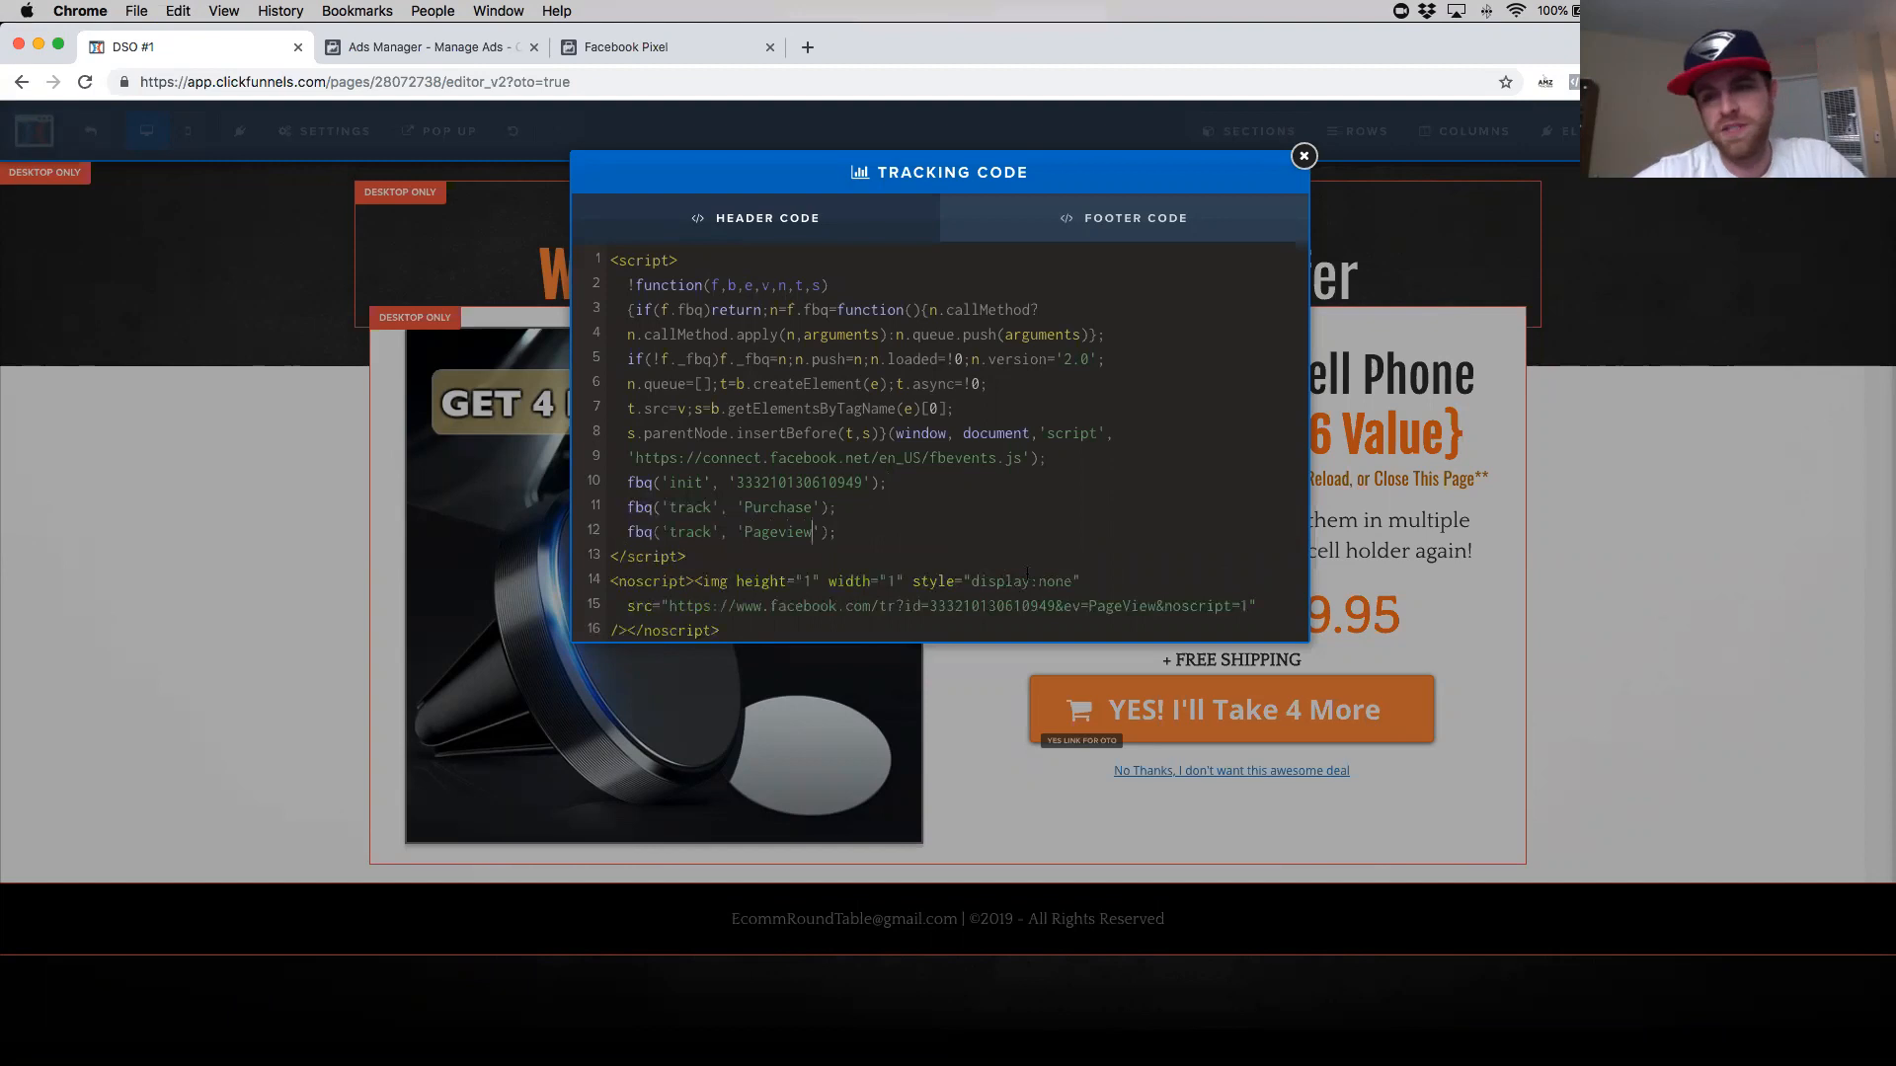
drag(886, 542, 646, 534)
key(BackSpace)
key(BackSpace)
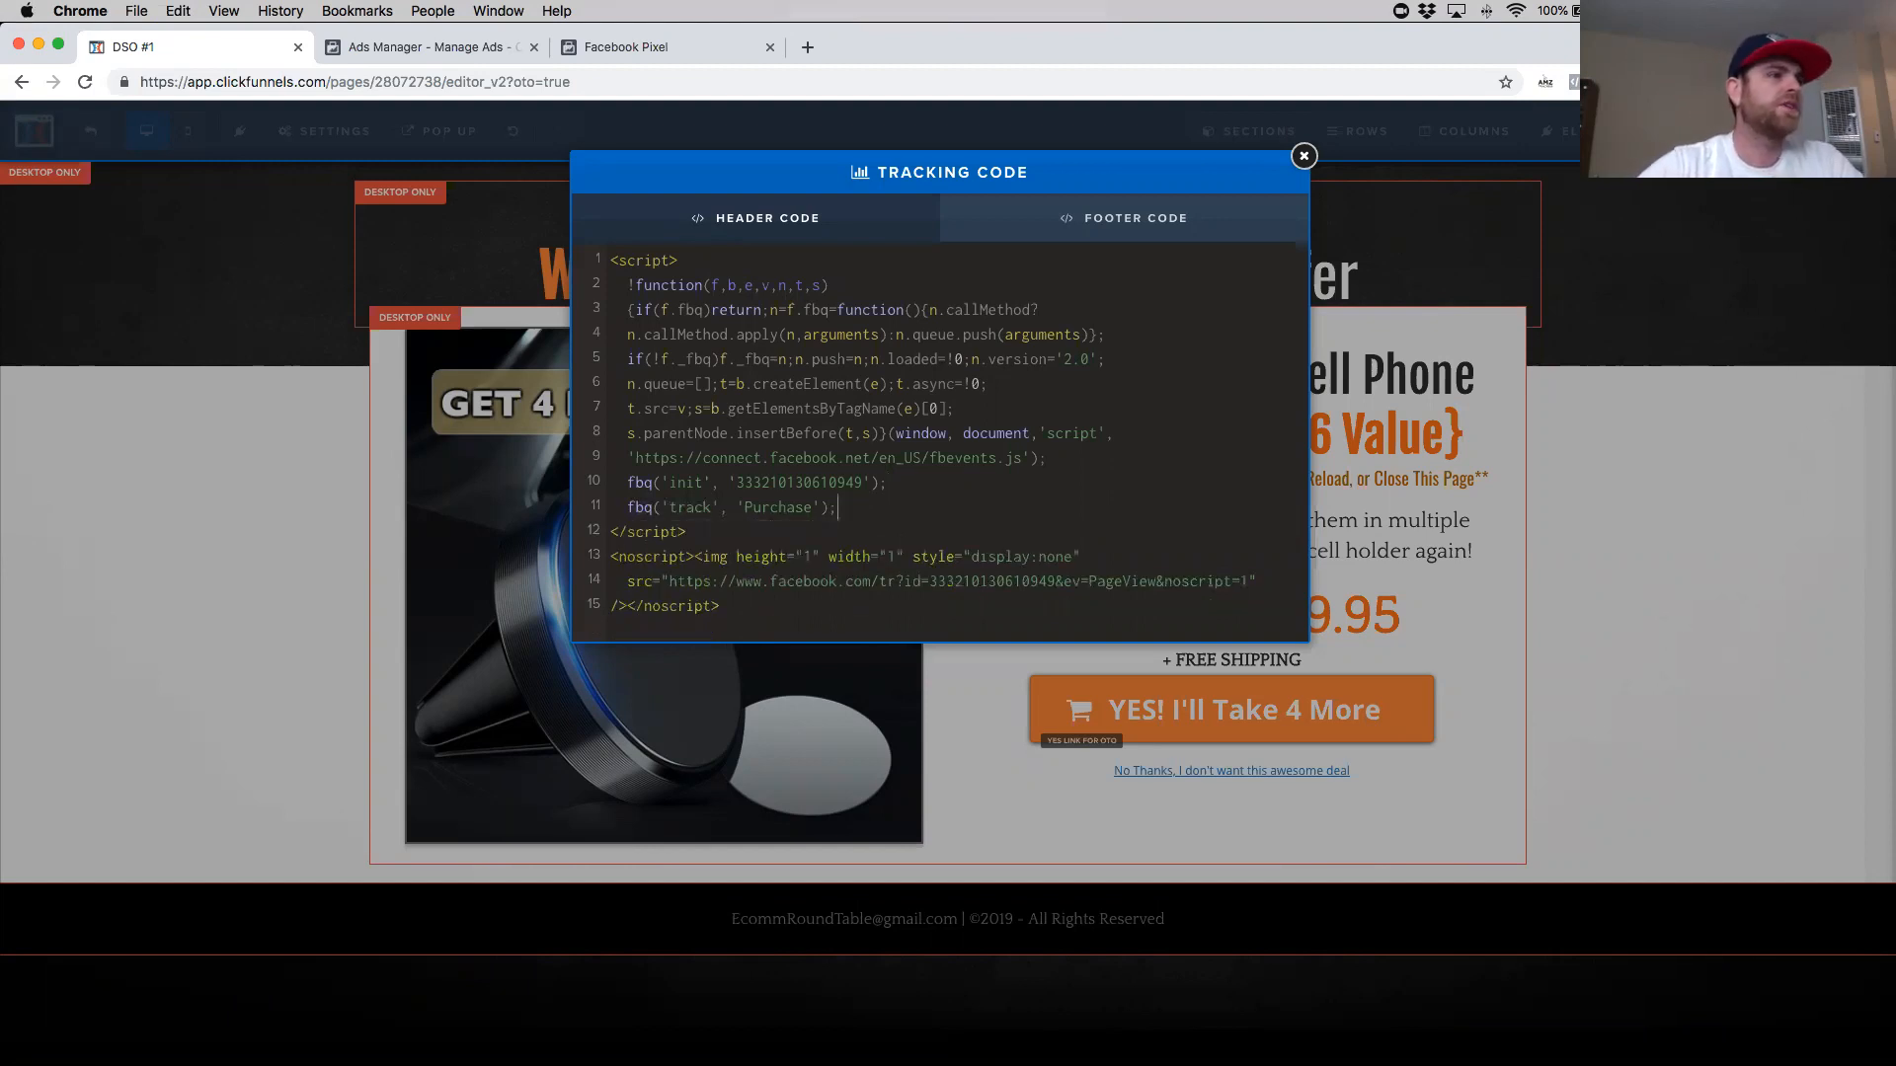
- Close the tracking code dialog and preview the OTO1 page to check which pixel events fire
click(1303, 156)
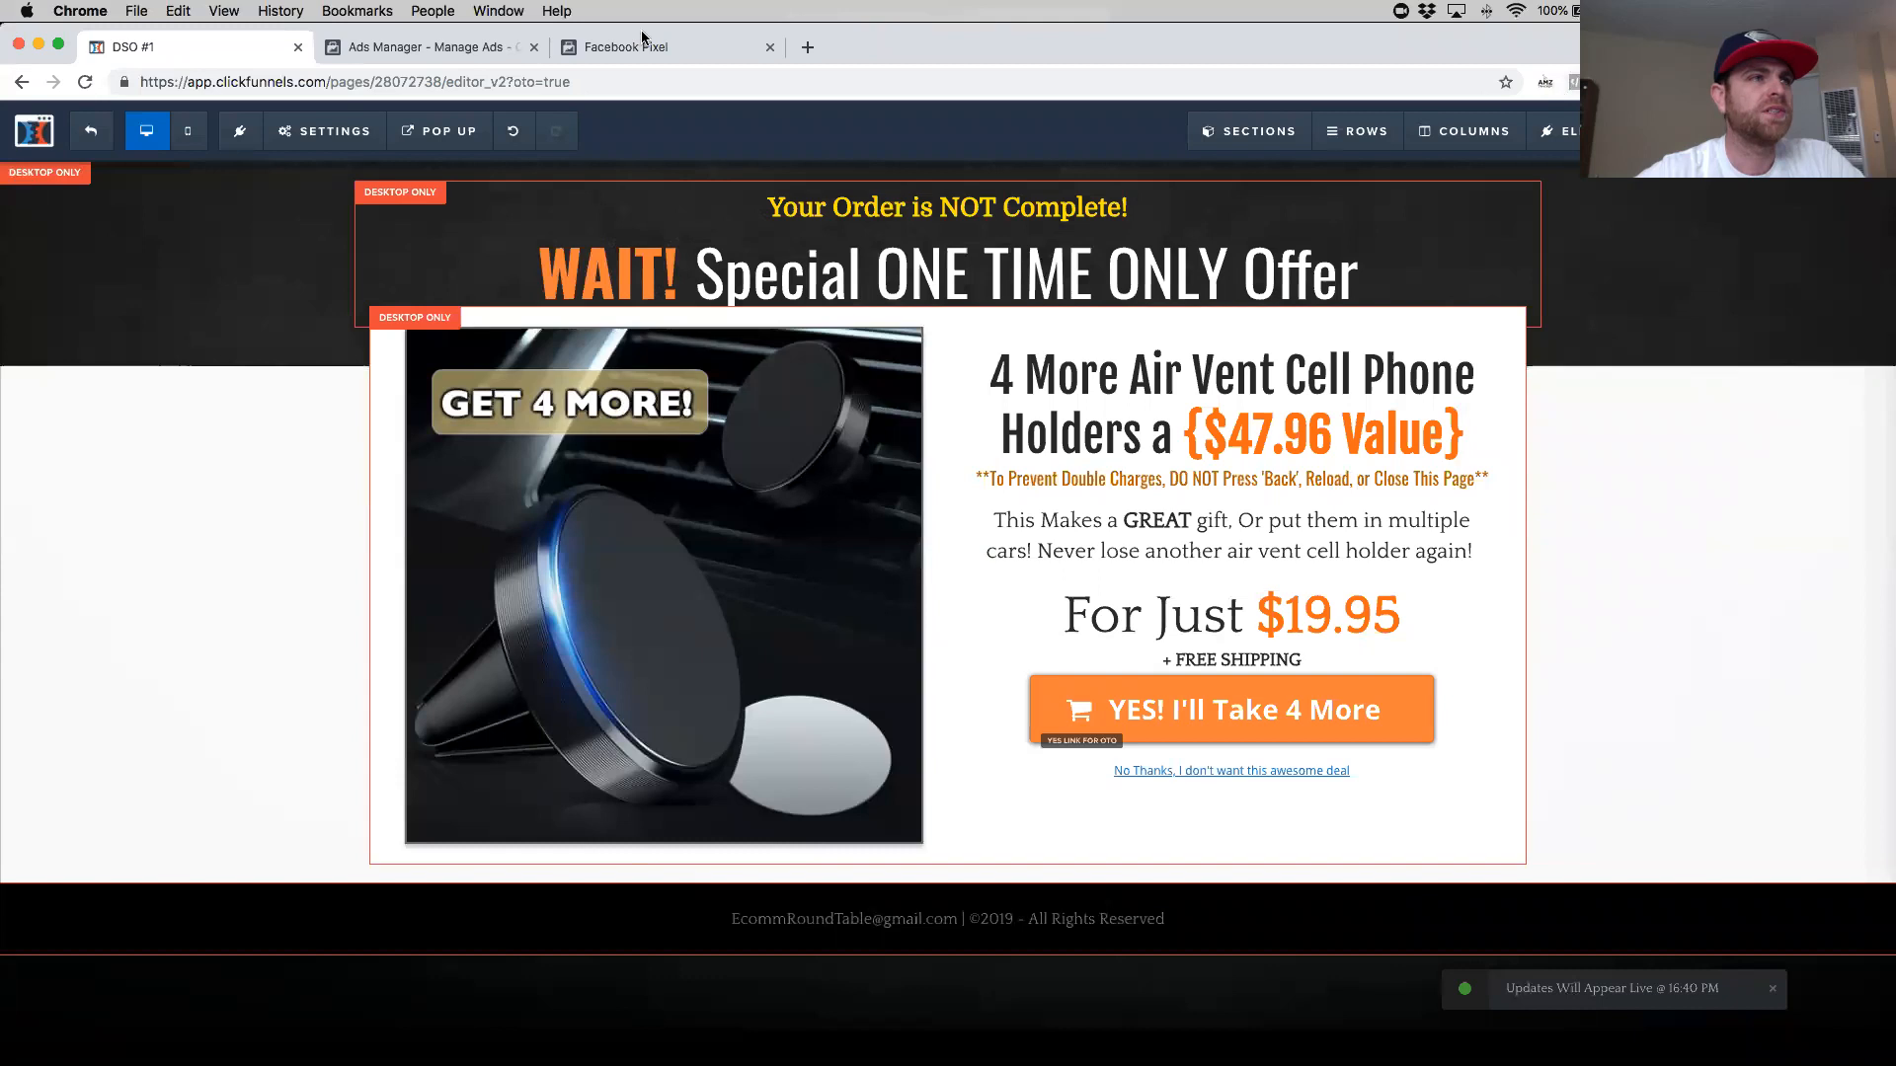
click(1716, 132)
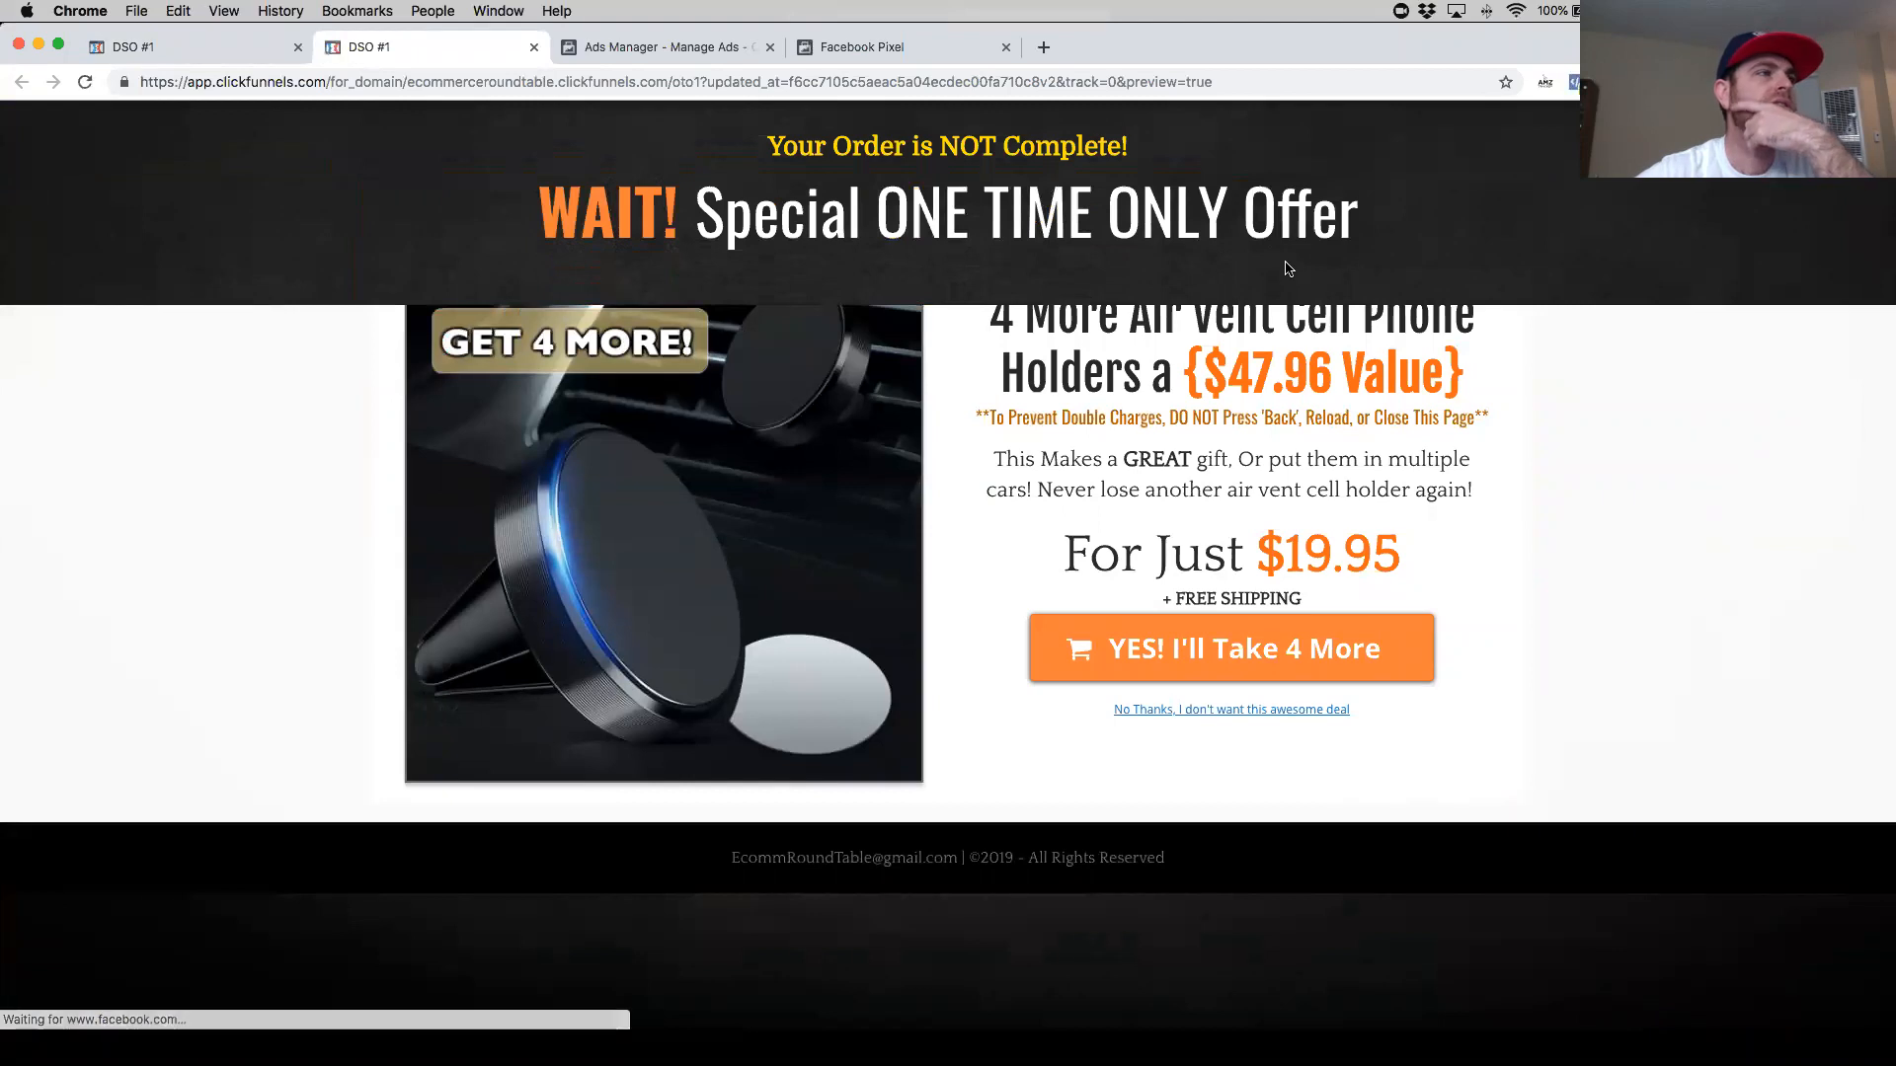
click(1575, 85)
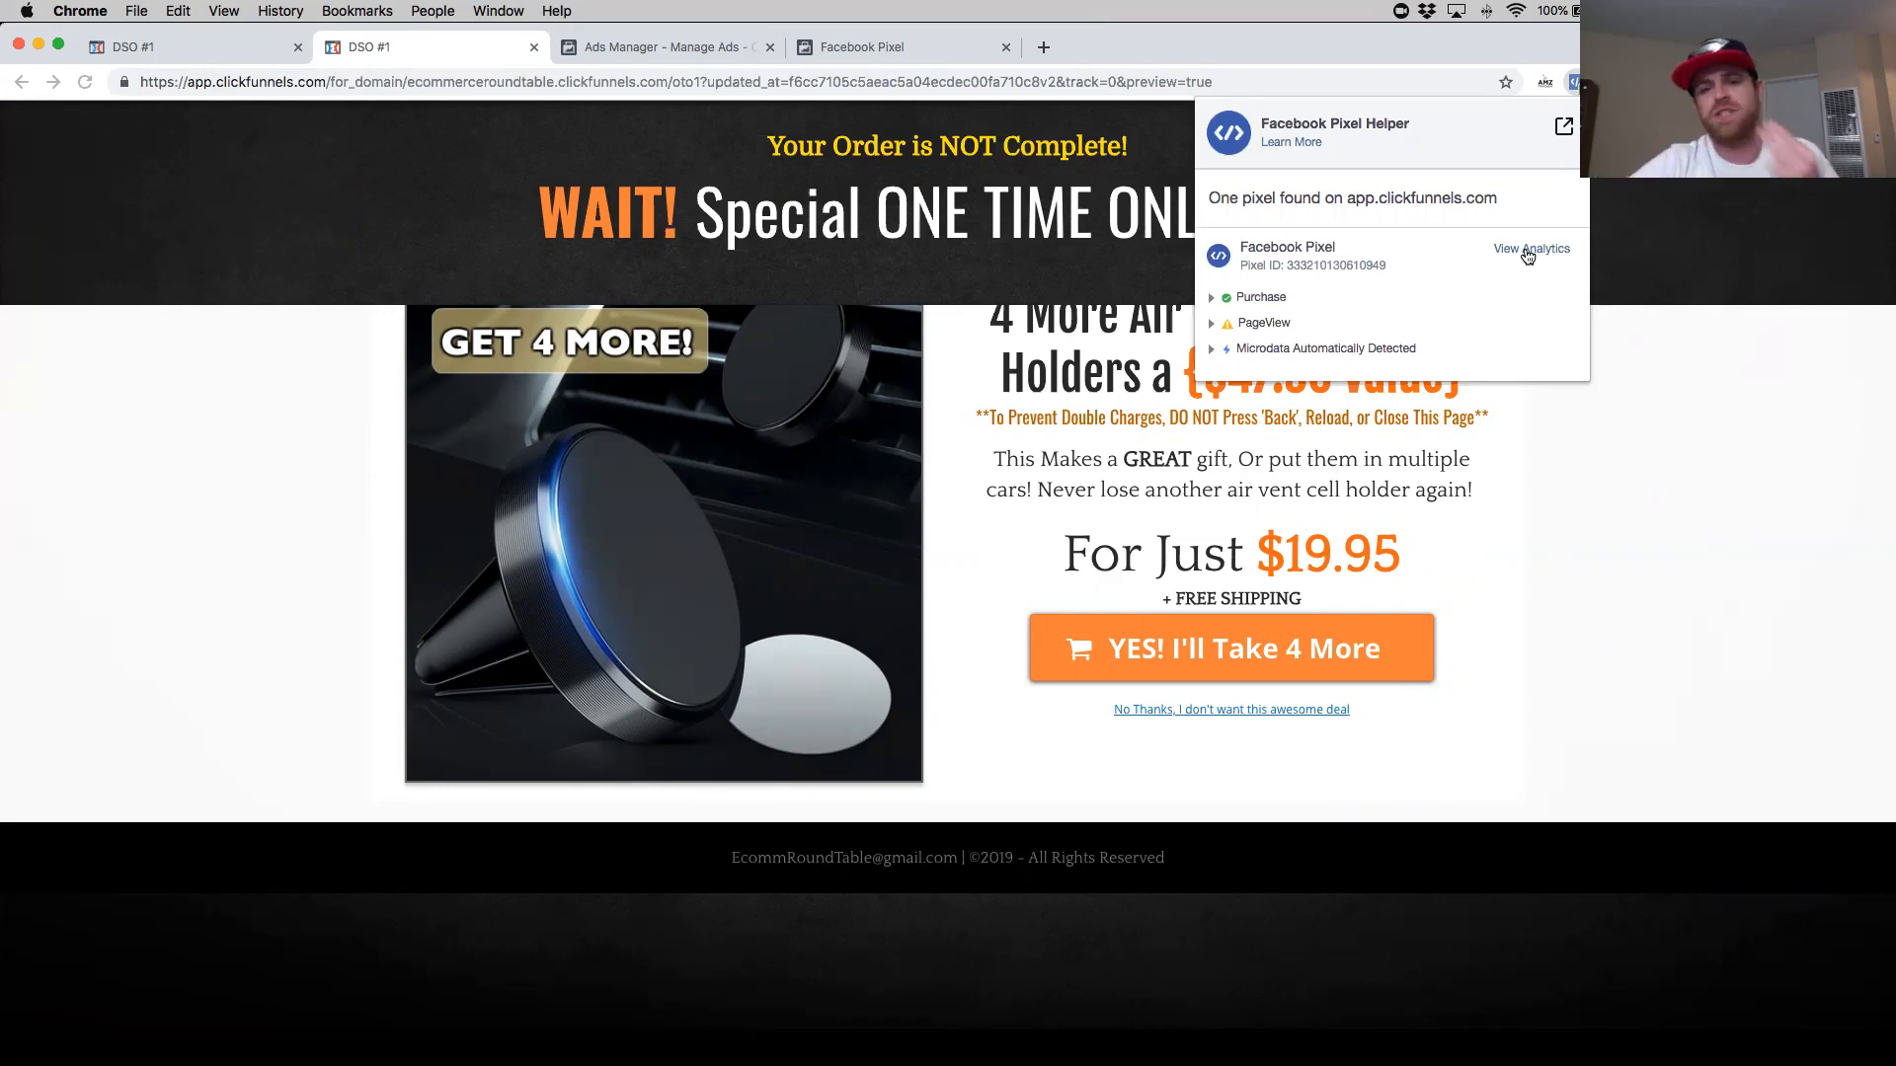
click(1632, 449)
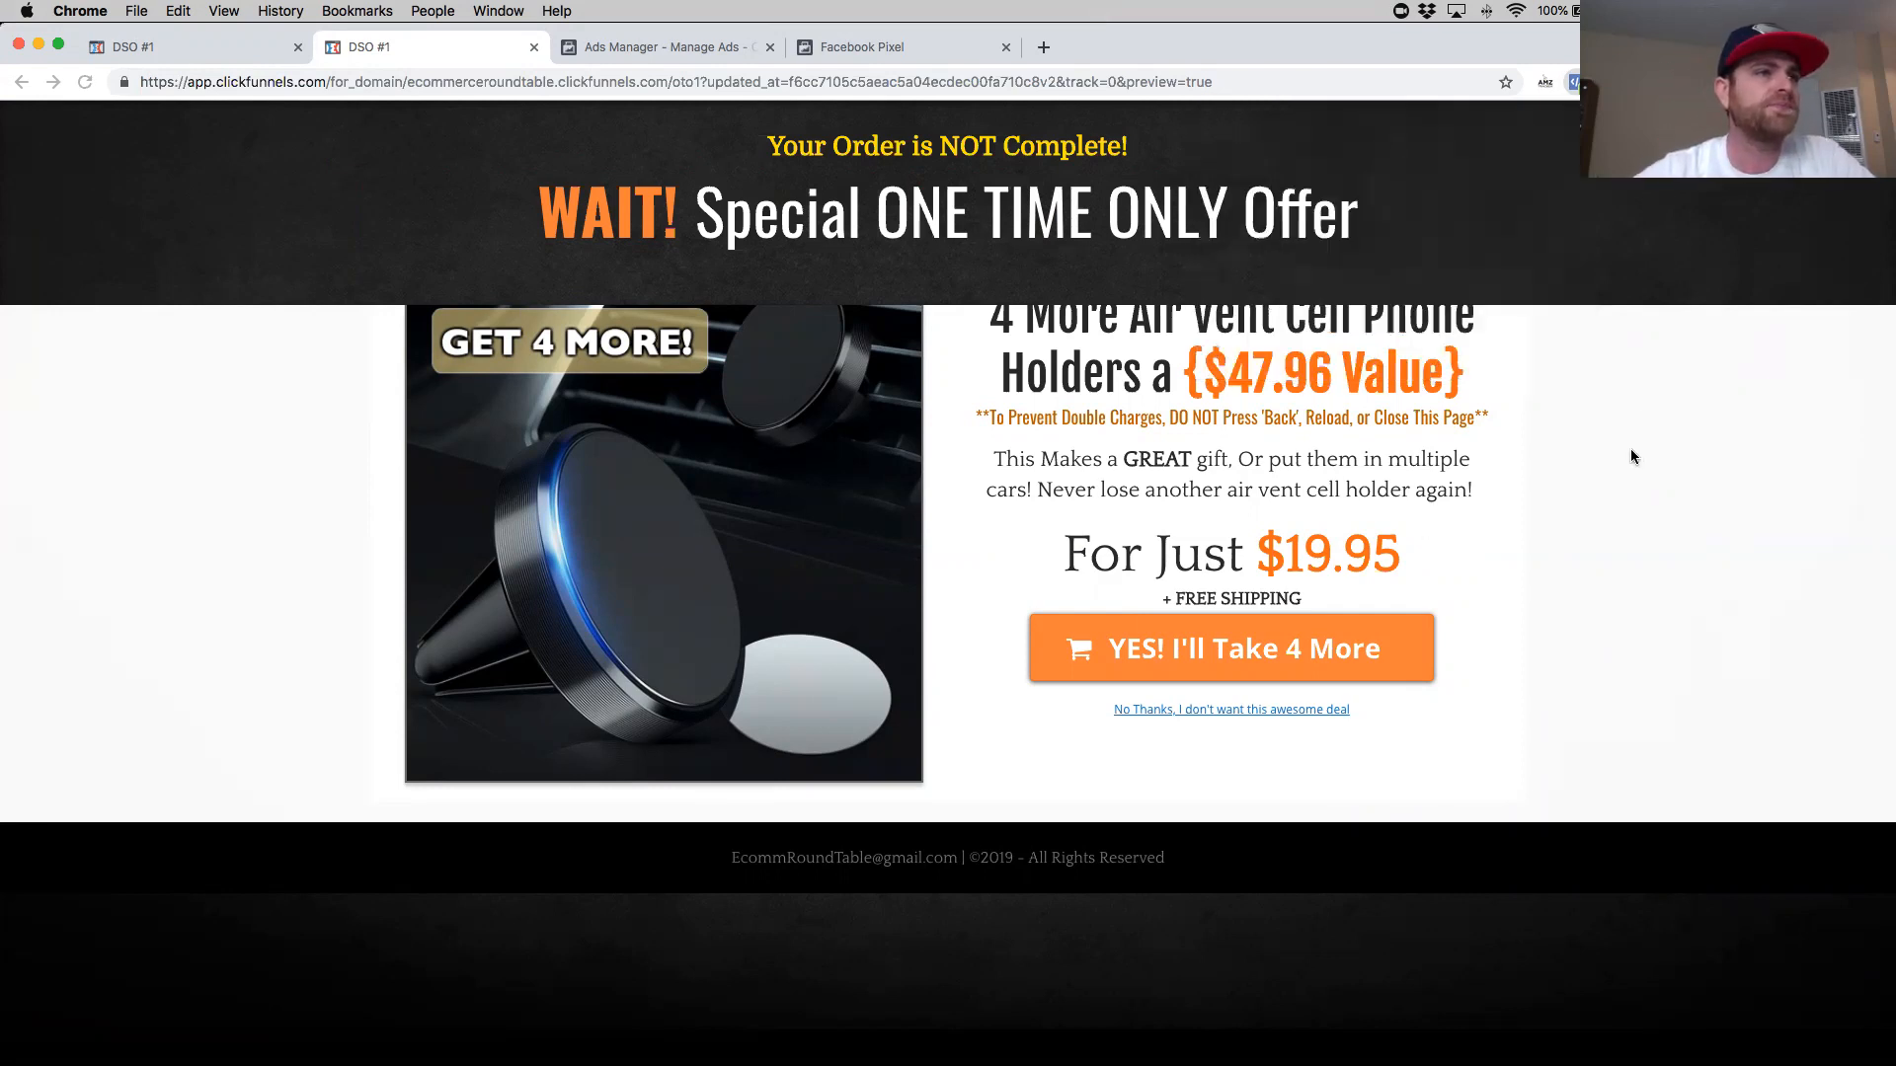
- Open the Events Manager pixel tab and scroll through the event list in the Install Pixel Code dialog
click(642, 47)
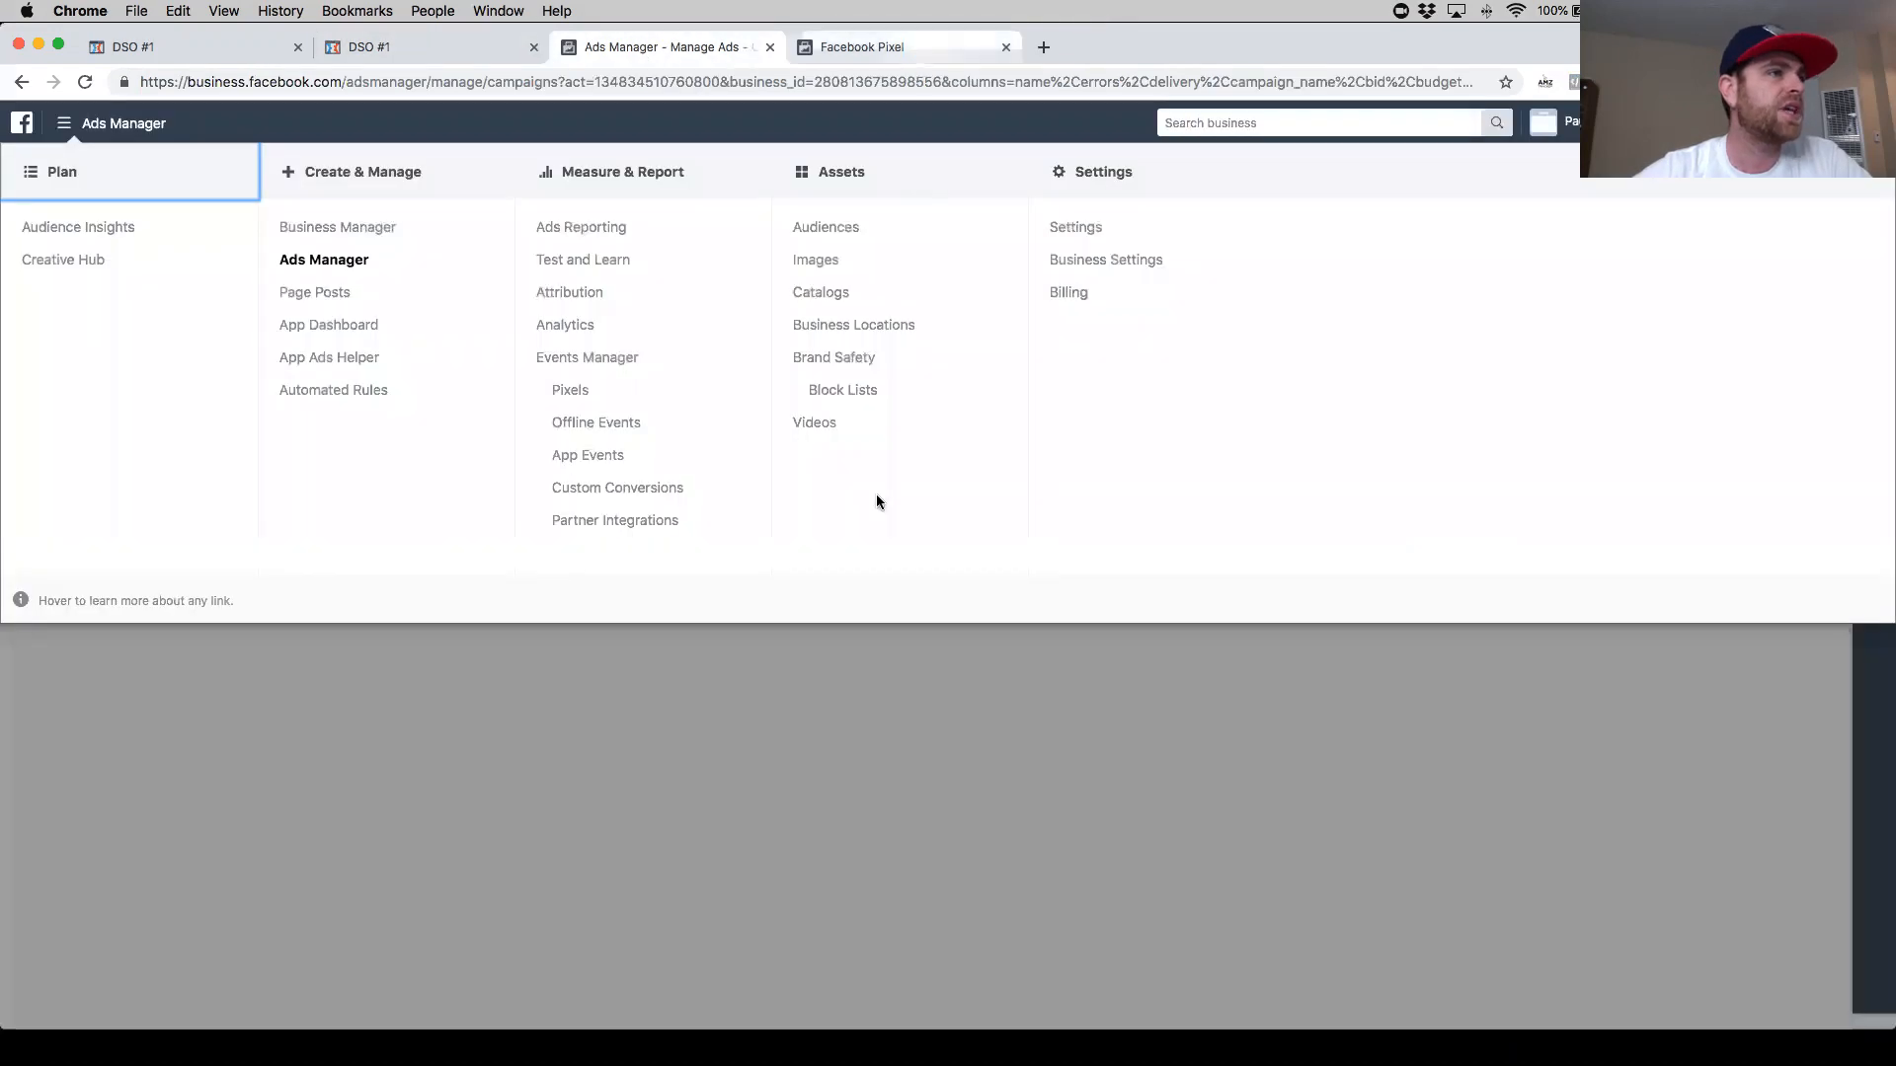
click(888, 48)
click(918, 675)
scroll(888, 673, down, 10)
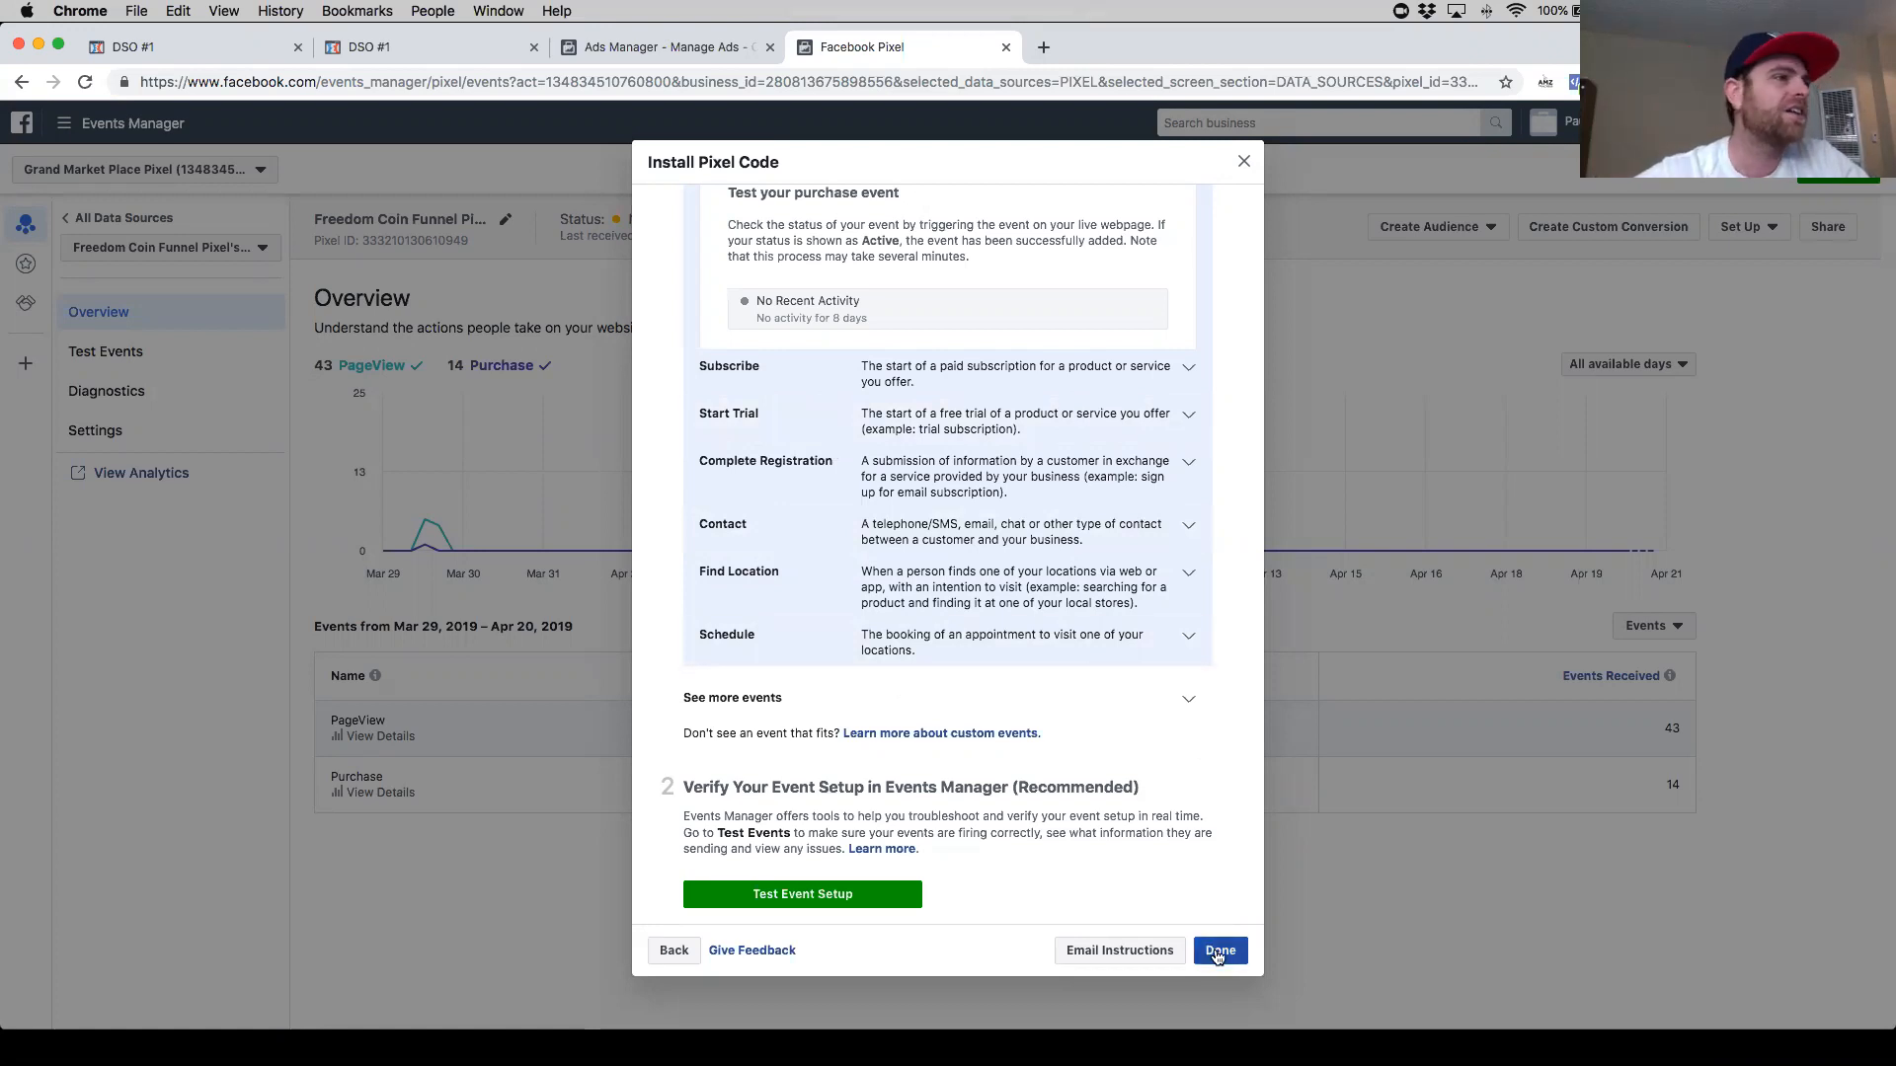
- Check which events fire on the OTO1 preview with Pixel Helper, then close the install dialog and refresh the pixel overview
click(185, 51)
click(472, 54)
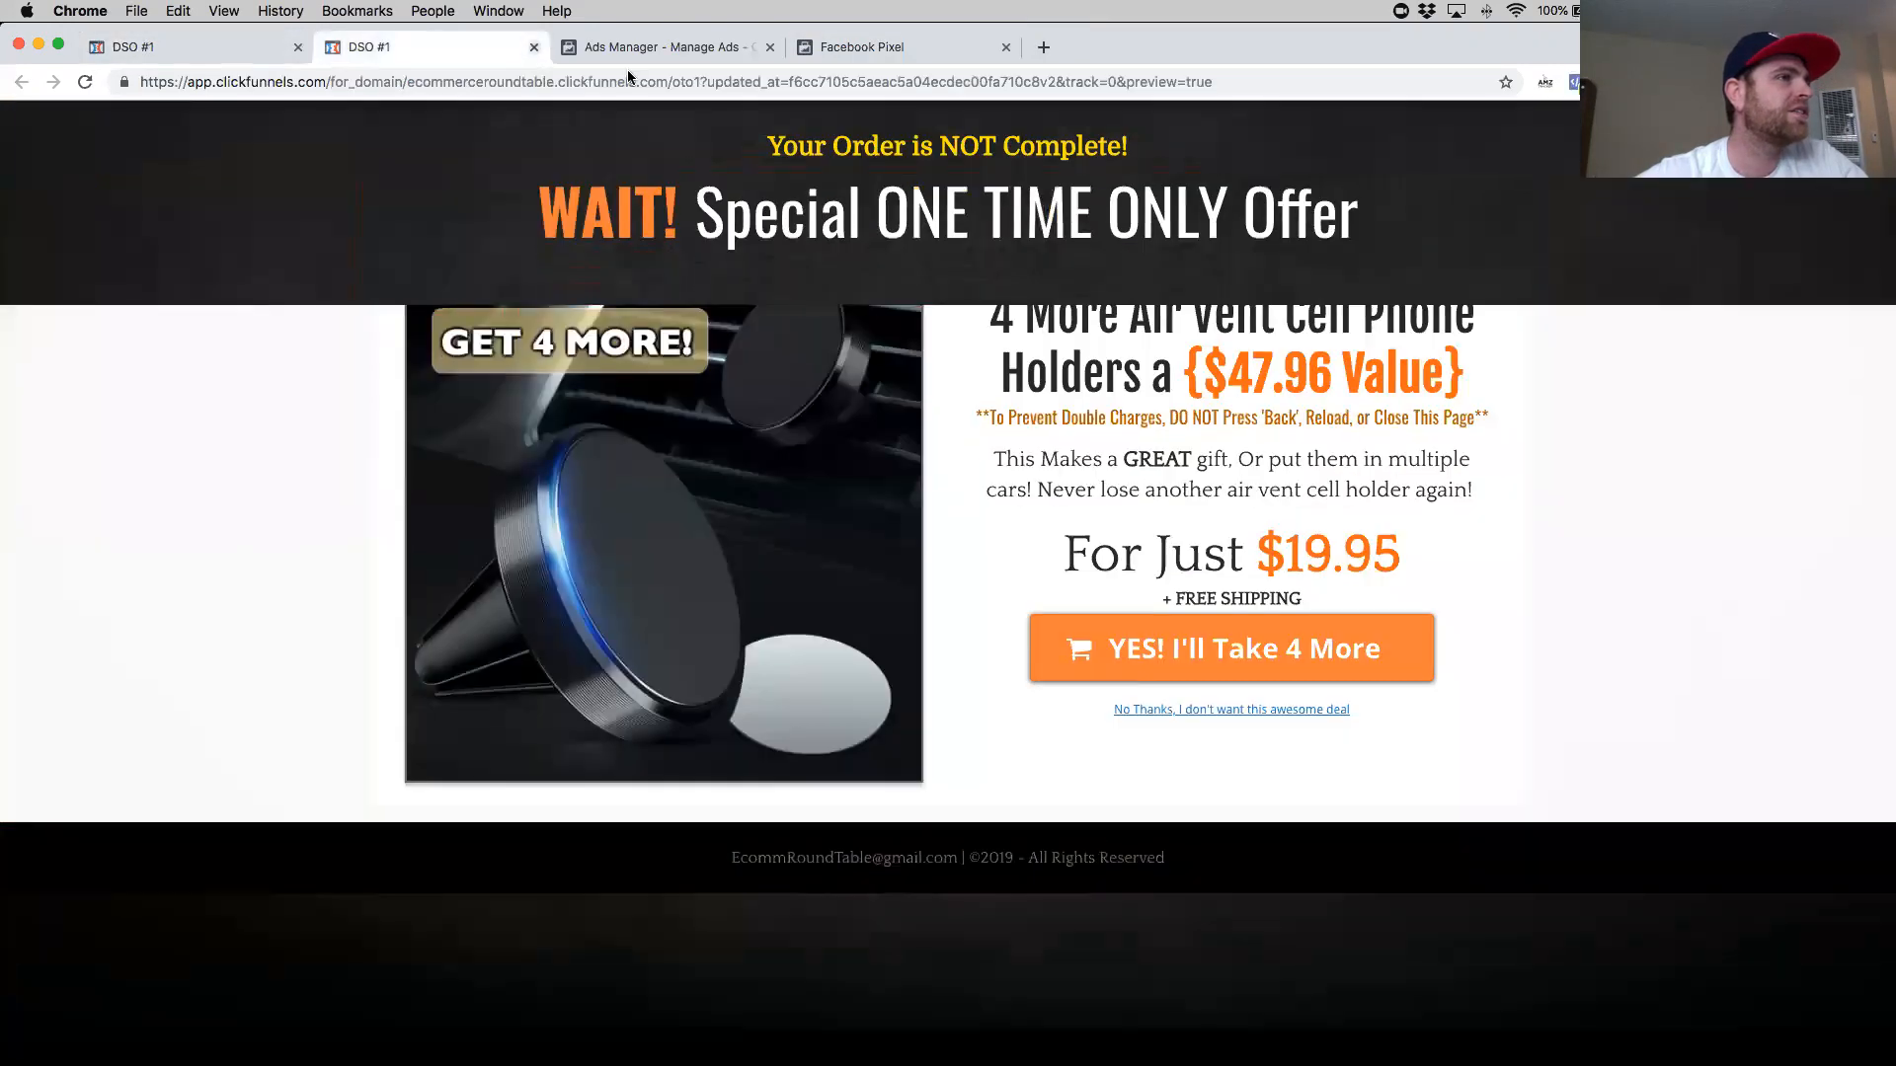
click(1574, 82)
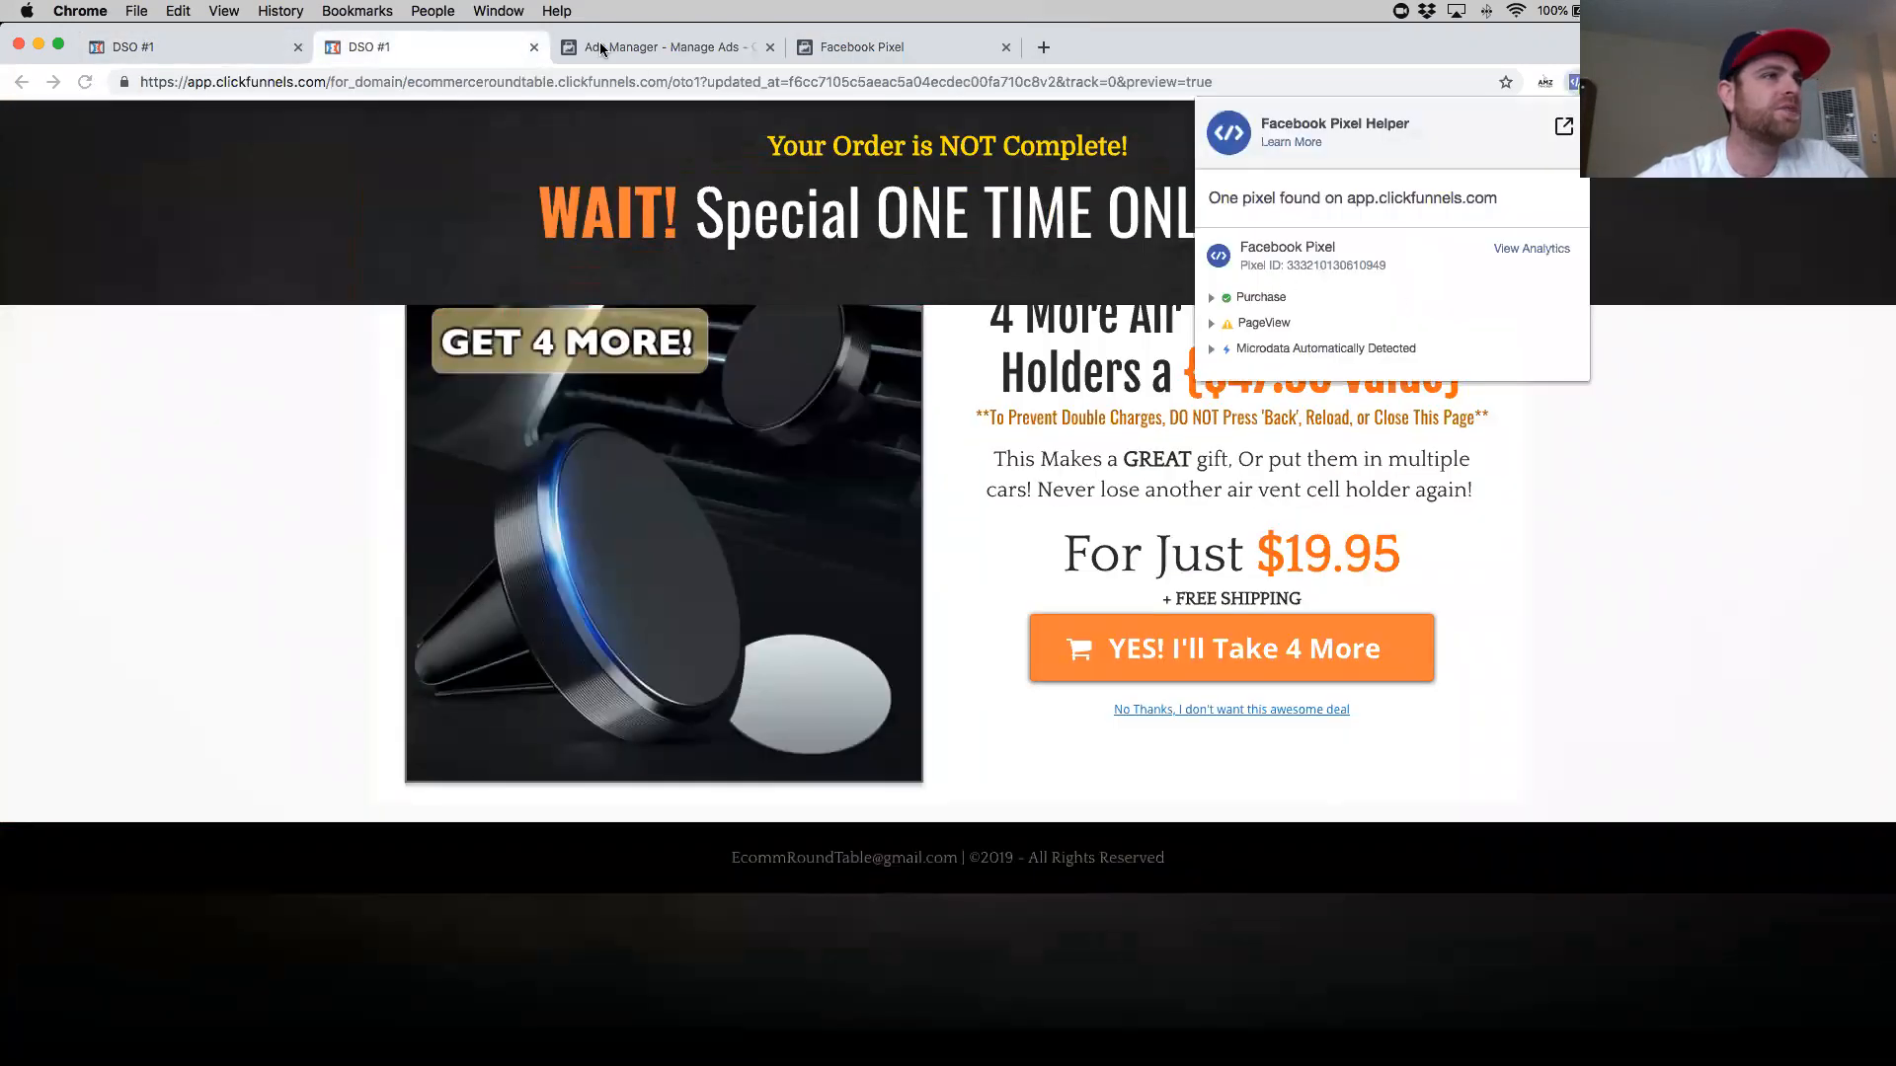
click(533, 47)
click(533, 47)
click(703, 47)
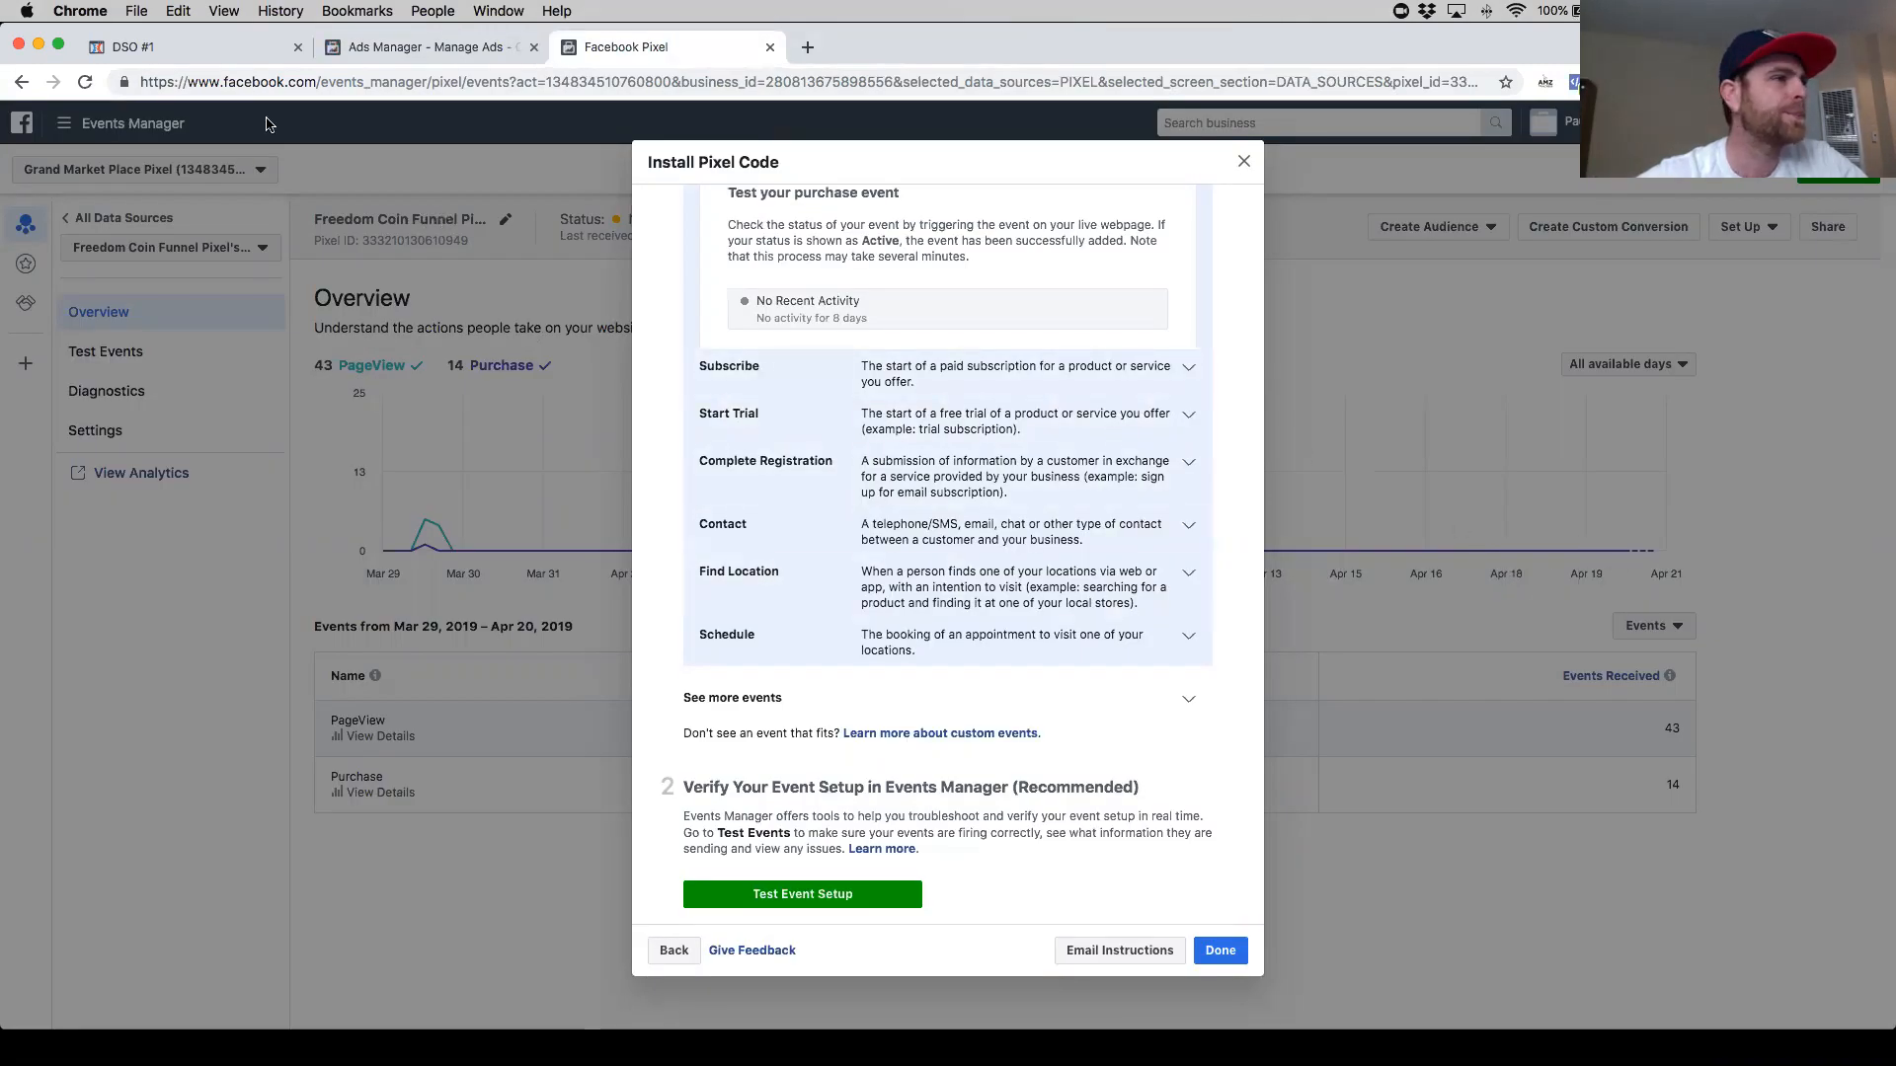
click(446, 320)
key(super+r)
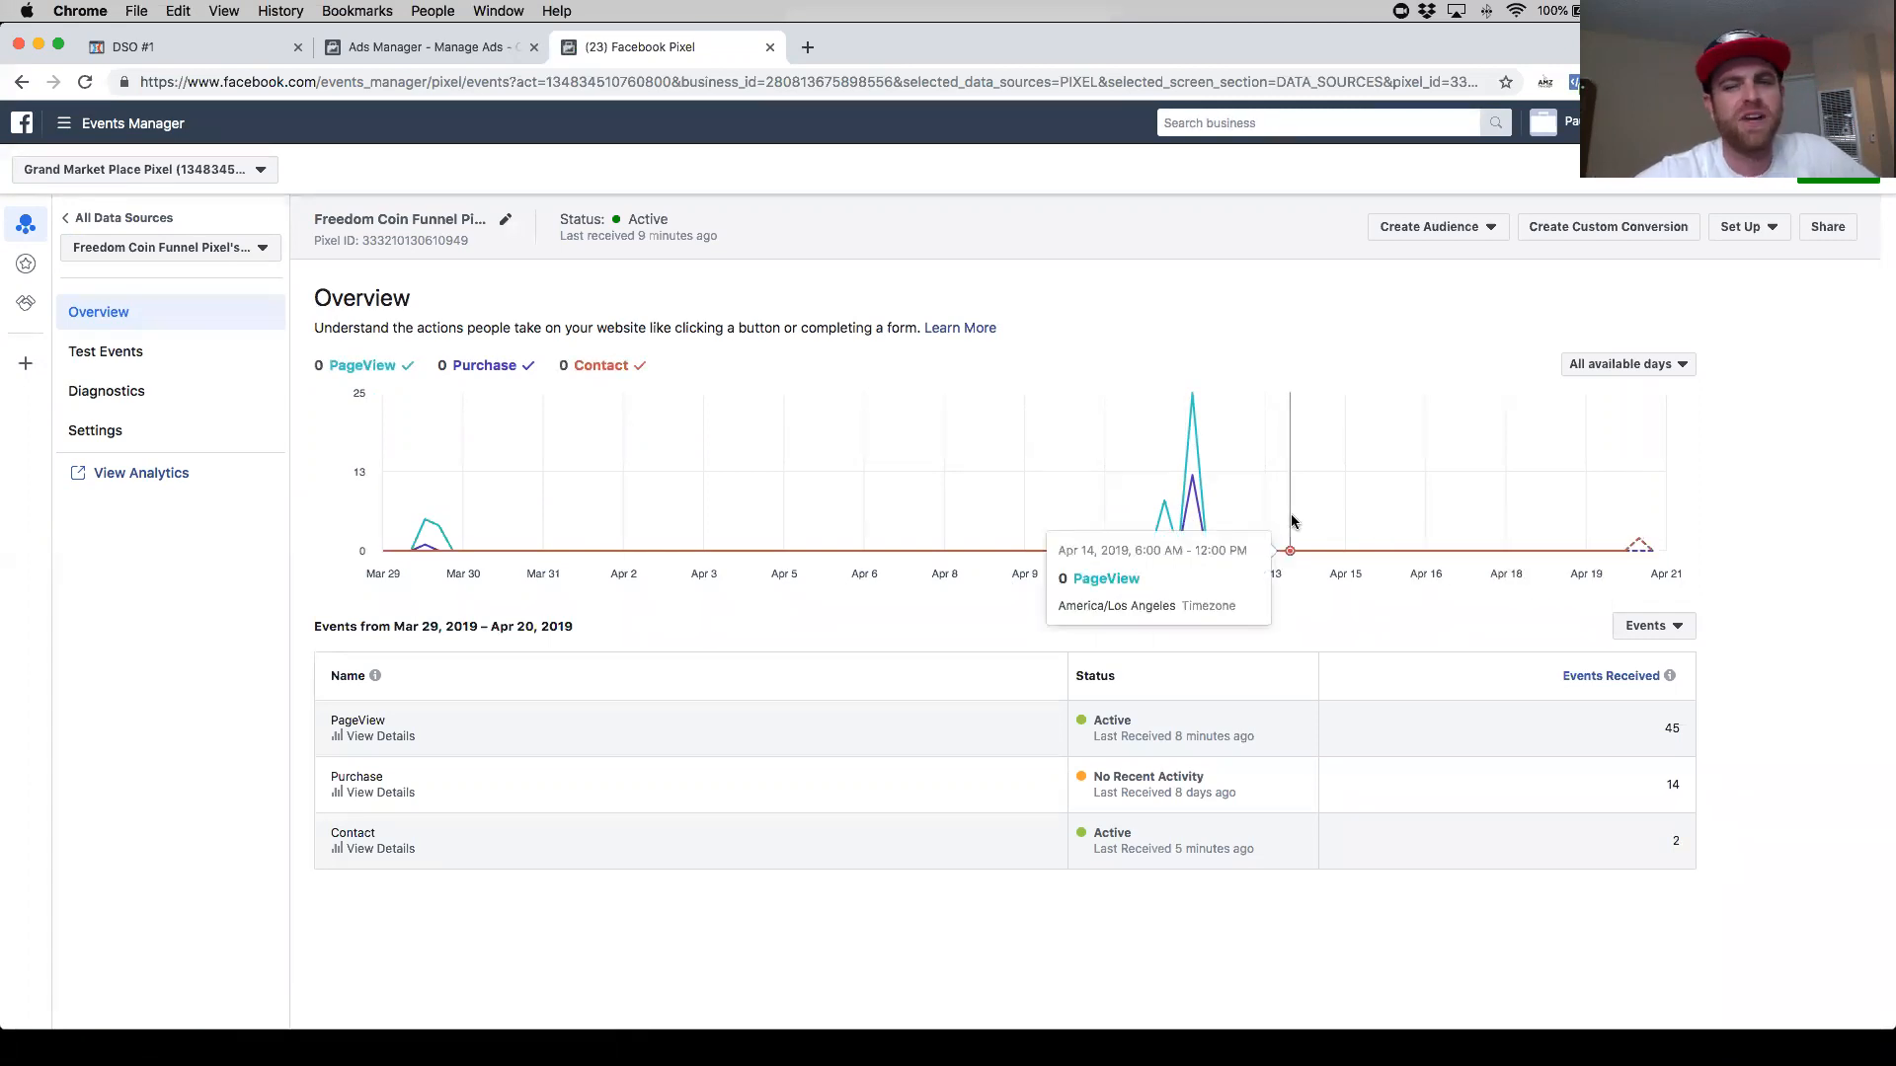
- Reload the OTO1 preview page and inspect its fired pixel events with Pixel Helper
click(191, 55)
click(228, 127)
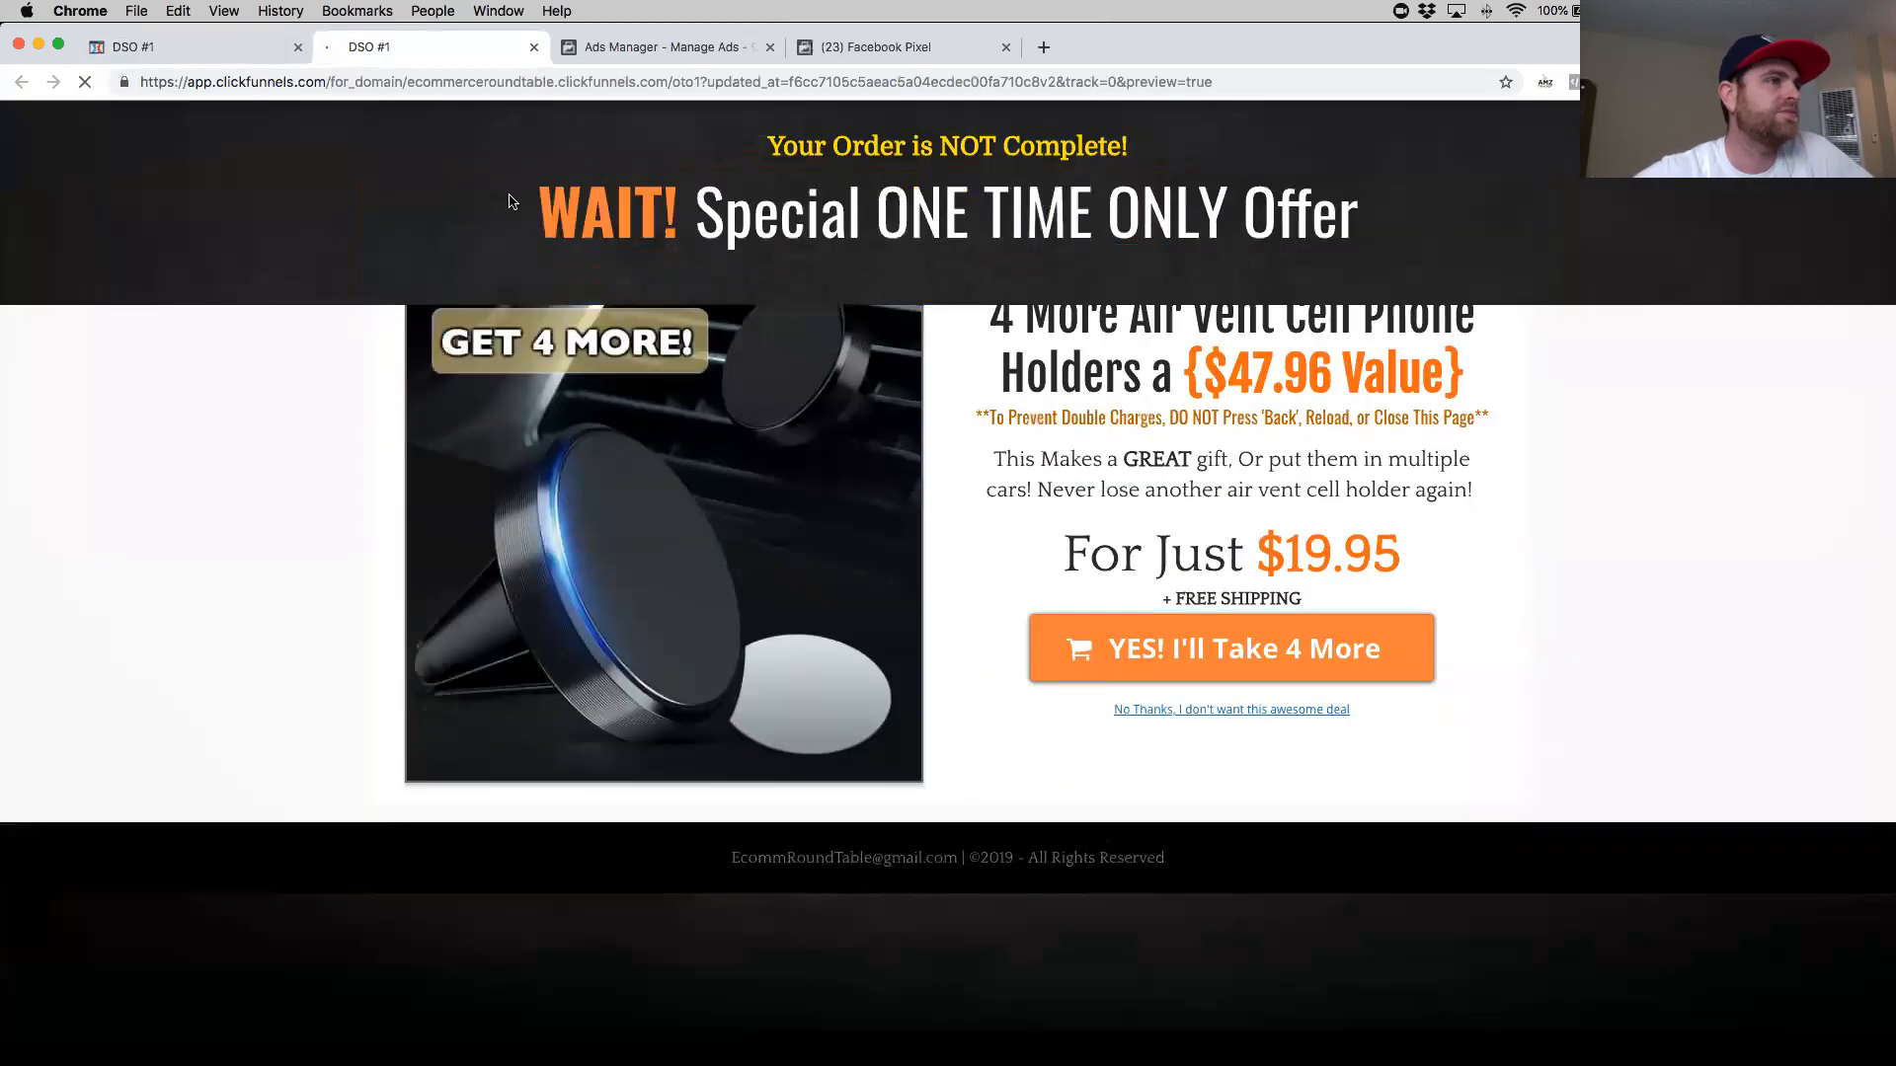
click(1577, 87)
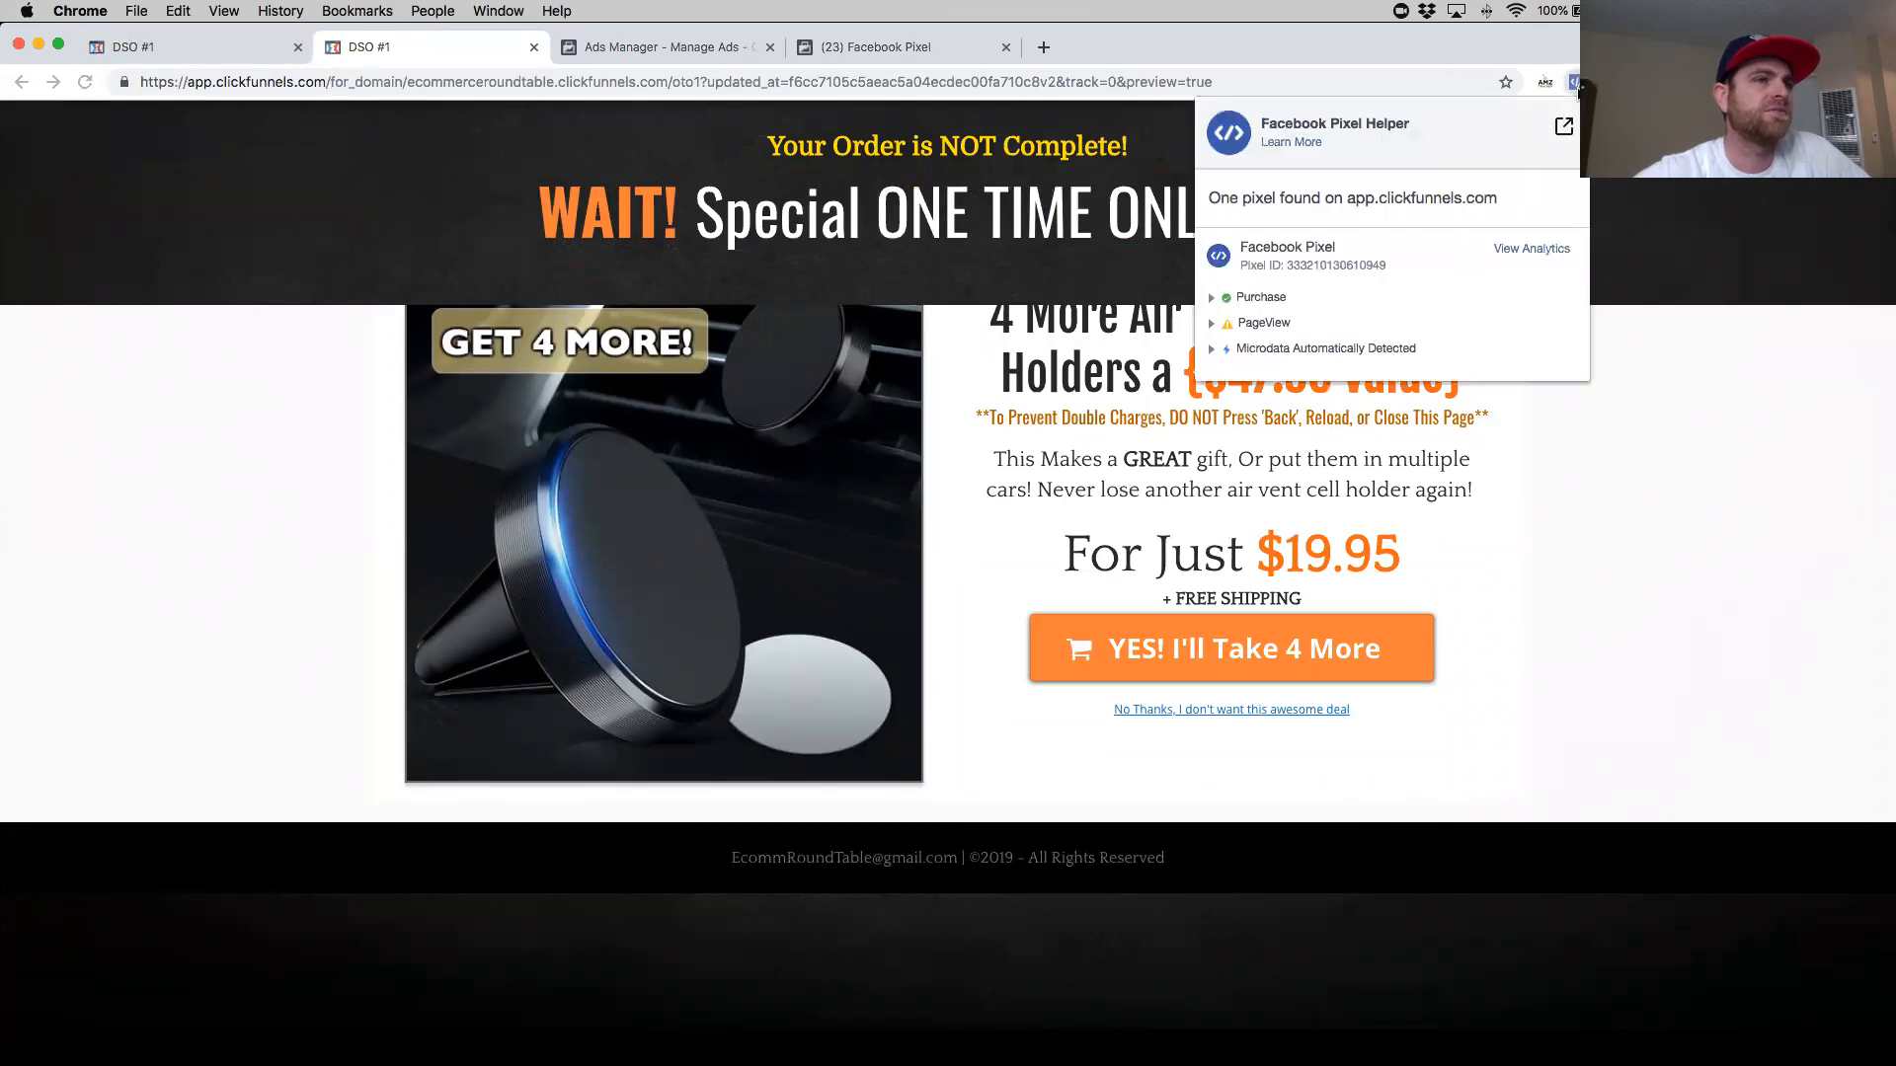
click(1057, 392)
scroll(1057, 392, down, 1)
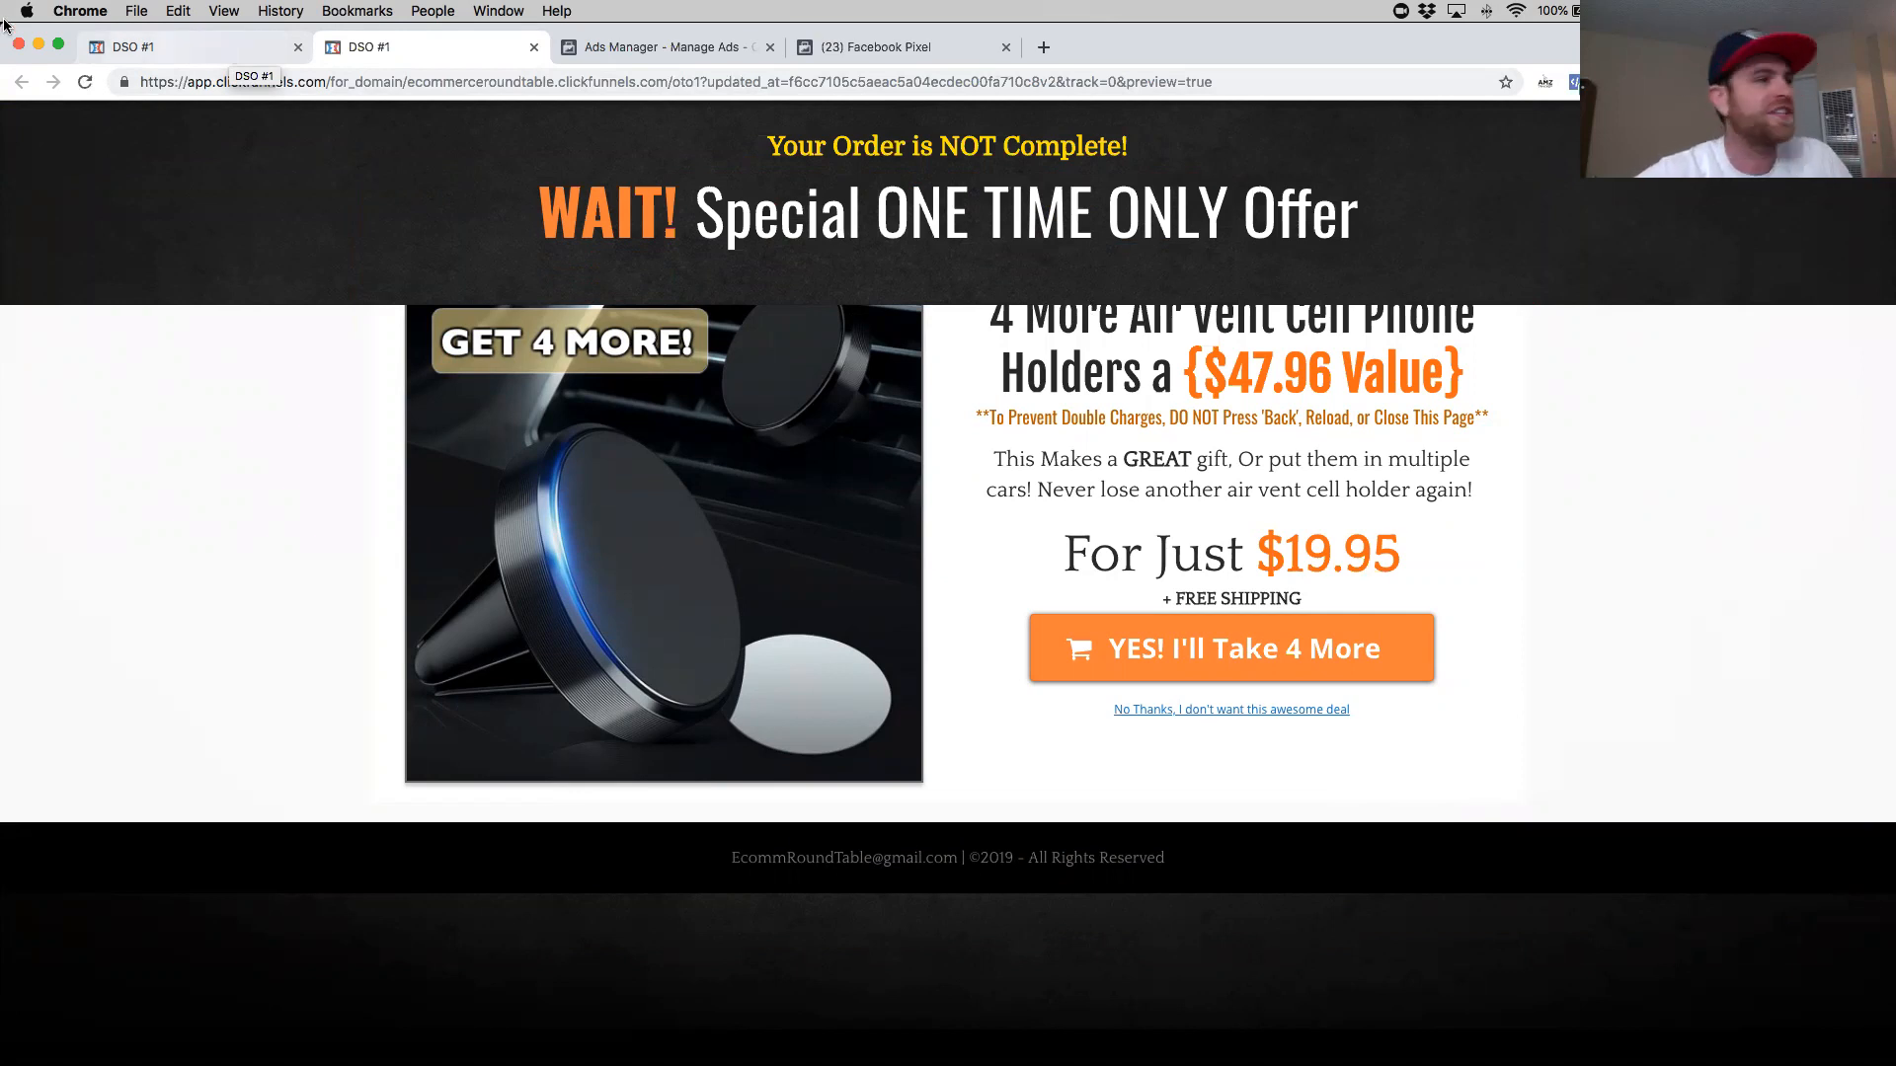
- Refresh the Events Manager pixel overview to review the received events, then return to the OTO1 editor
click(531, 47)
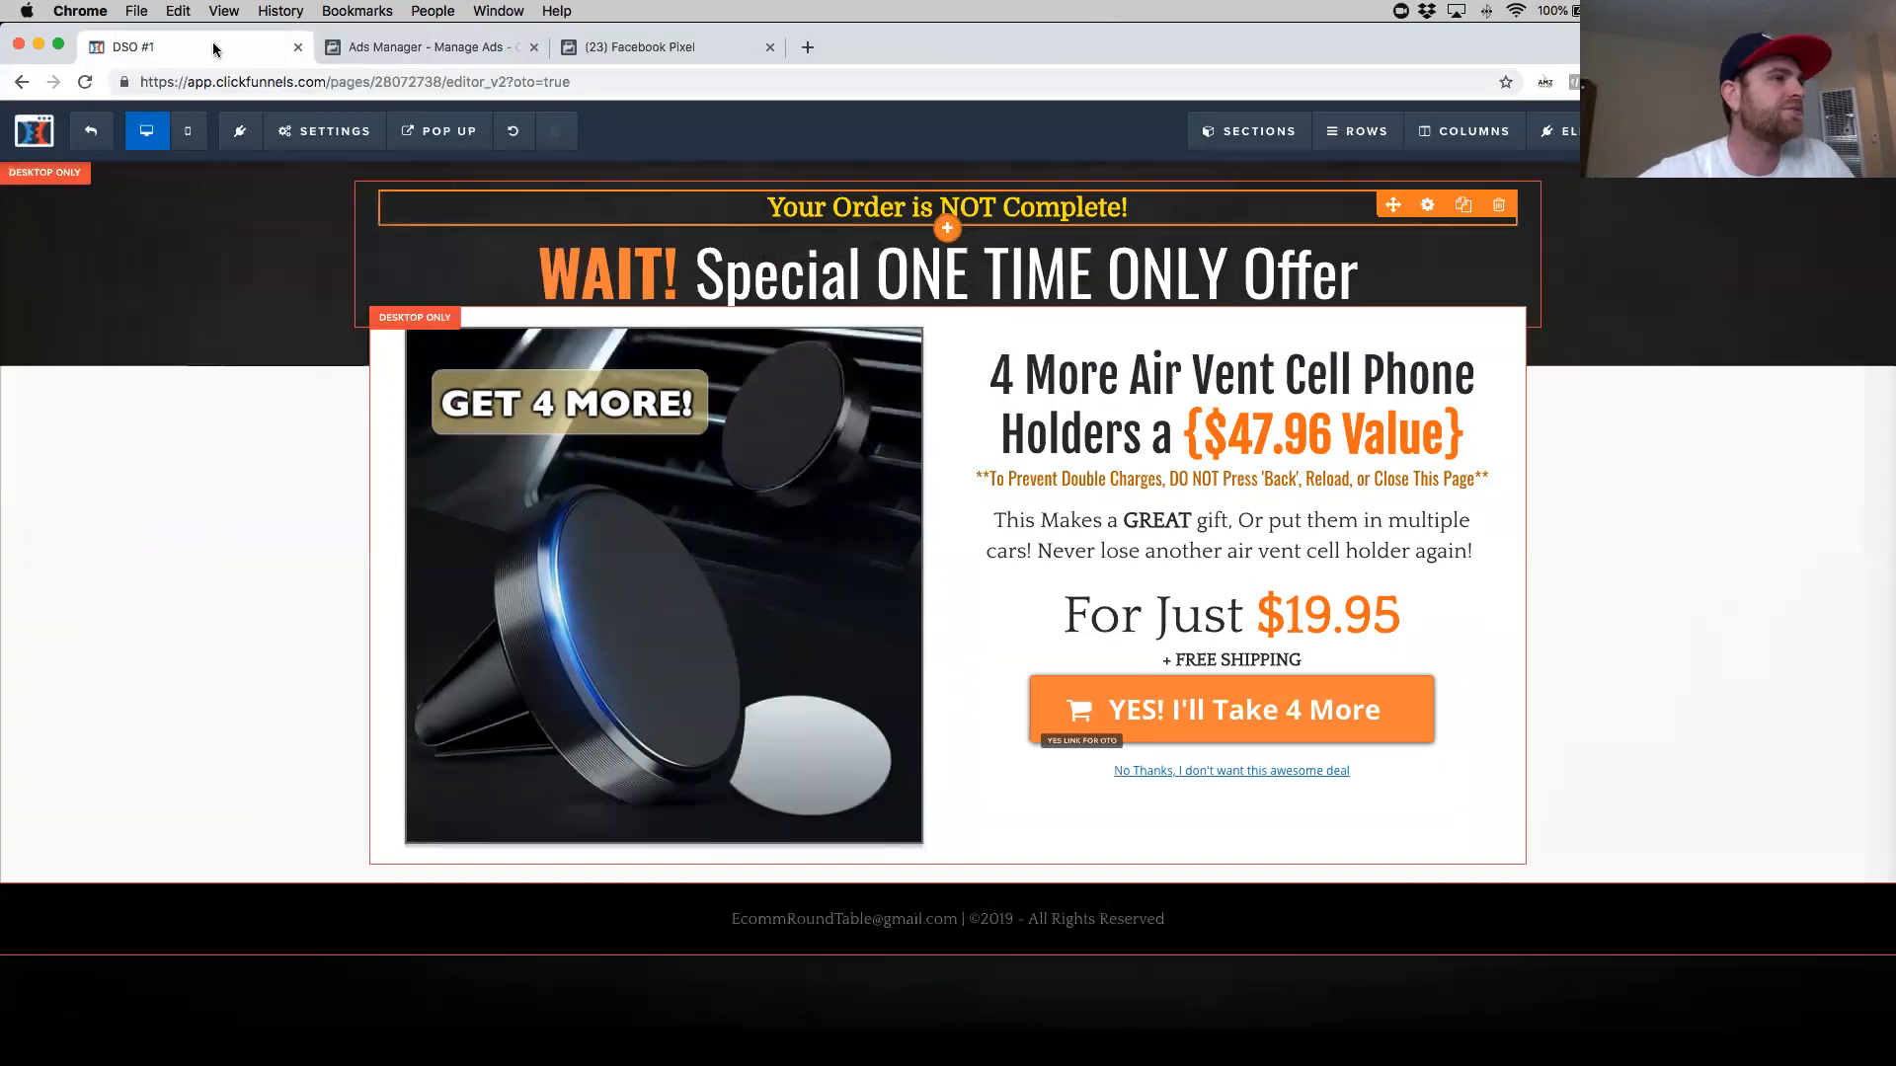
click(652, 46)
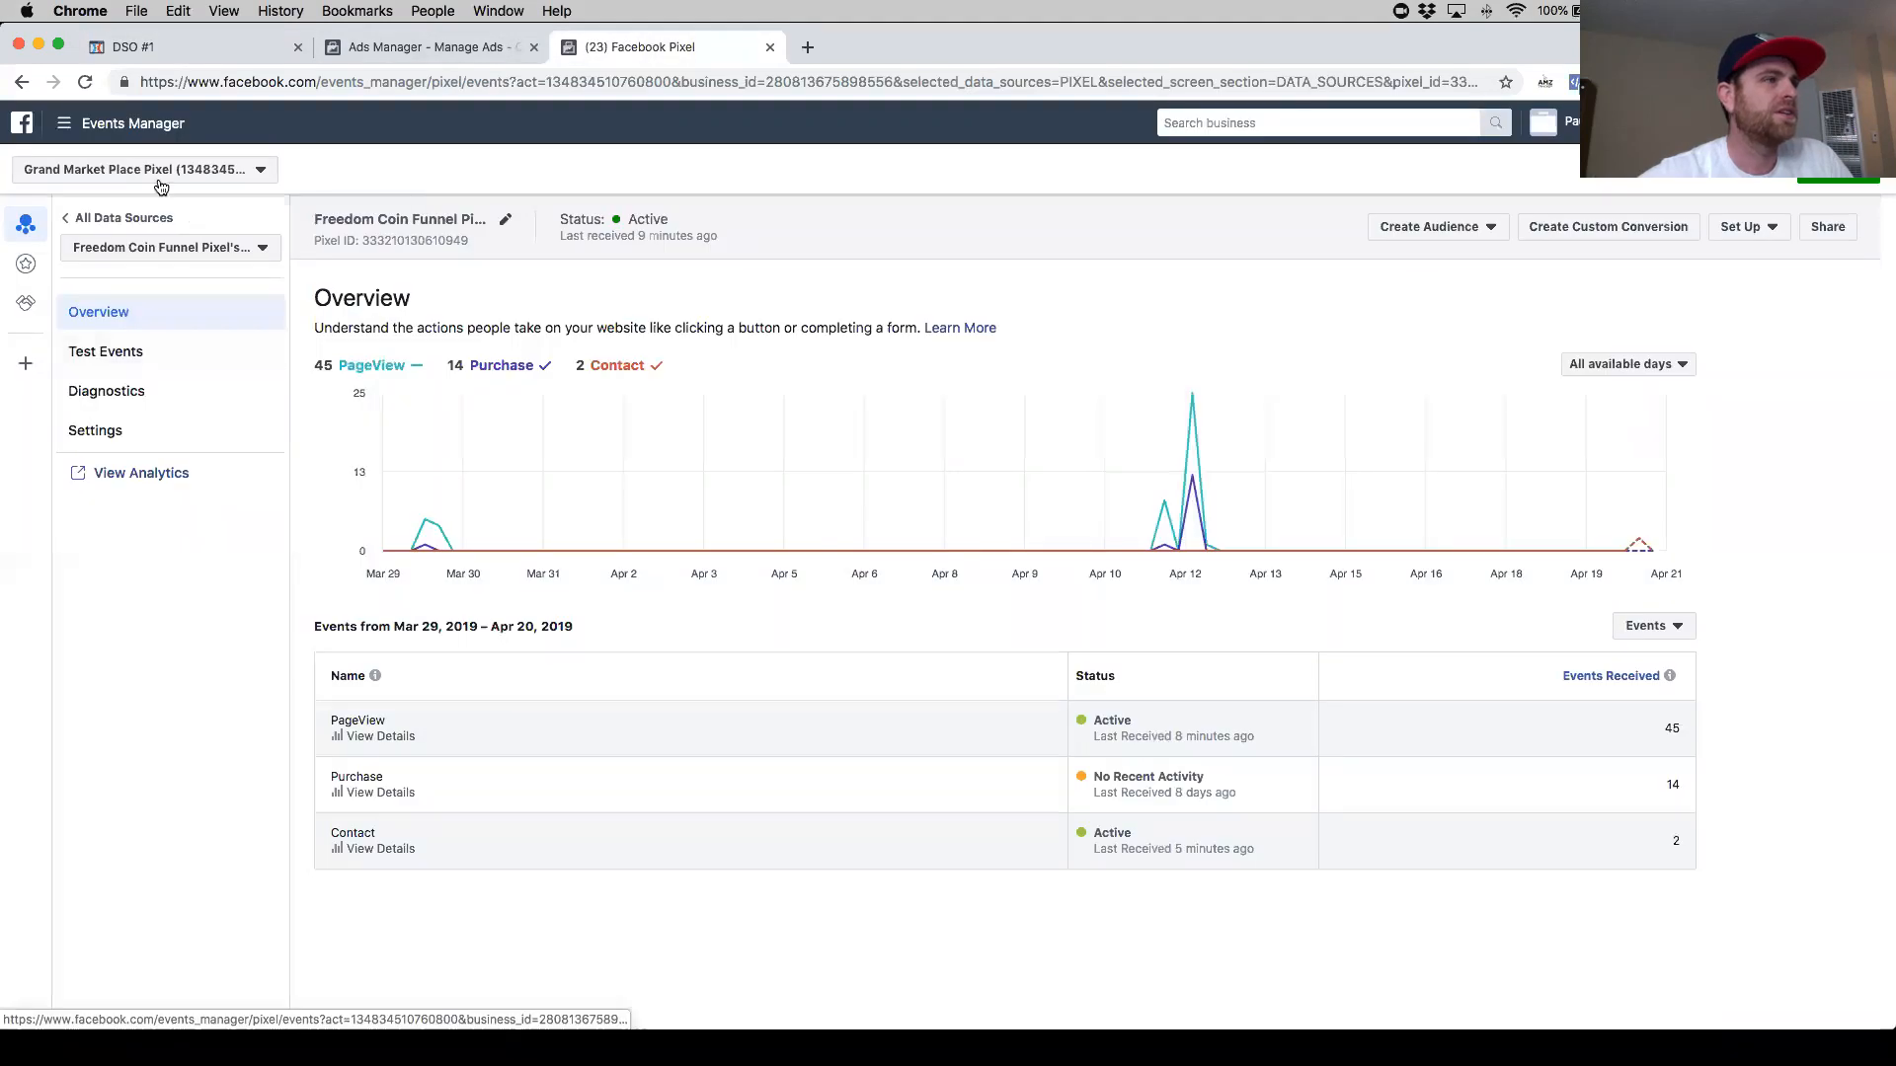
click(85, 83)
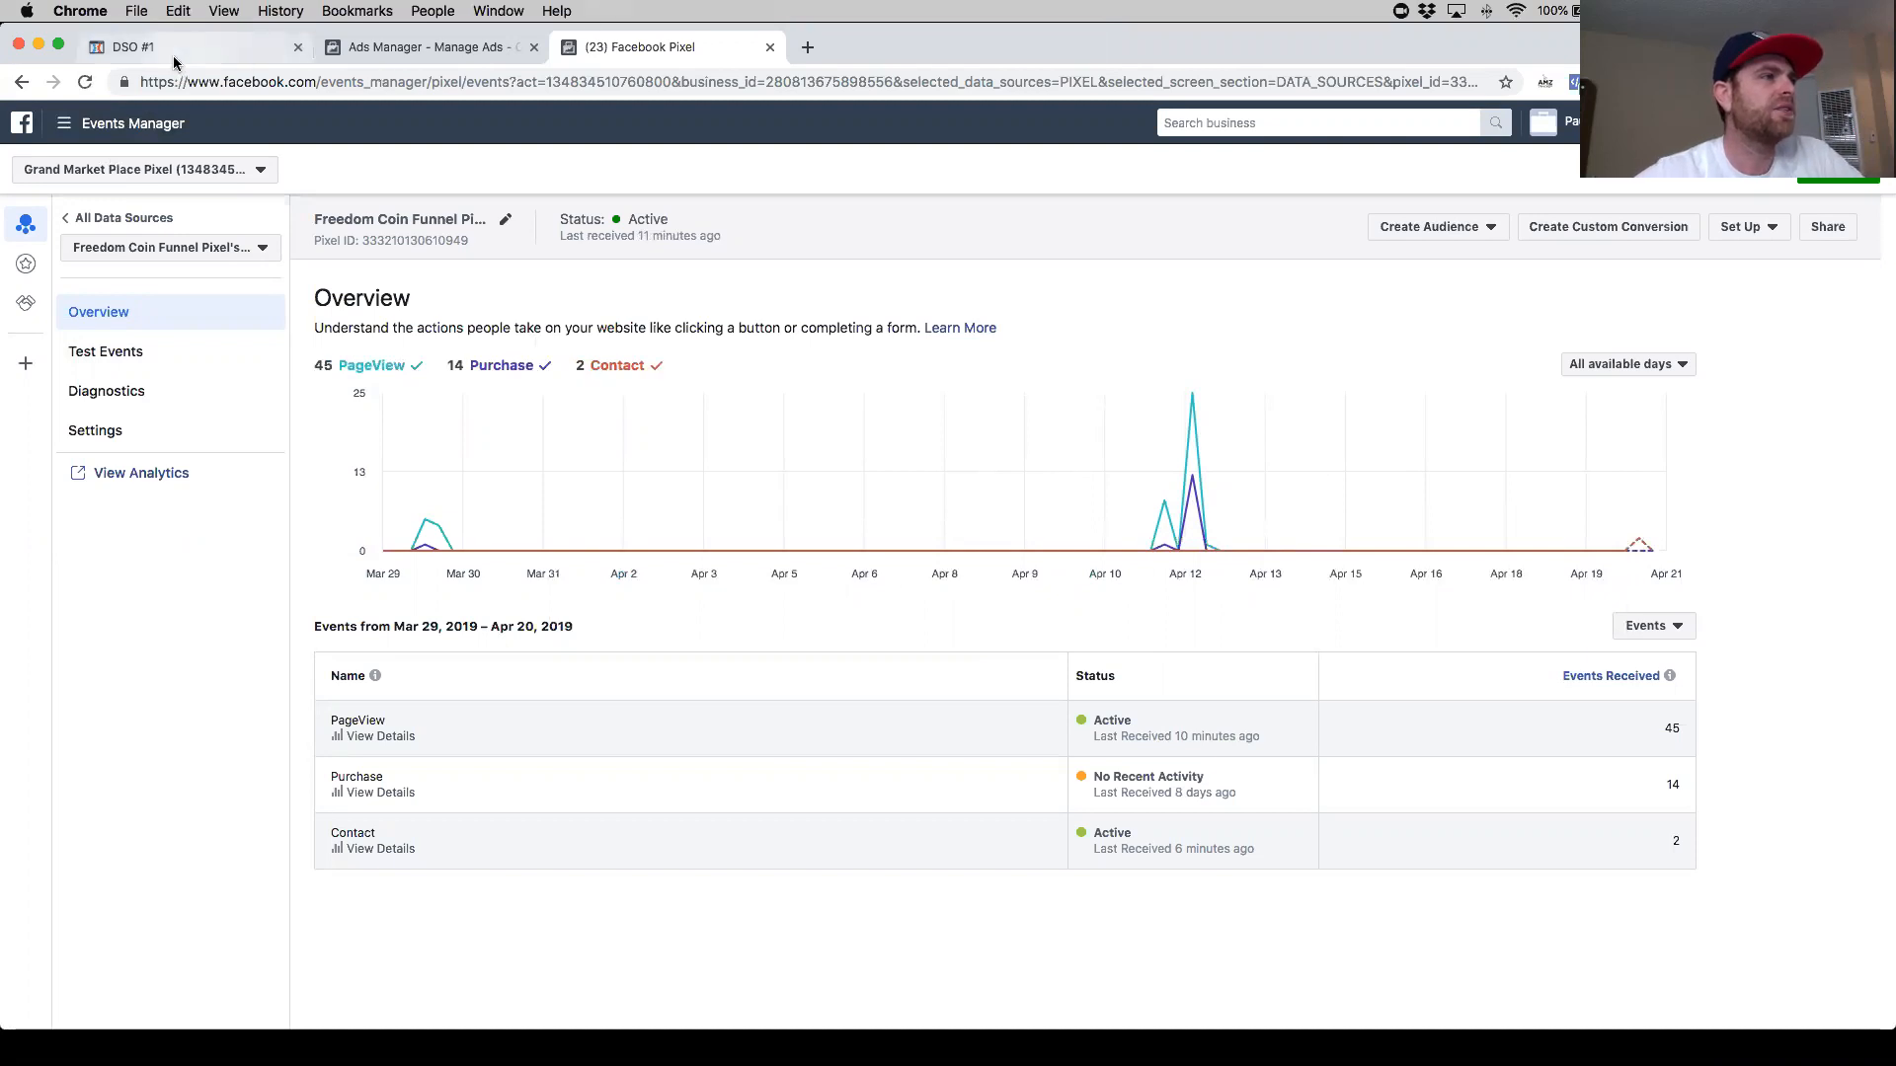
click(123, 48)
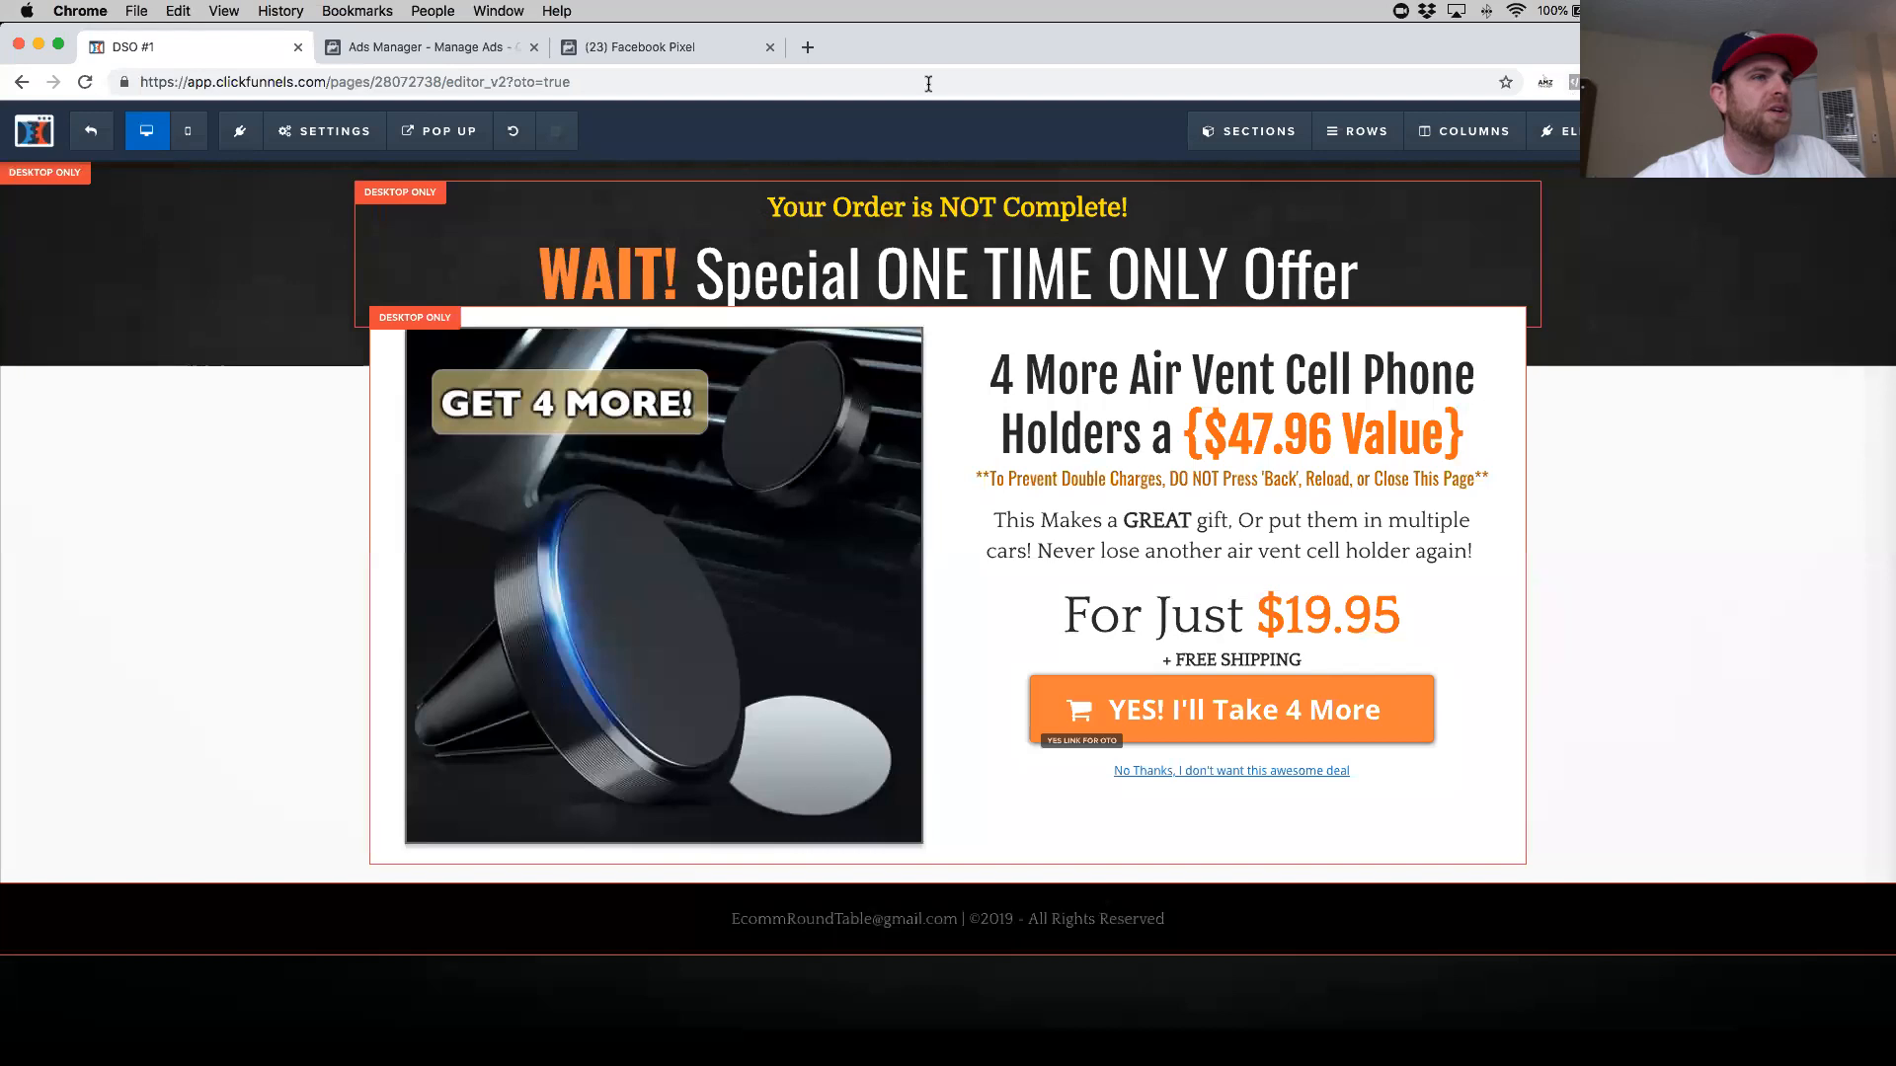
click(424, 47)
click(190, 47)
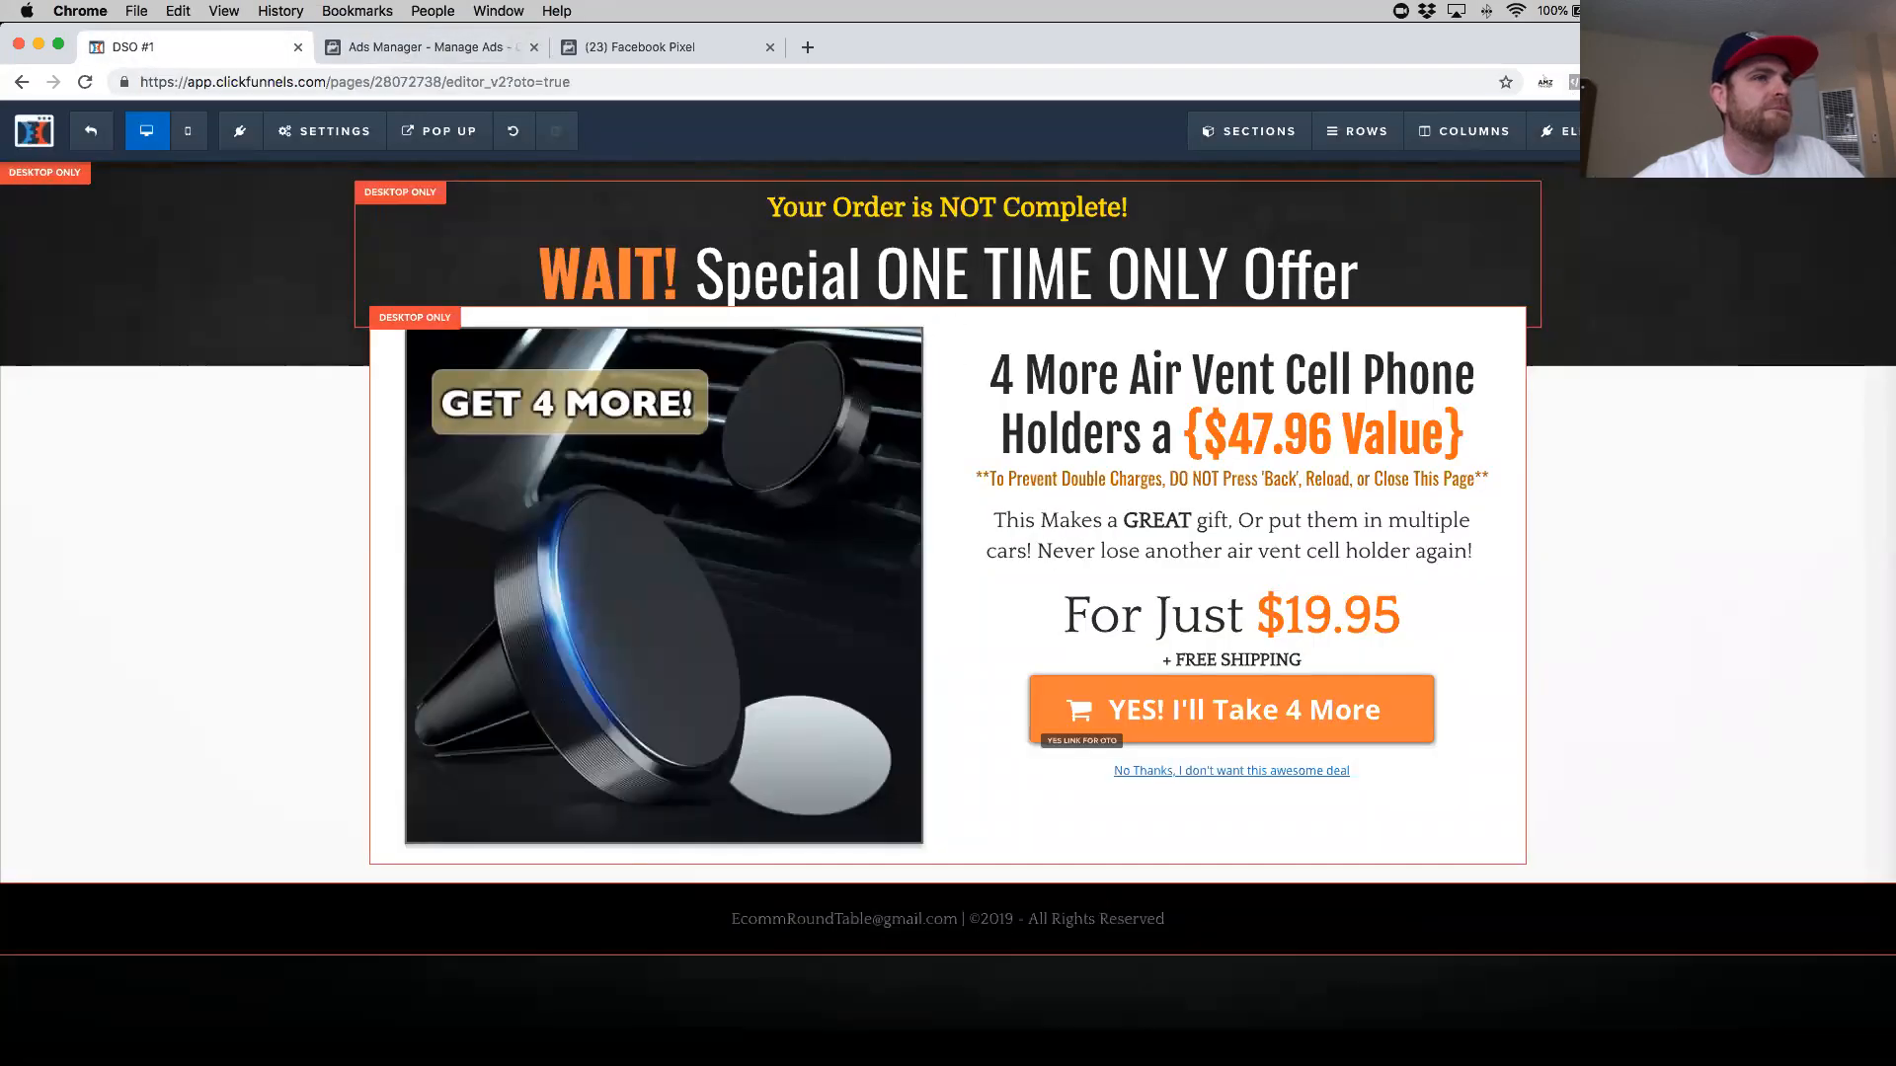
- Inspect the OTO1 preview's pixel events once more with Pixel Helper
click(1728, 132)
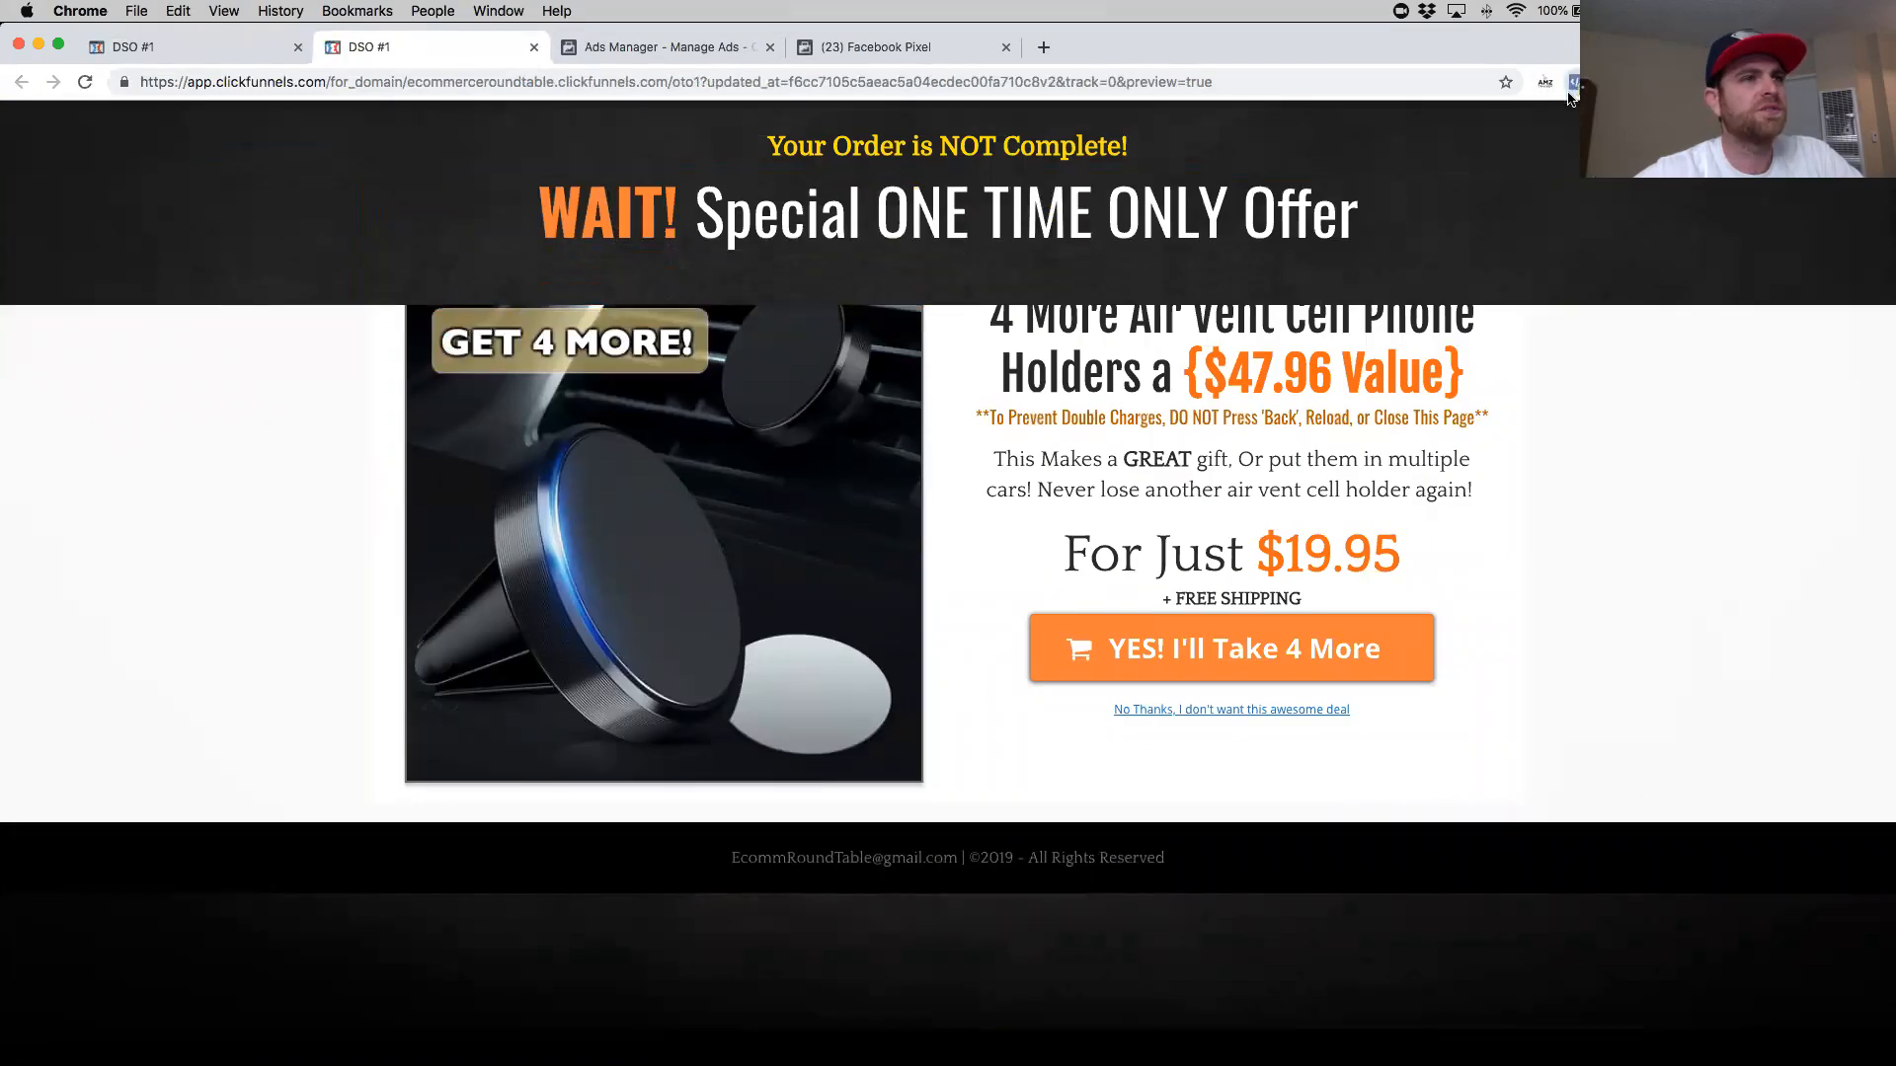
click(1574, 85)
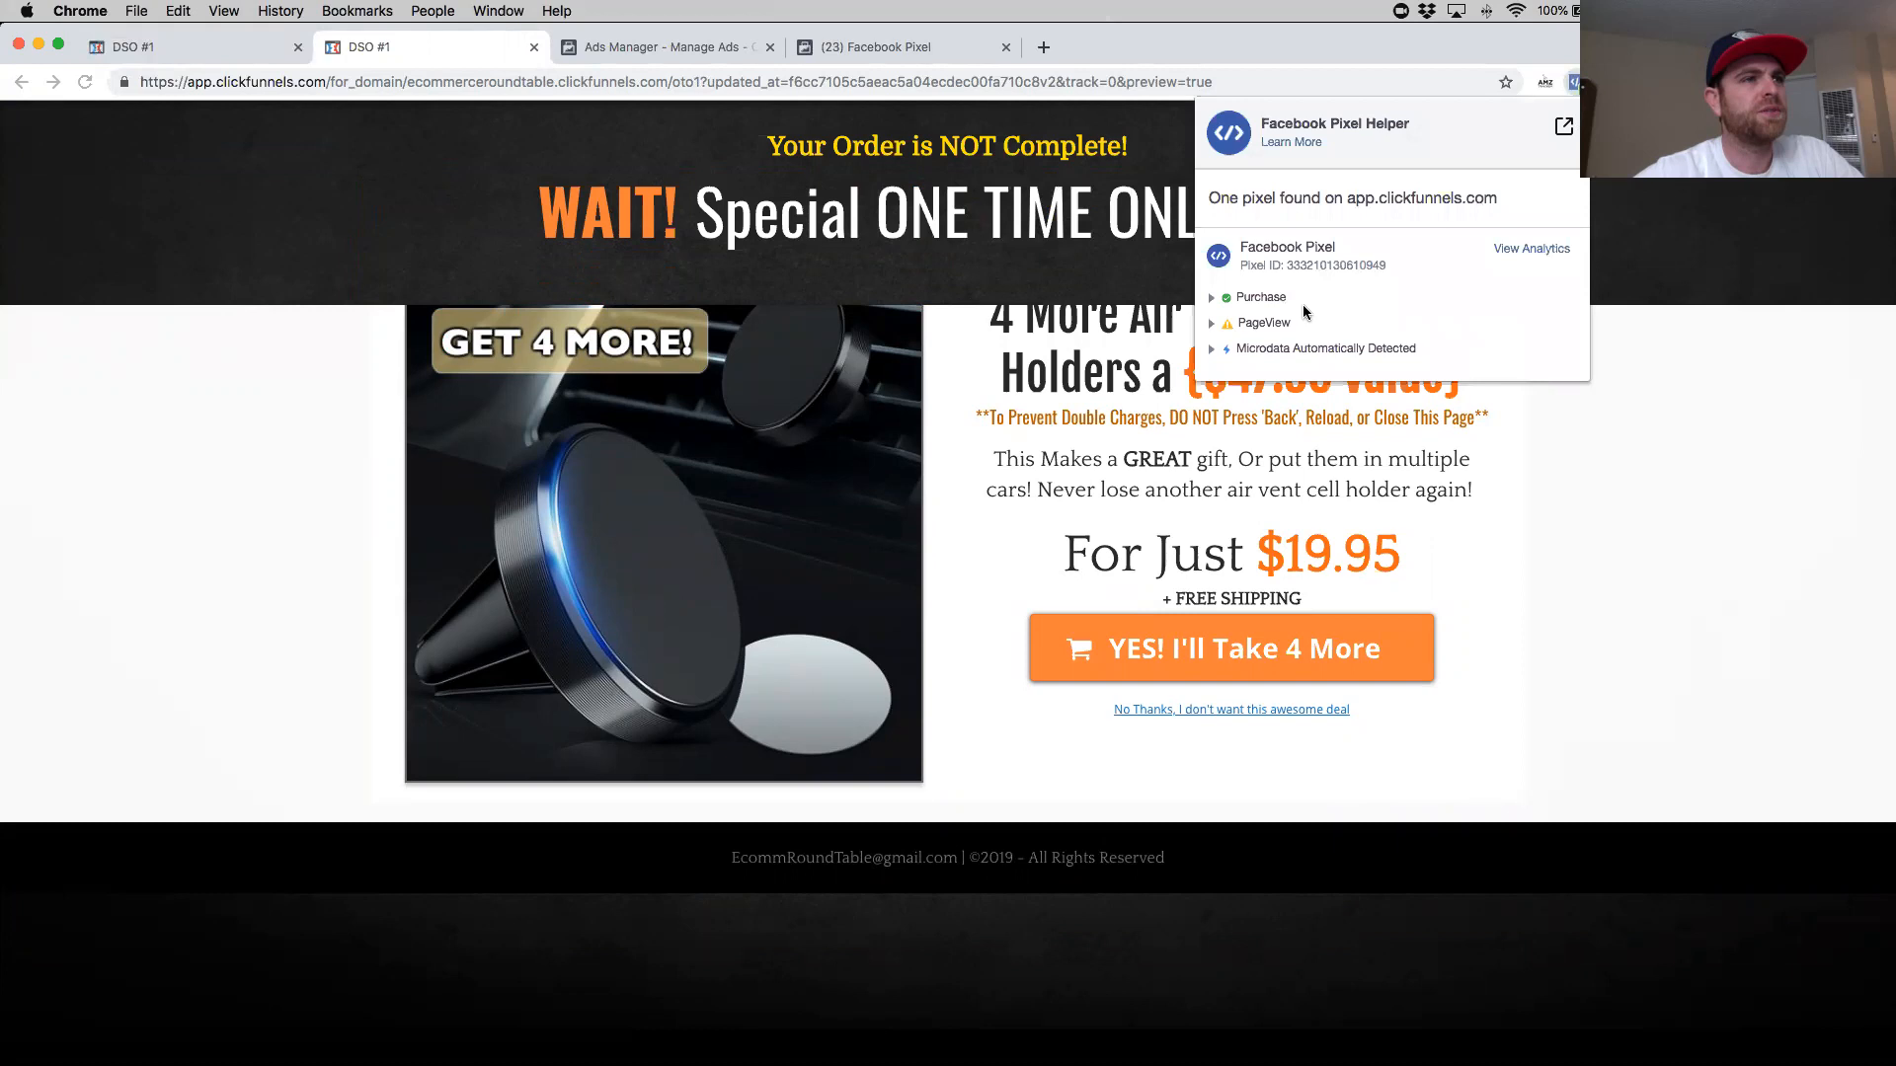
click(1573, 84)
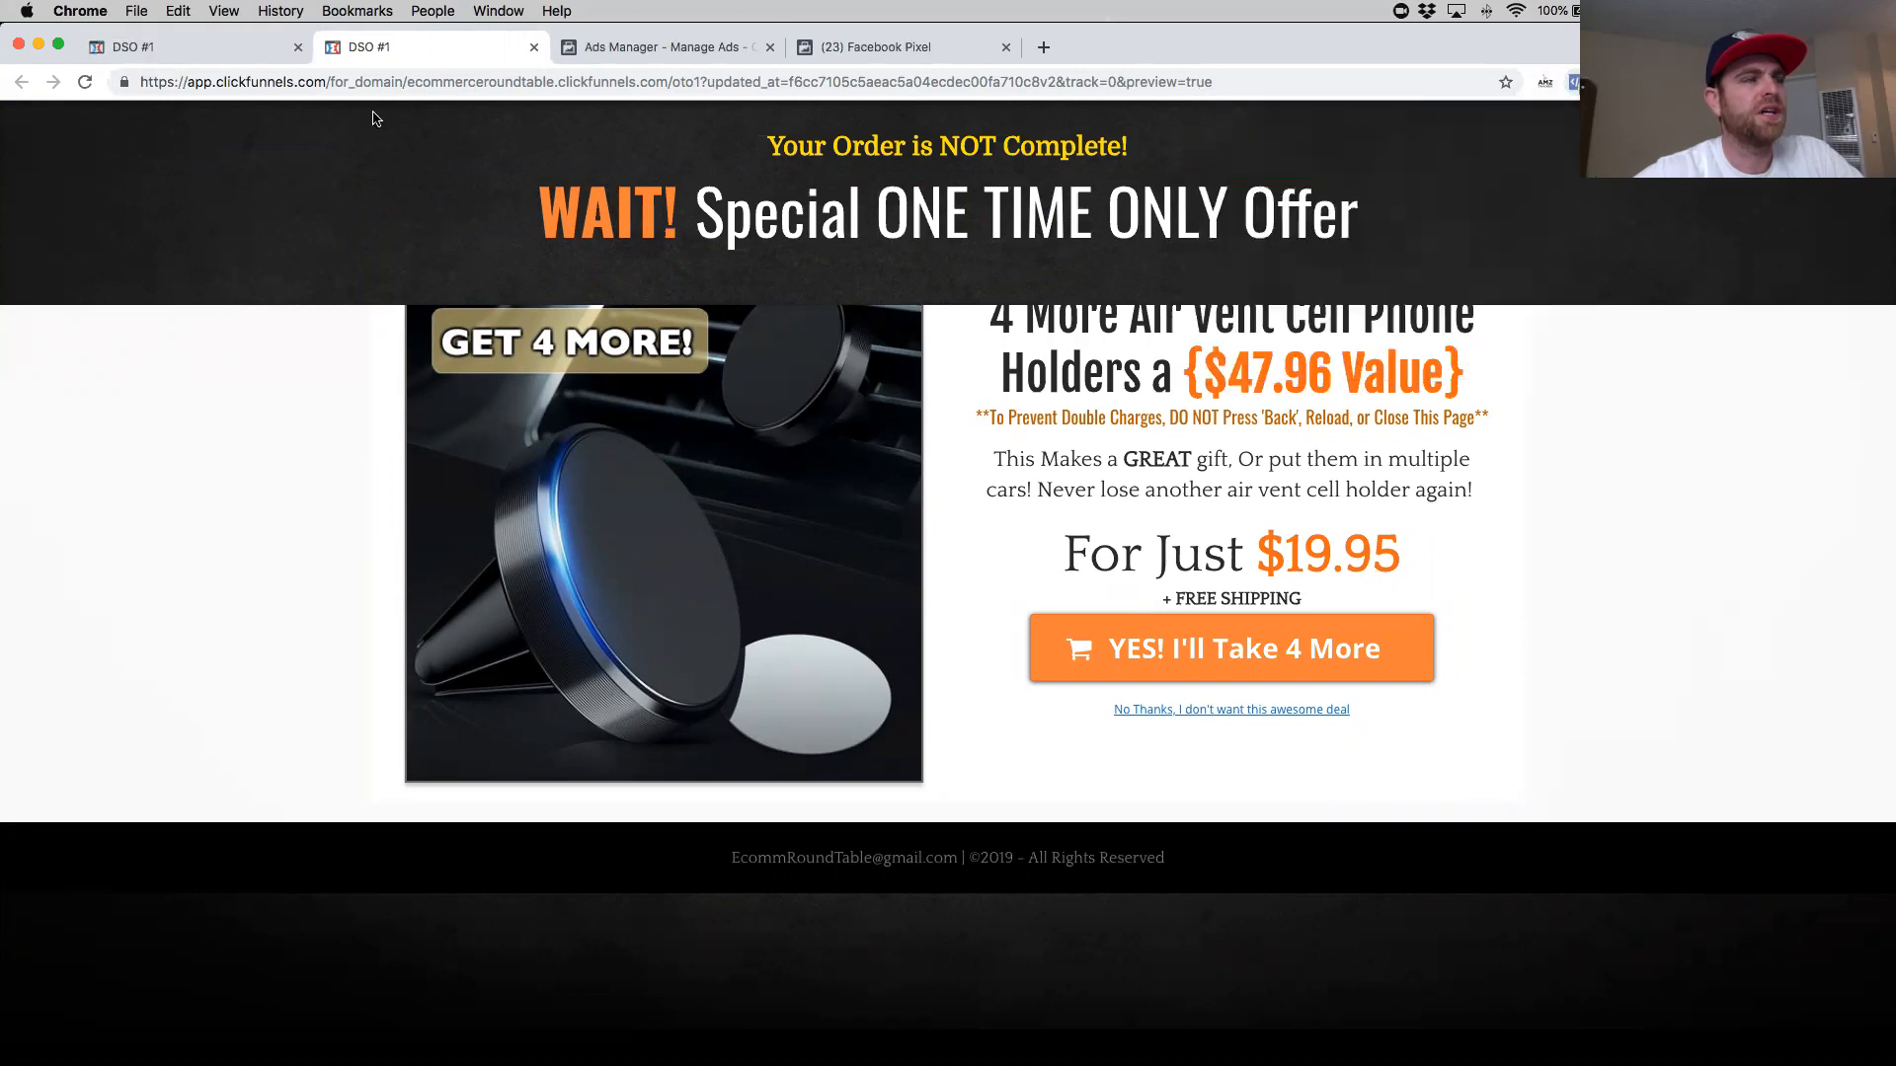
click(234, 59)
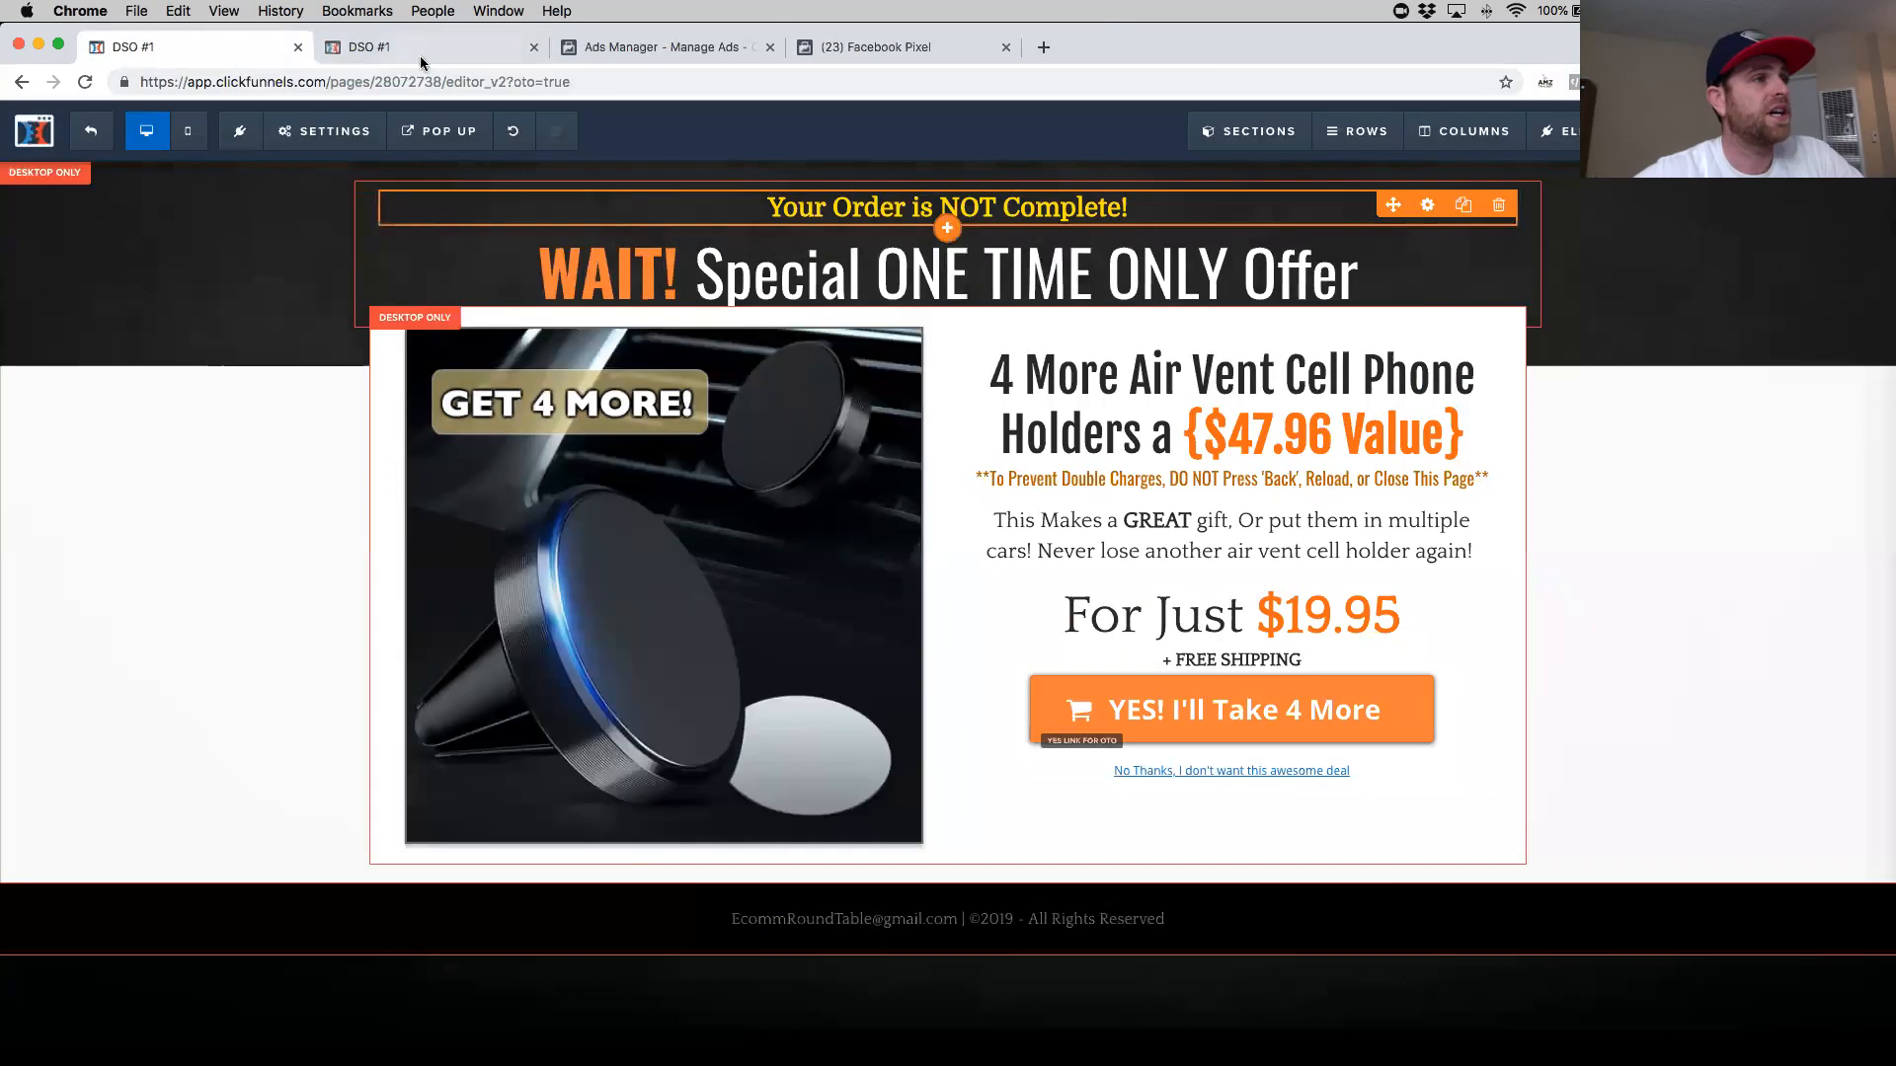
click(396, 46)
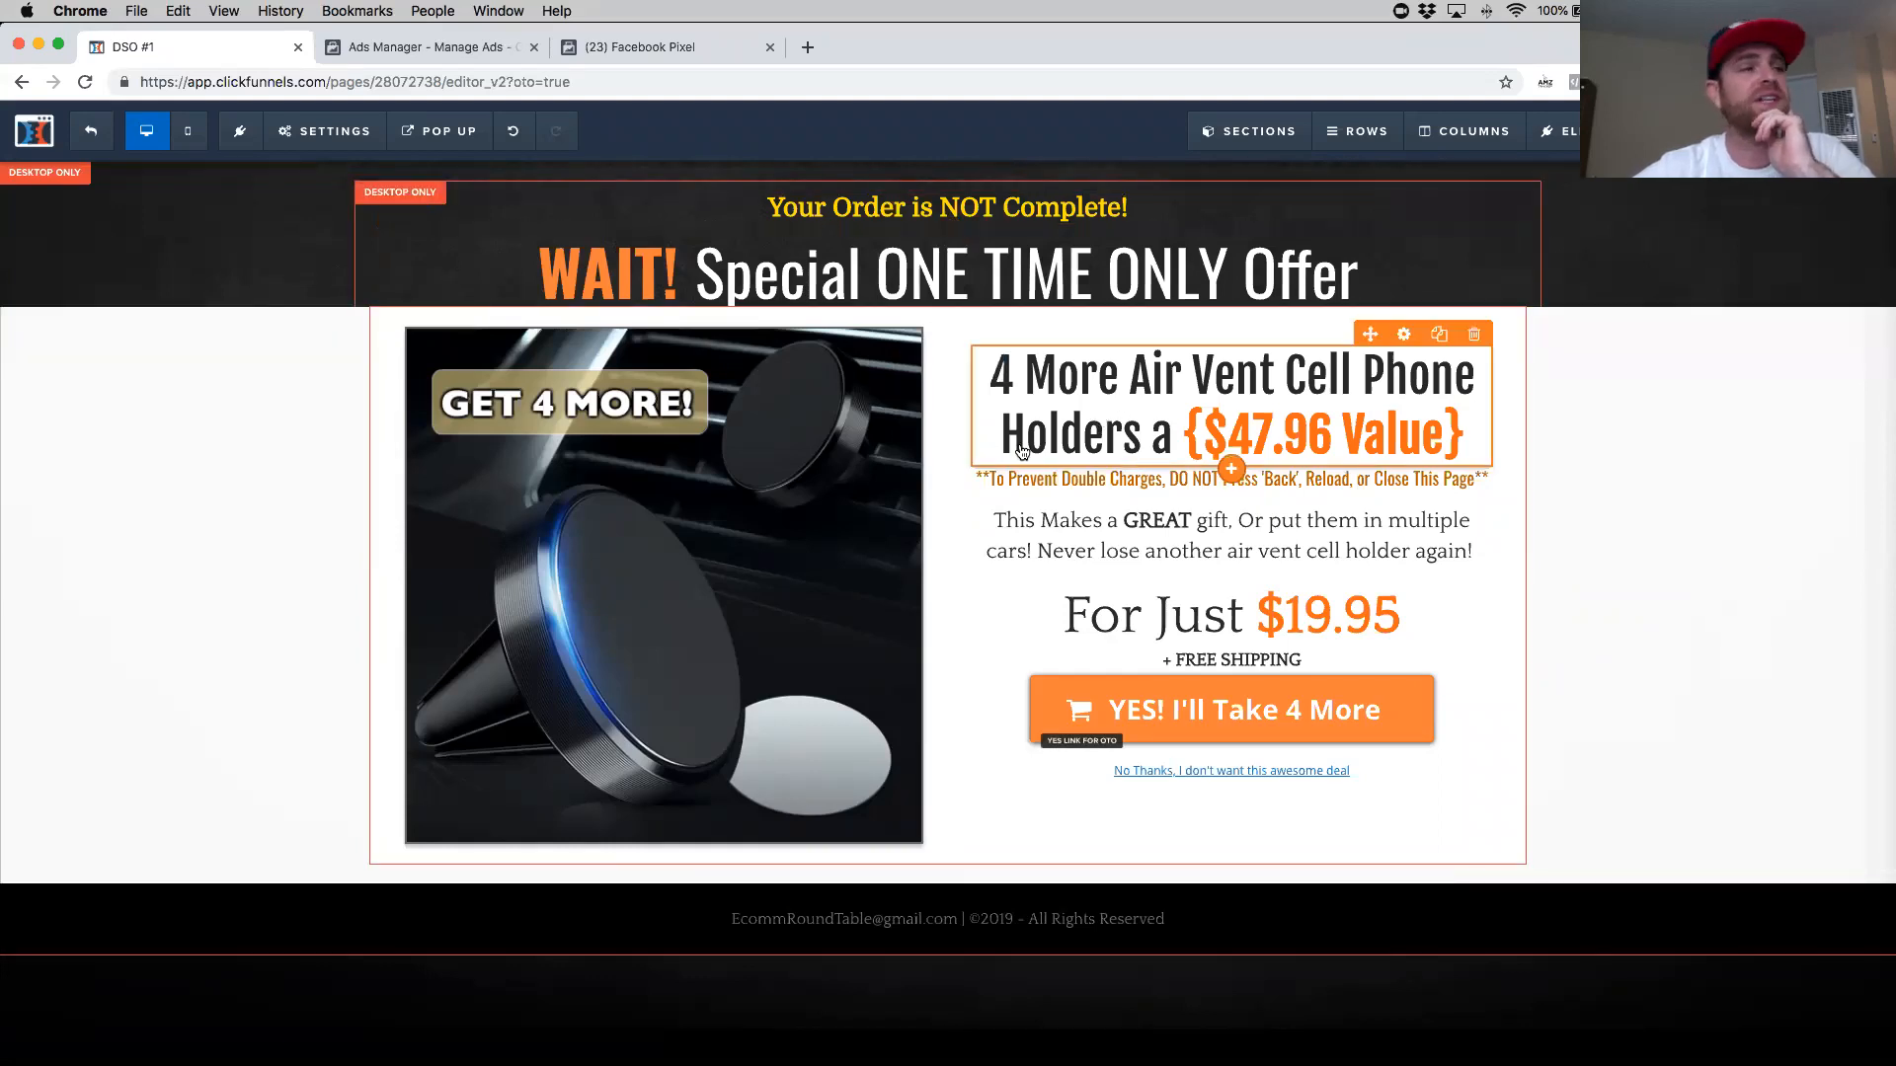
- Switch to the Ads Manager campaigns view
click(656, 47)
click(450, 51)
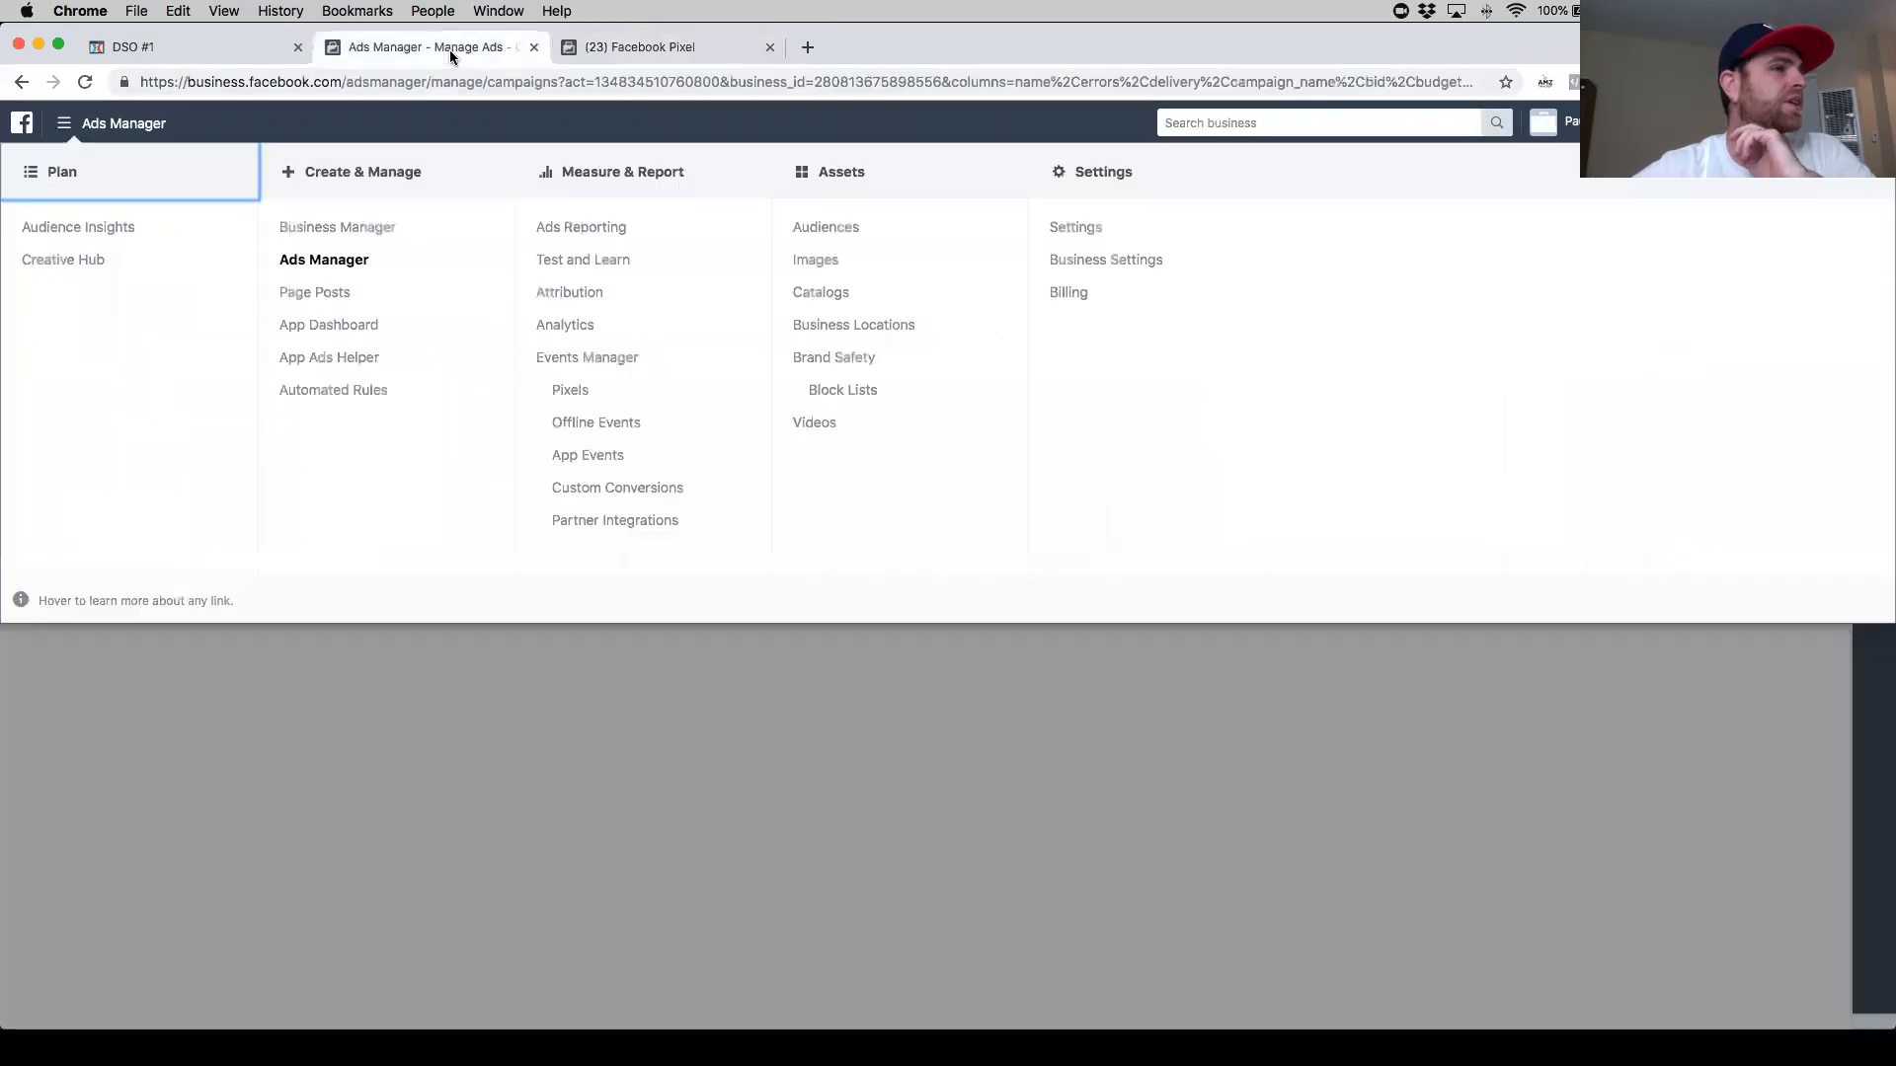
click(612, 49)
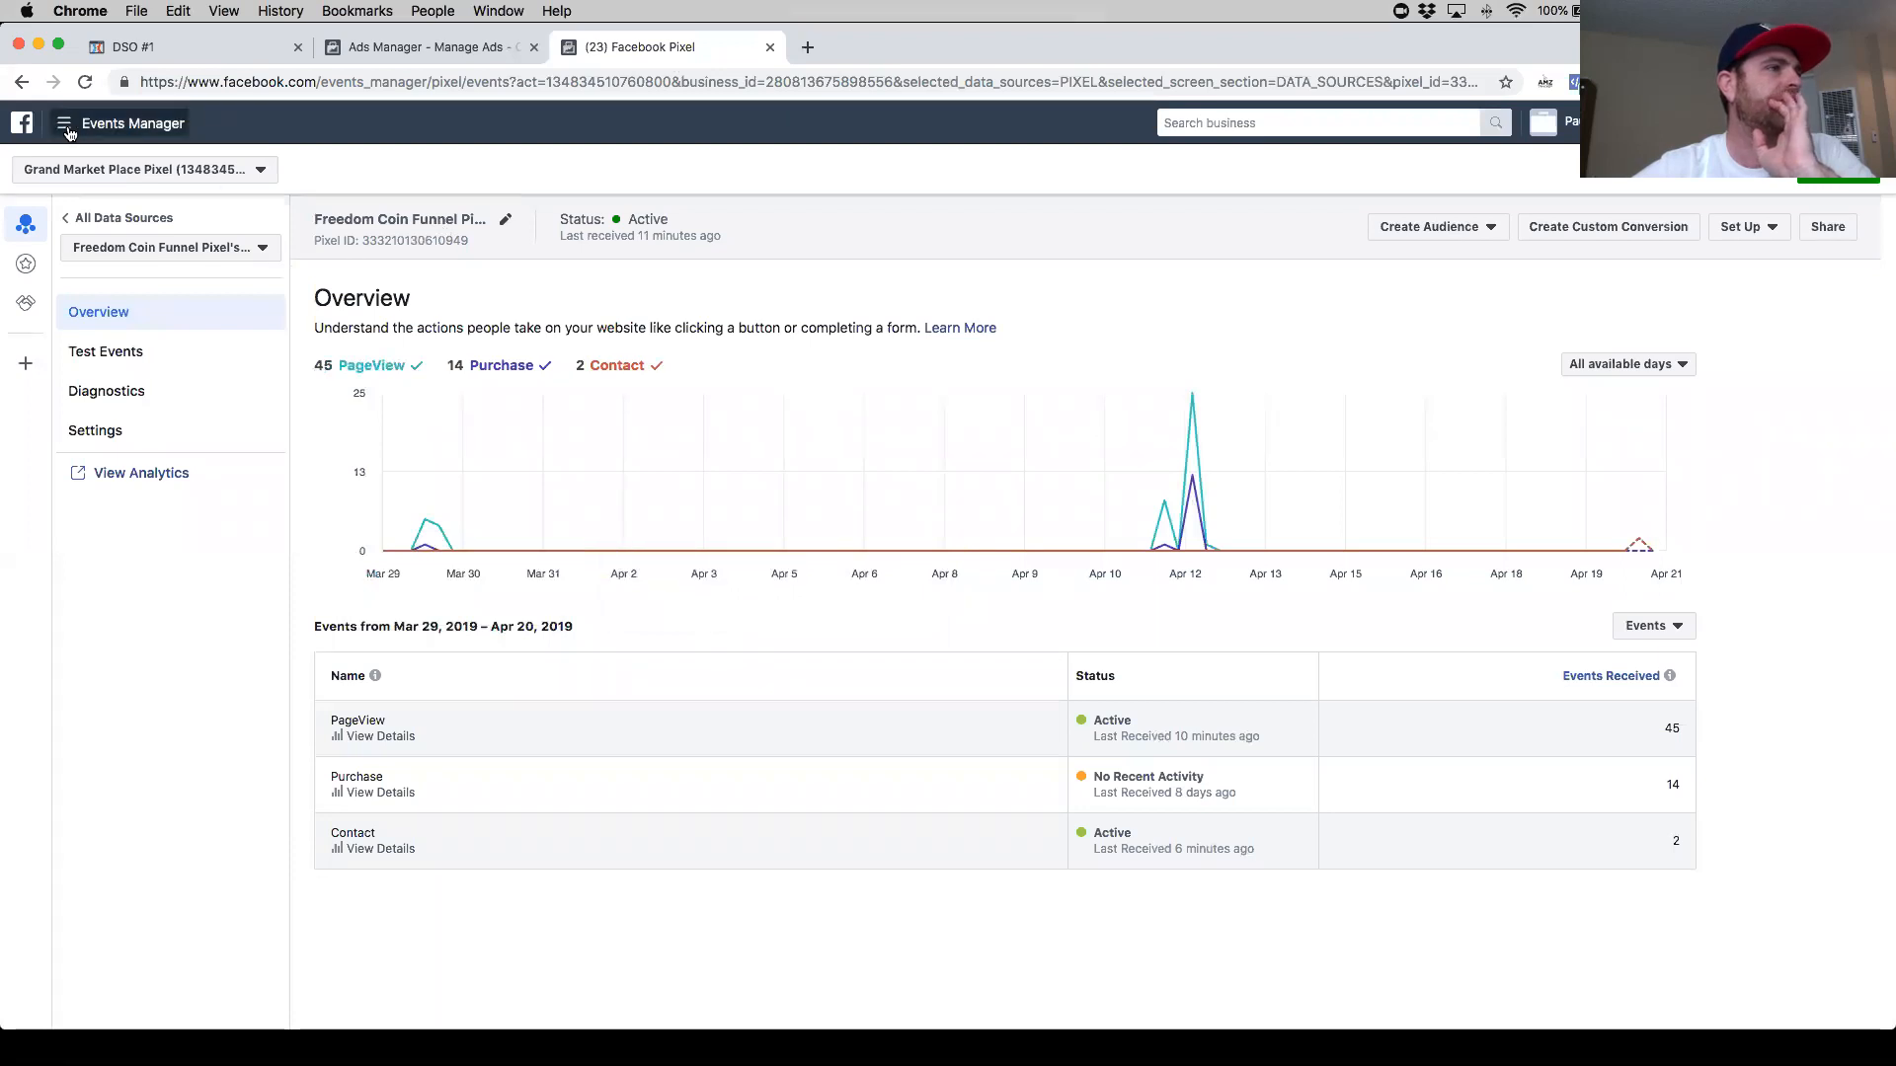
click(133, 47)
click(296, 138)
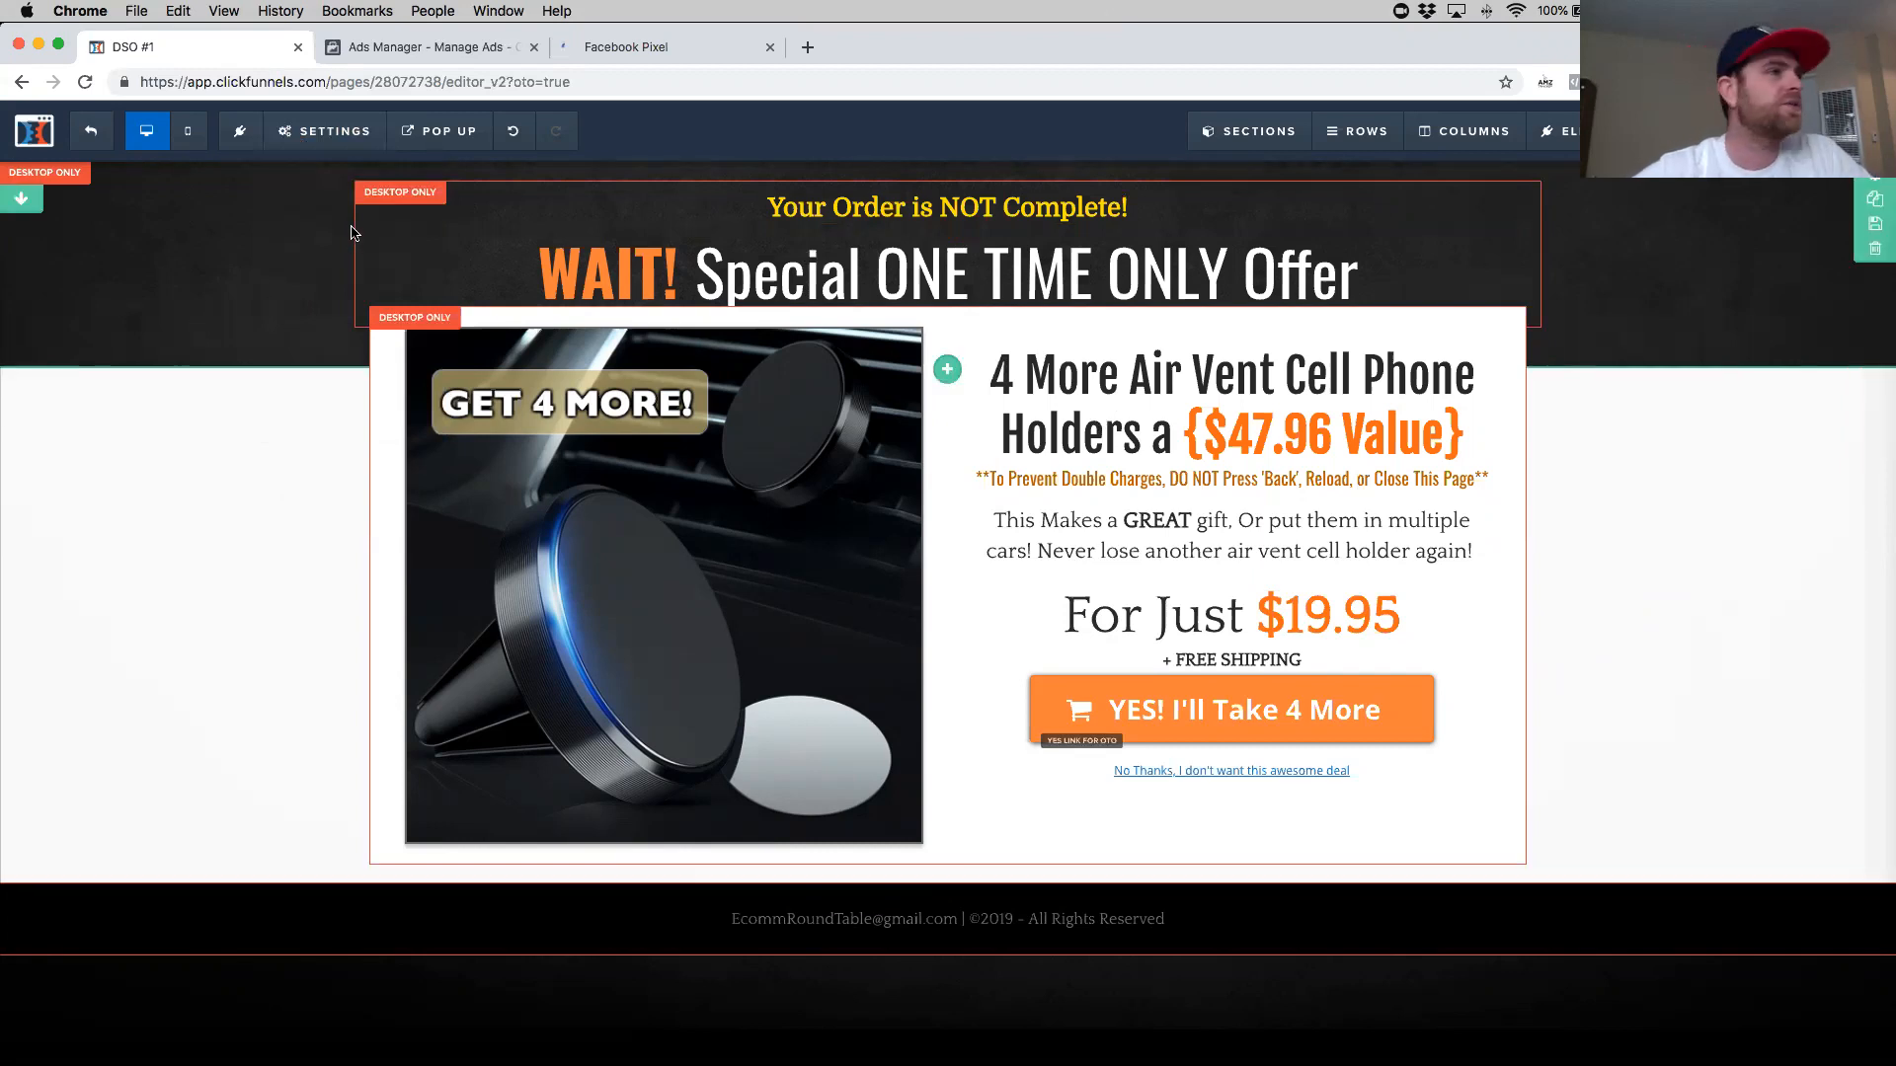
click(421, 50)
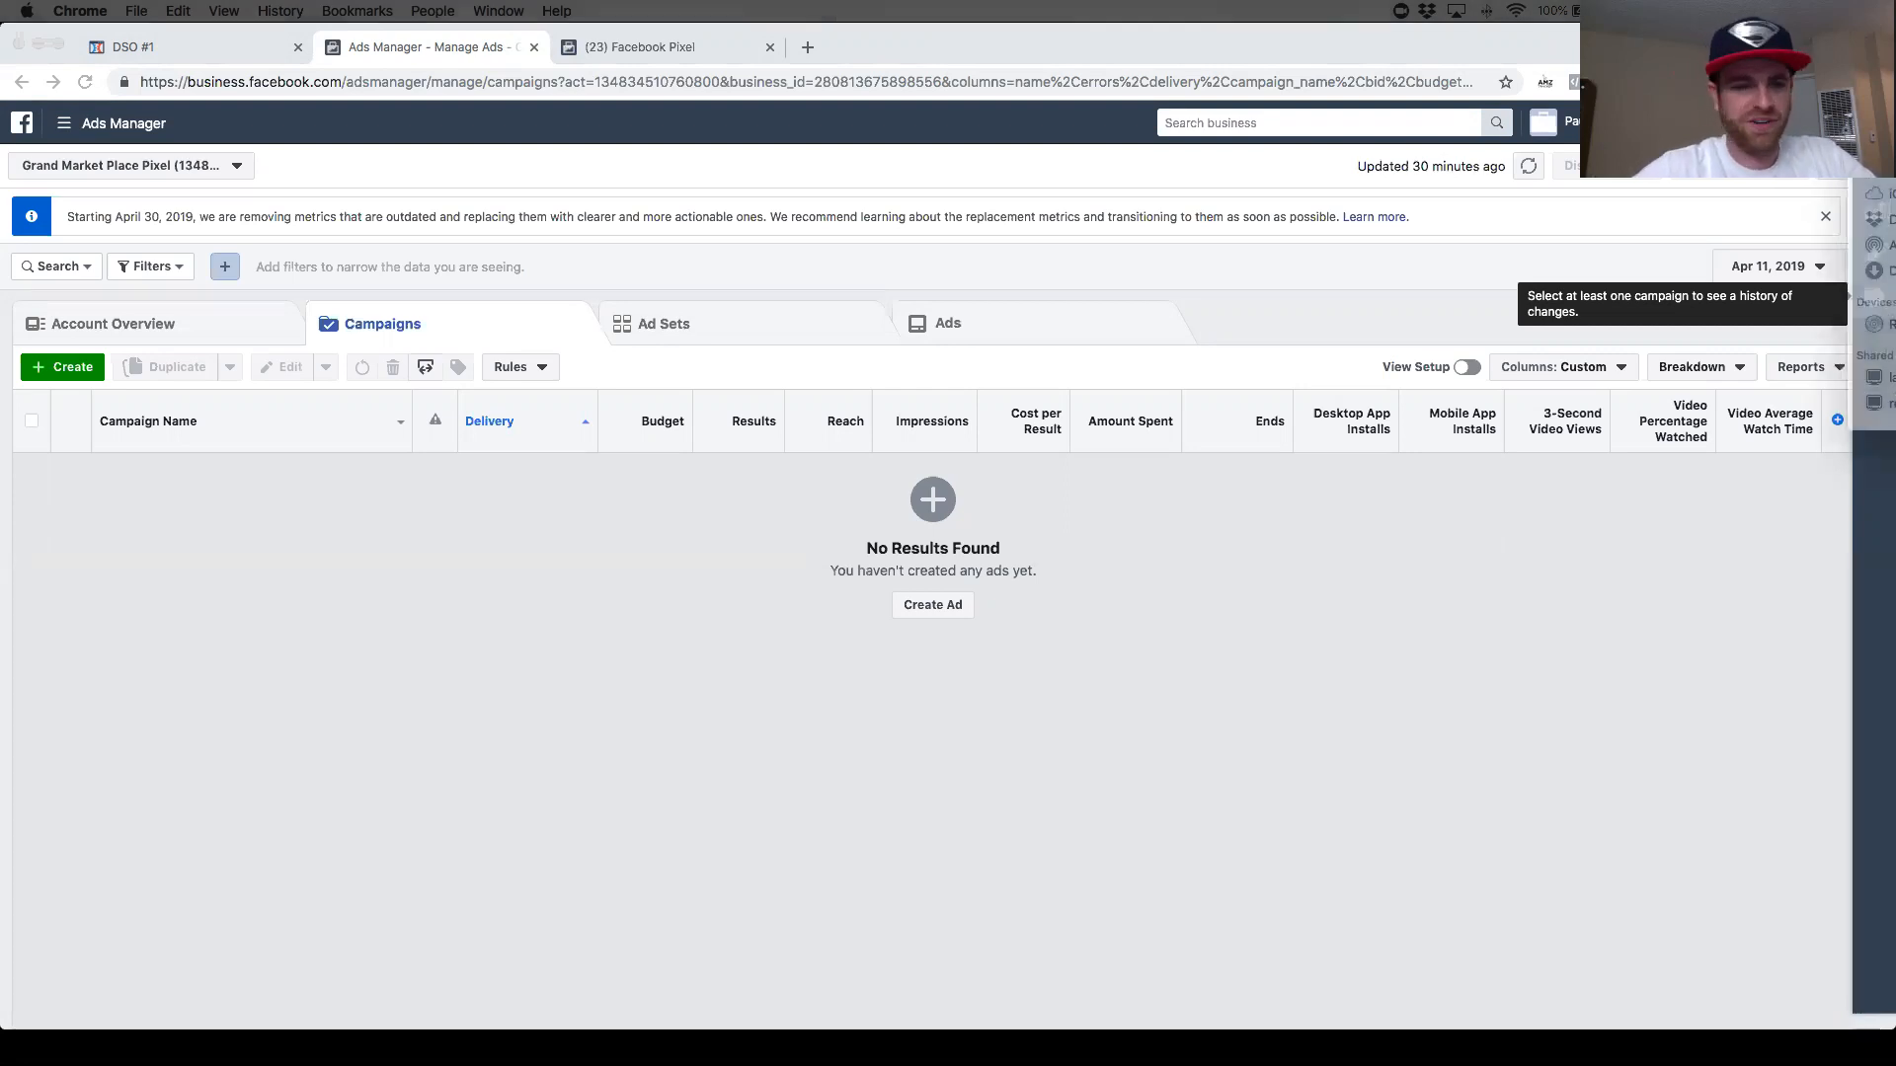
drag(1895, 255, 1894, 355)
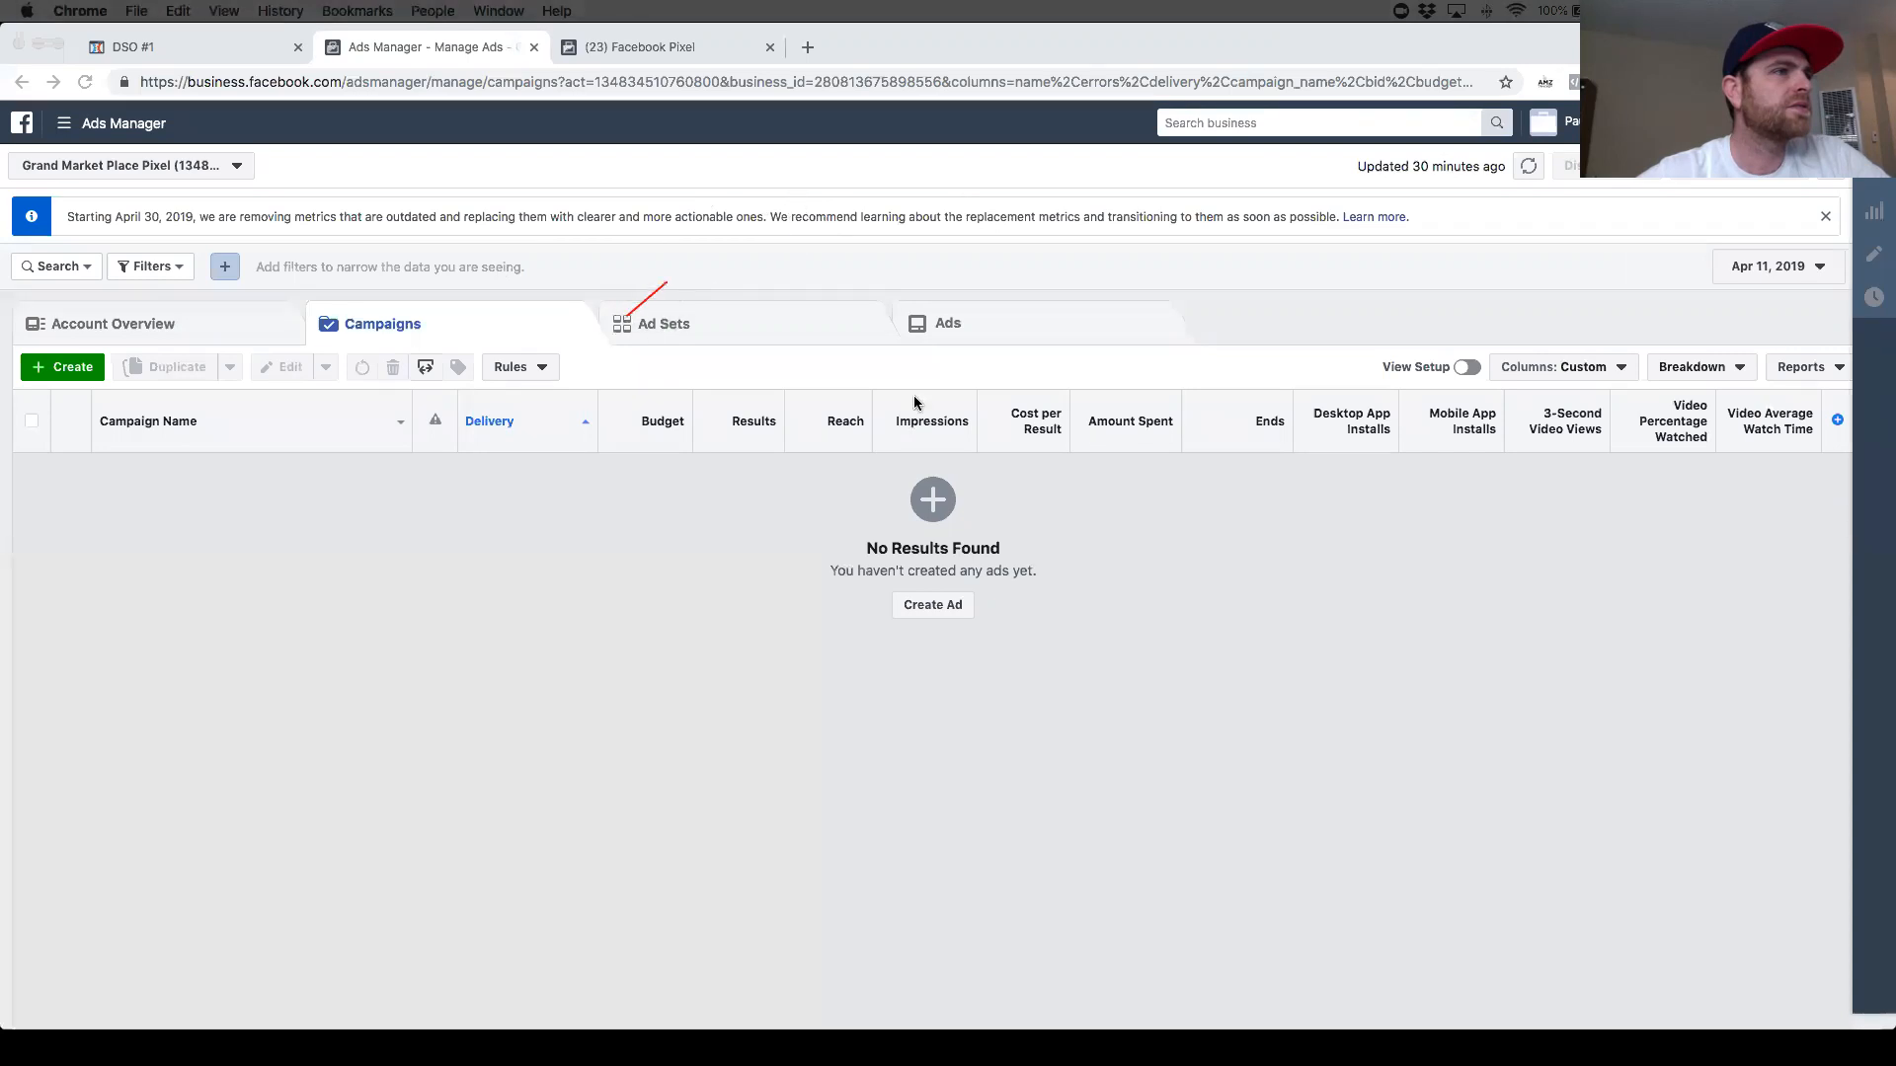
drag(546, 268, 568, 331)
click(1254, 187)
mouse_move(529, 282)
mouse_down()
mouse_move(318, 357)
mouse_move(519, 277)
mouse_up()
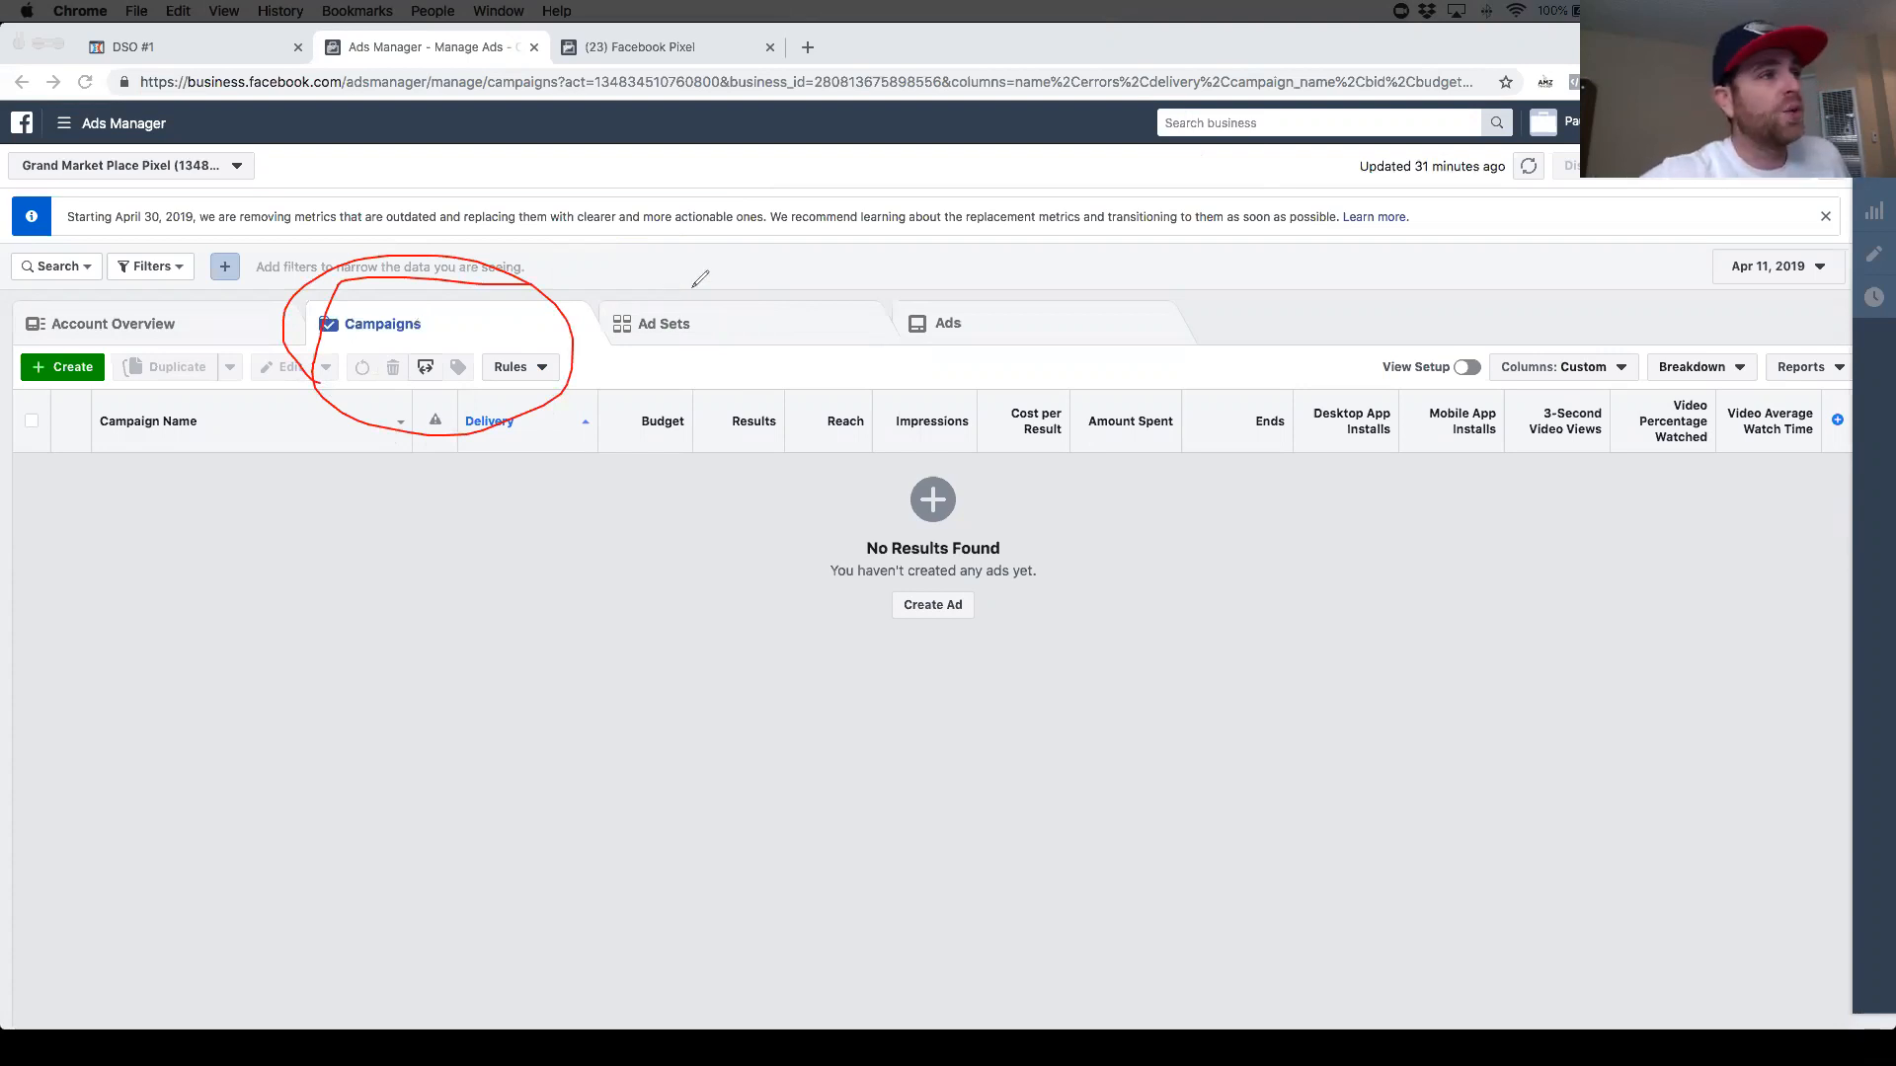
mouse_move(731, 277)
mouse_down()
mouse_move(664, 269)
mouse_move(596, 336)
mouse_move(831, 348)
mouse_move(735, 253)
mouse_move(697, 265)
mouse_move(660, 327)
mouse_up()
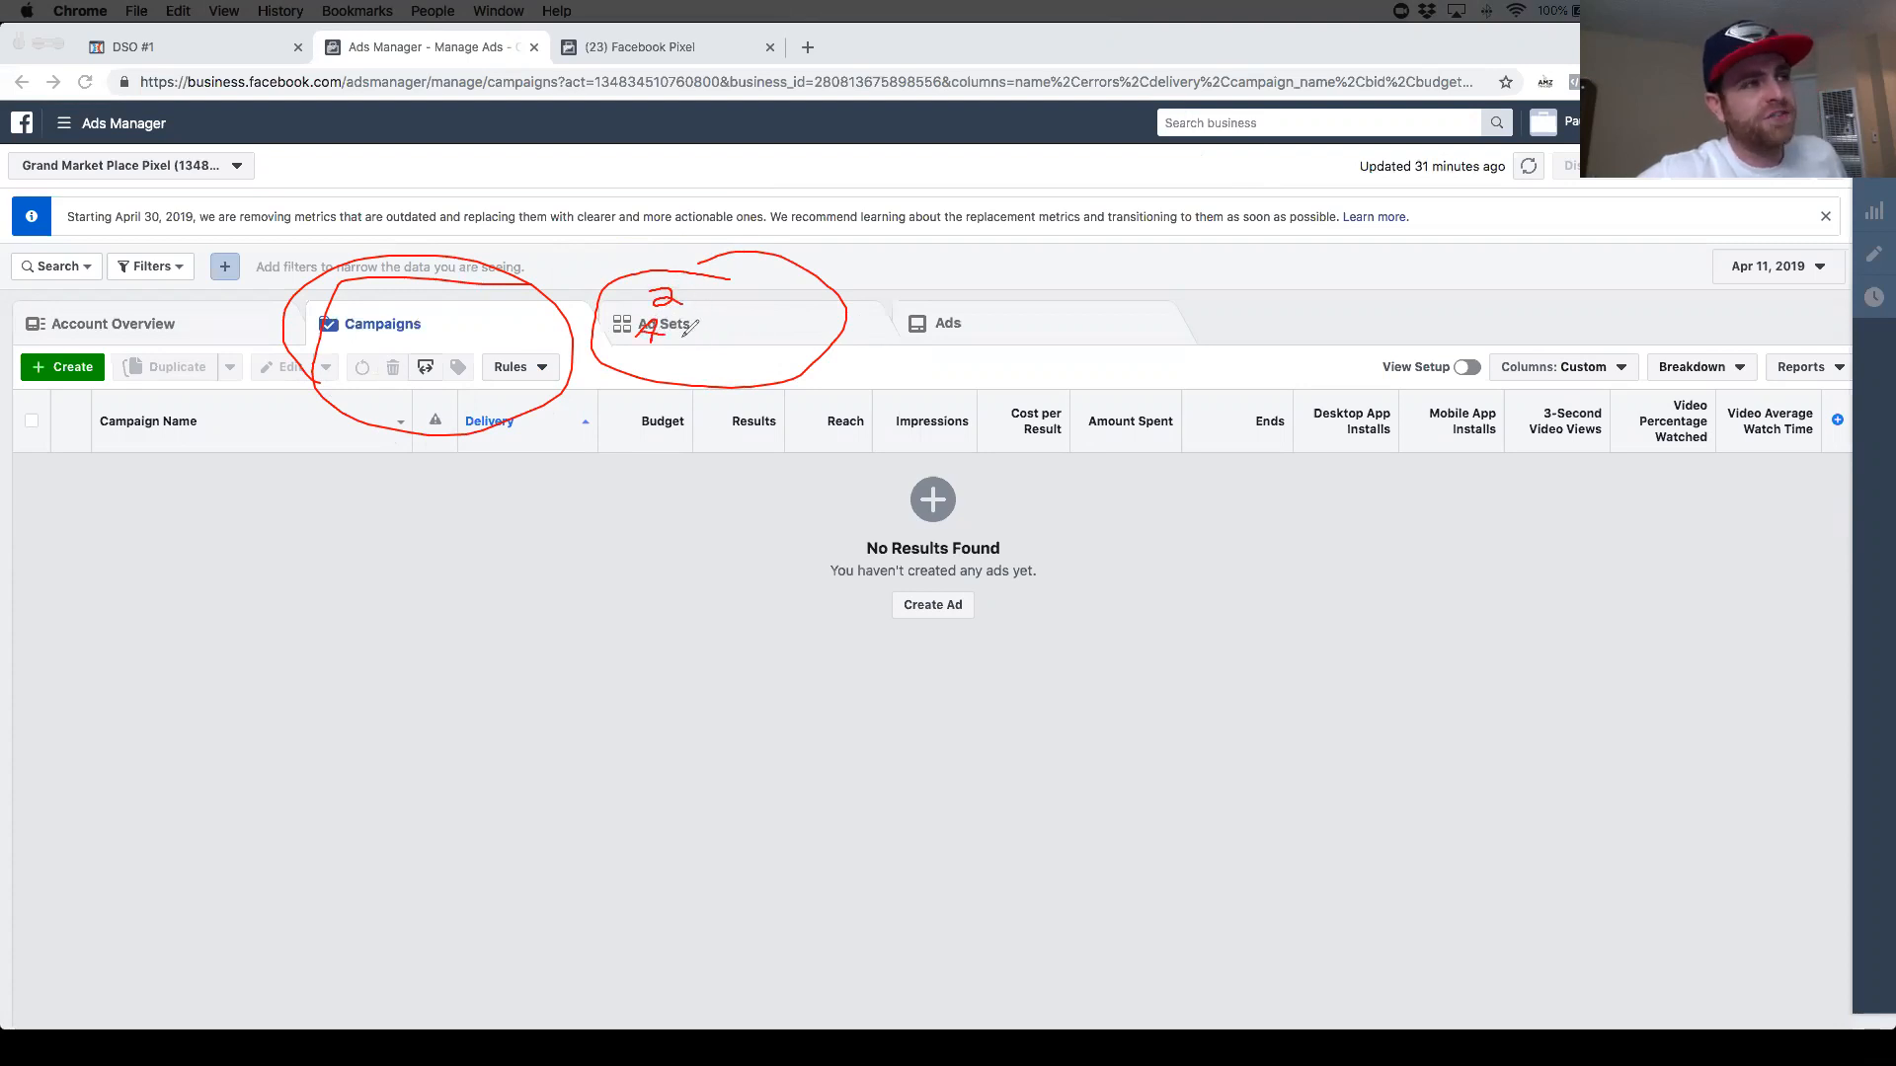
mouse_move(1042, 284)
mouse_down()
mouse_move(855, 316)
mouse_move(1279, 369)
mouse_move(995, 273)
mouse_up()
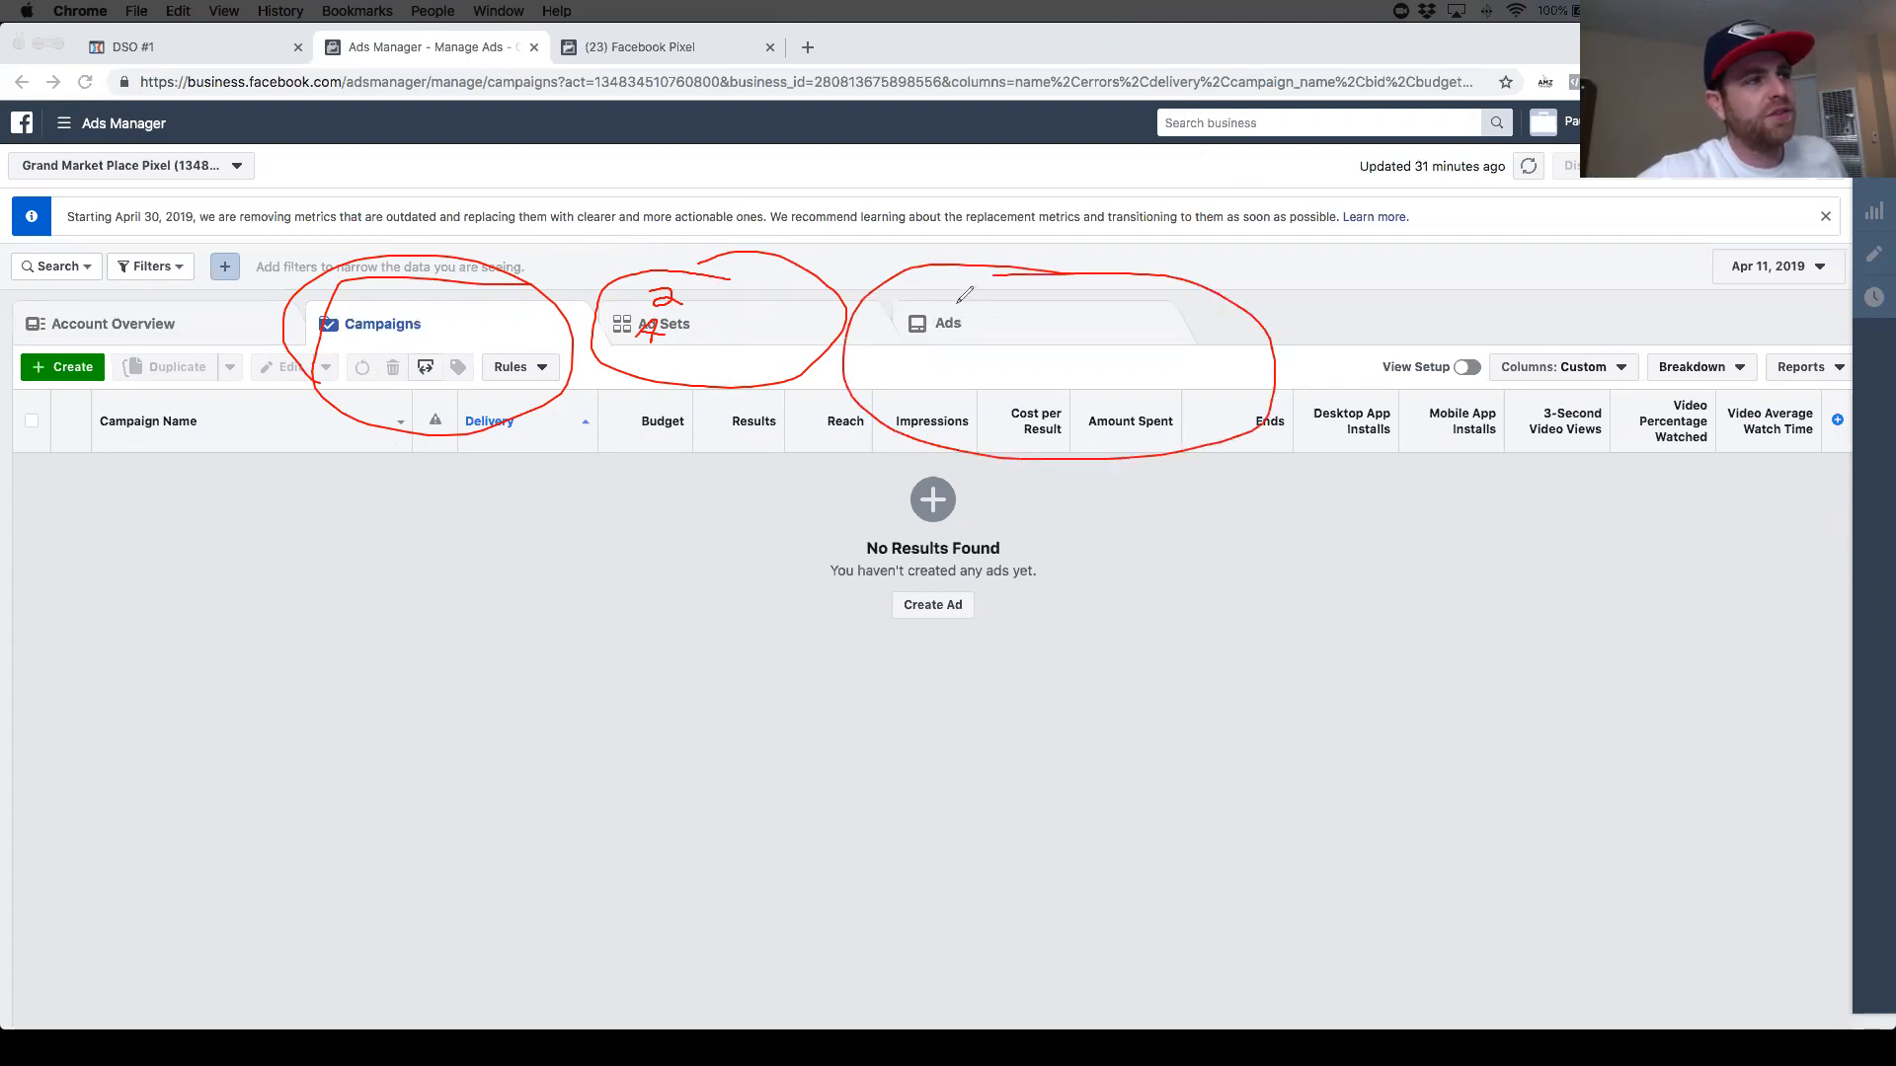
drag(953, 310, 1043, 329)
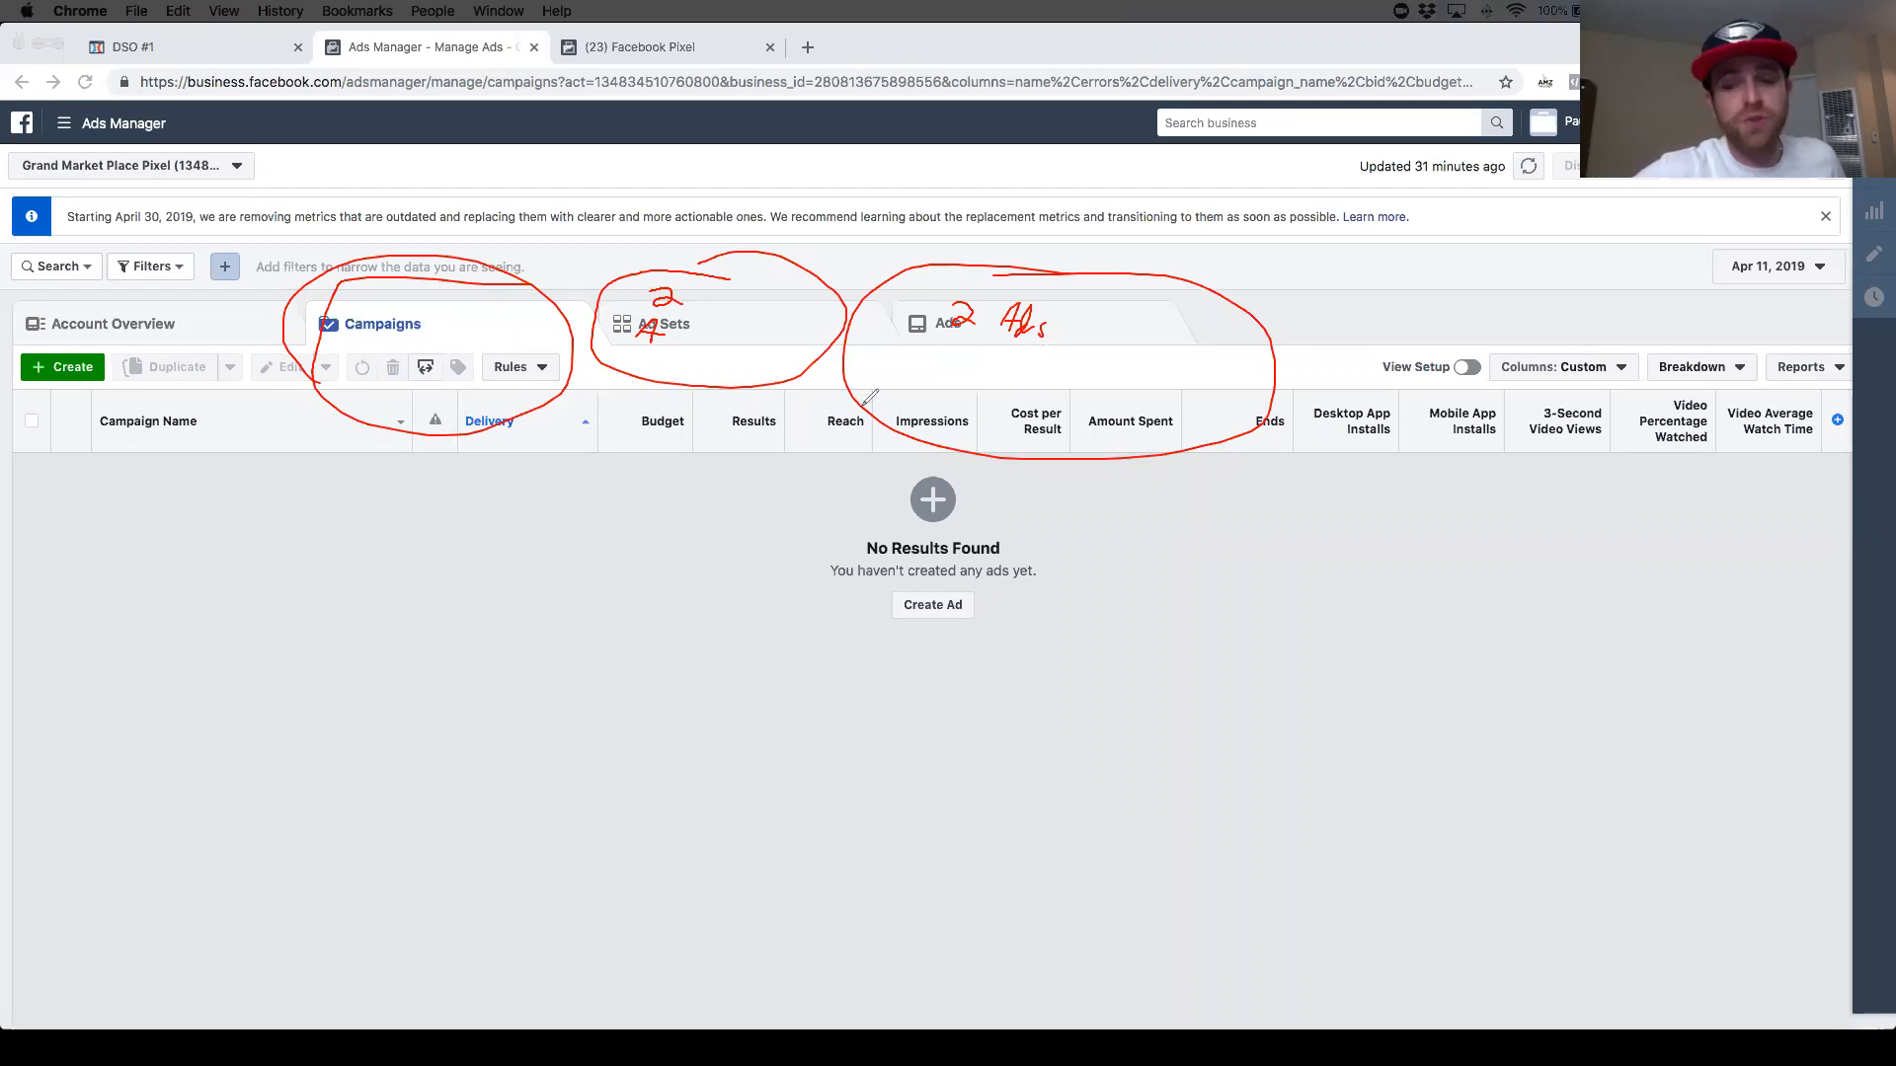
drag(541, 332, 604, 317)
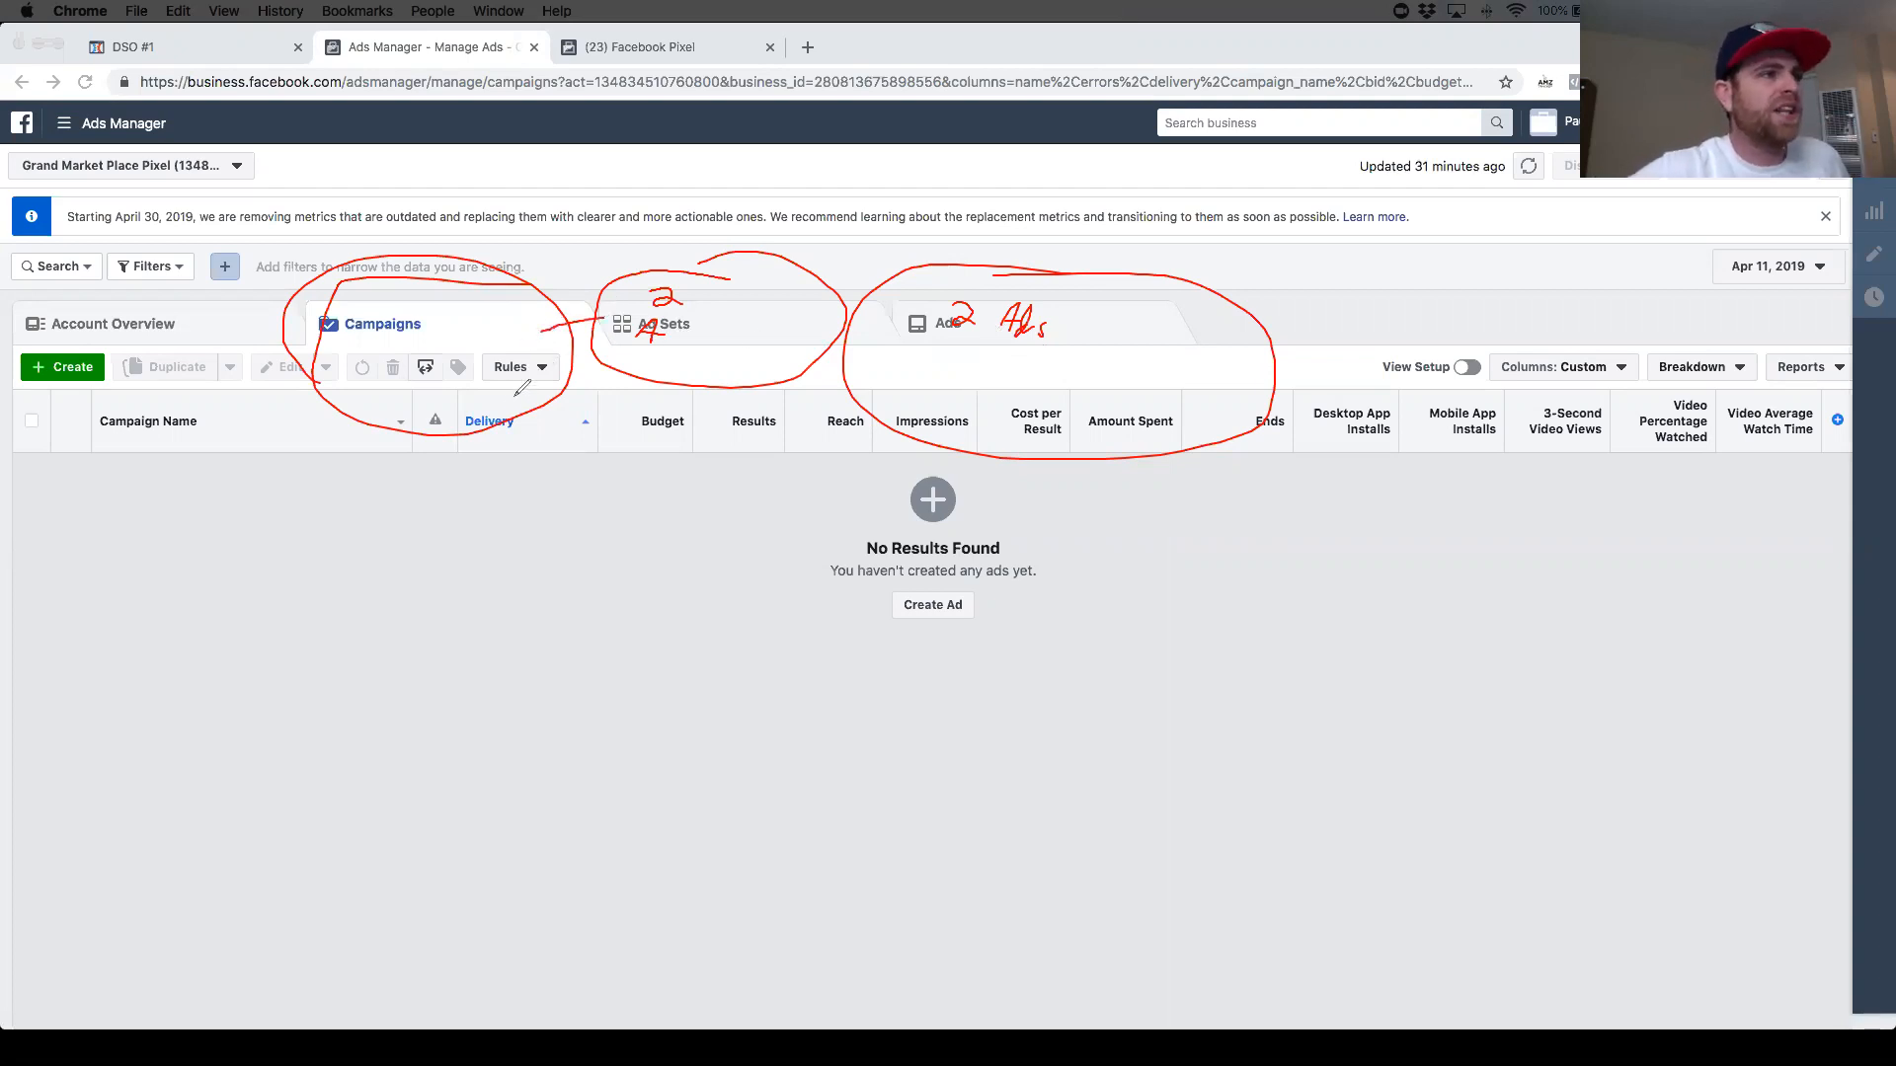
drag(500, 375, 576, 444)
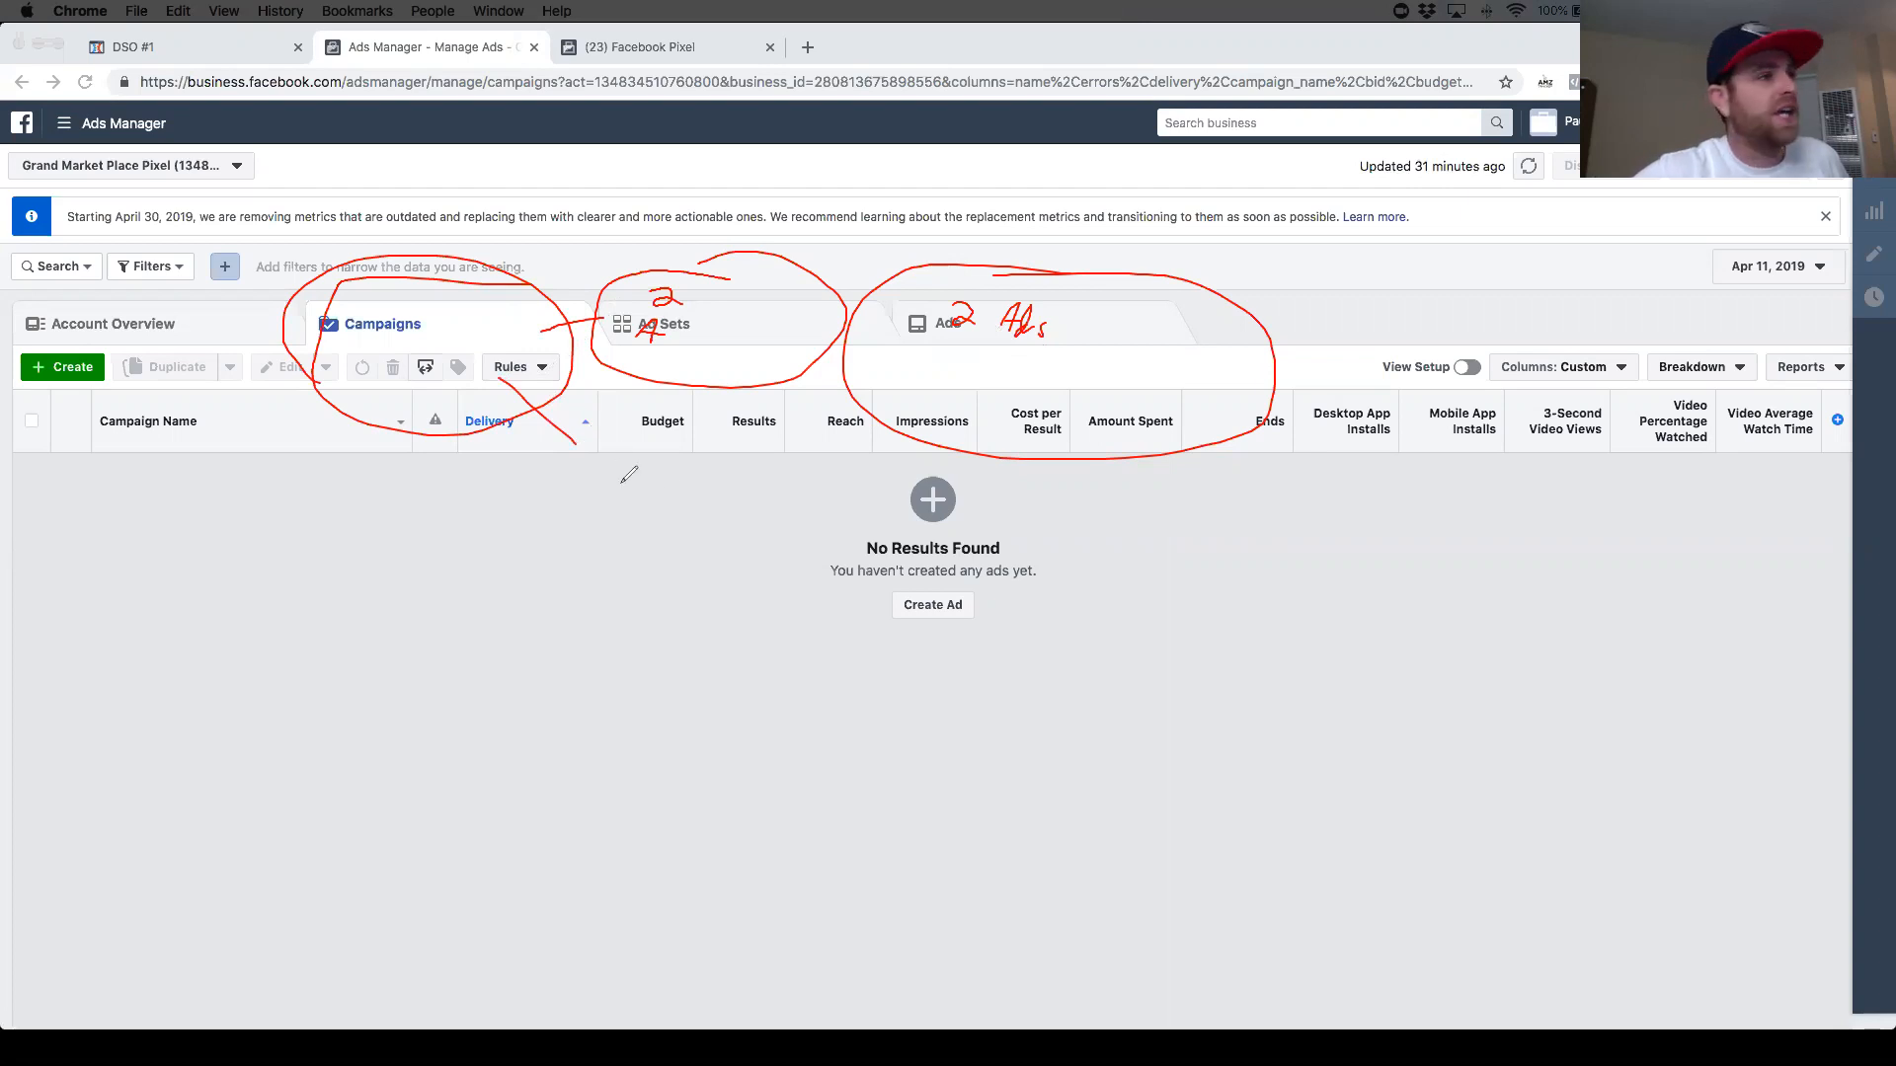
mouse_move(667, 449)
mouse_down()
mouse_move(555, 444)
mouse_move(630, 571)
mouse_move(721, 445)
mouse_move(679, 442)
mouse_up()
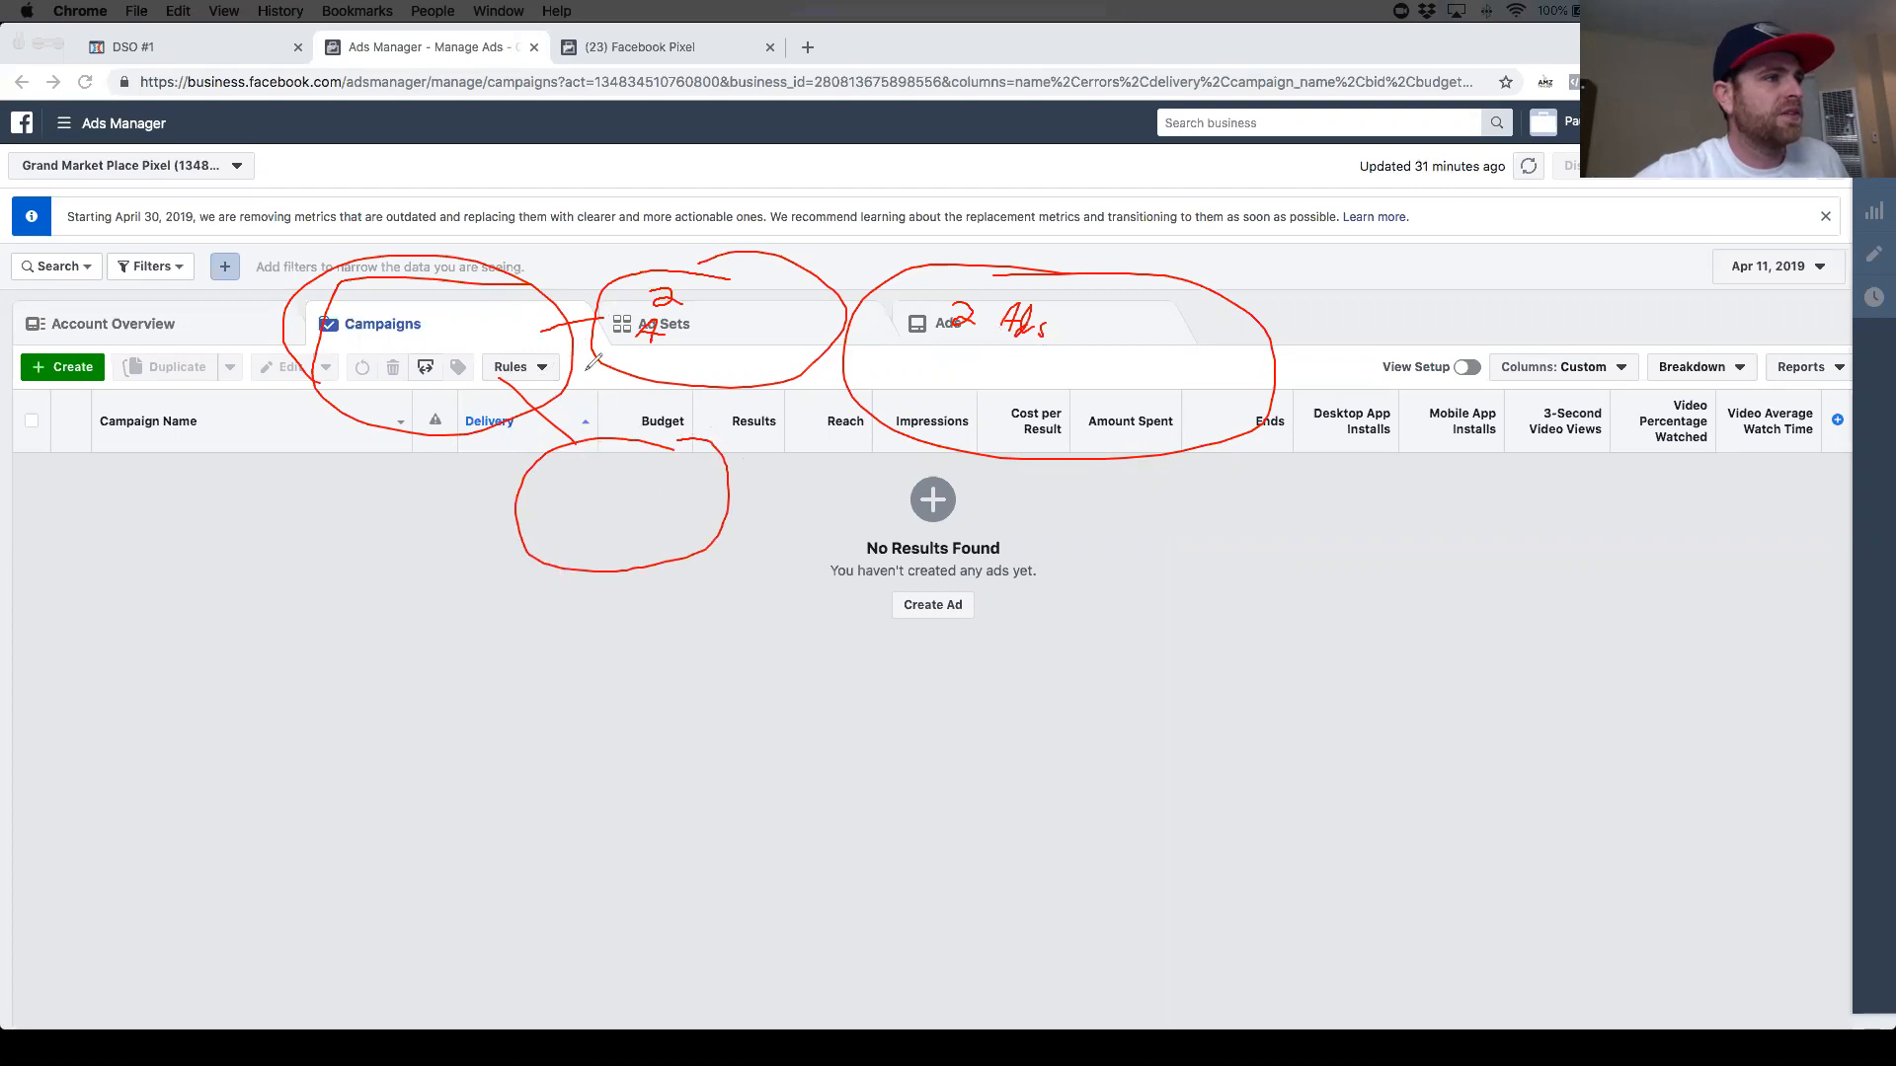
drag(702, 296, 647, 292)
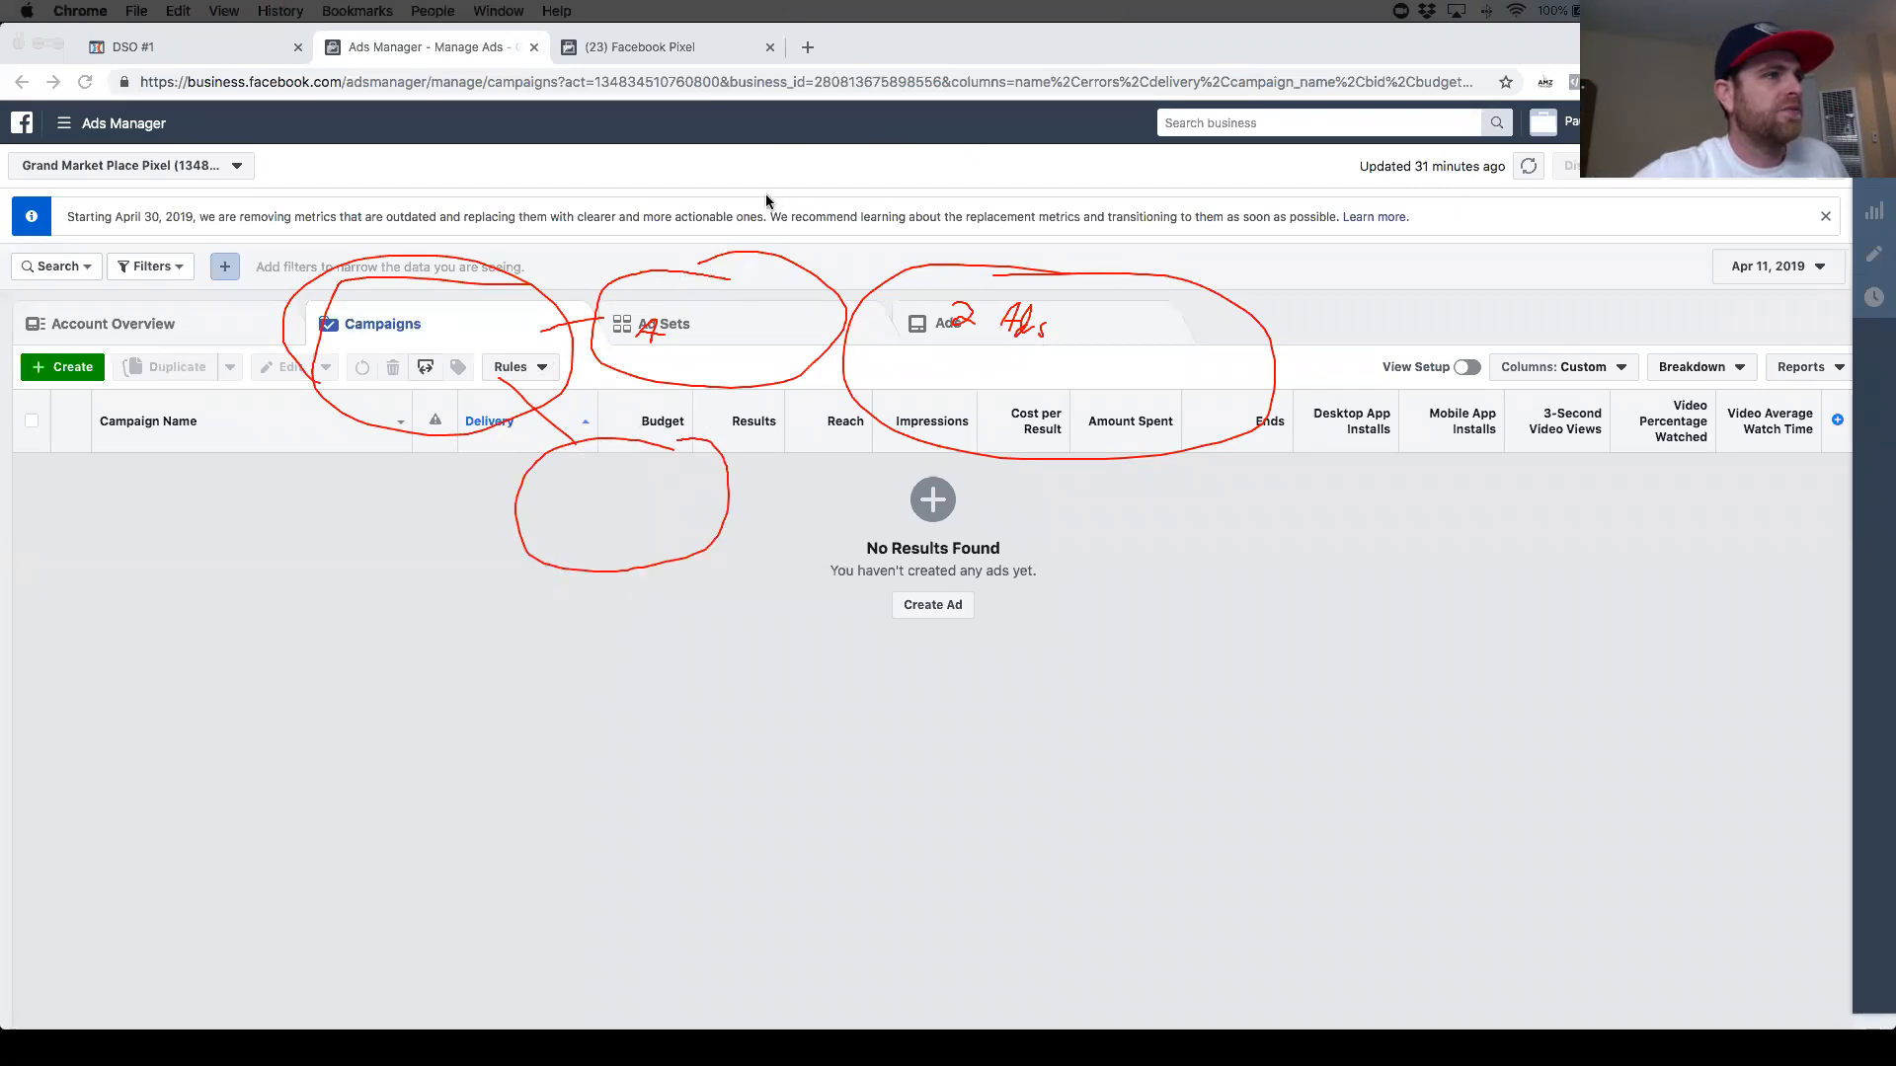
drag(604, 458, 634, 471)
drag(554, 525, 567, 504)
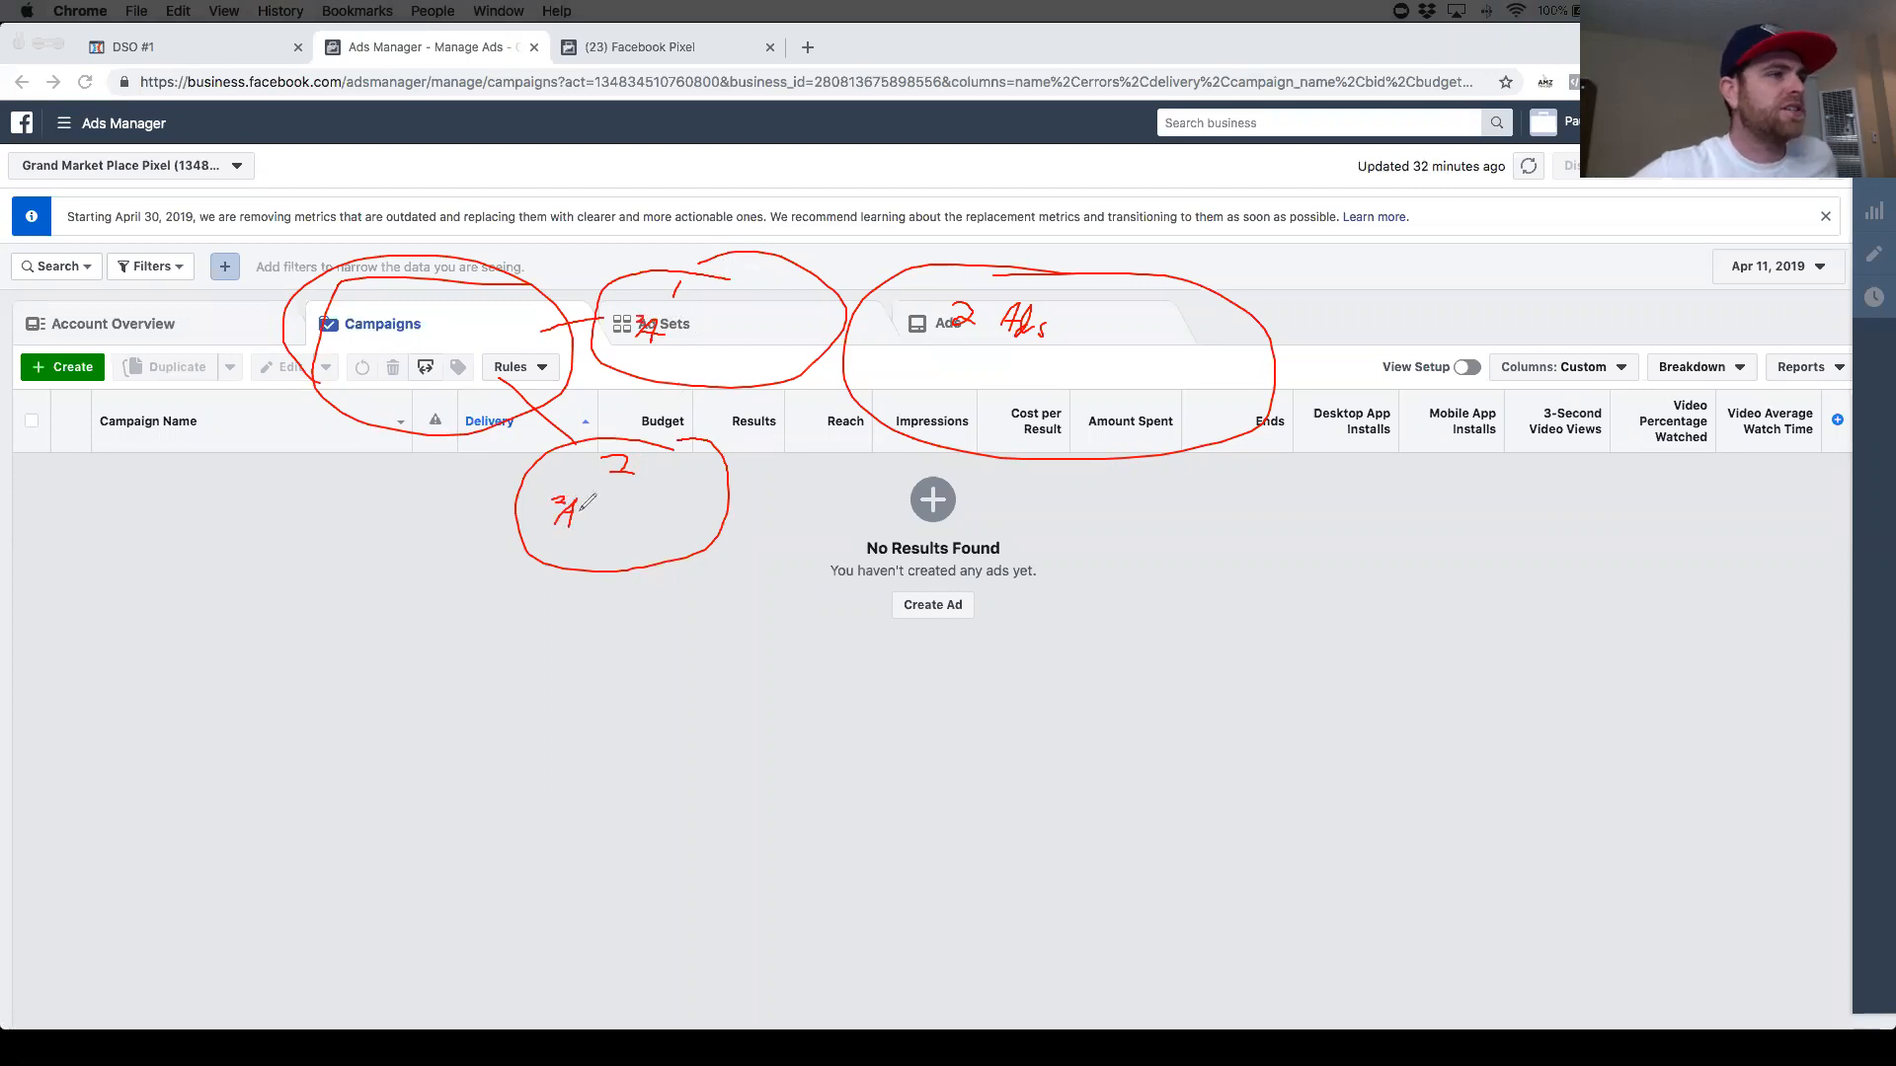
drag(812, 312, 886, 310)
mouse_move(715, 486)
mouse_down()
mouse_move(786, 490)
mouse_move(964, 733)
mouse_move(1031, 516)
mouse_move(844, 487)
mouse_move(816, 541)
mouse_move(847, 547)
mouse_move(825, 627)
mouse_up()
mouse_move(881, 621)
mouse_down()
mouse_move(834, 629)
mouse_move(849, 636)
mouse_up()
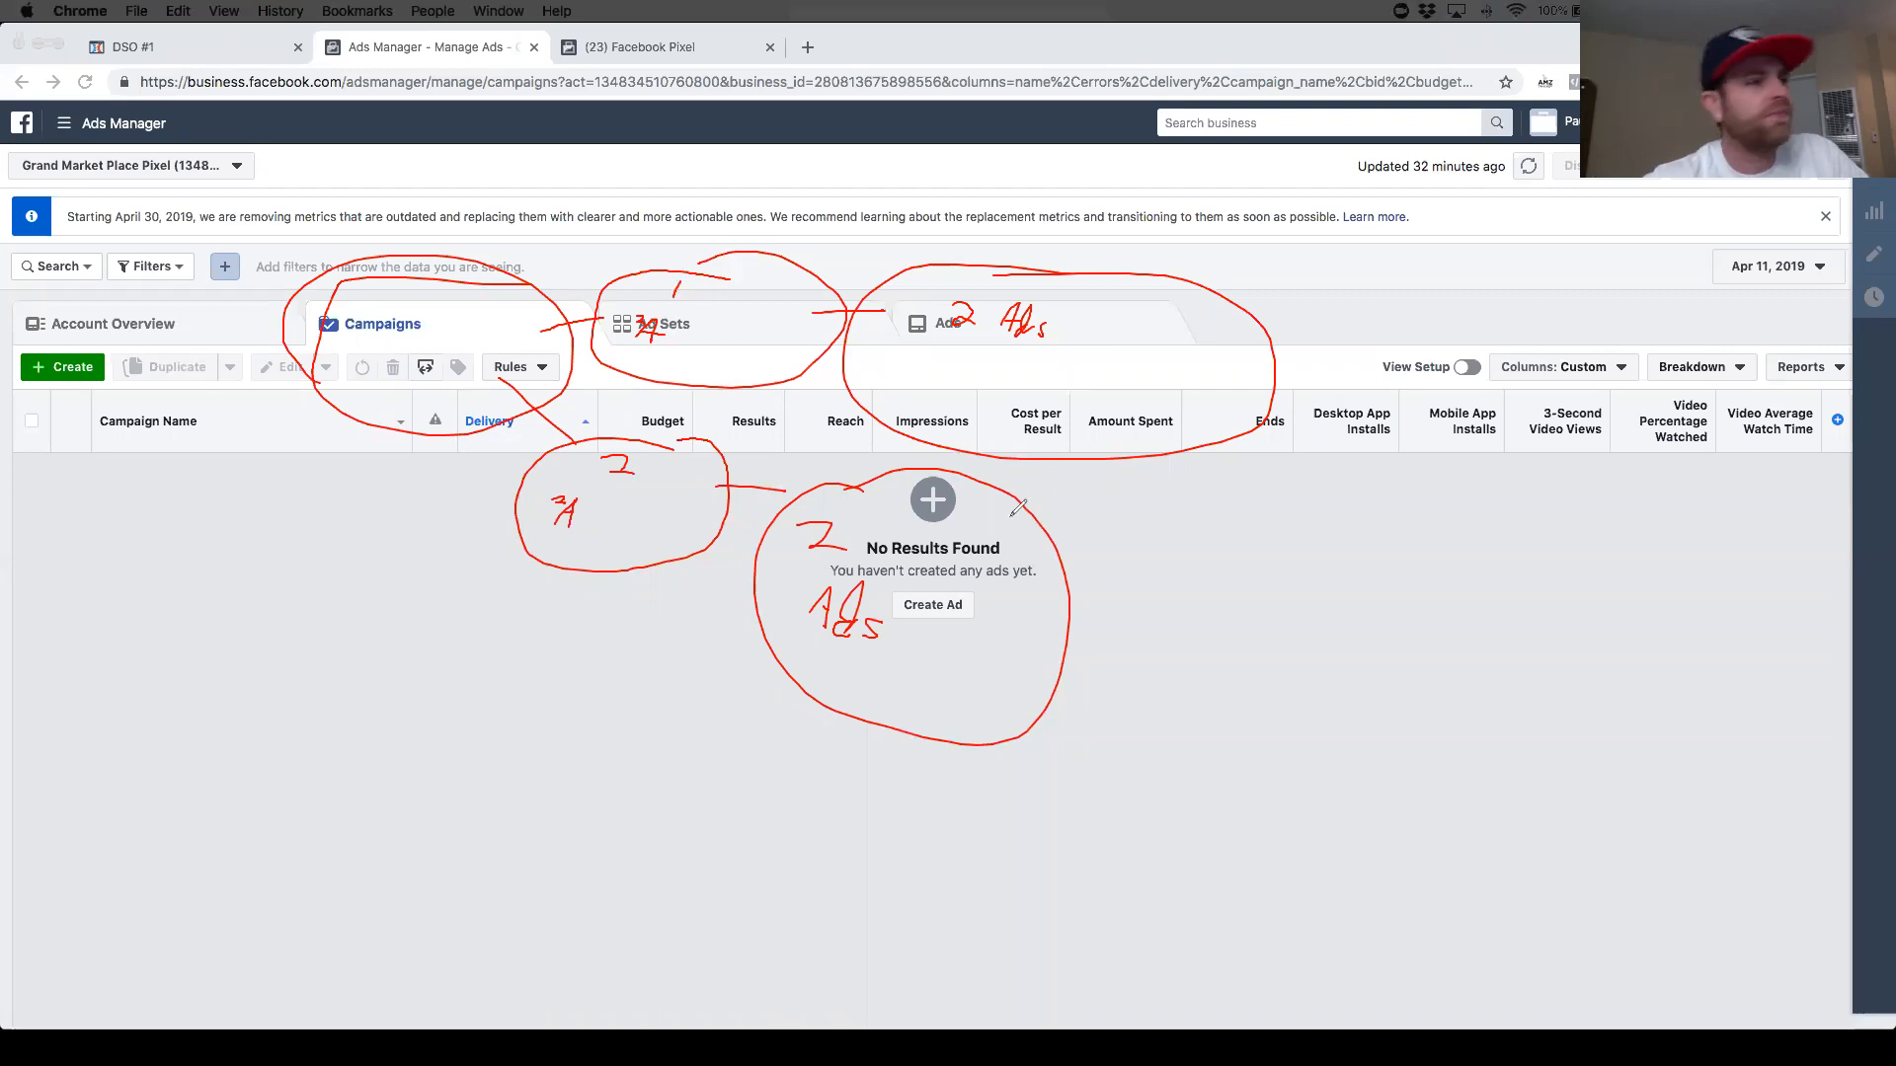
mouse_move(1173, 458)
mouse_down()
mouse_move(1214, 541)
mouse_move(1101, 604)
mouse_up()
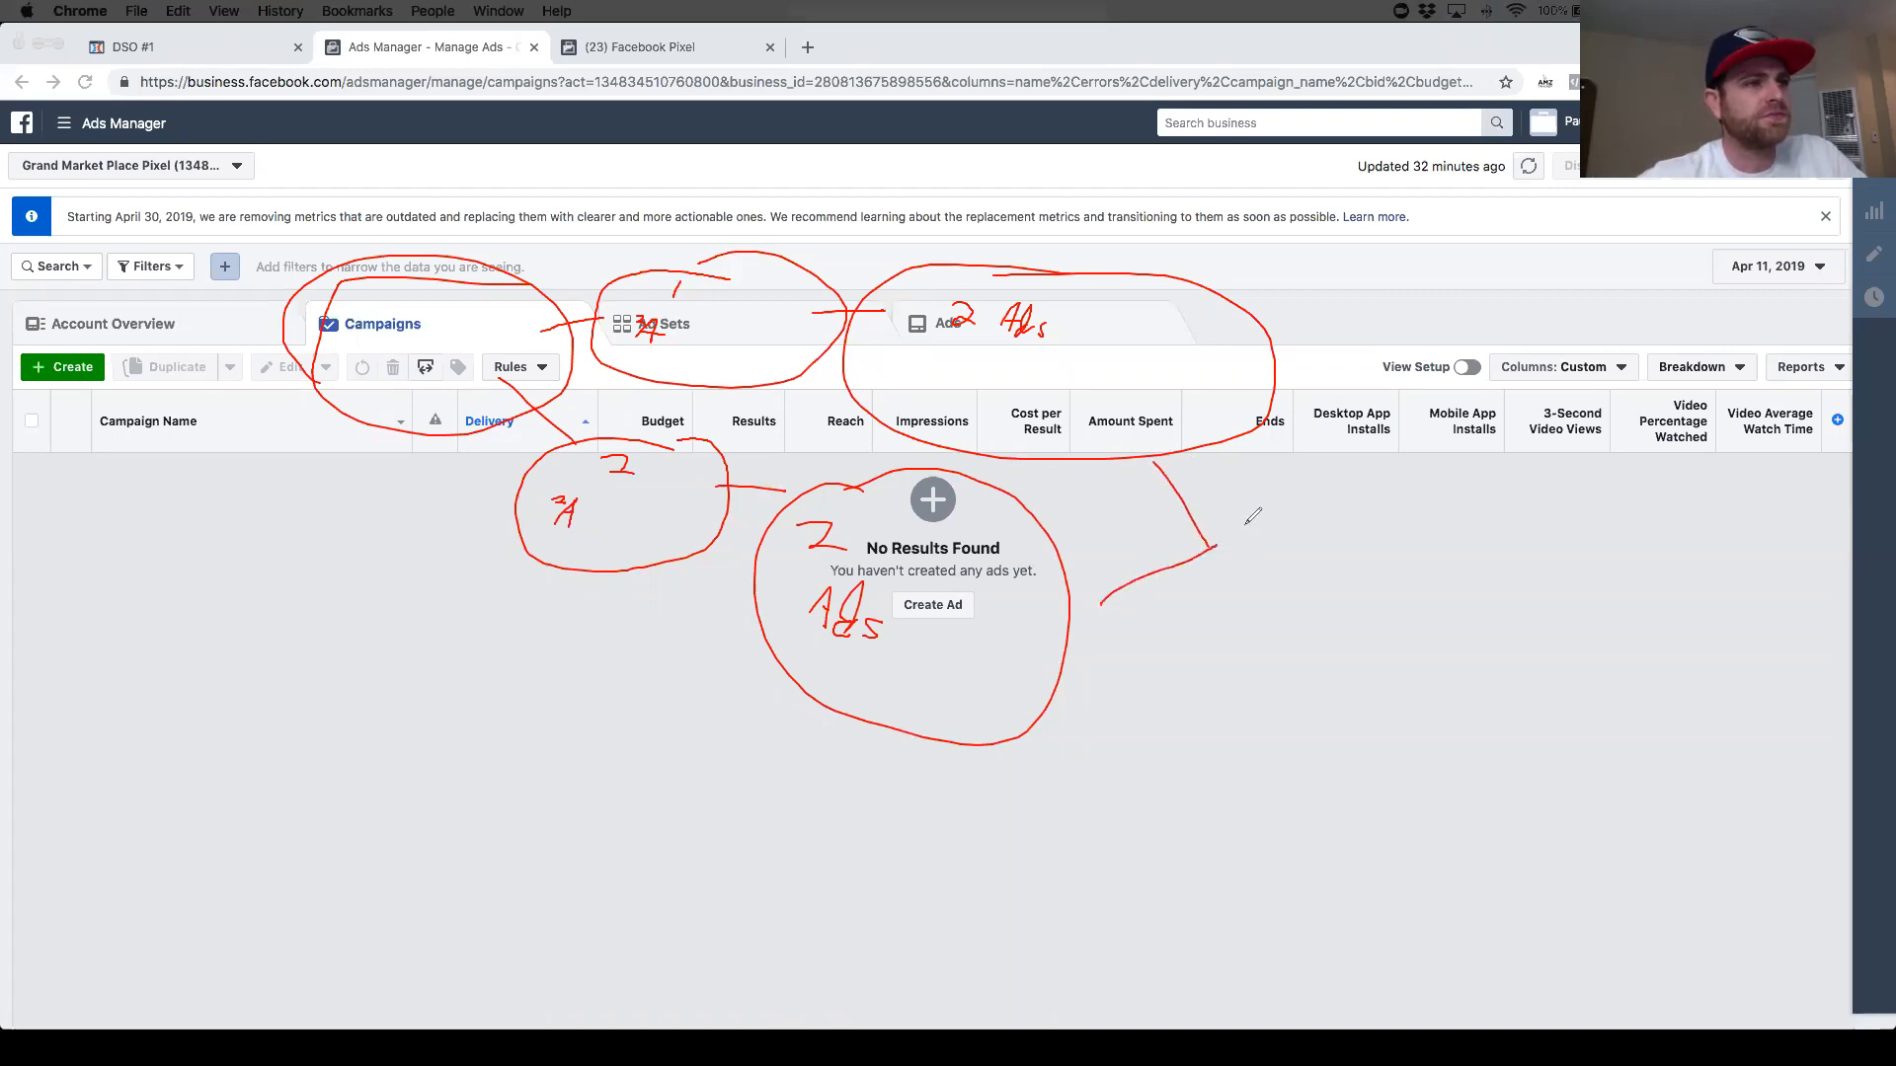
mouse_move(1152, 302)
mouse_down()
mouse_move(1143, 326)
mouse_move(1125, 314)
mouse_move(1135, 298)
mouse_move(1175, 334)
mouse_move(1149, 339)
mouse_move(1207, 351)
mouse_up()
mouse_move(989, 555)
mouse_down()
mouse_move(986, 577)
mouse_move(1011, 550)
mouse_move(955, 569)
mouse_move(1017, 589)
mouse_move(1000, 590)
mouse_up()
drag(1021, 588, 1027, 610)
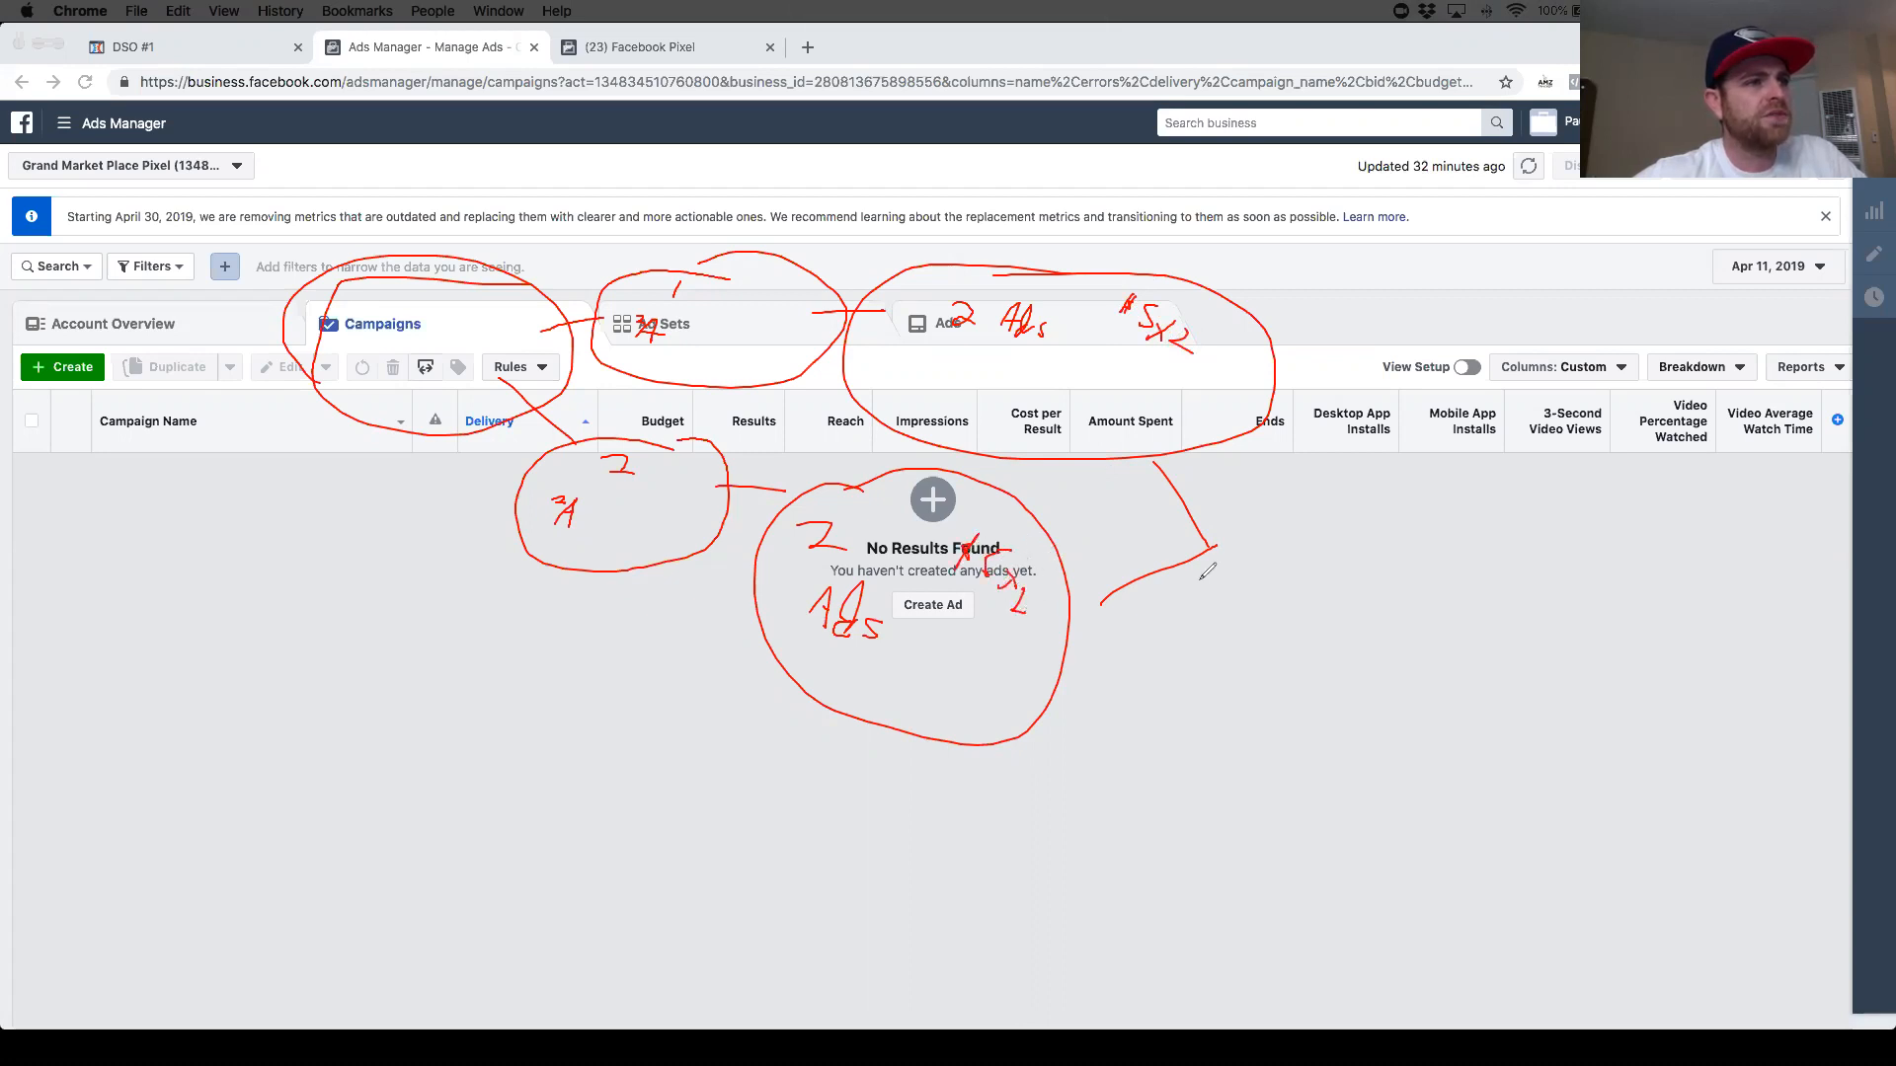
mouse_move(1246, 506)
mouse_down()
mouse_move(1190, 592)
mouse_move(1204, 576)
mouse_up()
mouse_move(1258, 531)
mouse_down()
mouse_move(1305, 571)
mouse_move(1370, 553)
mouse_move(1343, 533)
mouse_up()
mouse_move(1494, 548)
mouse_down()
mouse_move(1367, 635)
mouse_move(1478, 604)
mouse_up()
drag(1552, 556, 1552, 583)
mouse_move(1530, 593)
mouse_down()
mouse_move(1511, 732)
mouse_move(1524, 680)
mouse_up()
drag(1552, 626, 1567, 658)
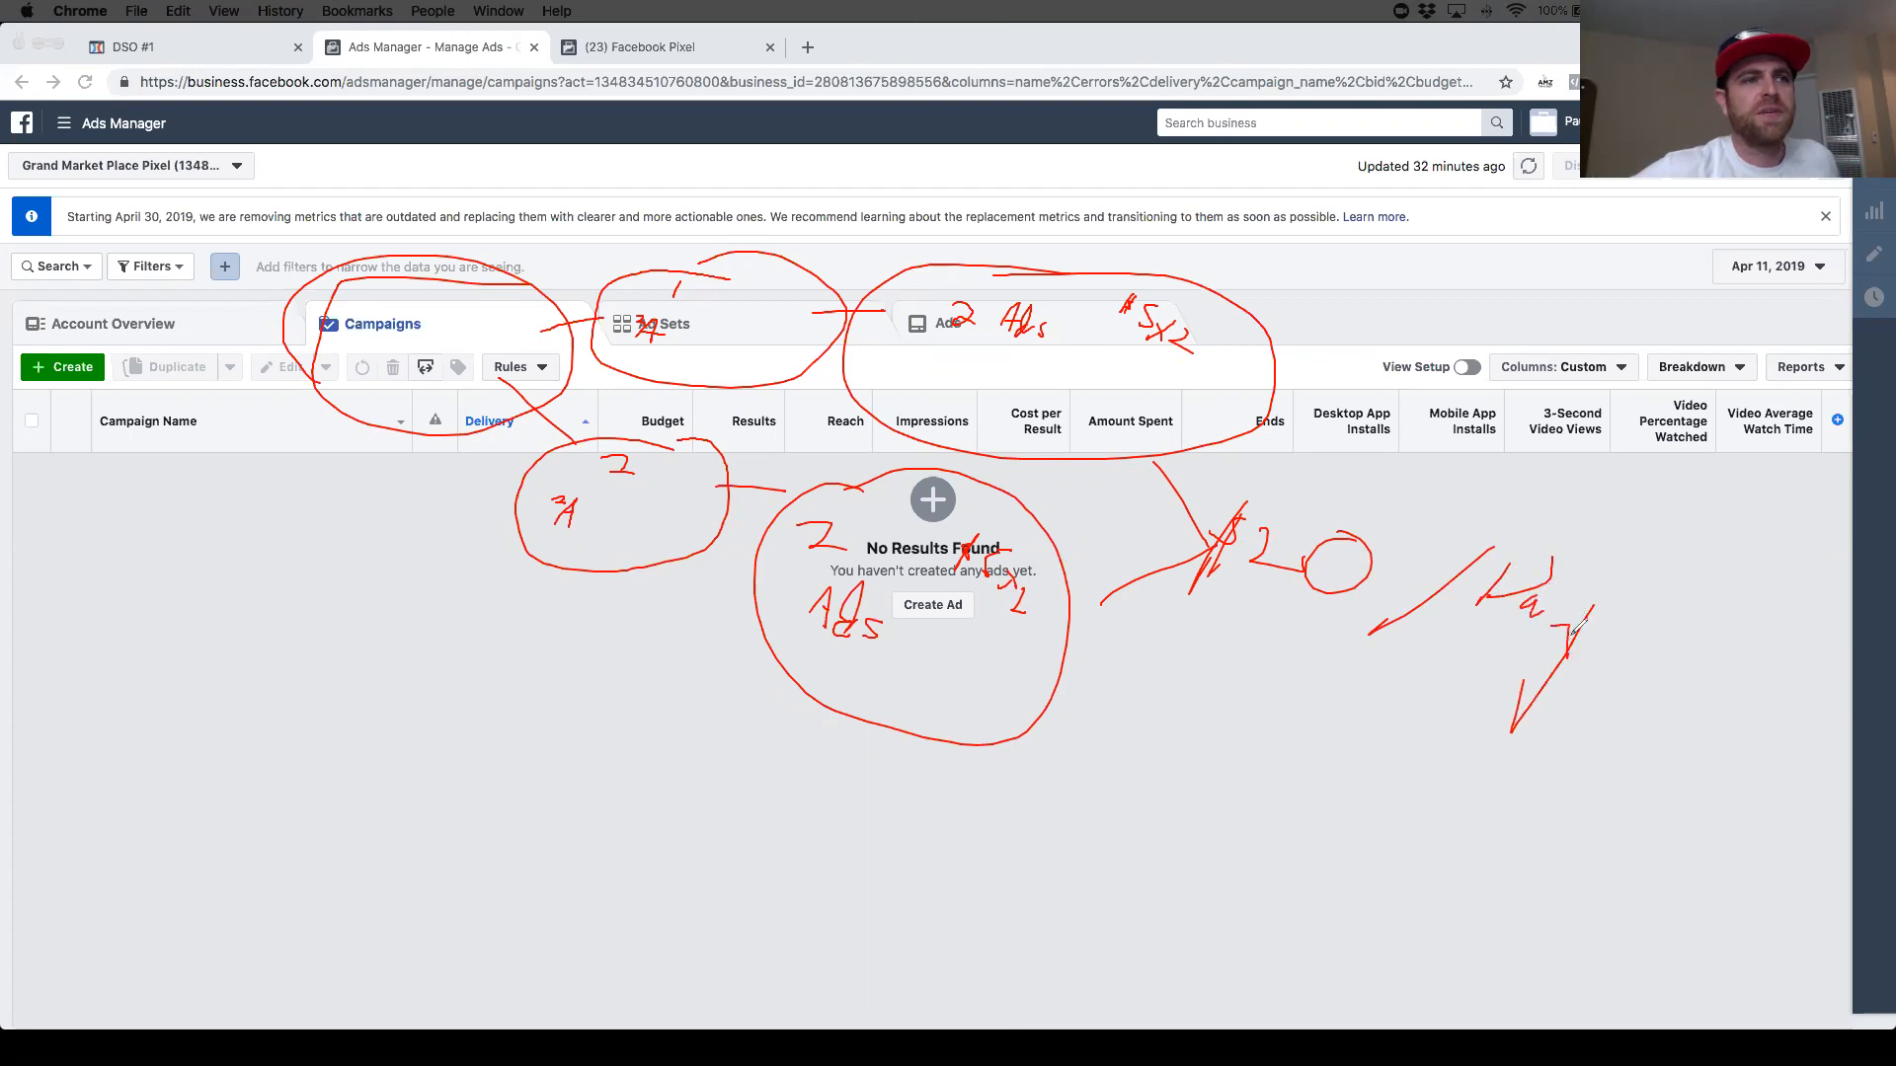
drag(1552, 558, 1504, 565)
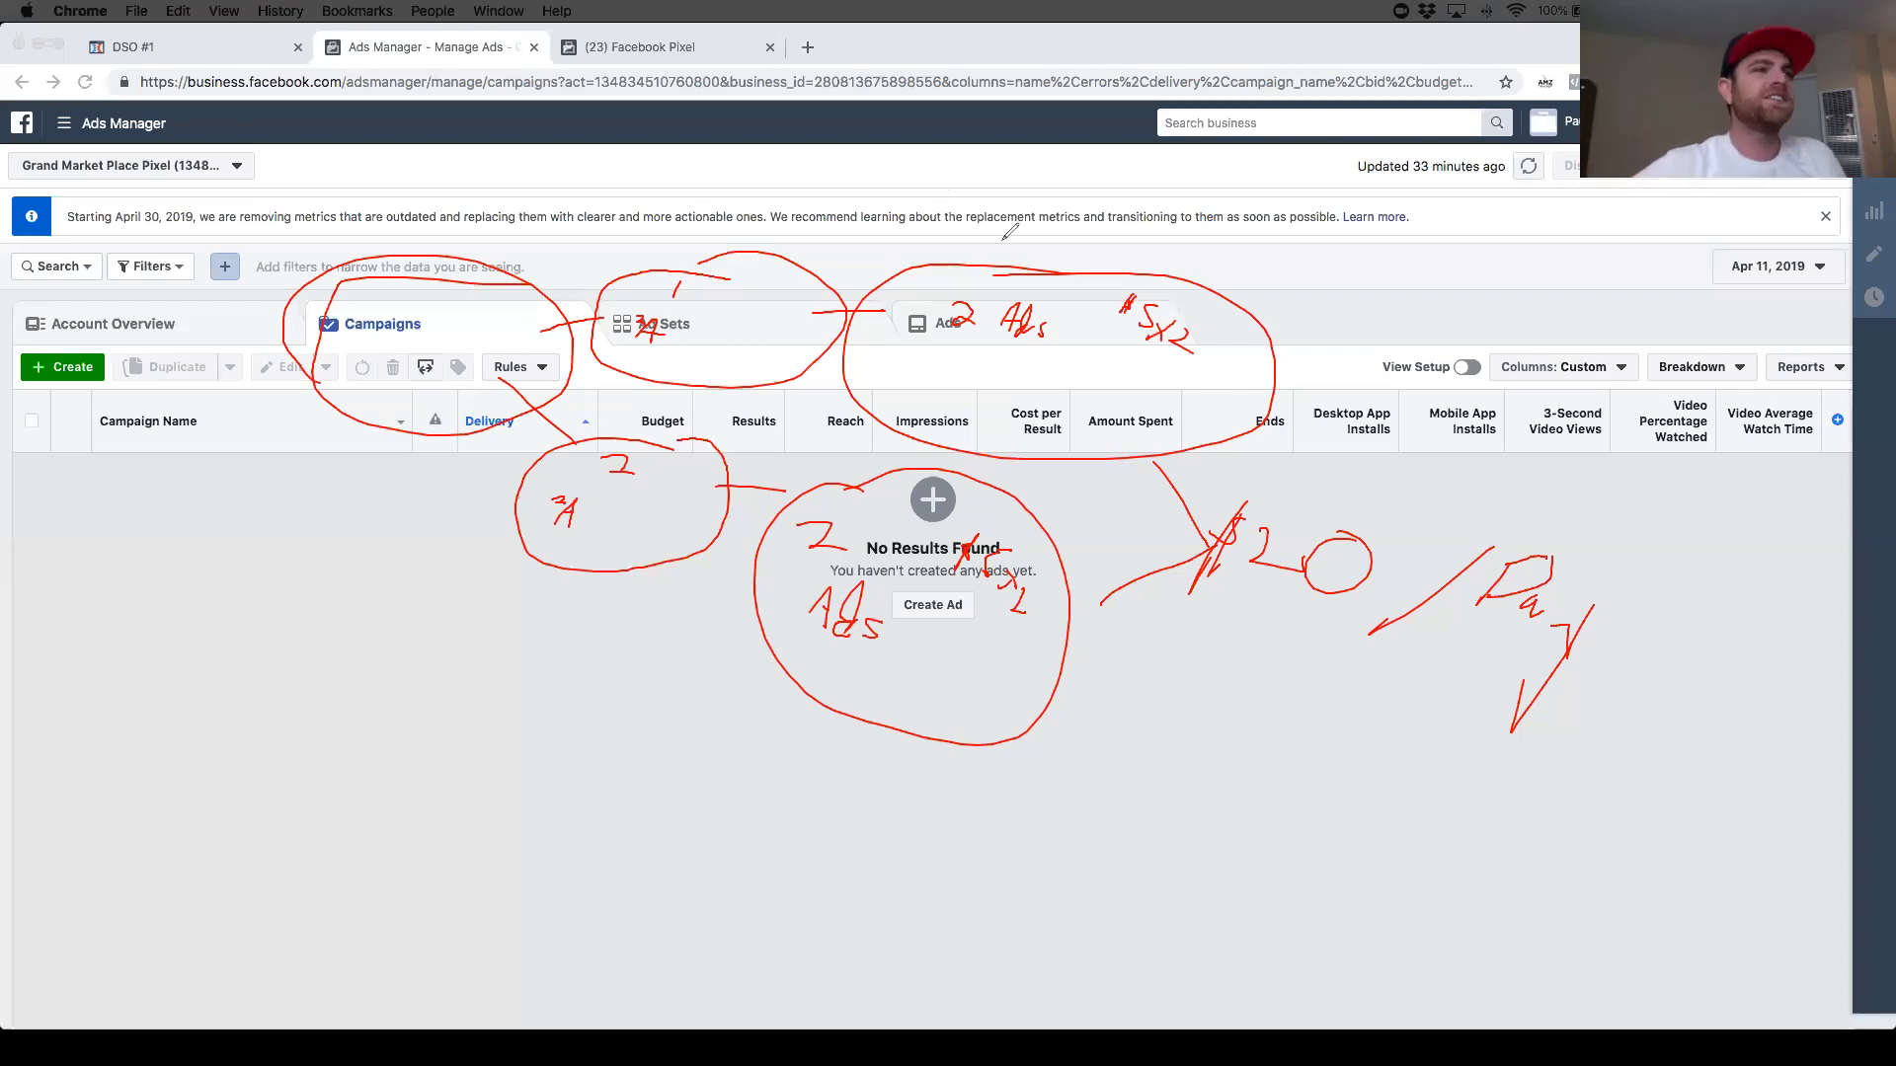
click(1265, 183)
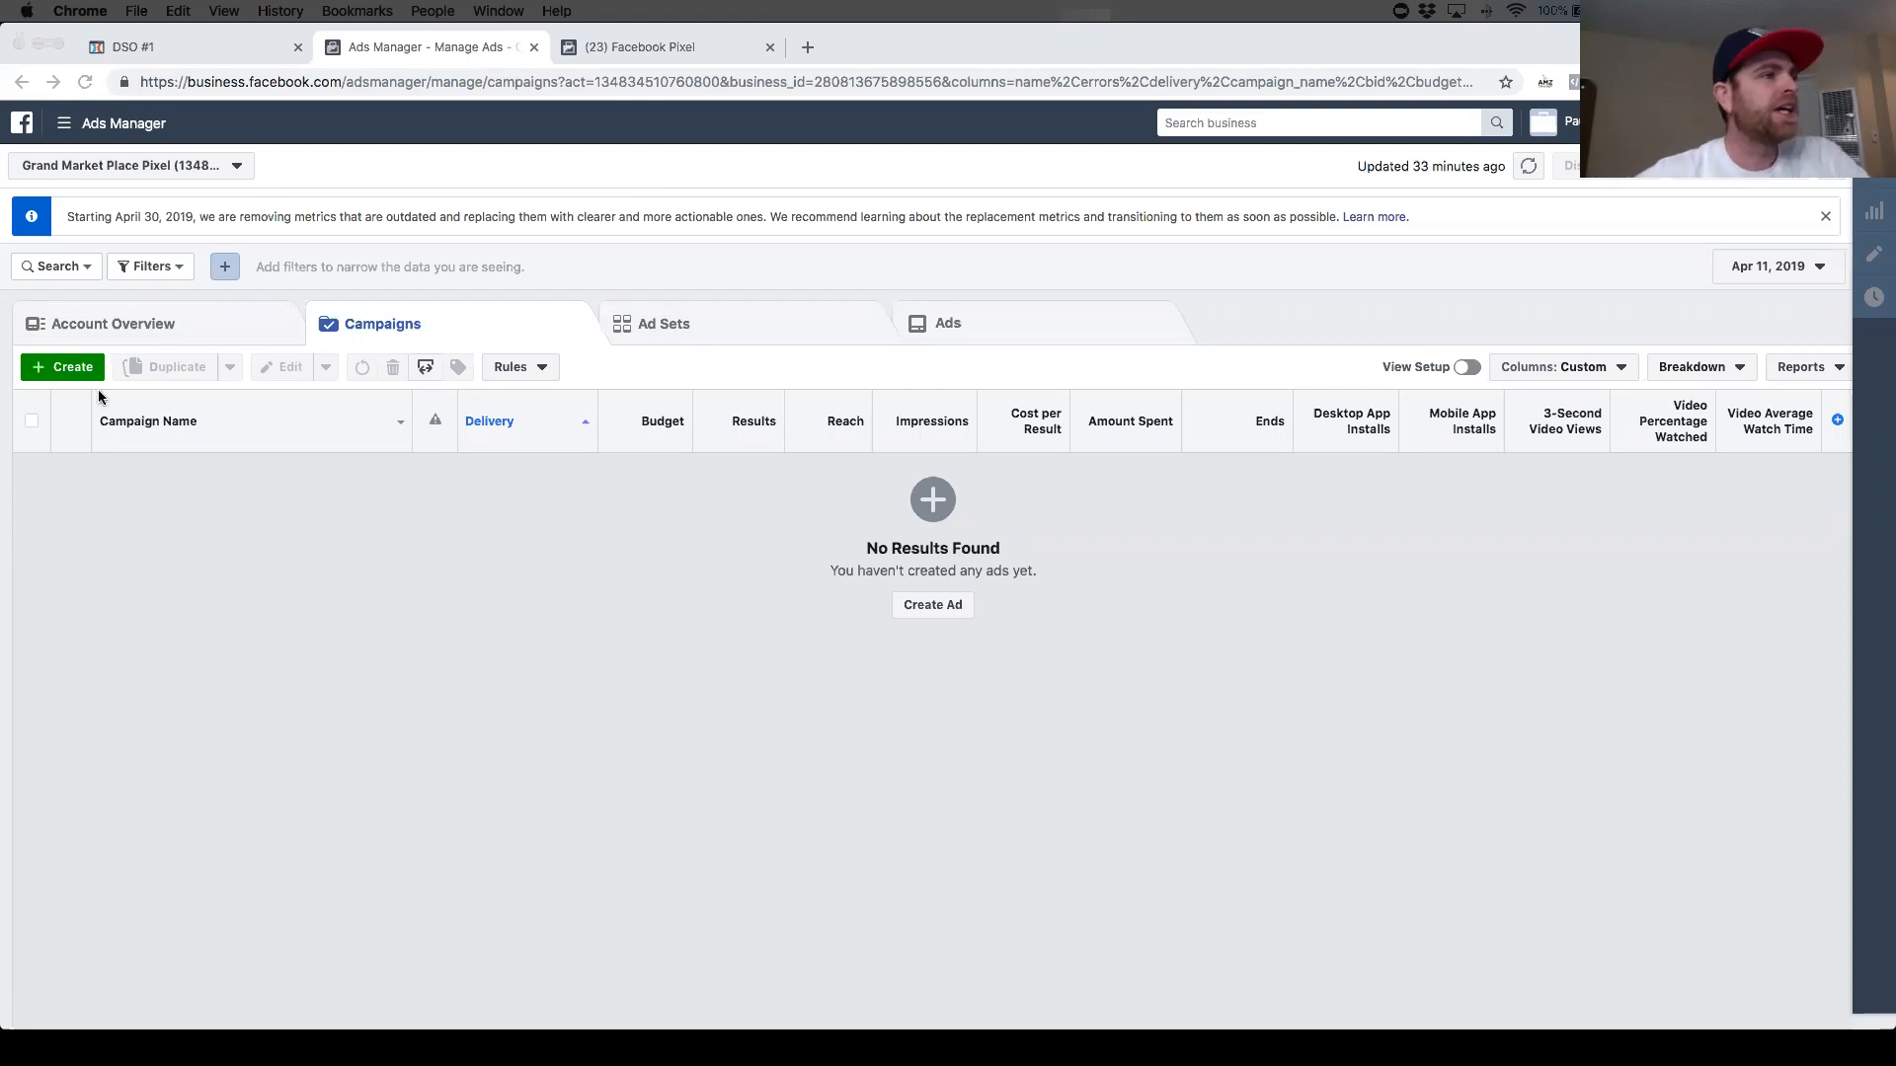
- Create a new Conversions campaign named "Cell Holders 1 - 2 ads." and proceed to ad account setup
click(65, 371)
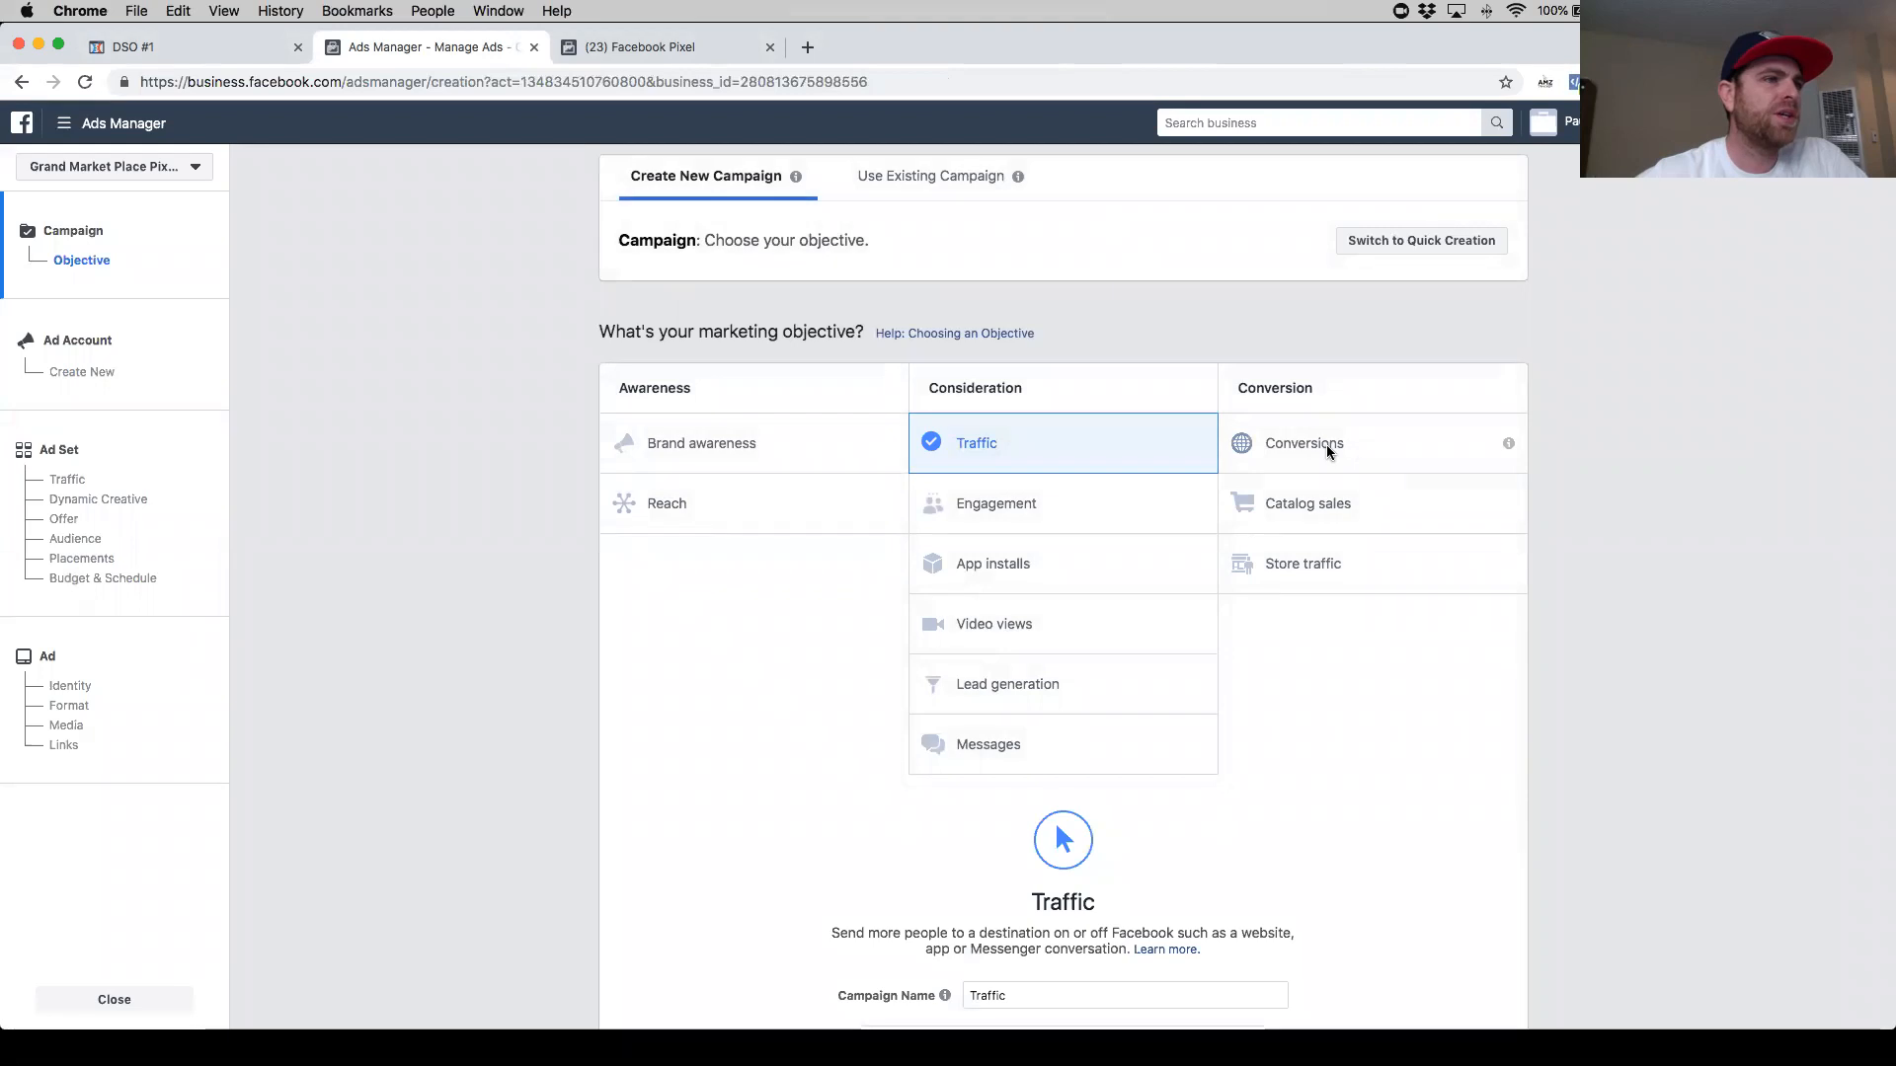
click(1323, 444)
scroll(1324, 444, down, 5)
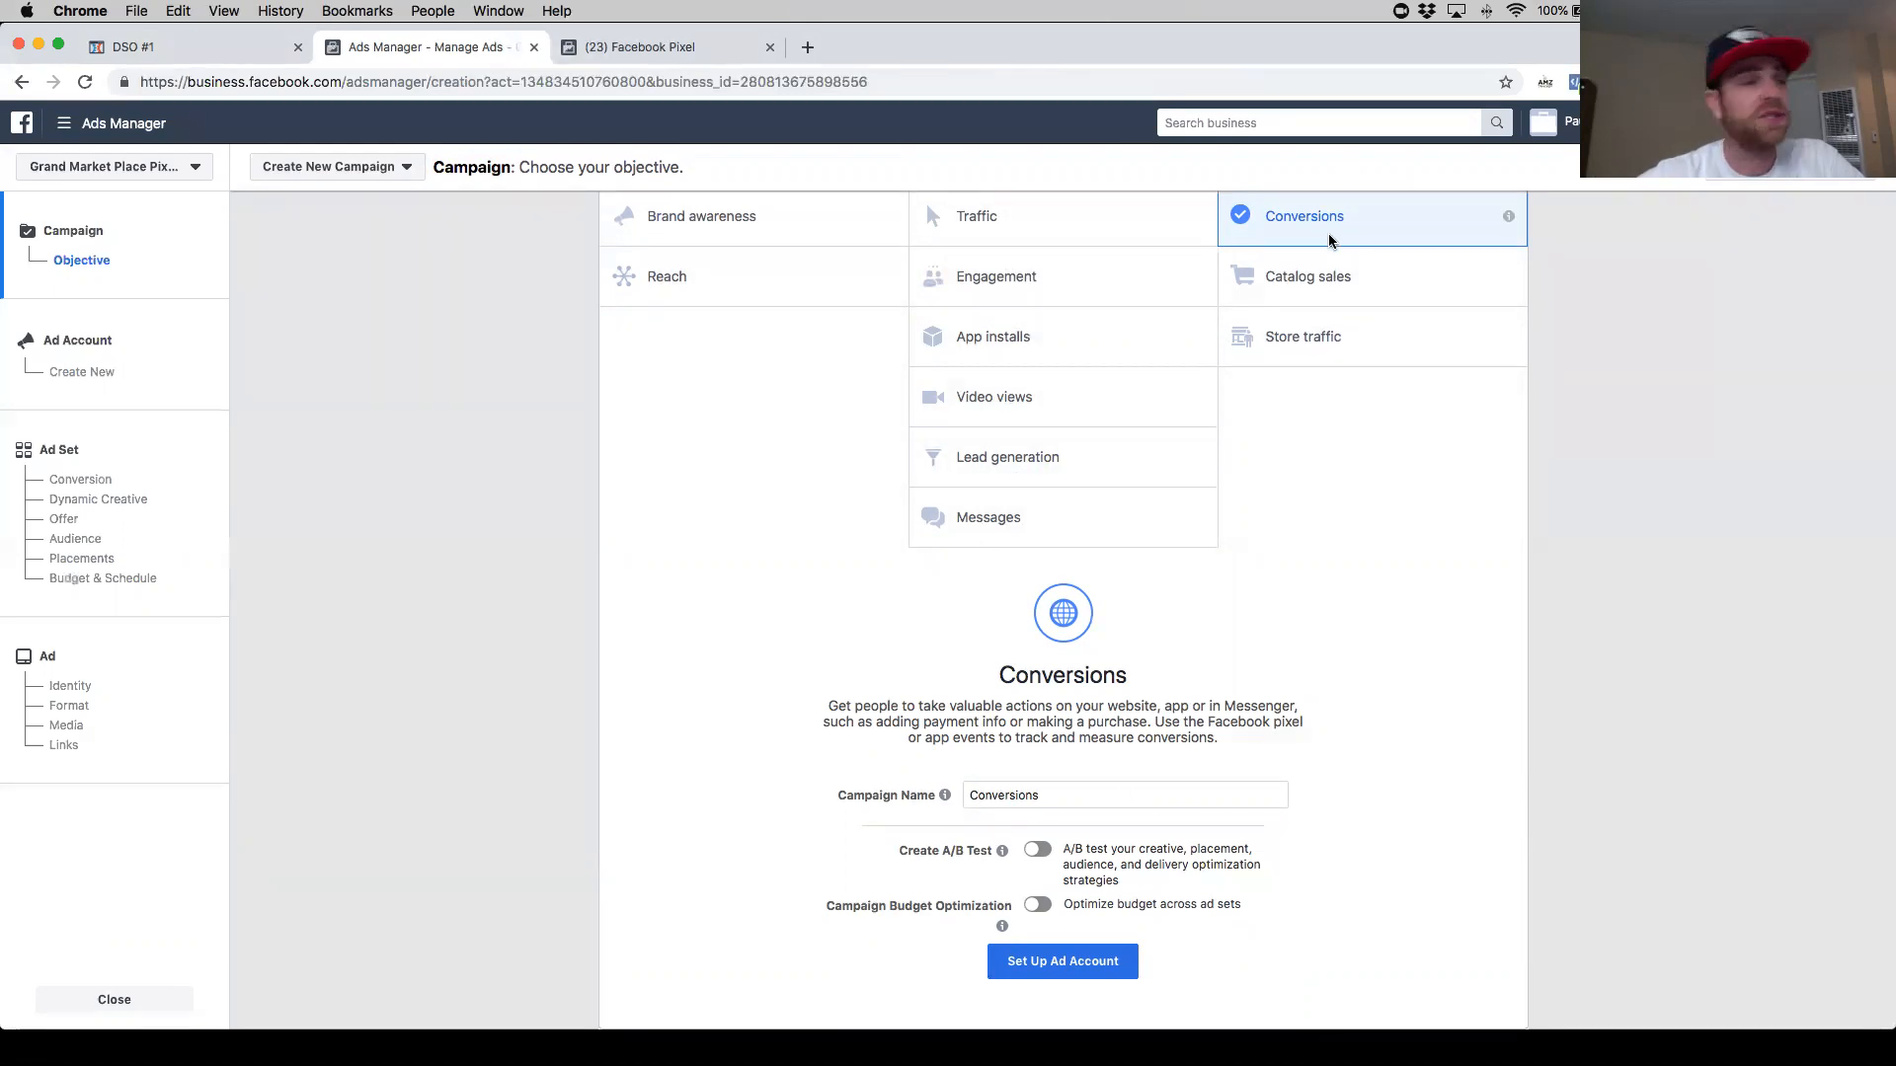
scroll(1057, 701, down, 2)
drag(1041, 700, 955, 697)
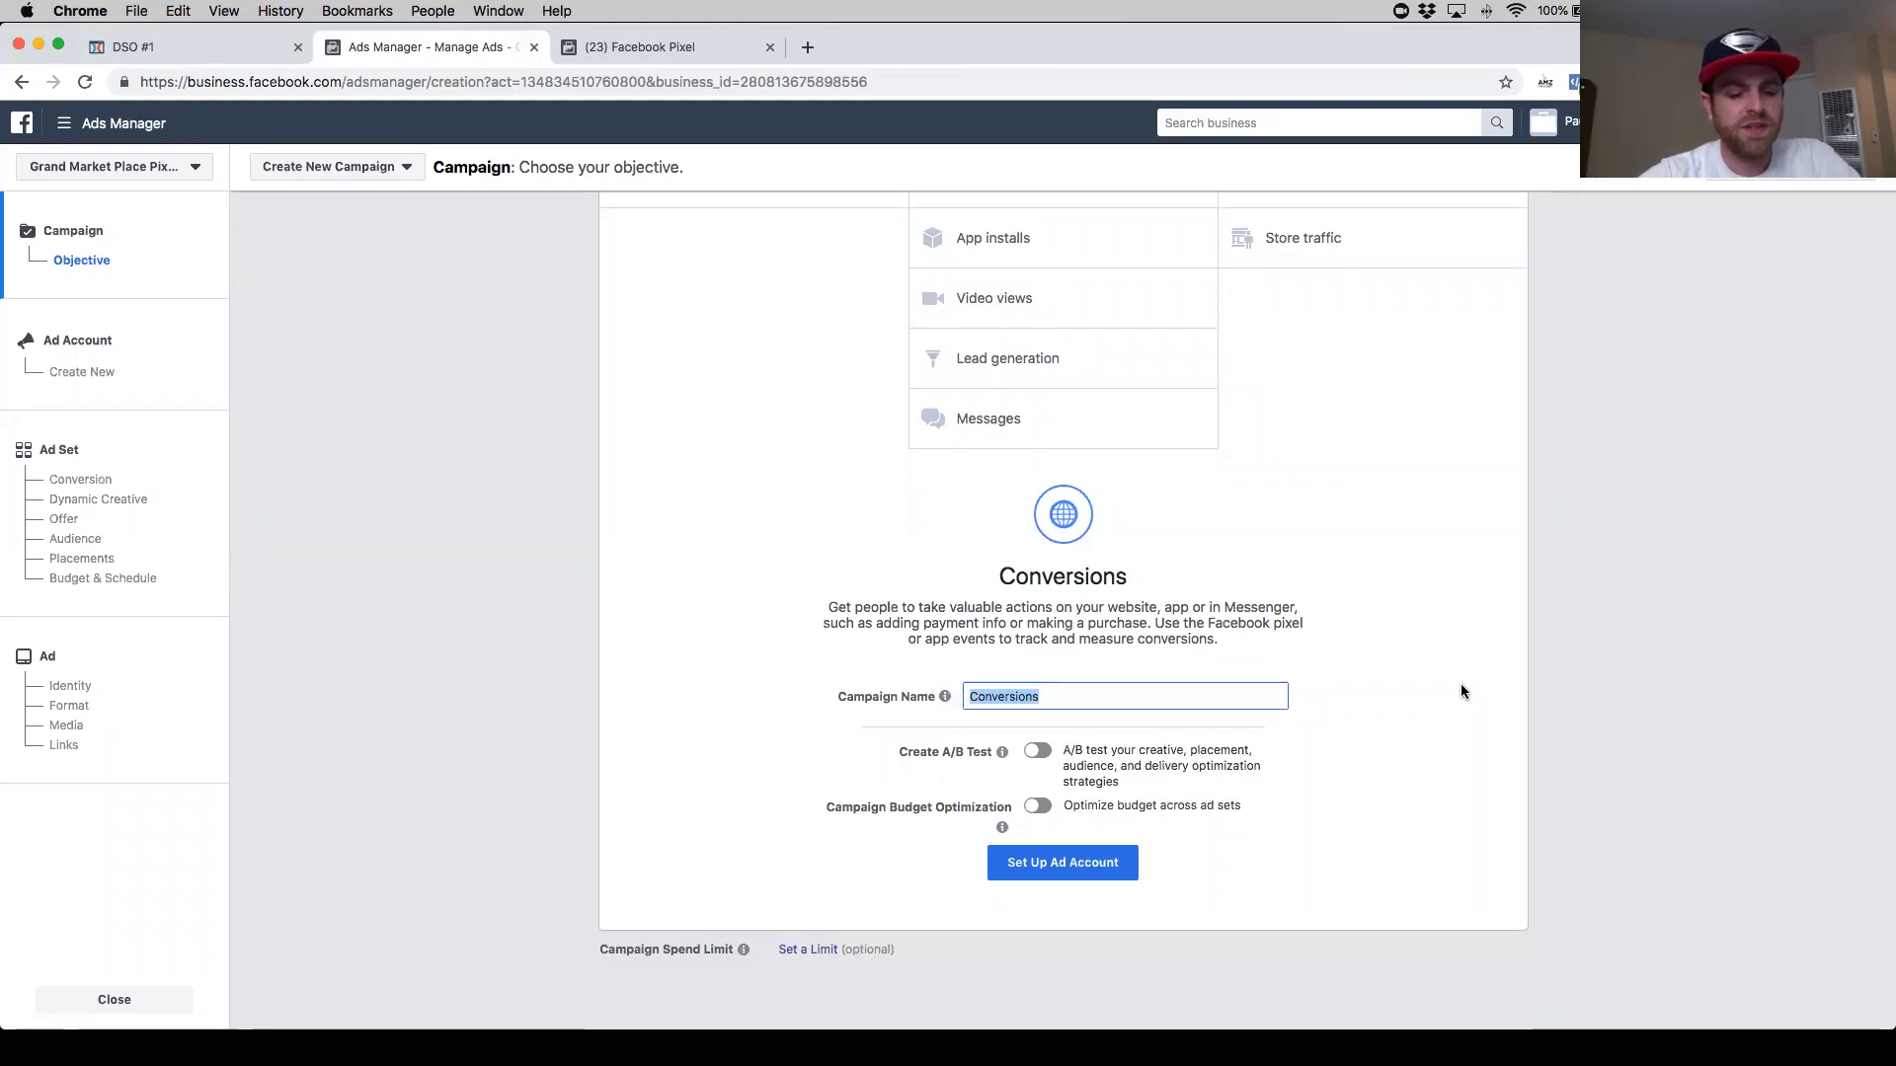
text(Cell Hold)
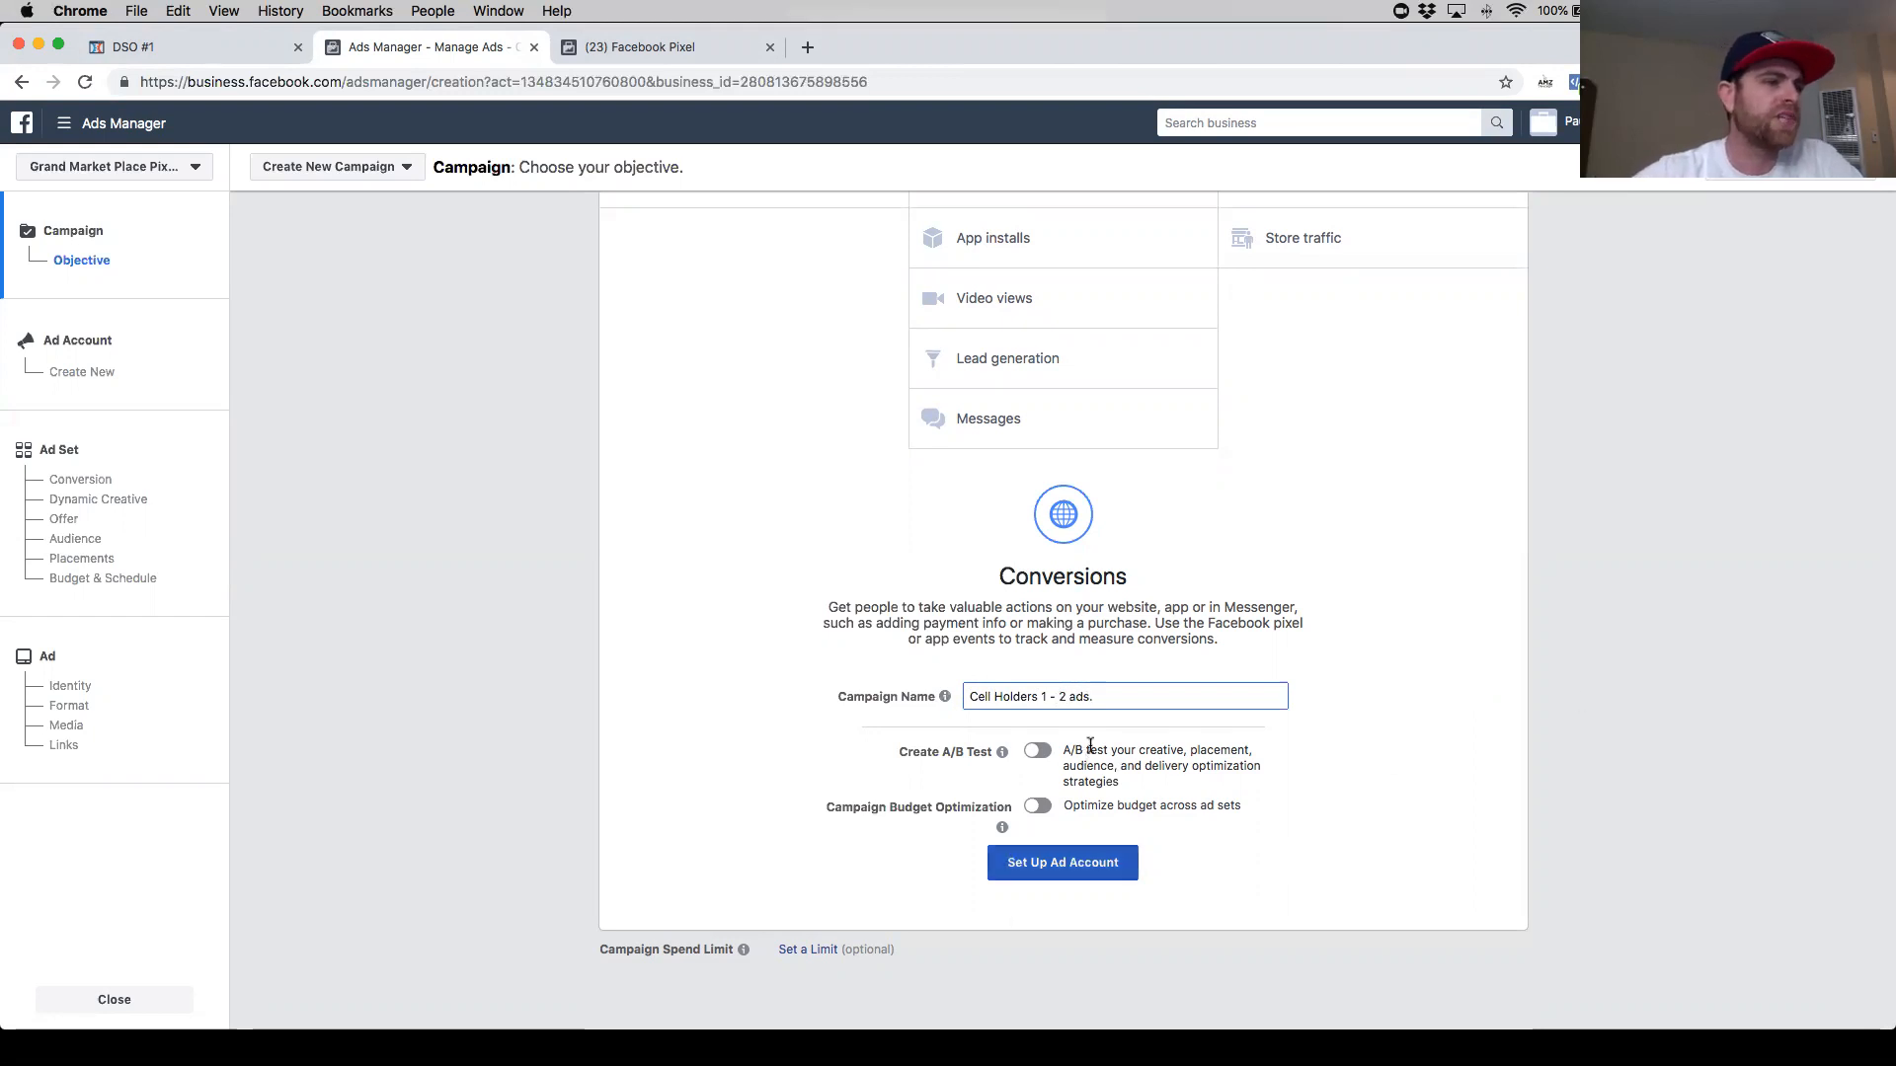
click(1047, 875)
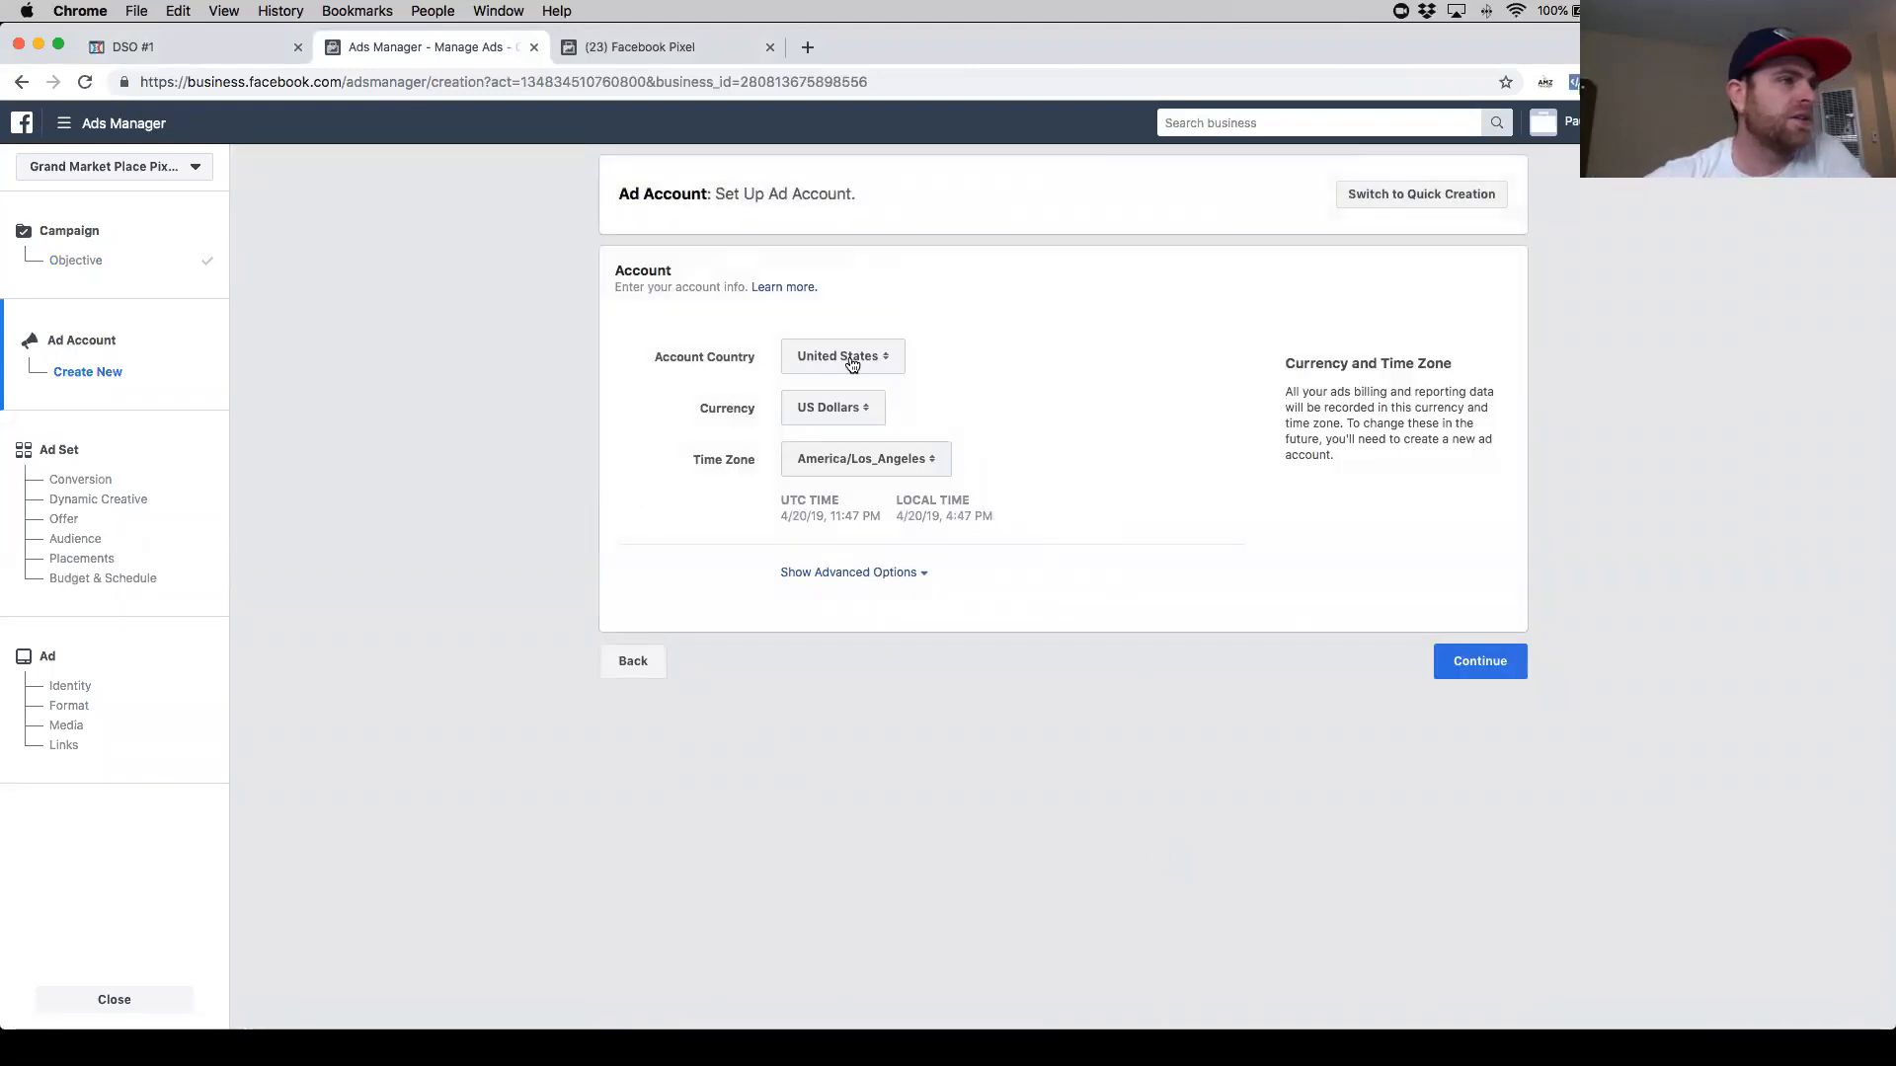
- Keep the ad account's country, currency and time zone, show the advanced options, and continue to the ad set
click(887, 364)
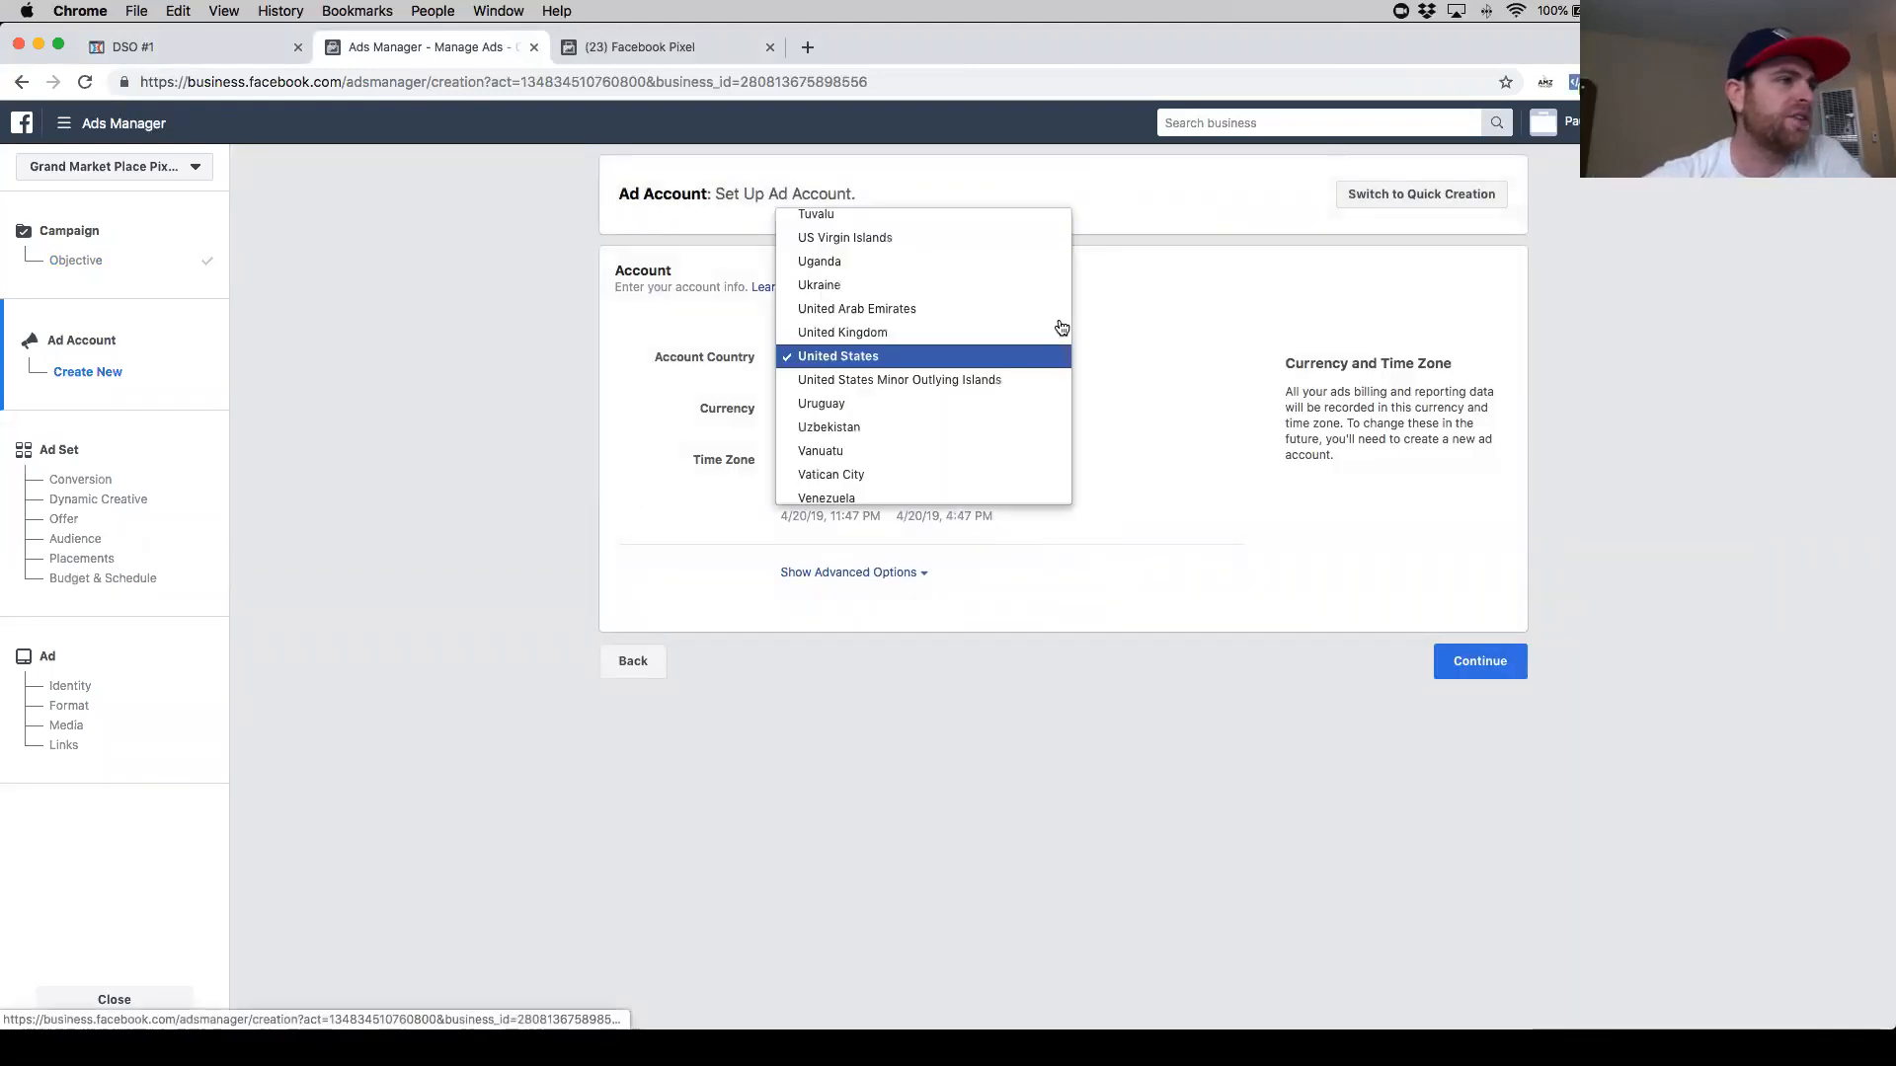
click(1139, 323)
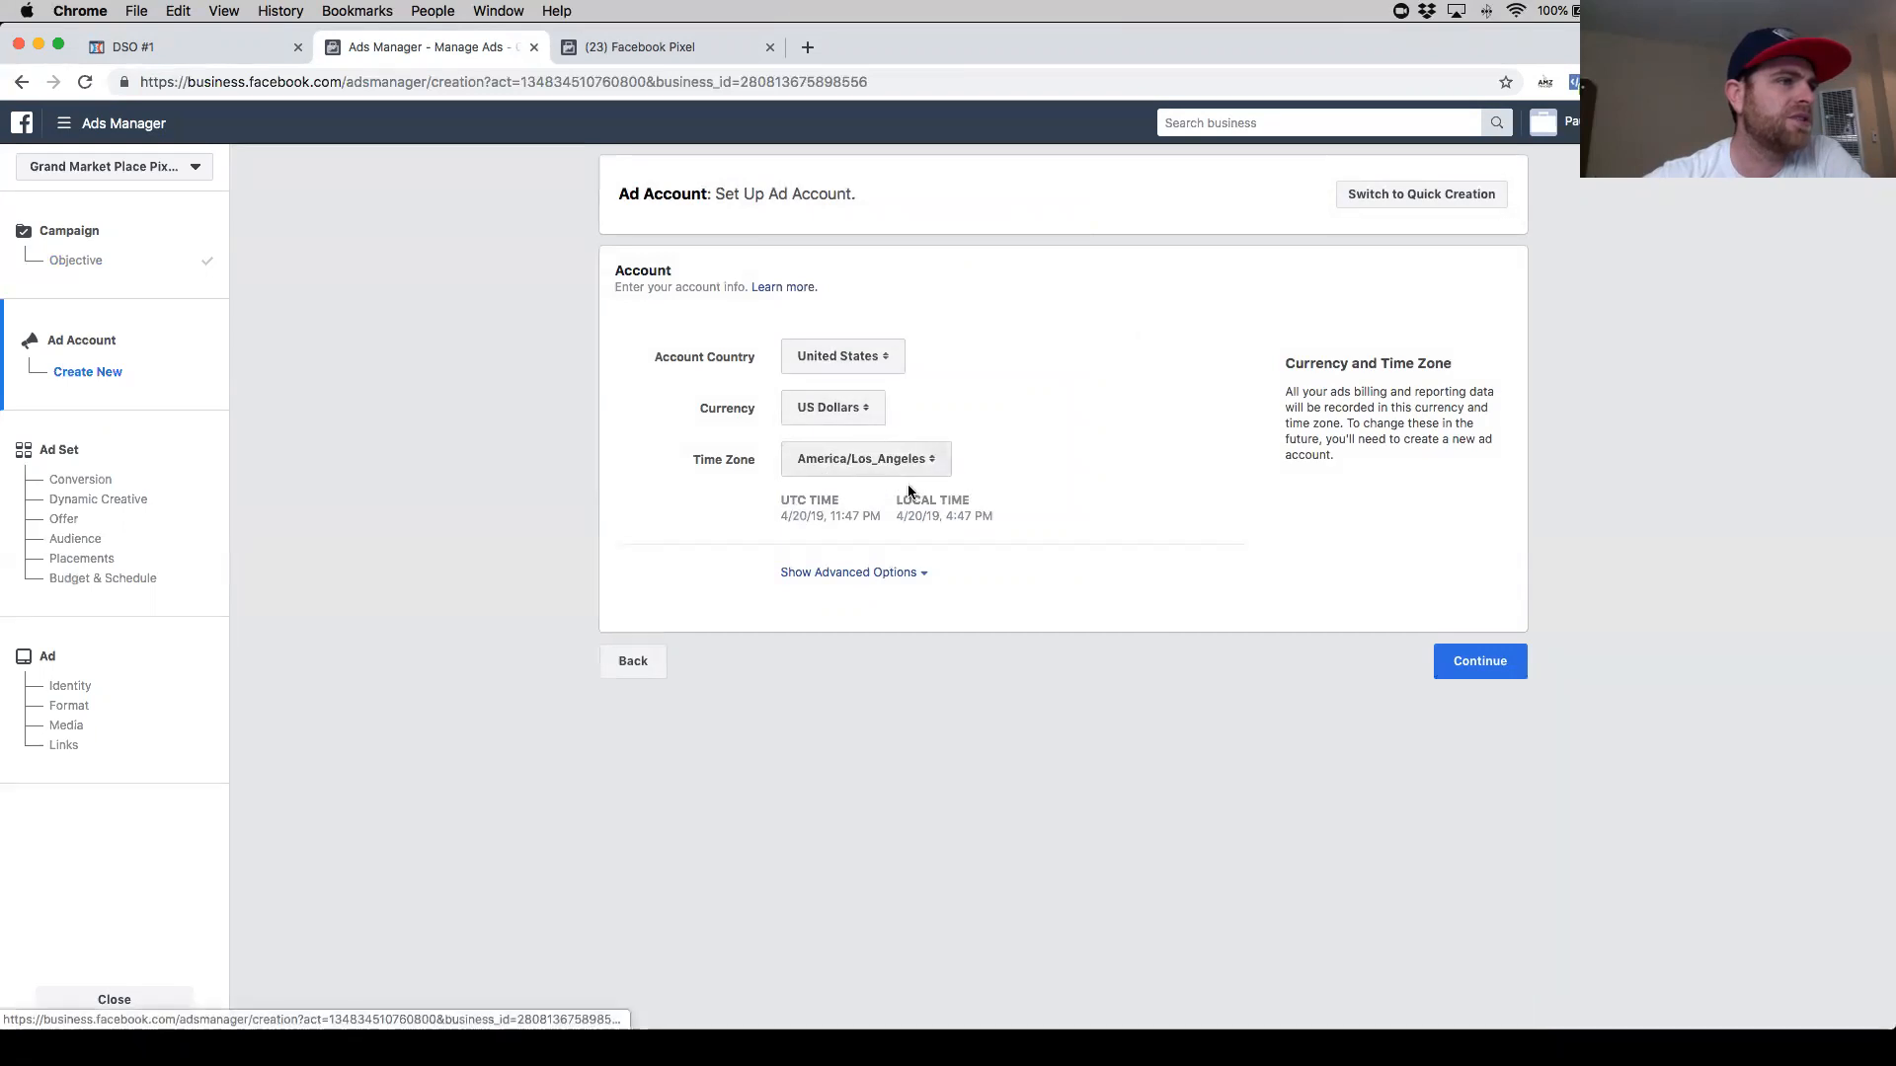
click(907, 582)
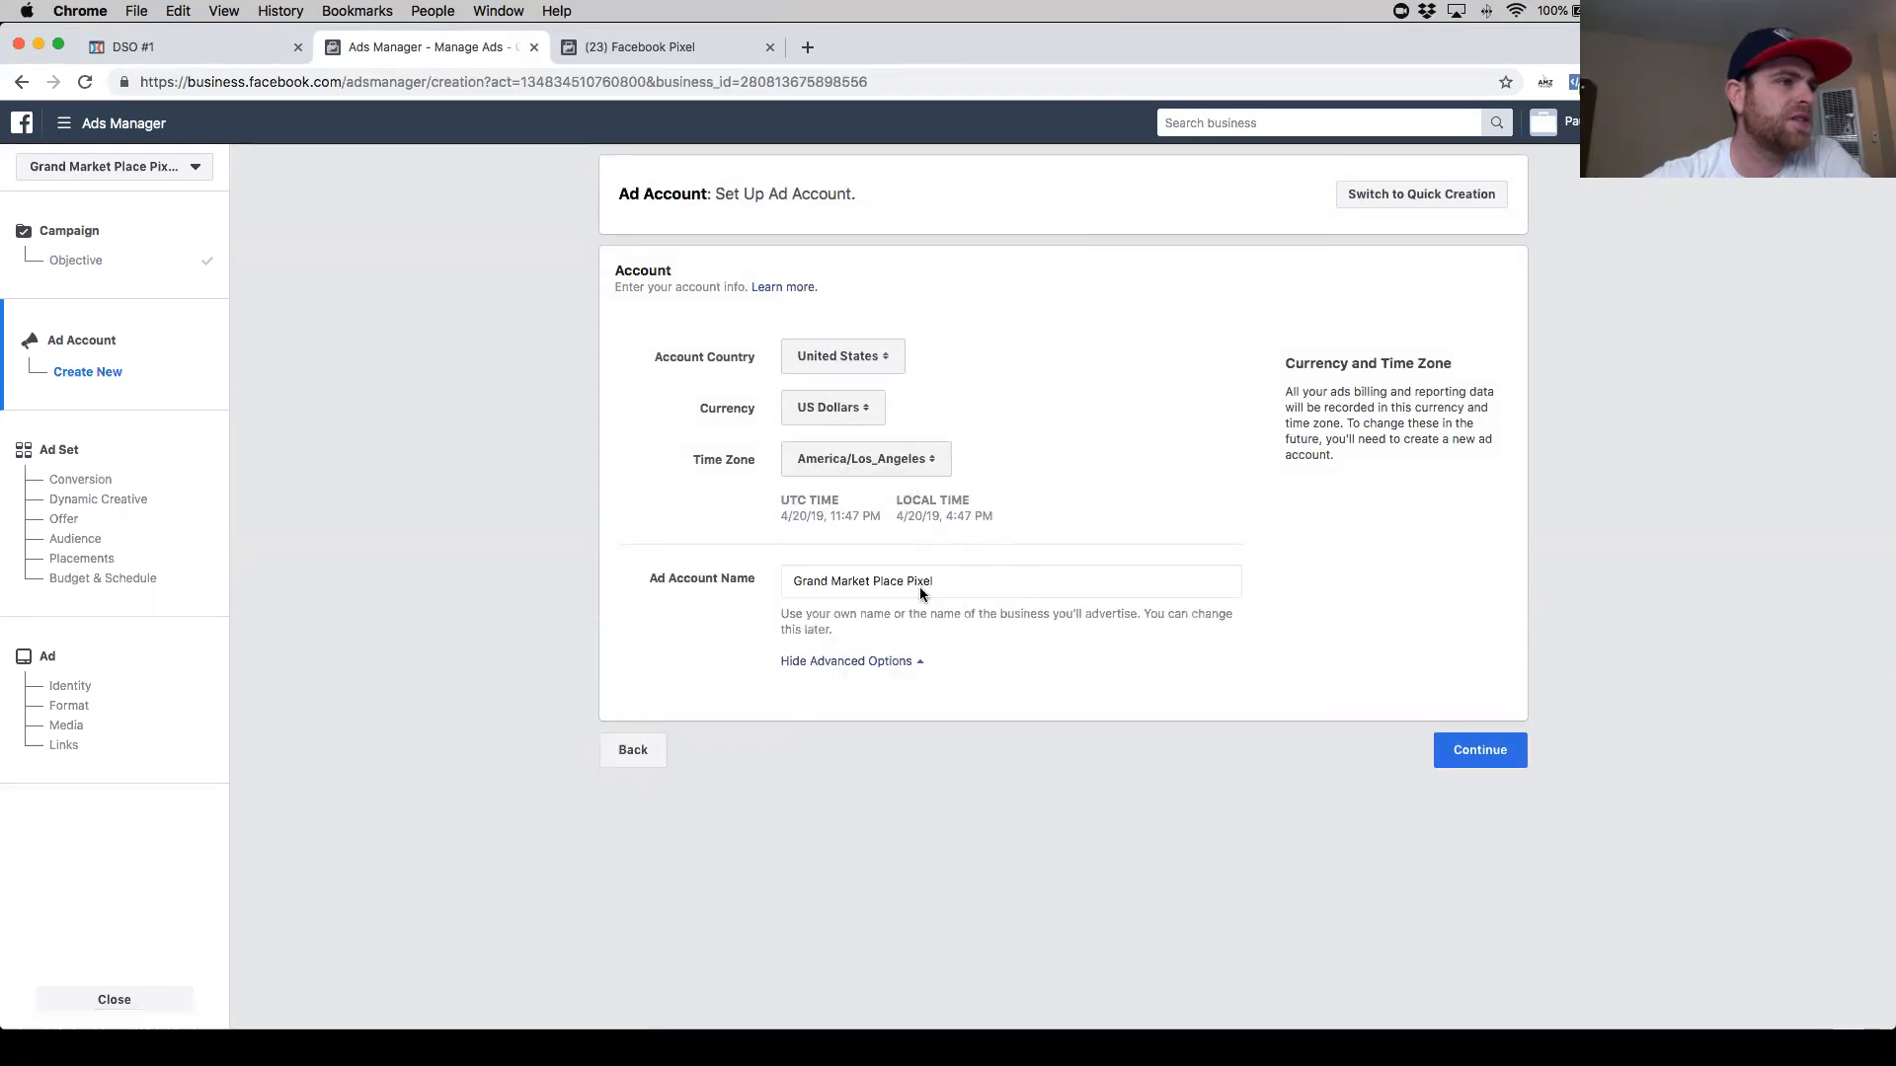
click(1462, 741)
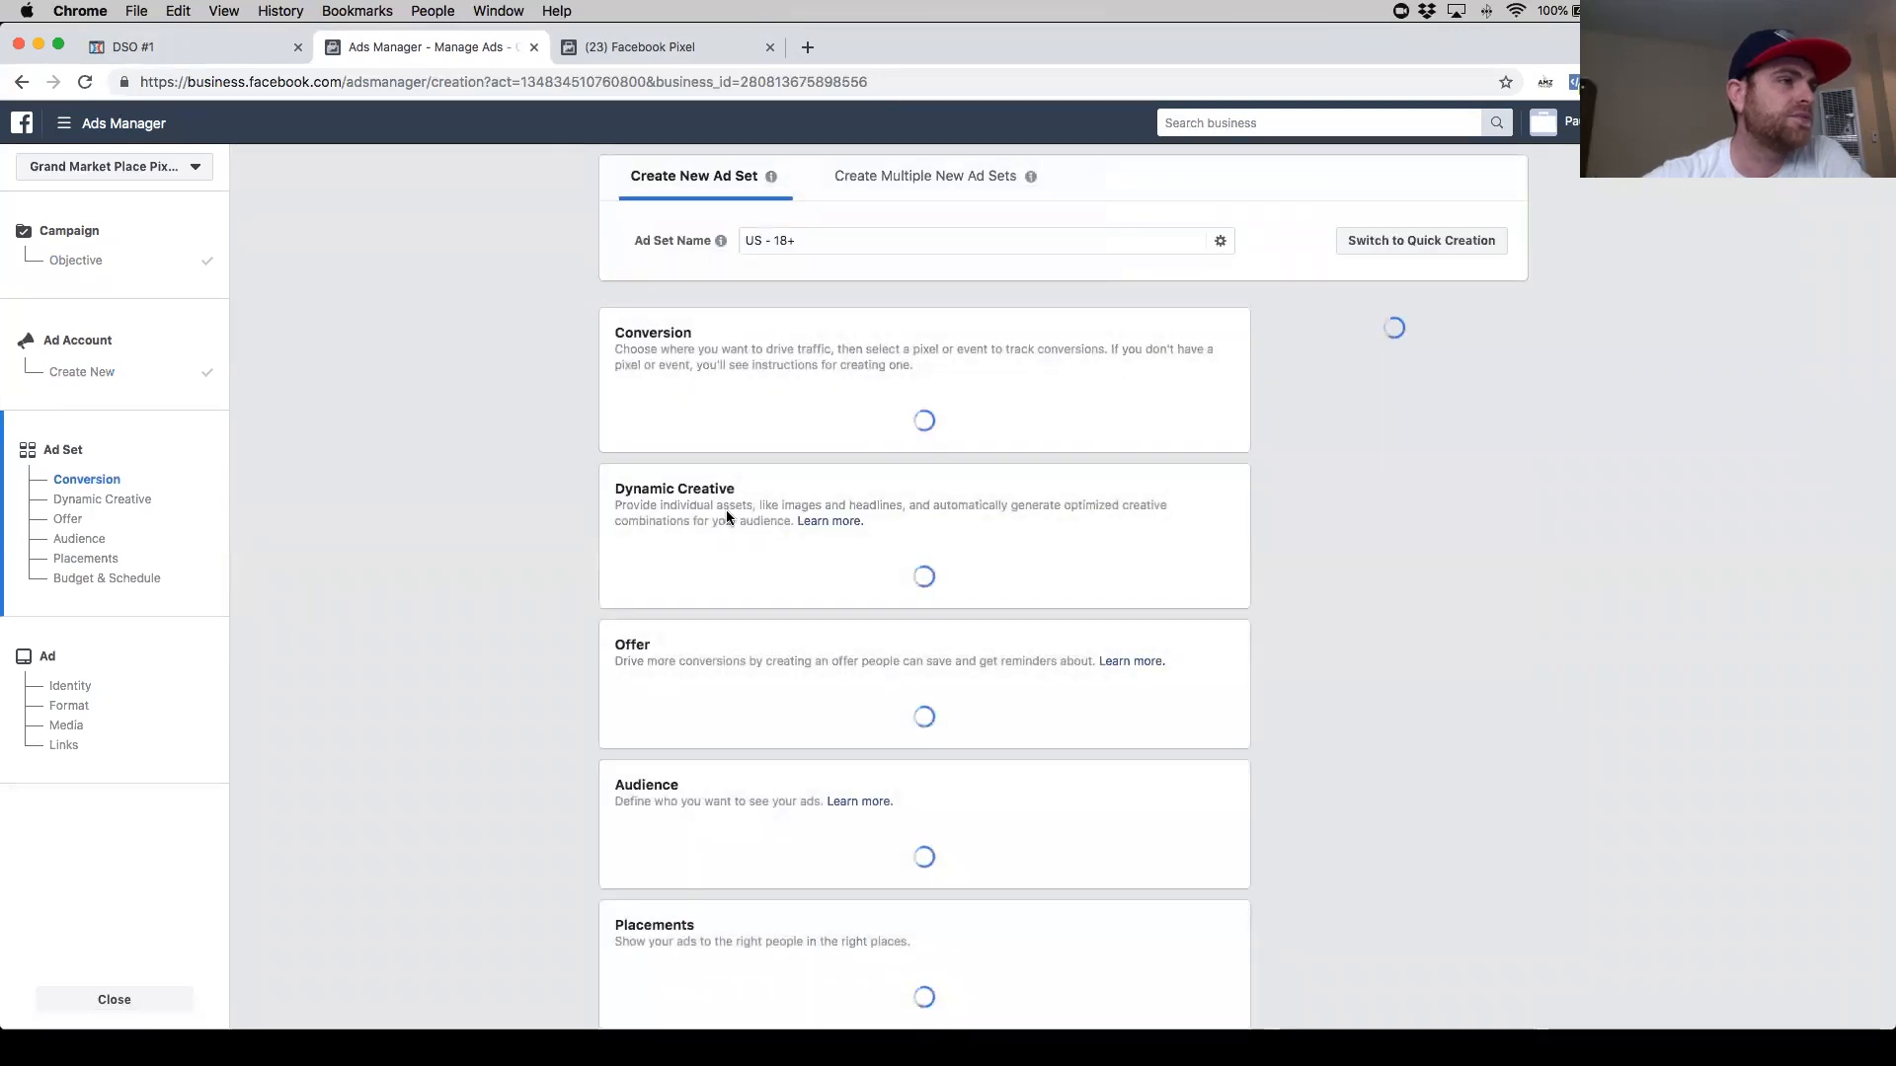
- Rename the ad set as "Audience 1 - "
drag(797, 242, 727, 243)
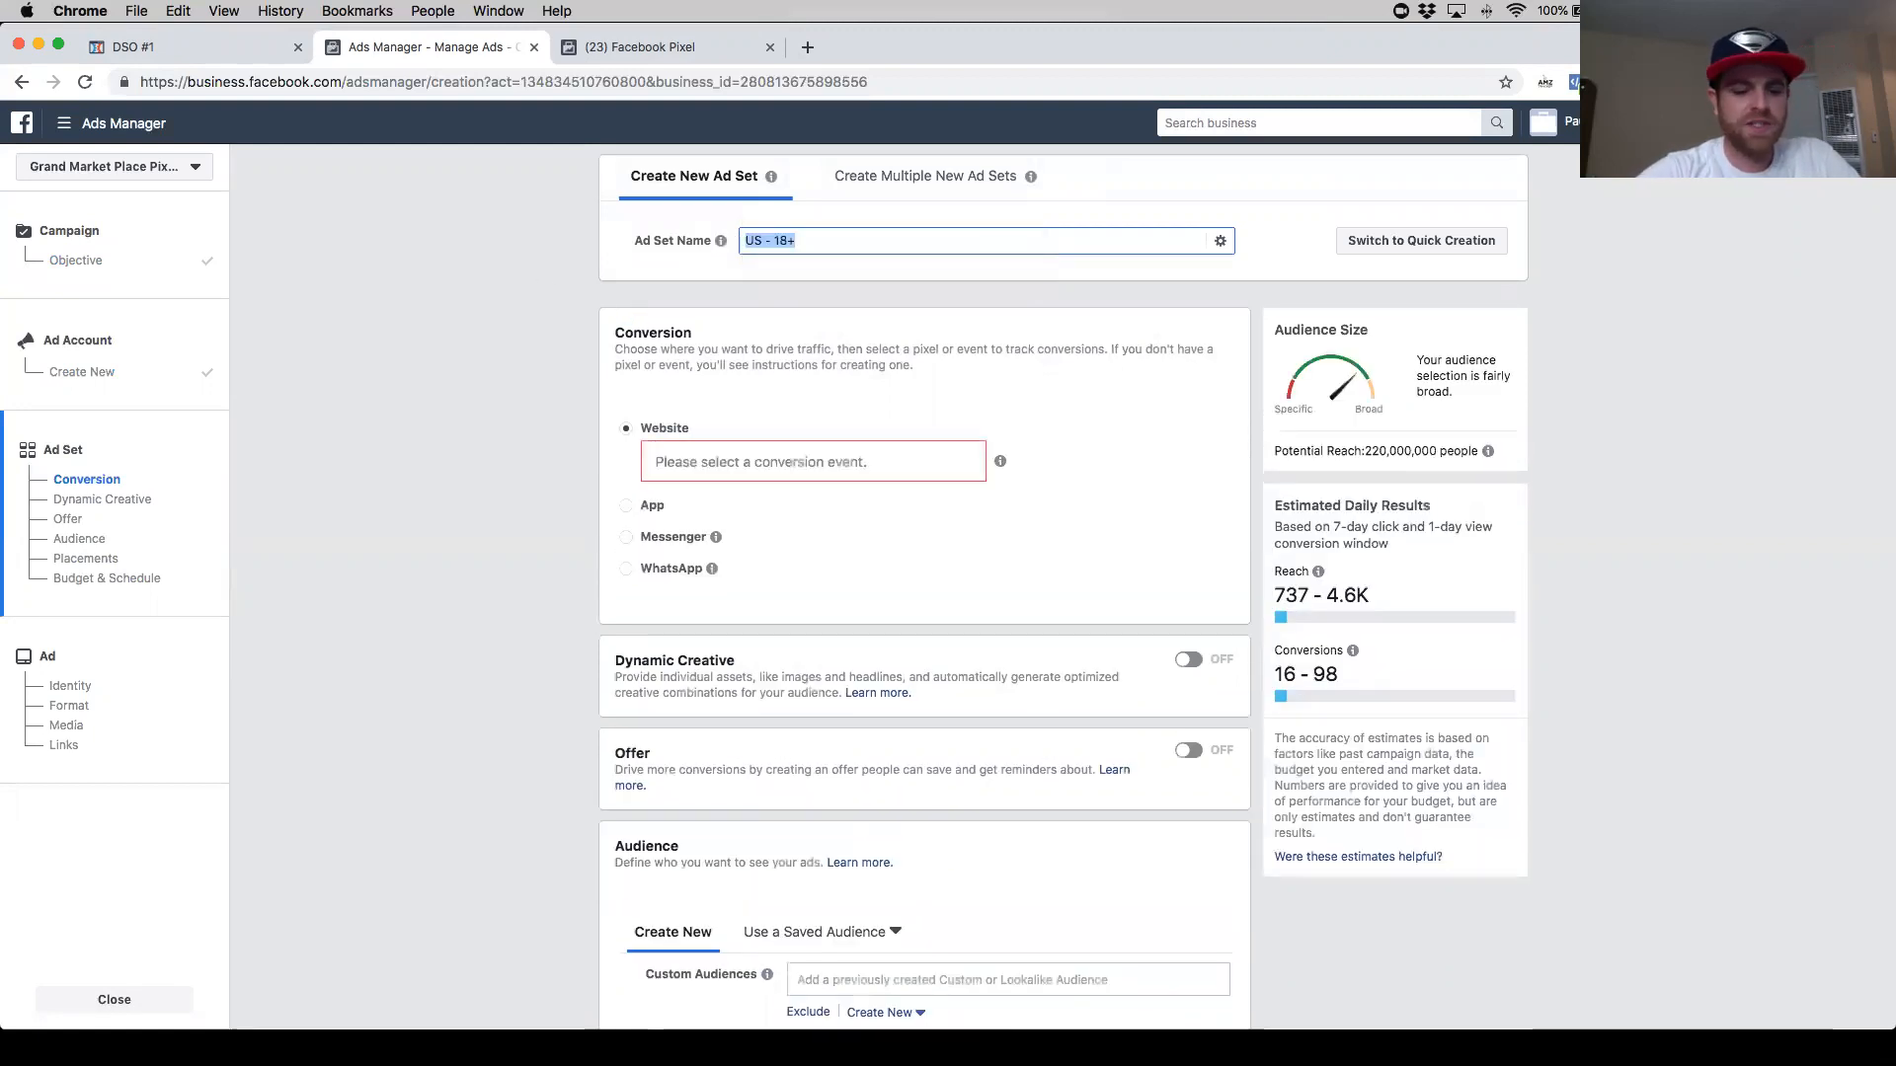
text(Audience 1 -)
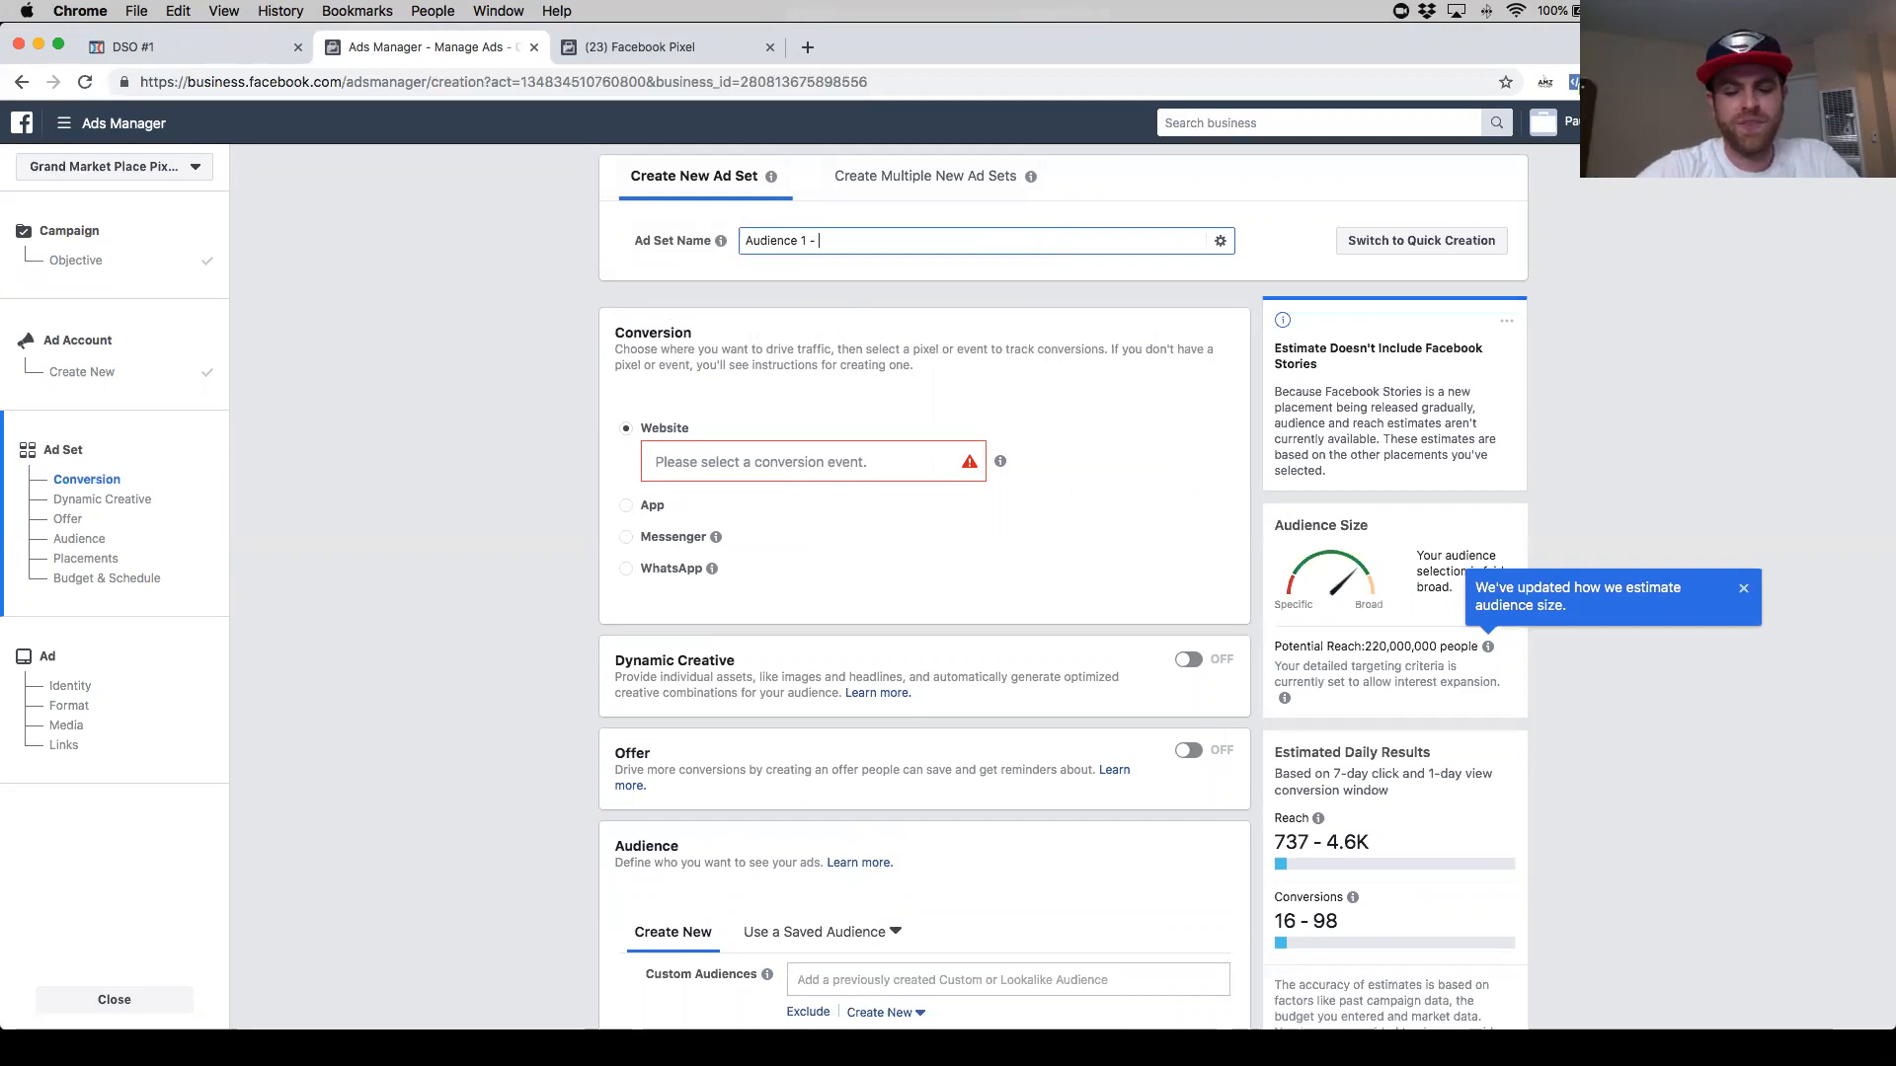
- Preview the cell holder product images in the cell holders folder
key(super+Tab)
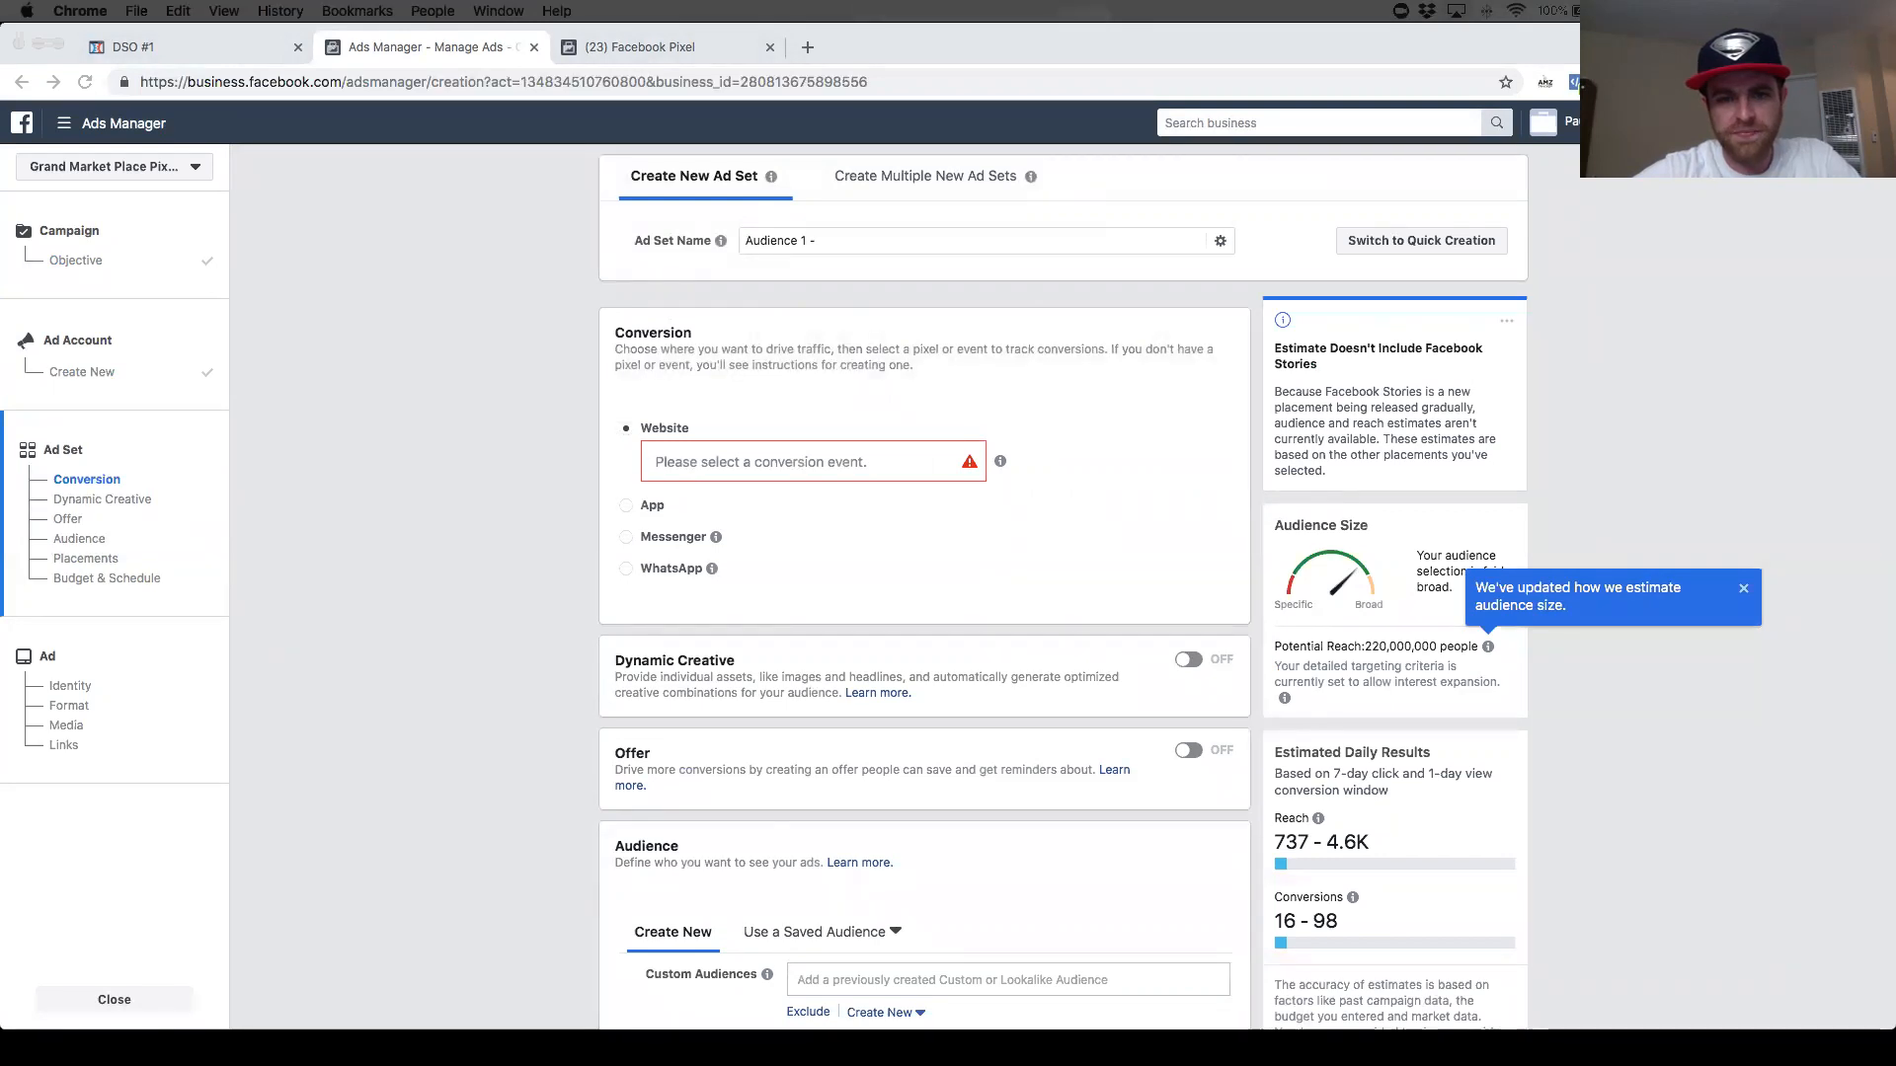
drag(1894, 30, 1230, 306)
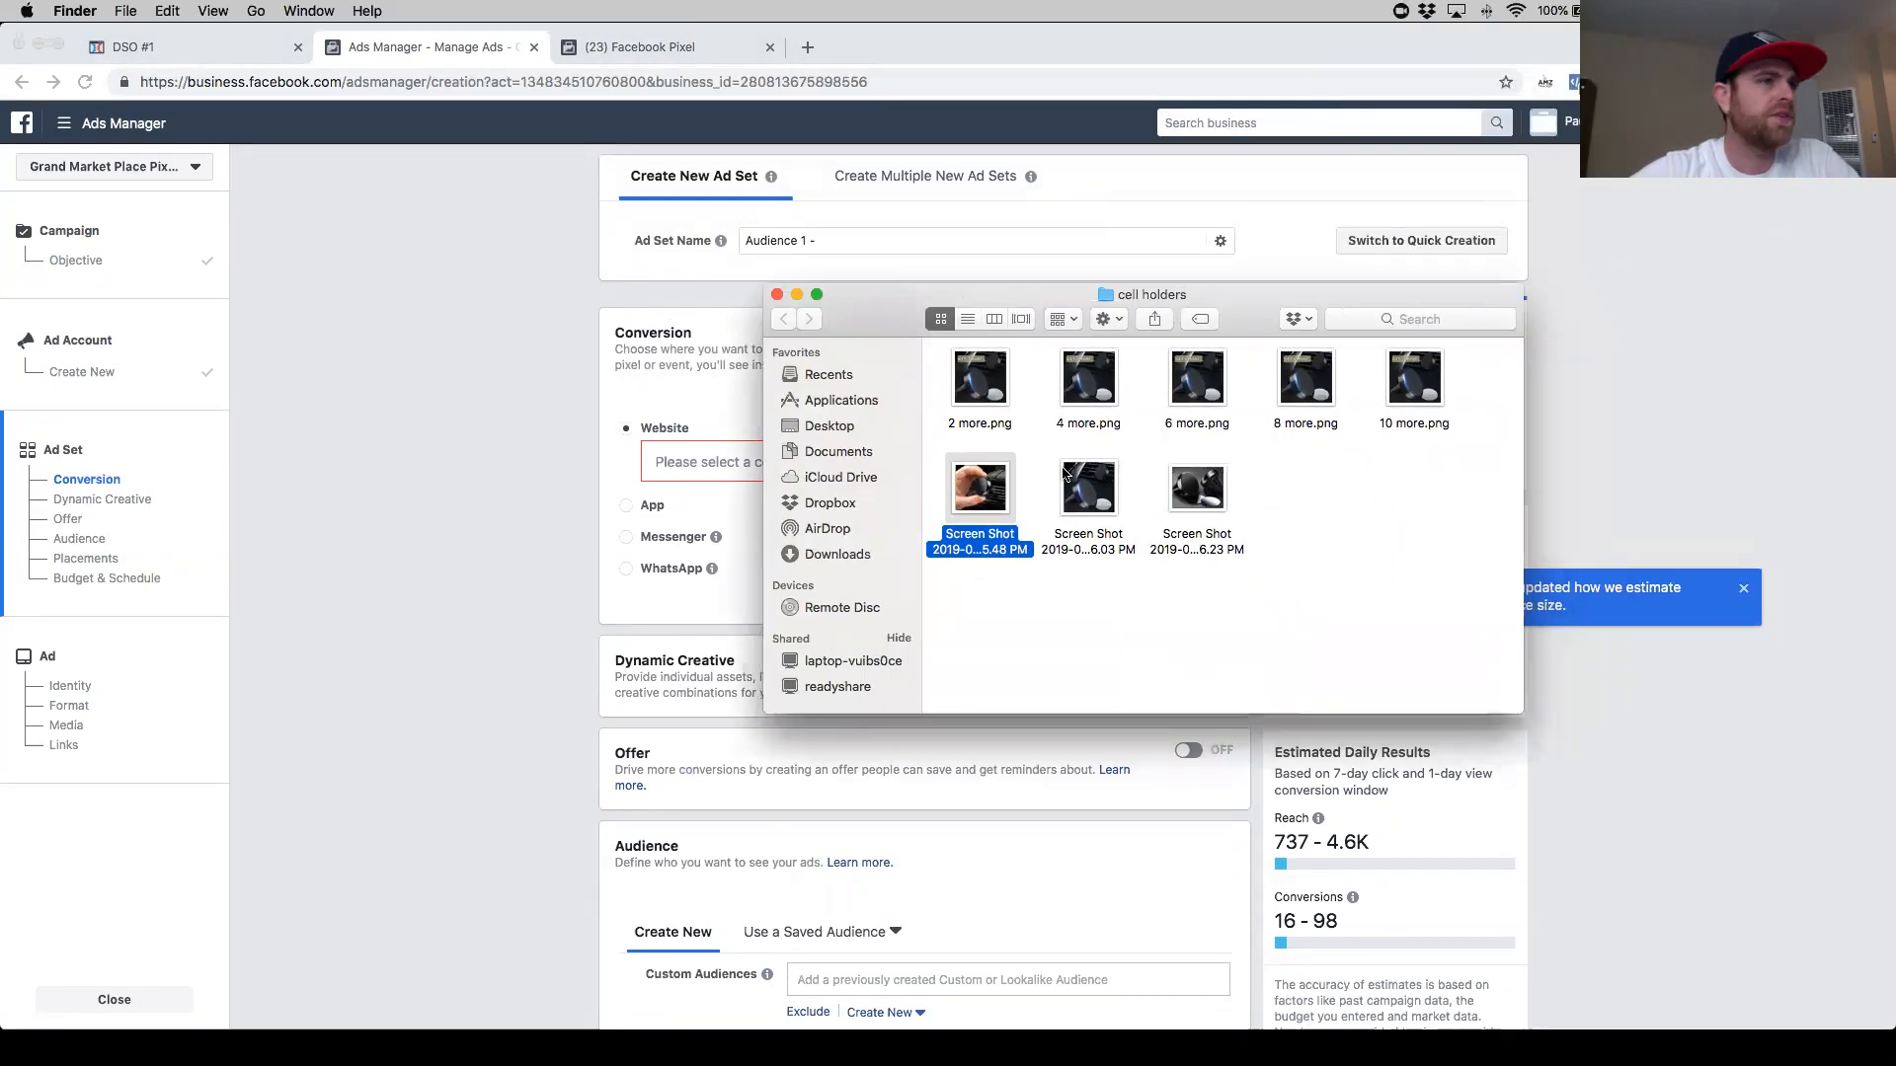
key(space)
key(space)
click(1075, 492)
key(space)
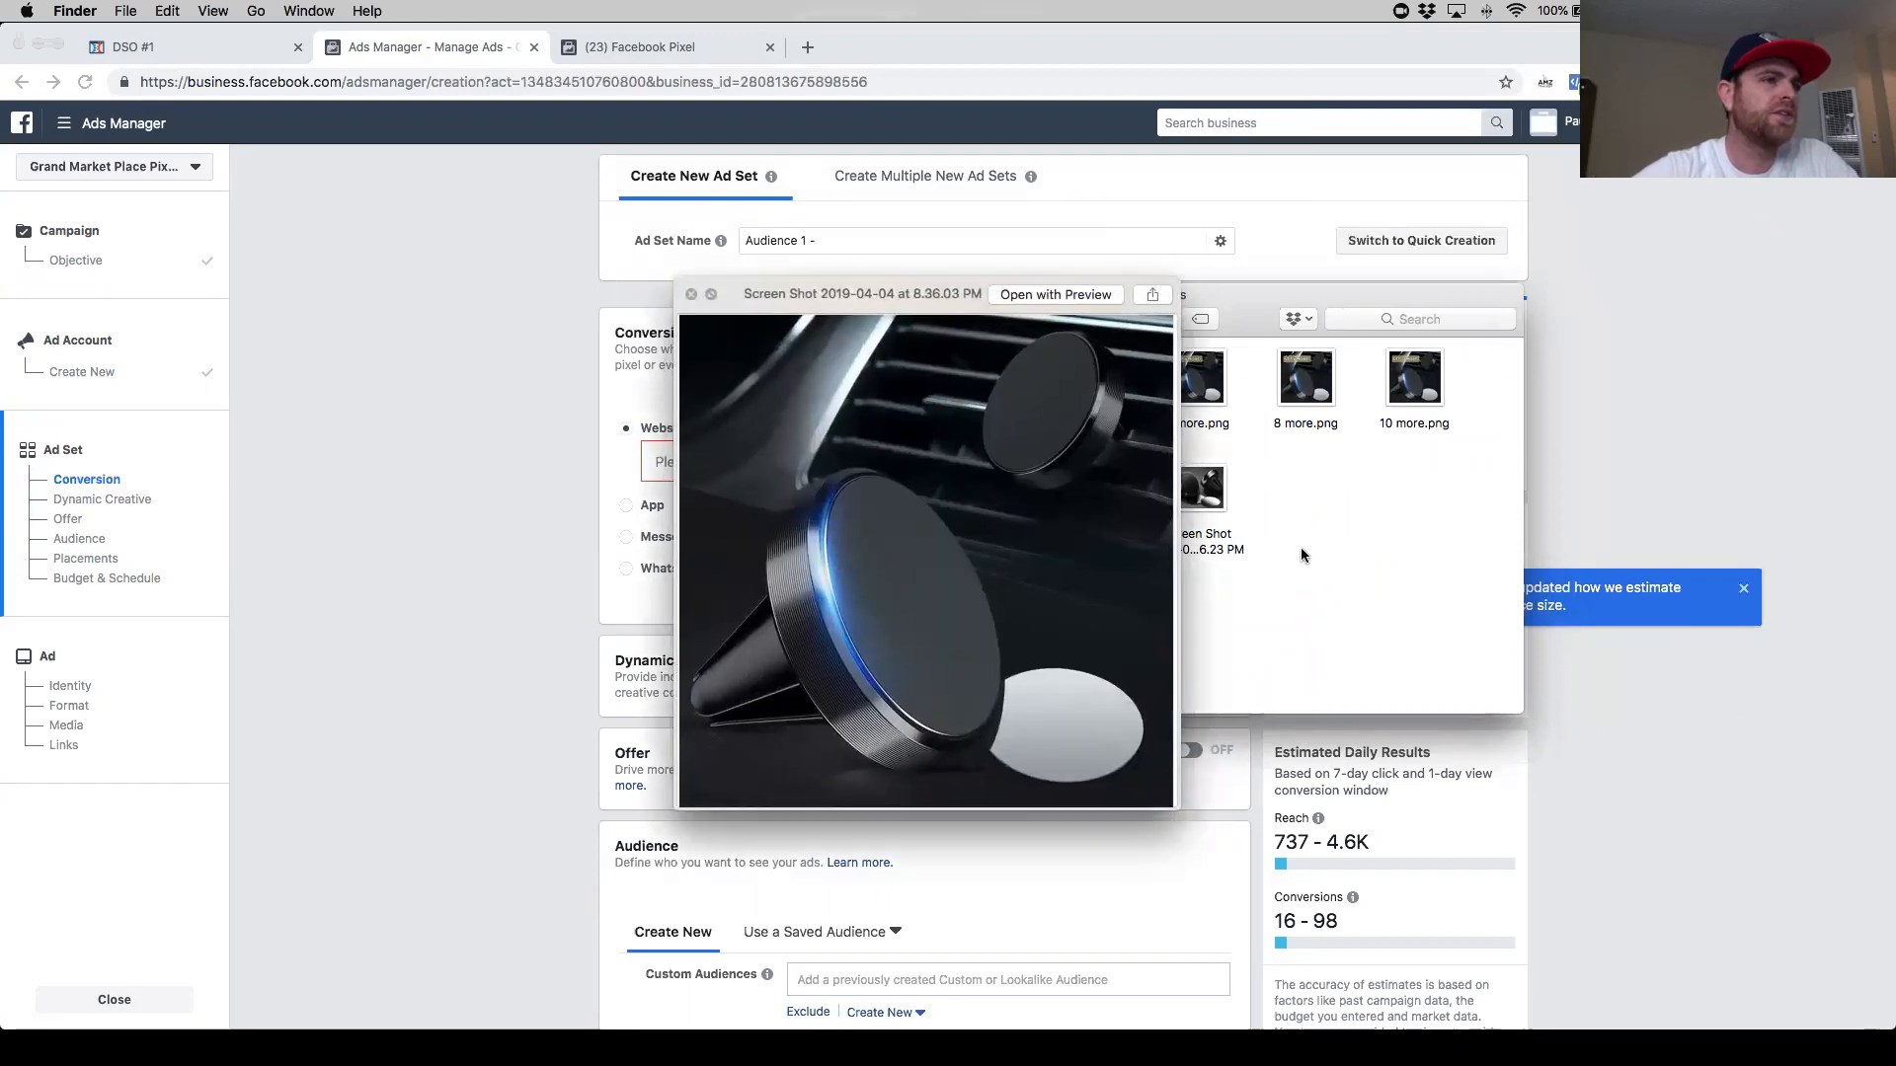
key(Right)
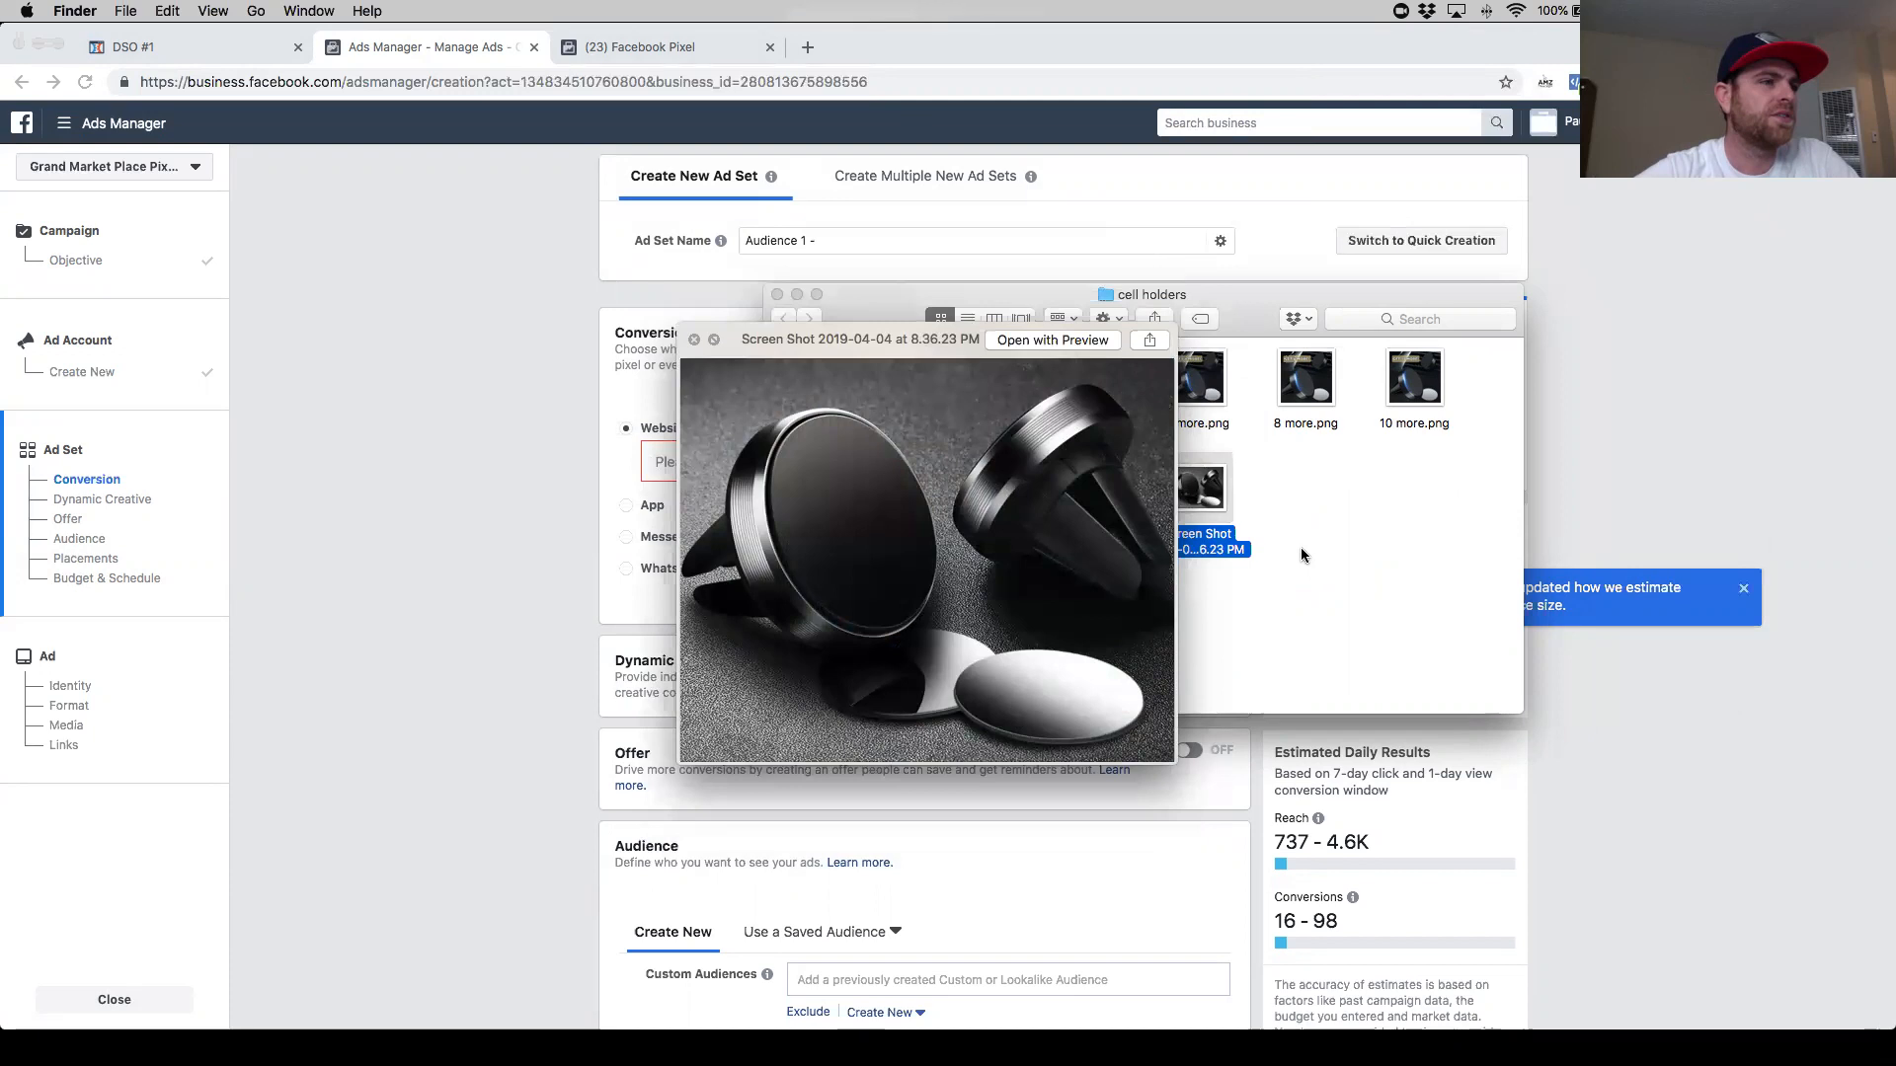
key(Left)
key(Left)
key(Right)
key(Right)
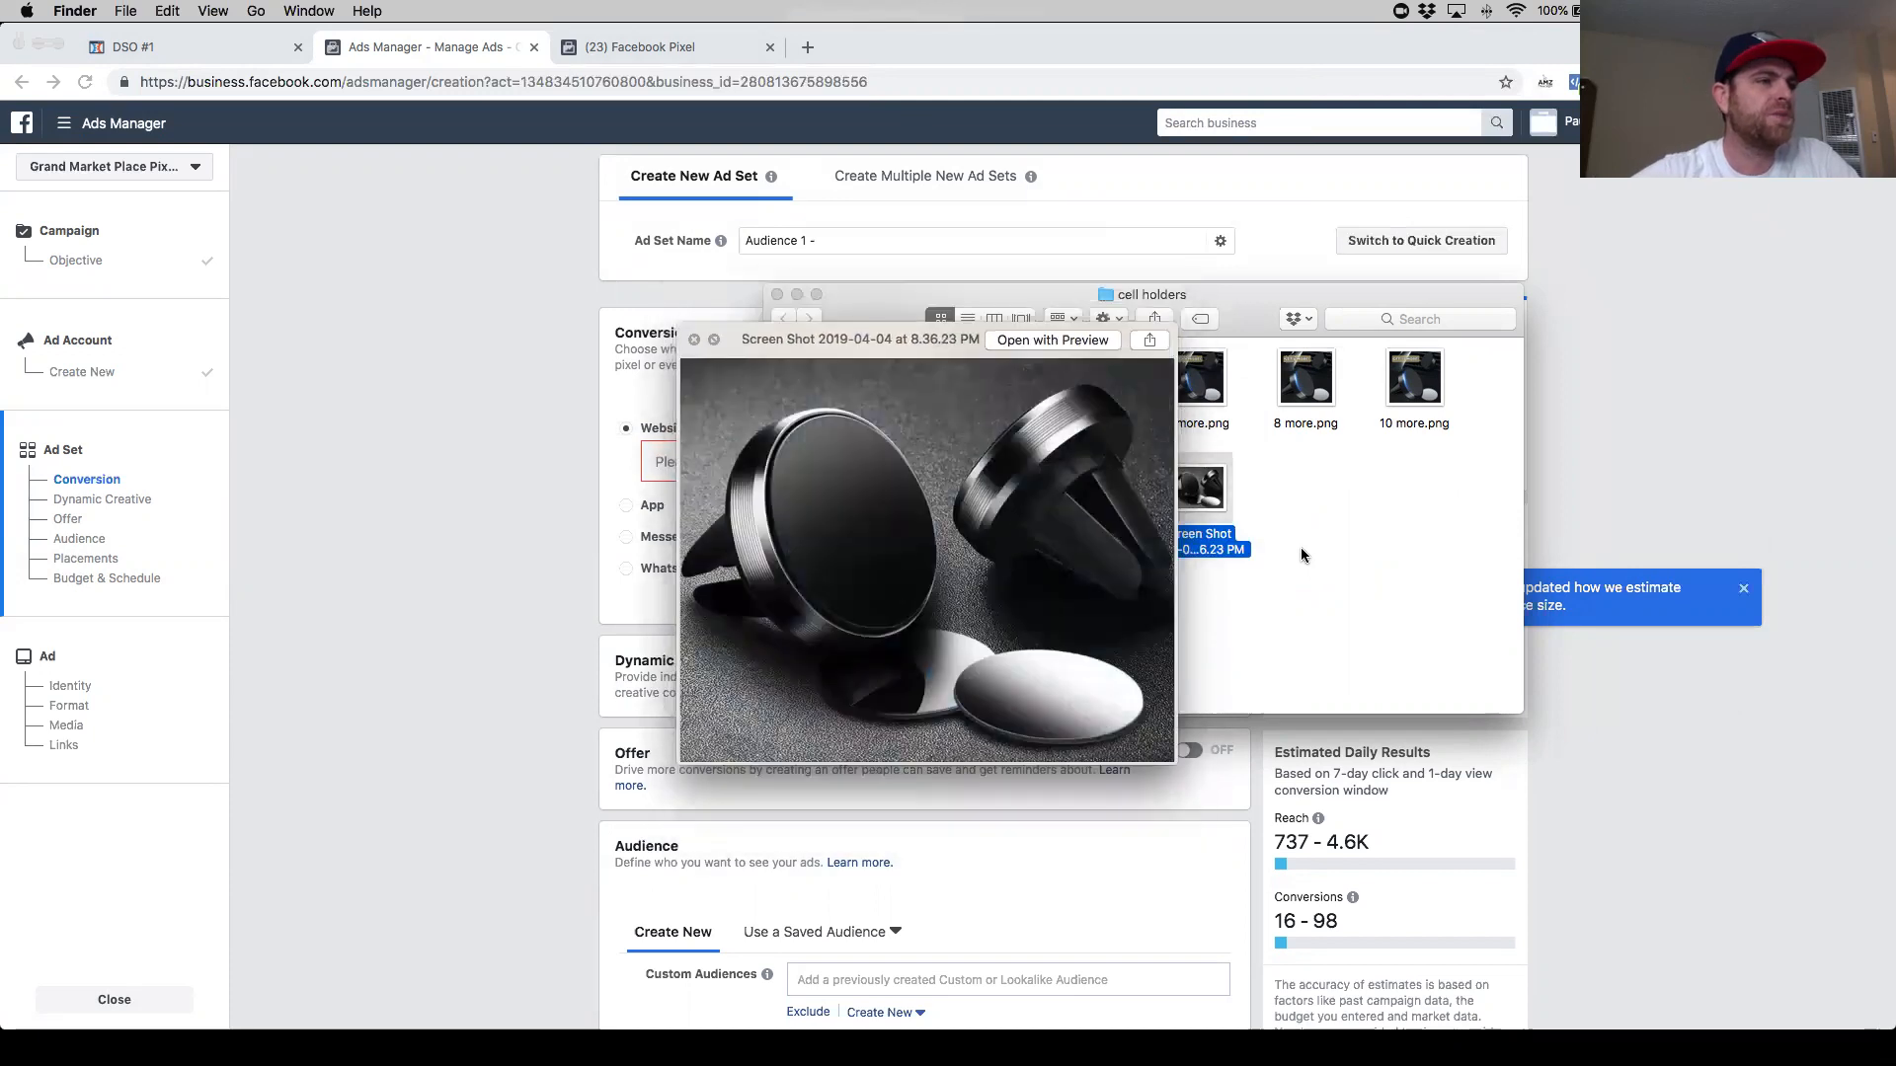
key(space)
- Leave the OTO1 page editor and open the Opt-in step of the funnel
click(322, 425)
key(ctrl+shift+Tab)
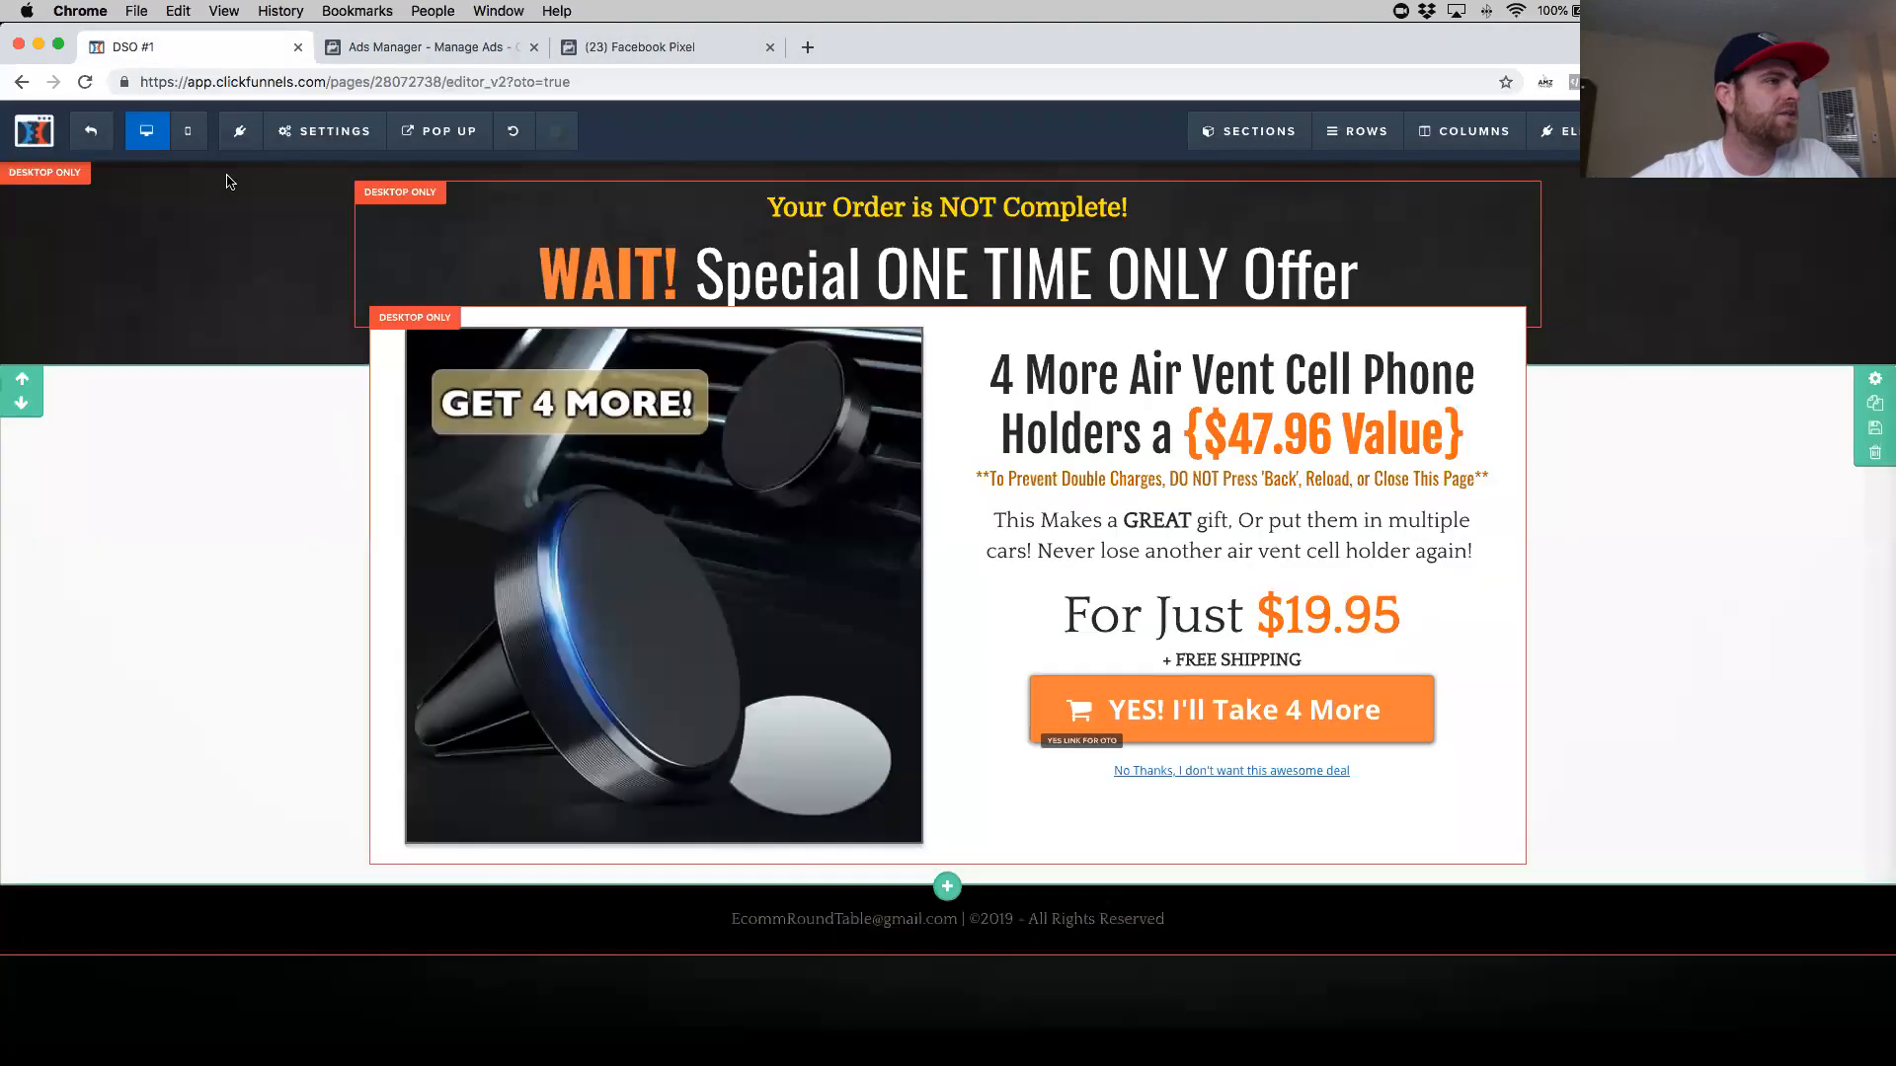
click(86, 131)
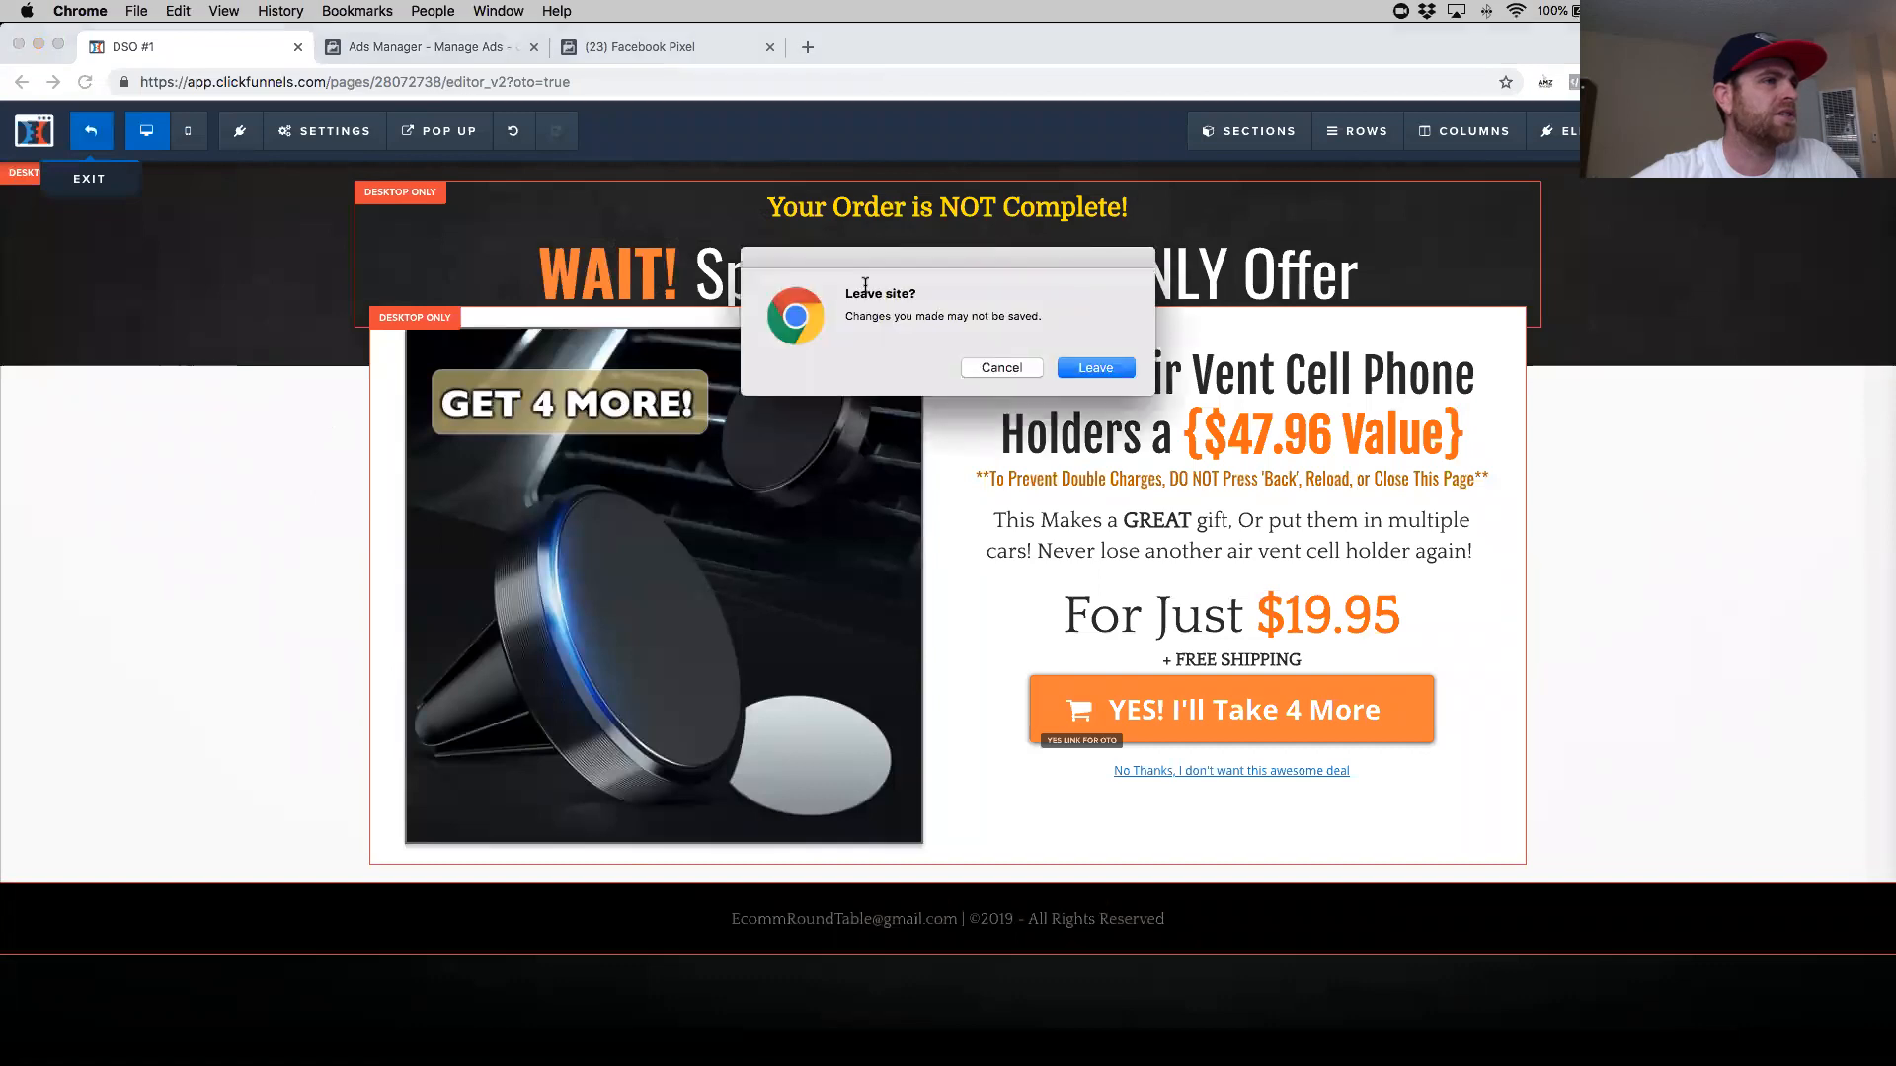
click(1001, 368)
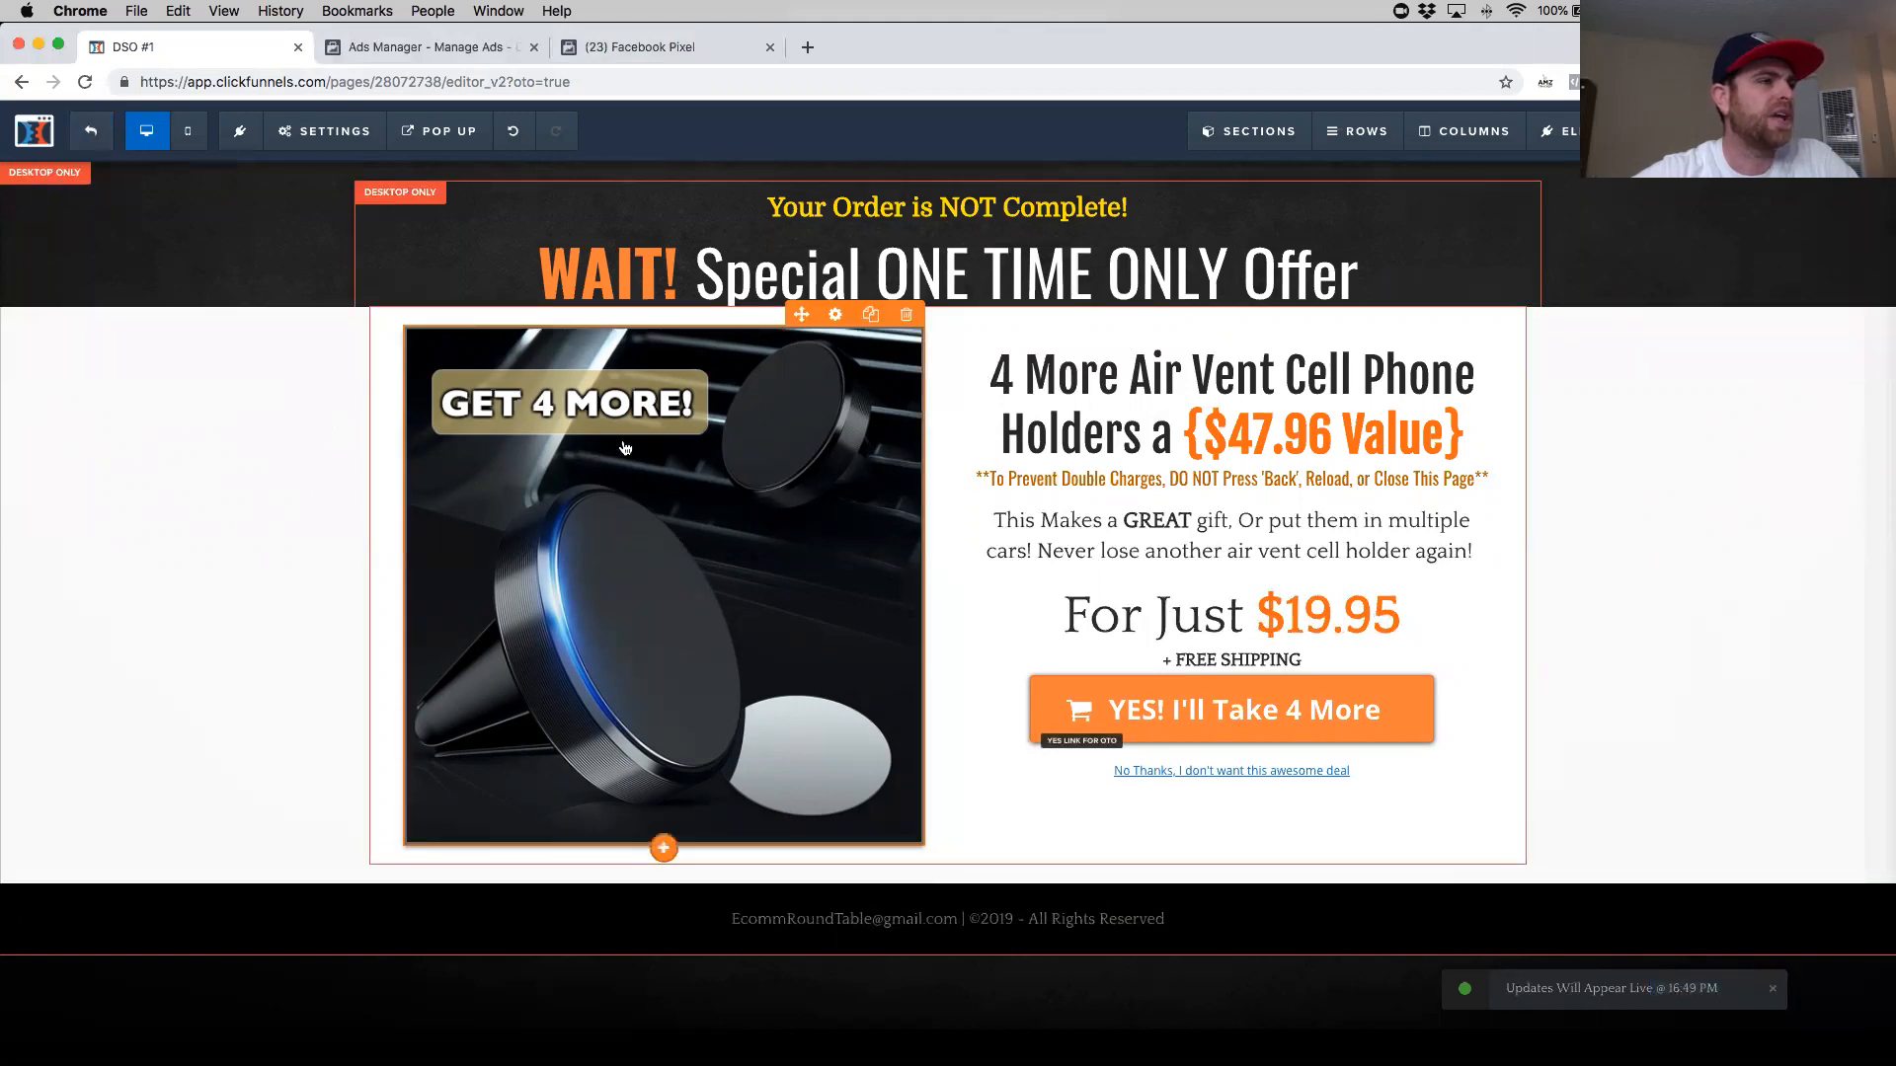
click(89, 134)
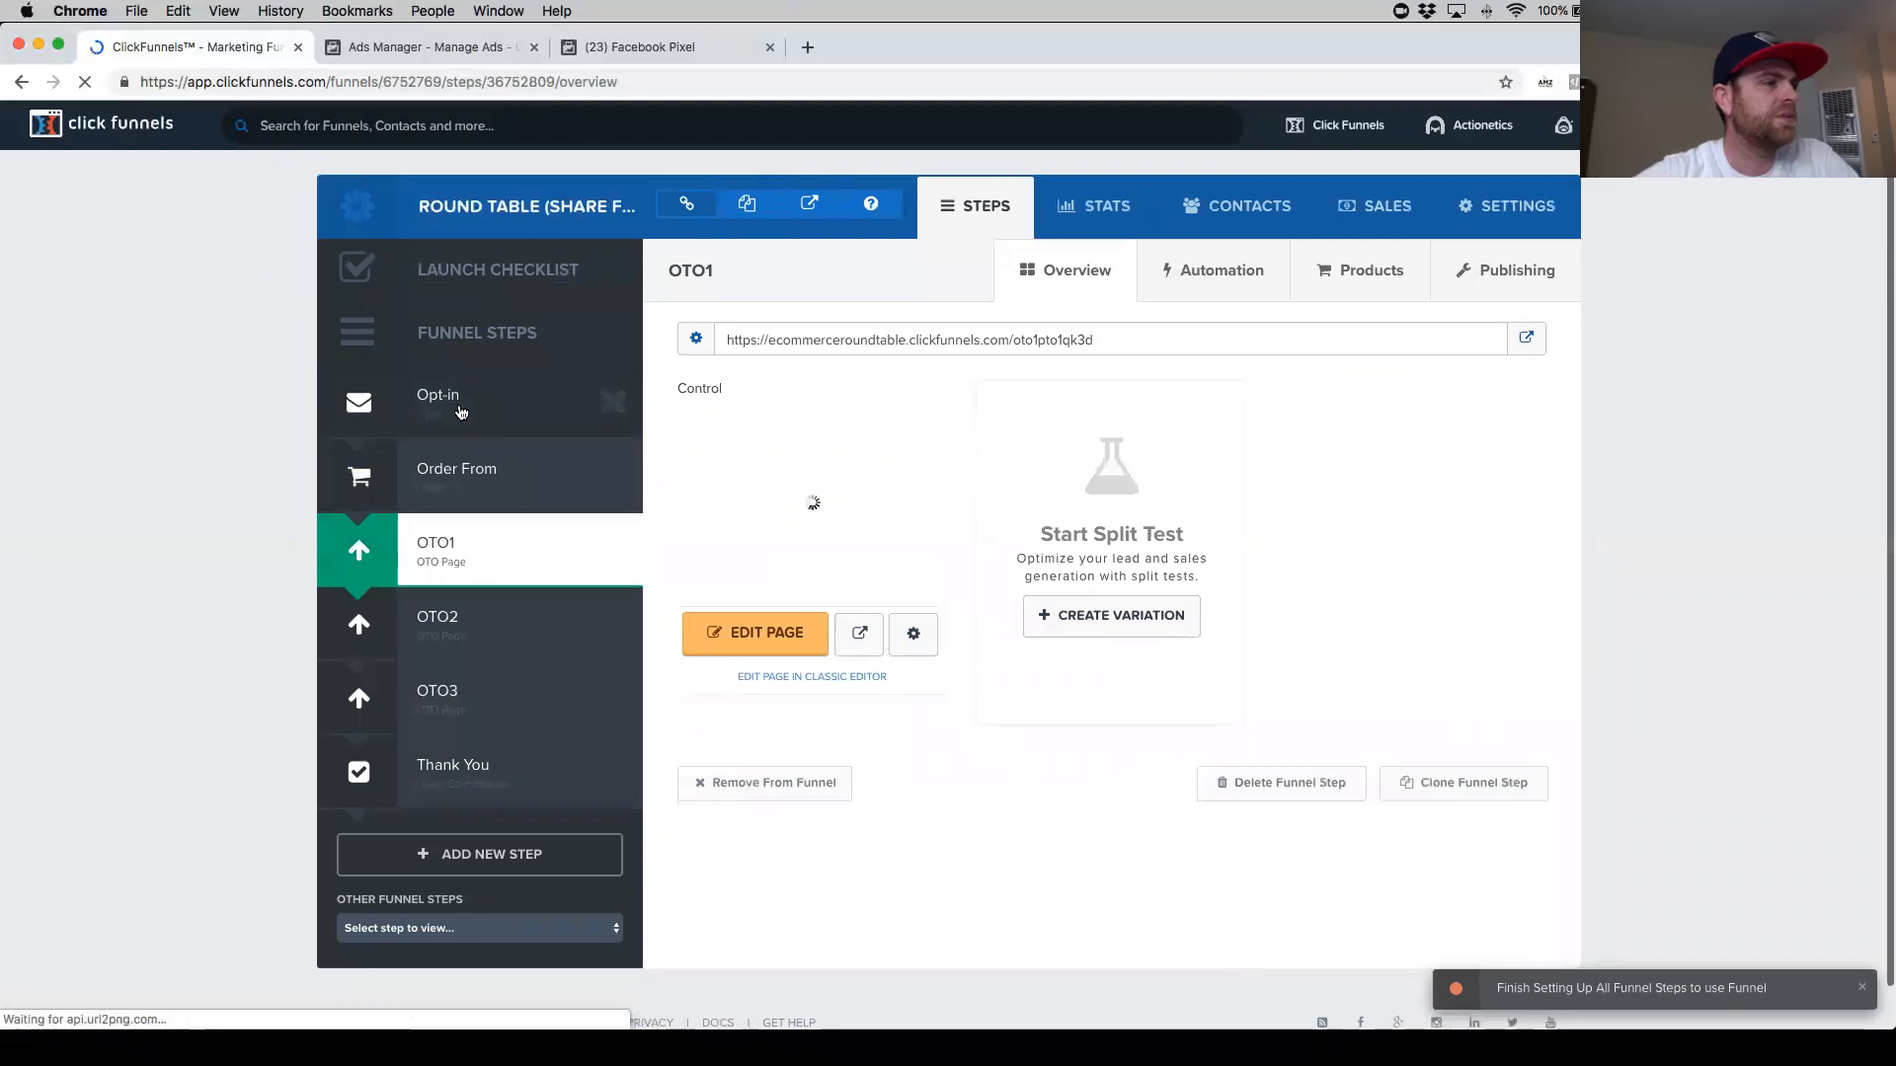
click(459, 411)
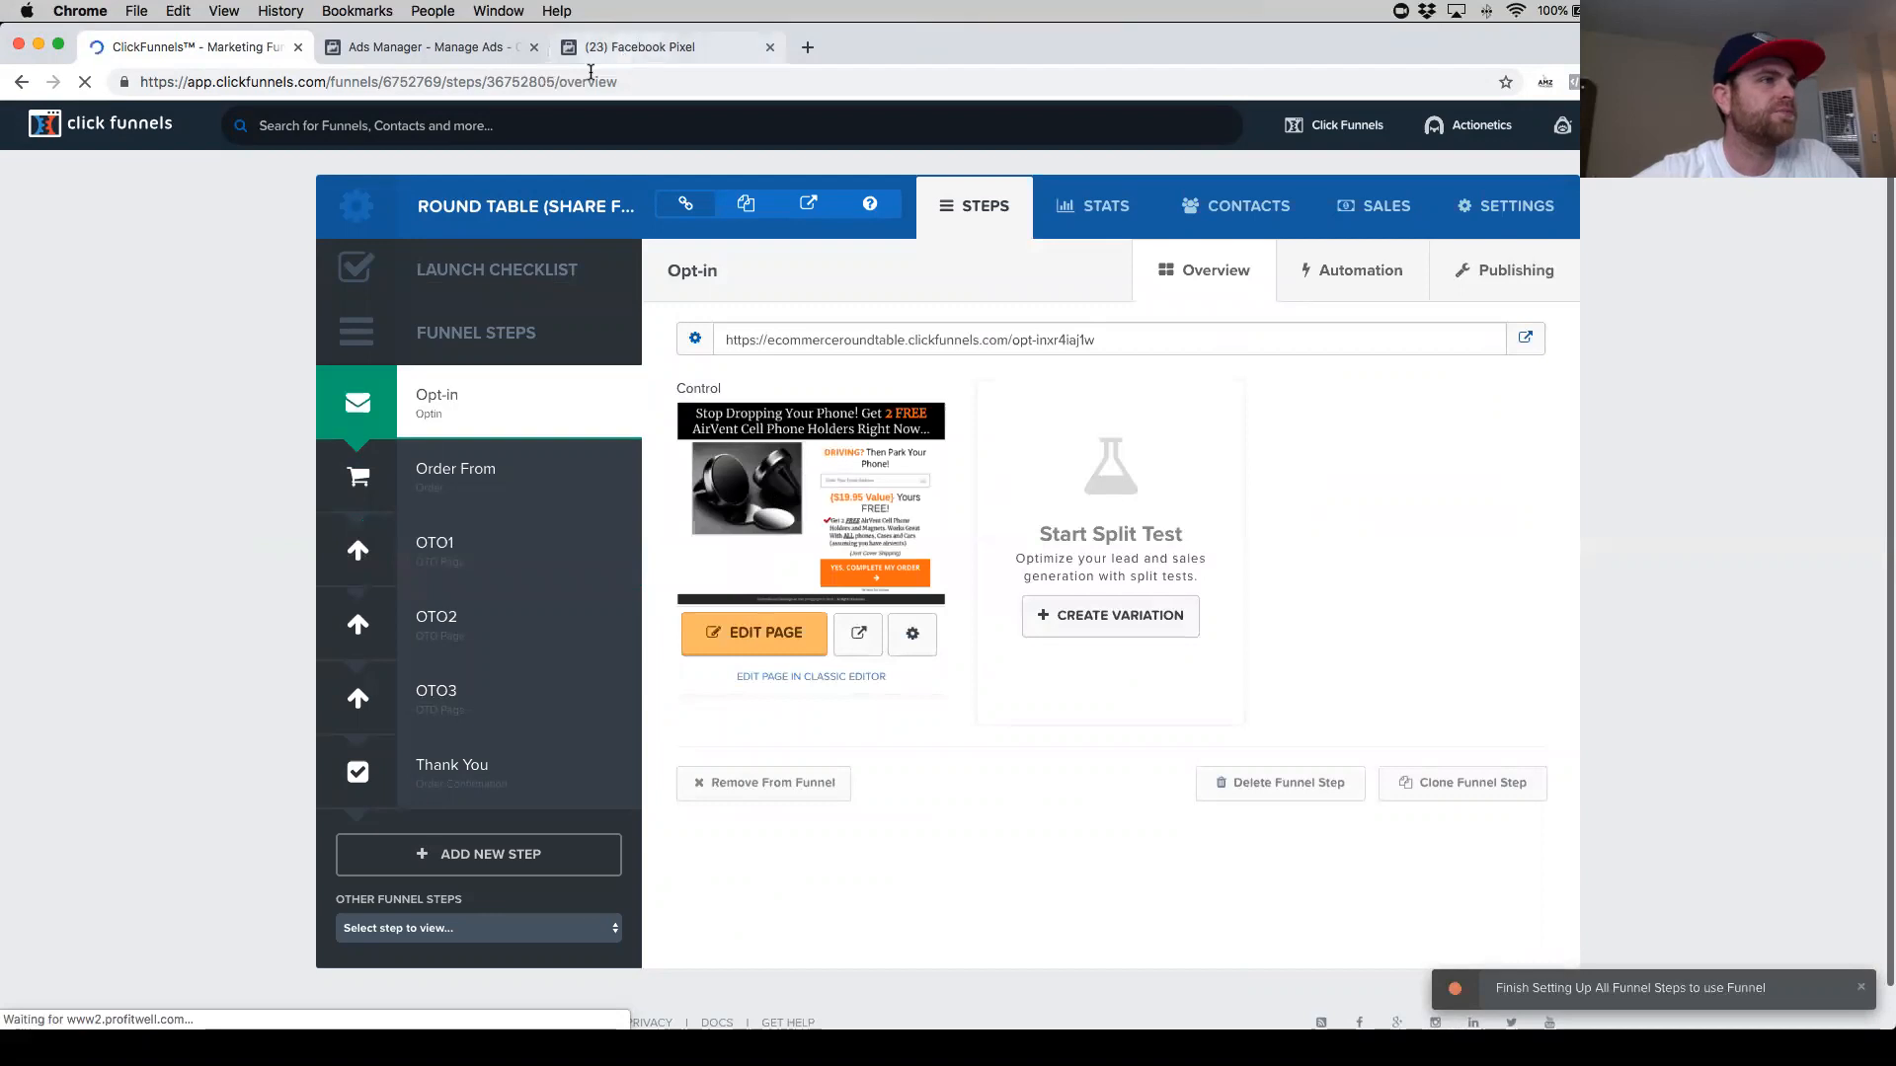
- Move the Facebook Pixel tab out into a separate browser window
click(422, 52)
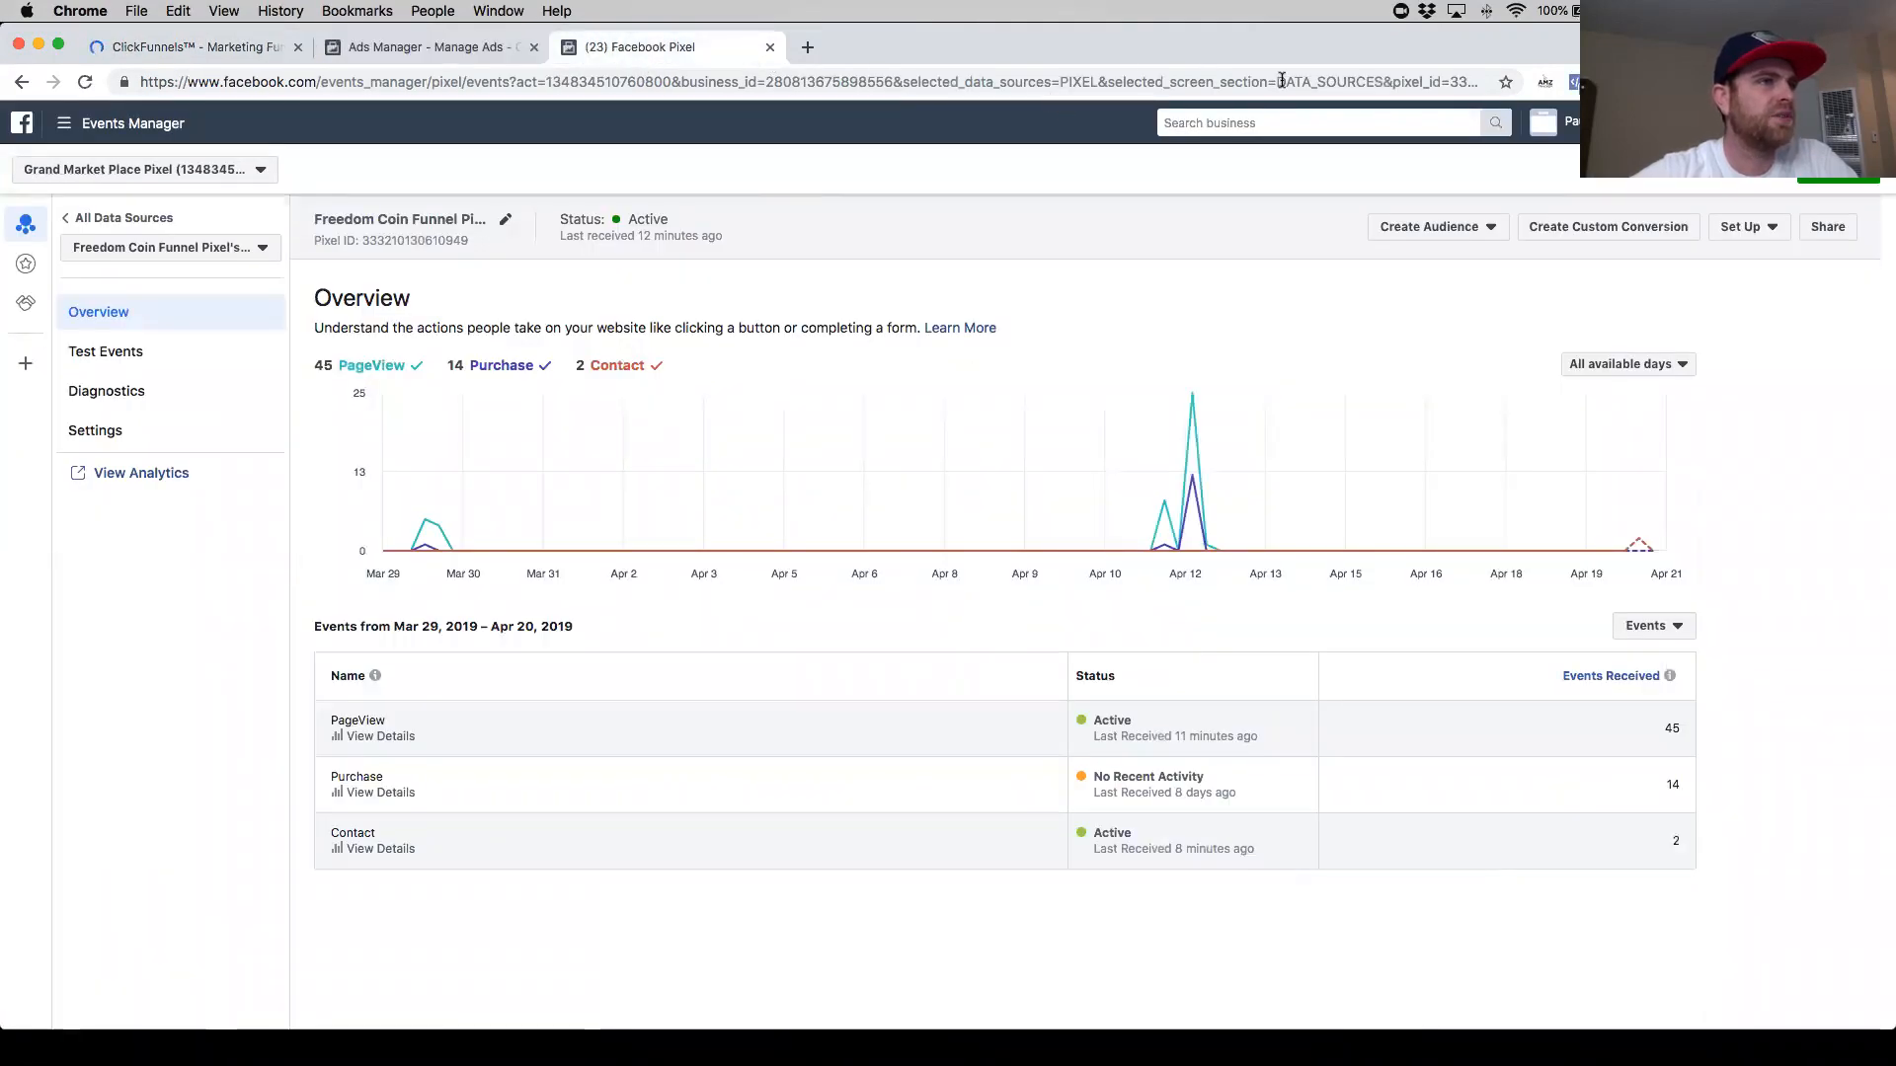
drag(1314, 44, 1308, 148)
click(770, 152)
drag(948, 154, 952, 40)
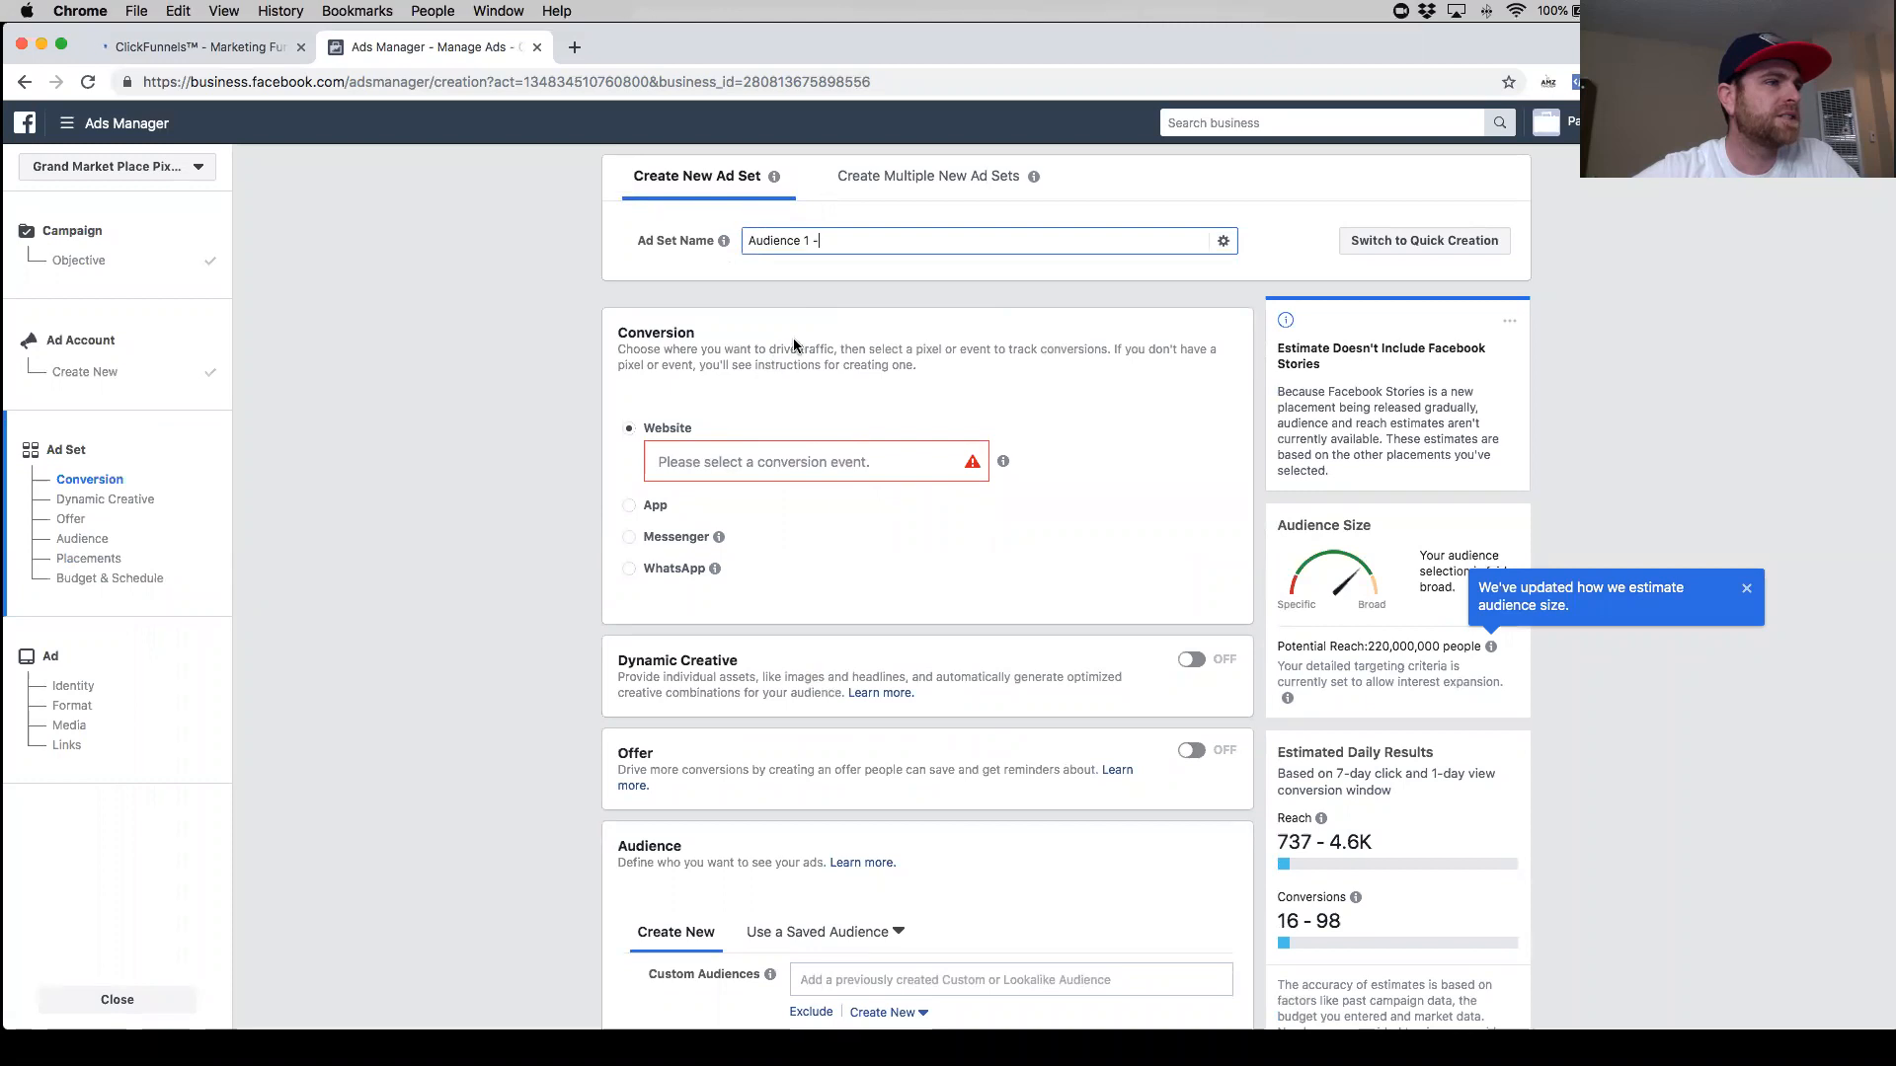
- Complete the ad set name as "Audience 1 - image 1"
click(841, 241)
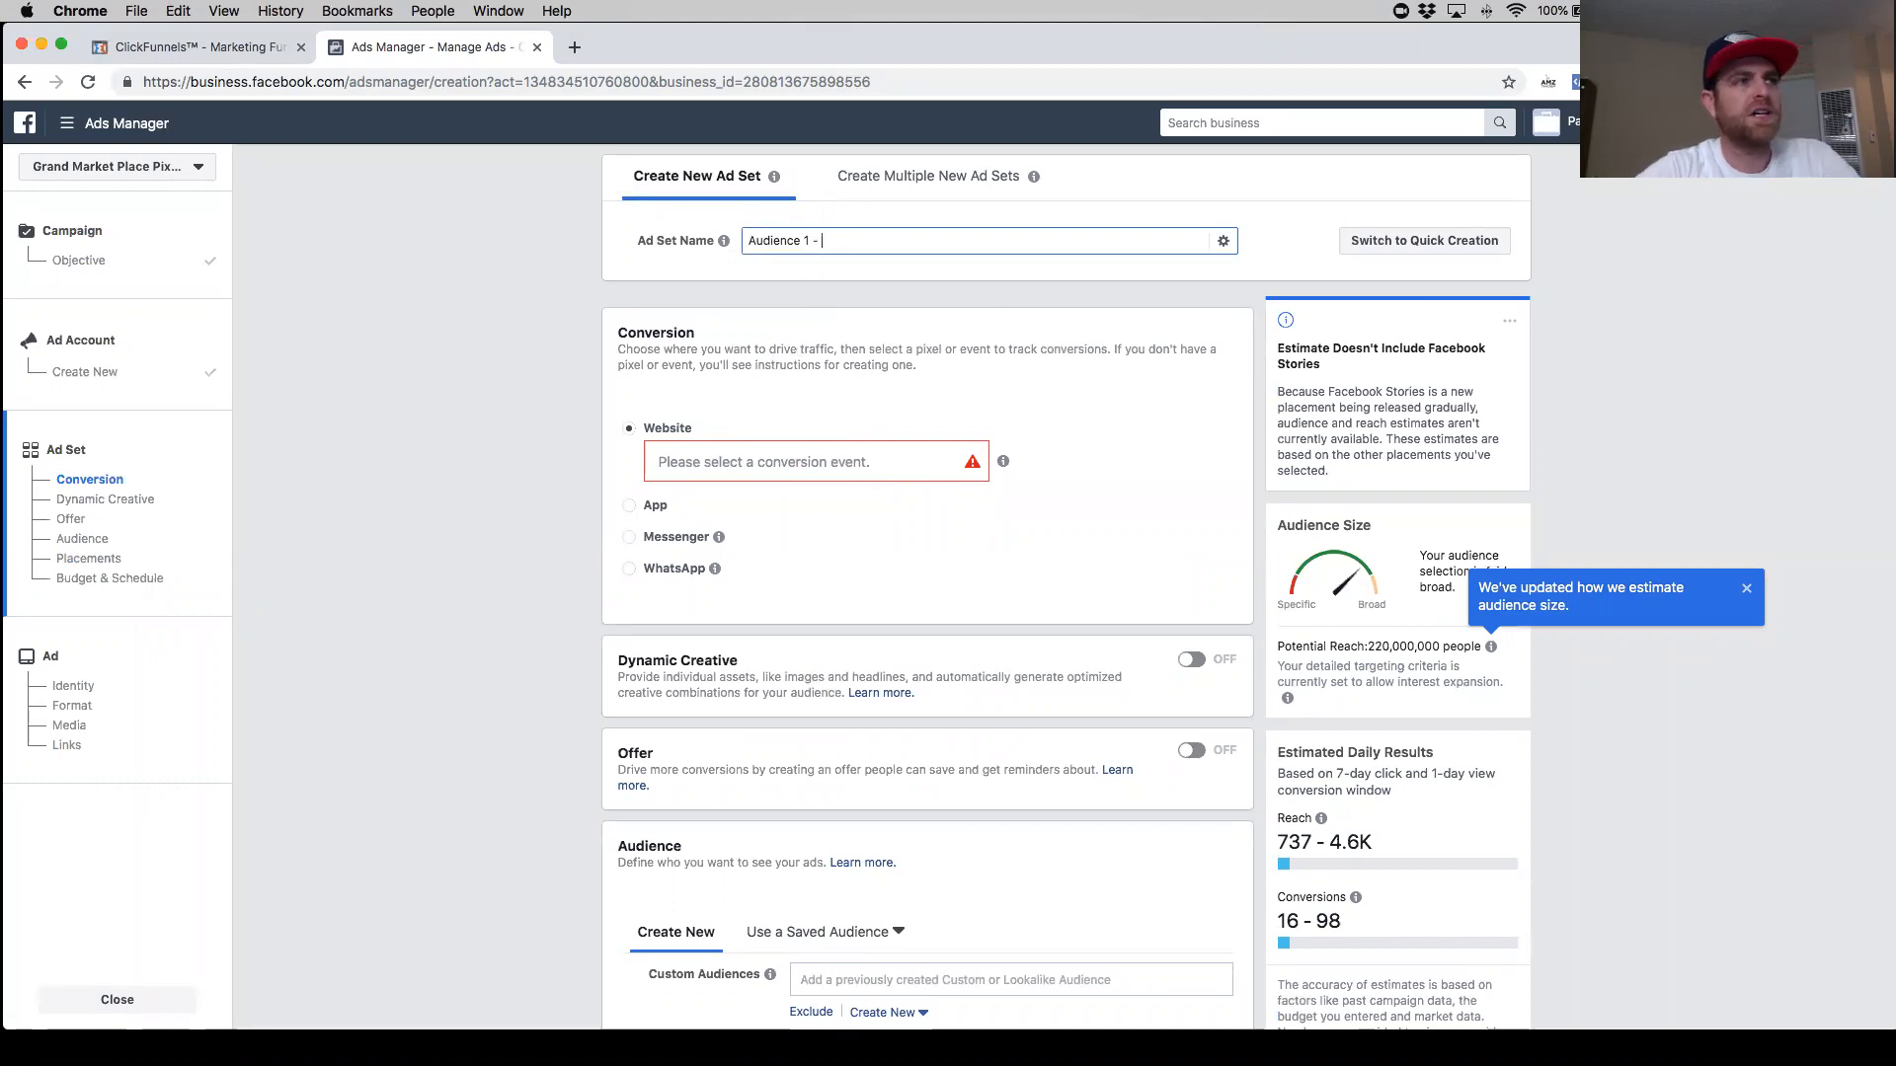
text(I)
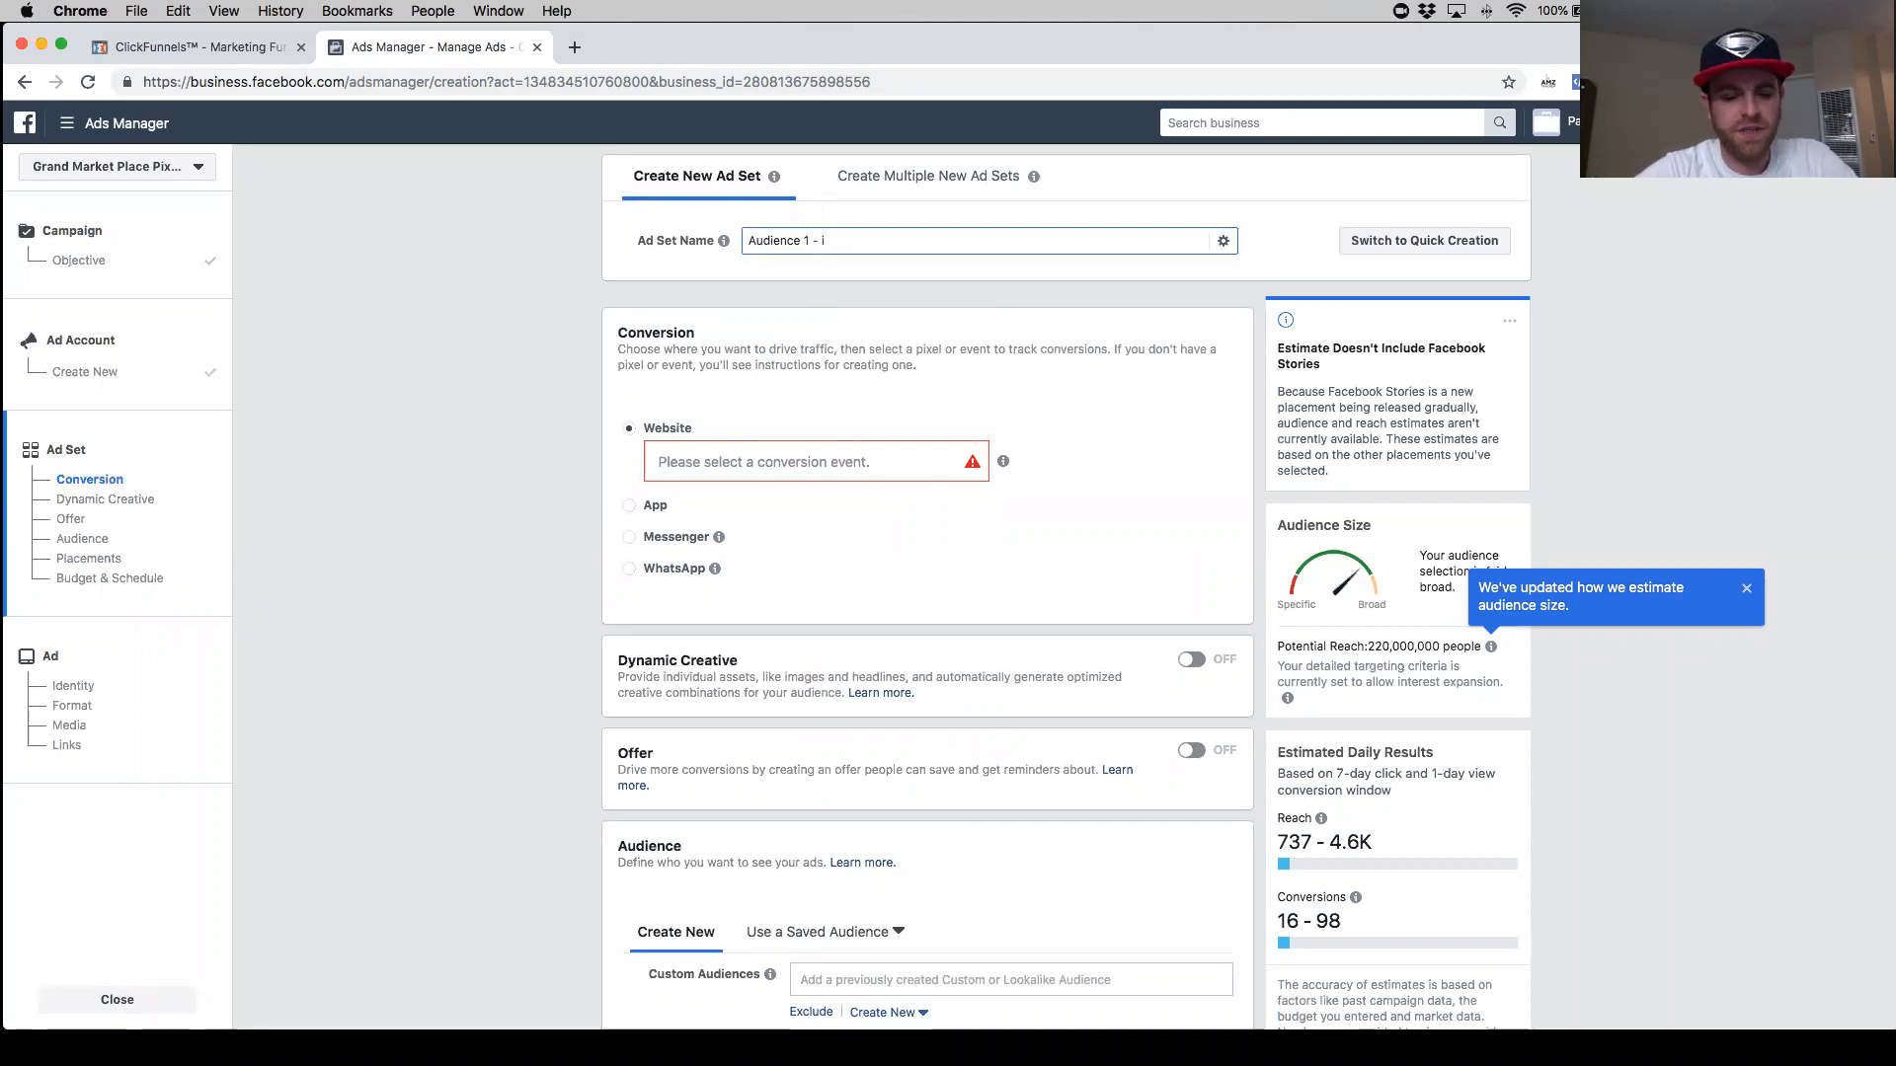
text(mage 1)
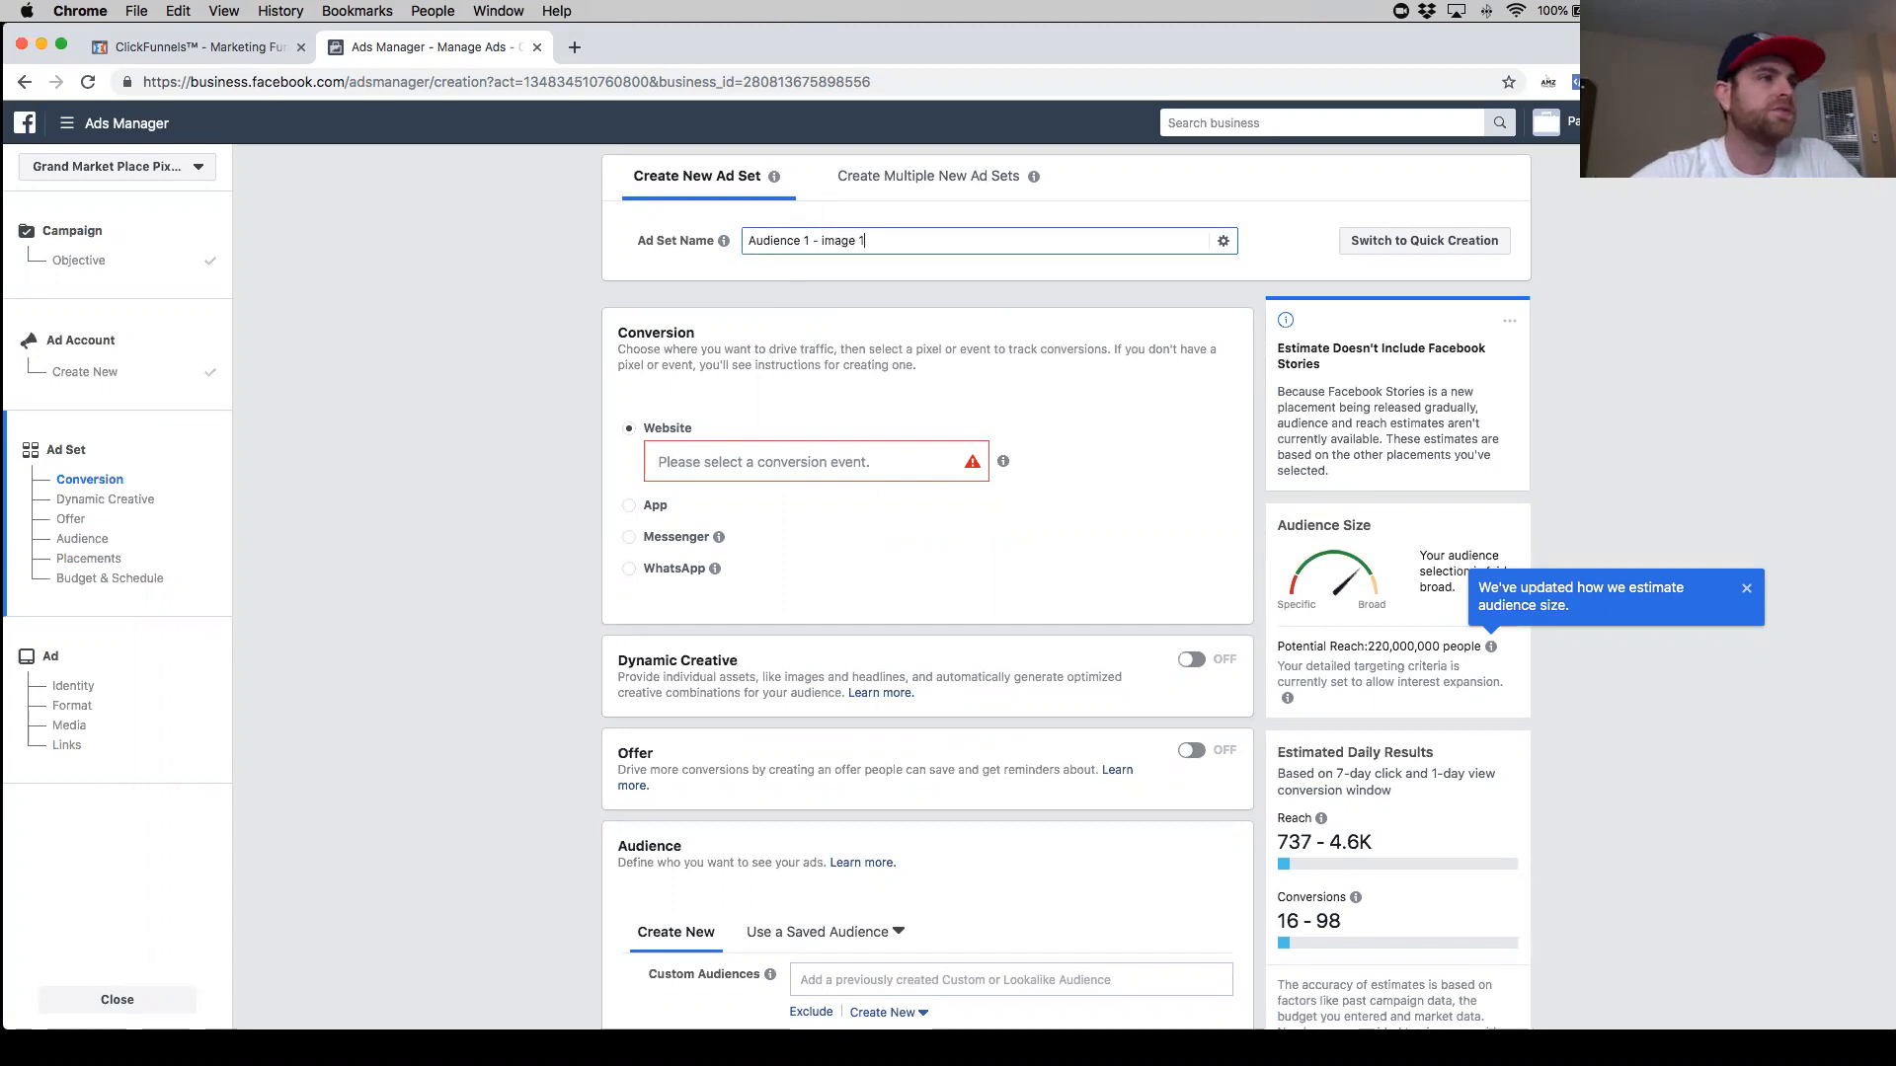
- Select Contact as the website conversion event for the ad set
scroll(742, 395, down, 1)
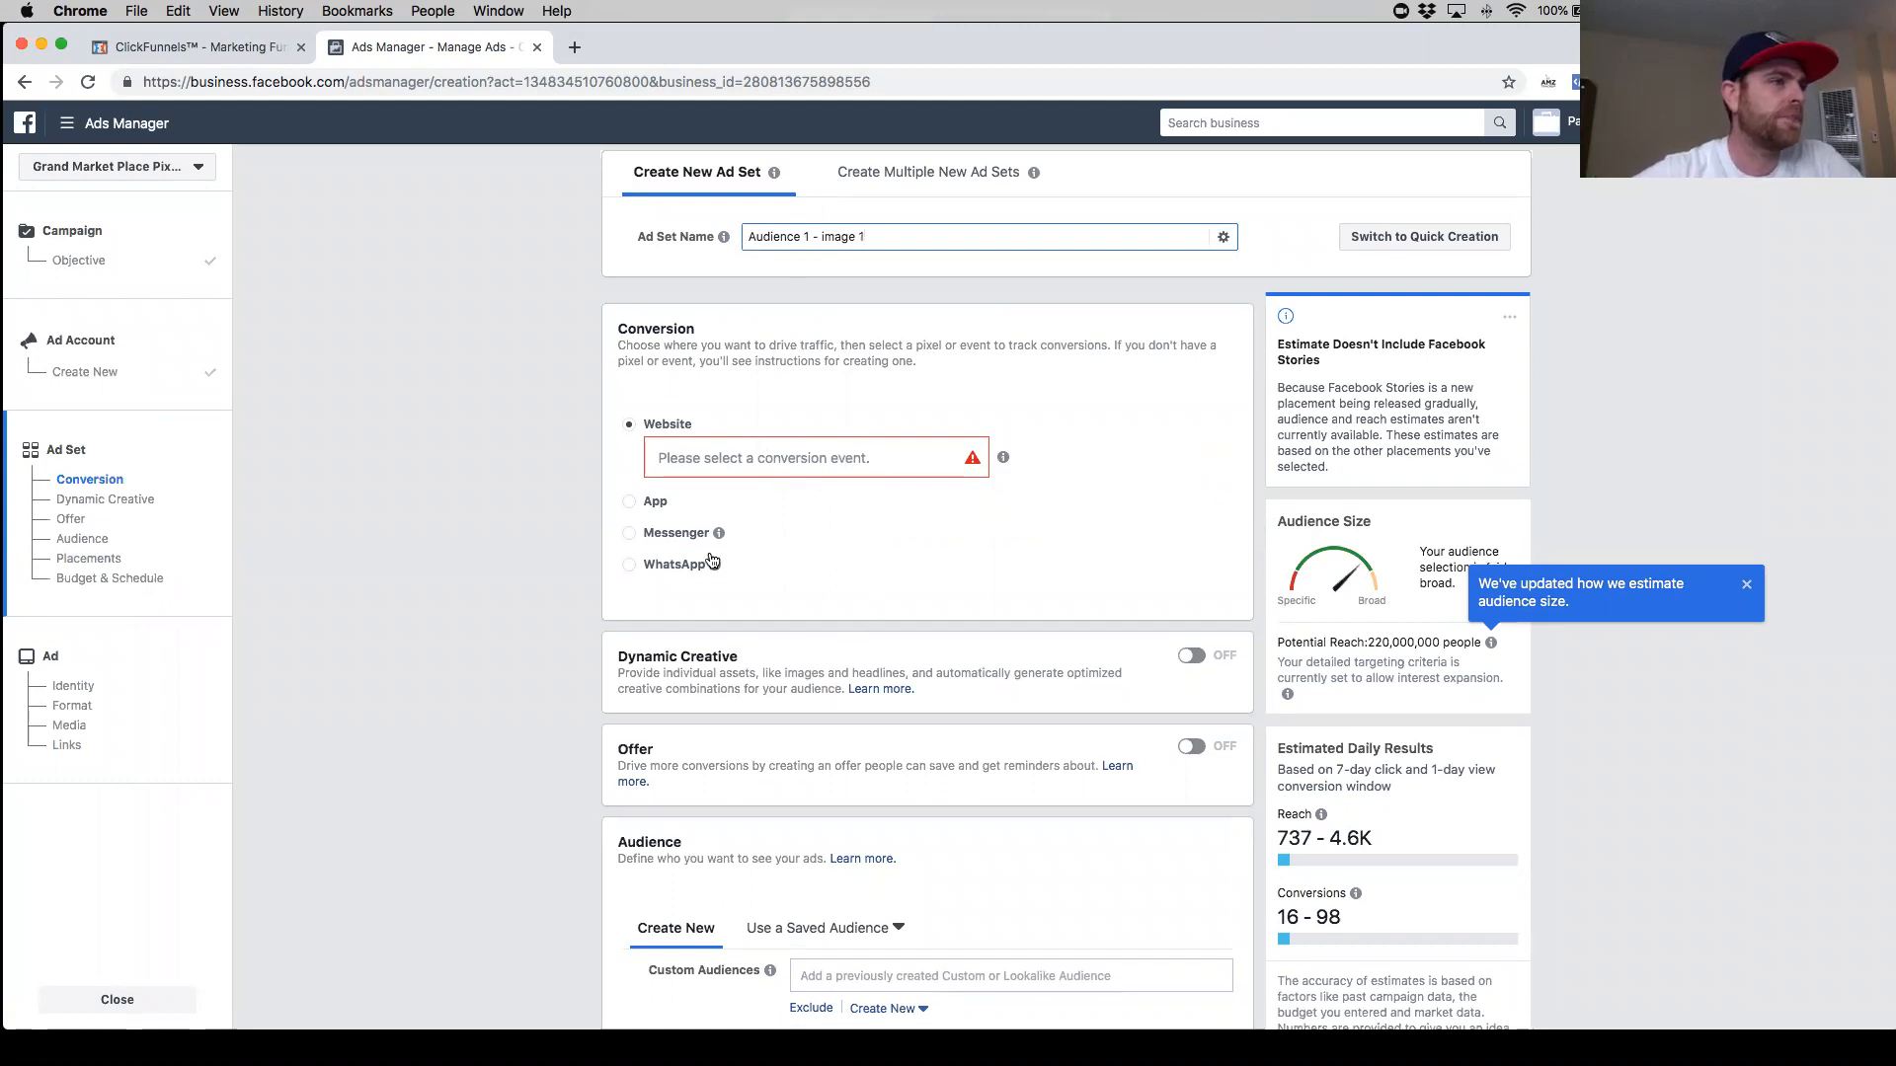
click(782, 461)
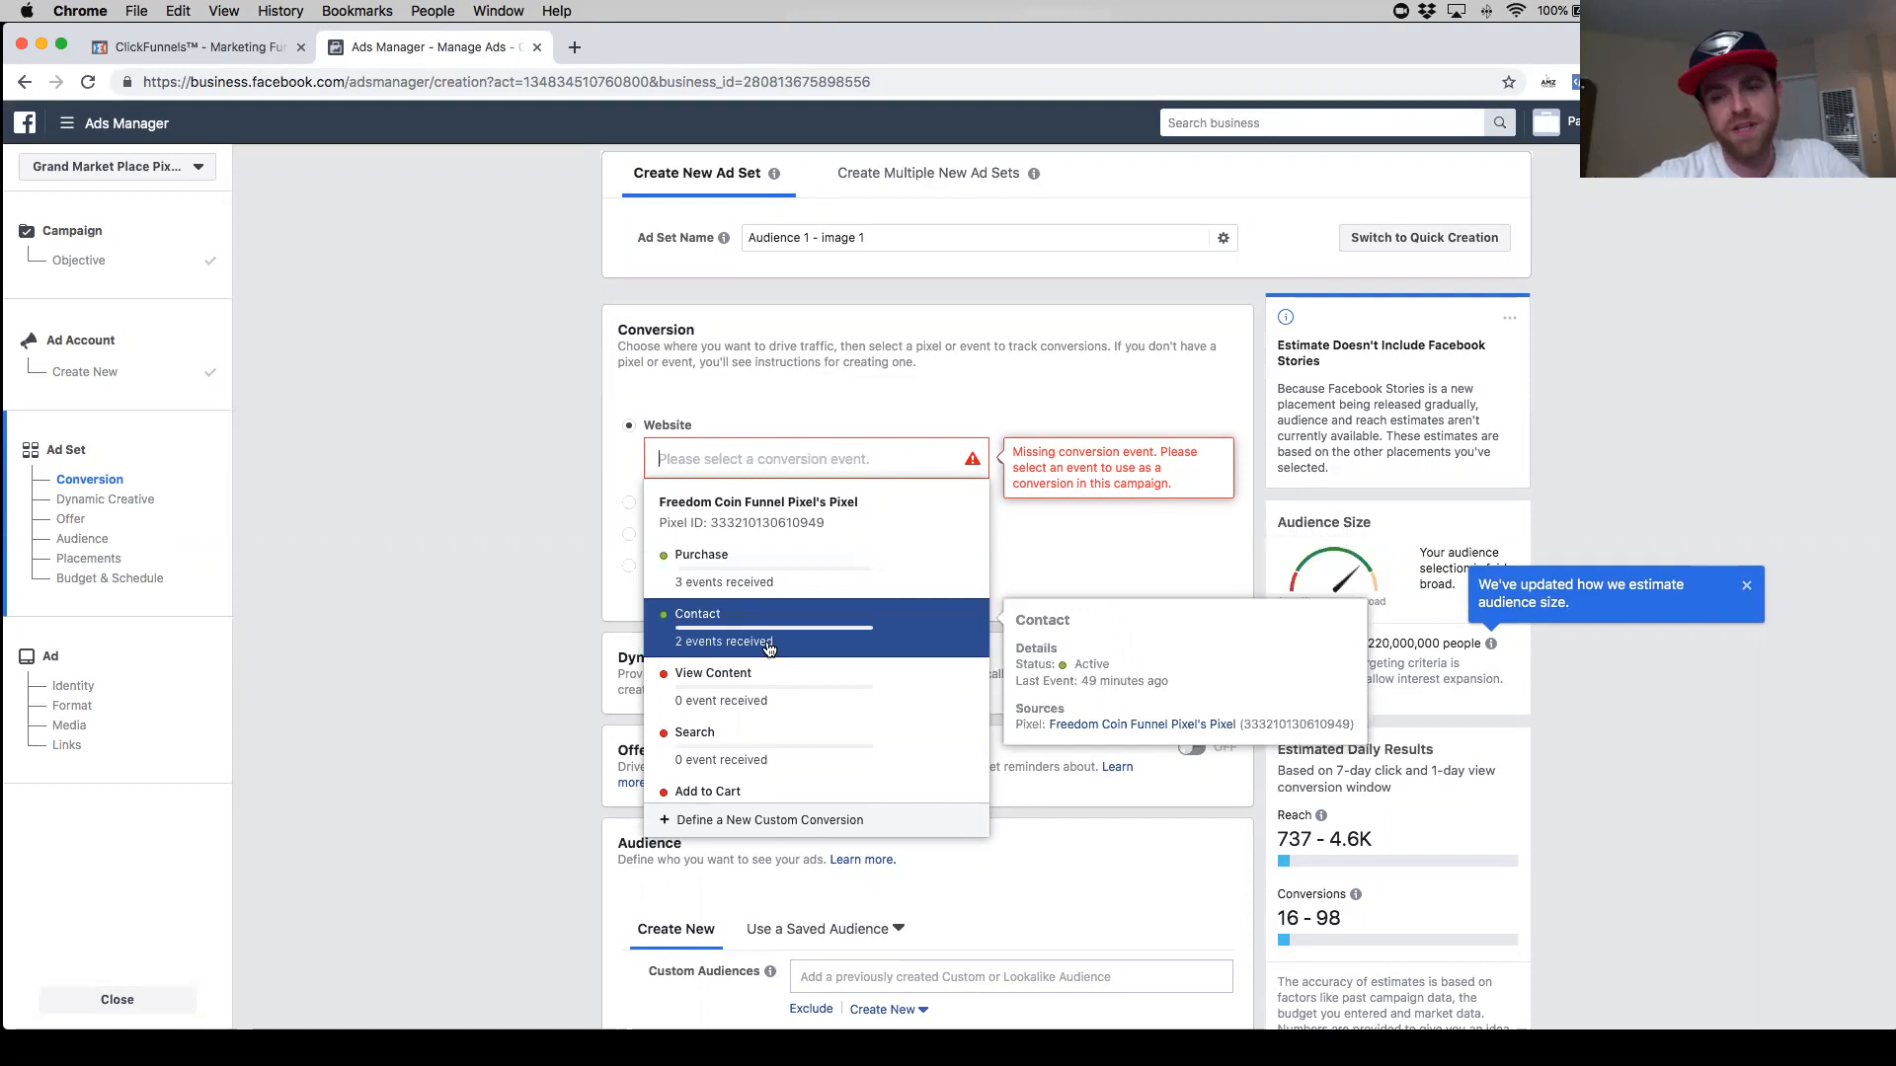
scroll(769, 648, up, 1)
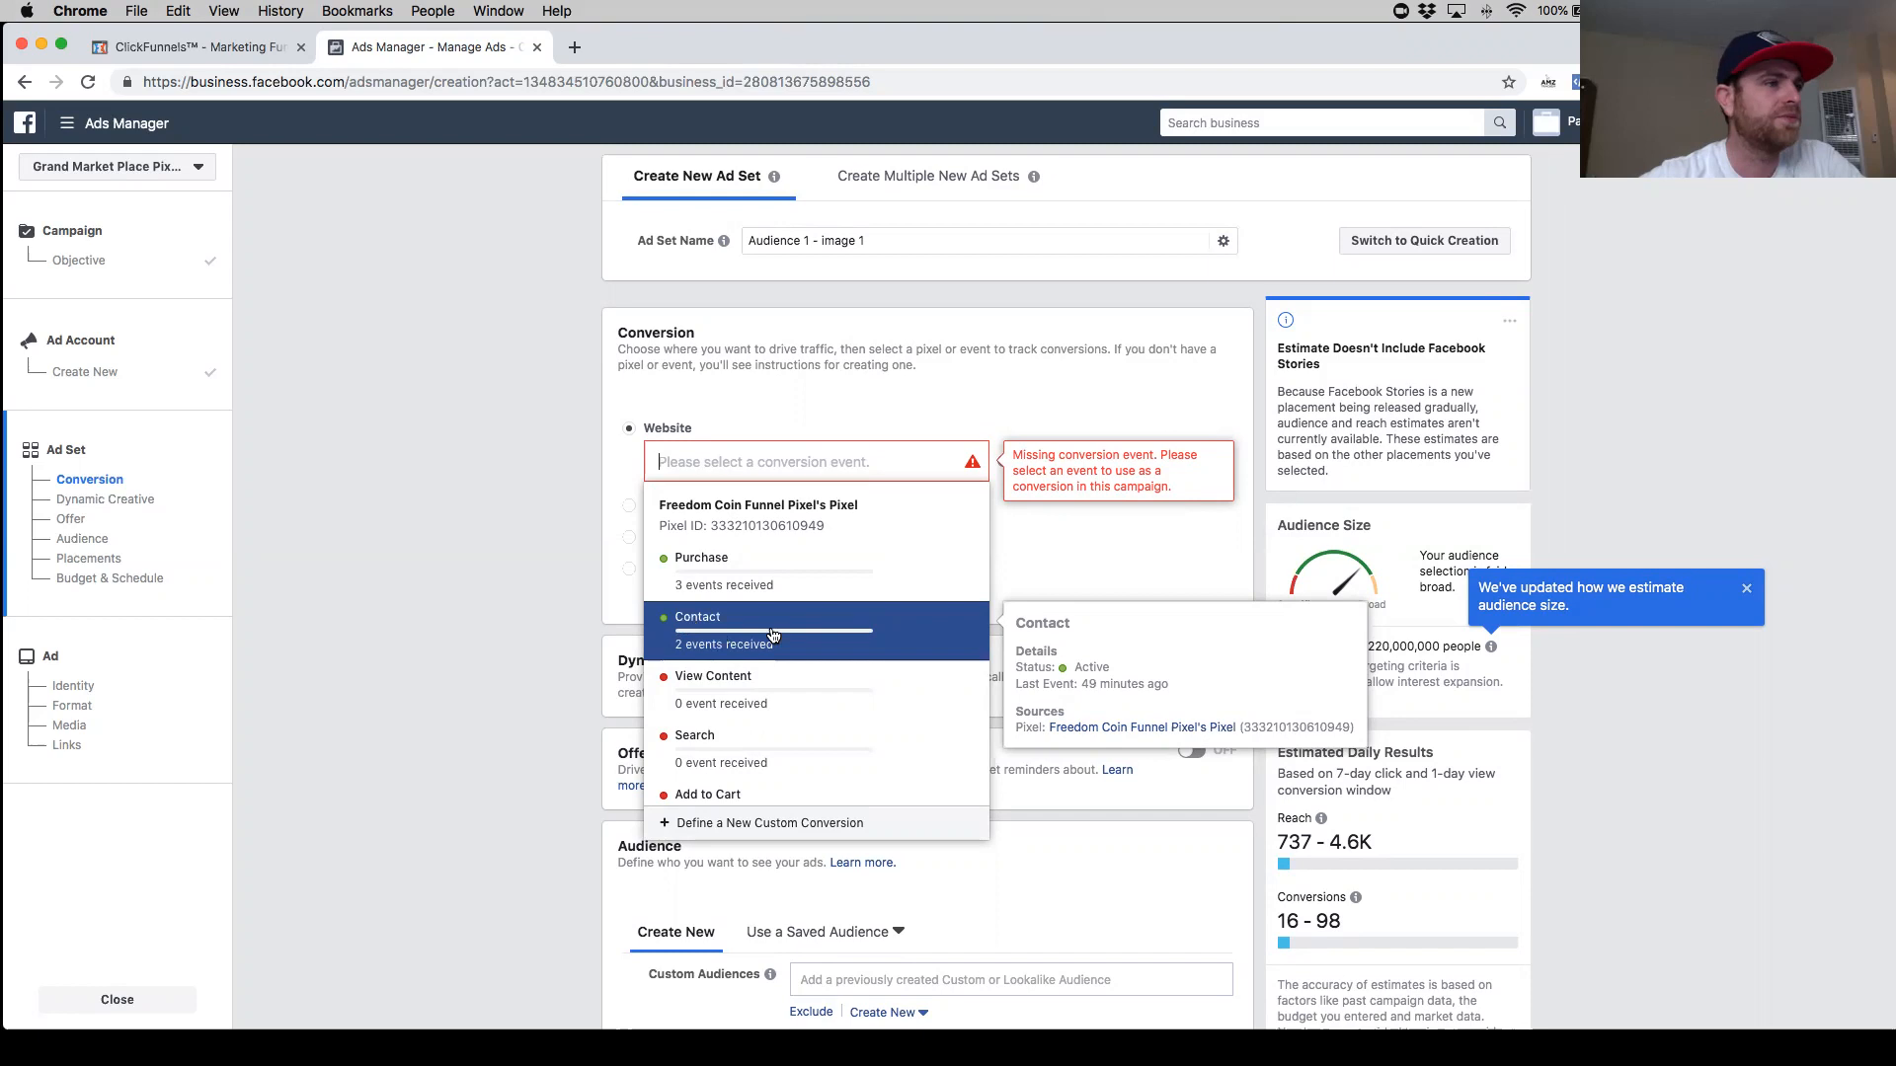
click(773, 634)
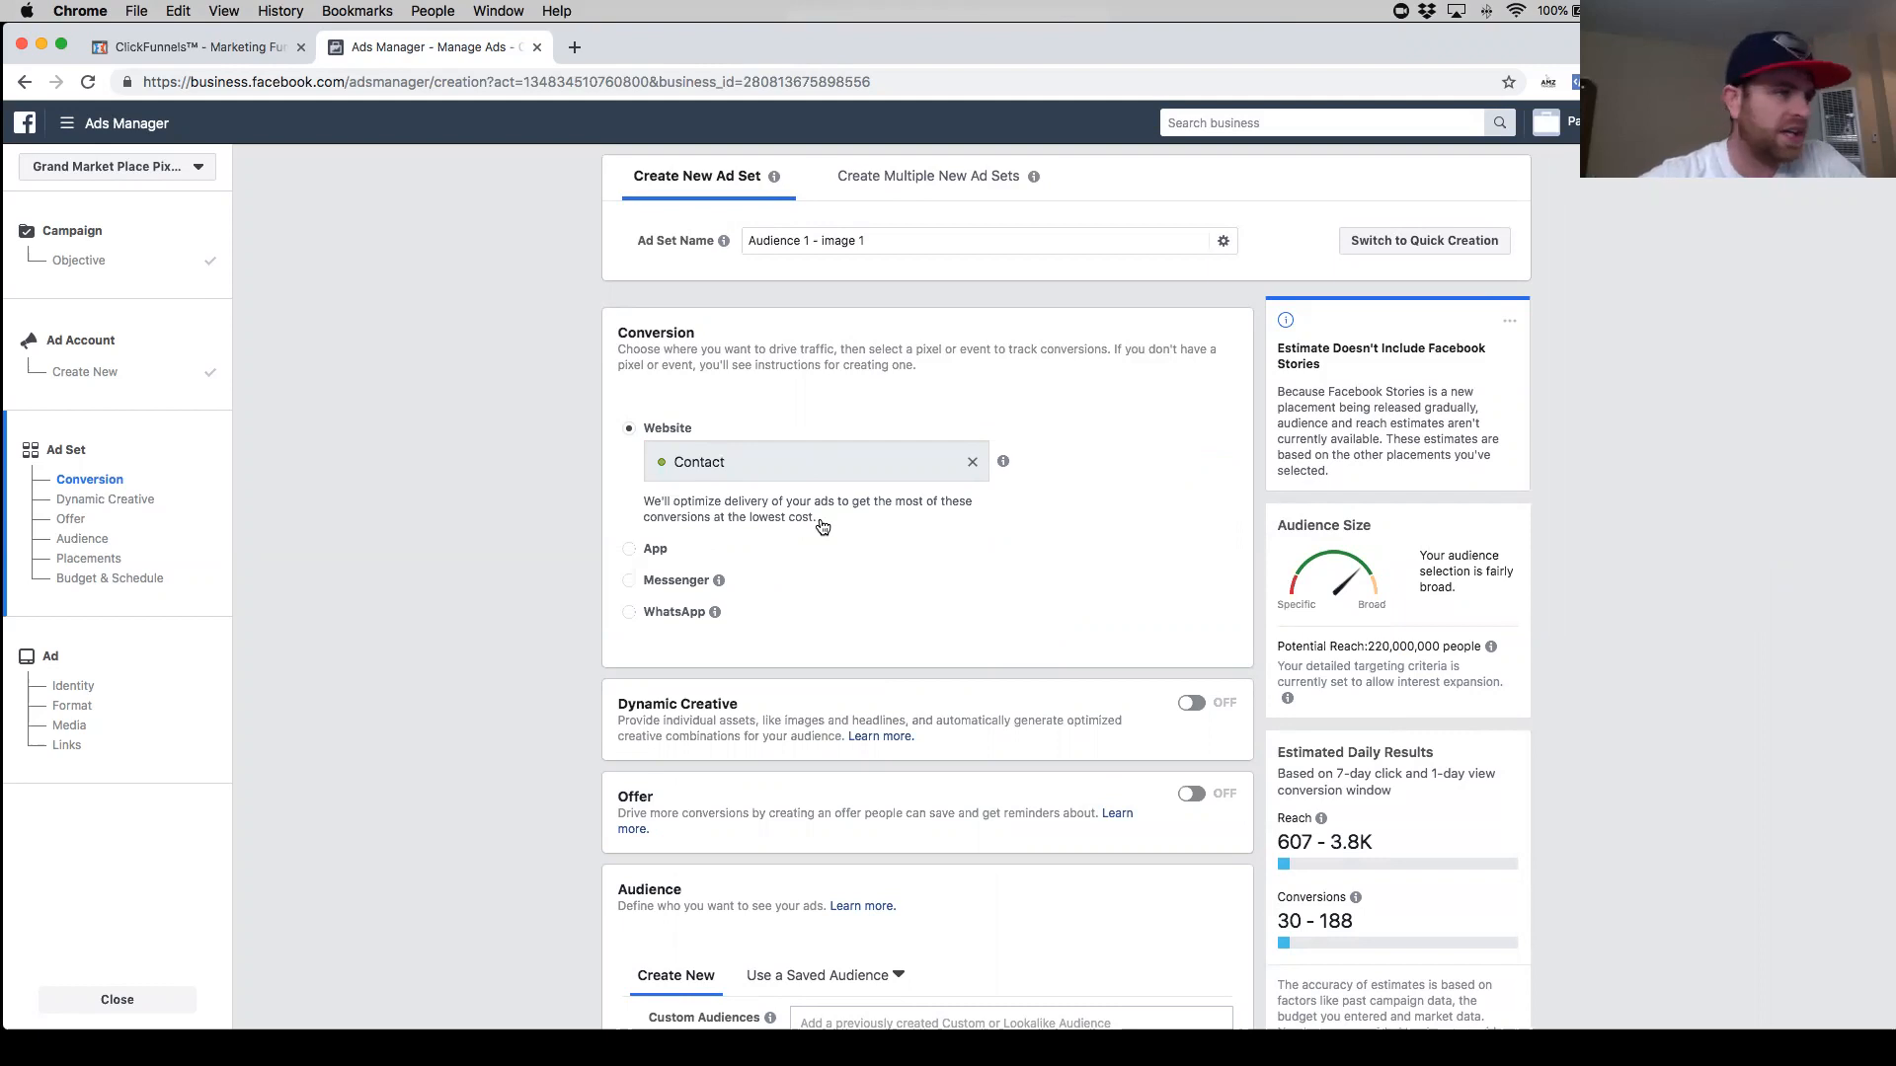
scroll(780, 514, down, 3)
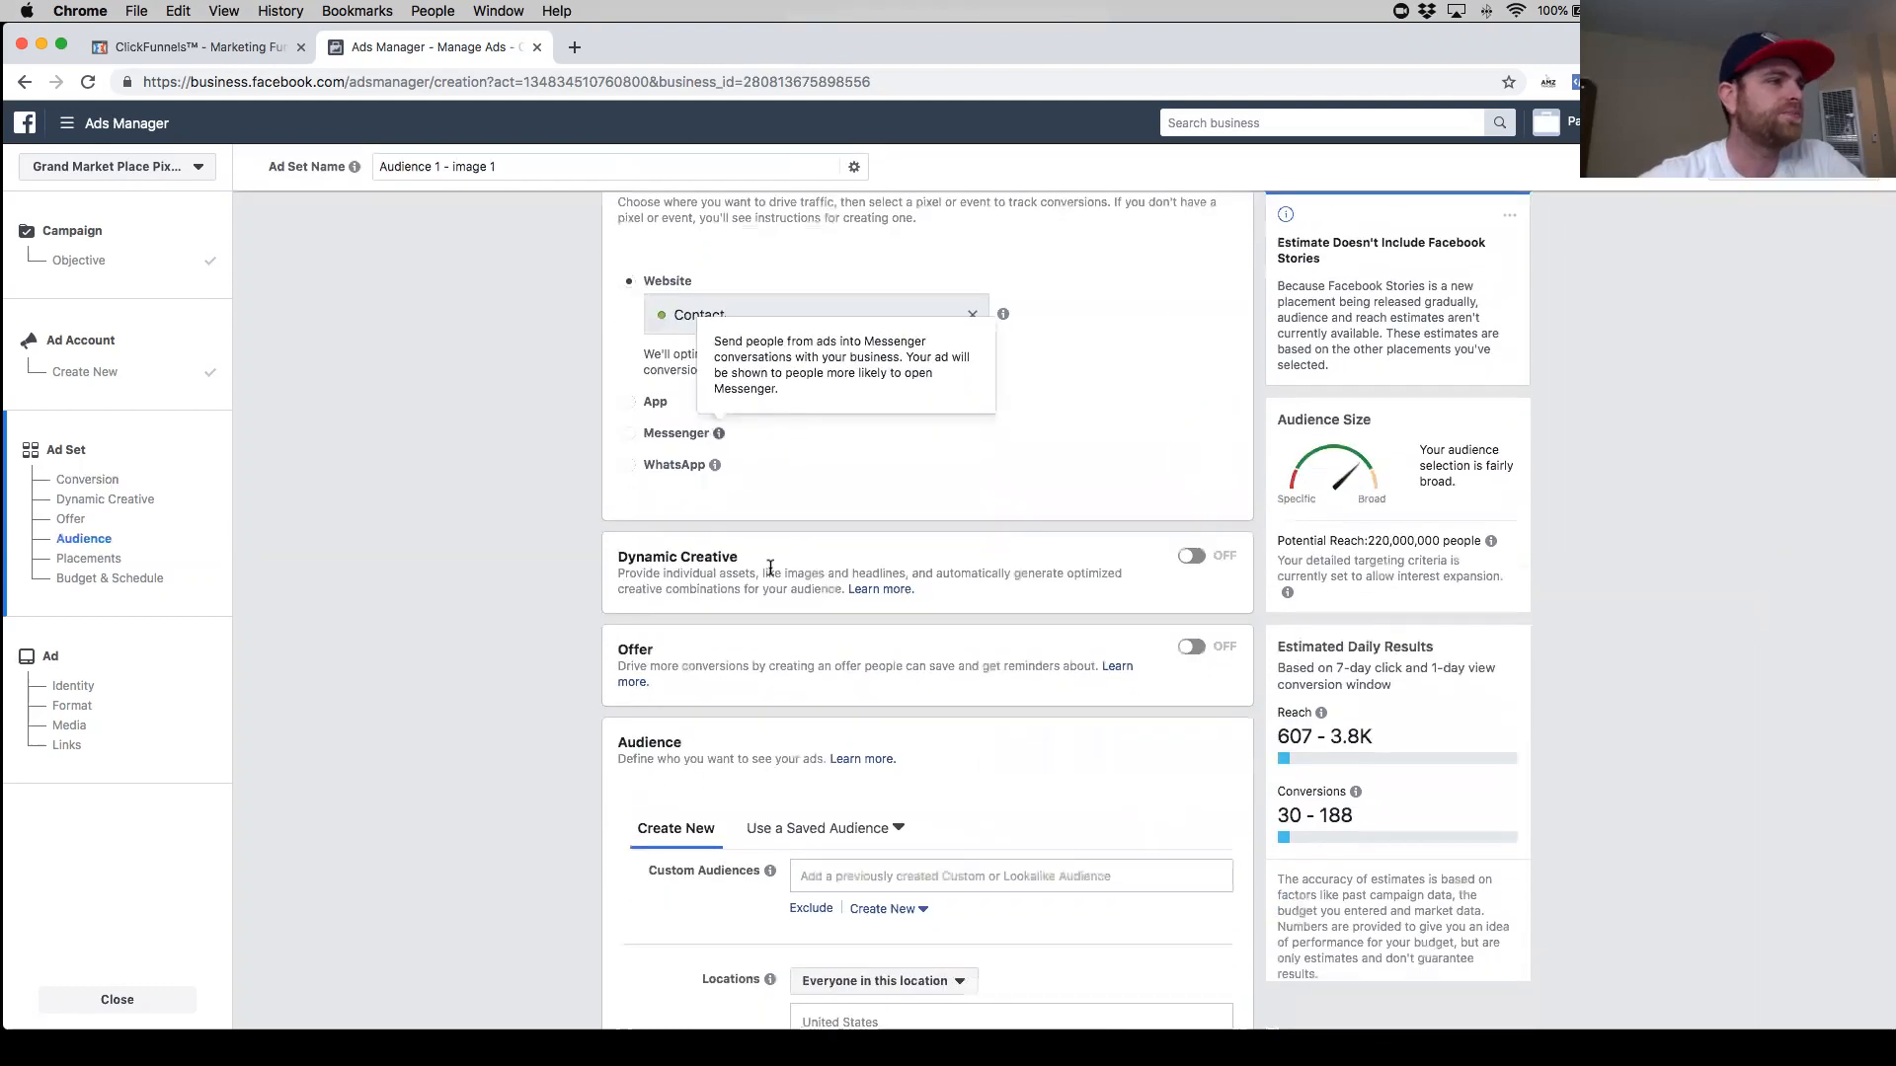
- Add Canada as a location alongside the United States in the ad set audience
scroll(770, 568, down, 2)
scroll(751, 538, down, 3)
scroll(681, 499, down, 3)
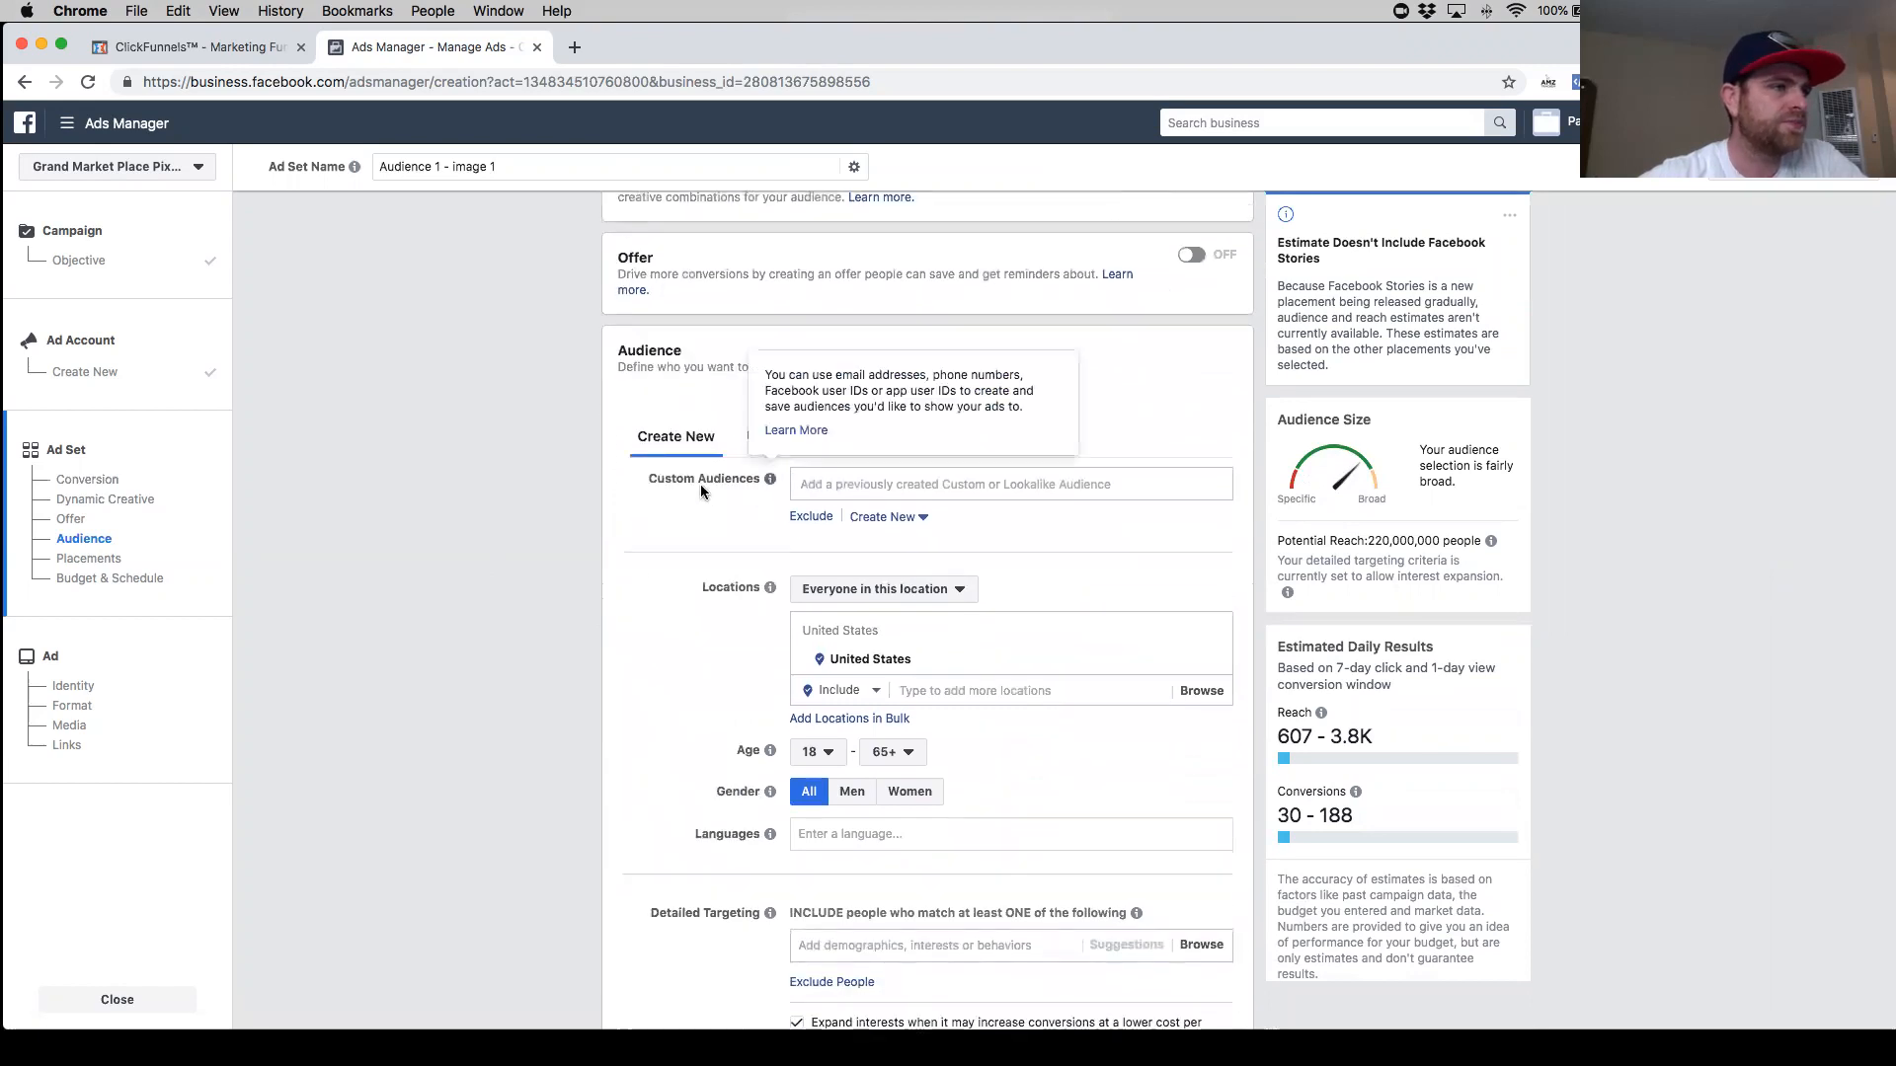
scroll(681, 503, down, 3)
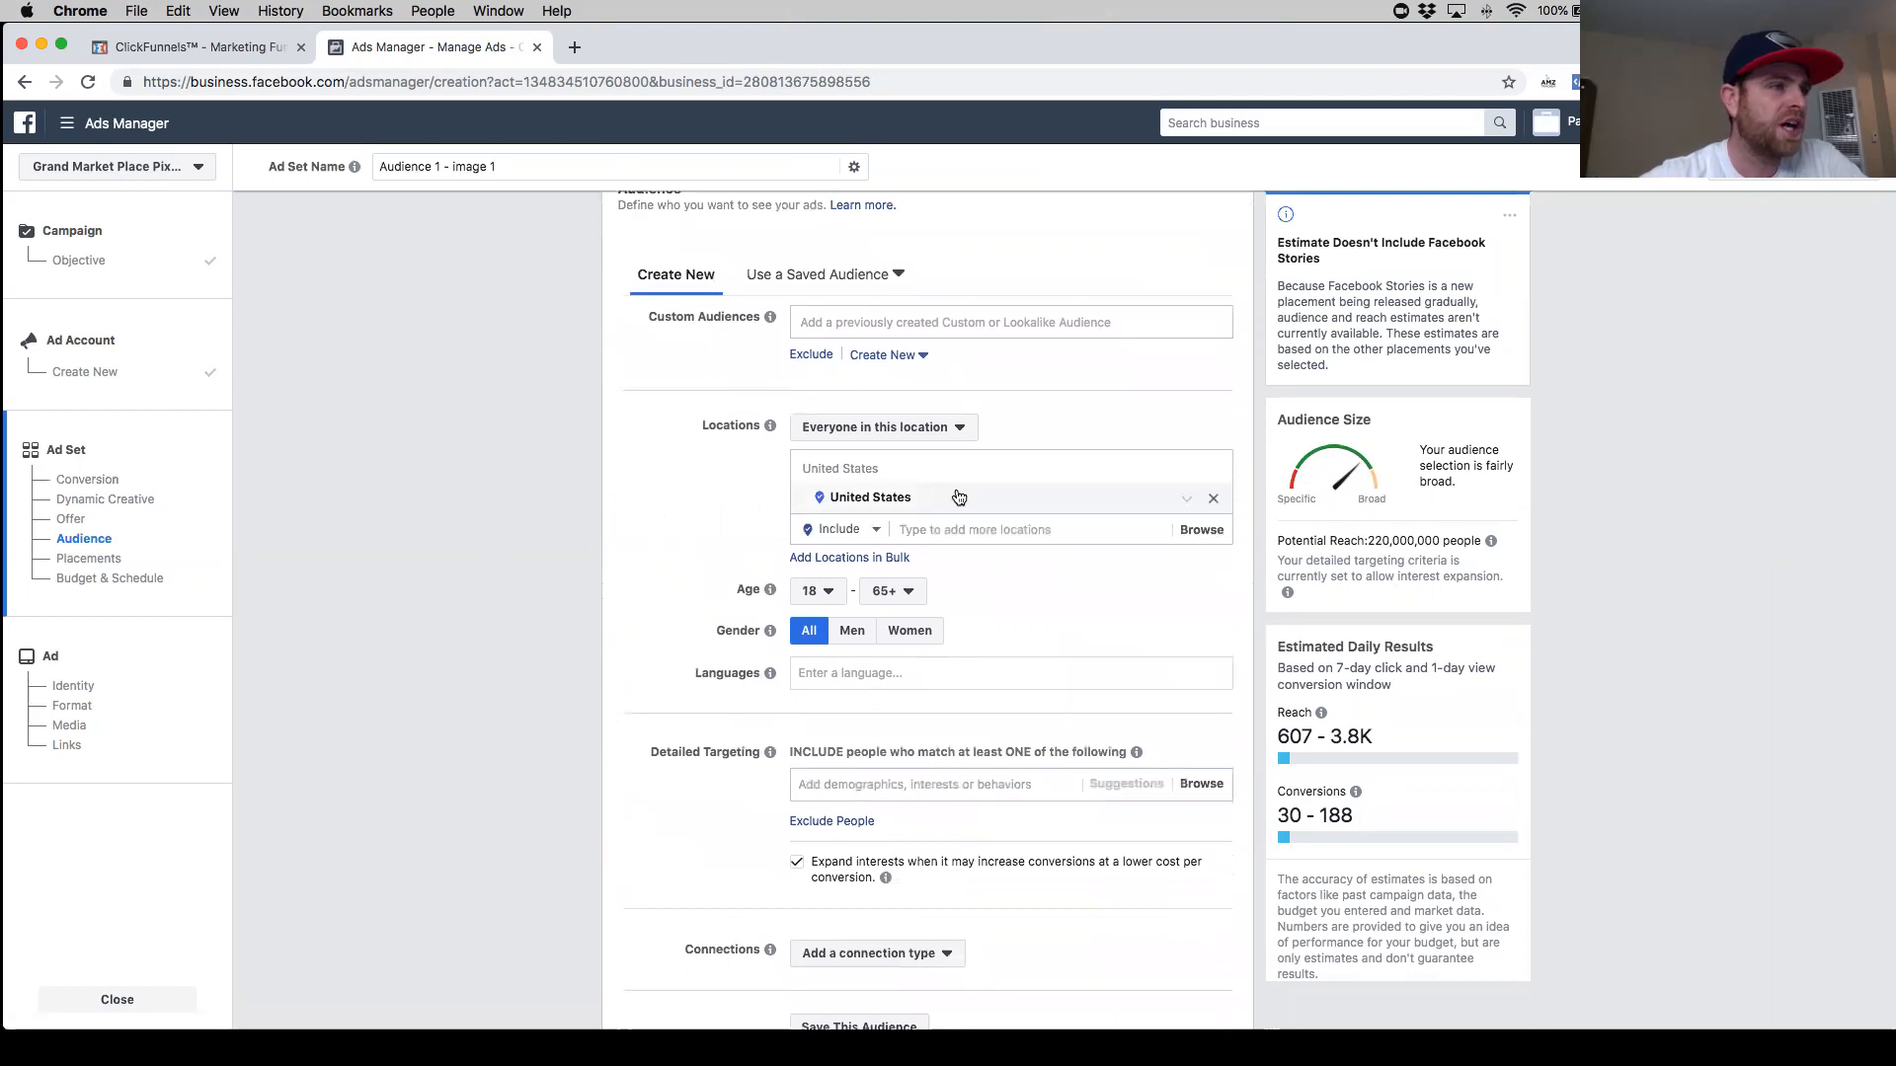
scroll(973, 533, down, 2)
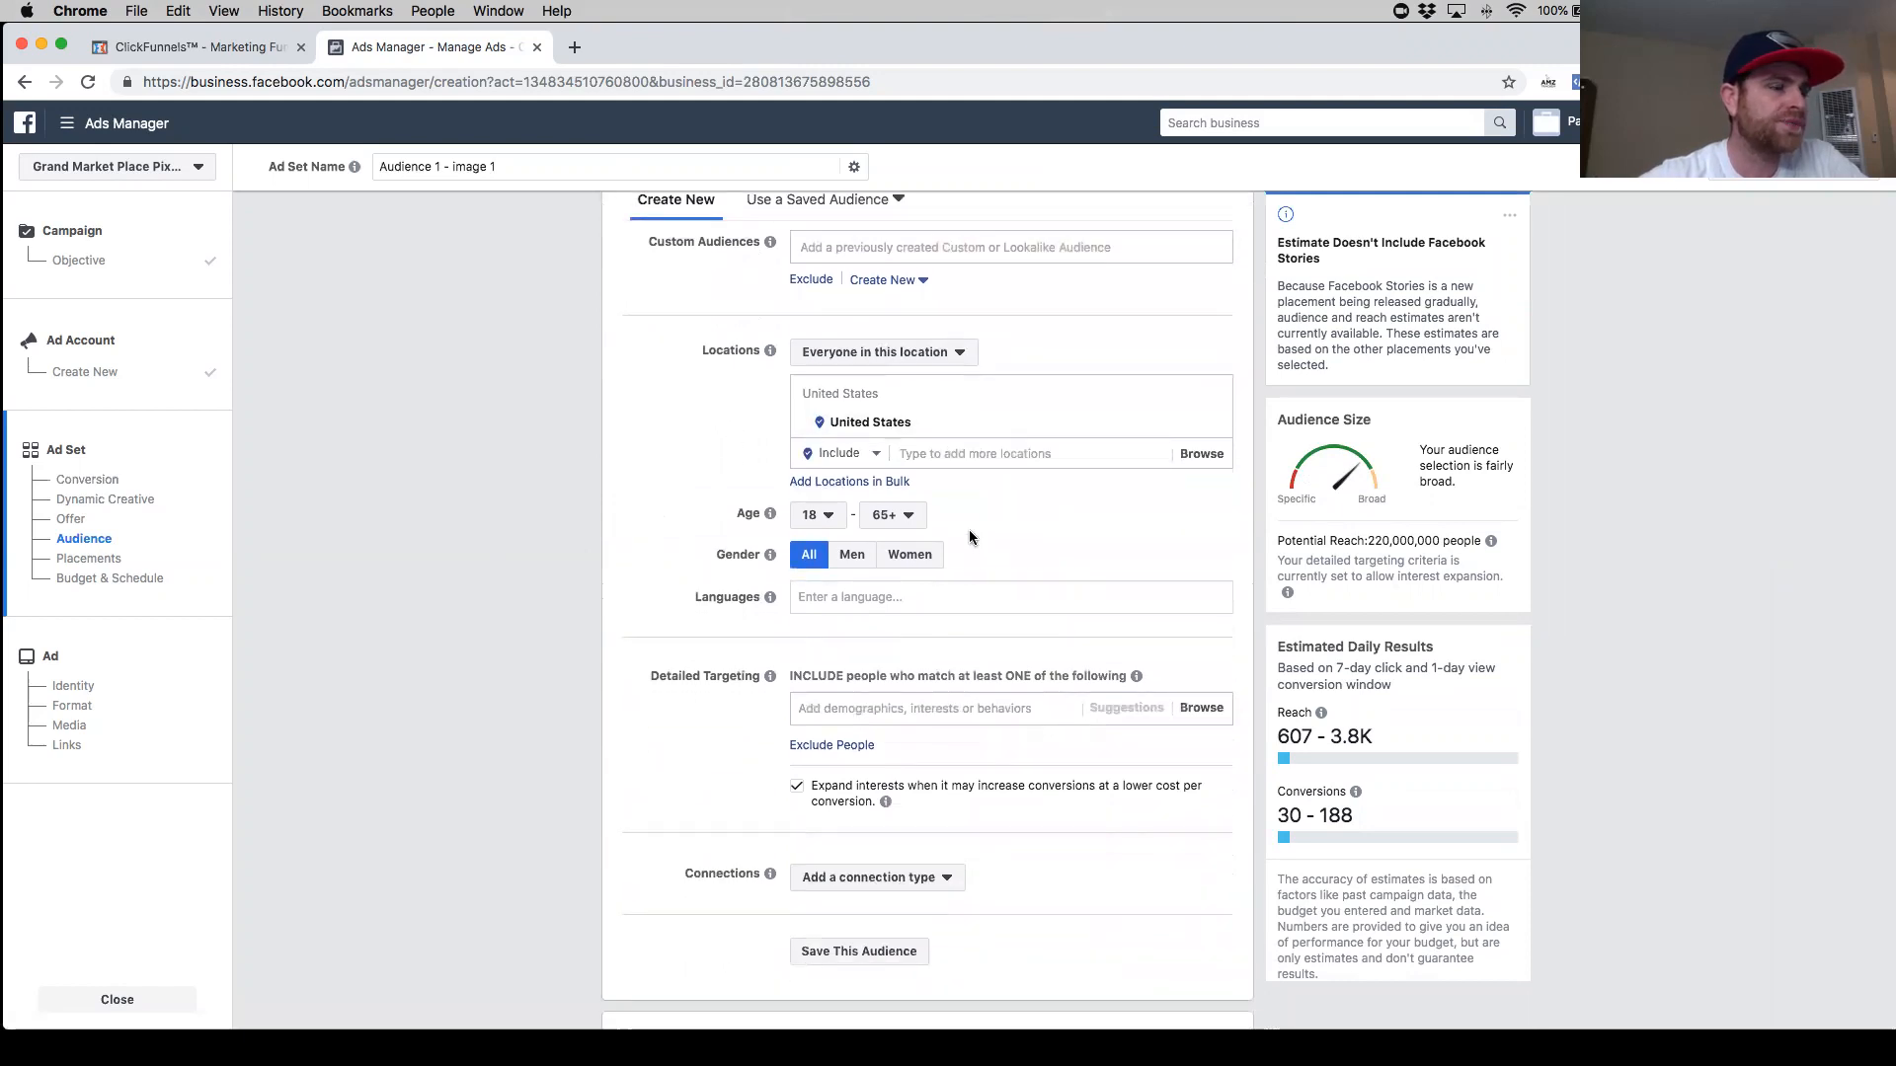
click(972, 455)
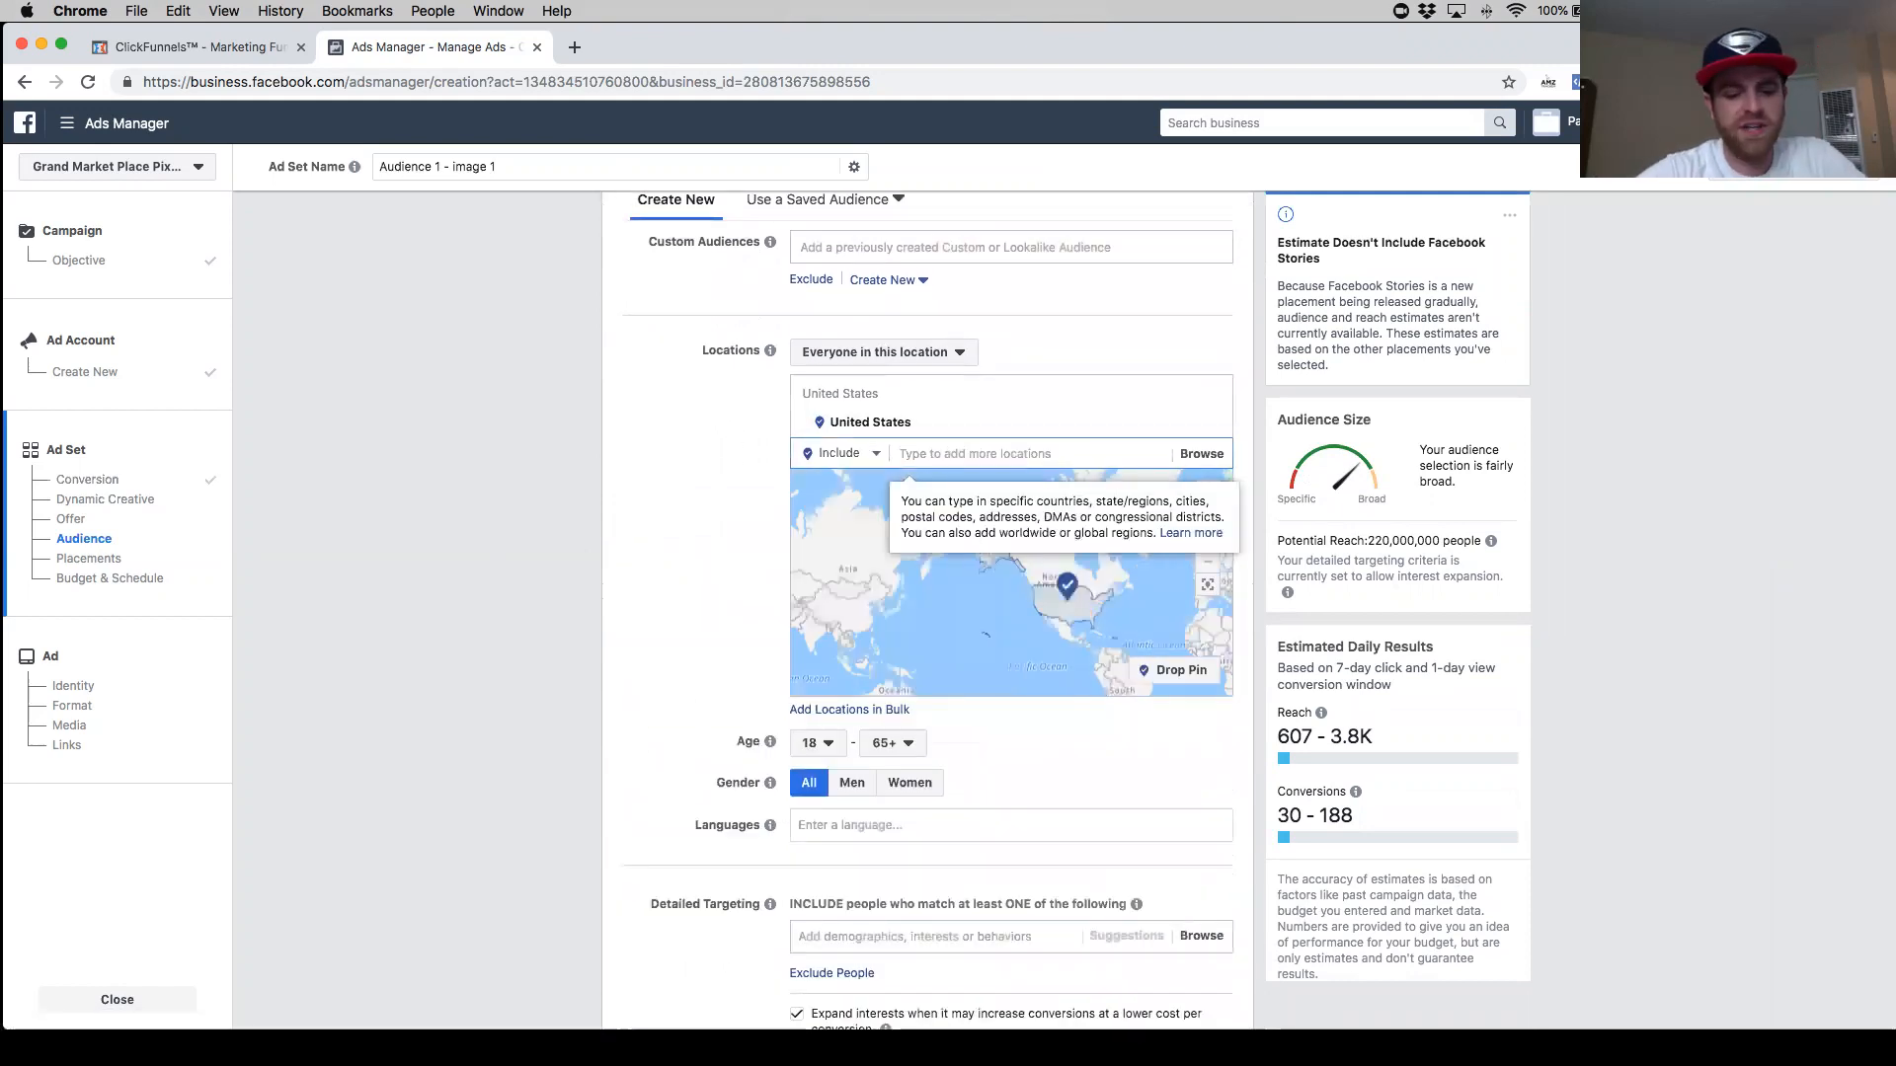
text(canada)
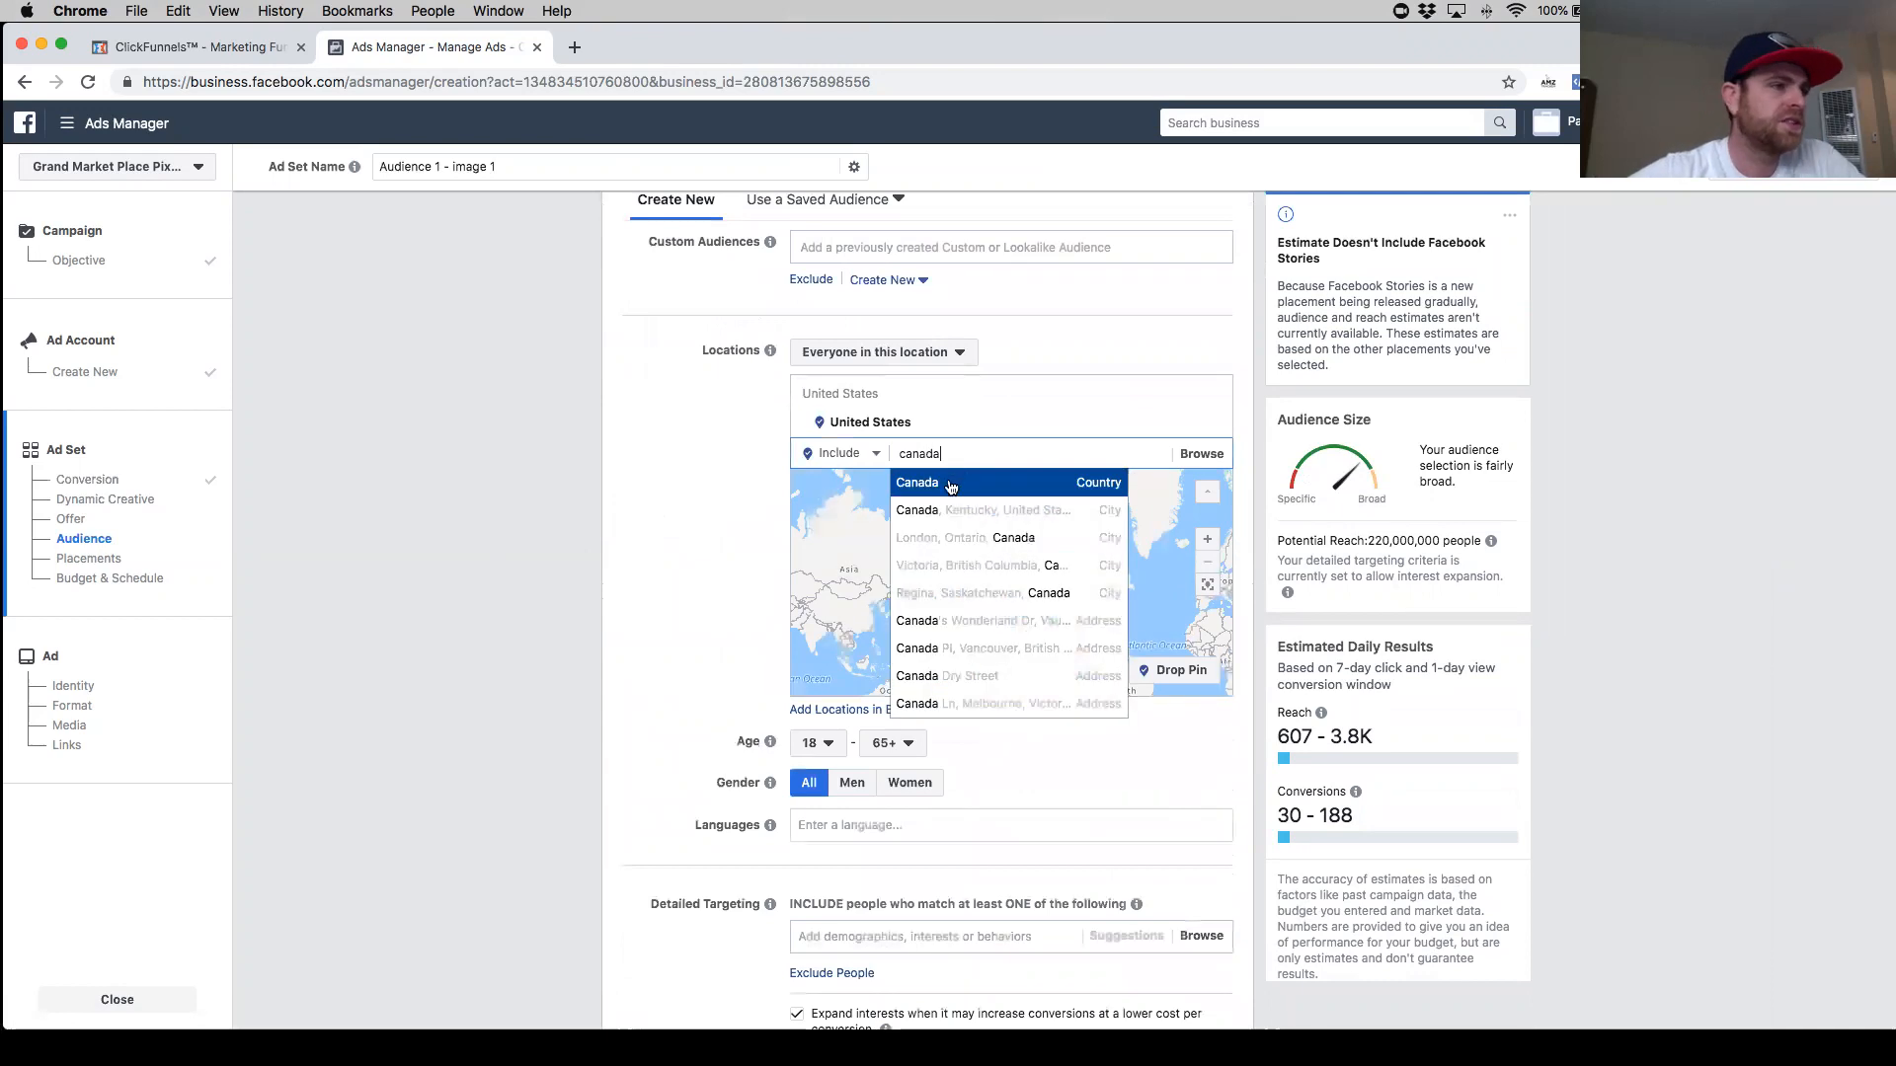
click(949, 484)
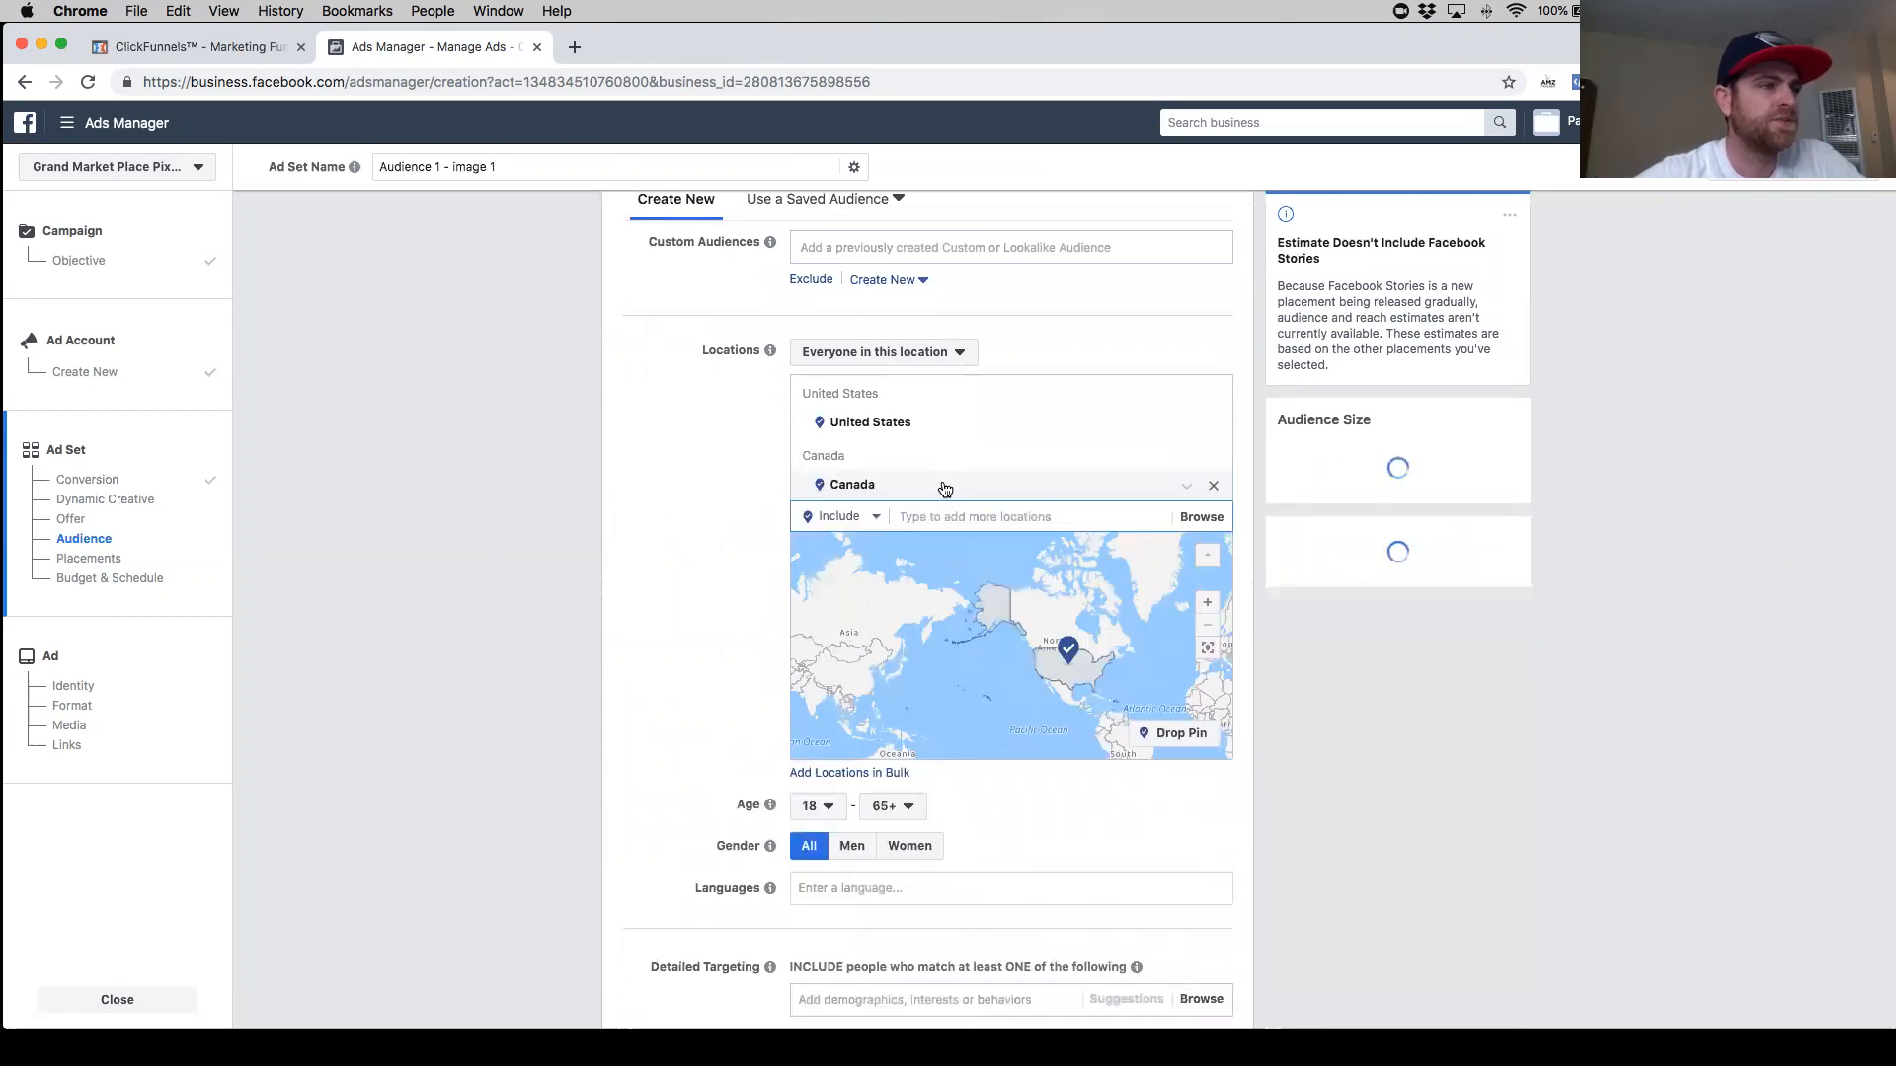
- Set the audience's minimum age to 21, keeping the maximum at 65+
scroll(690, 527, down, 2)
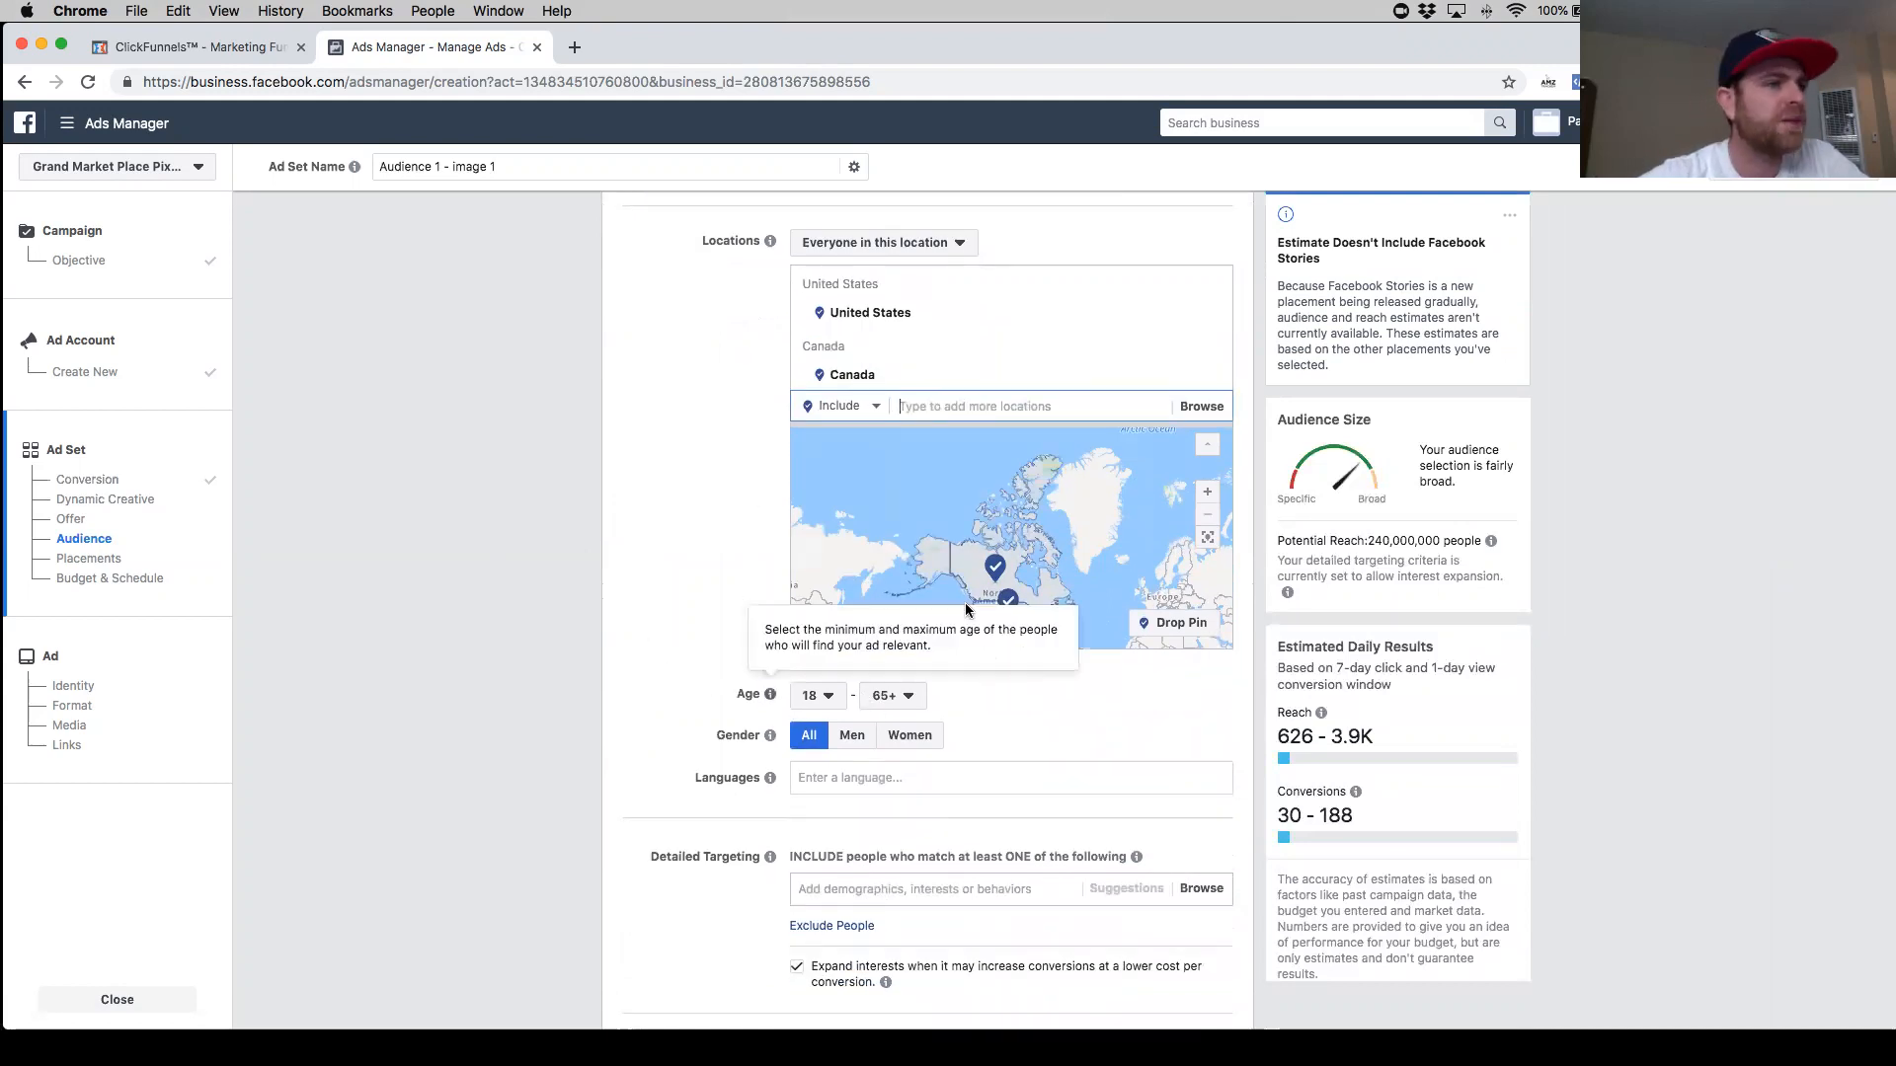
scroll(1032, 550, down, 3)
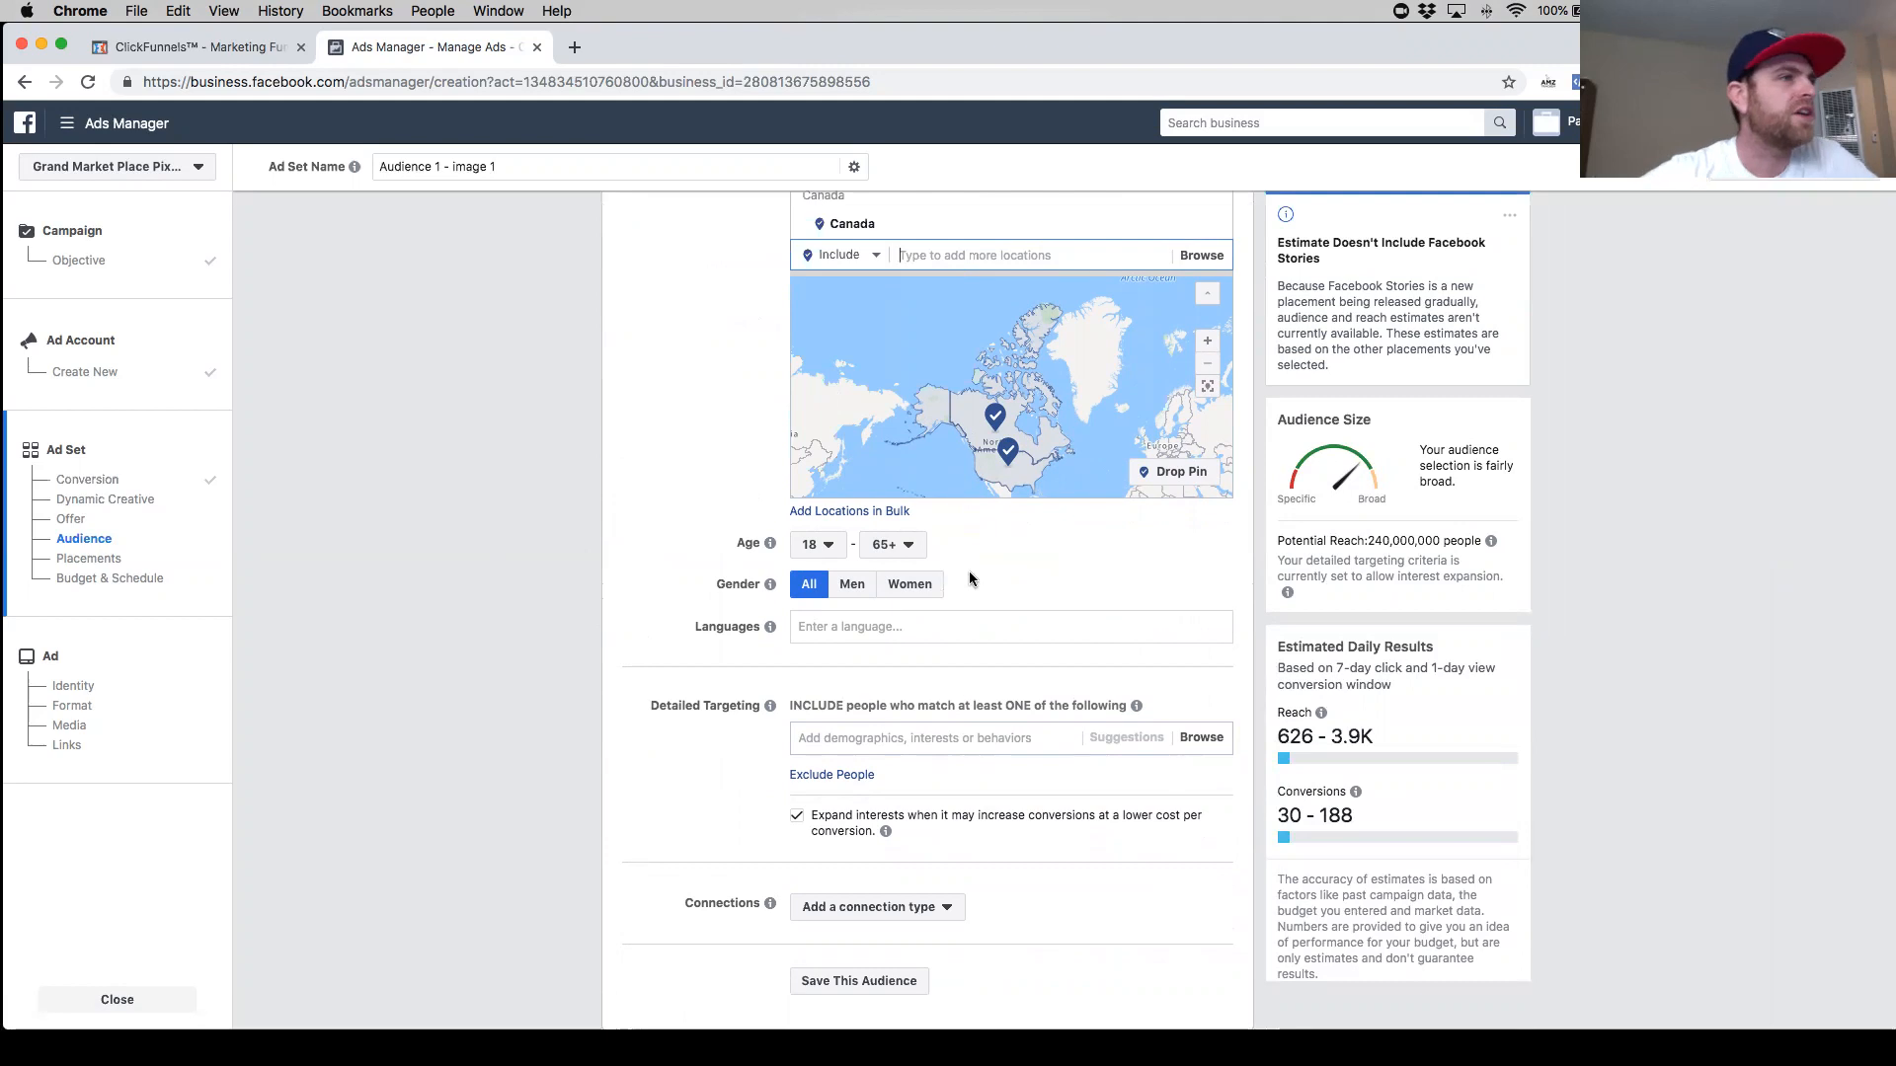
scroll(972, 575, down, 1)
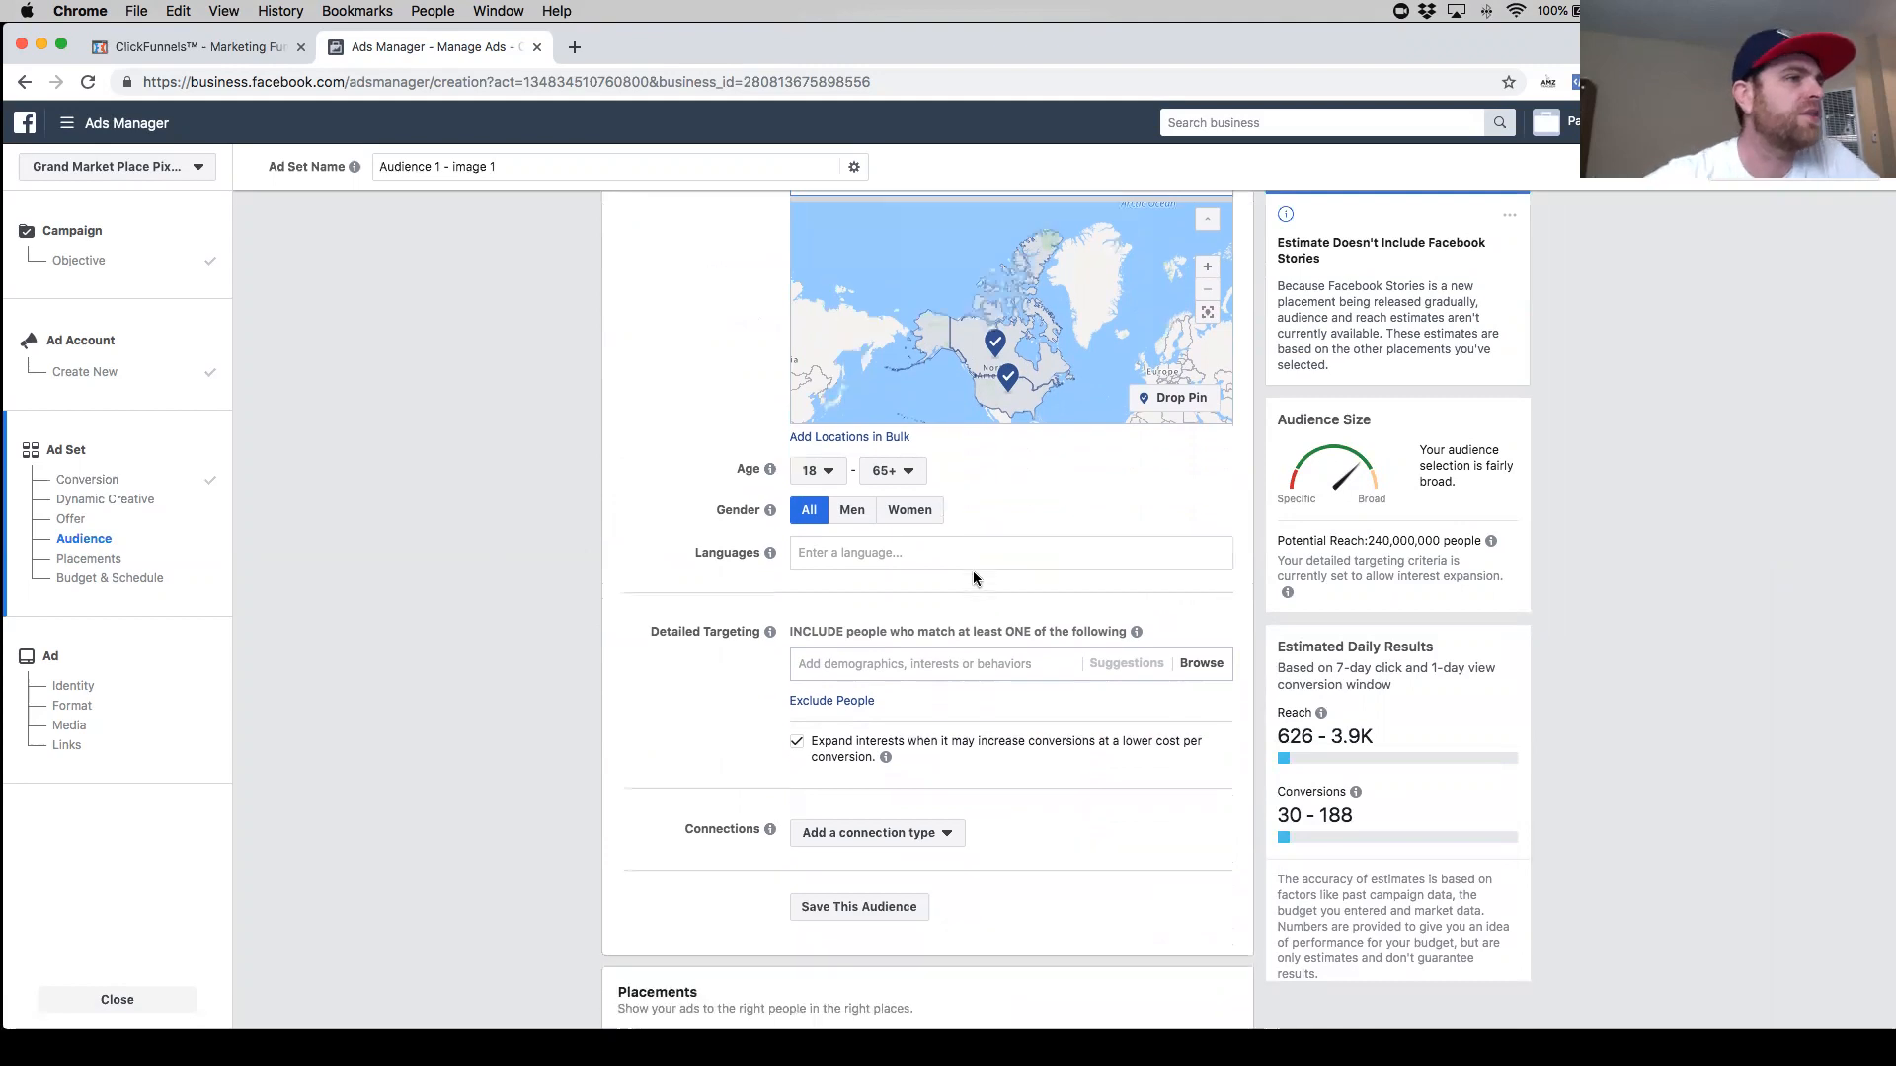
click(824, 482)
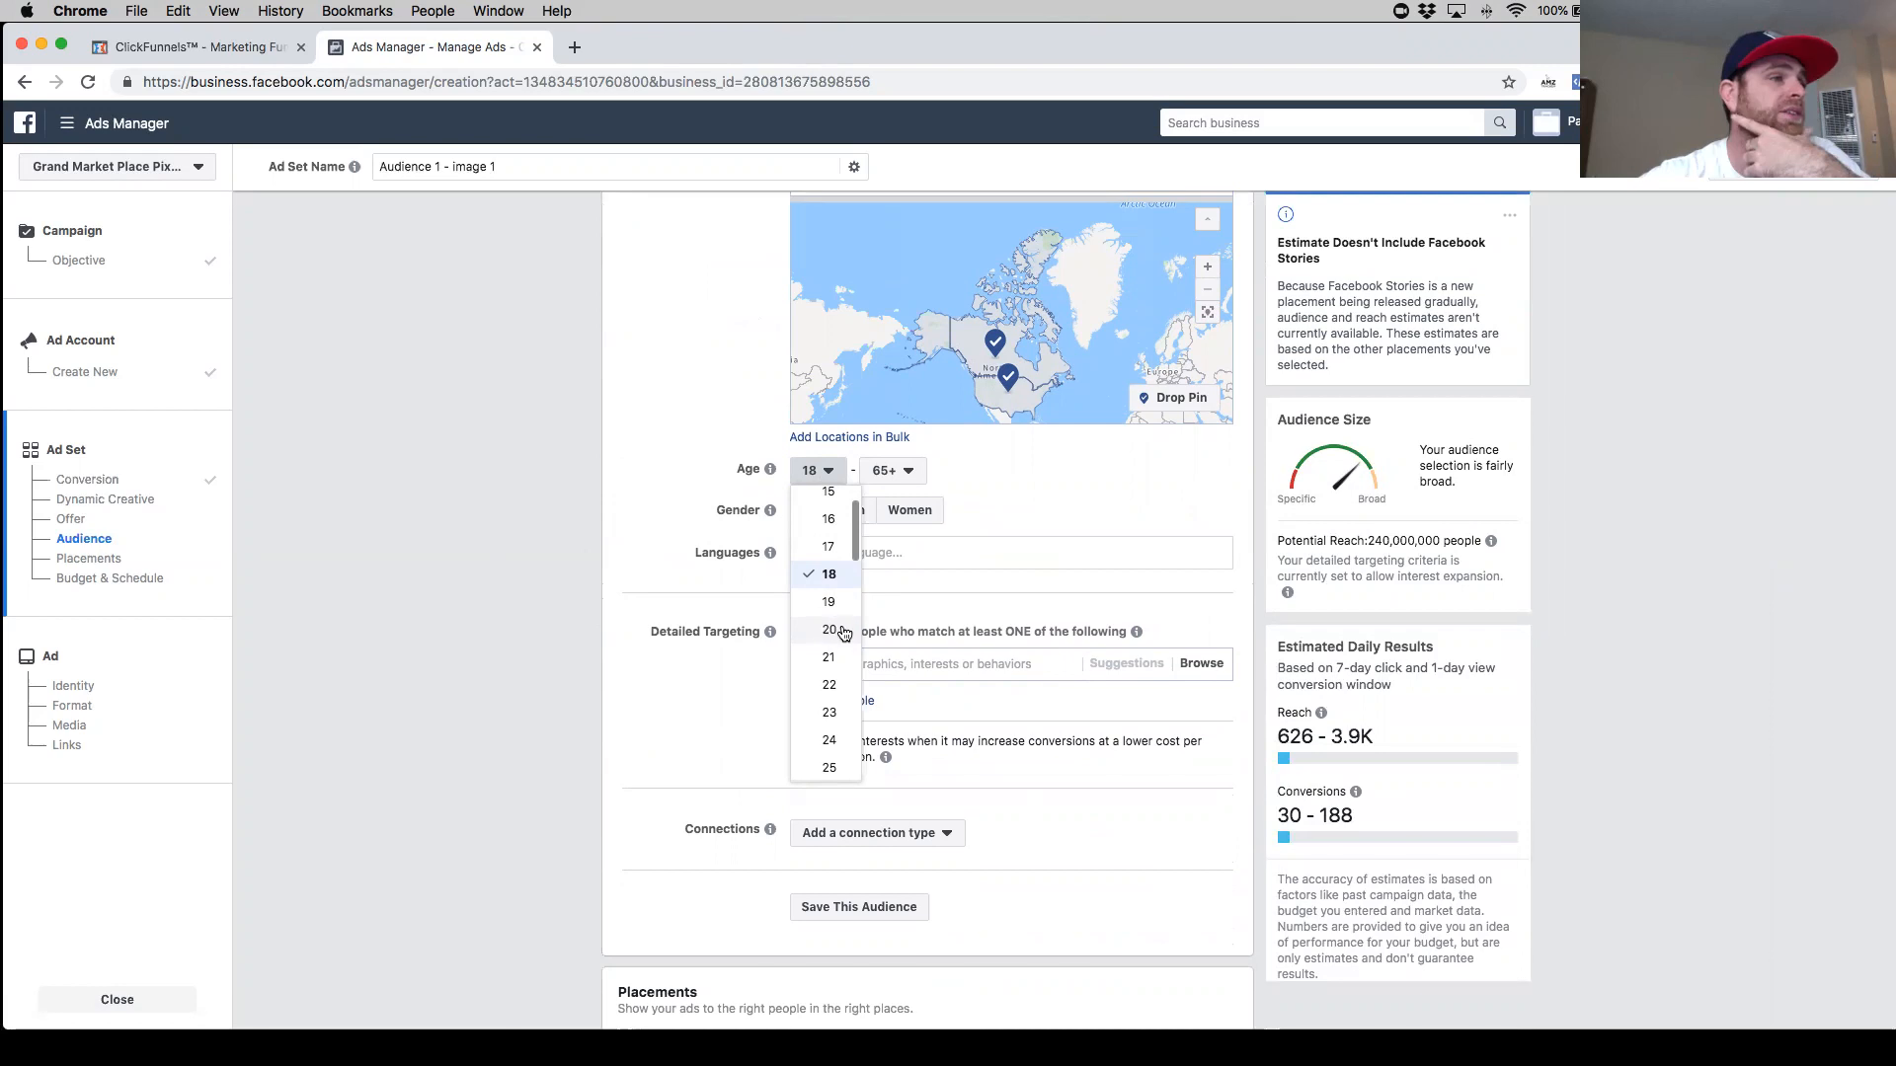
scroll(847, 656, down, 1)
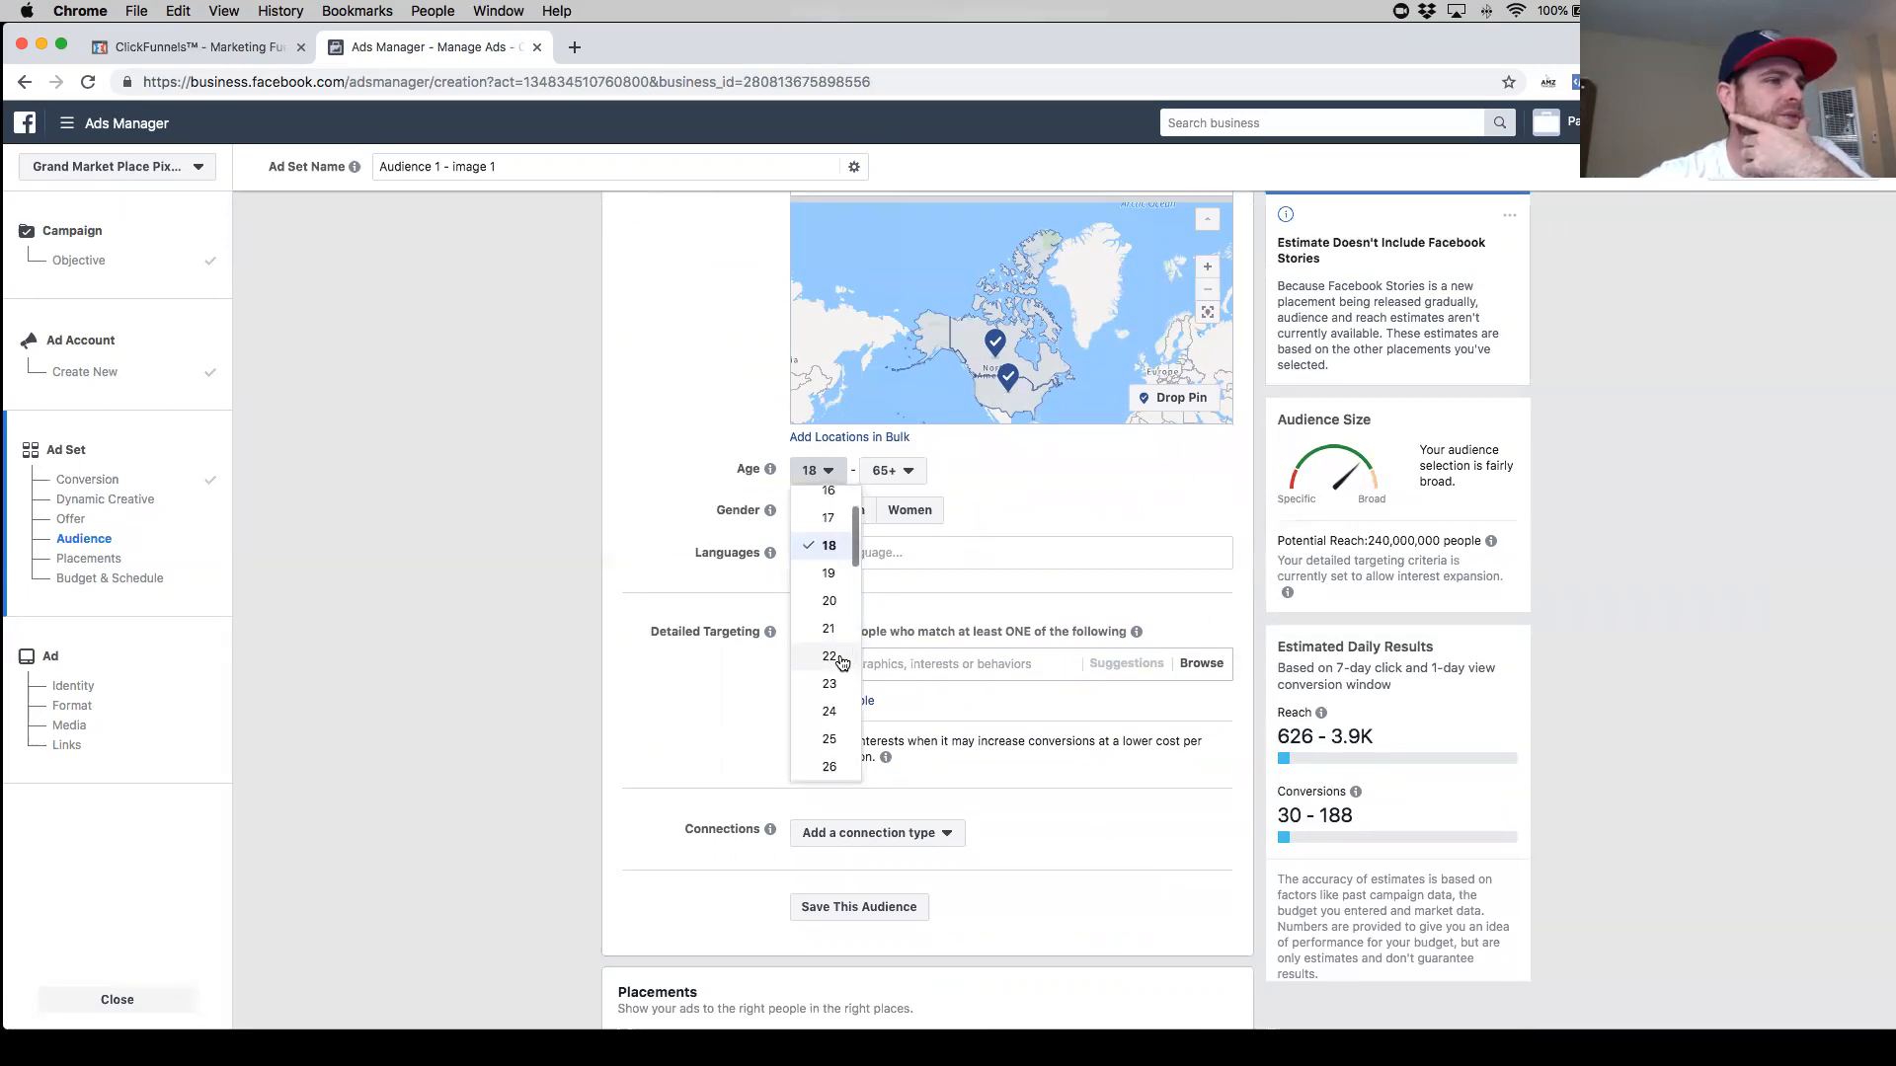
click(834, 658)
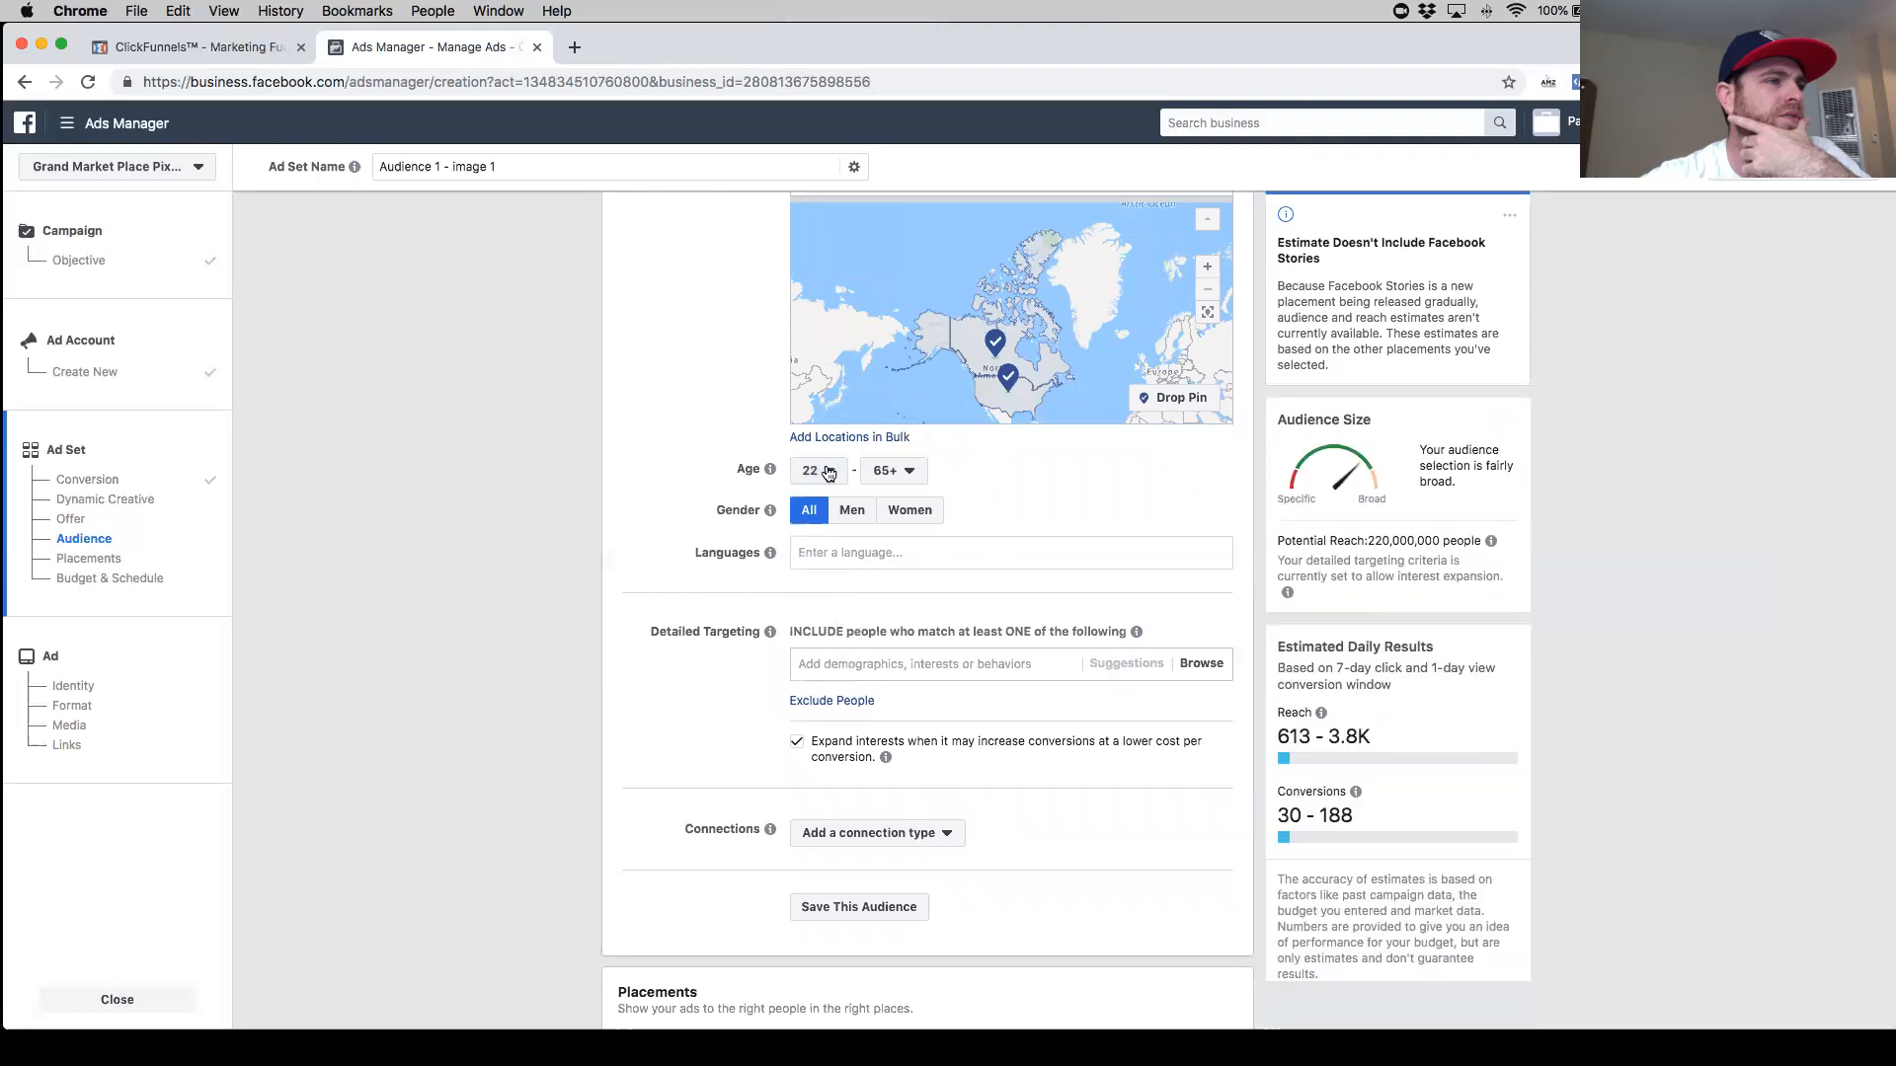
click(828, 472)
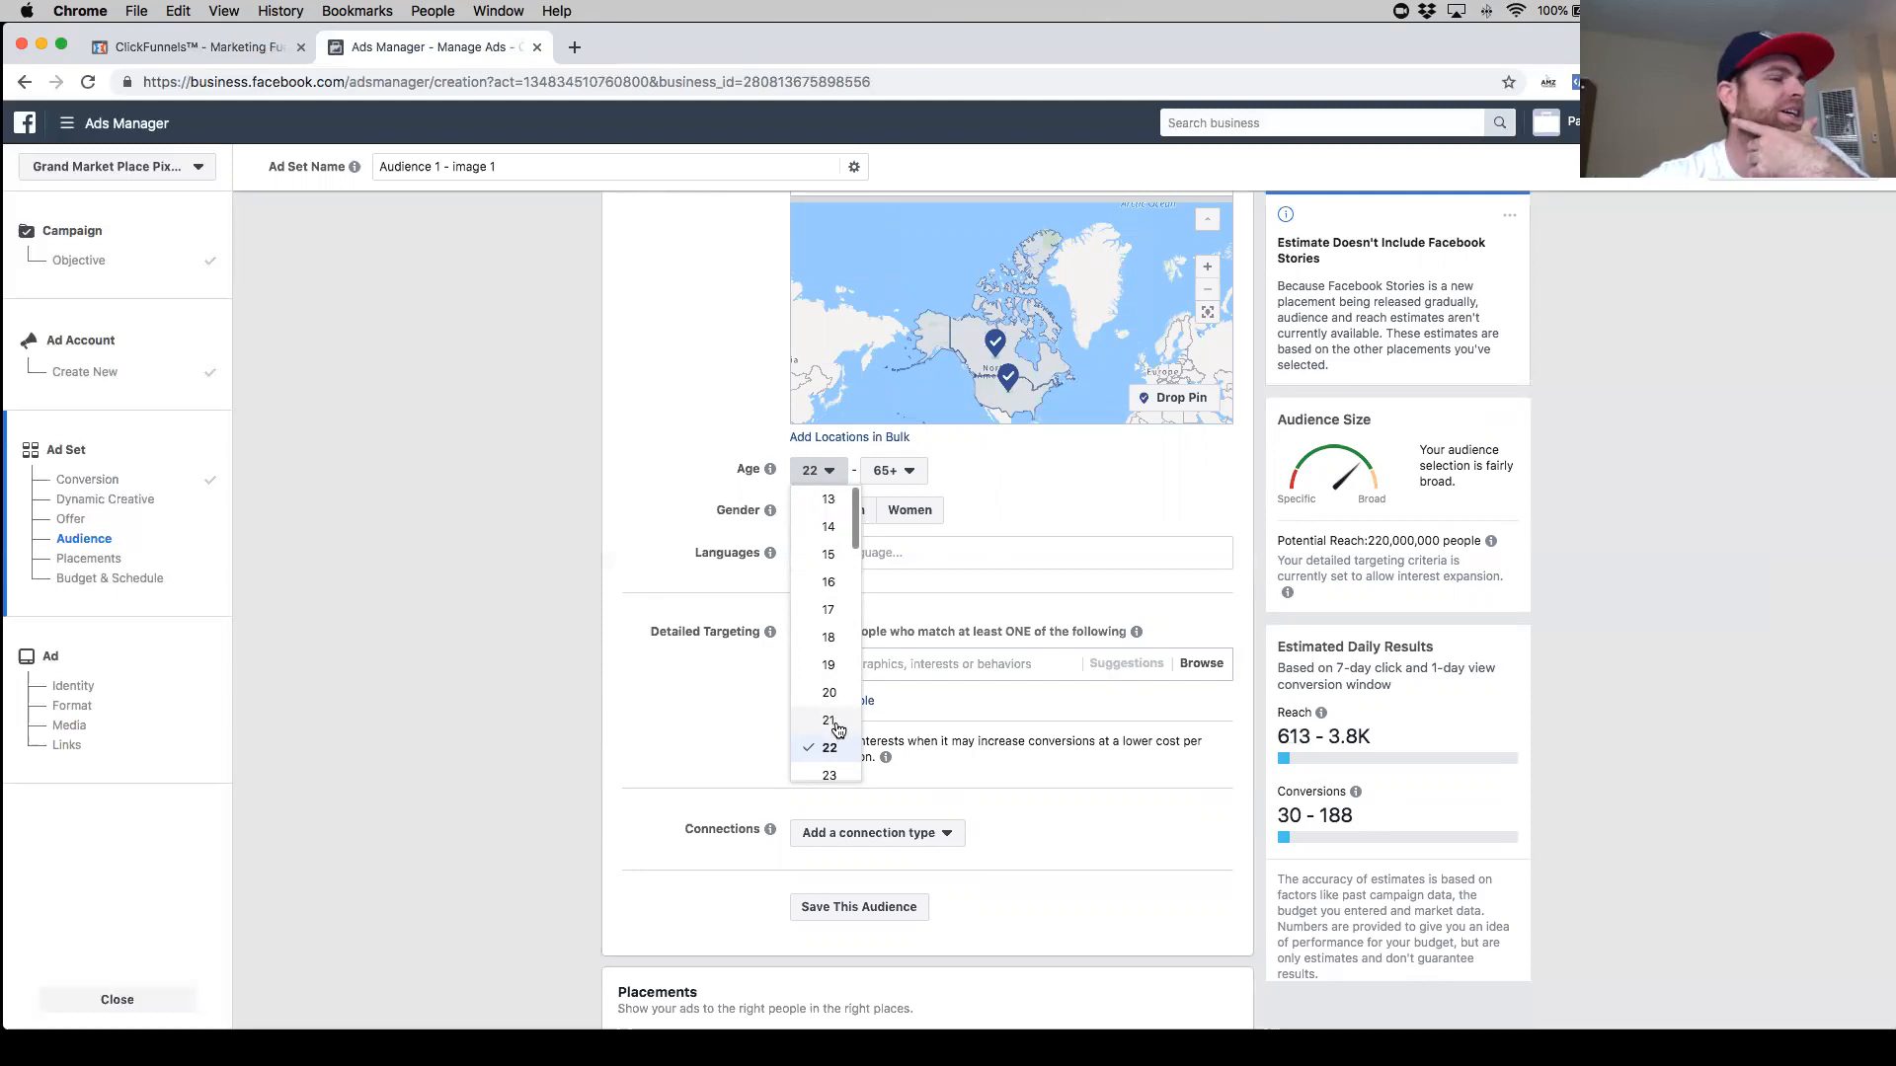
click(838, 722)
click(892, 470)
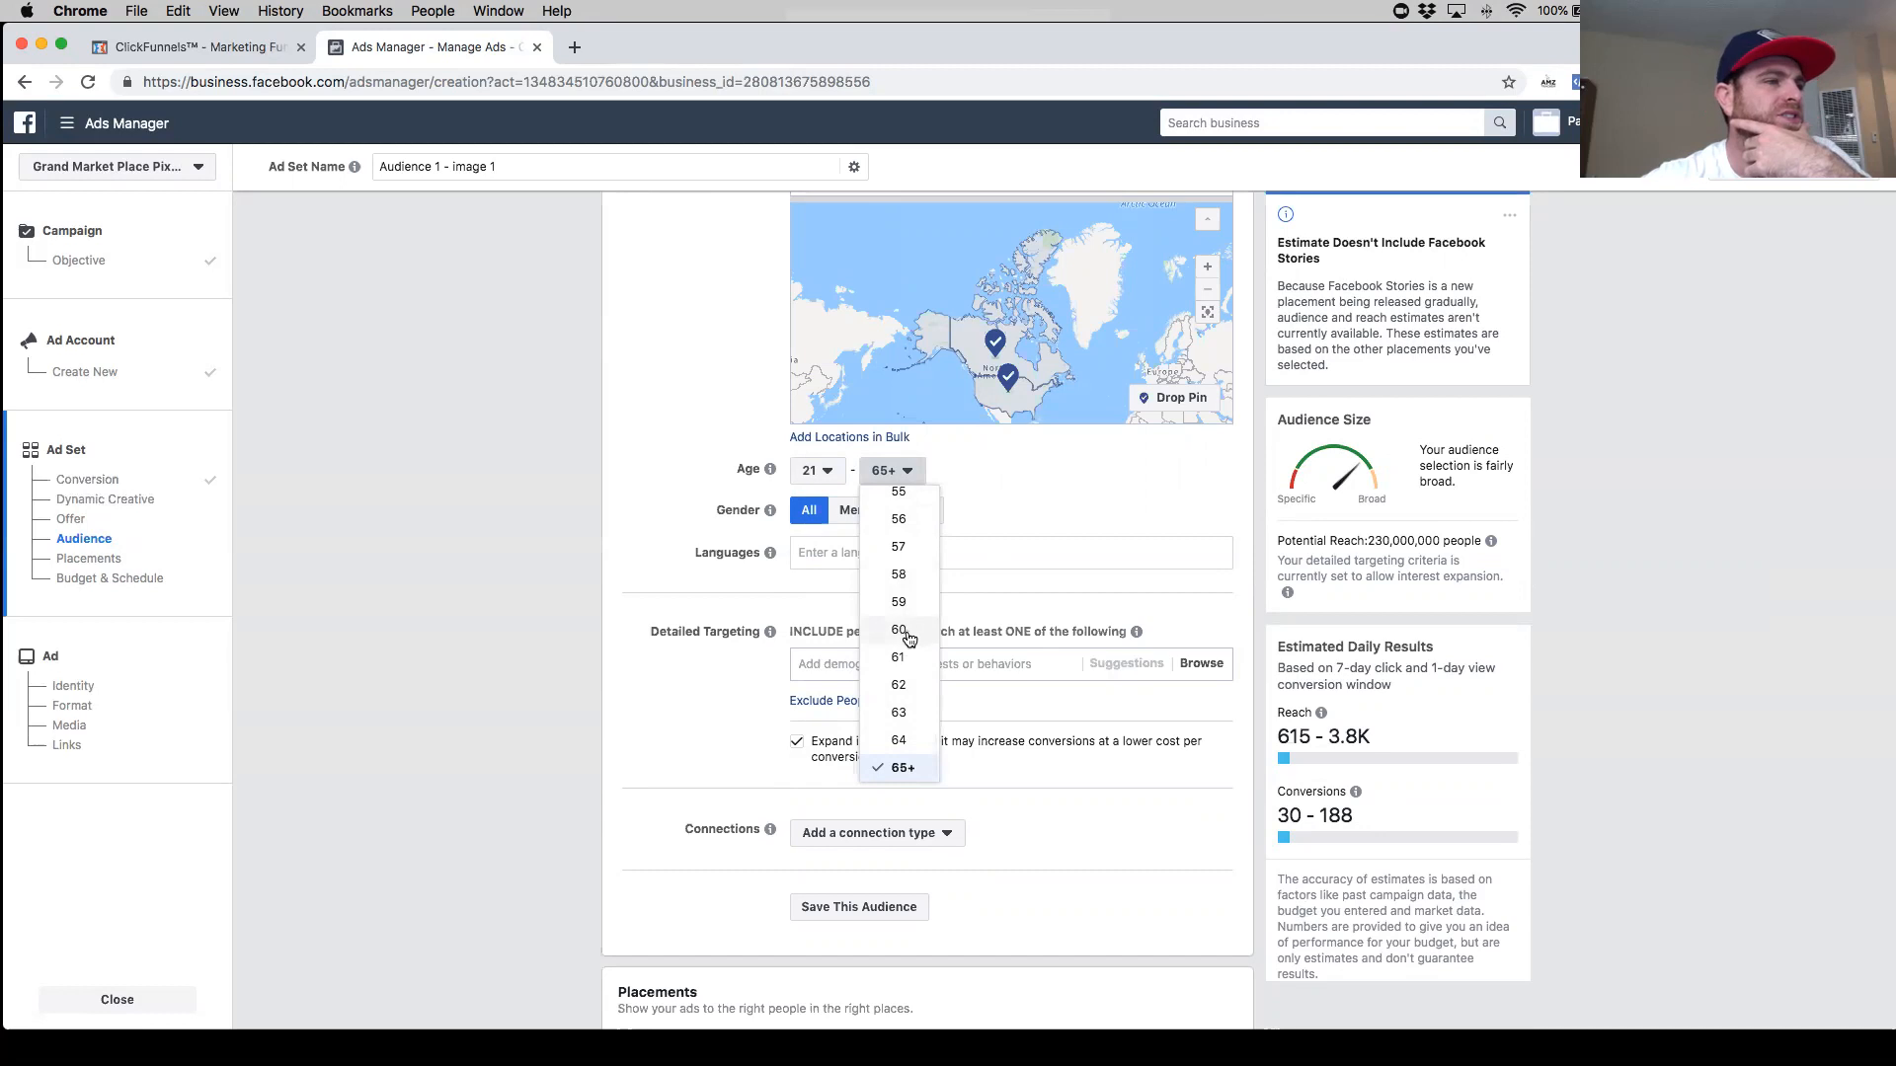
click(1003, 521)
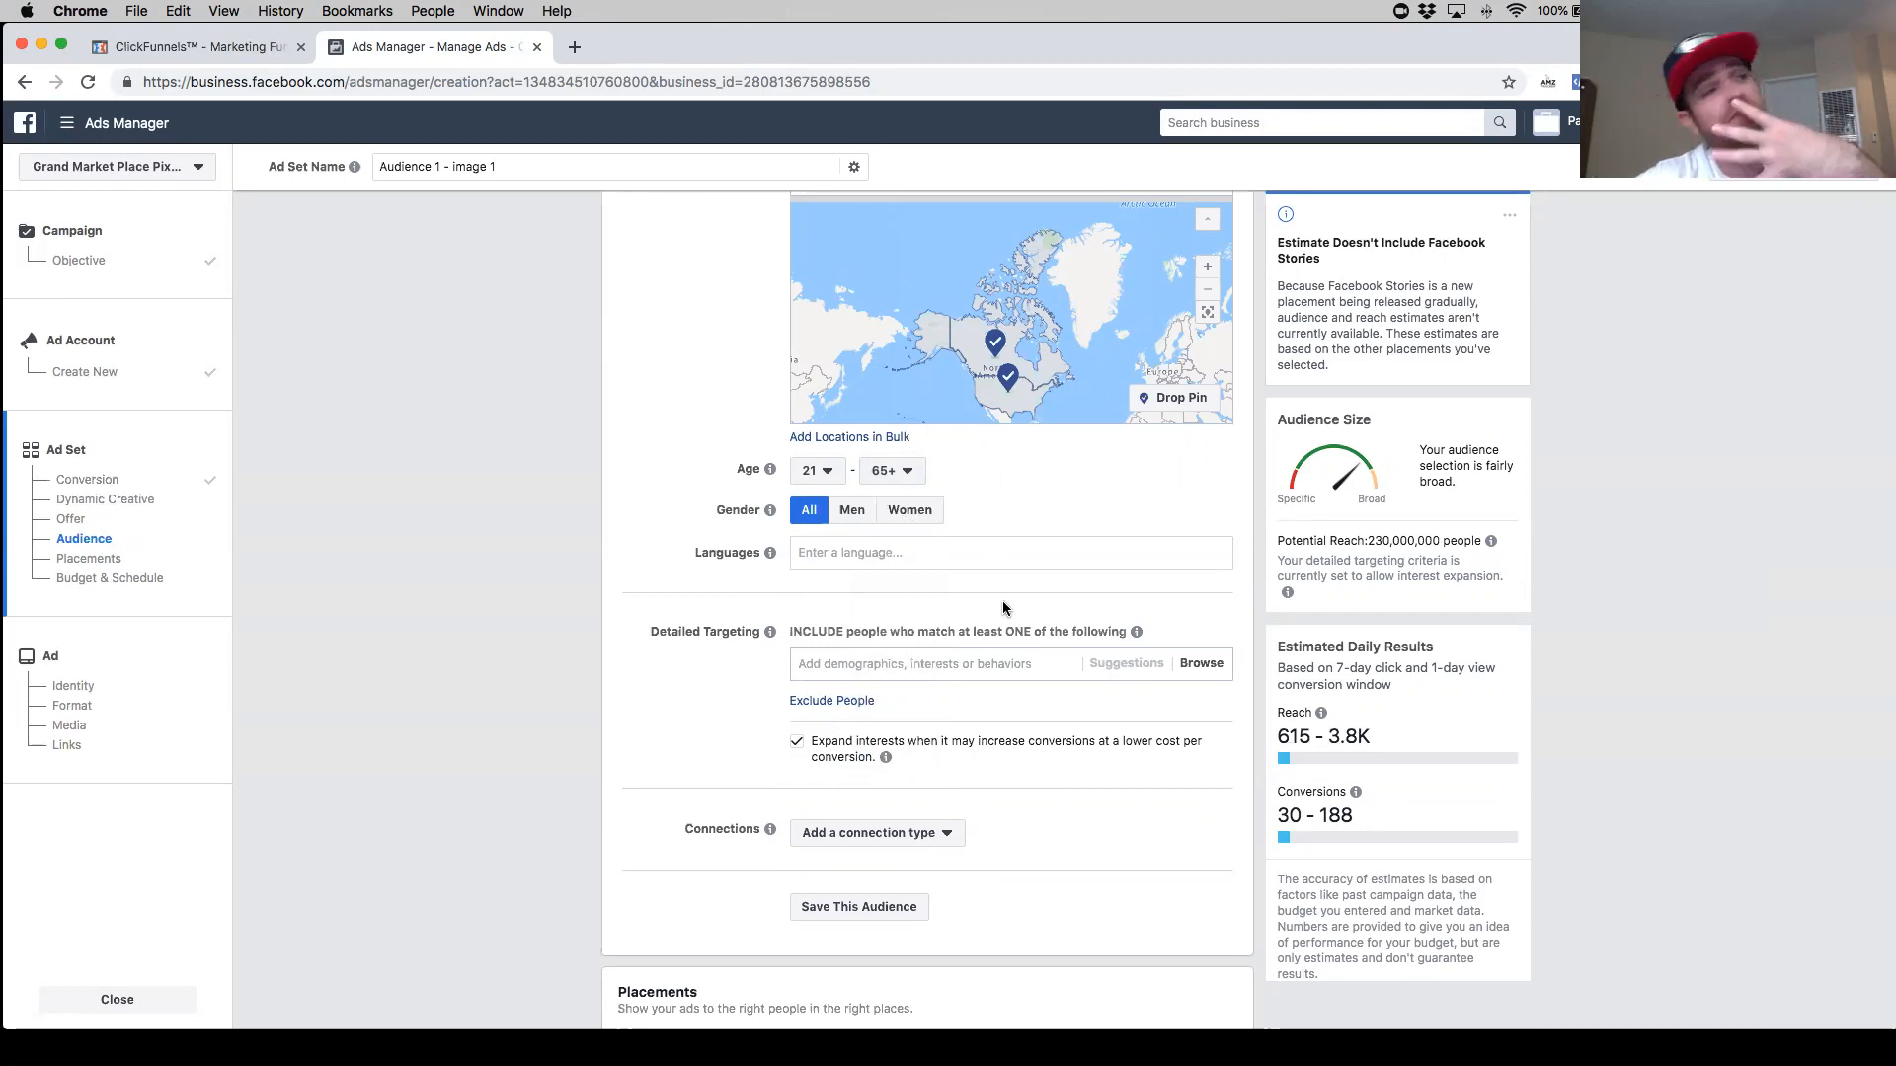
click(923, 515)
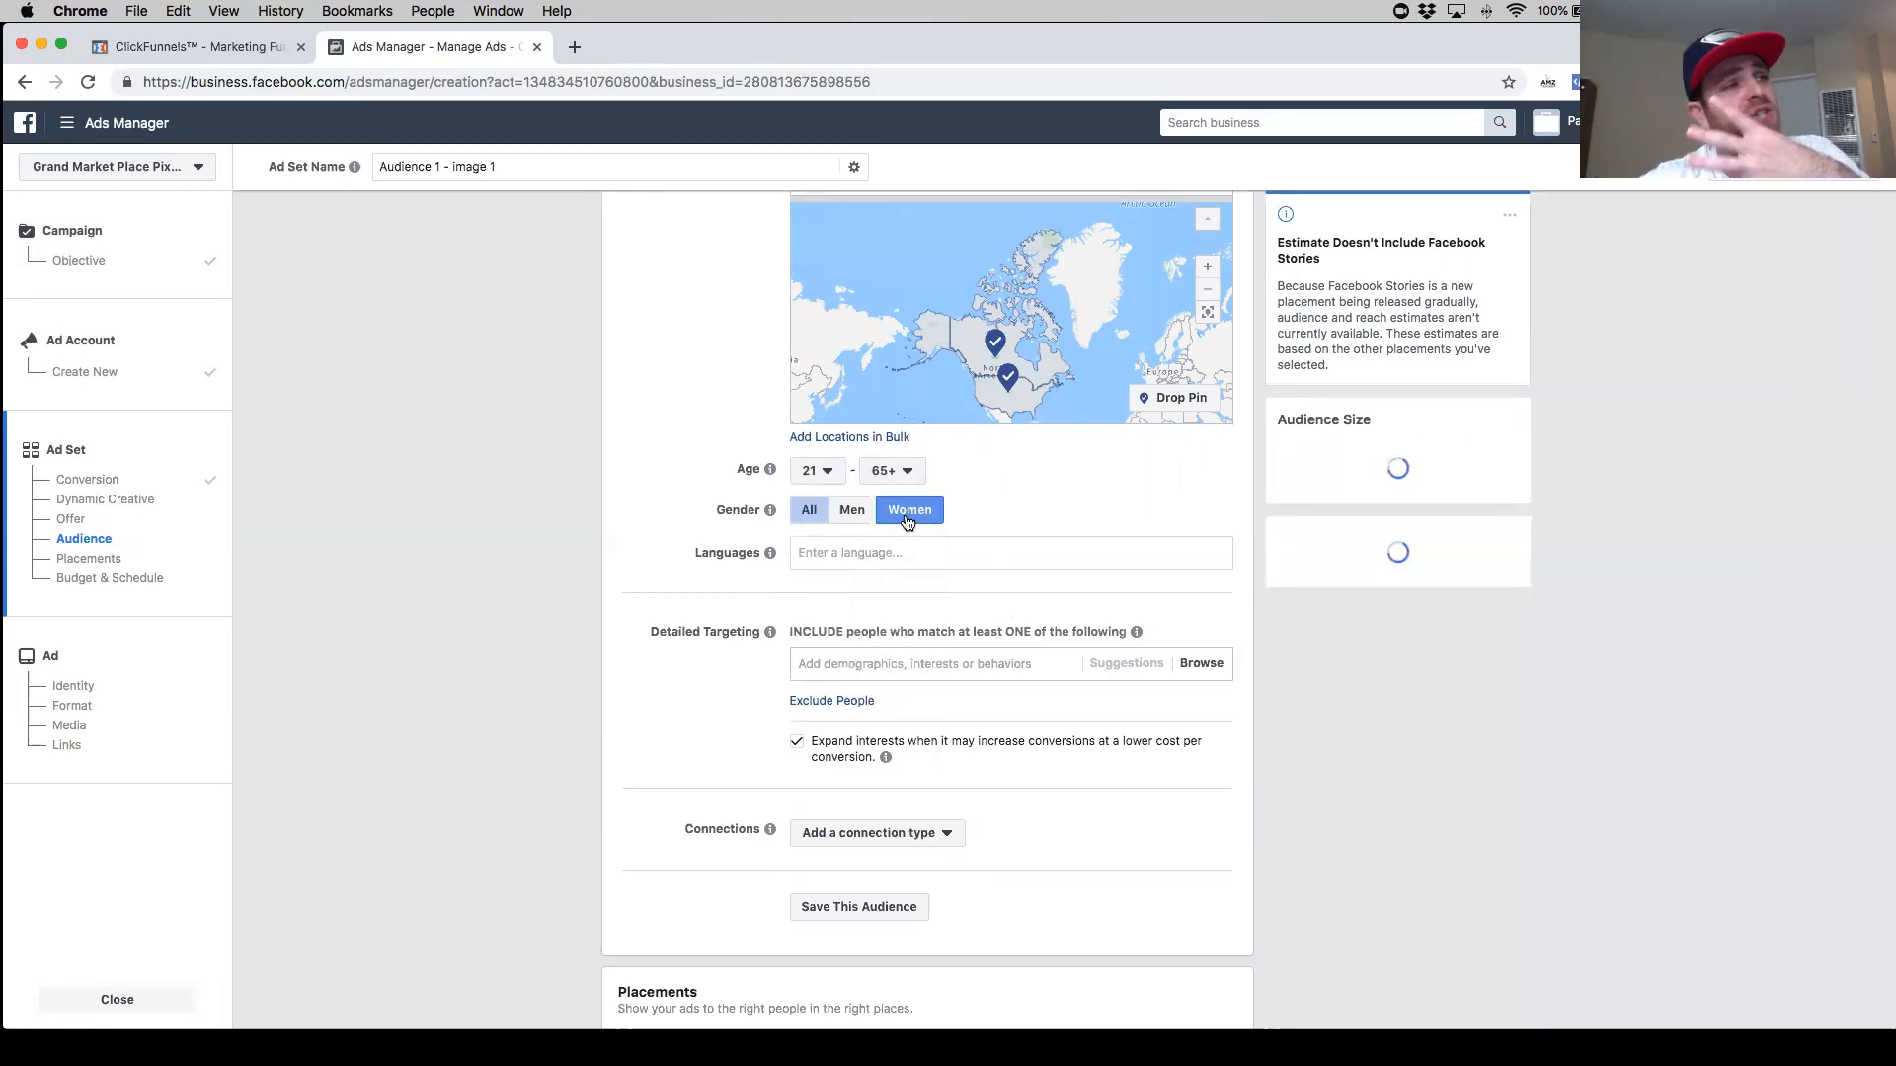
click(855, 513)
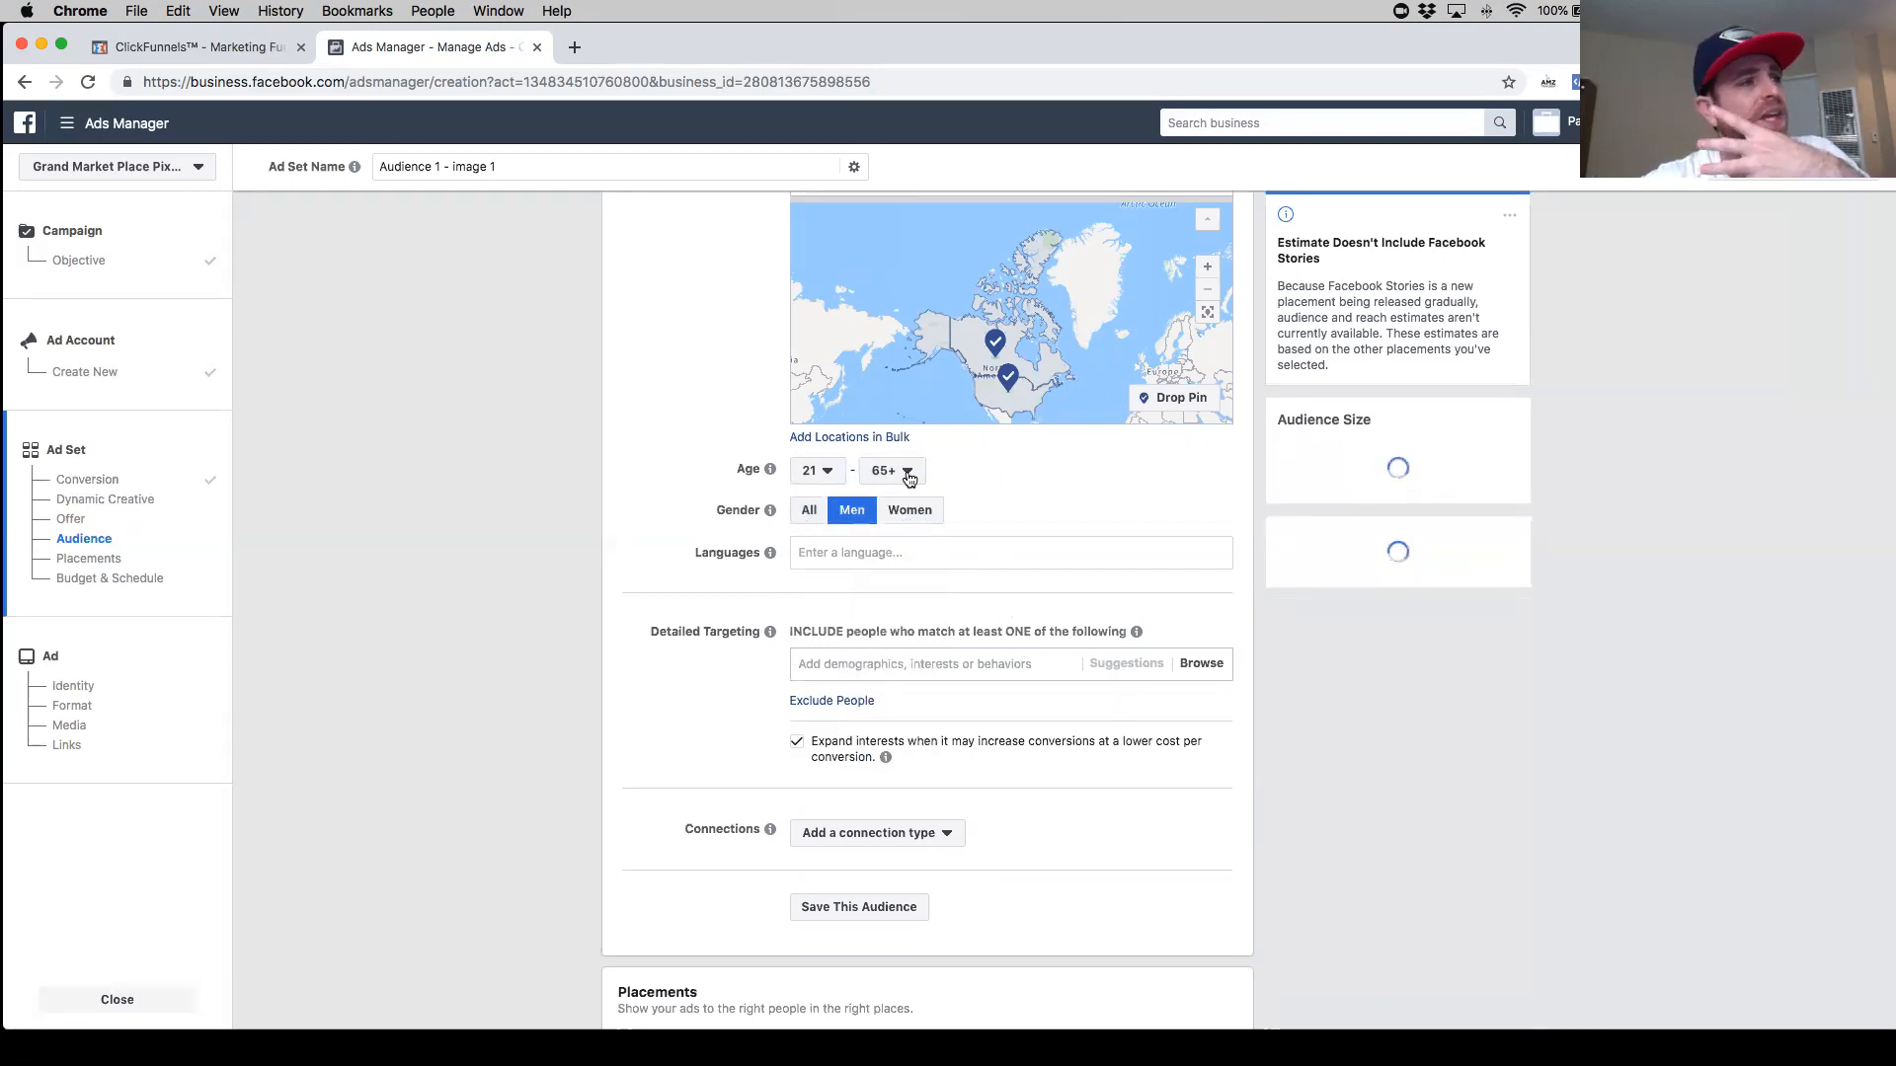
click(810, 510)
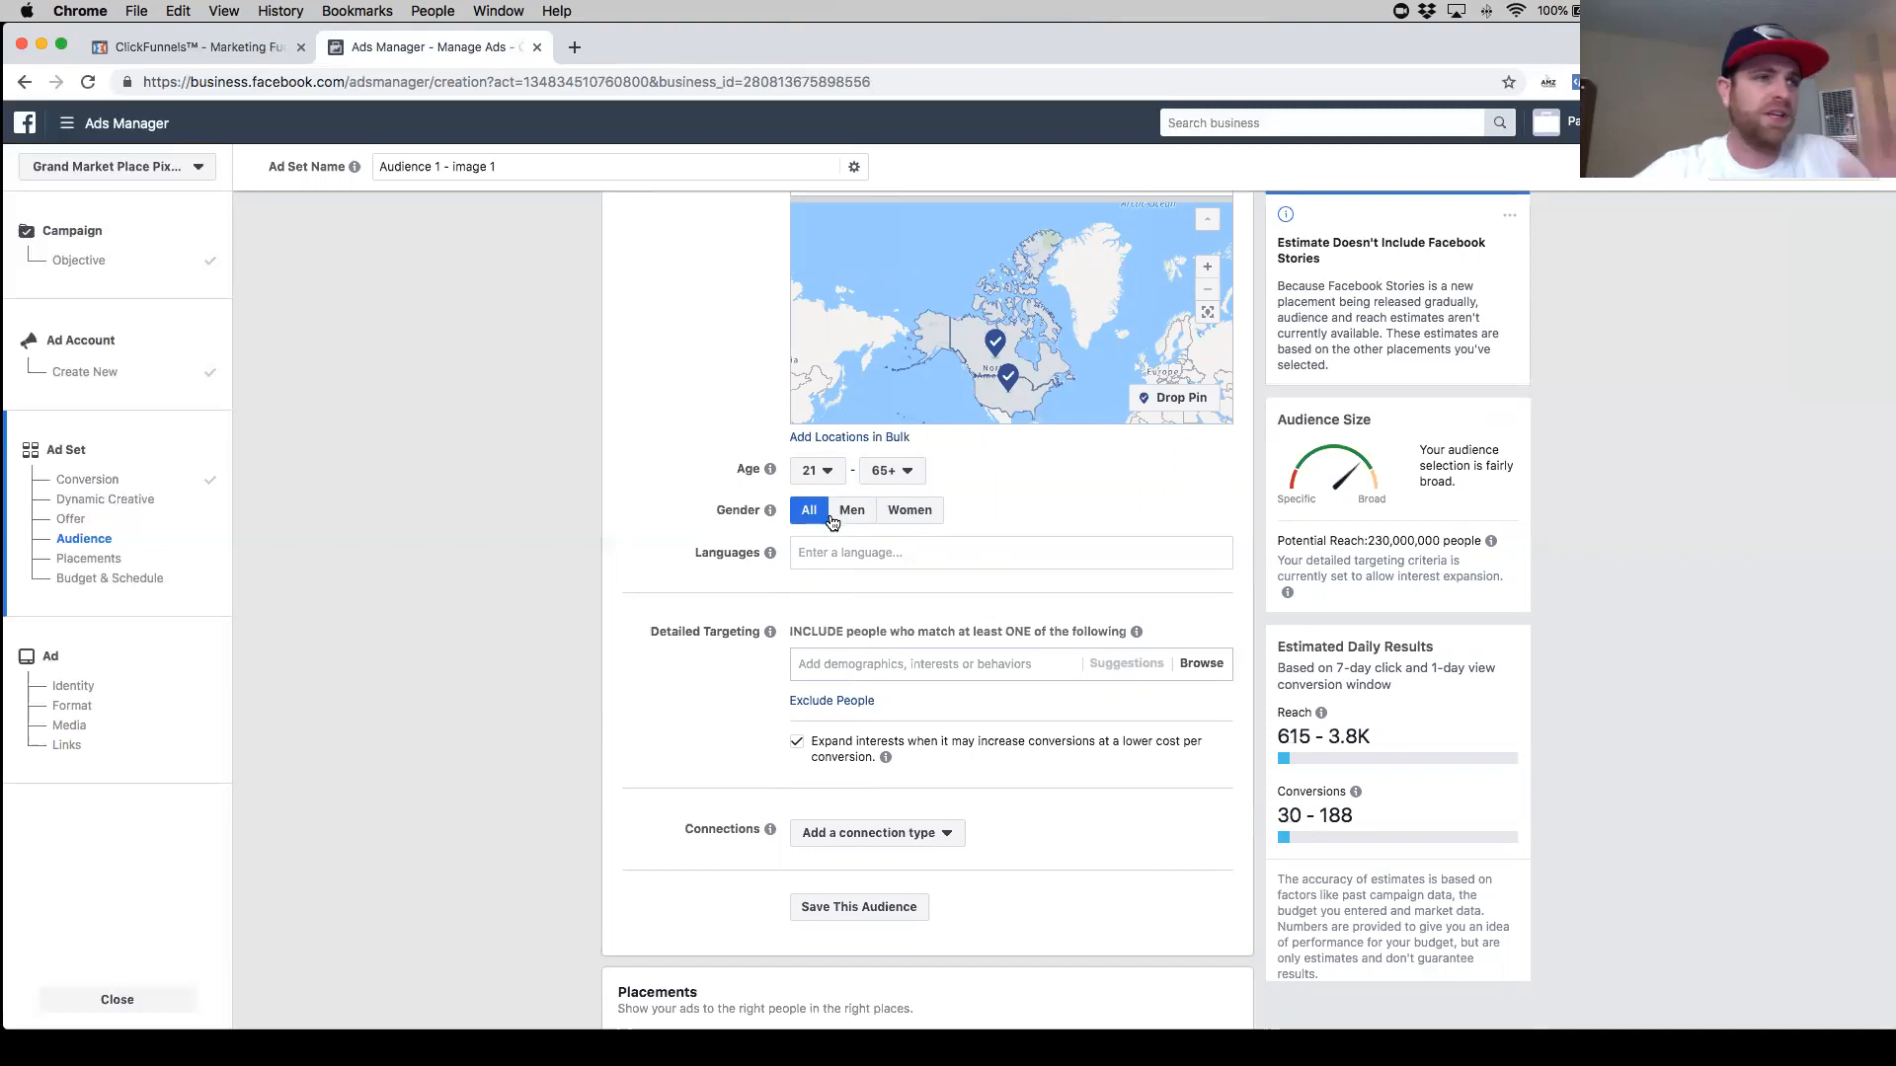
scroll(984, 382, up, 2)
scroll(977, 381, down, 2)
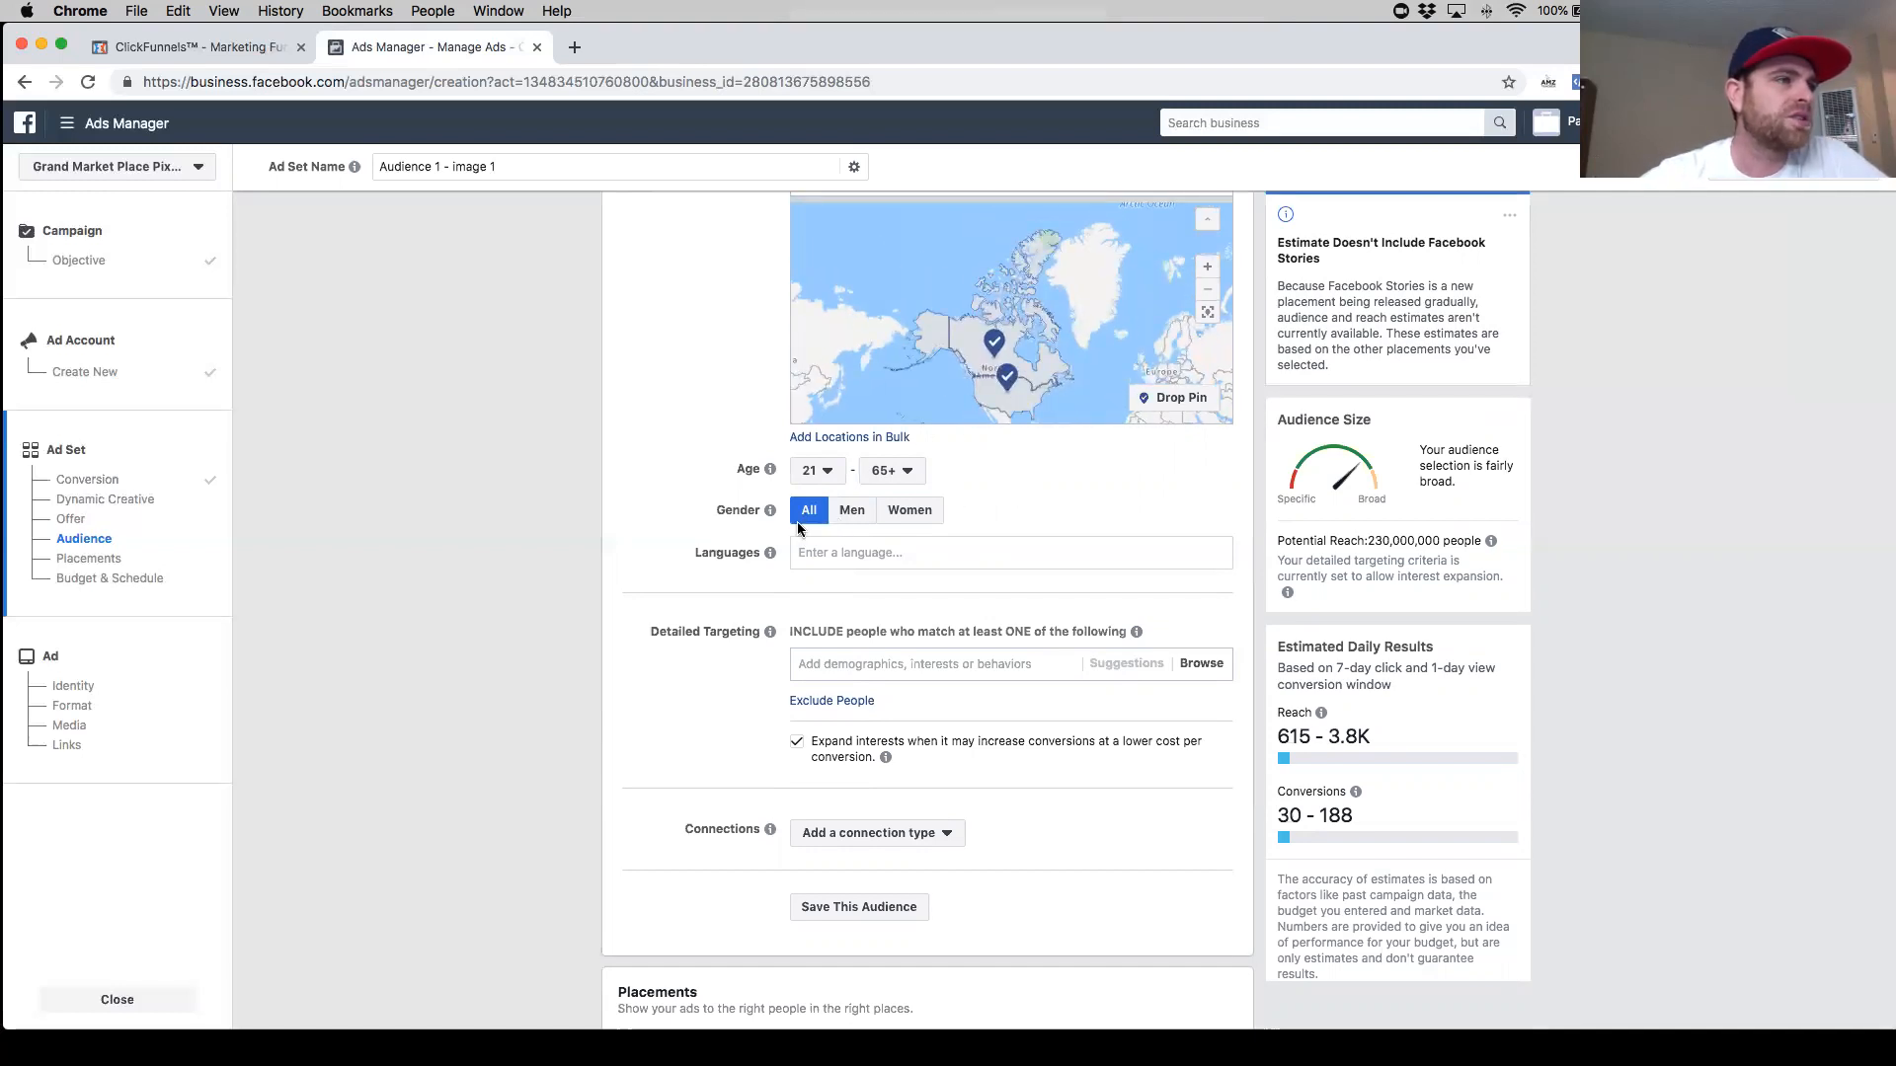
- Add English (All) as the audience language
click(849, 554)
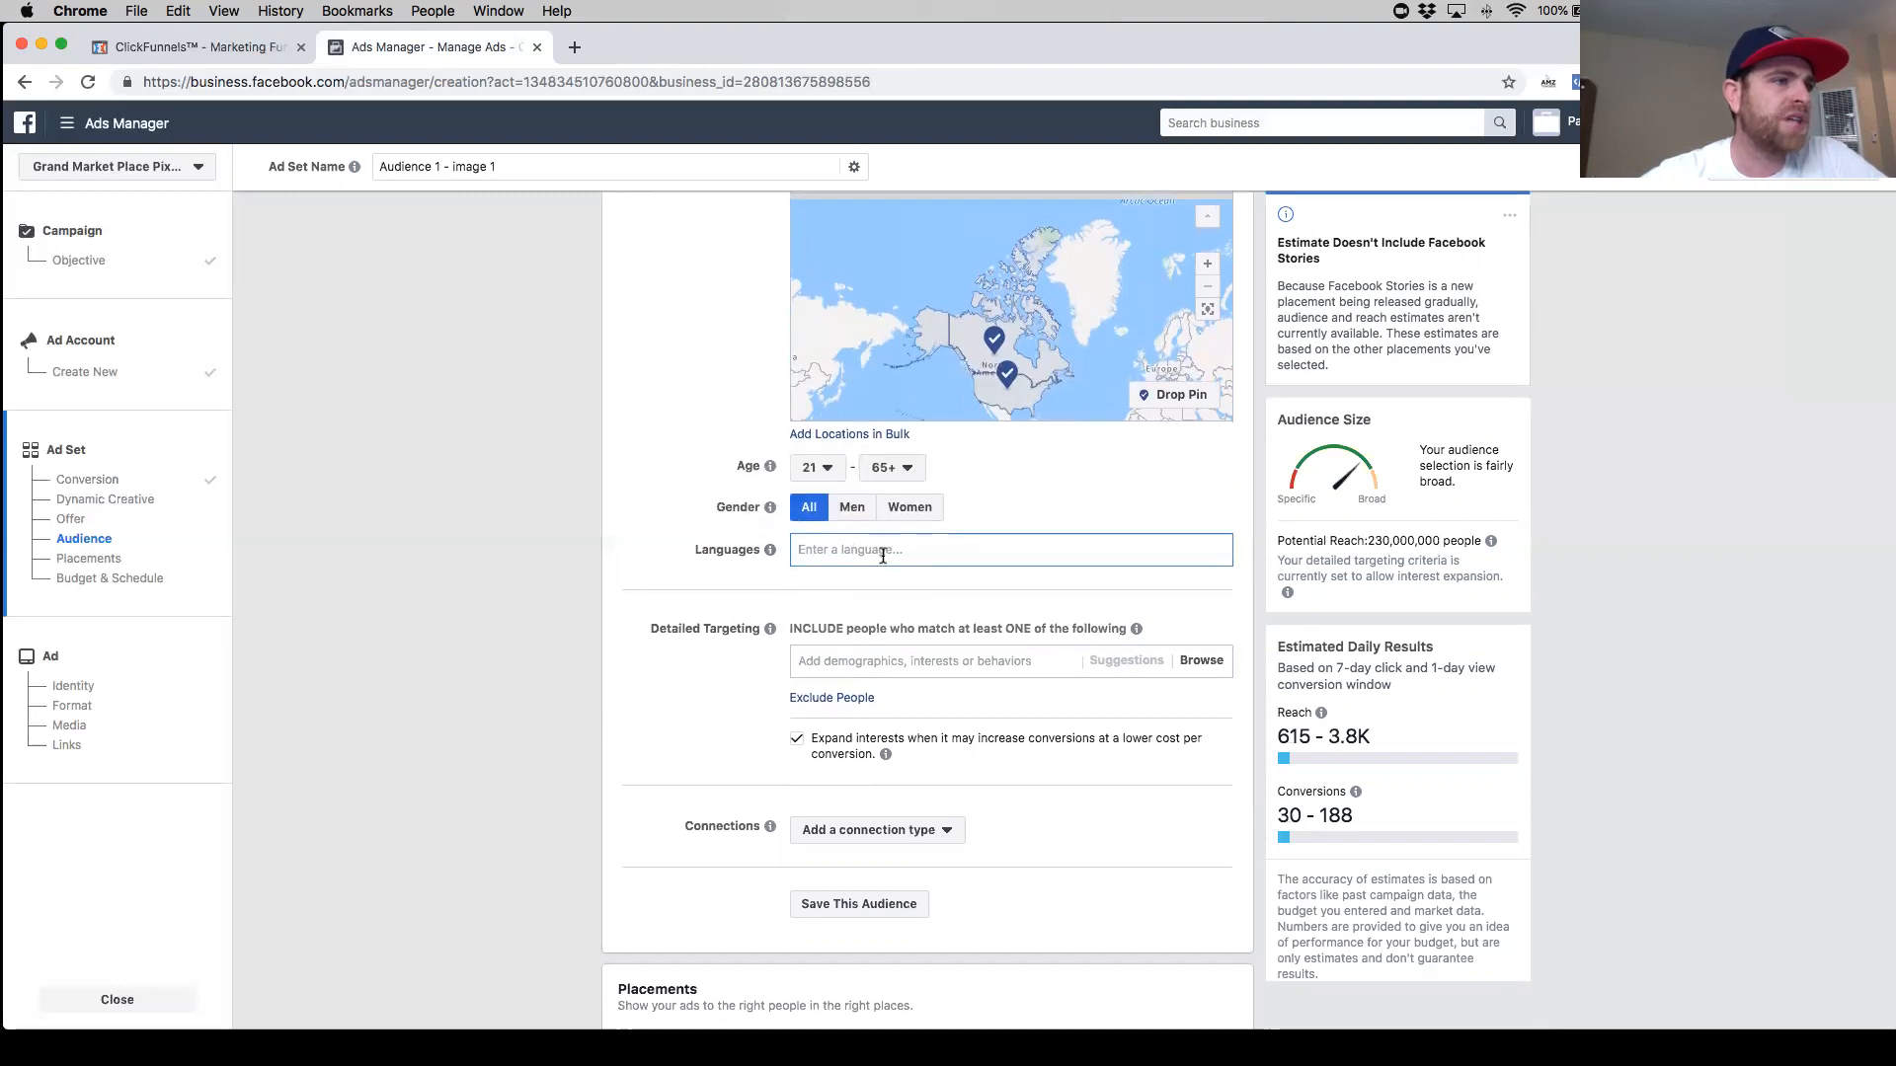
text(e)
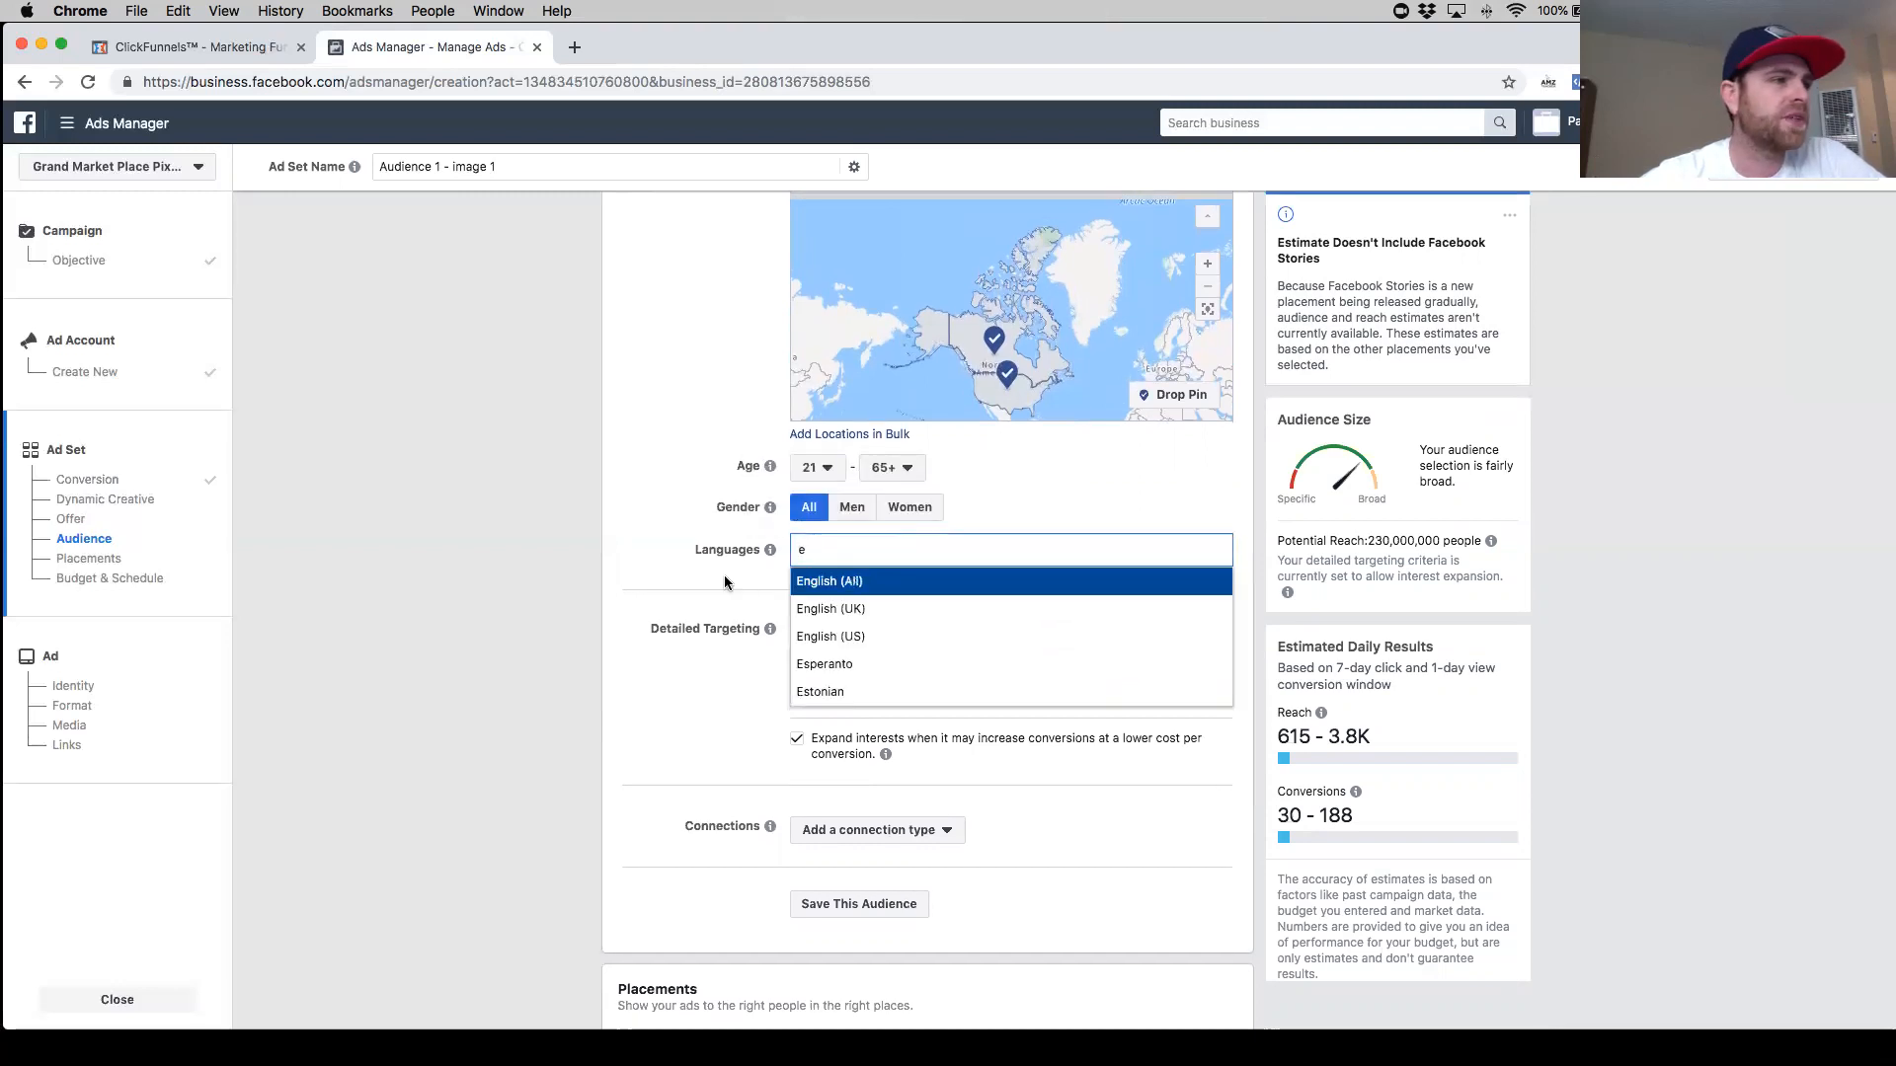
key(Return)
scroll(711, 553, down, 2)
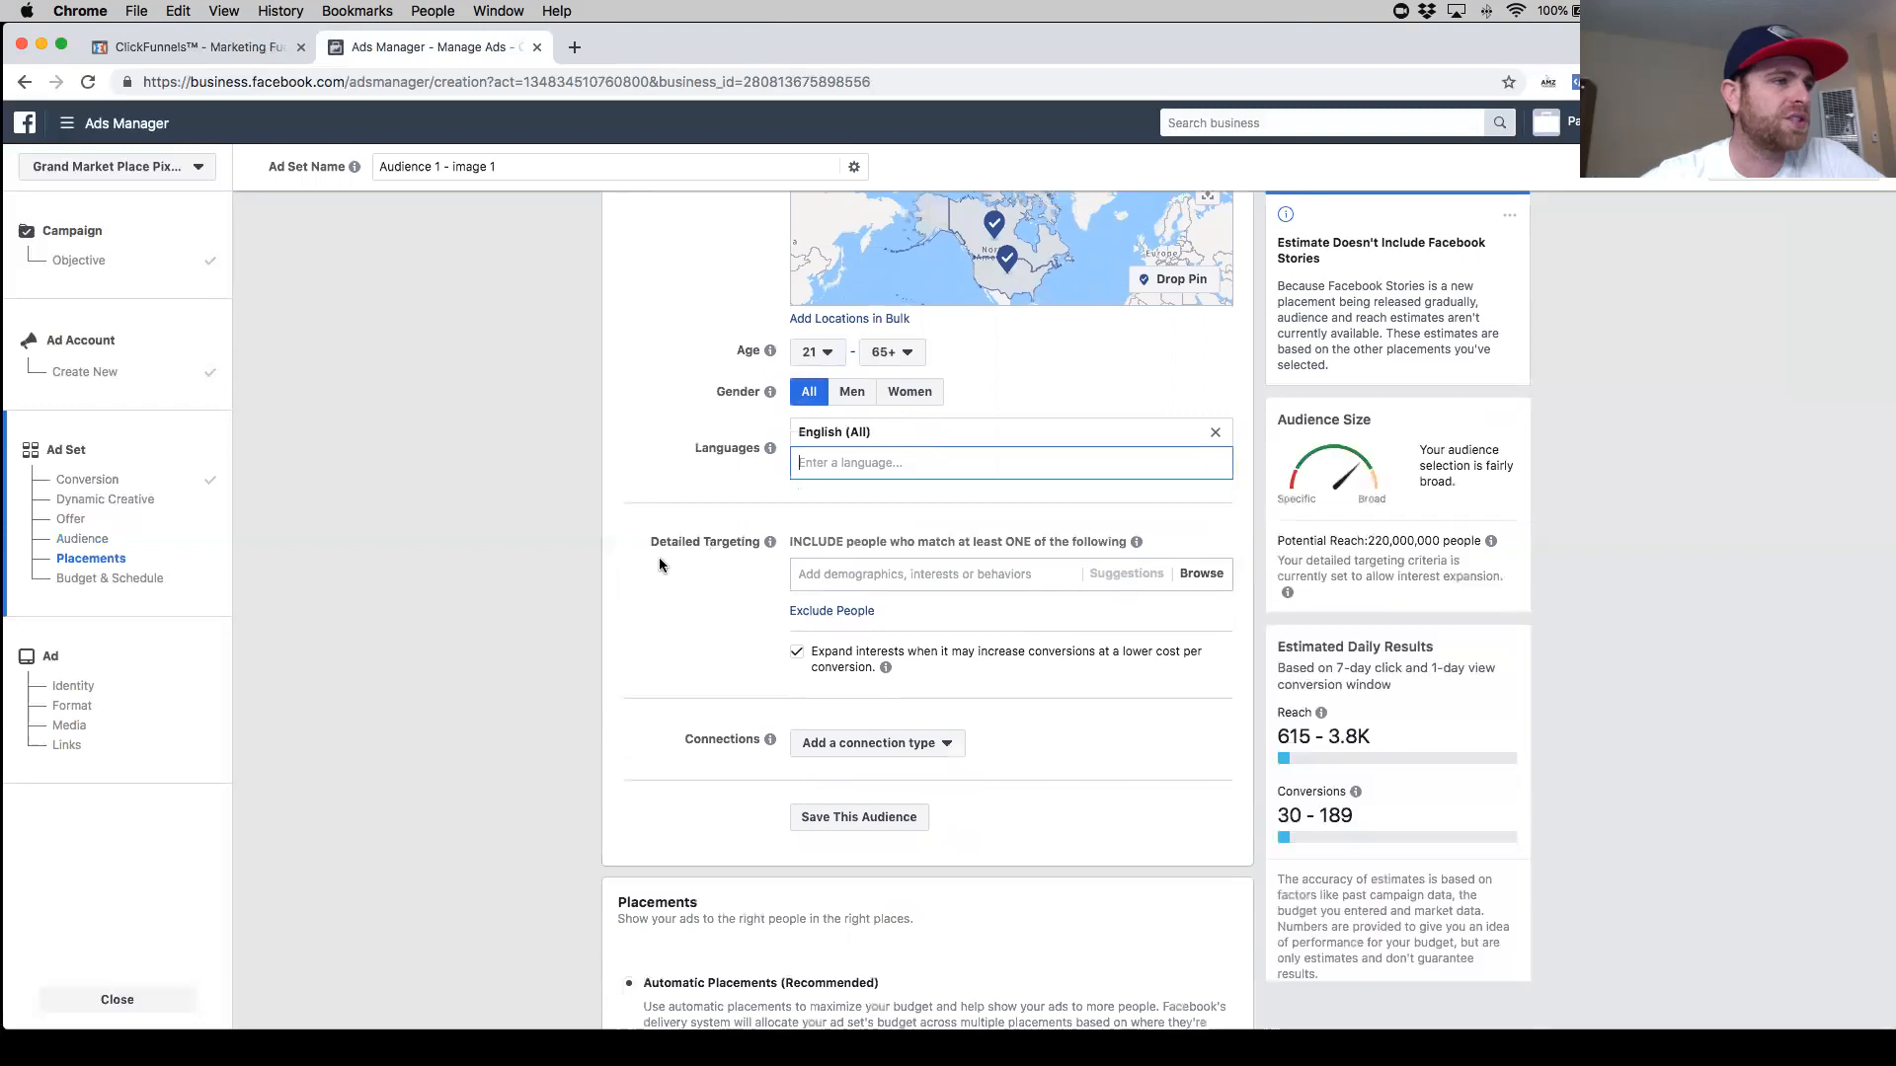
scroll(659, 556, down, 3)
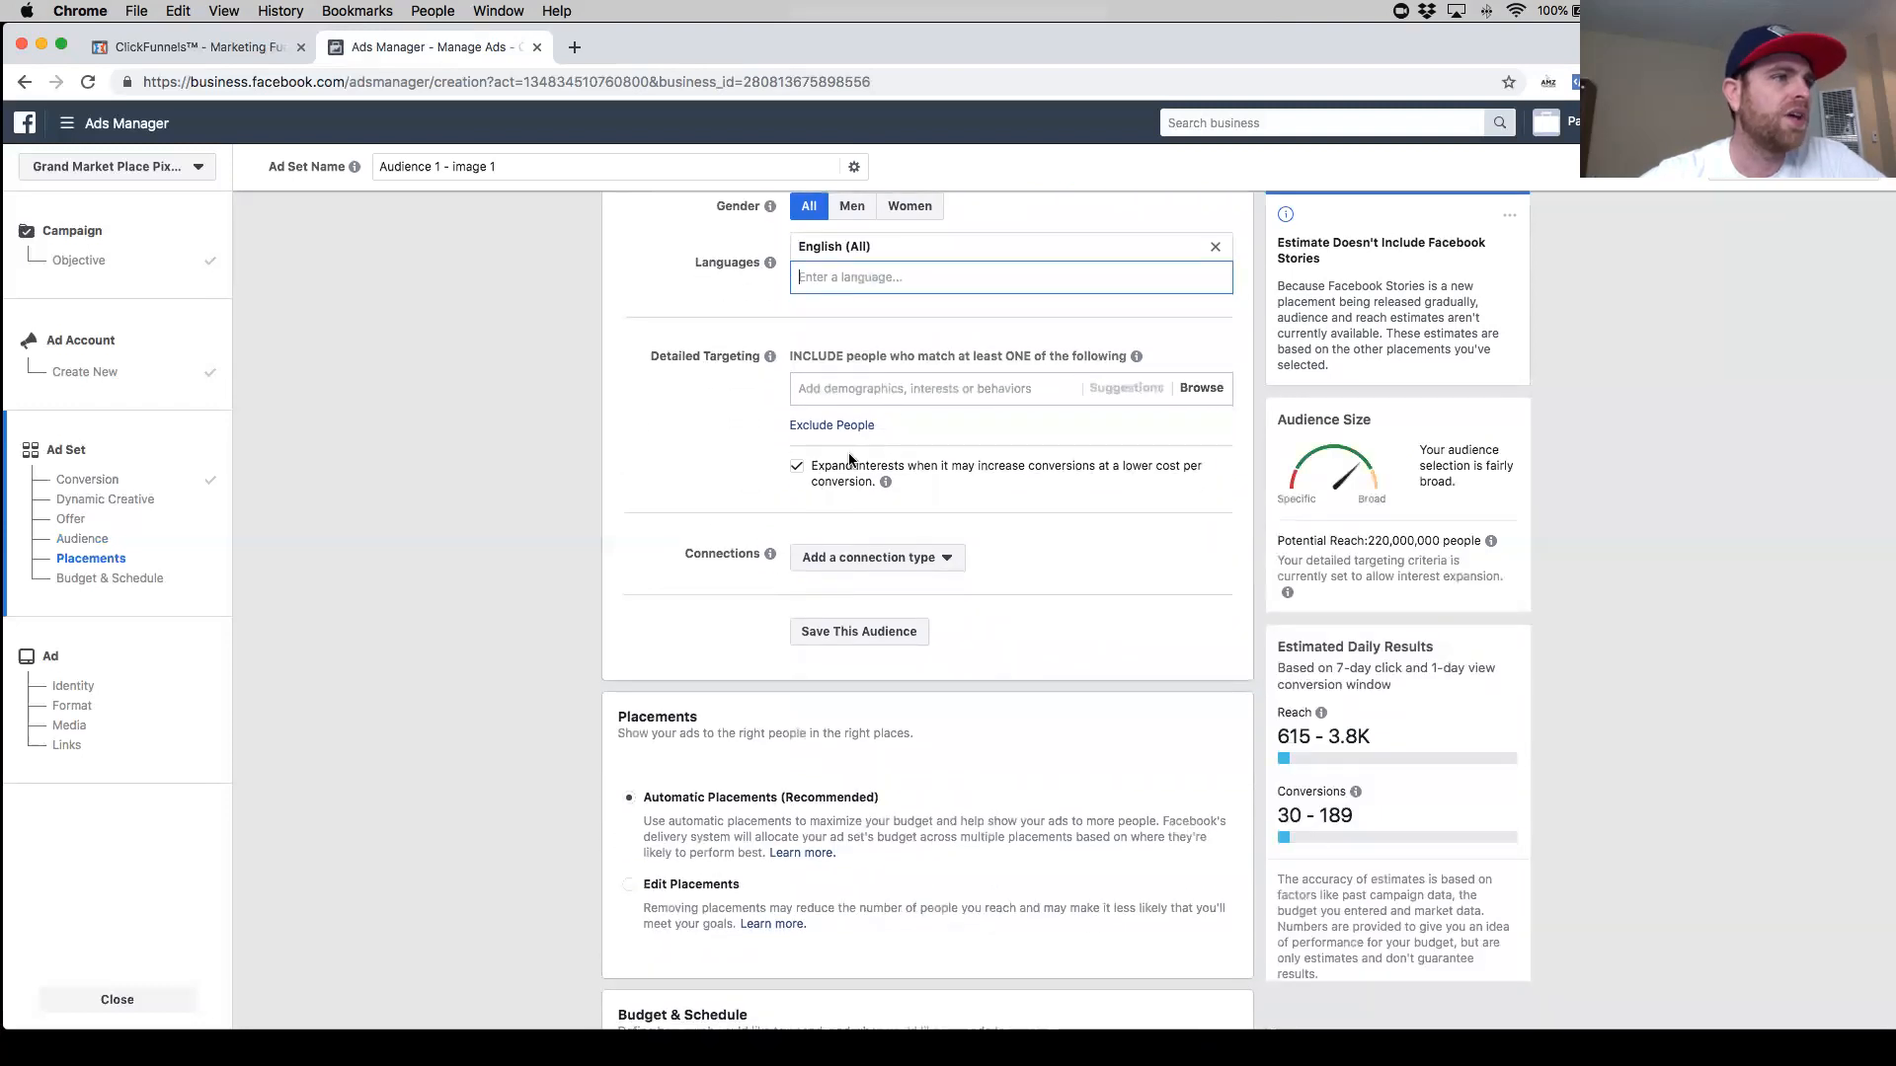
scroll(765, 419, up, 1)
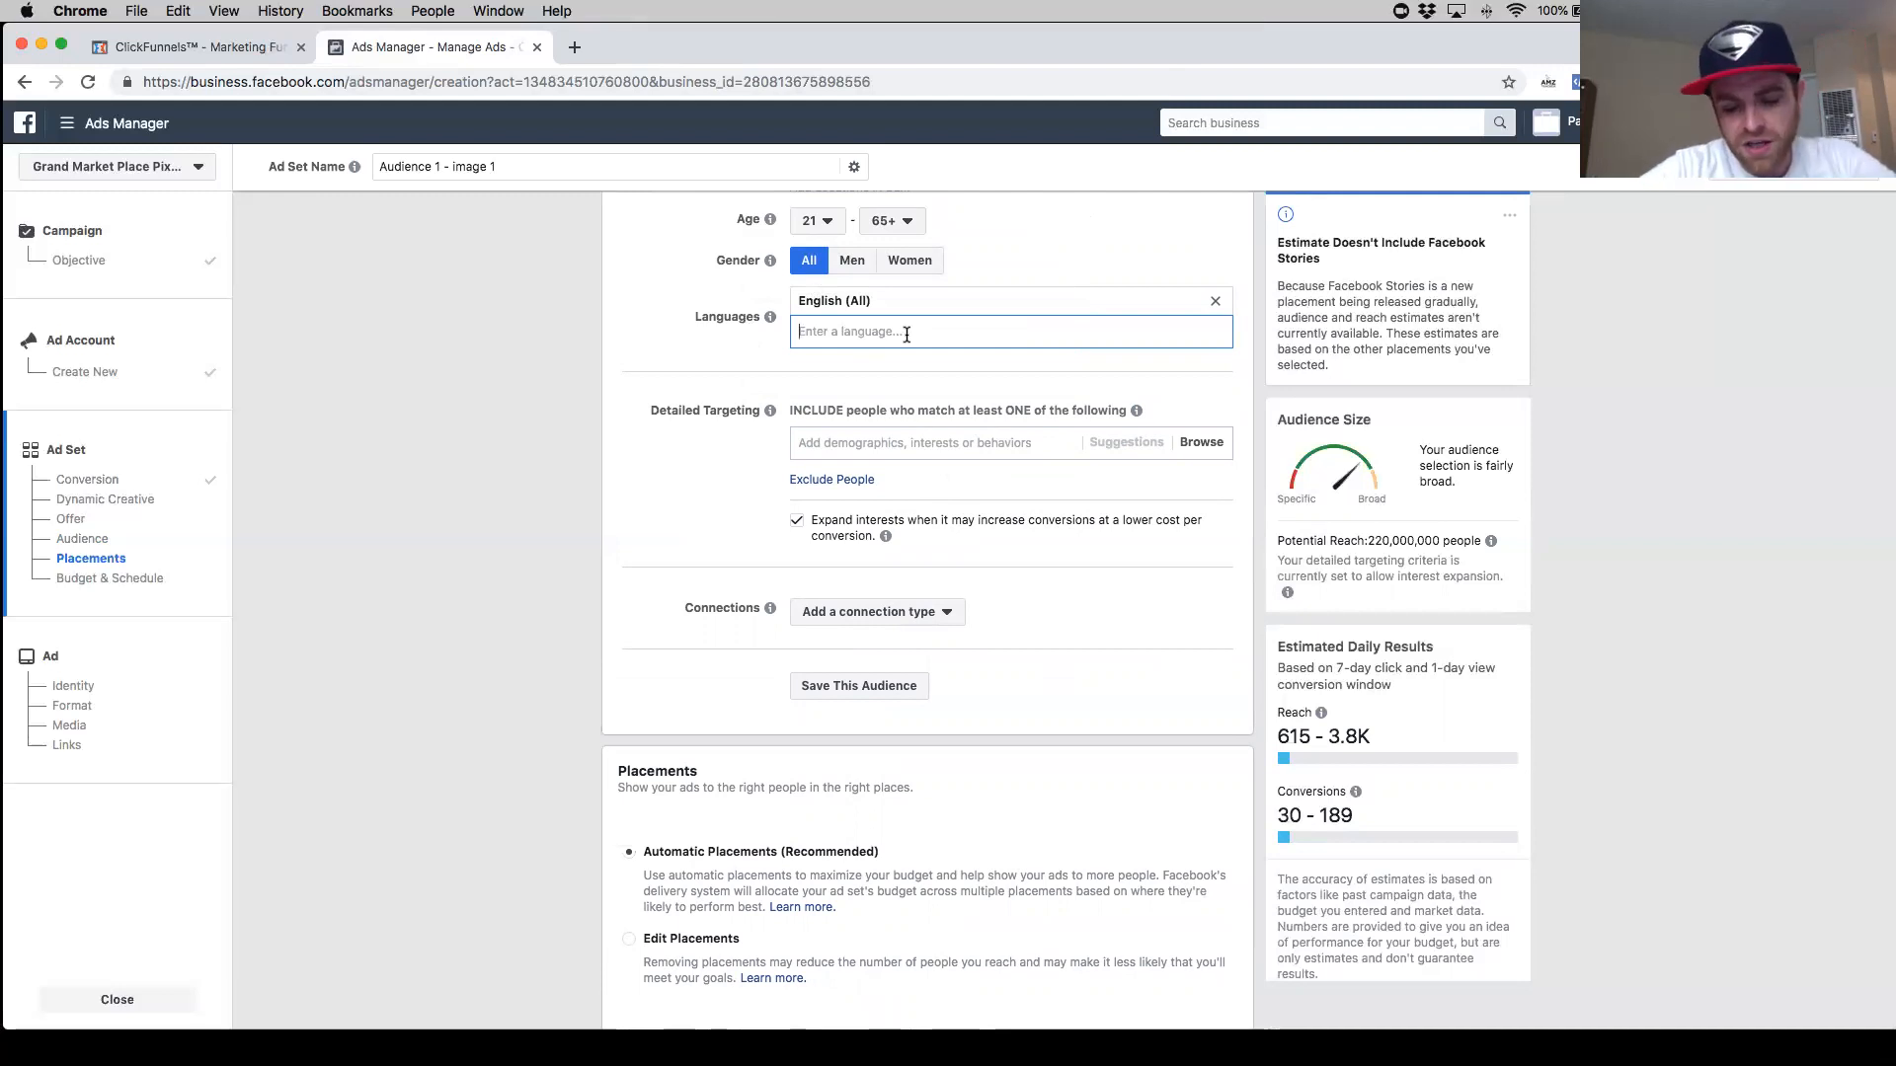
- Add the Engaged Shoppers behavior to the detailed targeting
text(end)
key(BackSpace)
key(BackSpace)
key(BackSpace)
click(854, 444)
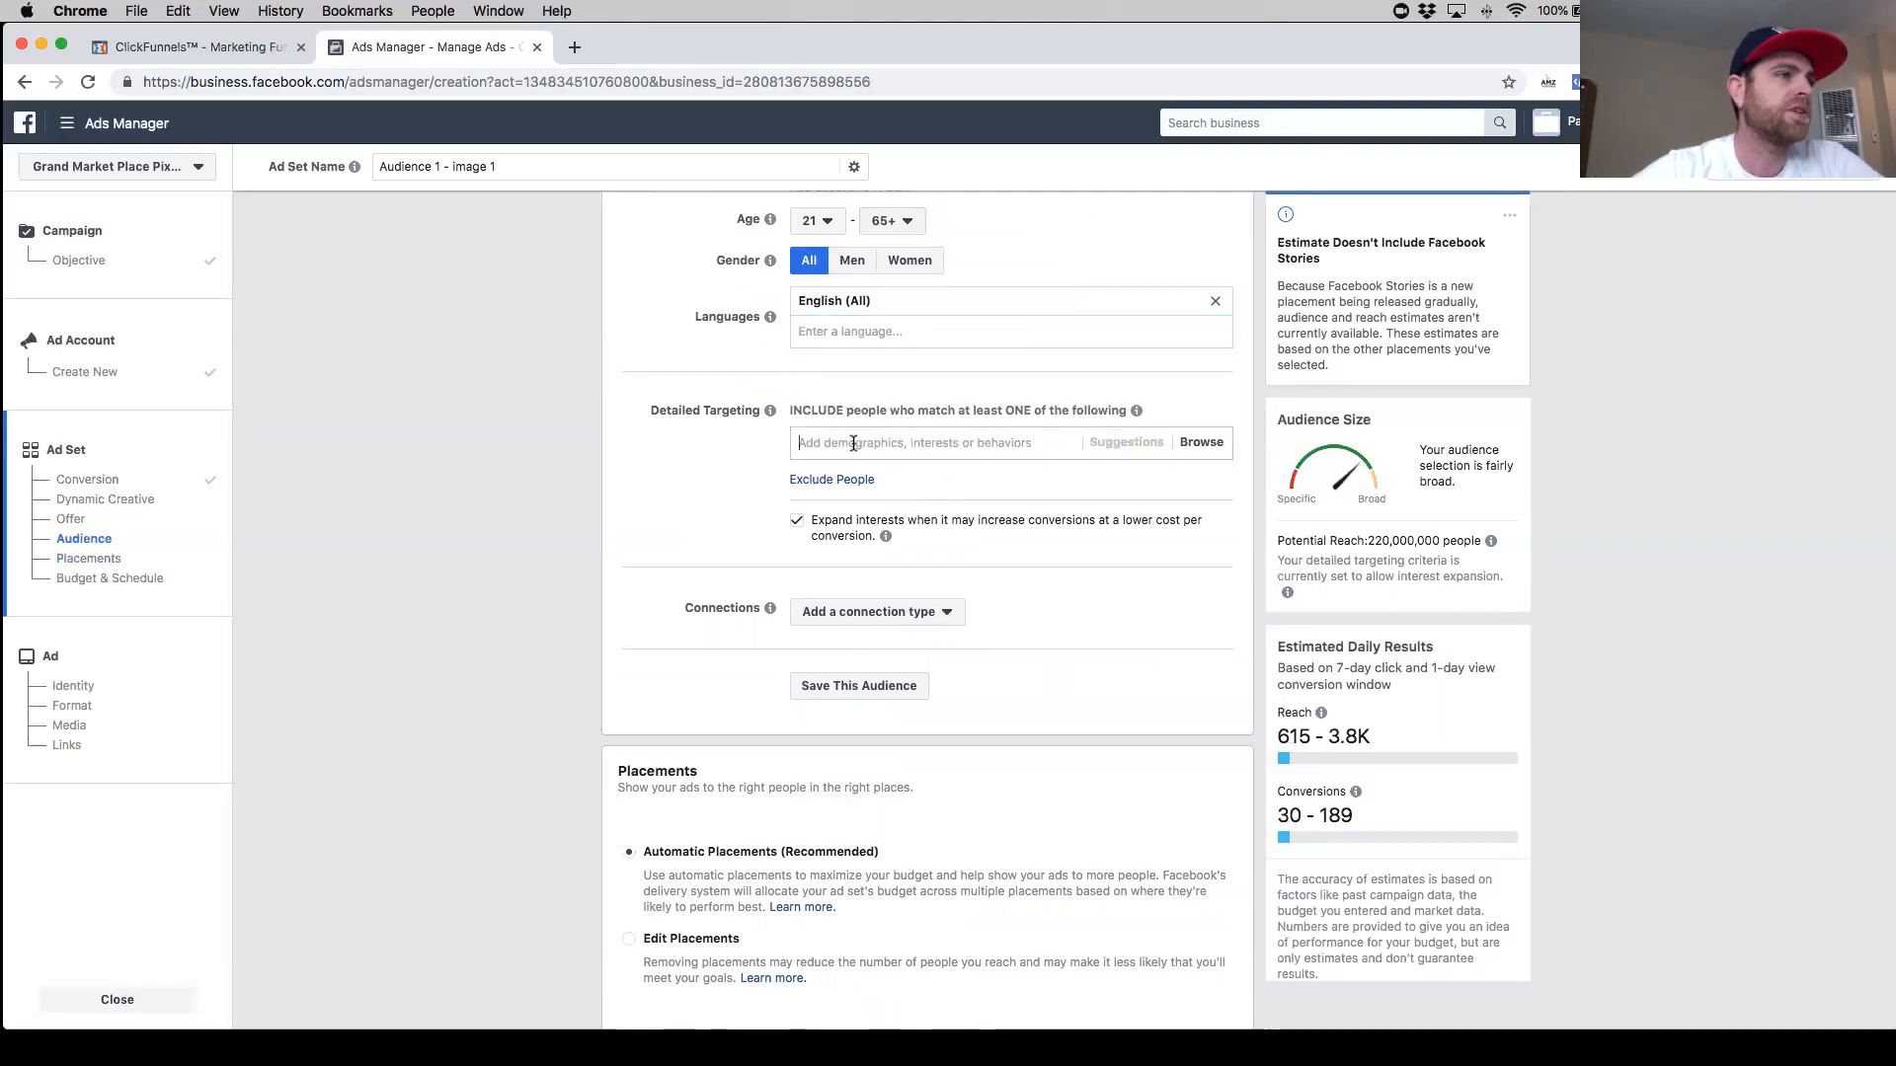
text(en)
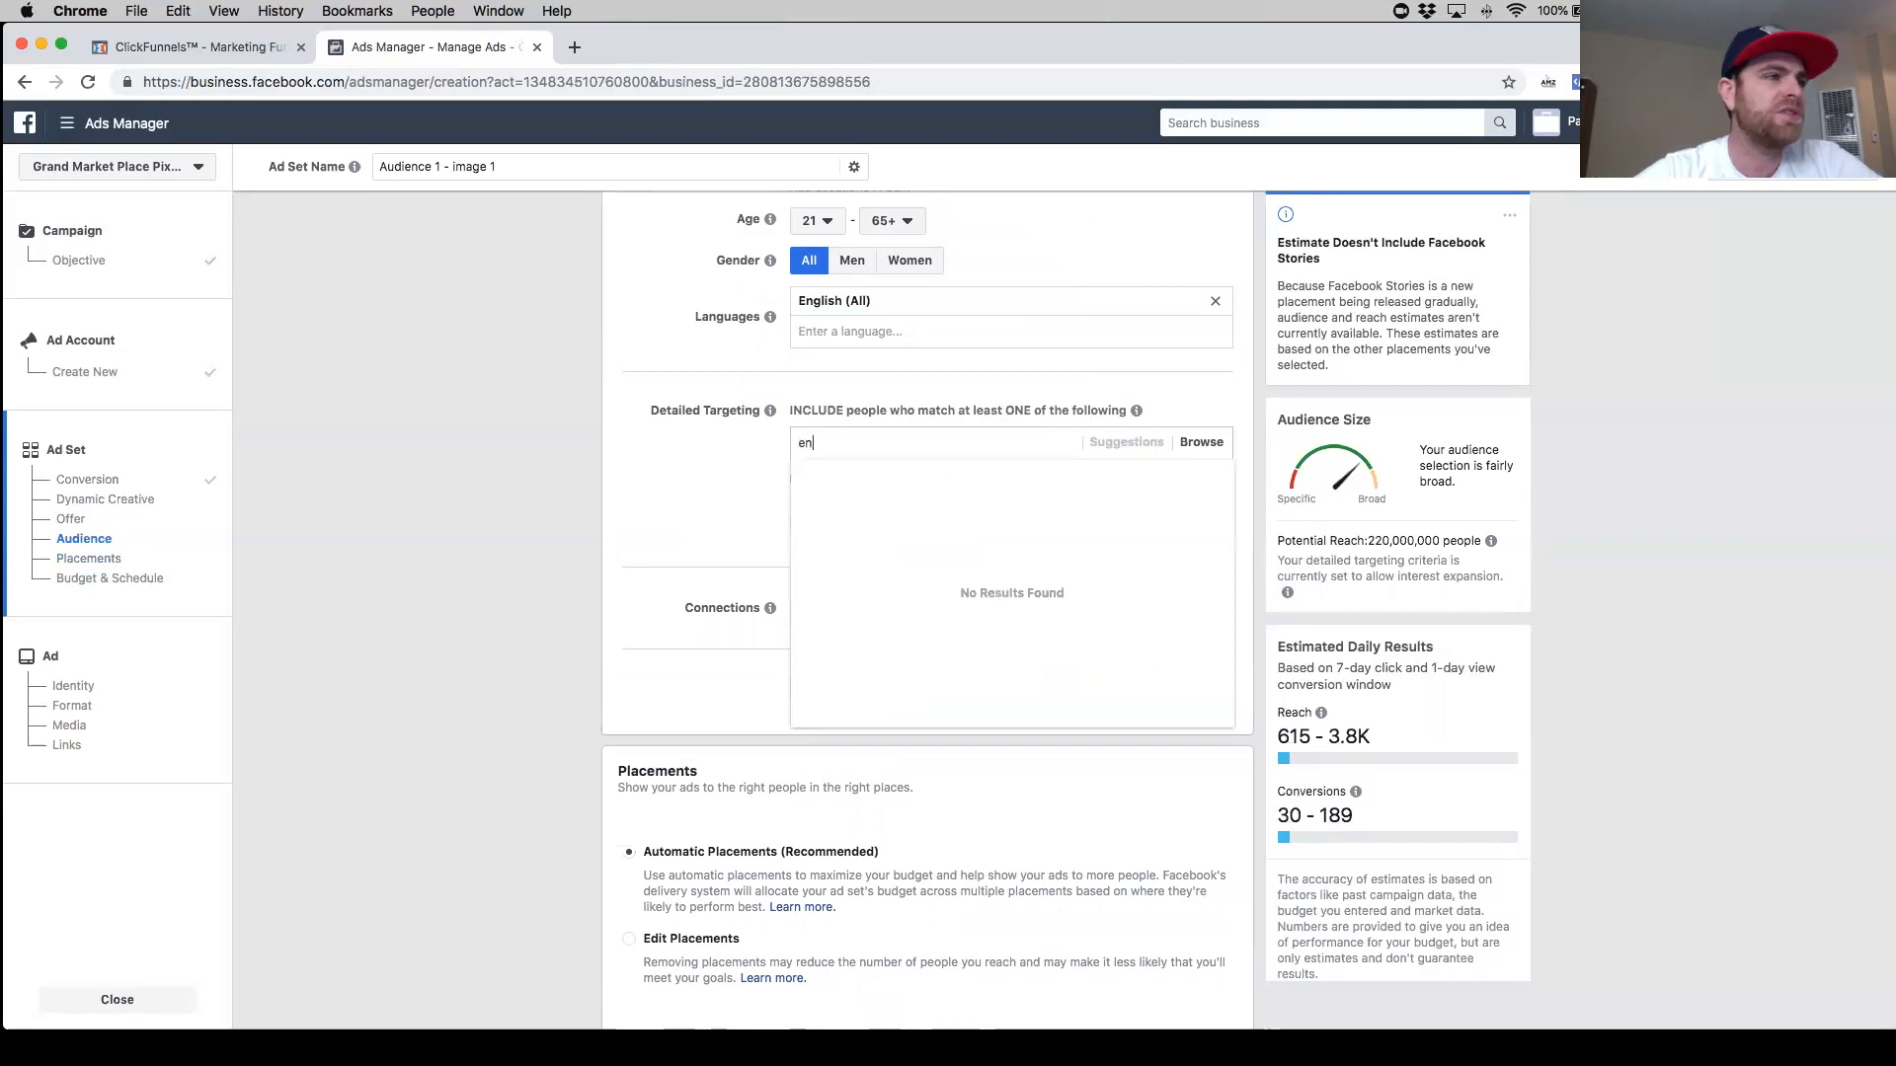
key(BackSpace)
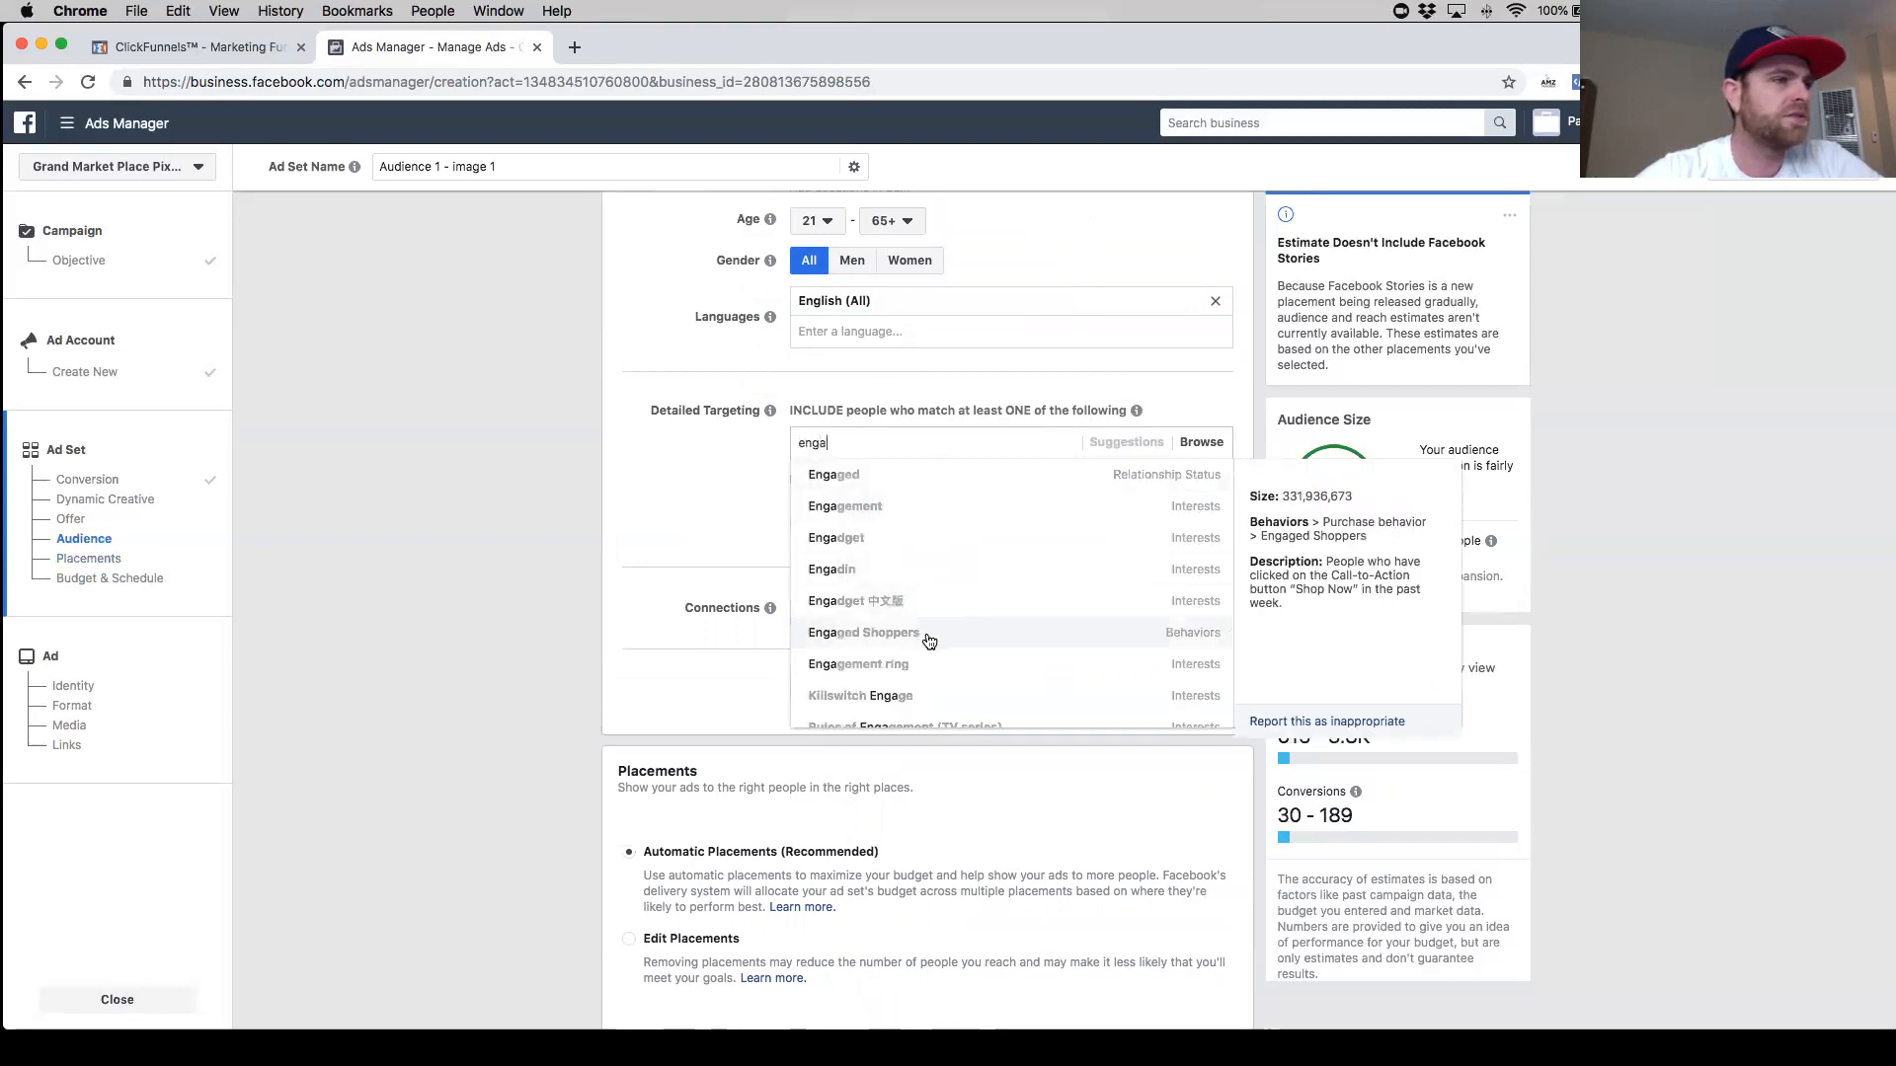
key(Return)
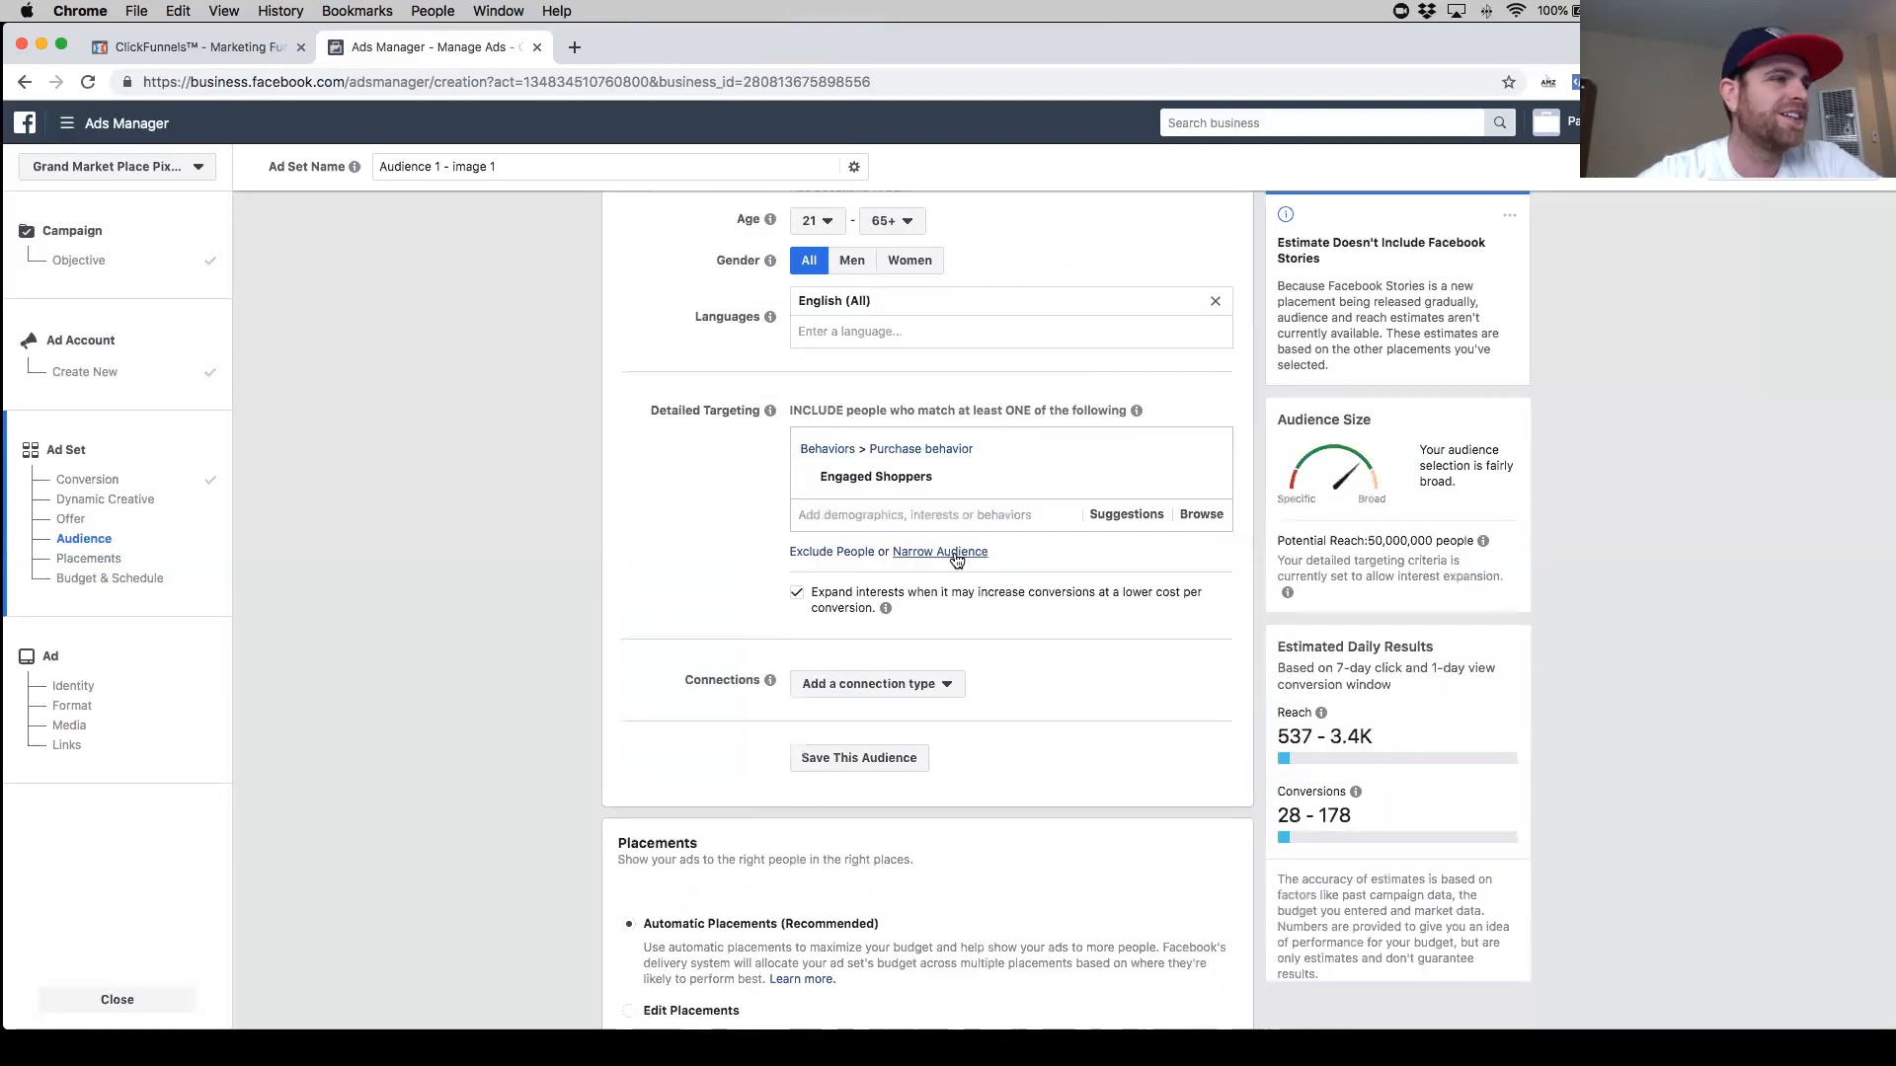
- Narrow the audience so people must also match the Electric car interest
click(957, 555)
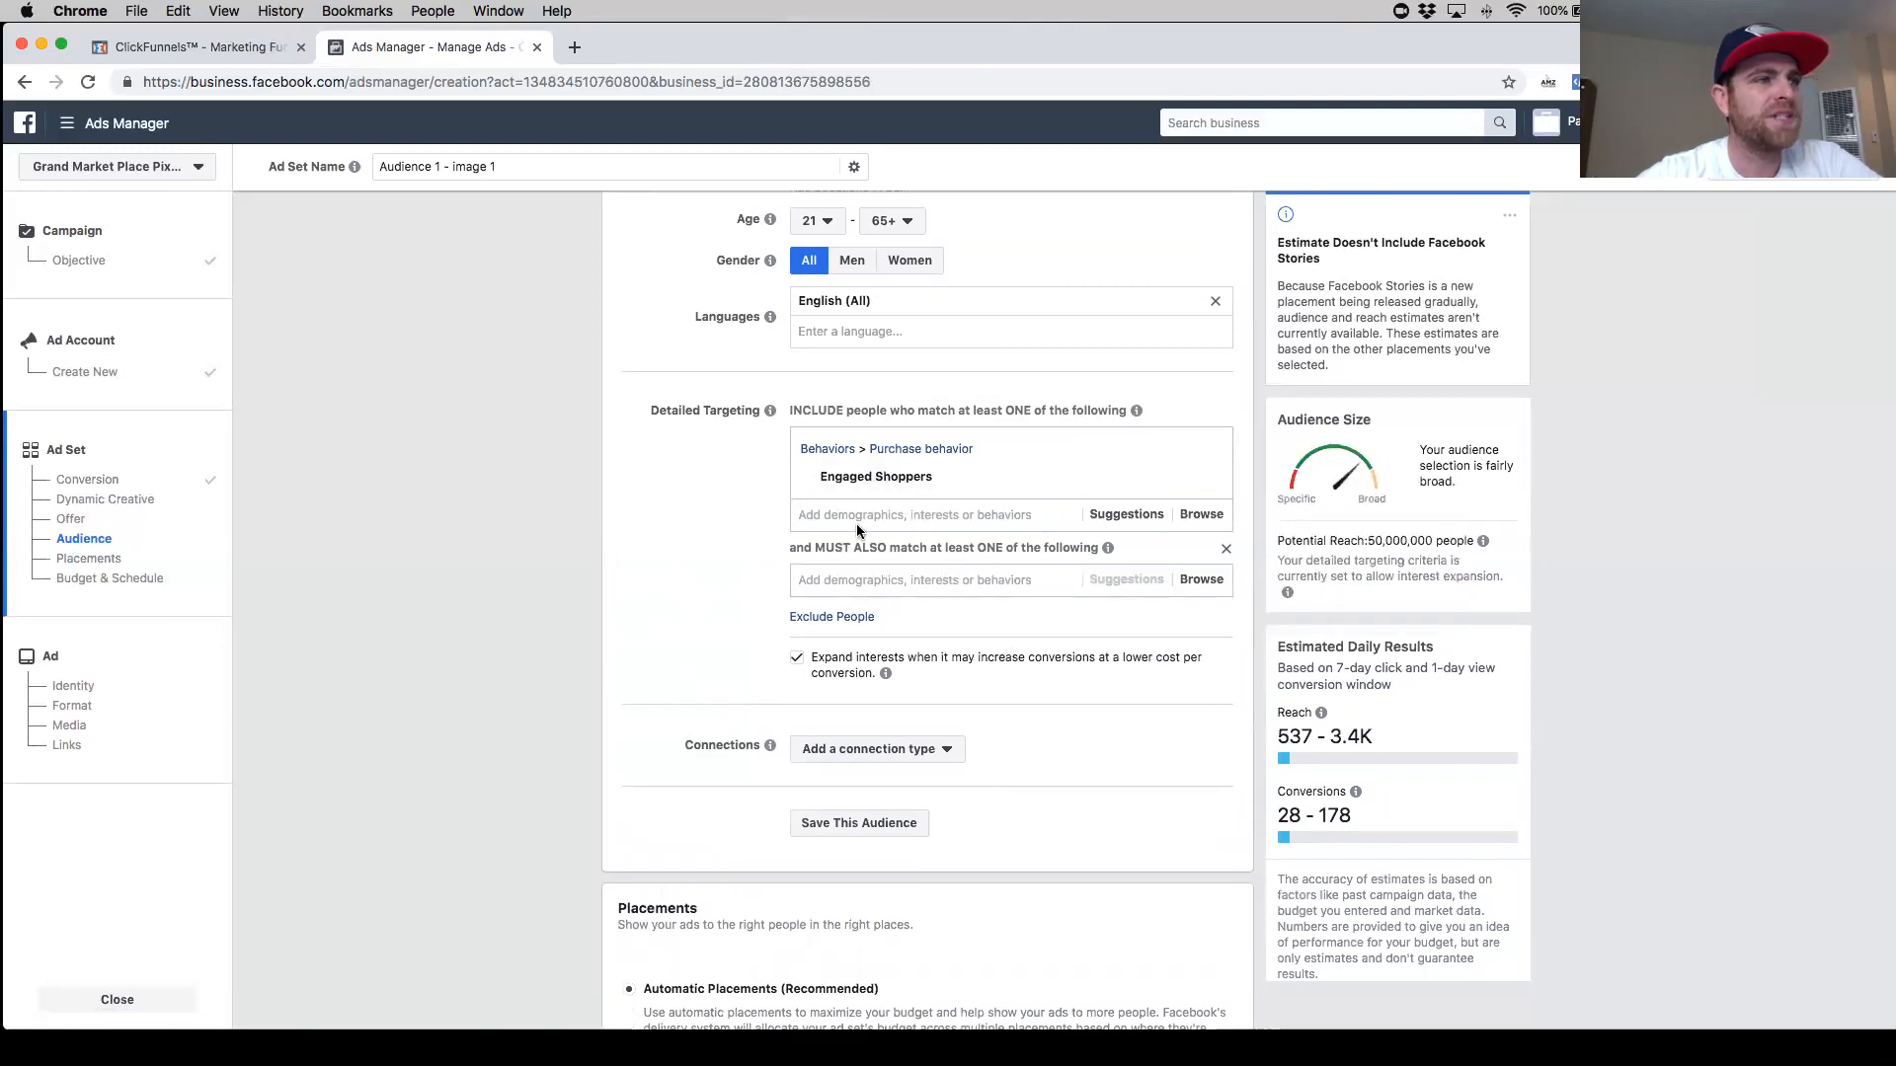
mouse_move(819, 481)
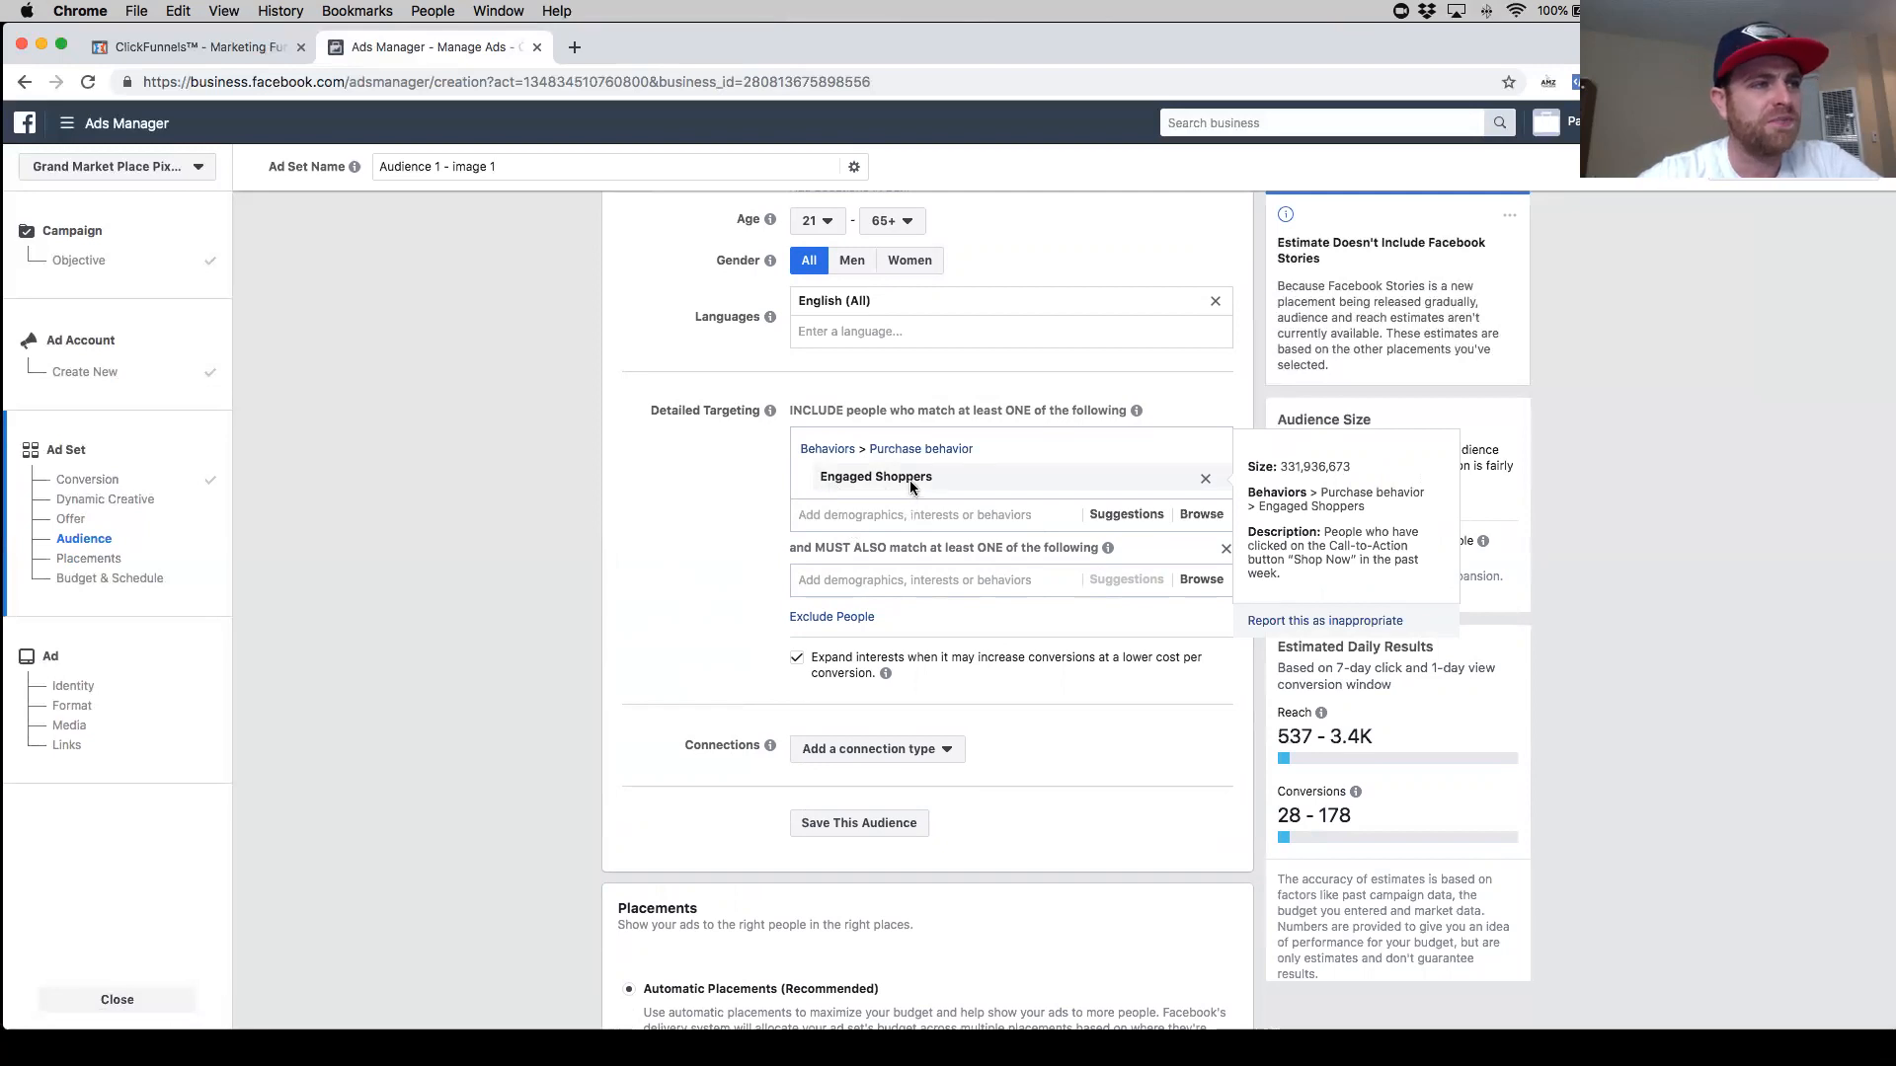
click(1005, 584)
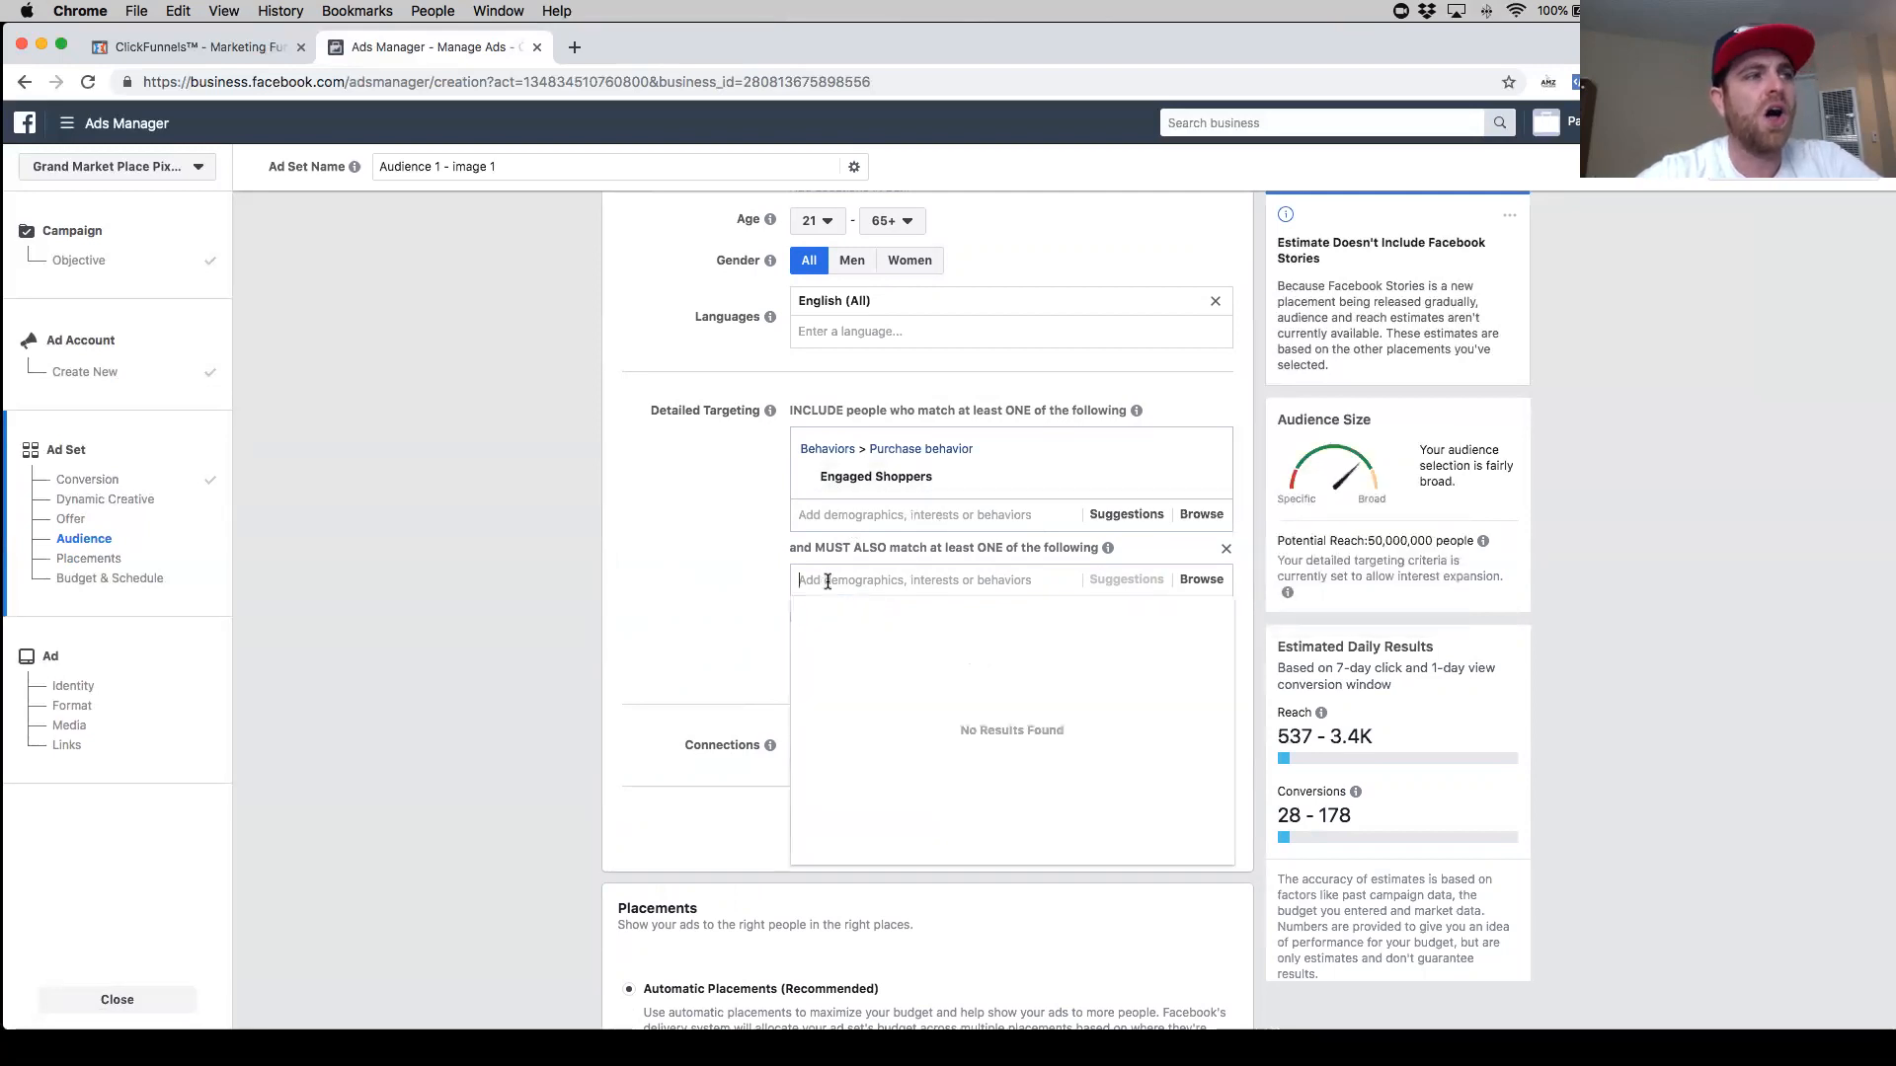
text(car)
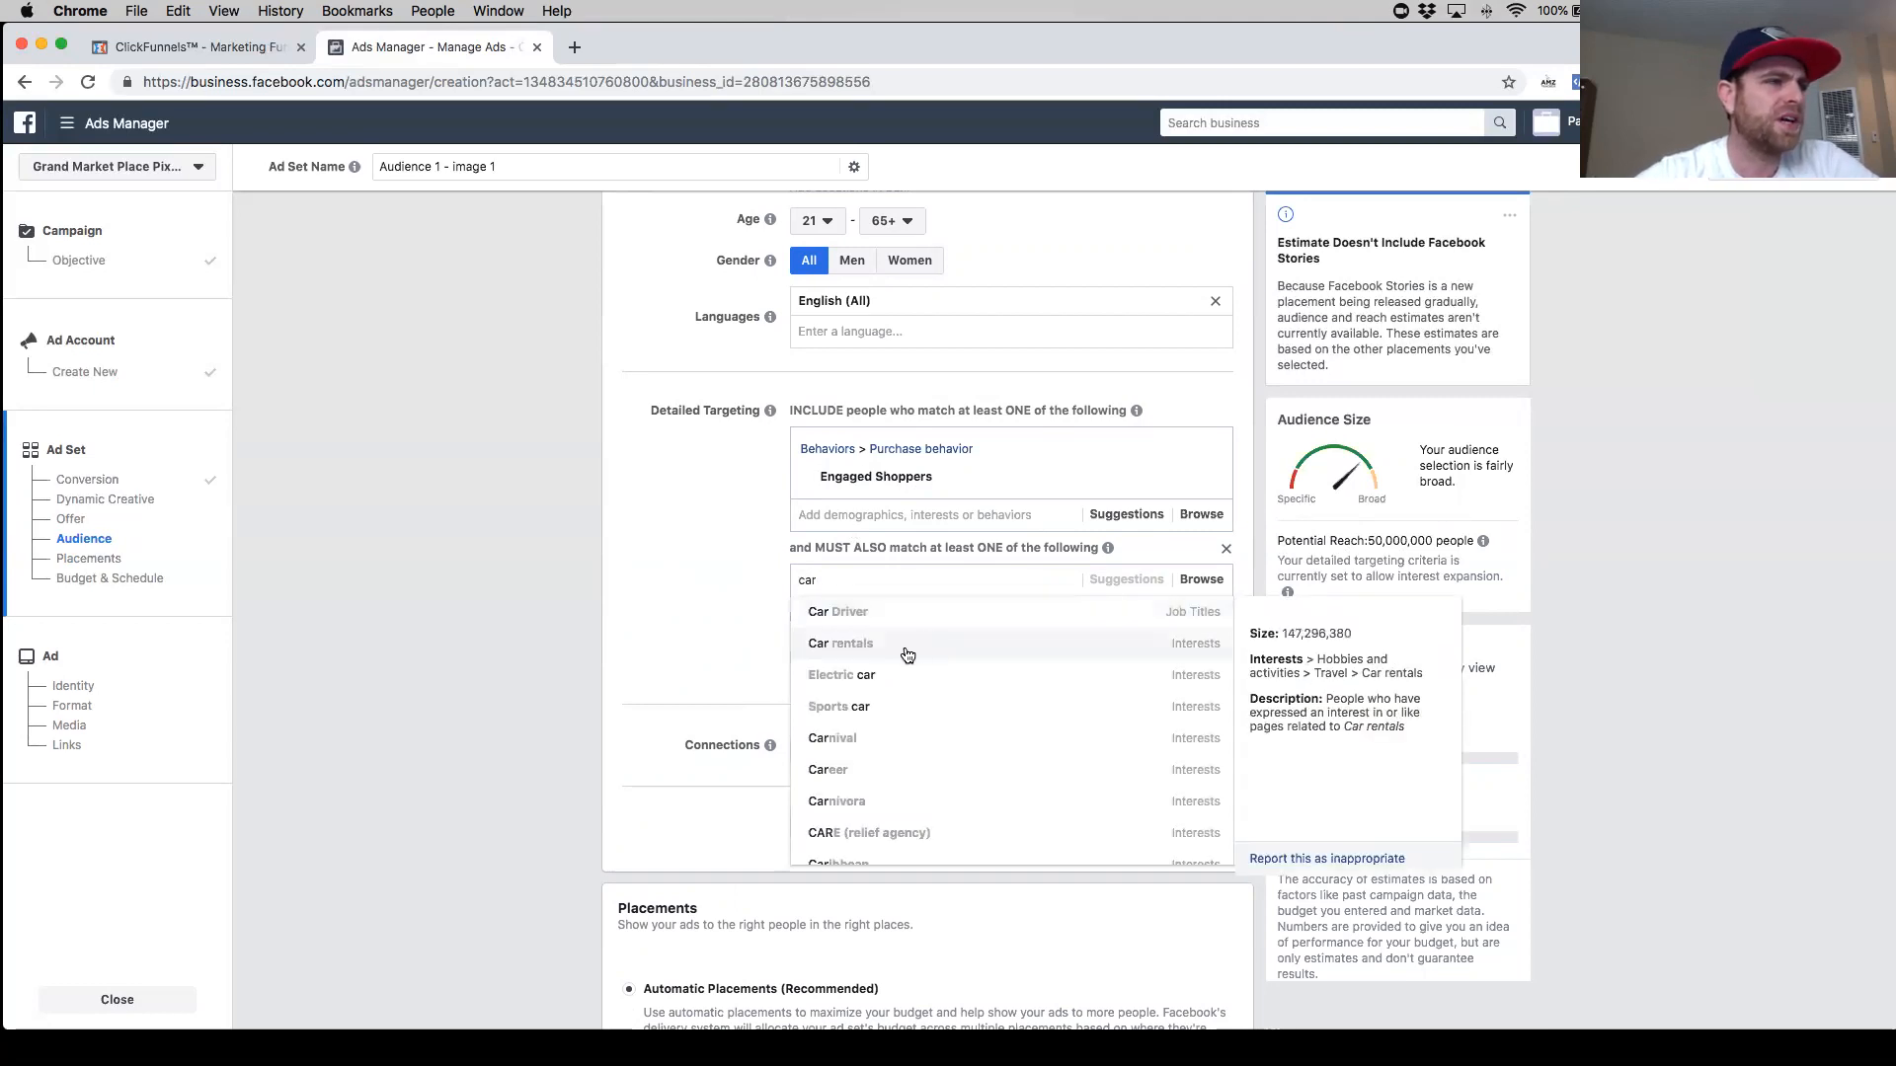
click(940, 685)
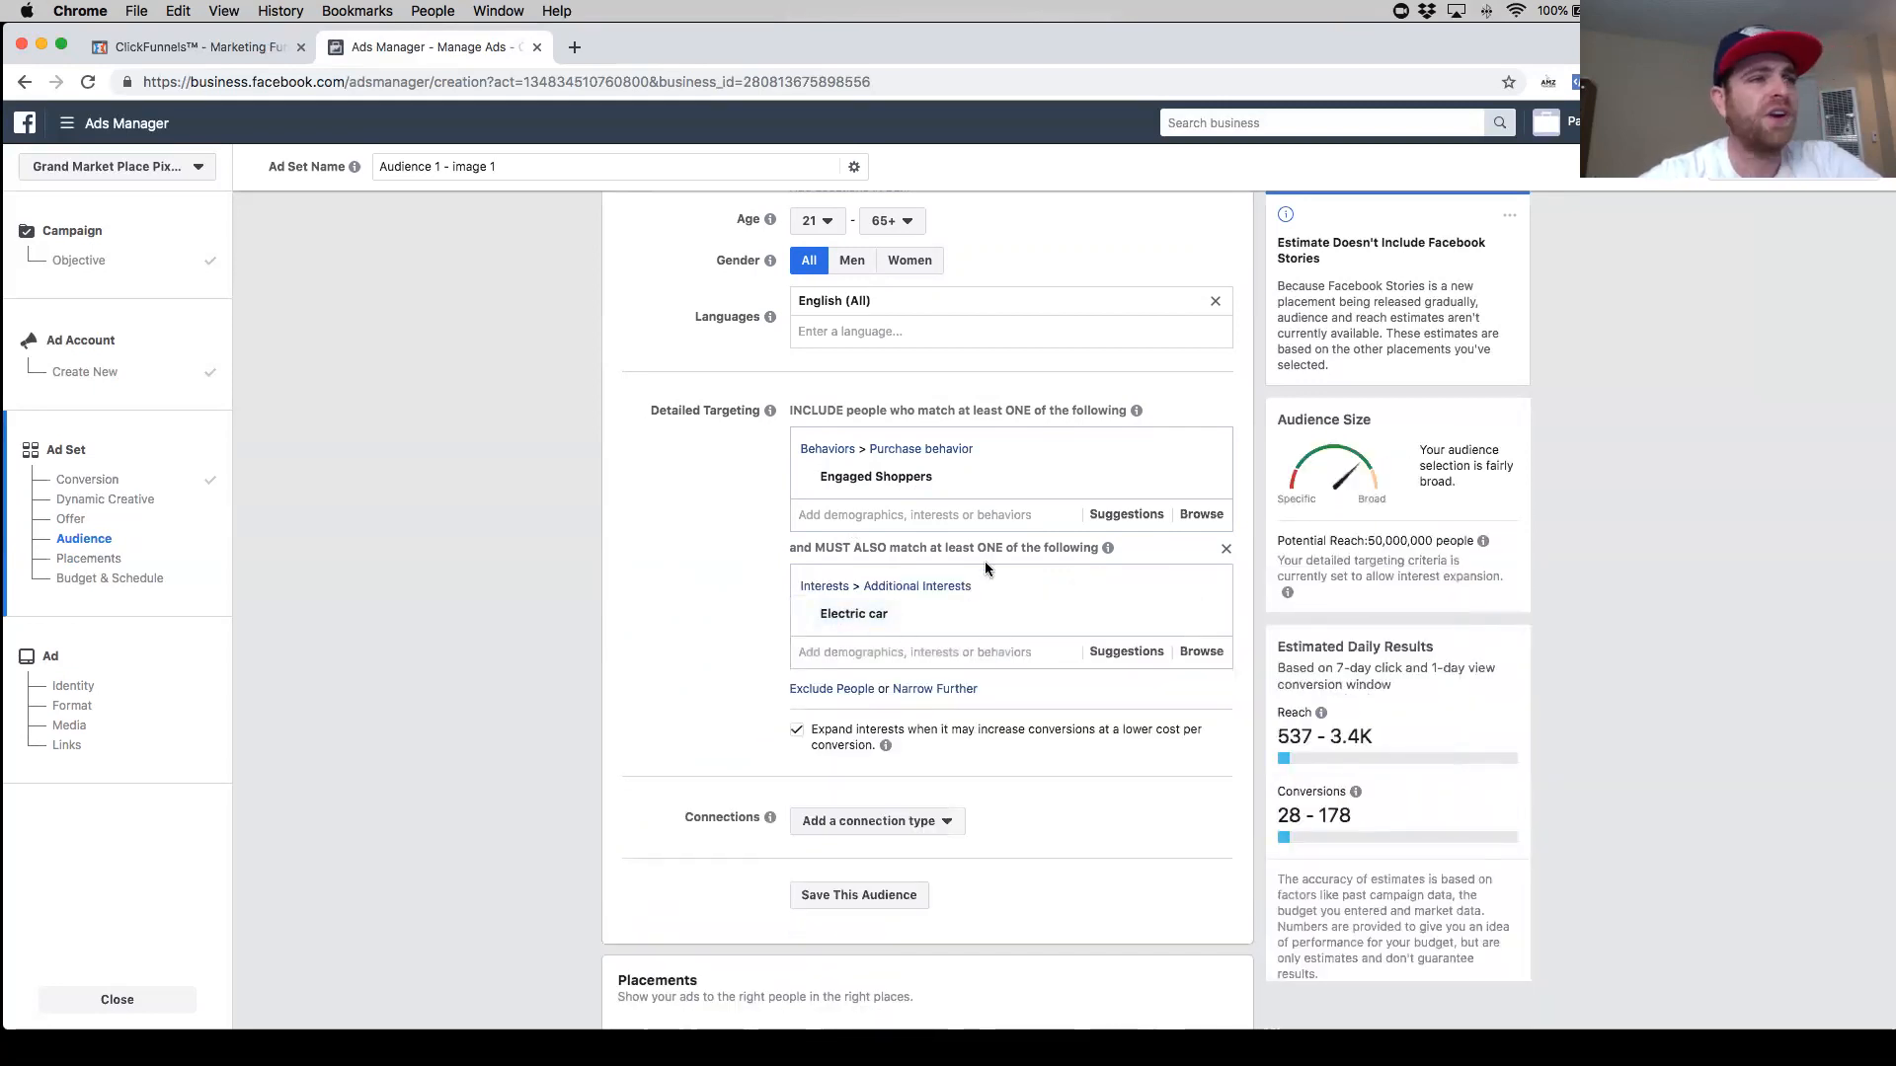
- Turn off the option to expand interests when it may increase conversions
drag(1370, 541, 1434, 542)
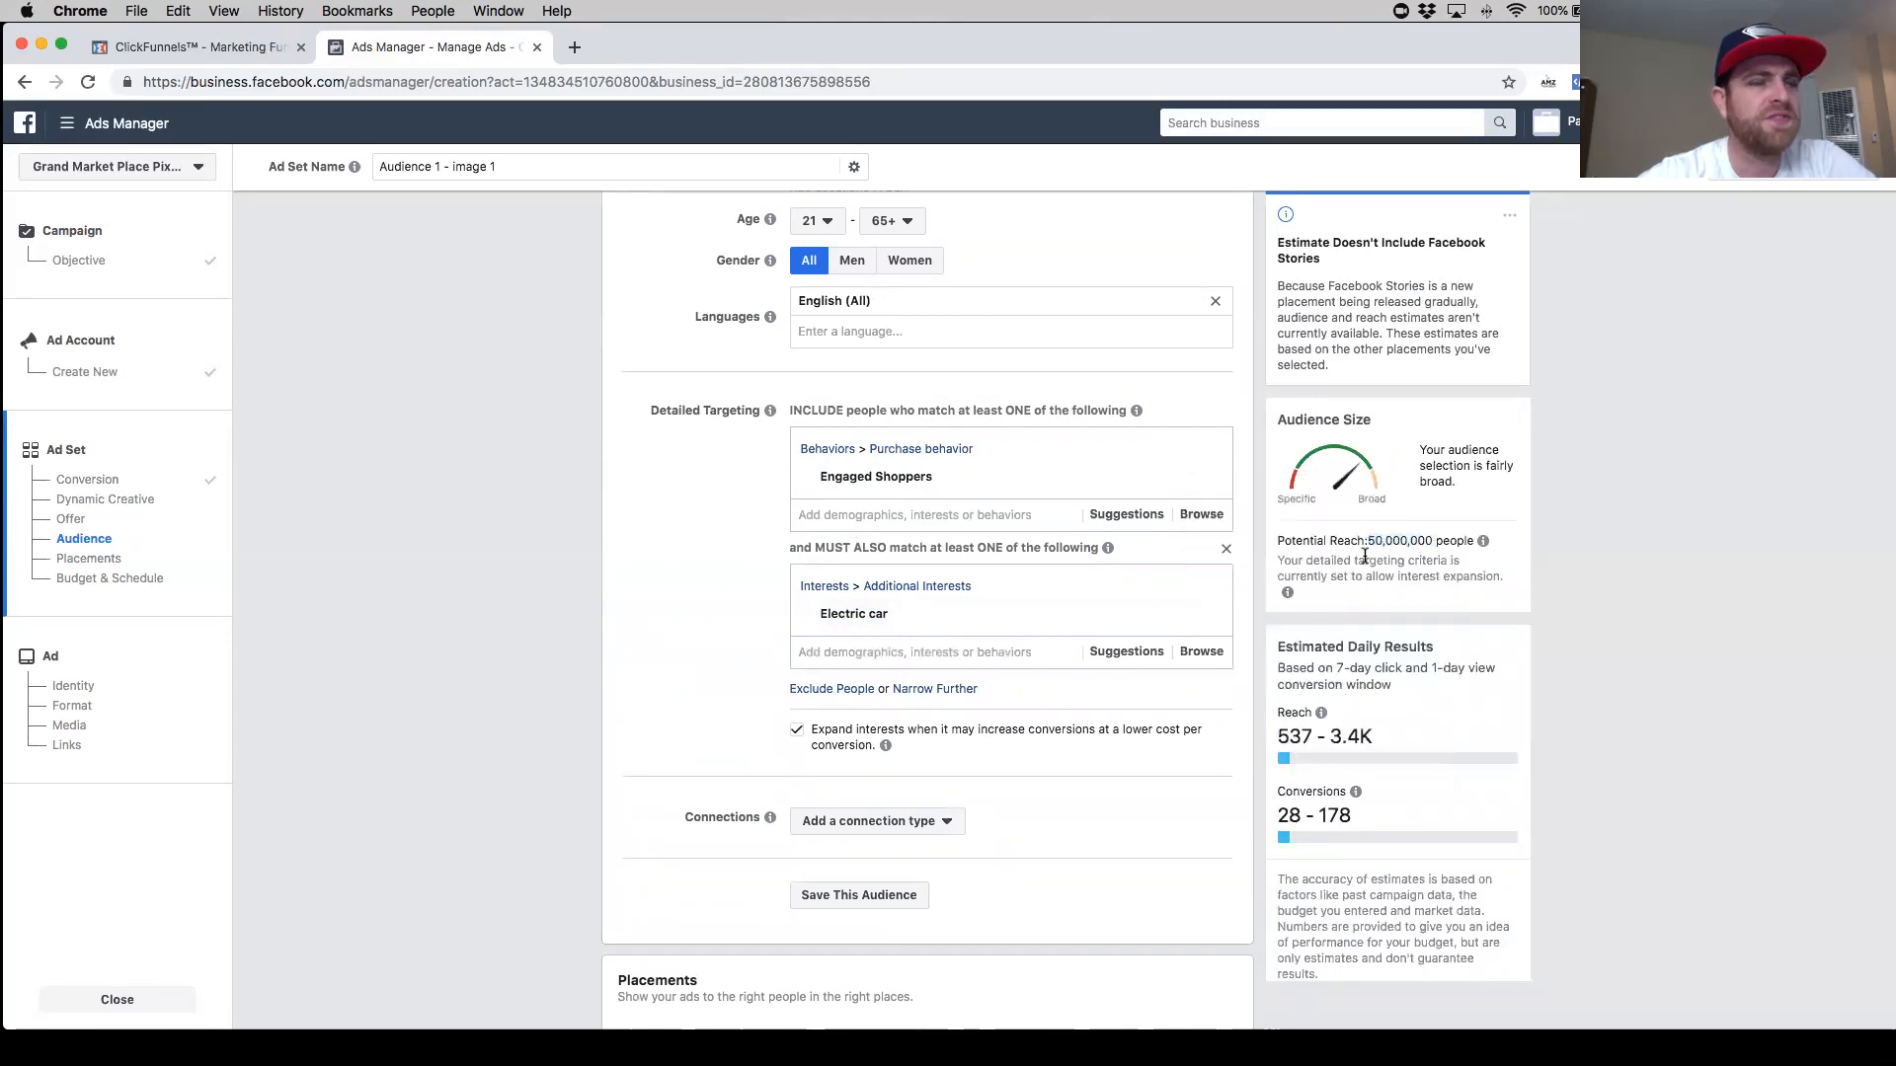
click(1342, 597)
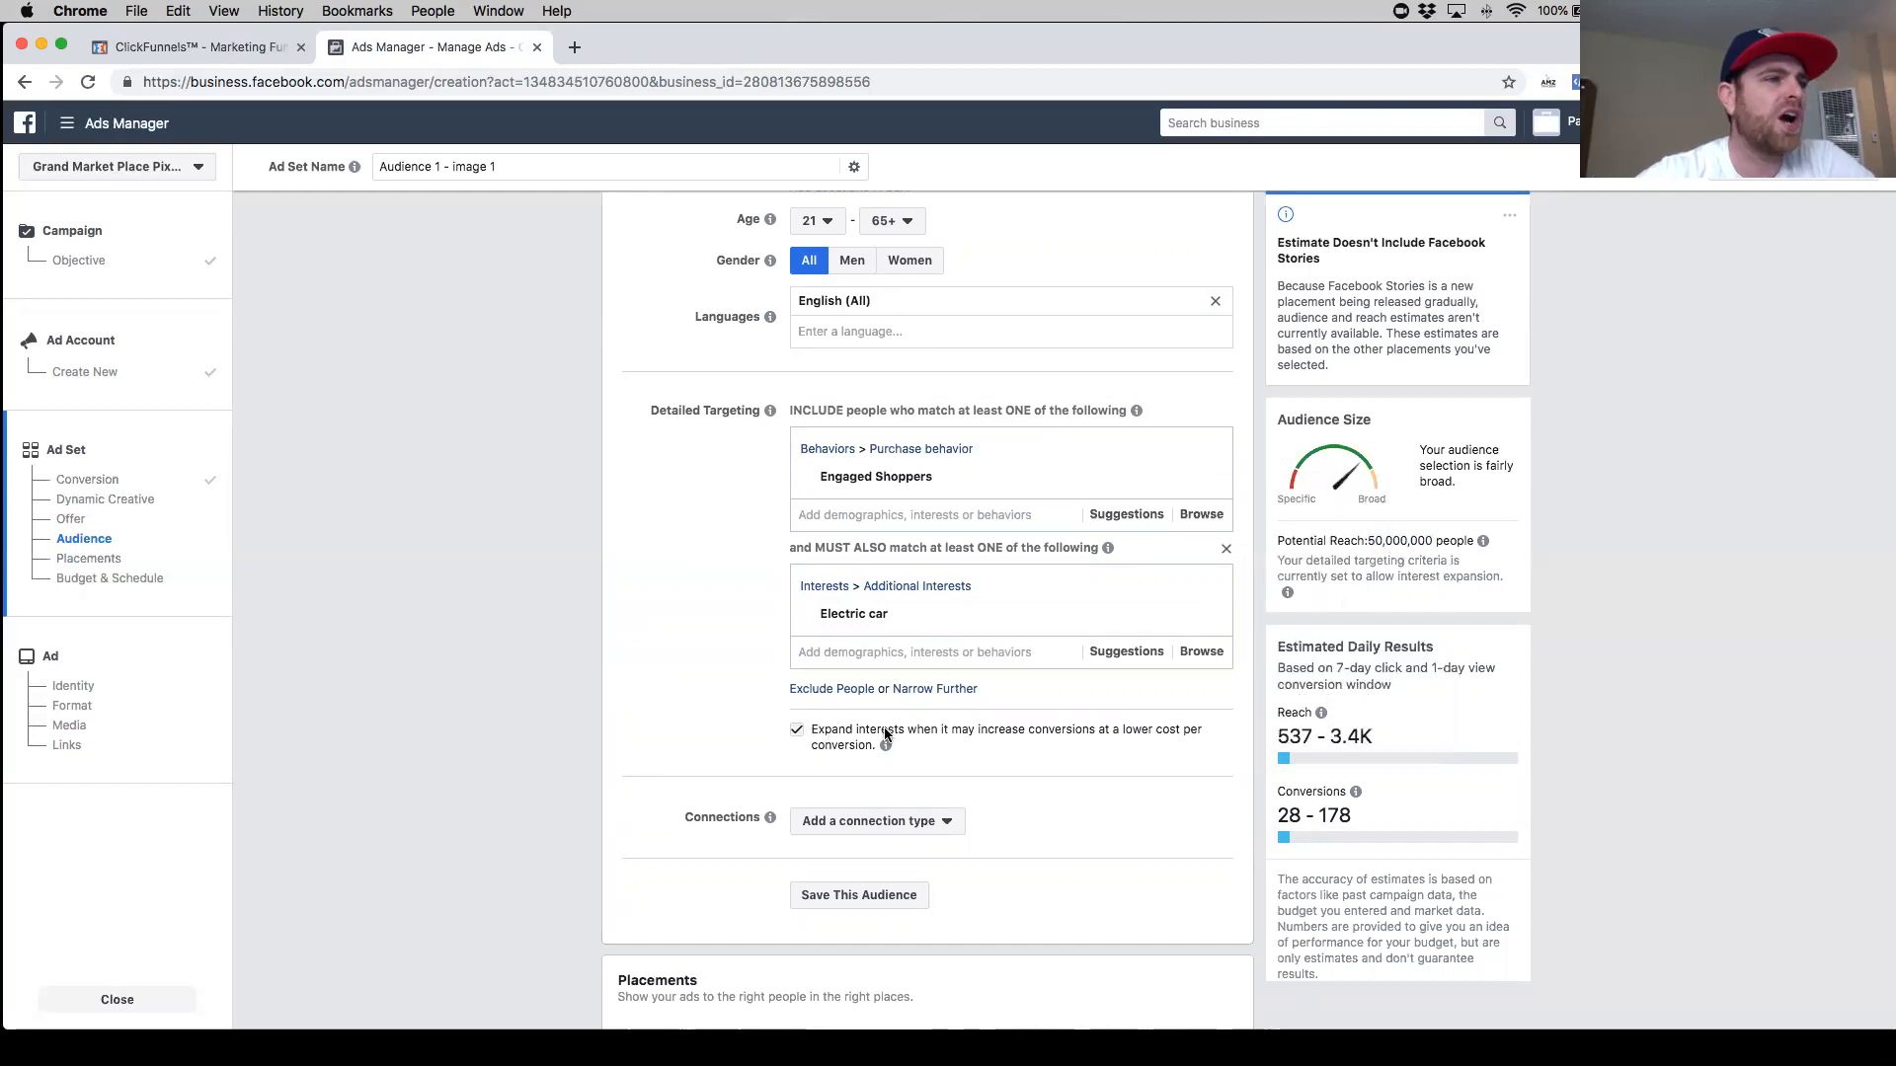
click(936, 738)
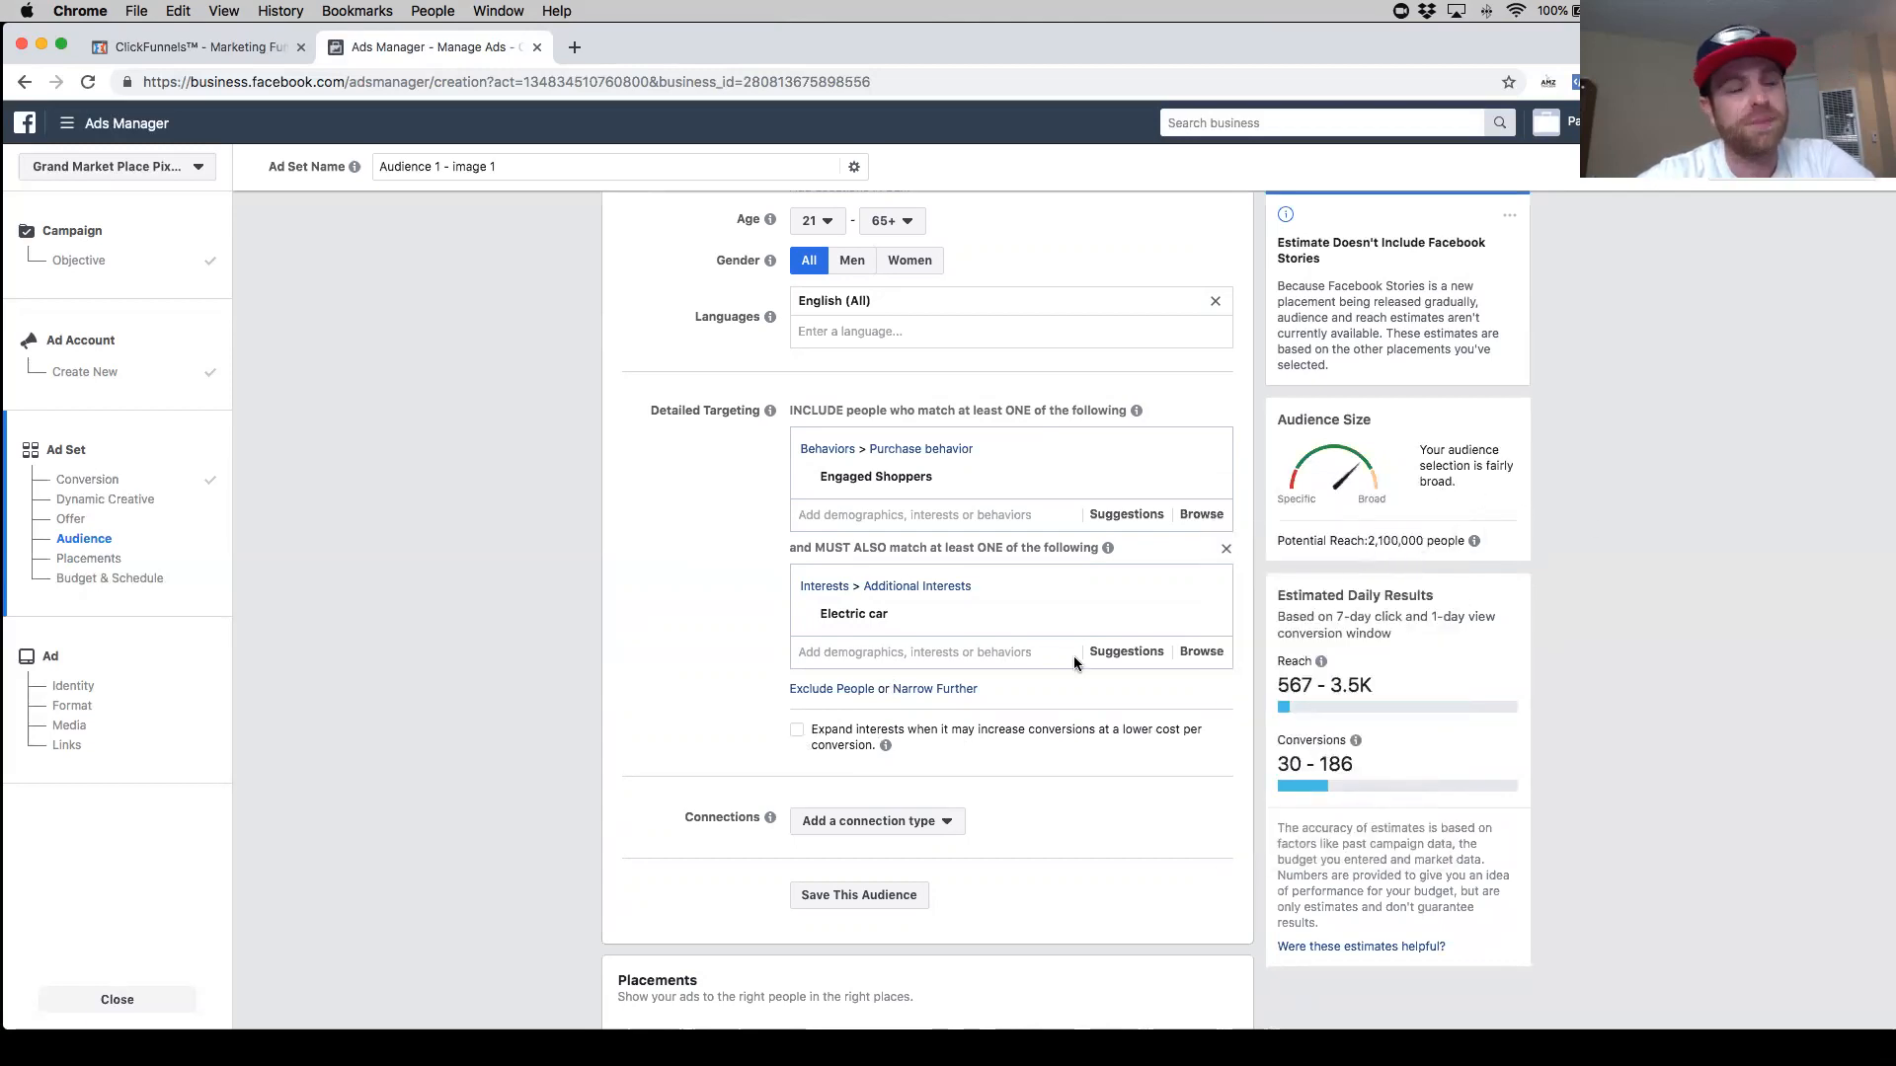
click(797, 734)
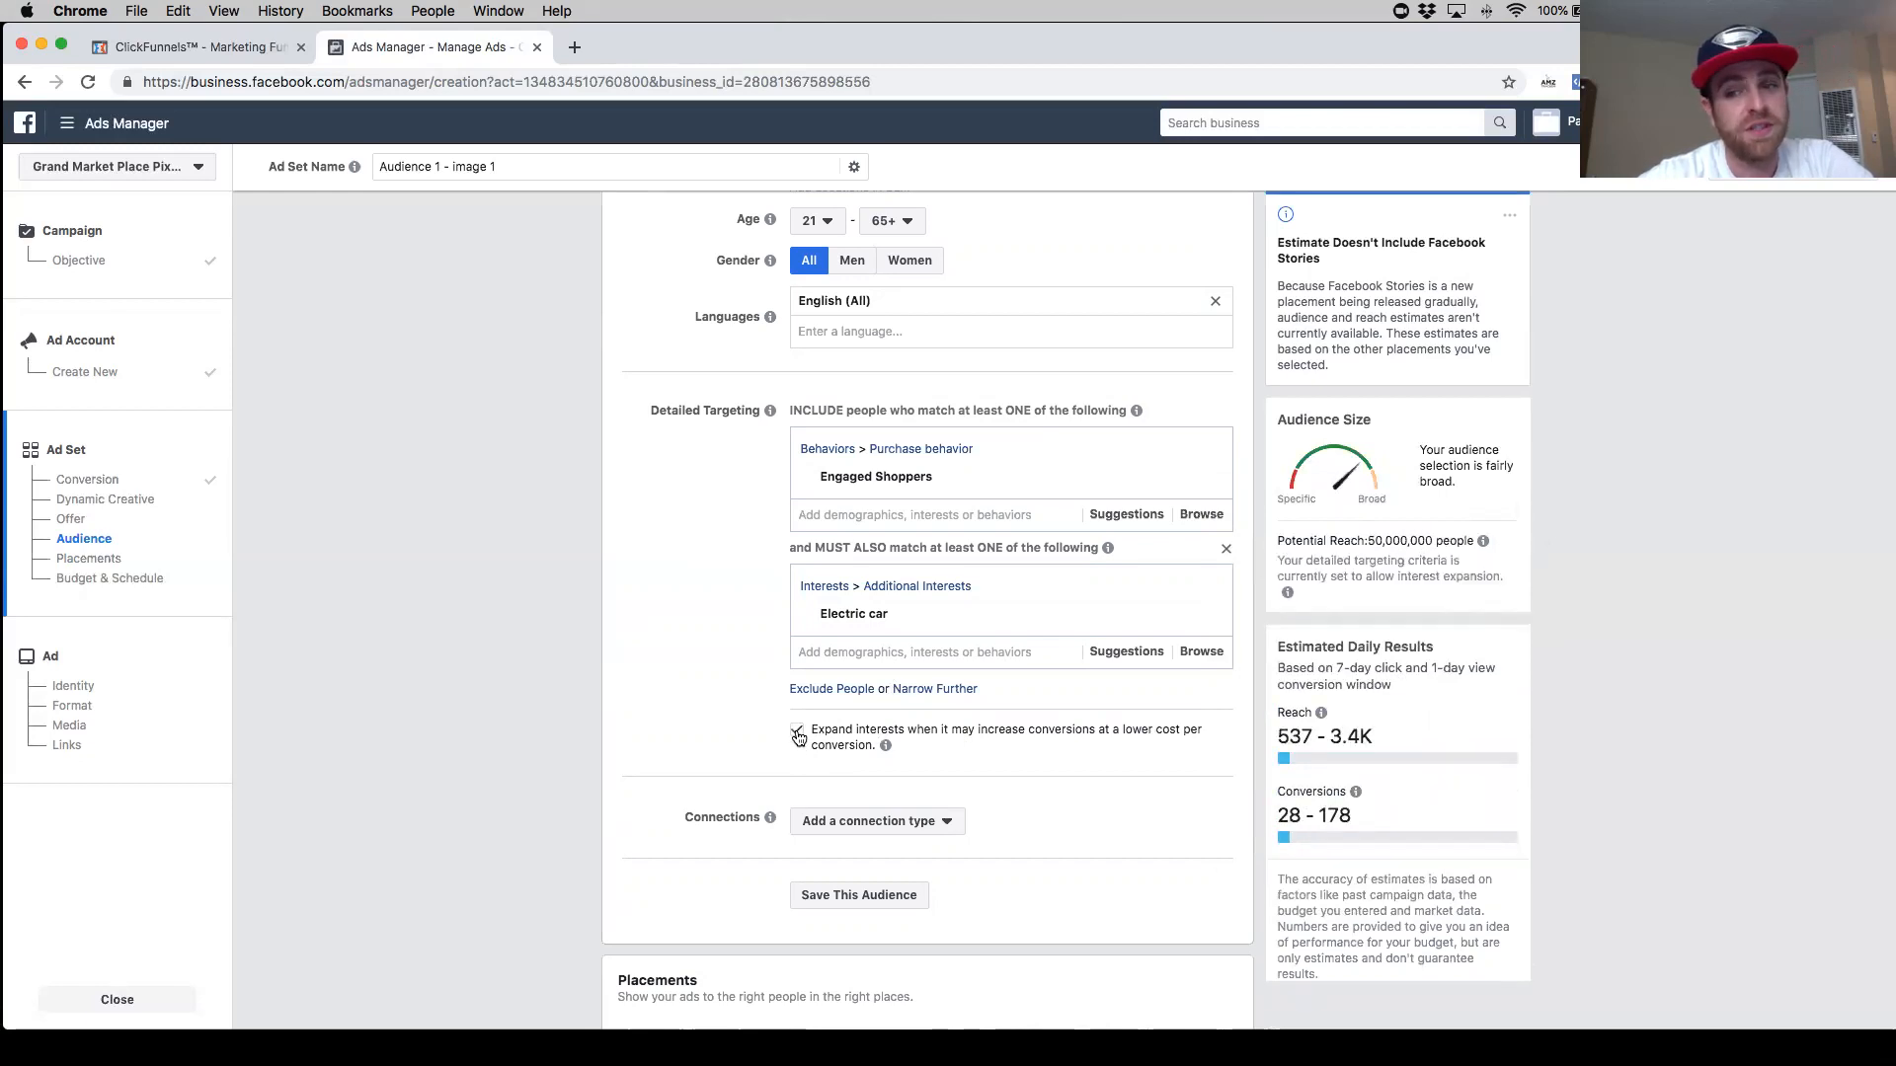
click(798, 735)
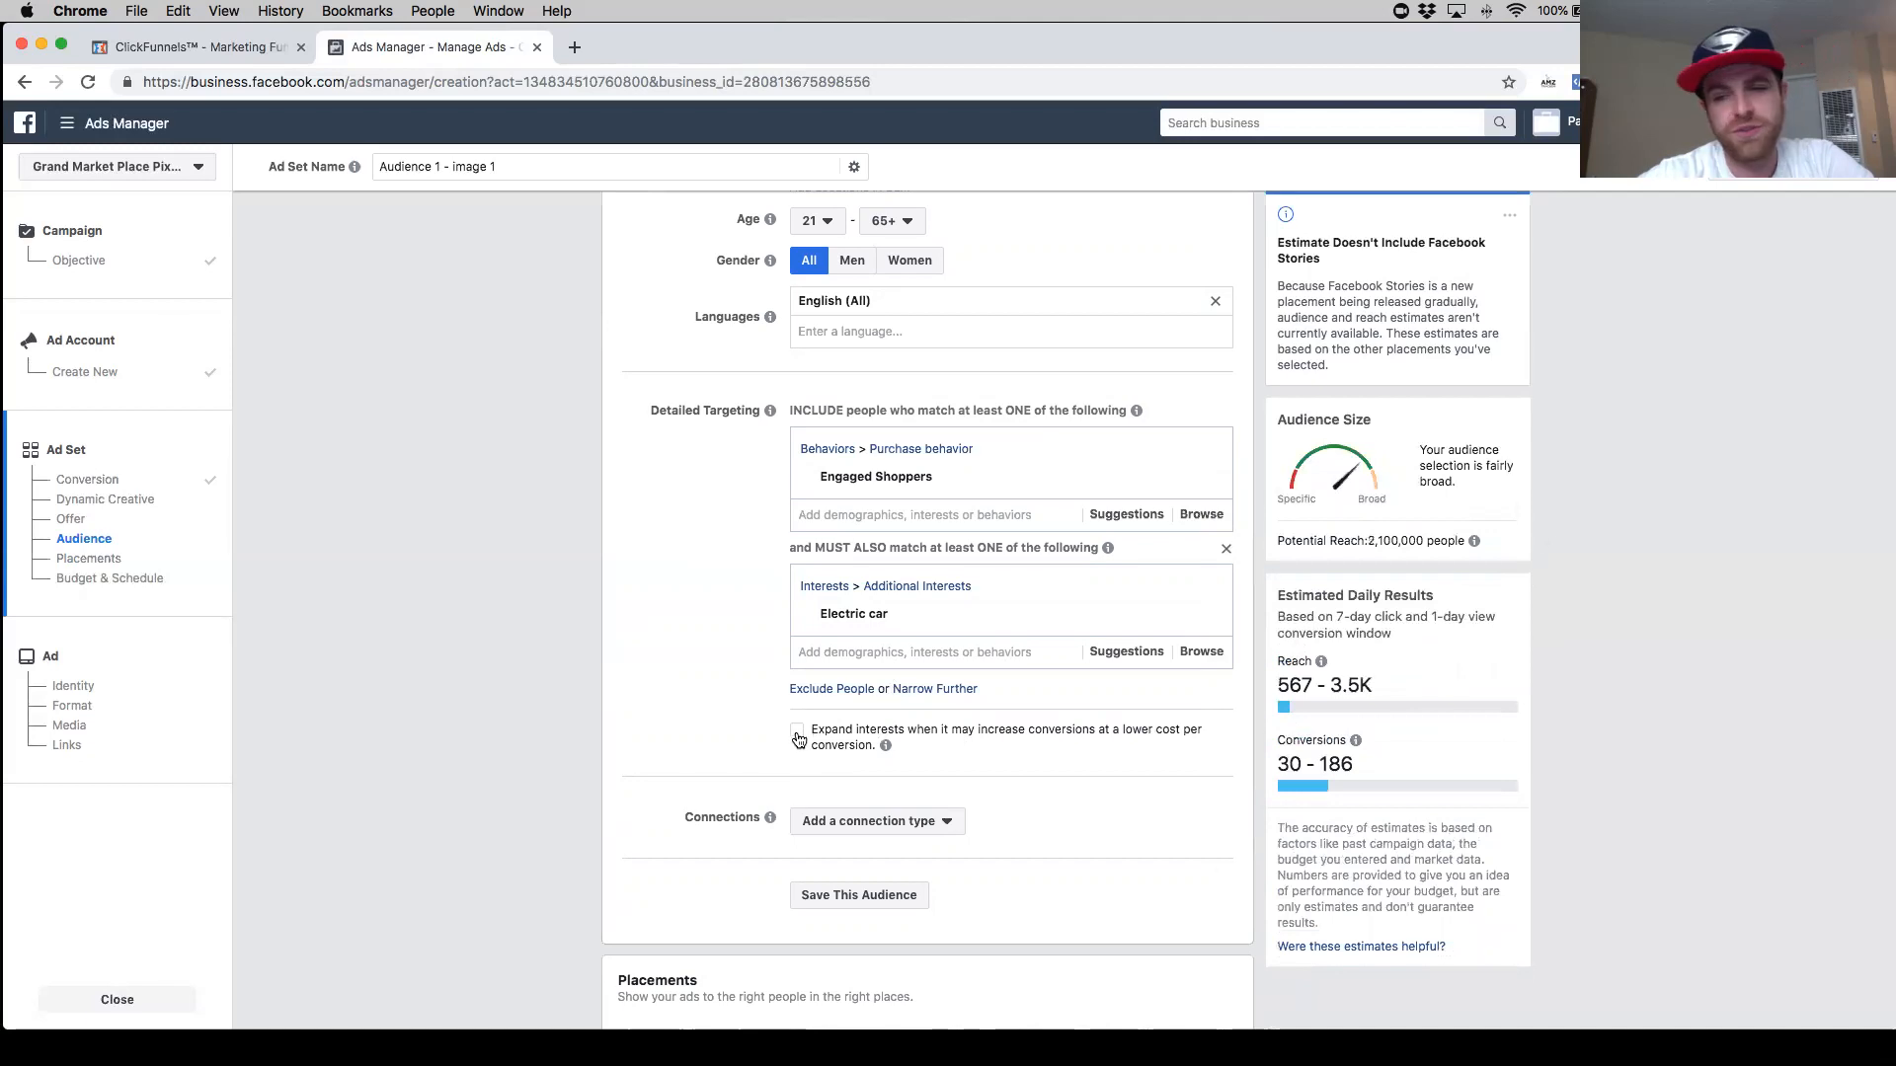
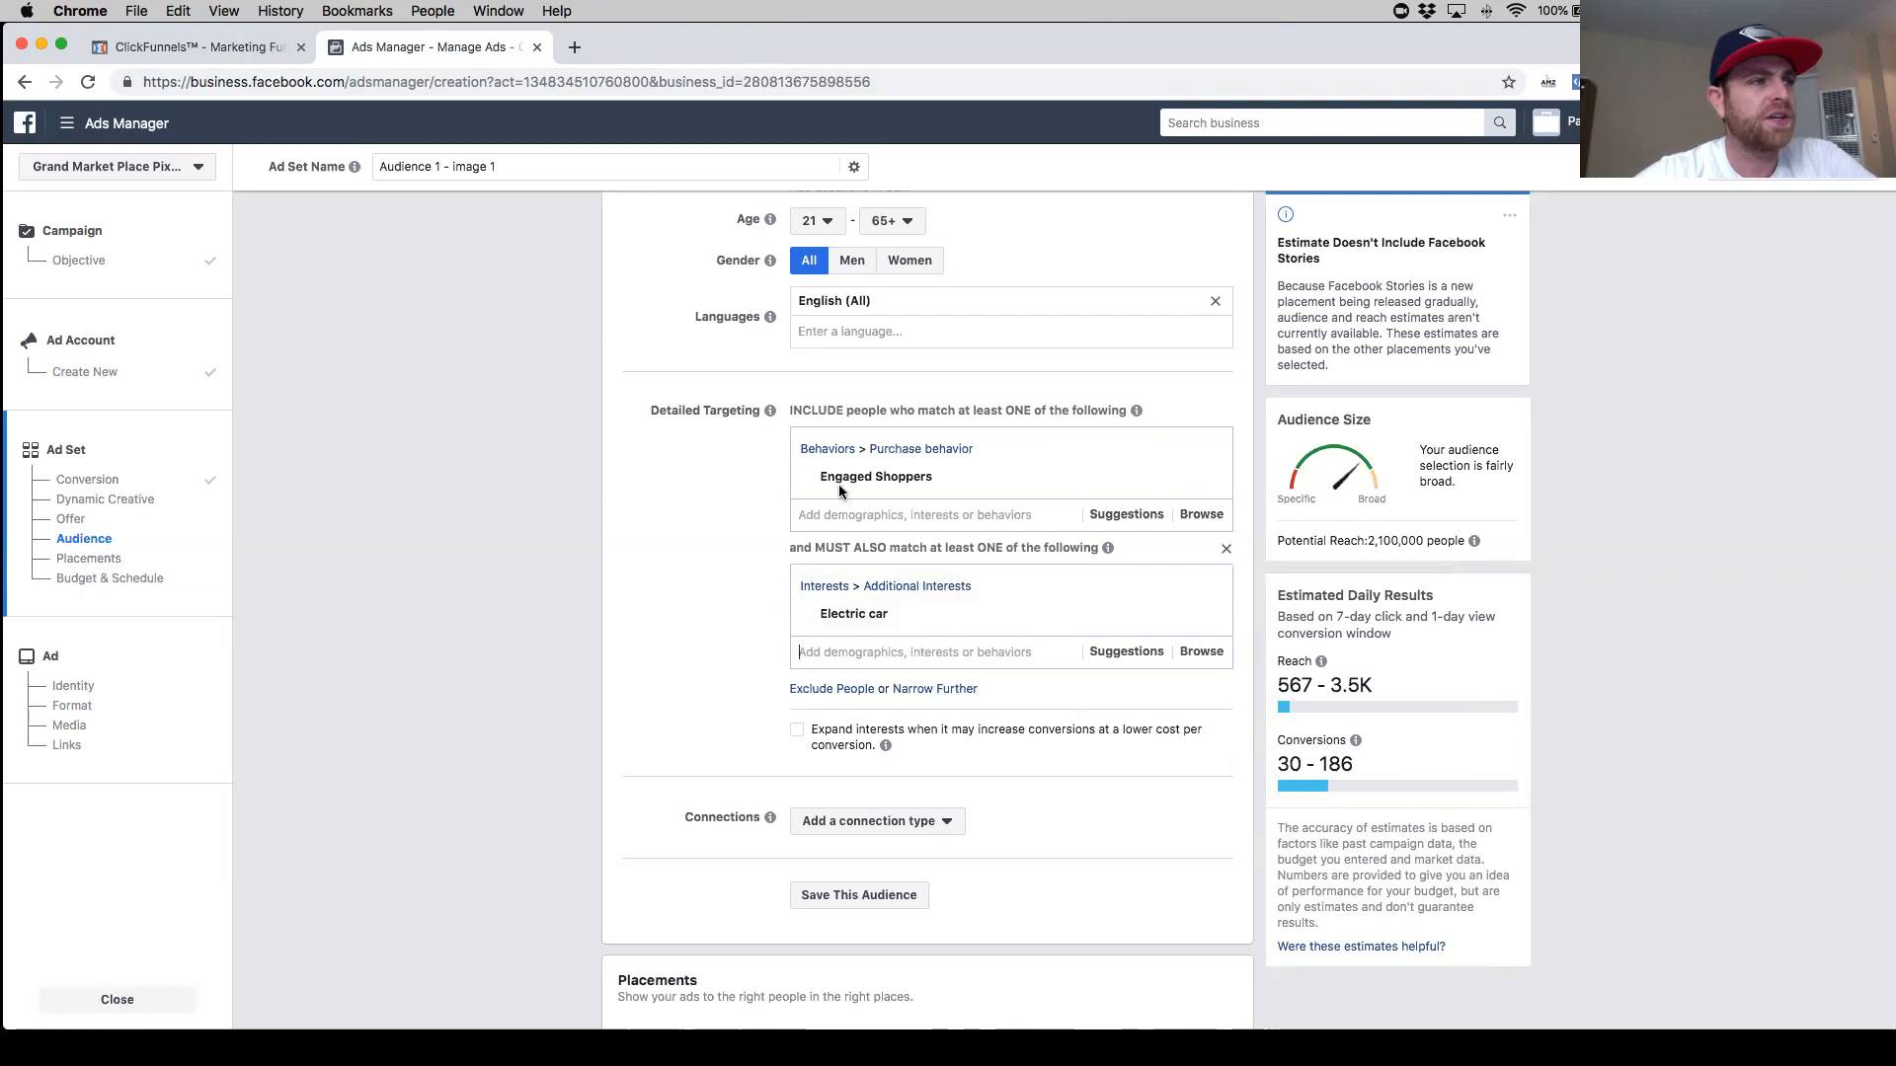
- Add the Electric vehicle interest to the group people must also match, alongside Electric car
mouse_move(885, 616)
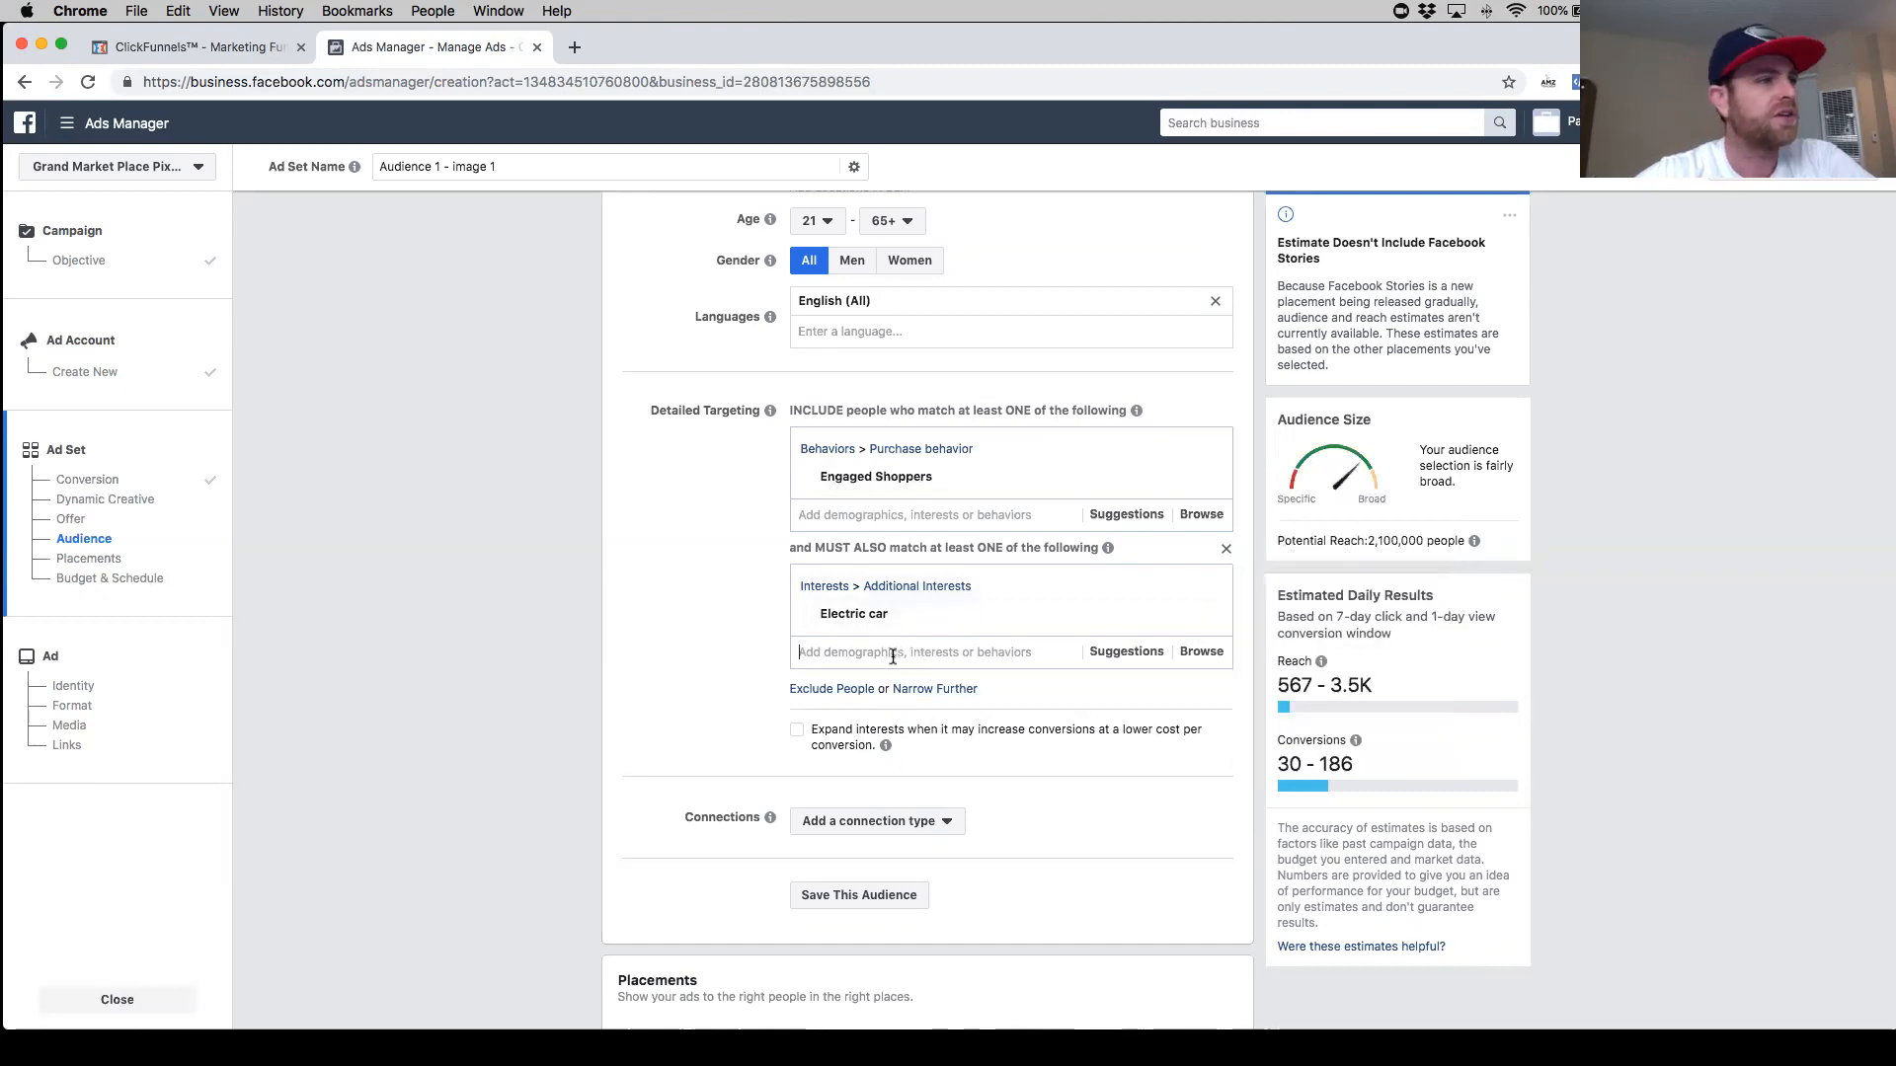
click(892, 657)
text(ca)
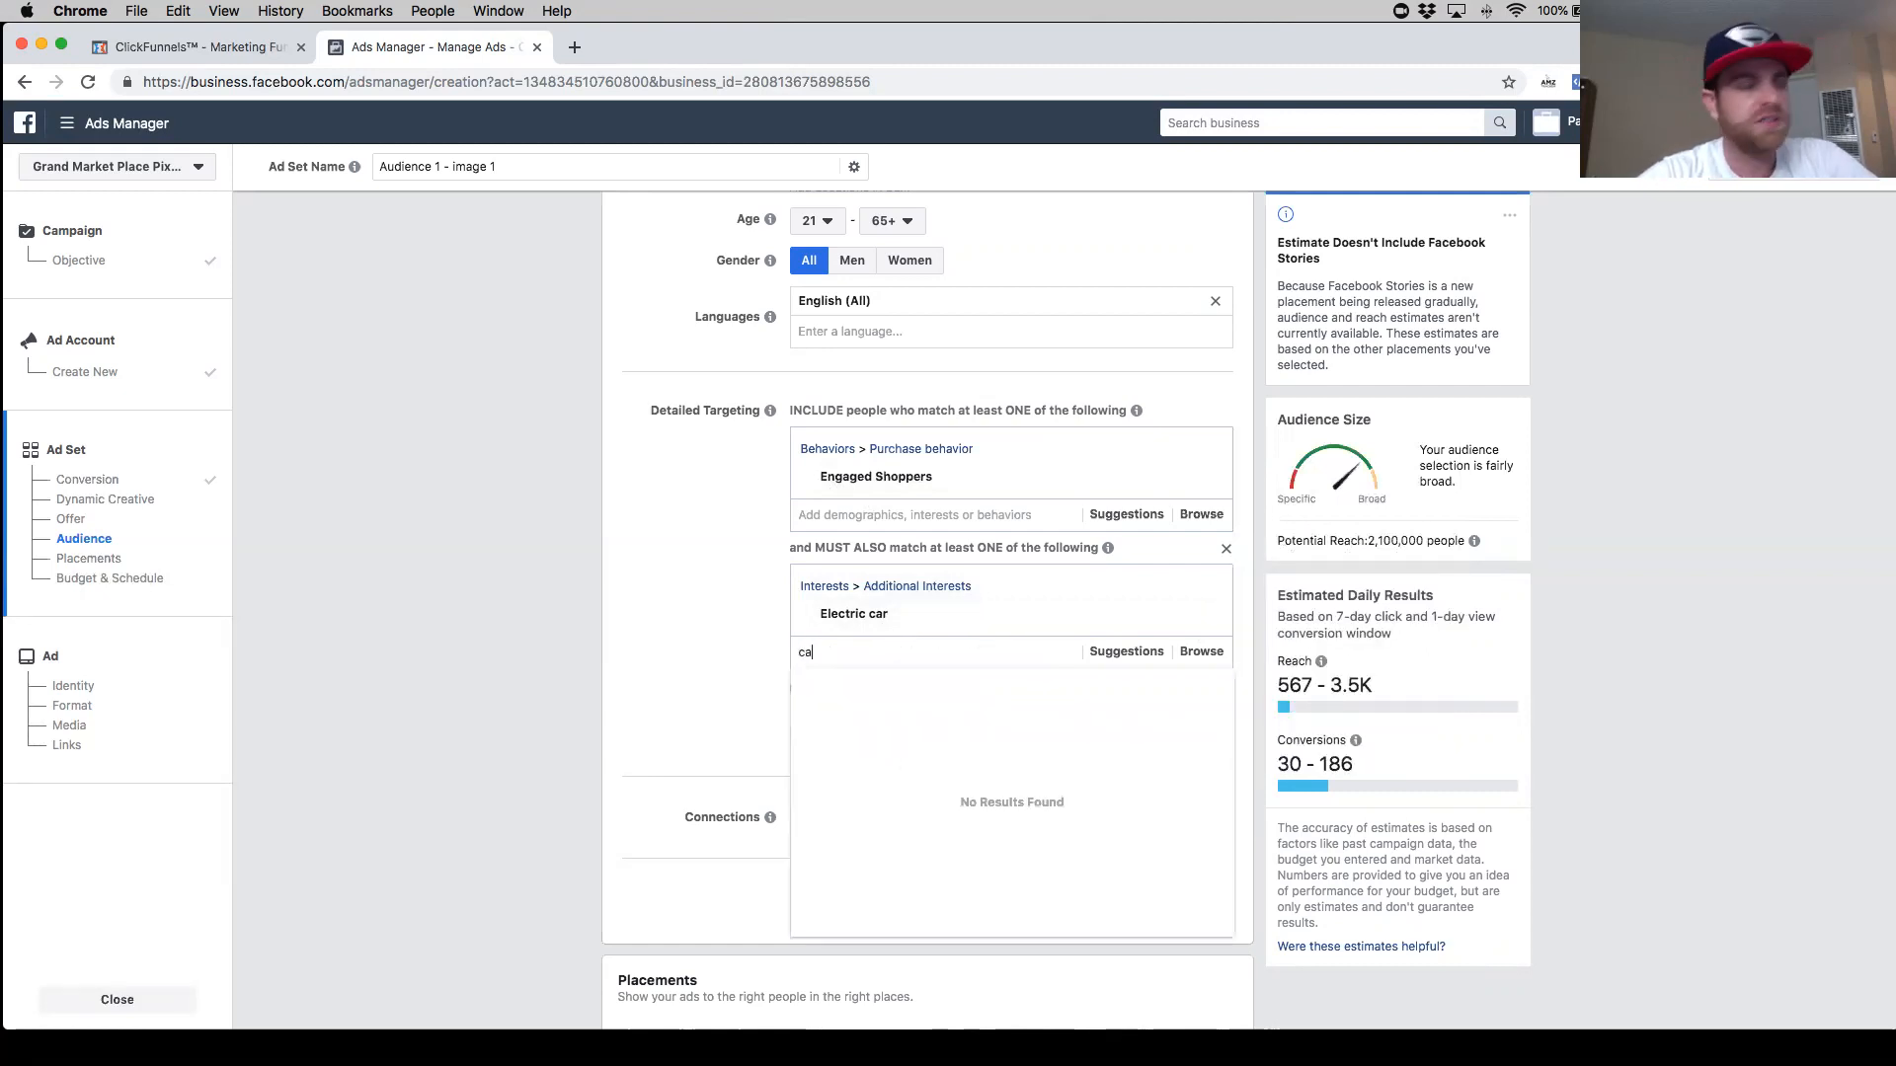
key(BackSpace)
key(BackSpace)
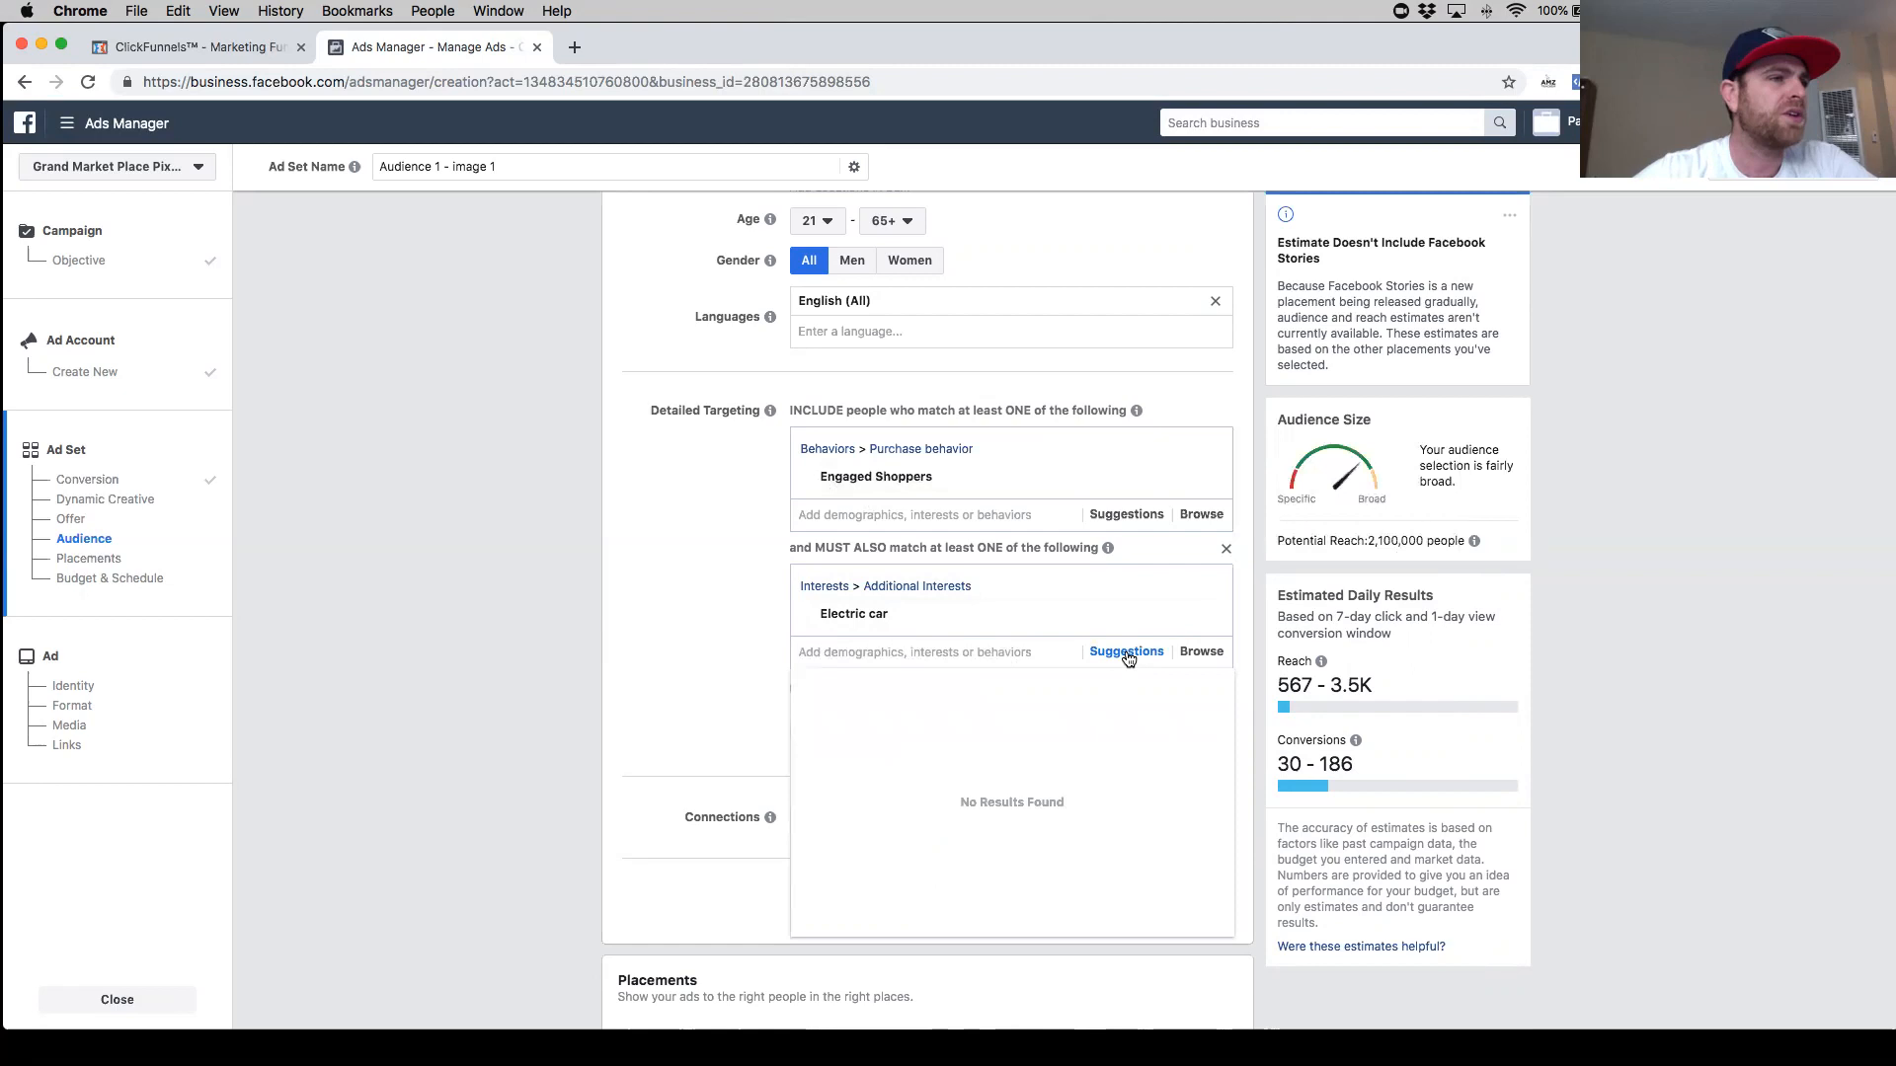
click(1126, 653)
mouse_move(998, 695)
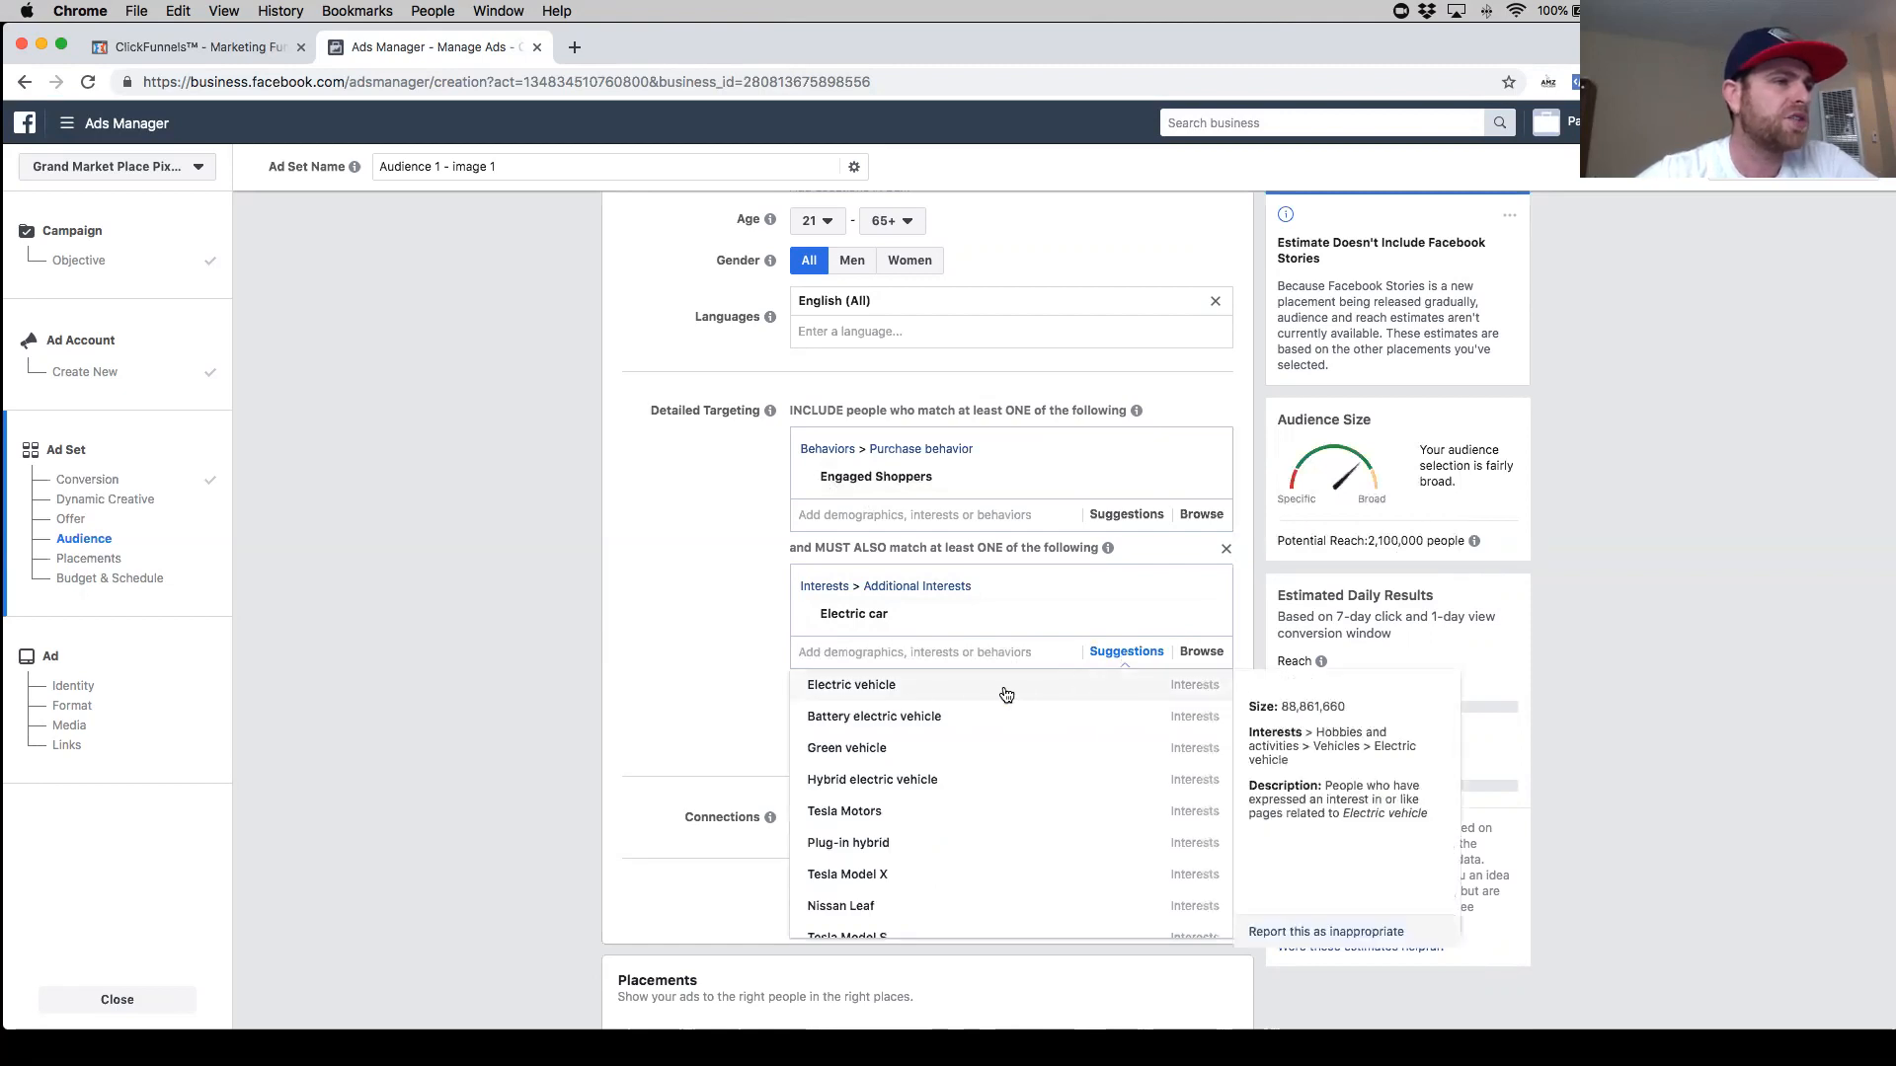
click(1109, 683)
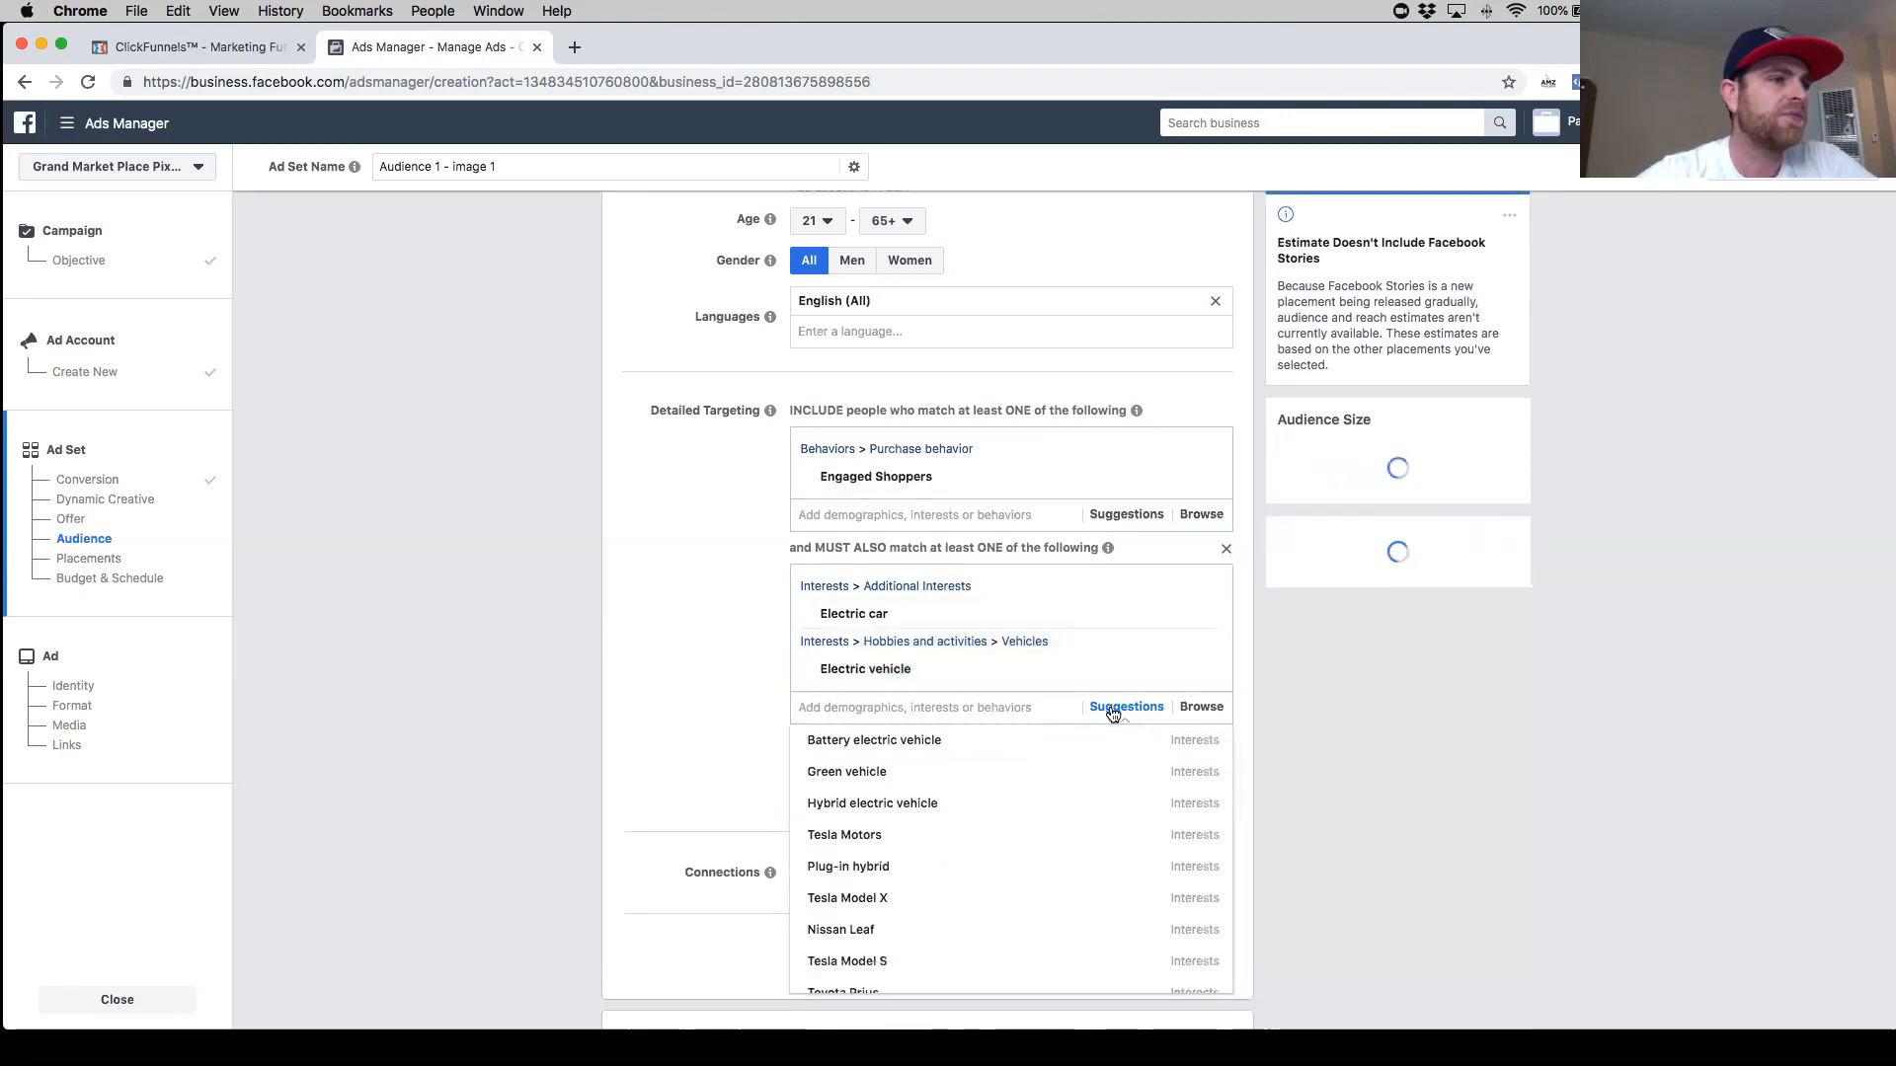
- Add the Automobiles and Vehicles interests to the same narrowing group from the suggestions
mouse_move(948, 781)
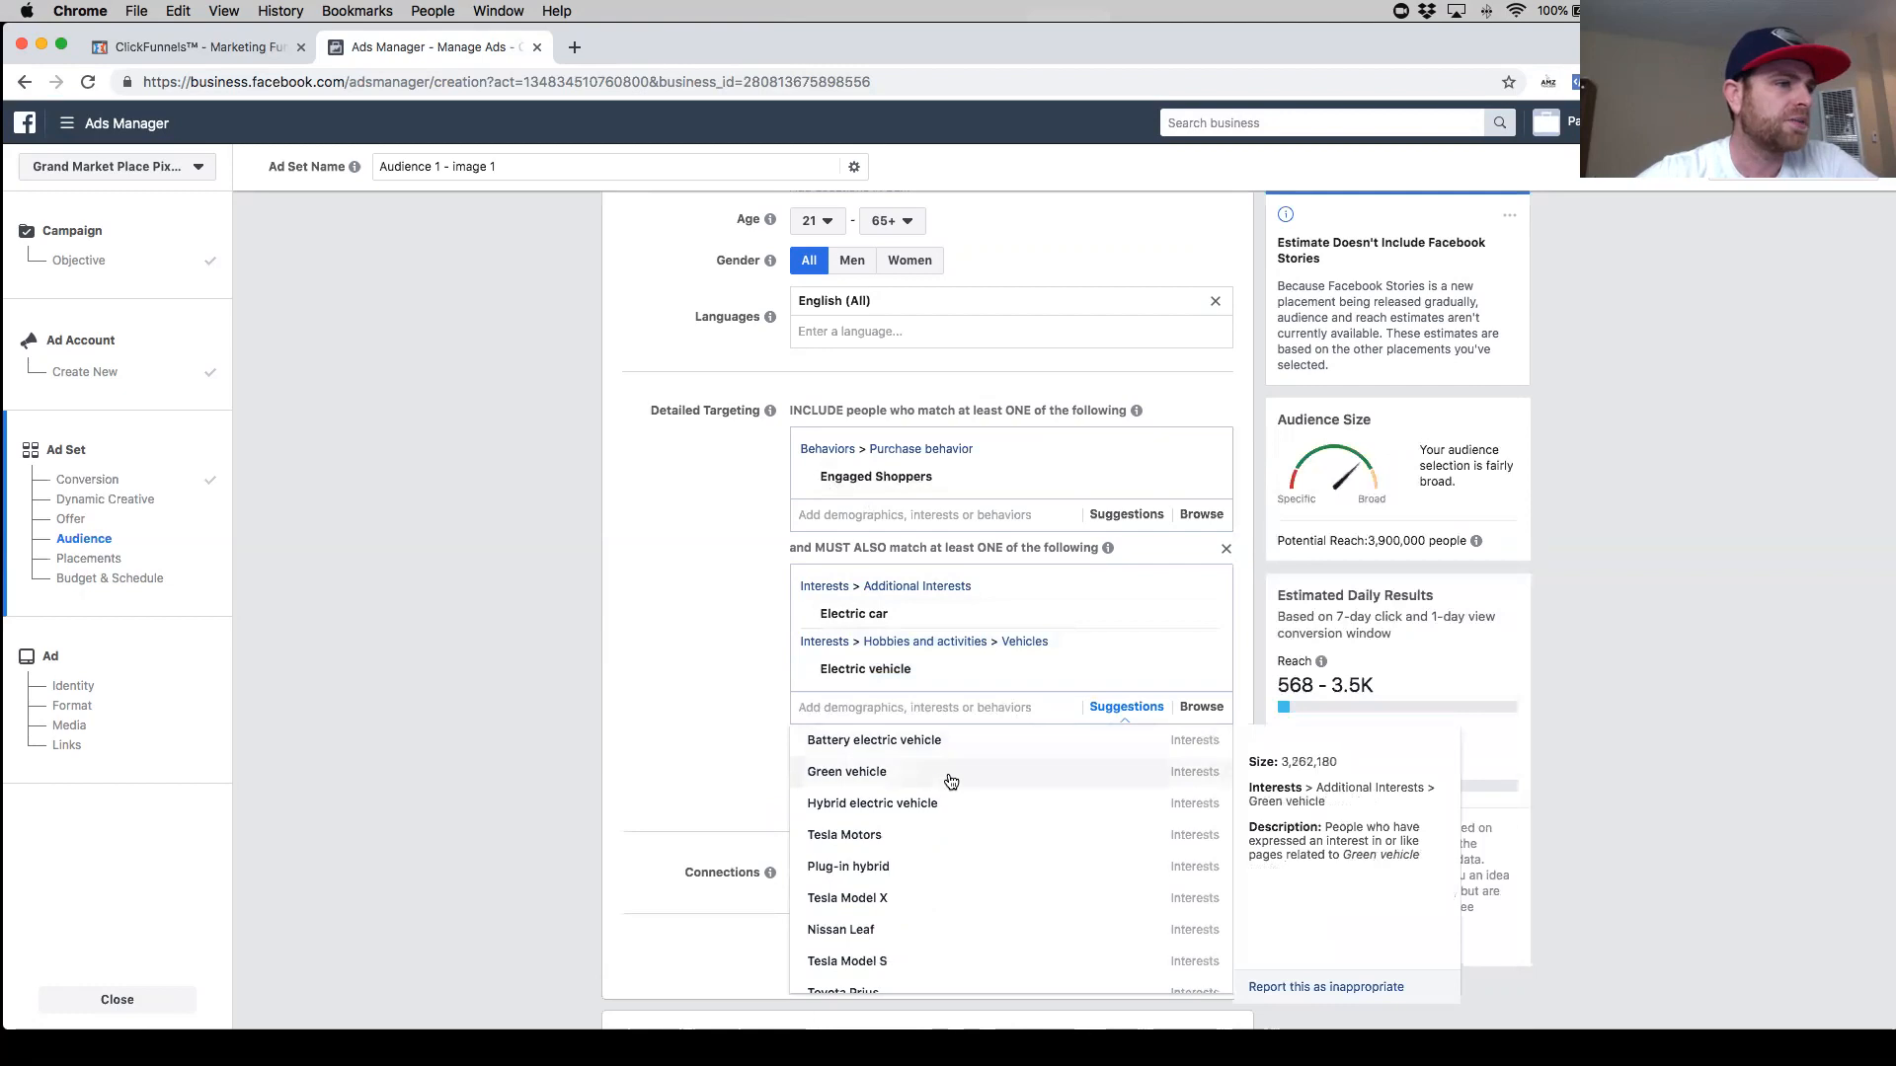
mouse_move(944, 838)
scroll(943, 823, down, 1)
scroll(943, 822, down, 3)
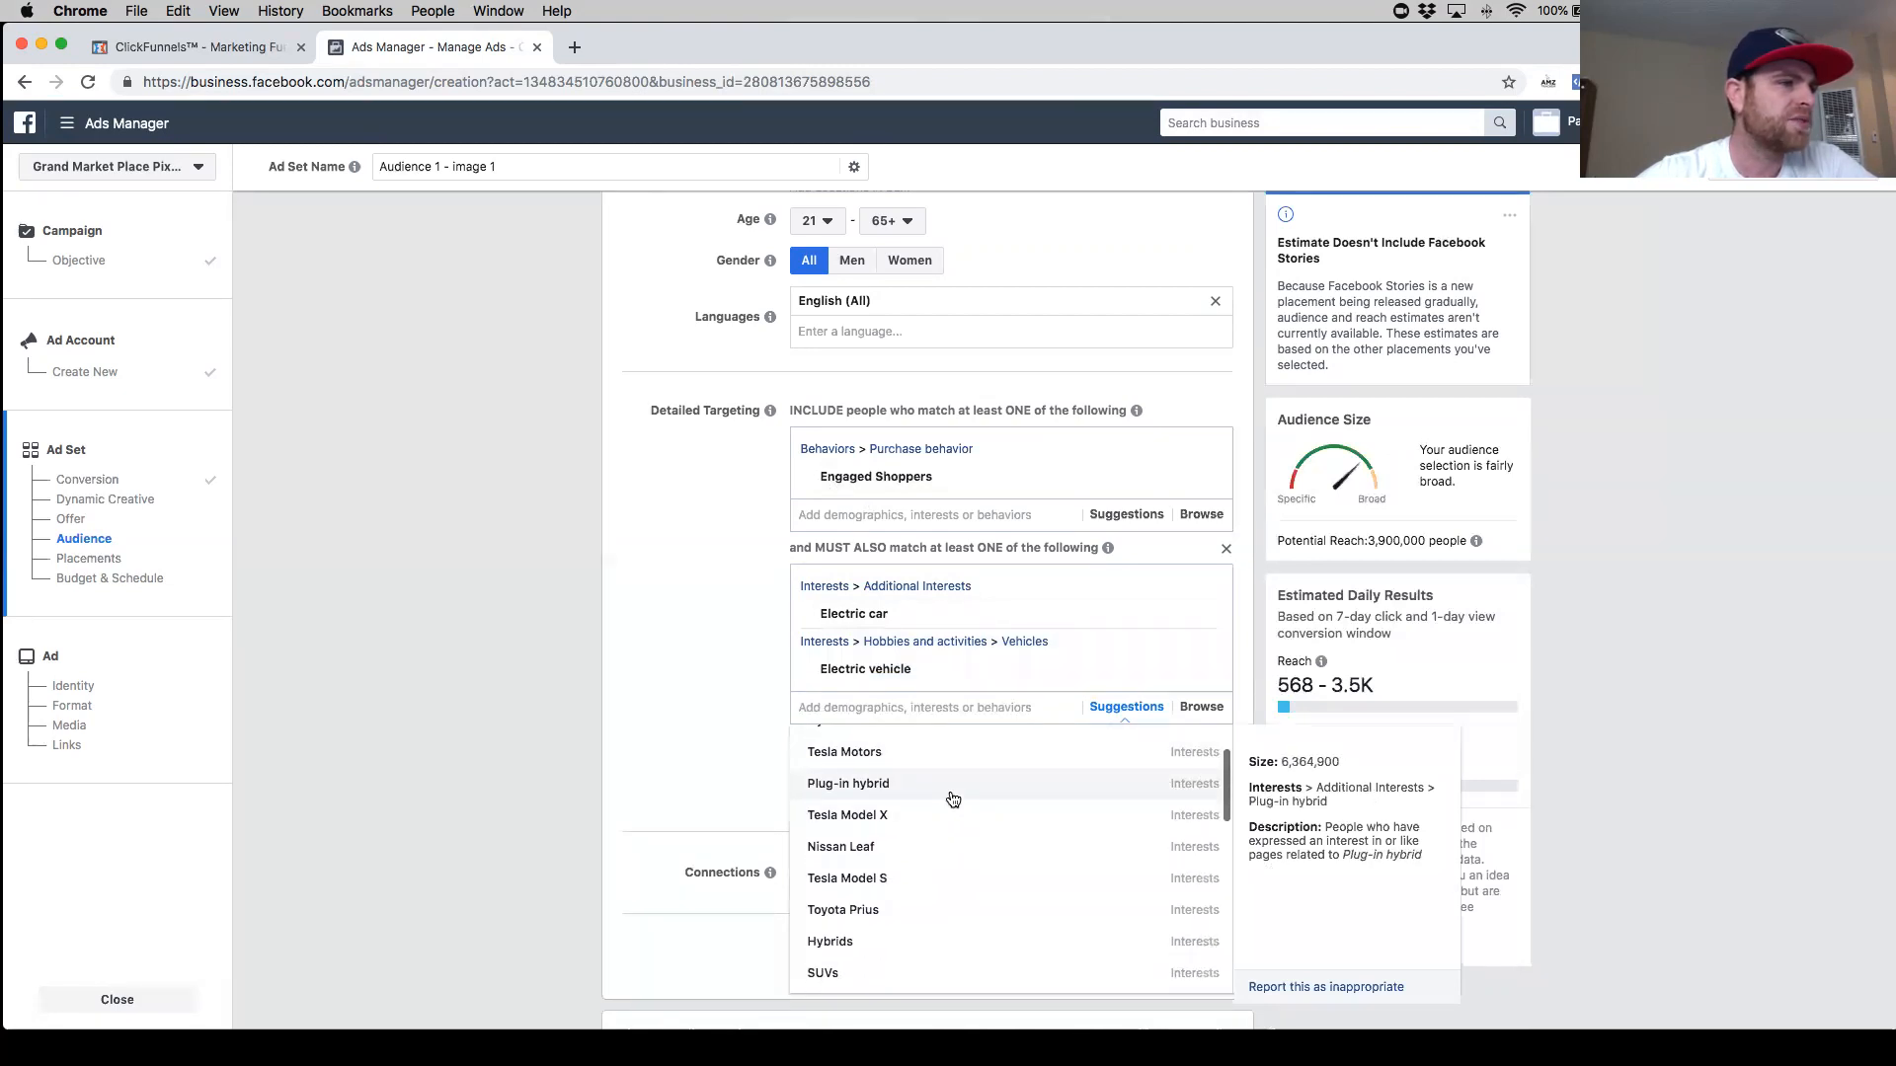
scroll(935, 861, down, 8)
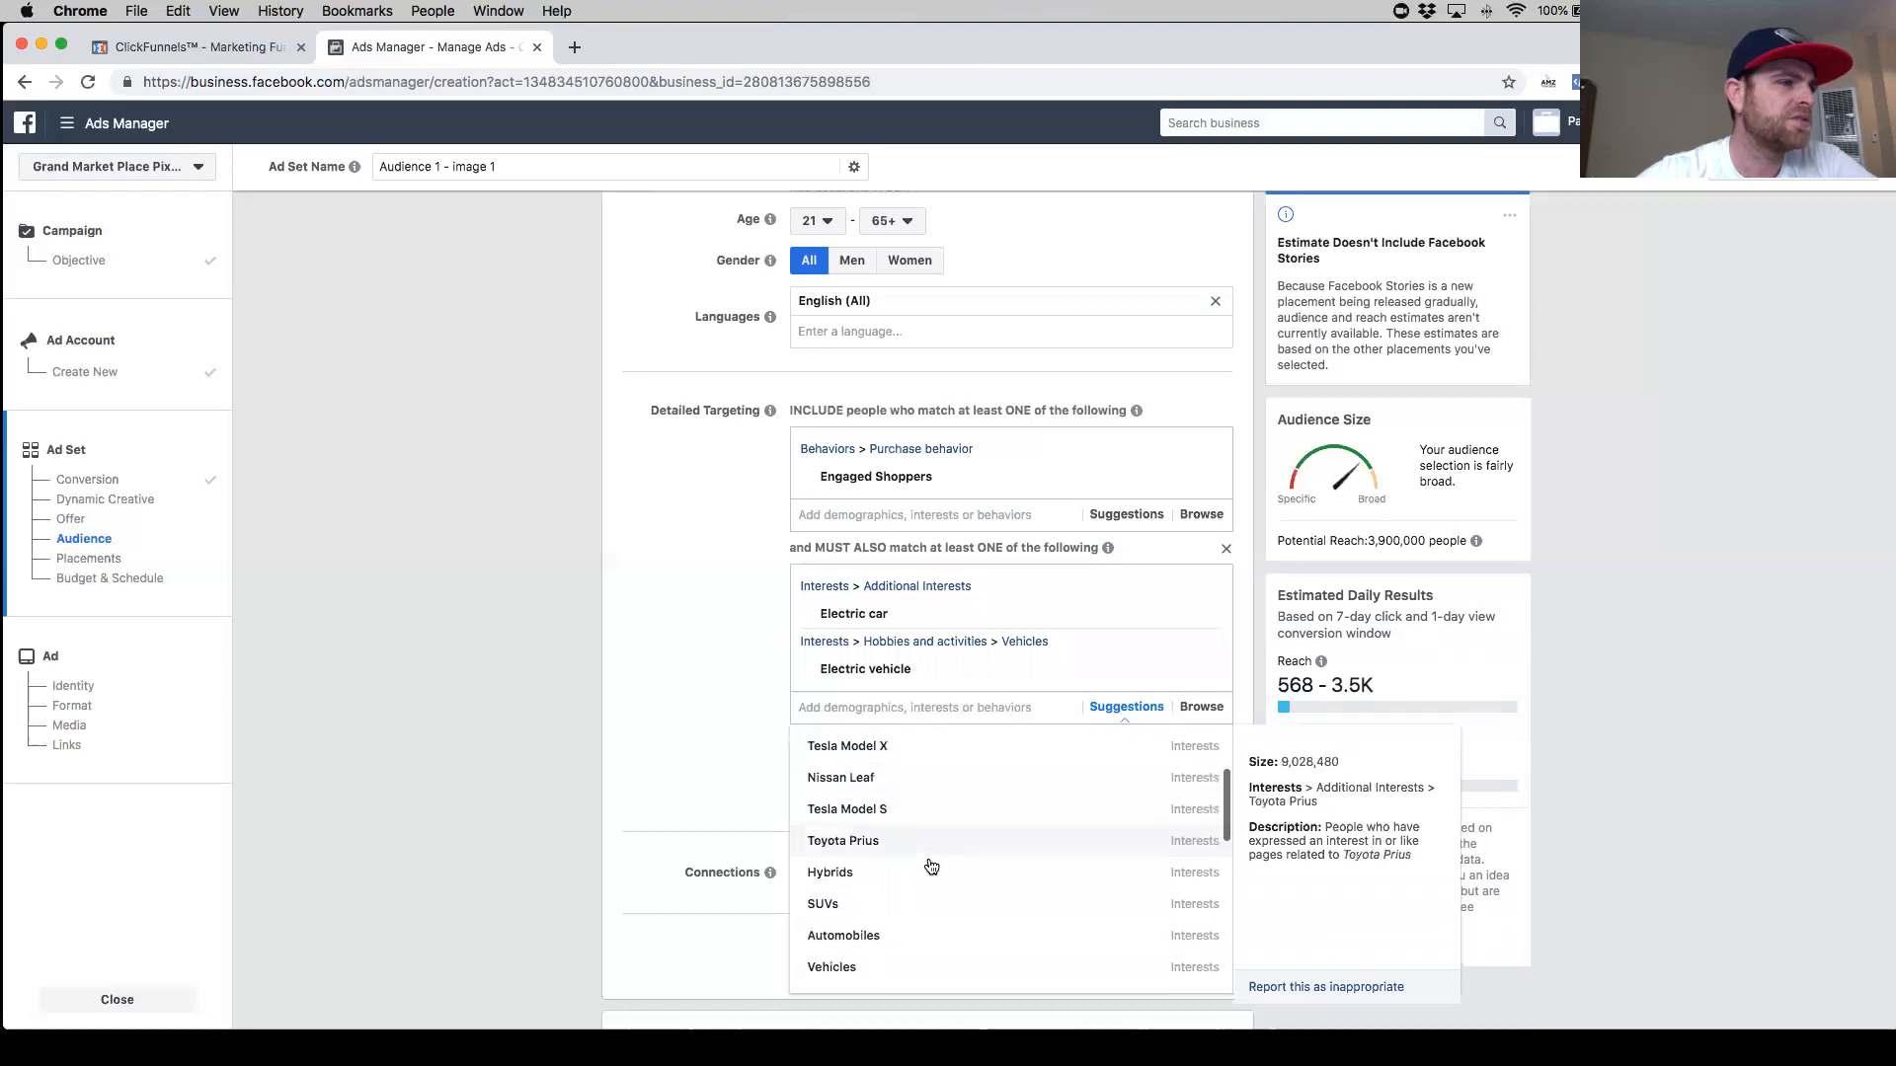
scroll(926, 857, down, 1)
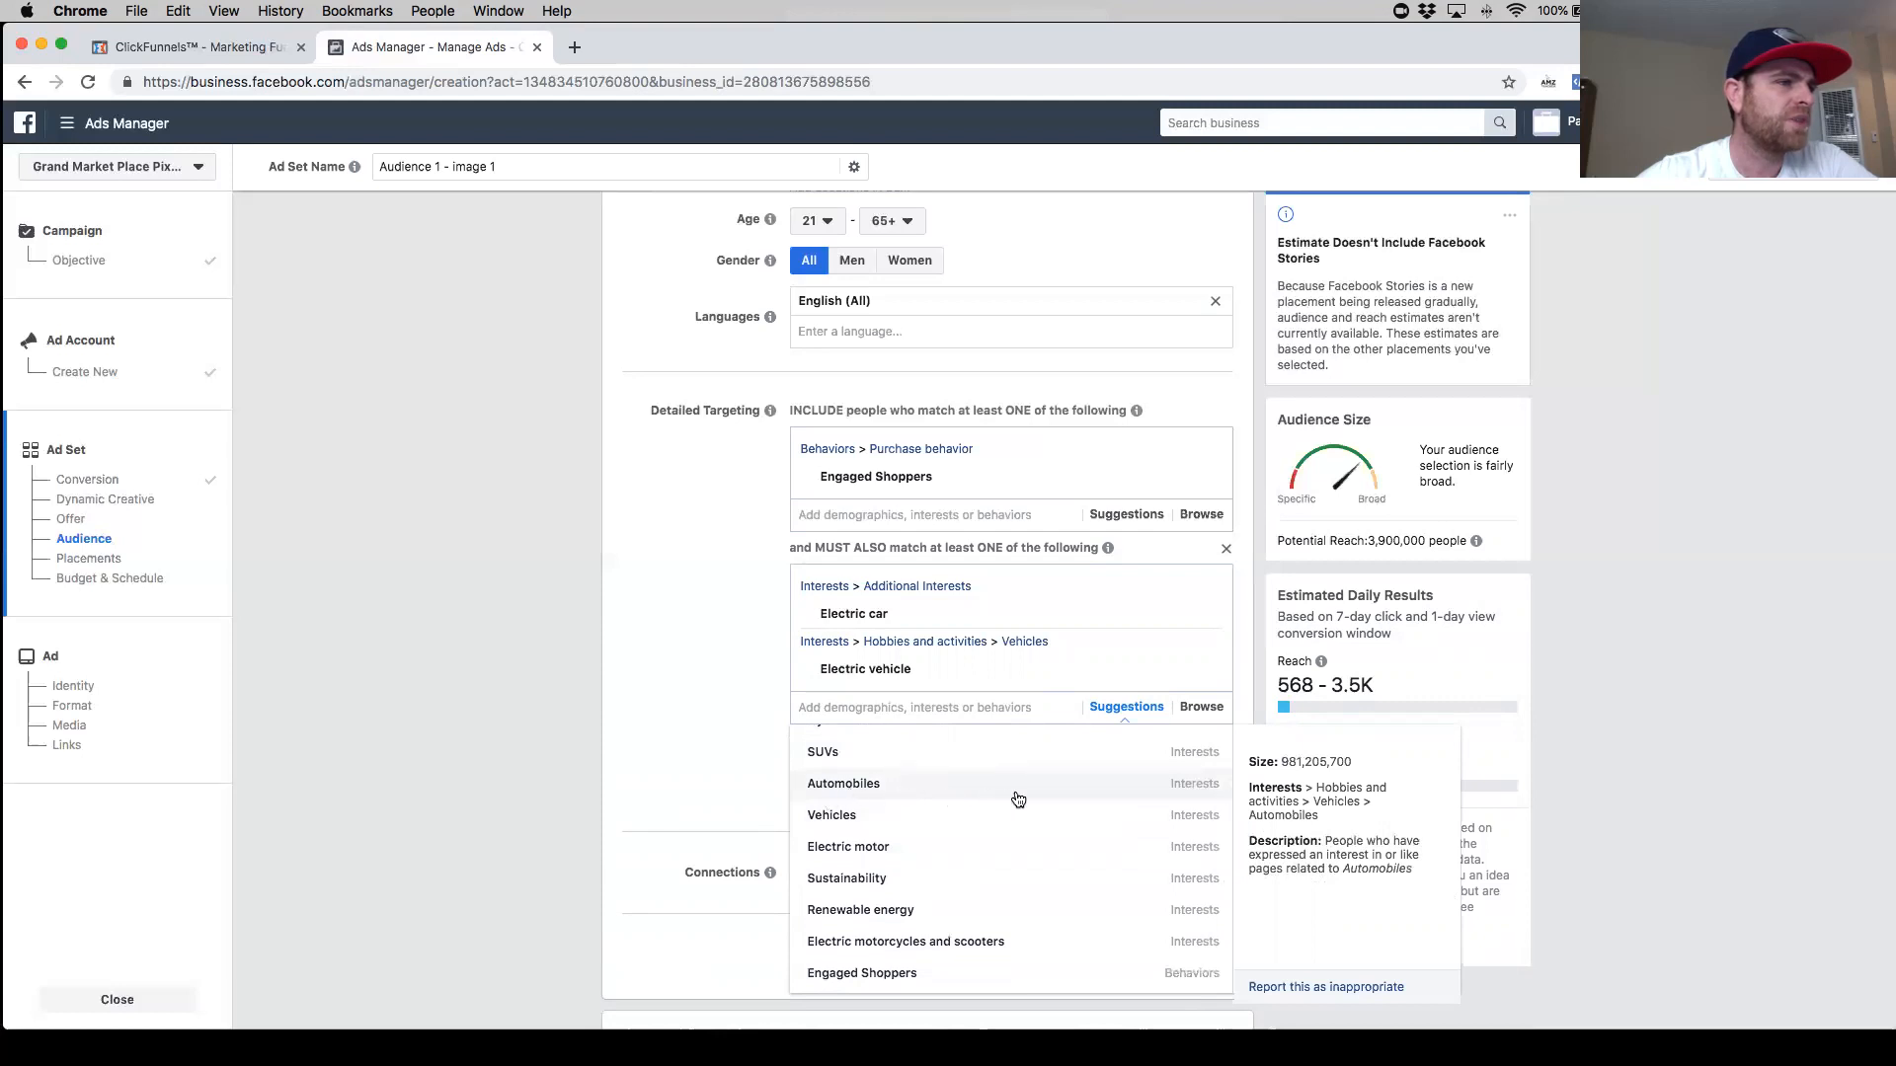
click(898, 782)
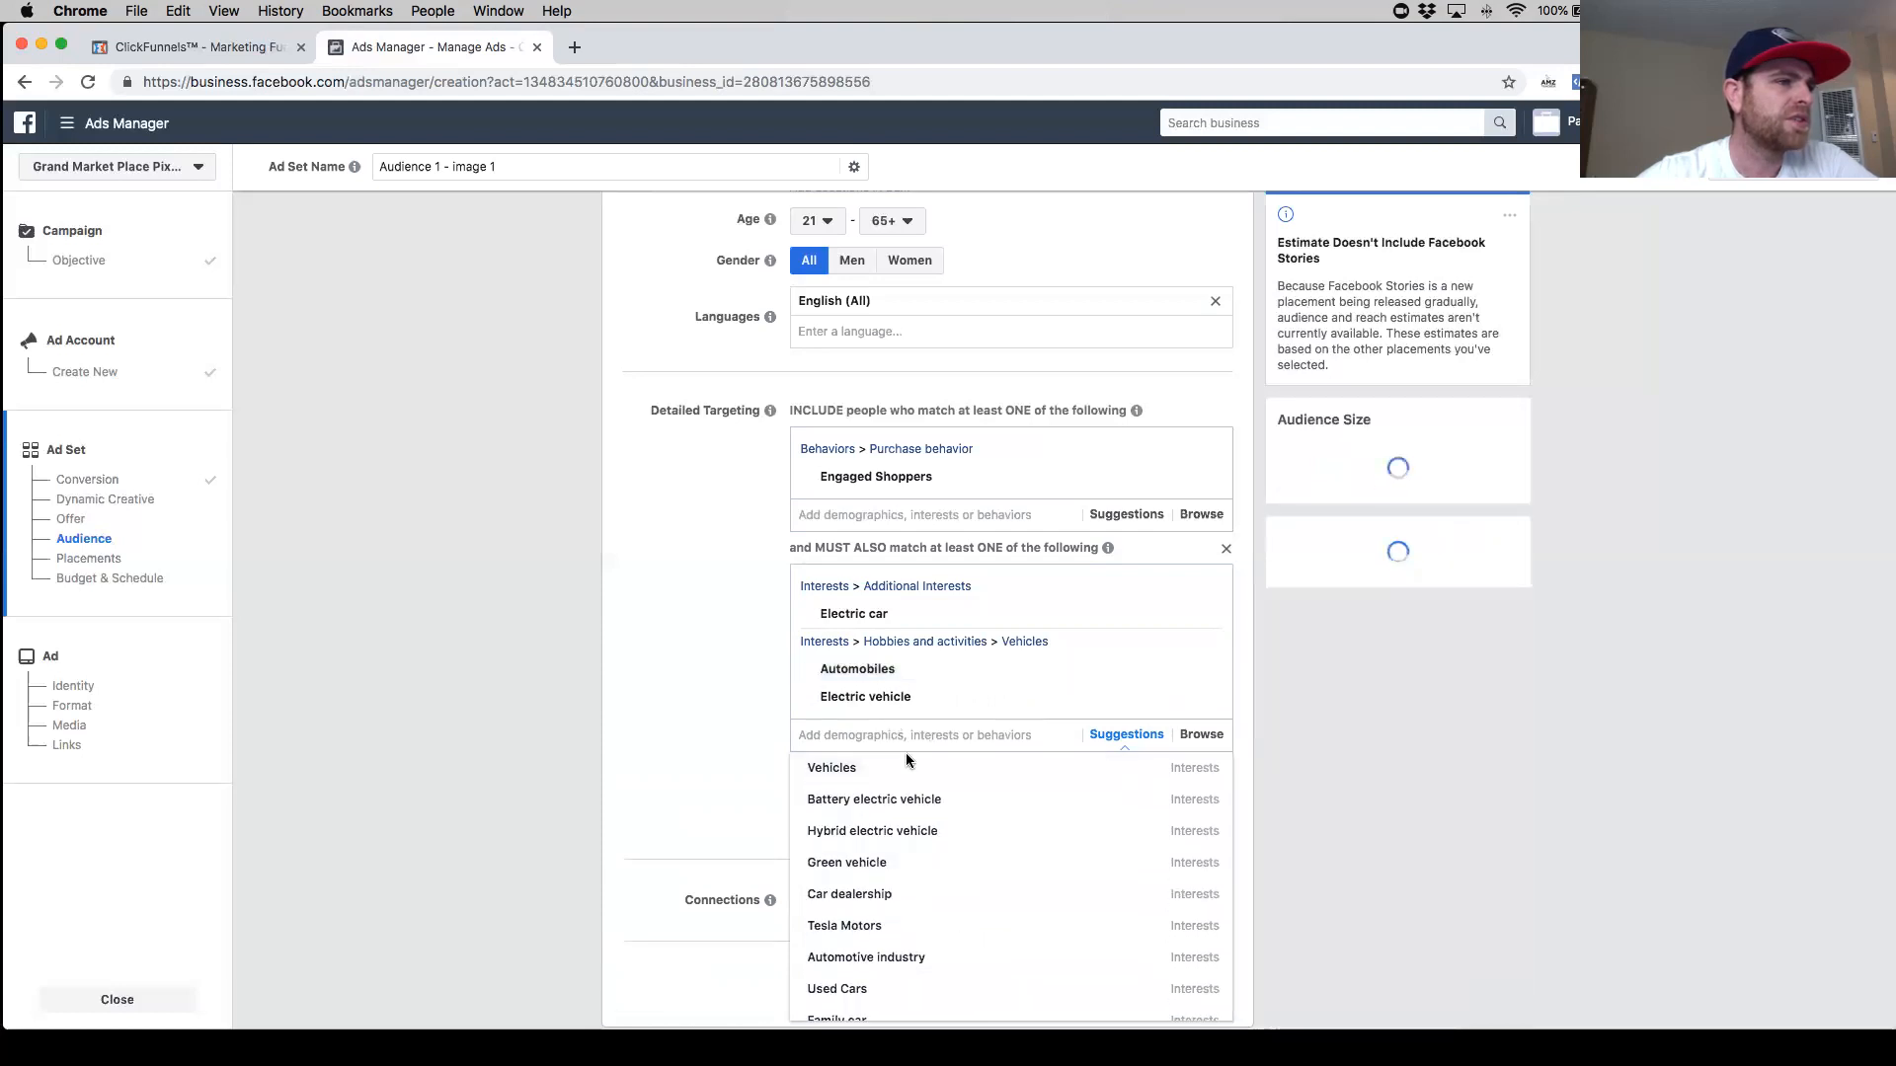
click(837, 768)
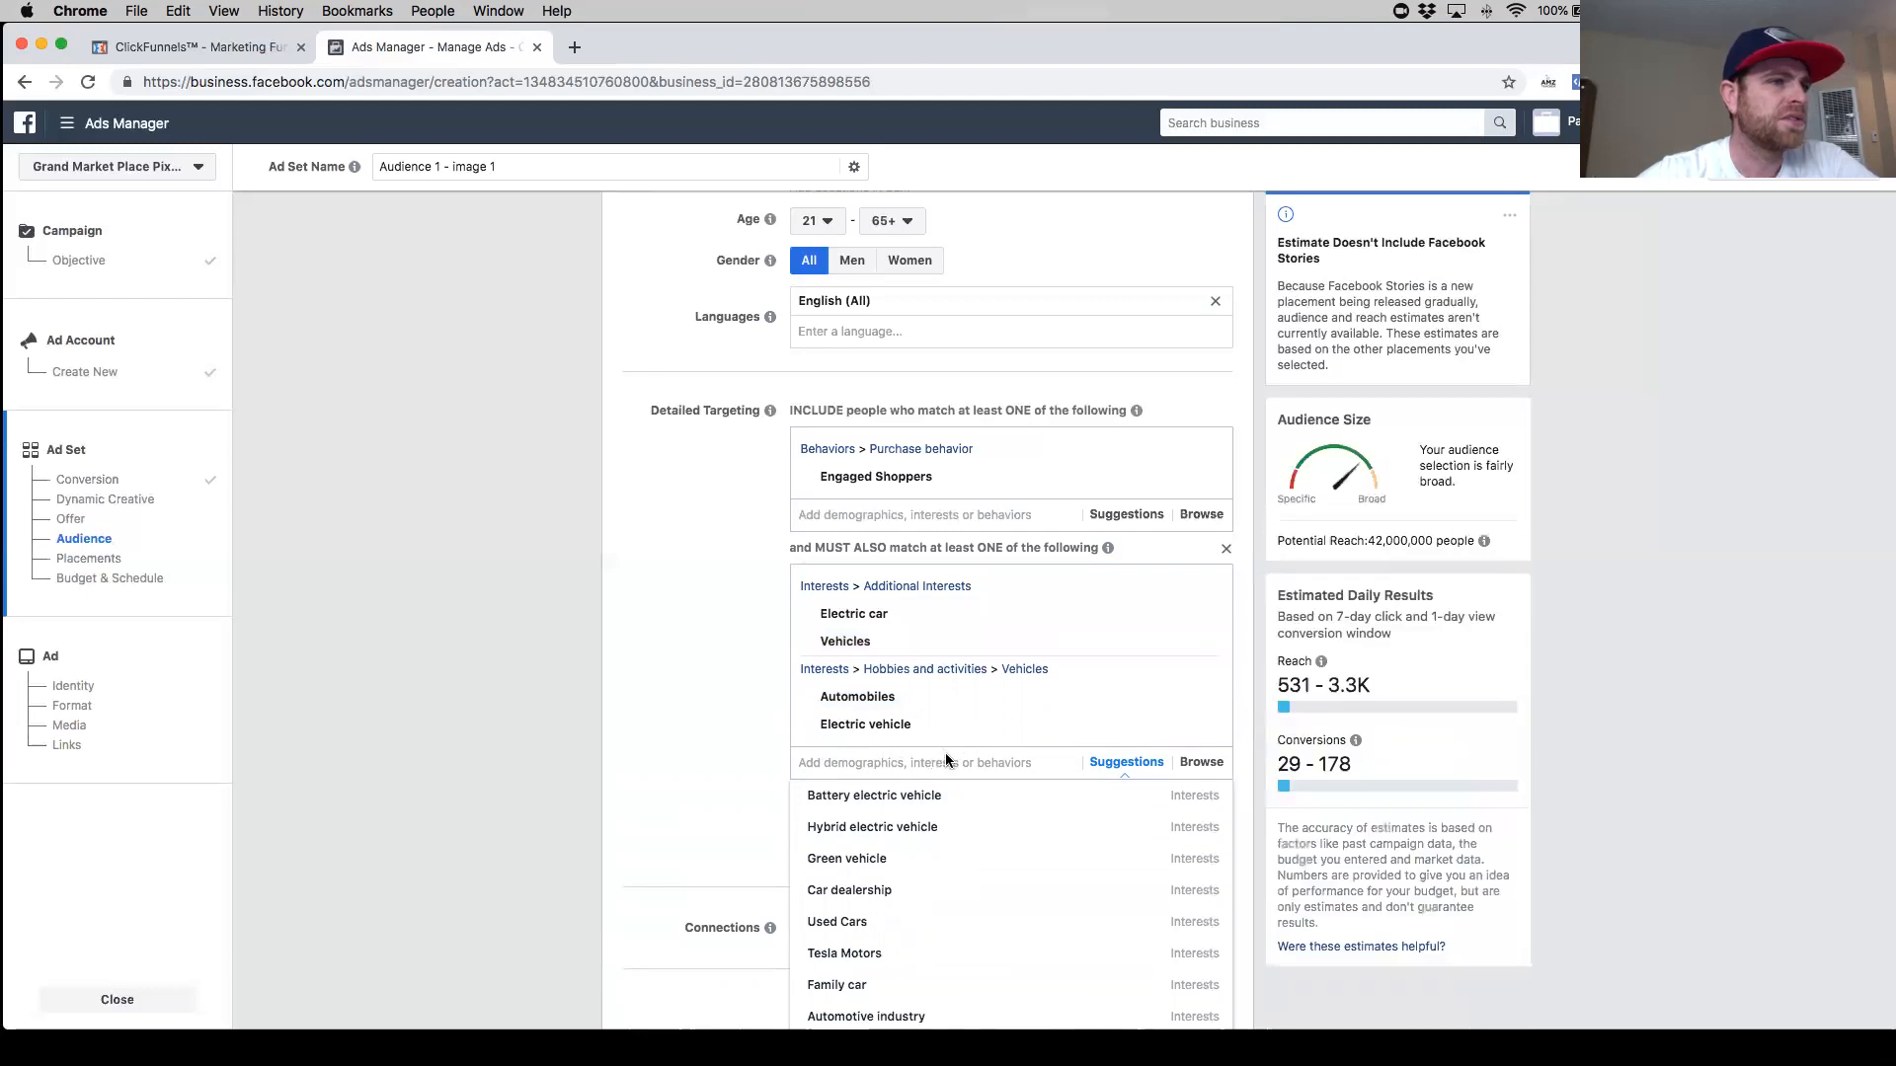
- Remove the Automobiles and Vehicles interests from the first narrowing group
mouse_move(950, 726)
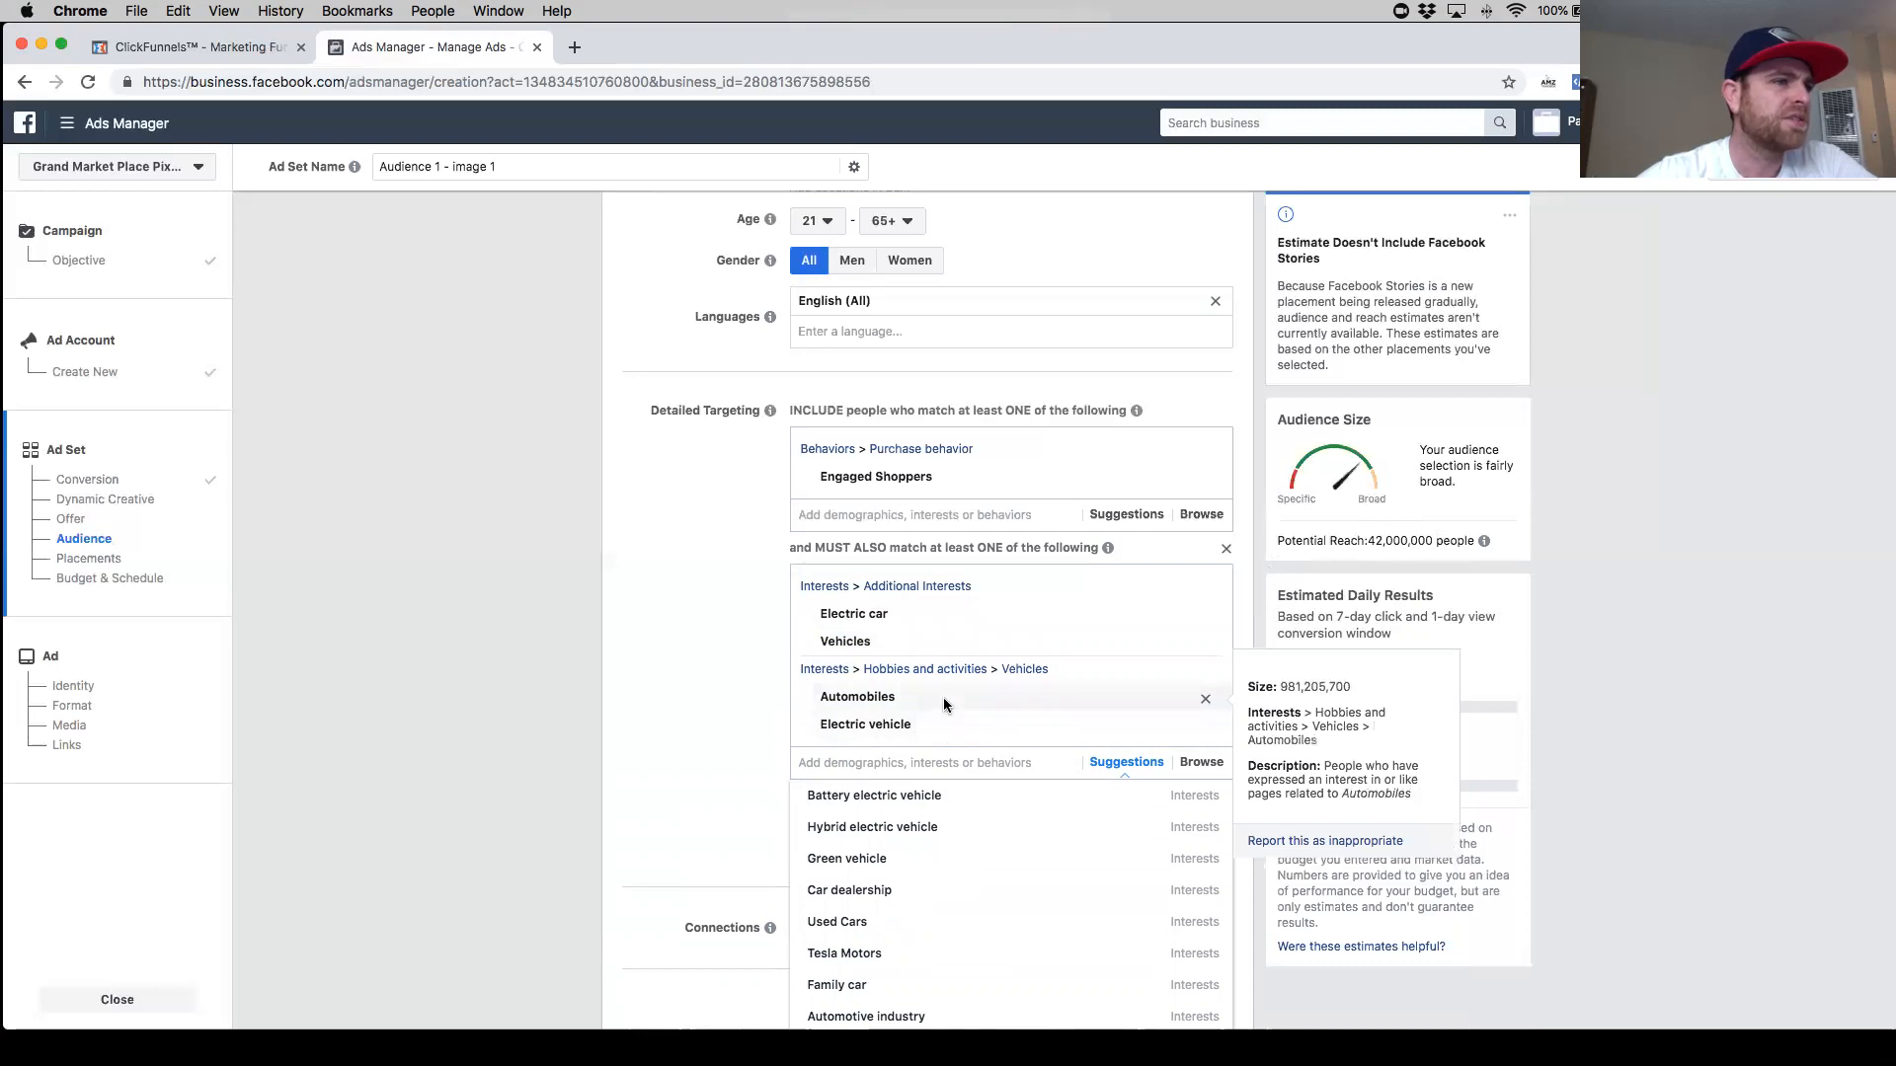
click(1206, 703)
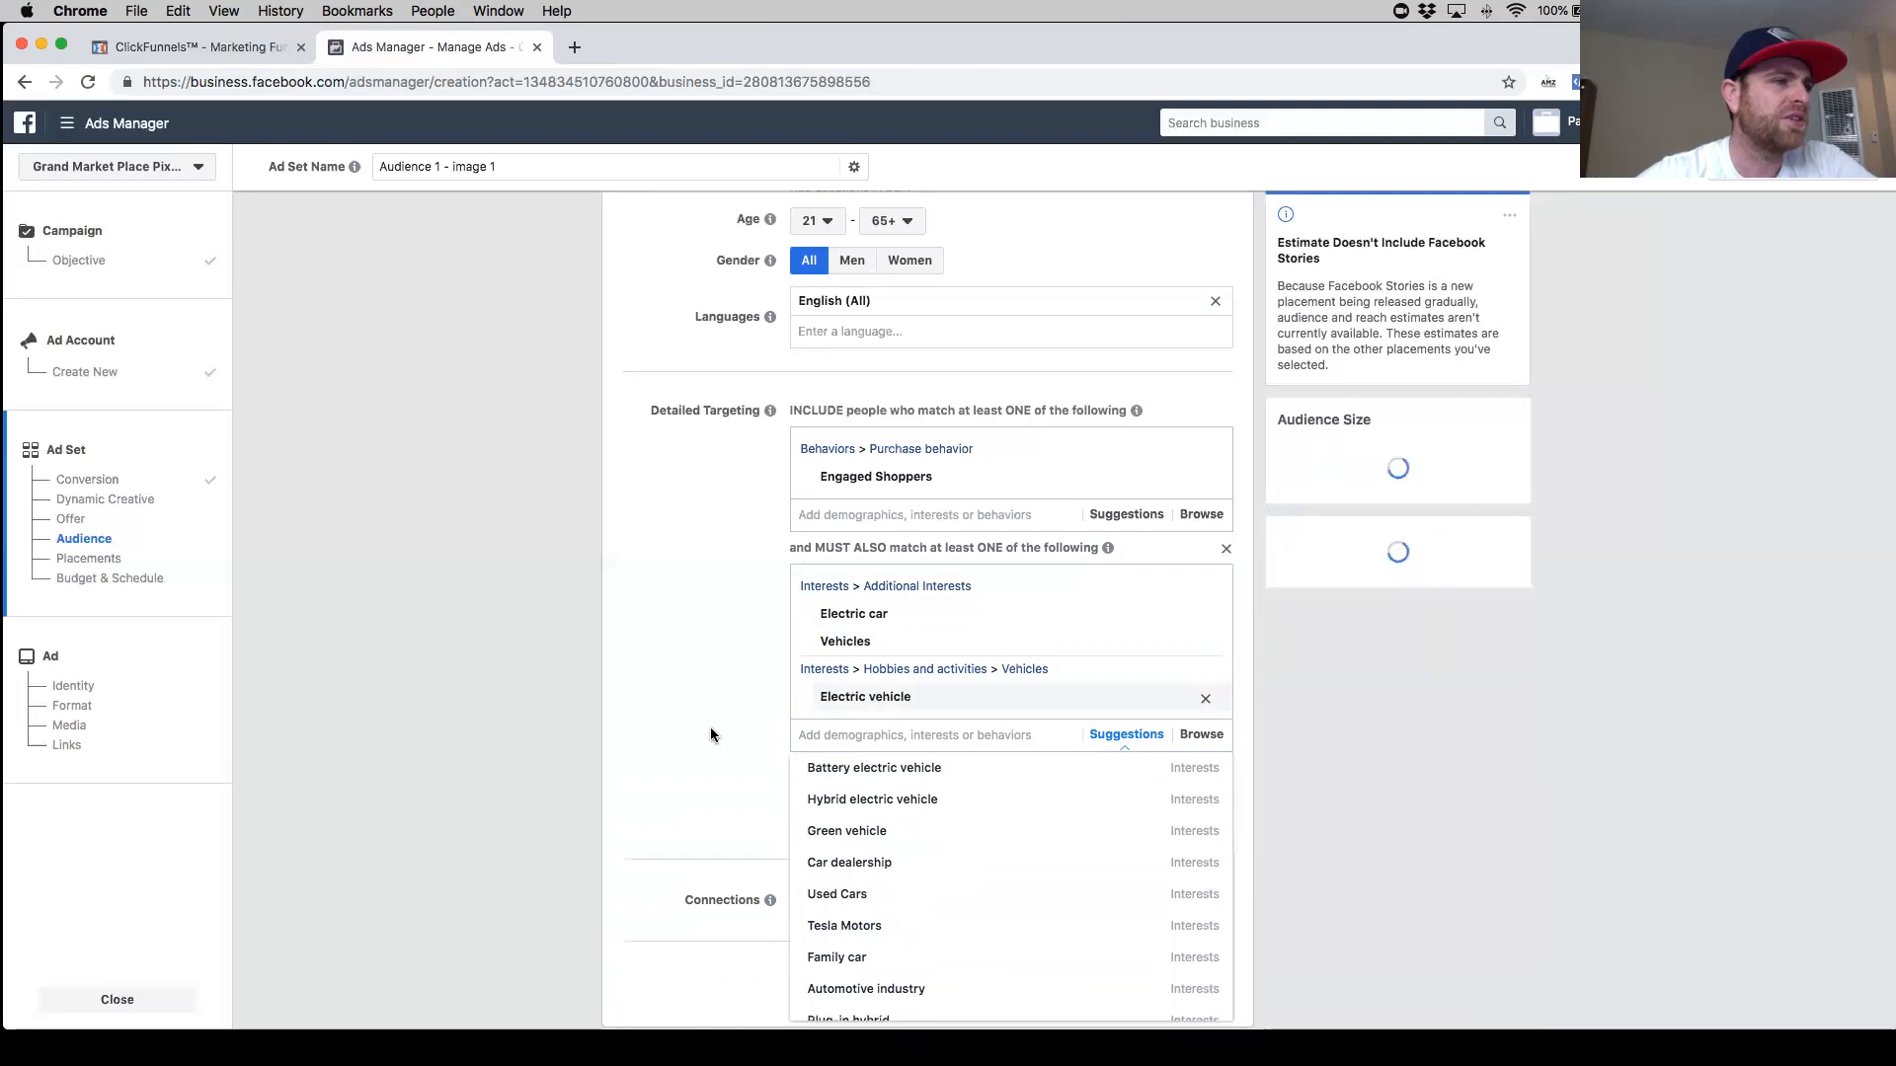
click(731, 711)
mouse_move(938, 664)
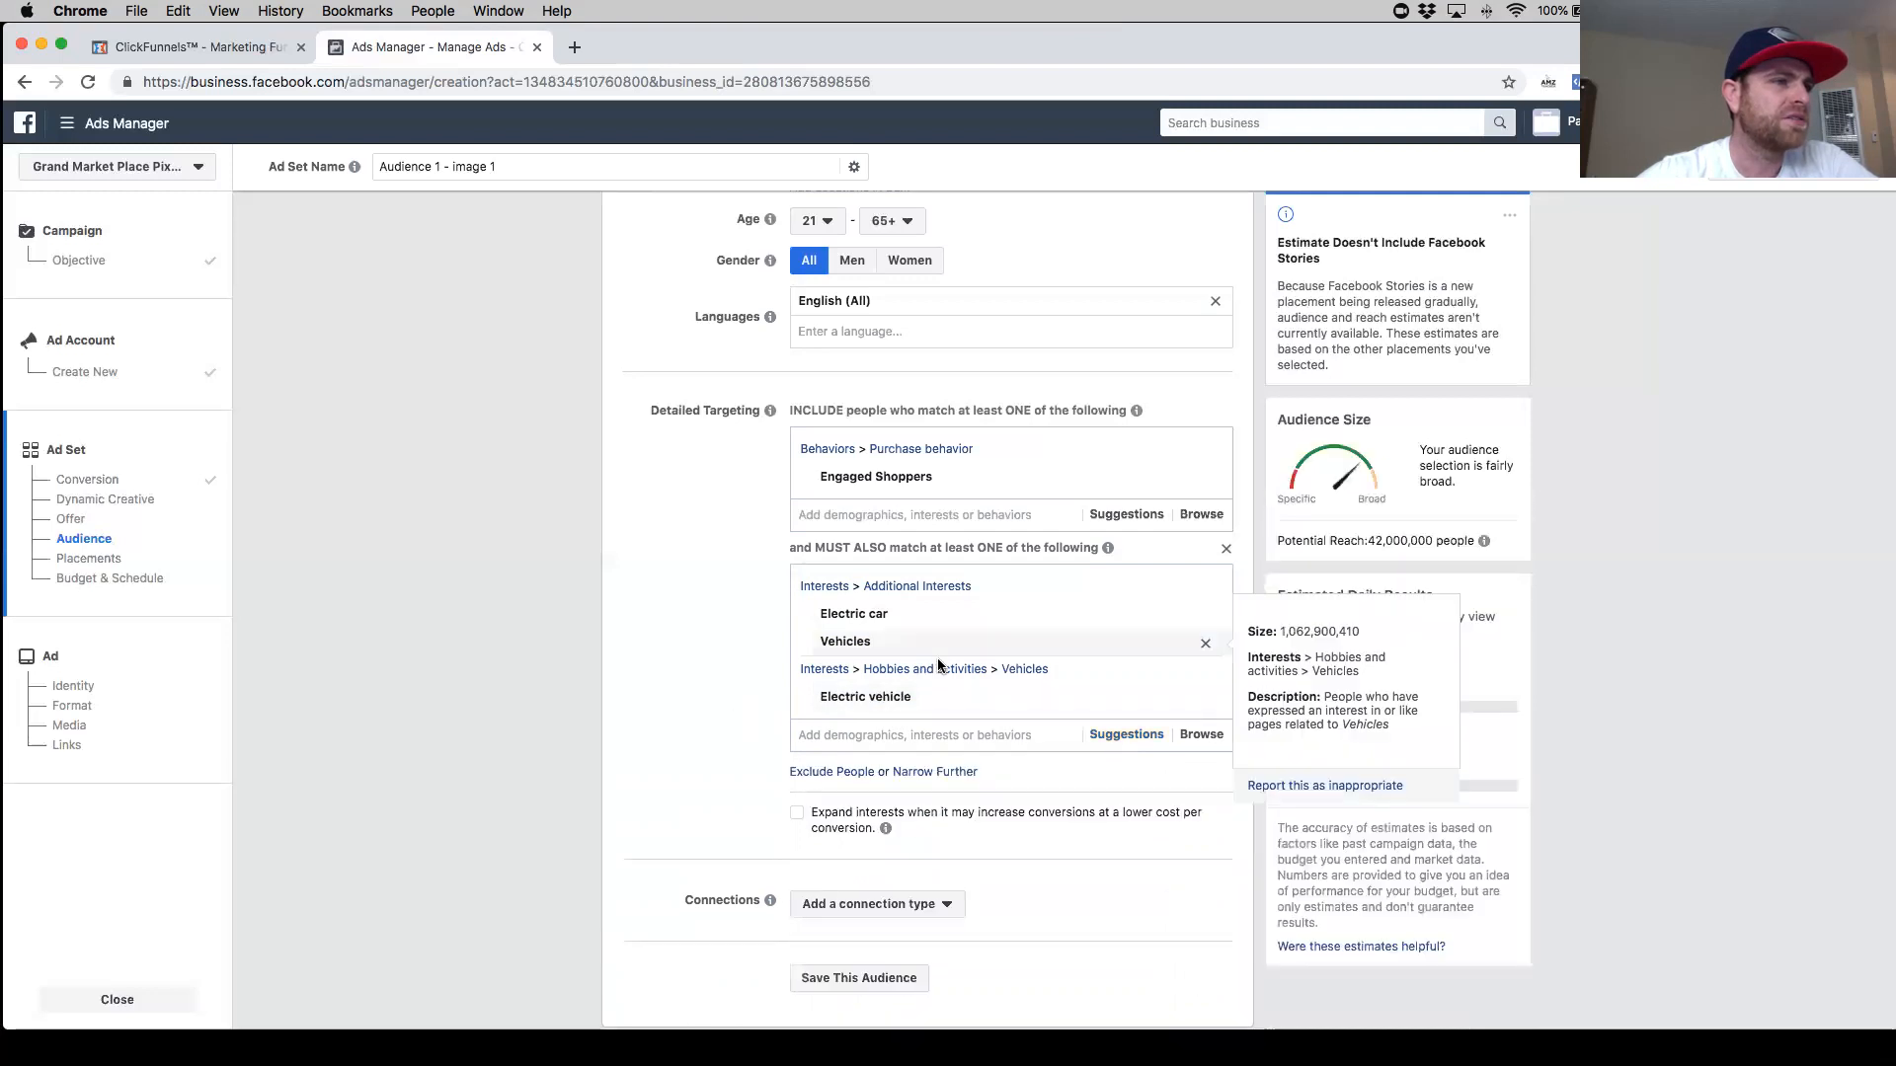
click(1205, 647)
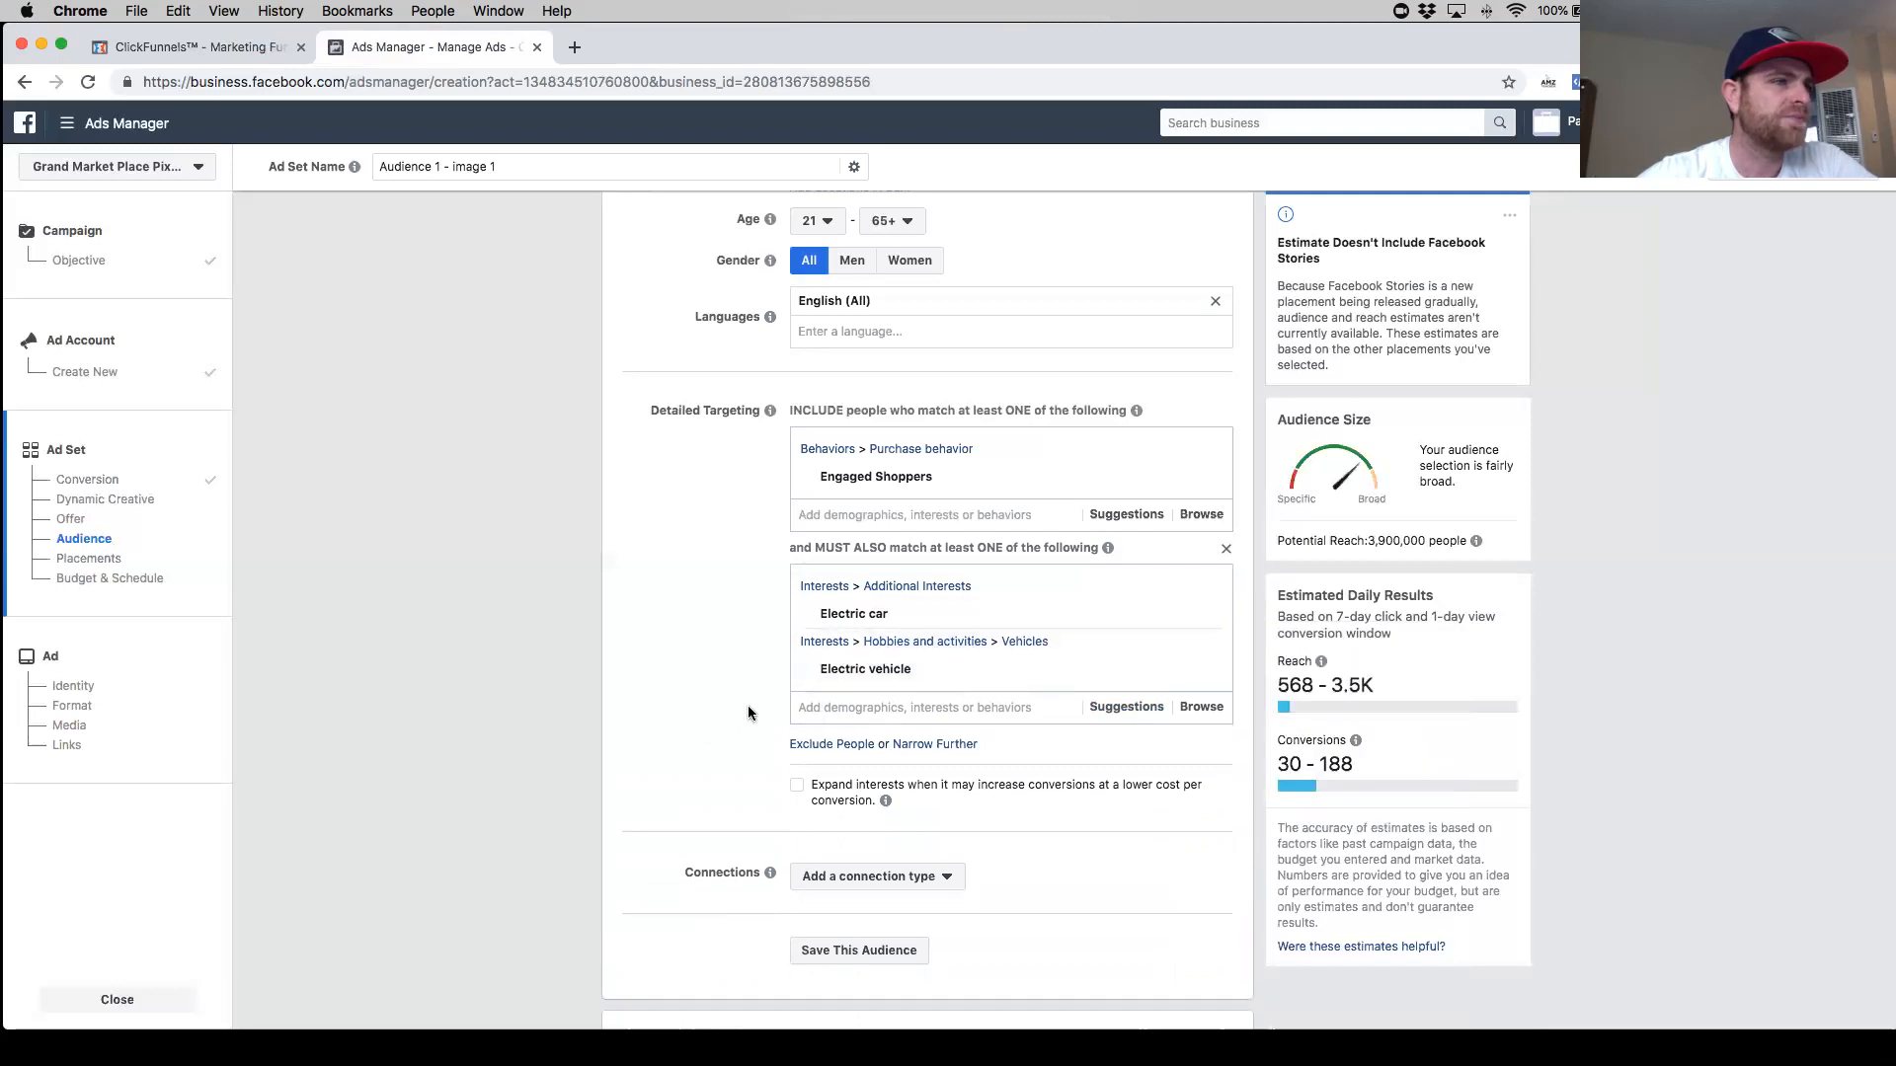
- Narrow the audience further with a second group containing the Automobiles interest
scroll(991, 691, down, 1)
click(1125, 689)
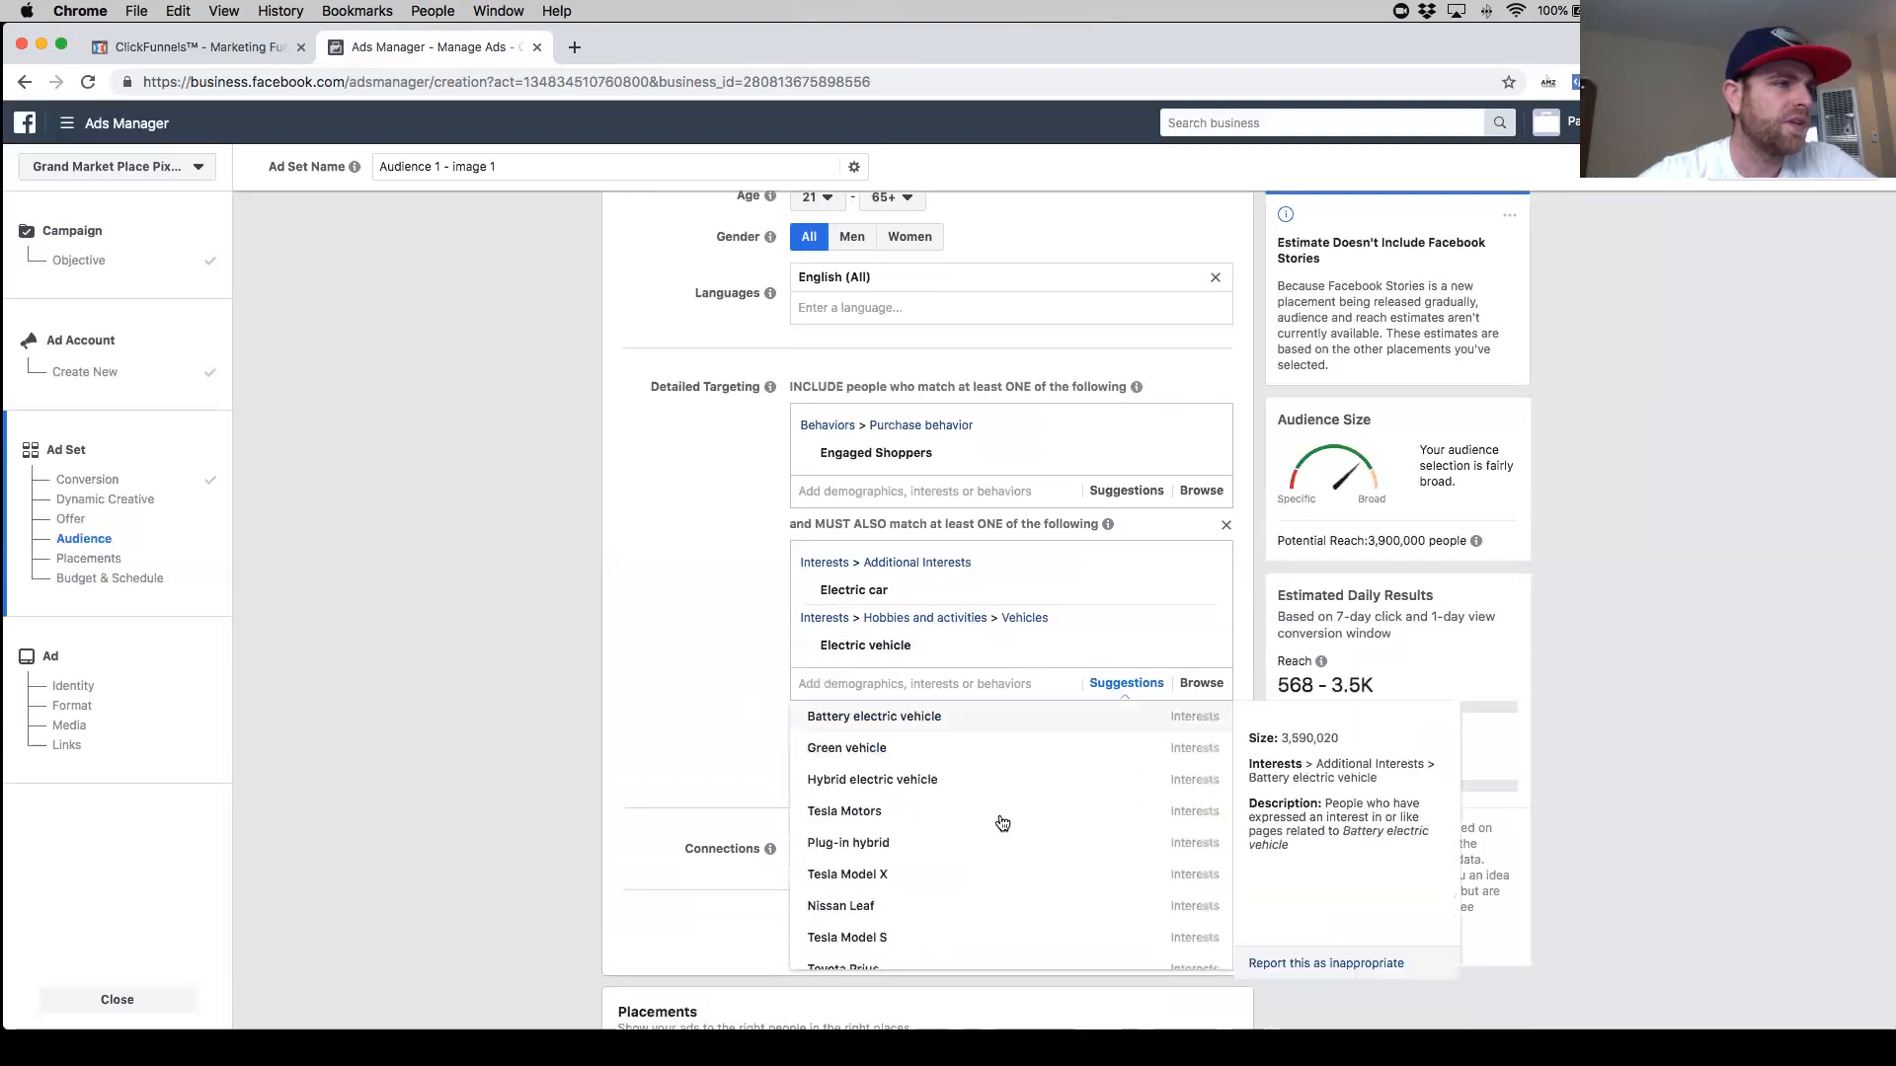
click(798, 642)
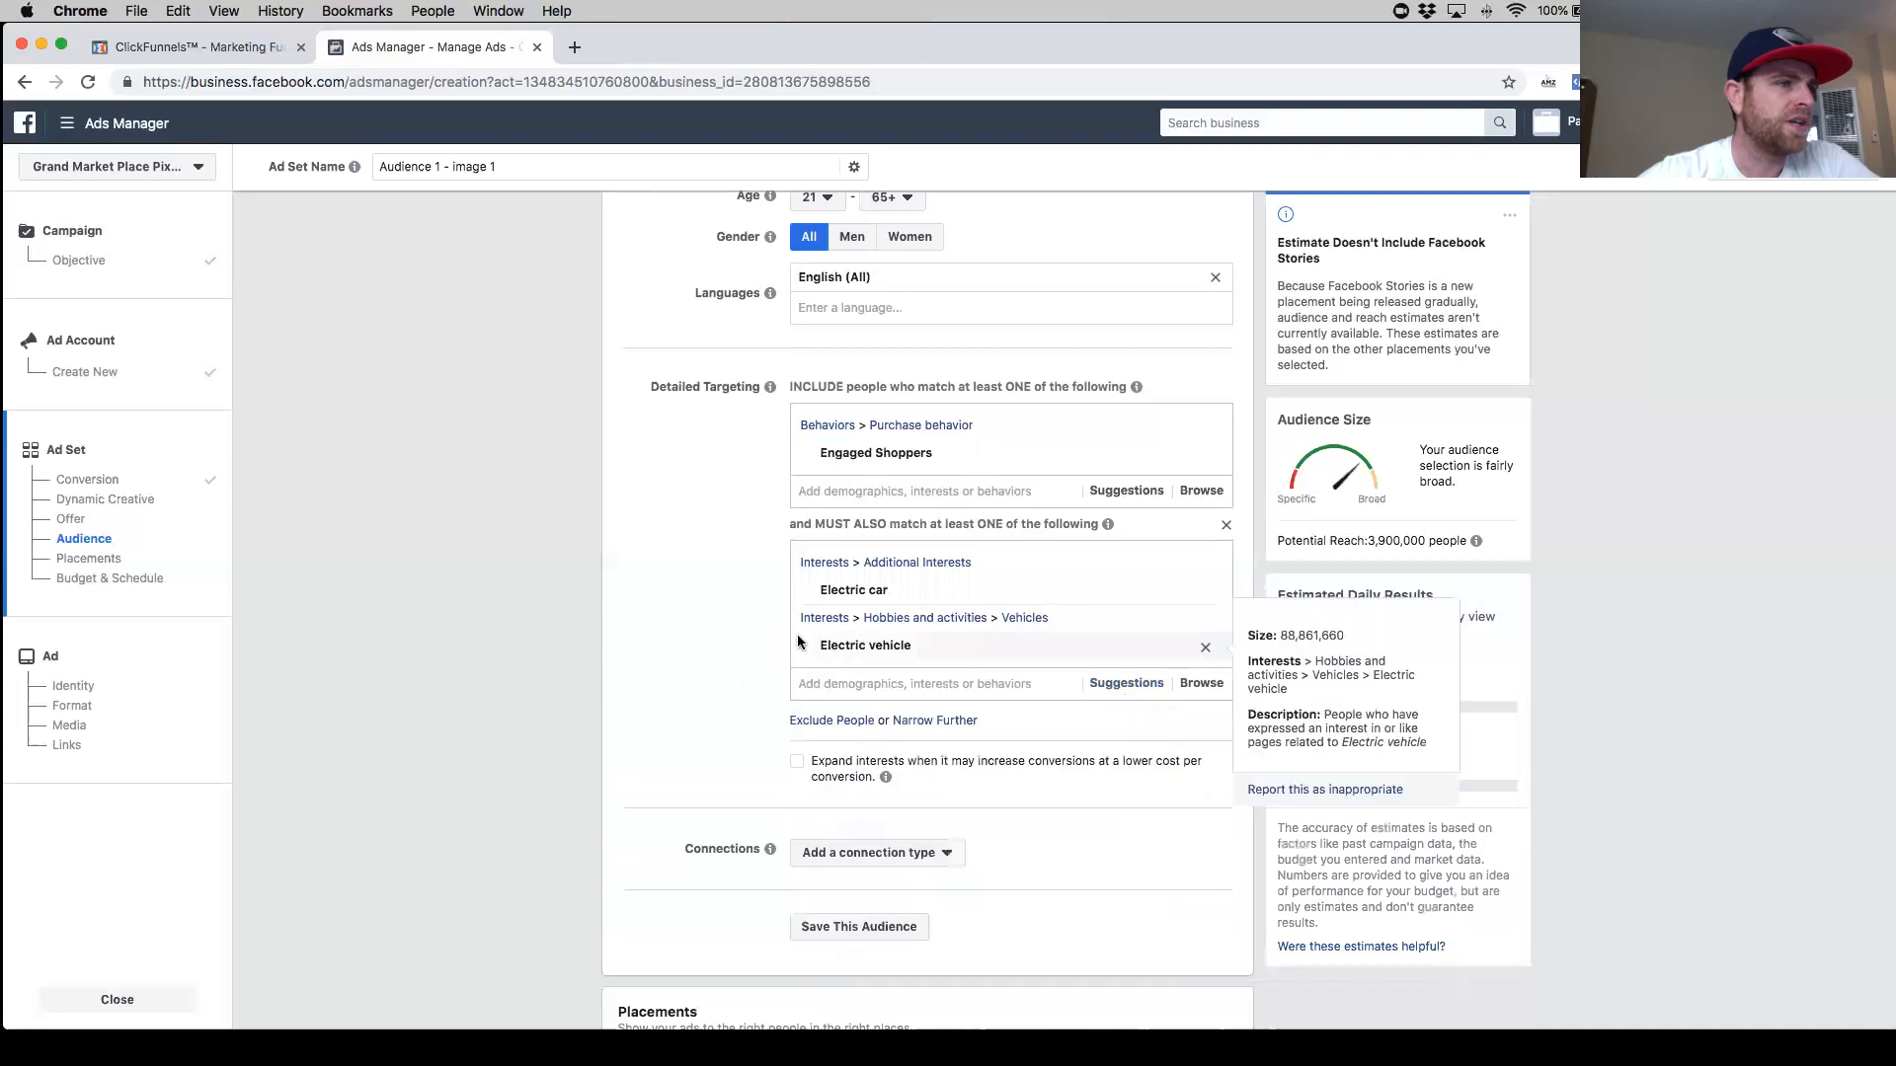
click(934, 721)
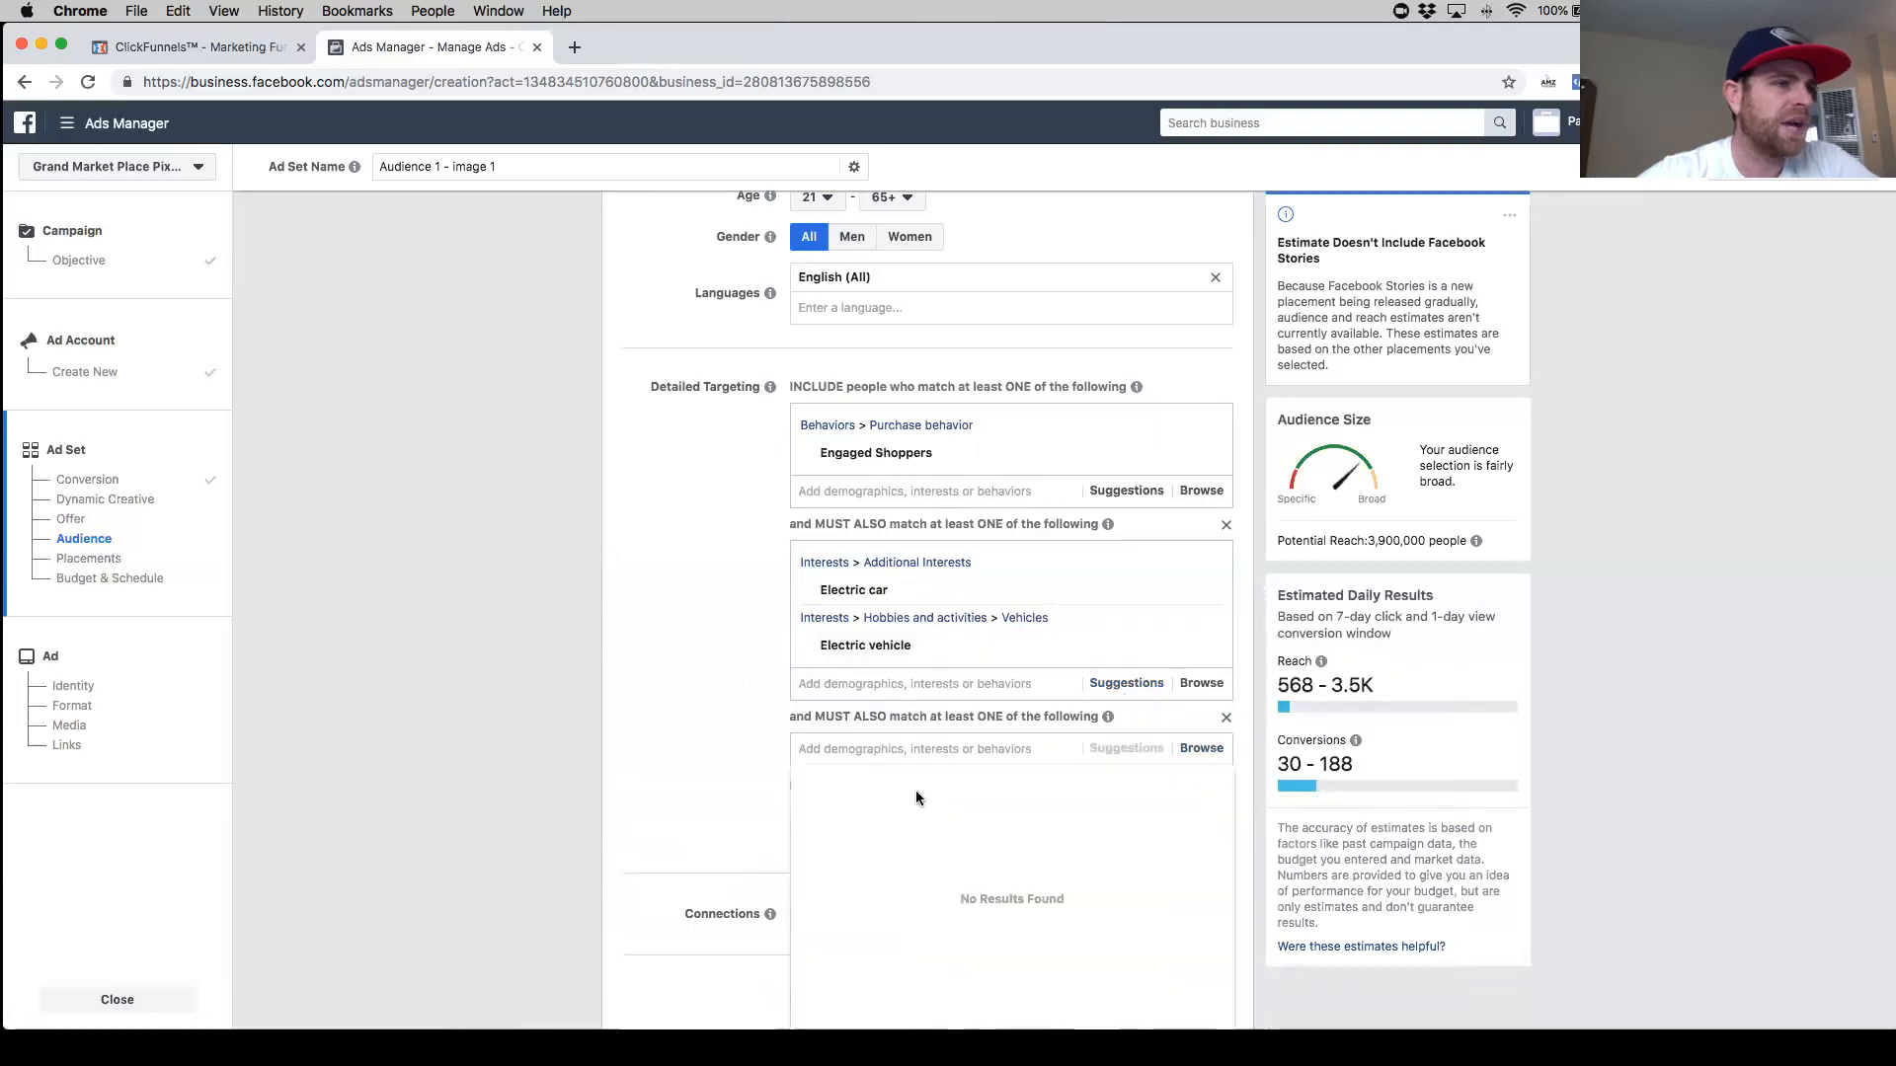
text(auto)
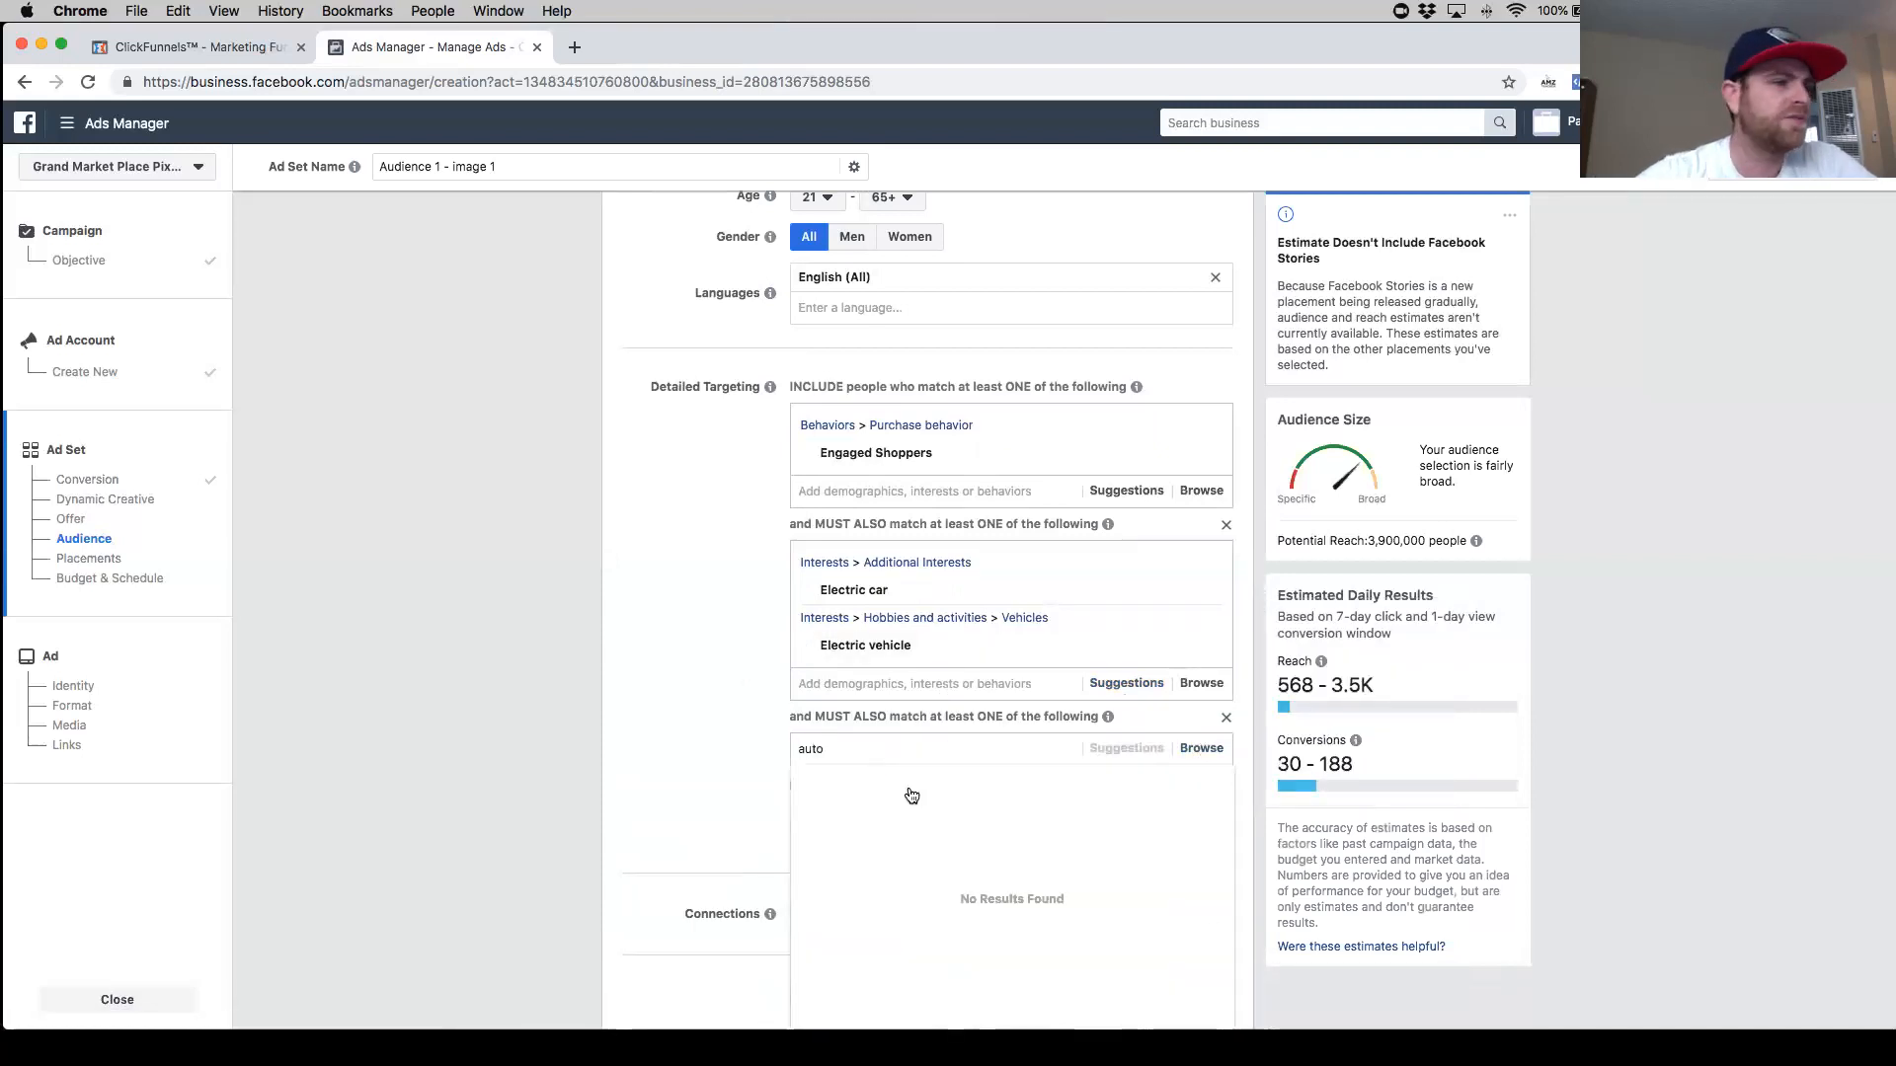
scroll(941, 905, down, 5)
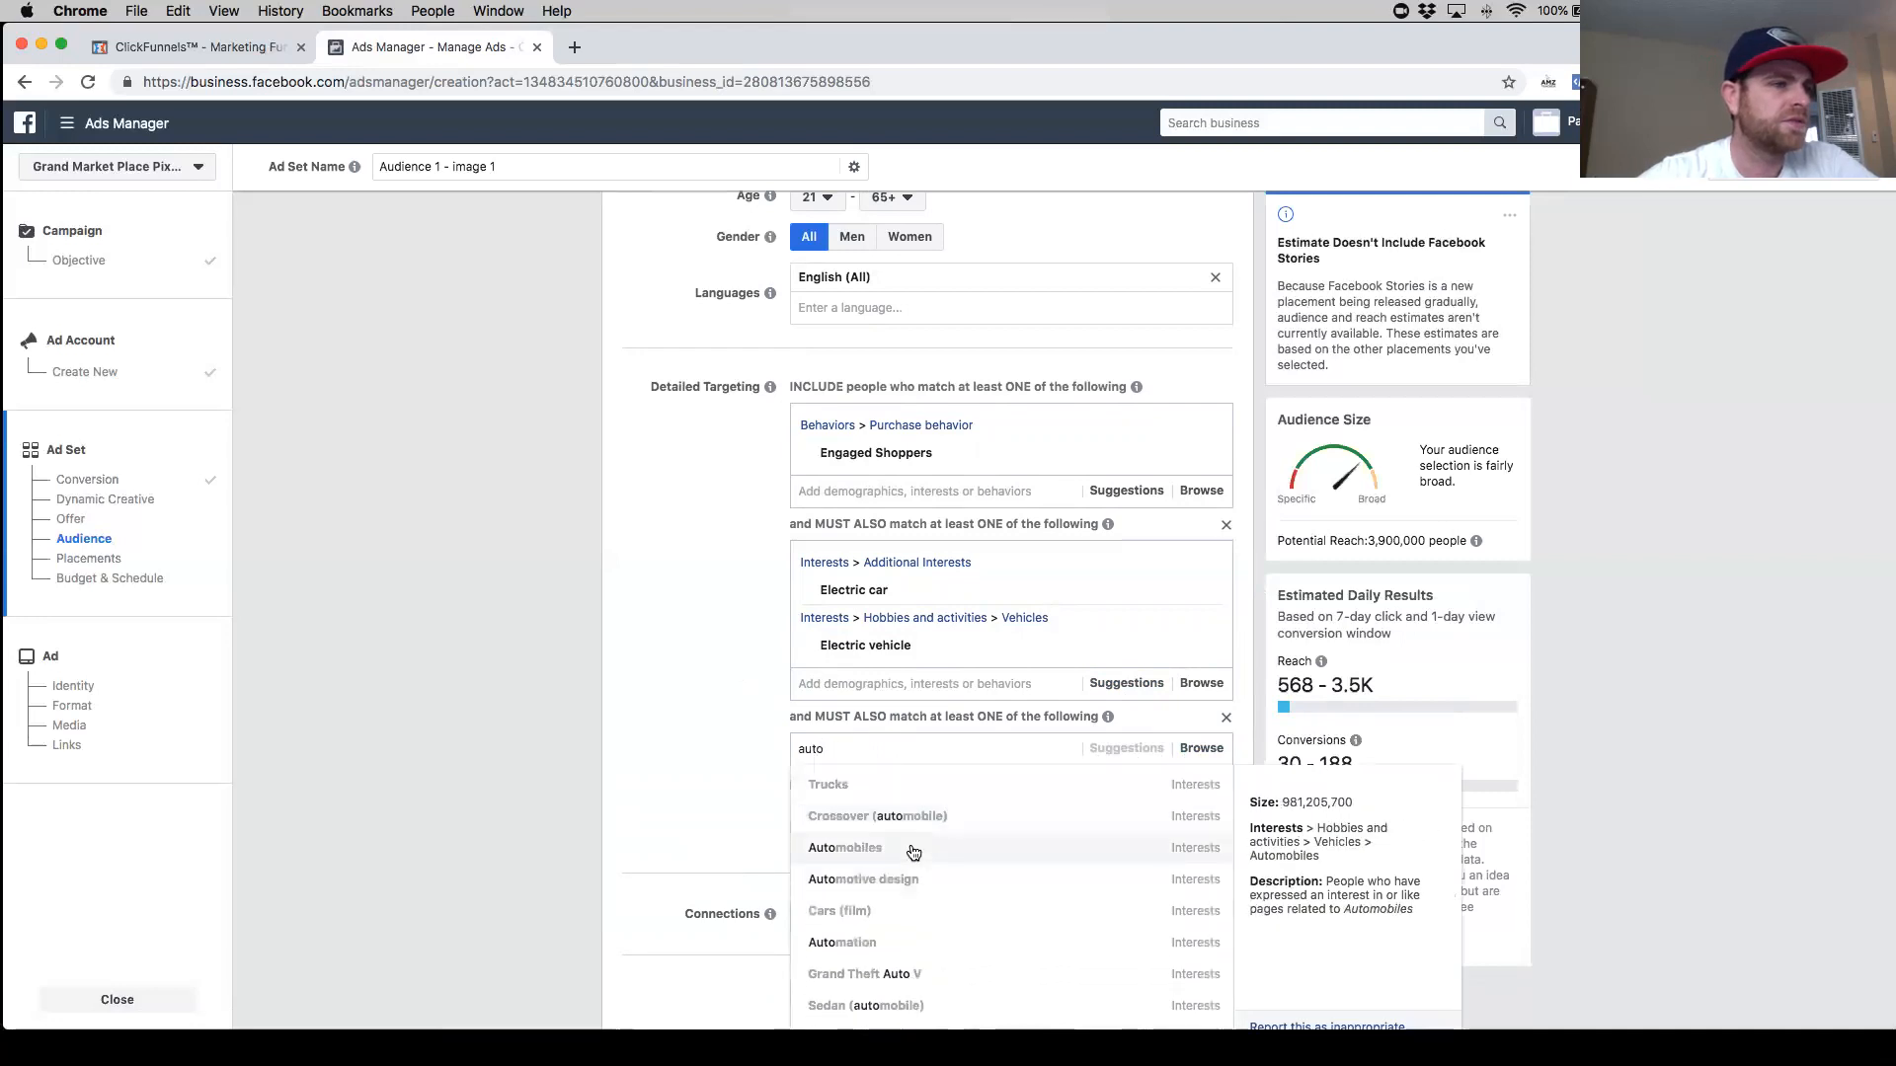
click(913, 852)
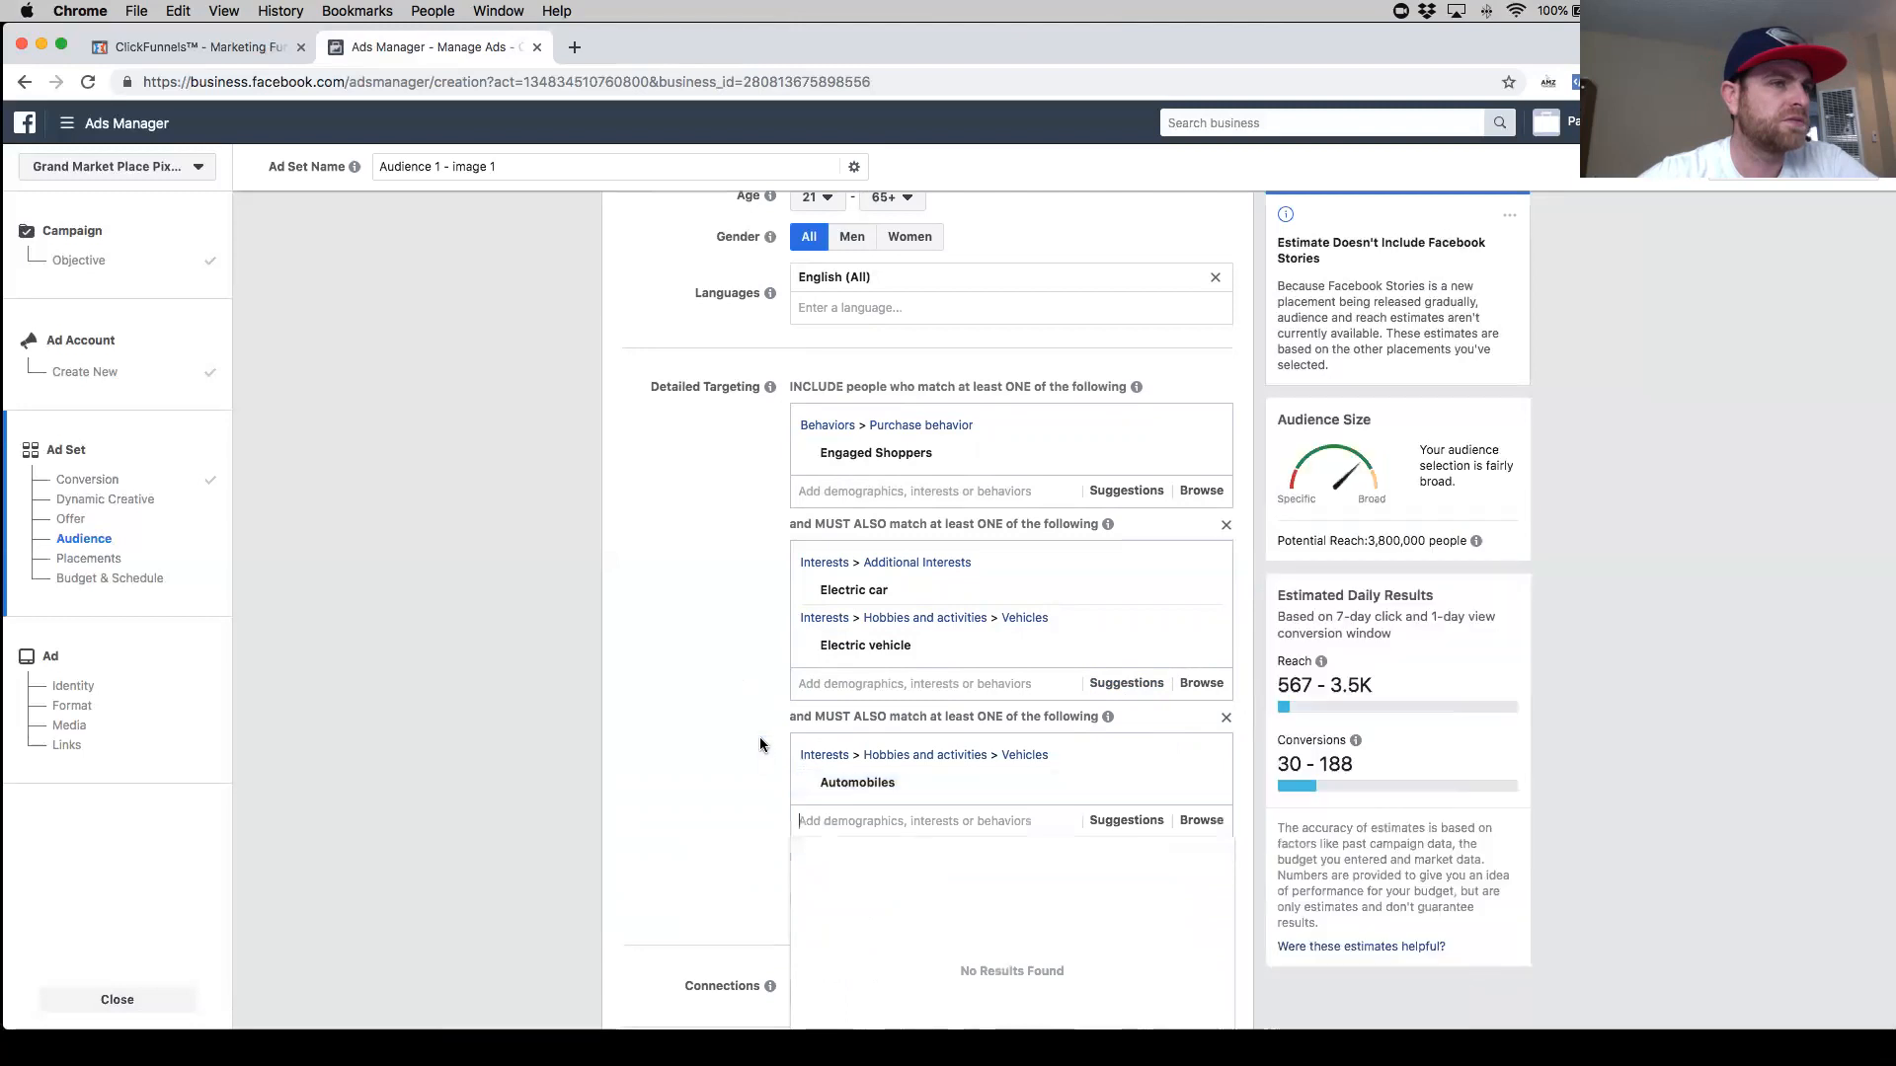
- Search for "veh" and add the Vehicles interest to the second narrowing group
scroll(922, 681, down, 2)
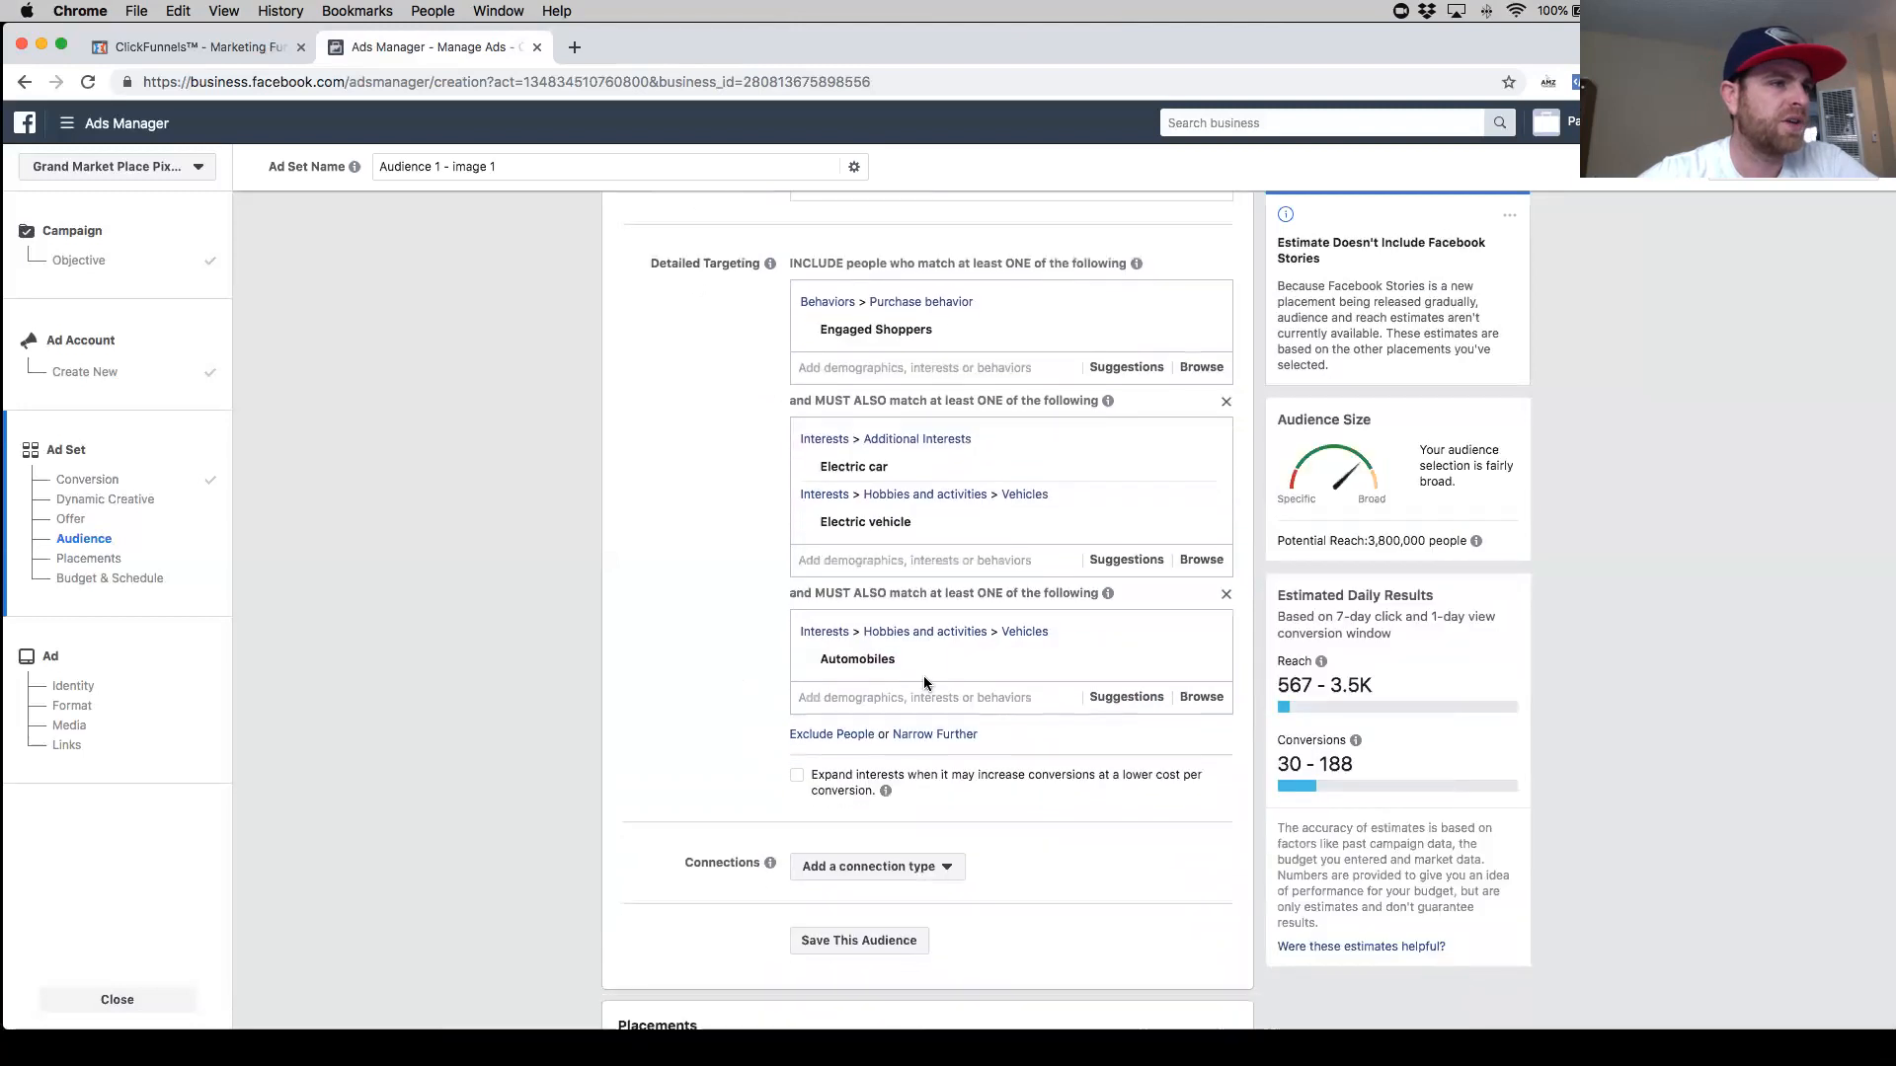
click(891, 703)
text(v)
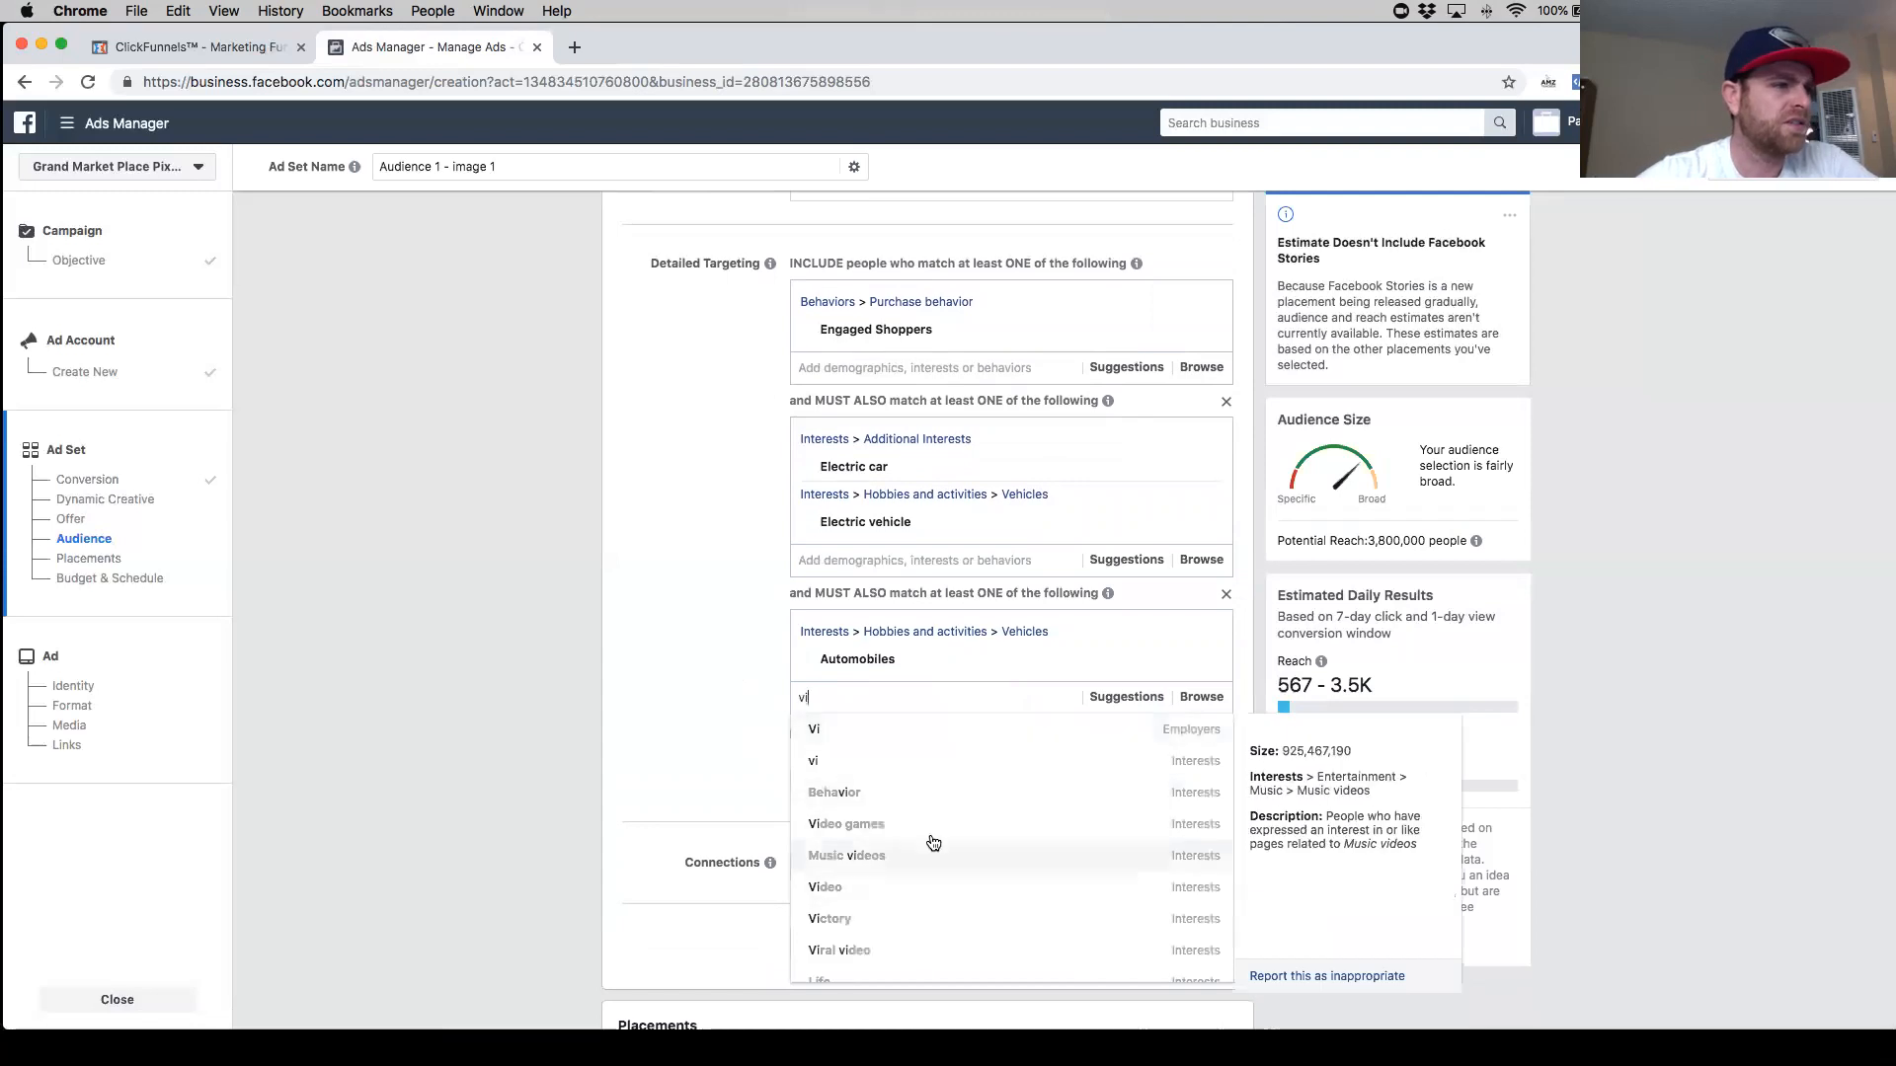
text(i)
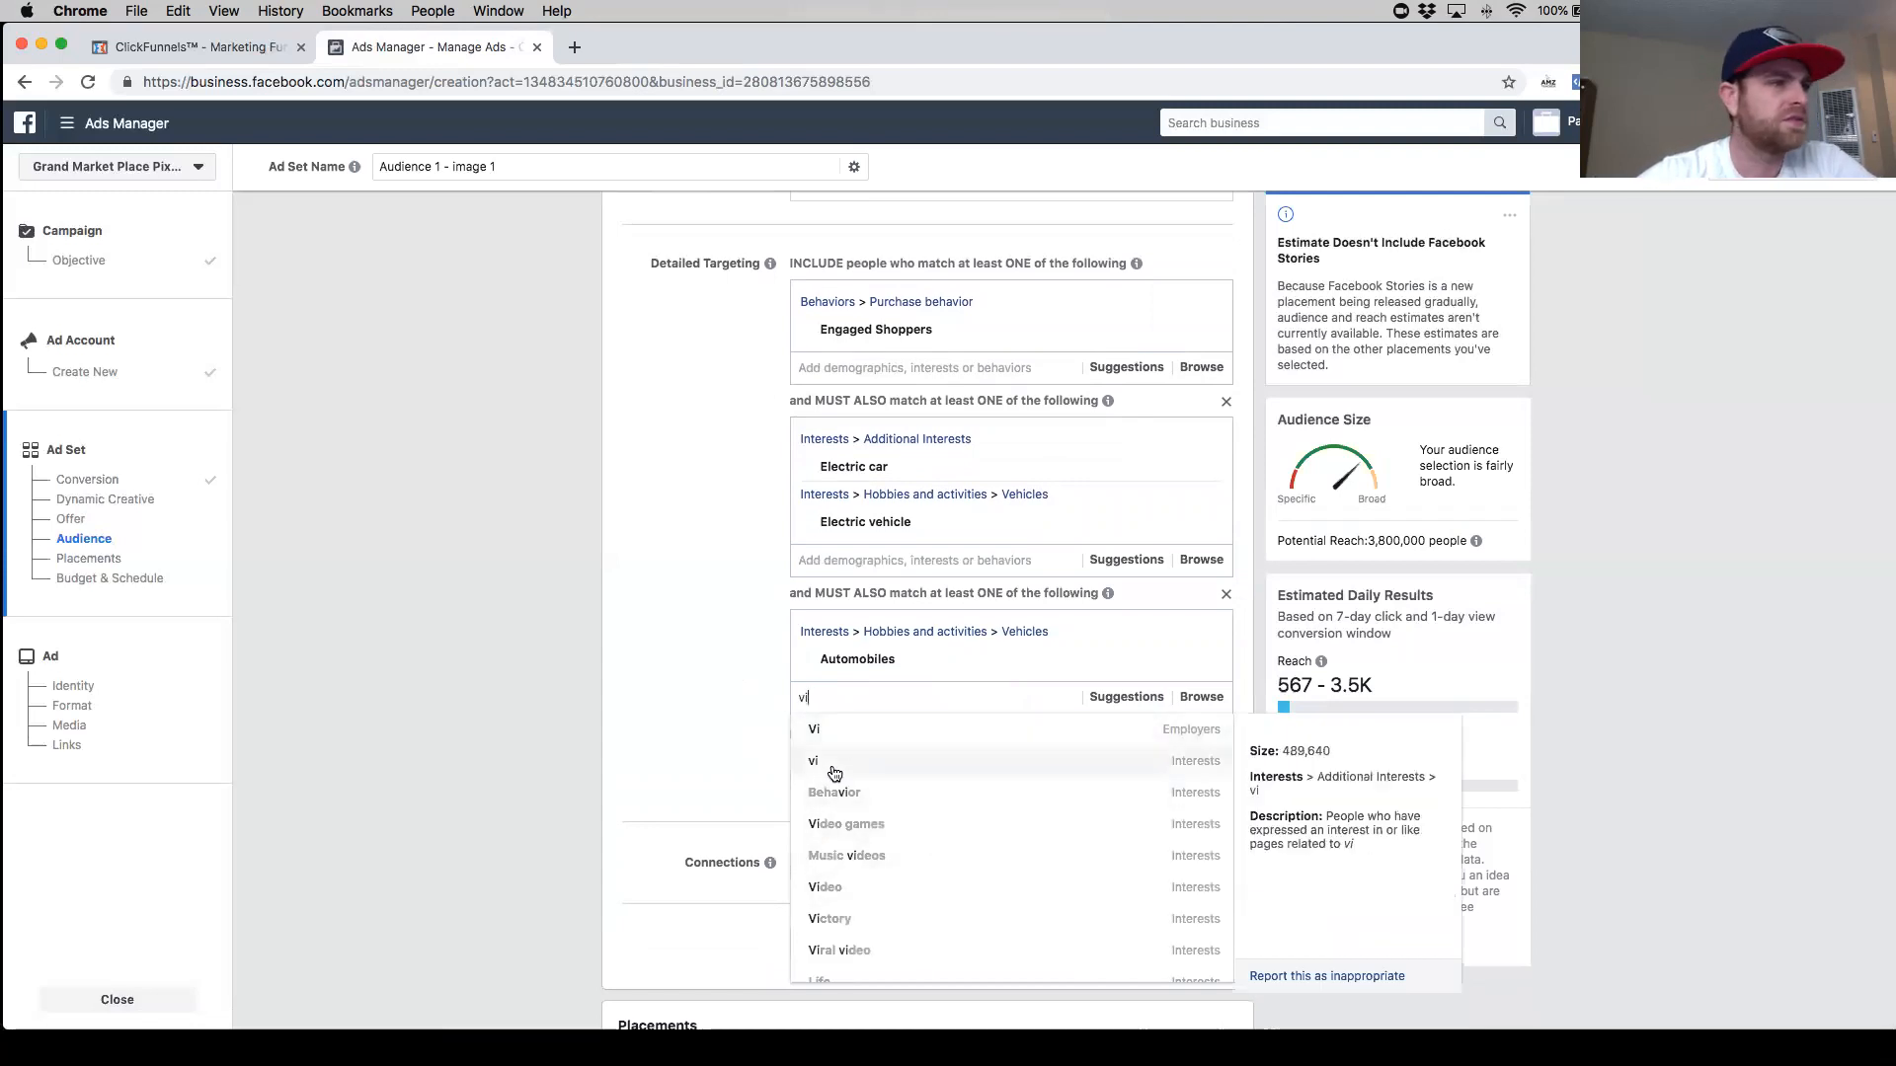
text(h)
key(BackSpace)
key(BackSpace)
text(eh)
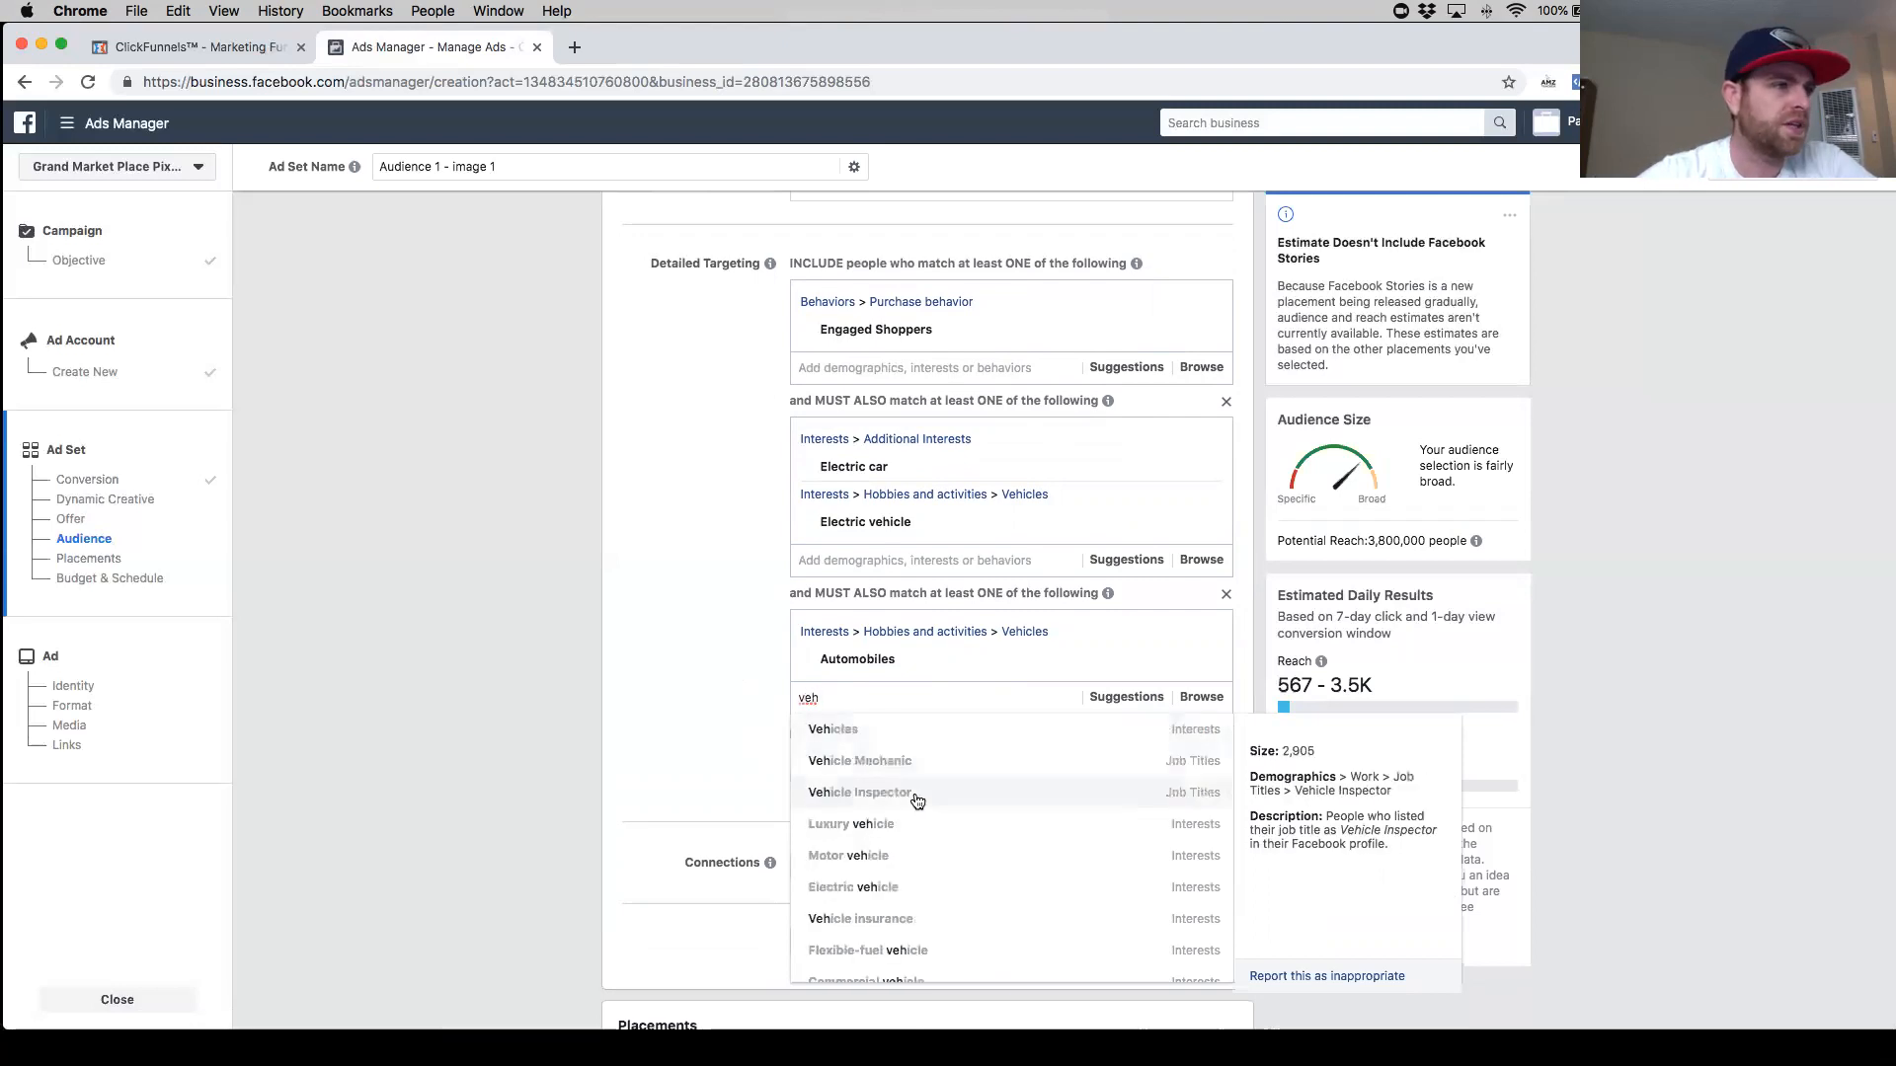
click(920, 735)
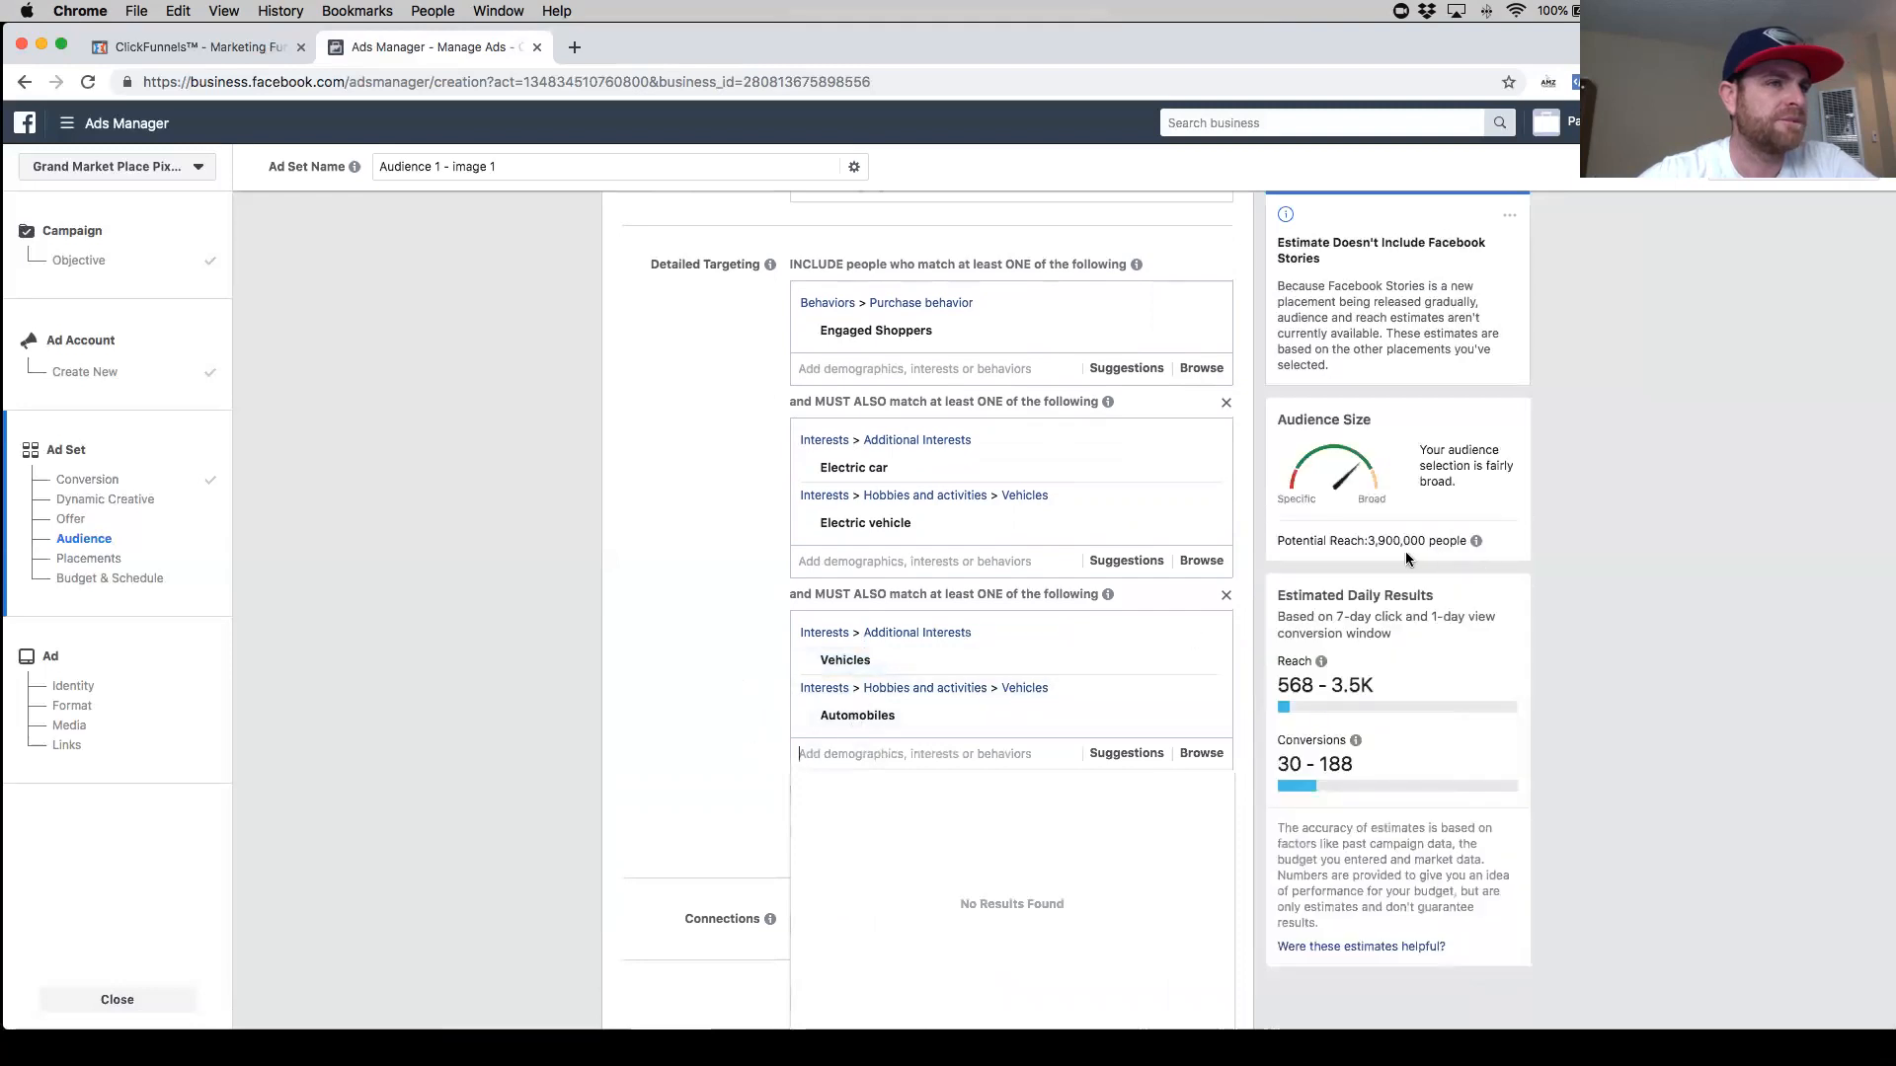
- Add a third empty narrowing group to the detailed targeting
click(628, 701)
scroll(684, 717, down, 1)
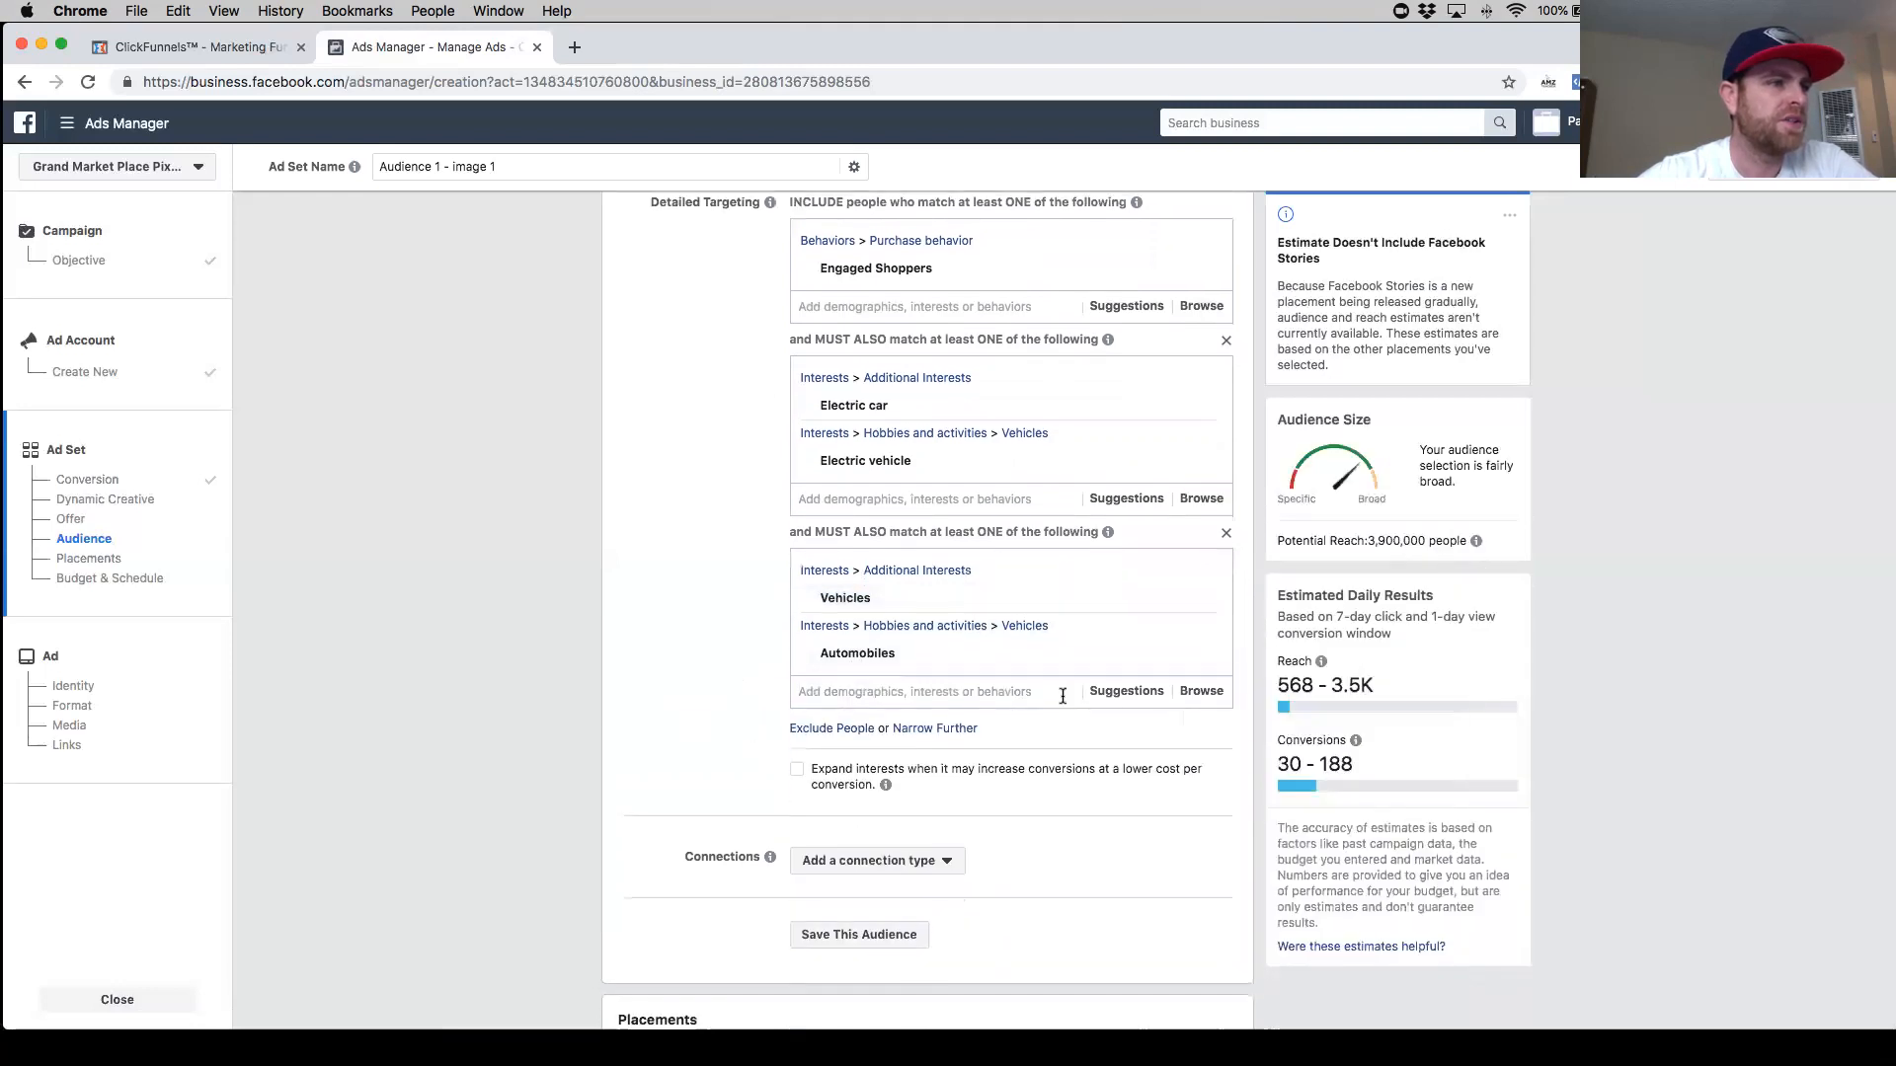
click(921, 731)
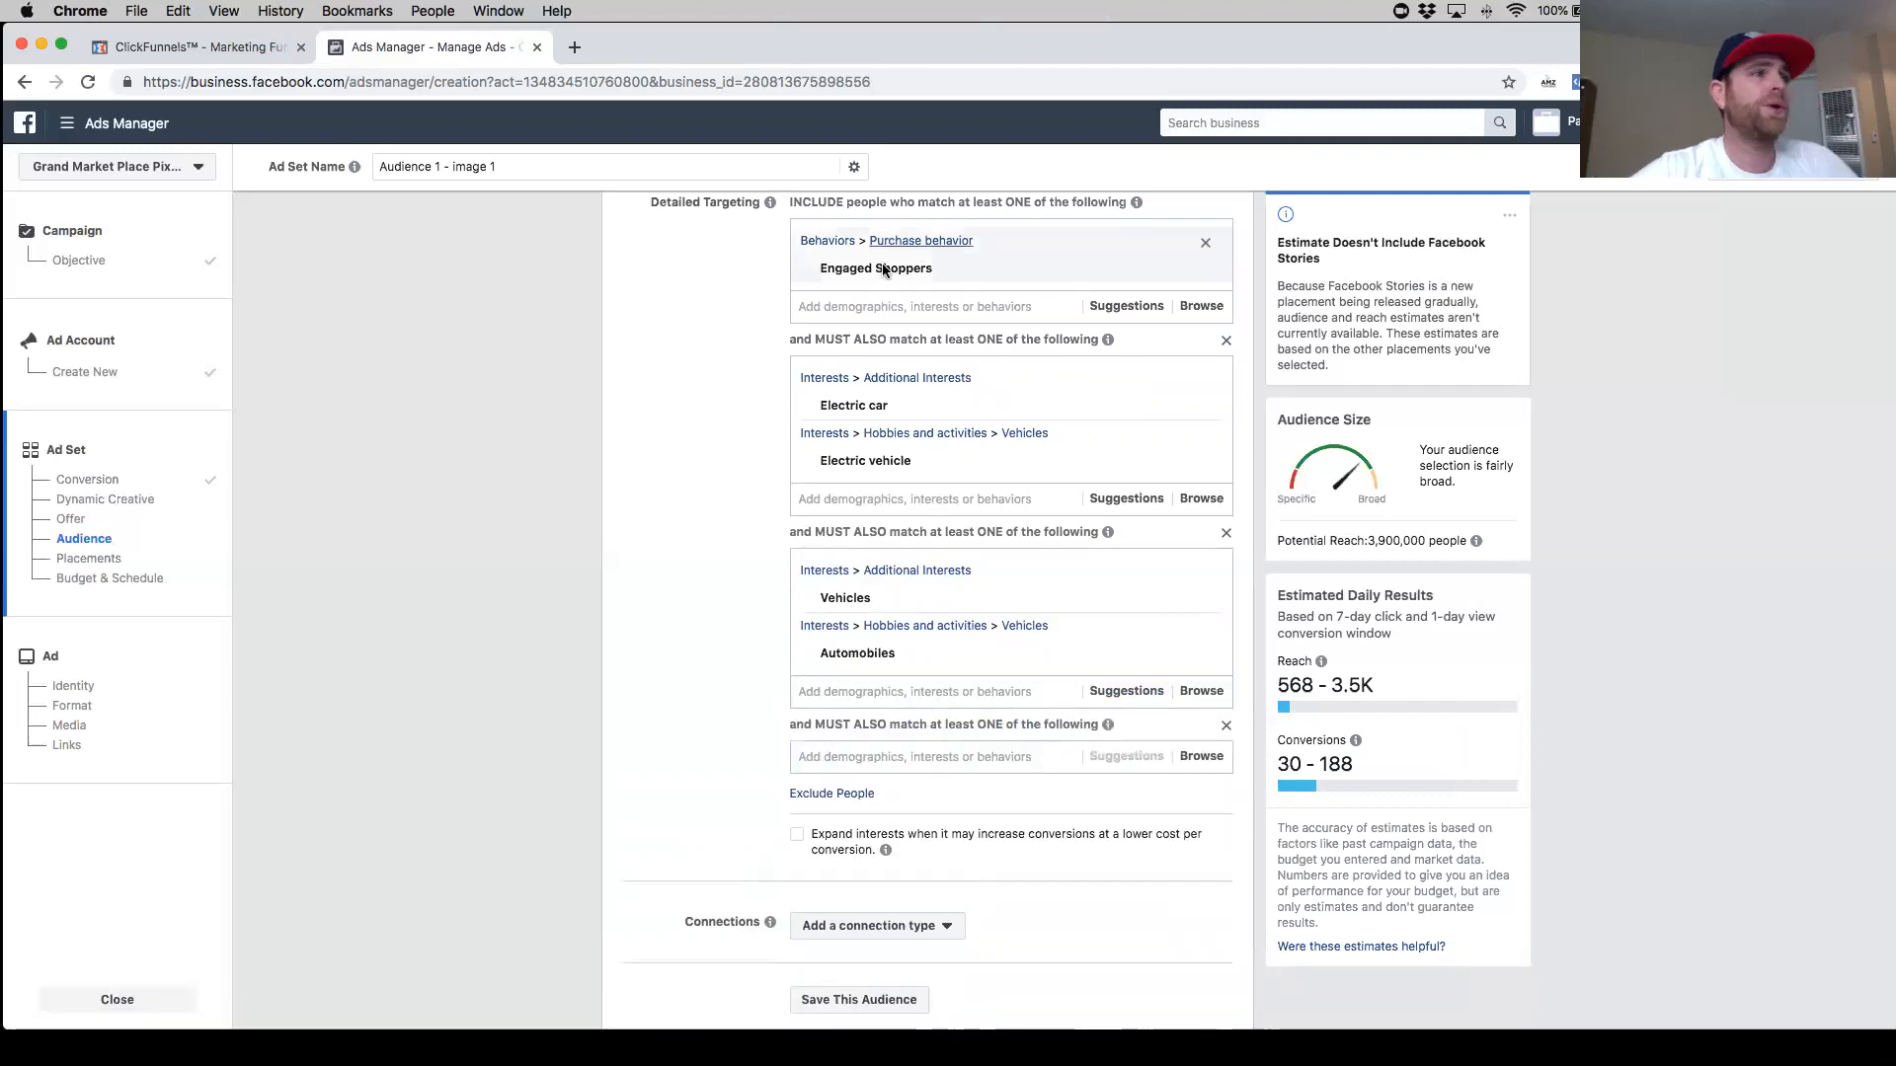
- Review the interests and behaviors in each detailed targeting group
mouse_move(869, 271)
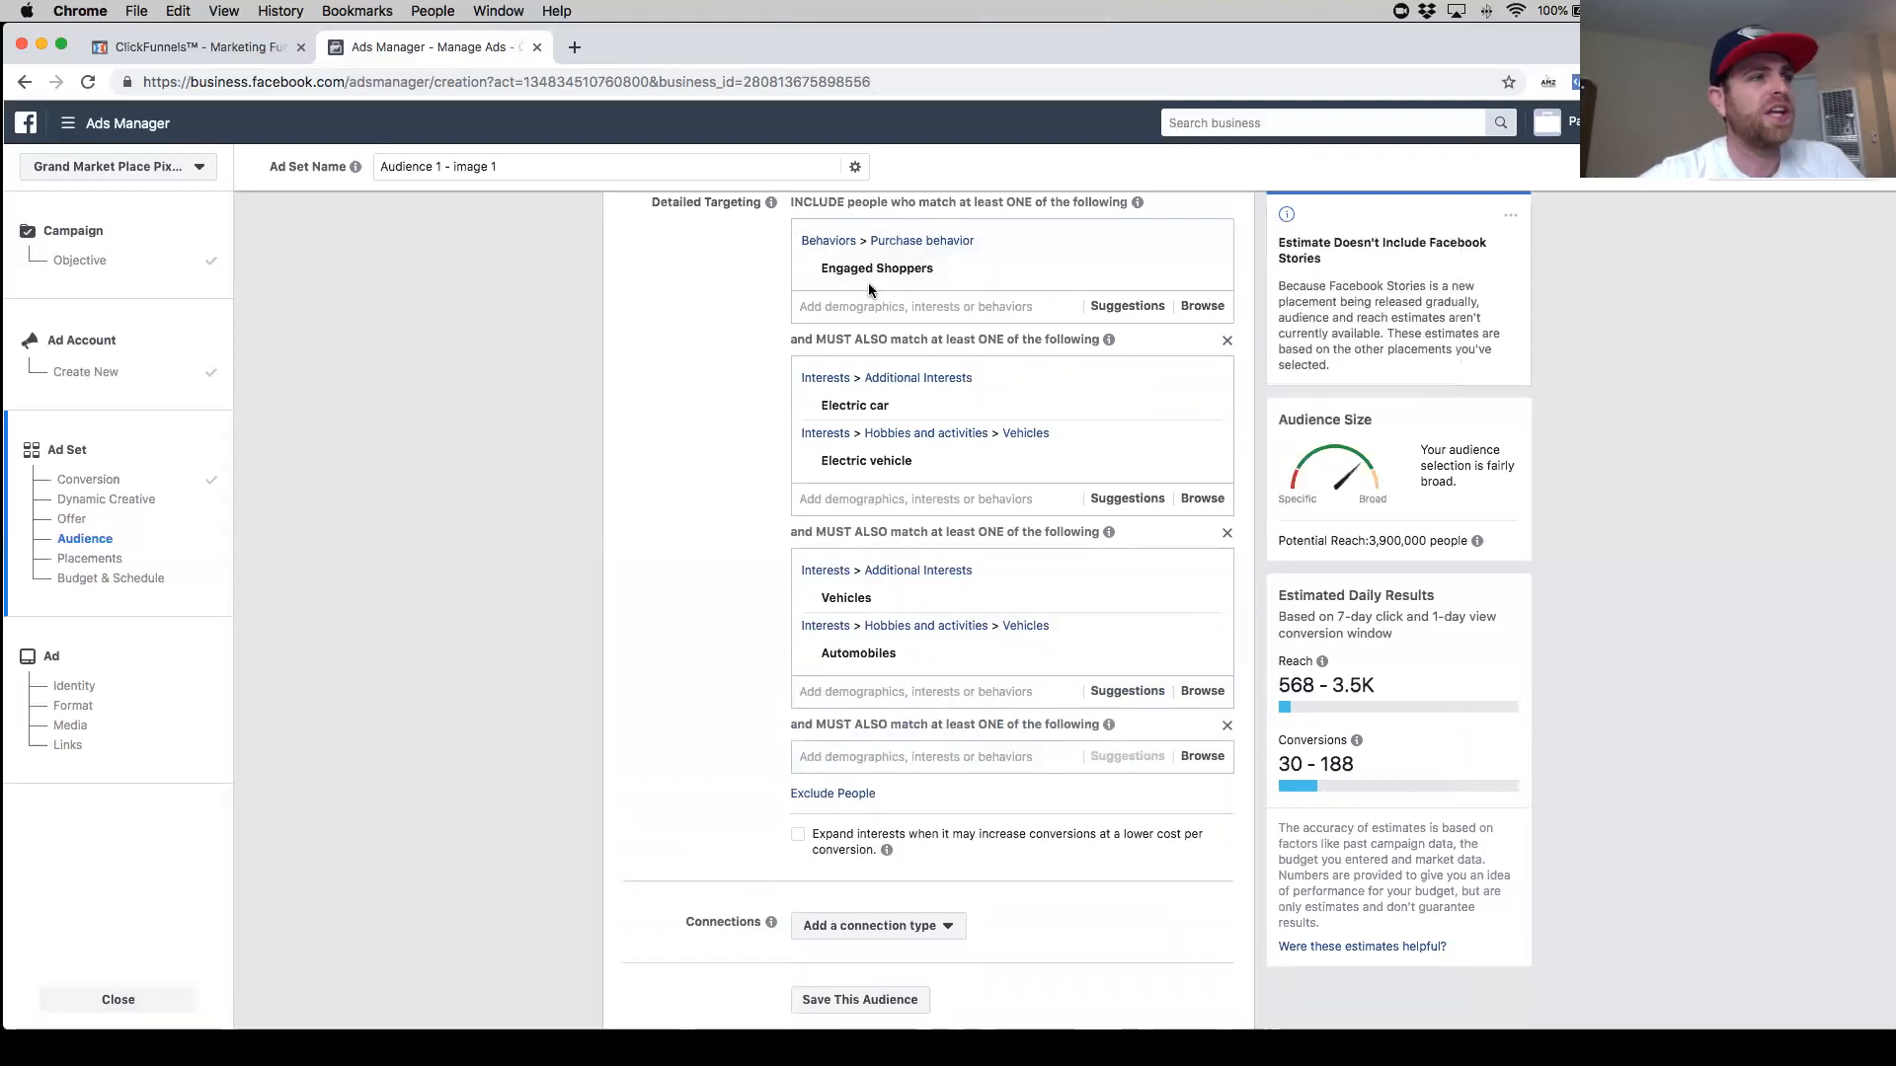
mouse_move(859, 409)
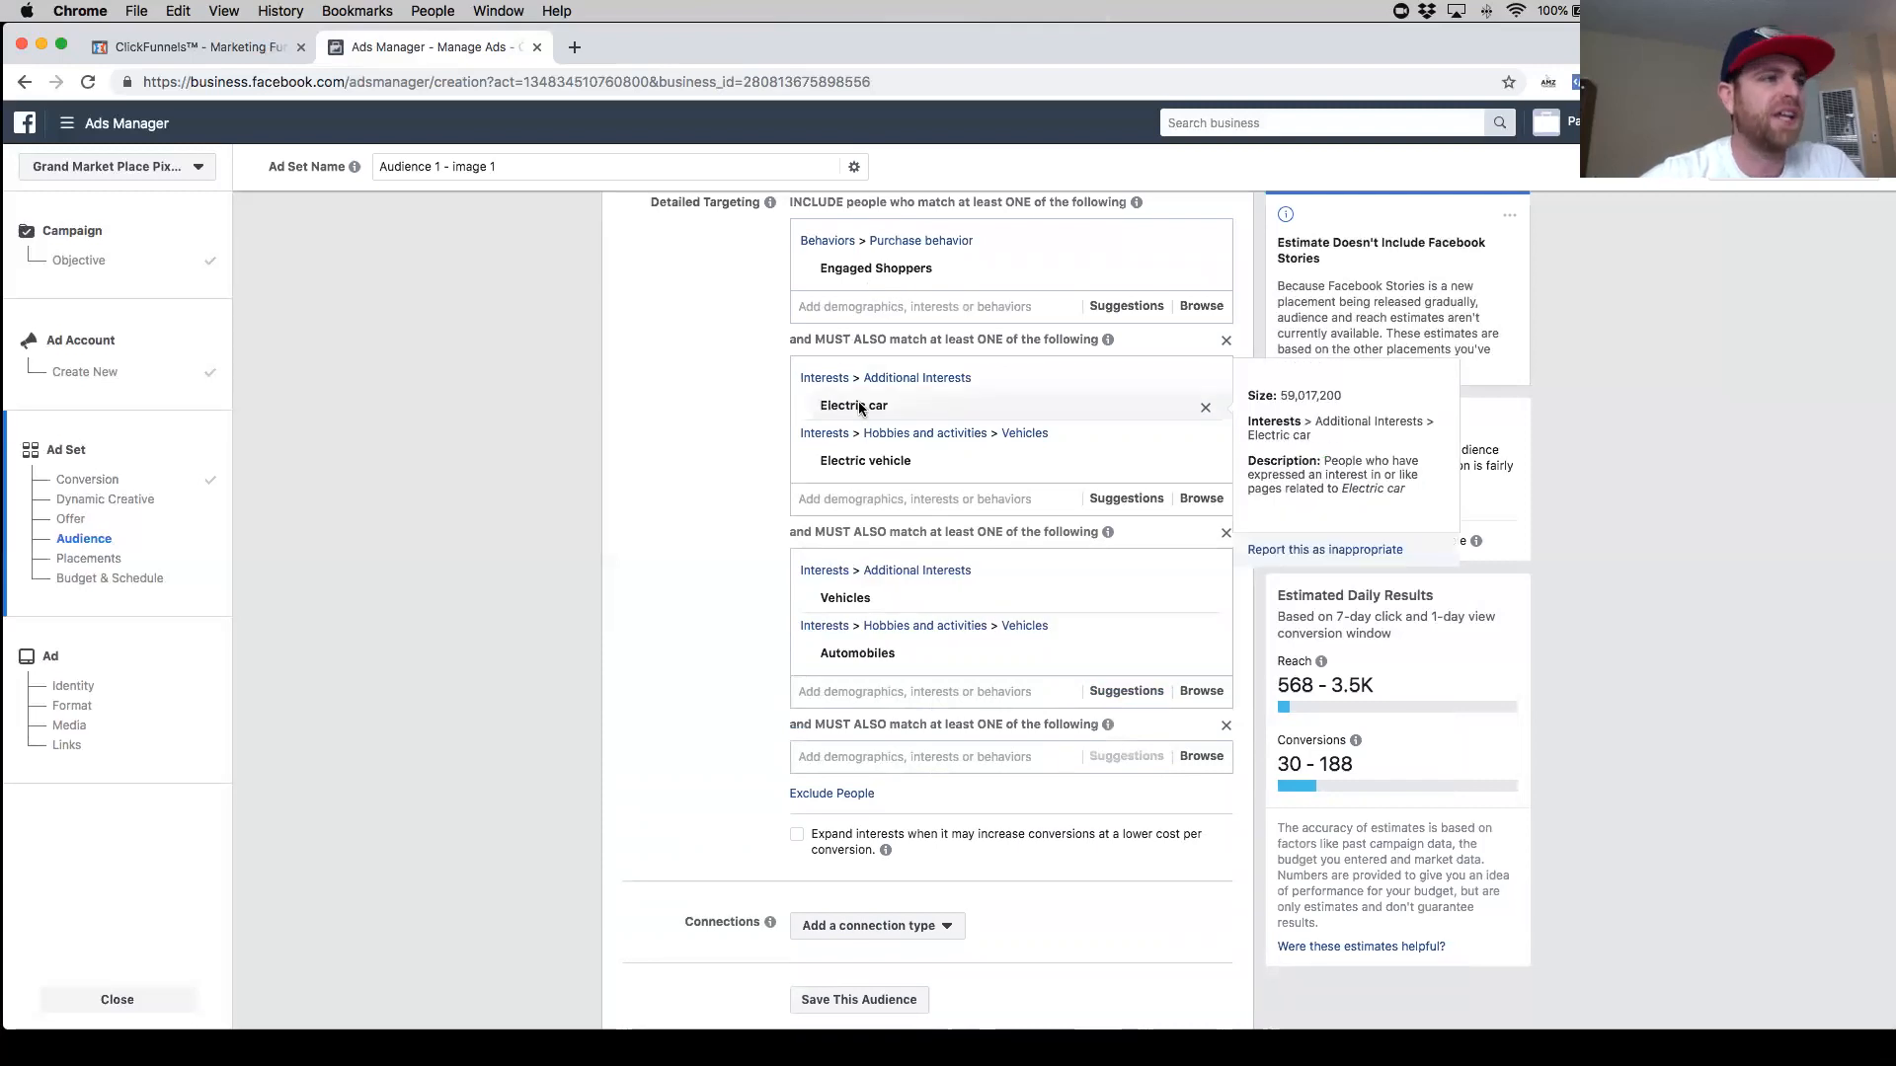
mouse_move(902, 460)
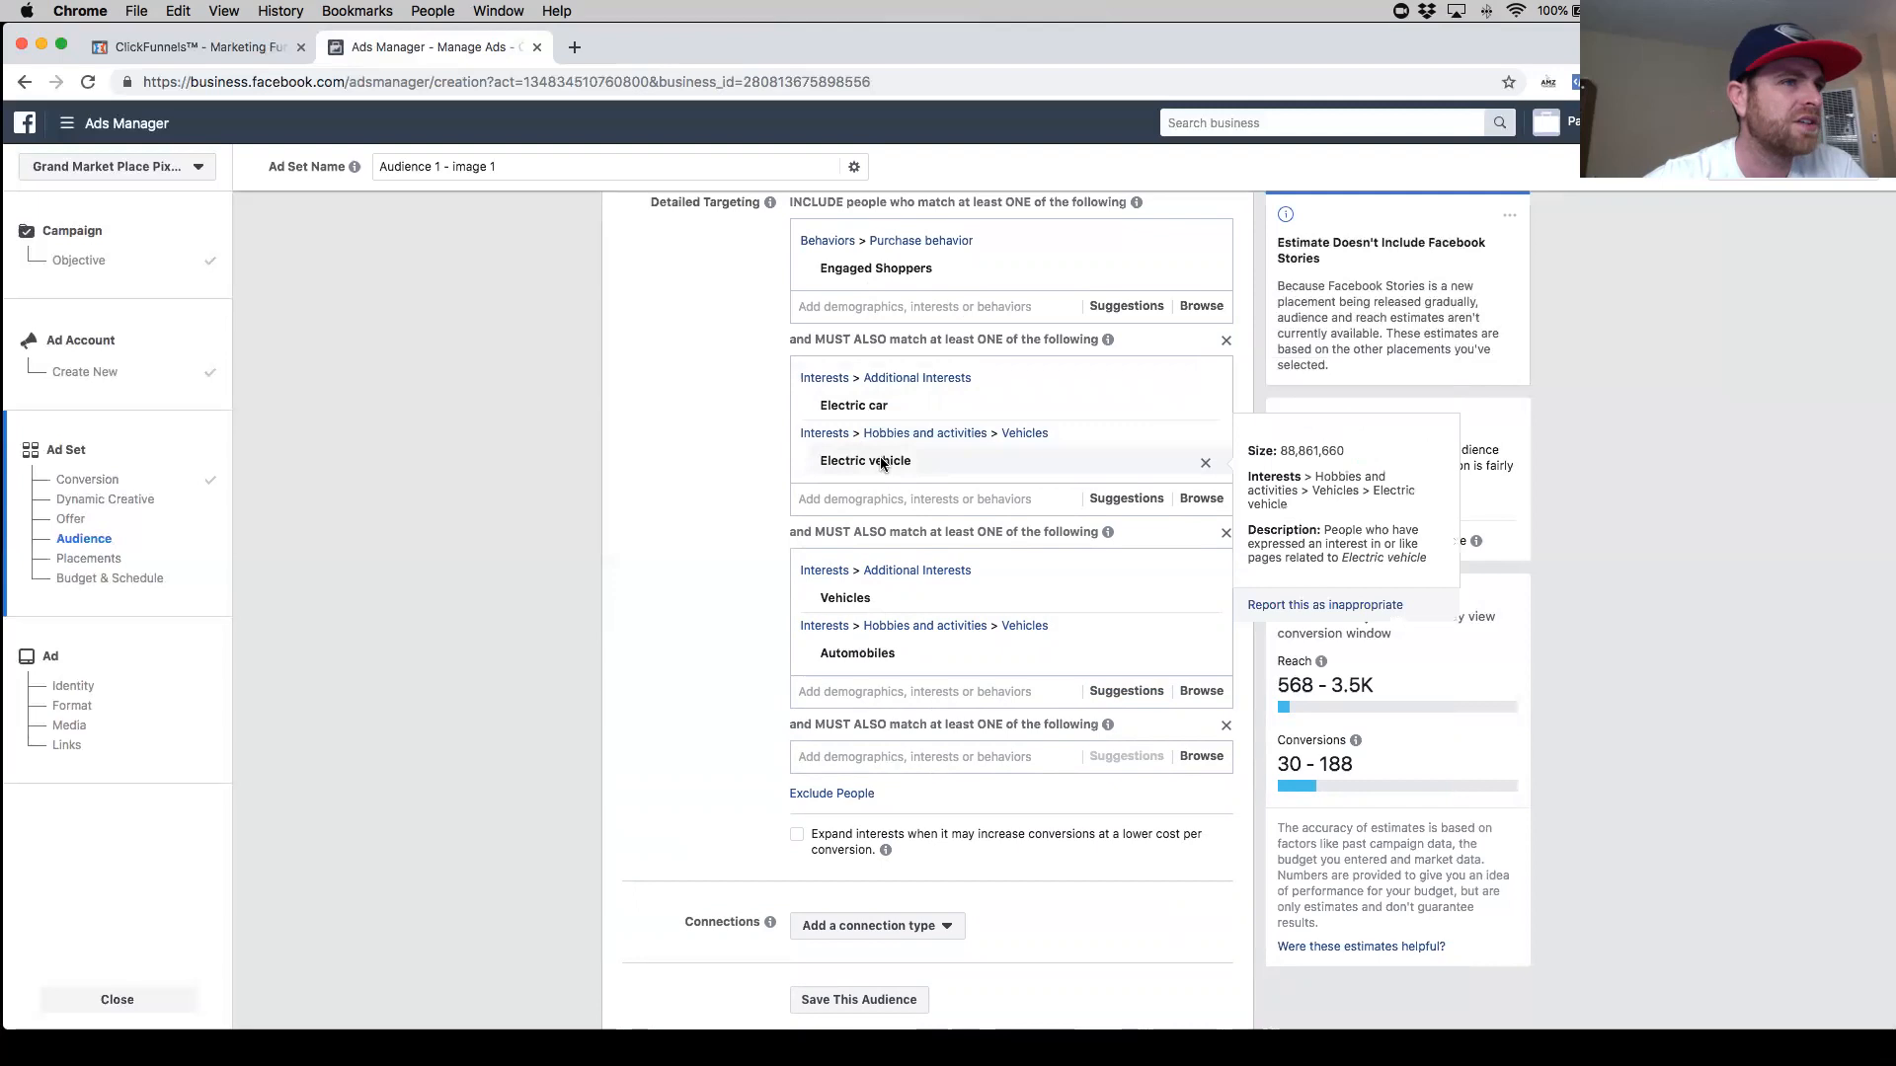
mouse_move(839, 460)
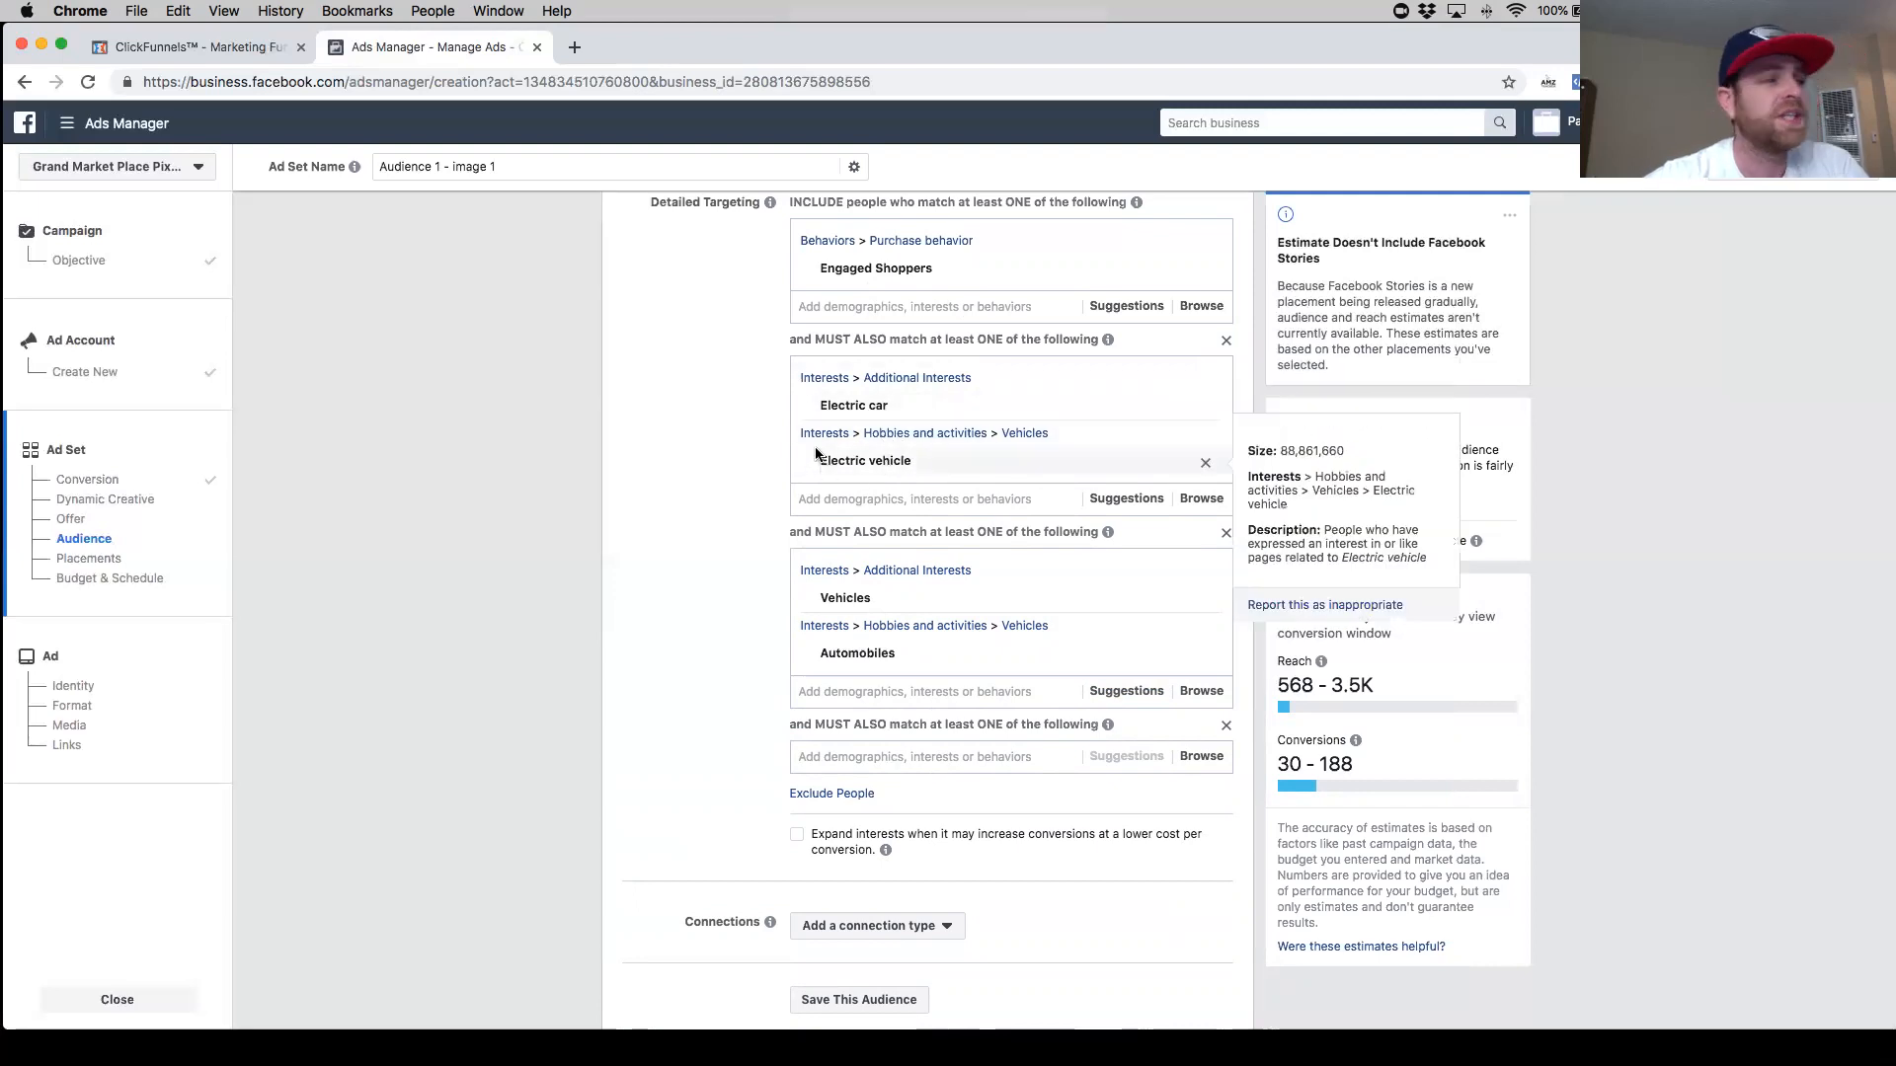
scroll(827, 475, down, 1)
scroll(827, 475, down, 2)
mouse_move(859, 503)
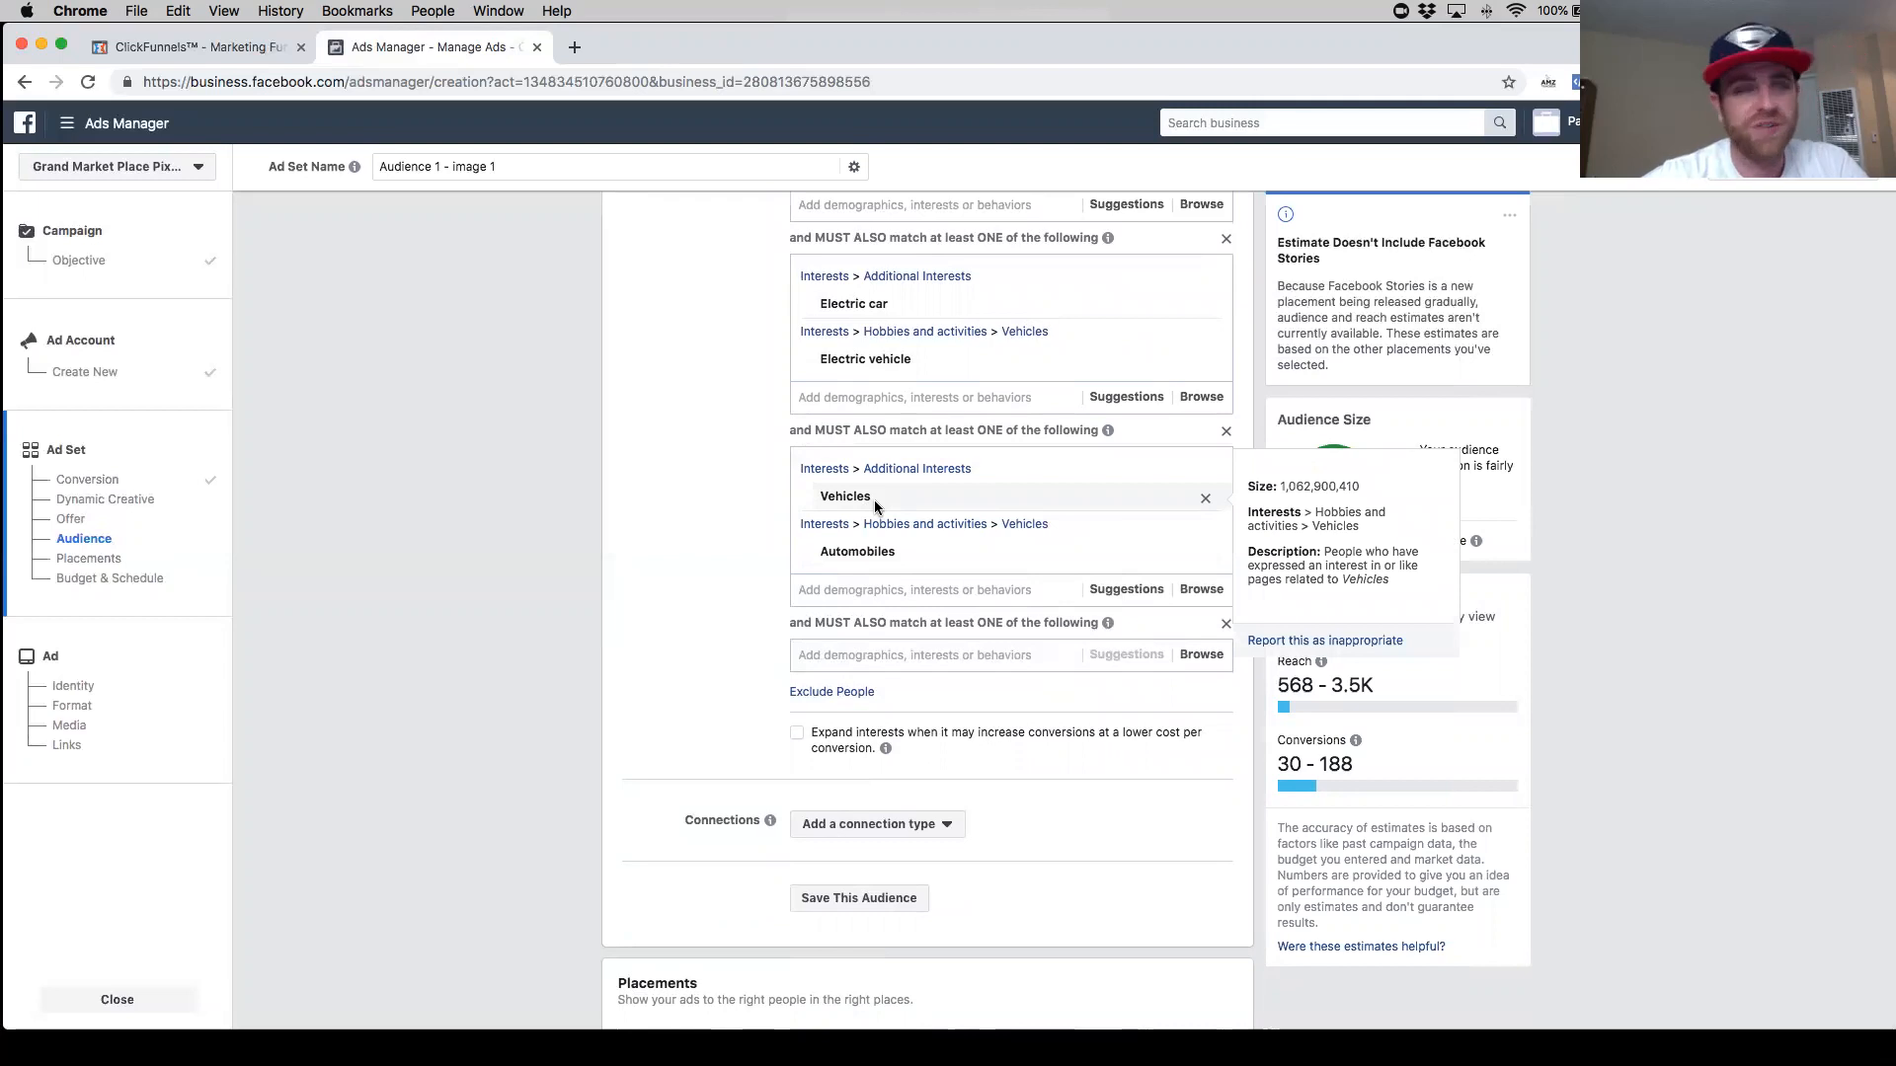
mouse_move(868, 554)
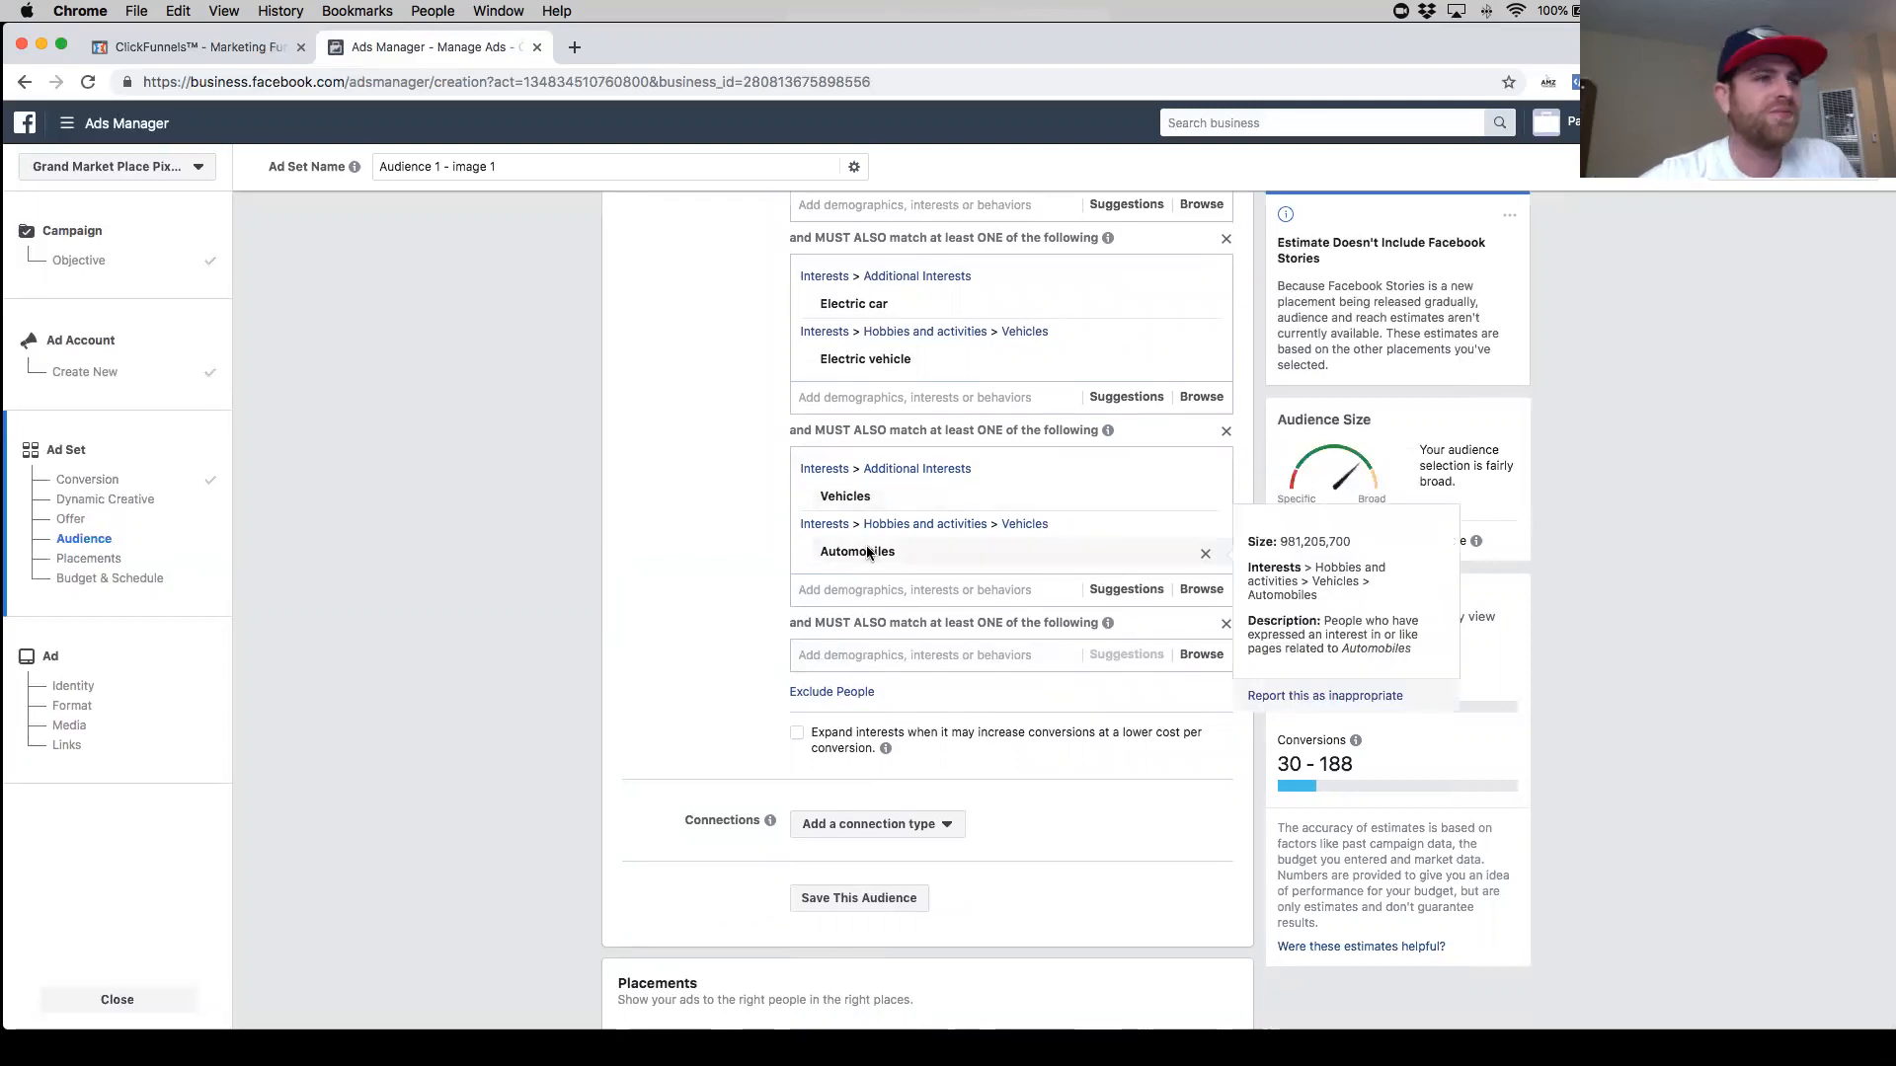
click(958, 655)
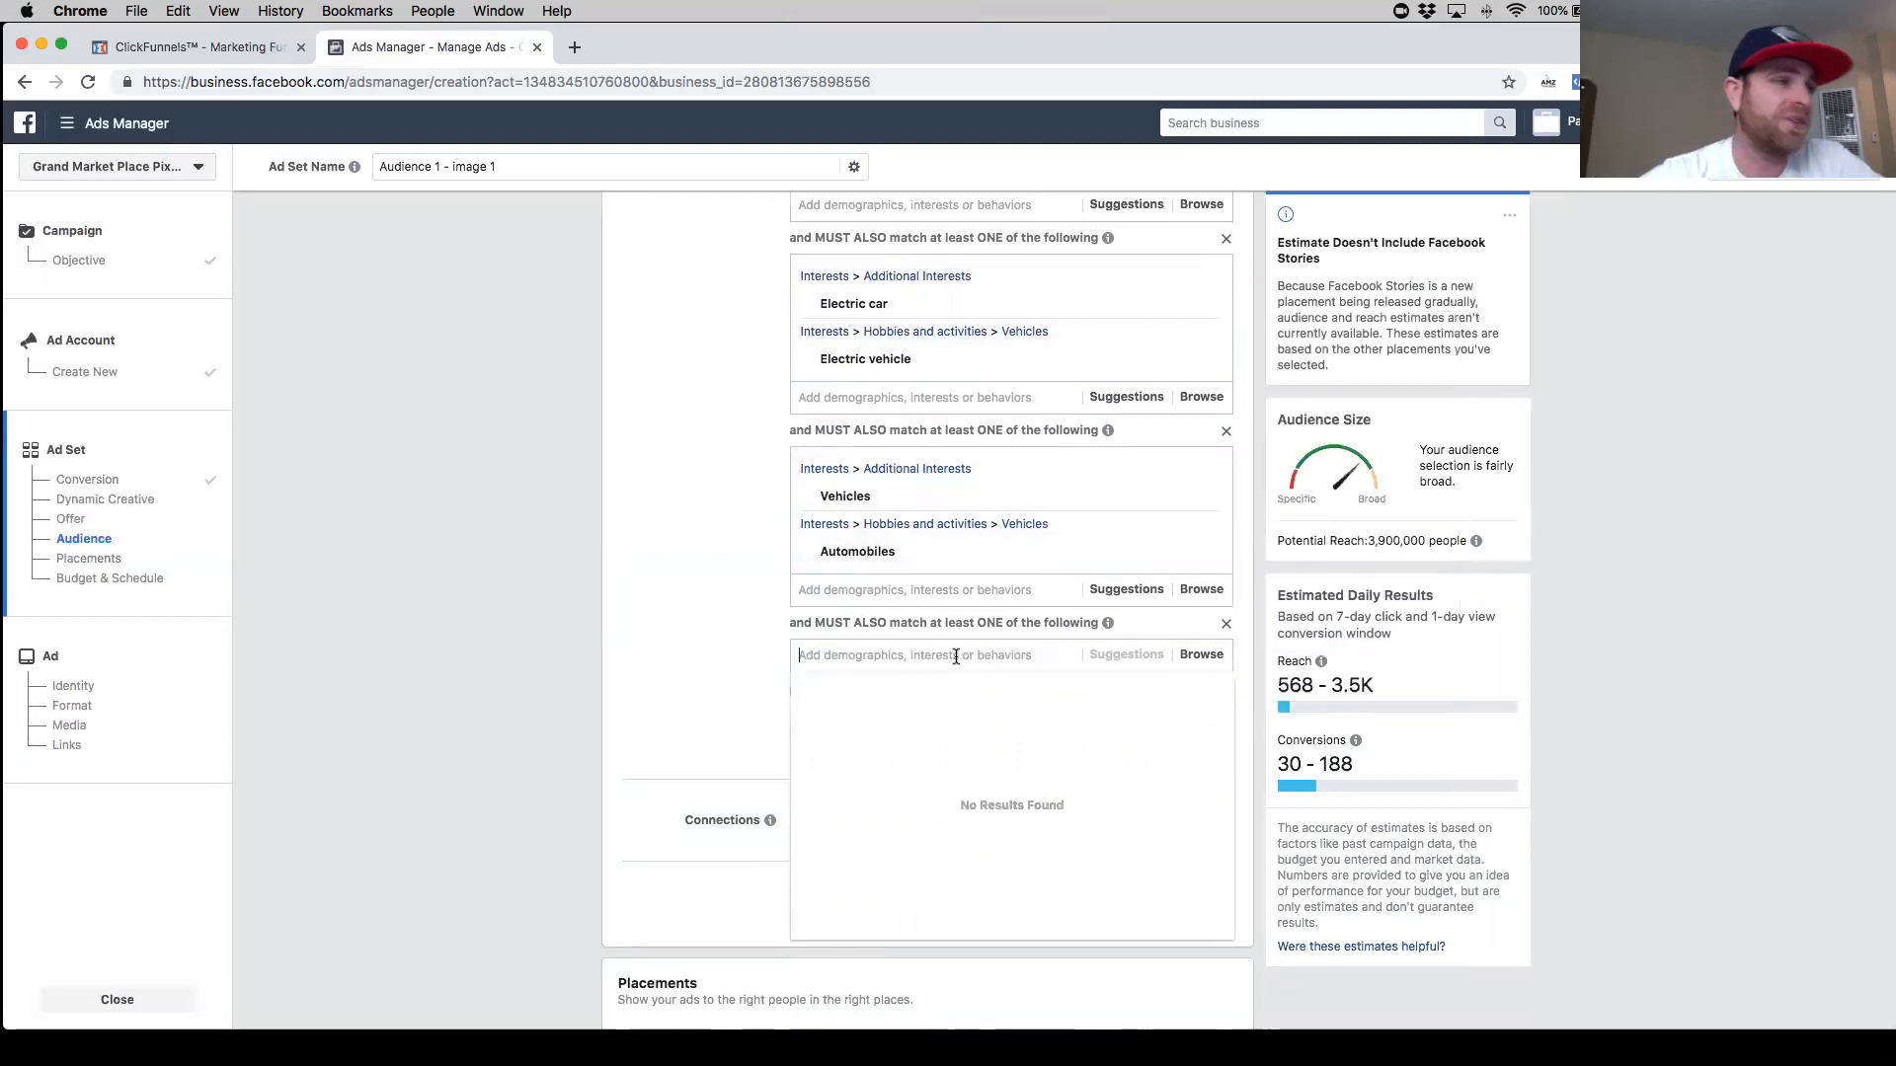
- Remove the Vehicles and Electric vehicle interests from the narrowing groups
mouse_move(939, 554)
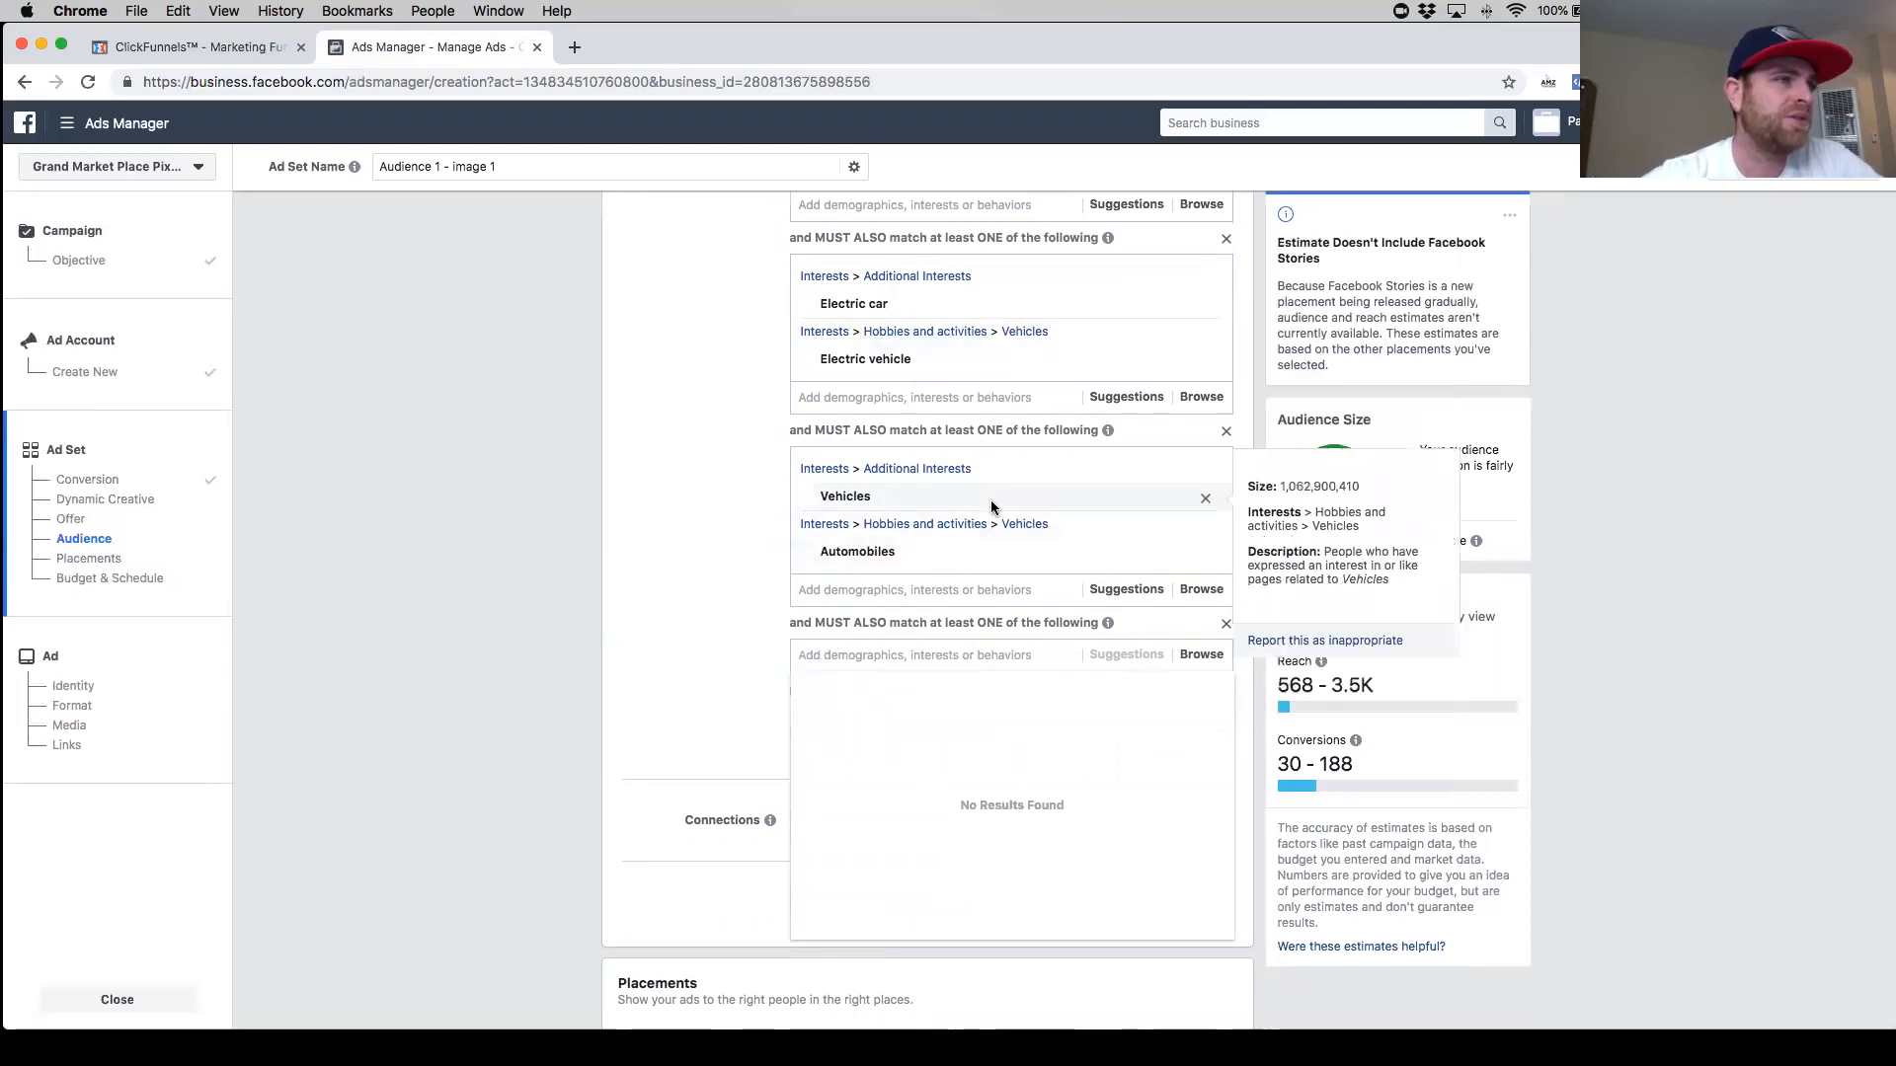
click(1205, 500)
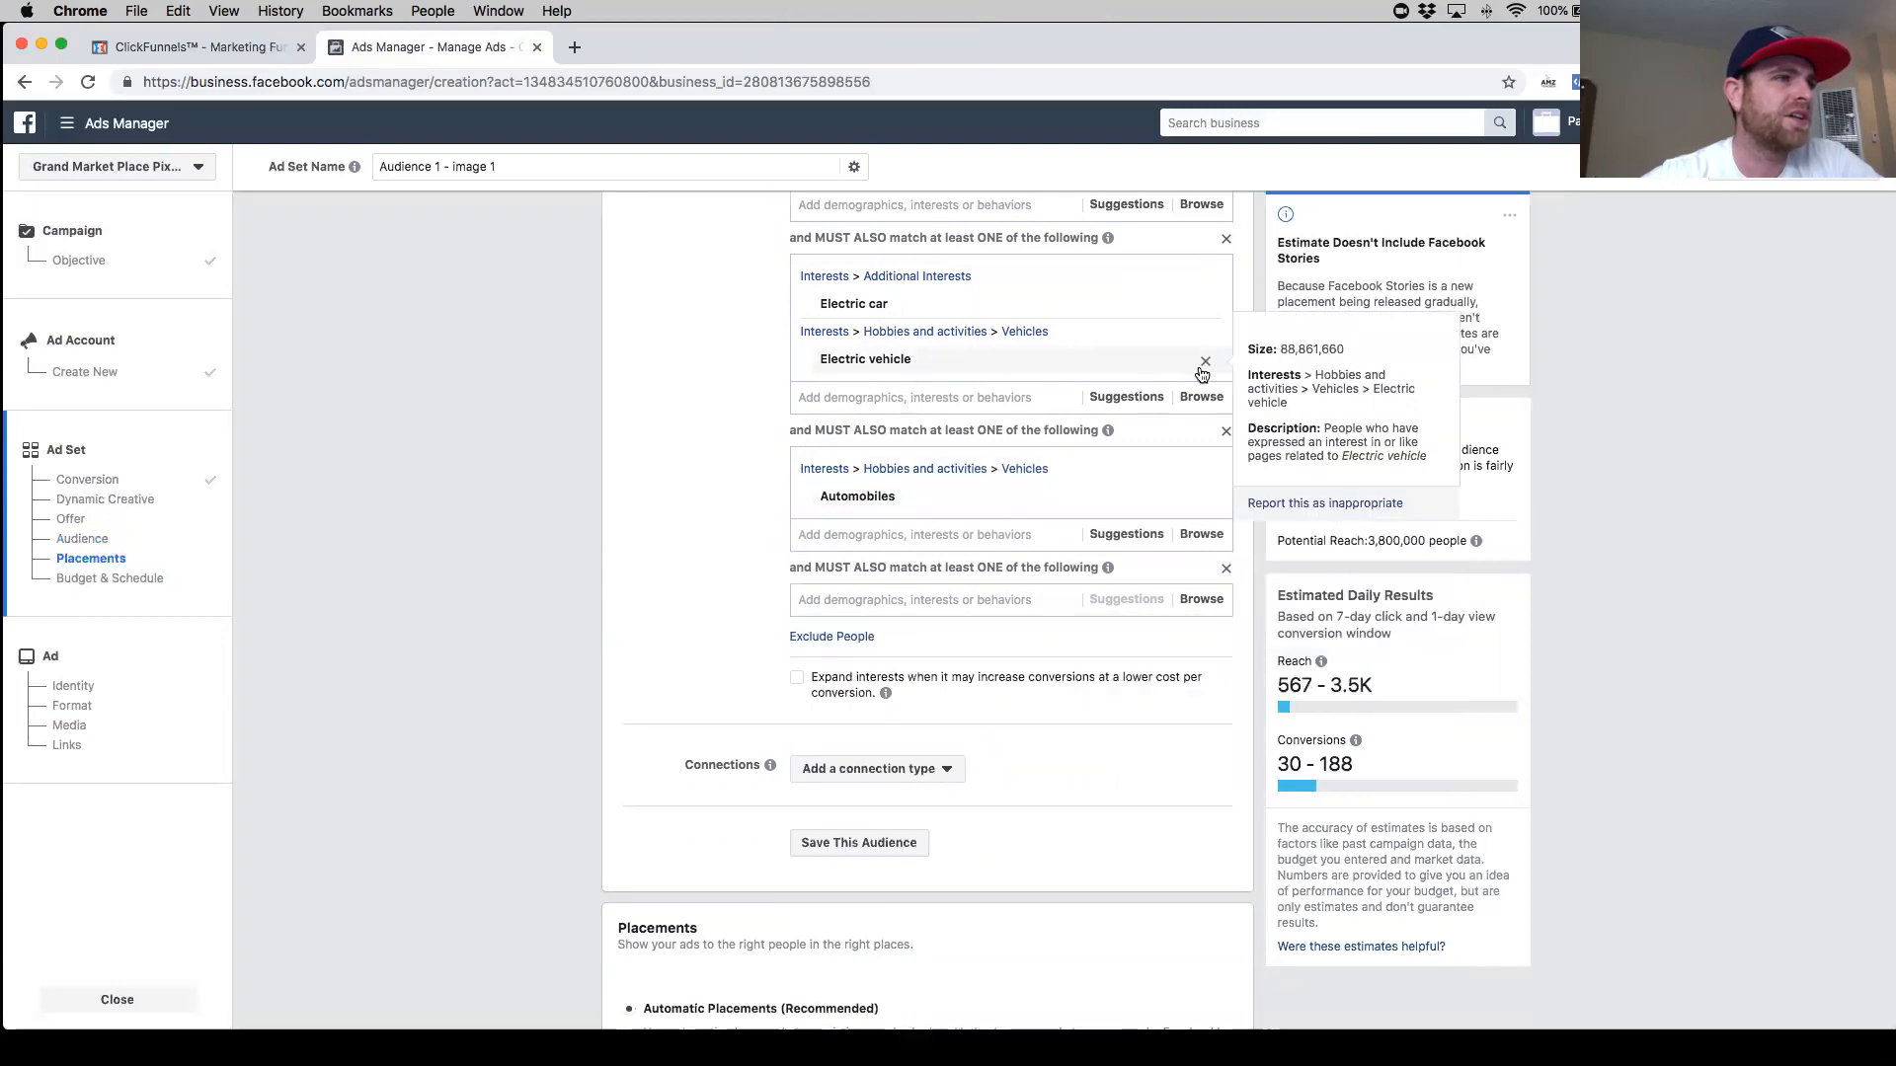
click(1205, 364)
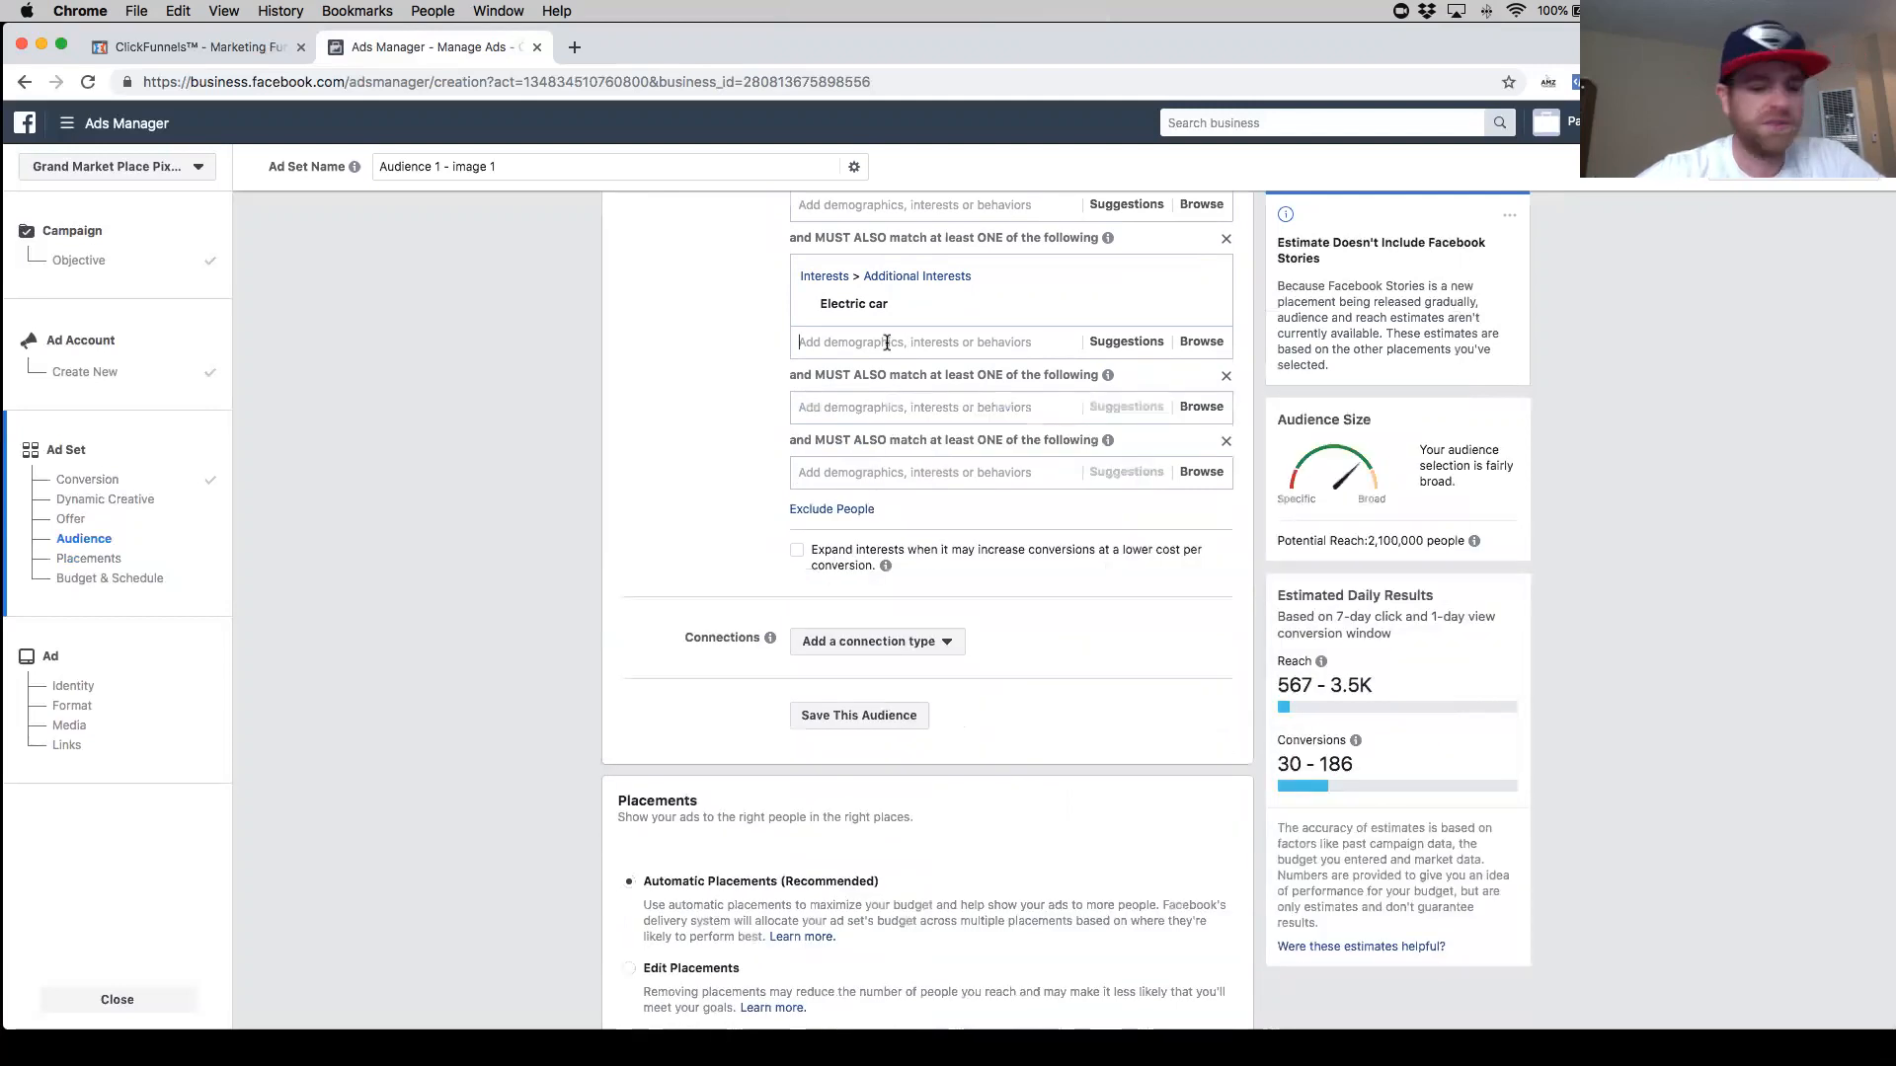
- Search for "autom", add Automobiles to the first narrowing group, and delete one of the empty narrowing groups
text(autom)
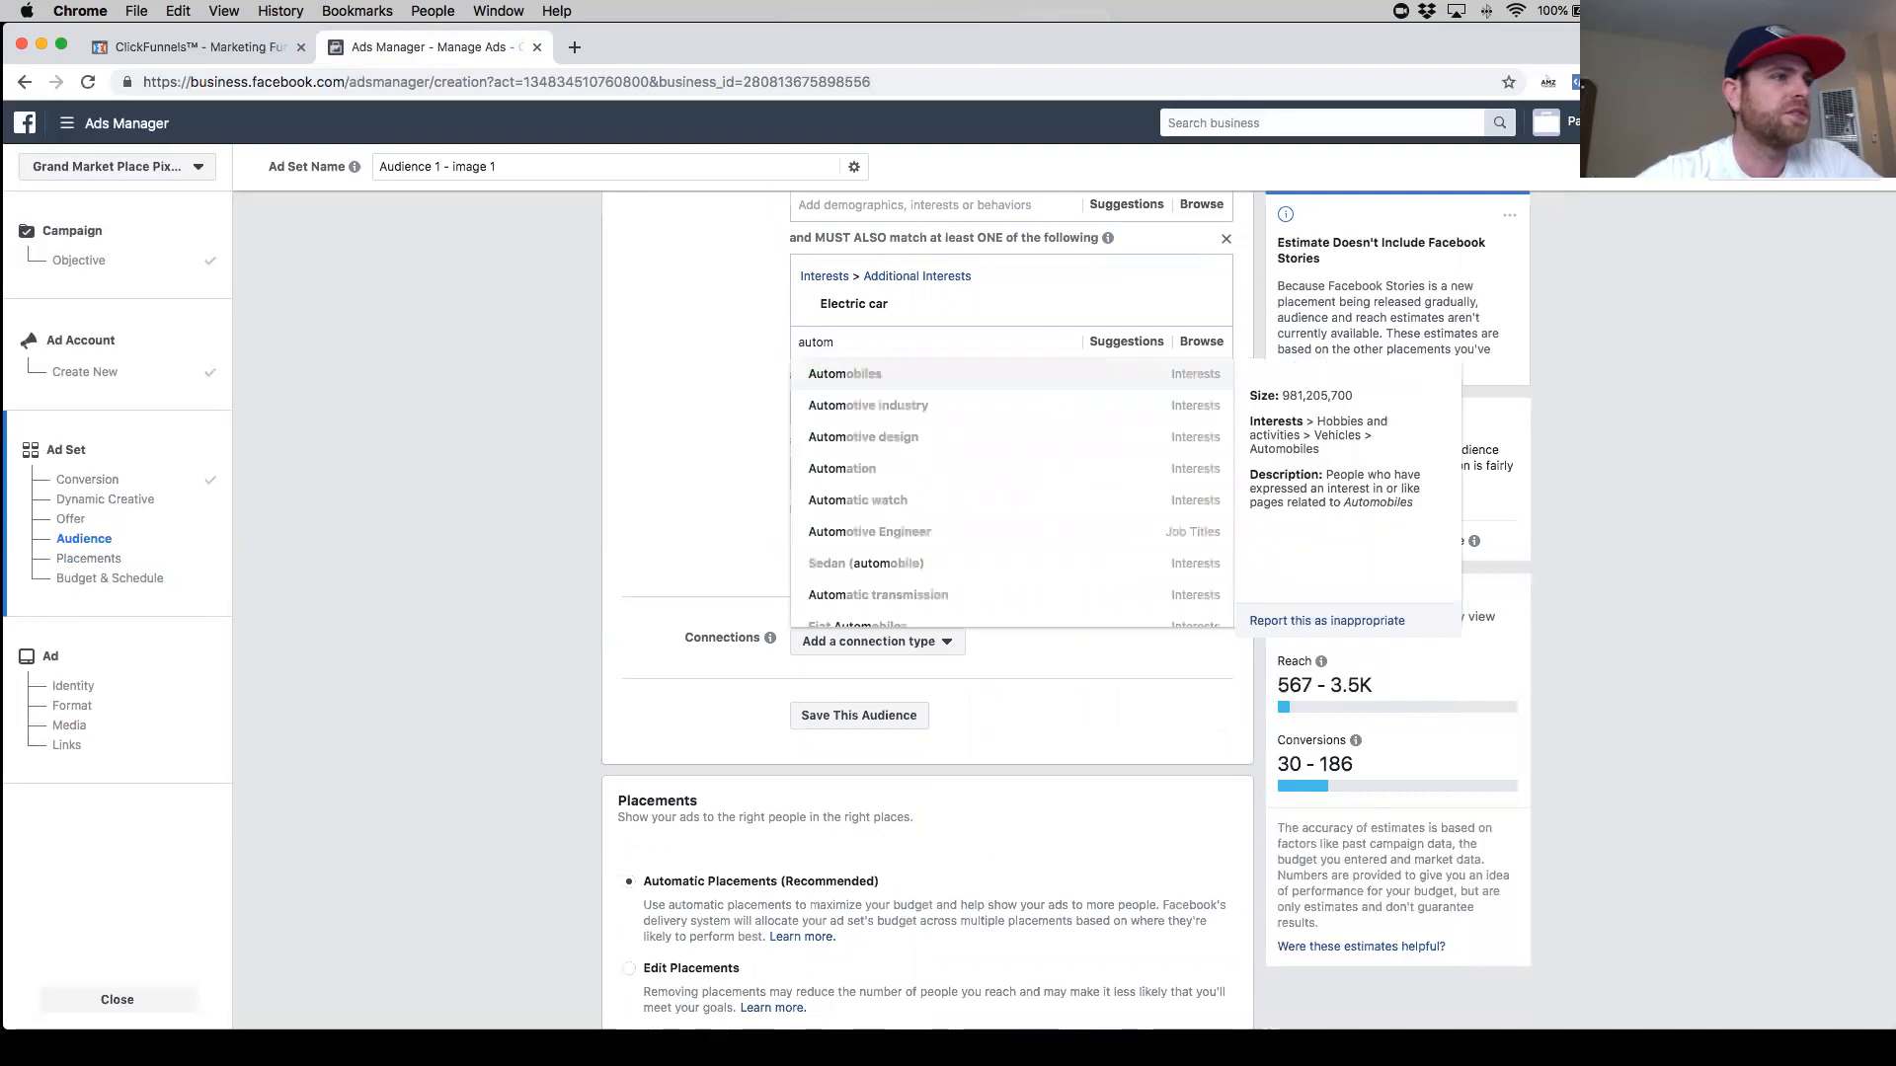
click(894, 373)
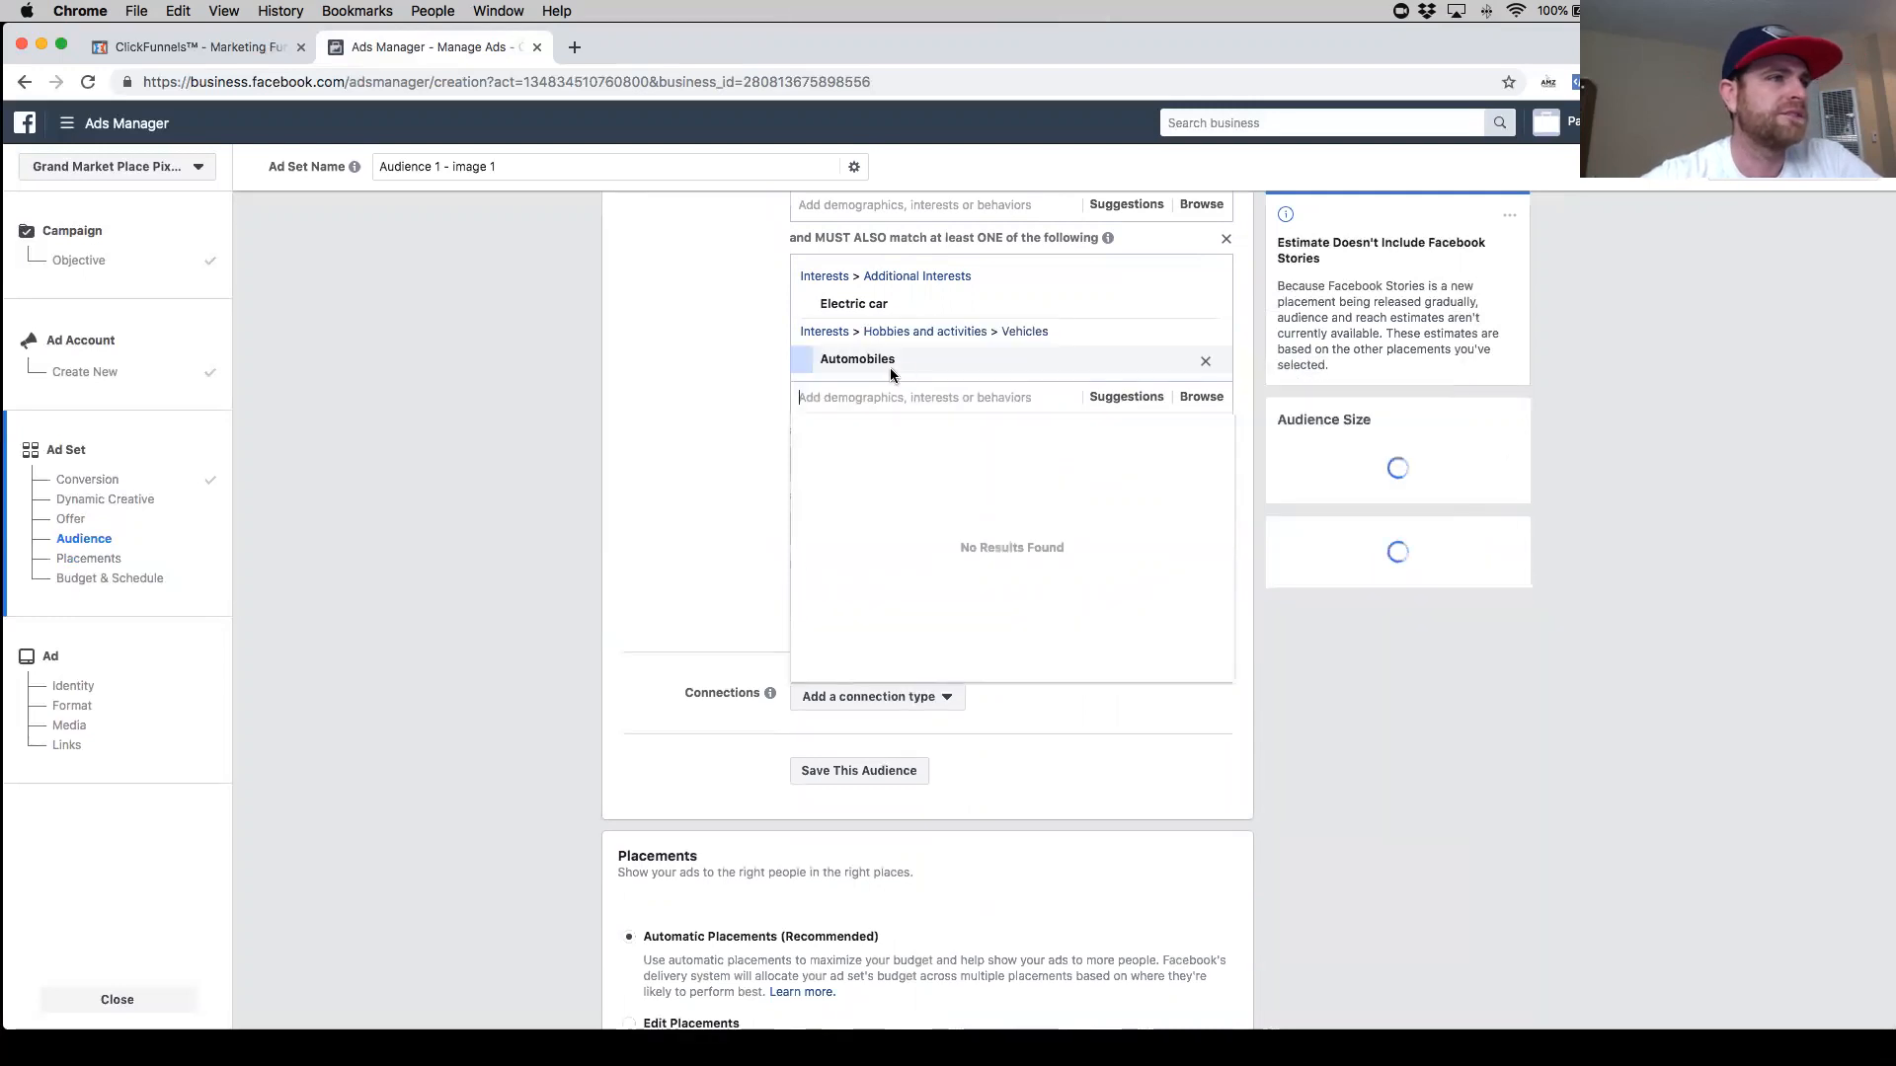
click(766, 391)
click(1224, 496)
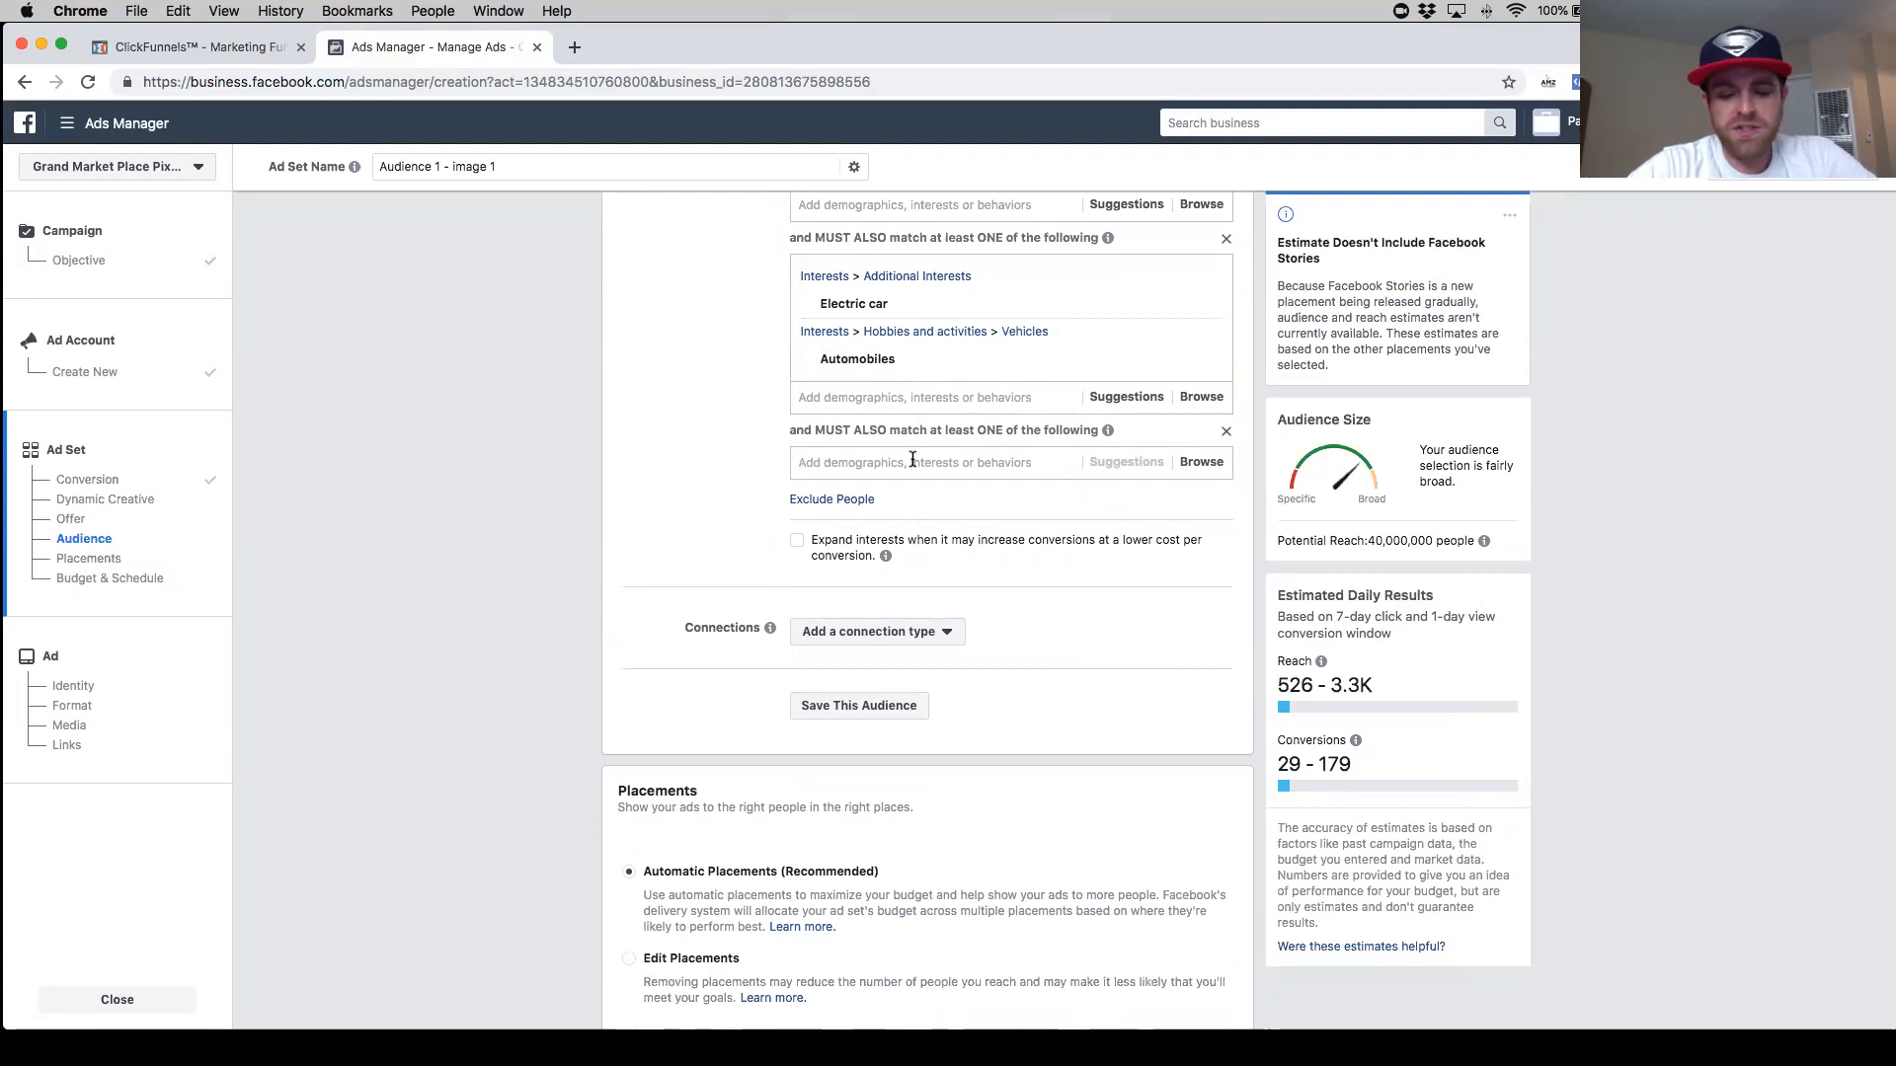
- Search for "cell phone" and add the Mobile phones interest to the last narrowing group
text(cel;)
key(BackSpace)
key(BackSpace)
key(BackSpace)
key(BackSpace)
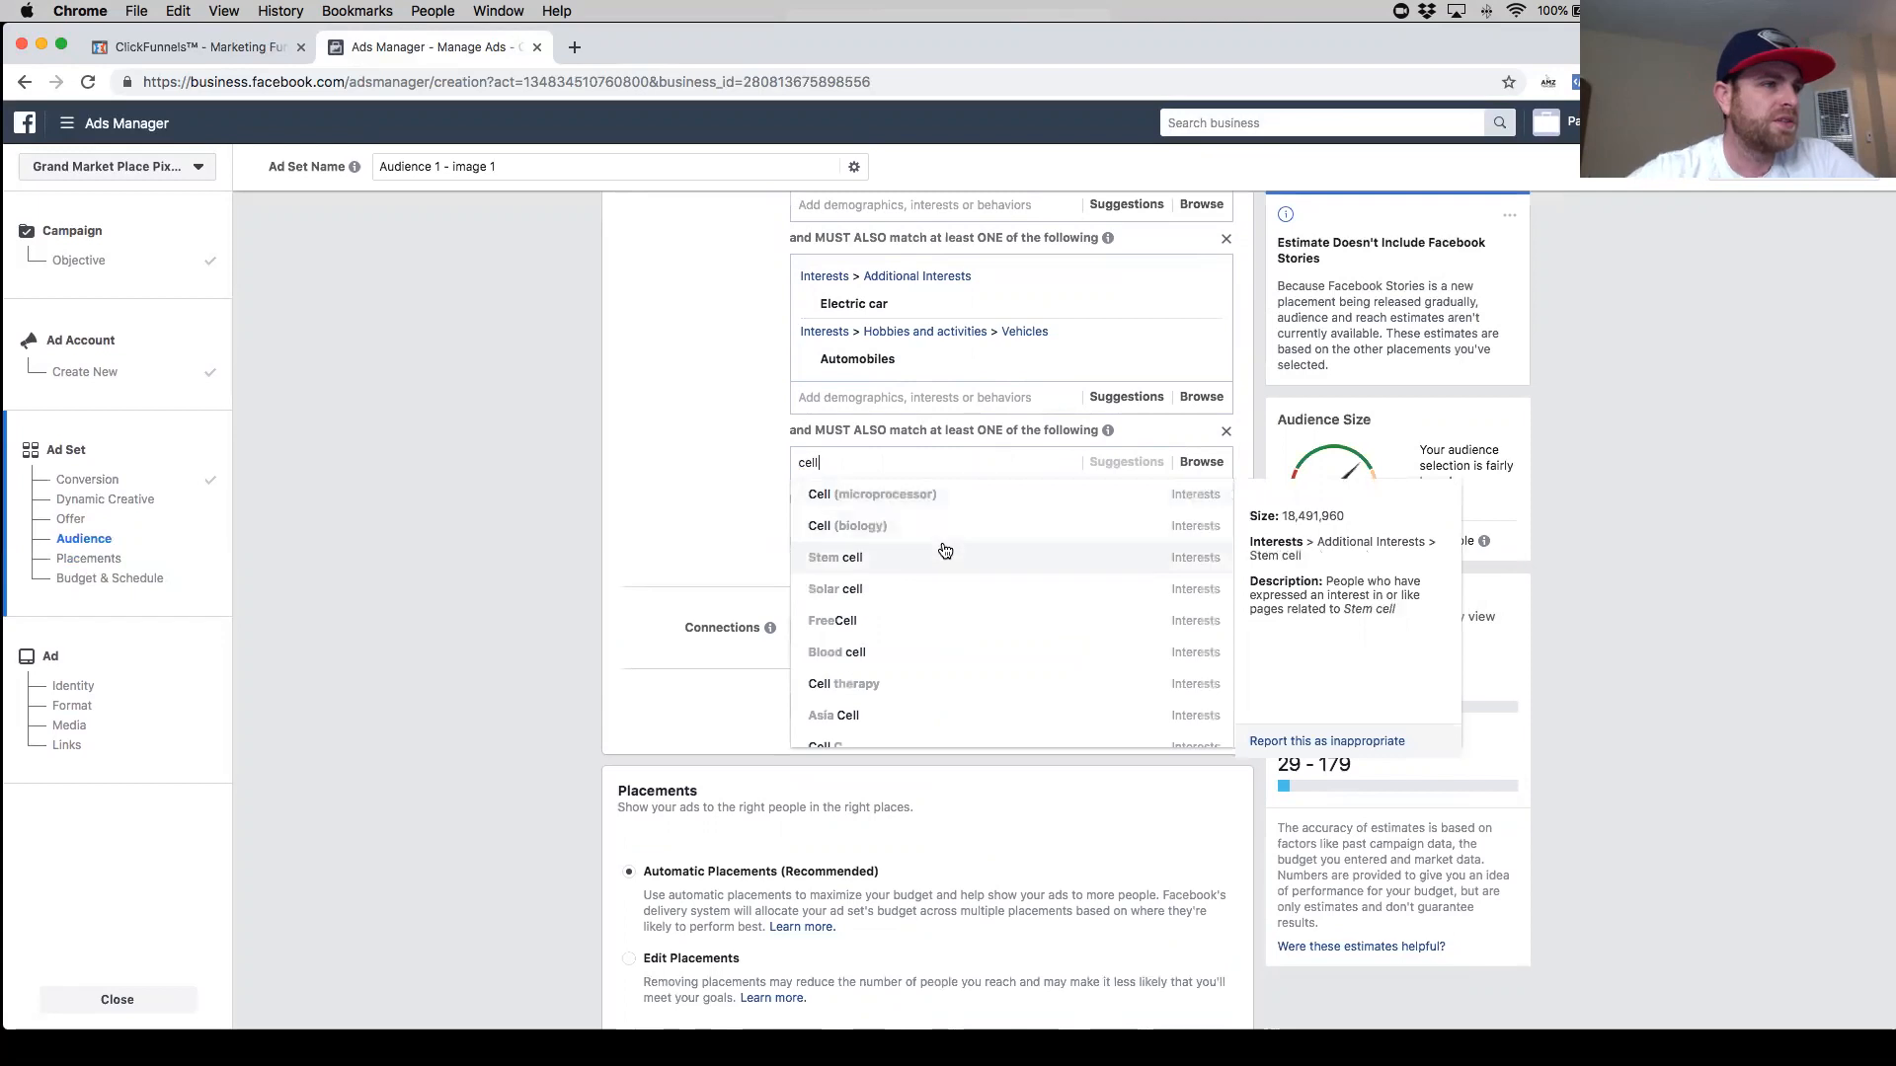
text(phone)
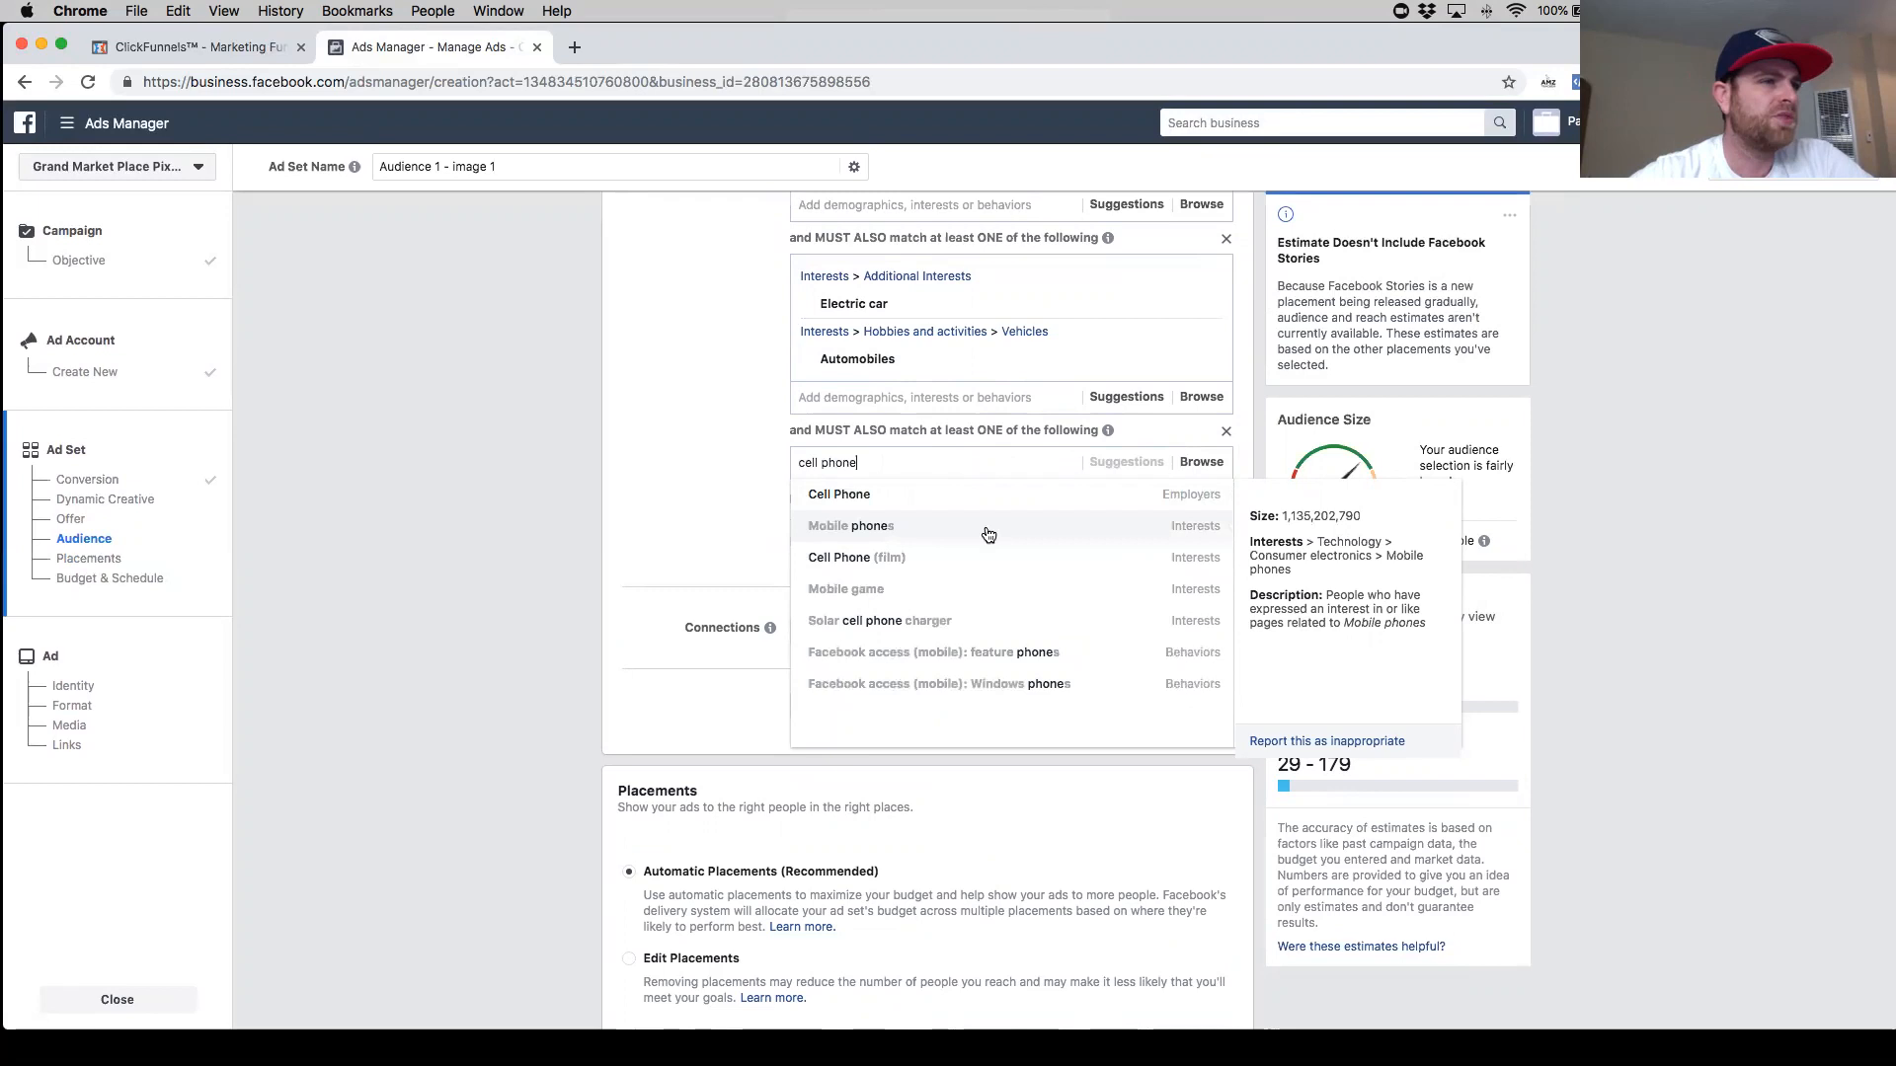
click(932, 531)
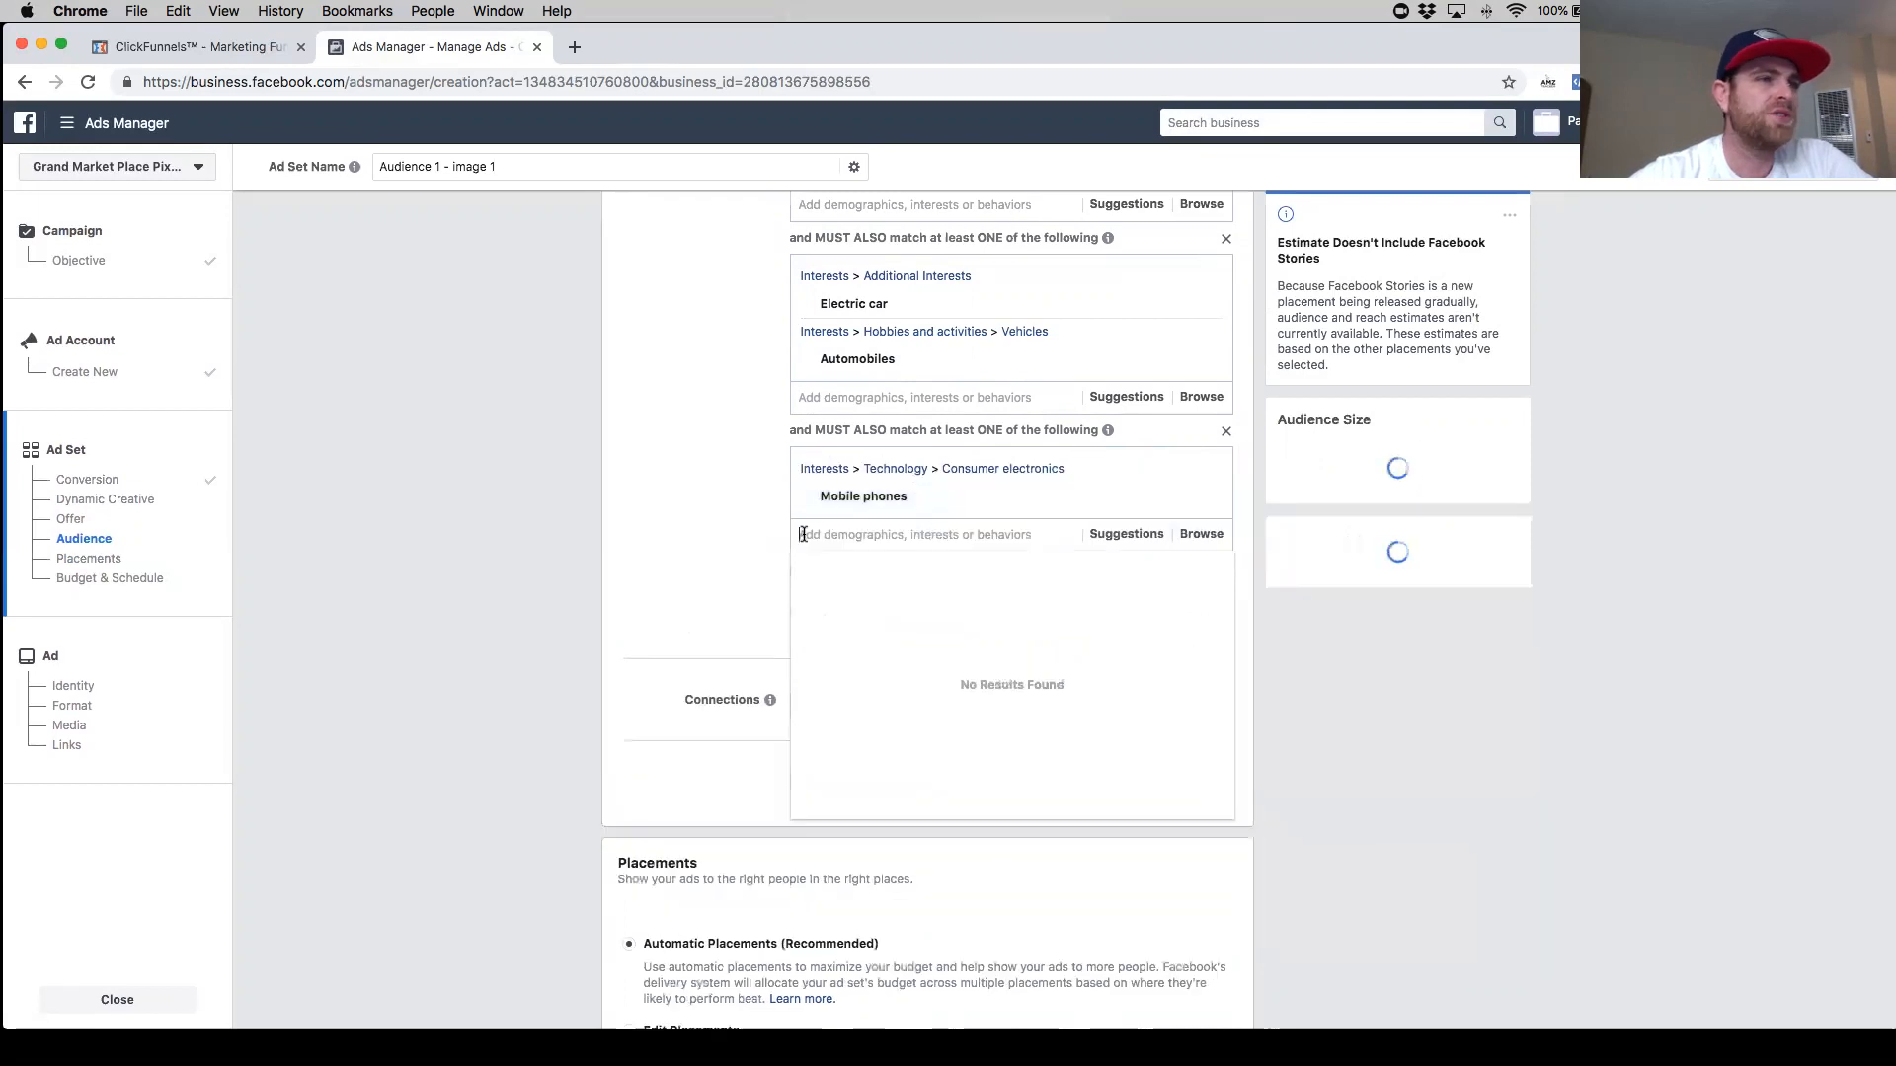
click(742, 541)
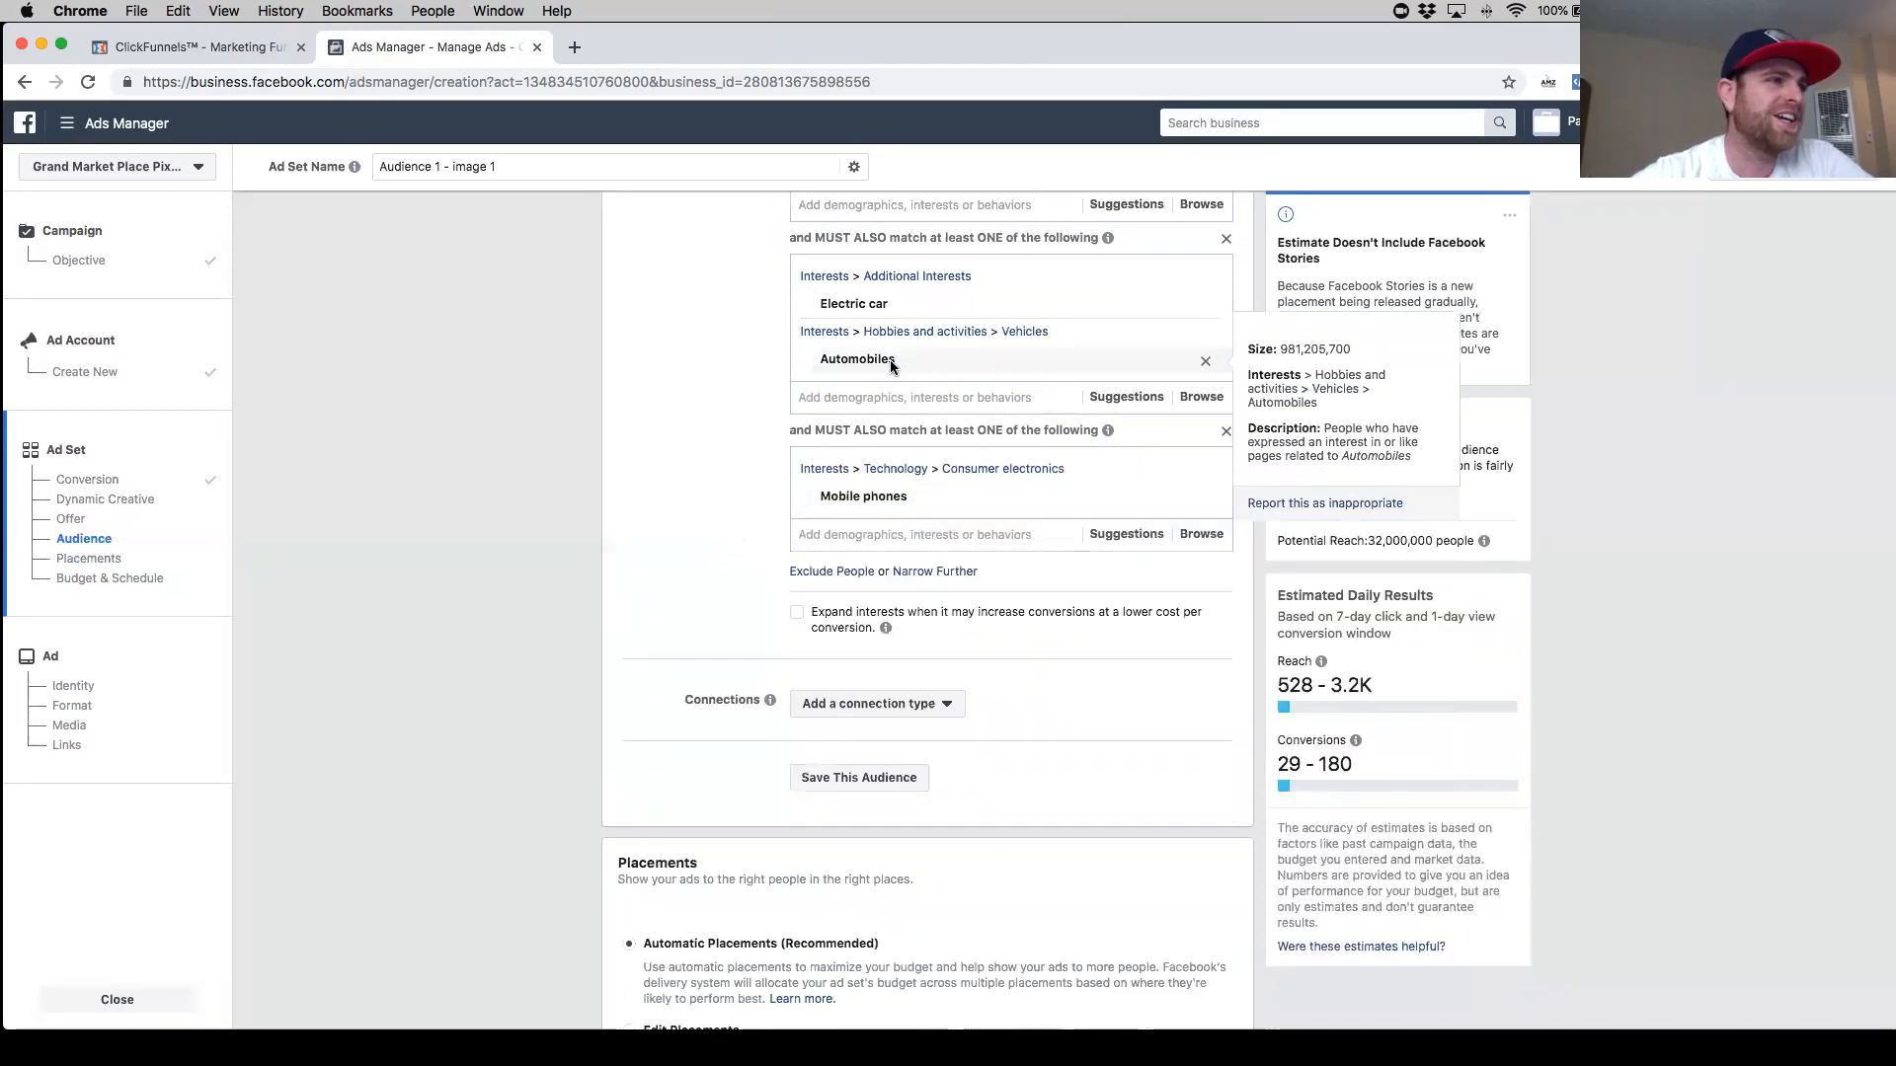
- Remove the Electric car interest from the first narrowing group
click(1205, 306)
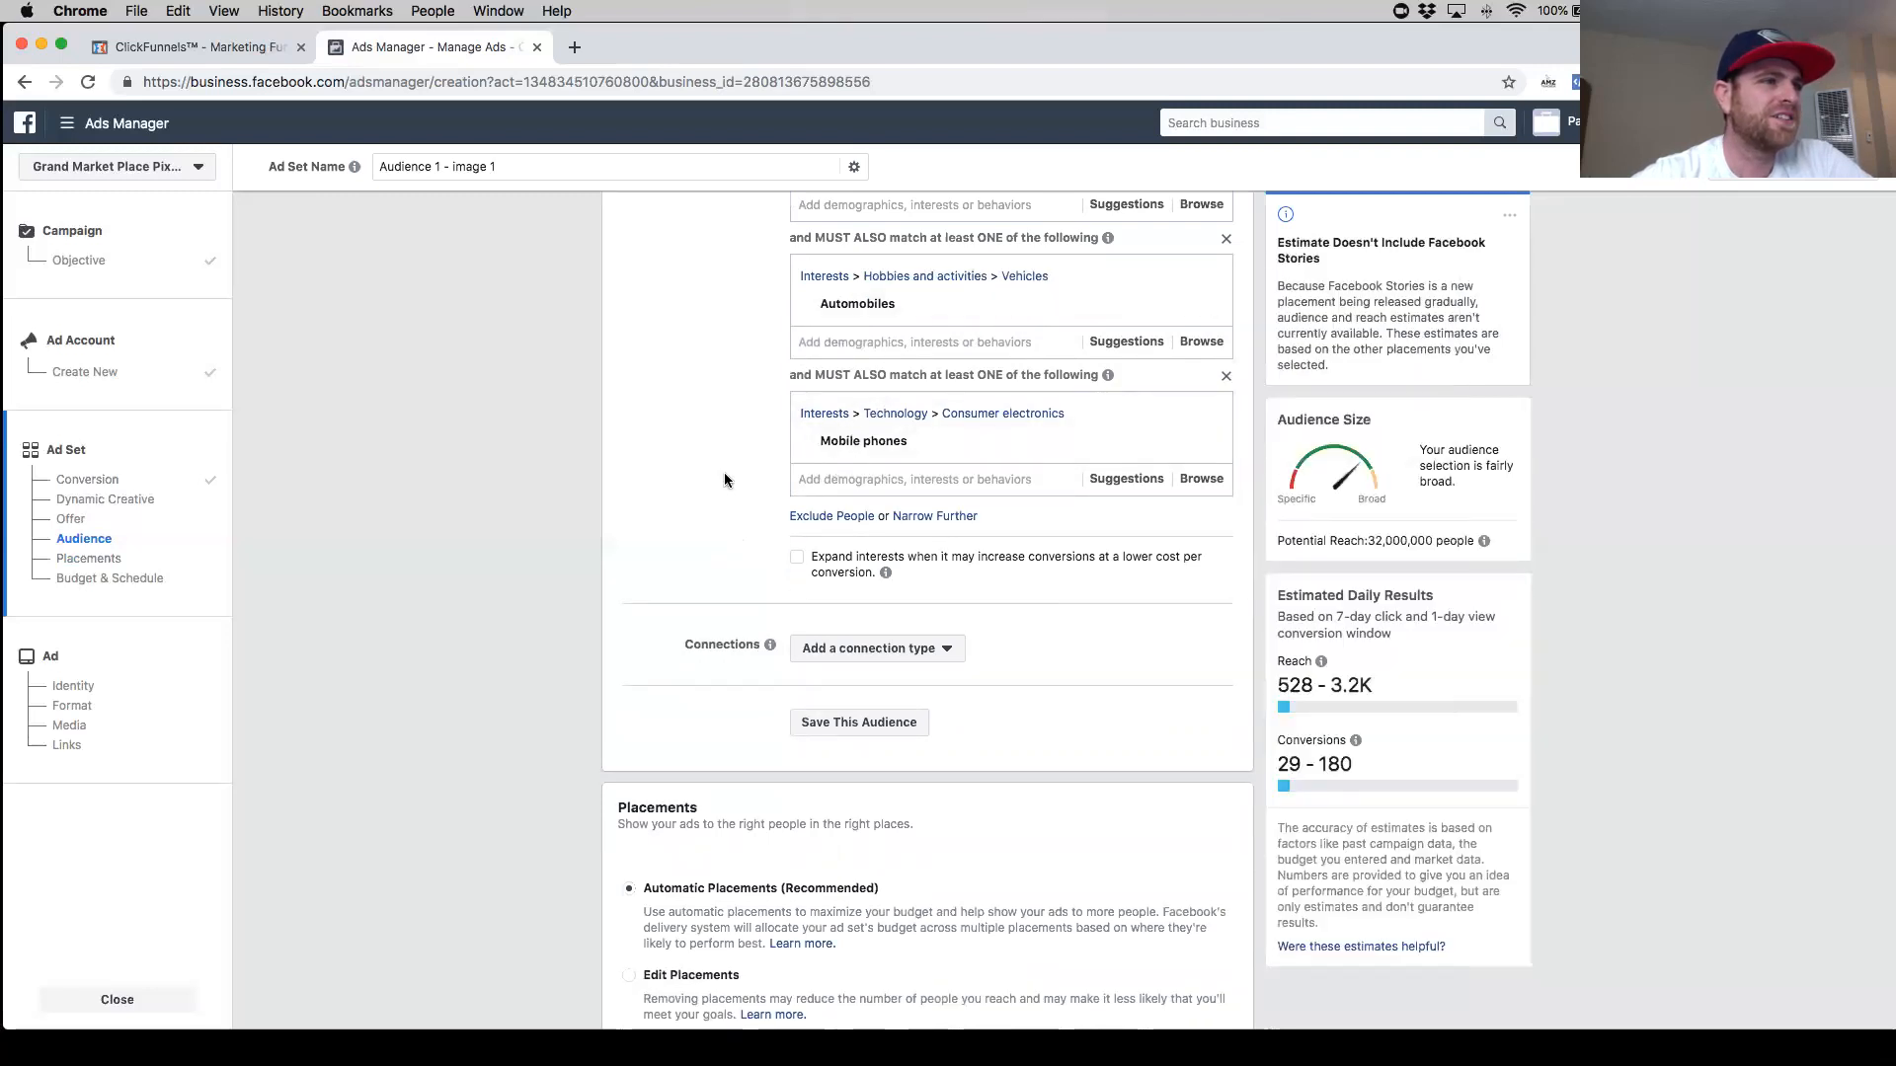
scroll(720, 493, up, 1)
scroll(719, 499, down, 1)
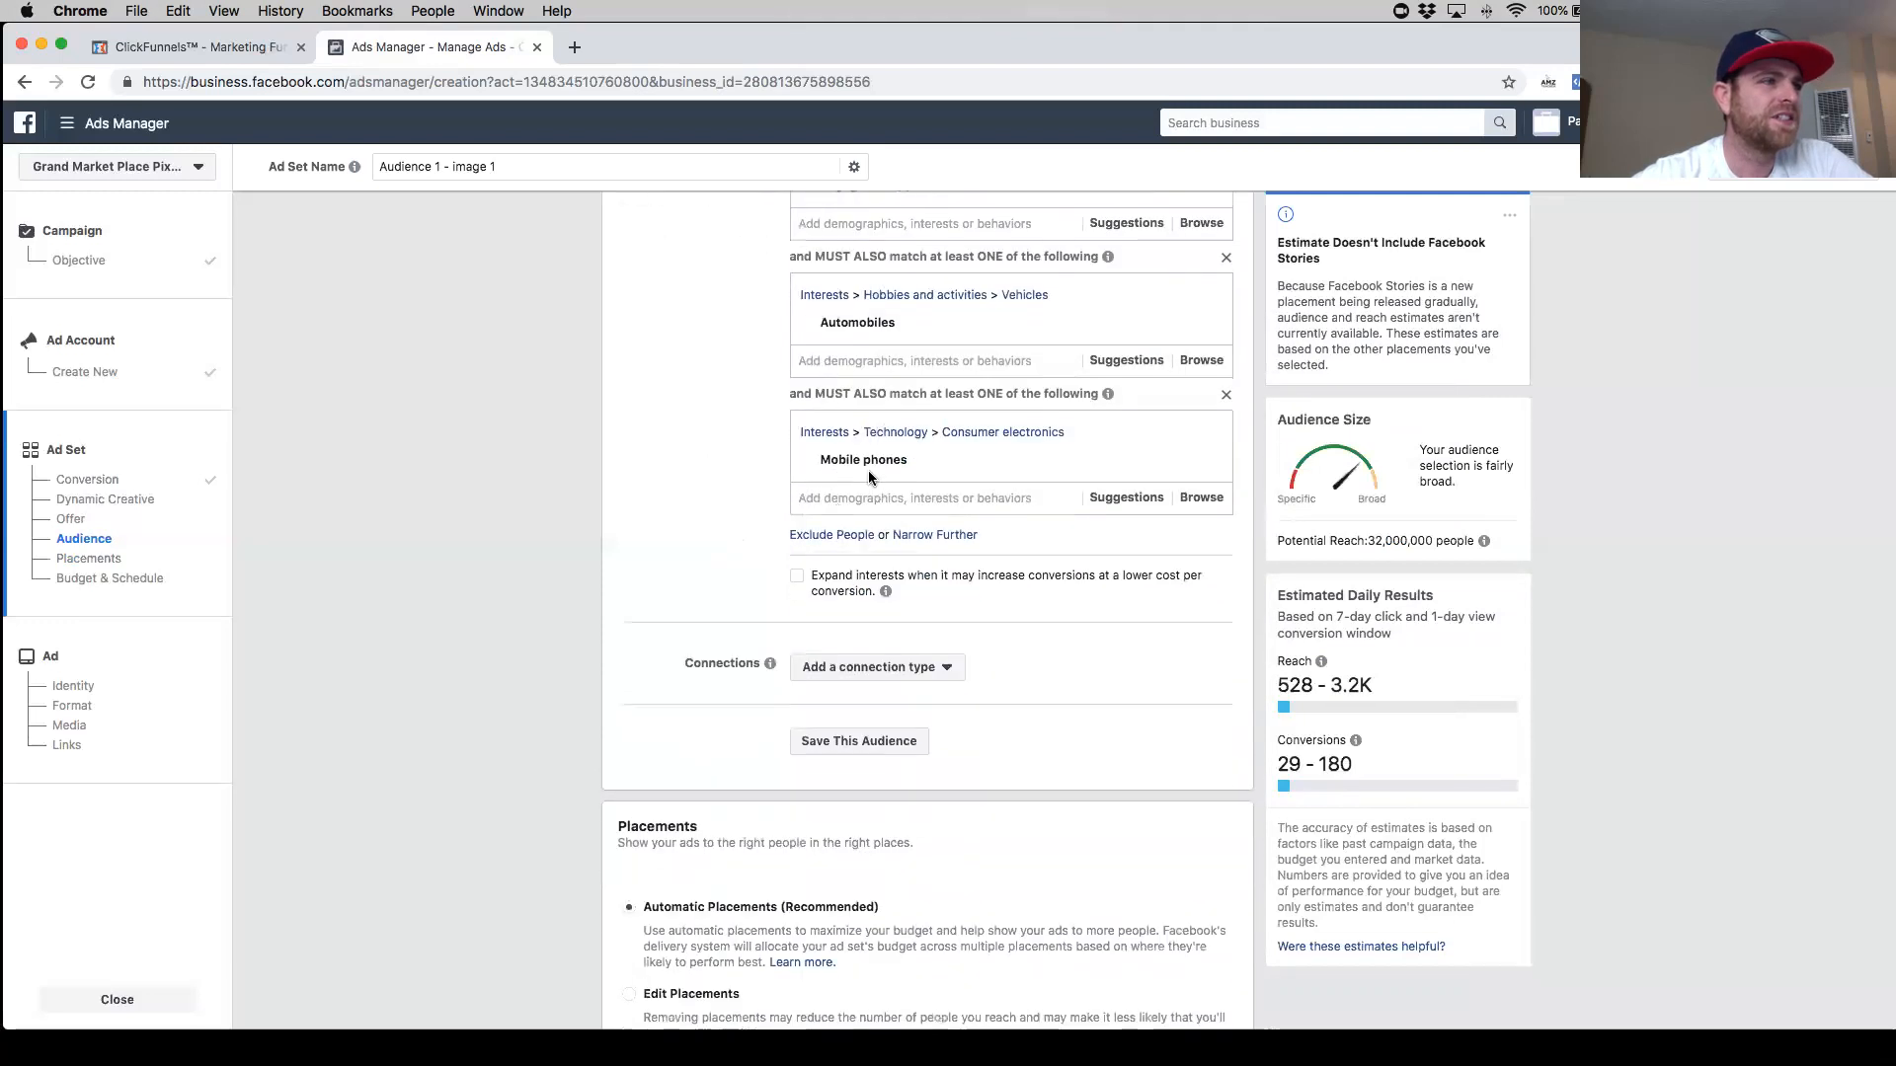
- Search for "phone acc" and add Mobile phone accessories to the last narrowing group
click(918, 498)
text(phone c)
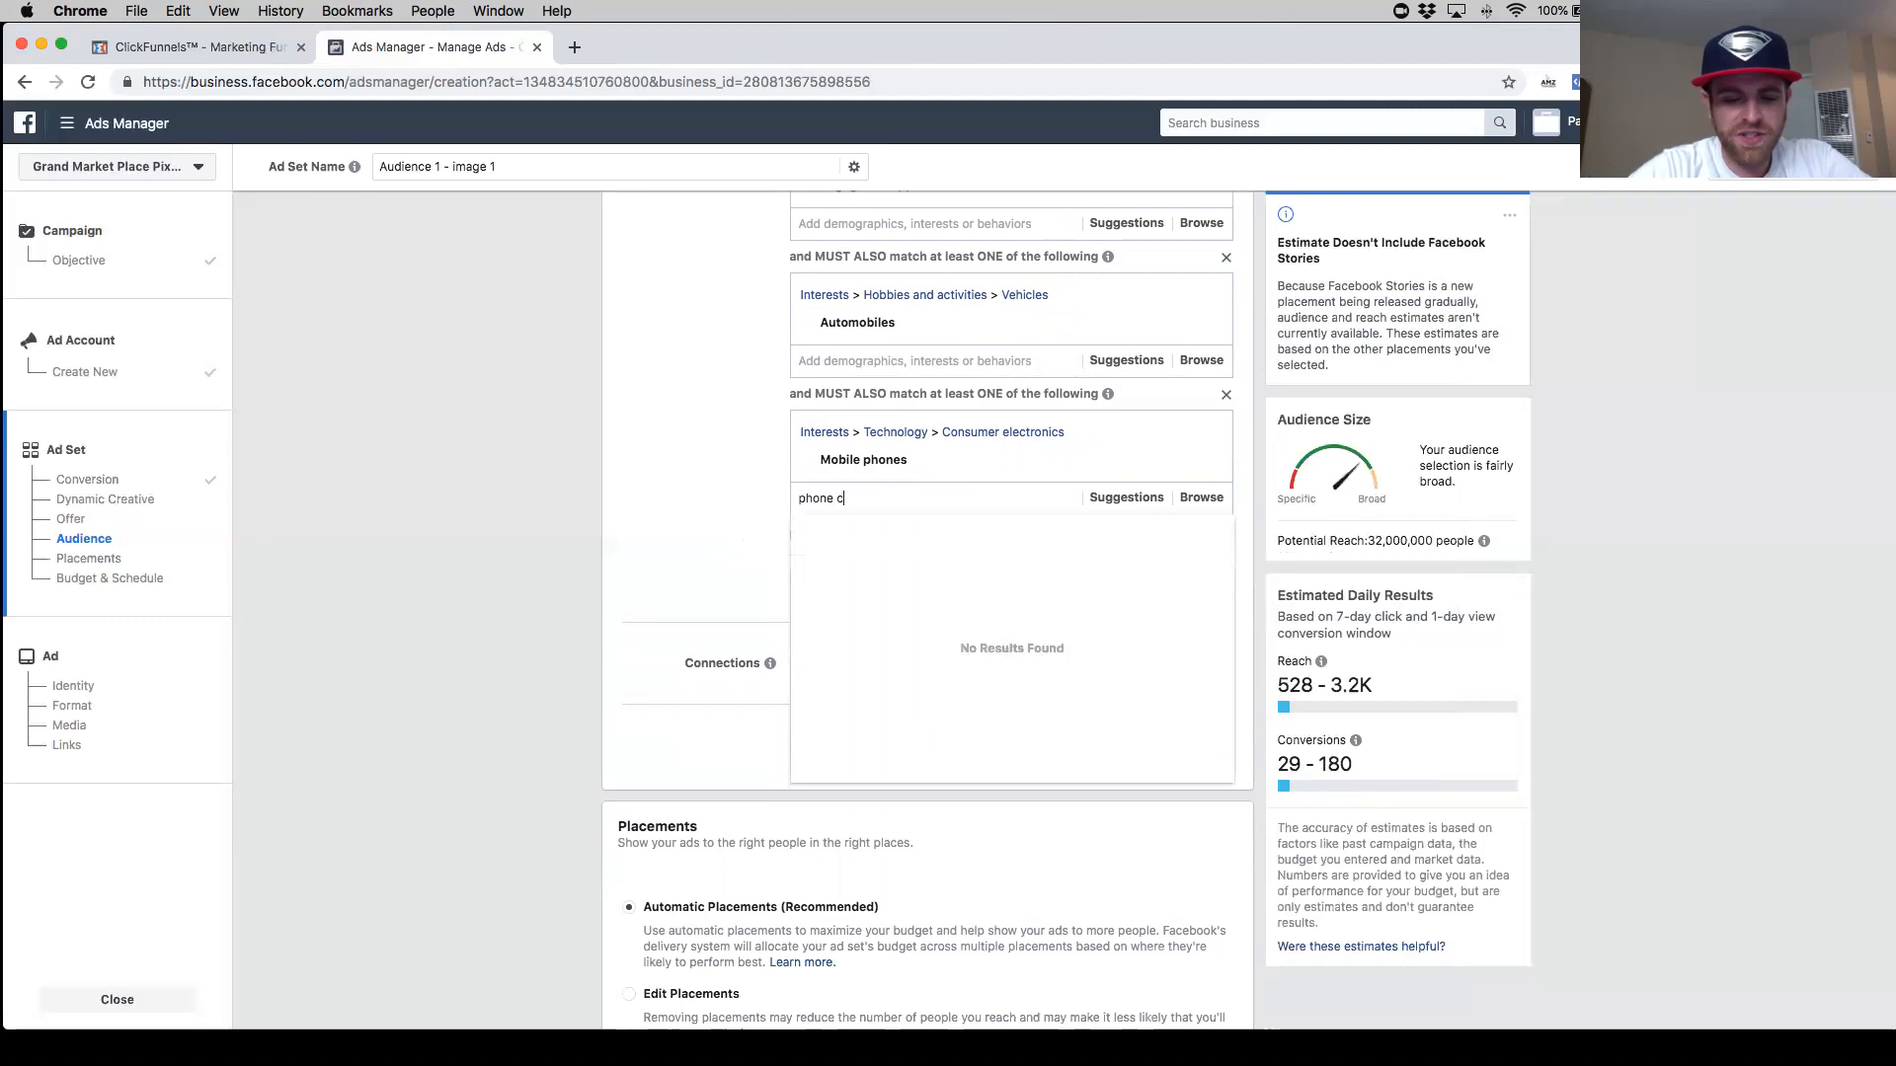
text(ase)
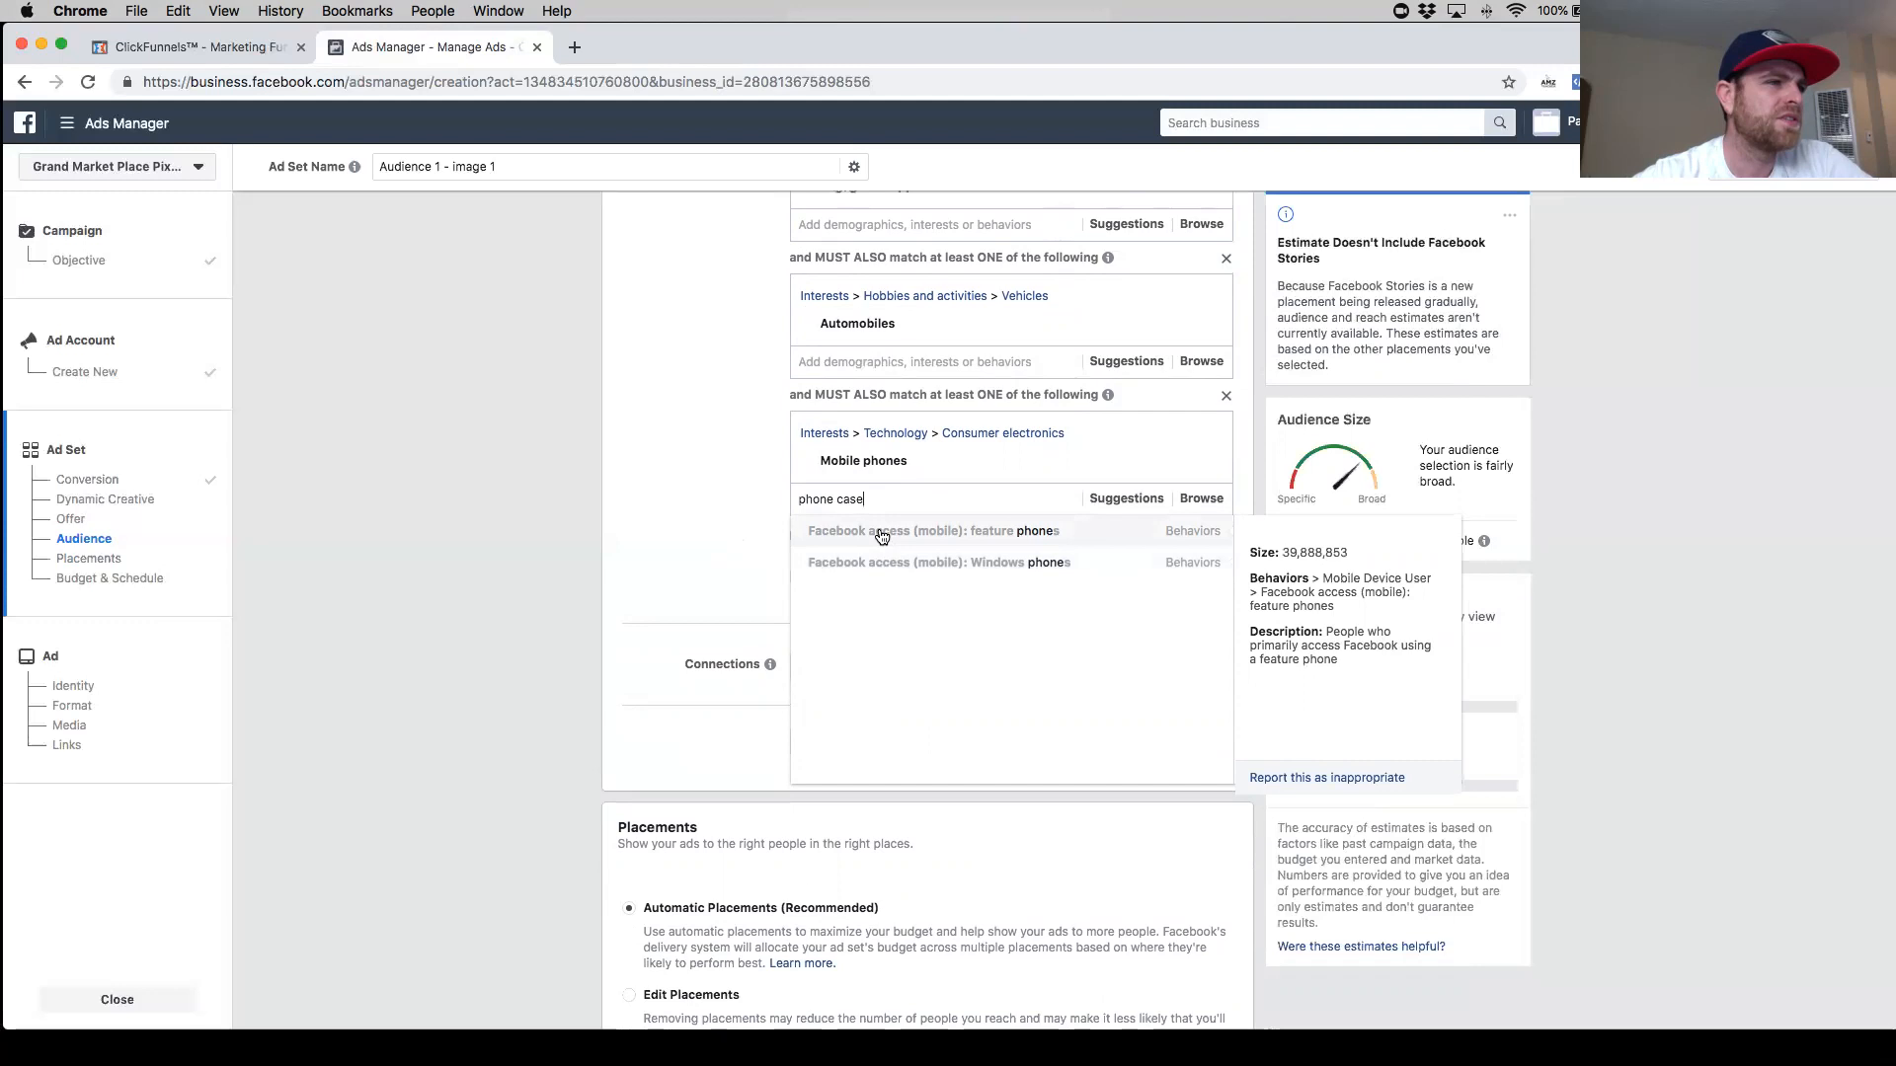
drag(881, 498, 755, 496)
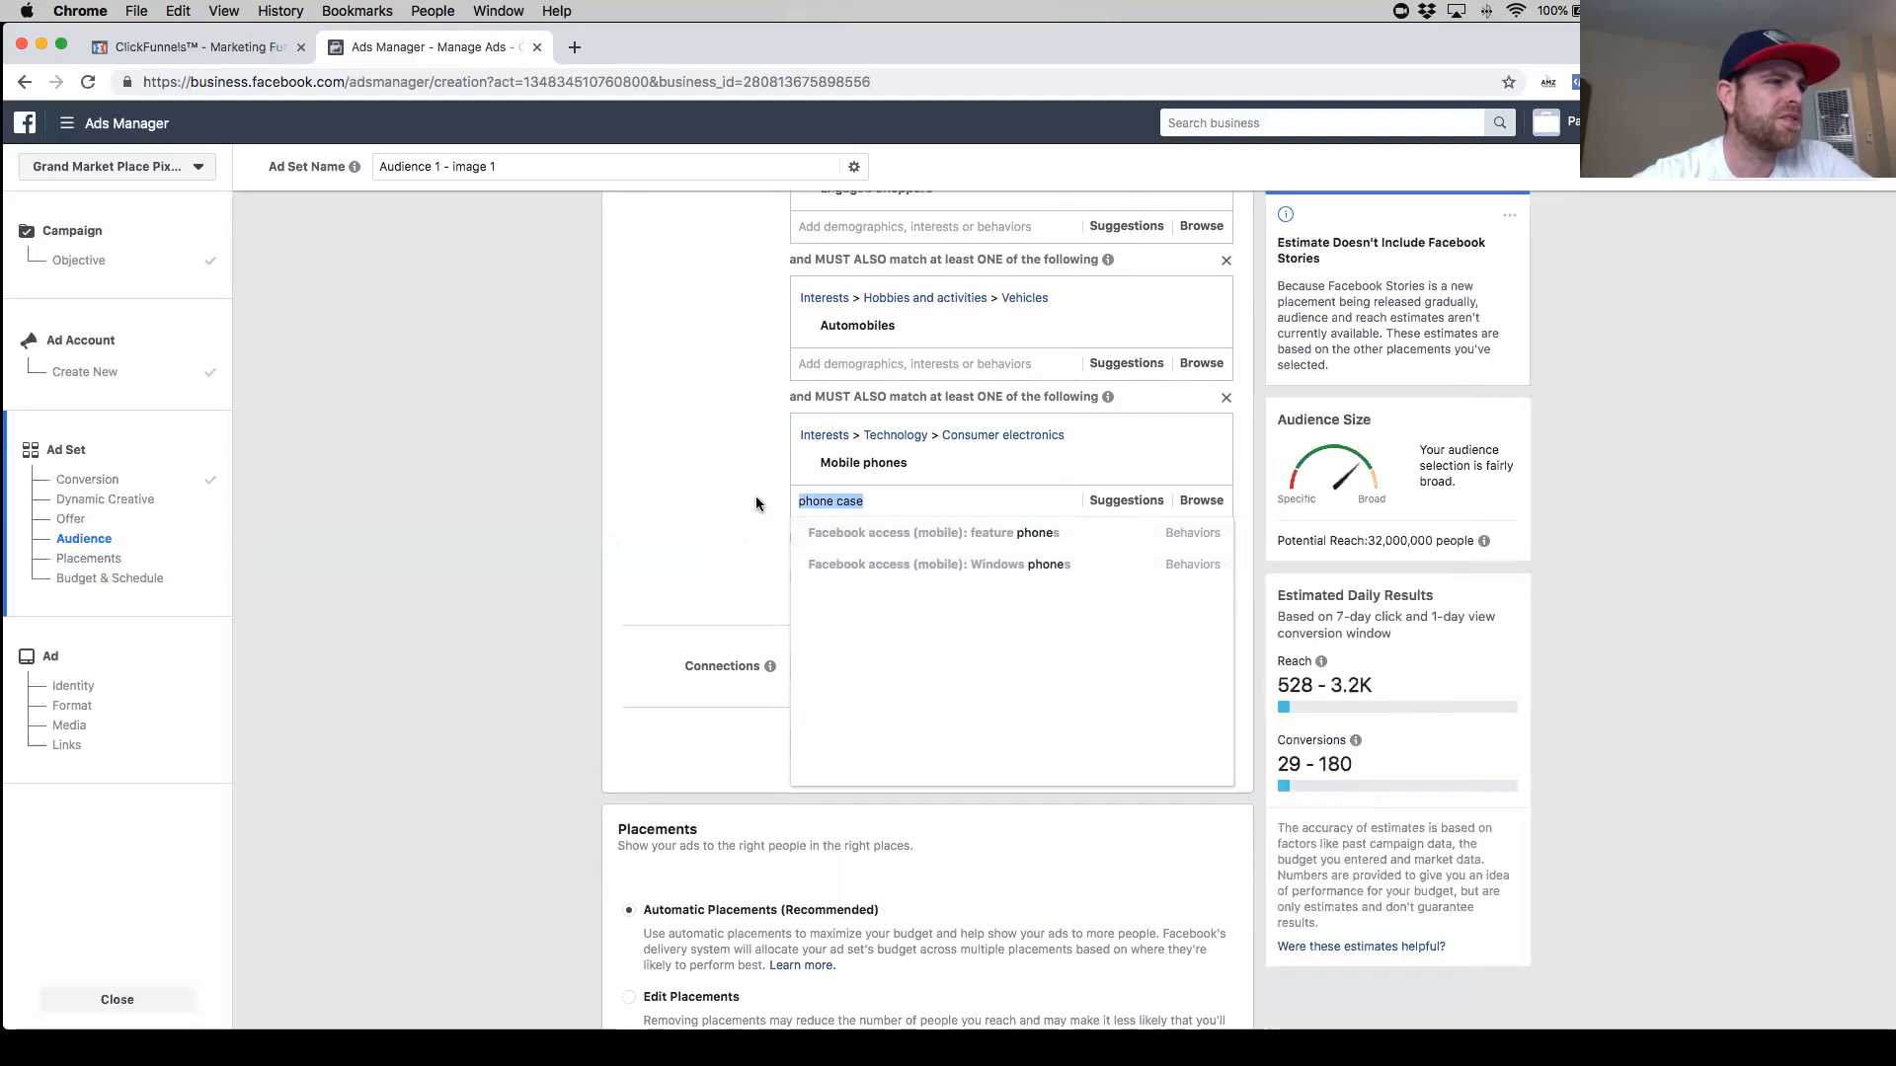
key(BackSpace)
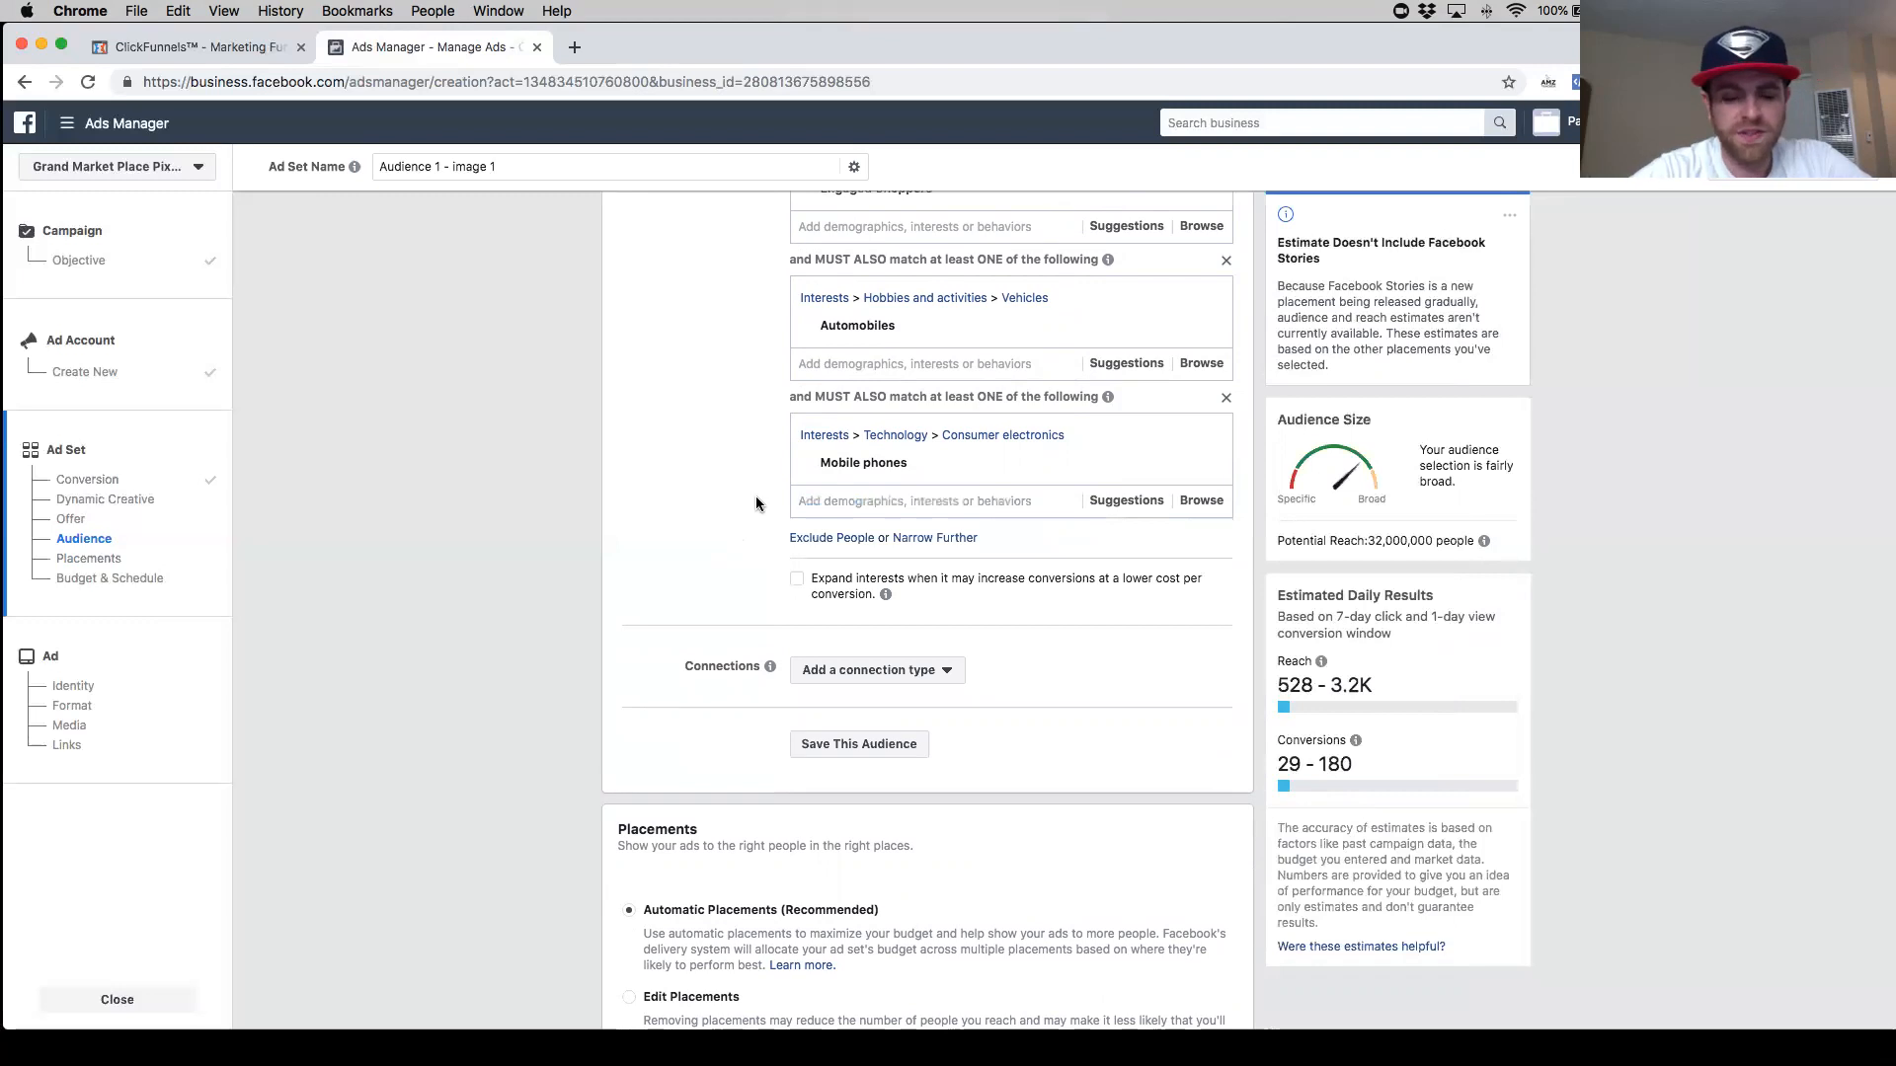
text(phone )
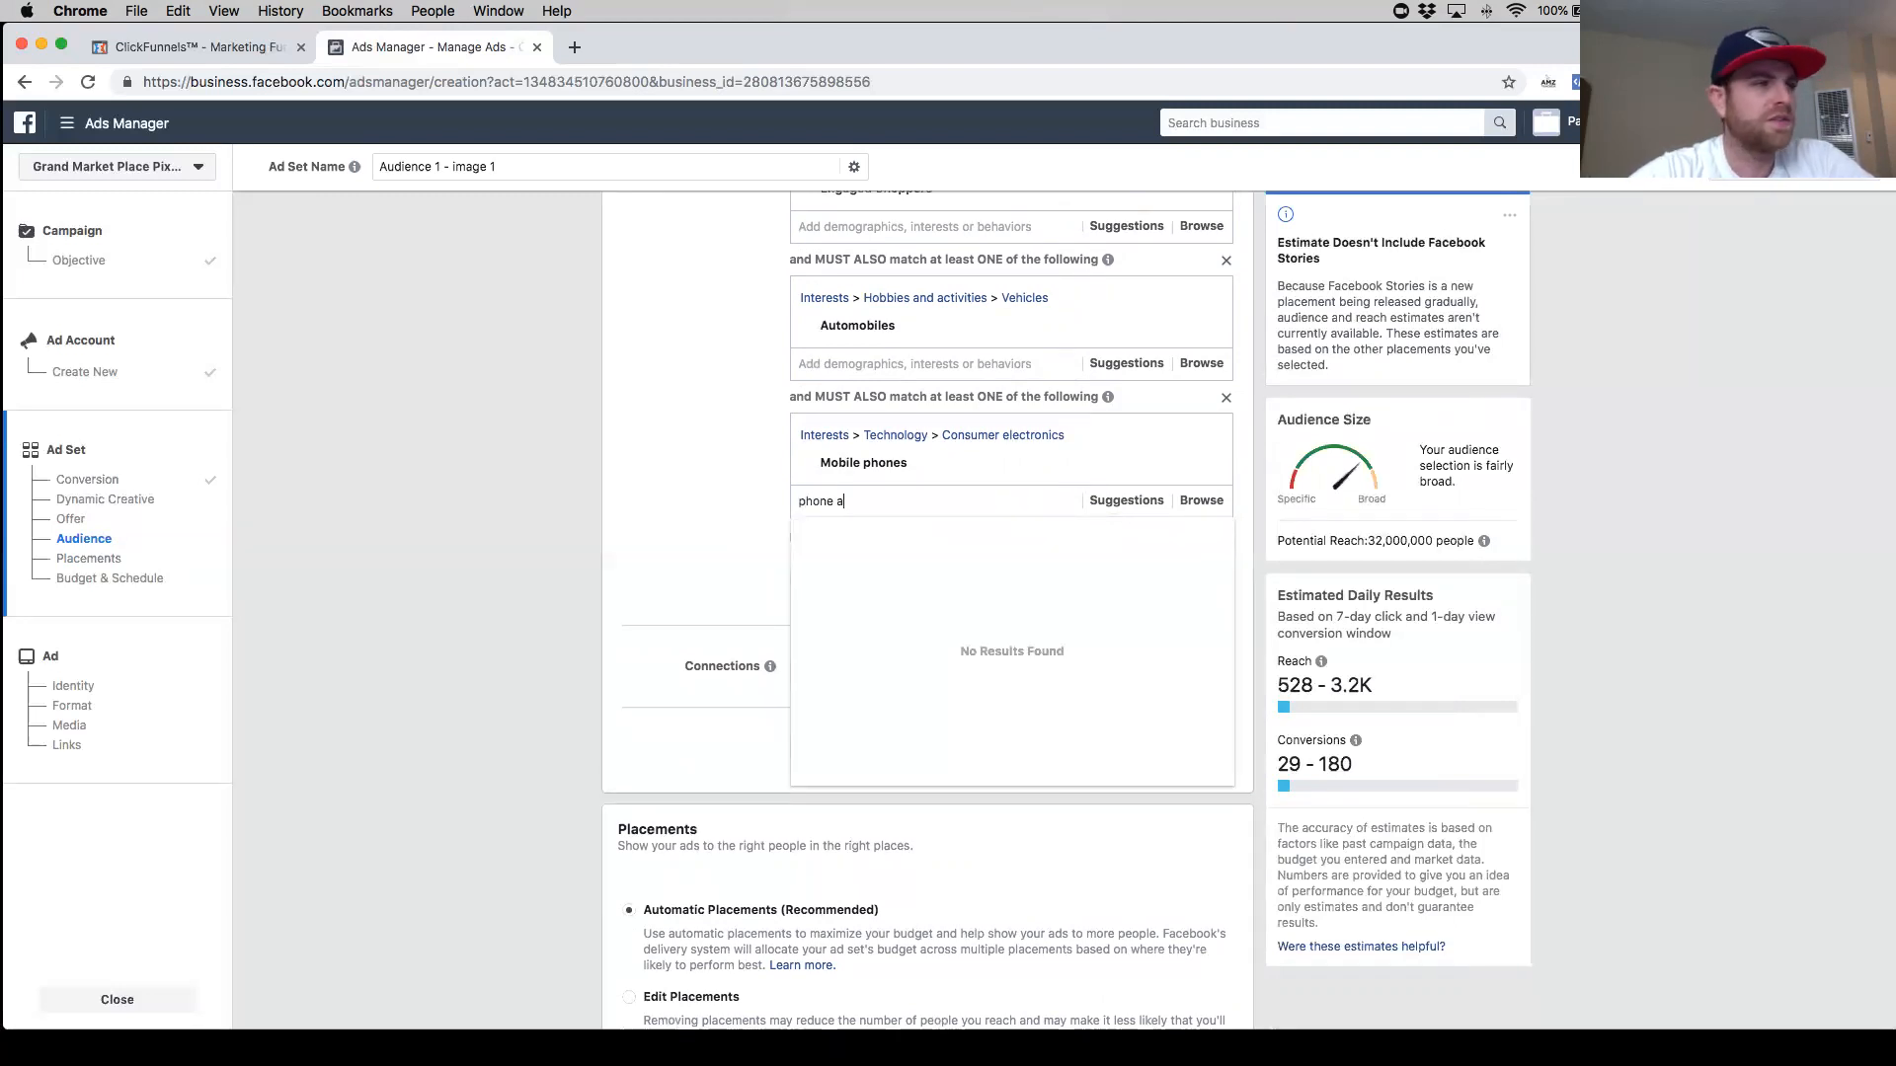
text(acc)
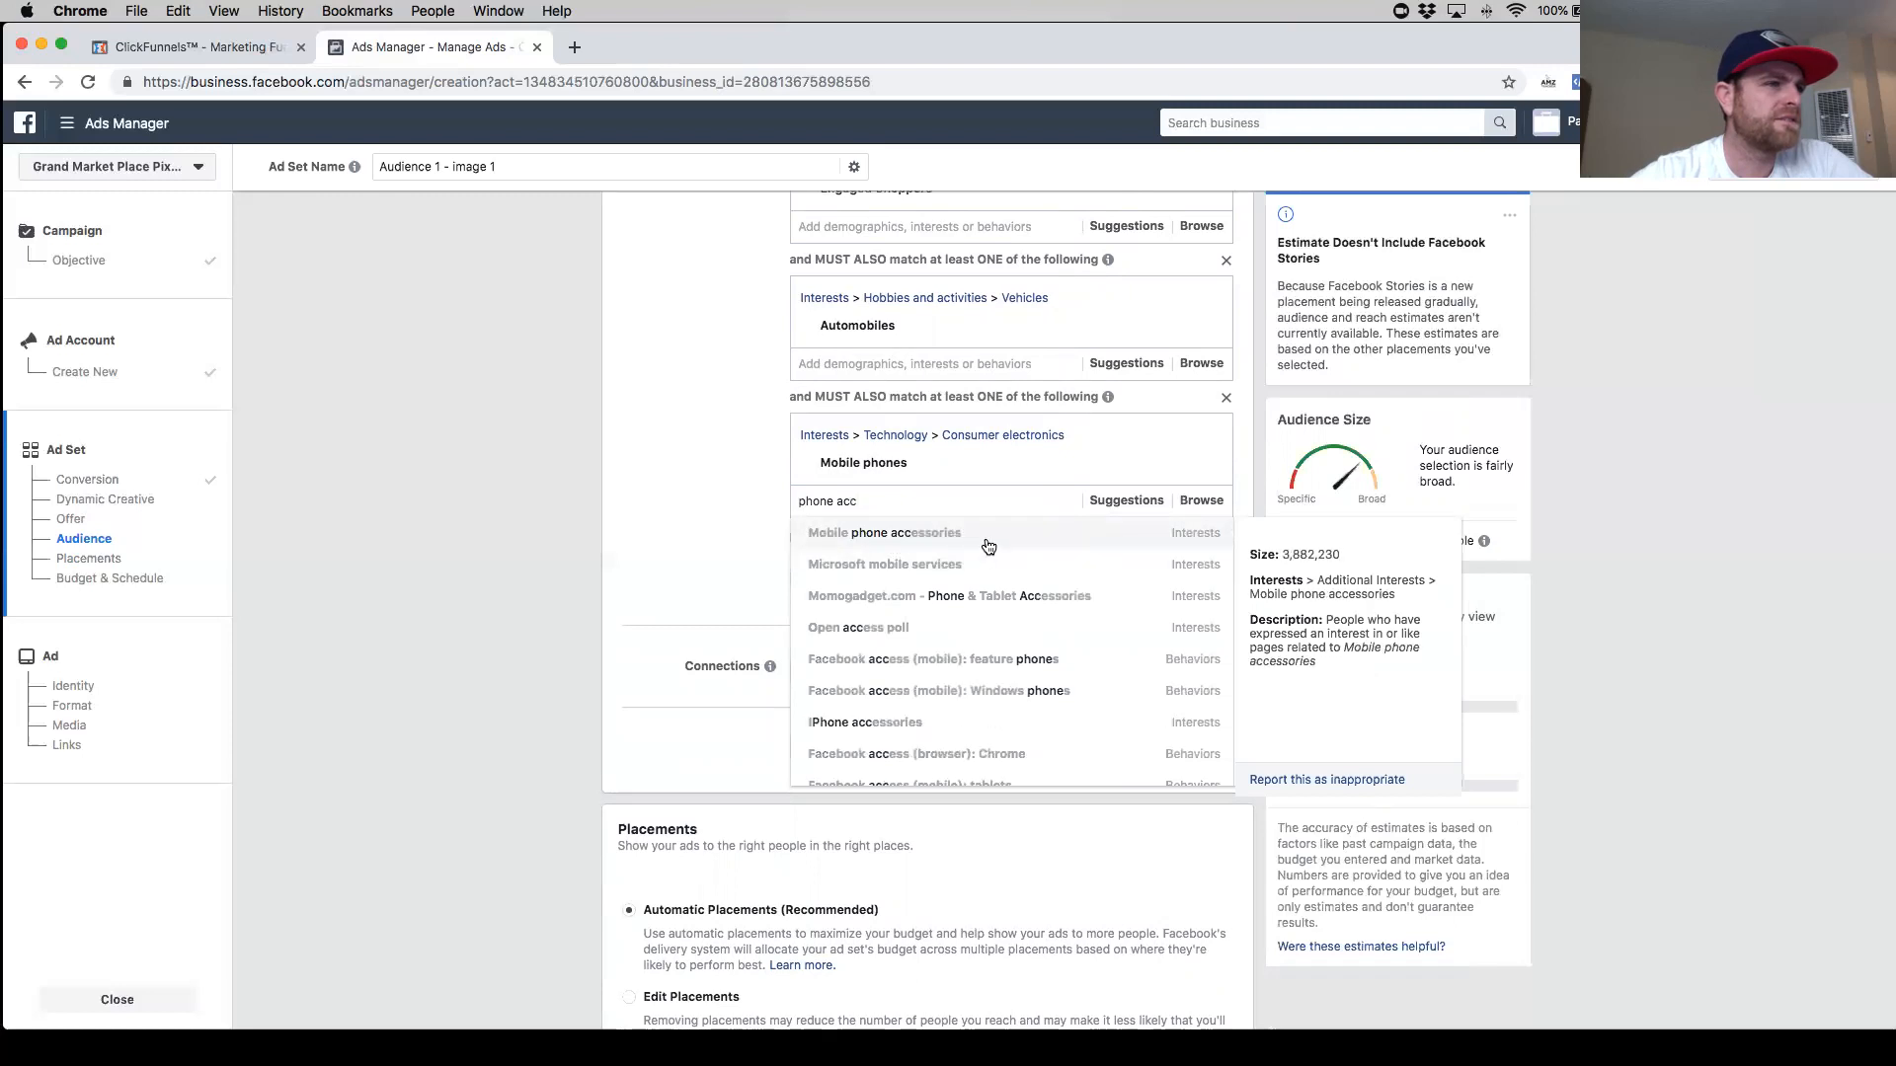
click(991, 545)
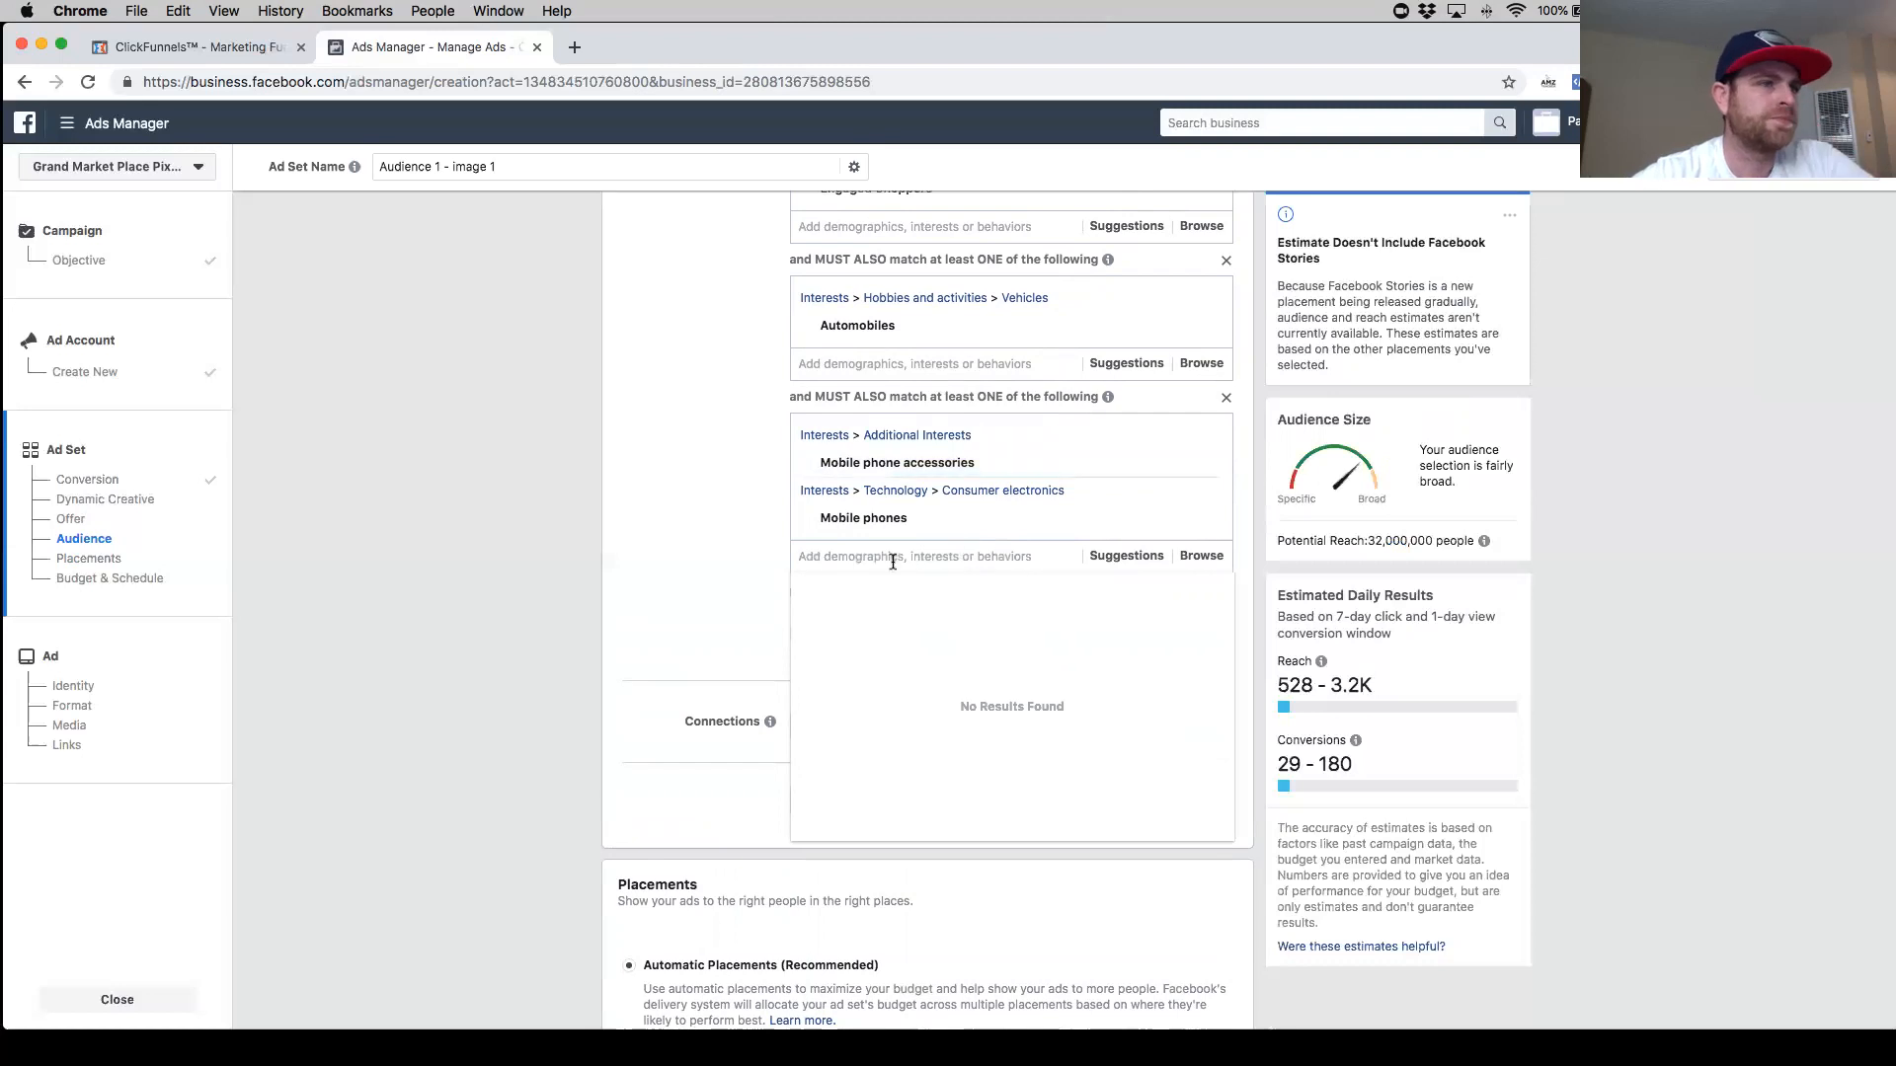
- Review the interests and behaviors in each detailed targeting group
scroll(928, 537, up, 2)
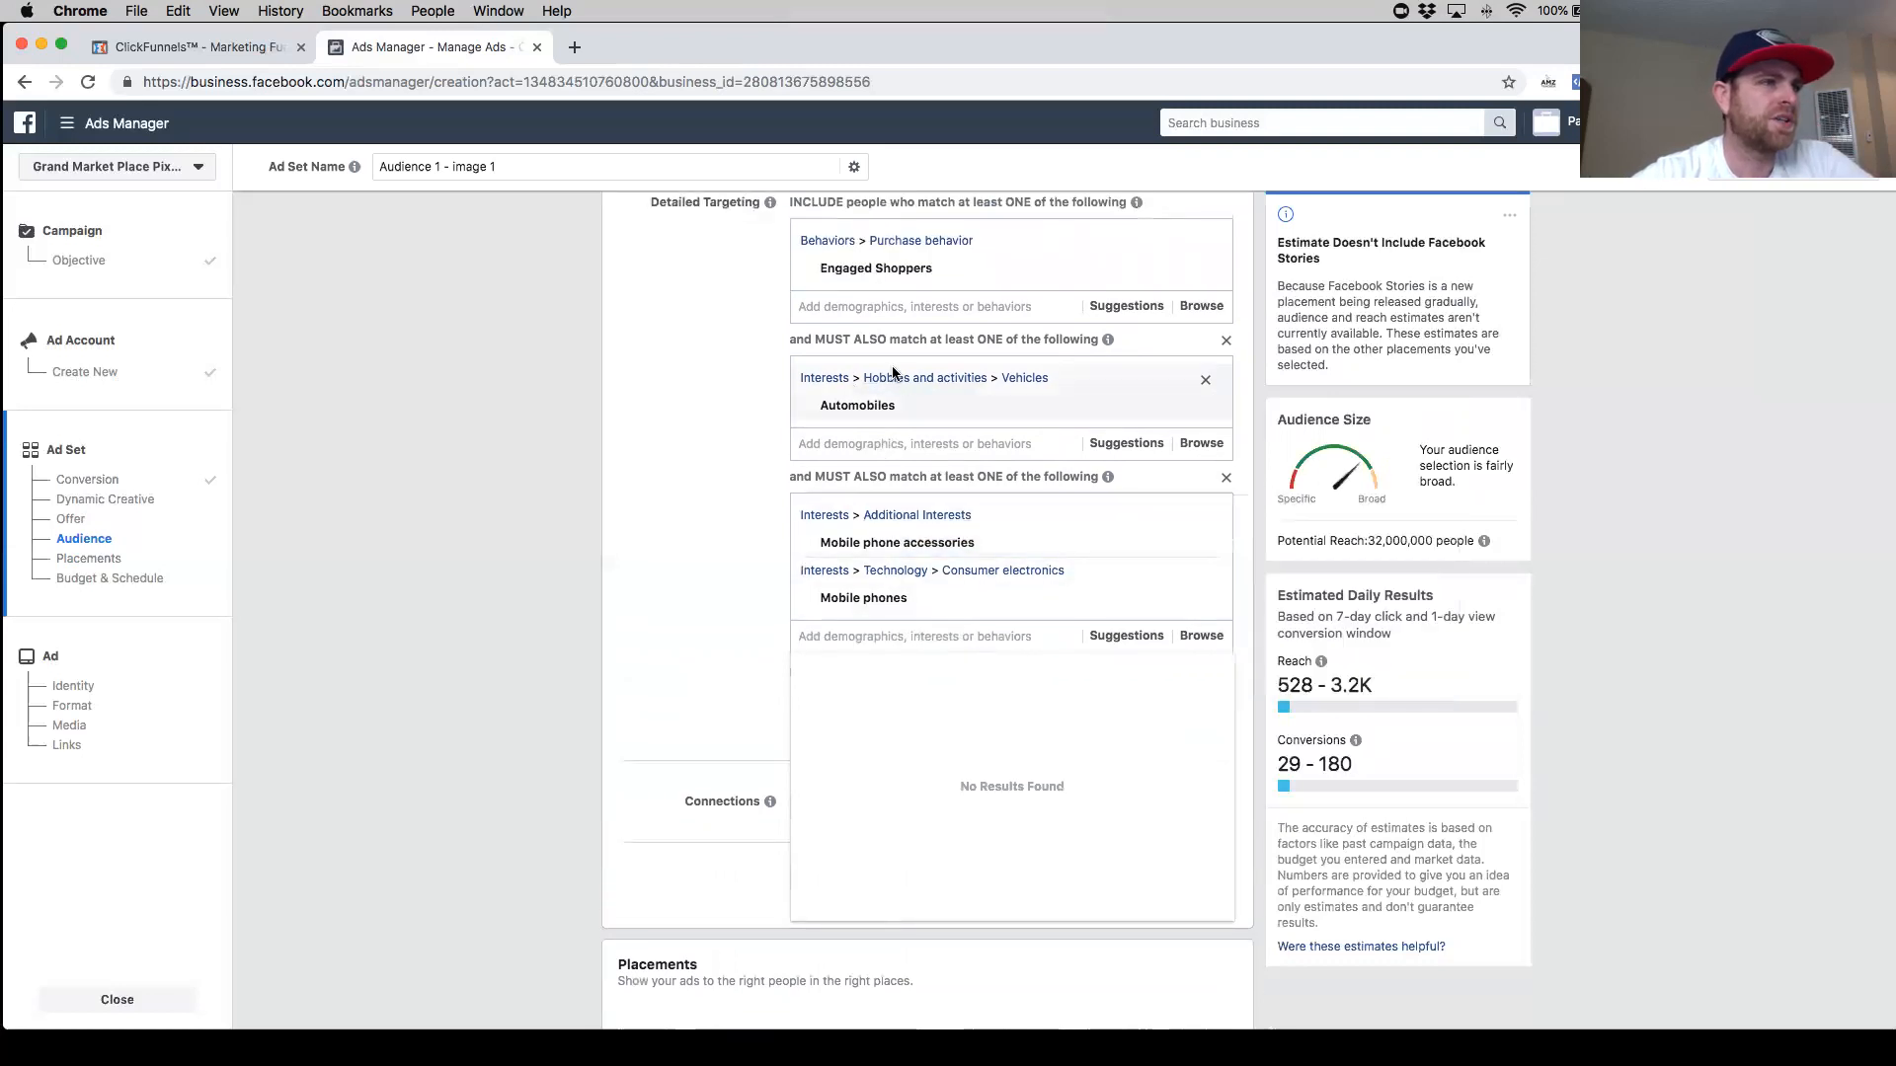
scroll(874, 394, up, 1)
mouse_move(878, 432)
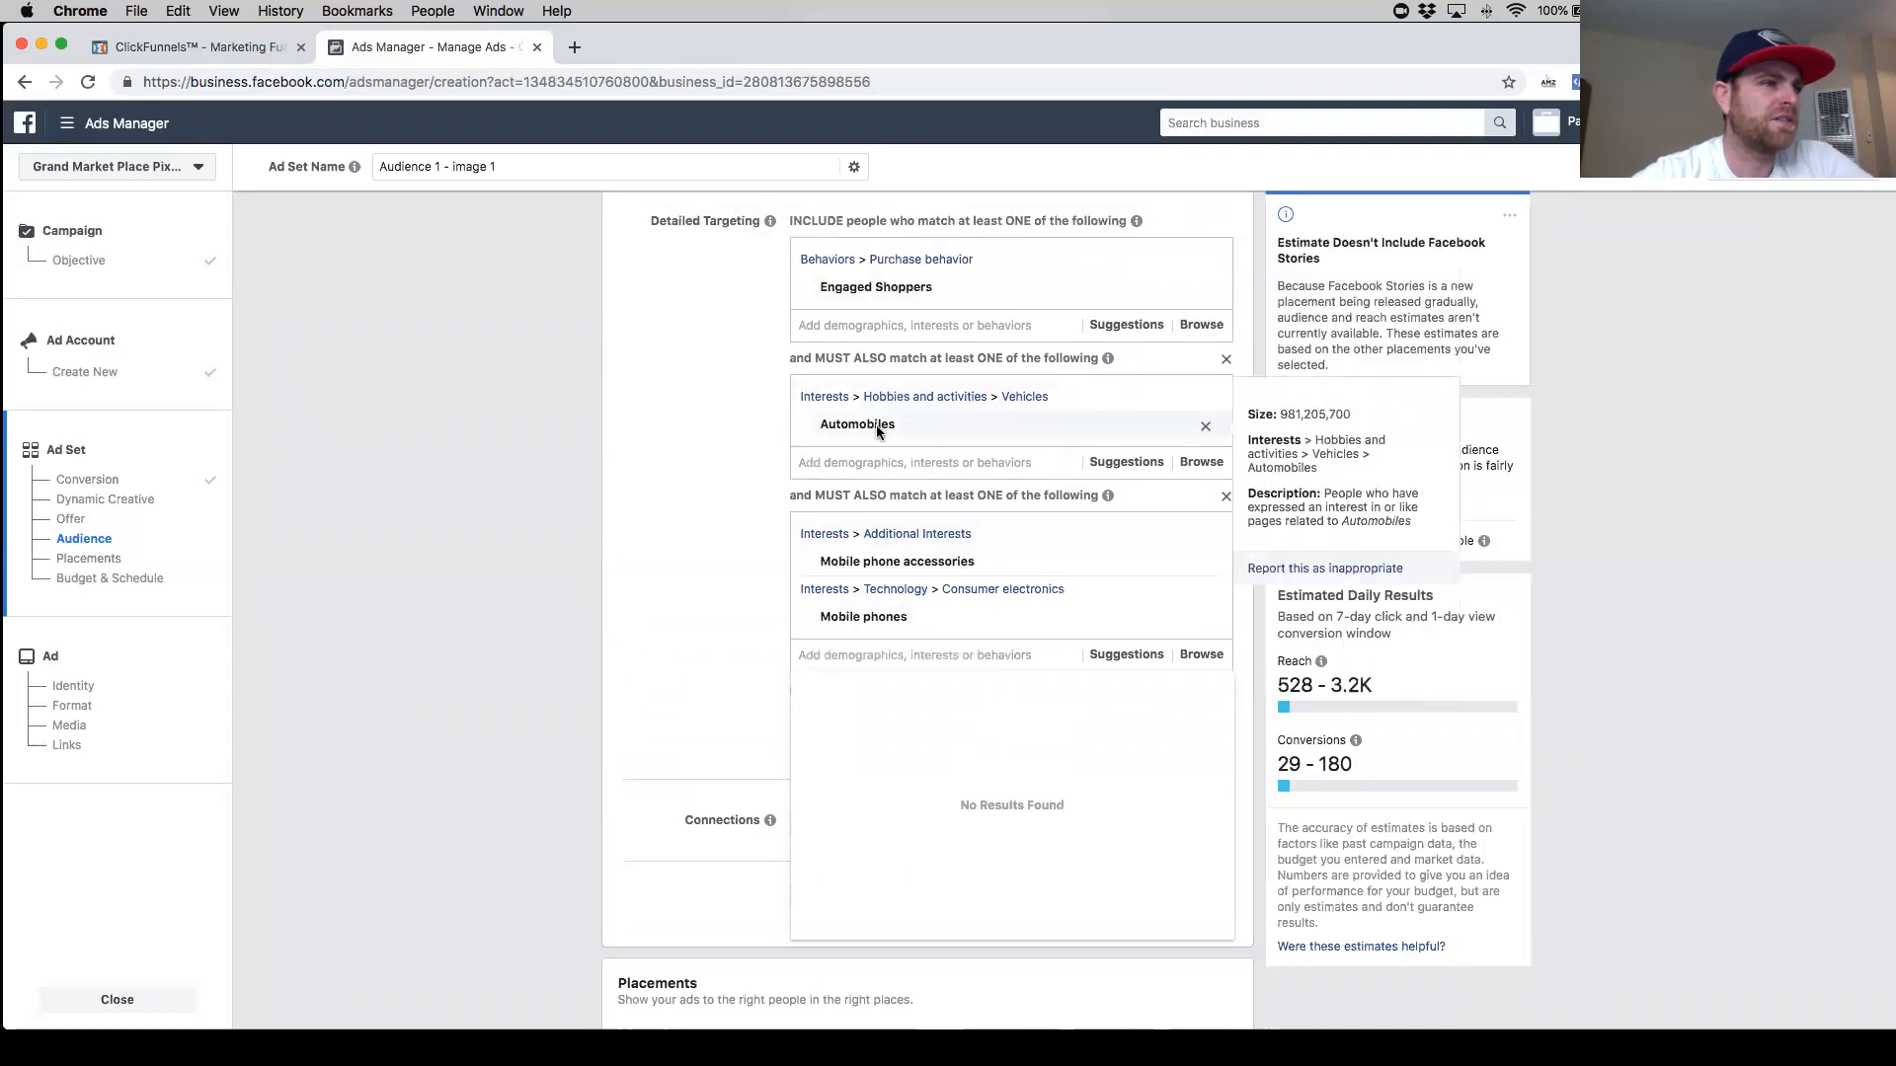
scroll(940, 434, down, 2)
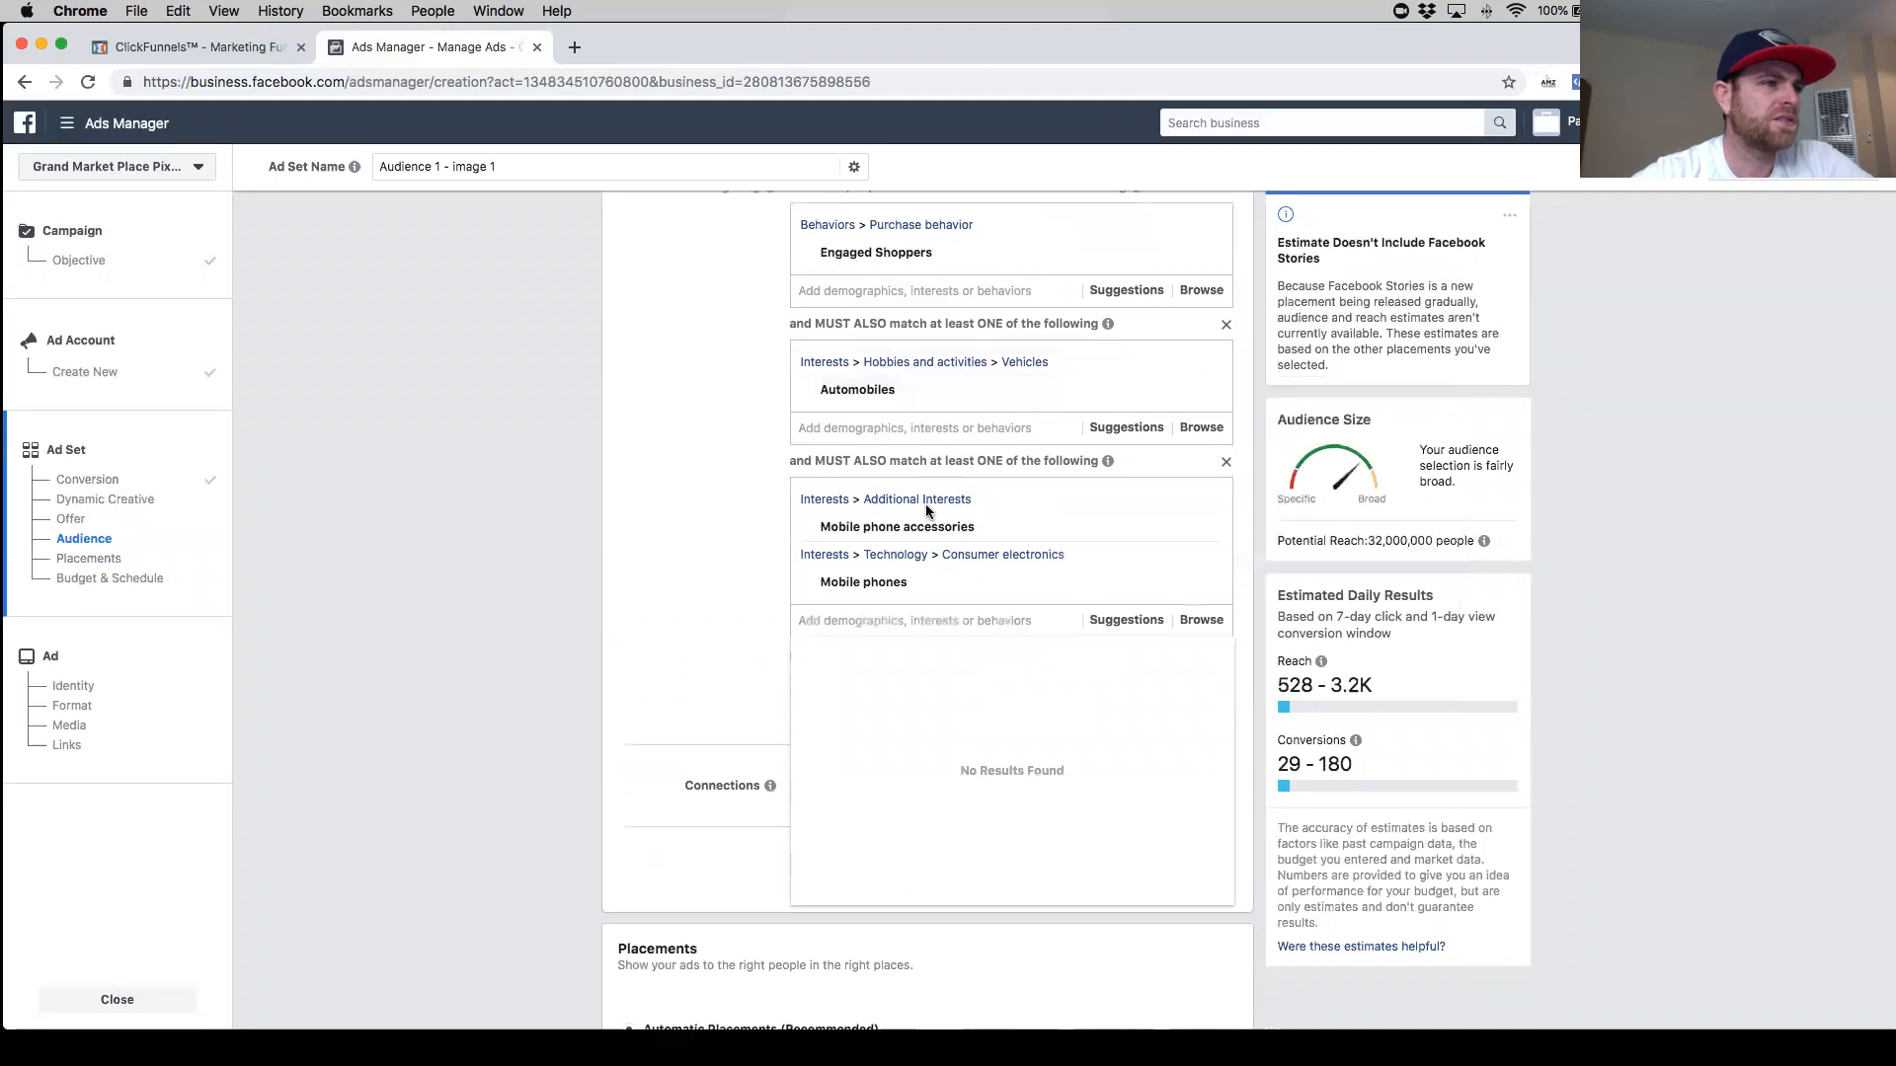
mouse_move(932, 481)
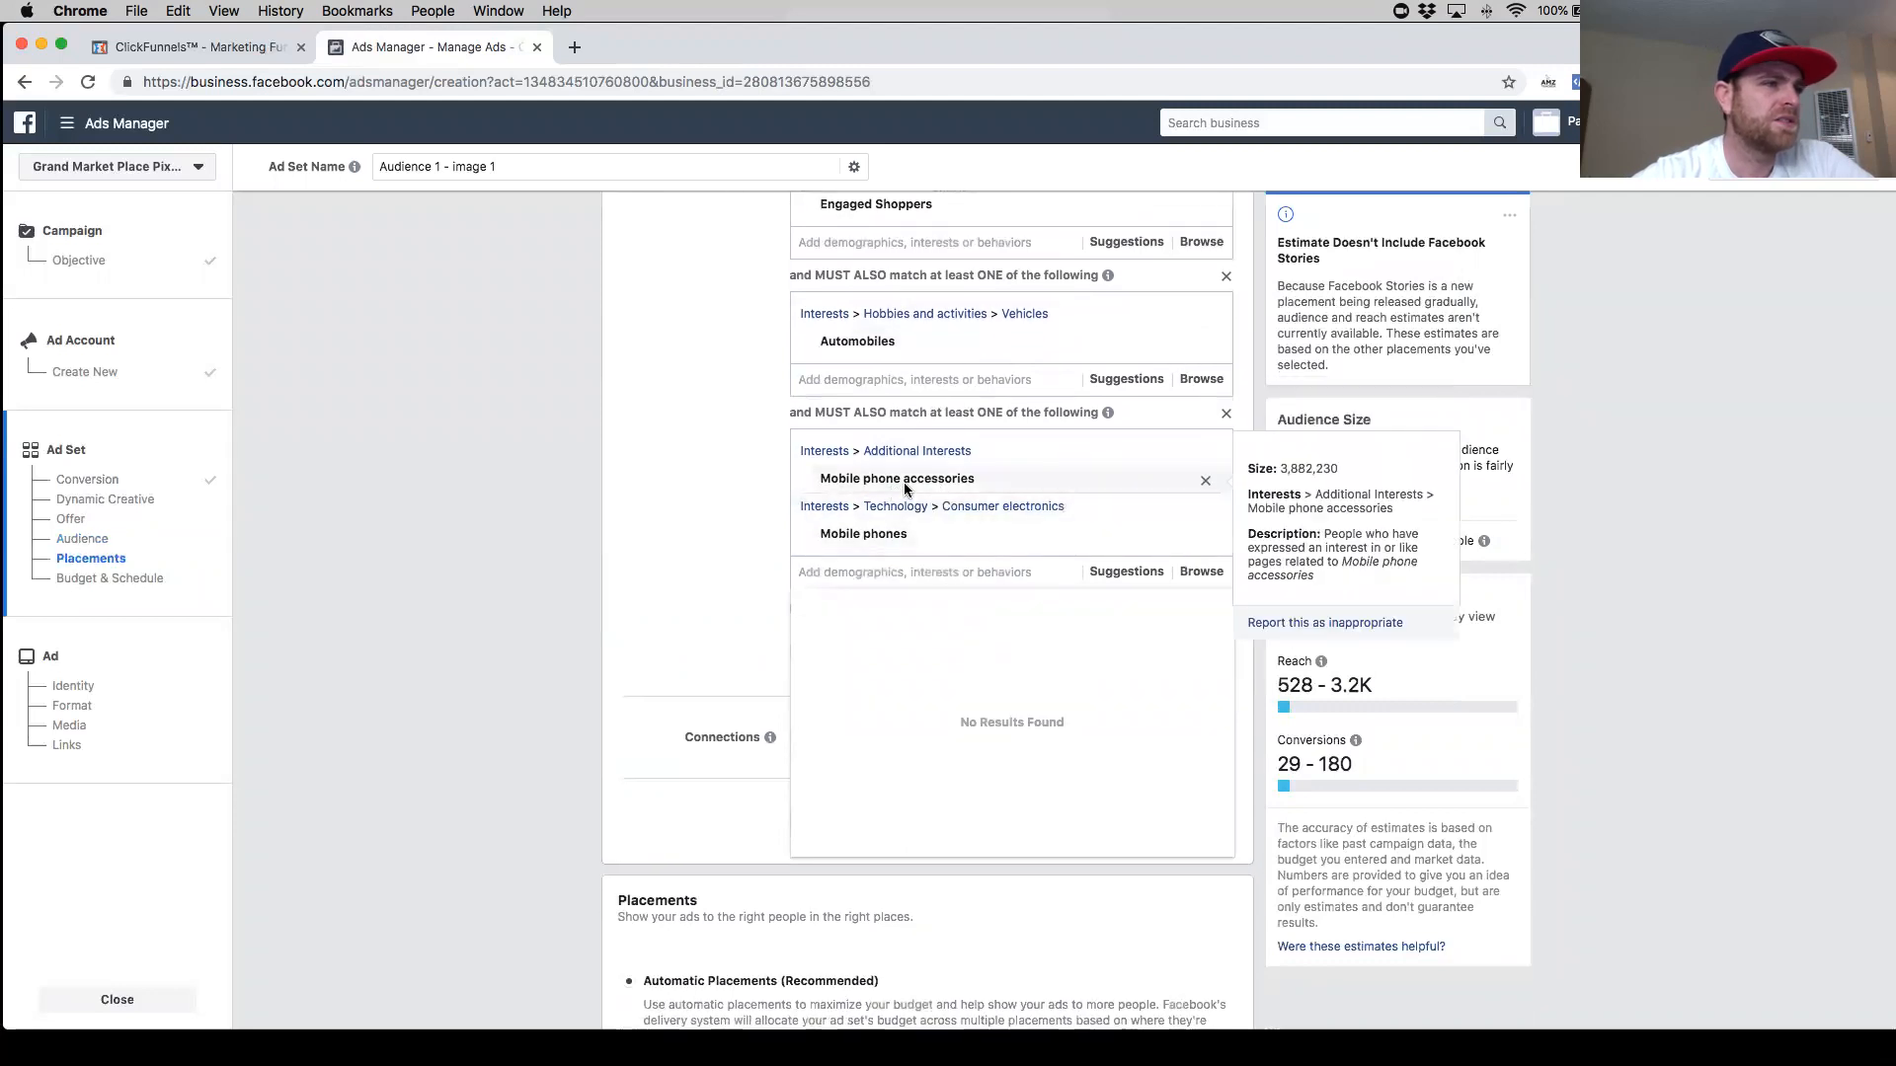
mouse_move(993, 339)
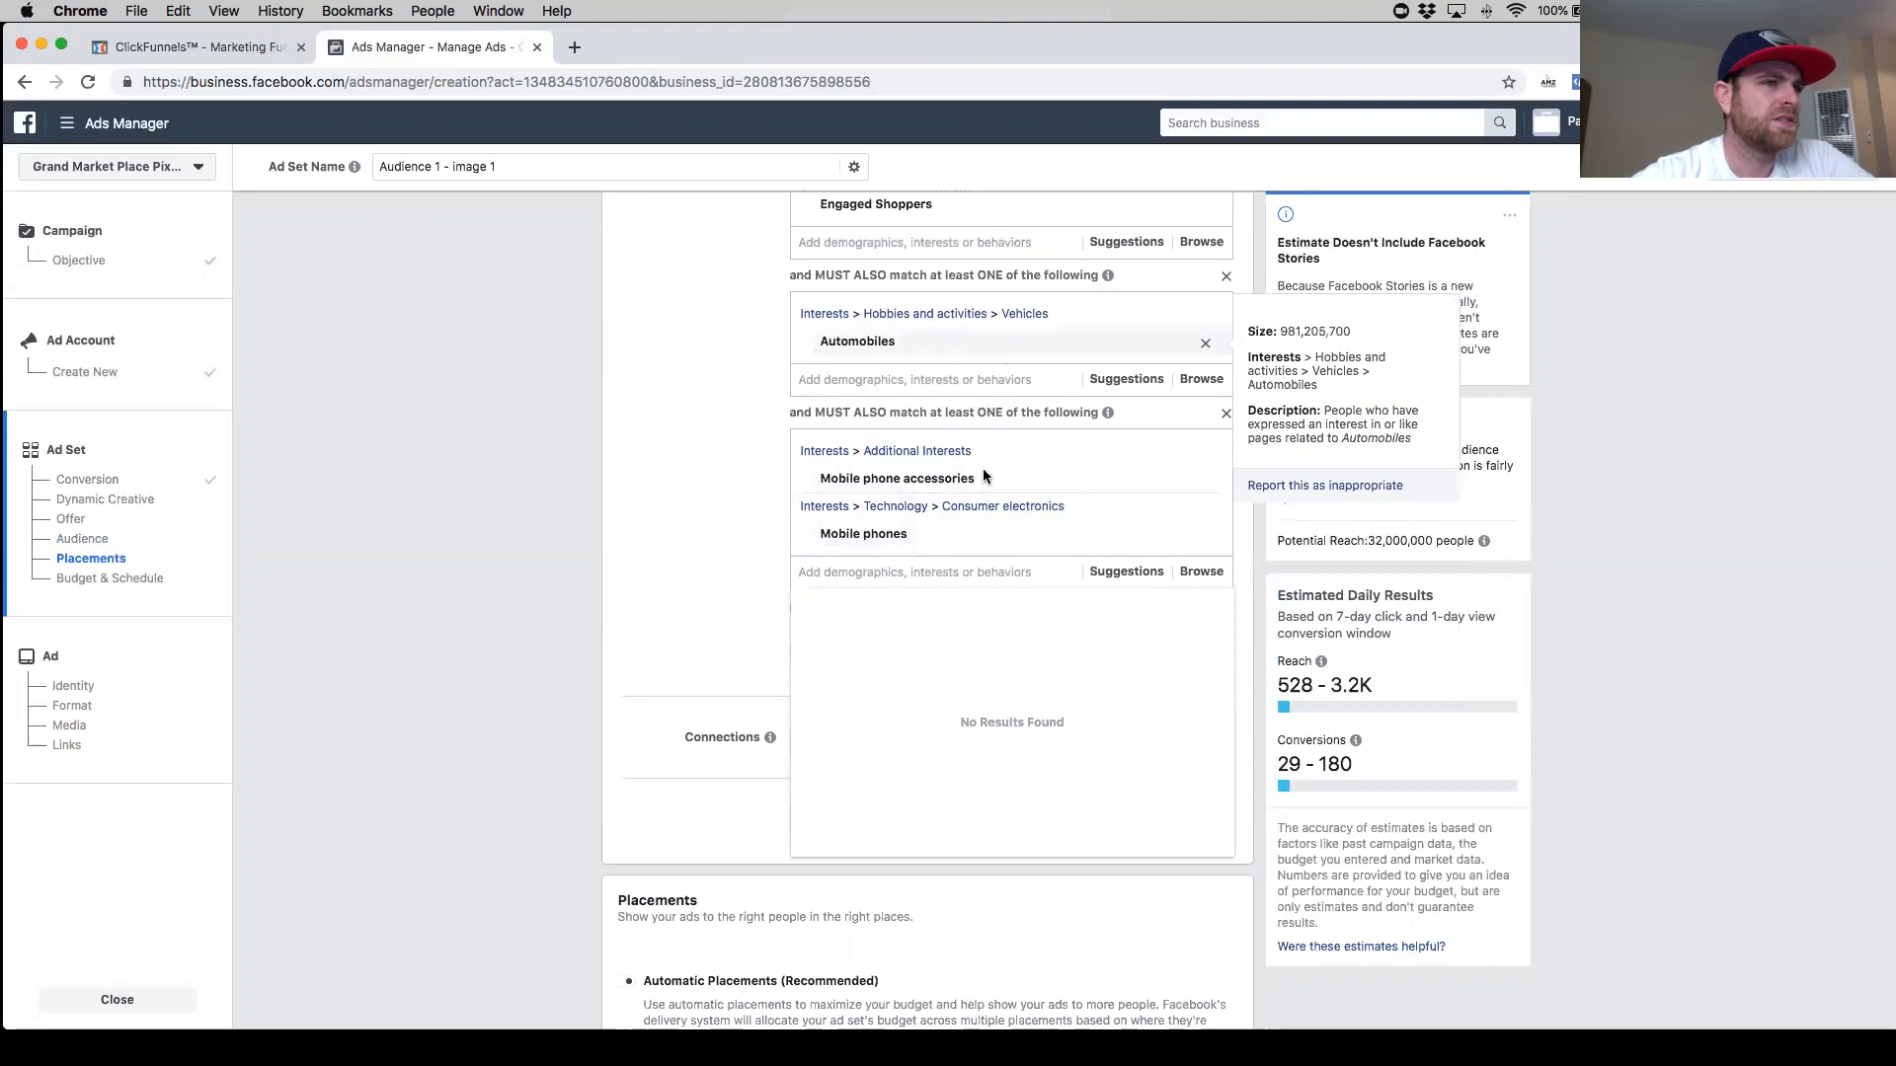
mouse_move(958, 525)
scroll(752, 542, down, 1)
scroll(752, 542, down, 1)
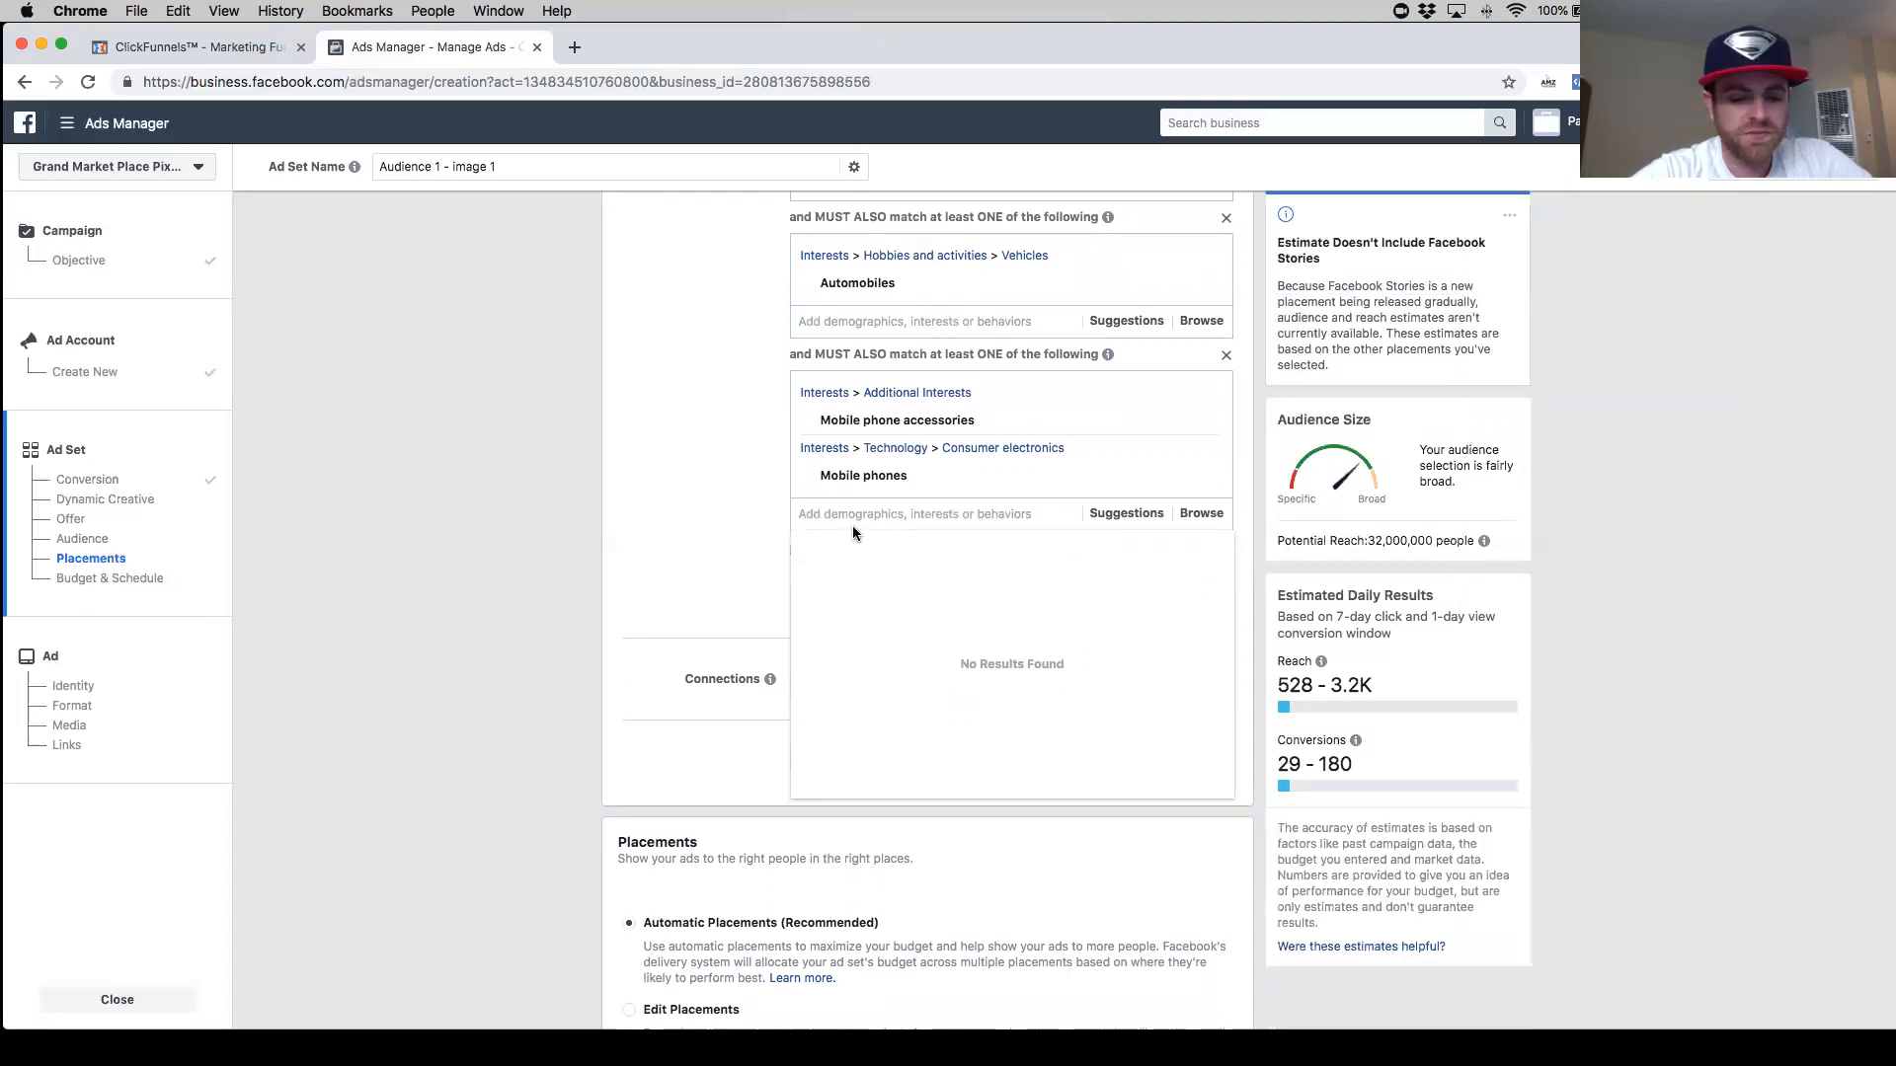
- Search the detailed targeting for "magnet phone holder" and clear the search
text(maget phone holder)
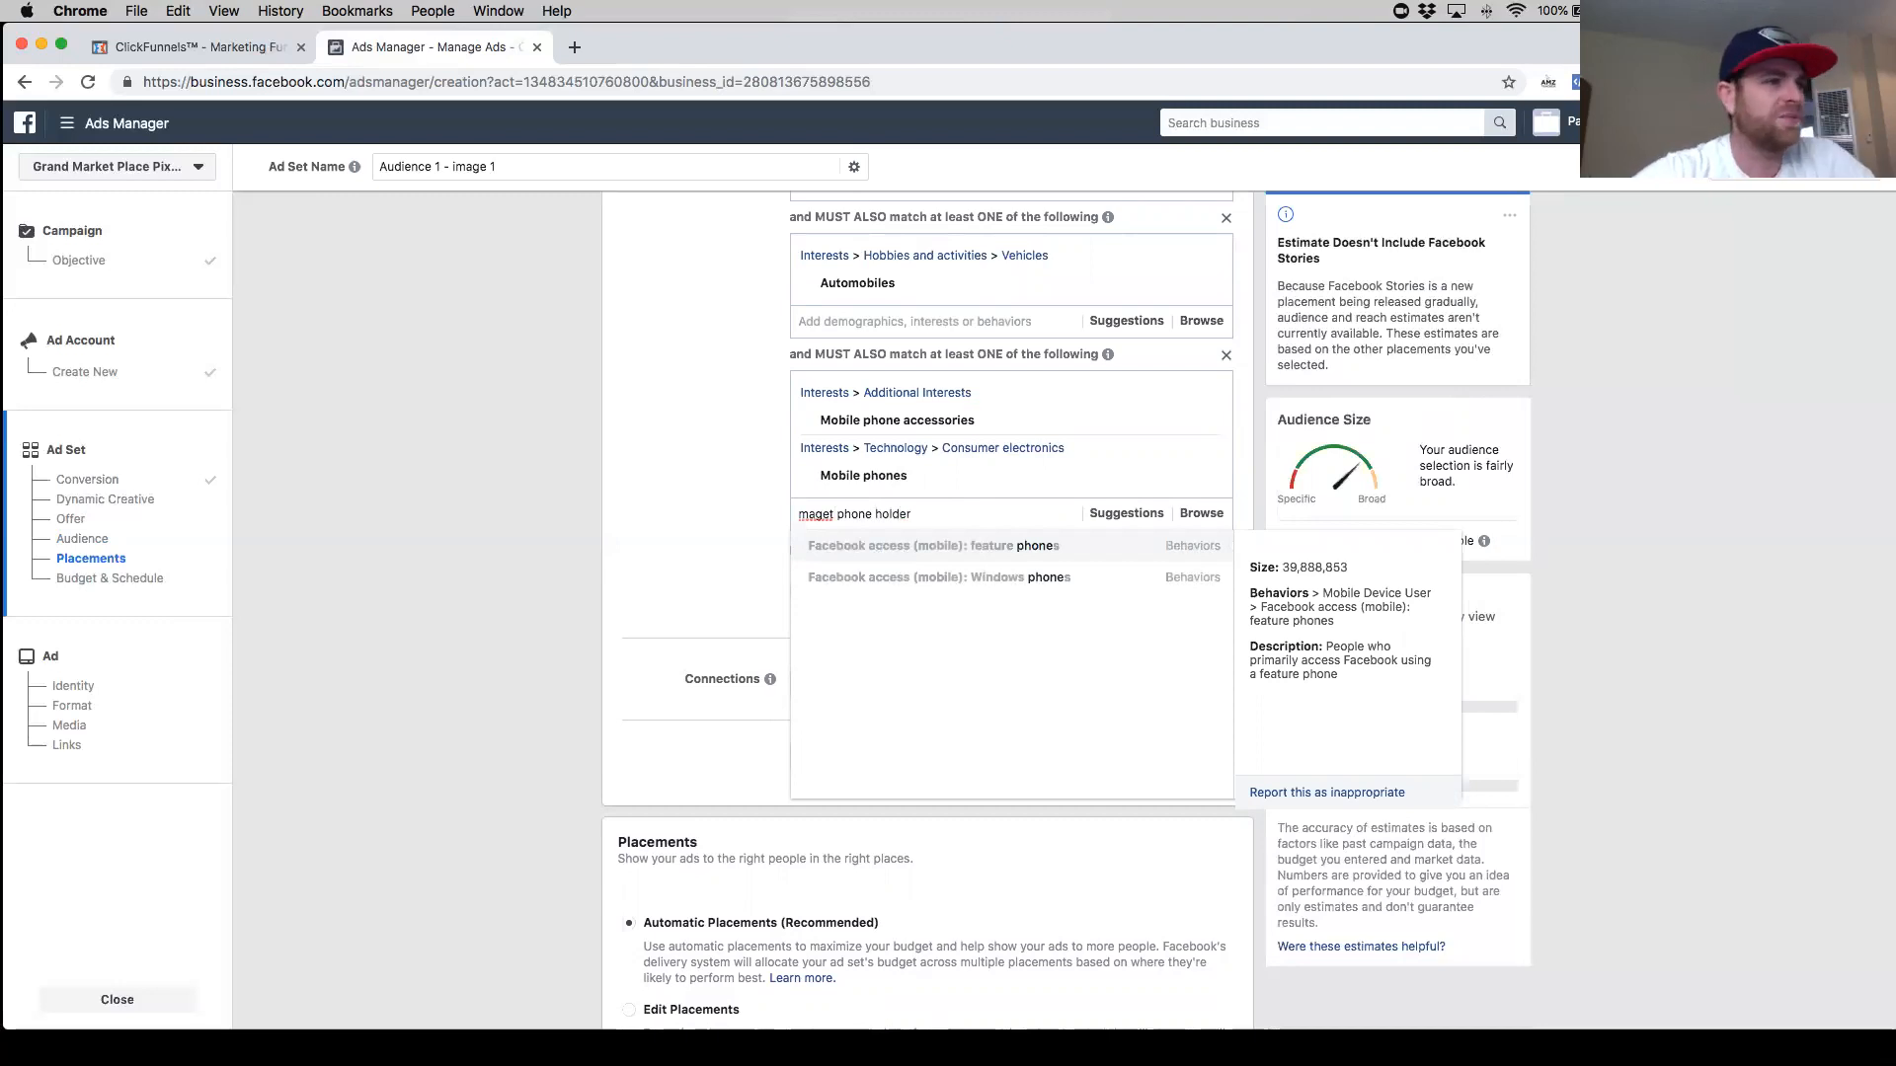
right_click(819, 519)
key(Escape)
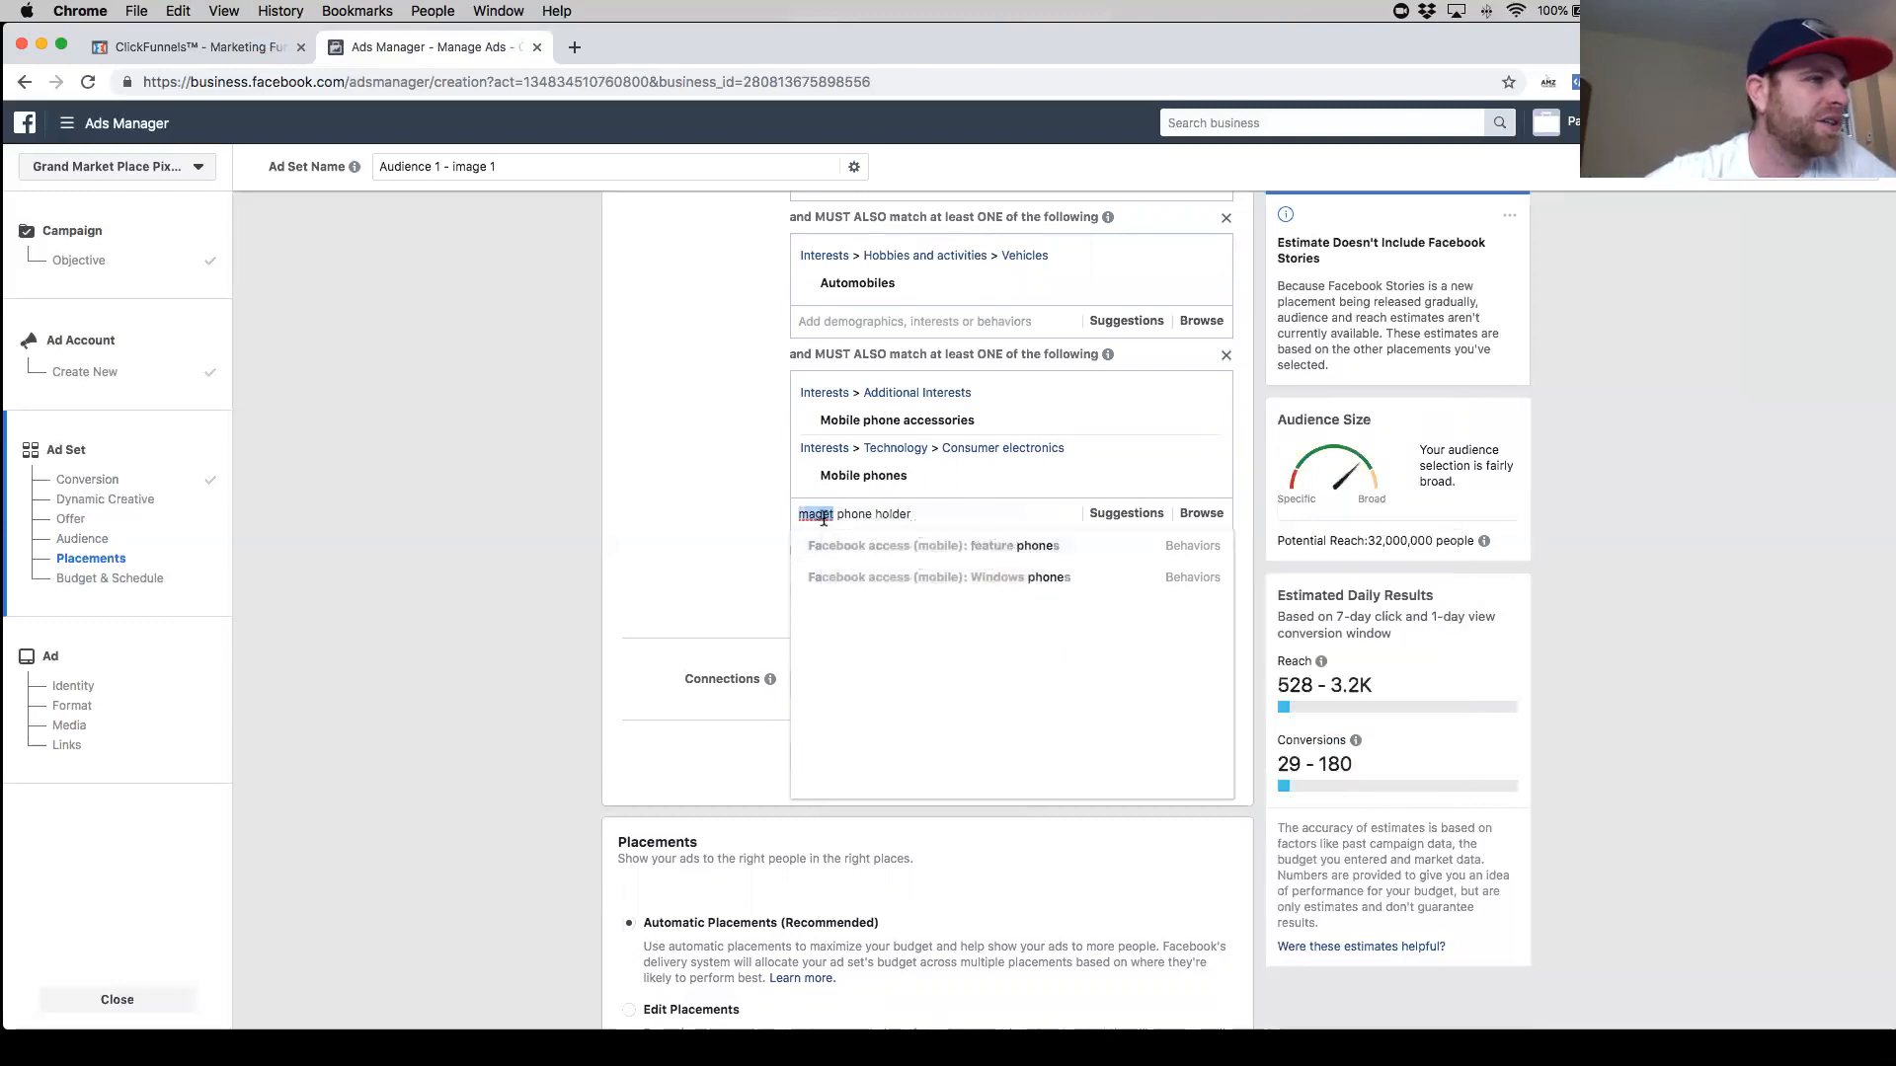
click(830, 514)
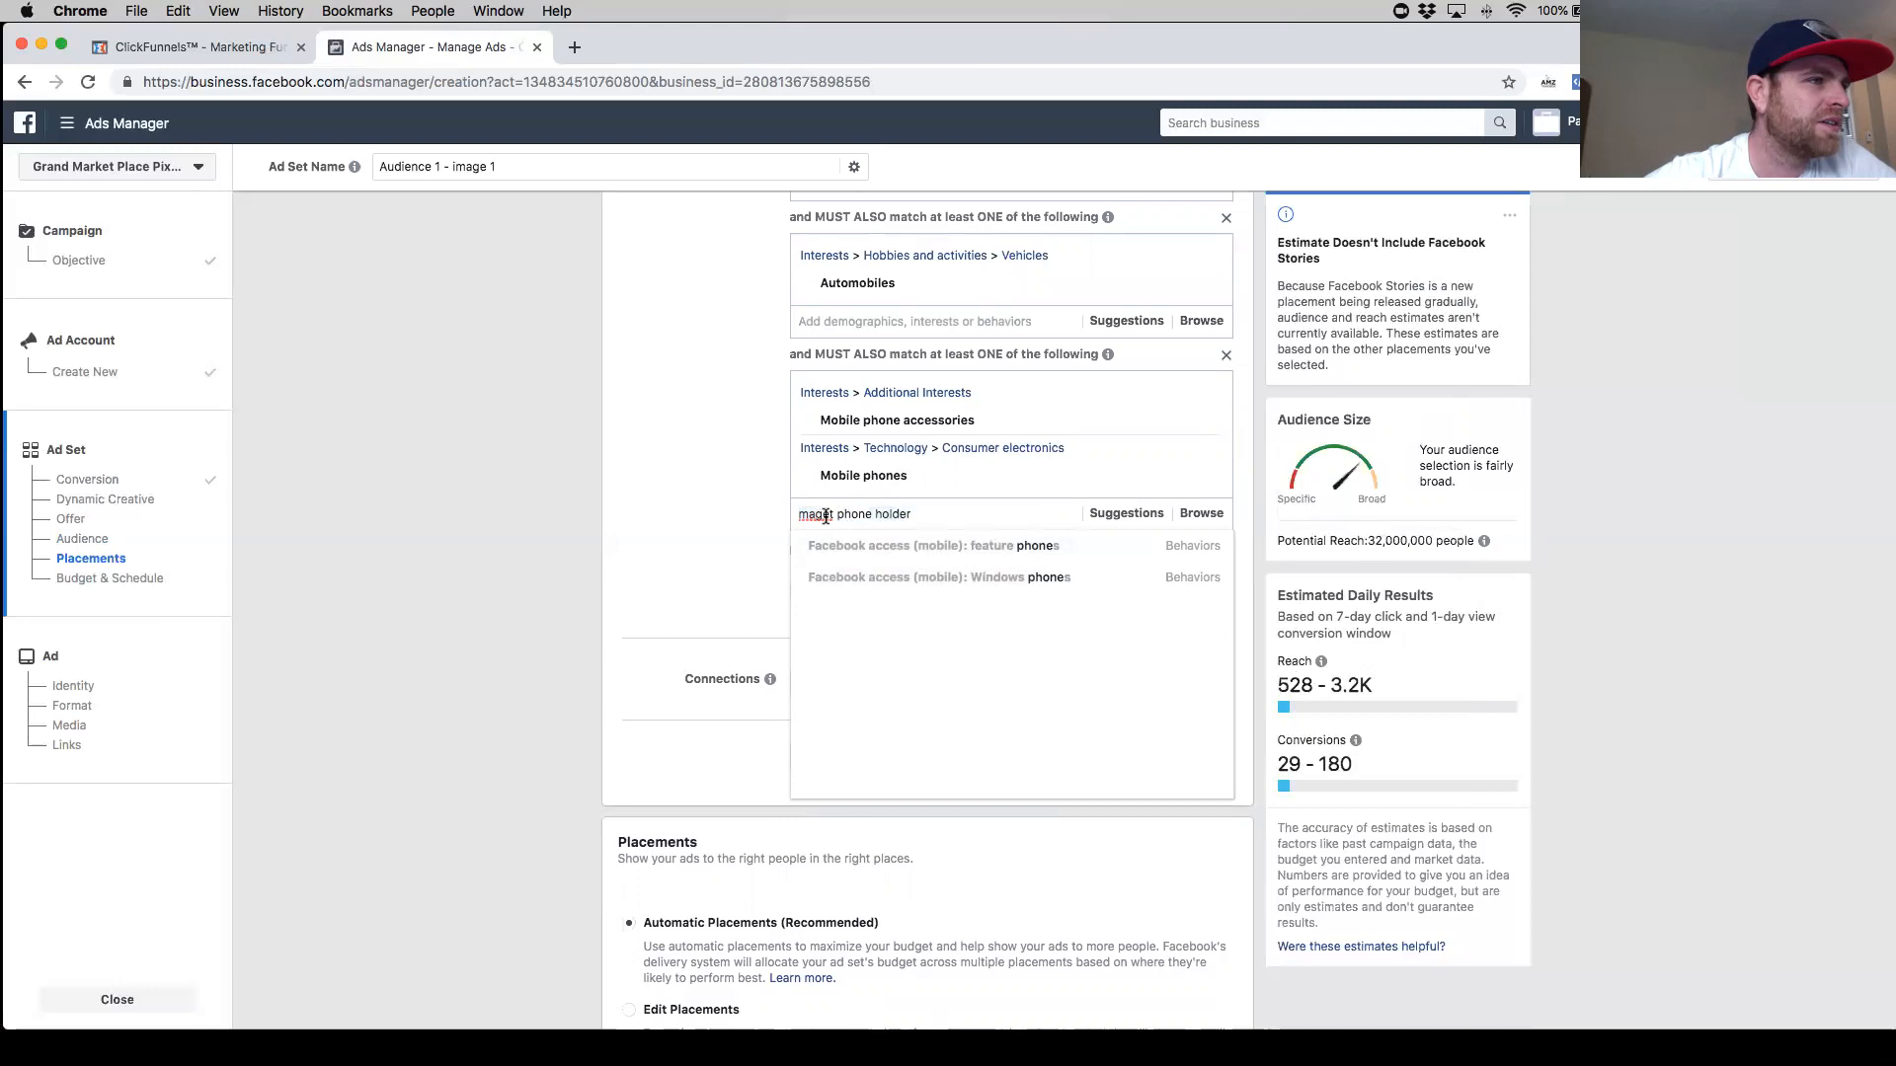
triple_click(843, 516)
key(BackSpace)
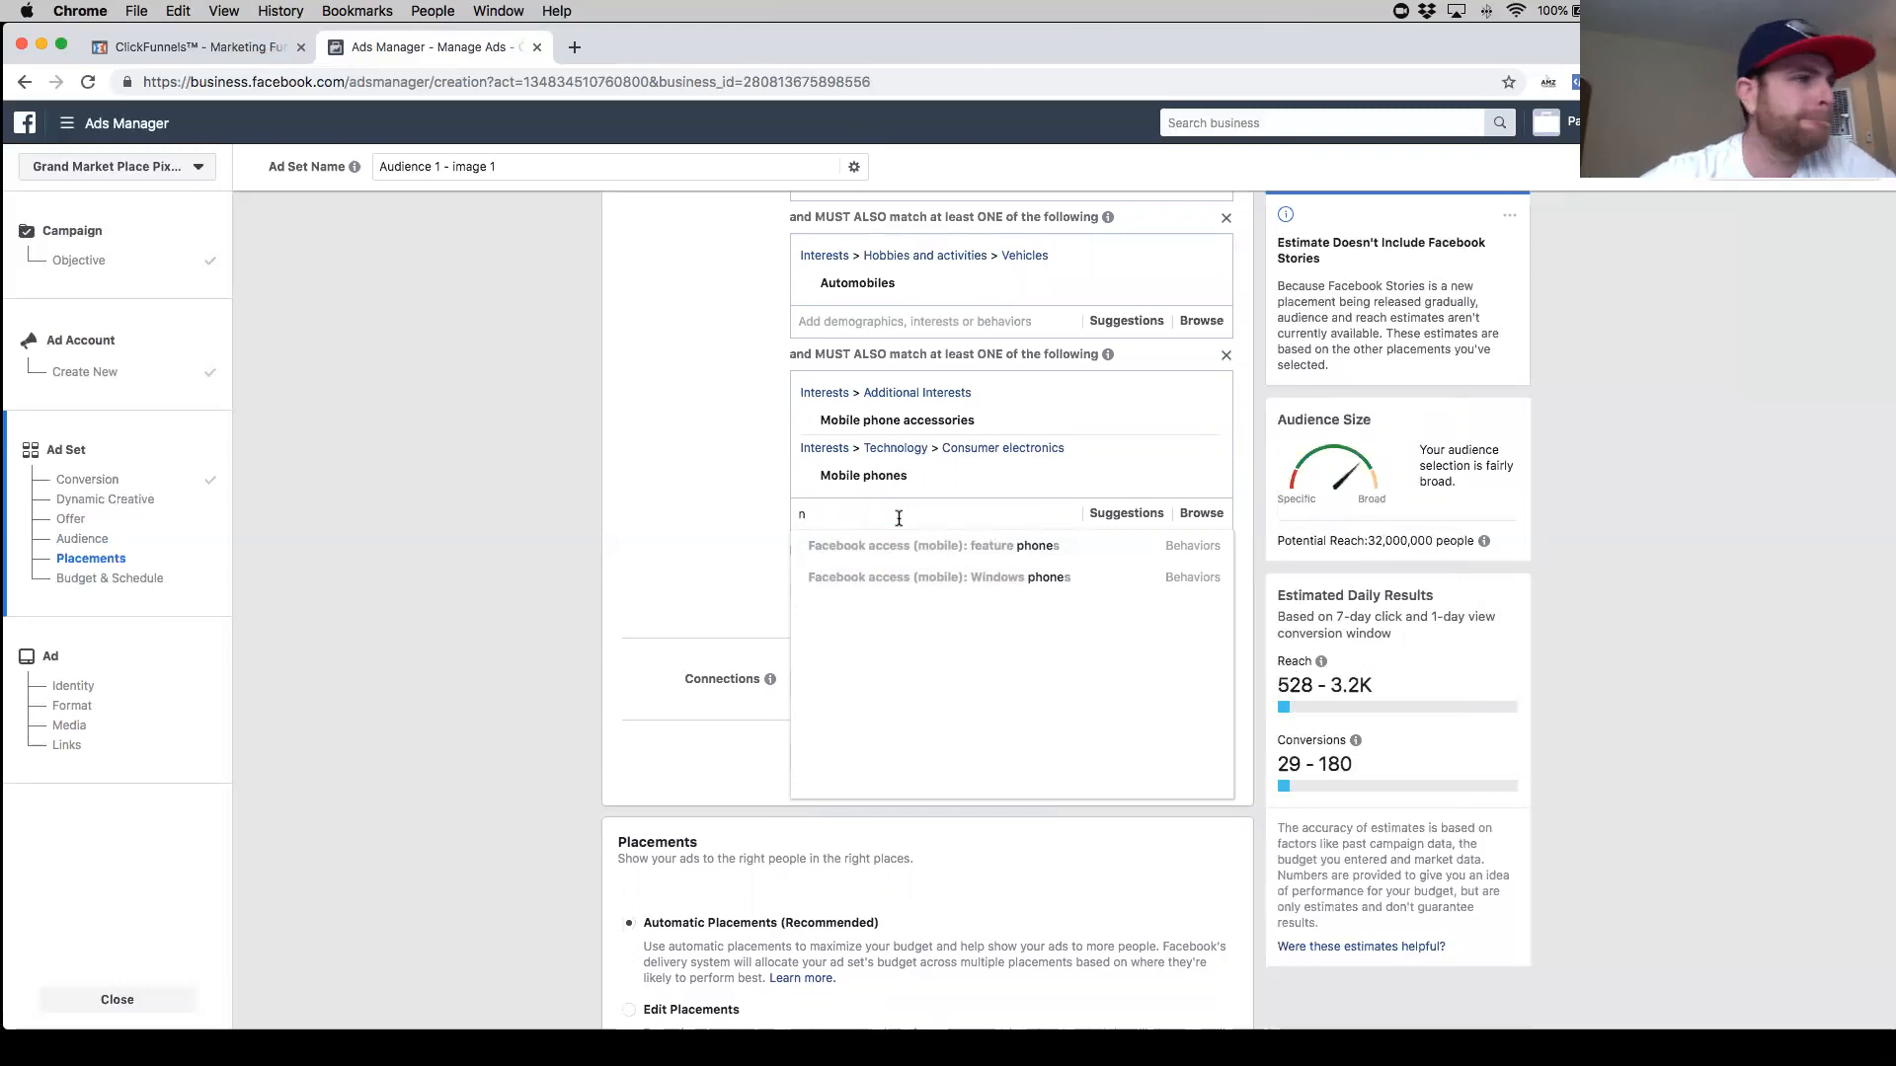
- Try adding the Magnet interest to the last narrowing group and remove it again
text(n)
text(m)
text(agnet)
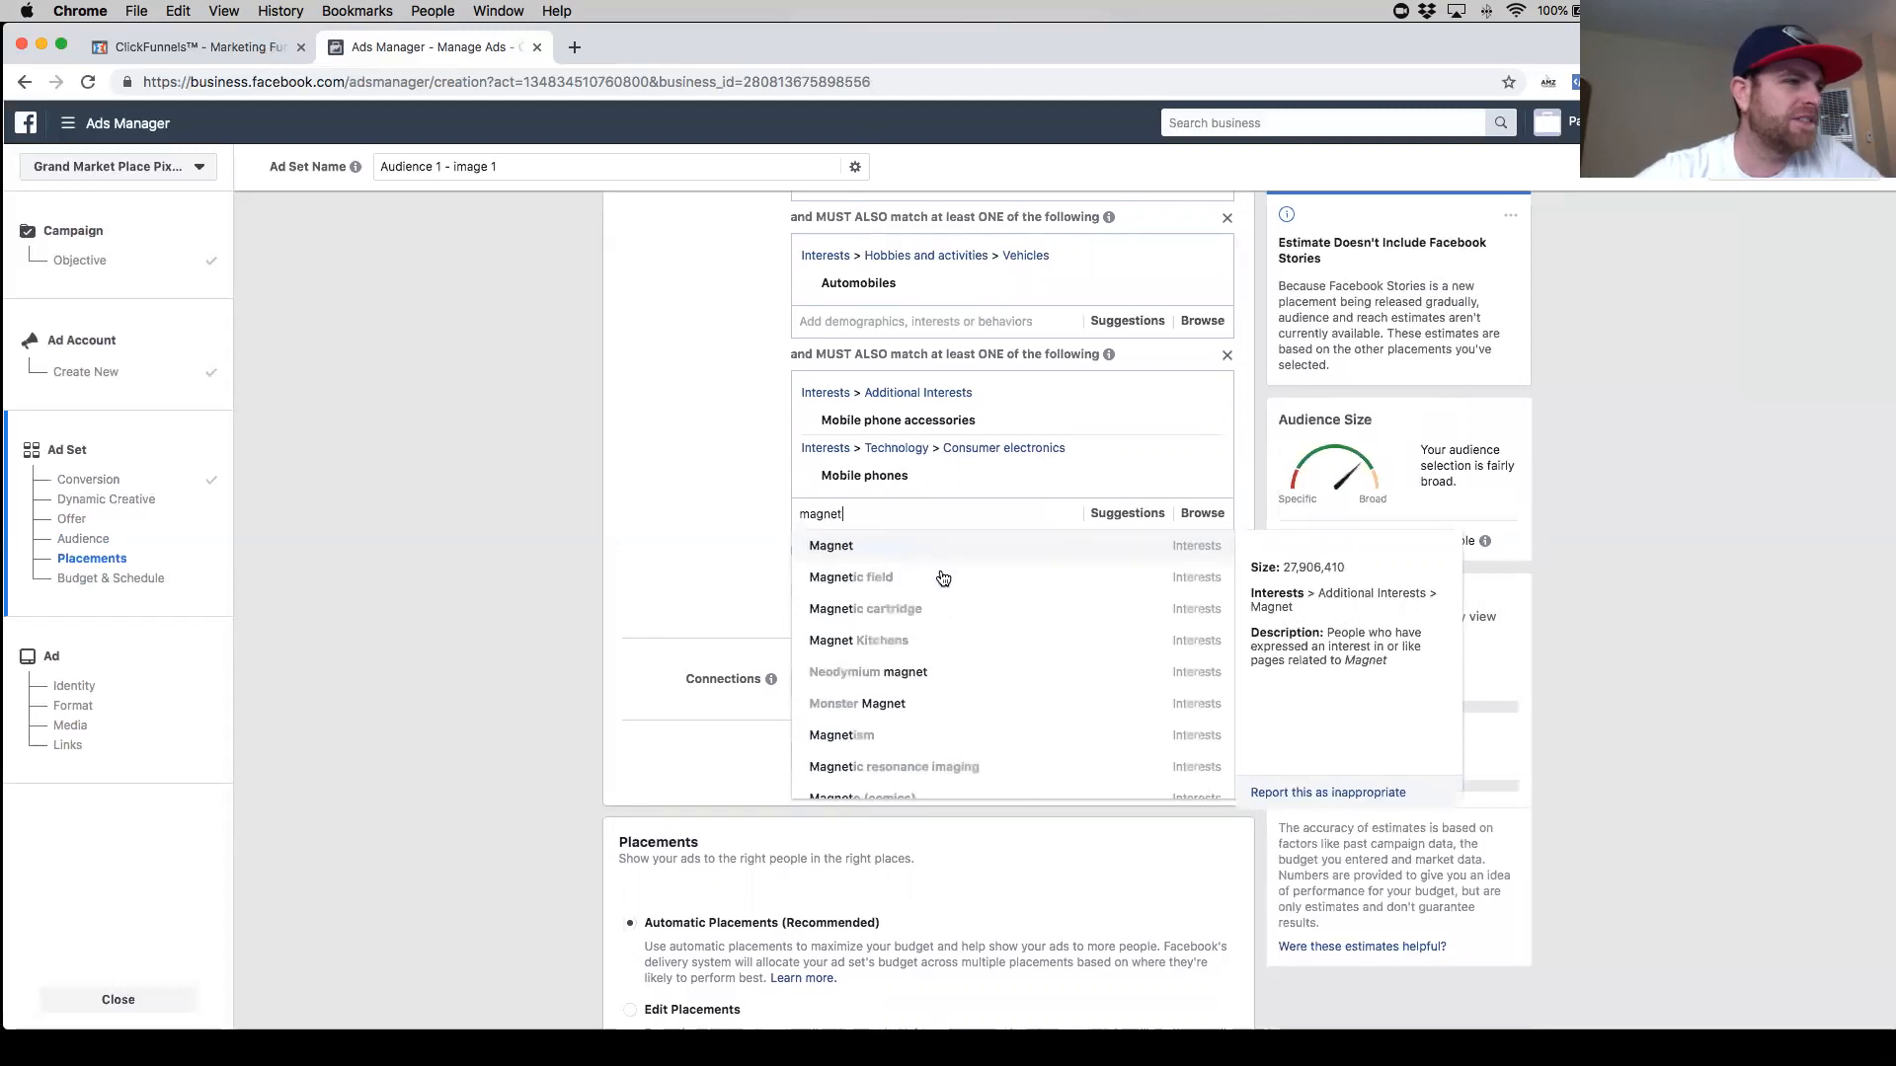
scroll(946, 653, down, 1)
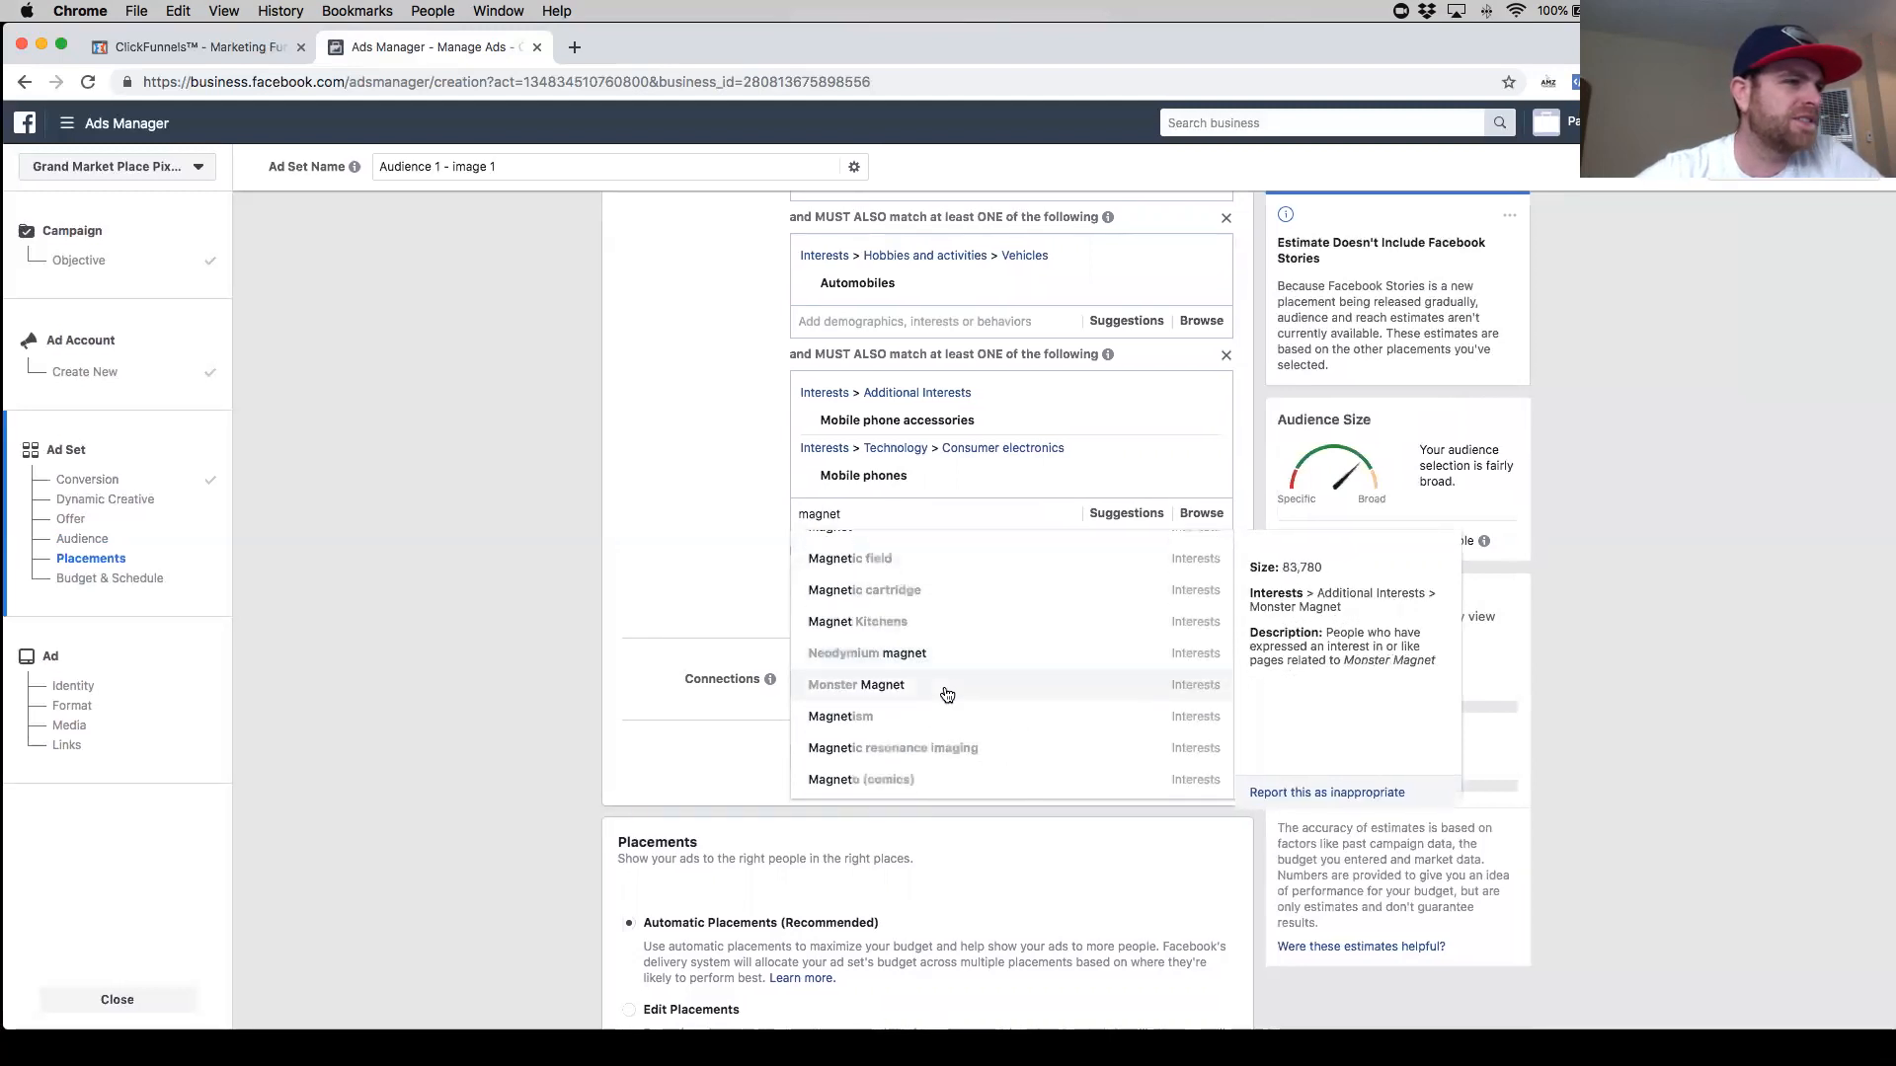
scroll(943, 592, up, 1)
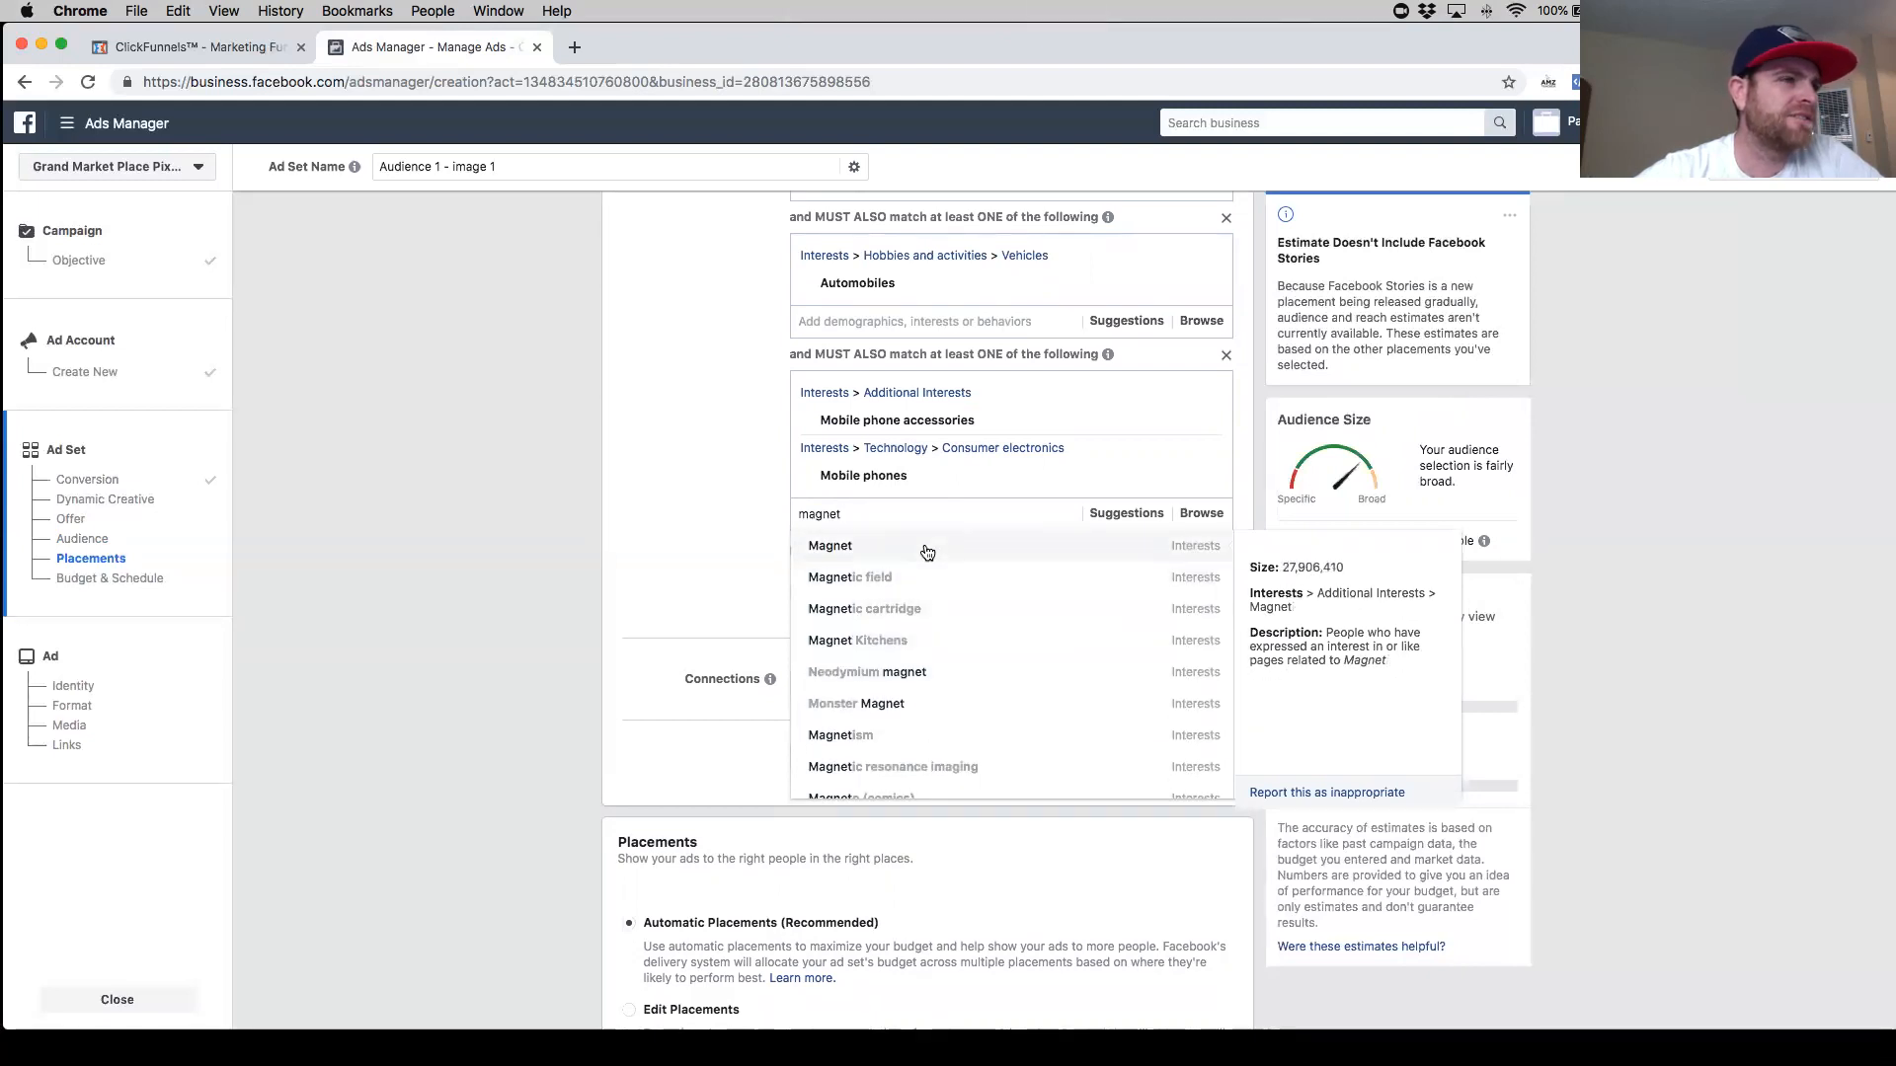
click(926, 549)
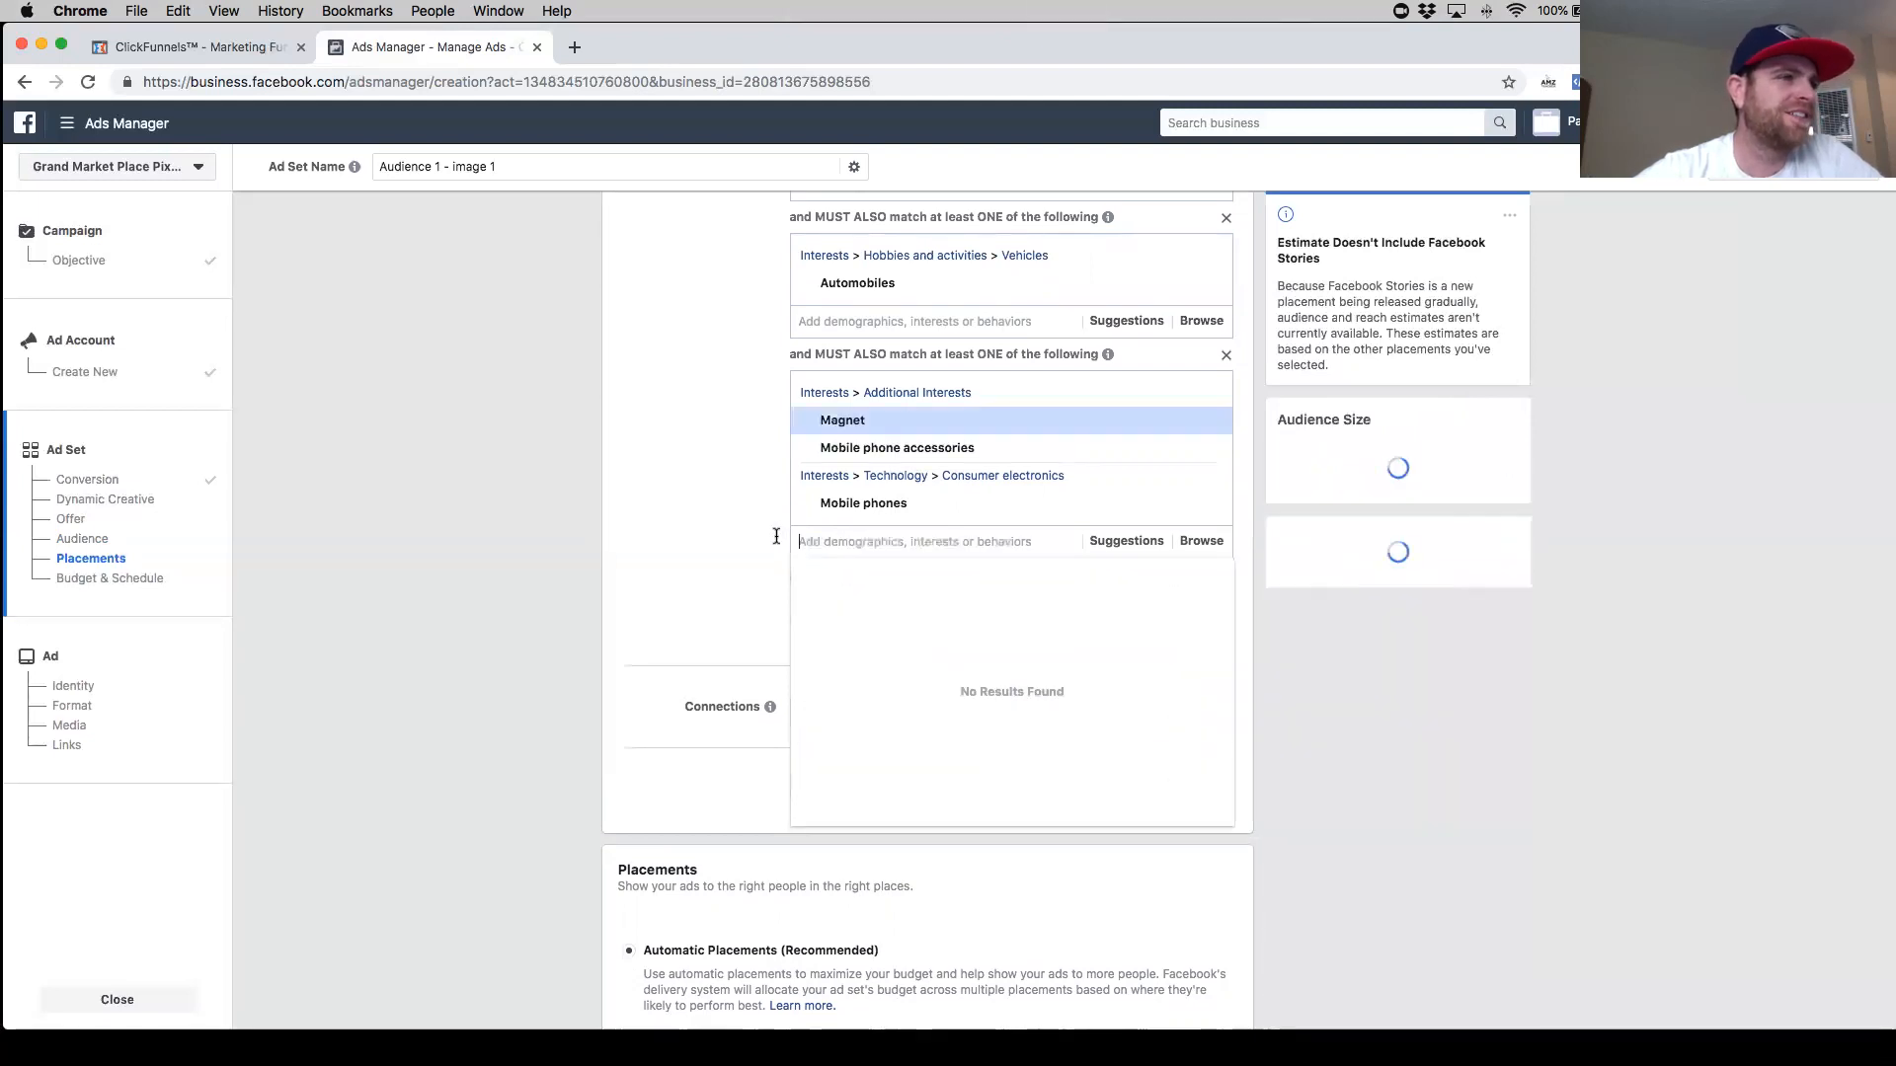
click(725, 541)
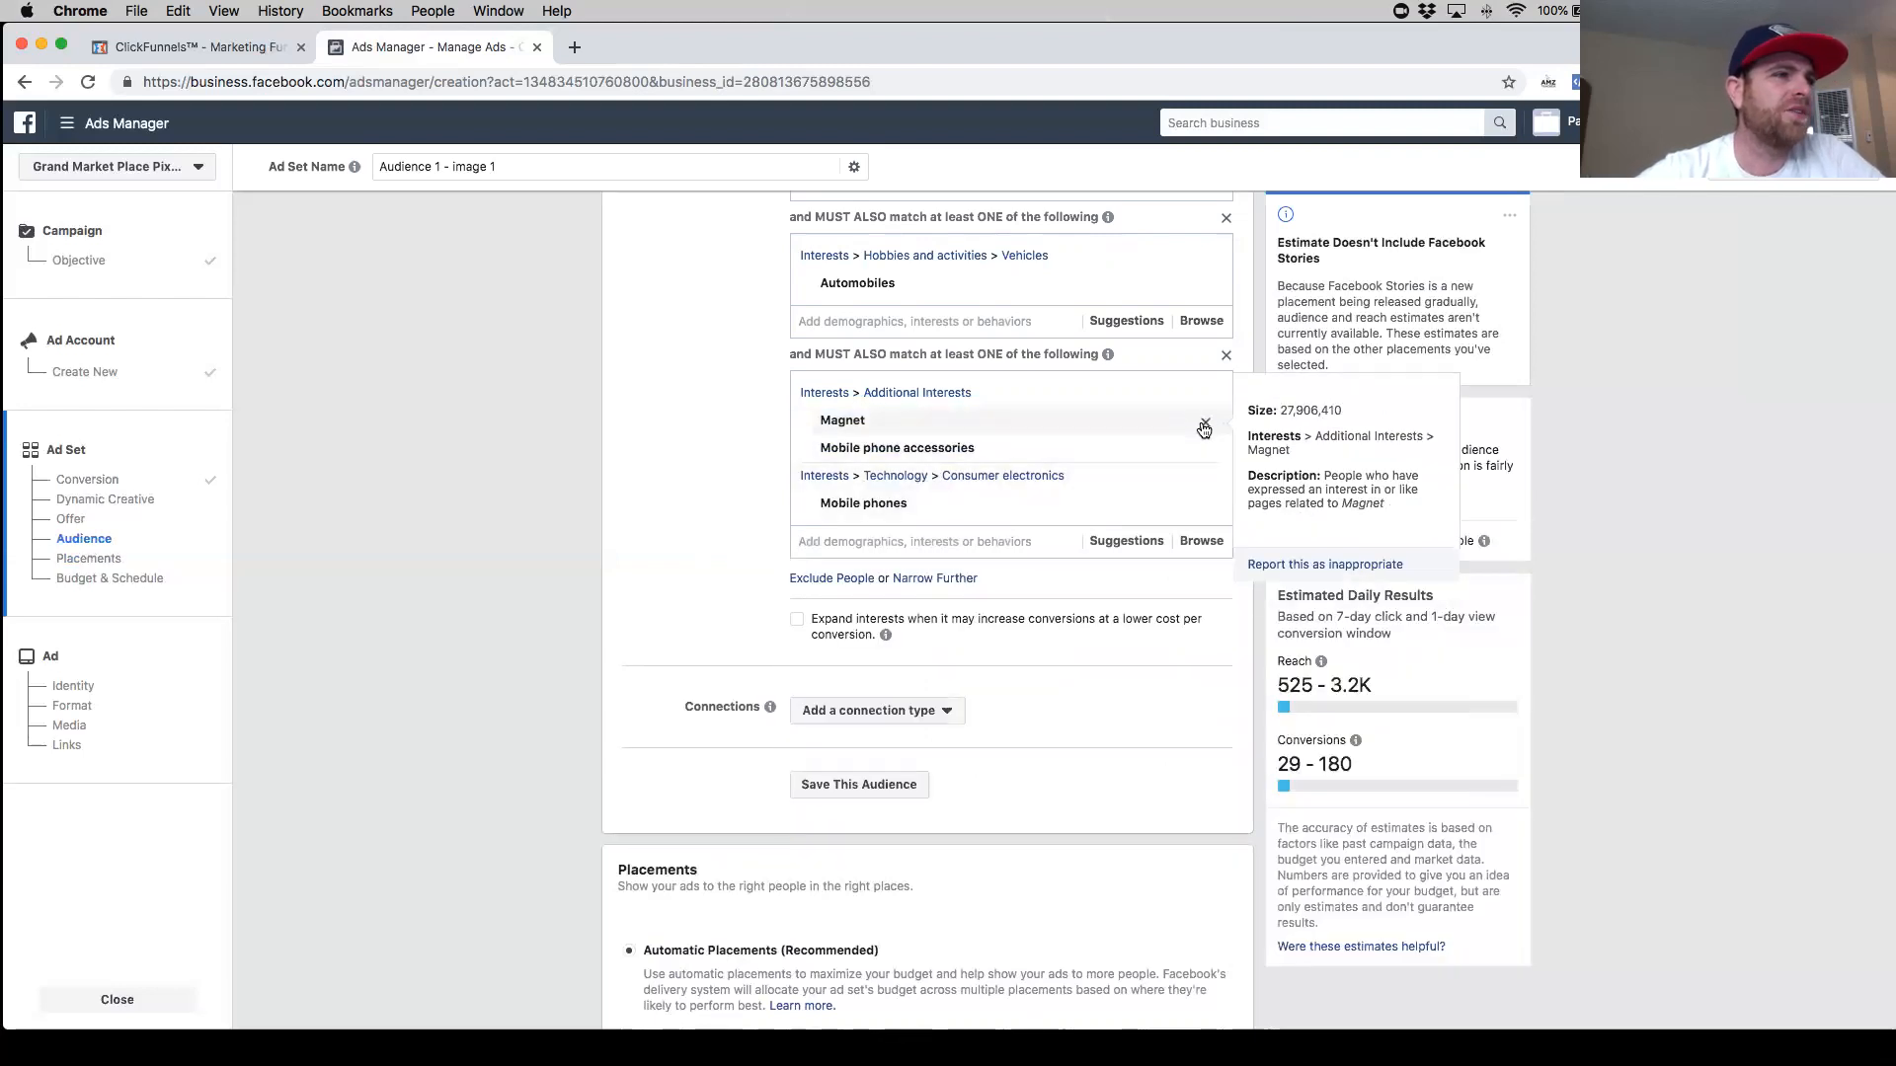
click(1204, 426)
scroll(869, 530, up, 1)
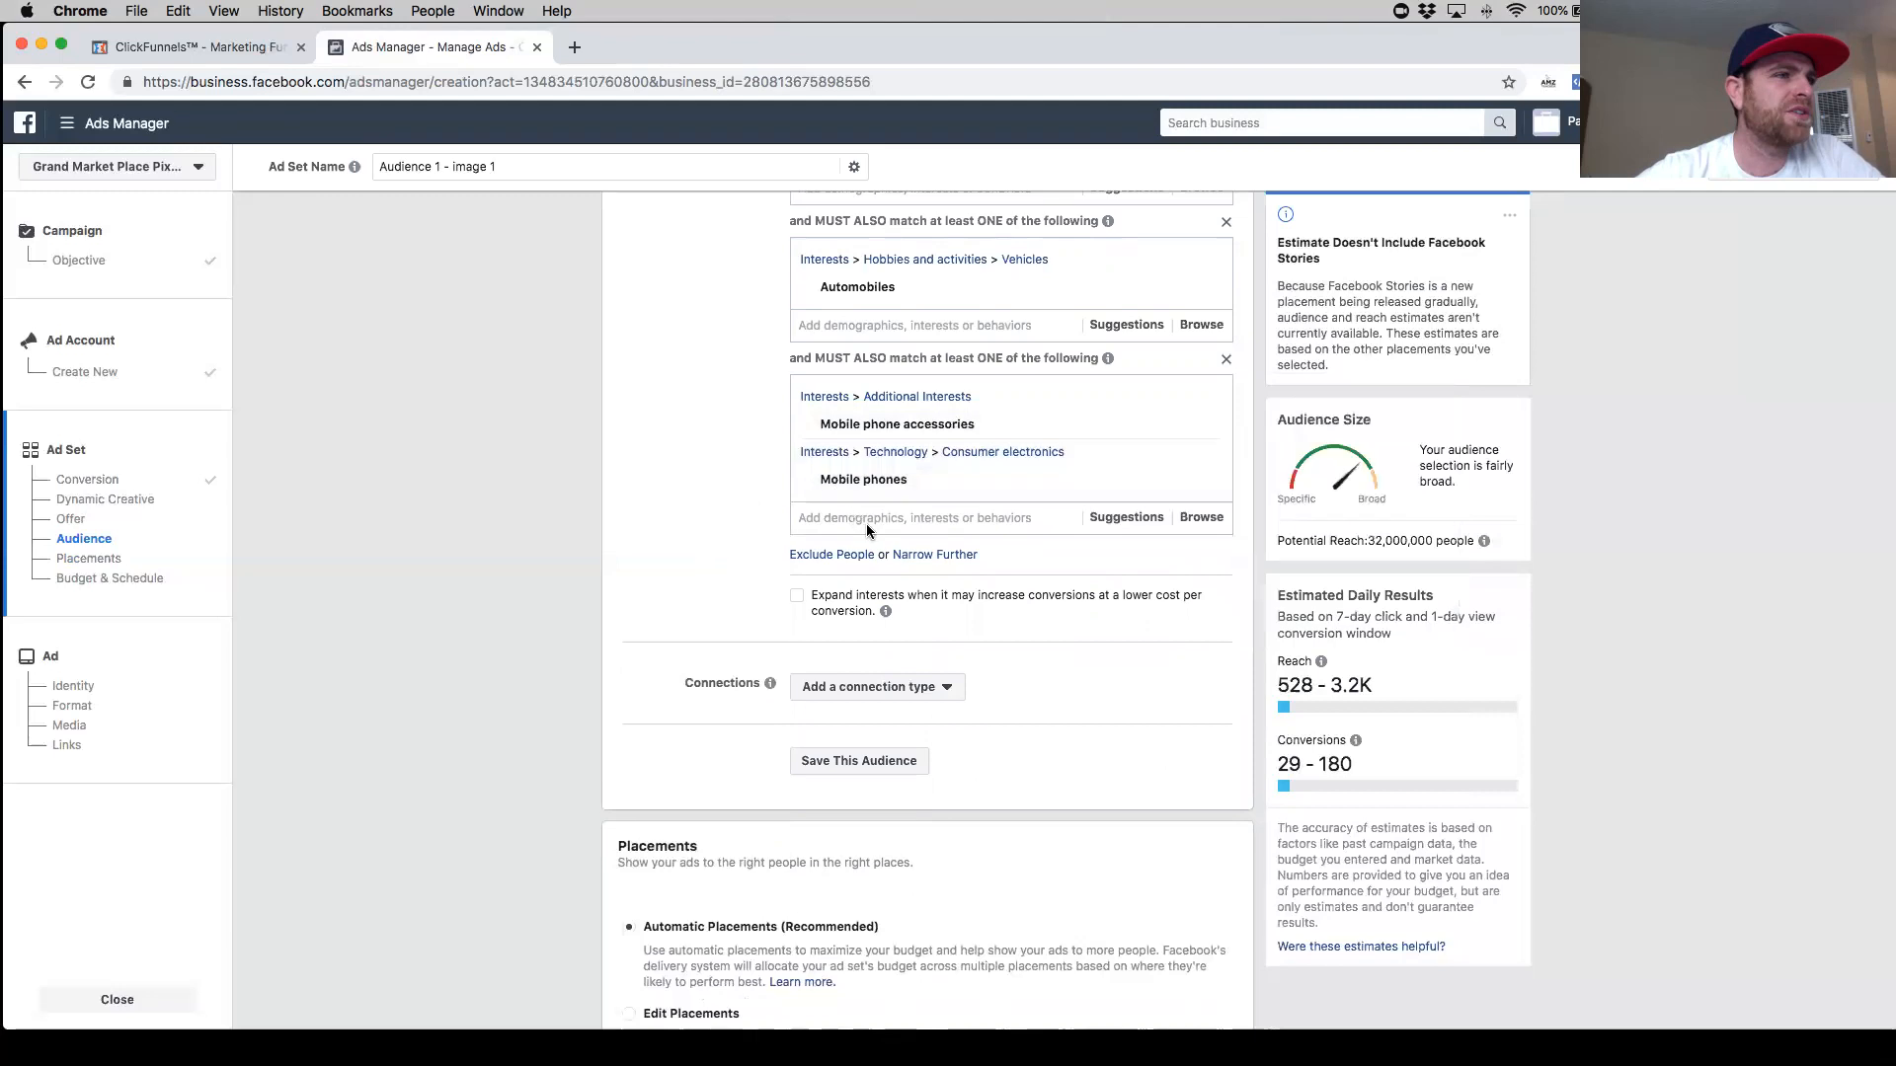
- Narrow the audience further with a new group containing Parents with teenagers (13-18 years)
click(922, 562)
click(847, 590)
text(parent)
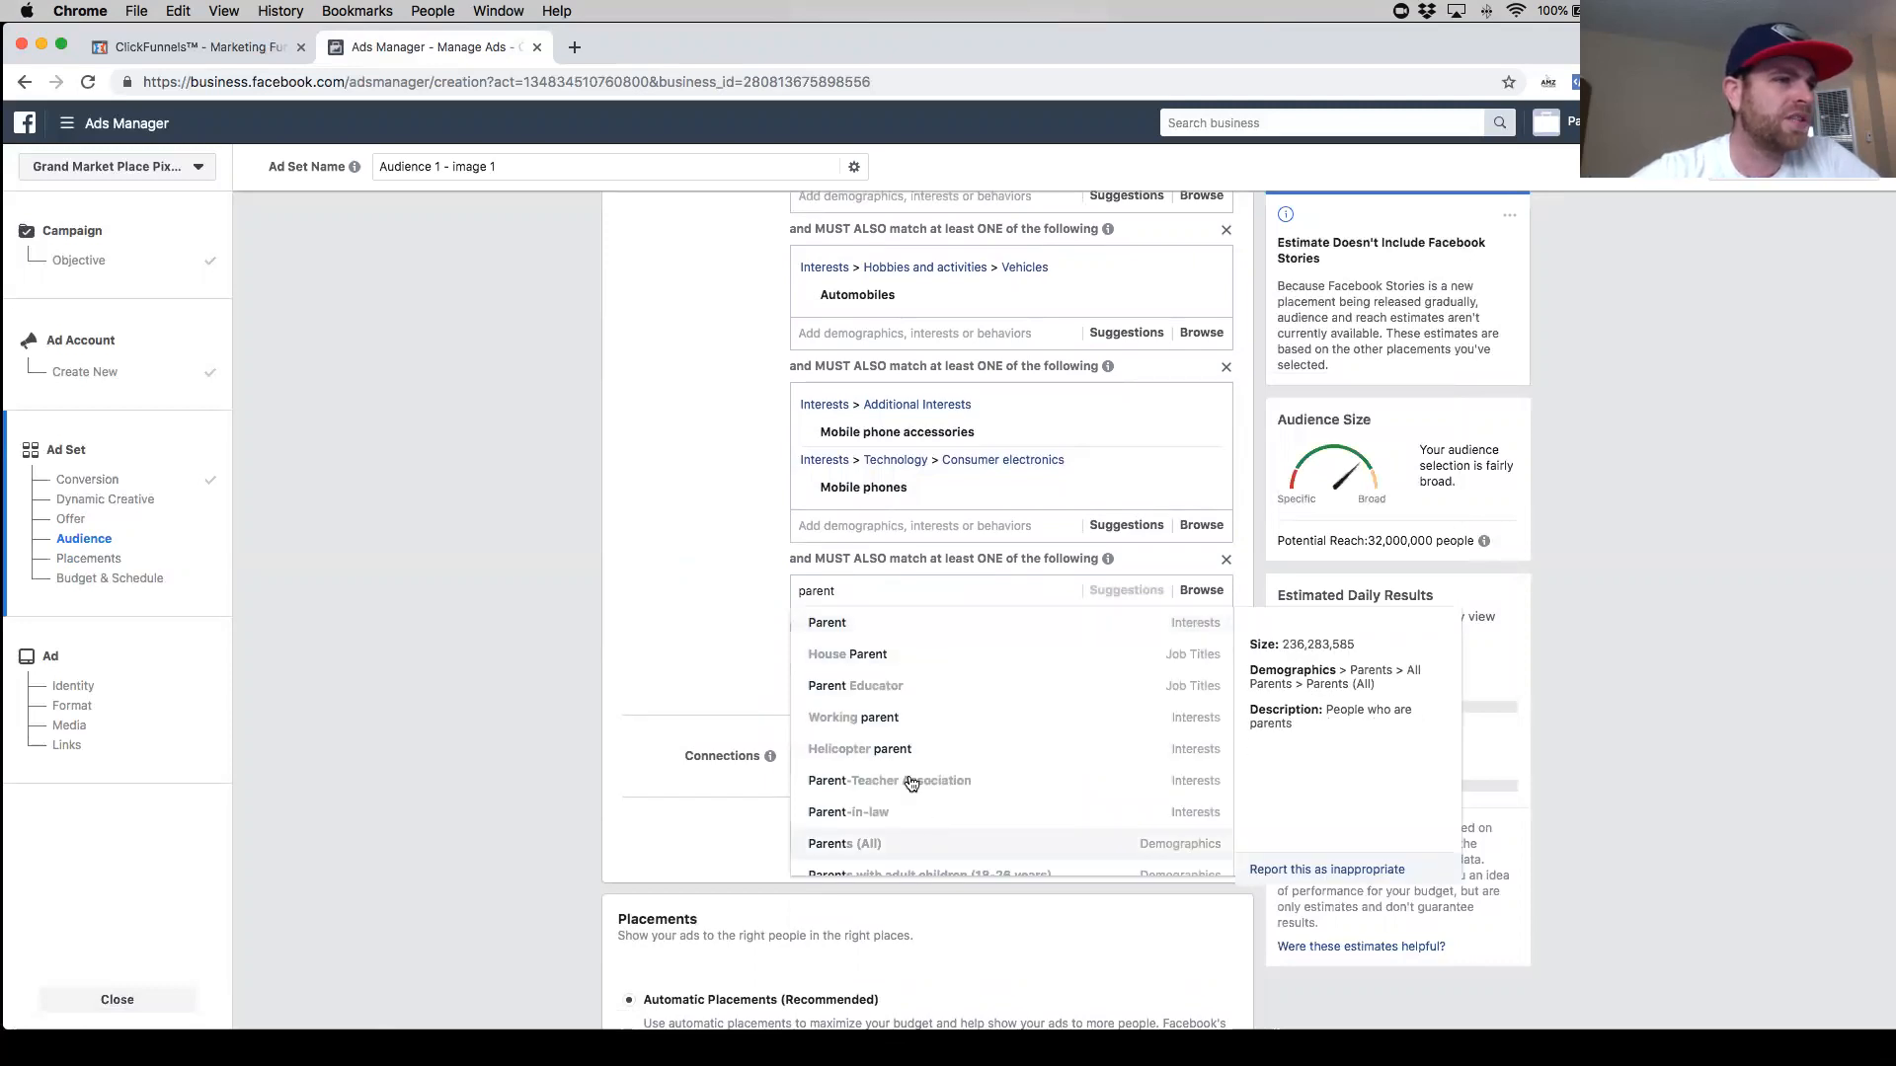
scroll(978, 691, down, 3)
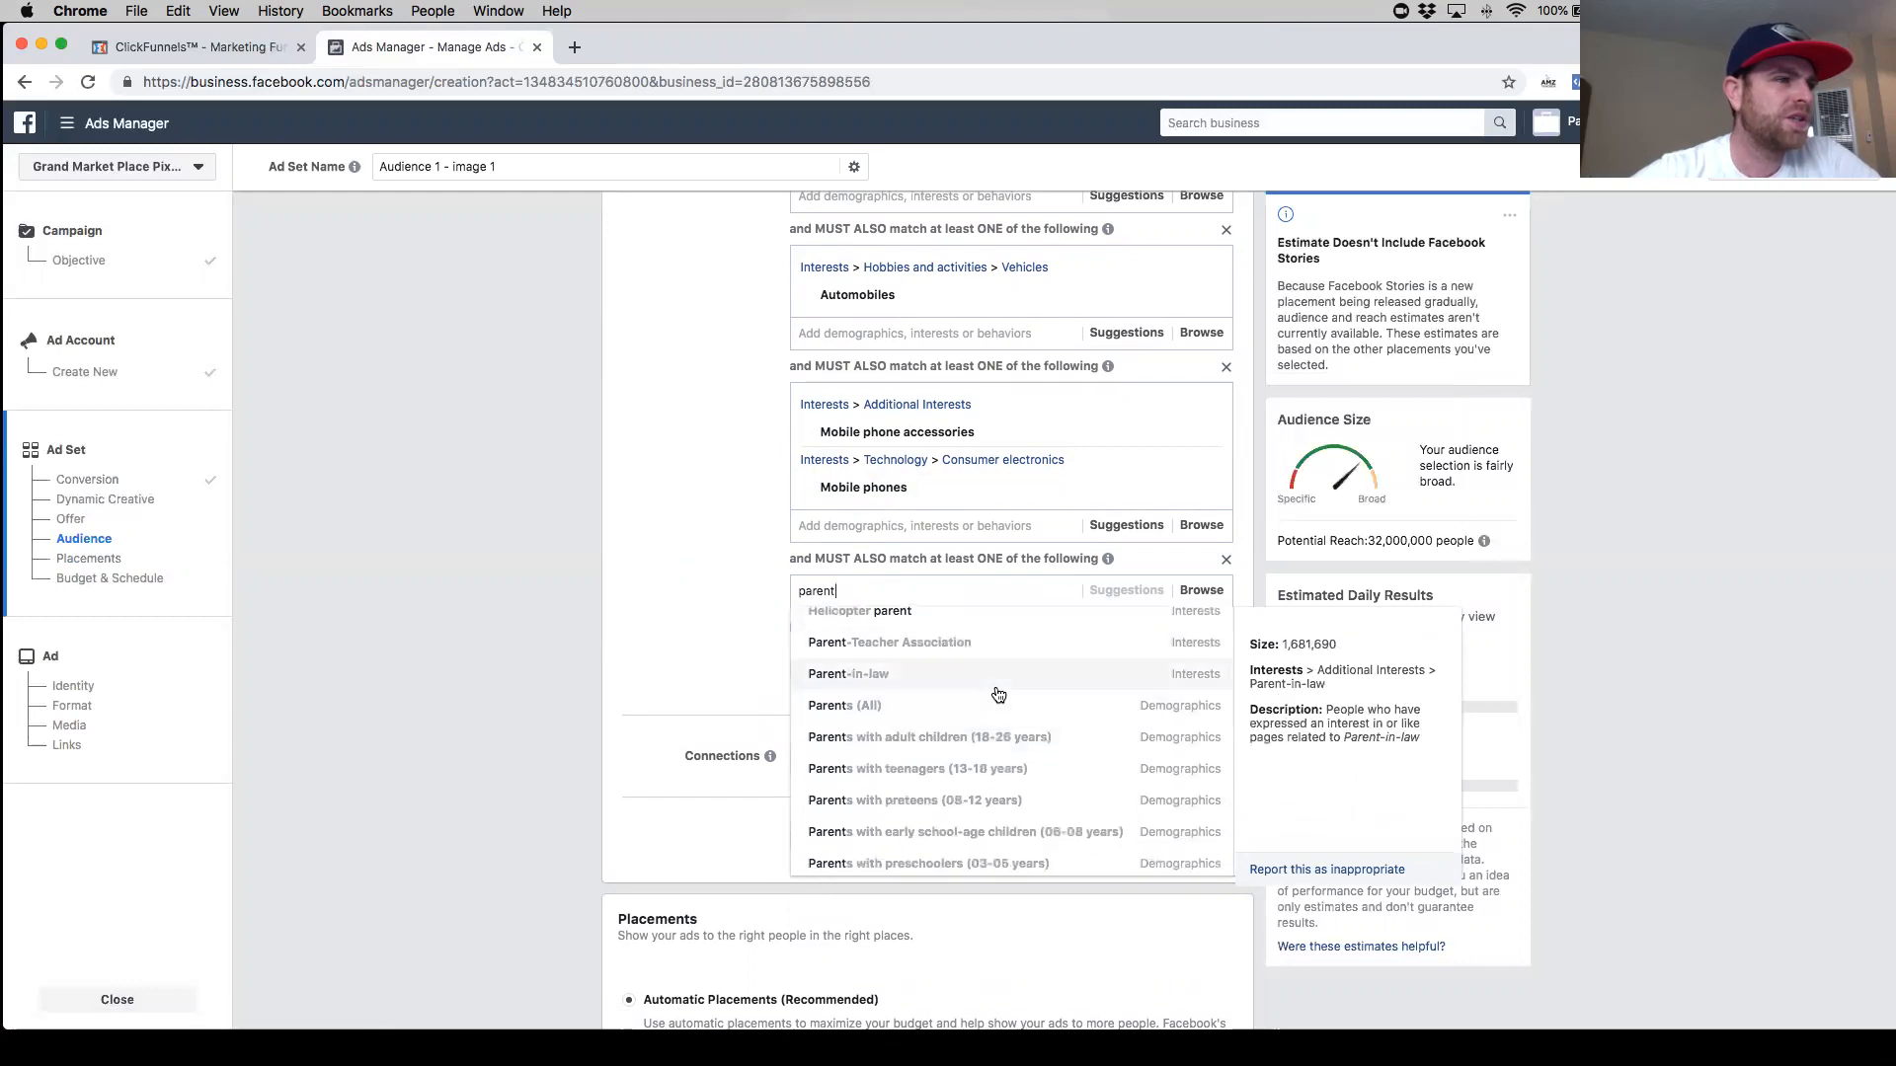
scroll(1017, 726, down, 2)
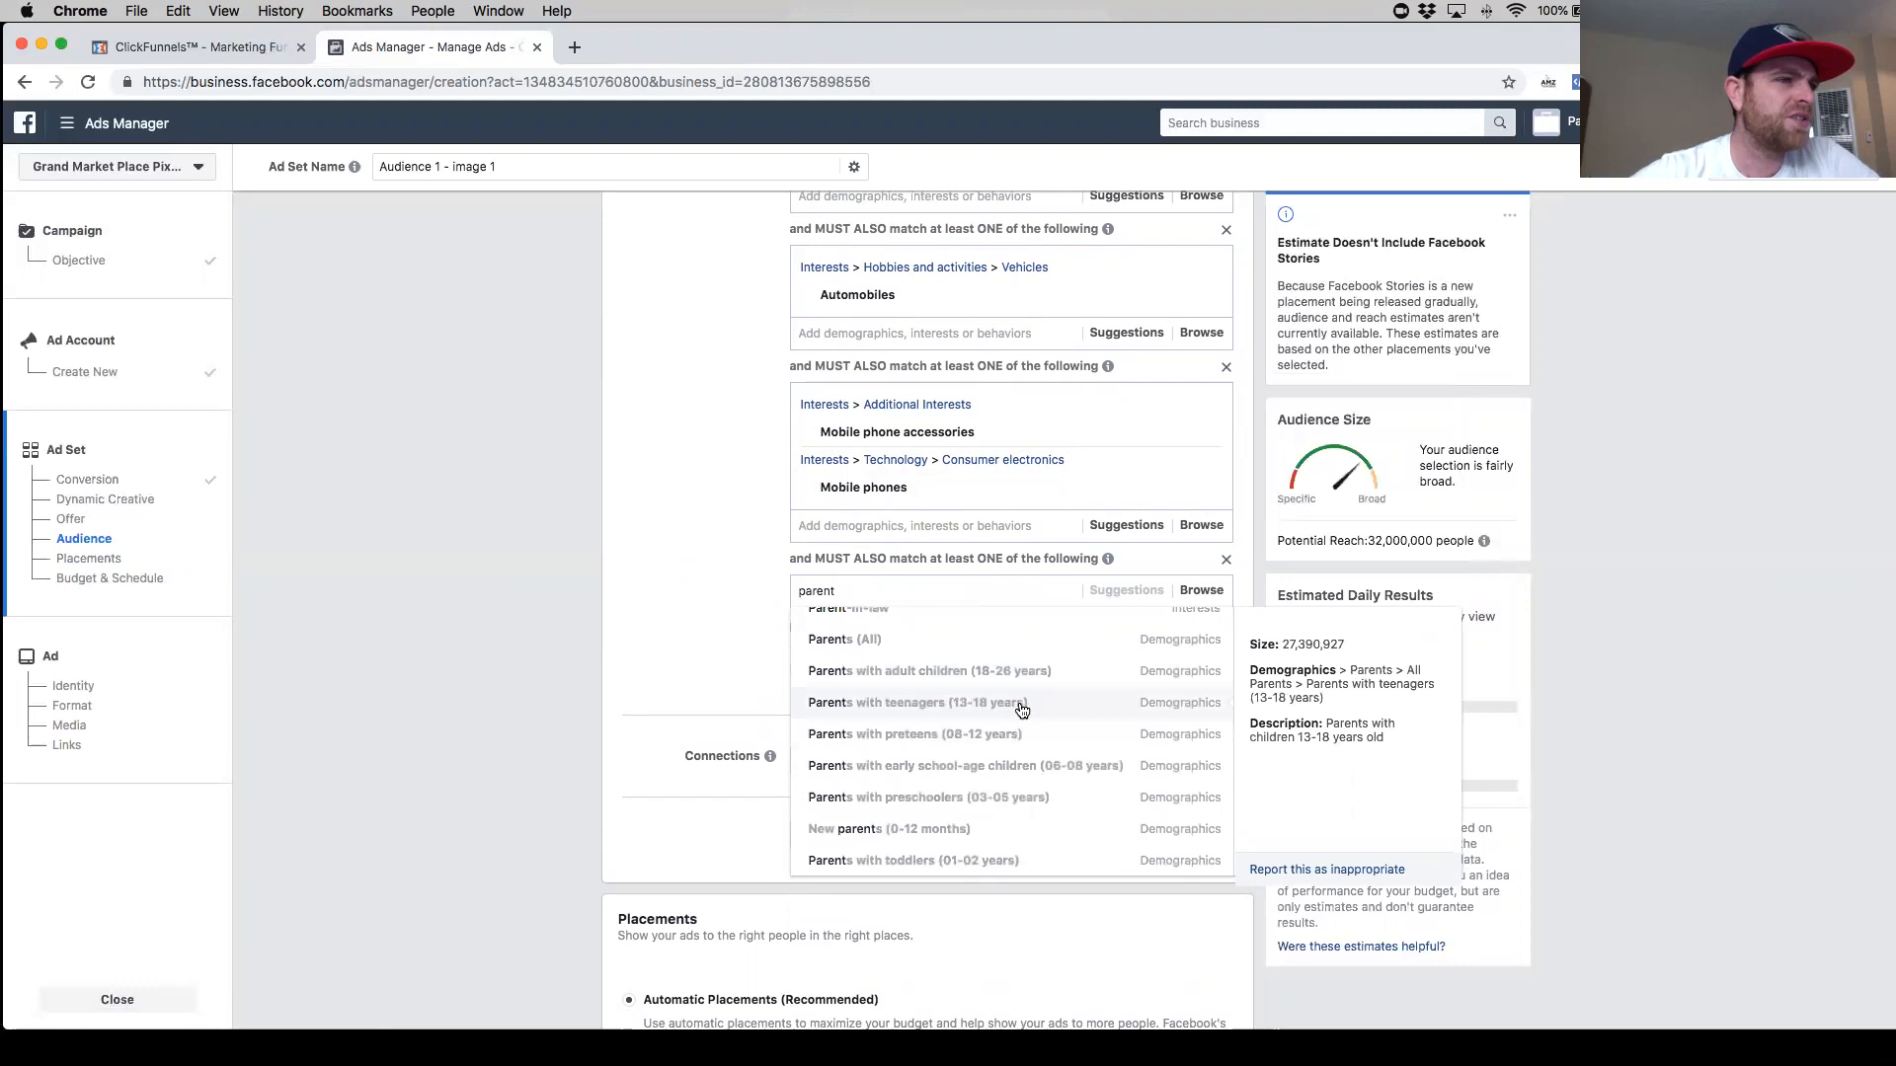
click(1020, 705)
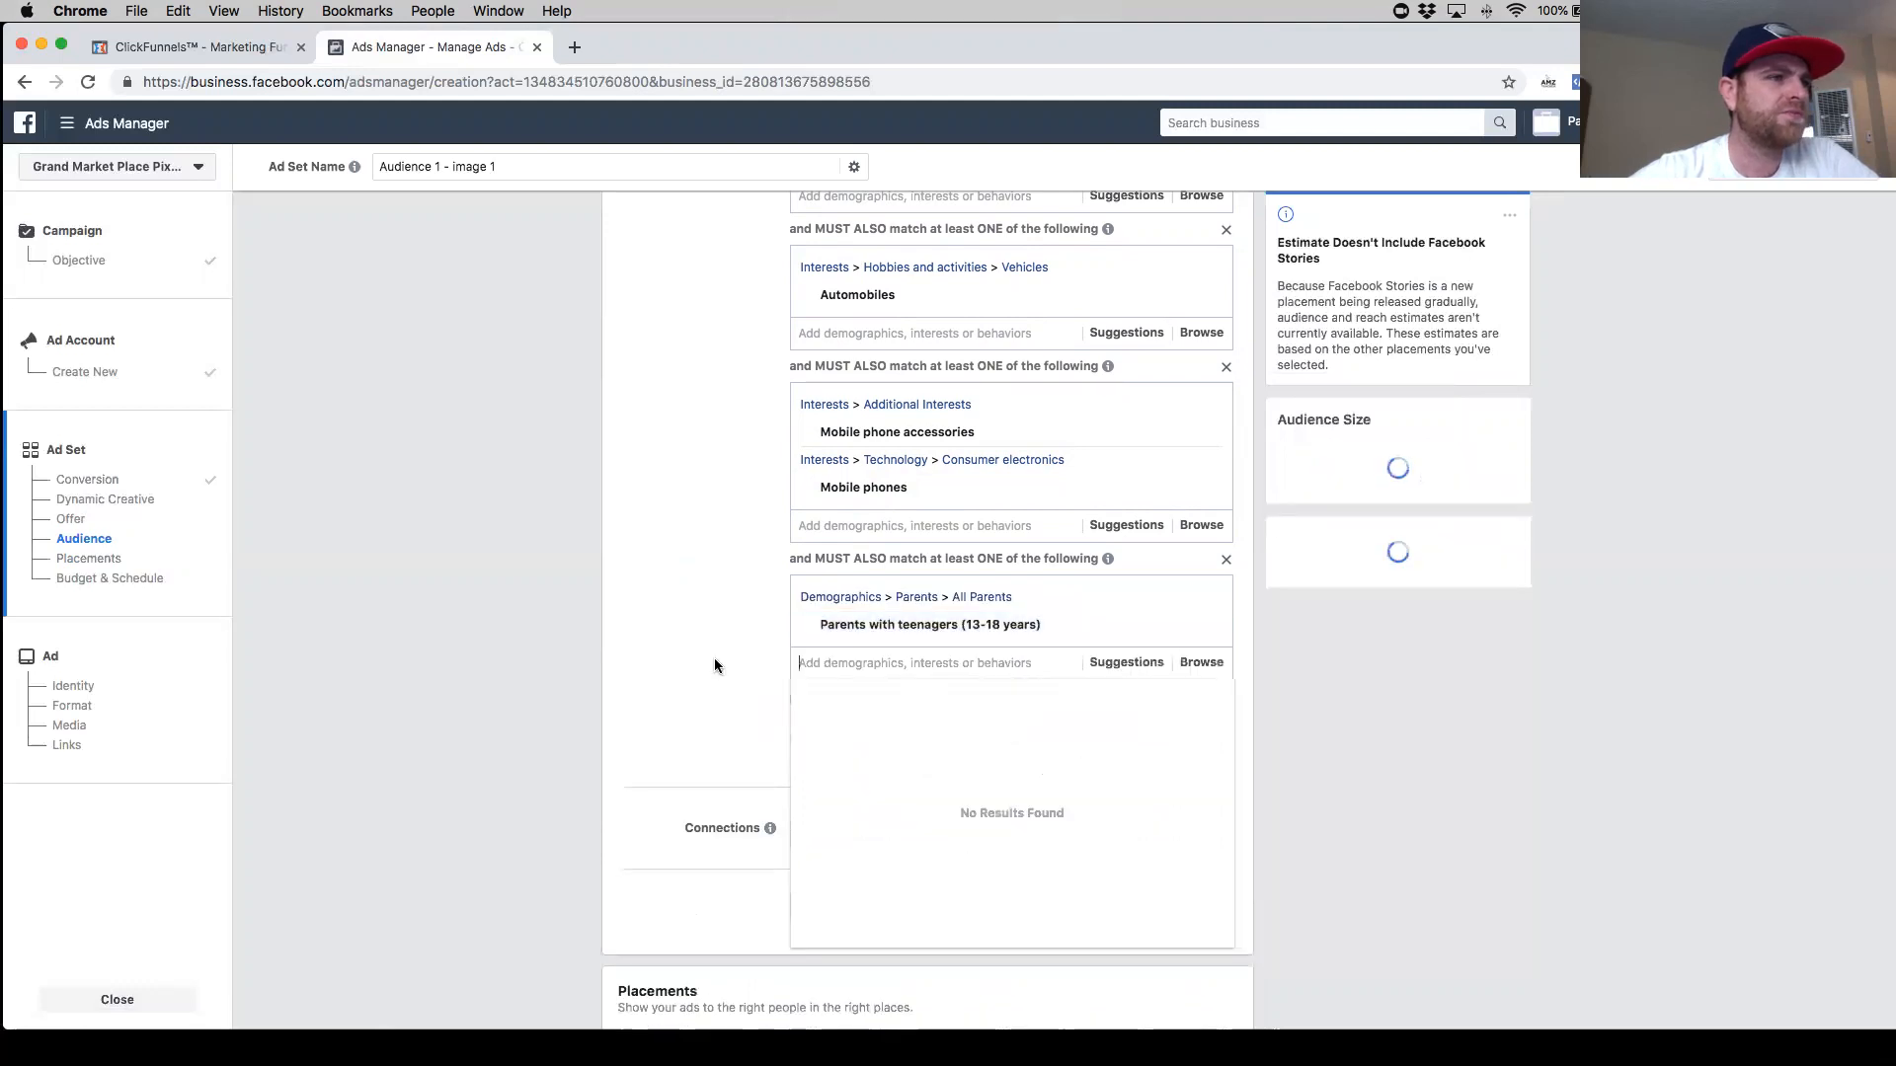
- Search the detailed targeting for "teenager" options and clear the search
text(tee)
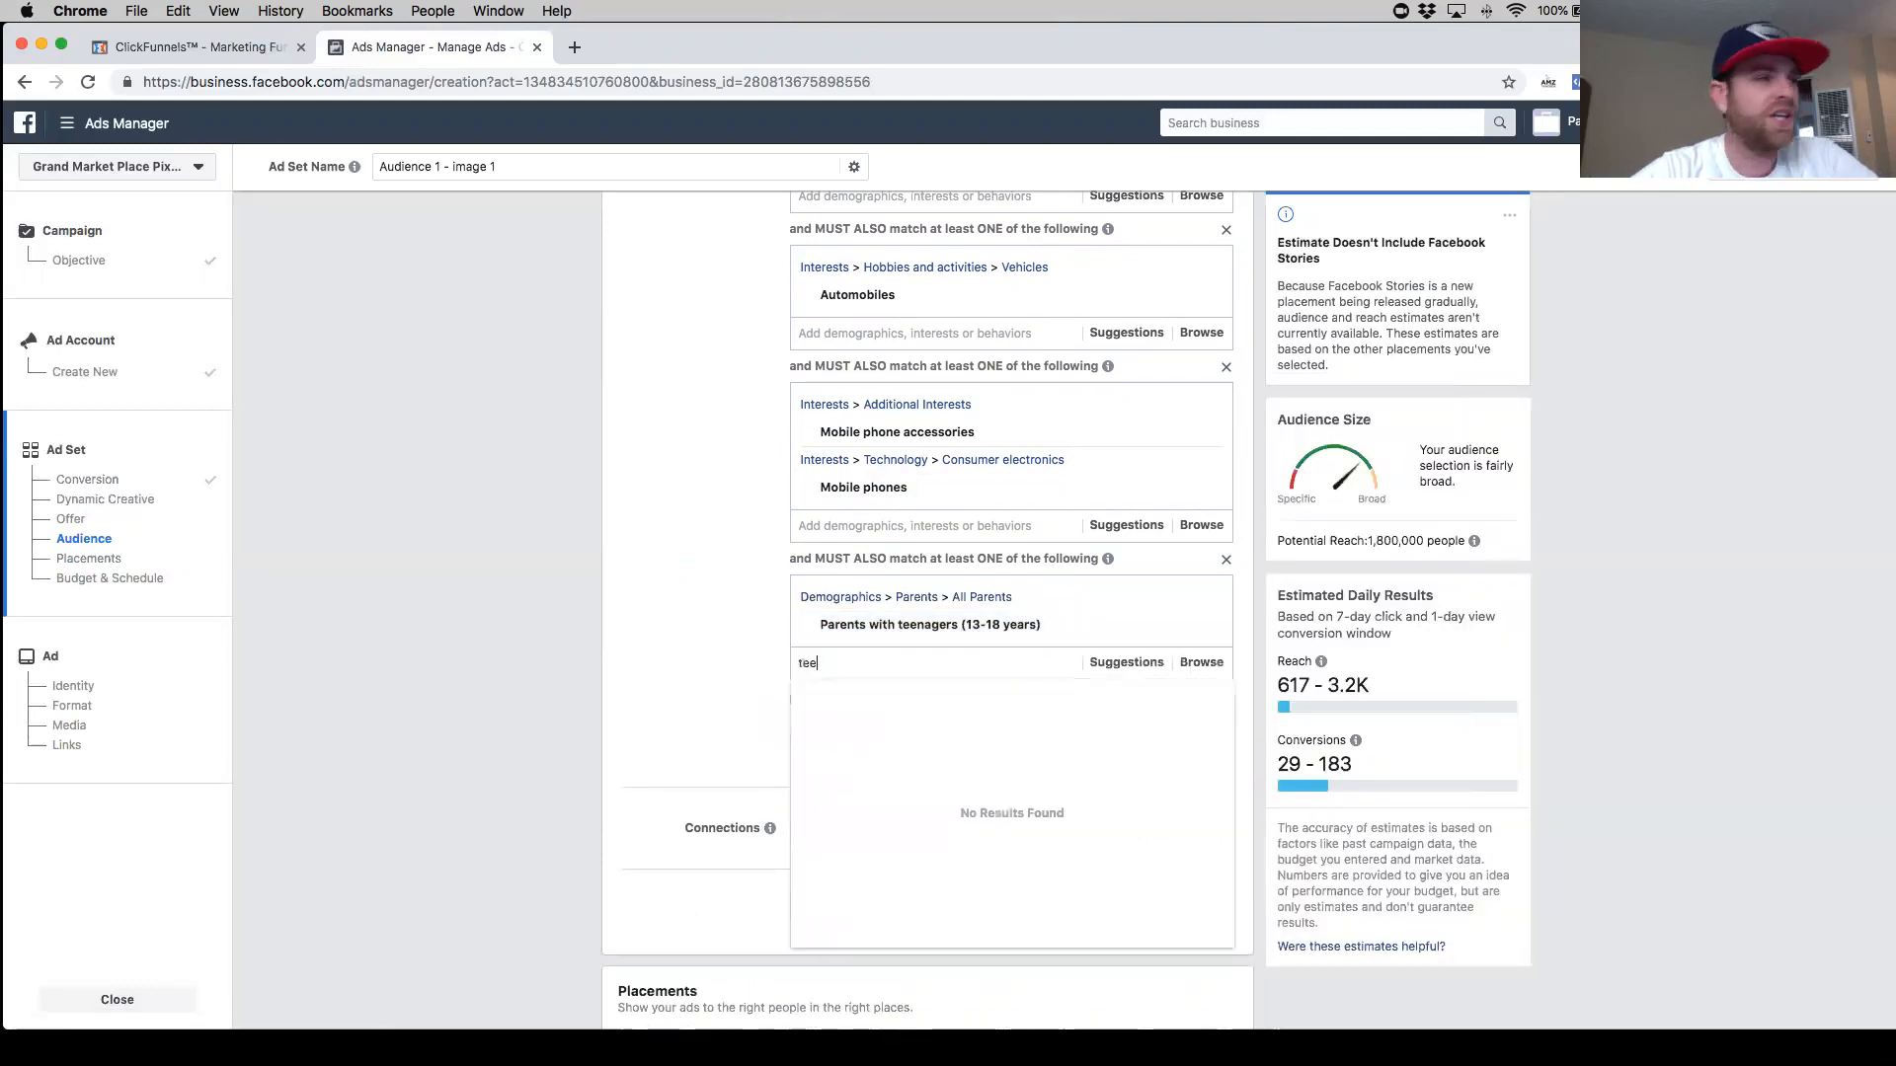
text(na)
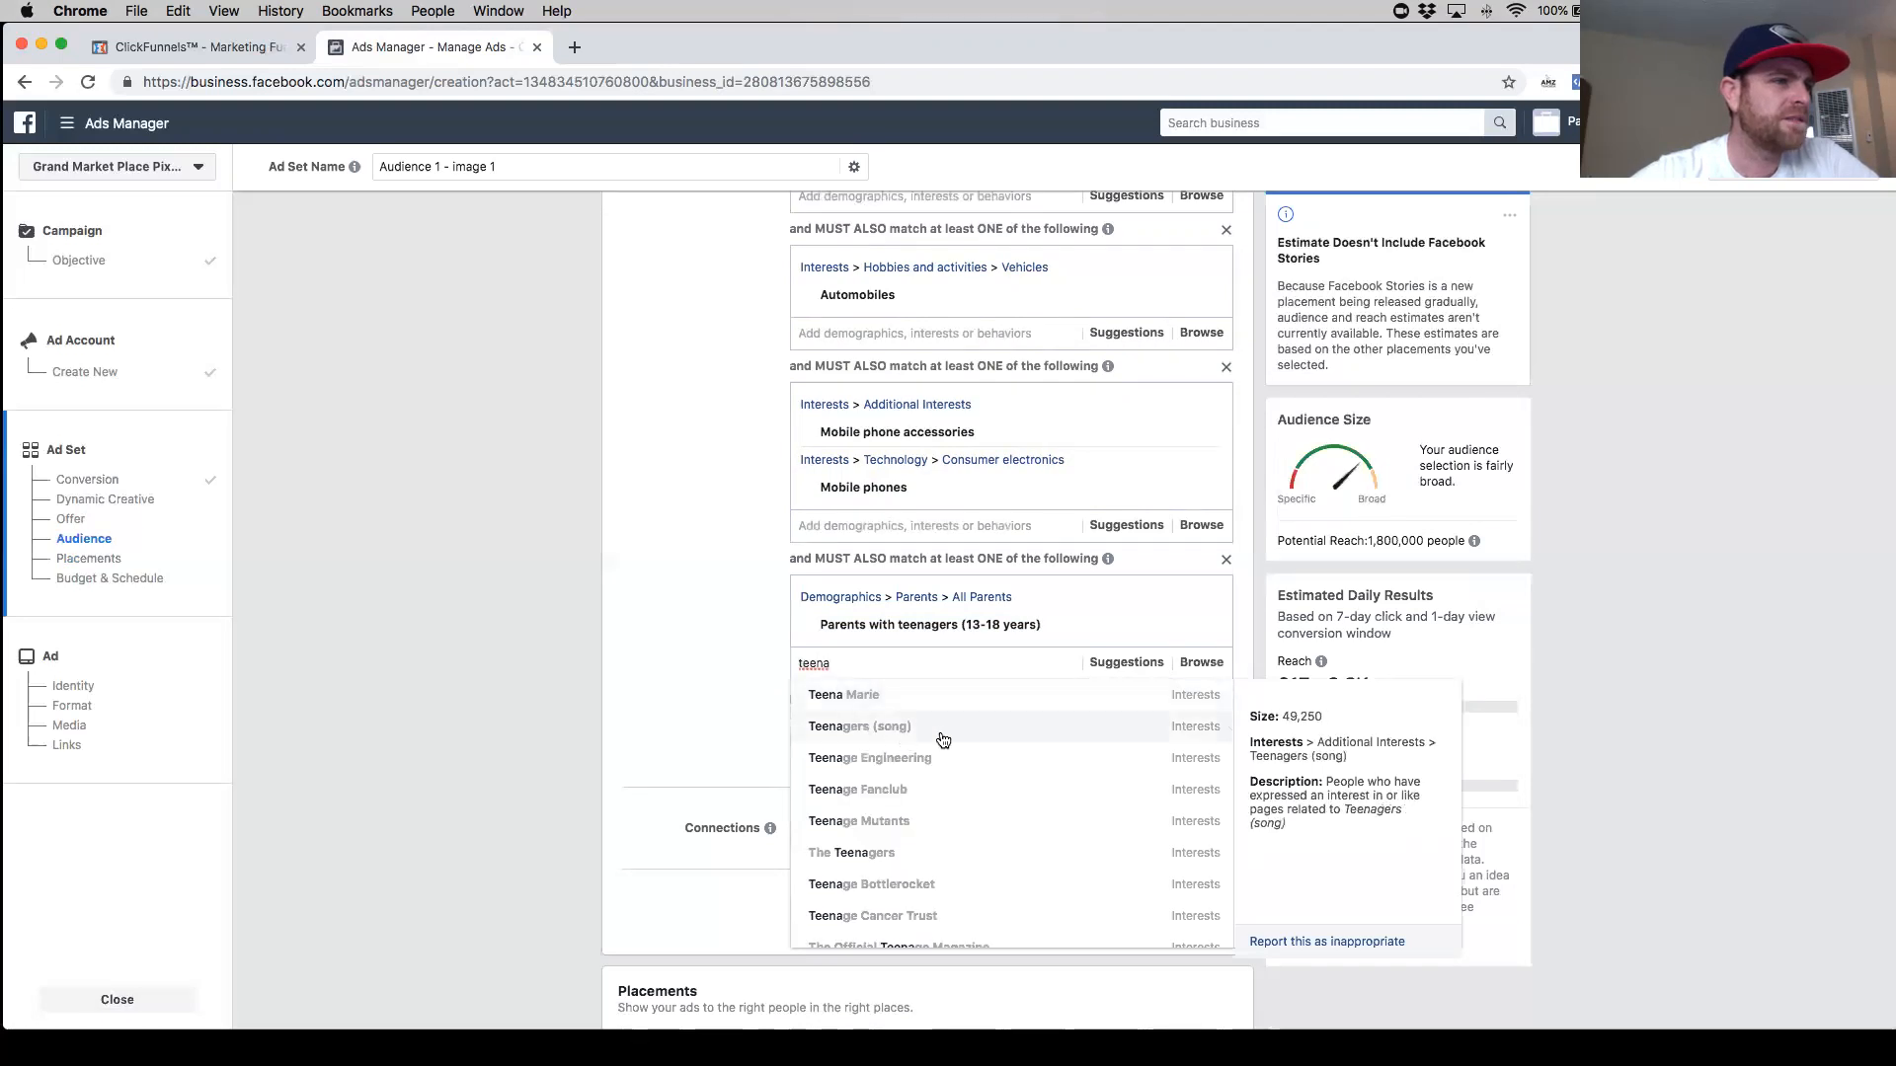
scroll(948, 790, down, 1)
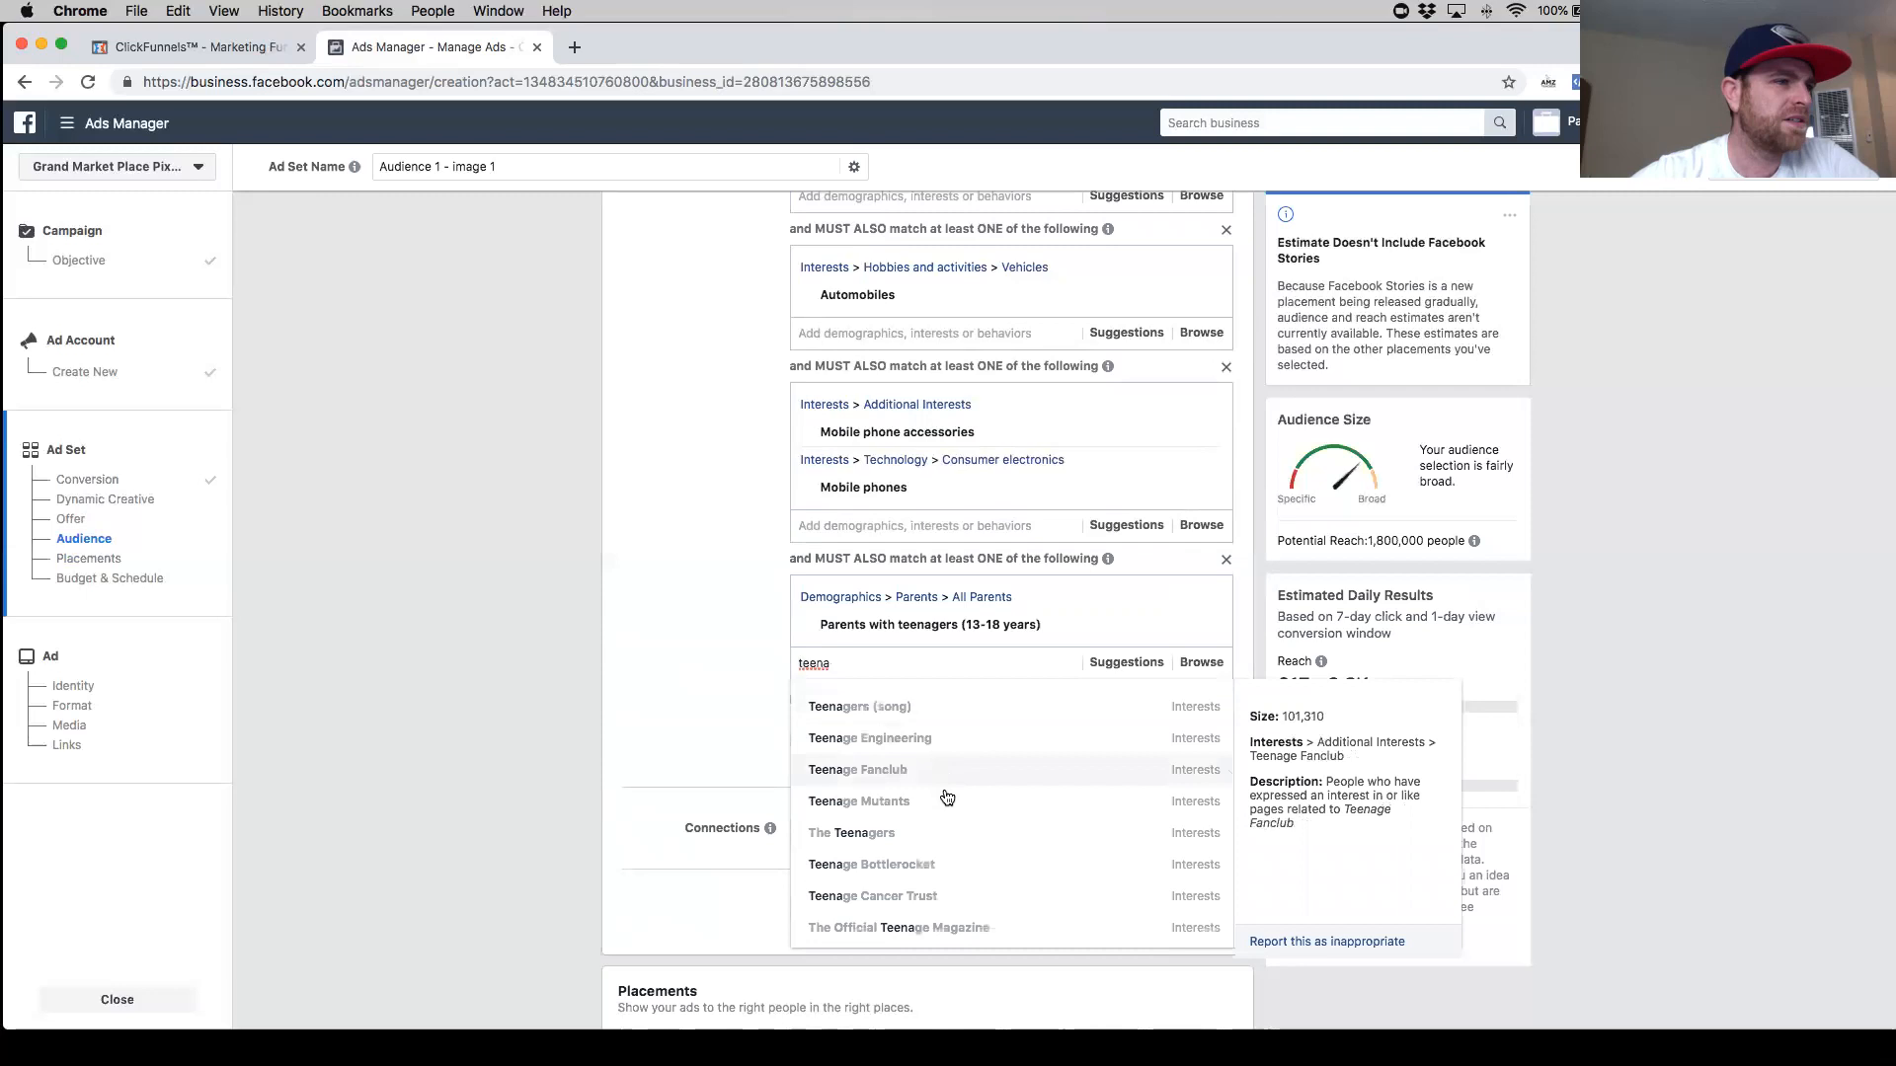
scroll(948, 819, up, 1)
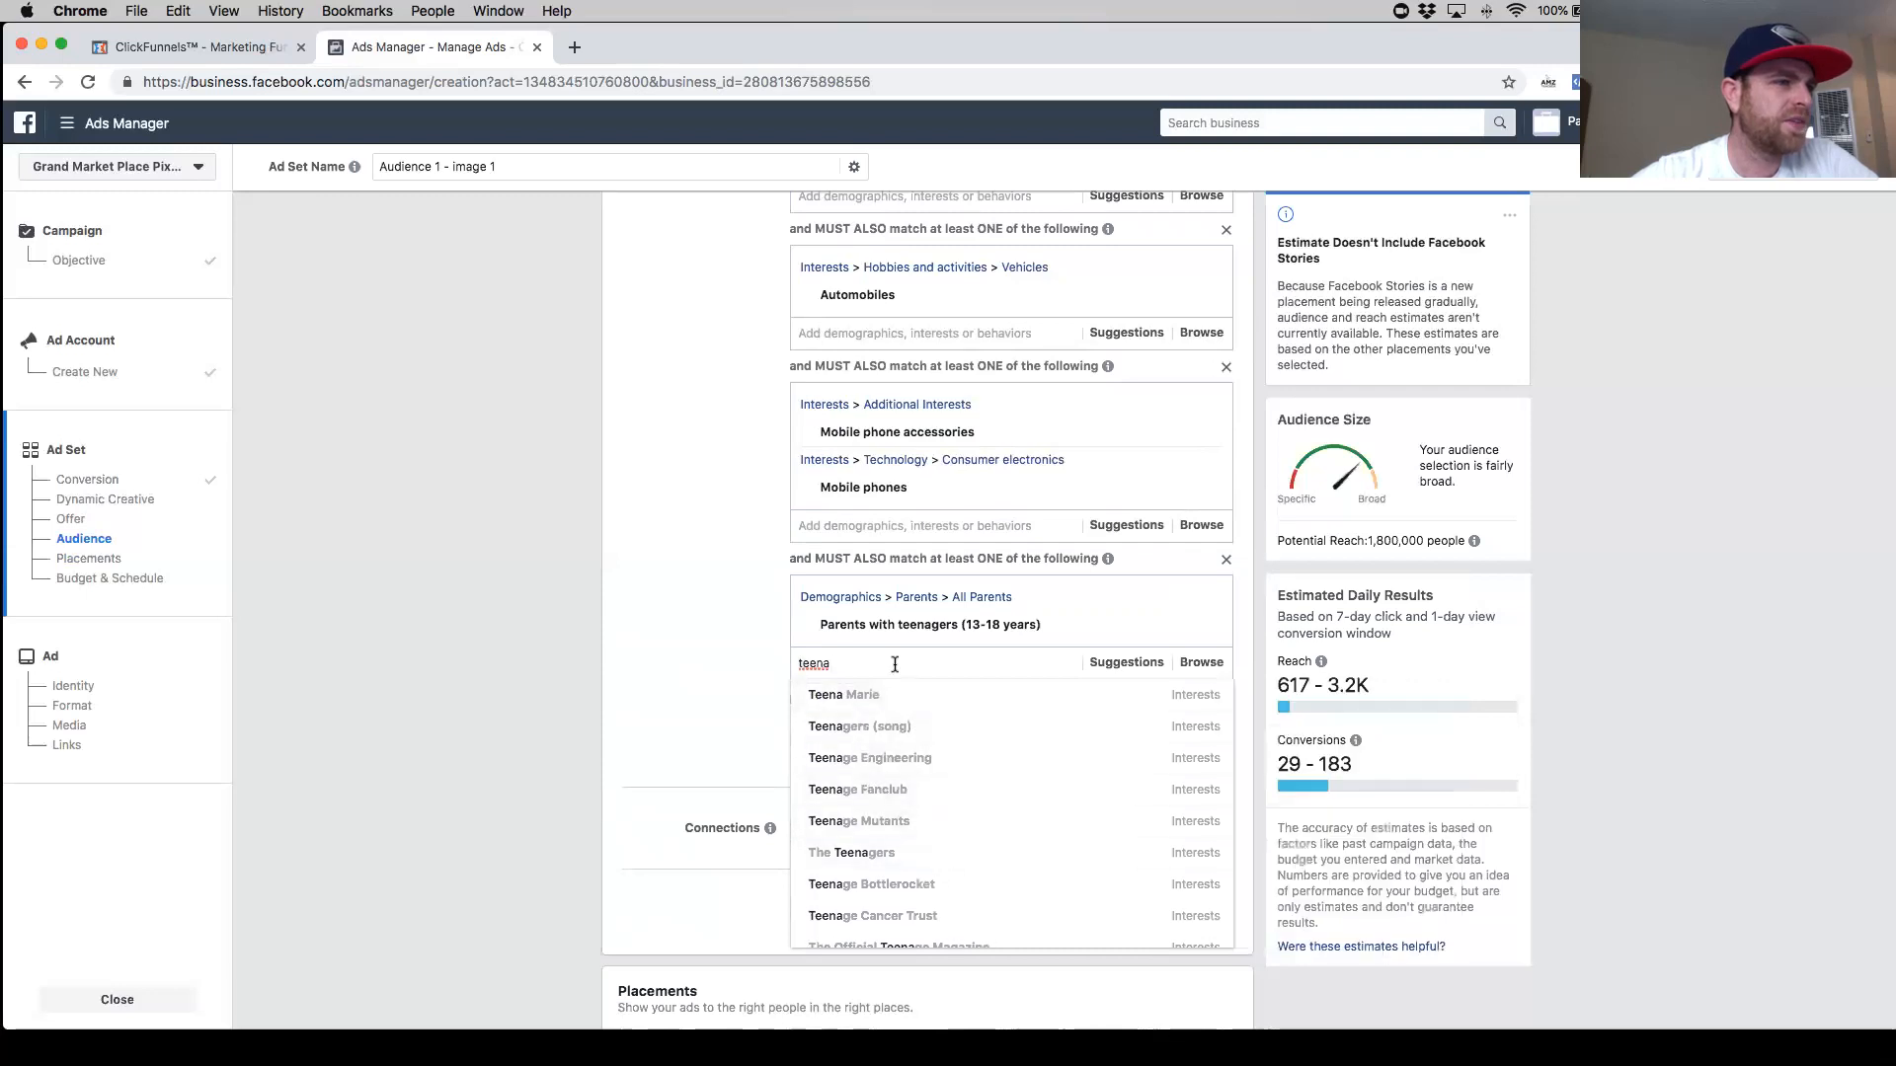
key(BackSpace)
key(BackSpace)
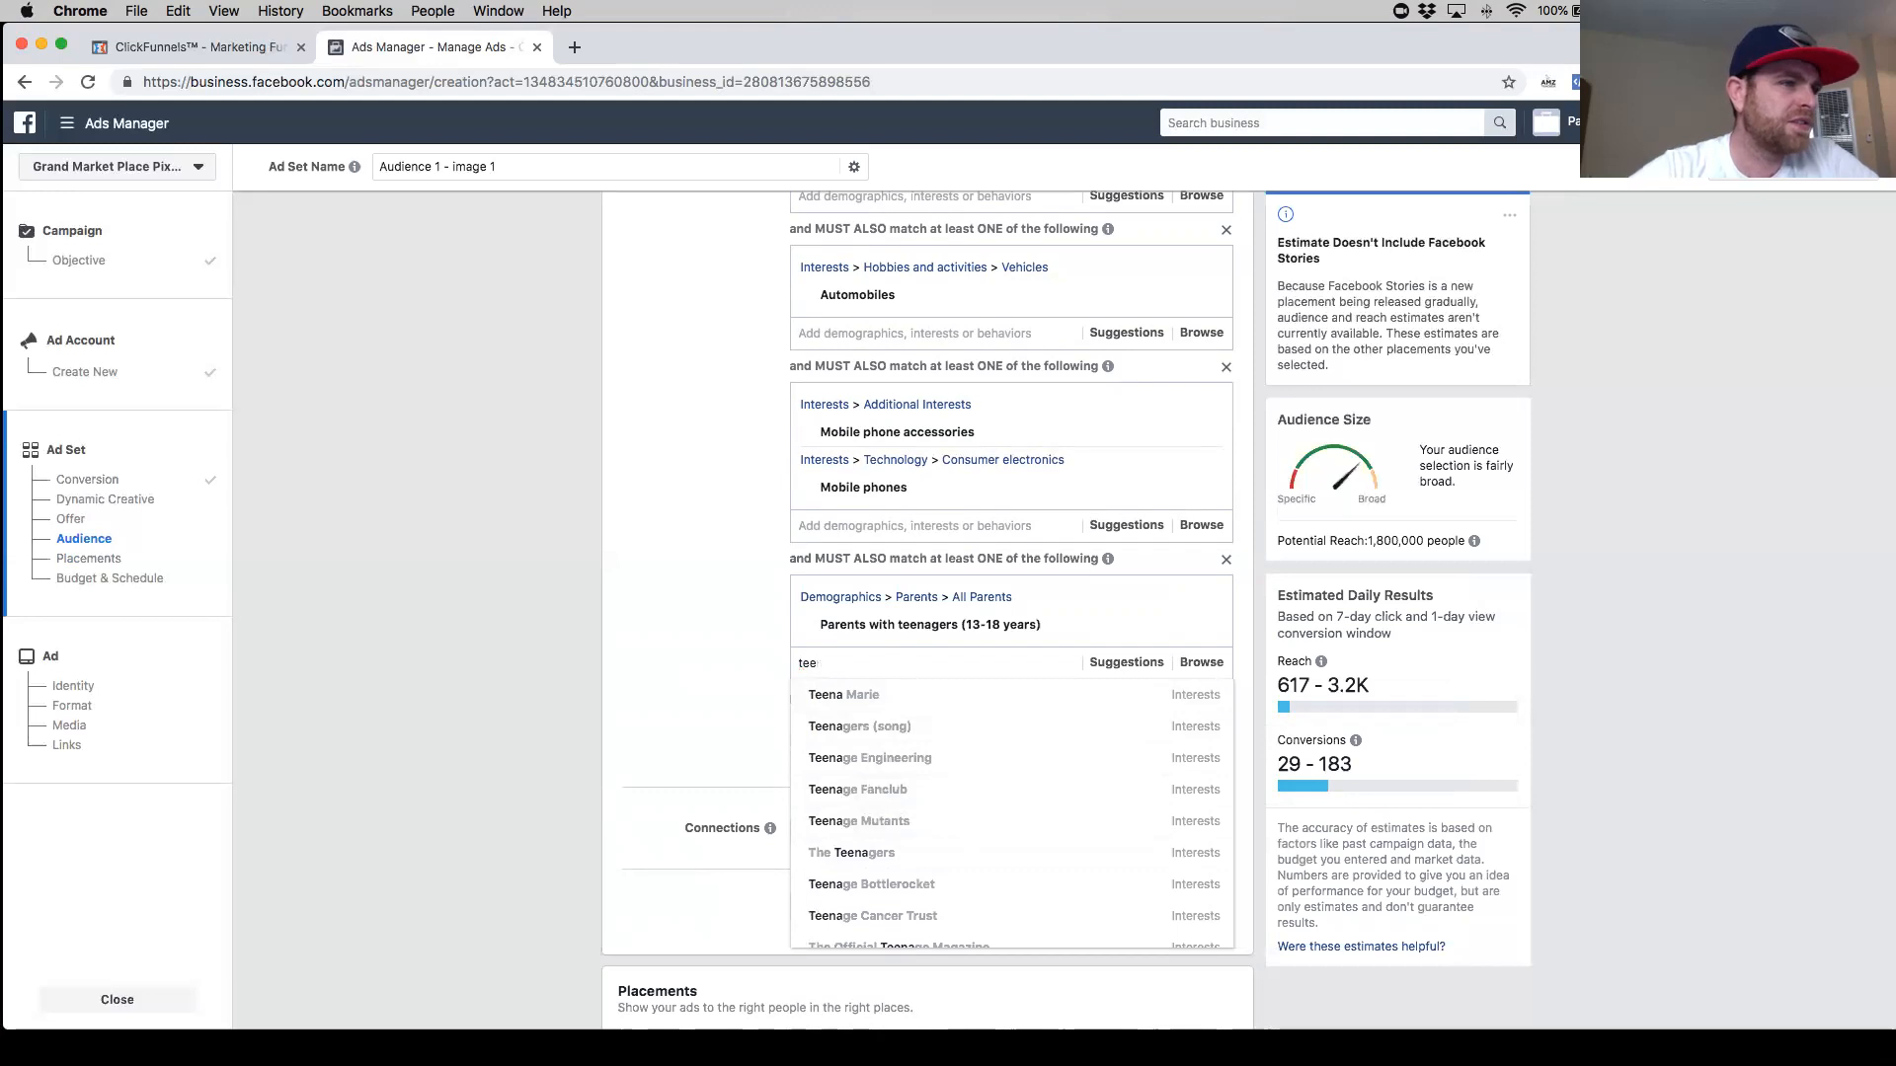
text(nag)
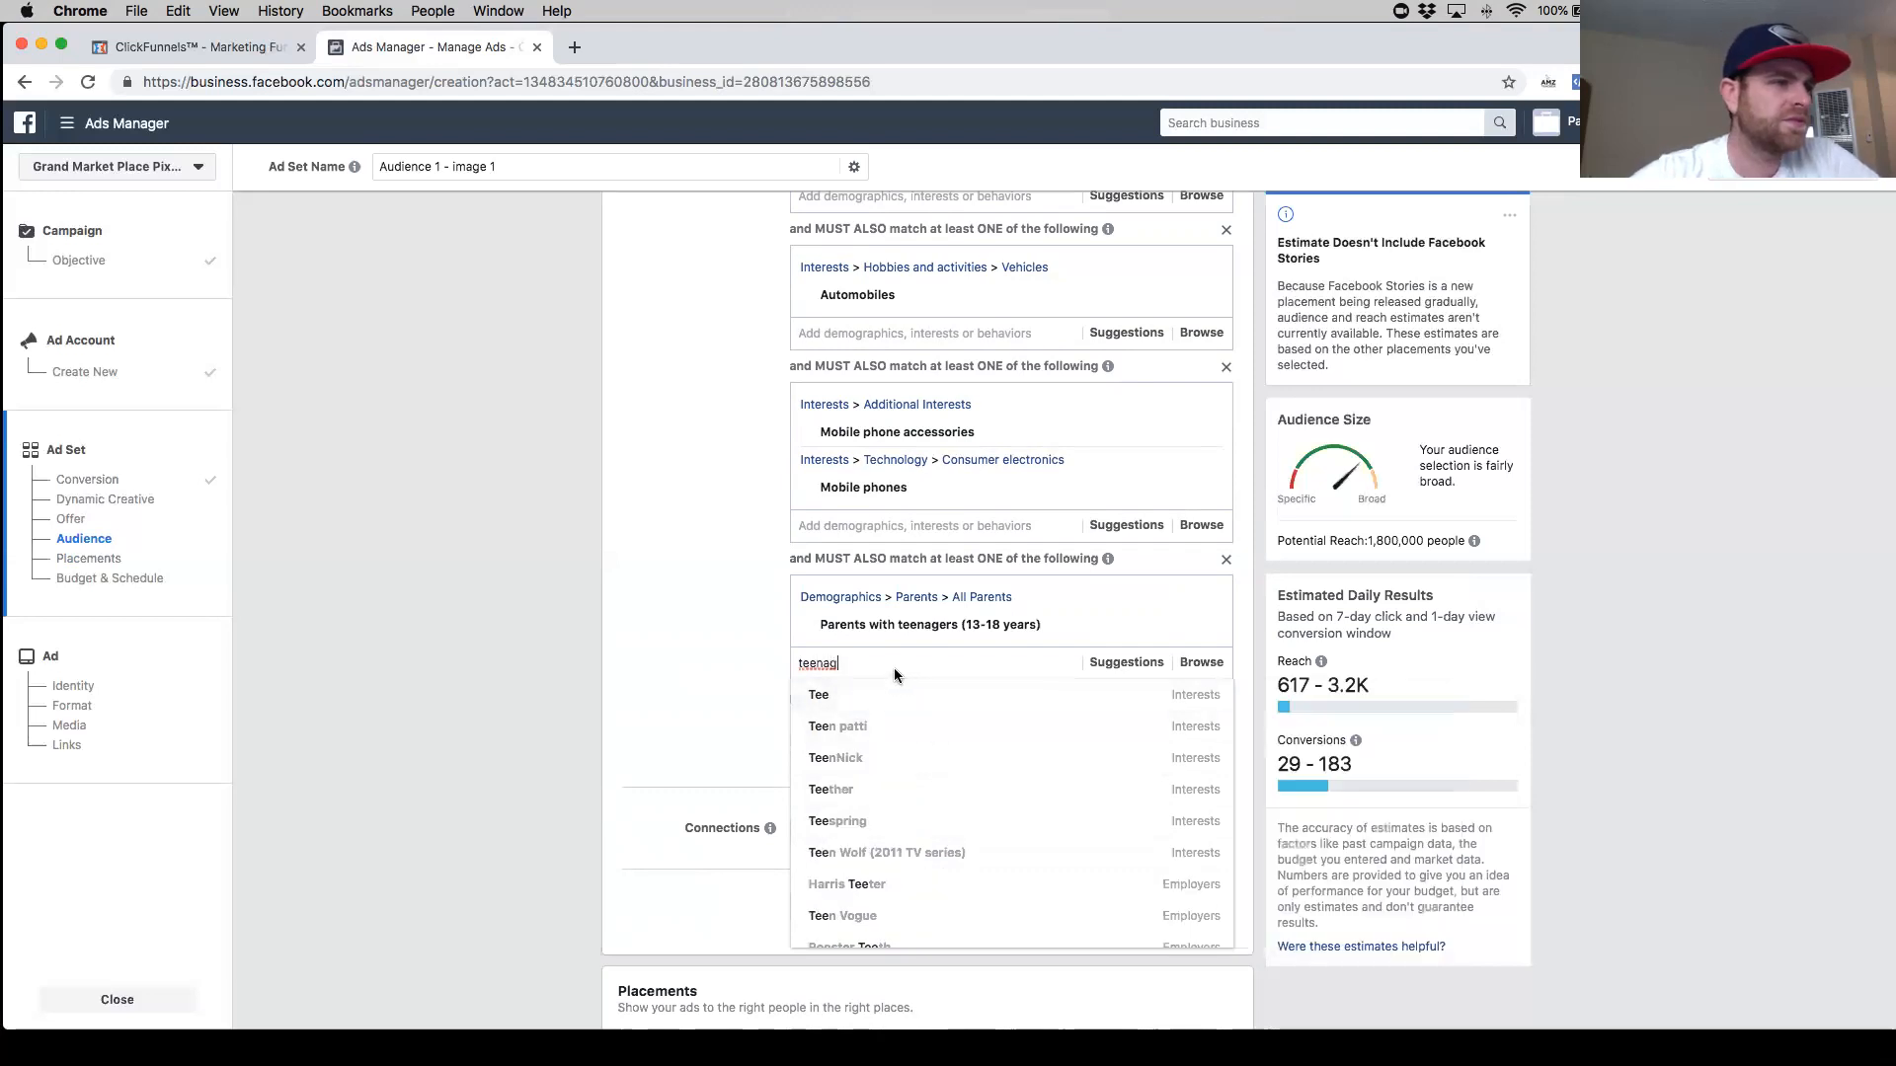
text(er)
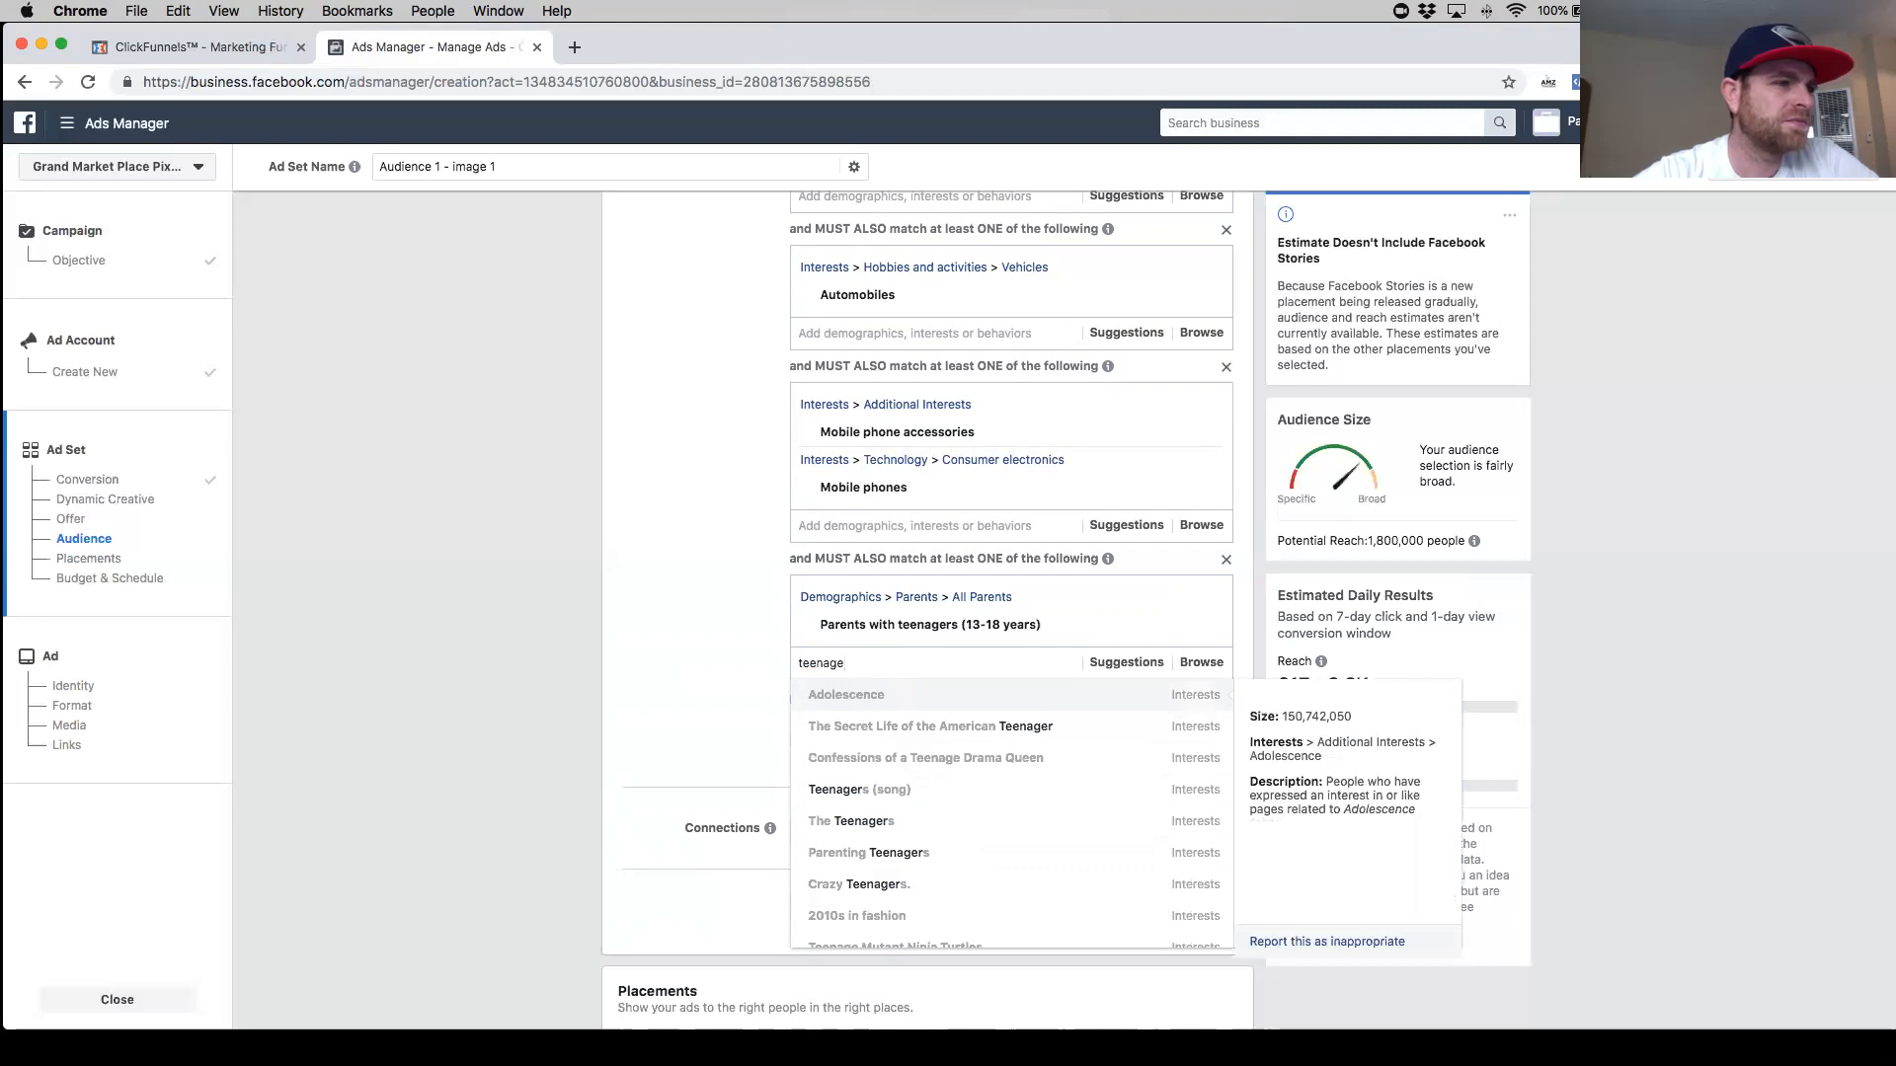
key(BackSpace)
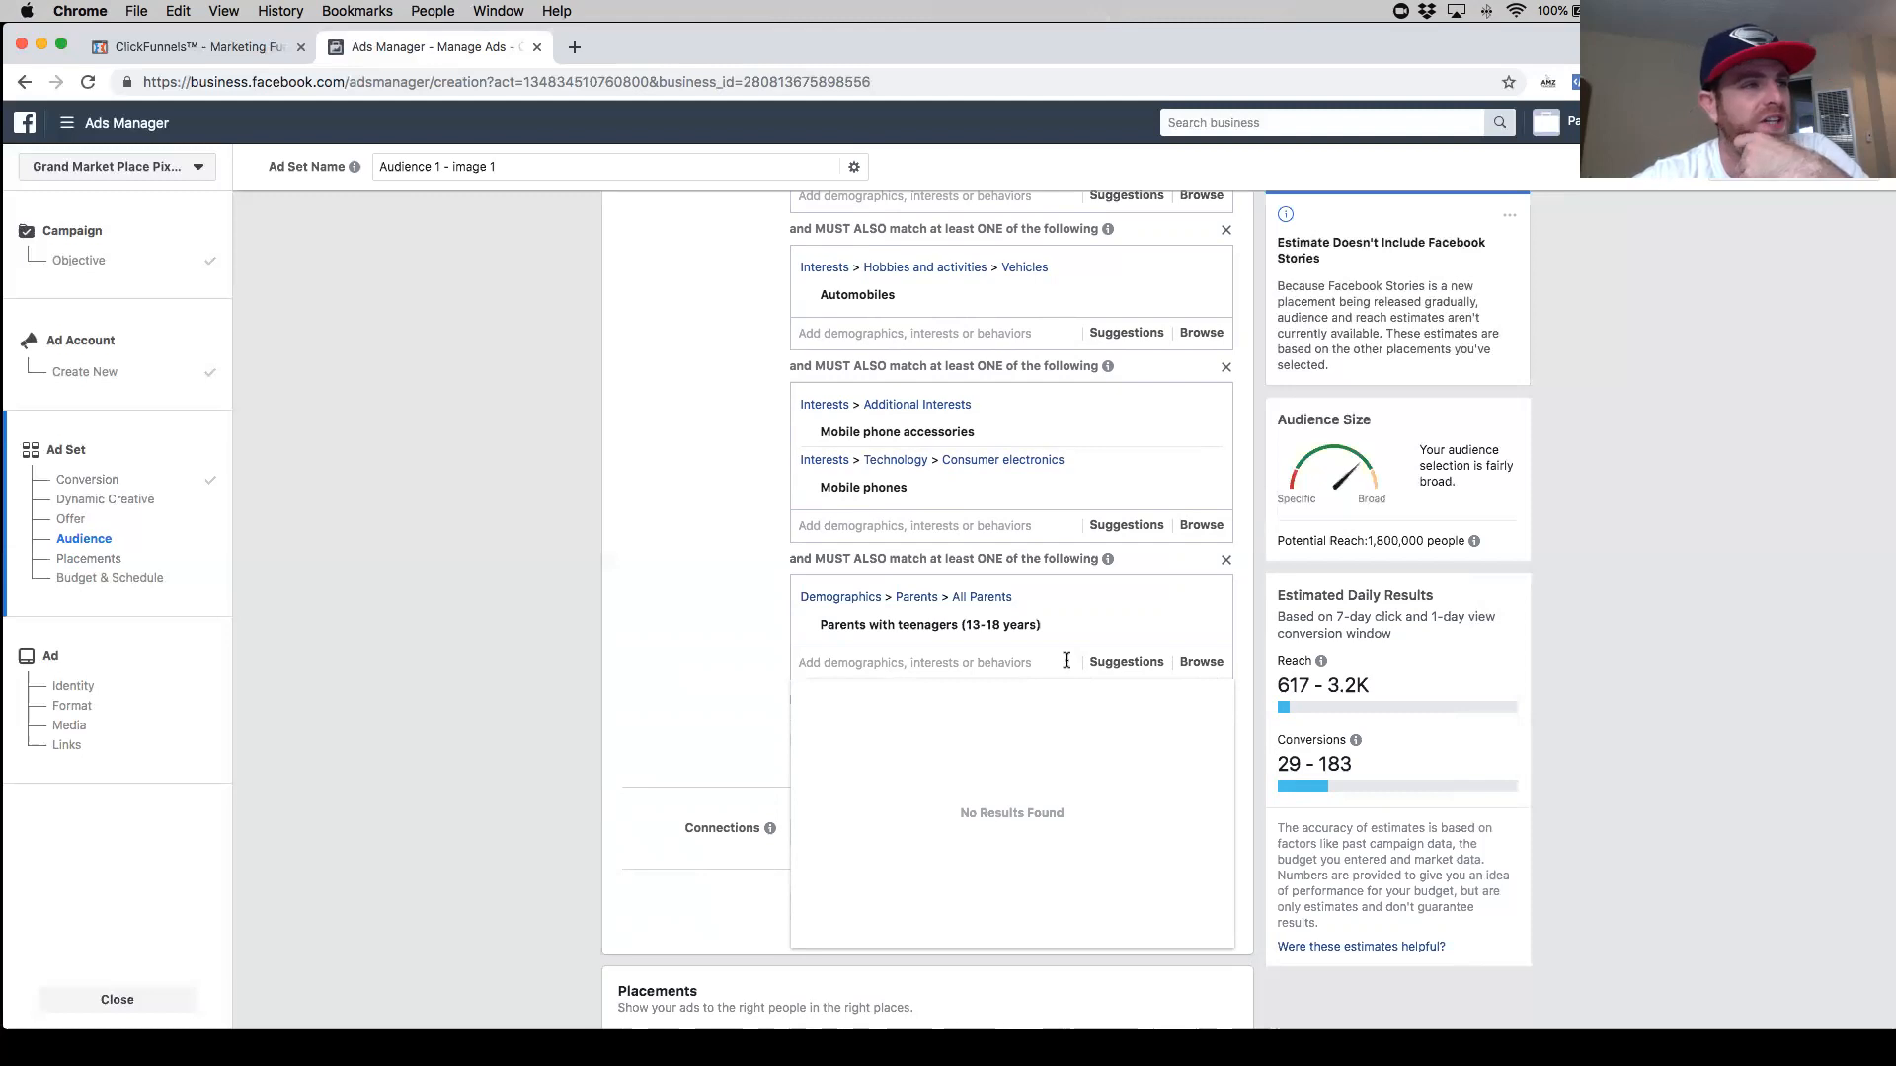
- Add the suggested Family interest to the parents narrowing group
click(1111, 661)
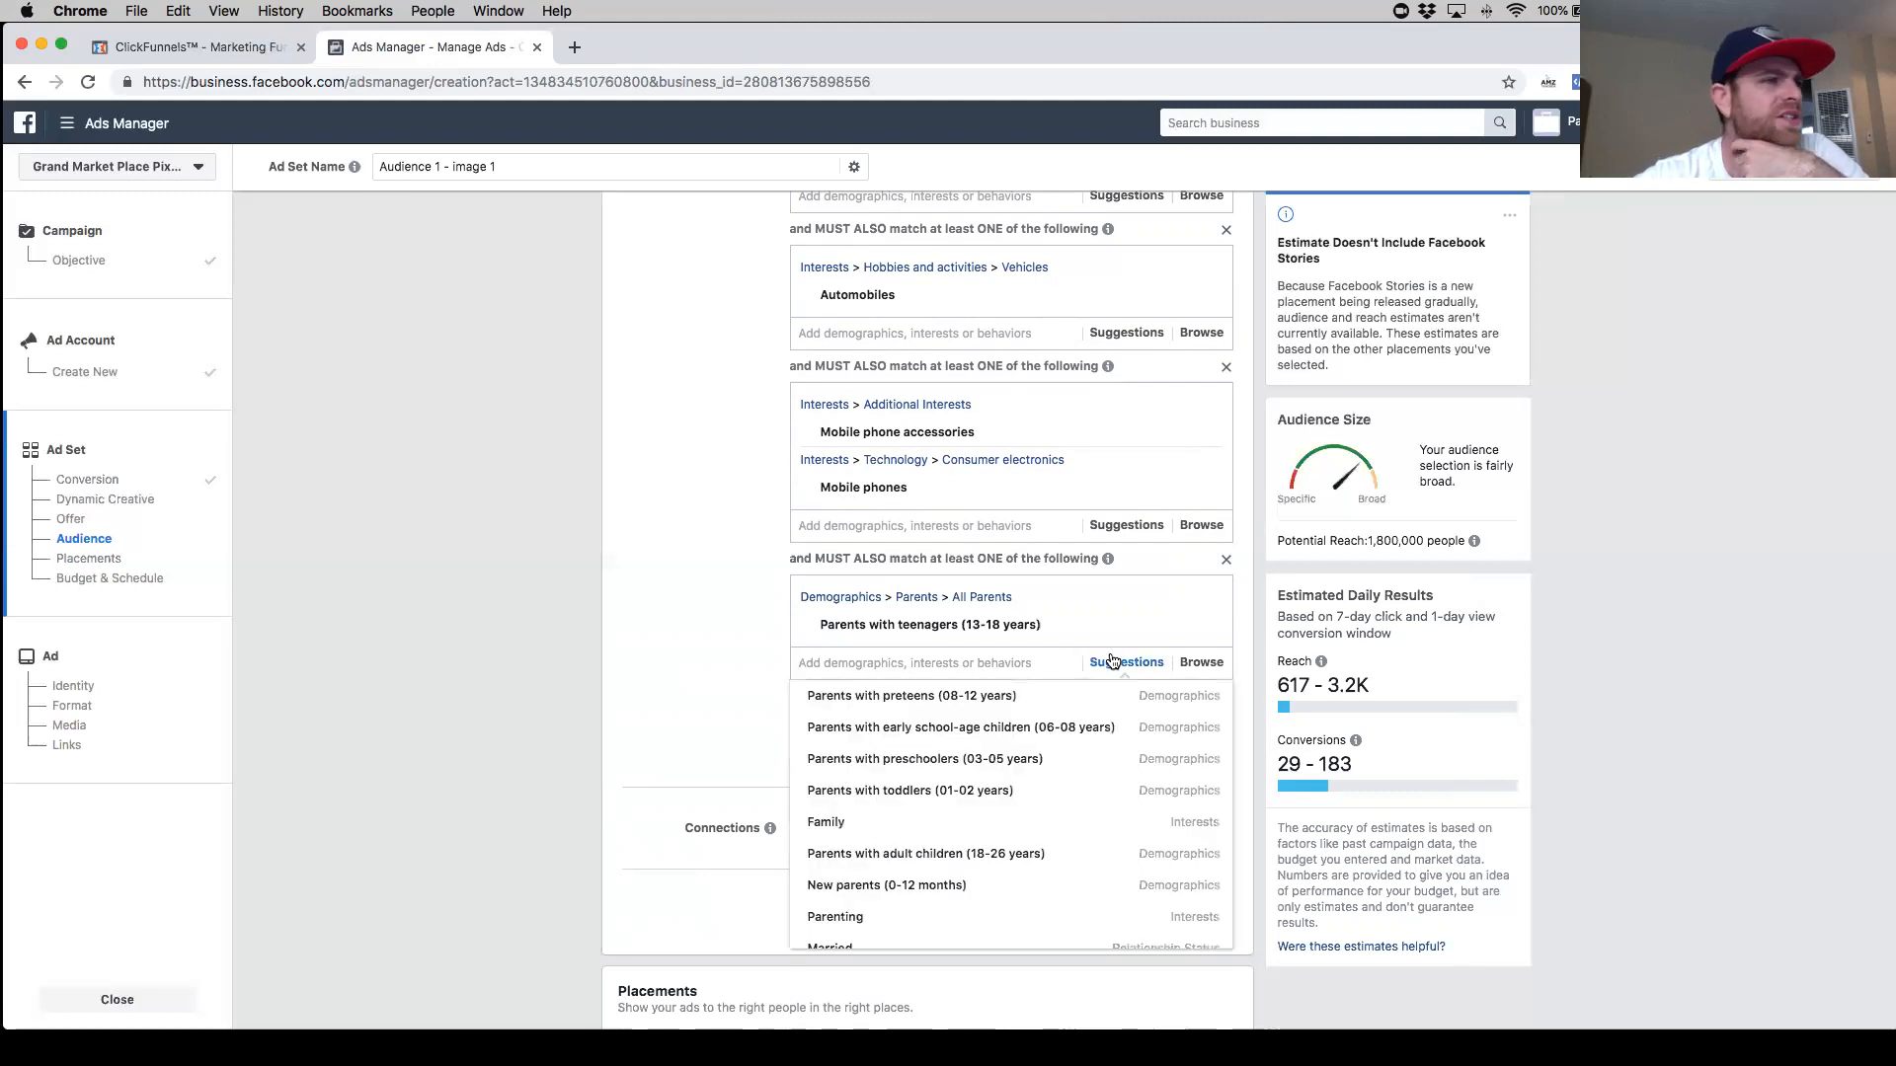
click(1016, 825)
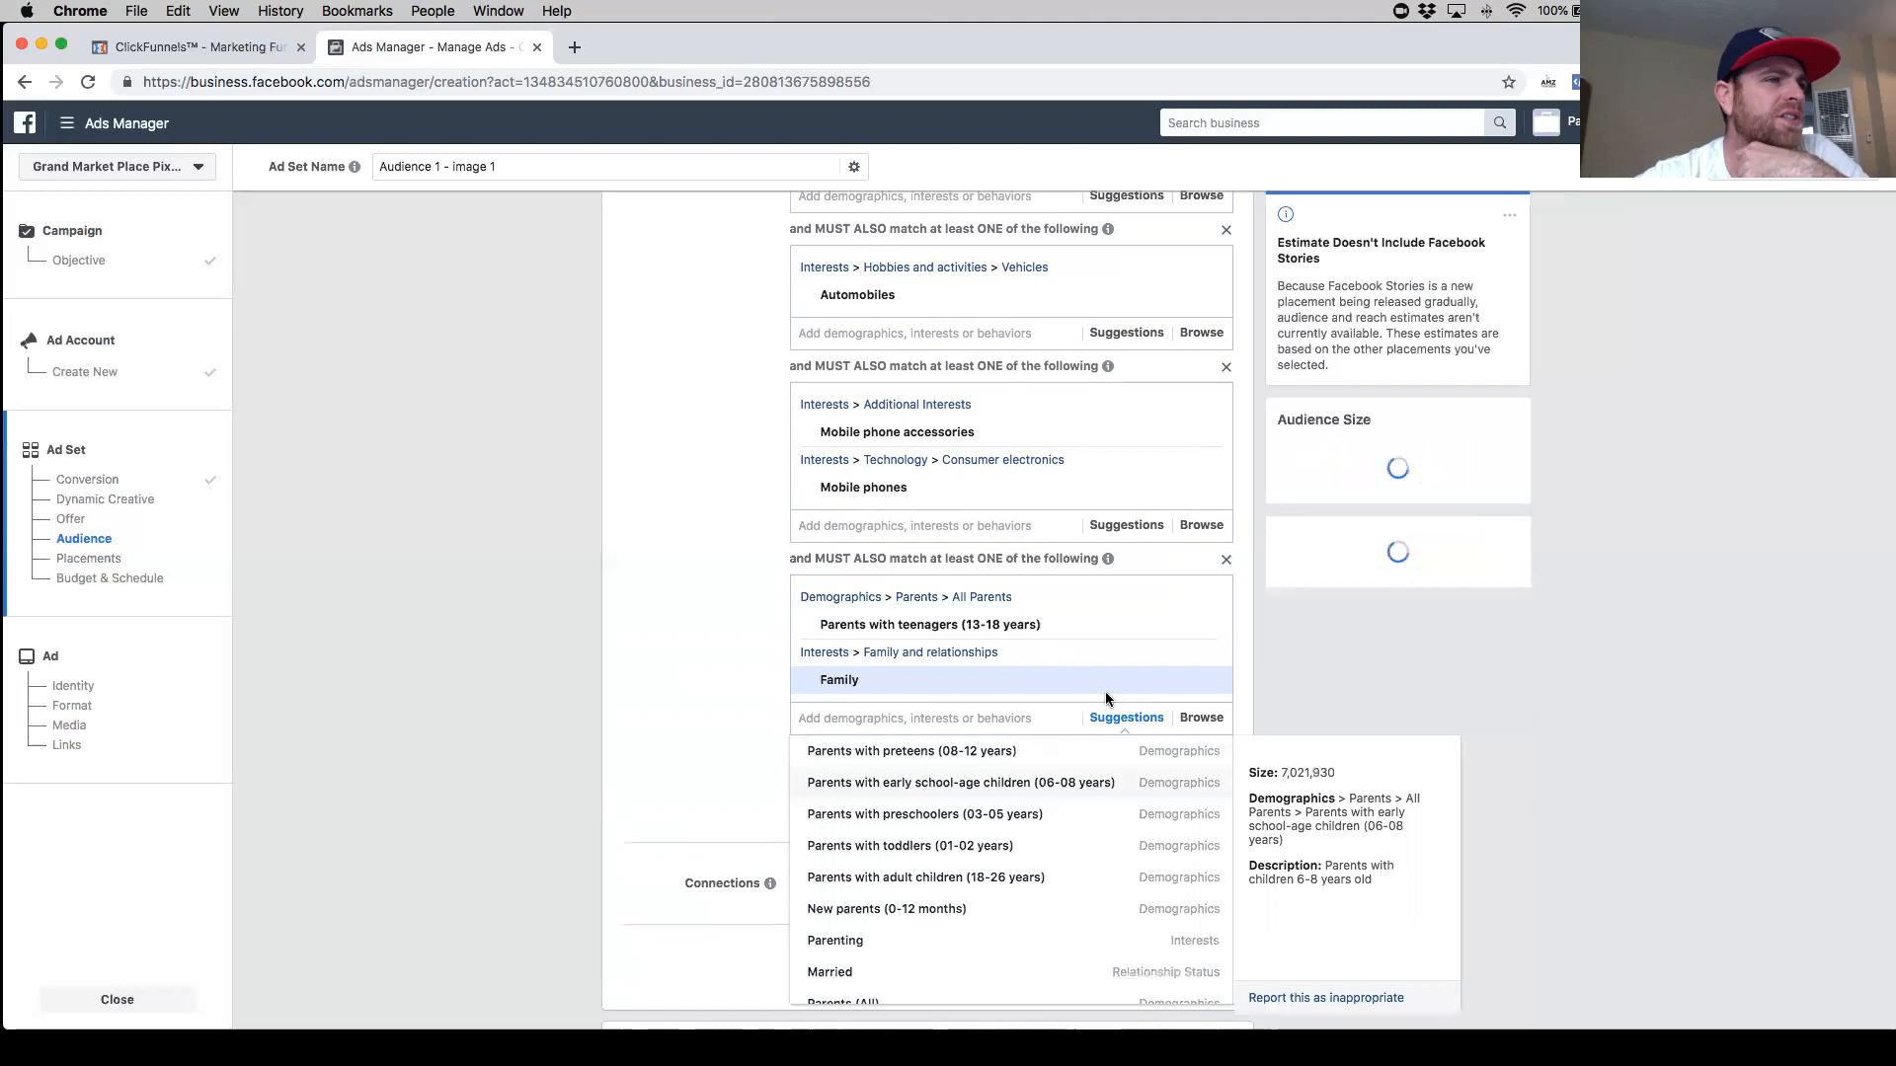
scroll(1032, 713, down, 1)
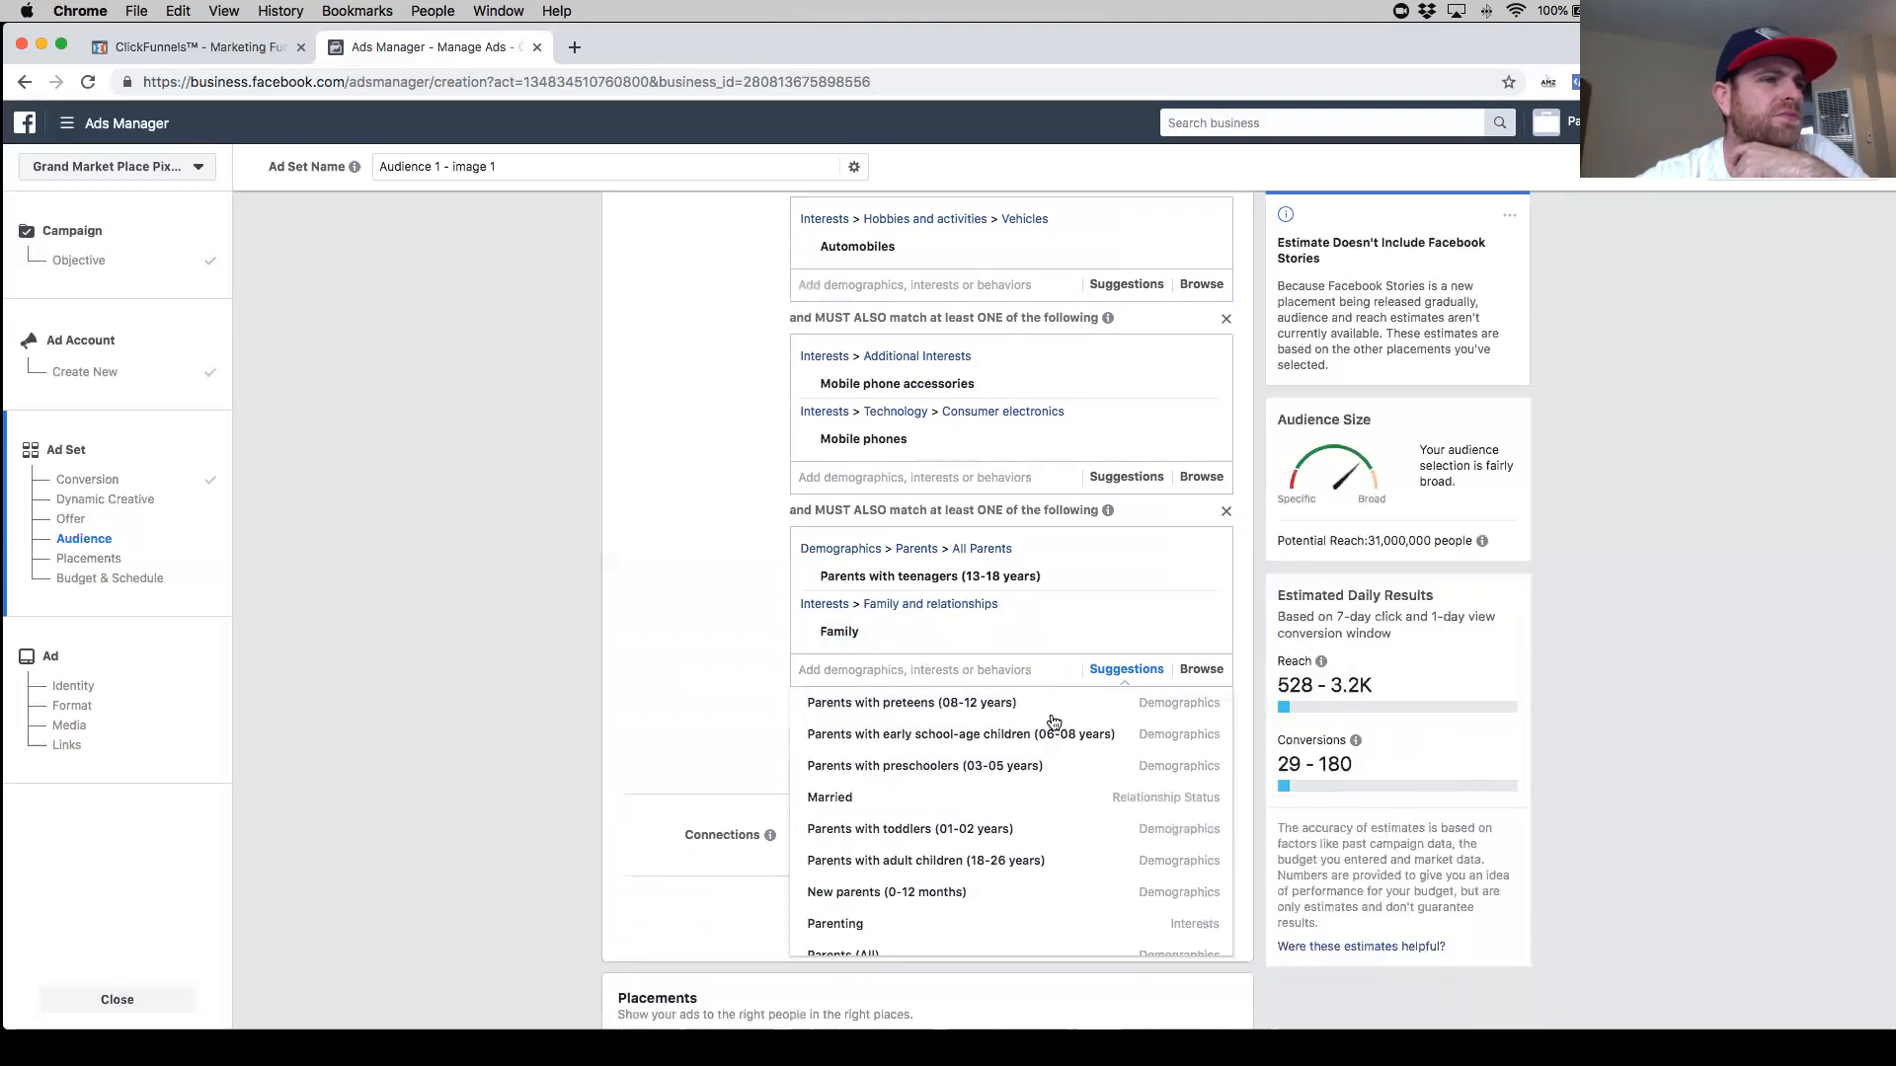
- Replace Automobiles with the Cars interest in the first narrowing group
scroll(945, 553, up, 2)
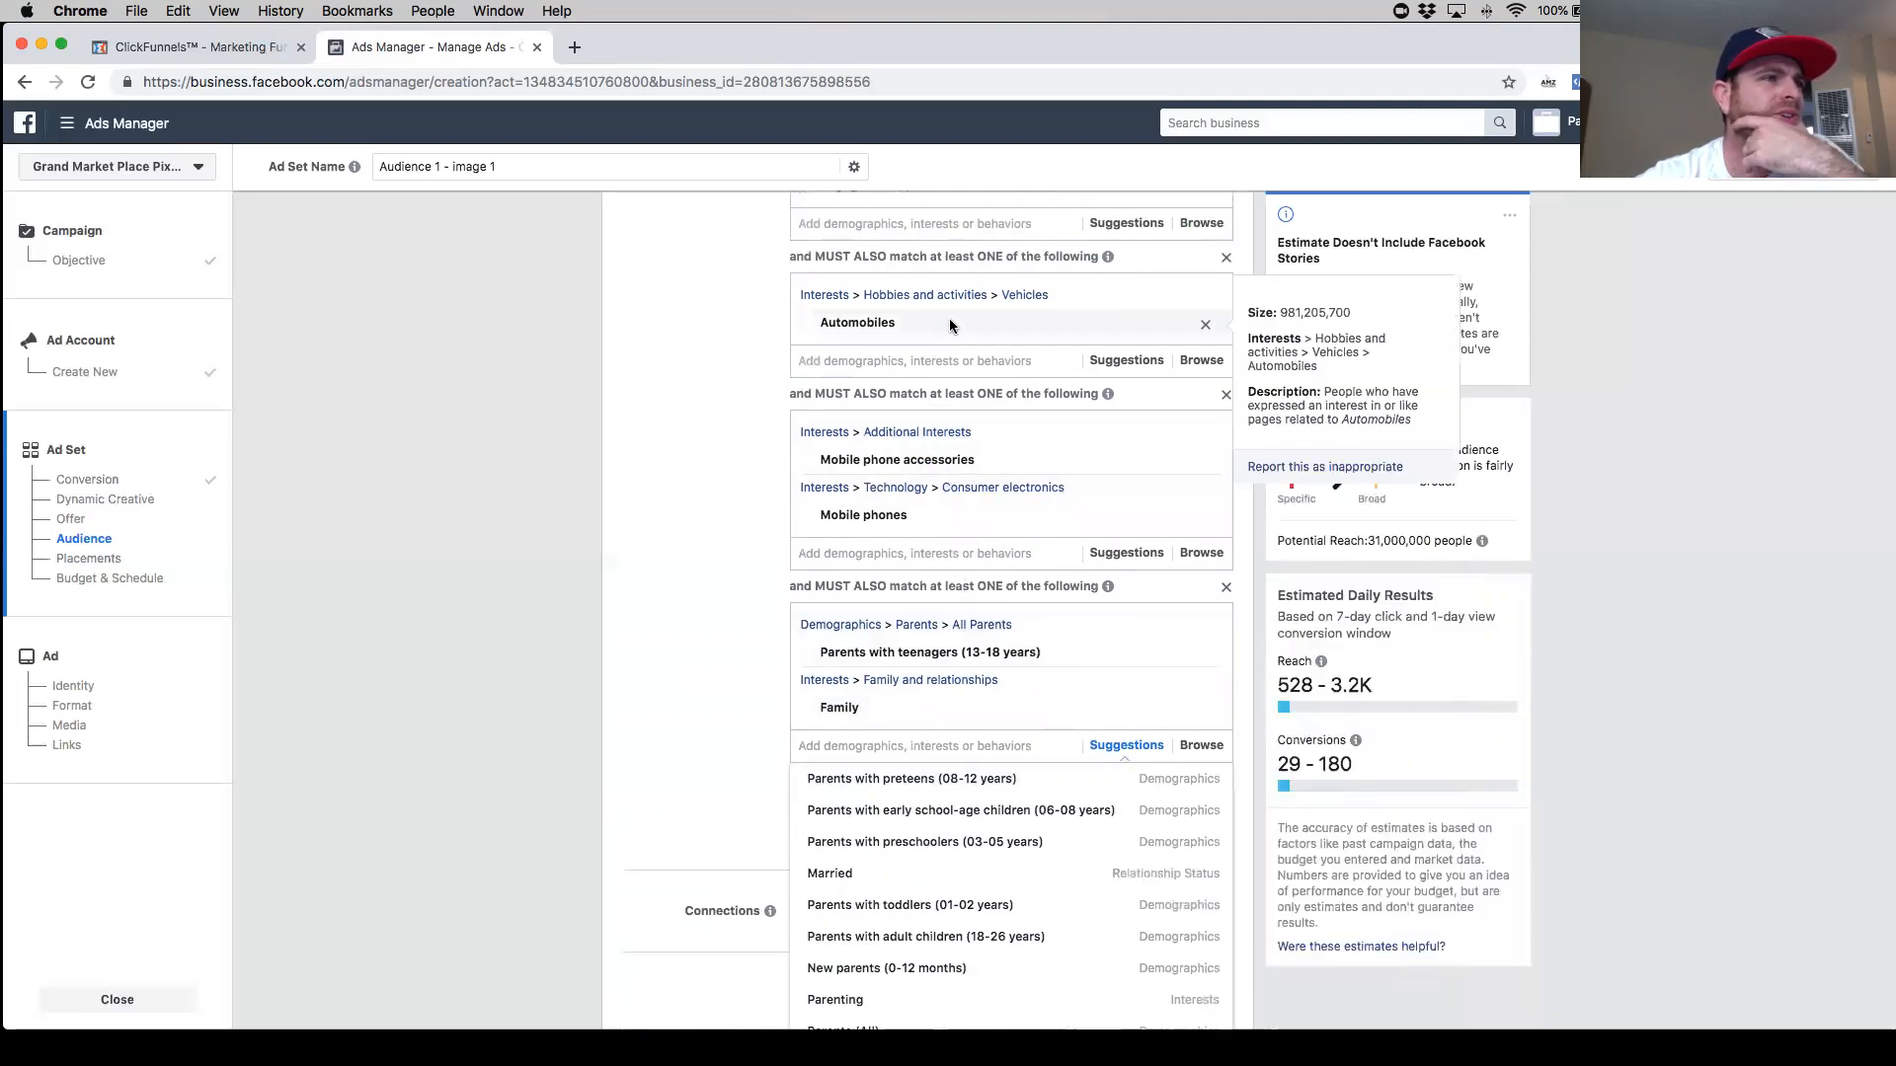
click(1204, 326)
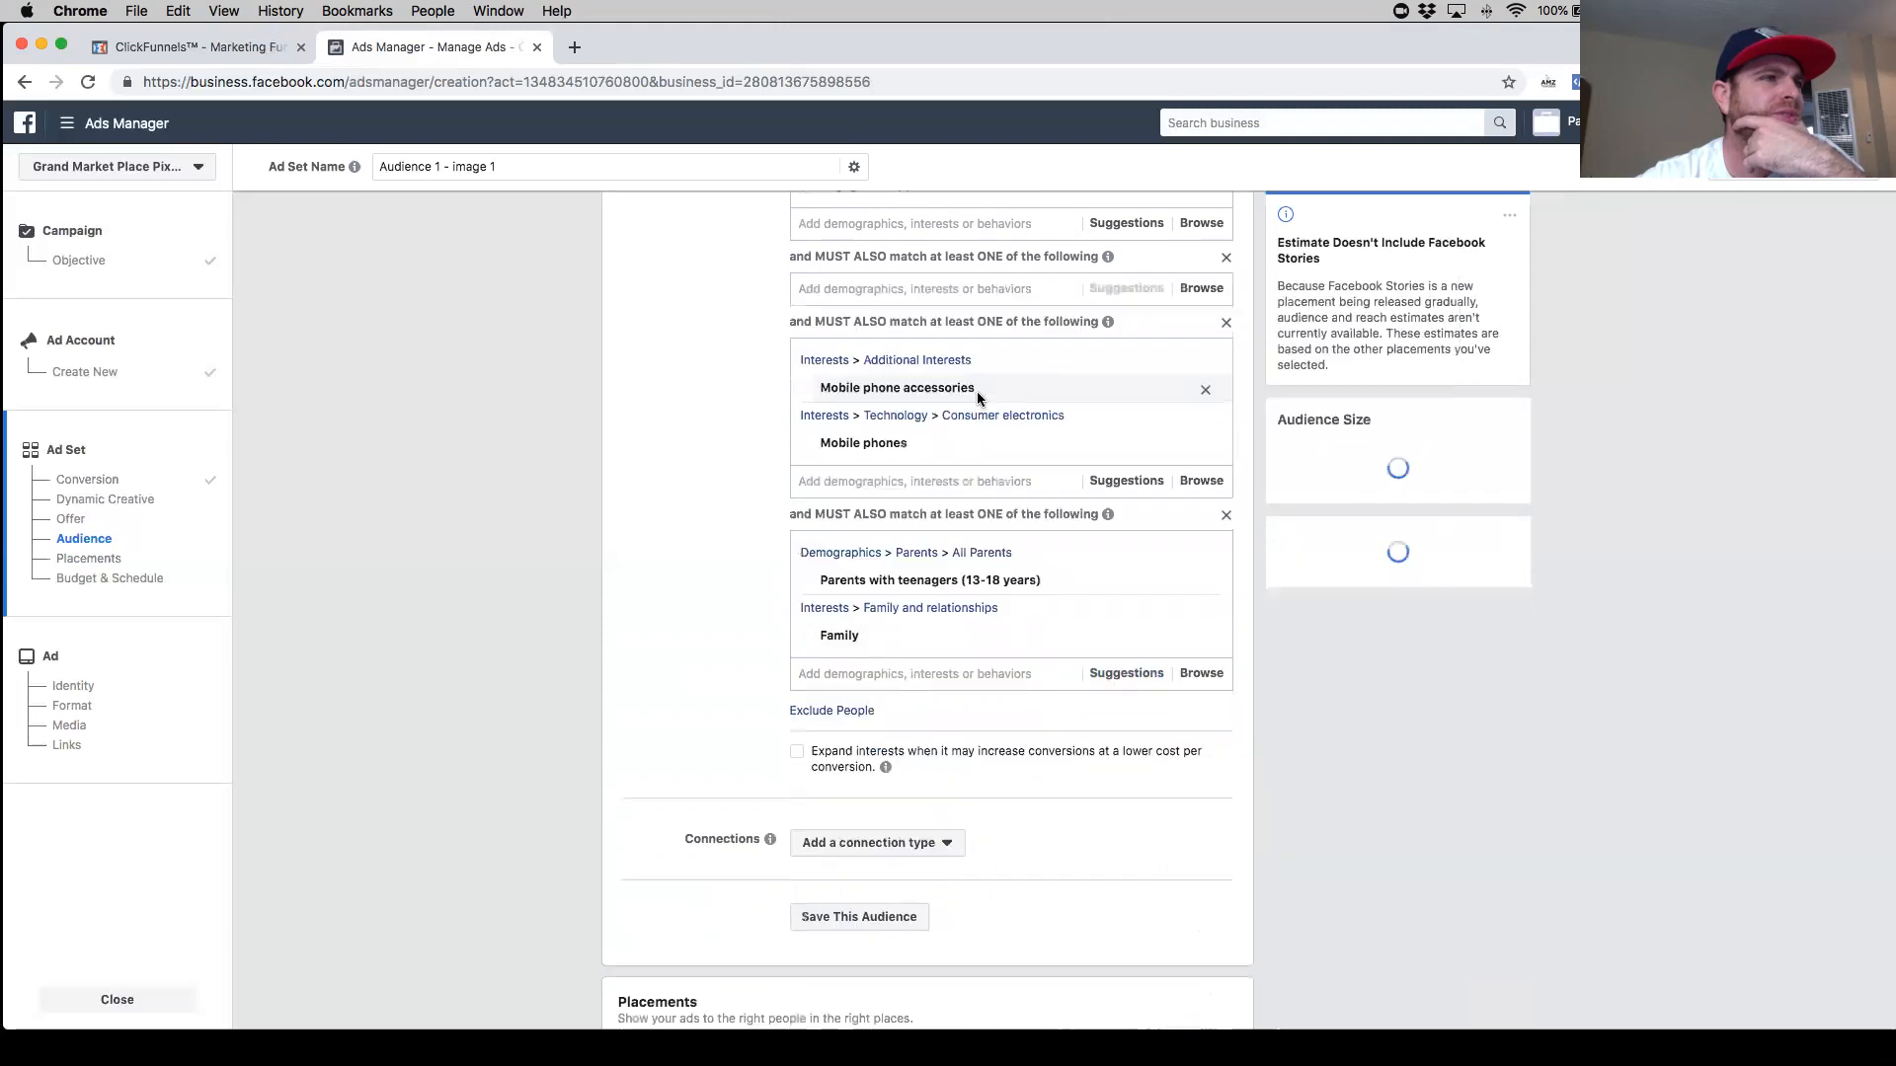
click(964, 288)
text(cars)
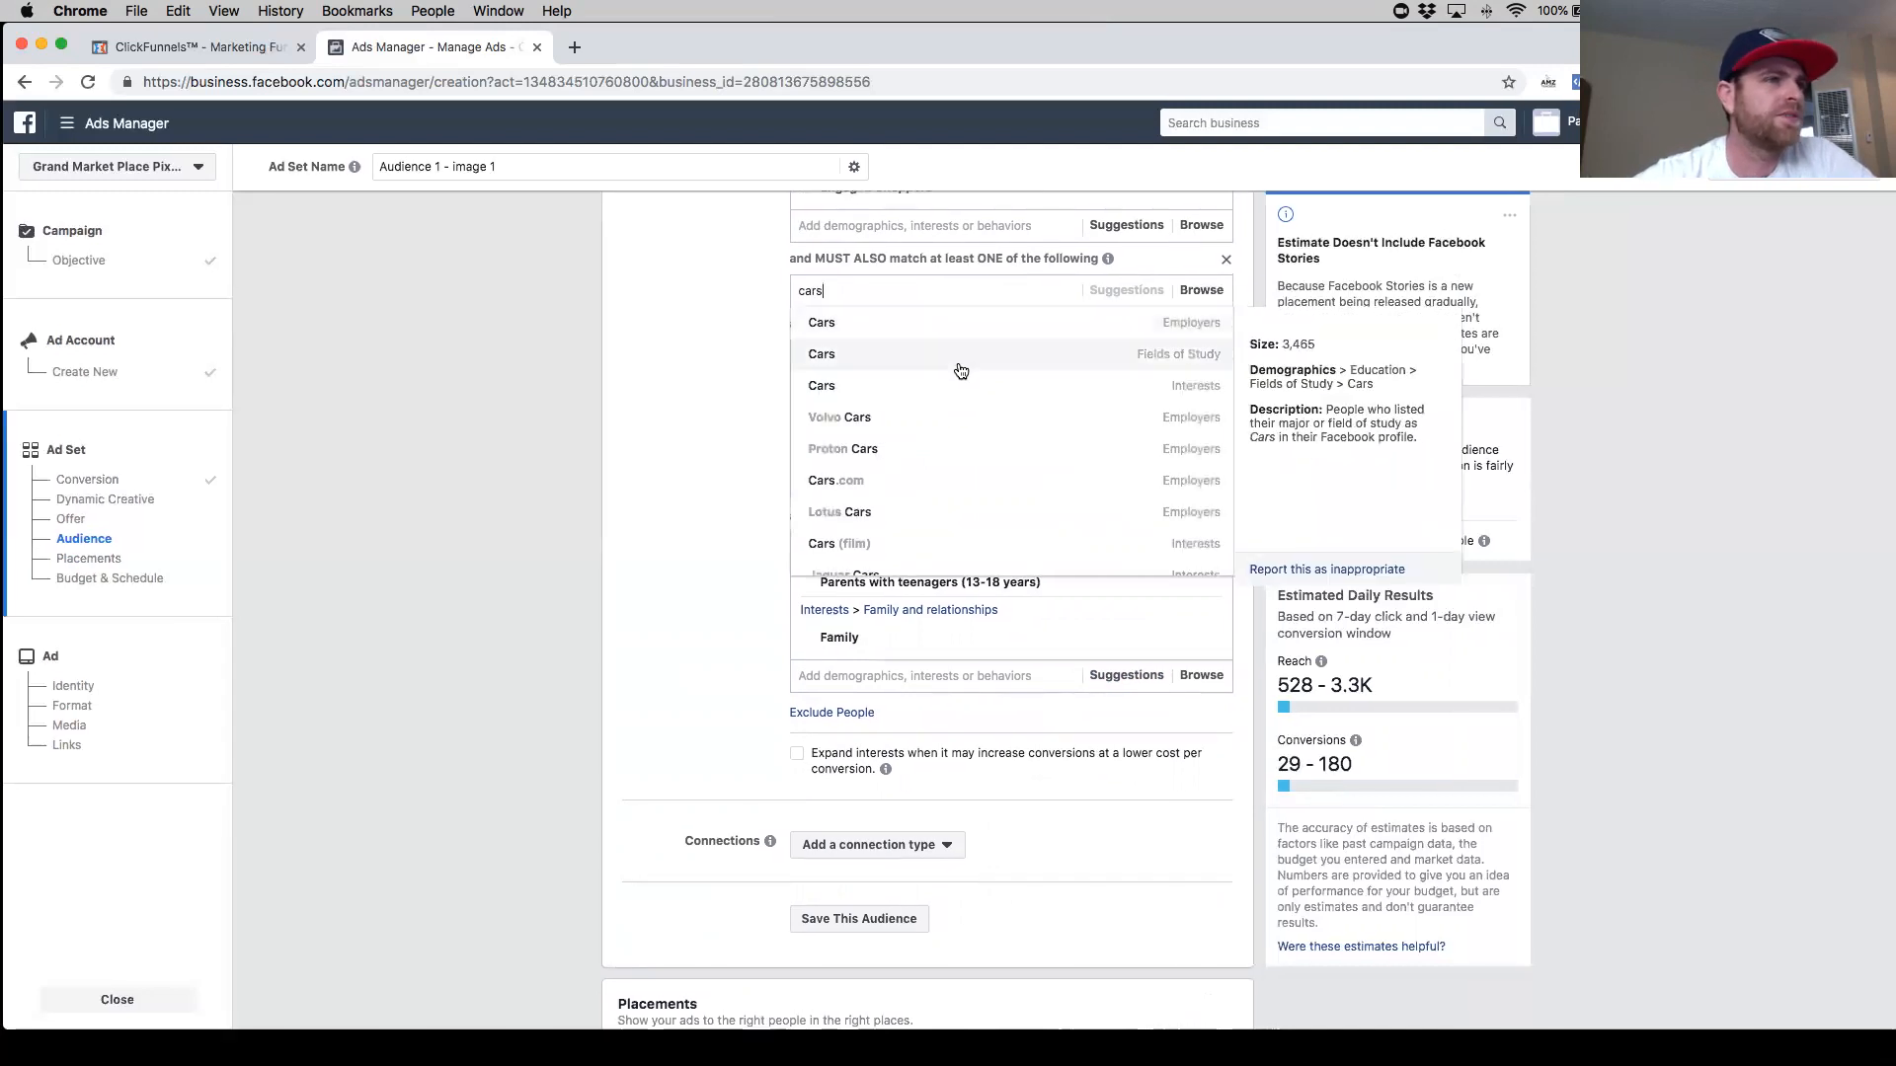
click(953, 396)
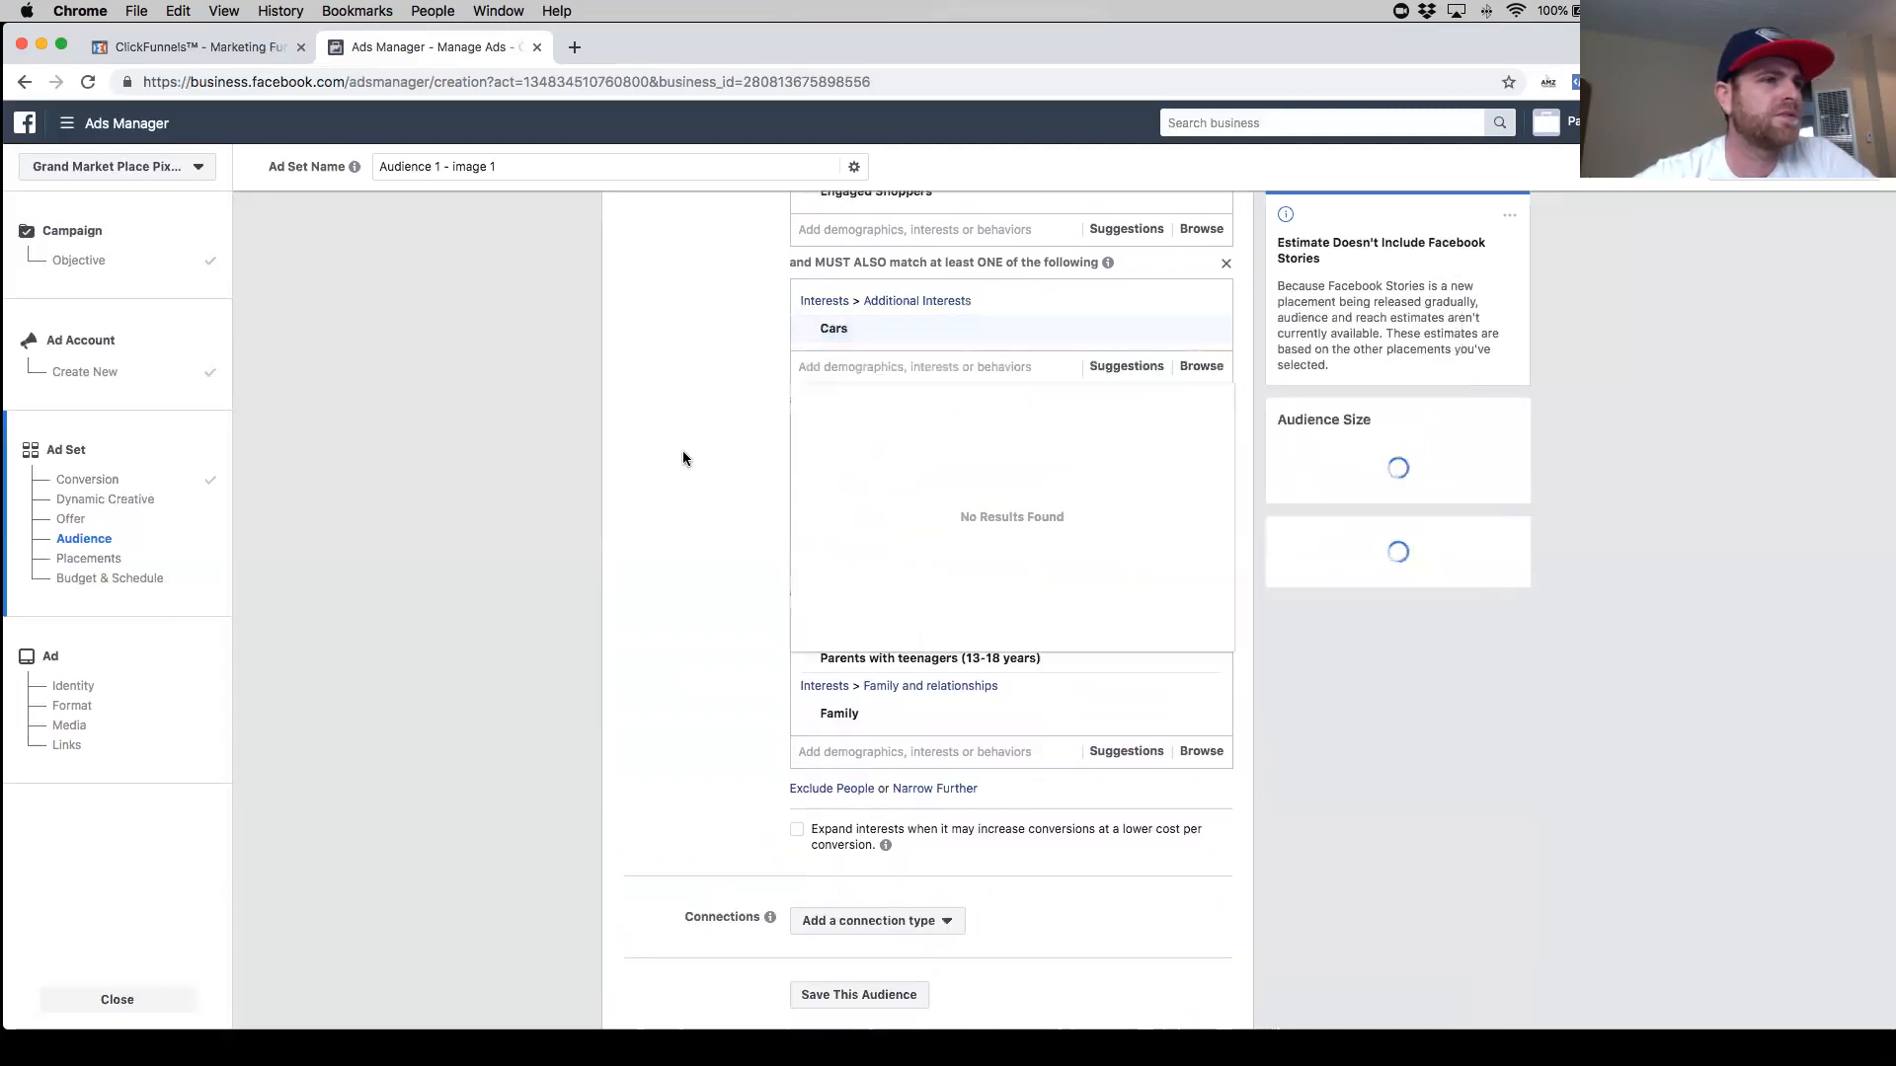
click(708, 456)
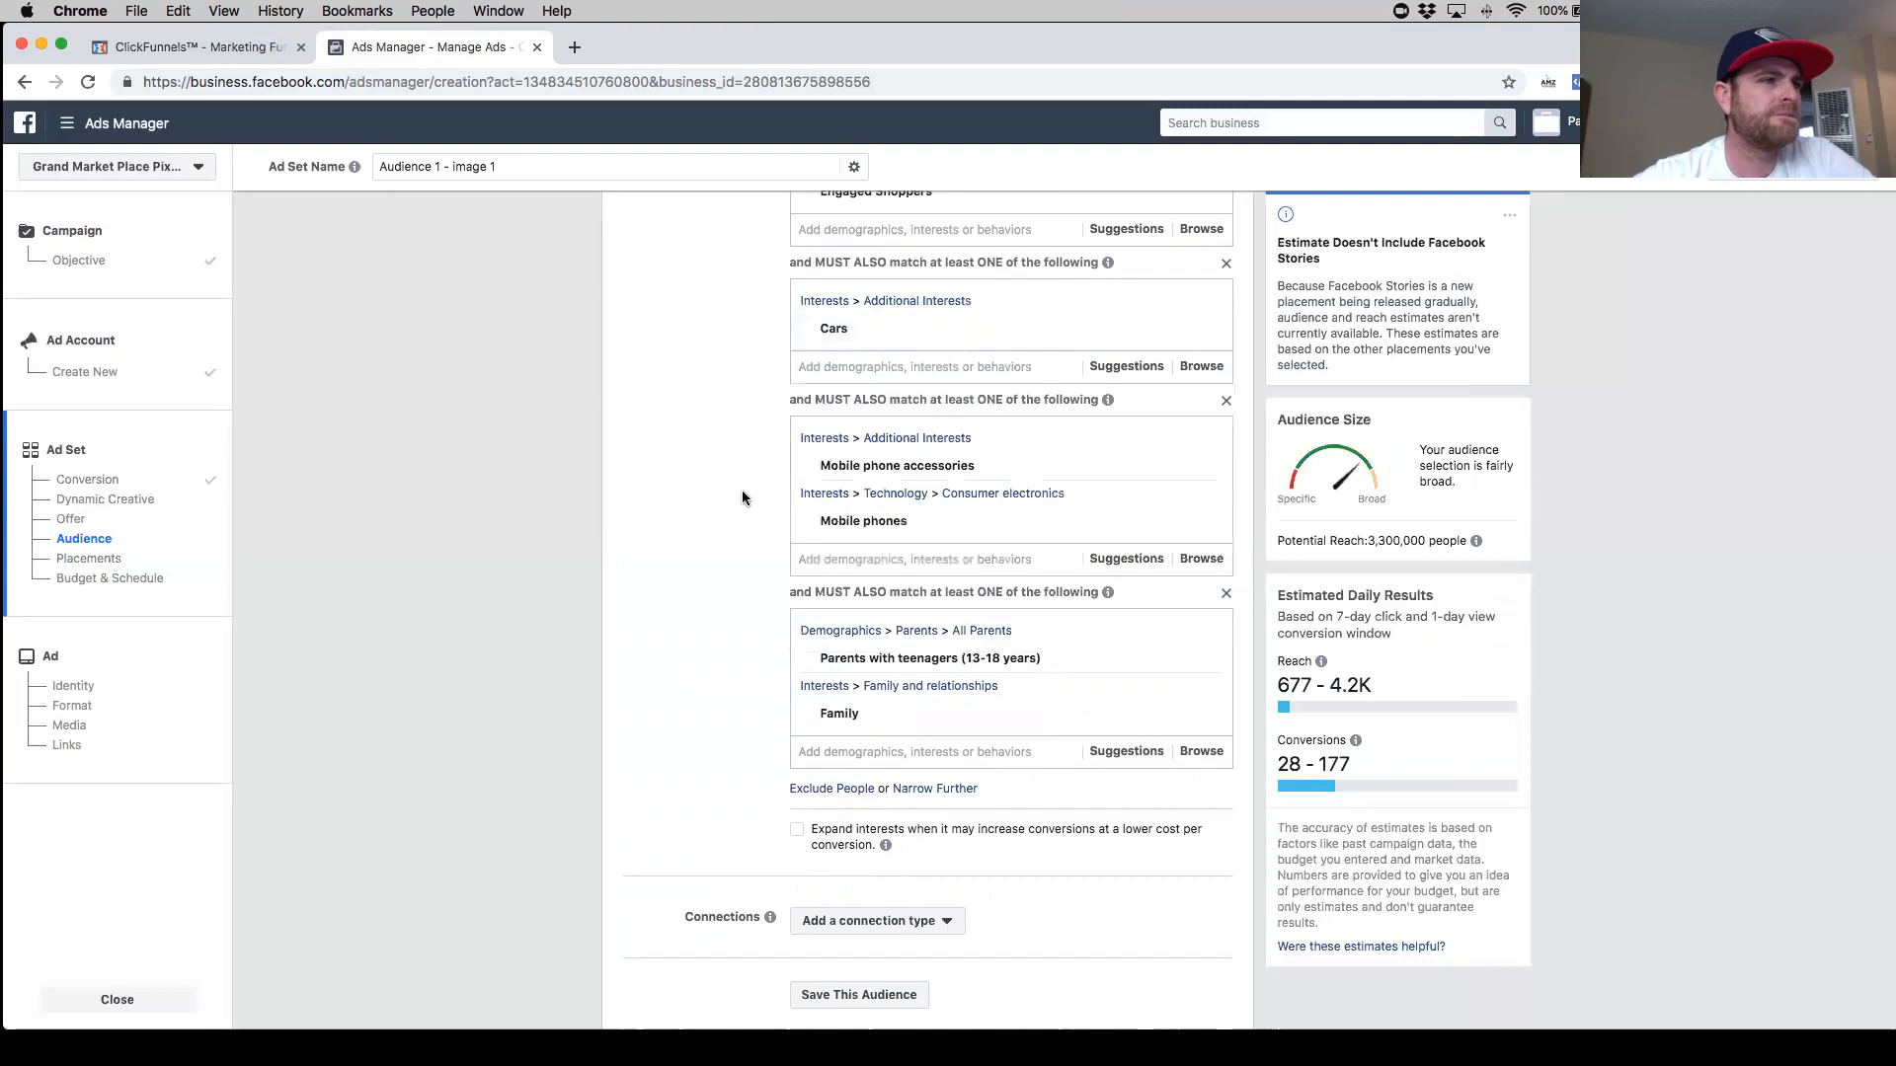
- Try adding the IPhone interest to the parents group and remove it again
scroll(742, 497, down, 4)
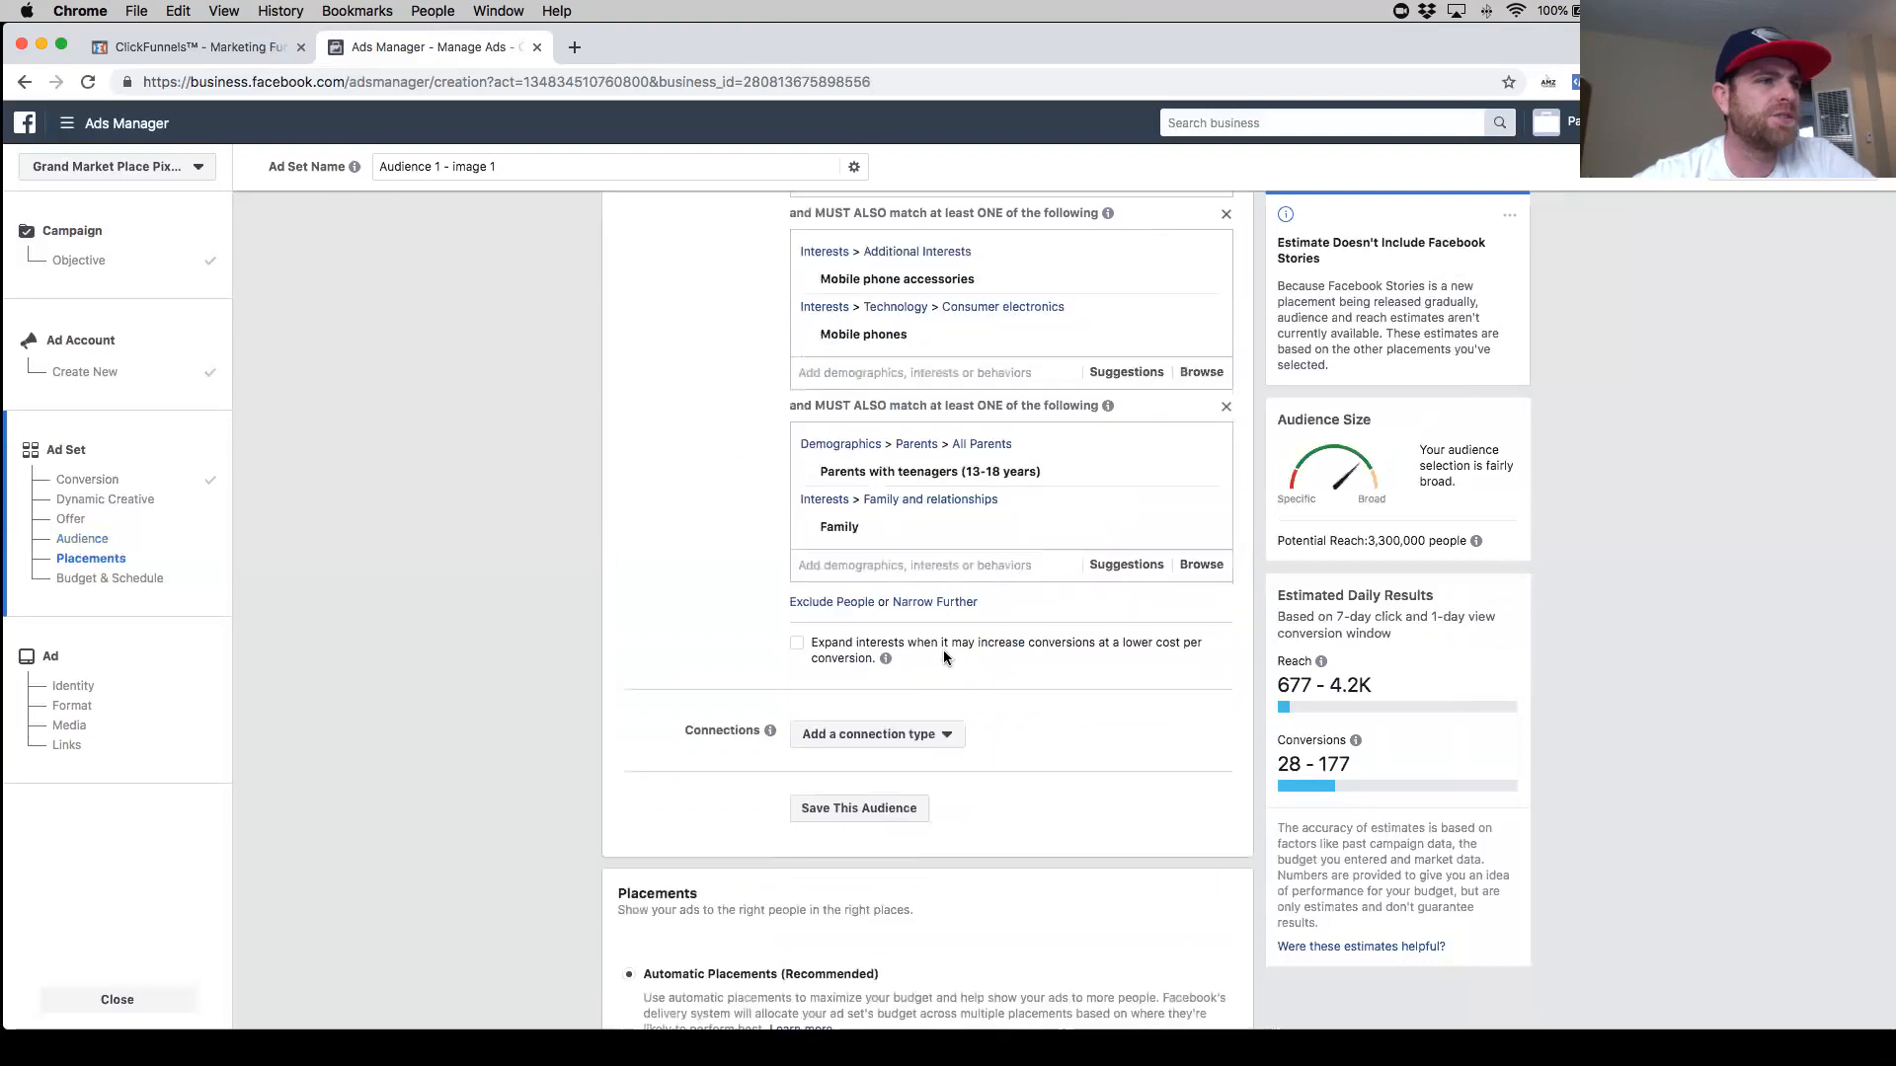
click(904, 572)
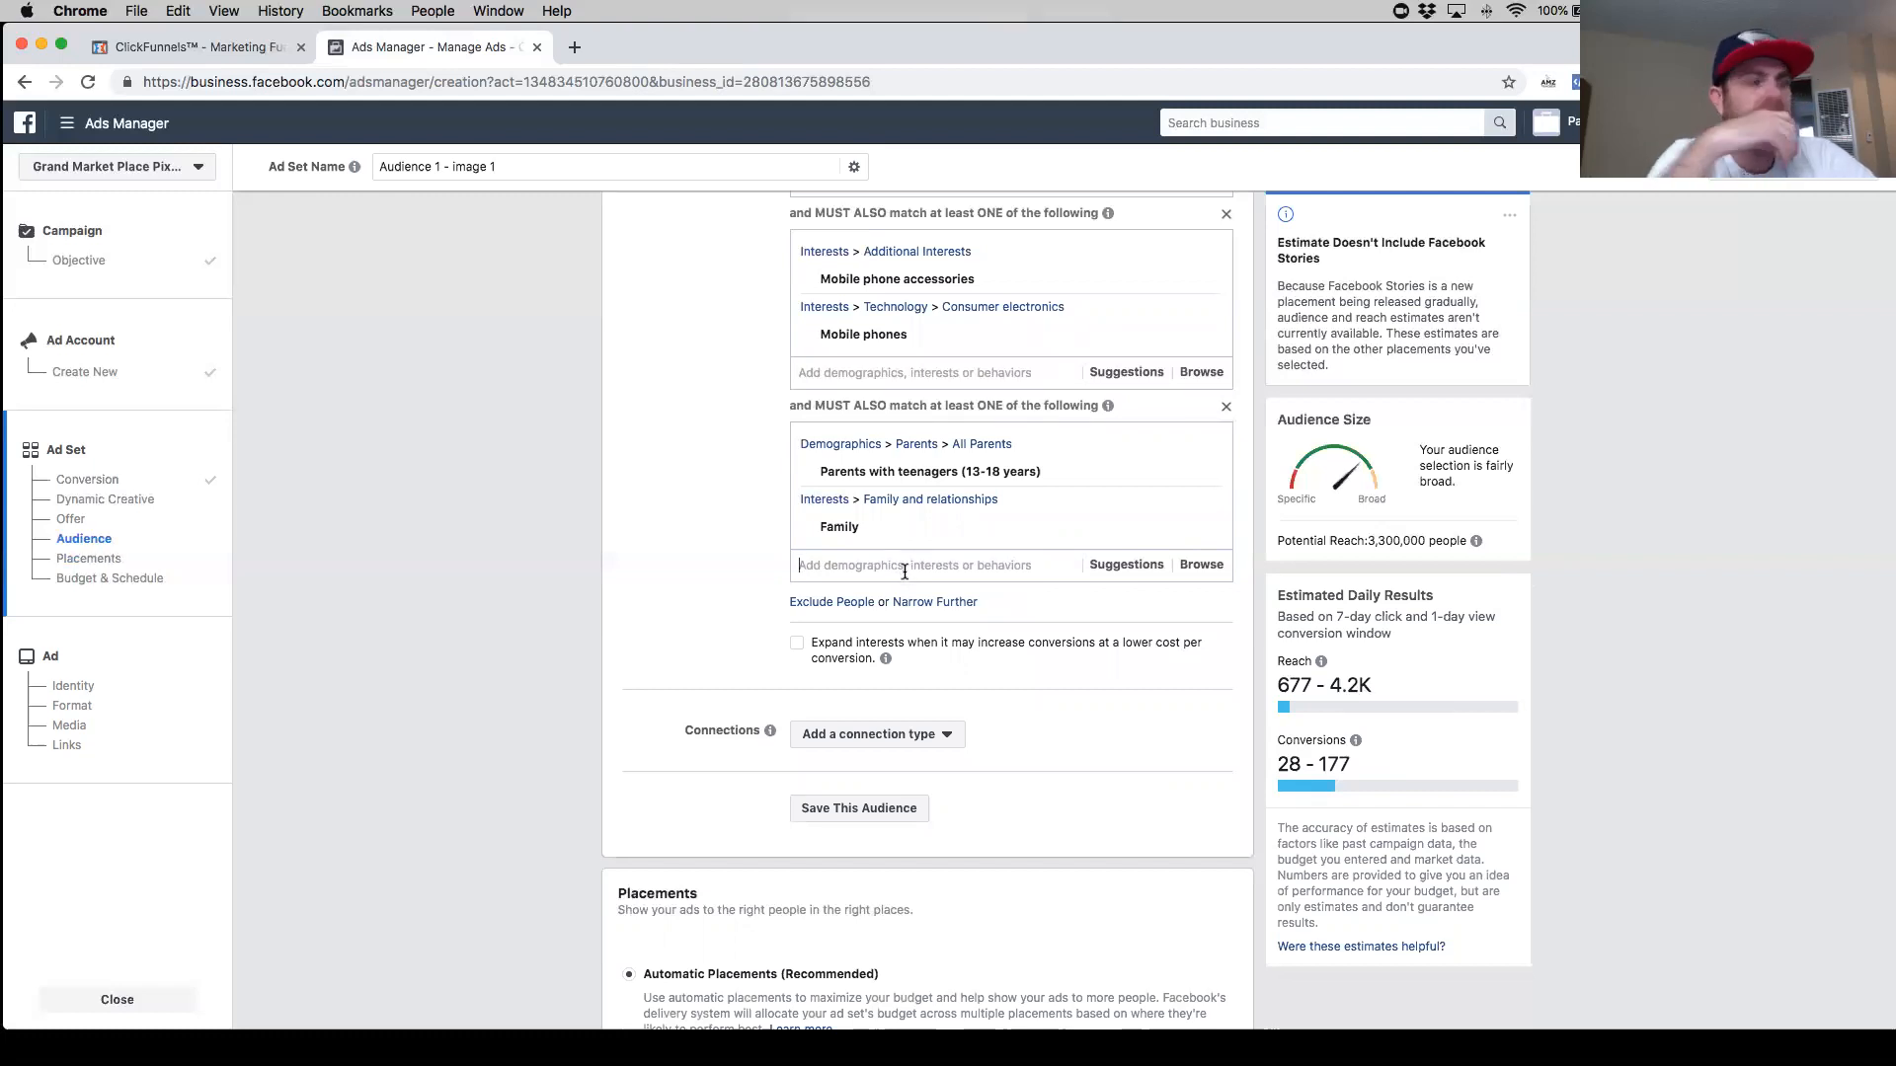
click(905, 566)
text(iphone)
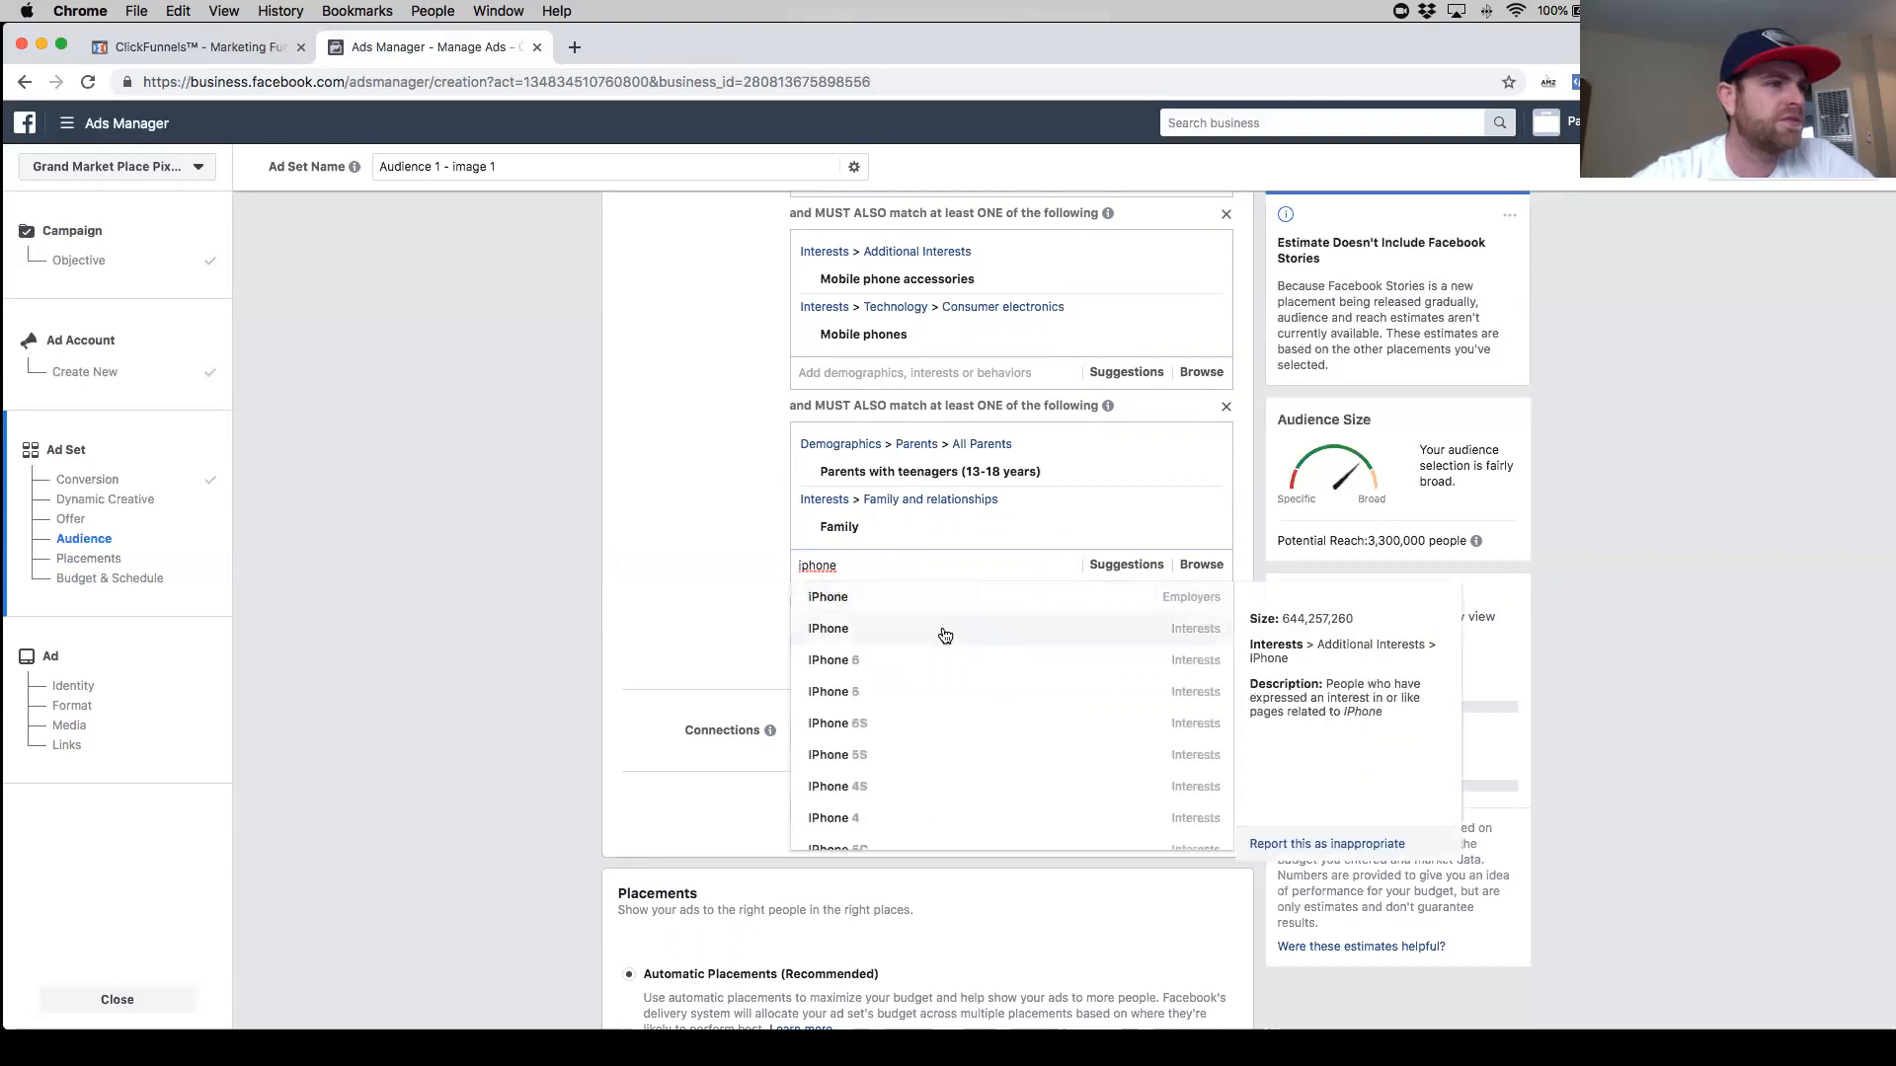
click(943, 629)
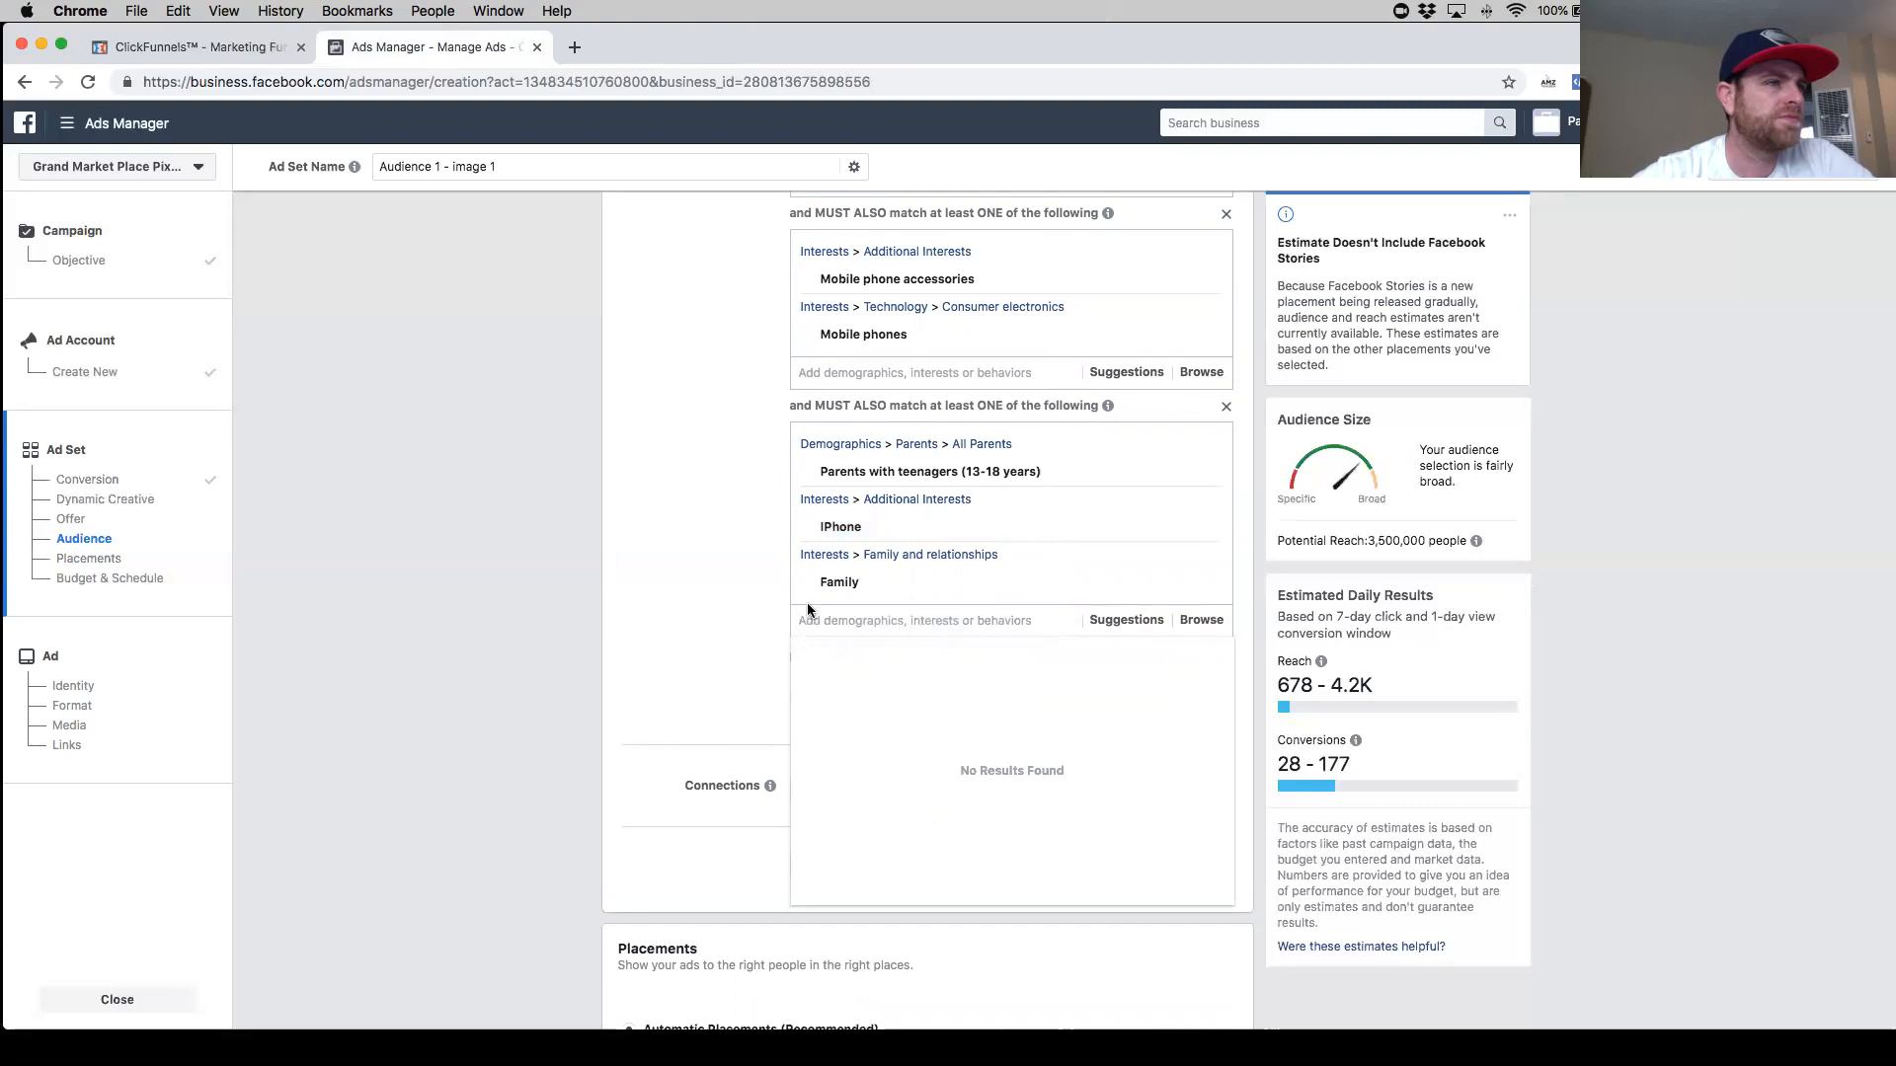
click(875, 584)
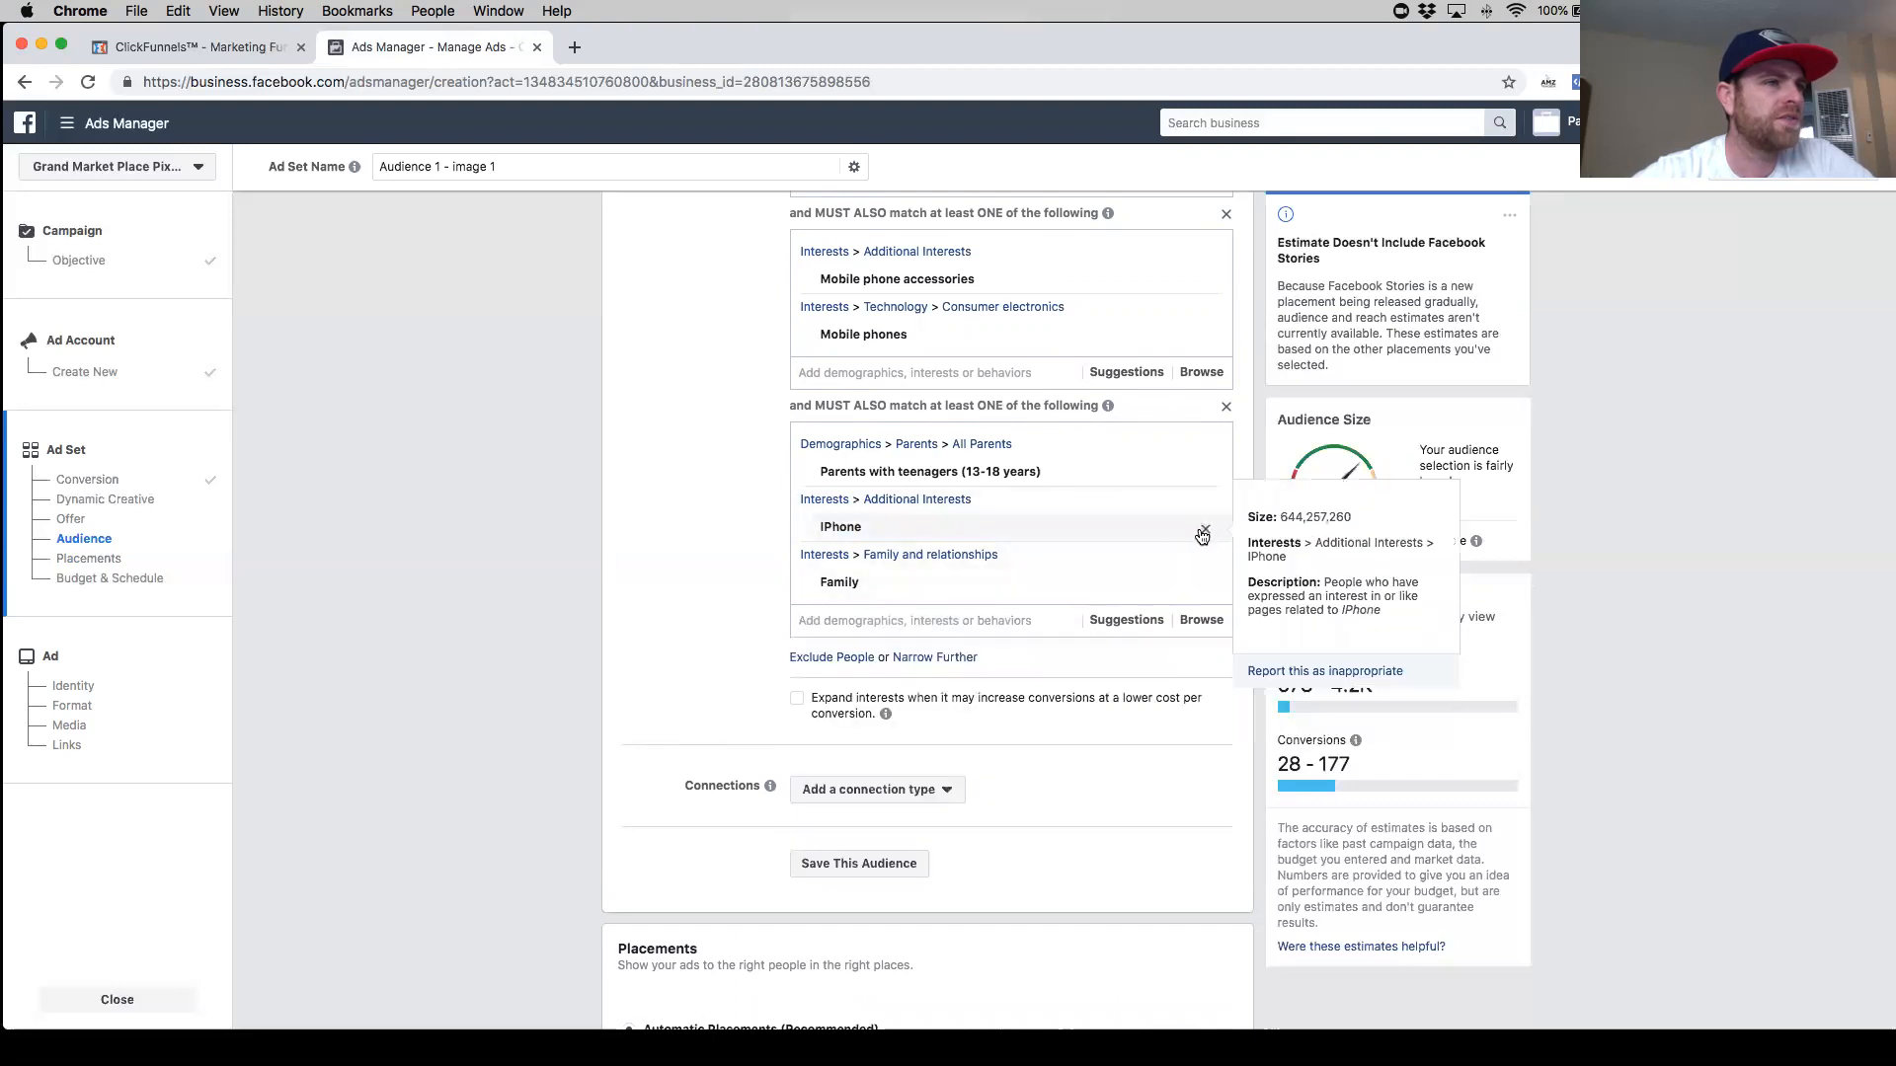
click(1204, 532)
- Narrow the audience further with a new group containing the IPhone interest
click(953, 604)
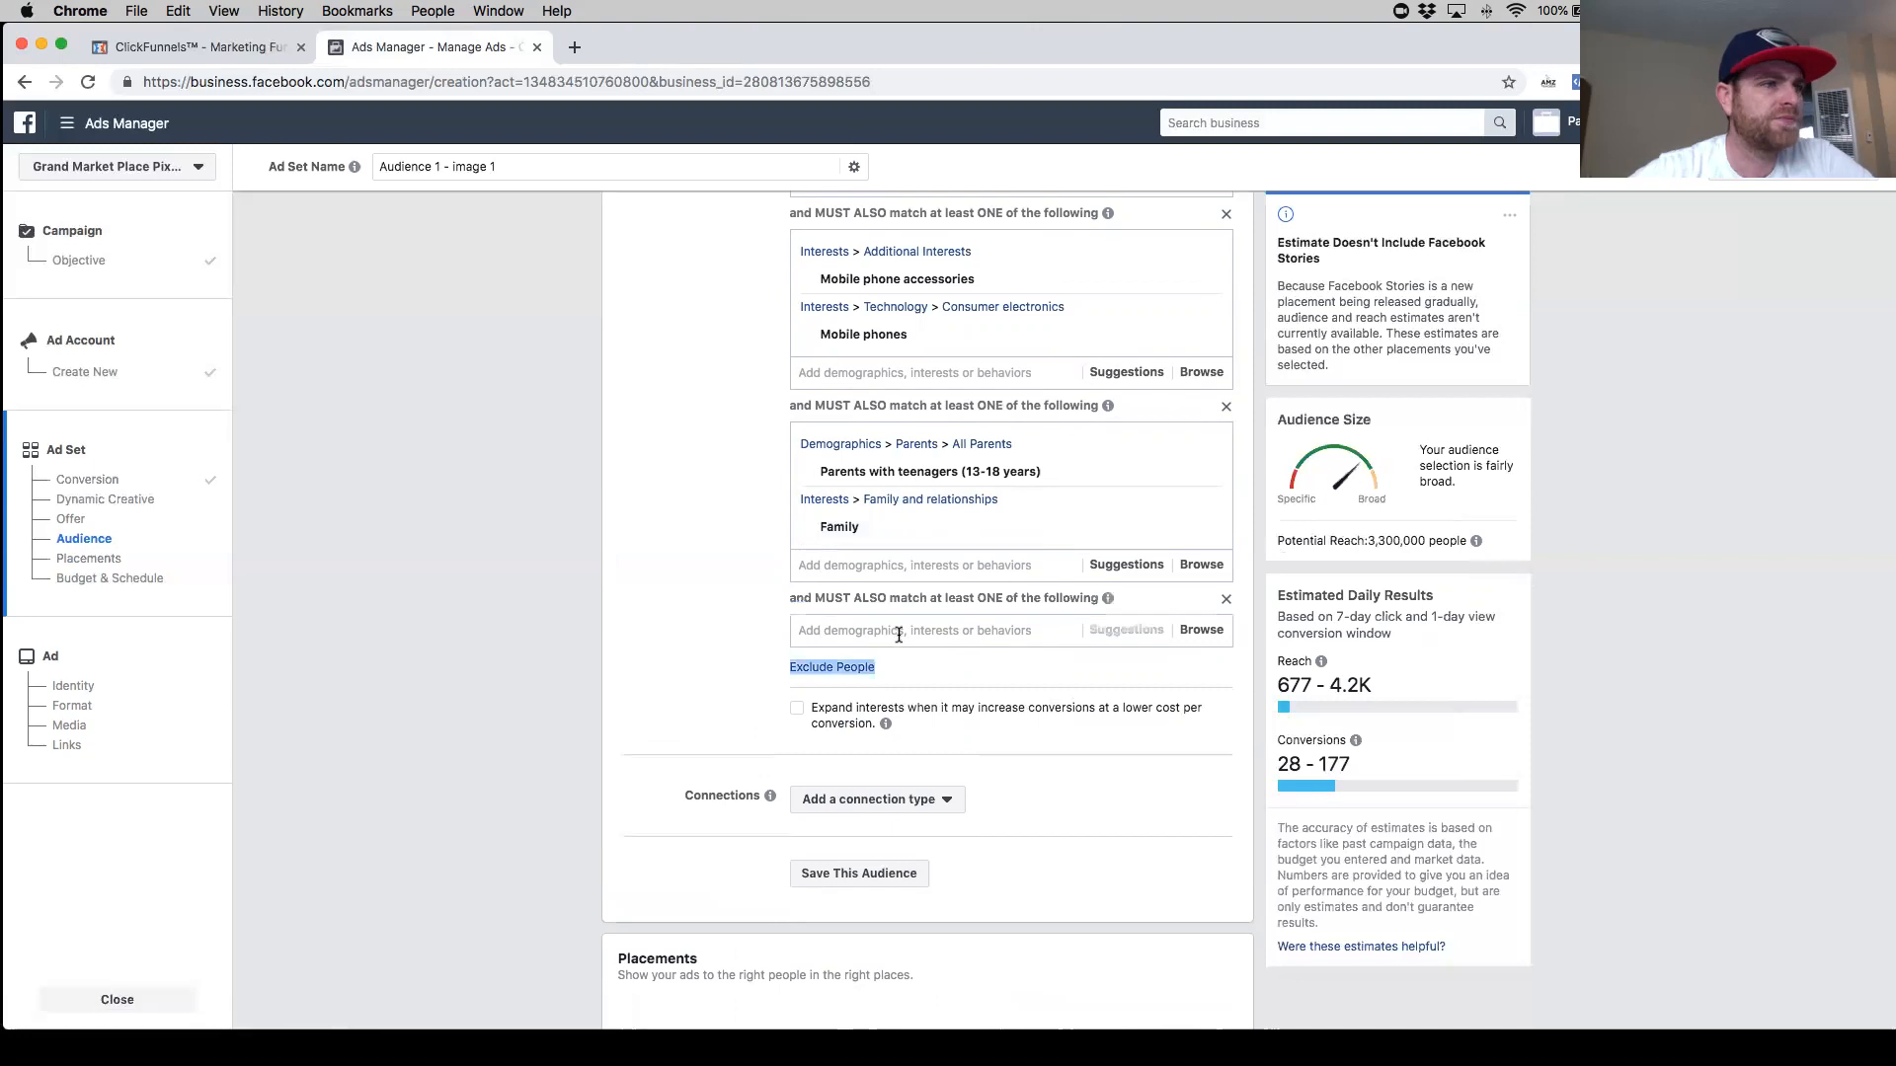
text(ih)
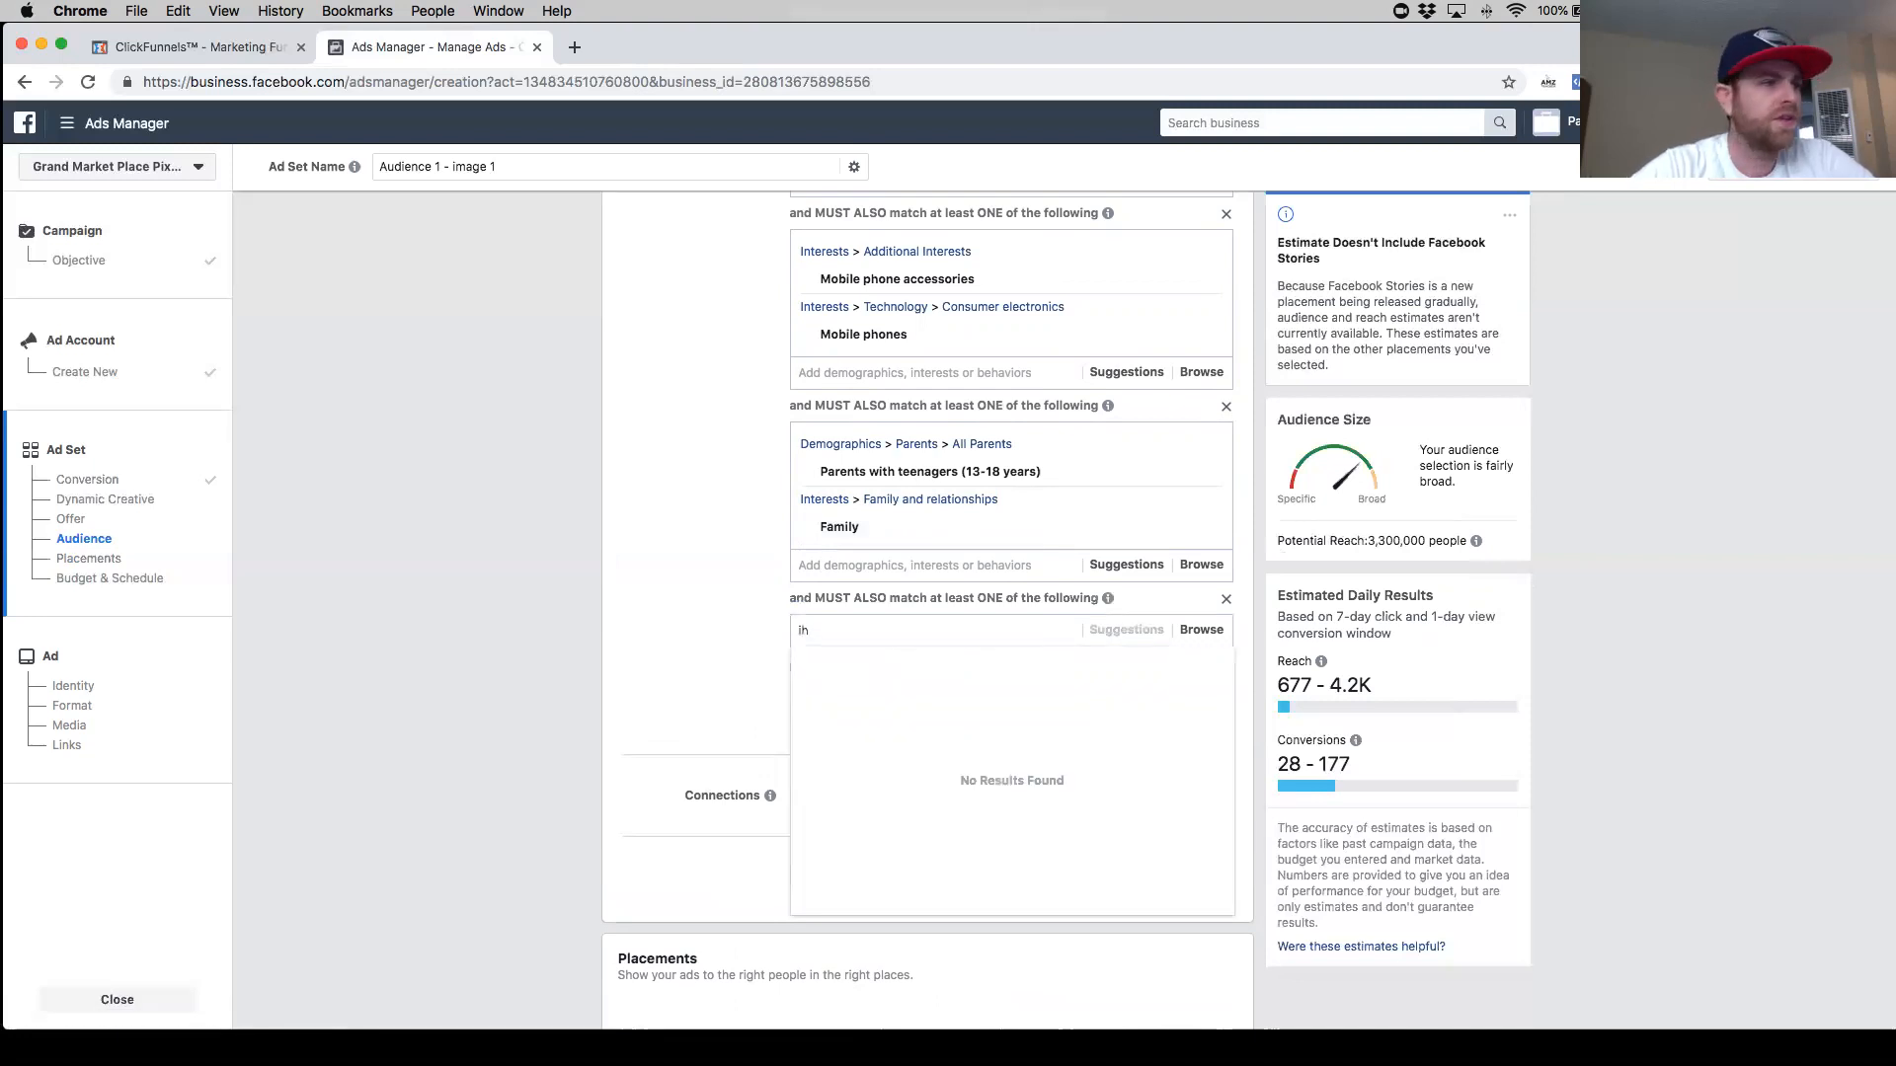
key(BackSpace)
text(phone)
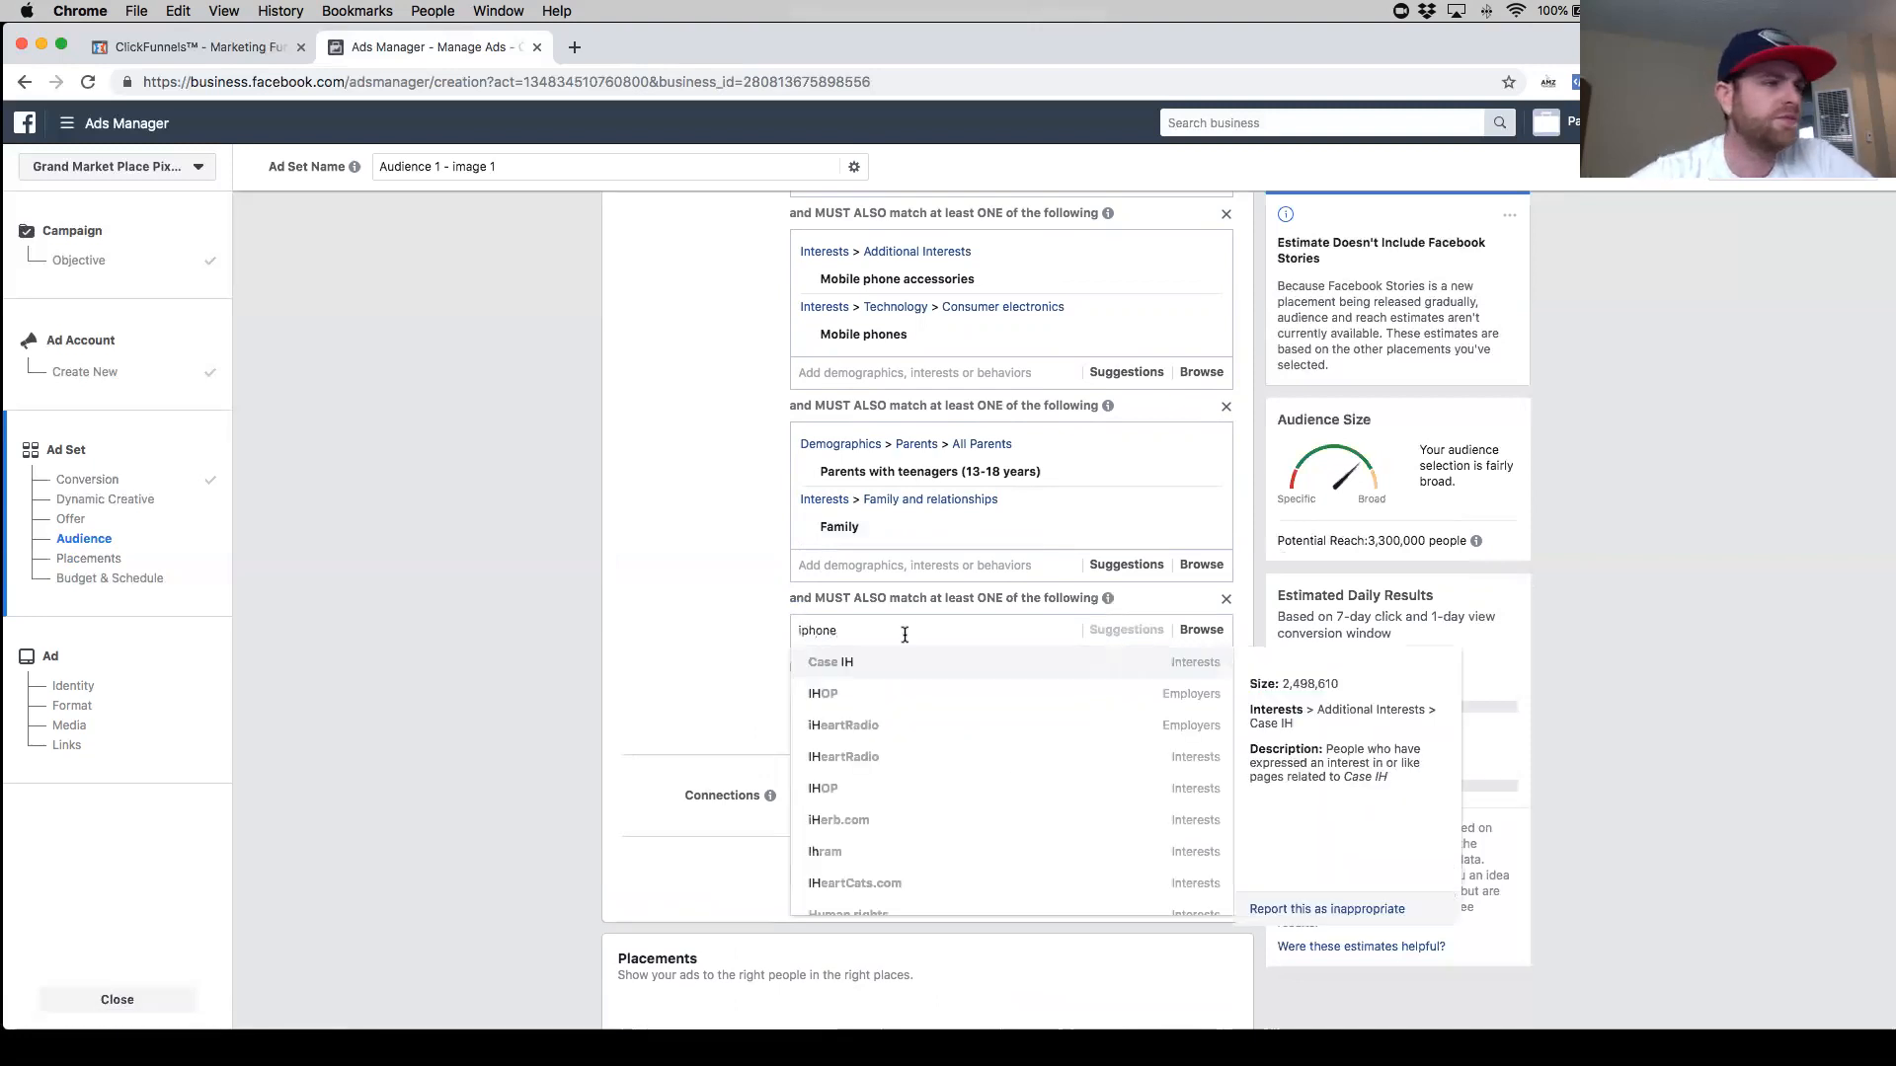
click(884, 693)
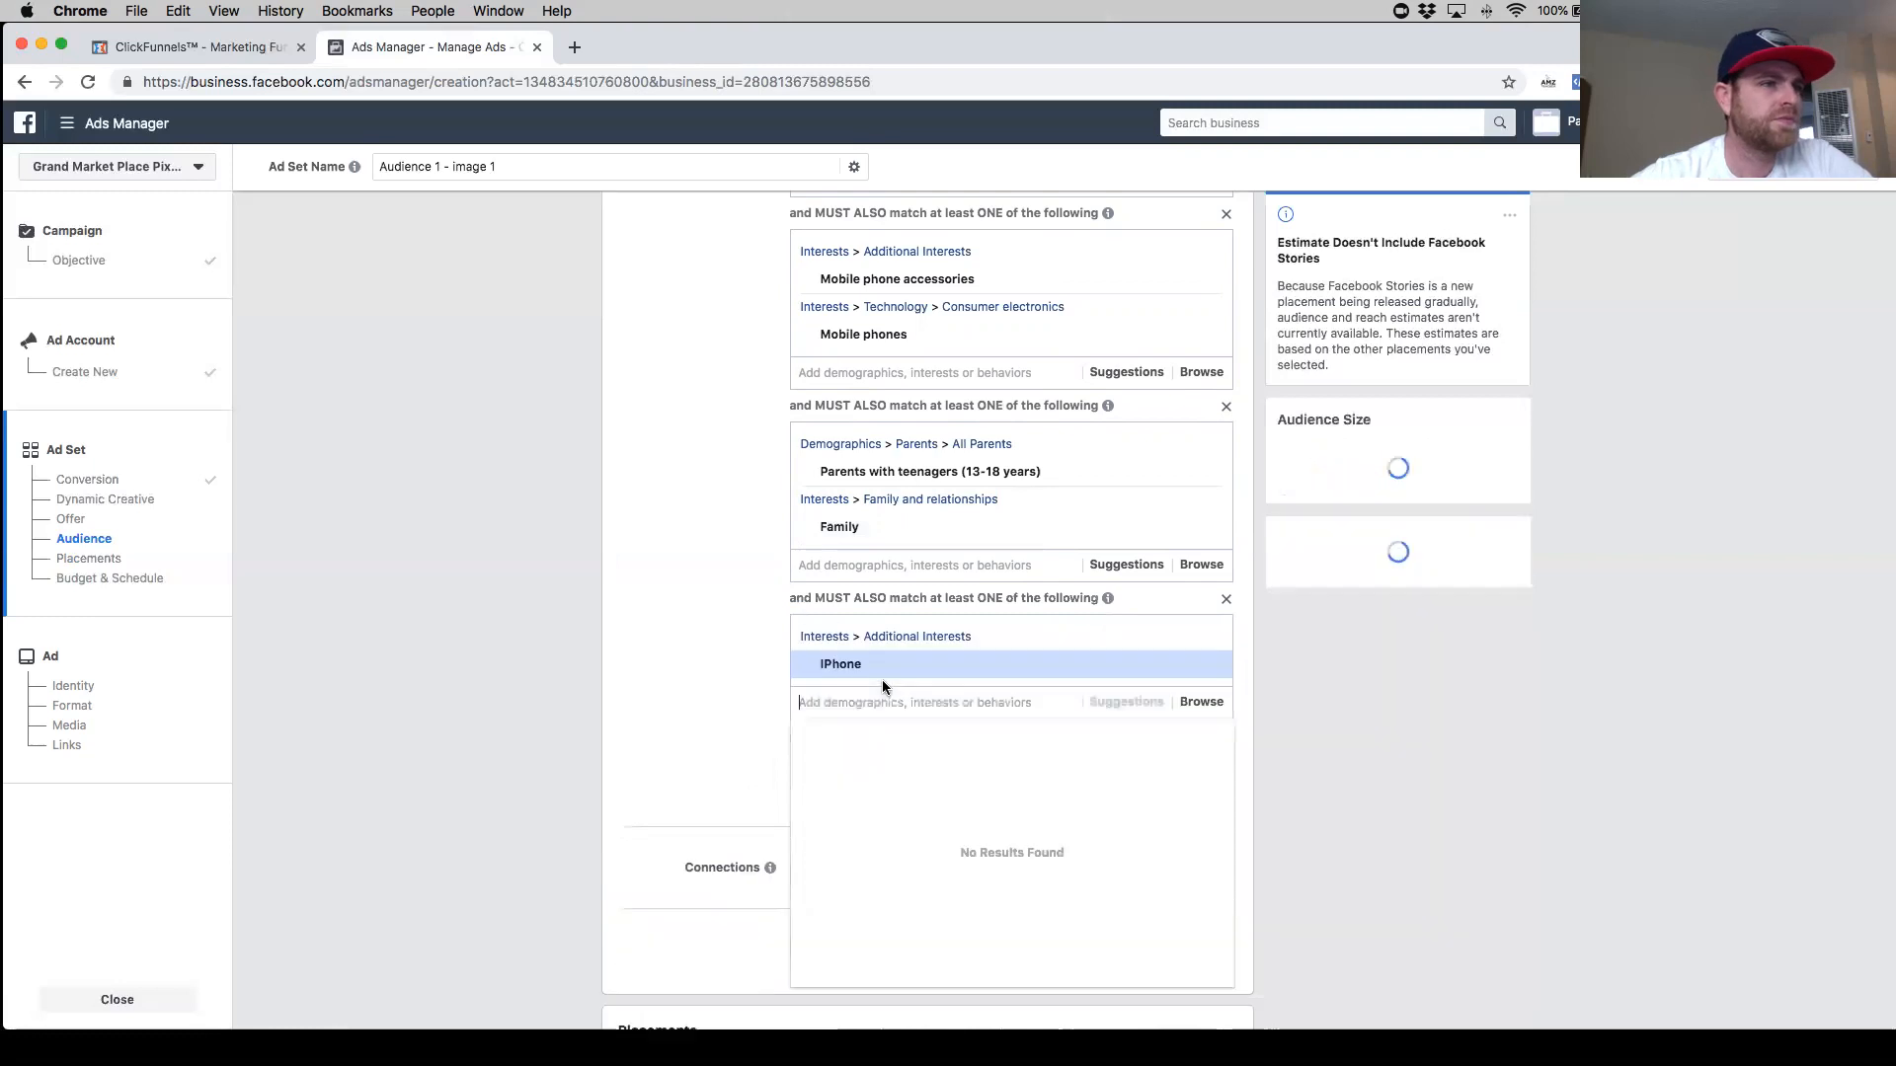
- Add the android interest to the IPhone narrowing group
text(an)
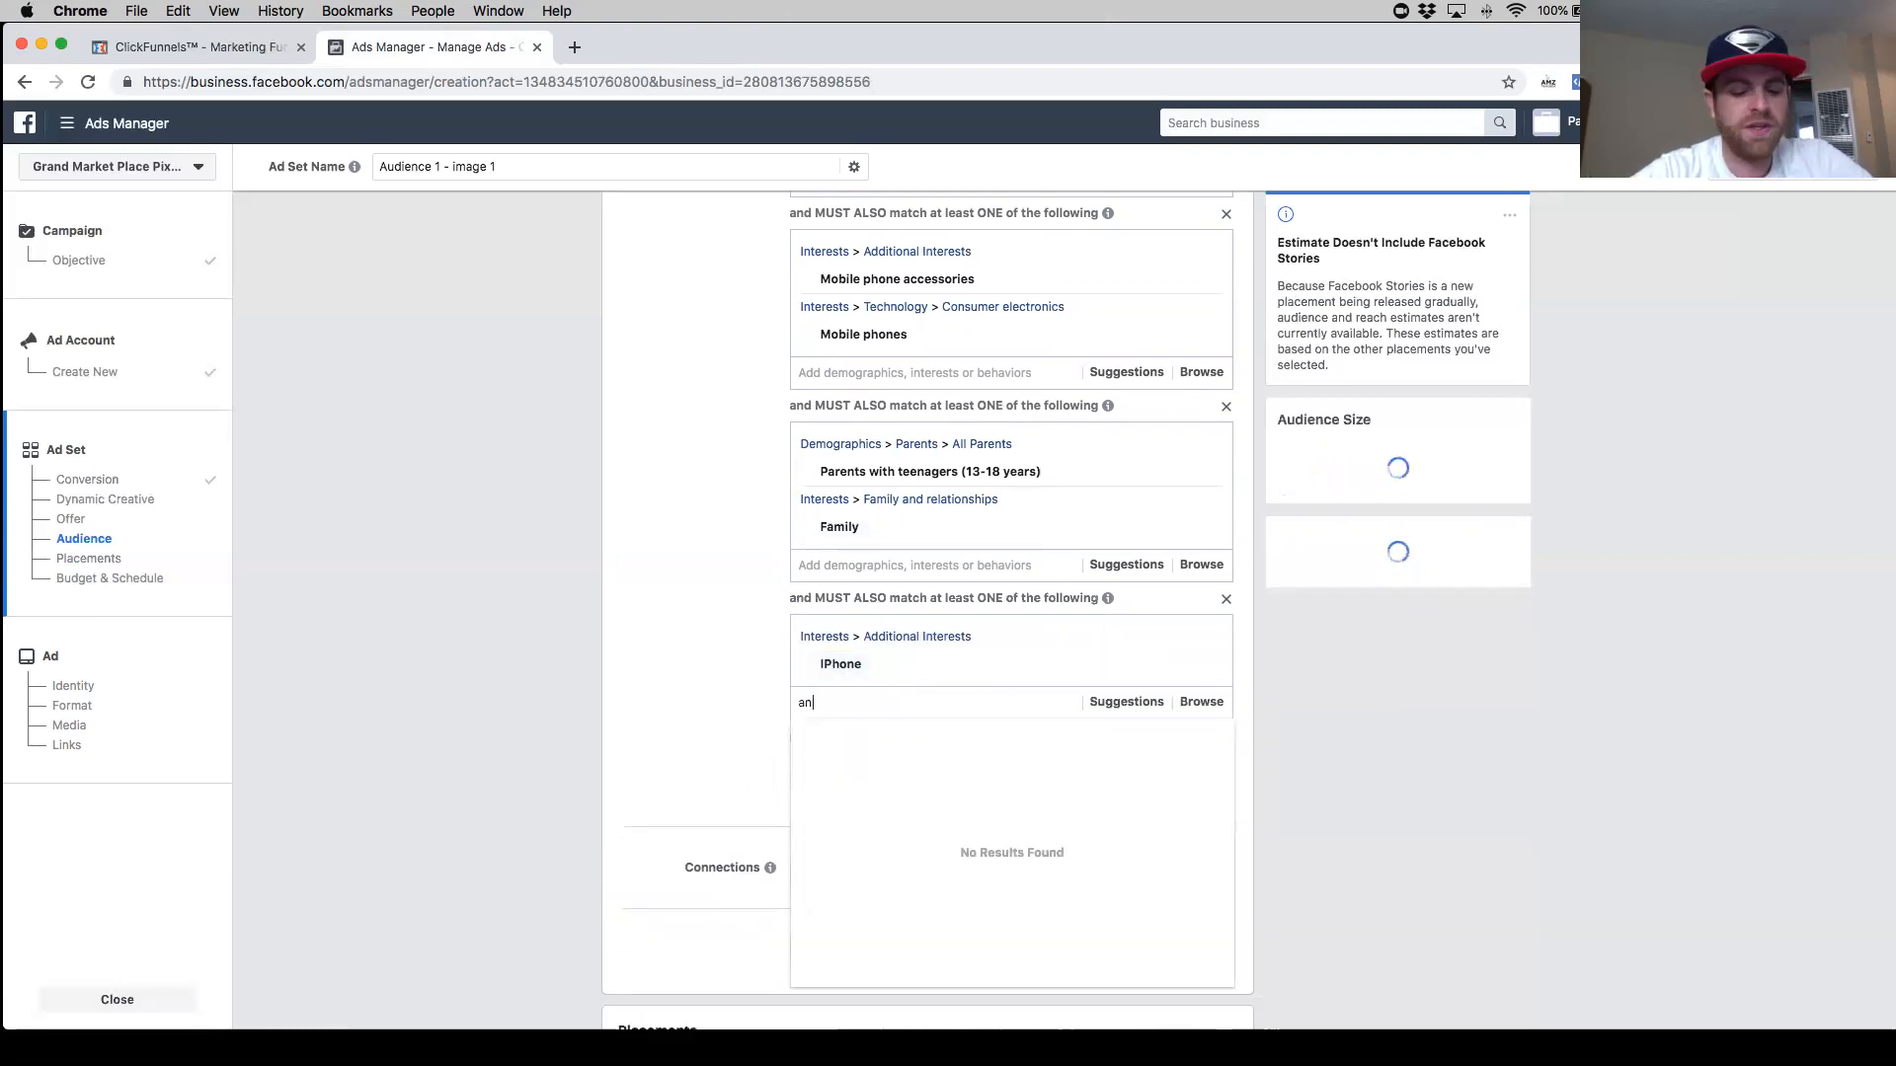
text(dr)
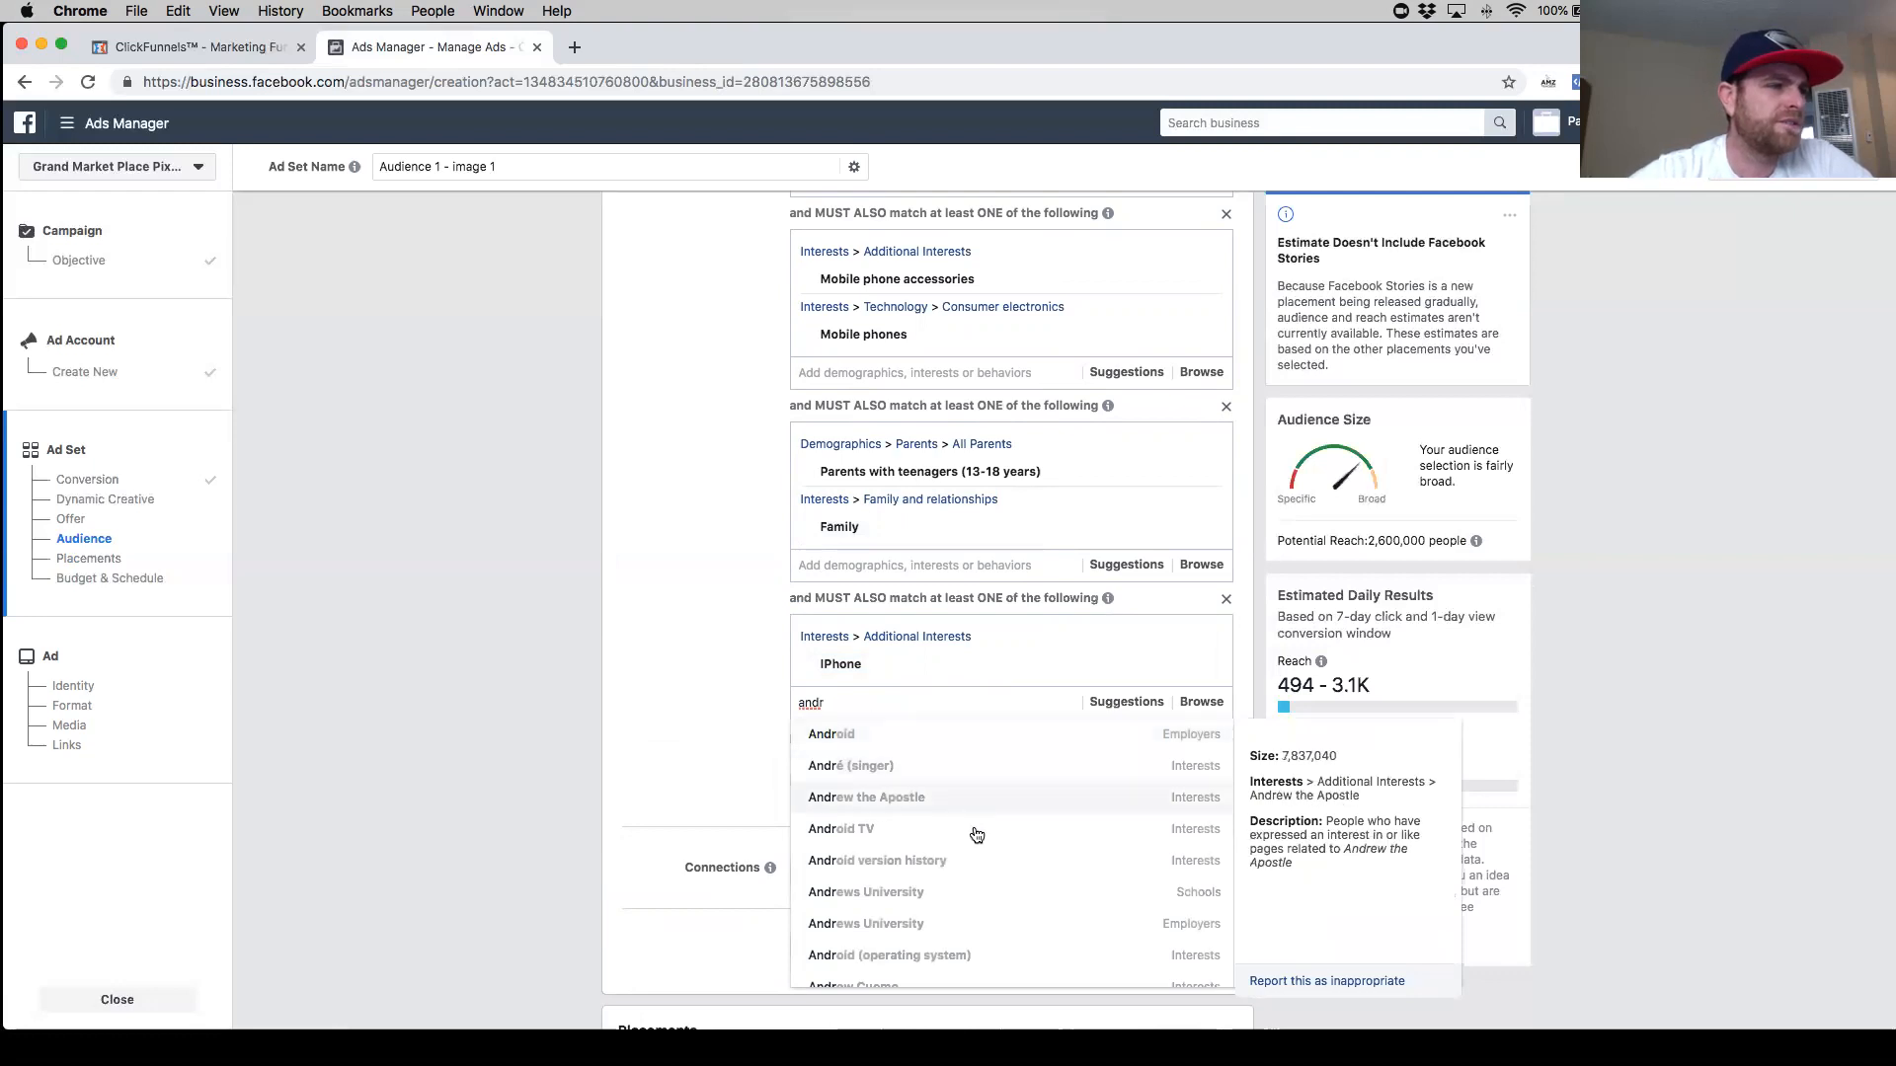
scroll(986, 859, down, 2)
scroll(988, 862, up, 2)
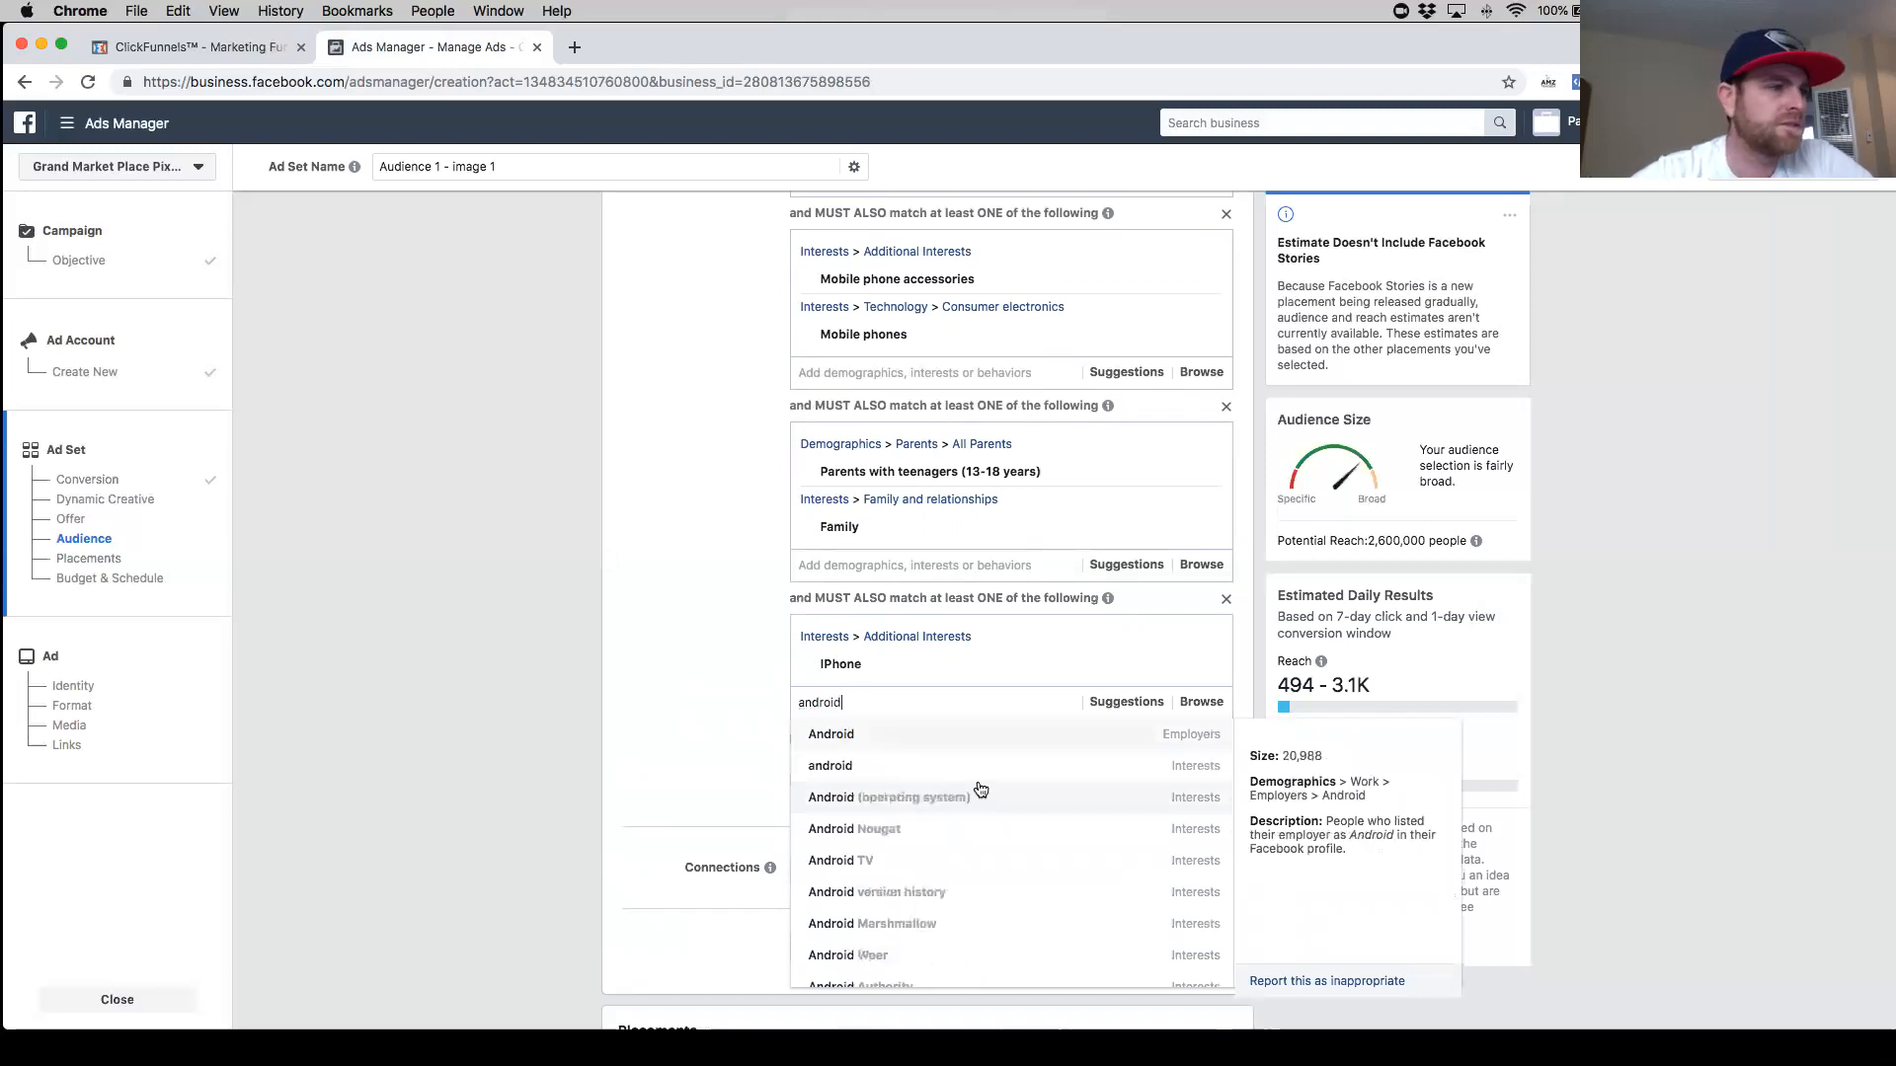
click(983, 767)
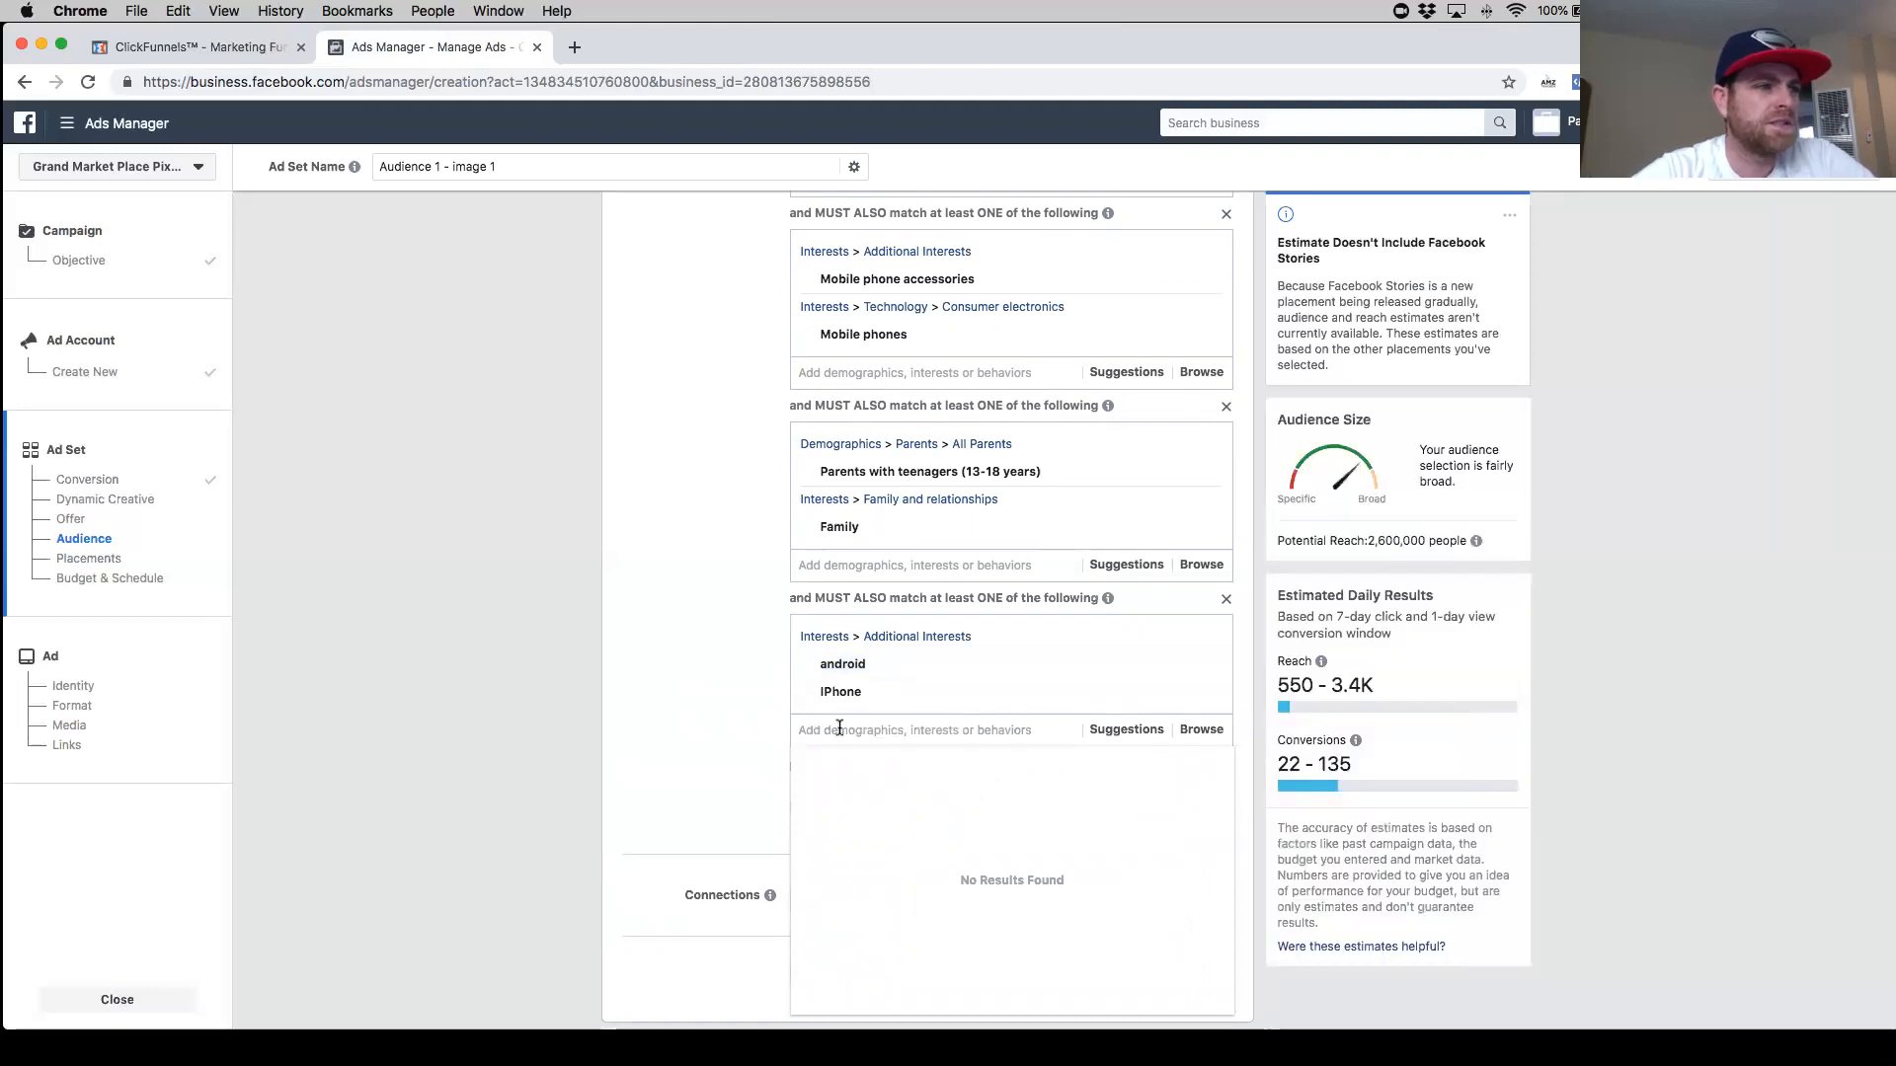
- Search the detailed targeting for "cell phone" and close the results
text(cell phone)
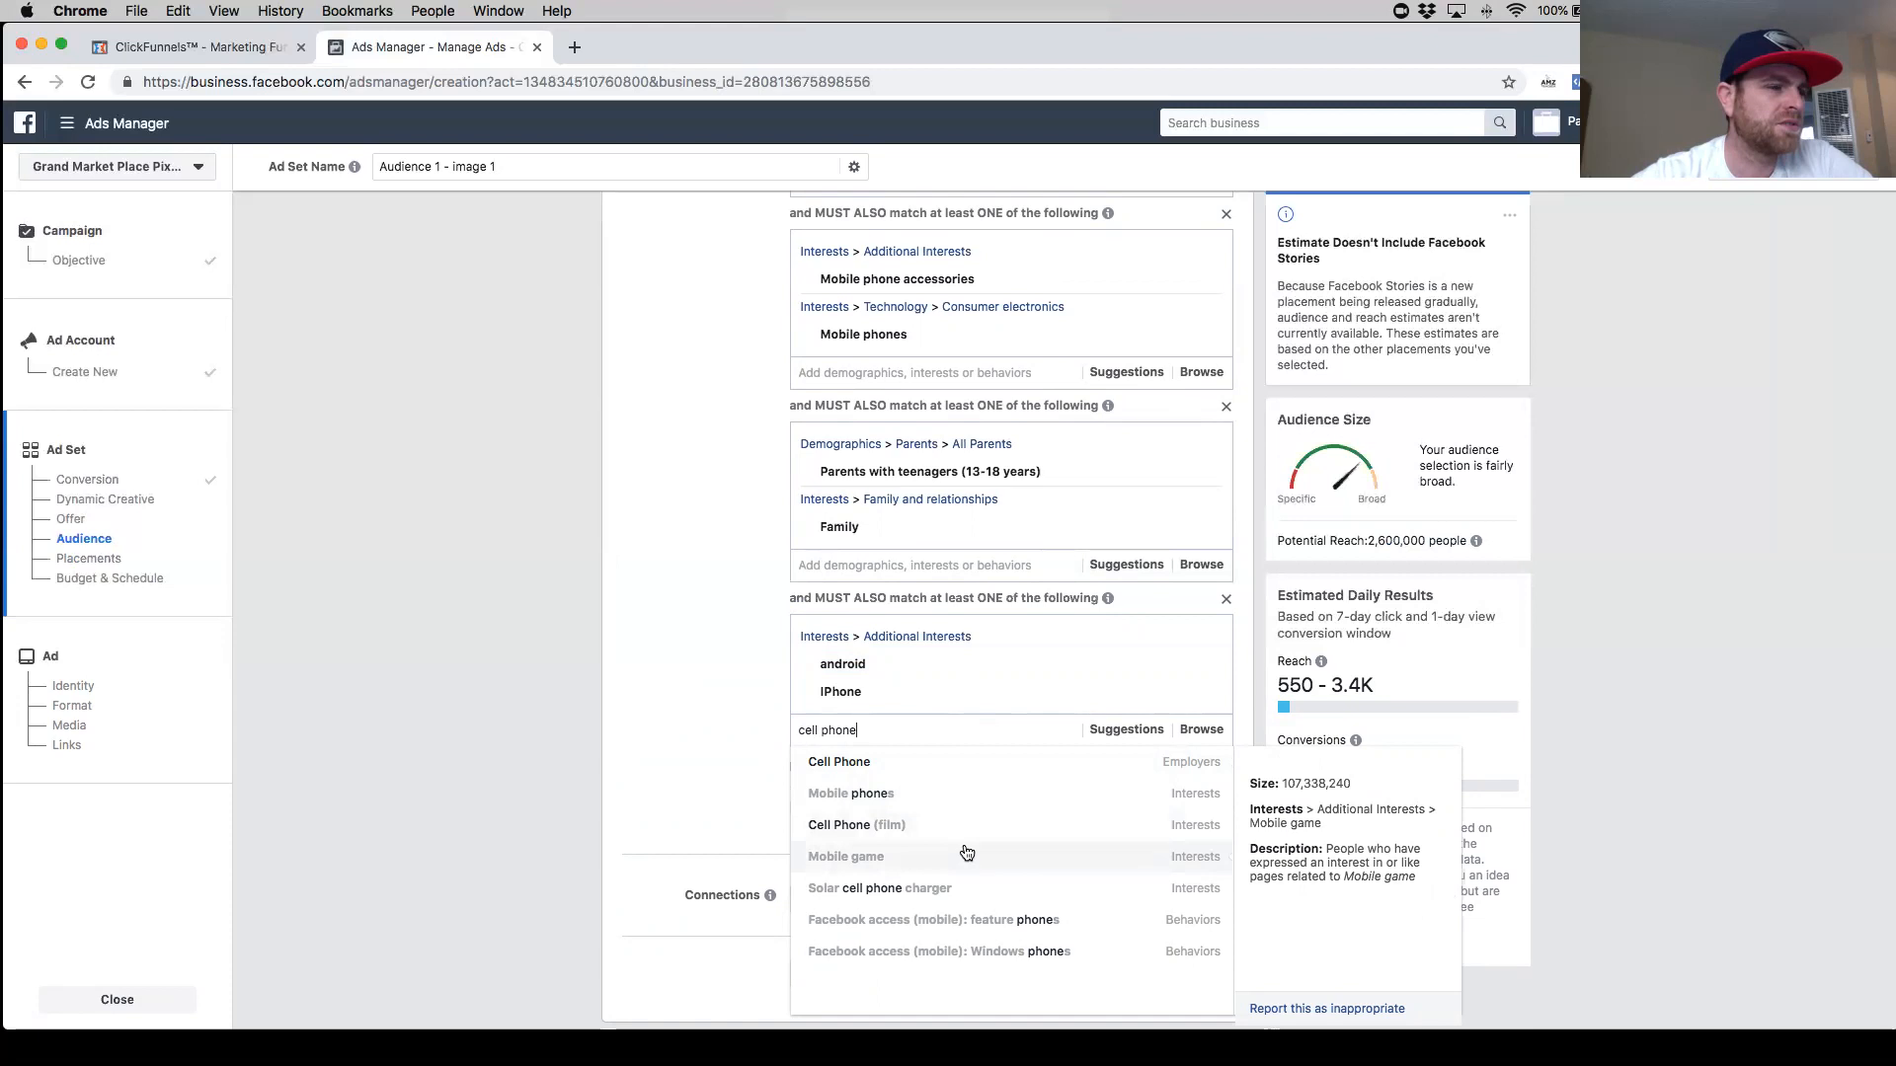
click(707, 688)
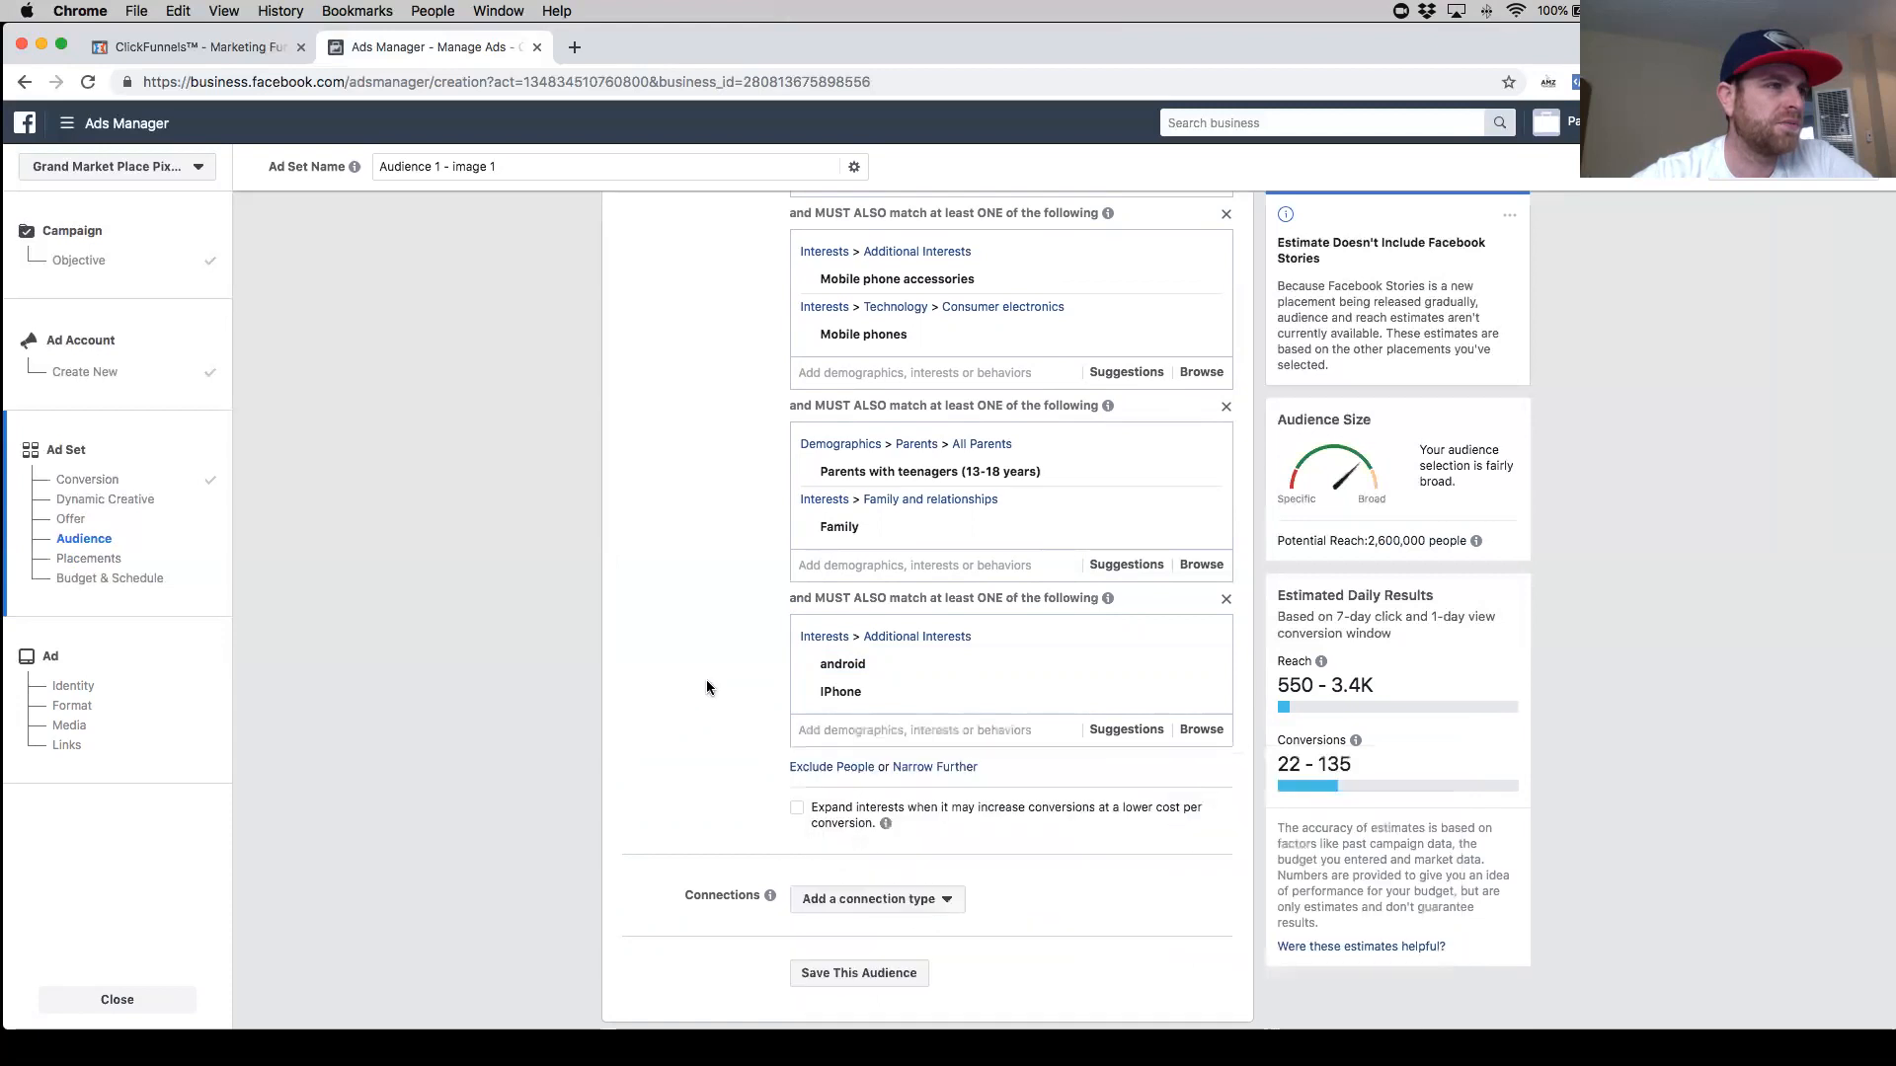
- Add the Accessories interest to the narrowing group with mobile phone accessories and mobile phones
scroll(894, 413, up, 1)
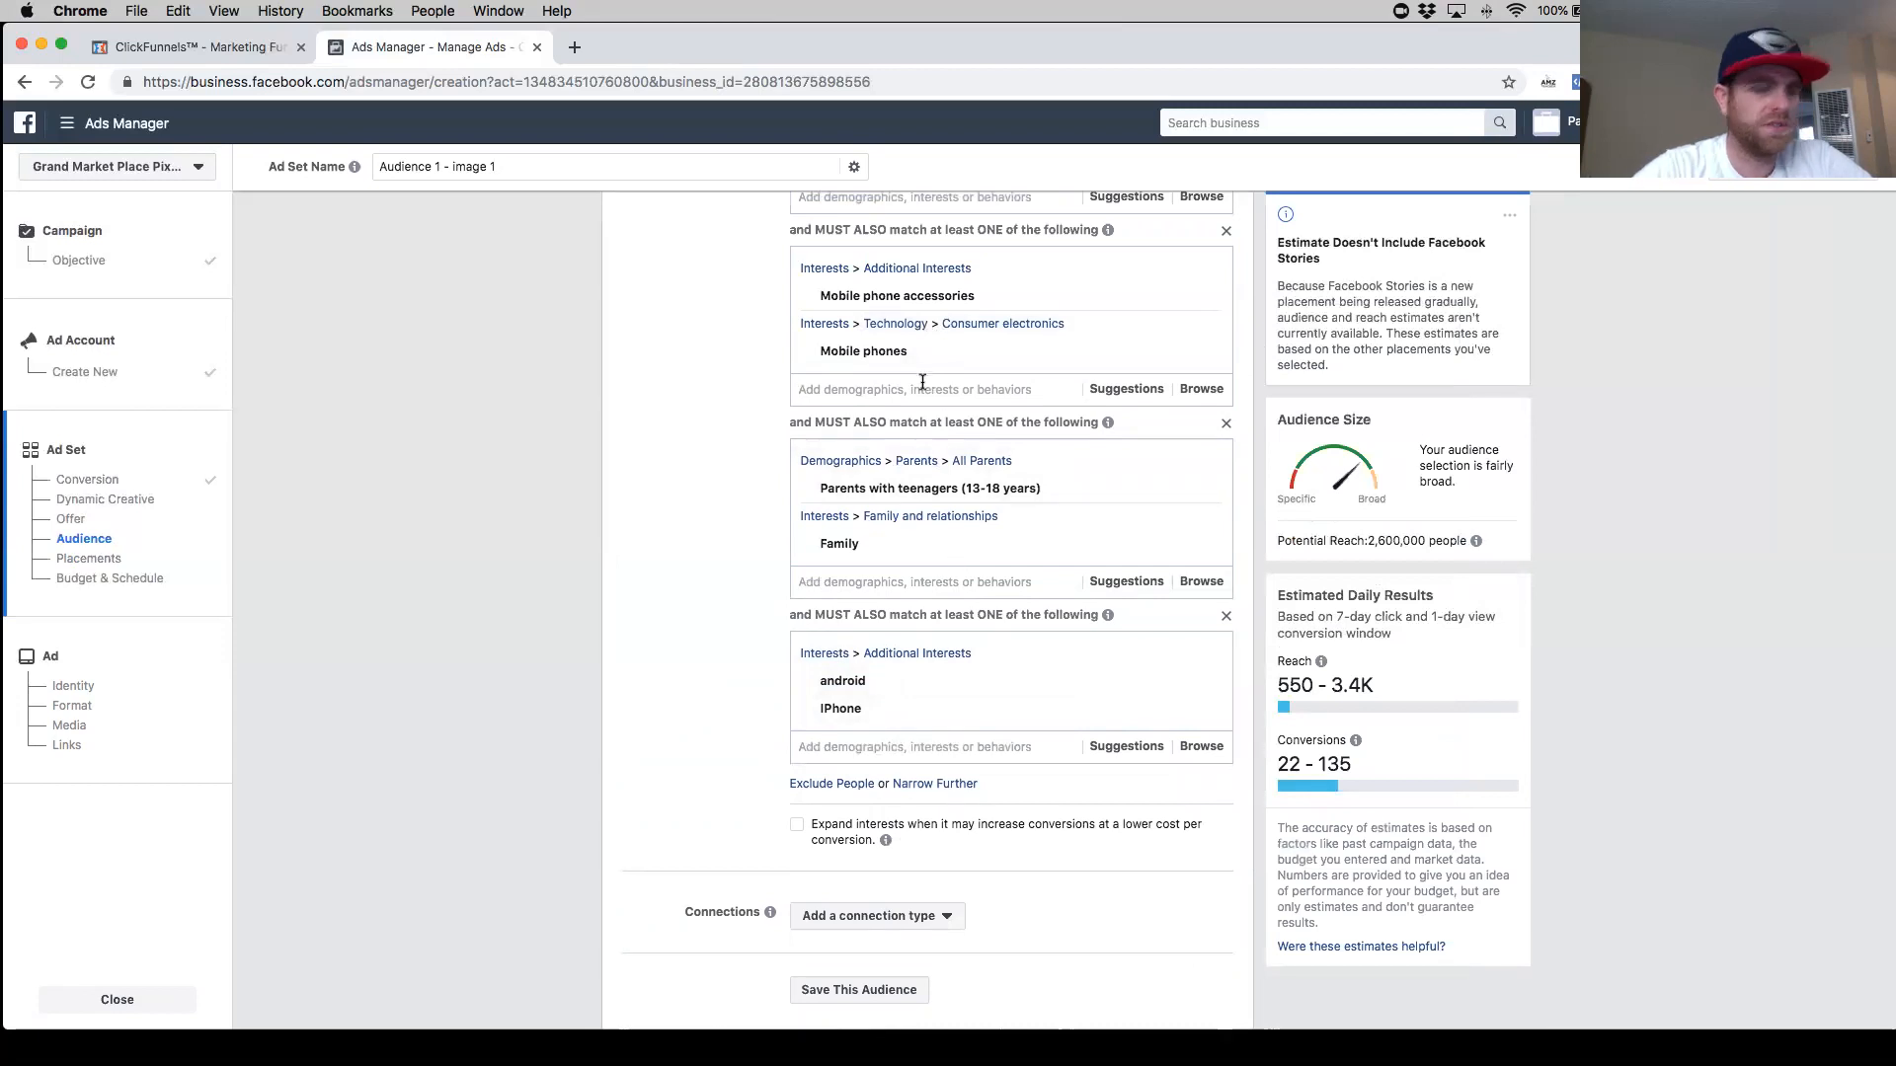
text(acces)
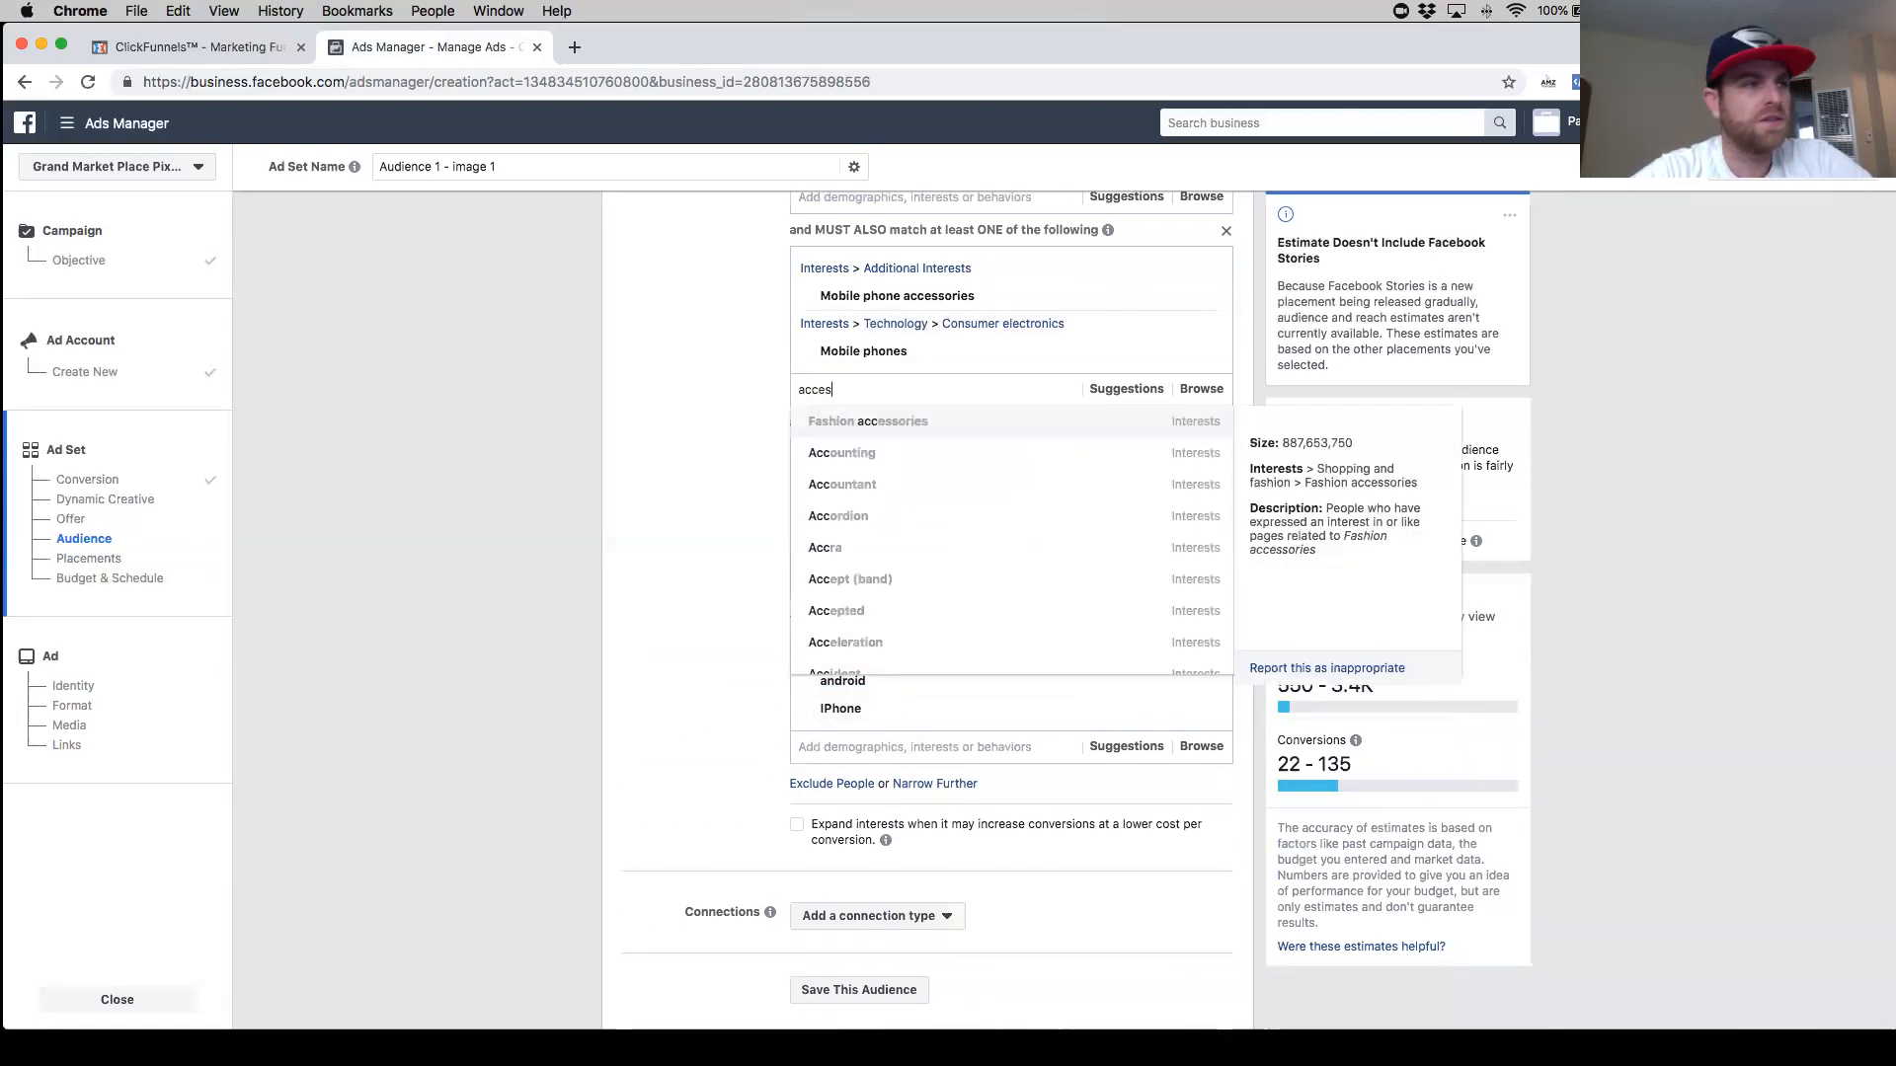
text(sories)
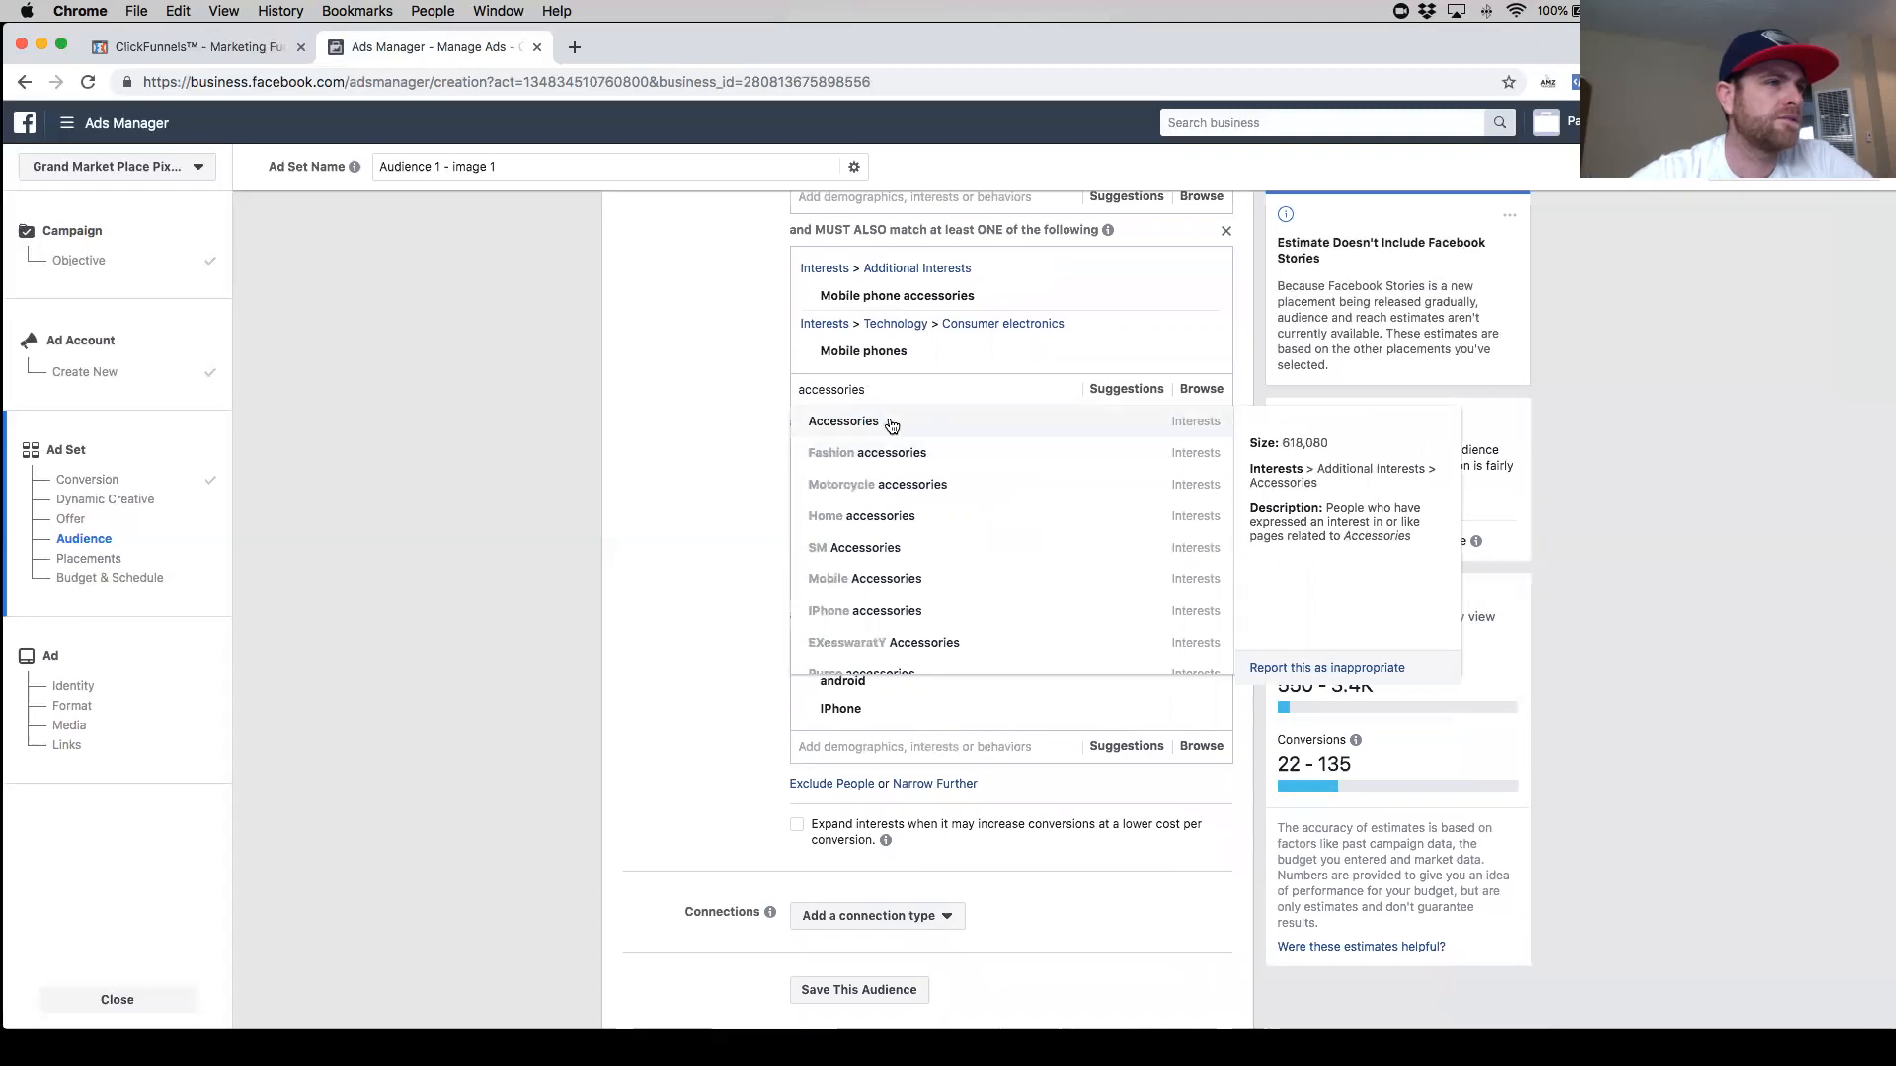
click(890, 423)
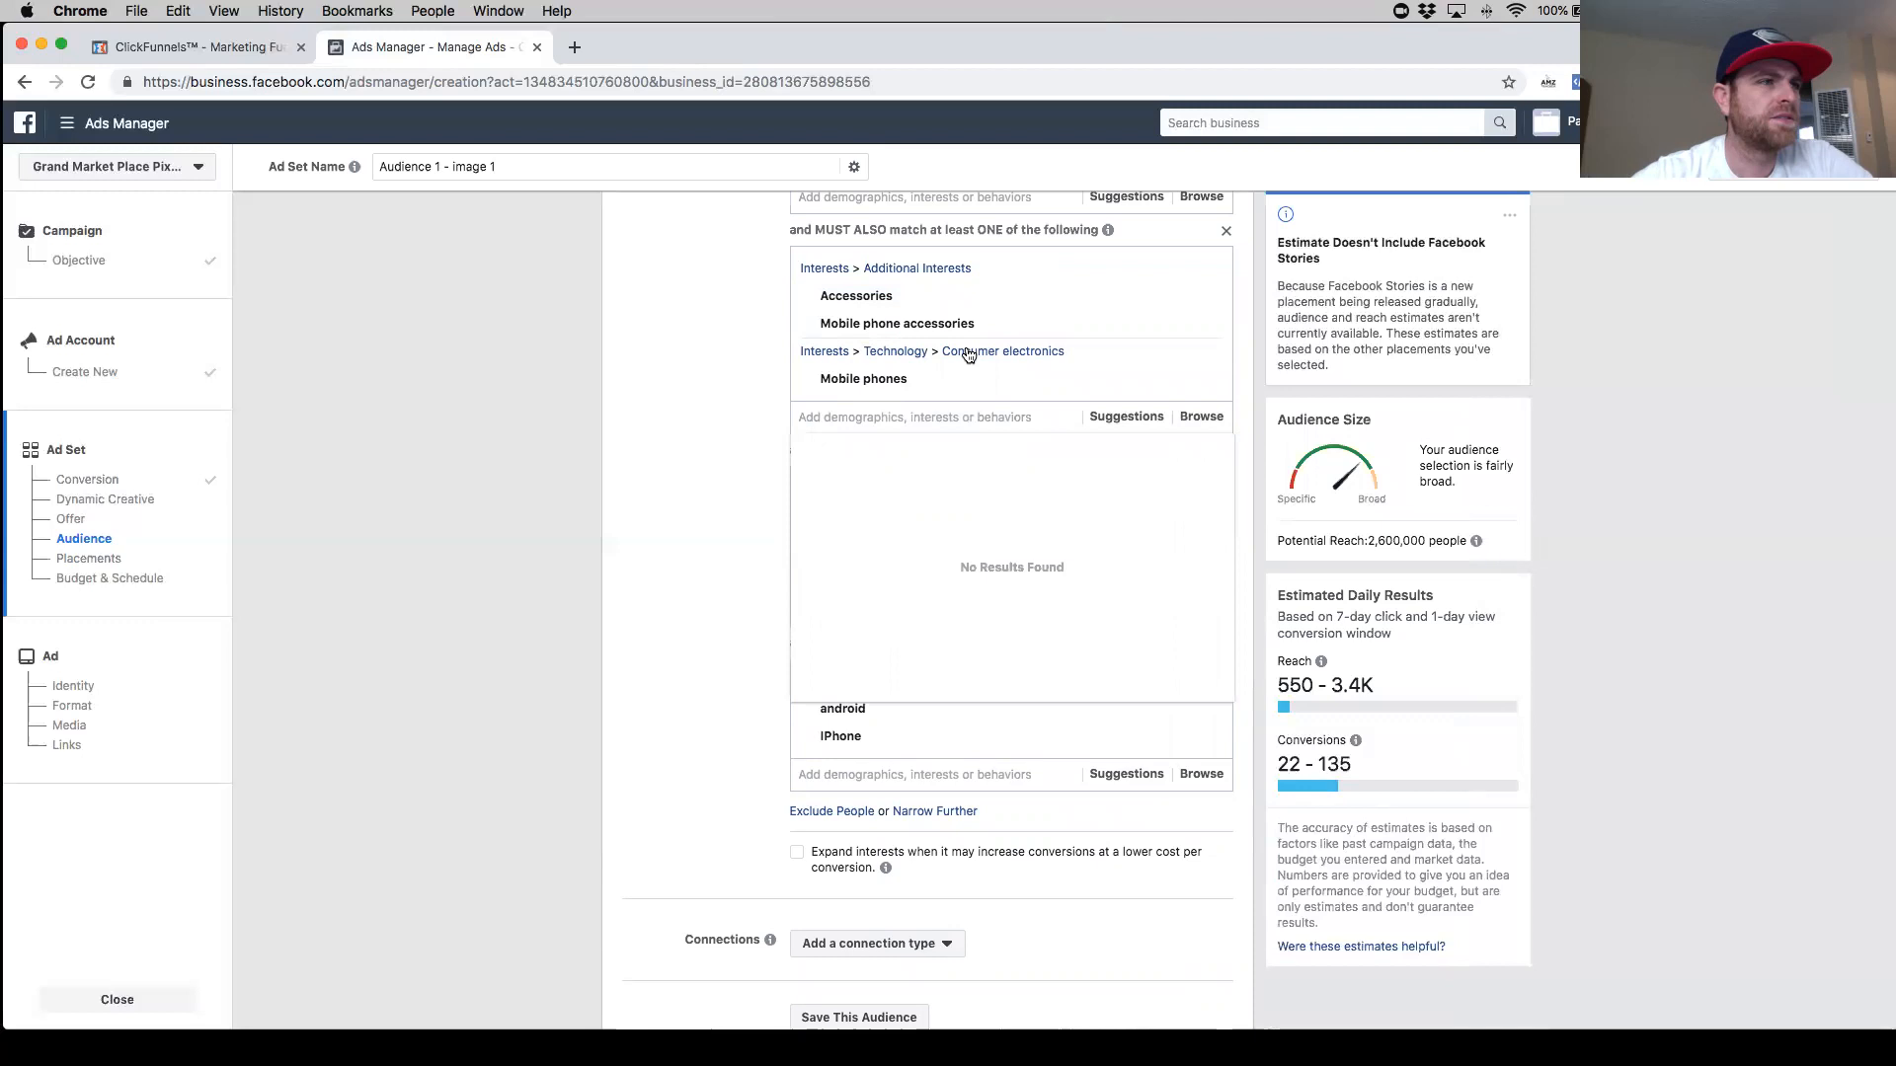
- Turn on the option to expand interests for lower-cost conversions, then turn it off again
scroll(933, 361, up, 1)
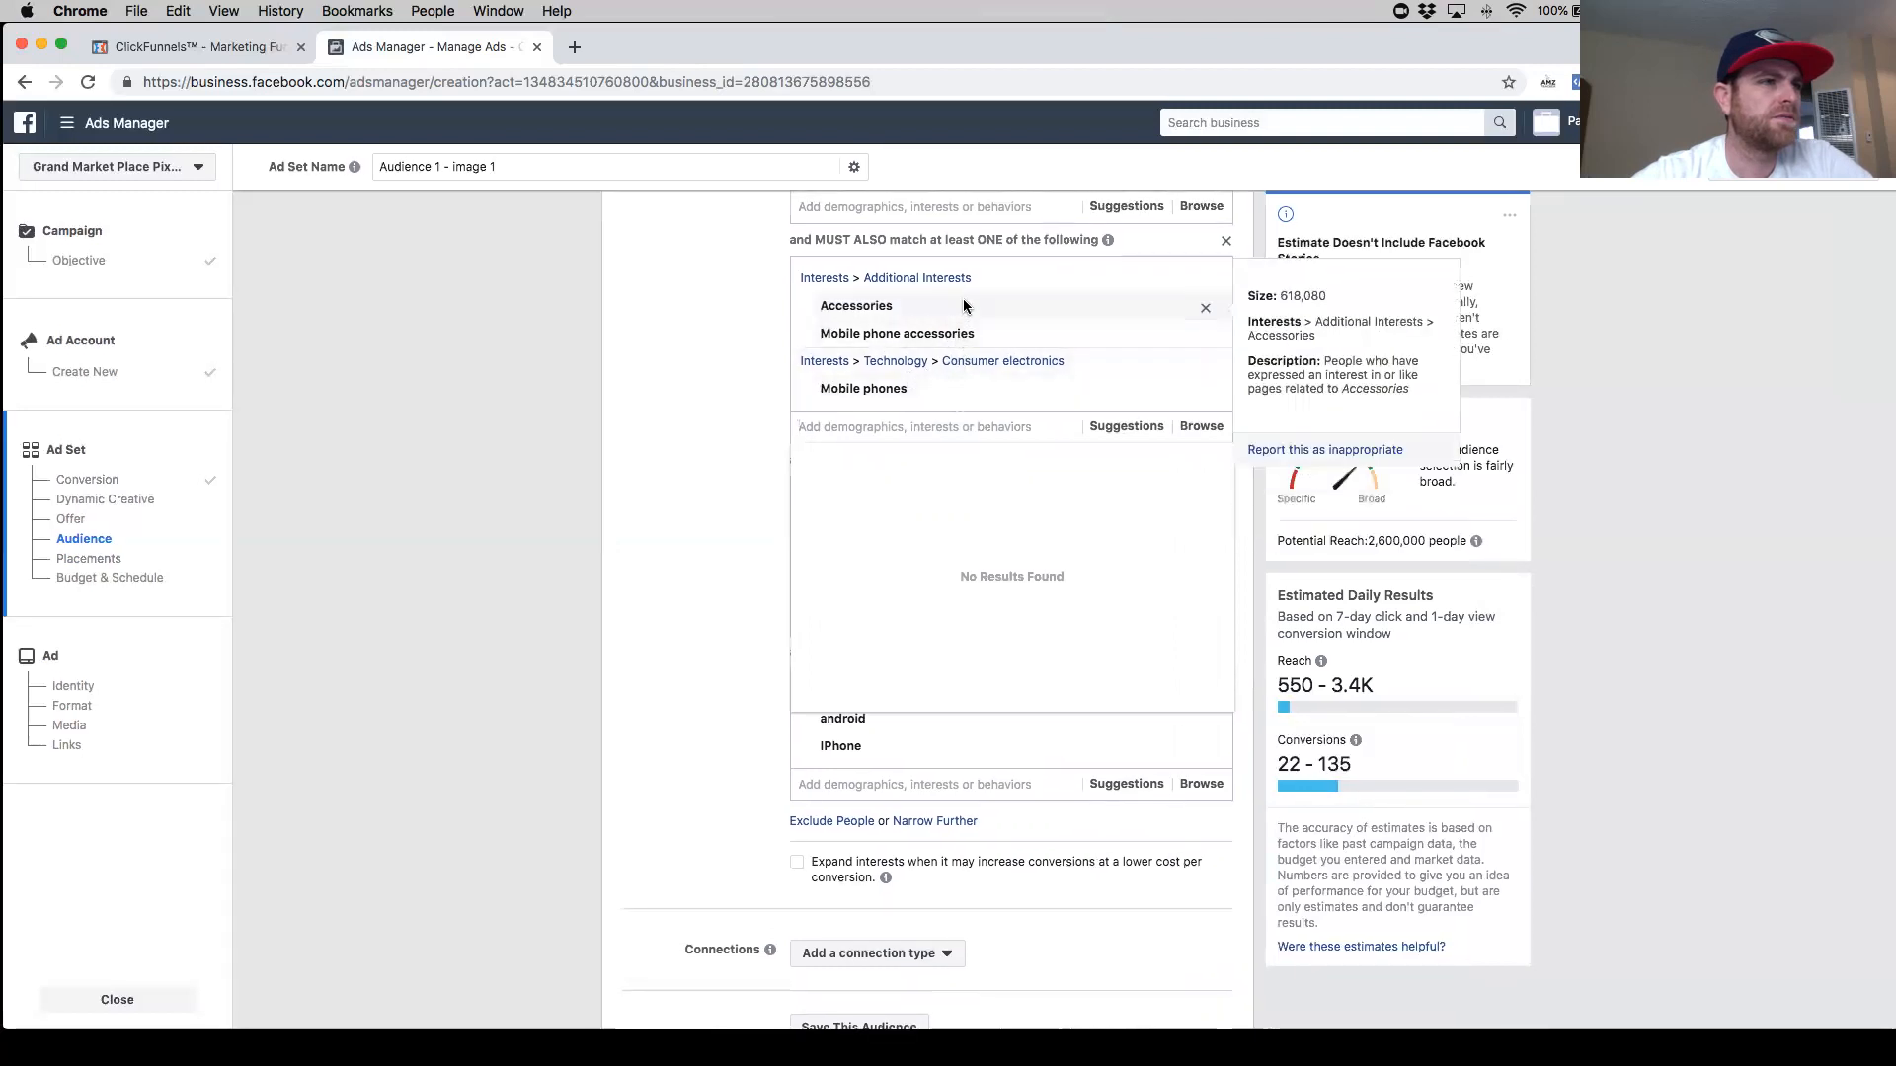
scroll(933, 395, up, 3)
scroll(931, 362, up, 2)
scroll(942, 577, down, 3)
click(770, 640)
scroll(768, 643, down, 4)
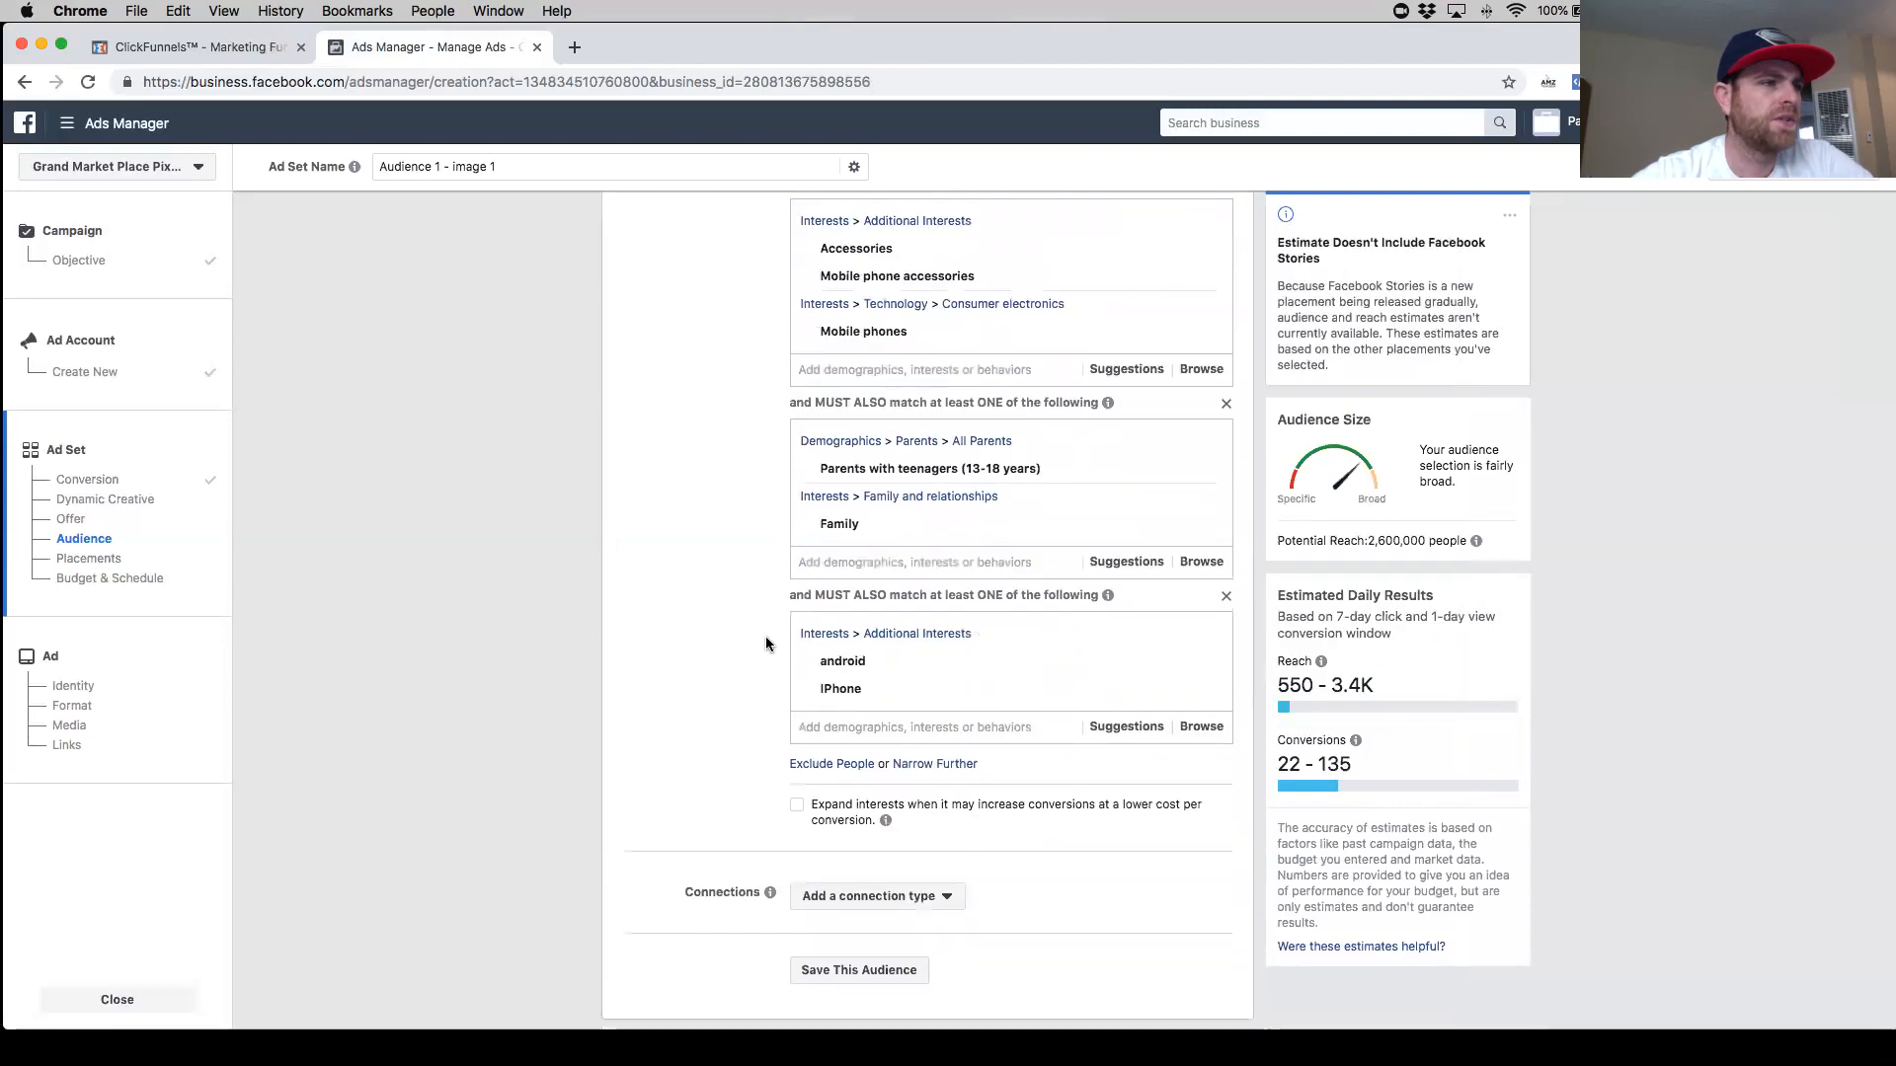
scroll(747, 706, down, 1)
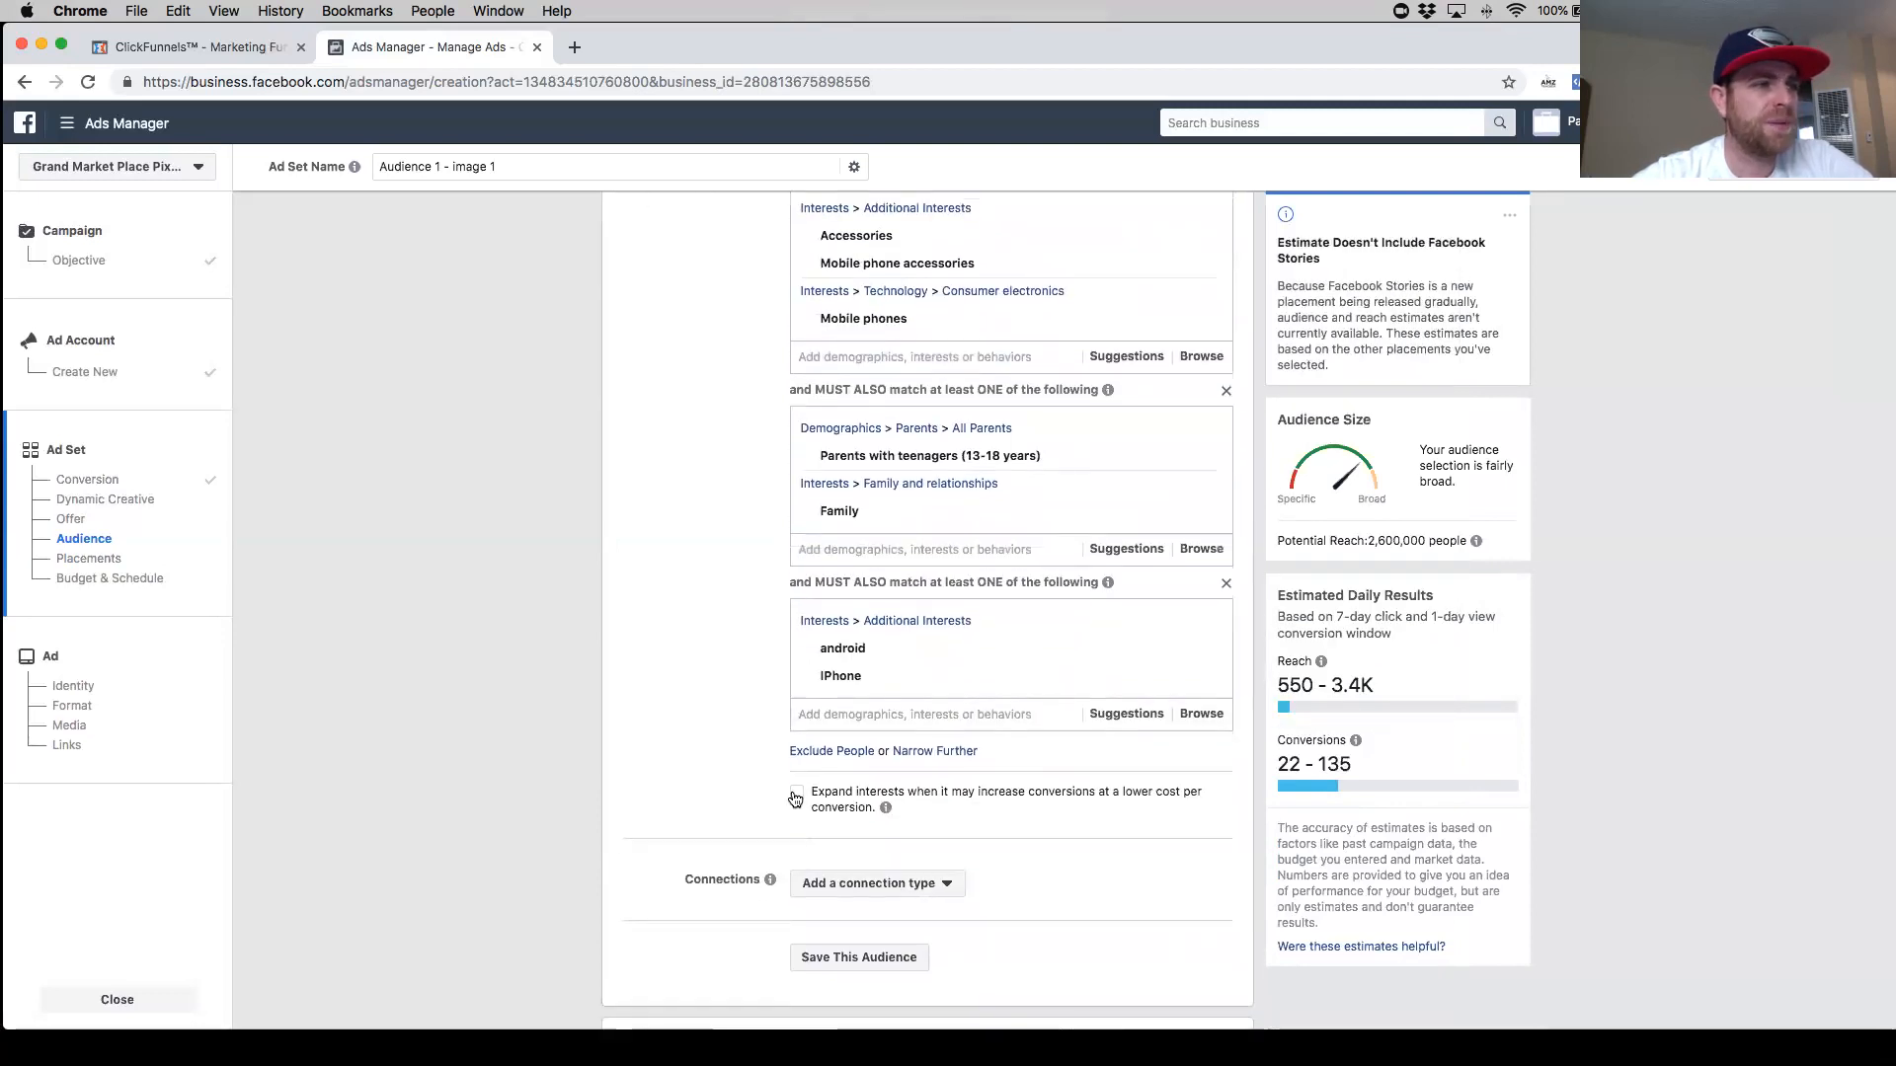
click(796, 796)
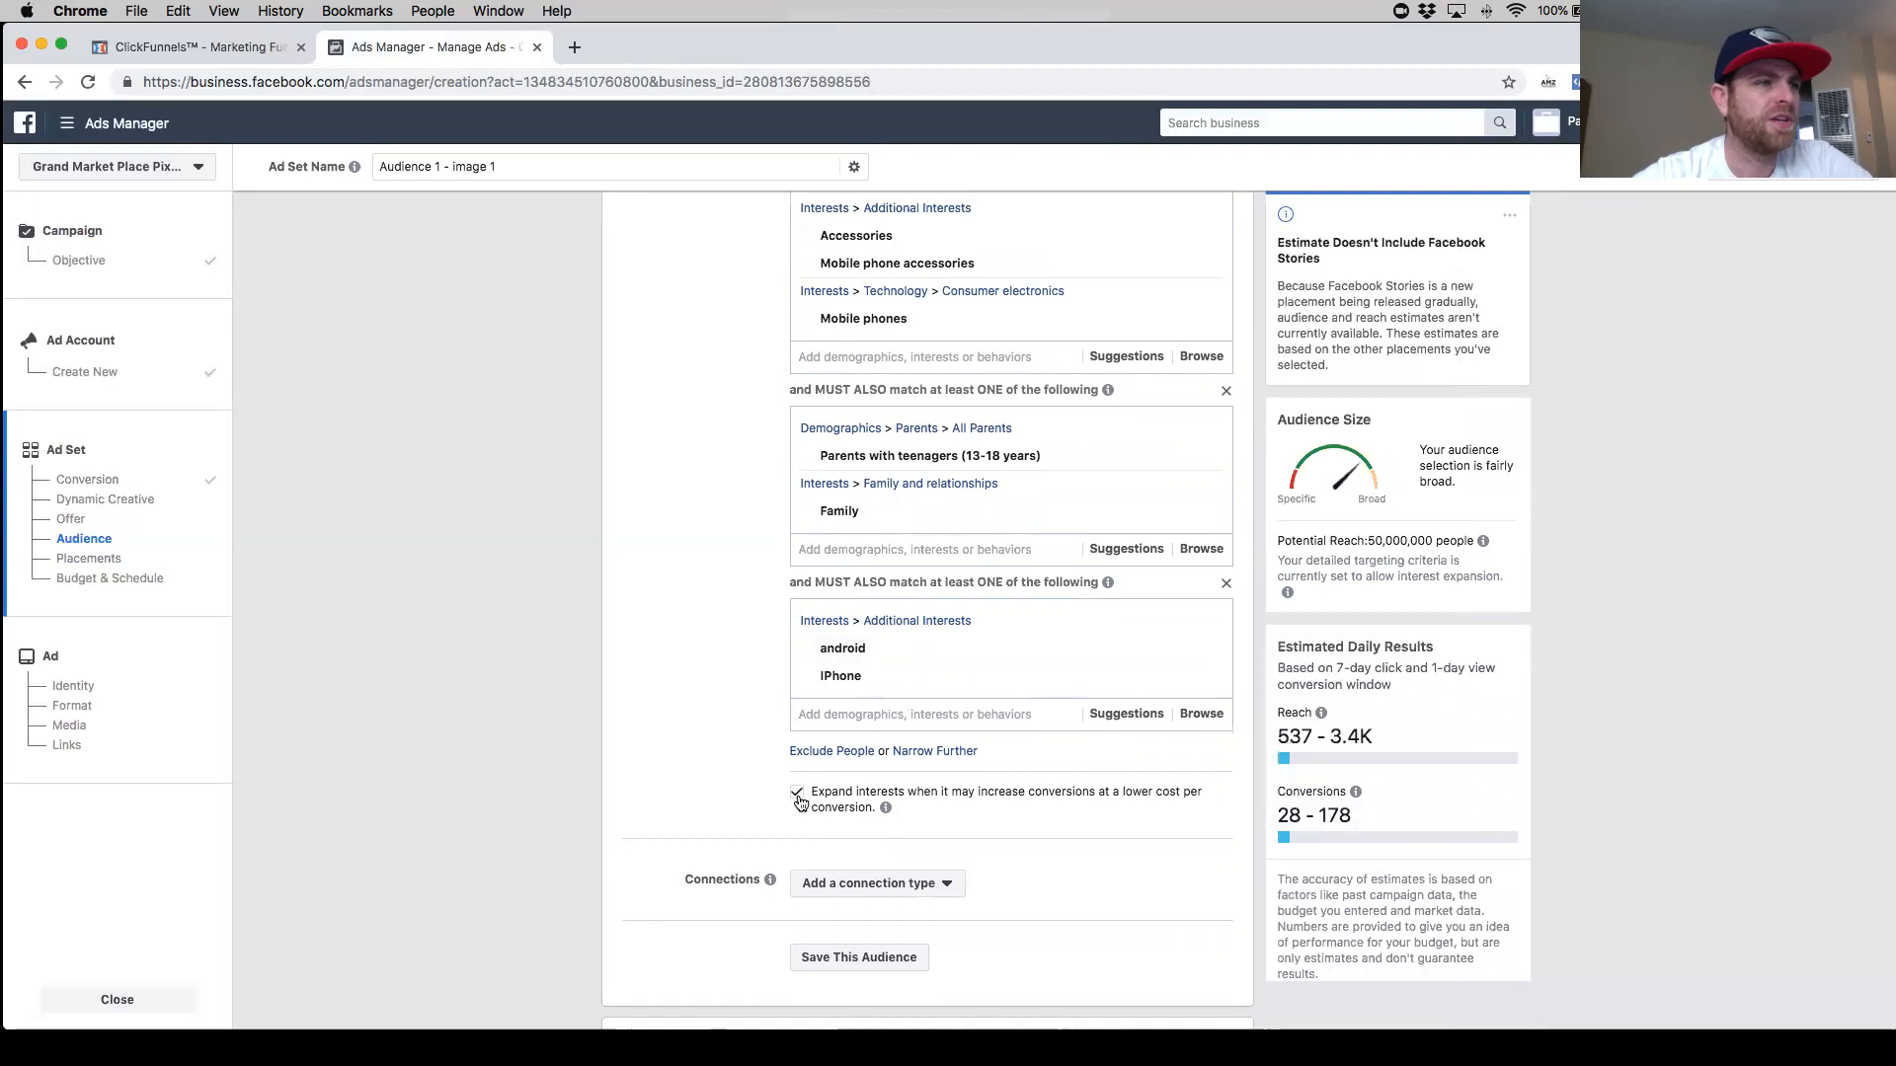
click(847, 791)
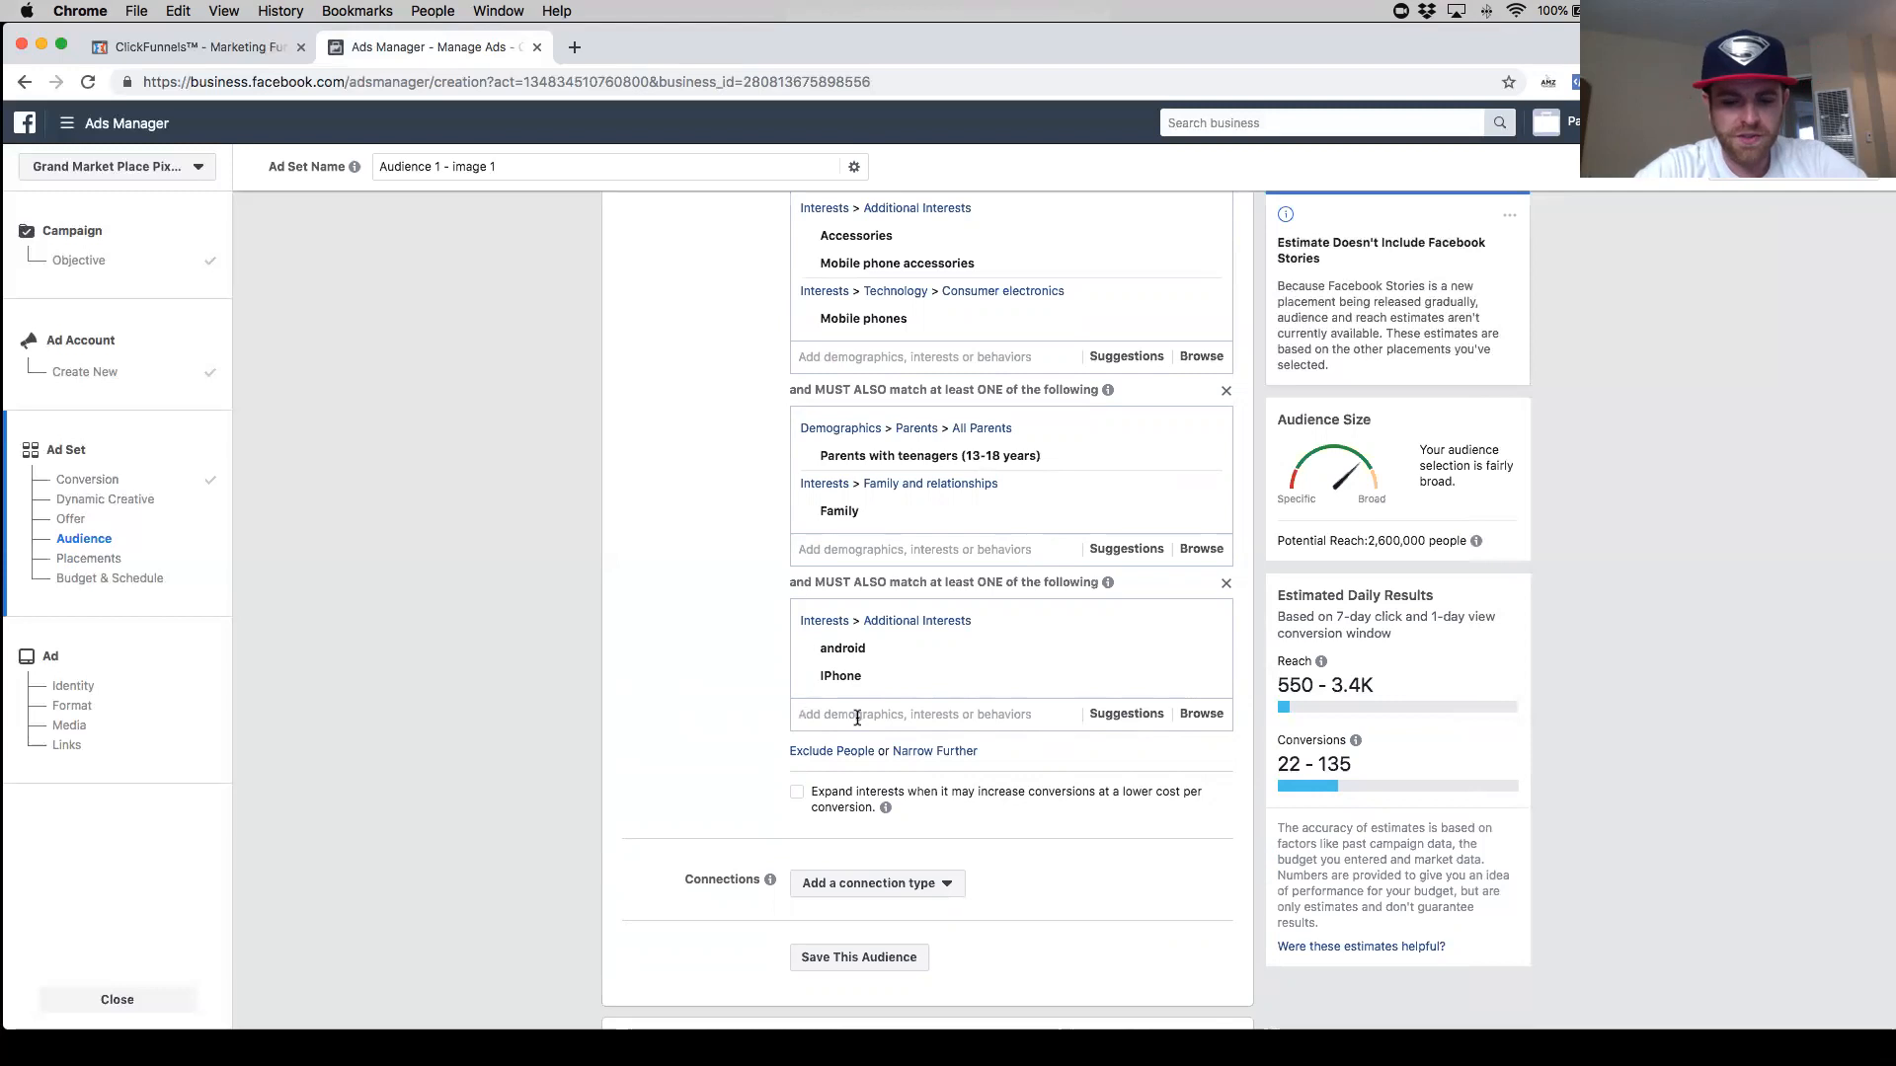
- Search the IPhone group's targeting for "cell holder" and clear the search
click(857, 716)
text(ce)
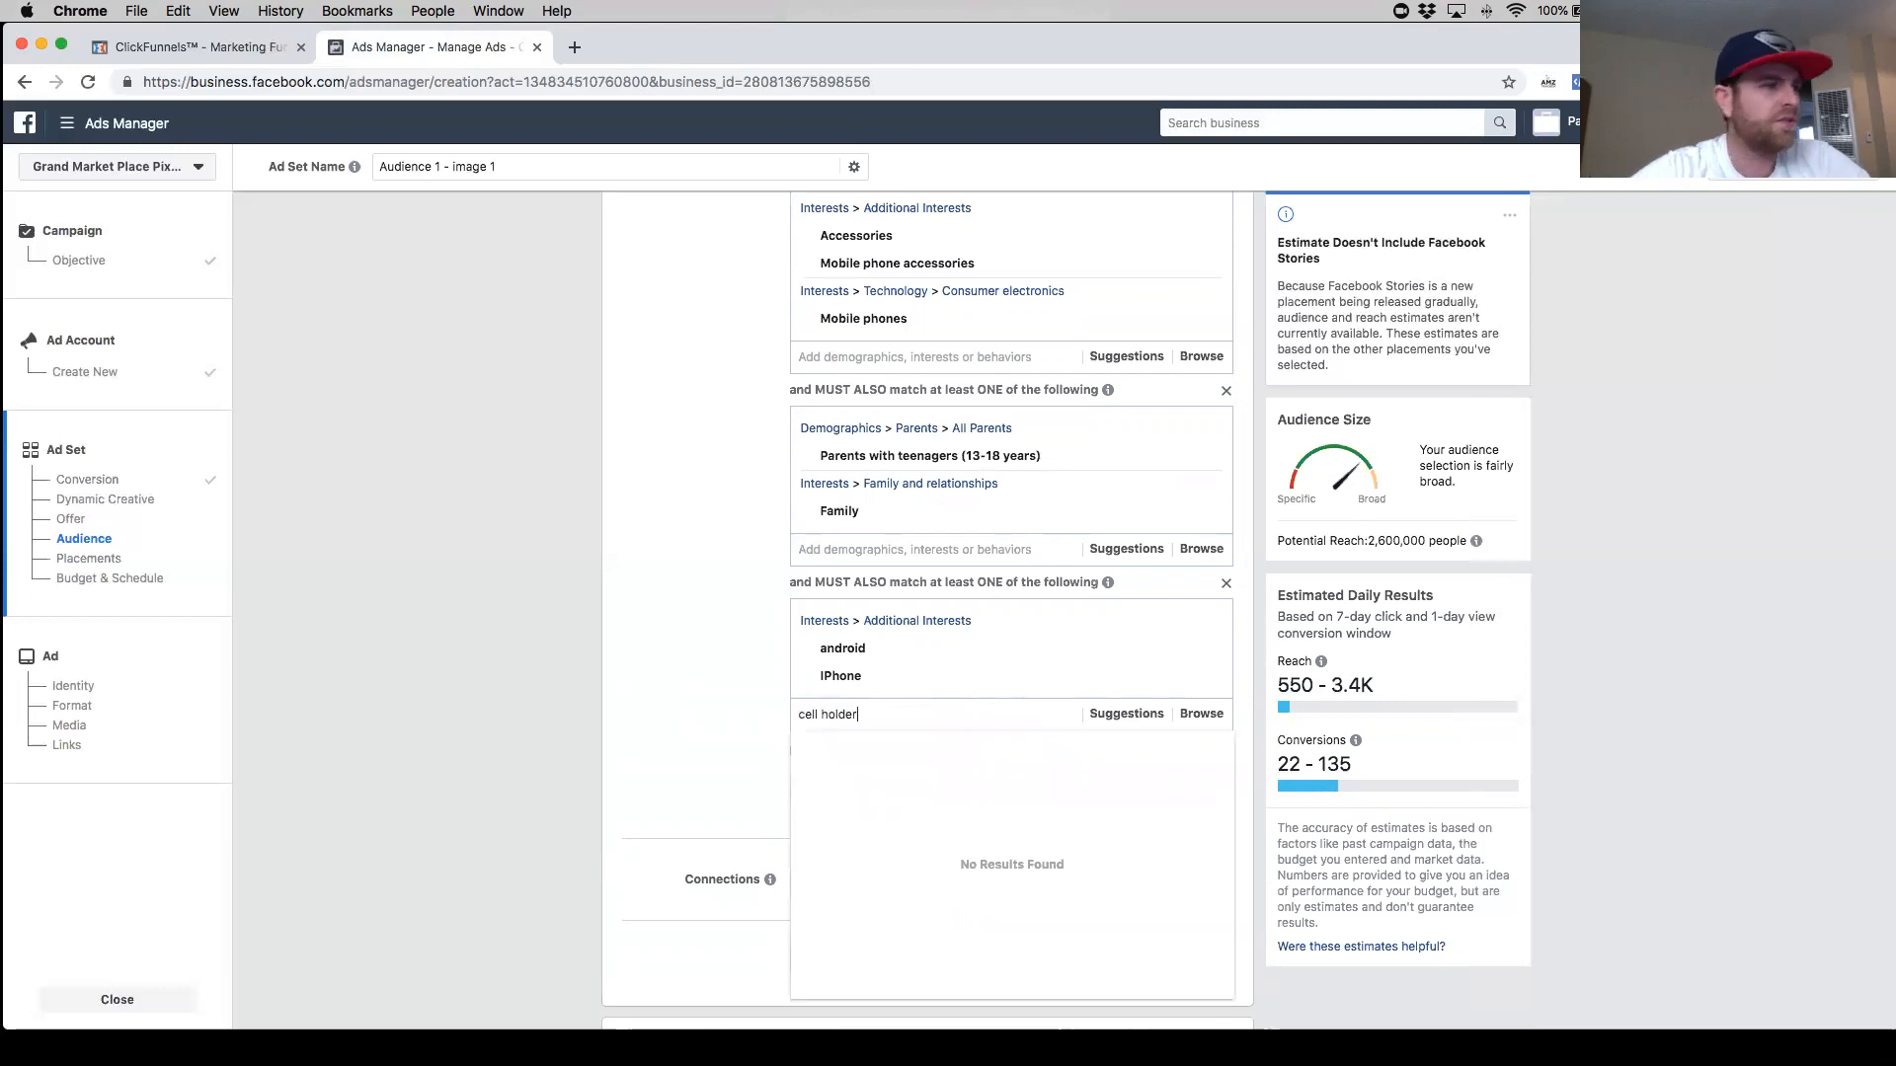
text(ll holder)
drag(914, 715, 806, 718)
key(BackSpace)
- Add Samsung from the suggested interests to the IPhone narrowing group, removing Smartphones after trying it
click(1116, 713)
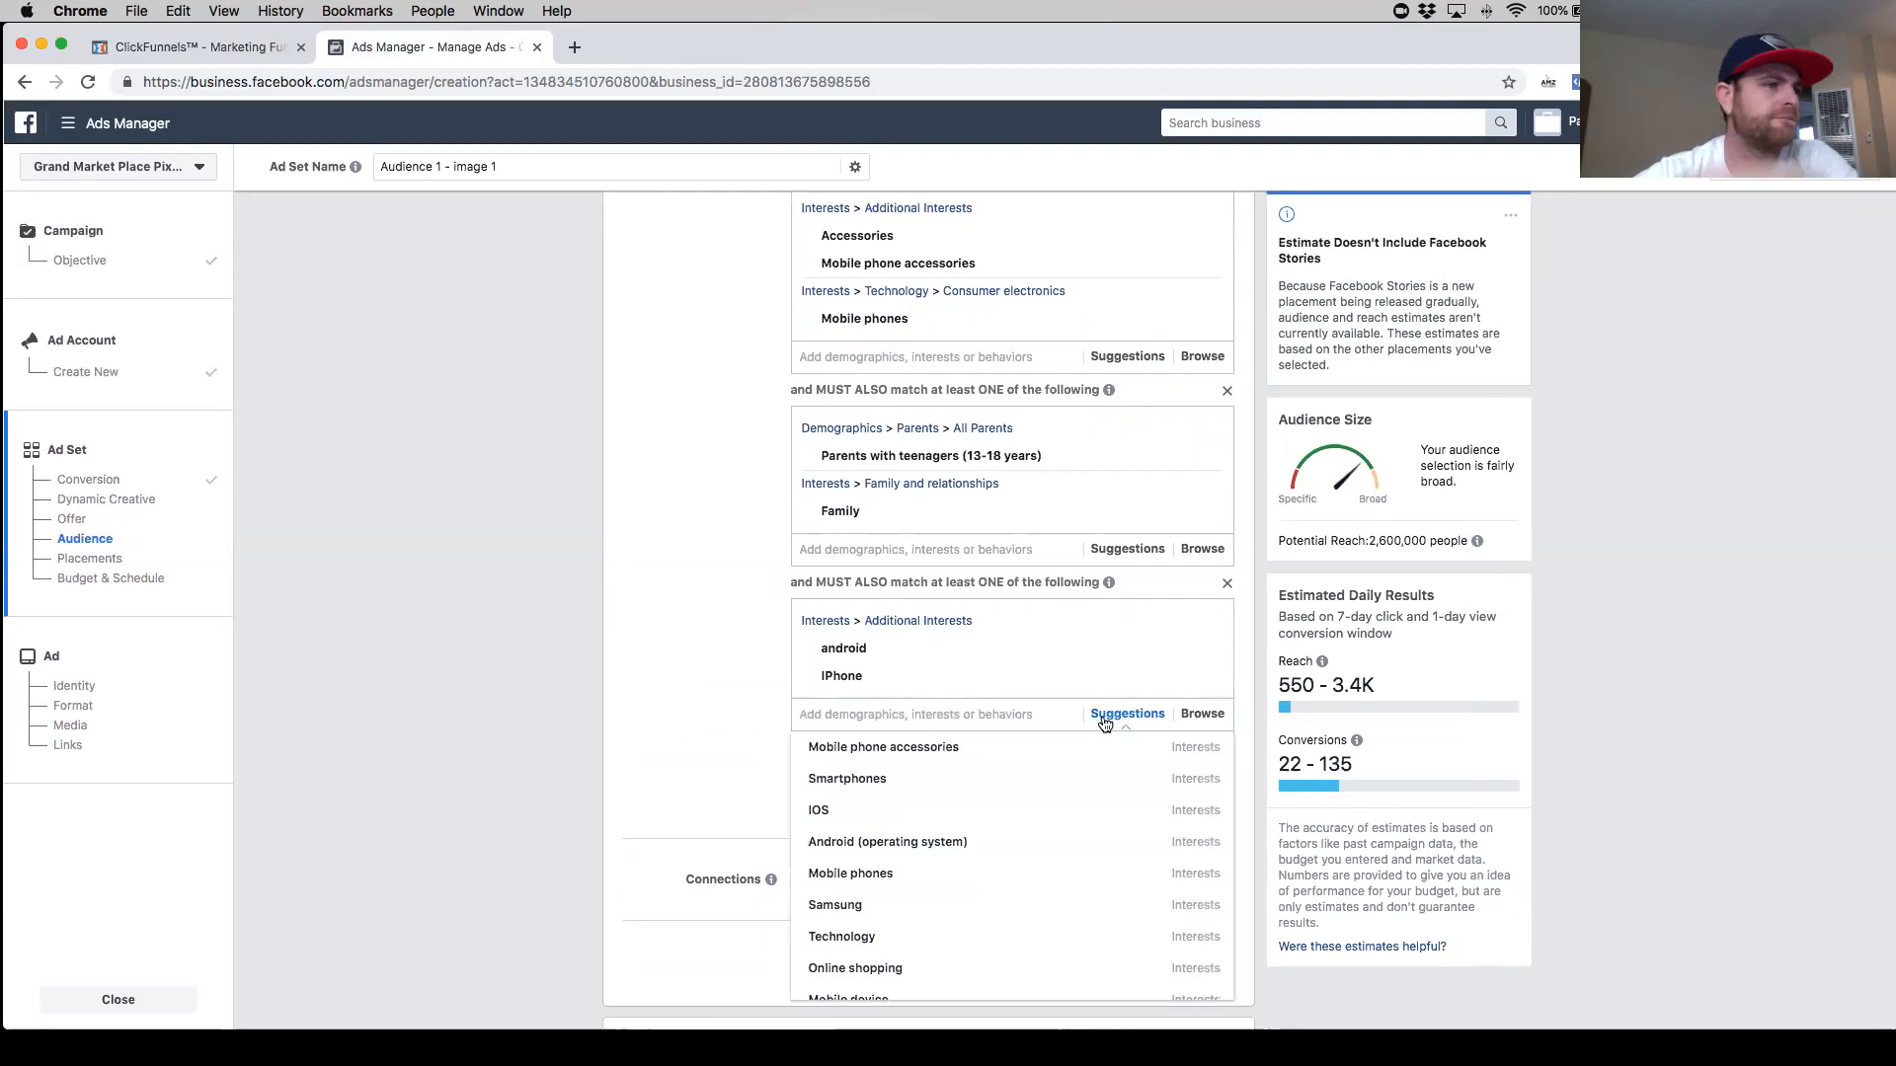
click(971, 785)
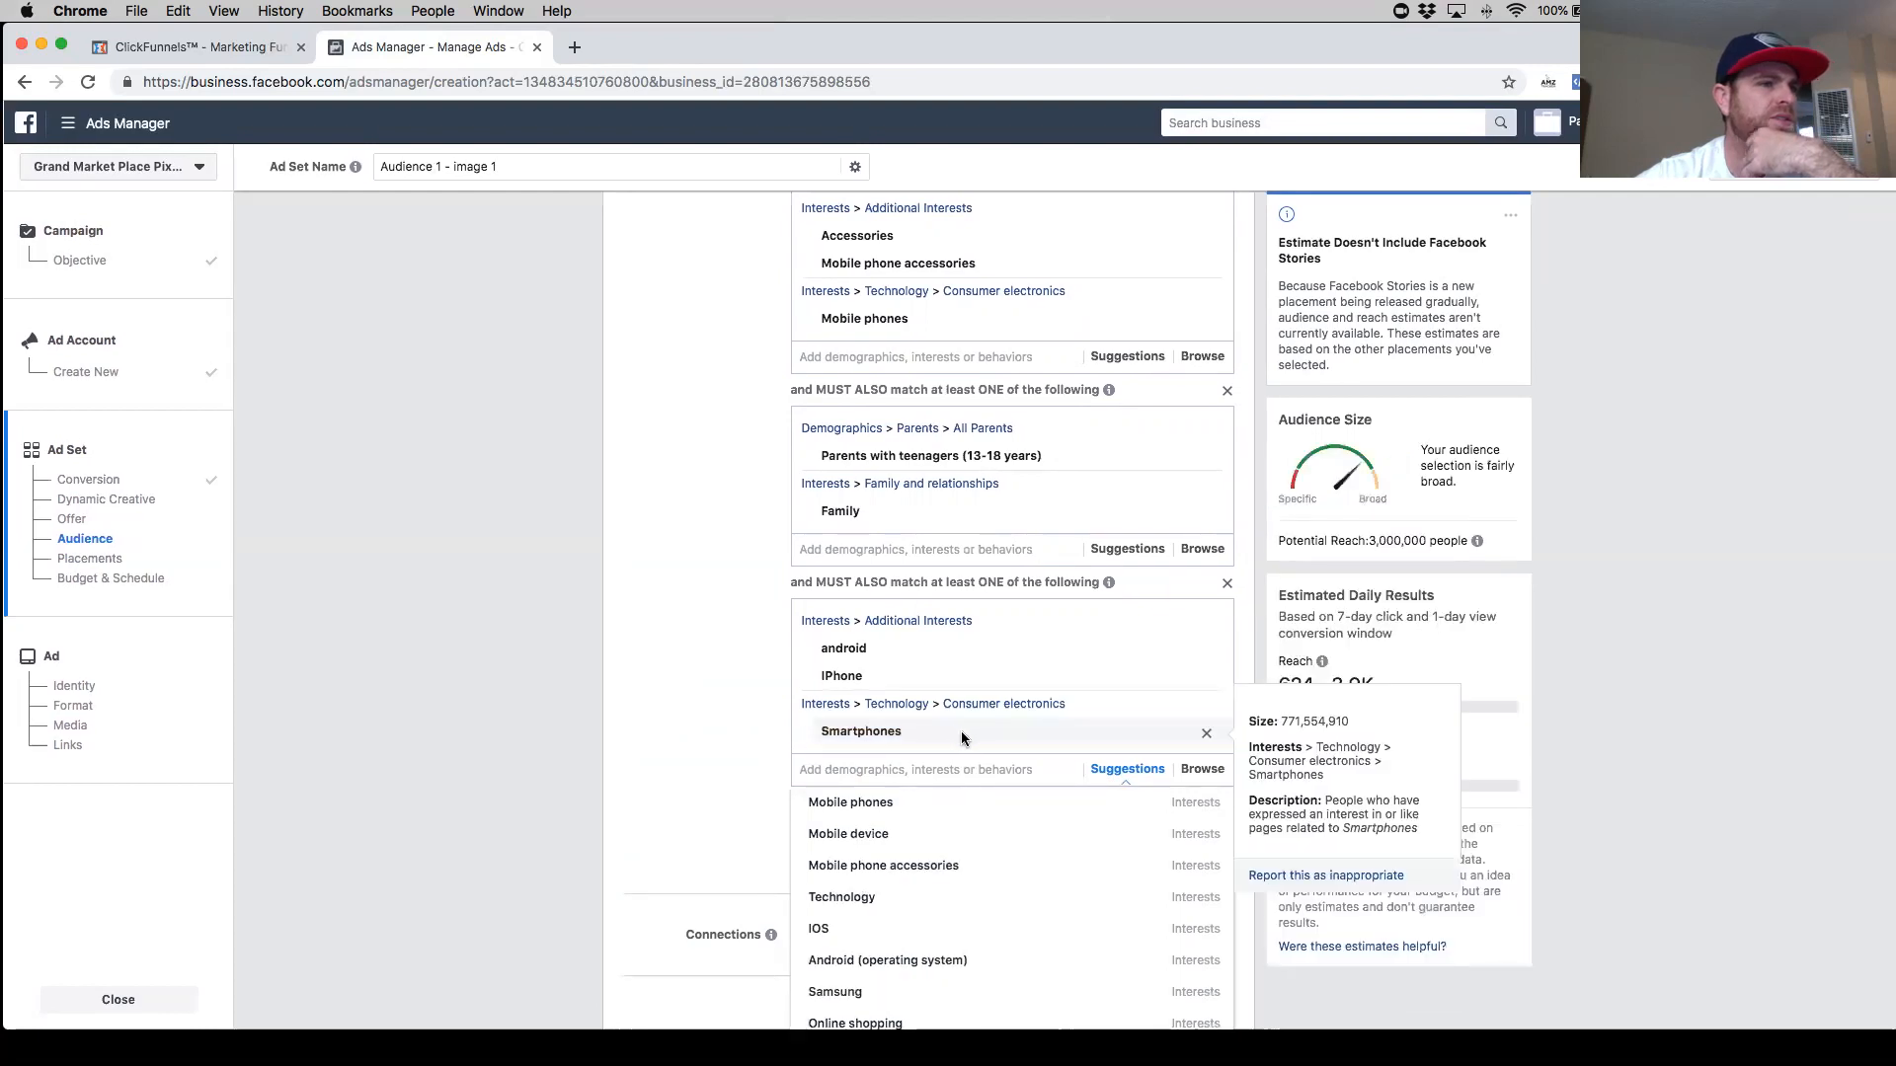
click(1207, 734)
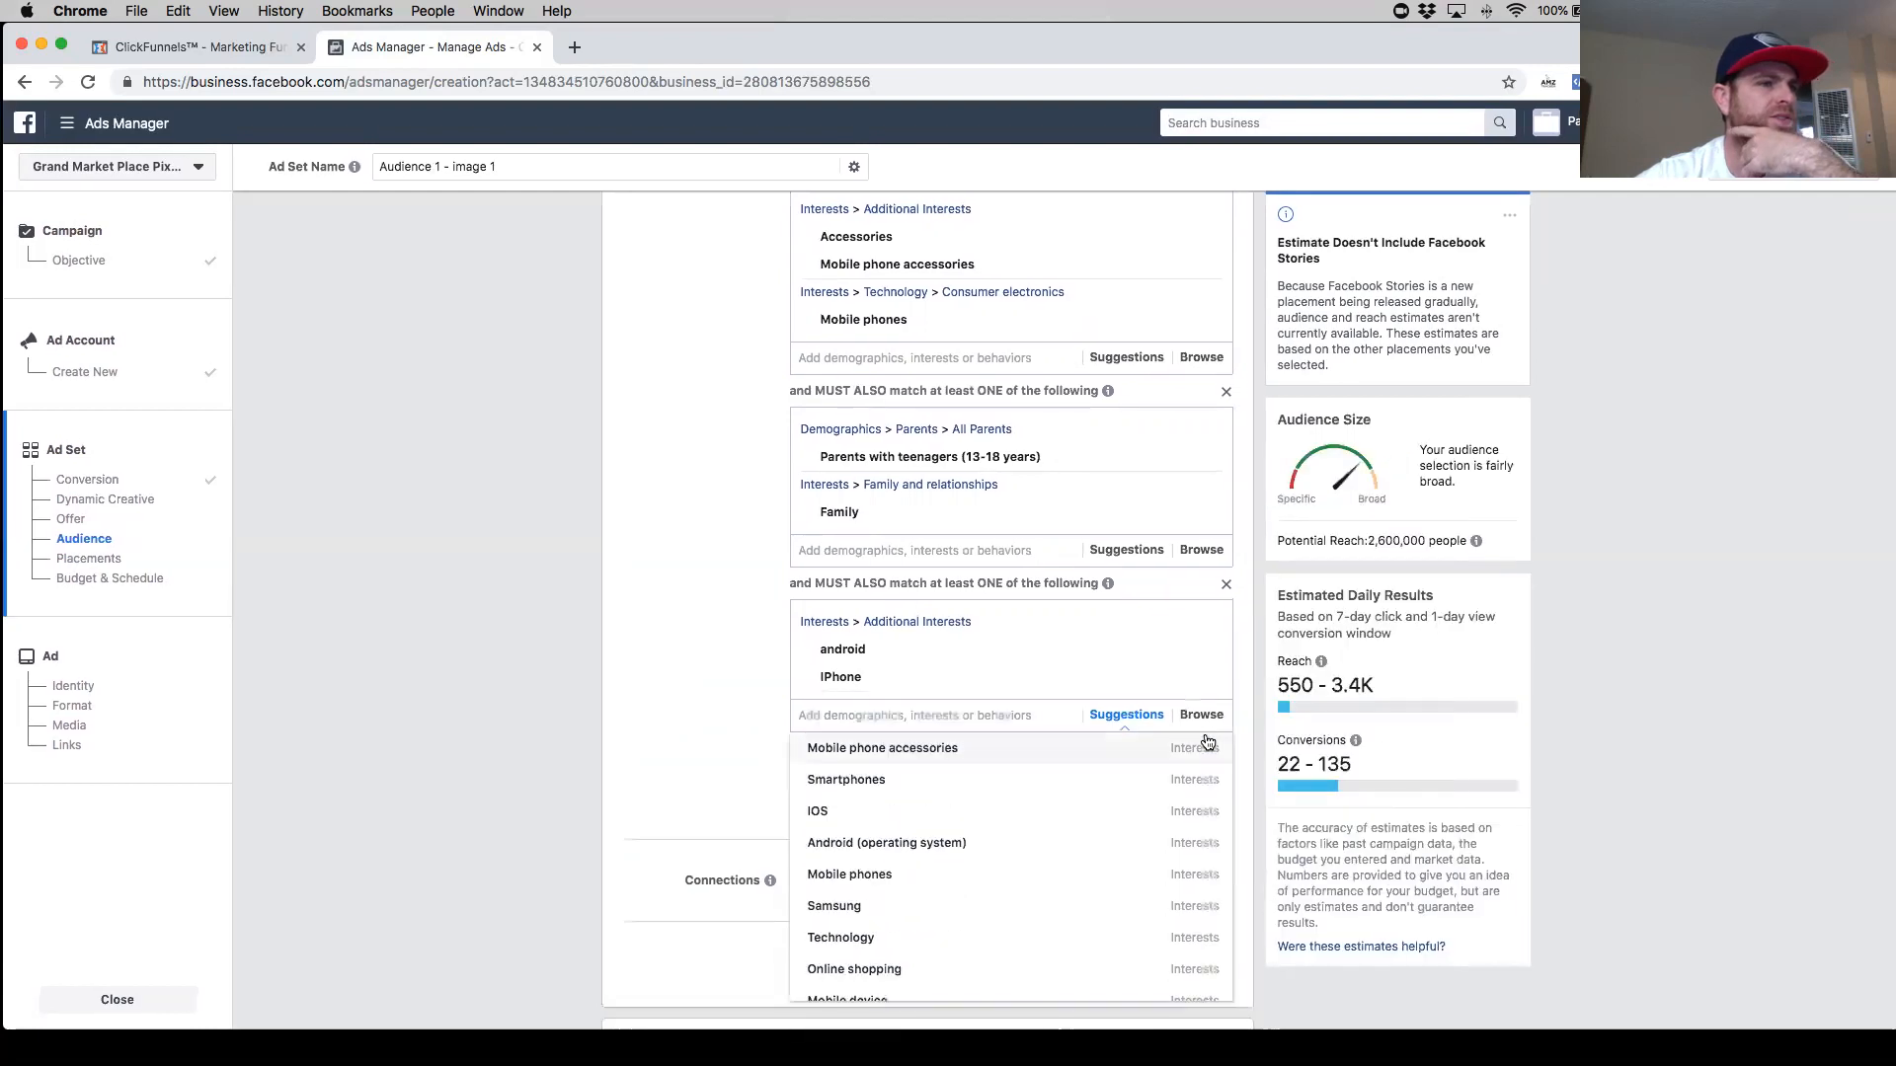
scroll(1006, 867, down, 1)
click(1006, 868)
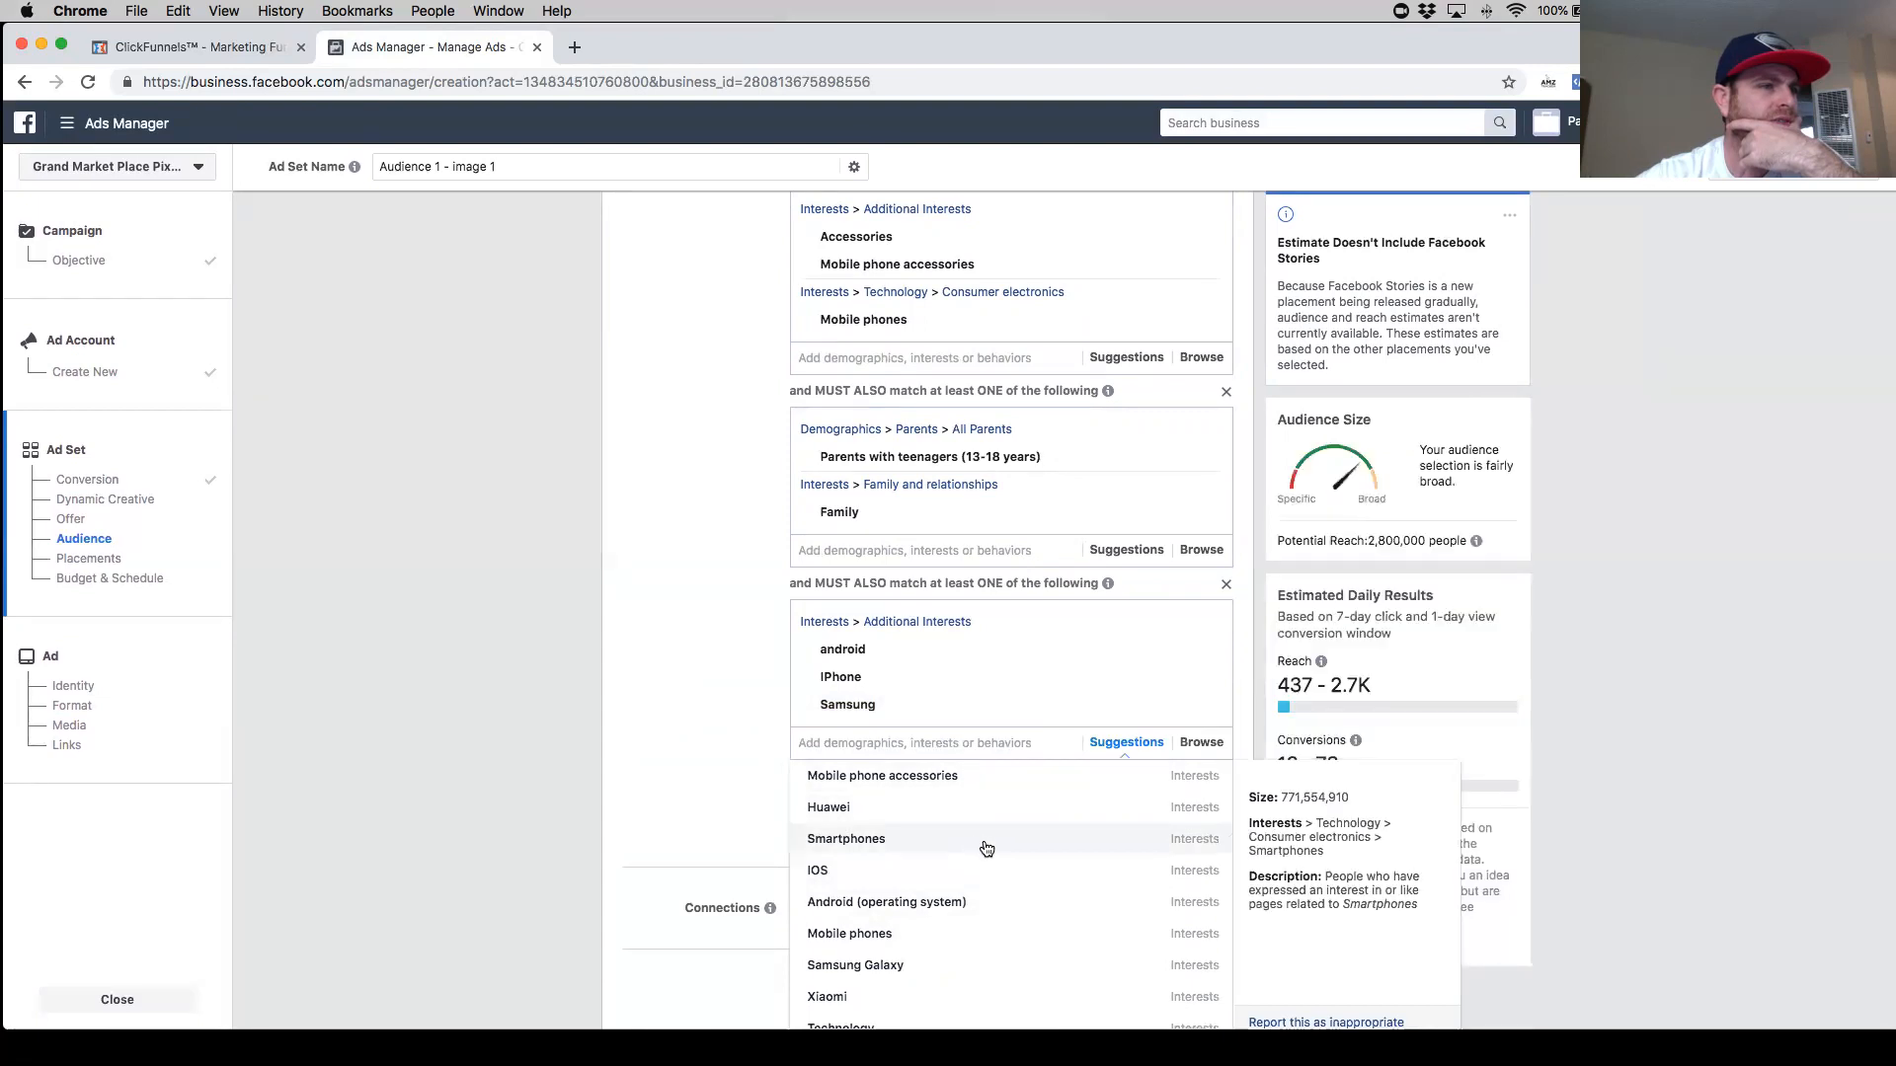
- Scroll through the suggested interests and behaviors for the IPhone narrowing group
scroll(992, 879, down, 3)
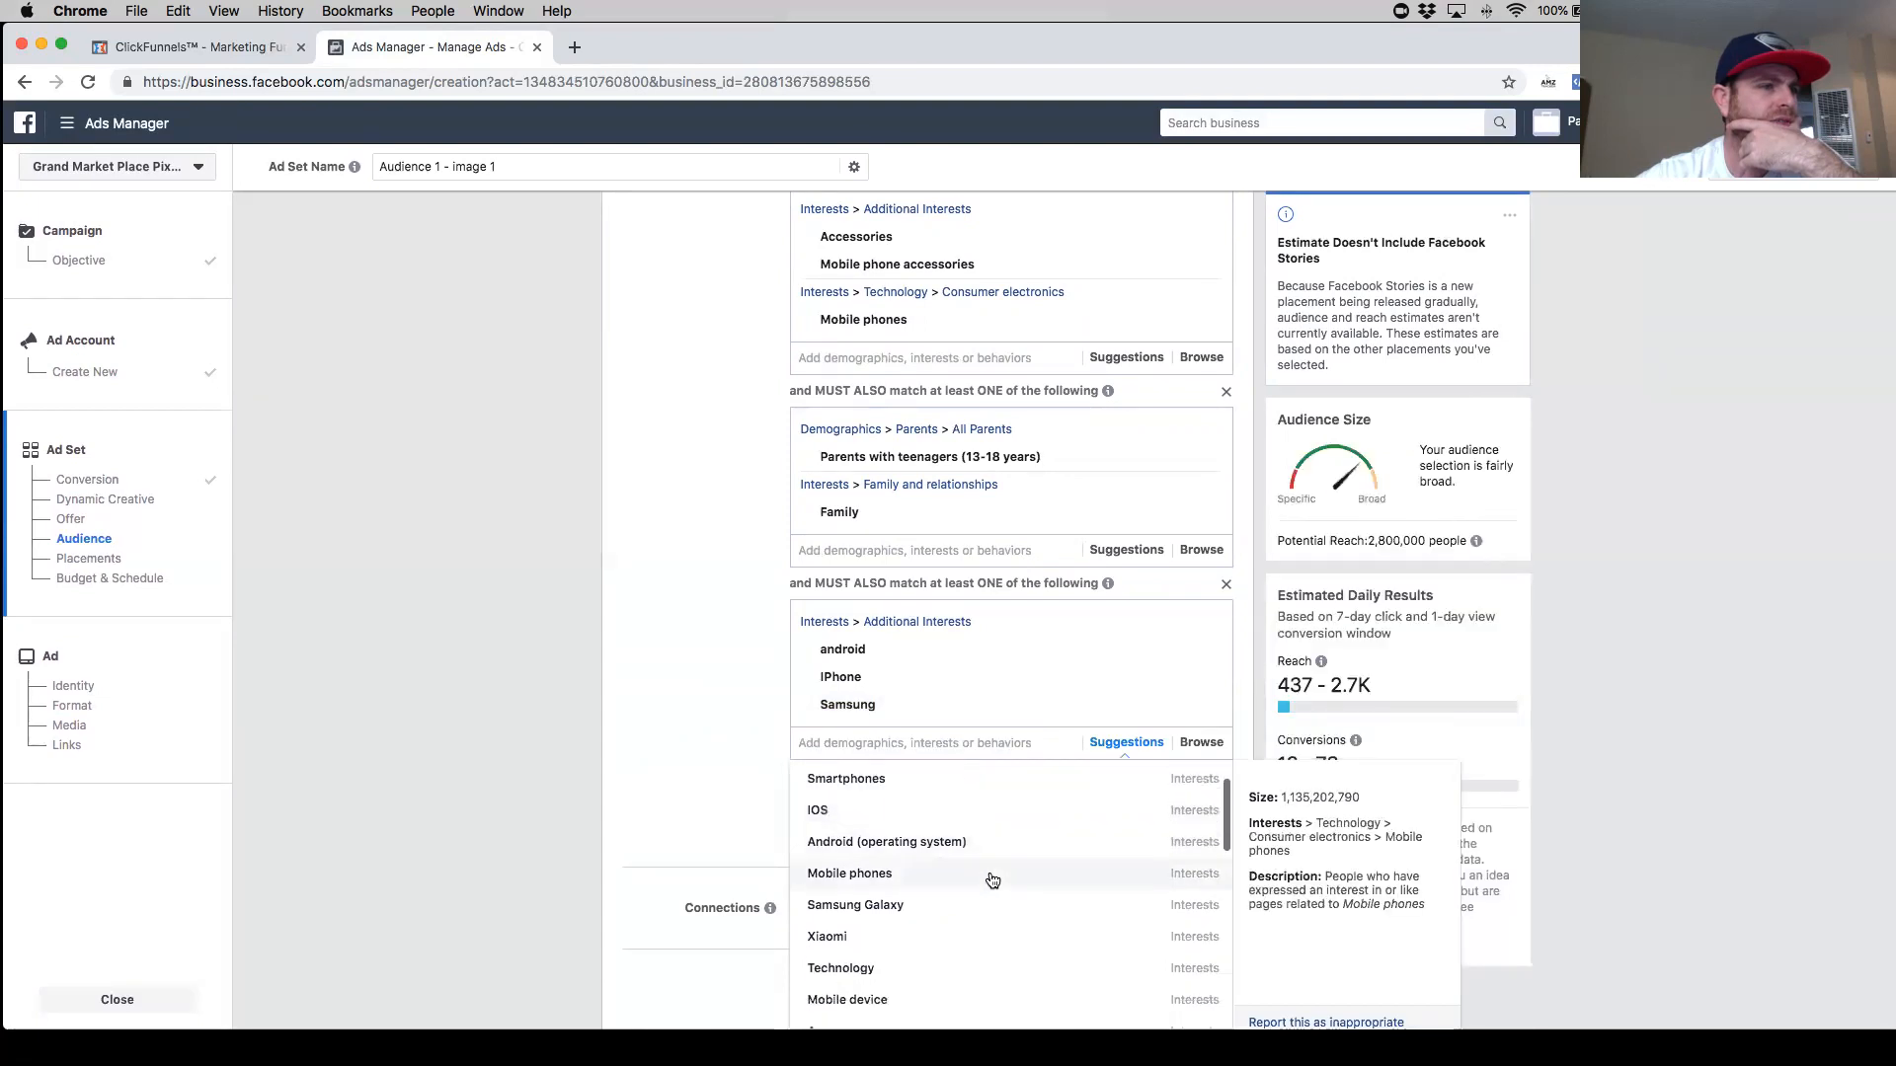
scroll(992, 879, down, 4)
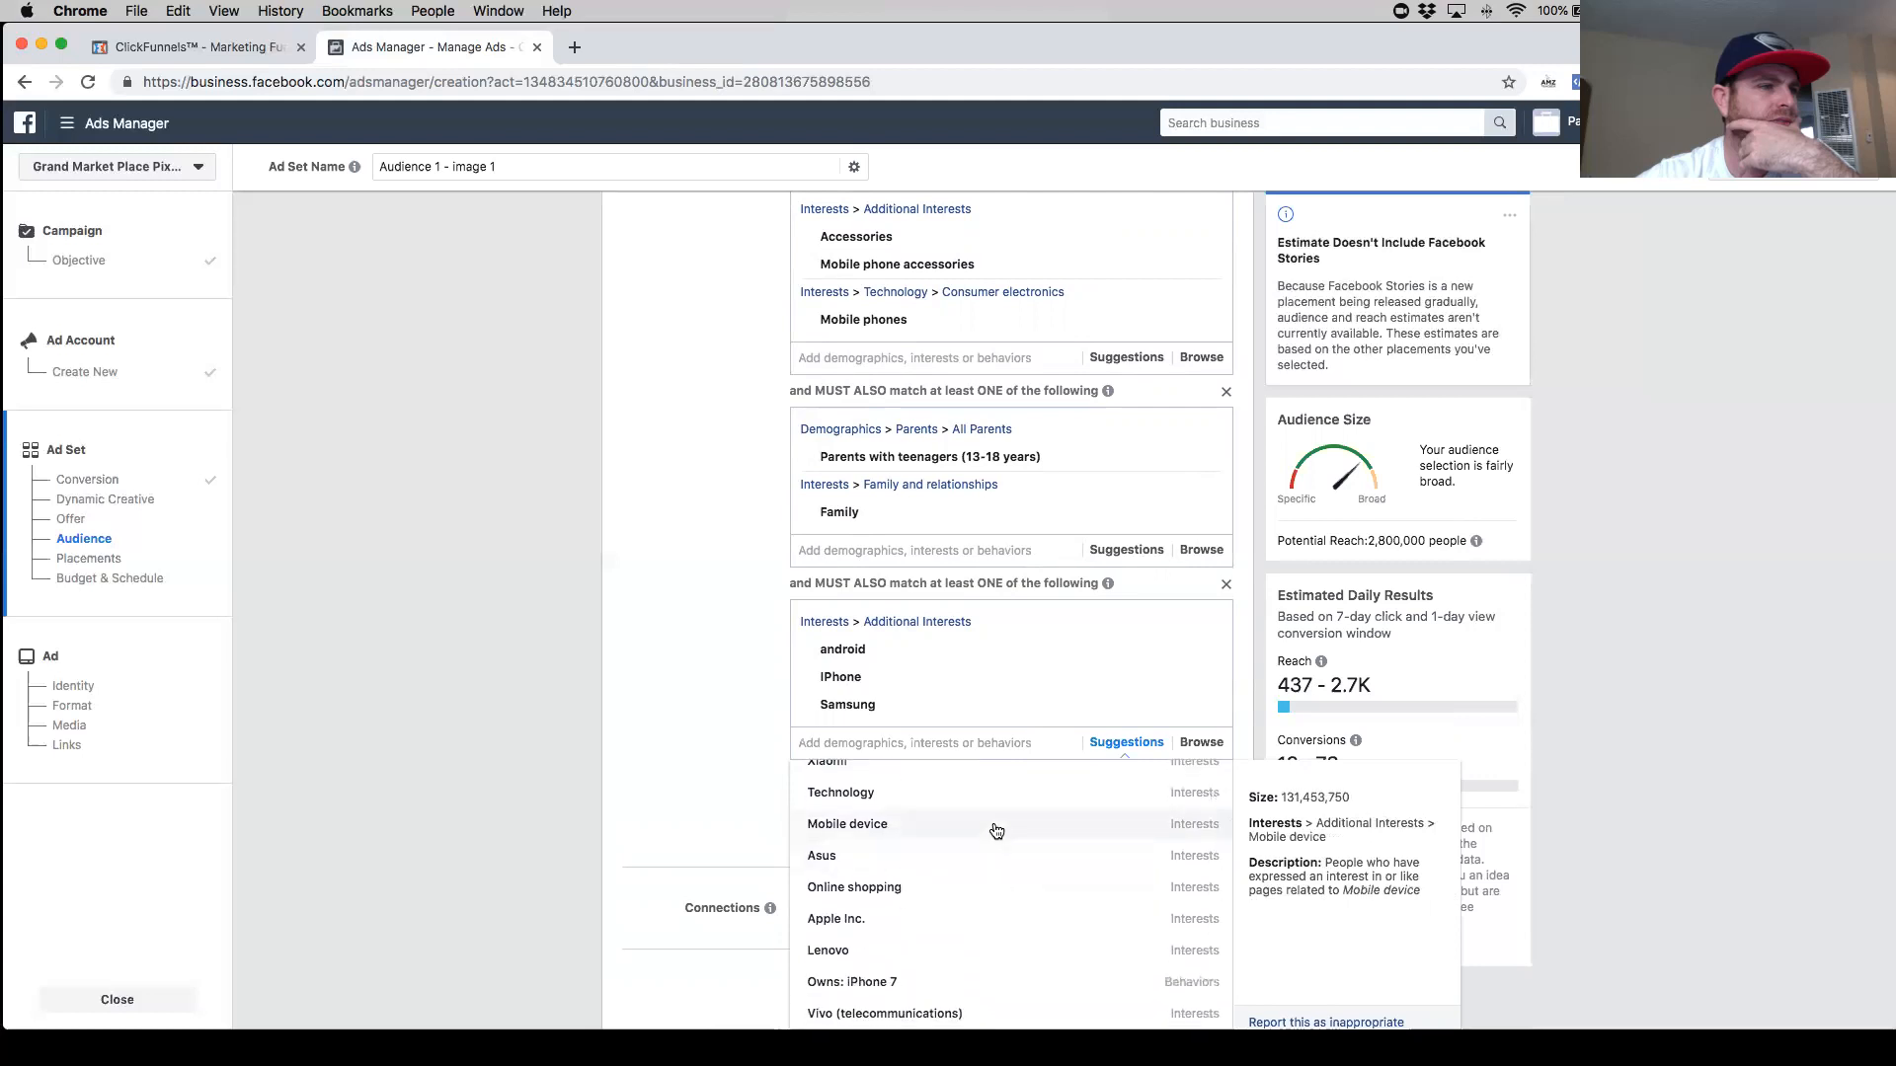
scroll(998, 875, down, 4)
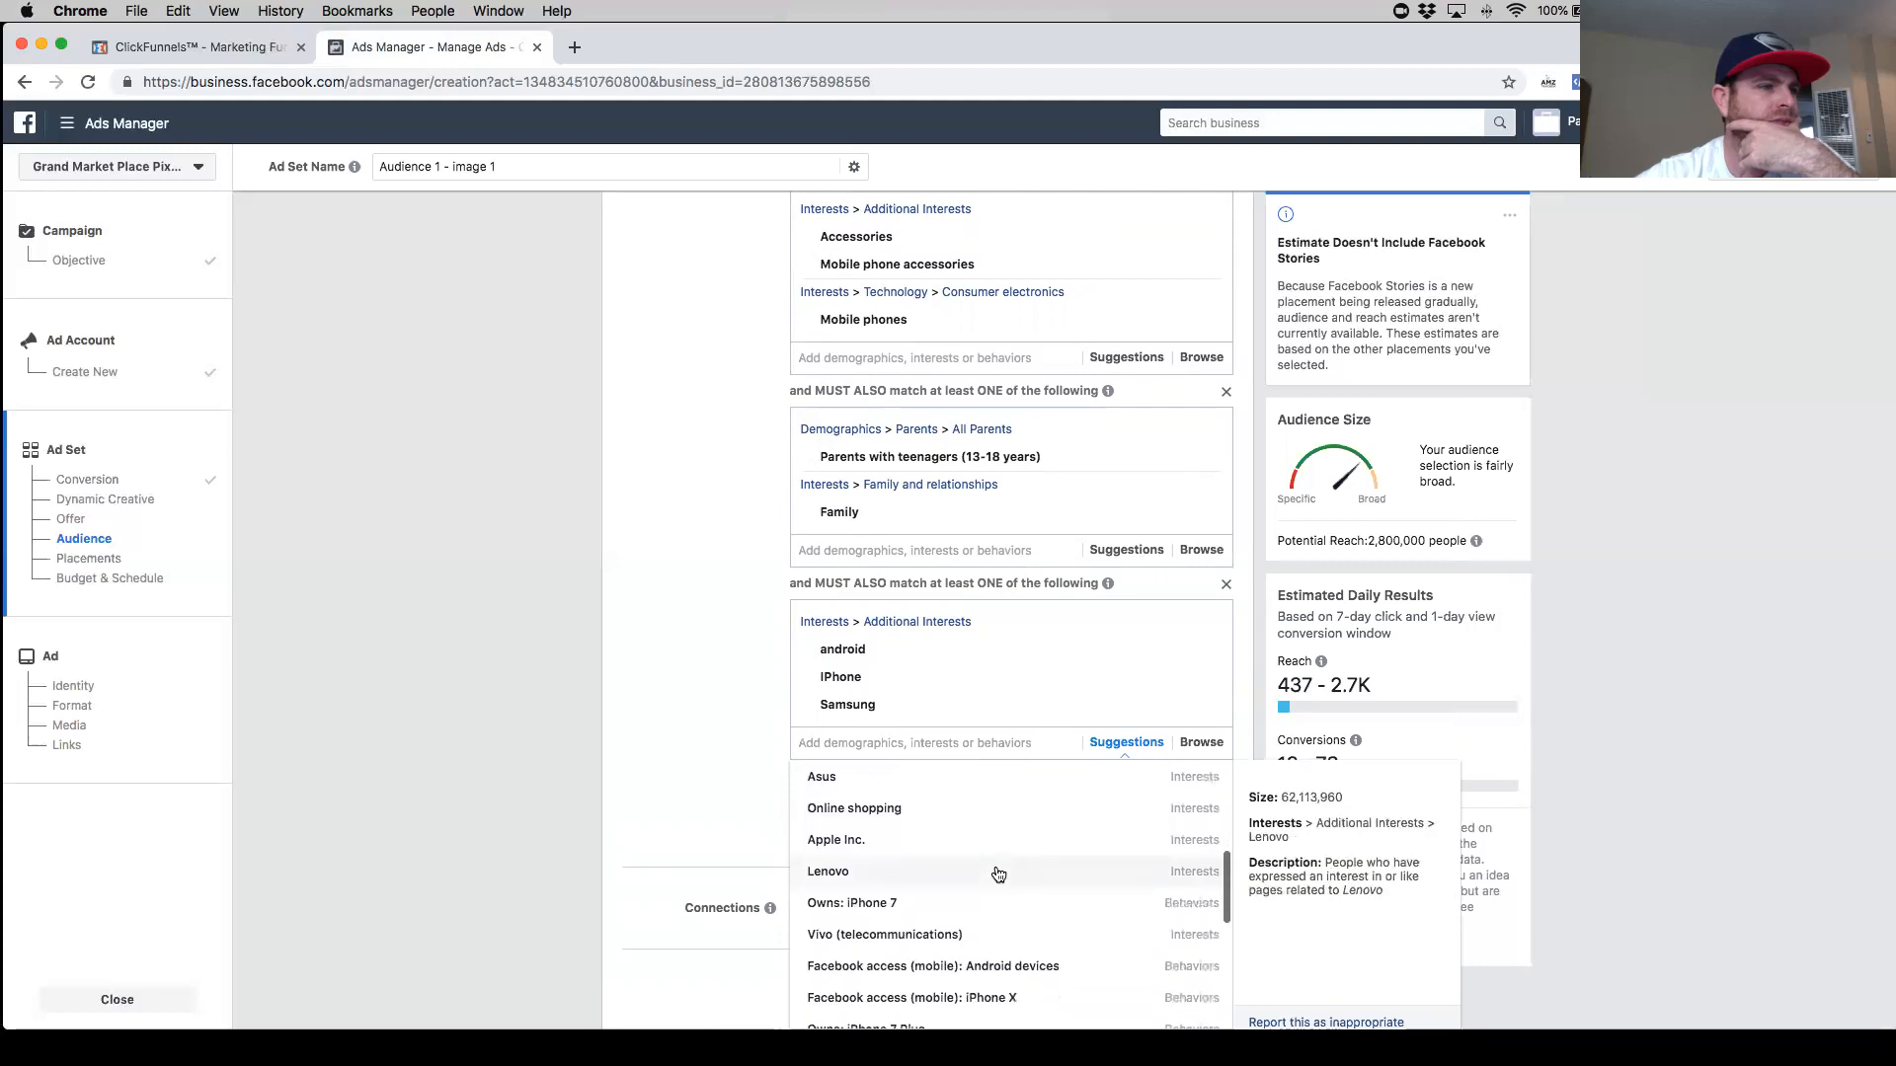
scroll(997, 876, down, 2)
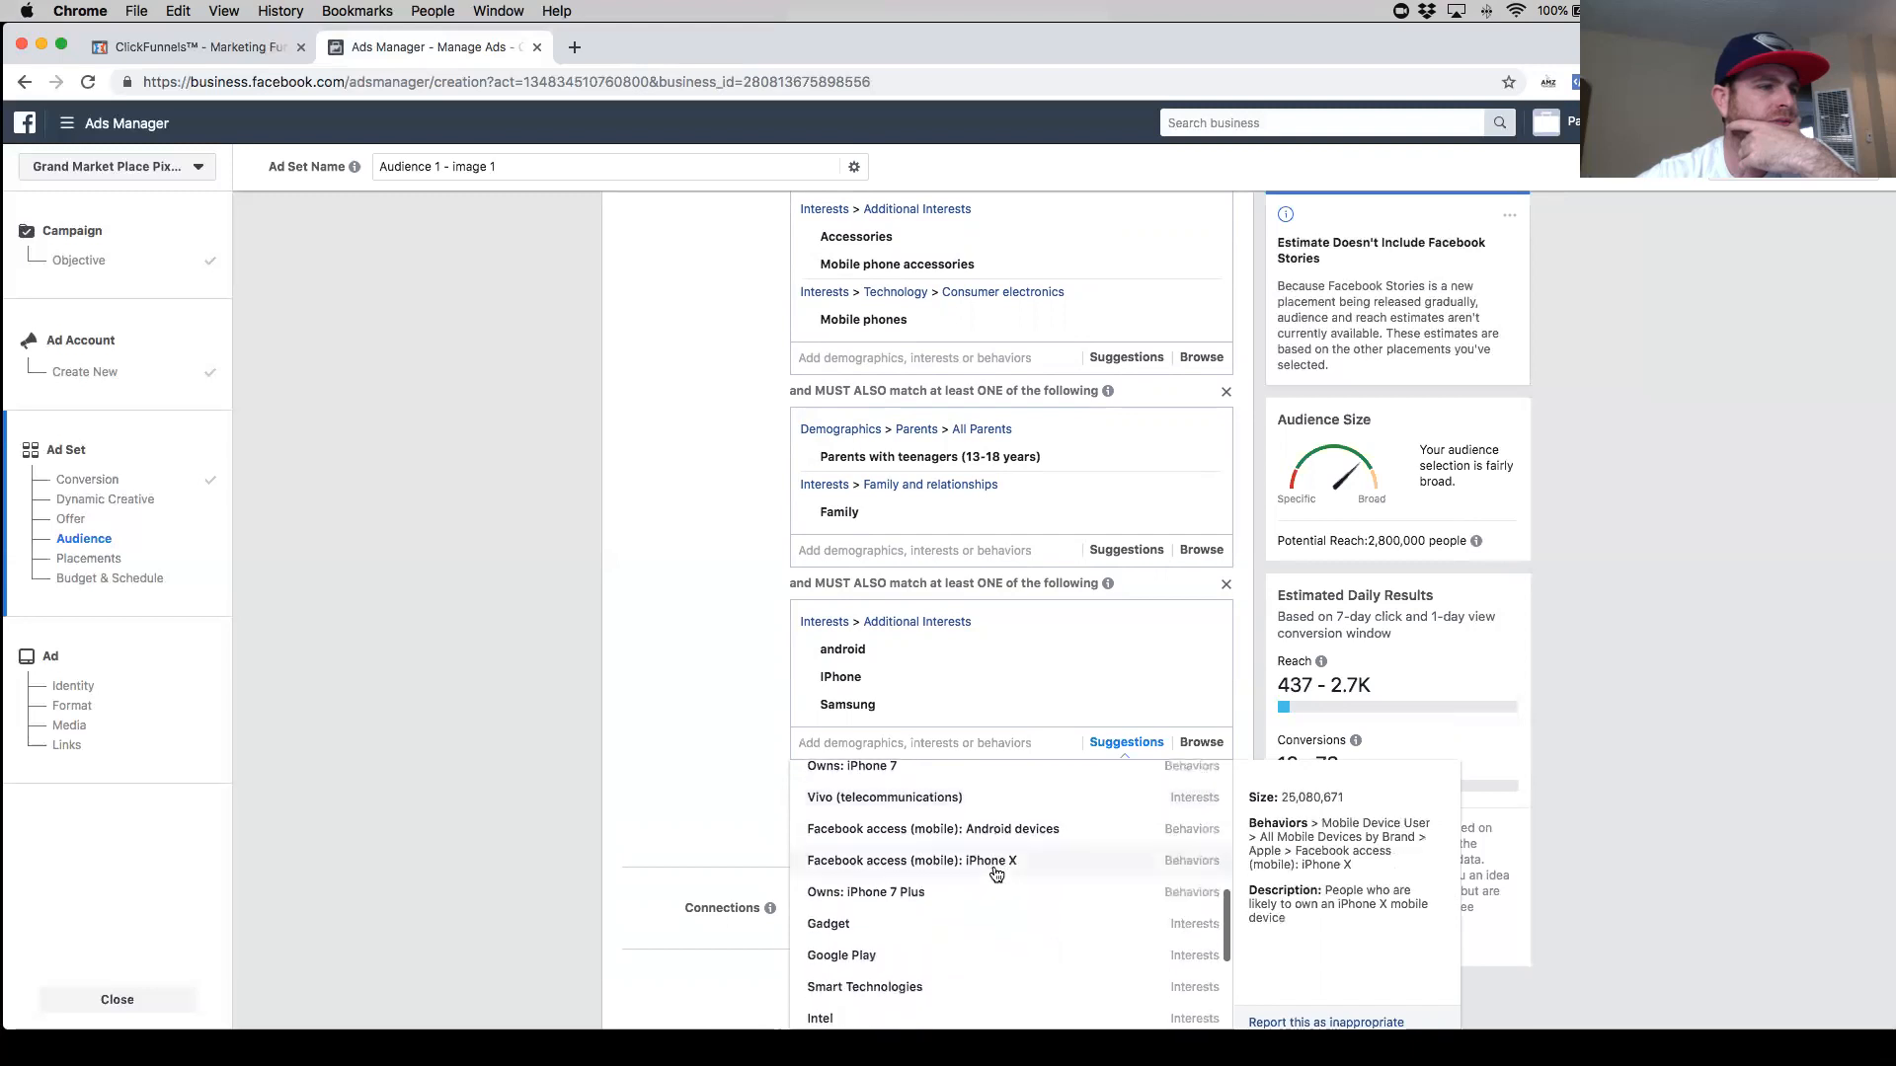
scroll(992, 889, down, 1)
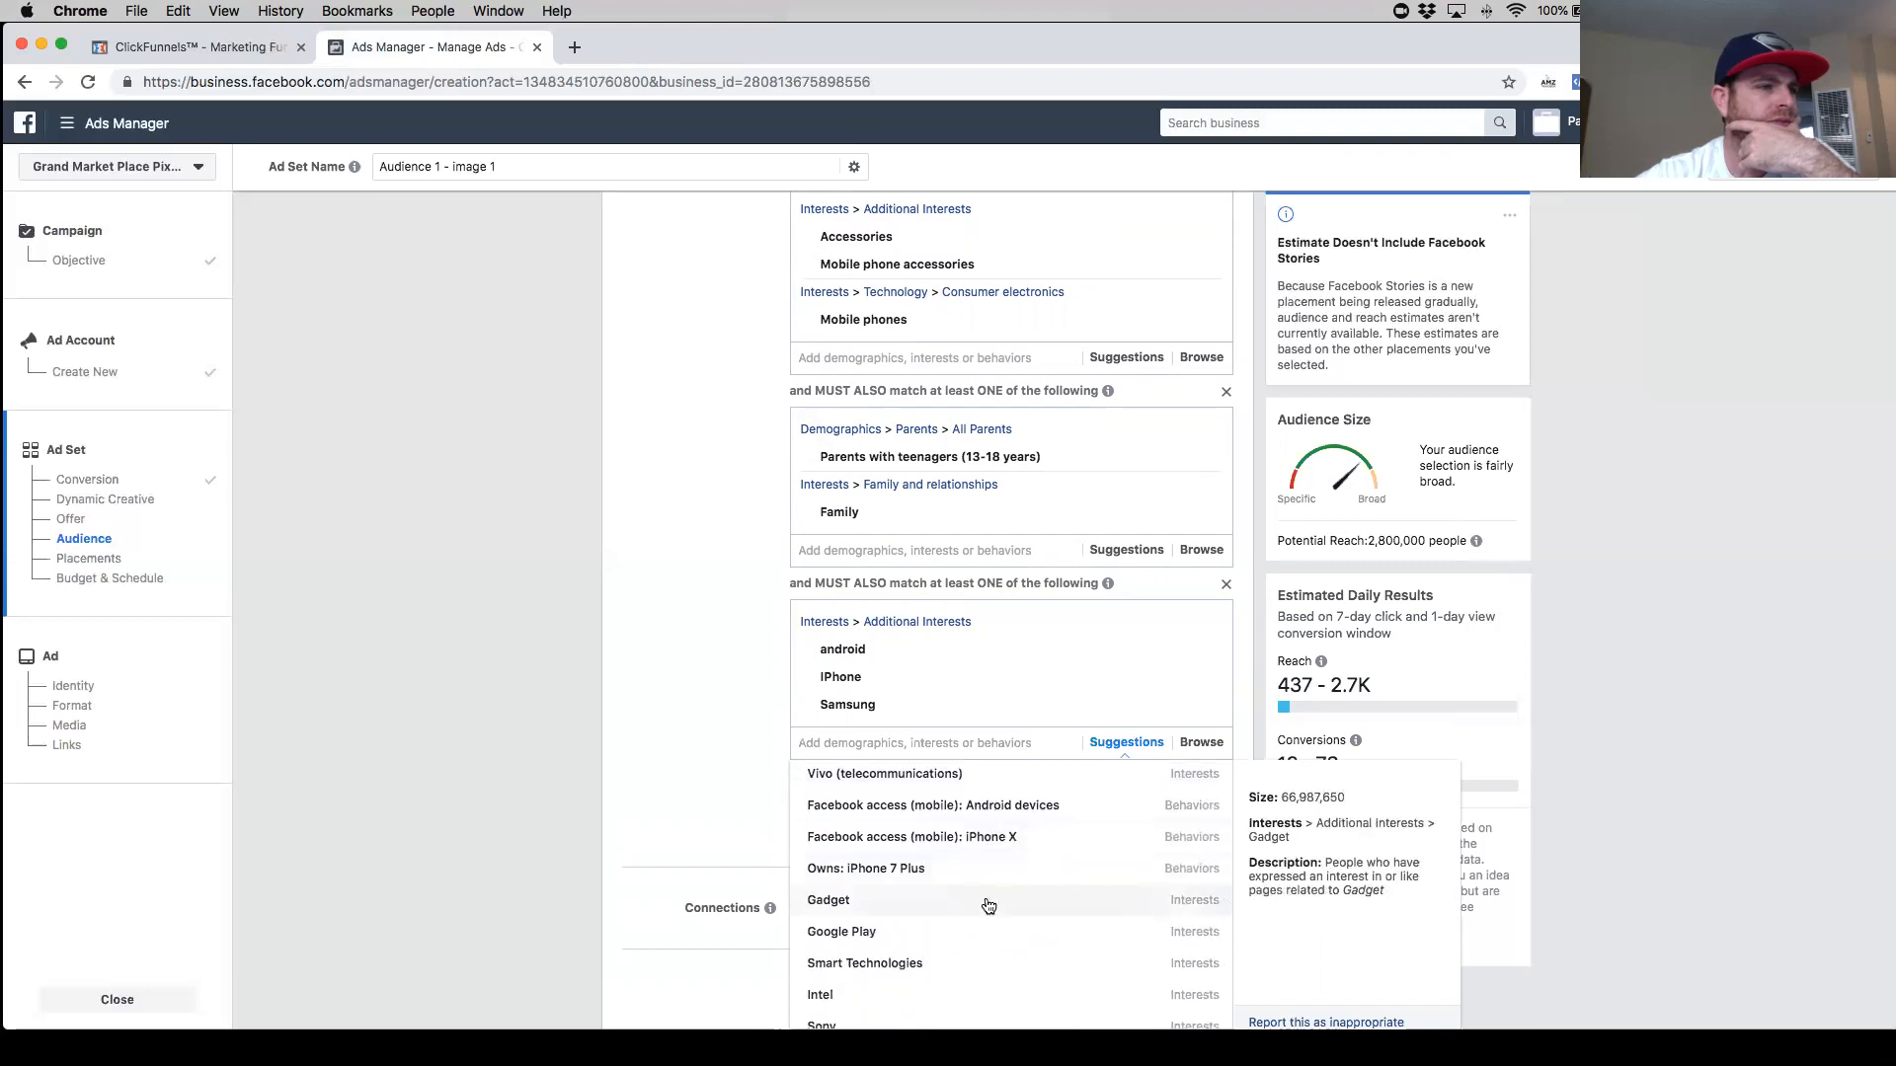
scroll(988, 906, down, 4)
scroll(987, 905, down, 2)
scroll(987, 905, down, 1)
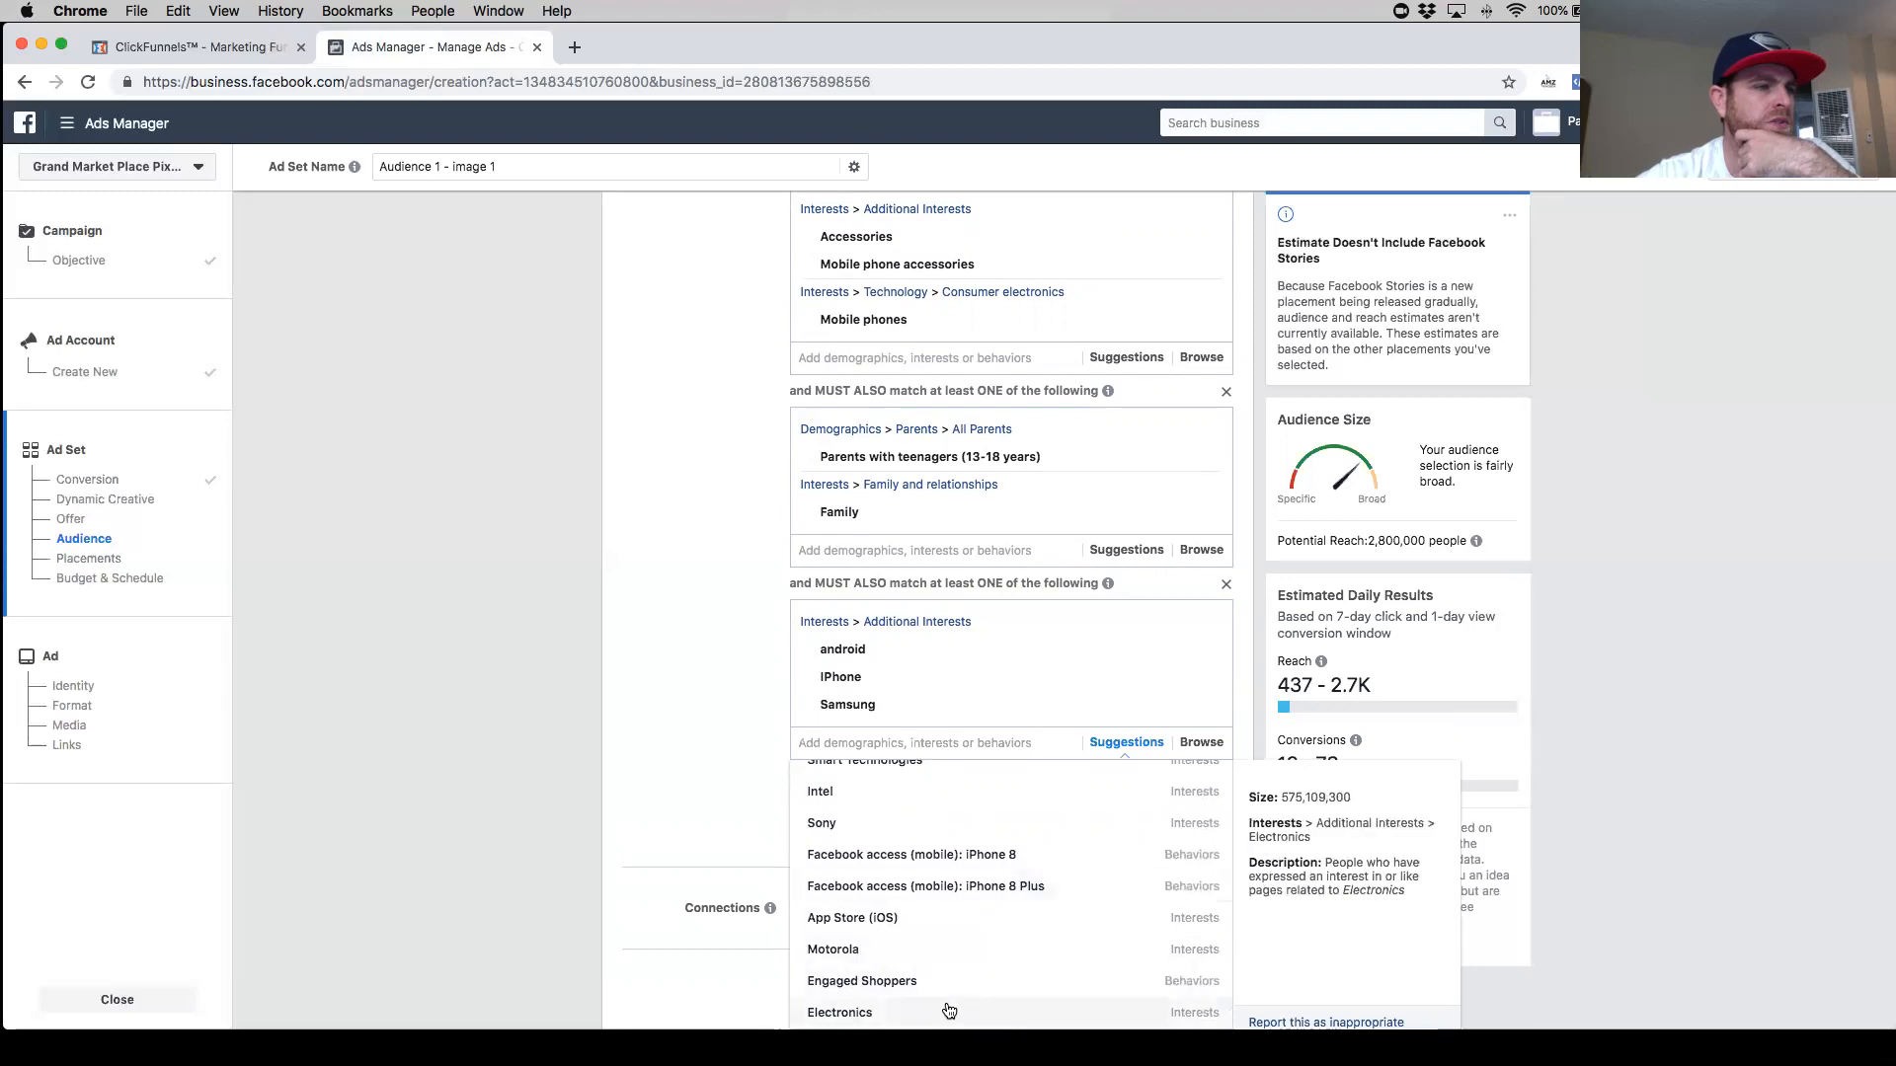
click(864, 748)
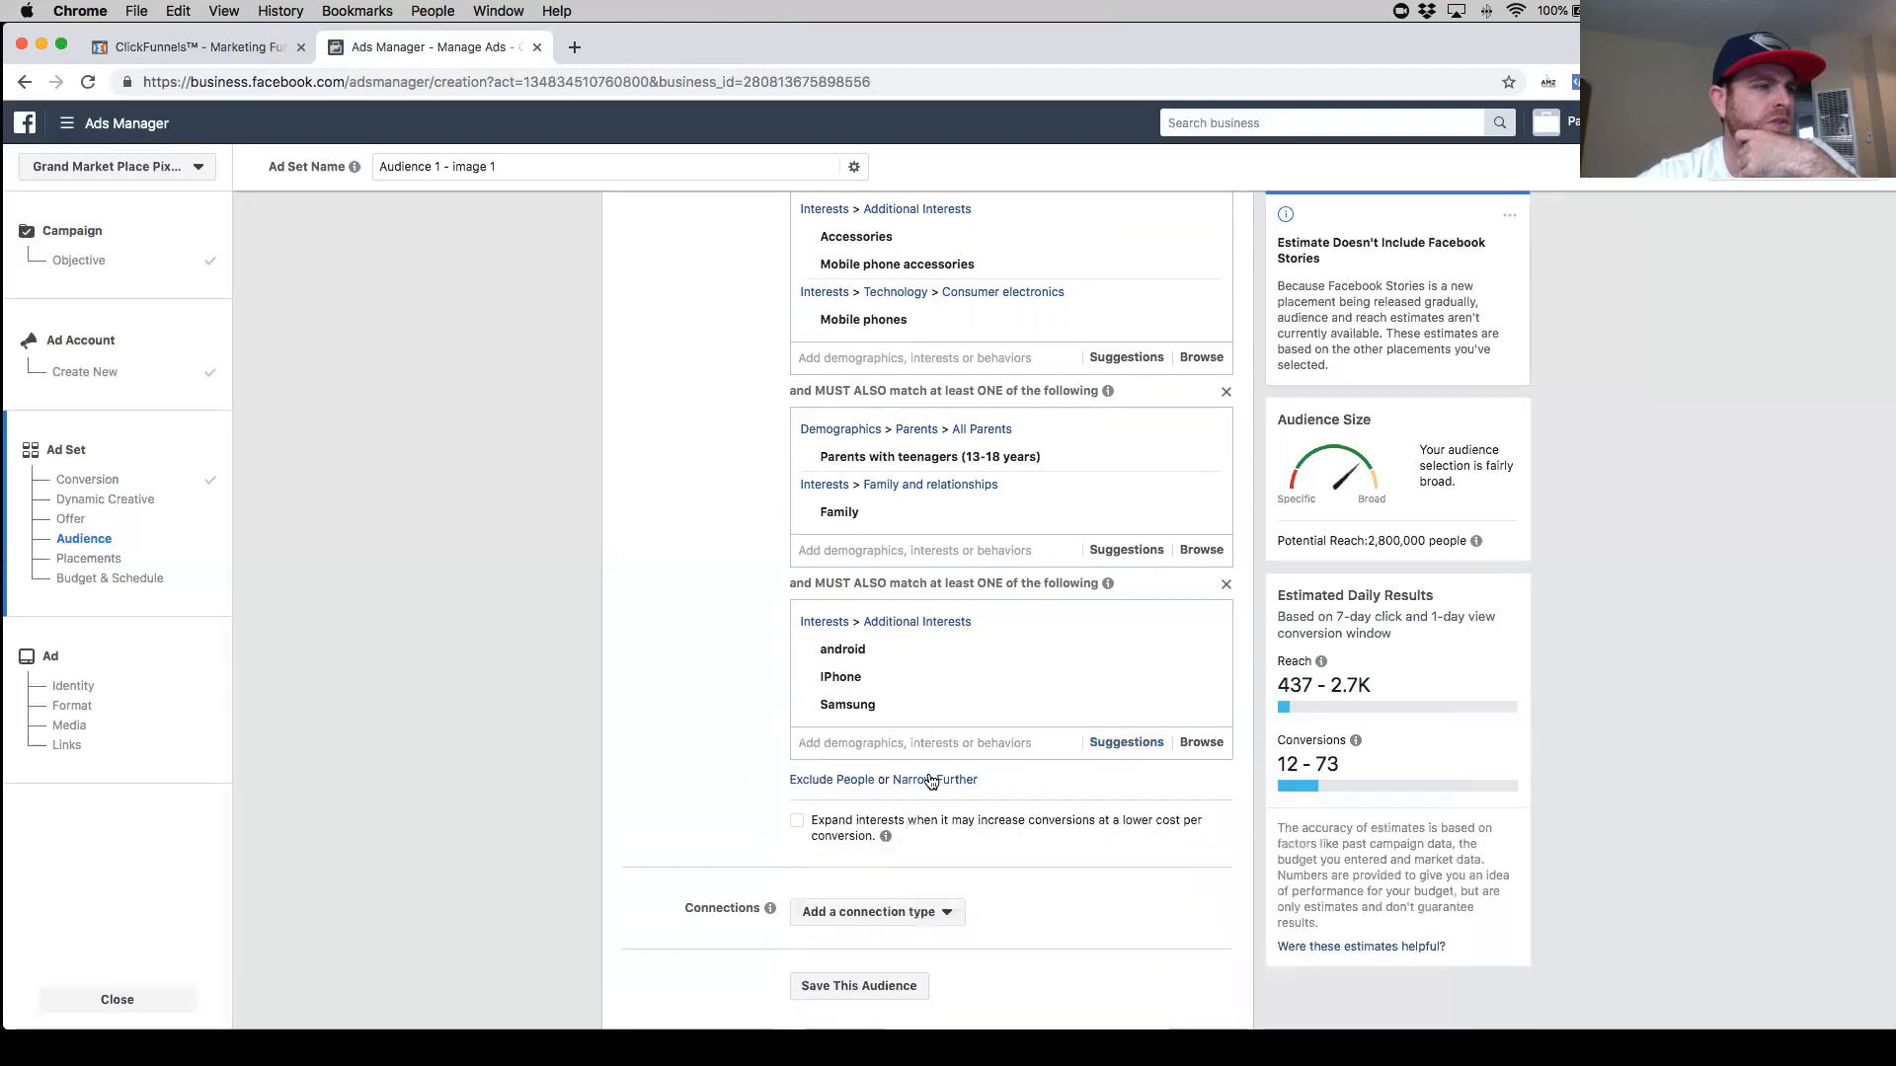
- Narrow the audience further with a new group containing the Electronics interest
click(931, 781)
text(el)
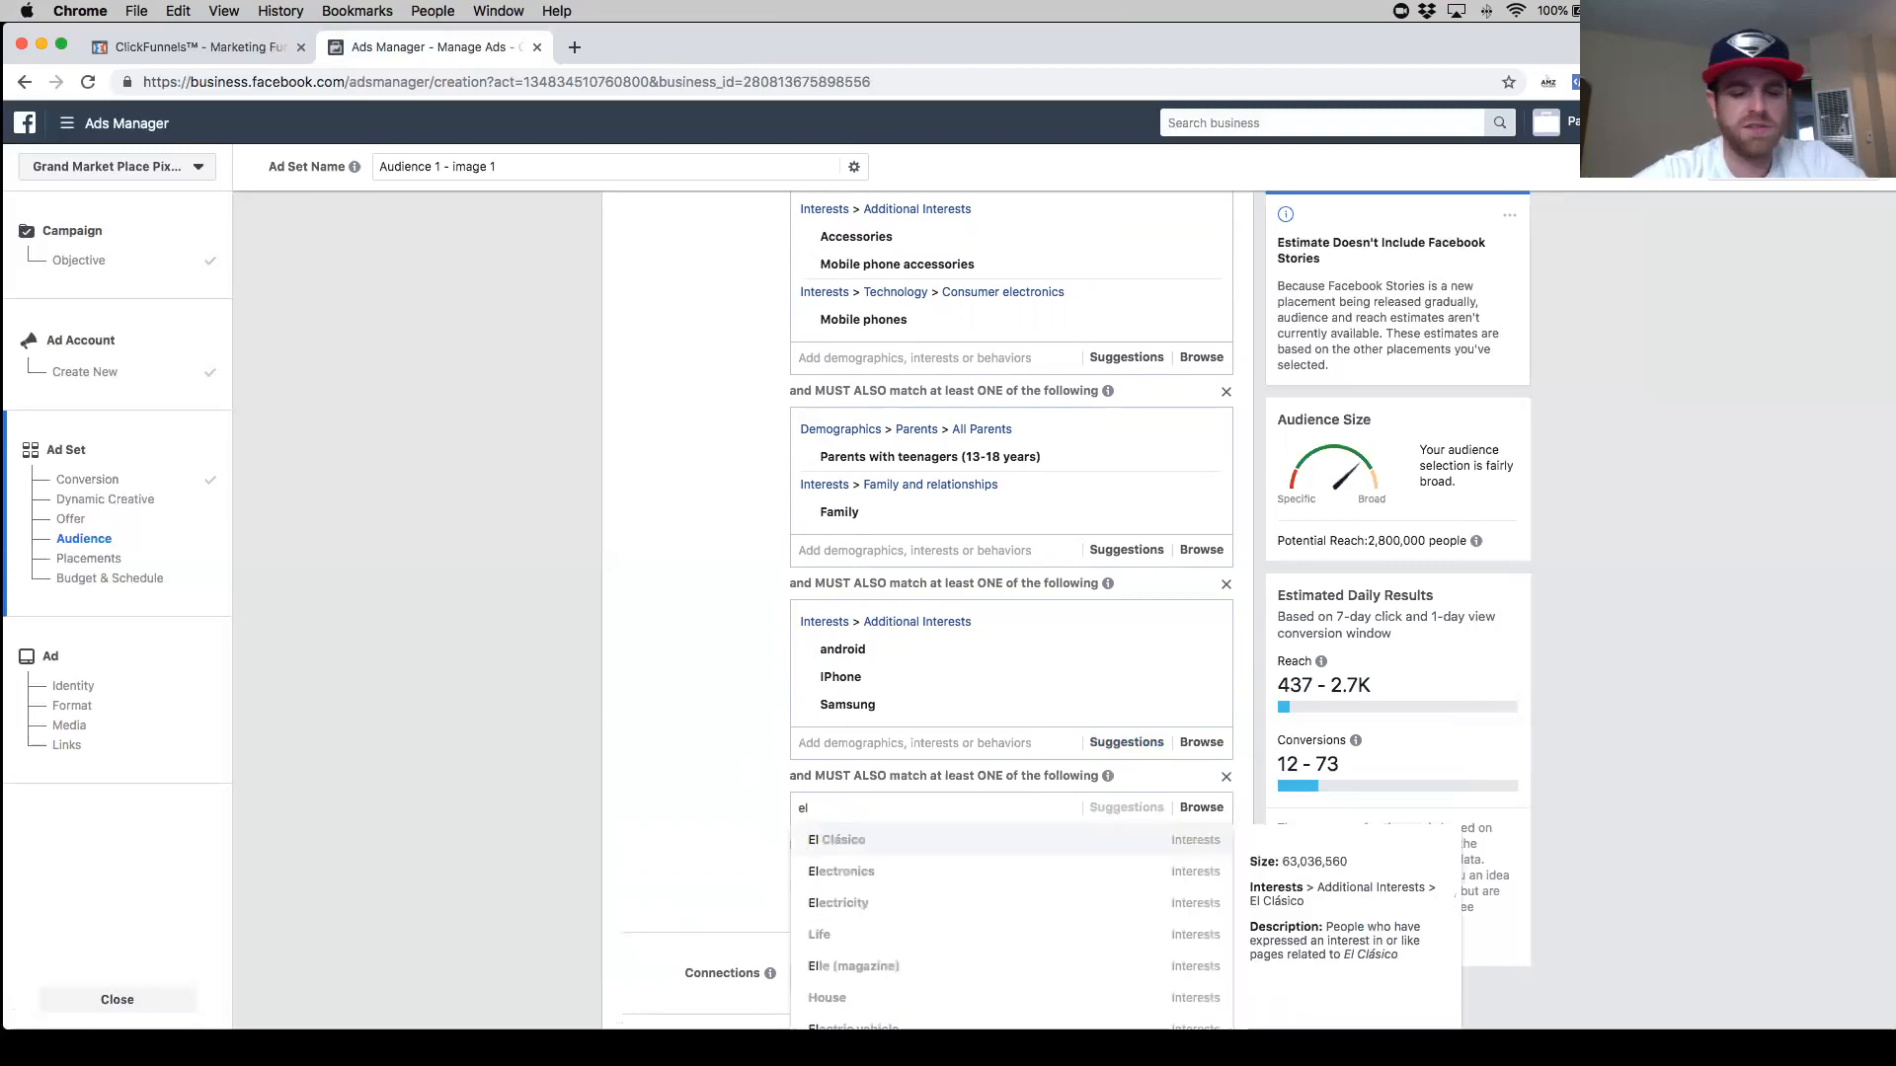
text(ectr)
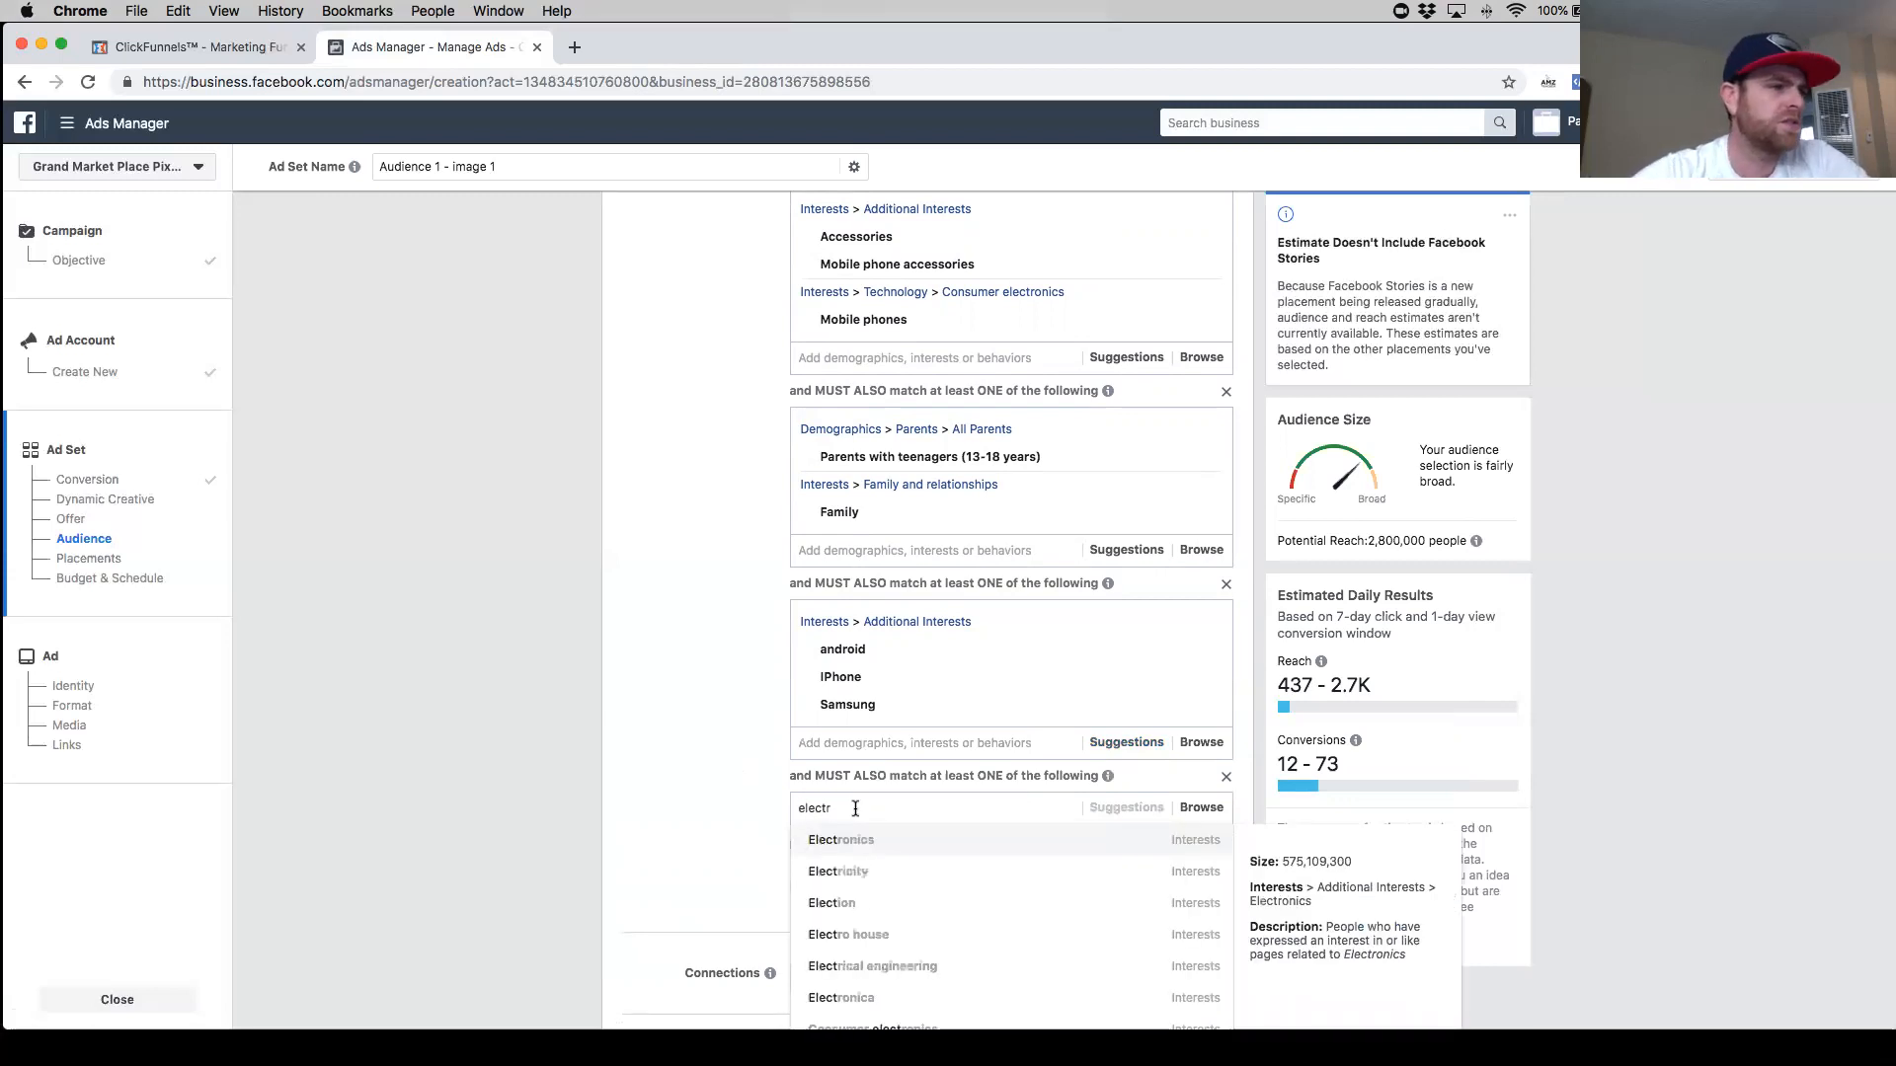
click(937, 841)
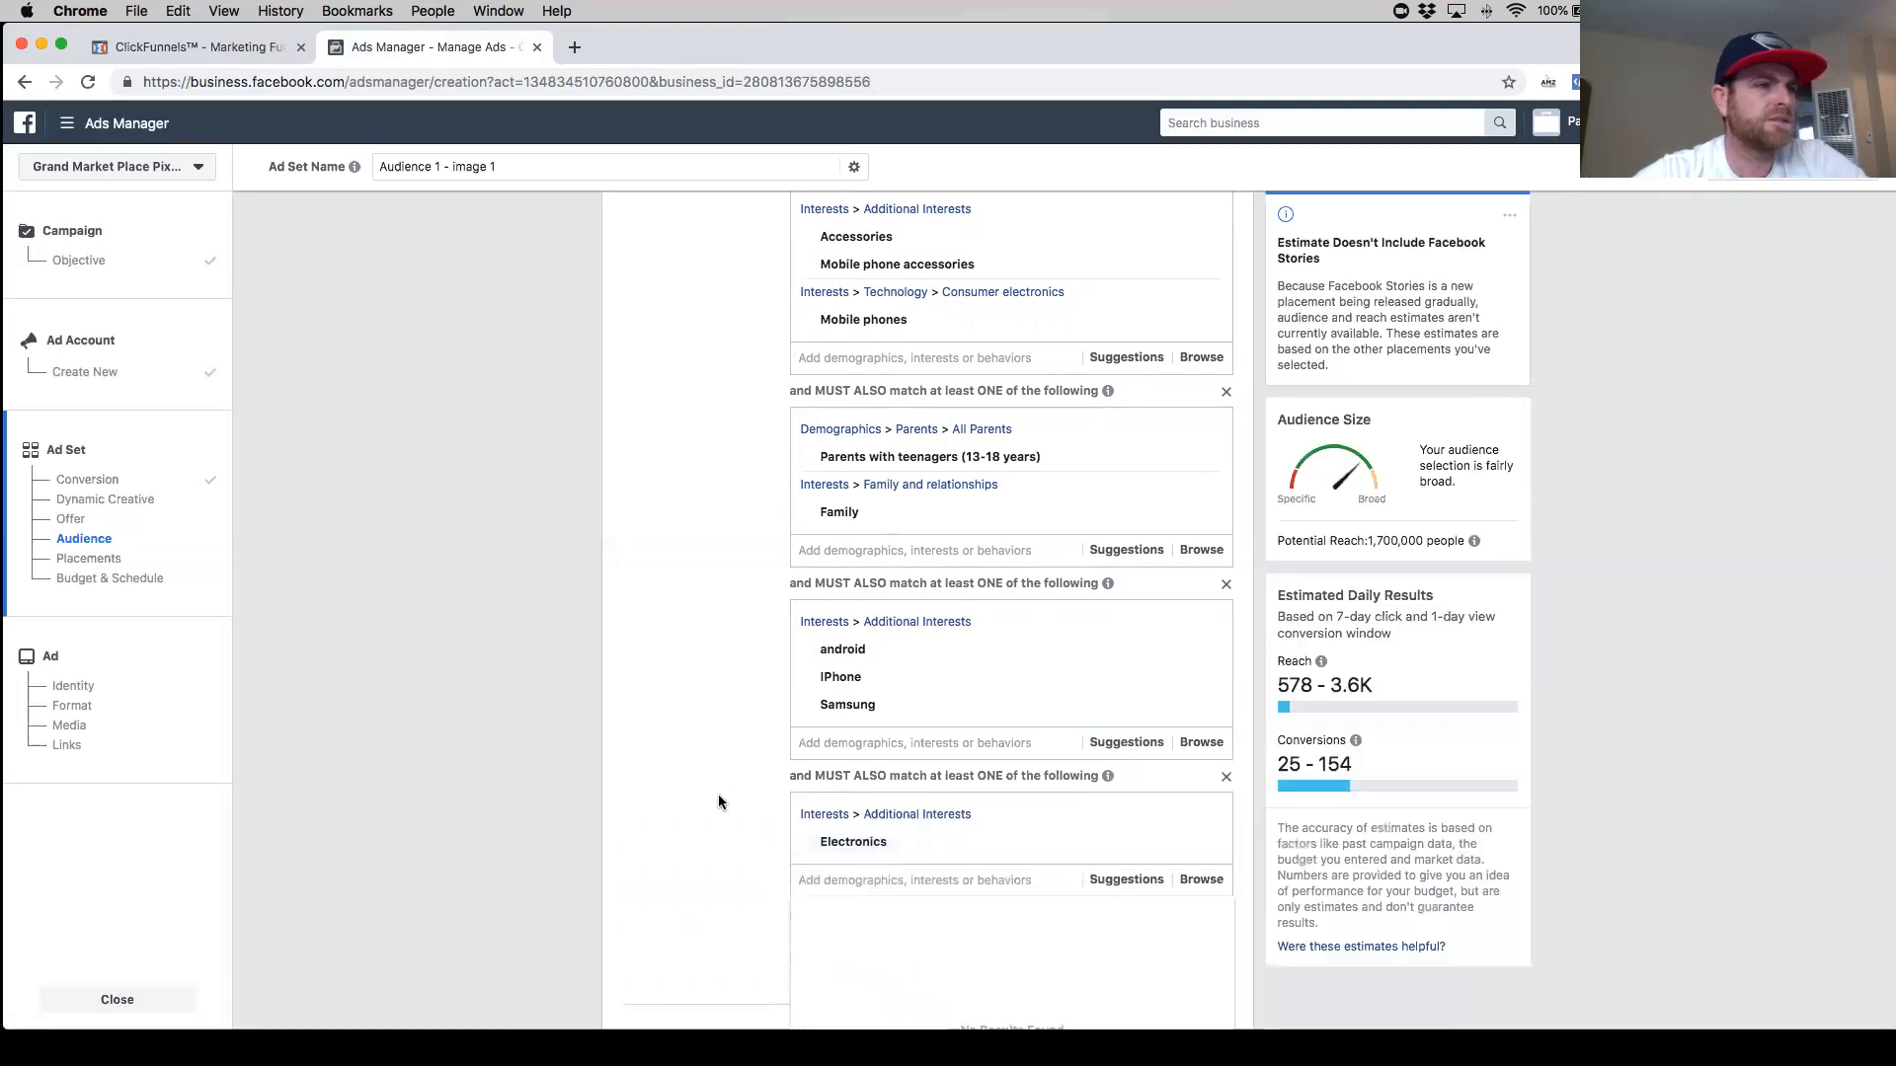
- Add the Gadget interest to the Electronics narrowing group
scroll(715, 796, down, 2)
text(ga)
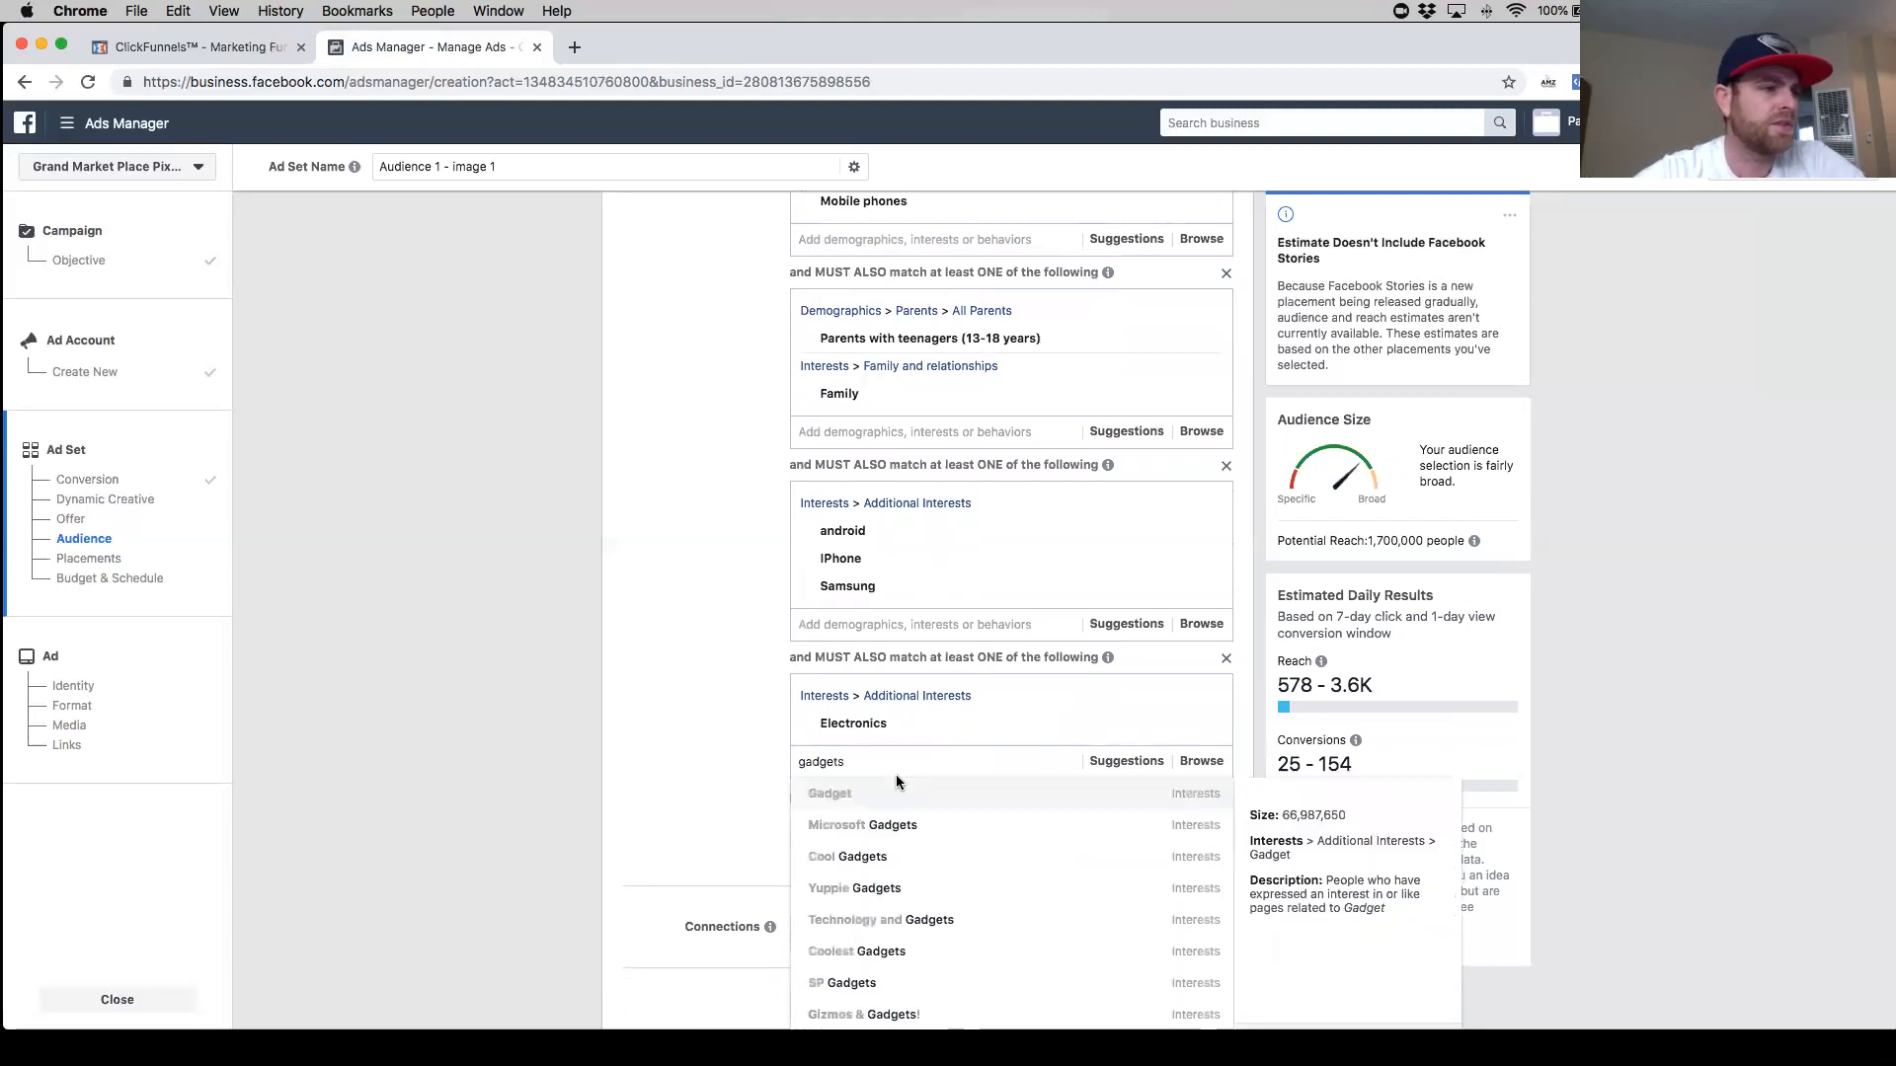
text(dgets)
click(968, 796)
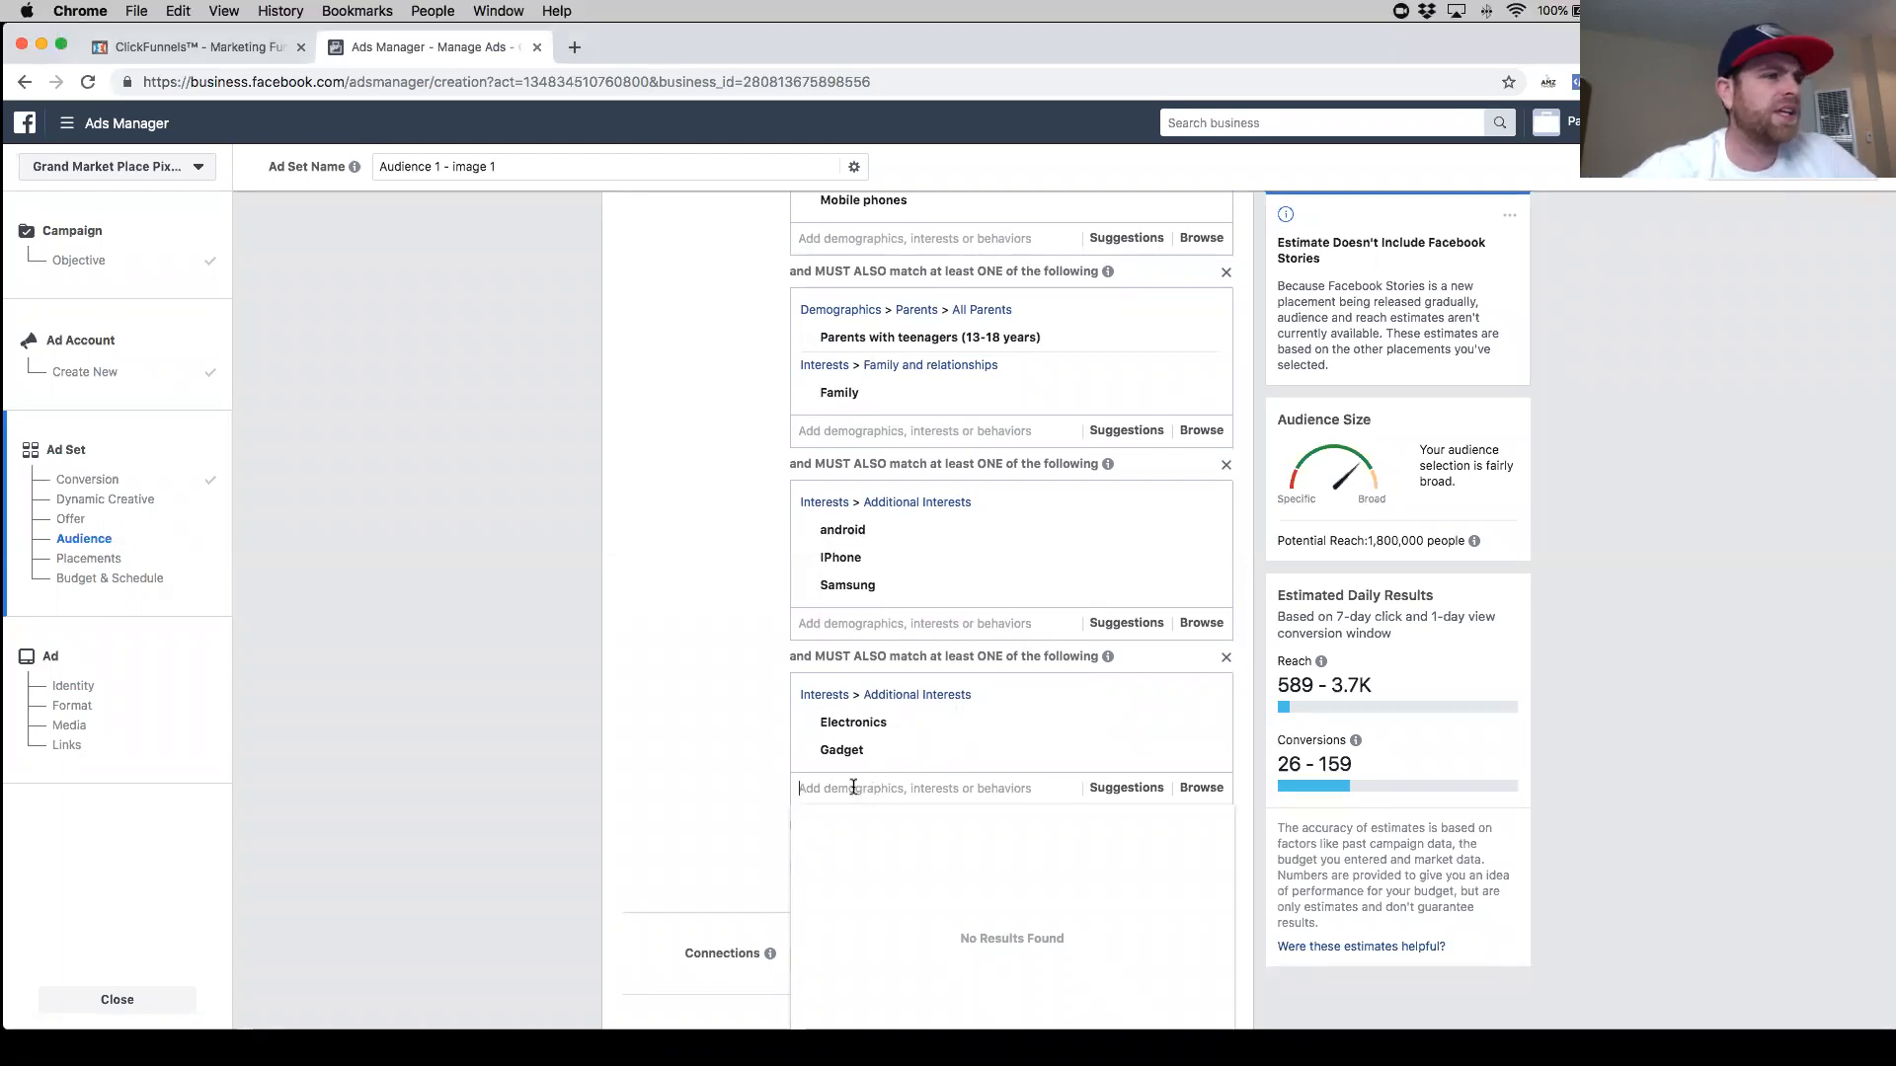
- Try adding the suggested Technology interest to the Electronics group and remove it again
click(1145, 789)
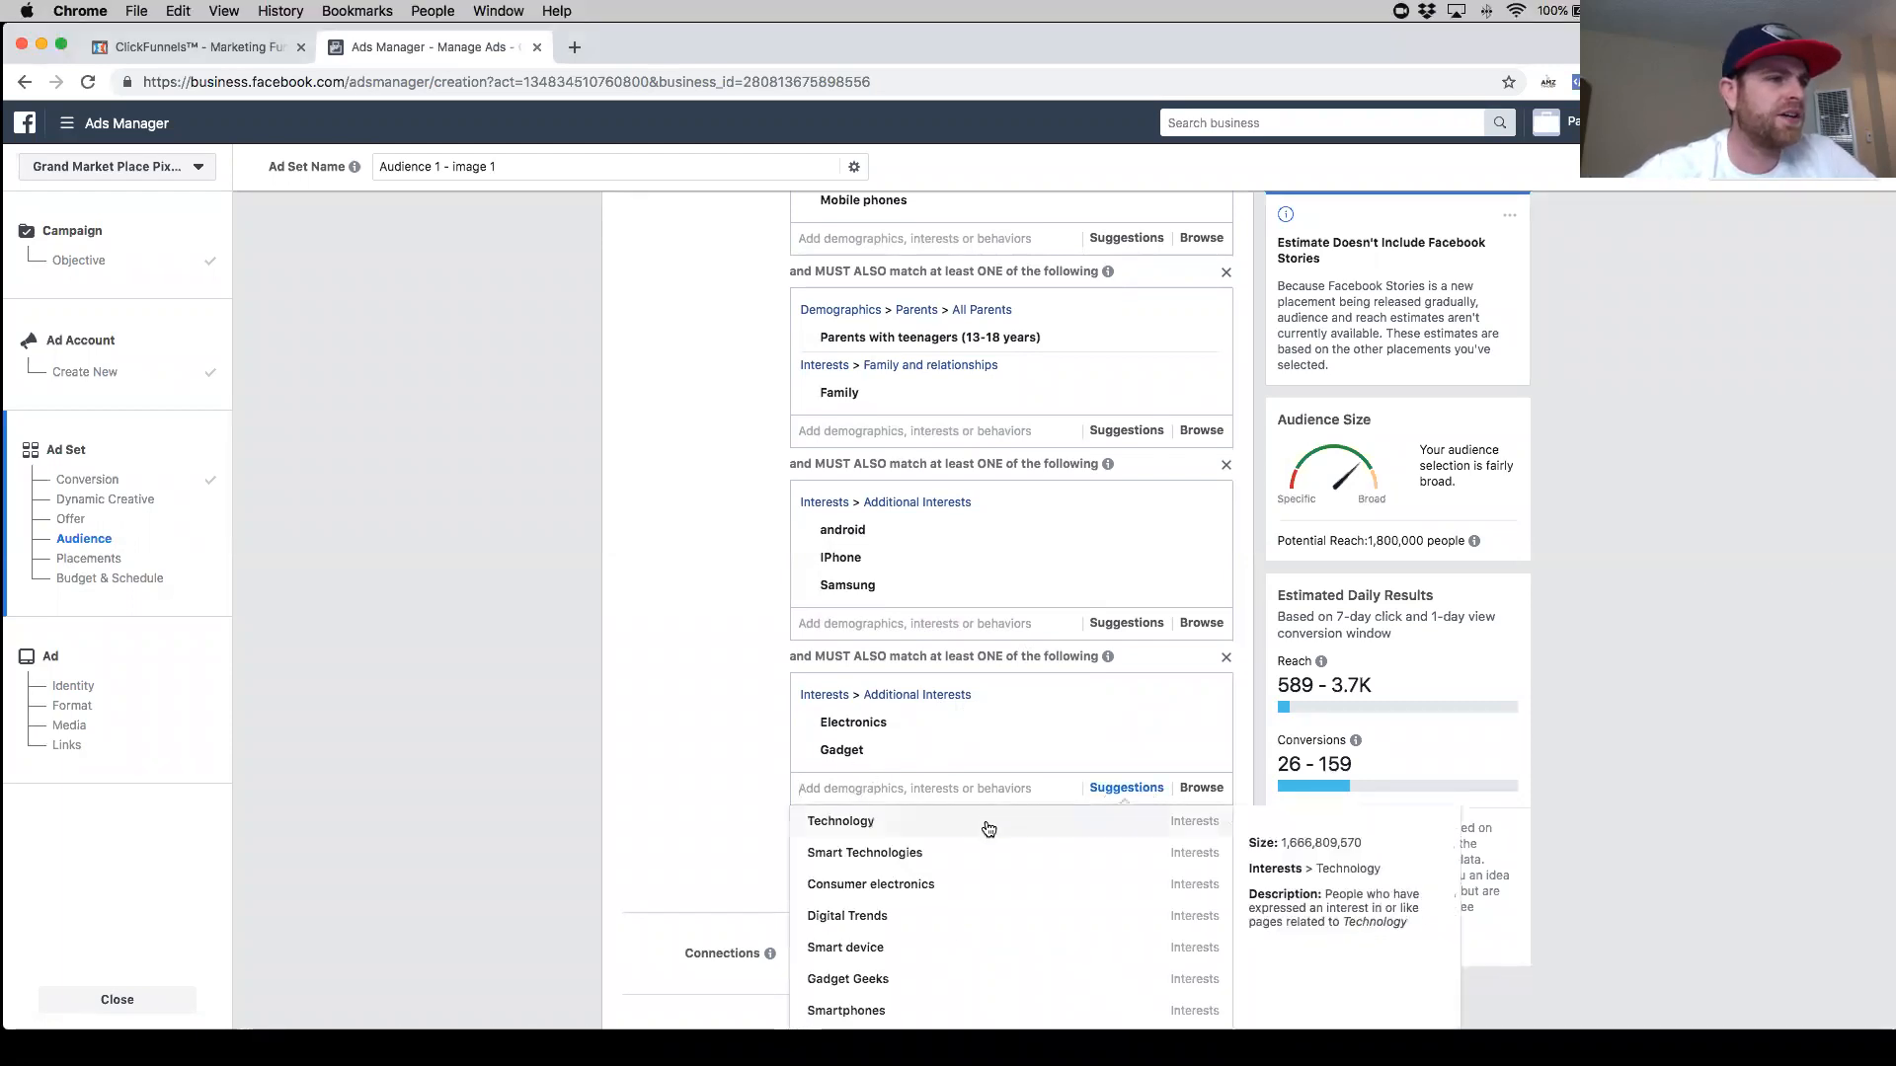
click(988, 821)
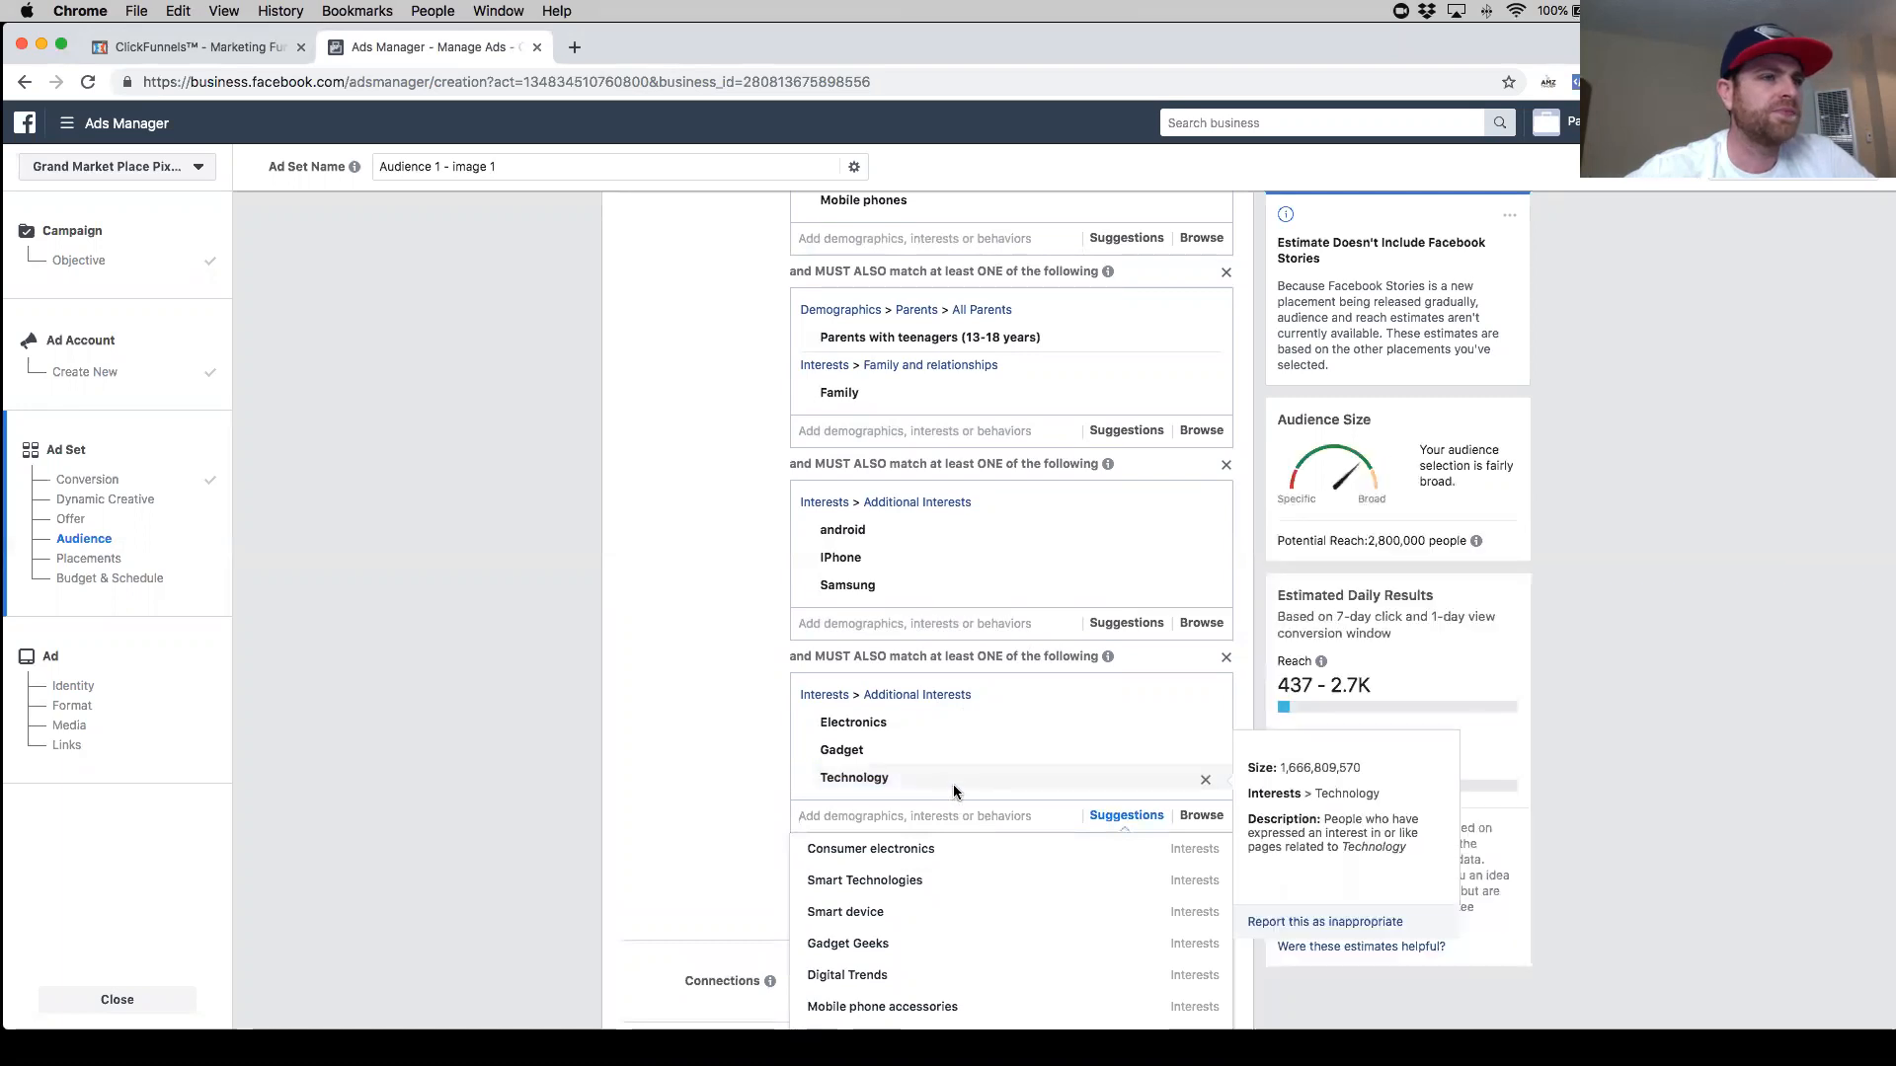
click(1206, 785)
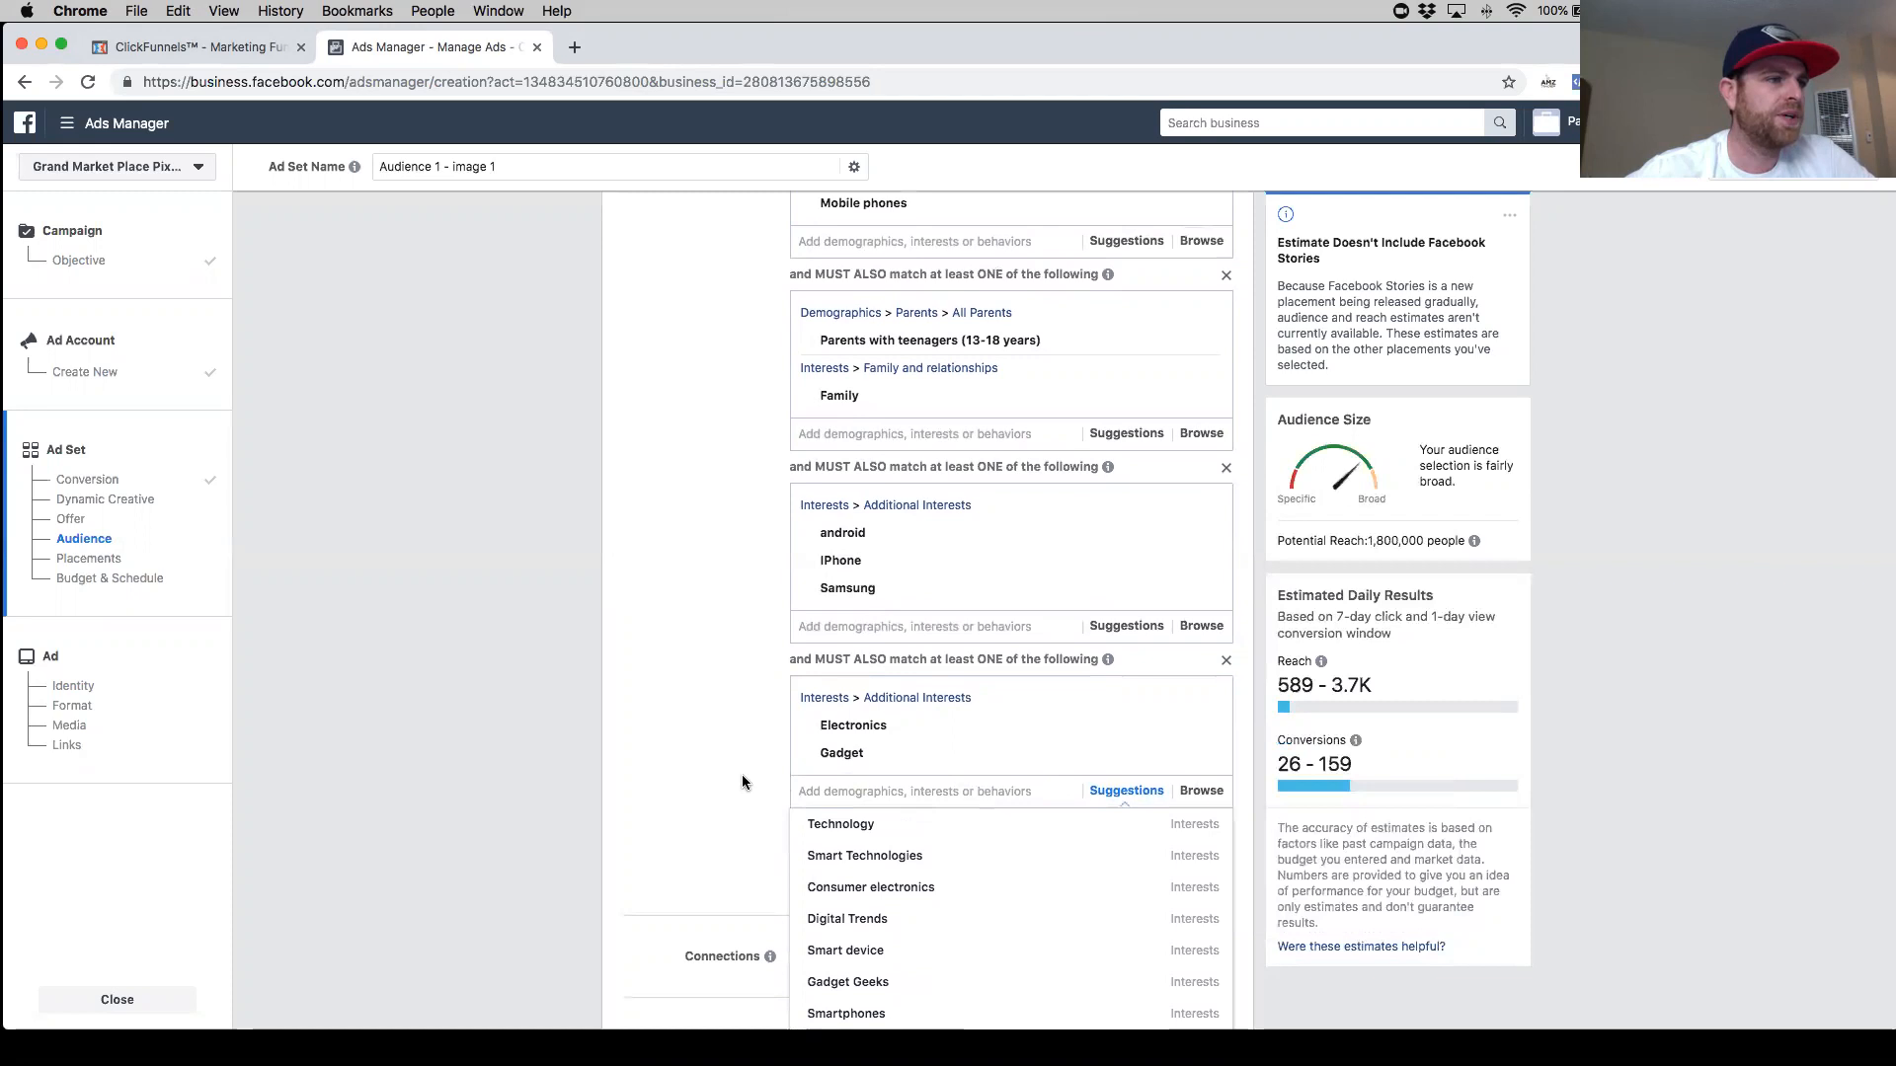
- Add the Smart Technologies and Gadget Geeks suggested interests to the Electronics narrowing group
scroll(743, 774, down, 3)
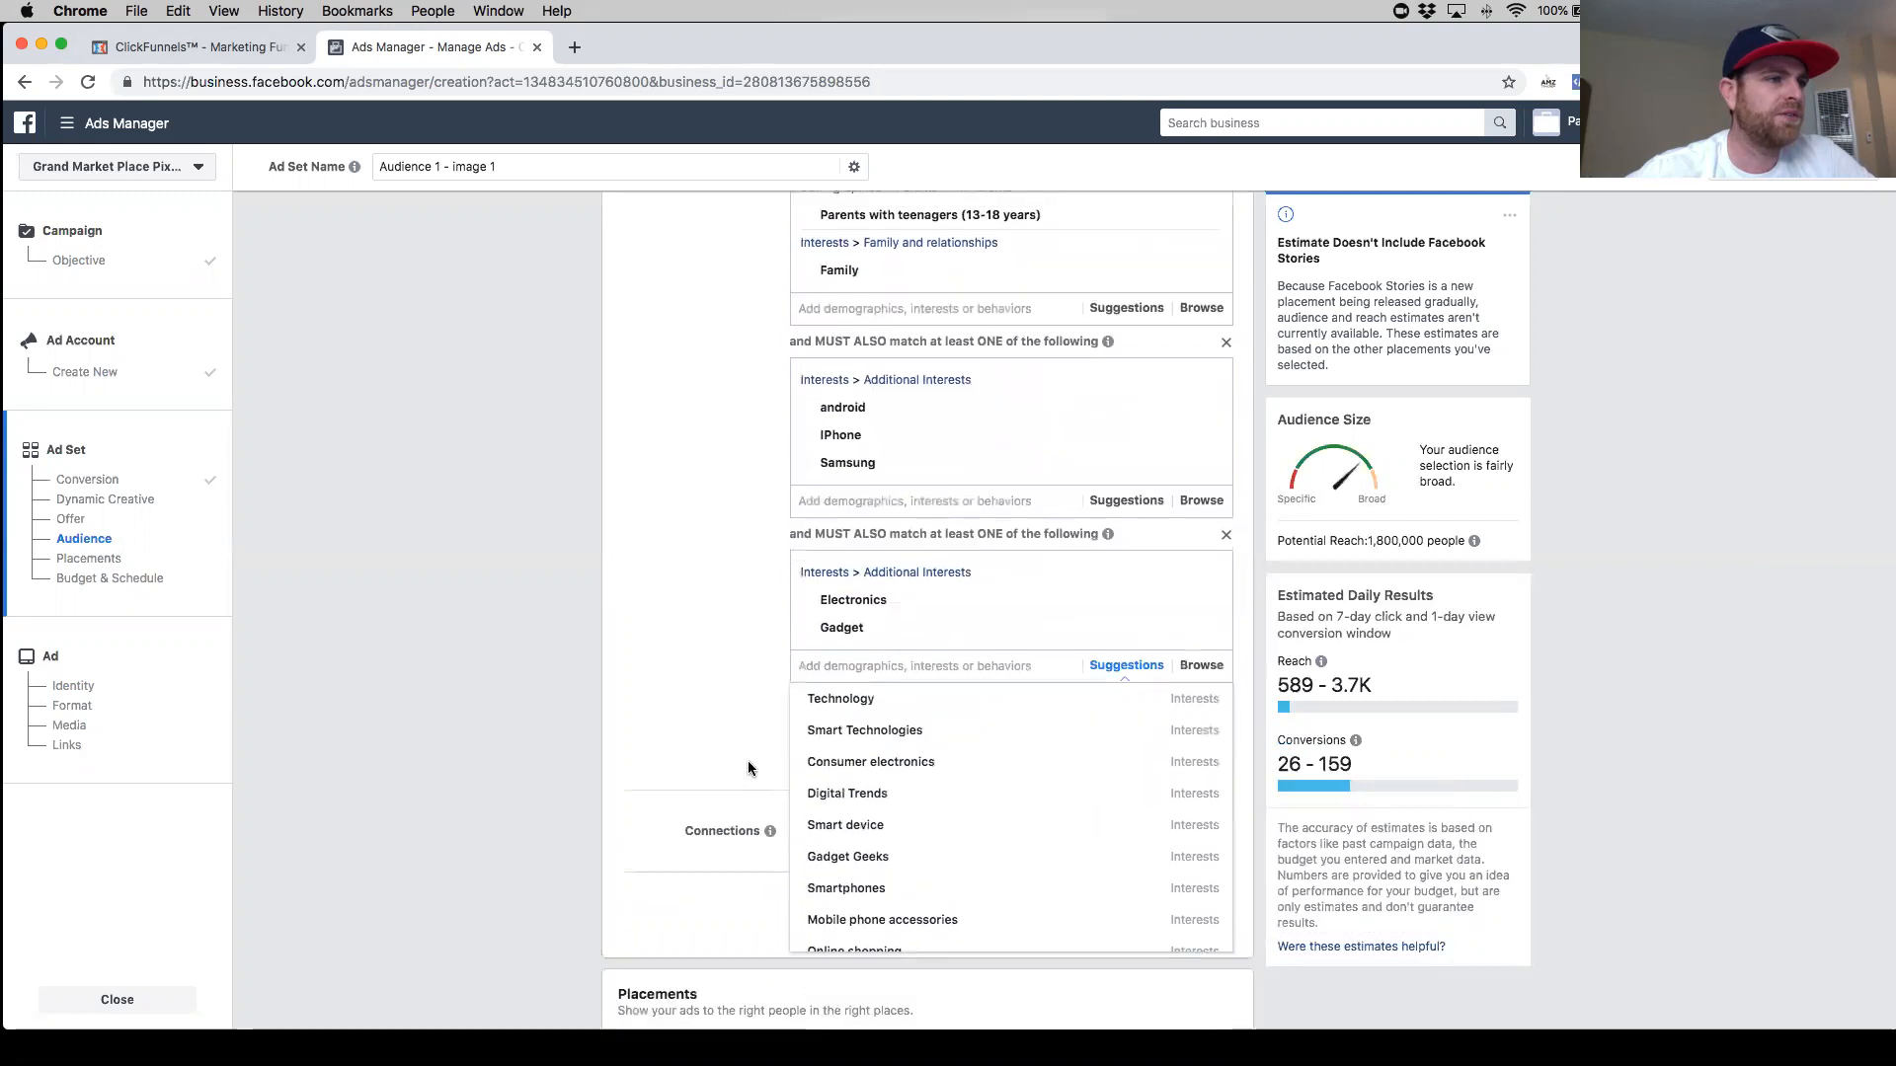
click(907, 740)
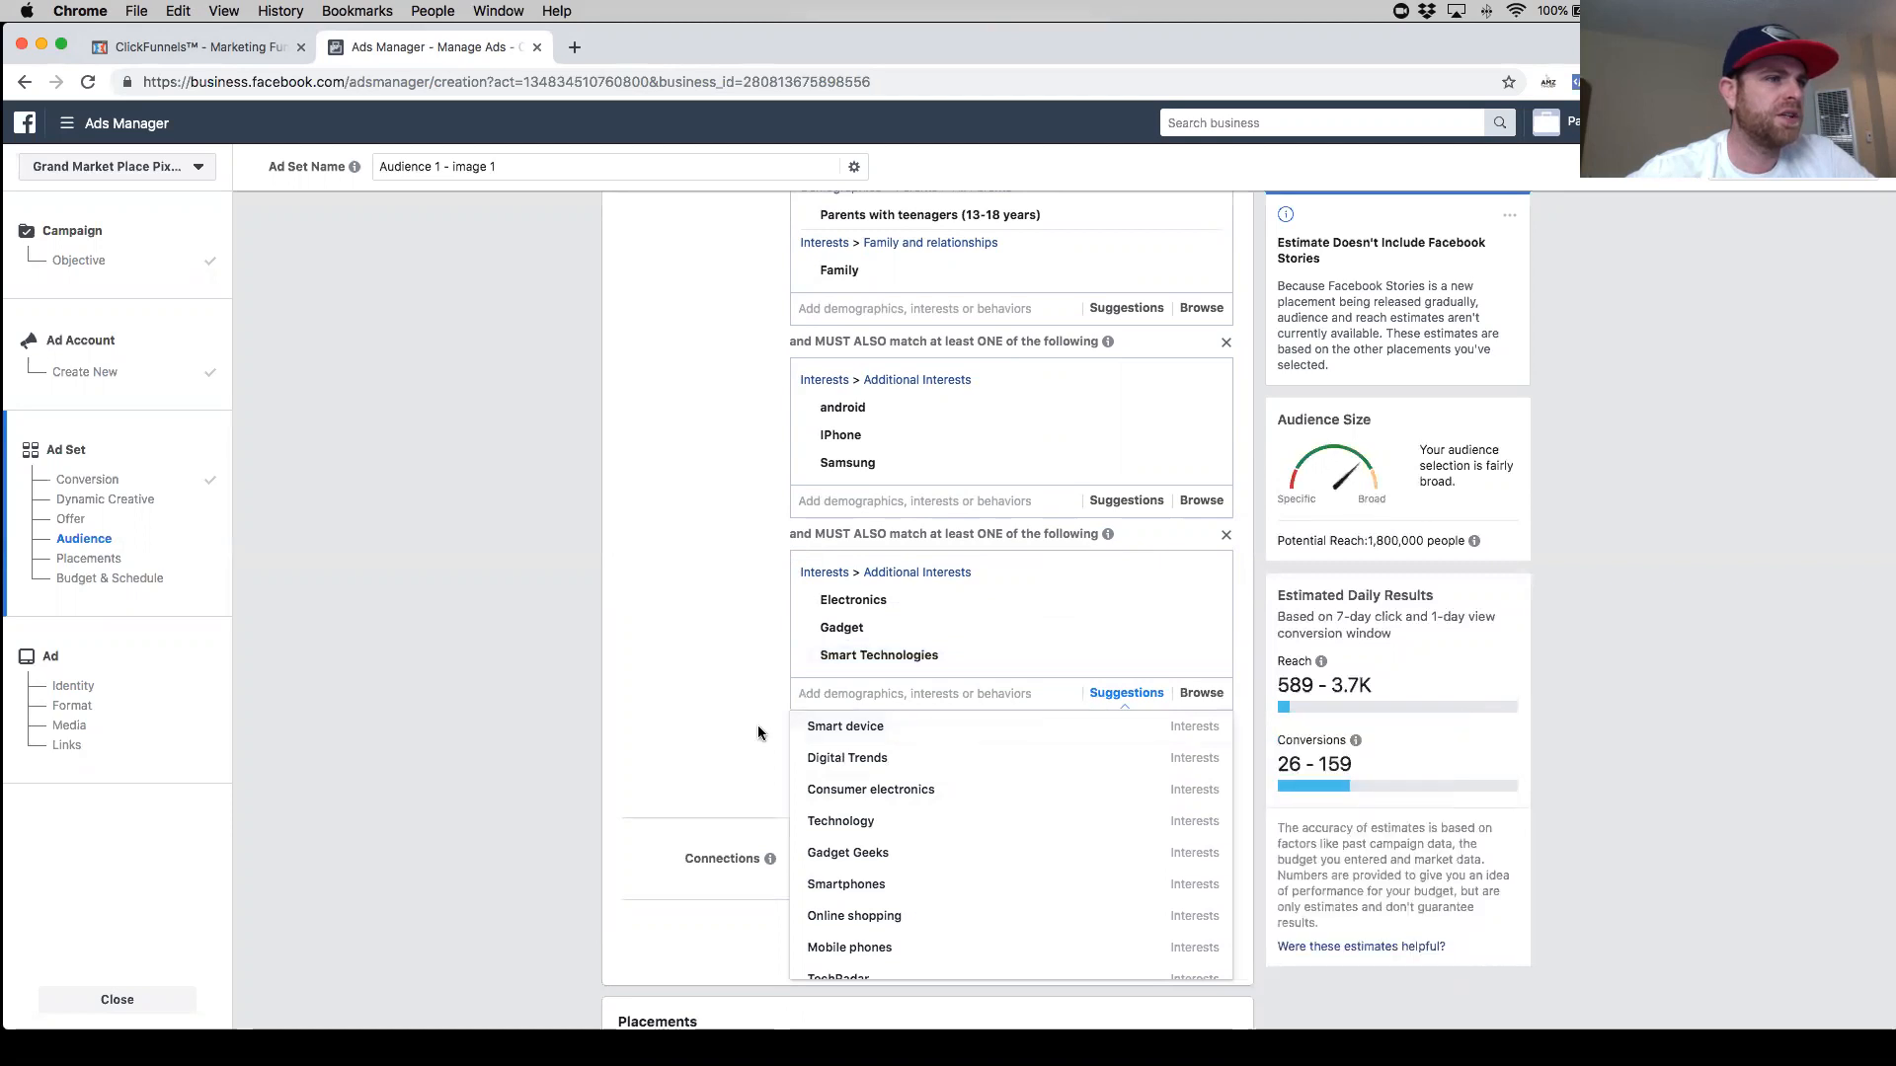
mouse_move(940, 802)
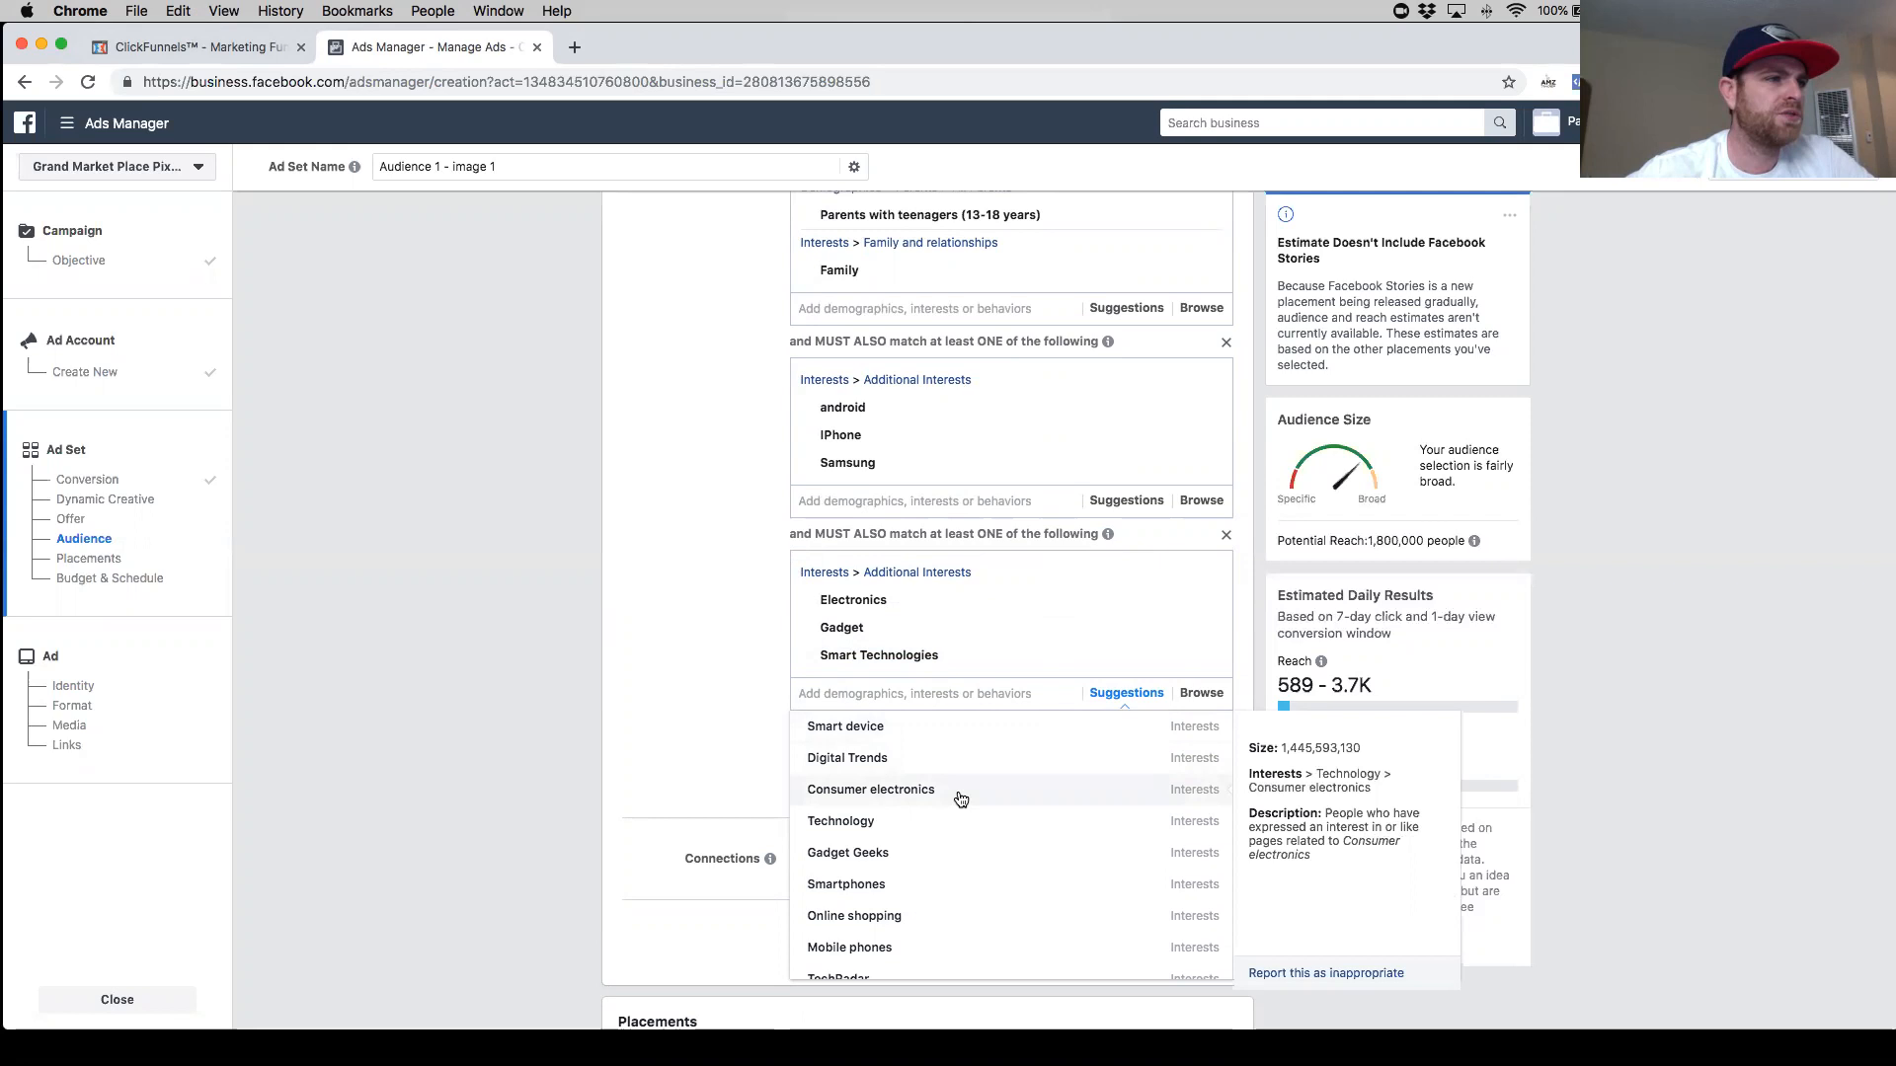
mouse_move(943, 860)
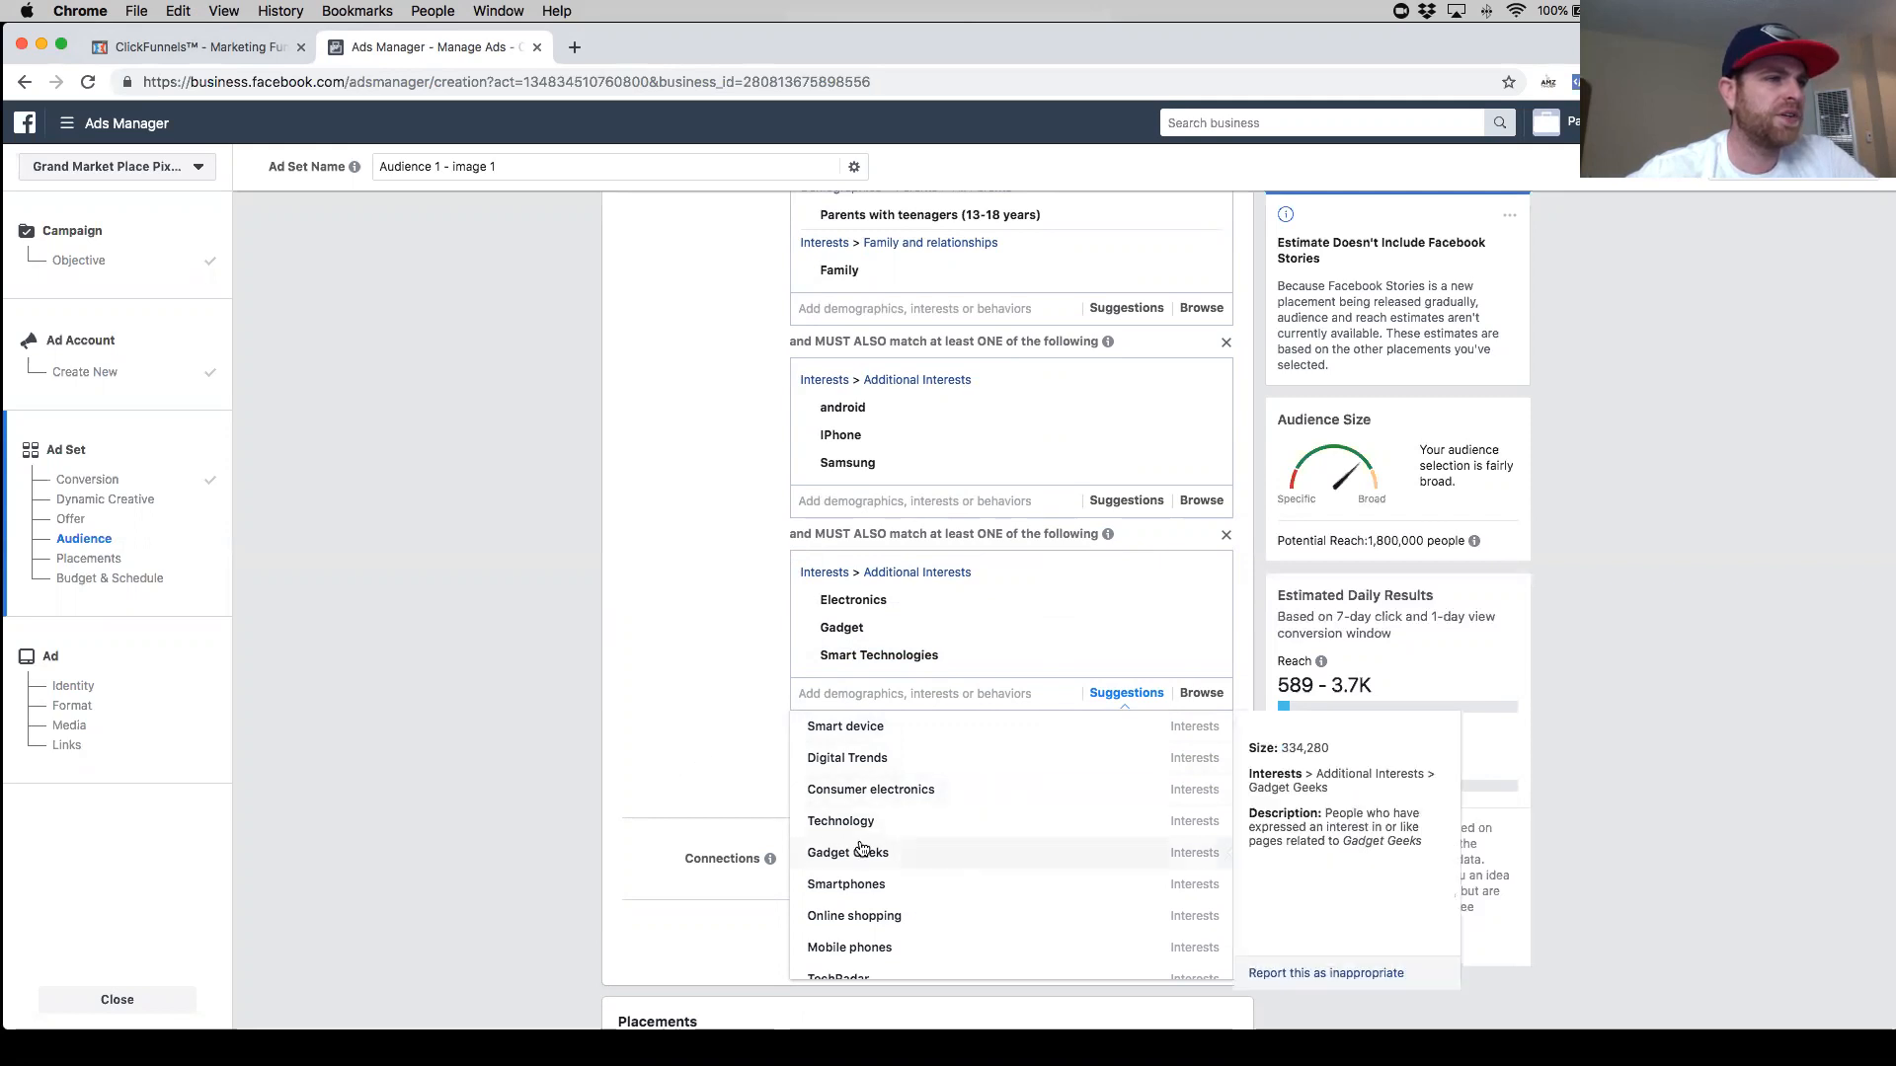
click(908, 855)
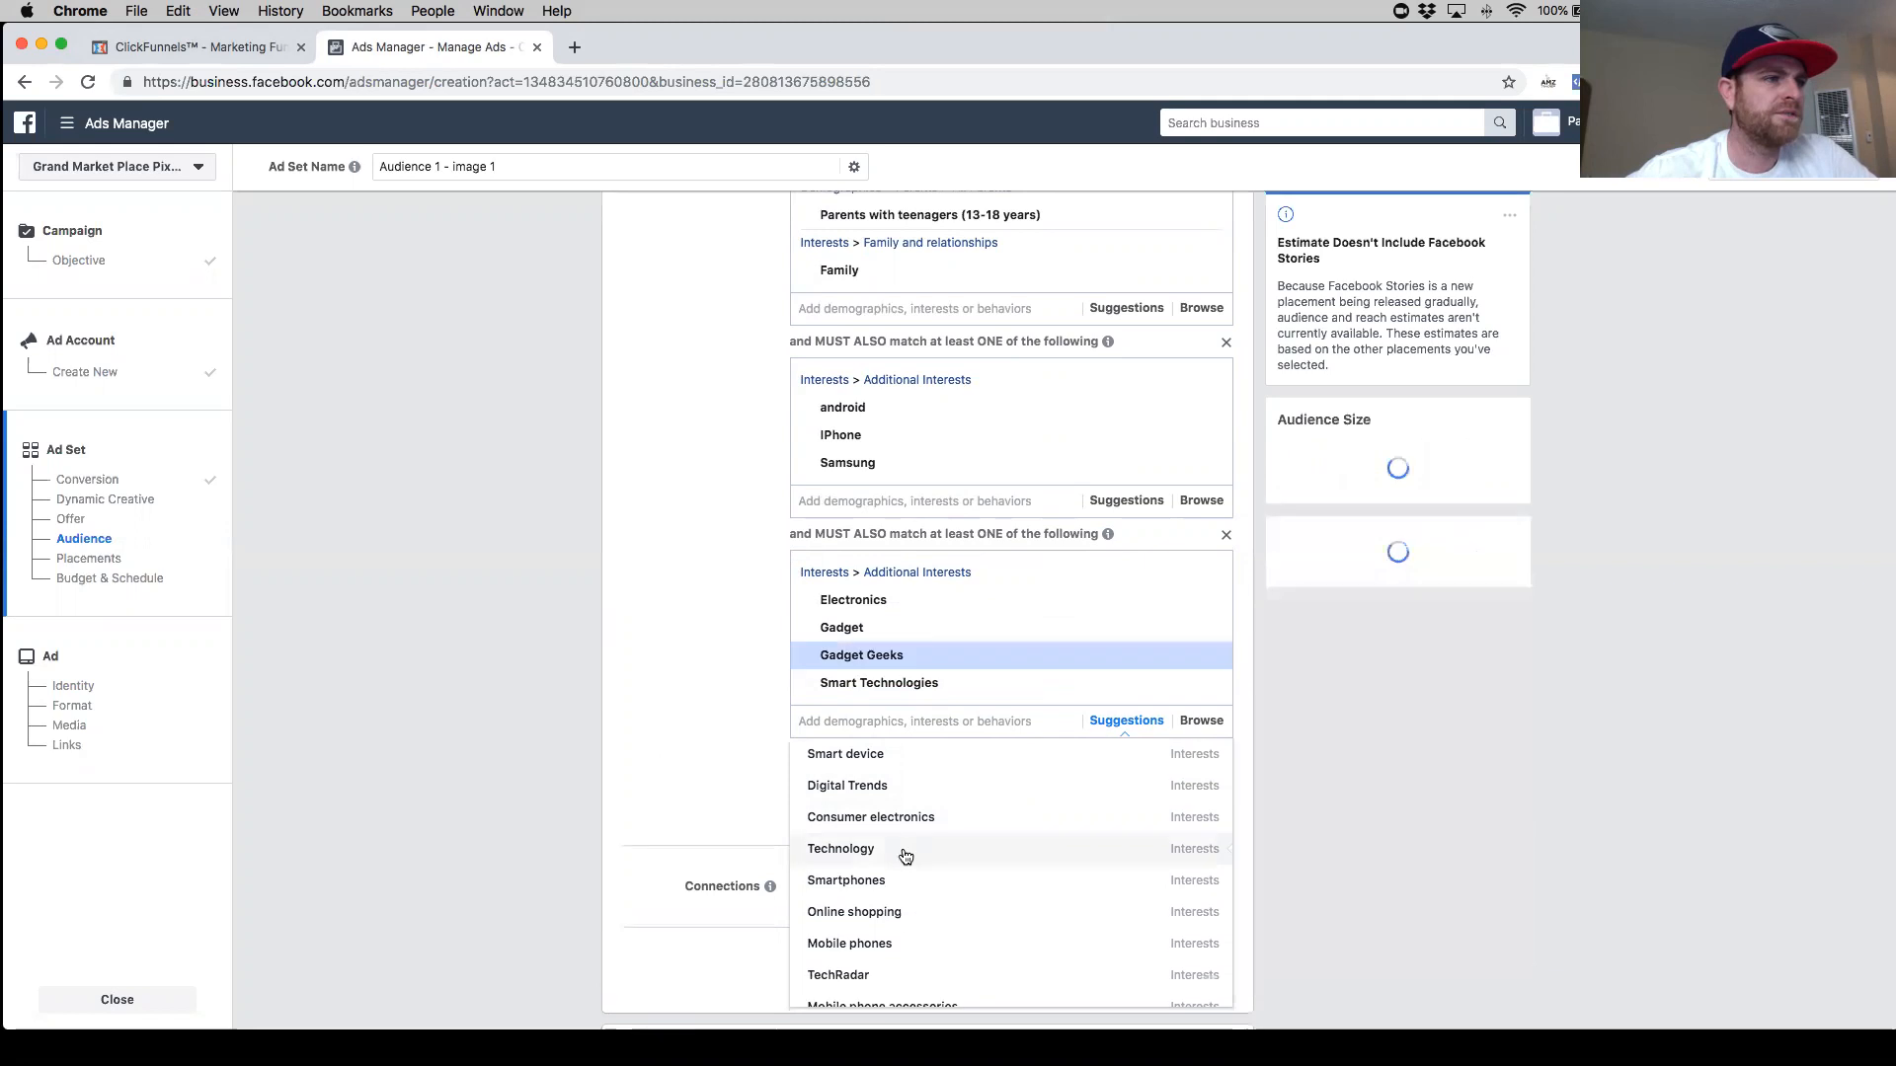
click(719, 784)
click(1206, 661)
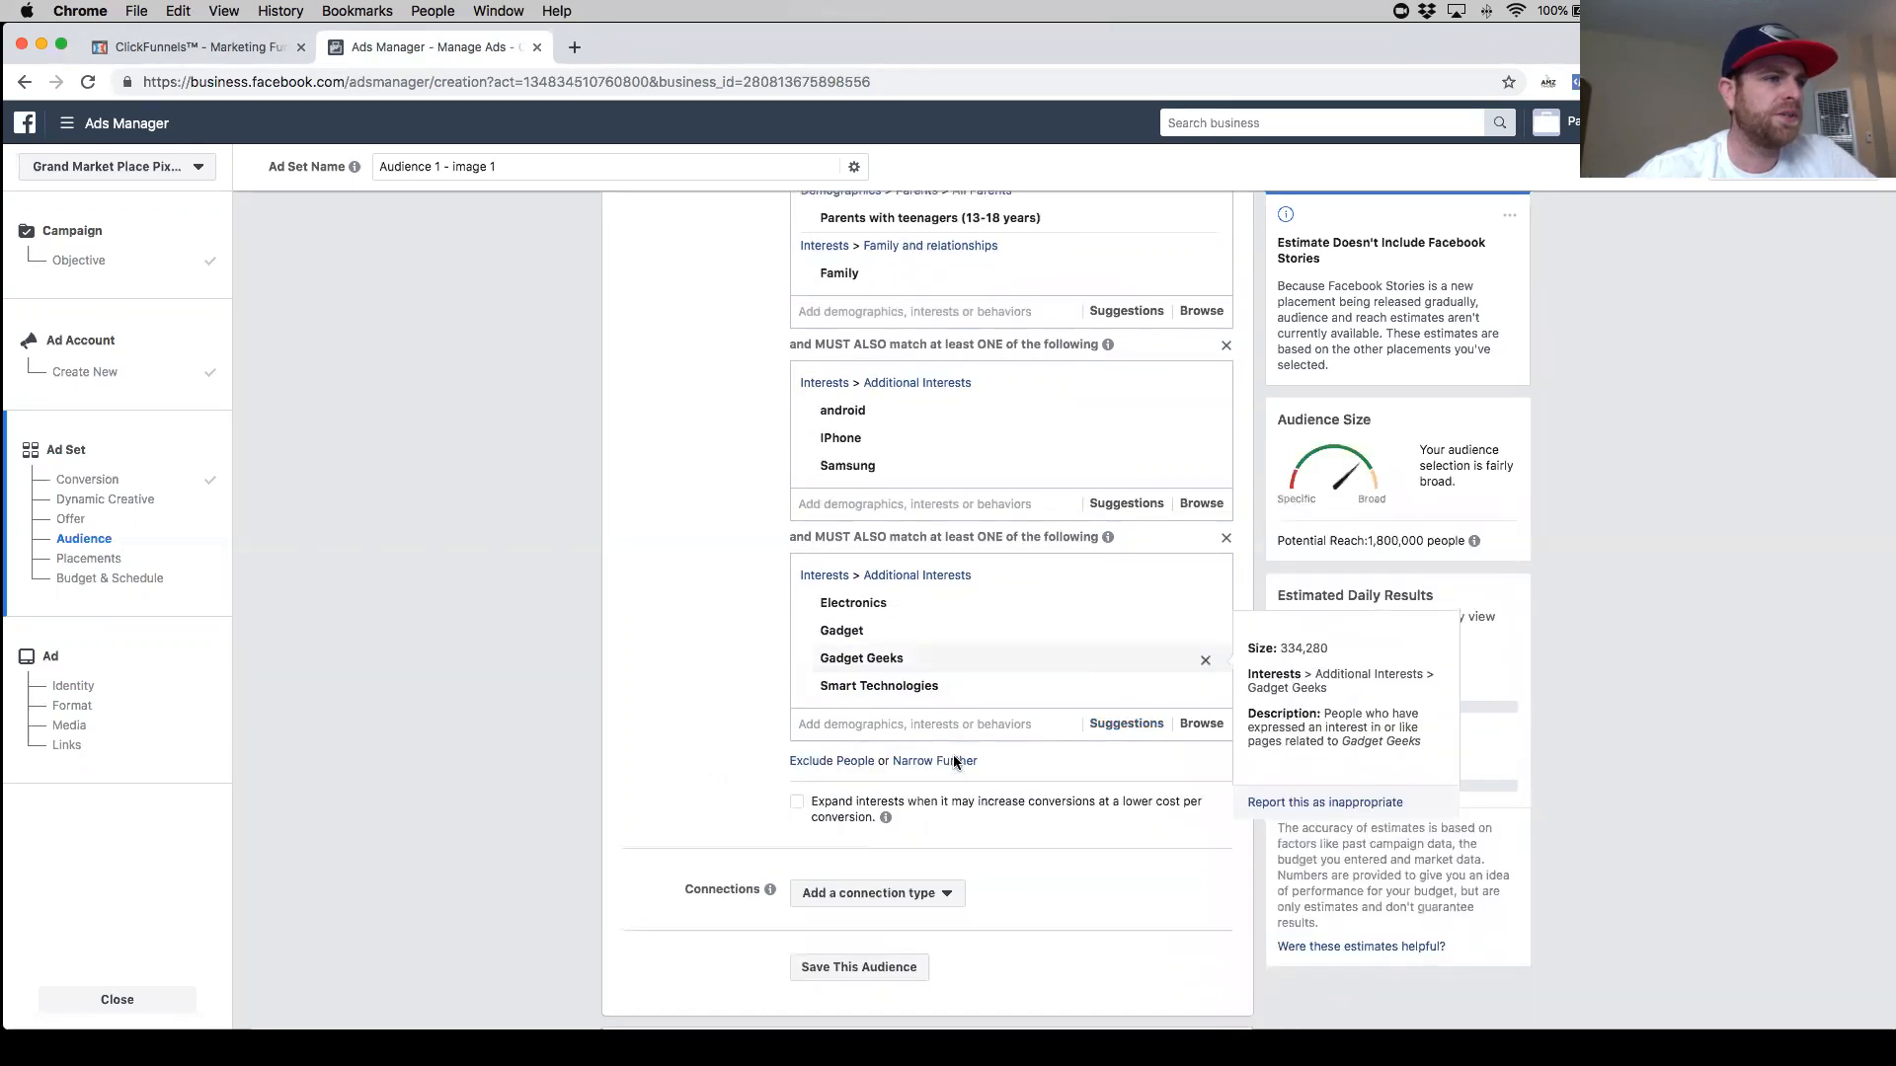
- Remove the Gadget Geeks interest from the Electronics narrowing group
scroll(934, 713, down, 1)
scroll(929, 720, up, 1)
scroll(930, 703, down, 1)
click(930, 697)
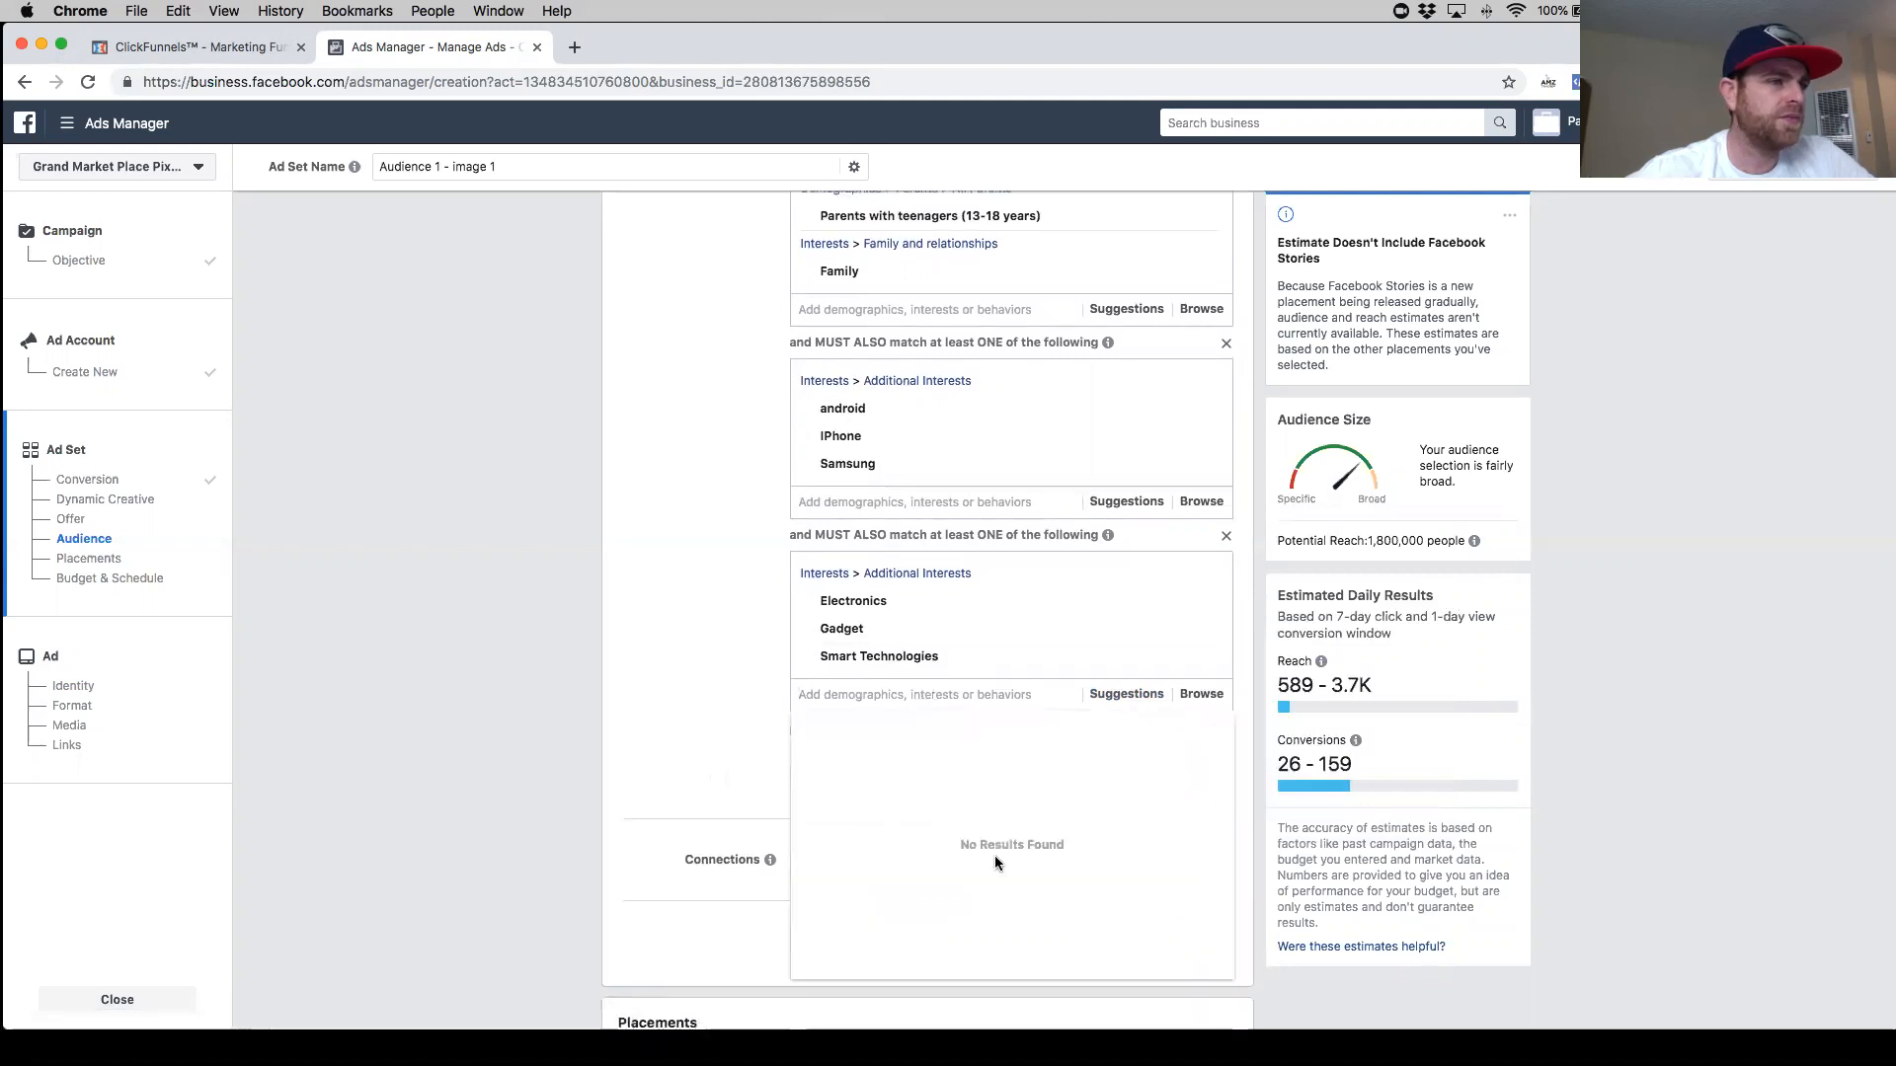
scroll(974, 861, down, 1)
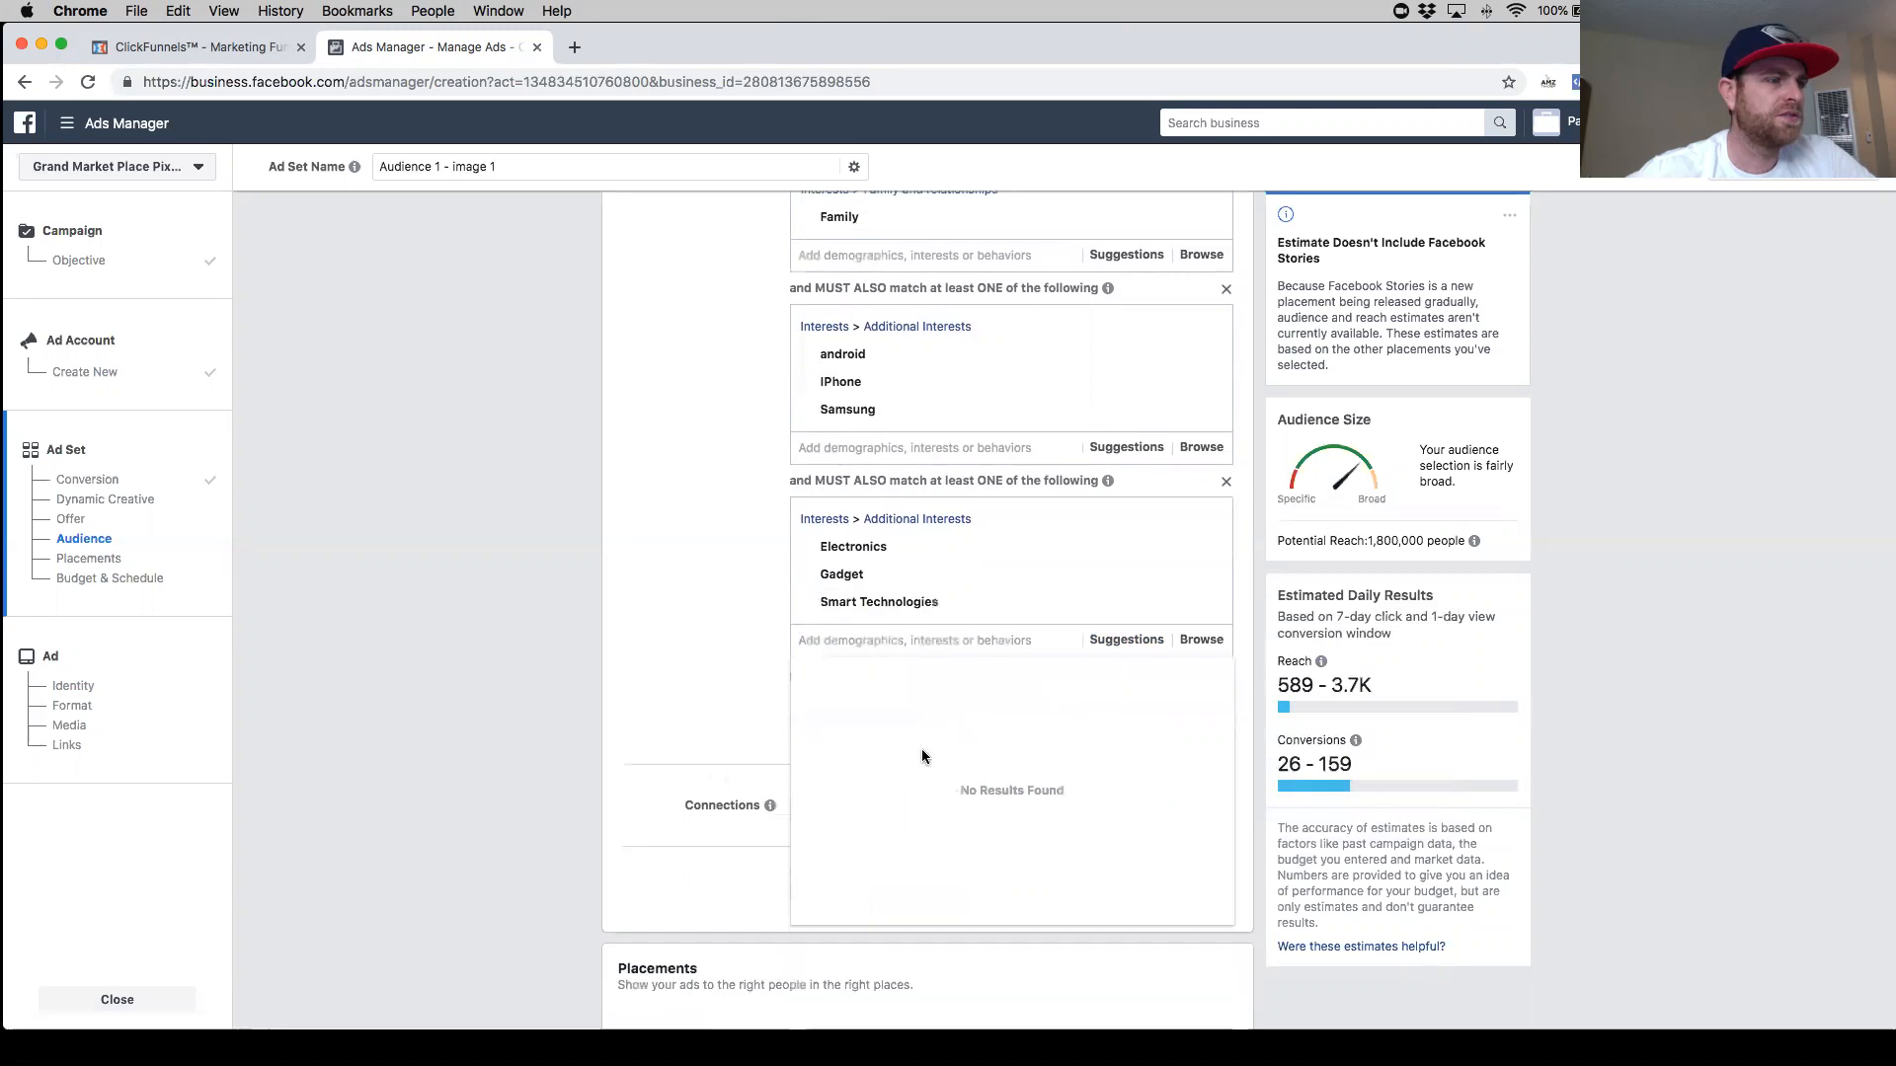
click(743, 696)
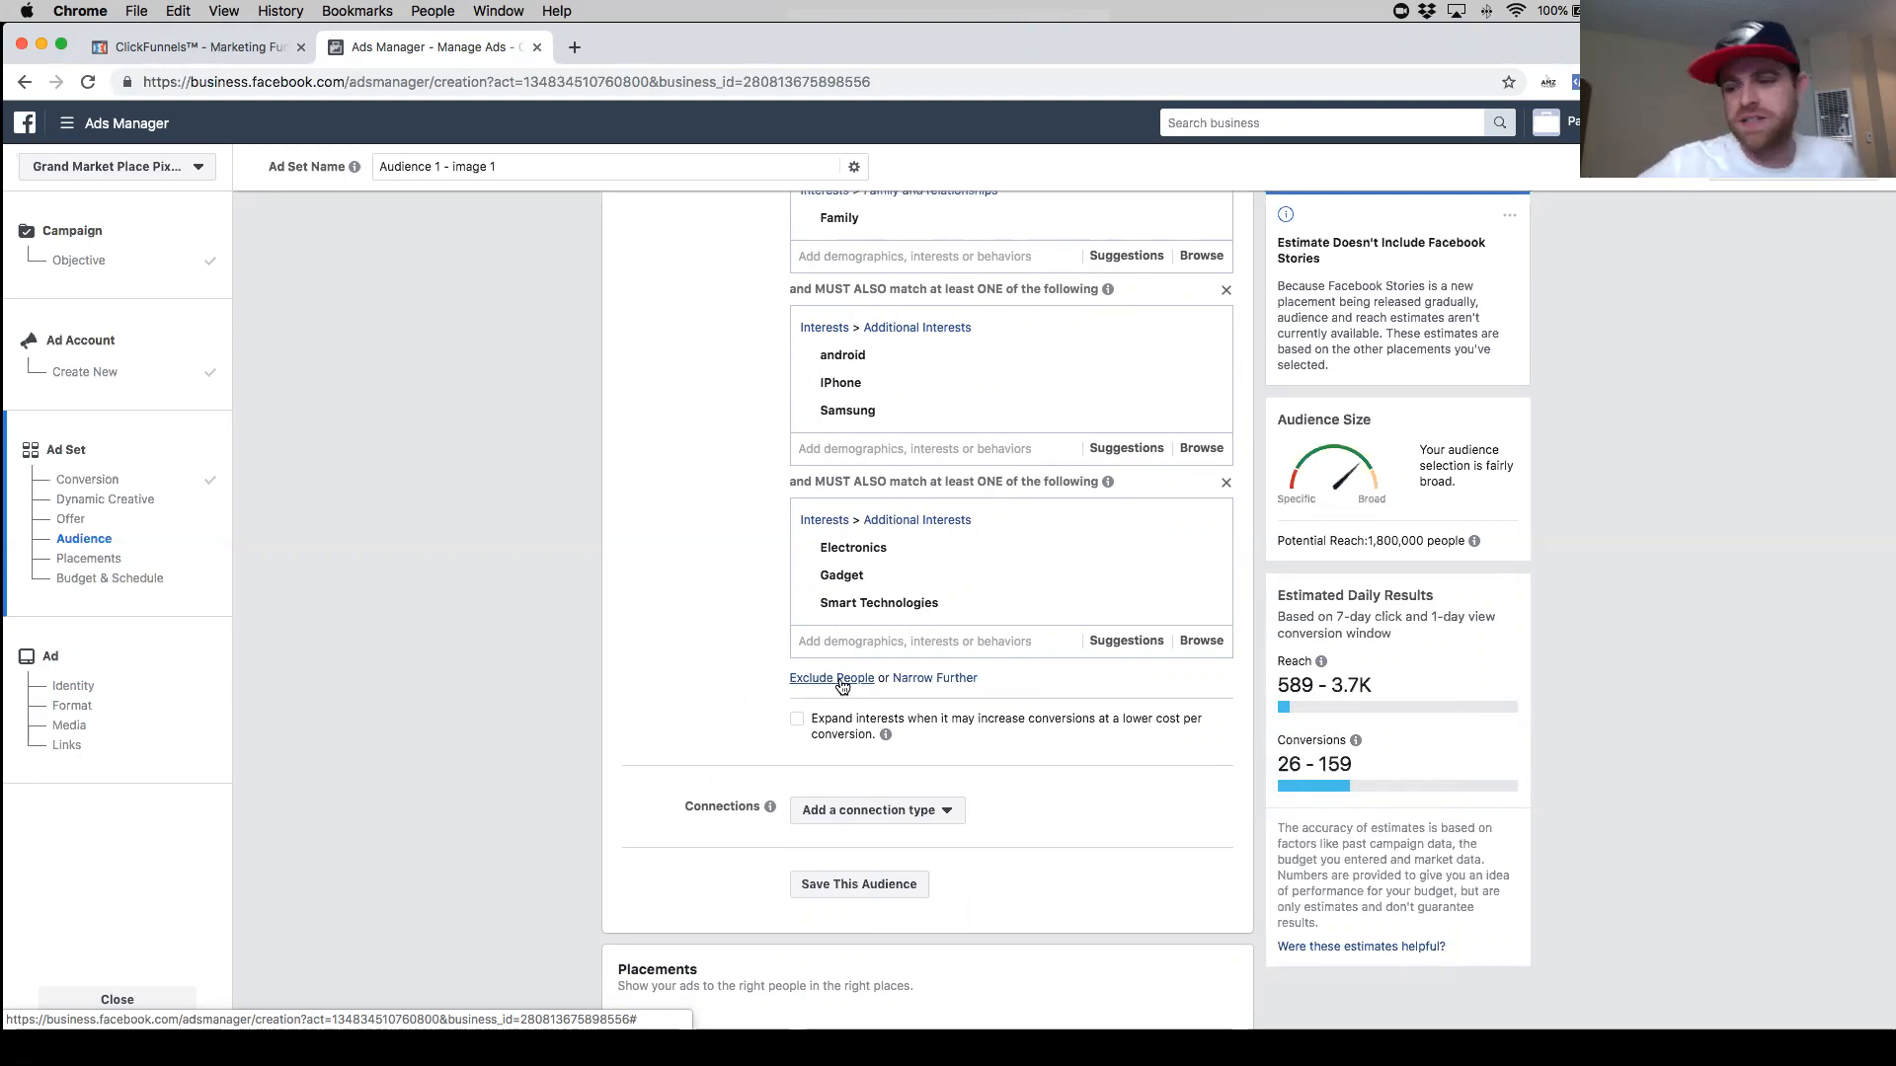
- Browse the suggested interests for the Electronics narrowing group
scroll(840, 688, down, 1)
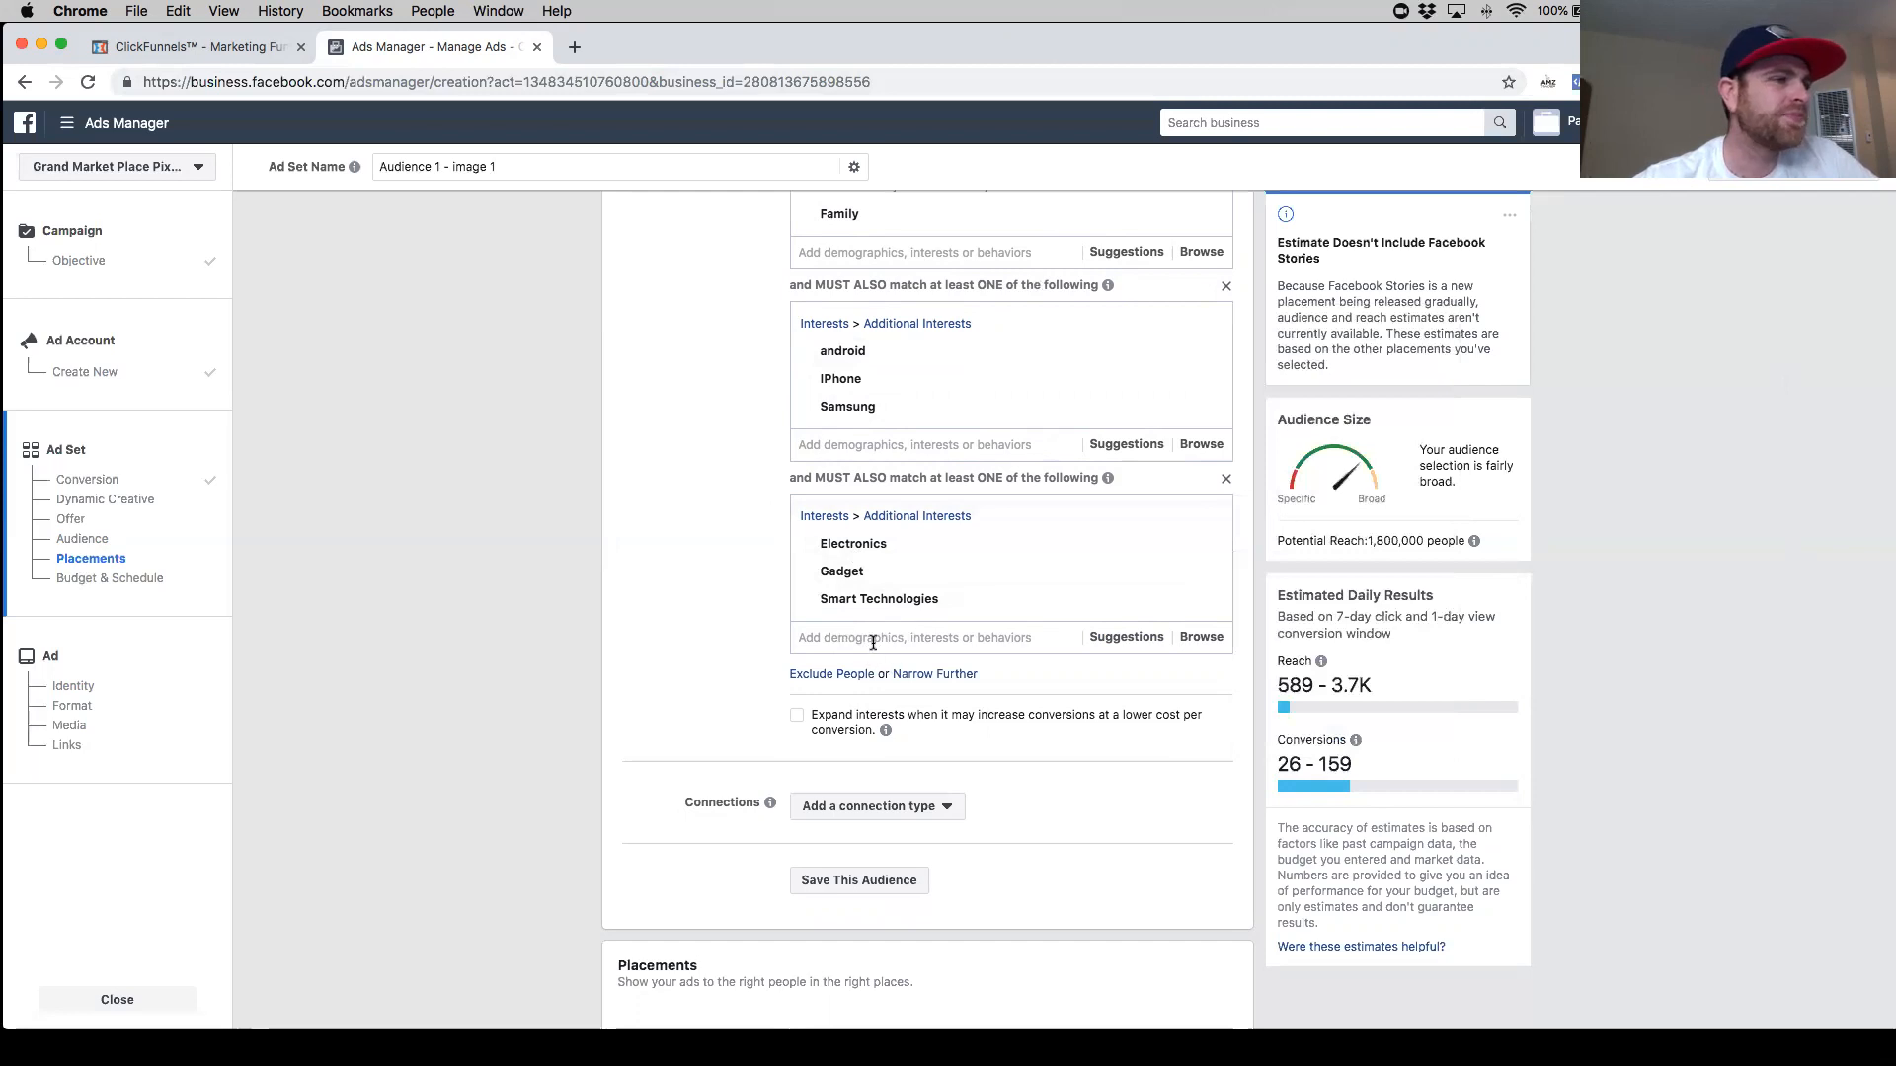
click(1125, 636)
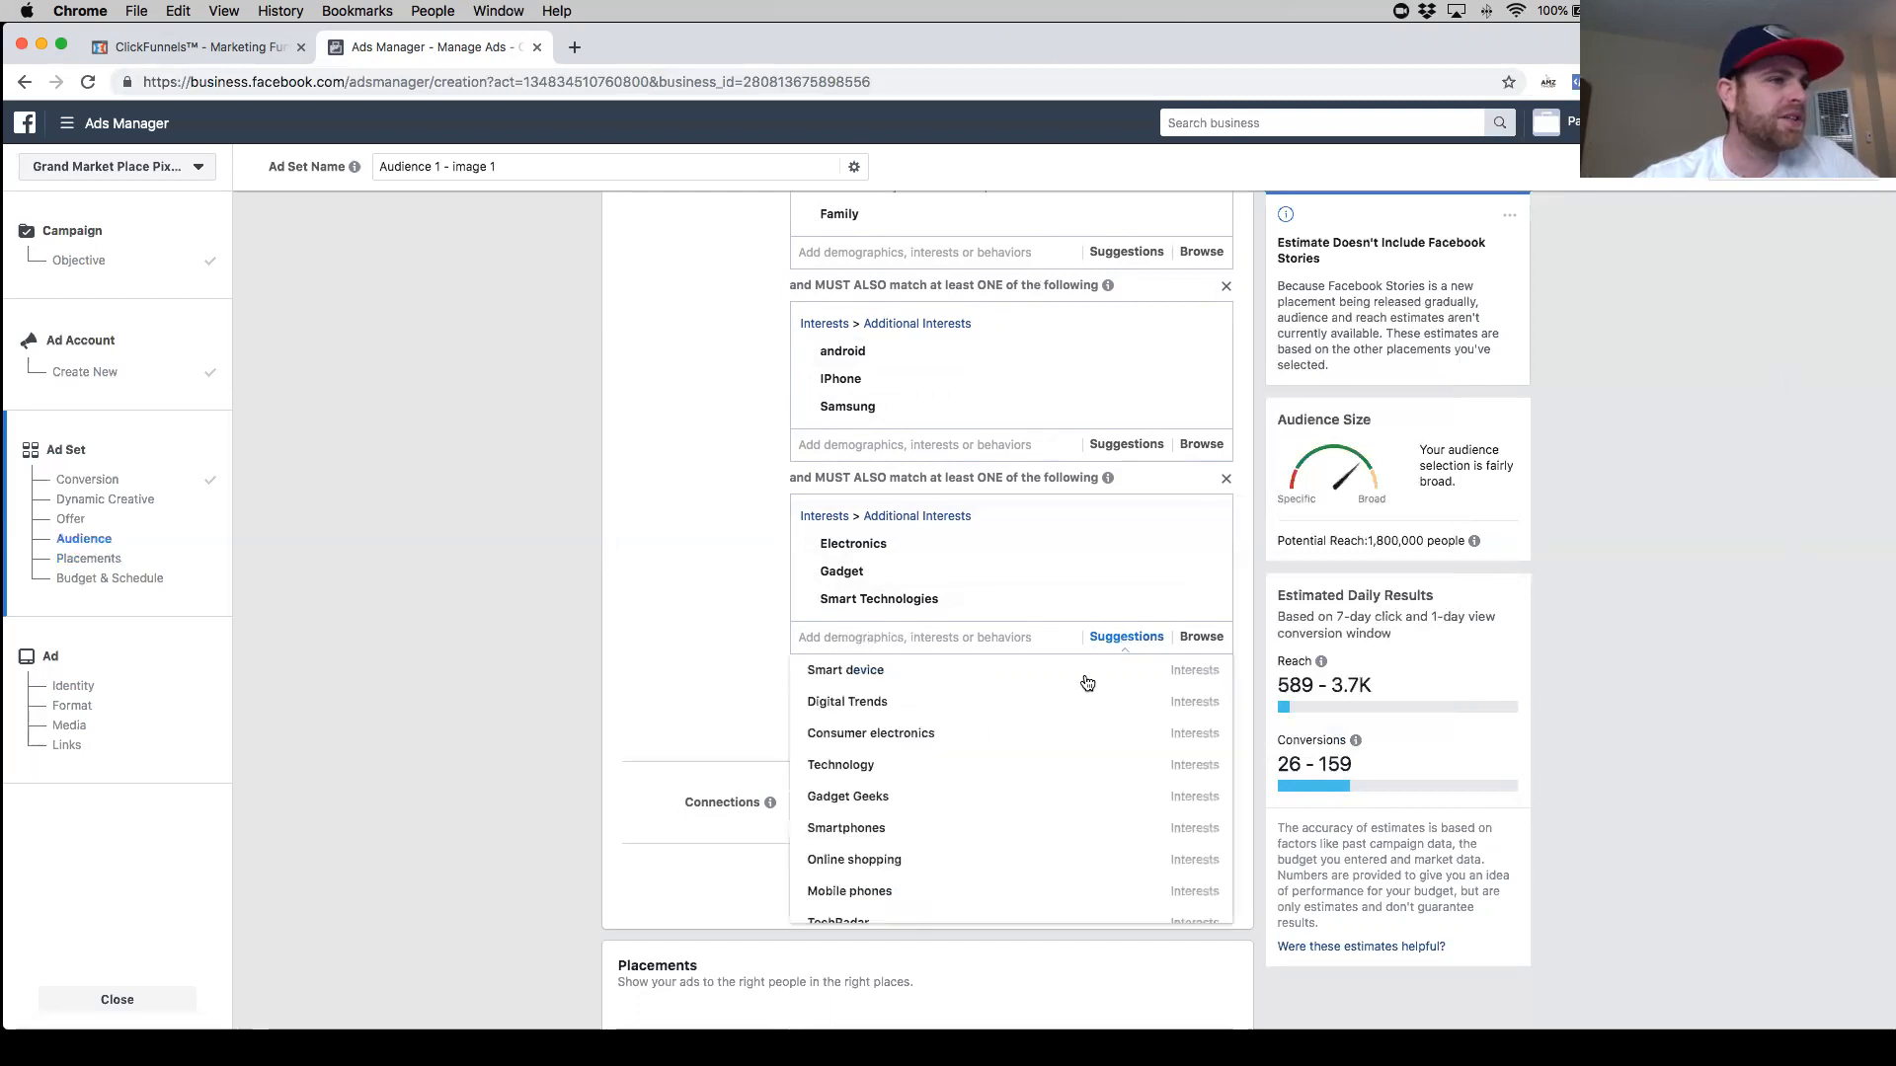
scroll(954, 783, down, 1)
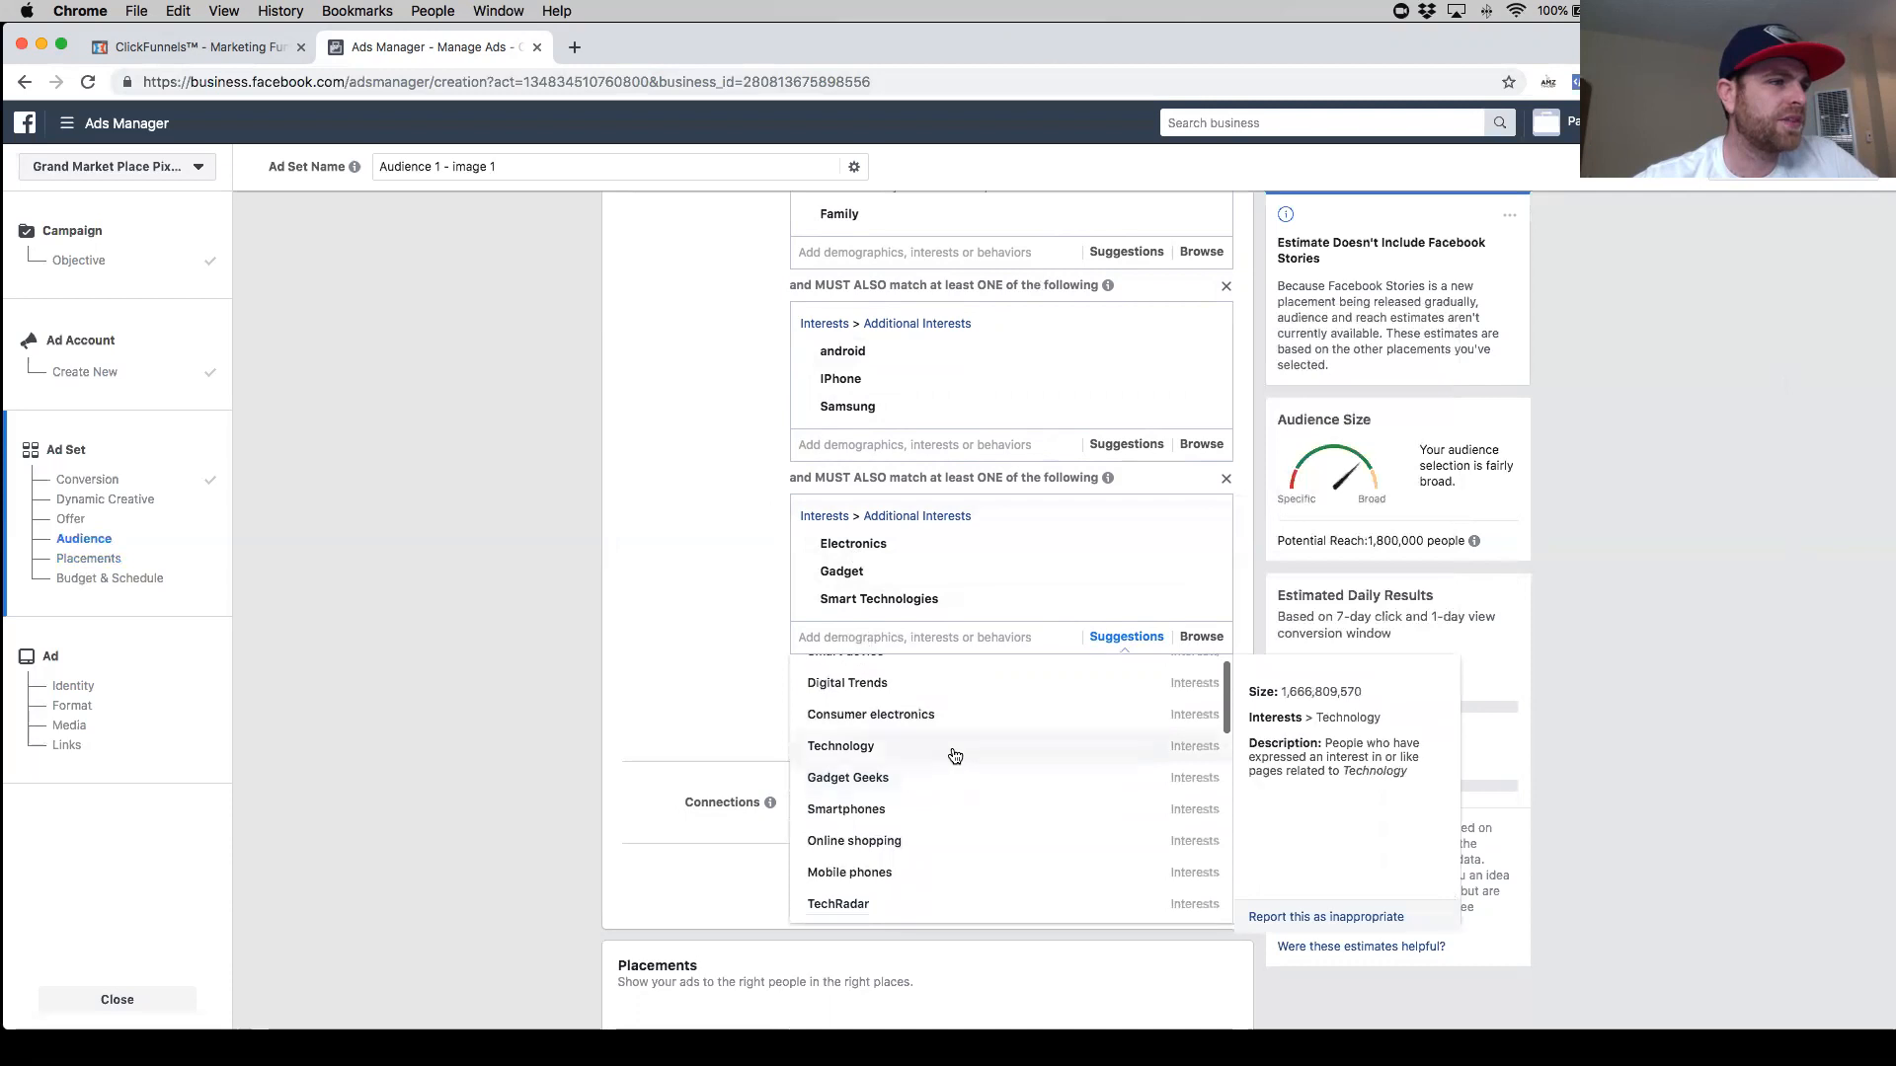
scroll(966, 767, down, 3)
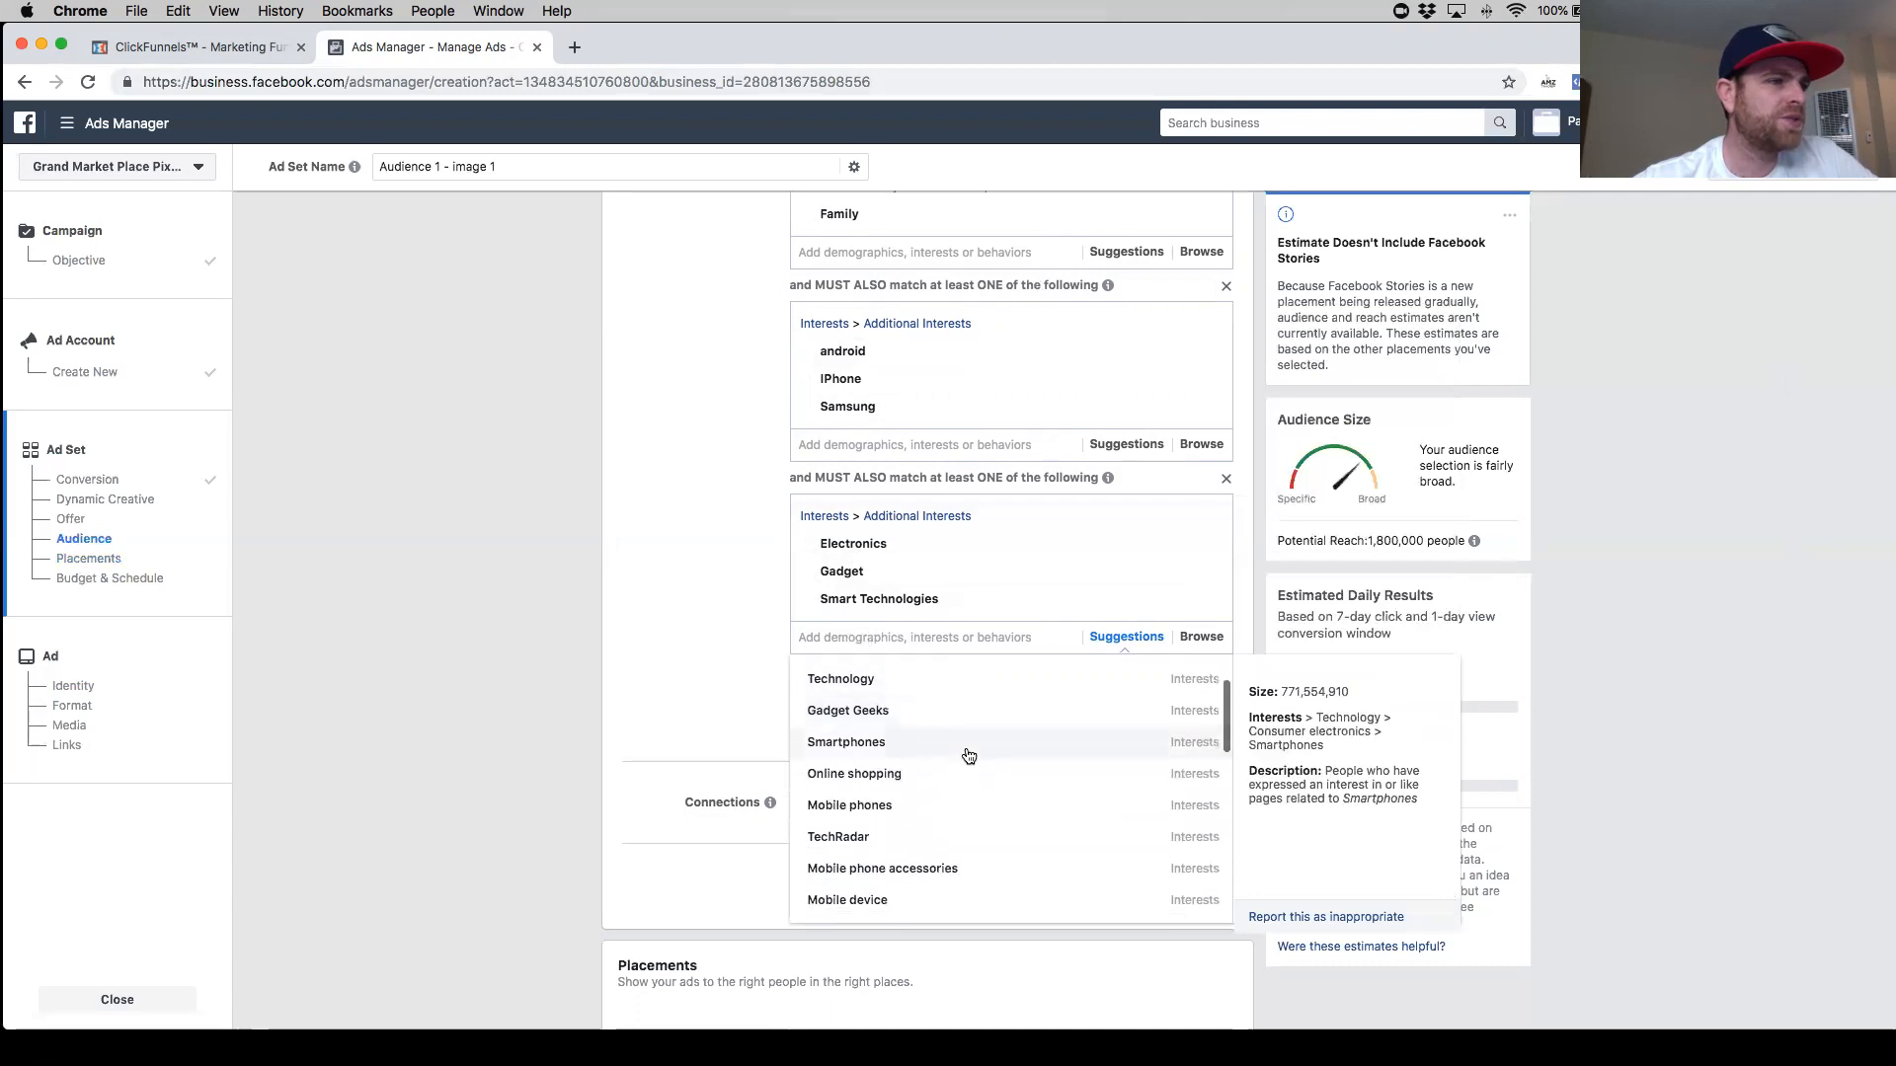
scroll(968, 760, down, 2)
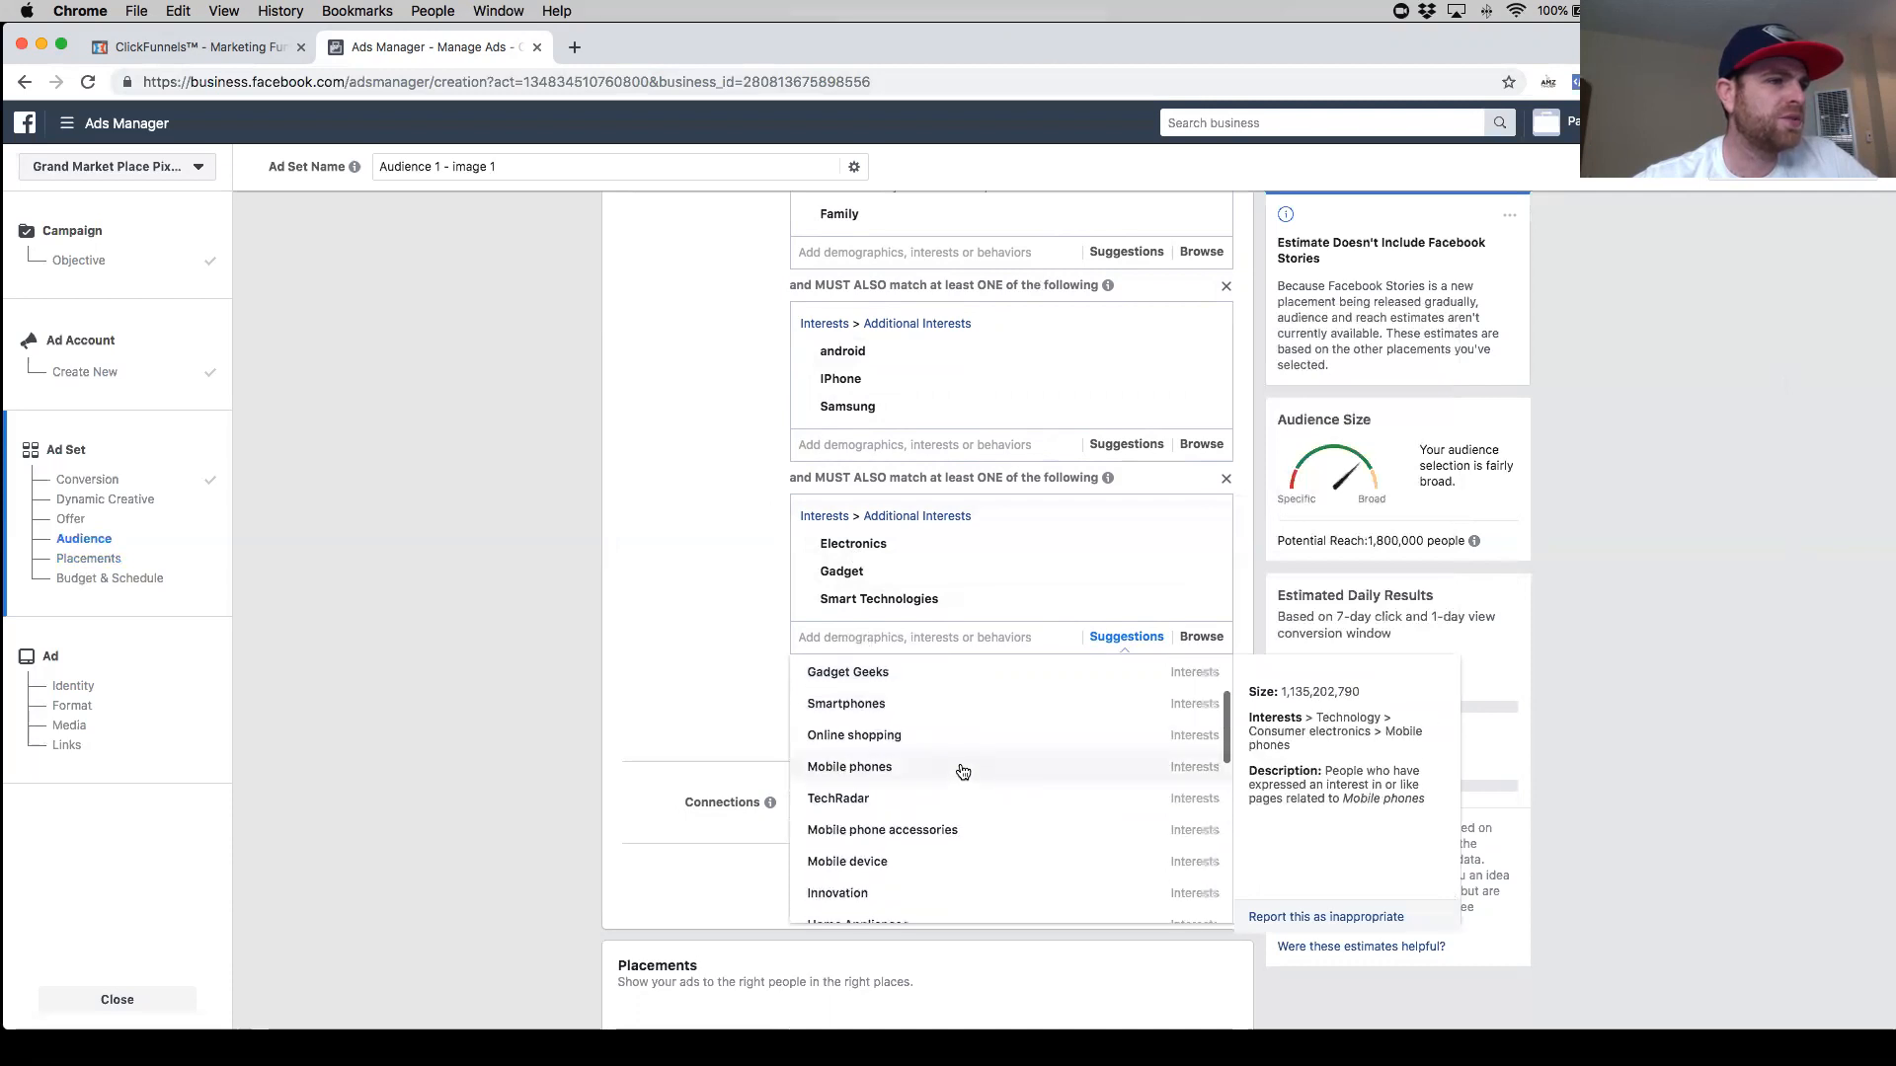
scroll(963, 792, down, 1)
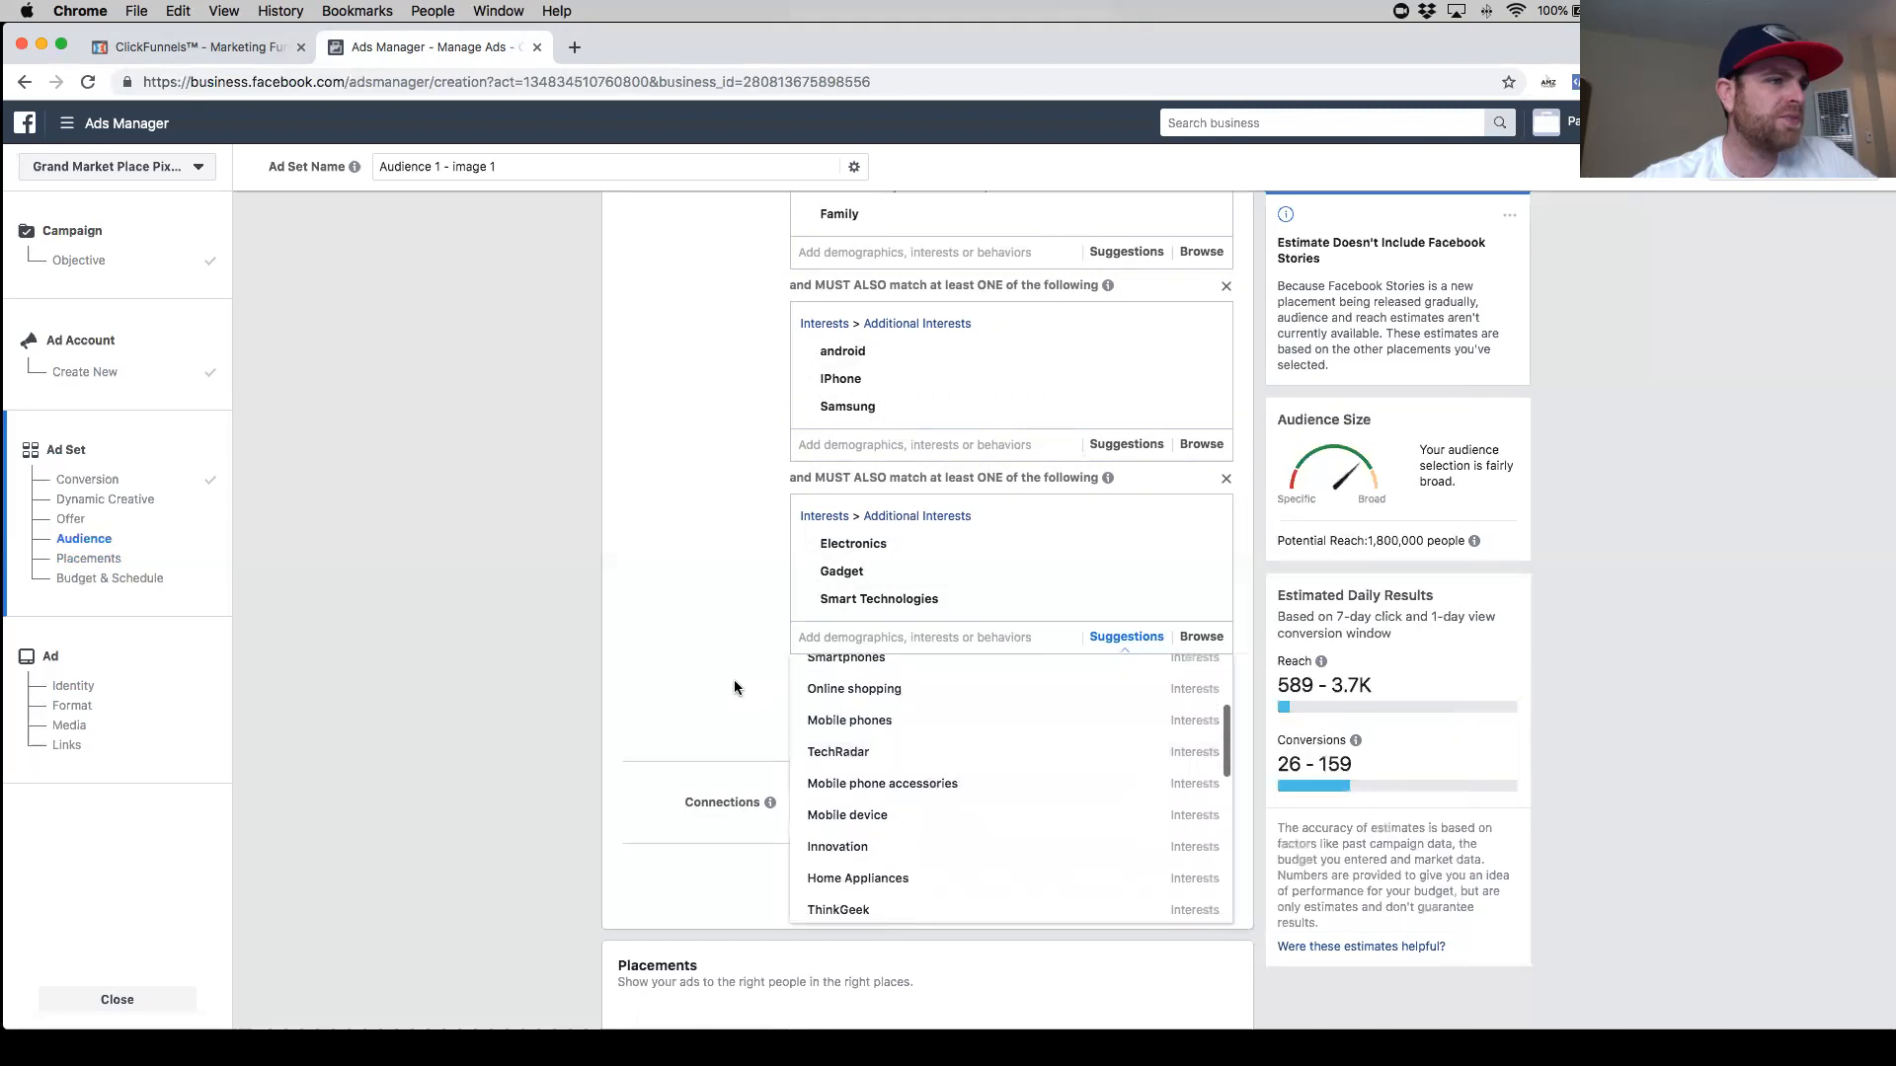
scroll(739, 681, up, 4)
scroll(743, 687, down, 4)
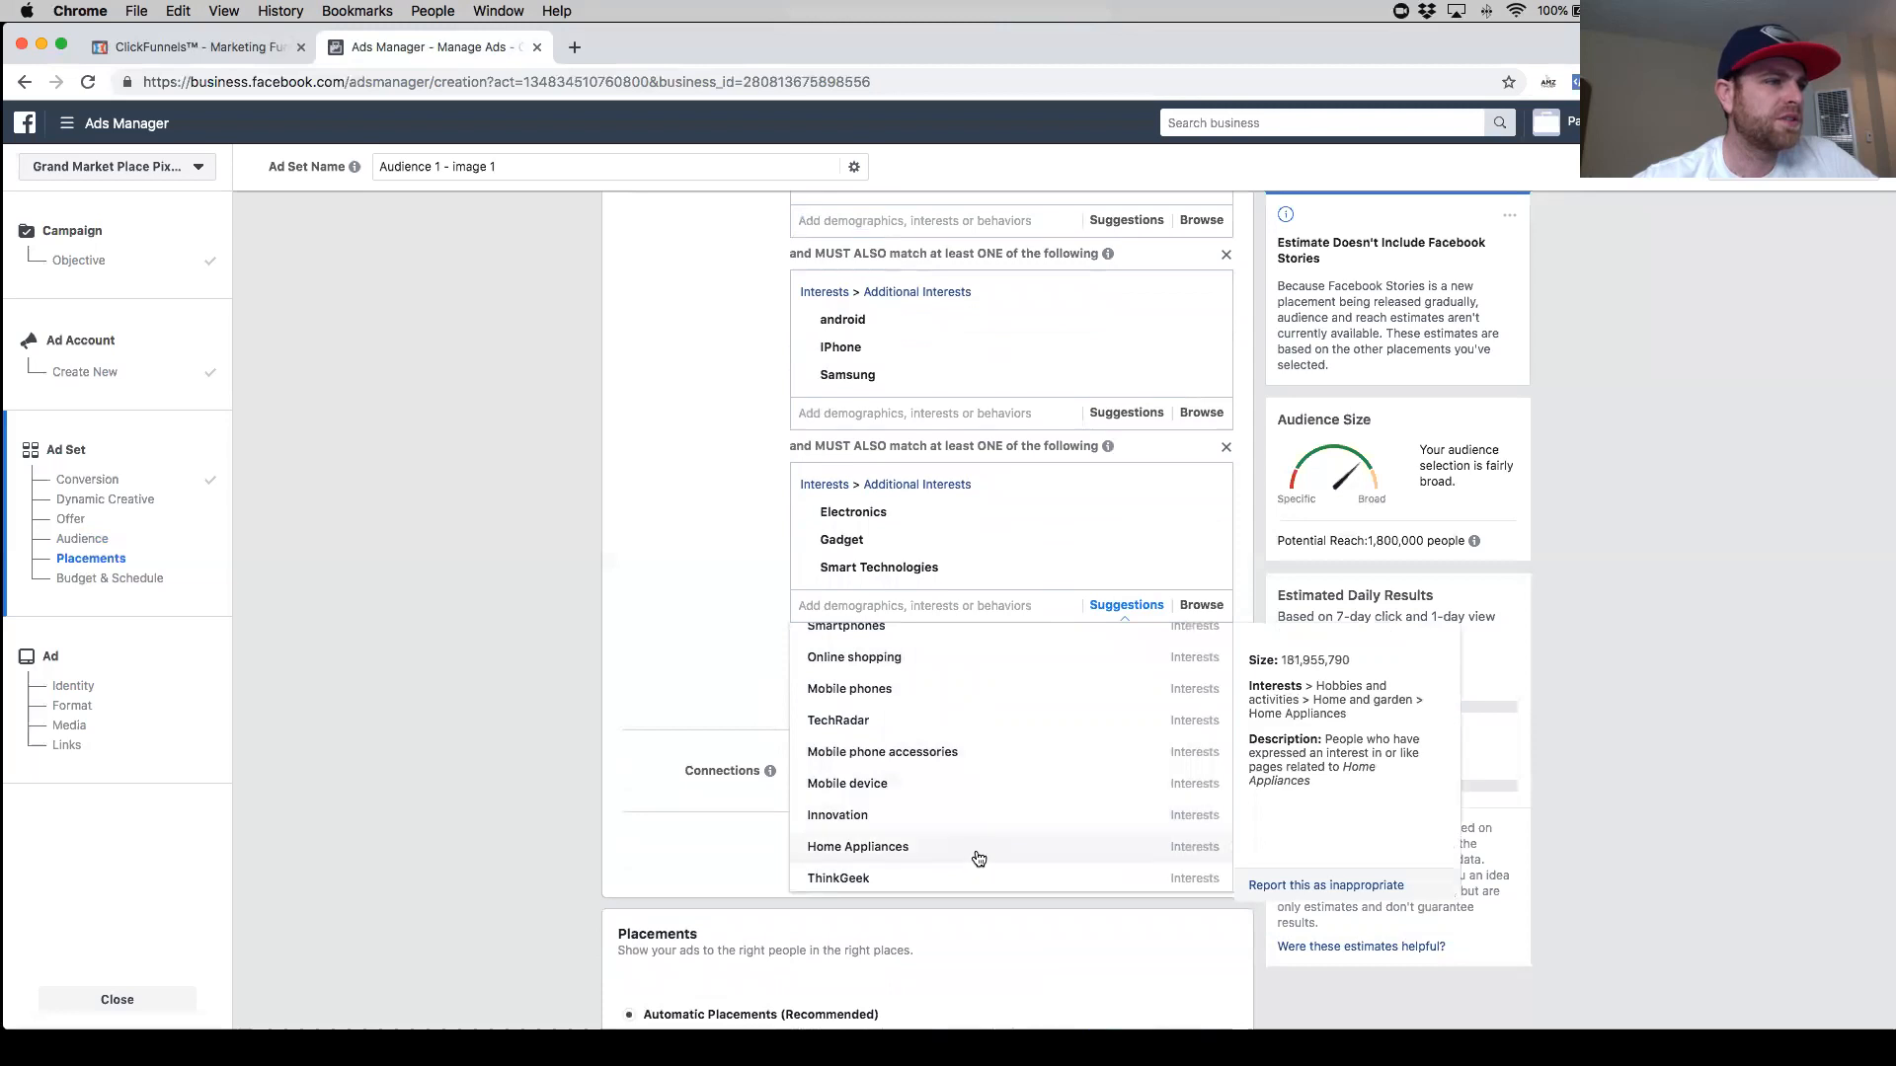
scroll(966, 874, down, 1)
scroll(972, 858, down, 3)
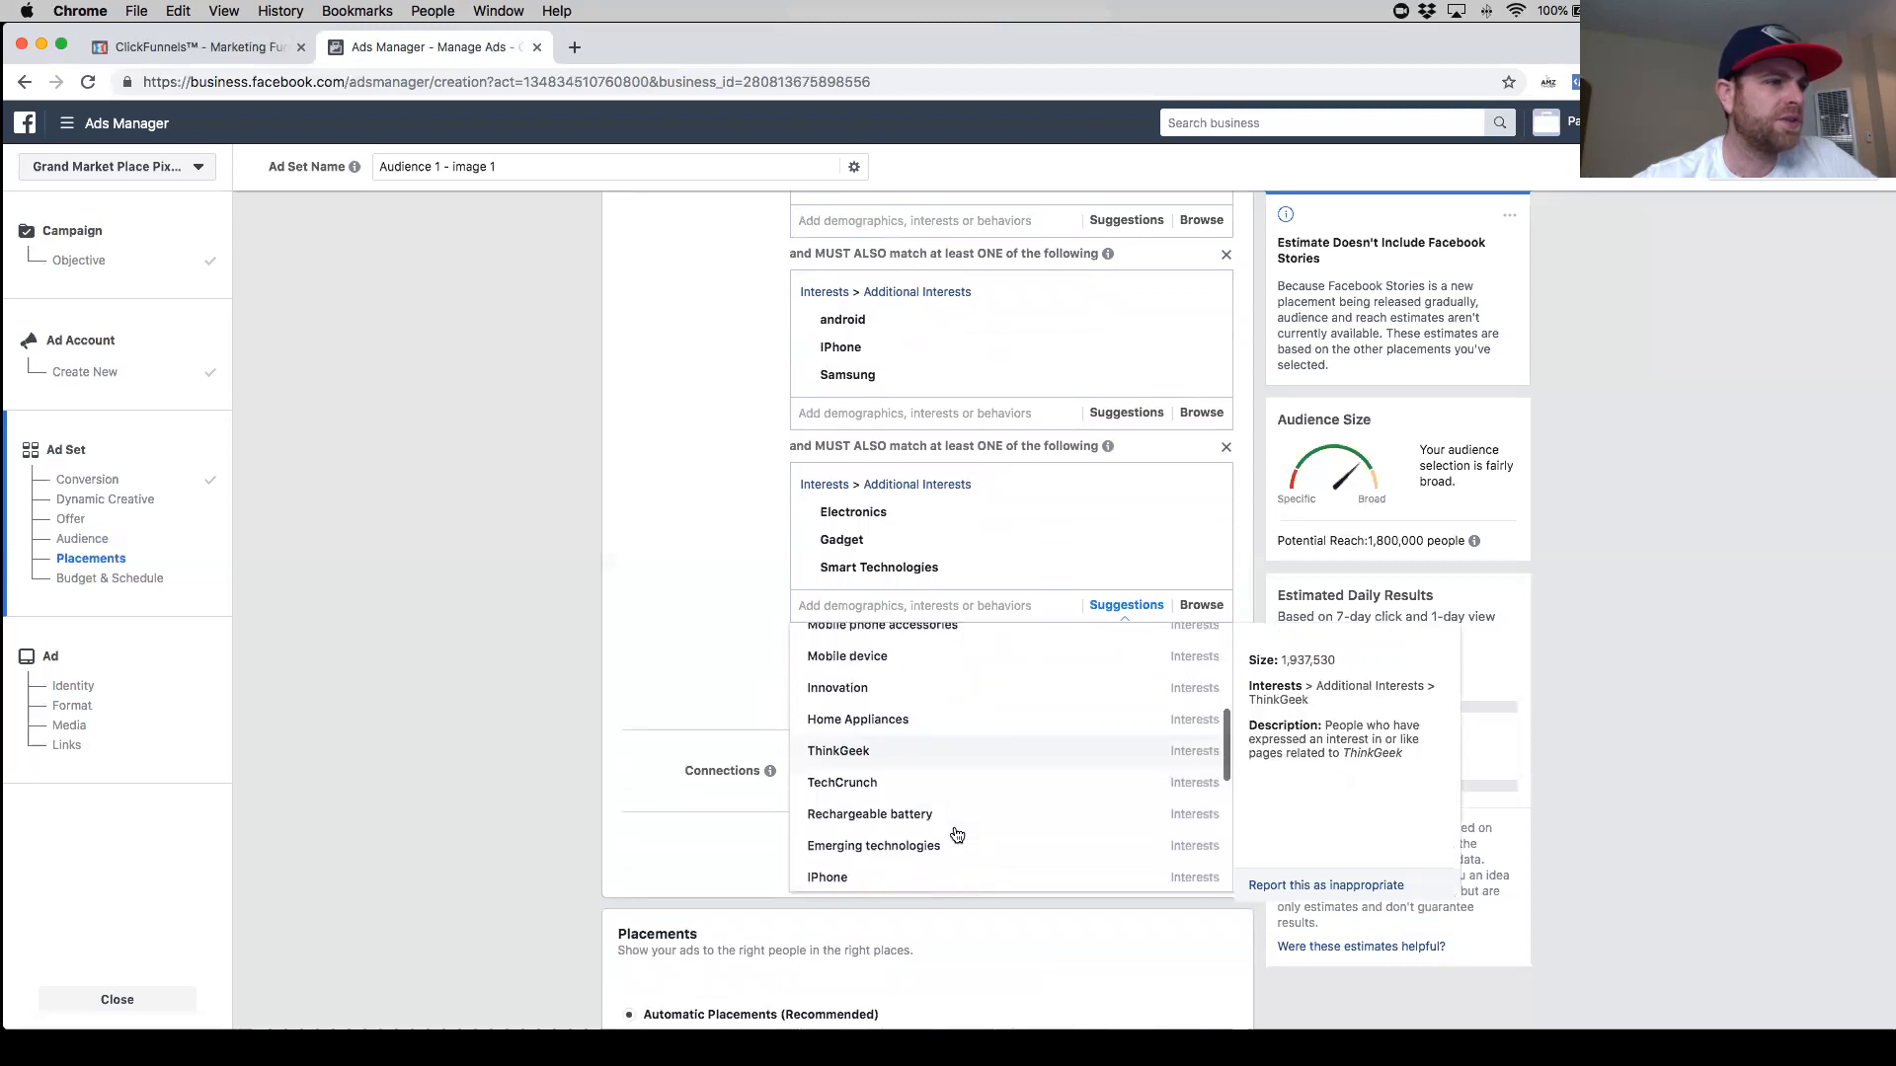
scroll(980, 797, down, 3)
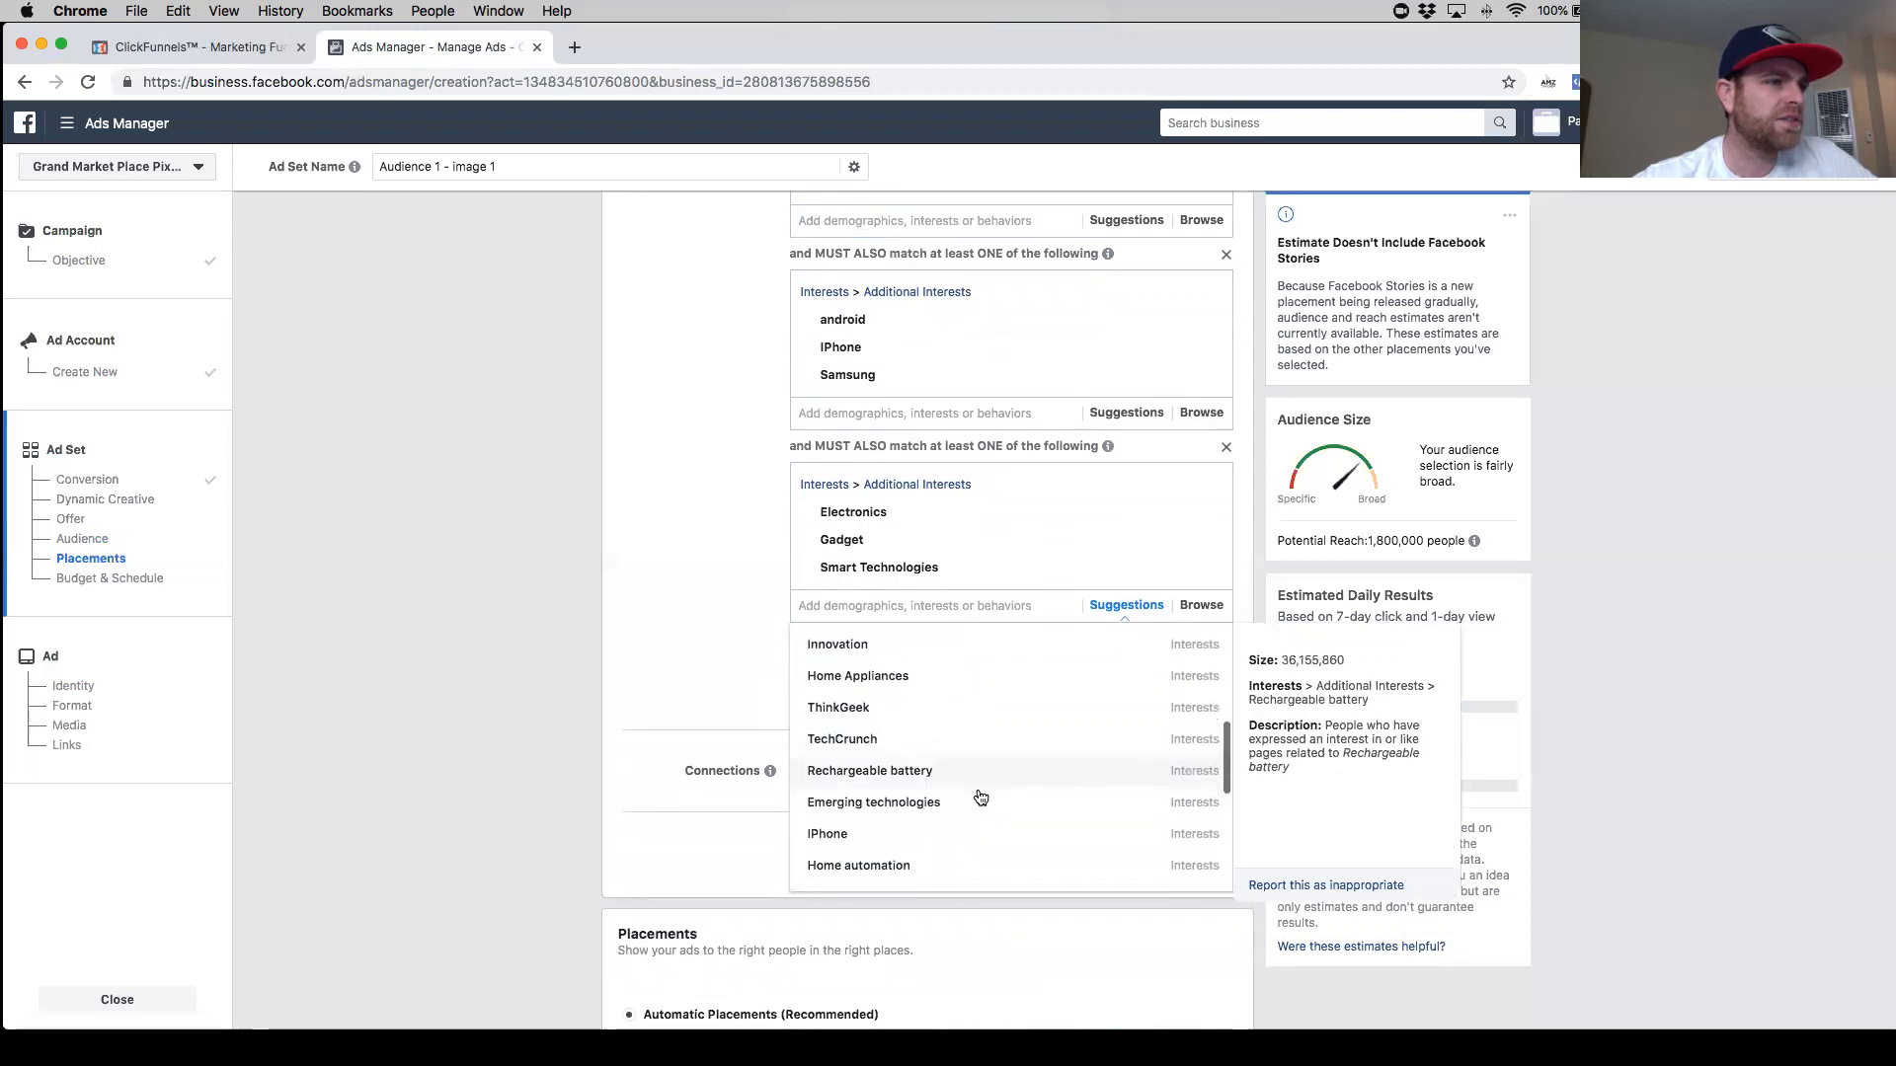
scroll(975, 796, down, 2)
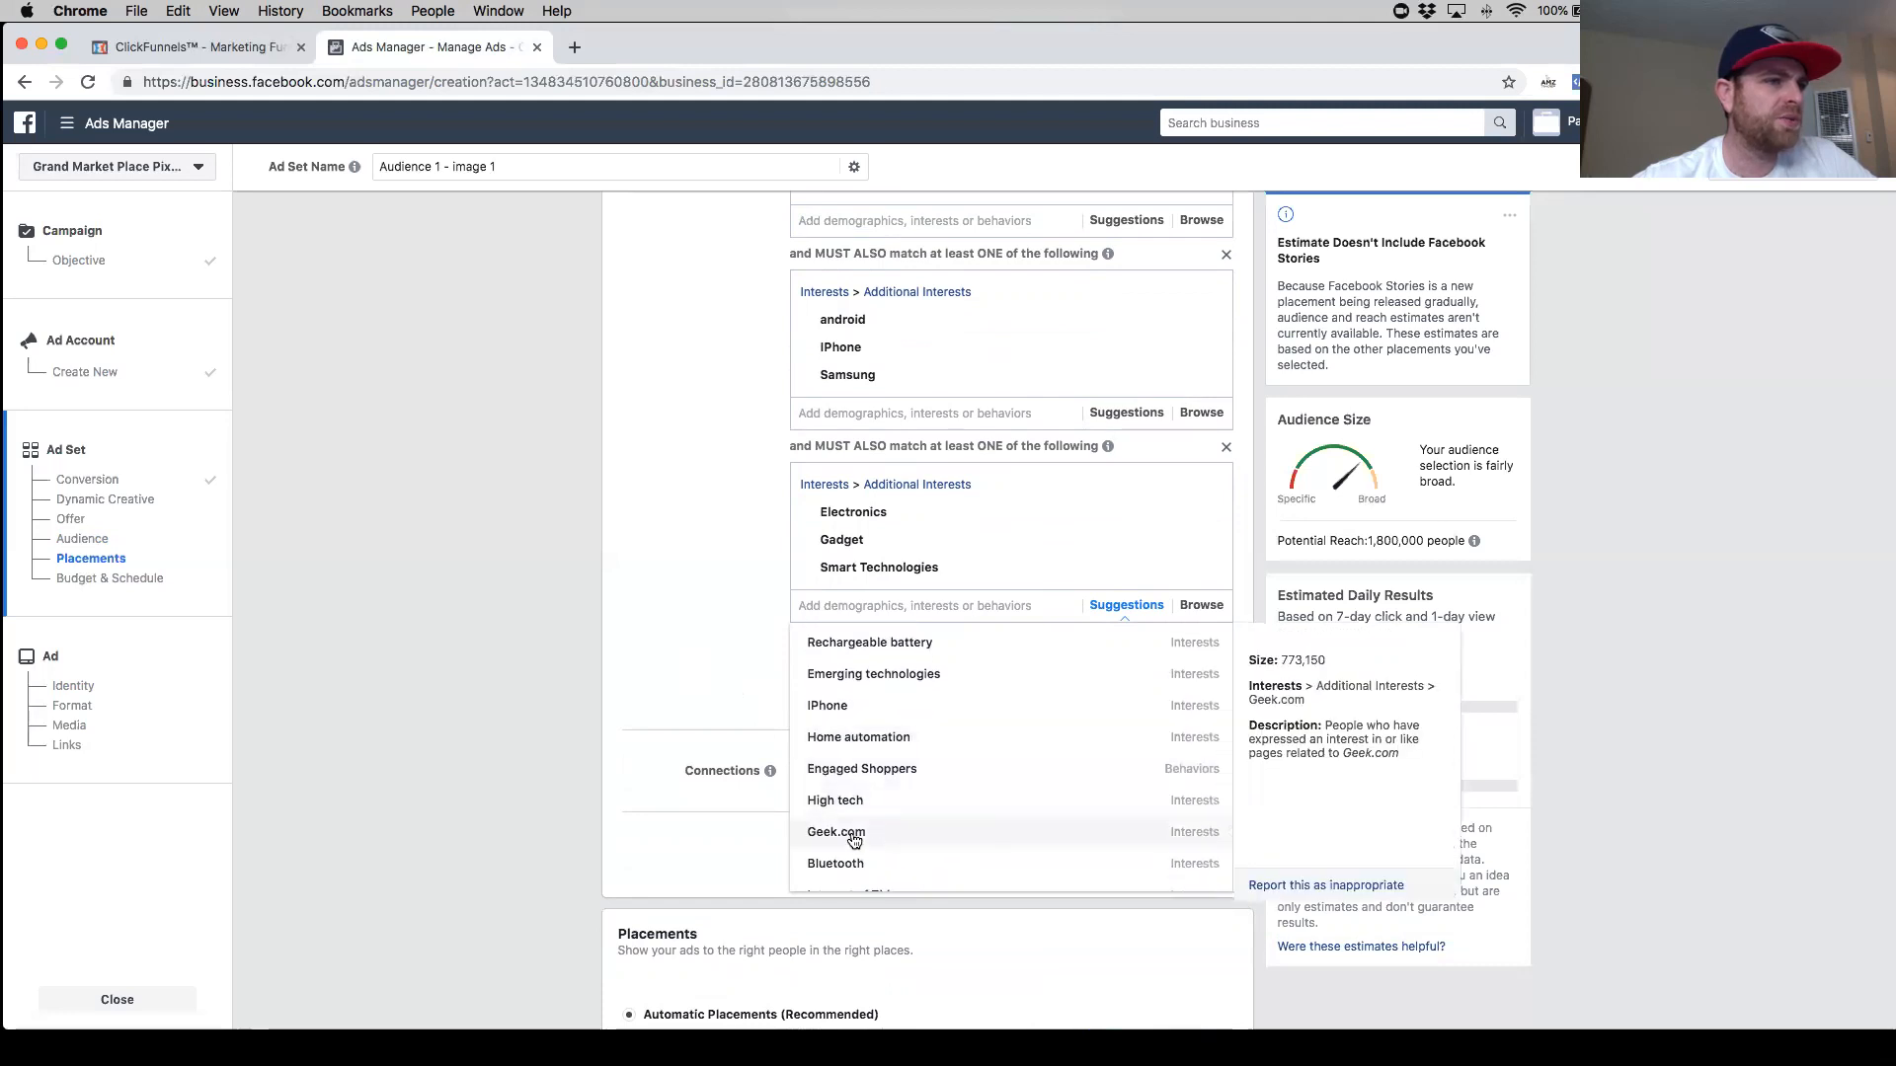
click(678, 642)
- Narrow the audience further with a new group containing the ThinkGeek interest
click(938, 643)
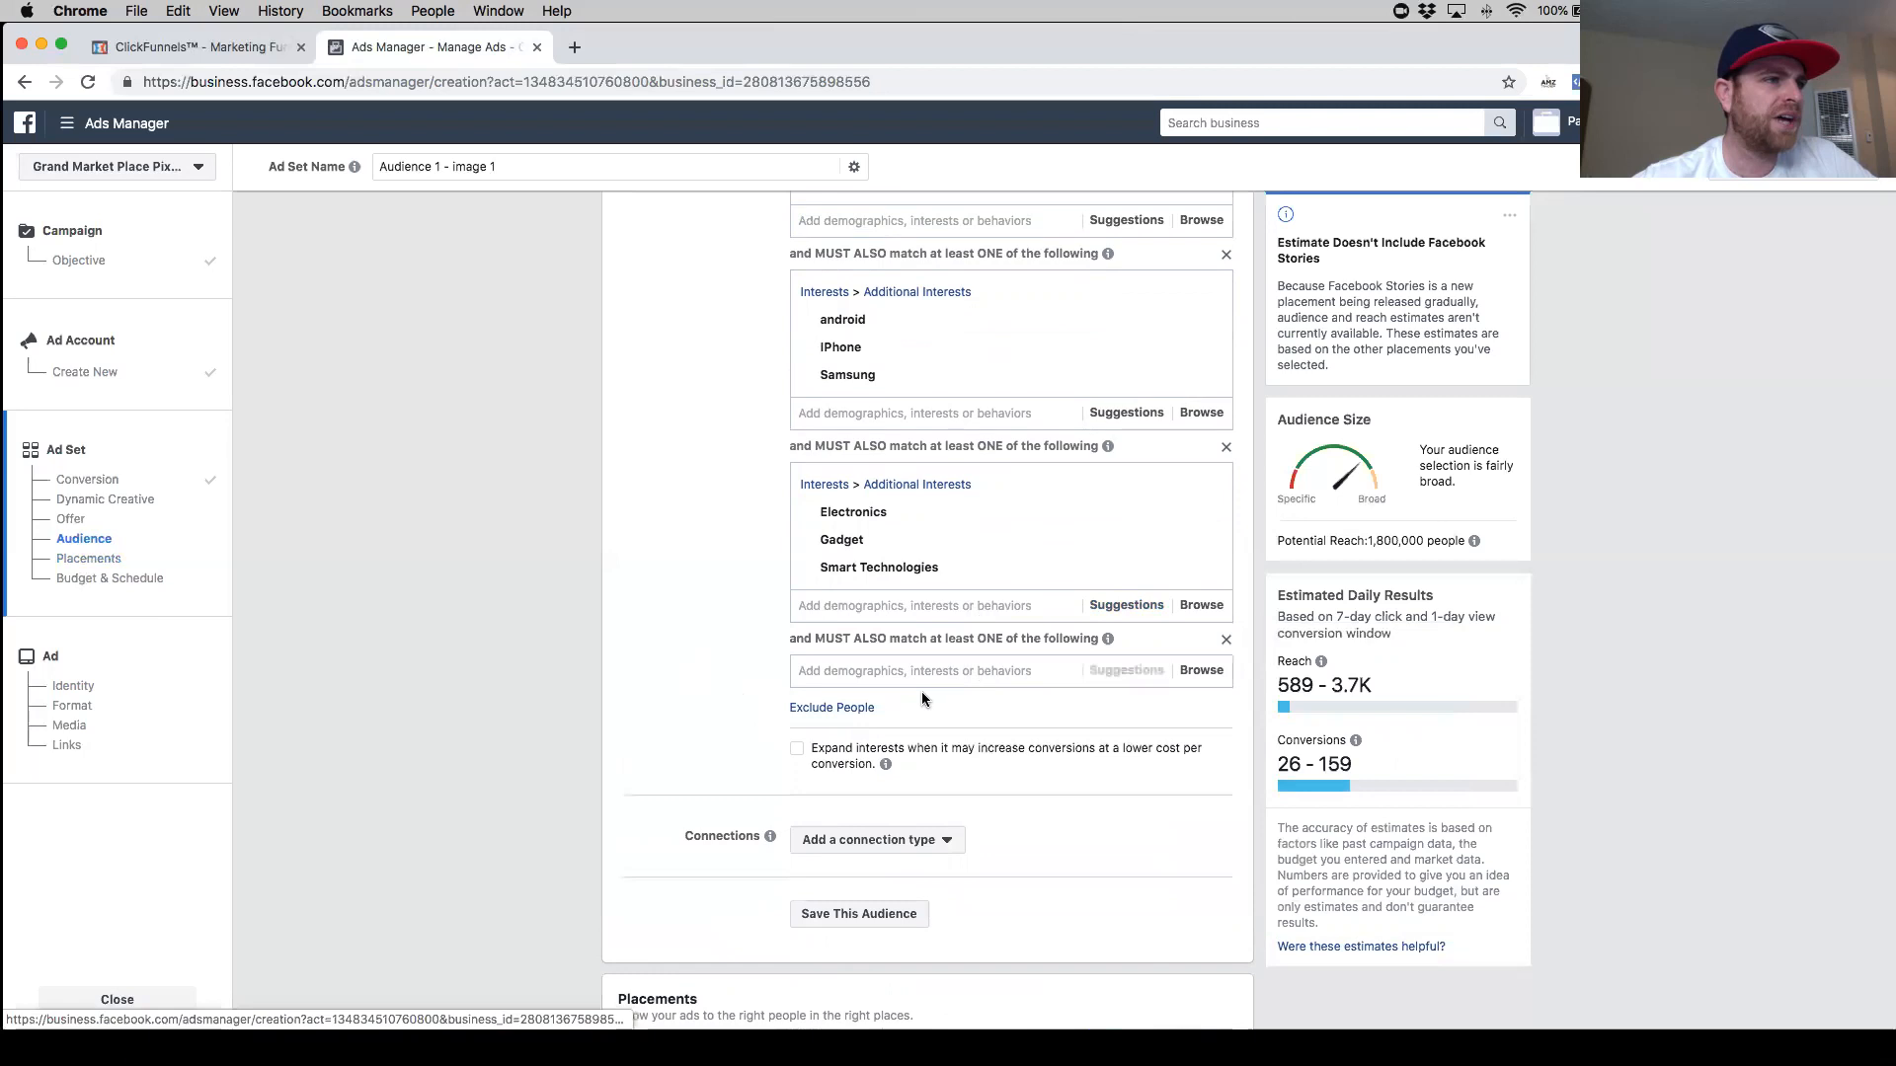
click(918, 669)
text(thin)
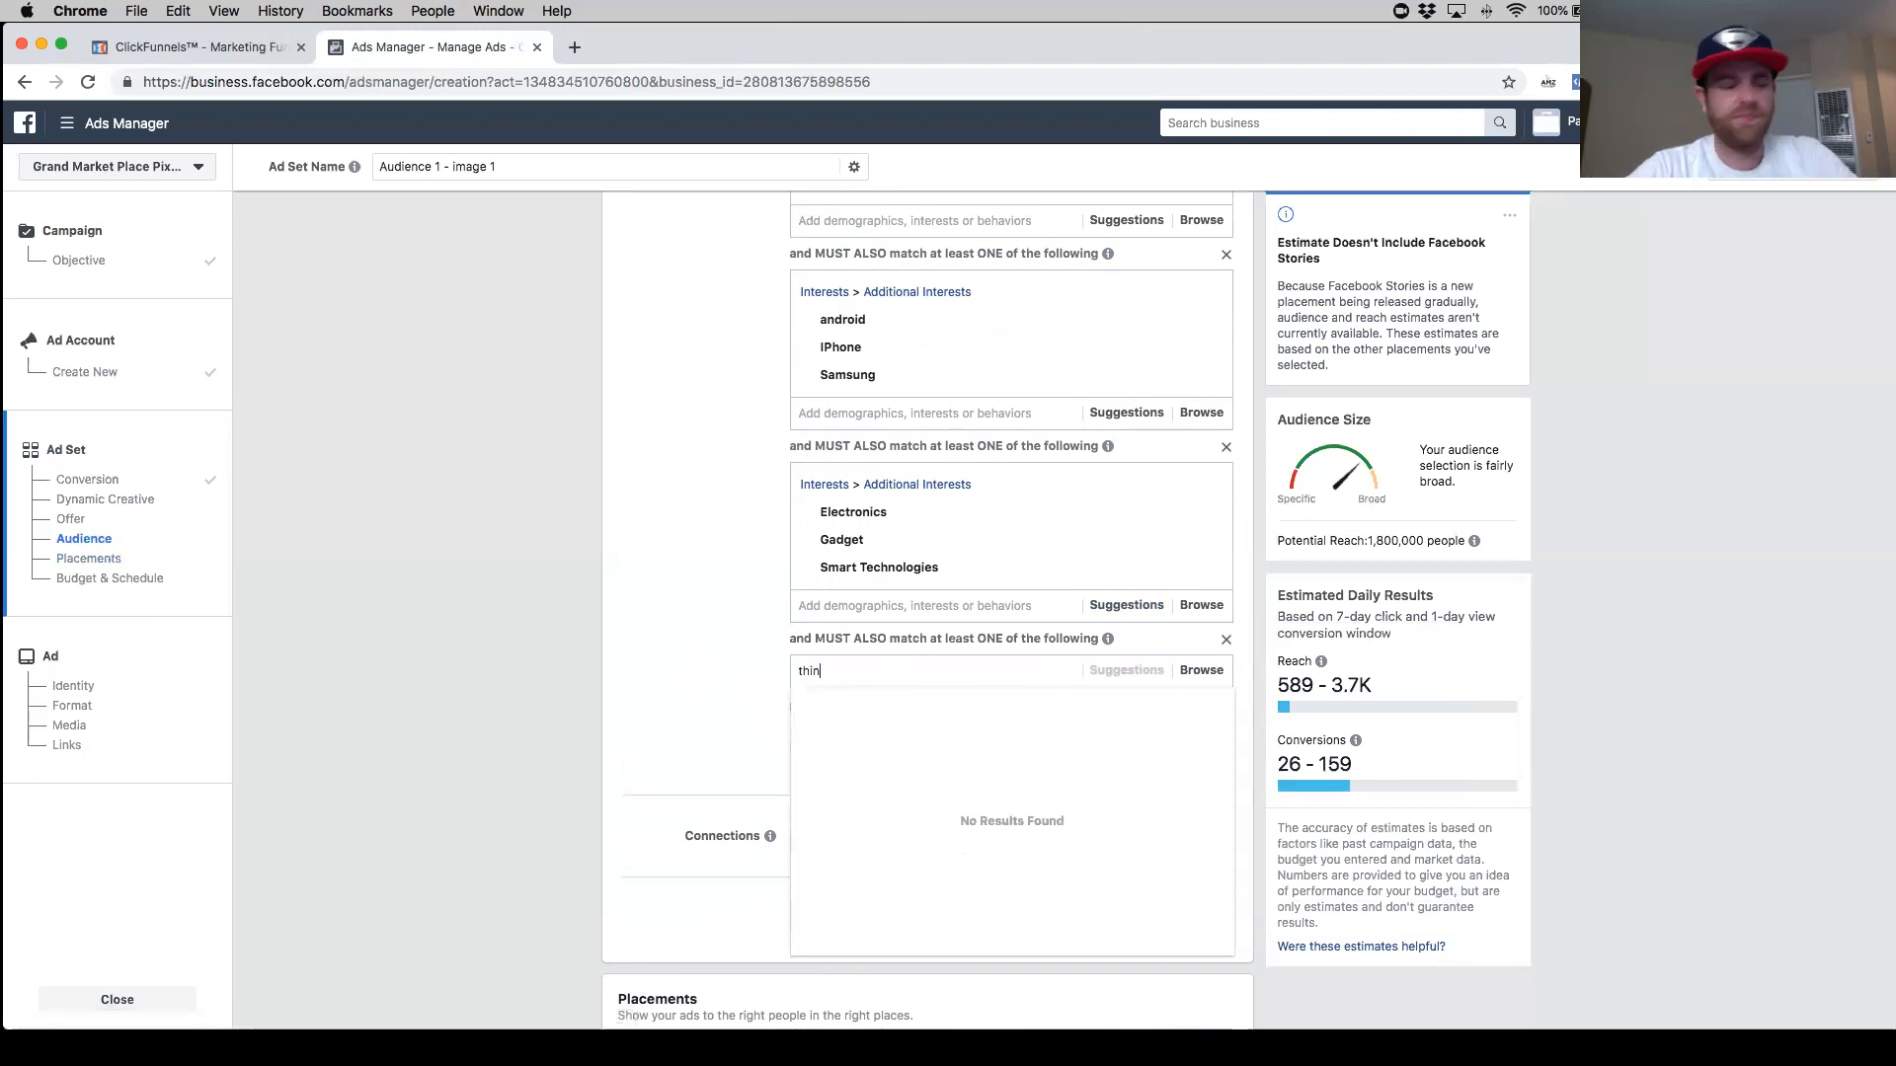
text(kgeek)
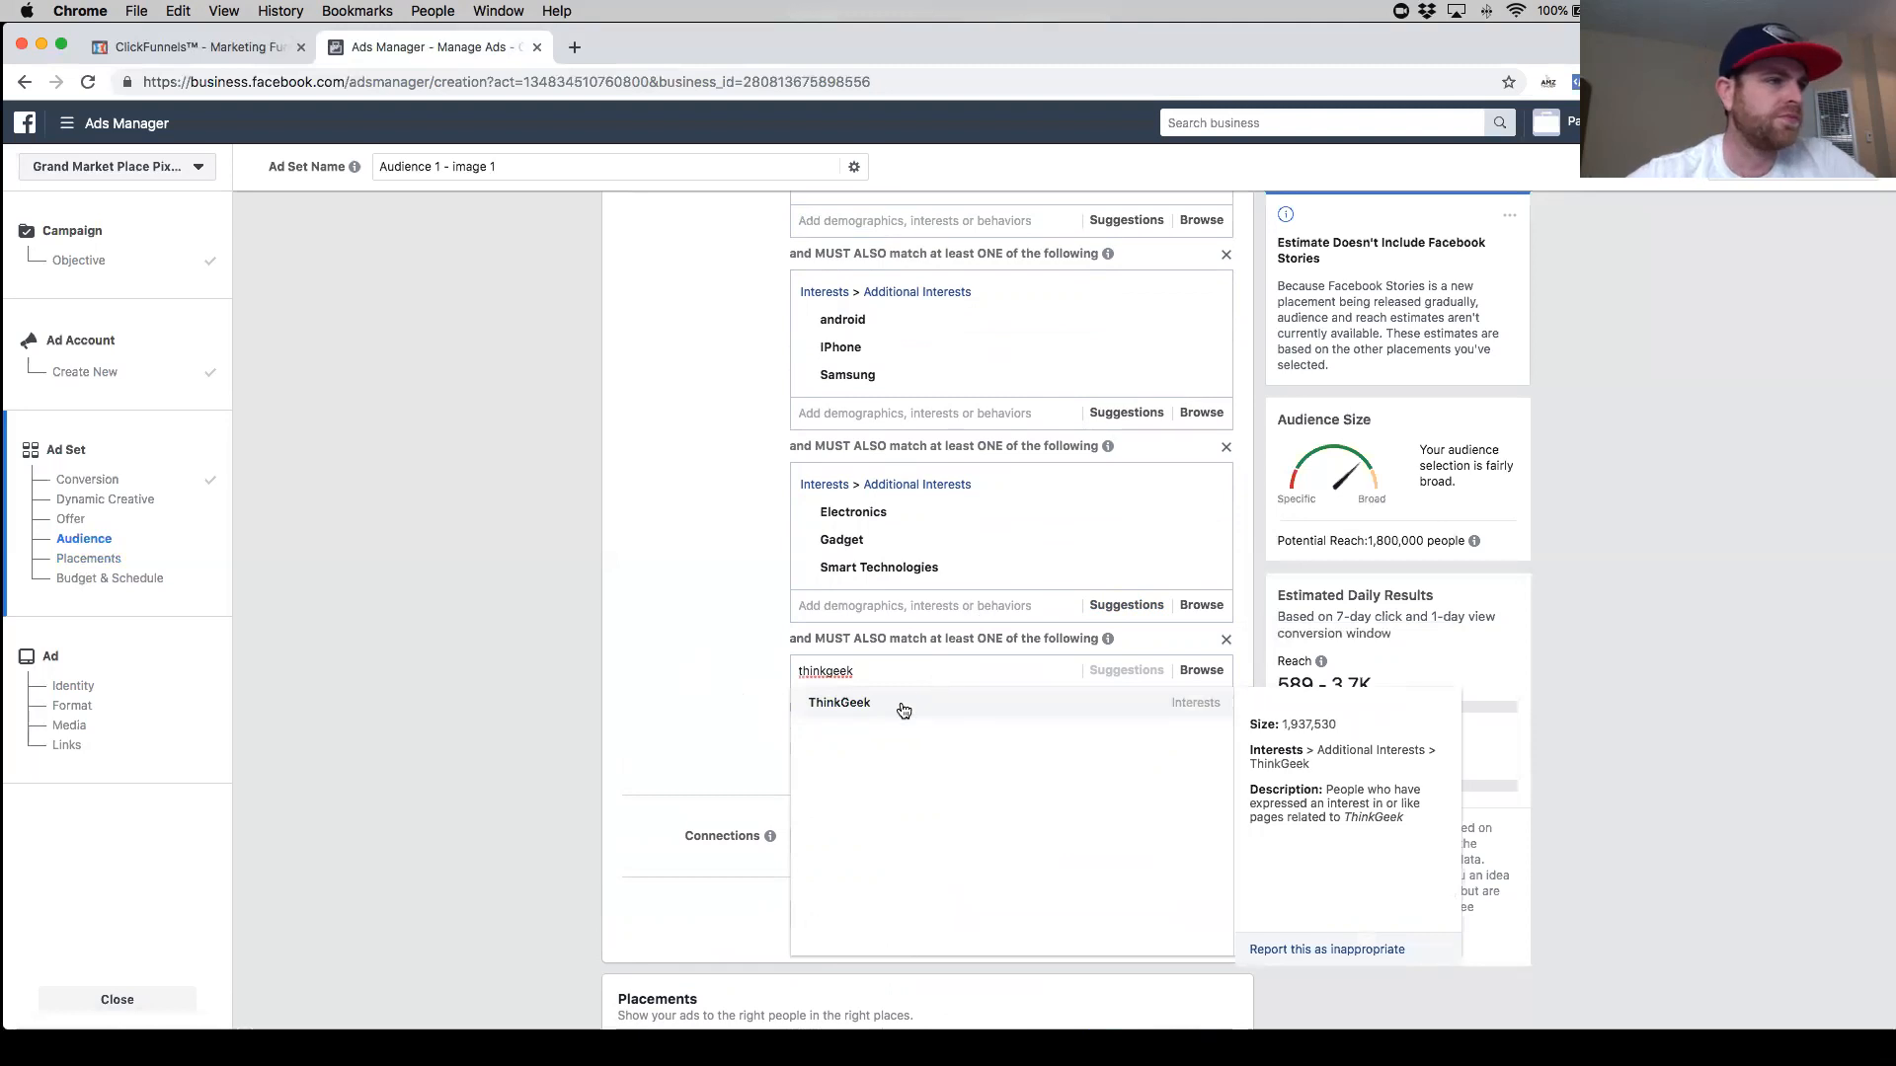
click(902, 708)
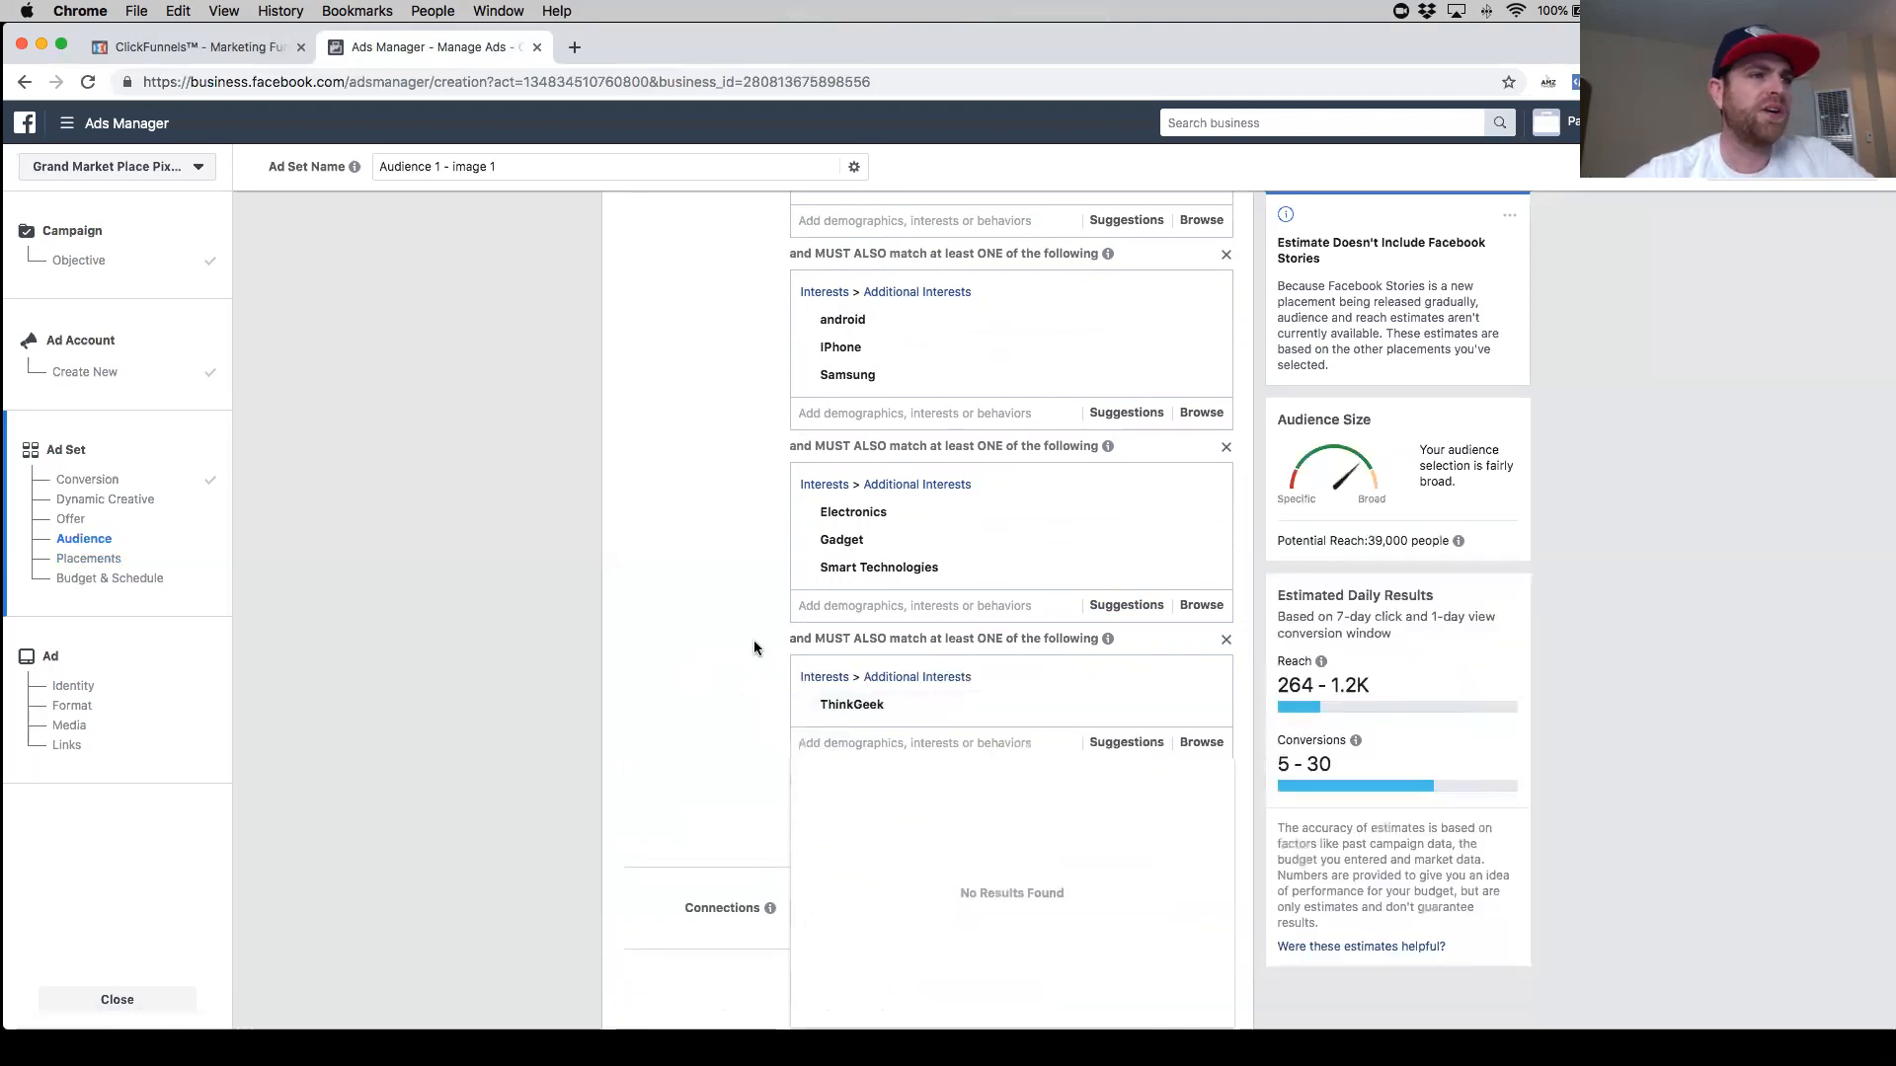
- Try searching for car owners, automobile and vehicles interests to add to the Cars group
scroll(760, 643, up, 1)
scroll(760, 644, up, 7)
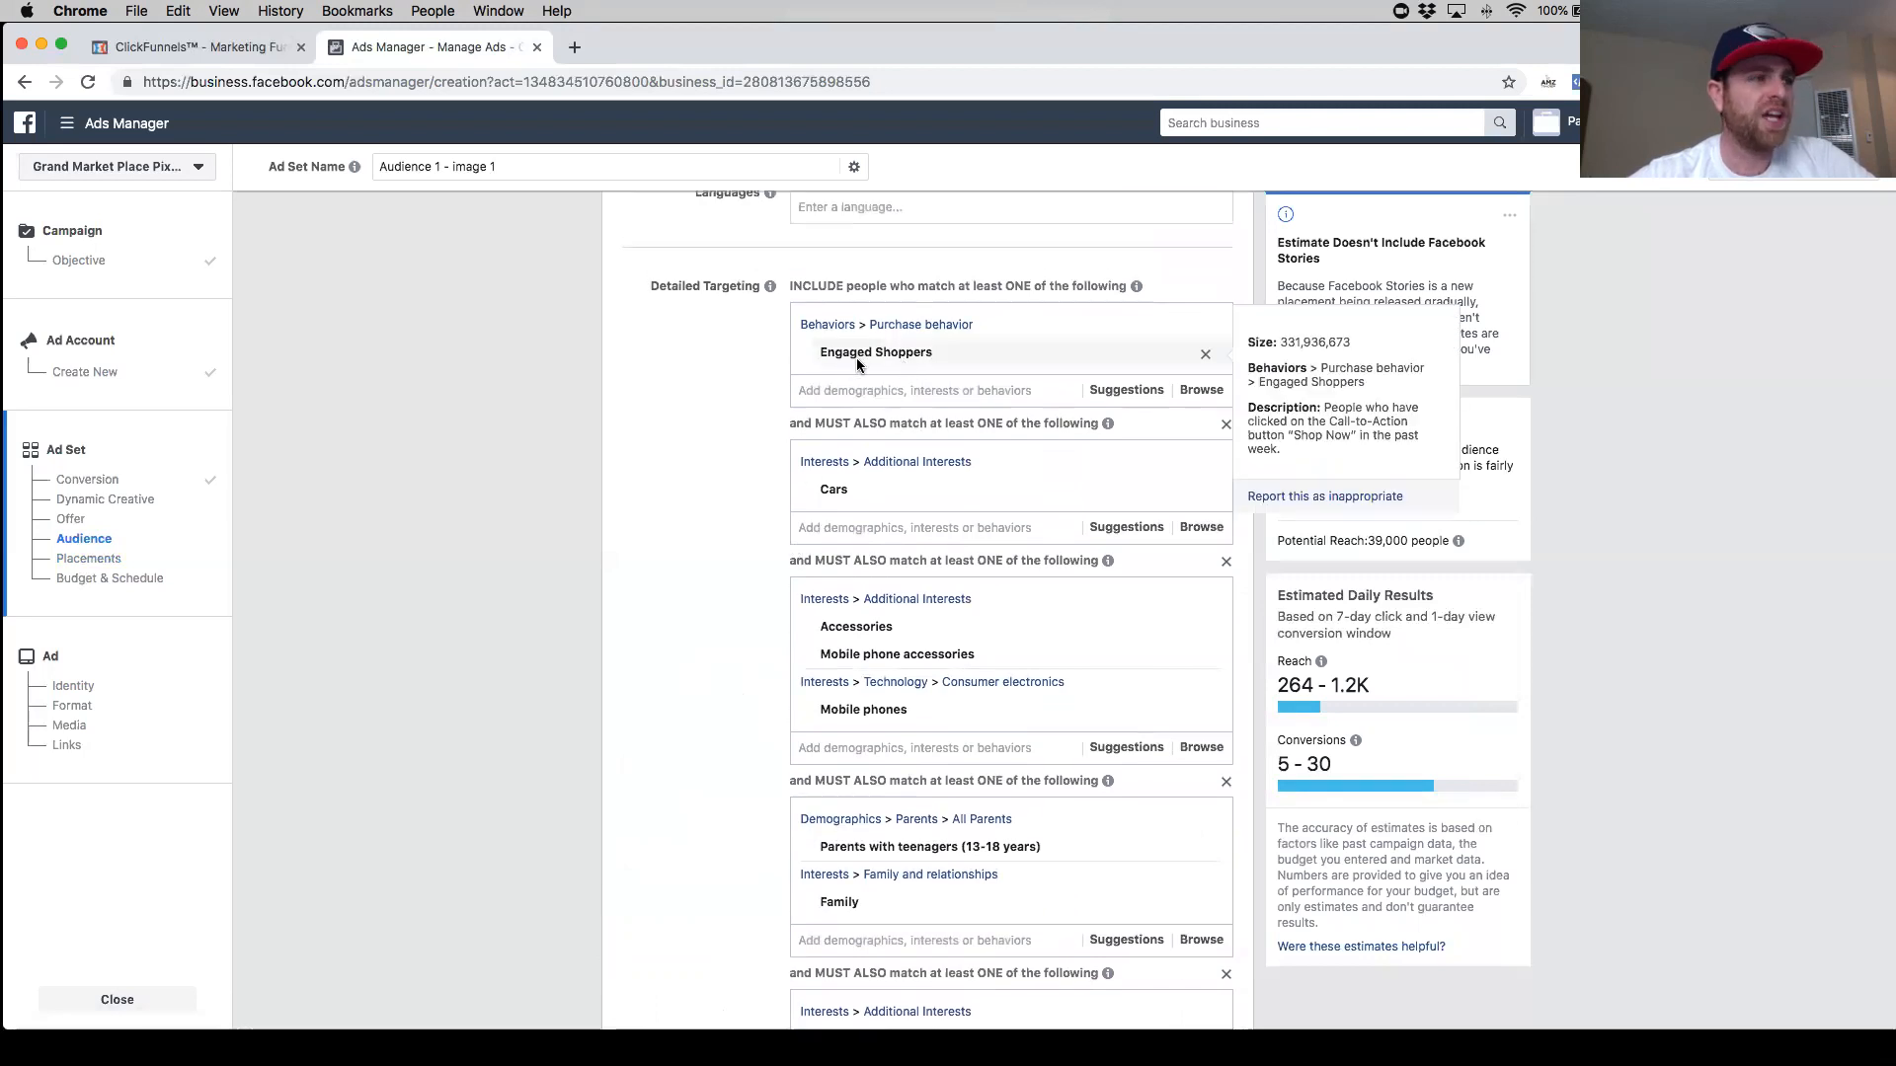
mouse_move(834, 493)
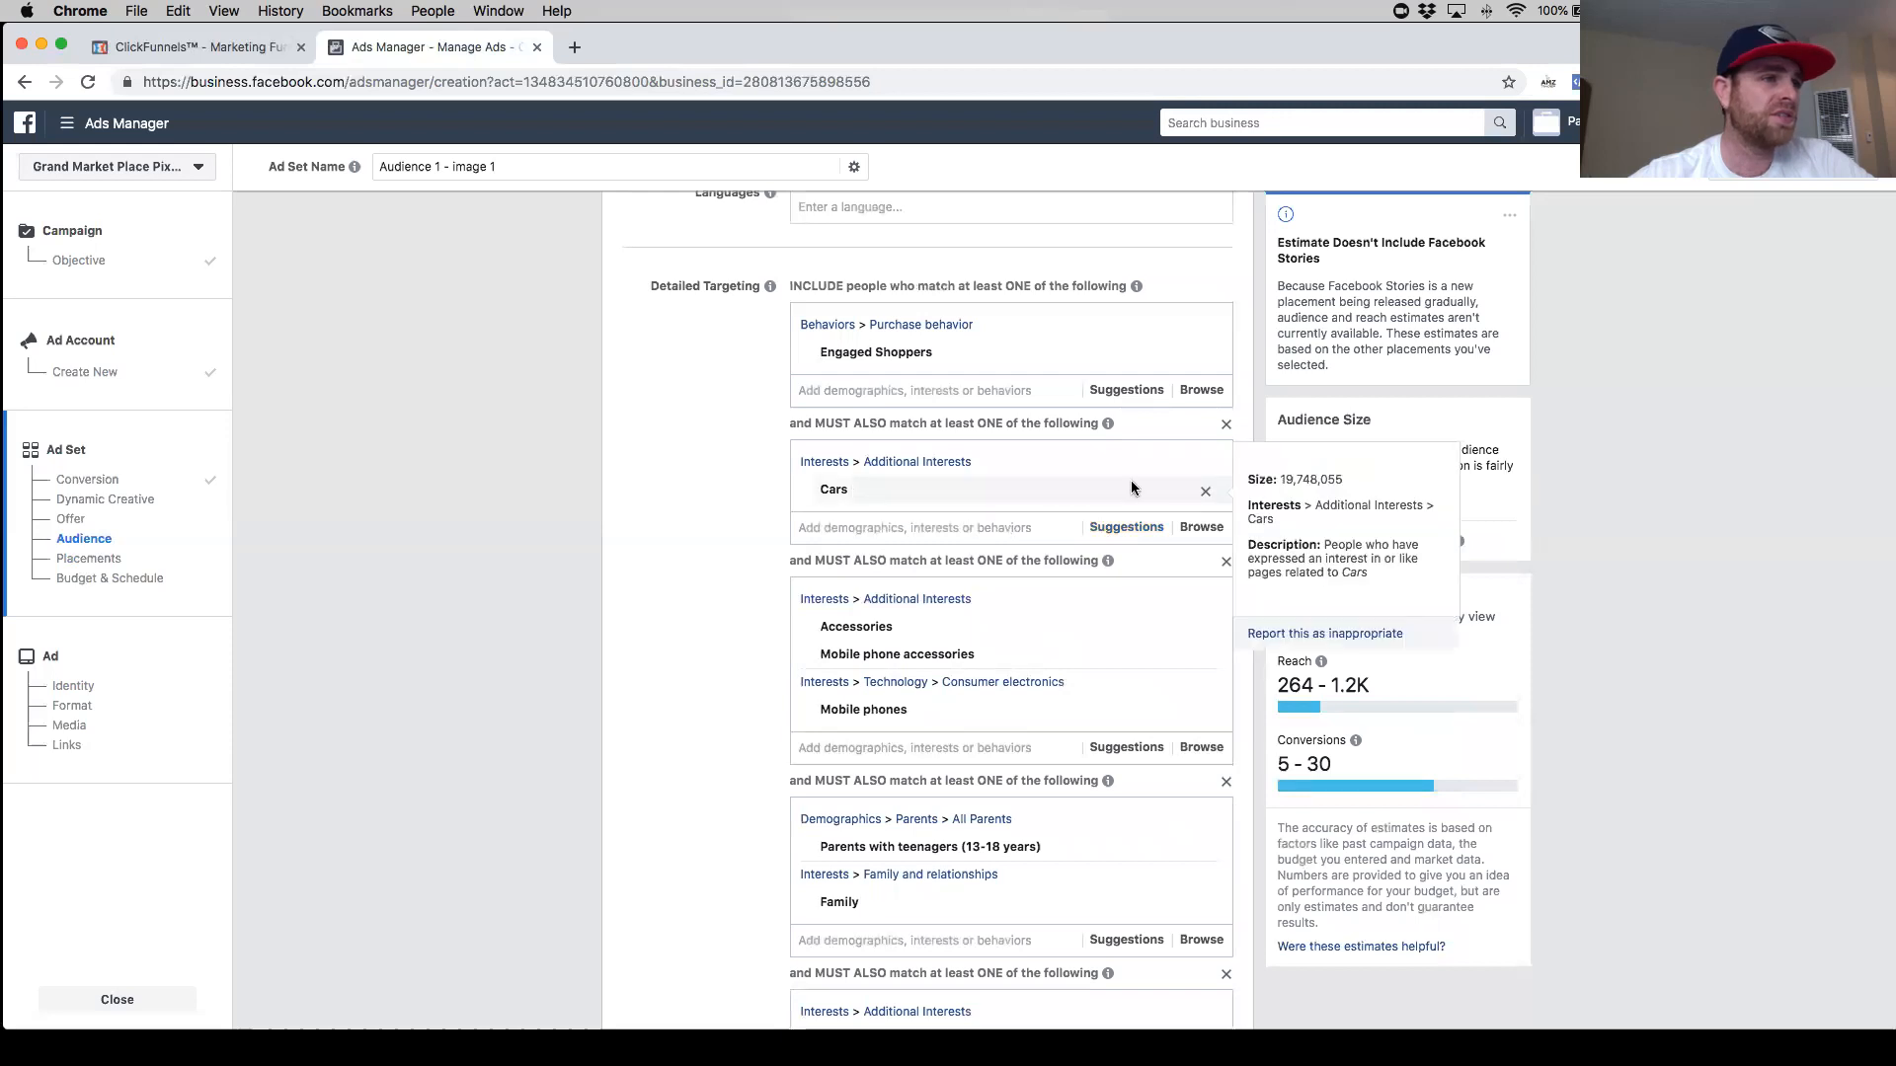
click(940, 528)
text(car owners)
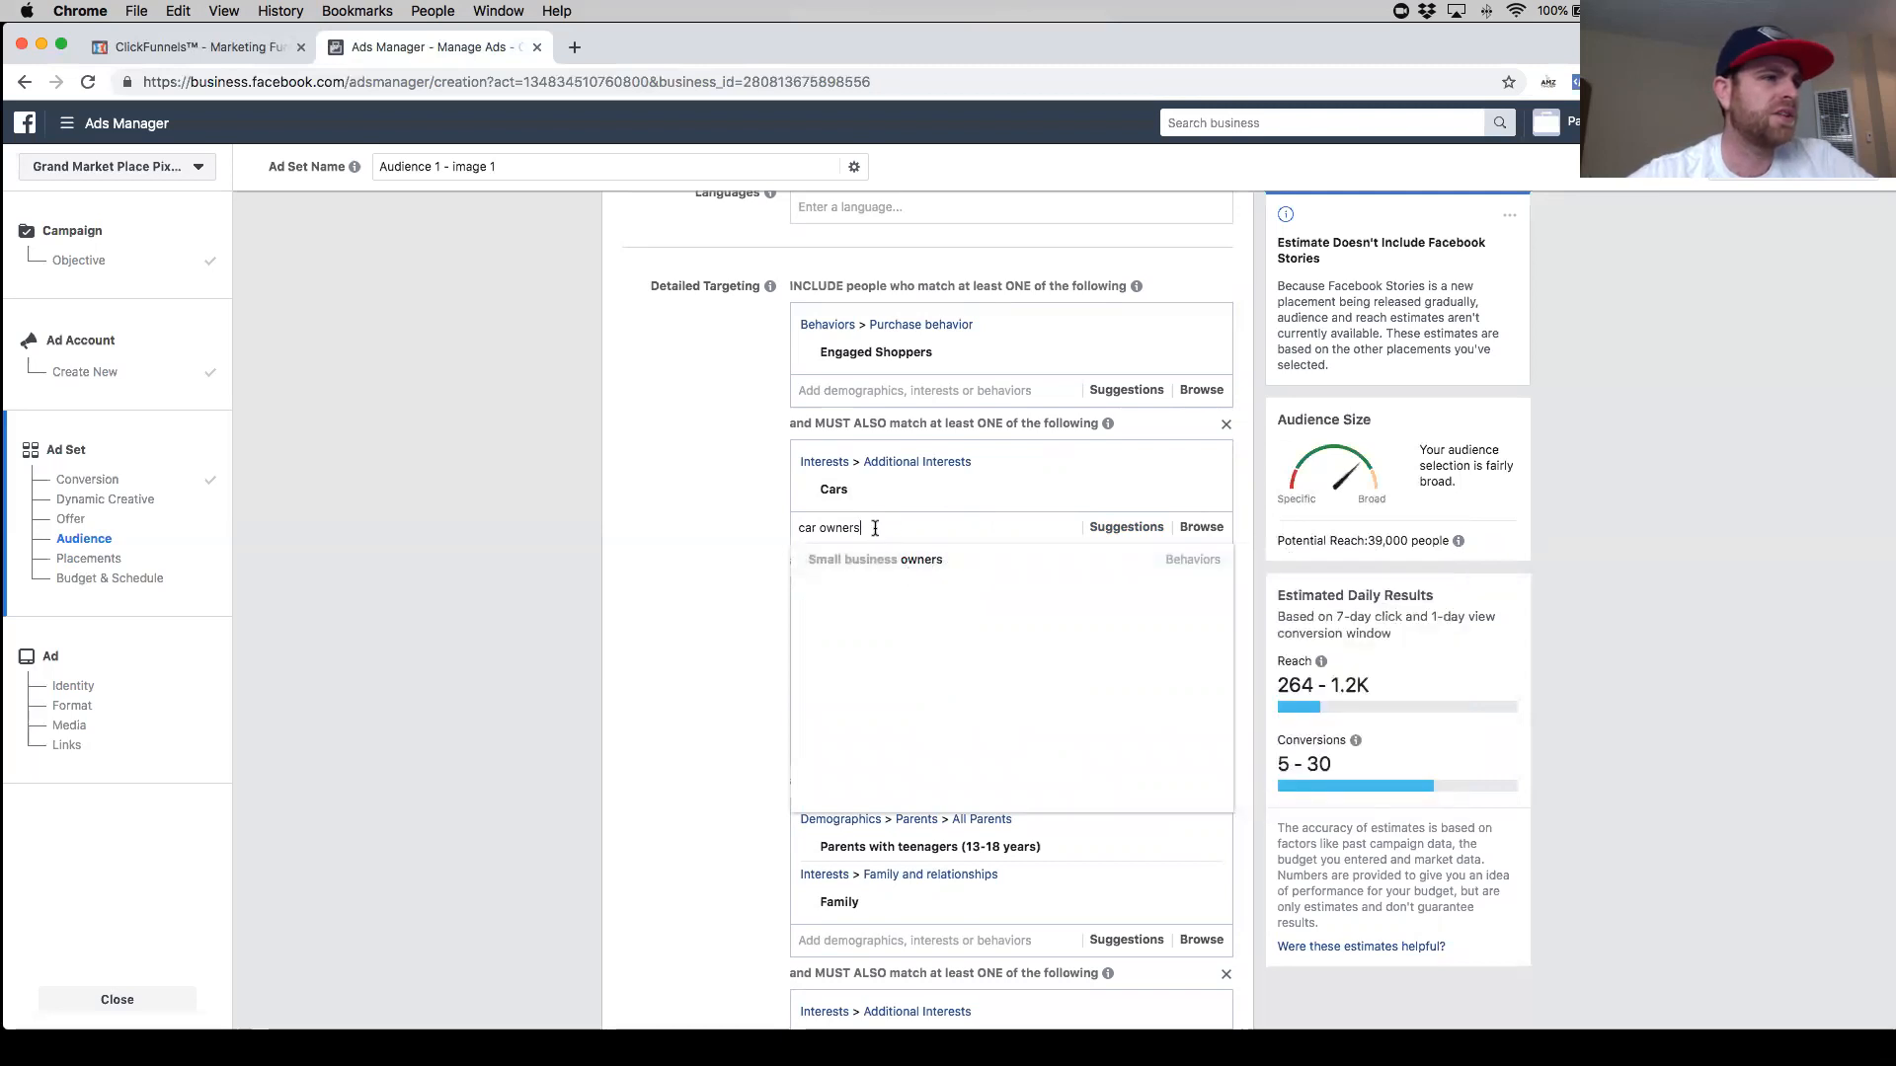
drag(886, 528, 785, 530)
text(au)
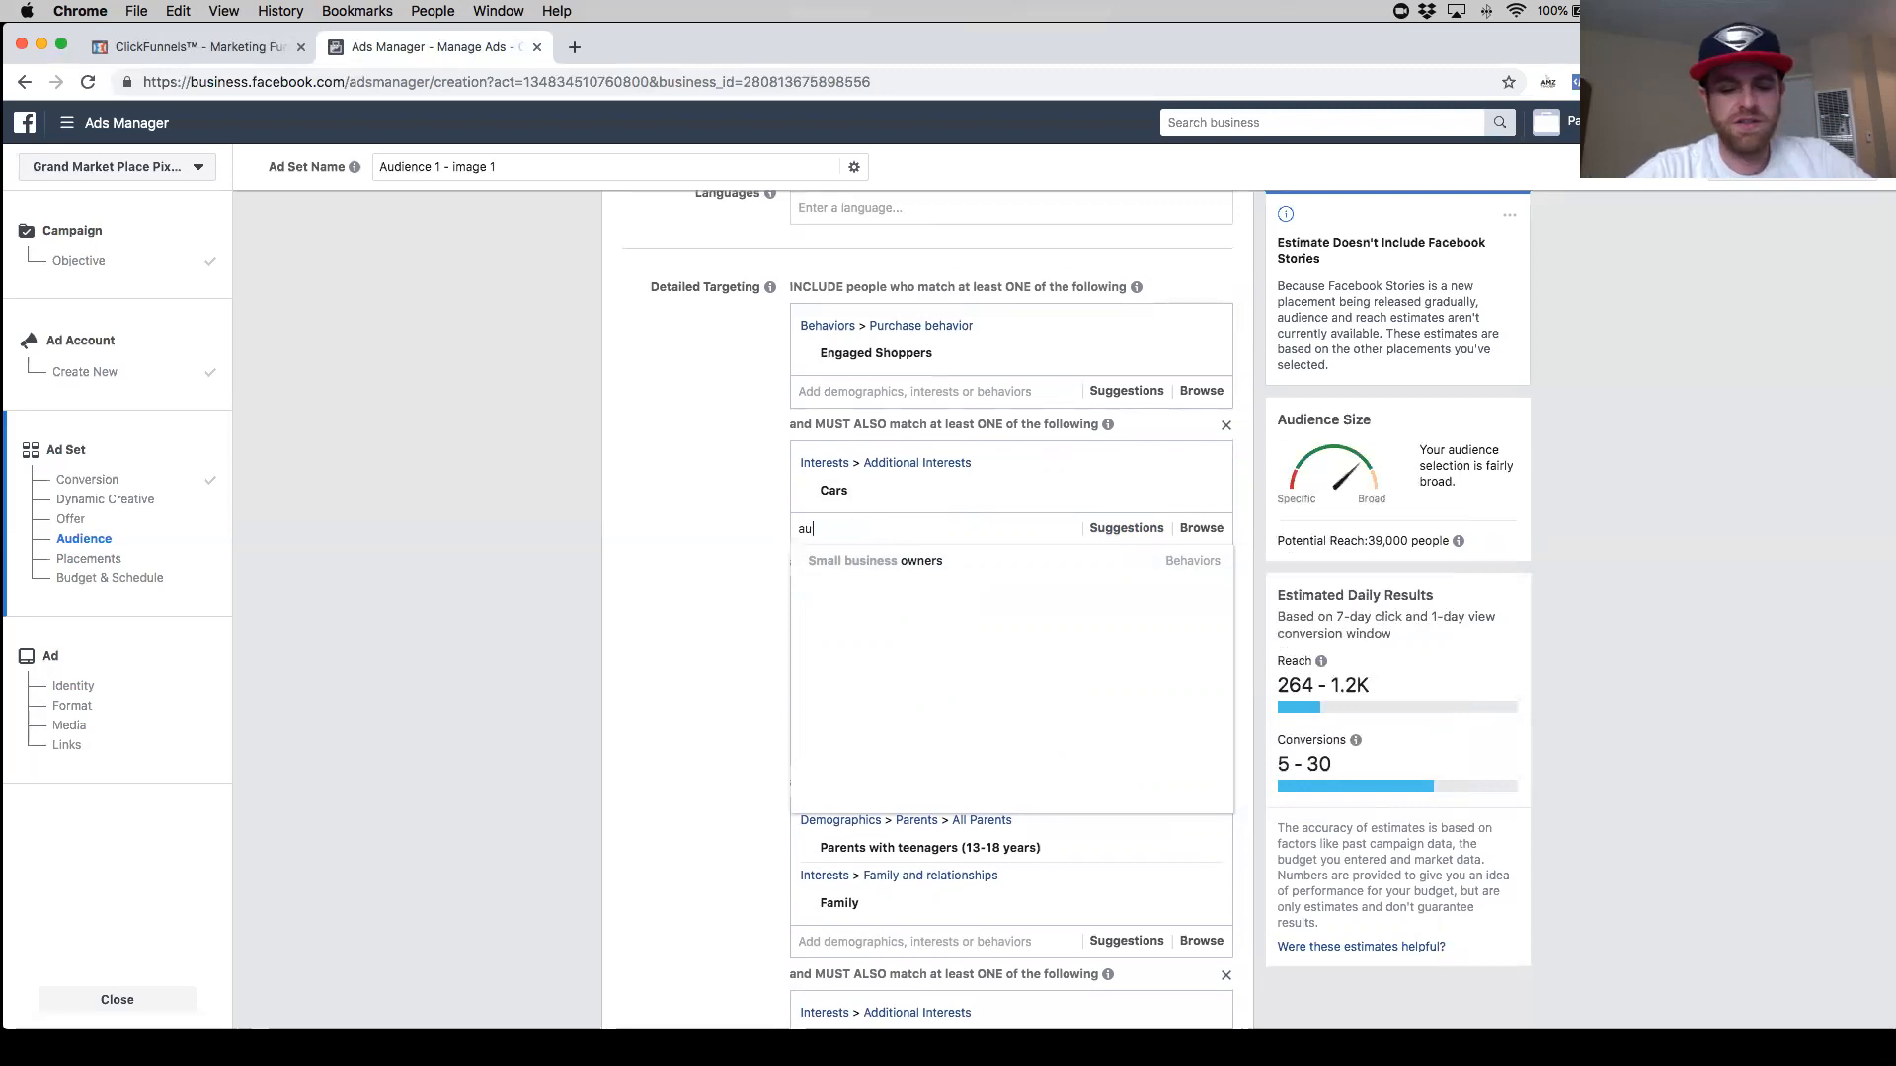
text(tomobile)
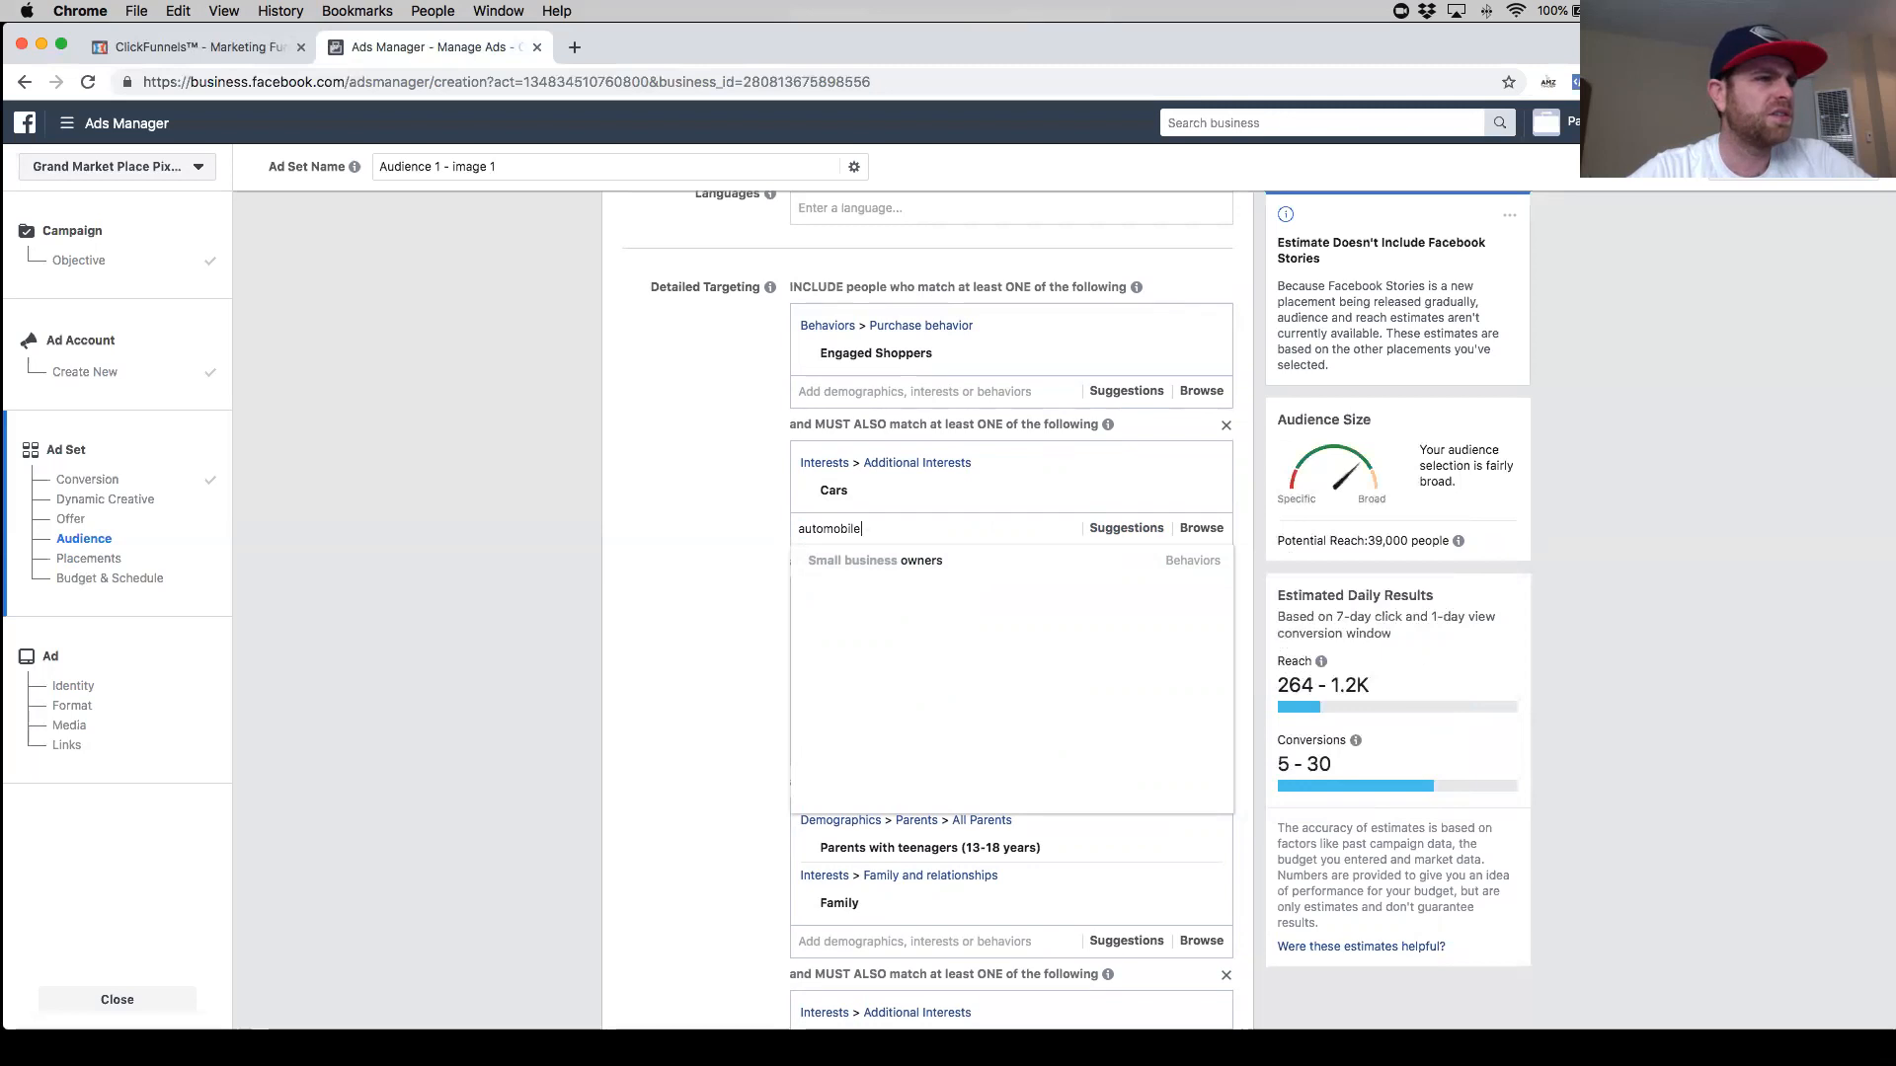
key(BackSpace)
key(BackSpace)
key(BackSpace)
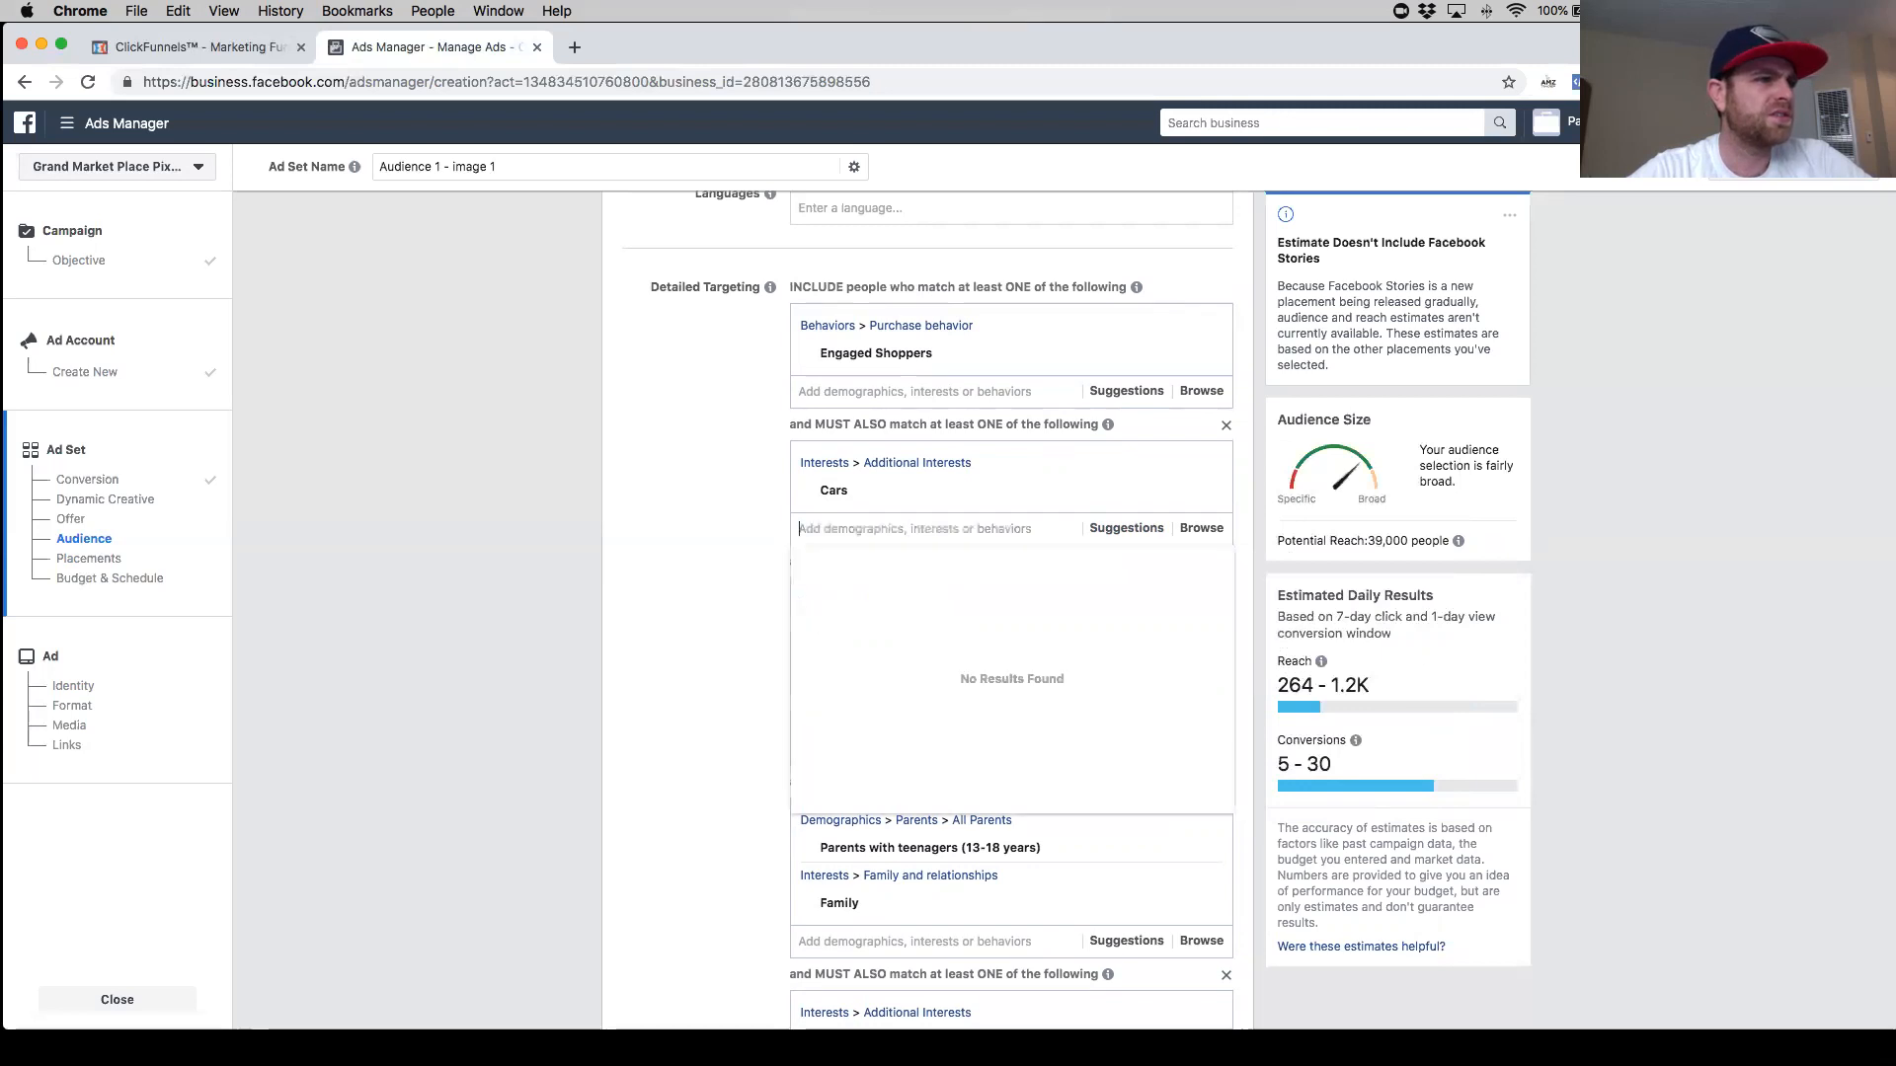
text(uto)
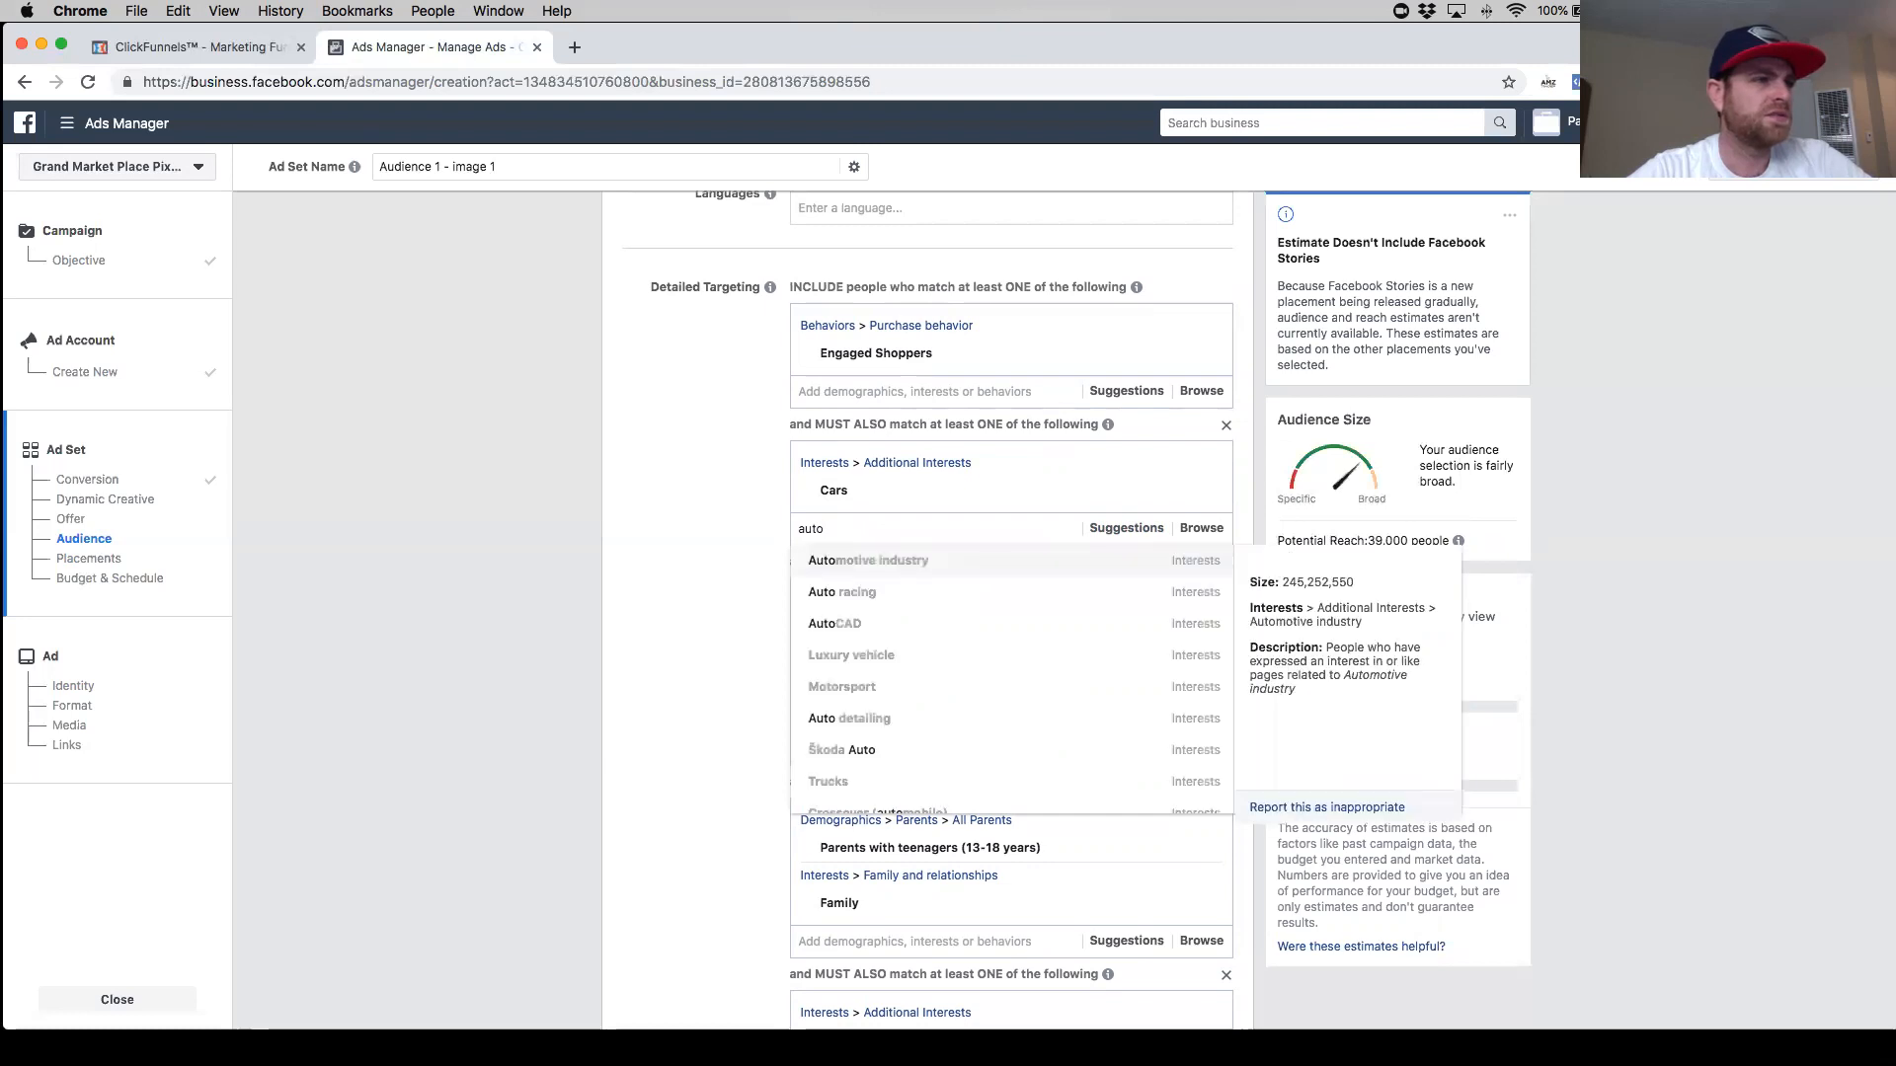
text(mo)
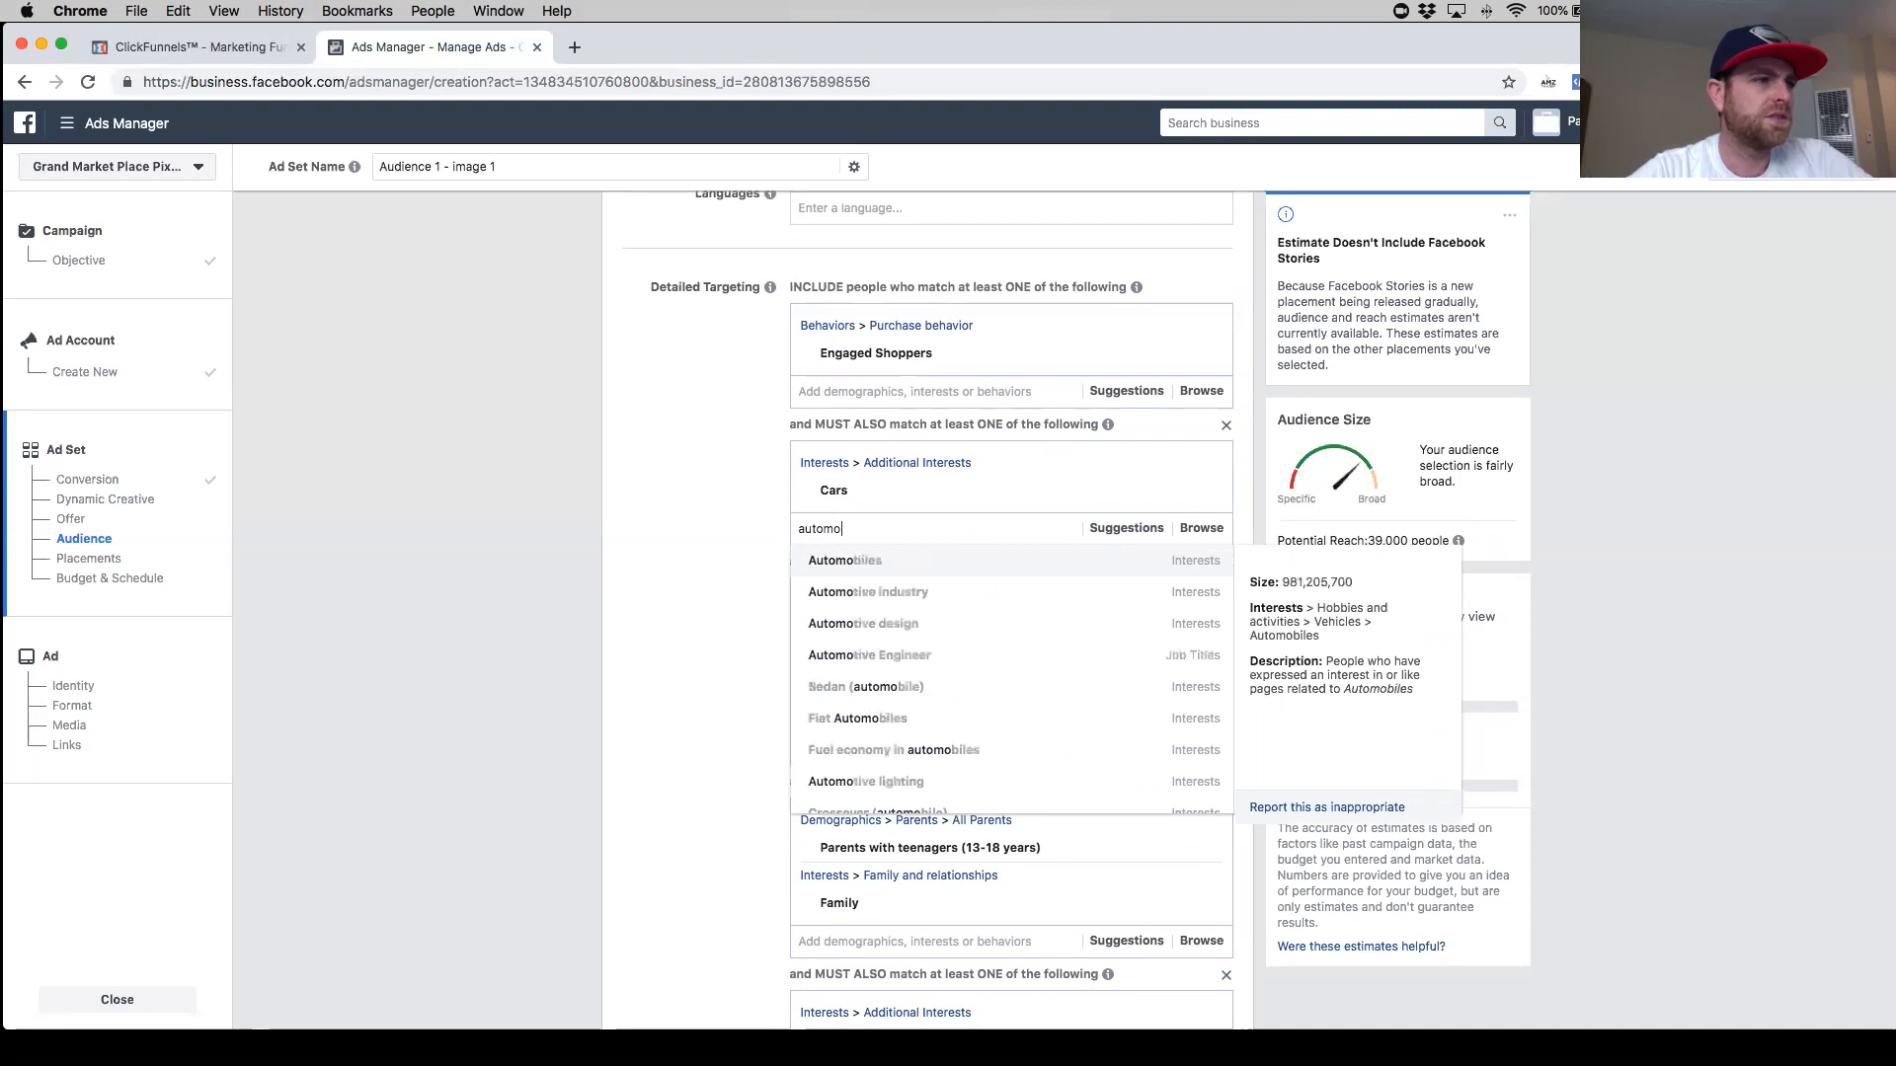
text(bile owner)
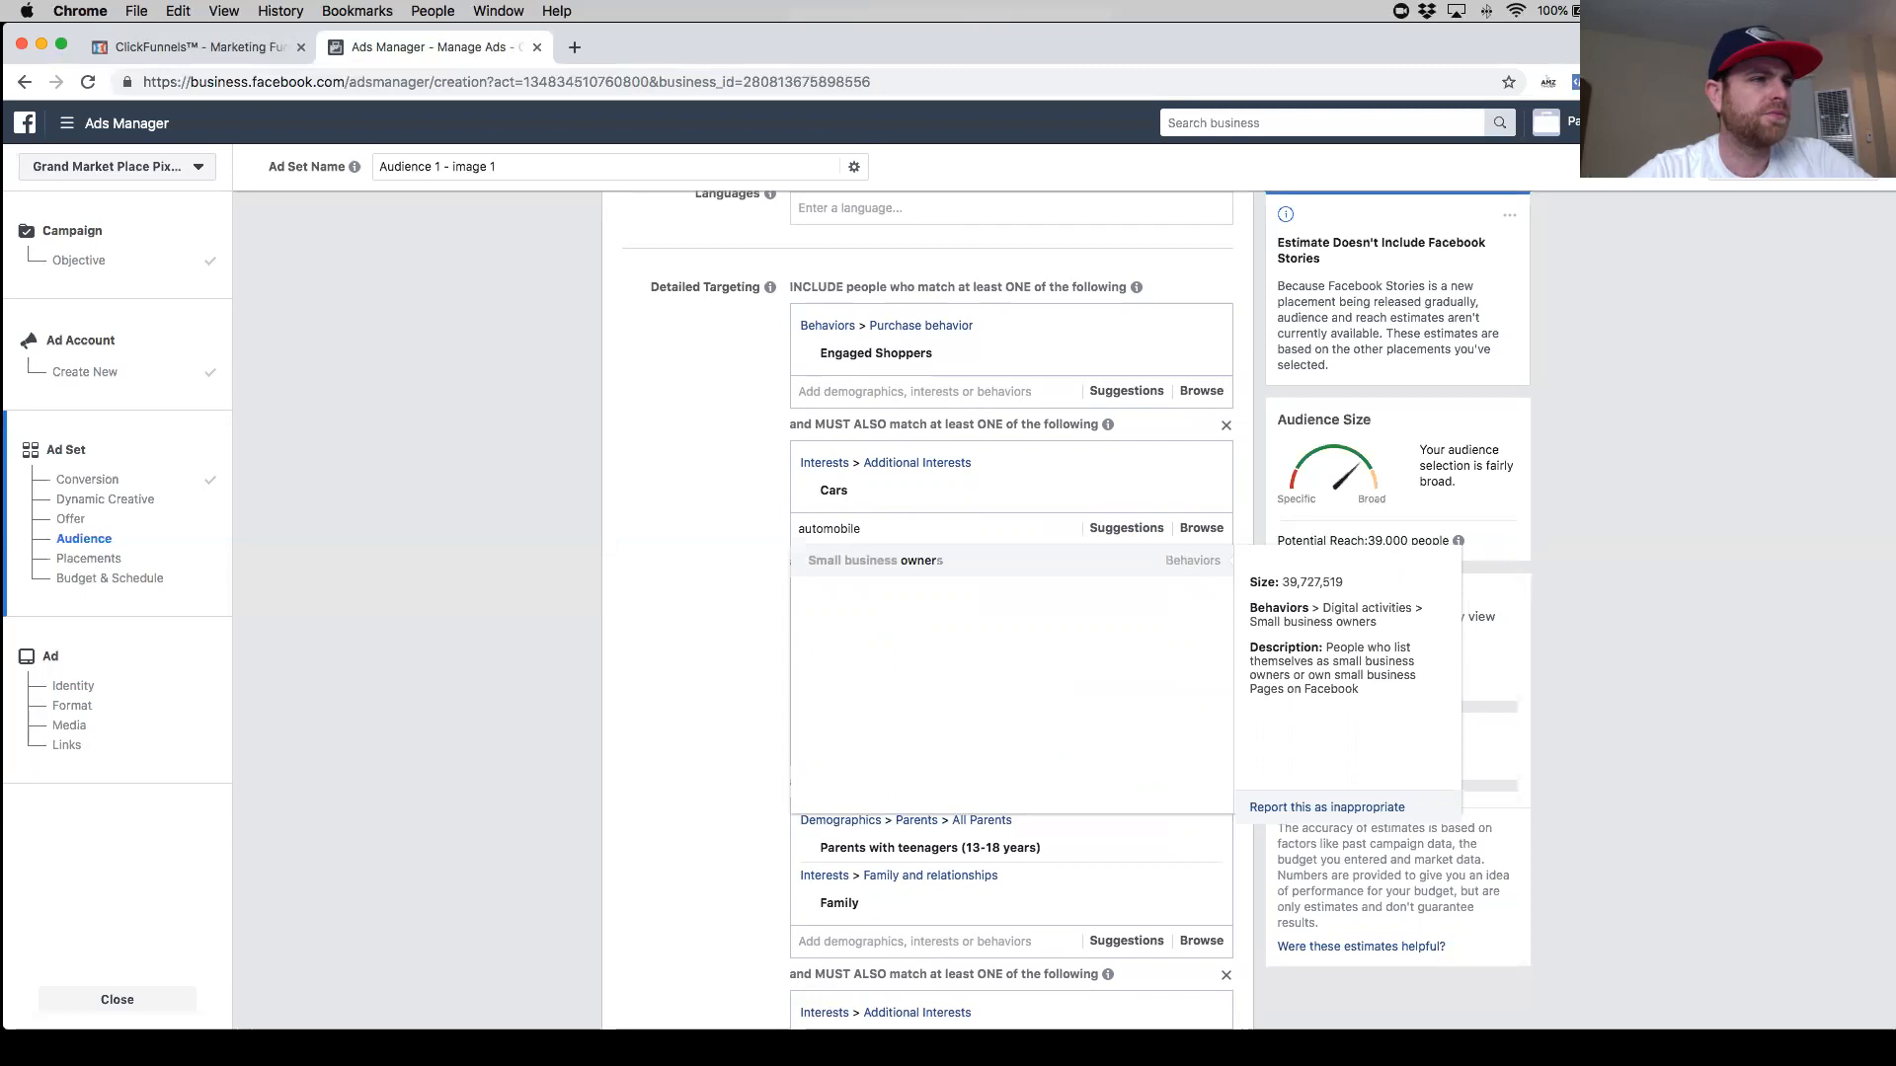
key(BackSpace)
key(BackSpace)
key(BackSpace)
key(BackSpace)
key(BackSpace)
text(vehic)
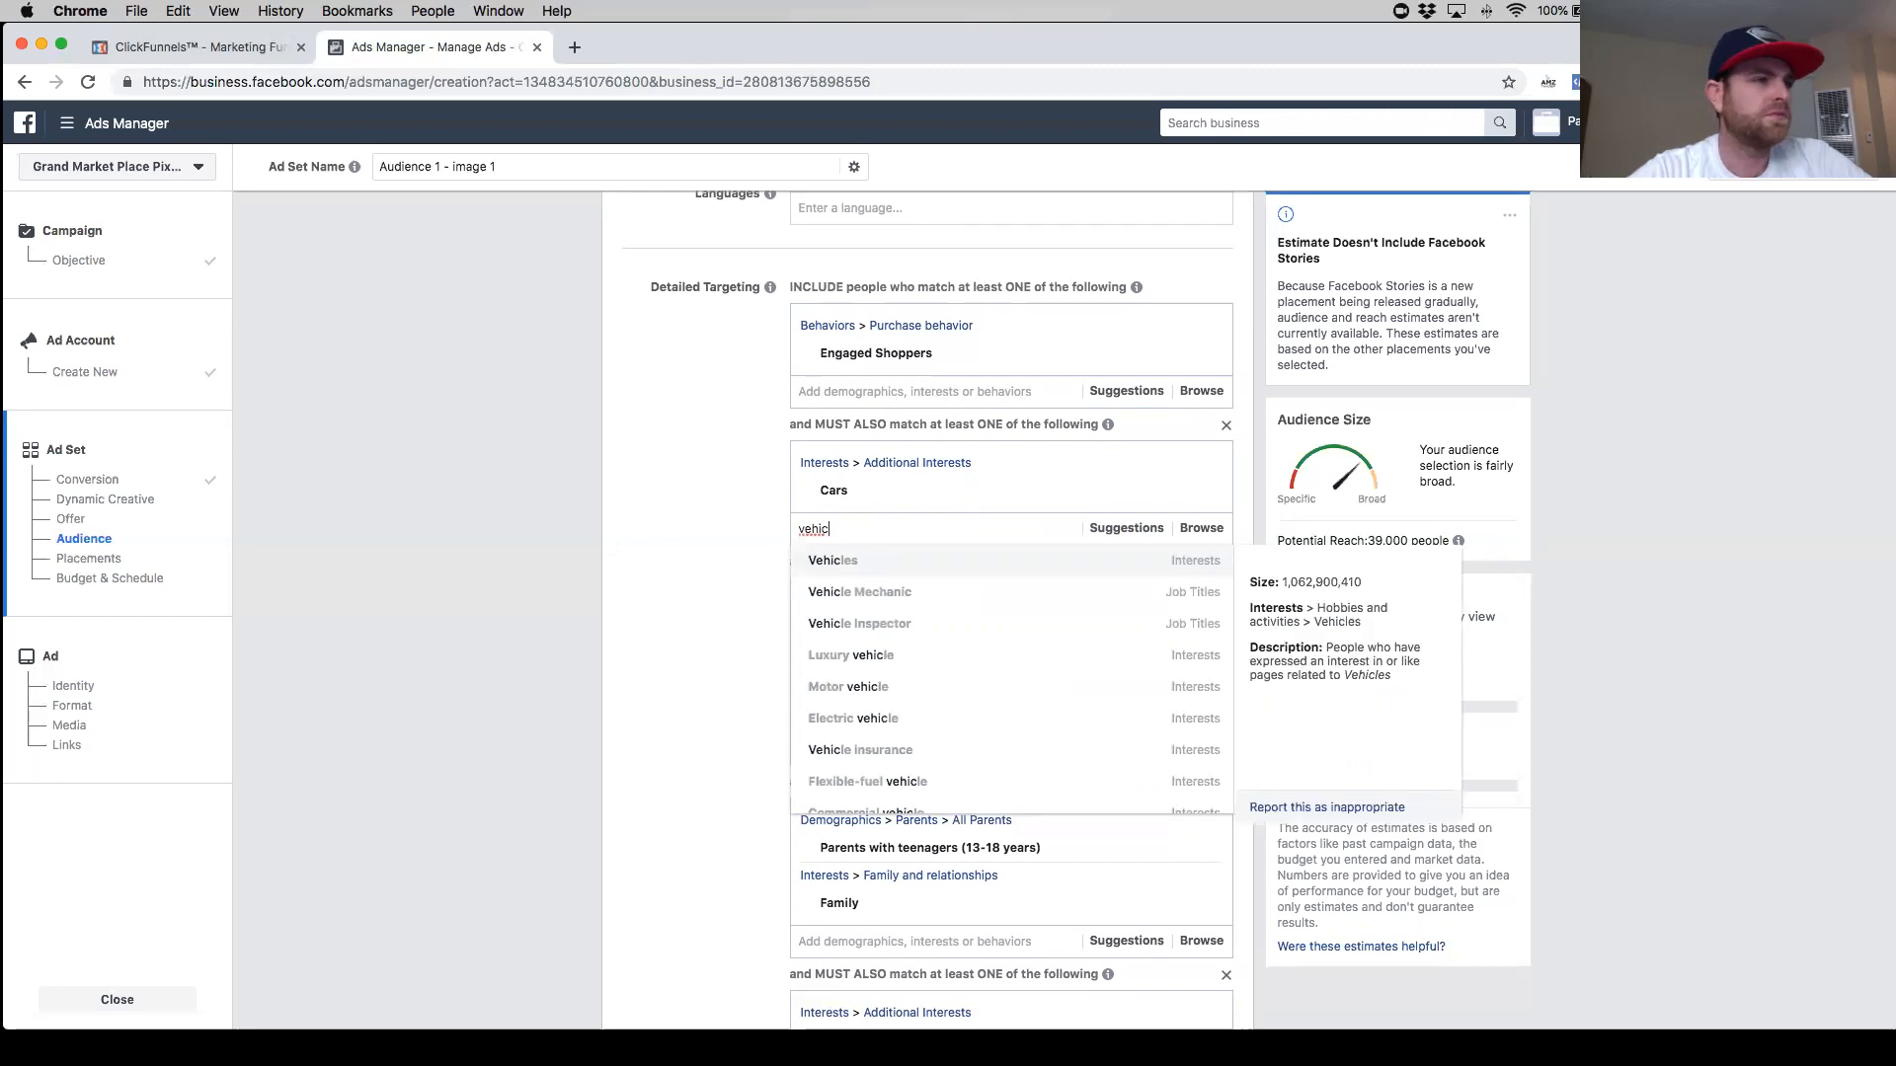
text(les owner)
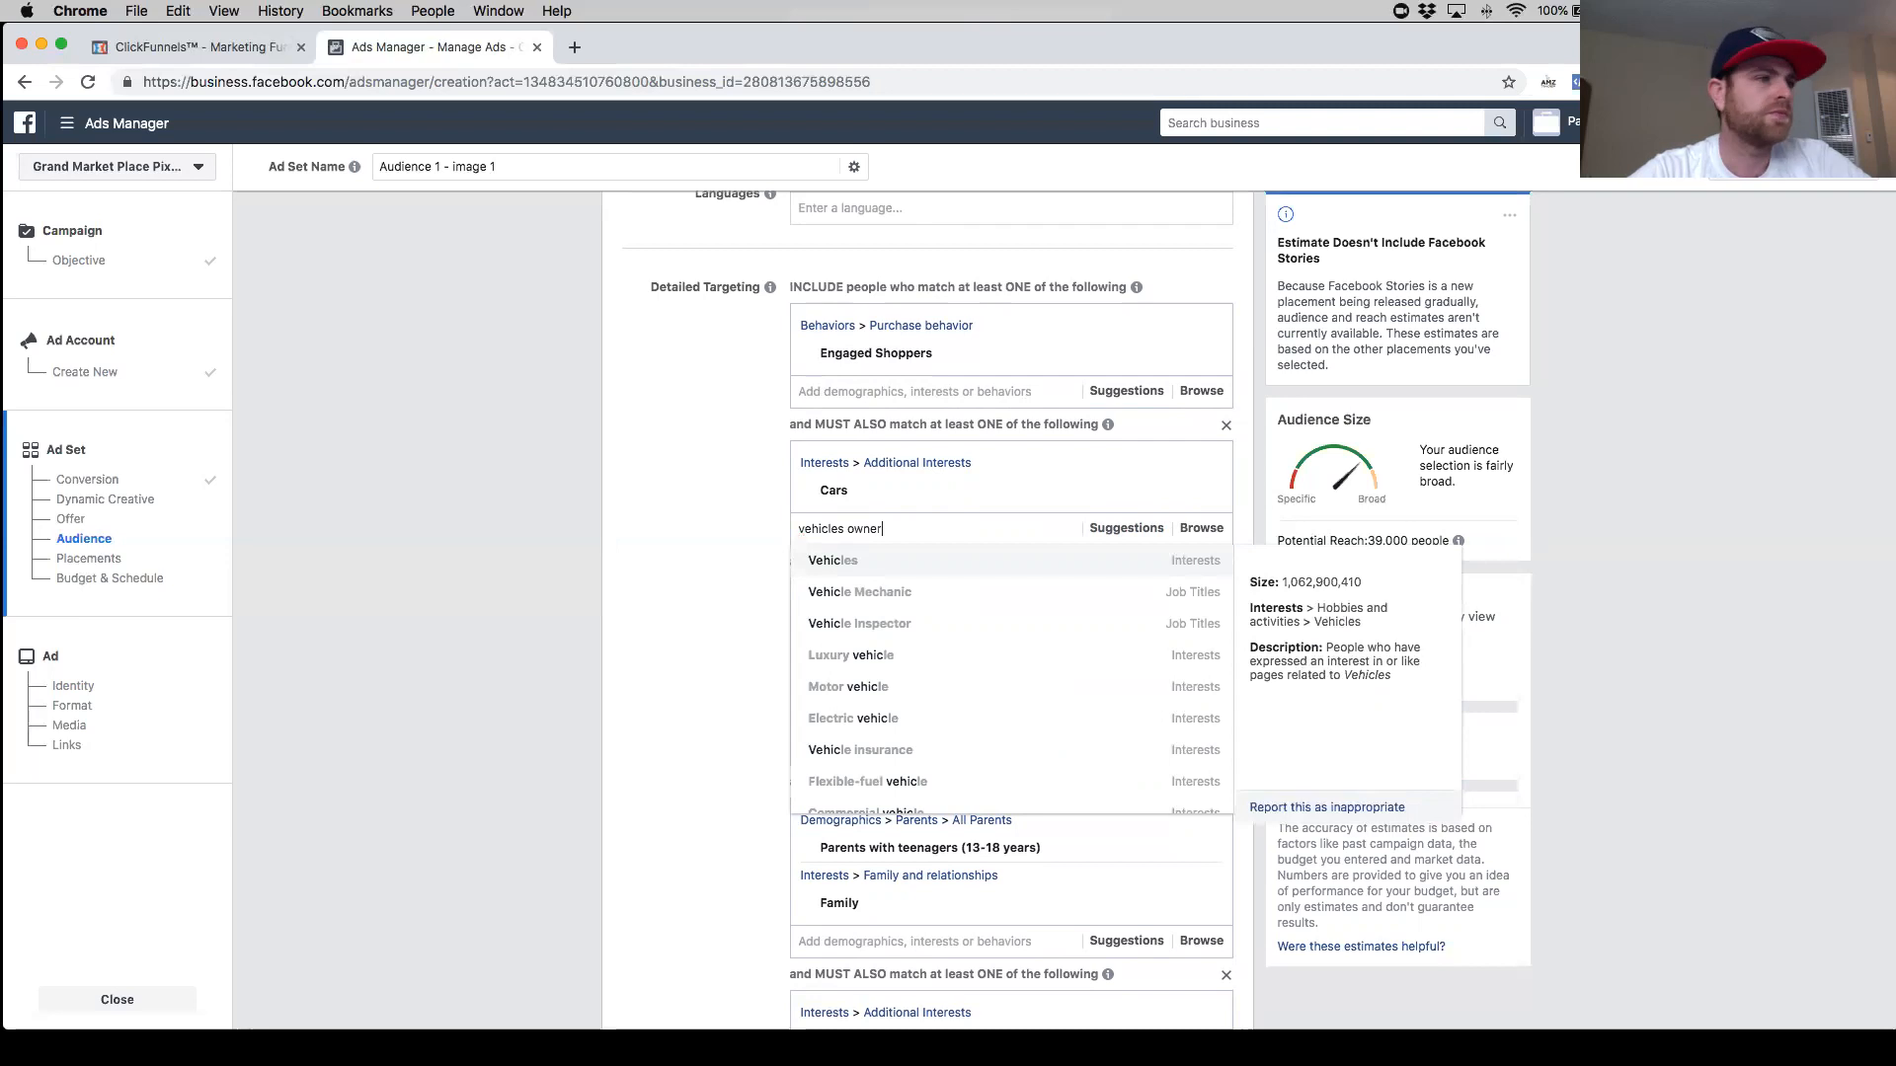
key(BackSpace)
key(BackSpace)
key(BackSpace)
key(BackSpace)
key(BackSpace)
key(BackSpace)
key(BackSpace)
key(BackSpace)
key(BackSpace)
key(BackSpace)
key(BackSpace)
key(BackSpace)
key(BackSpace)
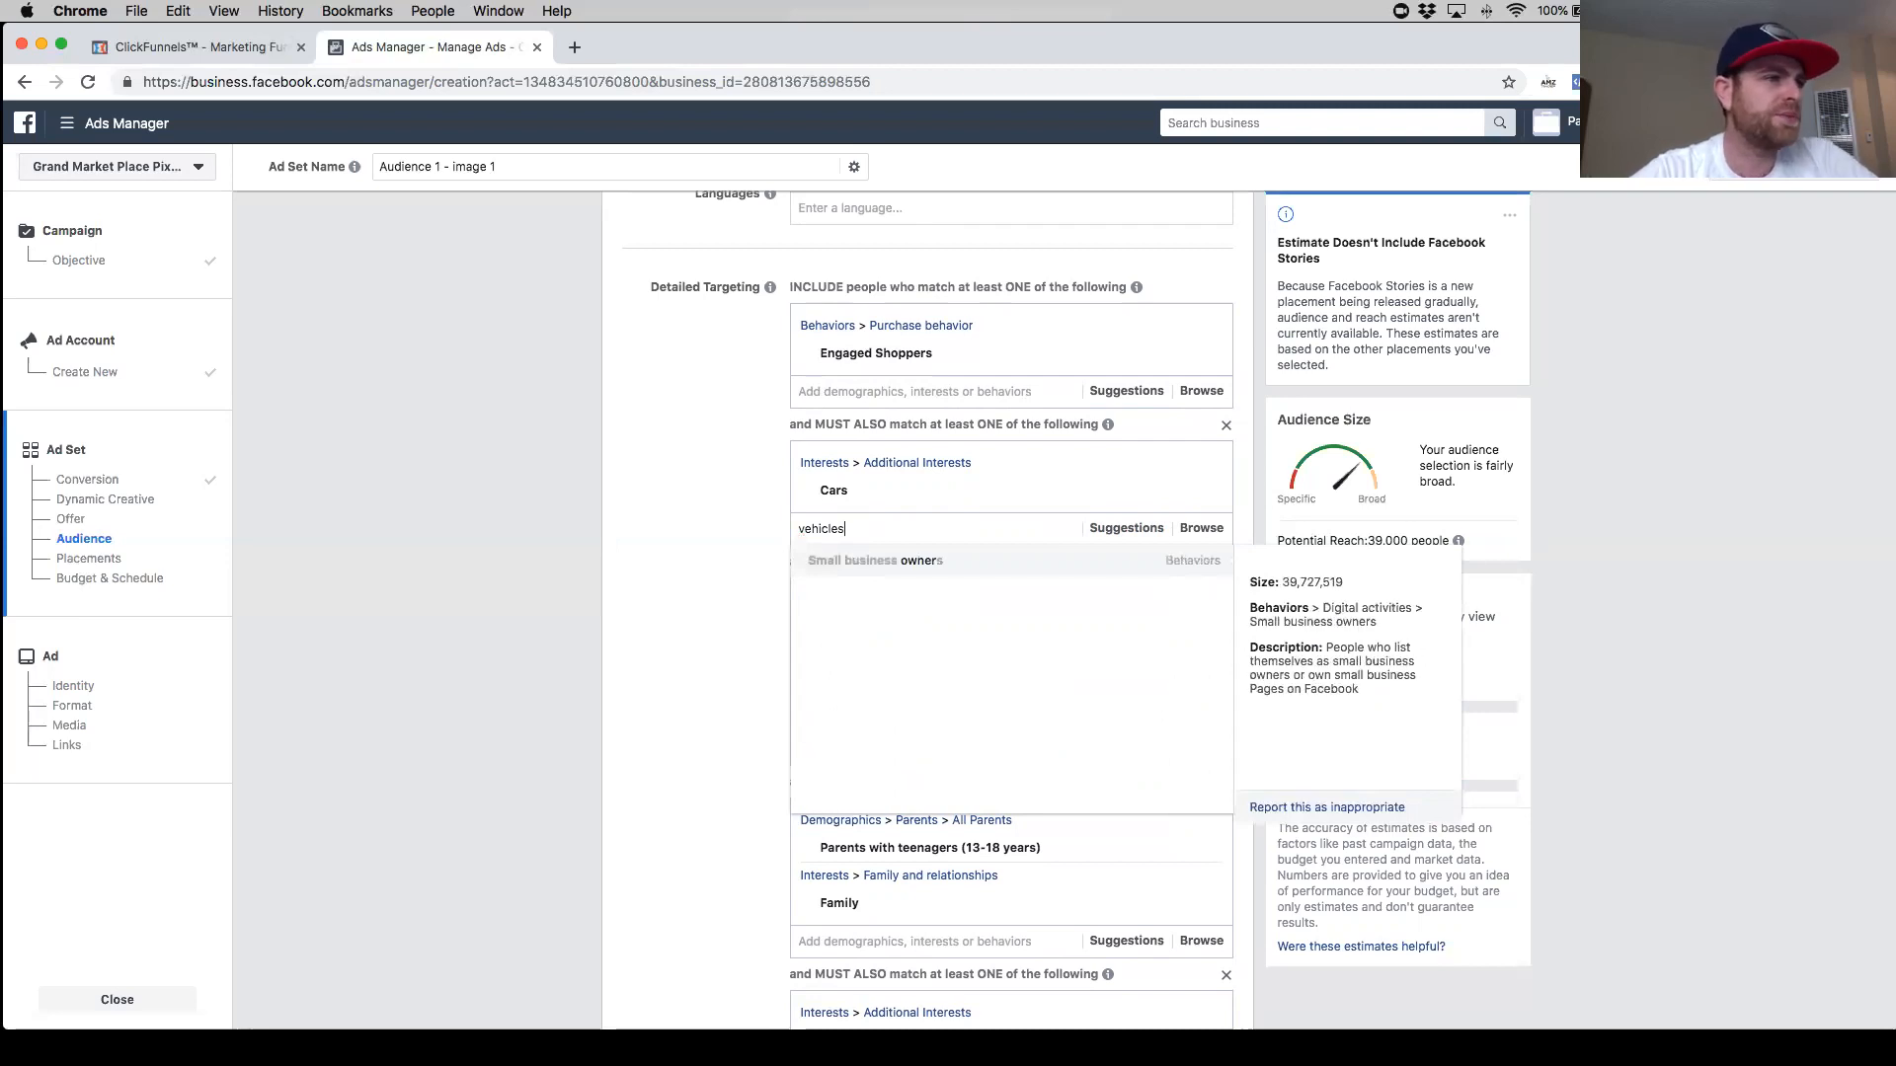
click(746, 556)
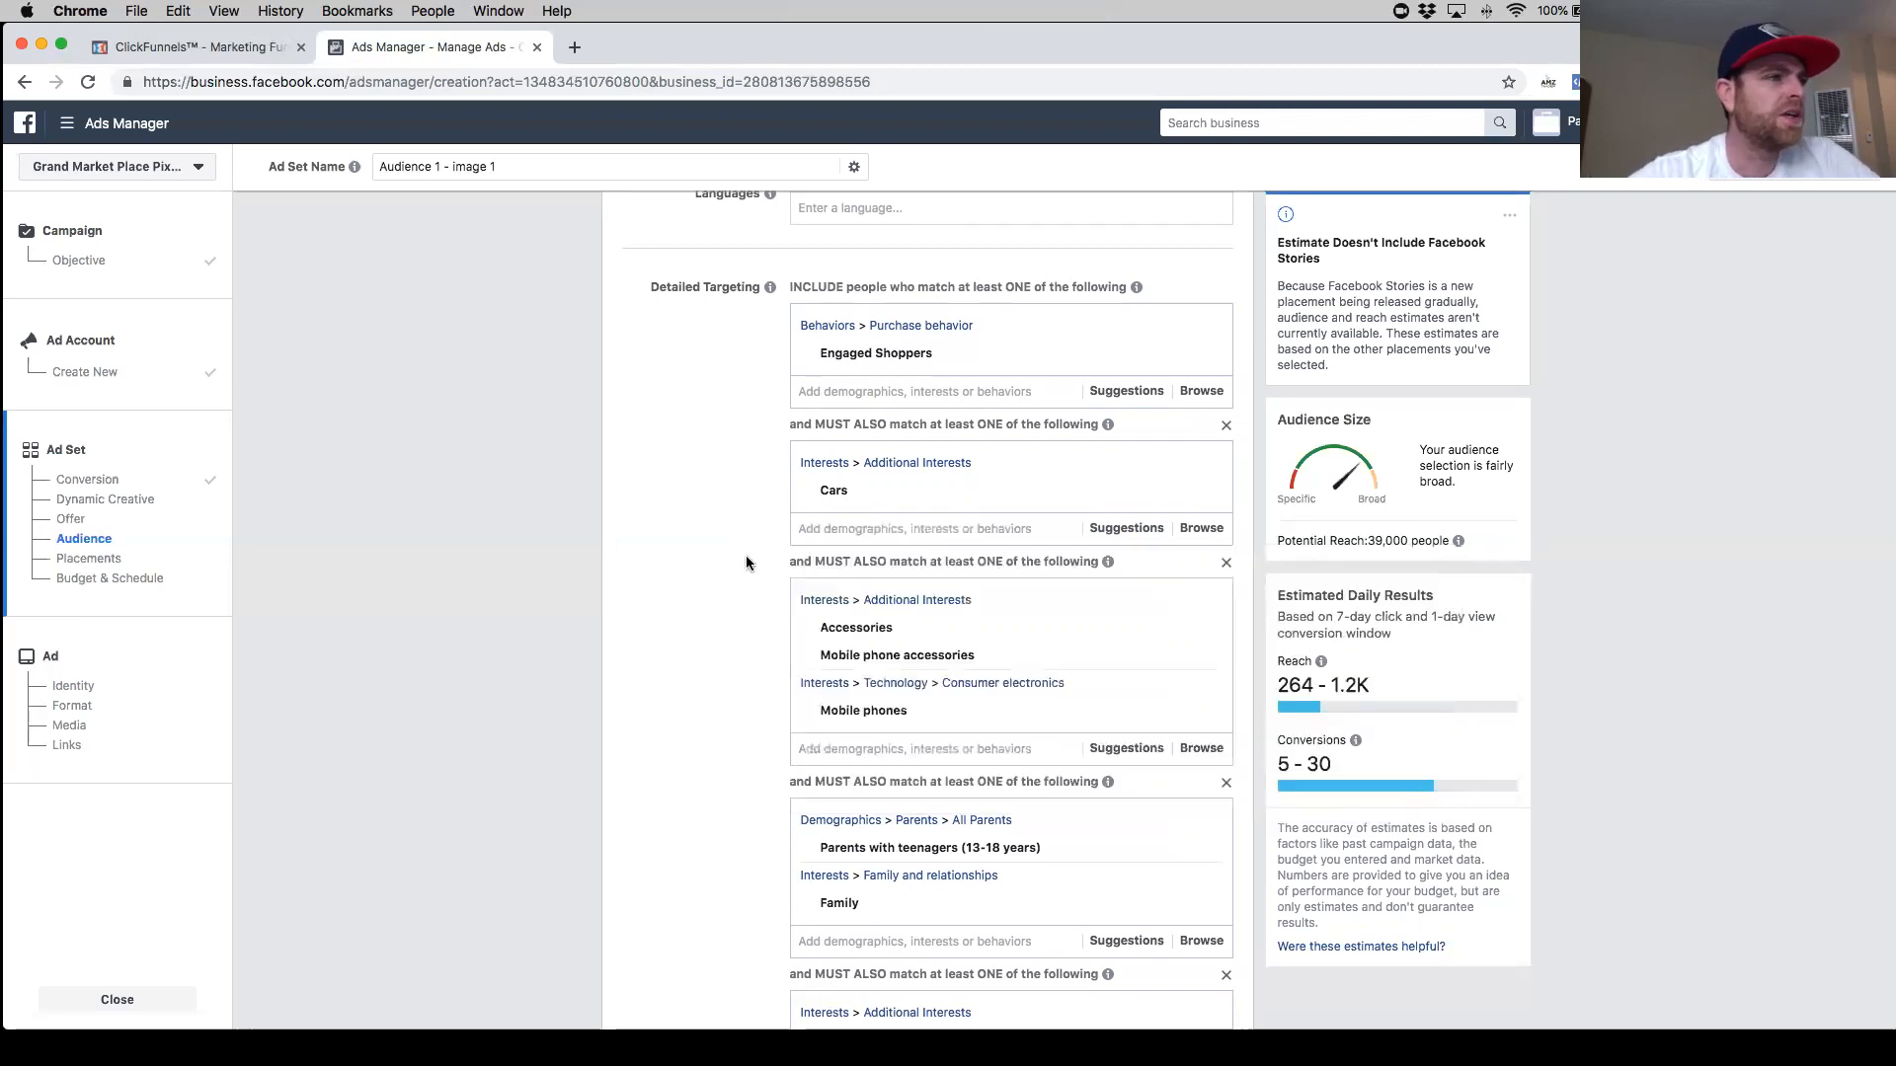
- Add the Geek.com interest to the ThinkGeek narrowing group
scroll(740, 562, down, 6)
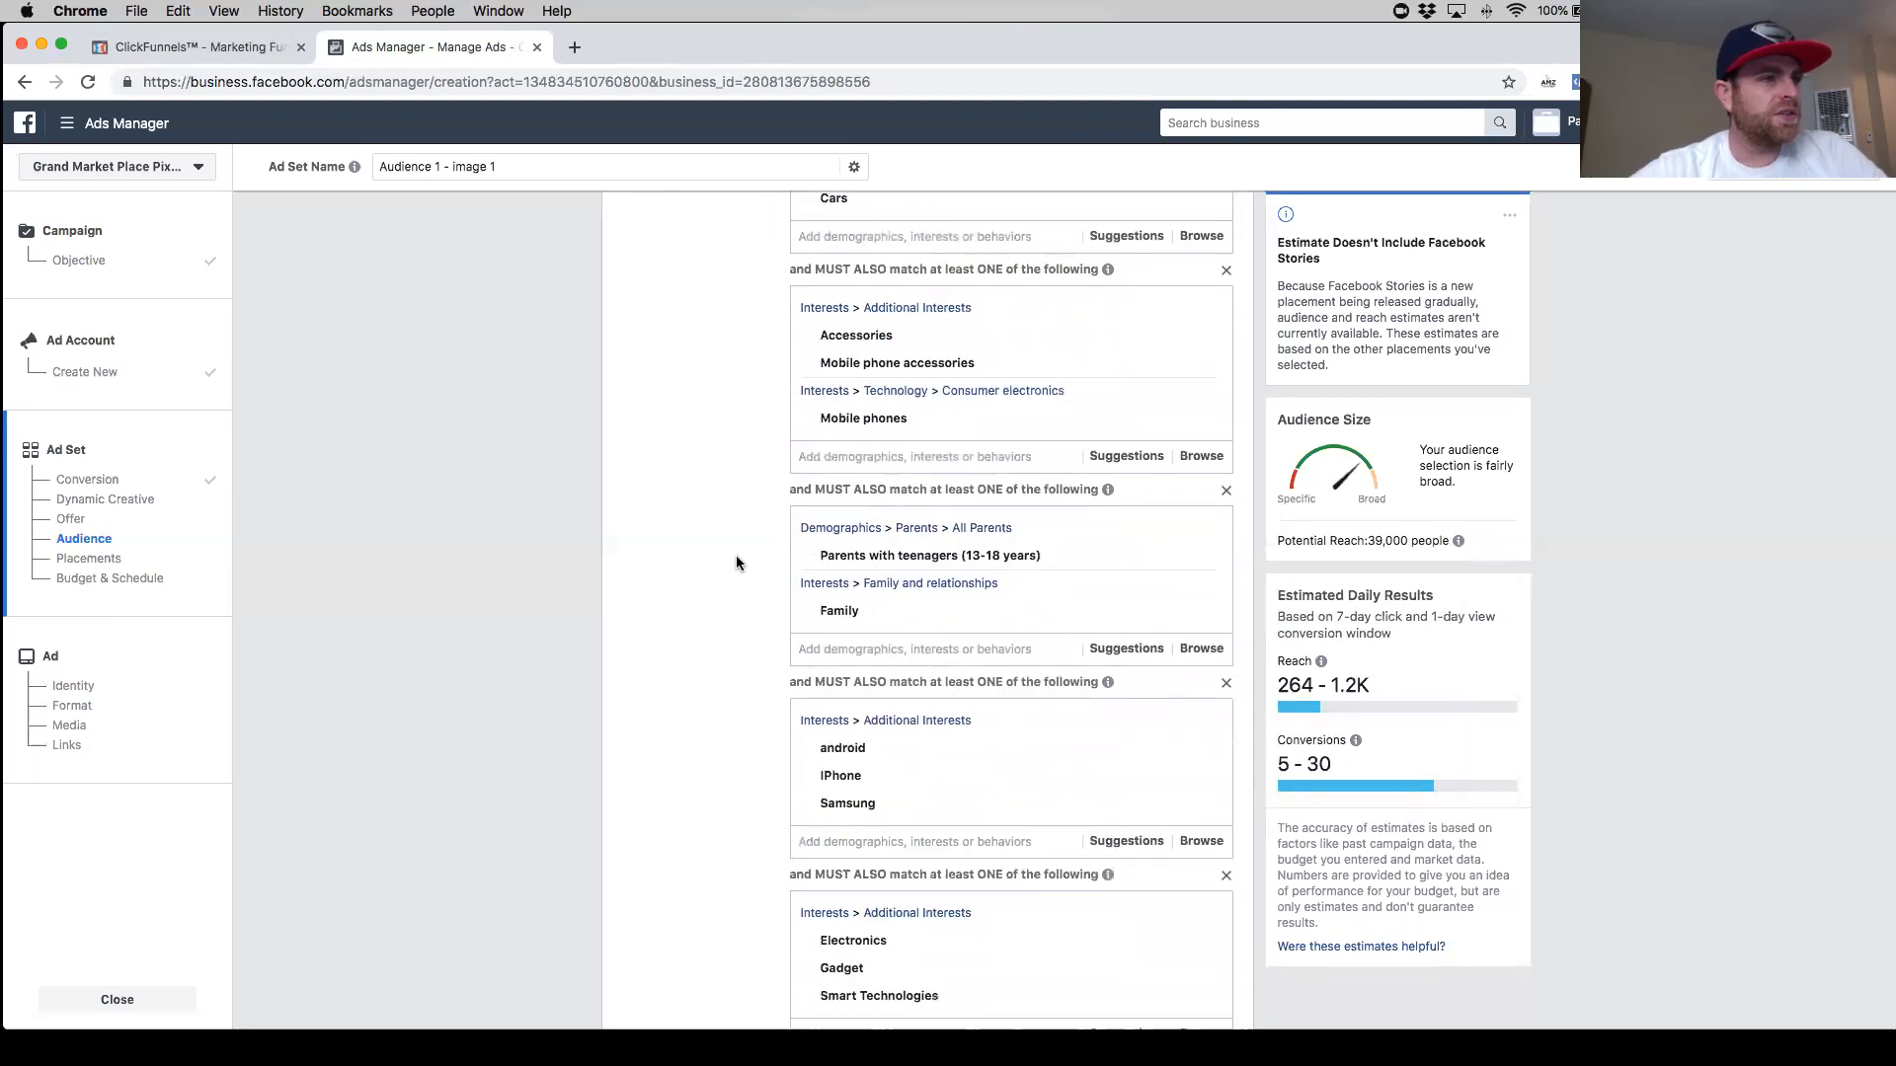
scroll(721, 580, down, 2)
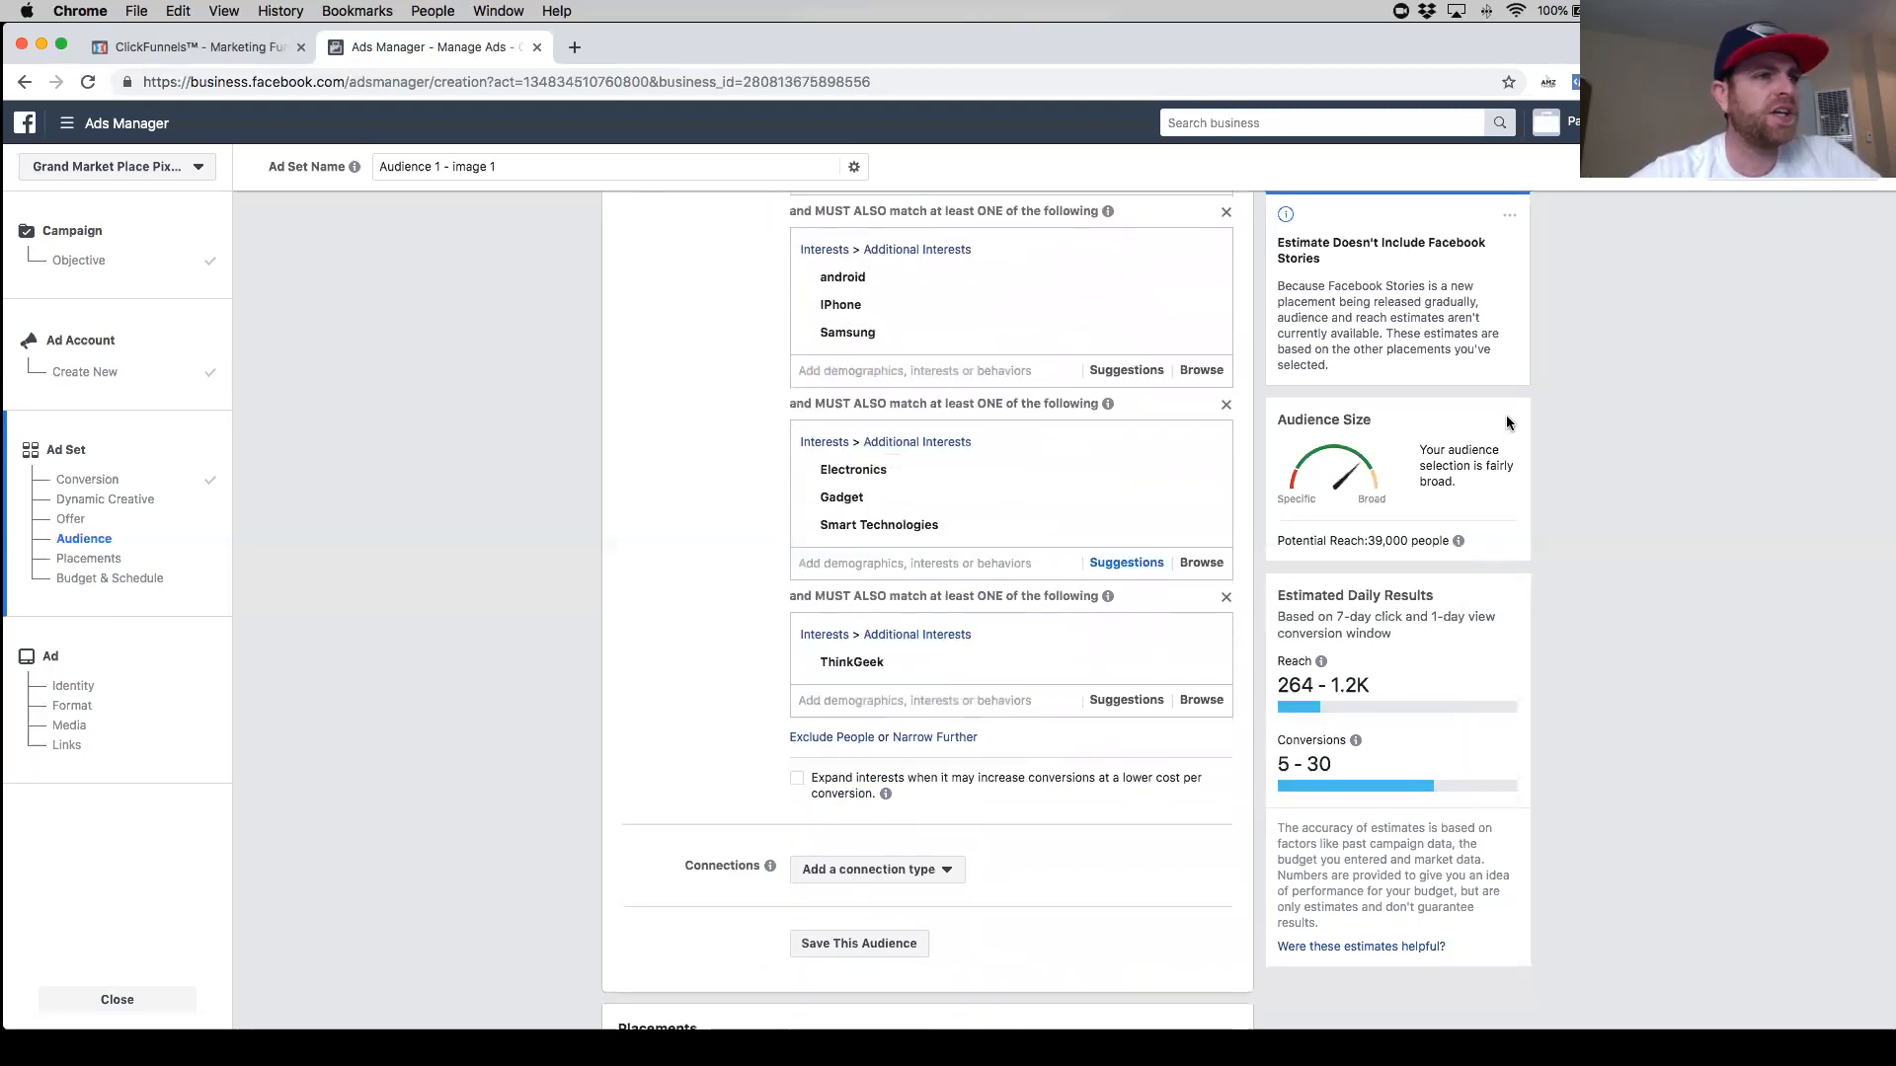
mouse_move(1066, 676)
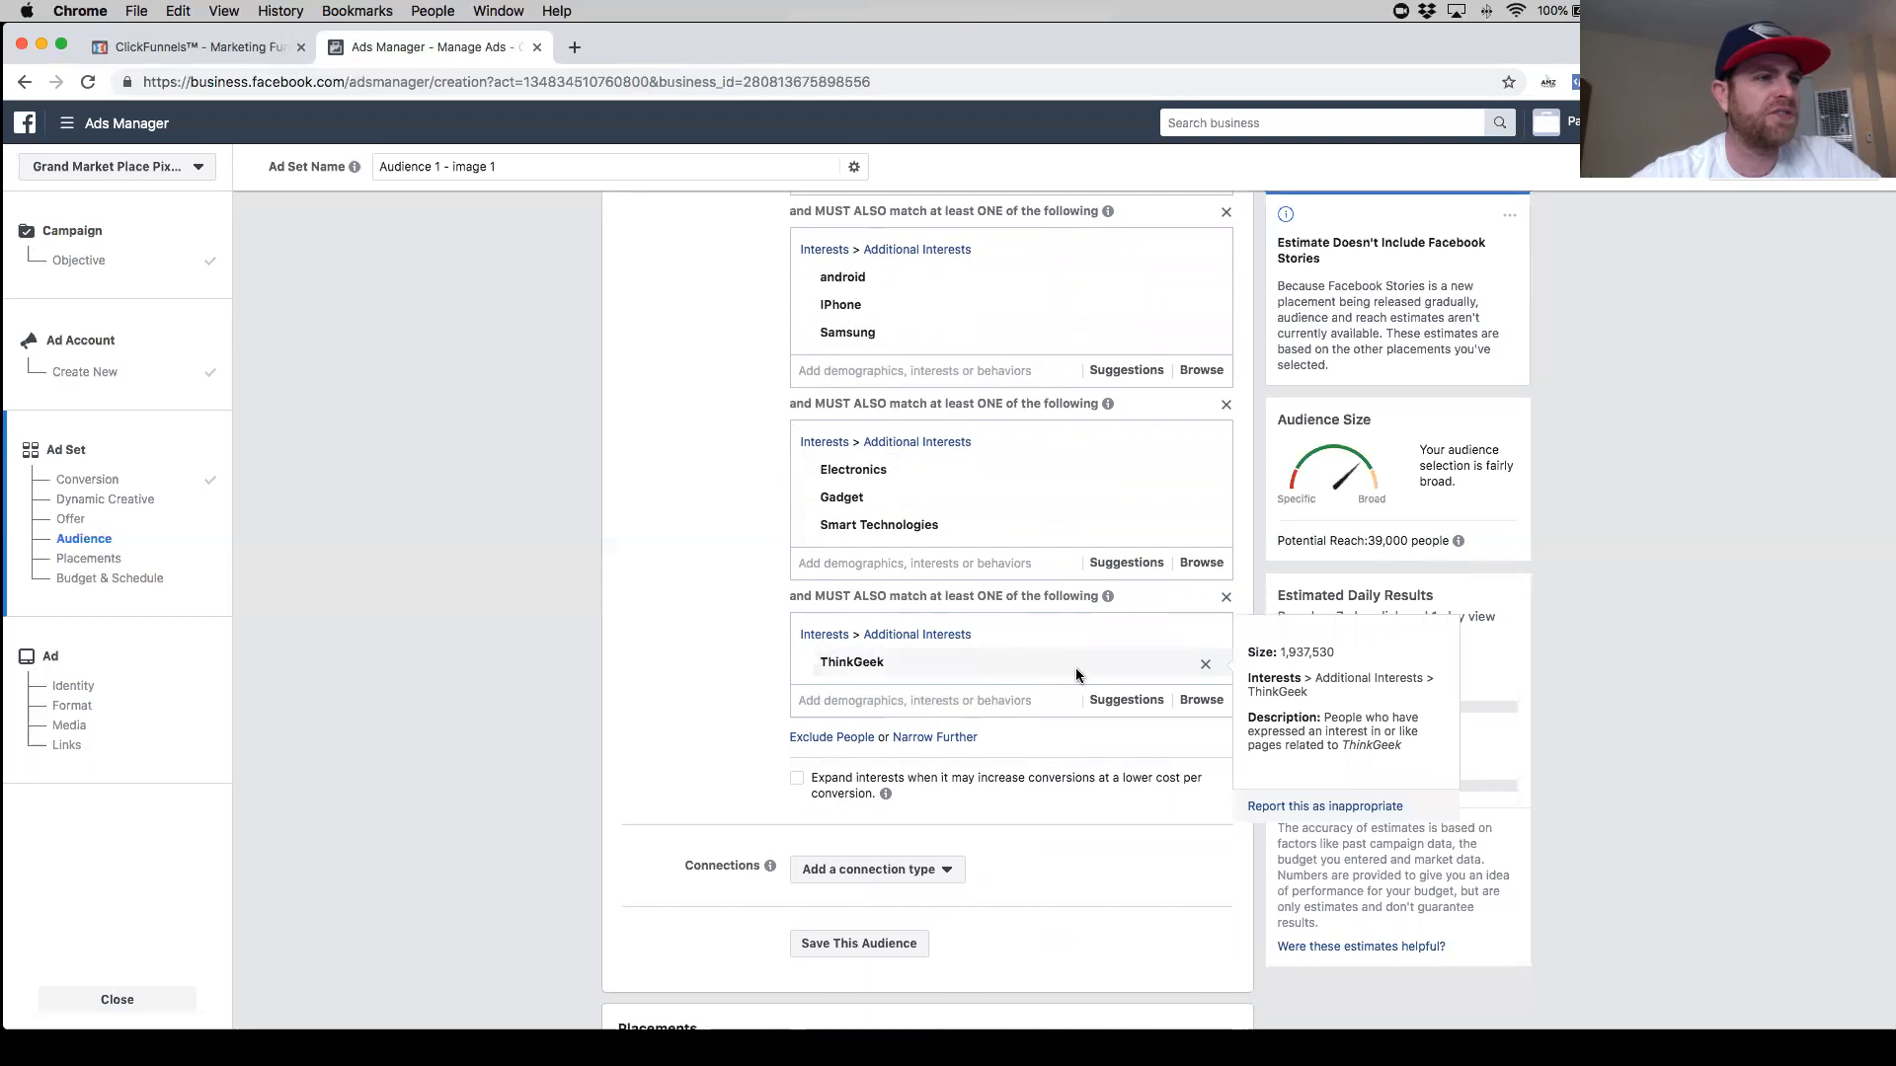
click(916, 698)
text(geek )
text(com)
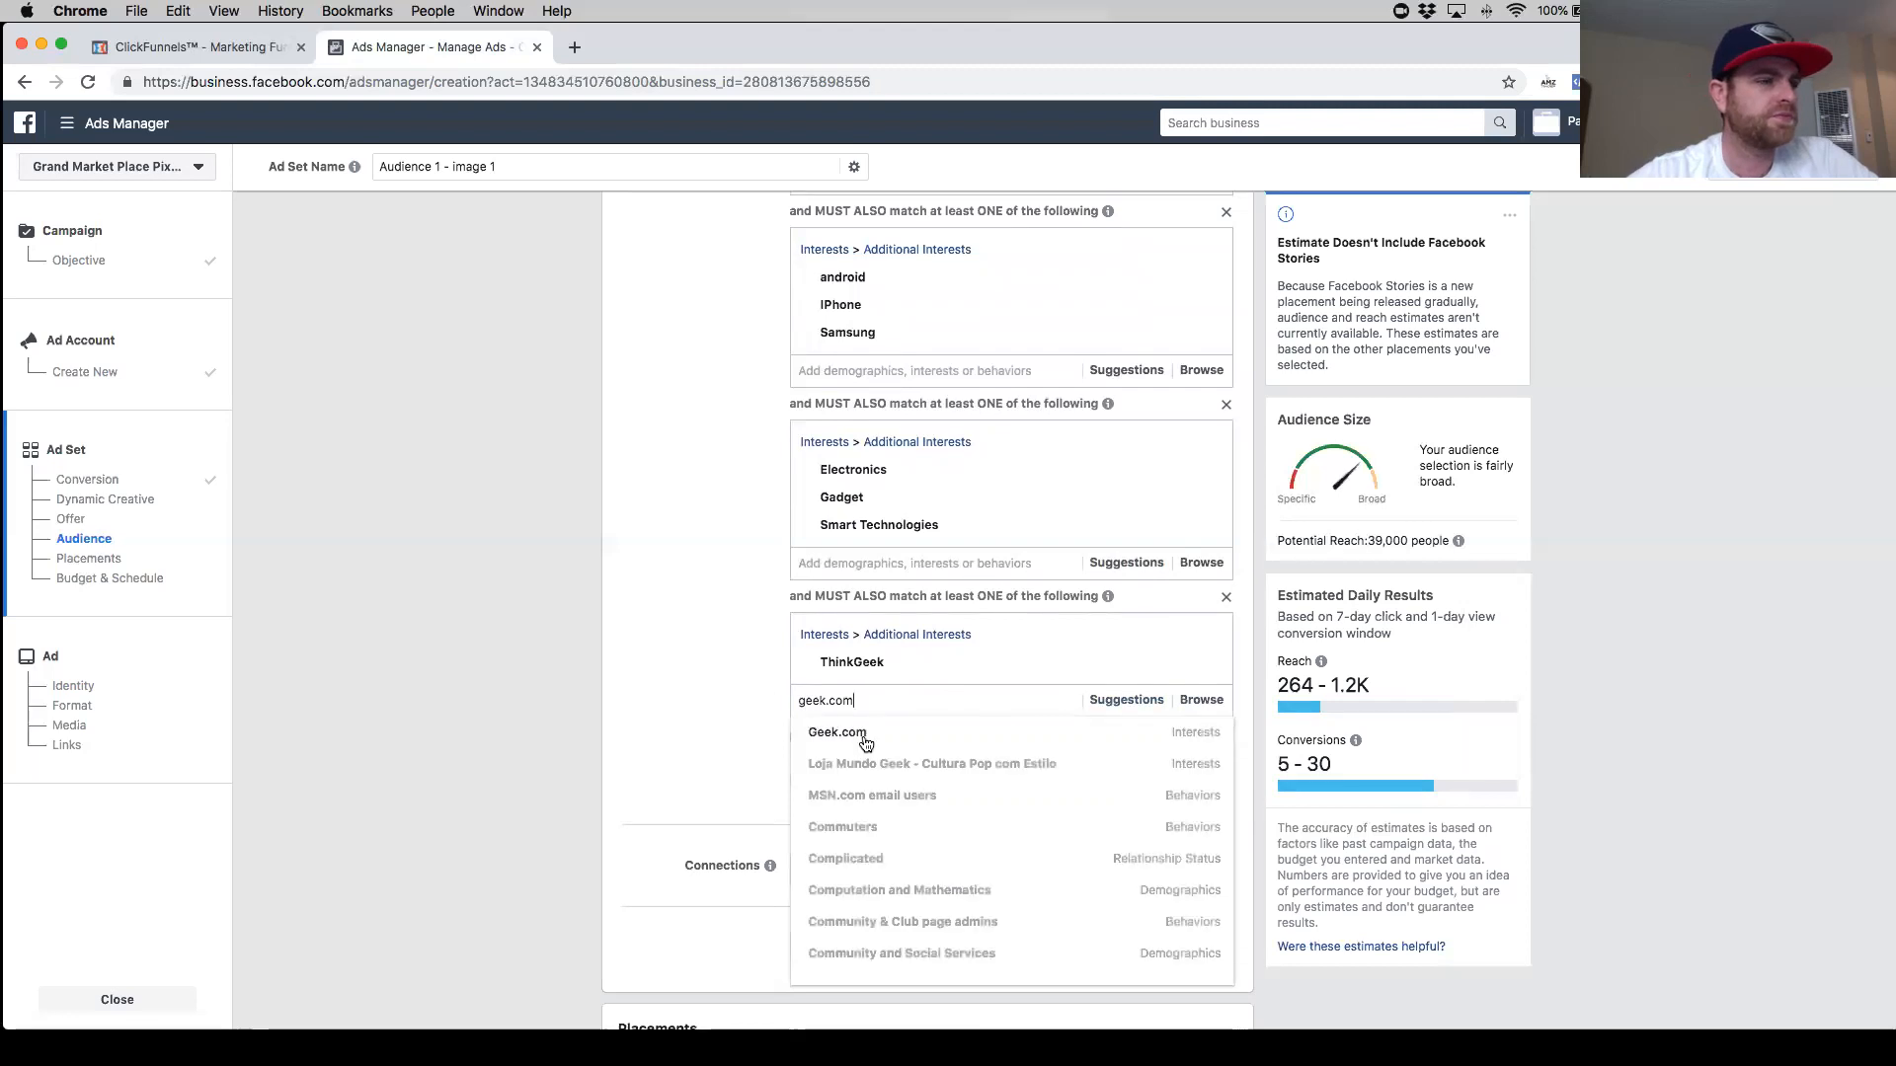
click(869, 731)
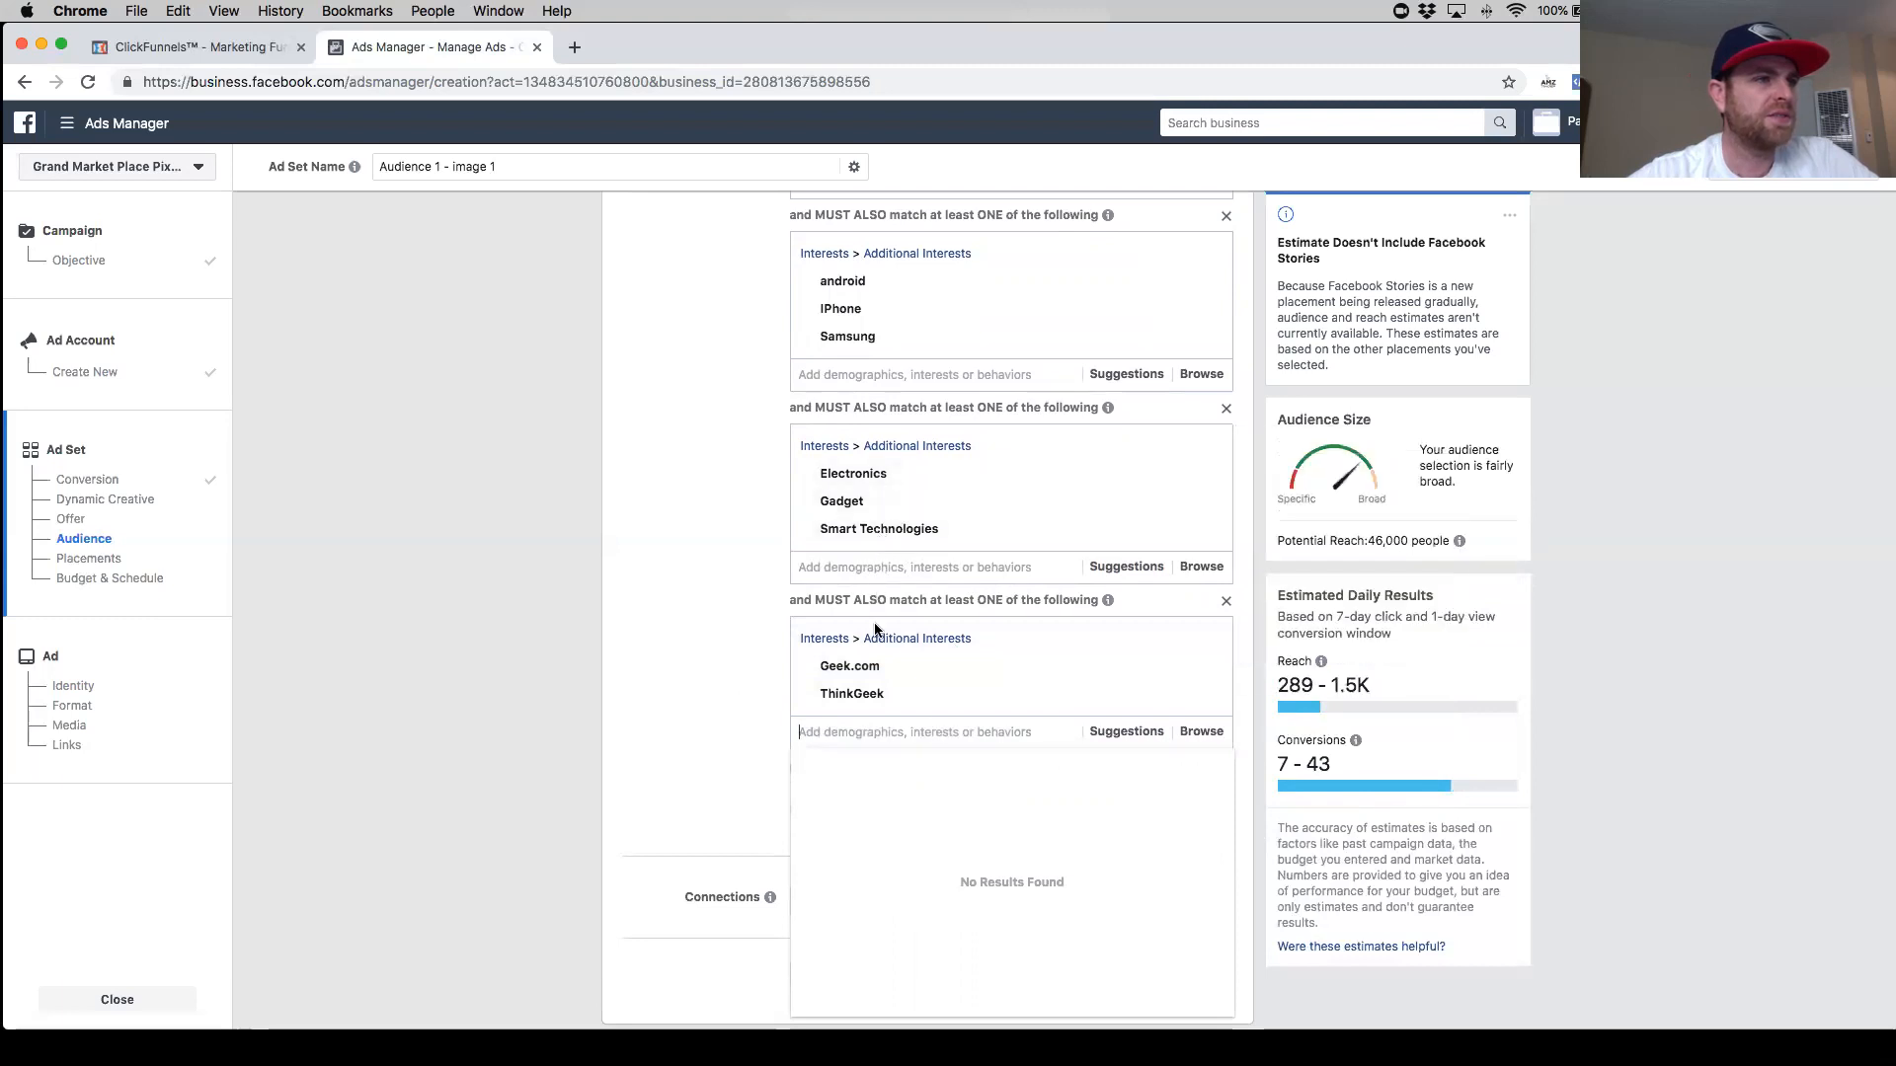
- Add the Gadget Geeks suggestion to the ThinkGeek narrowing group
click(1125, 731)
click(909, 767)
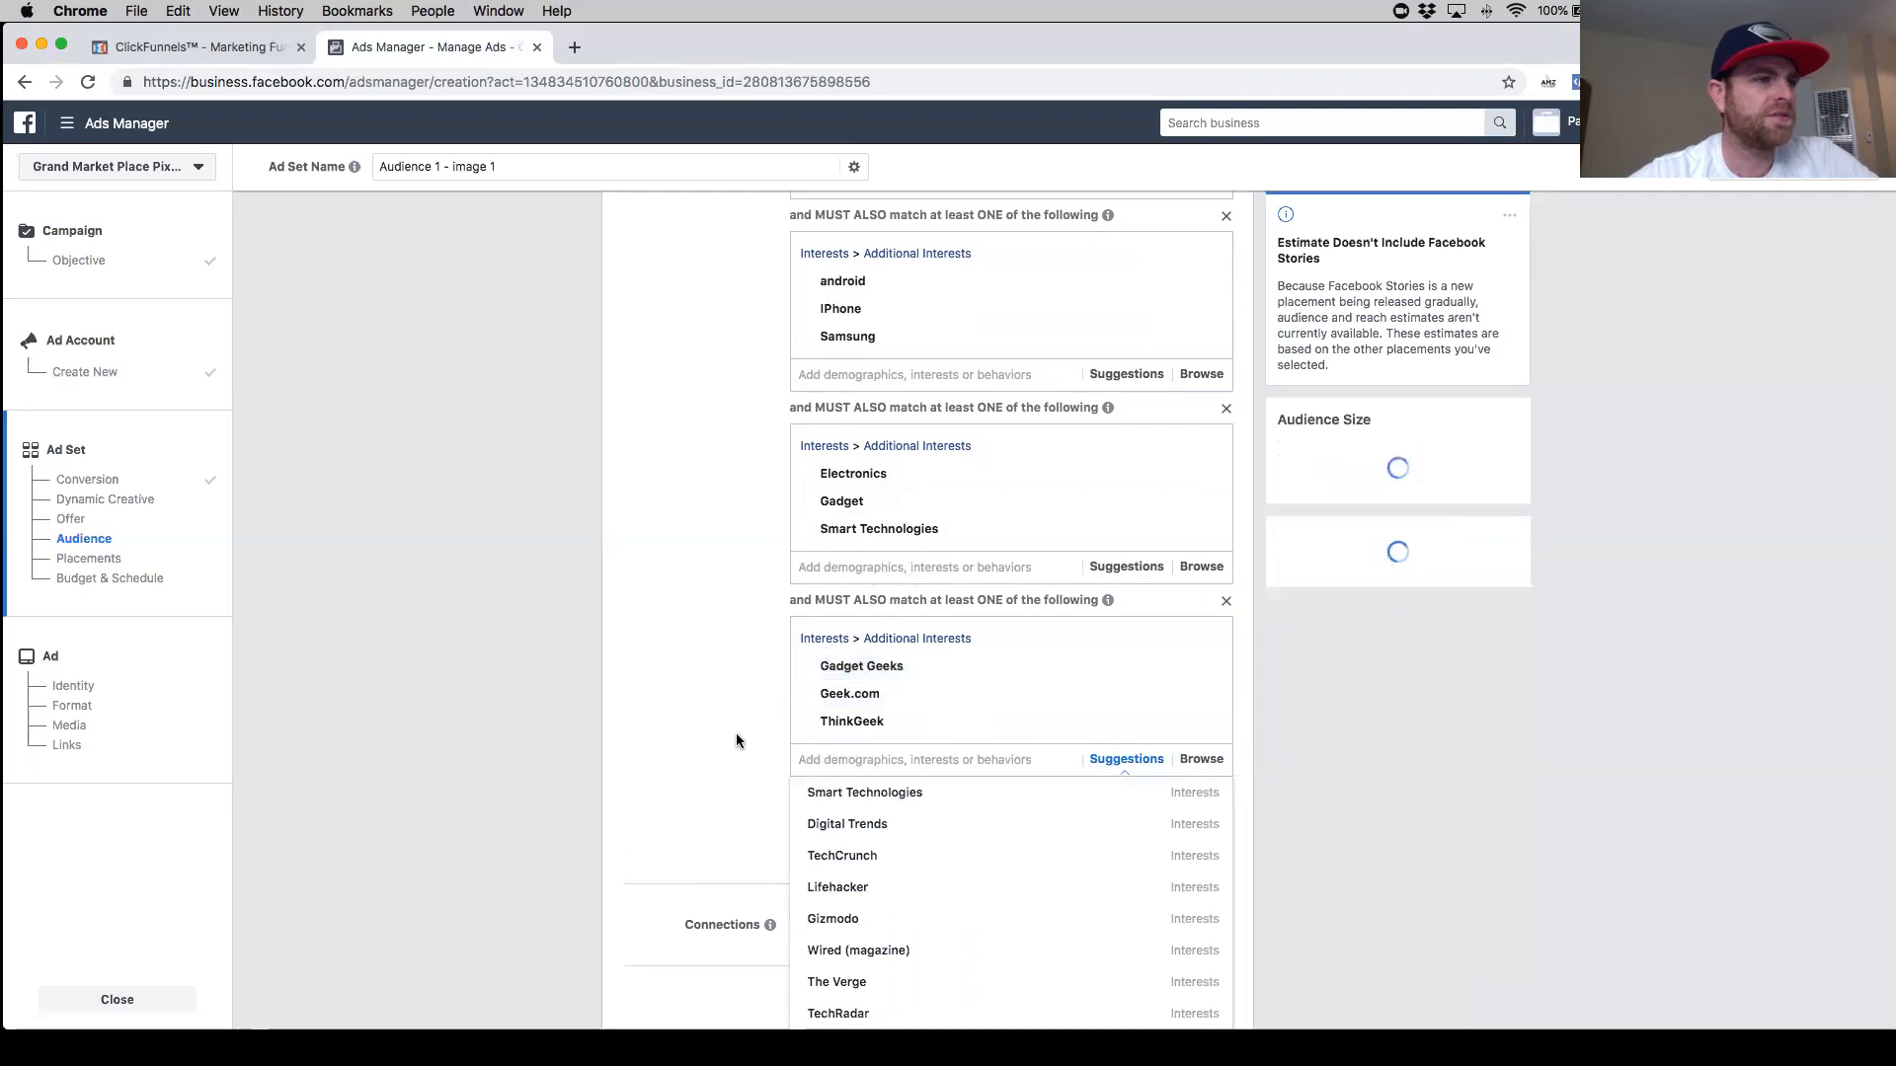
click(746, 732)
- Add the Smart Technologies and Smart device suggestions to the ThinkGeek narrowing group
scroll(748, 740, down, 2)
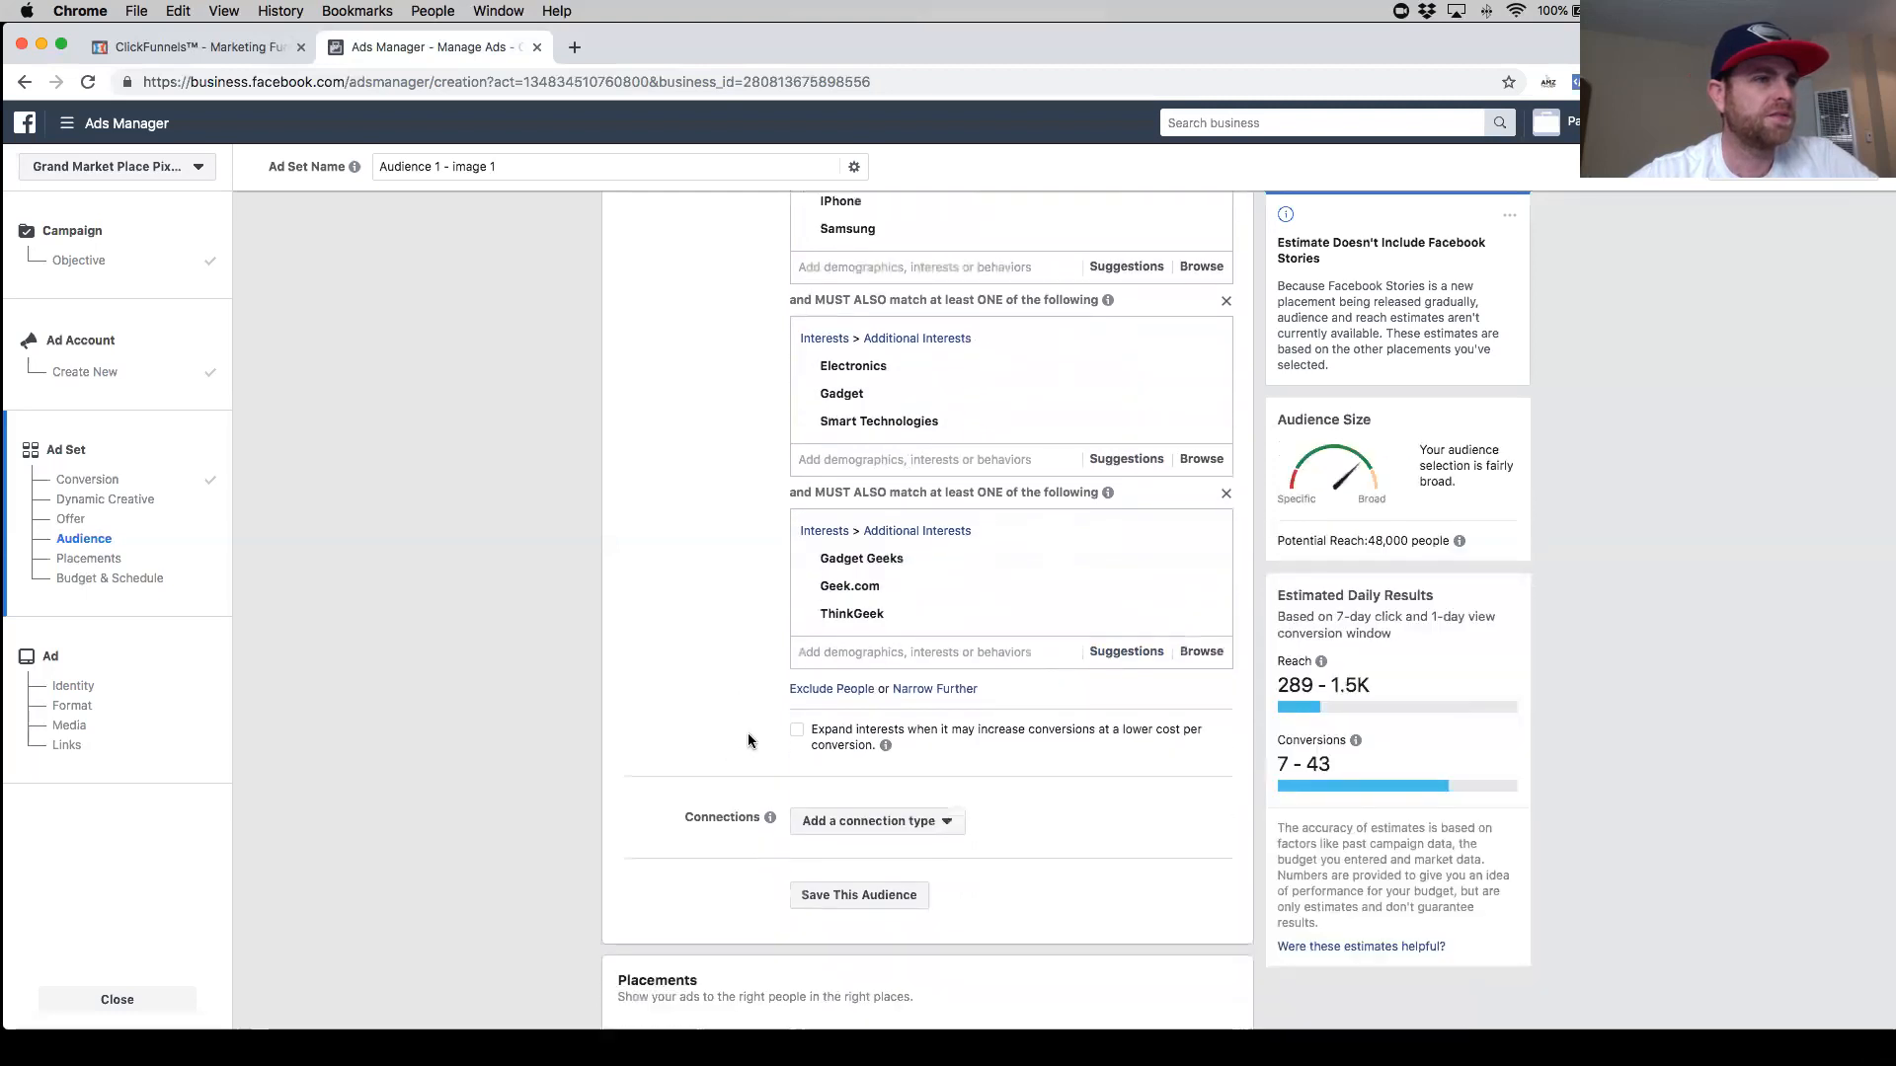
click(1107, 651)
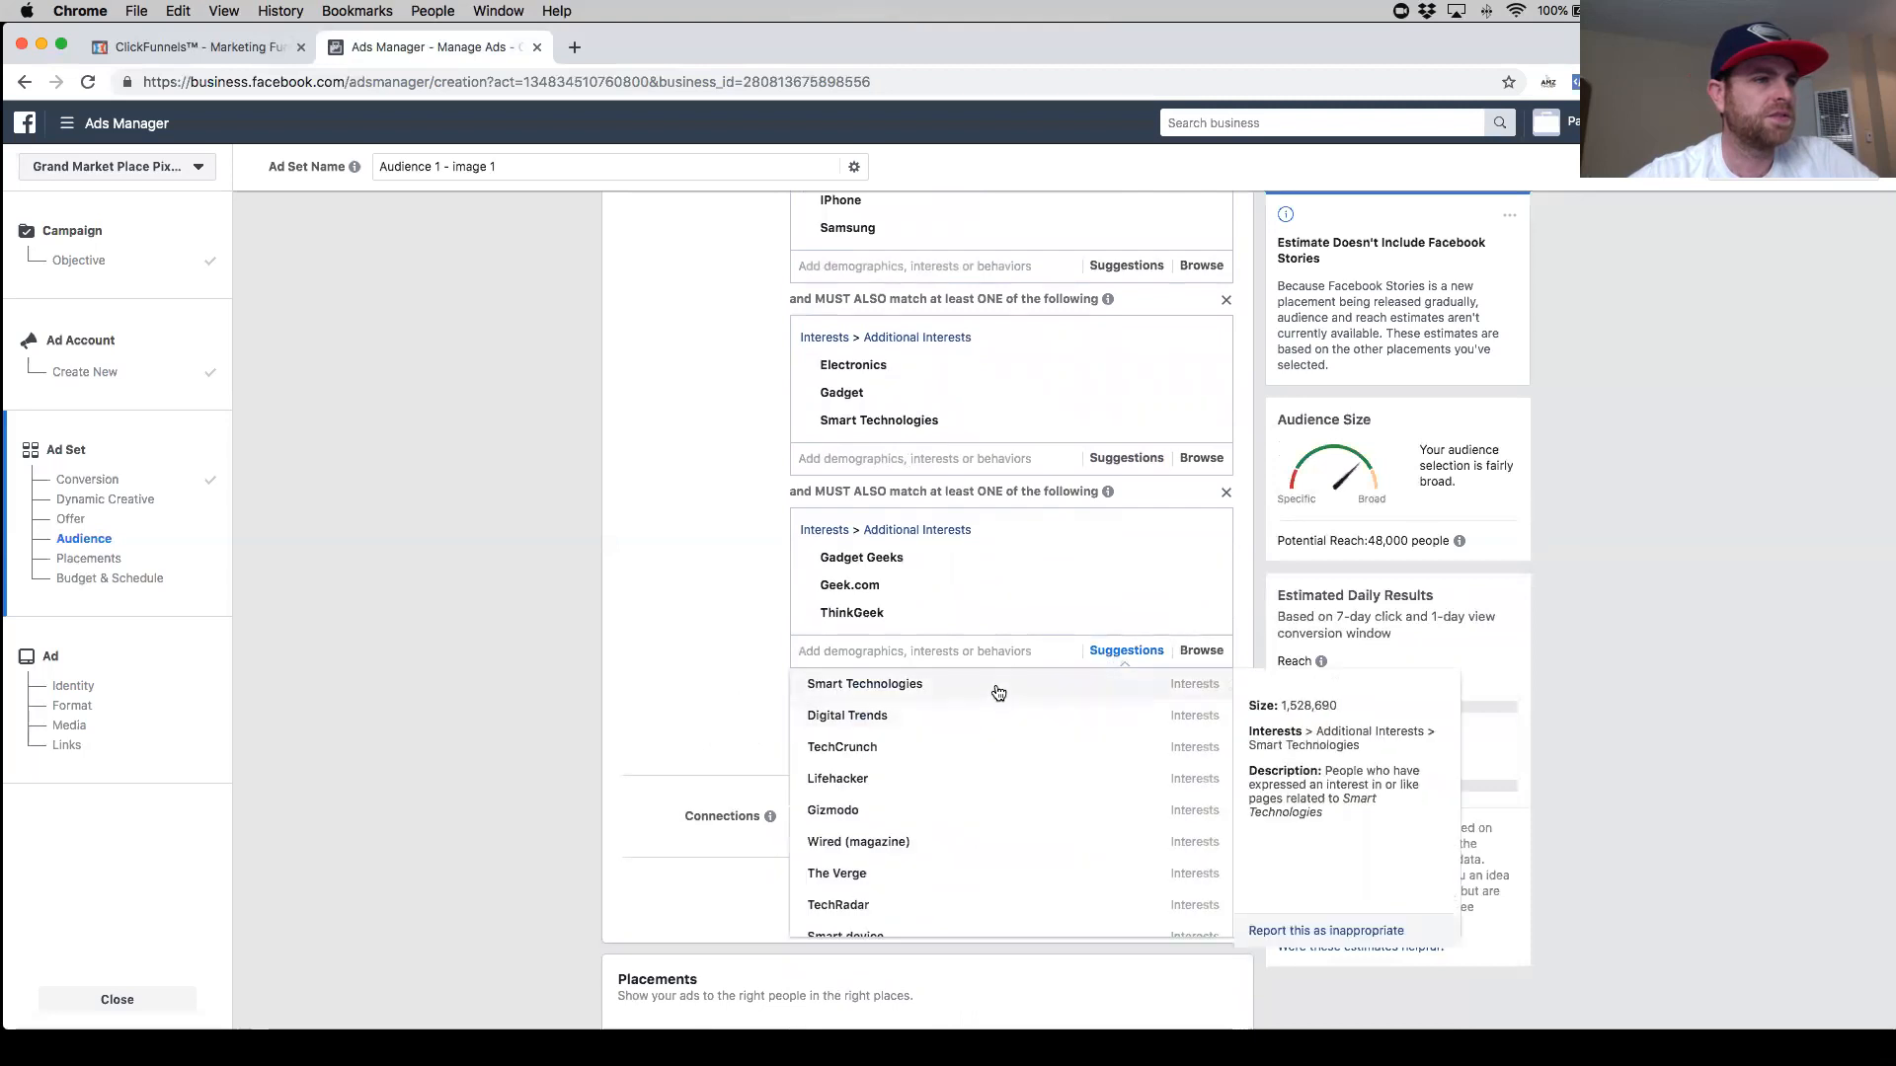
click(998, 687)
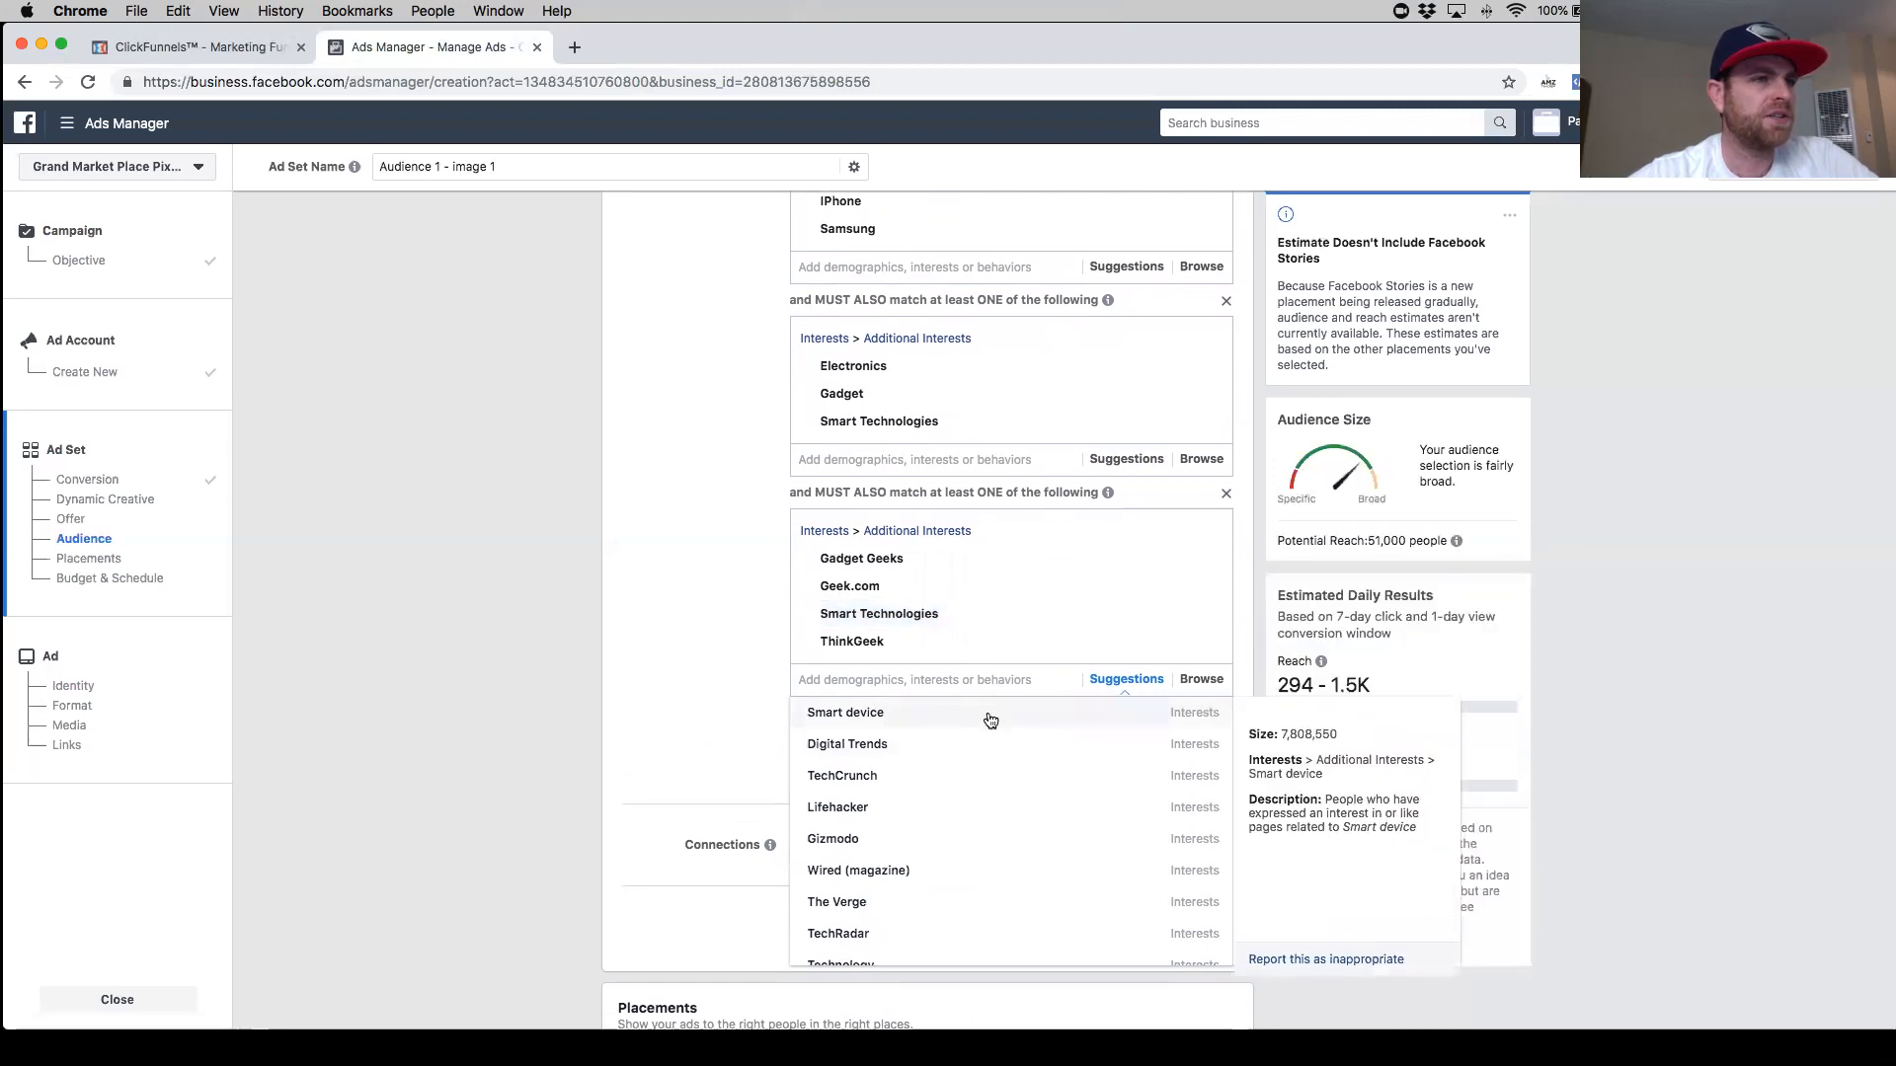
click(985, 712)
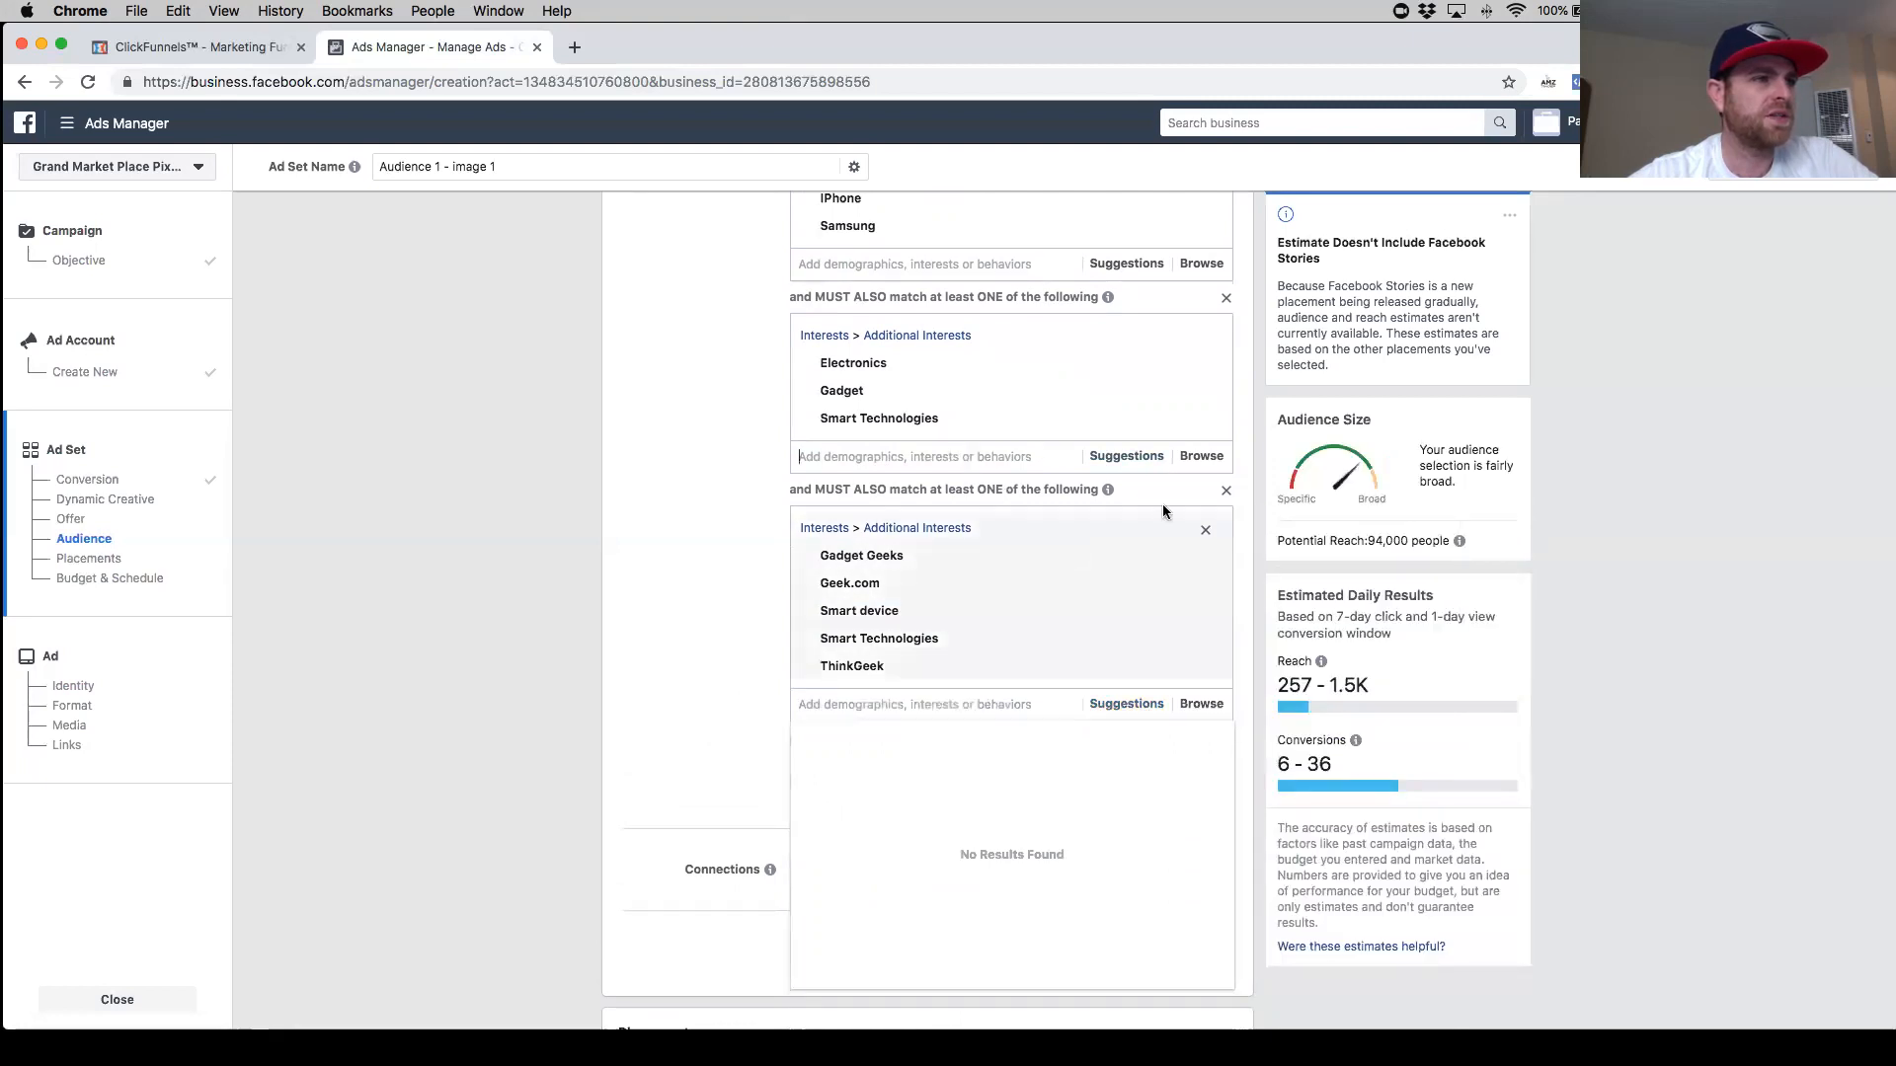
- Clear all interests from the ThinkGeek narrowing group and remove the group
click(1203, 533)
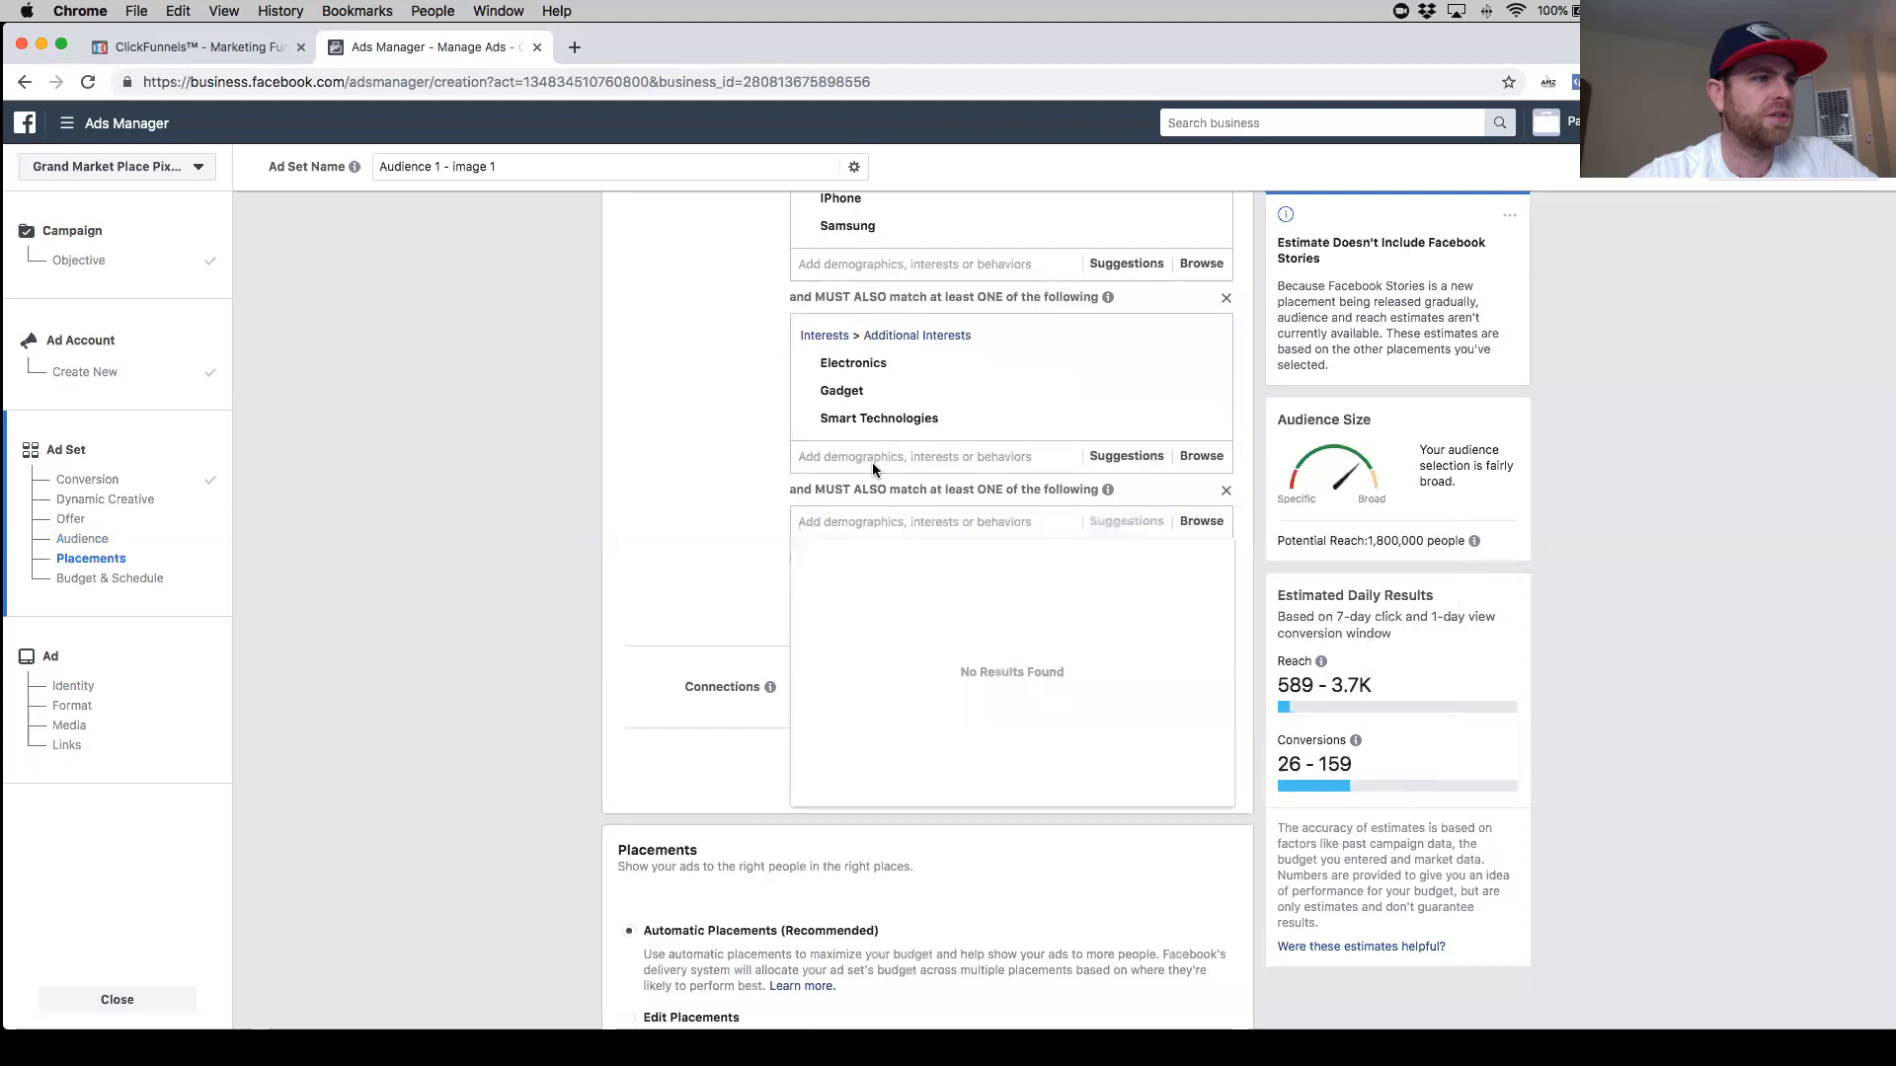
click(1225, 489)
- Add the ThinkGeek interest to the Electronics narrowing group
click(942, 457)
text(thinkgeek)
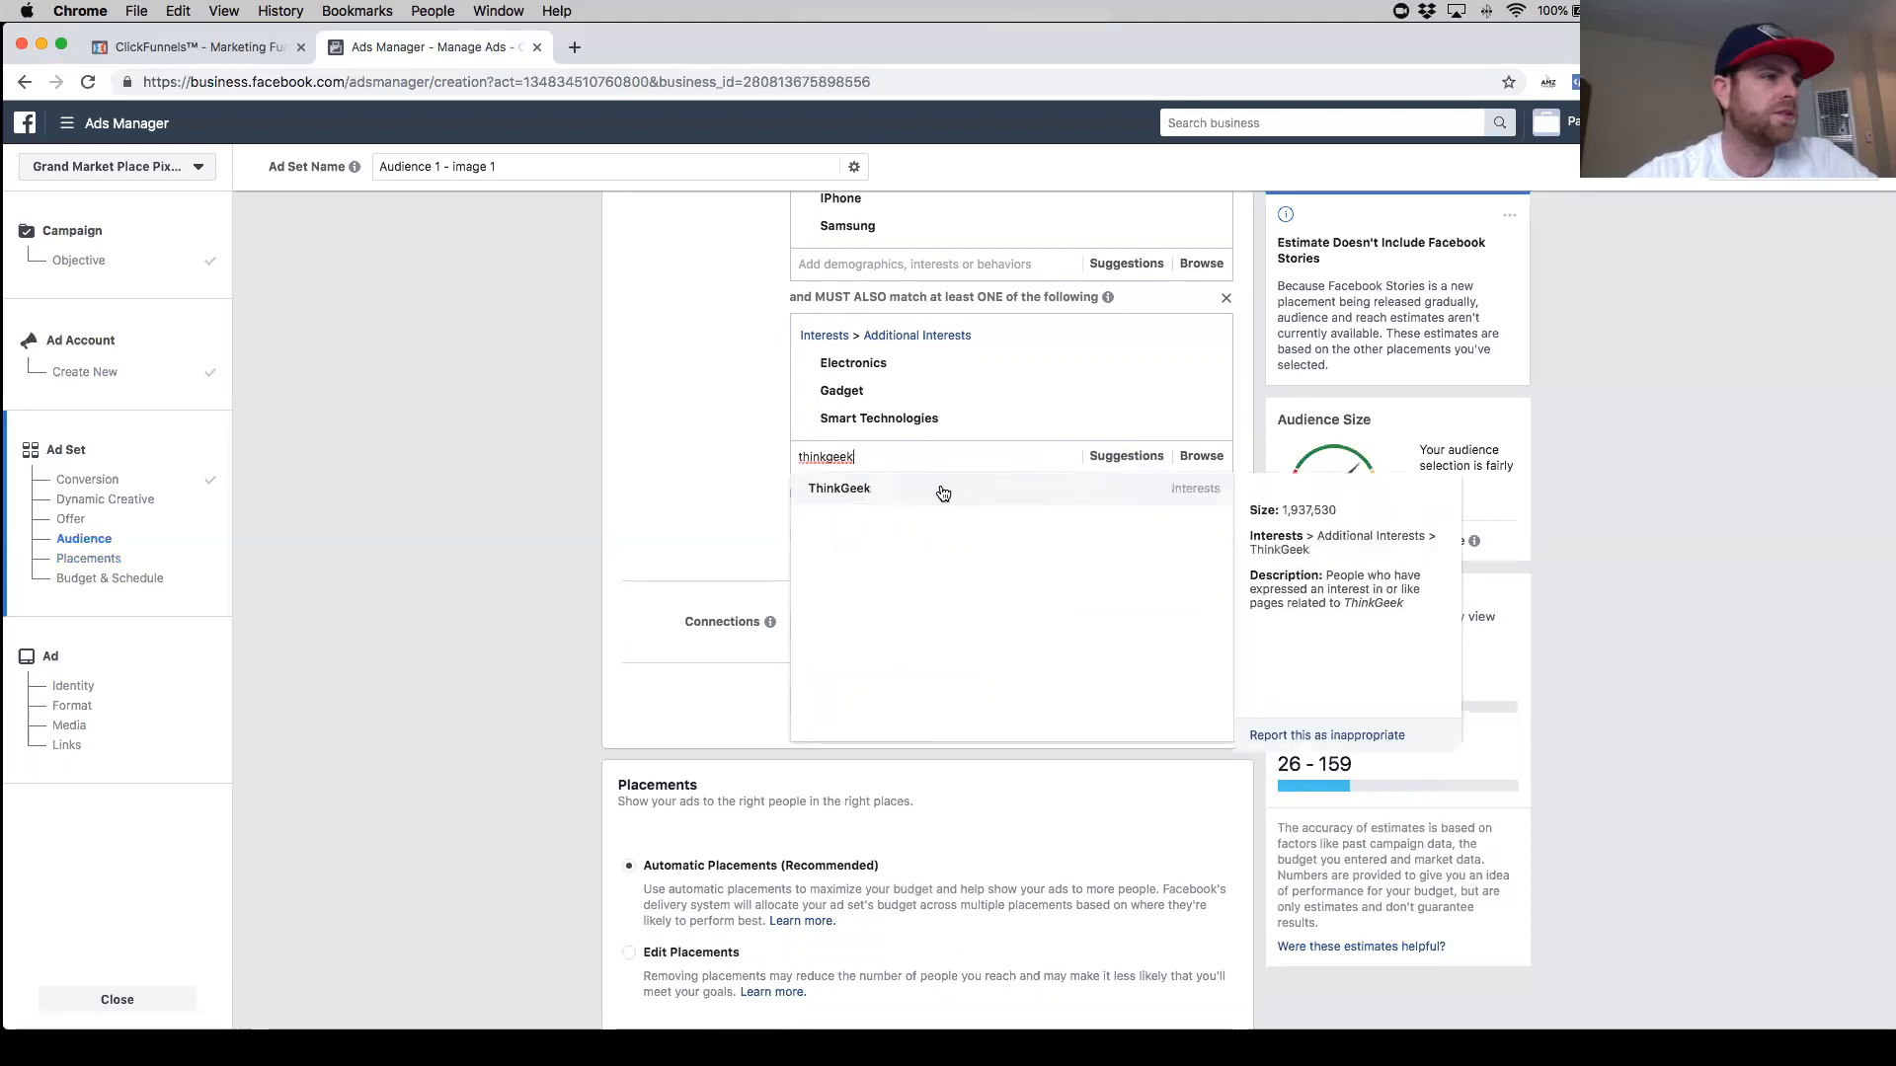
click(936, 488)
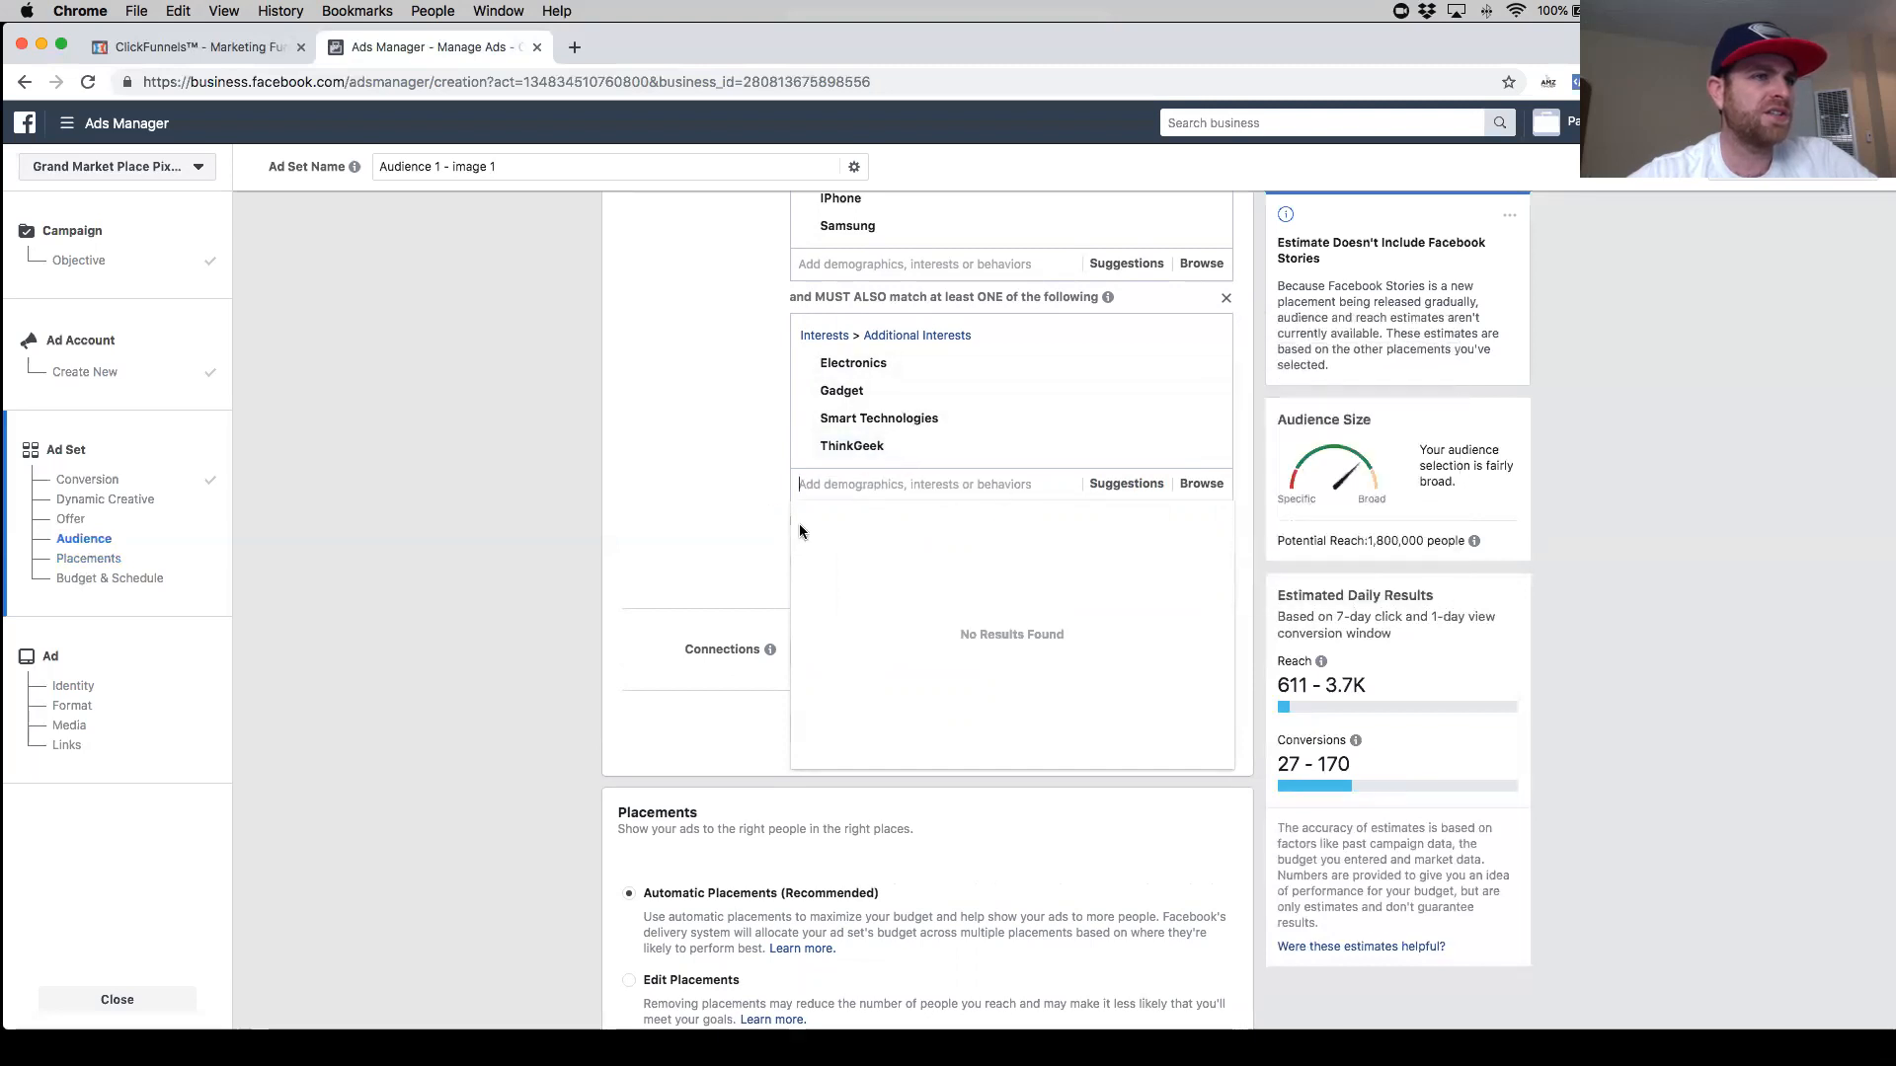
- Add Geek.com and the suggested Smart device interest to the Electronics narrowing group
text(geek.com)
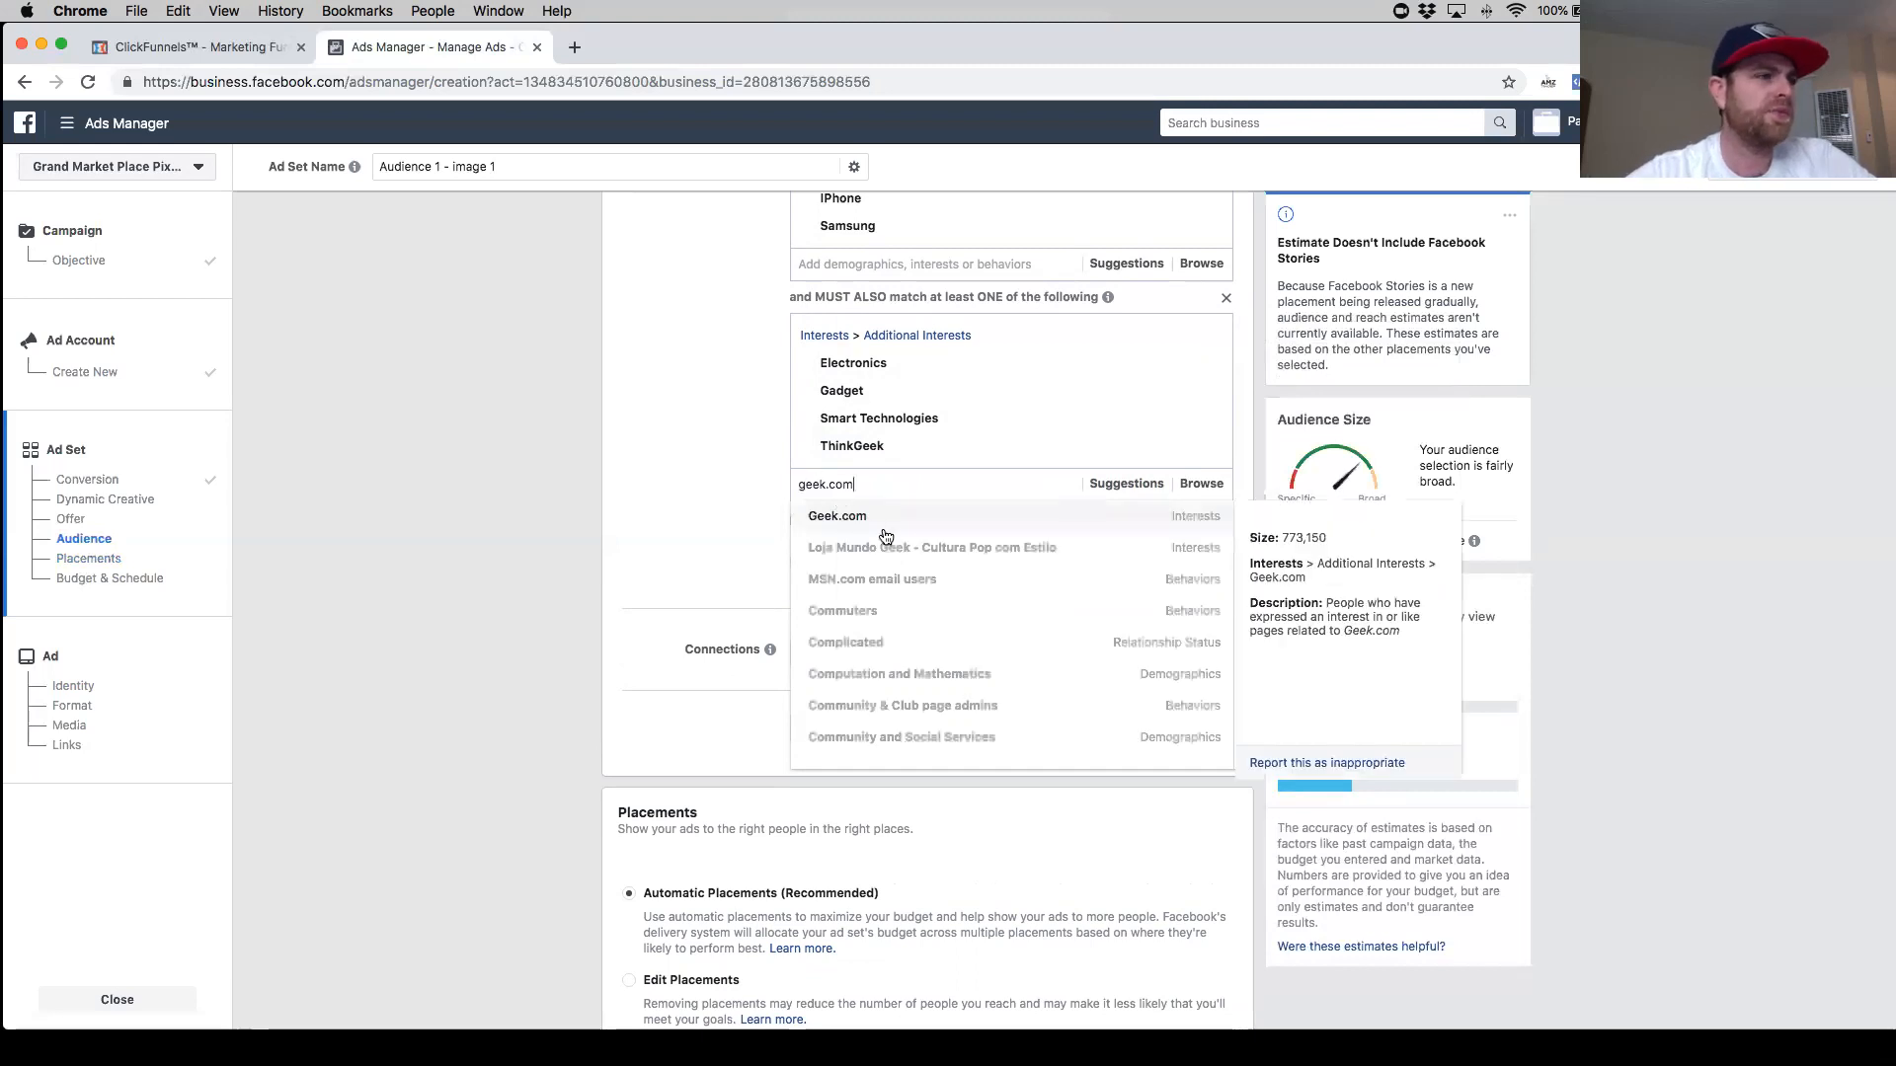
click(1103, 509)
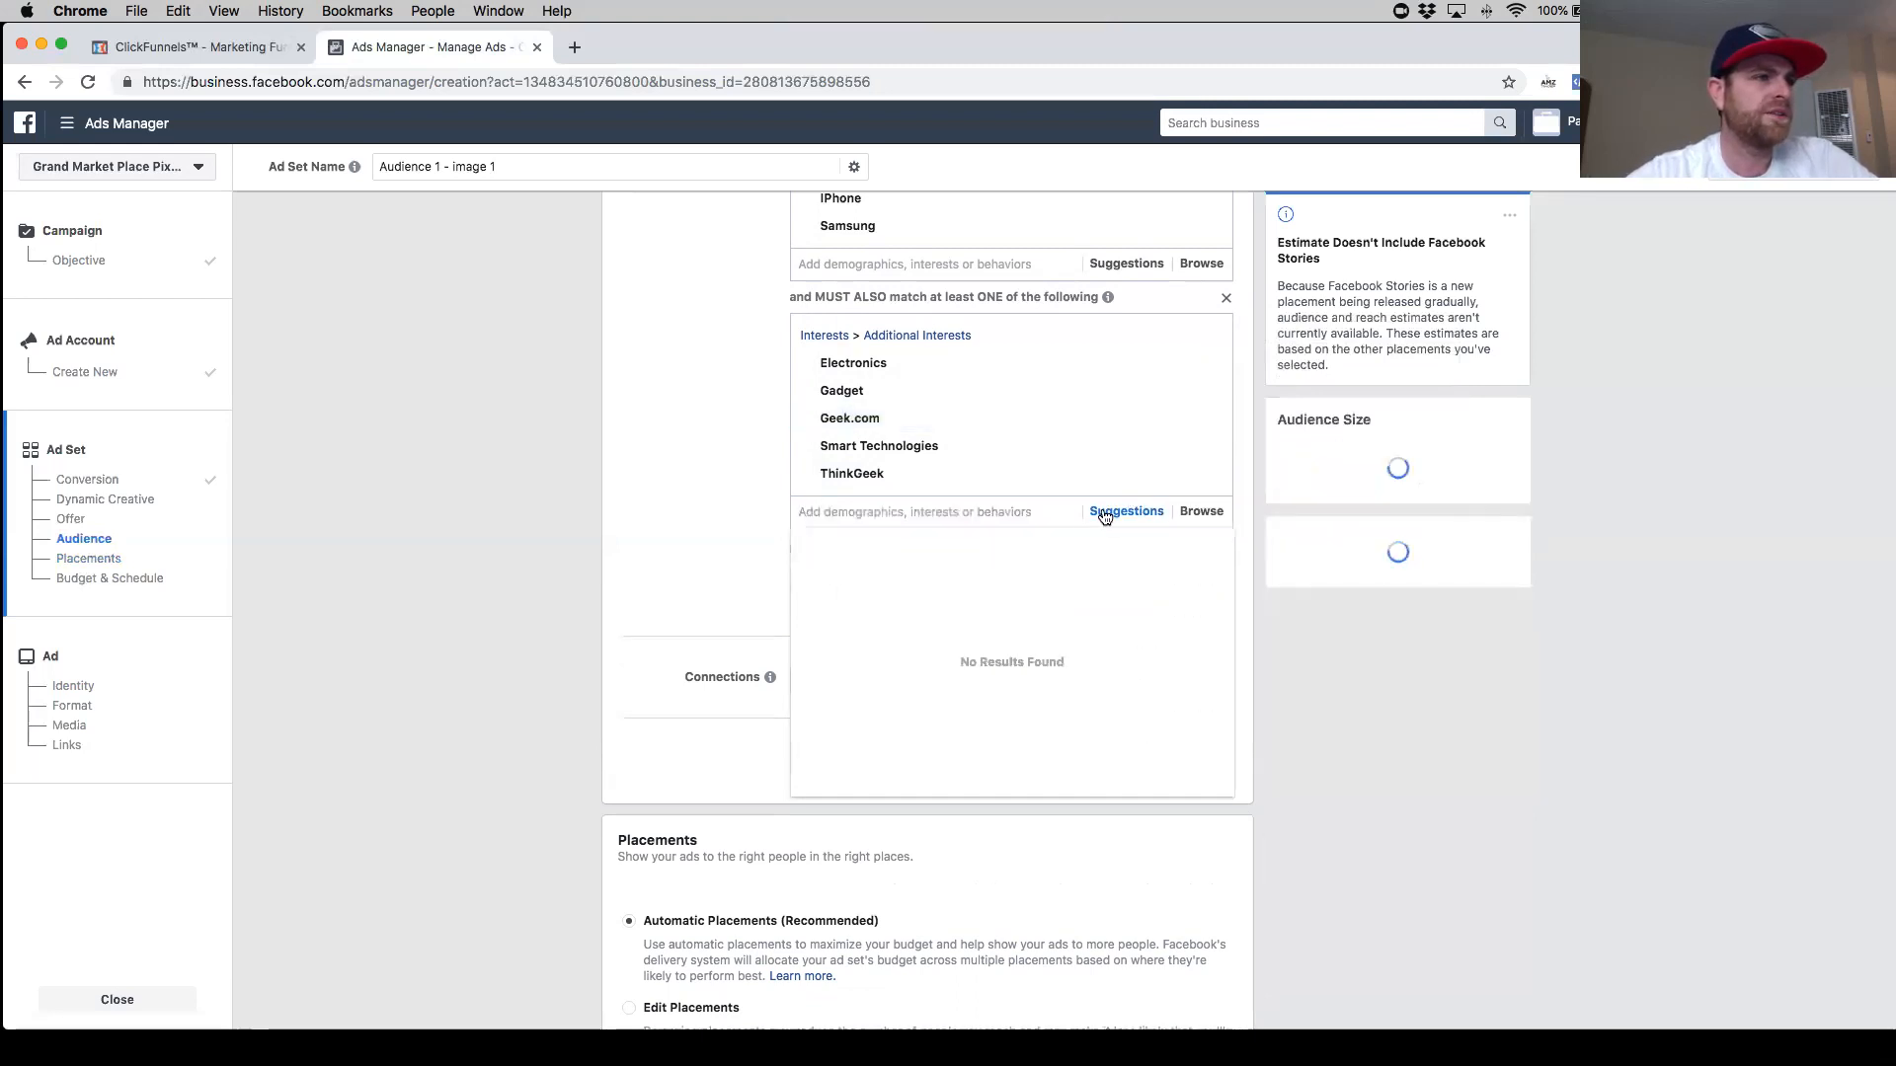
click(1107, 513)
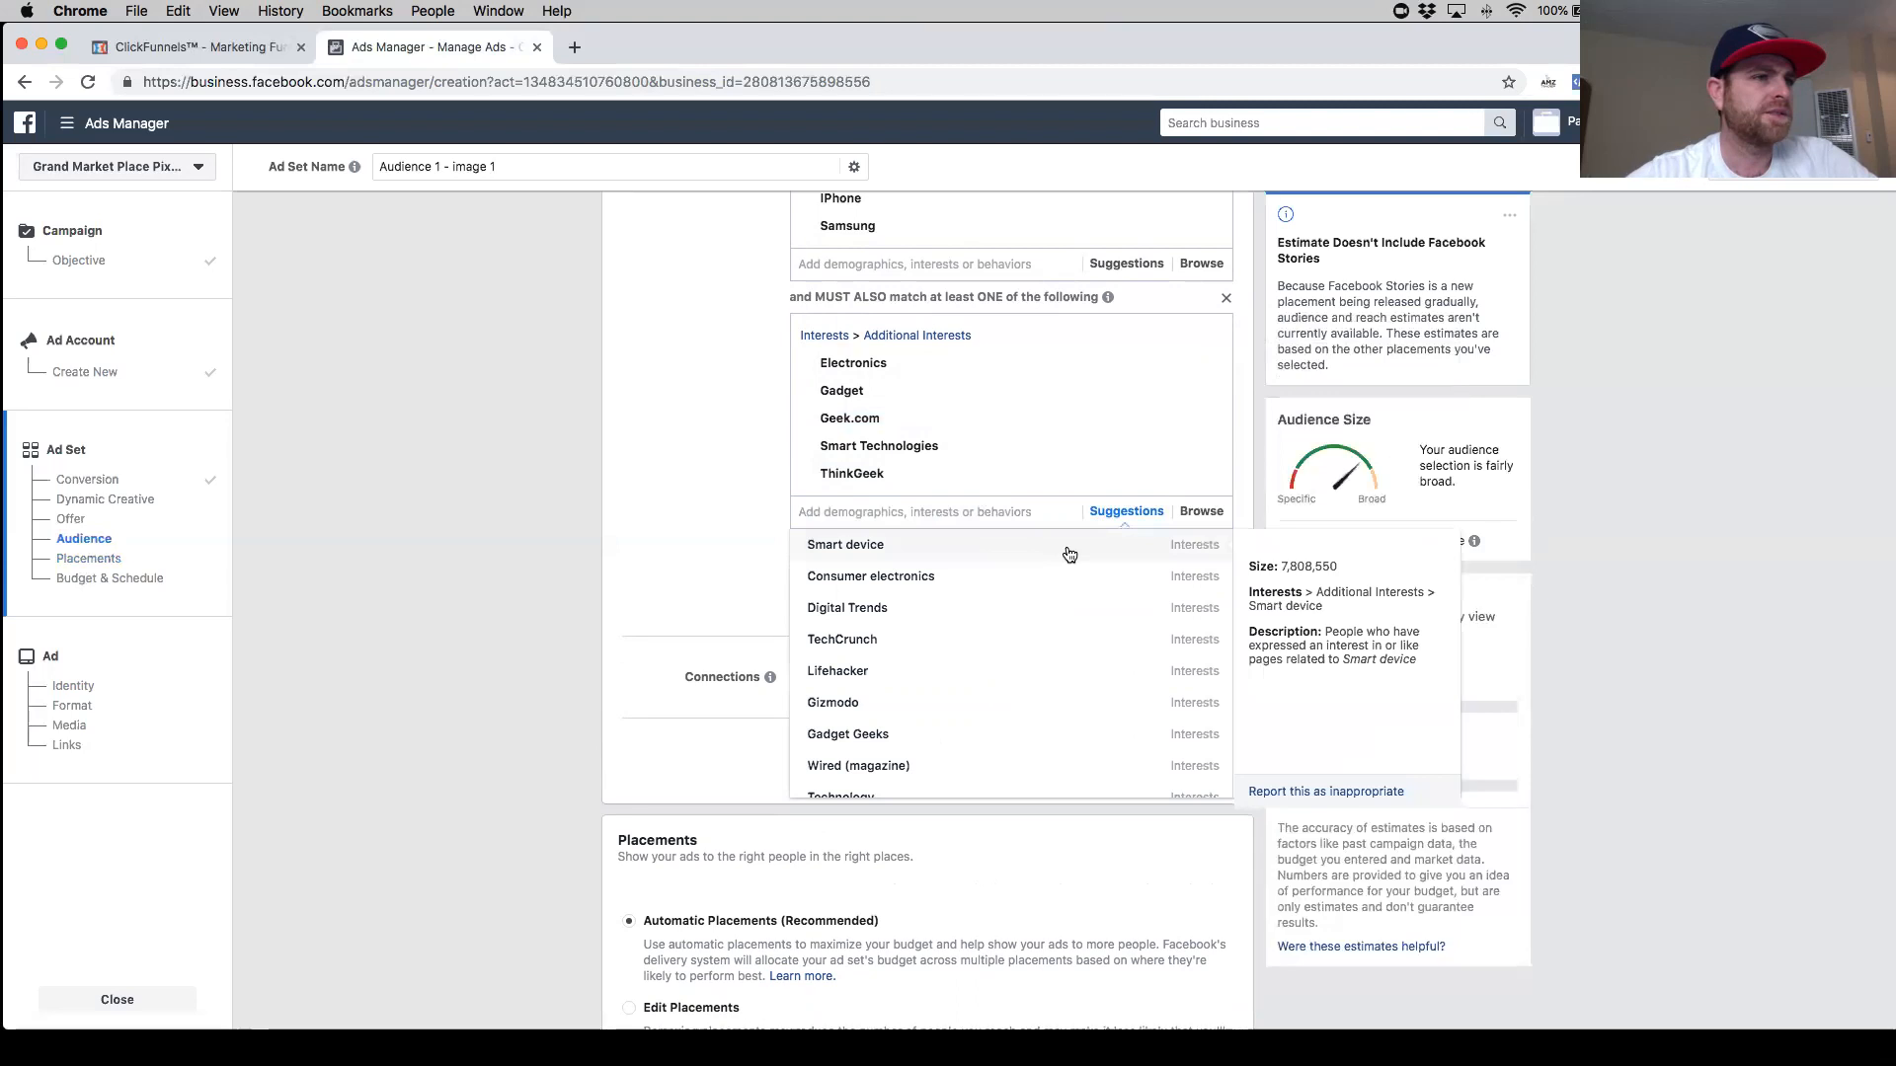
click(1068, 545)
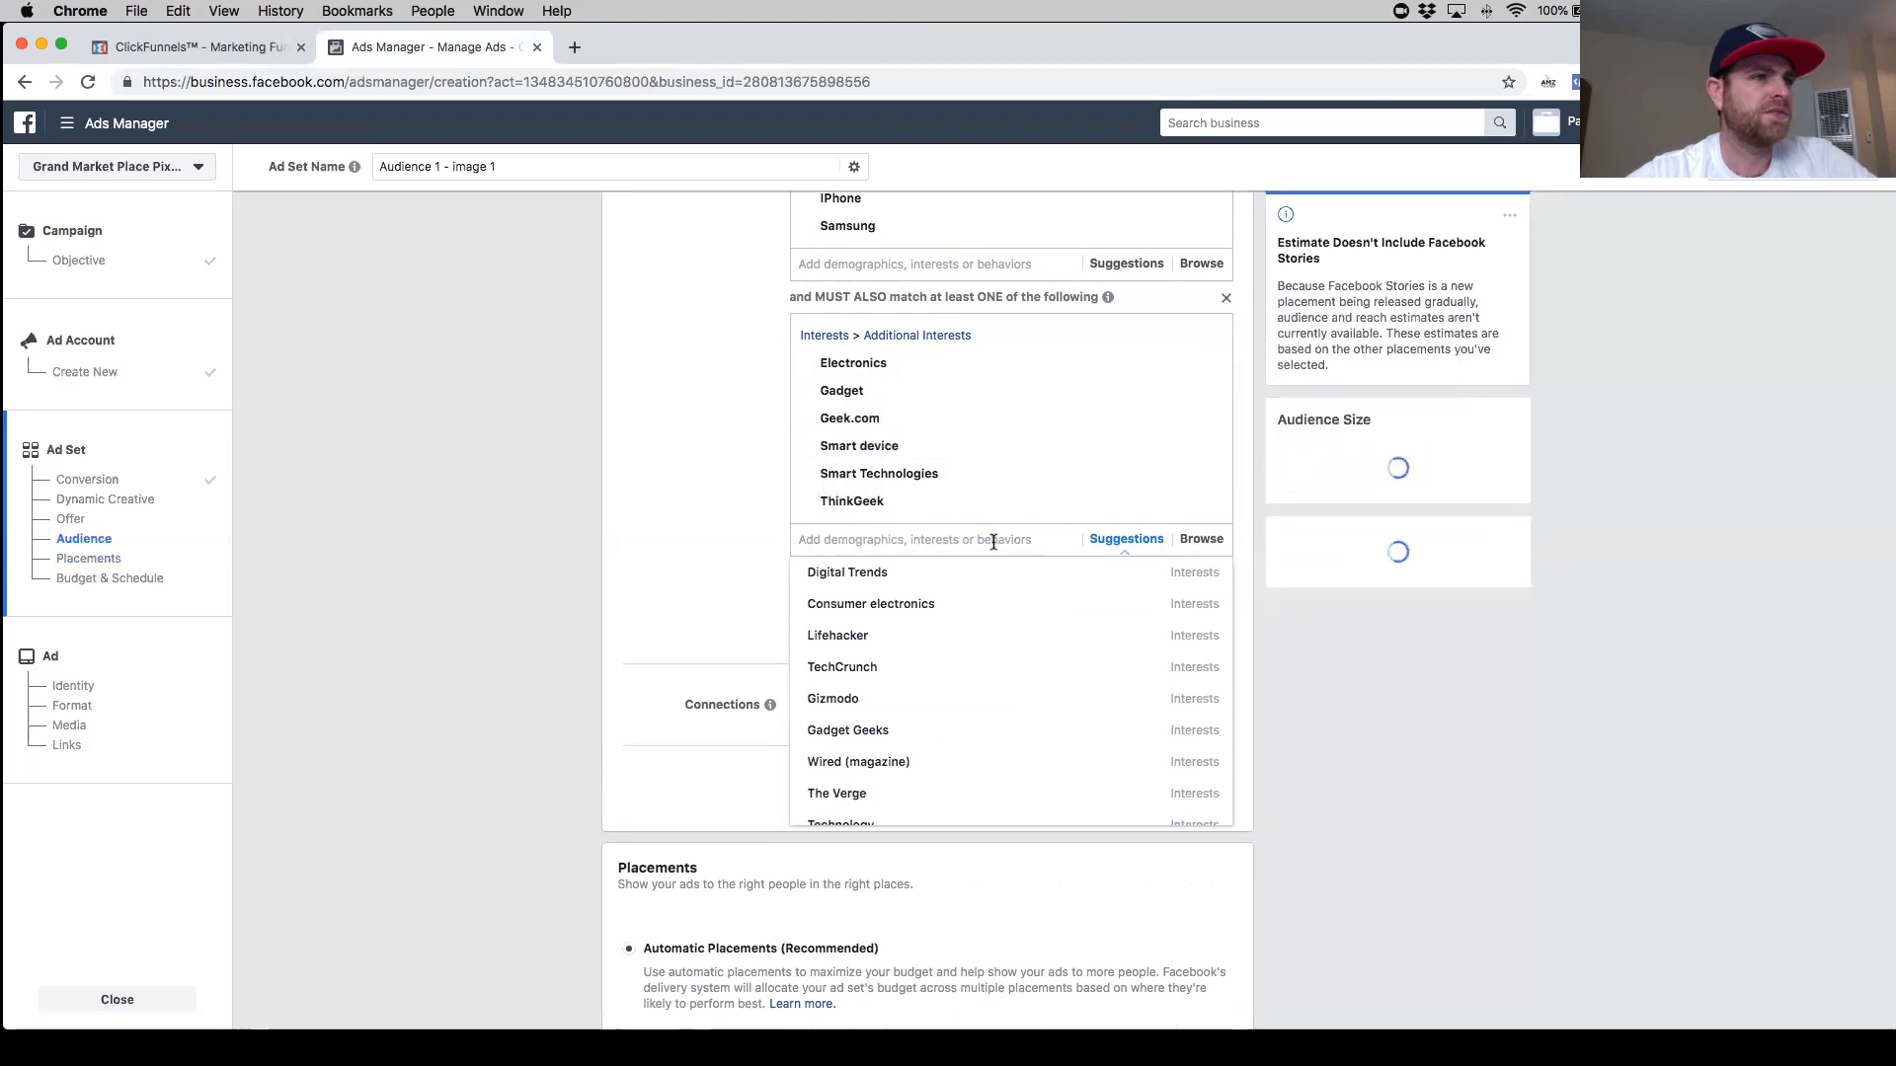
scroll(939, 488, up, 5)
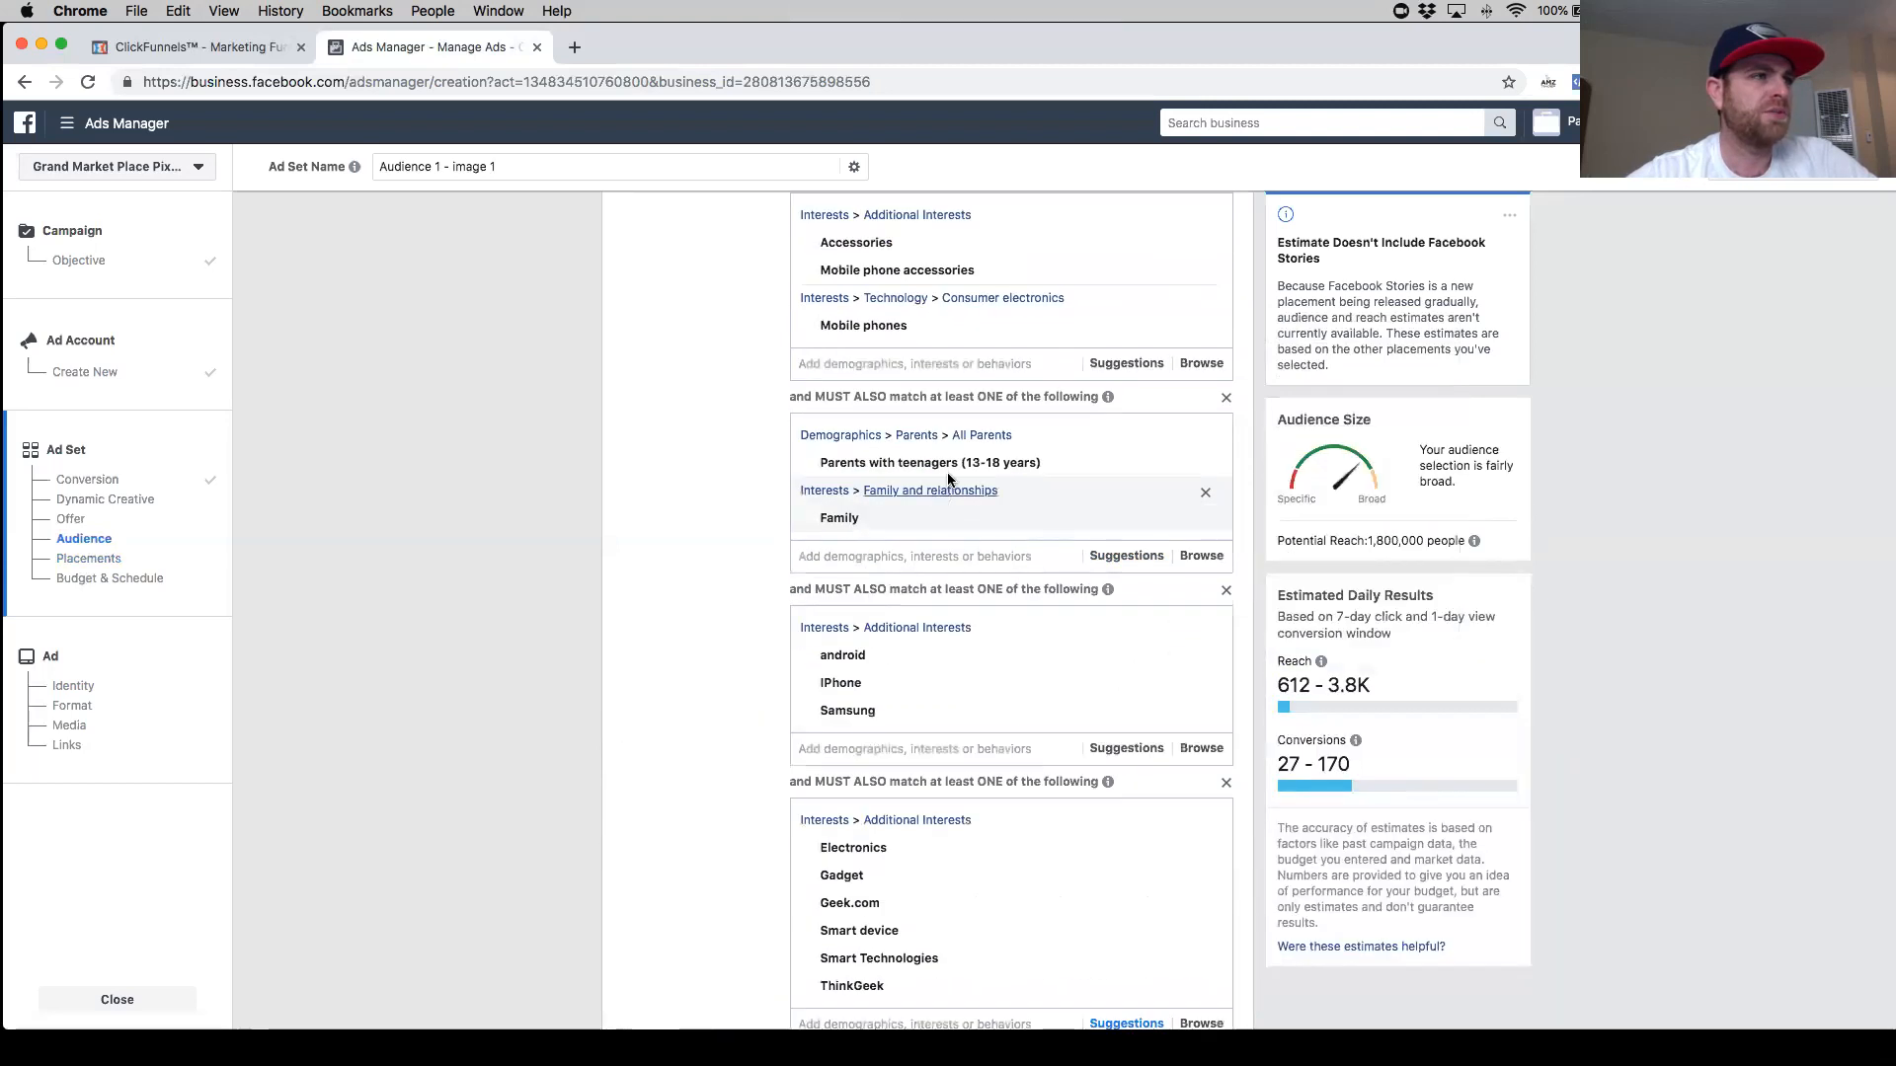
scroll(965, 445, down, 4)
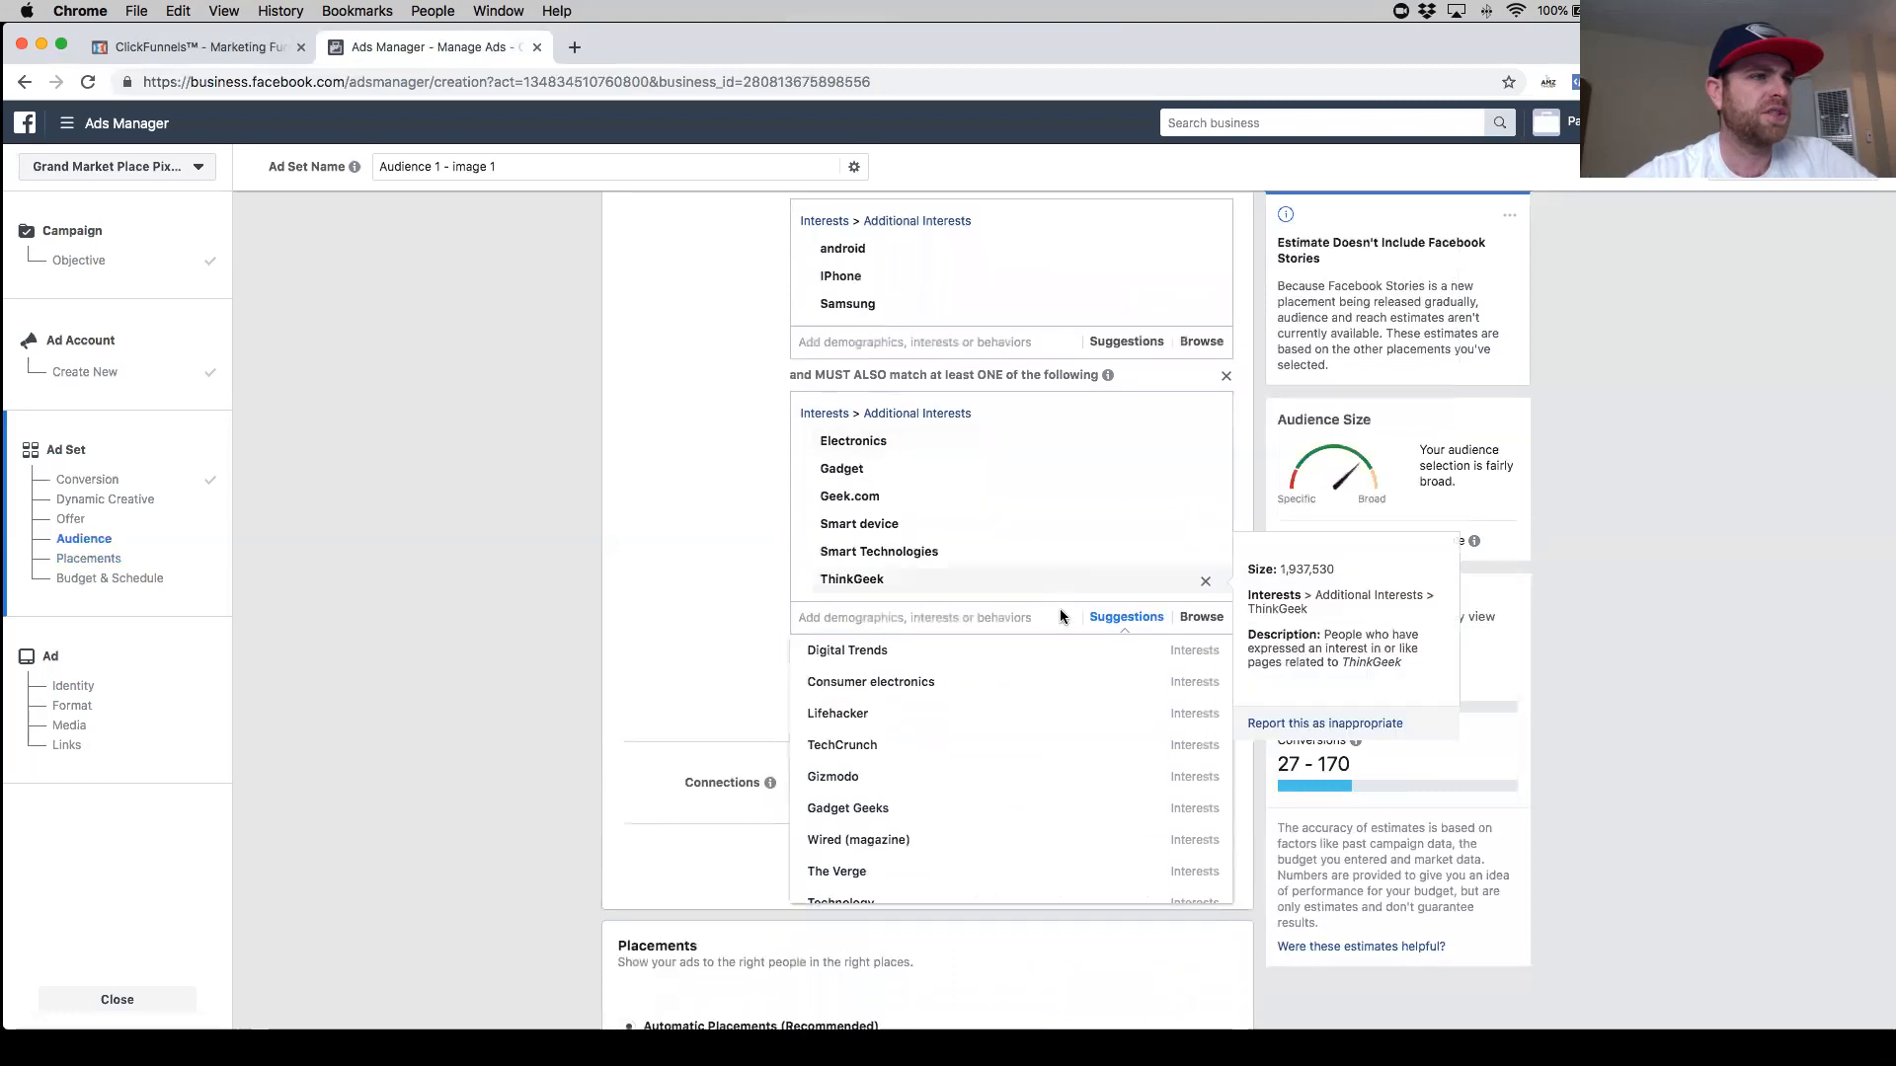
scroll(1069, 511, up, 15)
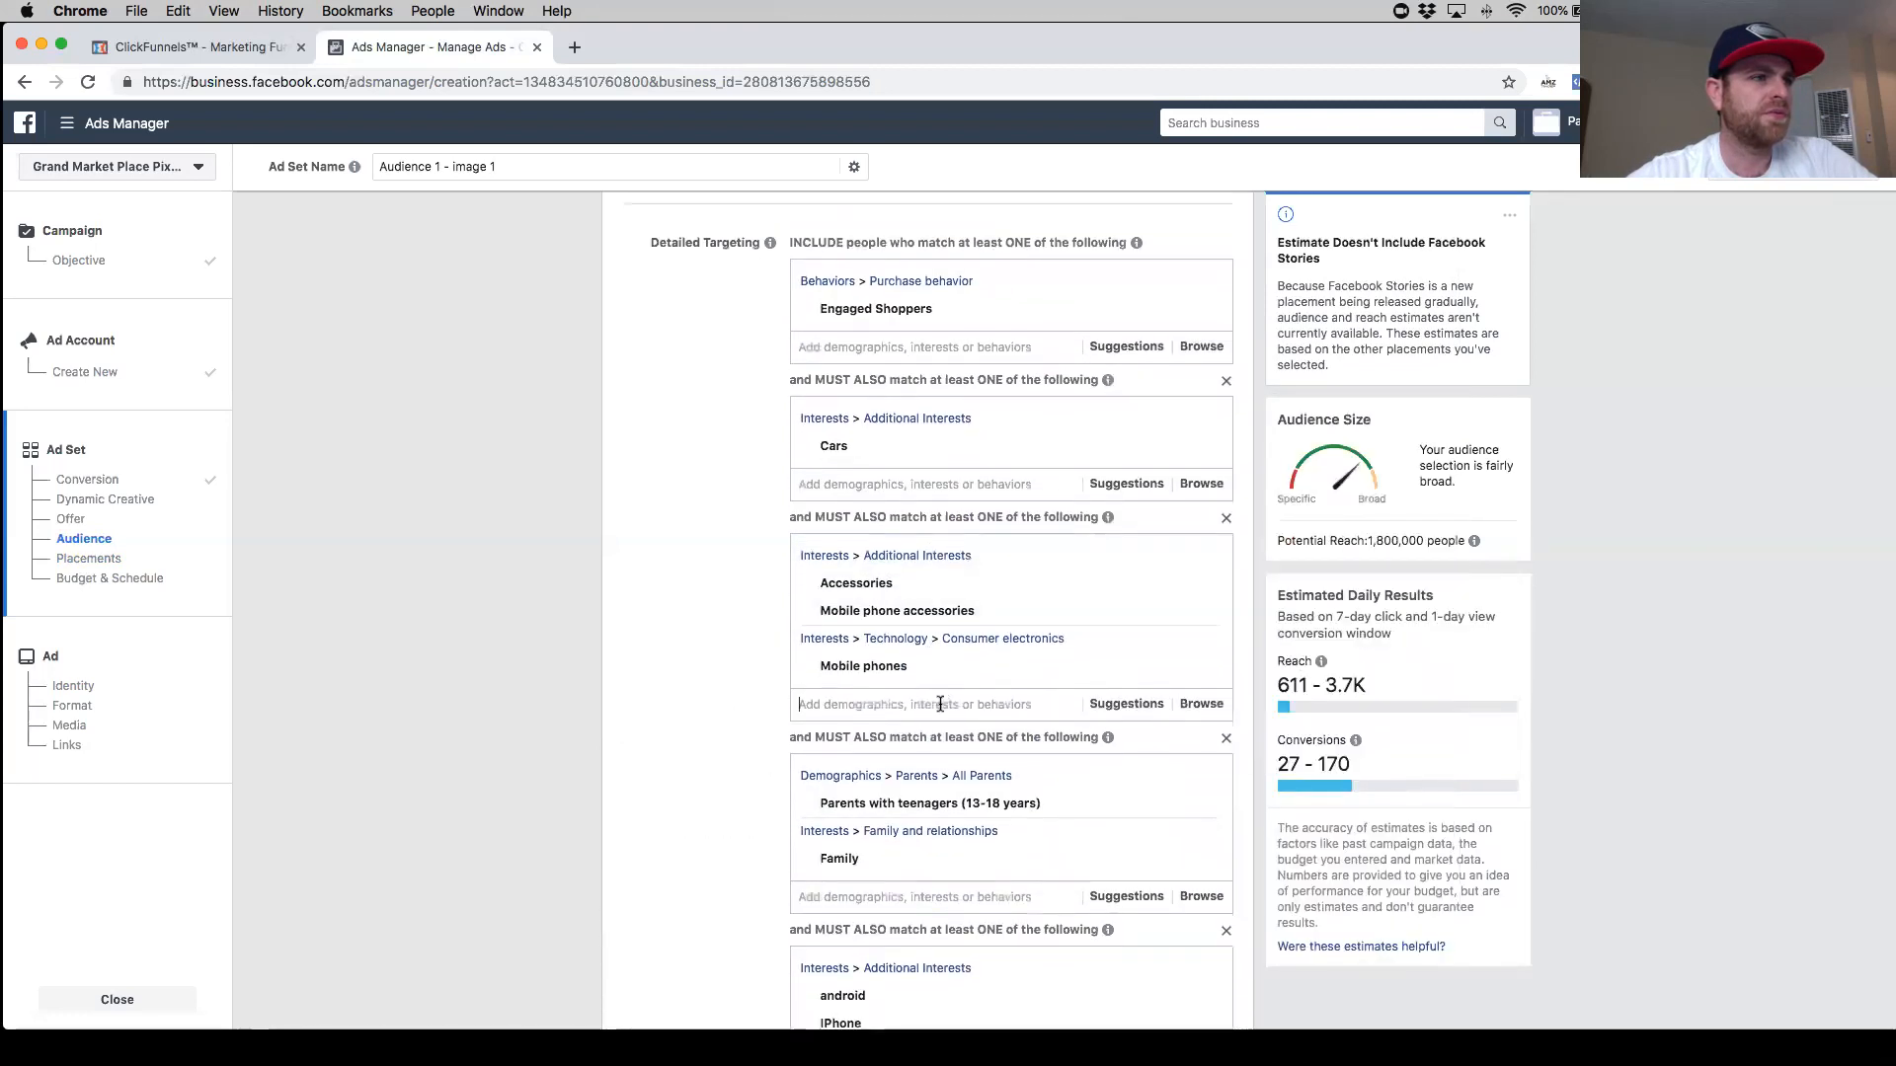
text(samr)
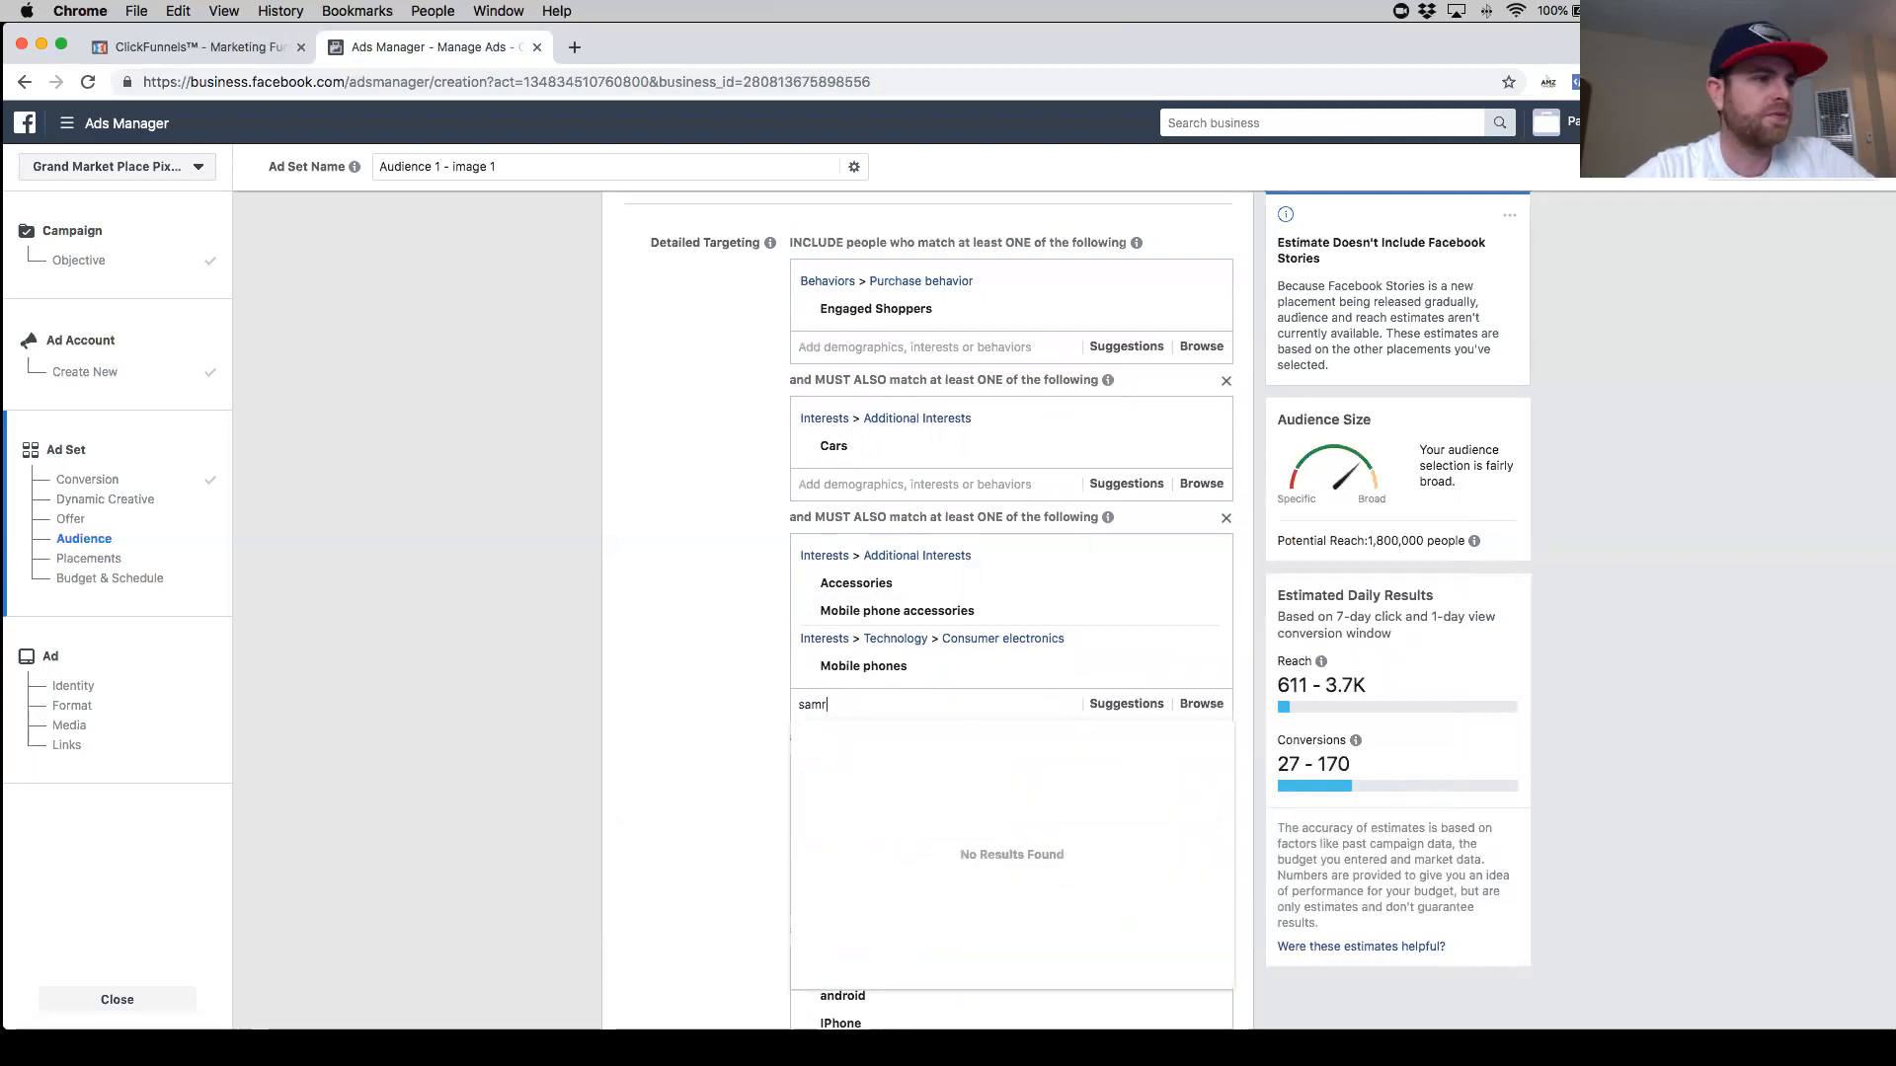
text(mrt)
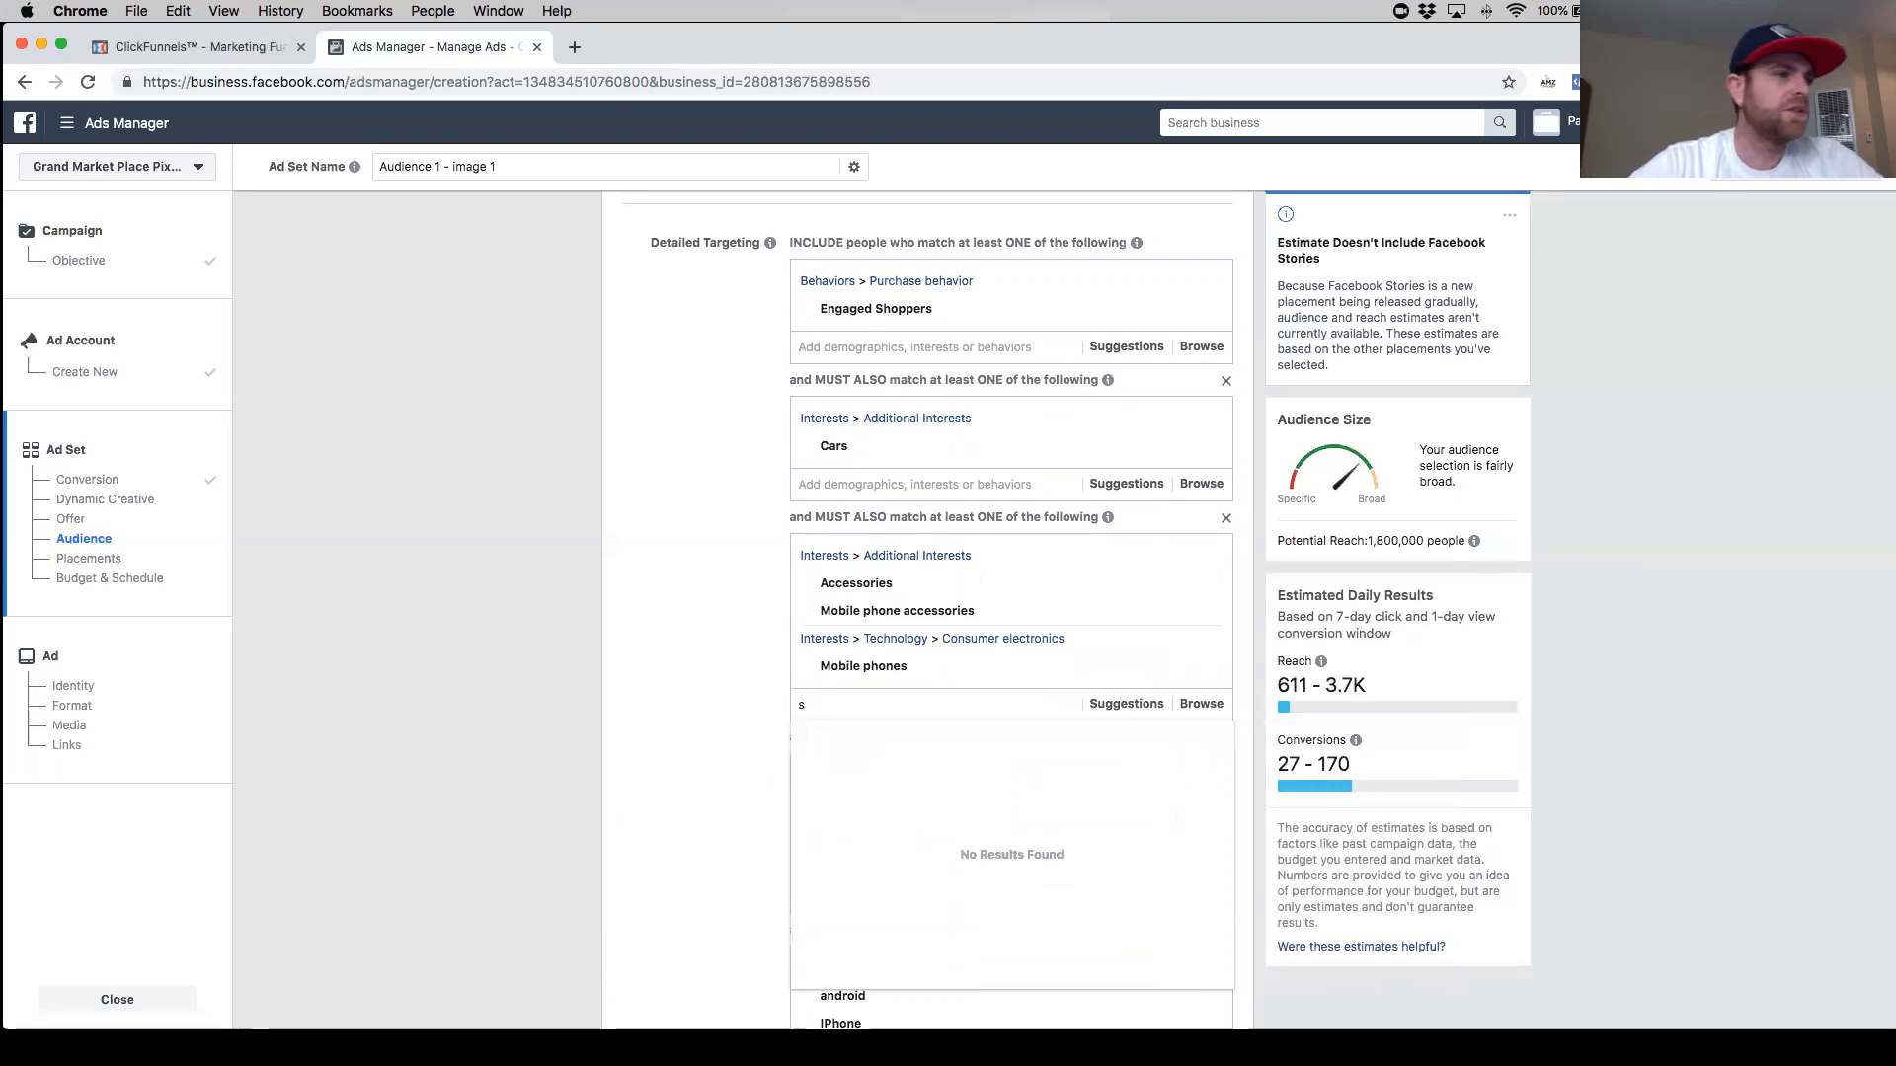
click(725, 669)
- Review all the narrowing groups in the detailed targeting section
scroll(691, 642, down, 3)
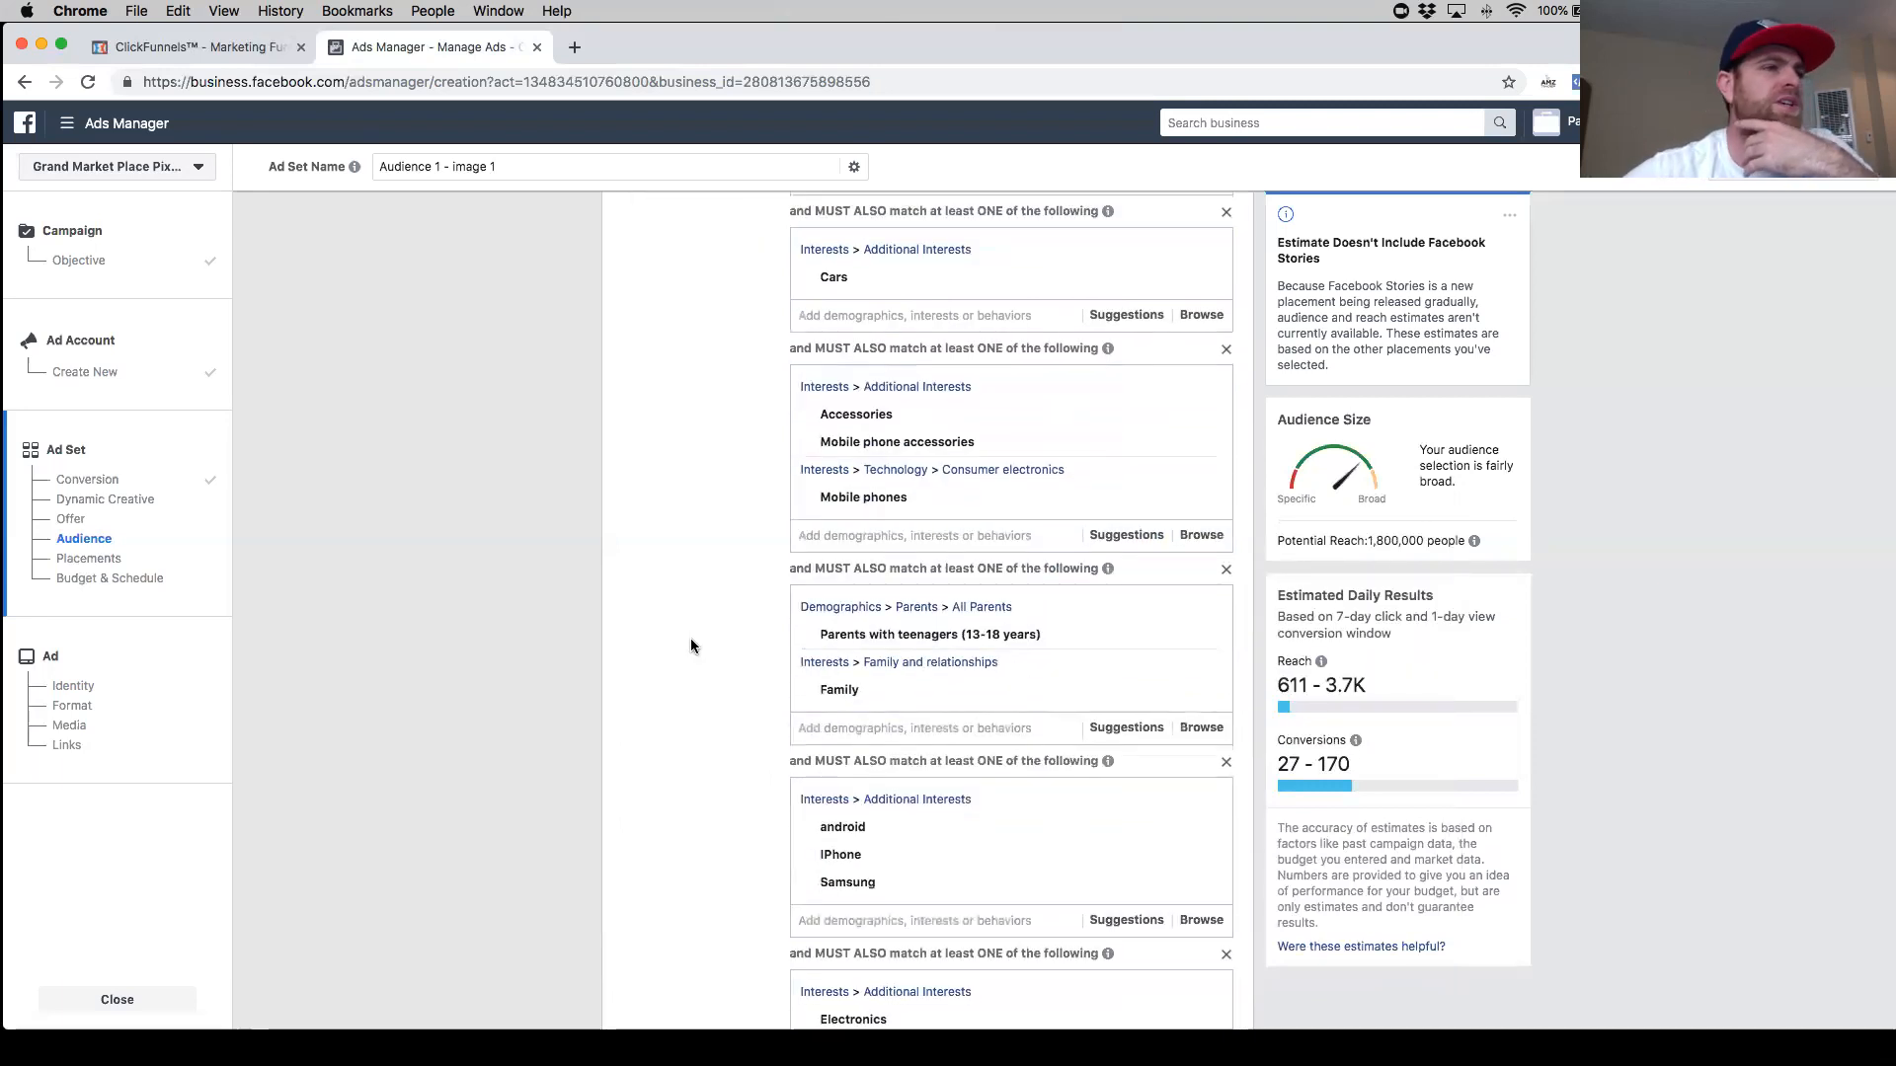
scroll(691, 646, down, 5)
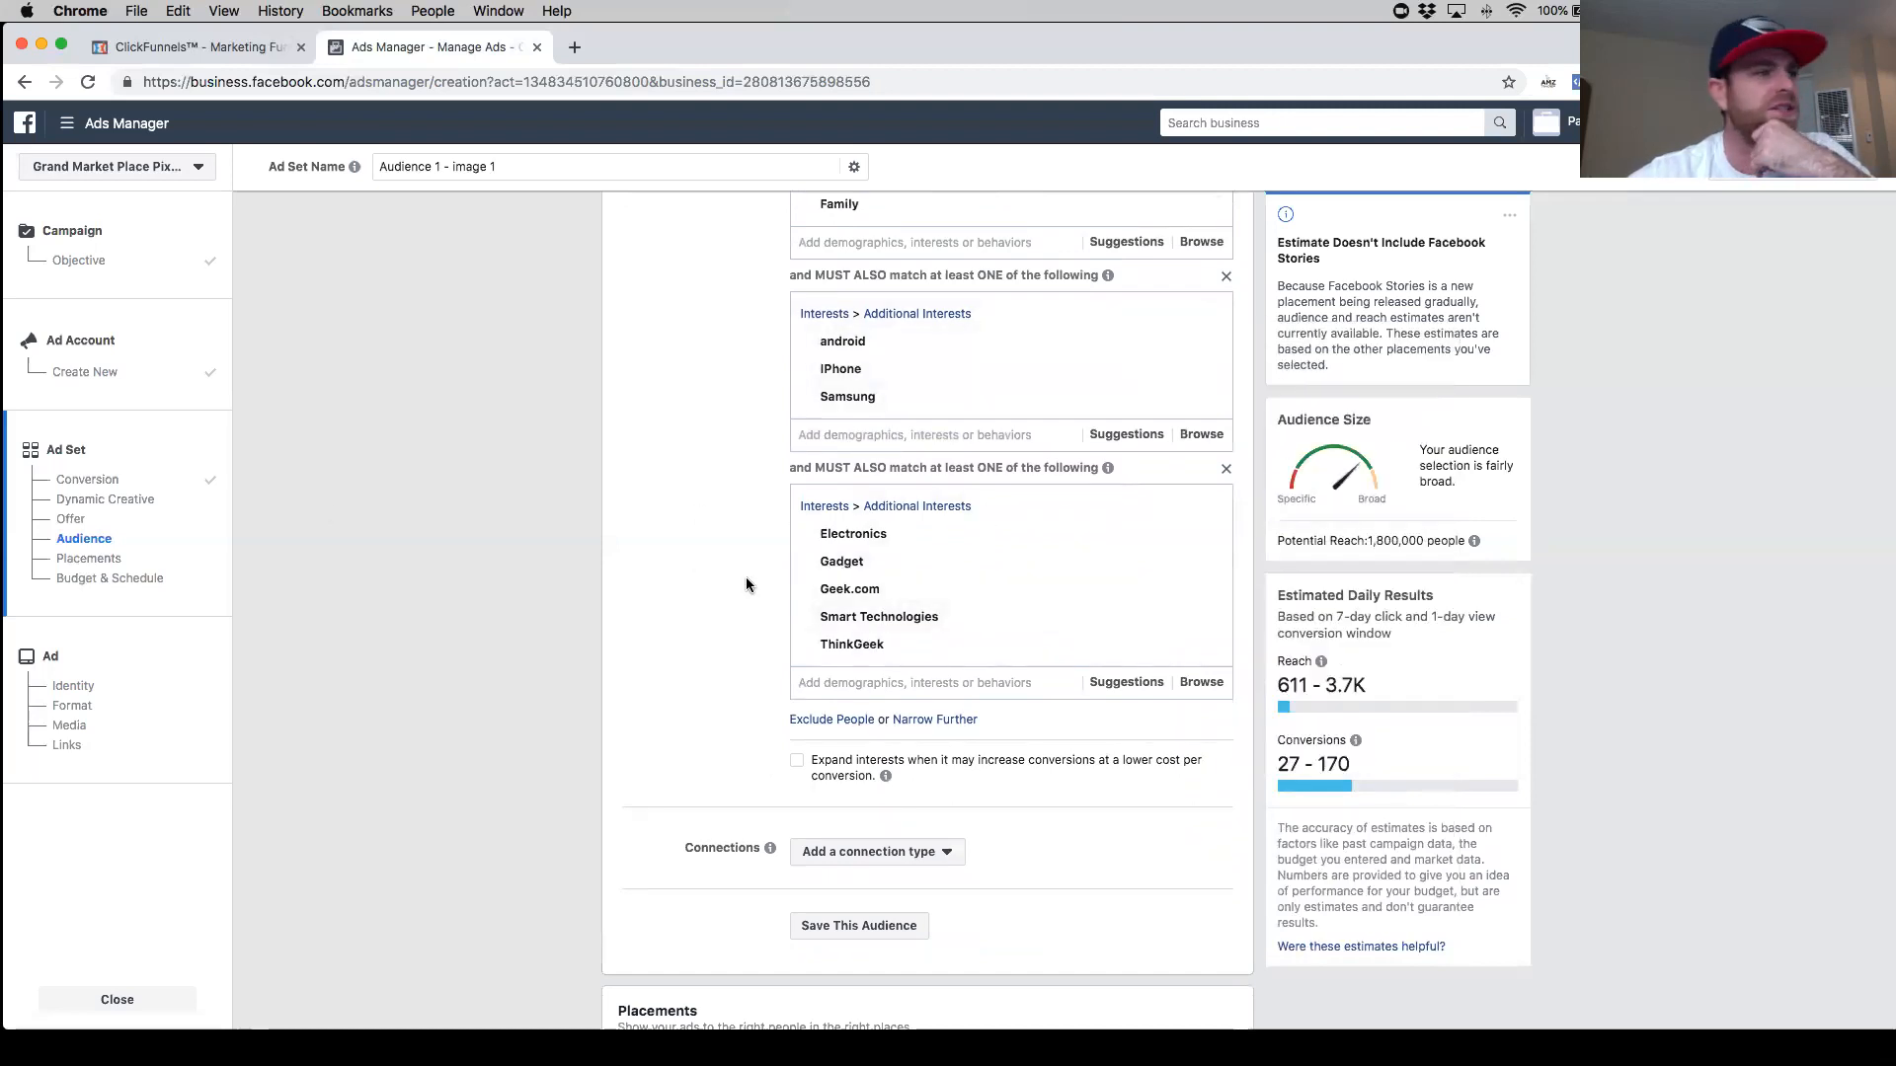
scroll(742, 591, up, 2)
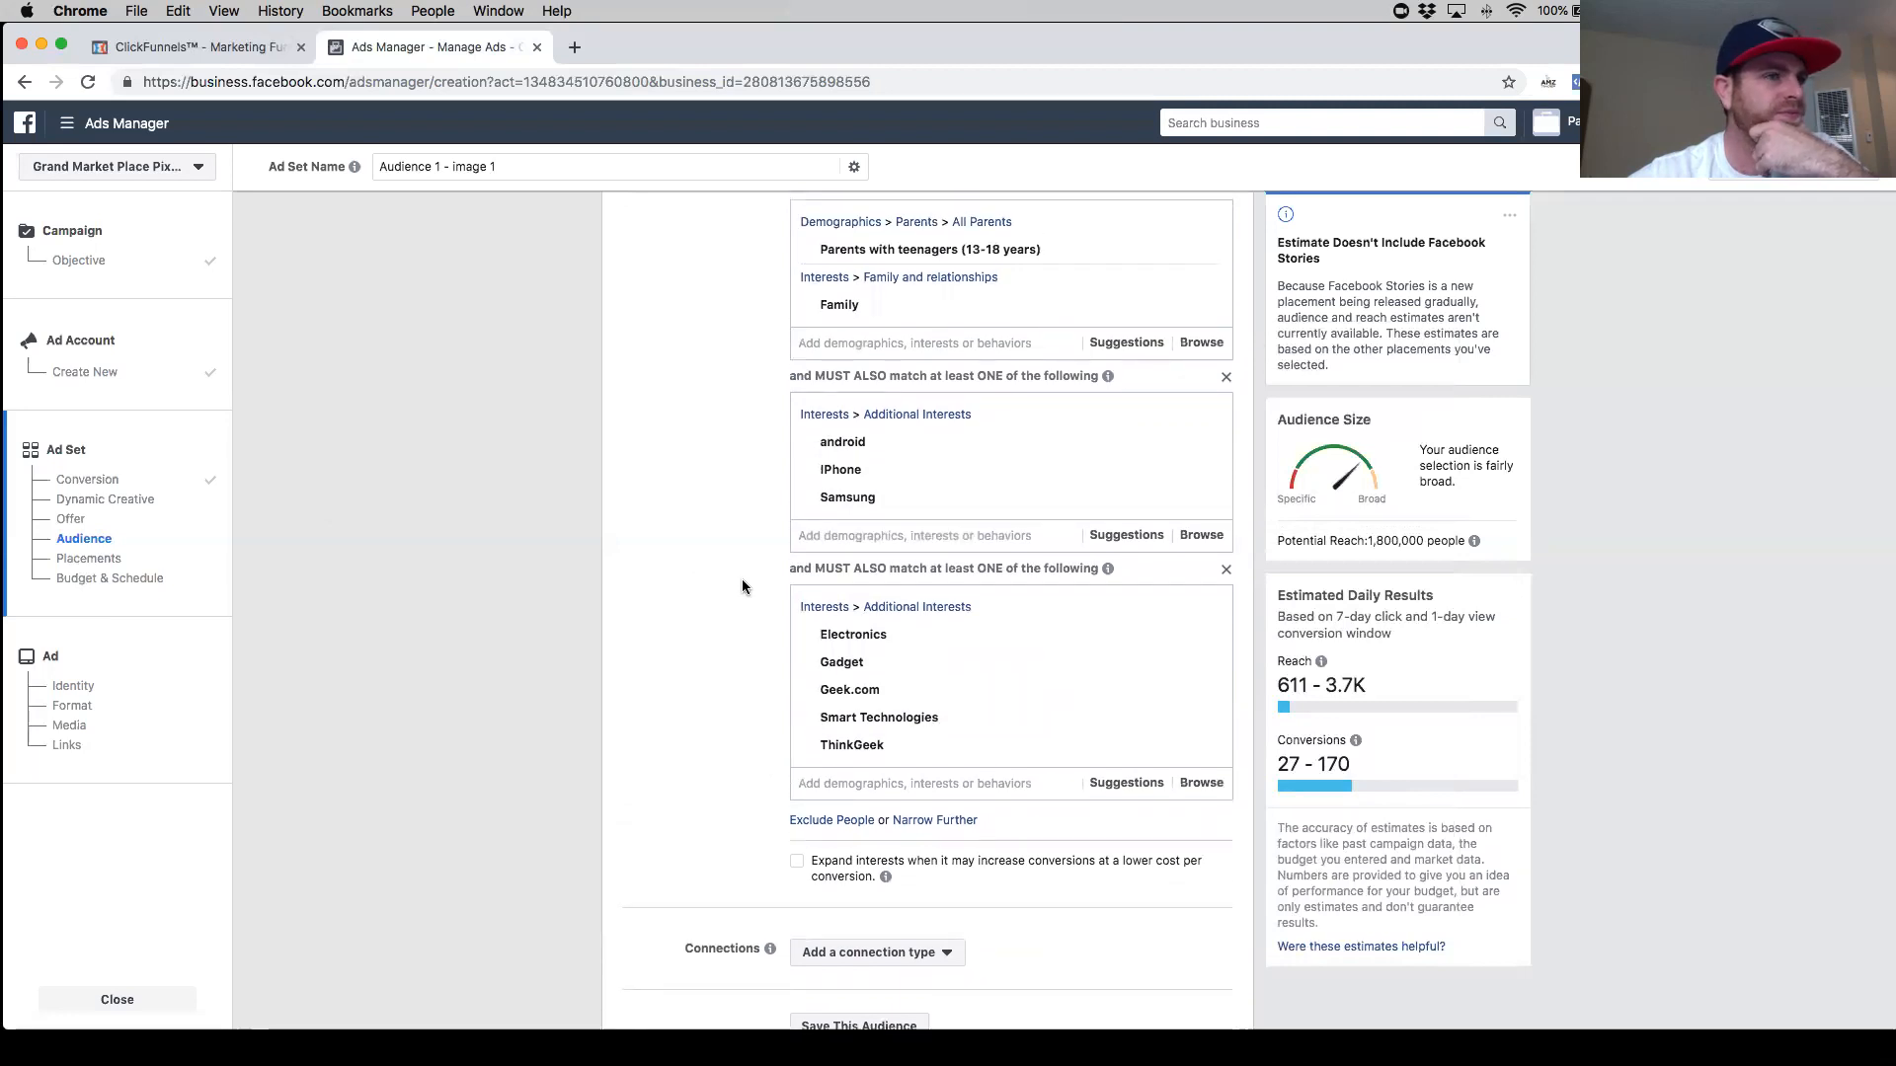
scroll(928, 739, down, 1)
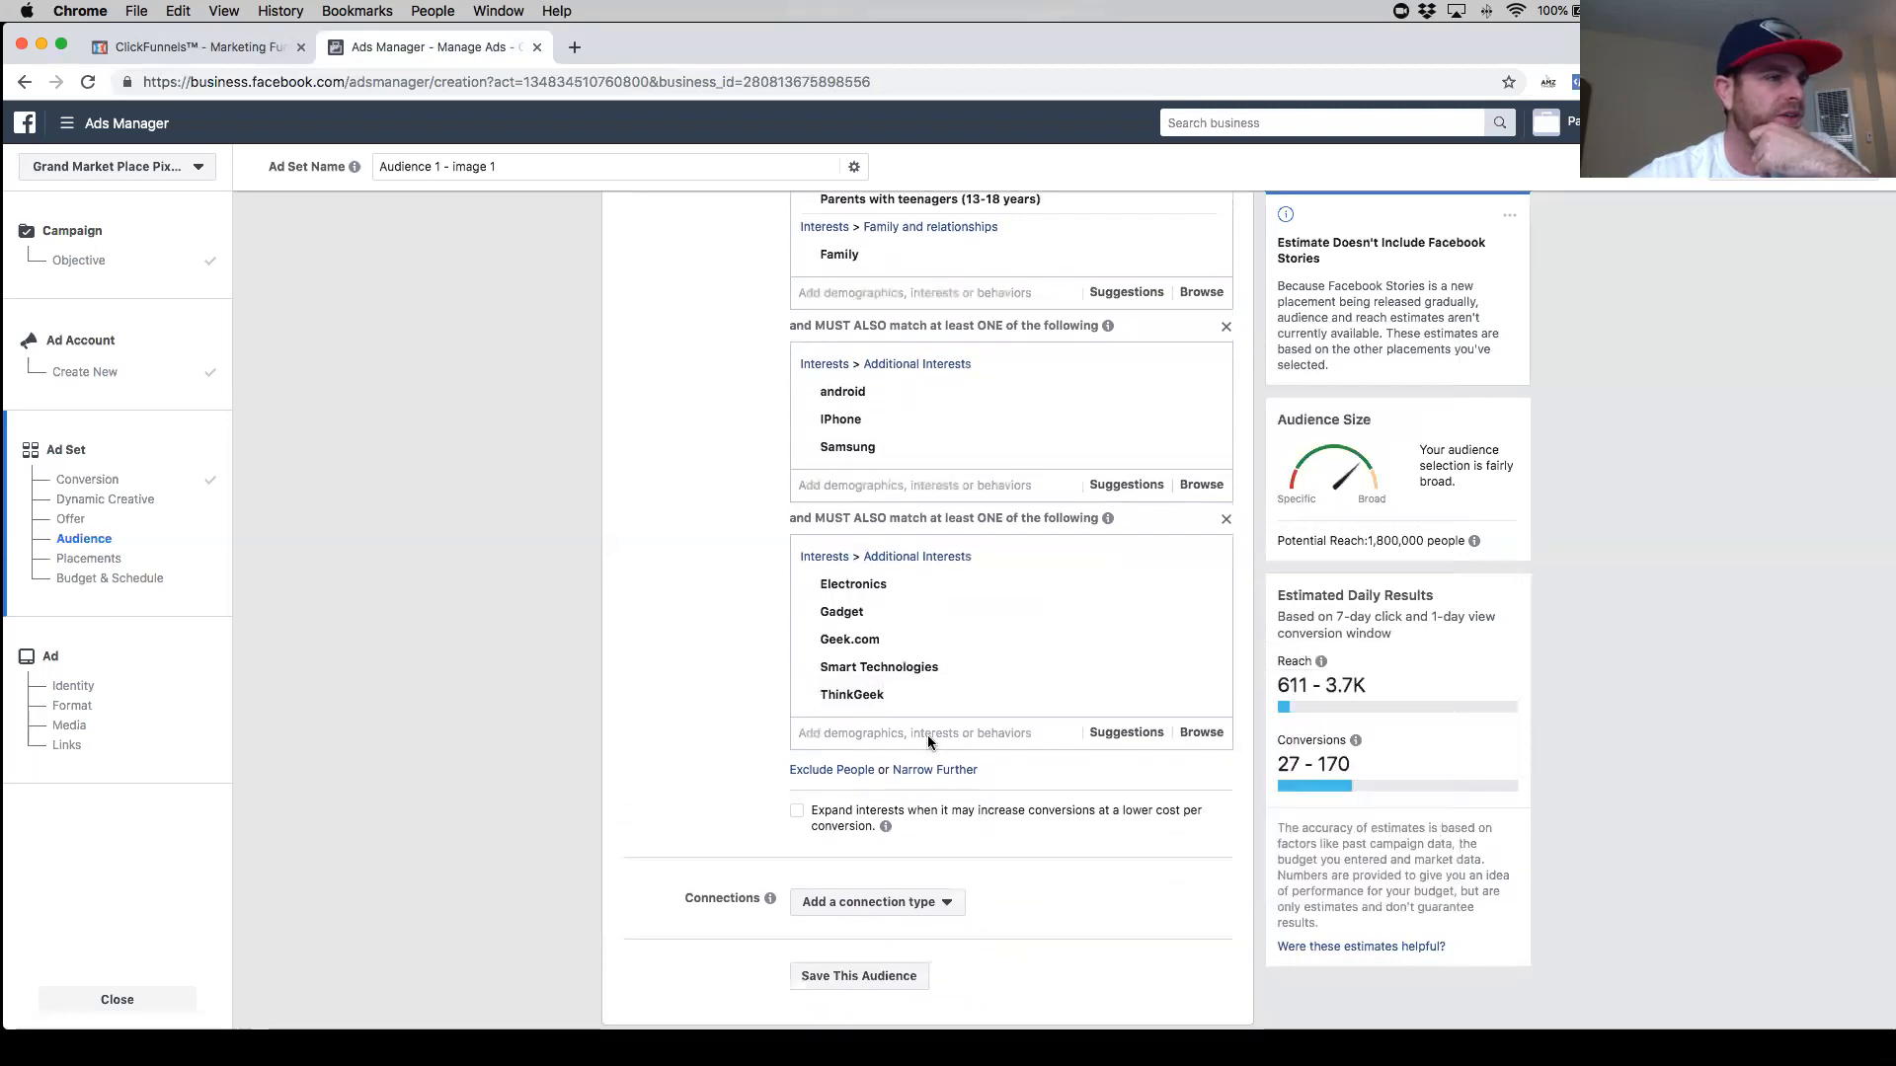
scroll(927, 737, down, 1)
mouse_move(887, 583)
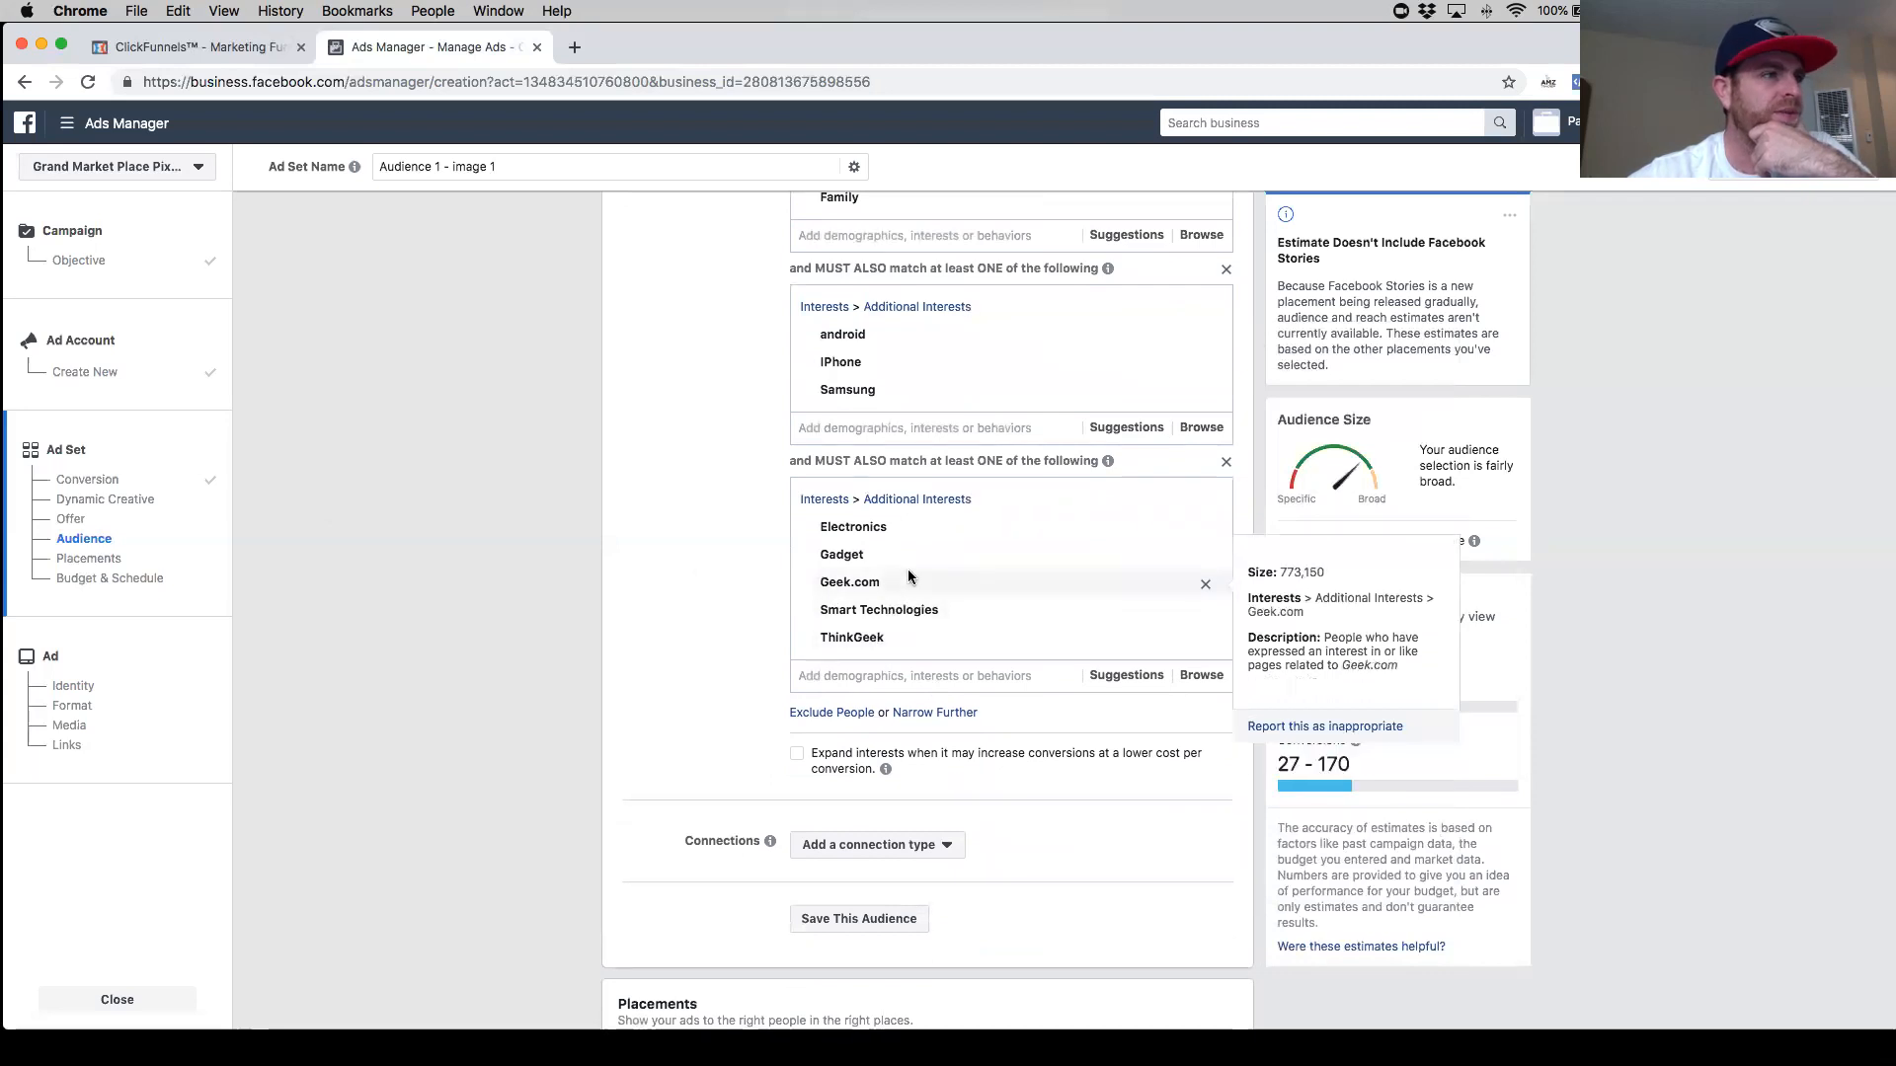
scroll(950, 604, up, 8)
scroll(949, 604, up, 7)
scroll(949, 604, down, 14)
scroll(953, 605, down, 3)
scroll(950, 598, up, 2)
mouse_move(950, 592)
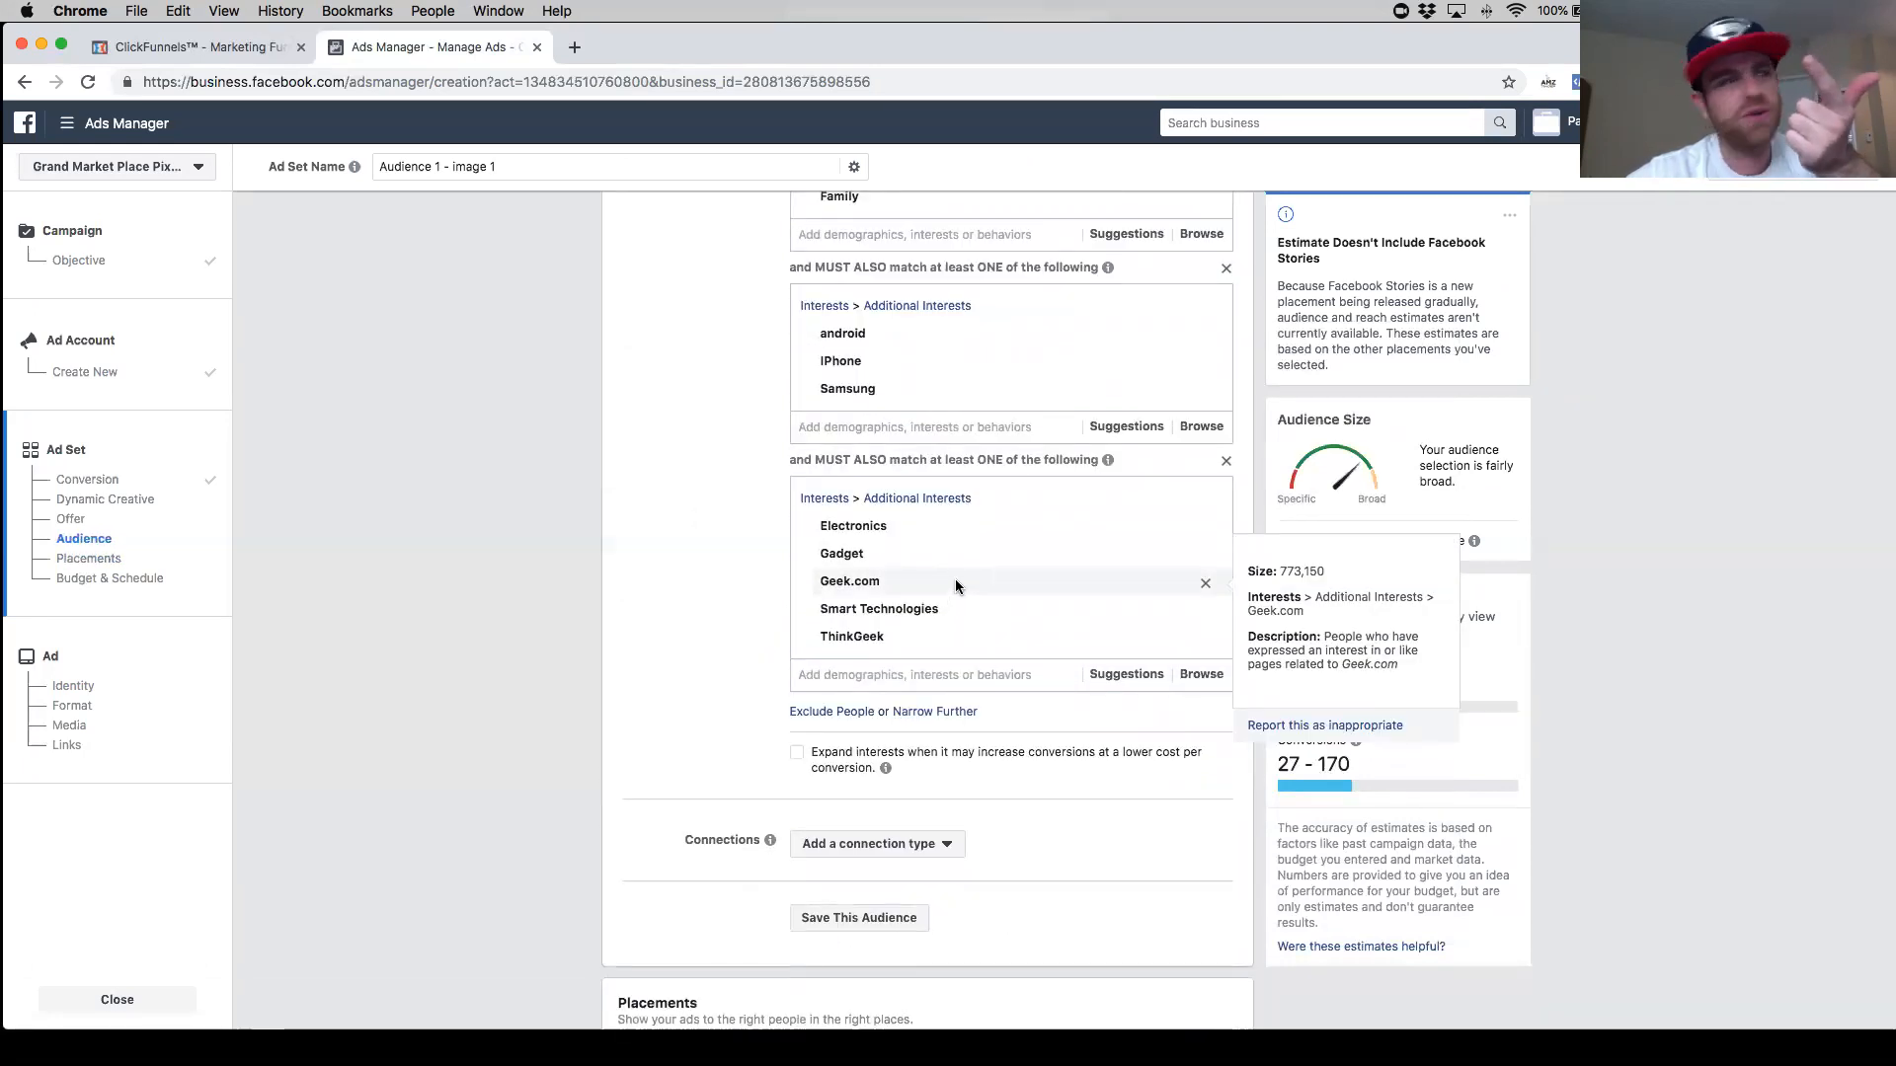
scroll(955, 585, up, 14)
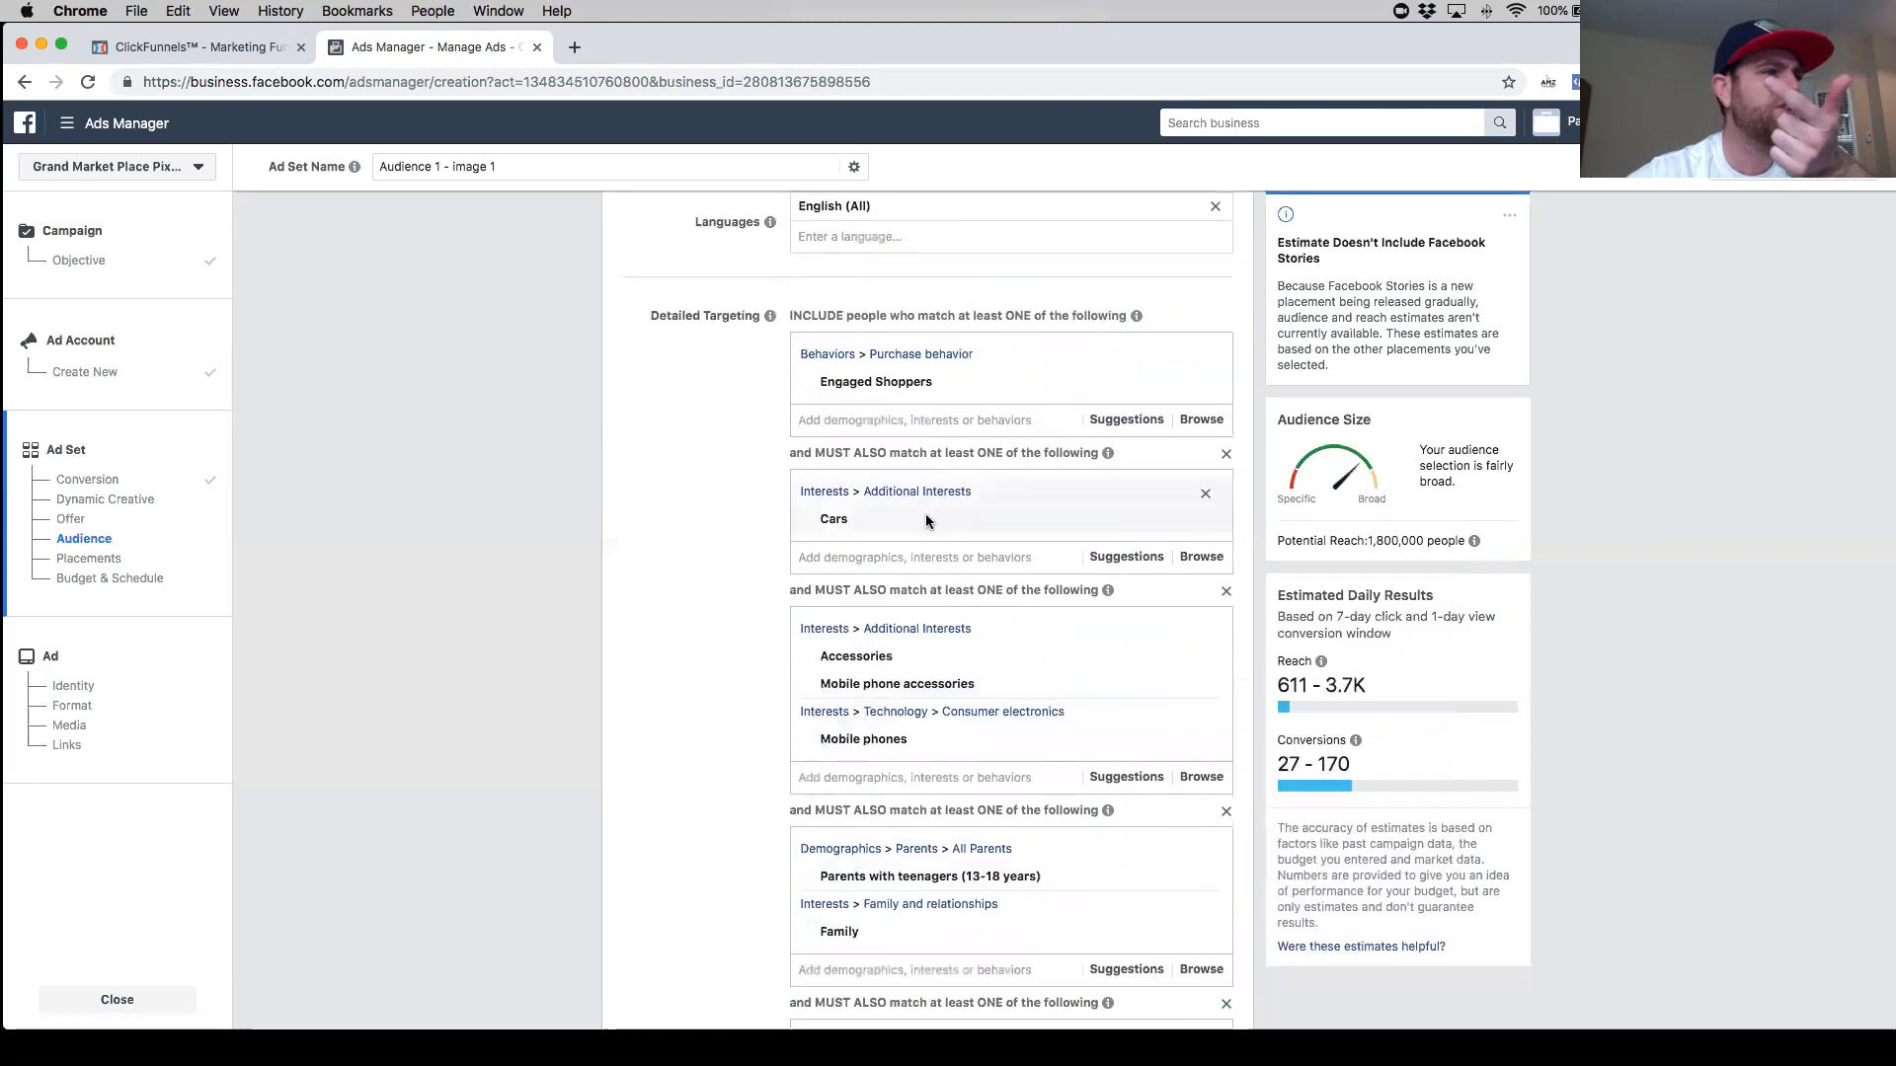
scroll(908, 553, down, 6)
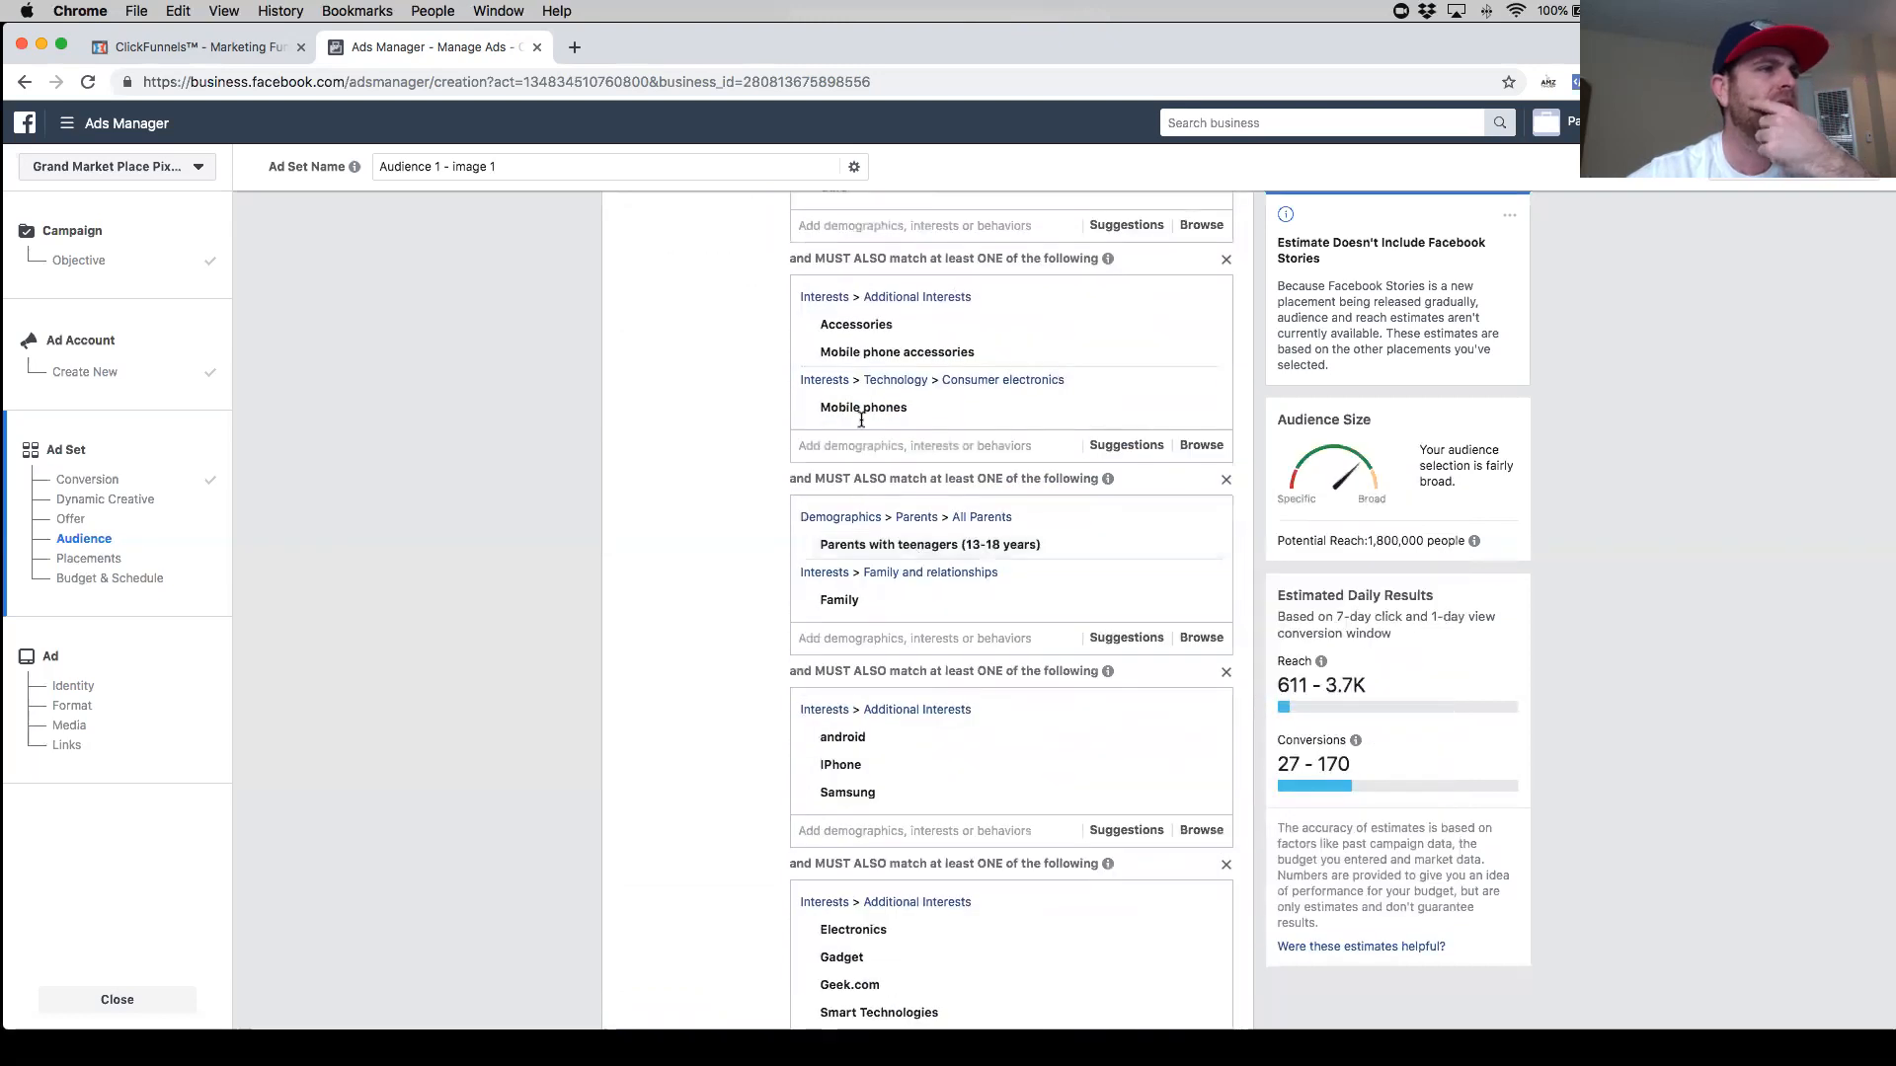
mouse_move(880, 352)
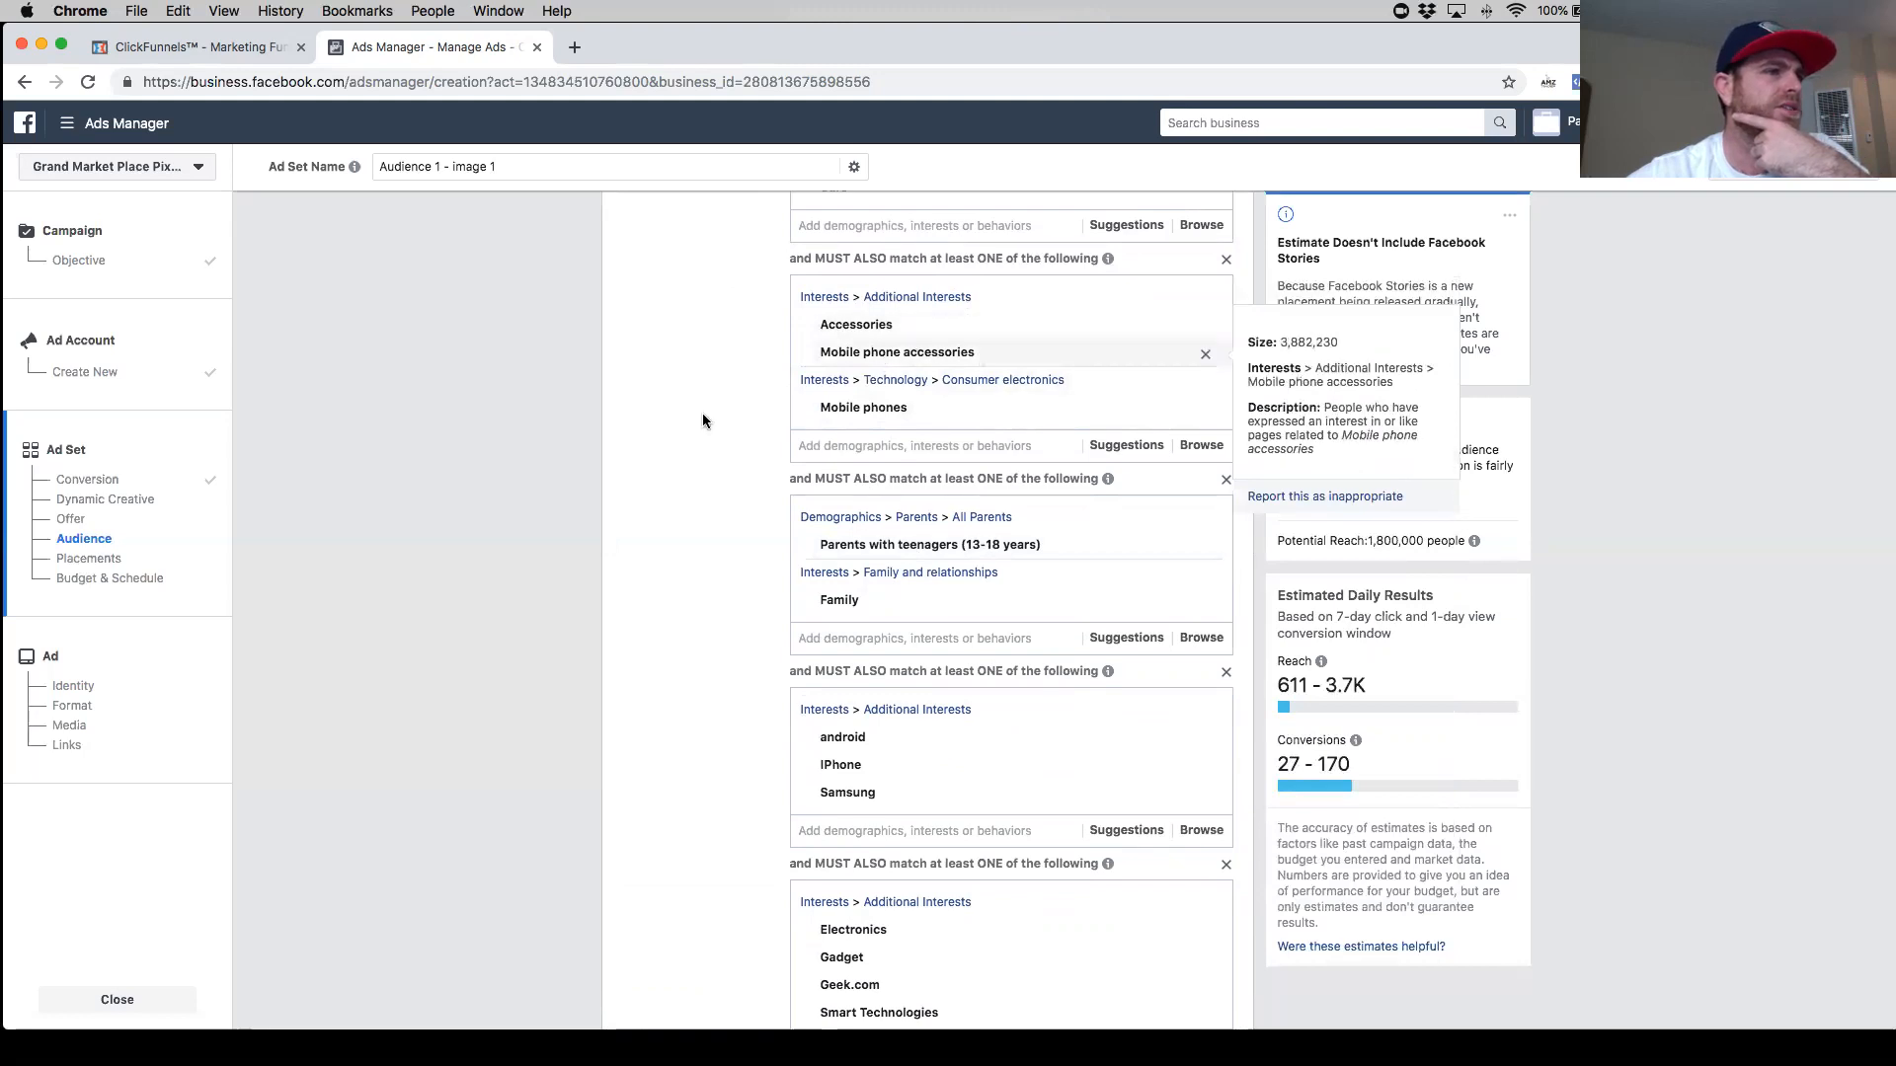
scroll(702, 413, down, 6)
scroll(685, 424, up, 7)
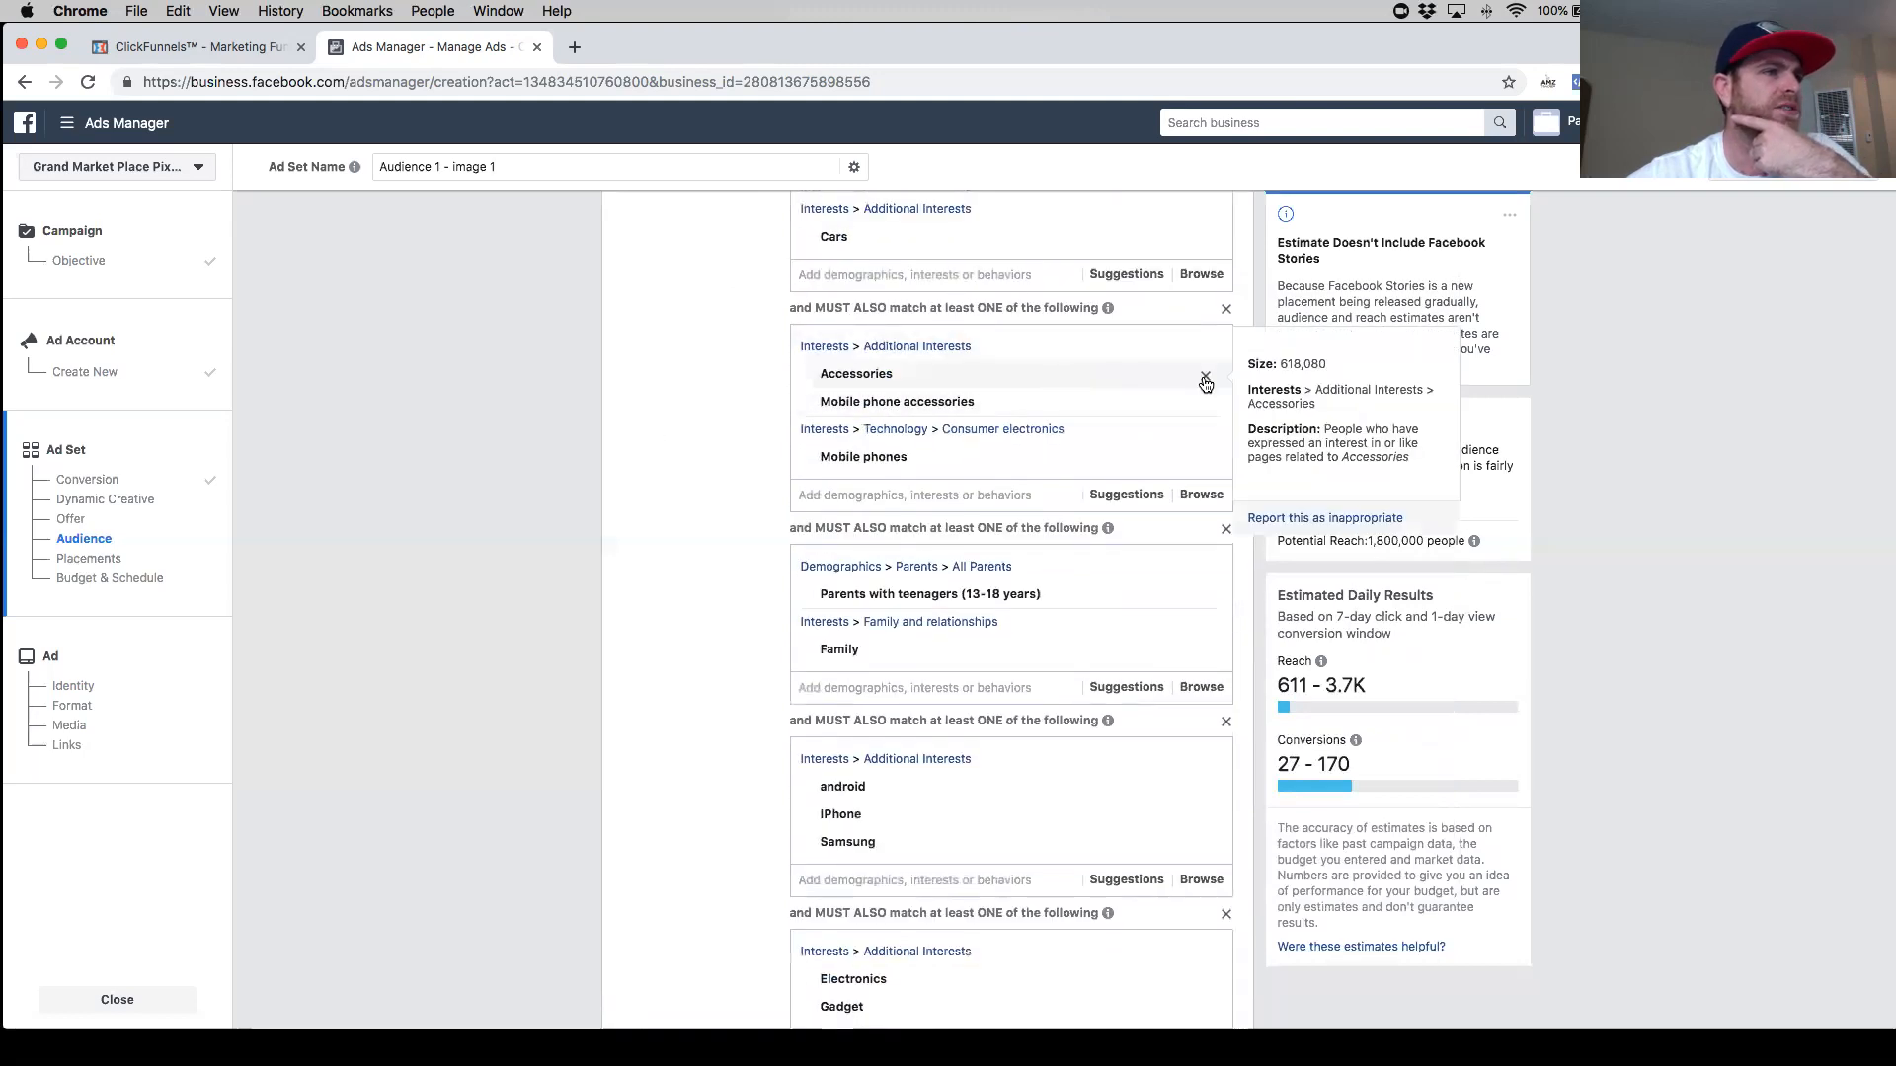
scroll(750, 553, down, 5)
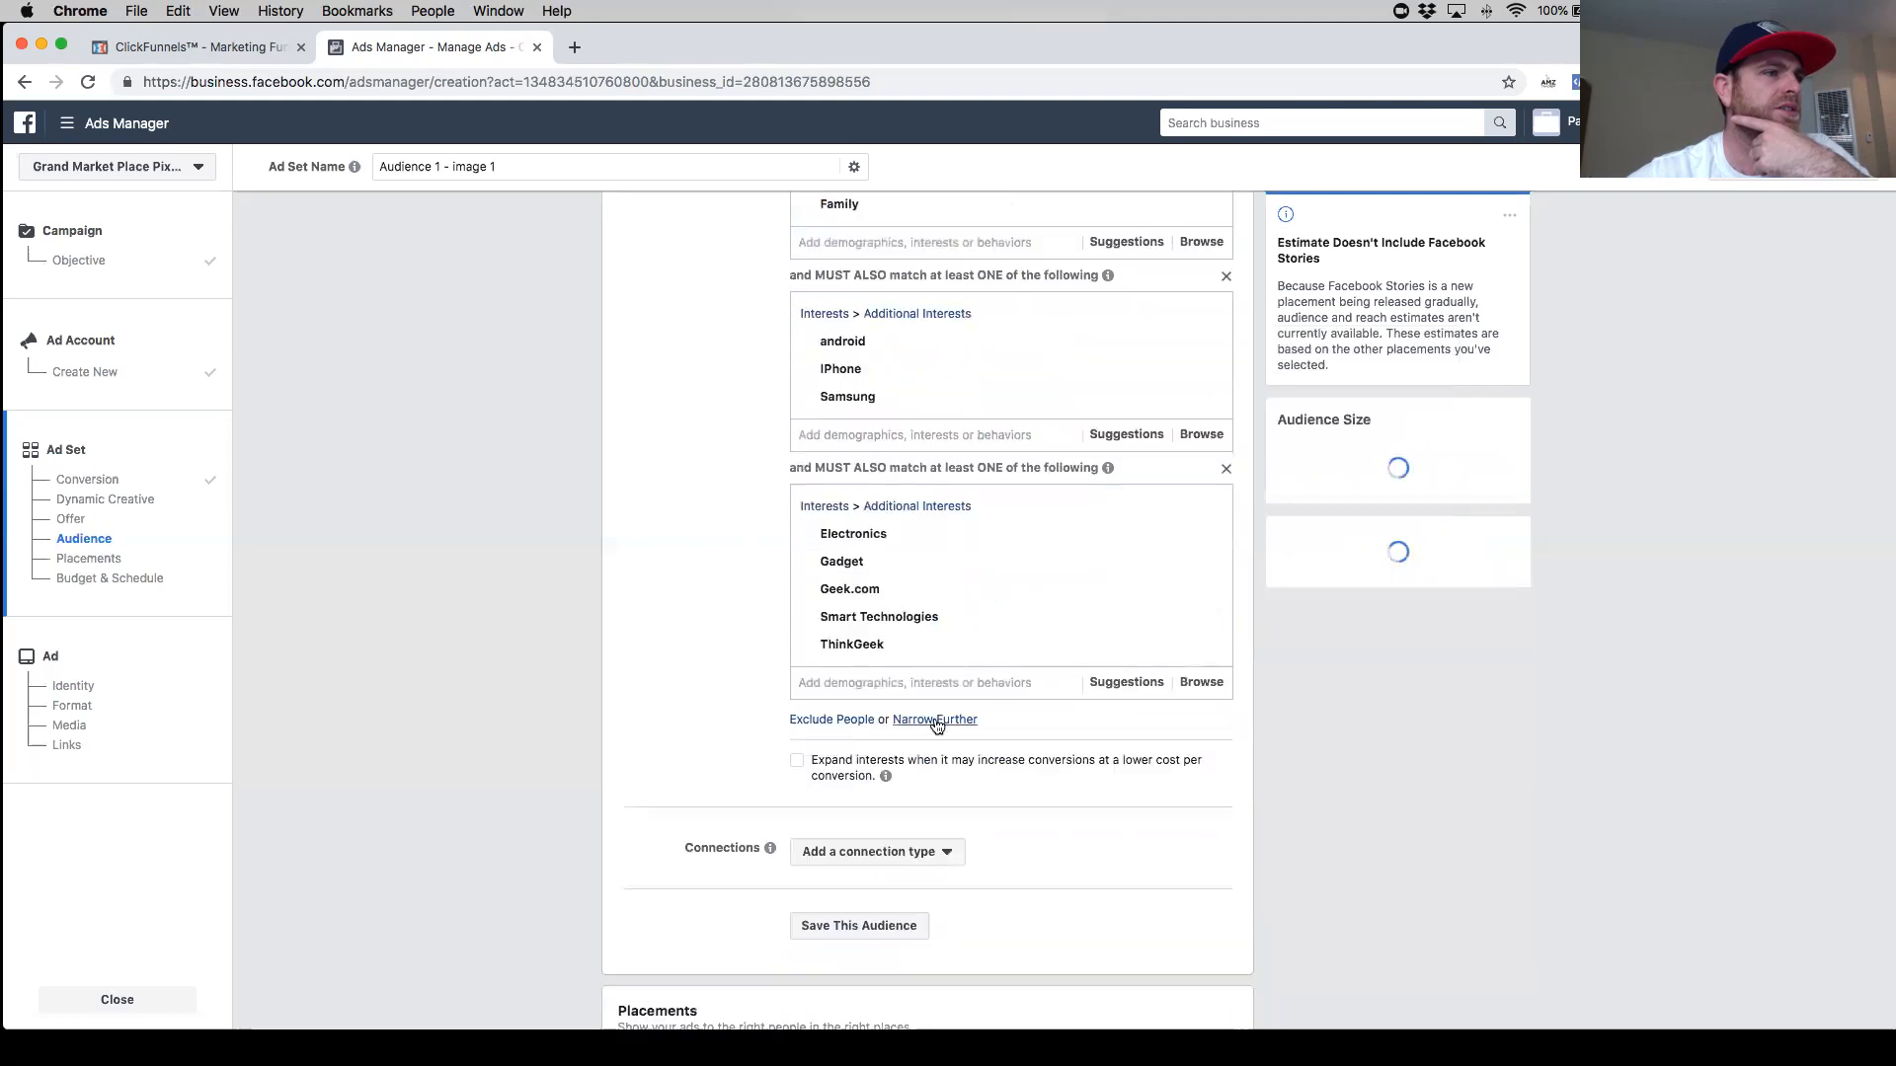
- Try narrowing further with a new group containing the Accessories interest
click(859, 739)
text(acces)
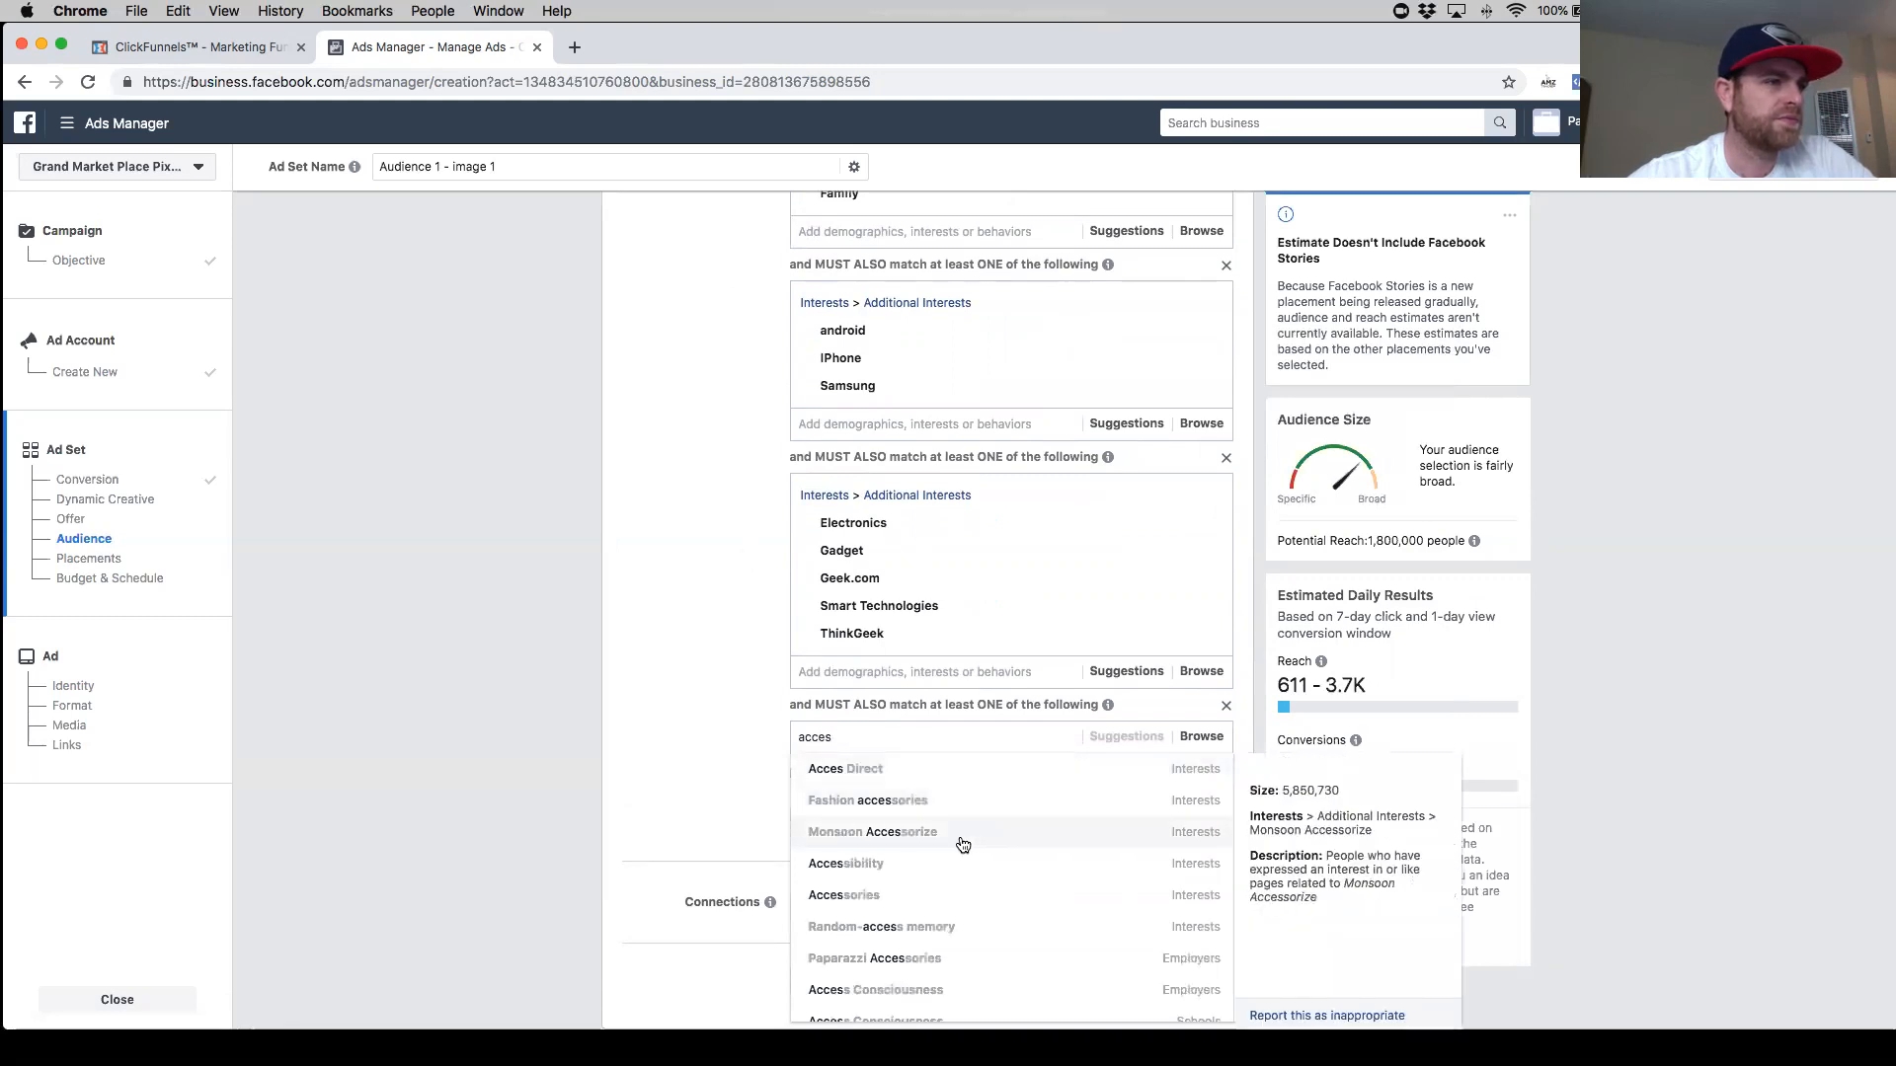
click(944, 895)
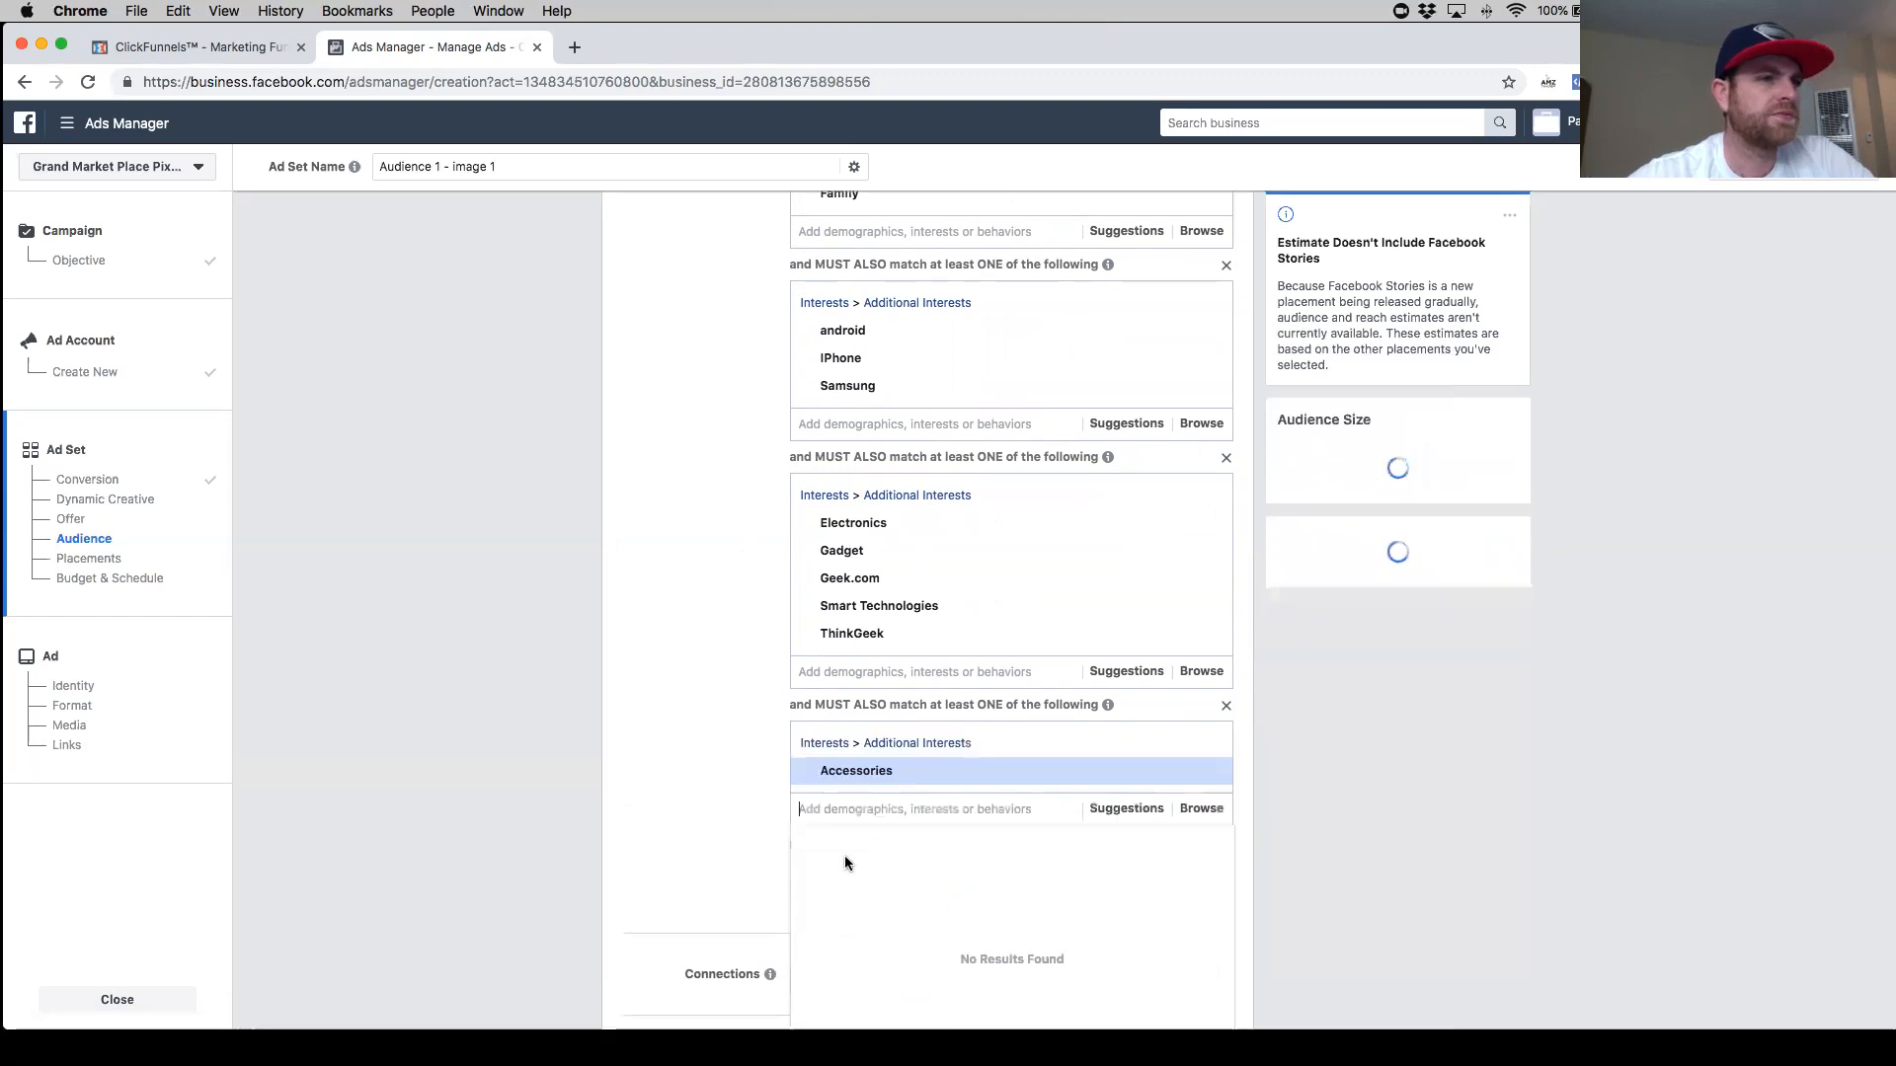
click(695, 739)
mouse_move(1057, 774)
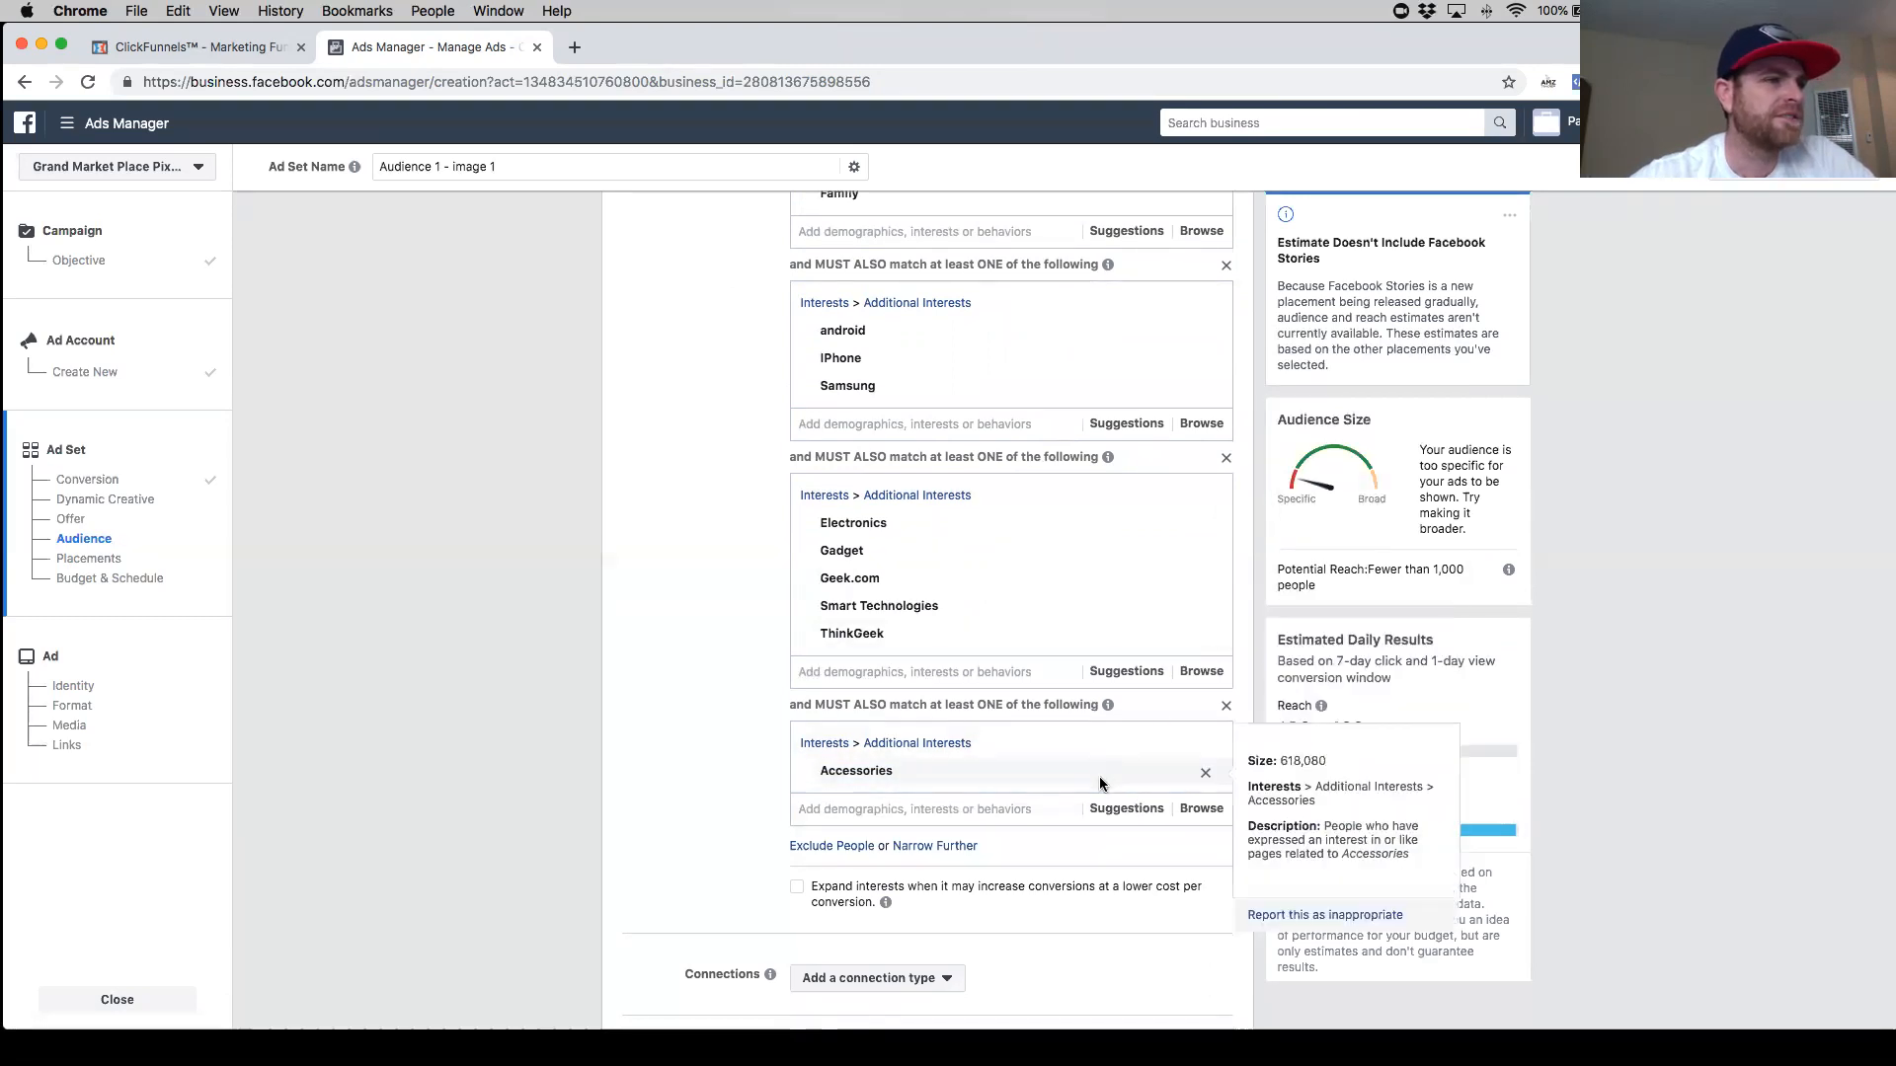
- Remove the Family interest from the parents narrowing group
click(885, 673)
scroll(935, 612, up, 1)
scroll(932, 618, up, 3)
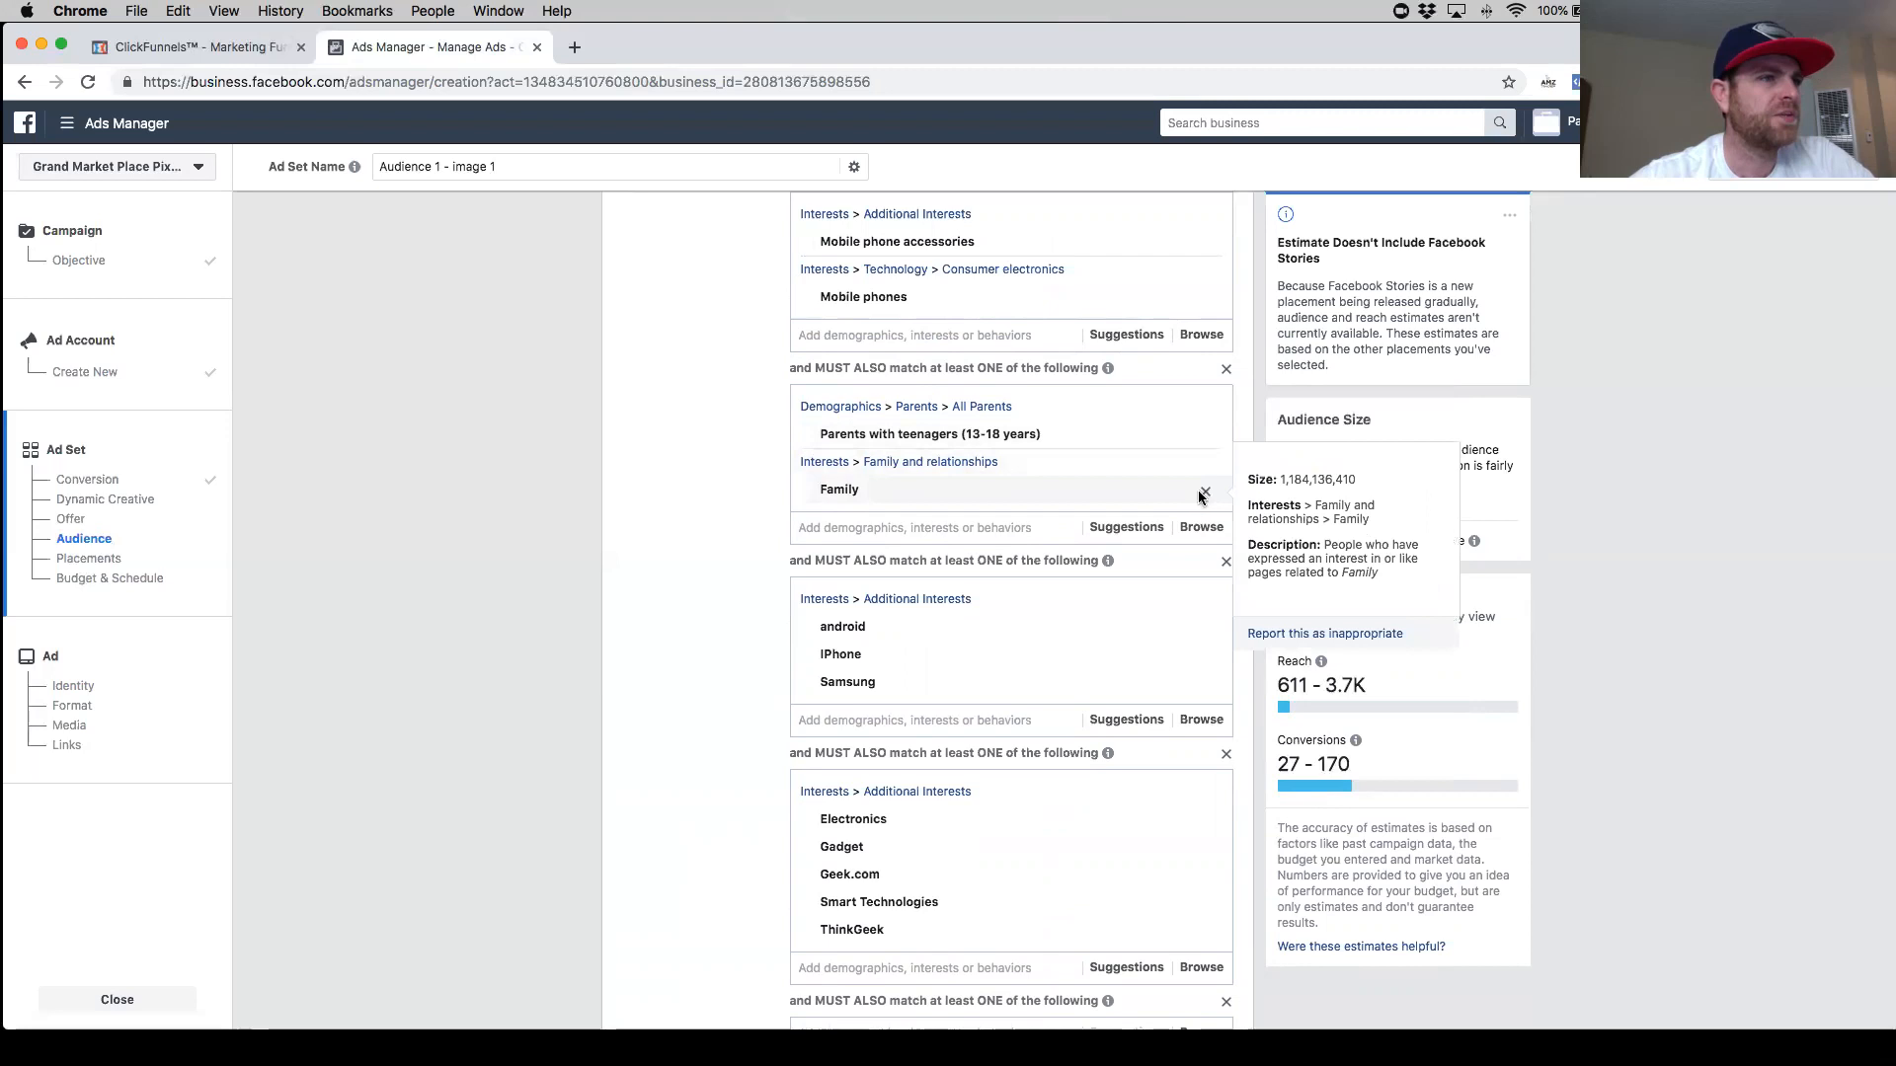
click(1204, 492)
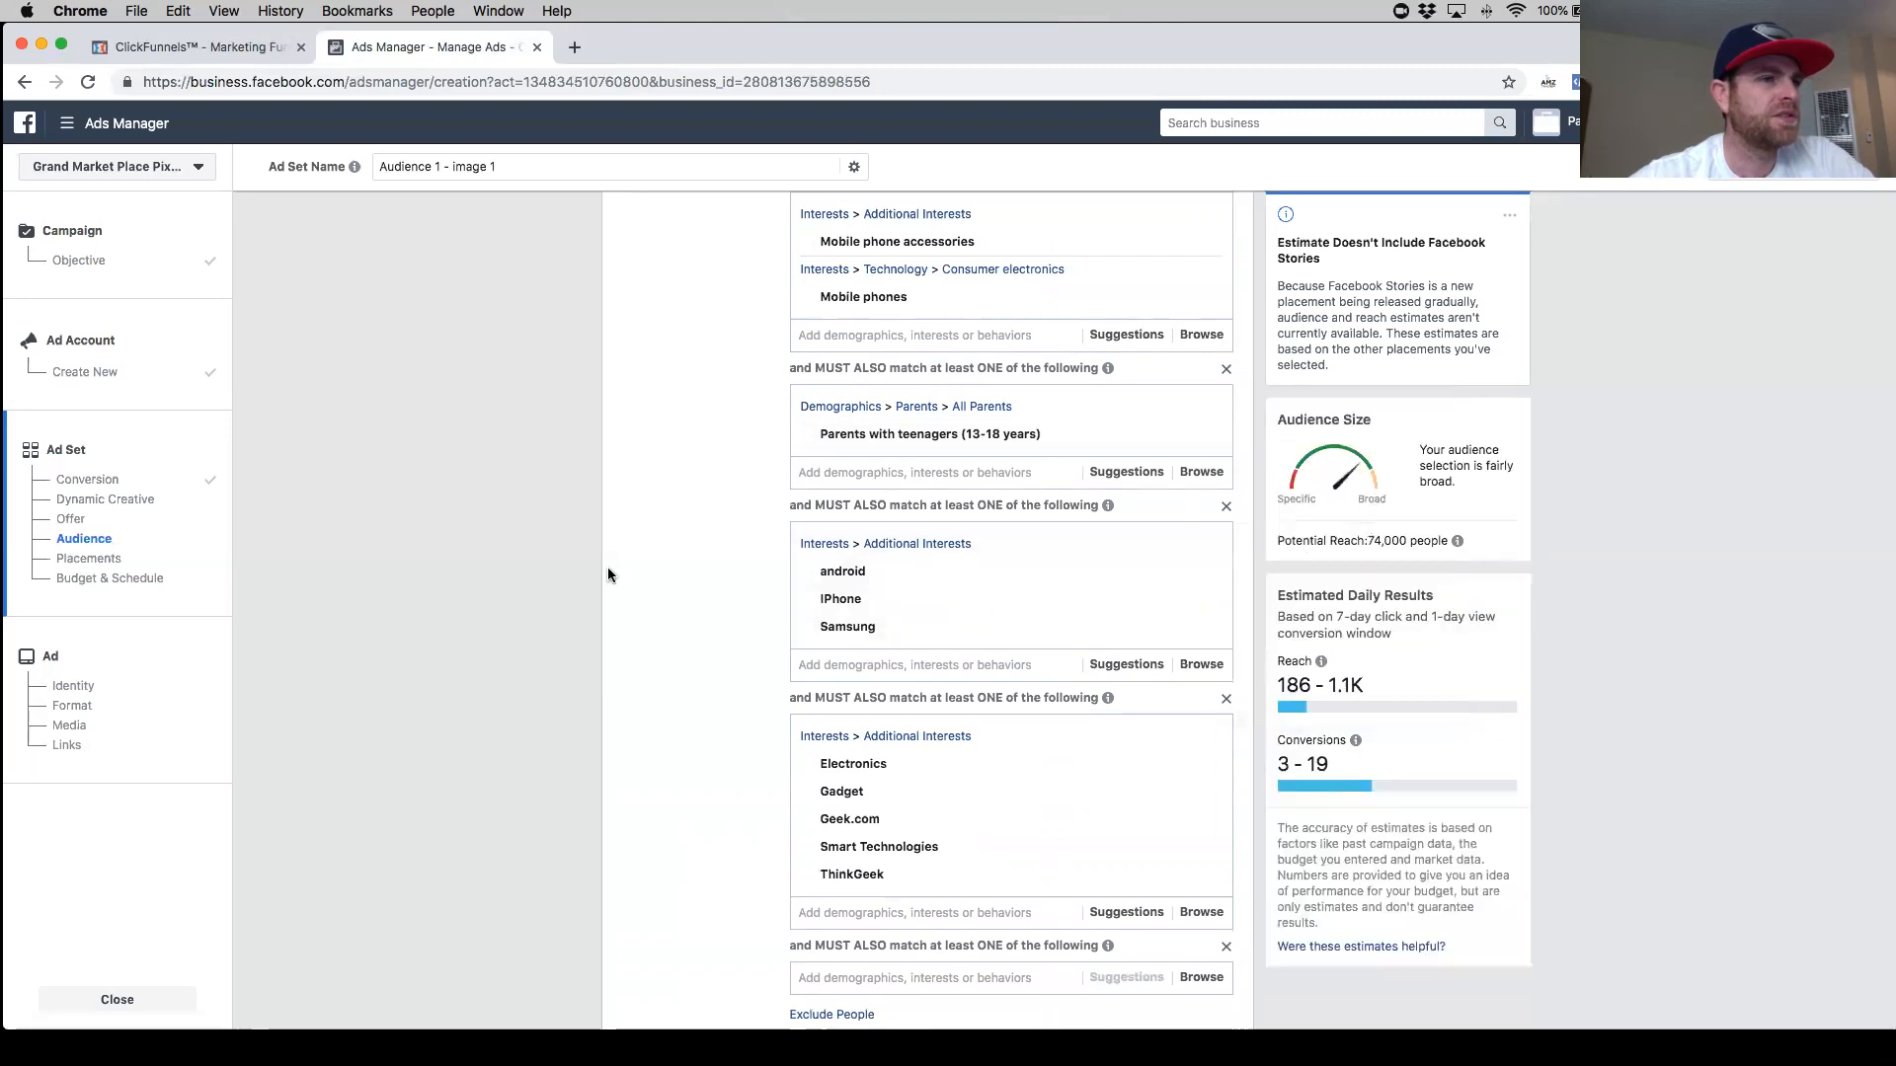
scroll(642, 608, down, 5)
scroll(713, 712, up, 3)
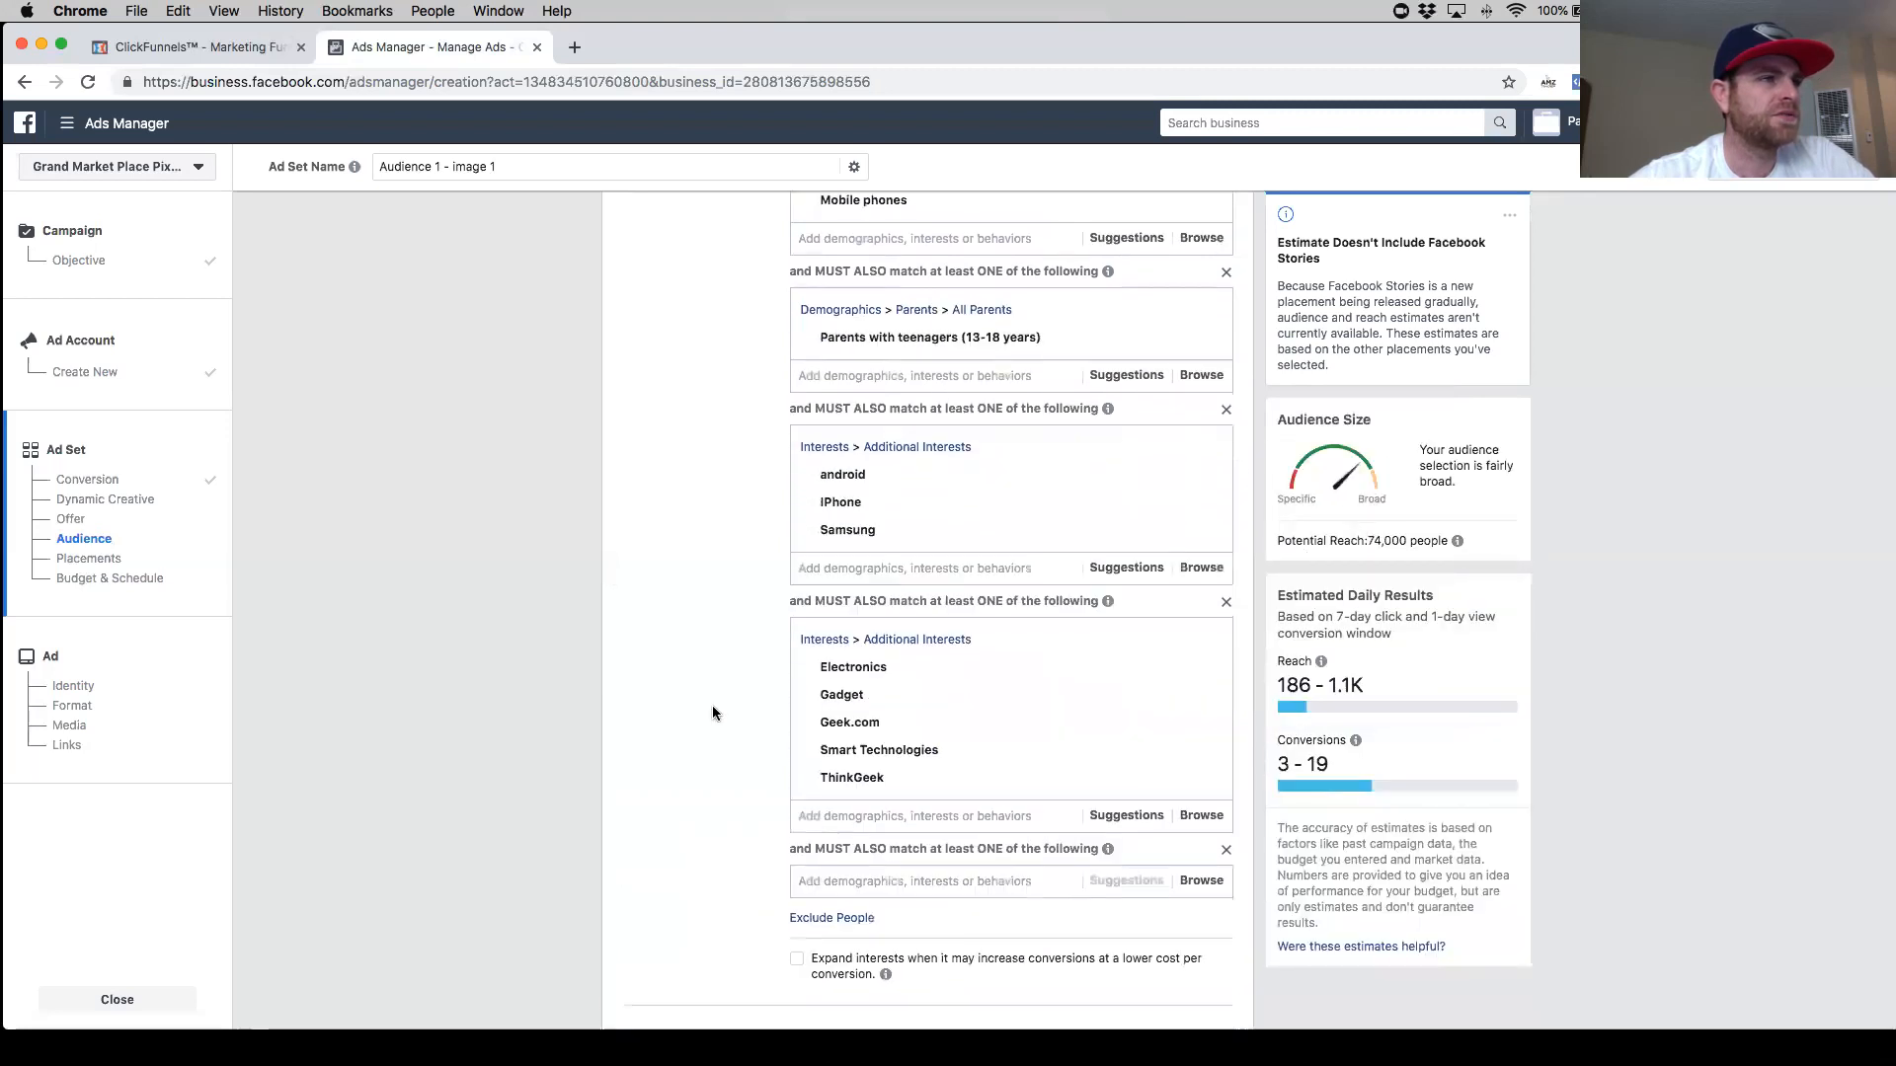
scroll(716, 707, down, 2)
scroll(747, 667, up, 4)
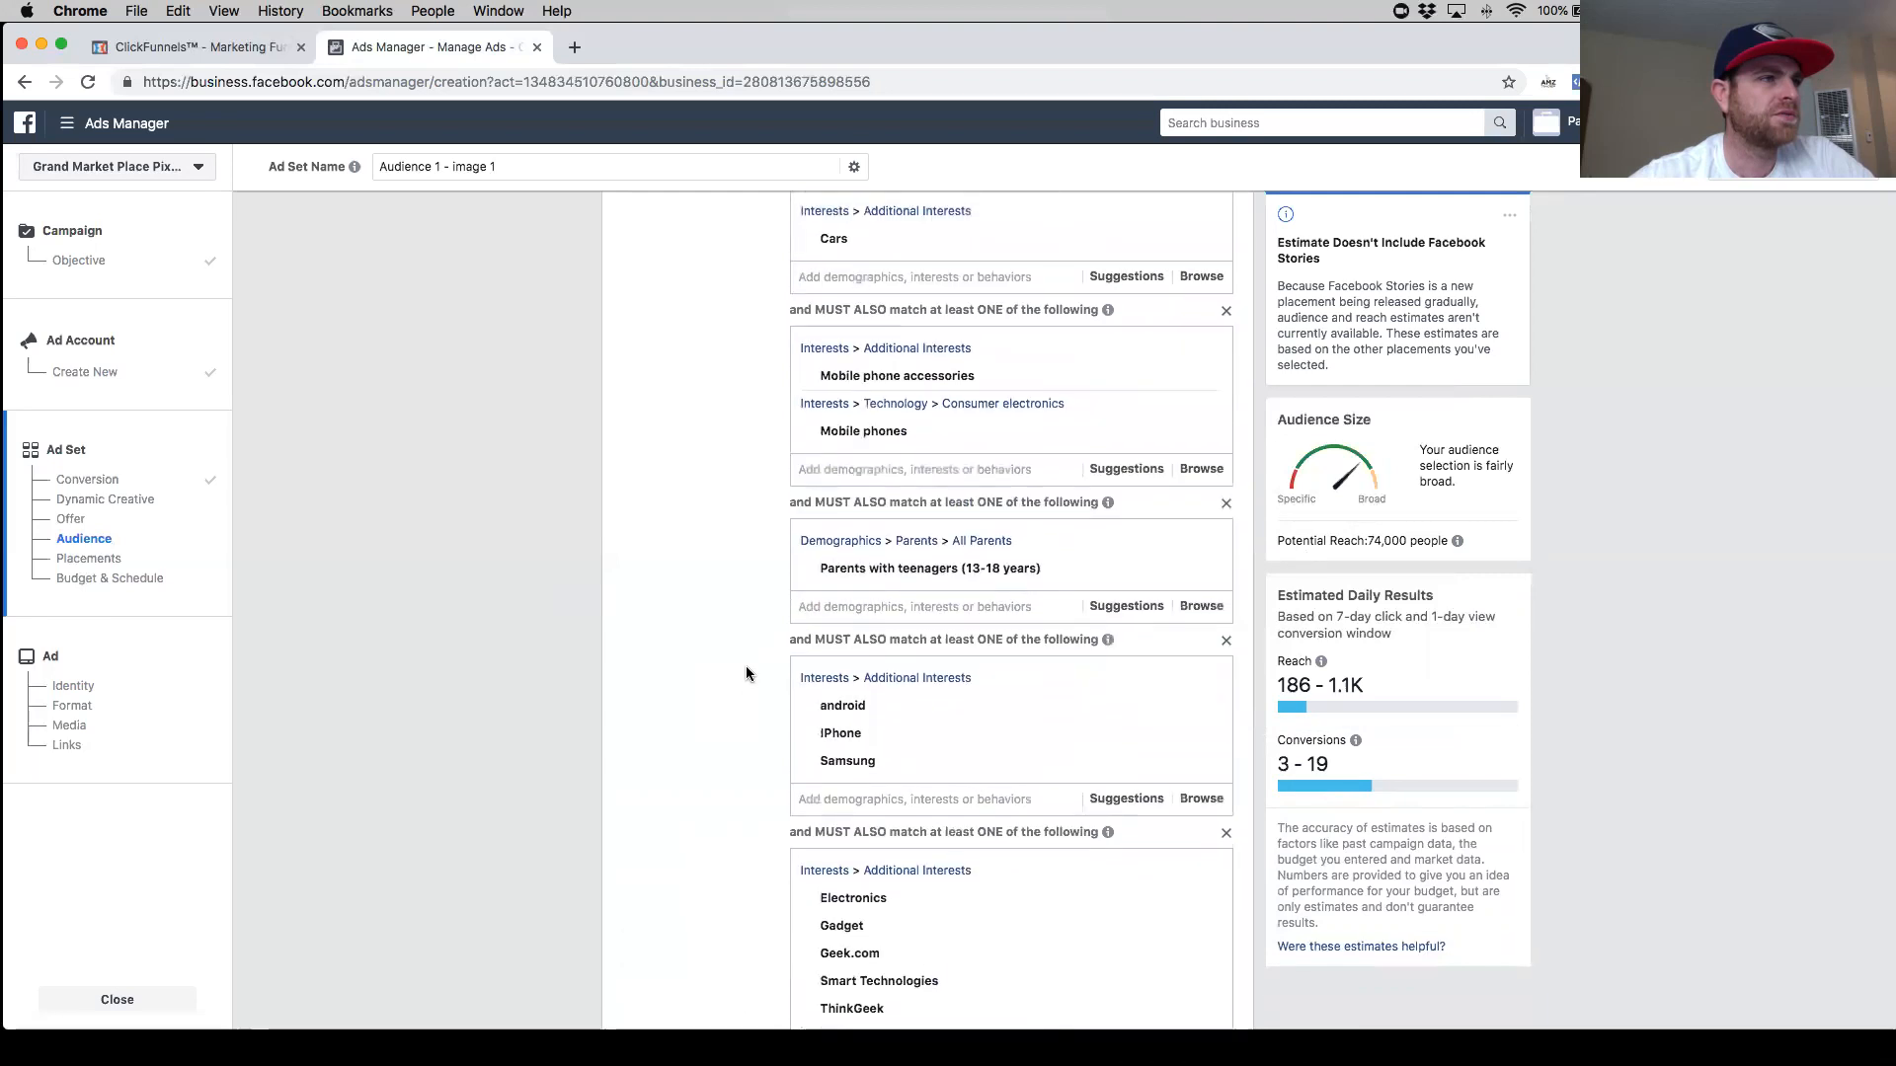
- Add the Family interest as a new narrowing group at the bottom of detailed targeting
scroll(873, 771, down, 4)
click(873, 771)
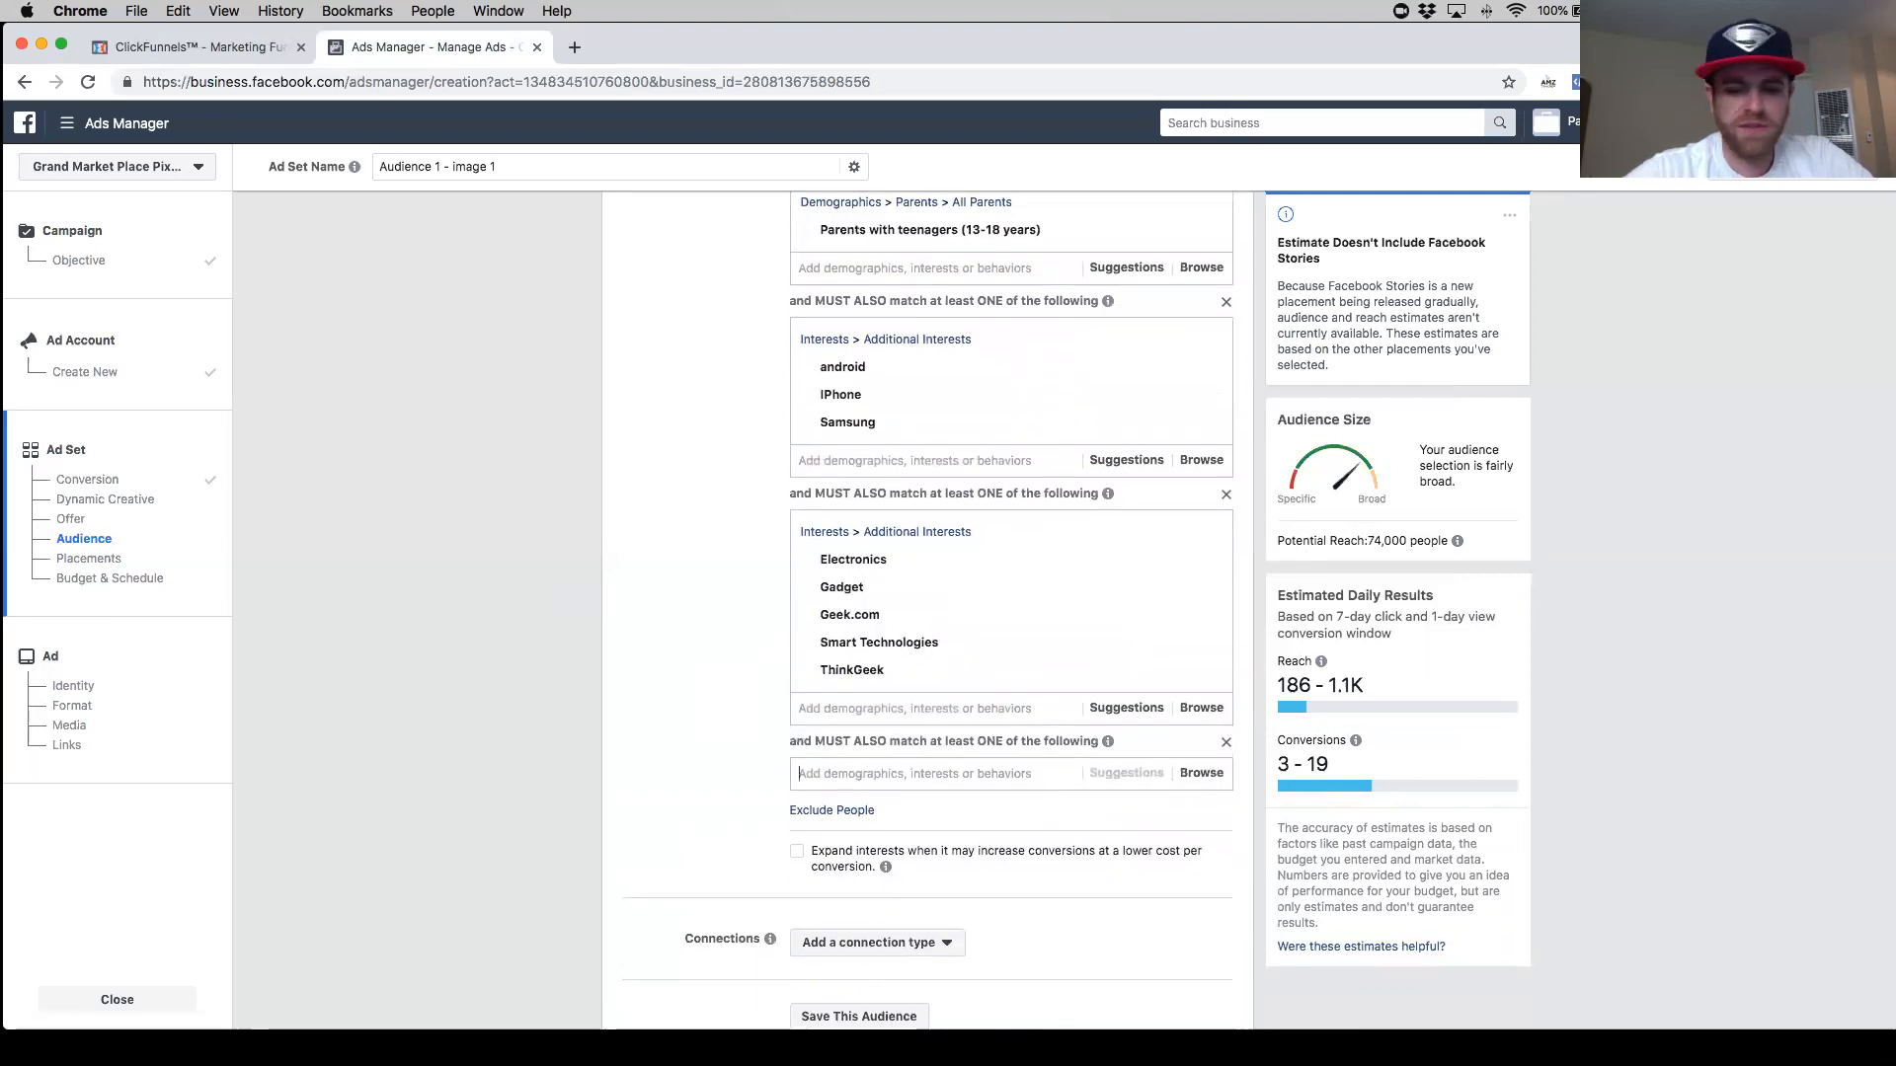
text(family)
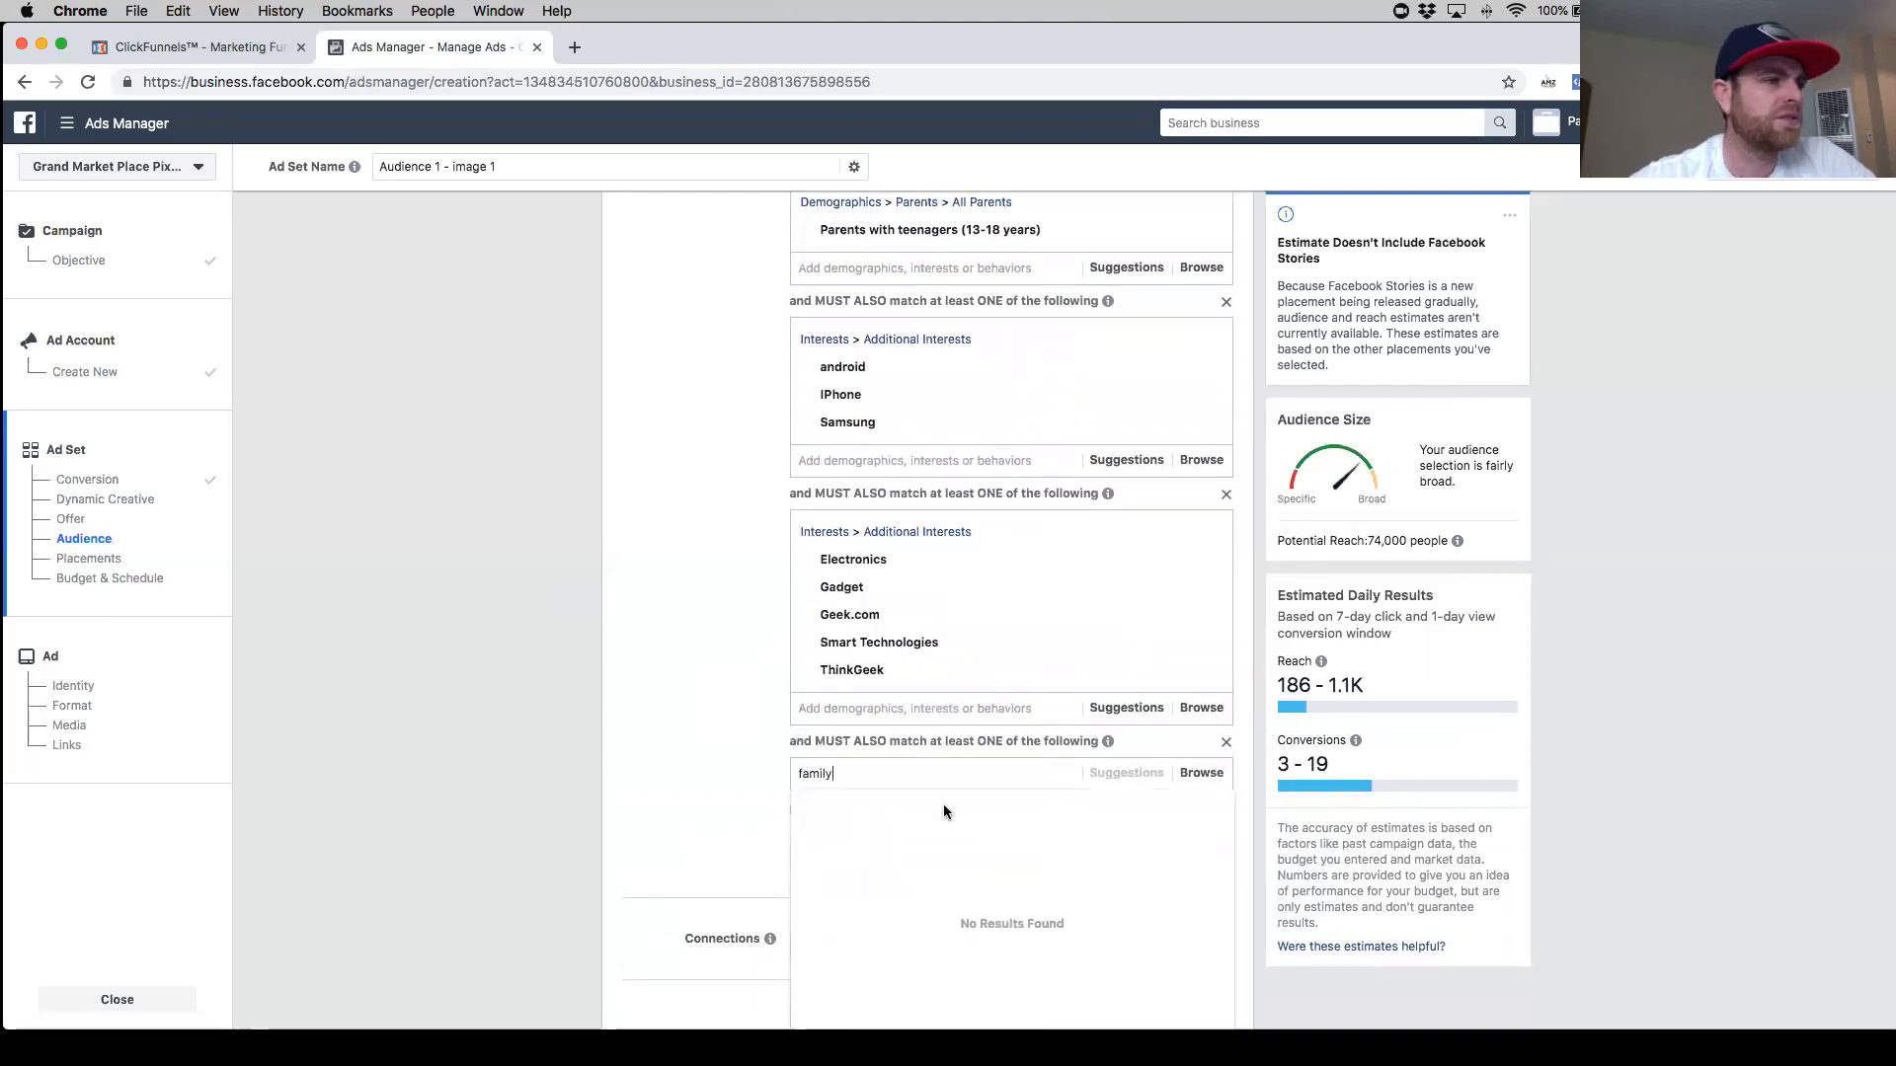
scroll(750, 810, down, 1)
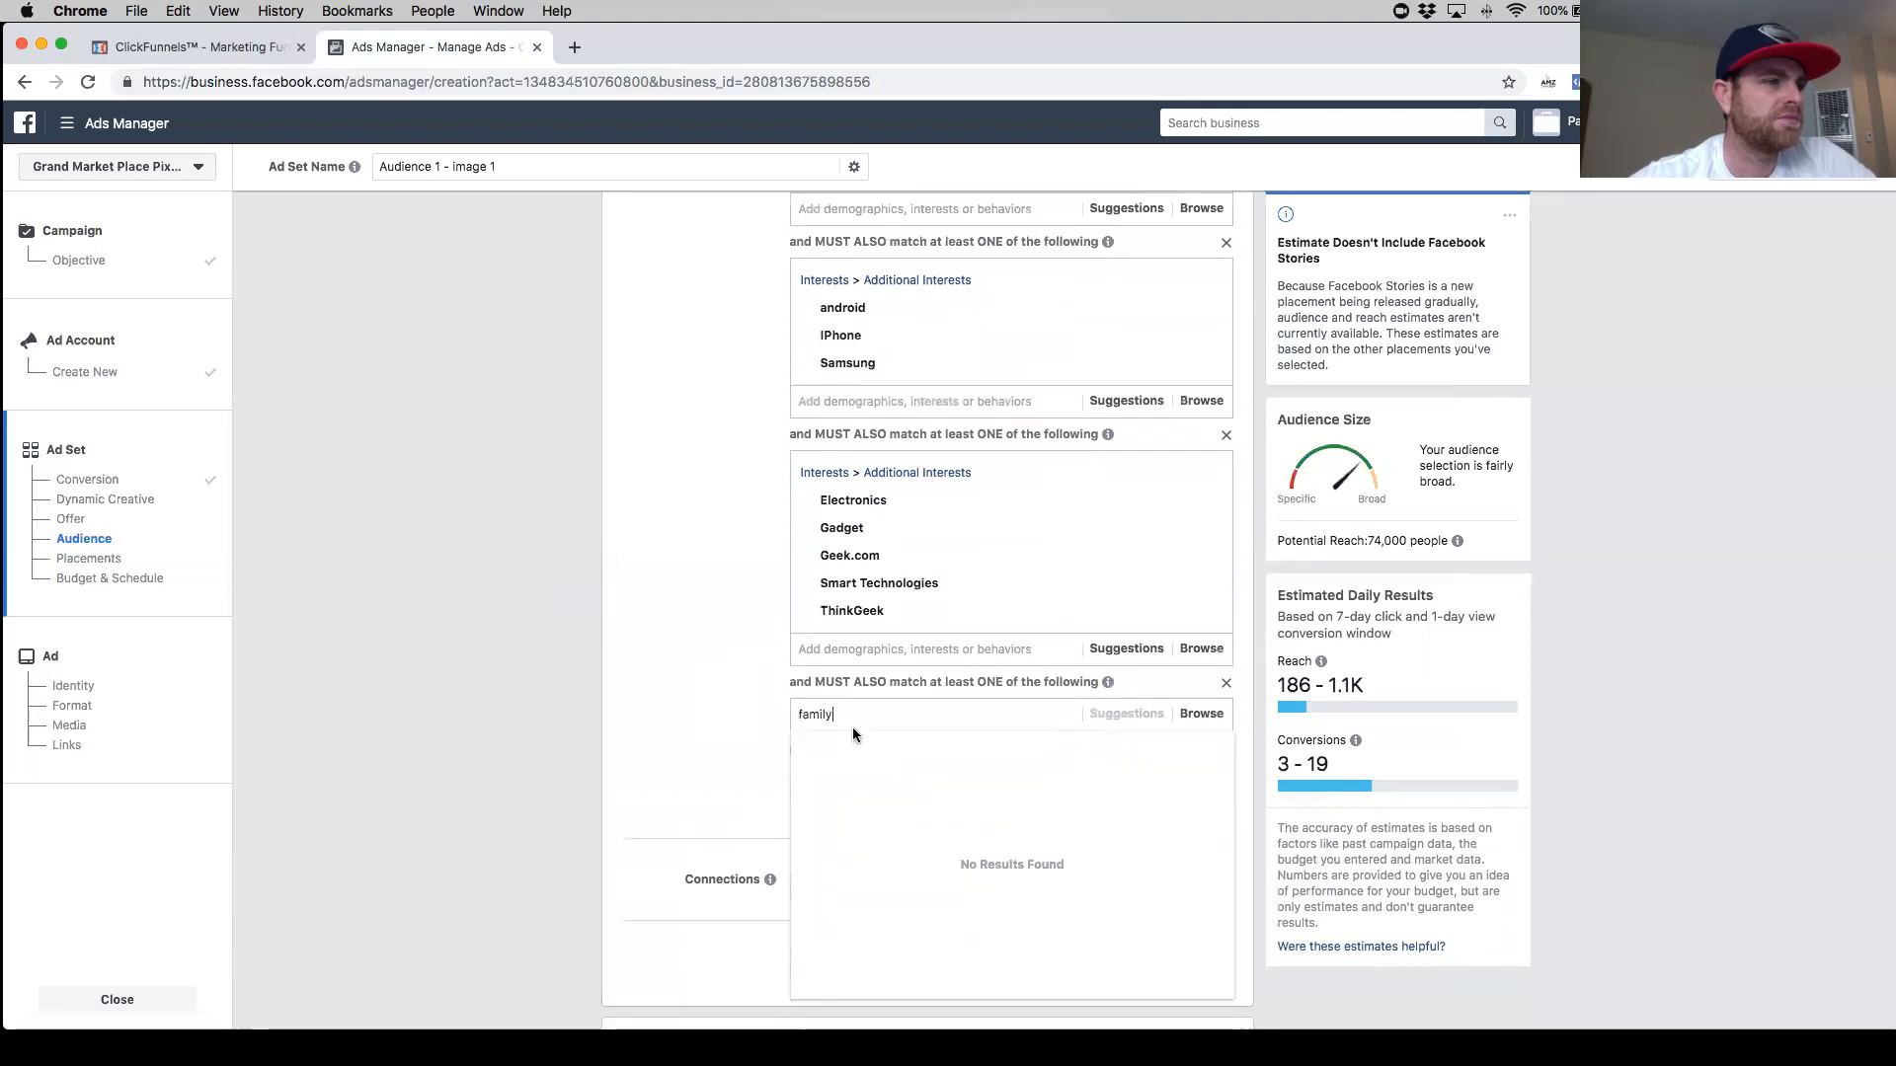
key(BackSpace)
click(750, 760)
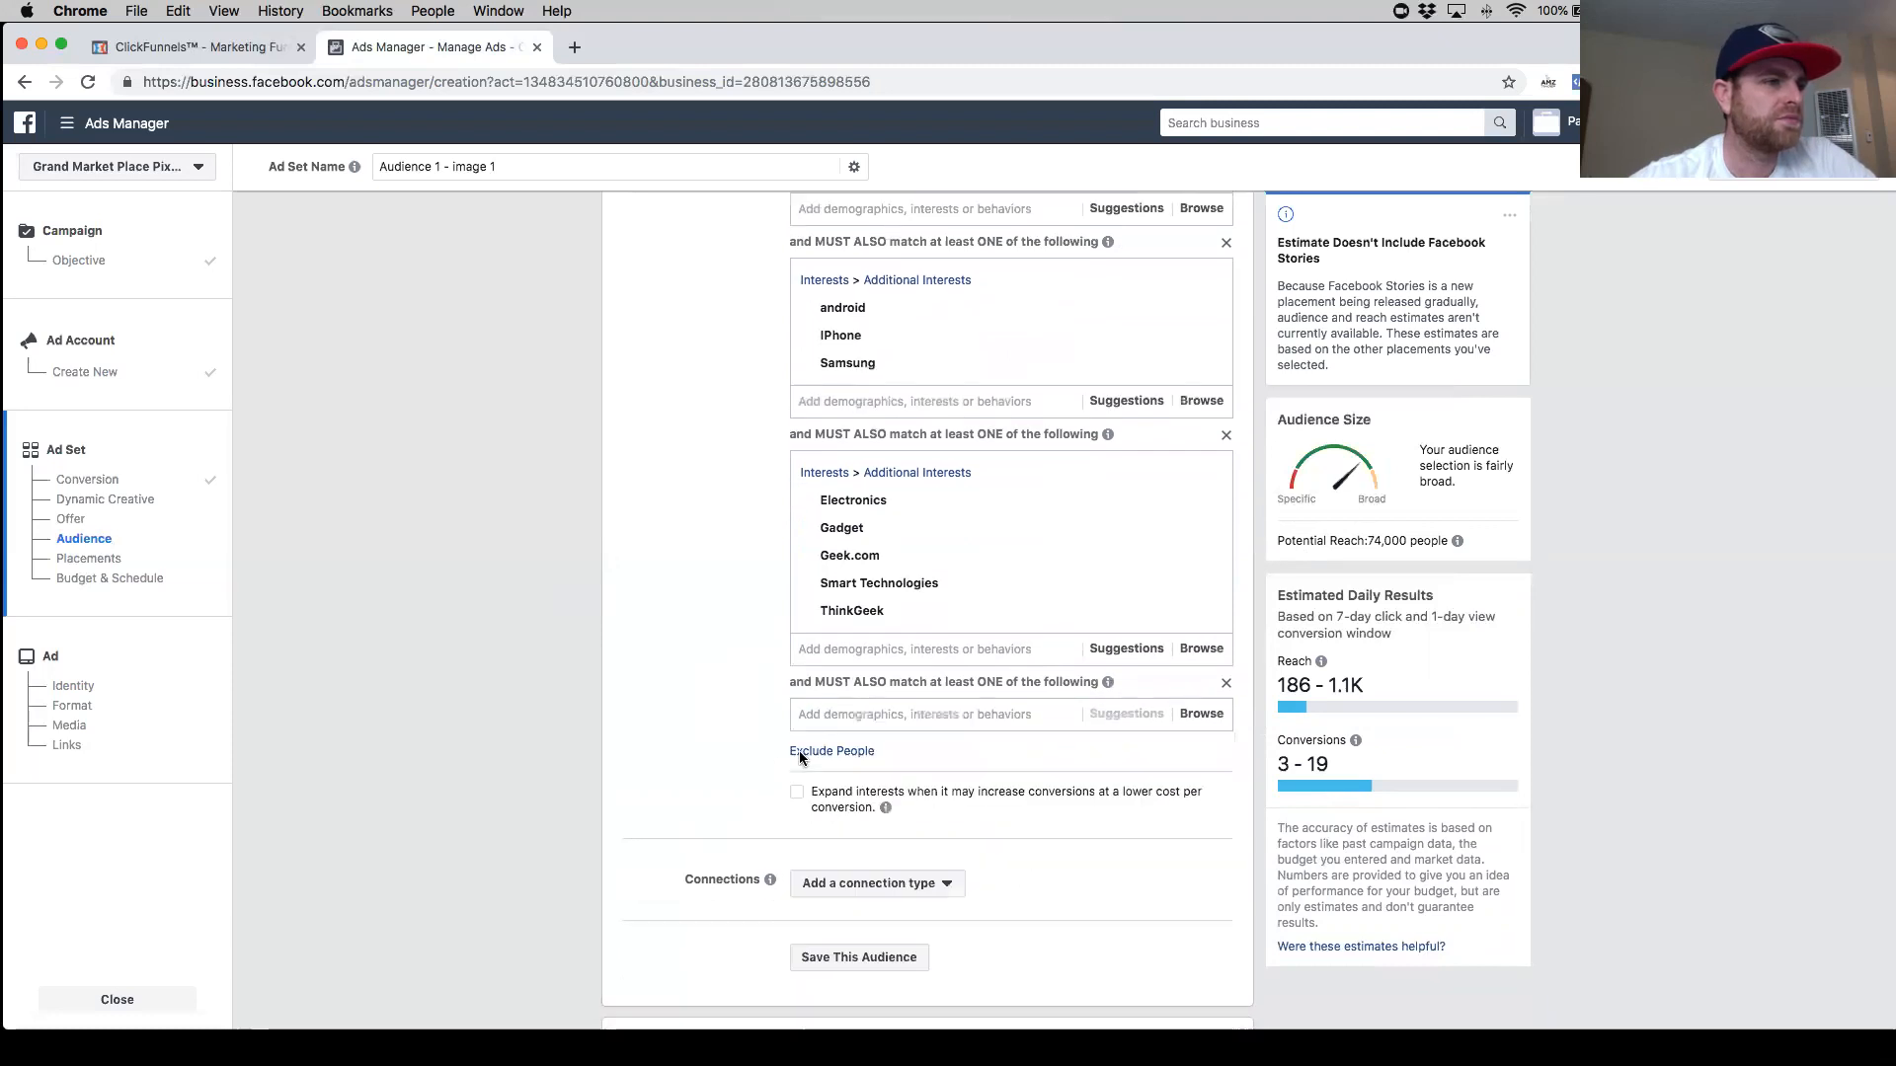
click(861, 718)
text(family)
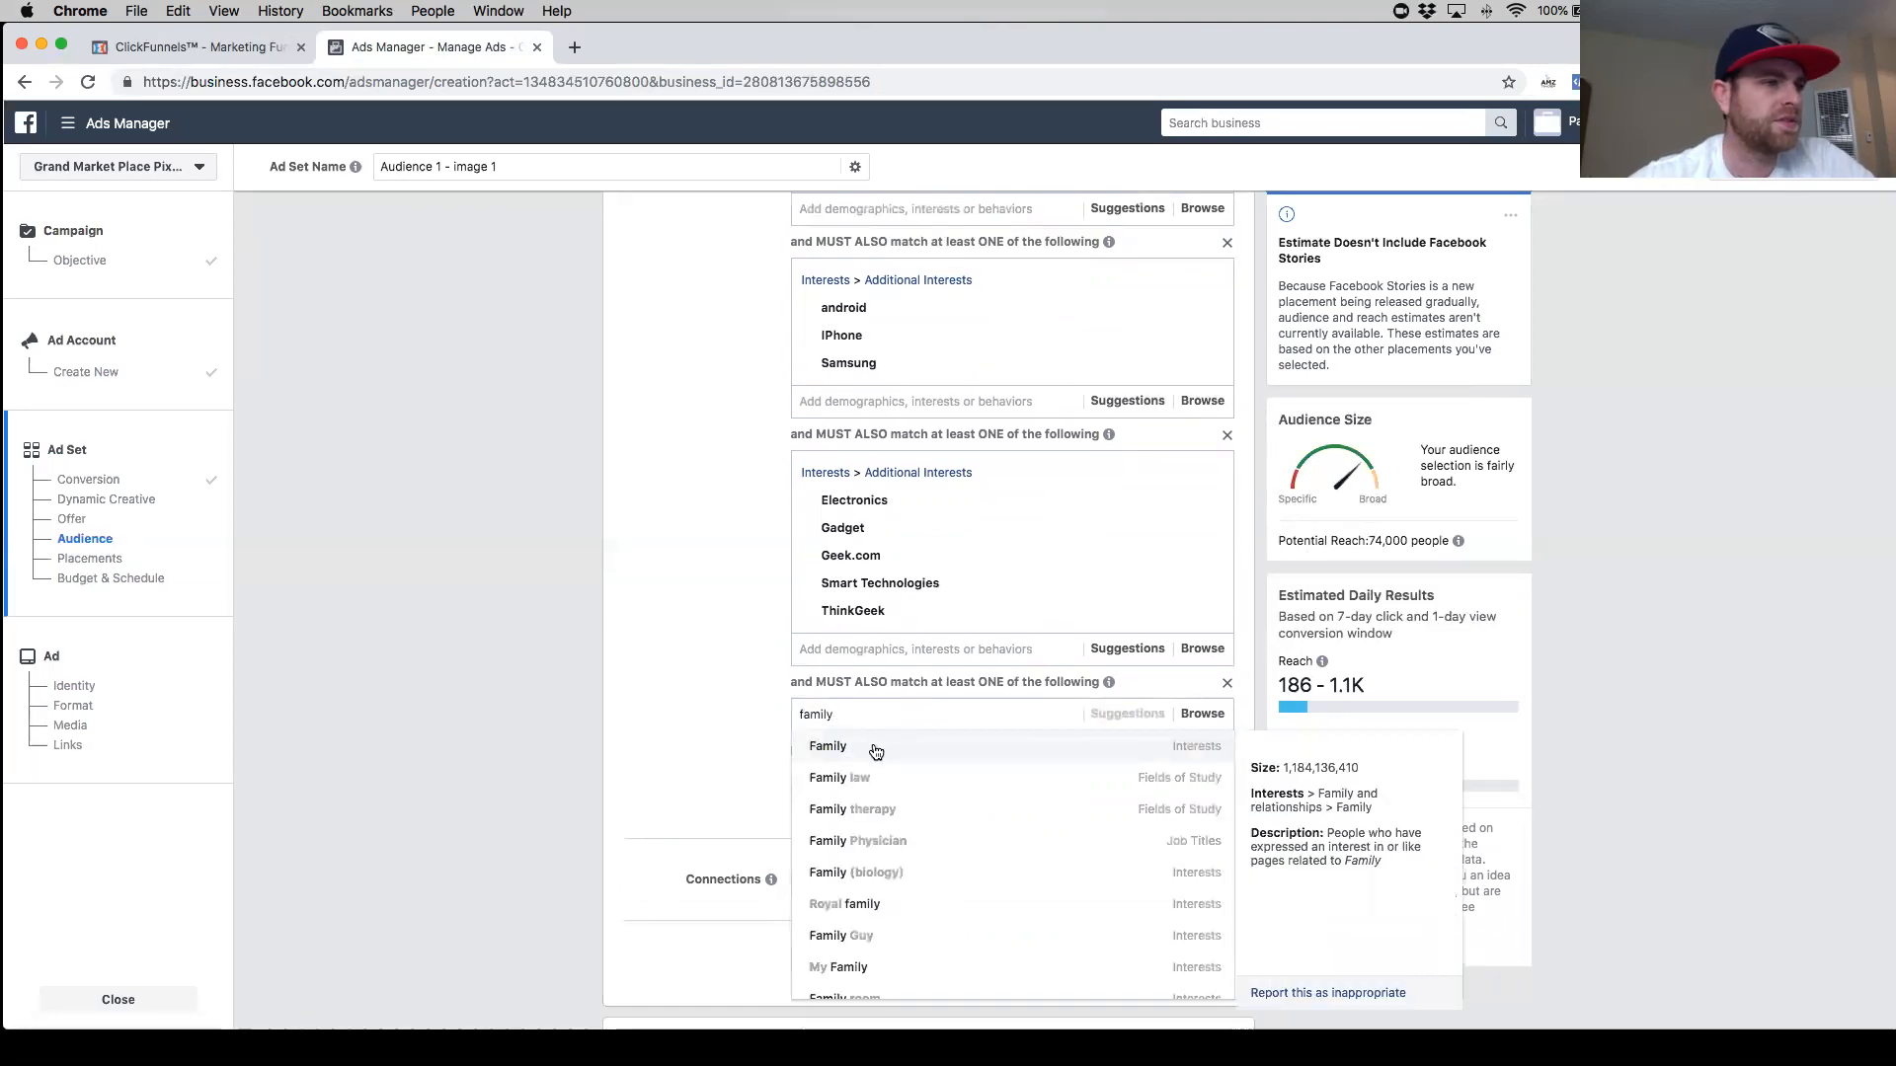
click(872, 745)
click(715, 758)
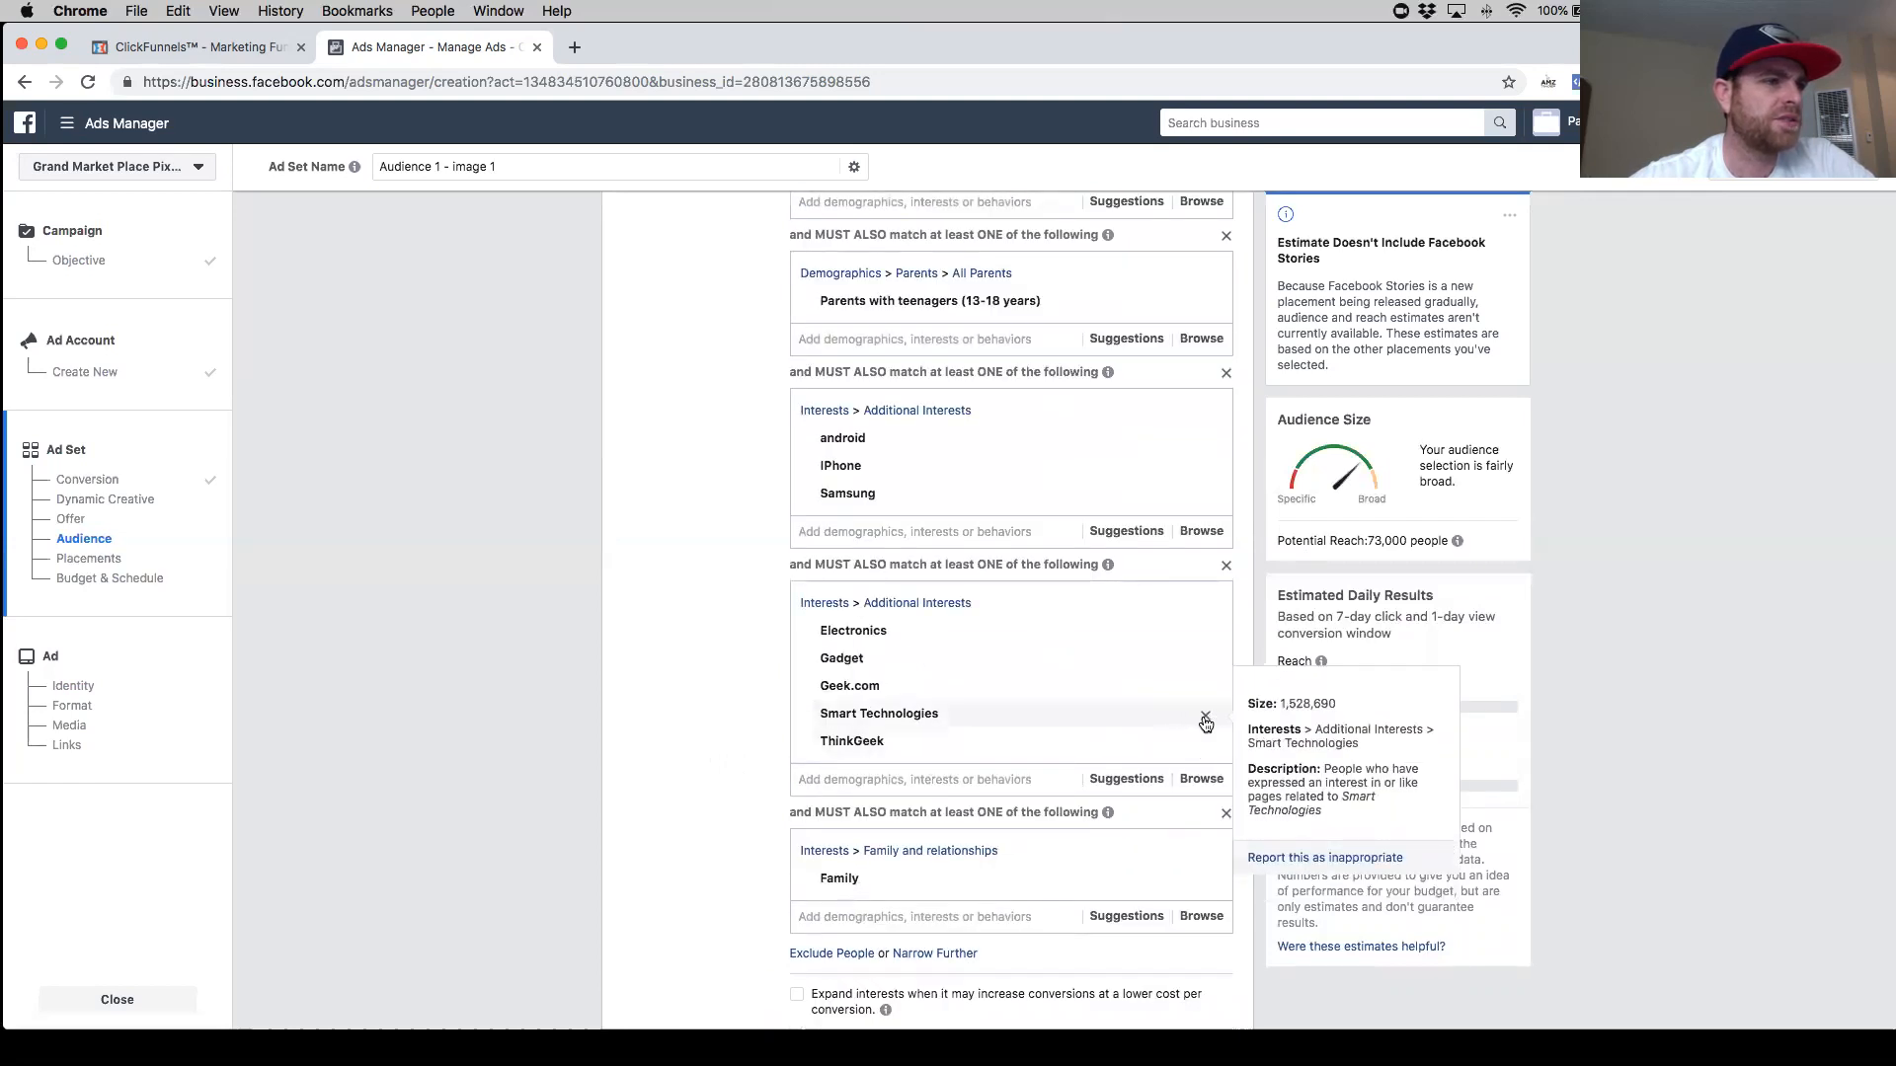
- Add Gadget & Gear, Gadget Geeks and Digital Trends interests to the Electronics narrowing group
mouse_move(1191, 698)
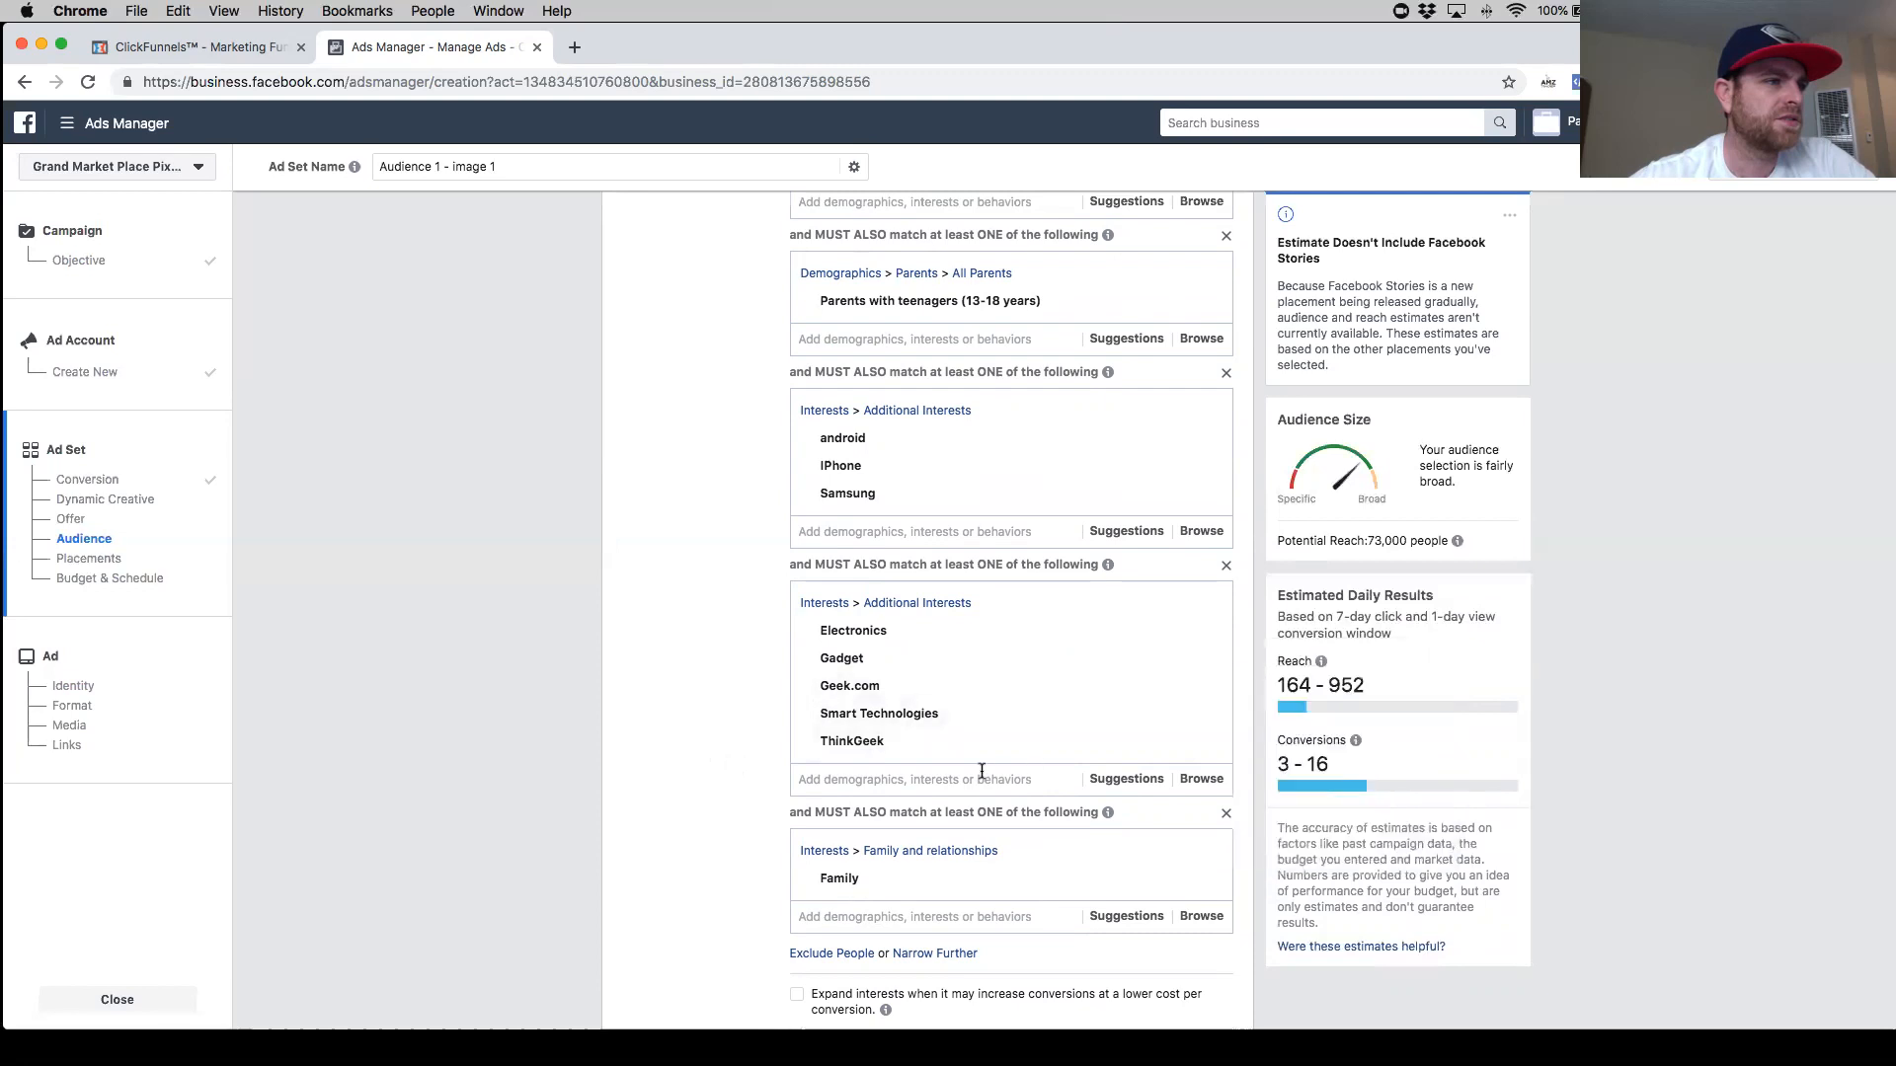
click(883, 780)
text(gad)
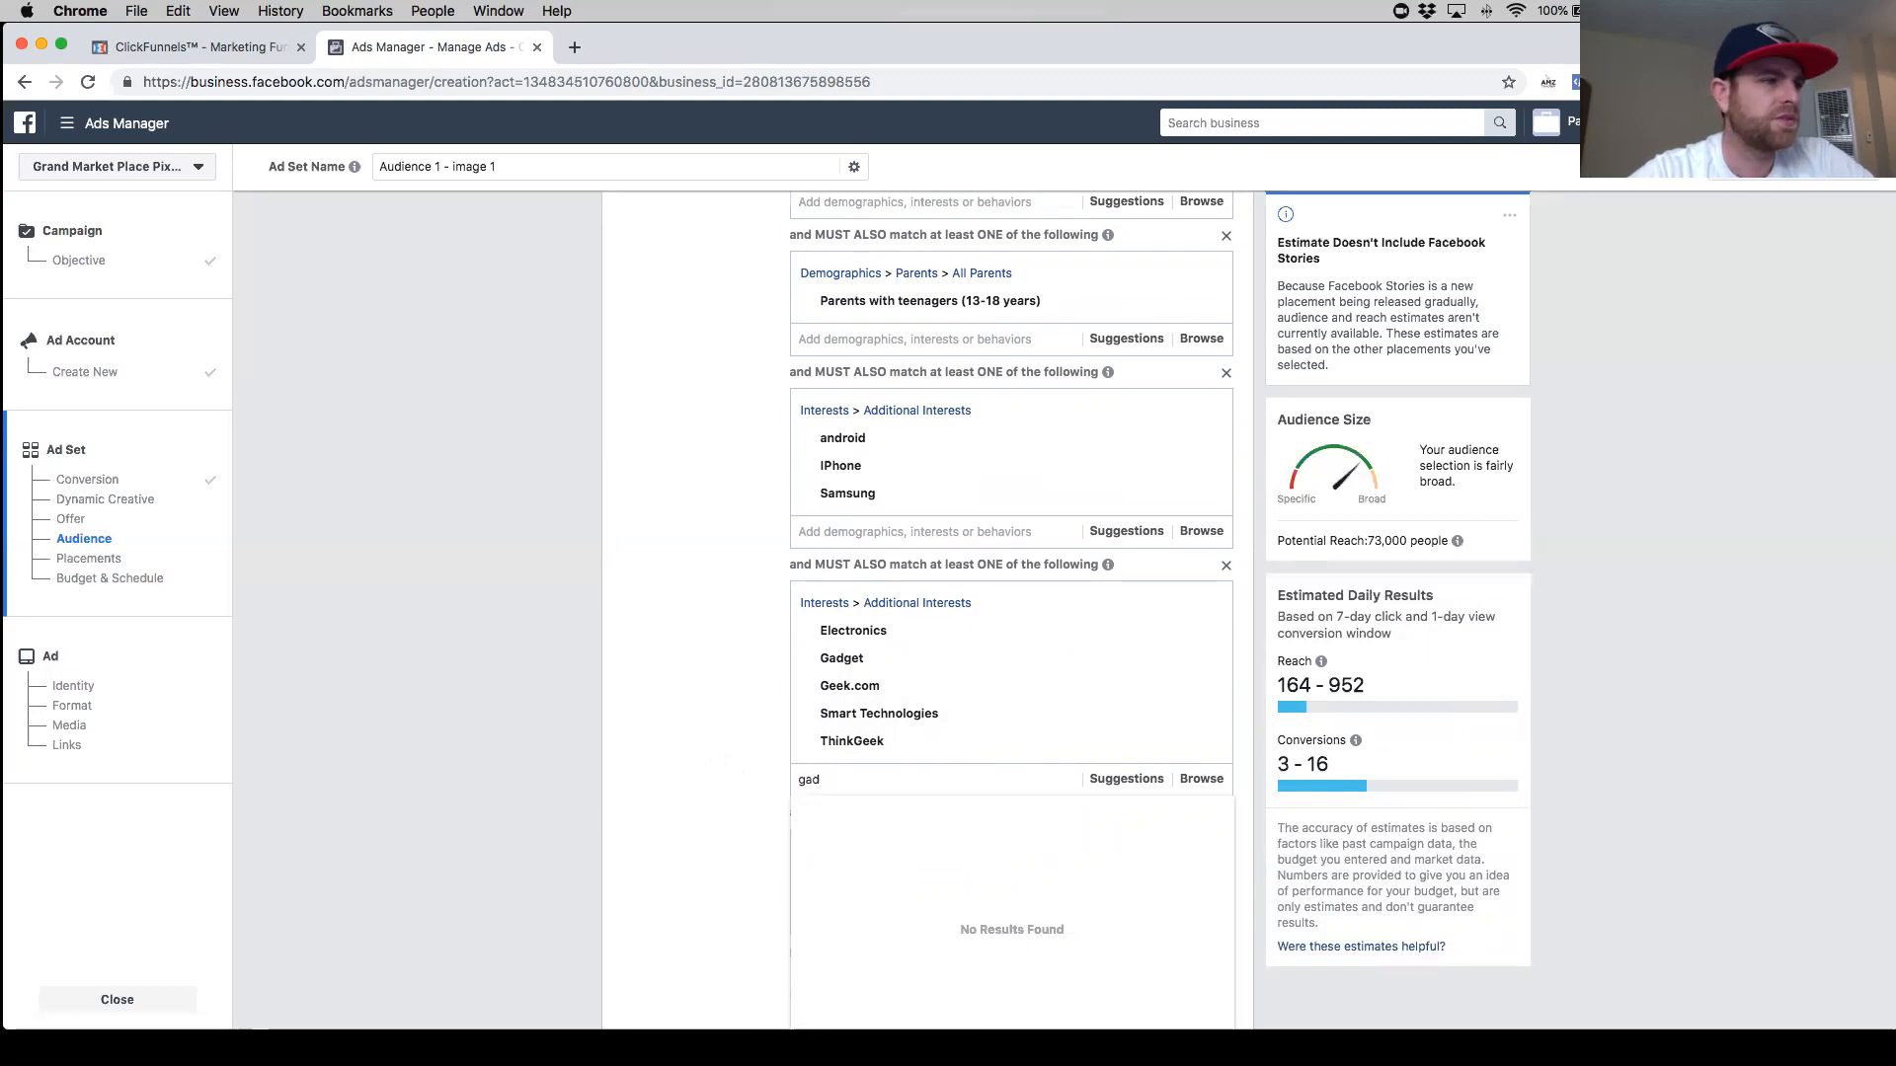
text(etget)
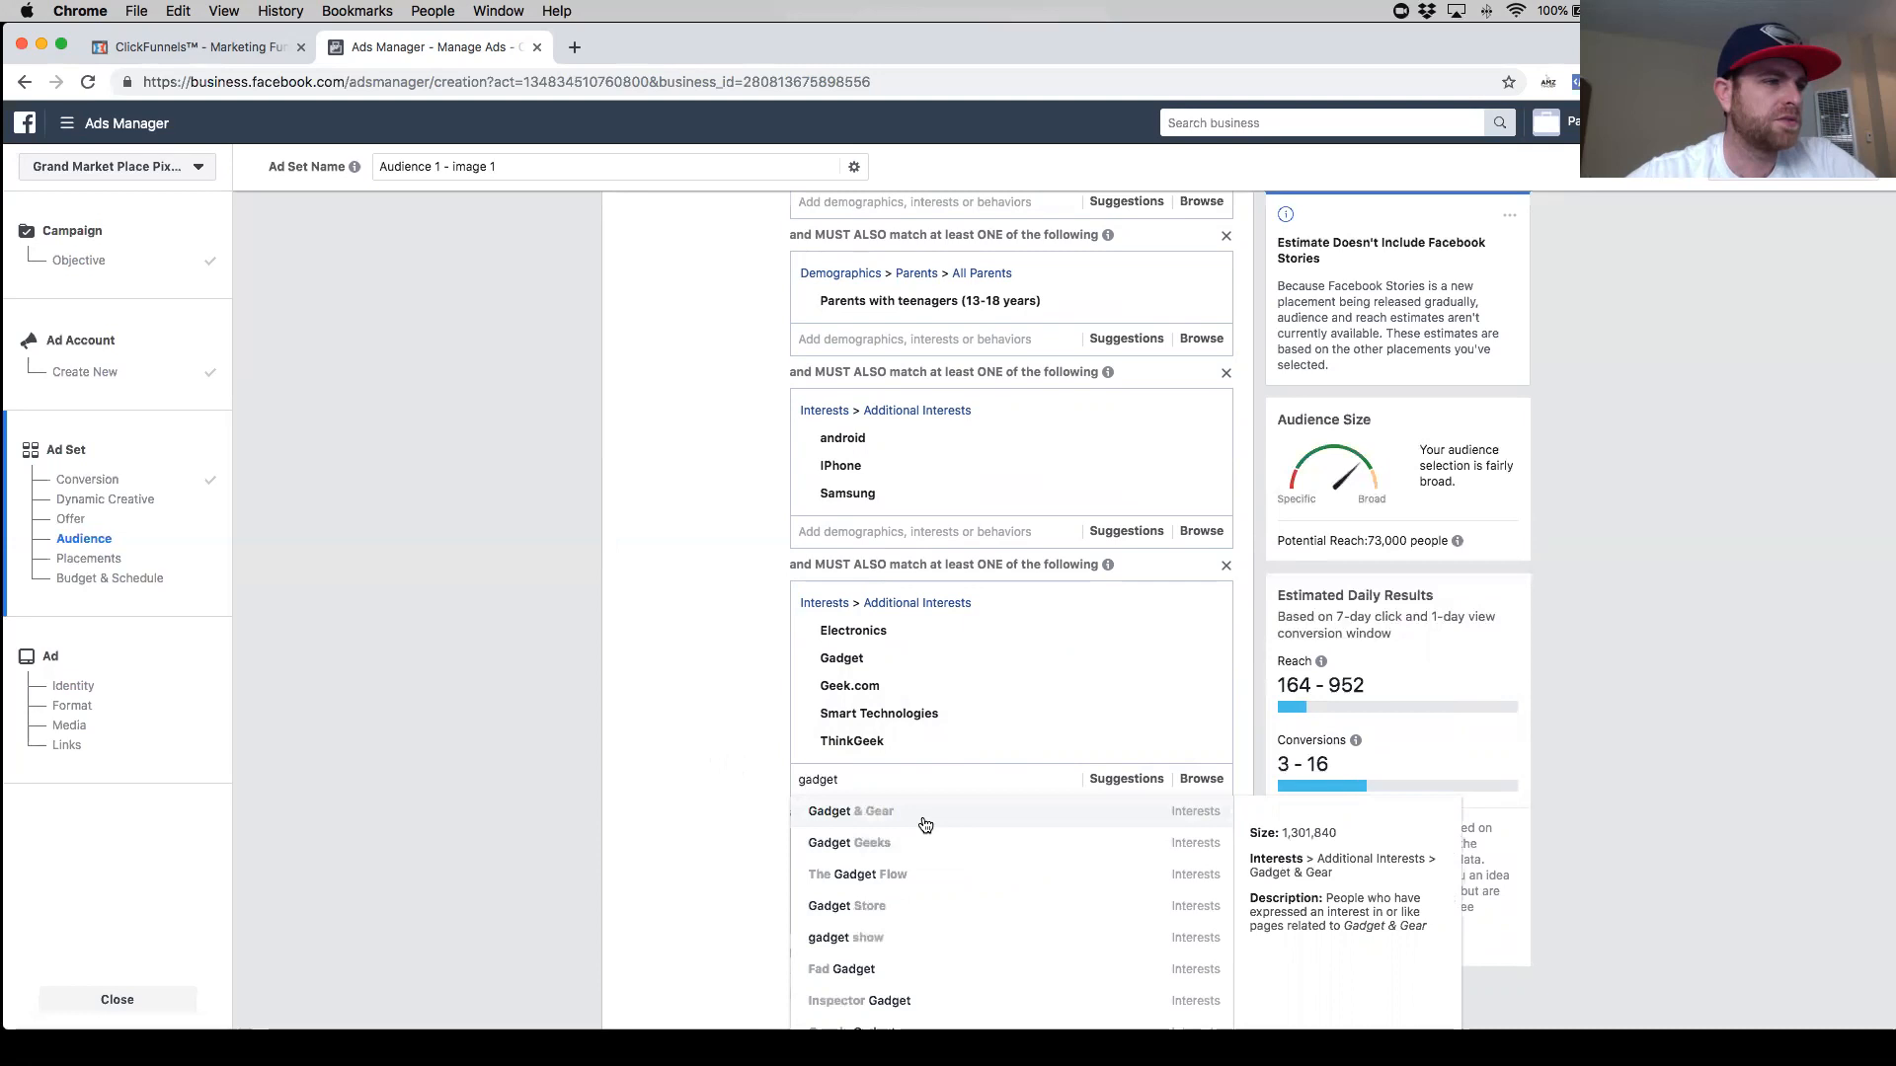
click(926, 826)
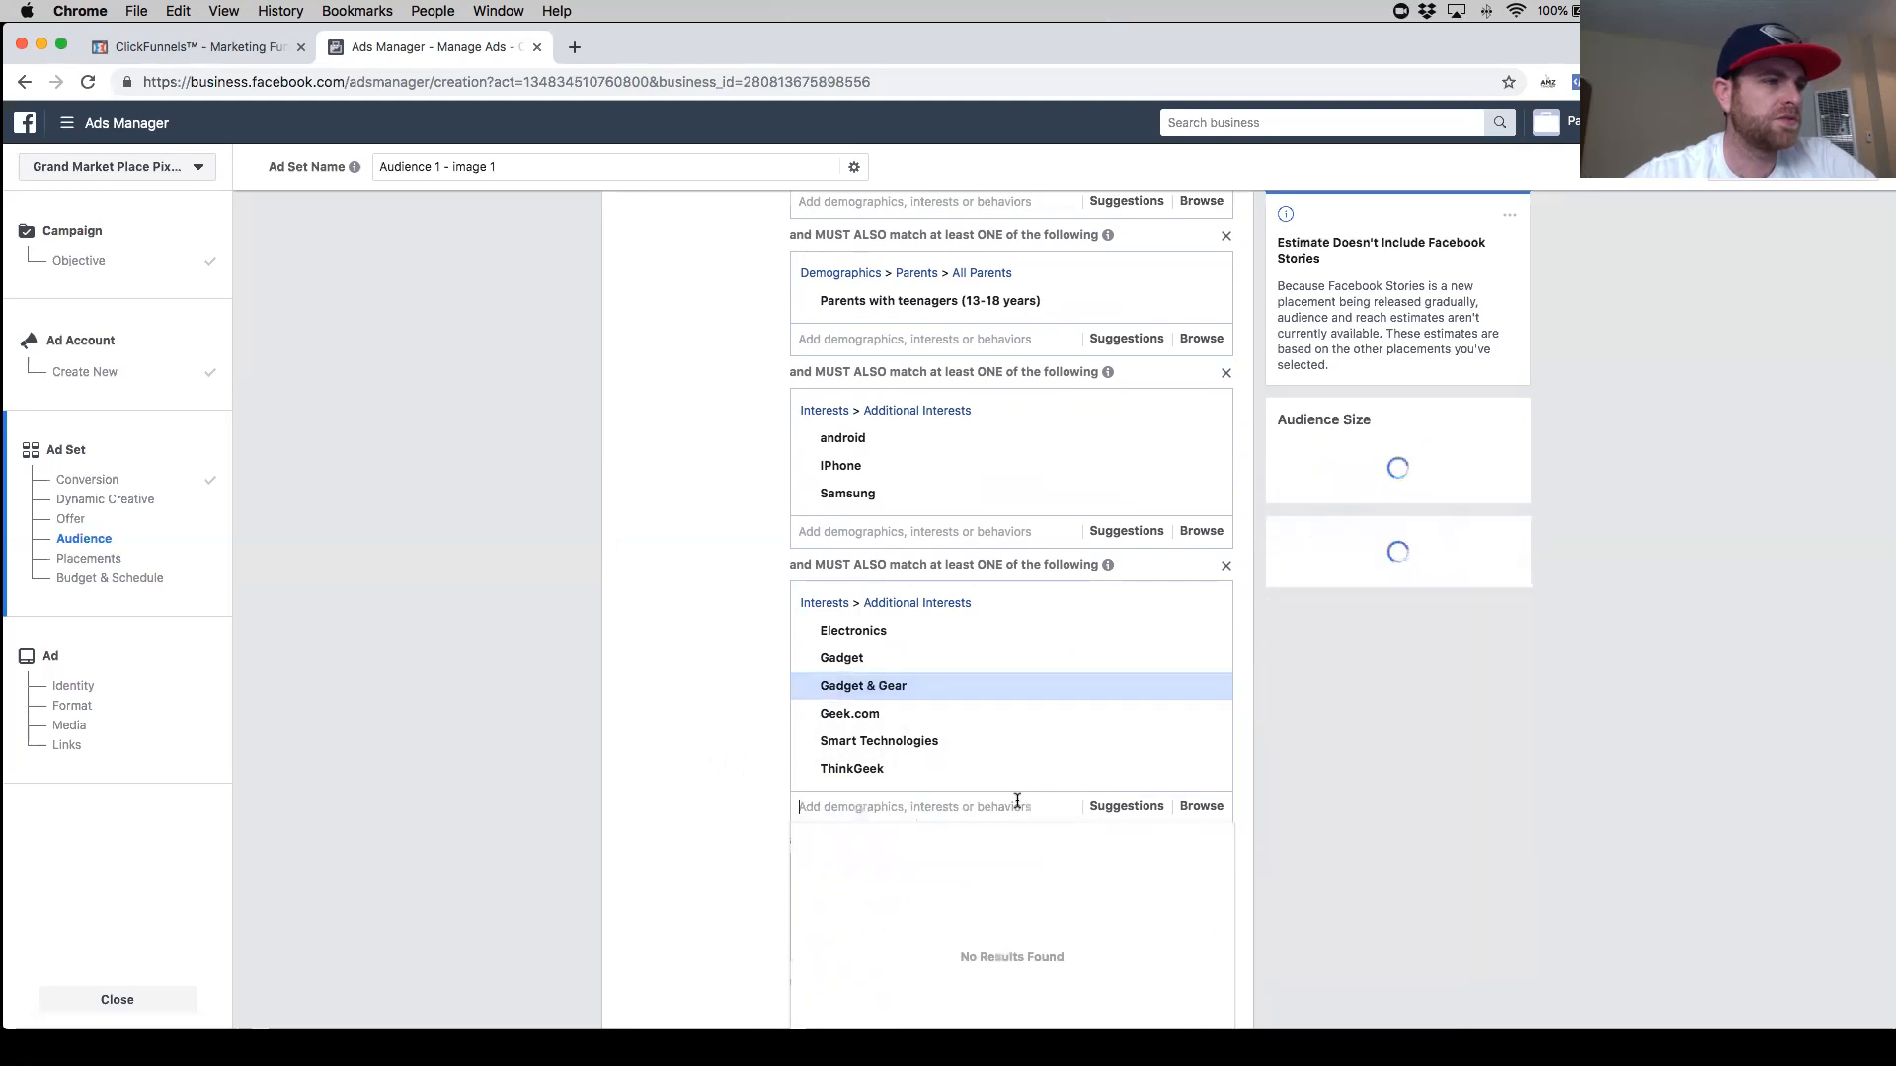
click(1111, 812)
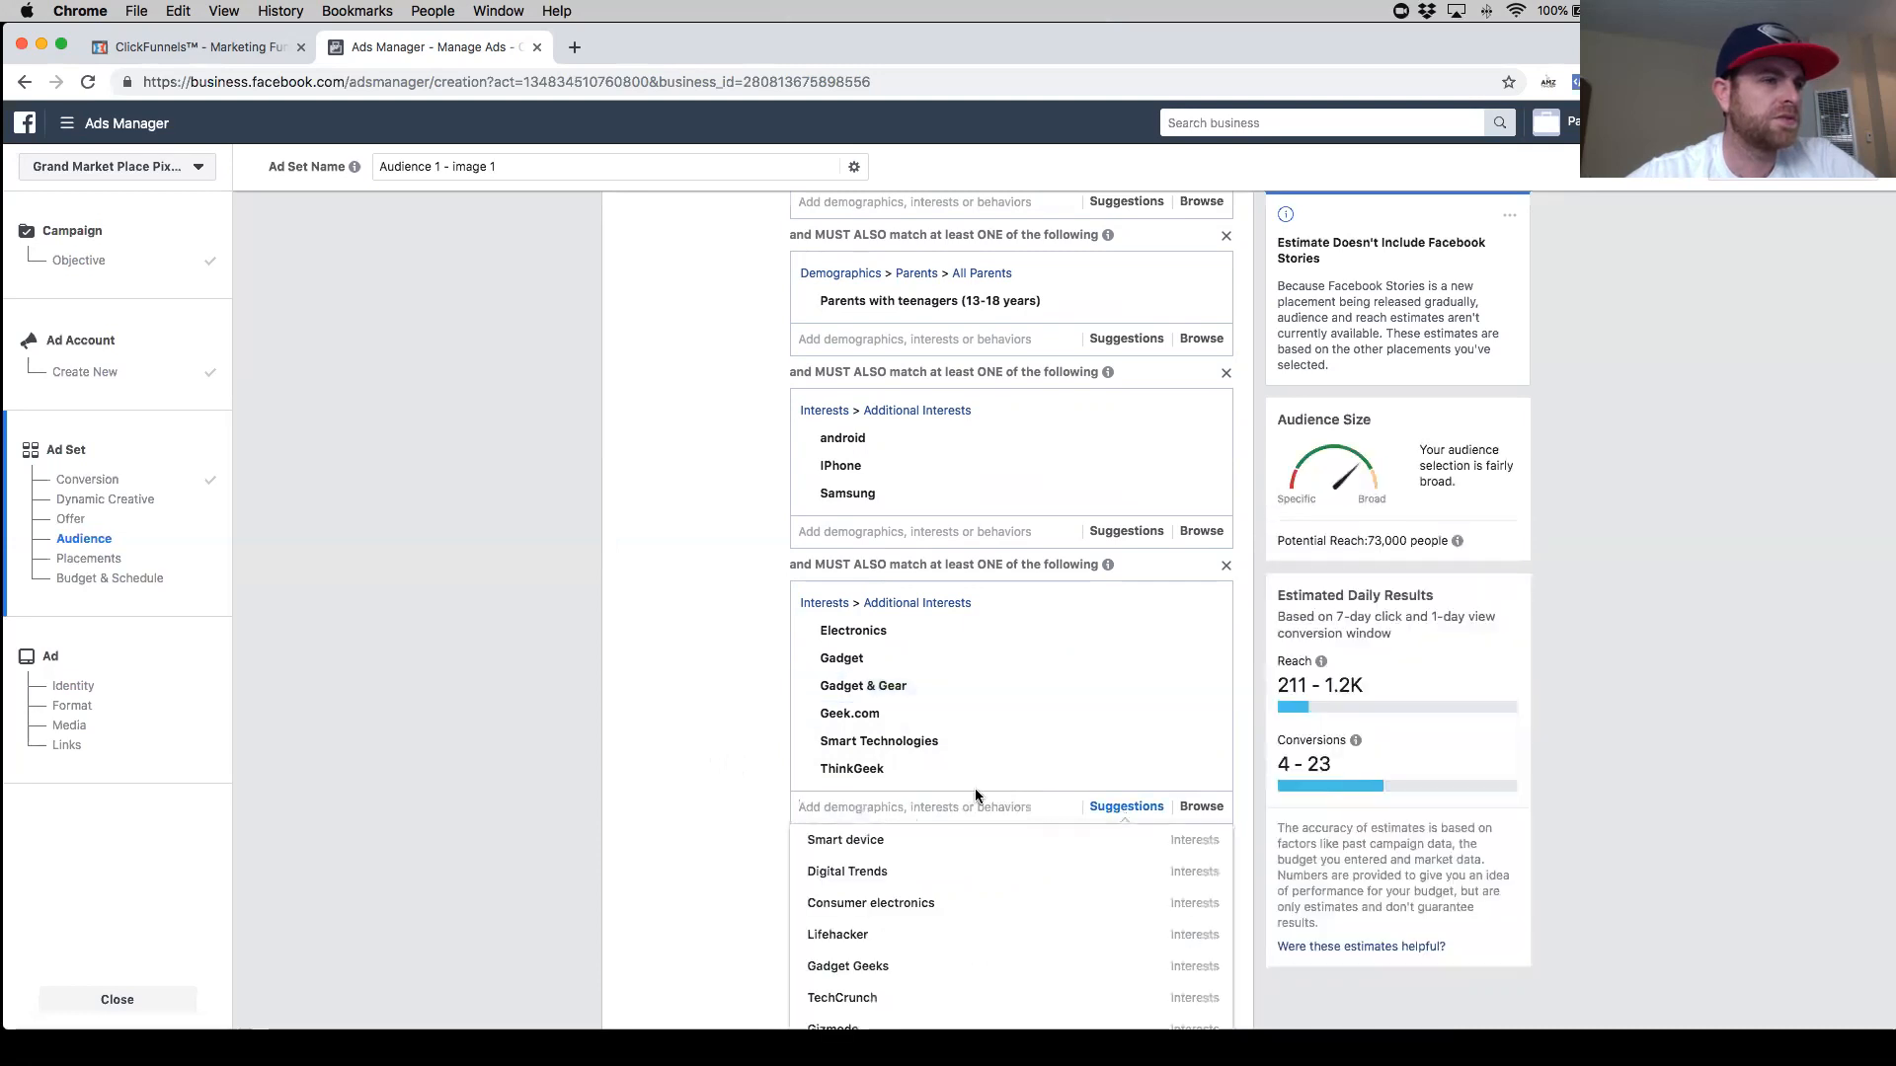
scroll(973, 791, down, 1)
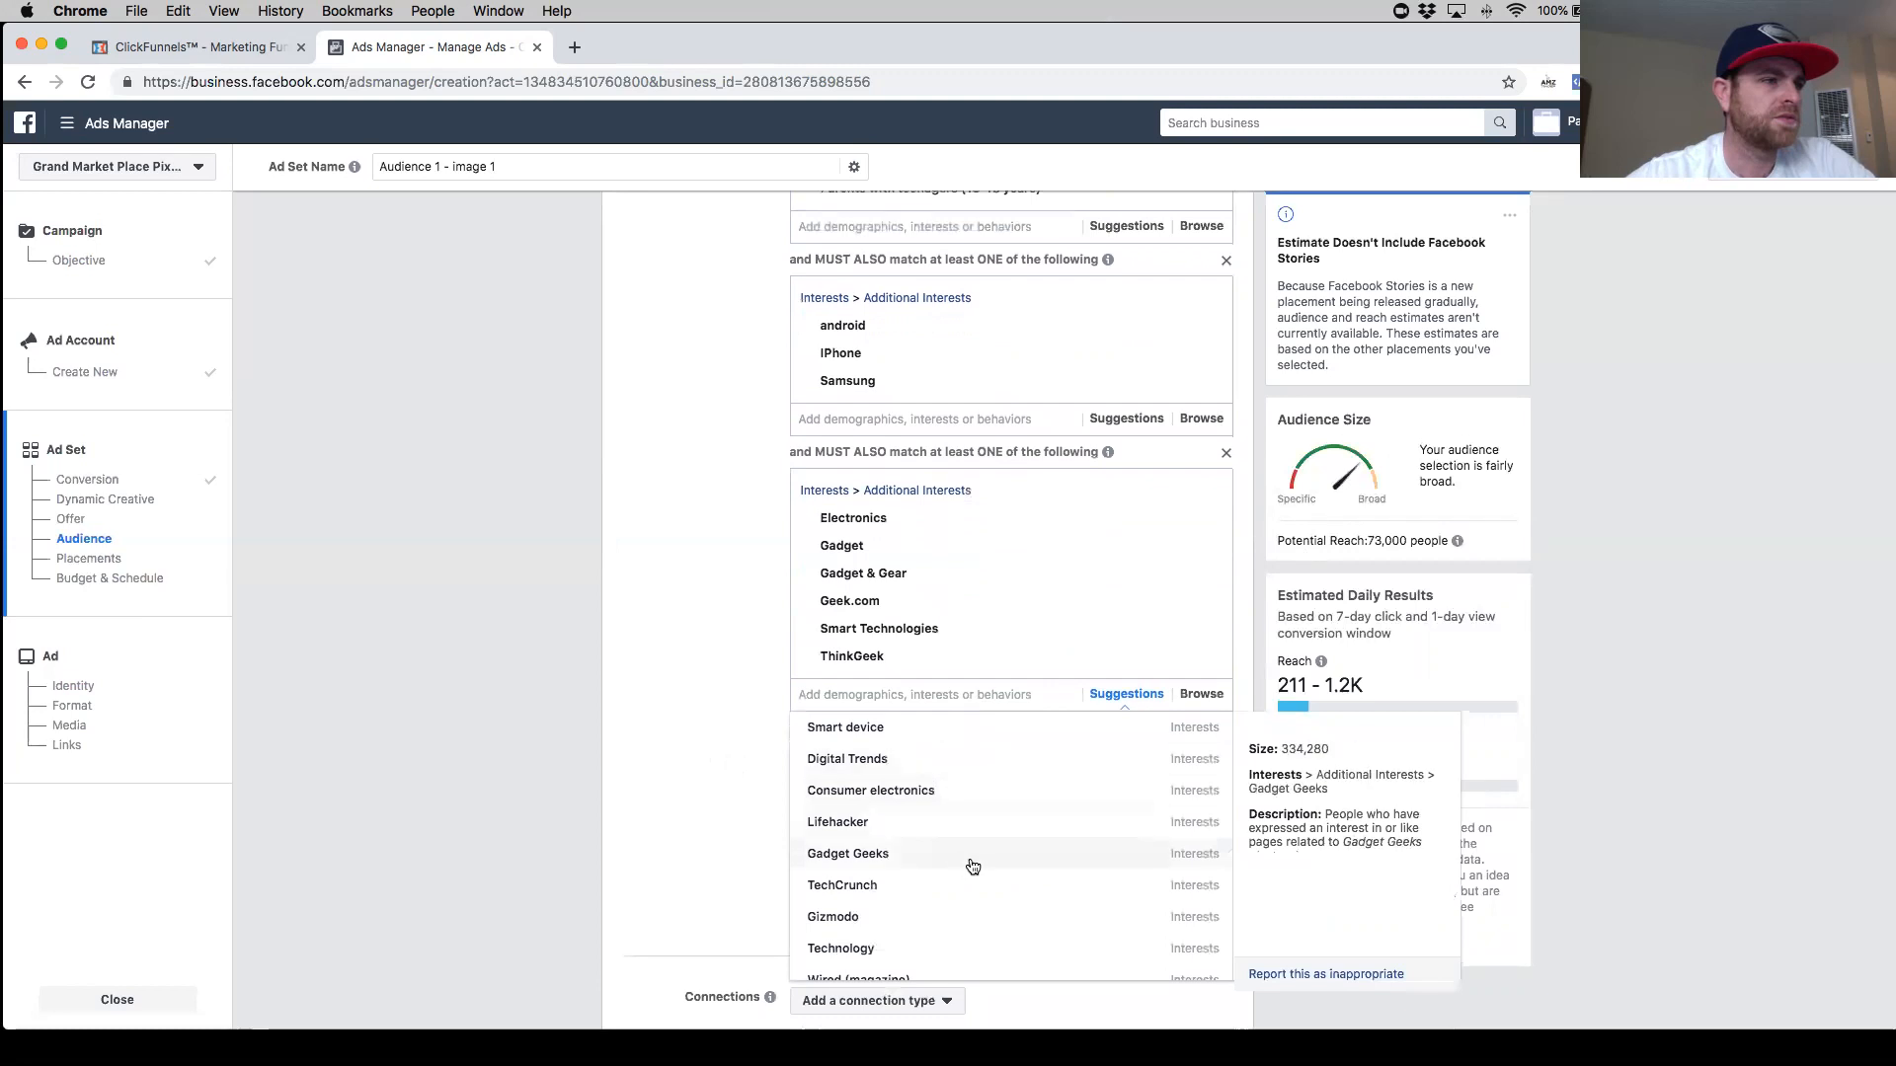
click(1026, 853)
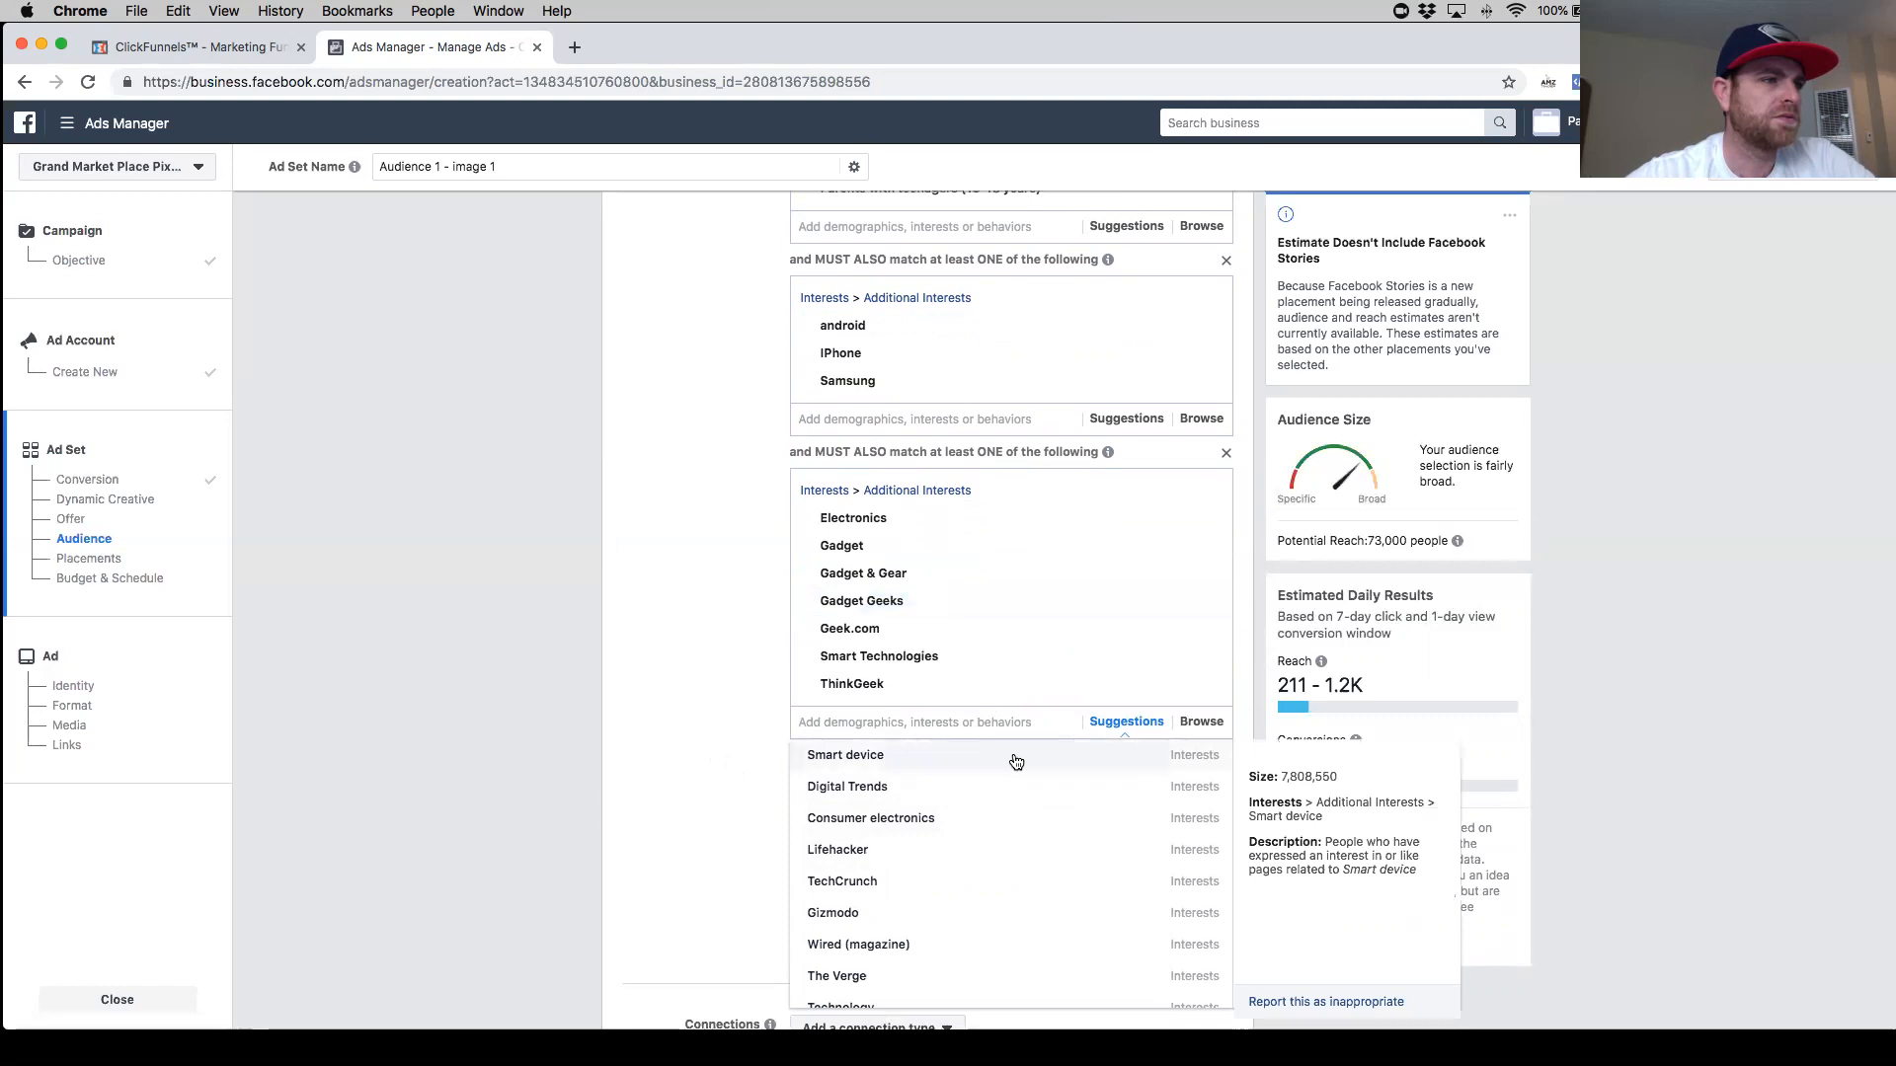
click(988, 796)
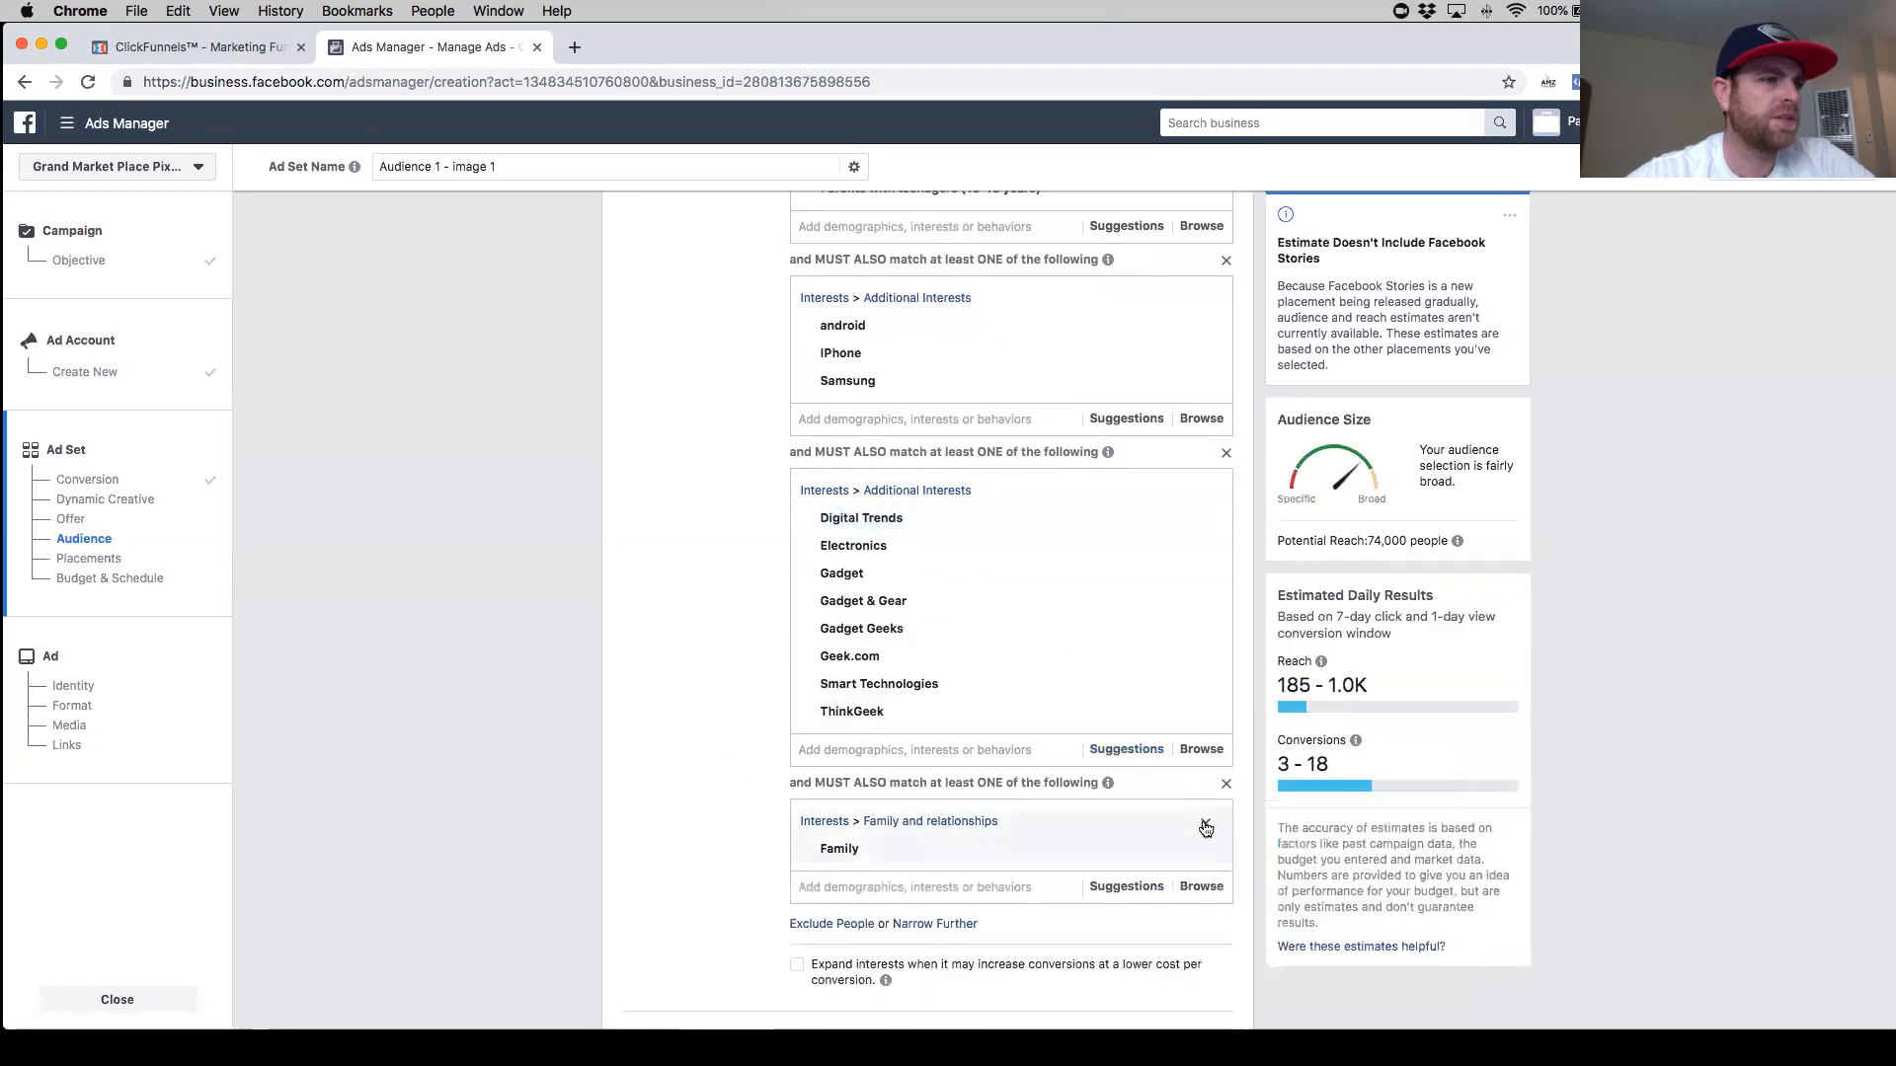
- Delete the separate Family narrowing group and add the Family interest to the parents narrowing group instead
click(1205, 826)
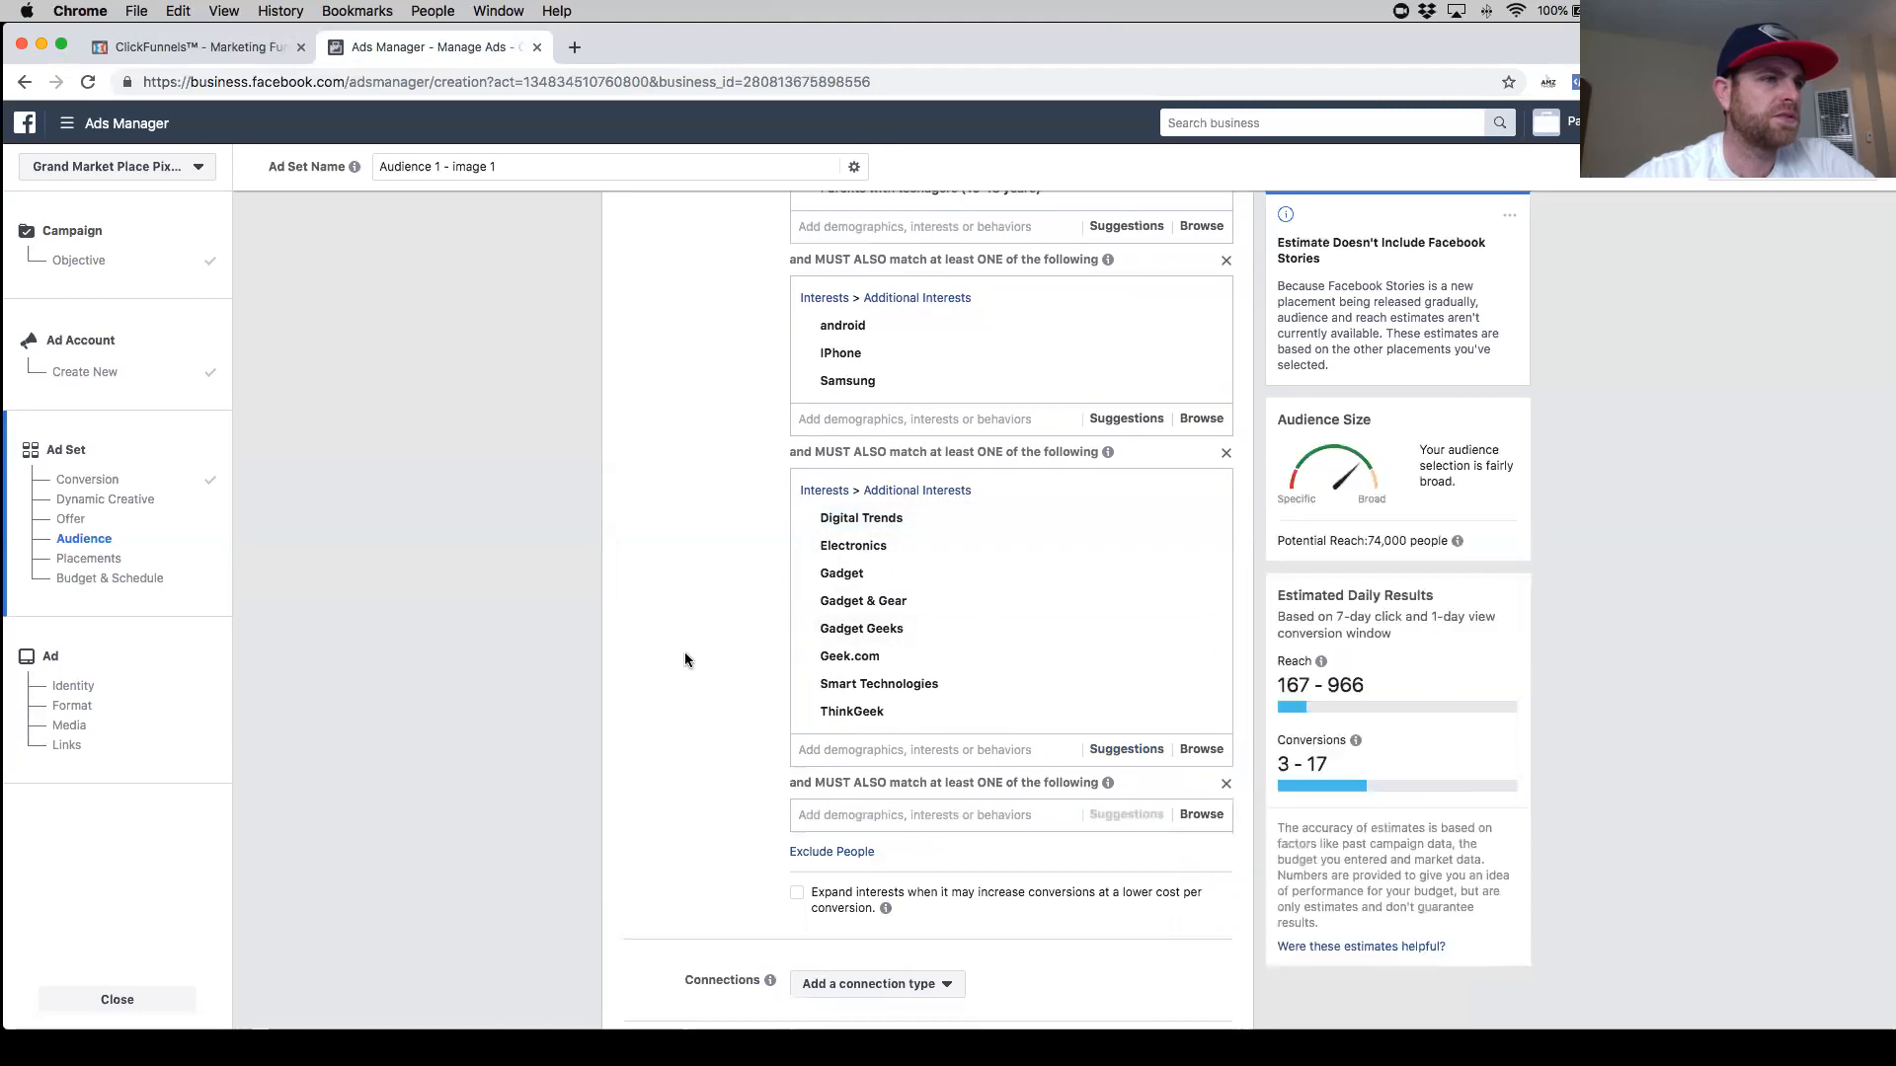
scroll(976, 659, up, 3)
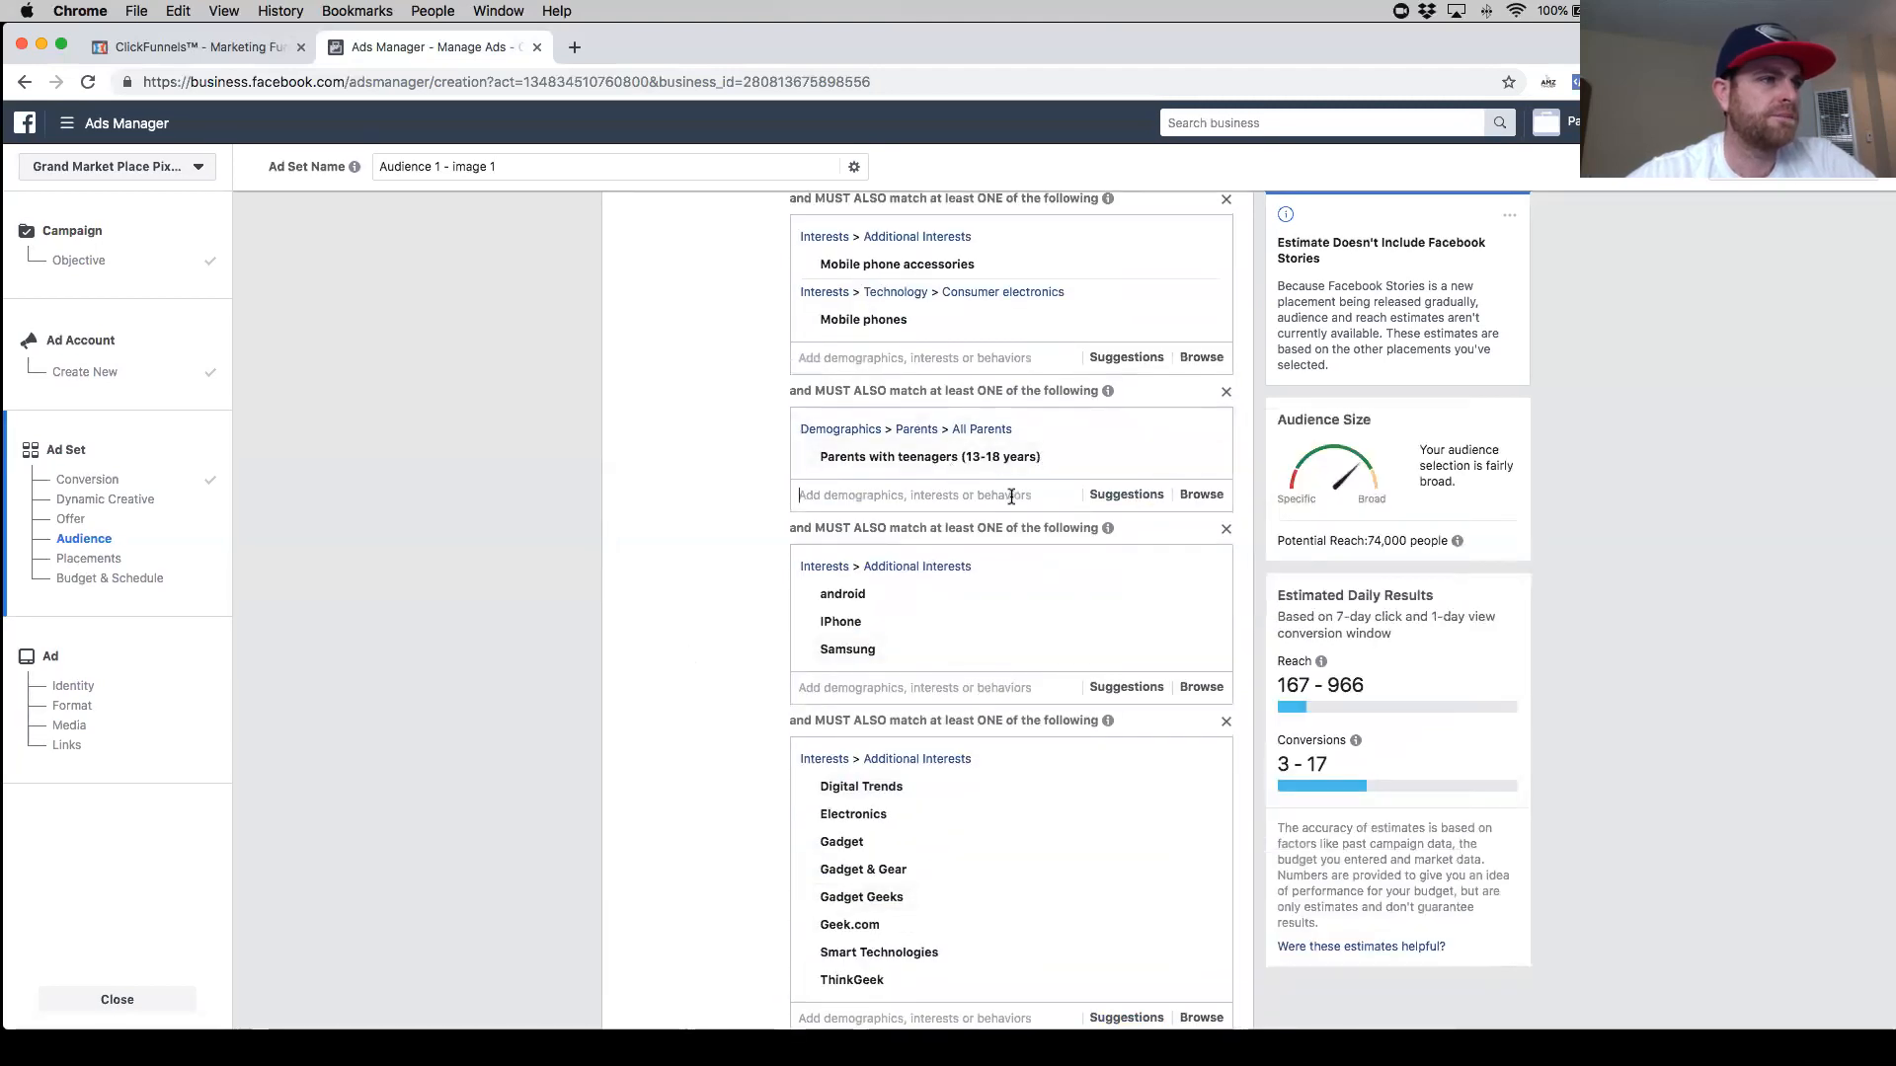
click(914, 495)
text(family)
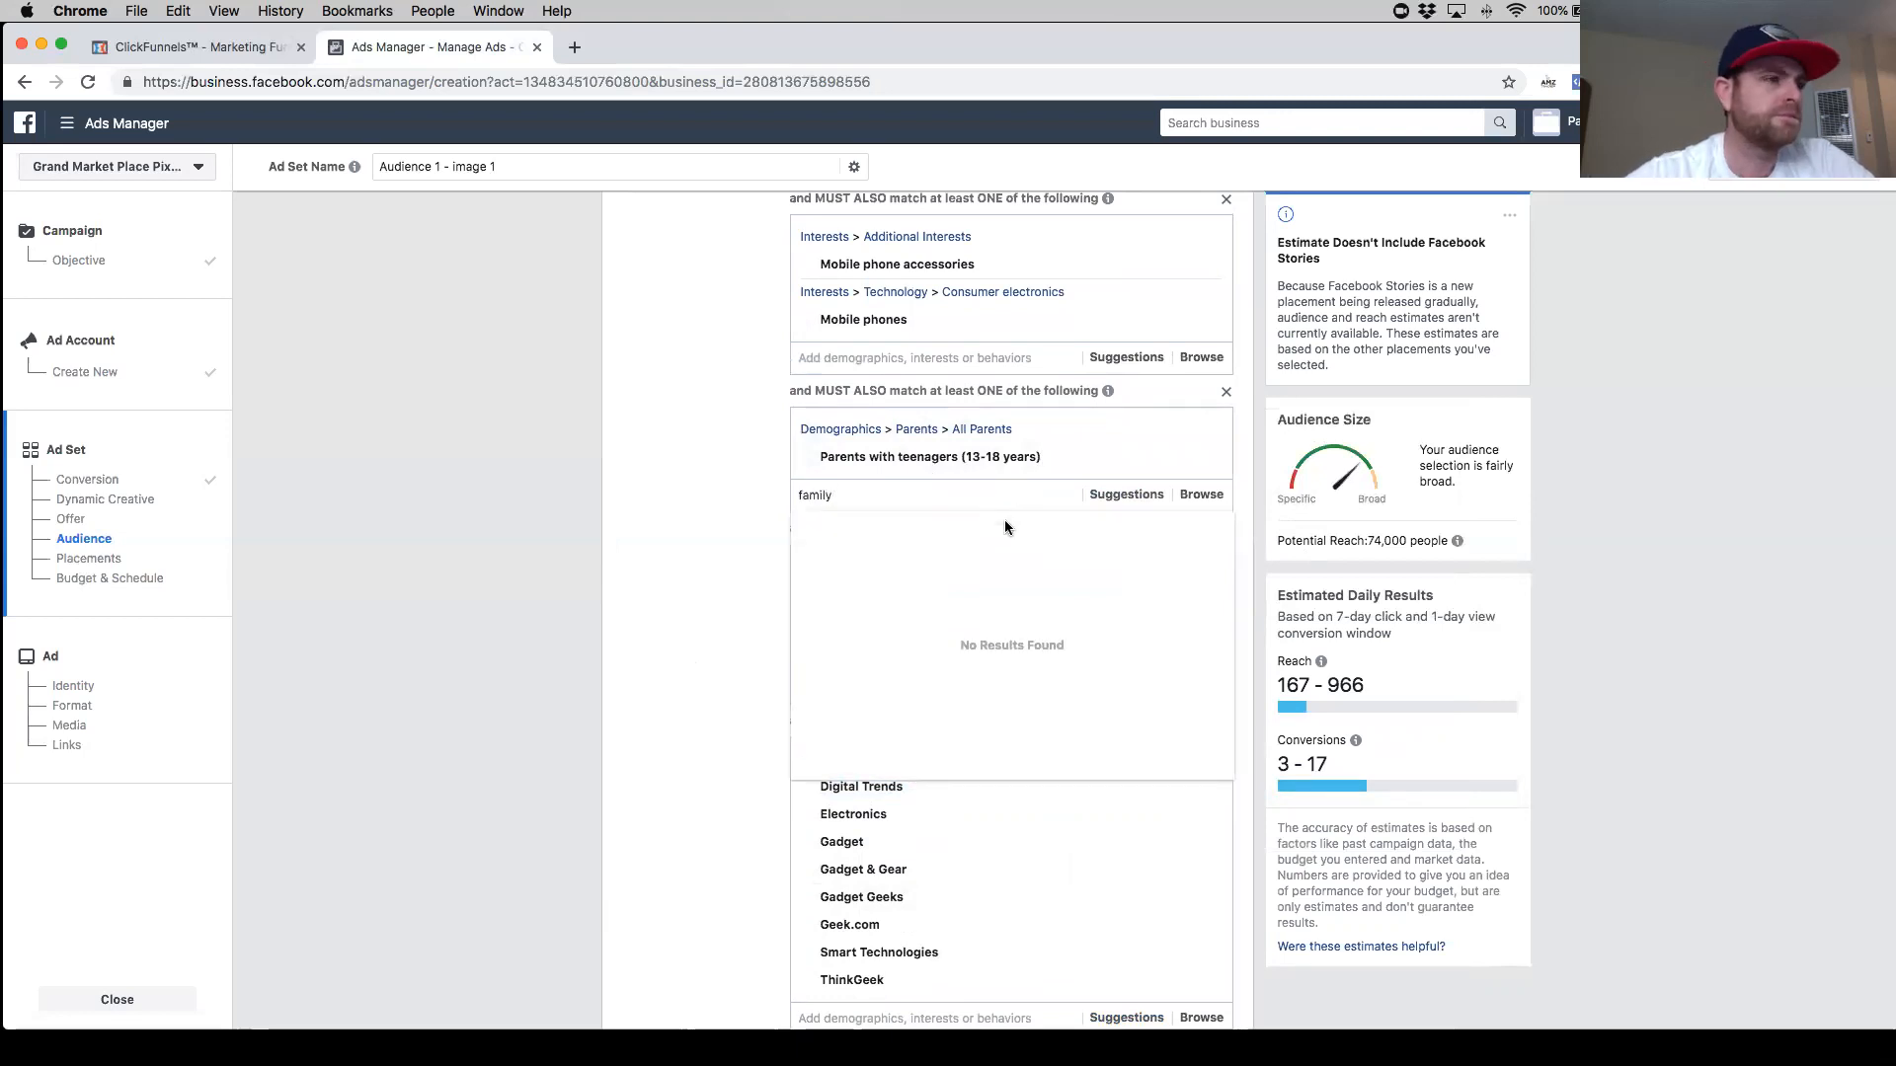
click(908, 529)
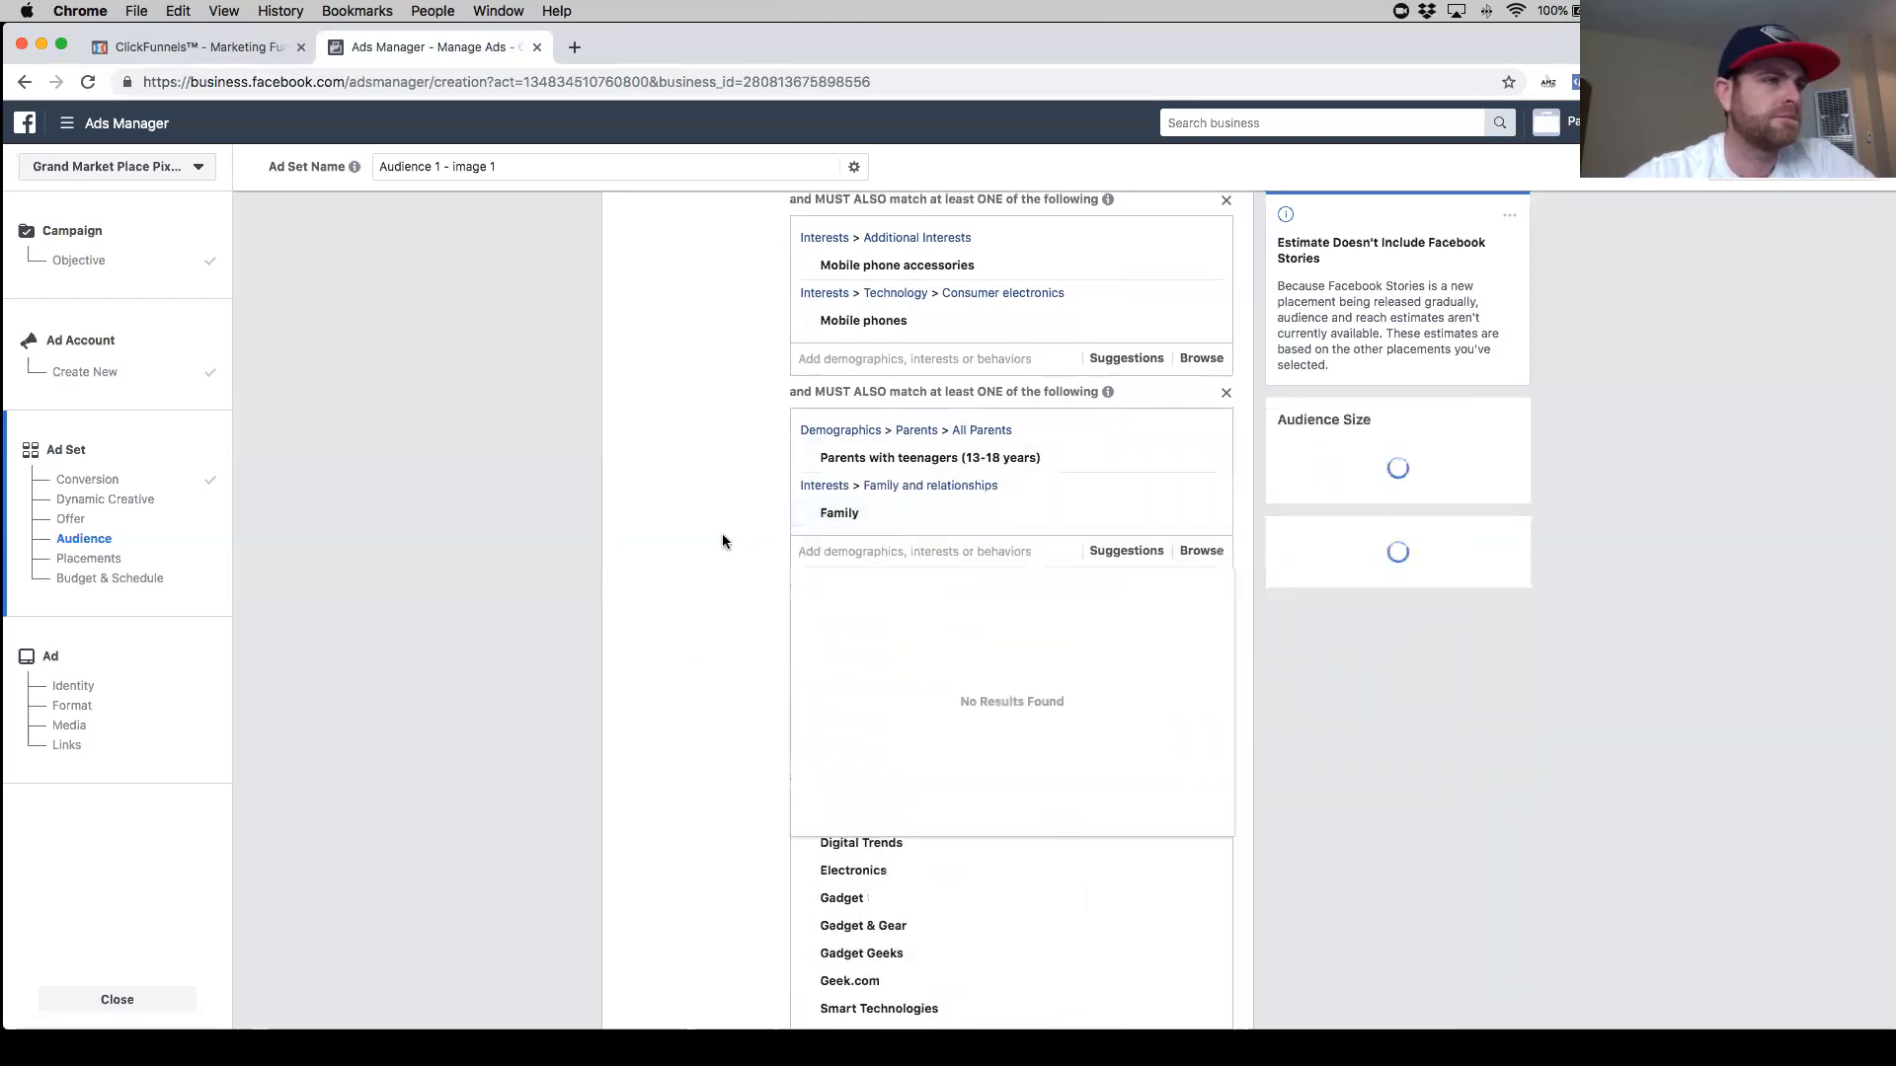
- Remove Geek.com and Gadget Geeks from the Electronics group and Family from the parents group
scroll(707, 549, down, 3)
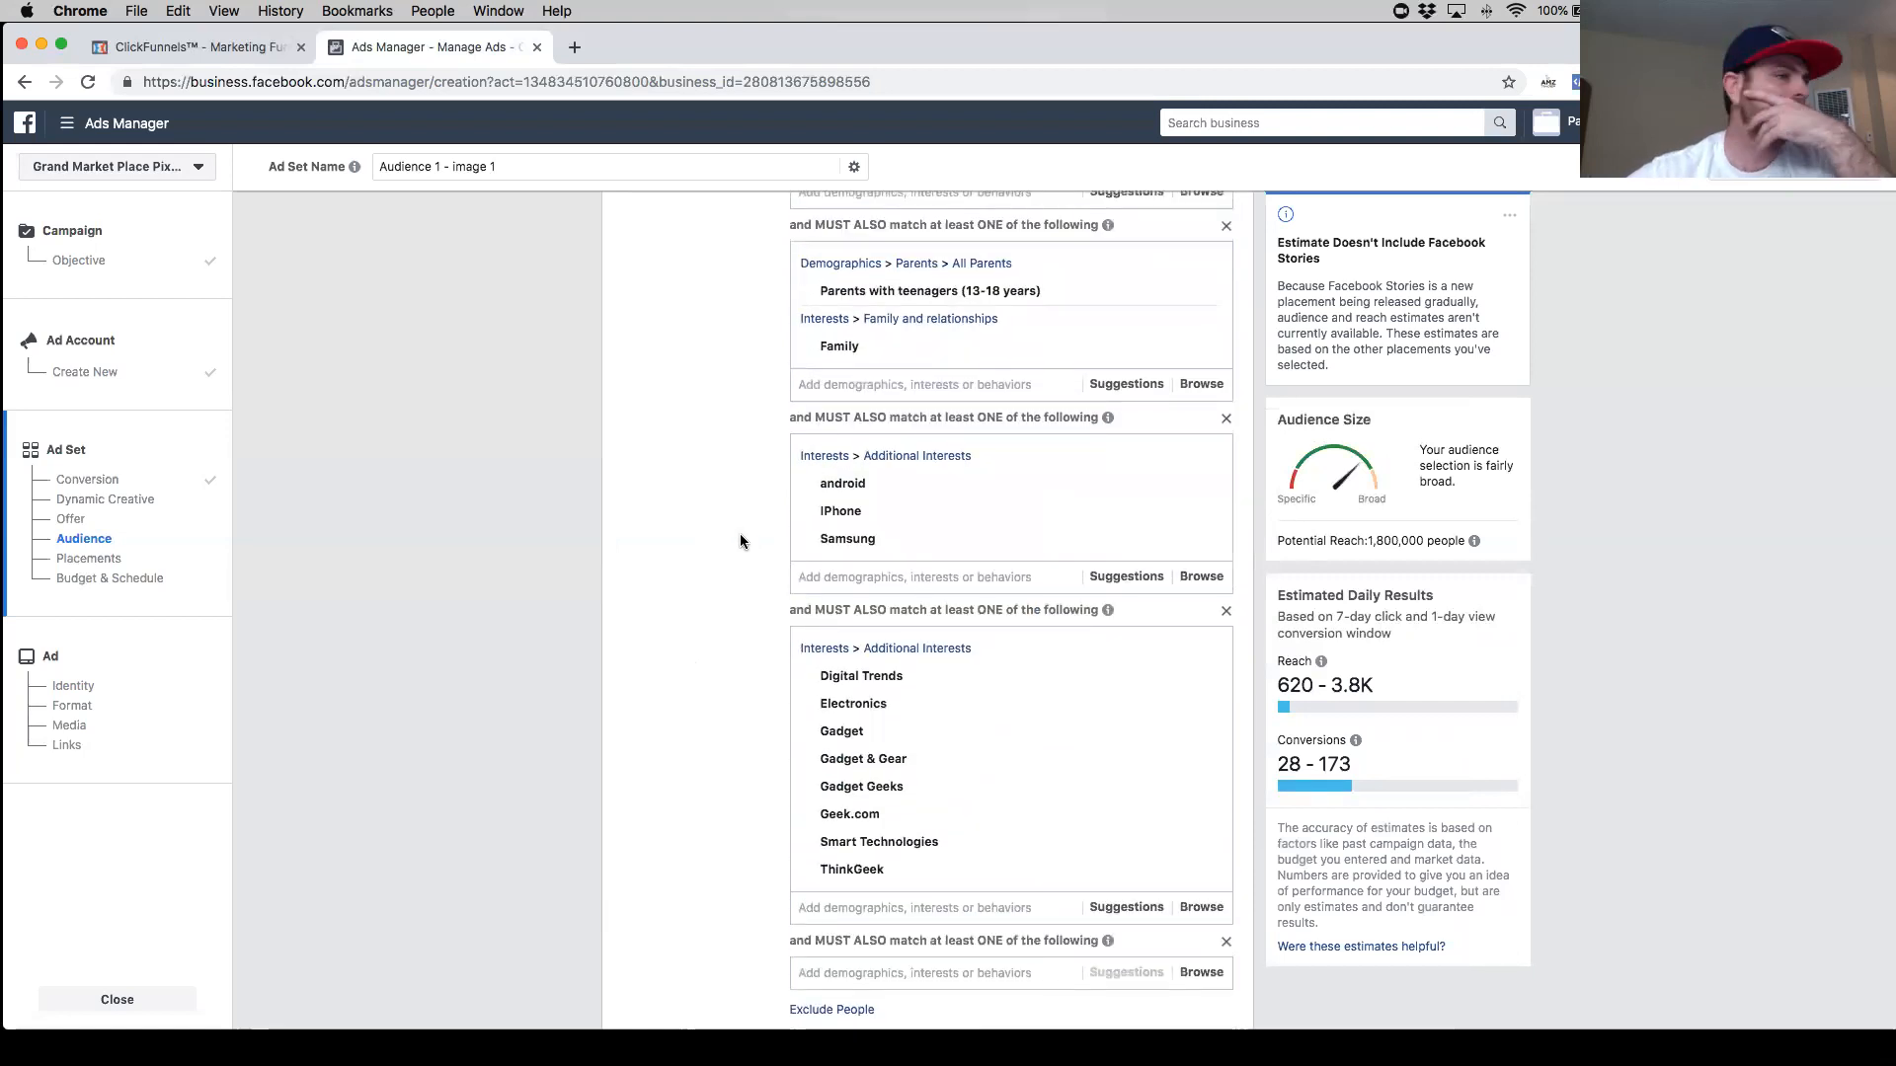
scroll(760, 632, down, 1)
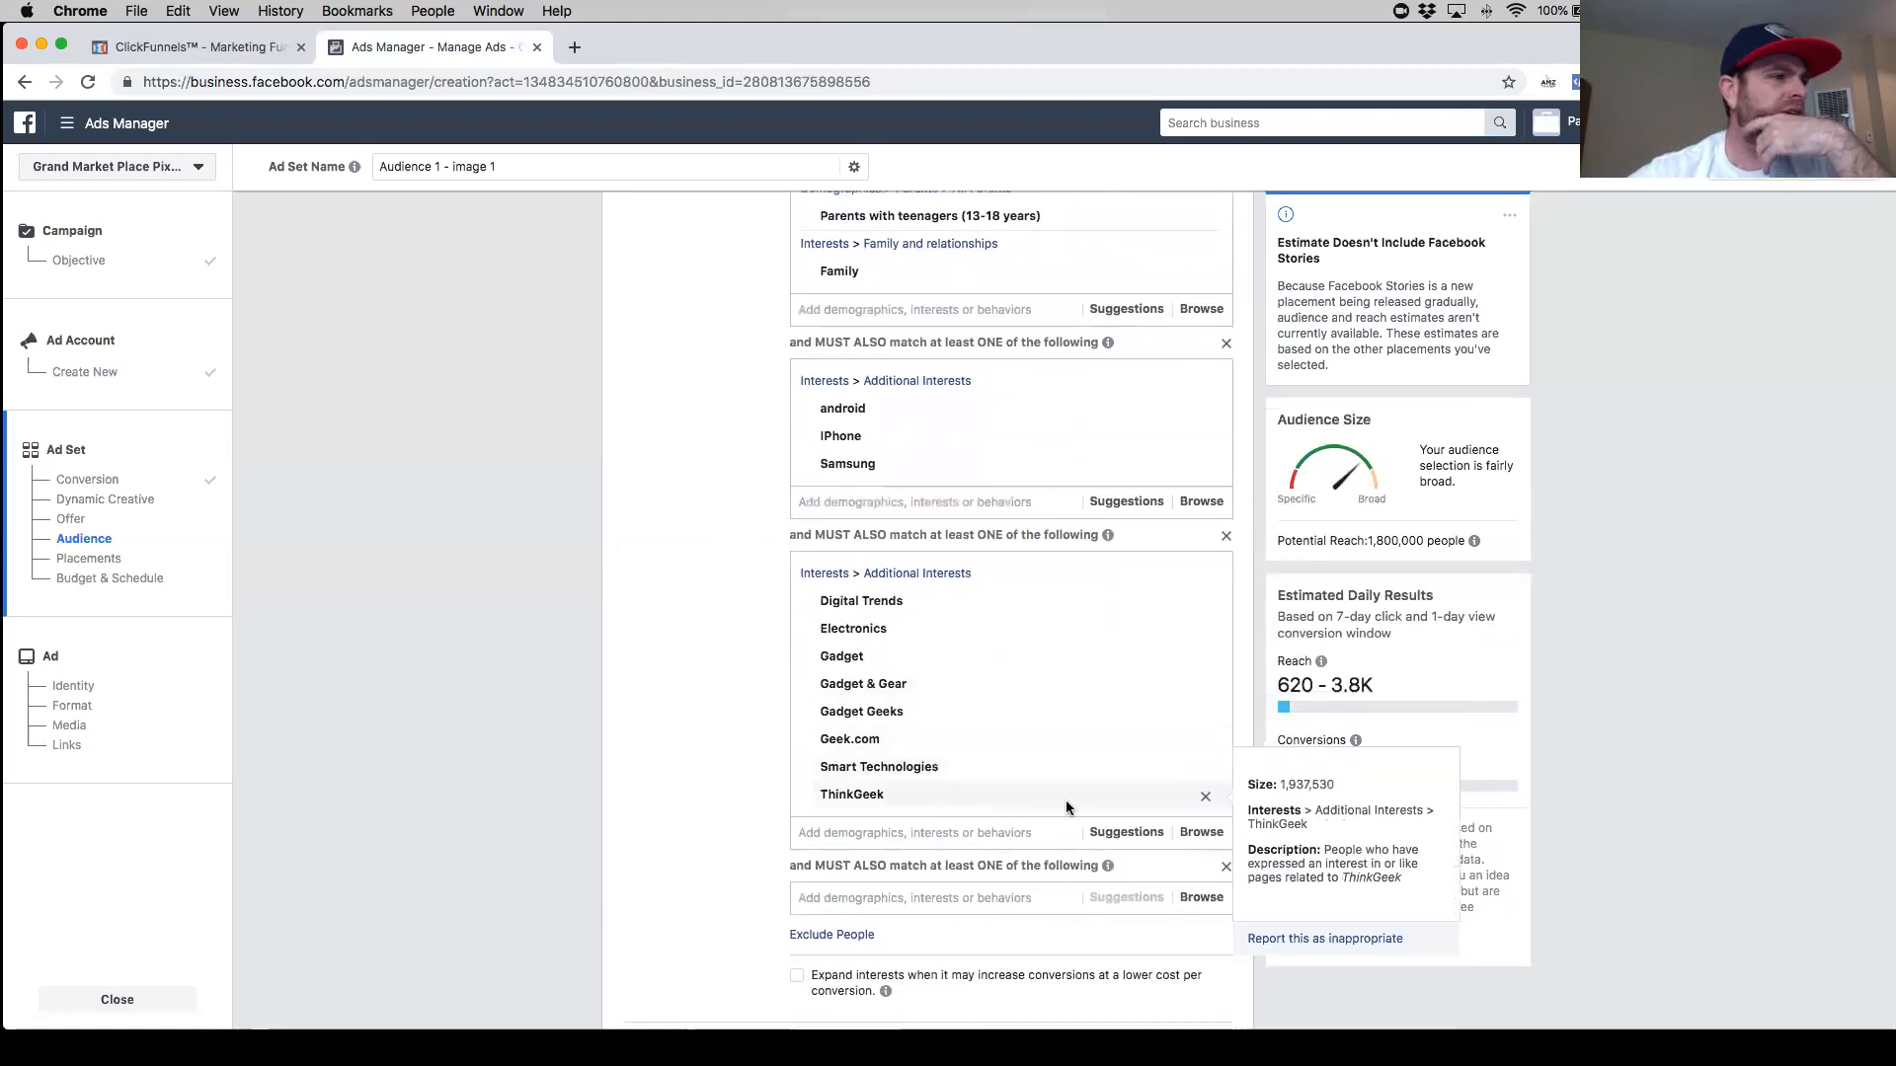
mouse_move(1129, 768)
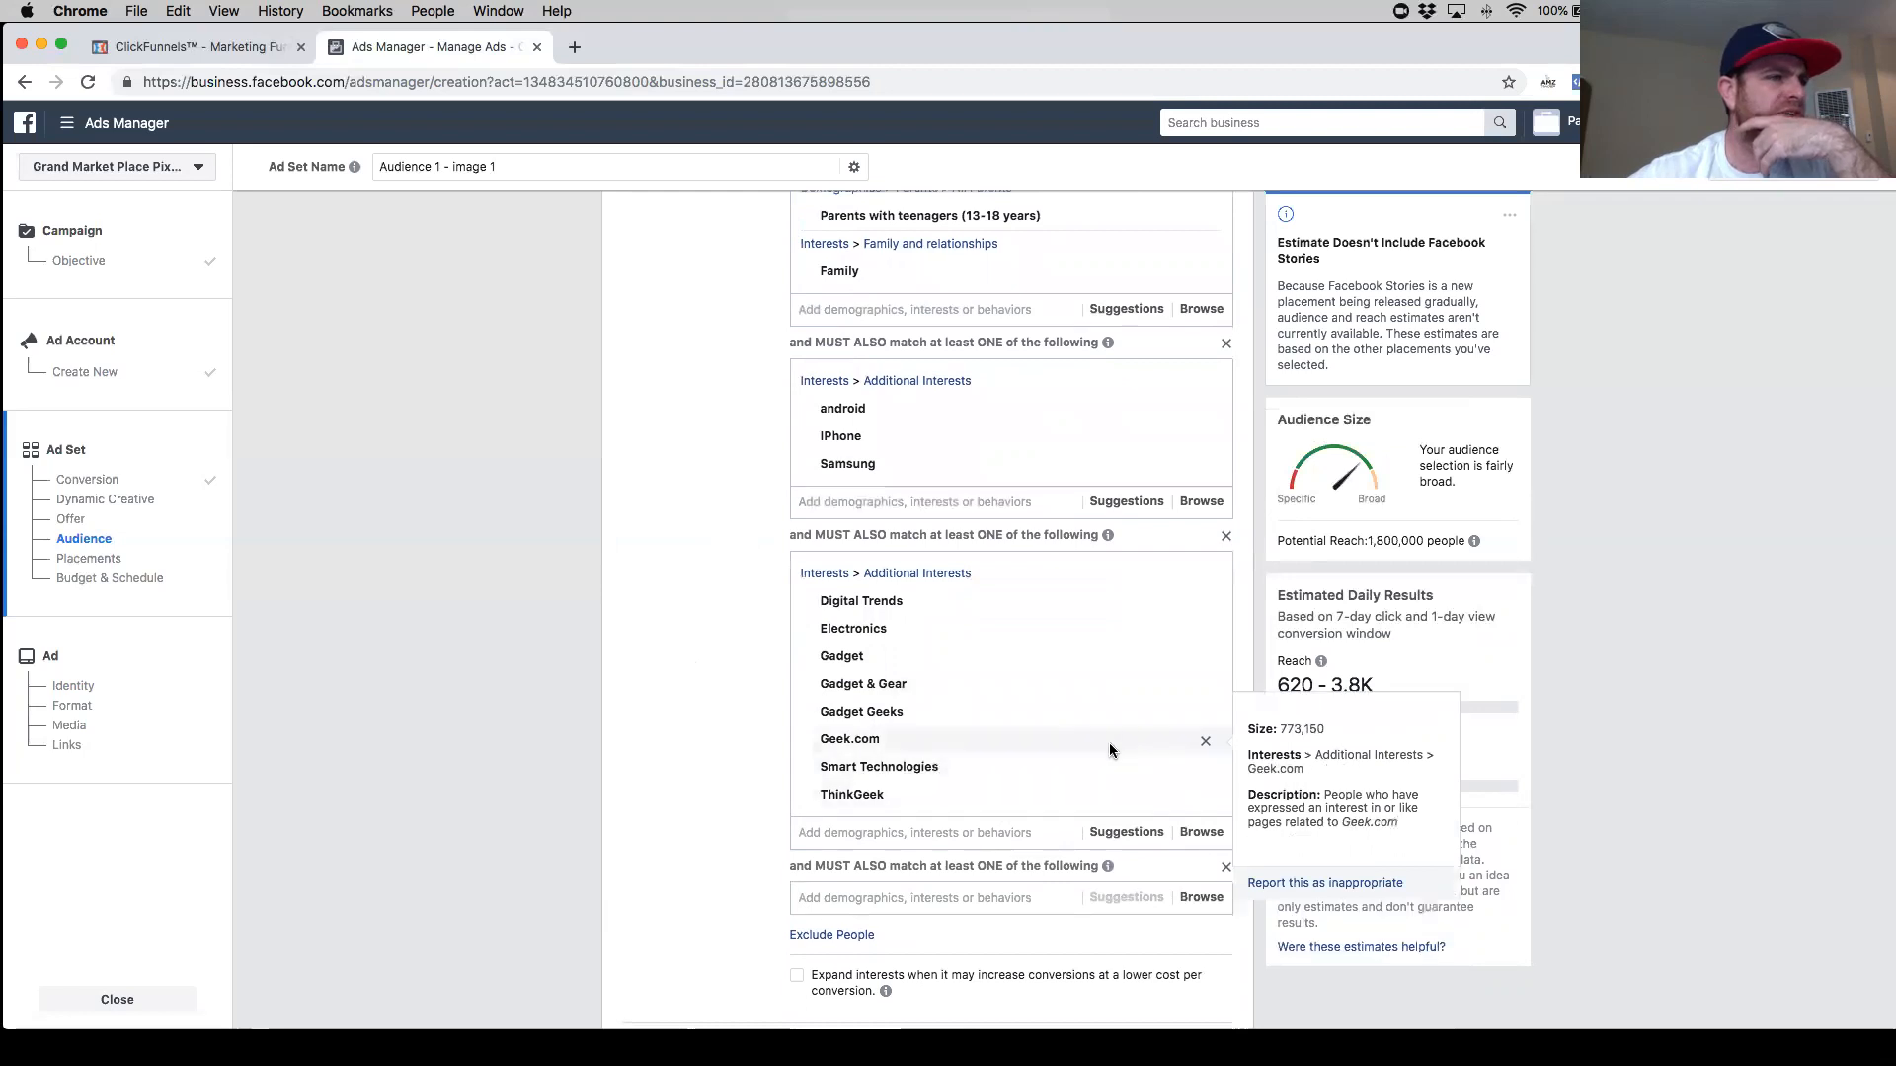
click(1206, 741)
mouse_move(1045, 712)
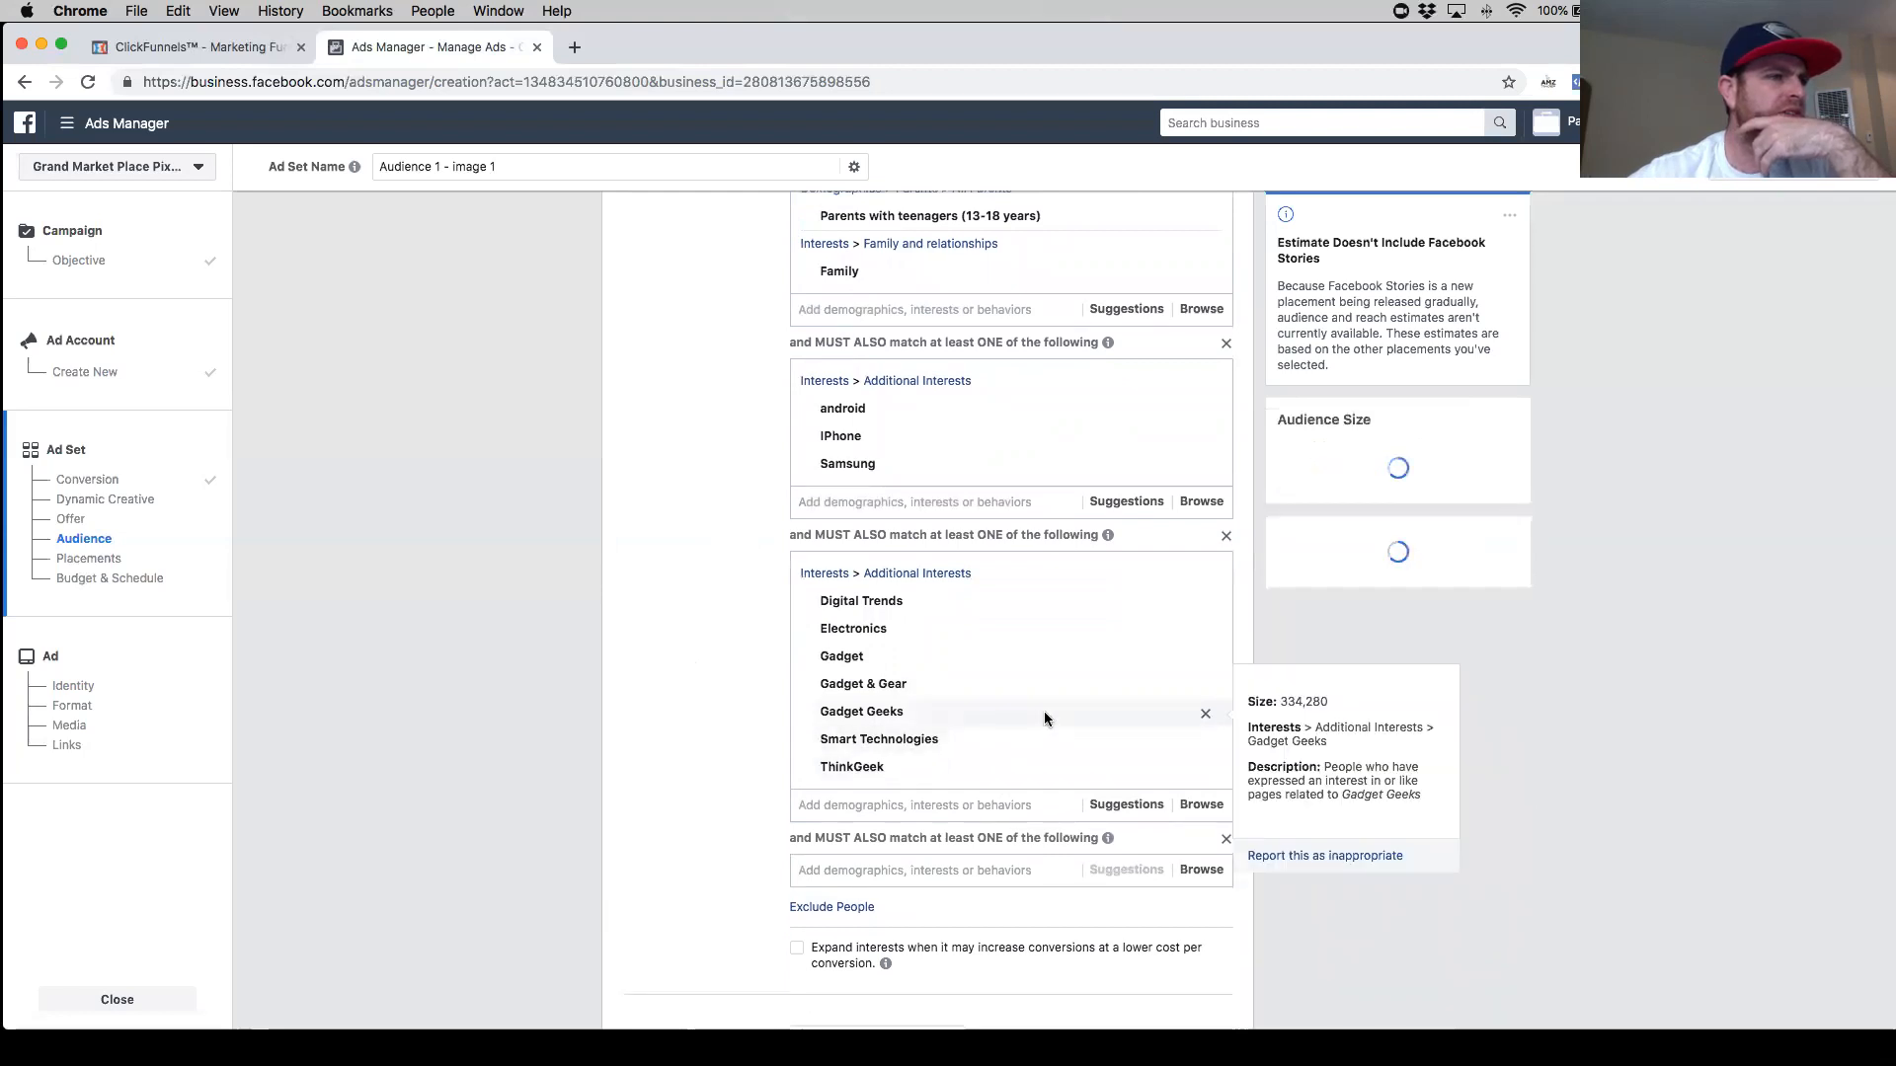
click(1205, 715)
mouse_move(1057, 675)
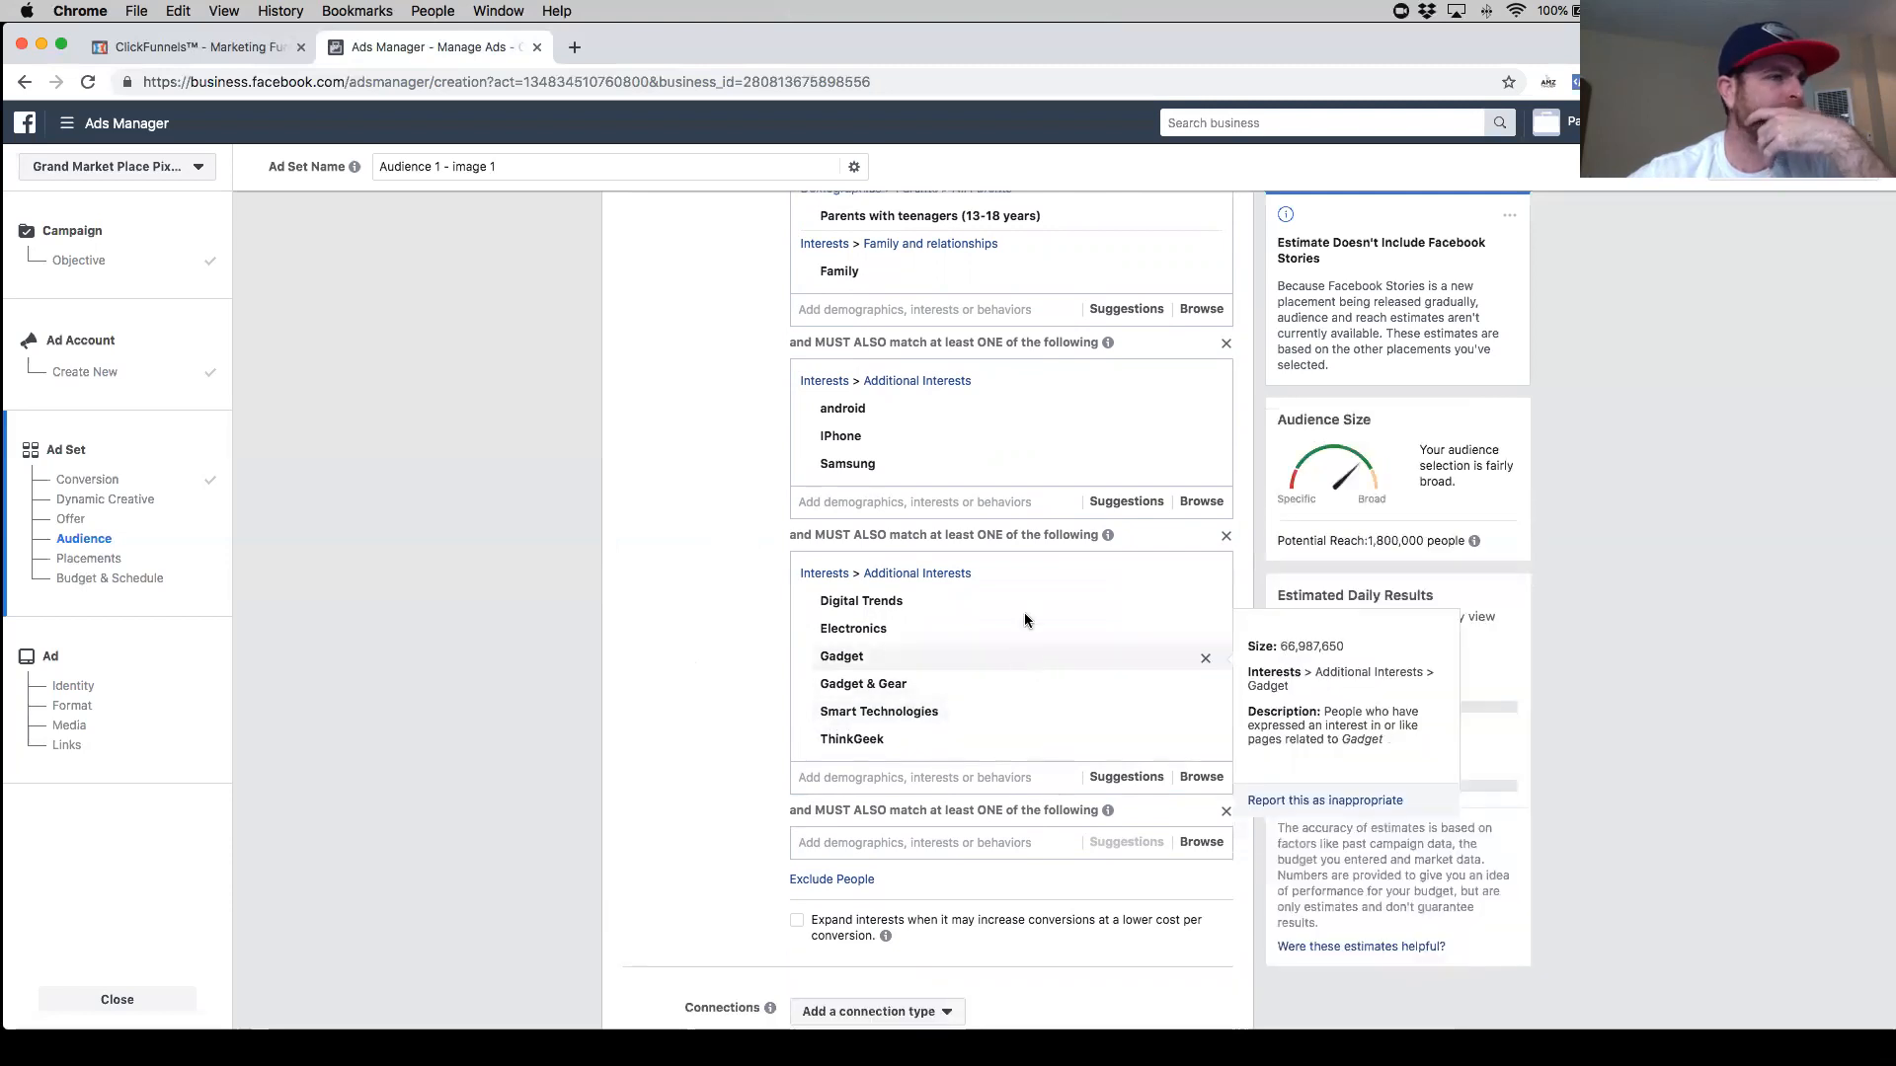
mouse_move(1024, 621)
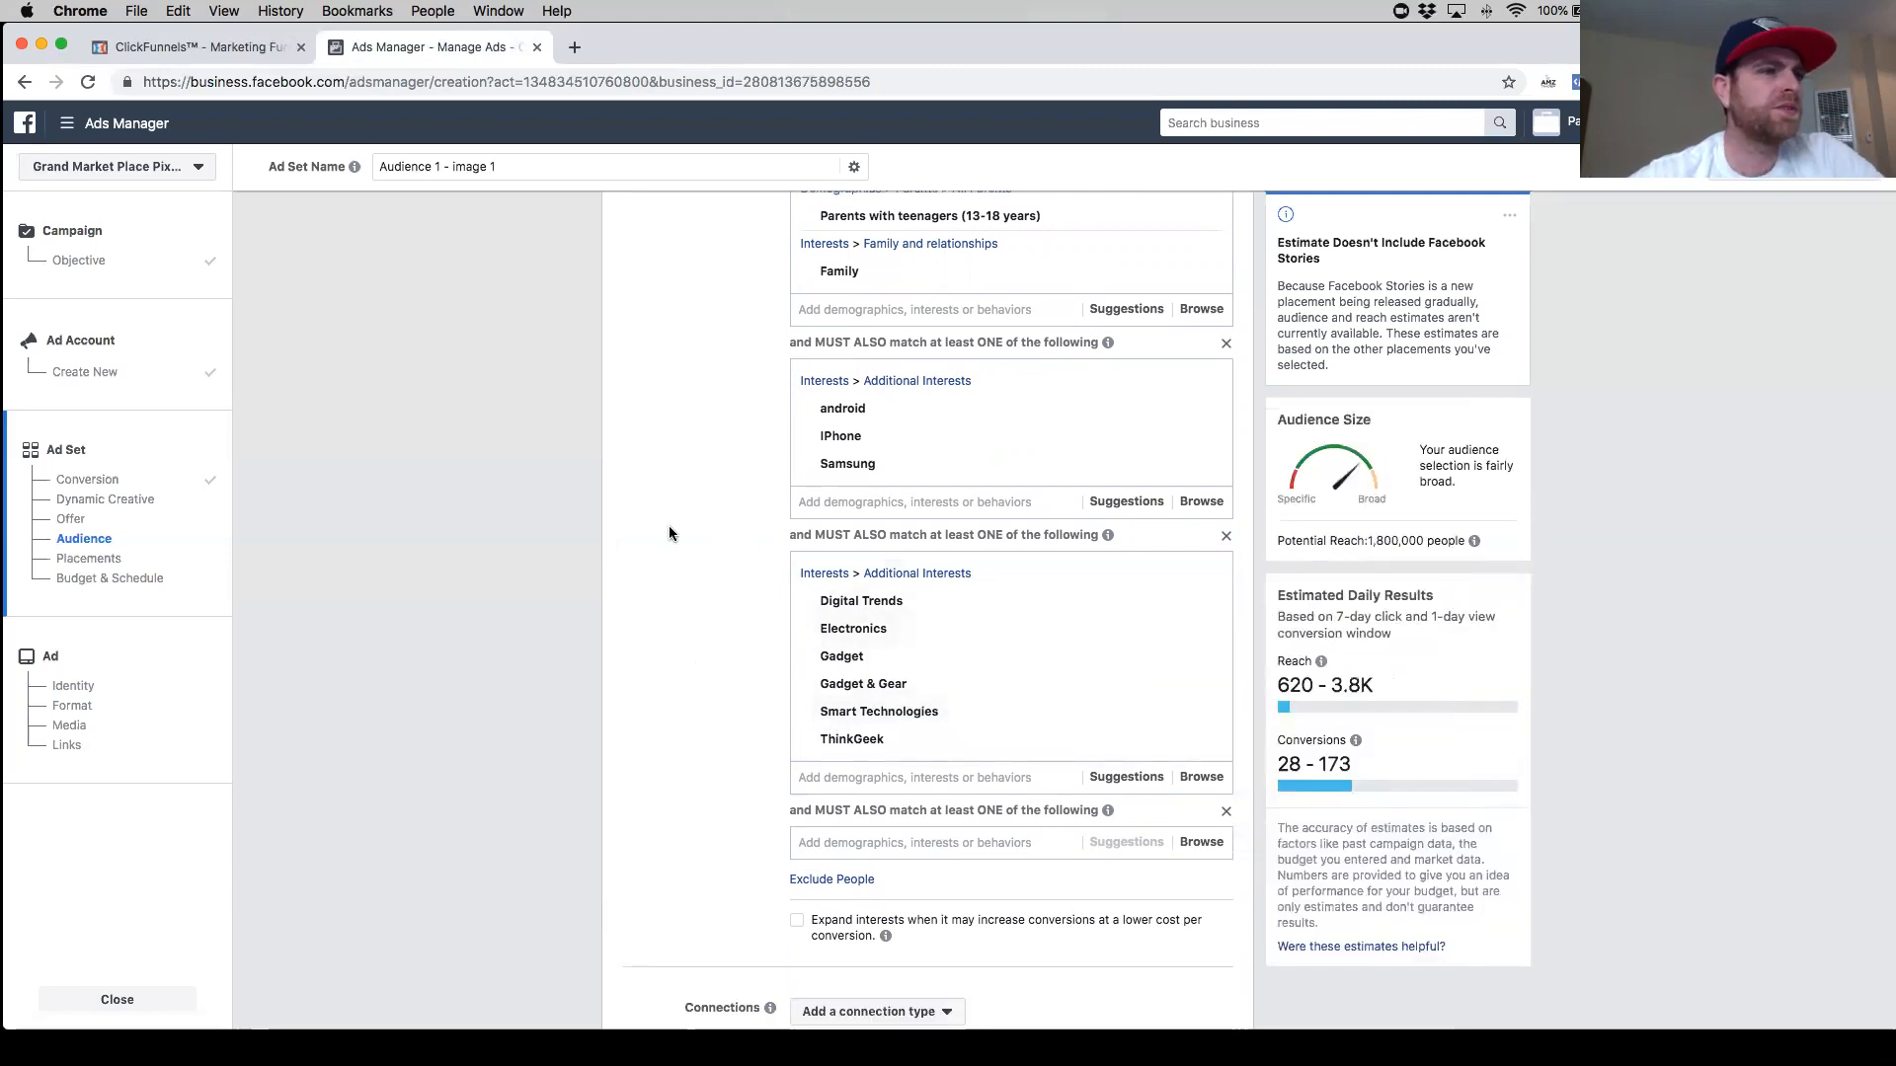
scroll(762, 491, up, 2)
mouse_move(1207, 364)
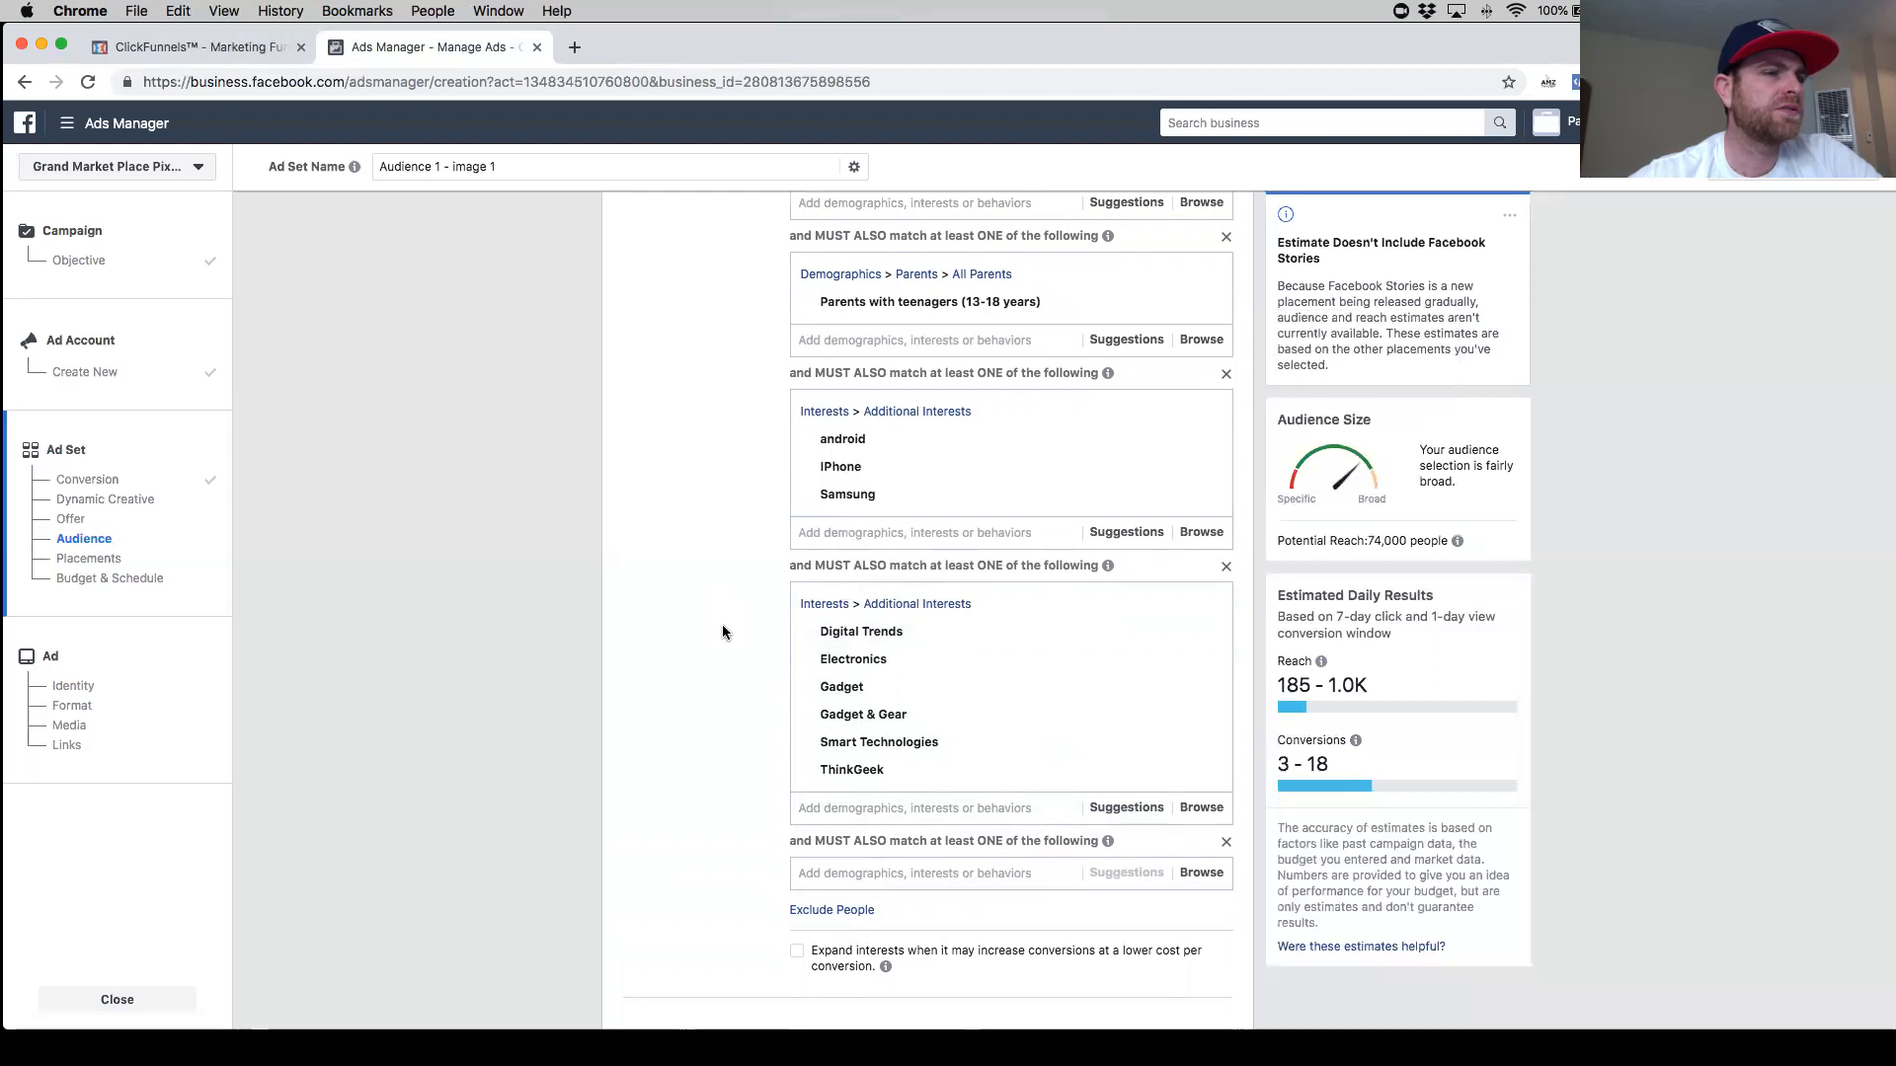
scroll(743, 632, down, 5)
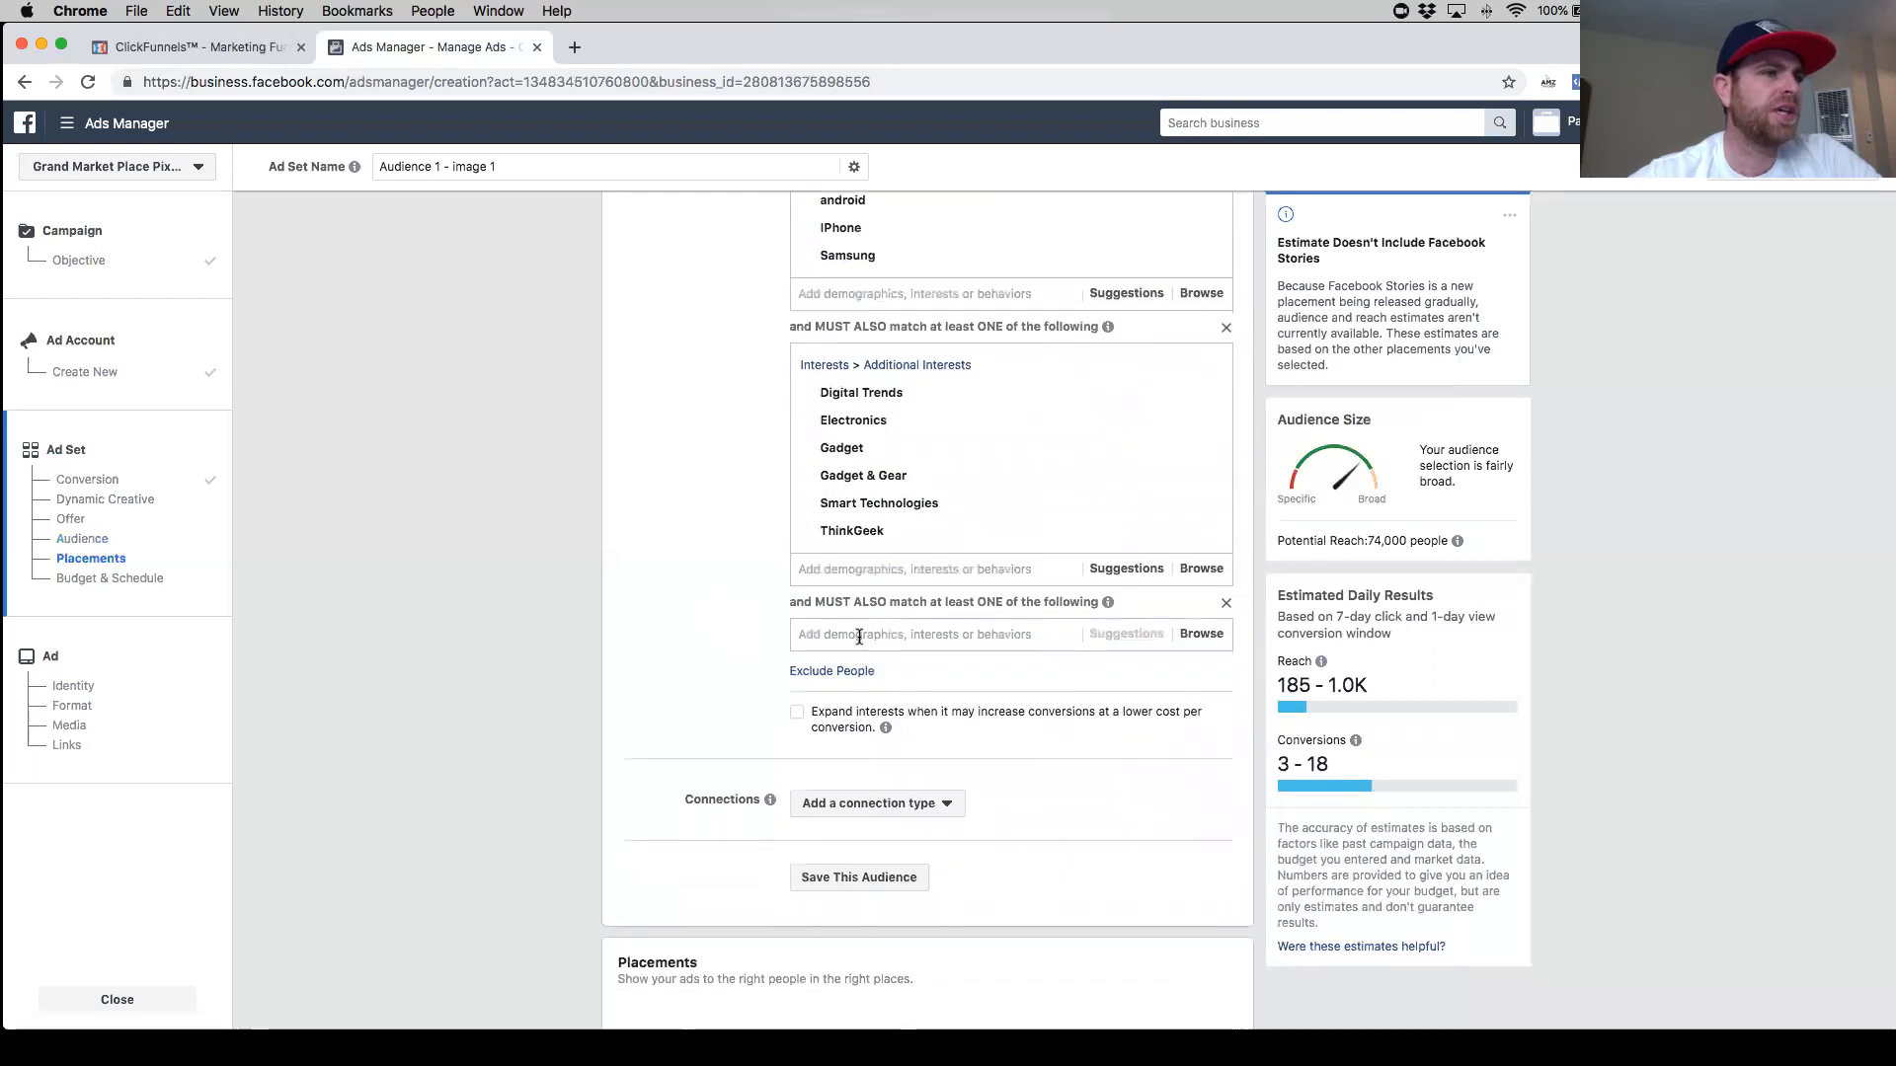
click(859, 637)
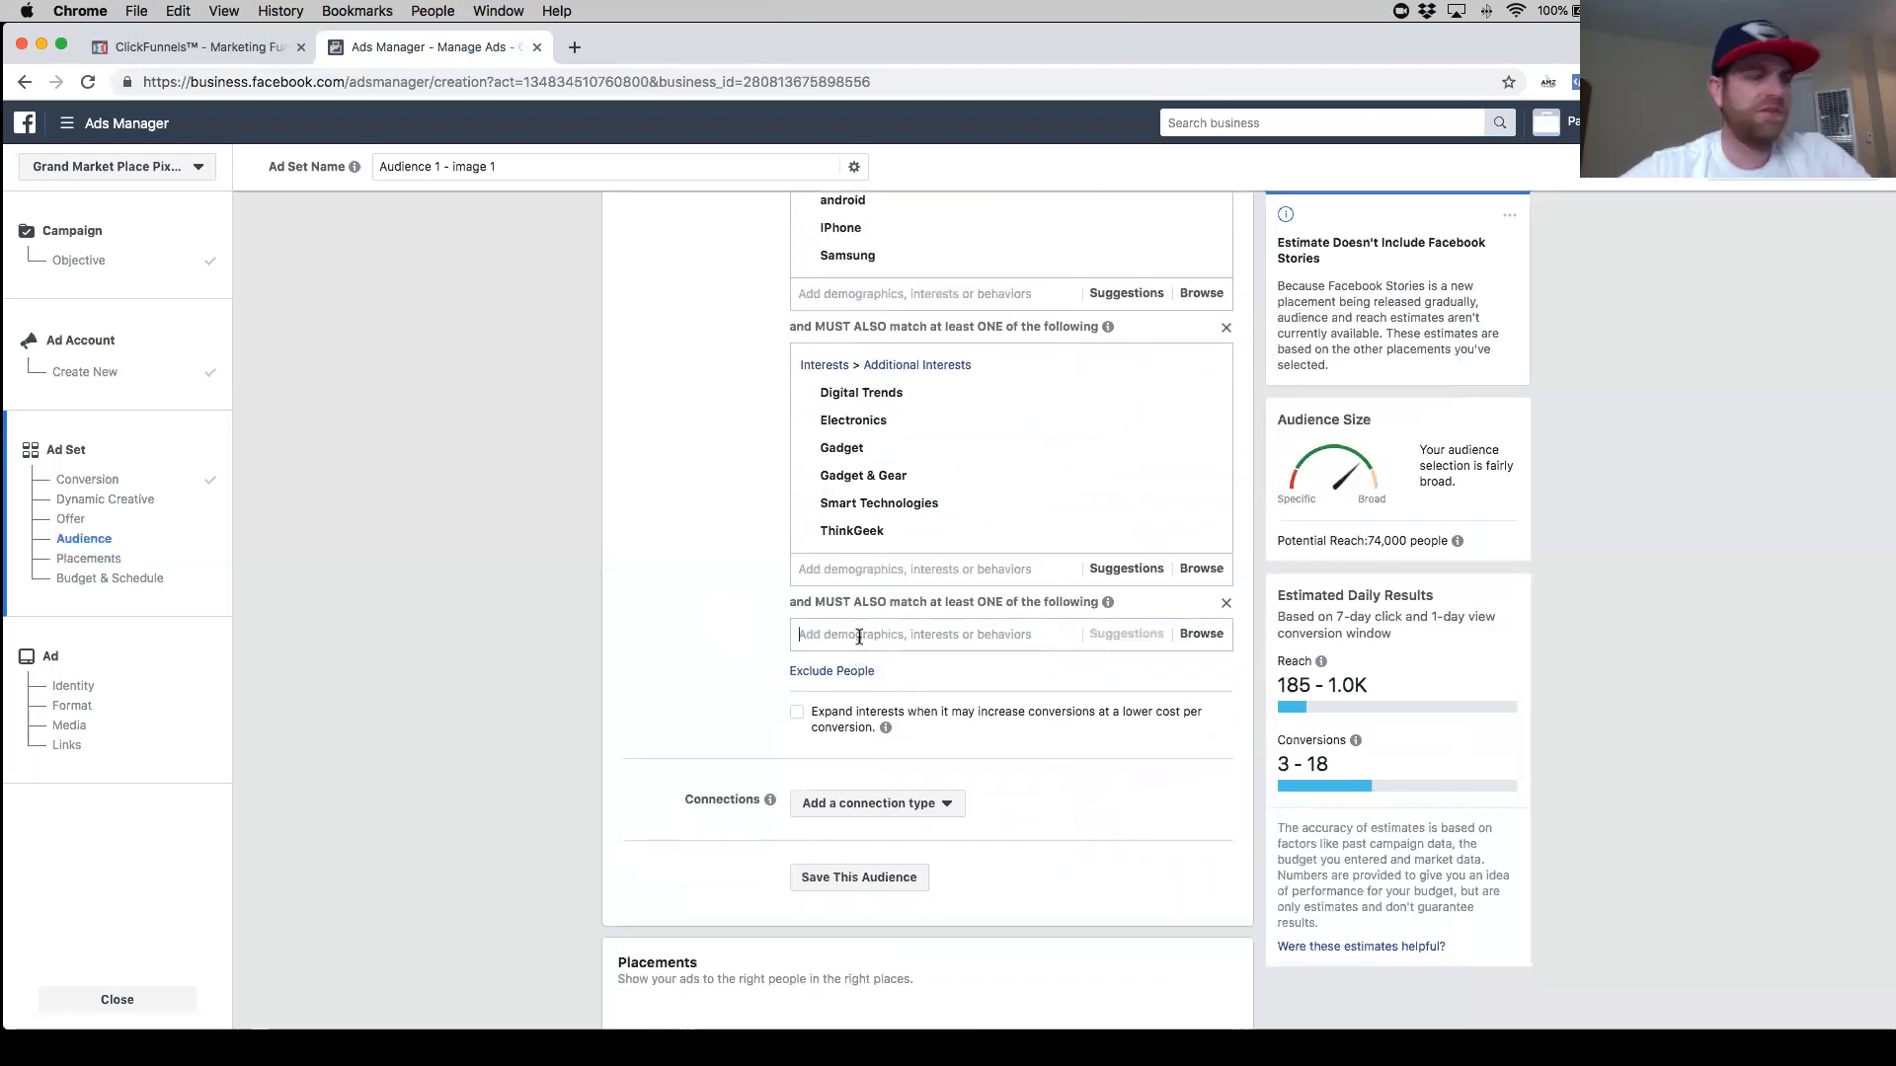
text(family)
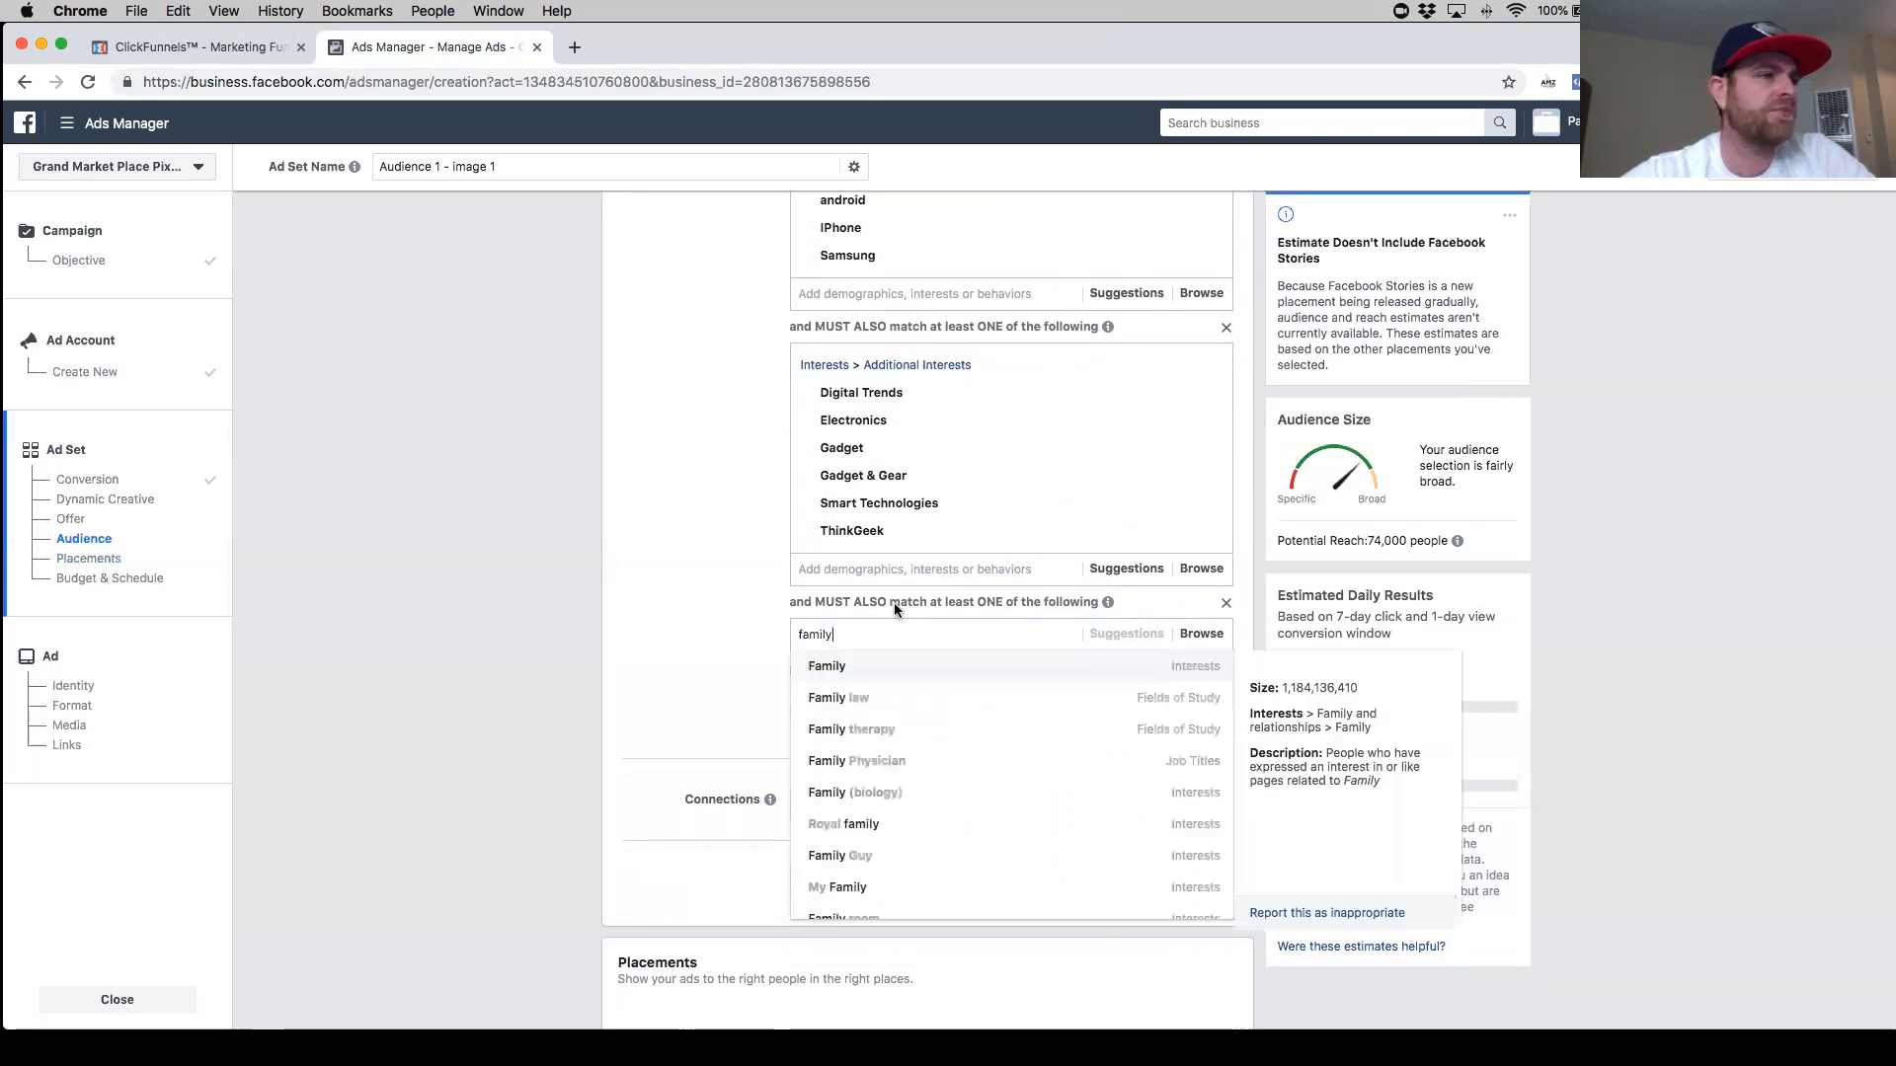
scroll(893, 602, down, 2)
scroll(899, 610, down, 1)
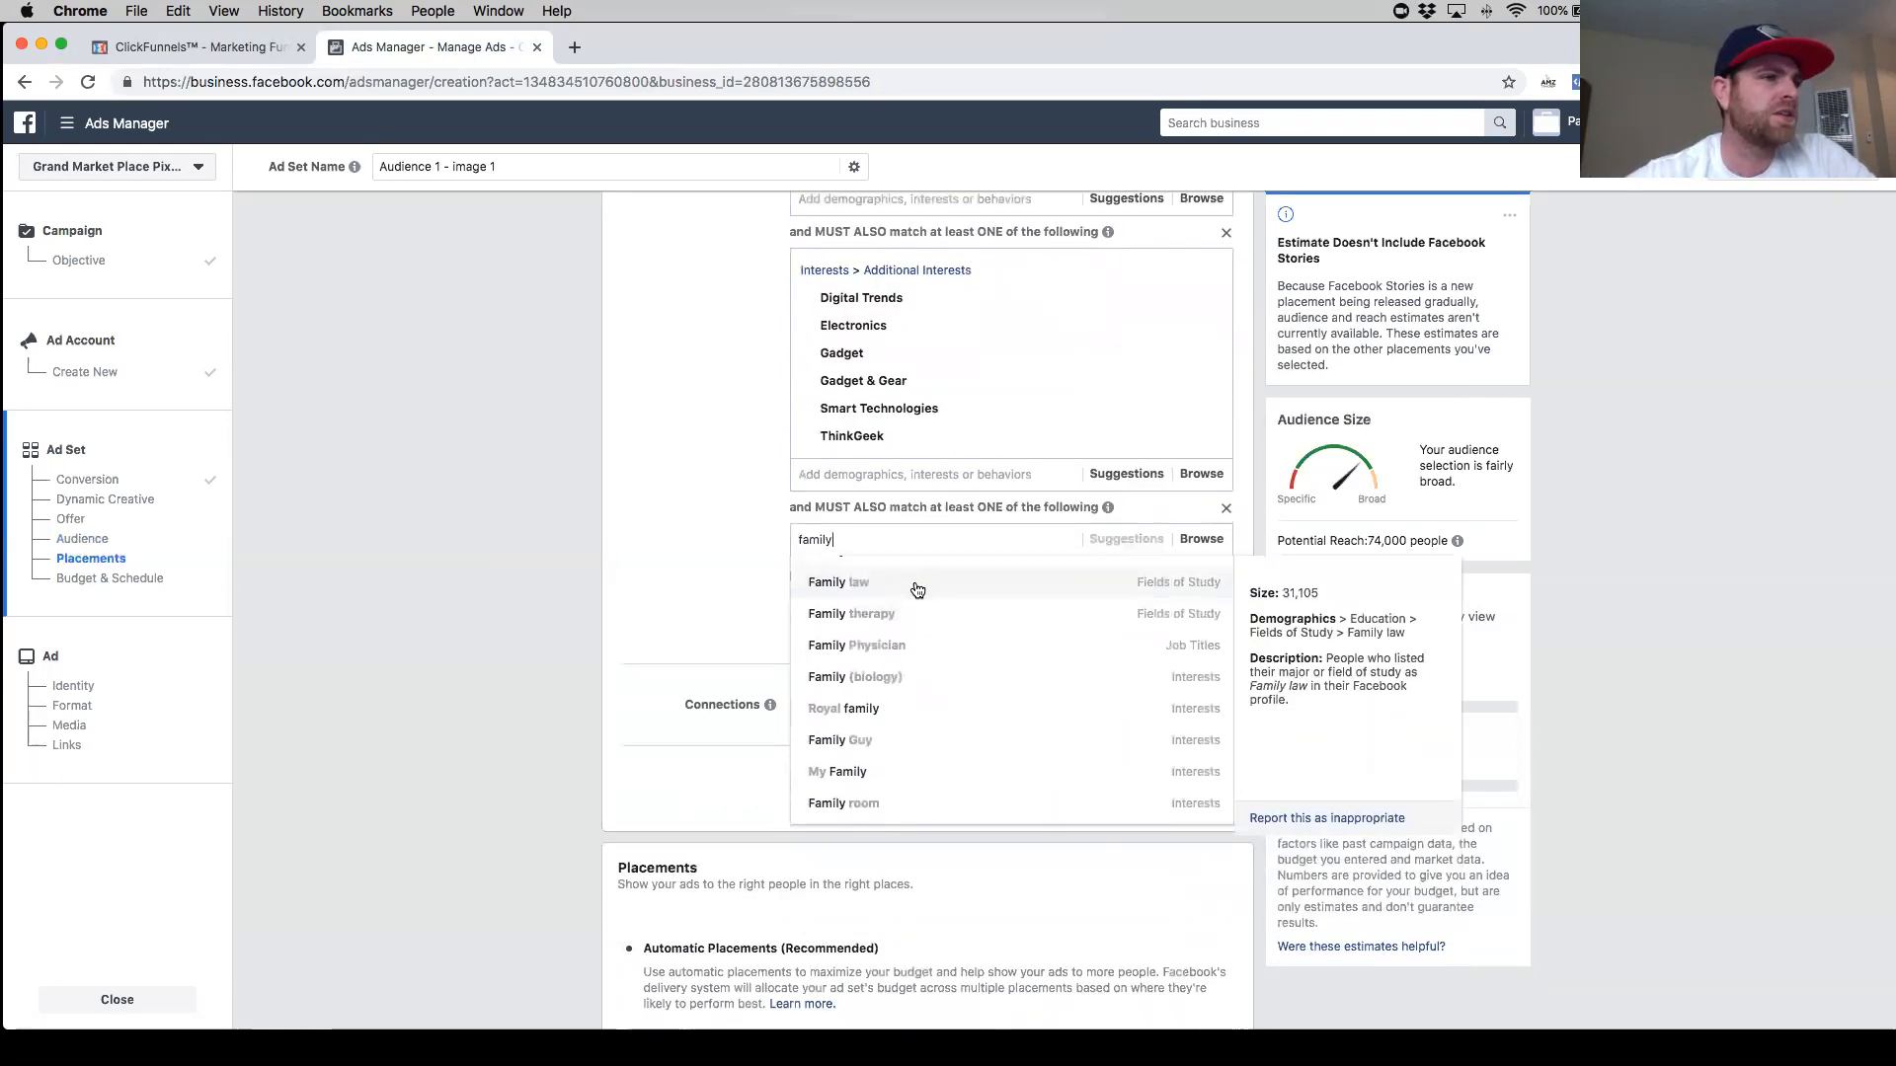
scroll(917, 610, up, 1)
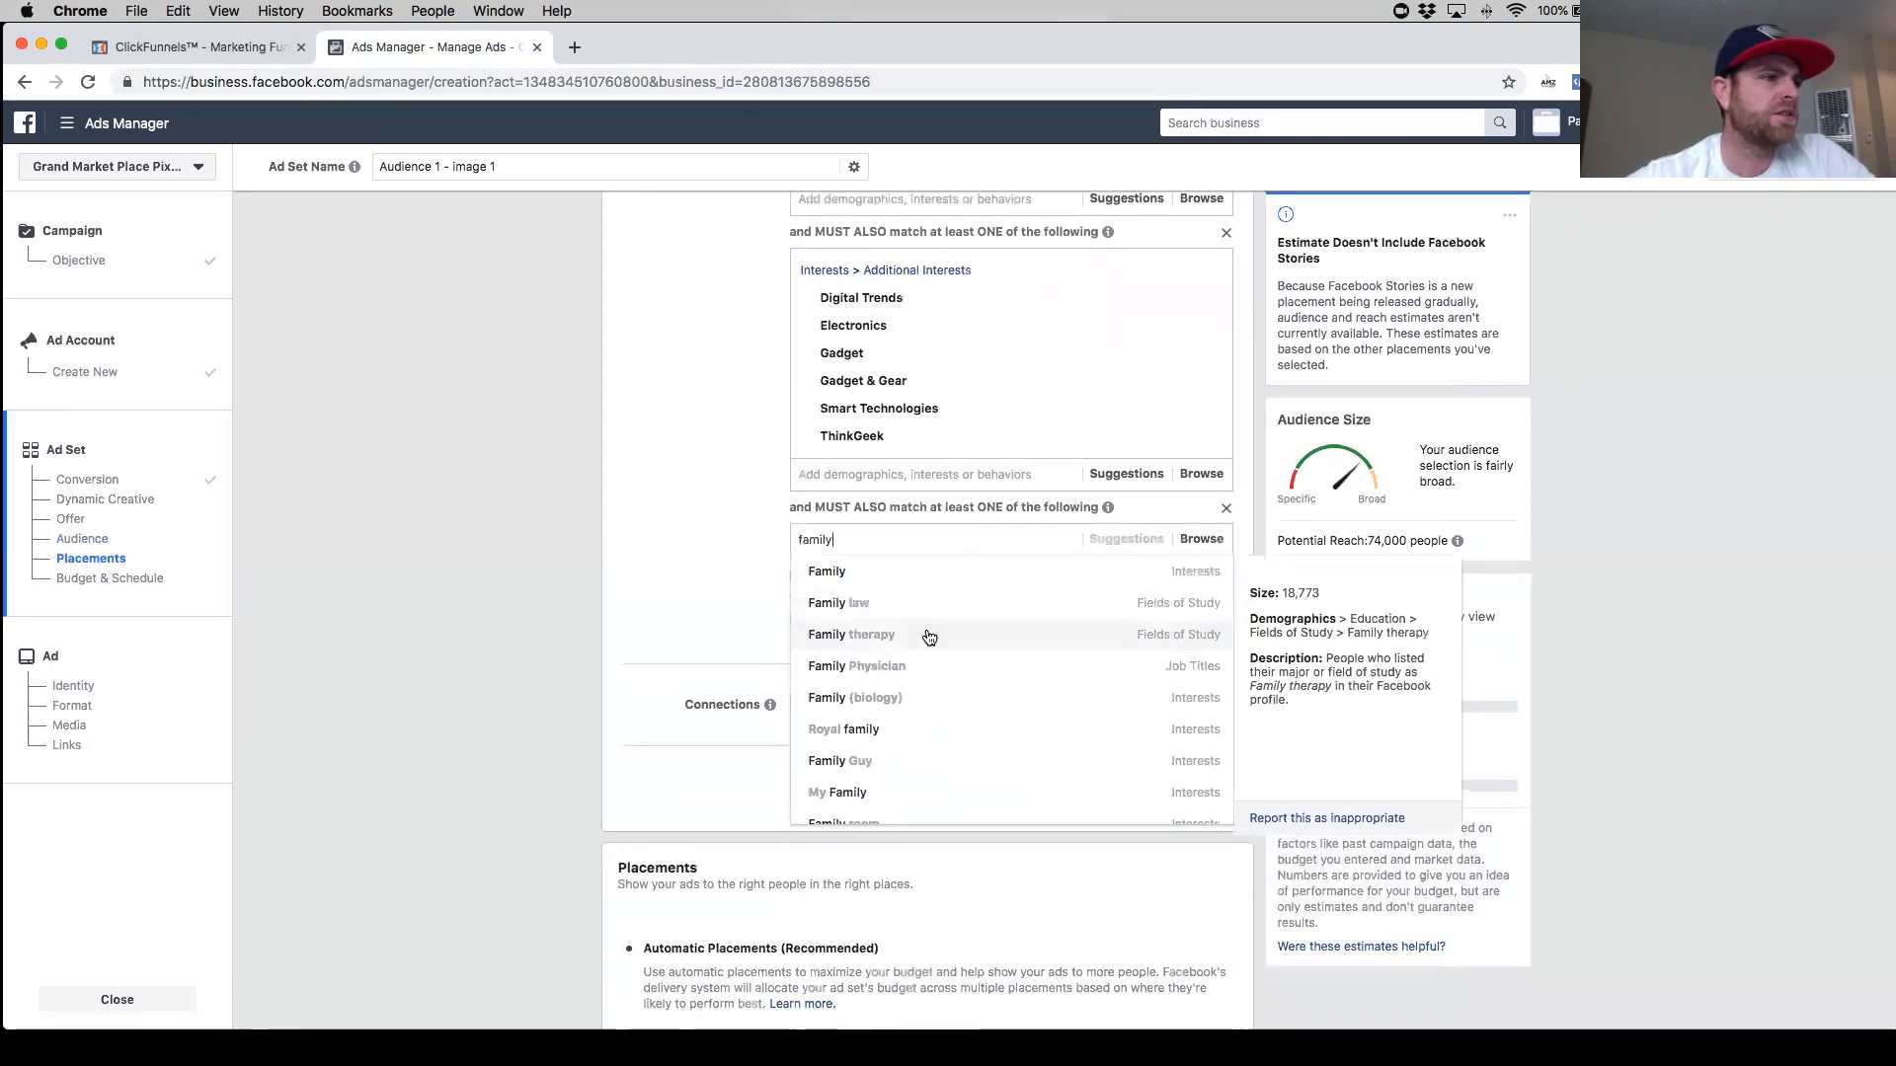
click(917, 578)
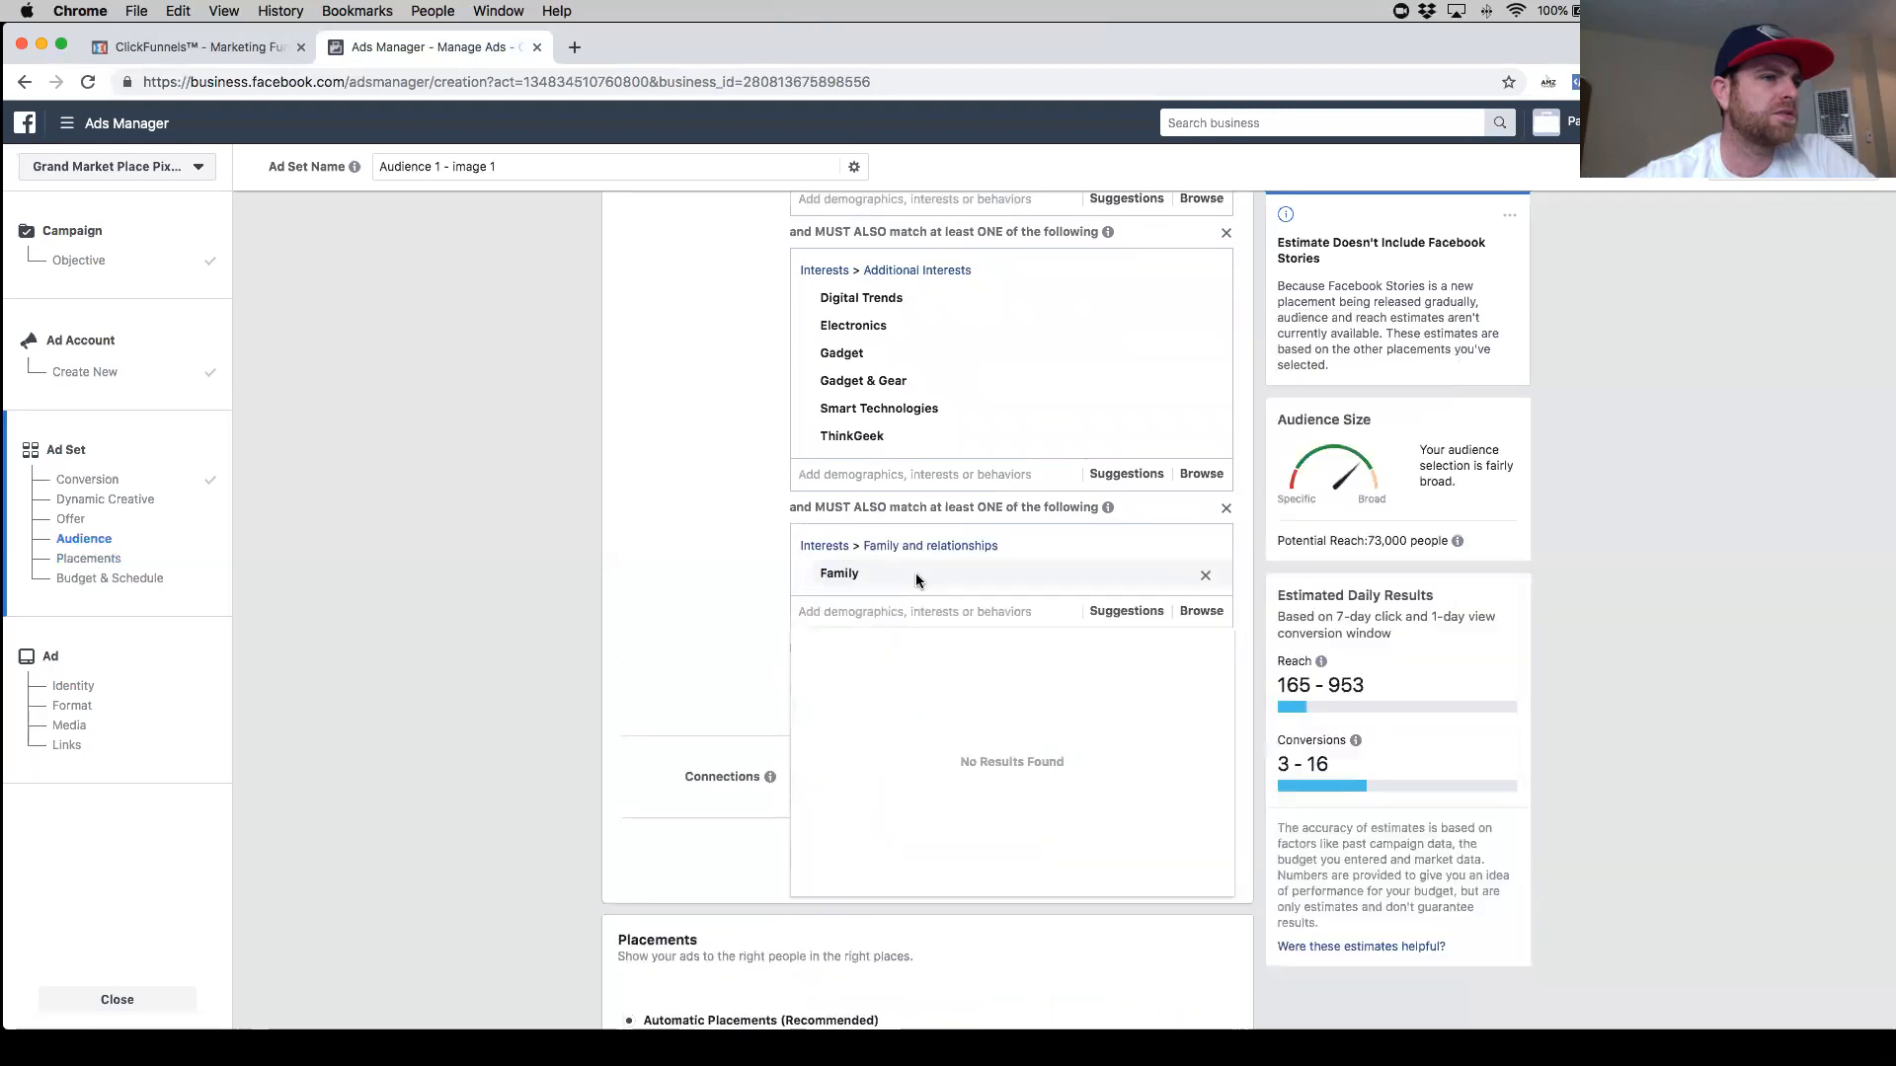
click(1204, 576)
- Replace Parents with teenagers (13-18 years) with the Family interest in the parents narrowing group
scroll(926, 547, up, 7)
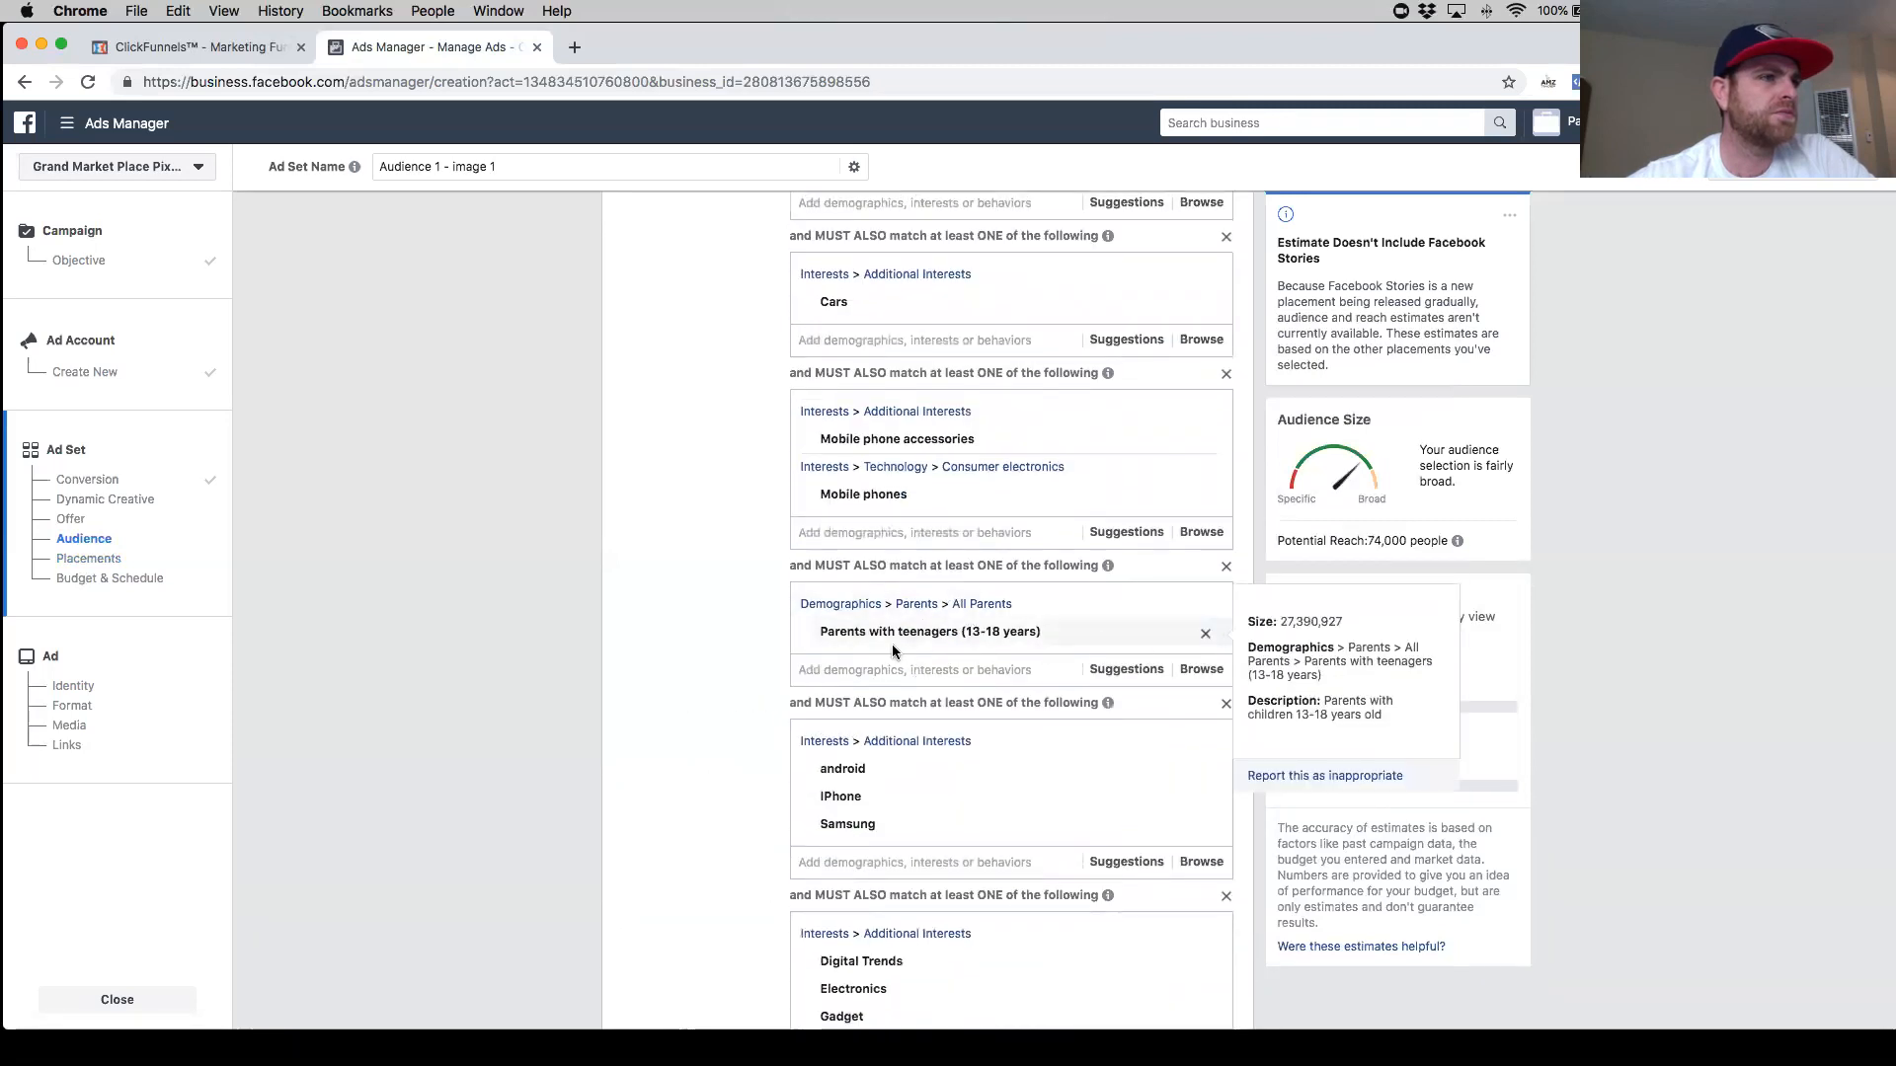
click(1205, 633)
click(867, 598)
text(famil)
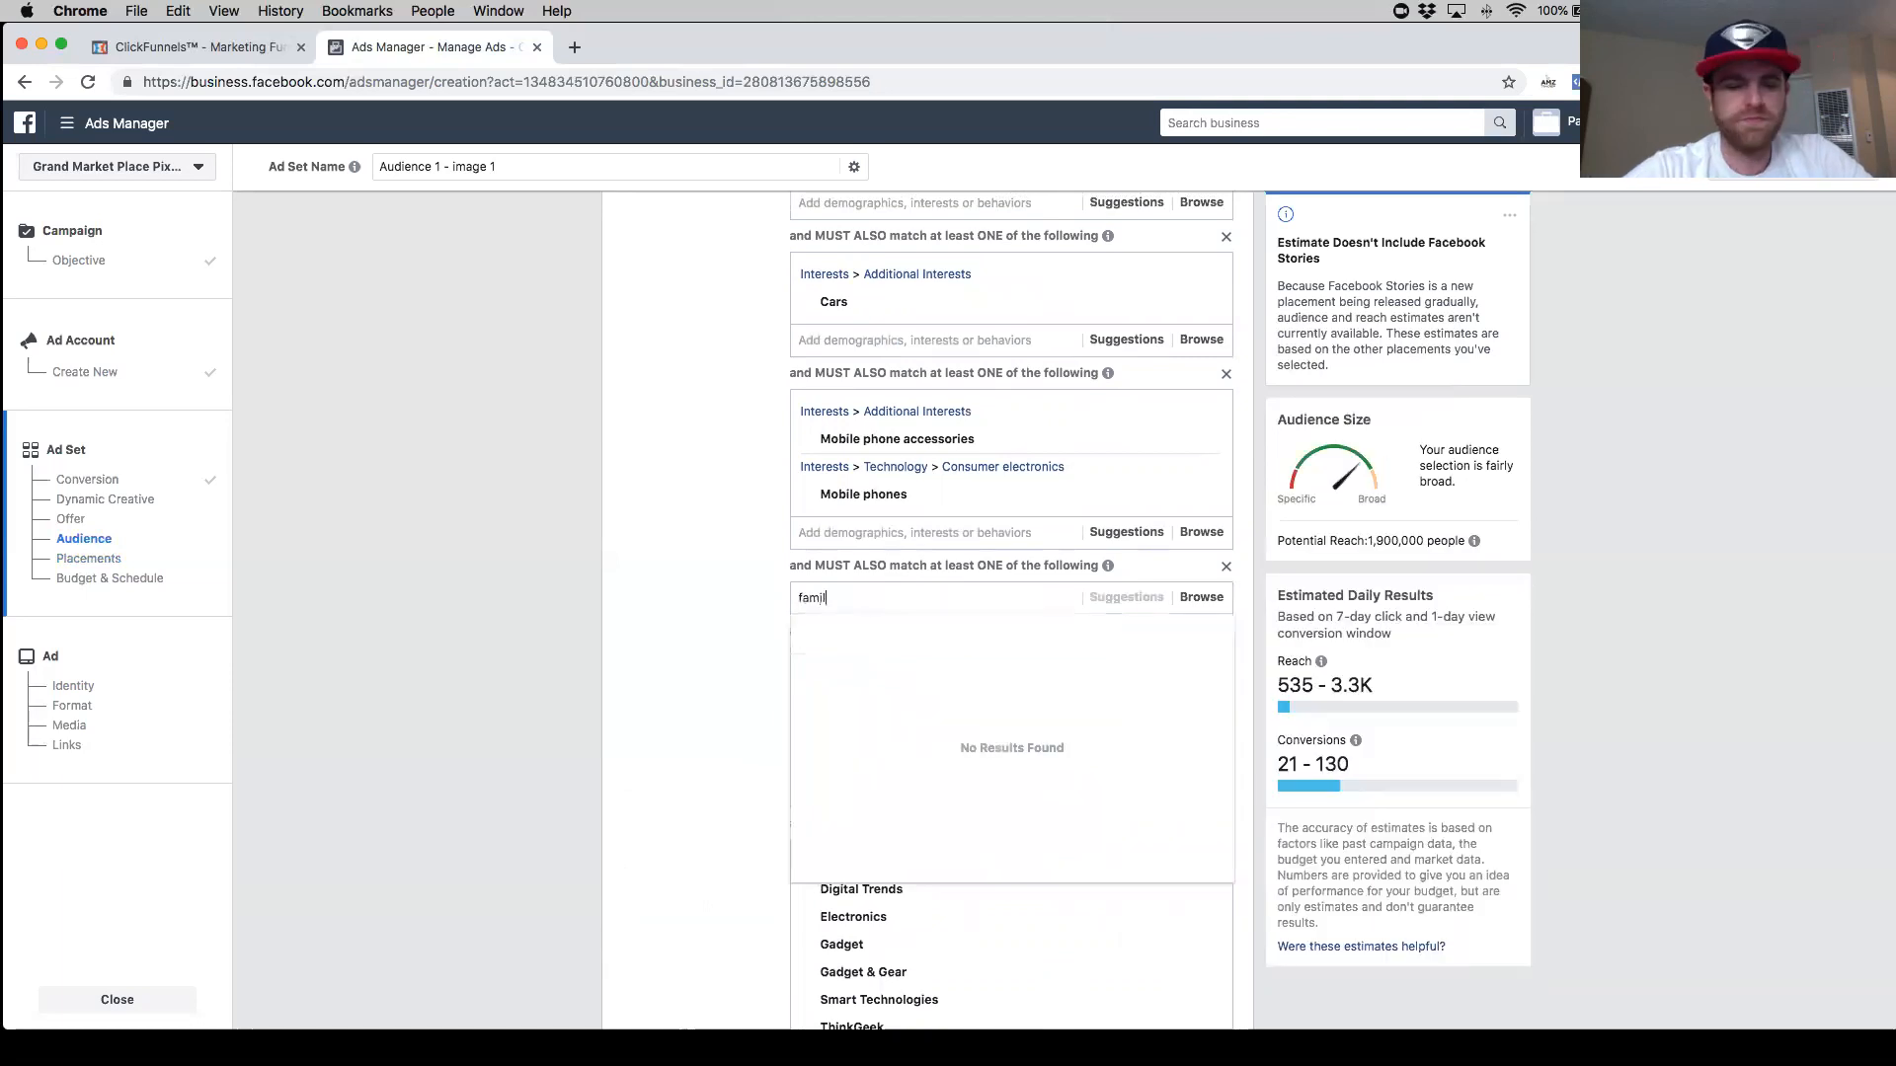
text(y)
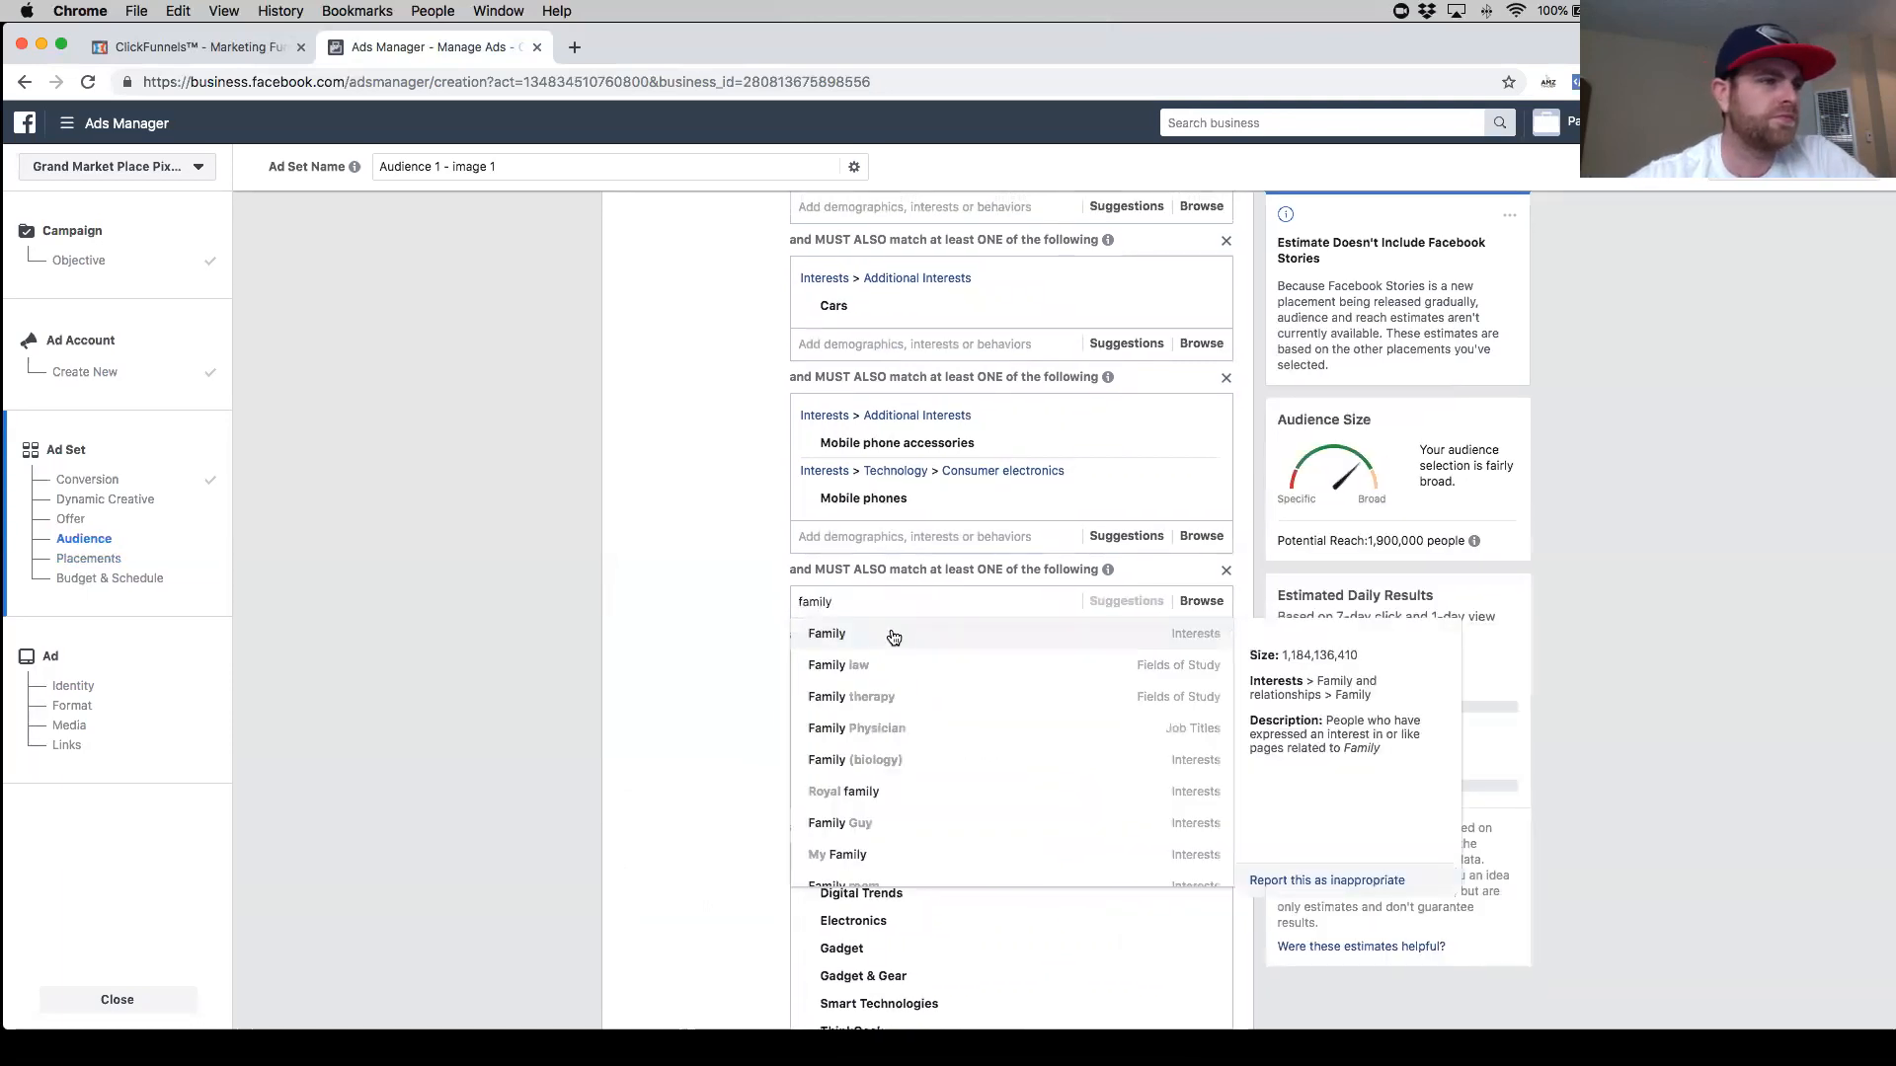
click(893, 637)
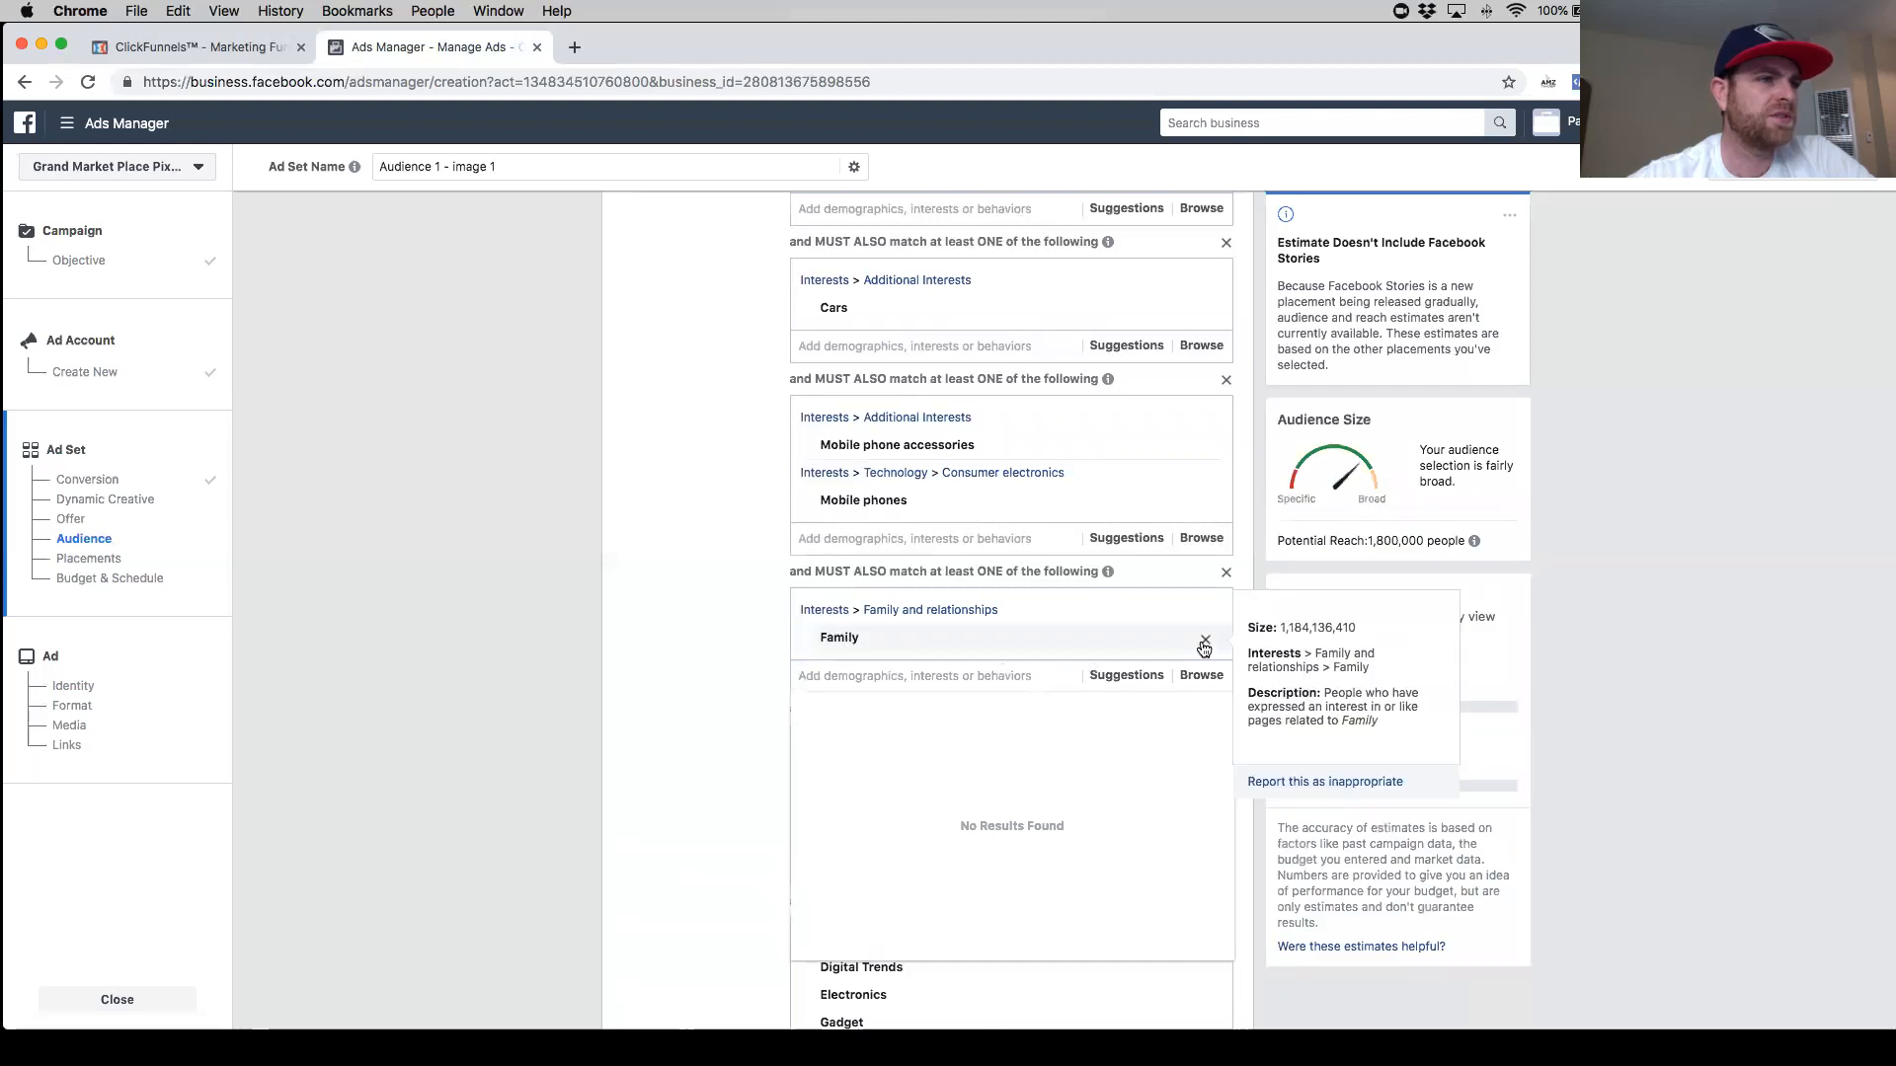
- Replace the Family interest with Parents (All) in the parents narrowing group
click(917, 641)
text(parents)
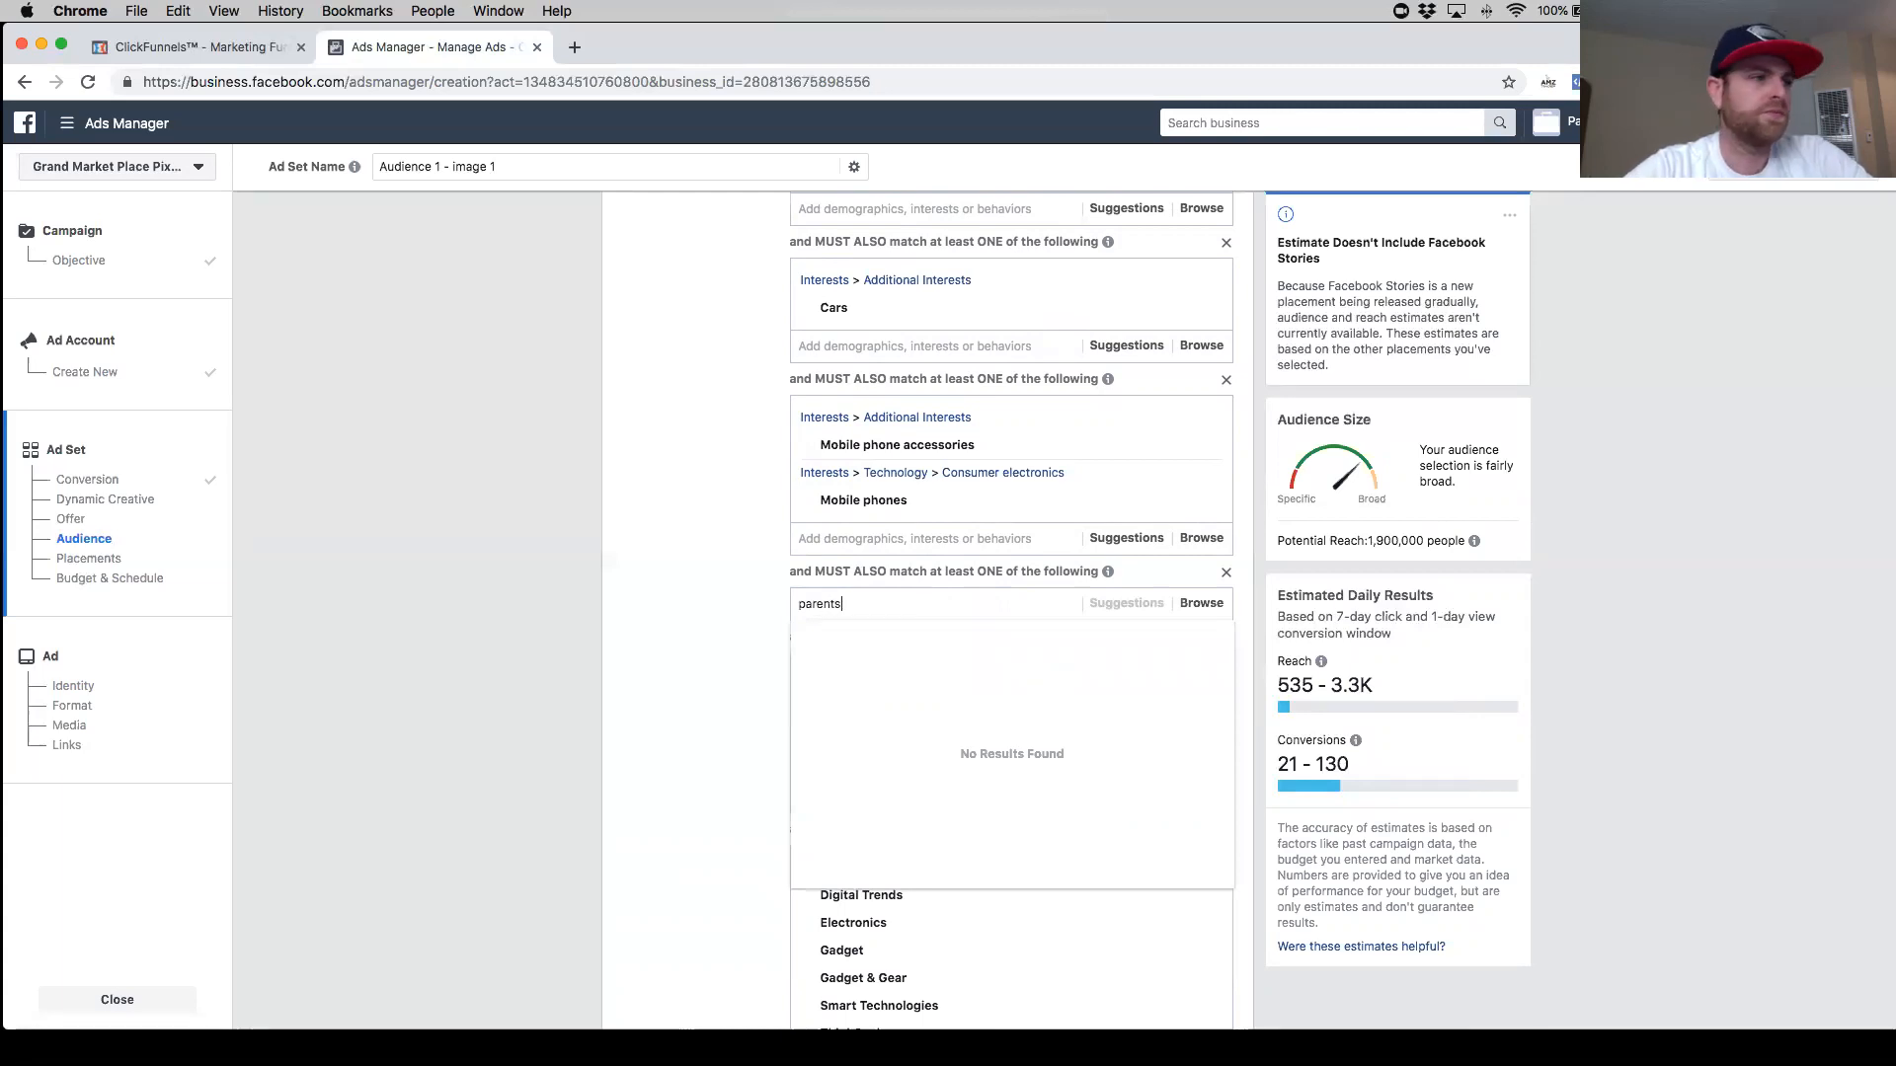
click(872, 635)
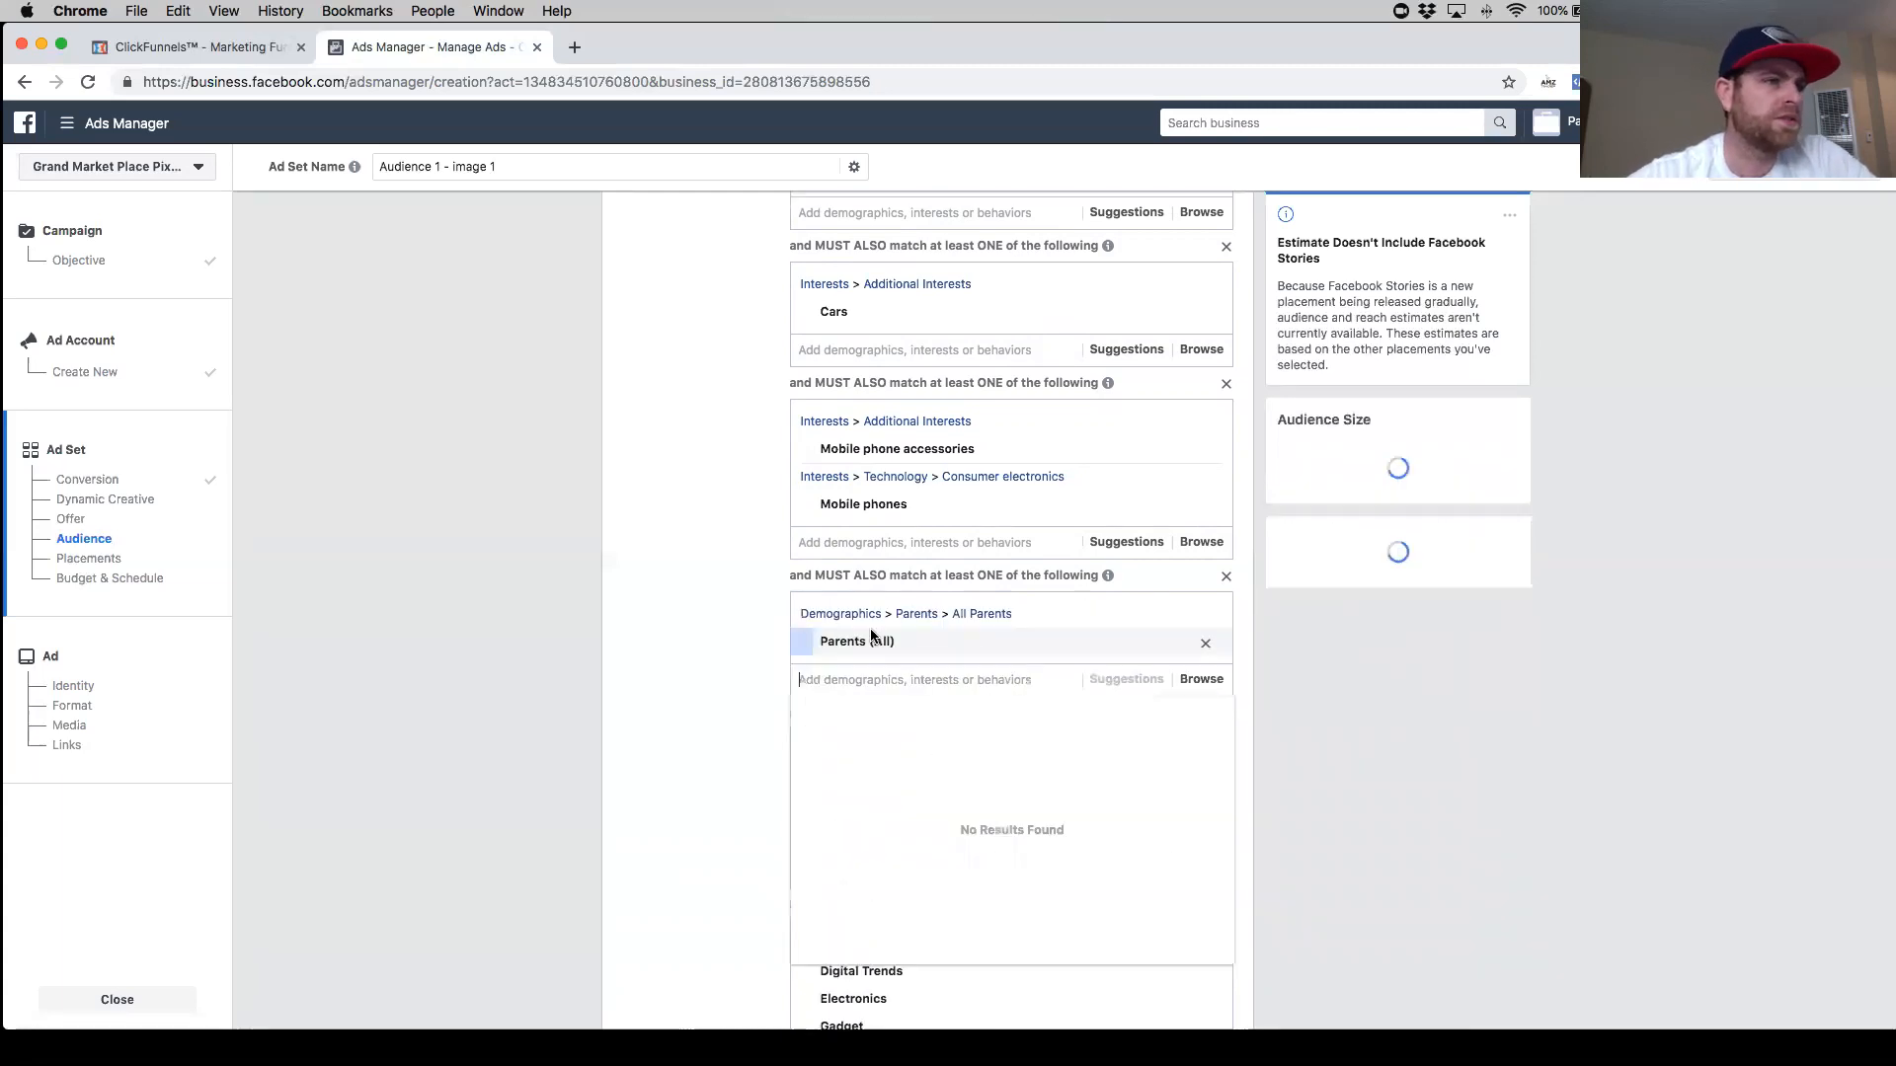
click(713, 622)
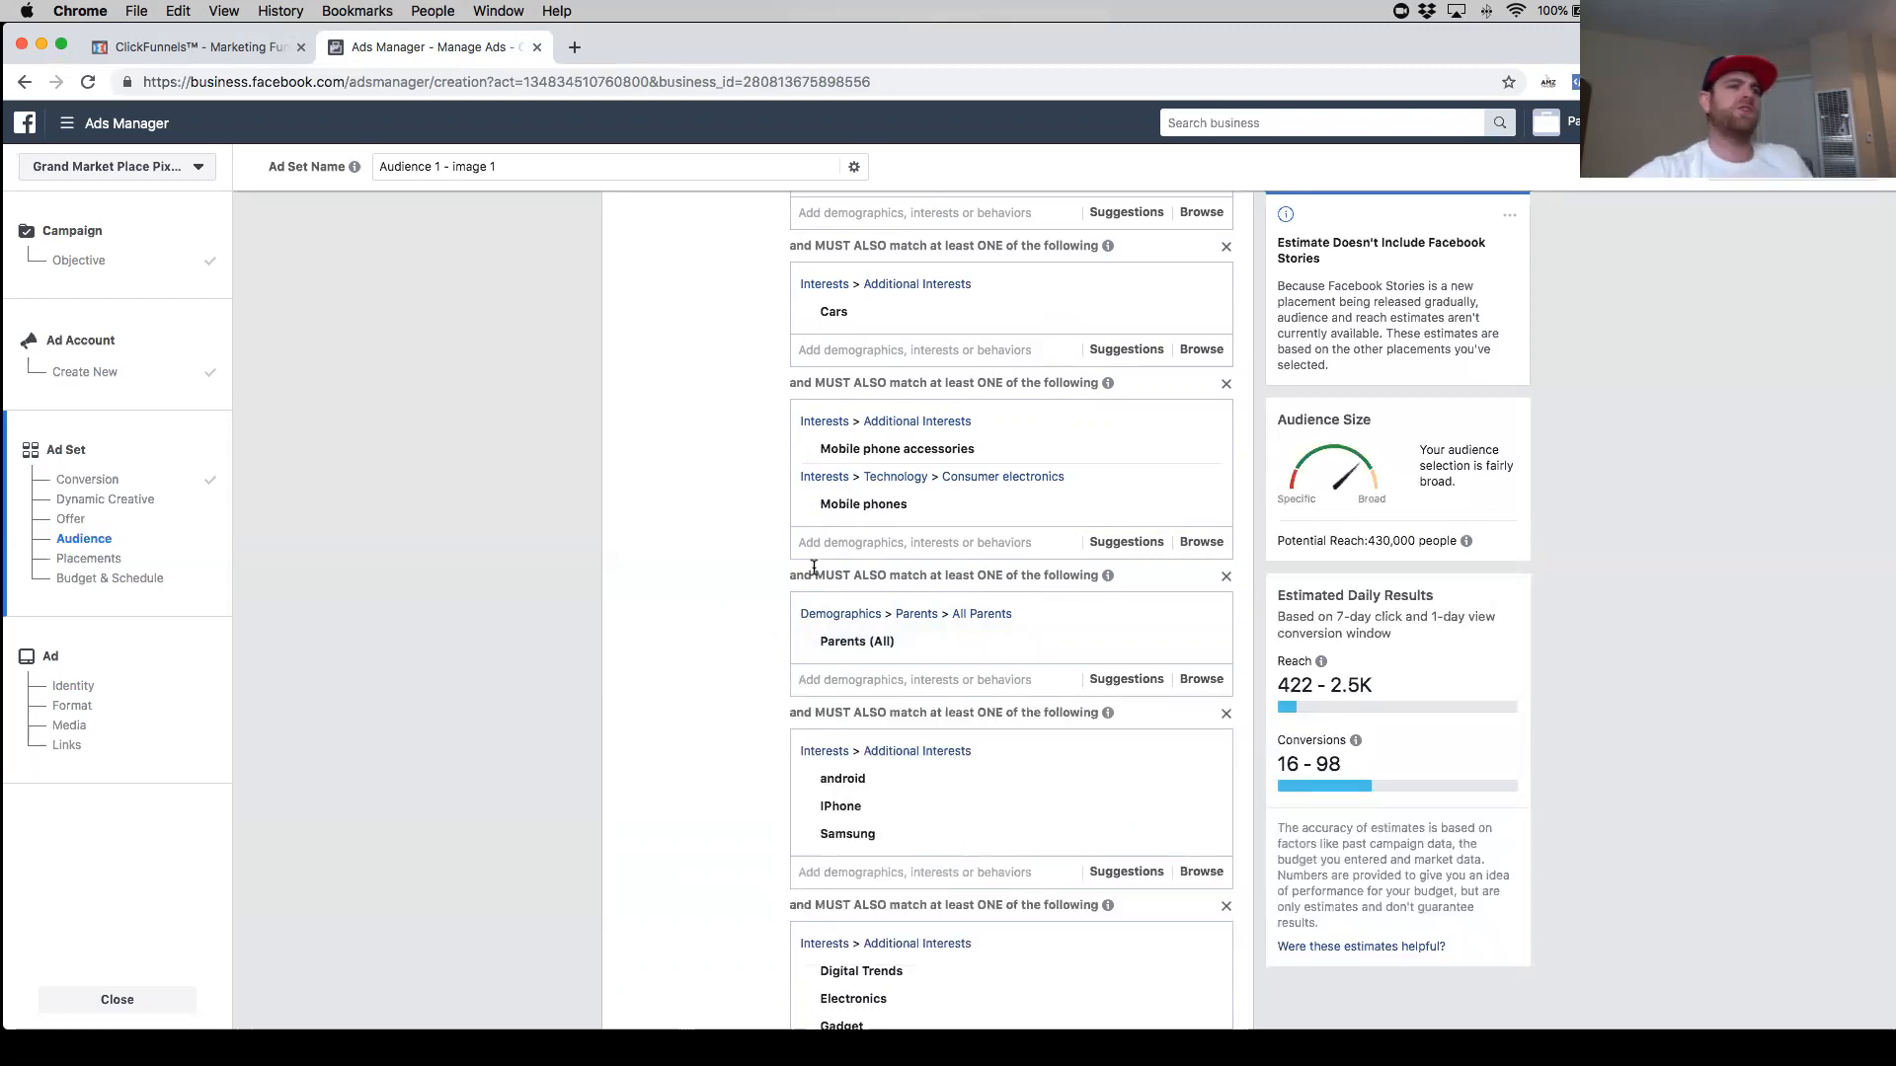
- Add the suggested interests Smart device, Geek.com, Lifehacker and Gadget Geeks to the Electronics narrowing group
scroll(959, 614, down, 3)
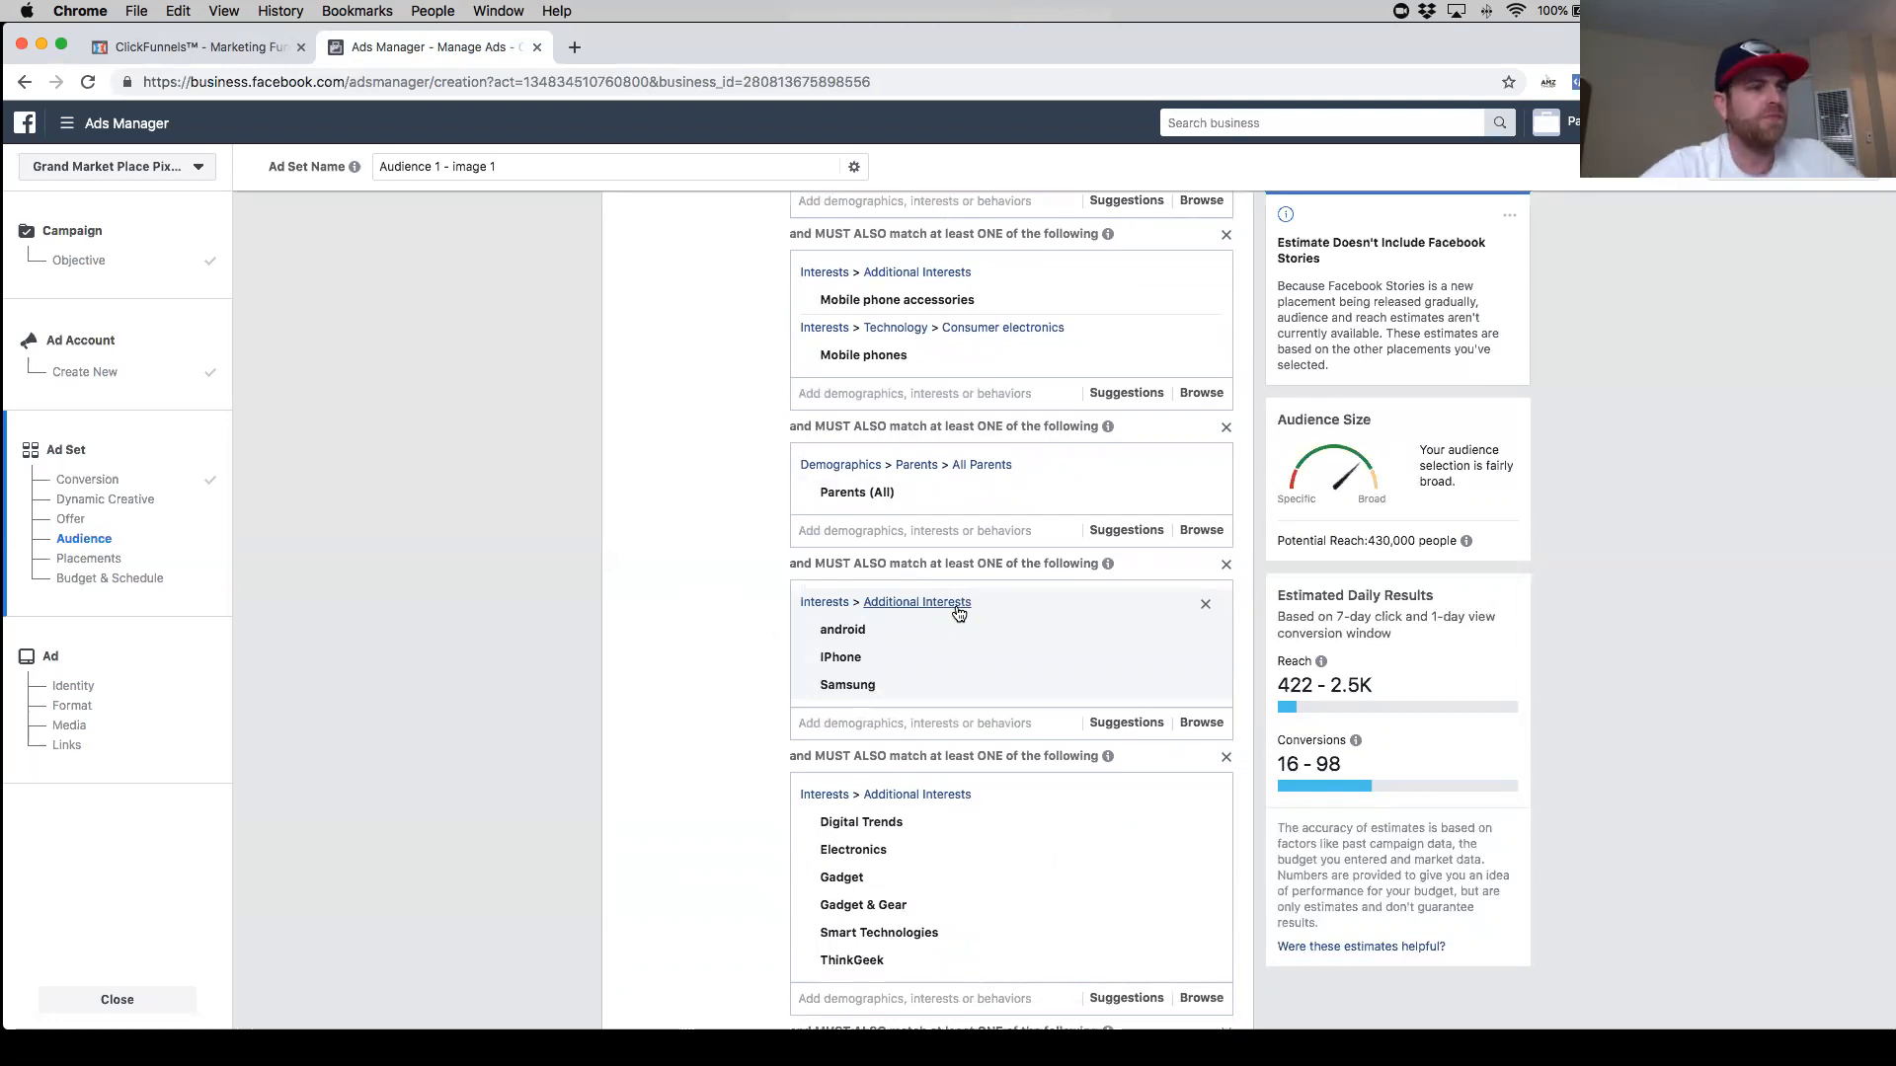
scroll(1056, 673, down, 2)
scroll(1027, 696, down, 3)
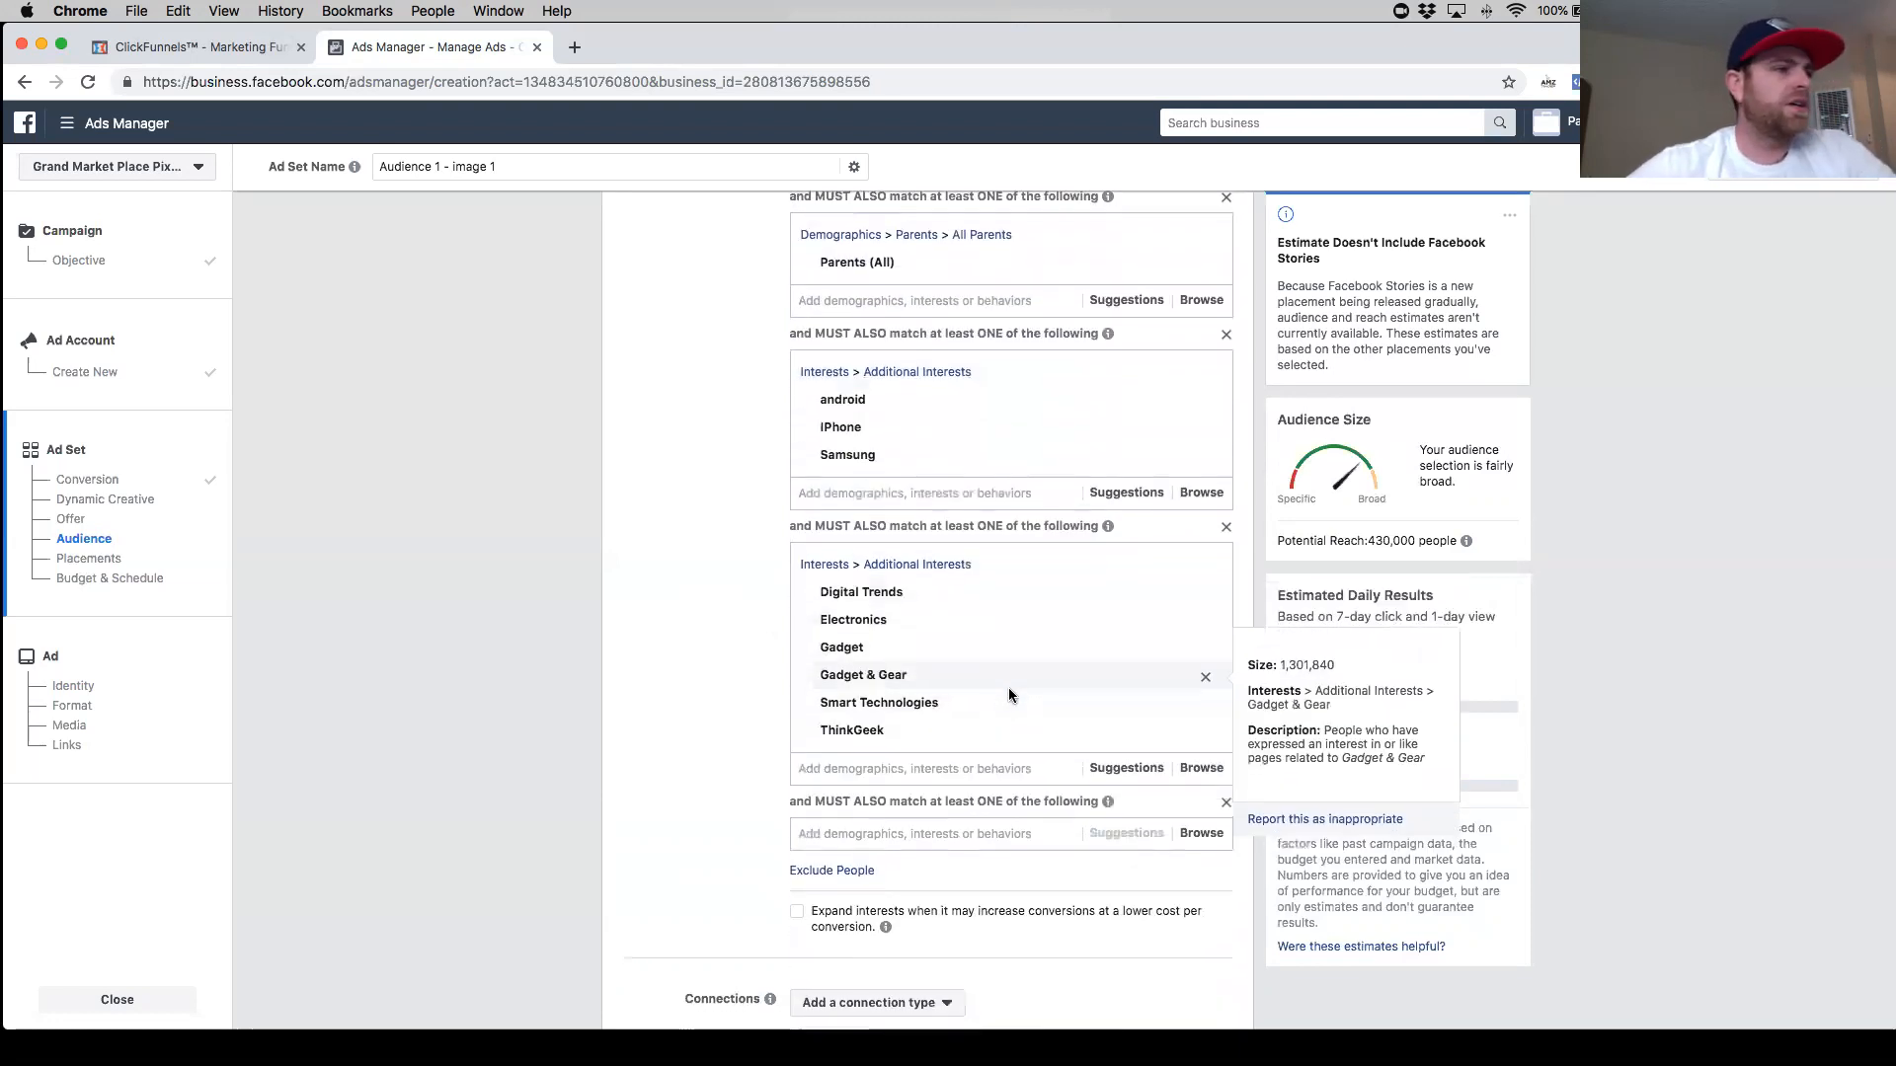
scroll(990, 706, up, 2)
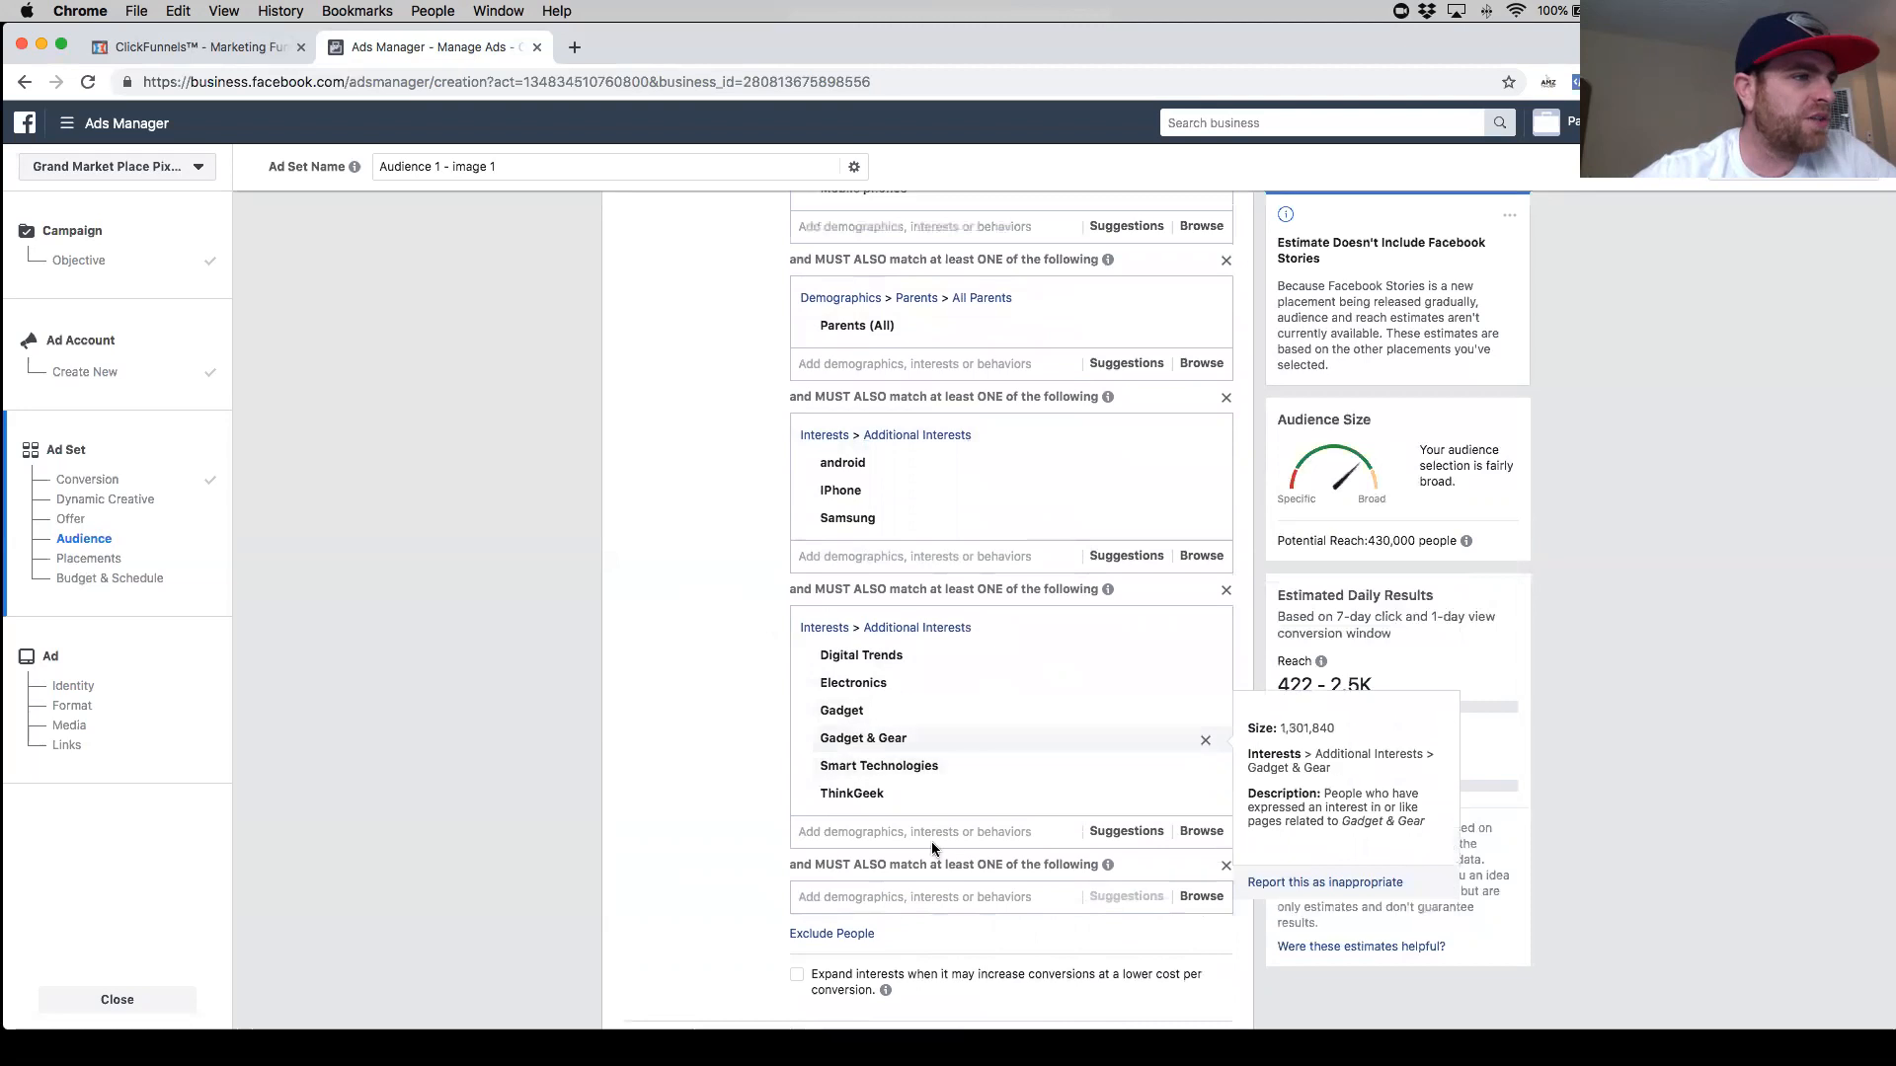
scroll(932, 841, down, 3)
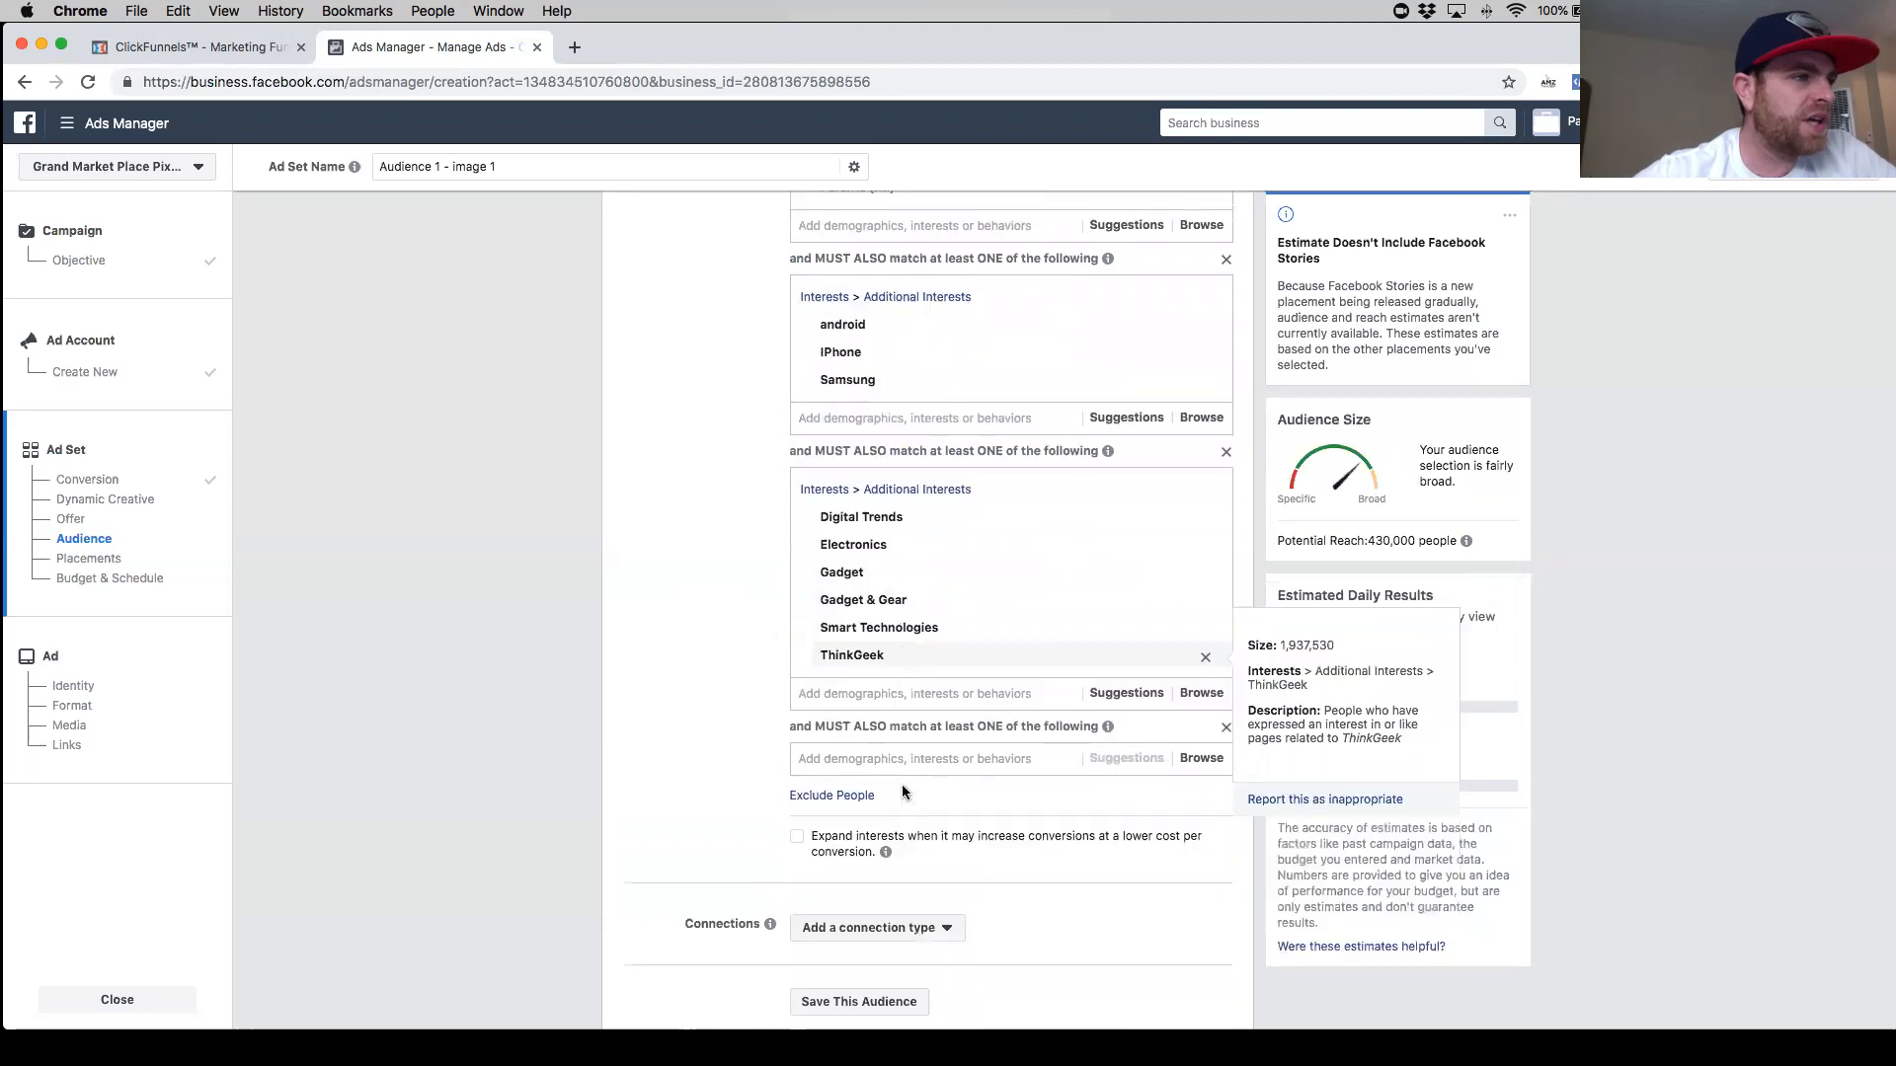
click(1106, 678)
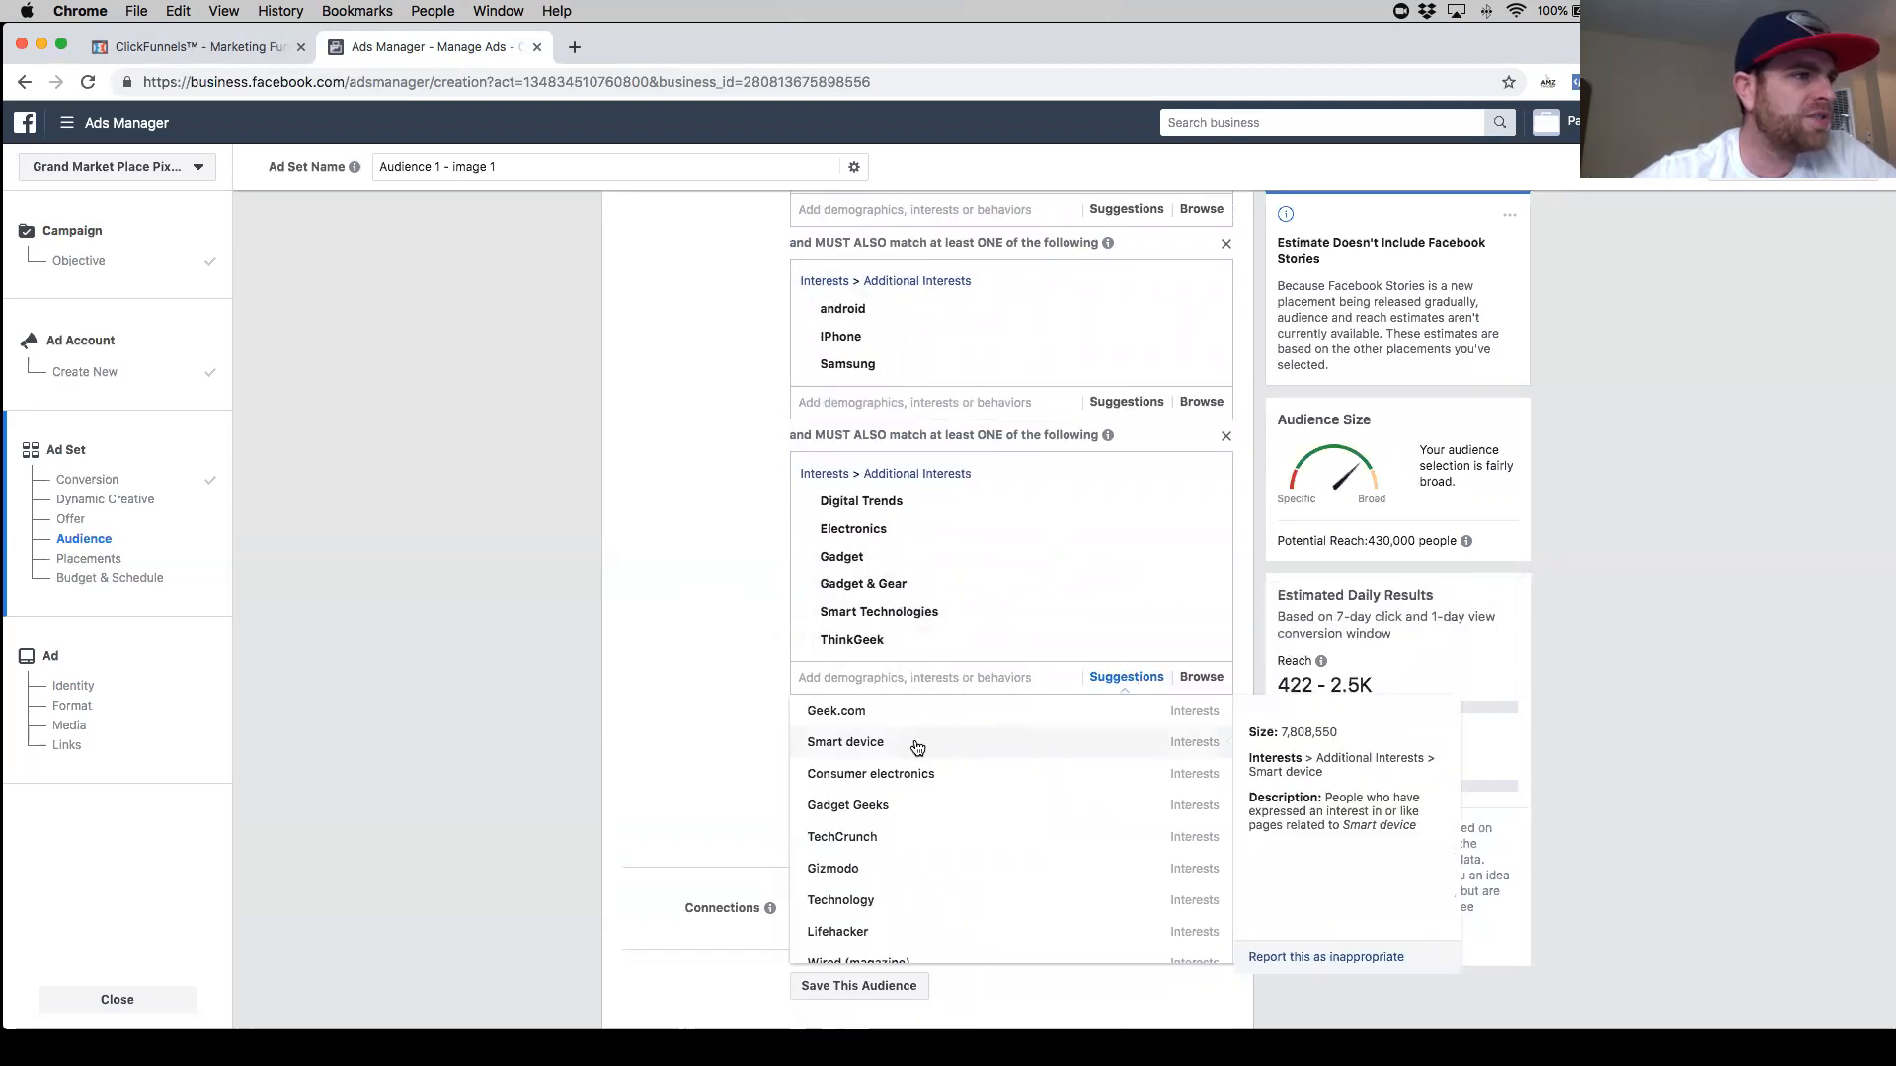
click(917, 748)
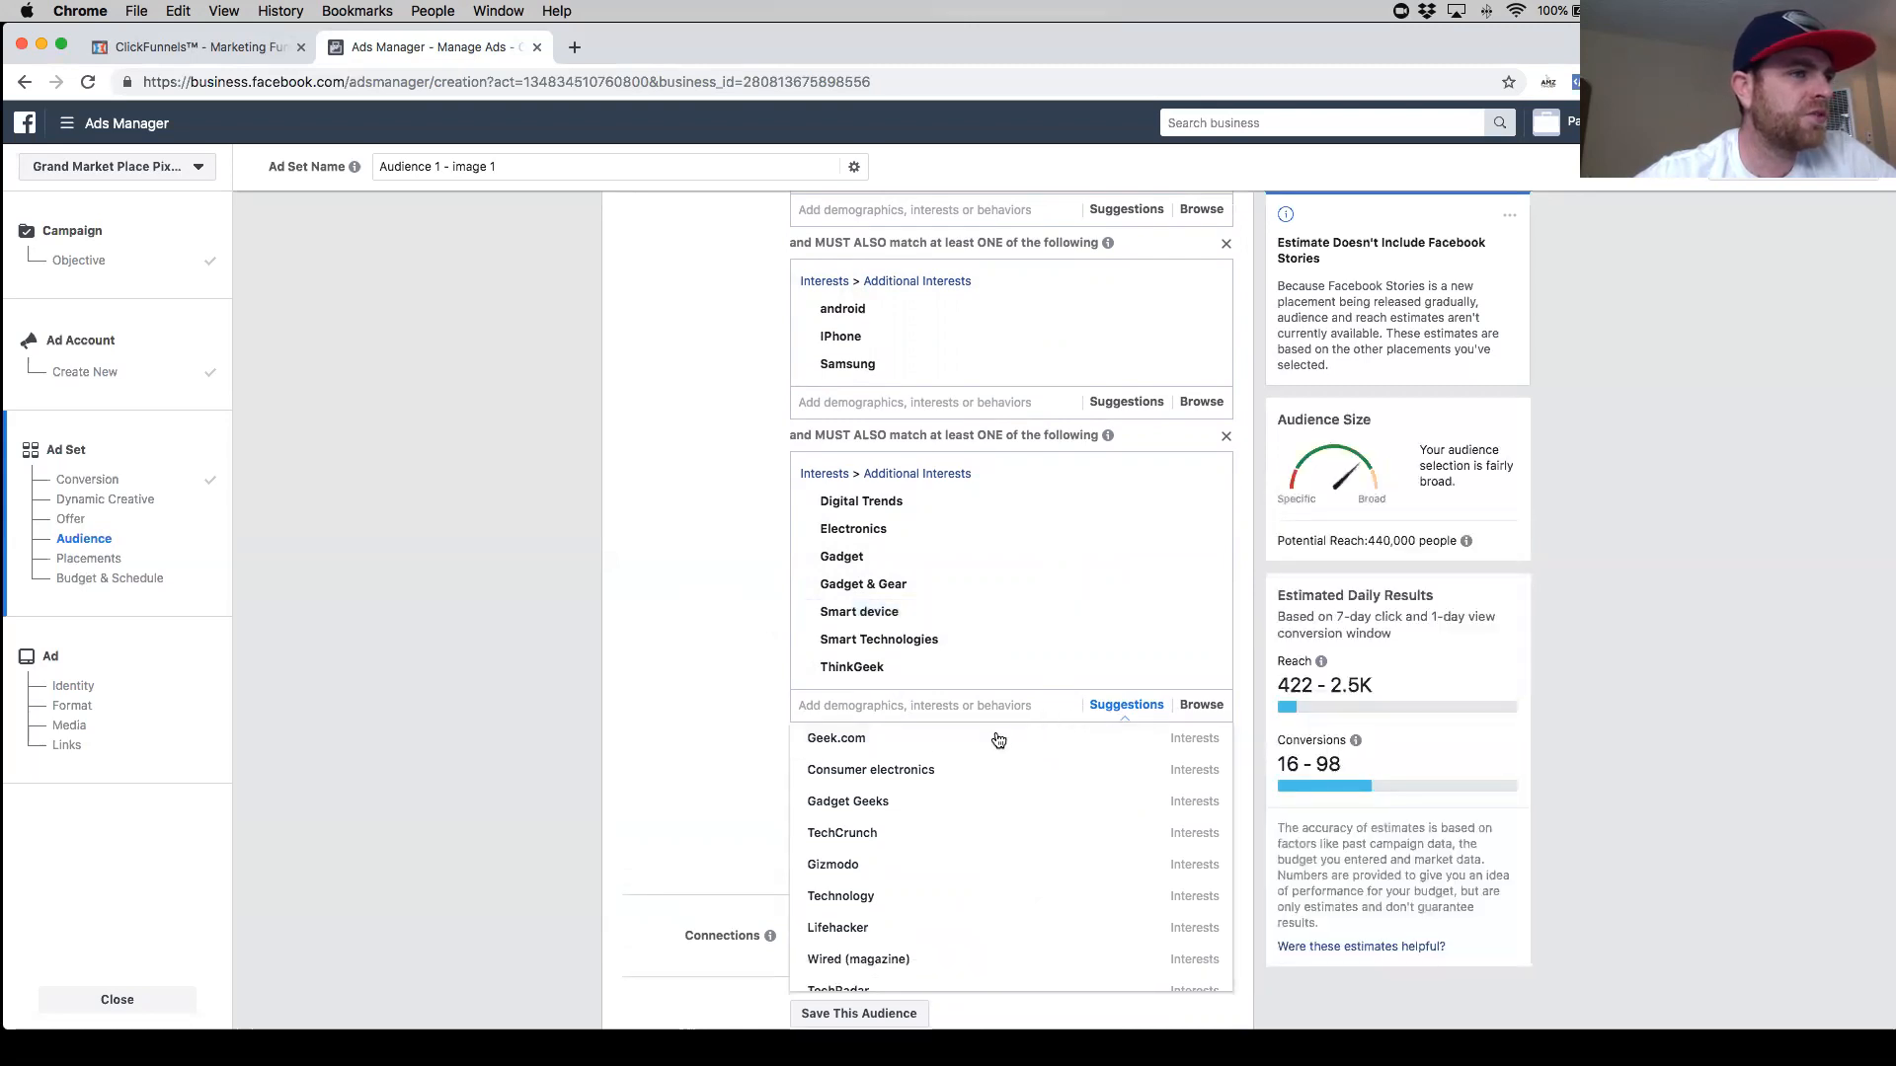
click(918, 750)
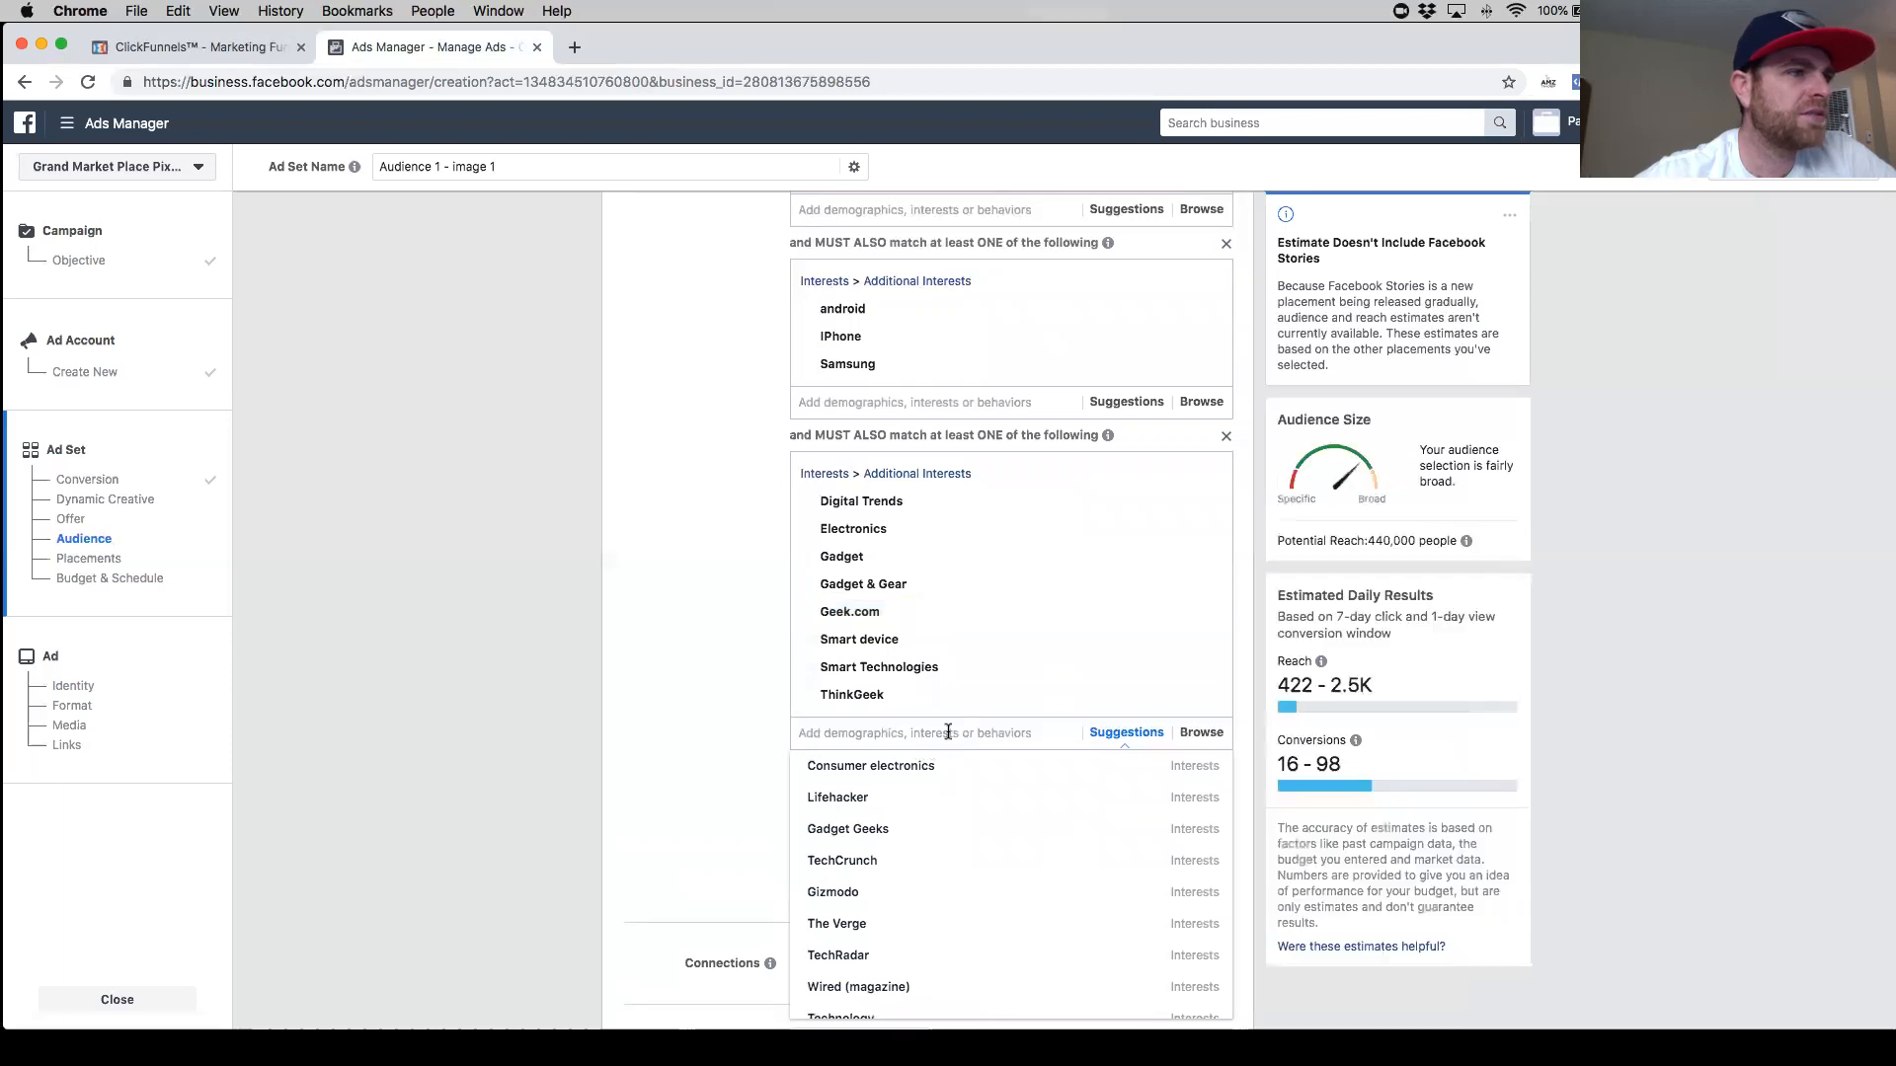
mouse_move(919, 798)
scroll(923, 801, down, 1)
scroll(923, 792, up, 1)
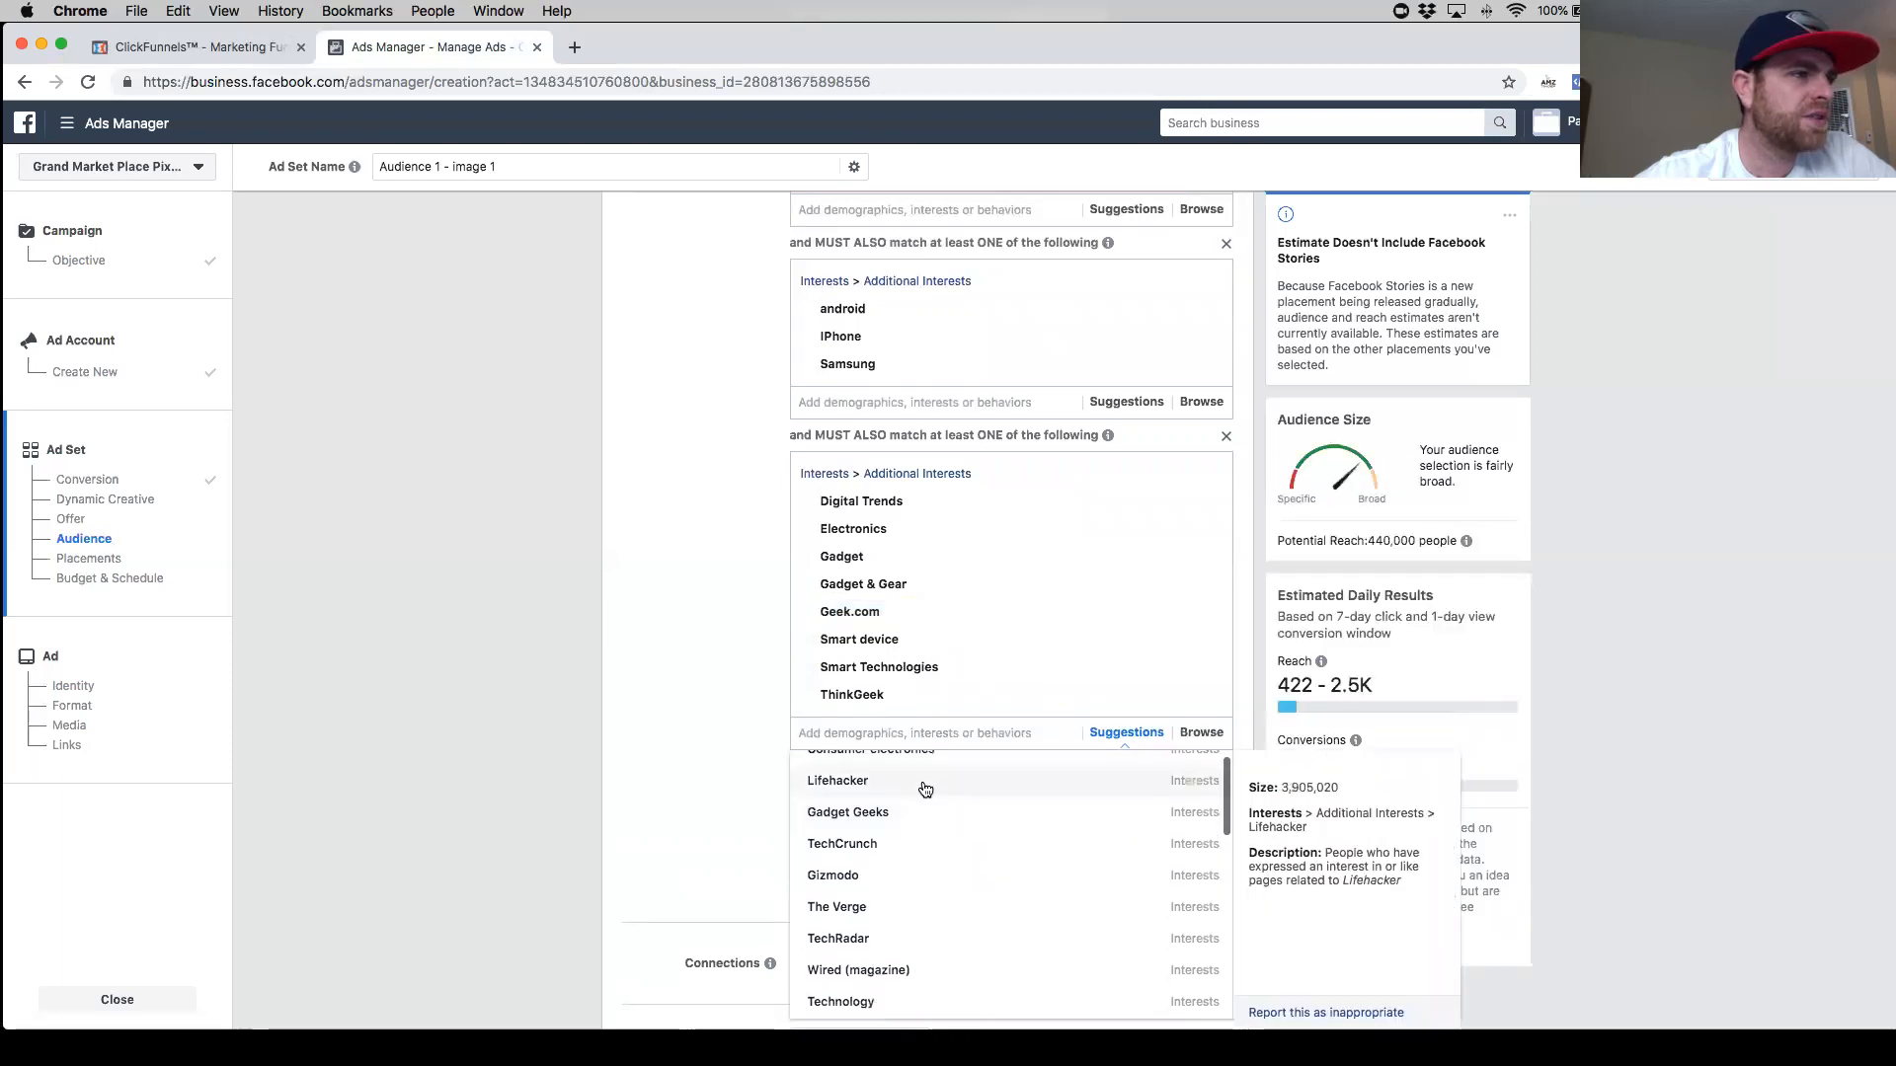
click(921, 783)
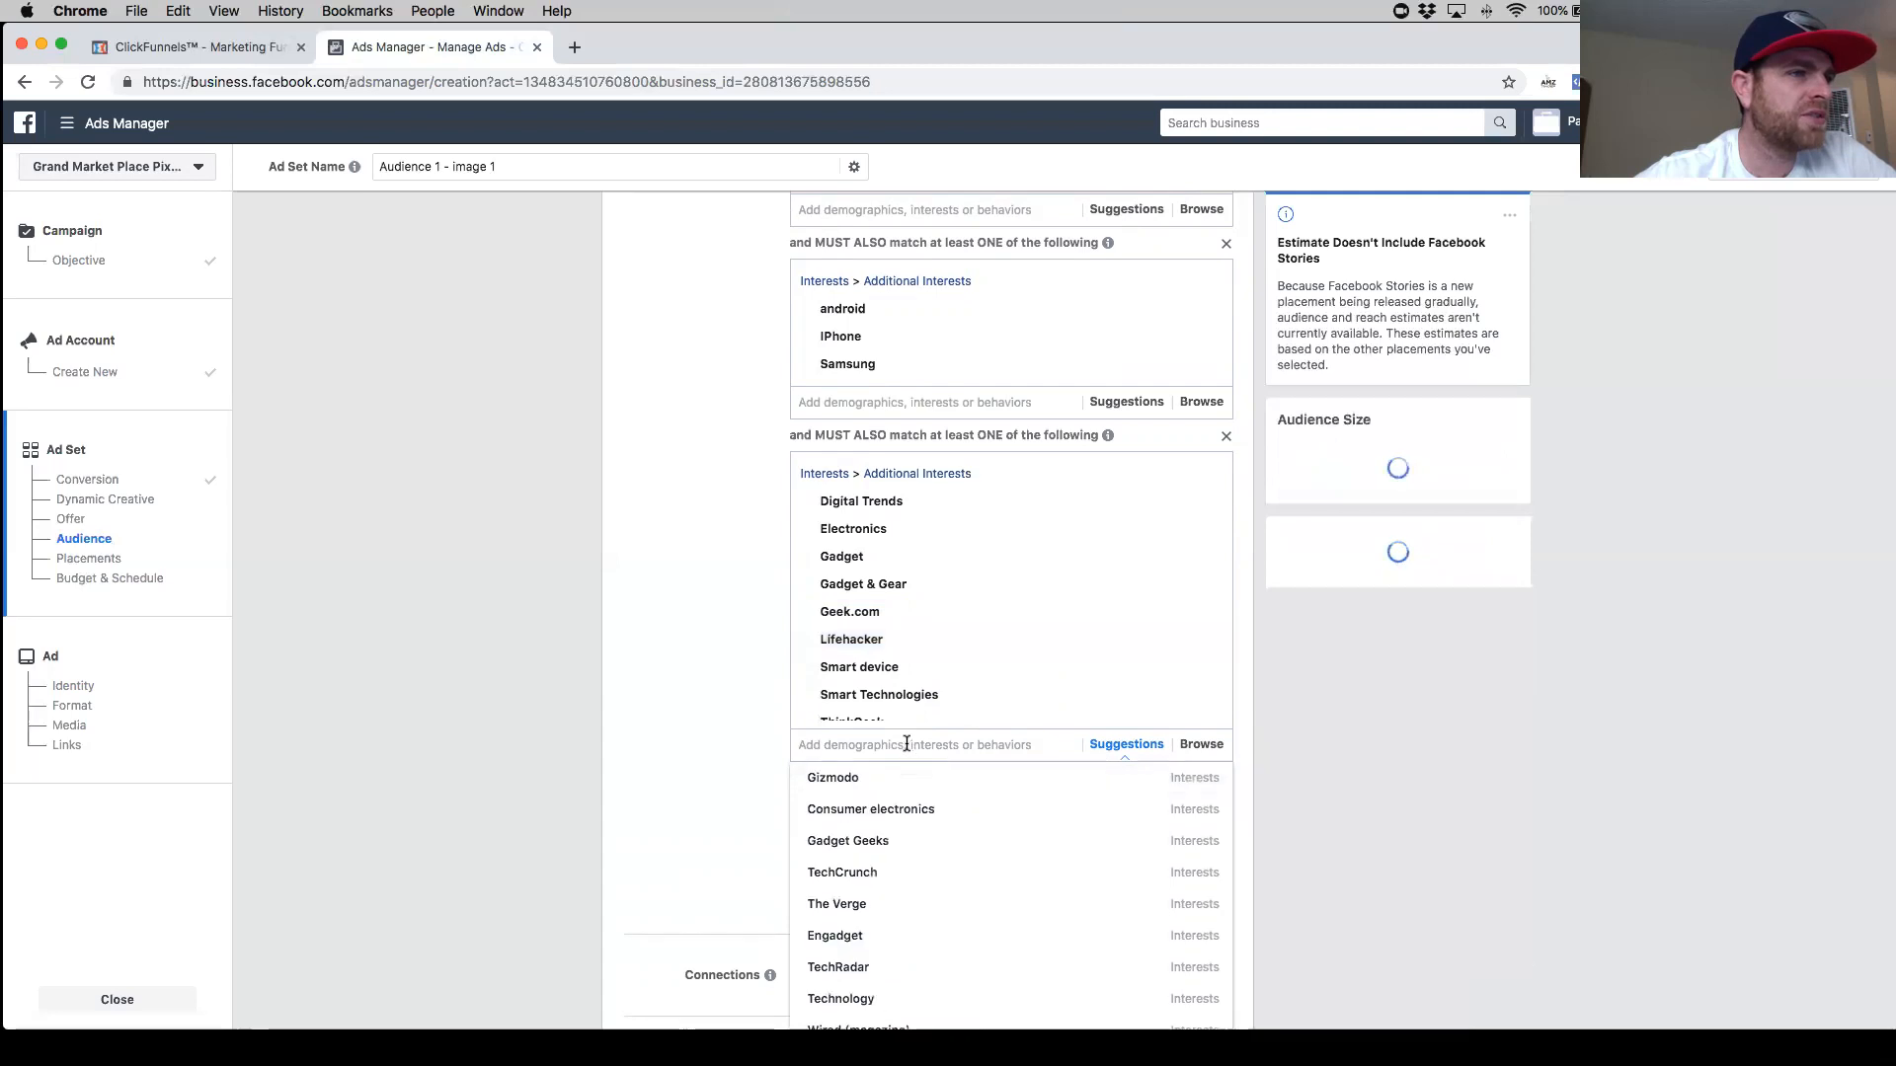
scroll(904, 750, down, 2)
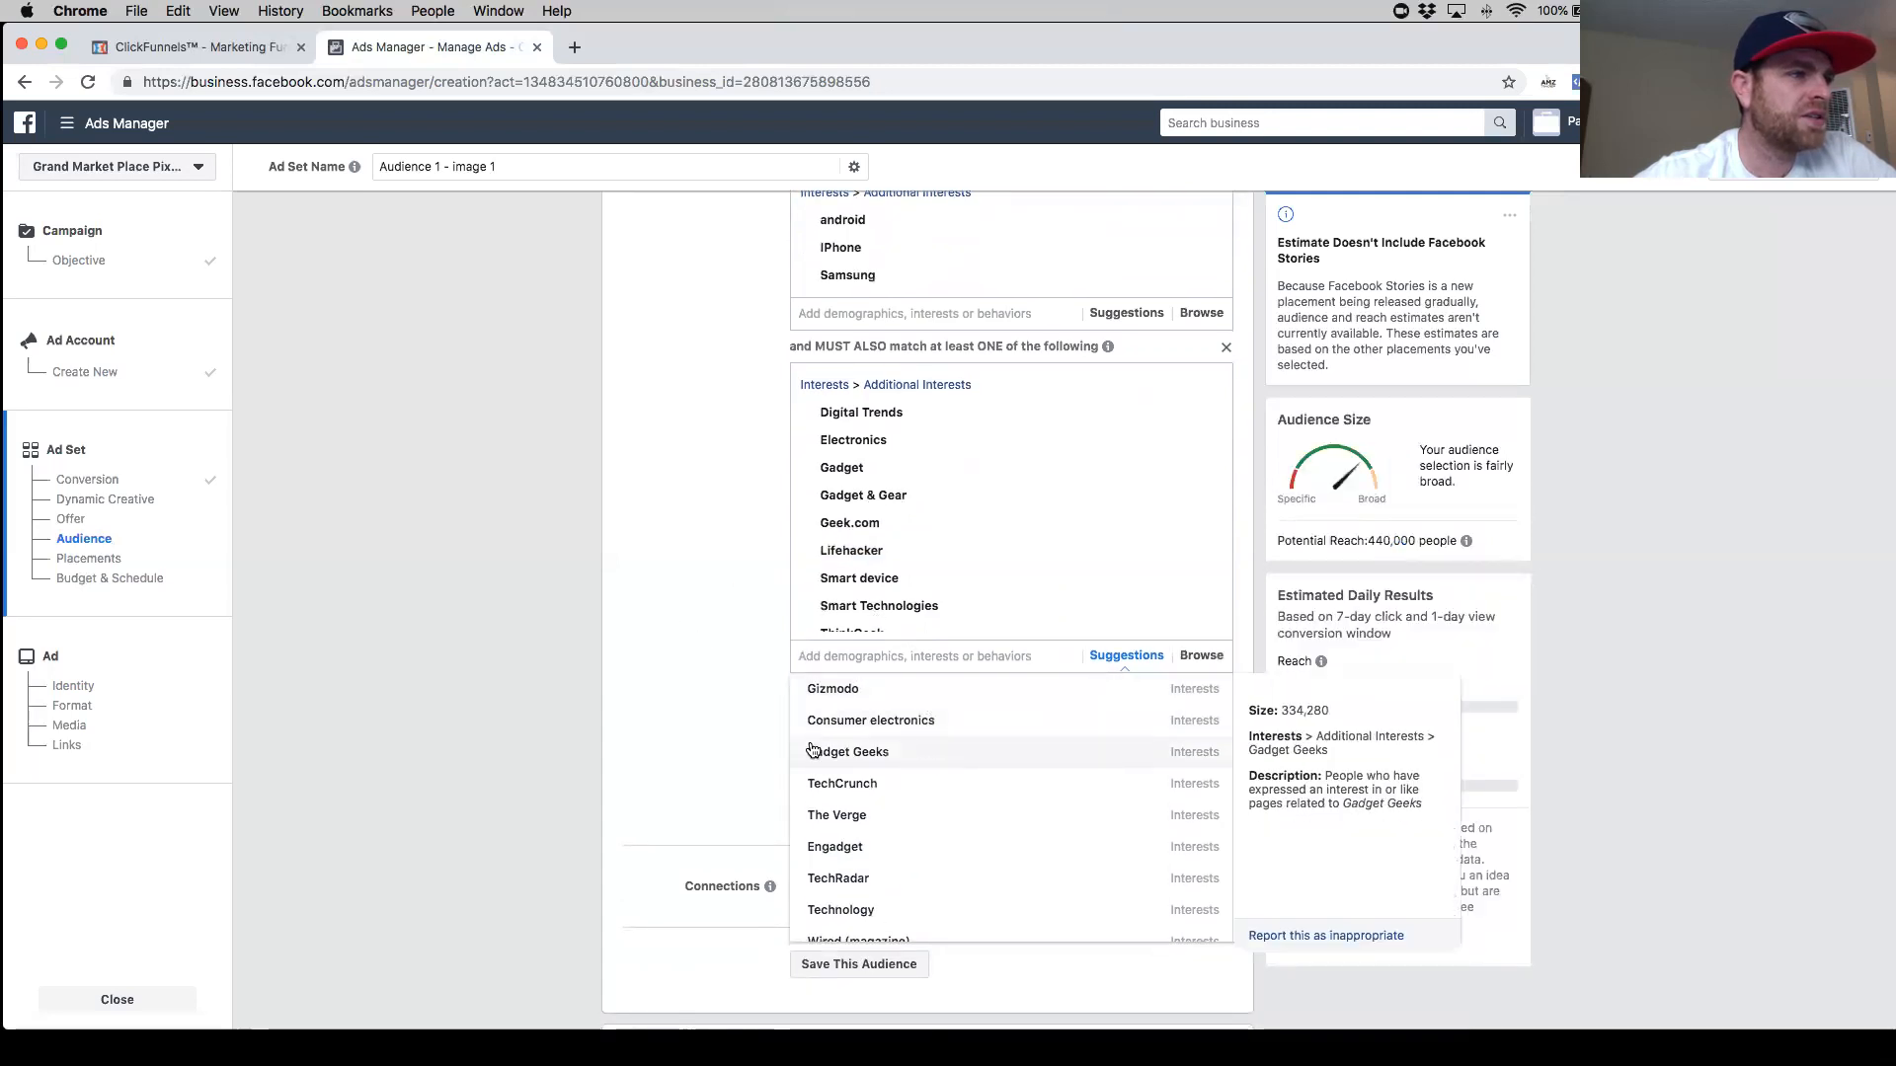
click(921, 767)
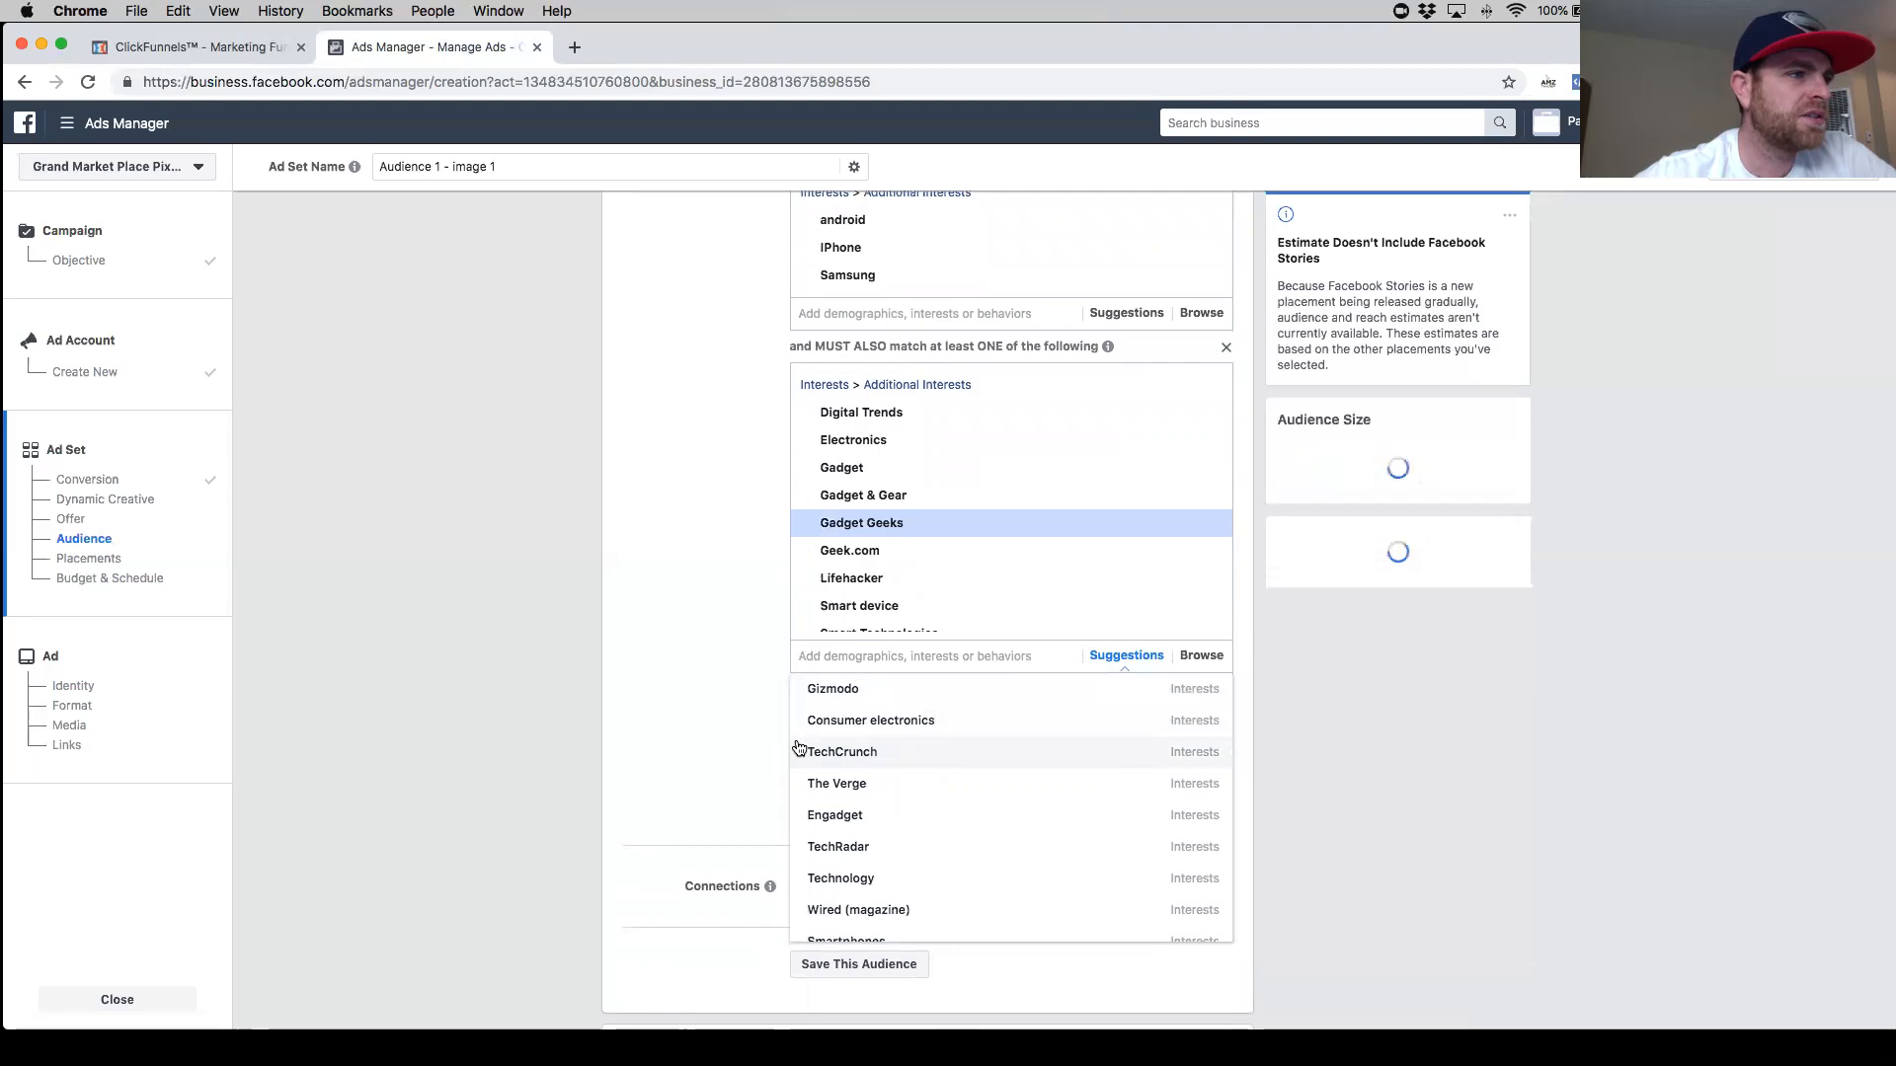
click(748, 711)
- Review all the detailed targeting groups of the ad set audience
scroll(991, 569, down, 1)
scroll(992, 571, down, 1)
scroll(986, 571, up, 1)
scroll(721, 820, down, 8)
scroll(855, 789, up, 6)
scroll(869, 695, up, 2)
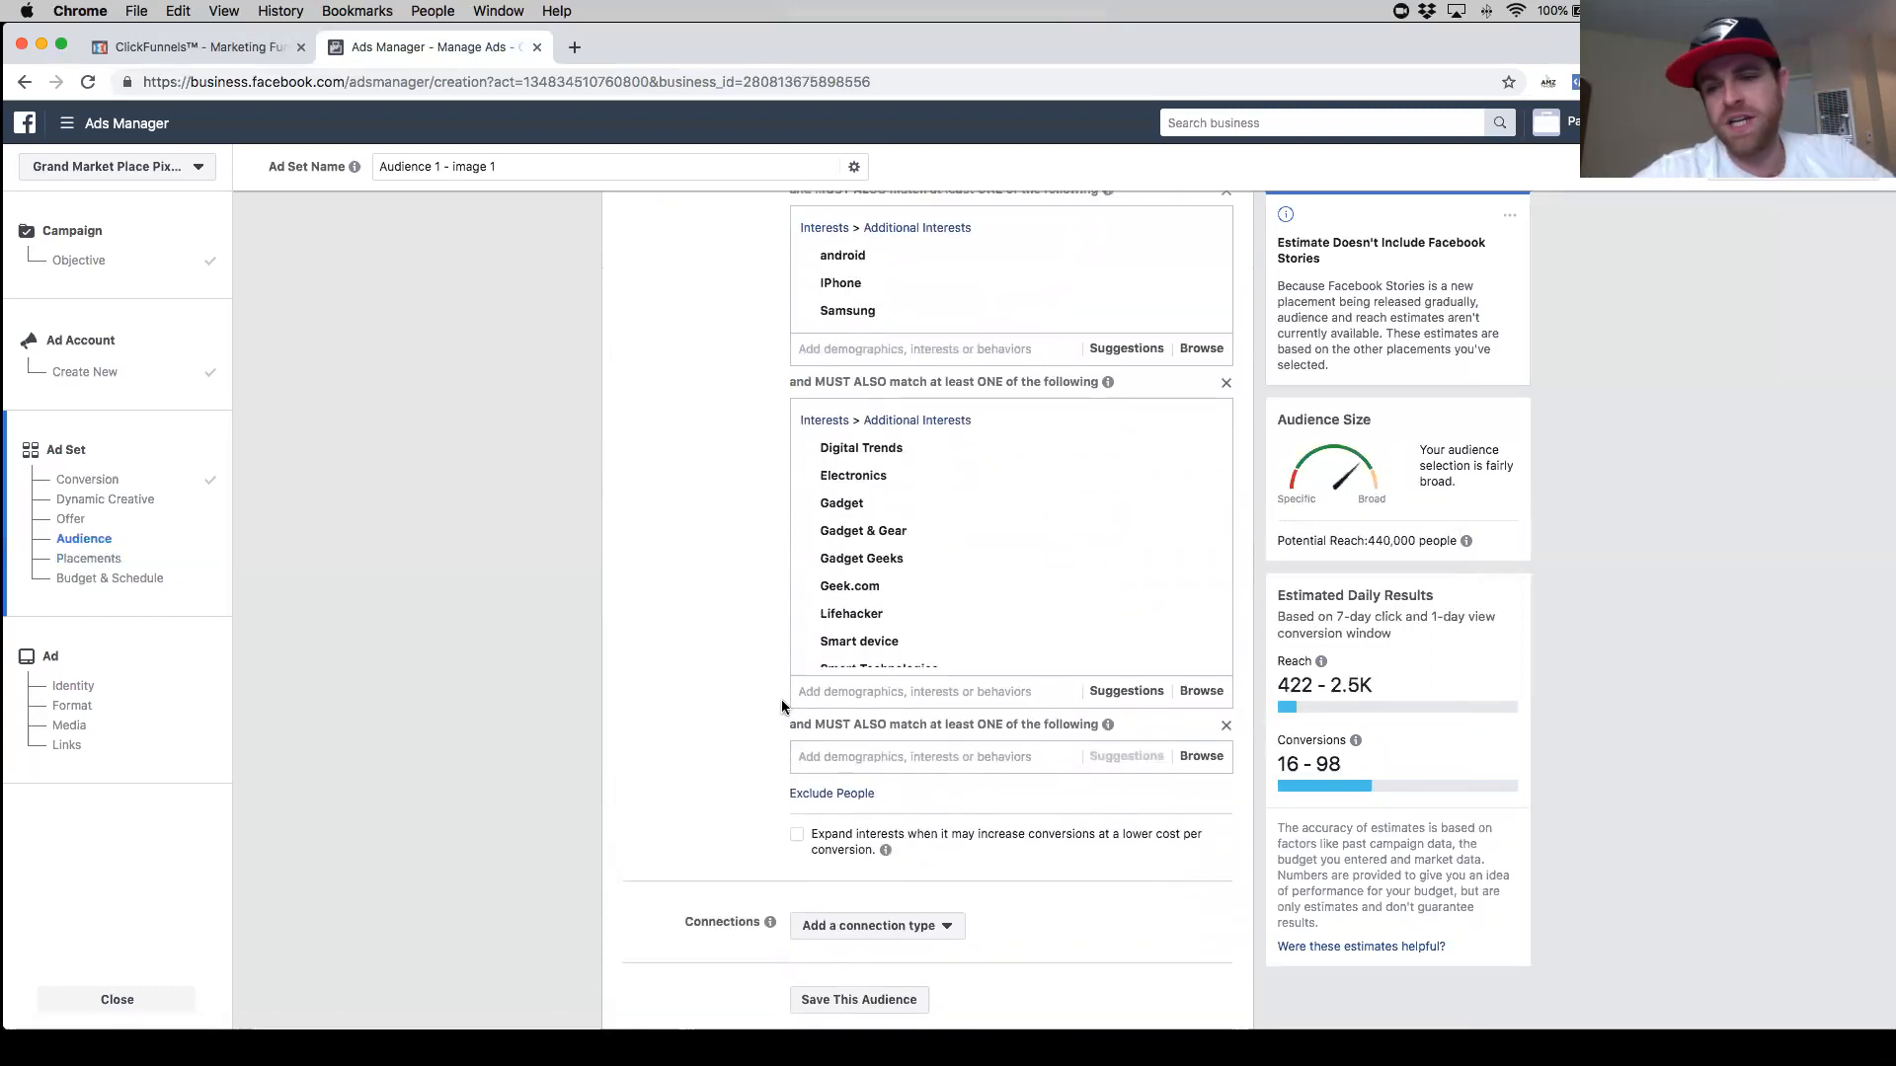
scroll(780, 701, up, 8)
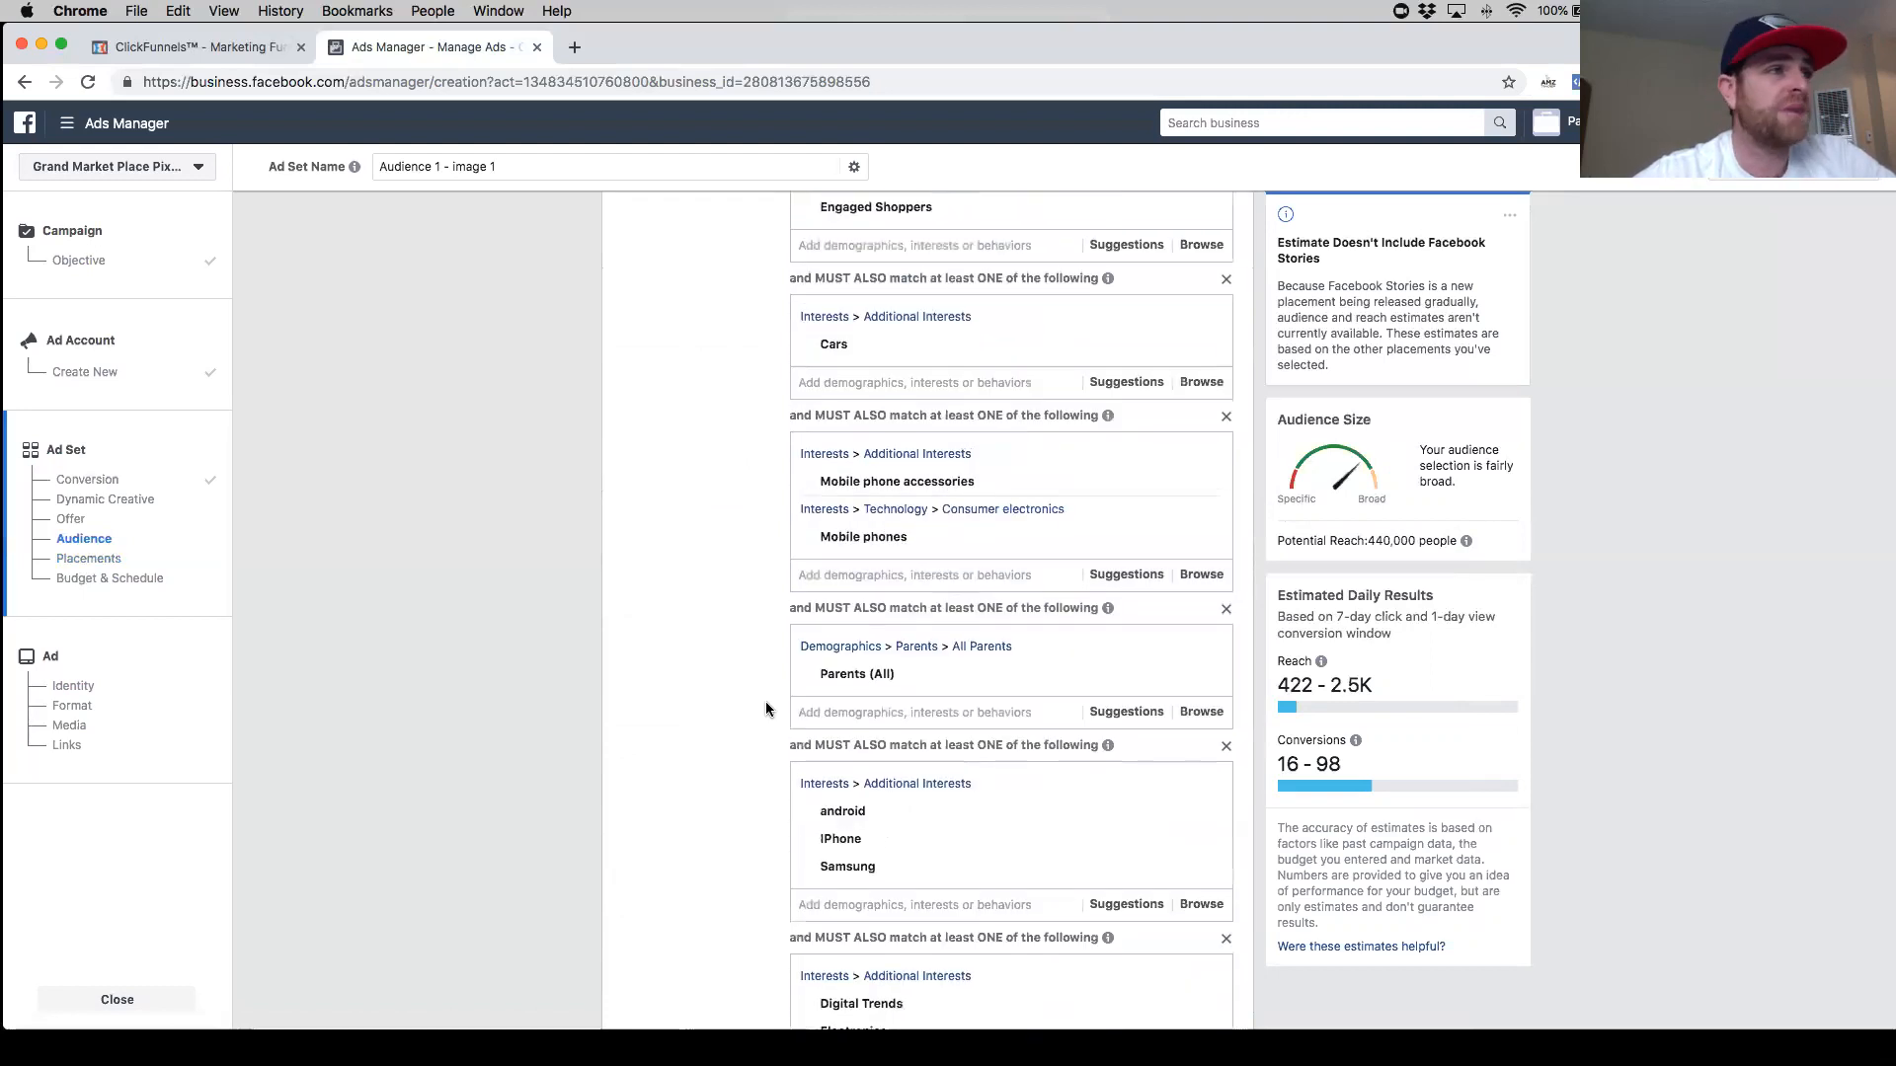
scroll(766, 709, up, 3)
scroll(770, 706, down, 3)
mouse_move(819, 703)
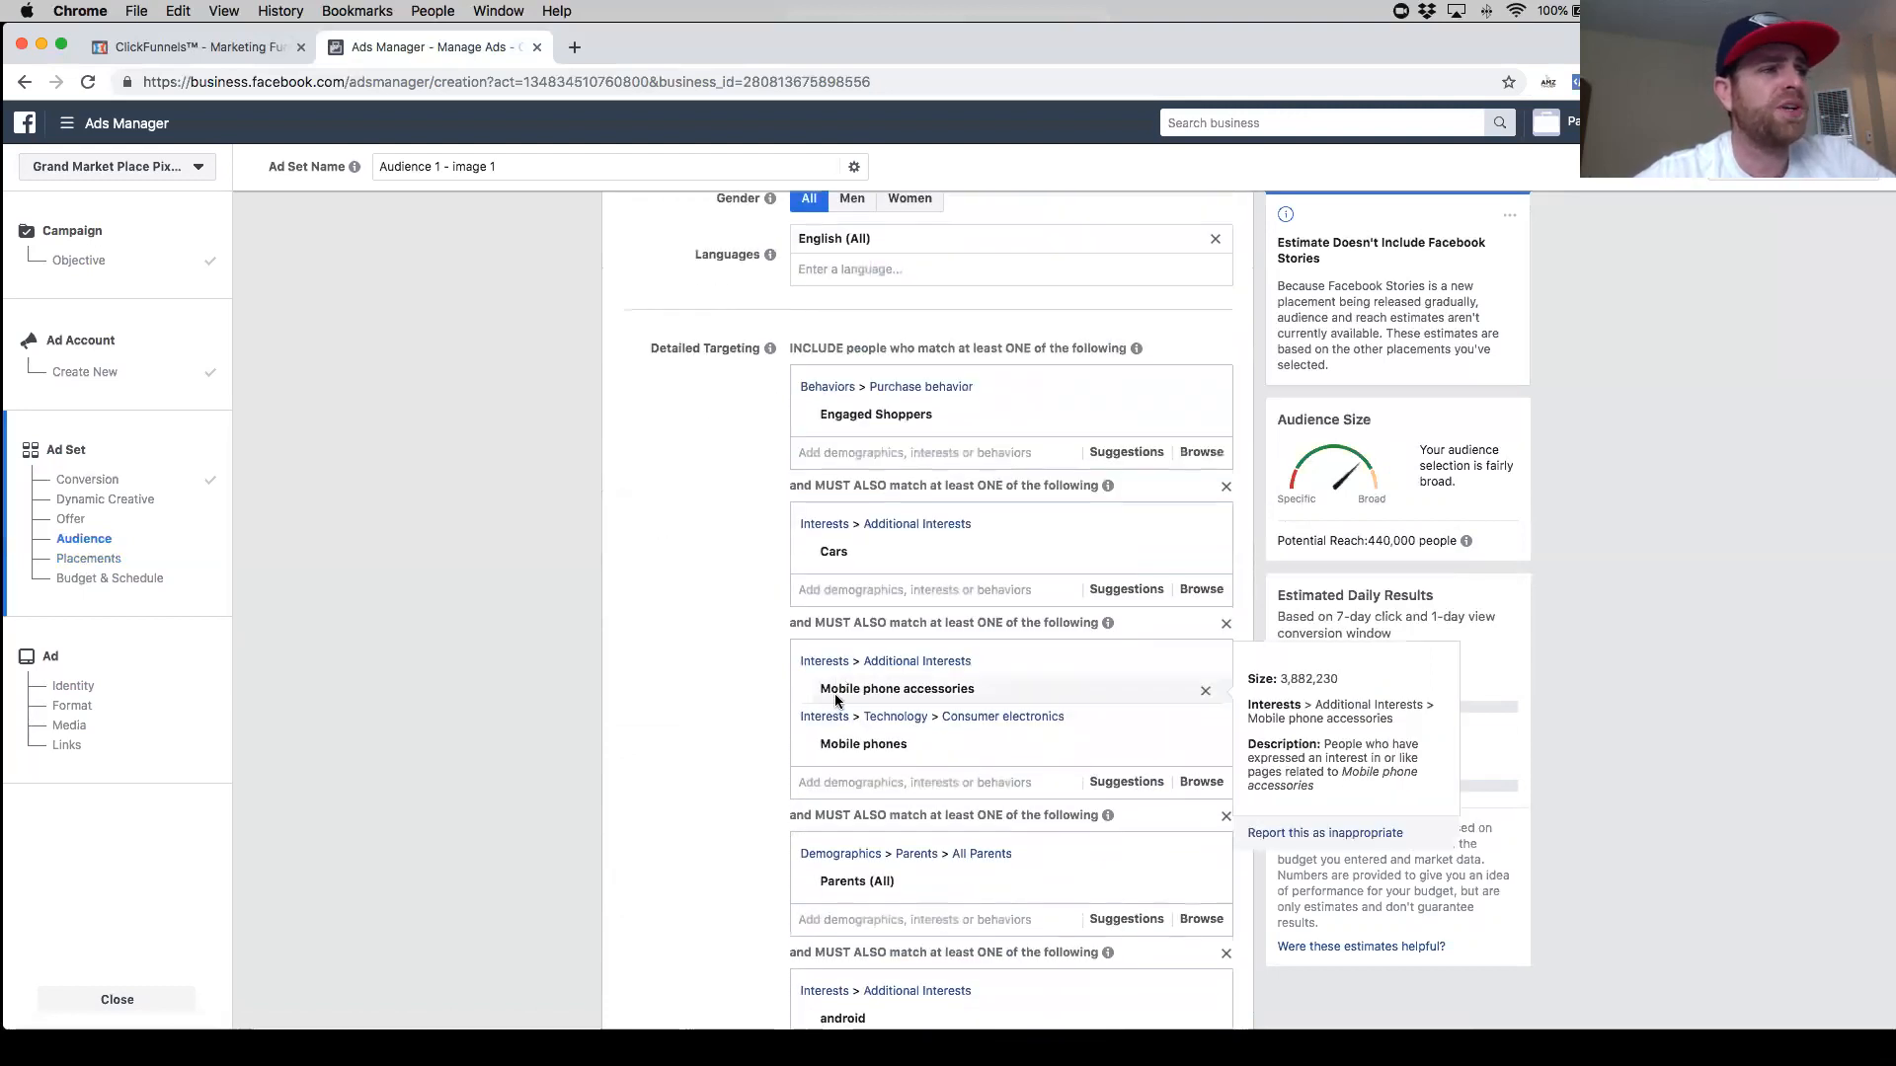
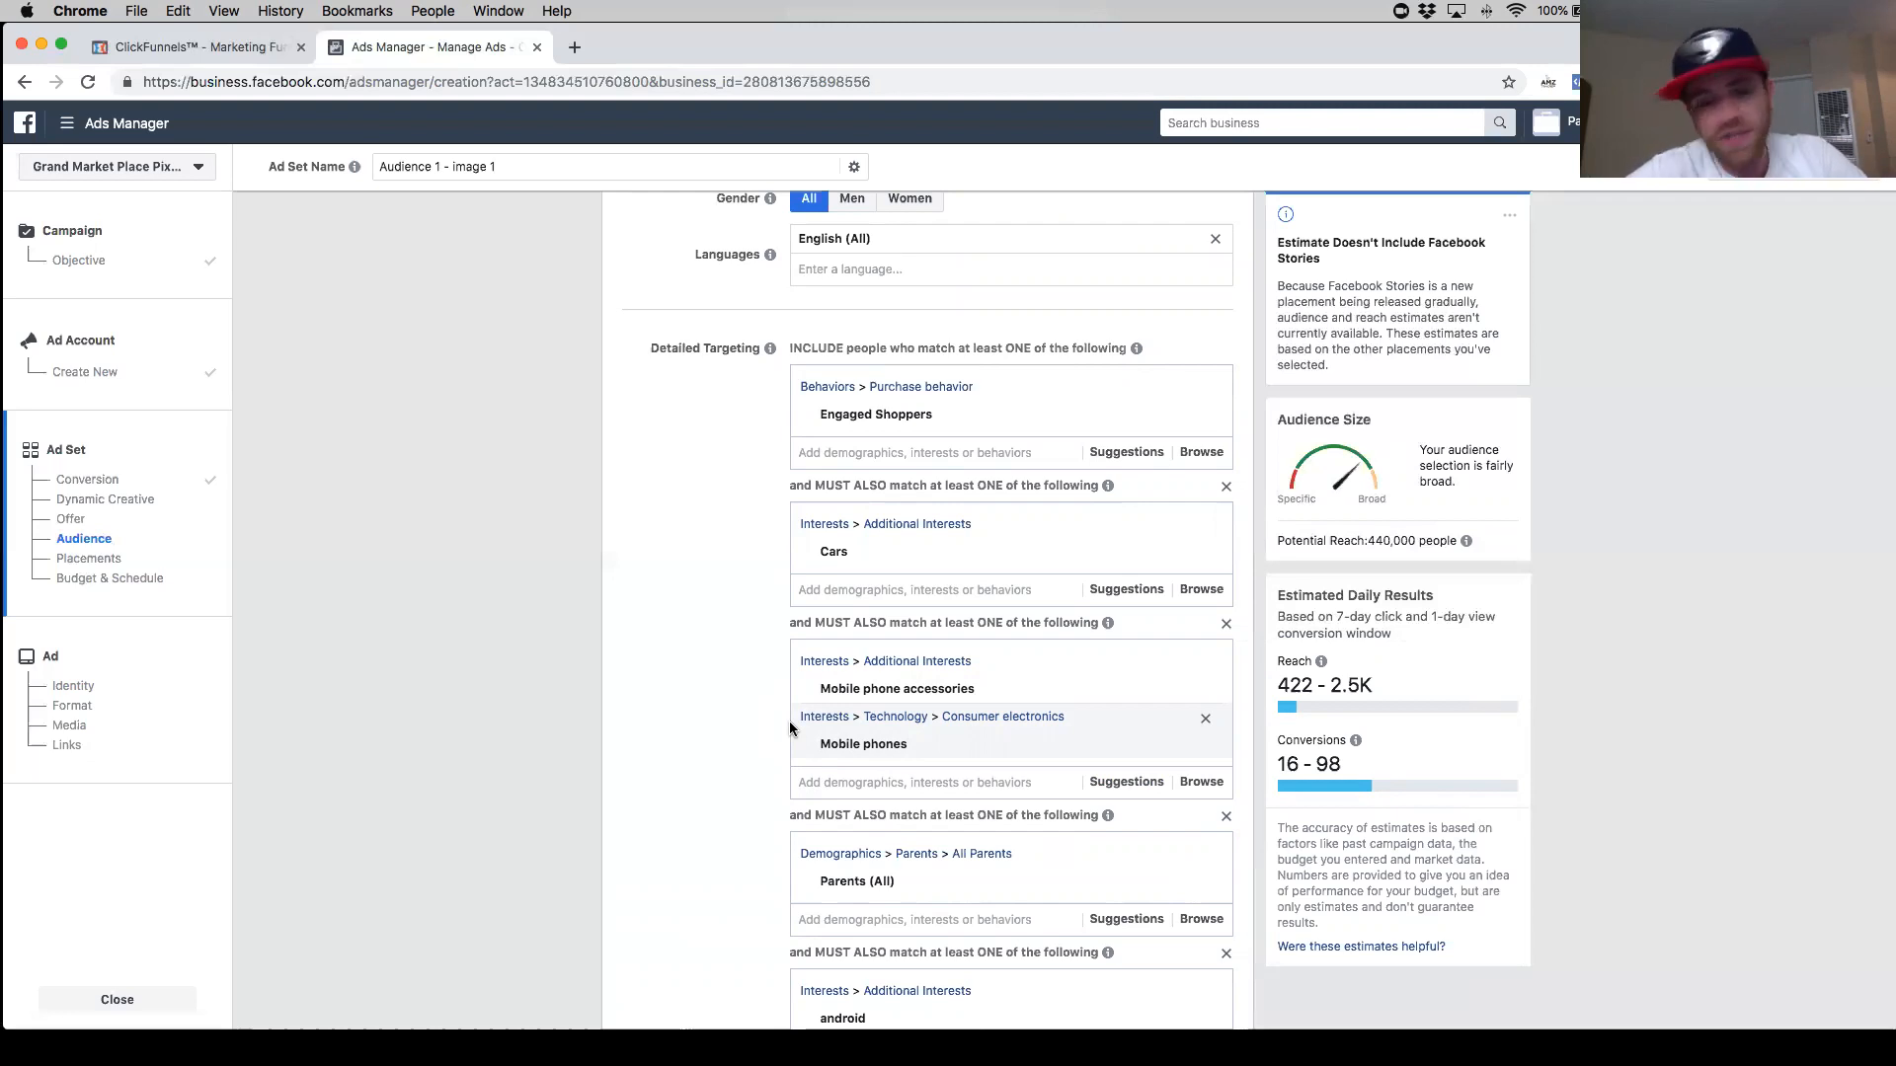
- Remove the empty narrowing group beneath the Electronics targeting group
scroll(888, 701, down, 3)
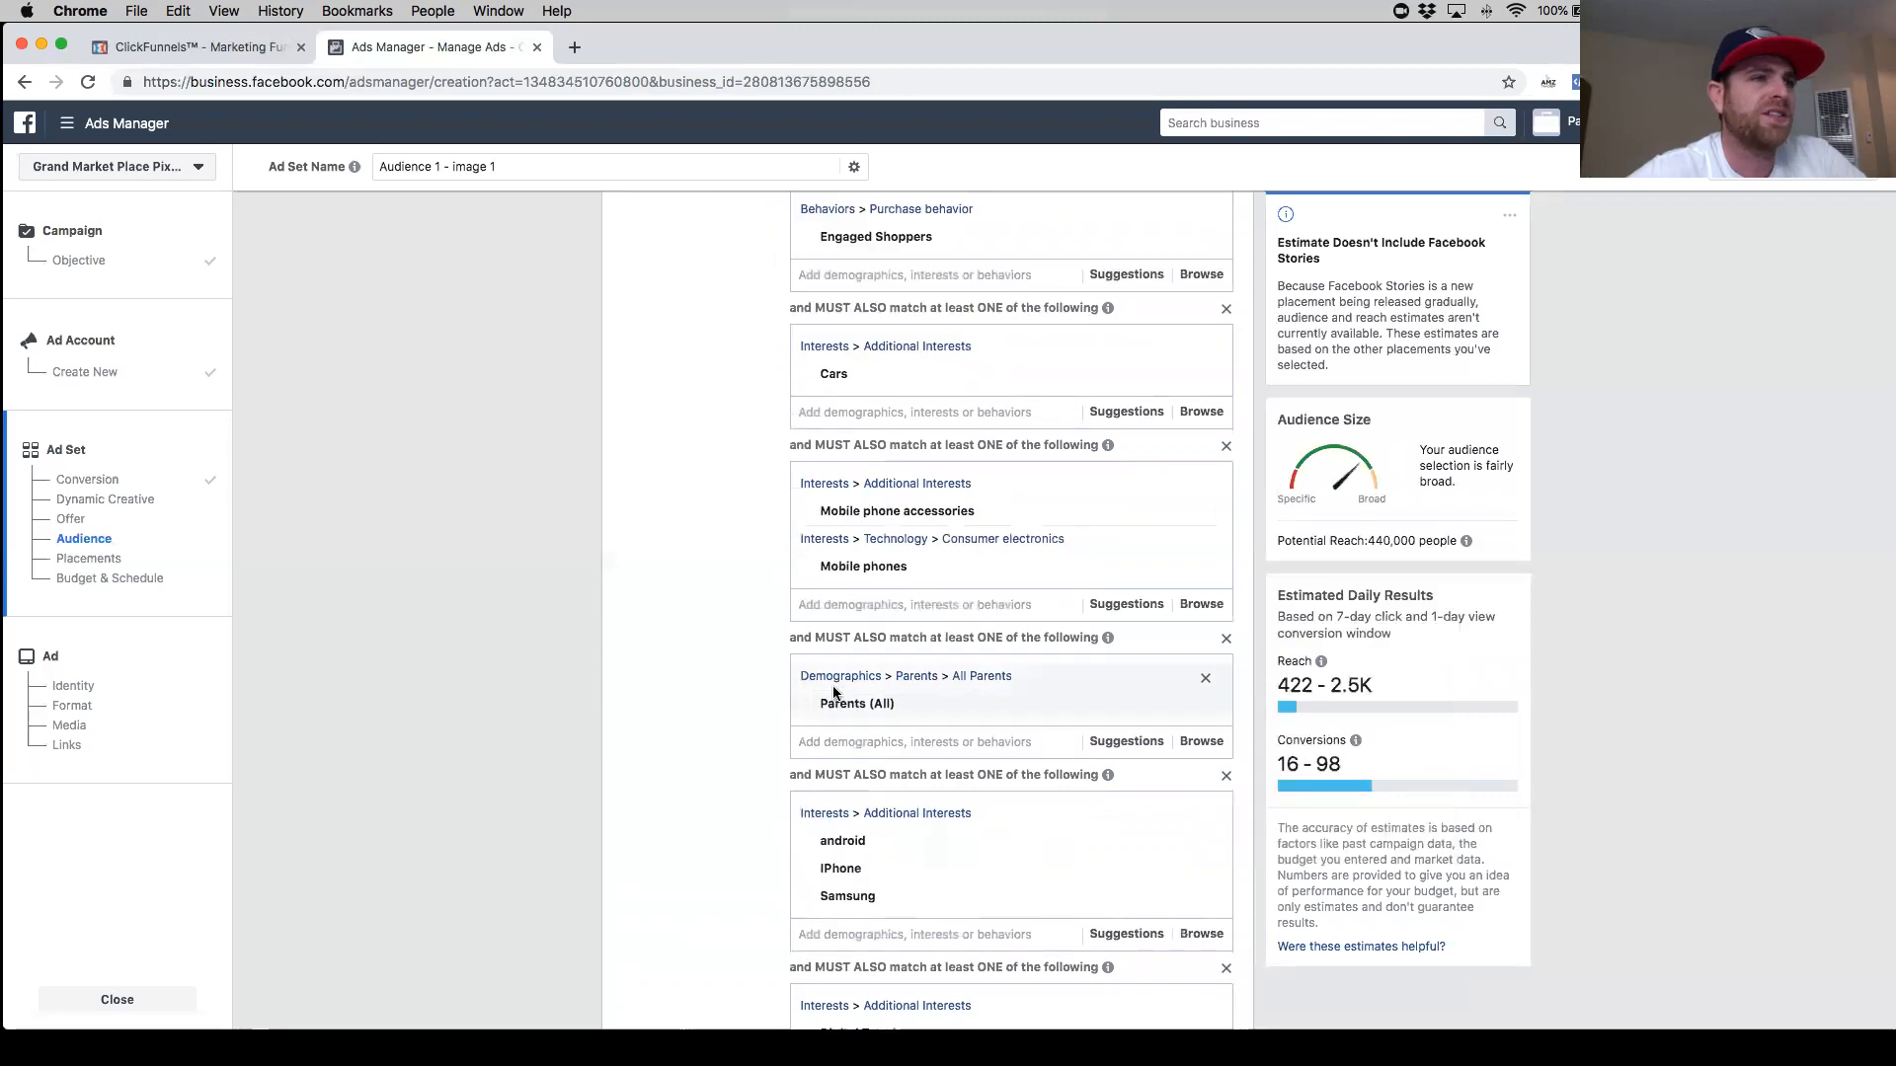
scroll(834, 692, down, 6)
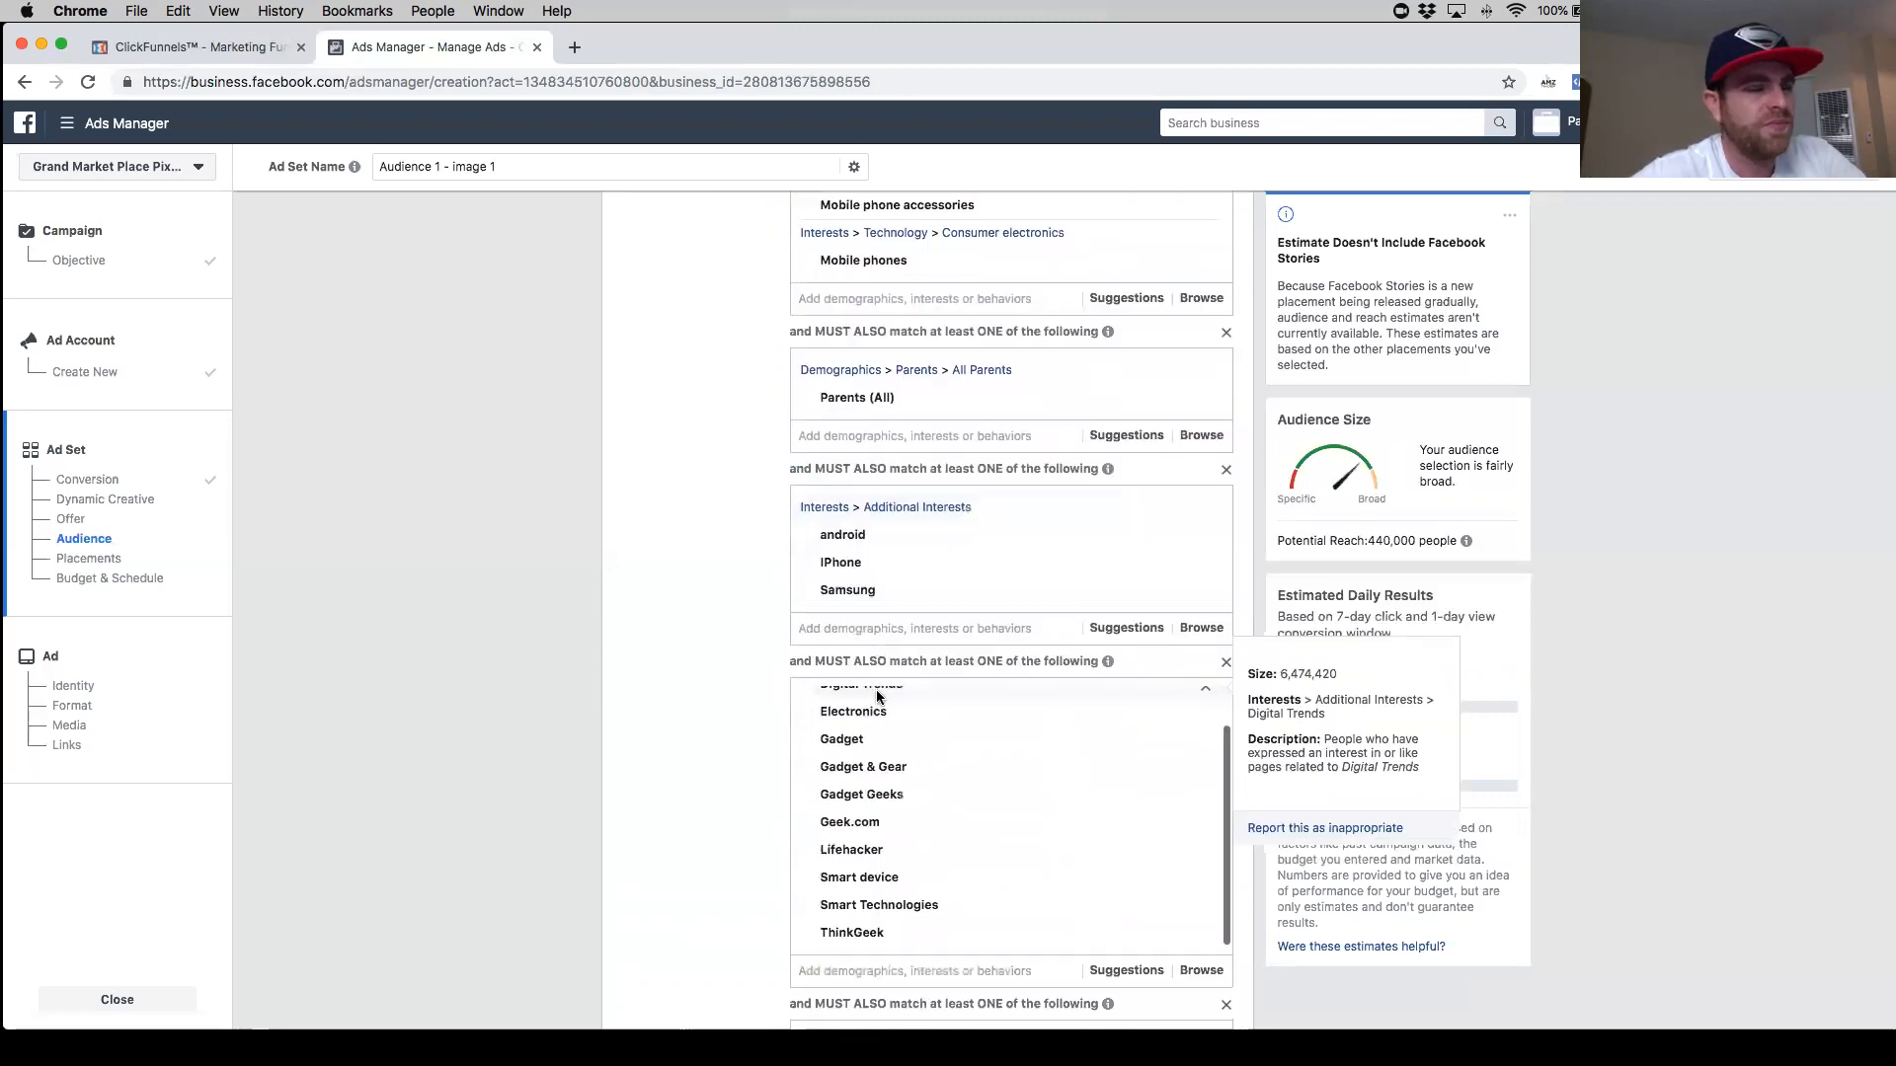
scroll(750, 709, down, 6)
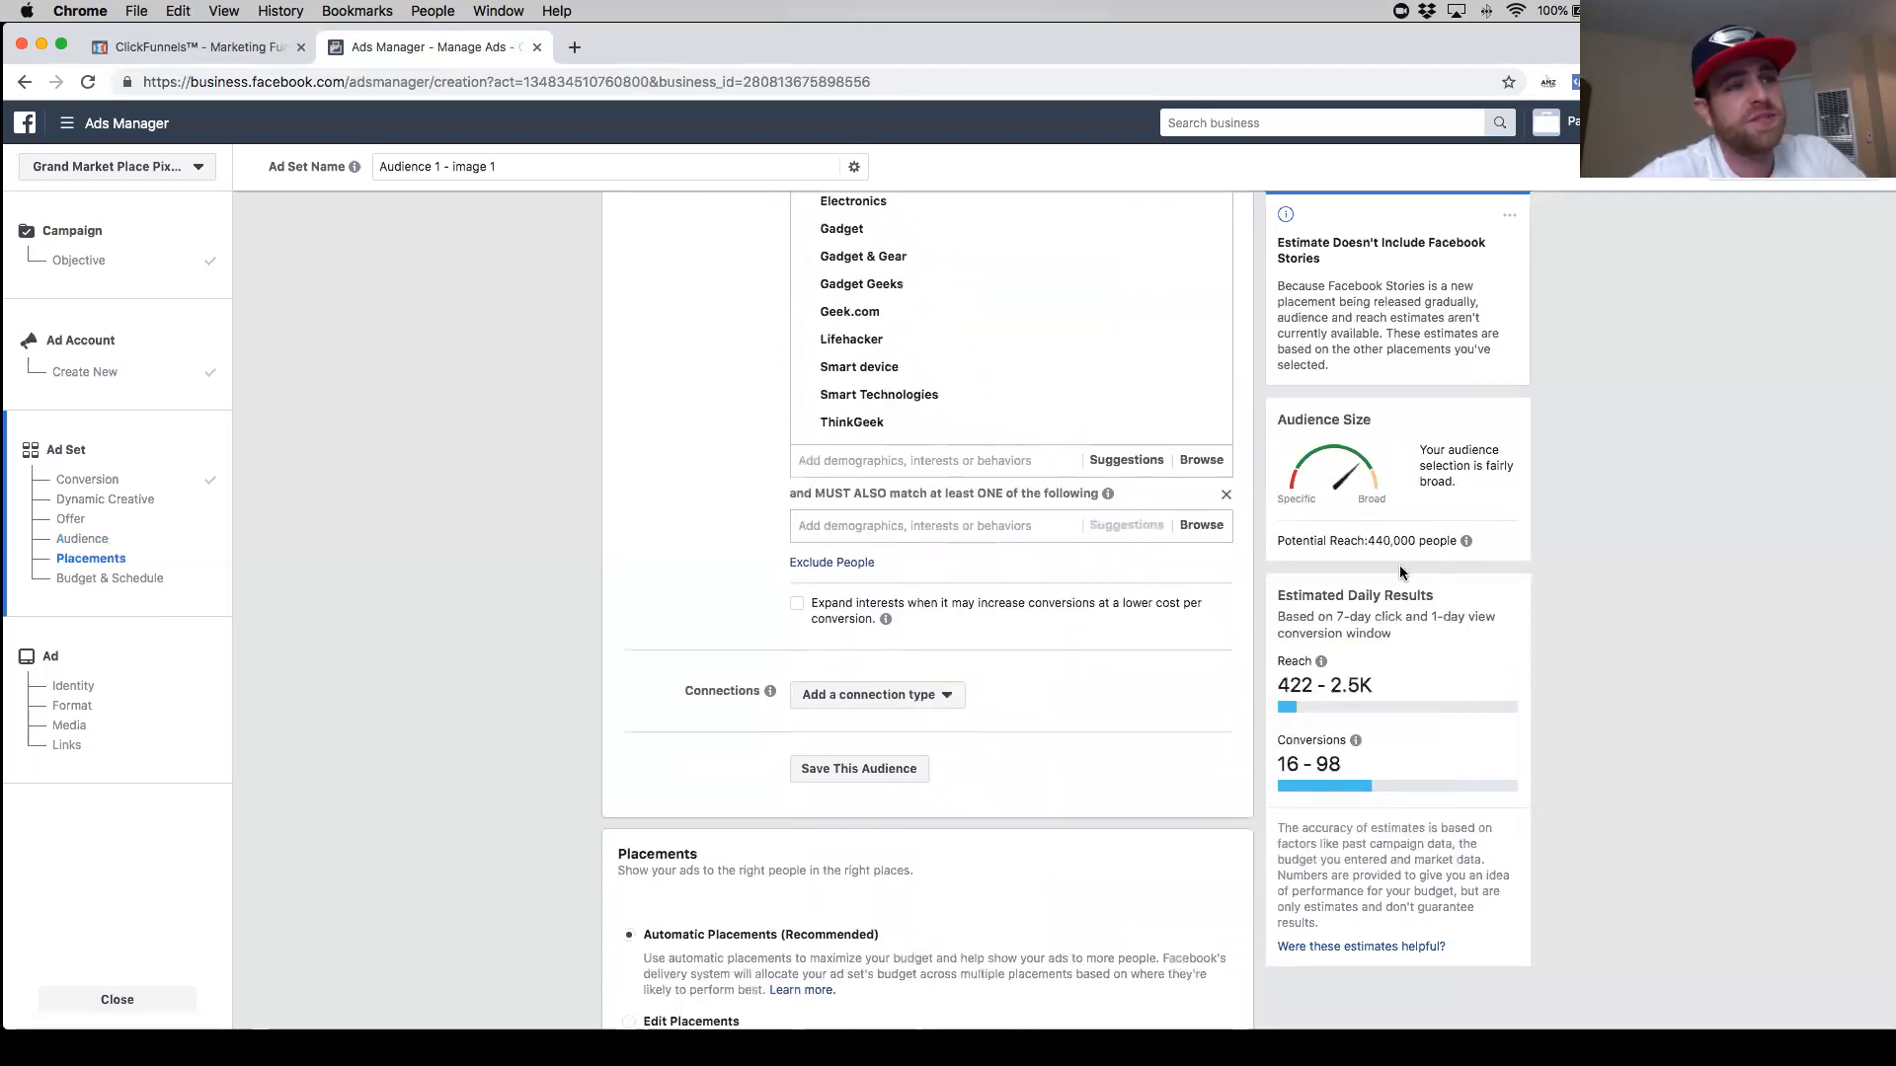
mouse_move(886, 616)
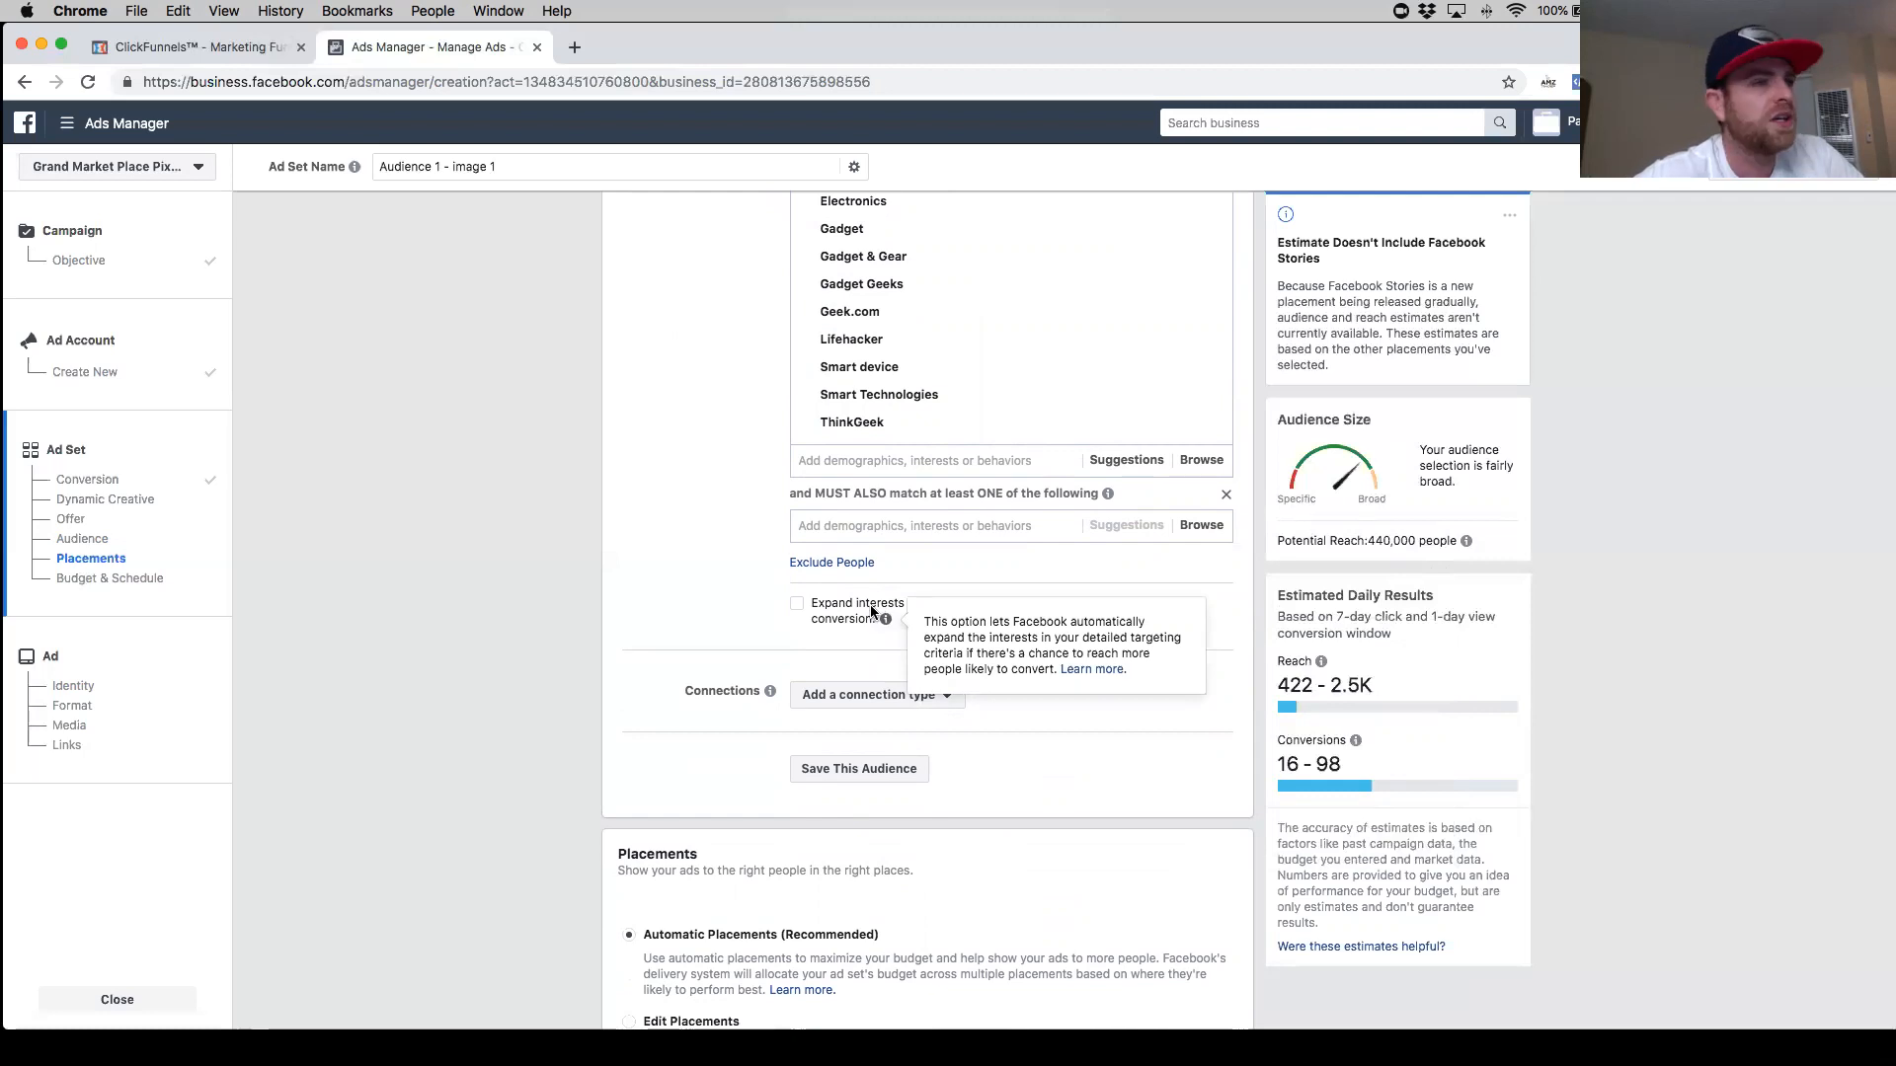
scroll(780, 610, down, 4)
scroll(781, 611, up, 1)
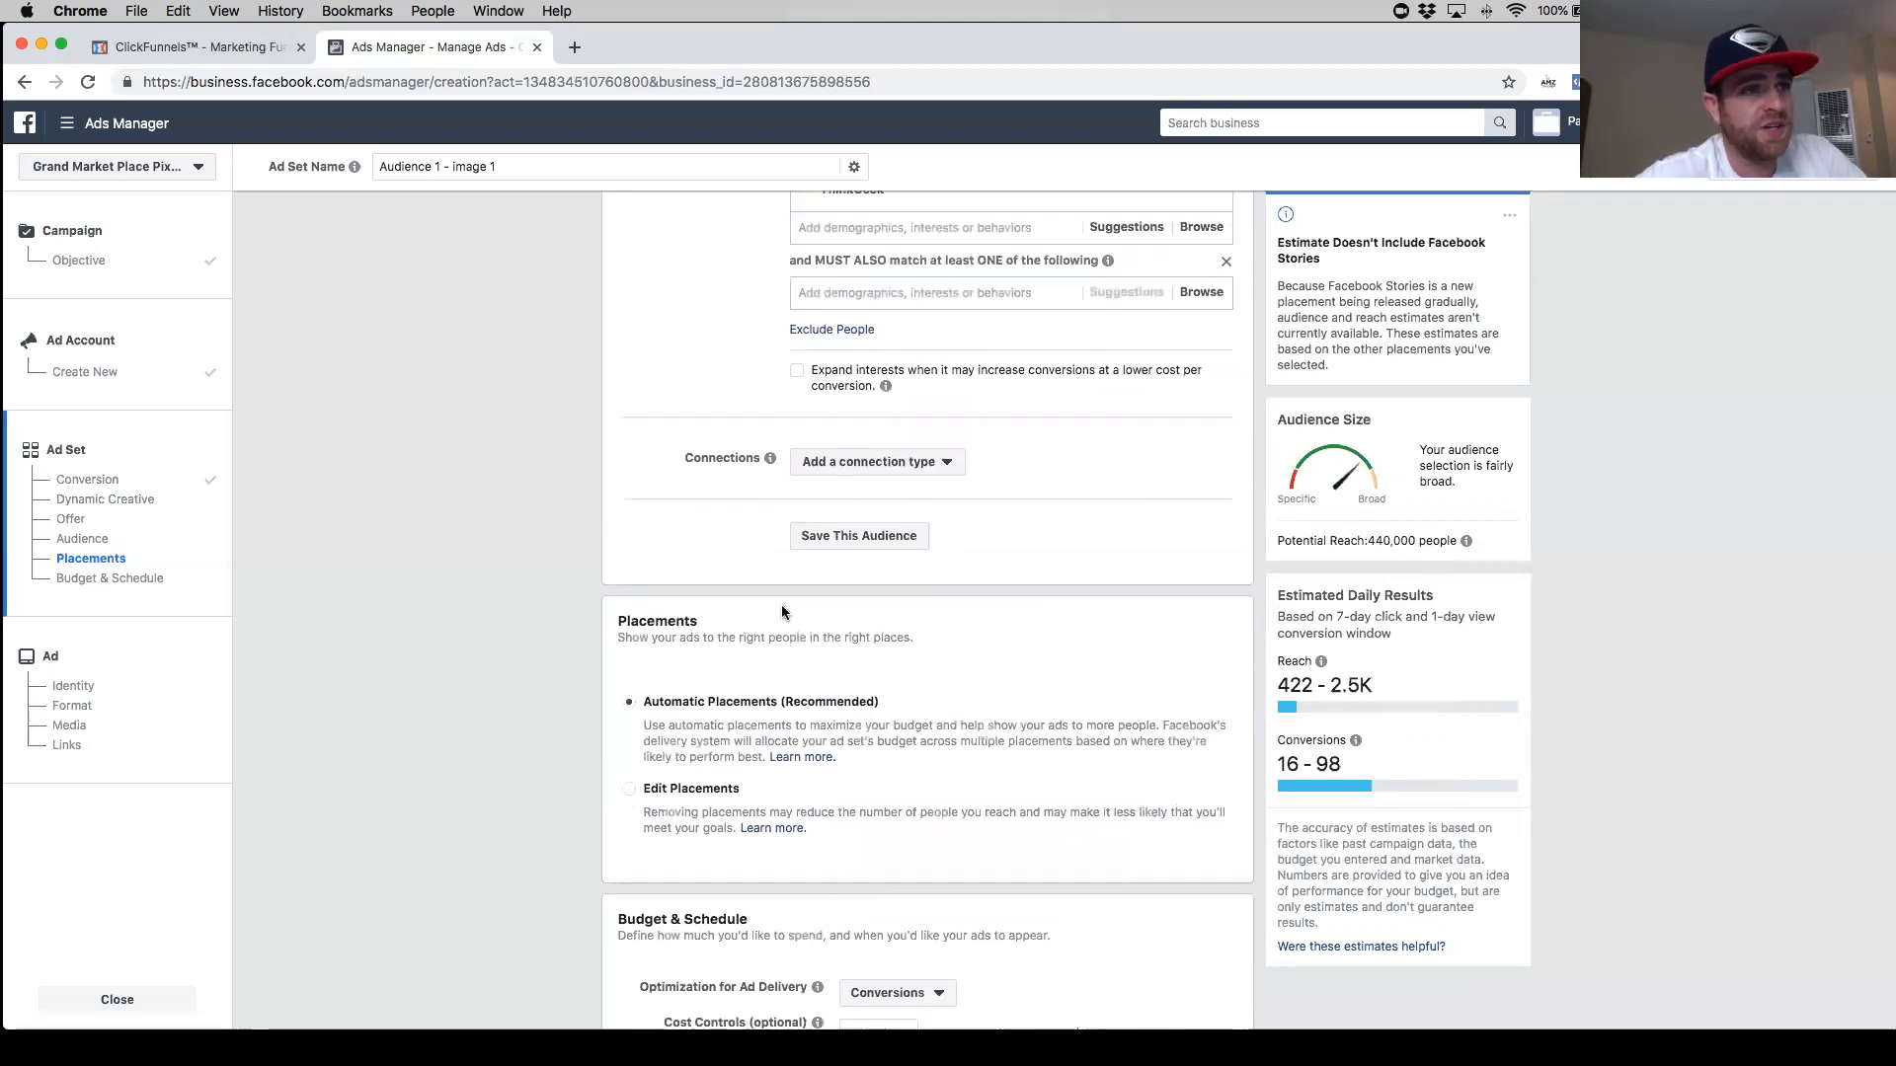
scroll(750, 609, up, 3)
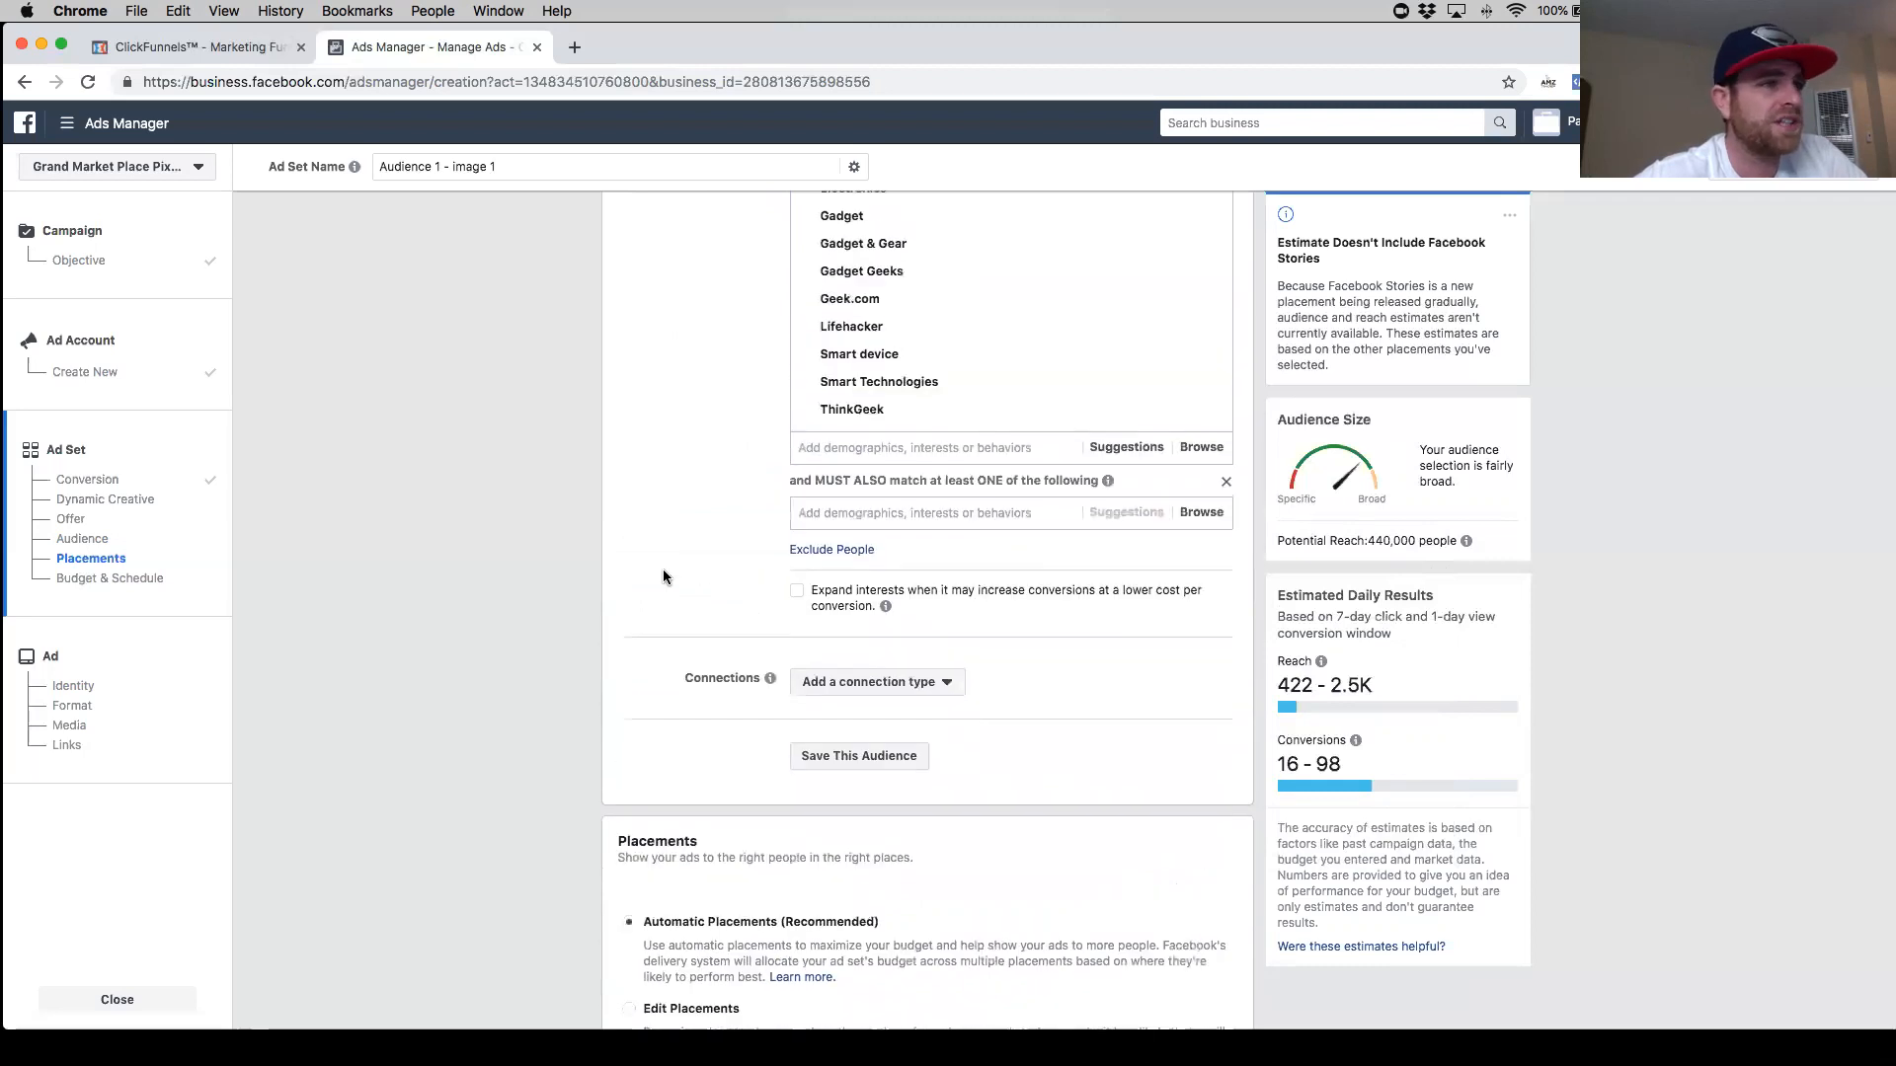
scroll(690, 559, down, 1)
scroll(733, 577, up, 1)
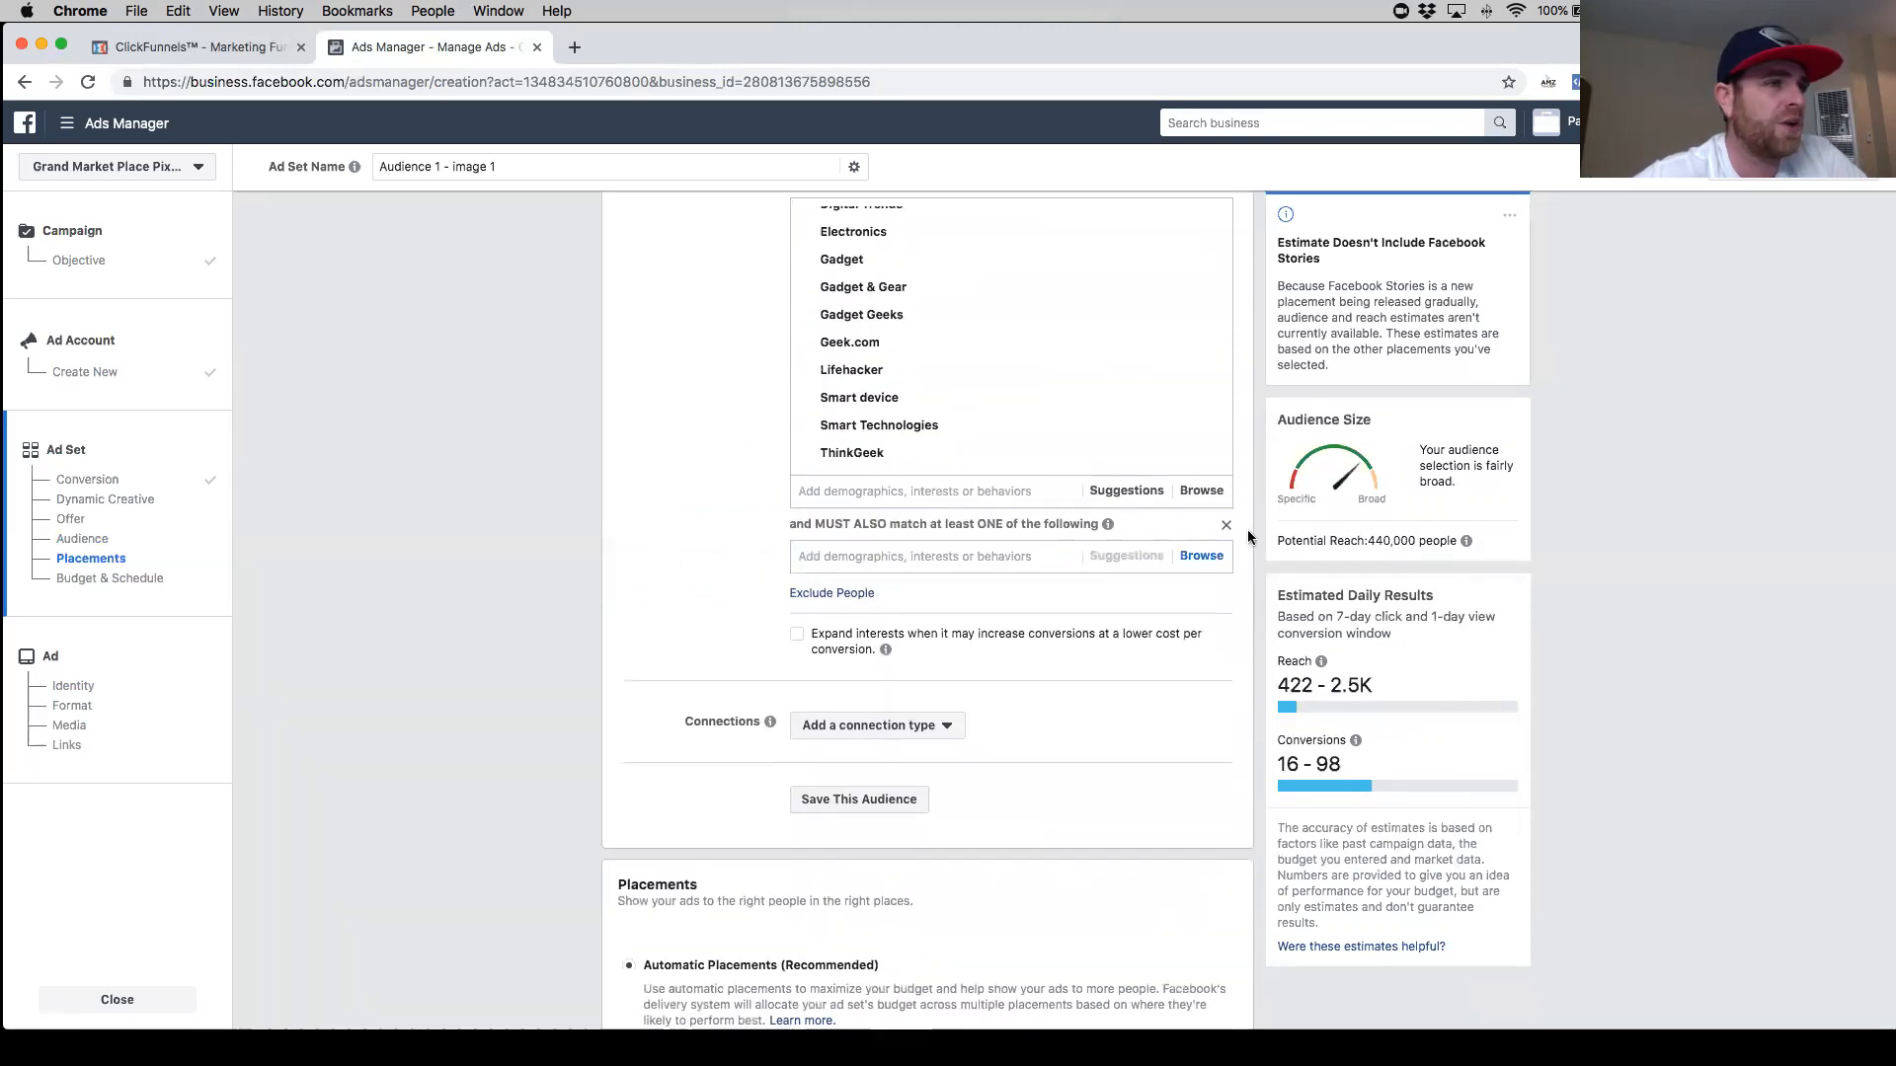
click(1226, 529)
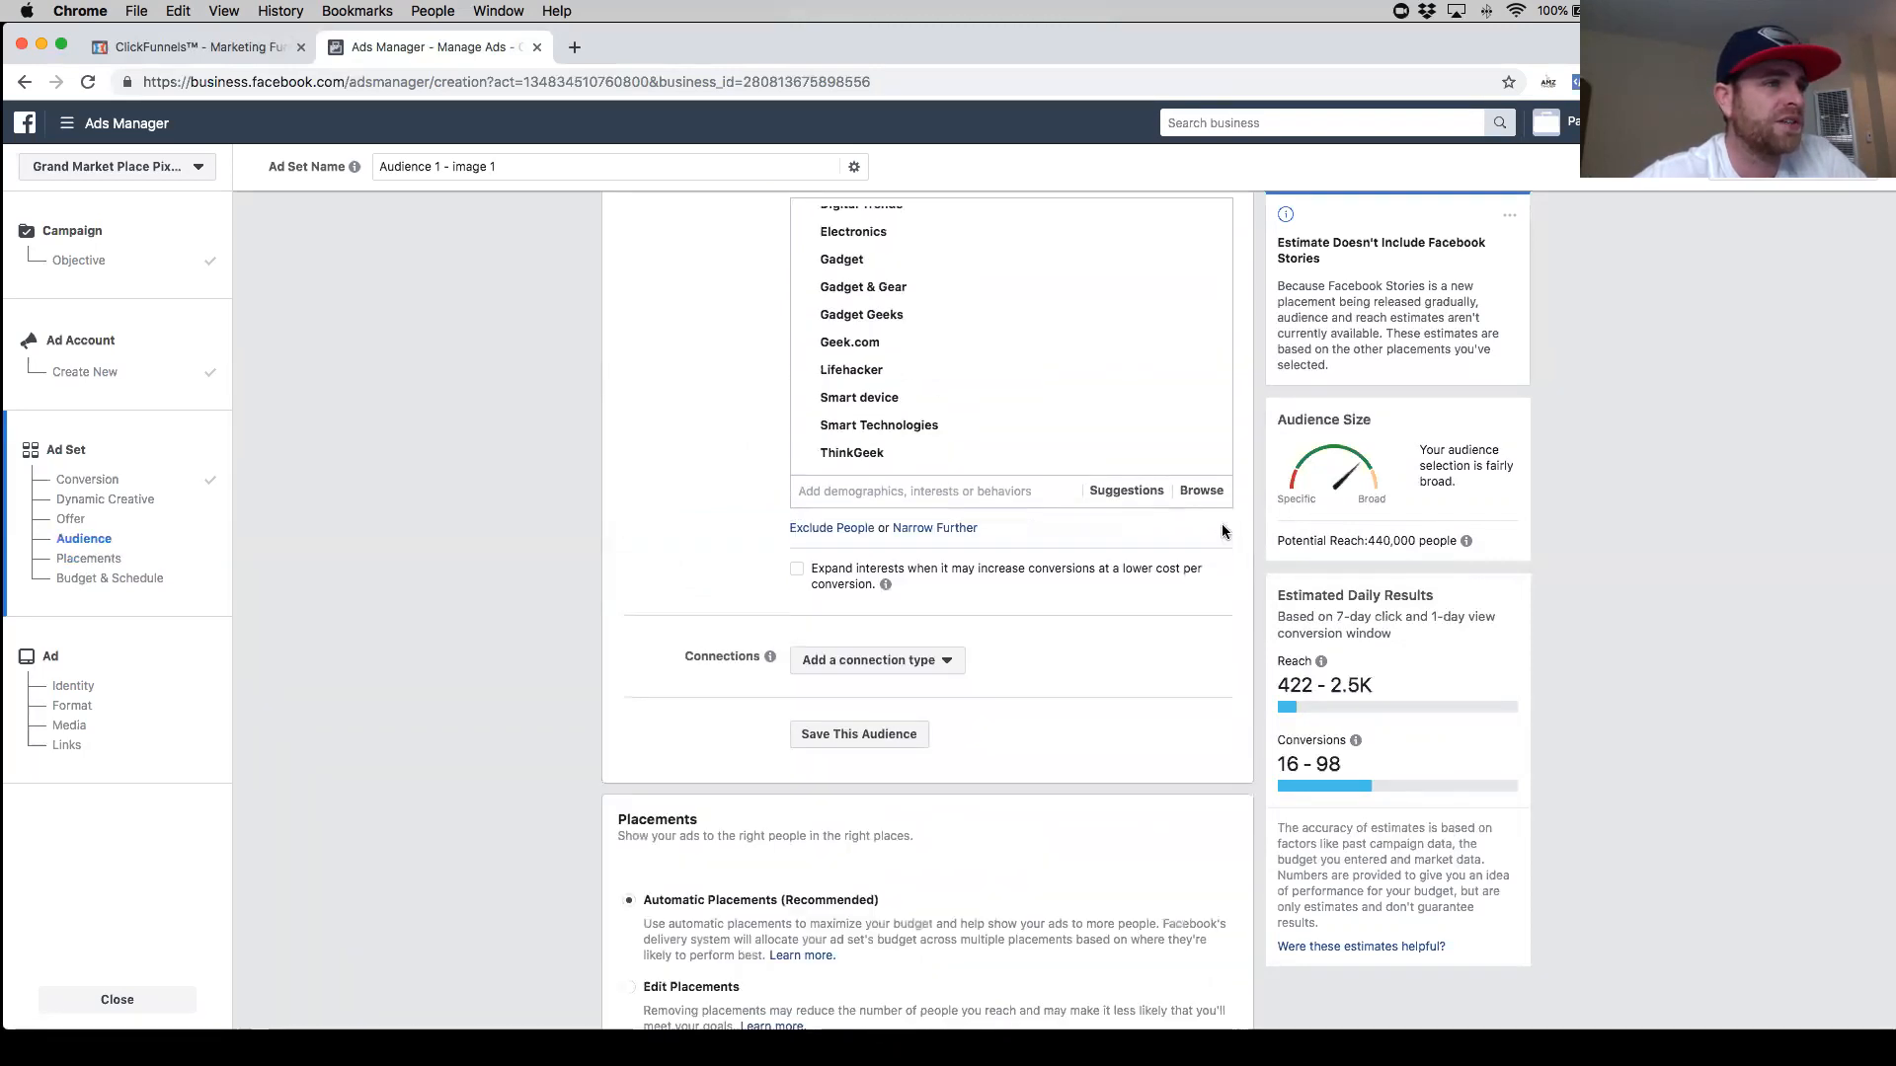
- Add an exclusion to the detailed targeting and exclude people interested in AliExpress and Wish
click(833, 529)
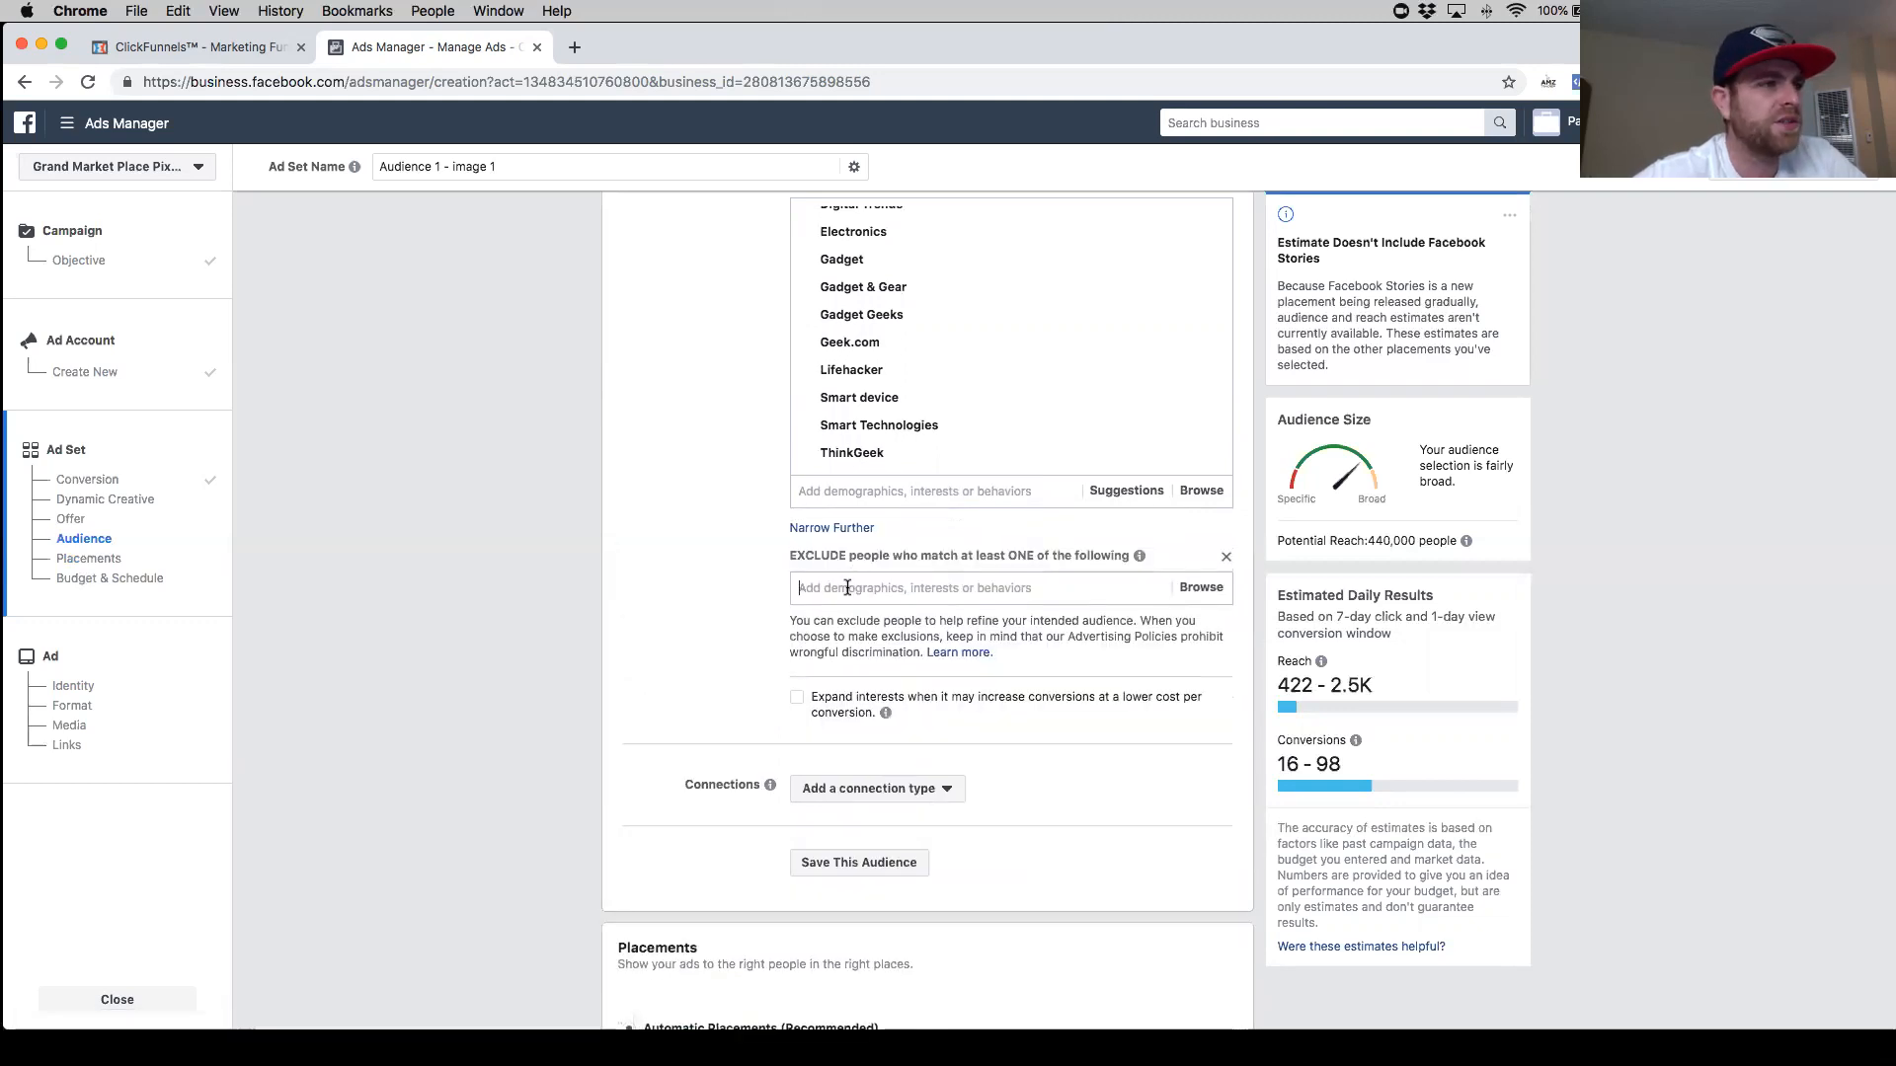
text(ali)
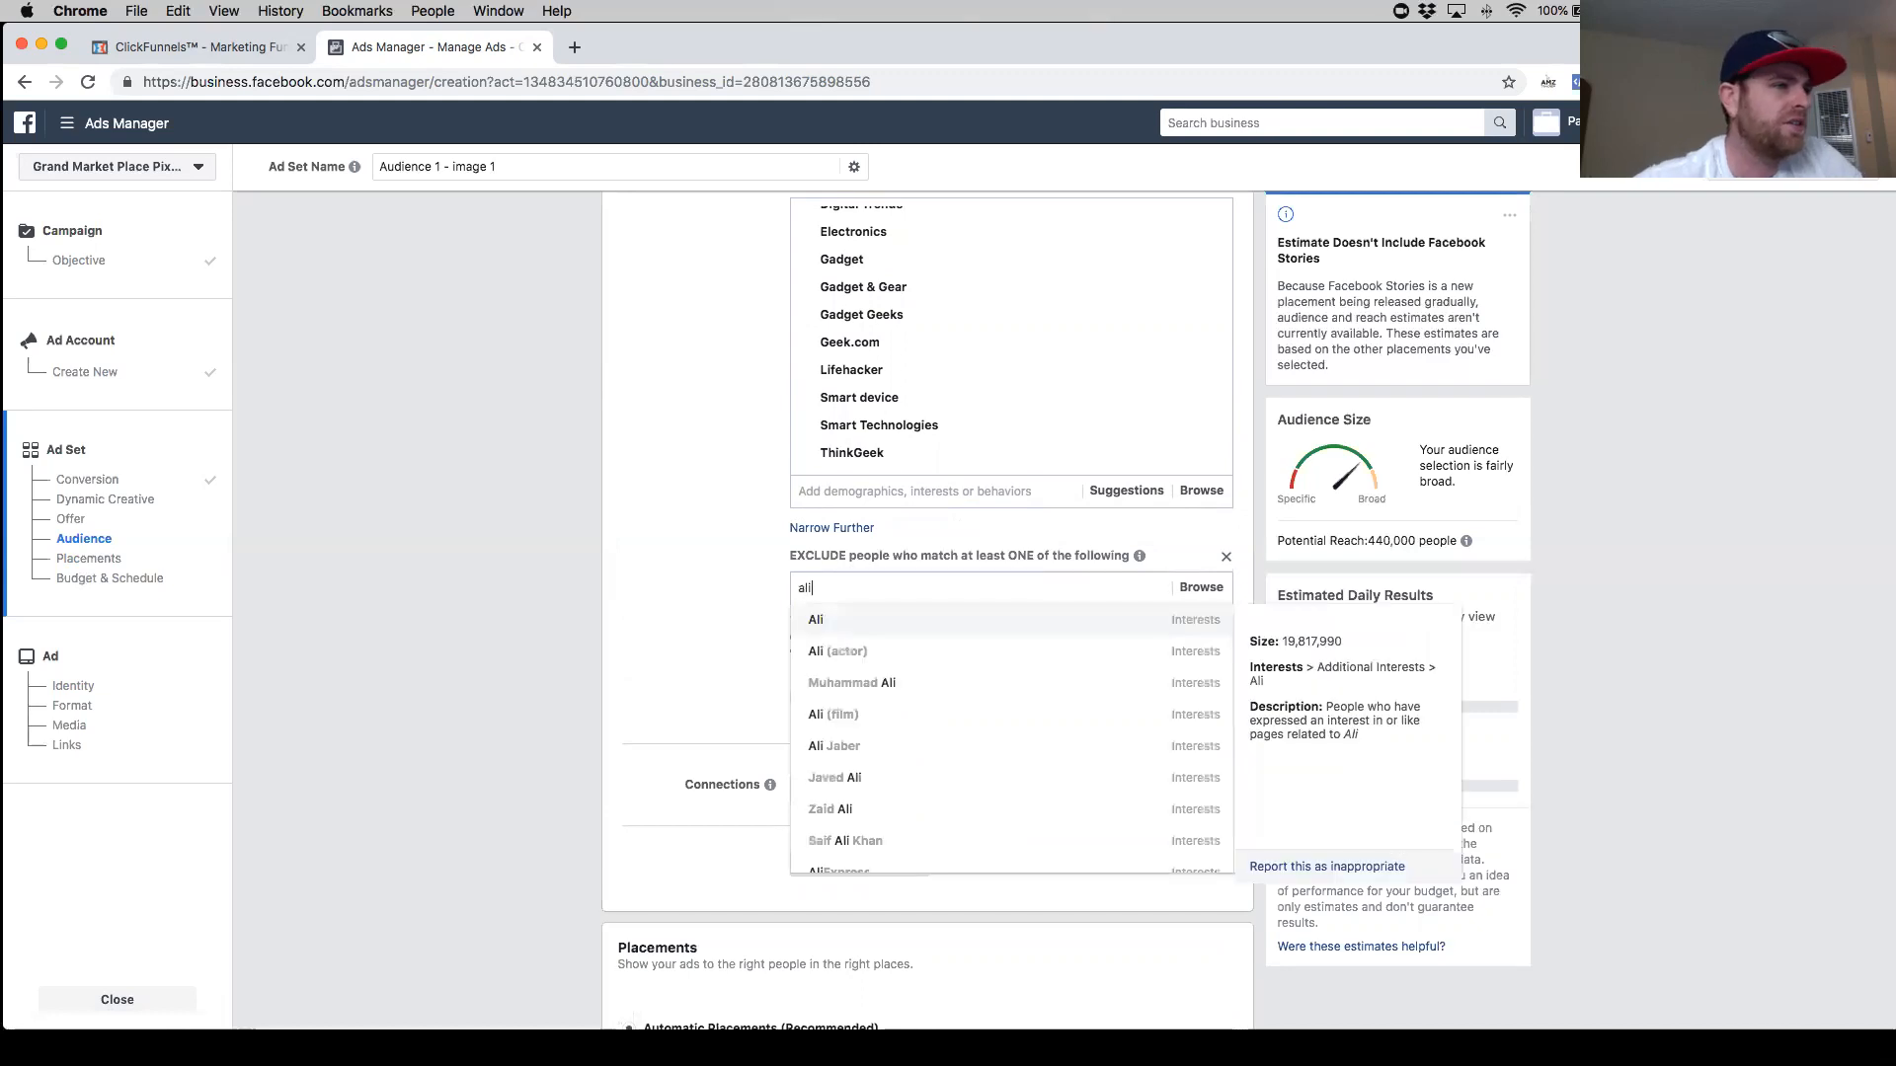
text(express)
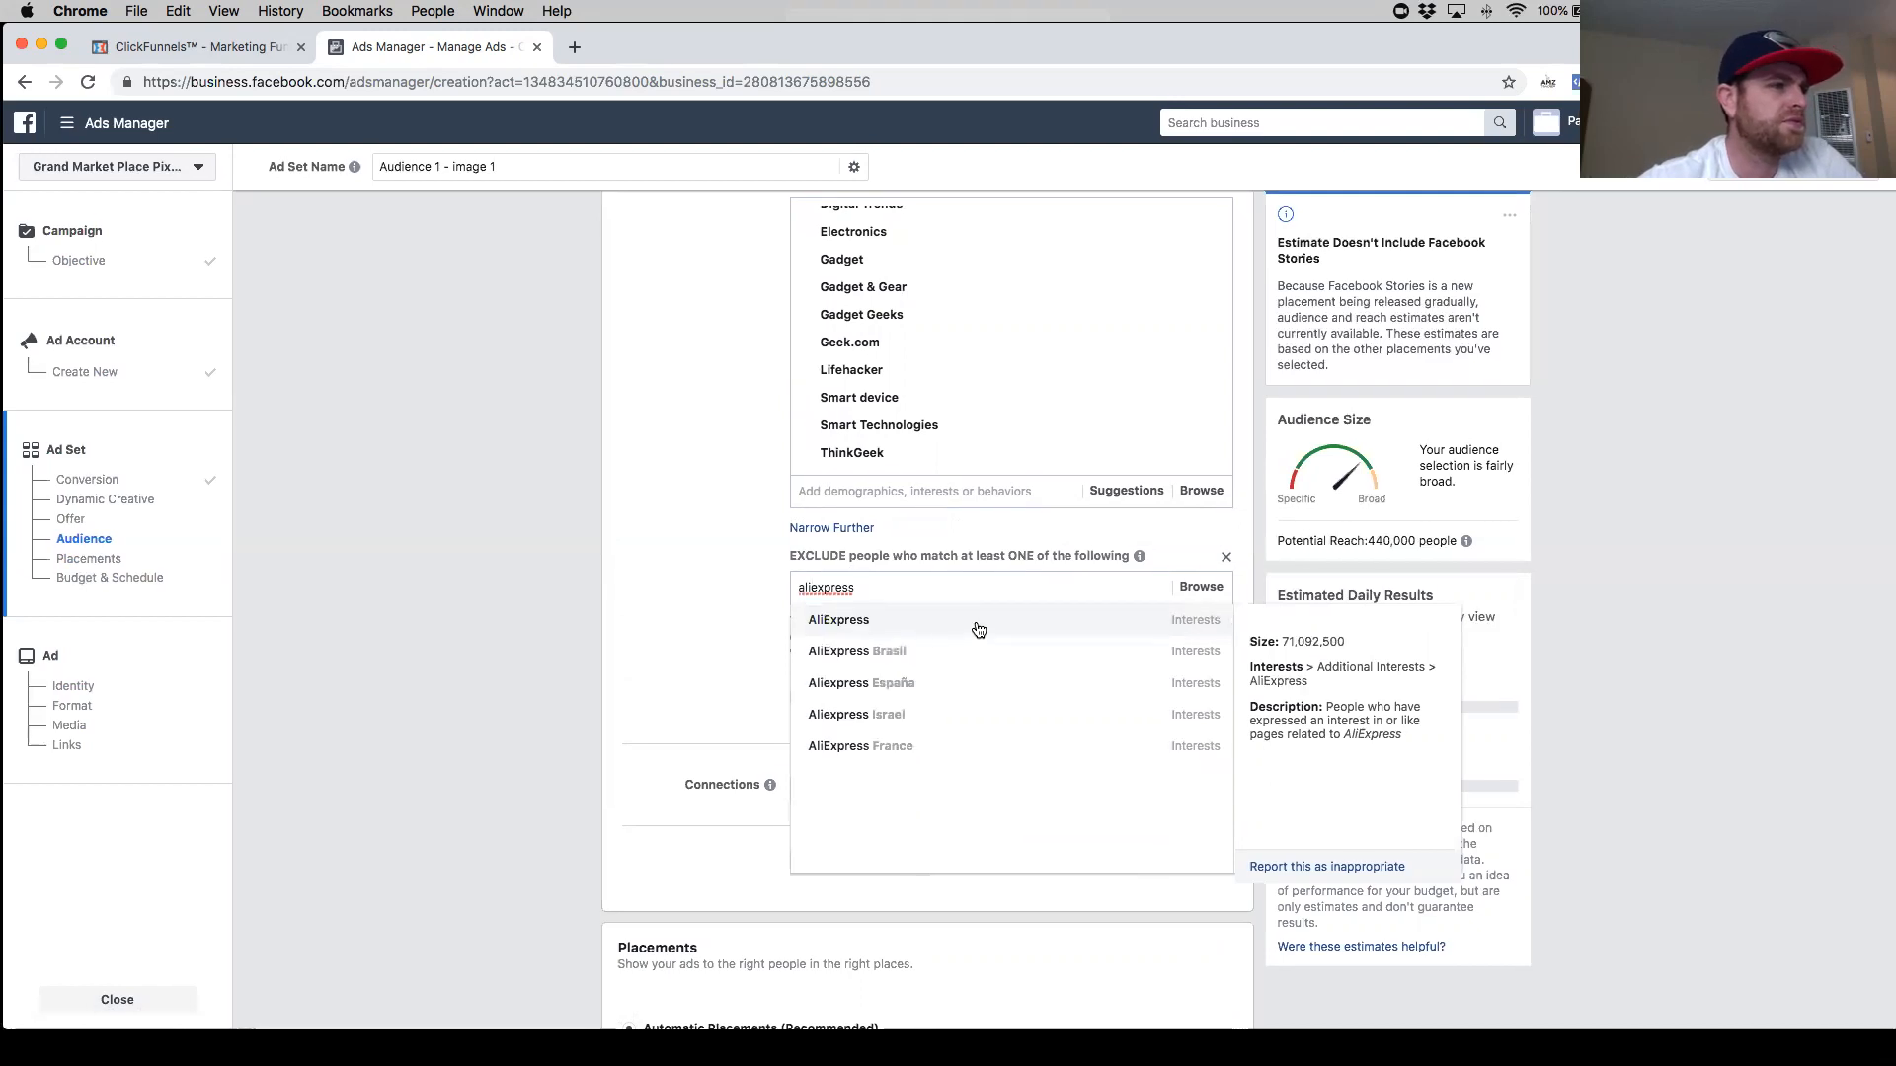
click(977, 628)
text(wish)
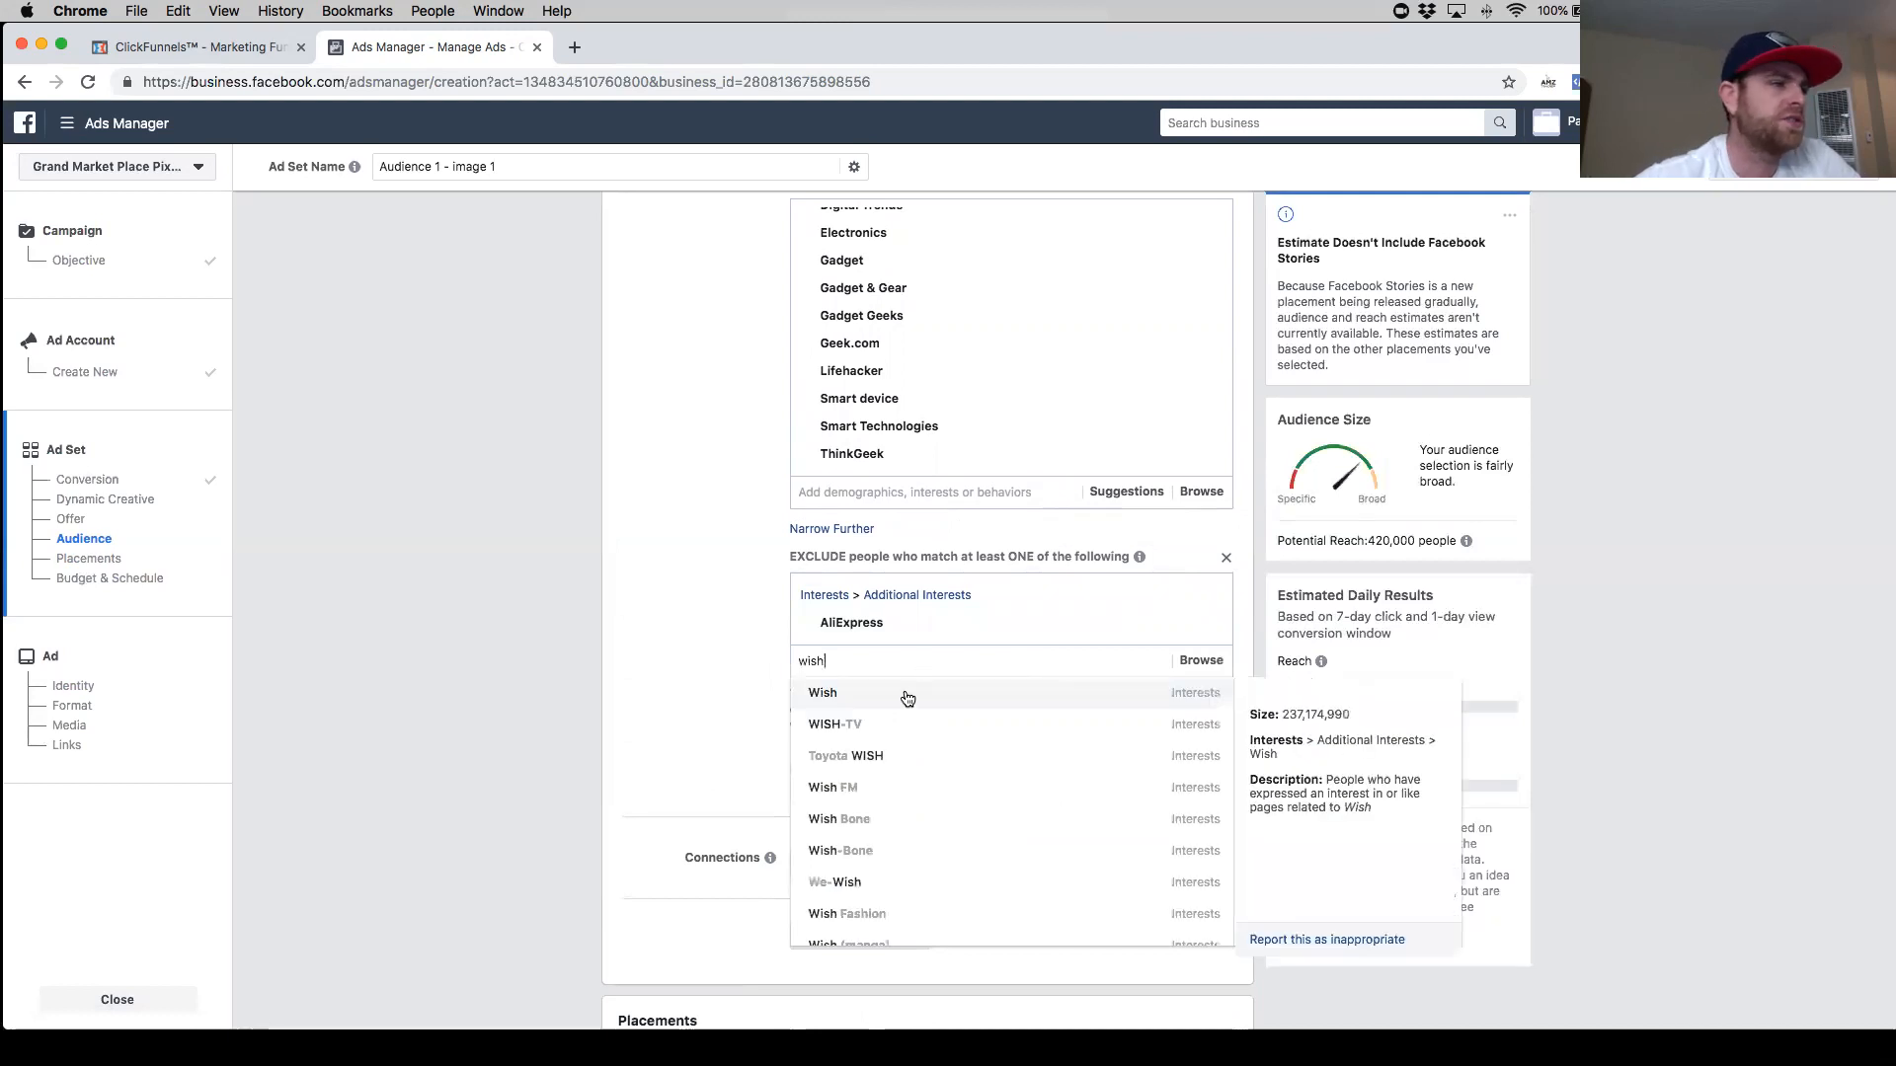
text(.com)
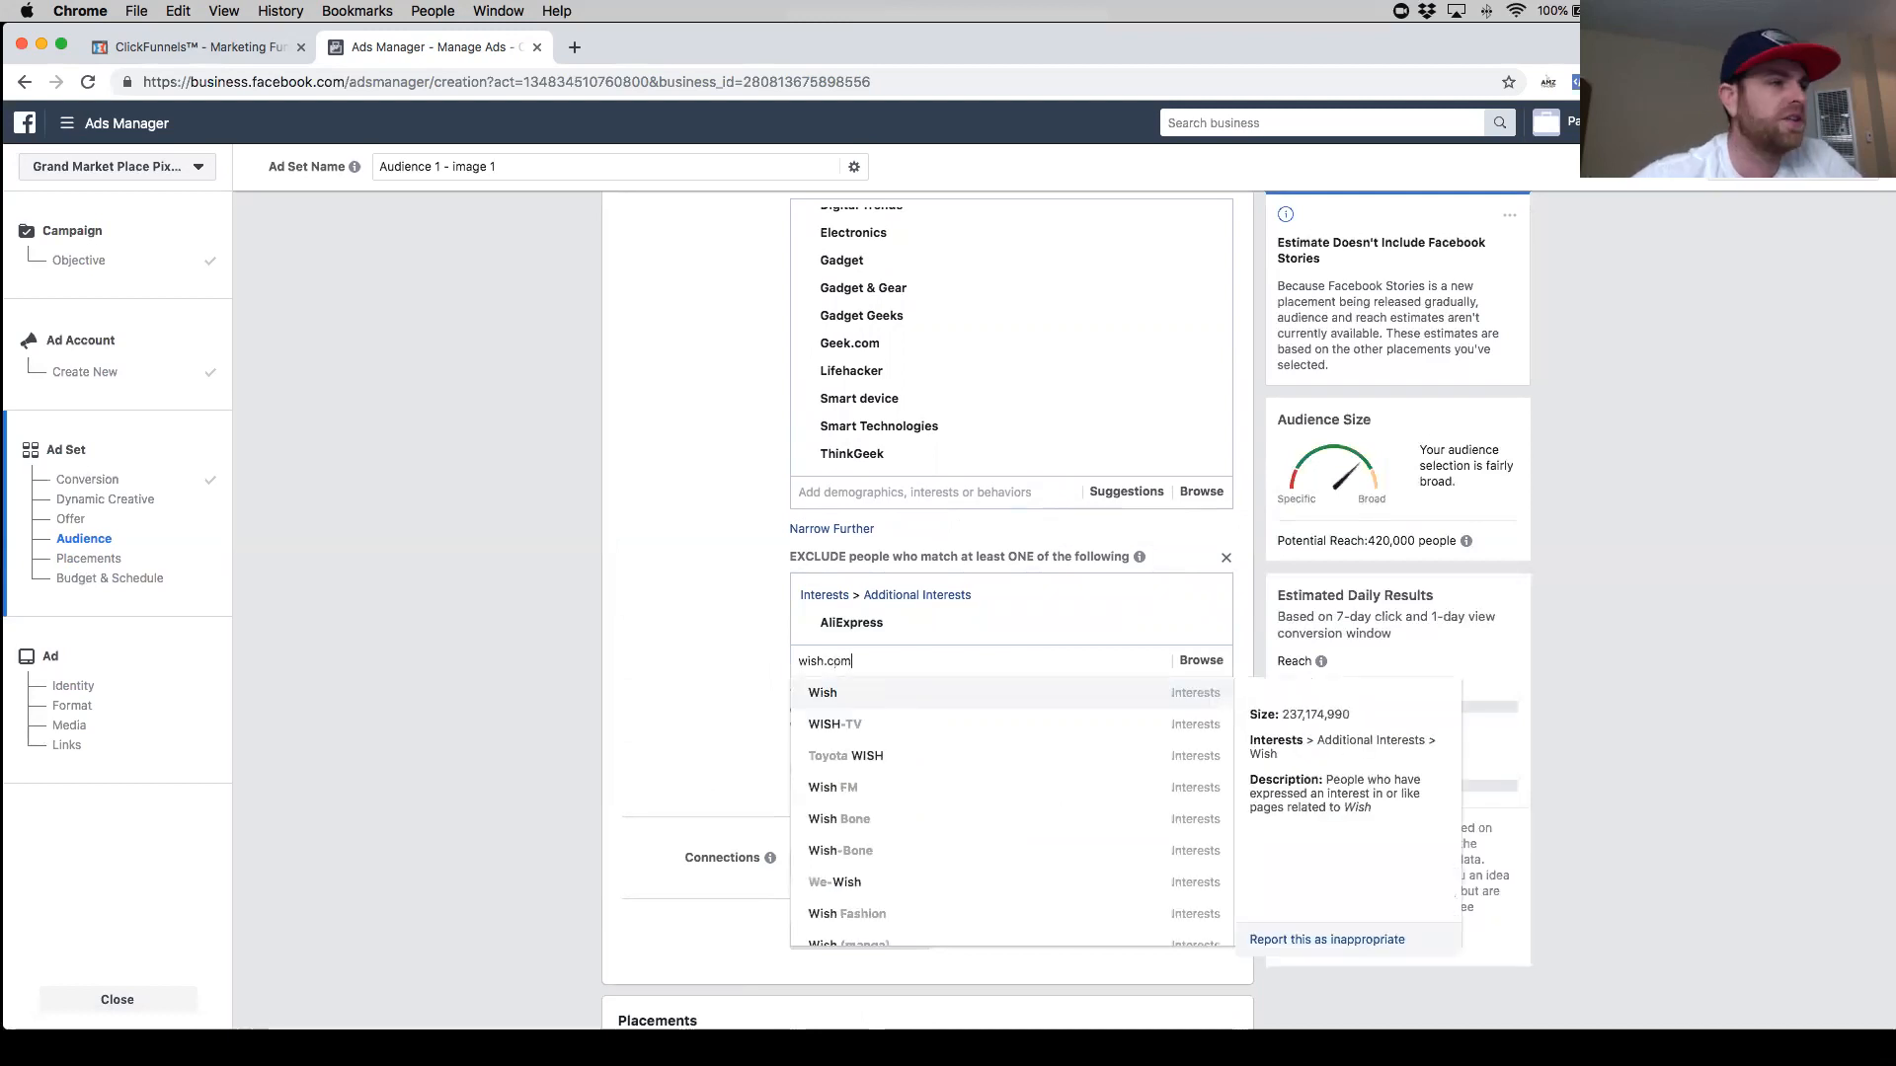
key(BackSpace)
key(BackSpace)
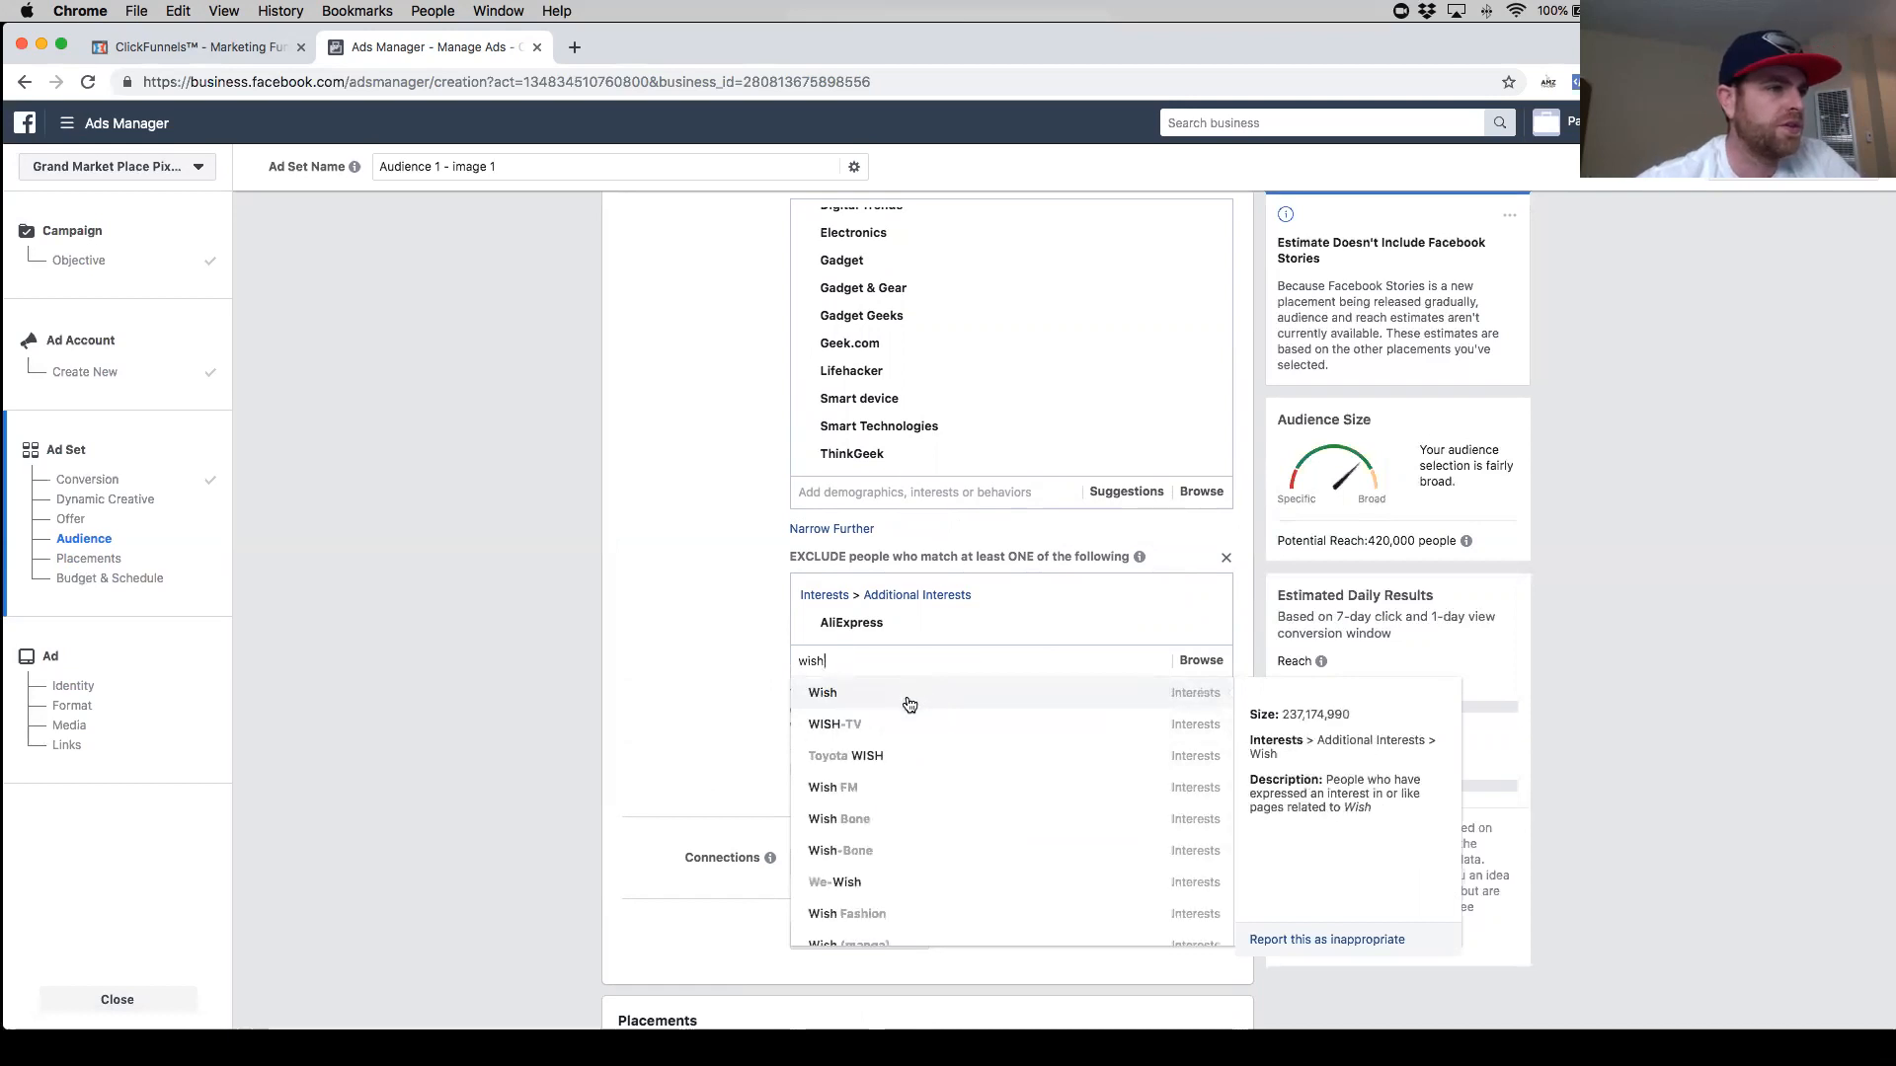
click(885, 694)
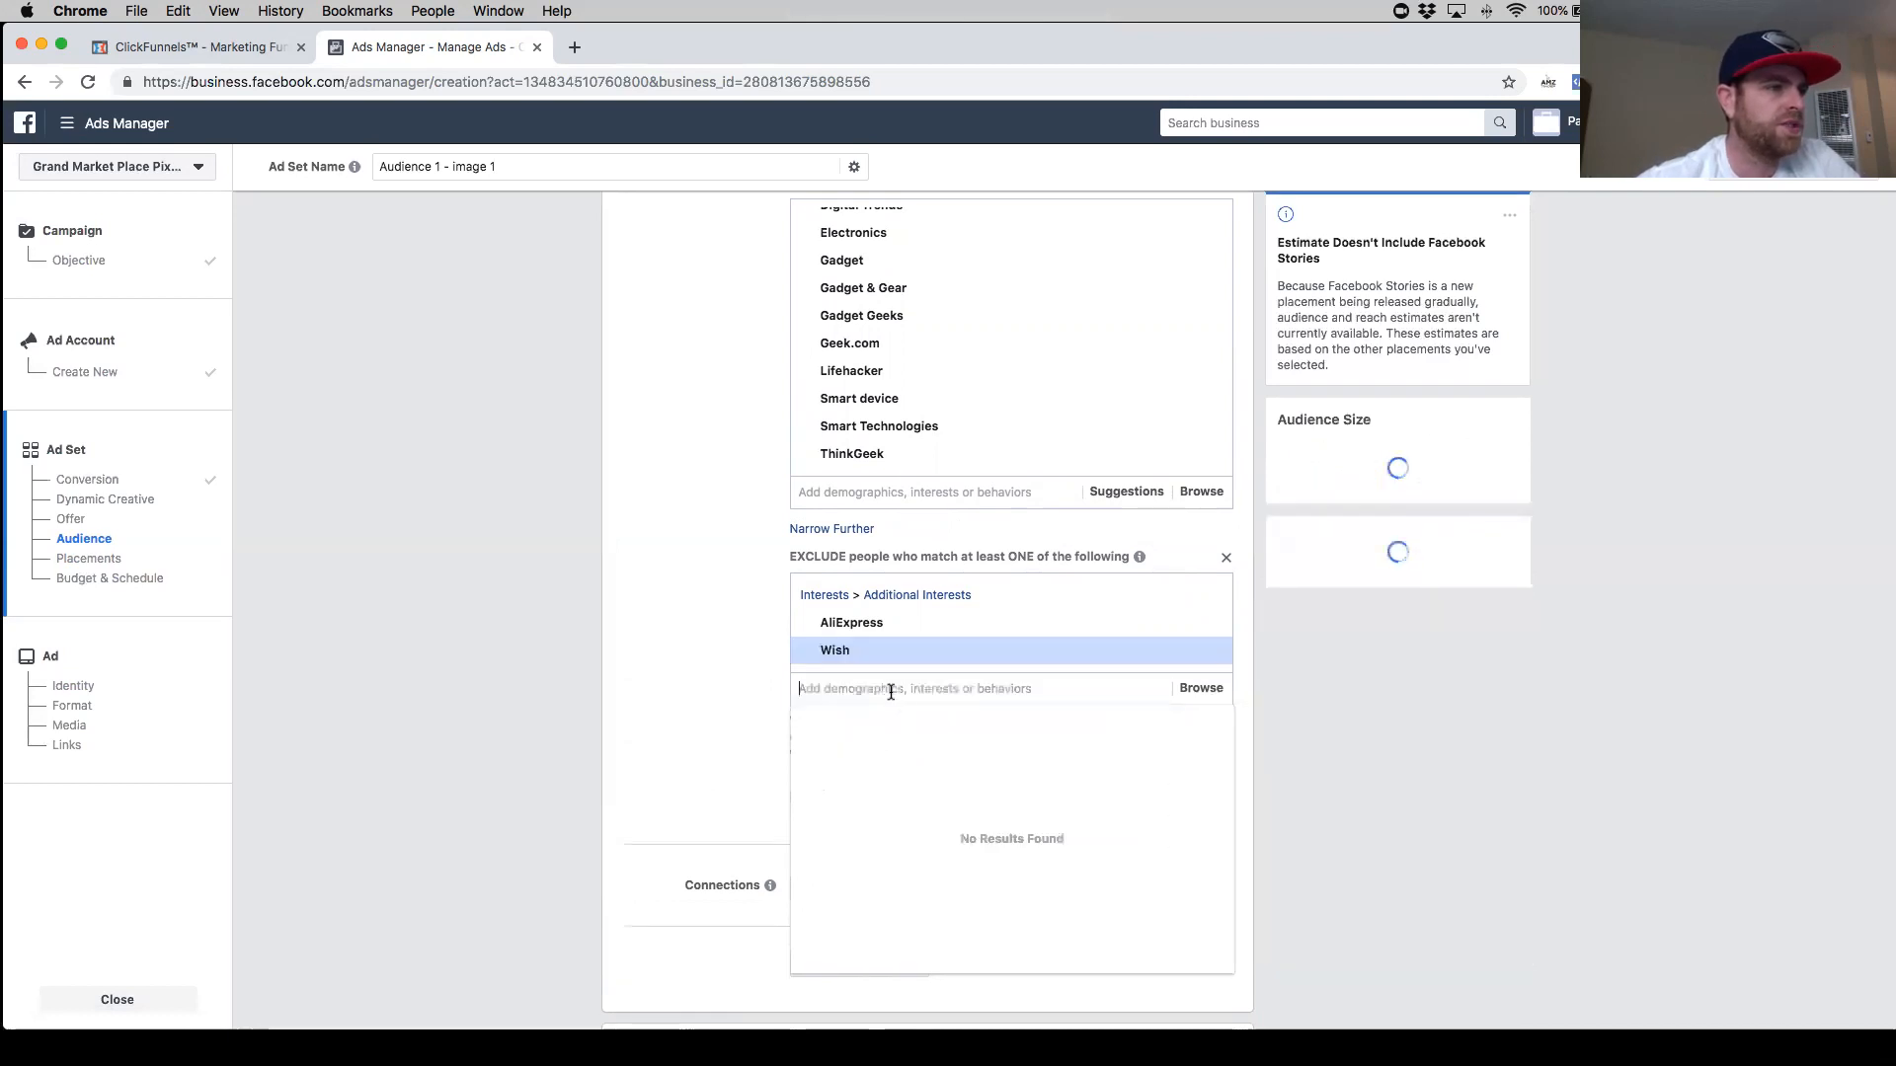
- Add Alibaba.com and DHgate.com to the excluded interests
text(ali)
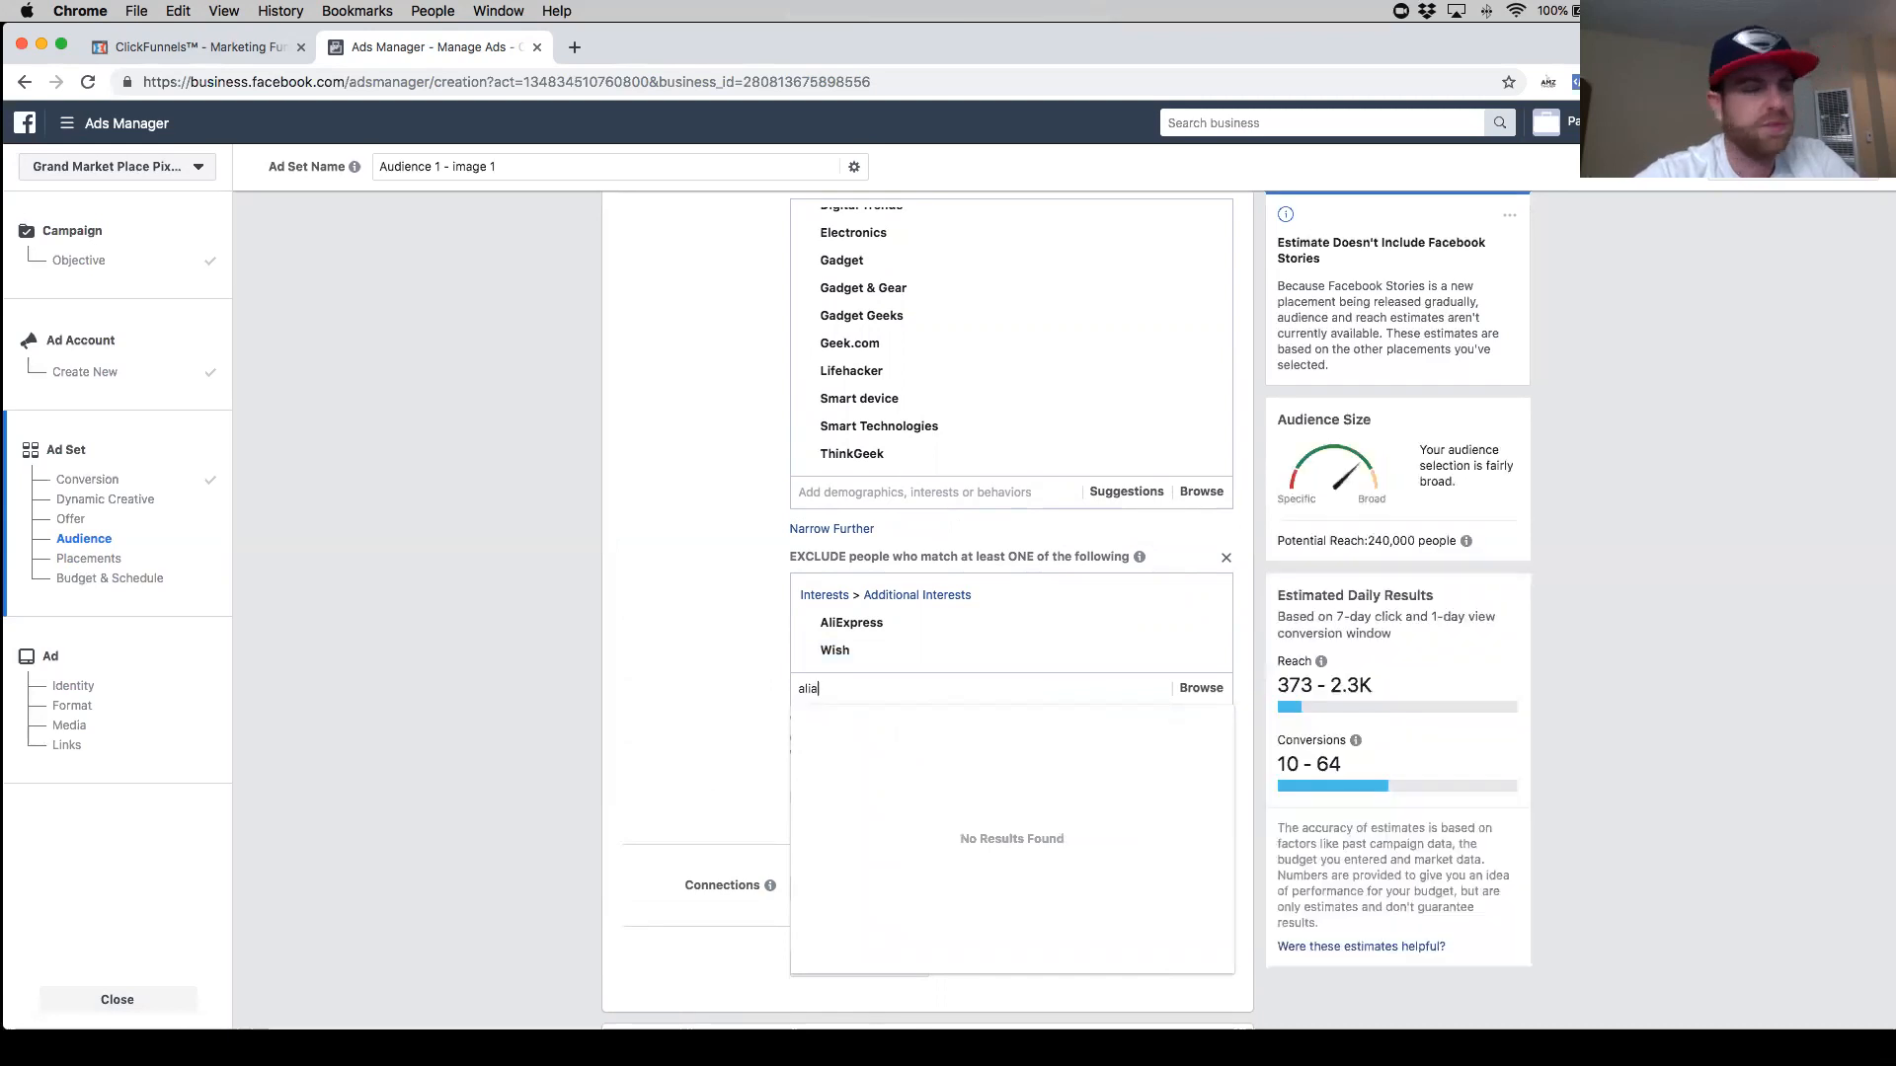
text(babba)
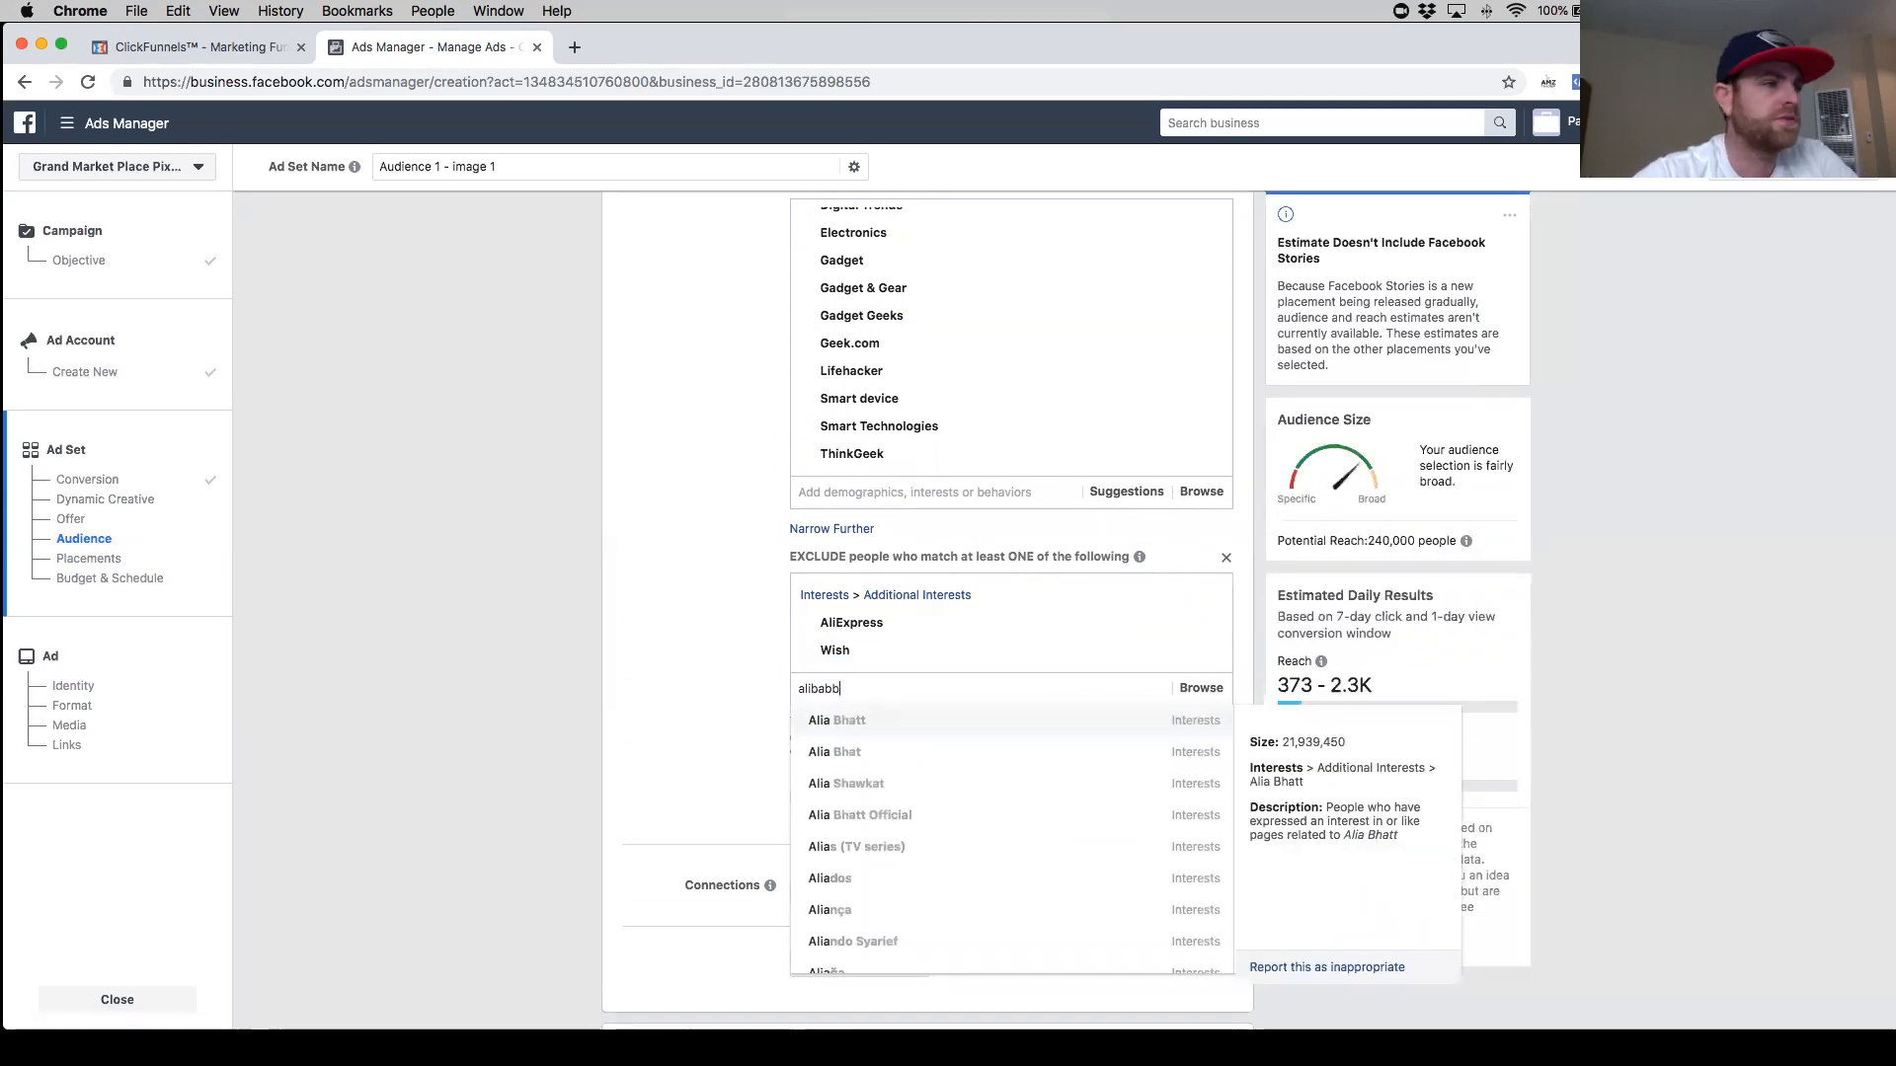
key(BackSpace)
key(BackSpace)
key(BackSpace)
text(ba)
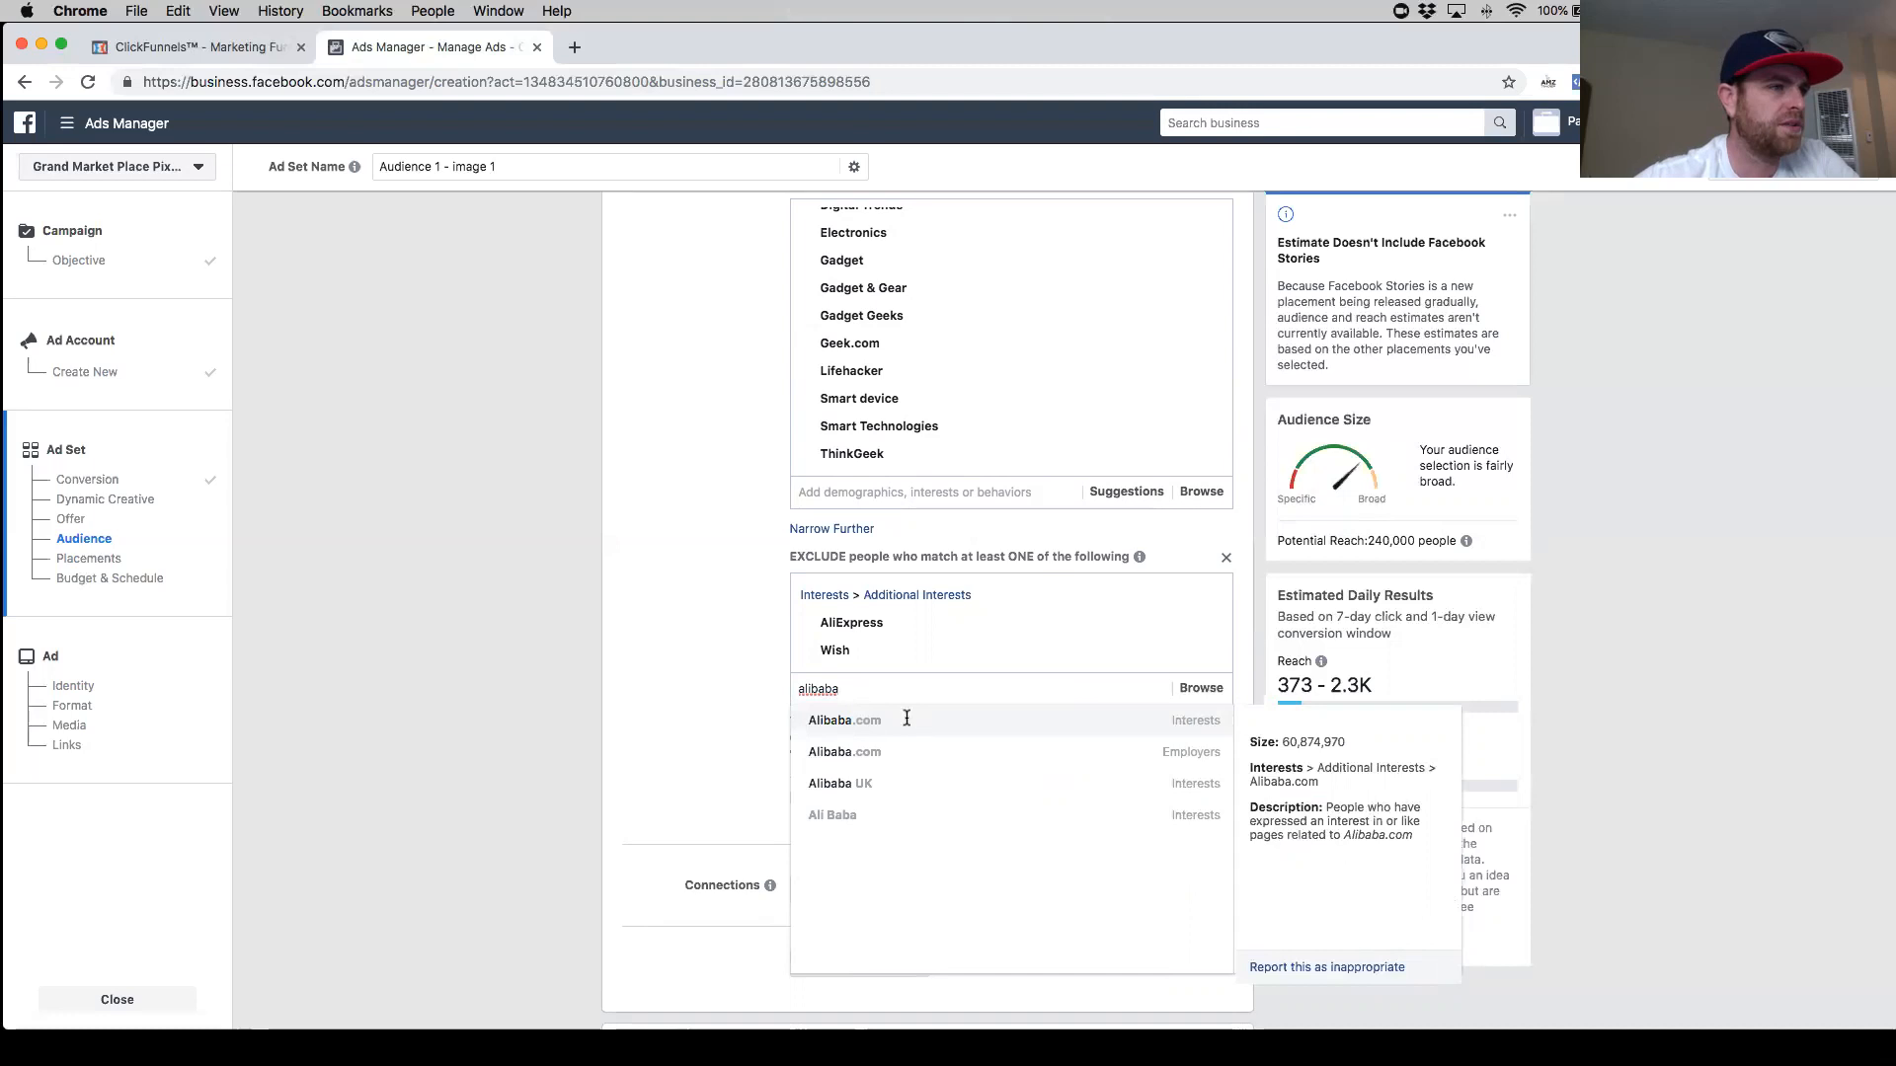
click(909, 724)
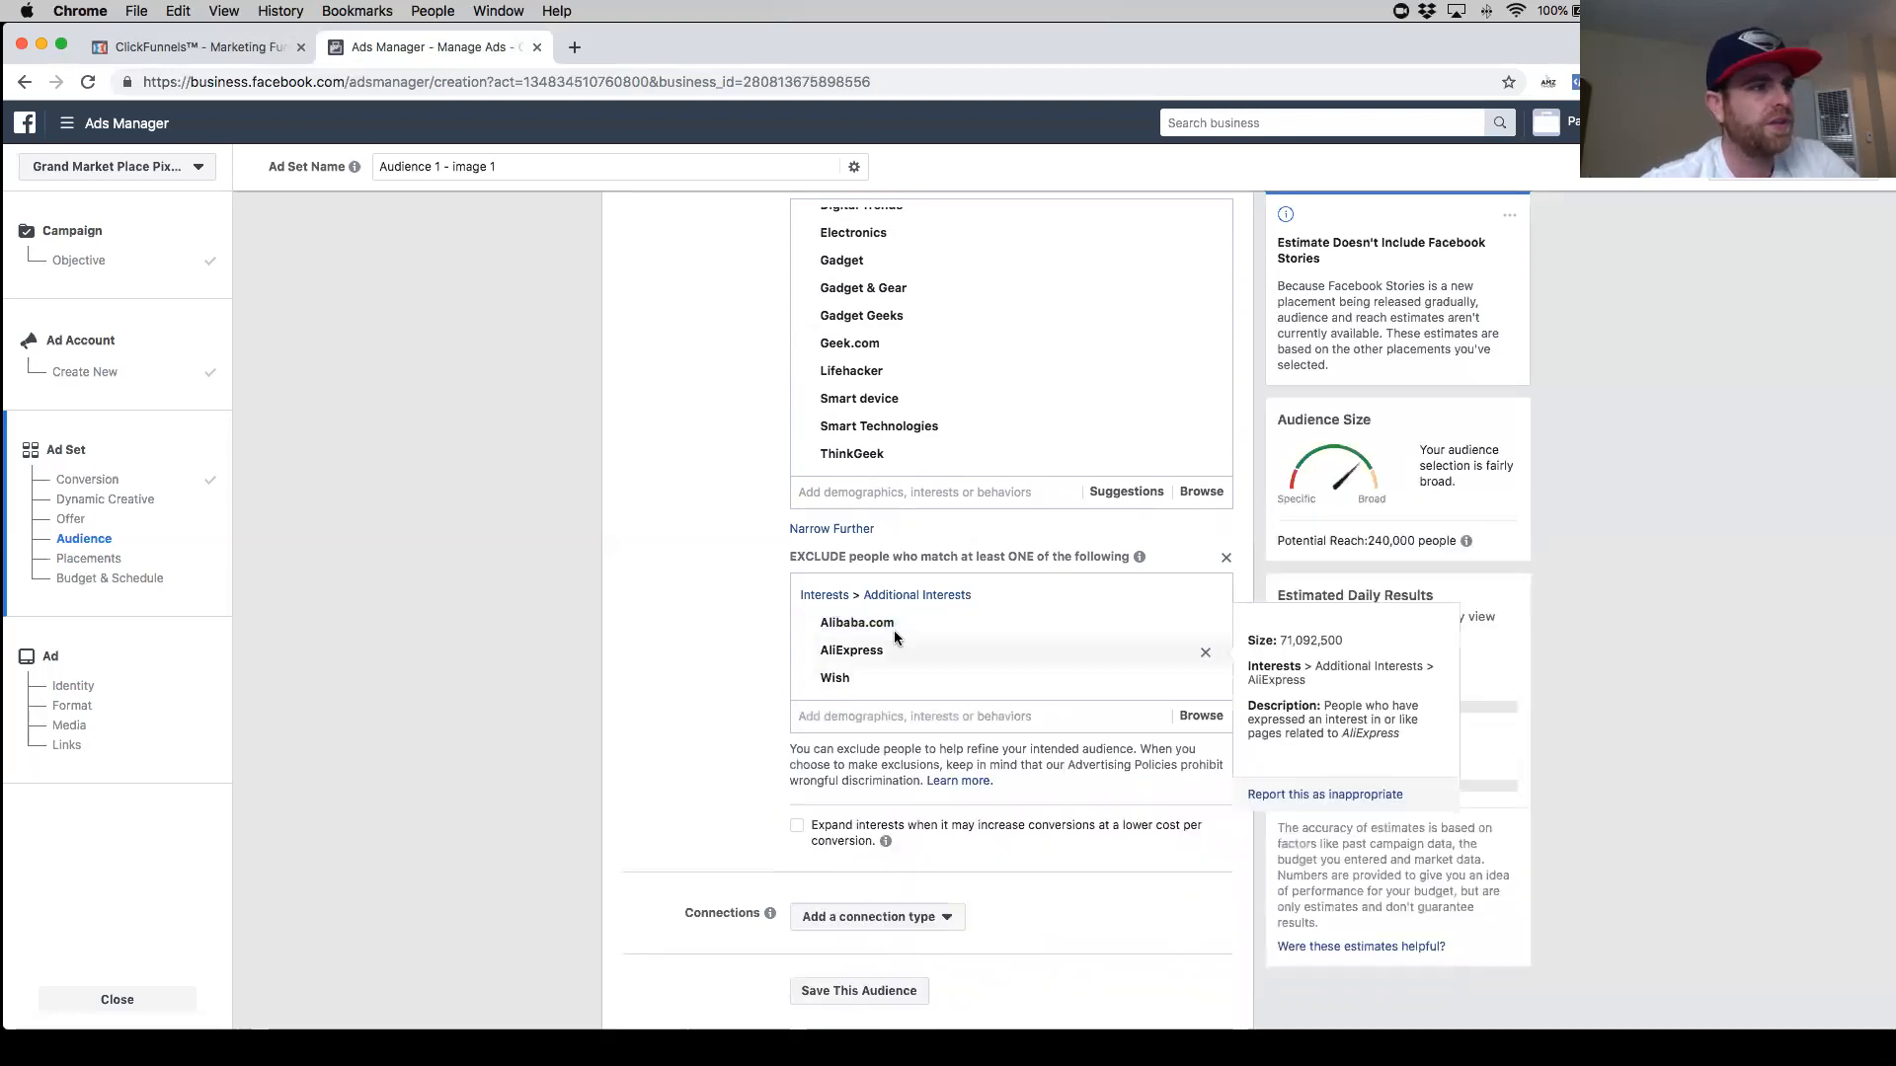
click(885, 716)
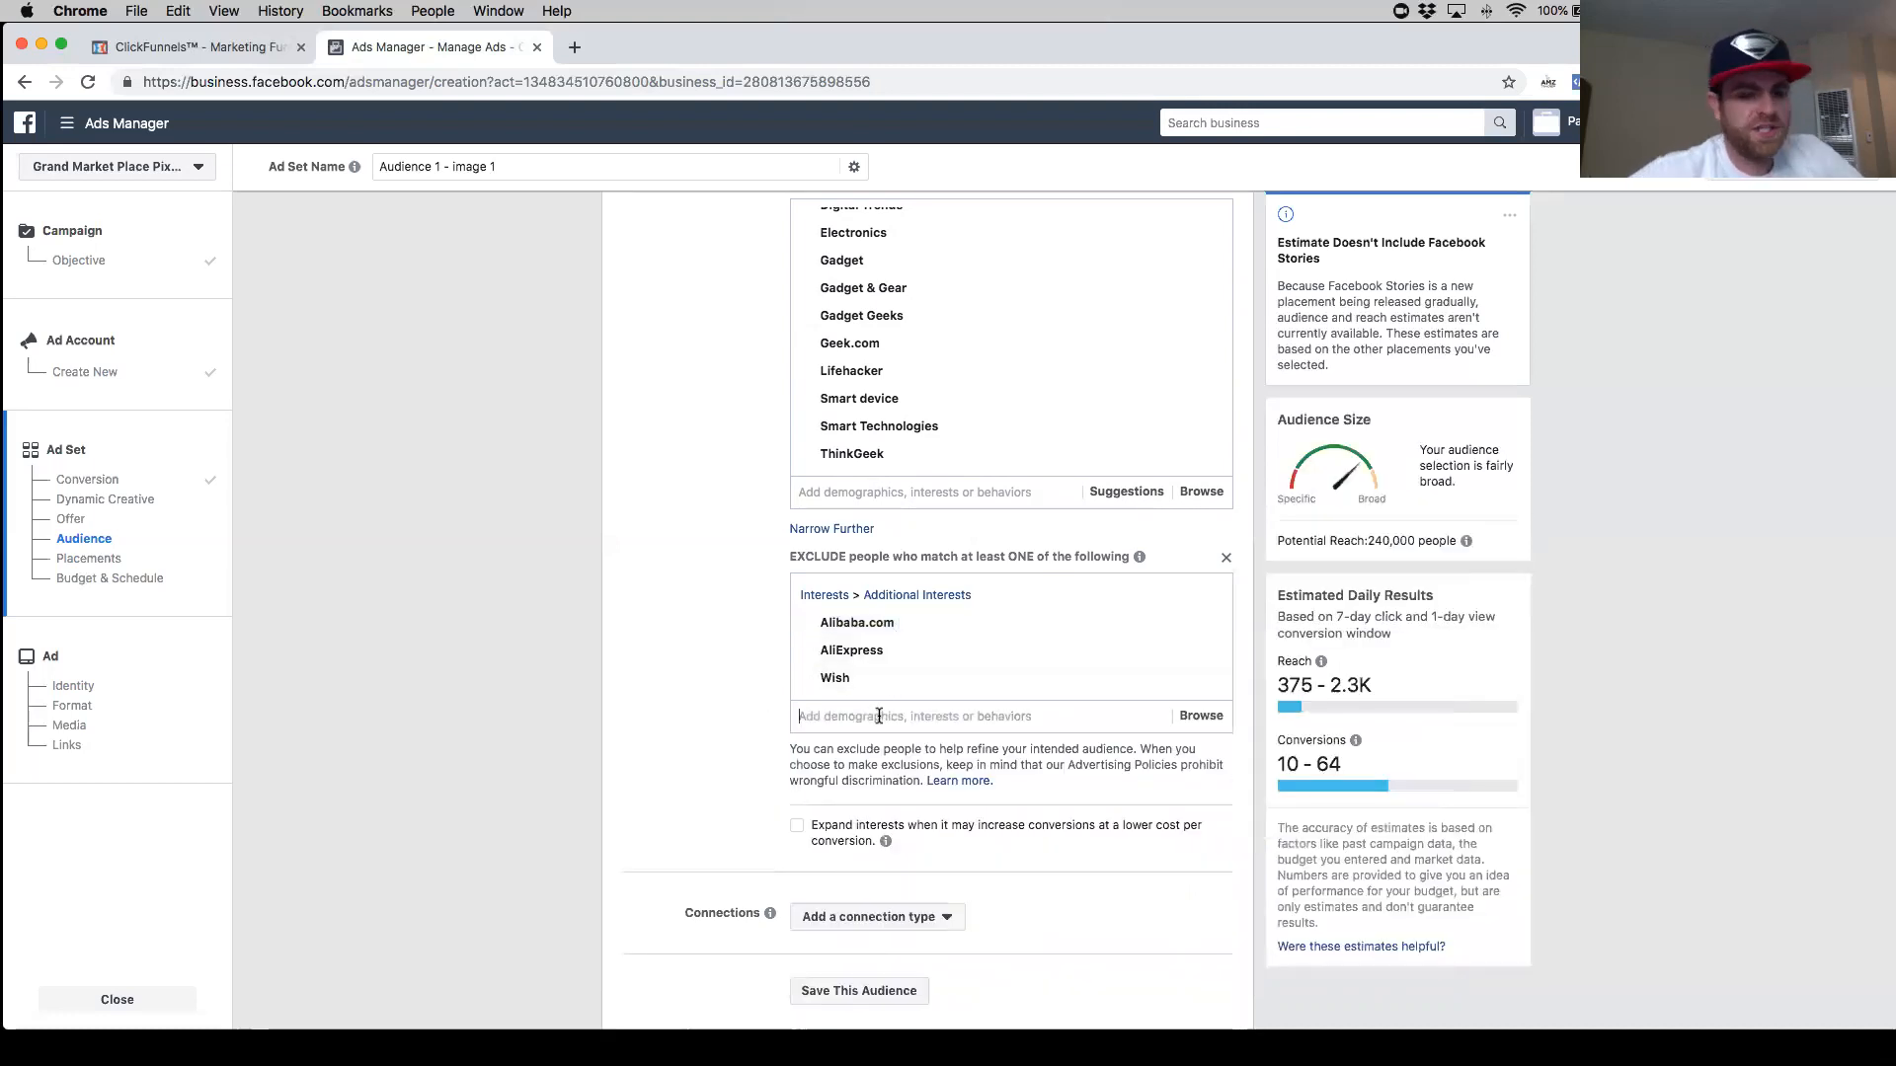
text(dh)
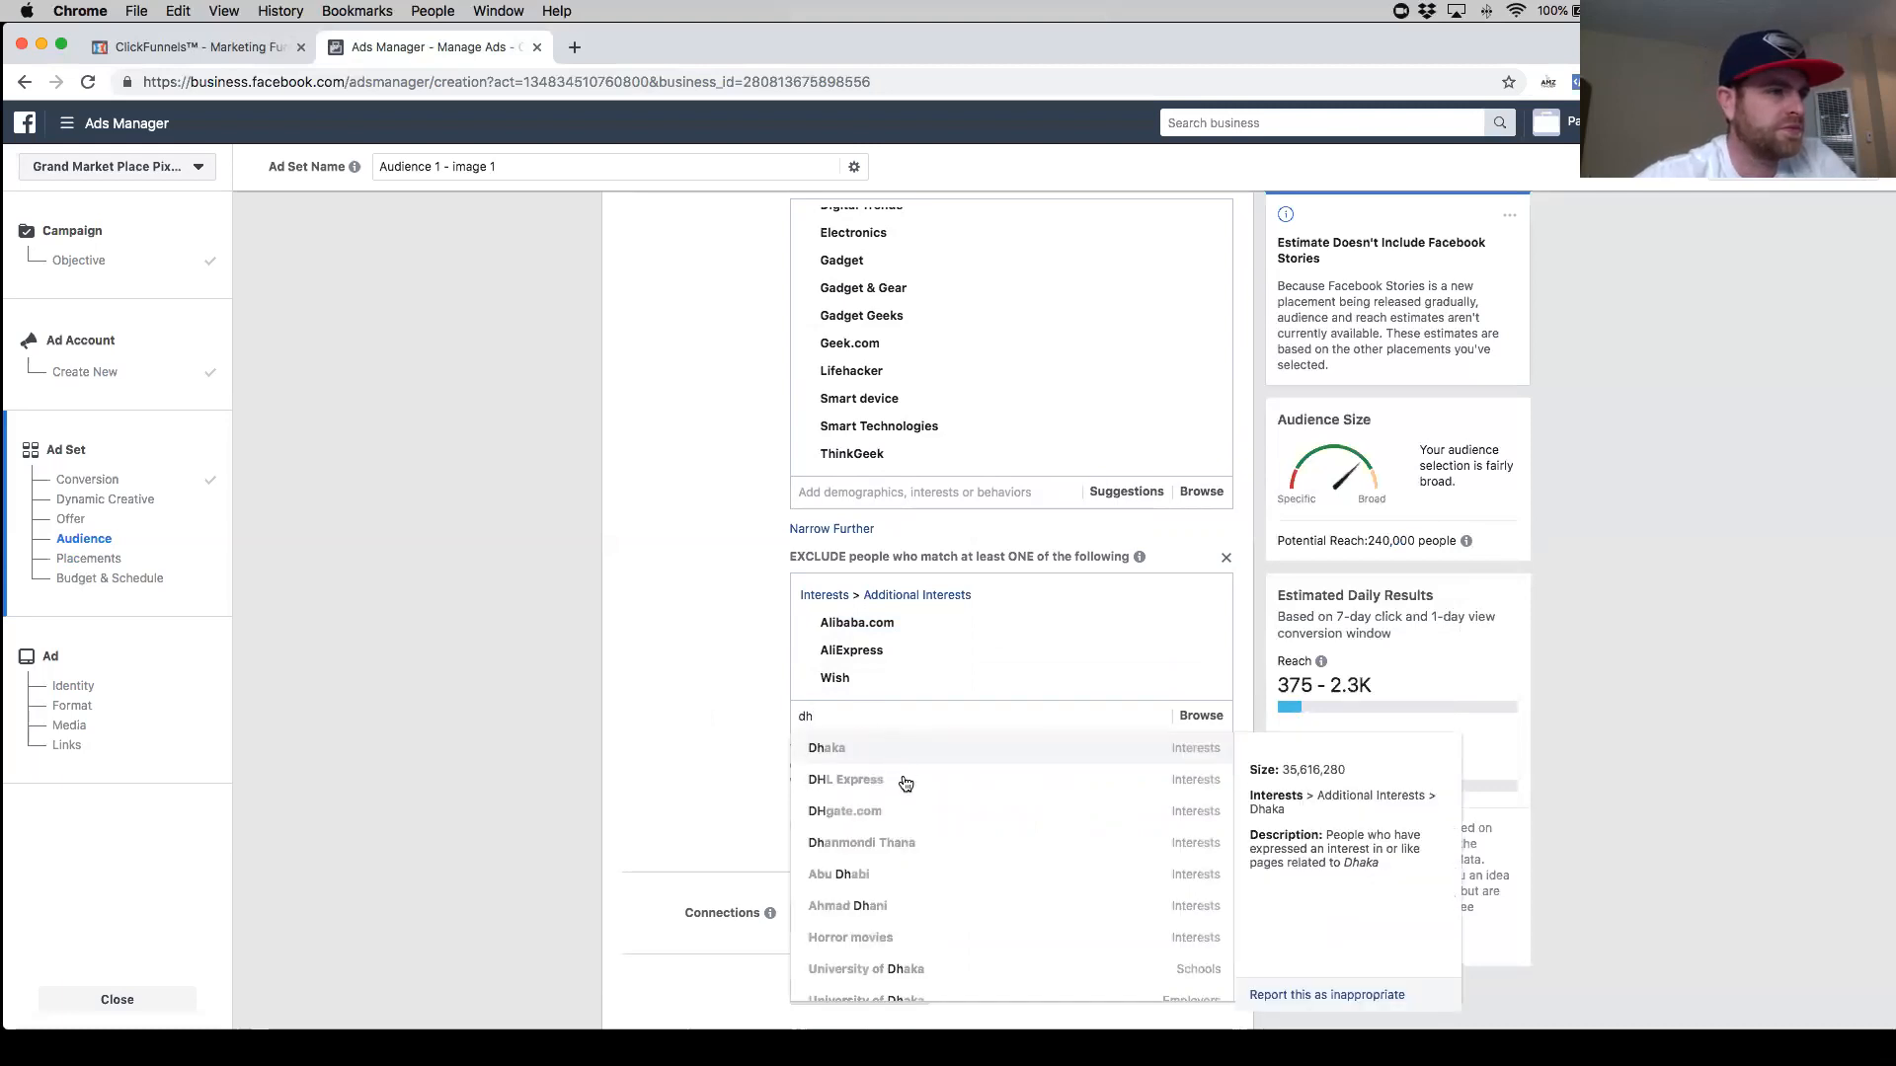
click(904, 813)
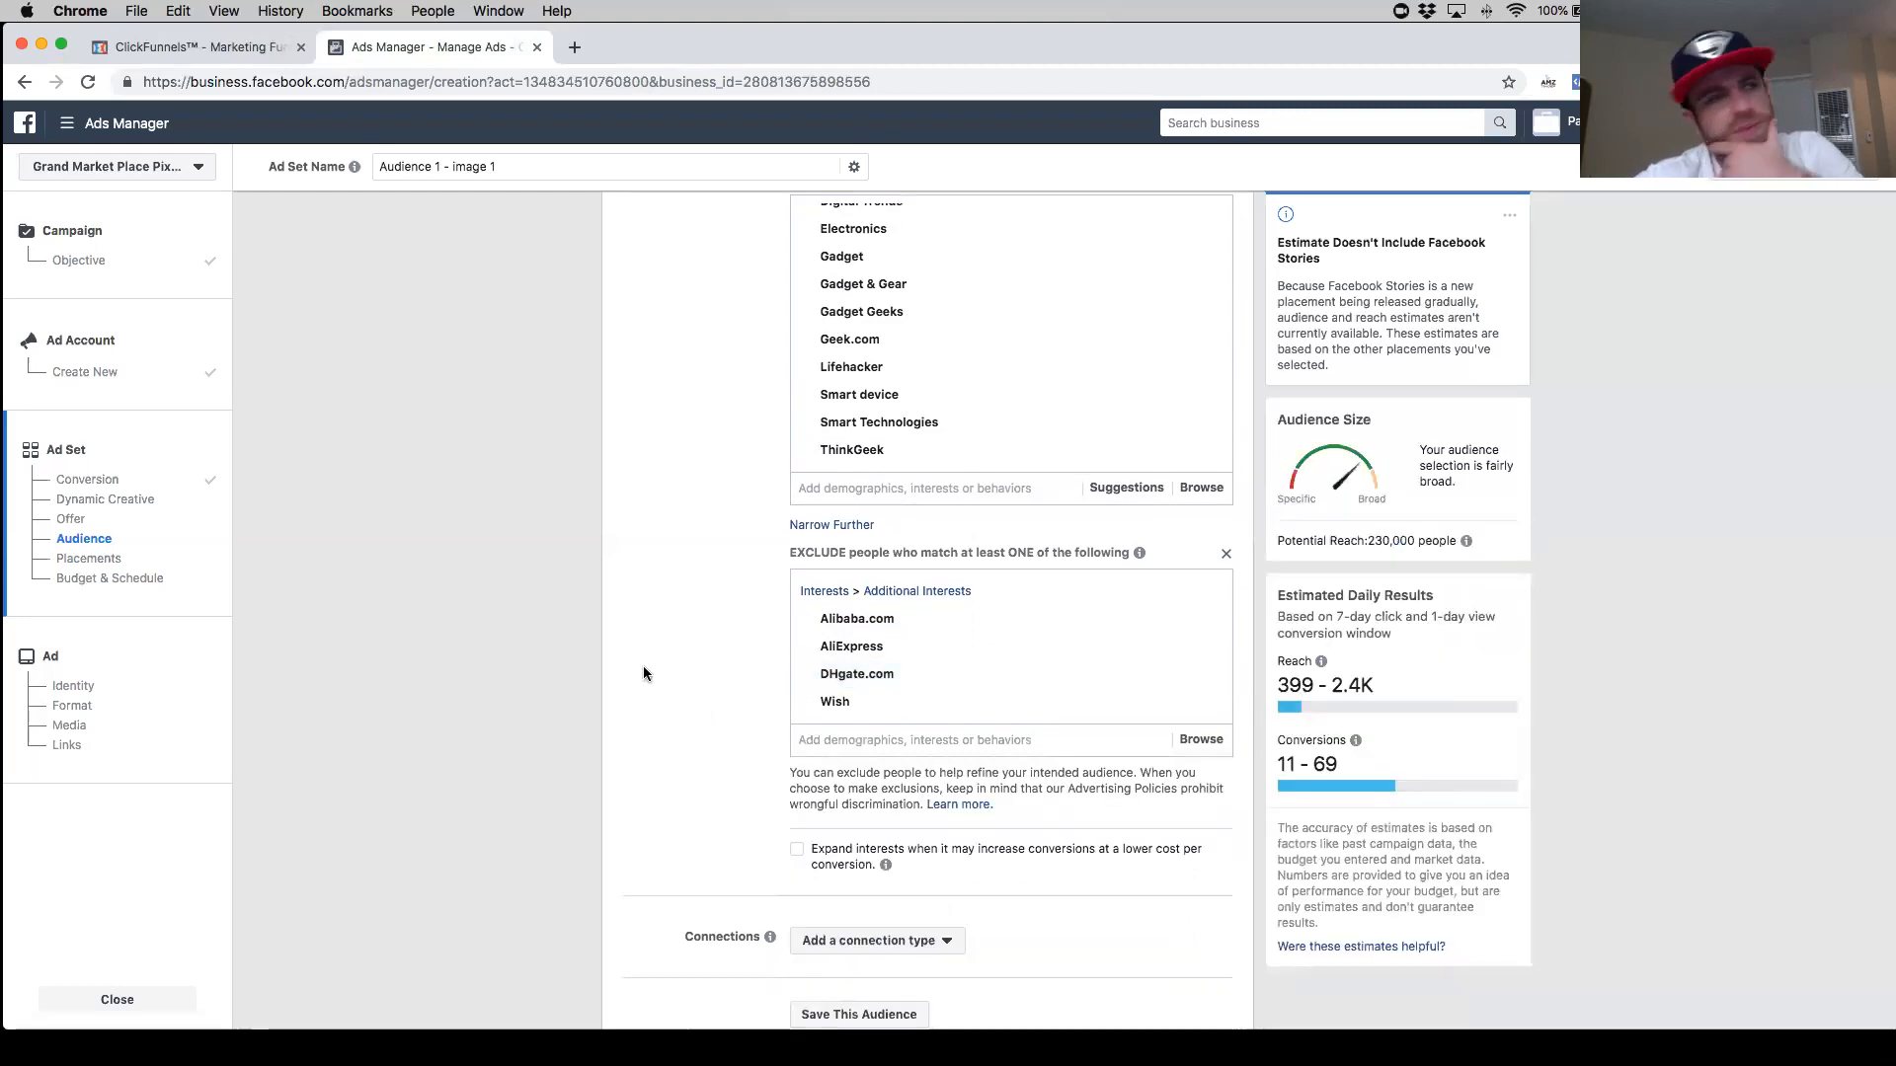
- Remove Wish and DHgate.com from the excluded interests
scroll(659, 644, down, 1)
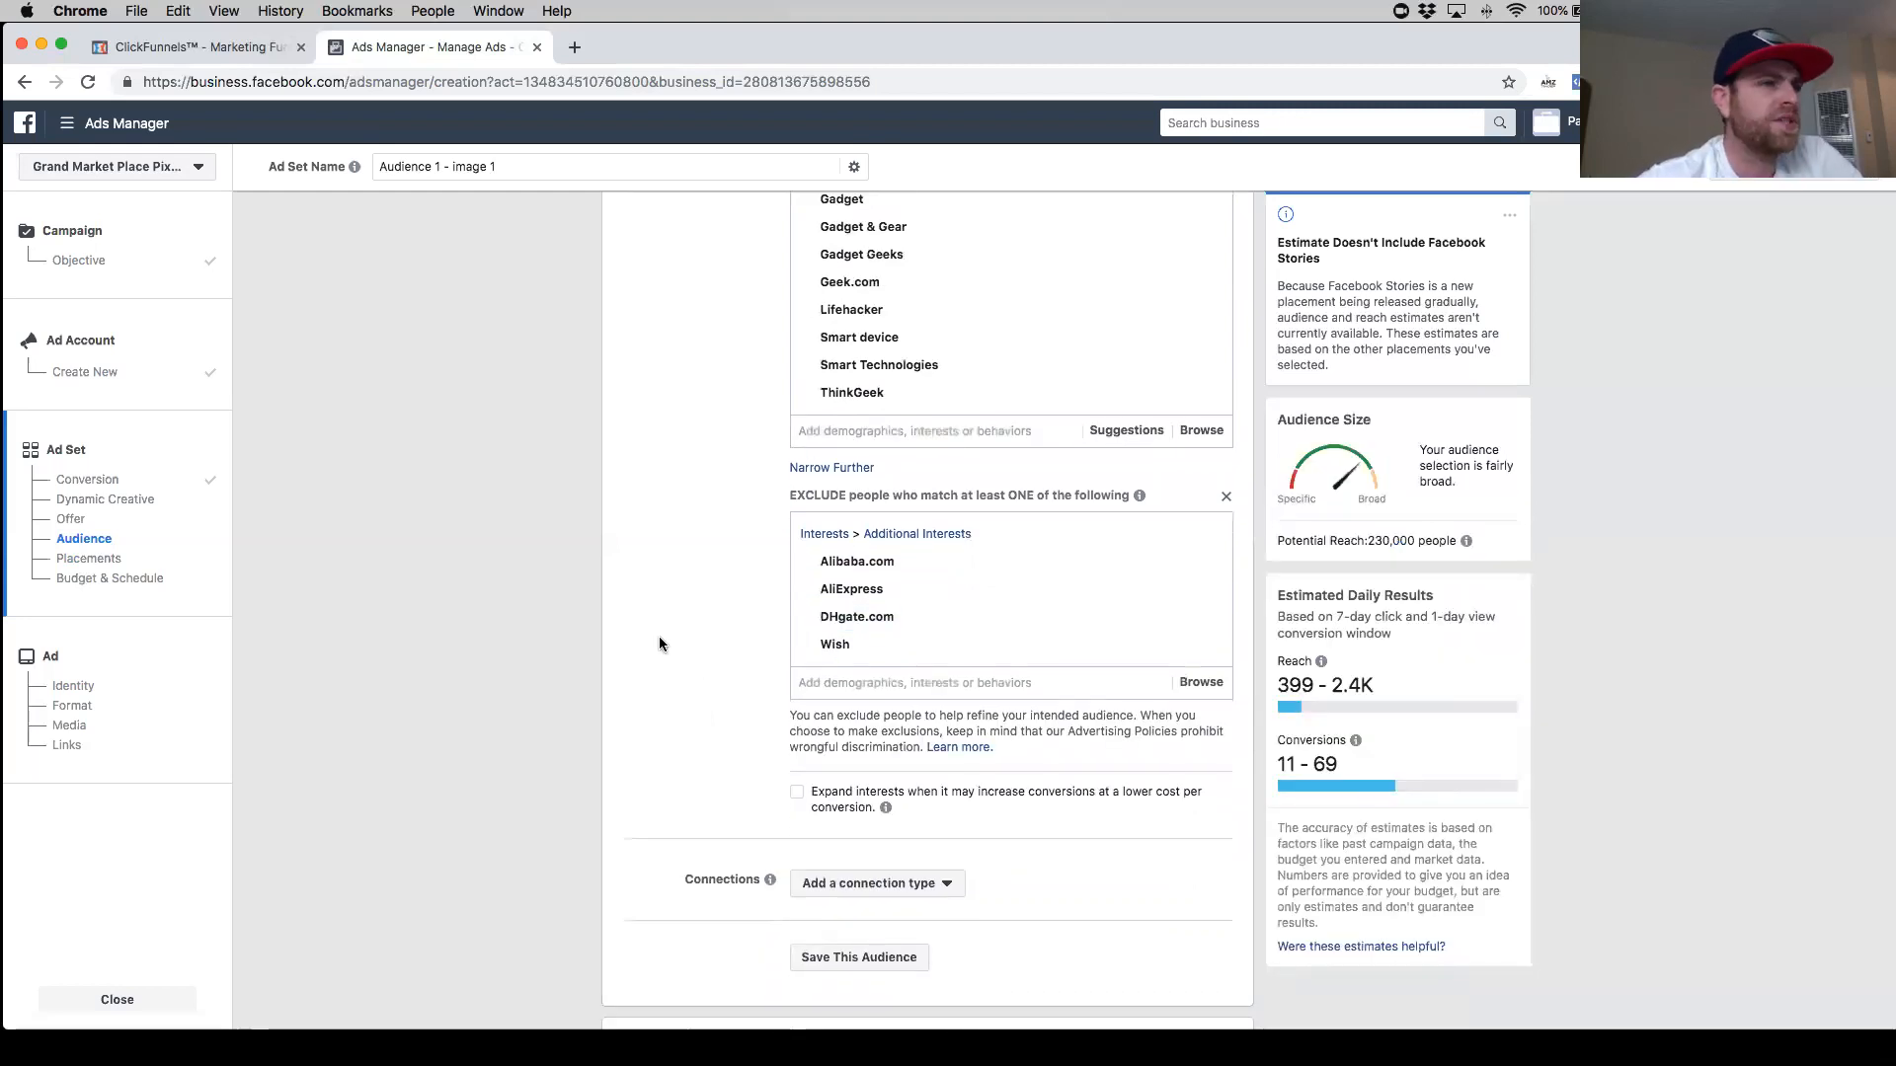
scroll(1135, 632, up, 1)
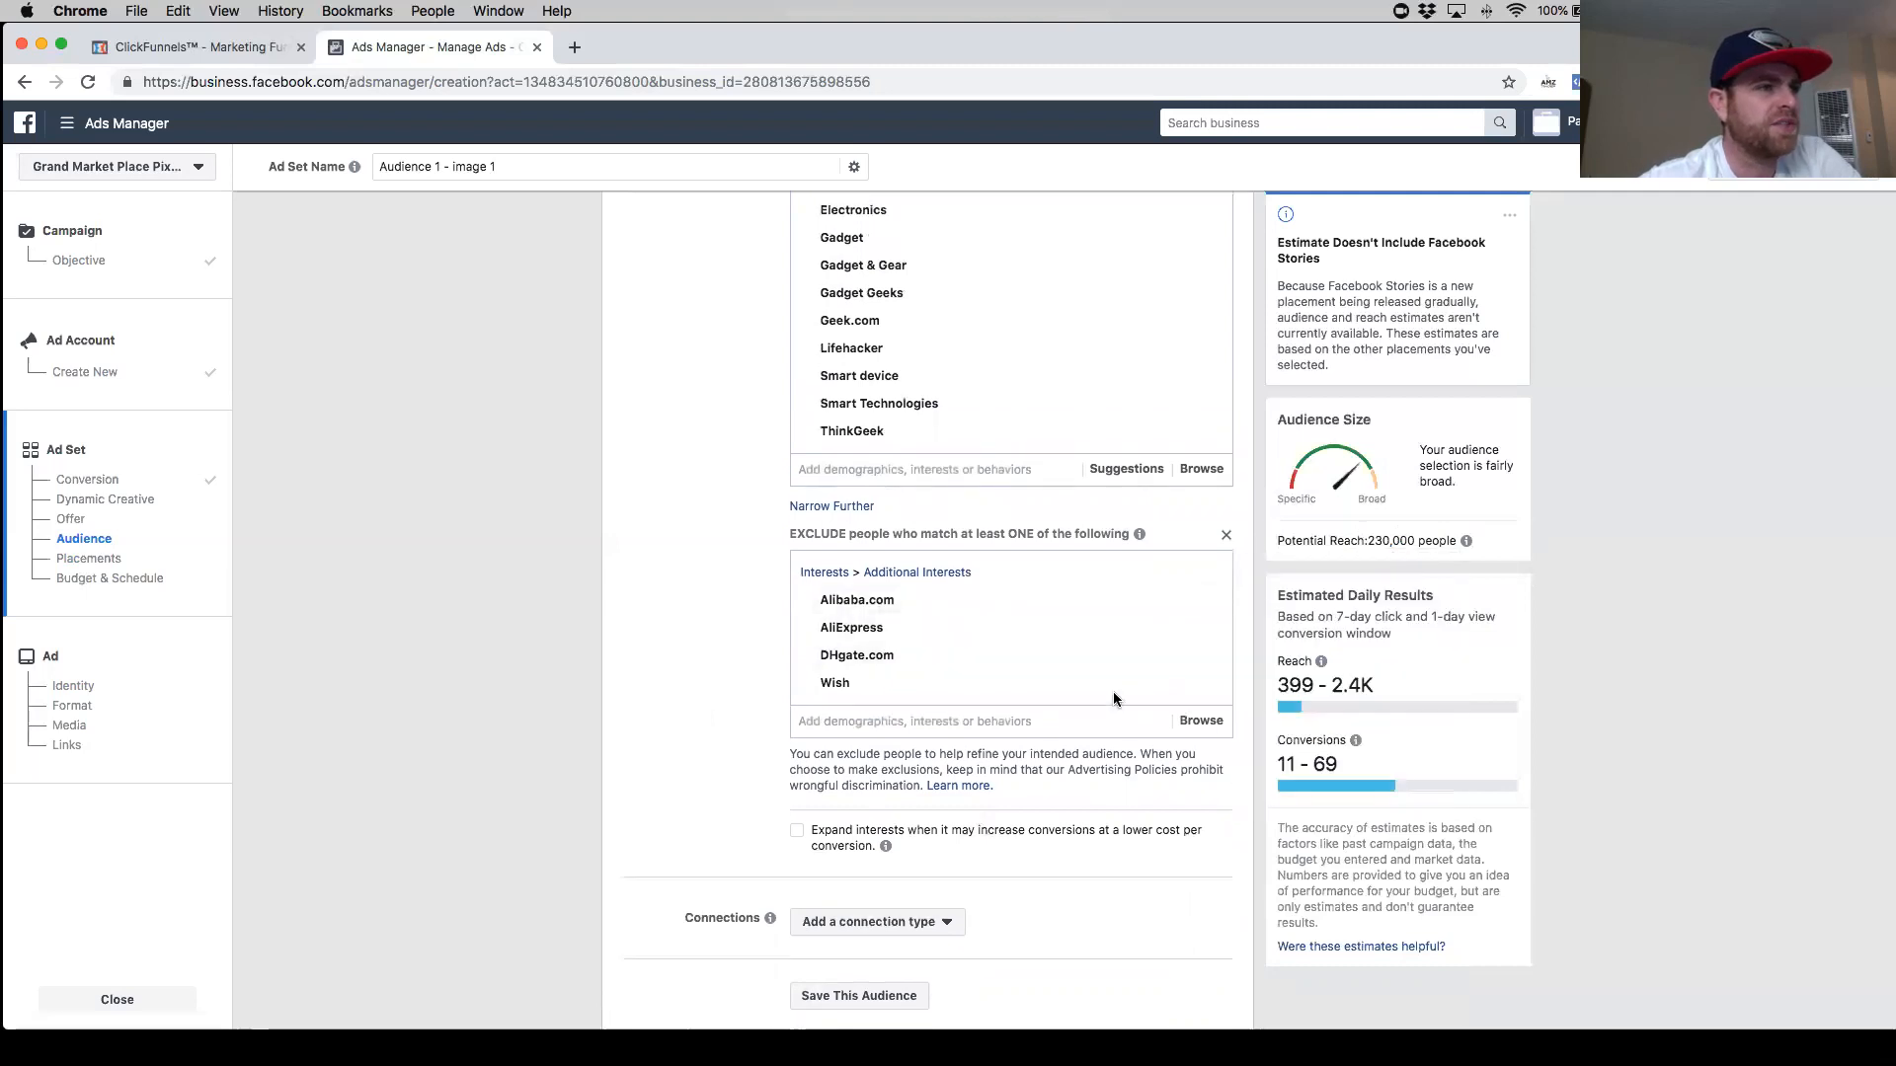
mouse_move(1197, 691)
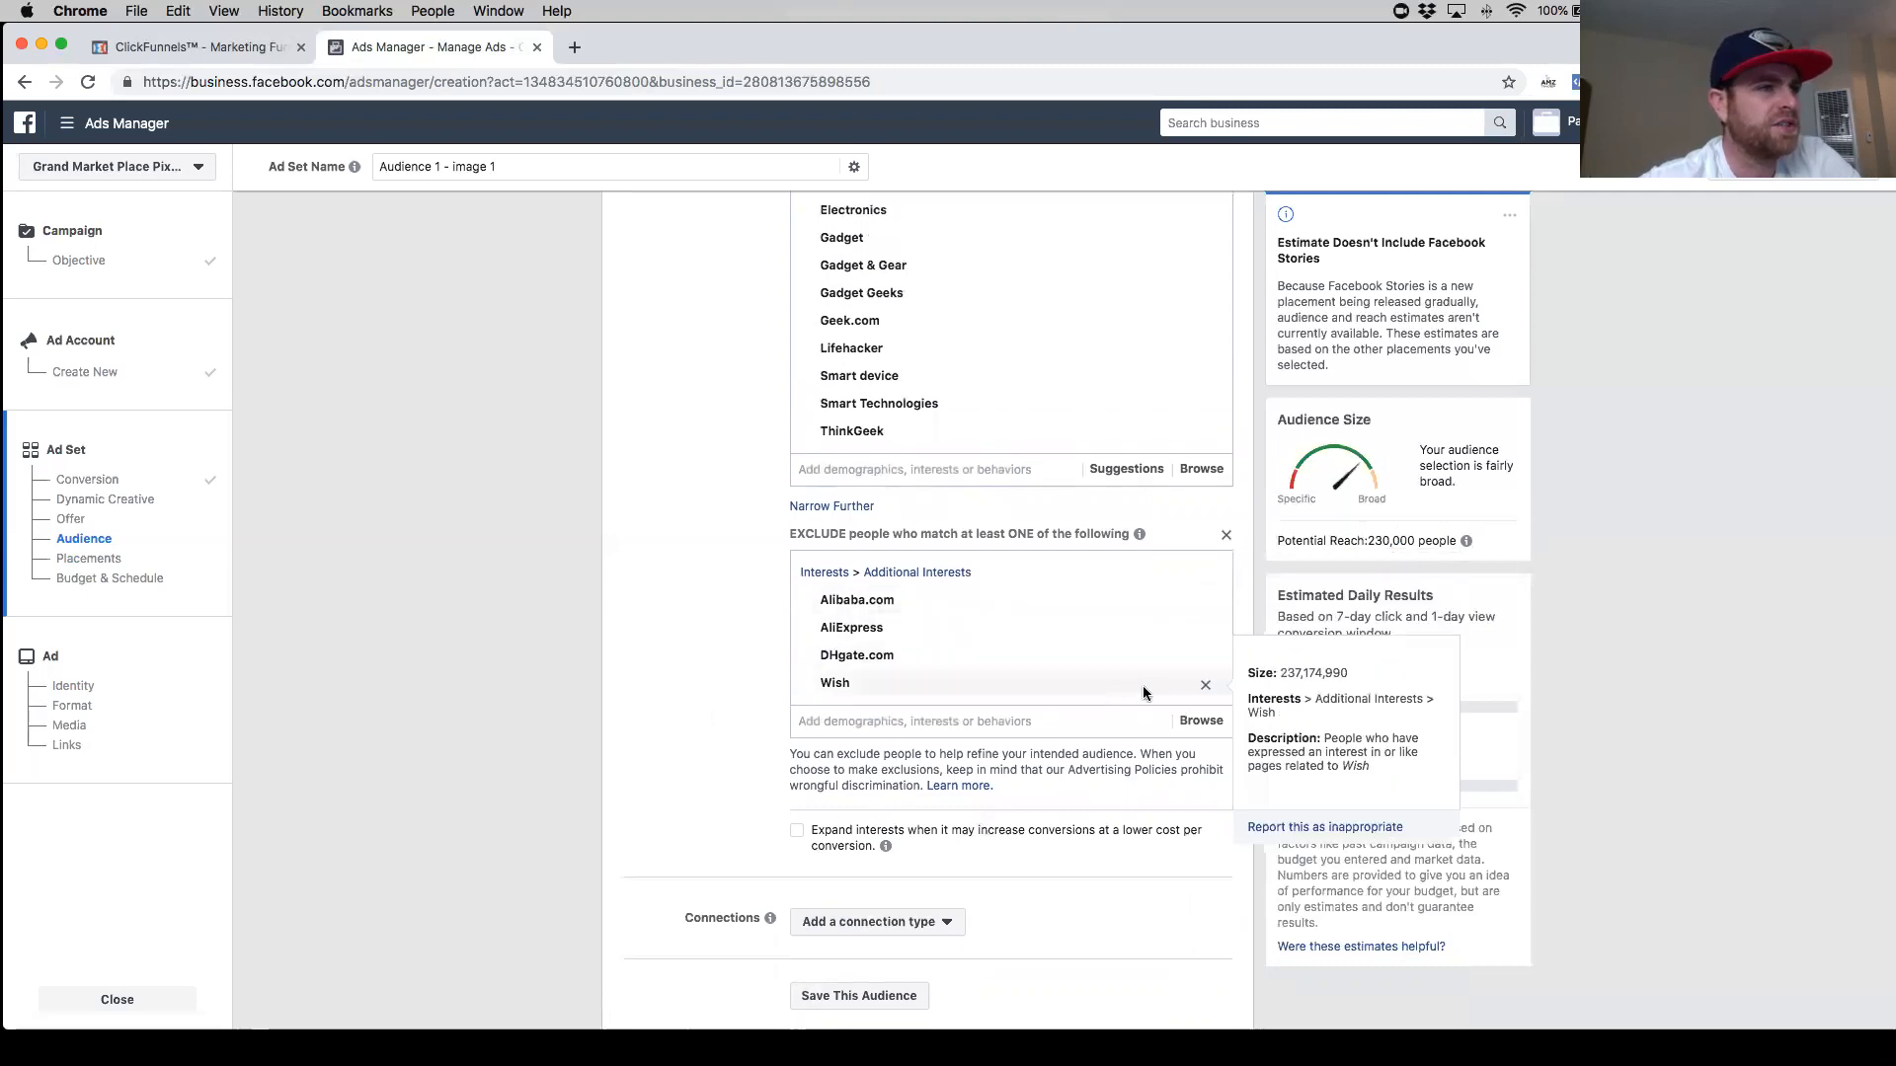
click(1205, 687)
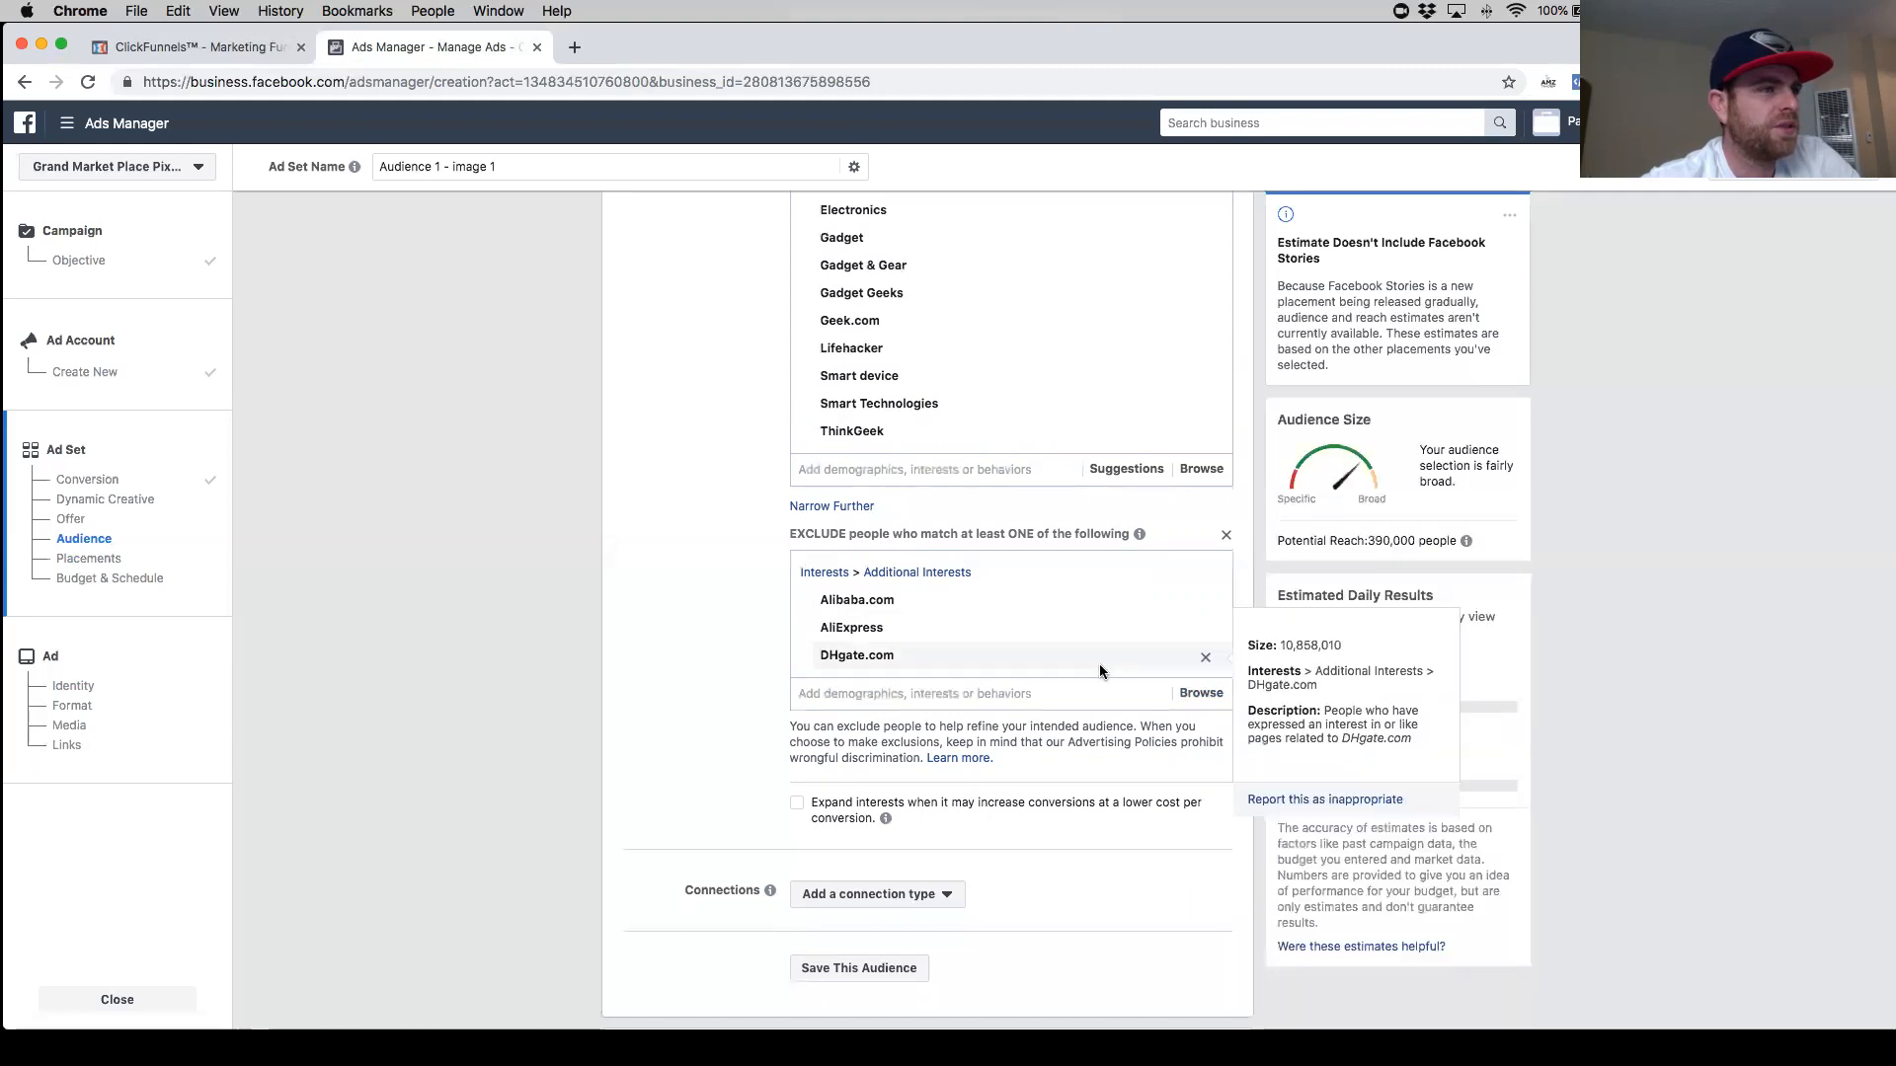
mouse_move(1129, 633)
mouse_move(1202, 661)
click(1205, 659)
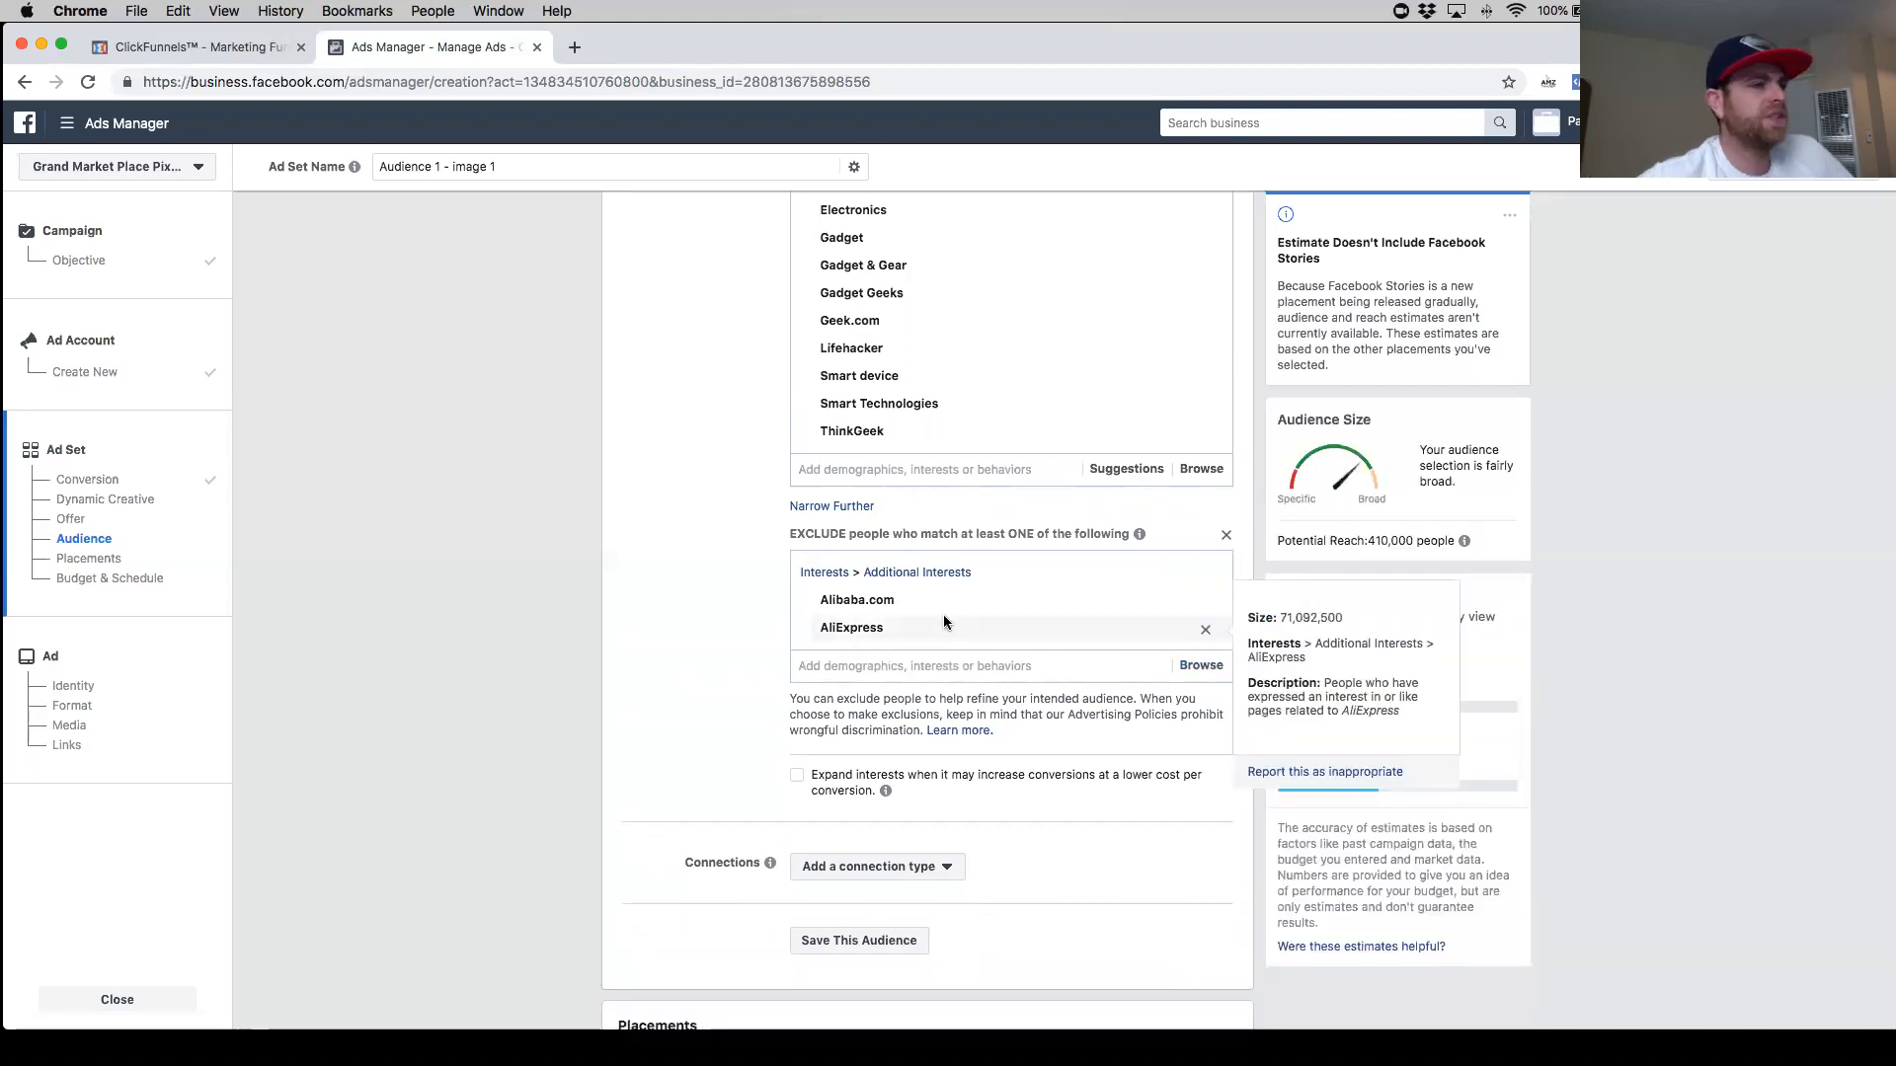
- Switch the ad set placements from automatic to Edit Placements
scroll(928, 751, down, 5)
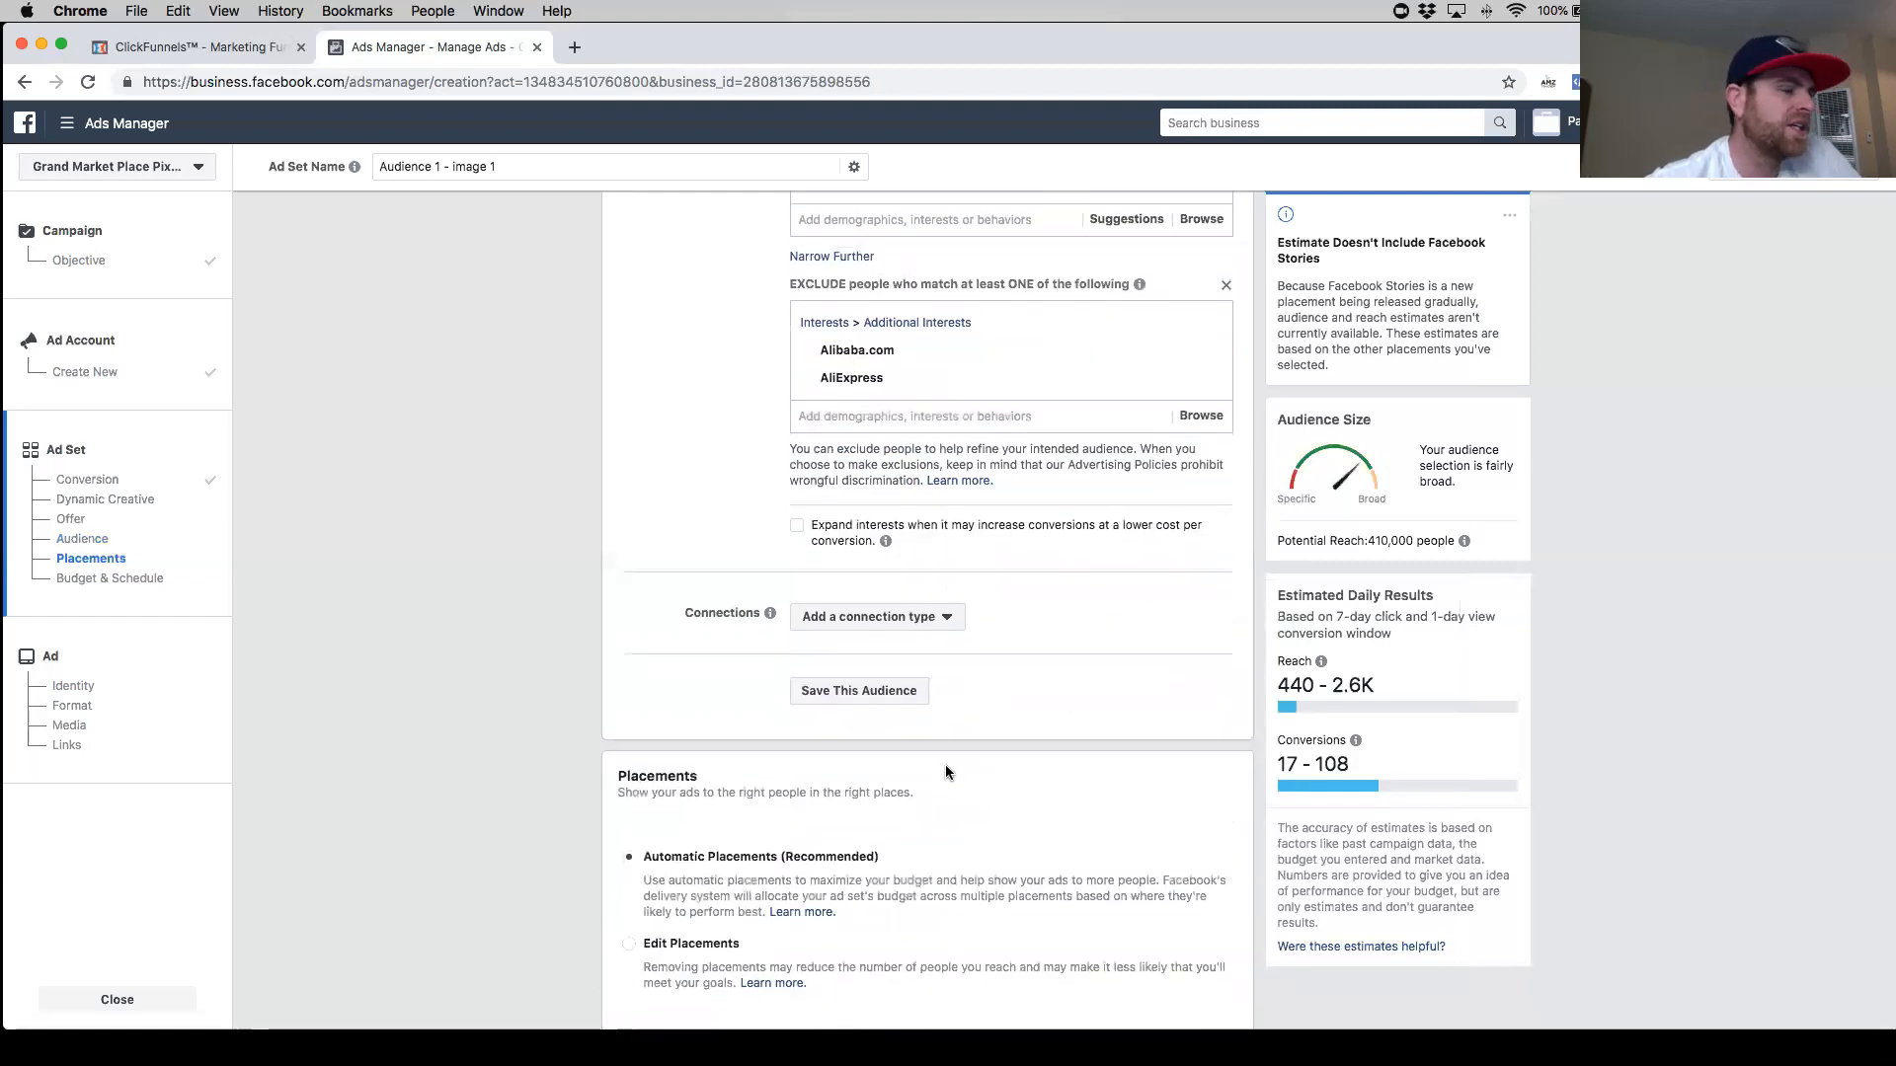
scroll(968, 749, down, 1)
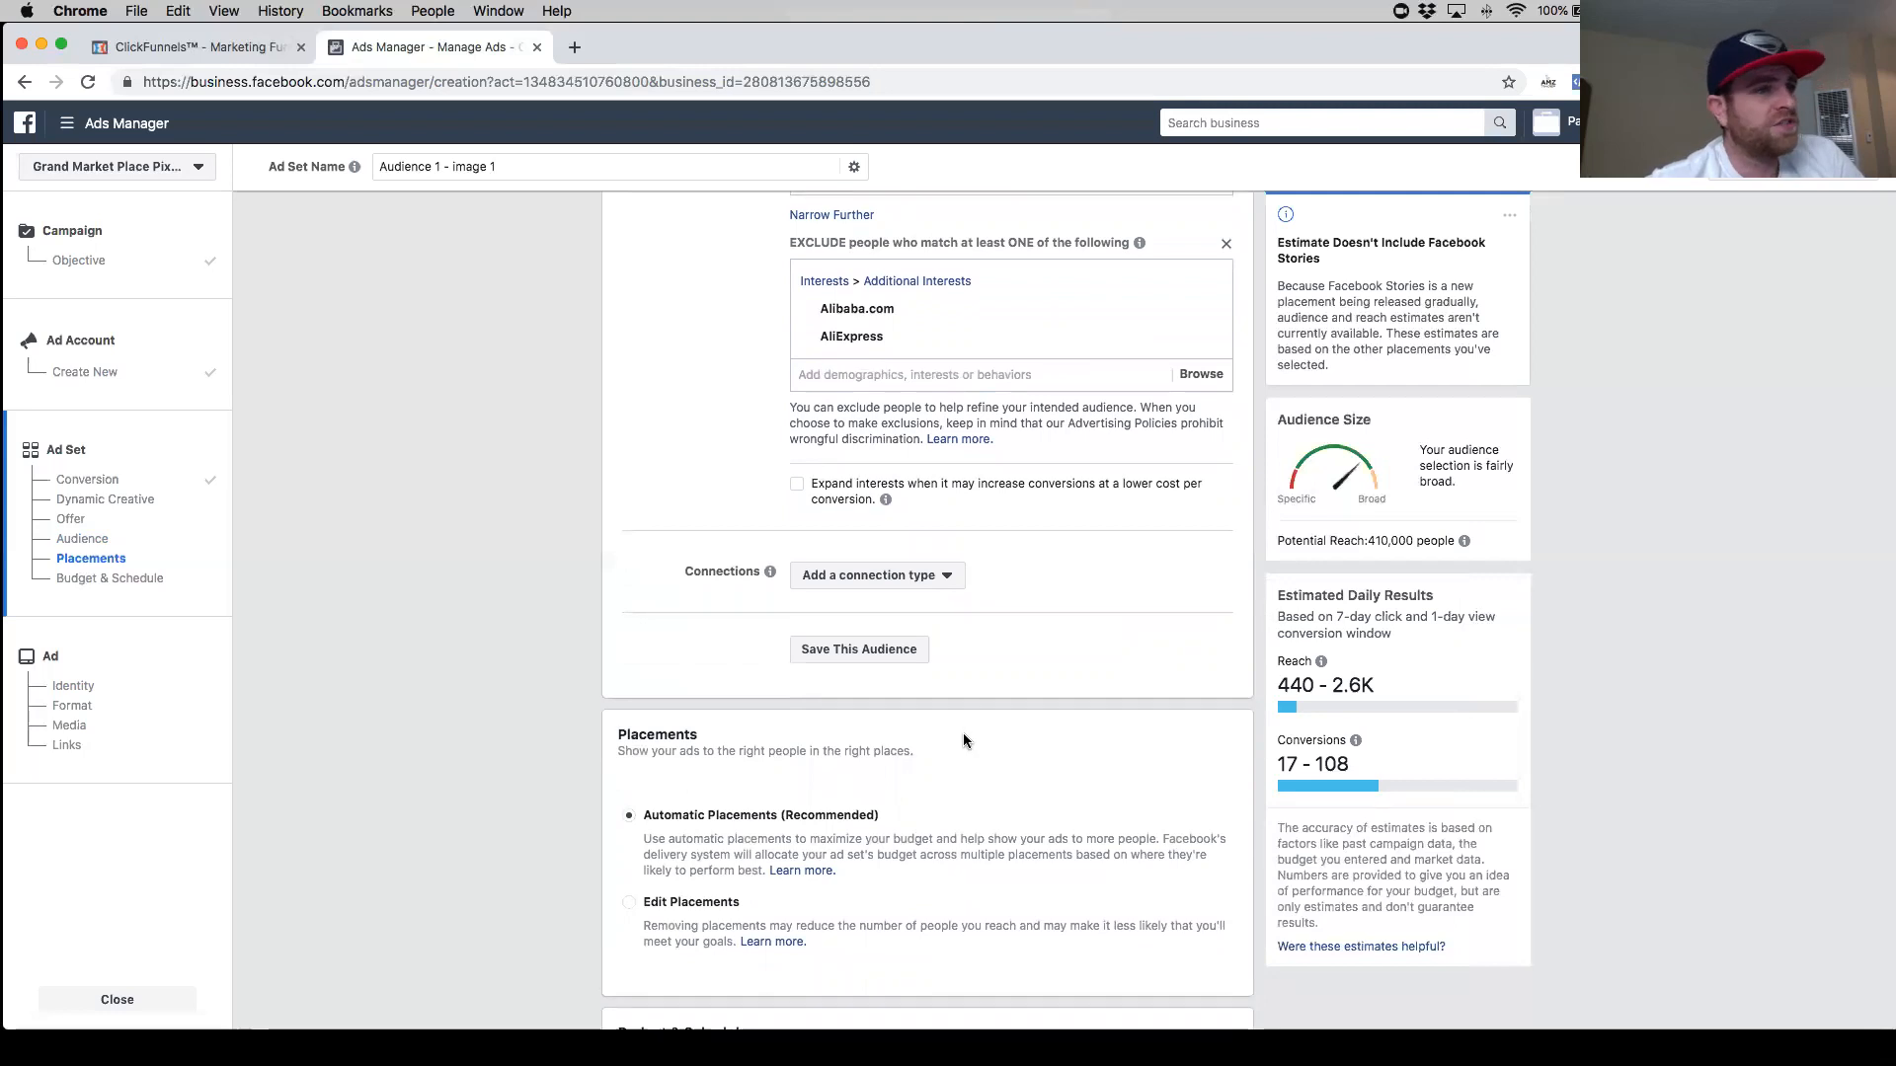
scroll(920, 776, down, 5)
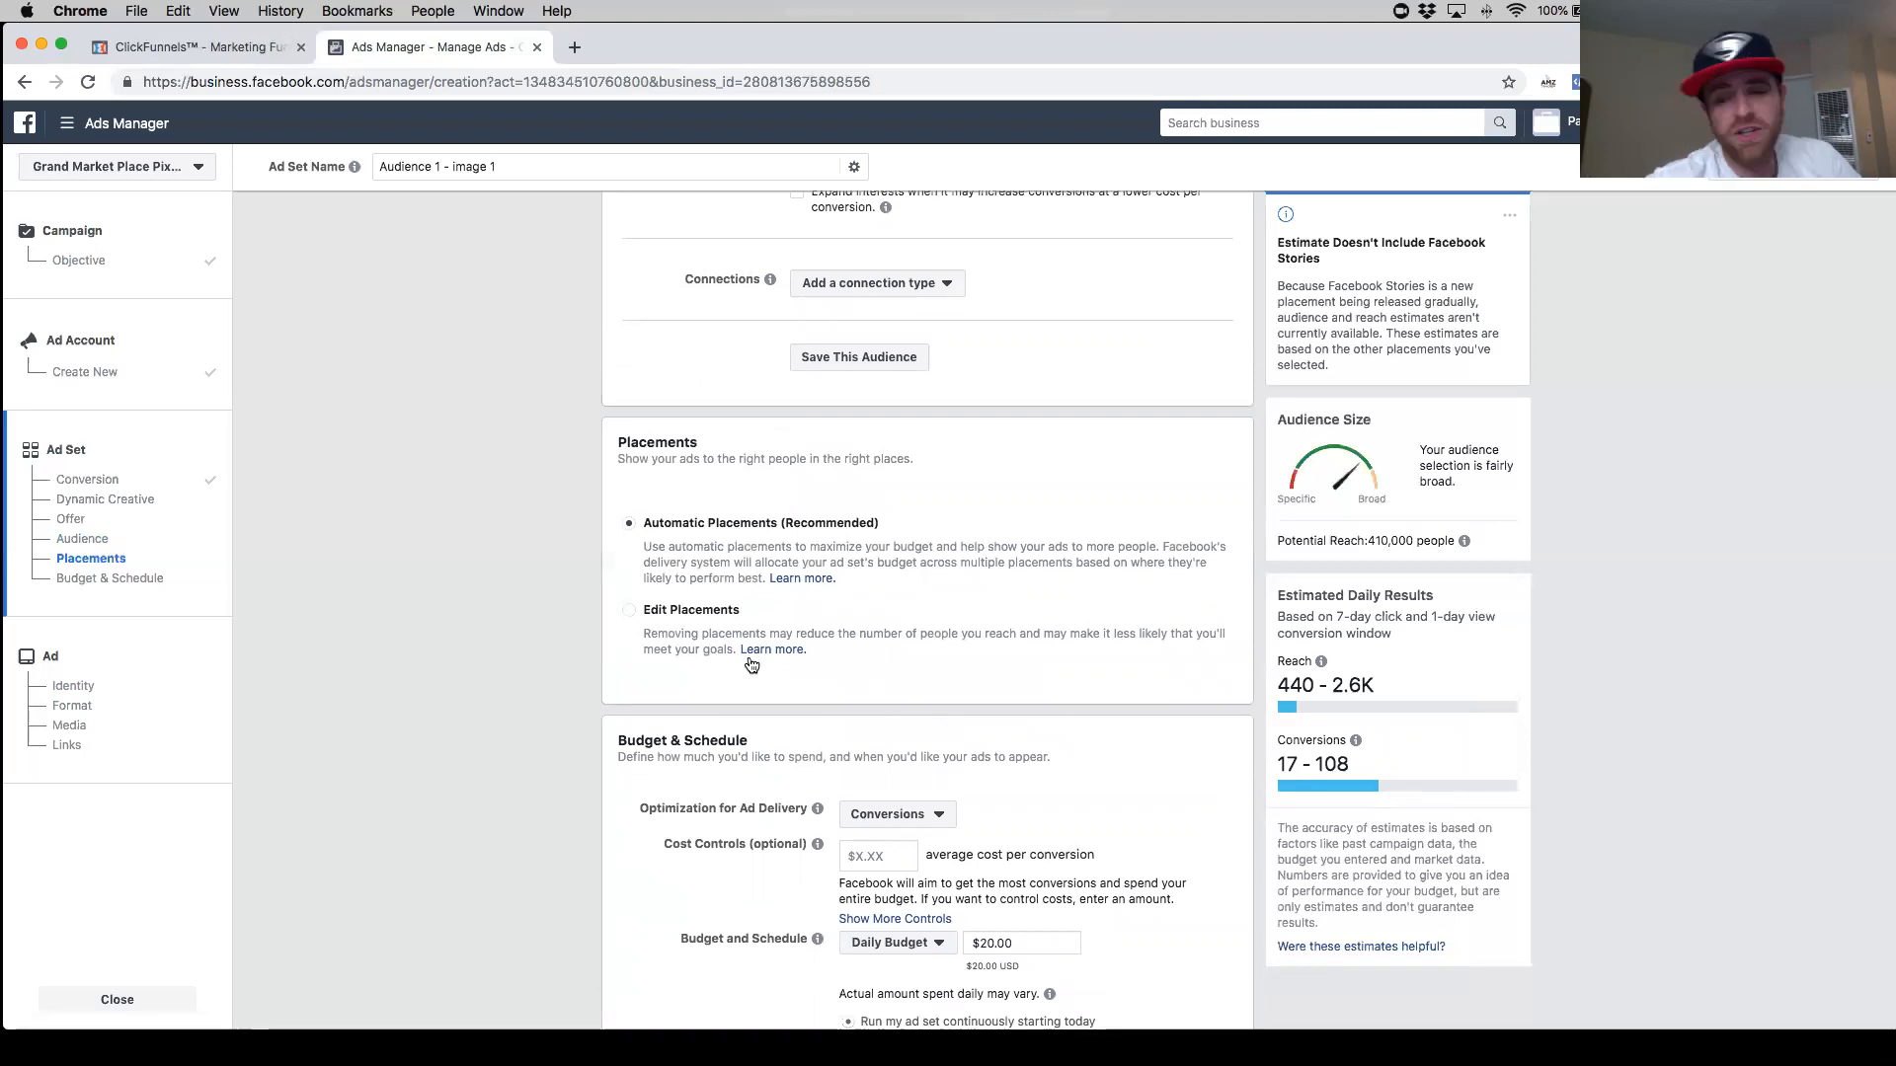
click(630, 617)
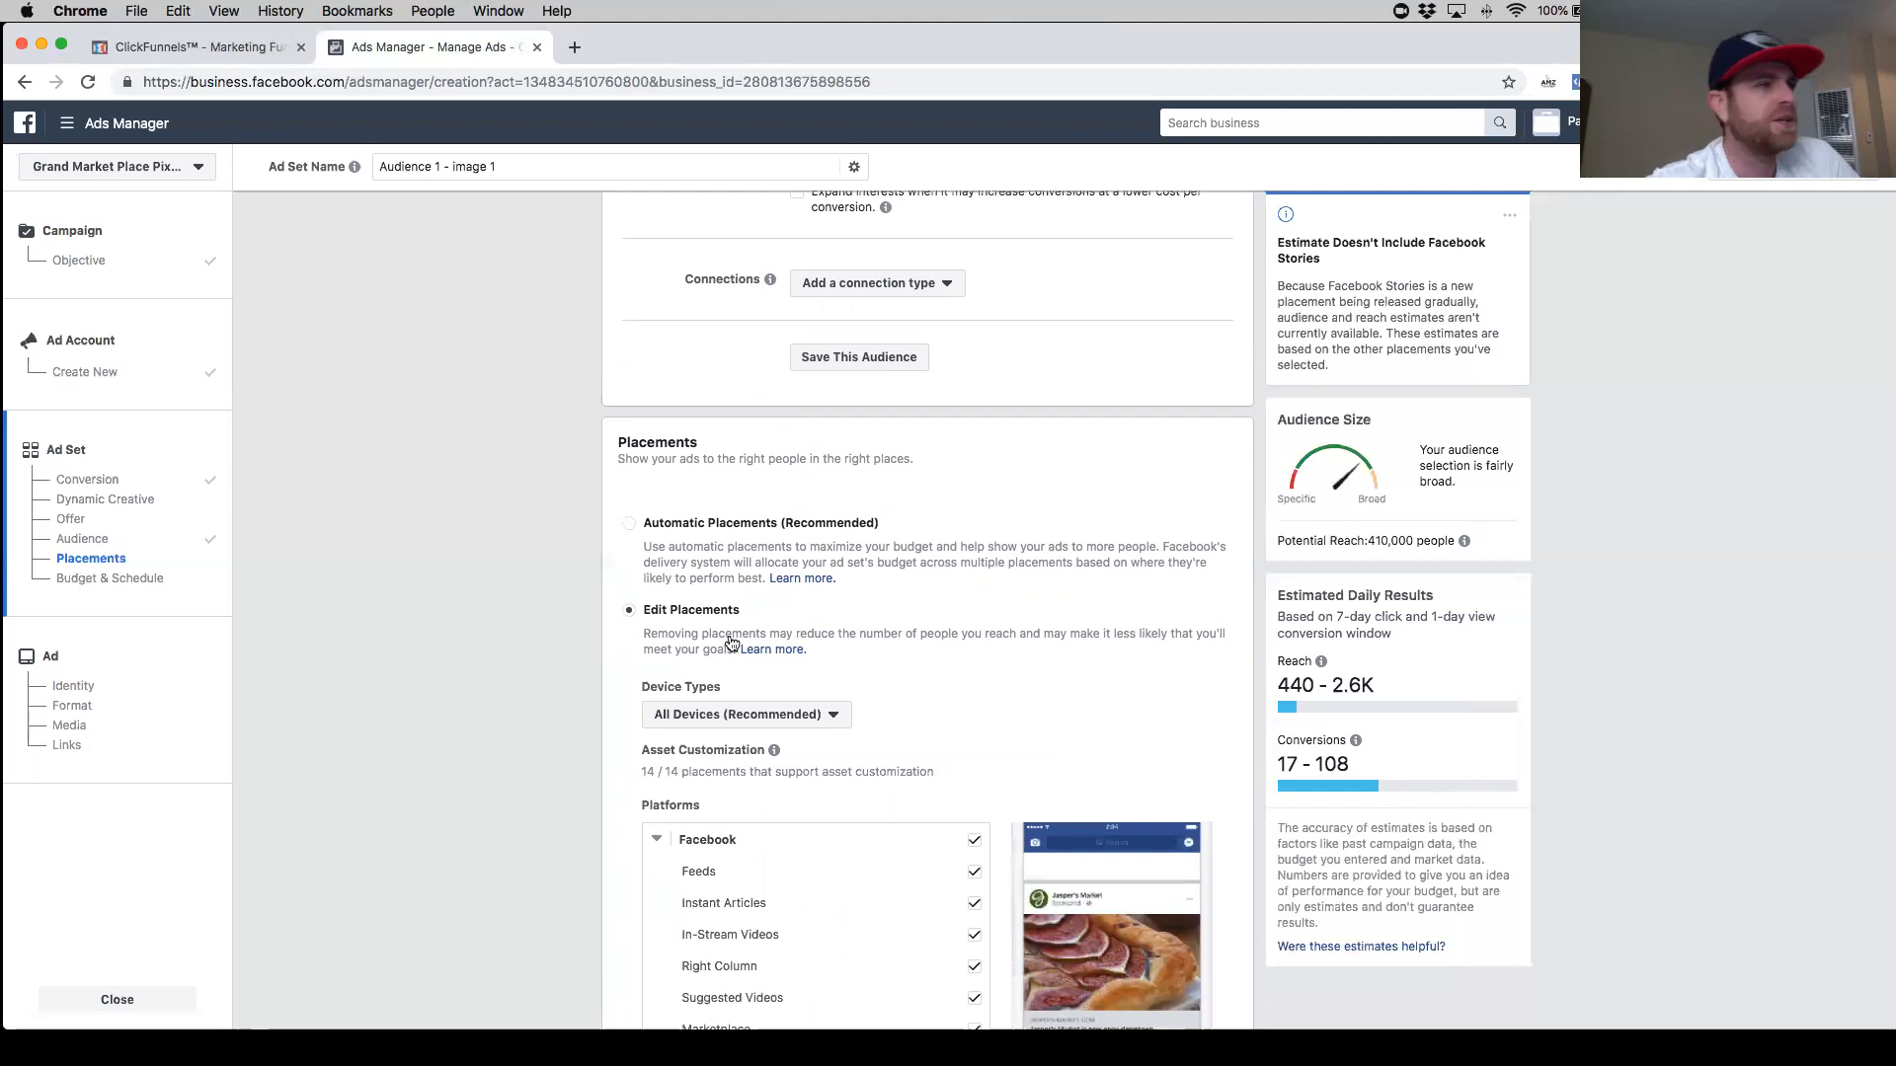
- Deselect the Messenger, Audience Network and Instagram Stories placements
scroll(884, 632, down, 5)
scroll(884, 636, down, 3)
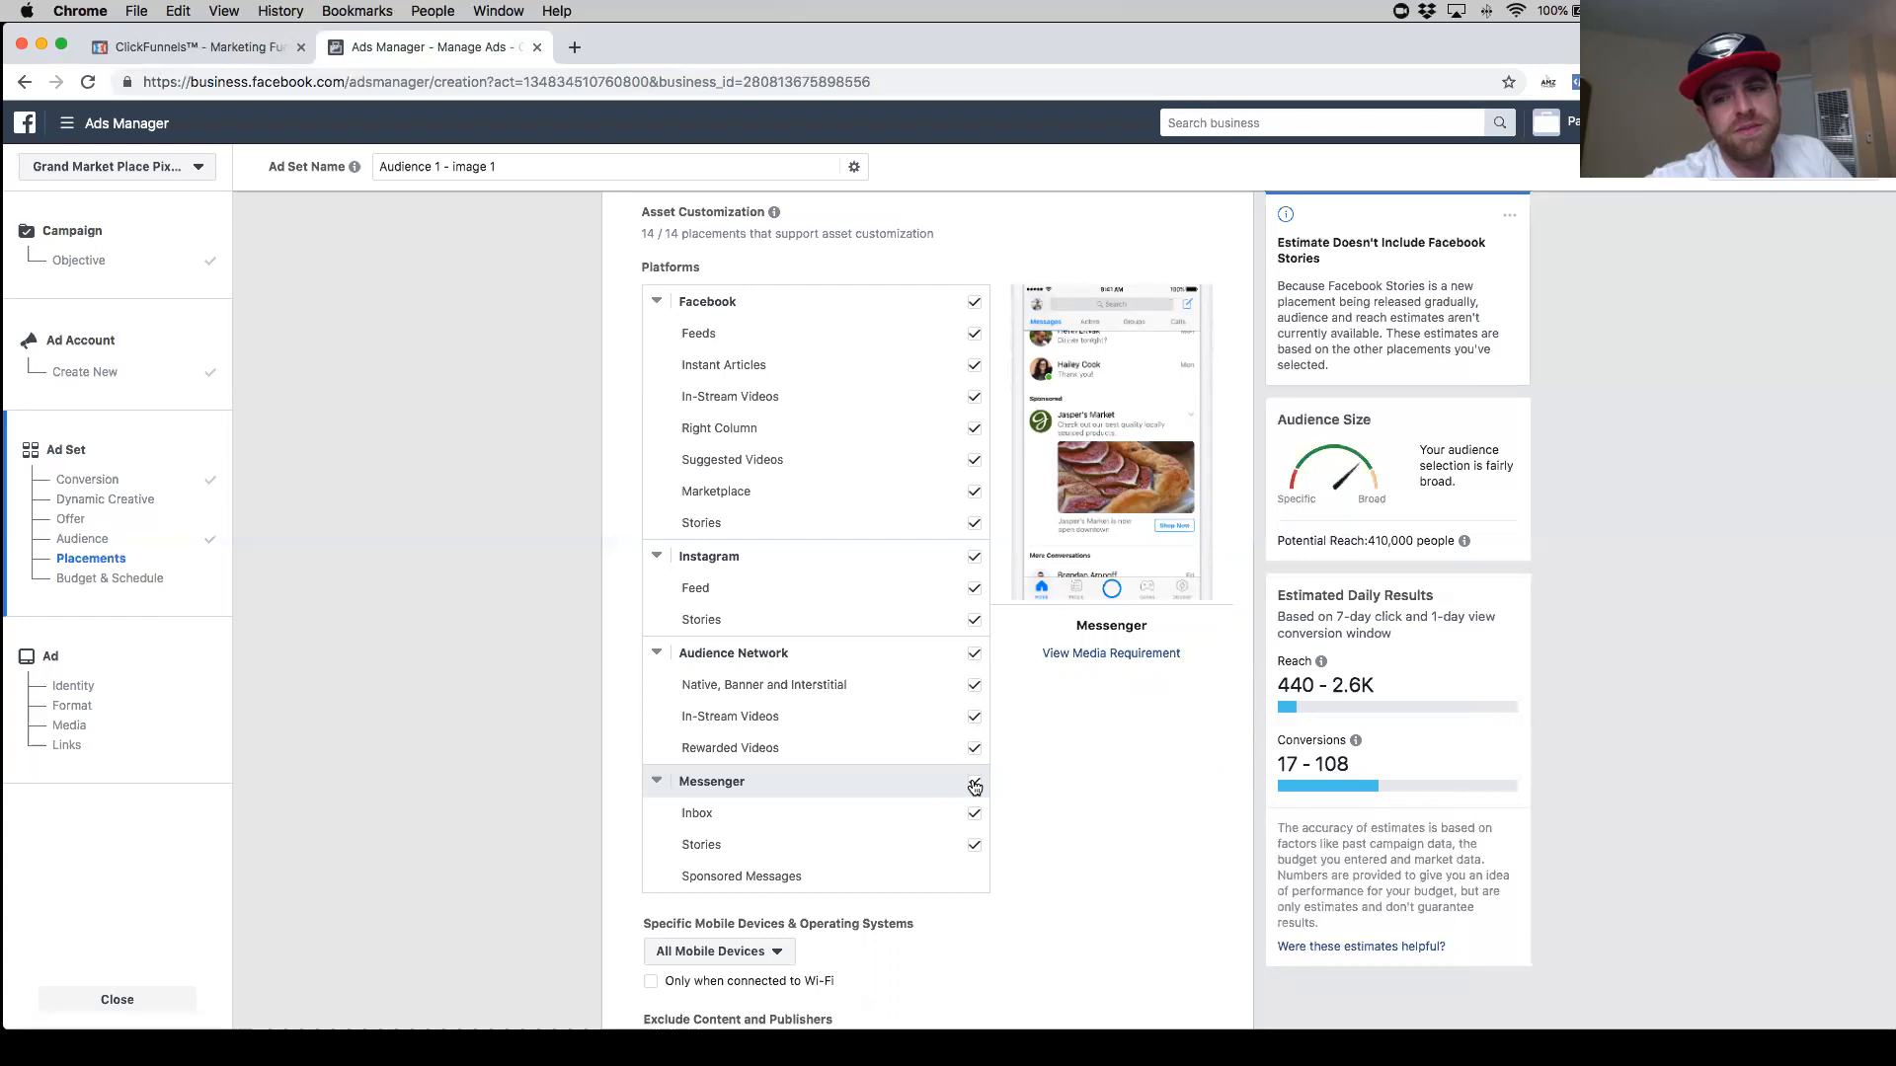
click(974, 786)
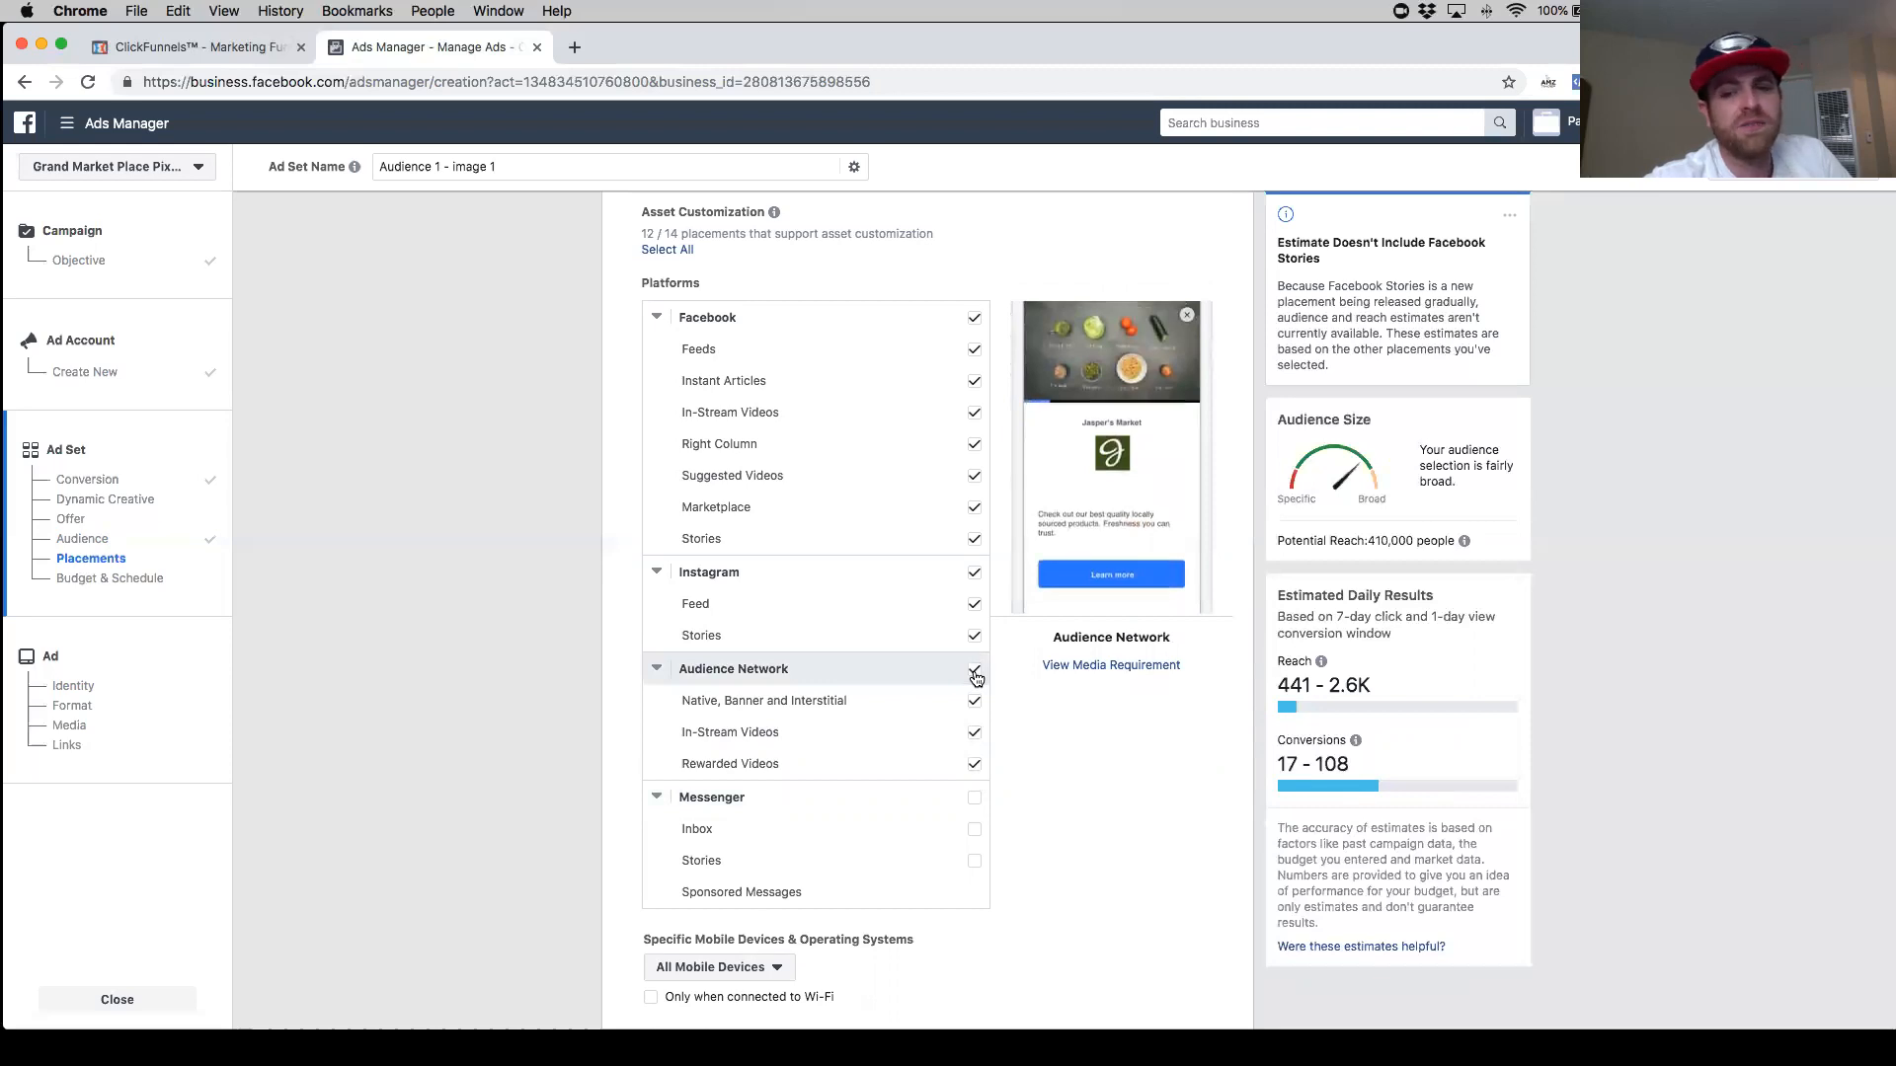
click(974, 671)
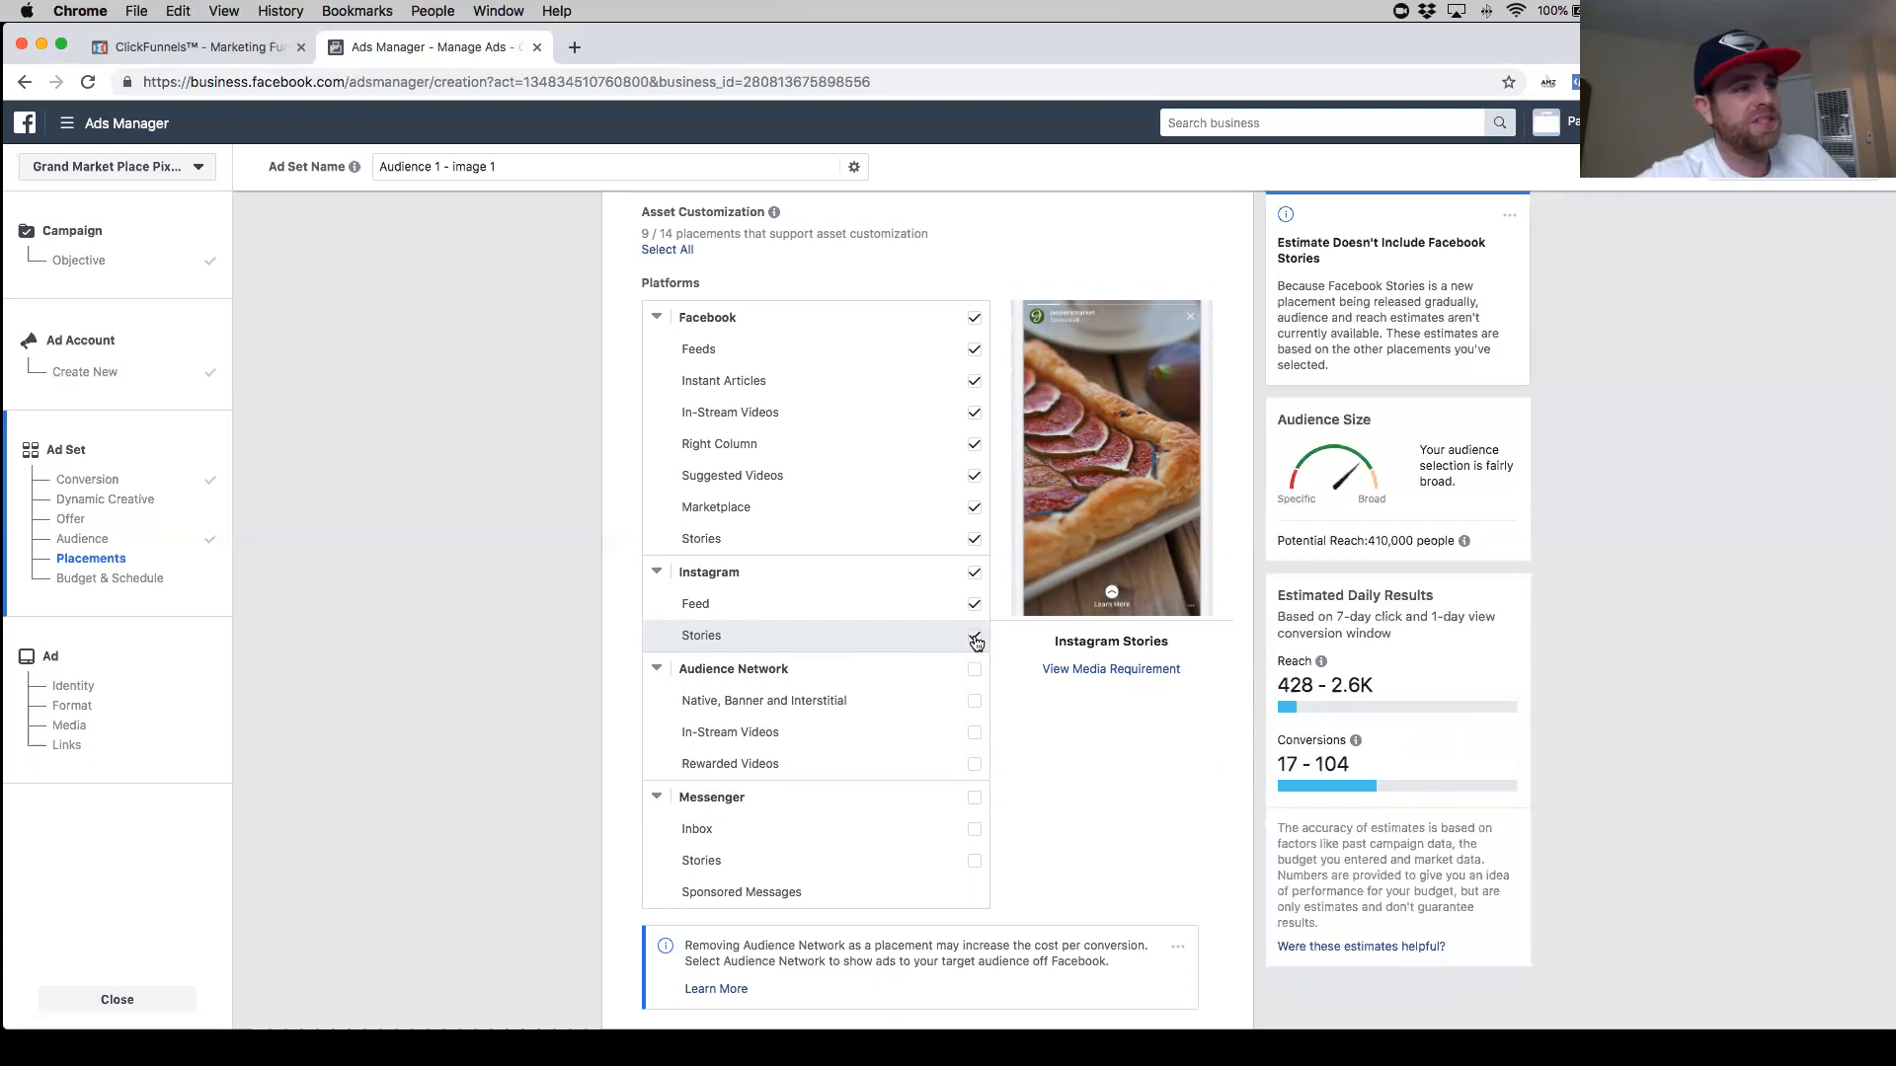
click(976, 640)
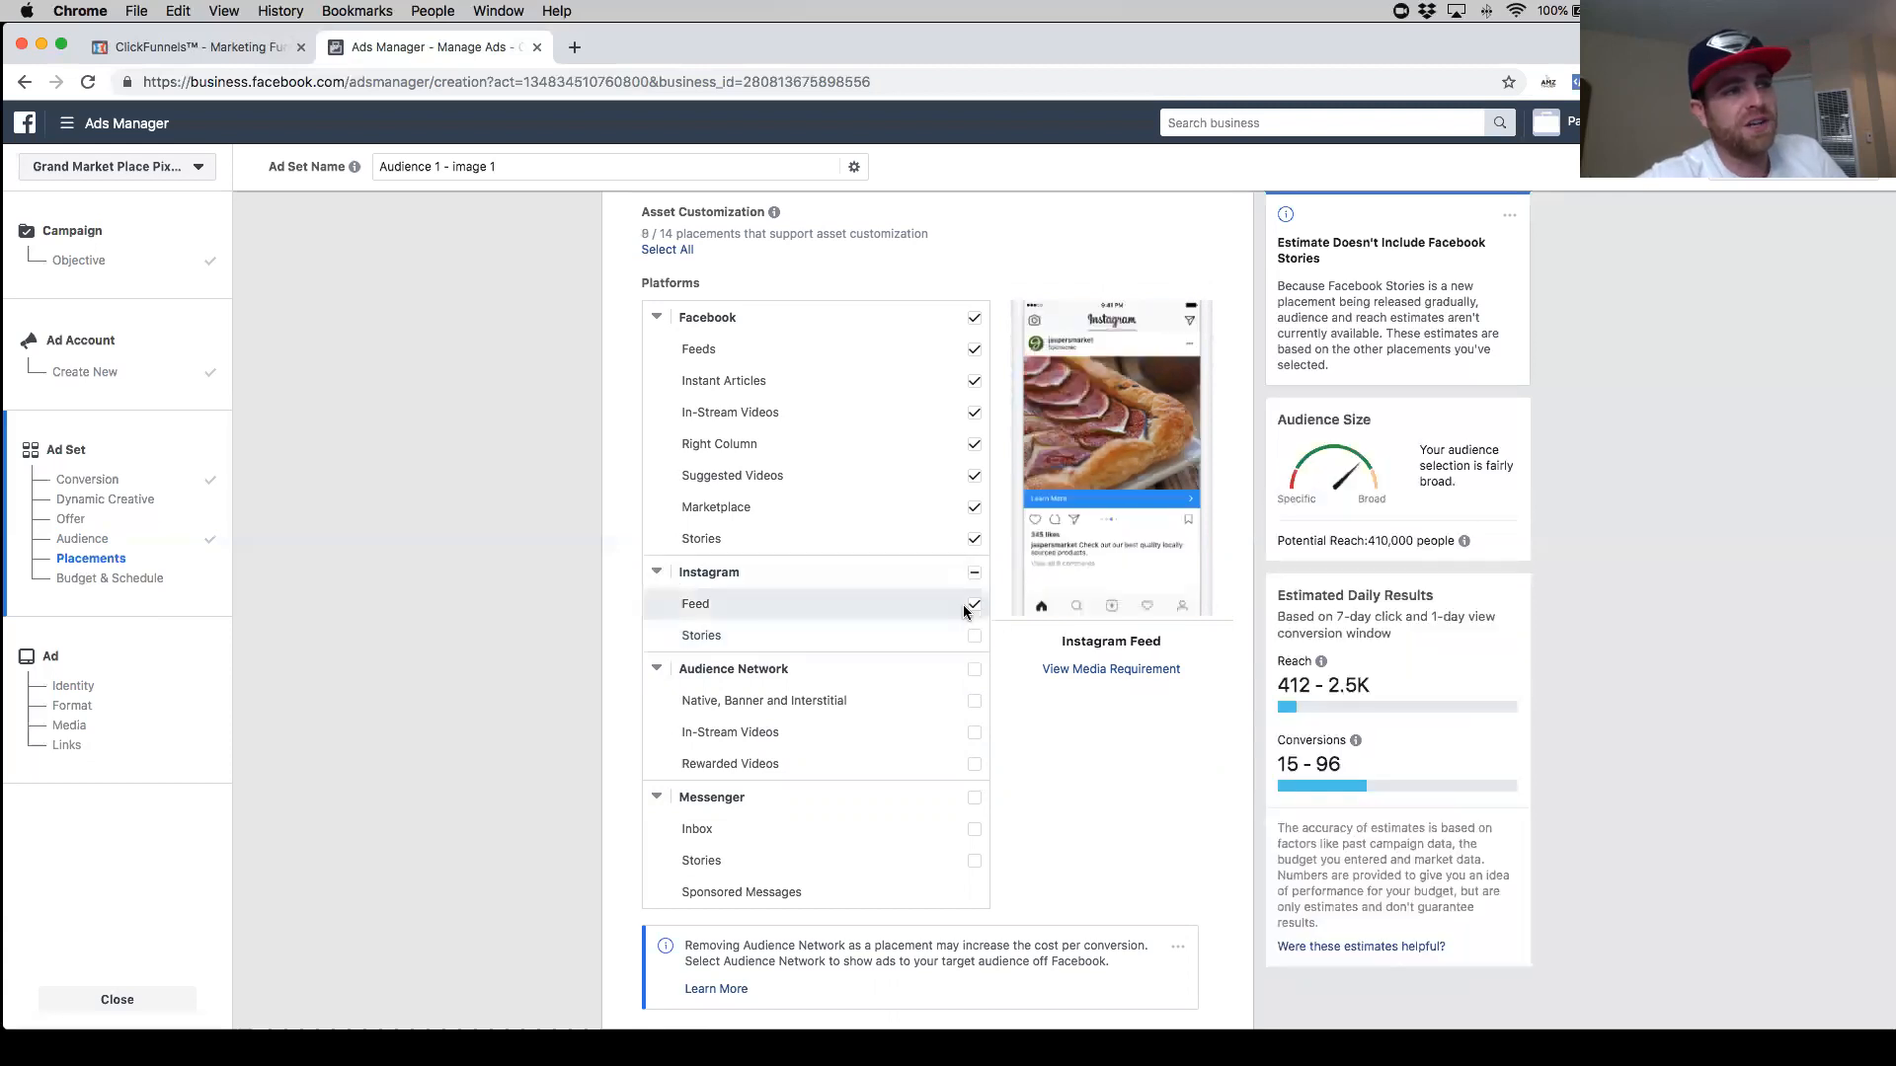
- Deselect the Facebook Stories, Suggested Videos, In-Stream Videos and Right Column placements, keeping Feeds, Instant Articles and Marketplace selected
scroll(927, 607, up, 1)
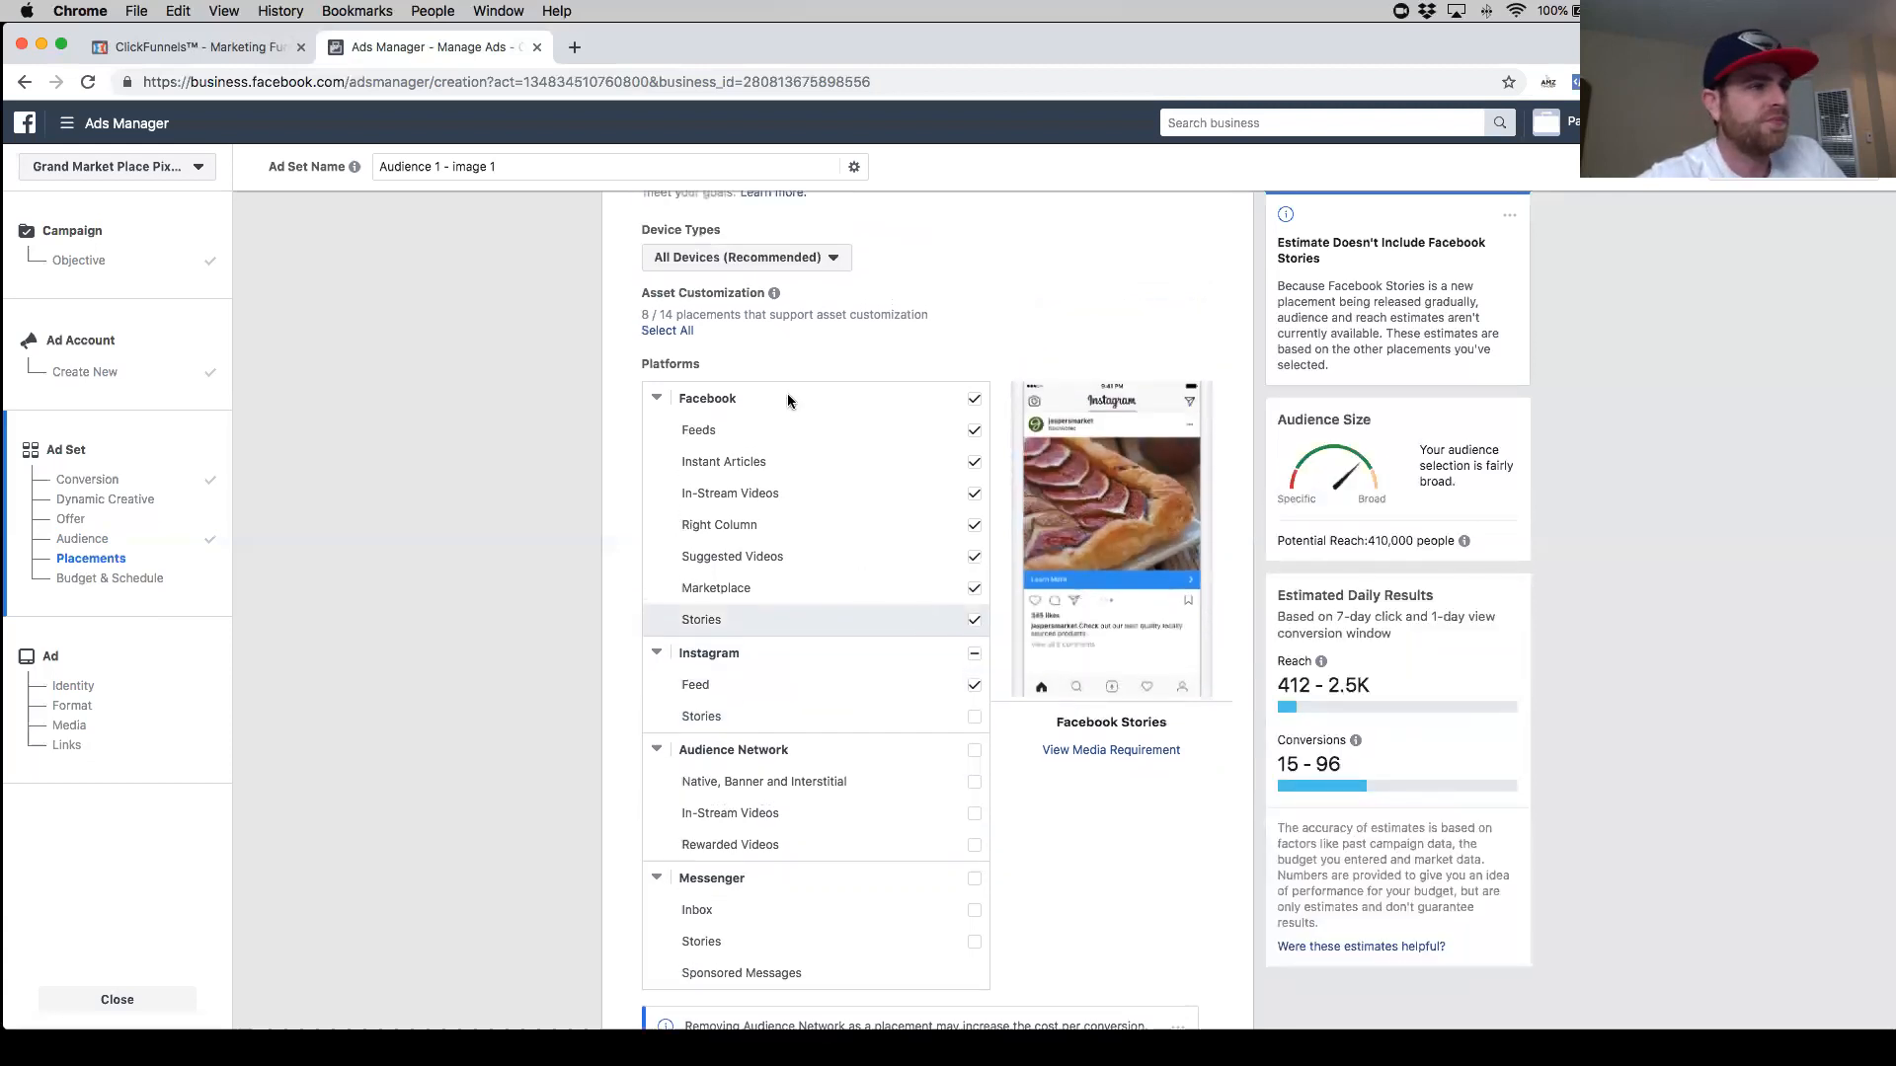
click(975, 620)
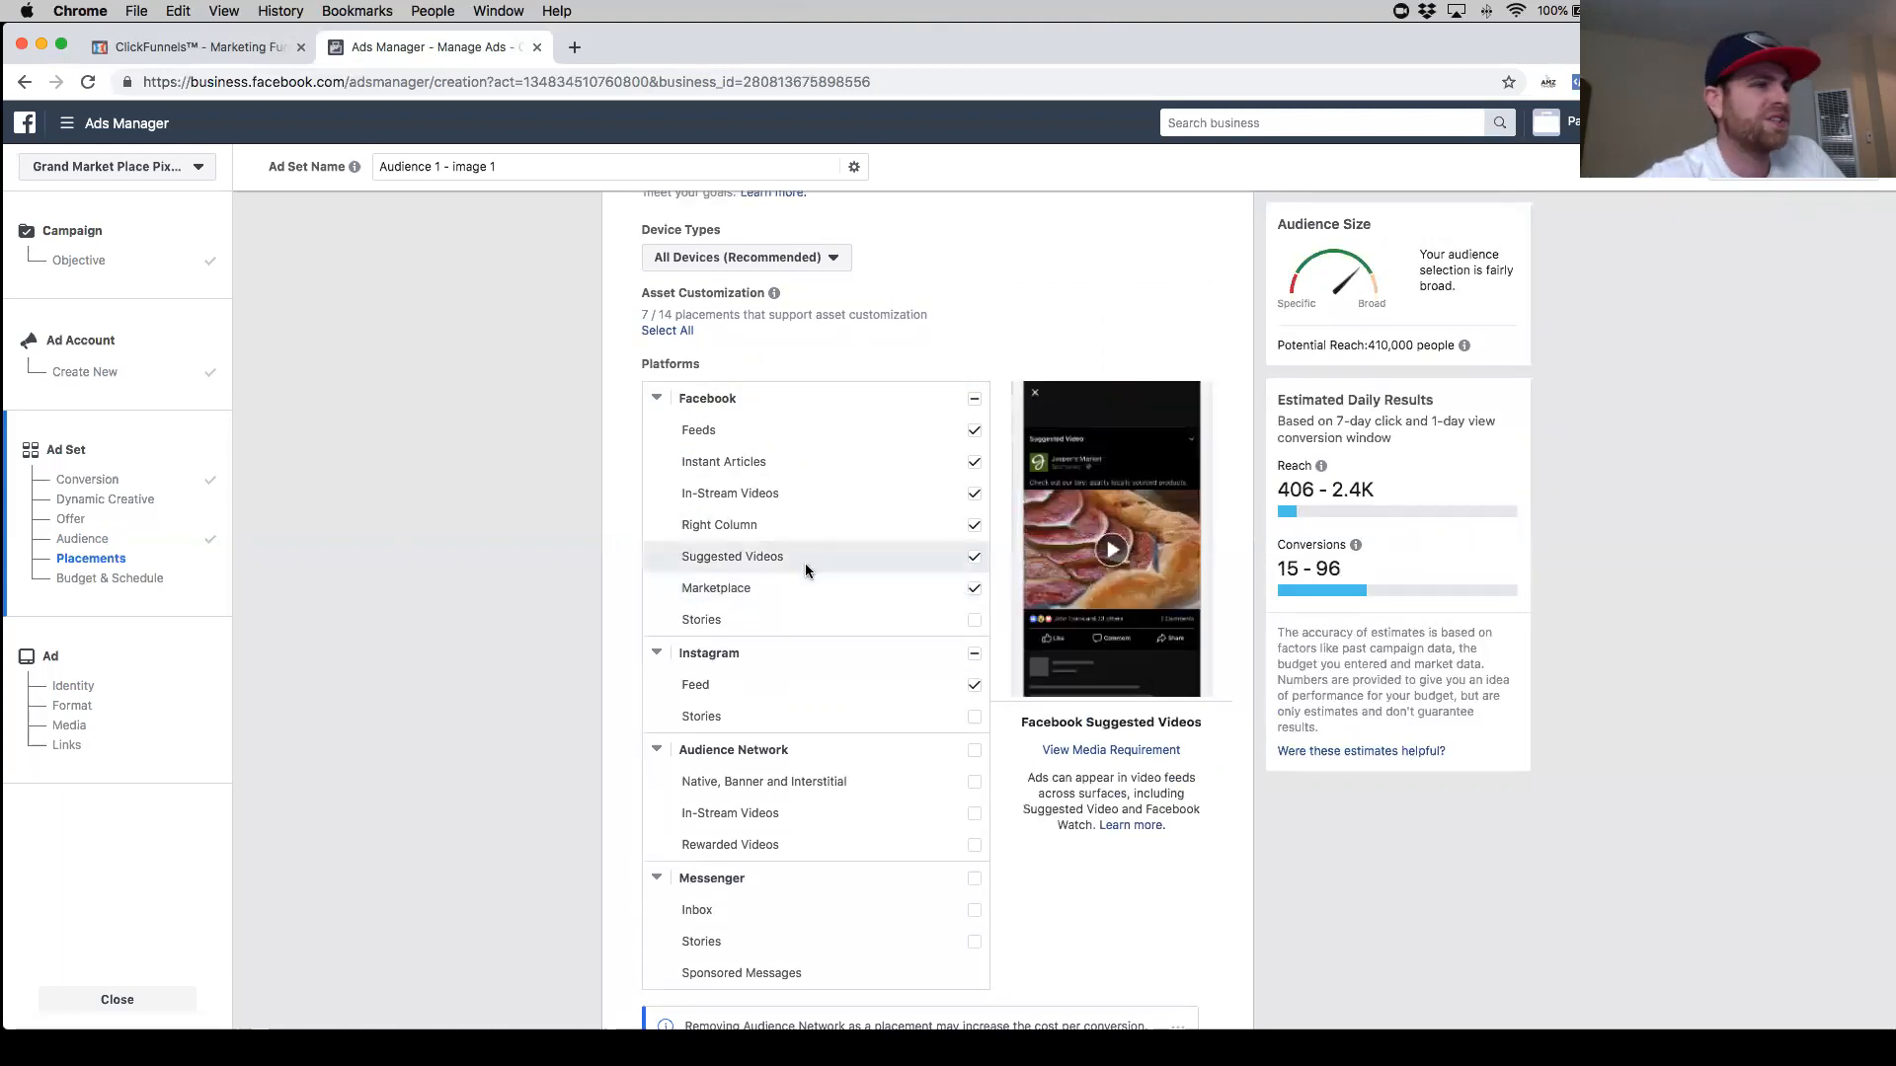
click(975, 561)
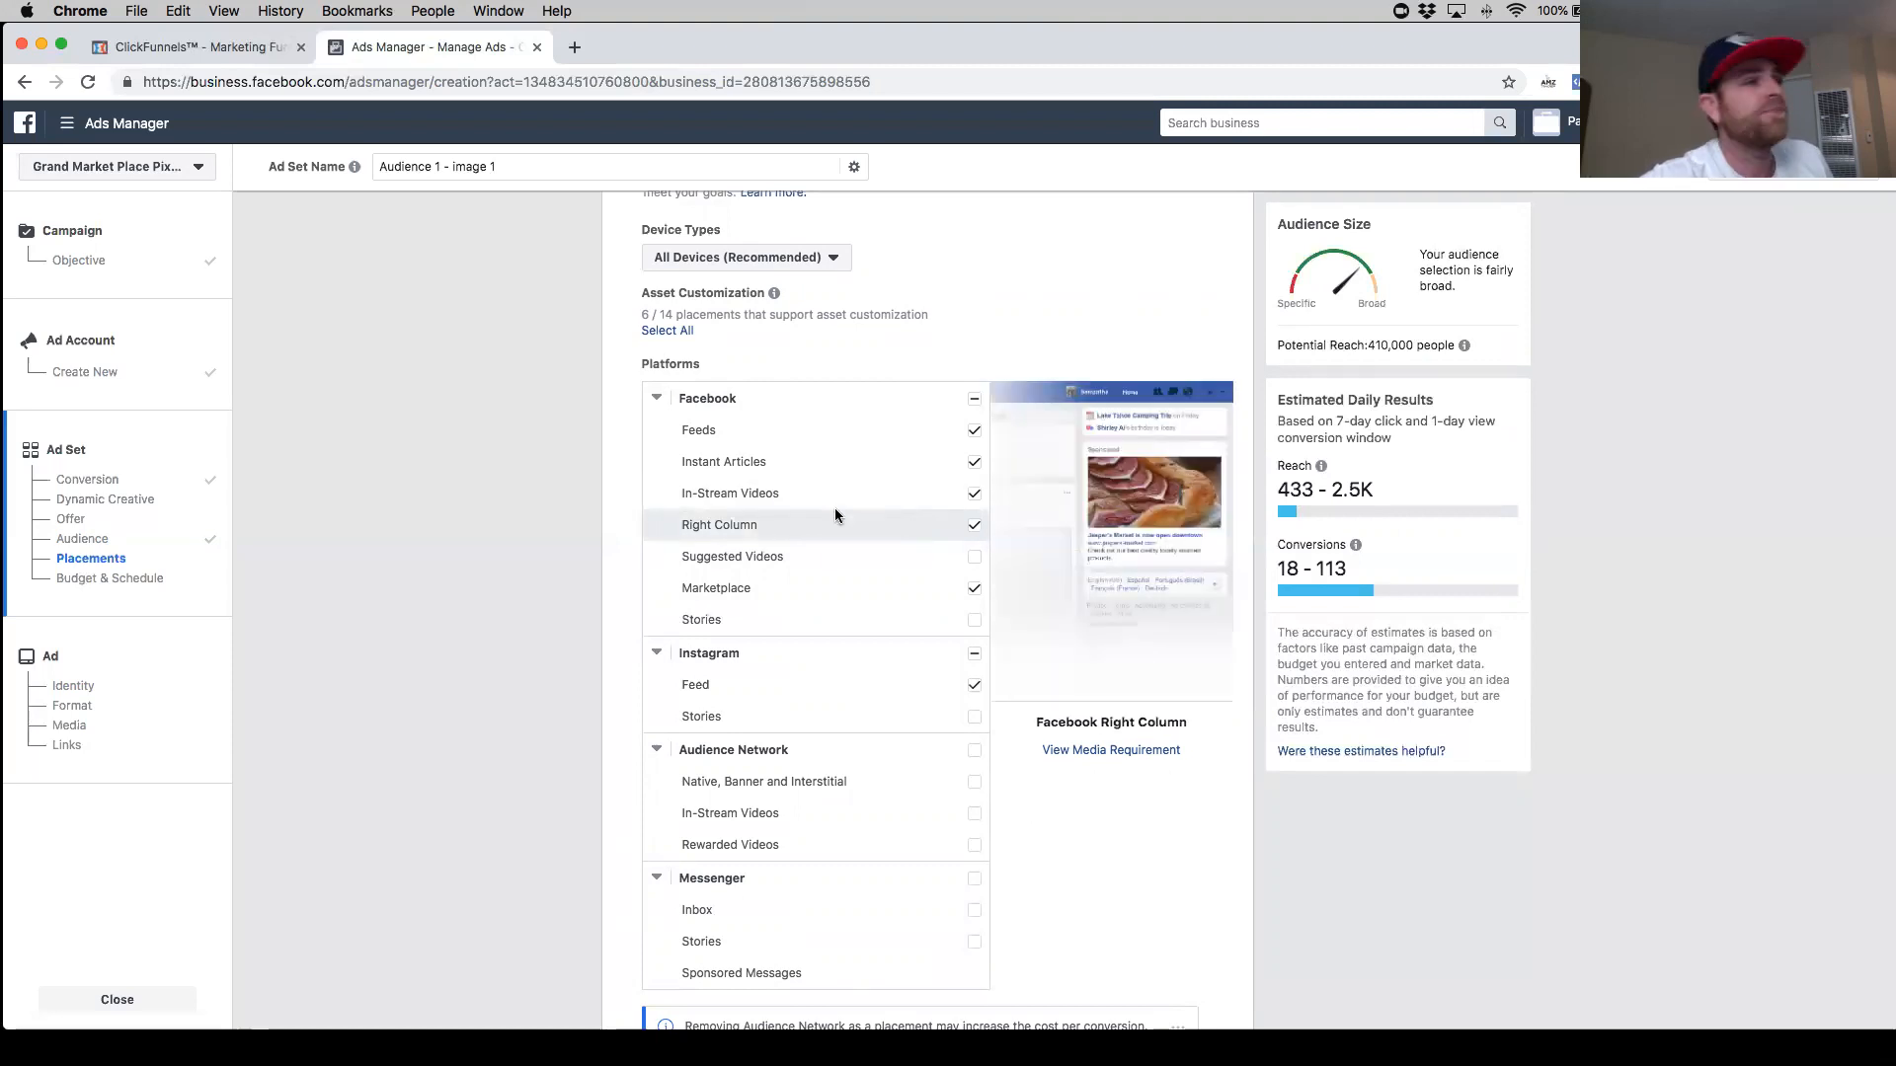
click(974, 496)
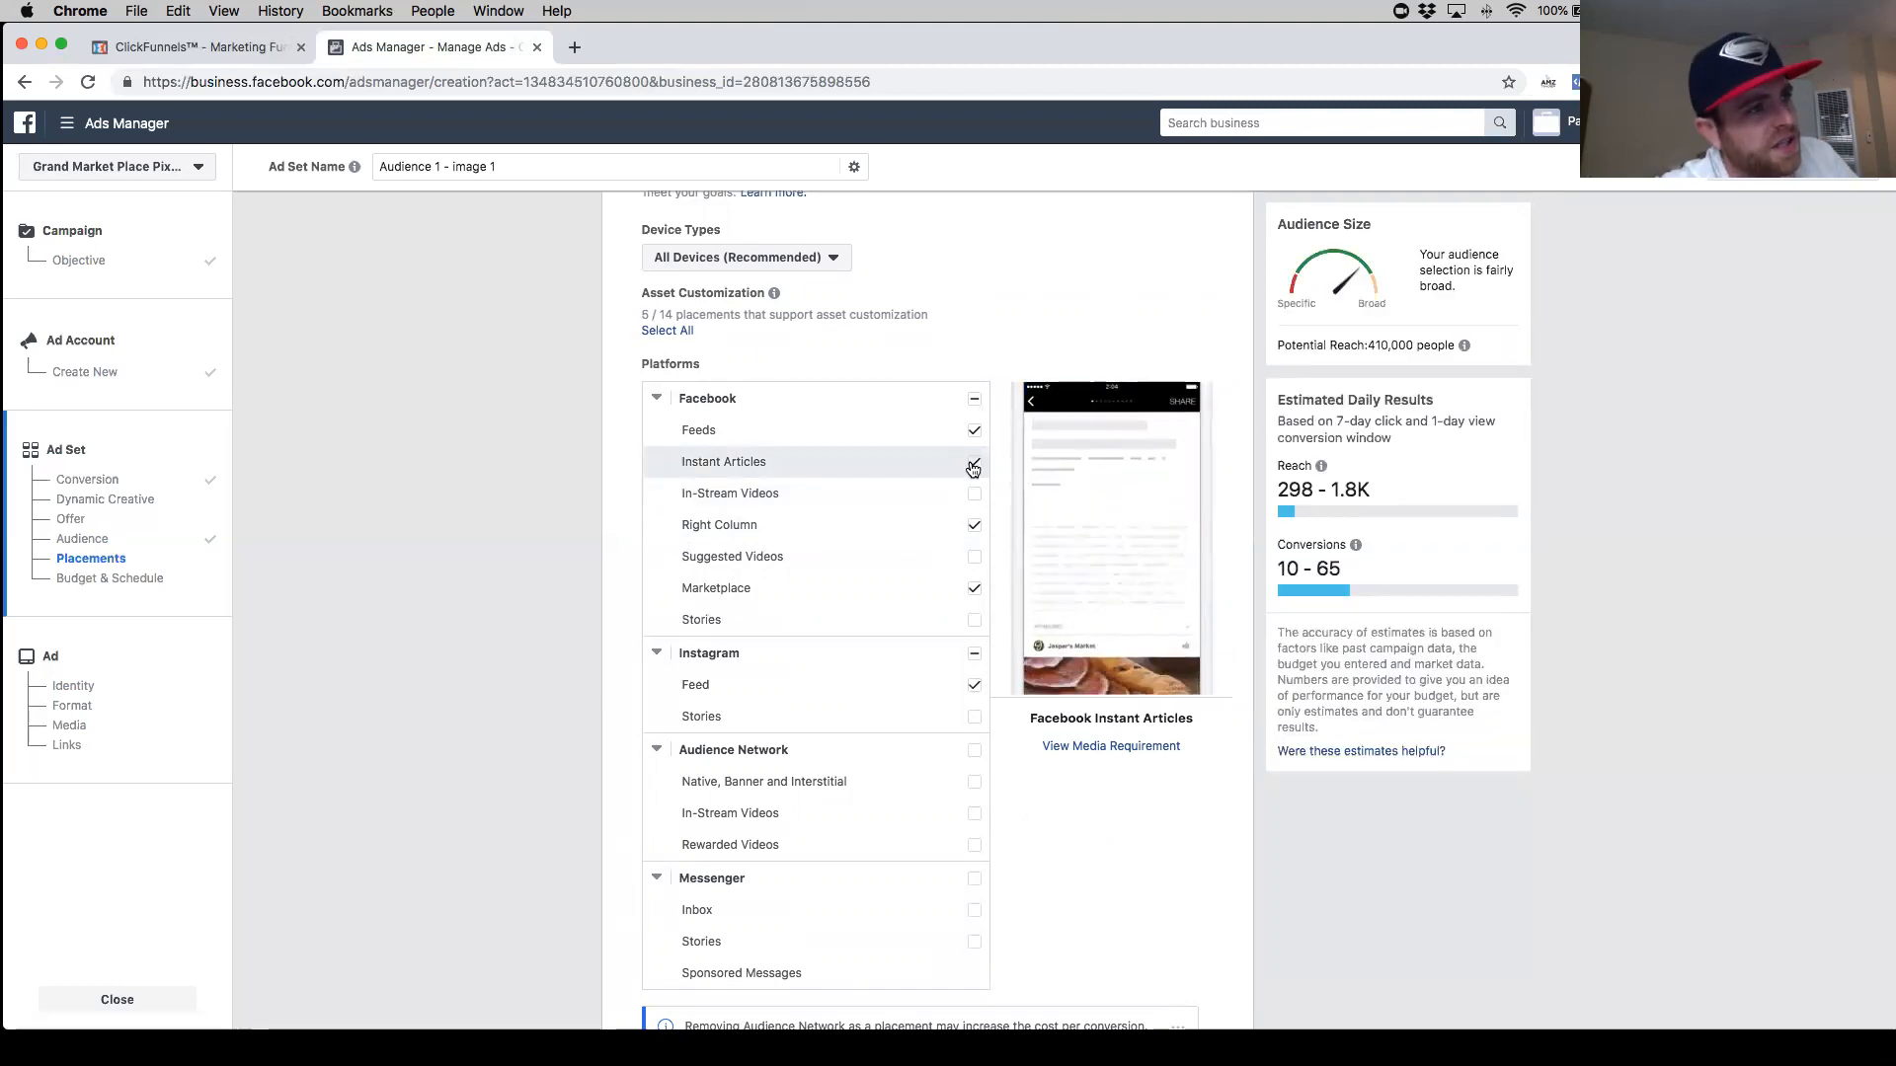
click(972, 464)
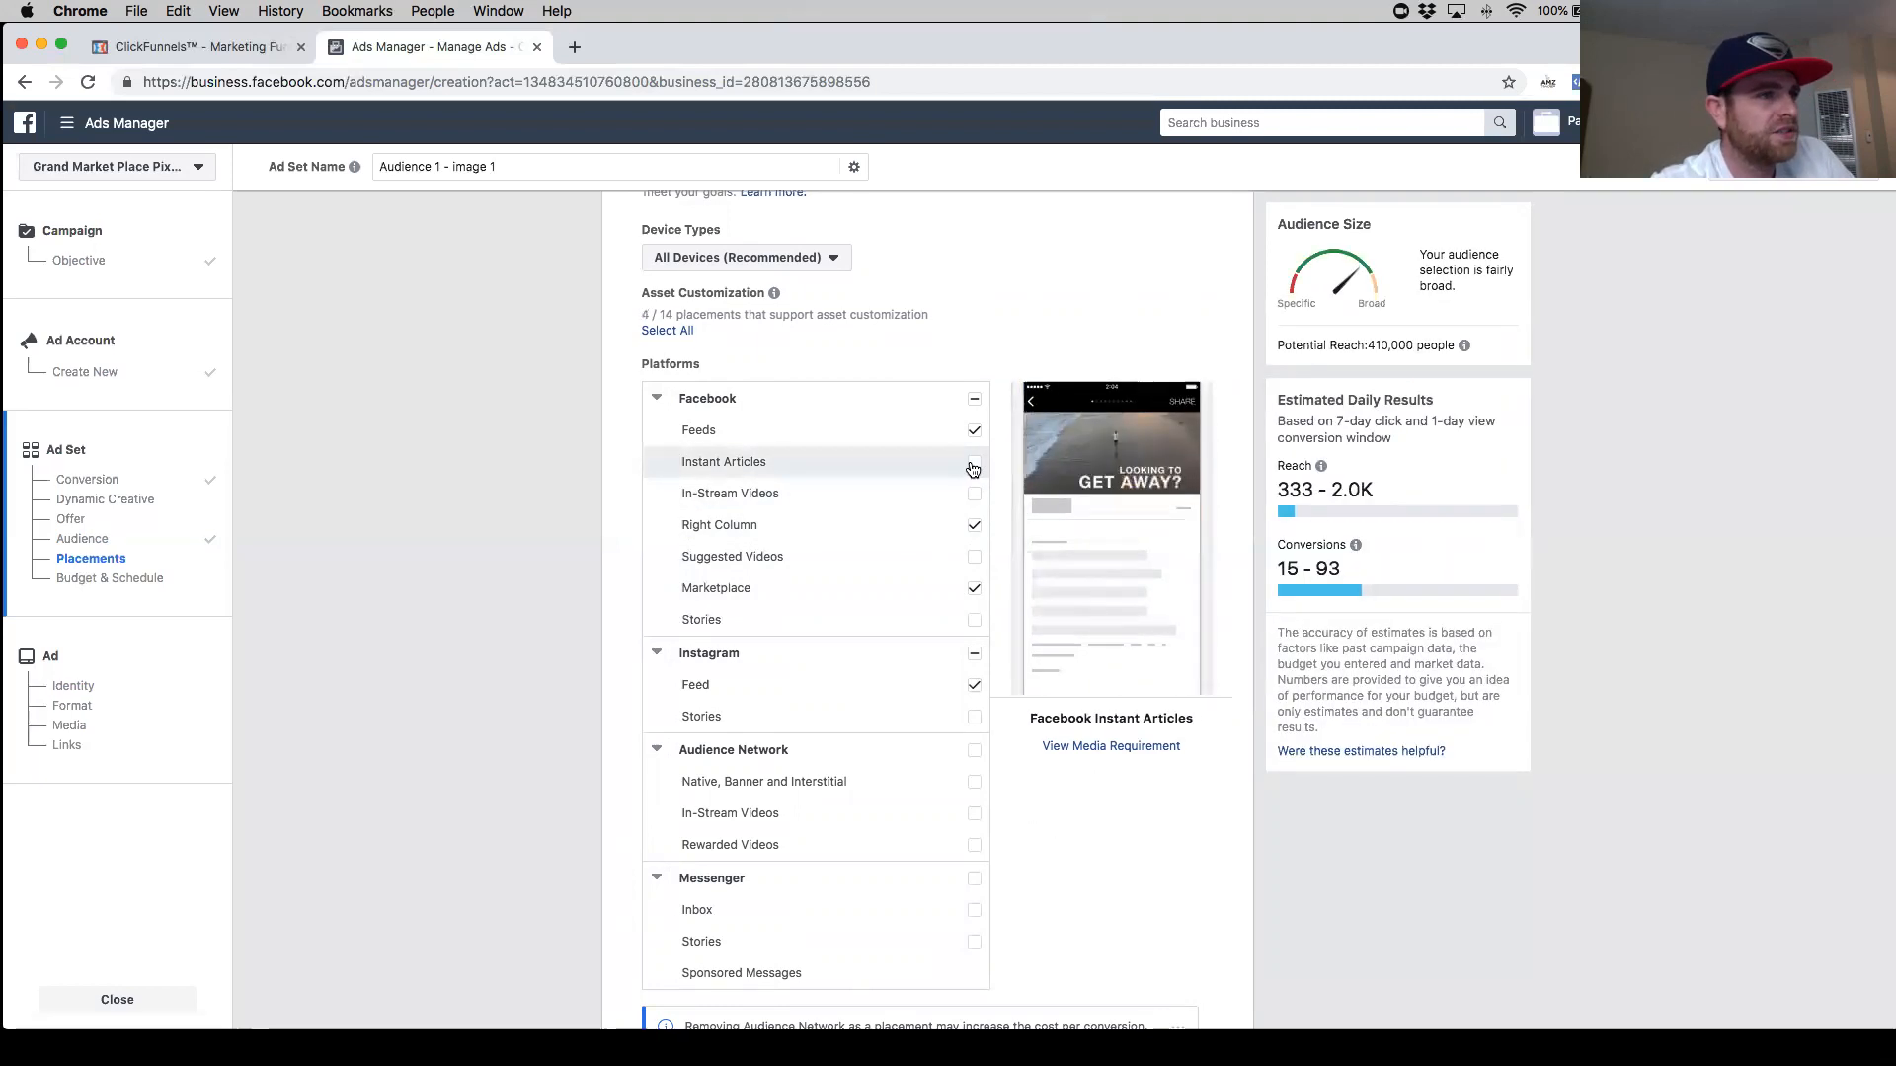
click(973, 464)
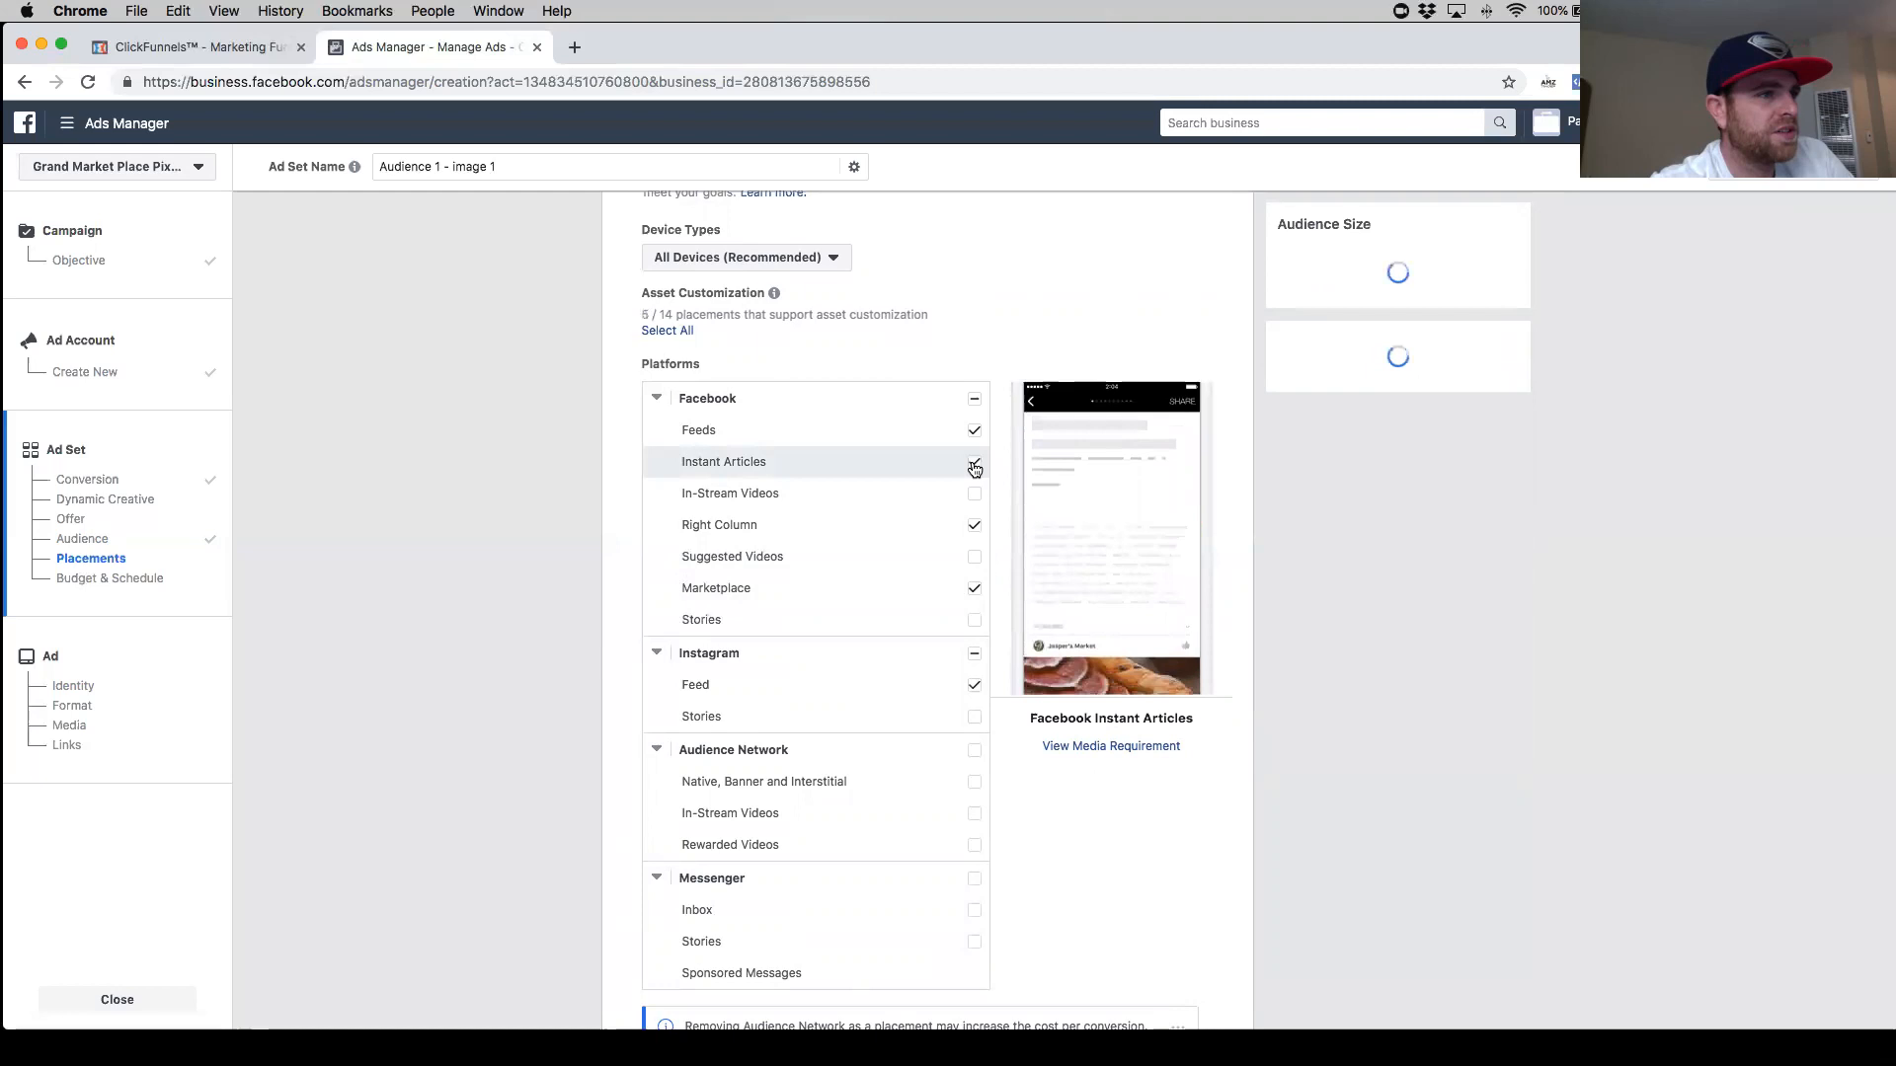
click(974, 466)
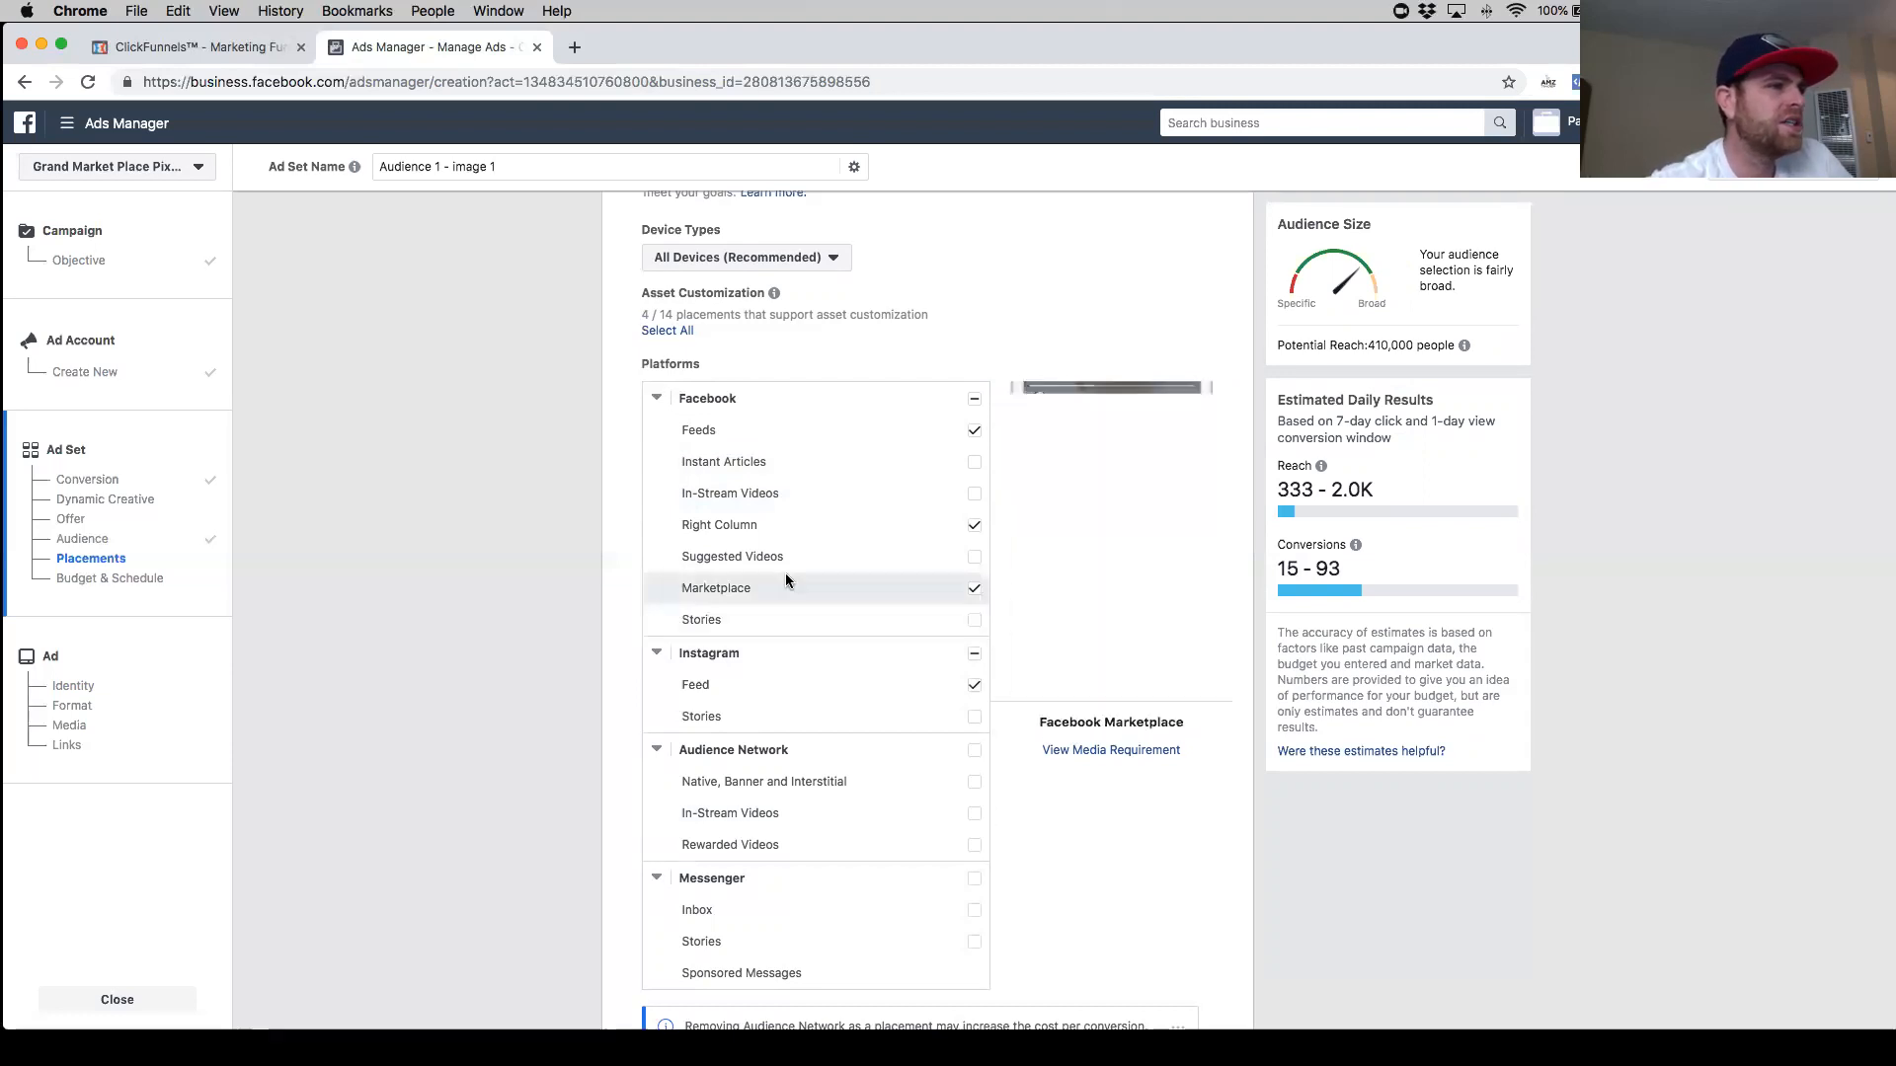
click(974, 527)
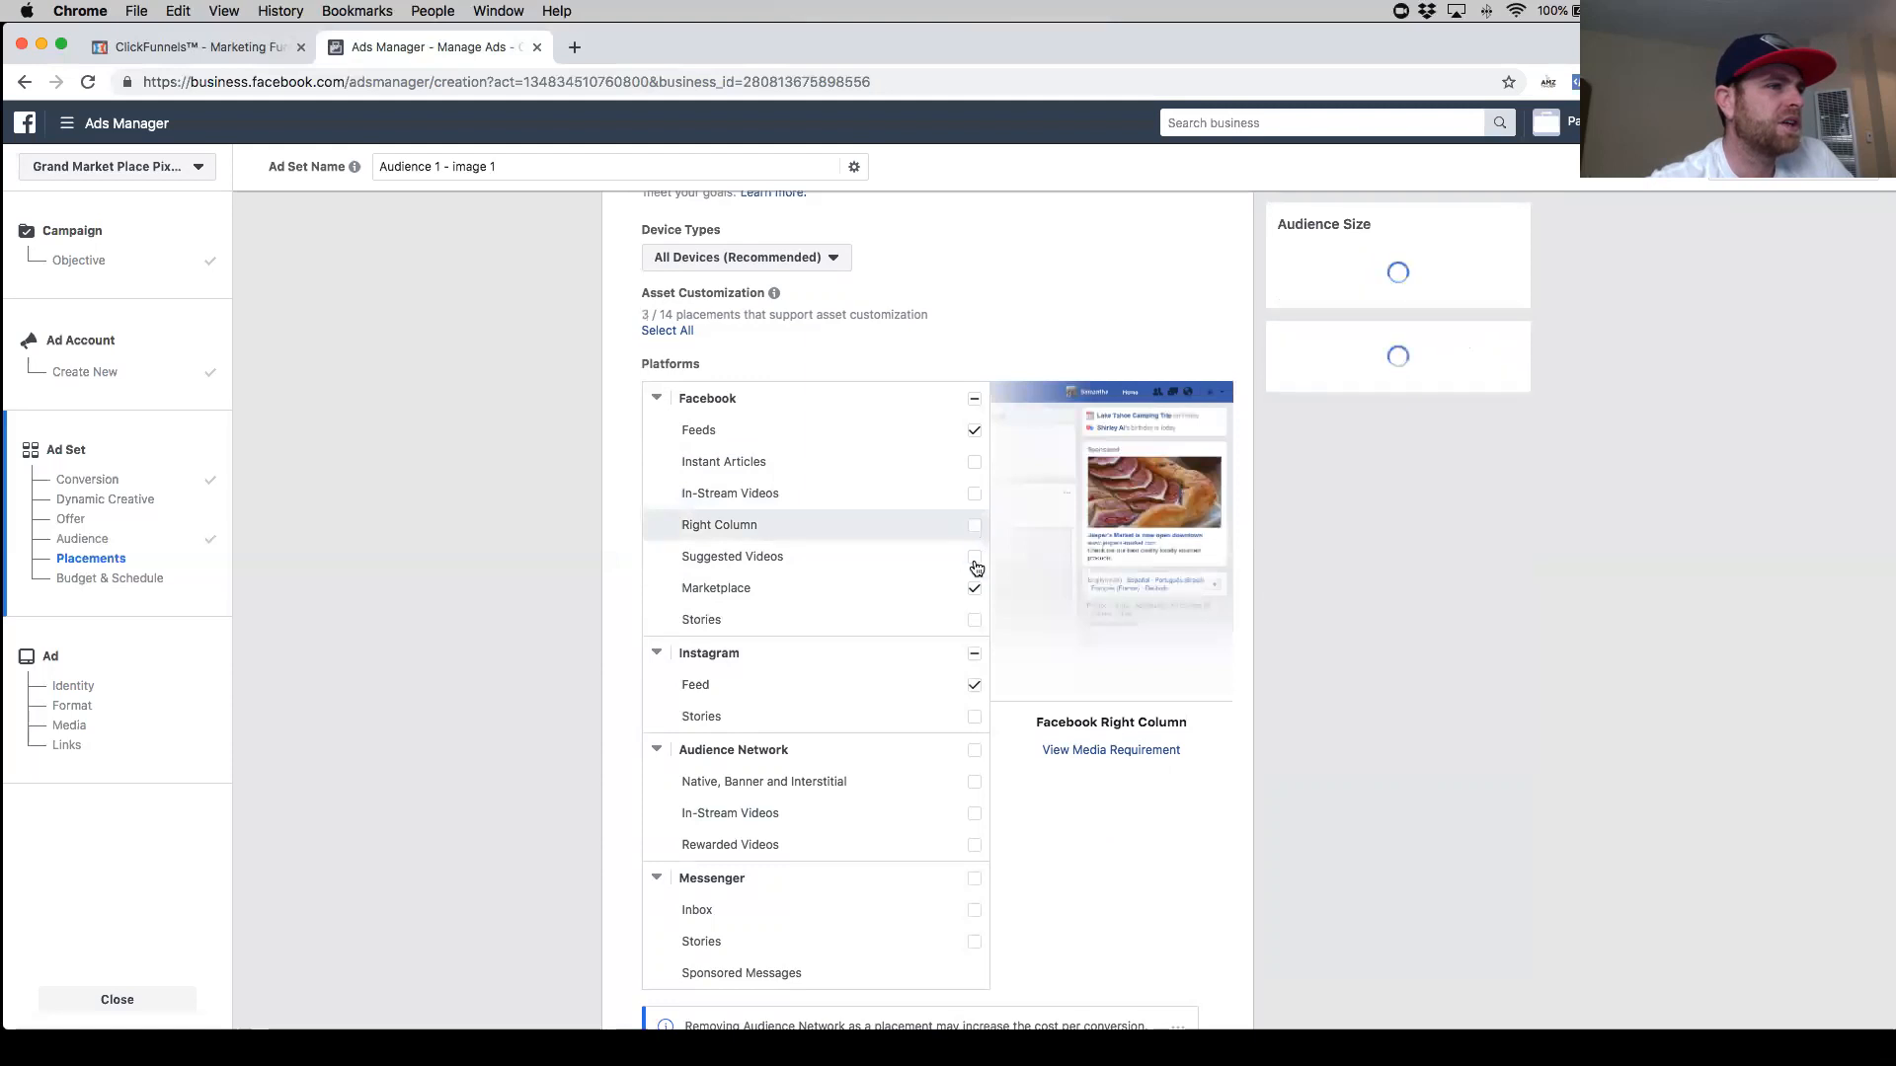
click(975, 462)
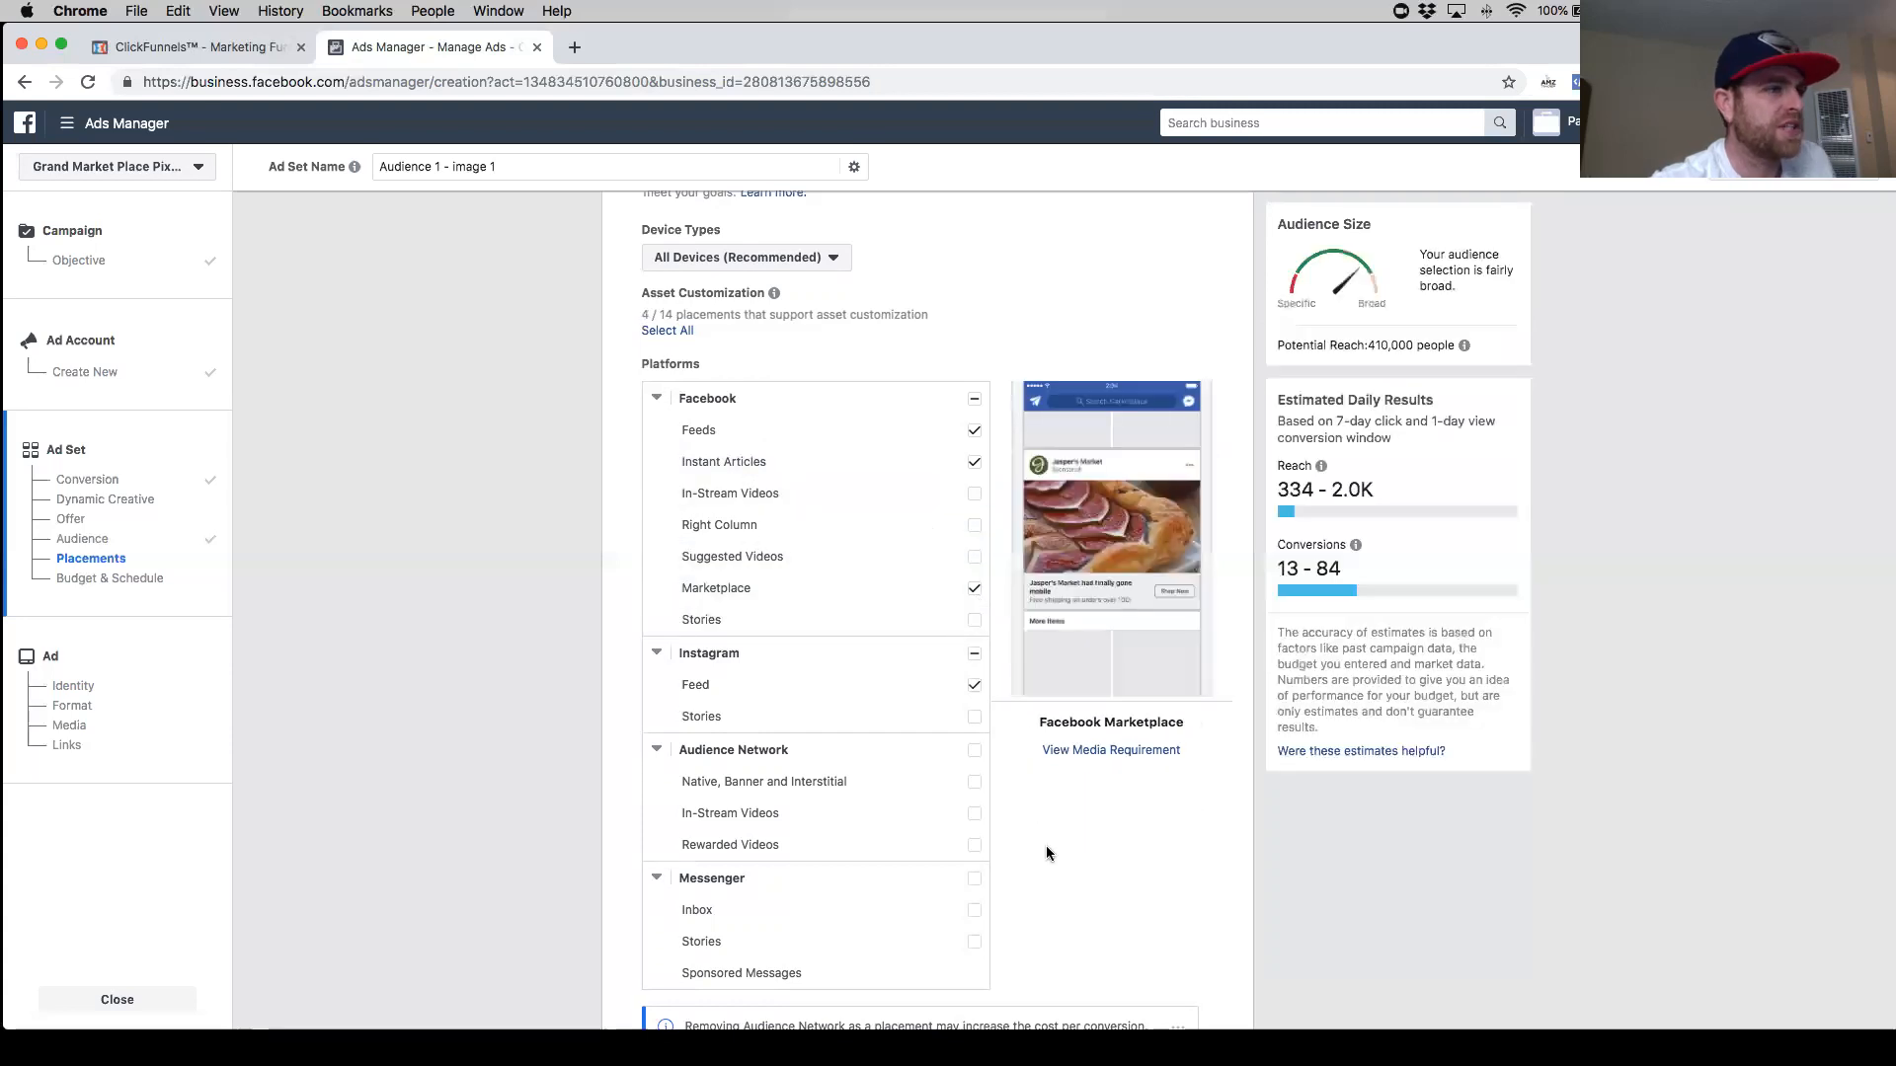
- Restrict mobile delivery to only when connected to Wi-Fi, keeping All Mobile Devices
scroll(1046, 845, down, 6)
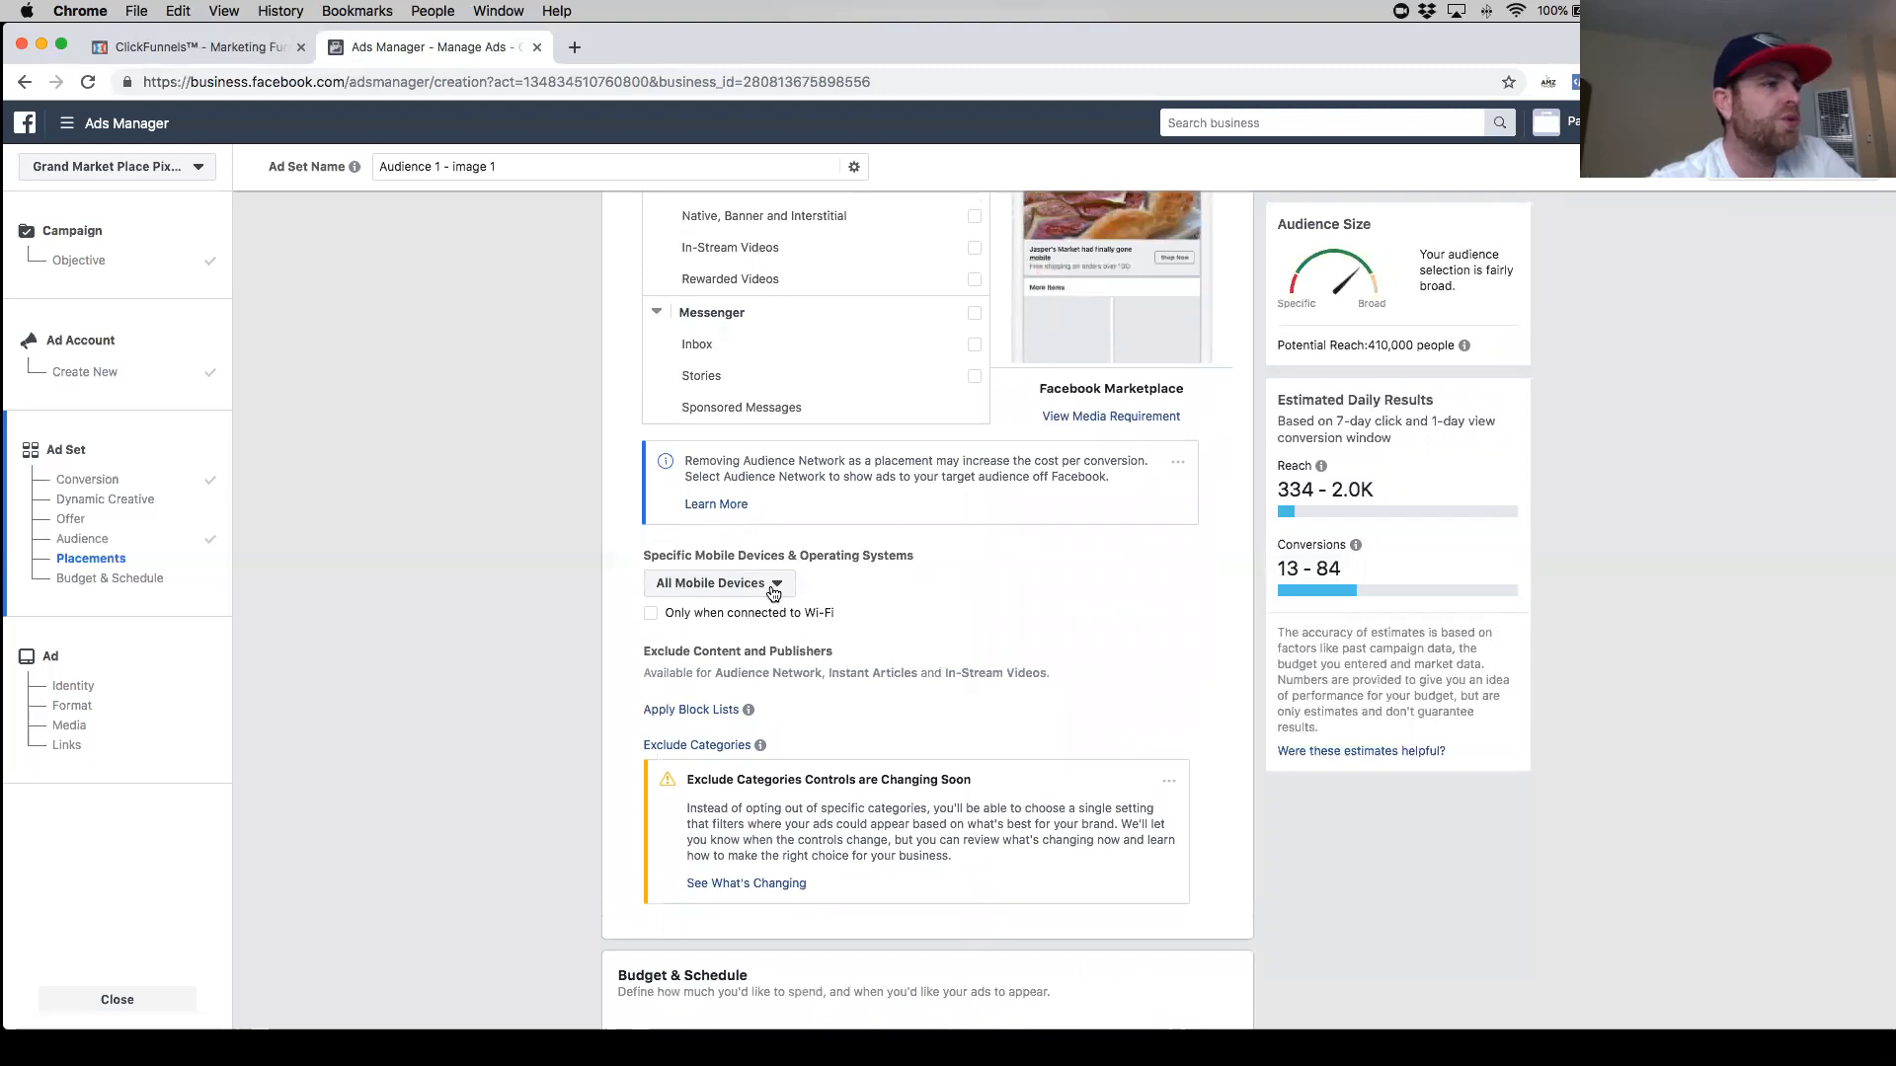
scroll(652, 589, down, 1)
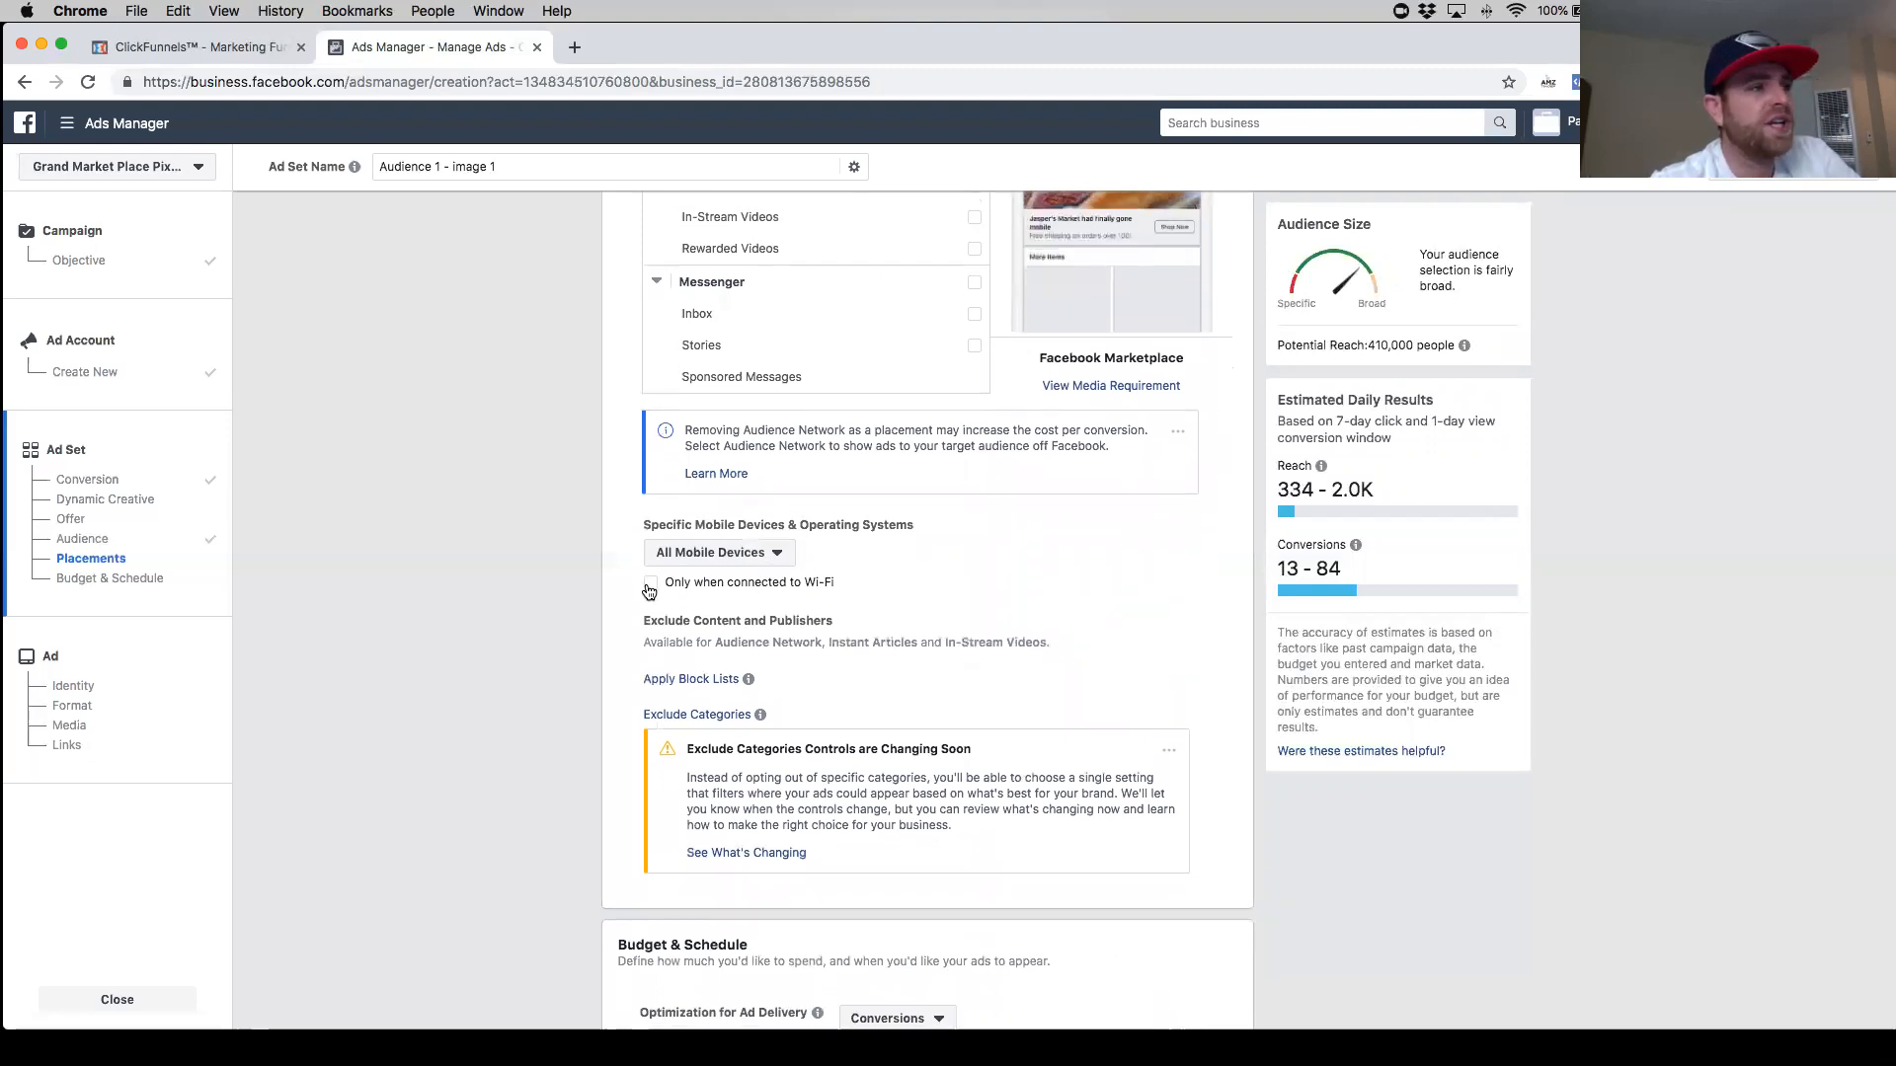
click(649, 585)
scroll(1041, 648, down, 2)
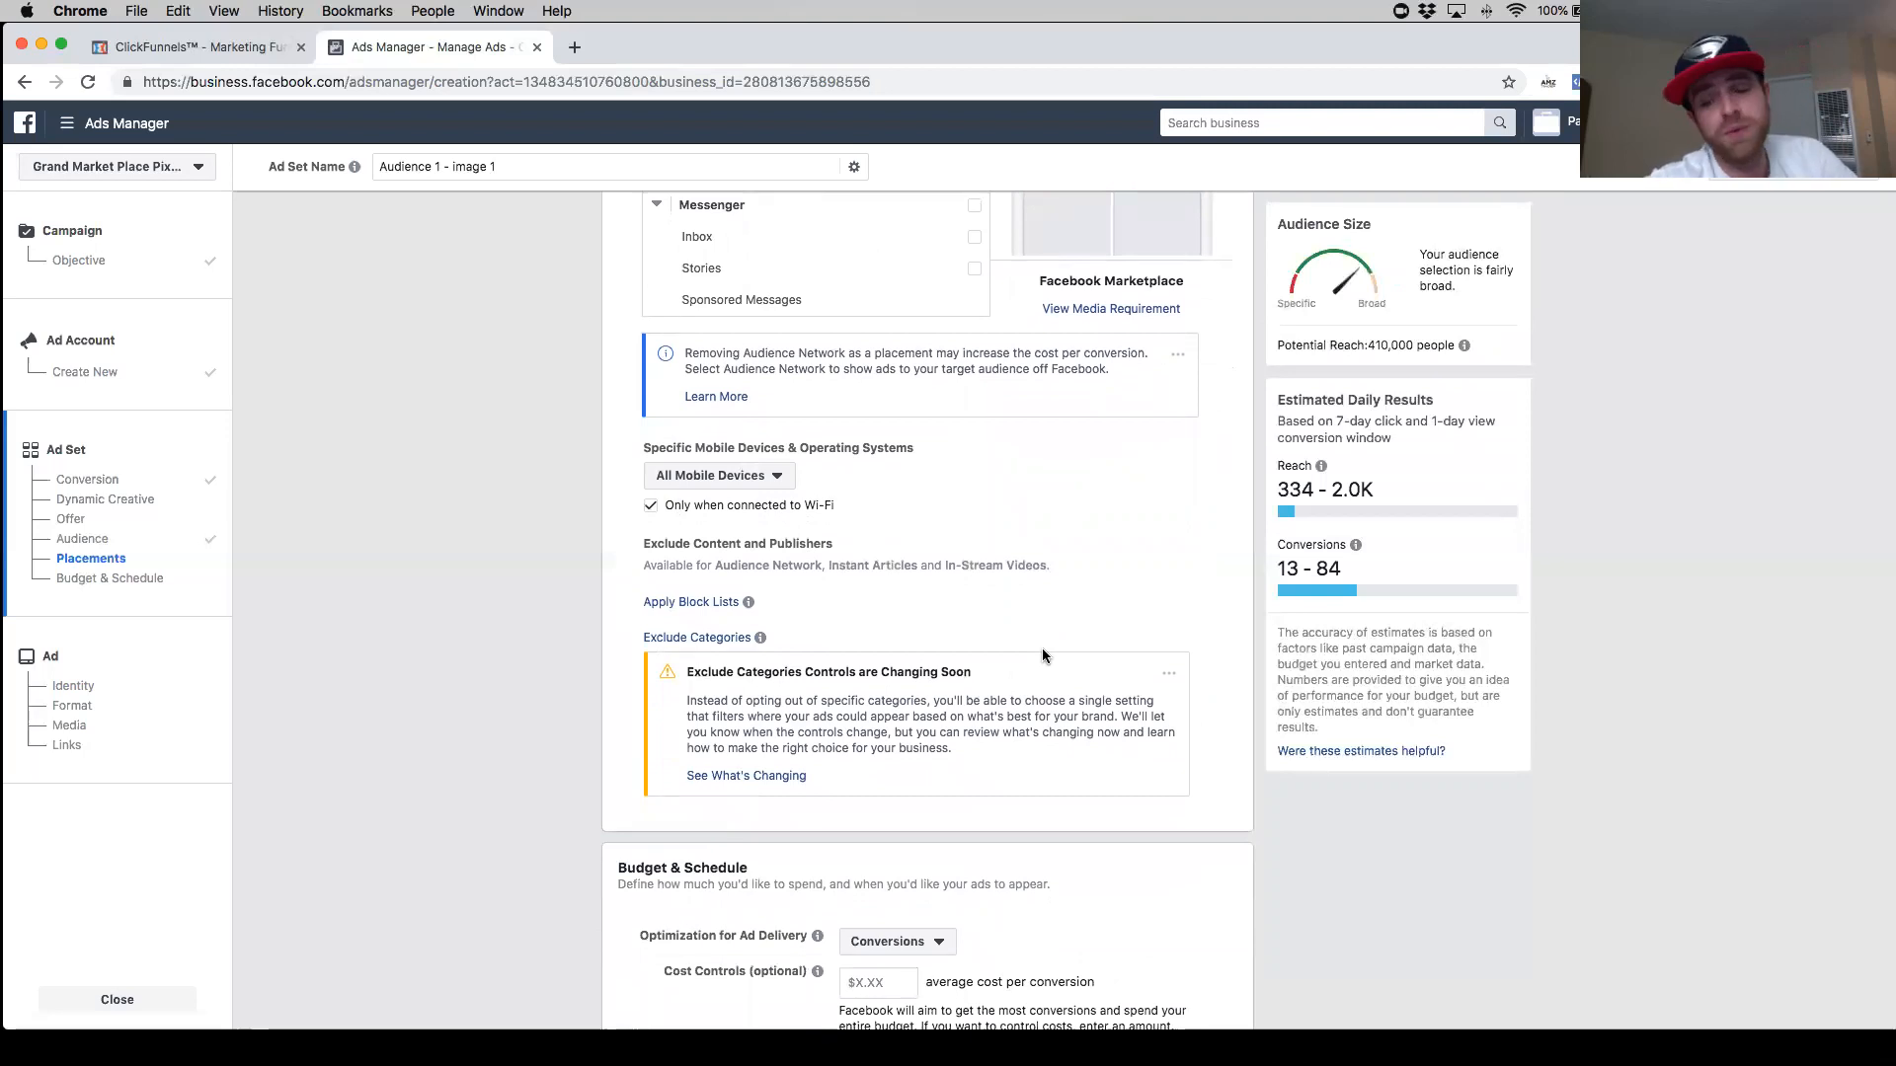
click(777, 477)
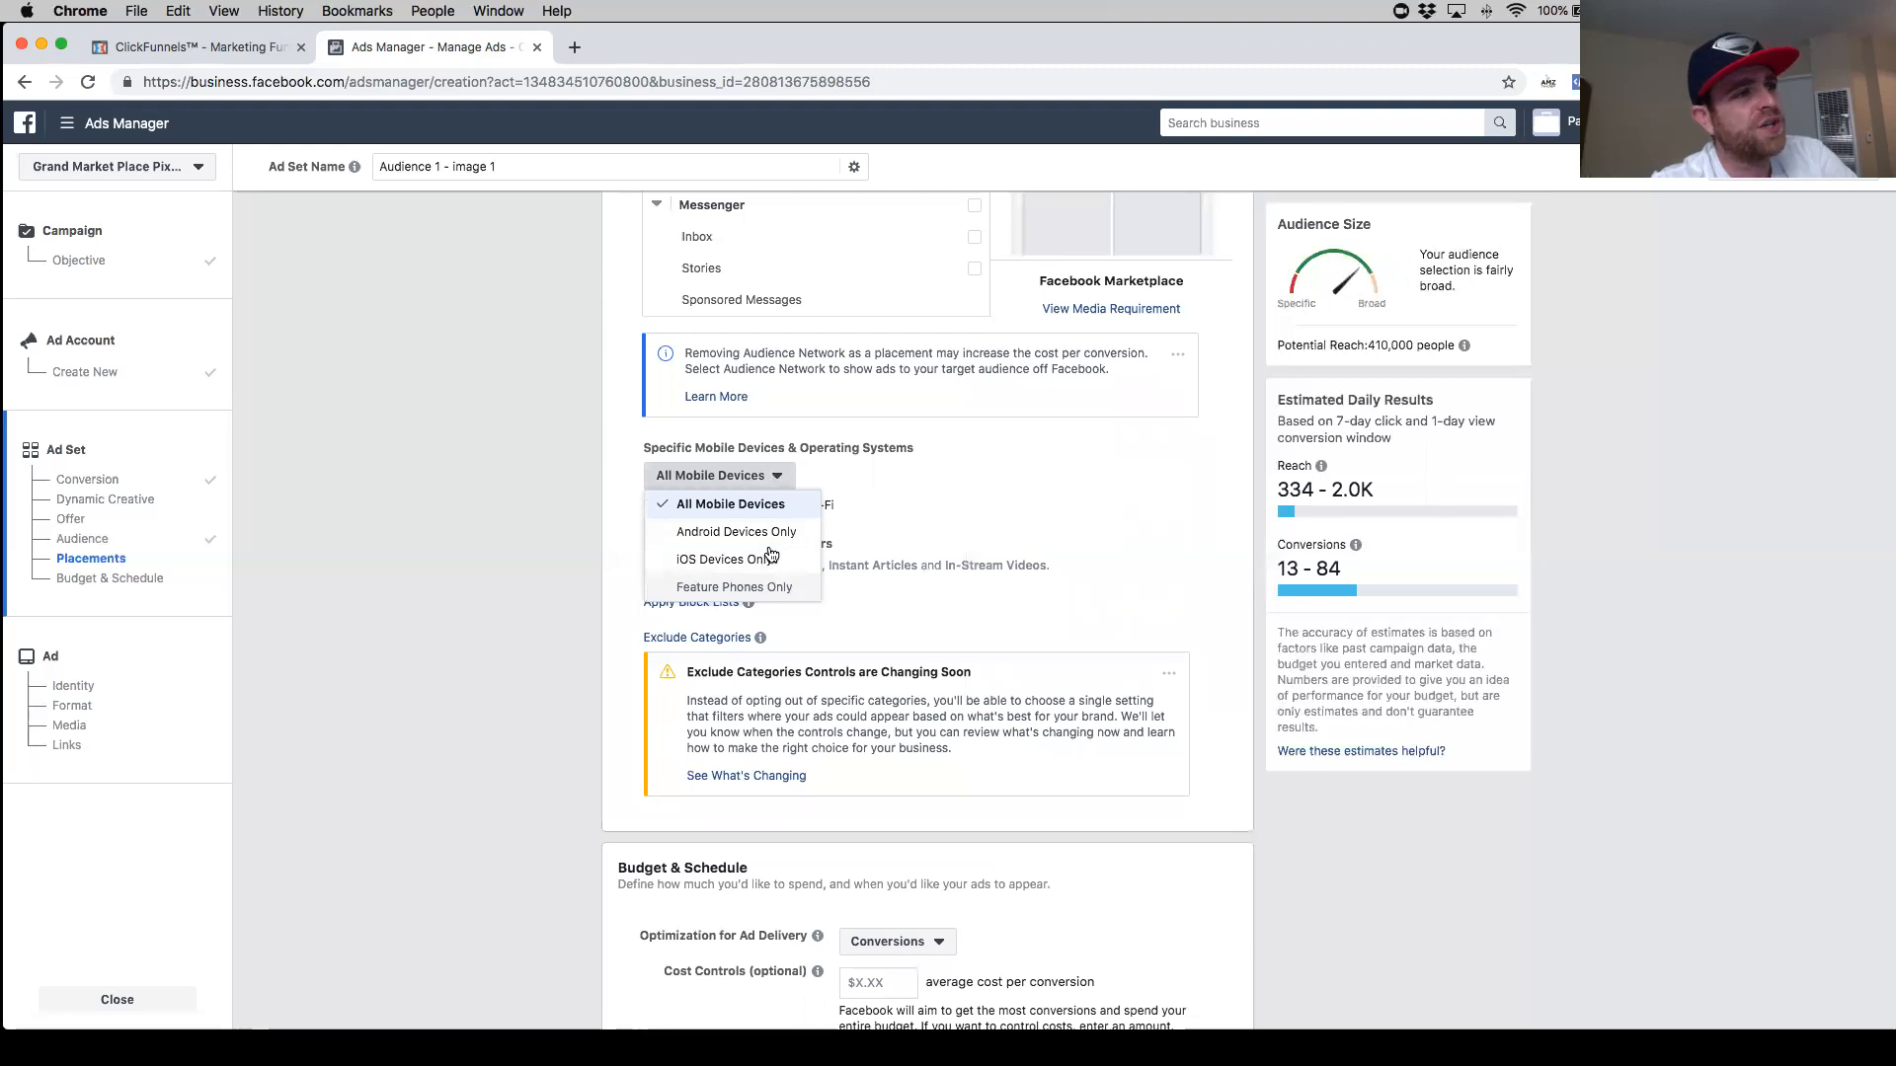
click(968, 495)
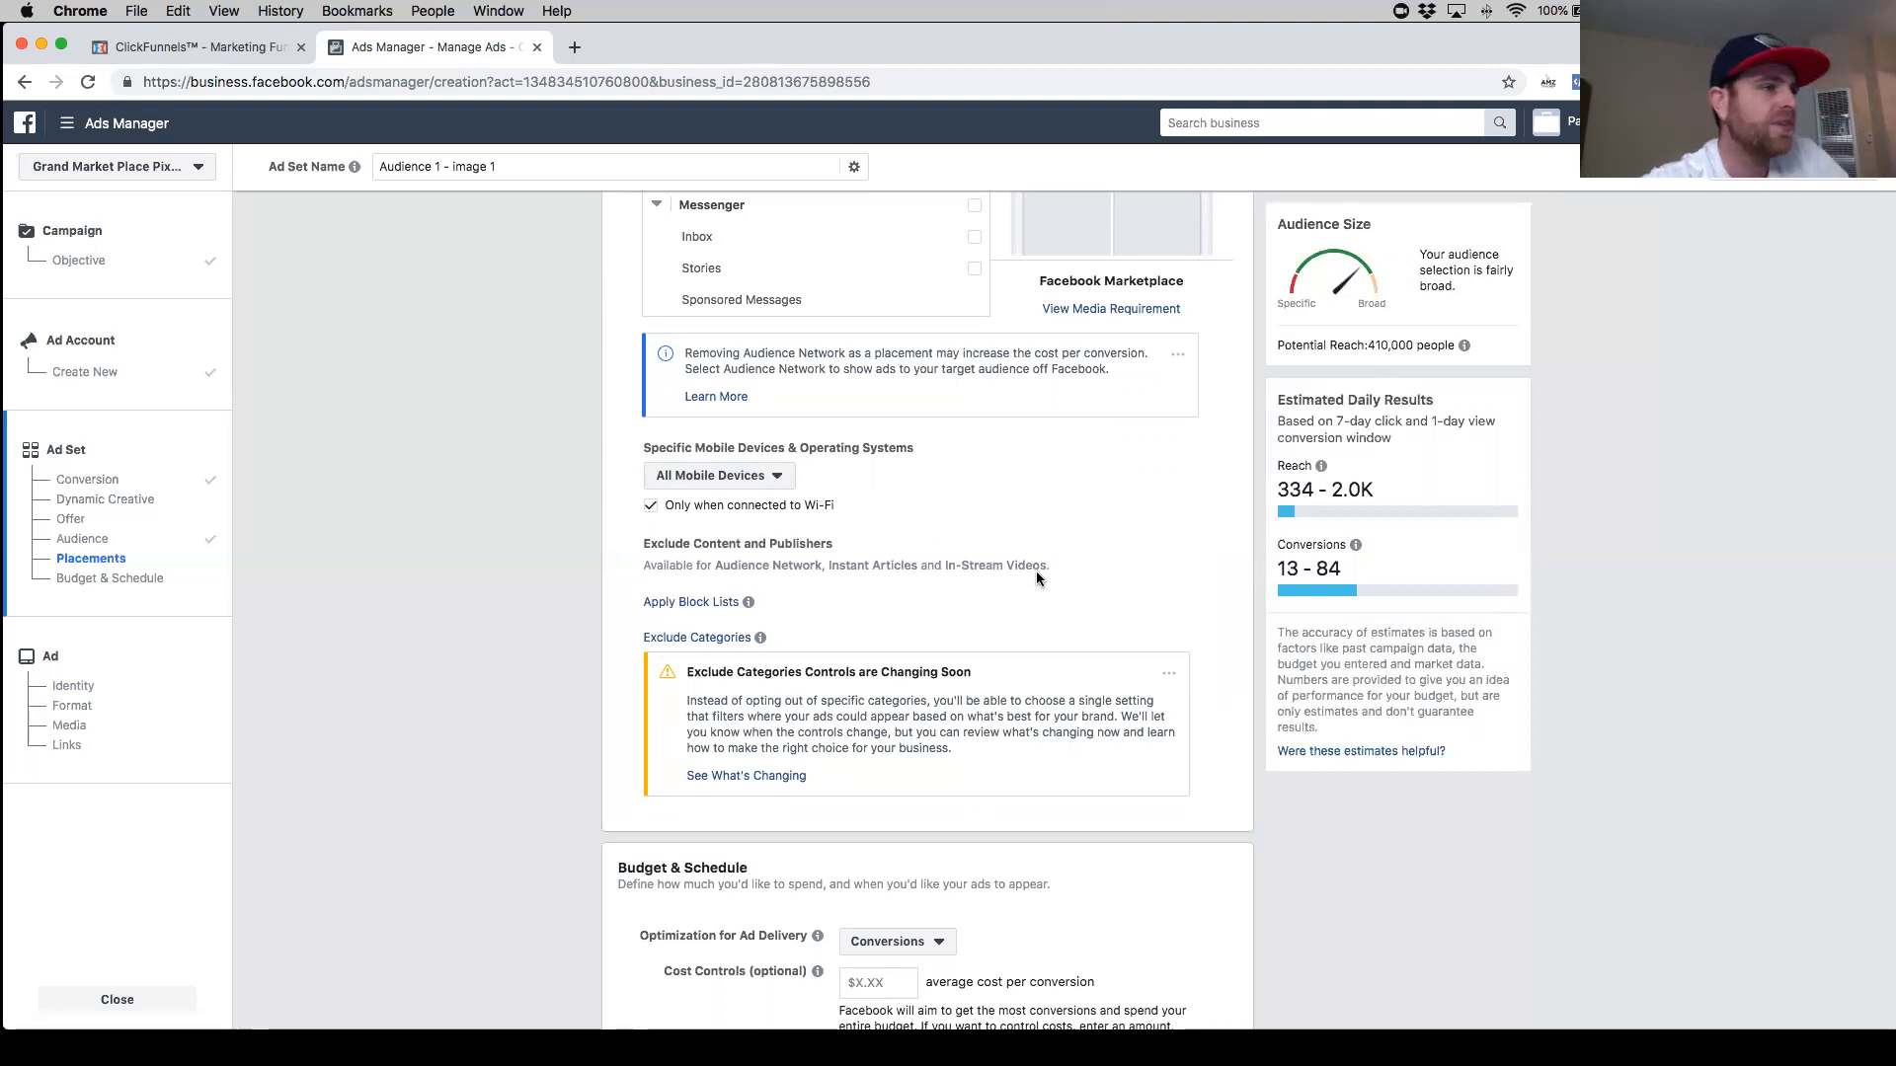
- Set the ad set's daily budget to $5.00
scroll(955, 614, down, 2)
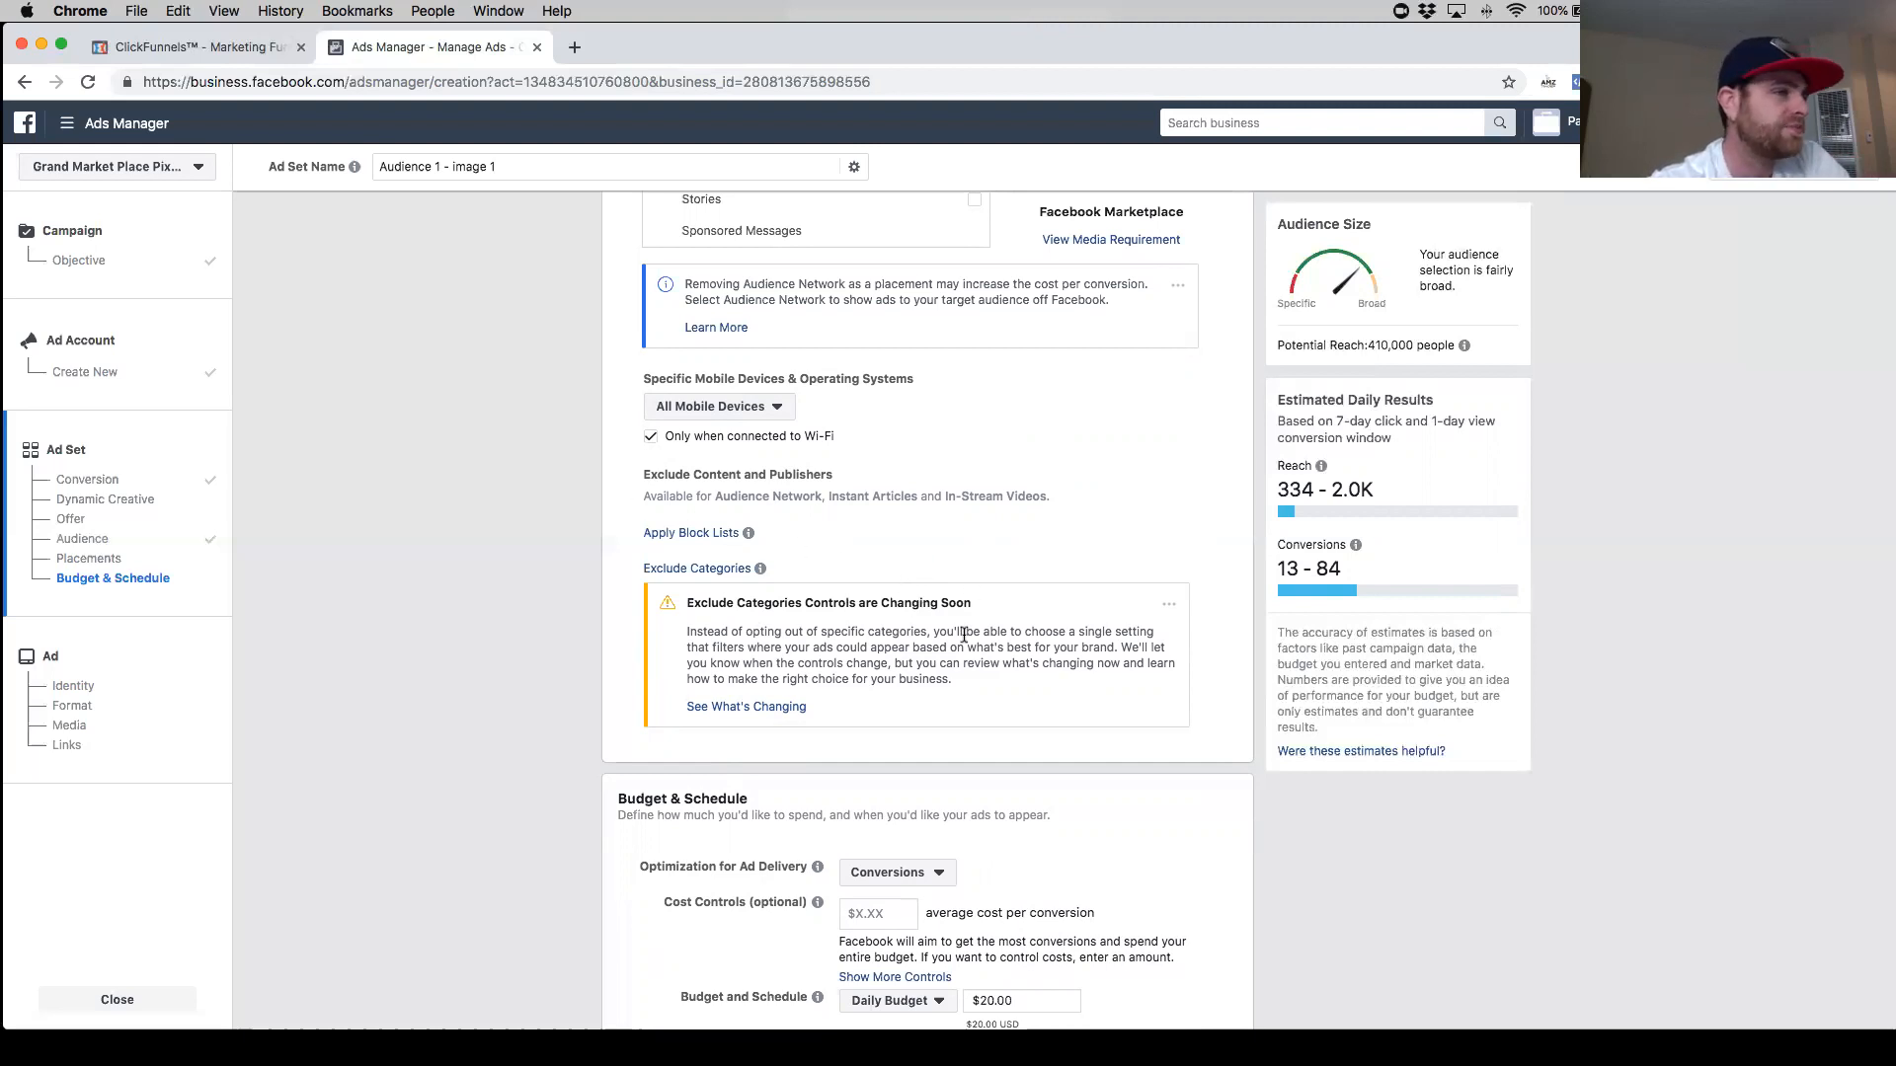
scroll(852, 660, down, 5)
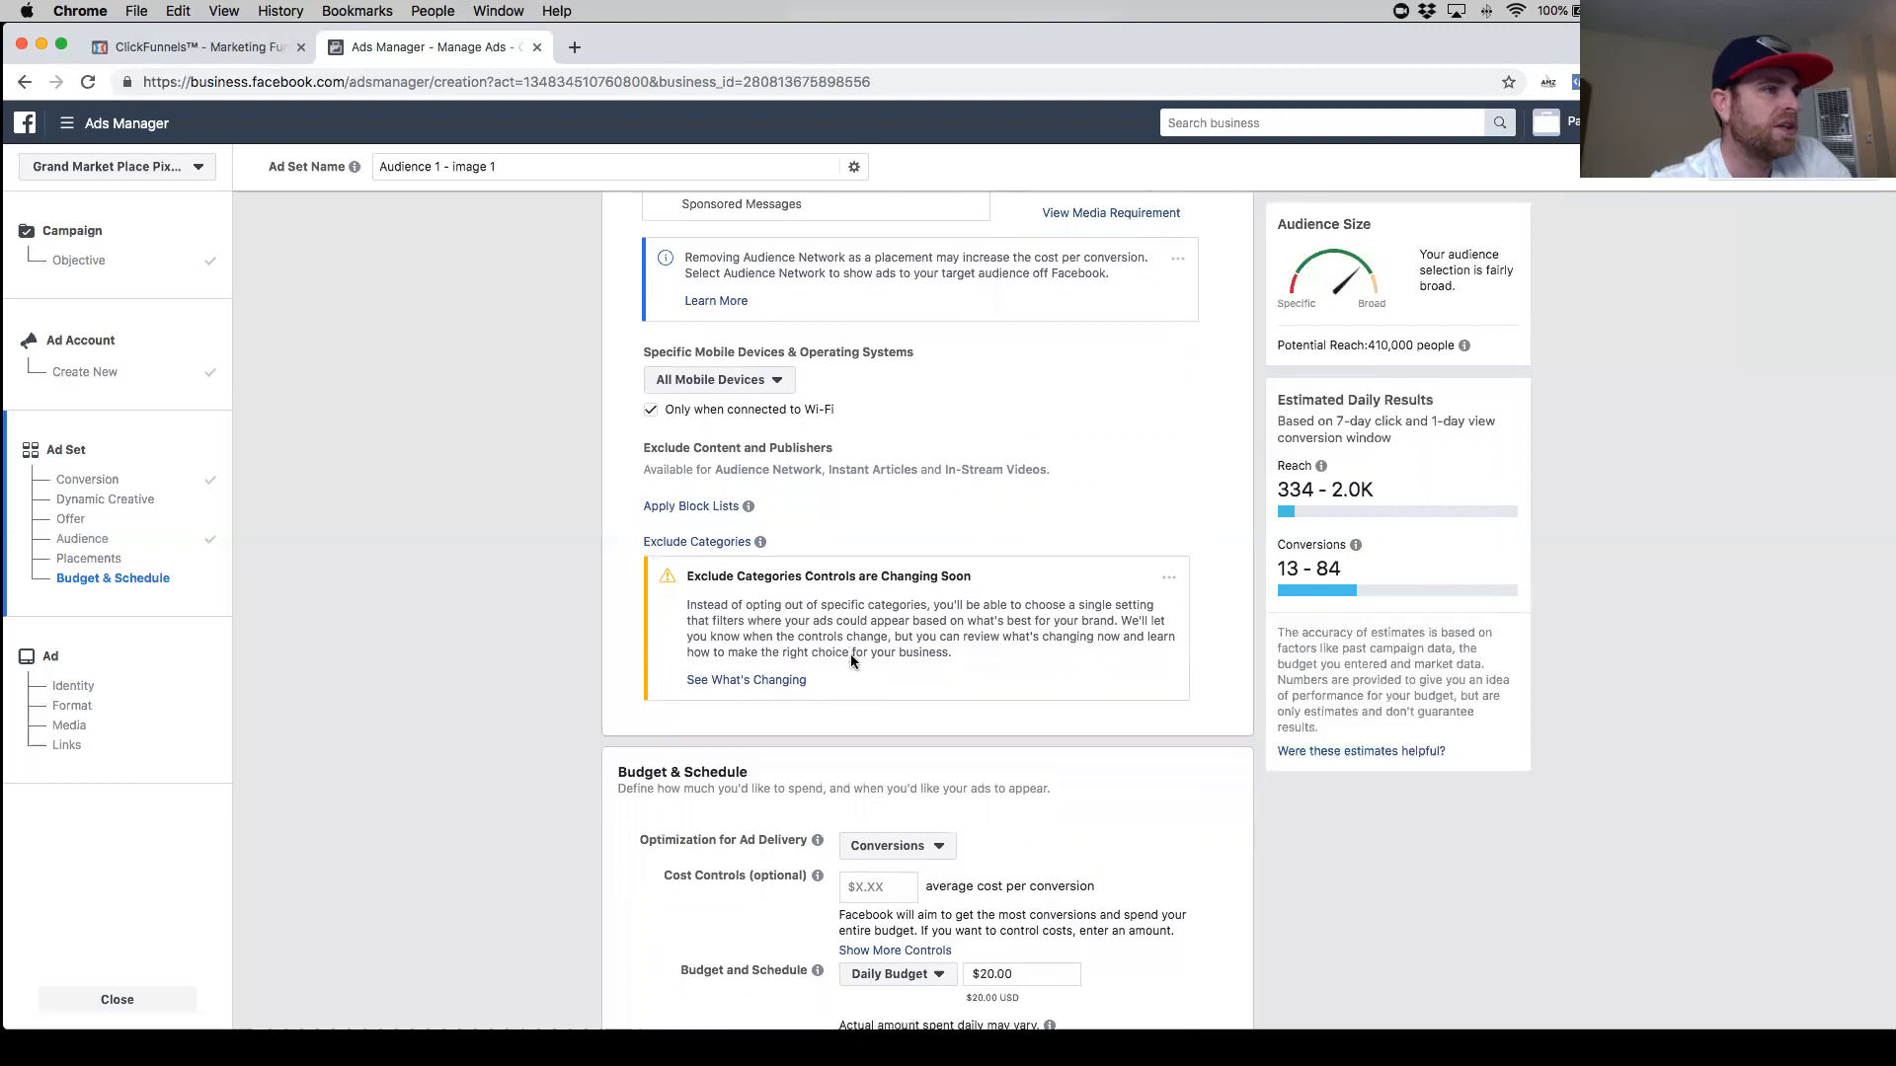
scroll(849, 659, down, 1)
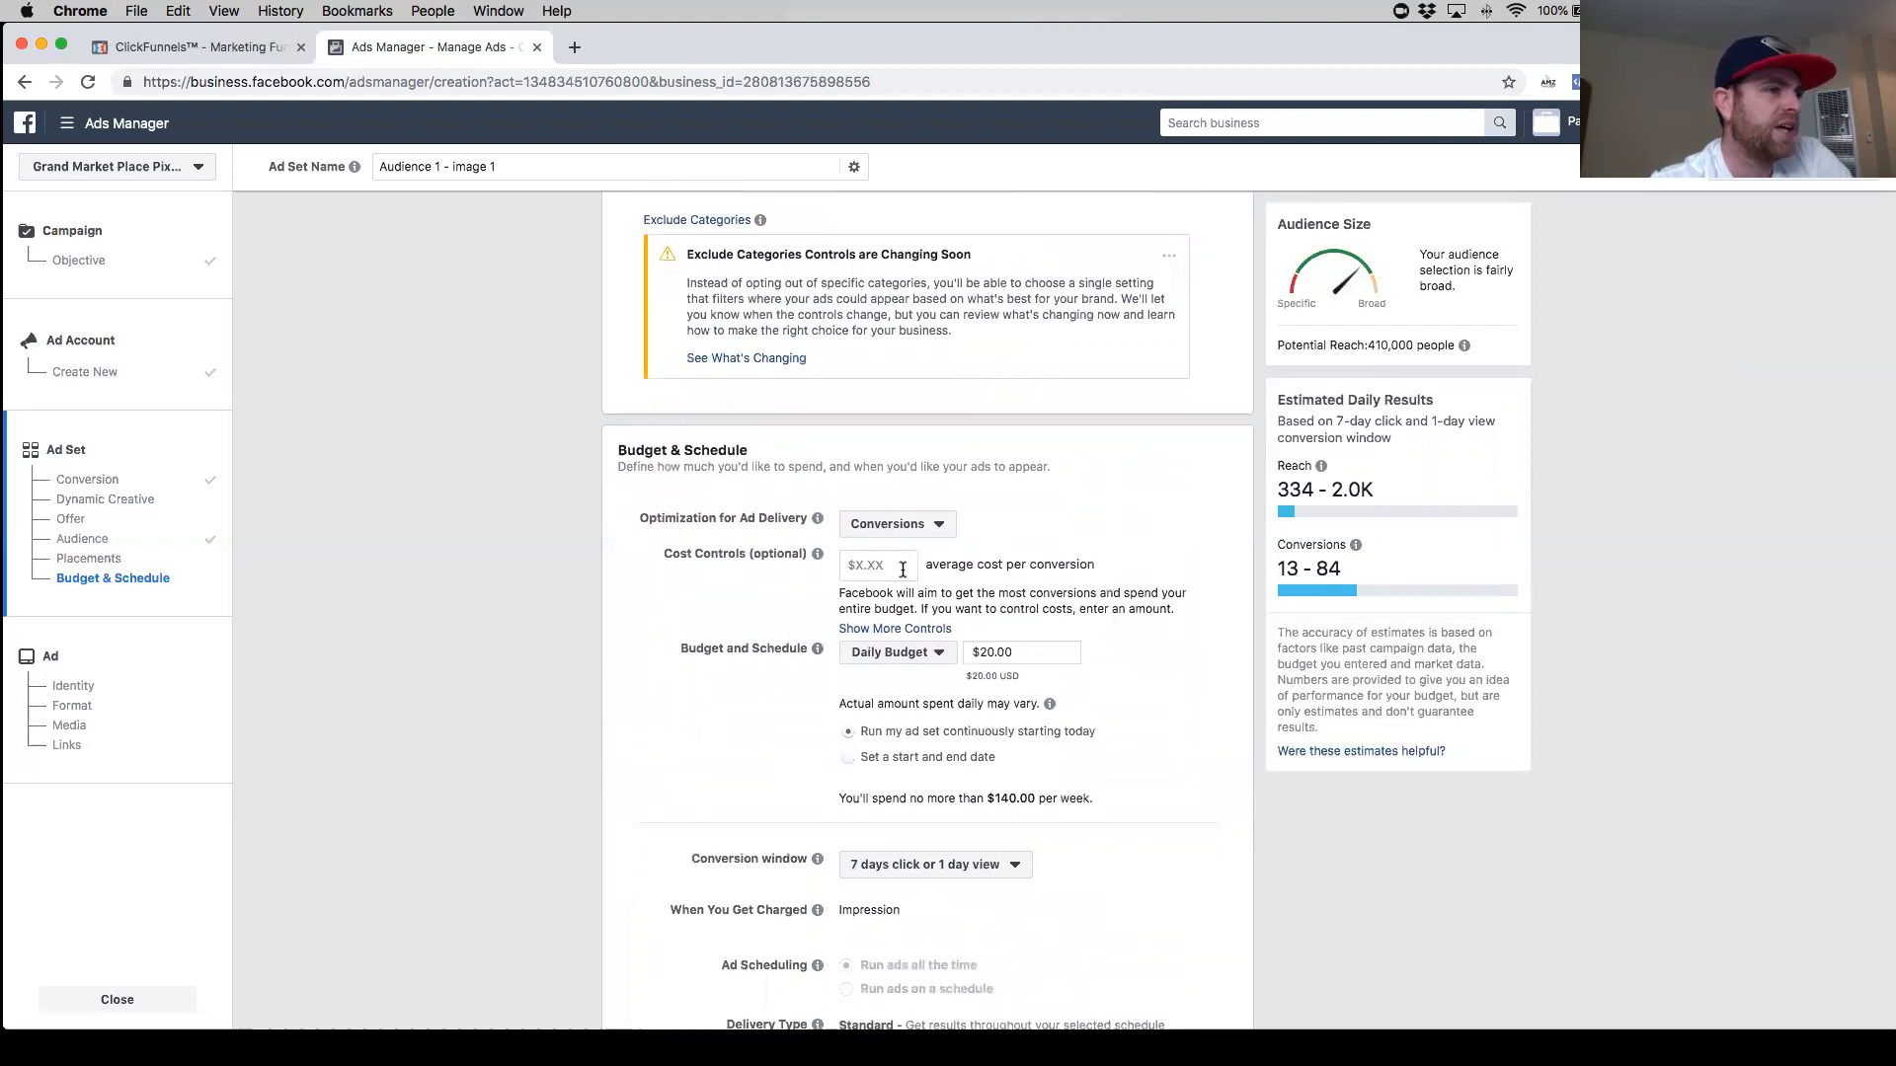
scroll(1004, 669, down, 1)
drag(1006, 612, 979, 613)
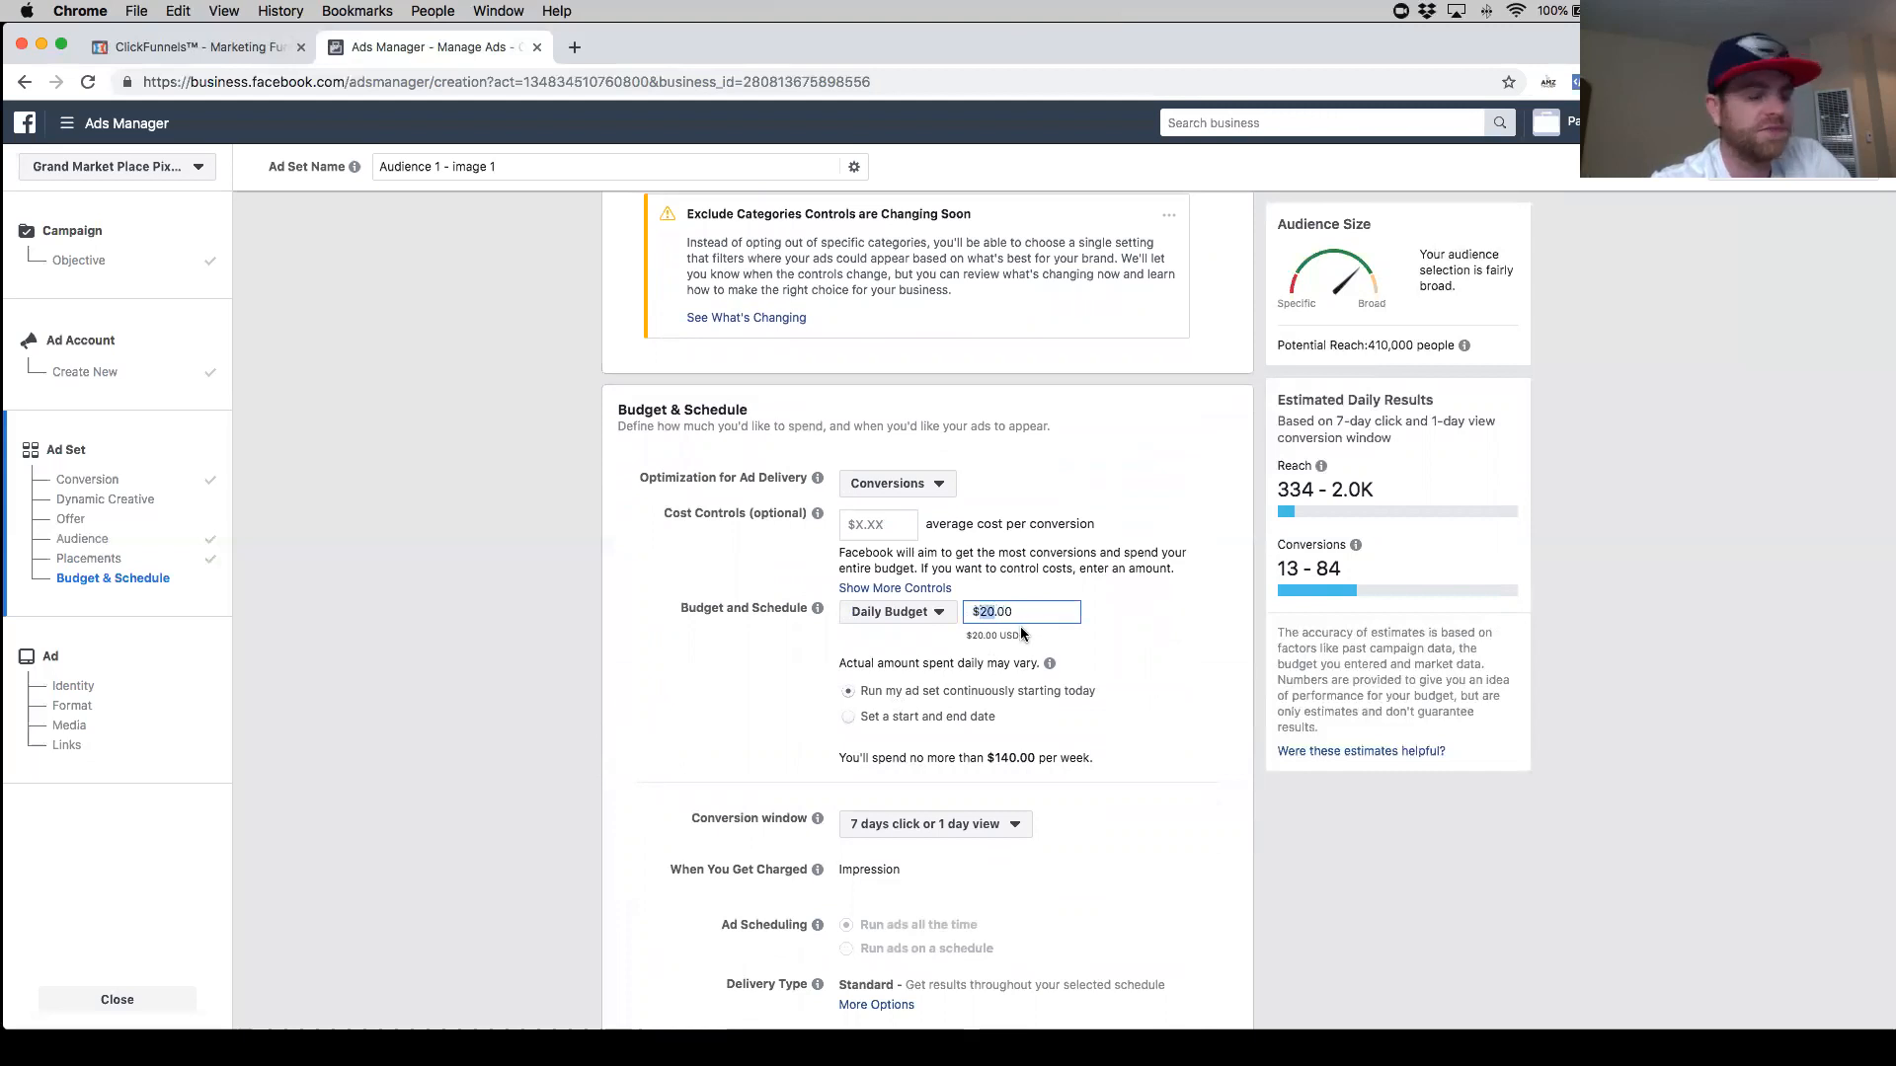
text(5)
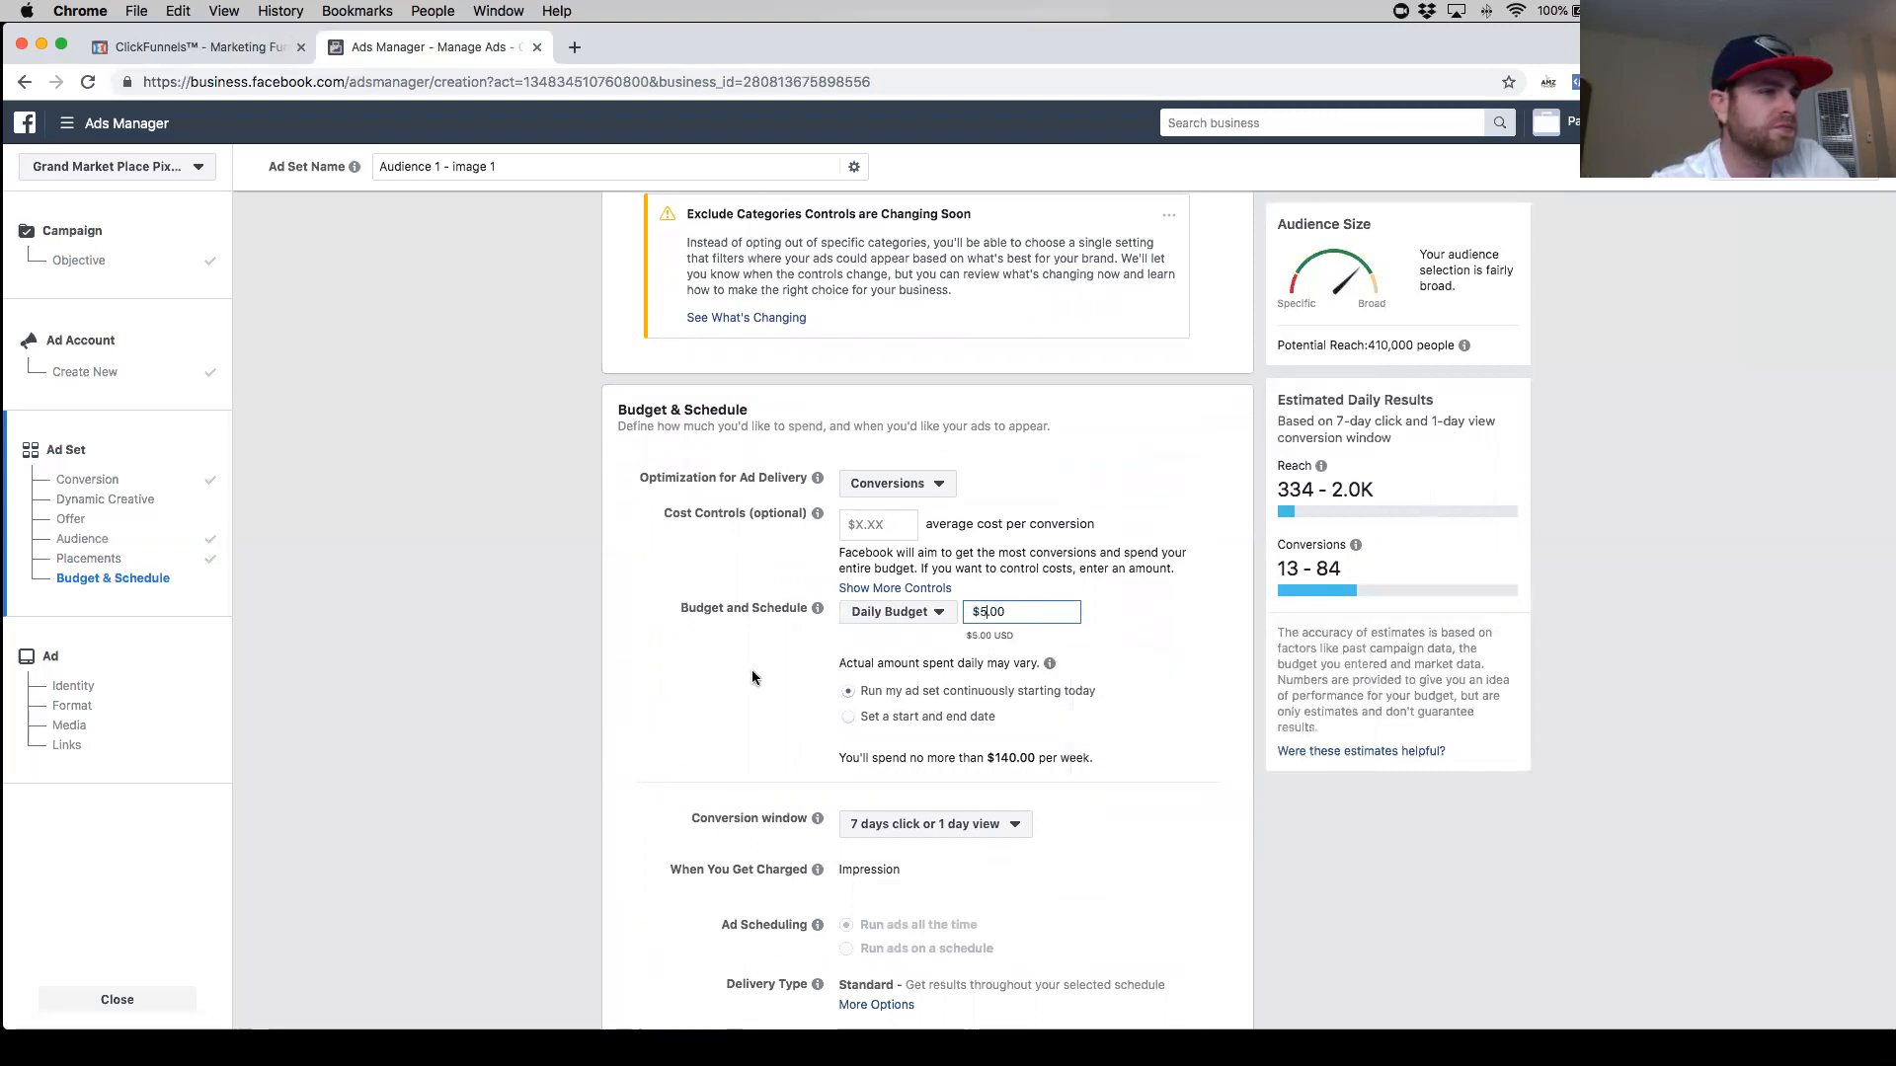
scroll(755, 697, down, 3)
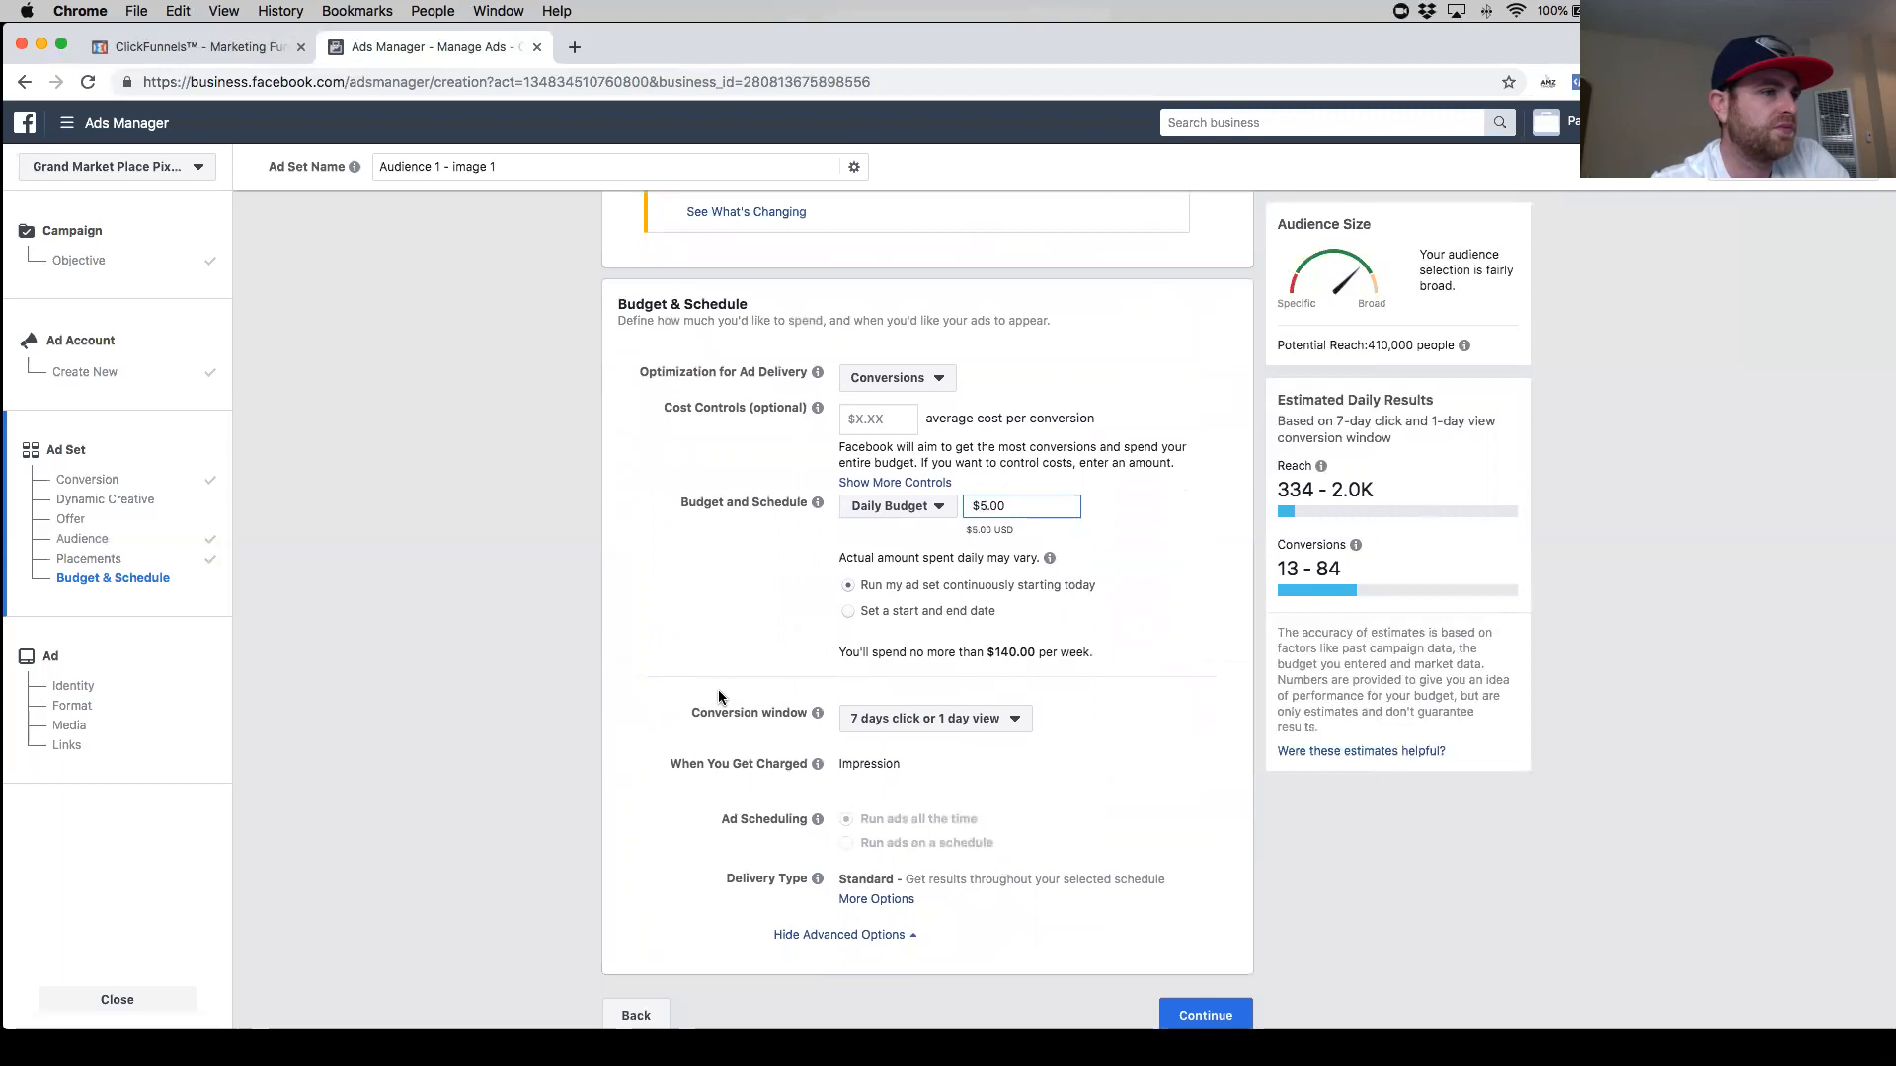
scroll(750, 665, down, 1)
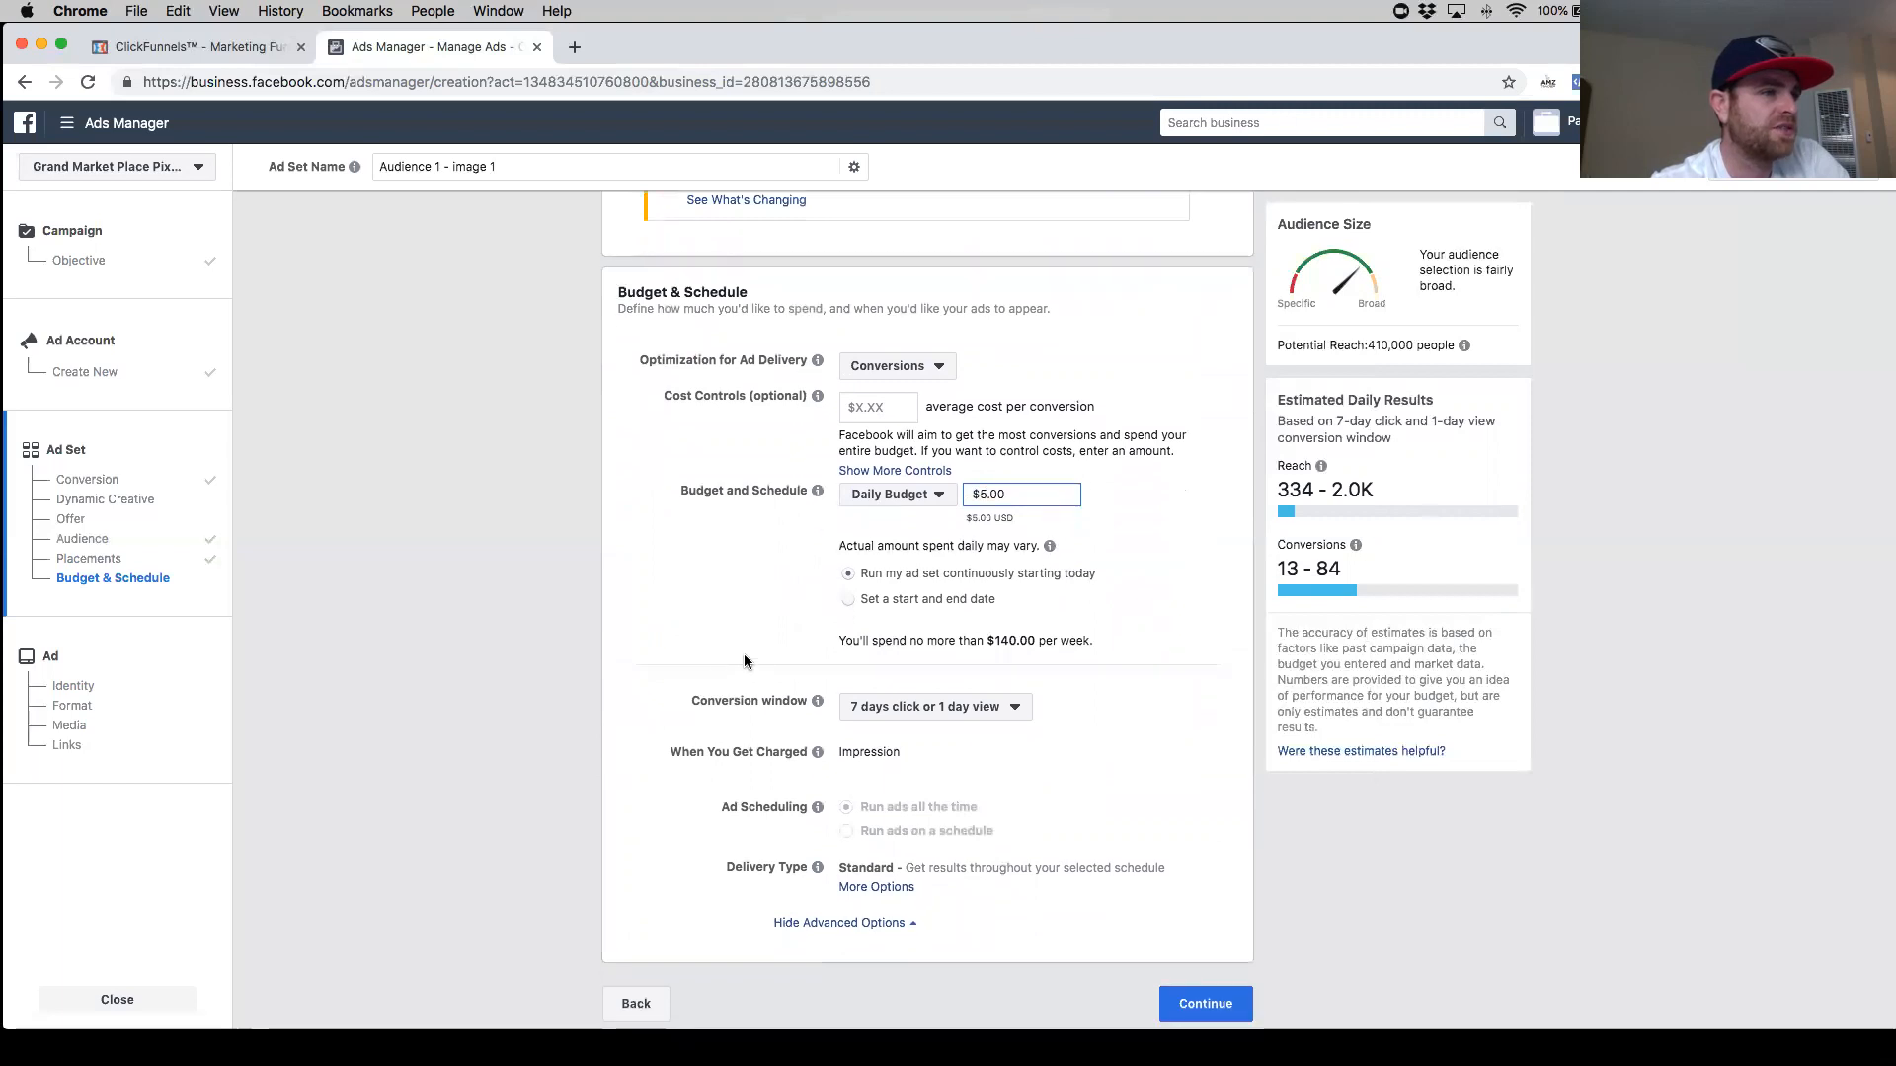
click(1061, 639)
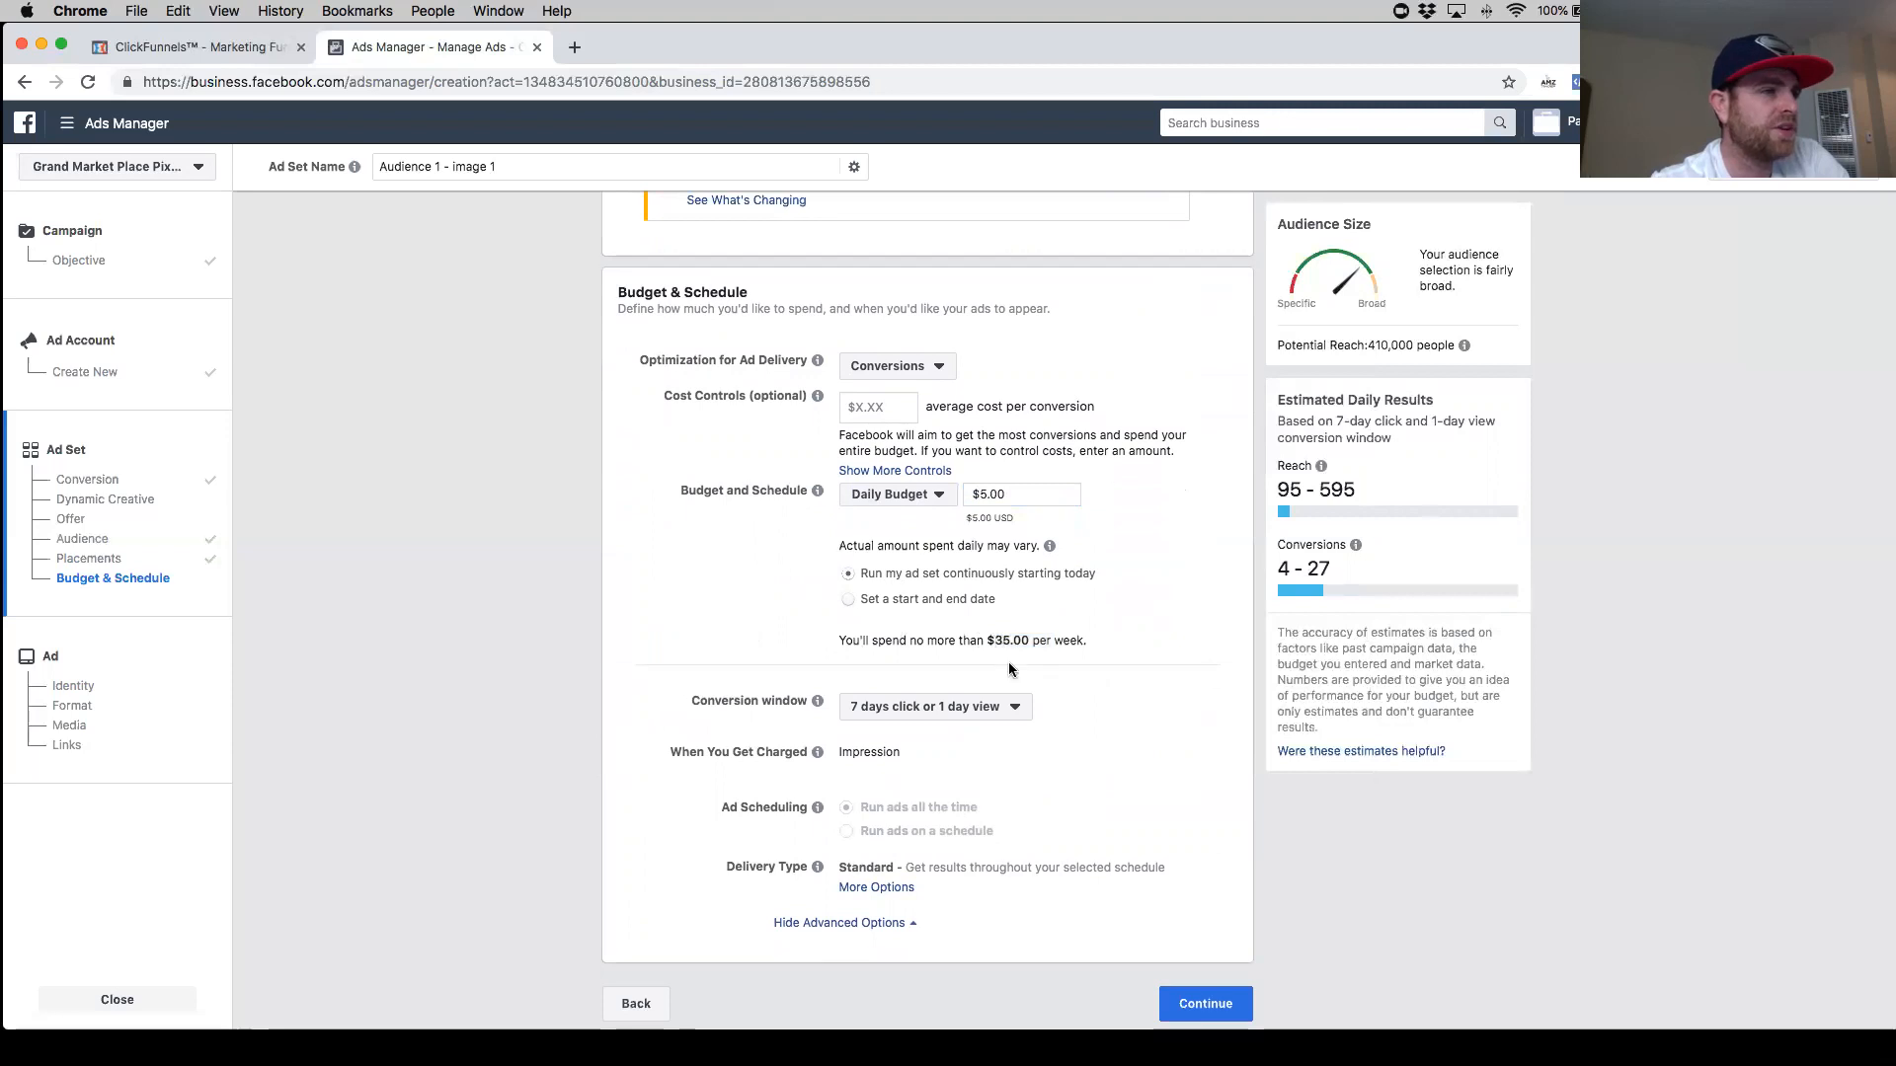
- Continue from the ad set to the ad setup
scroll(793, 664, down, 1)
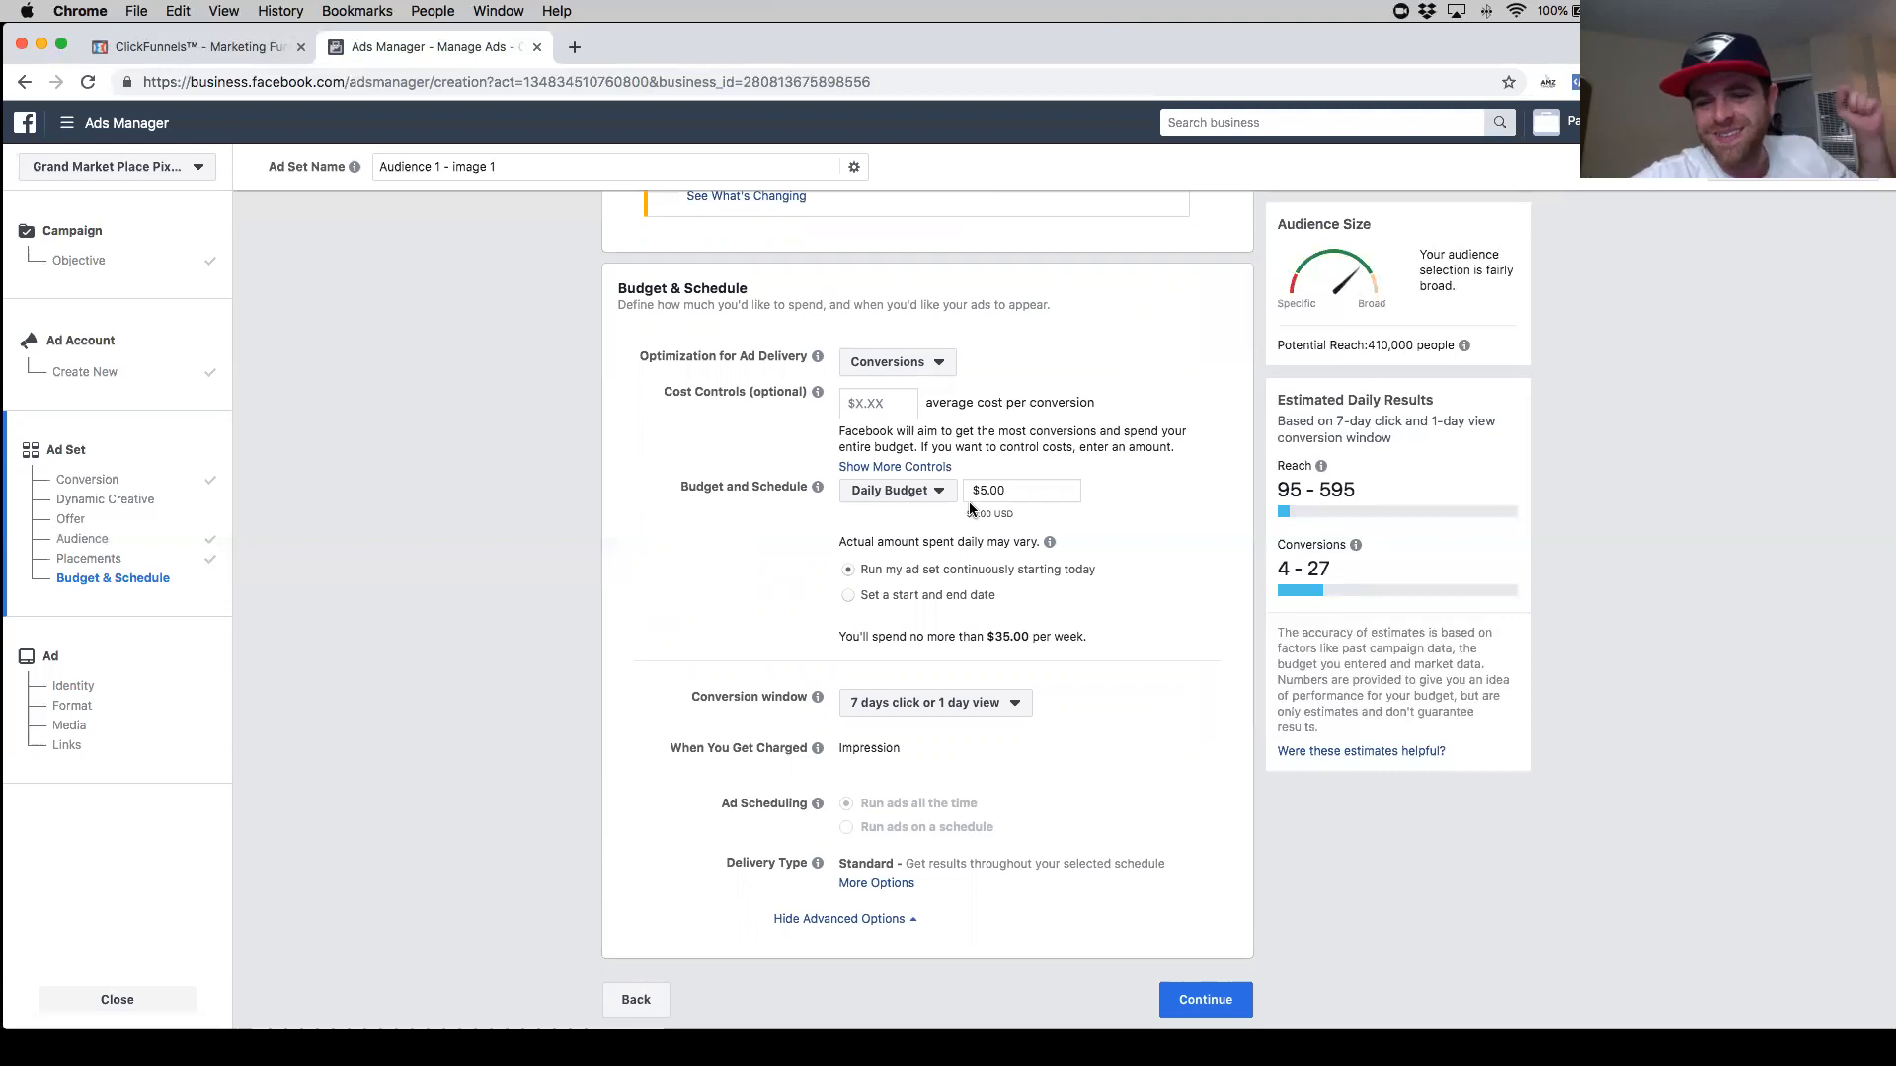
scroll(1118, 682, down, 1)
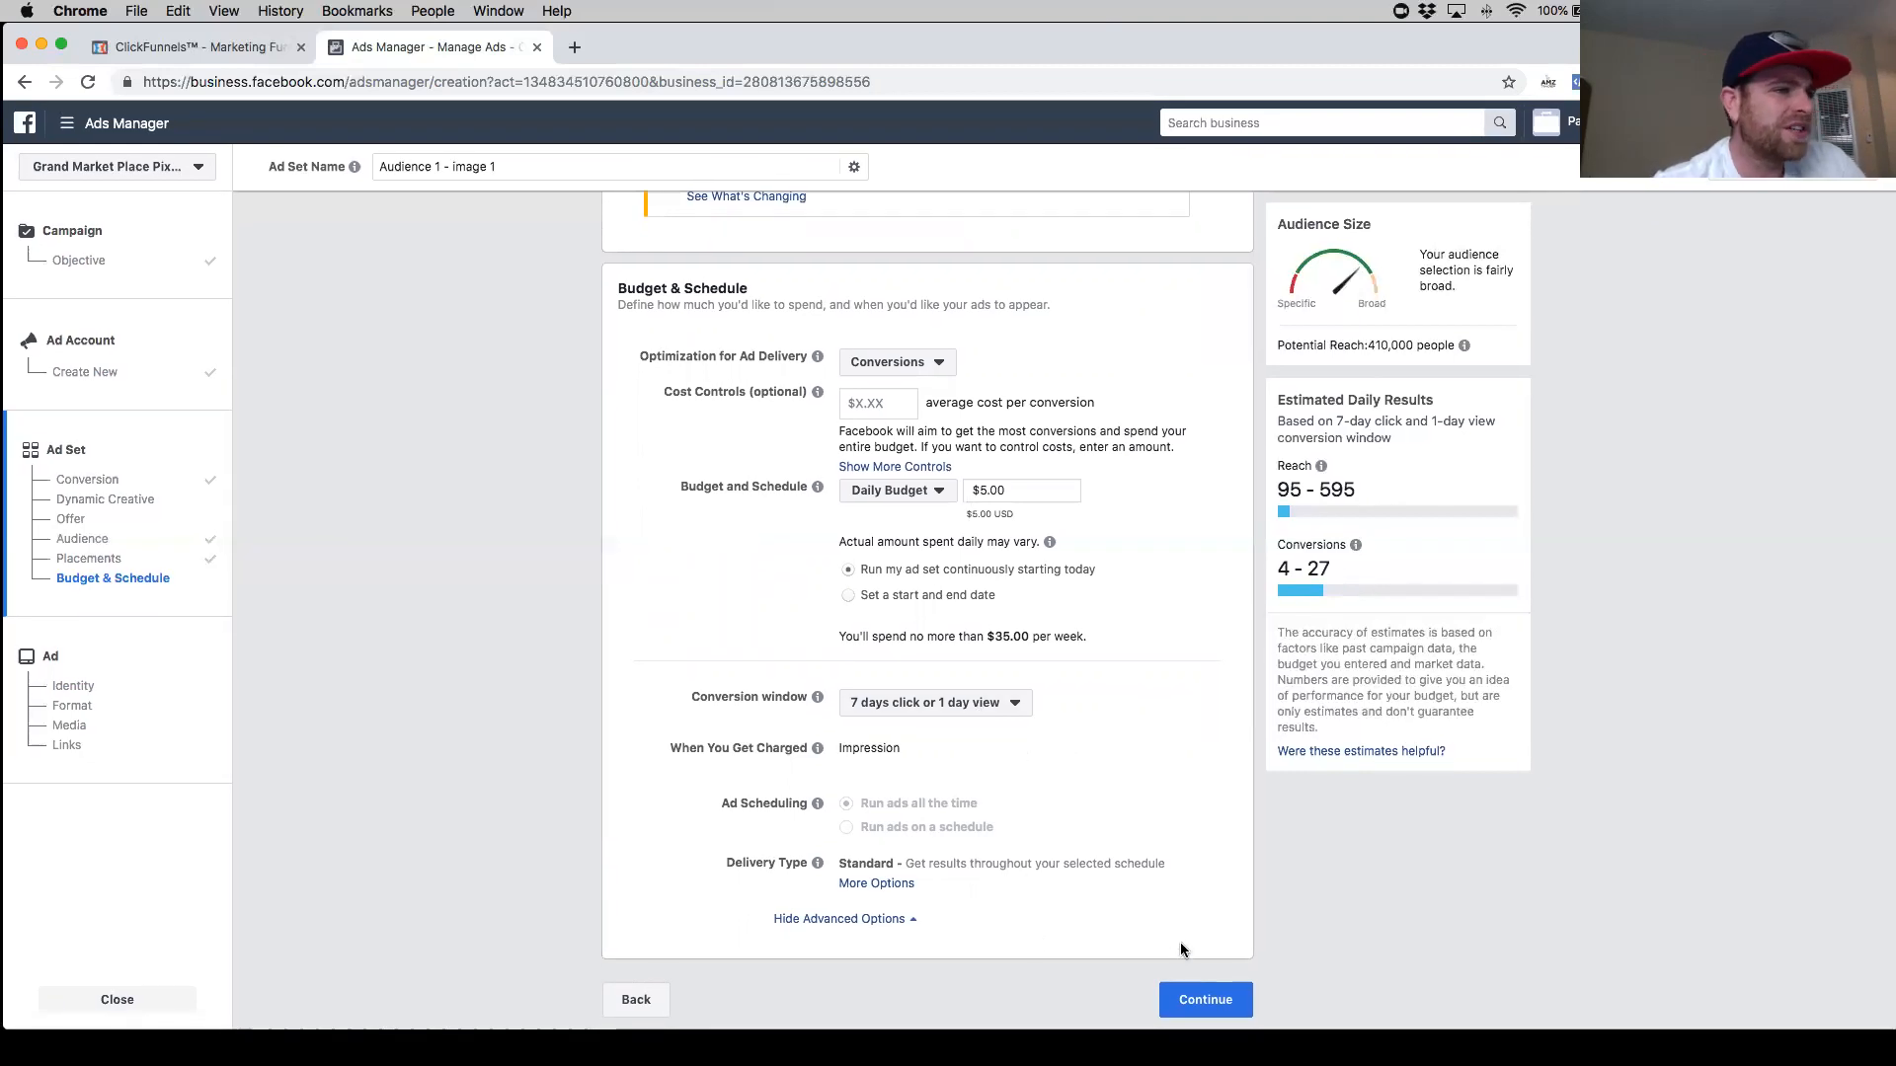
click(1195, 1001)
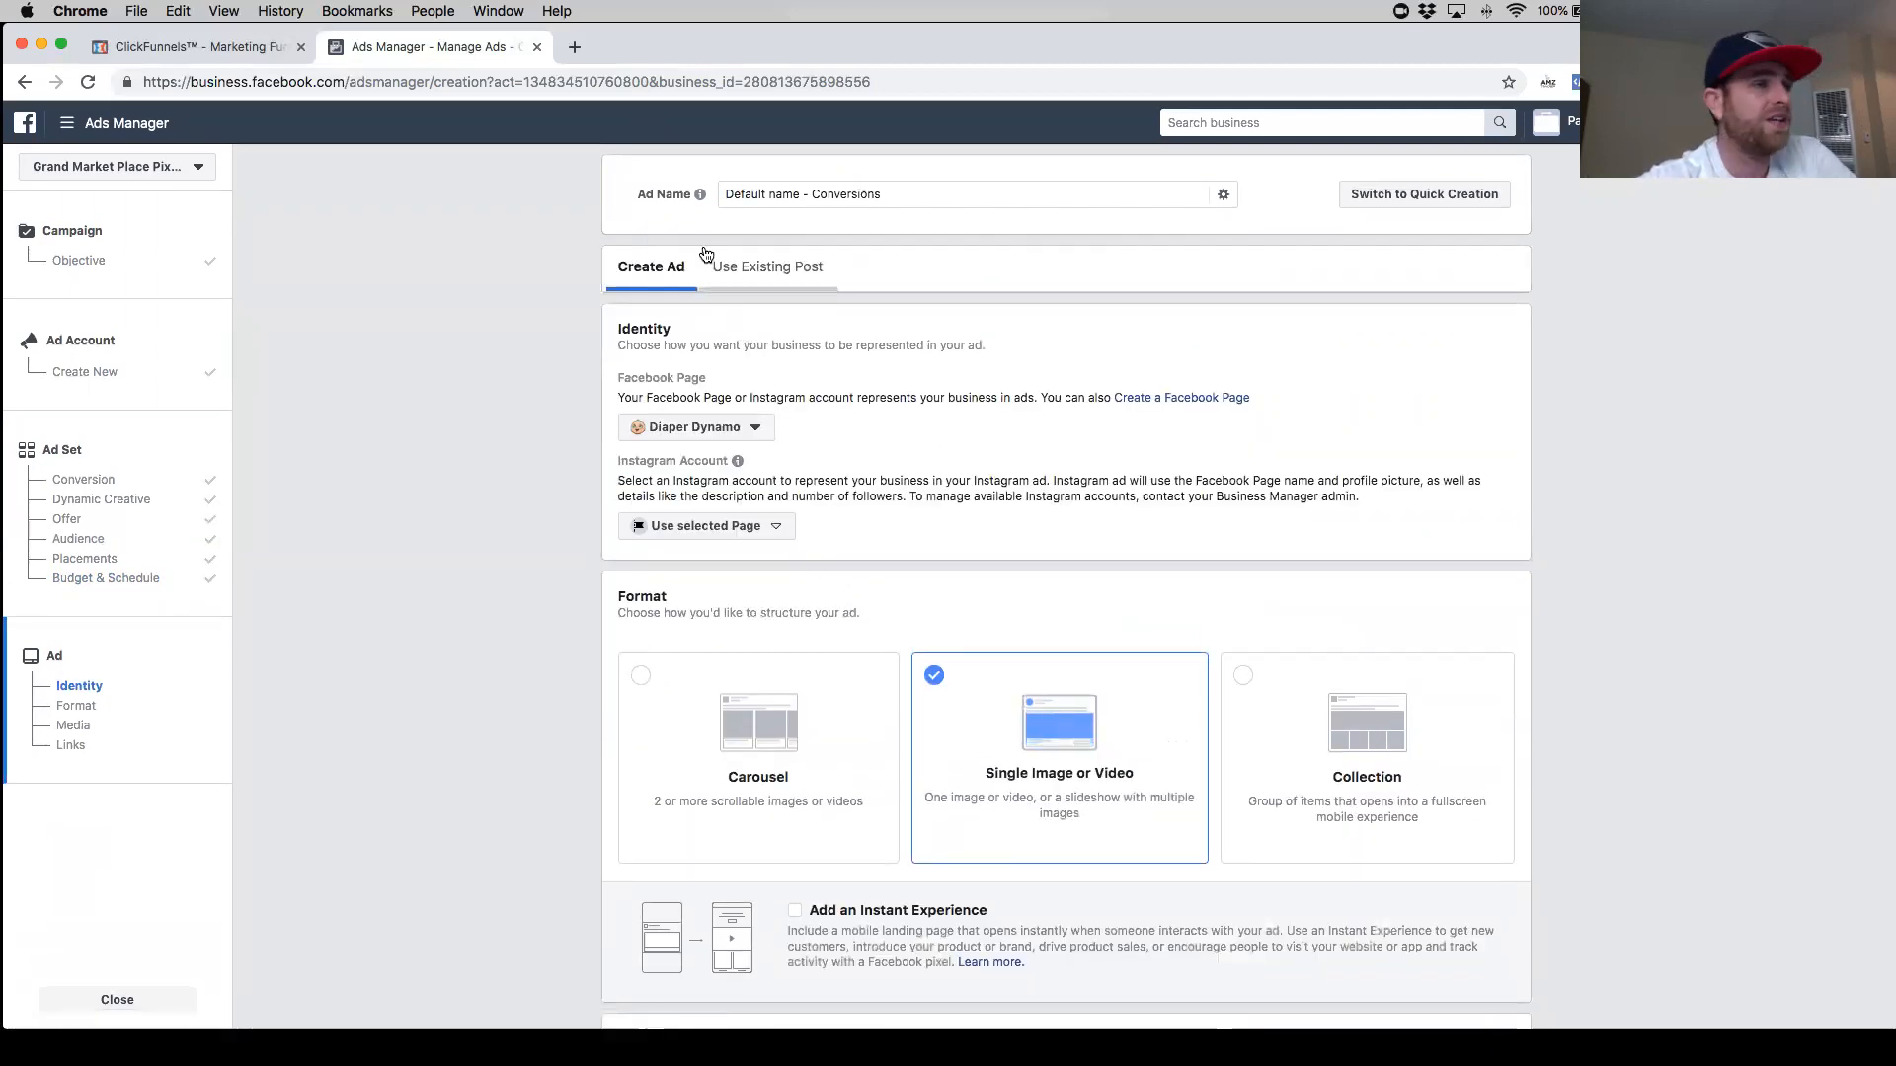
- Set the ad's Facebook Page identity to Grand Market Place
click(691, 427)
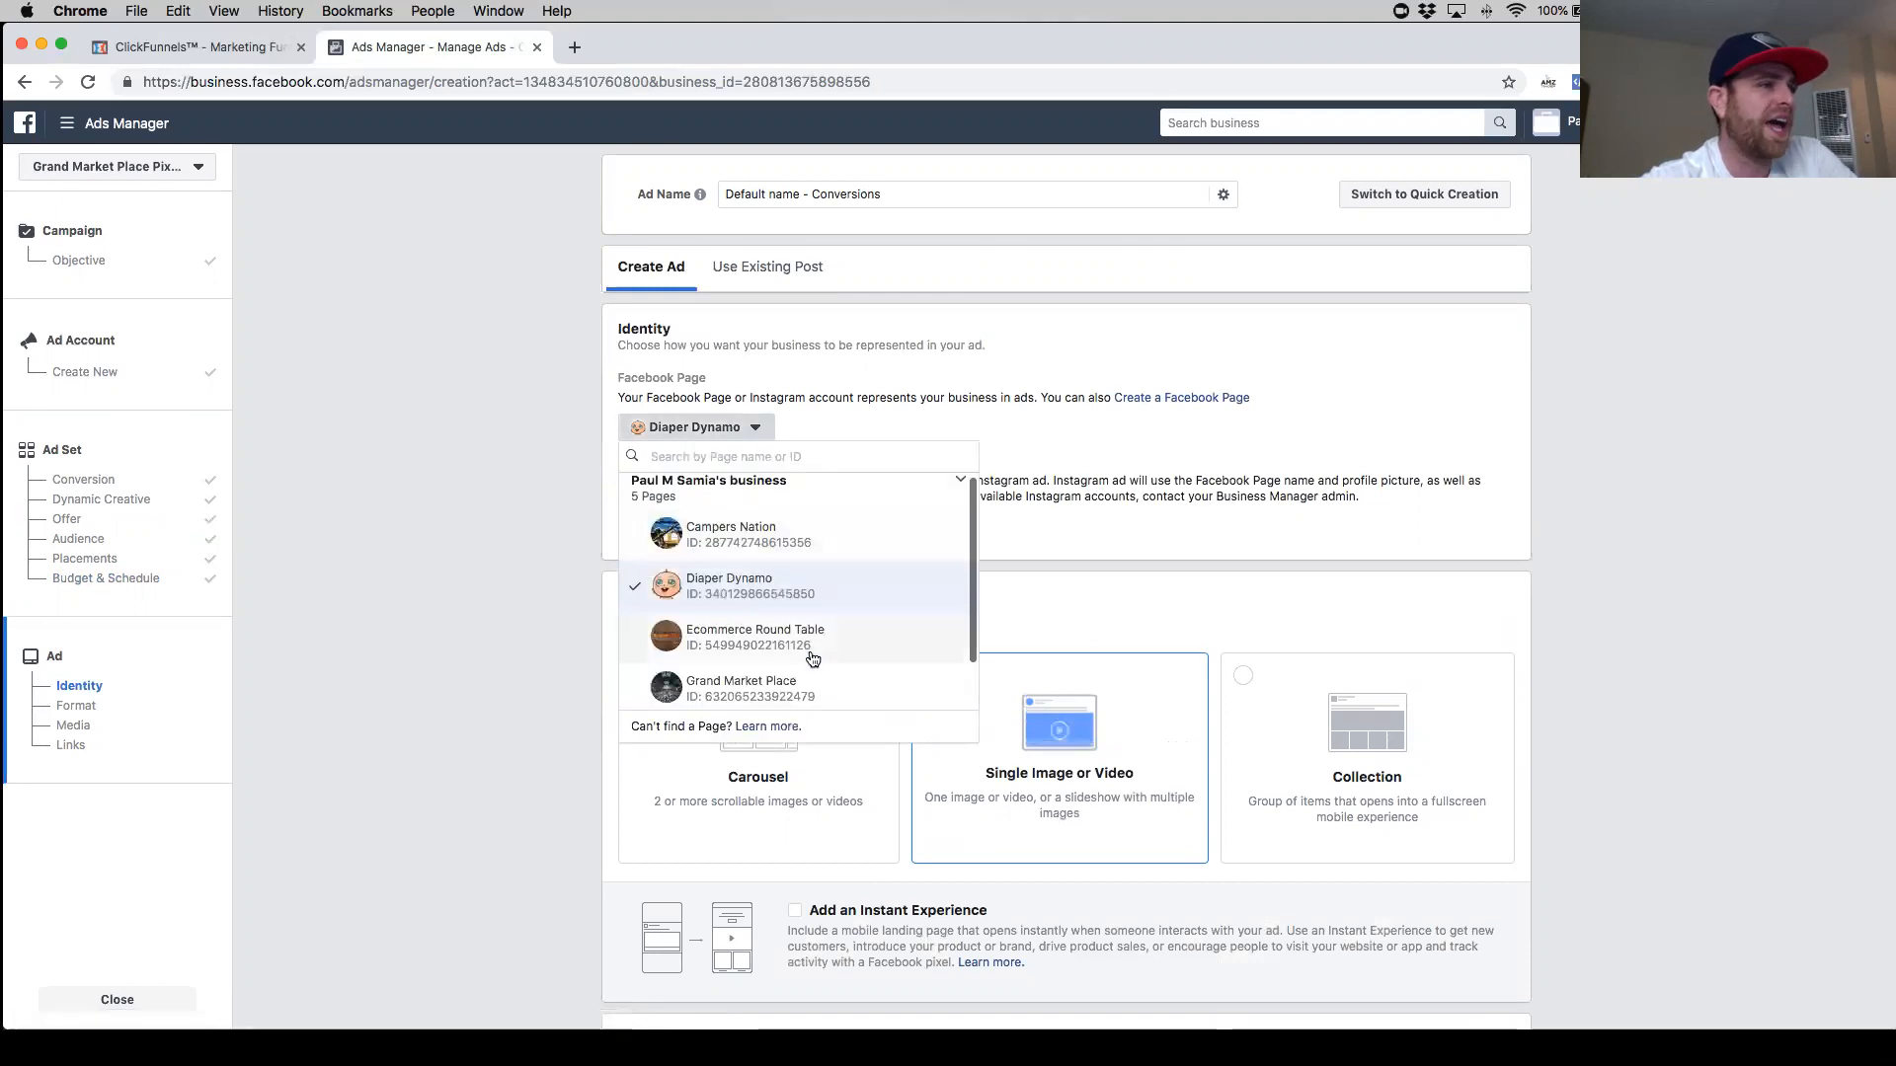
click(814, 684)
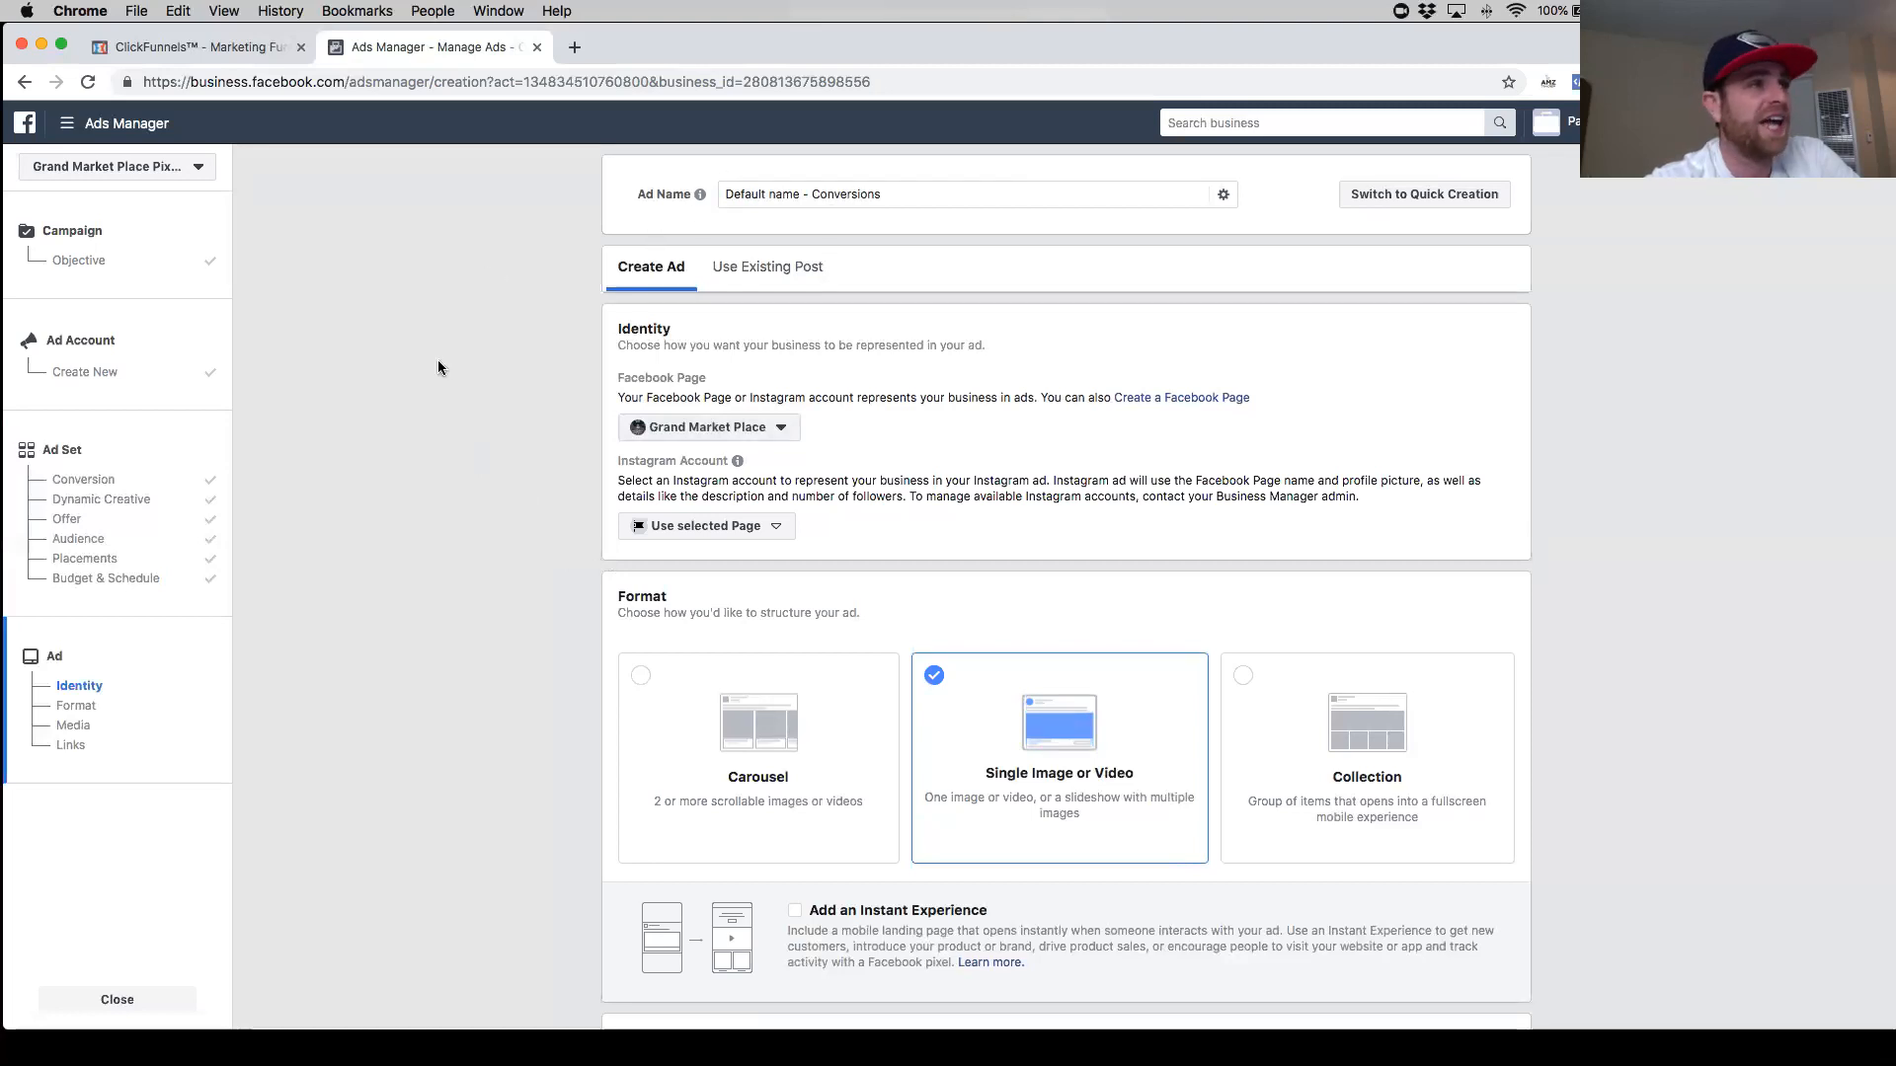
scroll(456, 464, down, 5)
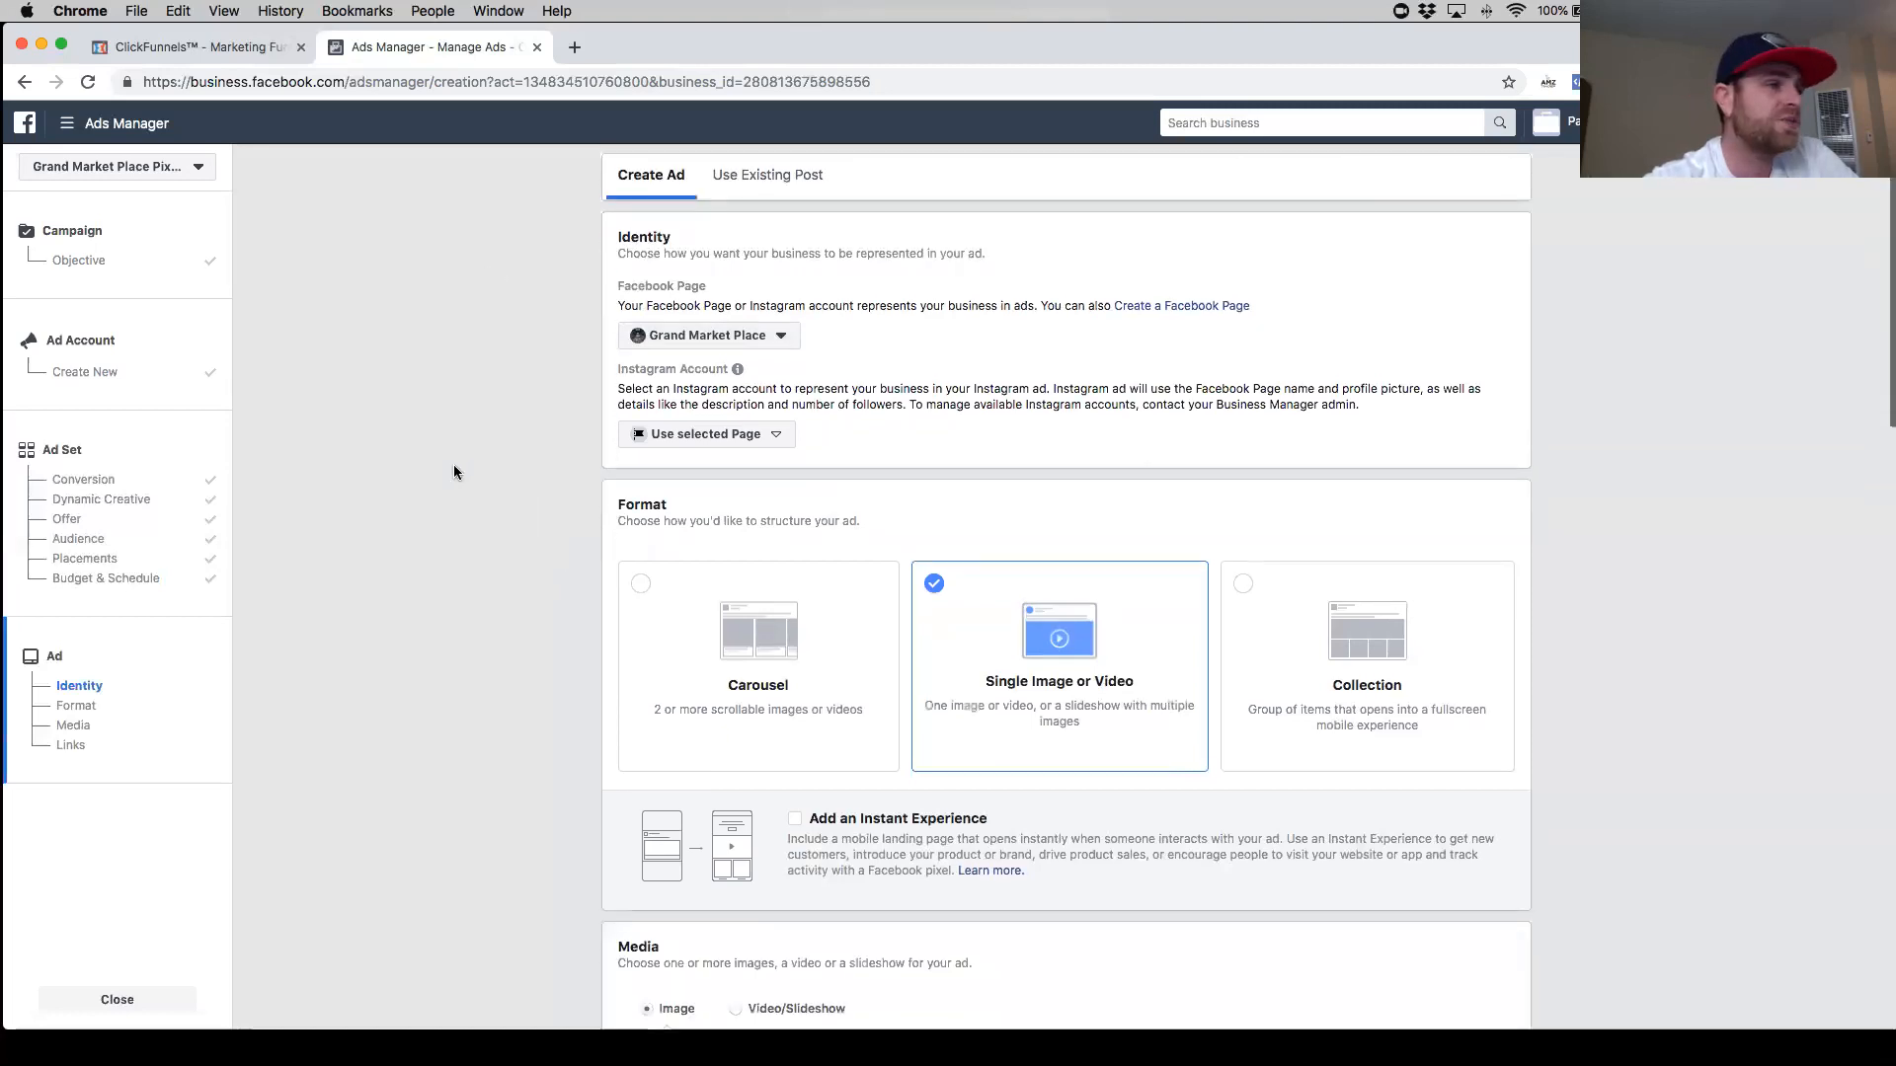
- Upload a screenshot image from the Desktop's cell holders folder as the ad's media
scroll(449, 482, down, 2)
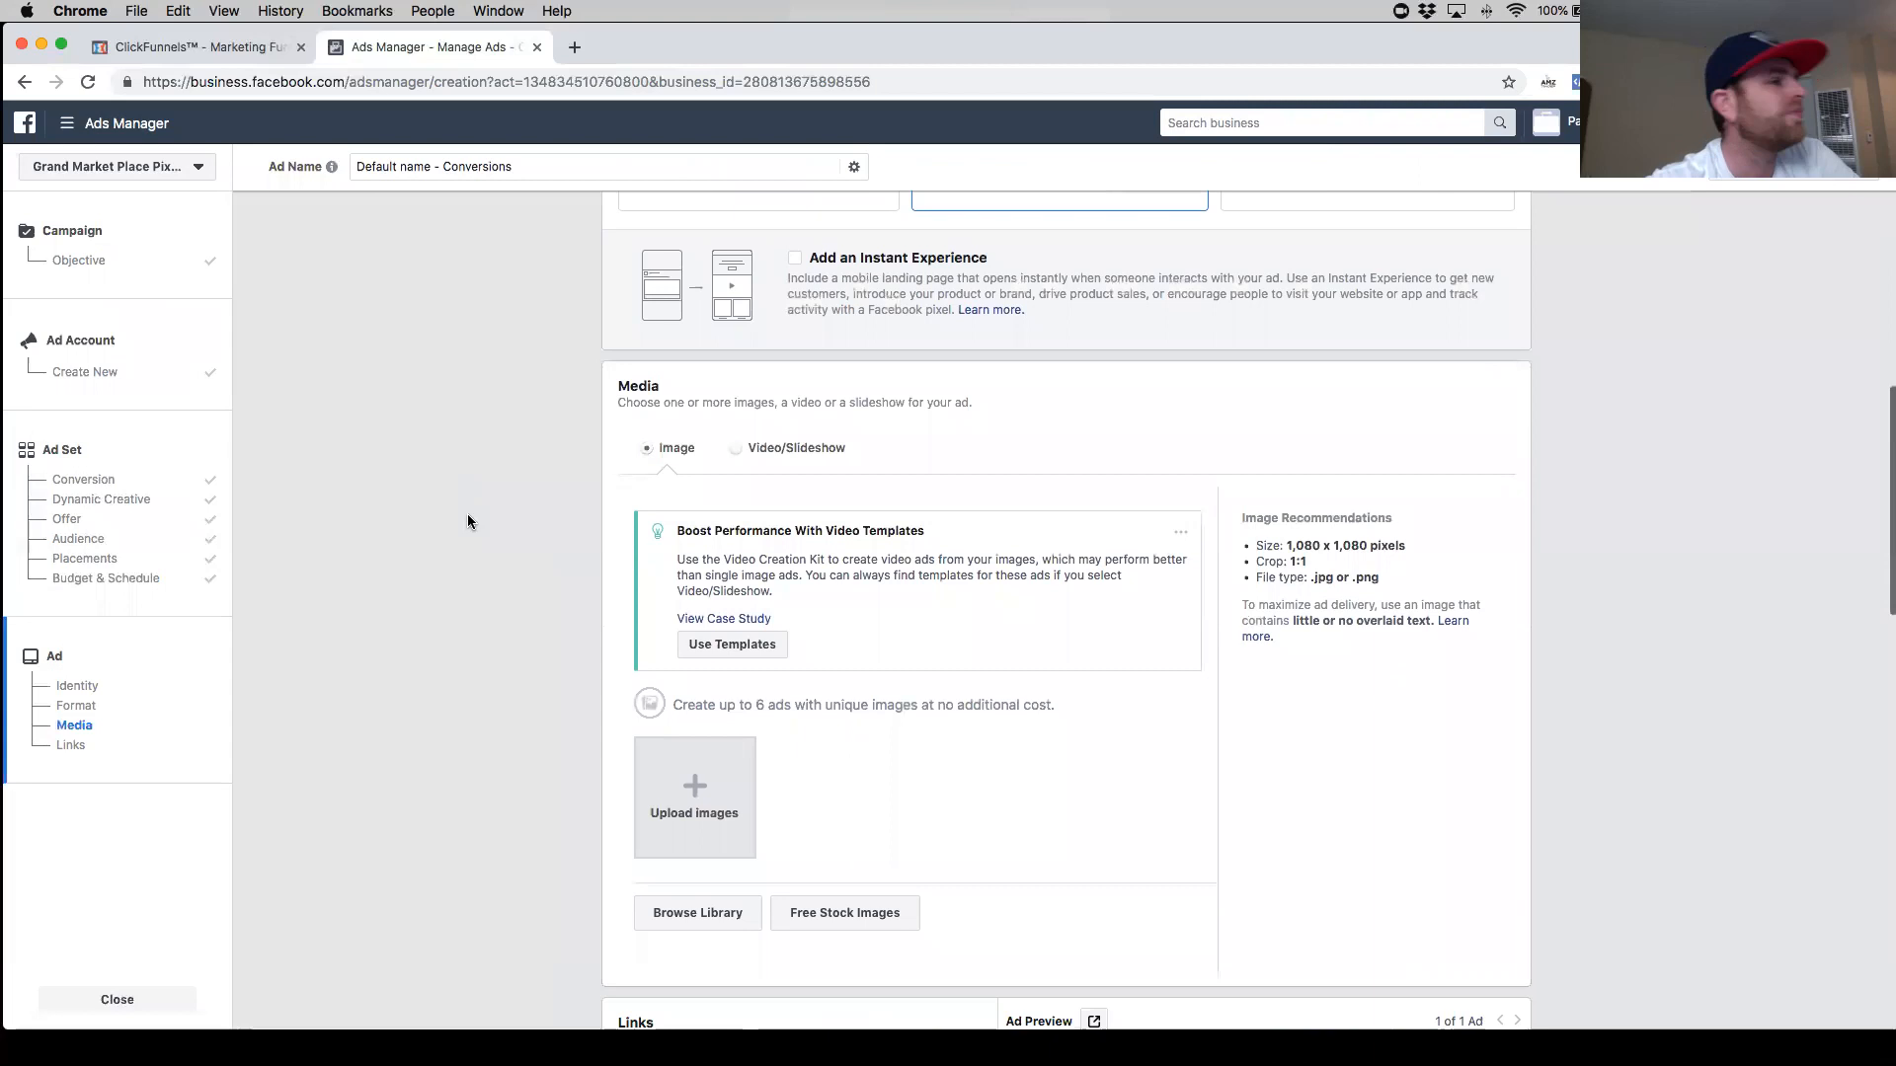
scroll(468, 515, down, 1)
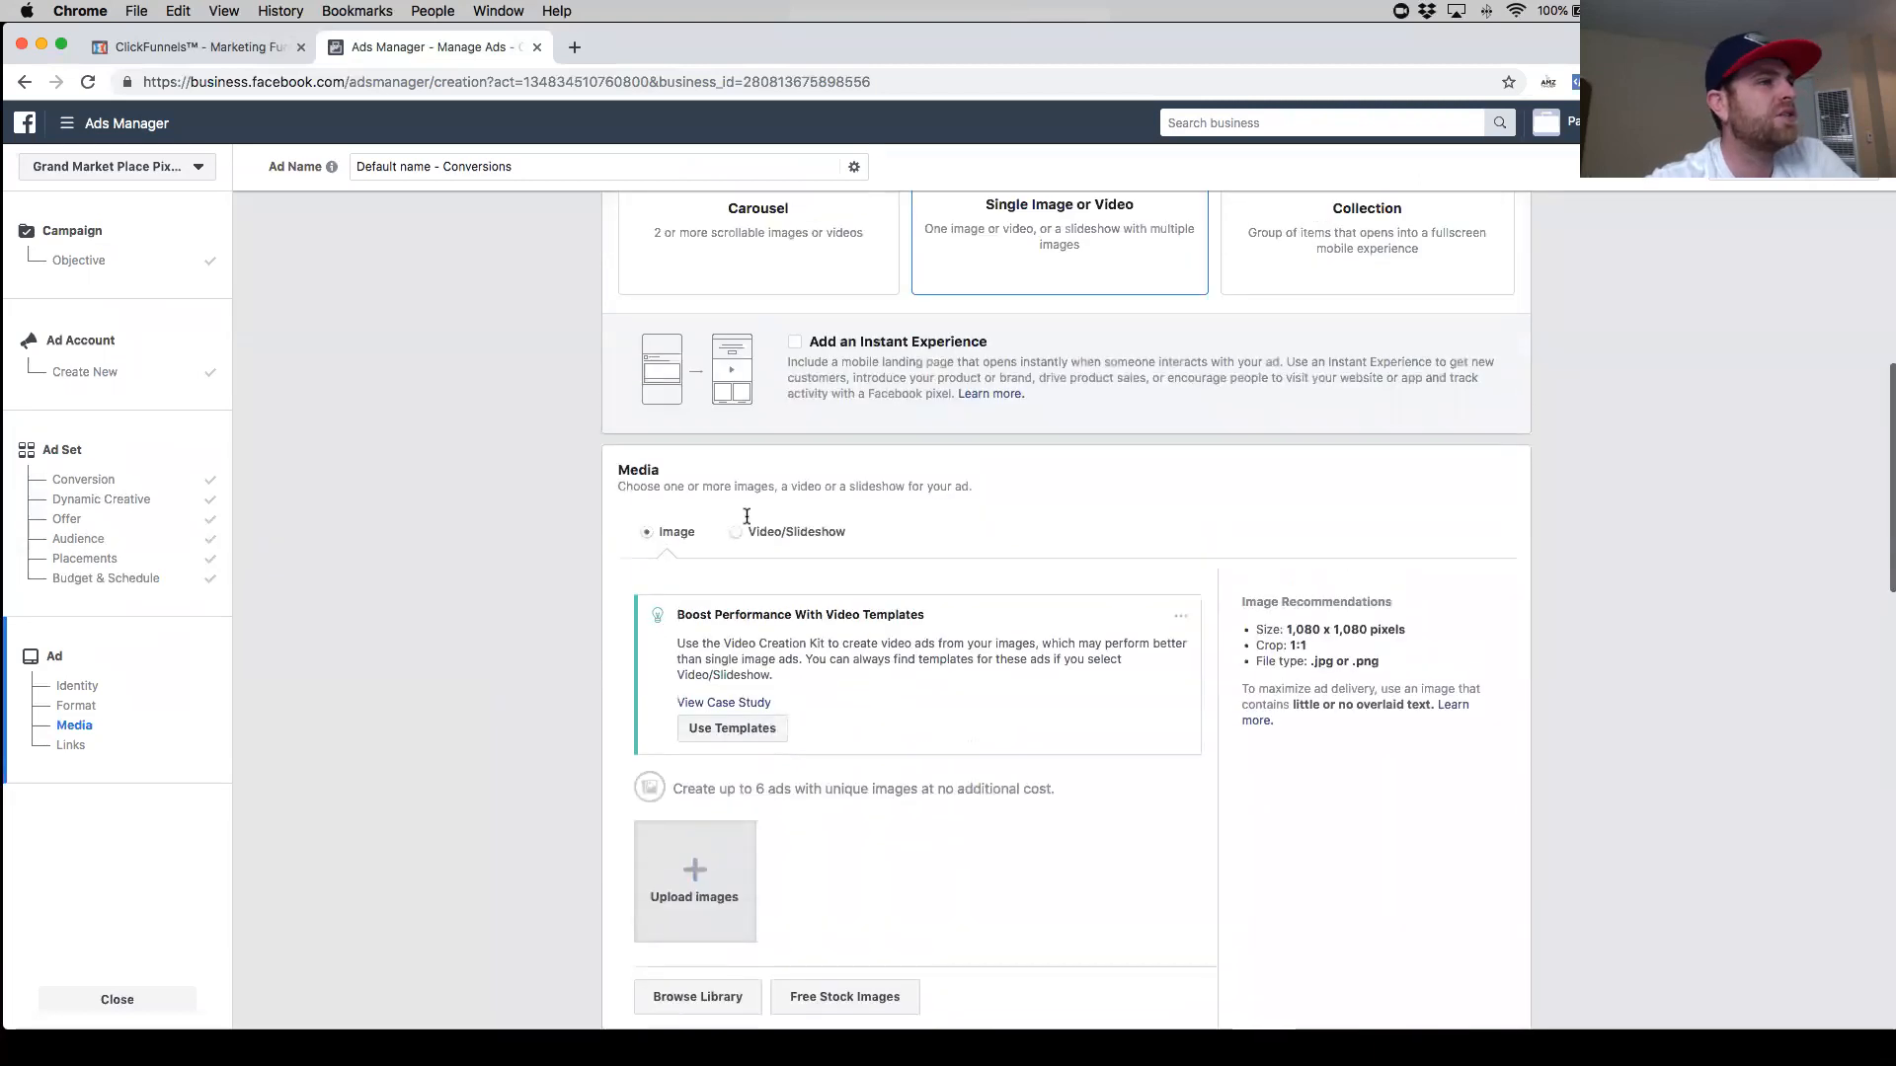
scroll(789, 493, up, 4)
scroll(812, 469, down, 4)
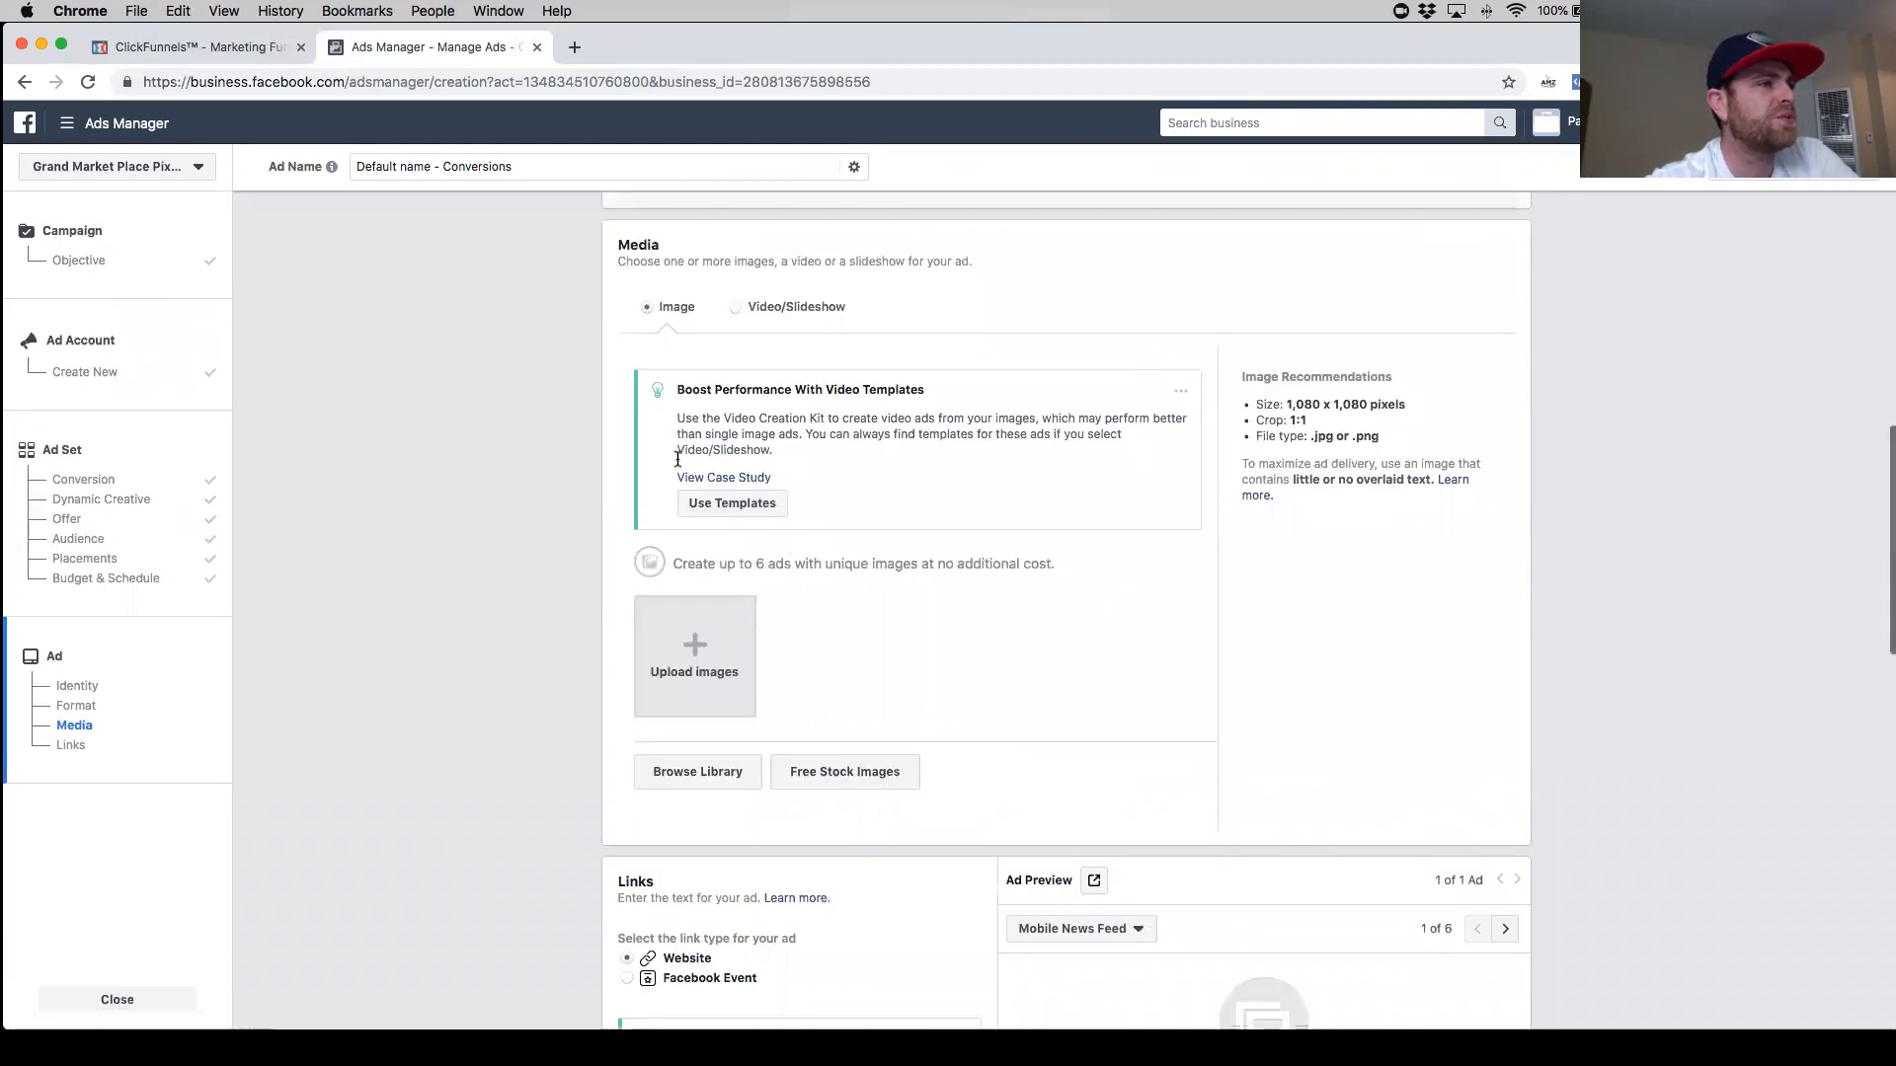
click(1037, 560)
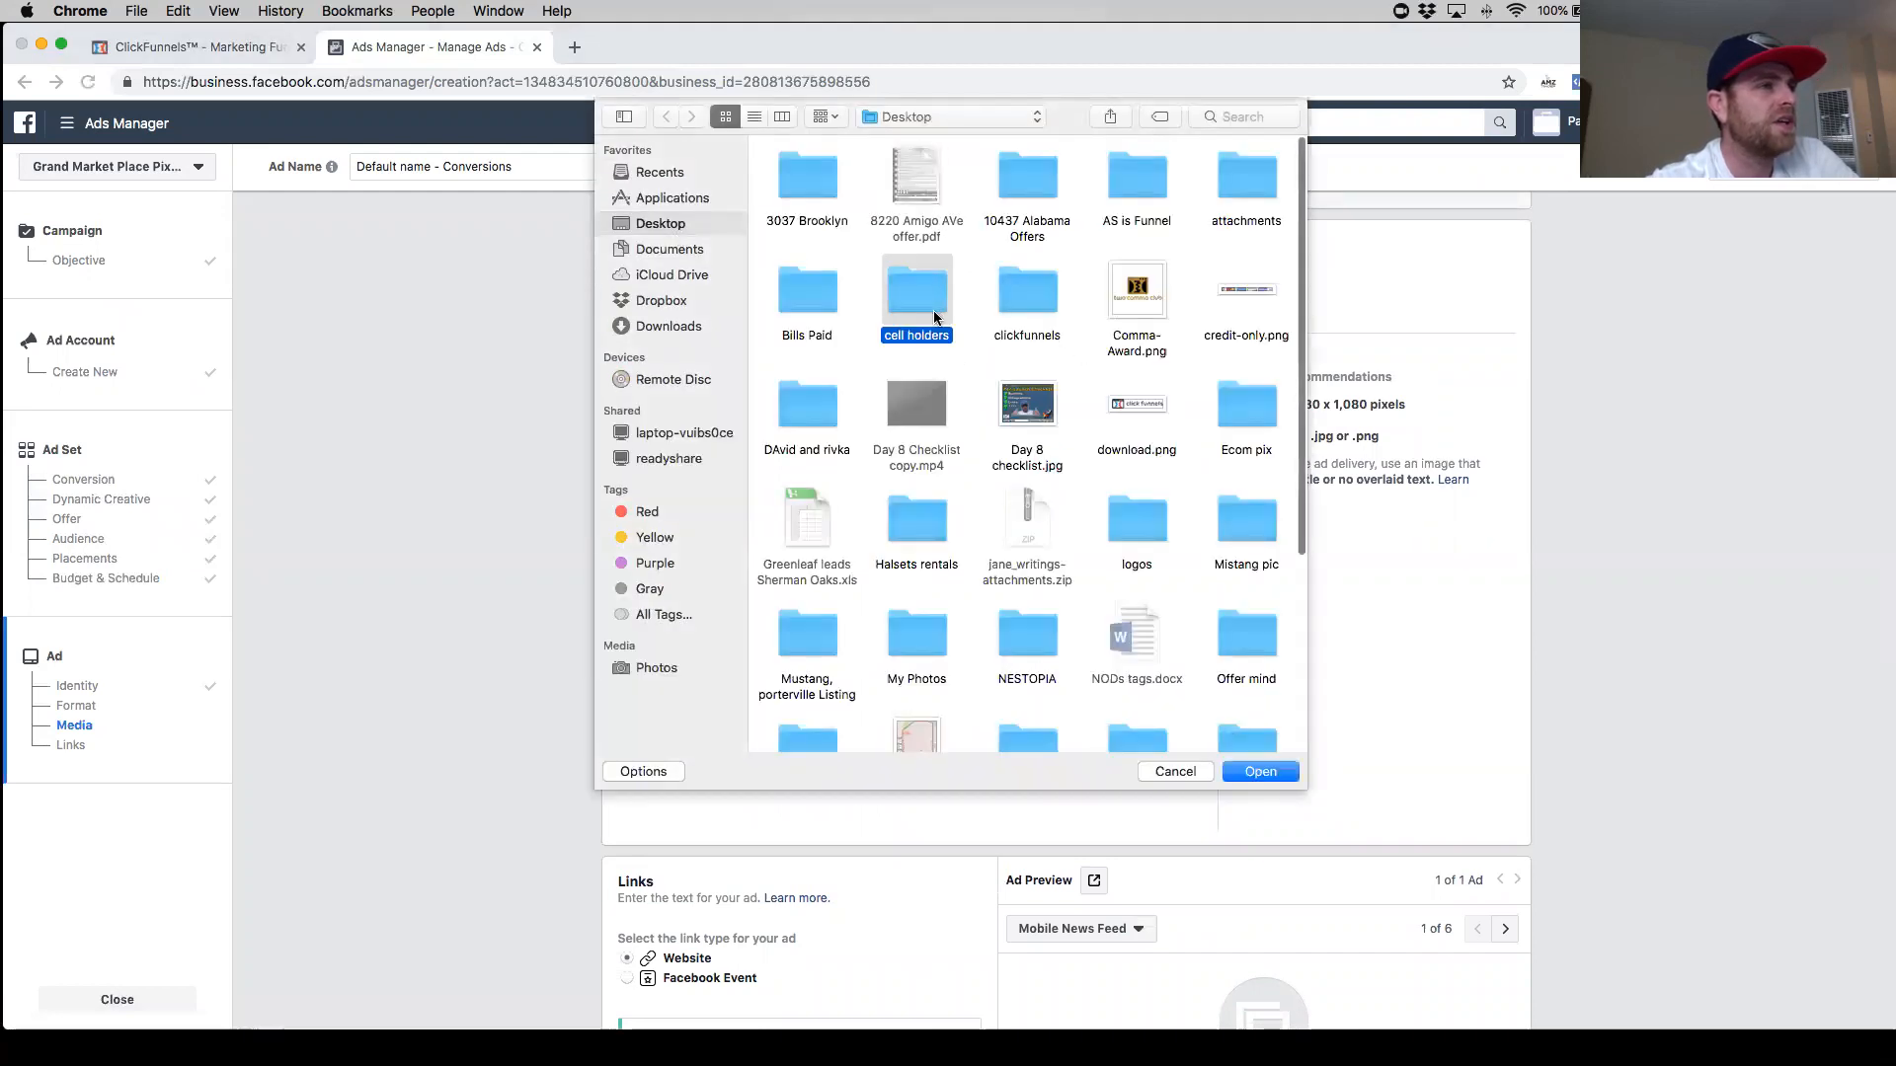
double_click(918, 306)
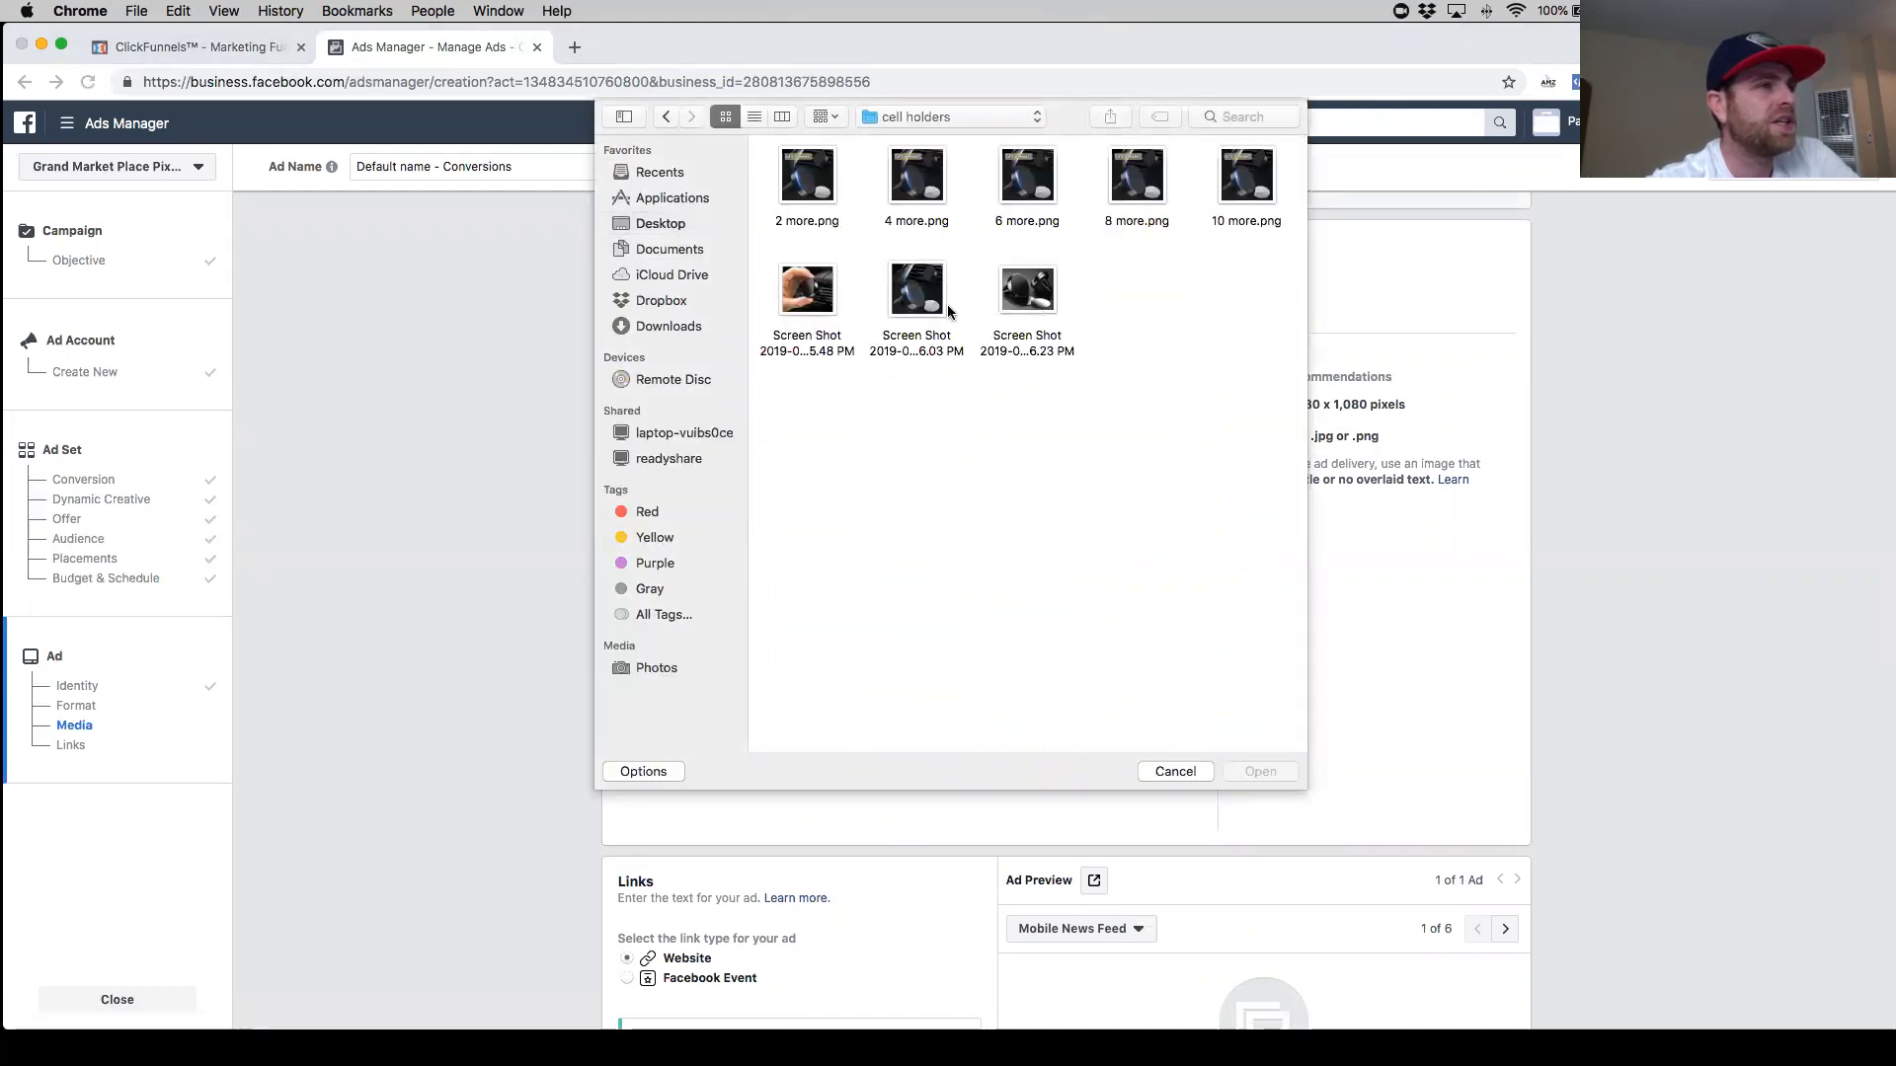
double_click(999, 302)
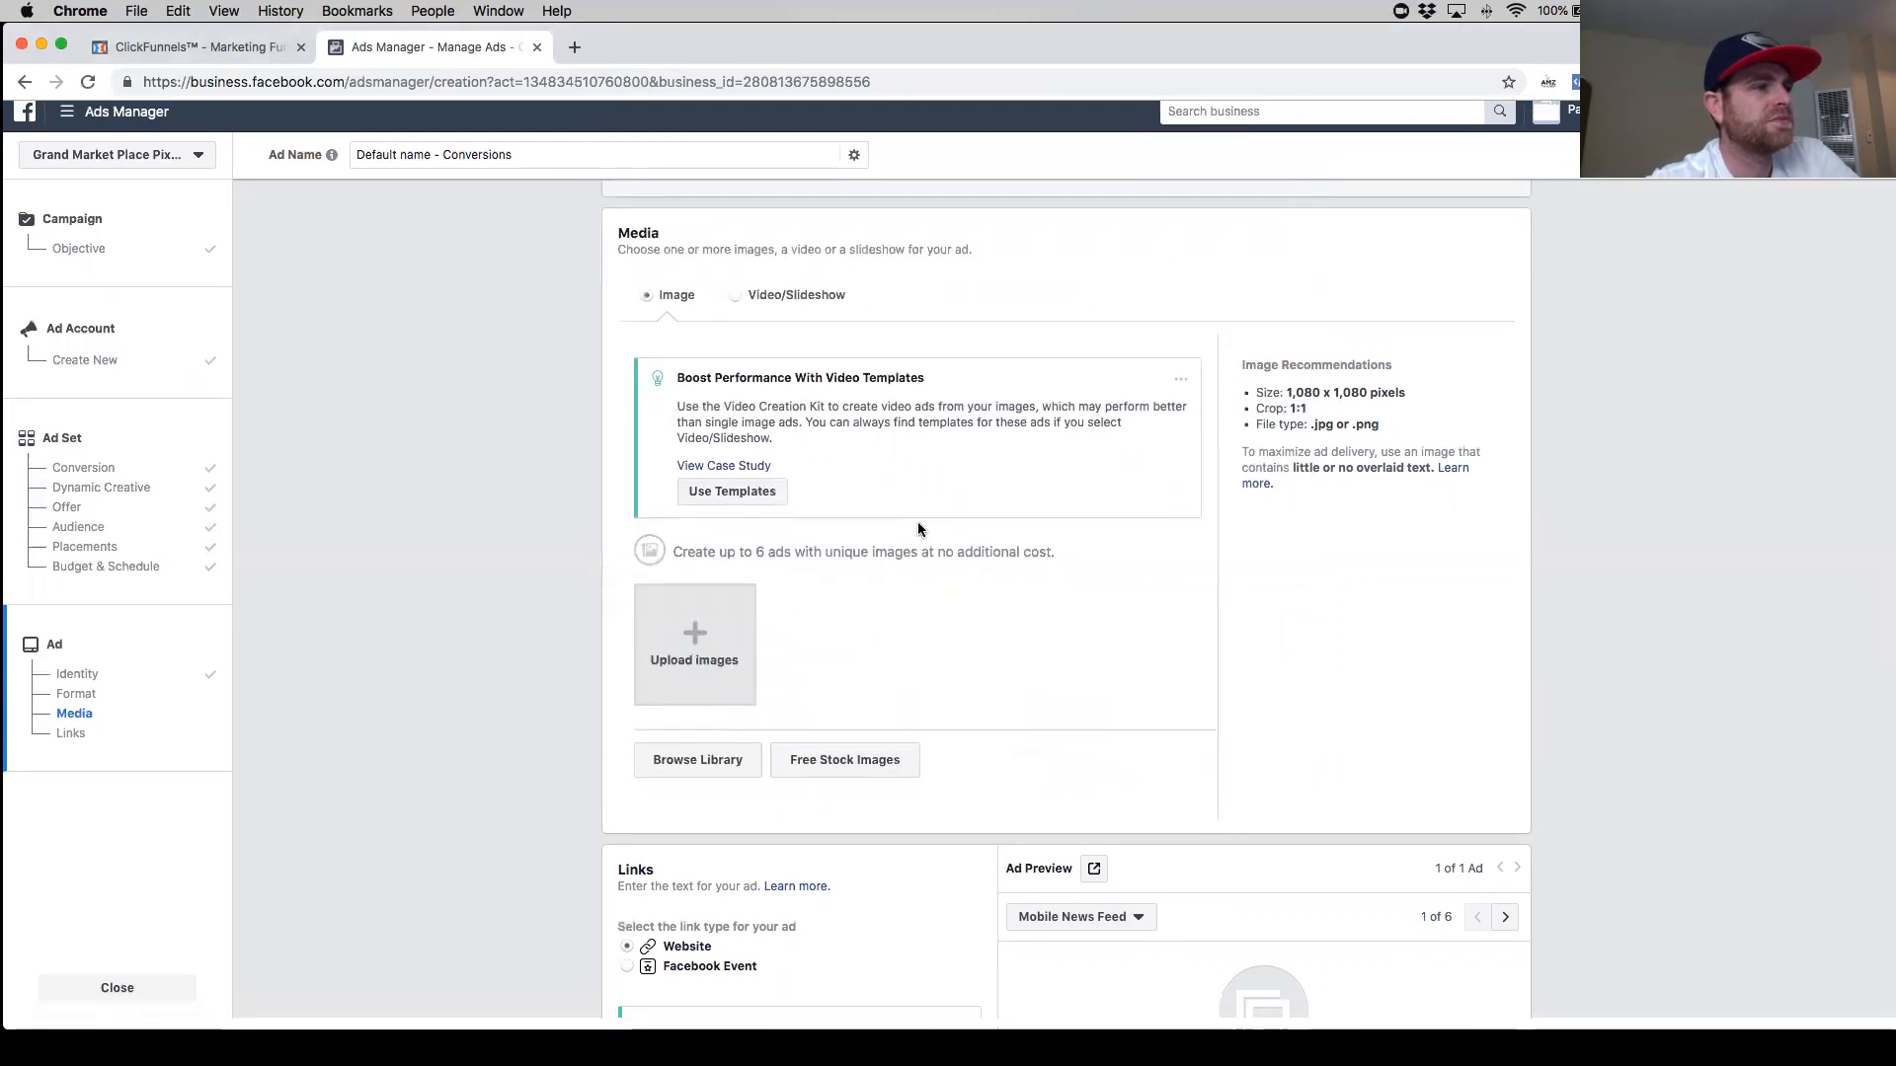
scroll(956, 582, down, 3)
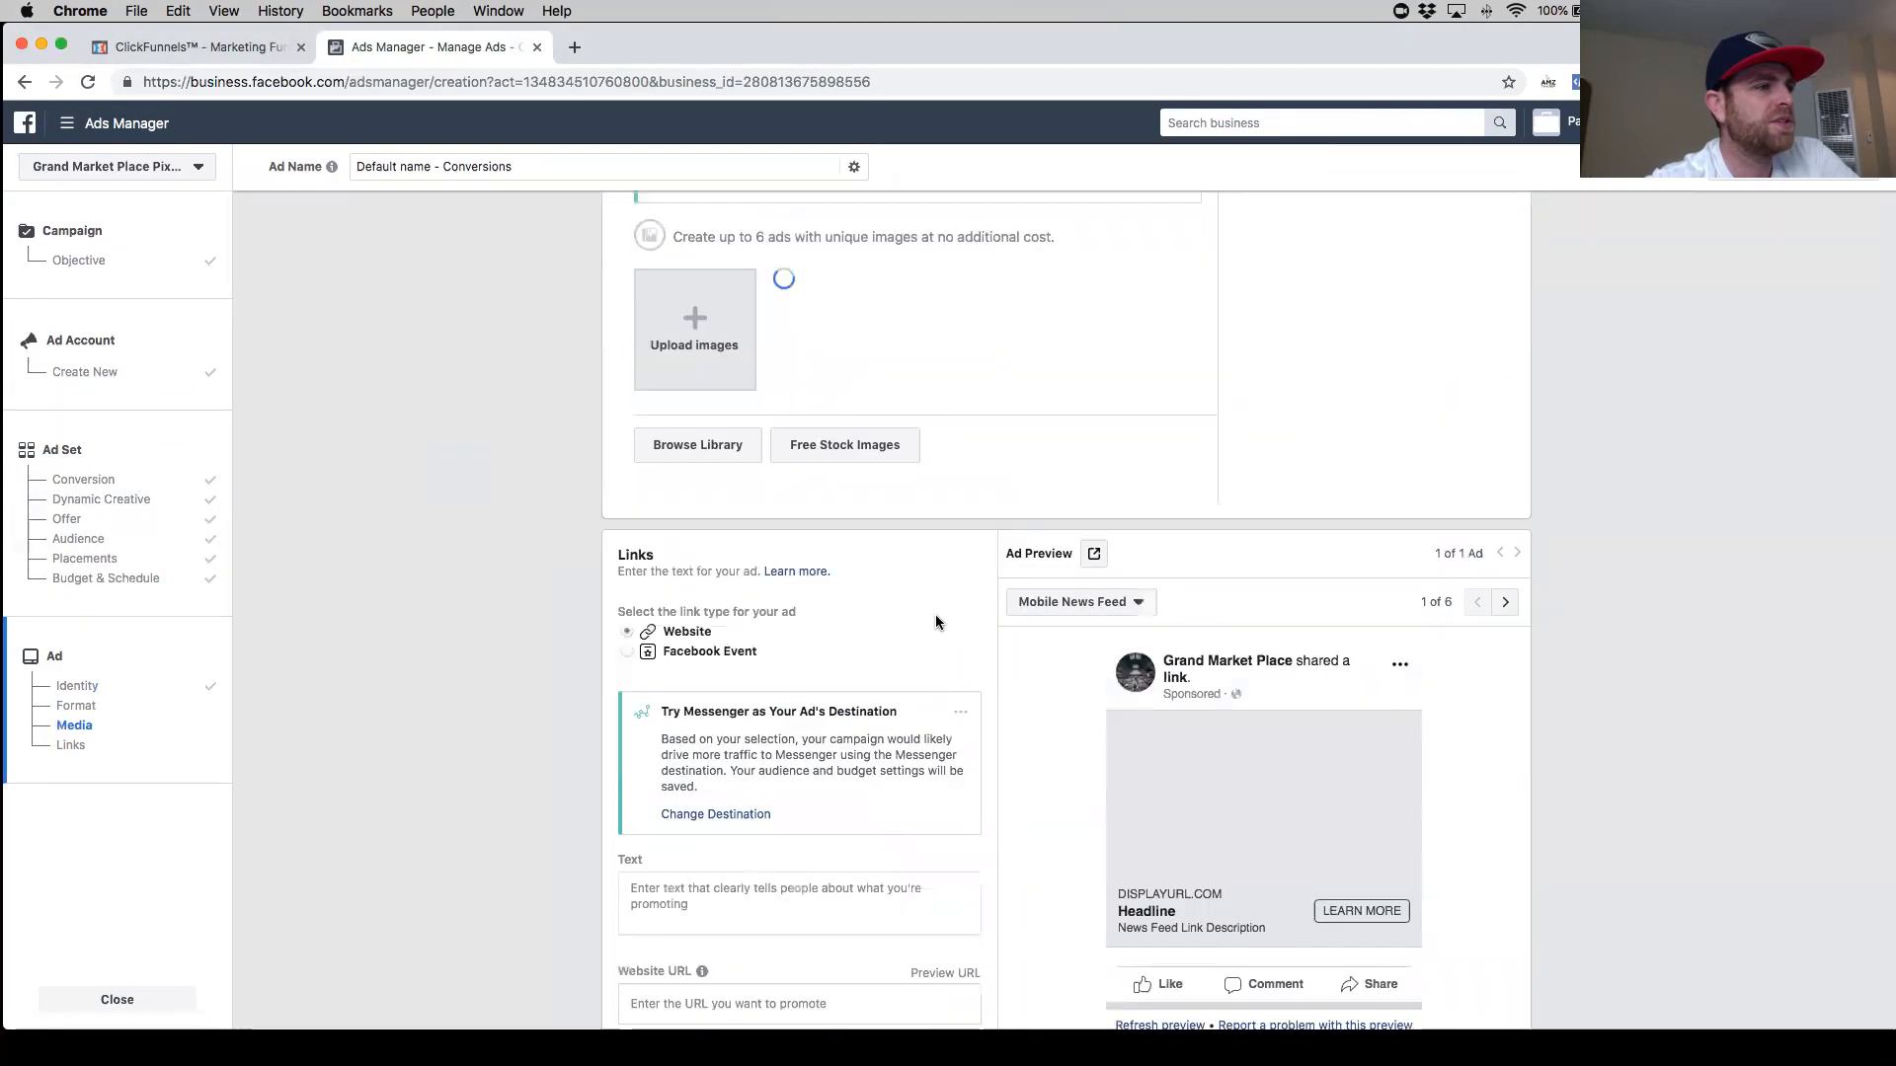
- Copy the funnel's opt-in page URL and open Bitly in a new tab
key(ctrl+Tab)
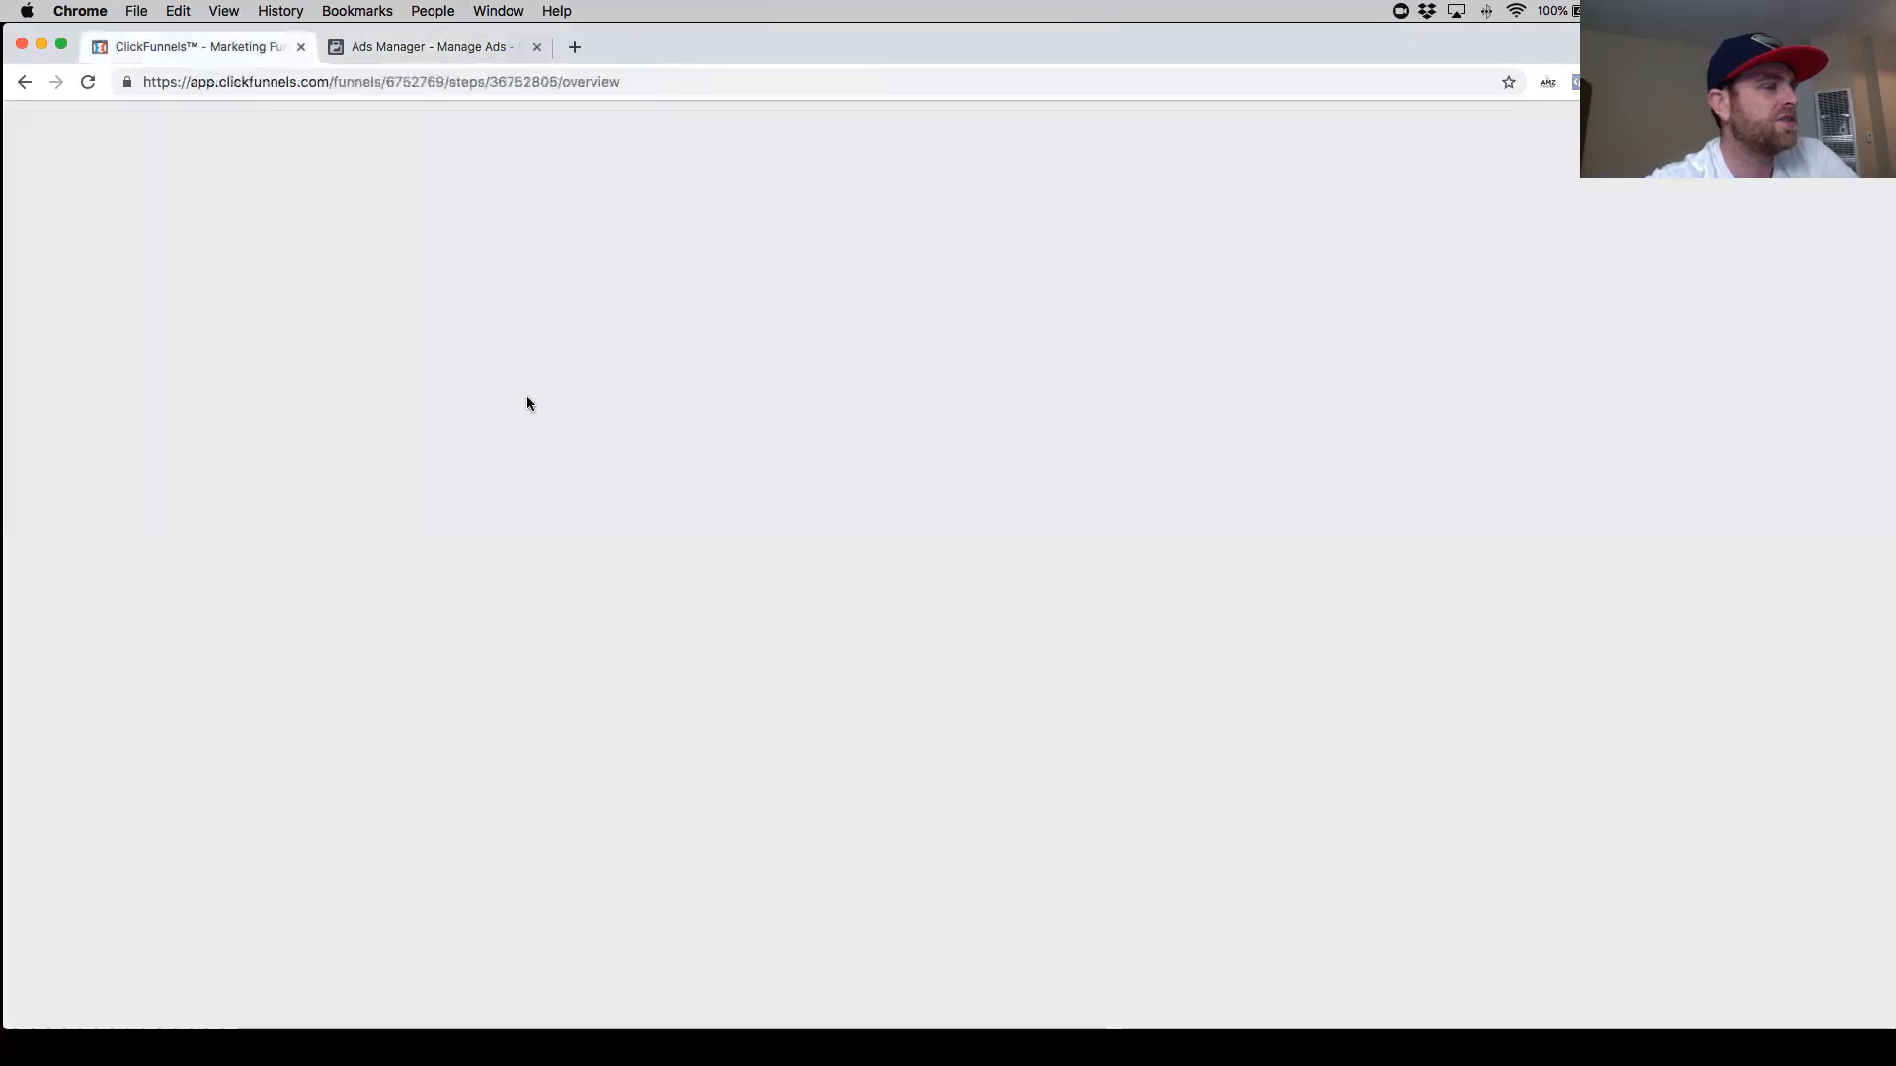
triple_click(942, 340)
key(super+c)
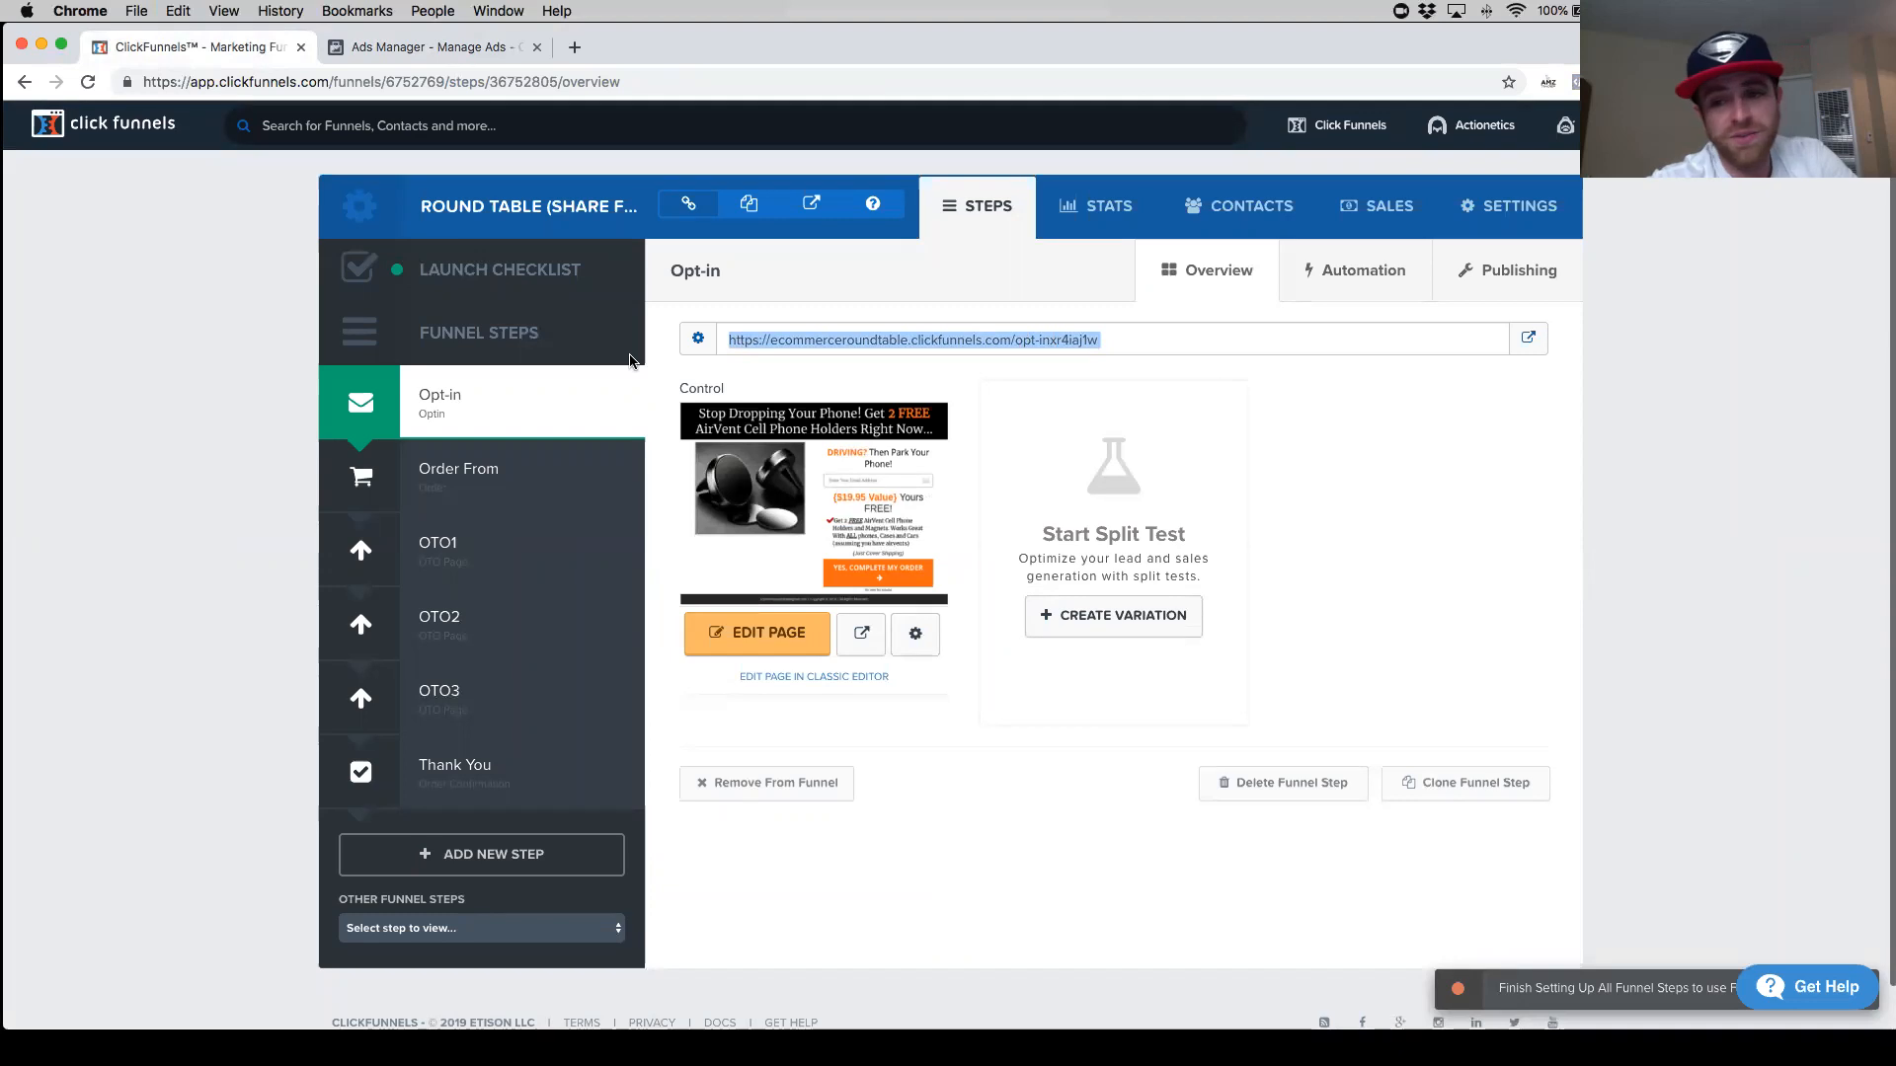
click(574, 46)
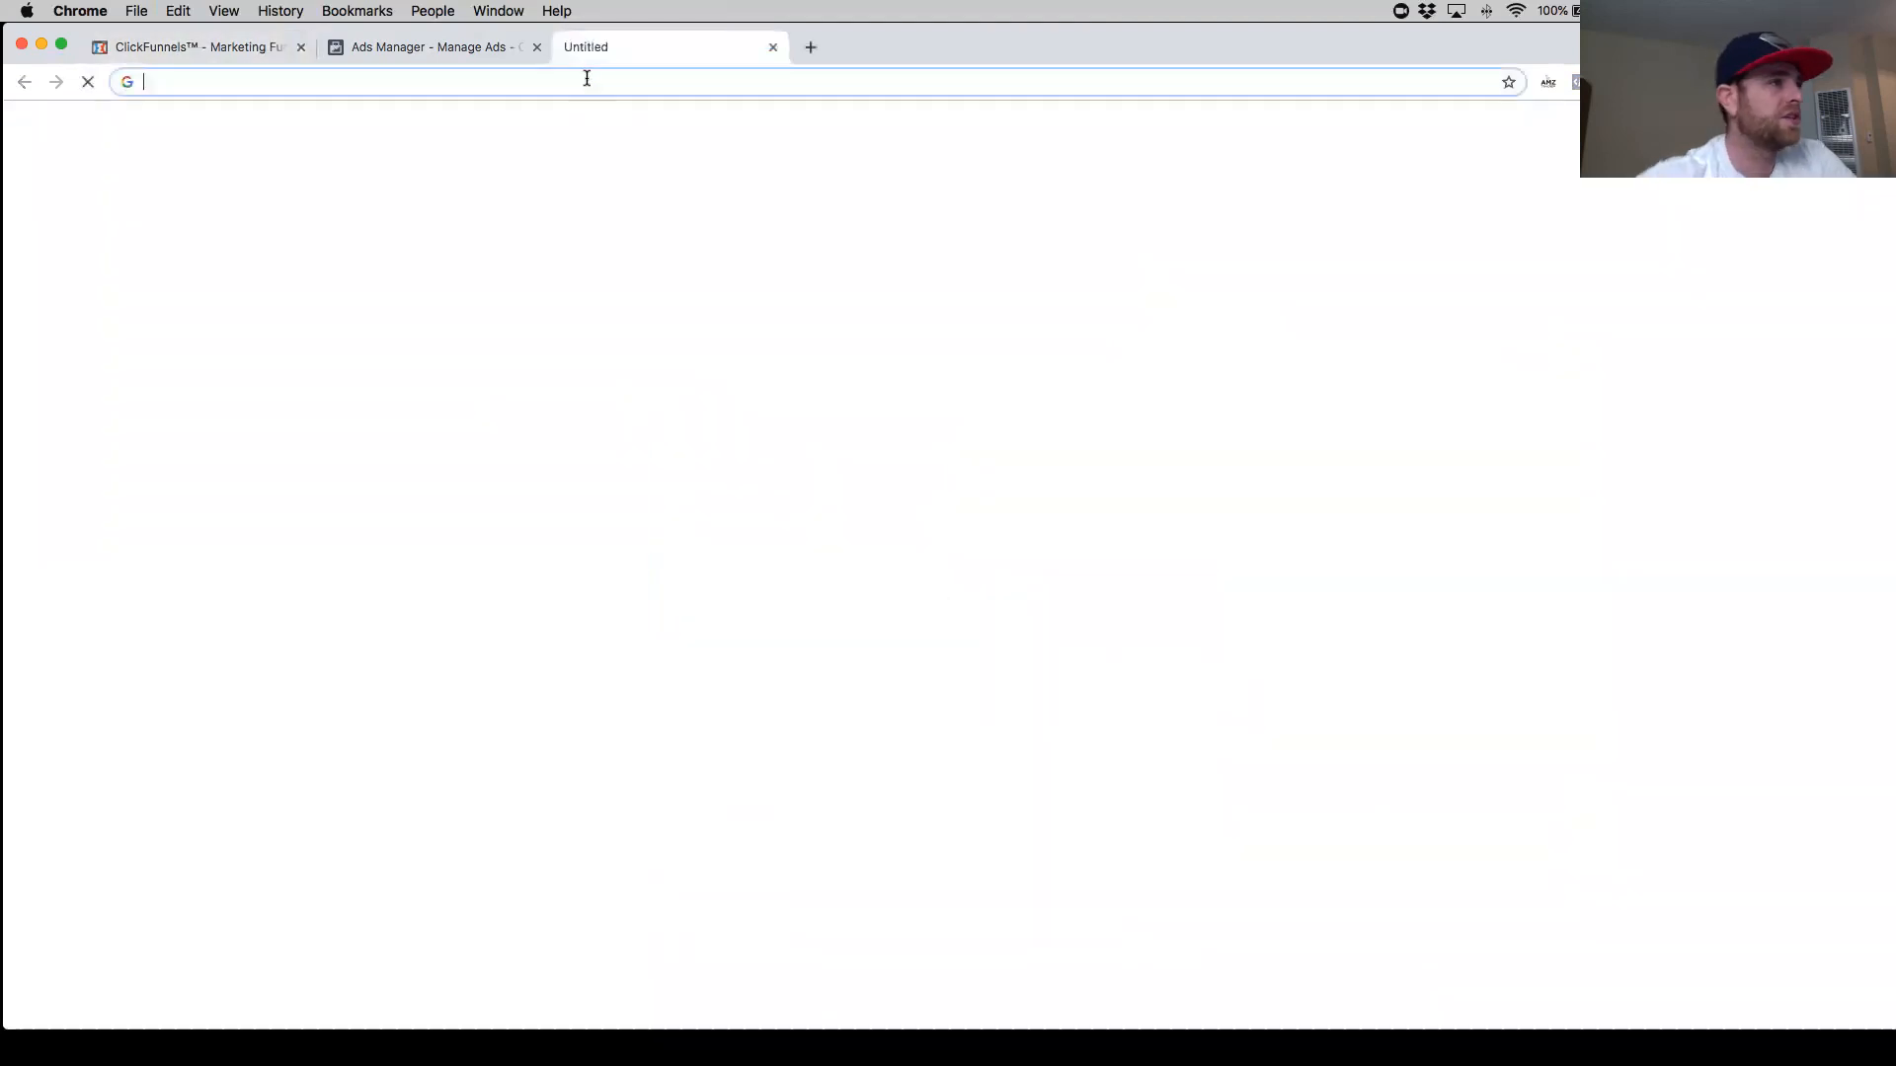
text(bit)
key(Return)
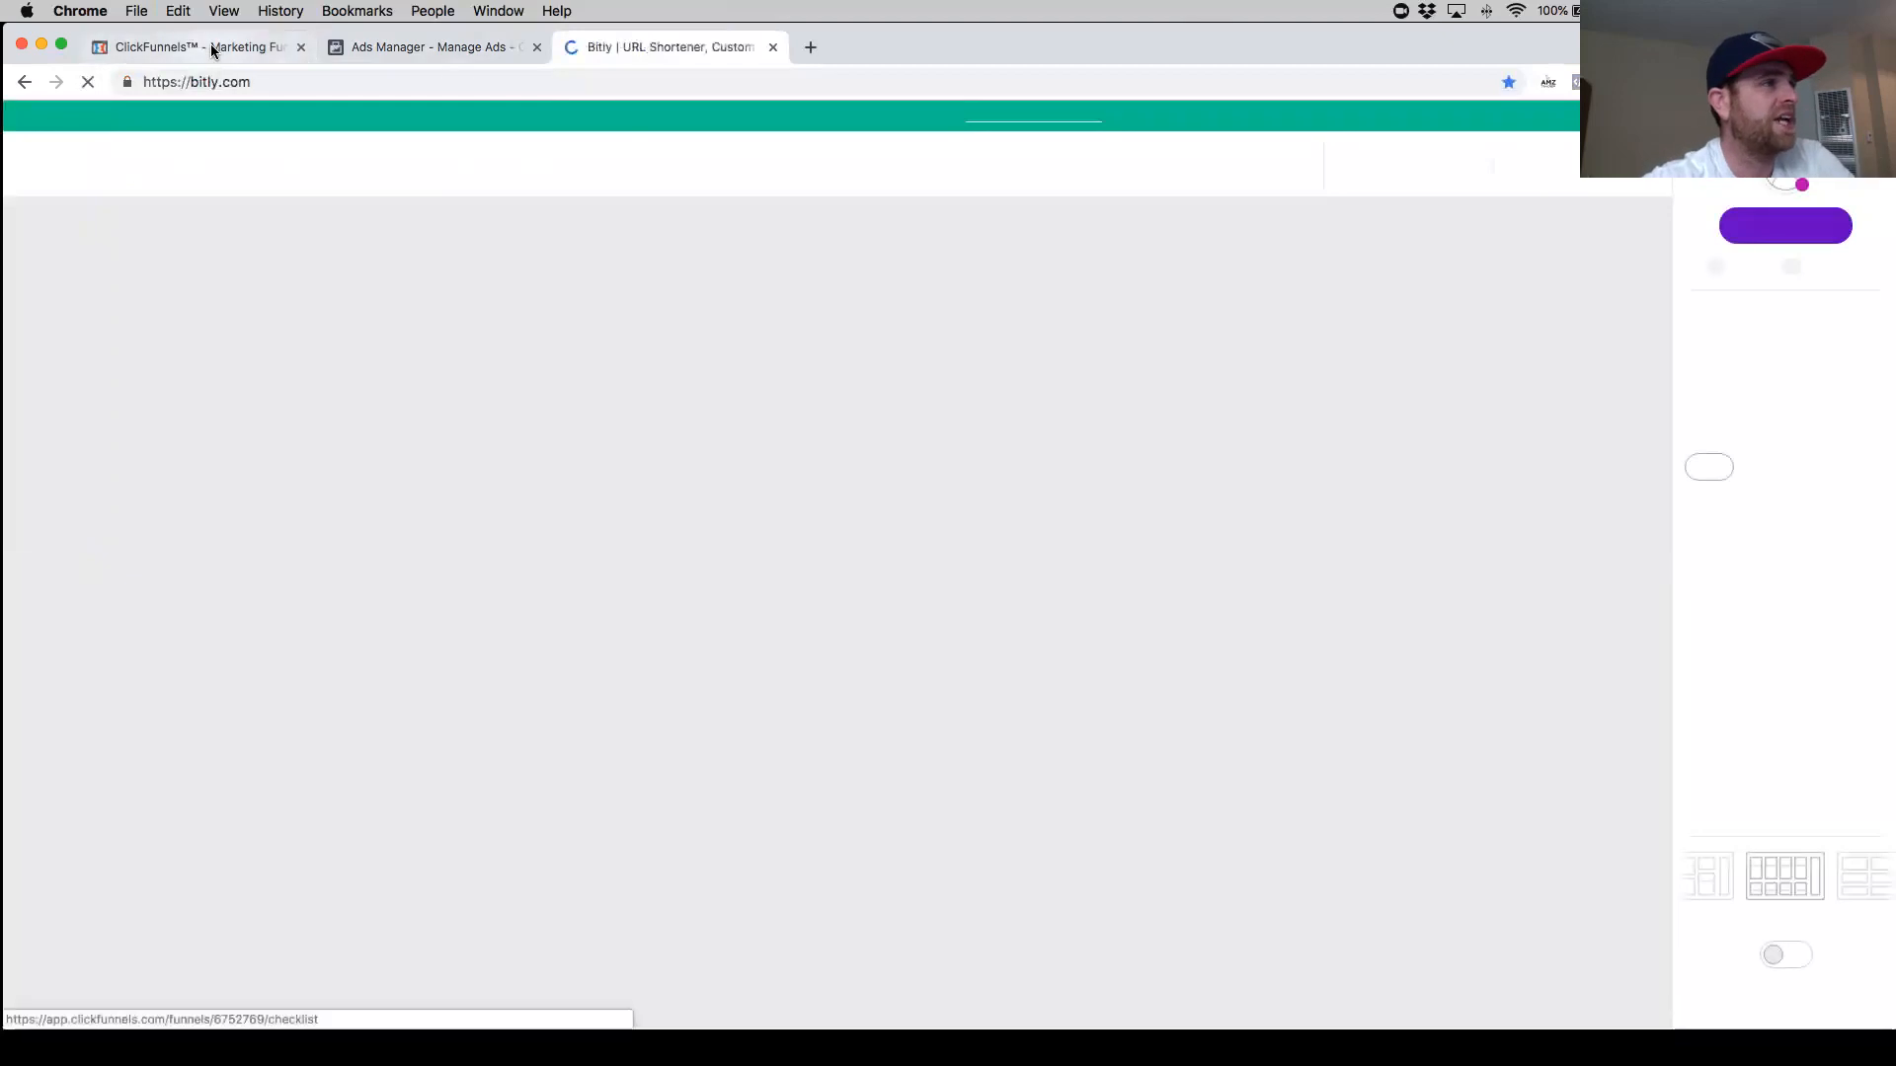
- Paste the opt-in page URL into the ad's Website URL field
click(444, 47)
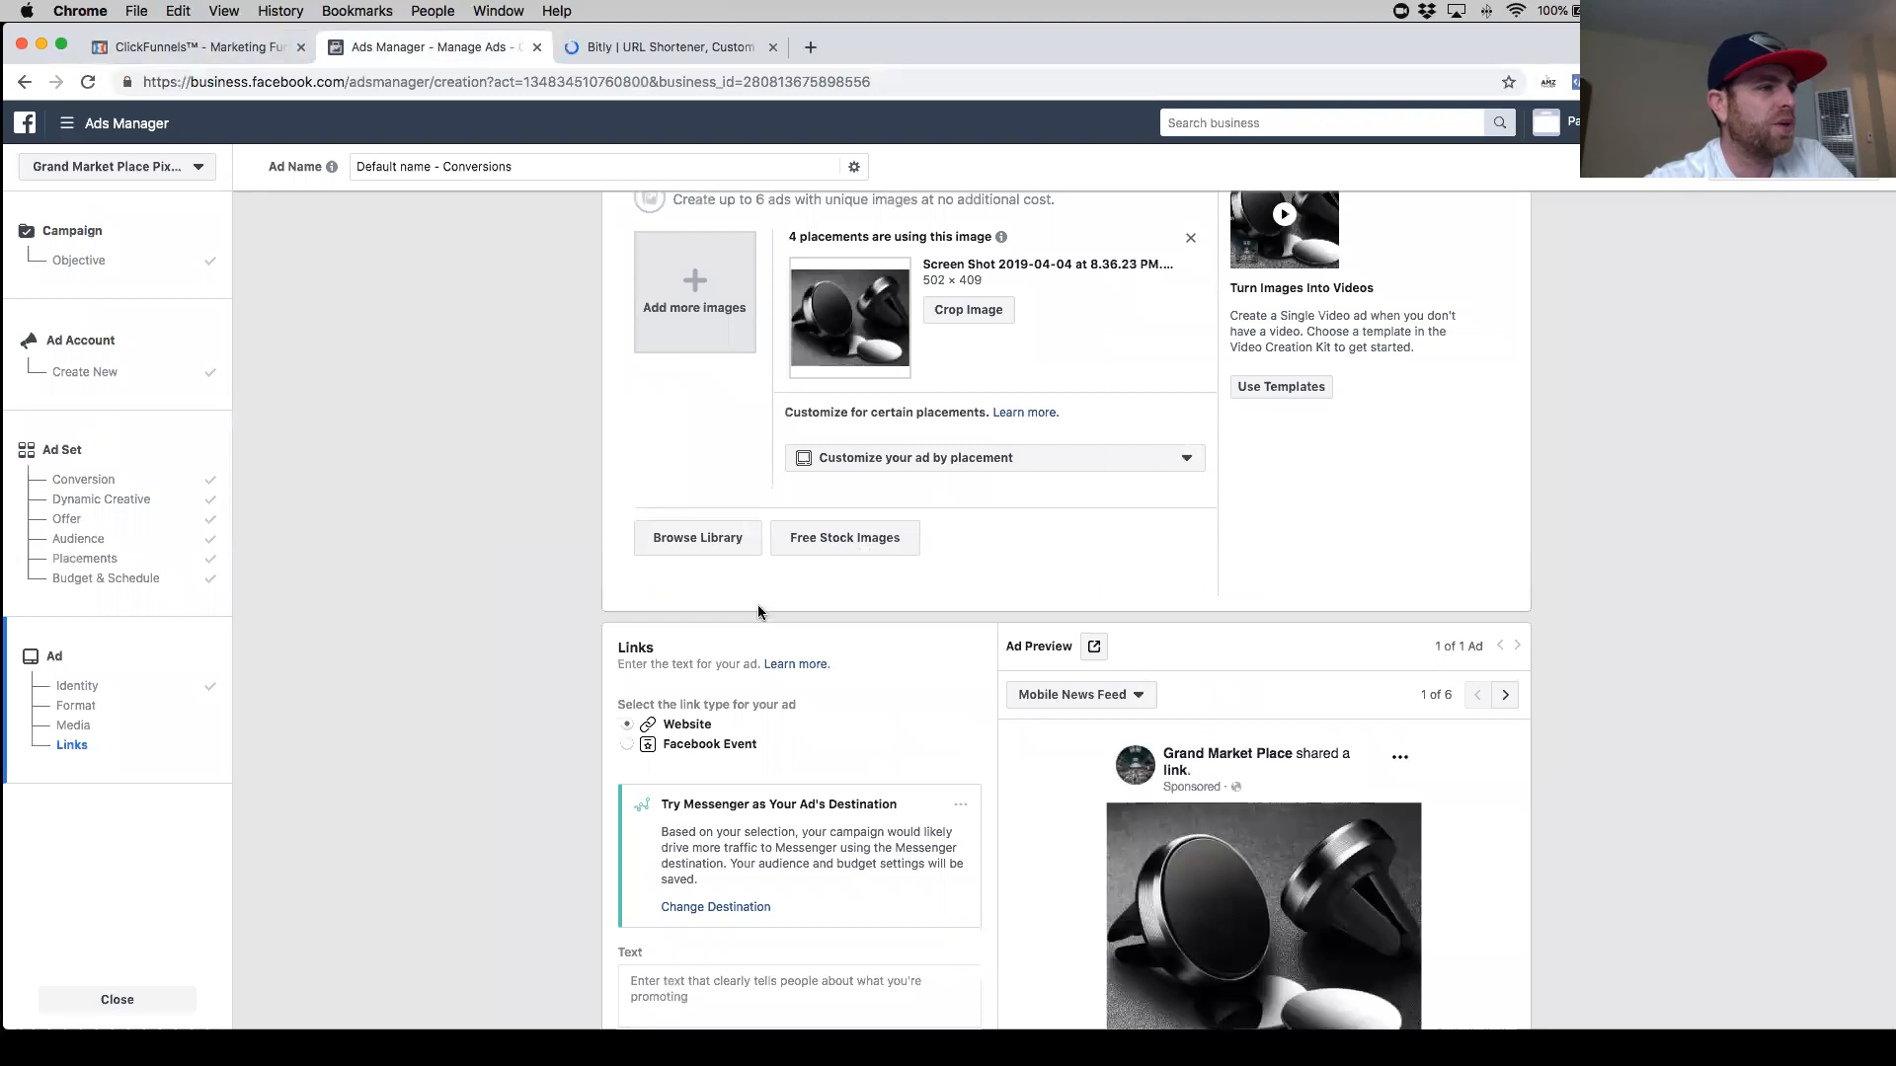
scroll(757, 604, down, 3)
click(794, 893)
key(super+v)
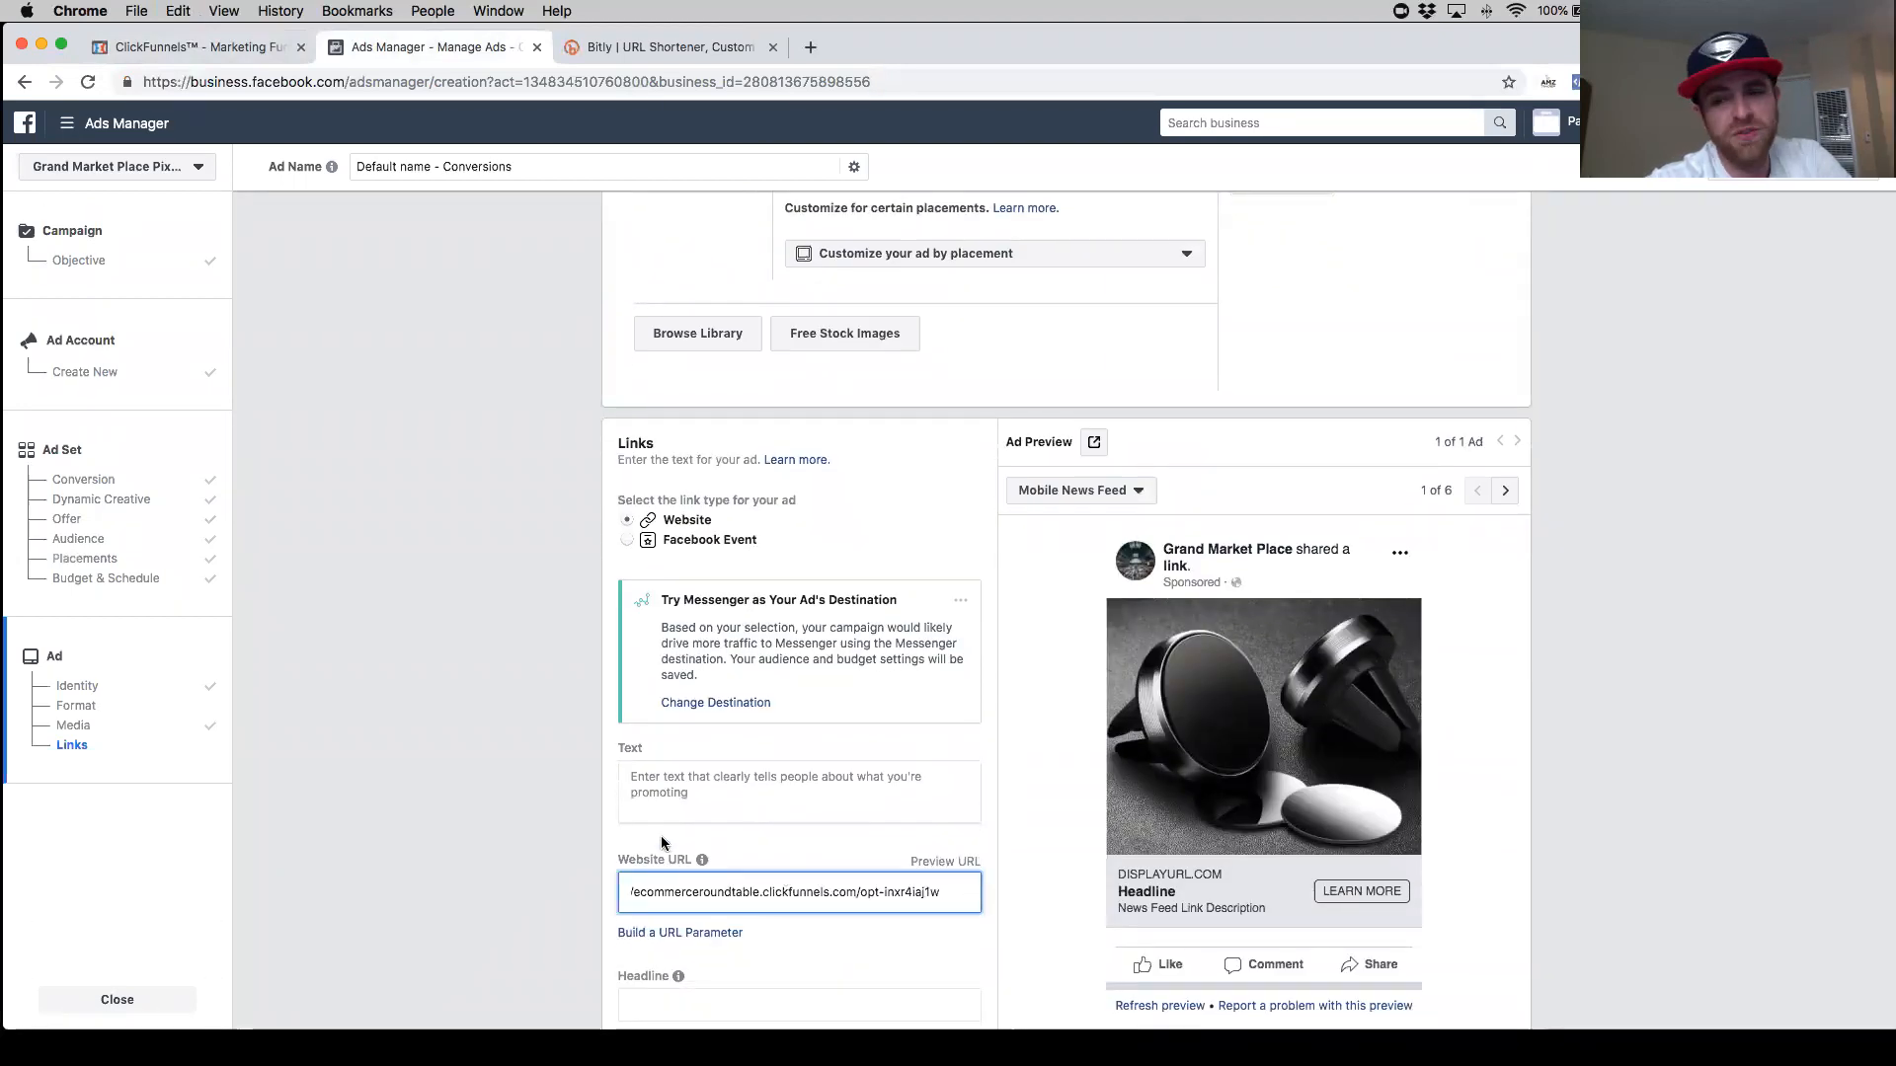
- Browse the available Call To Action button options for the ad
scroll(620, 799, down, 1)
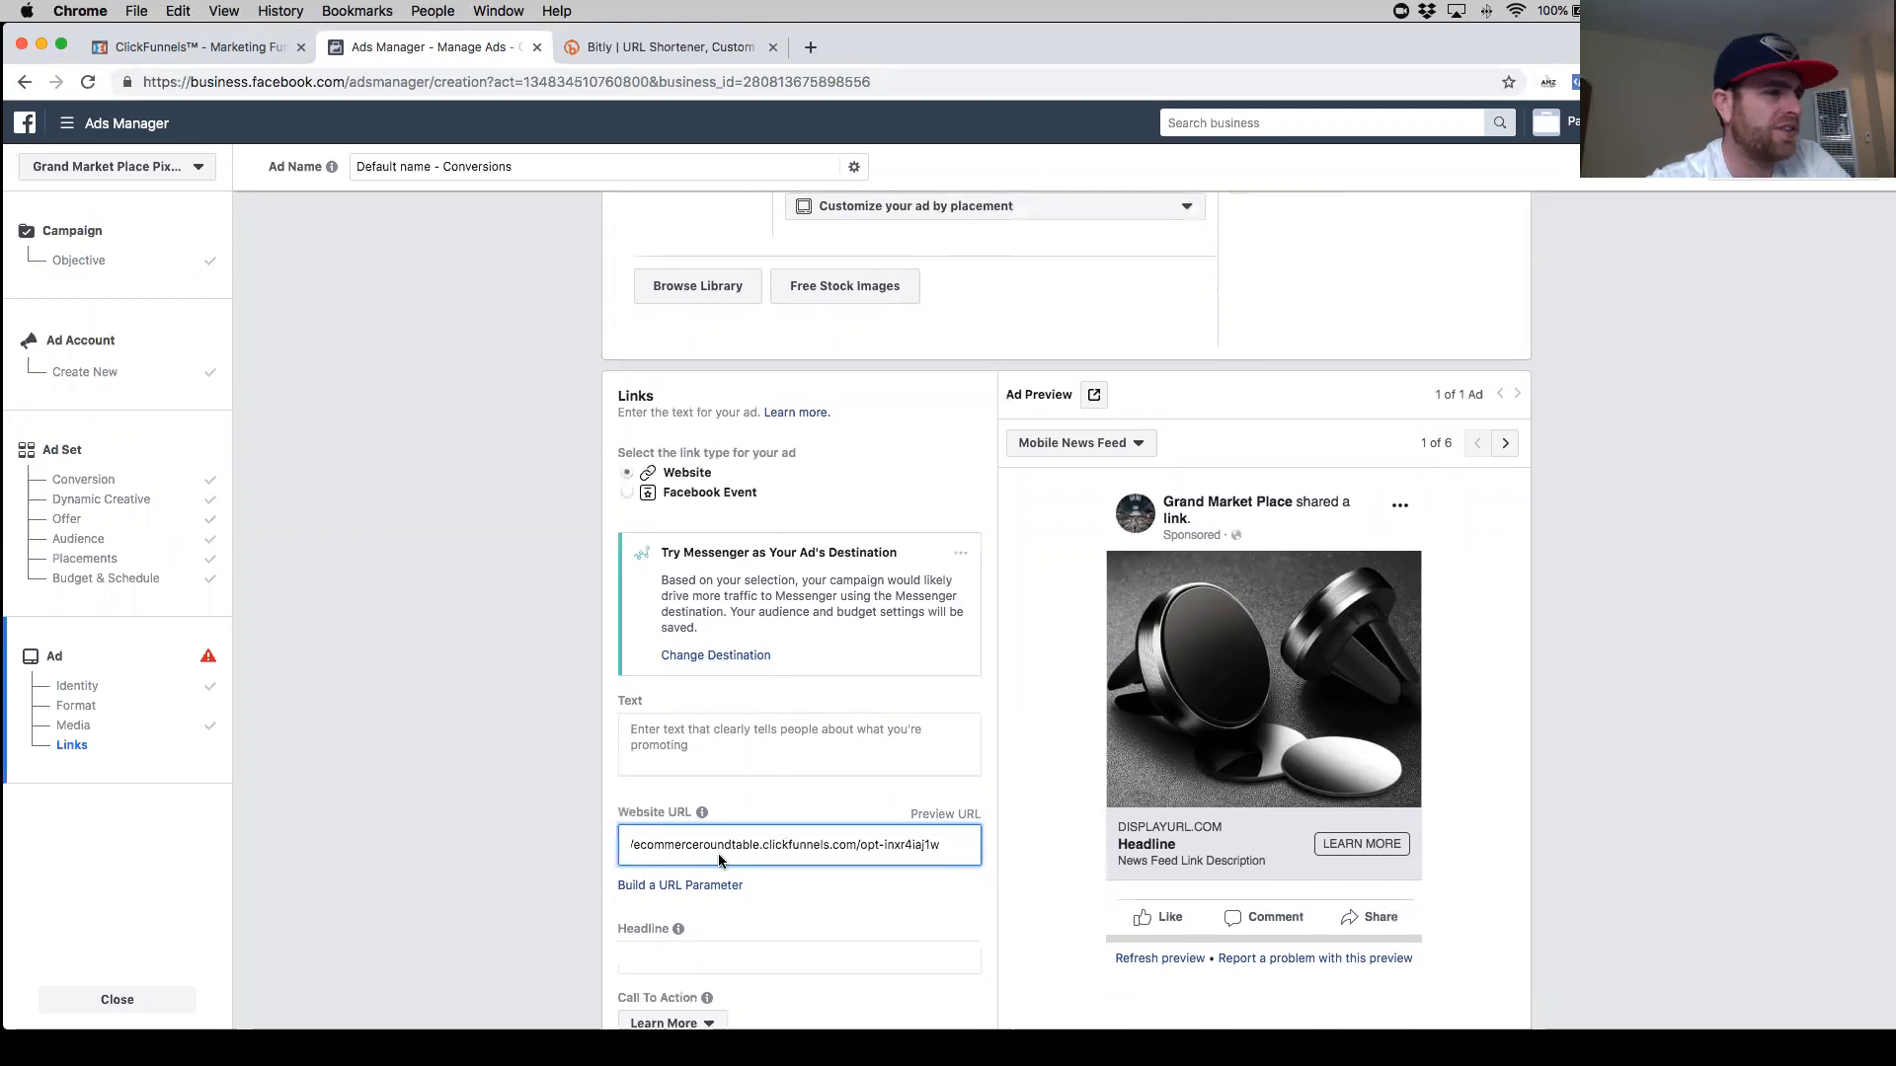
scroll(810, 824, down, 4)
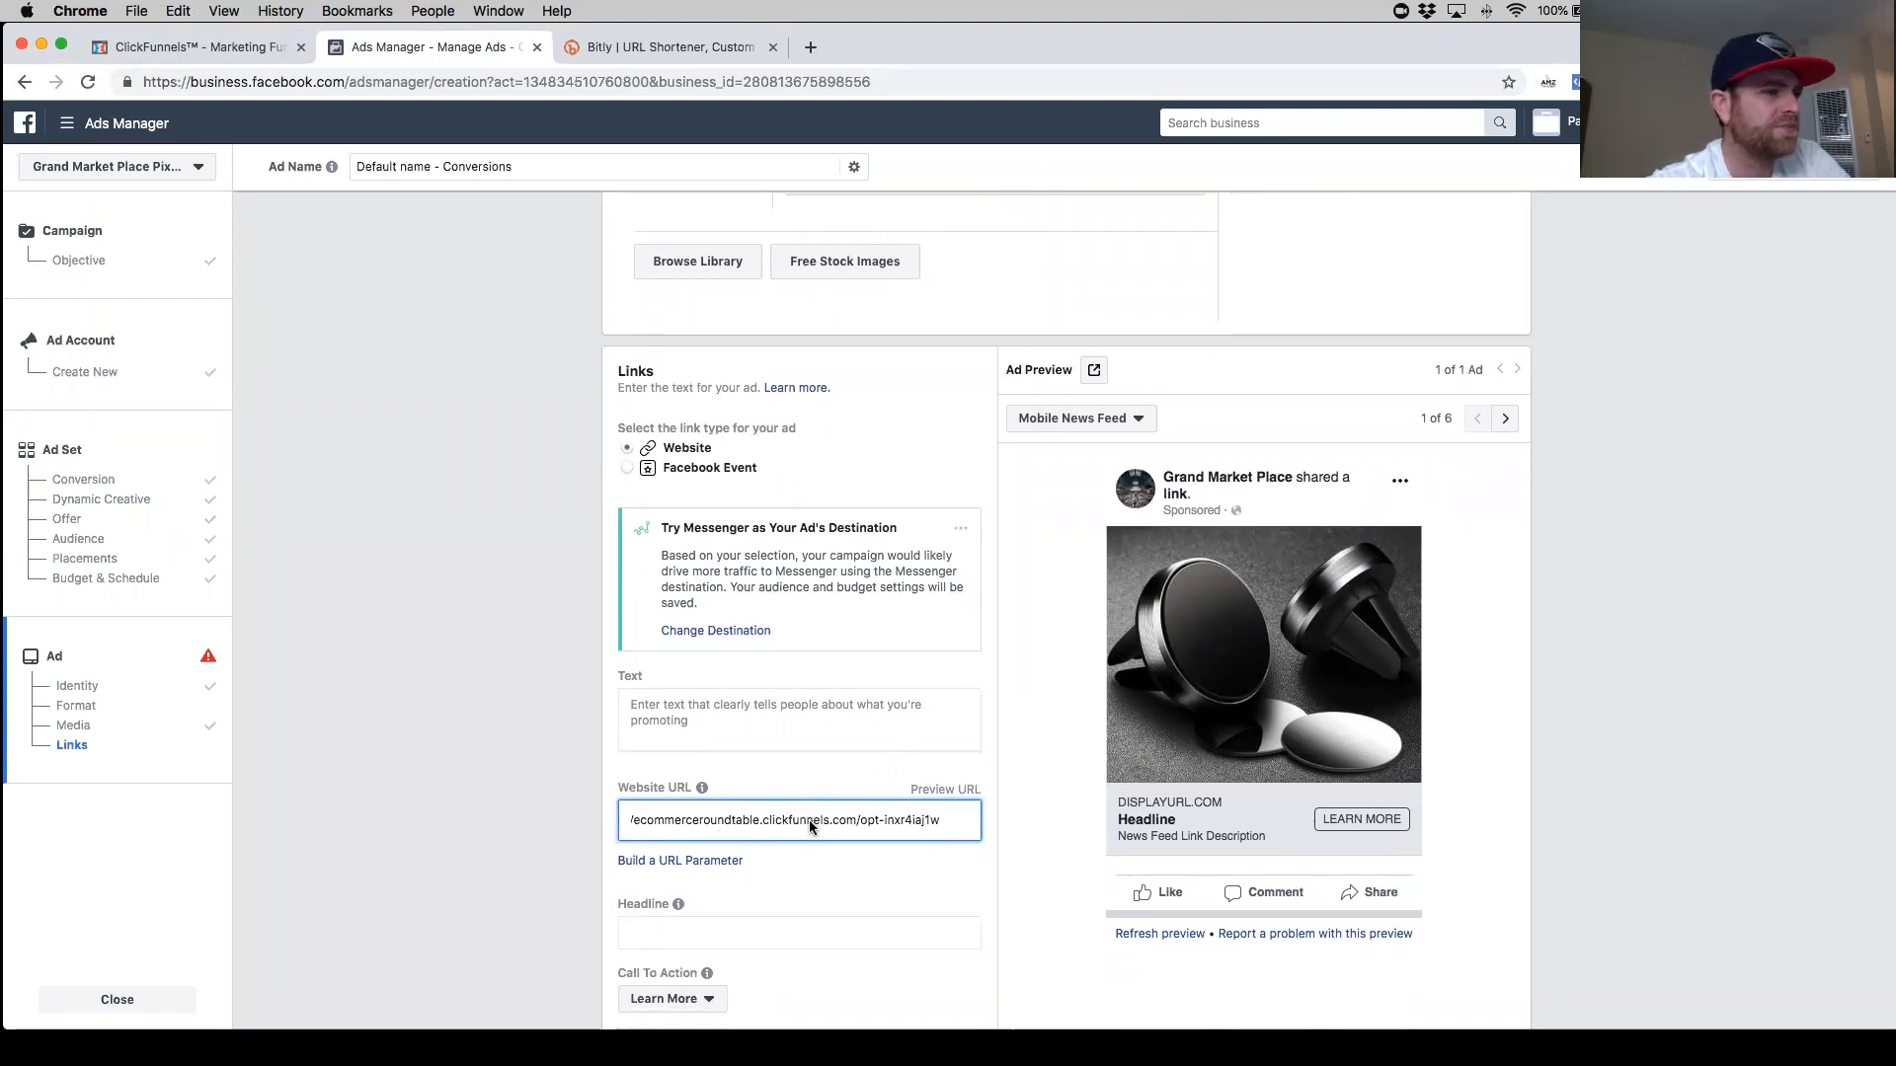
click(707, 847)
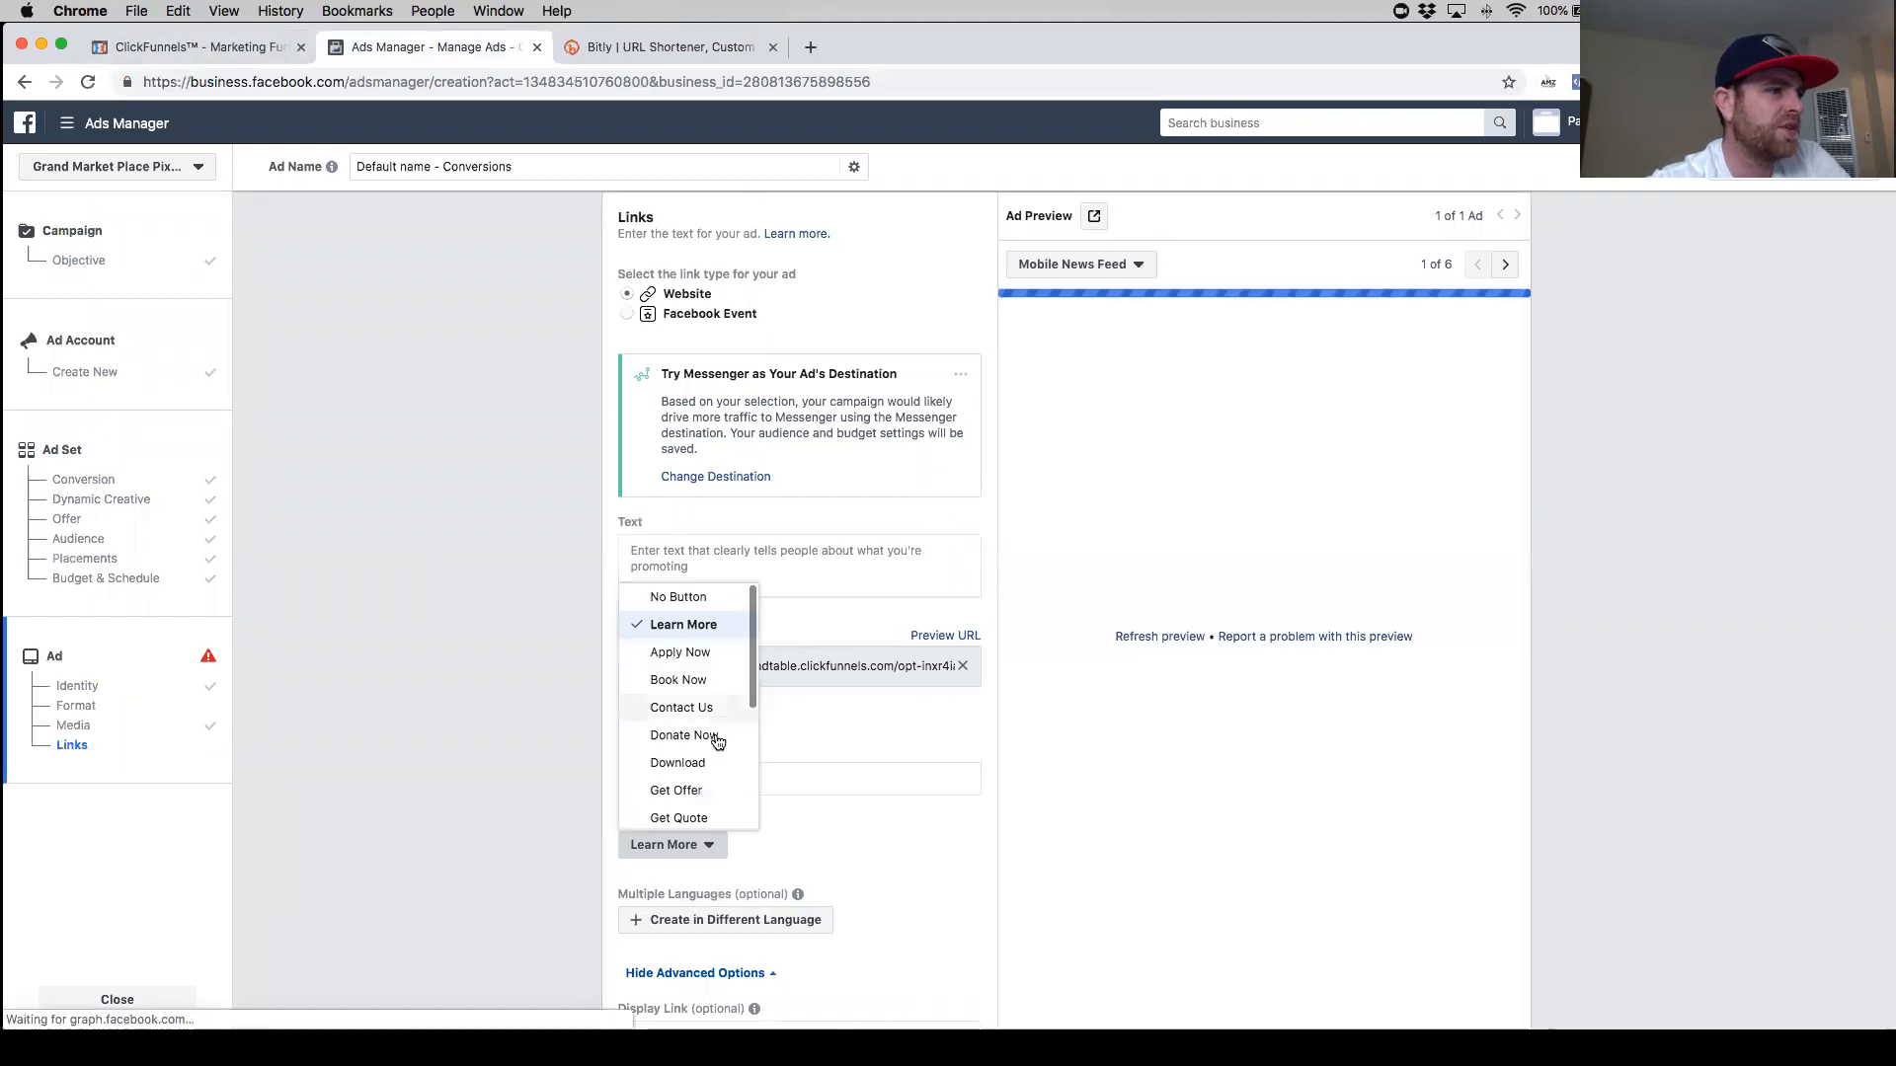
scroll(716, 775, down, 2)
scroll(713, 723, down, 4)
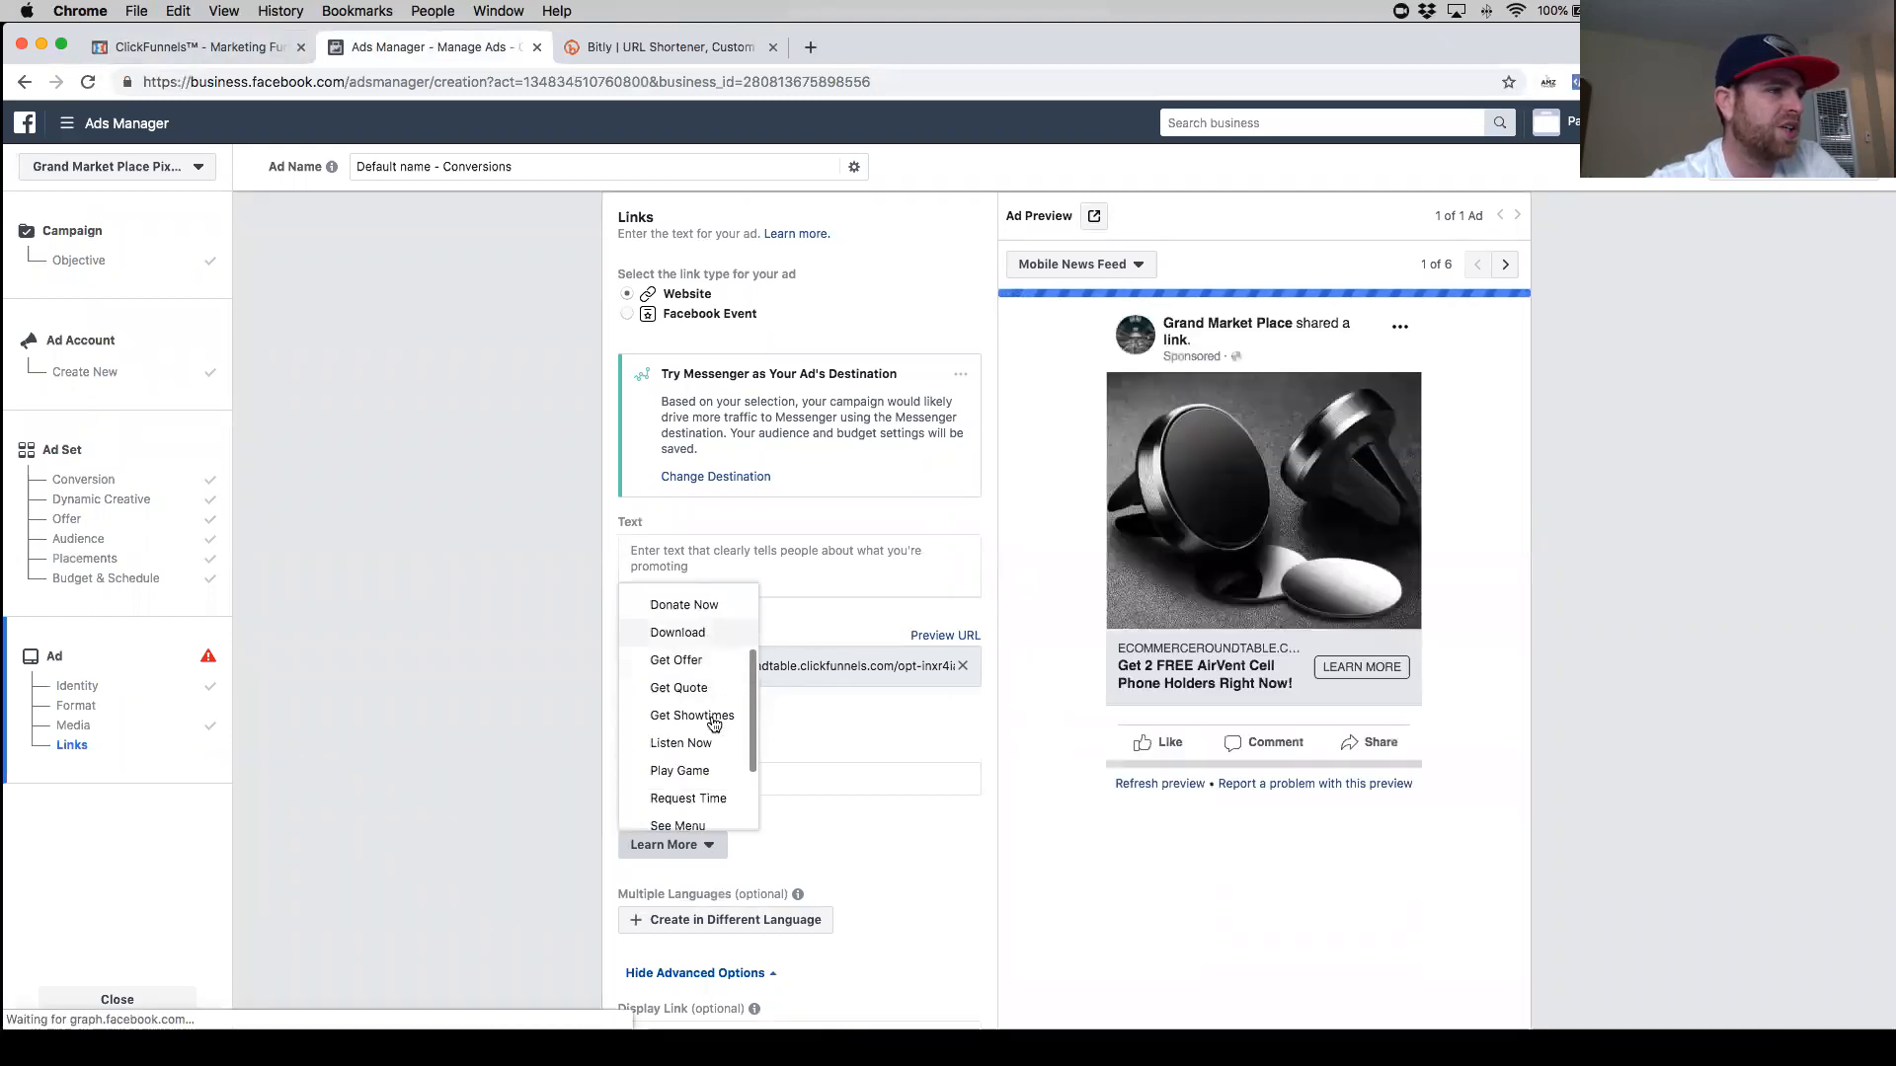
scroll(696, 703, down, 1)
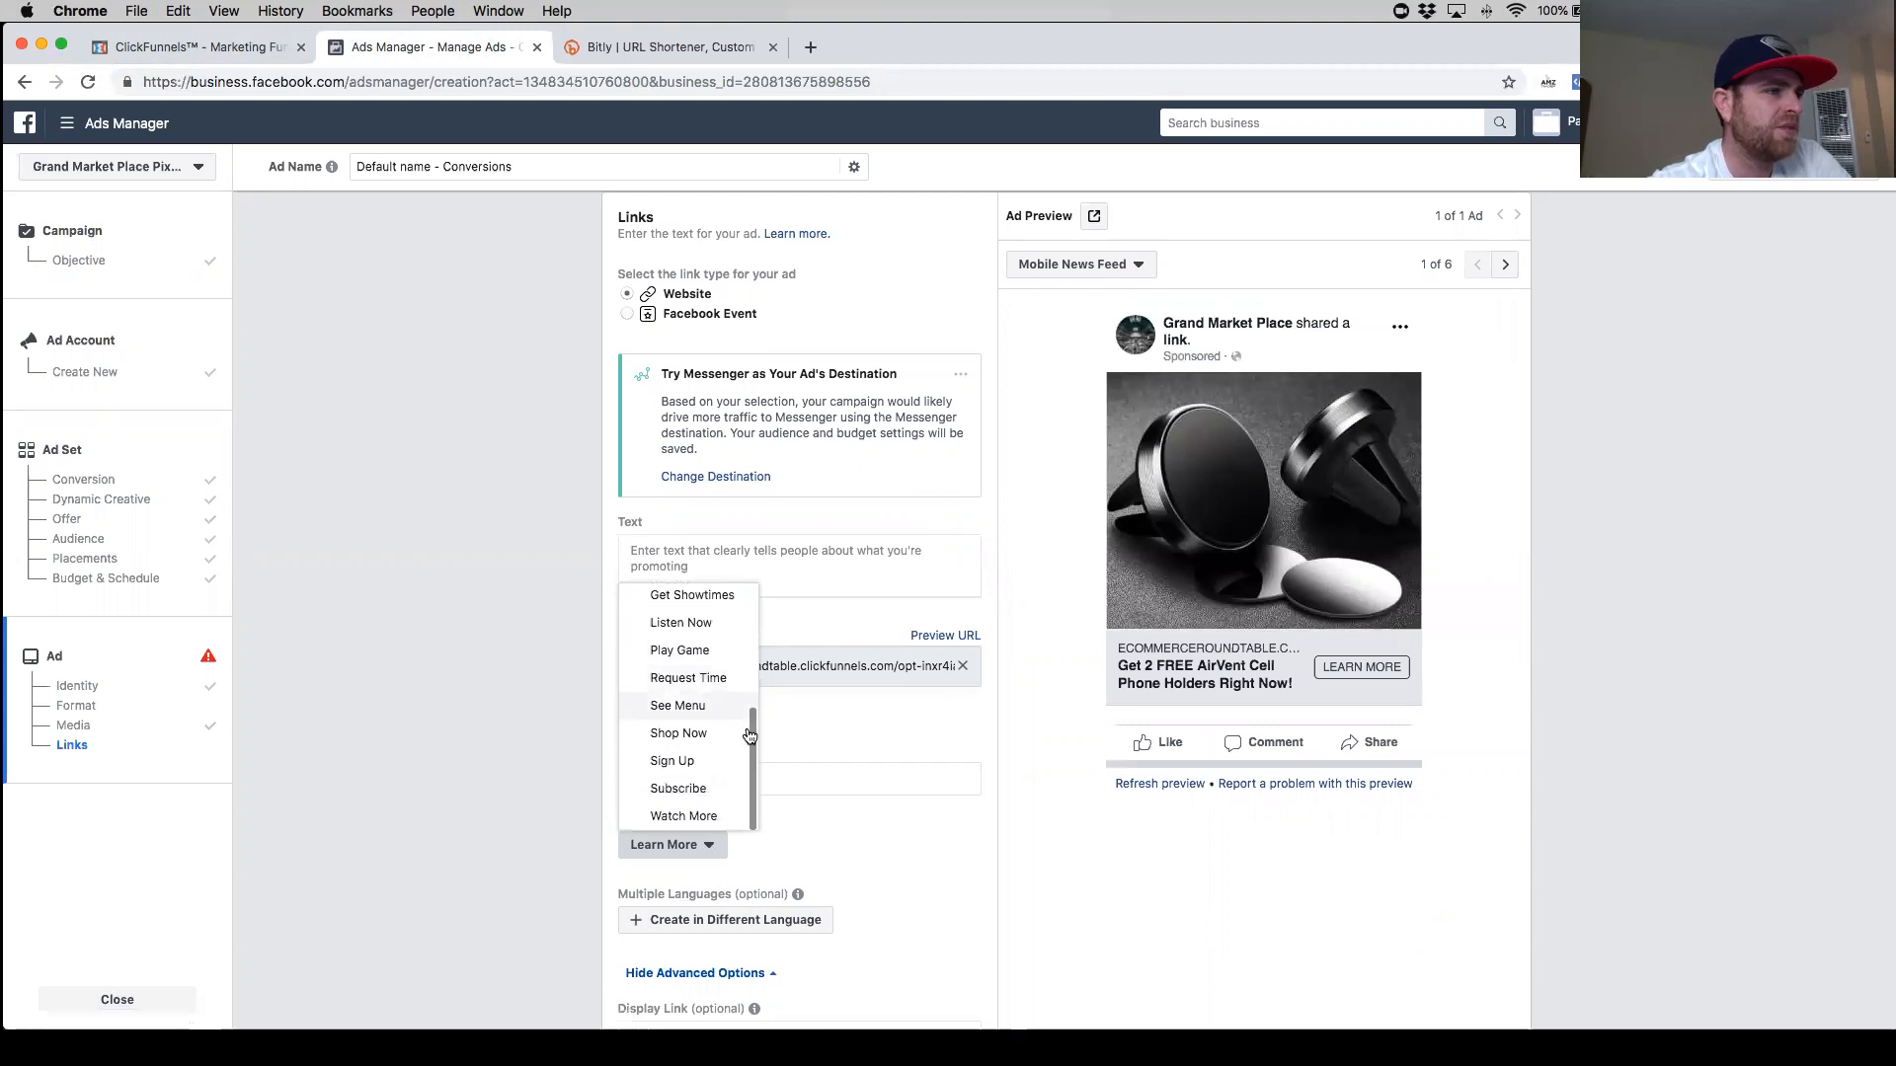
scroll(657, 770, up, 5)
click(910, 839)
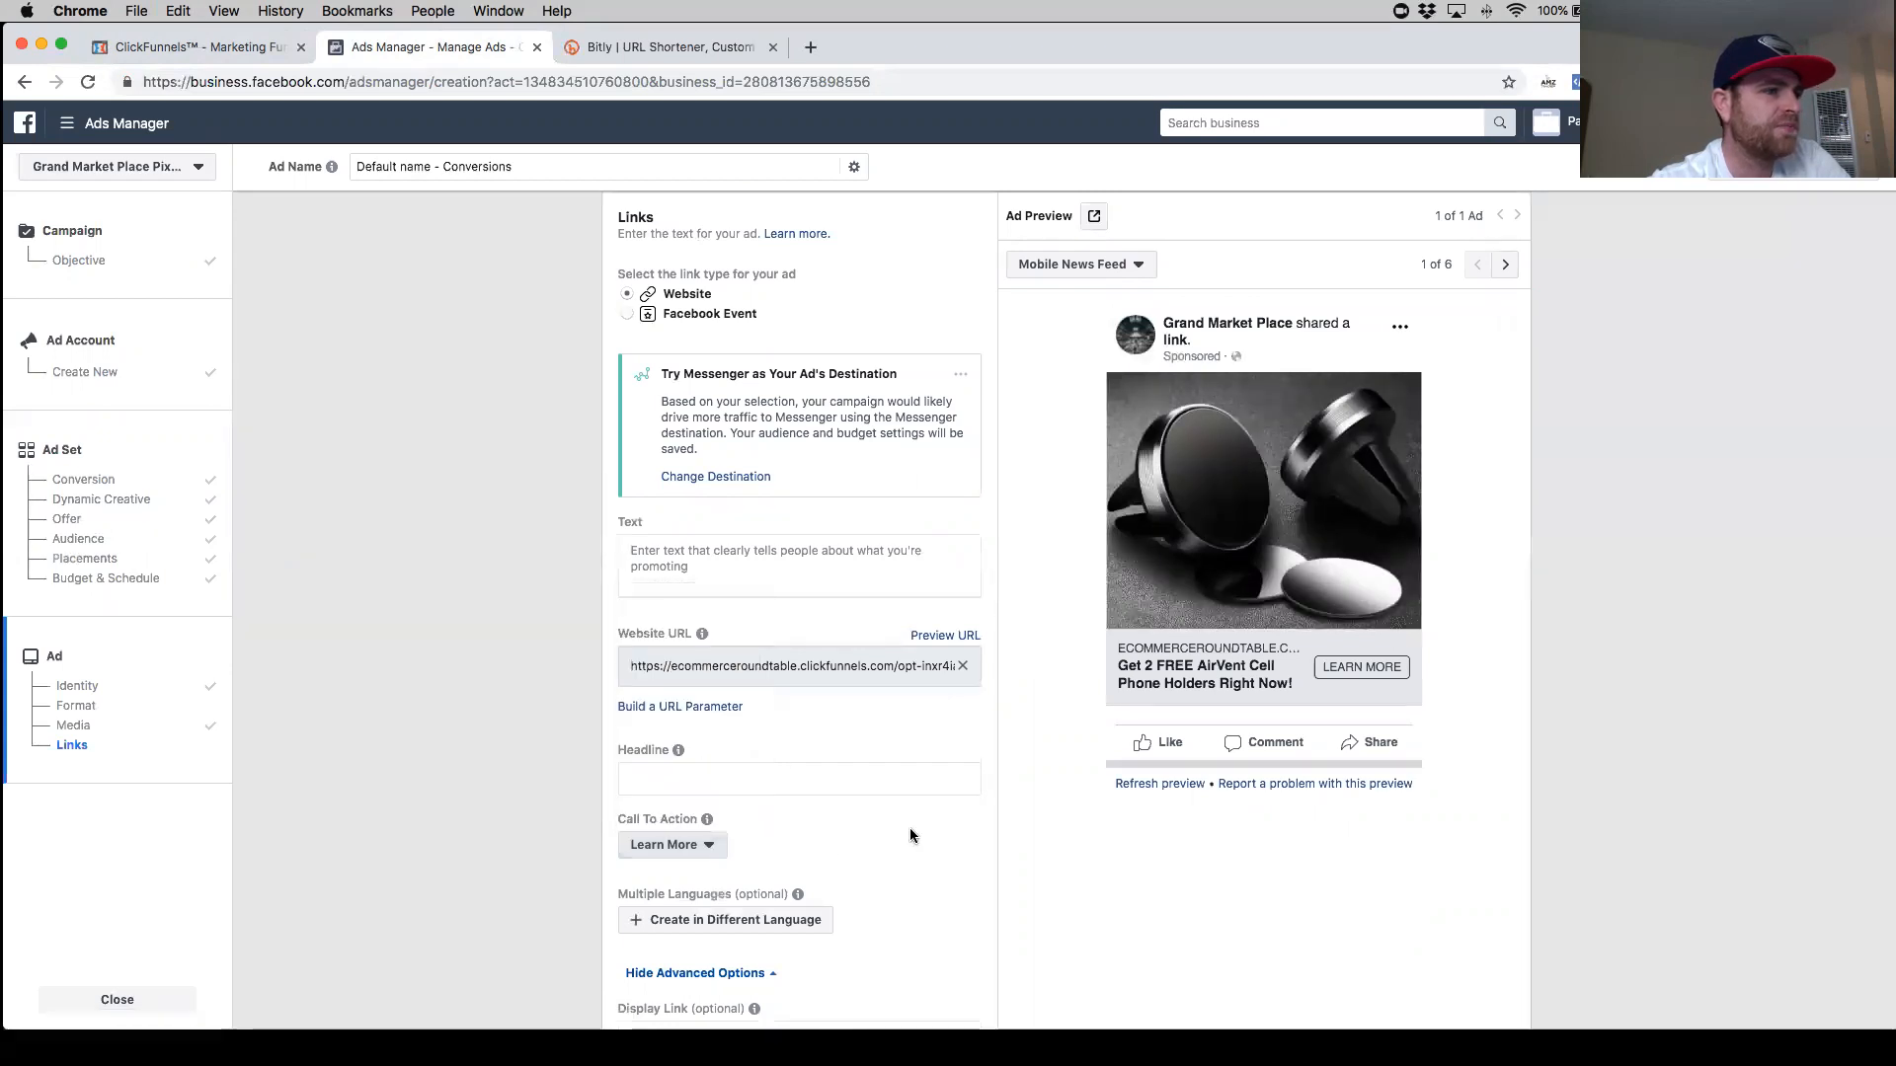
scroll(762, 722, up, 3)
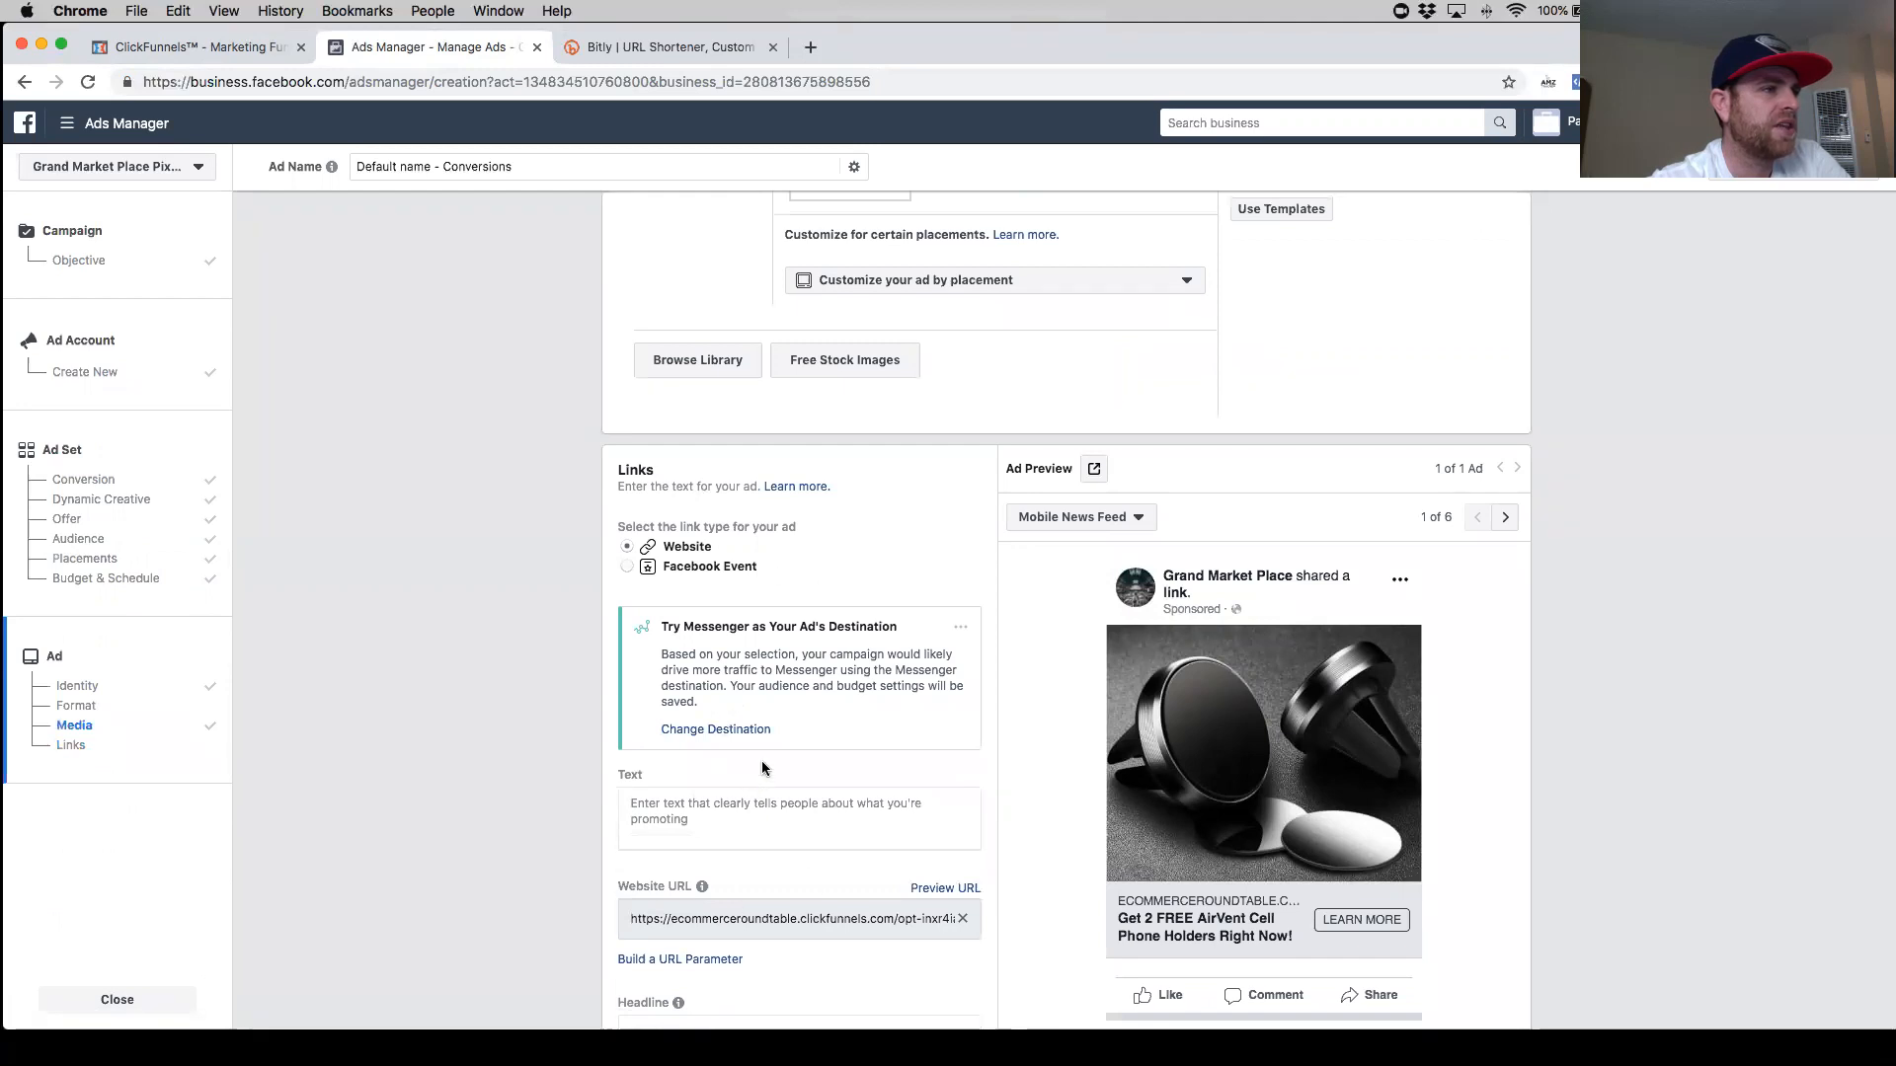
scroll(761, 768, up, 6)
scroll(849, 741, down, 4)
scroll(760, 761, down, 5)
- Search for a keyboard emoji site in a new tab and open the Emoji For Copy and Paste page
click(735, 603)
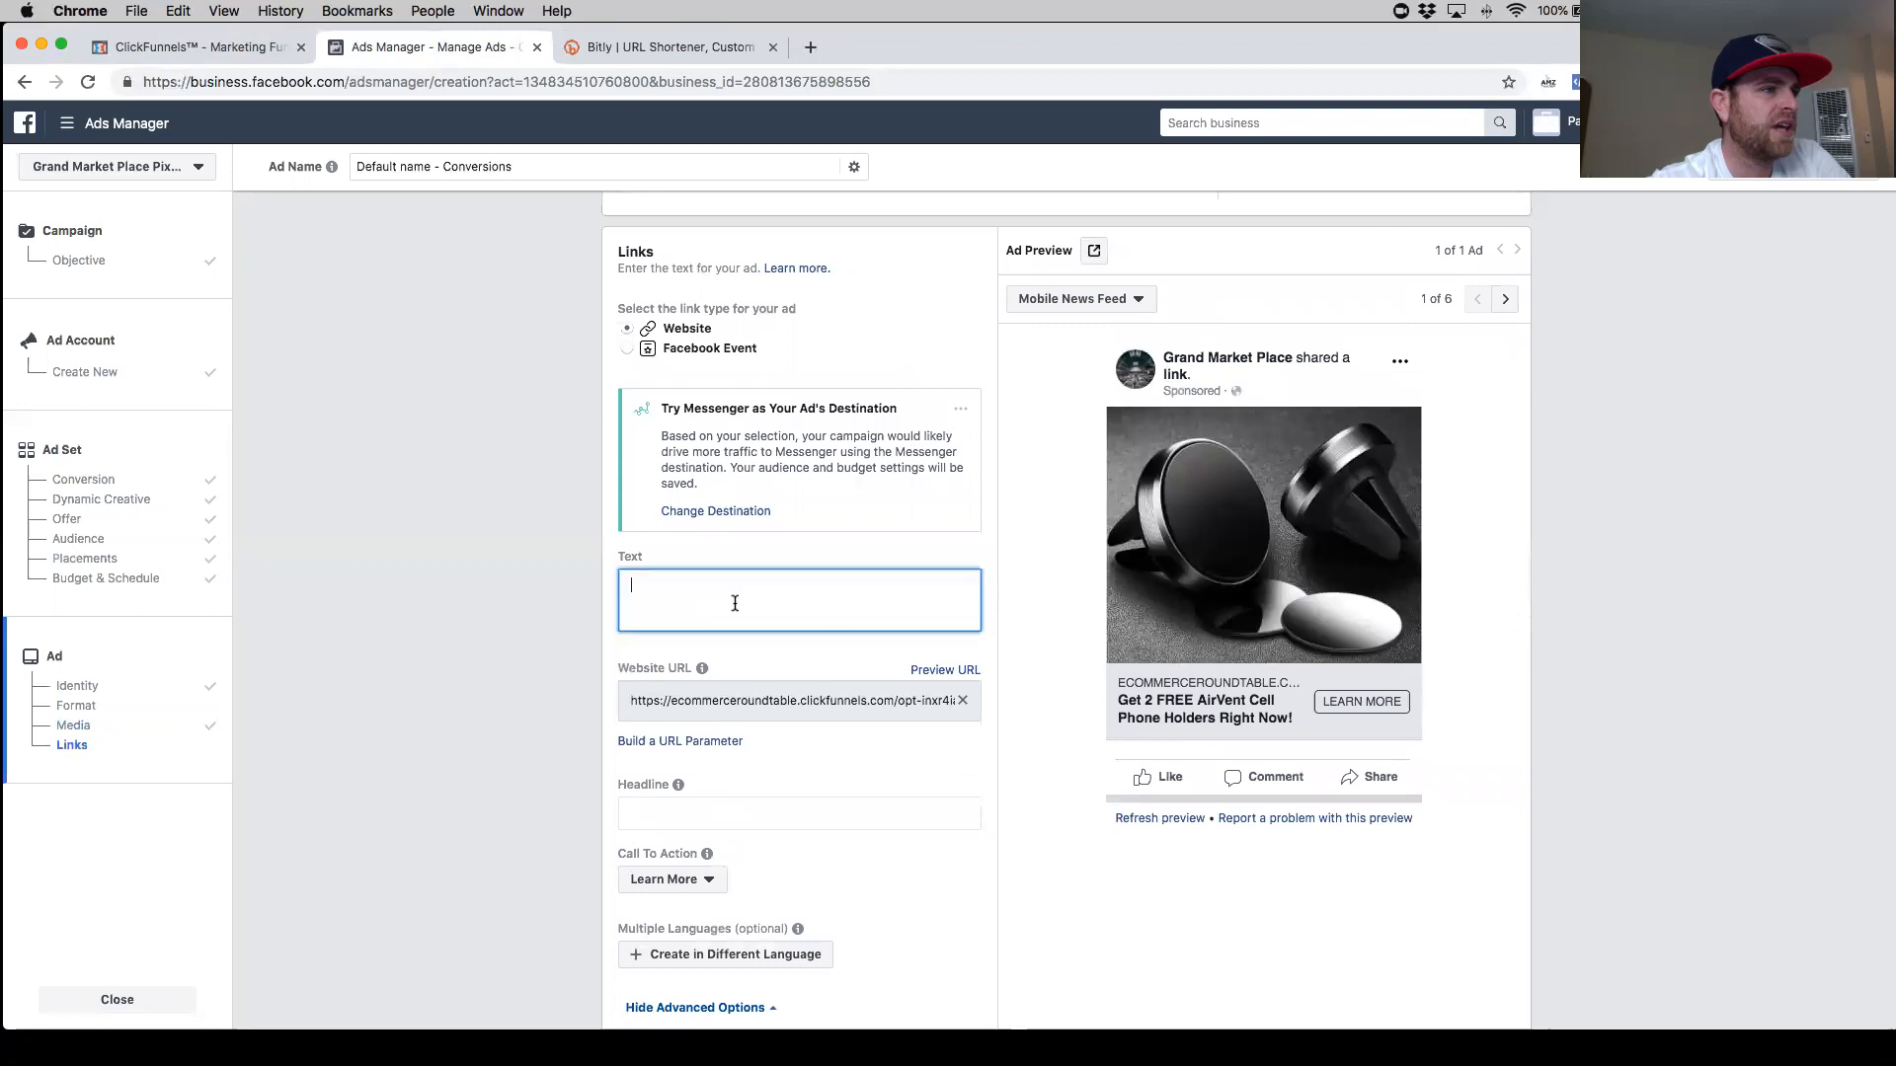
scroll(734, 603, down, 2)
click(762, 691)
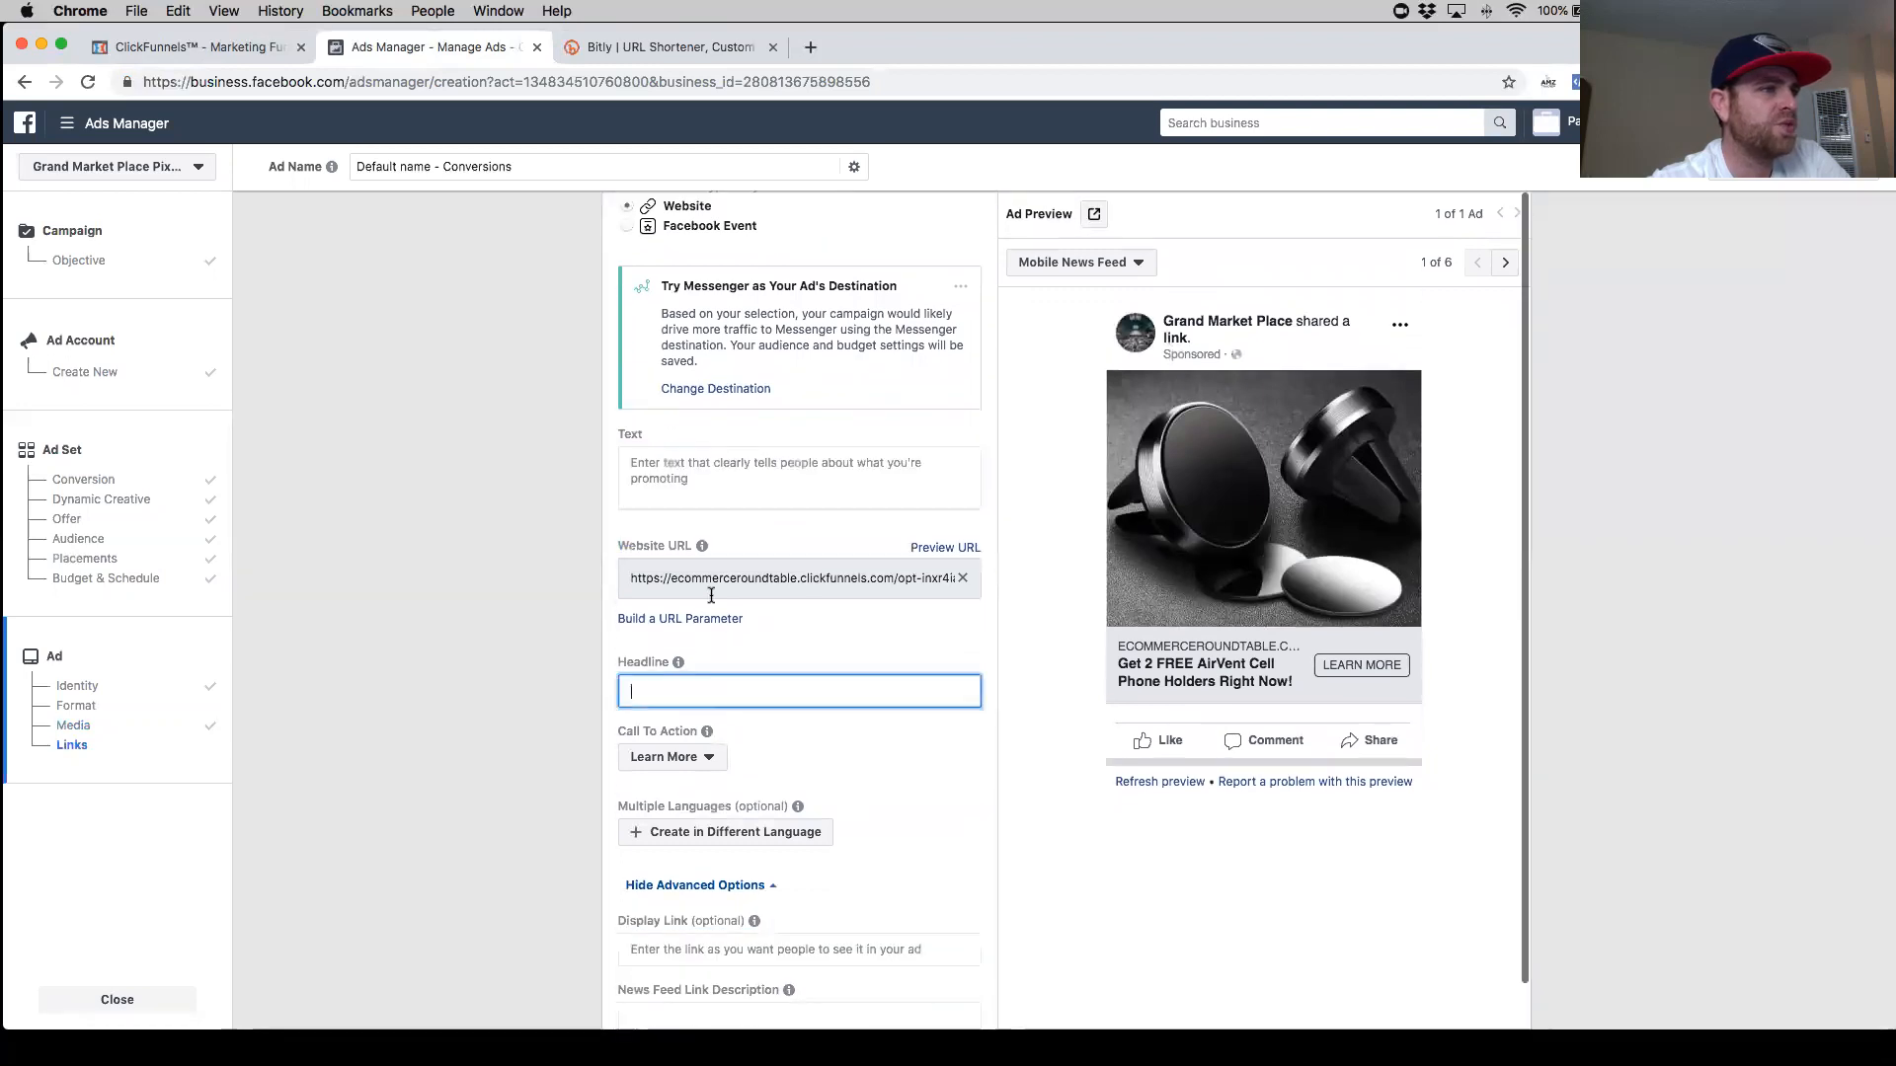
click(809, 48)
text(key)
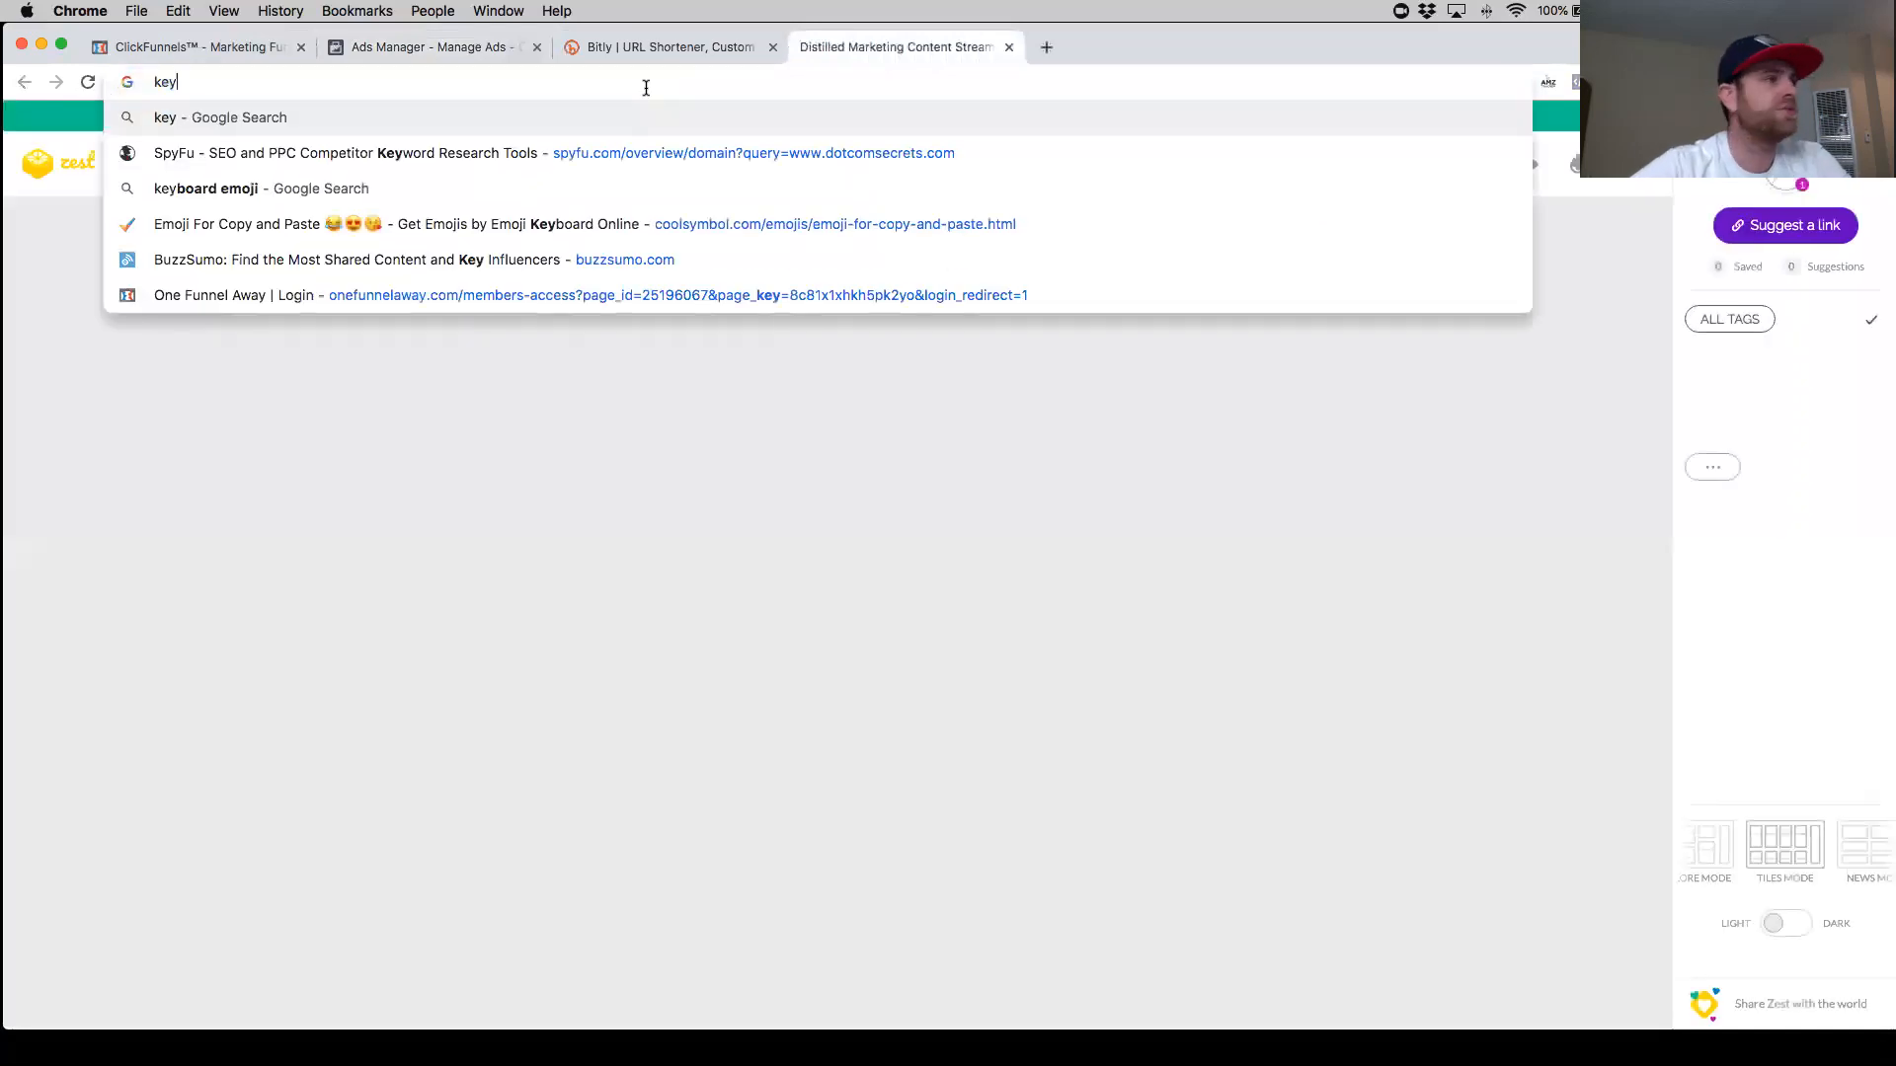
key(Down)
key(Down)
key(Down)
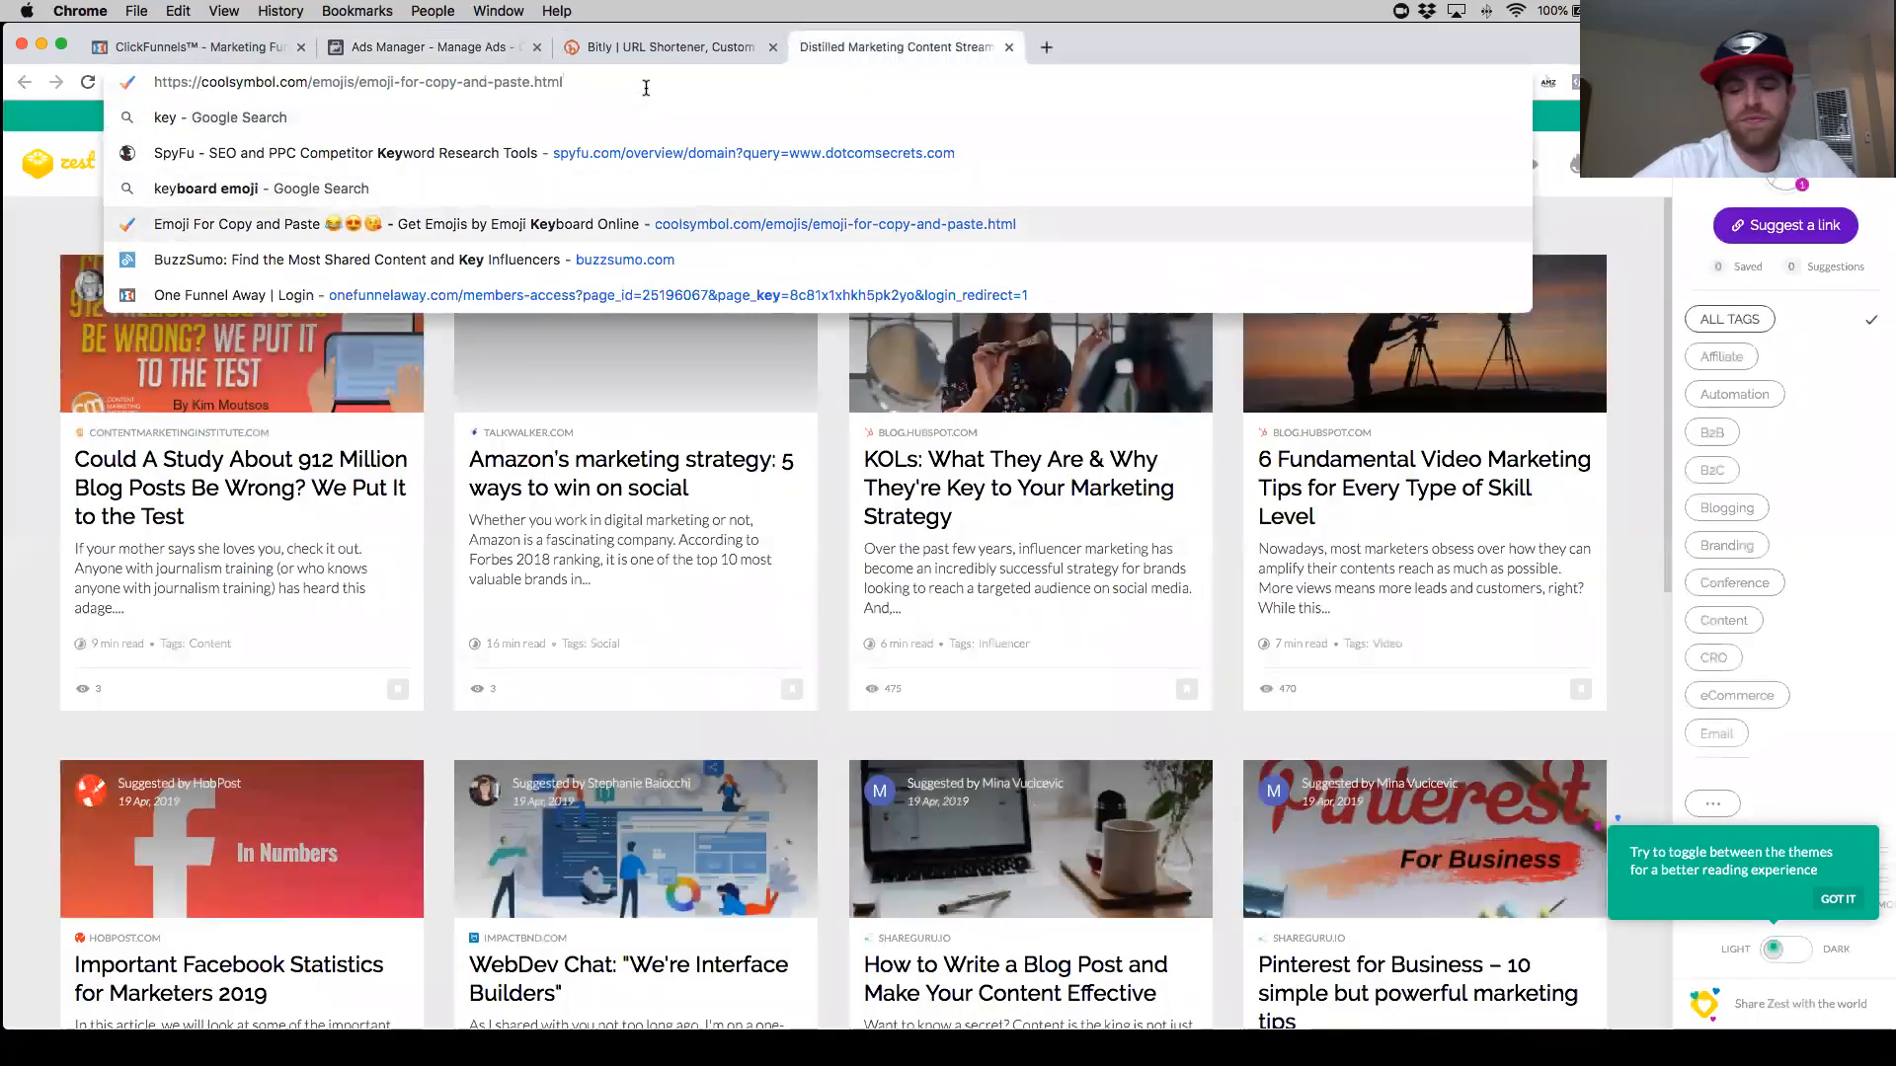
key(Up)
key(Return)
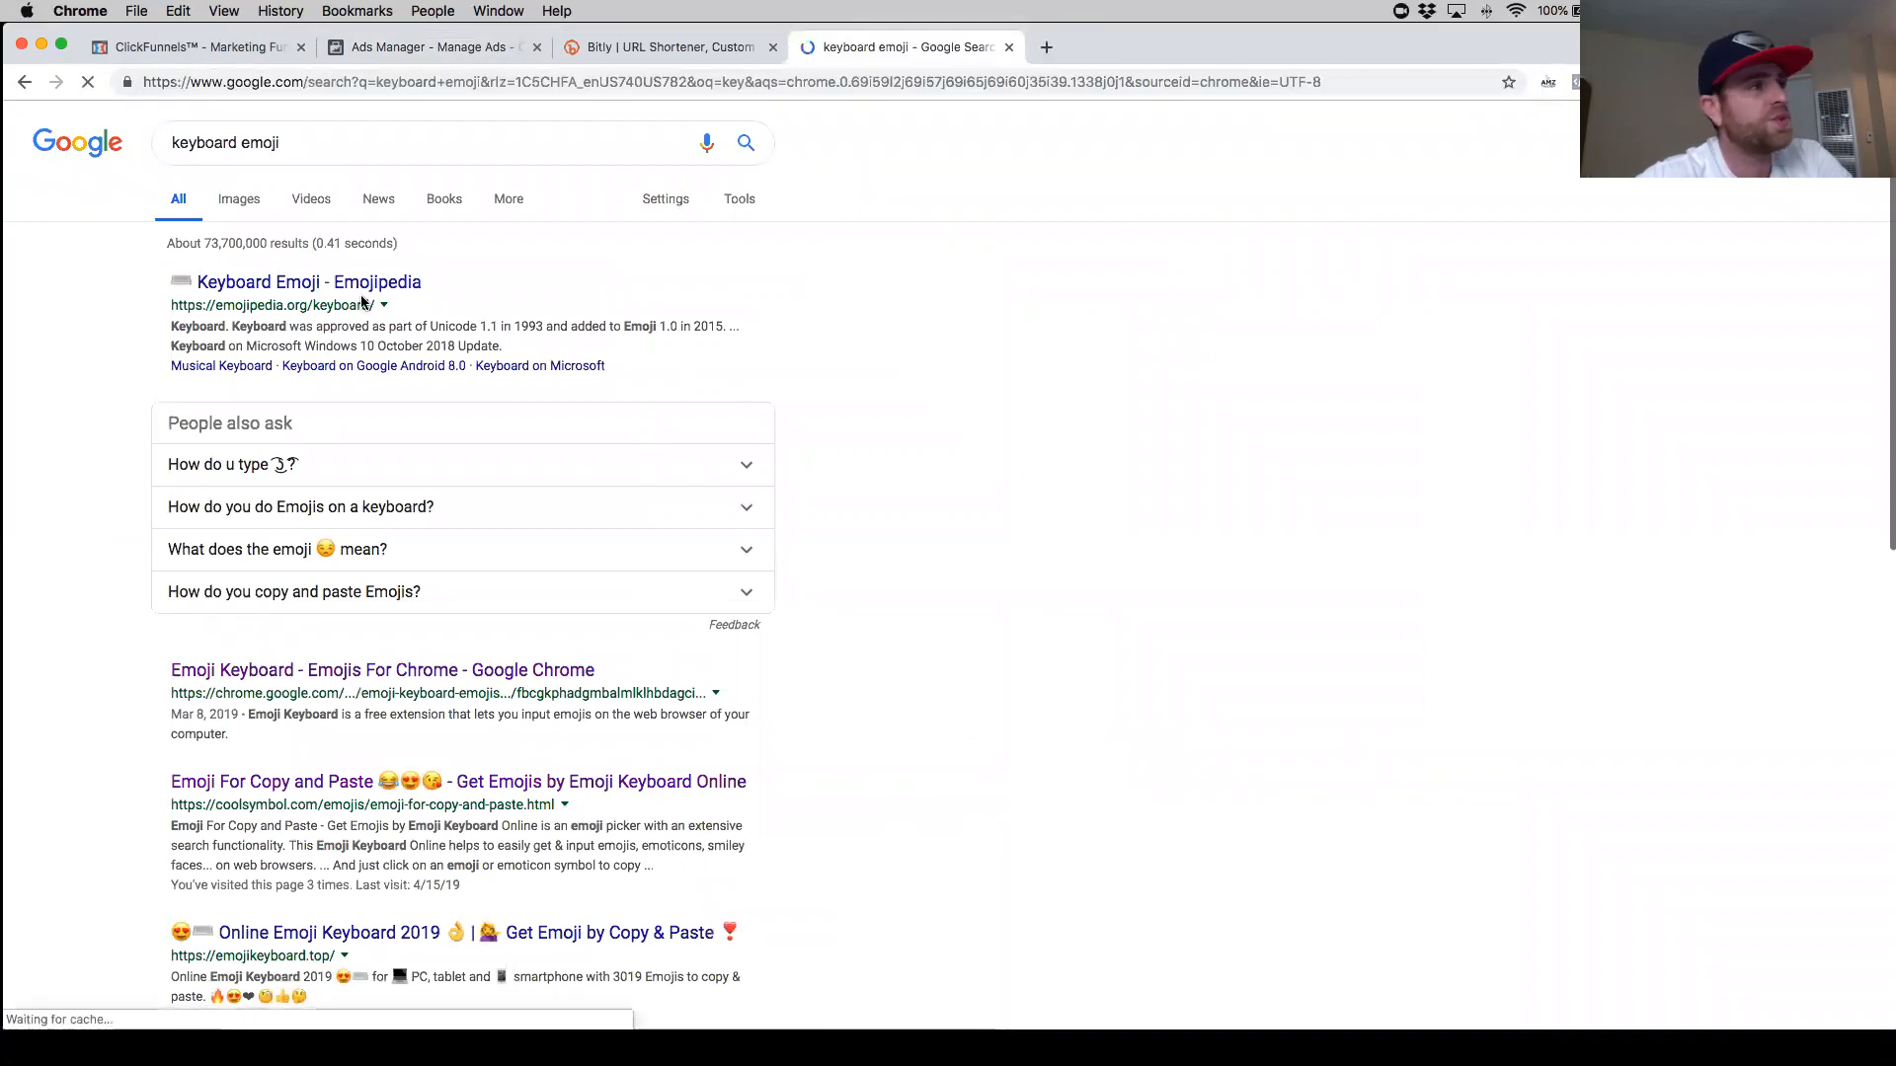
click(446, 780)
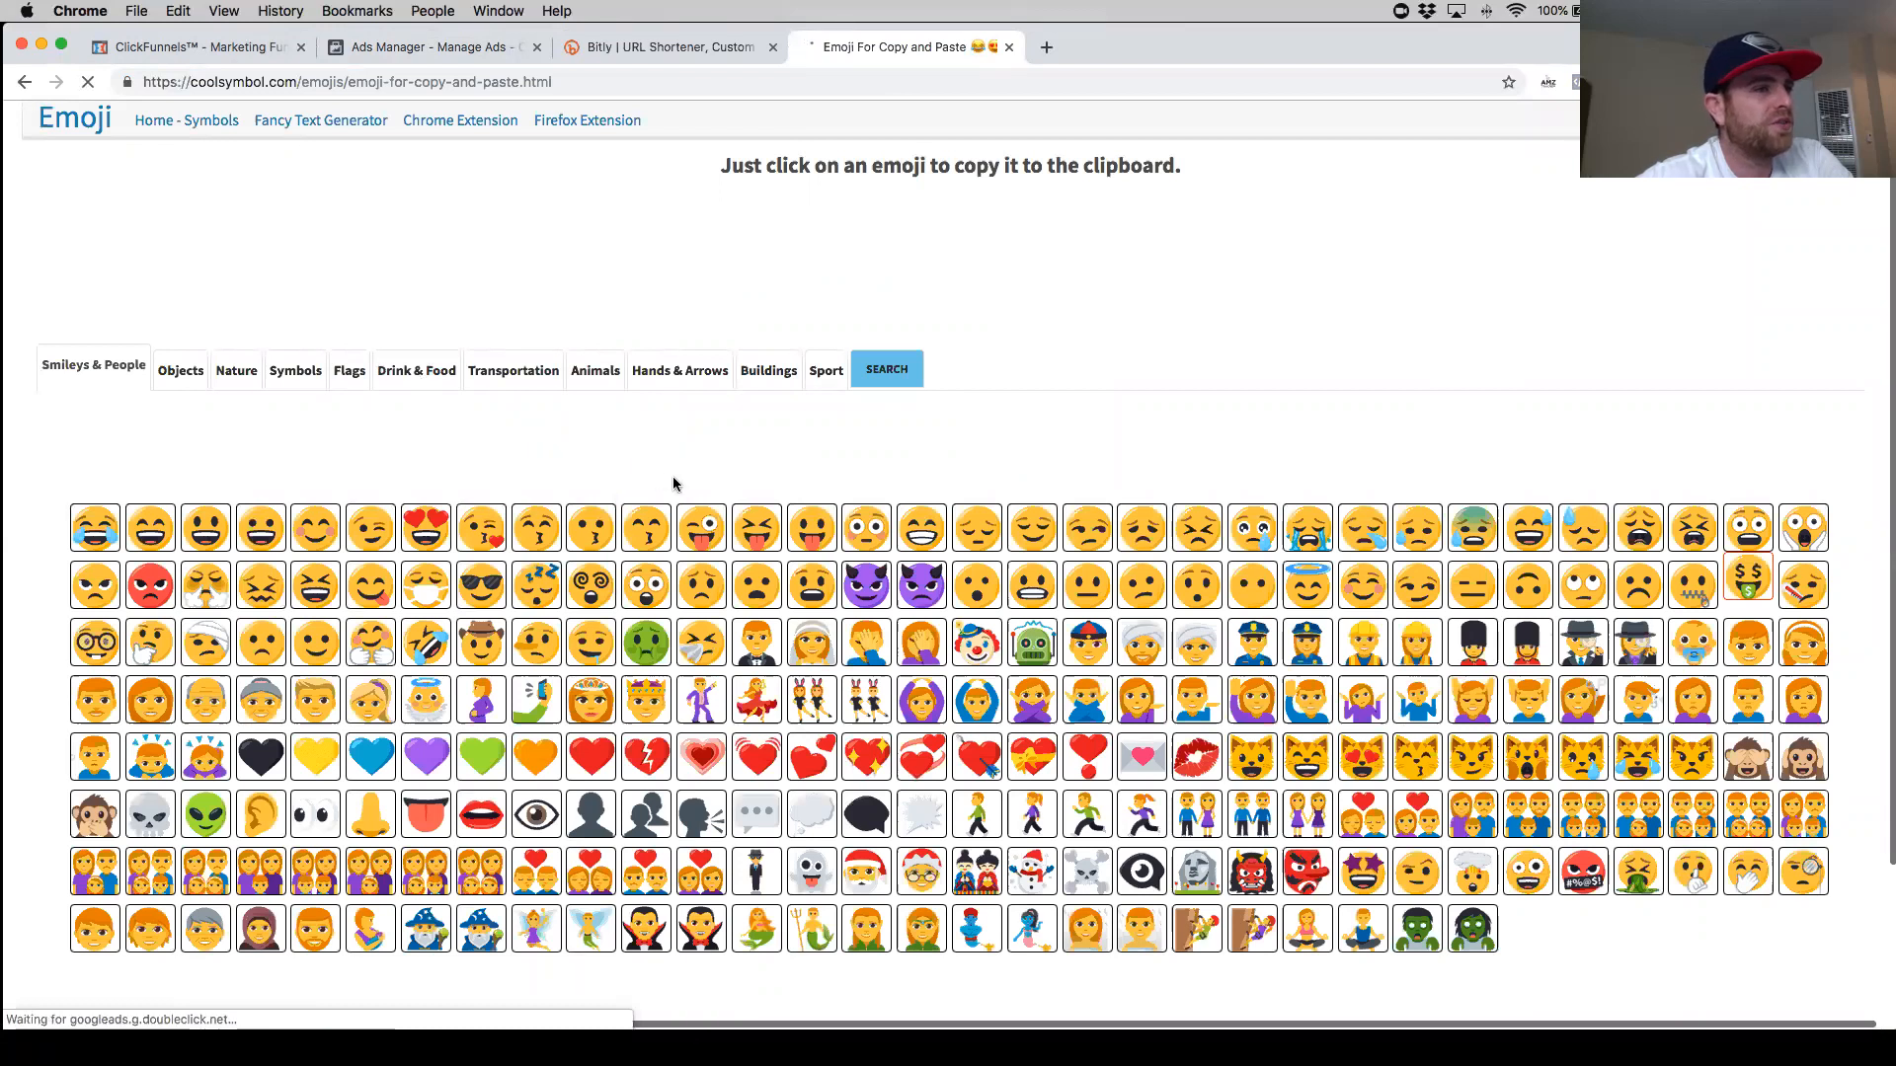
- Search the emoji site for fire and copy the fire emoji
scroll(672, 484, down, 2)
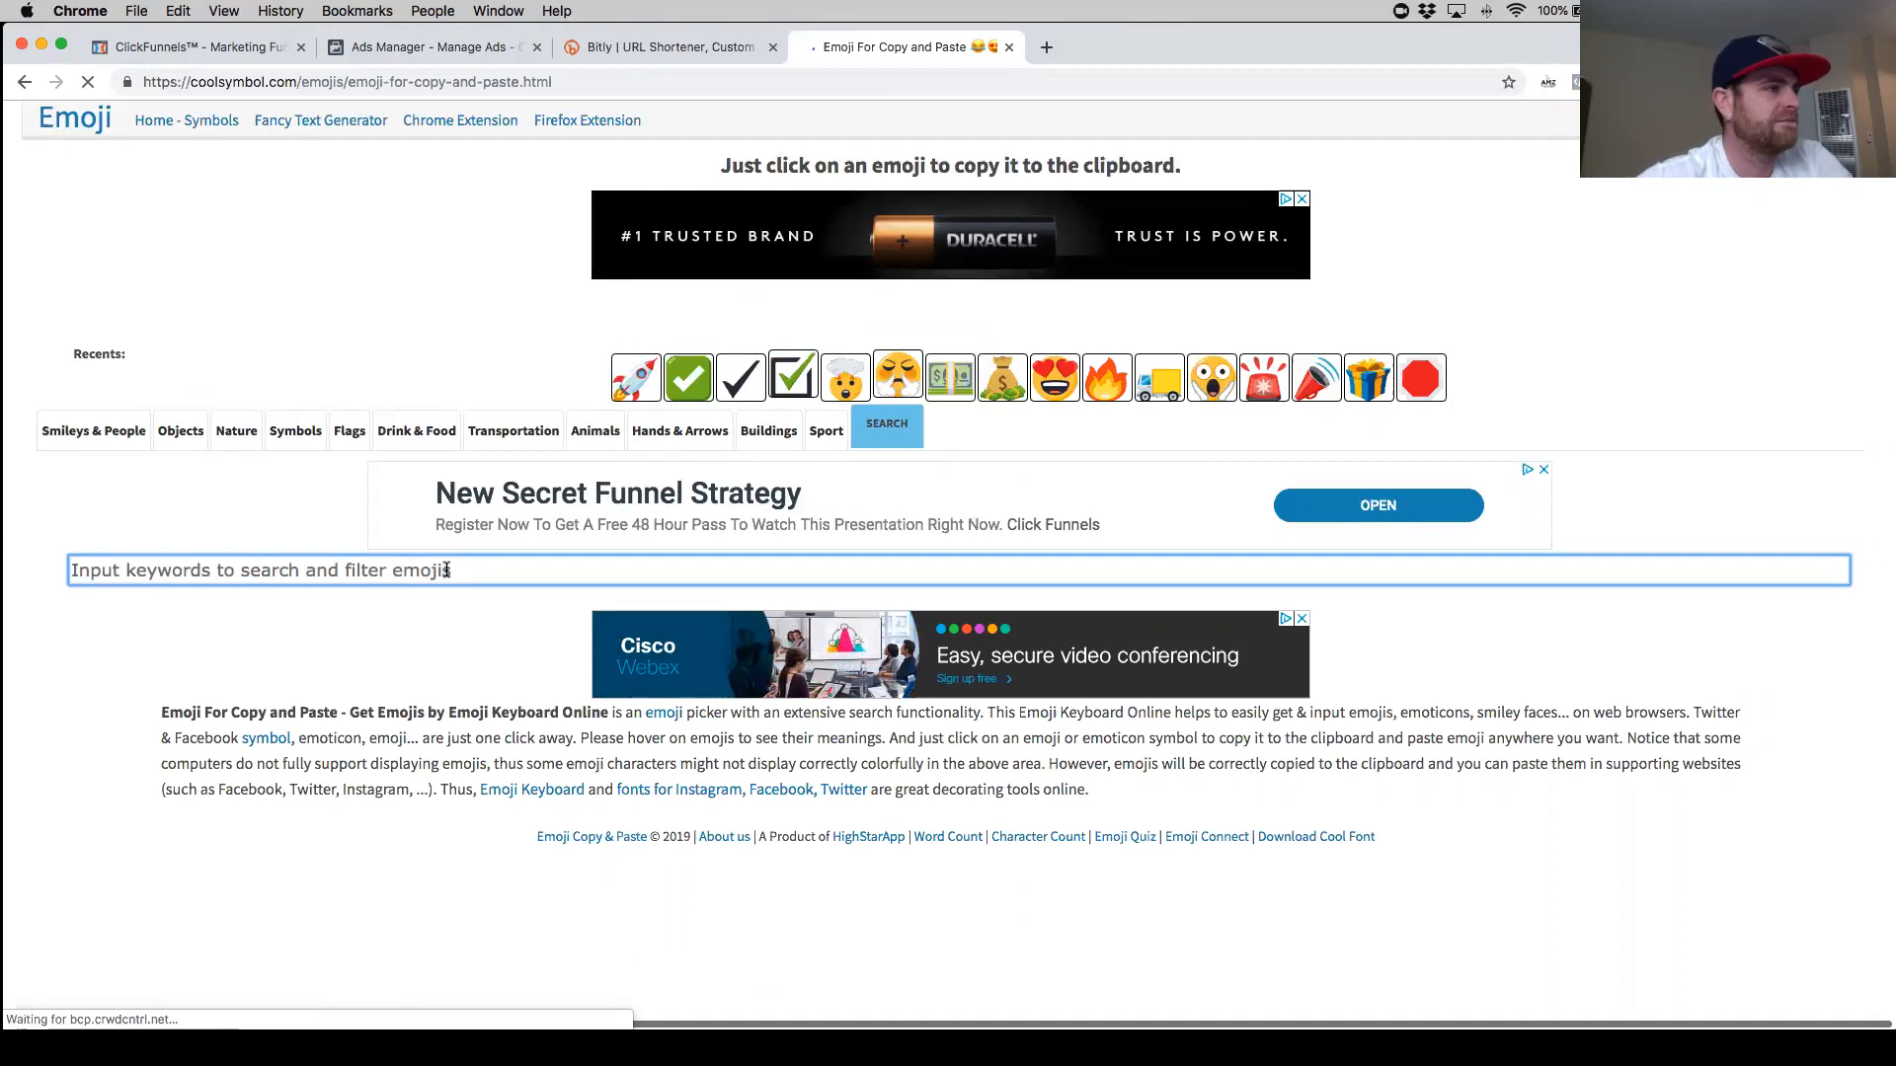
click(403, 570)
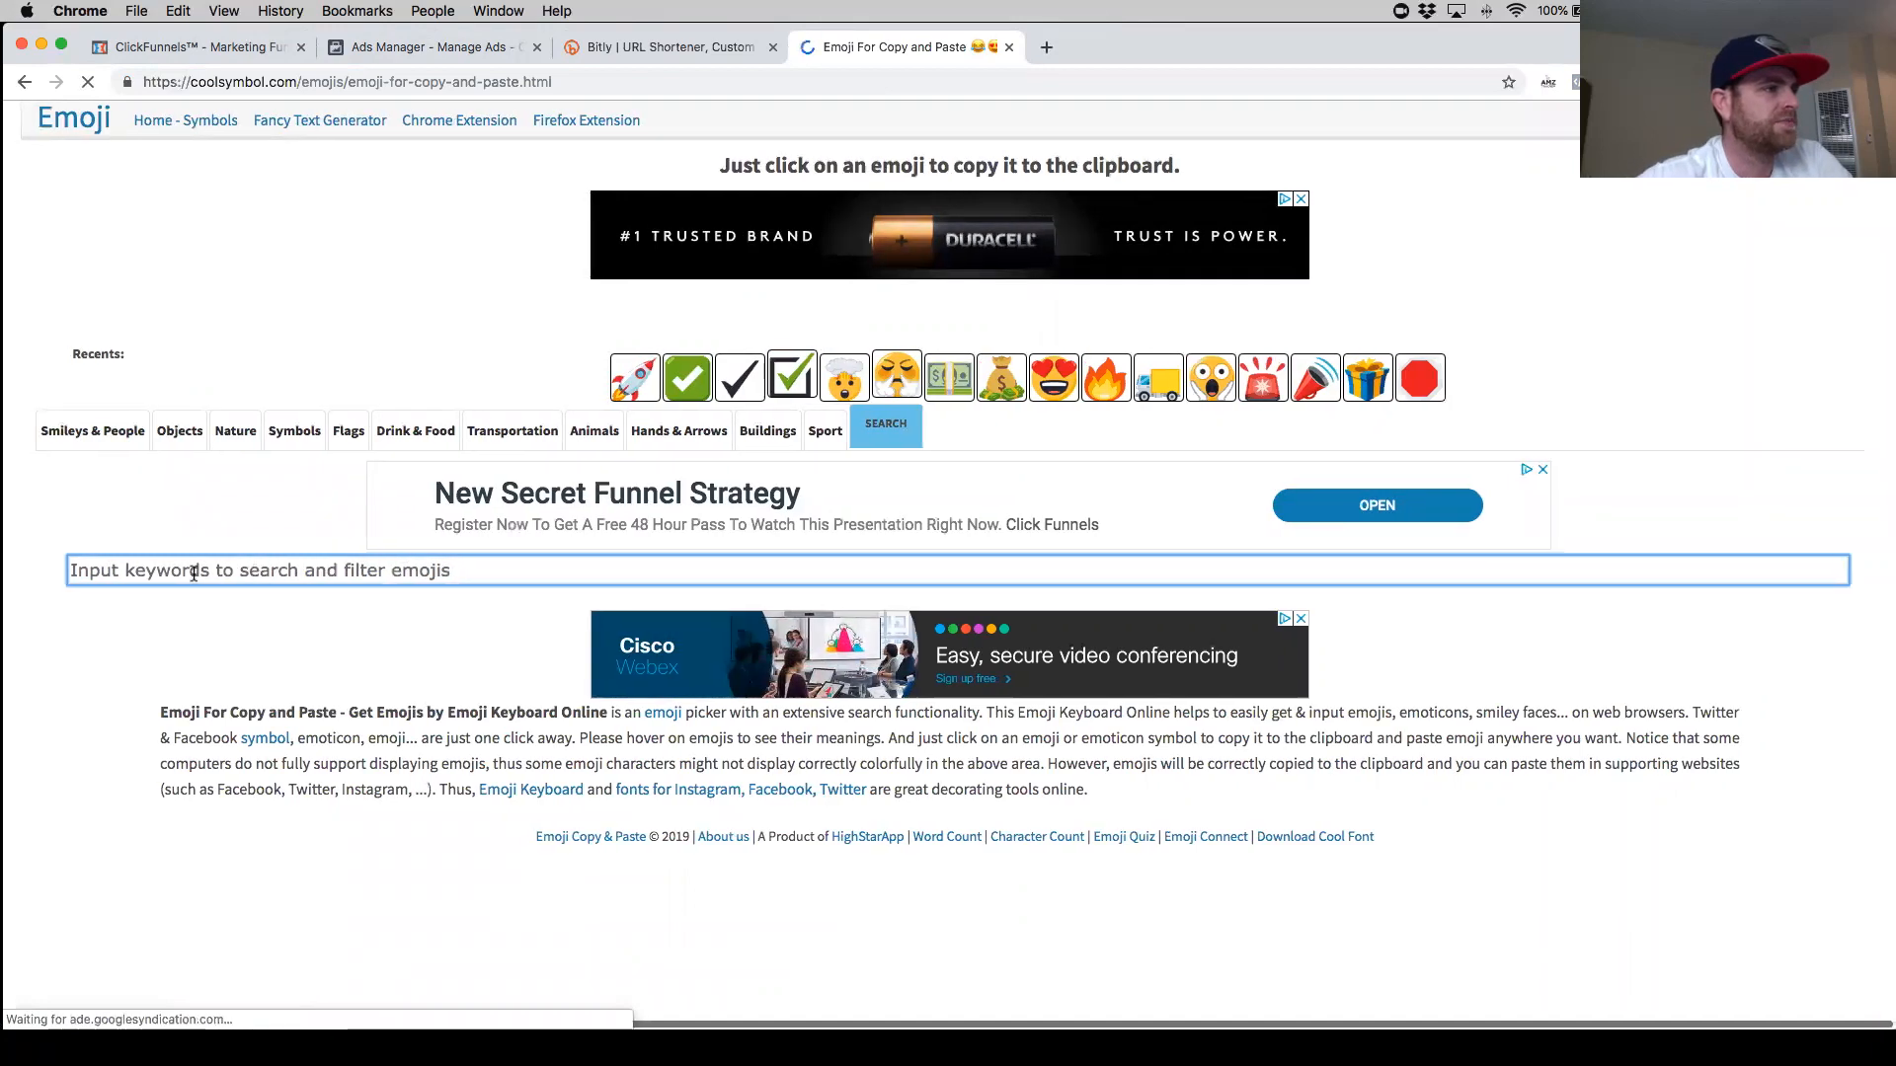
text(fire)
click(198, 637)
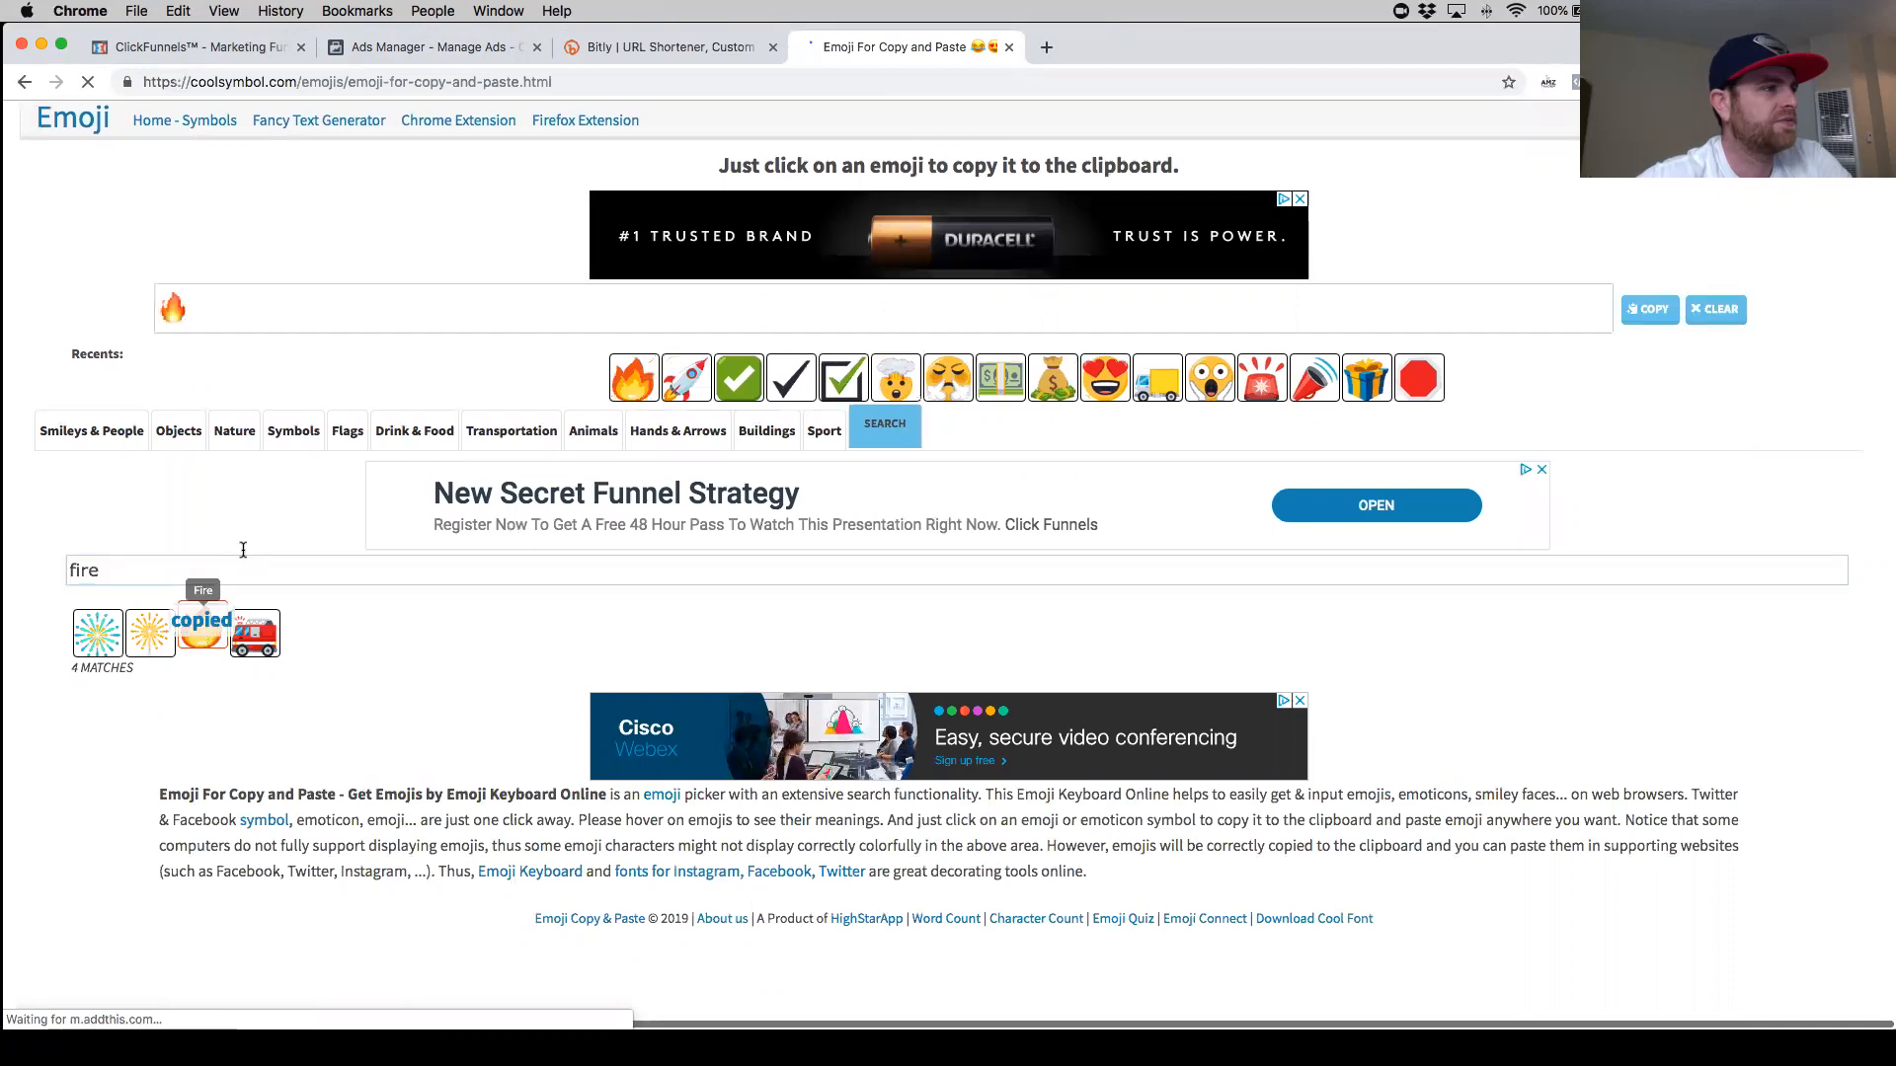
drag(220, 309, 161, 308)
key(super+c)
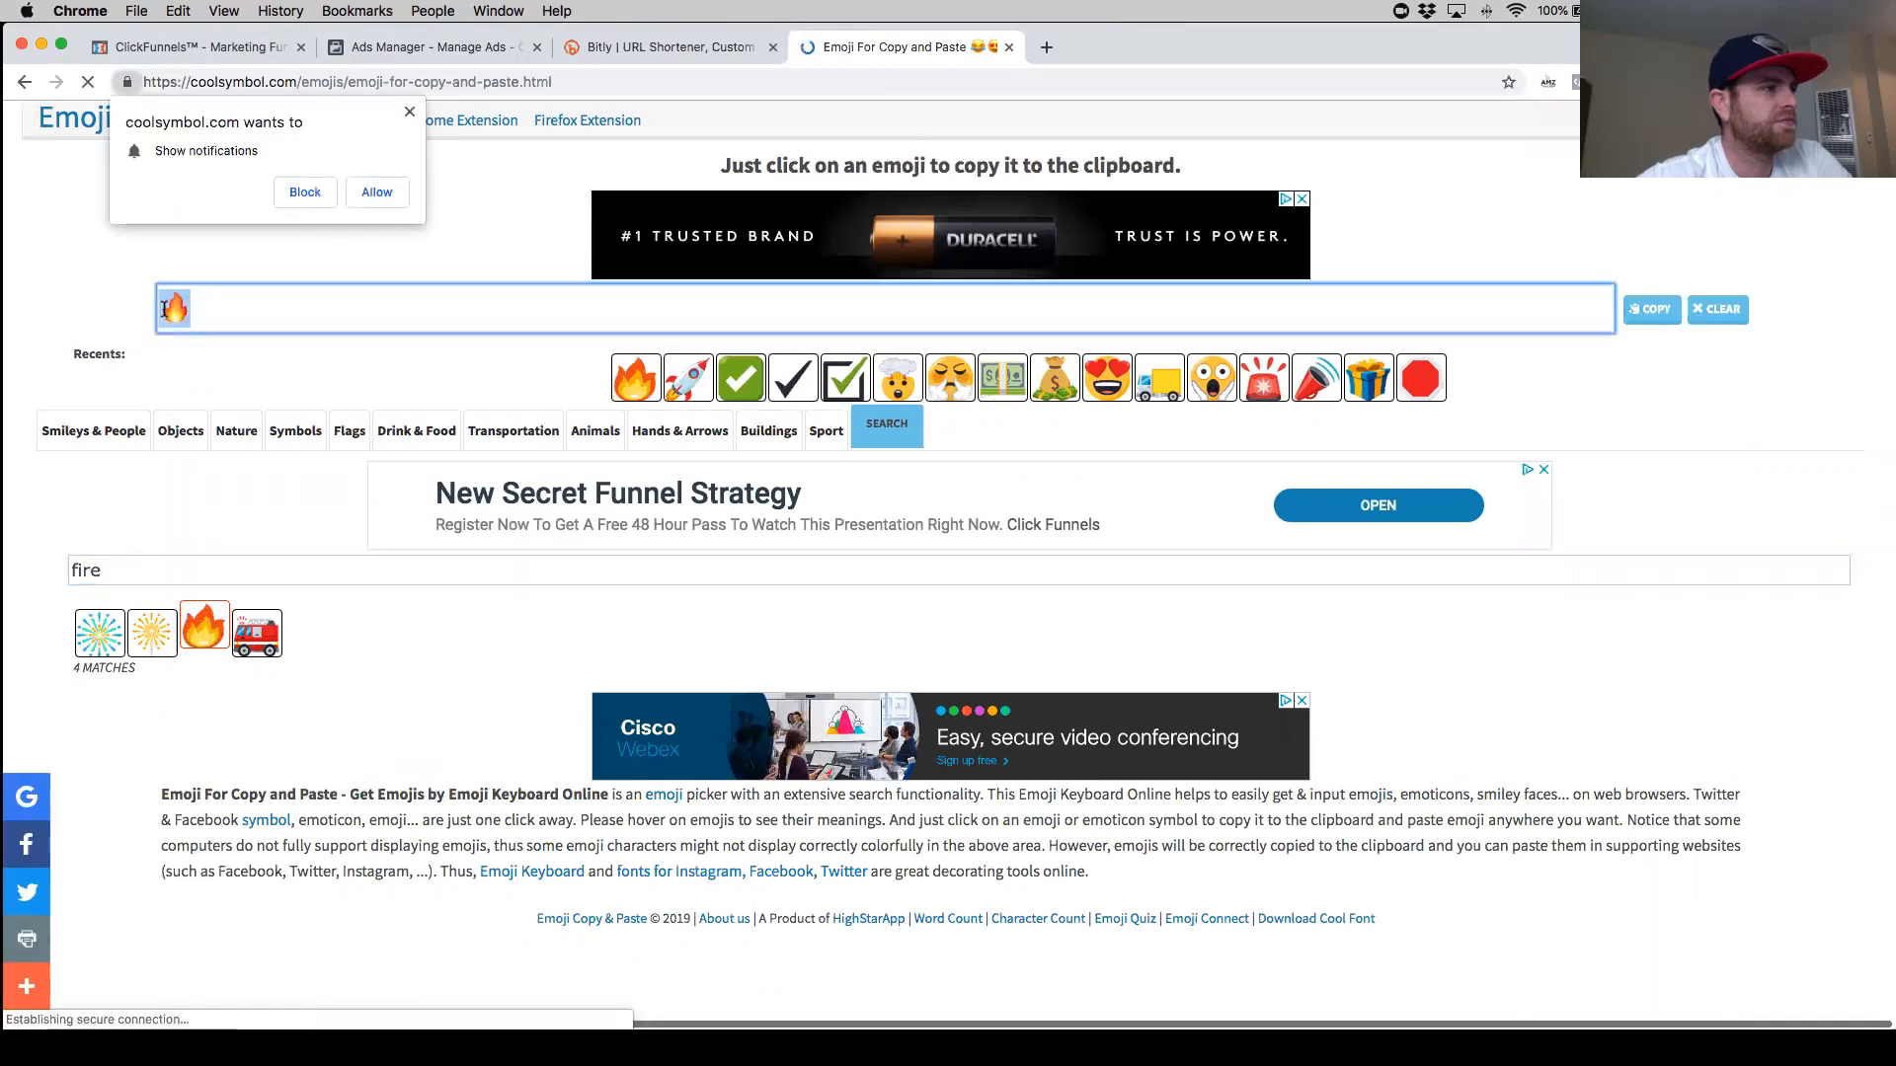
click(375, 190)
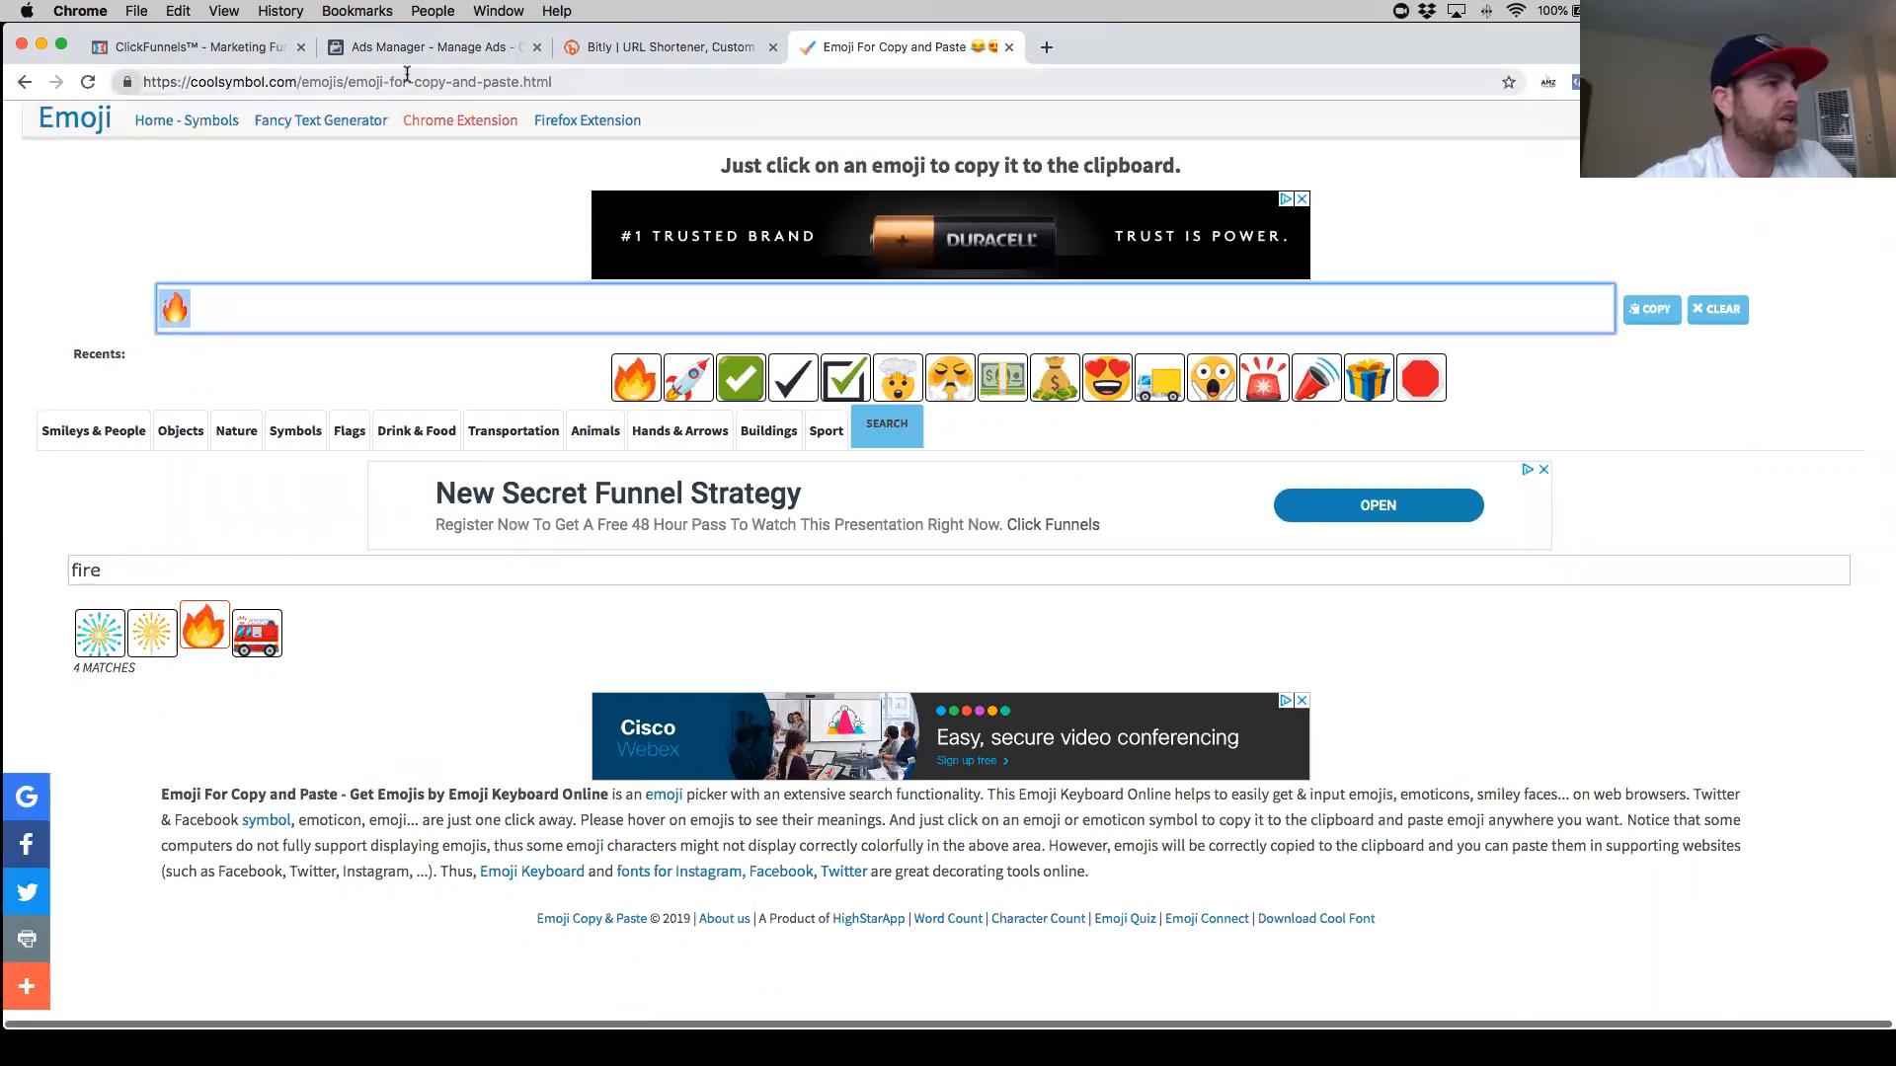
- Enter the ad headline '🔥2 FREE Air Vent Cell Phone Holders' using the copied fire emoji
click(425, 46)
key(super+v)
key(super+v)
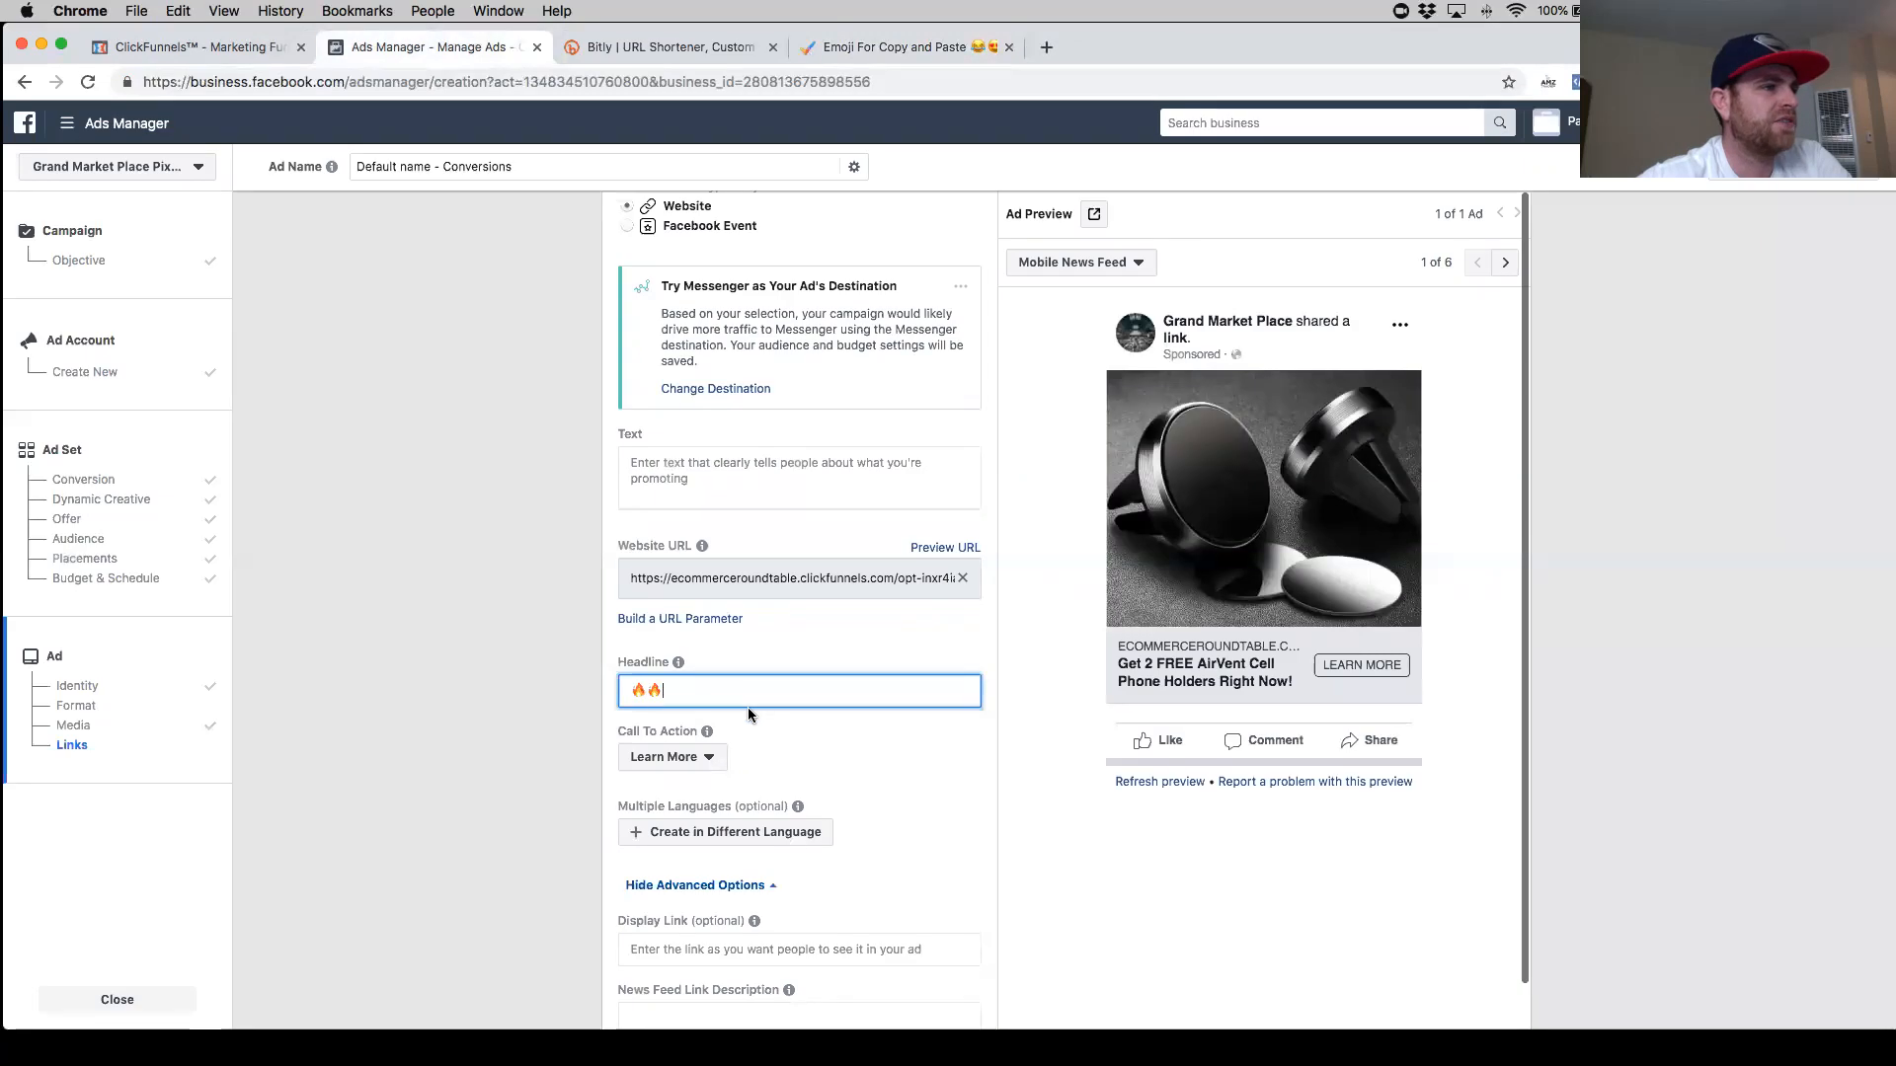
key(BackSpace)
text(FREE)
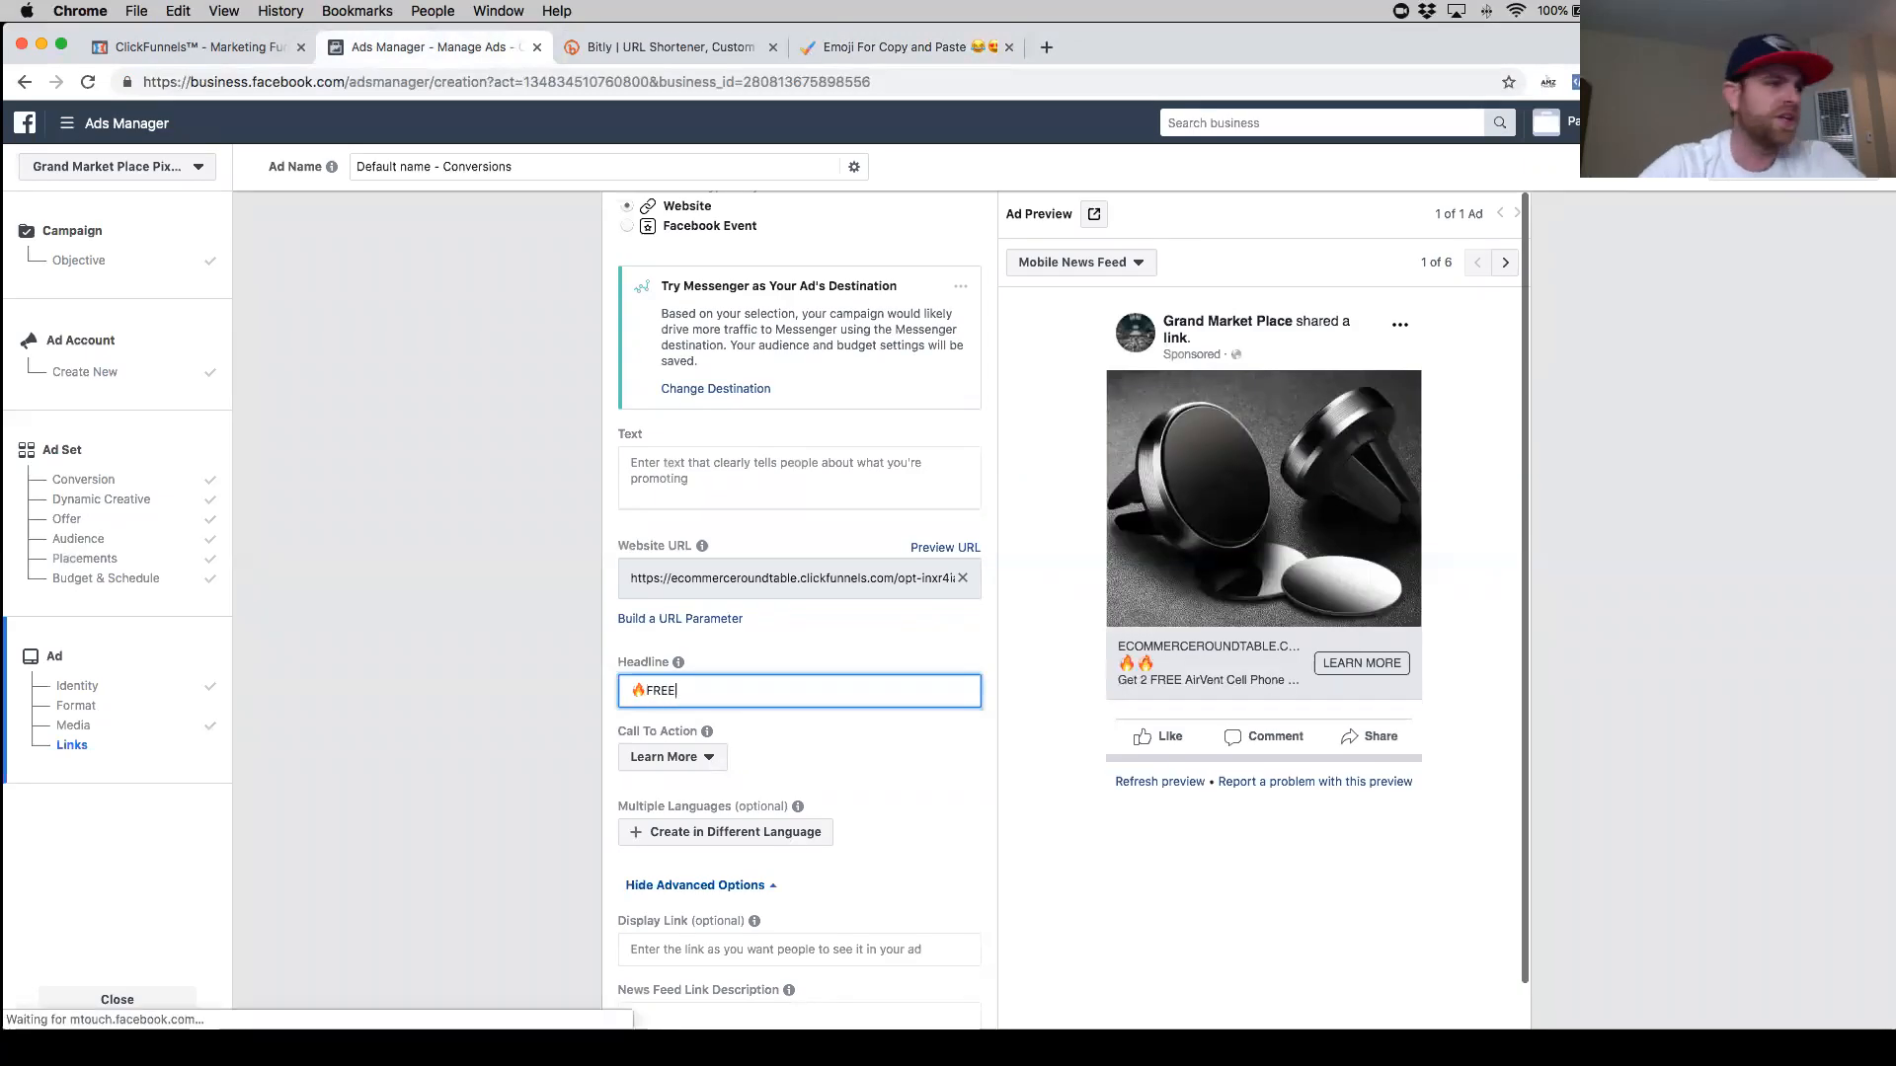
key(Left)
key(Left)
key(Left)
key(Left)
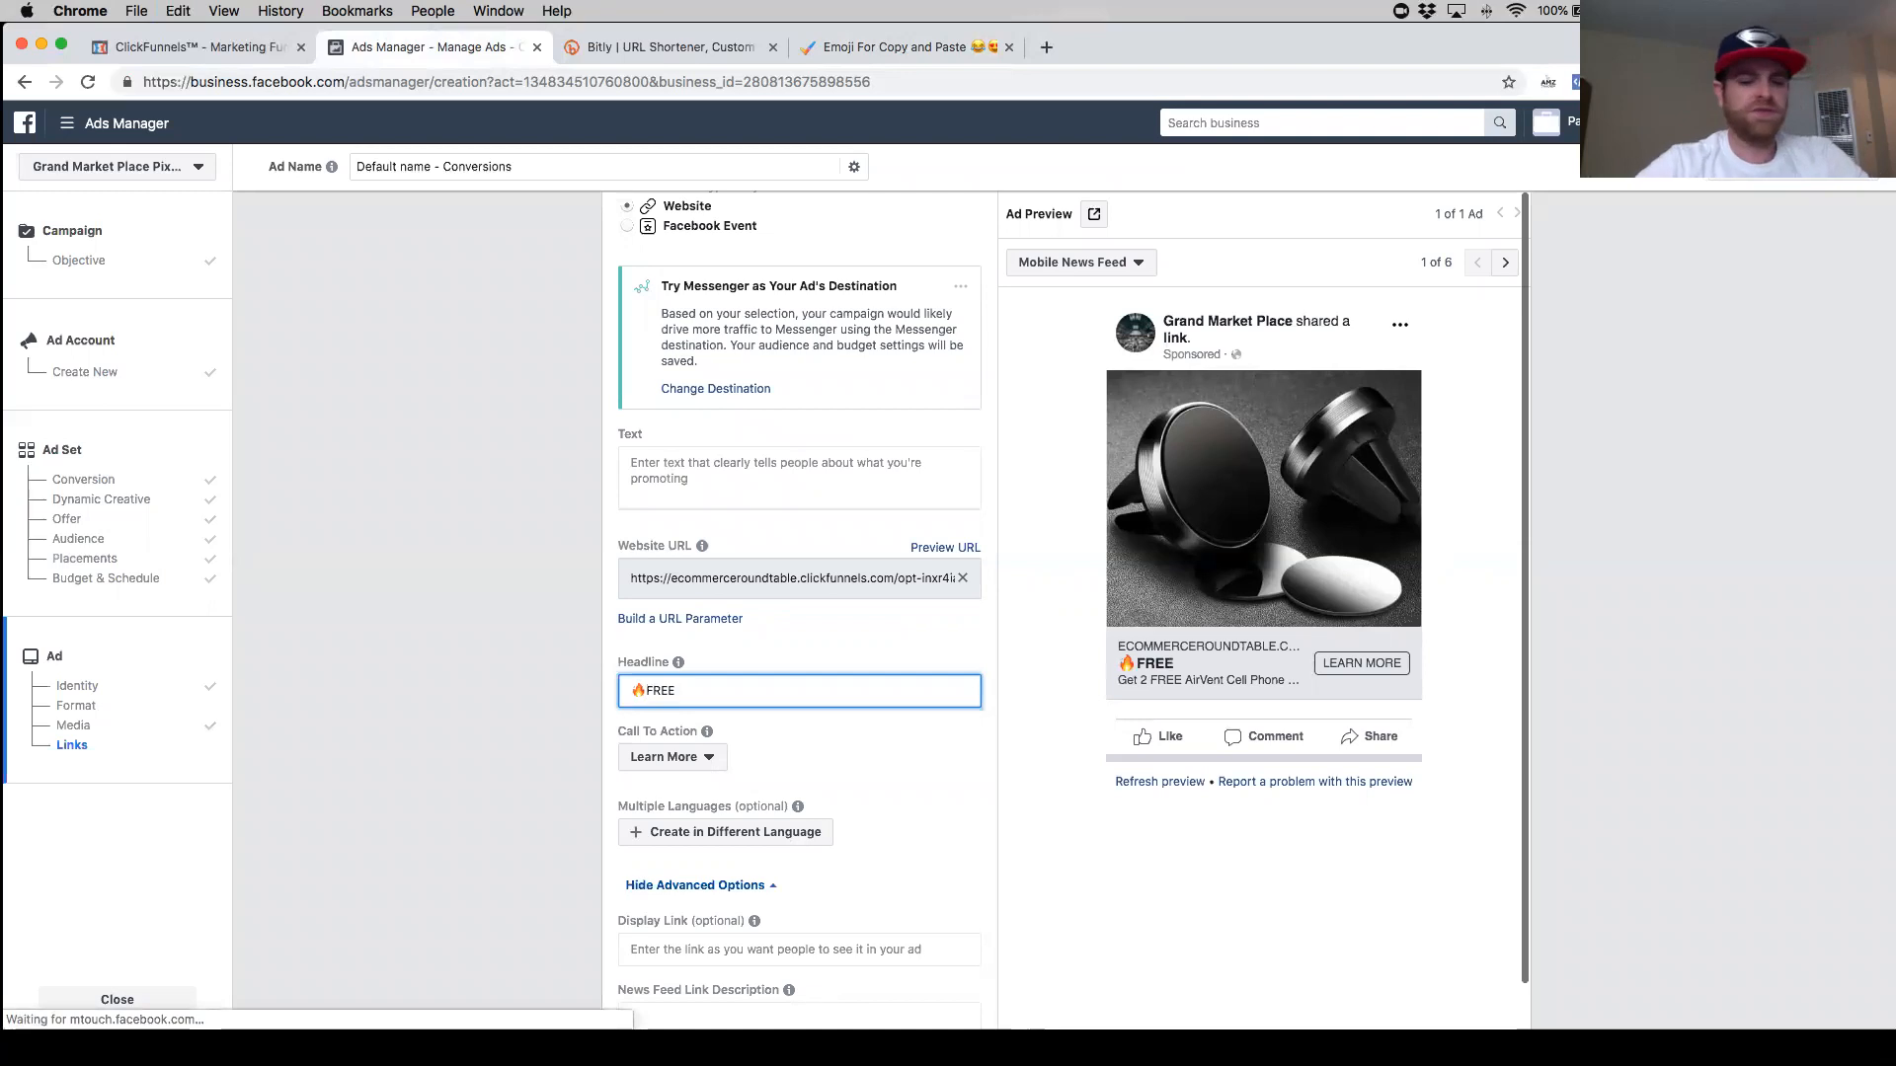
text(2)
key(Right)
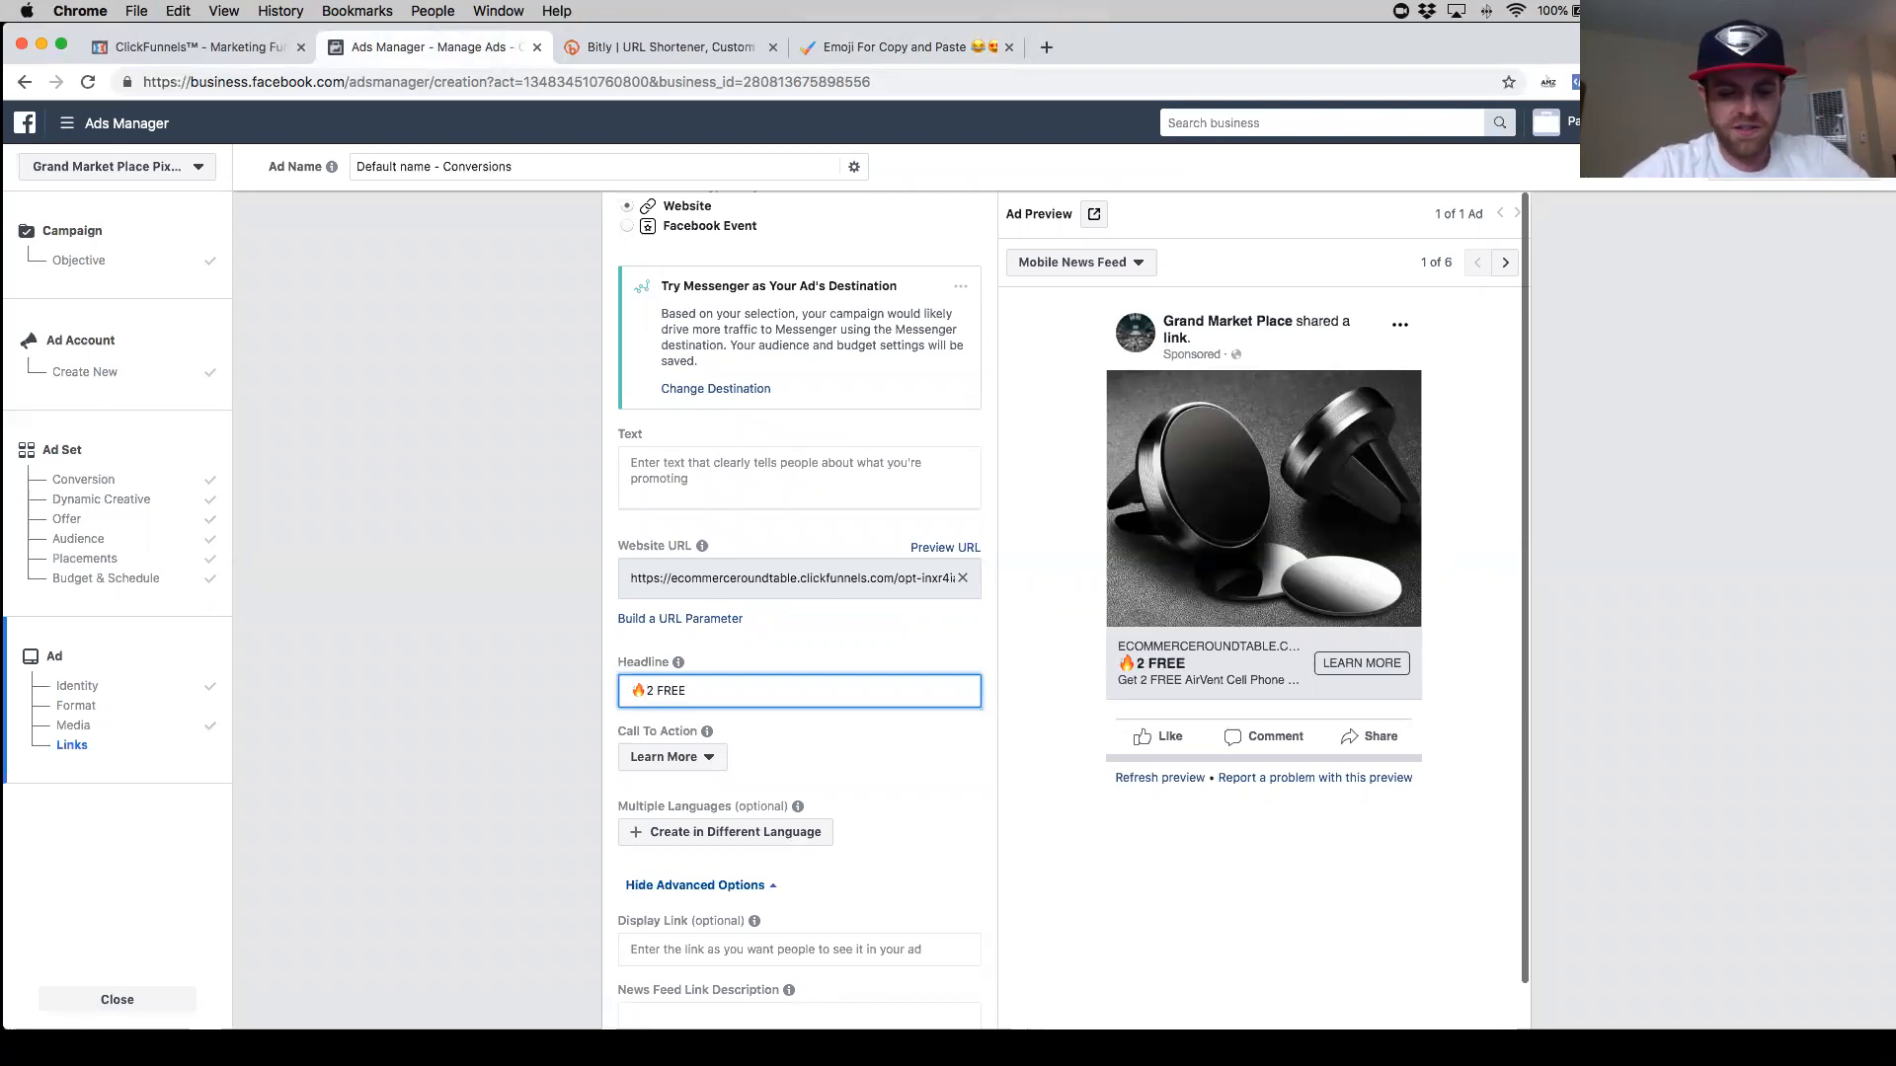
text(Ari)
key(BackSpace)
key(BackSpace)
text(ir)
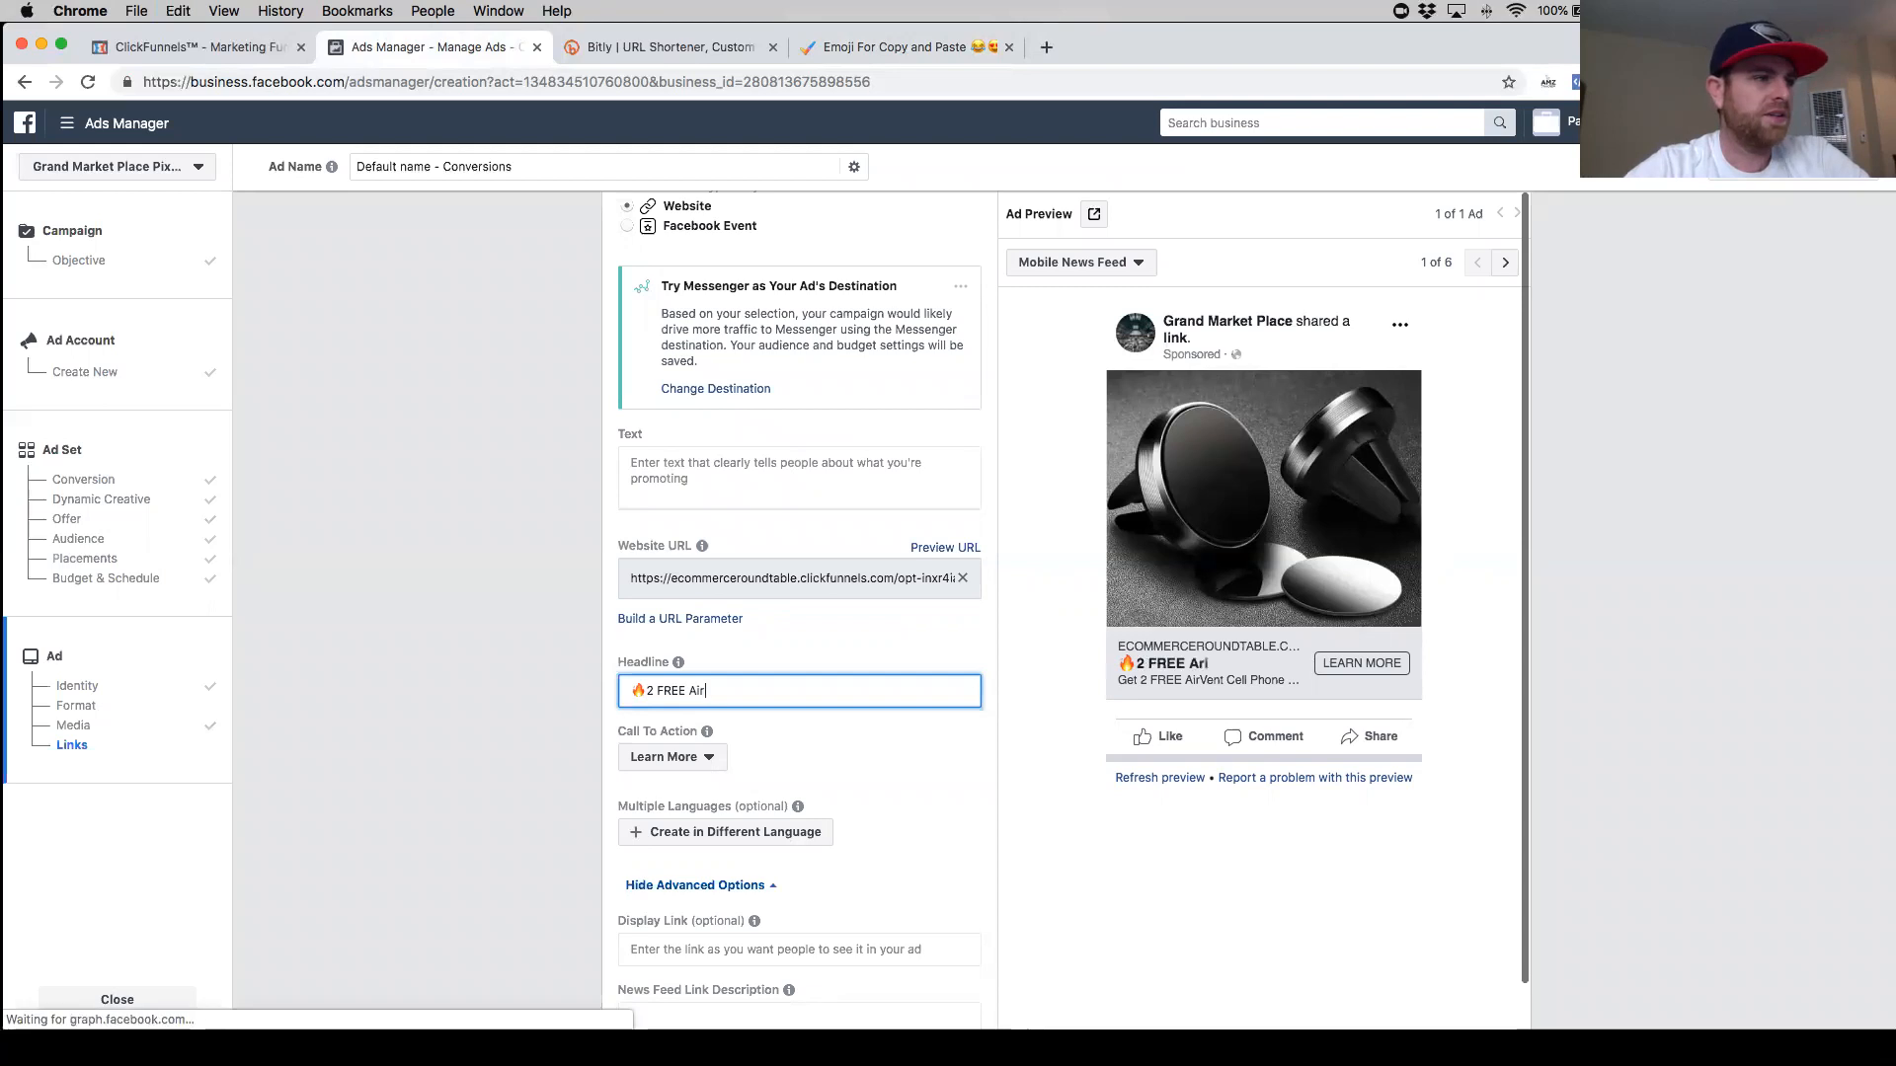
text( Ven)
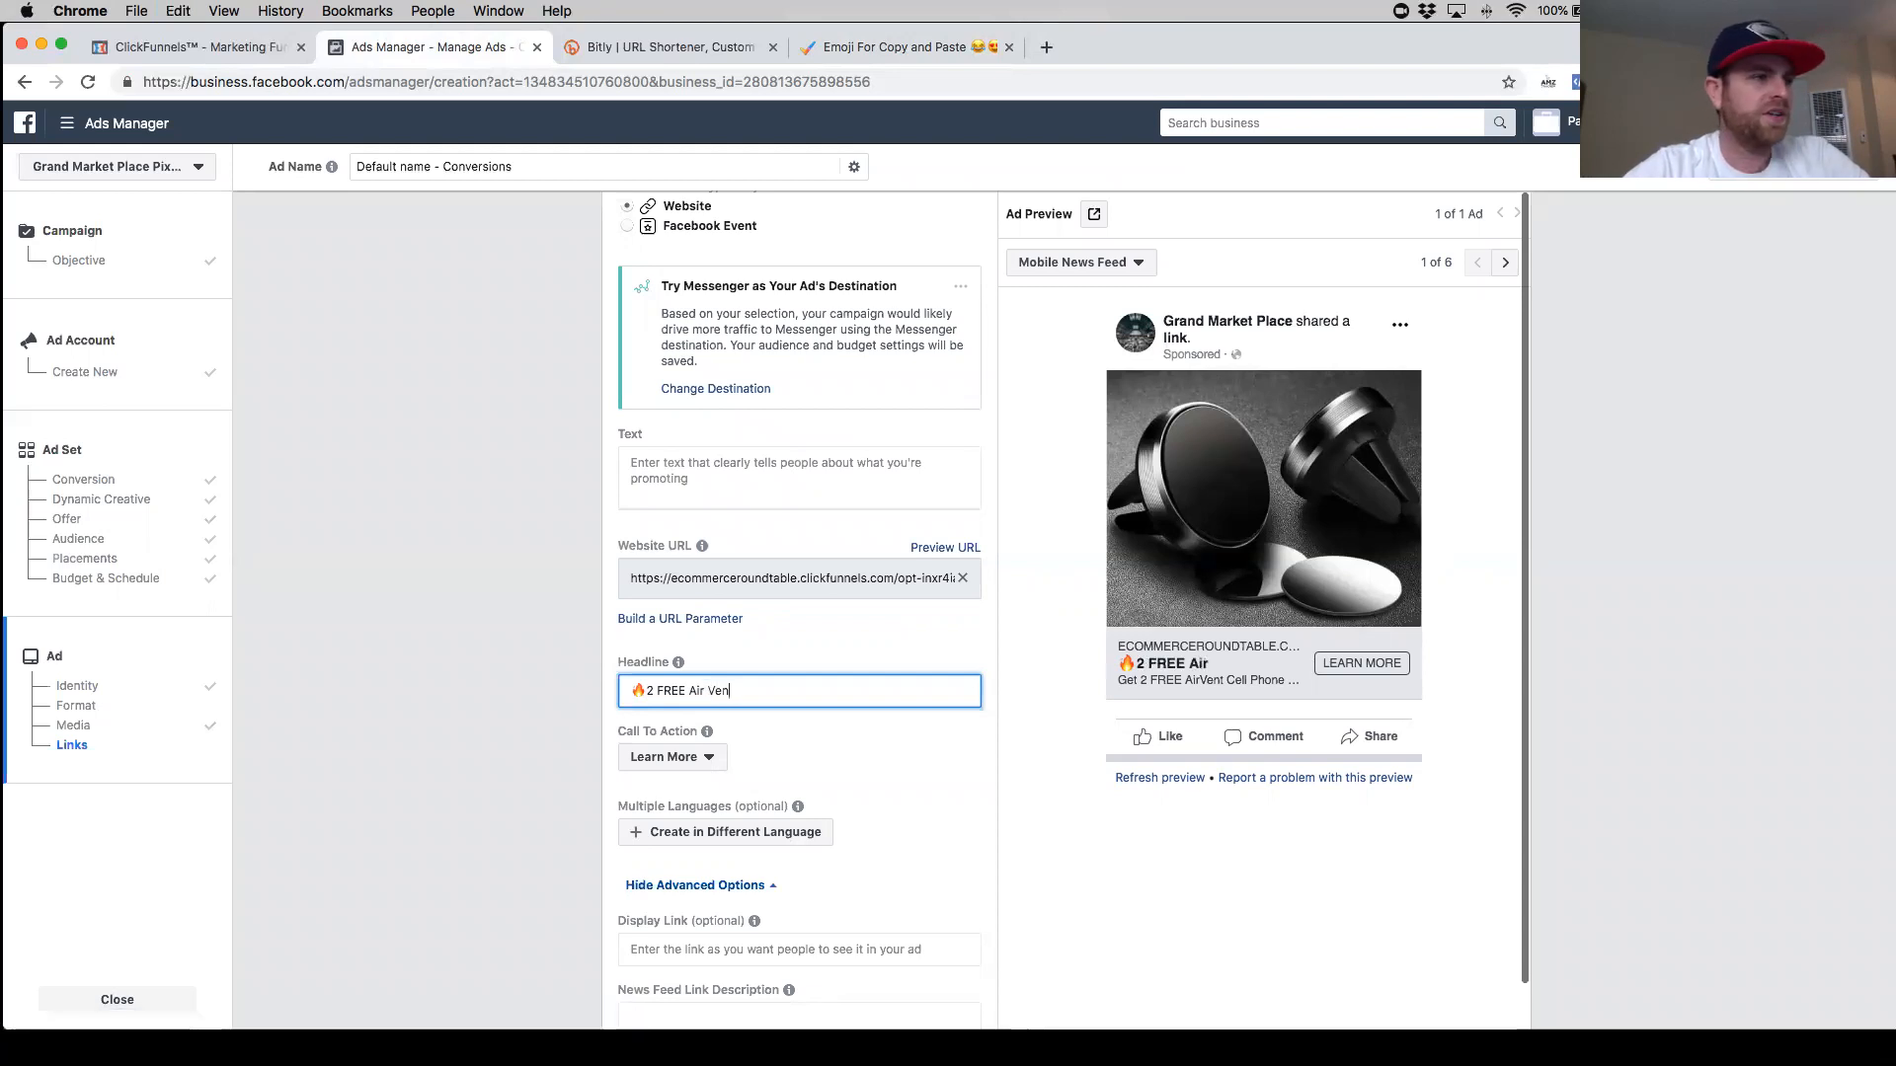
text(t Cell Phone Hol)
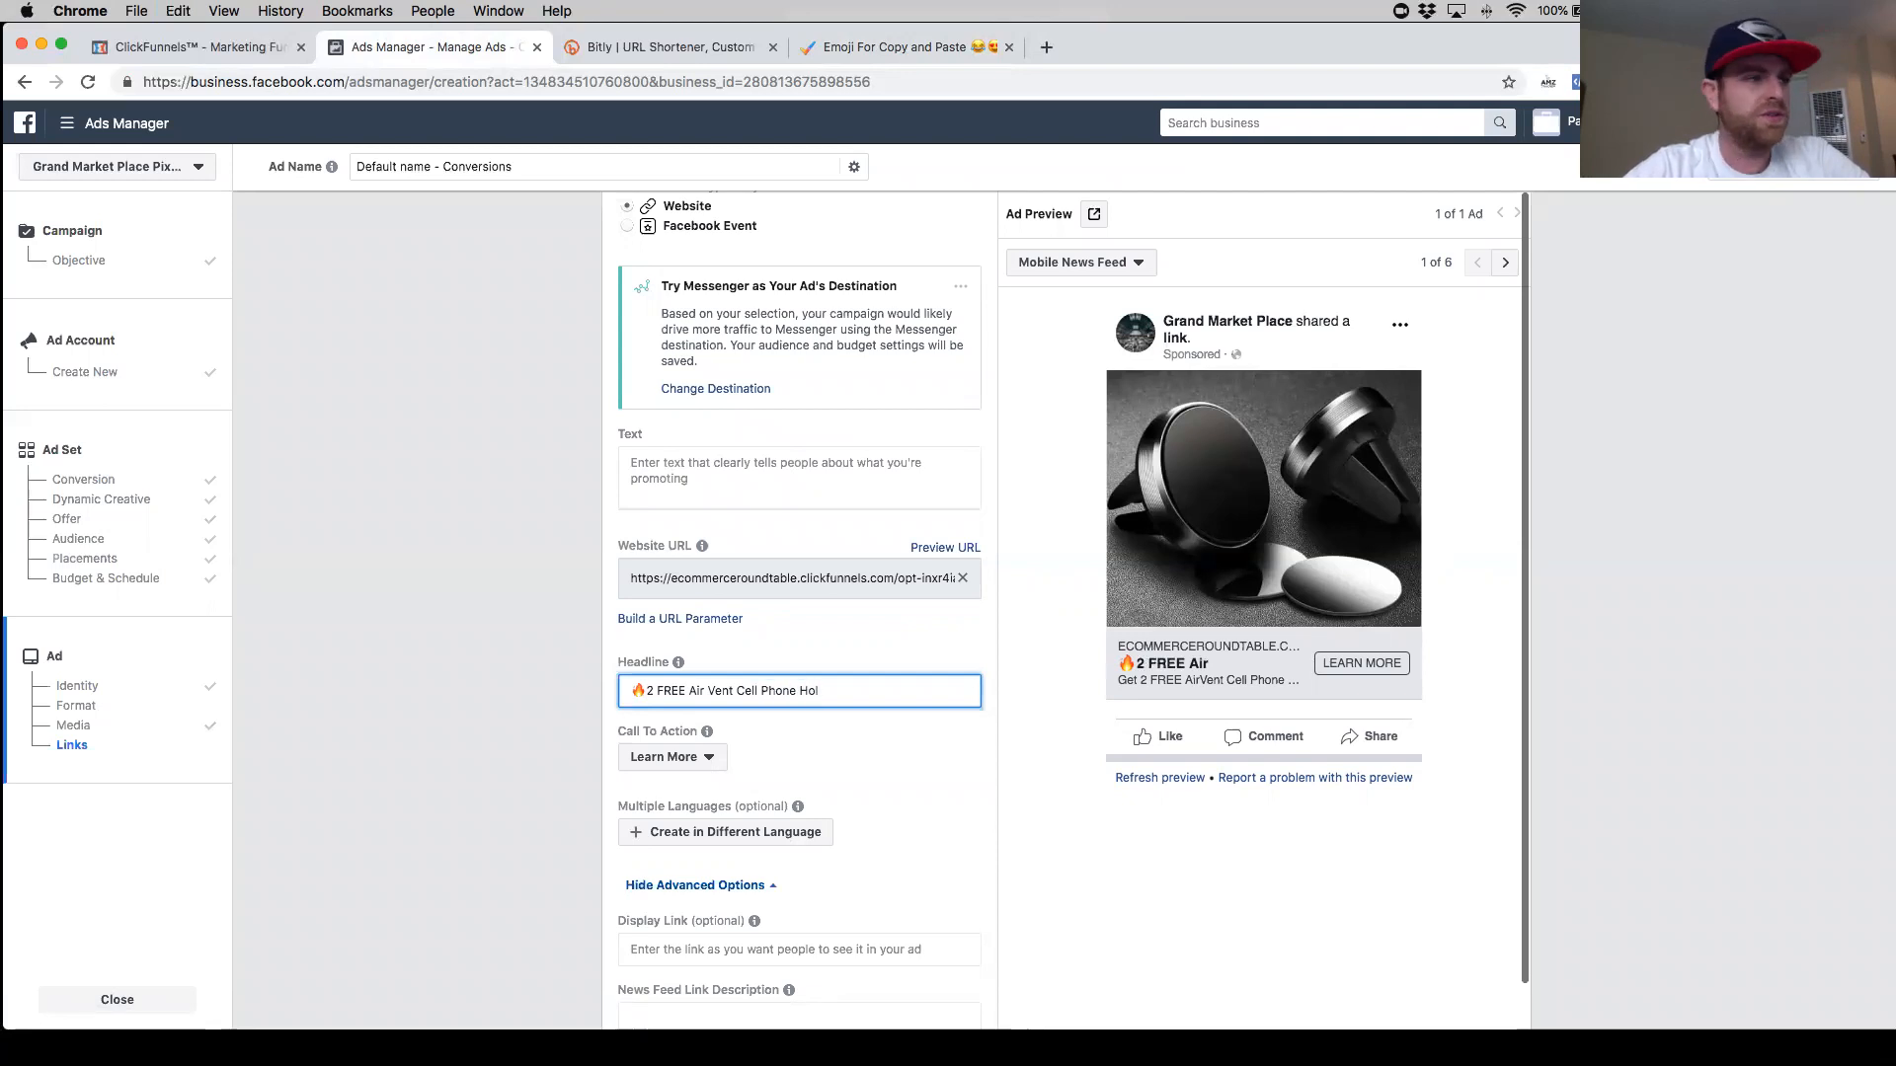
text(ders)
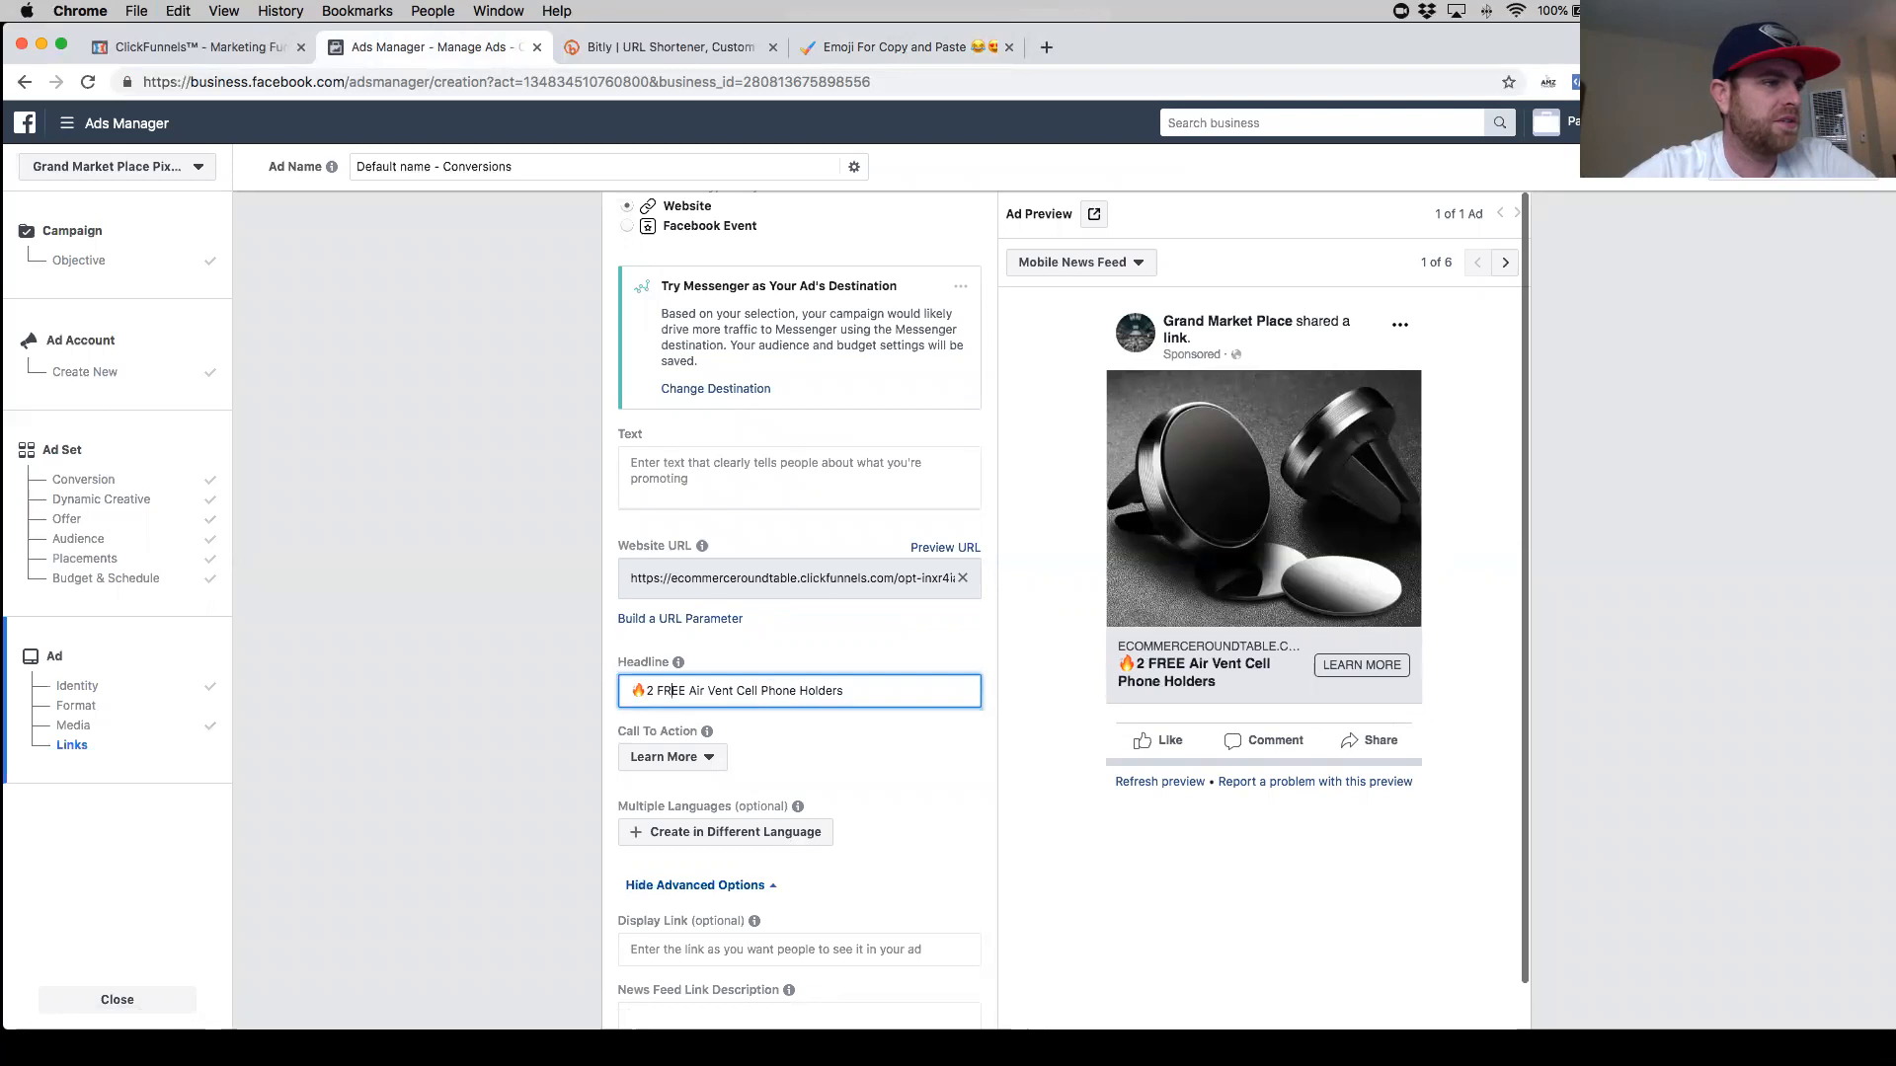
- Revise the headline to read '🔥GIVEAWAY! Get 2 FREE Air Vent Cell Phone Holders'
text(GIVEAWAY)
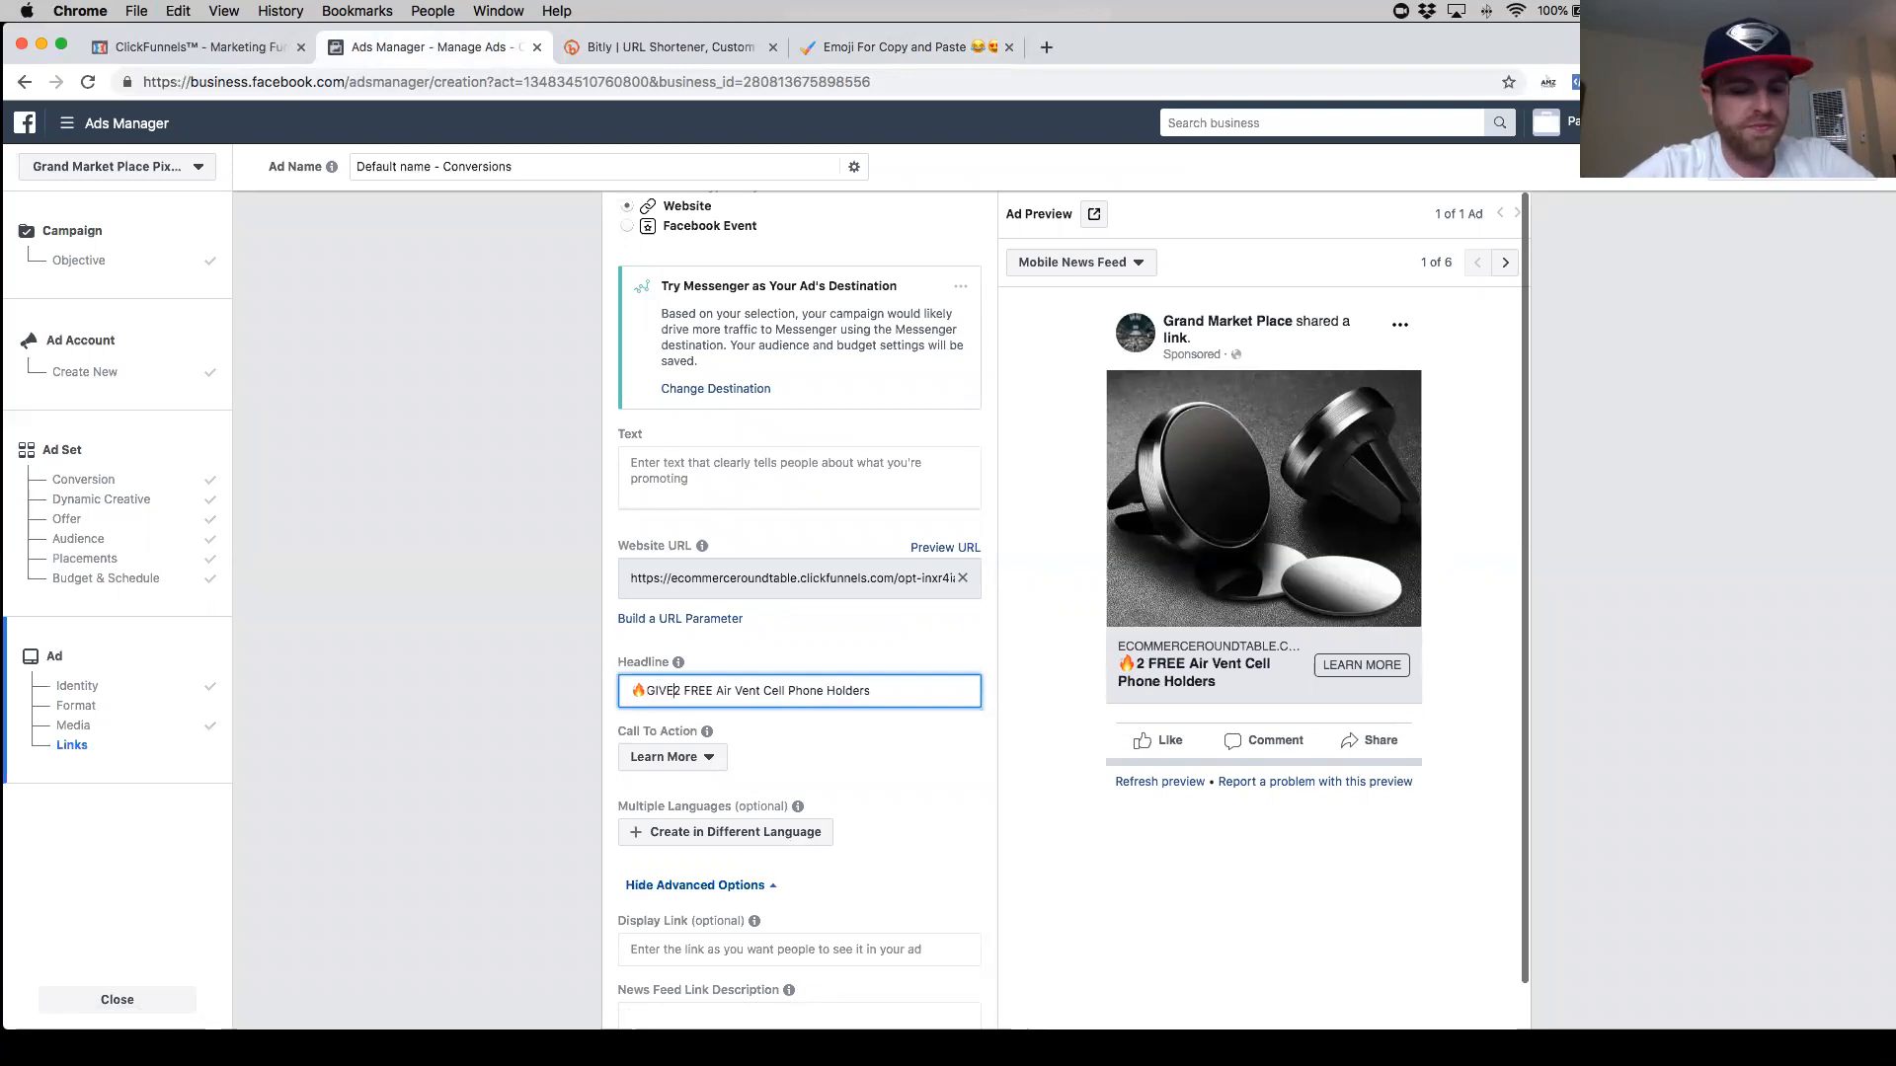
text(!)
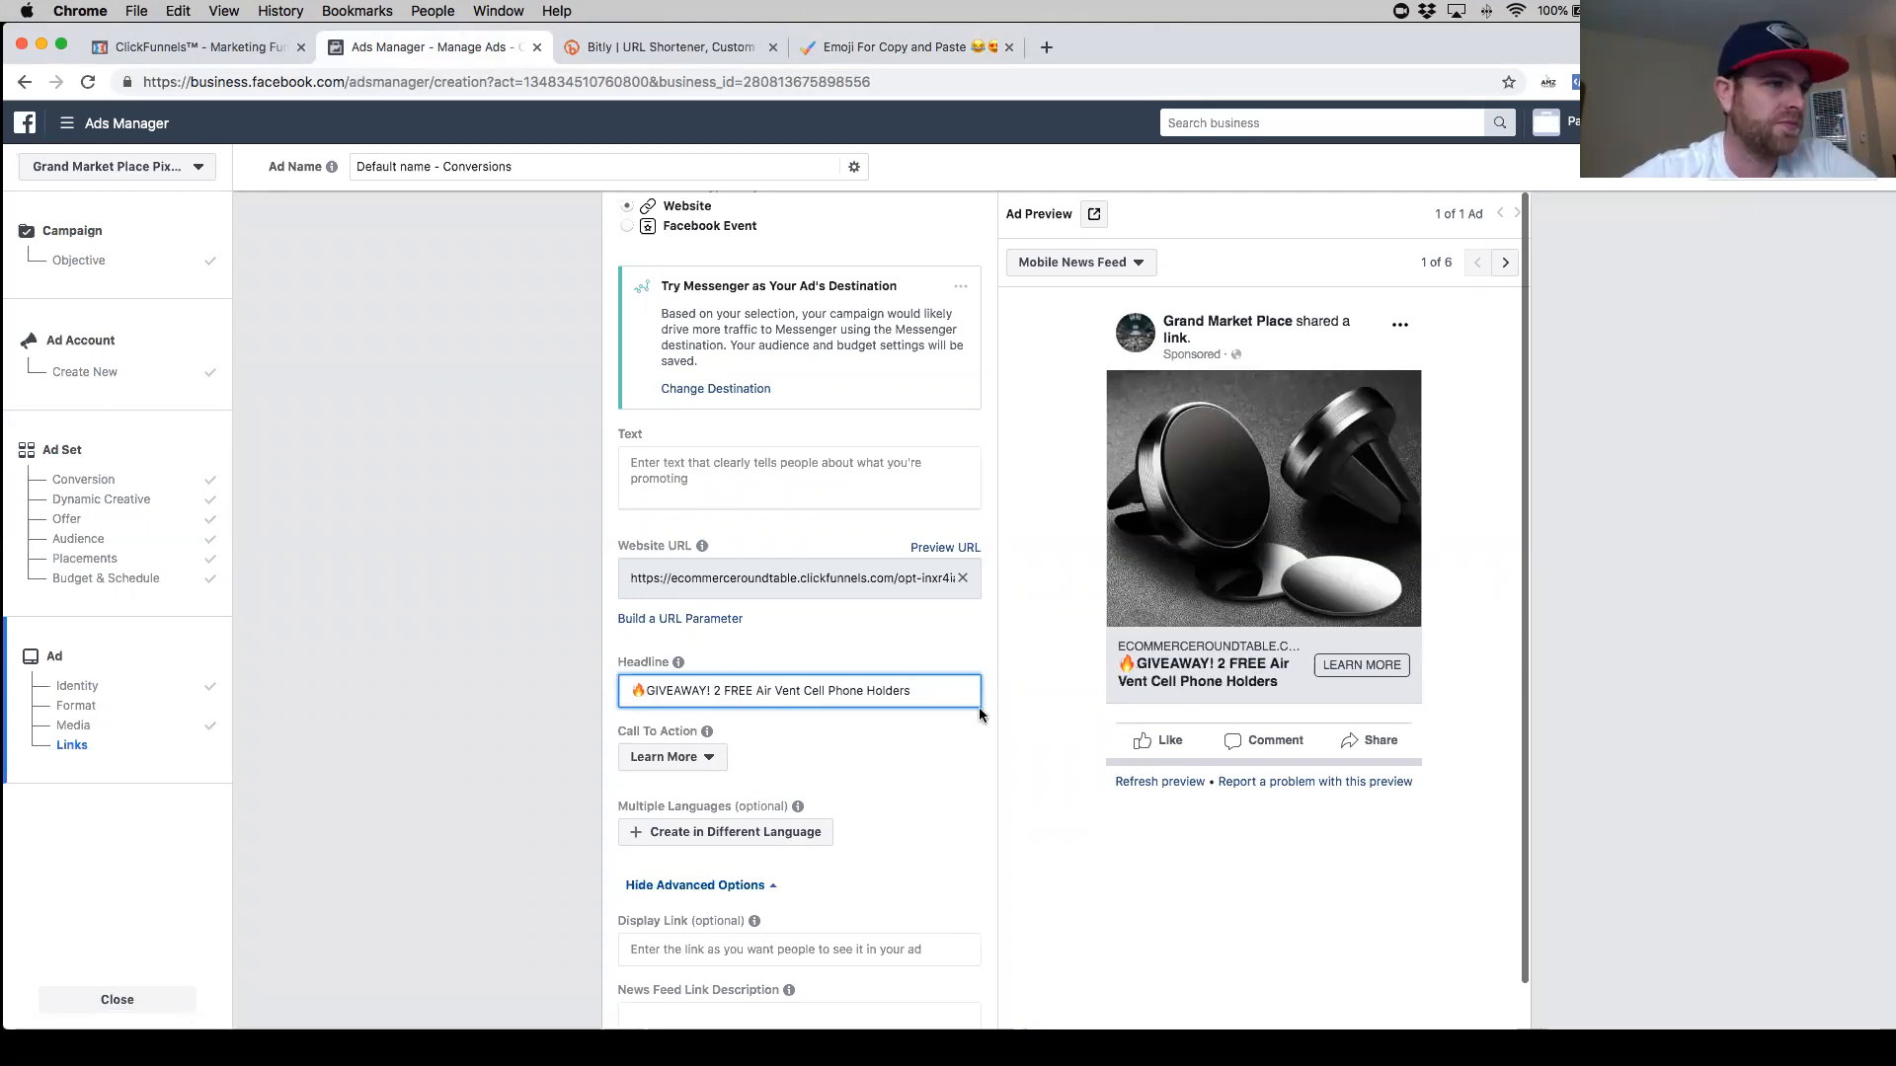
click(714, 690)
text(Get)
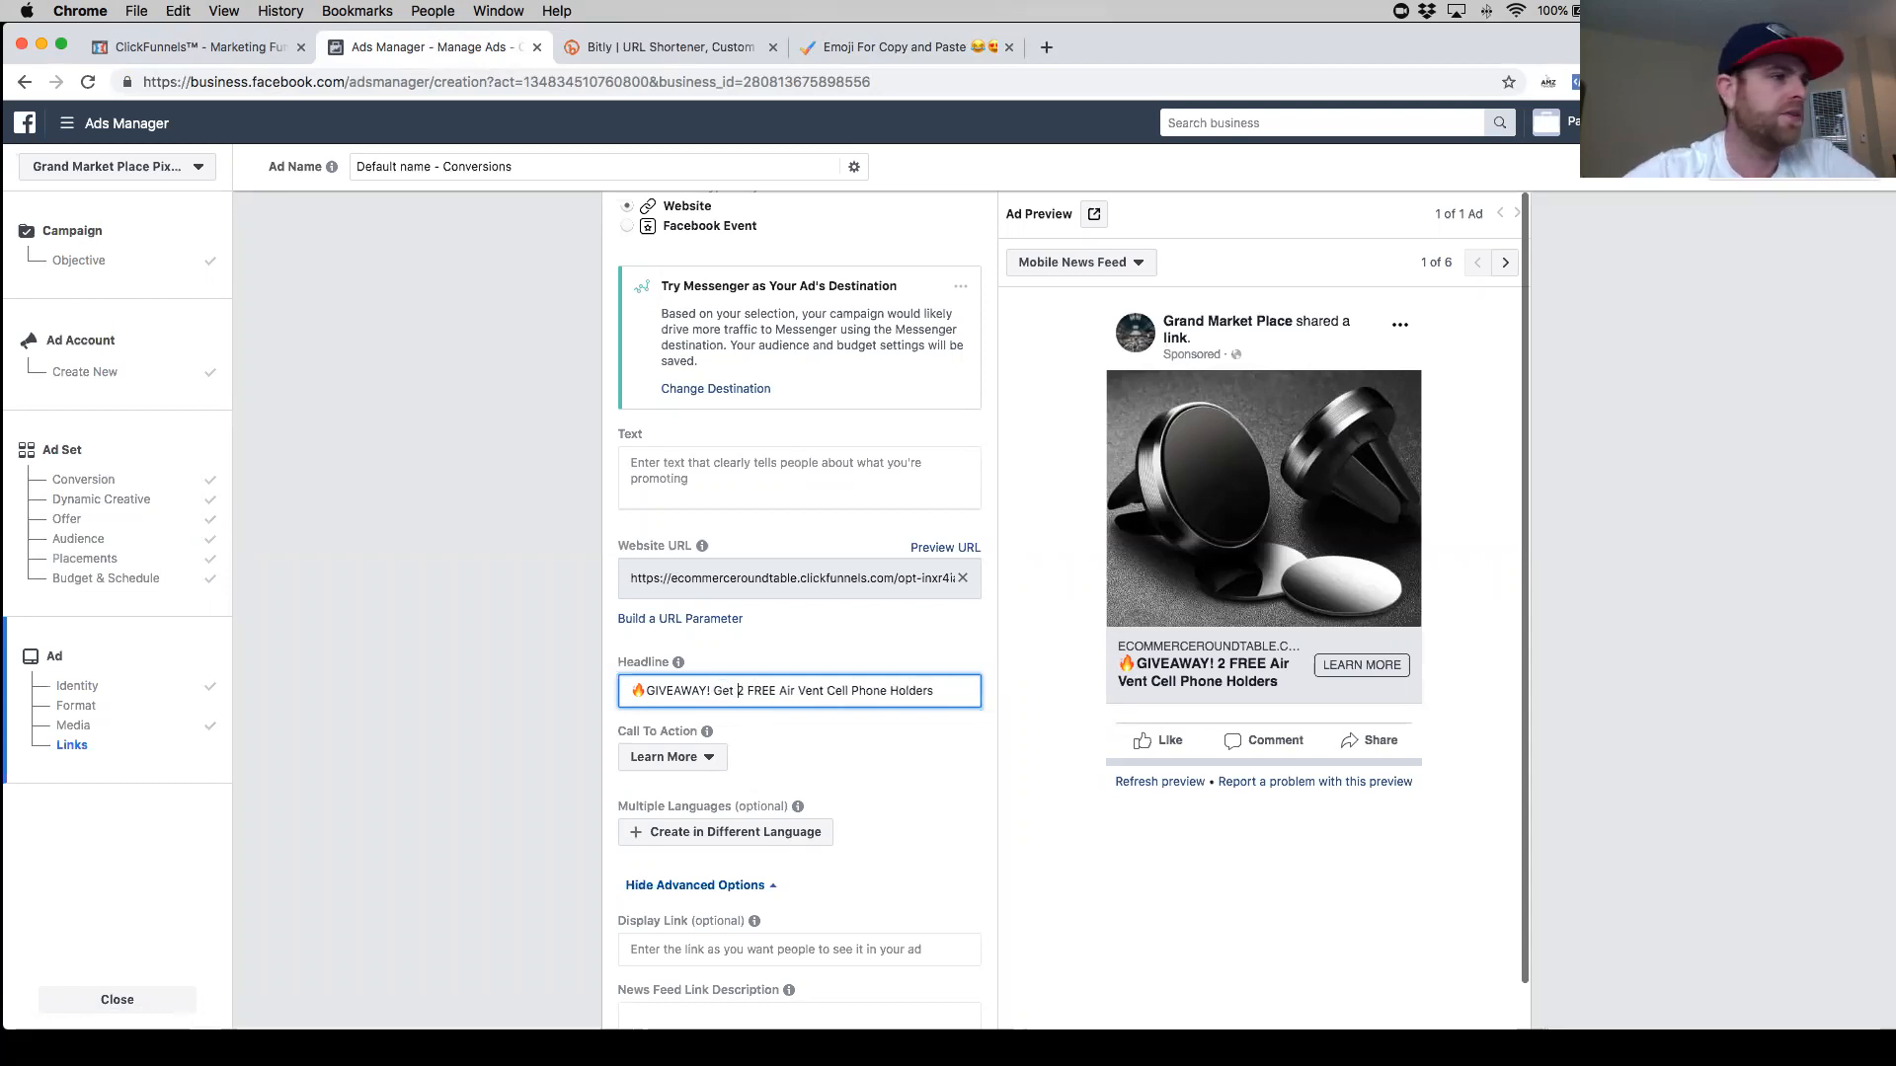
- Append '(Just Pay Shipping)' to the end of the ad headline
click(946, 692)
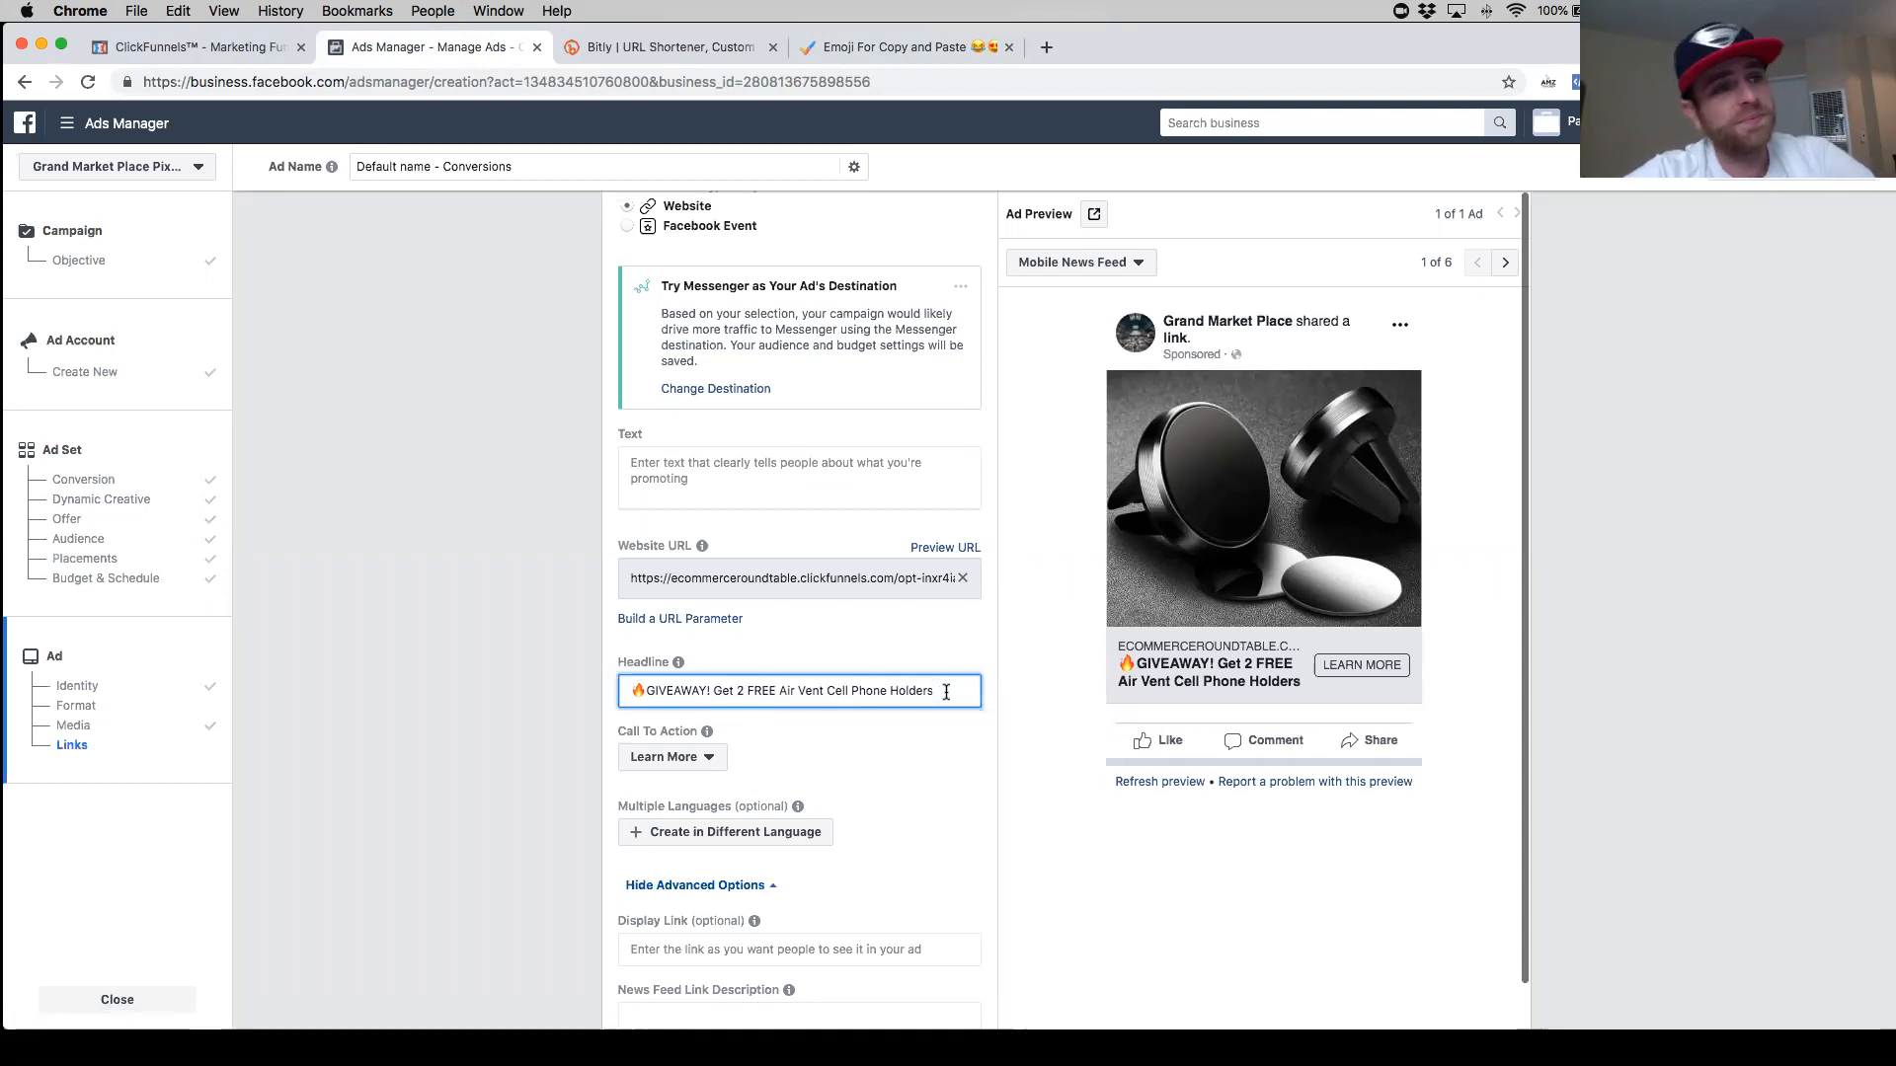
text(..)
key(BackSpace)
key(BackSpace)
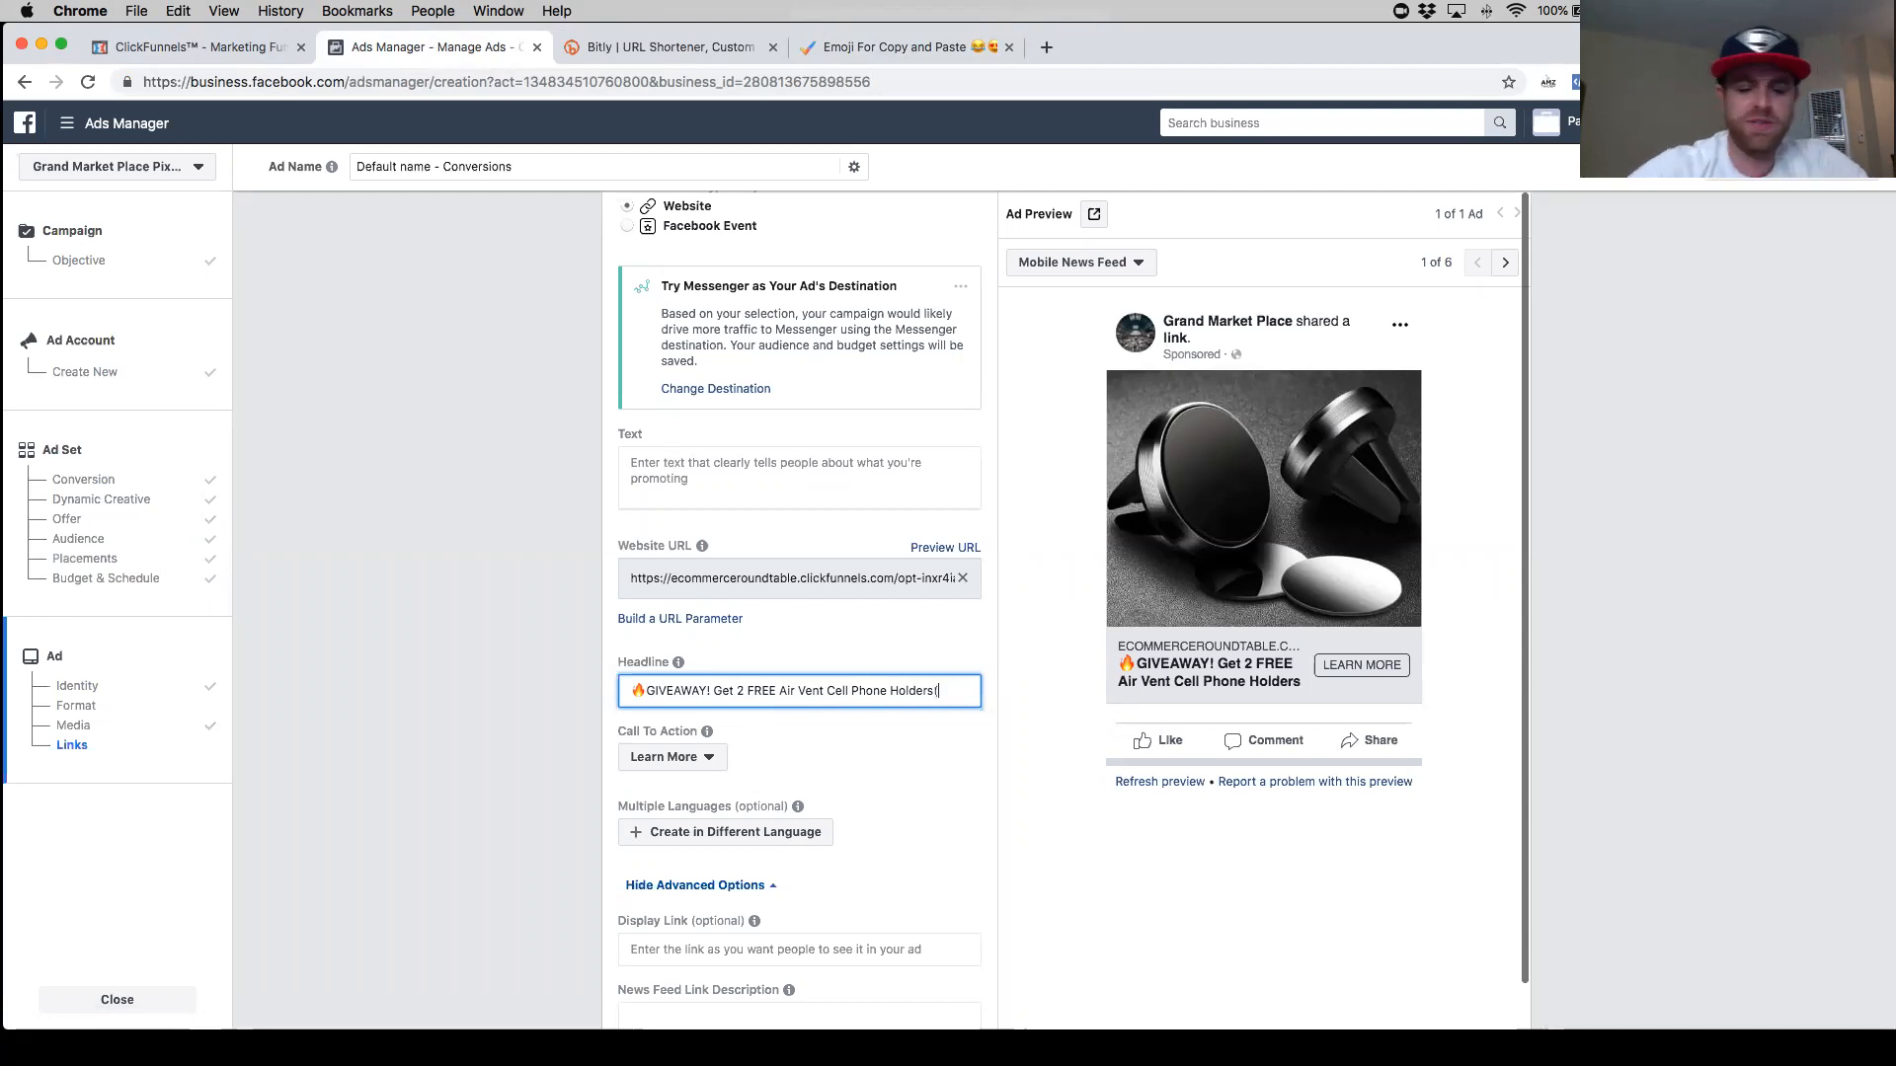
text(st Pay)
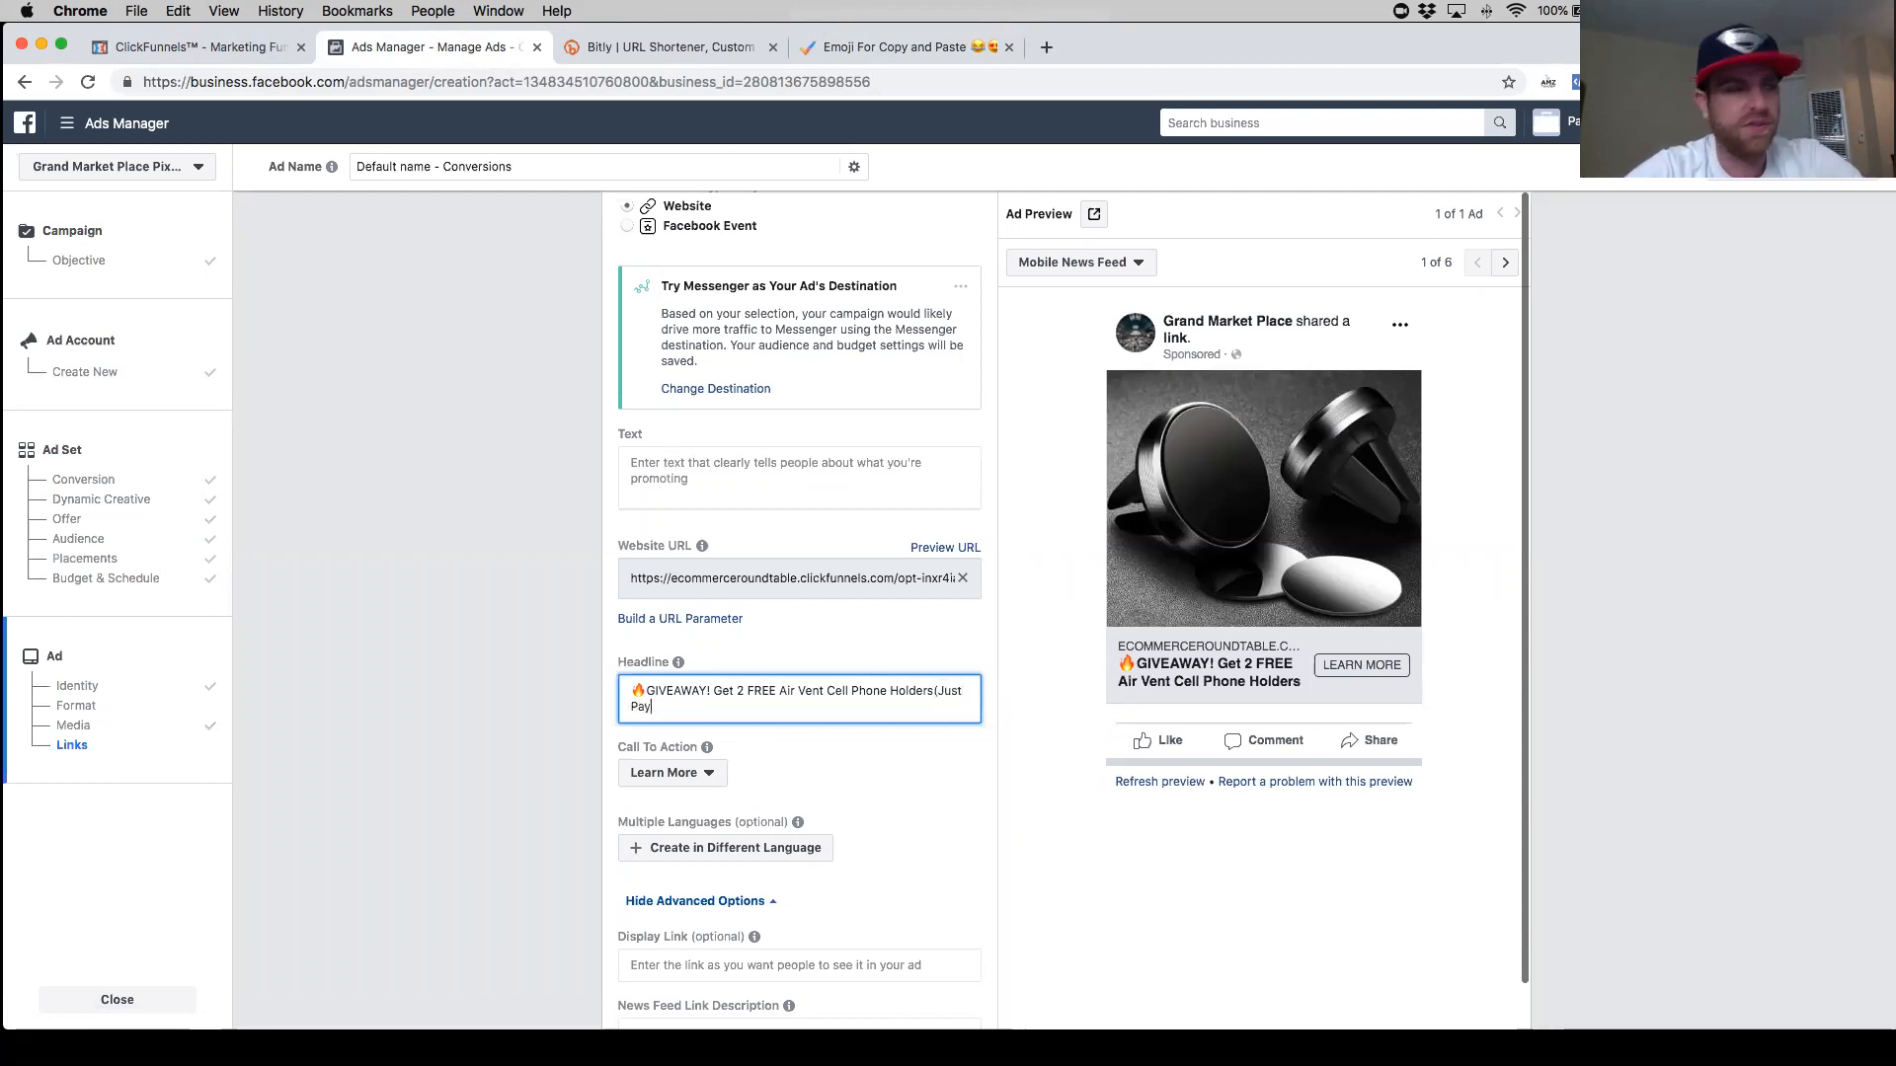
text( Shipping)
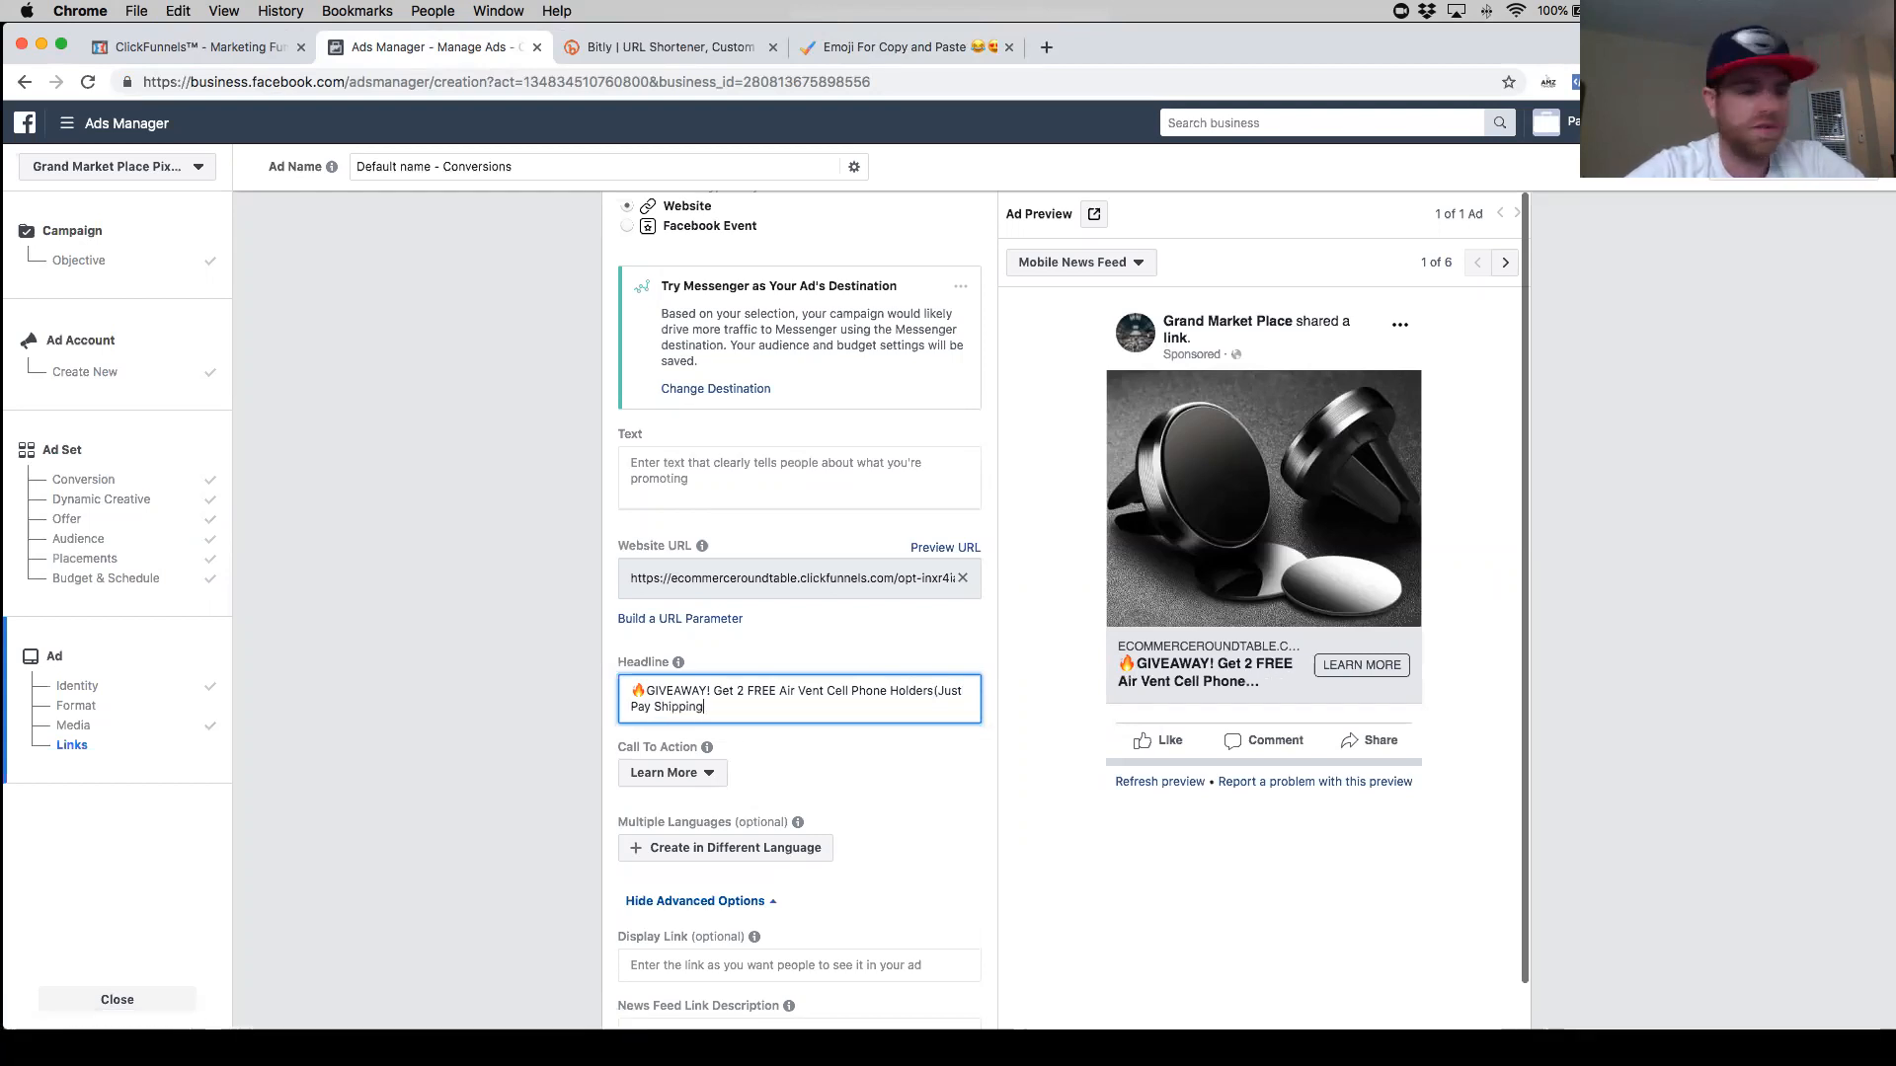
text())
- Paste two fire emojis at the end of the headline and one more at its start
key(super+v)
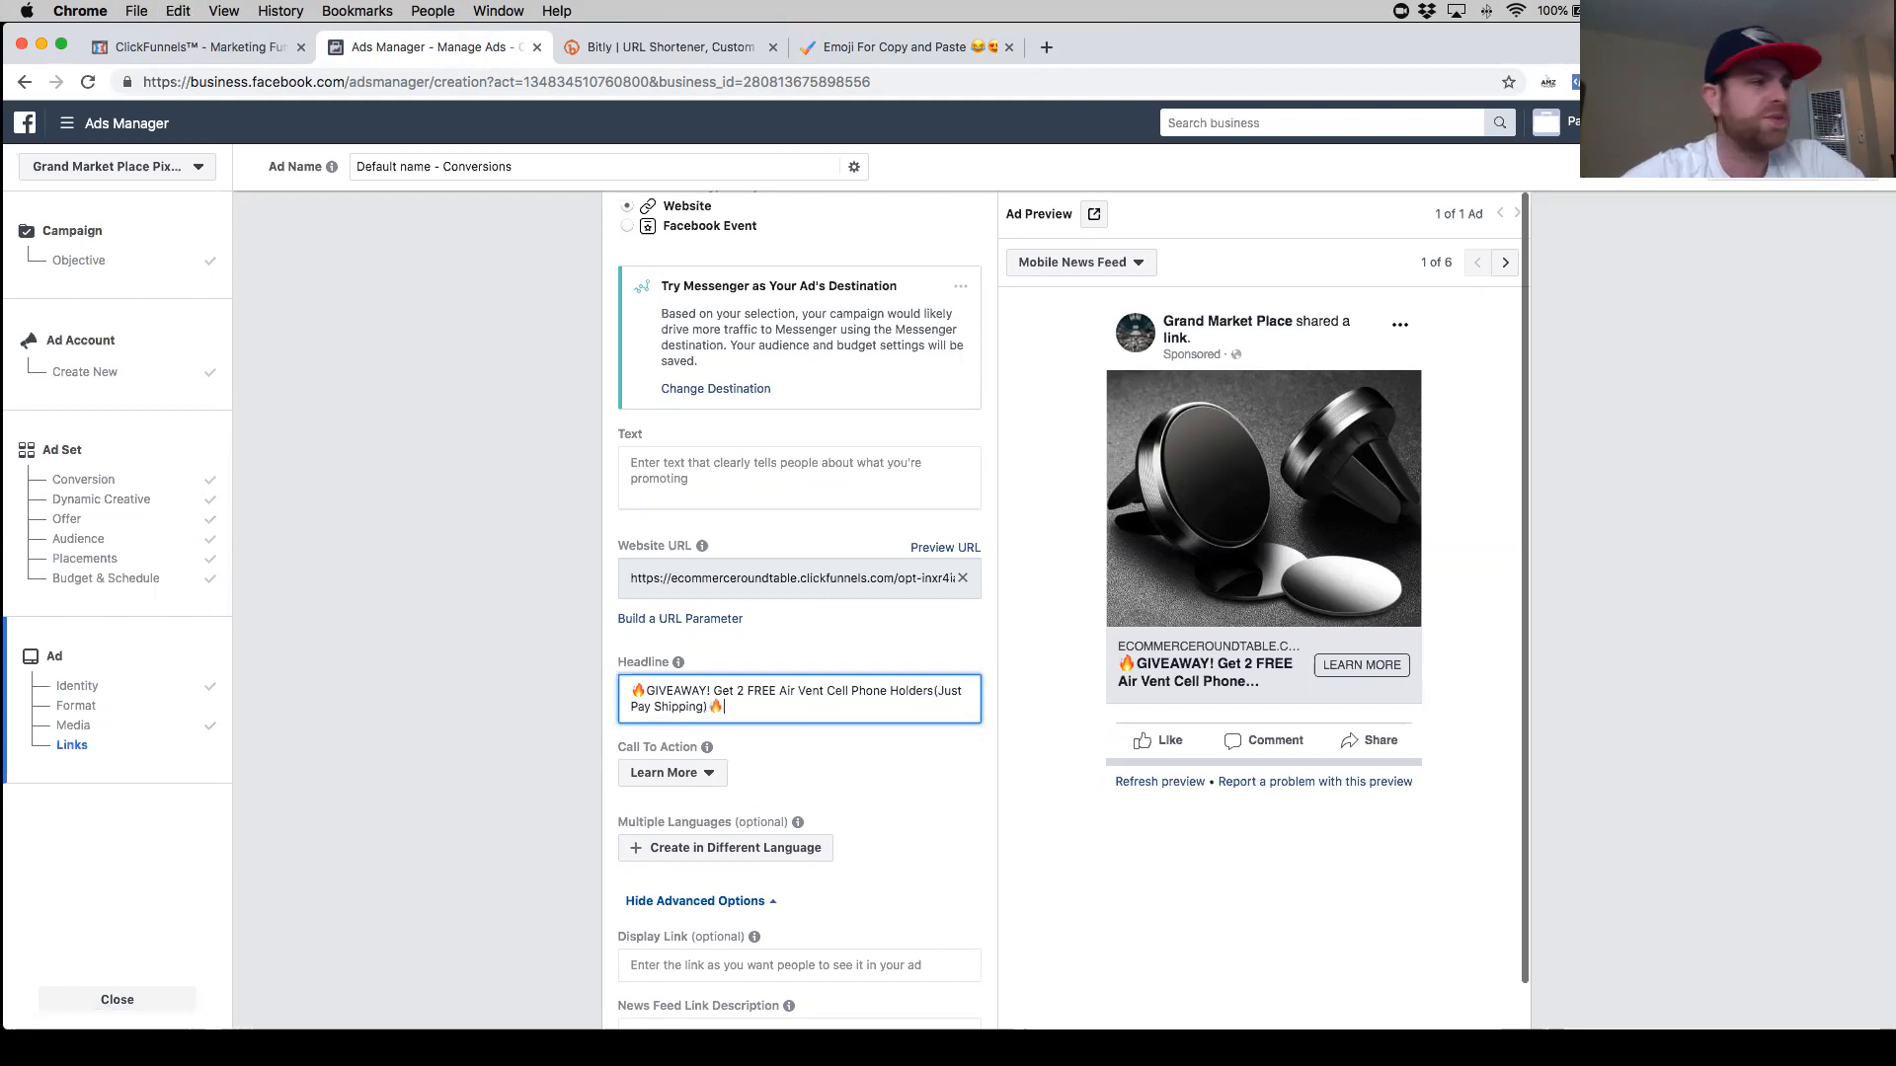
key(super+v)
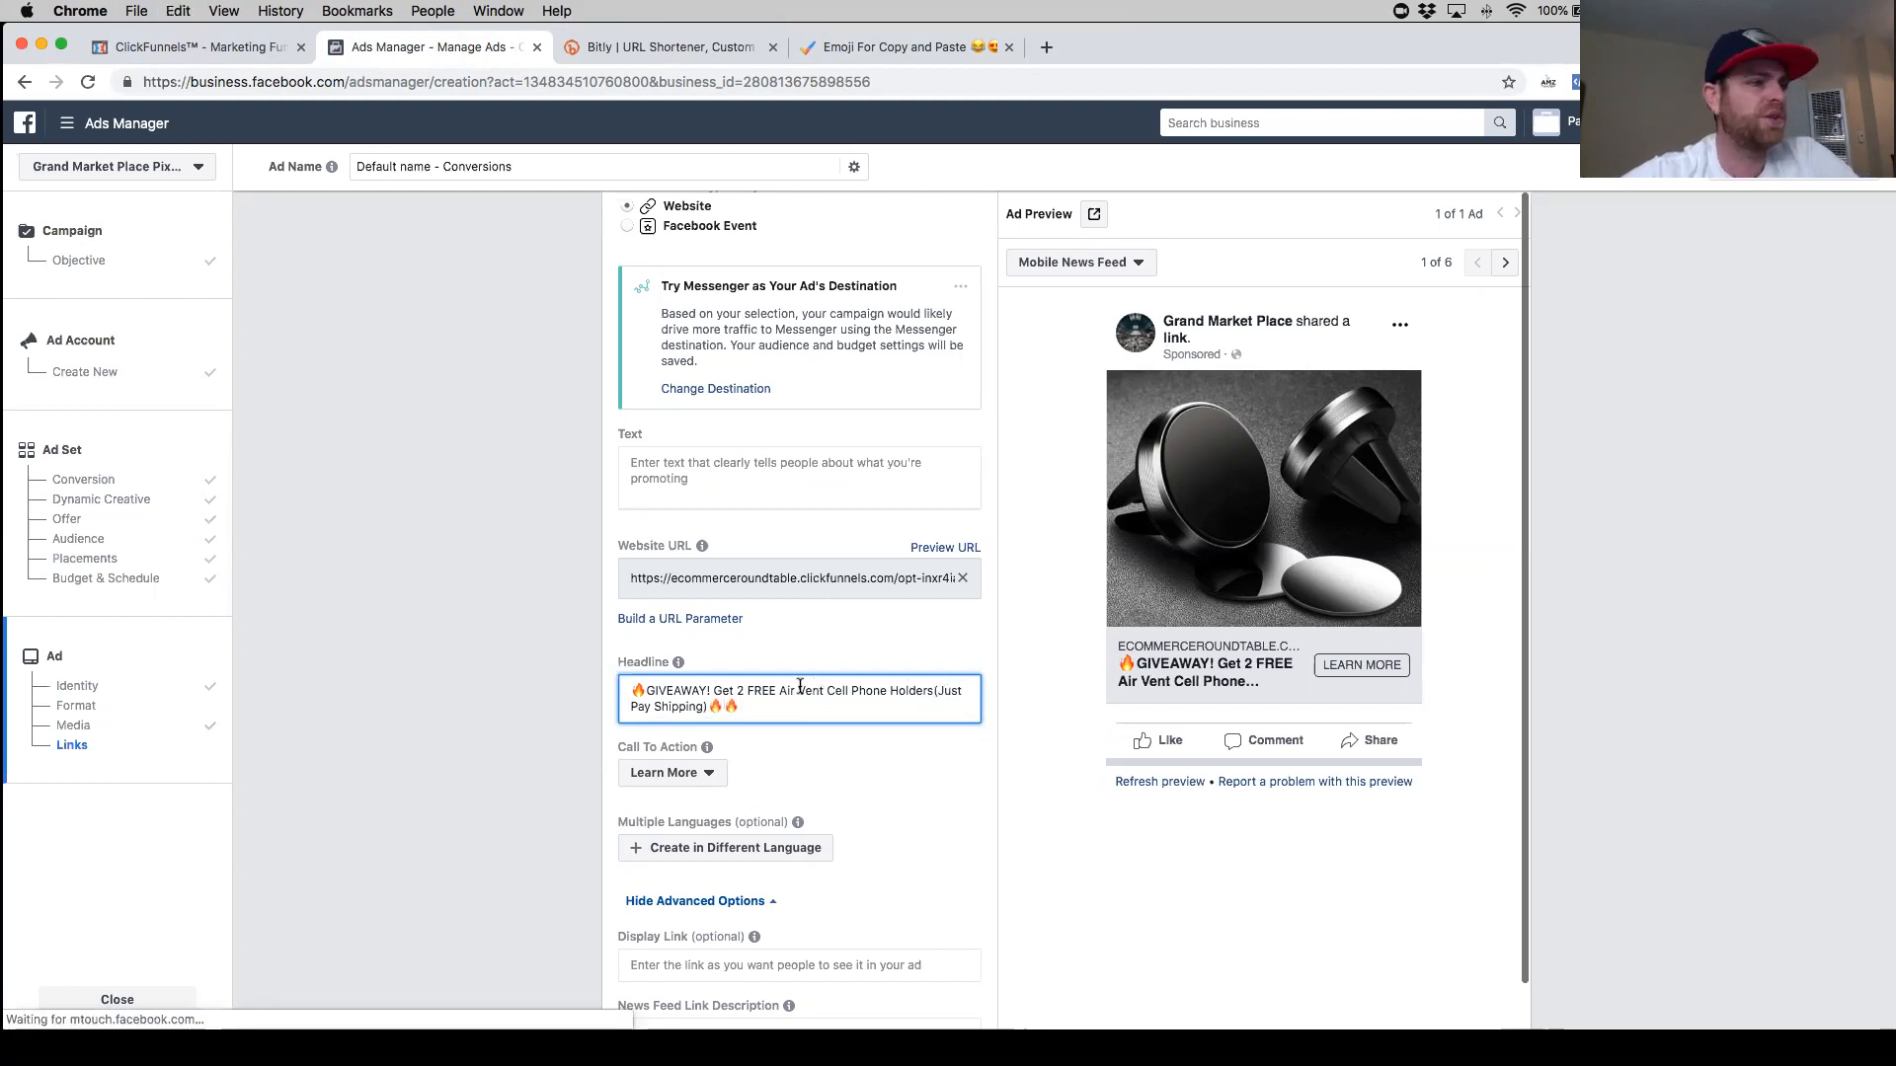
click(637, 696)
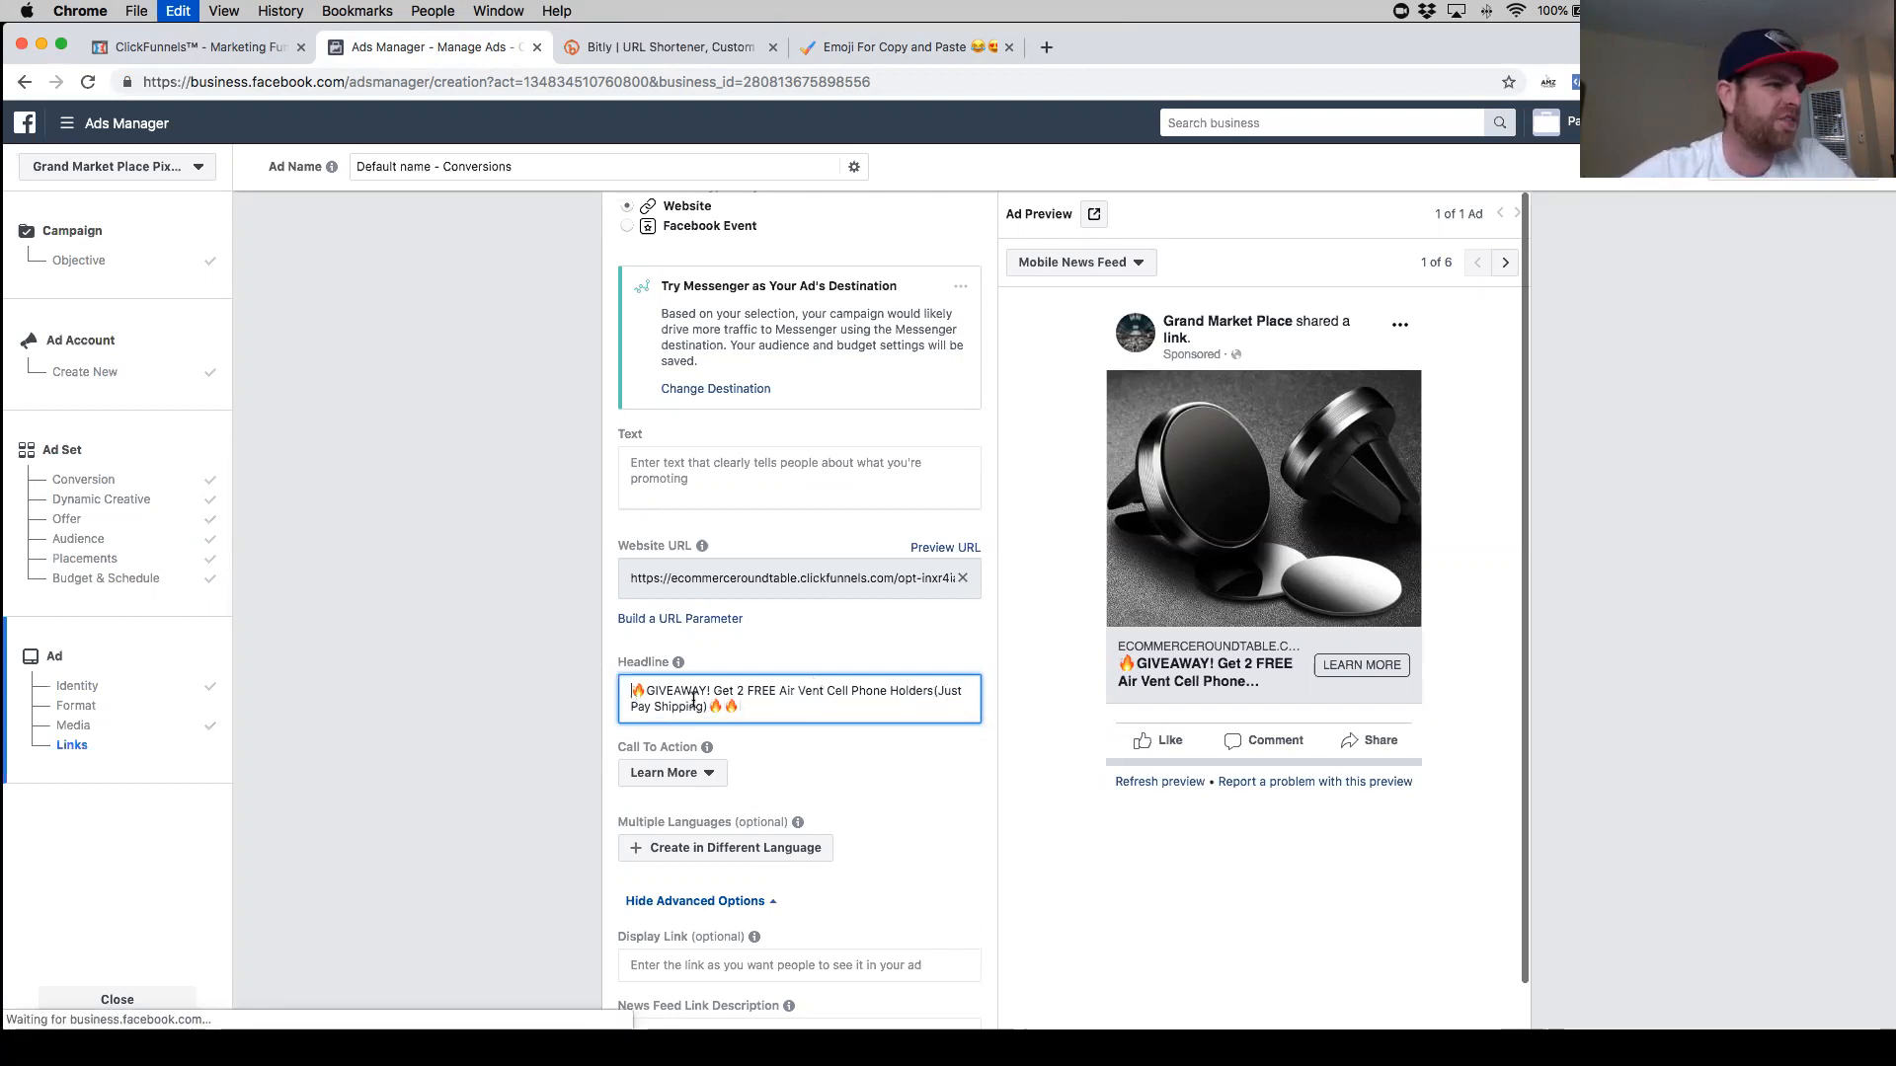
key(super+v)
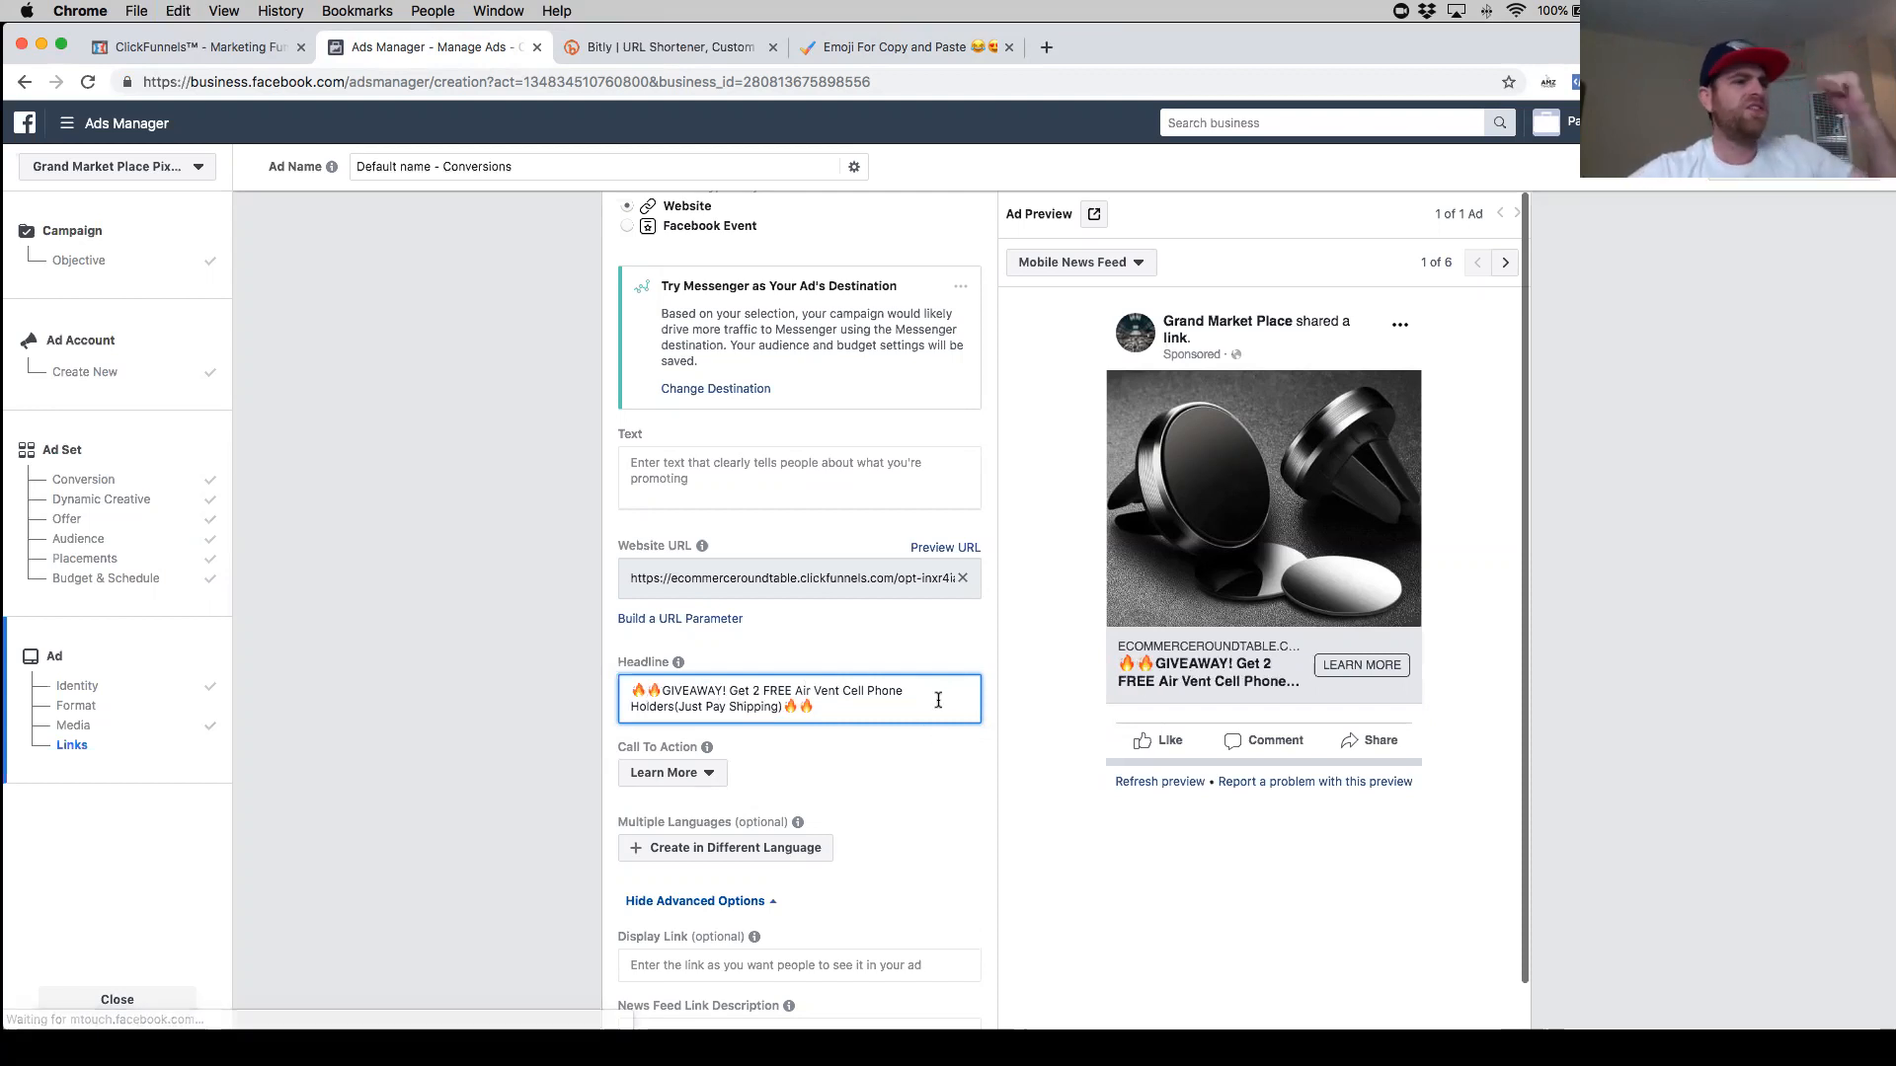
- Copy the product description from the opt-in page preview and paste it into the ad's primary text
scroll(899, 688, up, 2)
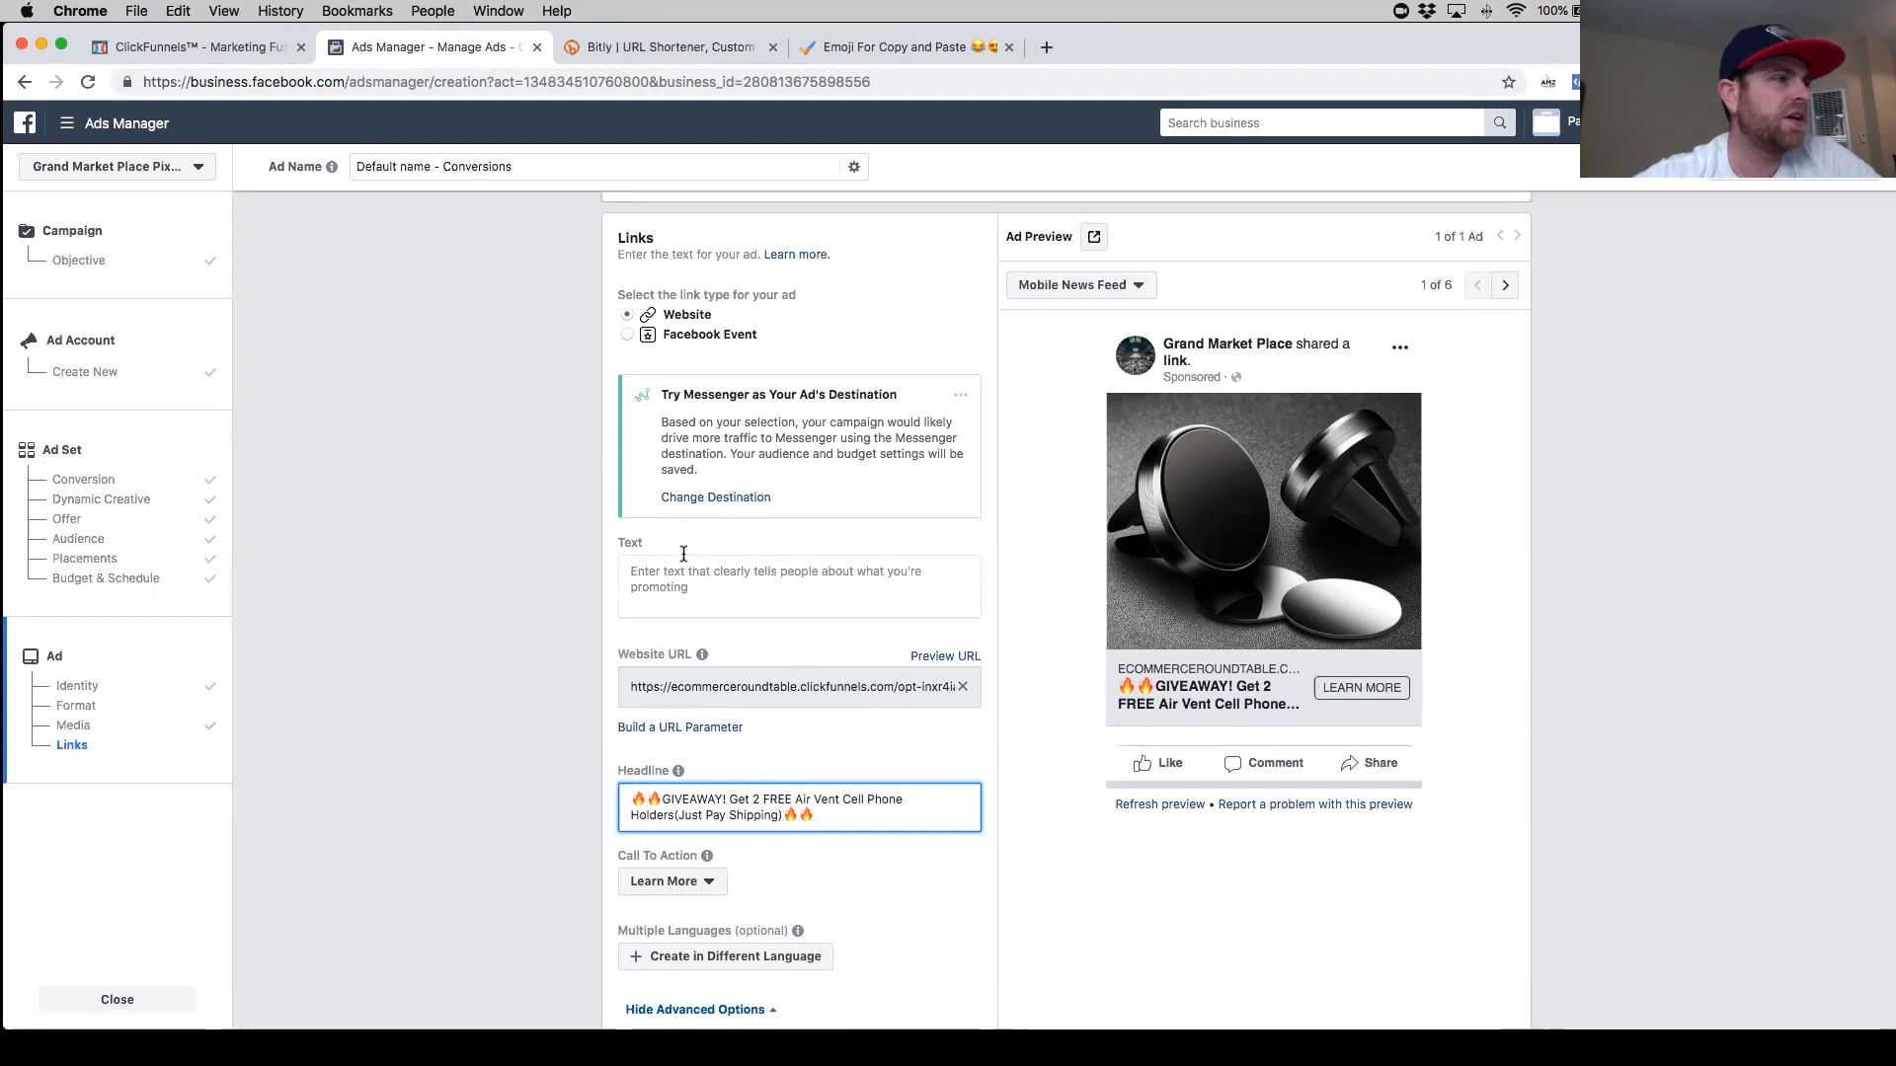
click(727, 596)
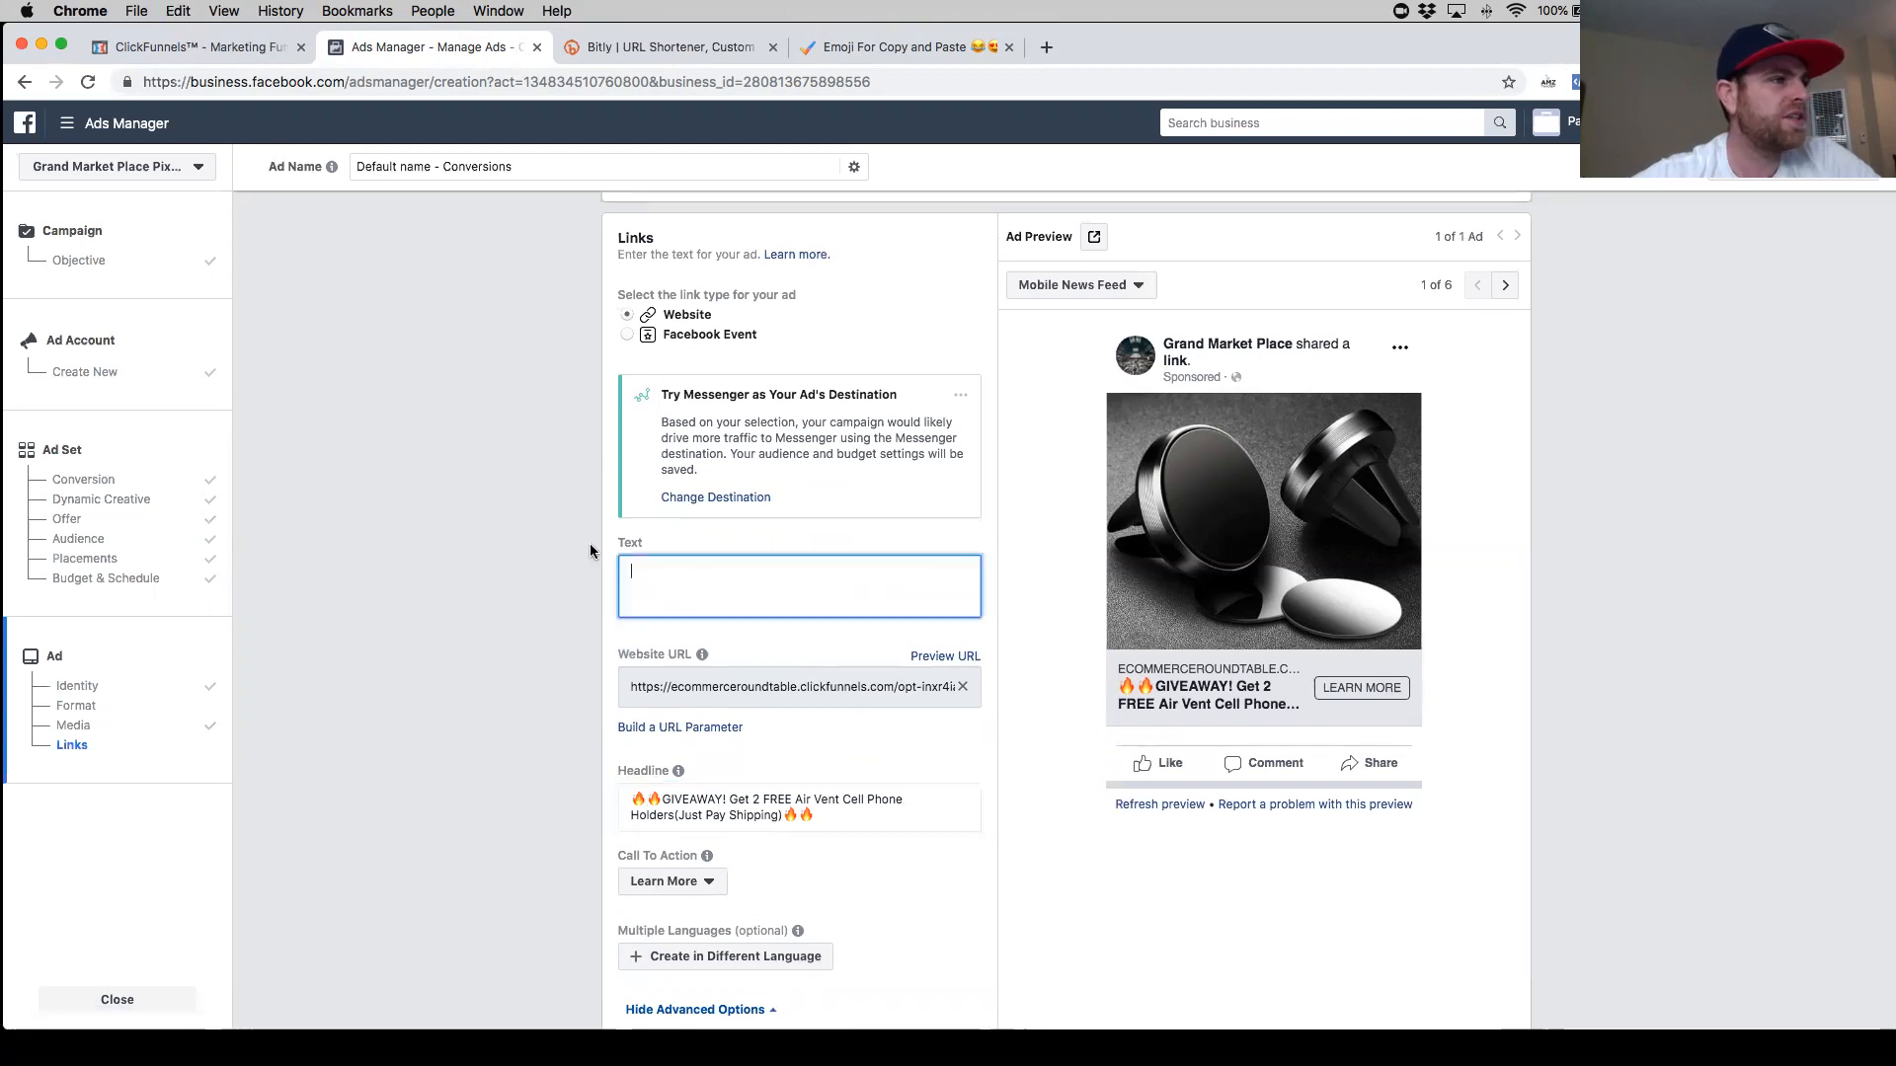
click(209, 49)
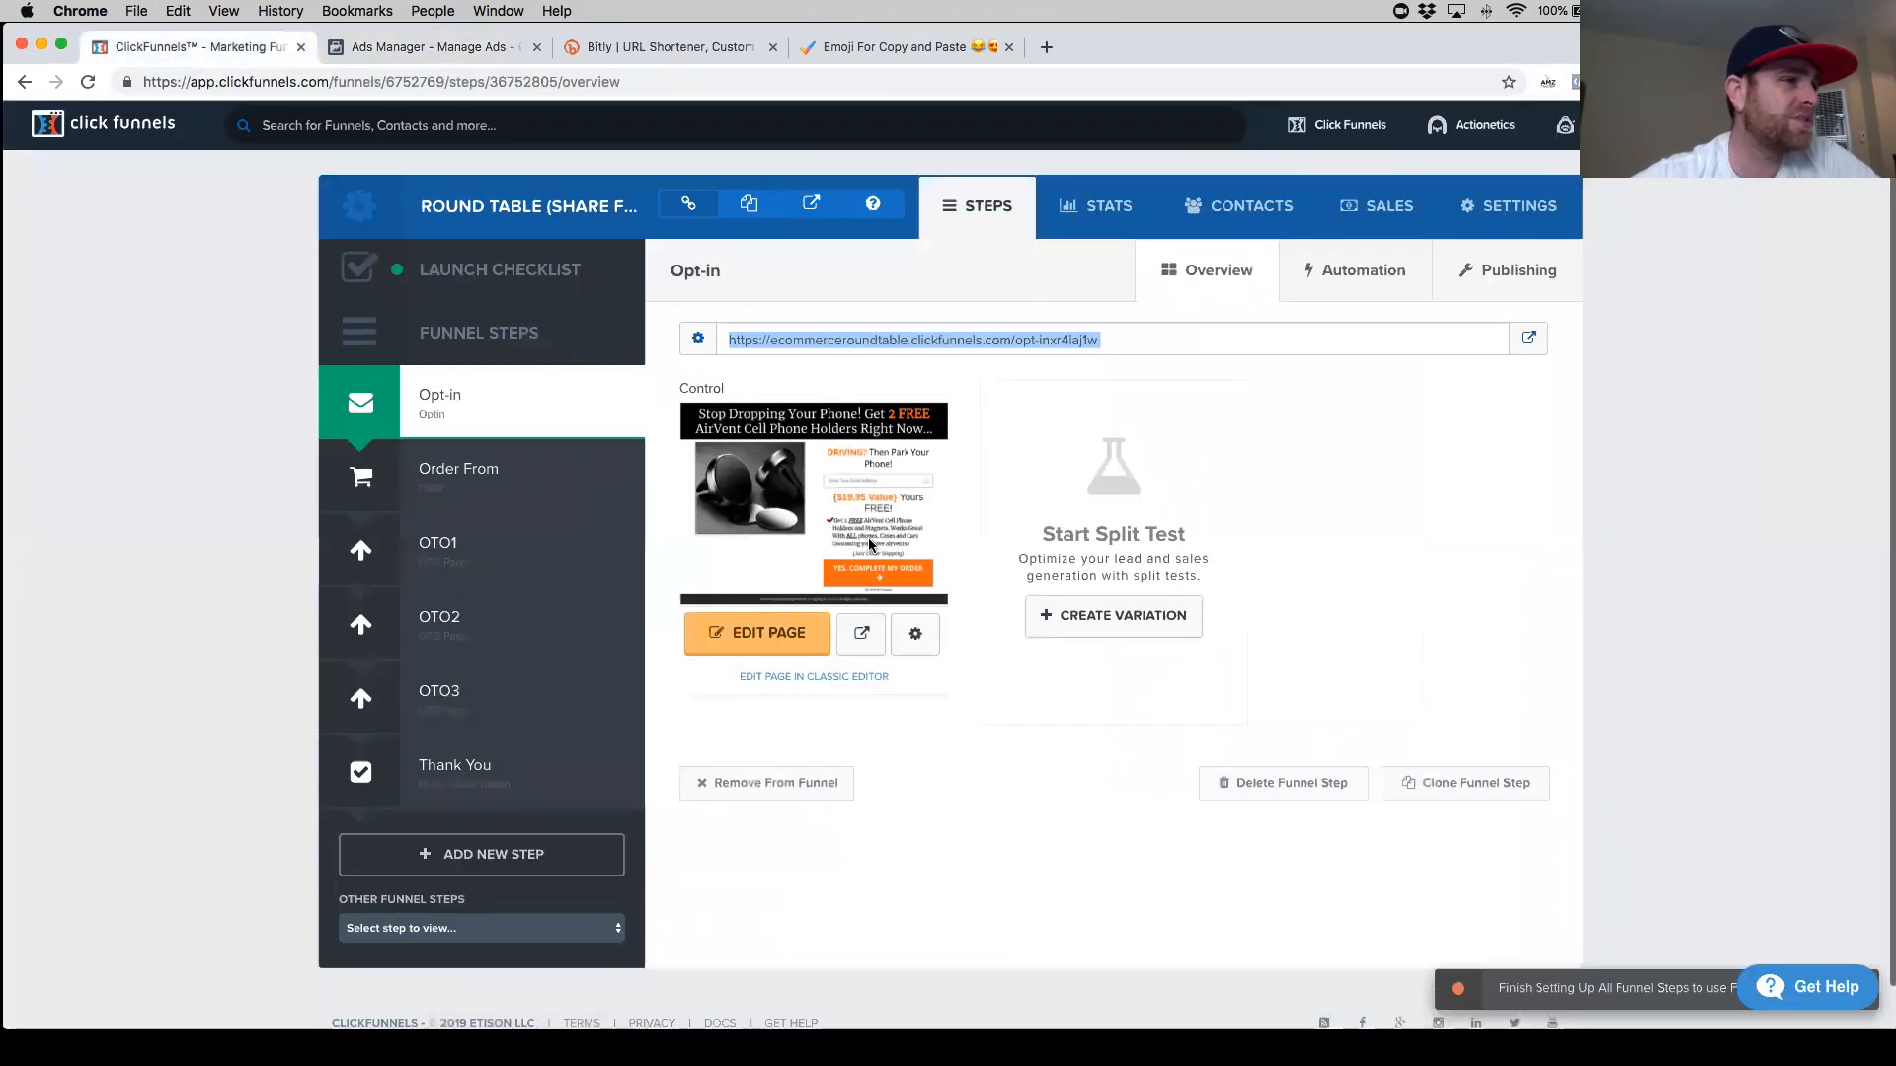
click(861, 633)
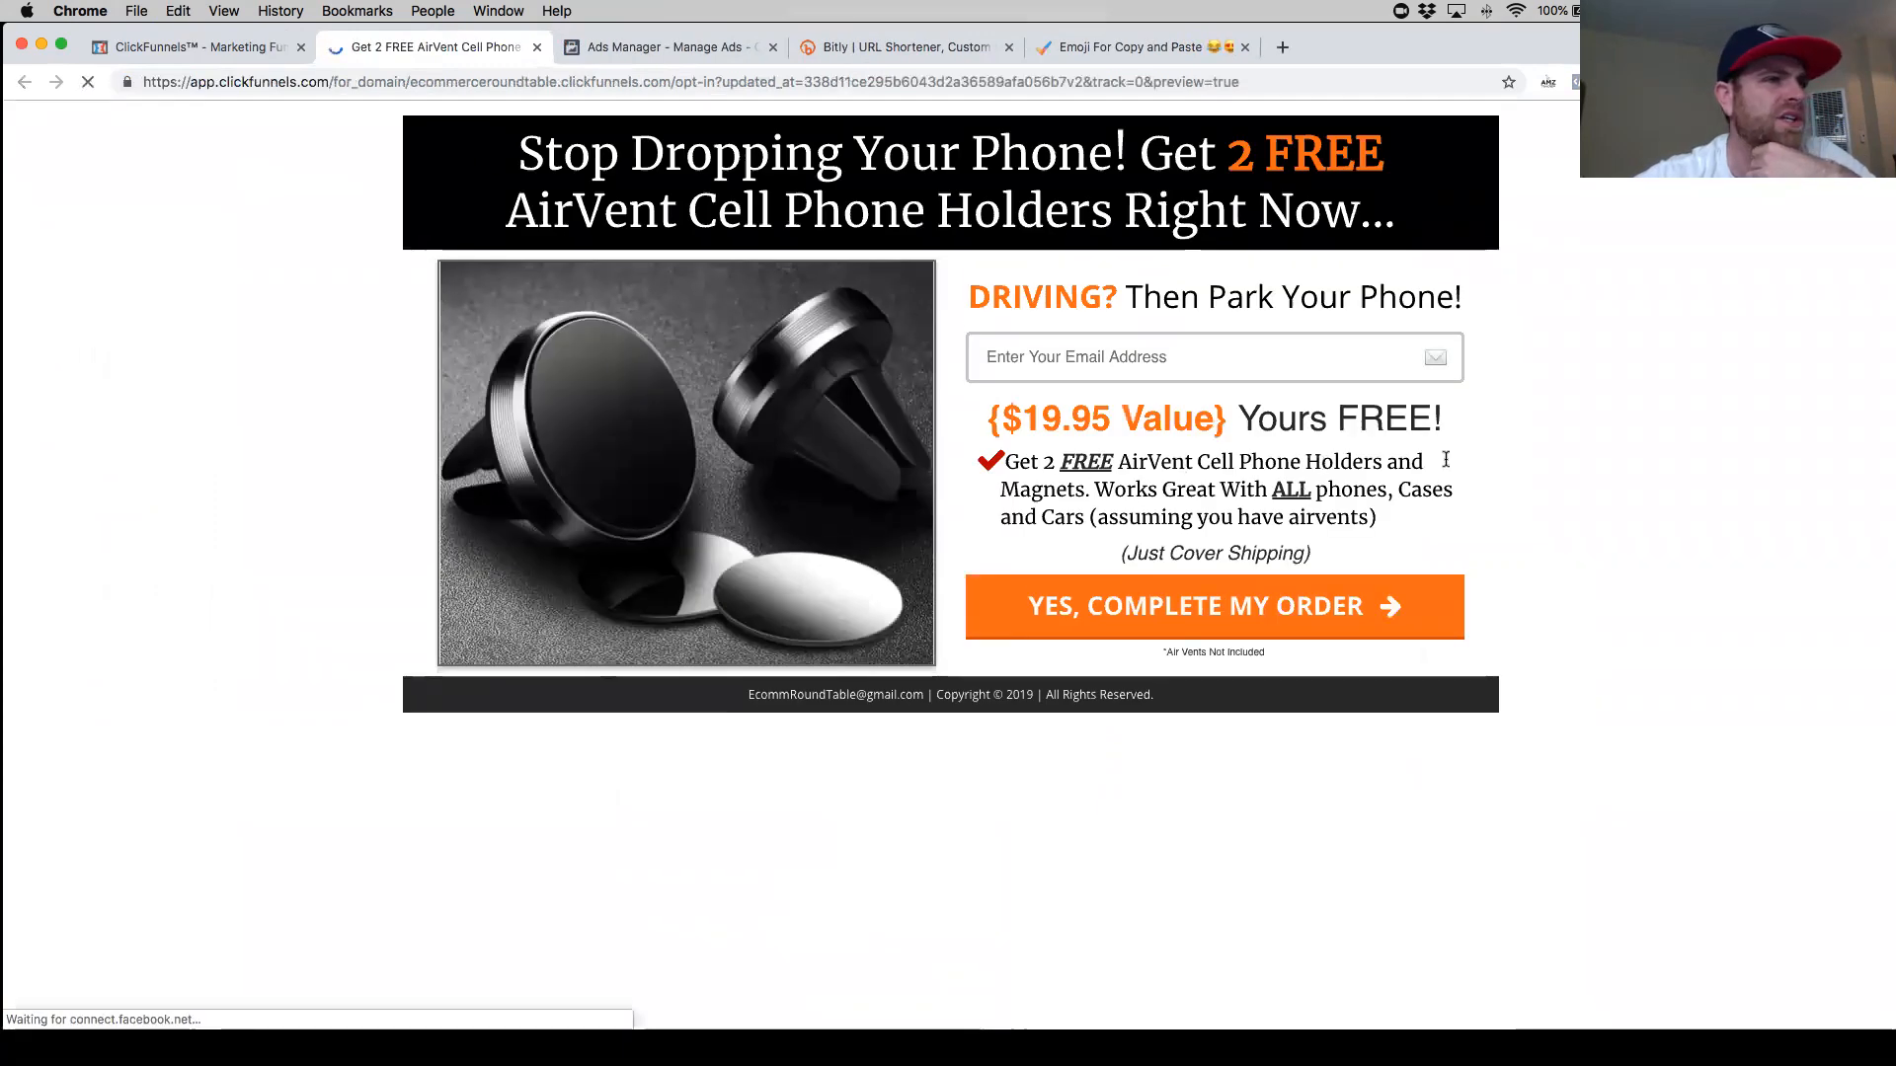
drag(1390, 516, 987, 458)
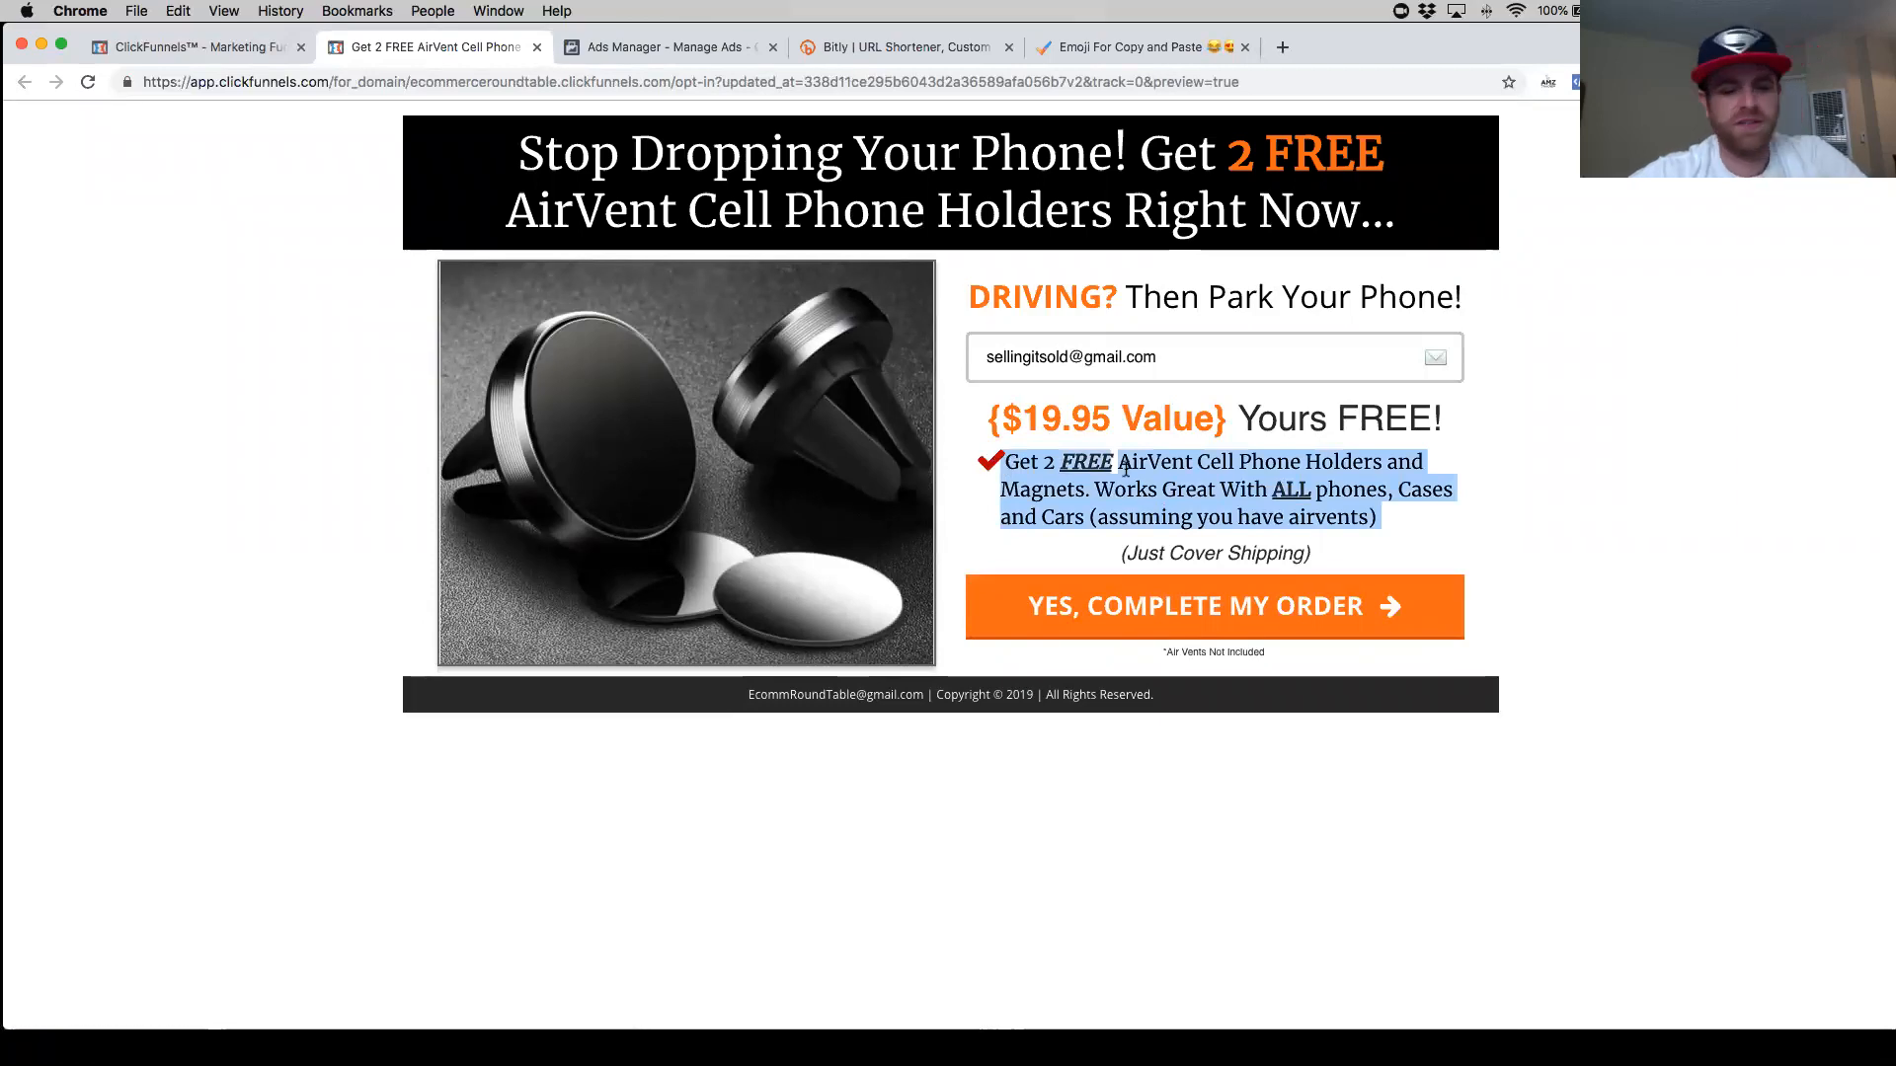
drag(1342, 553, 1001, 463)
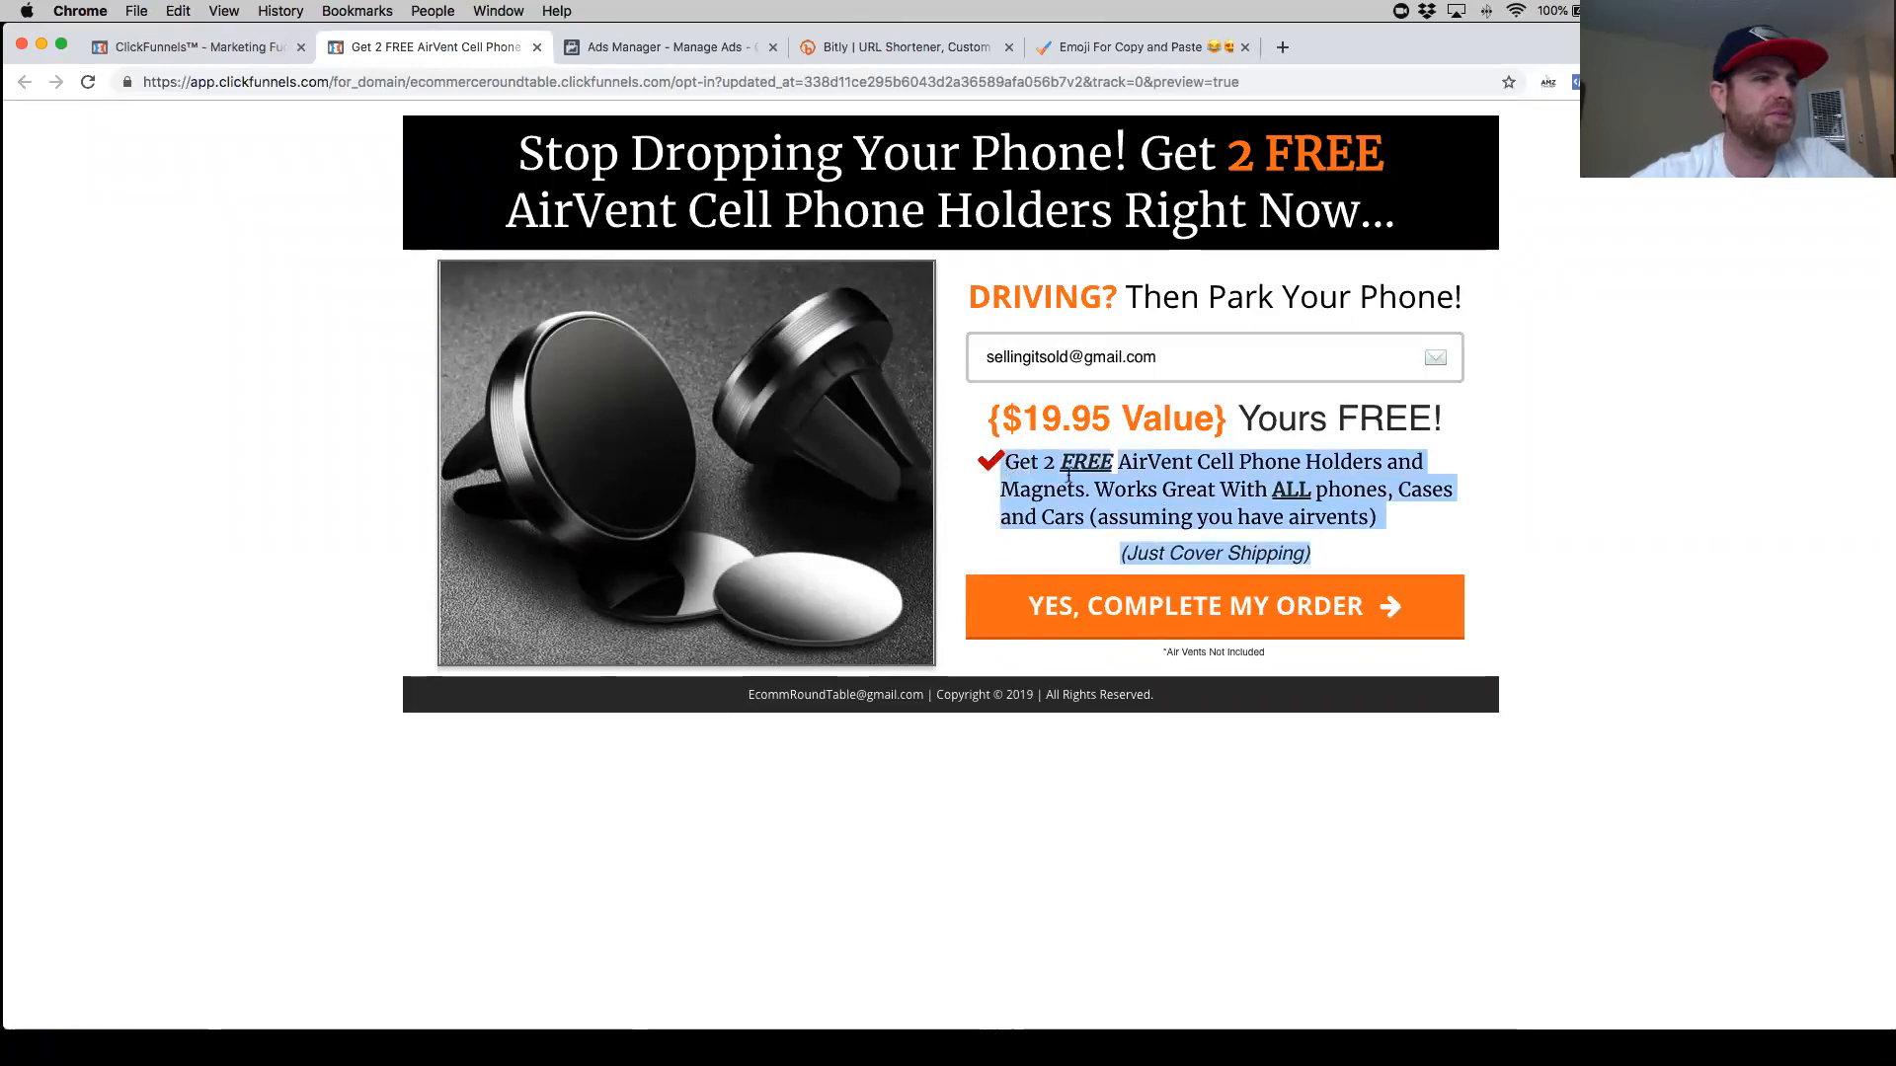
click(239, 61)
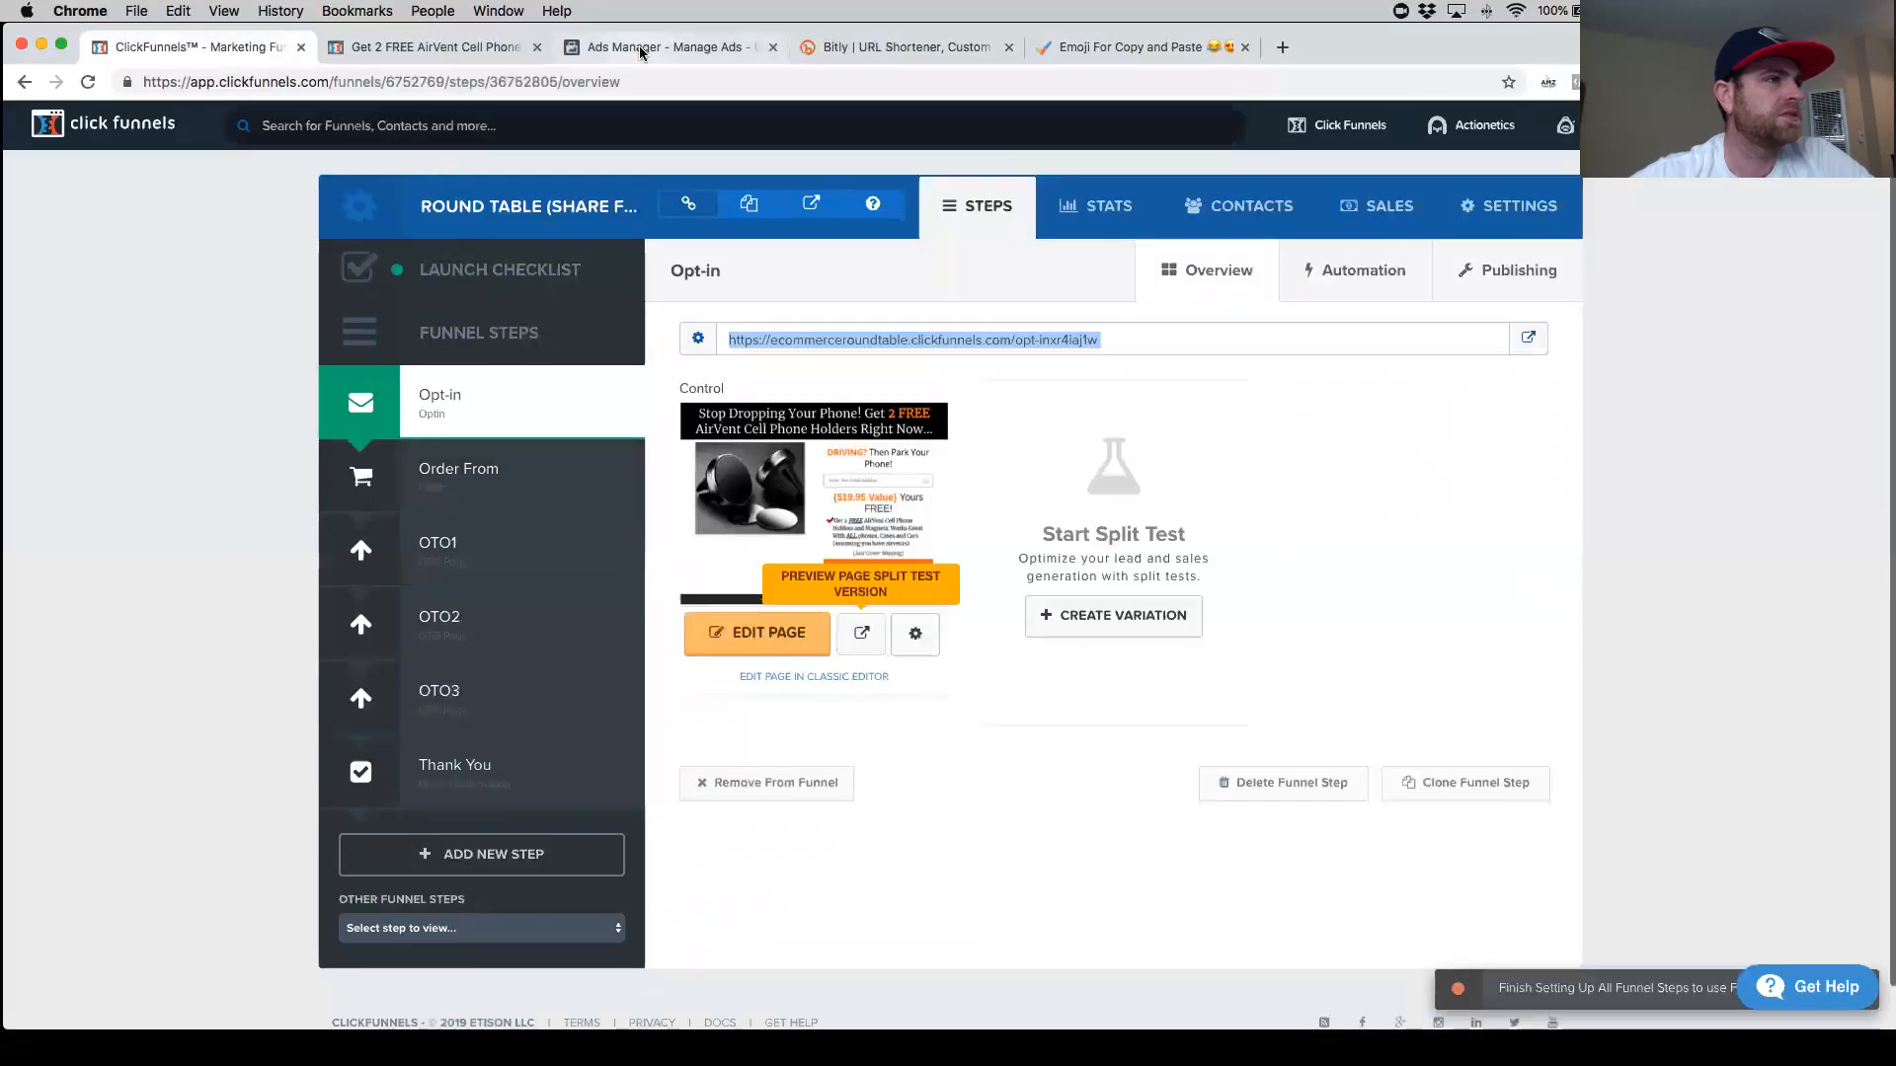
click(640, 49)
text(Get 2 FREEAirVent Cell Phone Holders and Magnets. Works Great With ALL phones, Cases and Cars (assuming you have air vents))
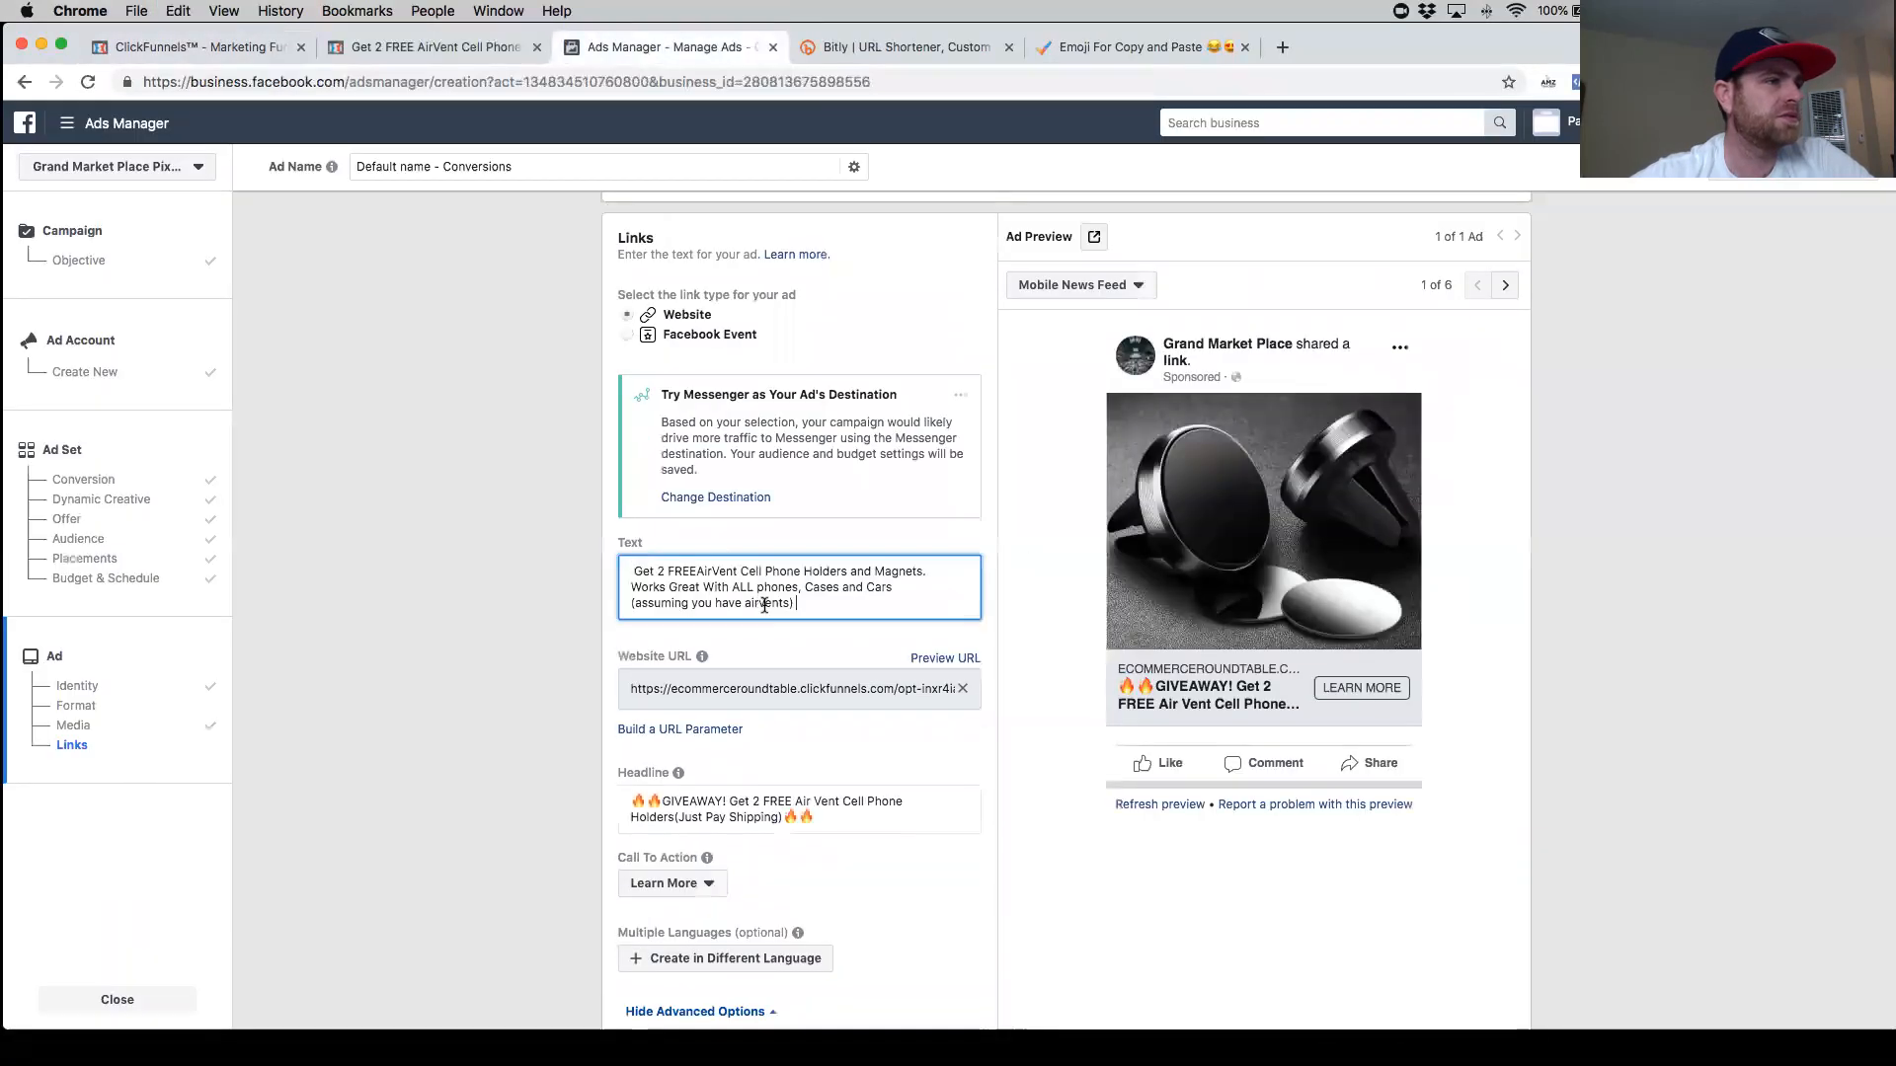
- Prefix the primary text with 'LIMITED TIME GIVEAWAY!', correcting the misspelt 'LIMITED'
click(633, 574)
key(BackSpace)
text(Limi)
key(BackSpace)
key(BackSpace)
key(BackSpace)
key(BackSpace)
text(LIMITIED )
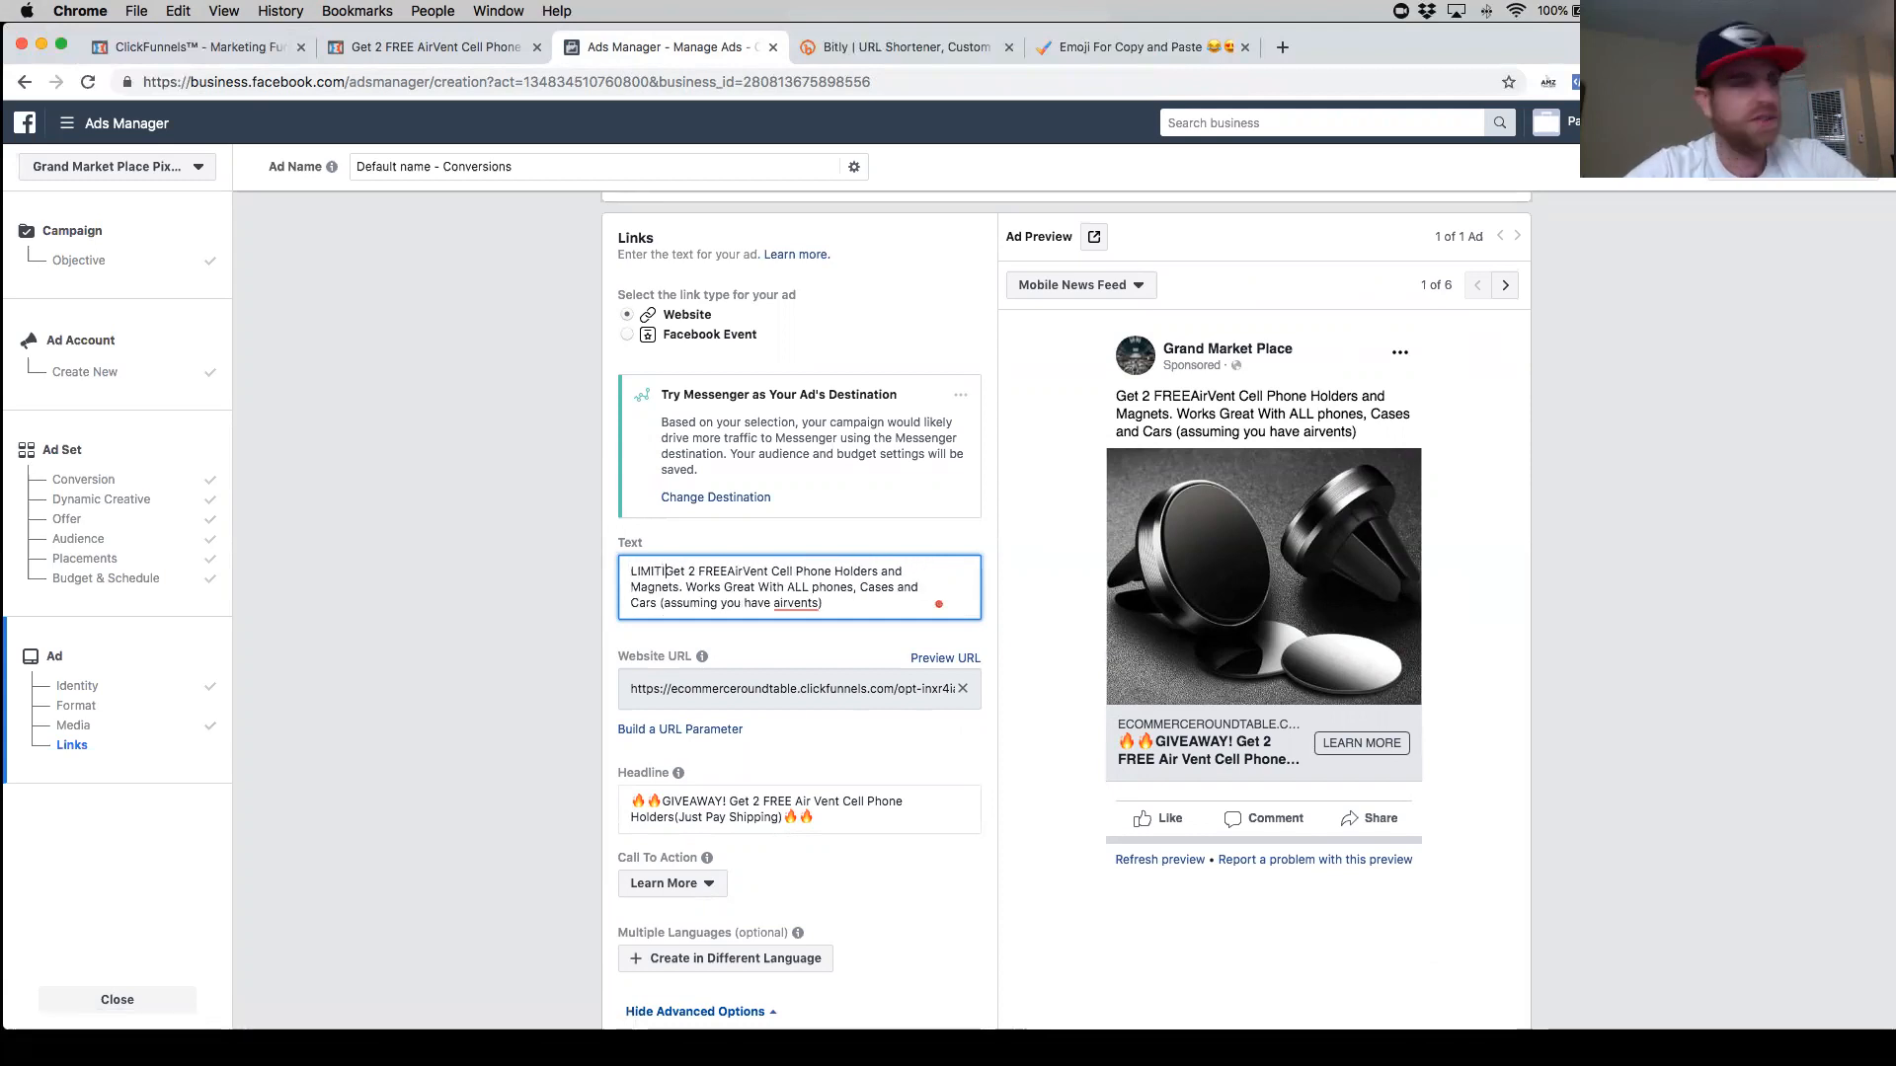
text(TIME )
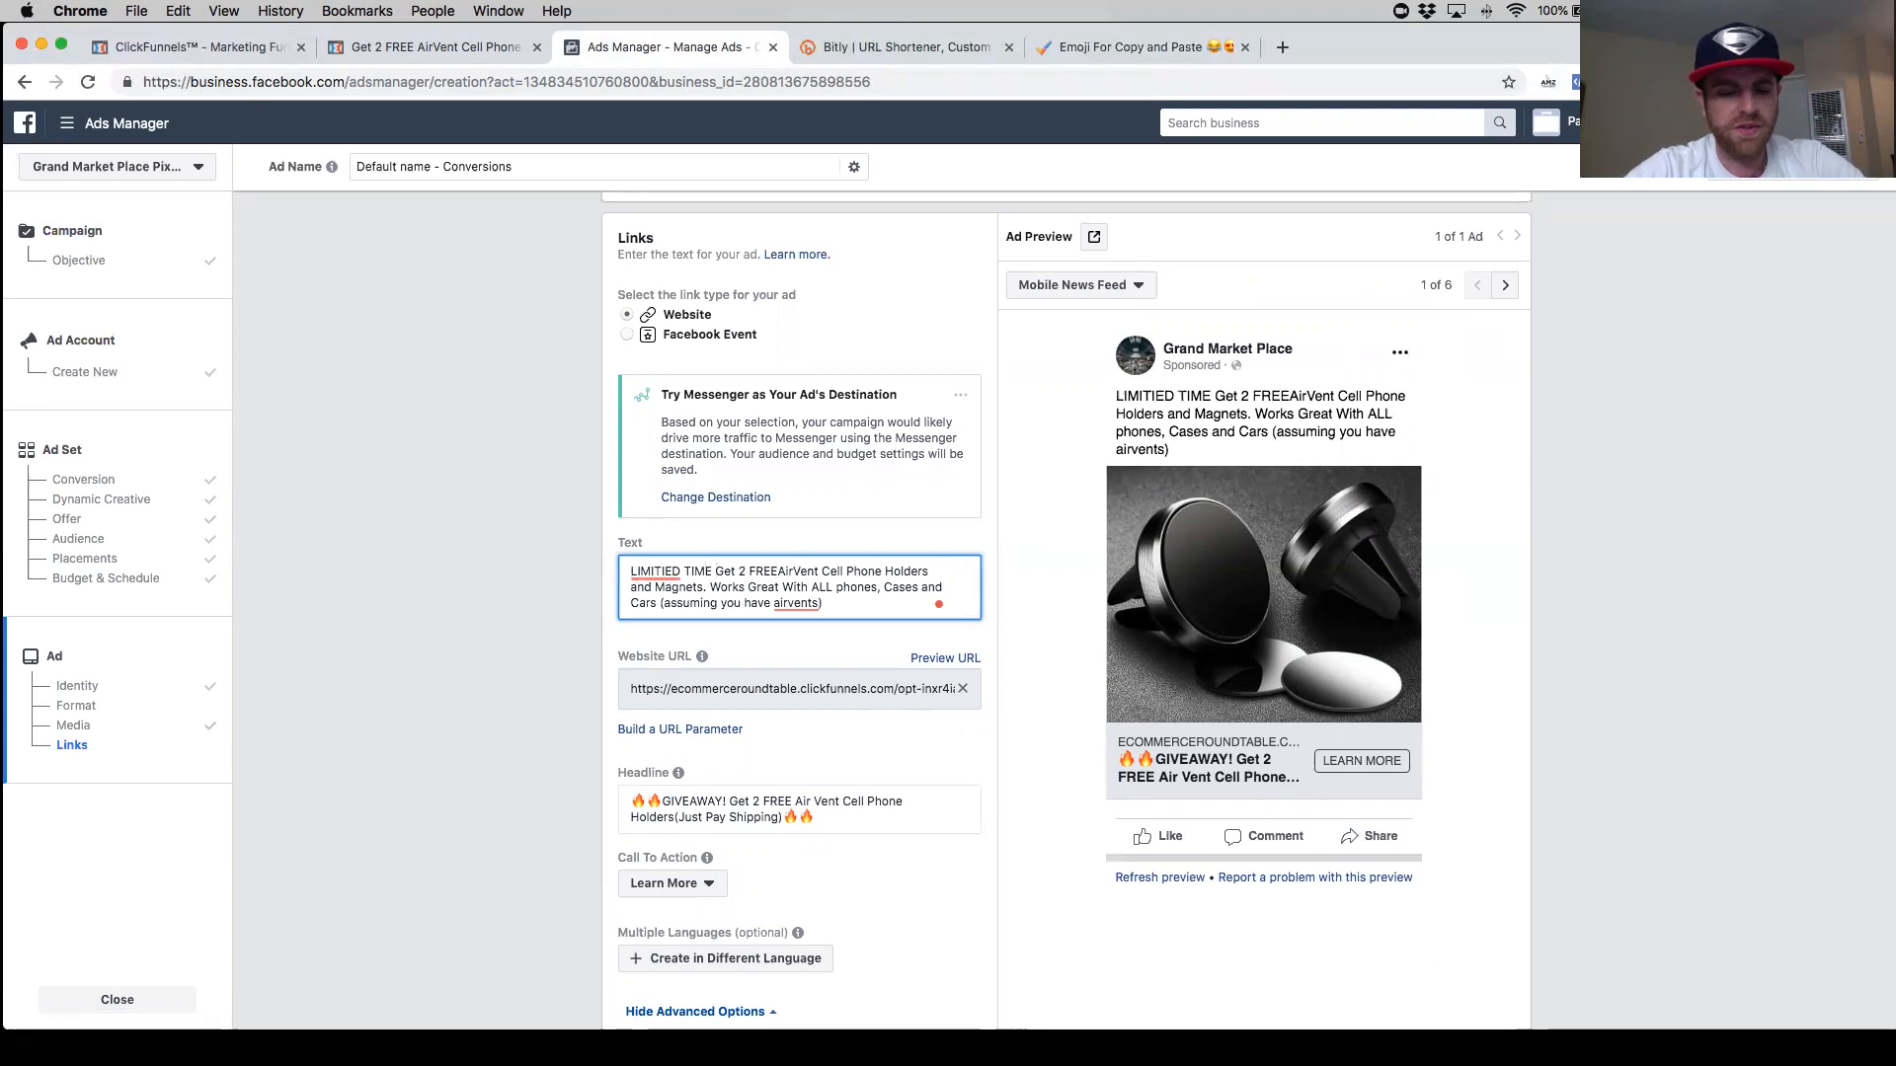
text(GIV)
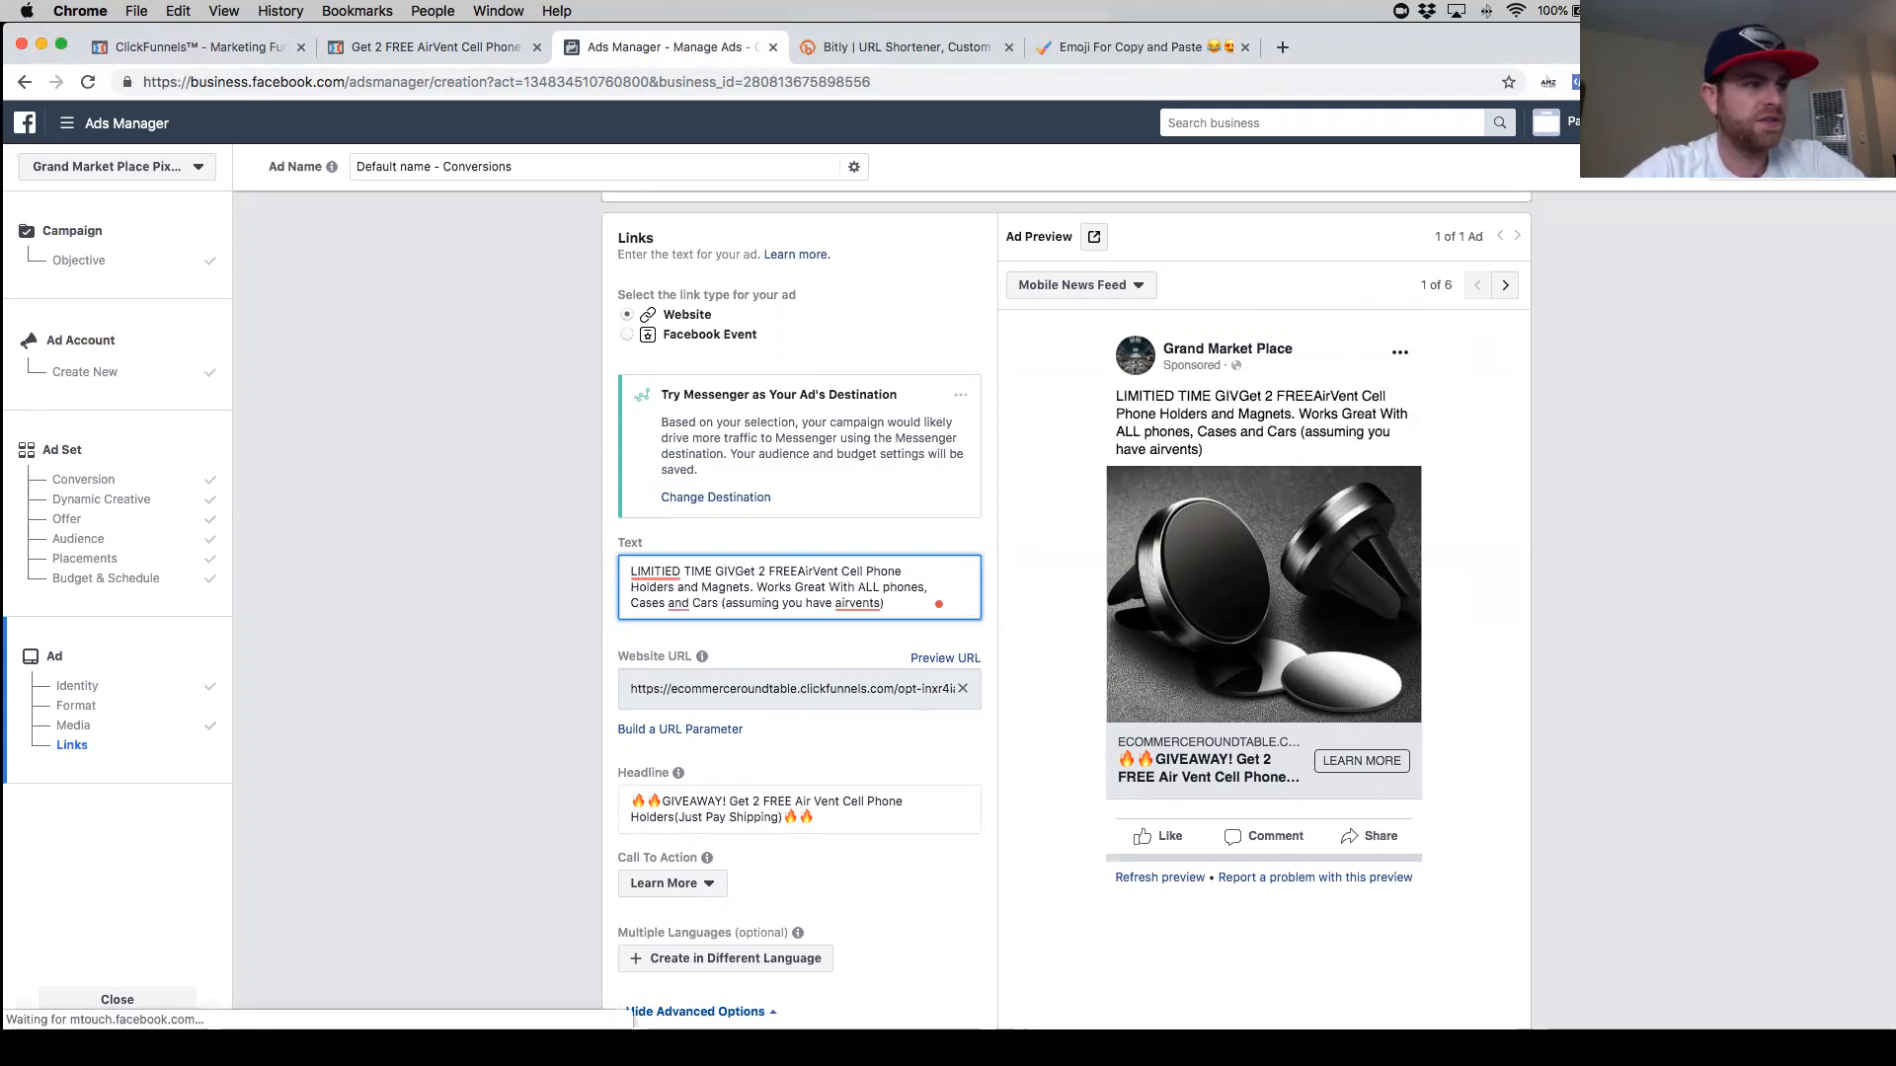
text(EAWAY!)
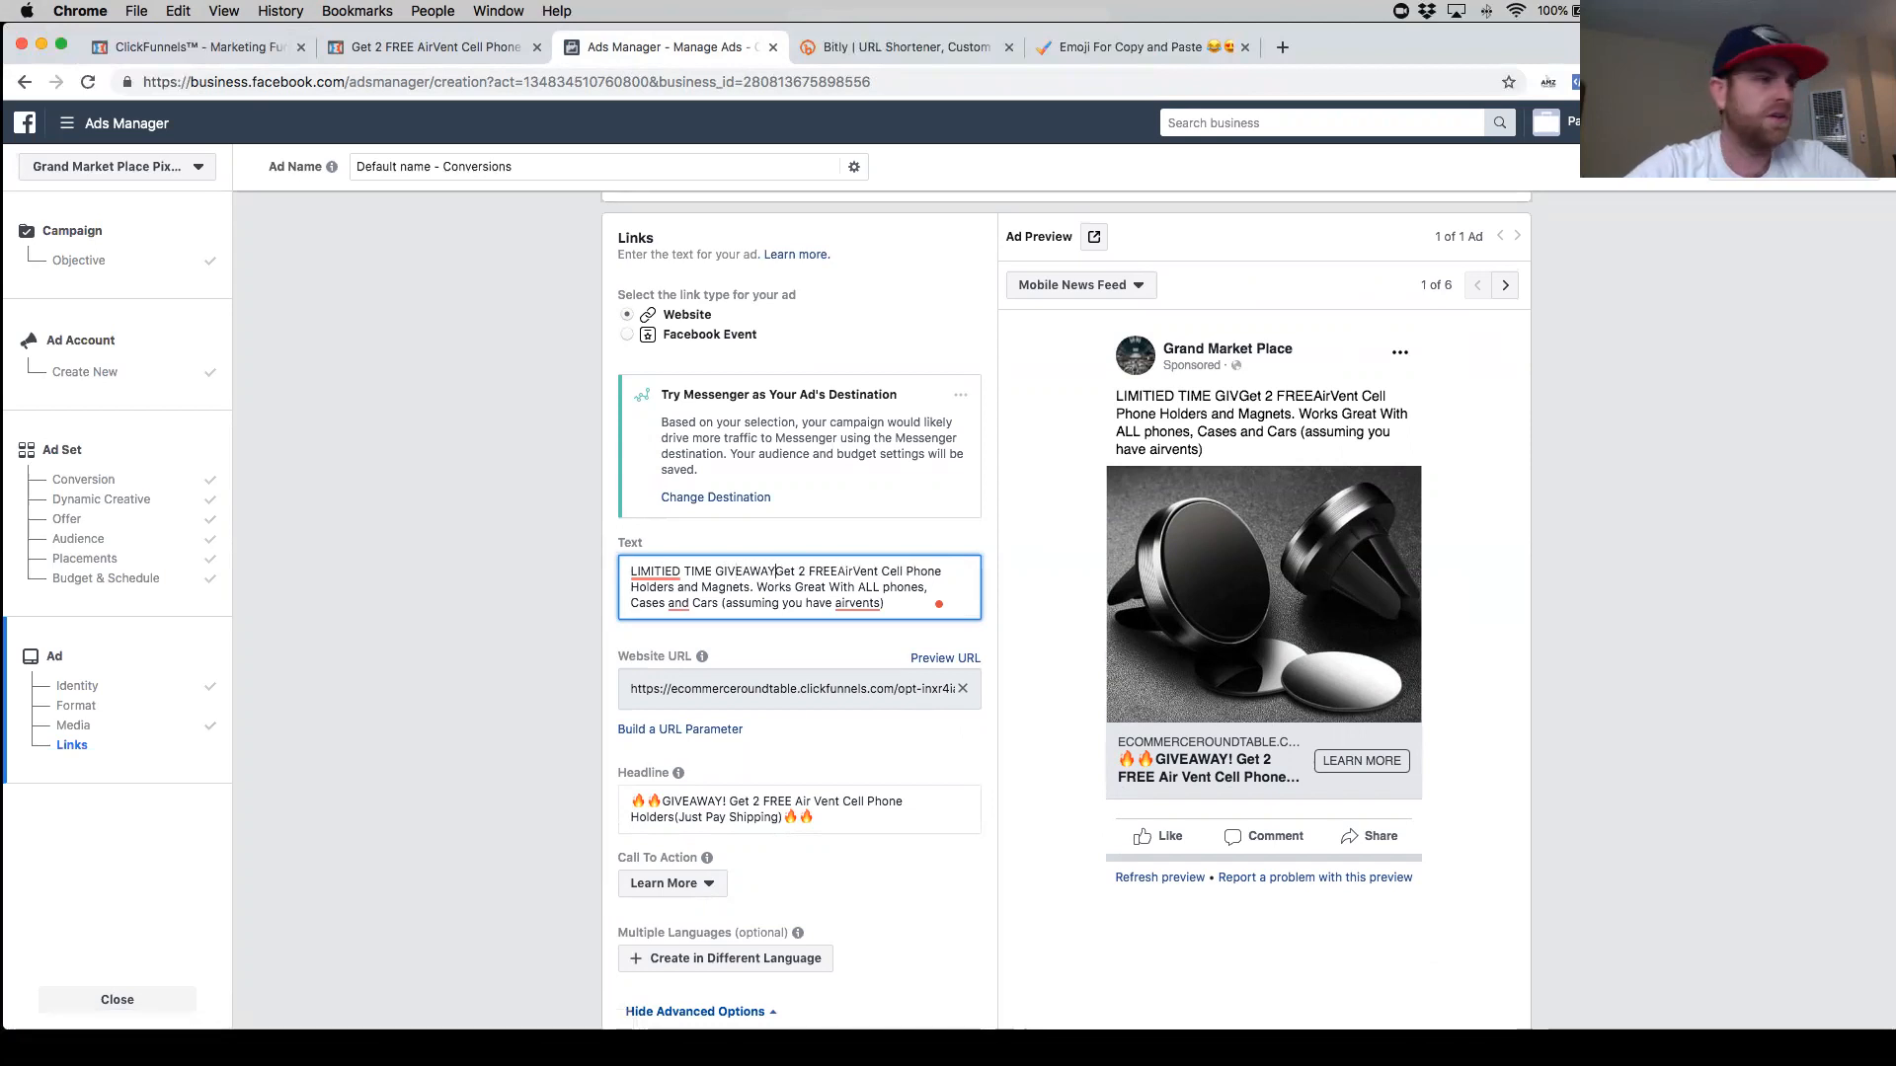
right_click(659, 571)
click(716, 592)
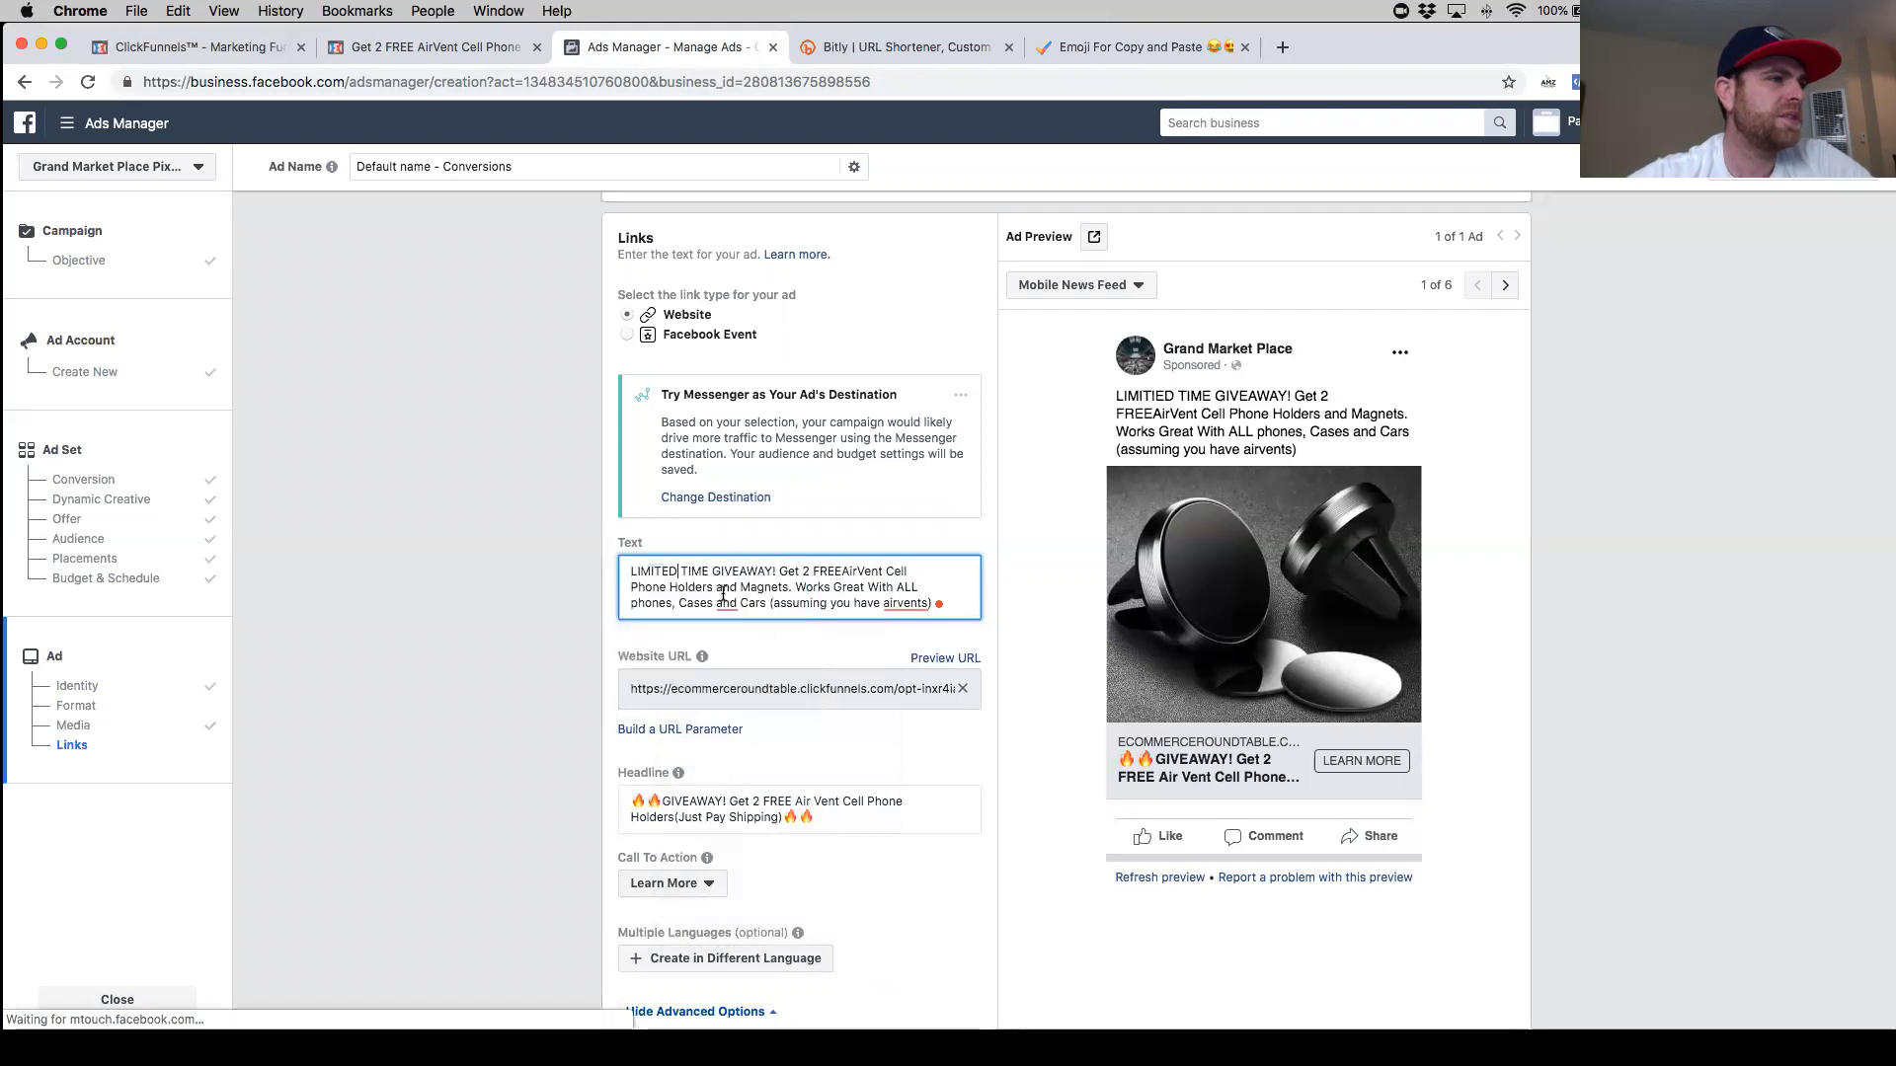
- Delete 'LIMITED TIME' from the start of the primary text
drag(709, 571, 612, 571)
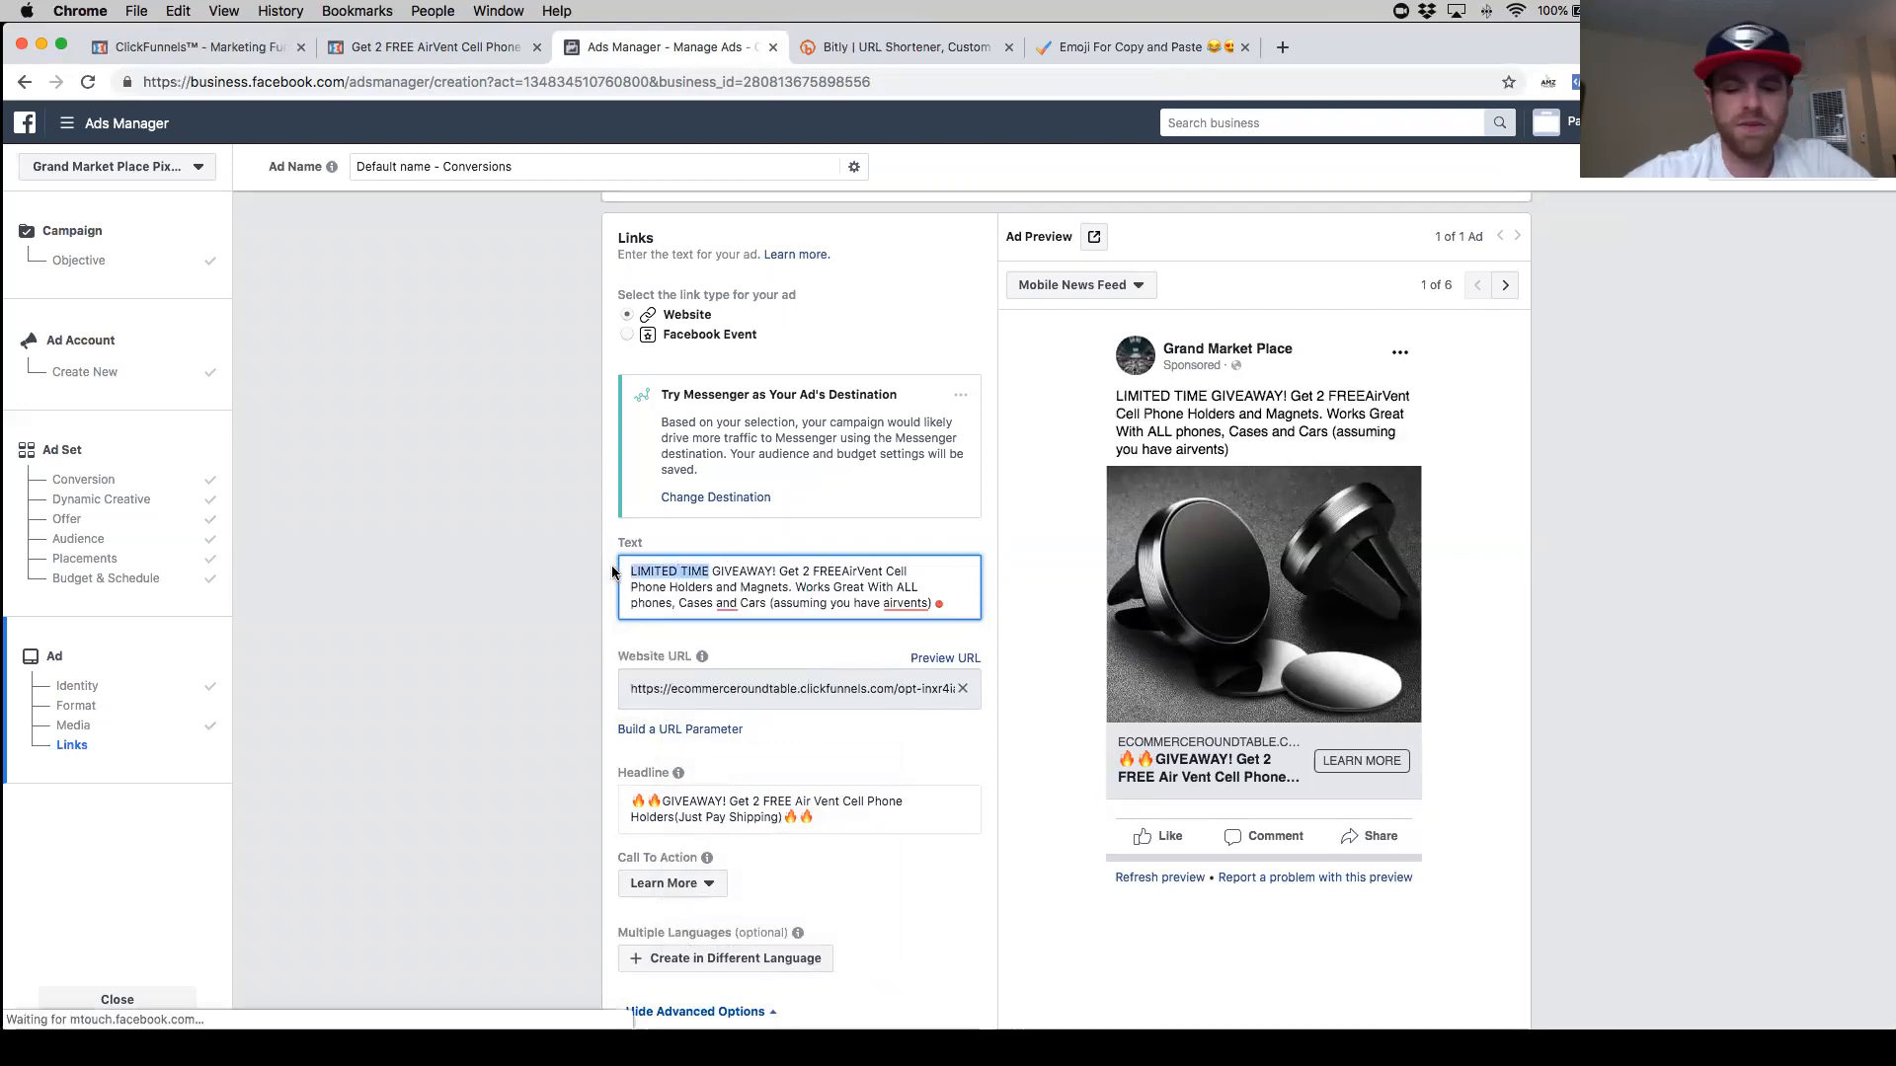
key(BackSpace)
key(Delete)
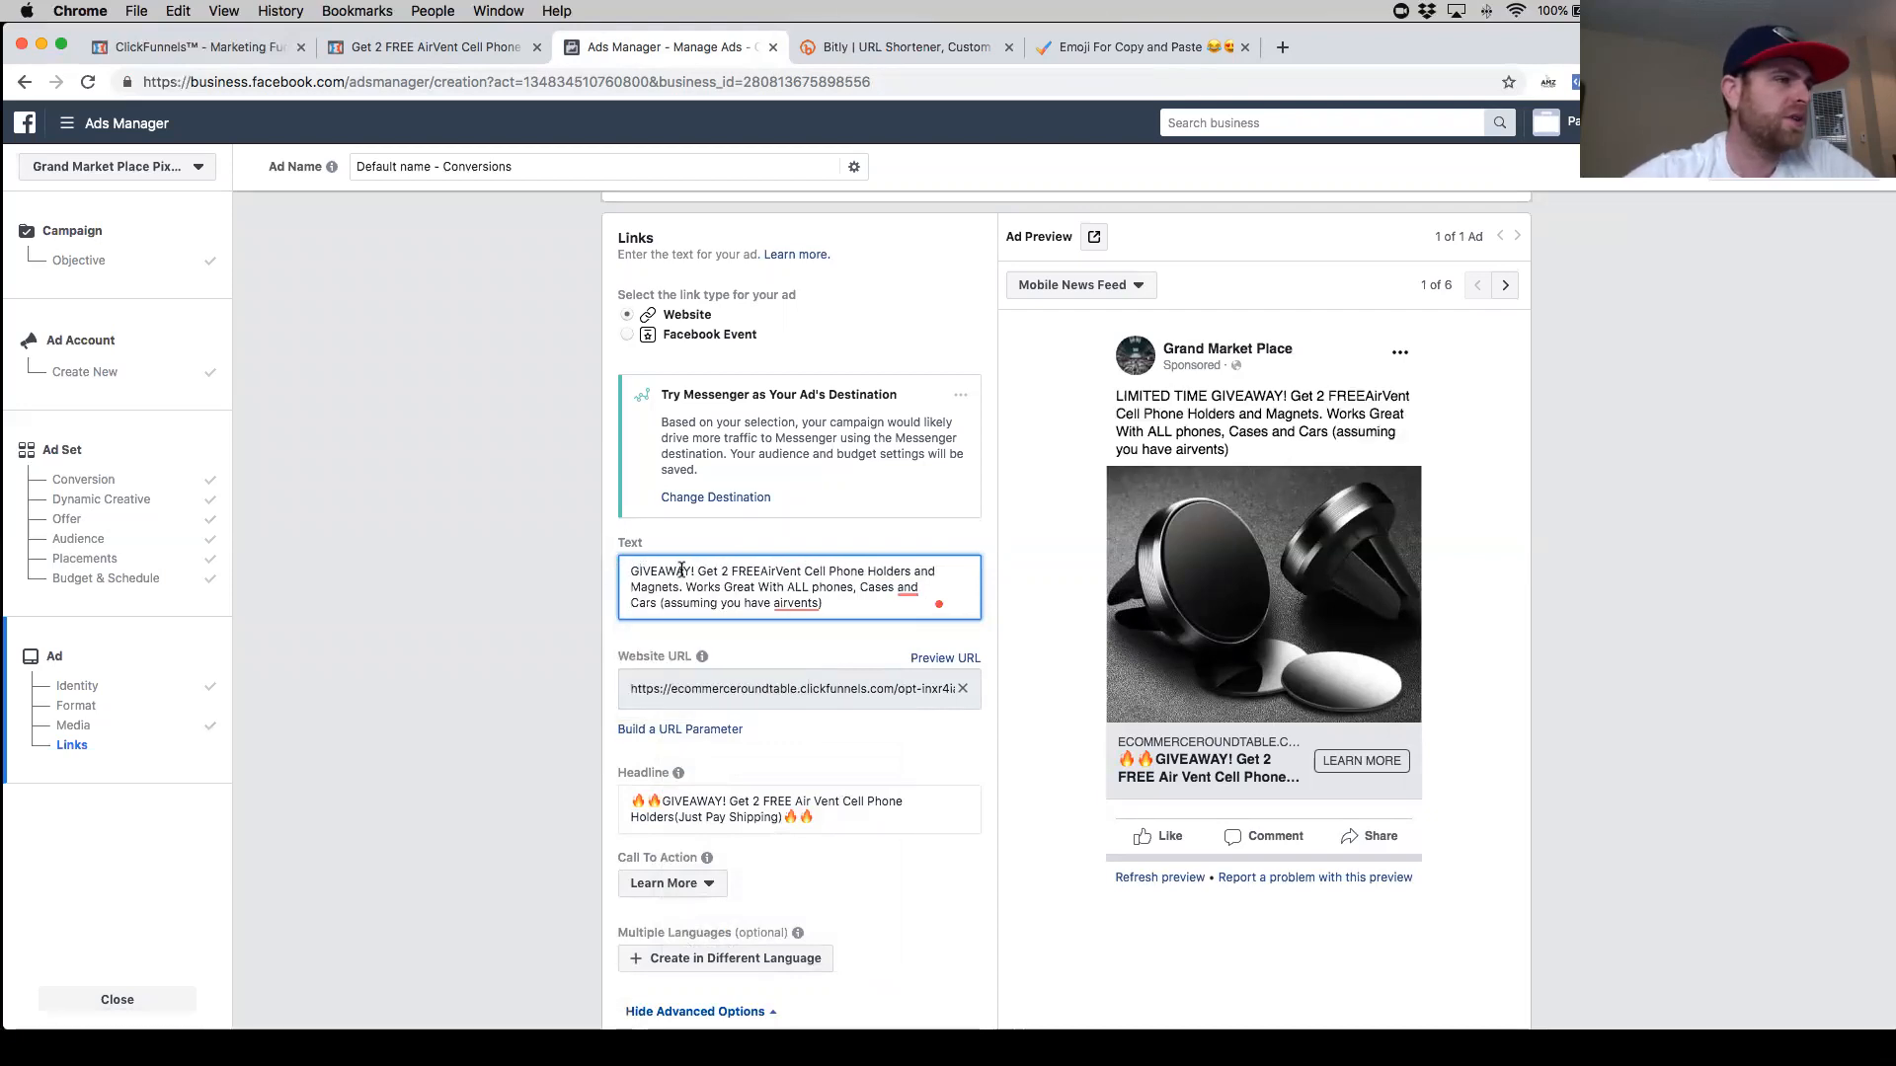
- Correct the primary text to read 'Air Vent', 'Cases, and' and 'air vents'
click(757, 573)
click(779, 572)
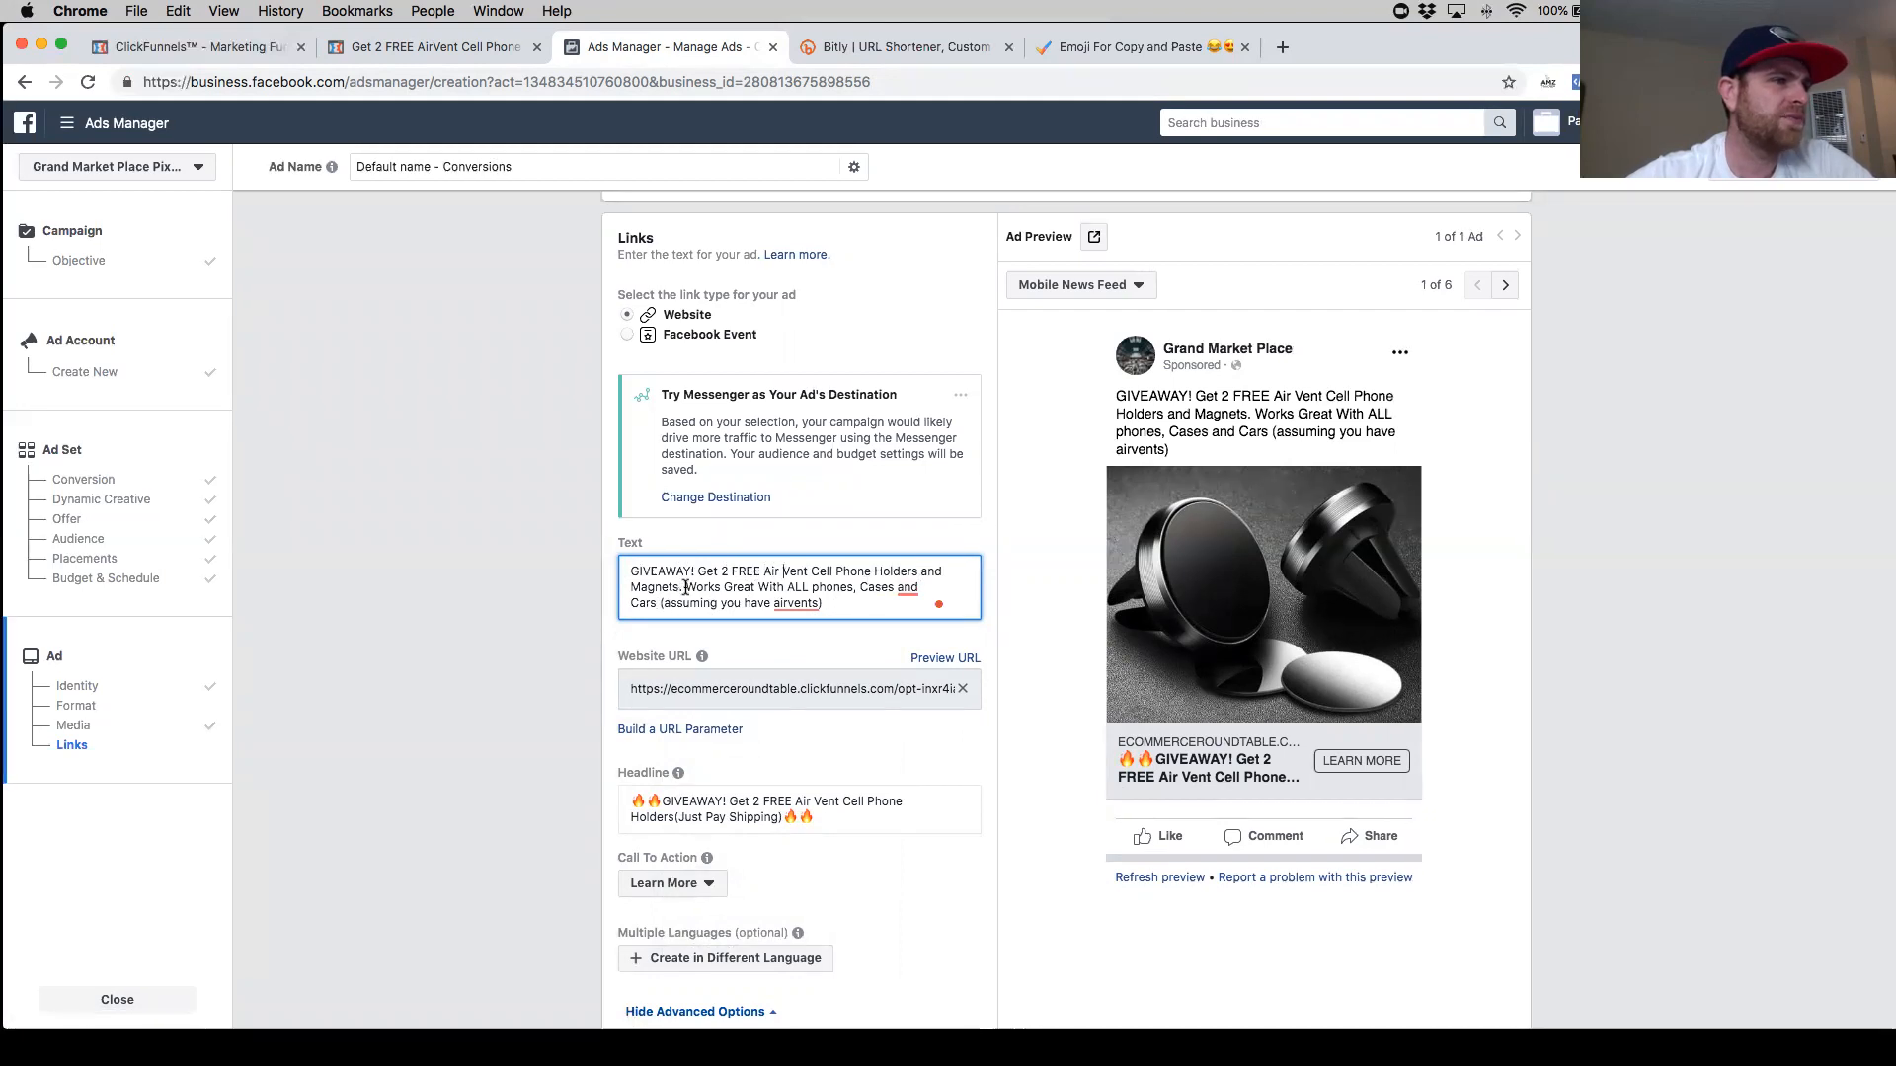
scroll(827, 595, down, 1)
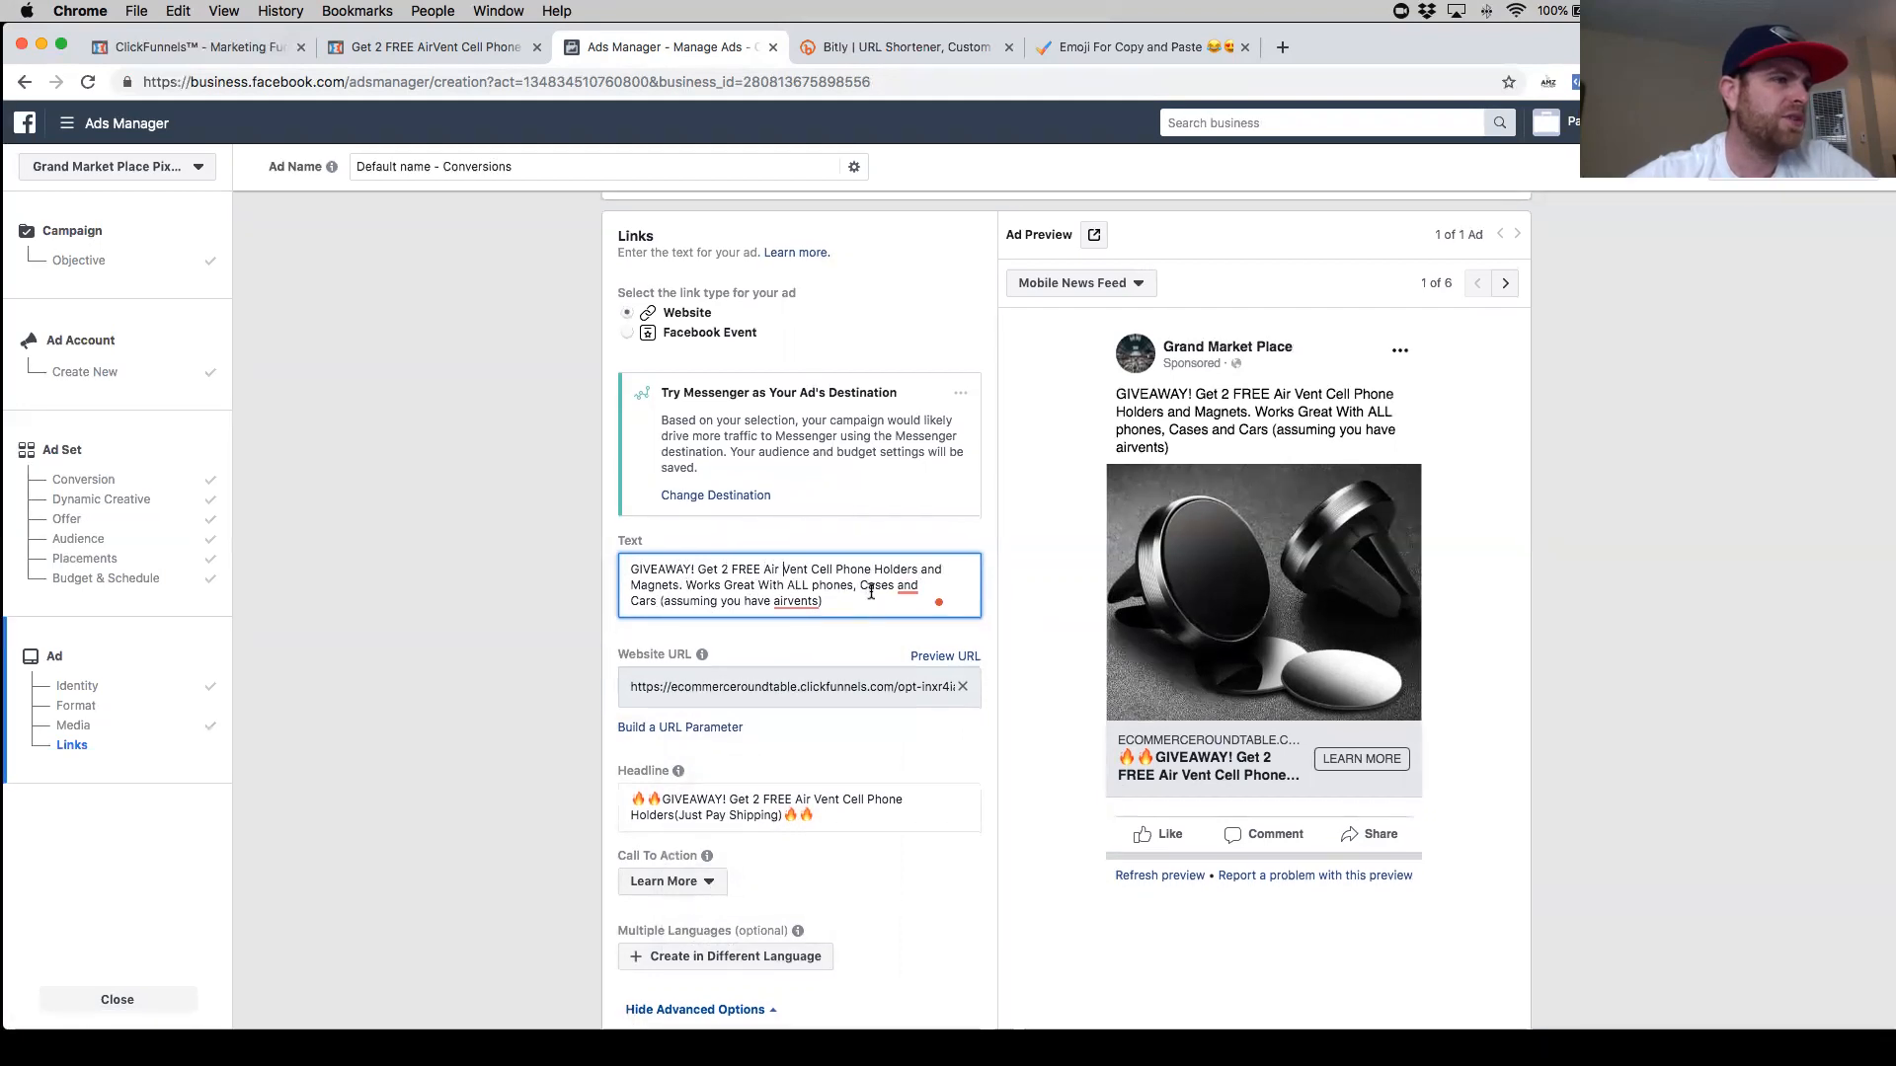
scroll(849, 590, down, 1)
click(862, 587)
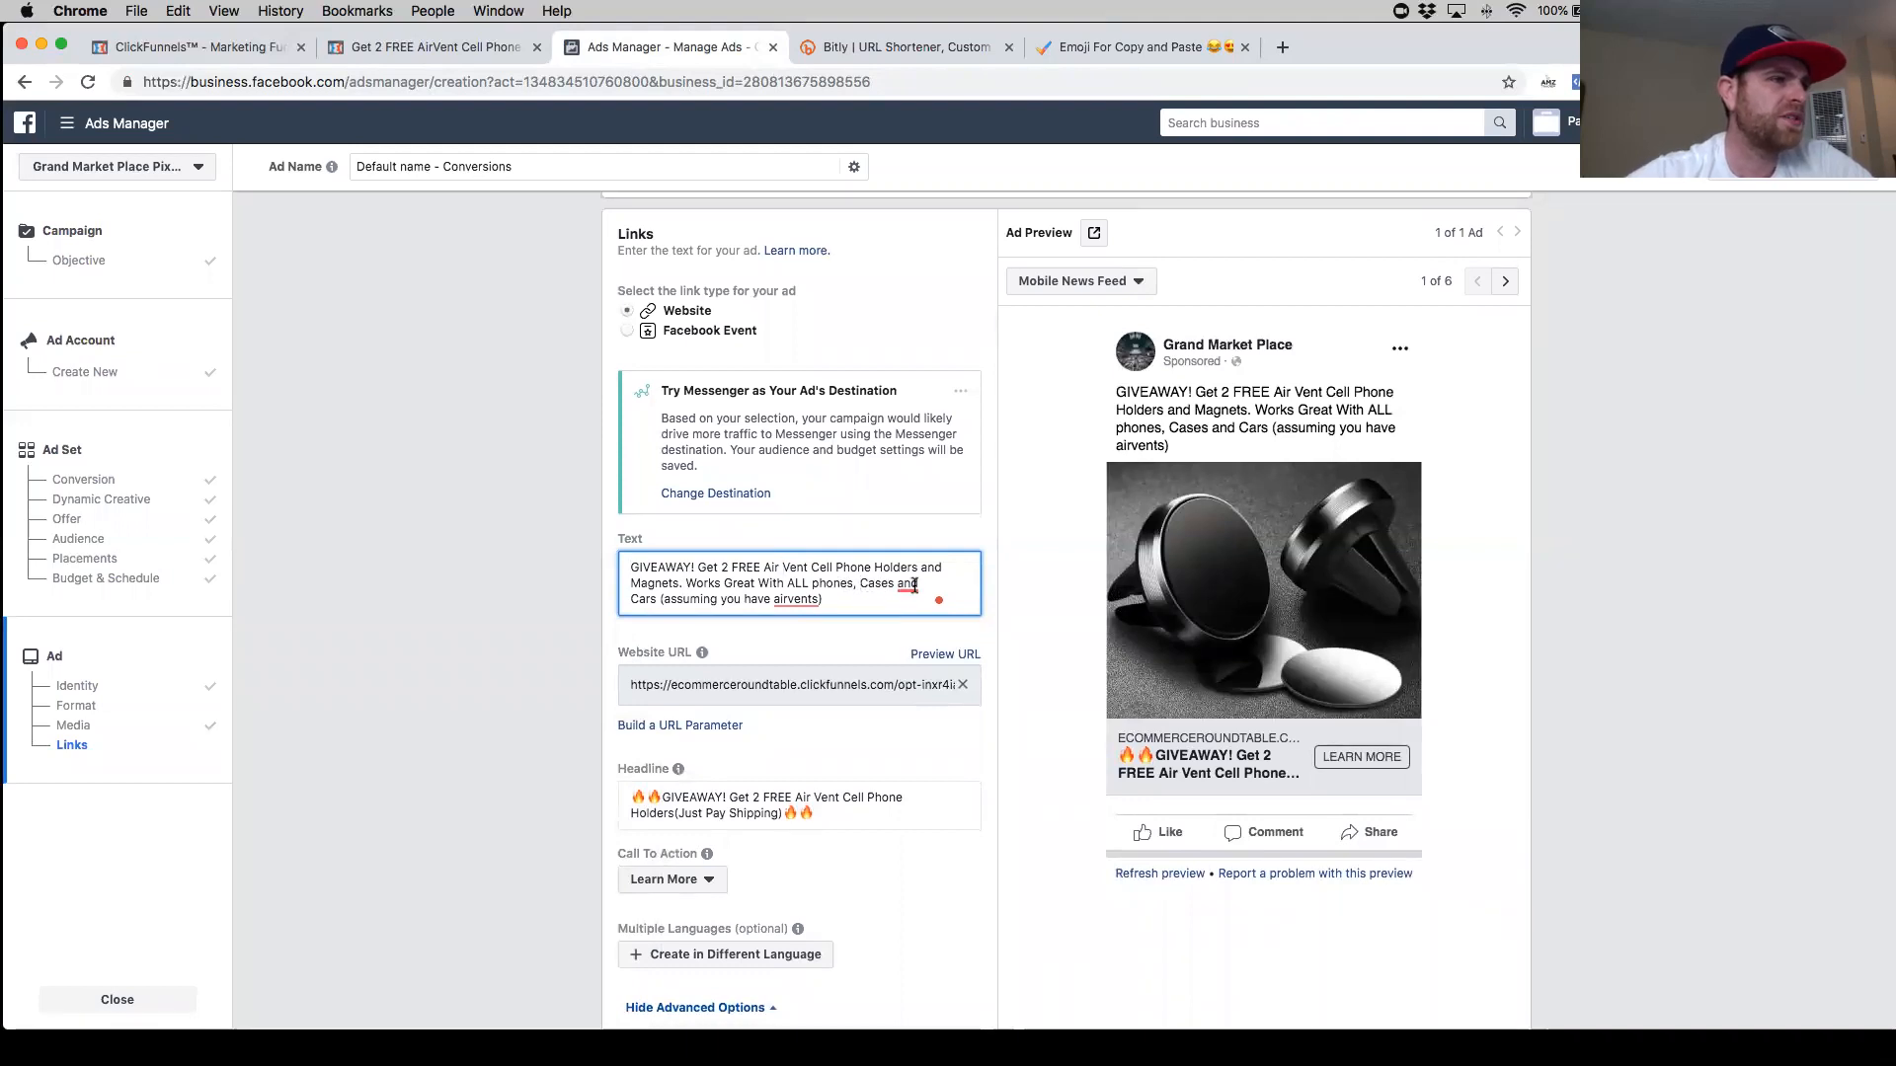
mouse_move(908, 585)
click(921, 648)
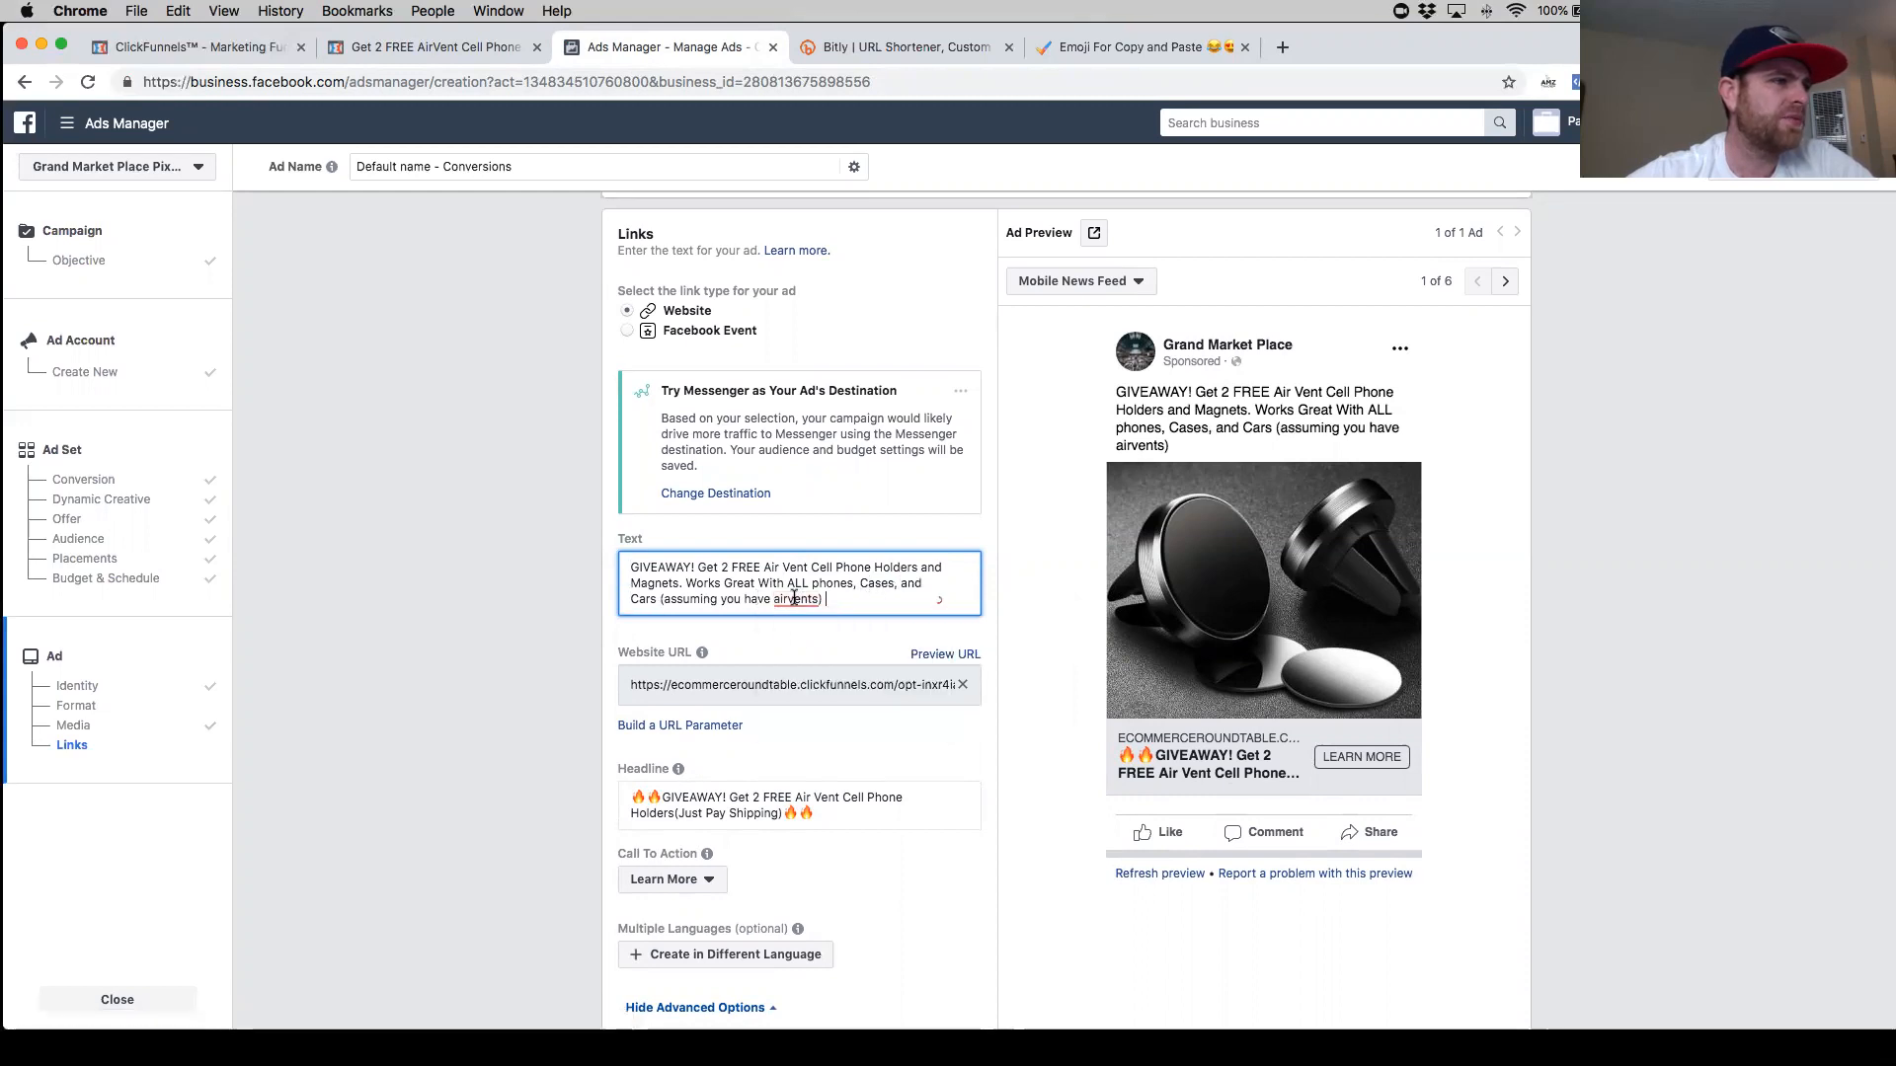
click(789, 600)
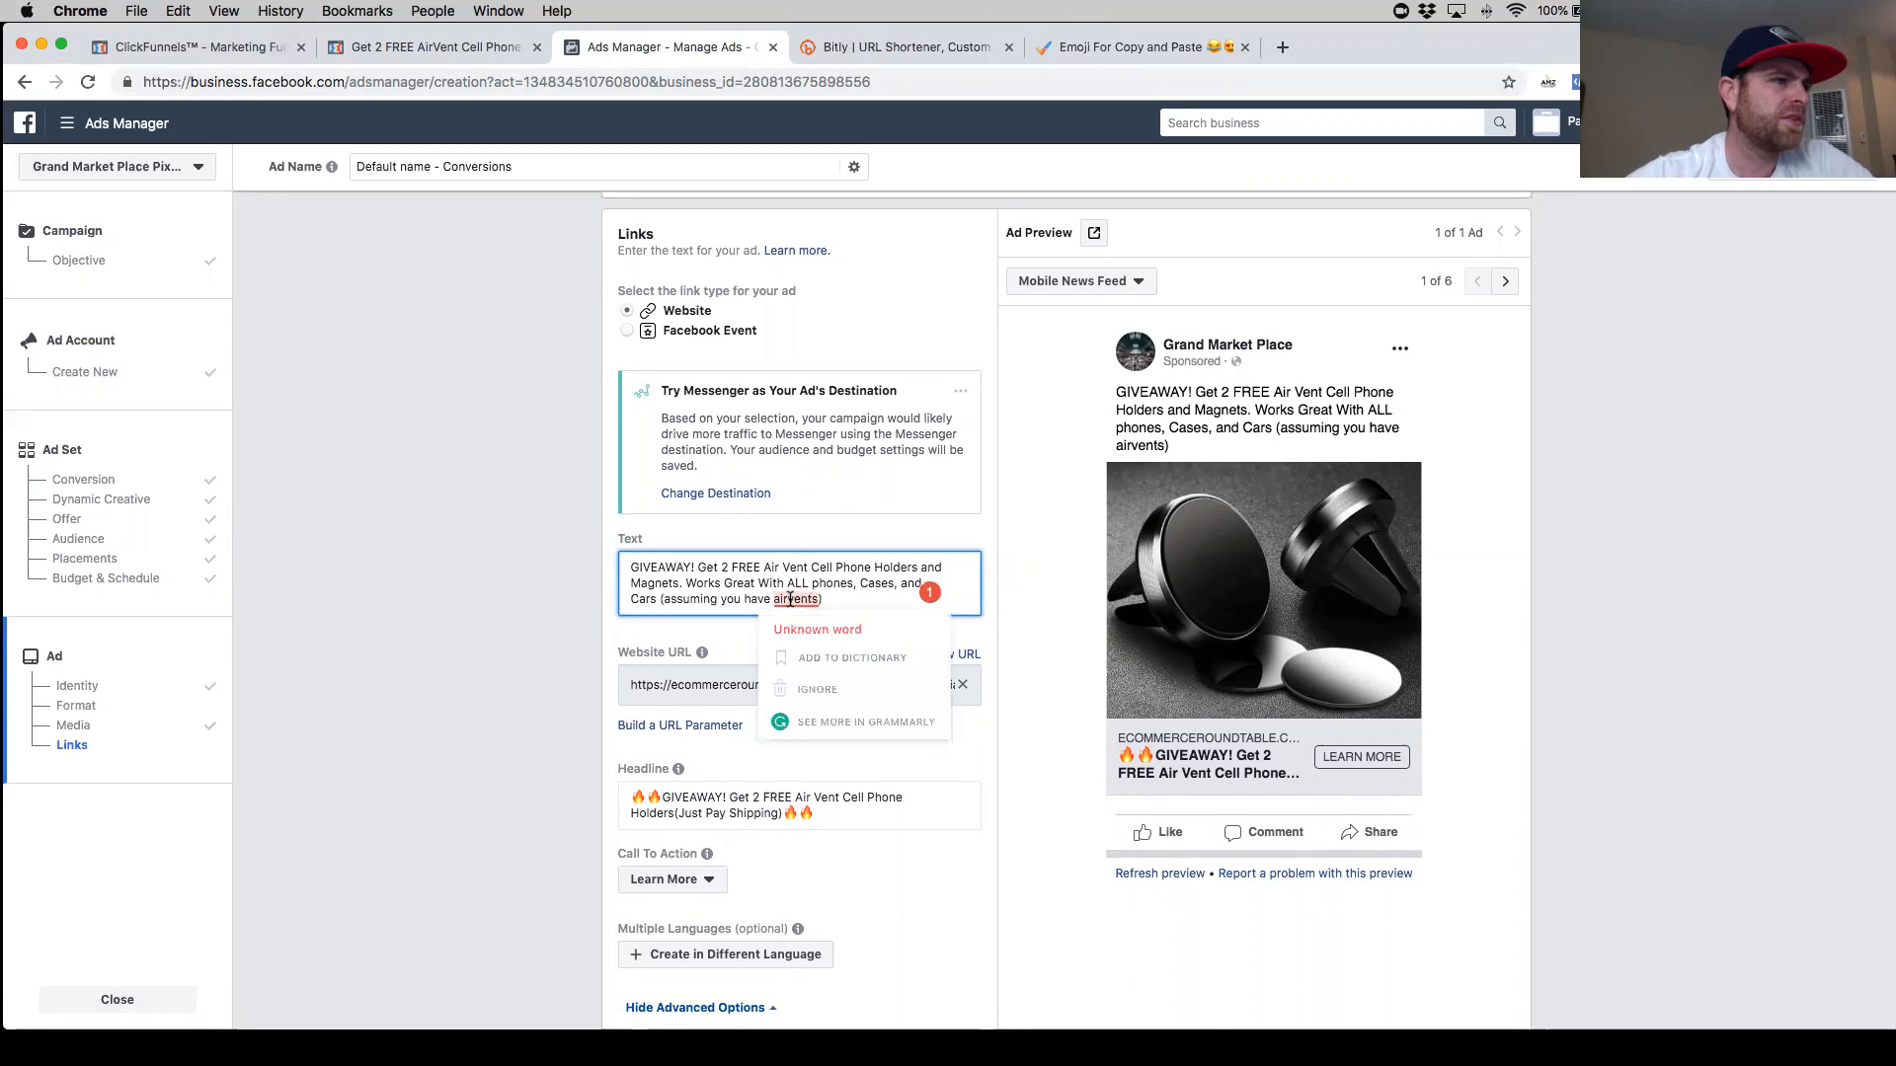
click(848, 602)
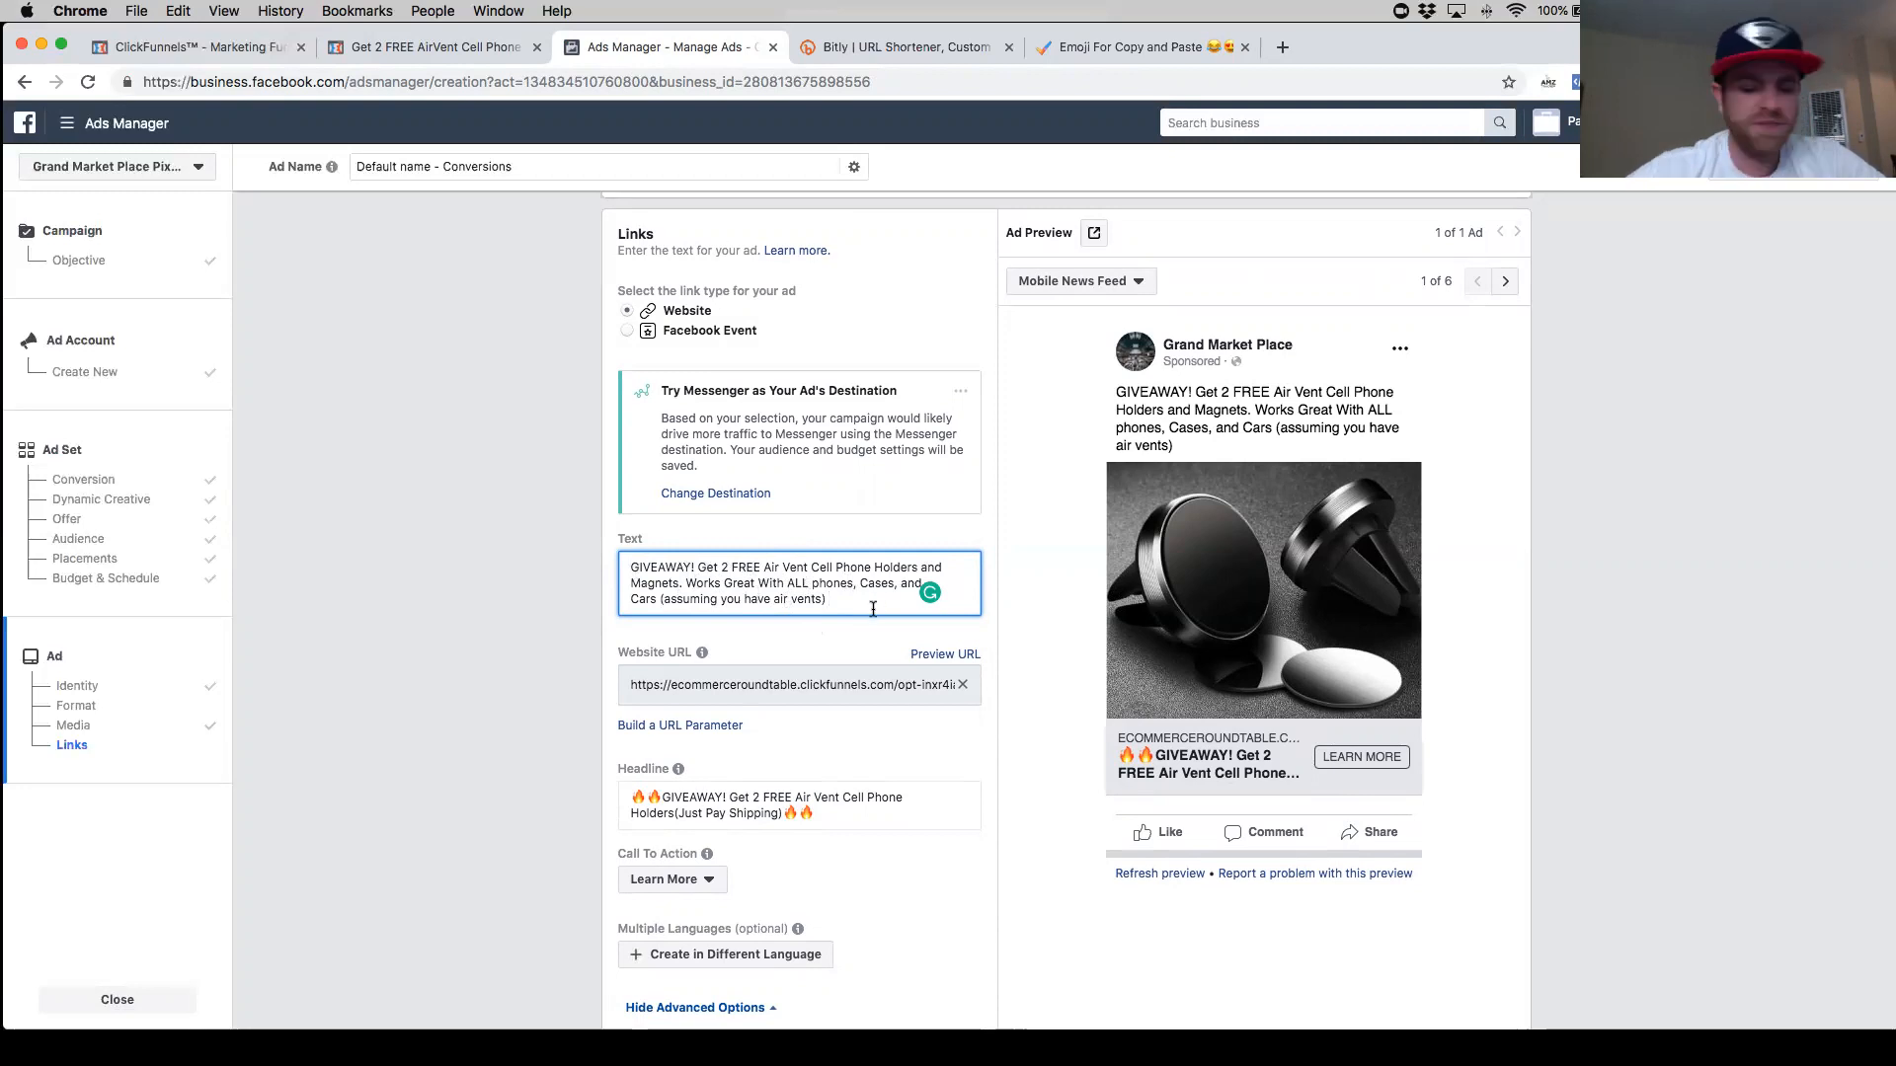
- Append 'FOR A LIMITED TIME ONLY!!' to the end of the primary text
text(FOR A LIMITED TIME)
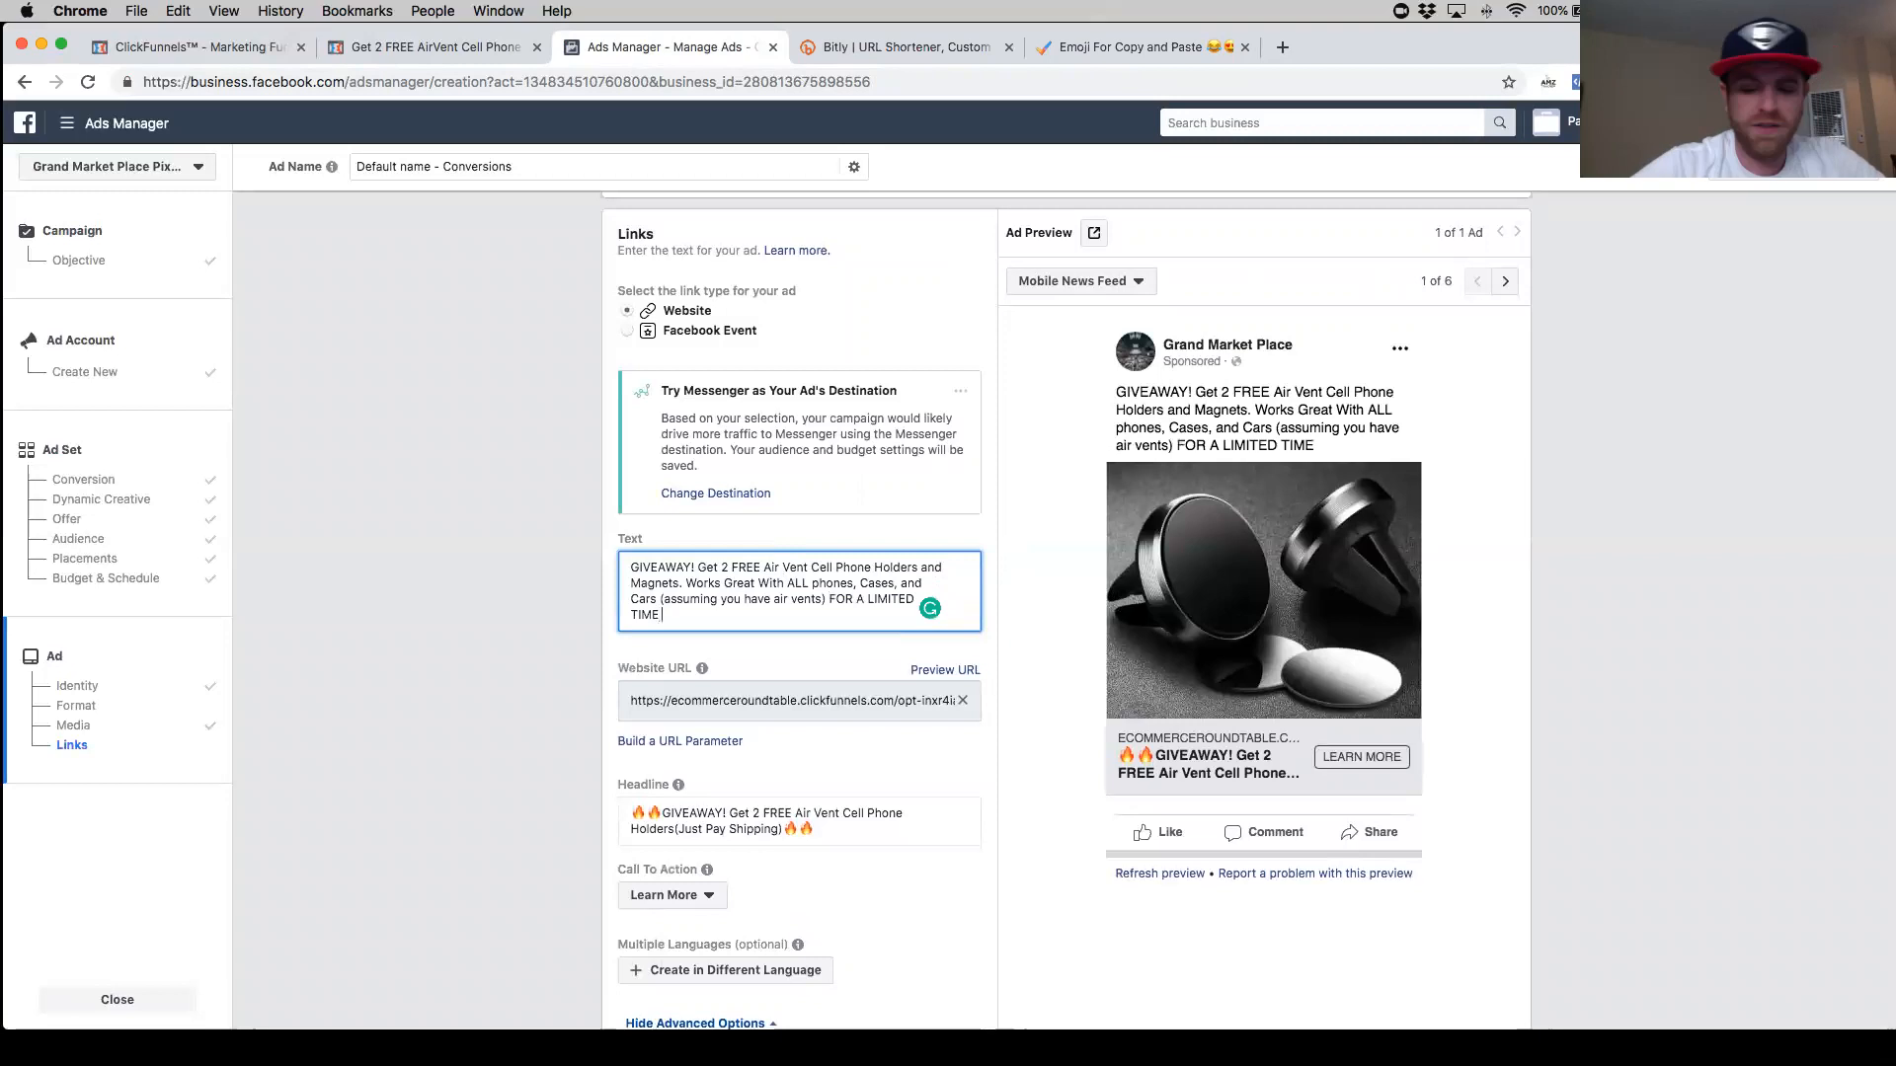
text( ONLY!!!!)
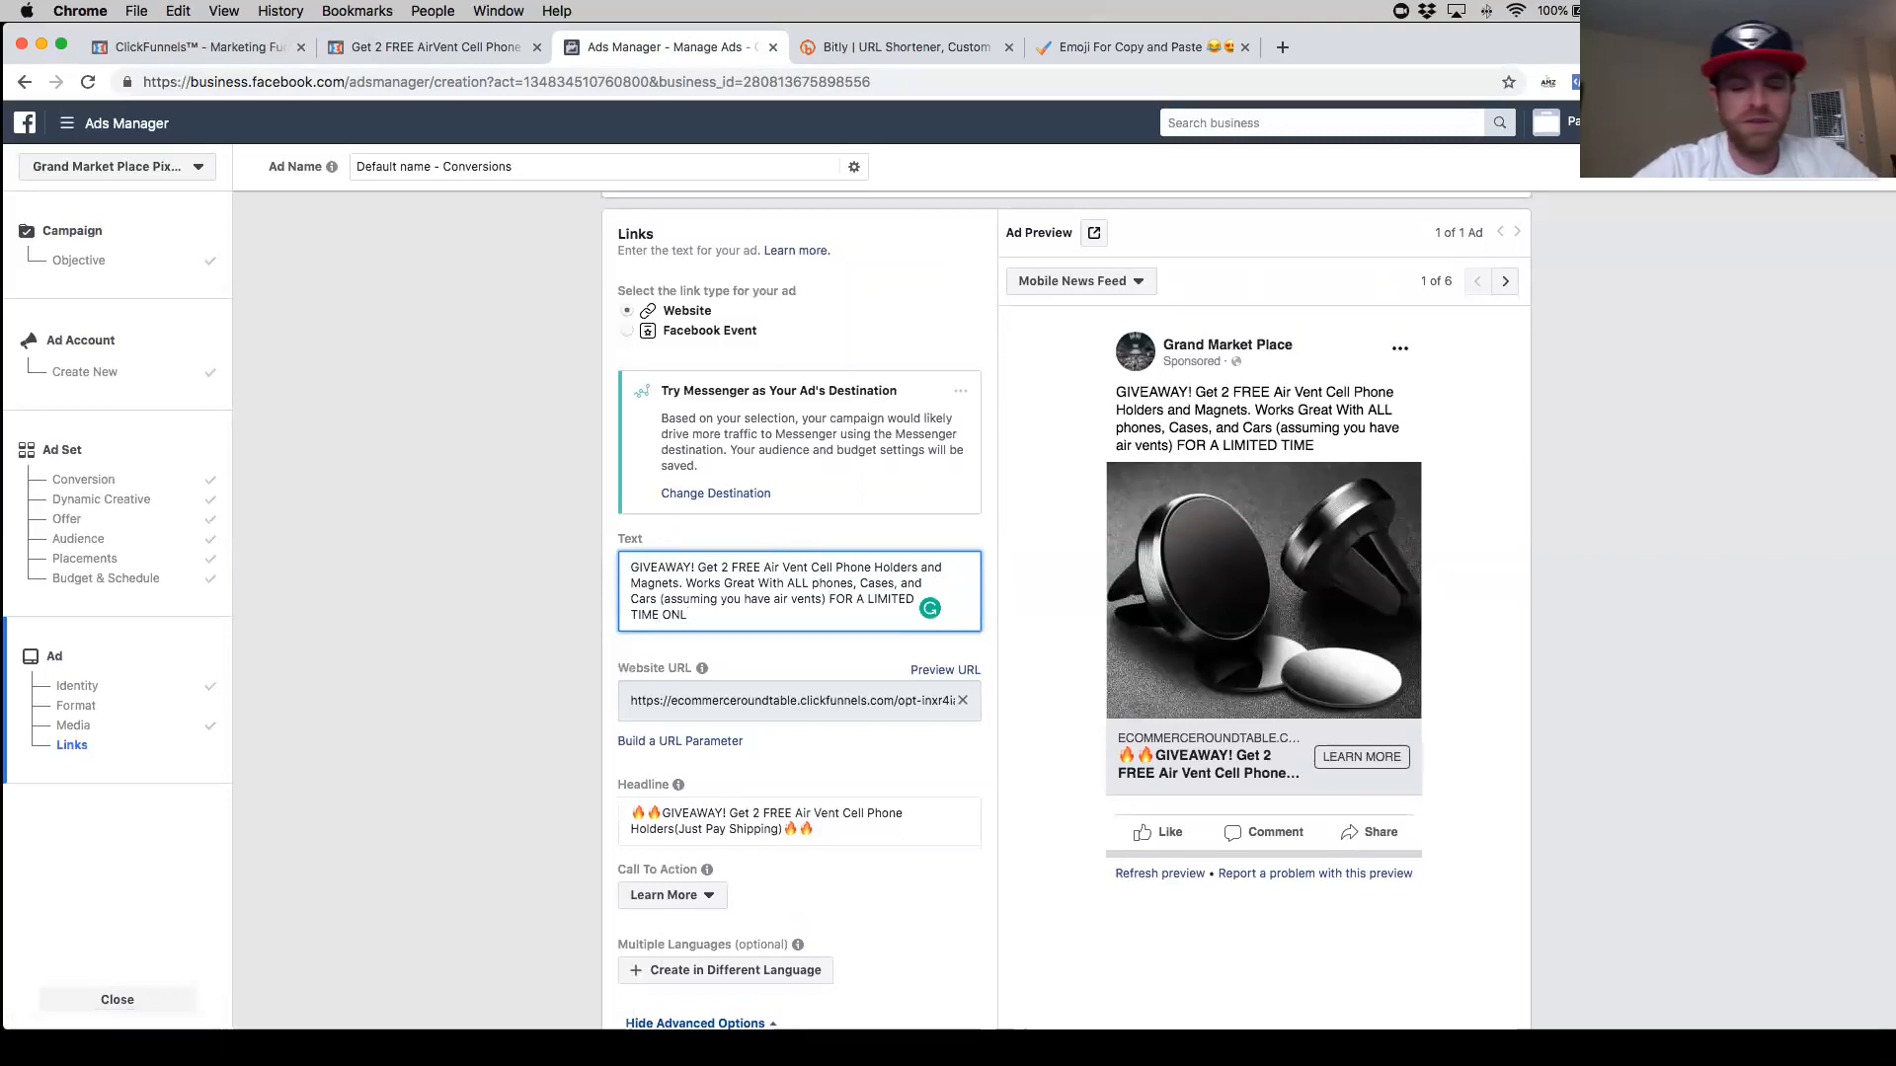
key(BackSpace)
key(BackSpace)
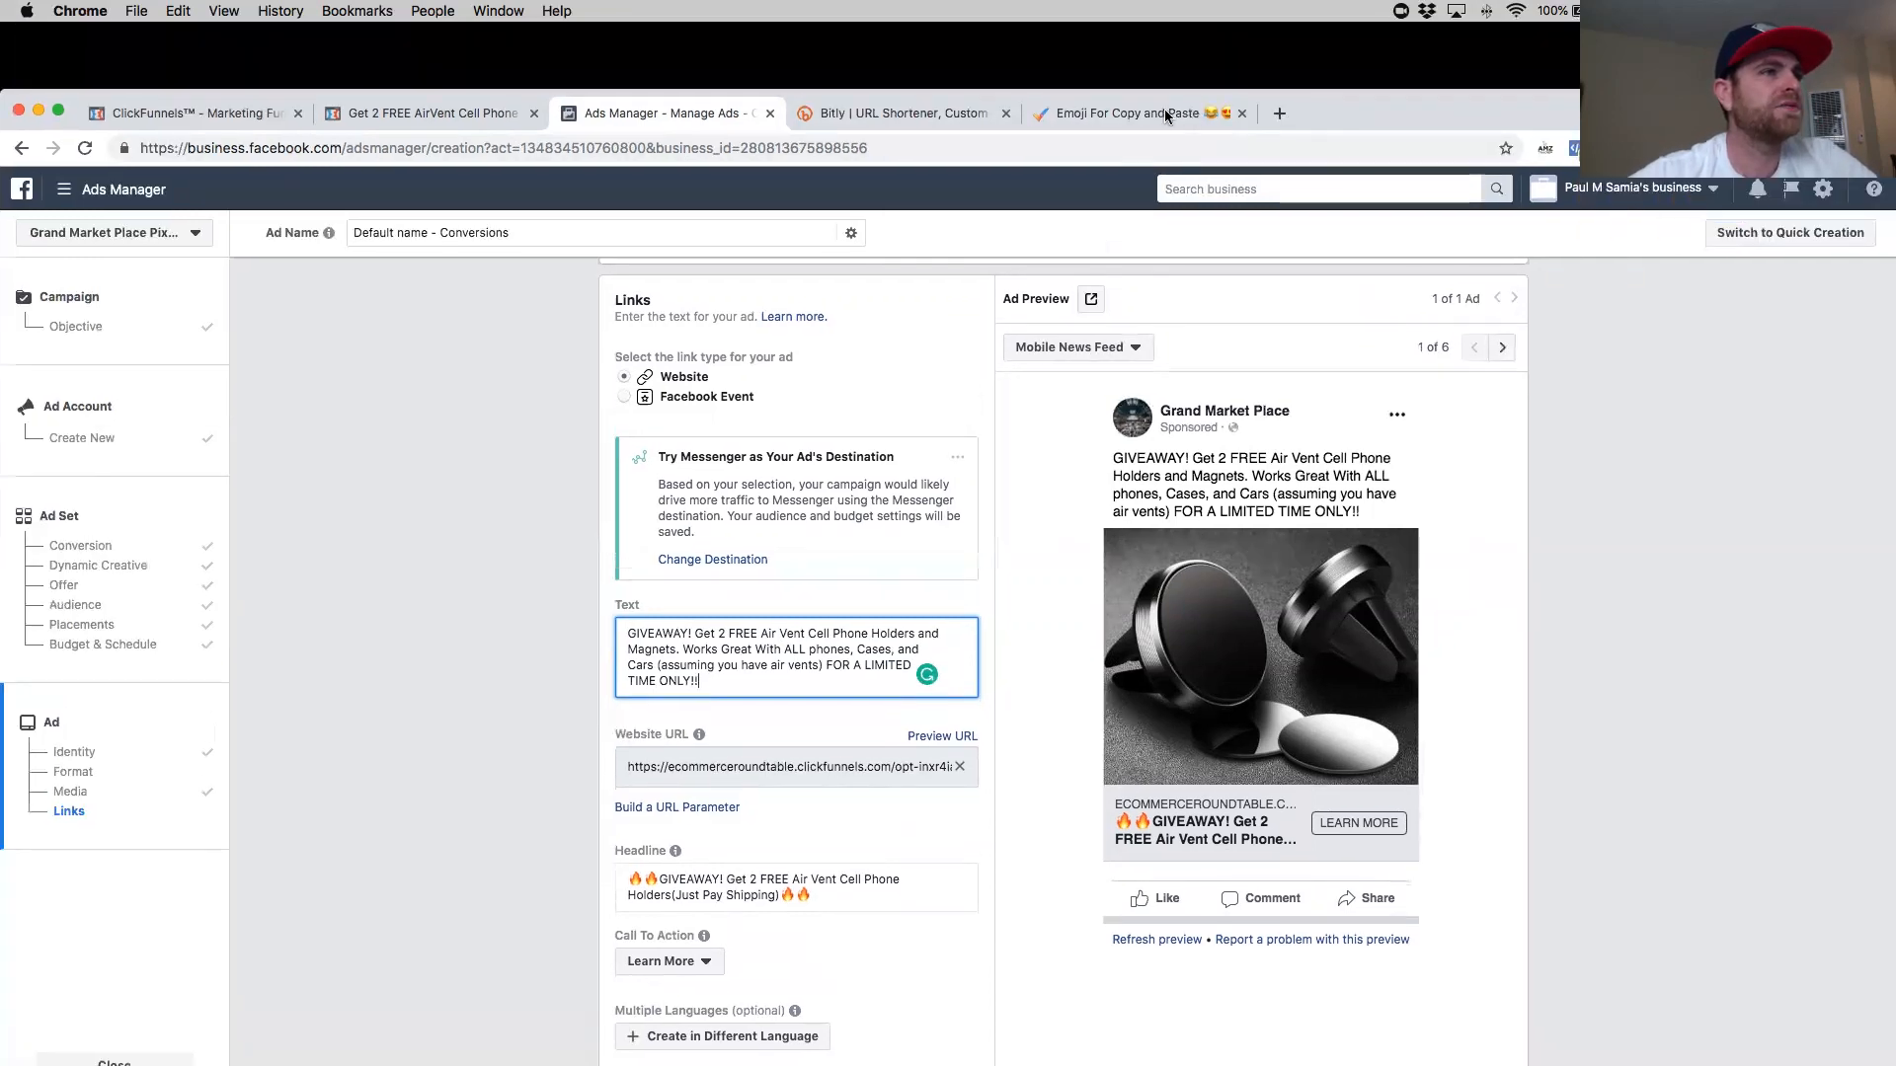
- Switch to the emoji site and copy the siren emoji from the recent emojis
click(1126, 113)
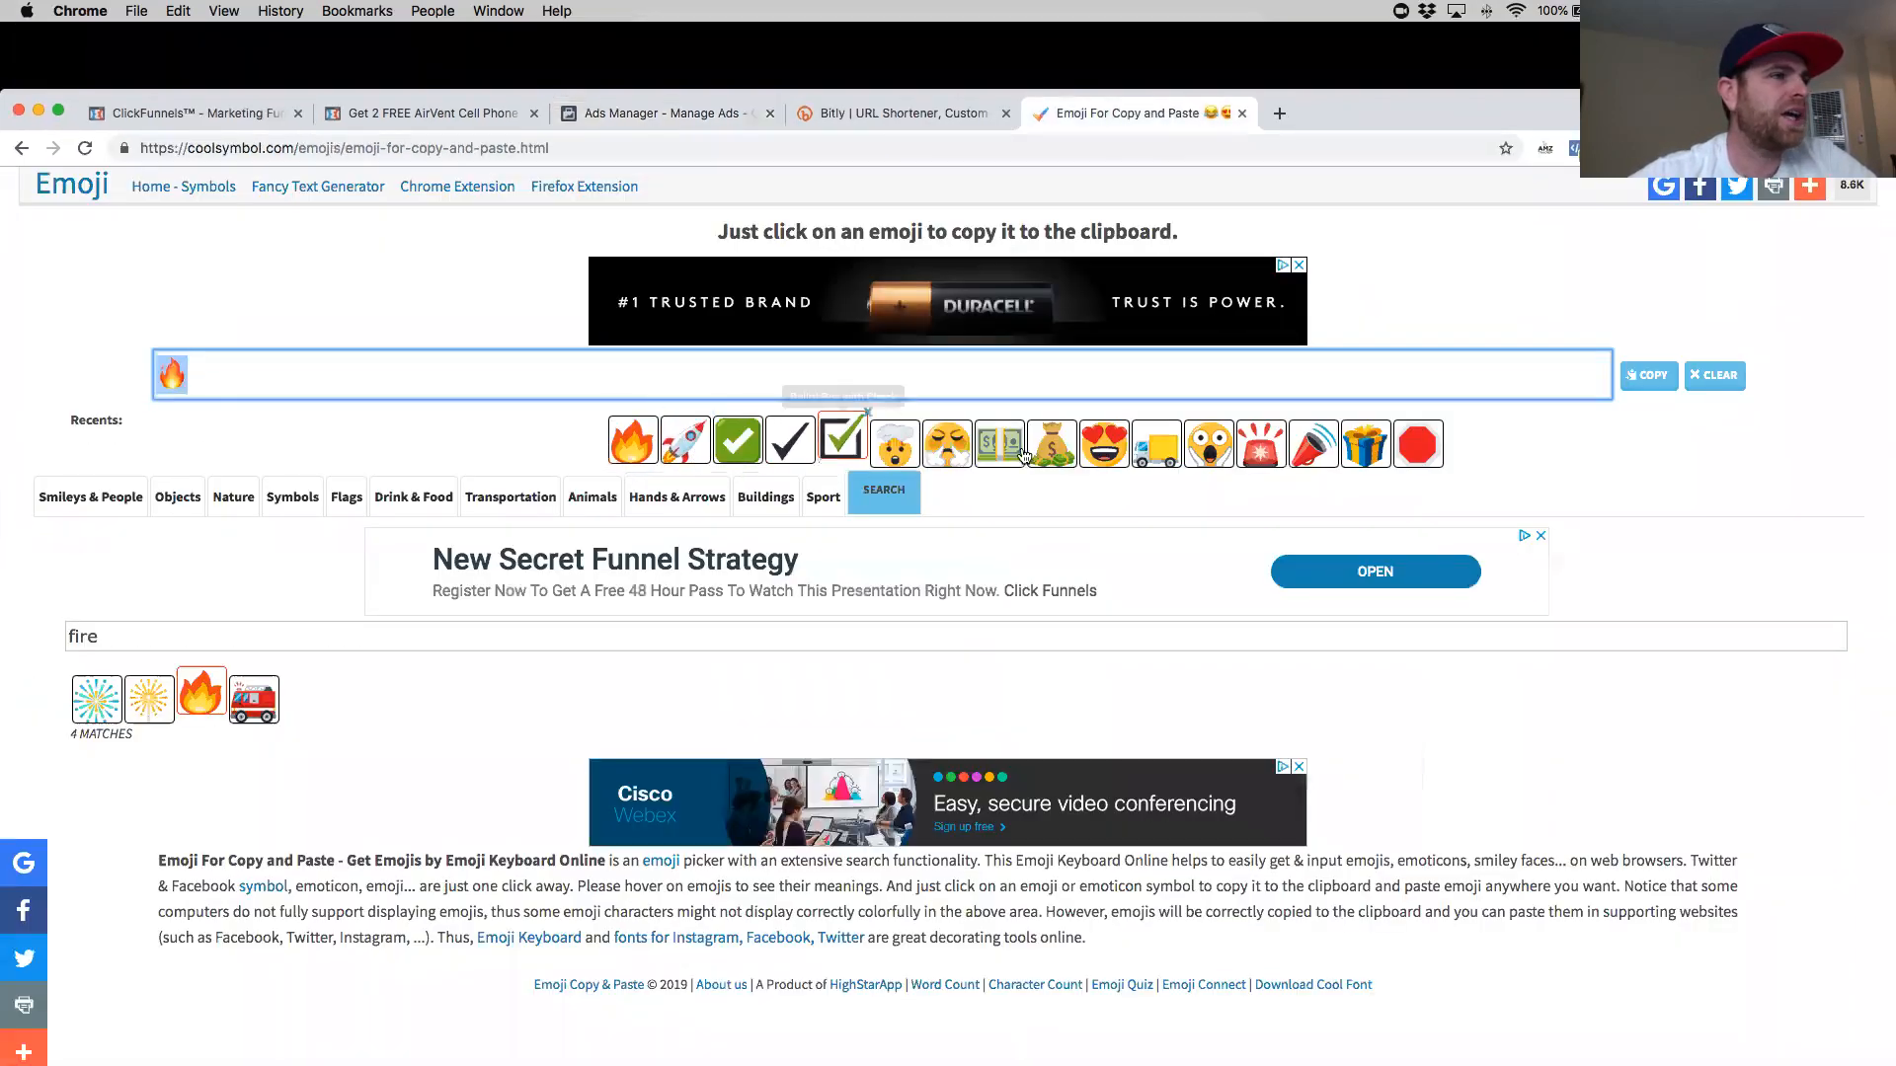
click(1261, 444)
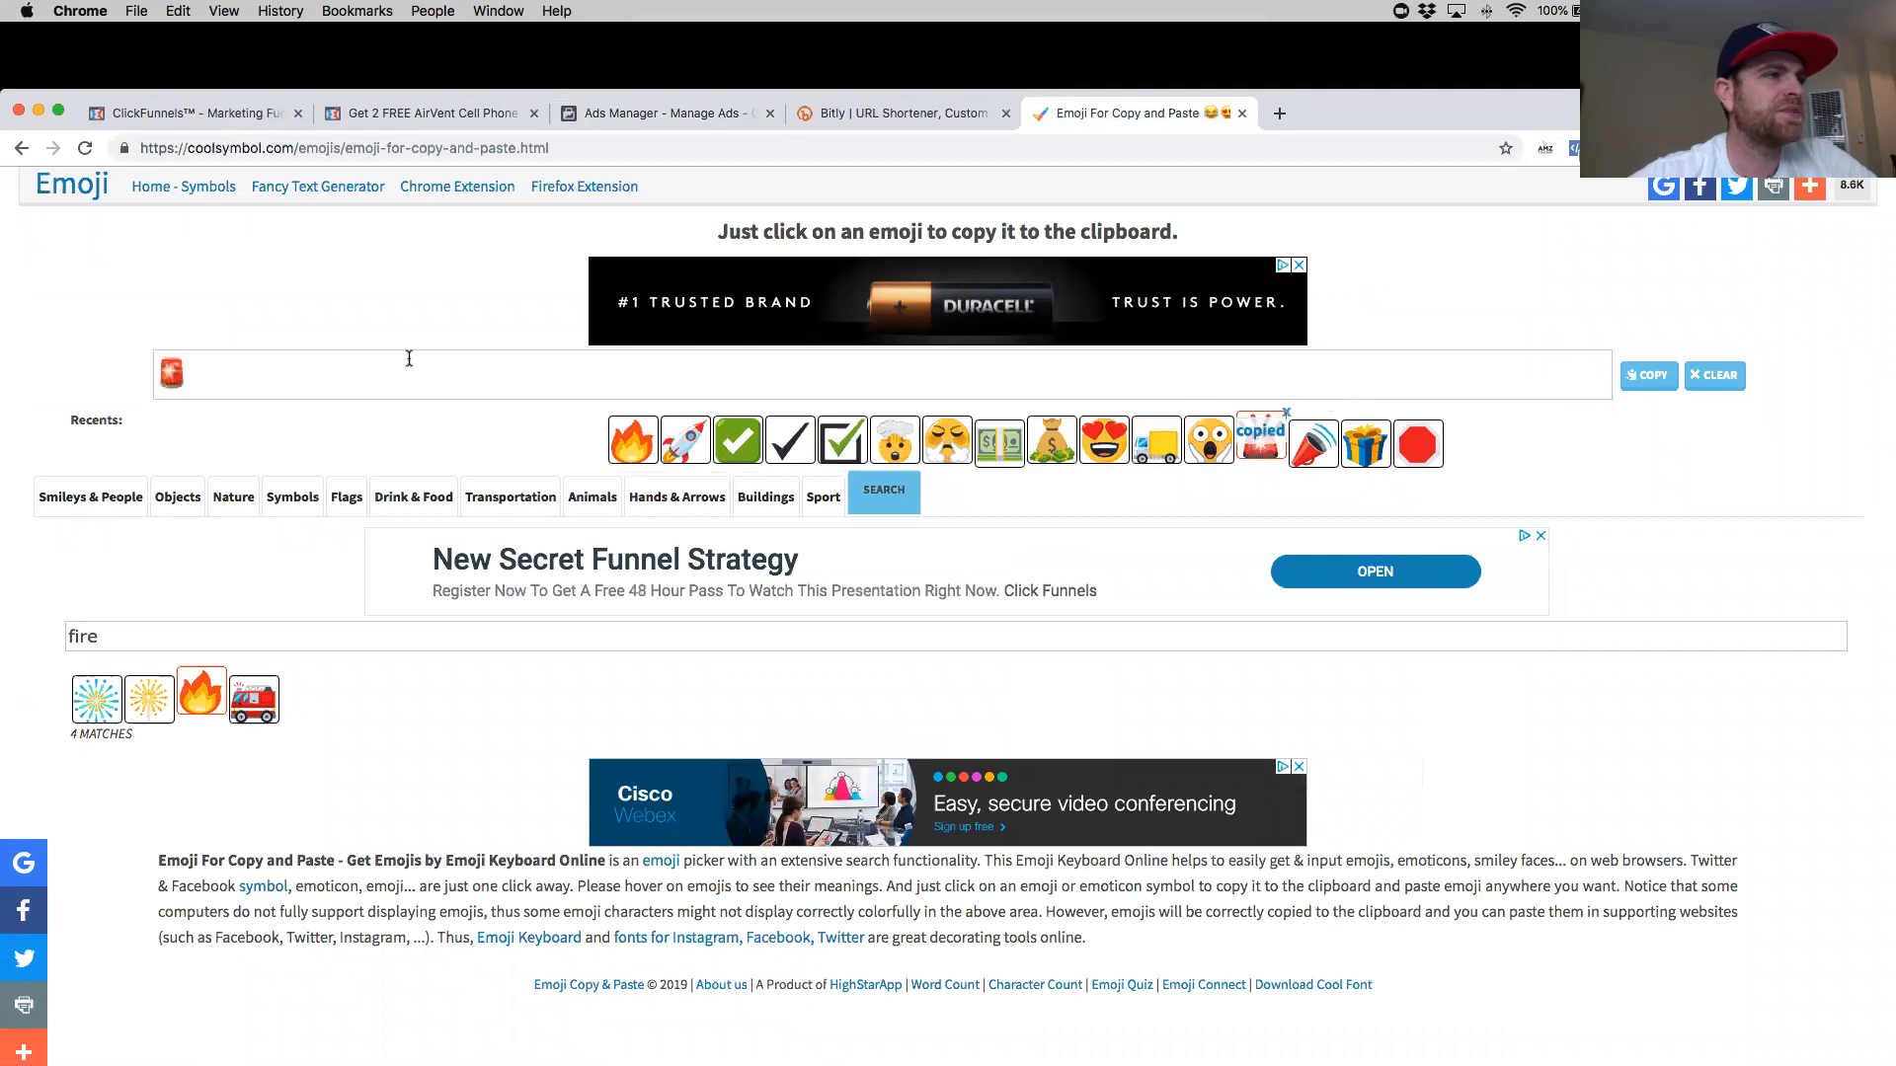
click(281, 373)
text(🚨)
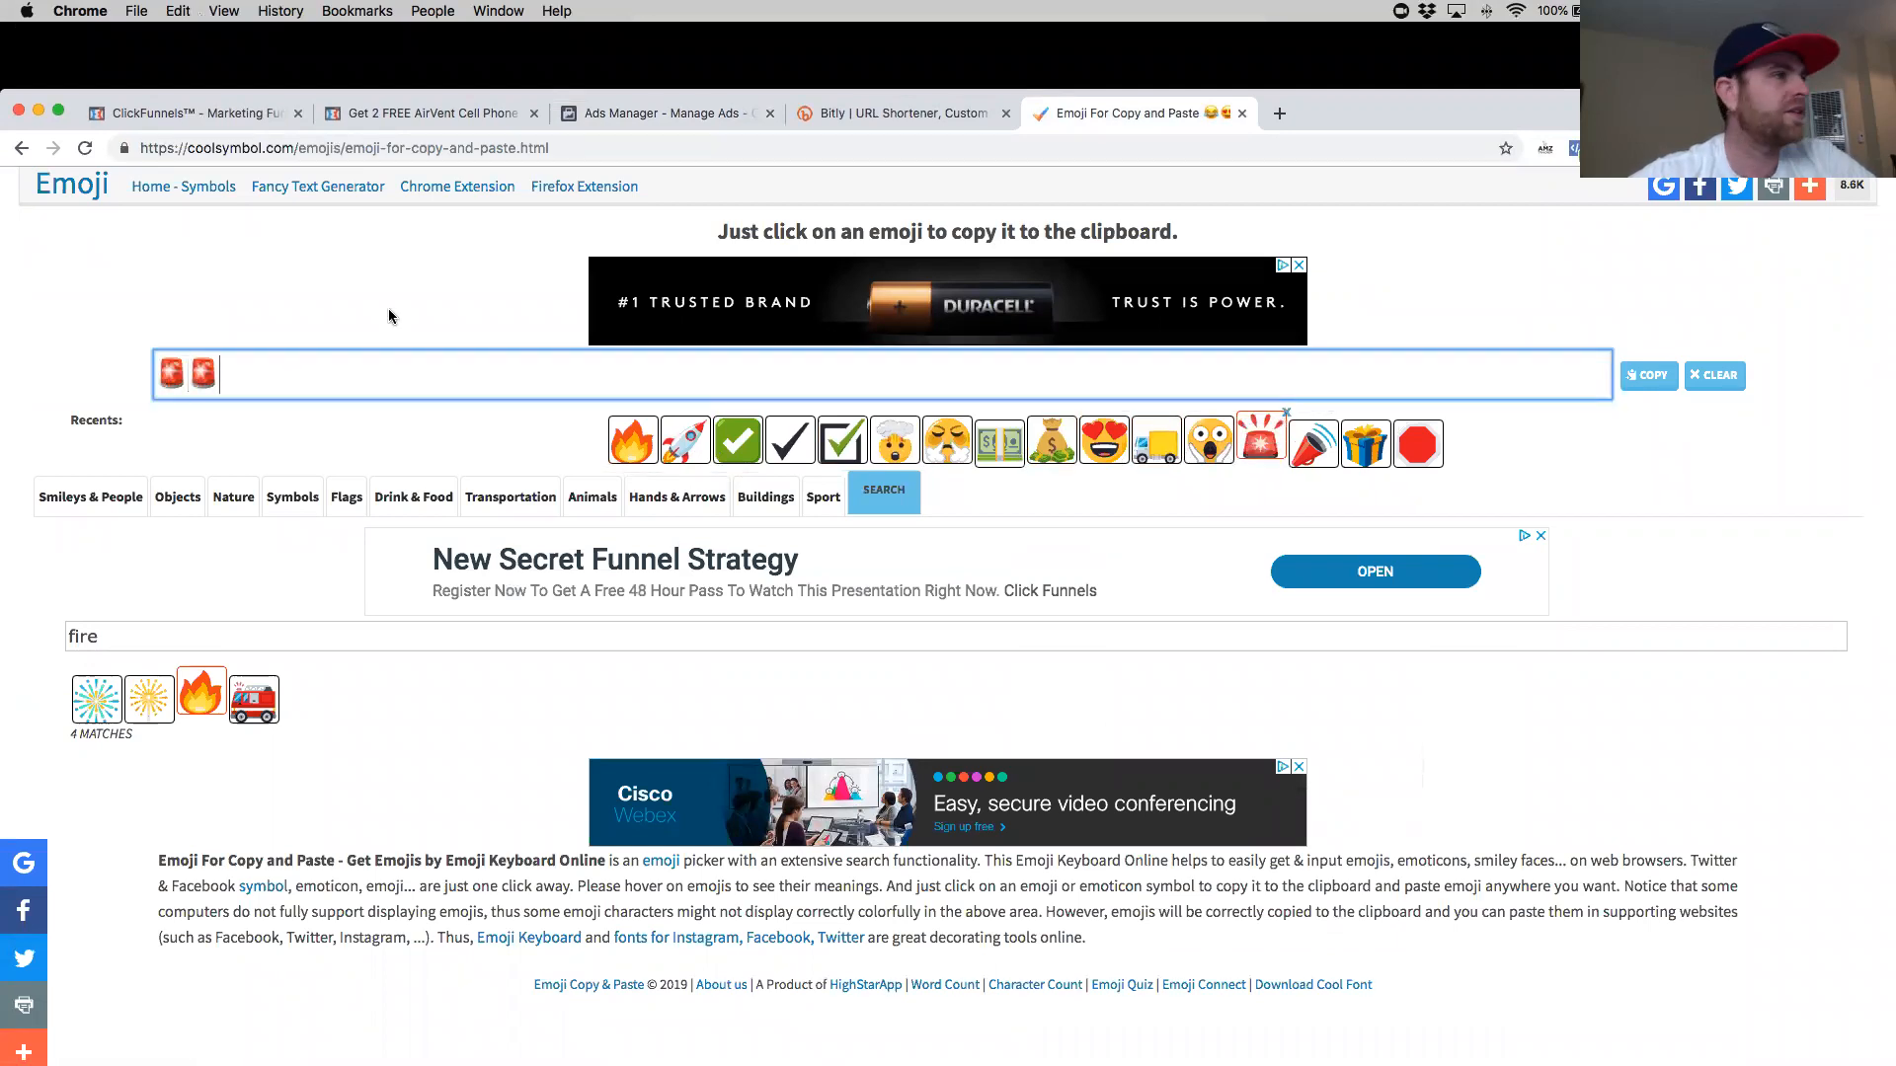
- Insert the siren emoji at the end of the primary text and before 'LIMITED TIME ONLY!!'
click(415, 117)
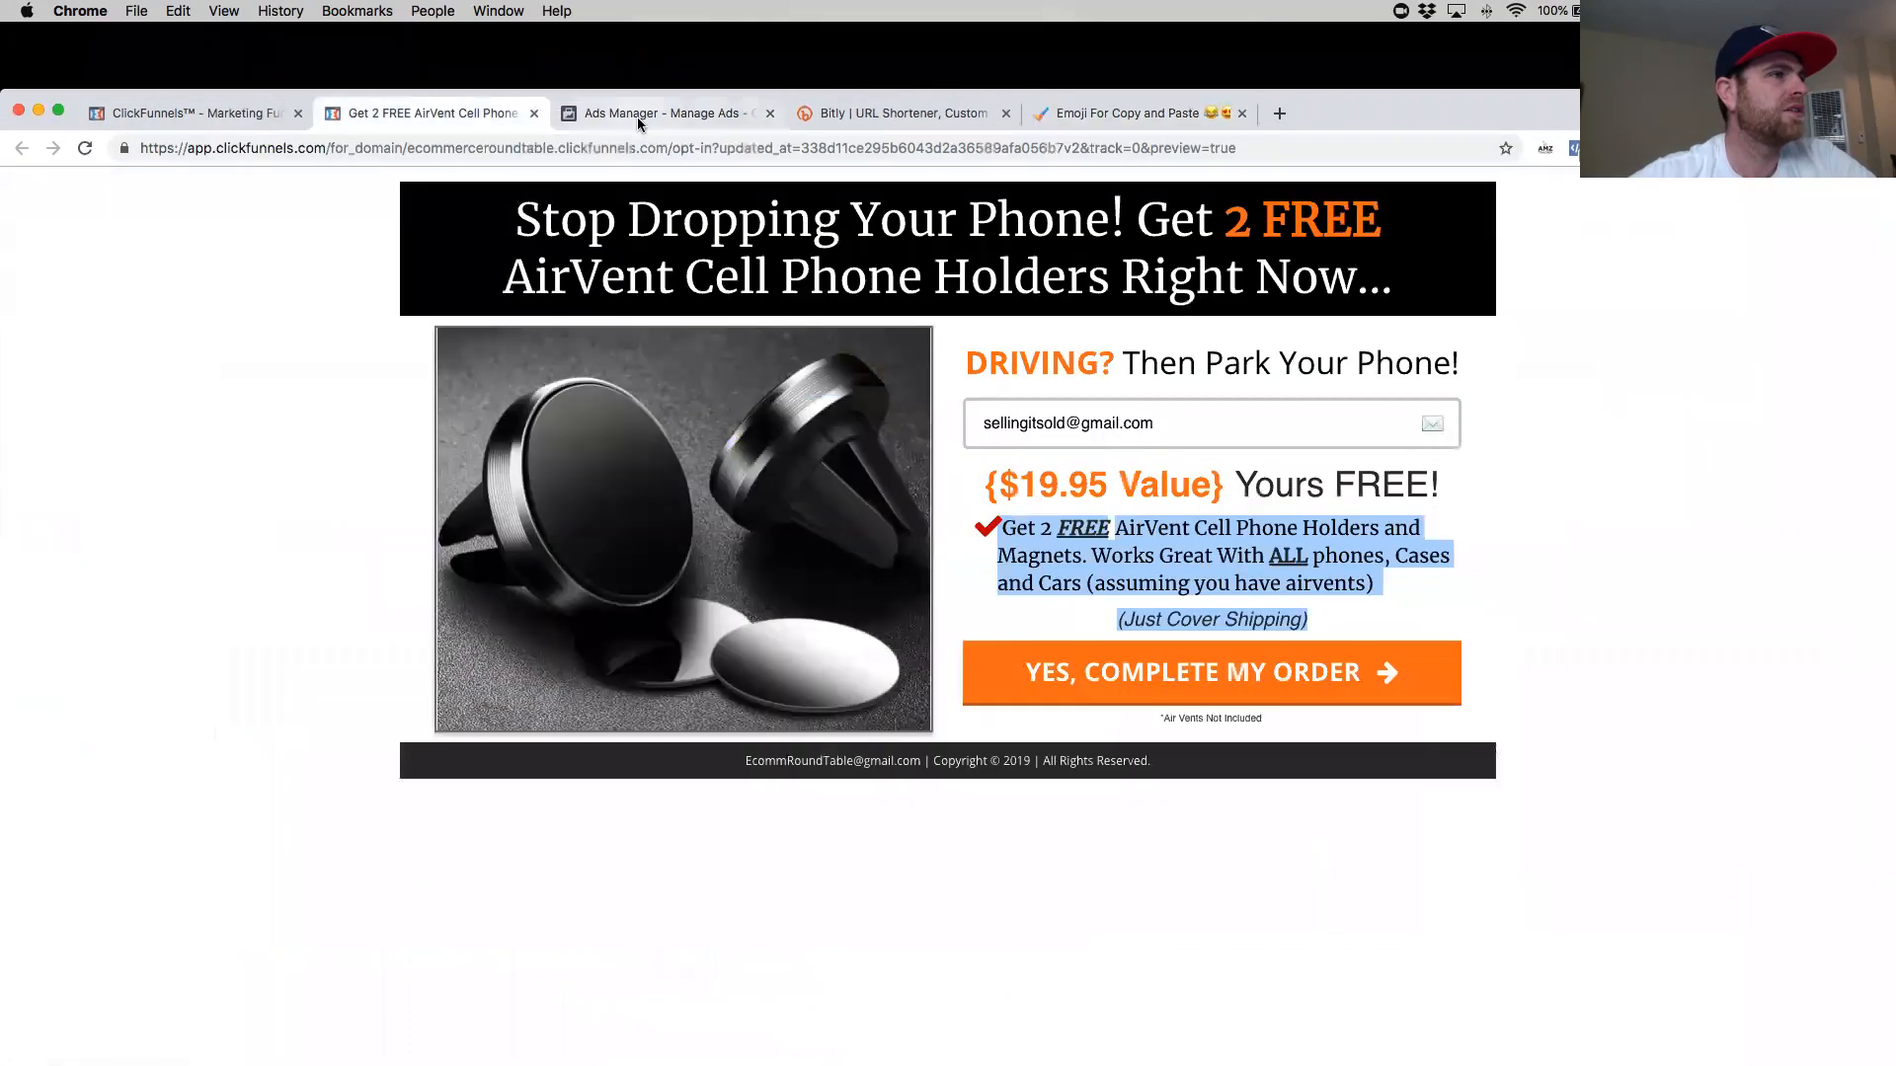
click(642, 117)
text(🚨🚨)
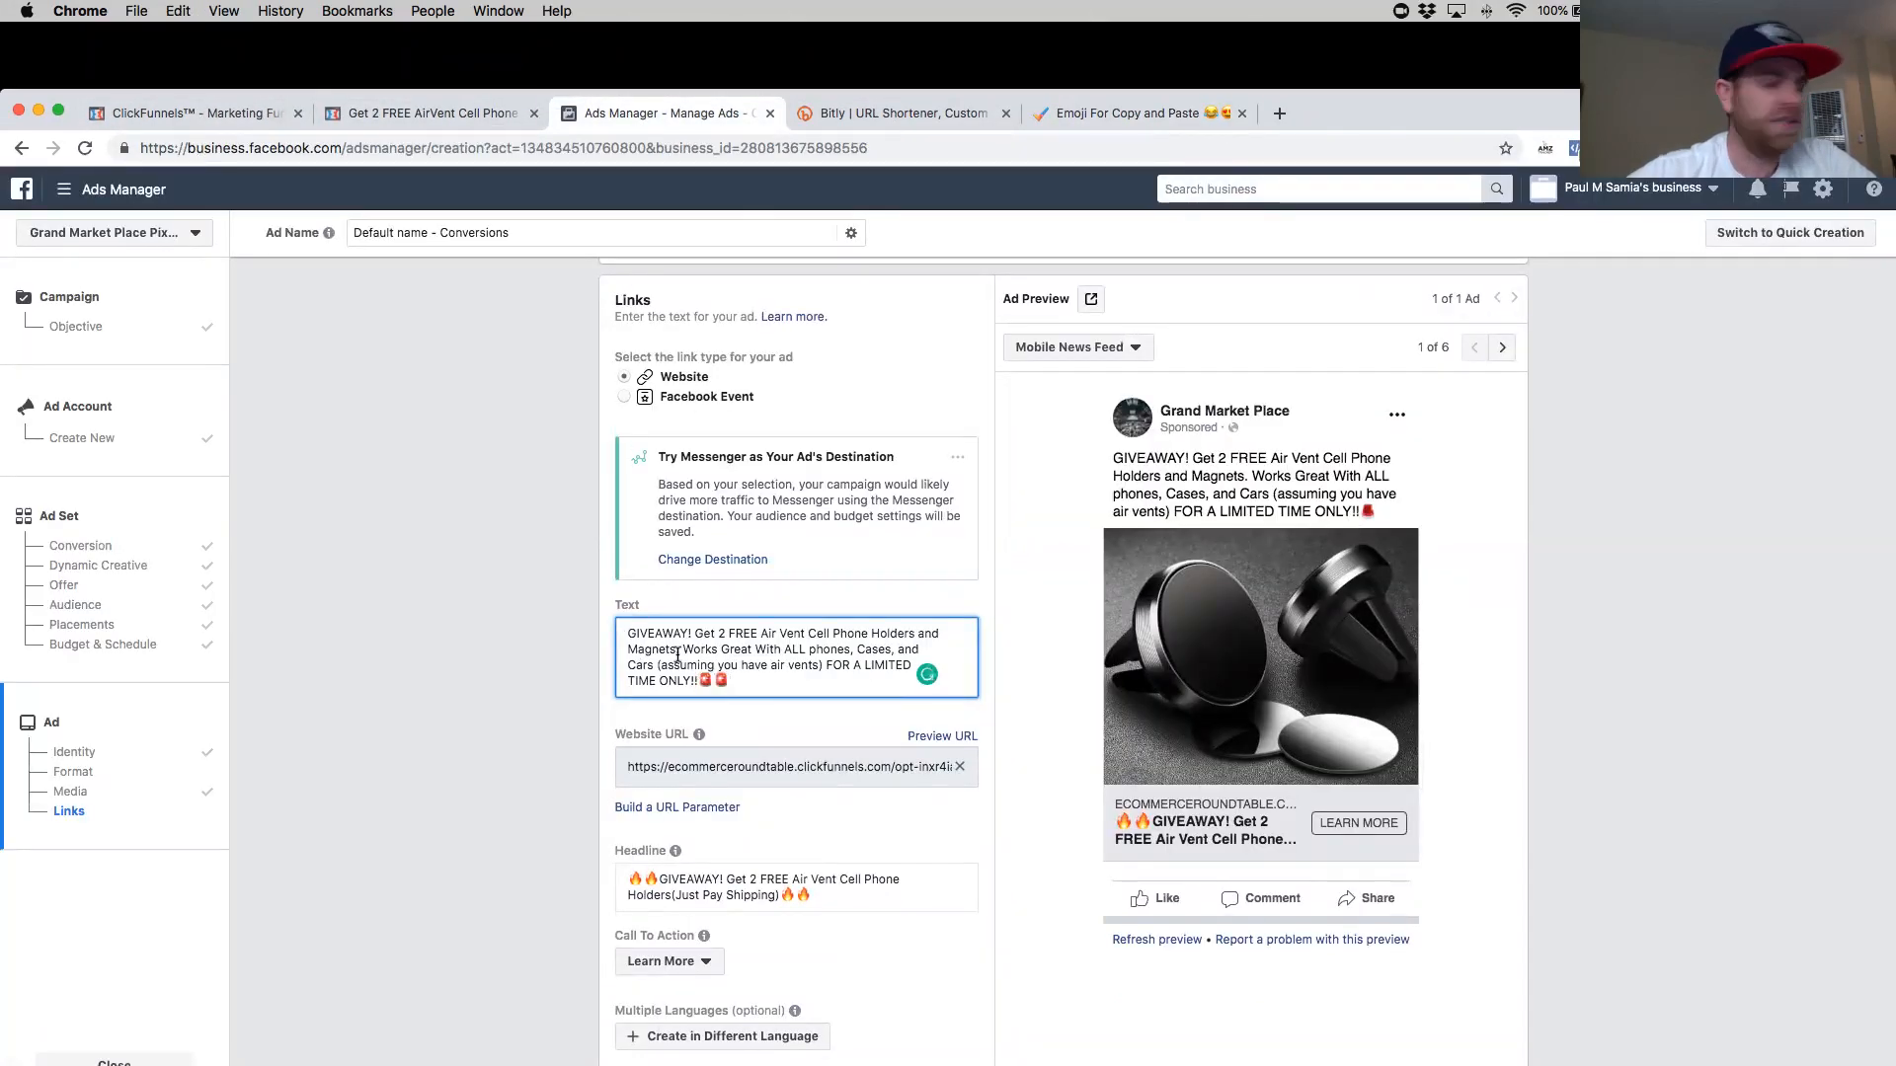
key(BackSpace)
click(865, 666)
text(🚨)
- Copy the heart-eyes emoji from the emoji site and insert it at the start of the primary text
click(628, 635)
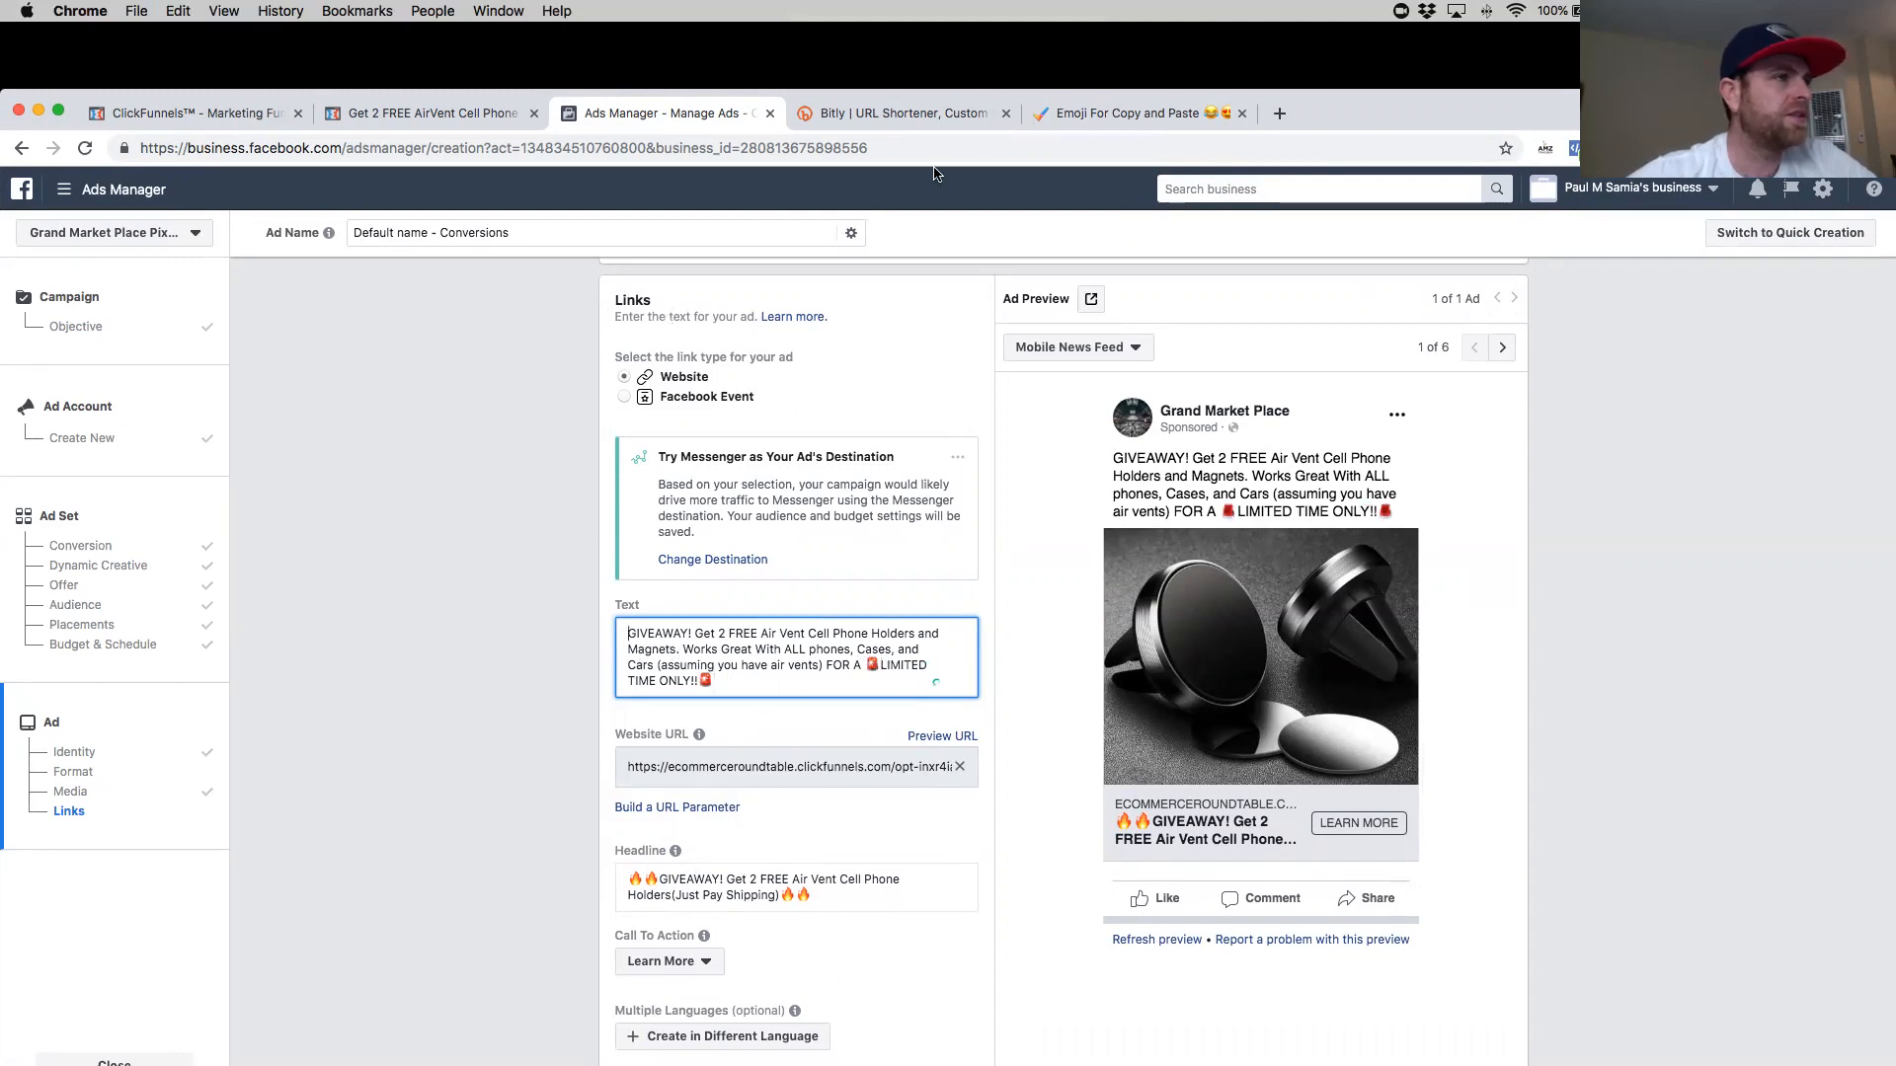
click(1146, 114)
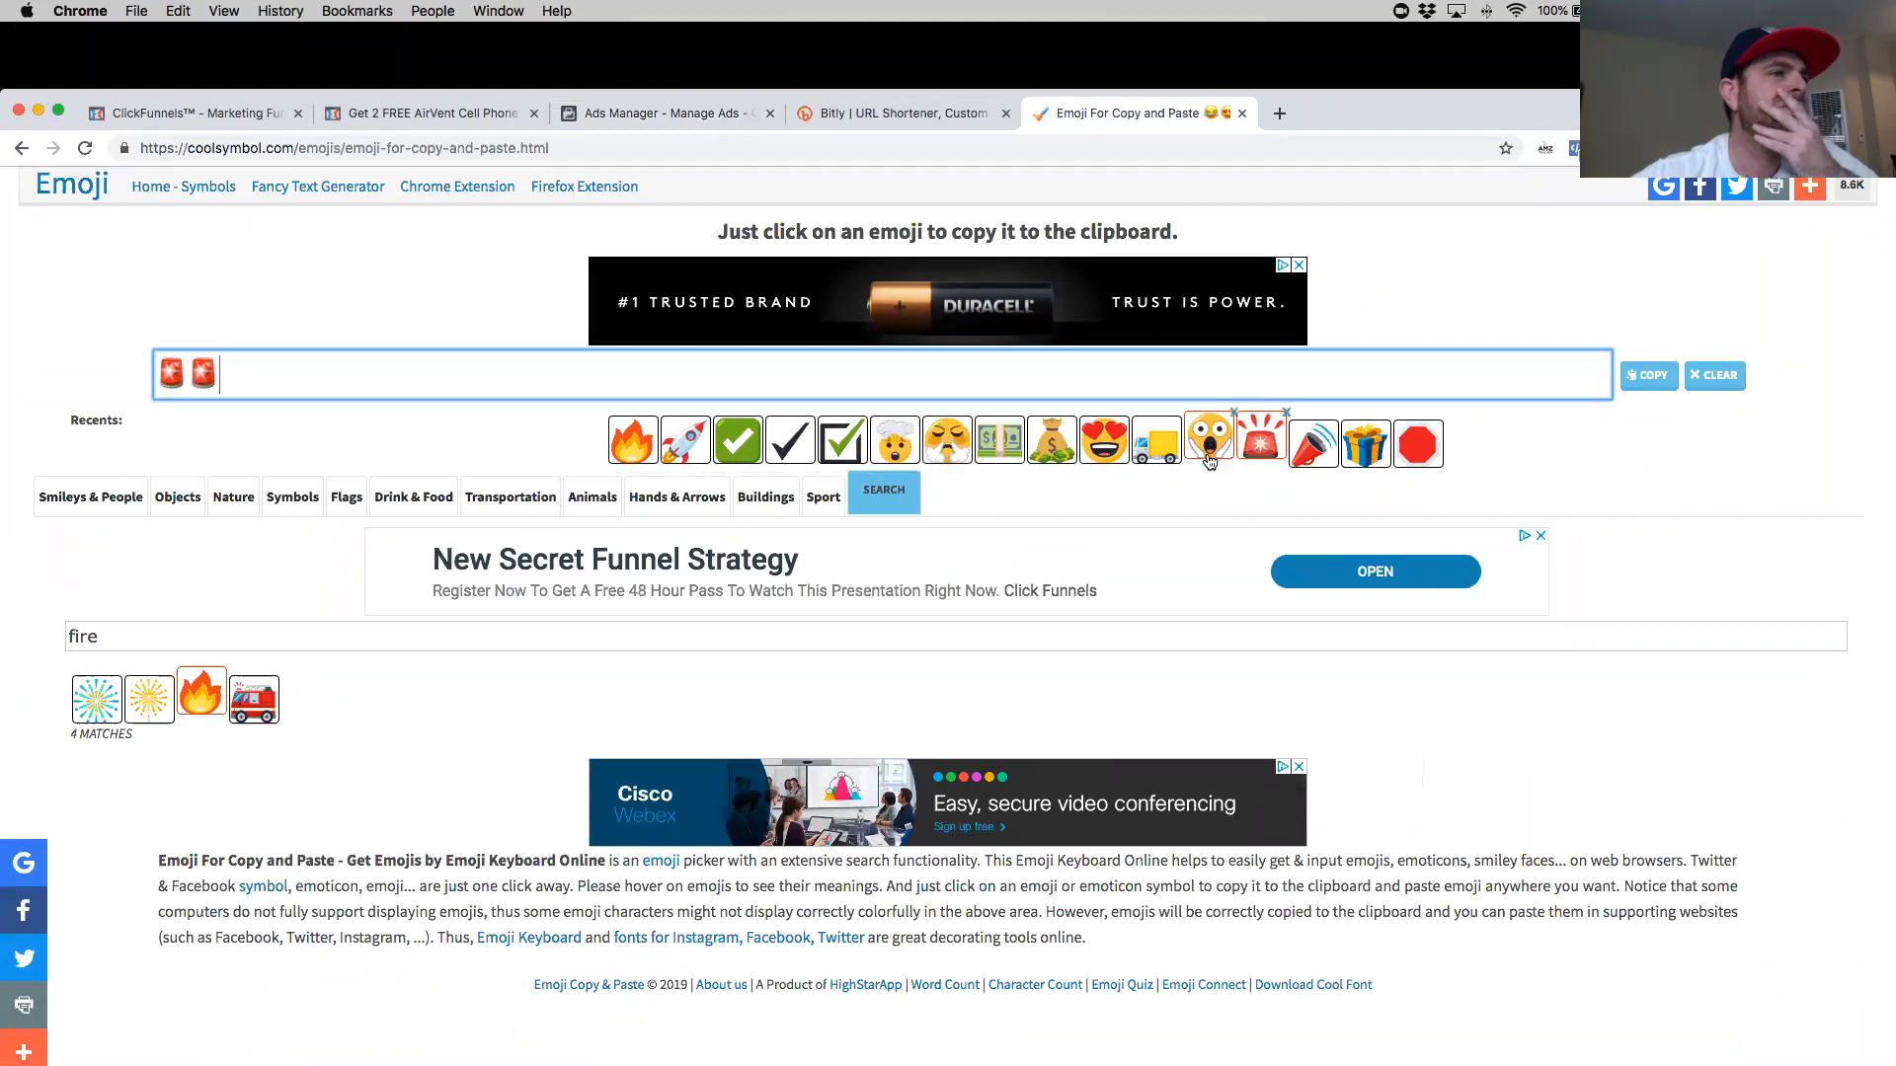
click(1103, 442)
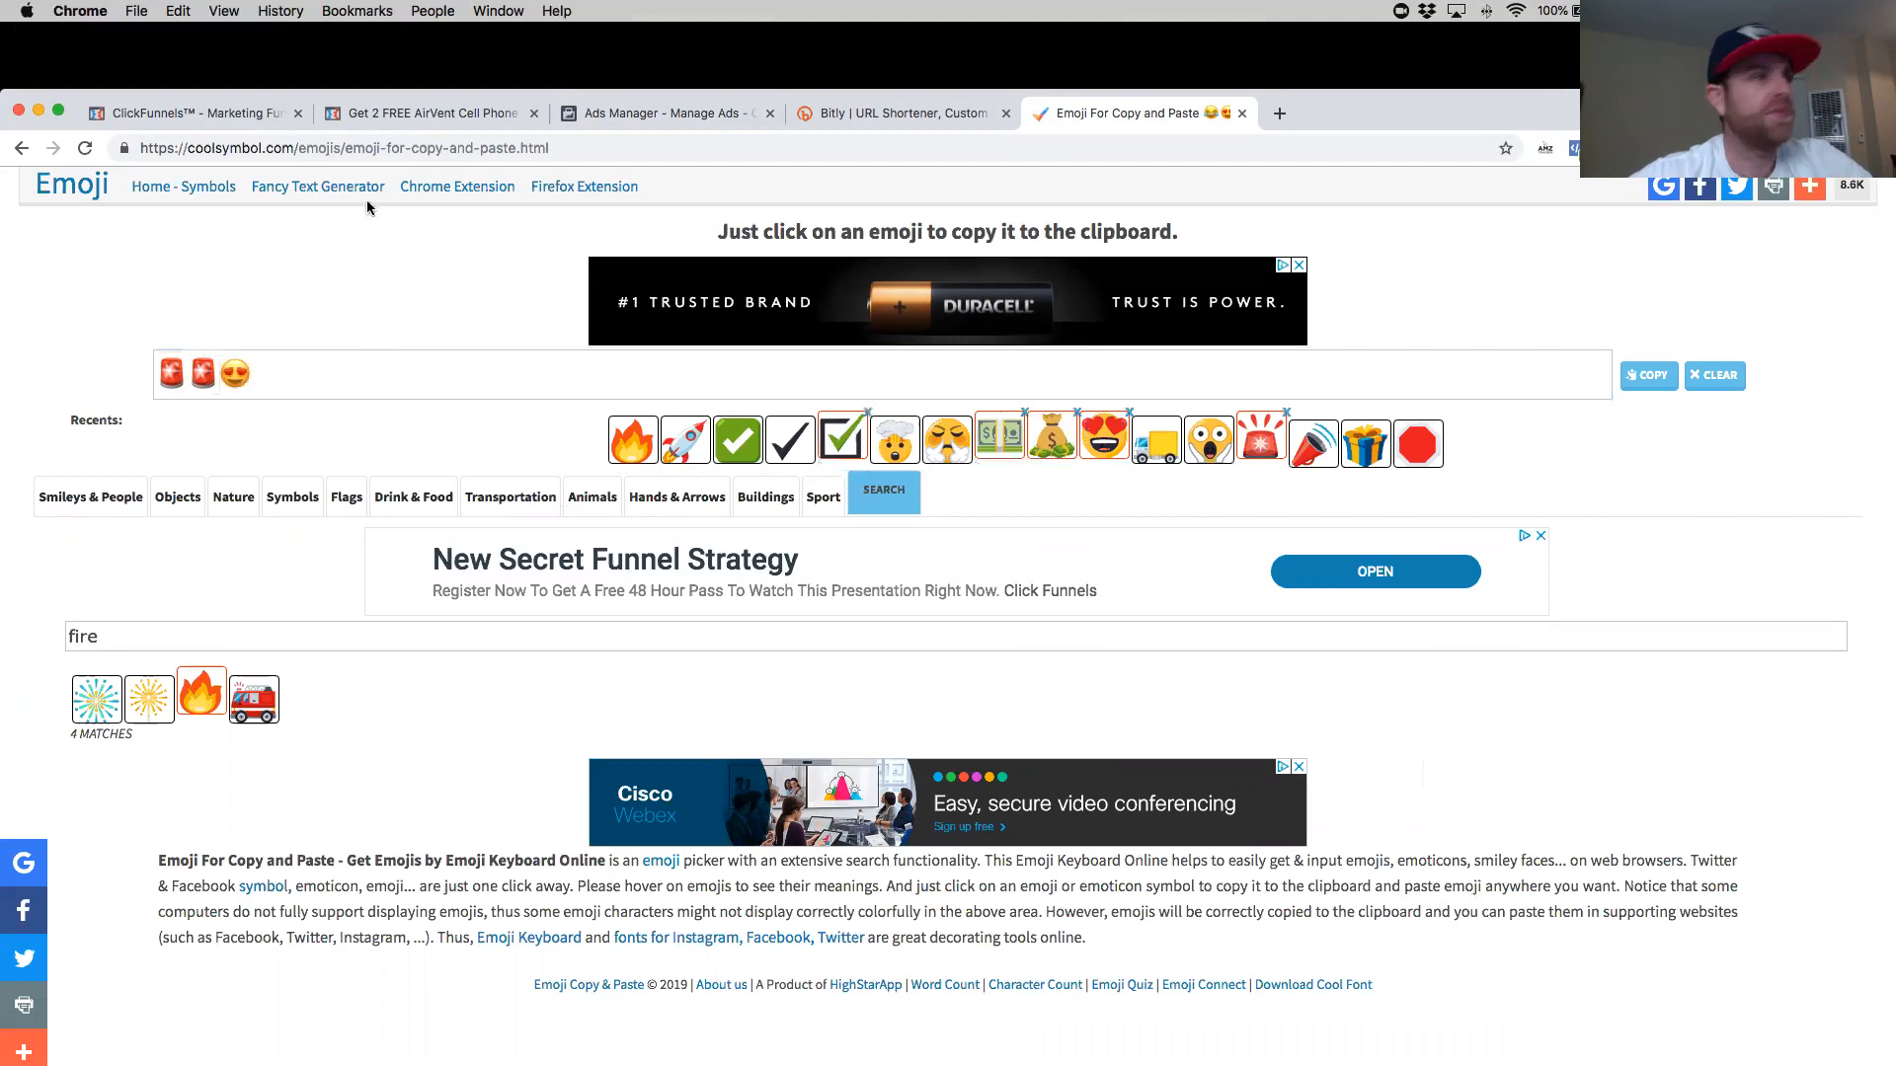
click(477, 119)
click(652, 116)
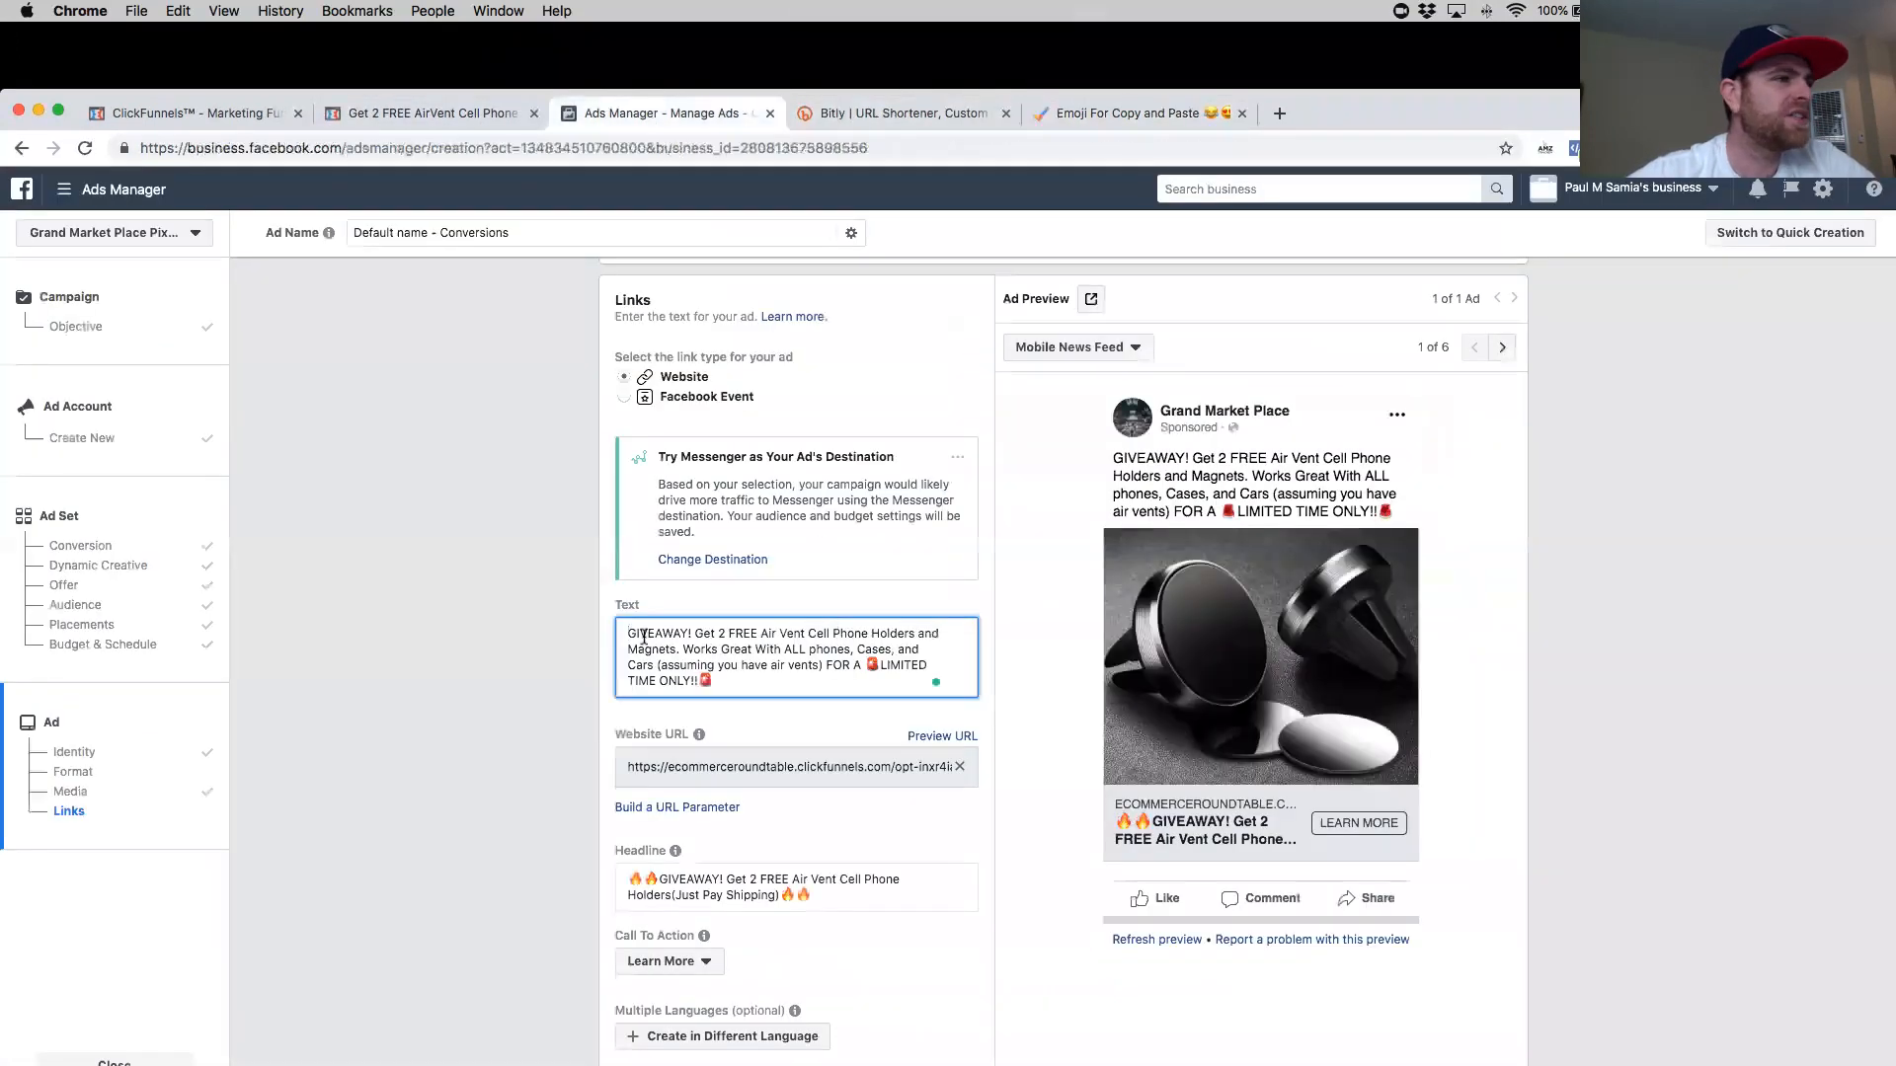
text(😍)
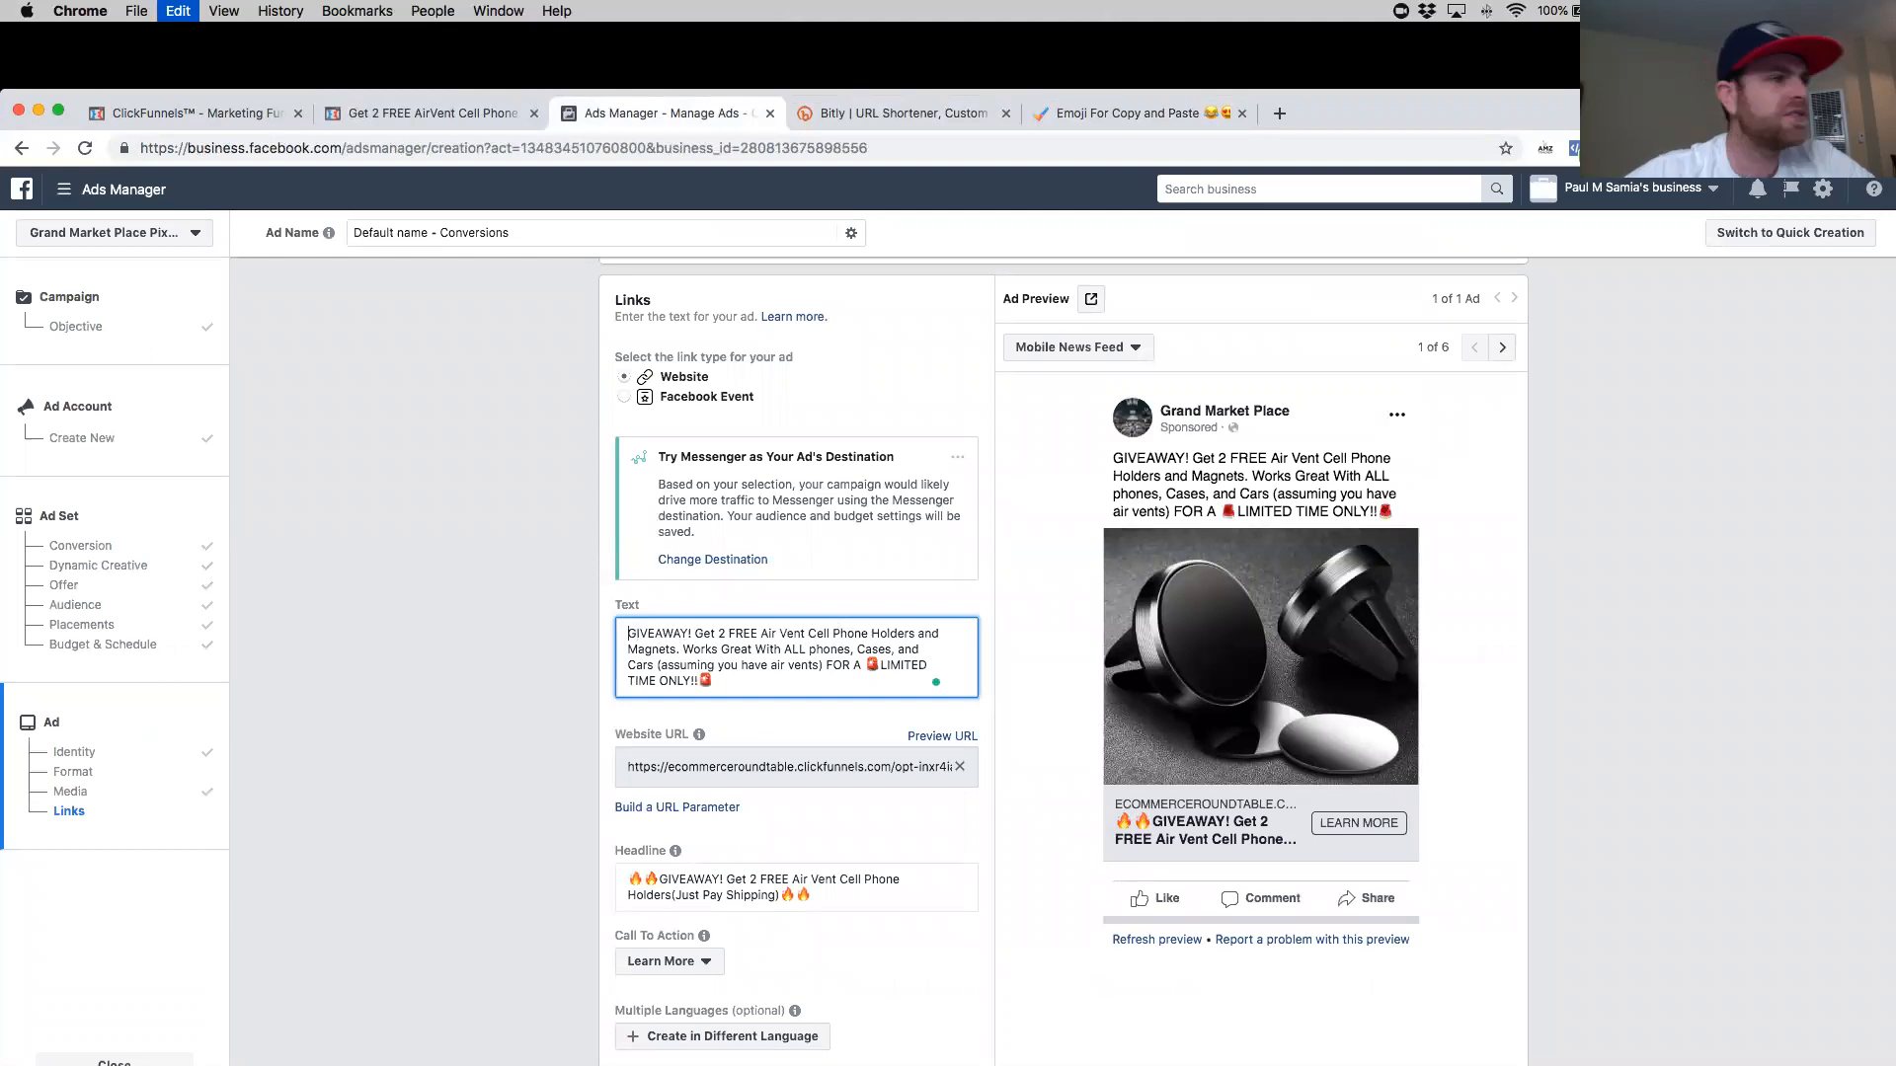
- Append 'Just Cover Shipping.' to the end of the primary text
click(778, 680)
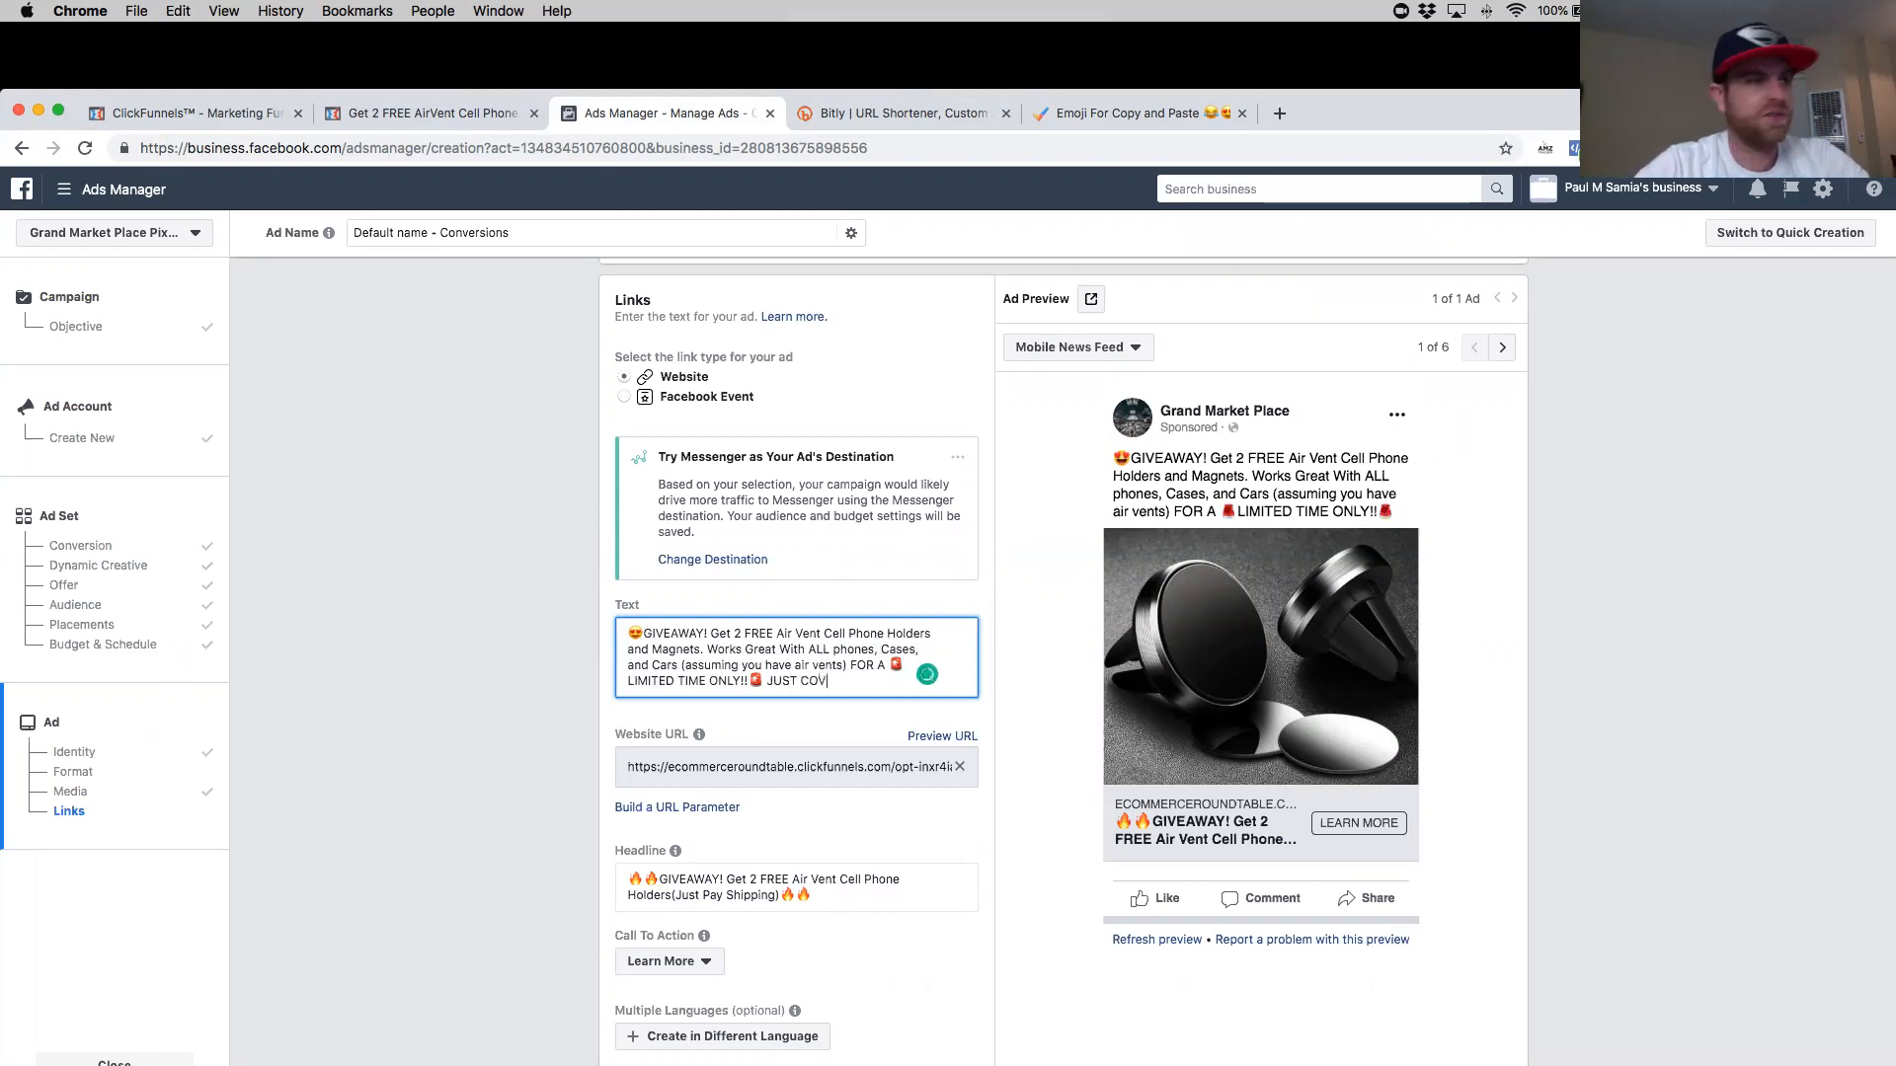
key(BackSpace)
key(BackSpace)
key(BackSpace)
key(BackSpace)
key(BackSpace)
key(BackSpace)
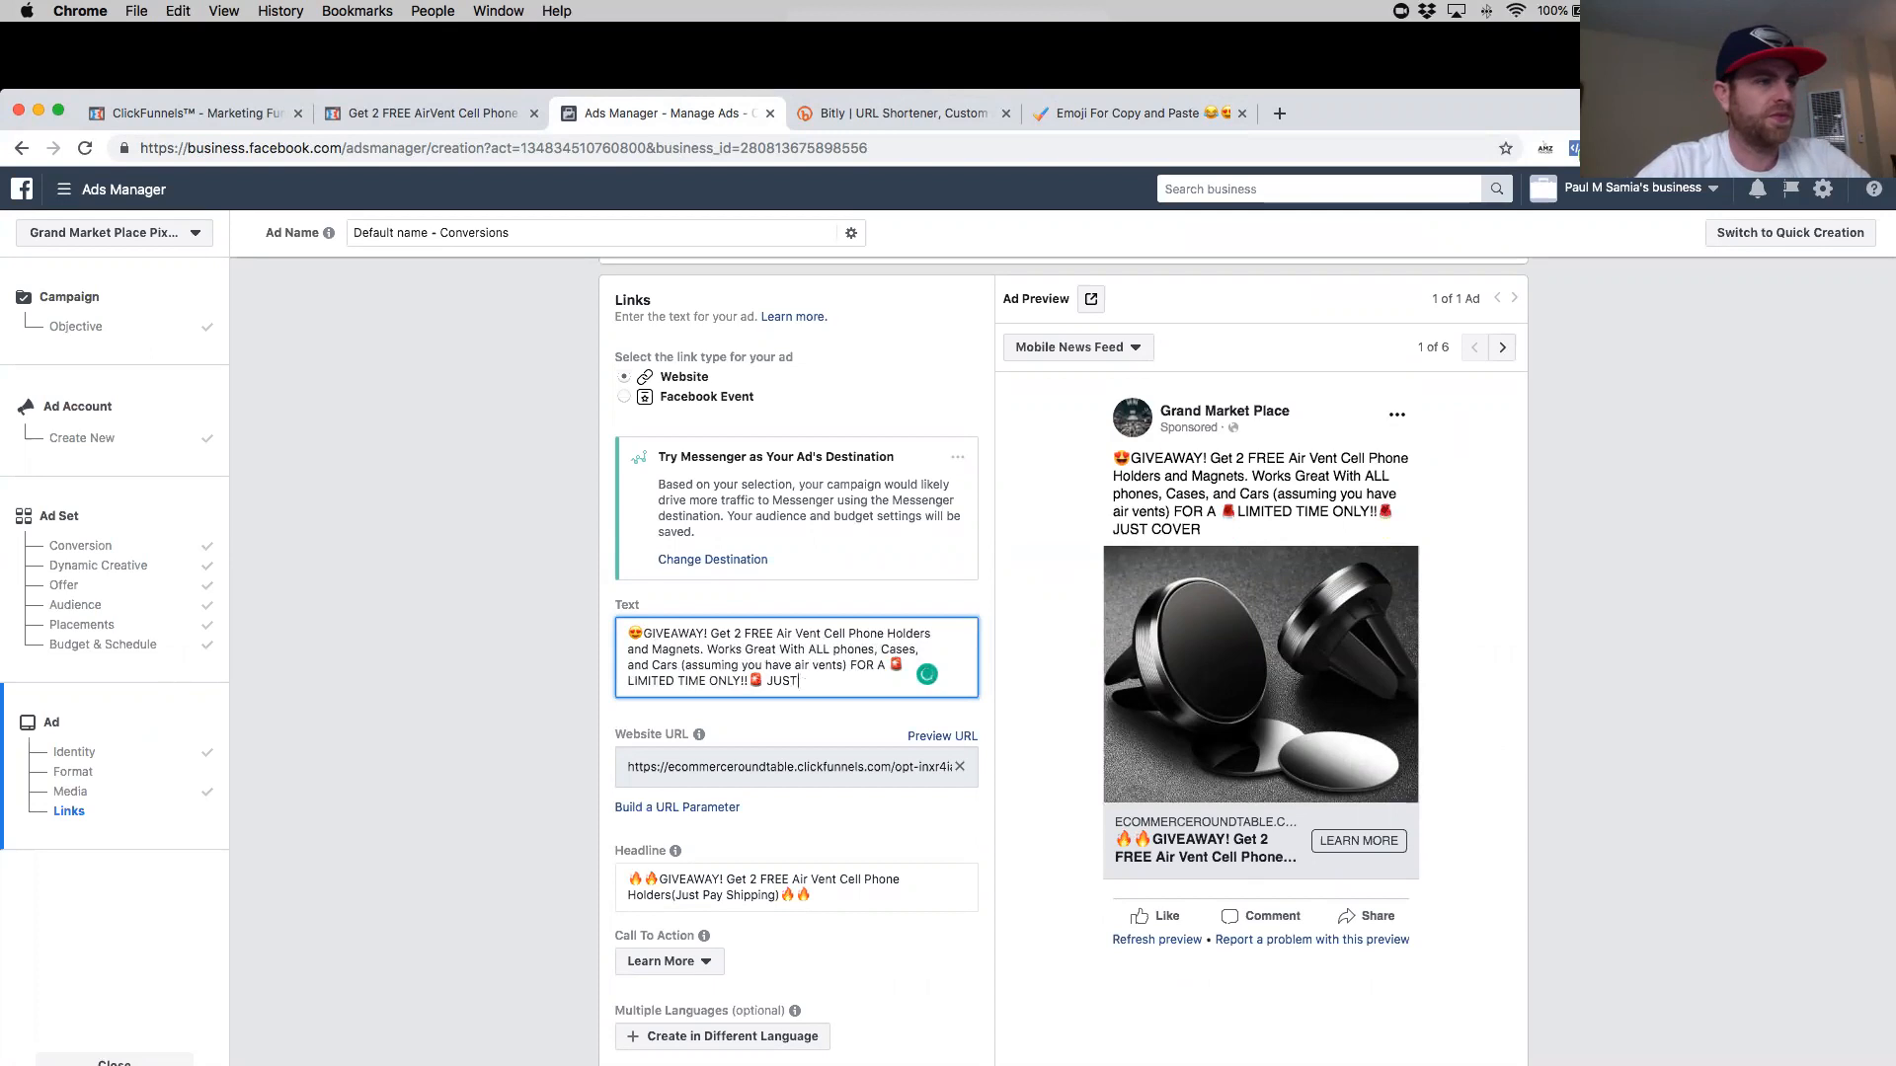
key(BackSpace)
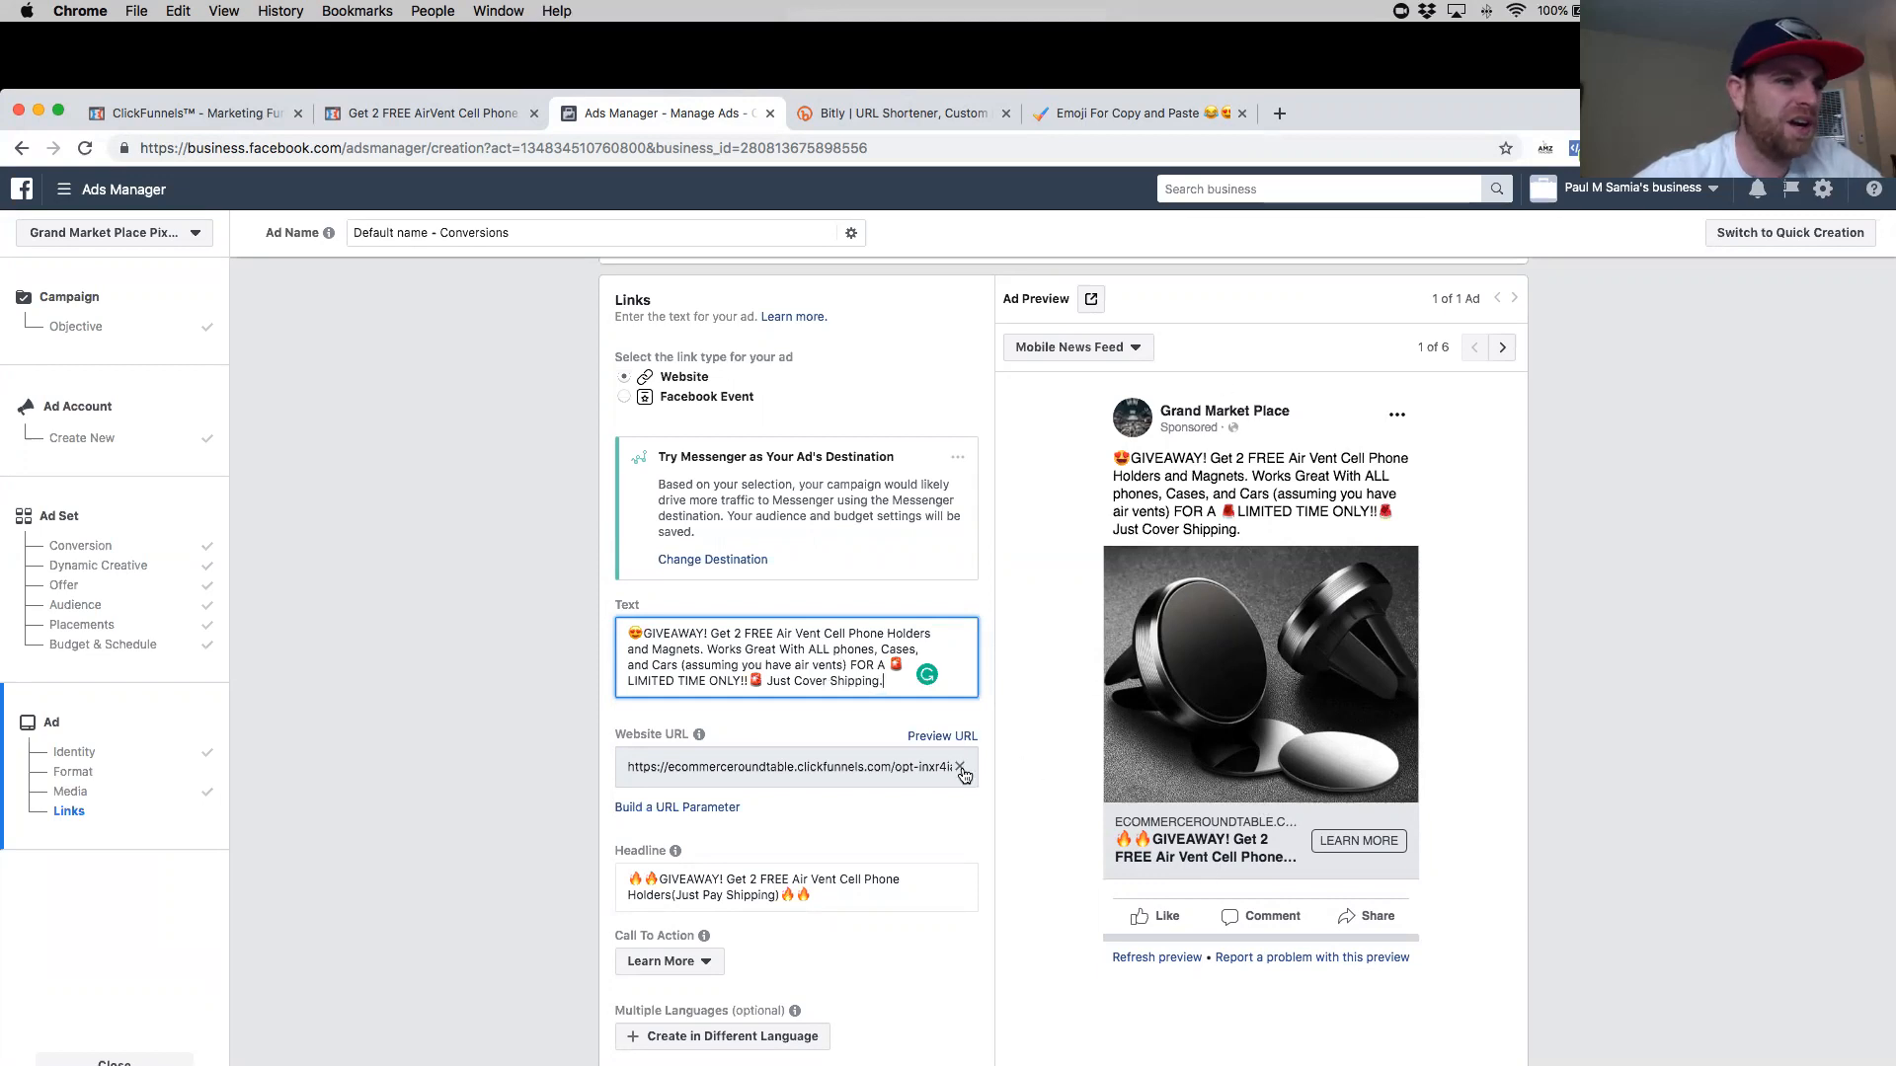
- Copy the full website URL of the ad
scroll(896, 735, down, 5)
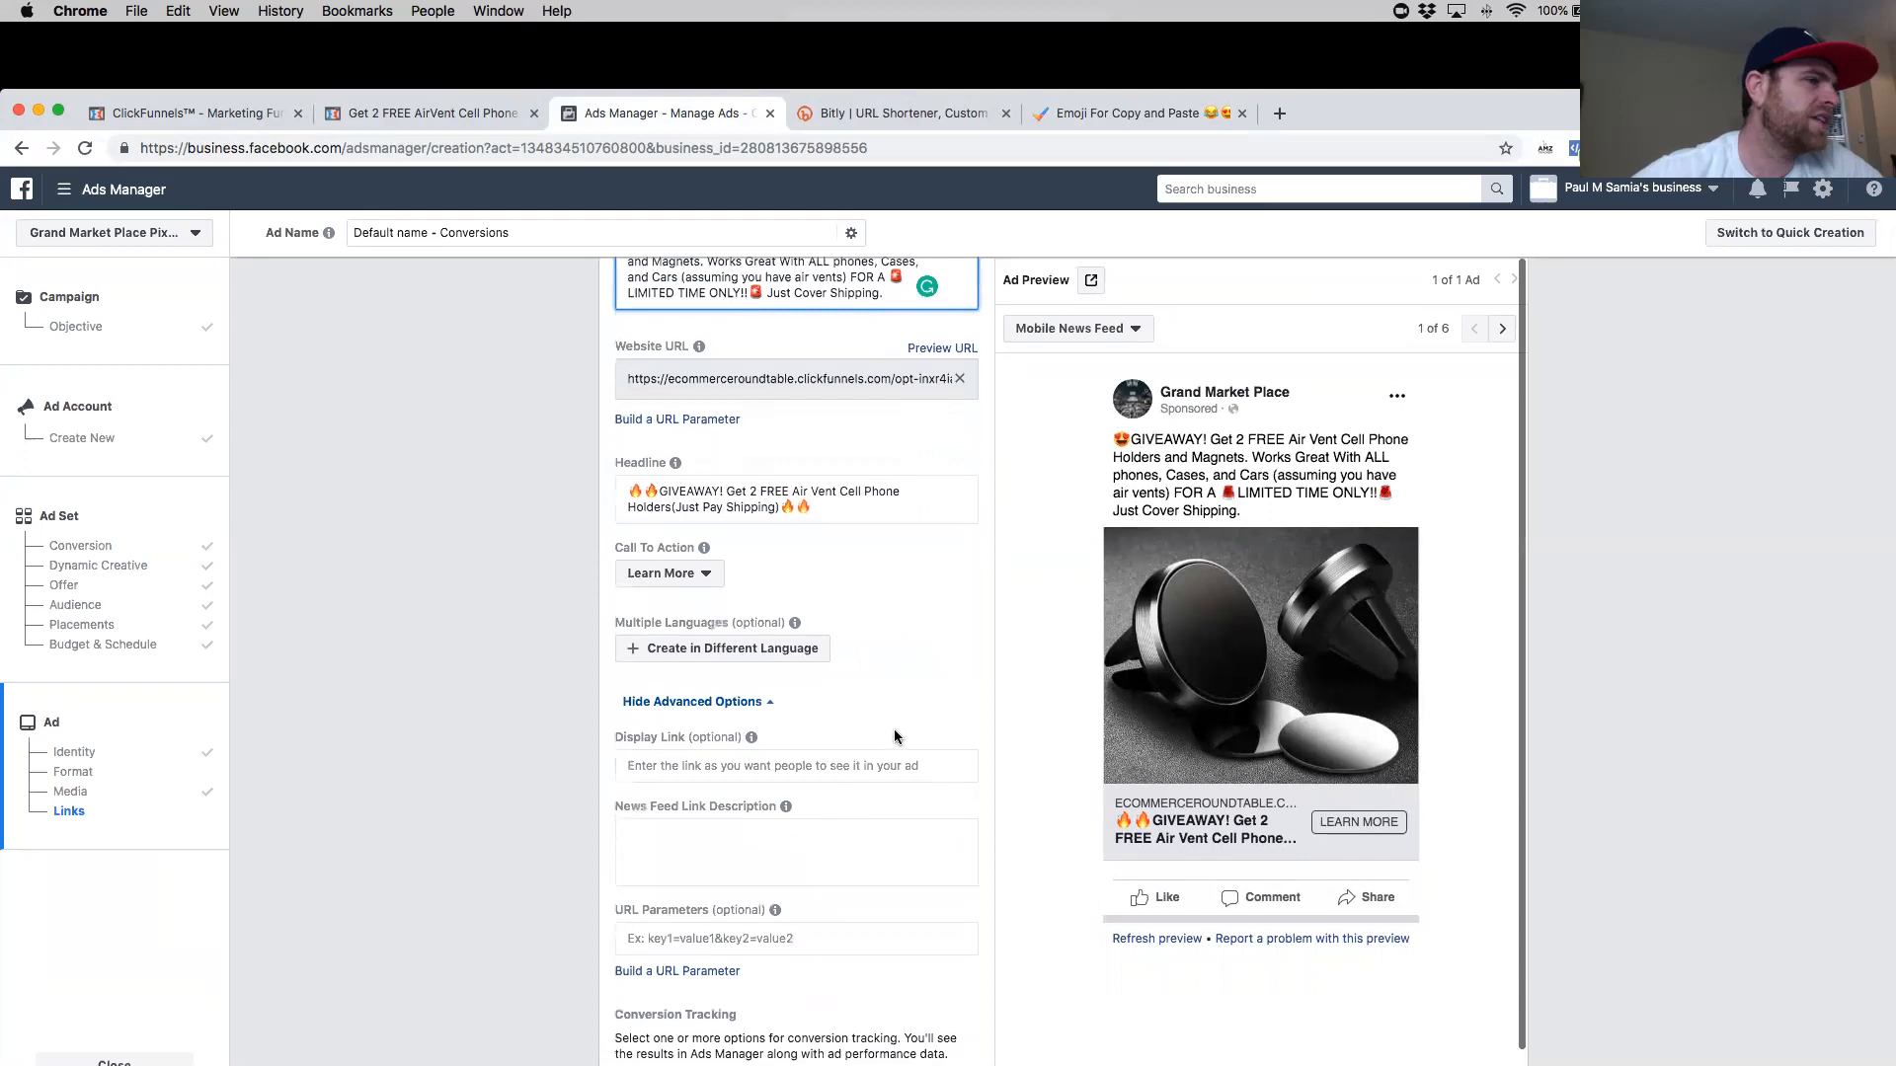
scroll(896, 736, down, 1)
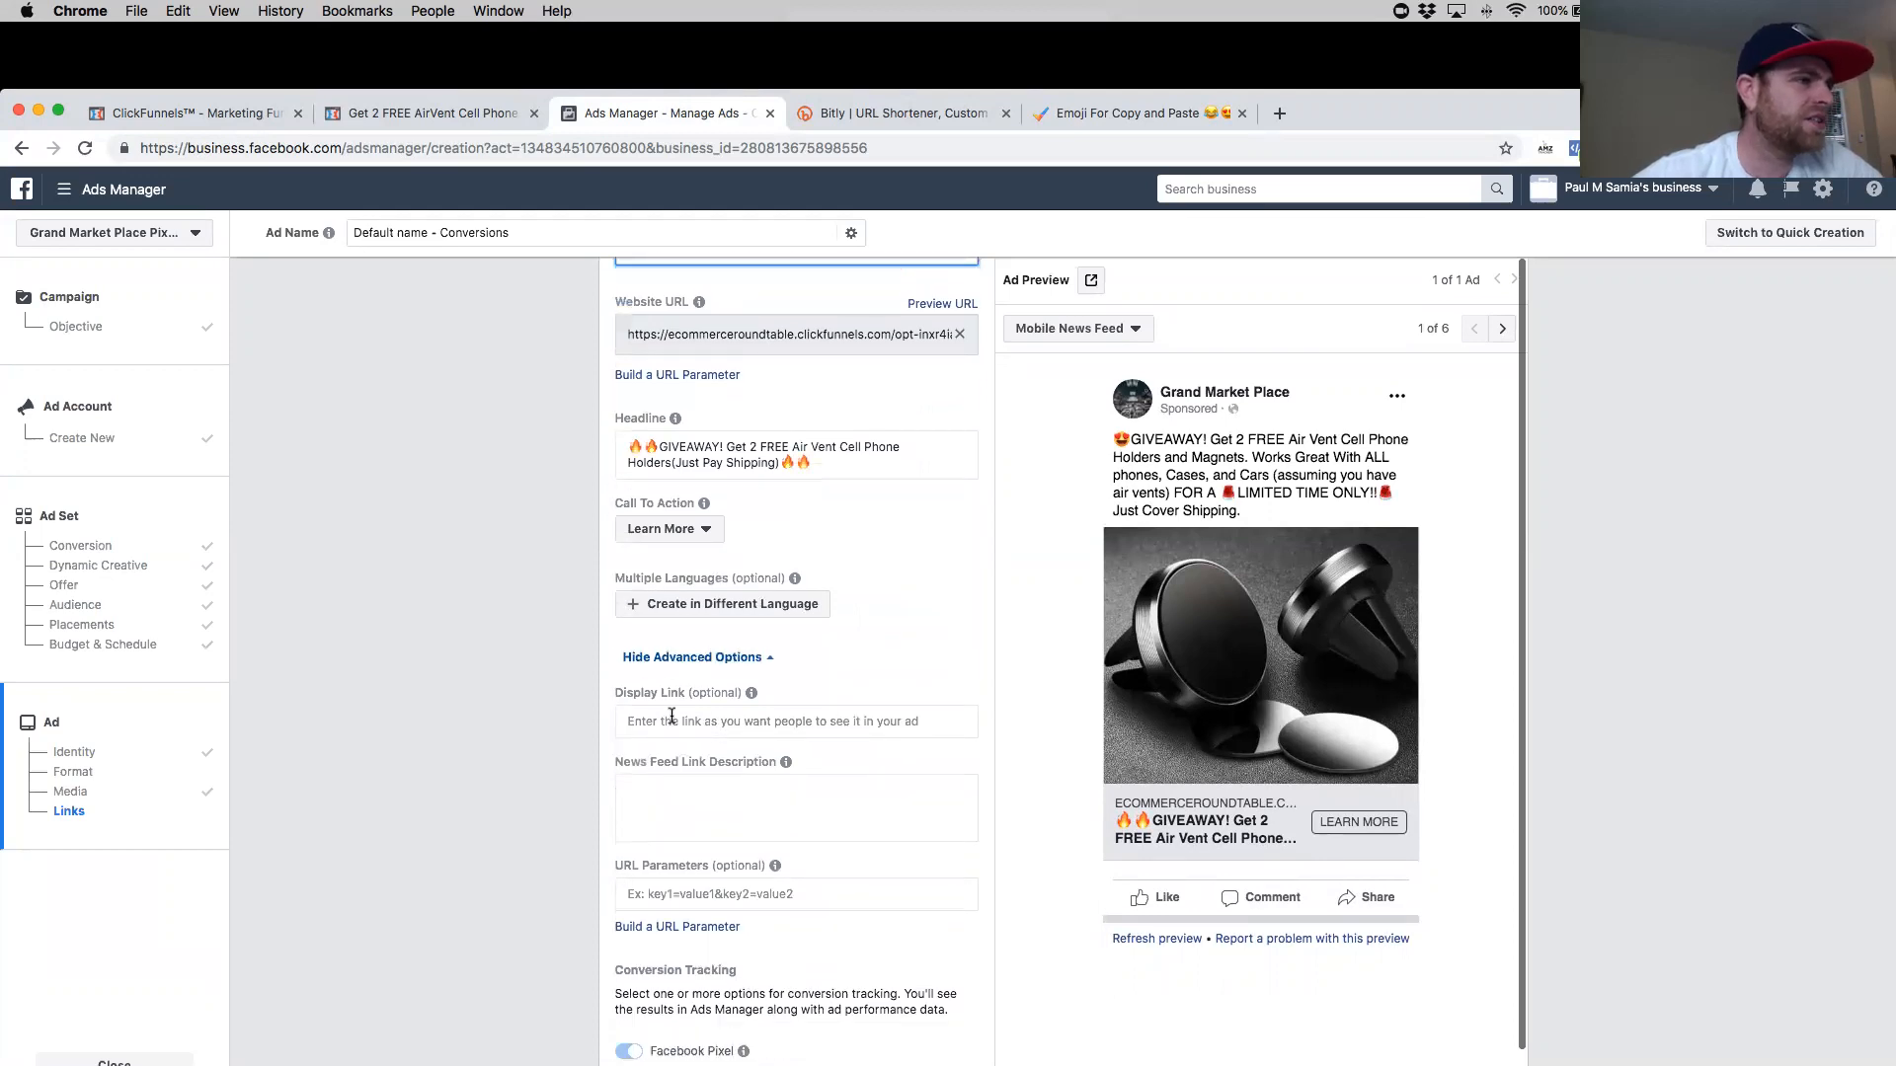
scroll(760, 602, up, 2)
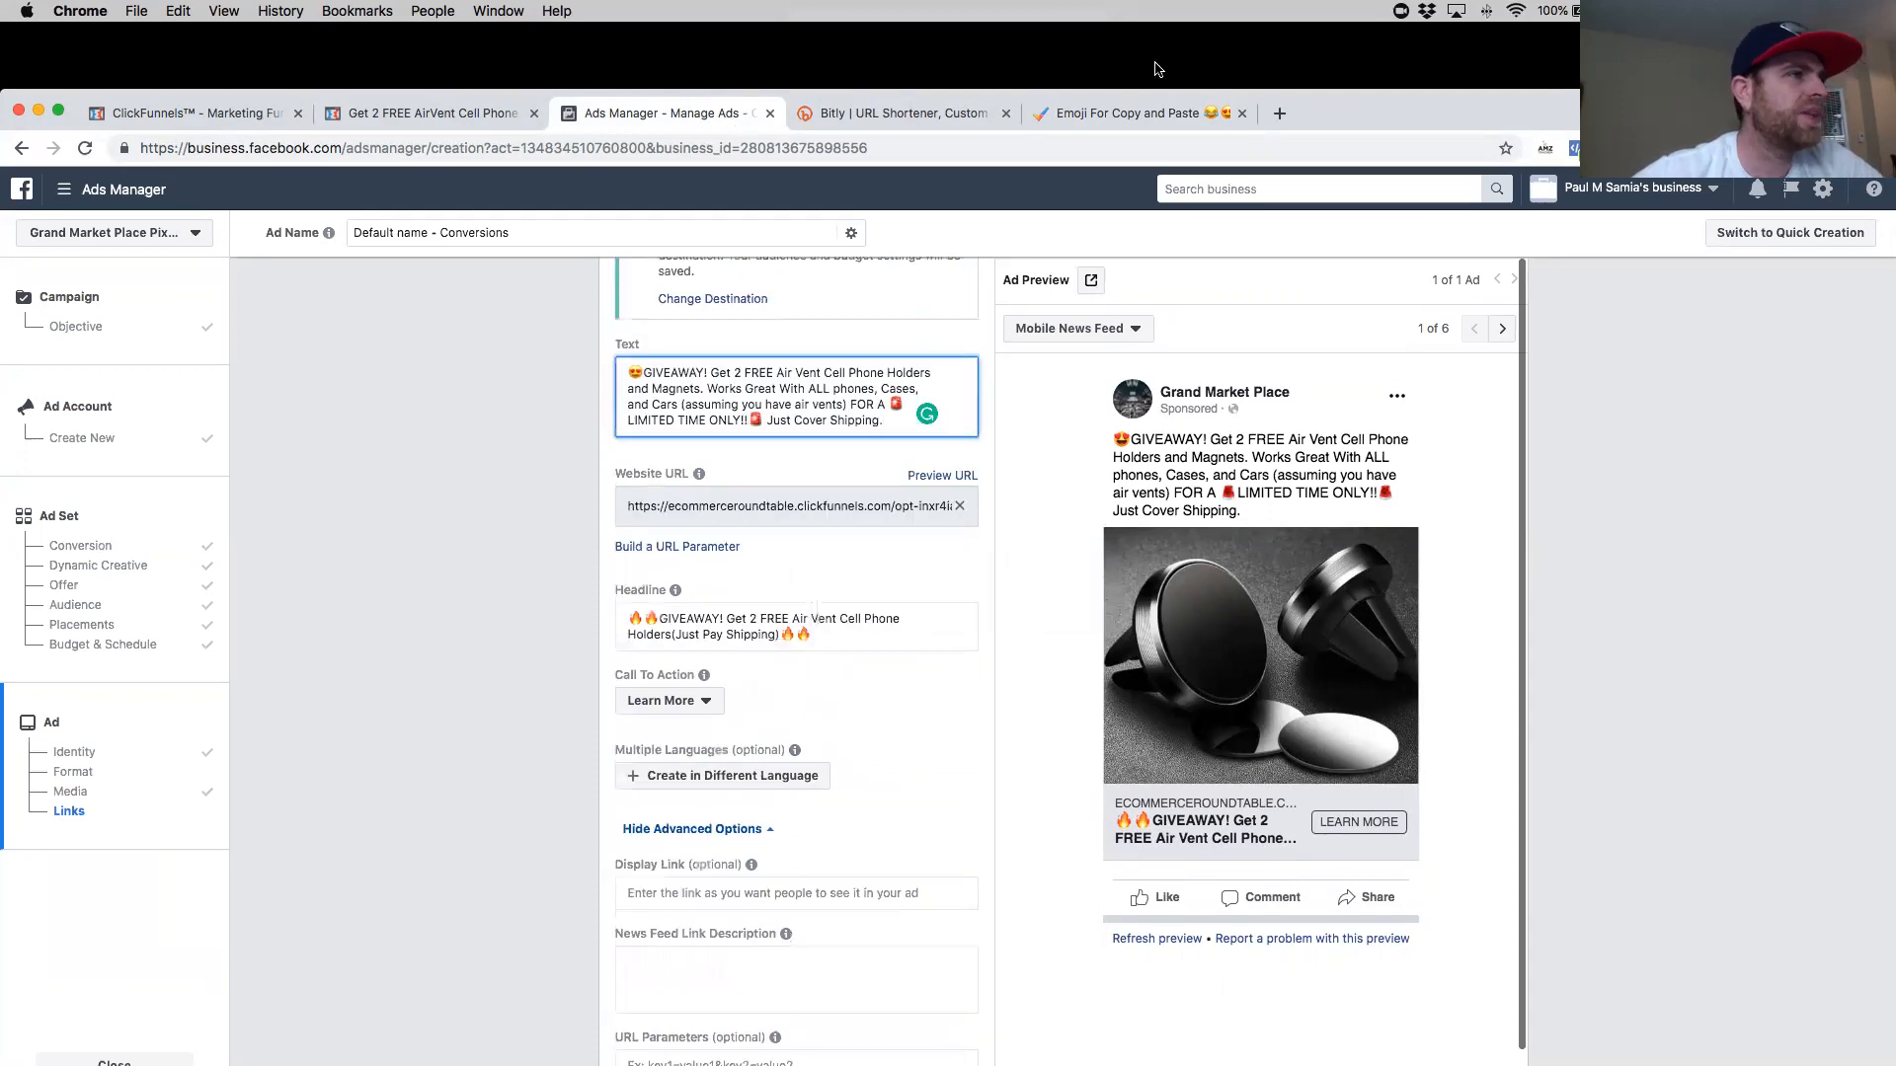
triple_click(796, 501)
key(super+c)
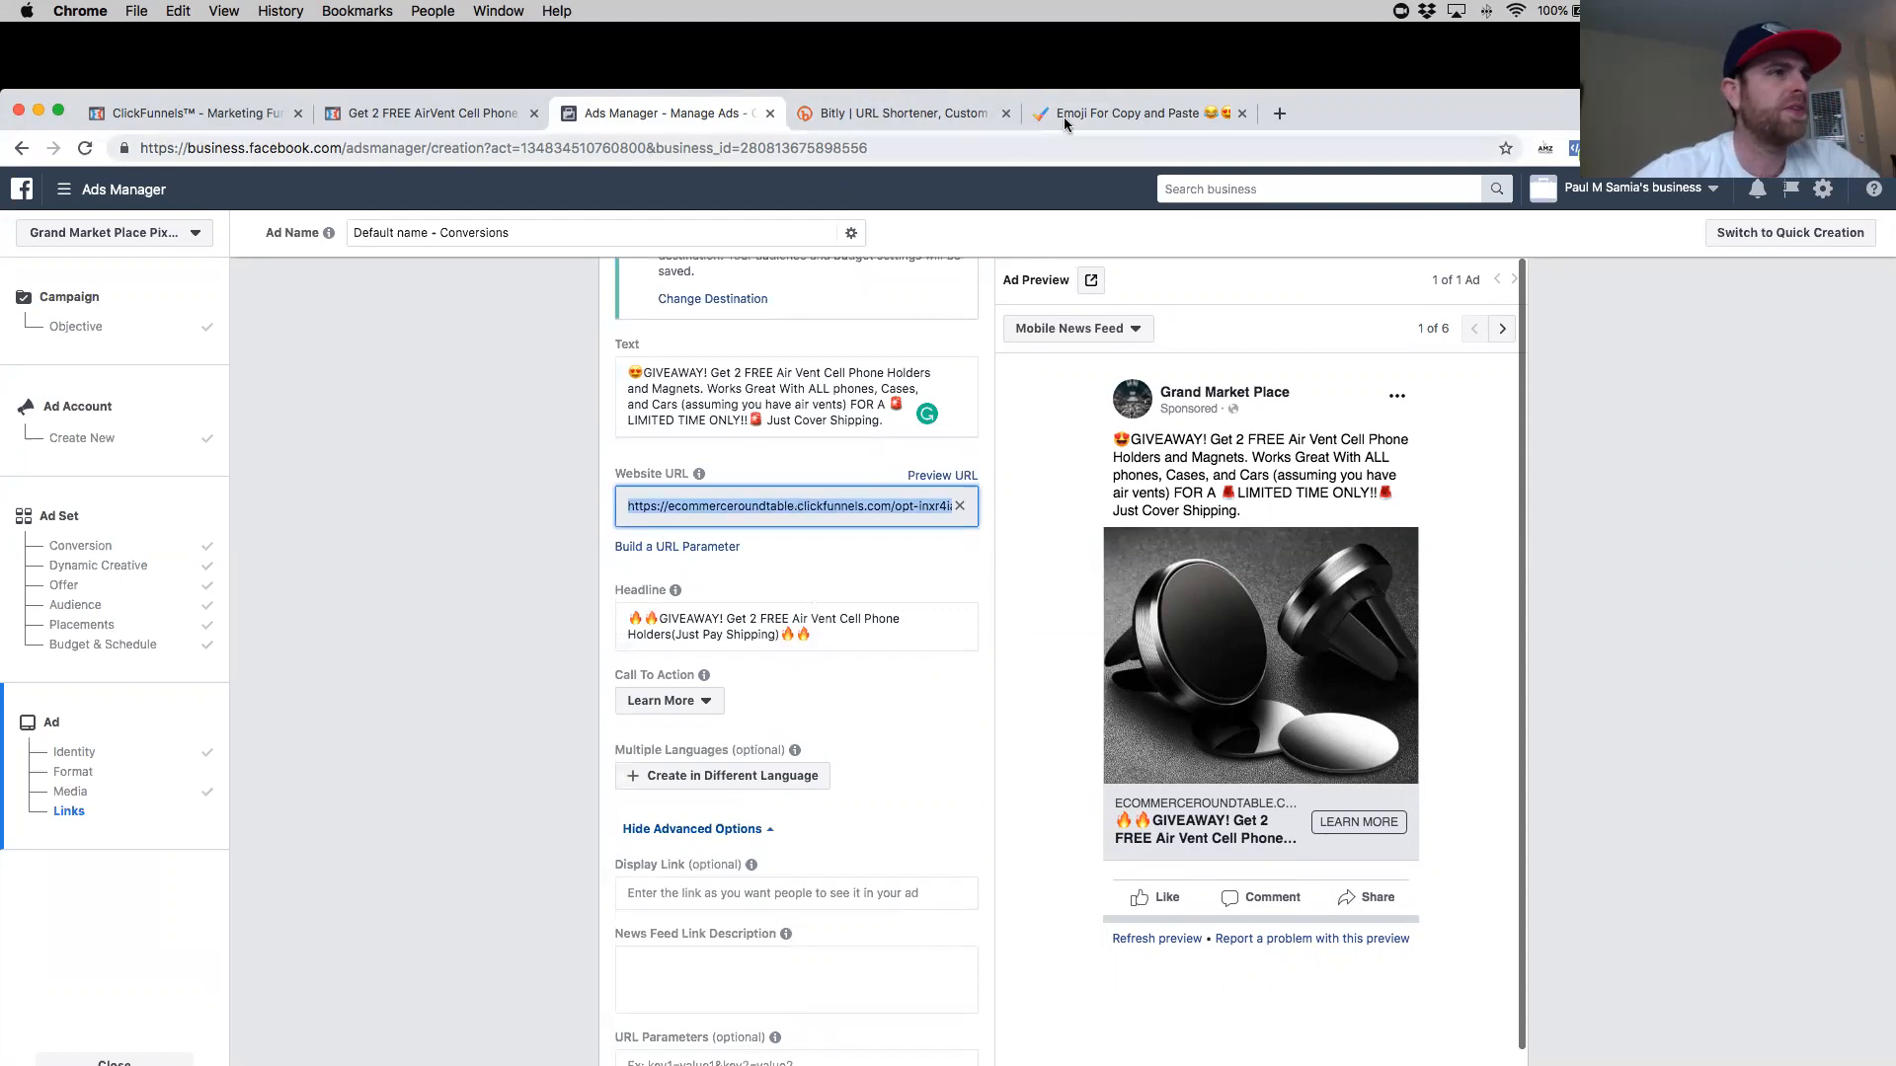
- Shorten the copied opt-in page URL on Bitly and copy the resulting short link
click(1135, 113)
click(903, 112)
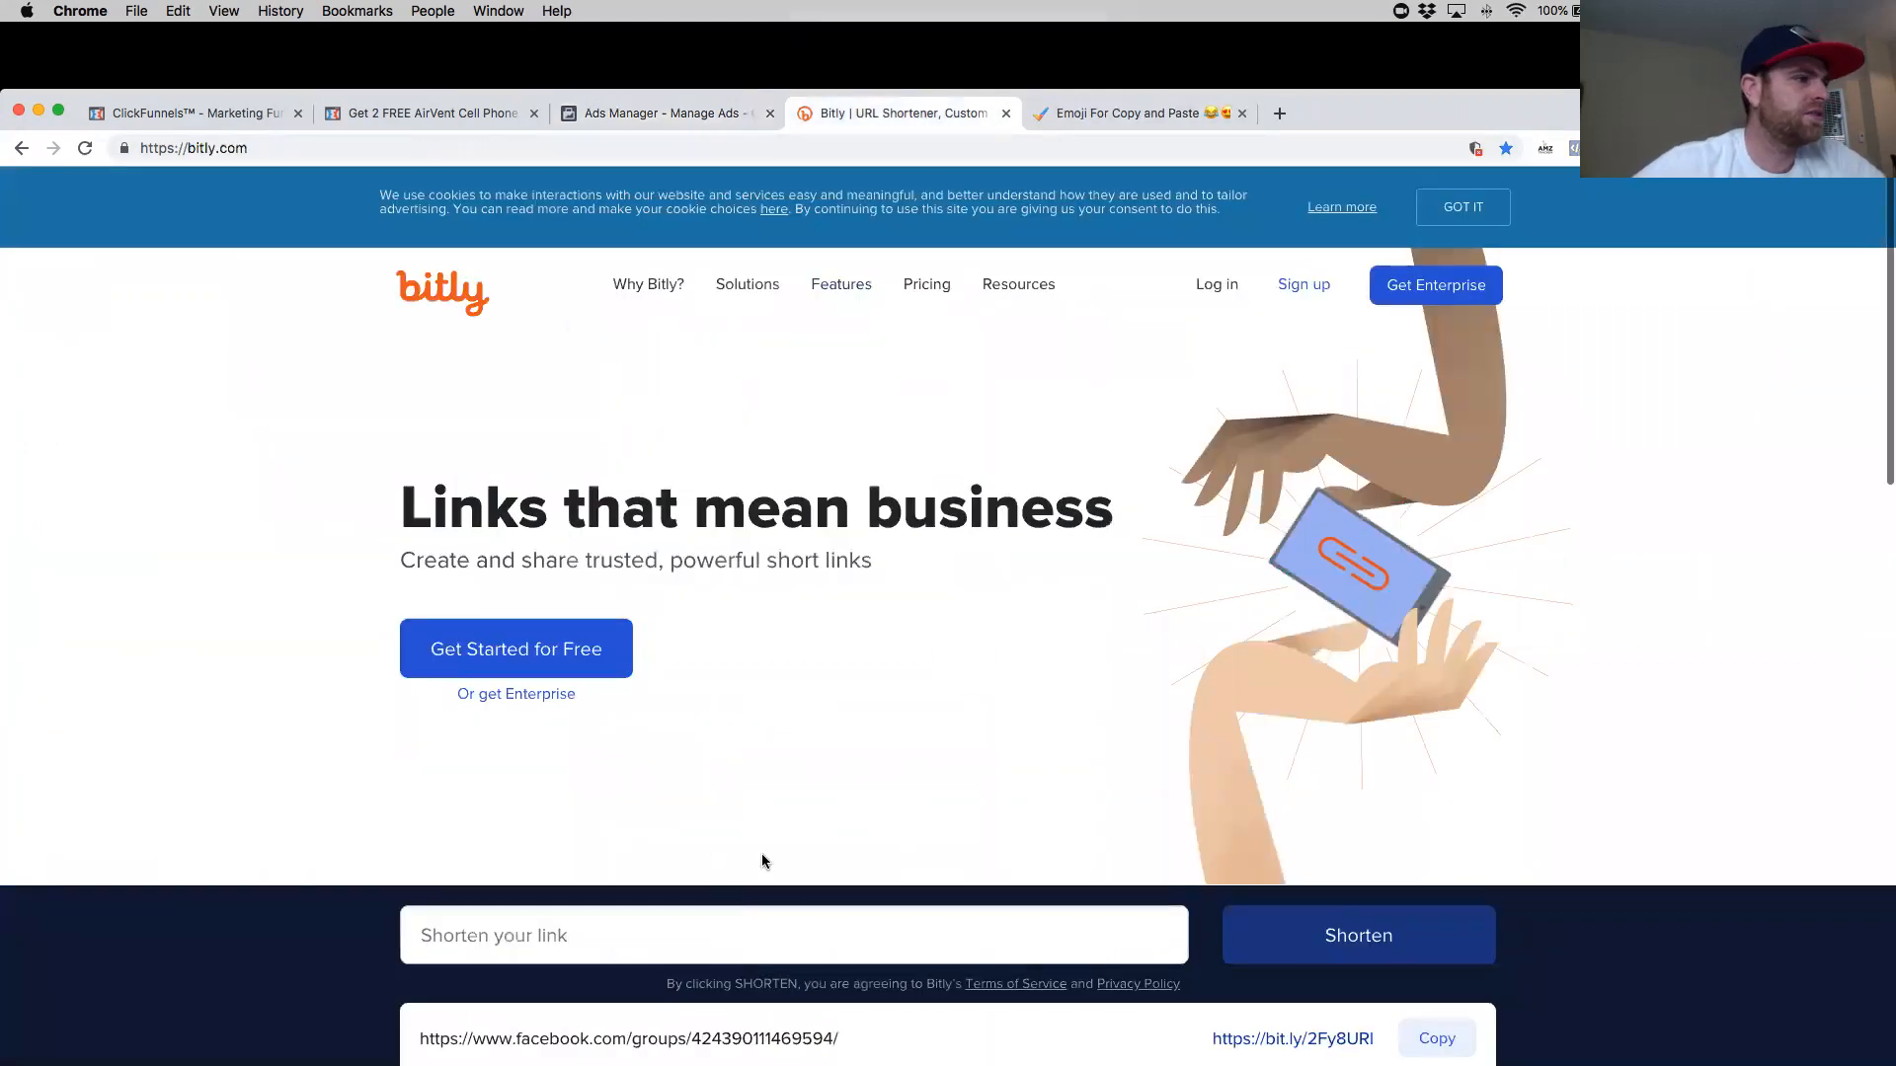
click(723, 938)
key(super+v)
click(1313, 928)
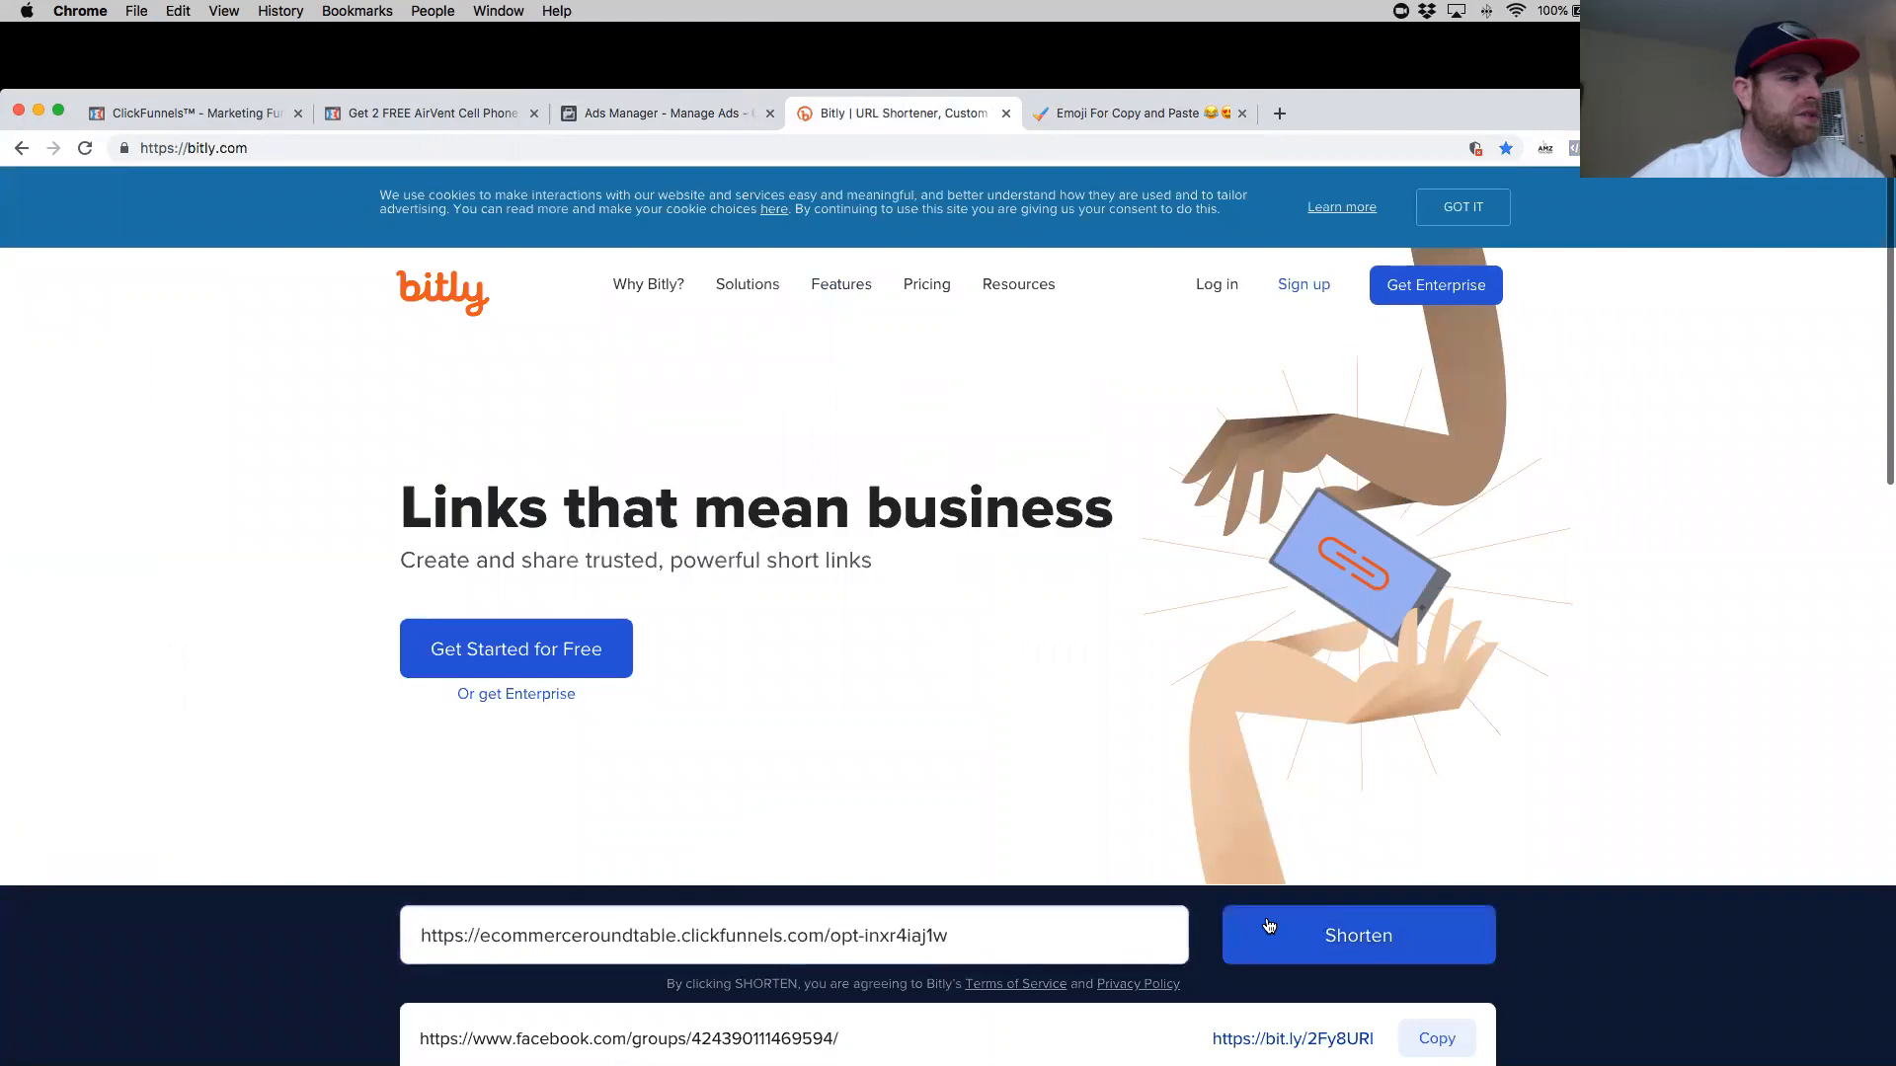
click(599, 938)
key(super+c)
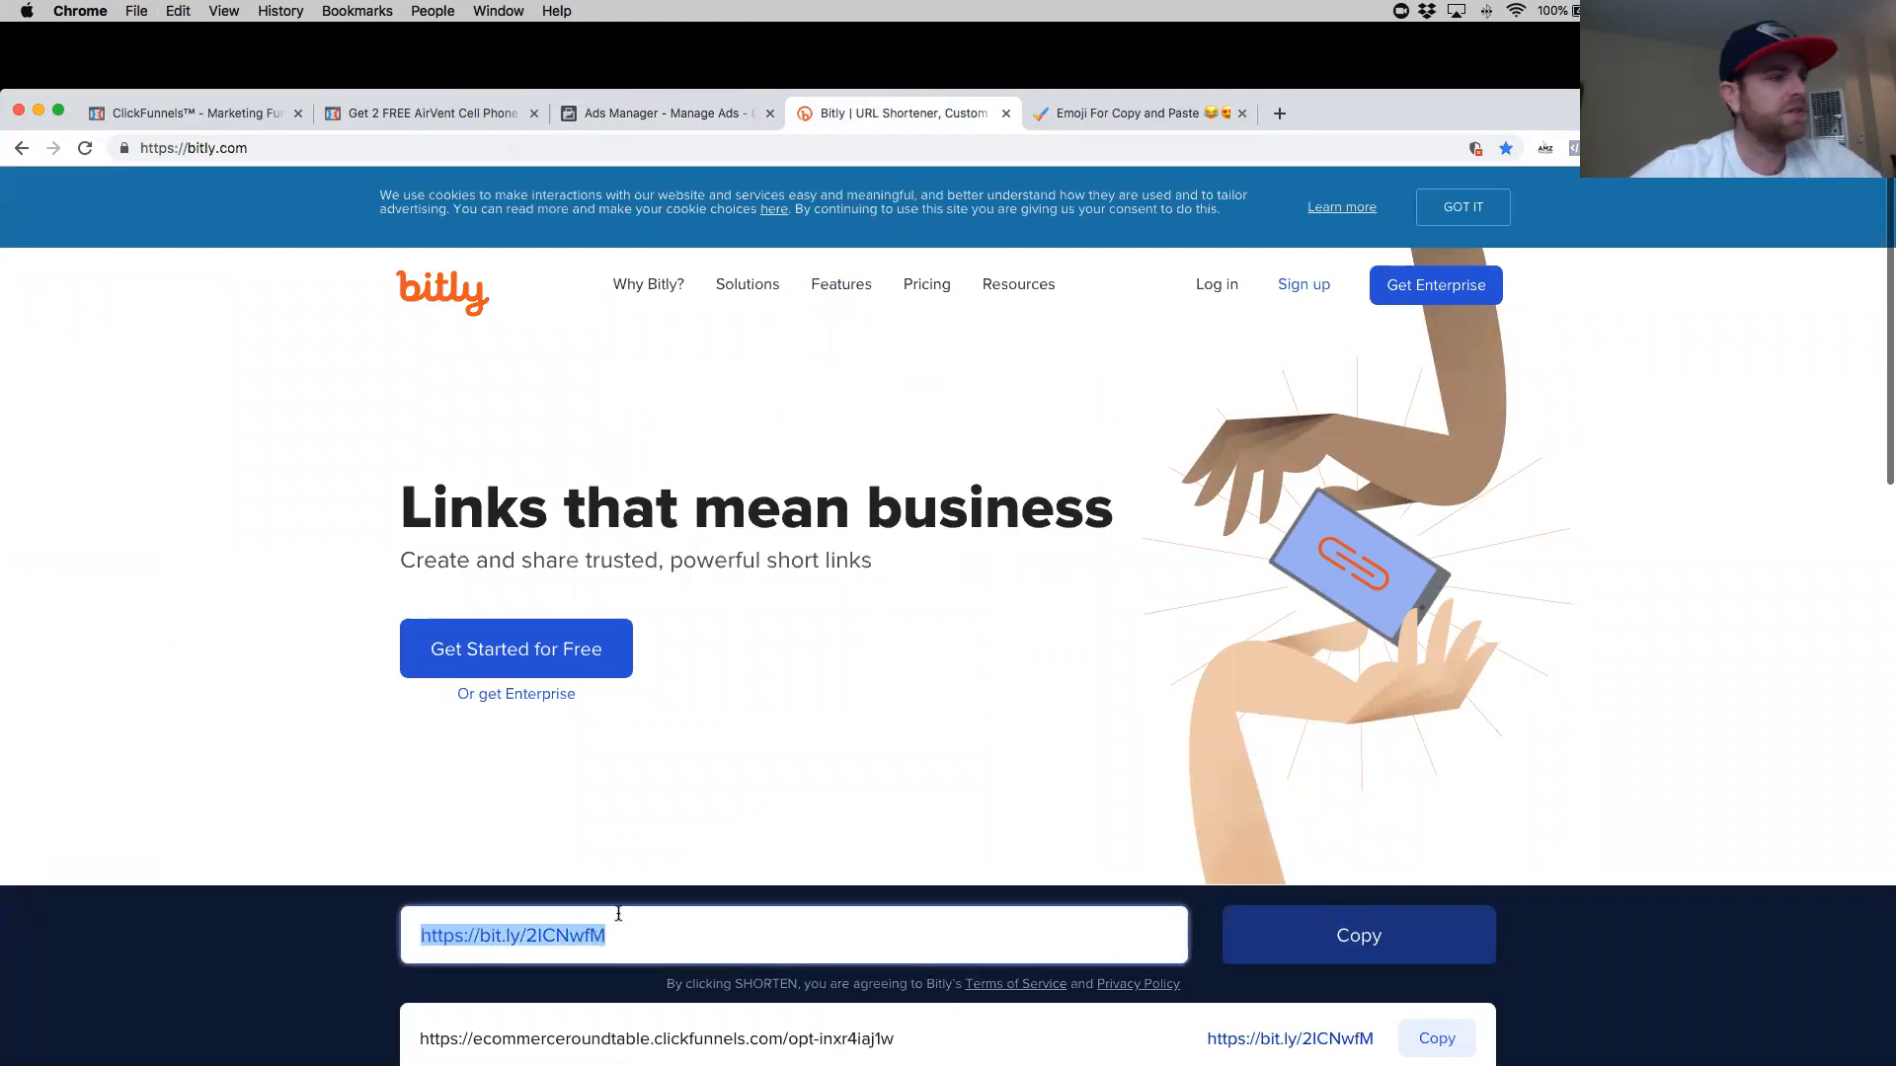
- Paste the Bitly short link on a new line at the end of the primary text
click(465, 117)
click(662, 113)
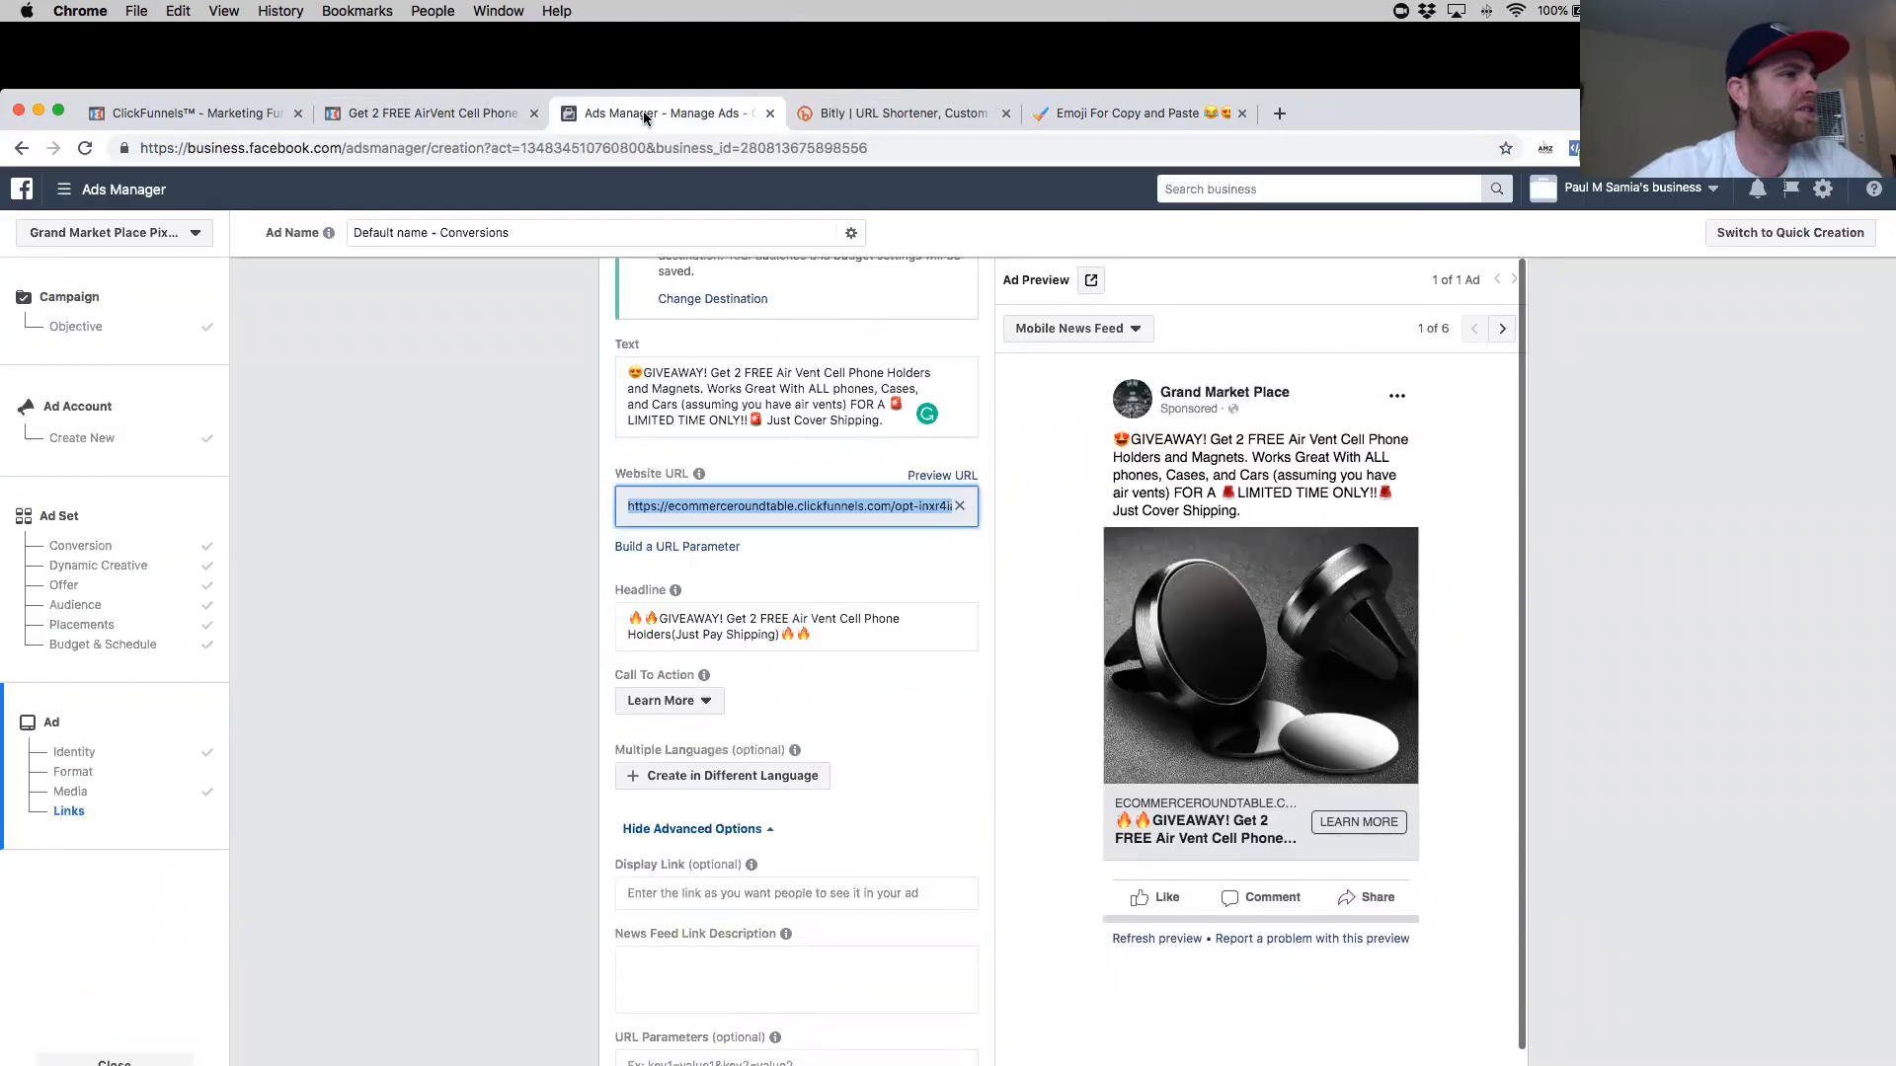
click(918, 422)
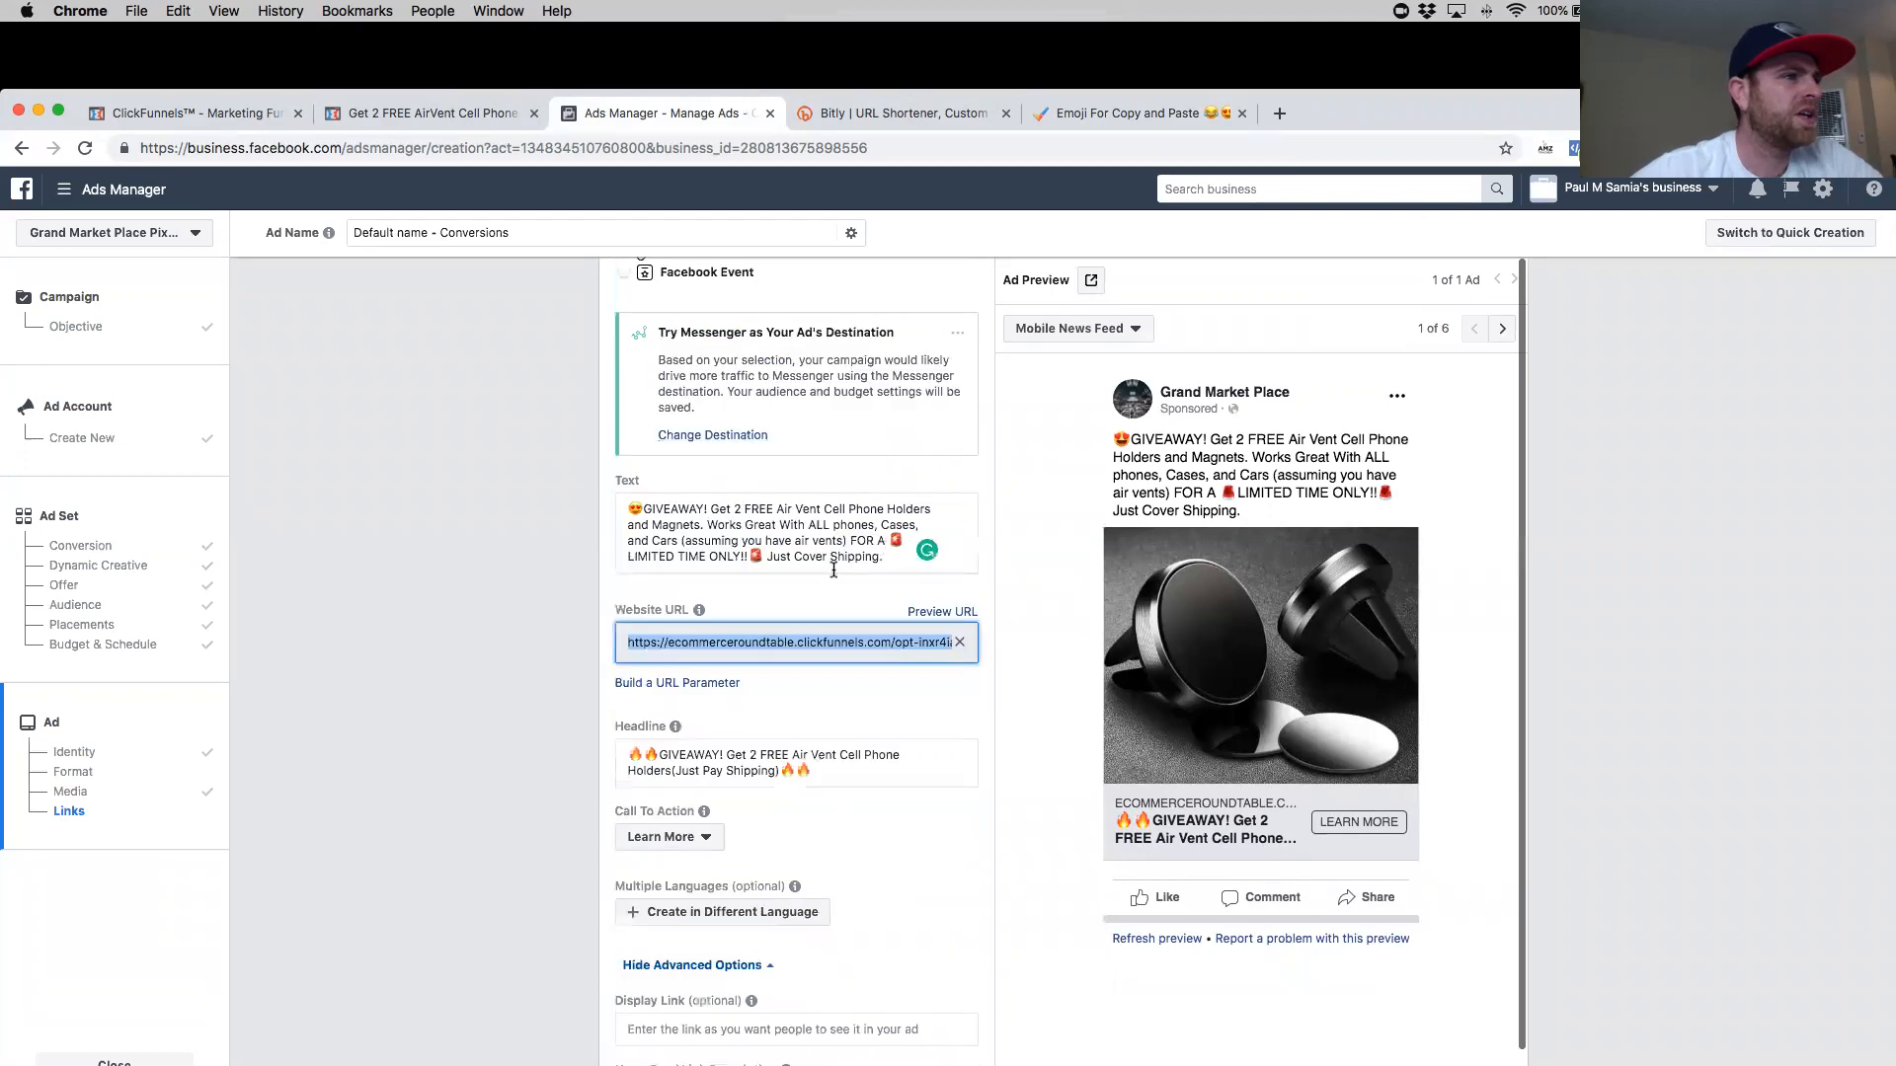
key(Return)
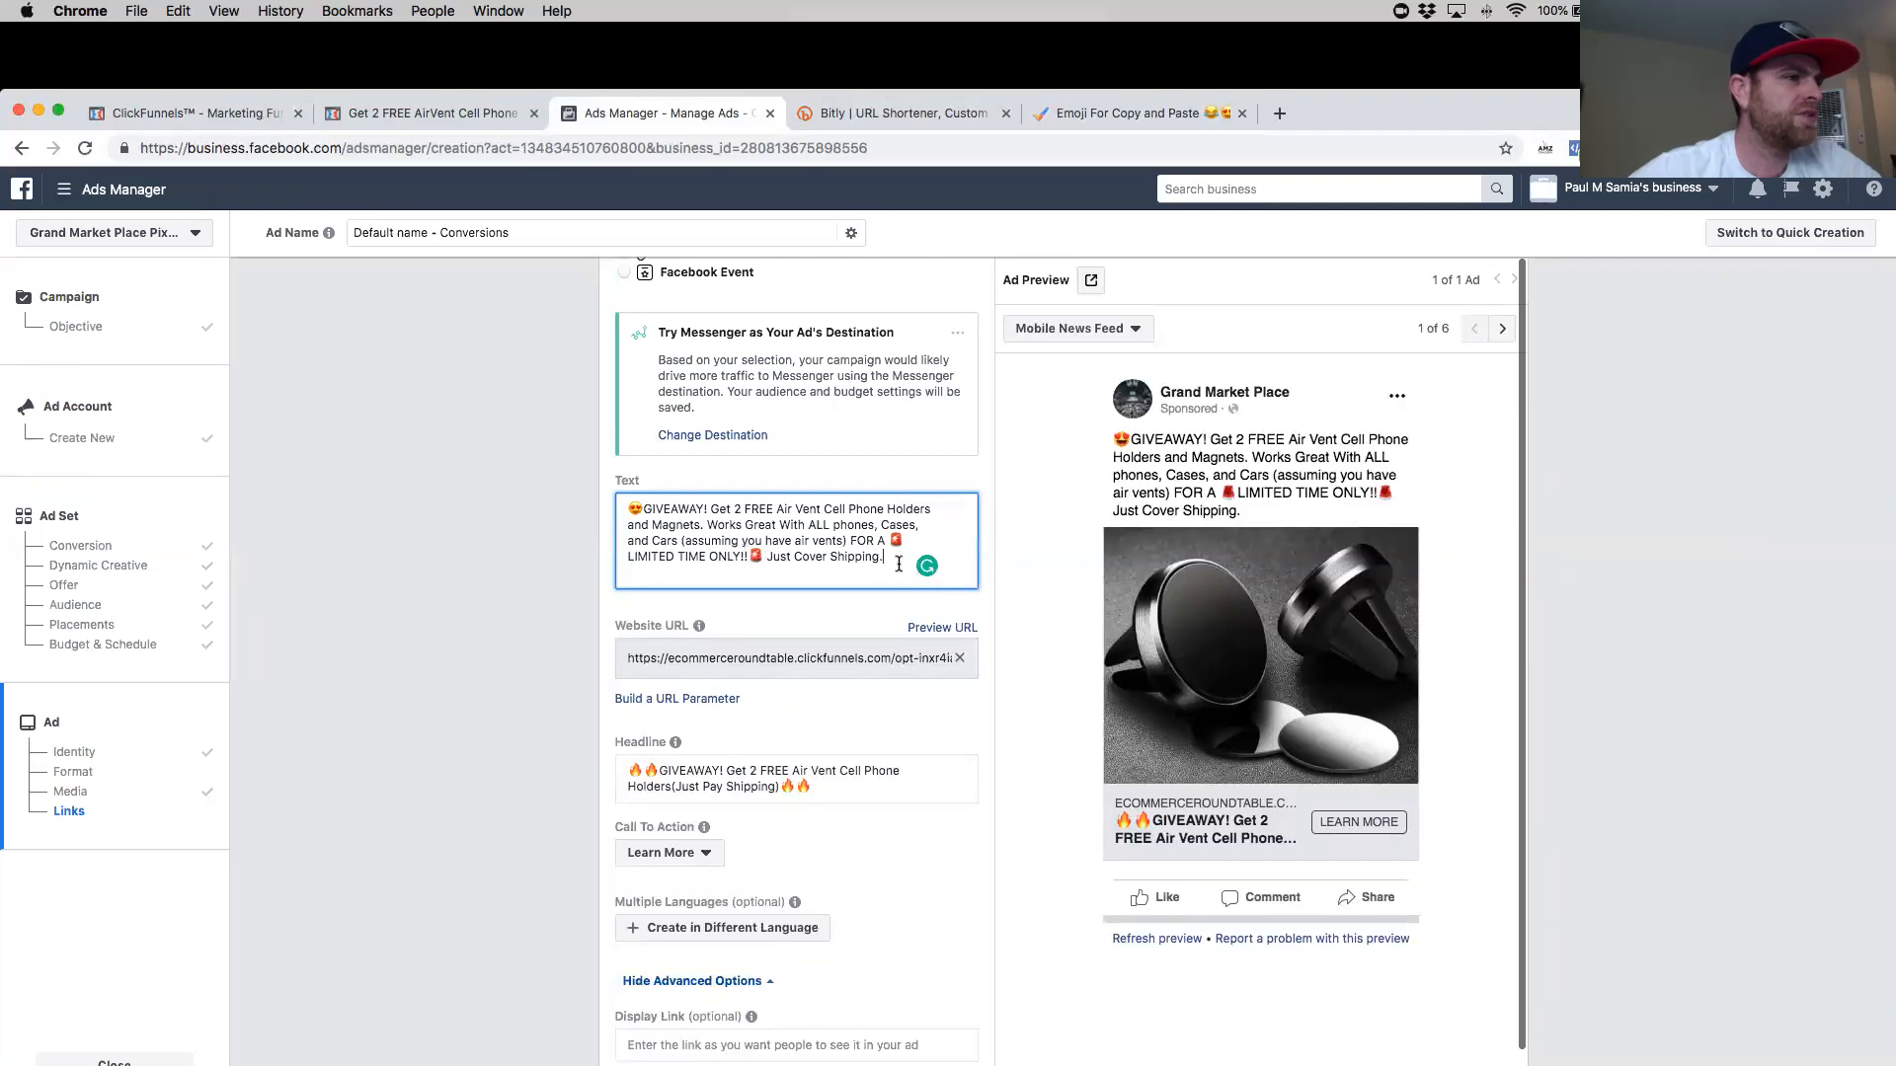
key(Return)
key(super+v)
- Write 'Get it here' in front of the short link in the primary text
click(629, 574)
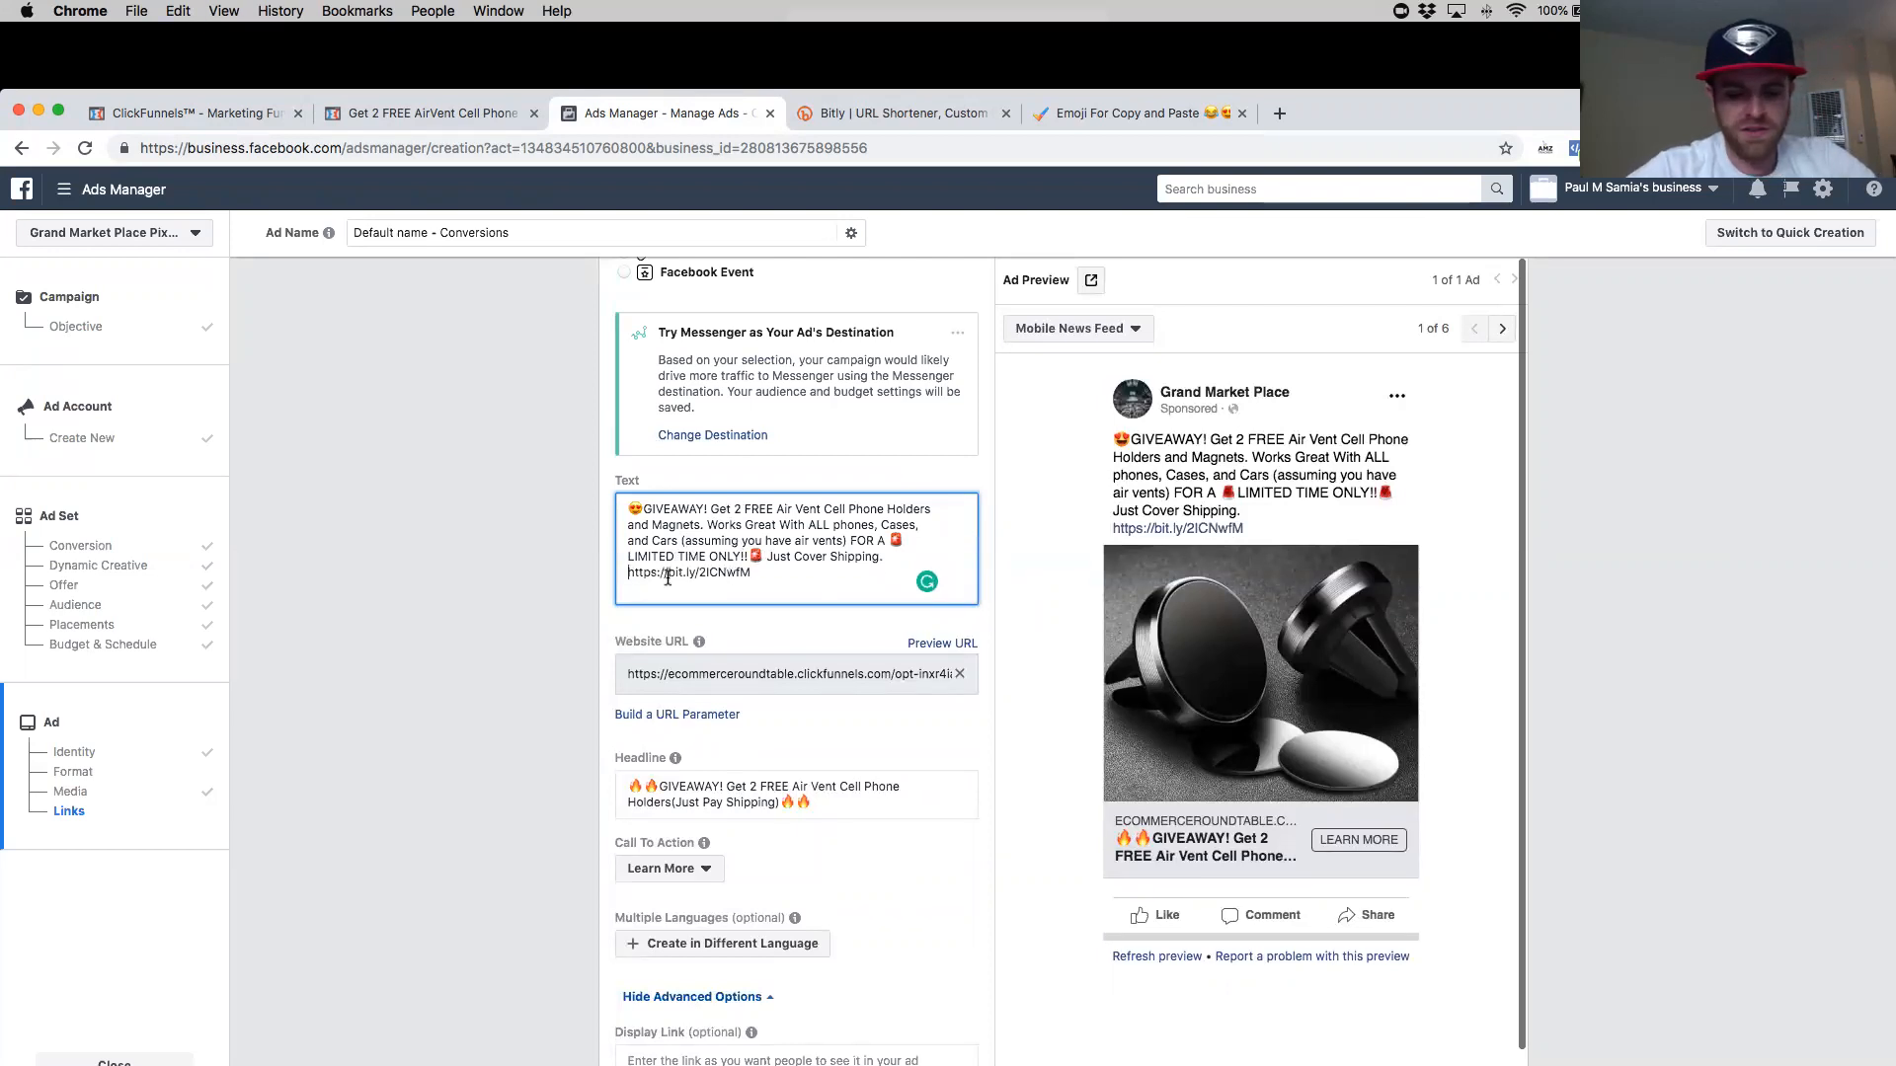
text(Buy It)
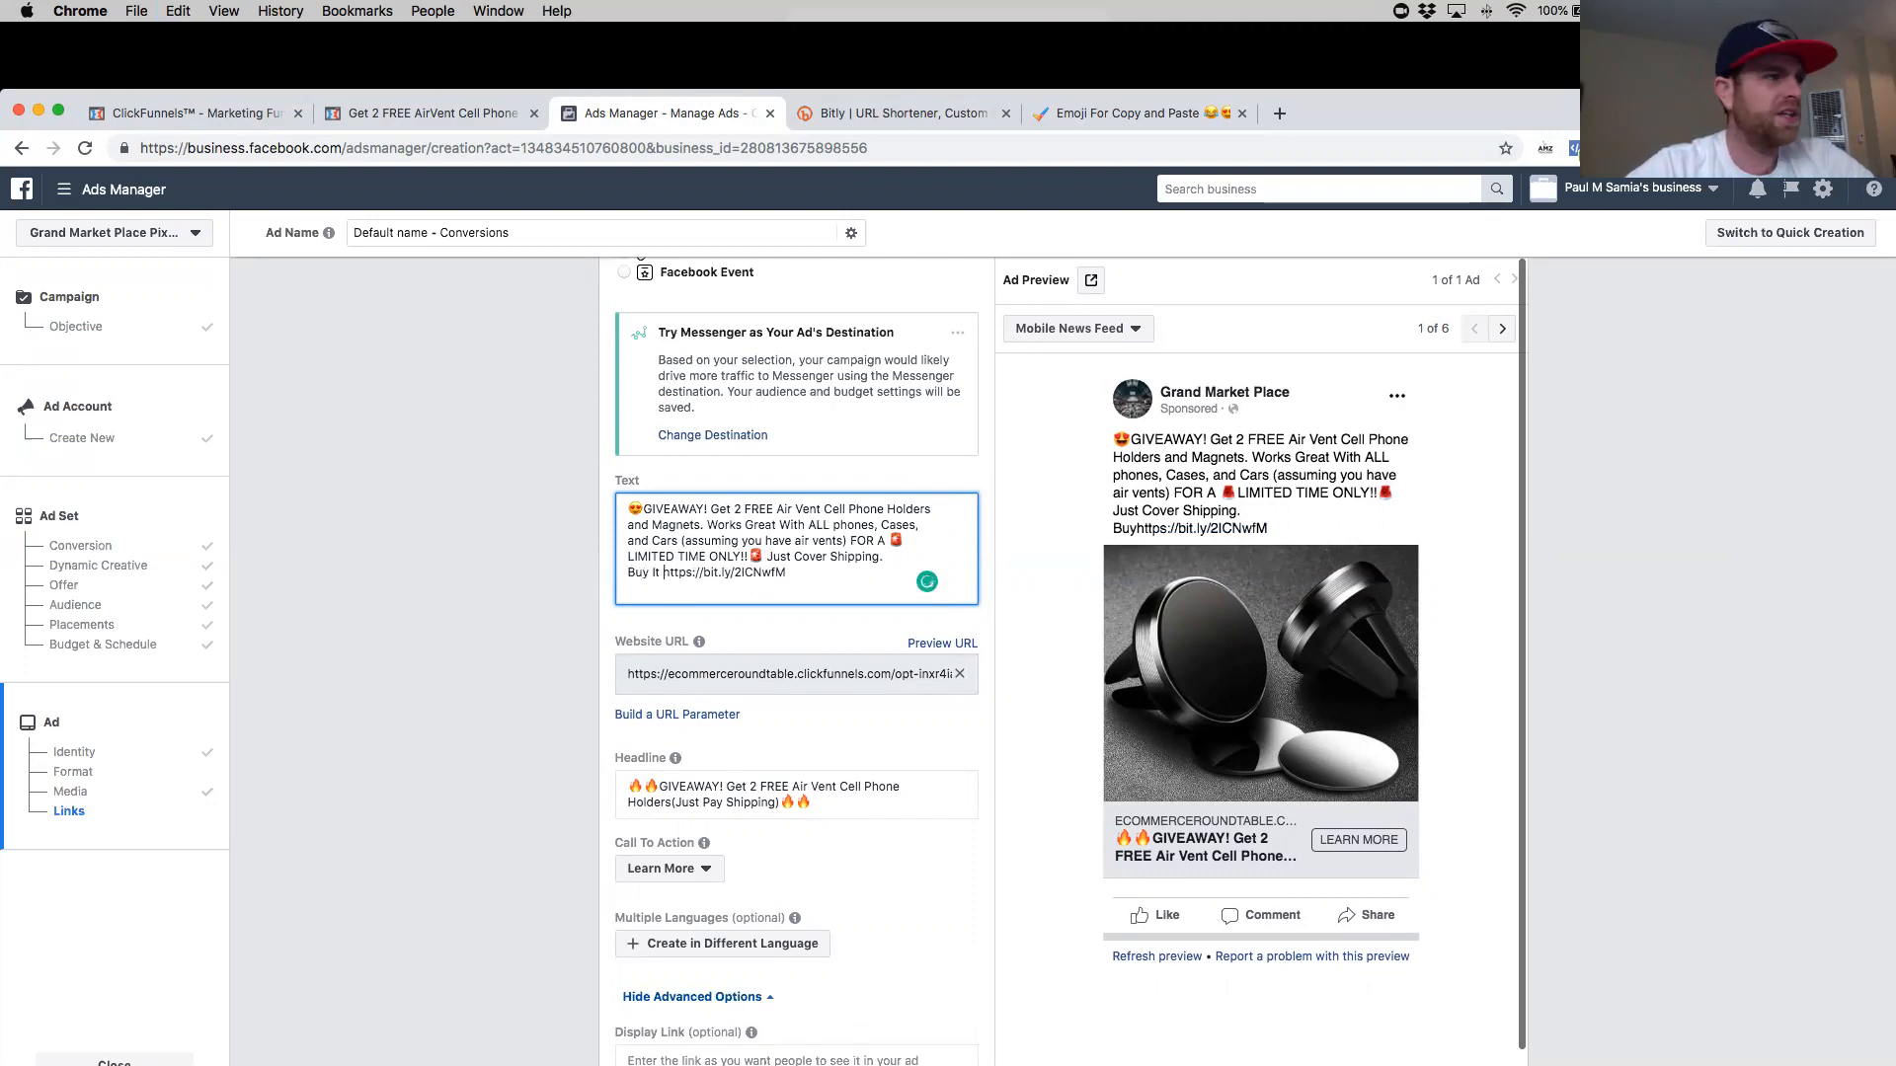
key(BackSpace)
key(BackSpace)
key(BackSpace)
text(Get it her)
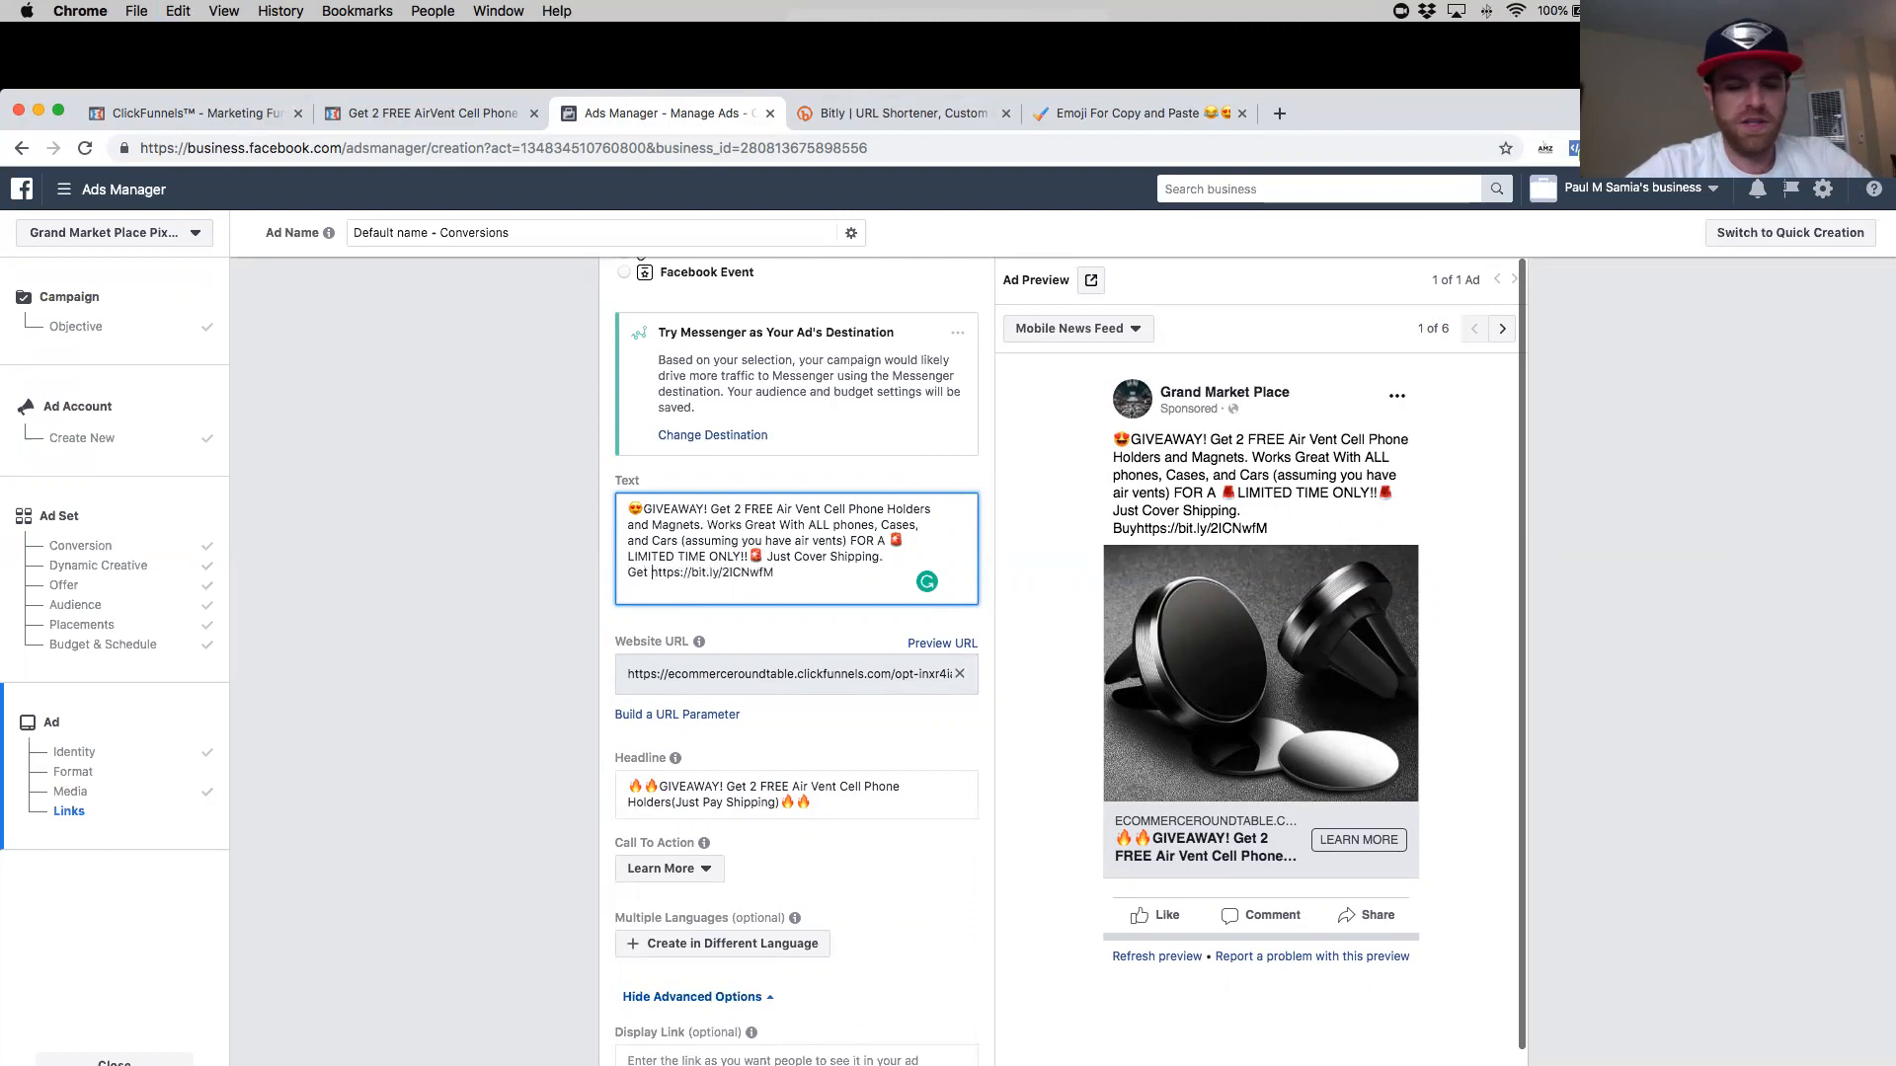
text(e)
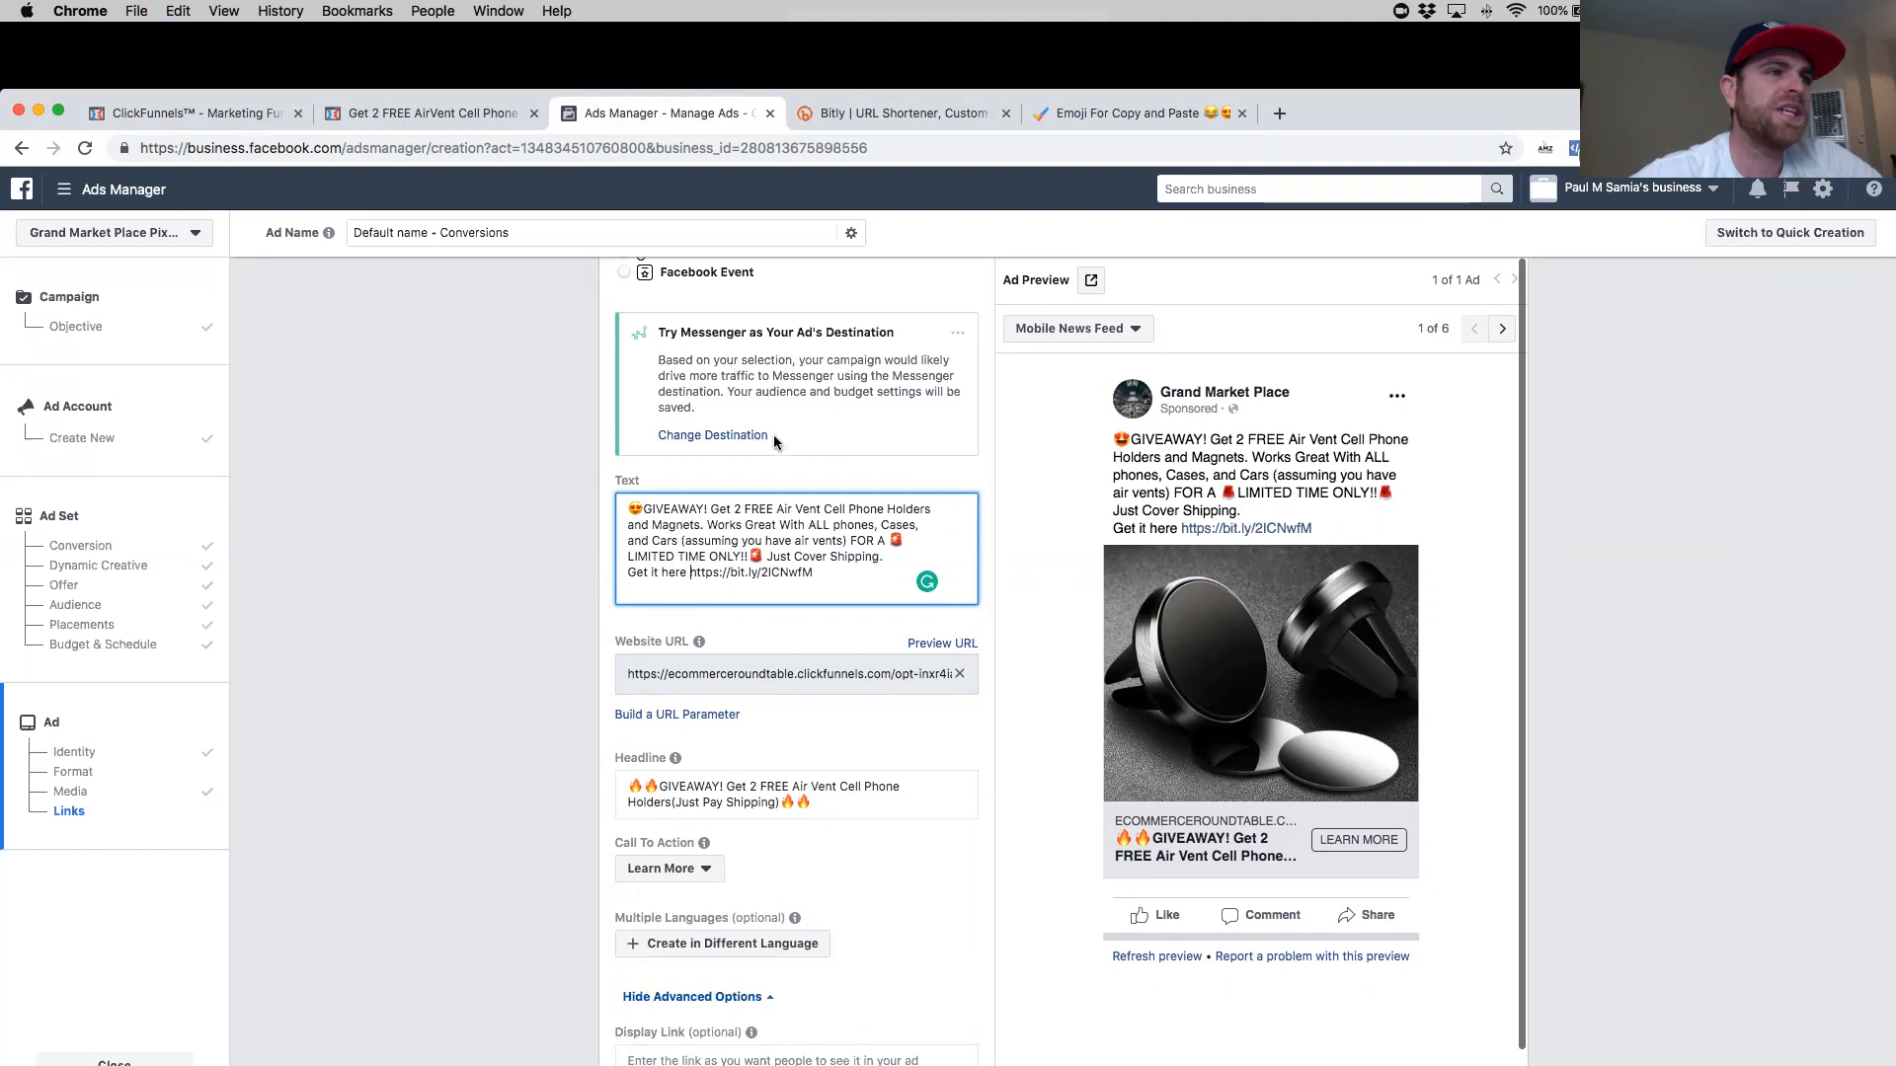
- Search the emoji site for 'finger', copy the right-pointing backhand index emoji, and insert it before the short link
click(1130, 113)
drag(249, 374, 169, 375)
click(223, 628)
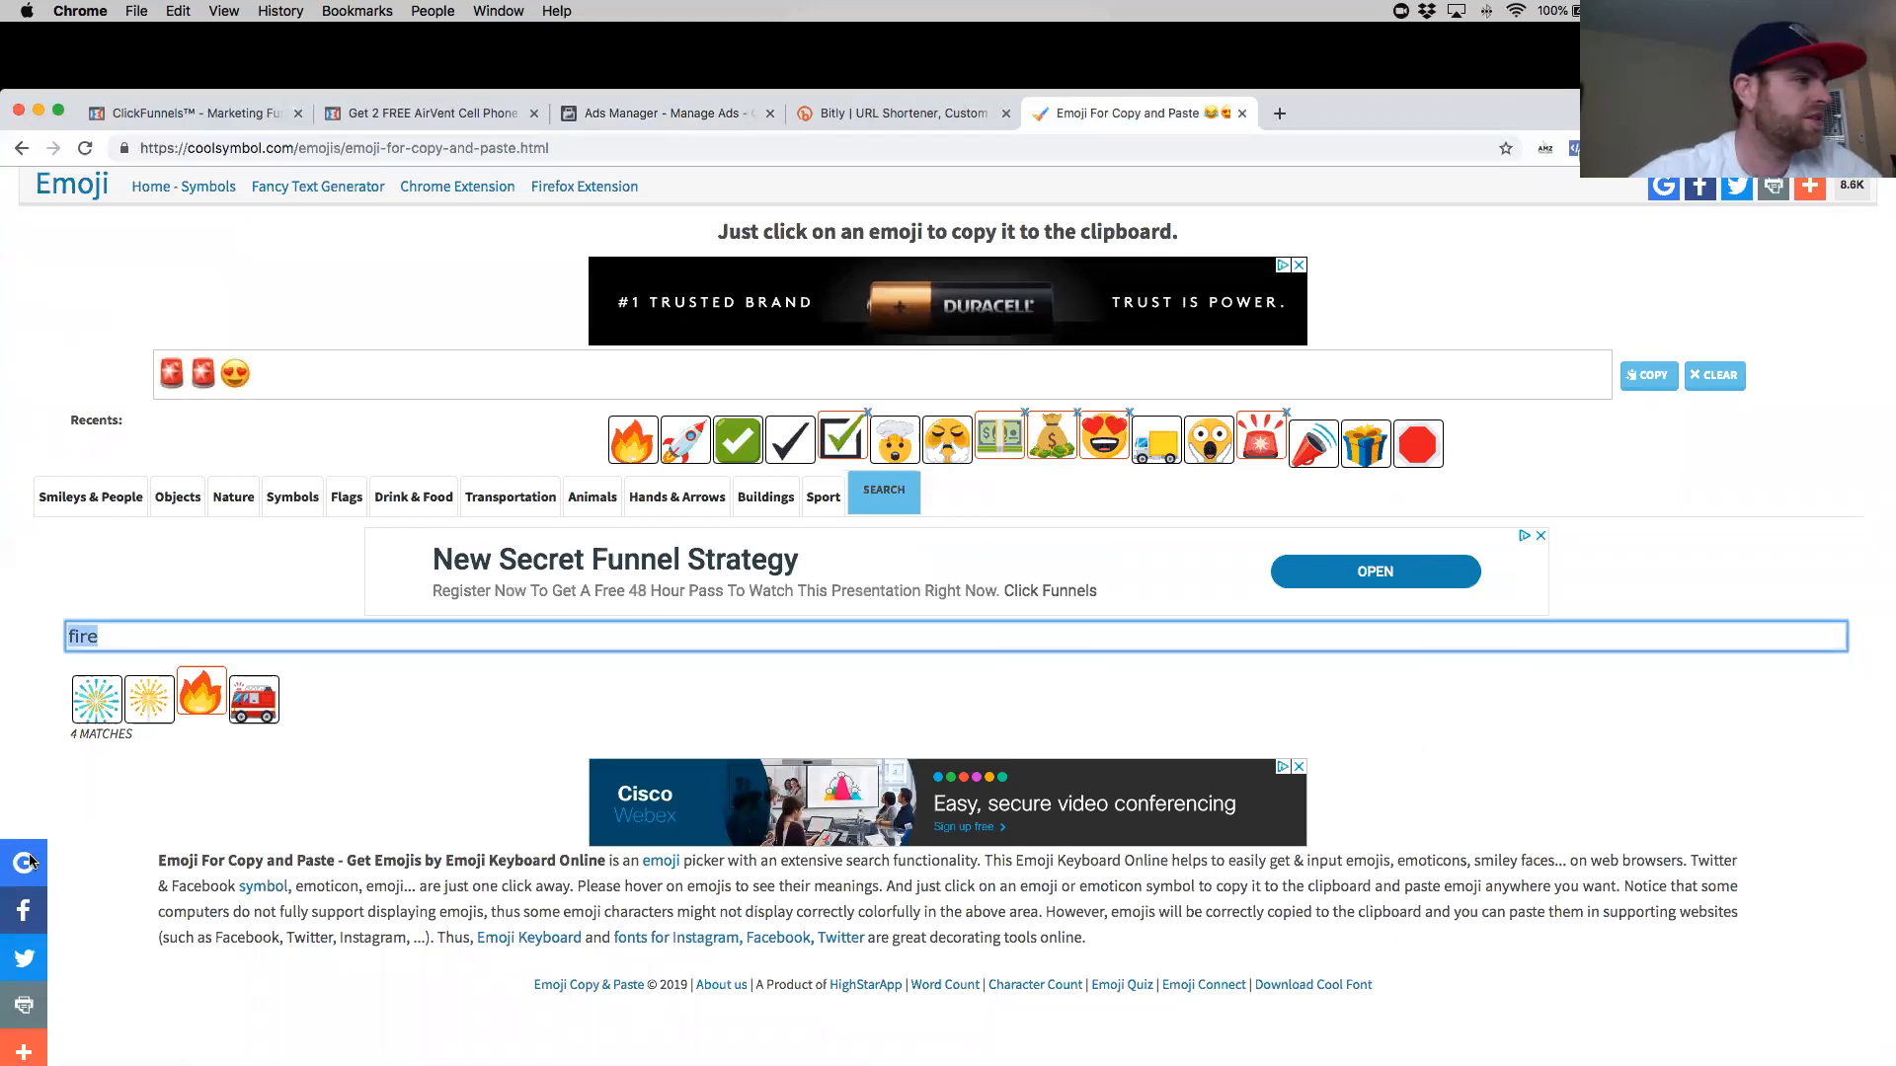
text(pointer)
drag(261, 643, 64, 643)
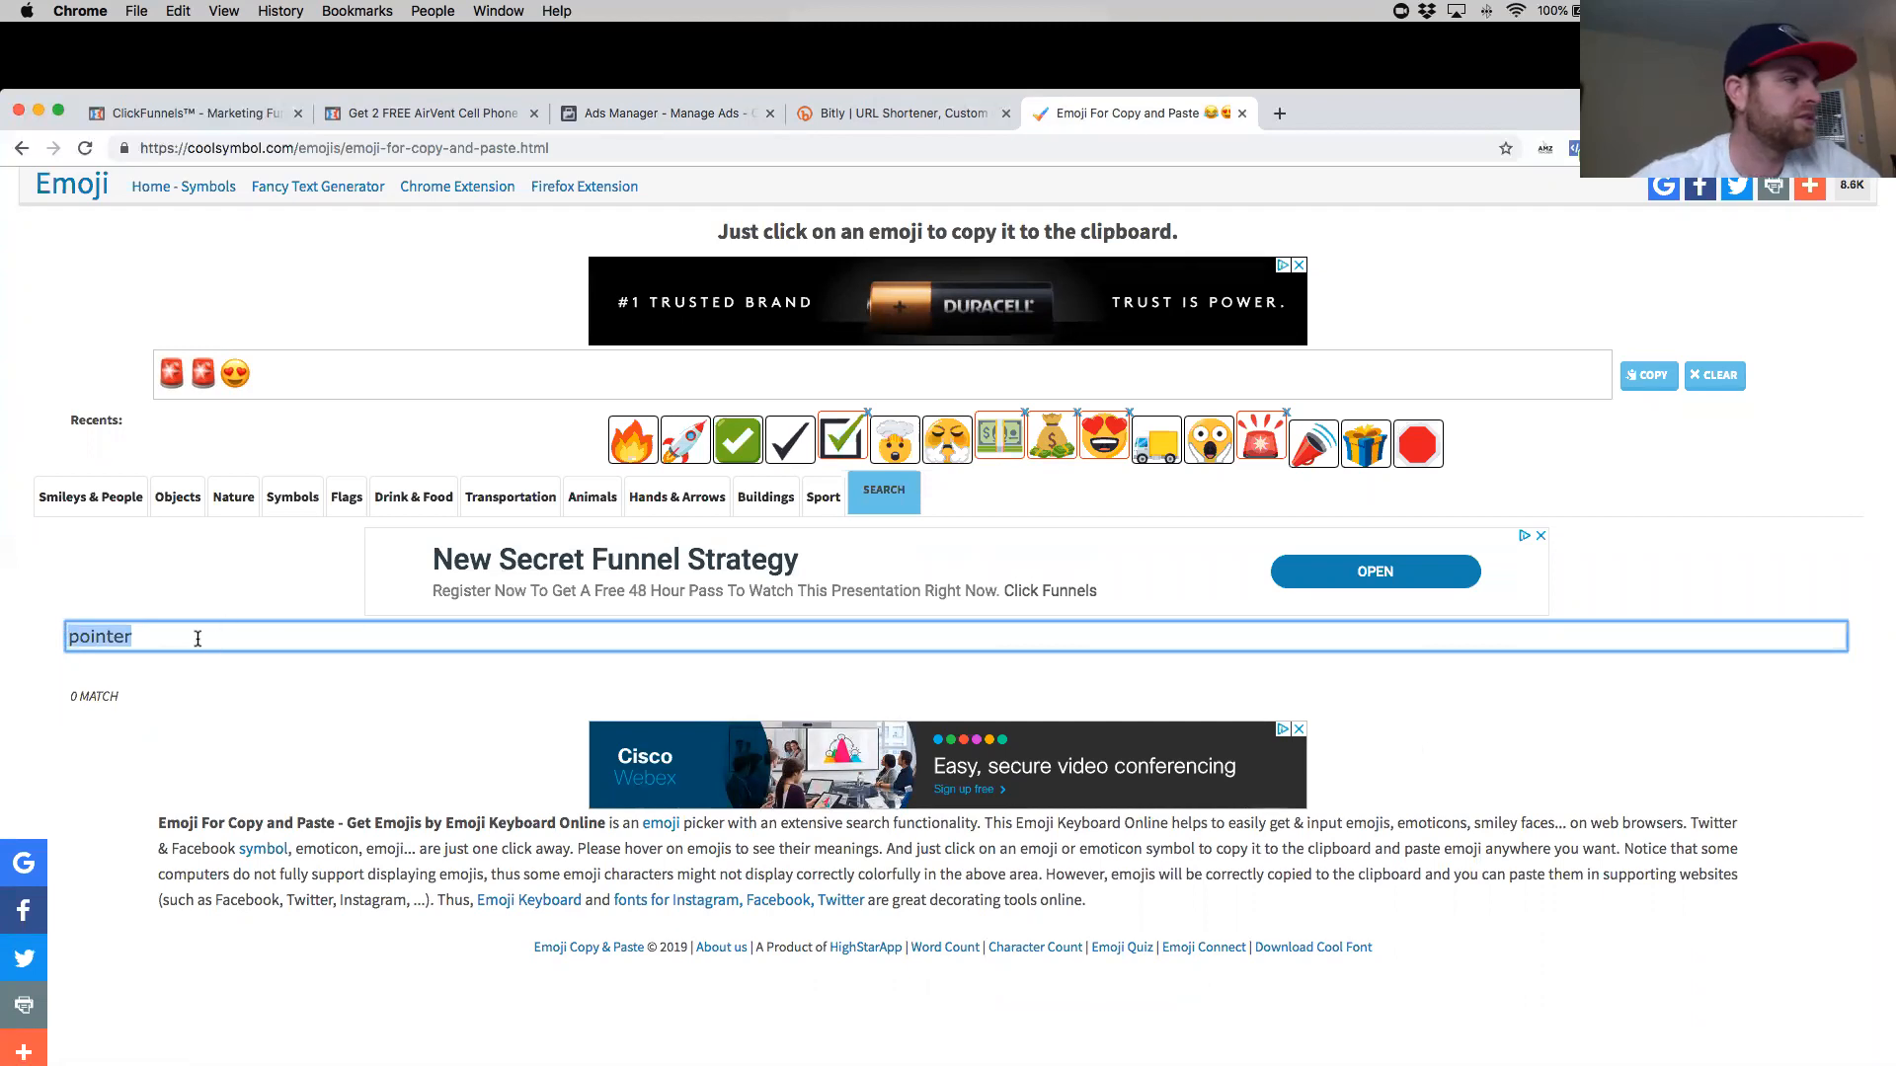
text(finger)
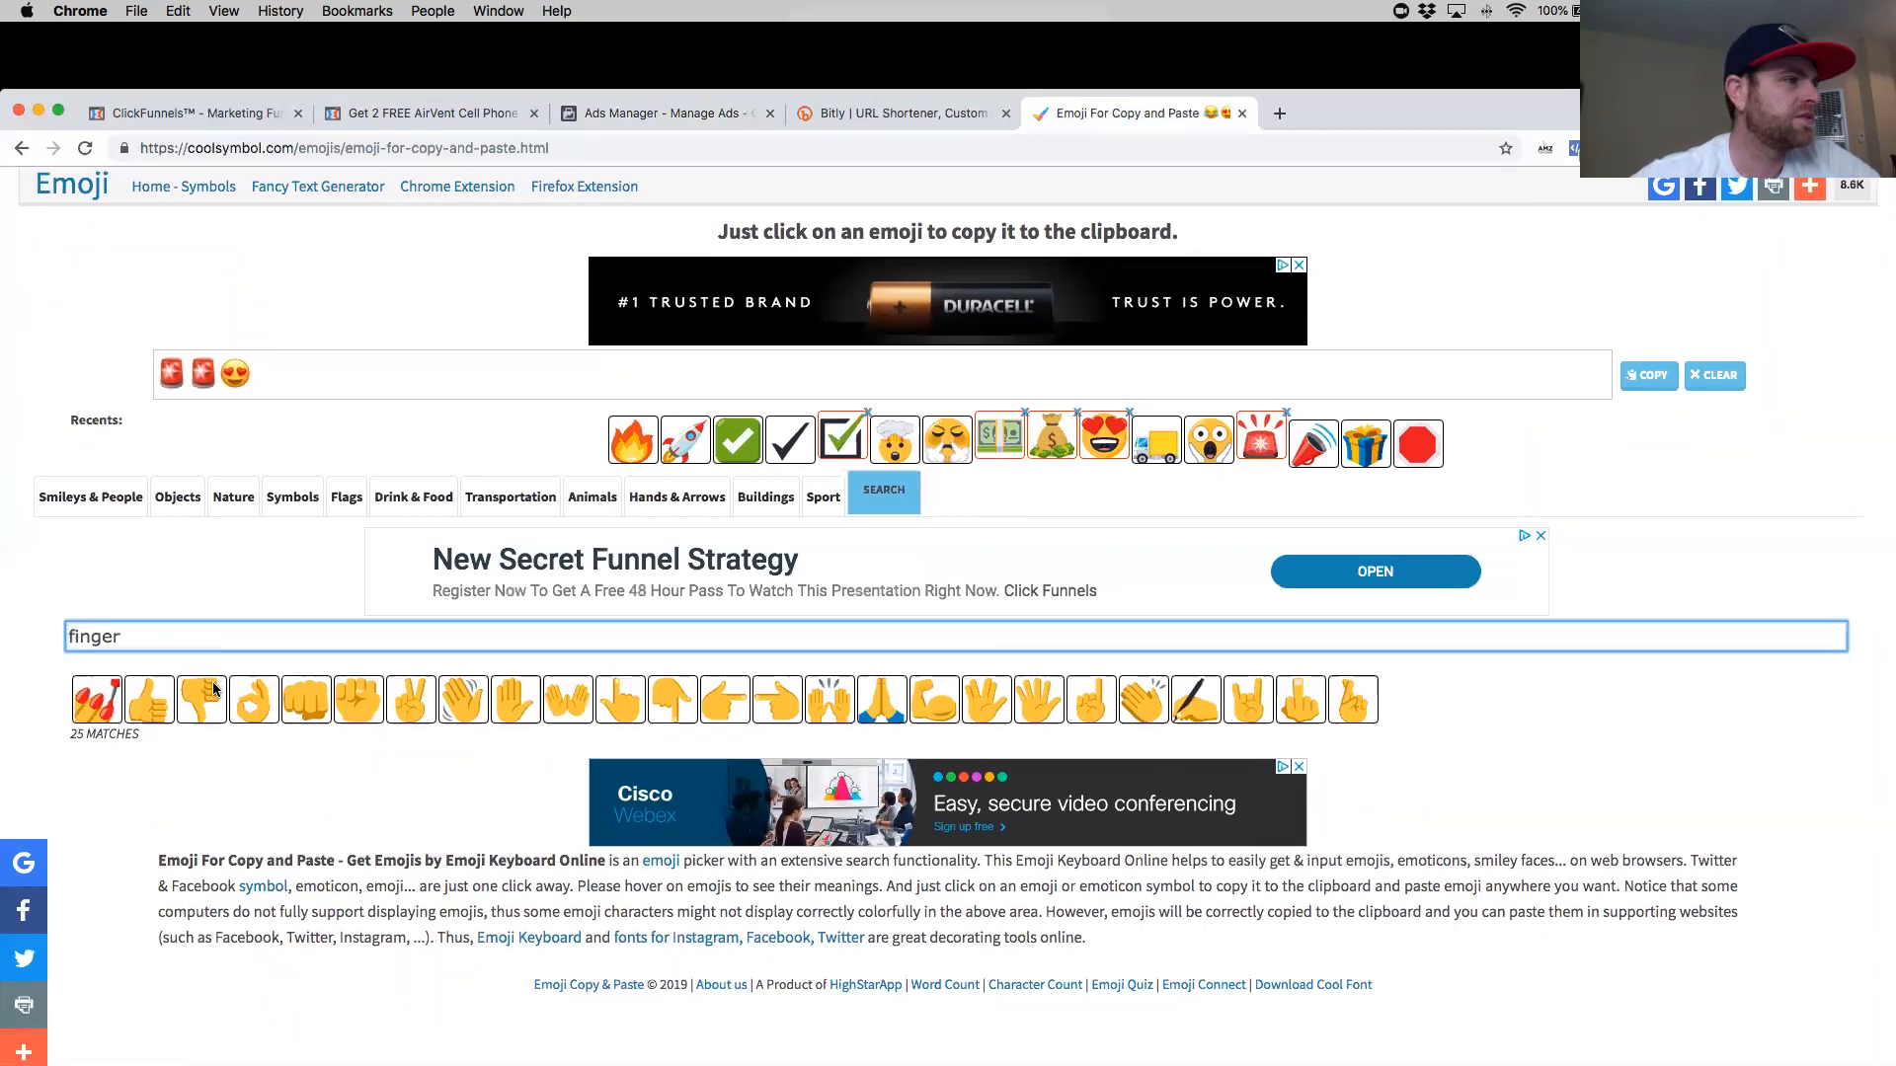
click(716, 704)
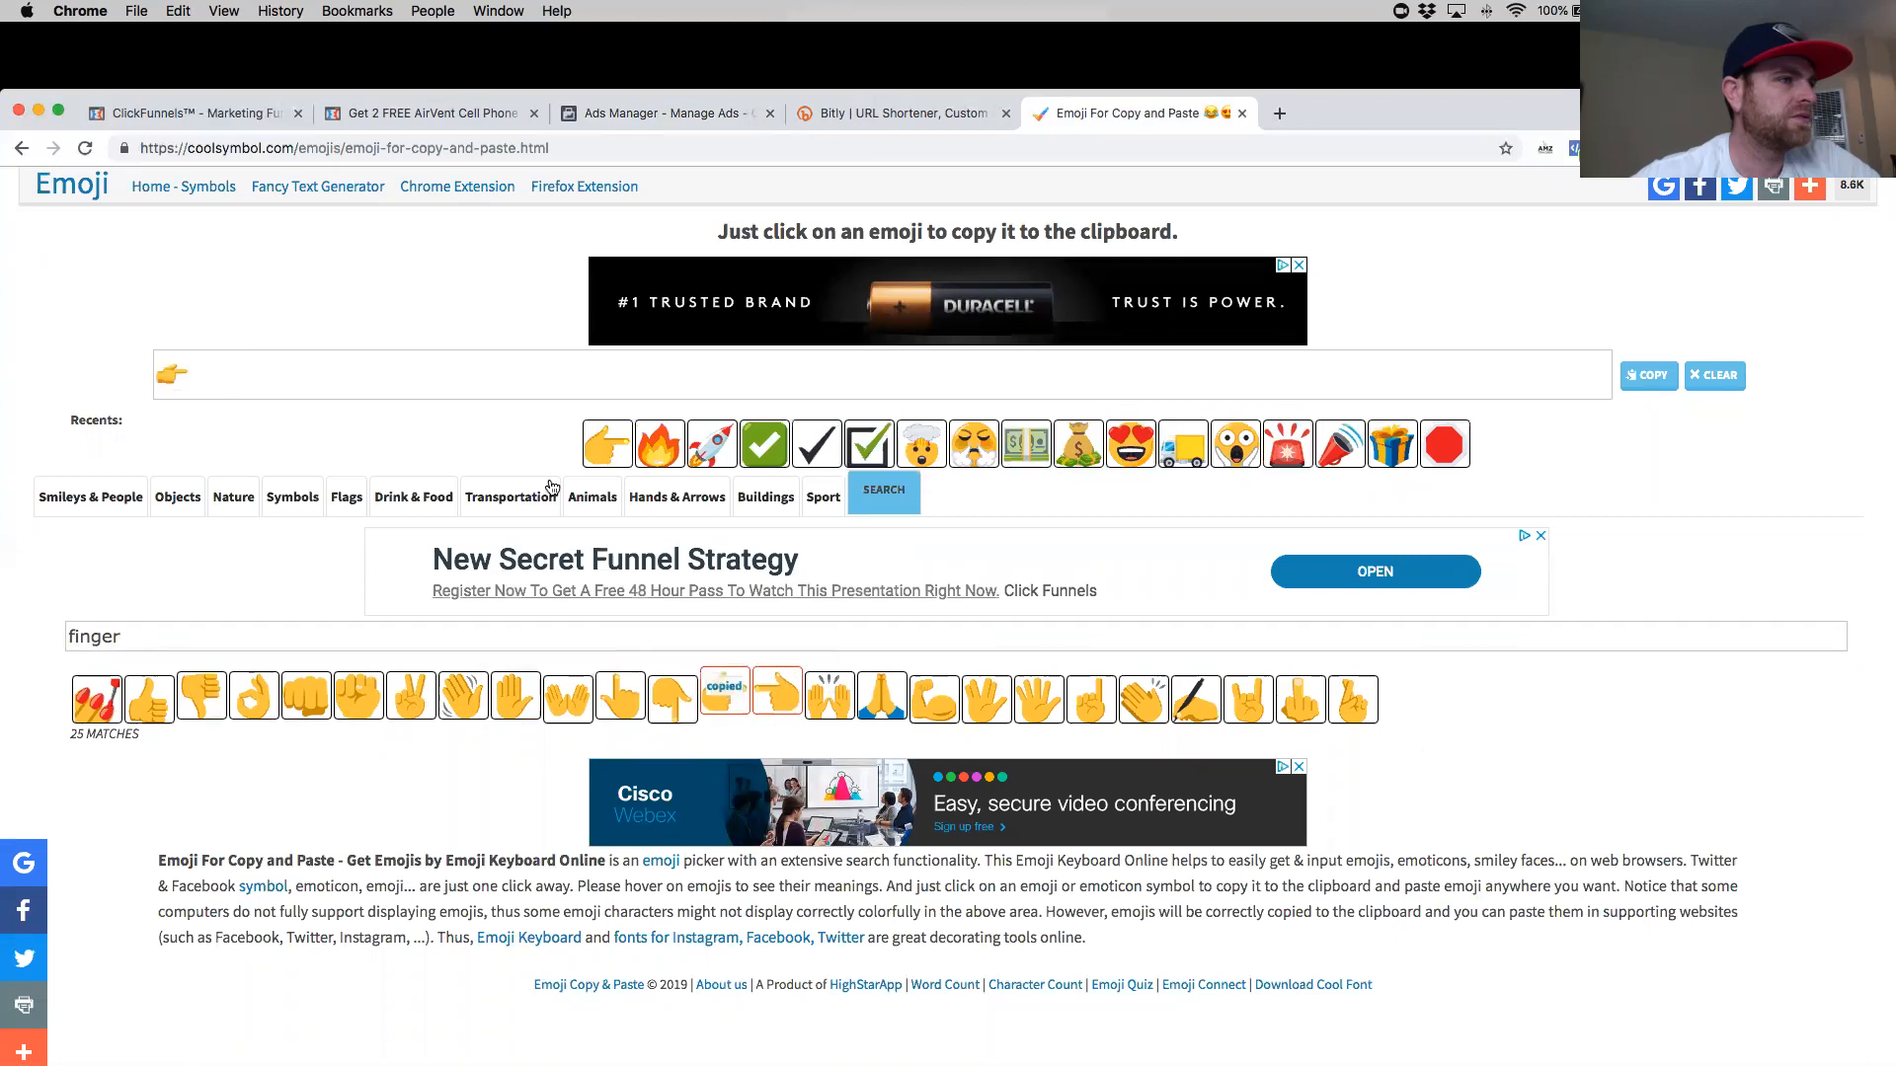
click(678, 114)
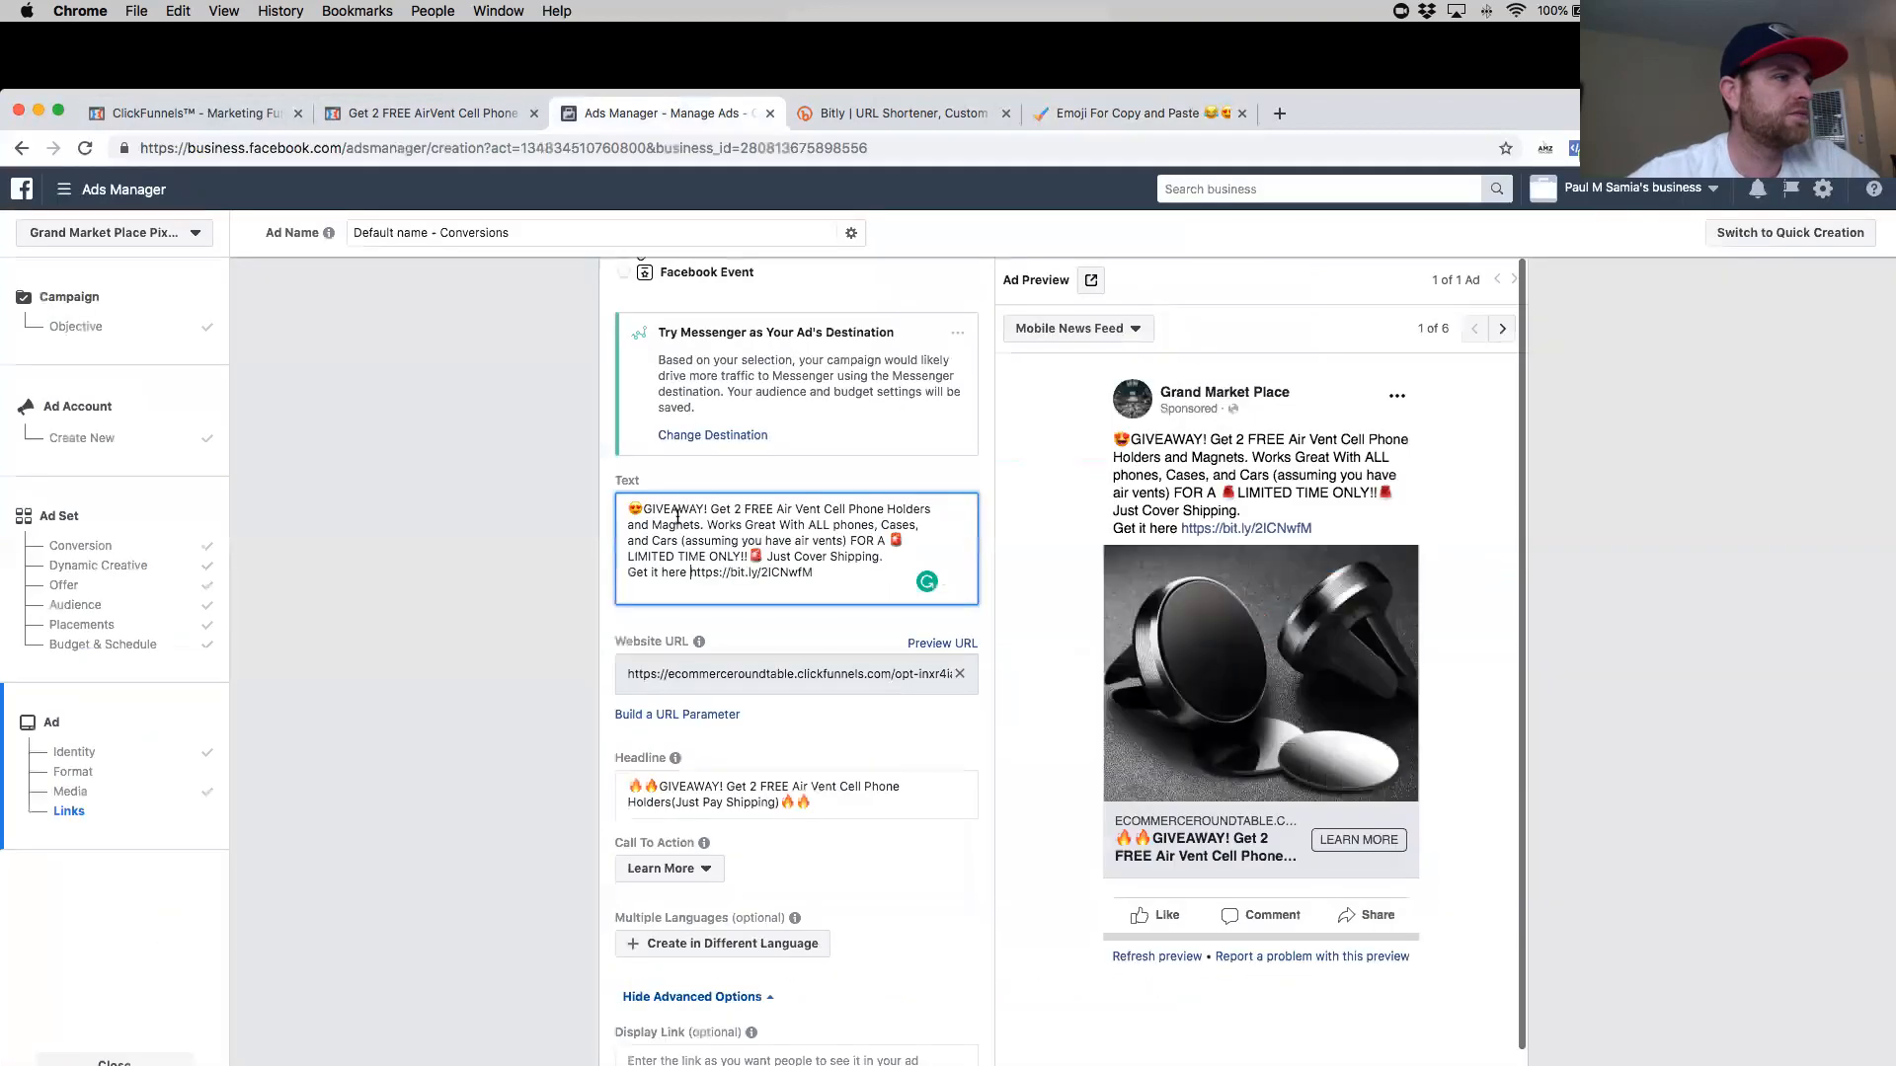
click(688, 572)
key(super+v)
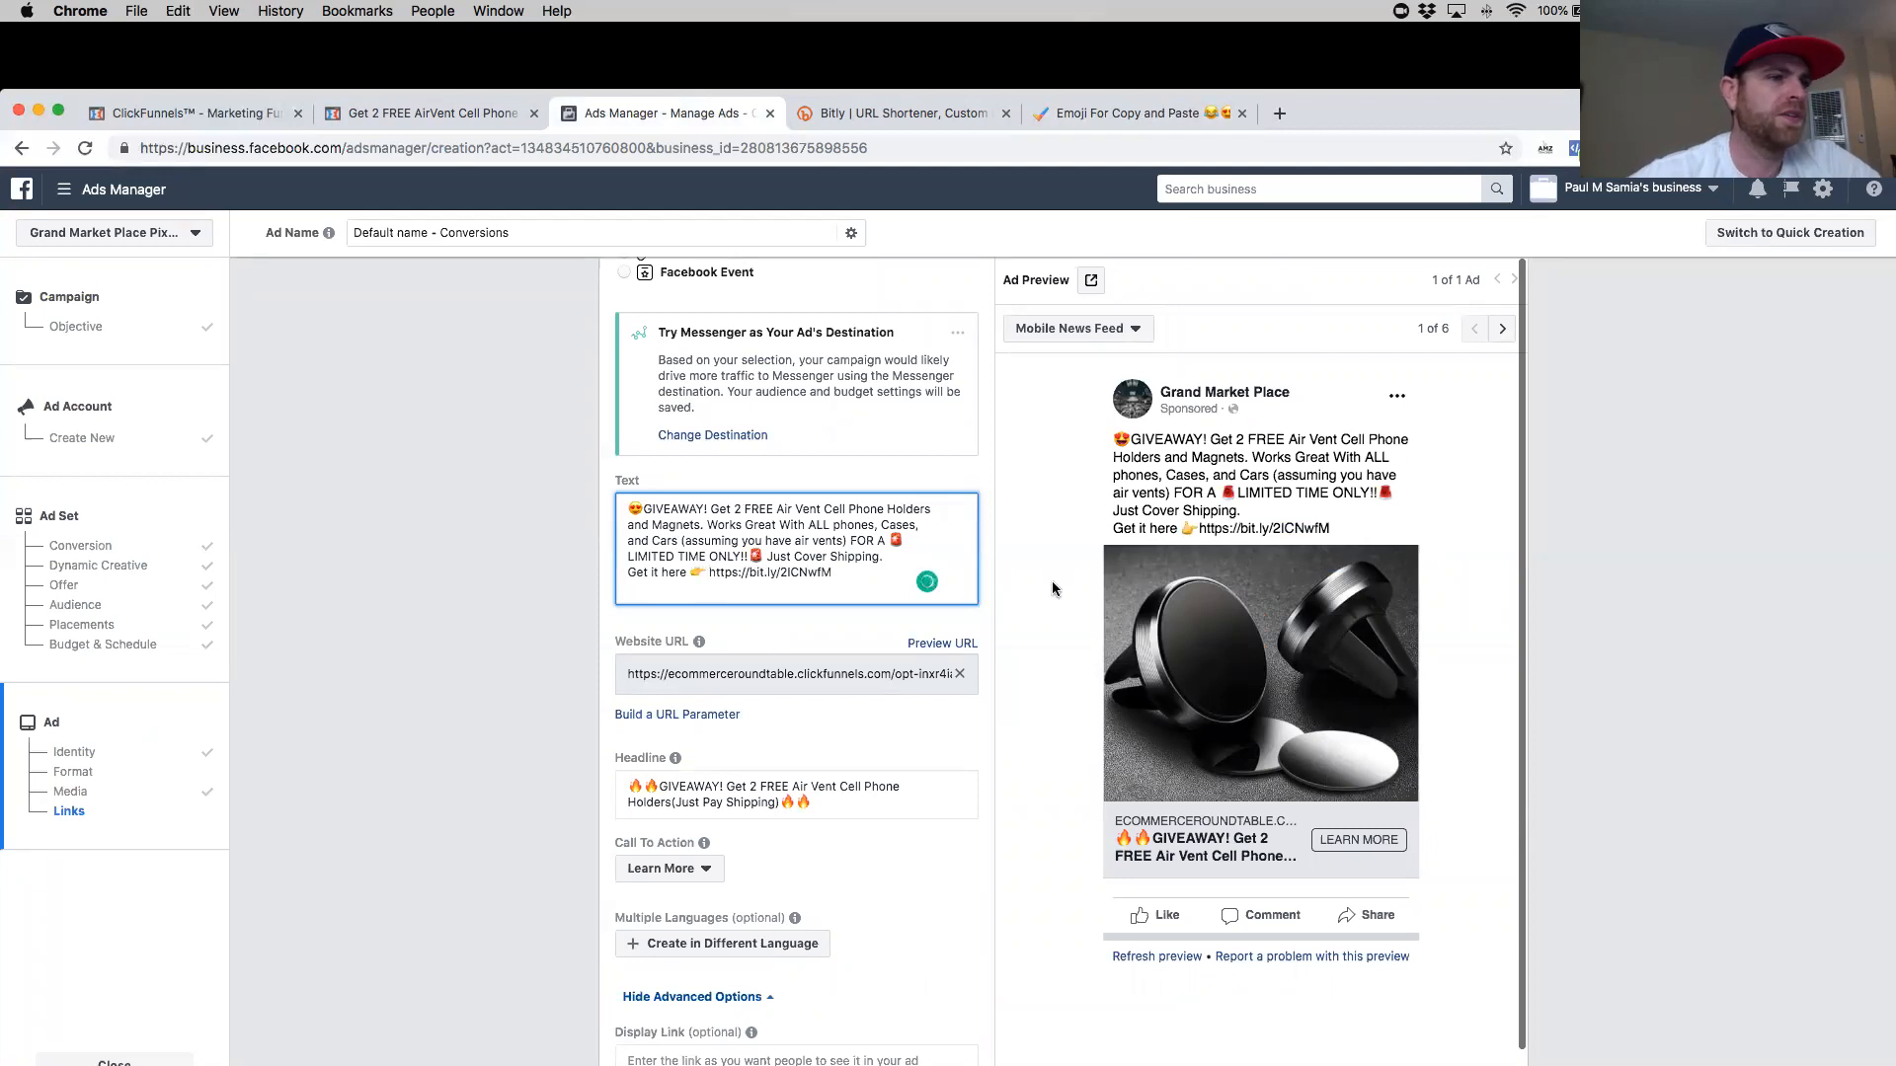
- Confirm the ad to publish the campaign, then clear the campaign selection in Ads Manager
scroll(918, 638, down, 10)
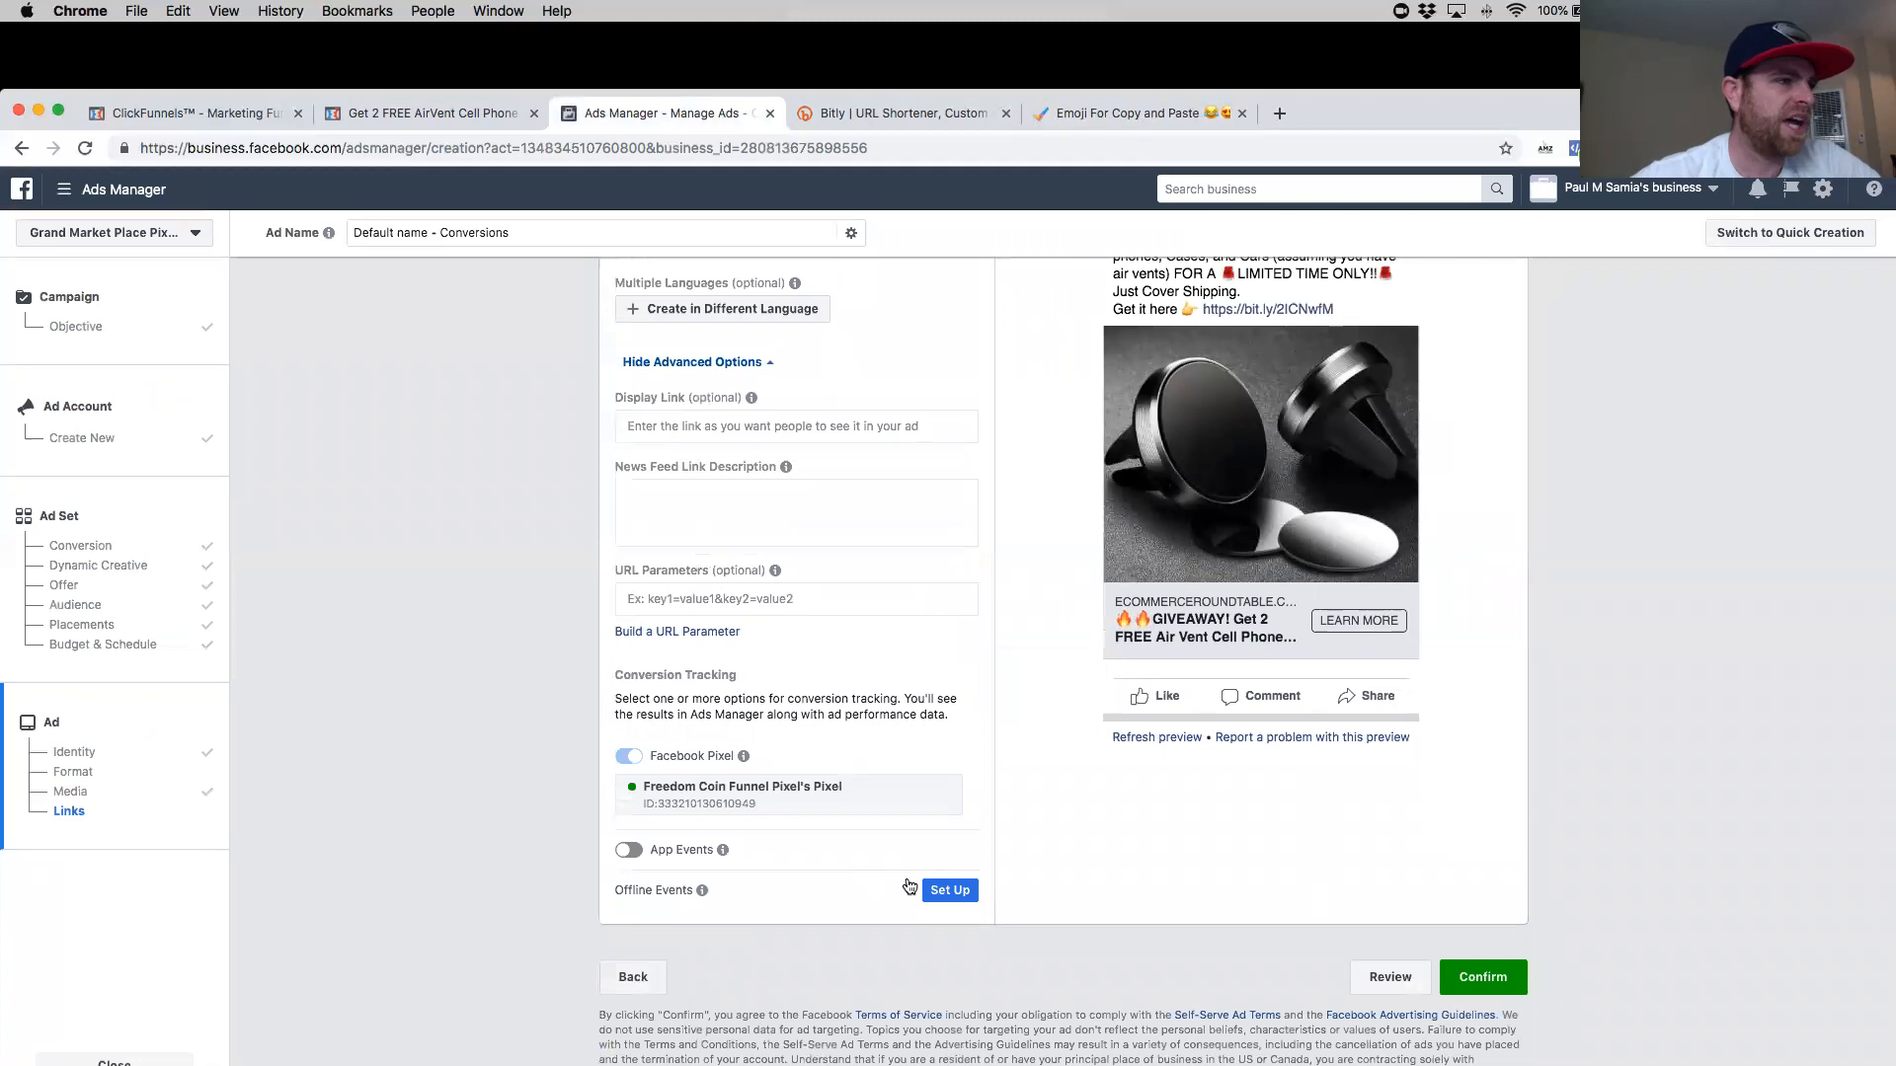
click(1484, 979)
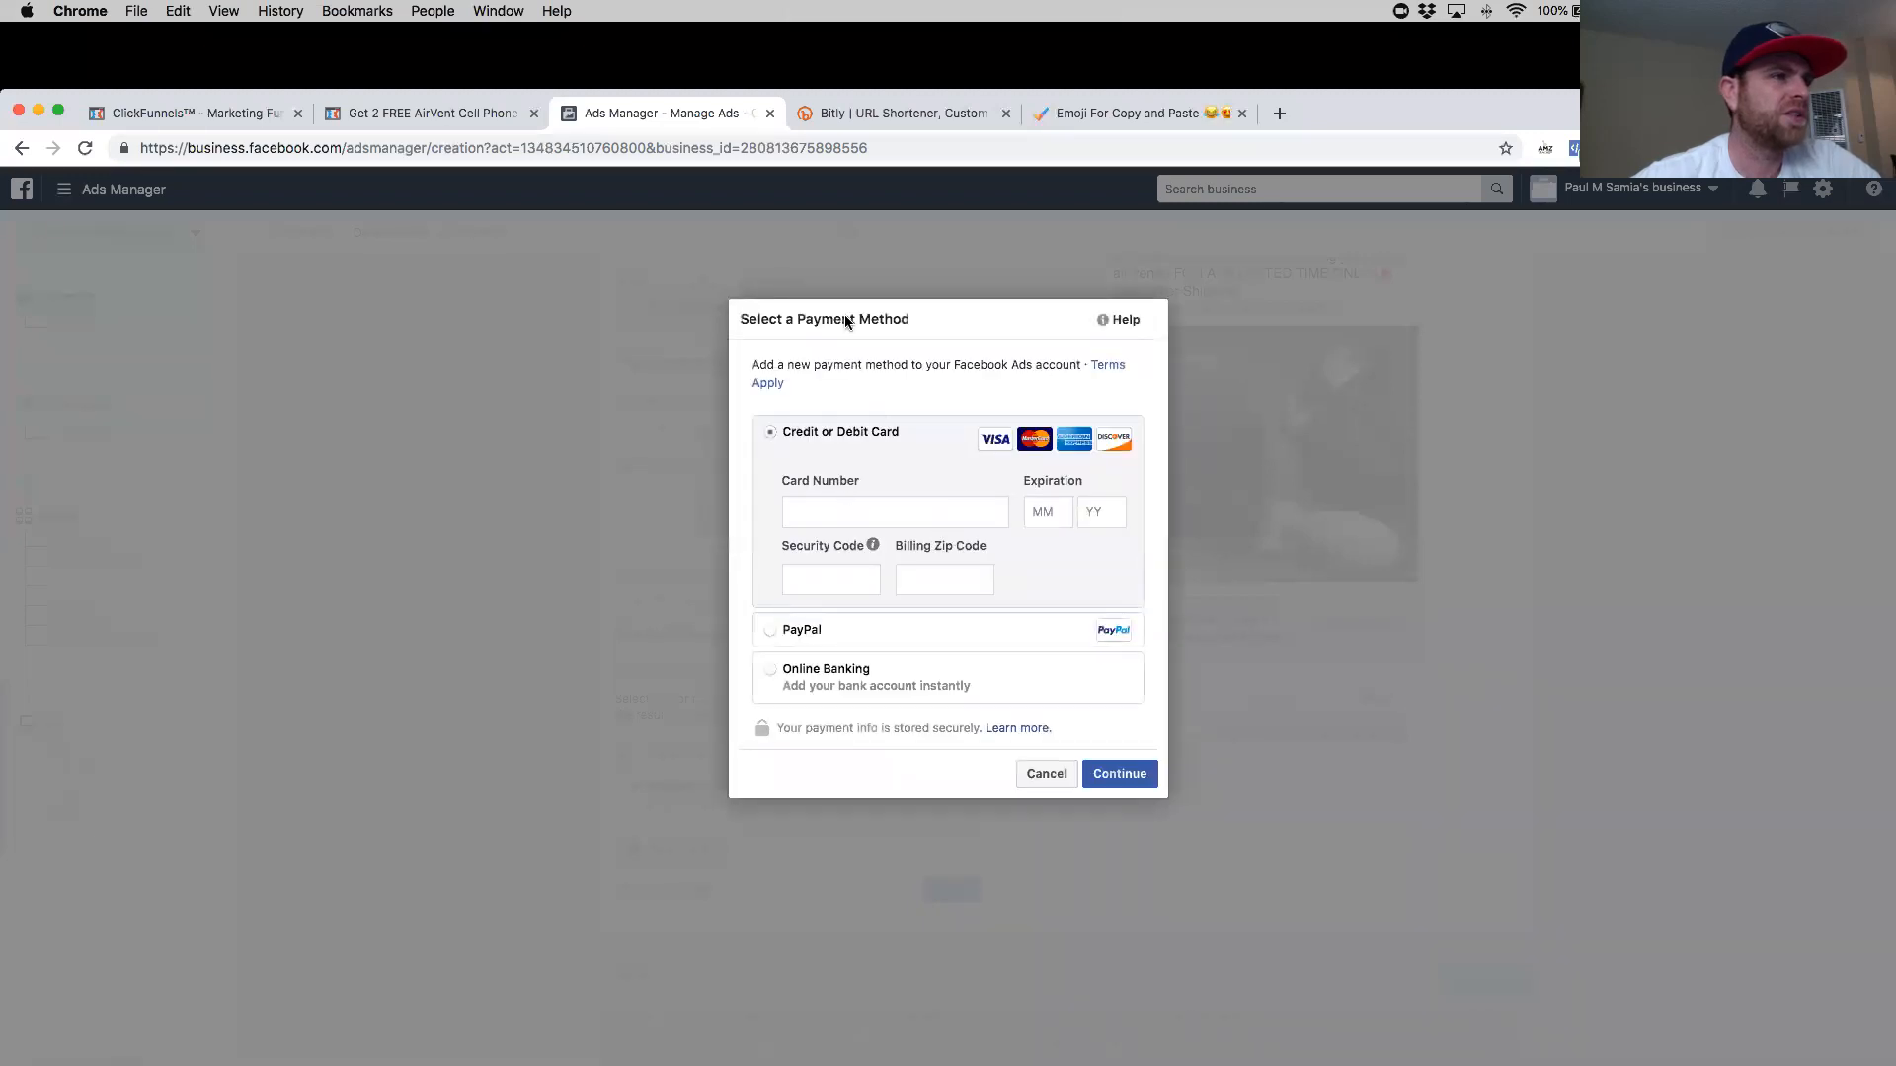
triple_click(958, 319)
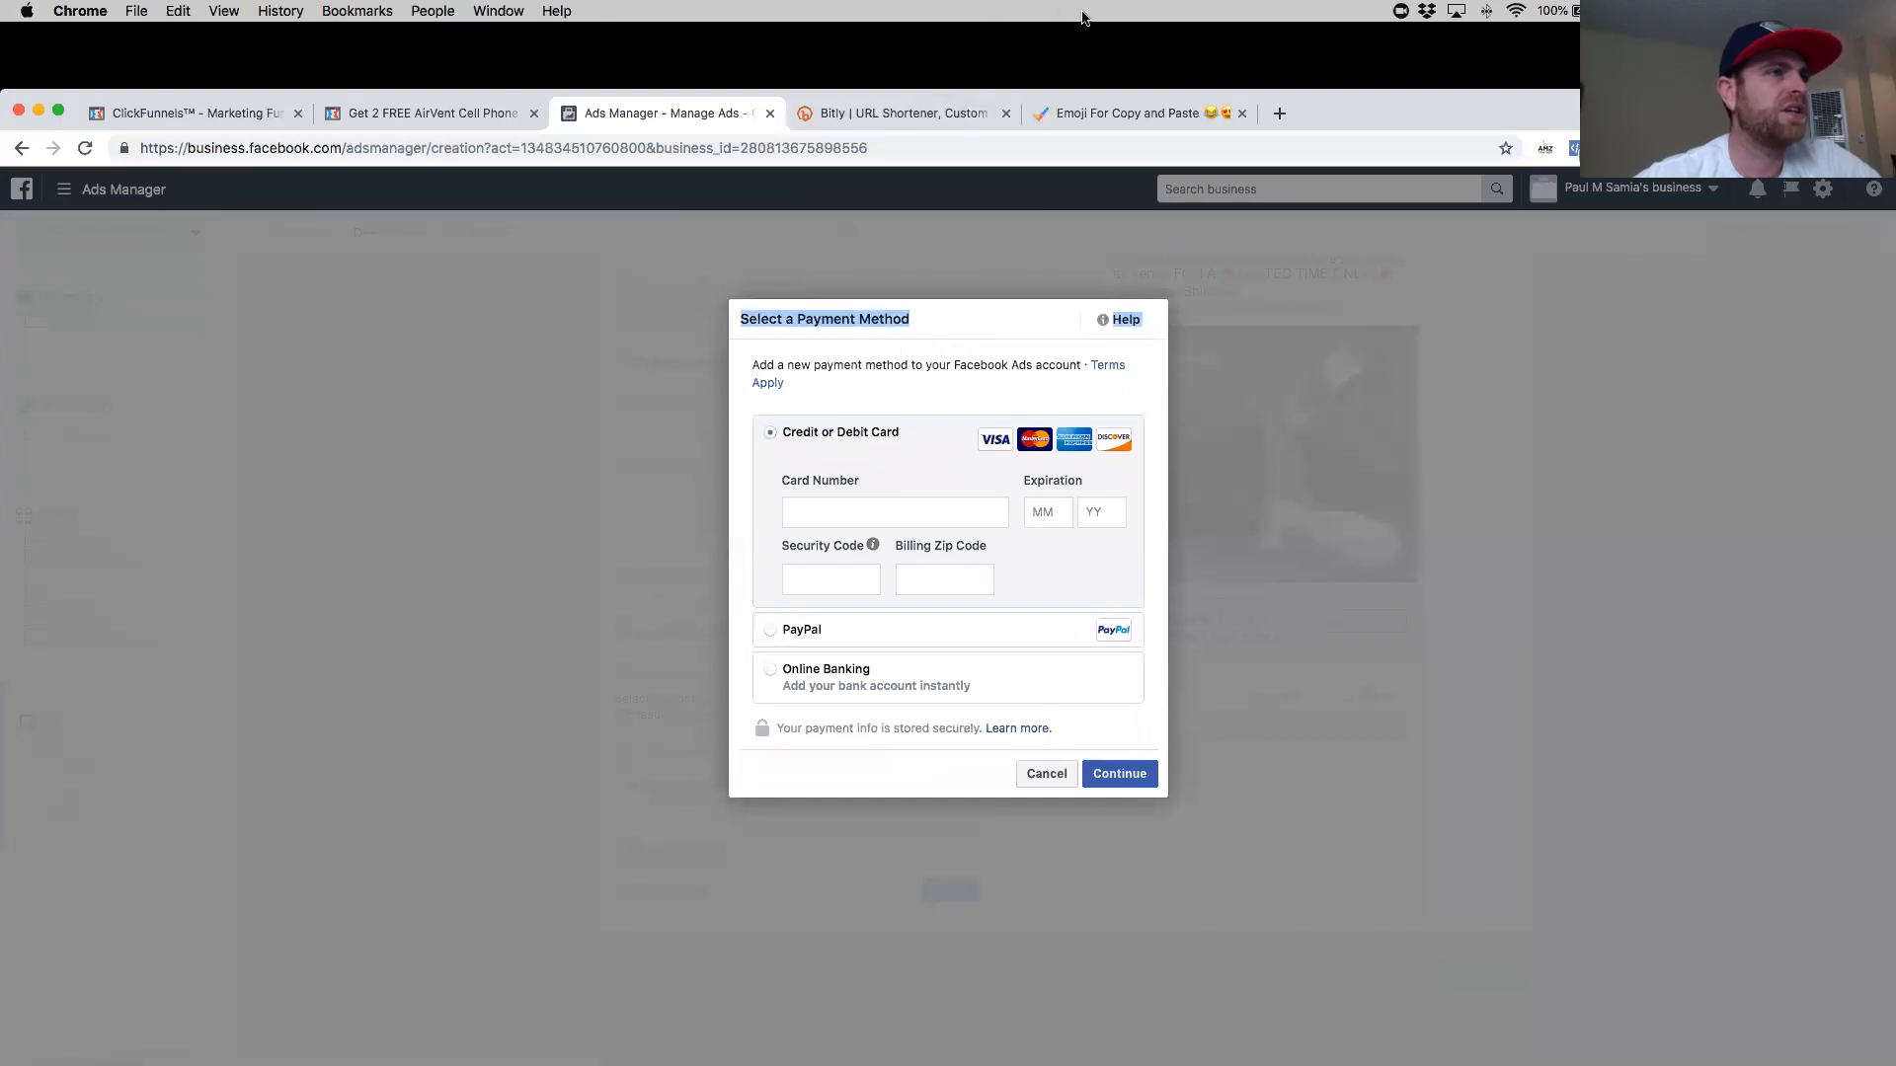
click(1225, 52)
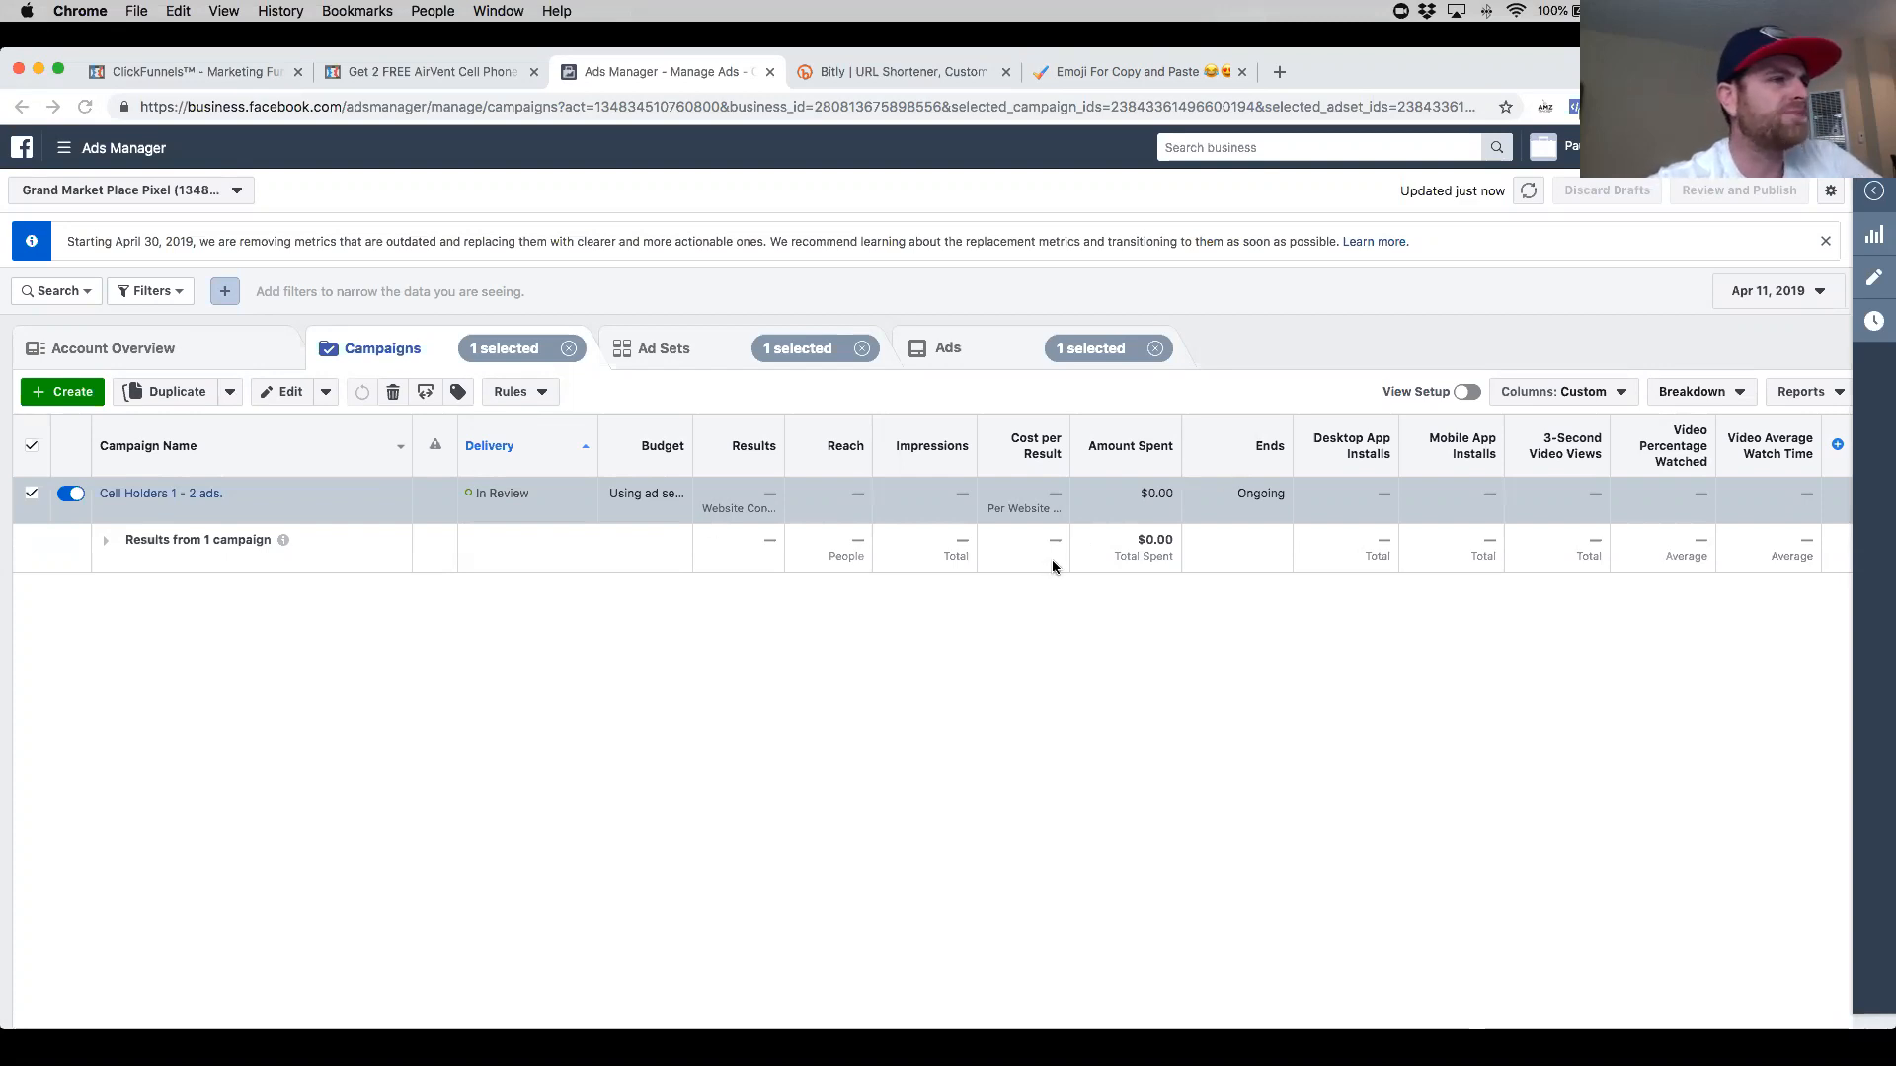
click(568, 349)
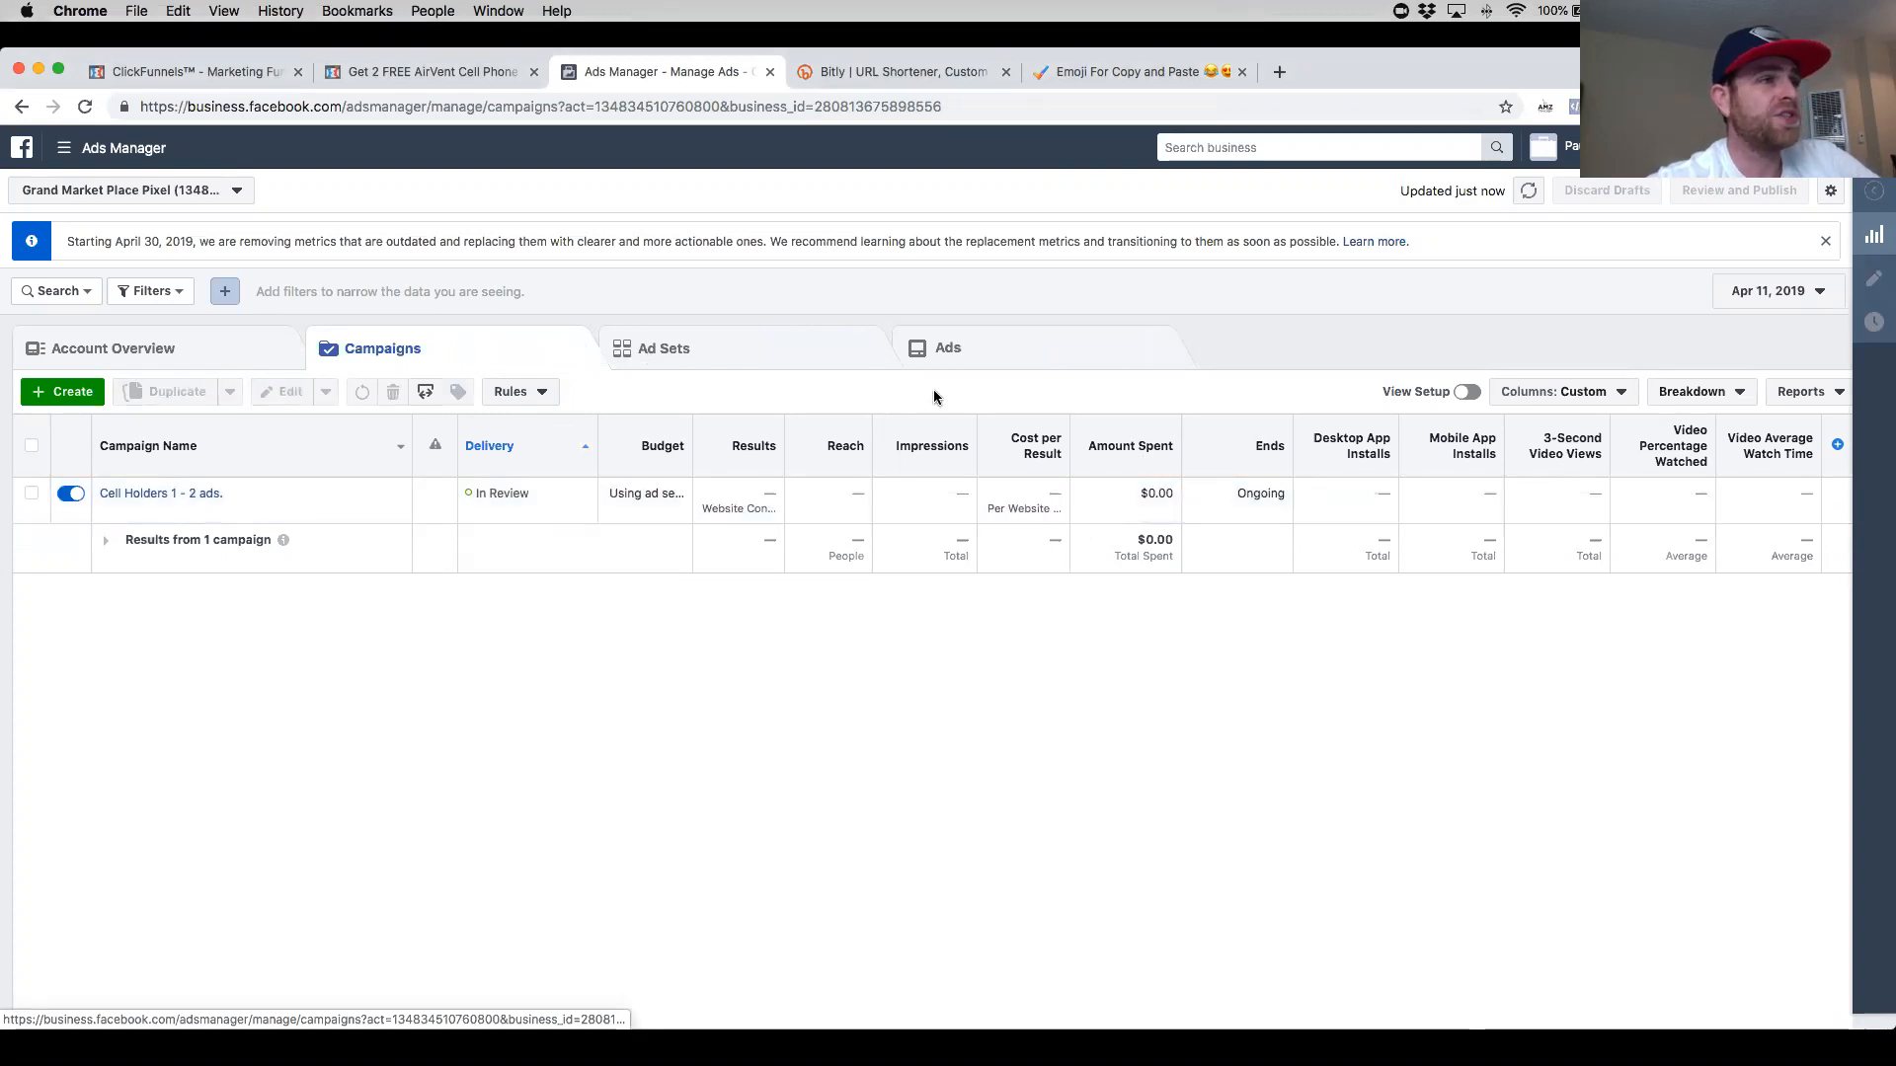
- Start a new ad set in the existing campaign 'Cell Holders 1 - 2 ads.' and continue to the ad set settings
mouse_move(192, 521)
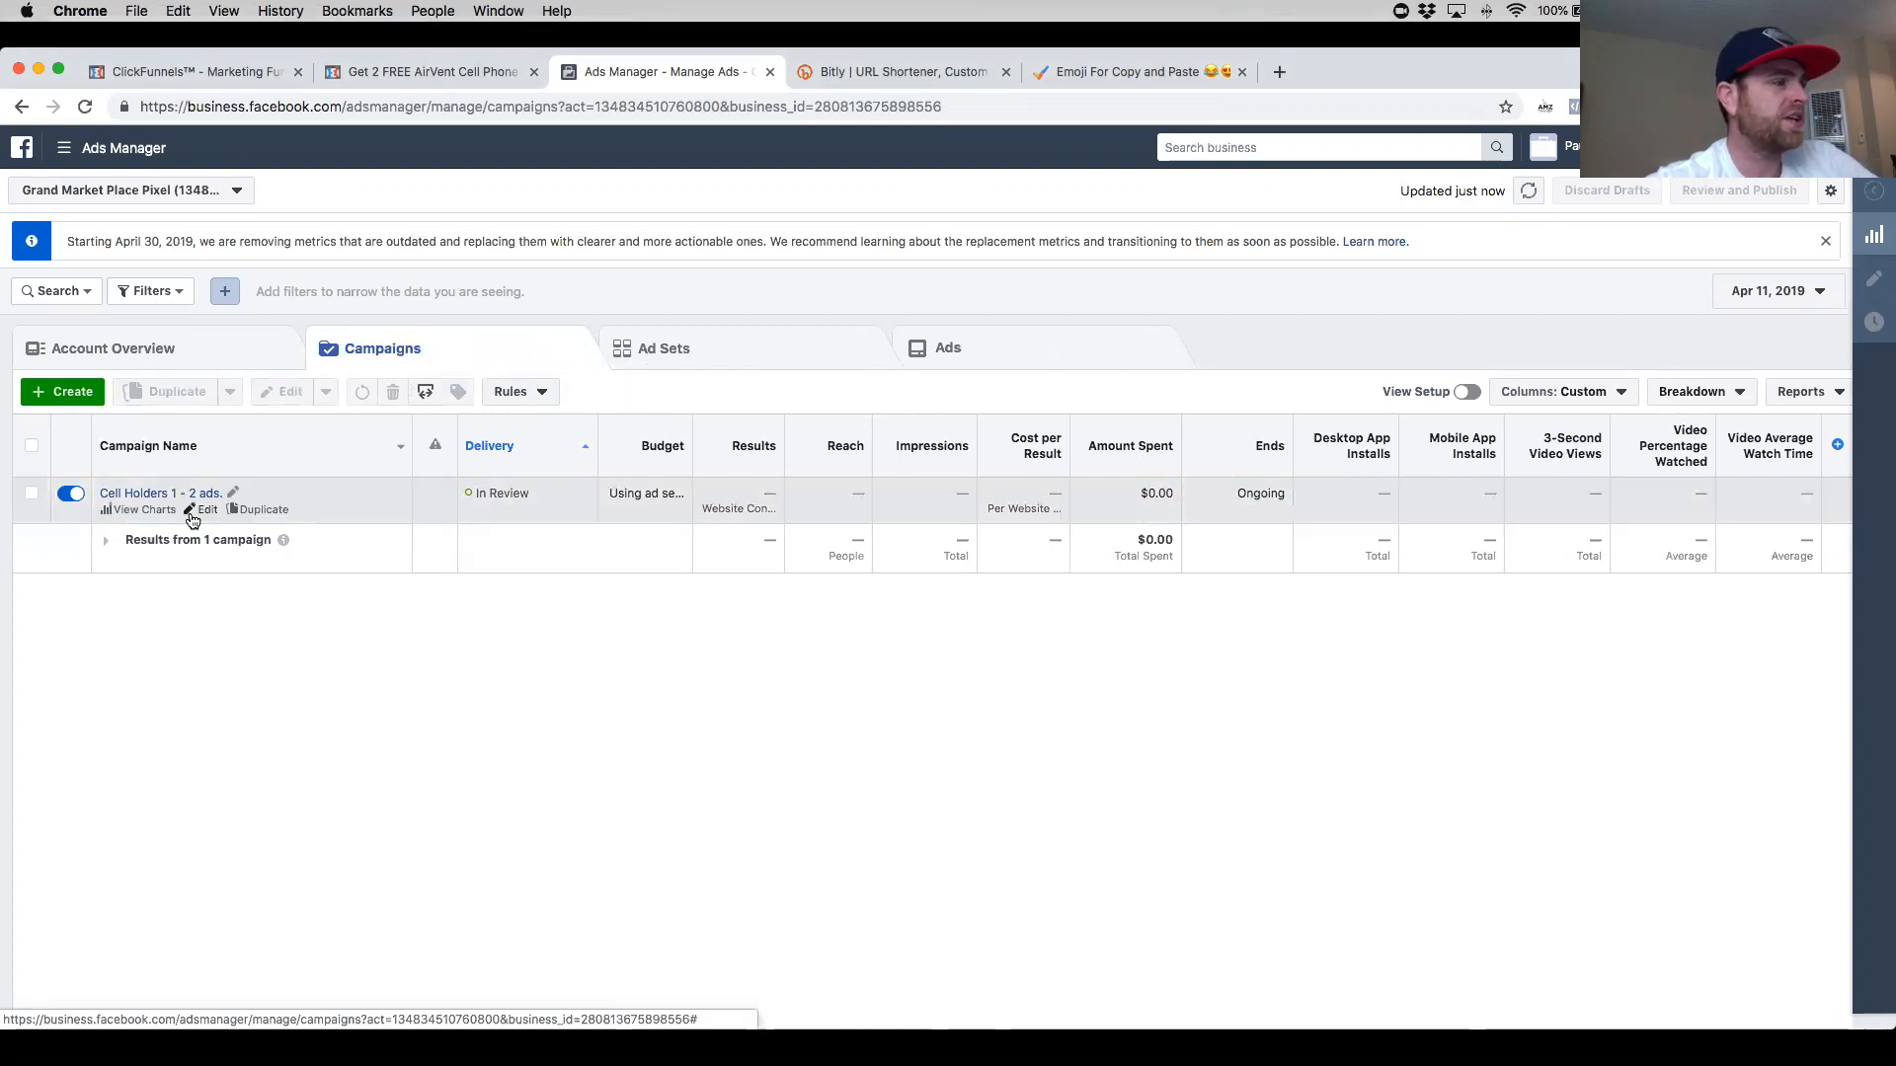
click(679, 354)
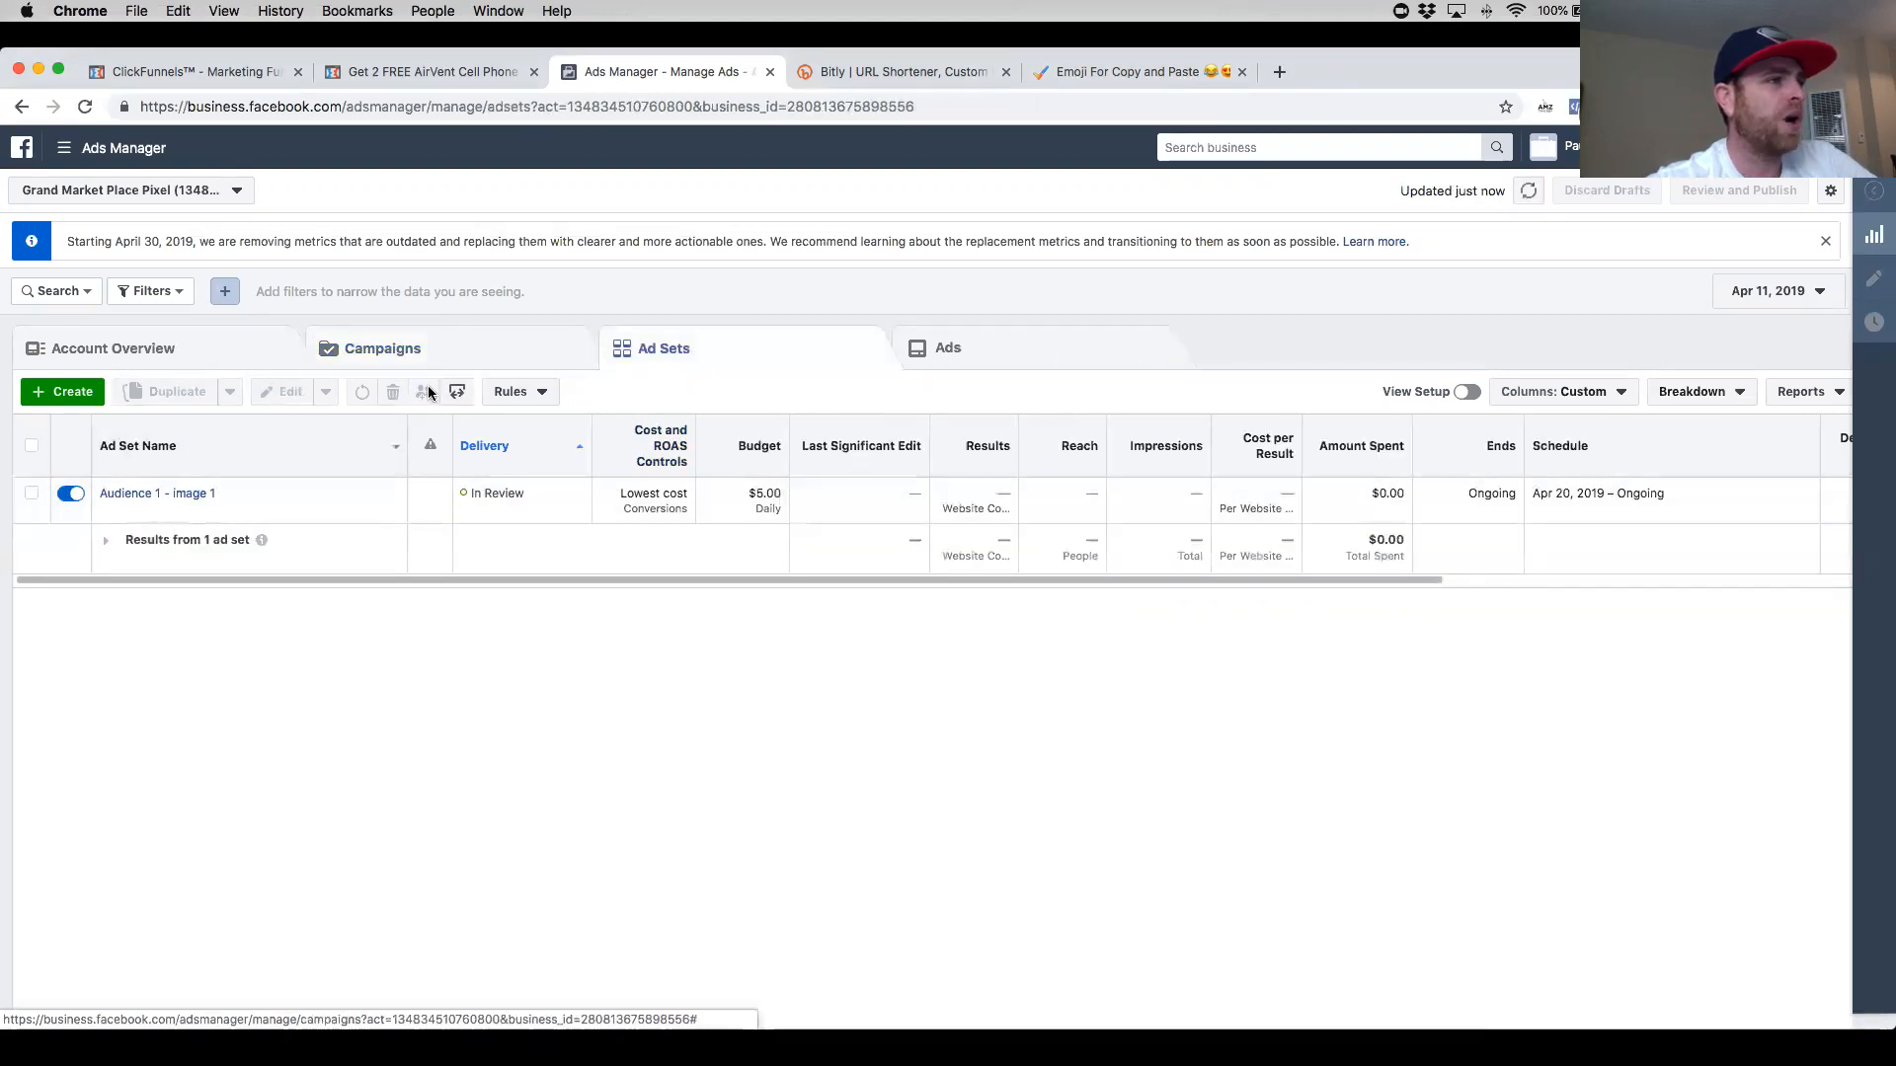
click(65, 393)
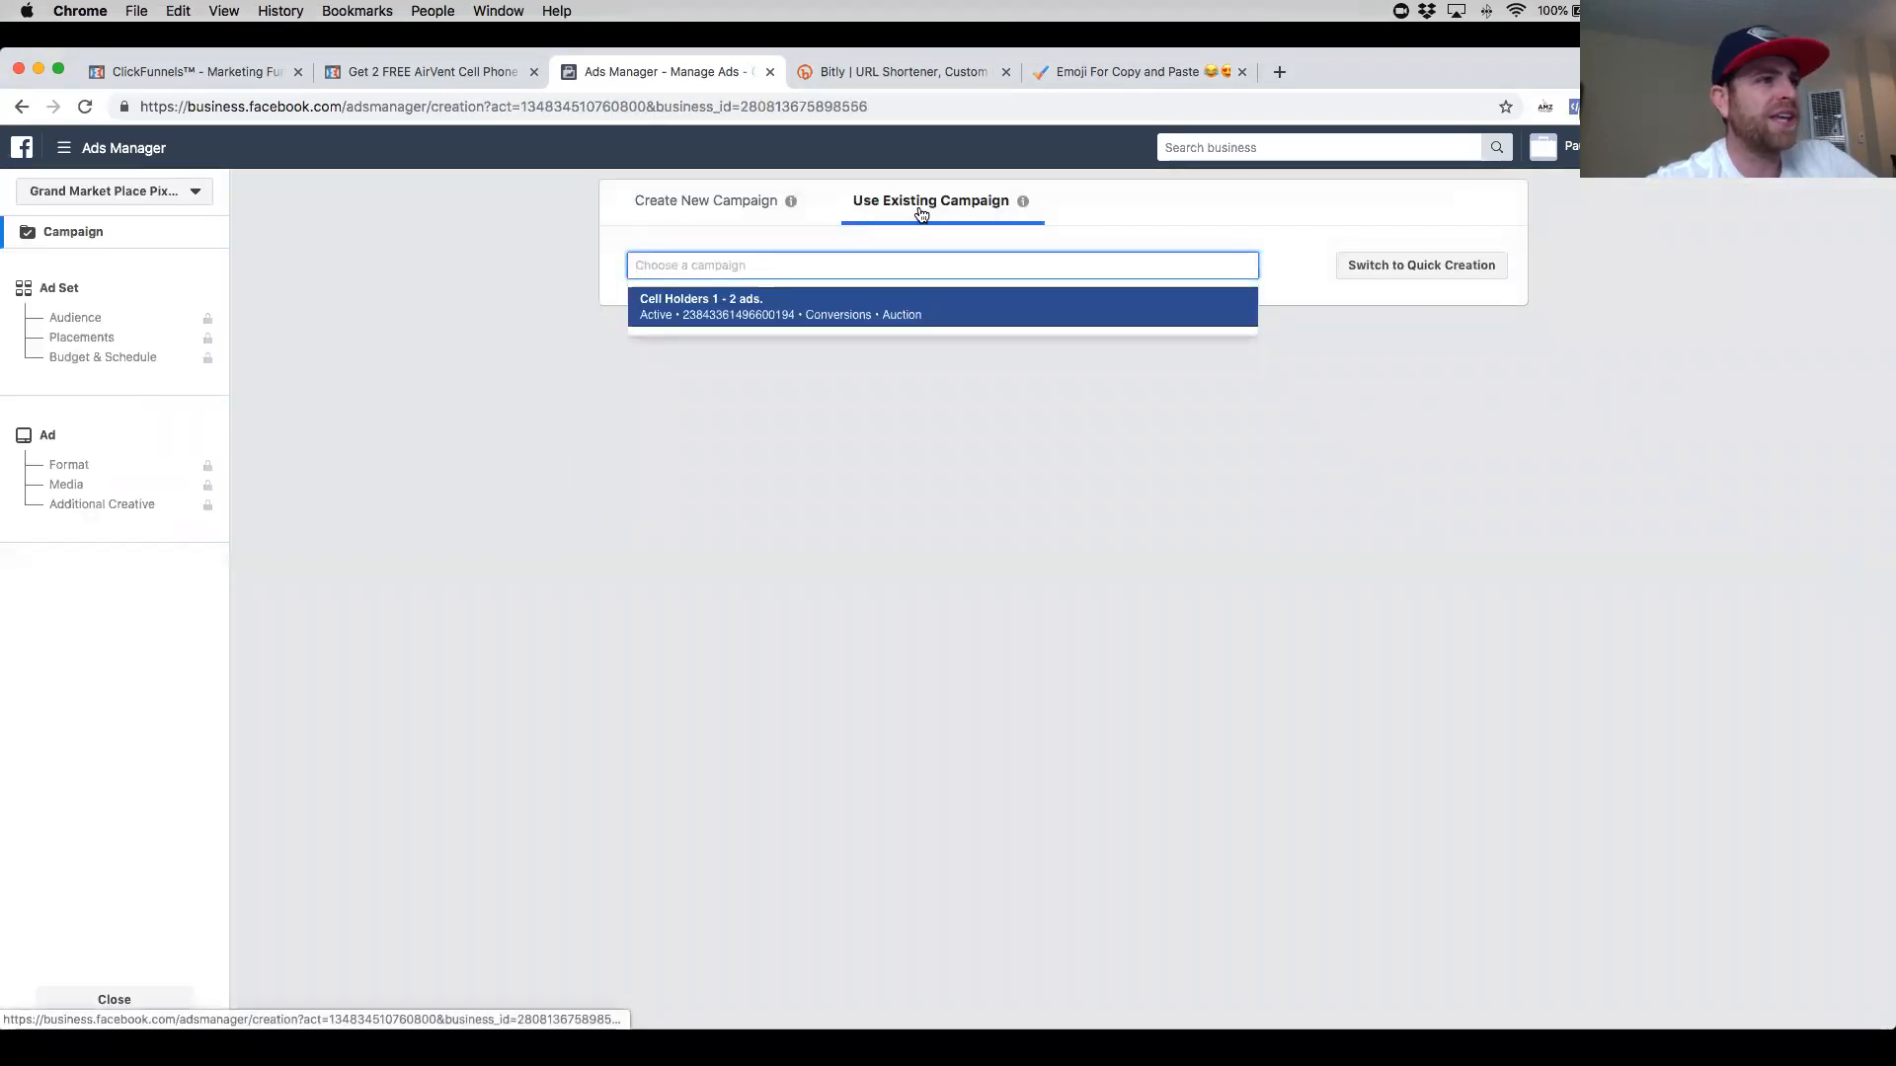
click(898, 308)
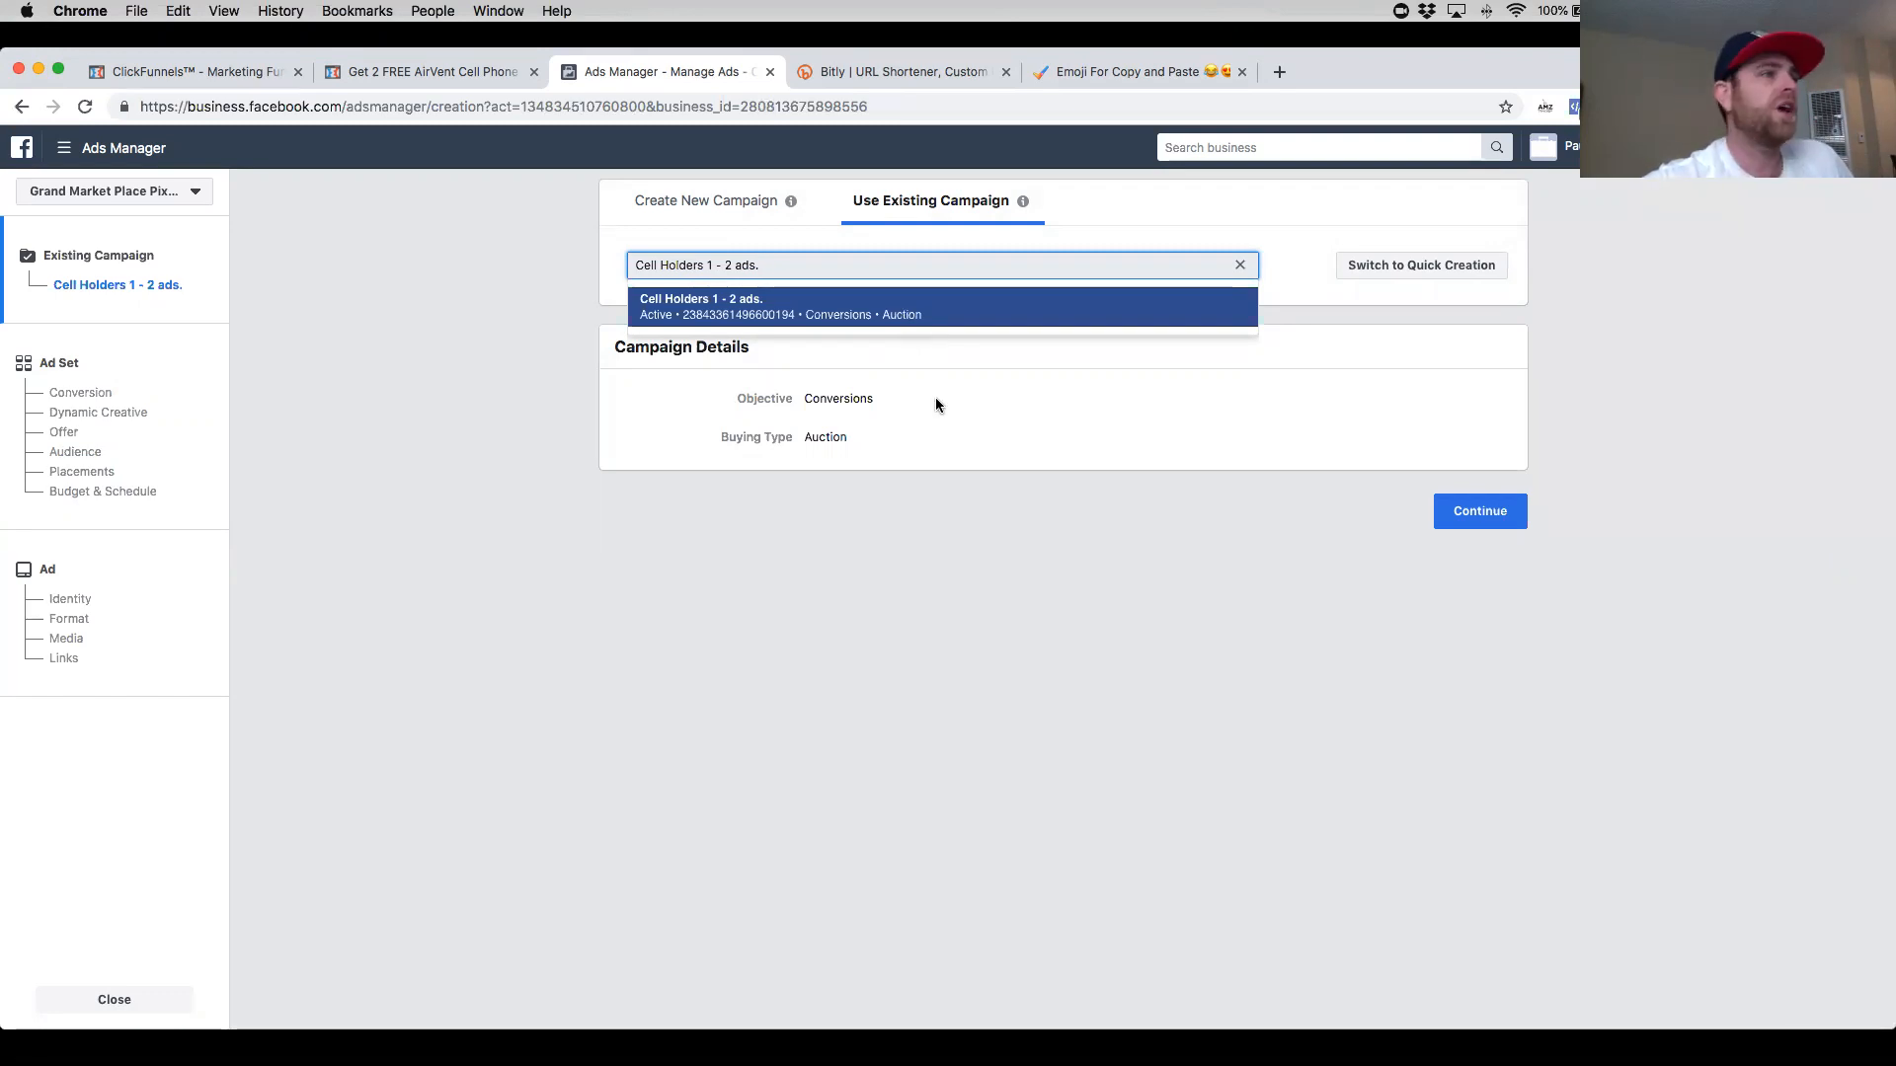
click(958, 533)
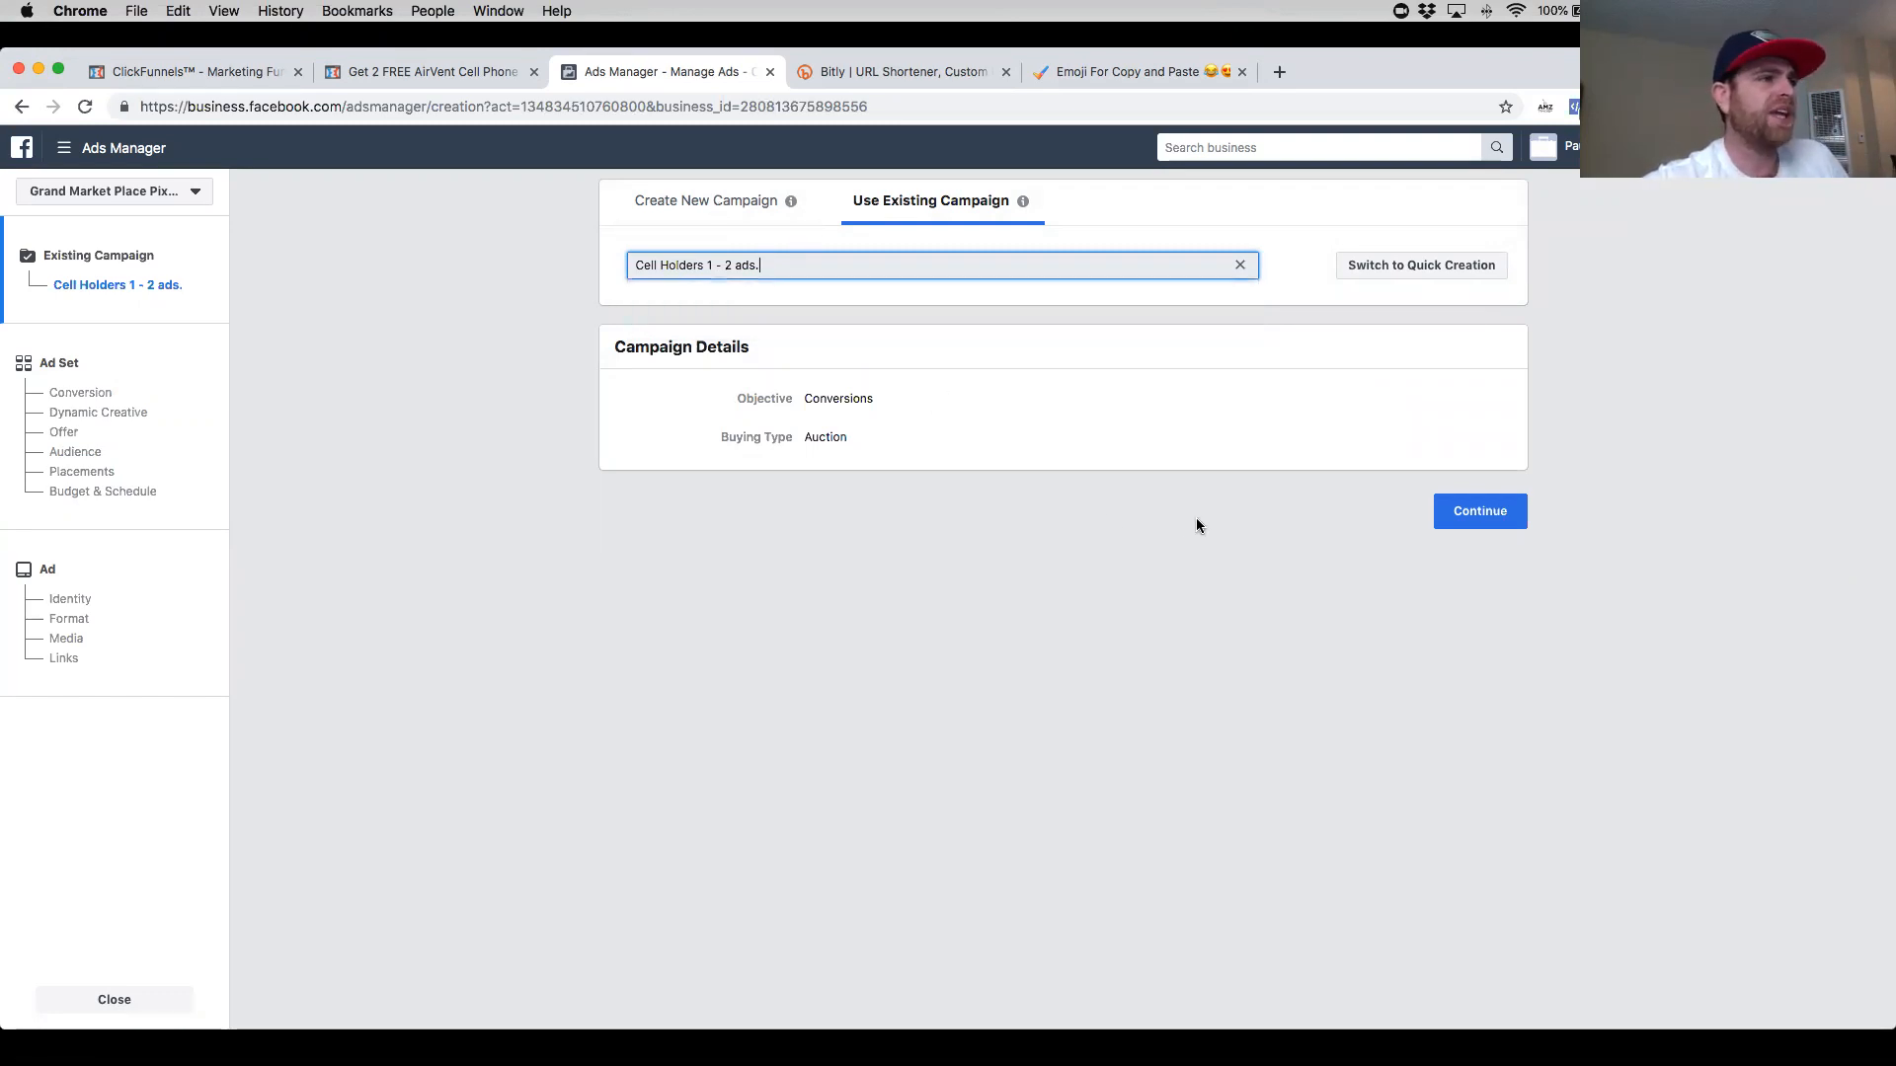
click(1474, 529)
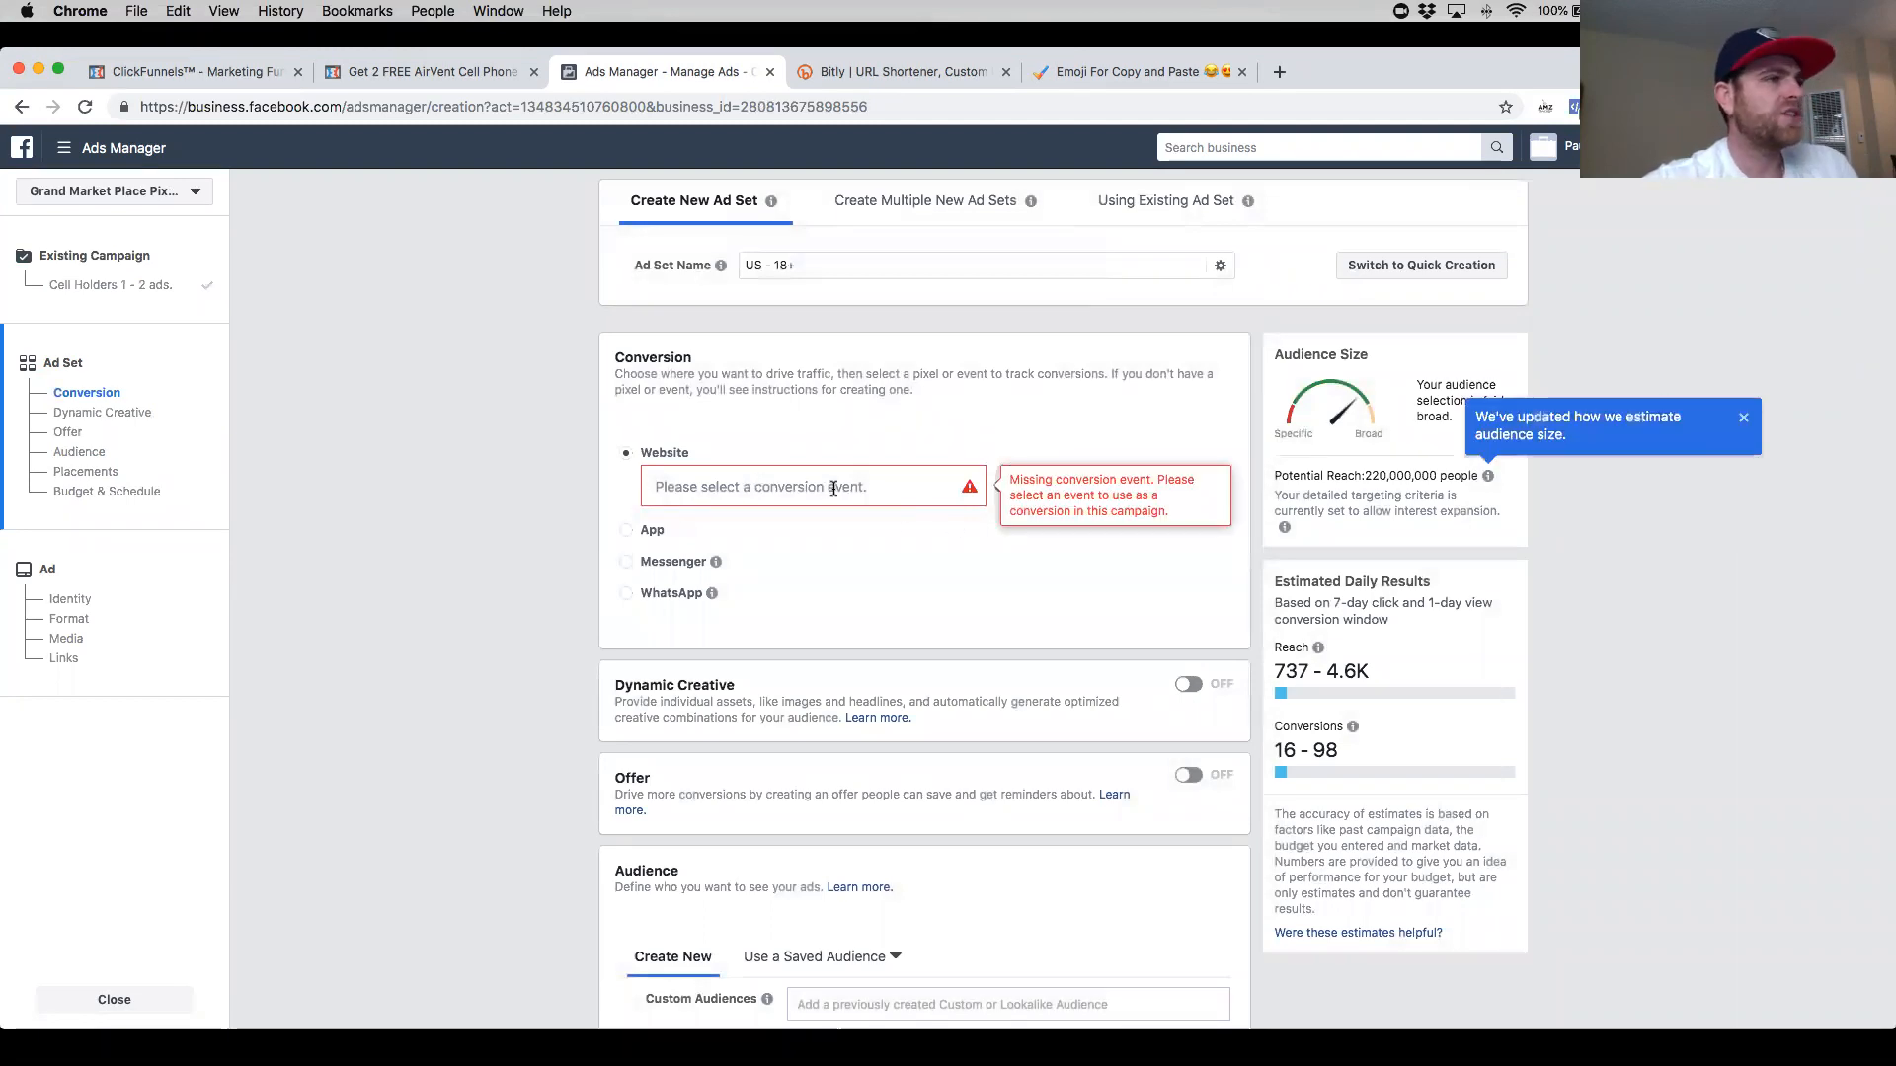
scroll(952, 644, down, 15)
scroll(954, 639, up, 6)
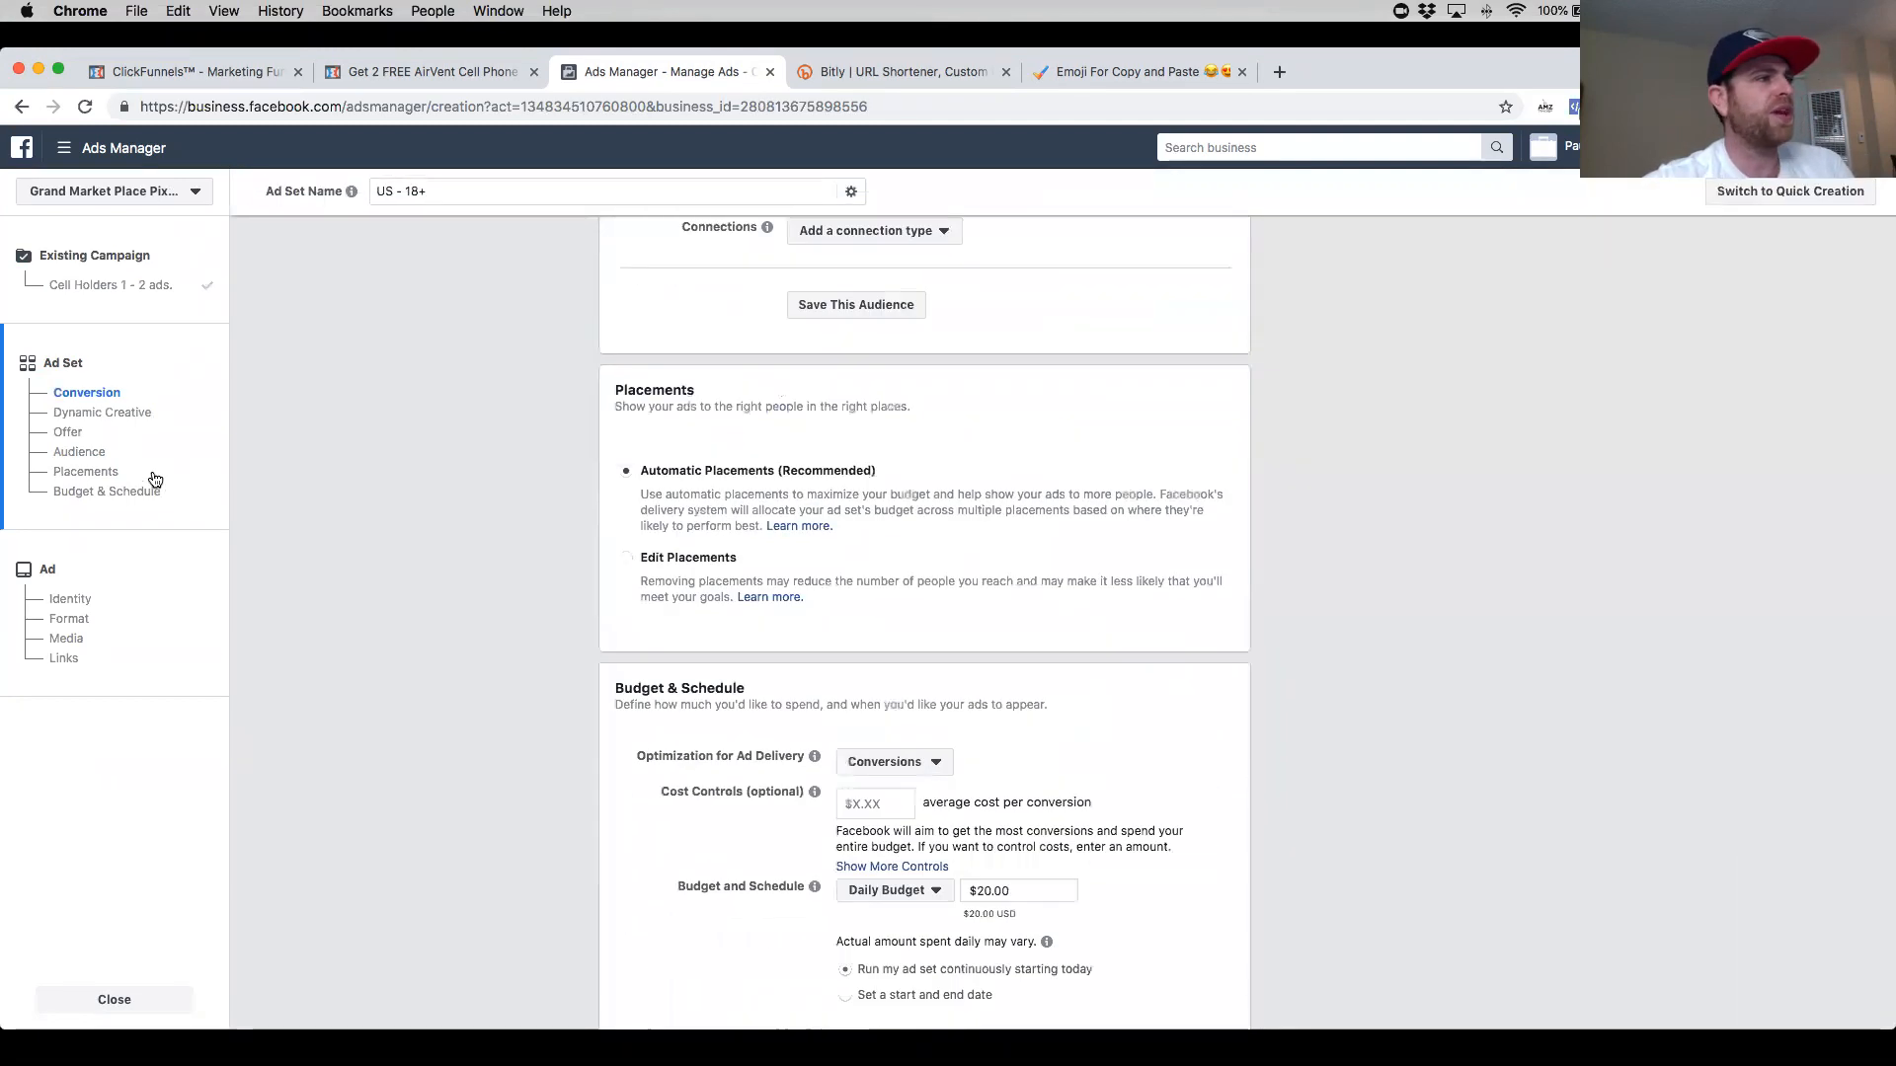